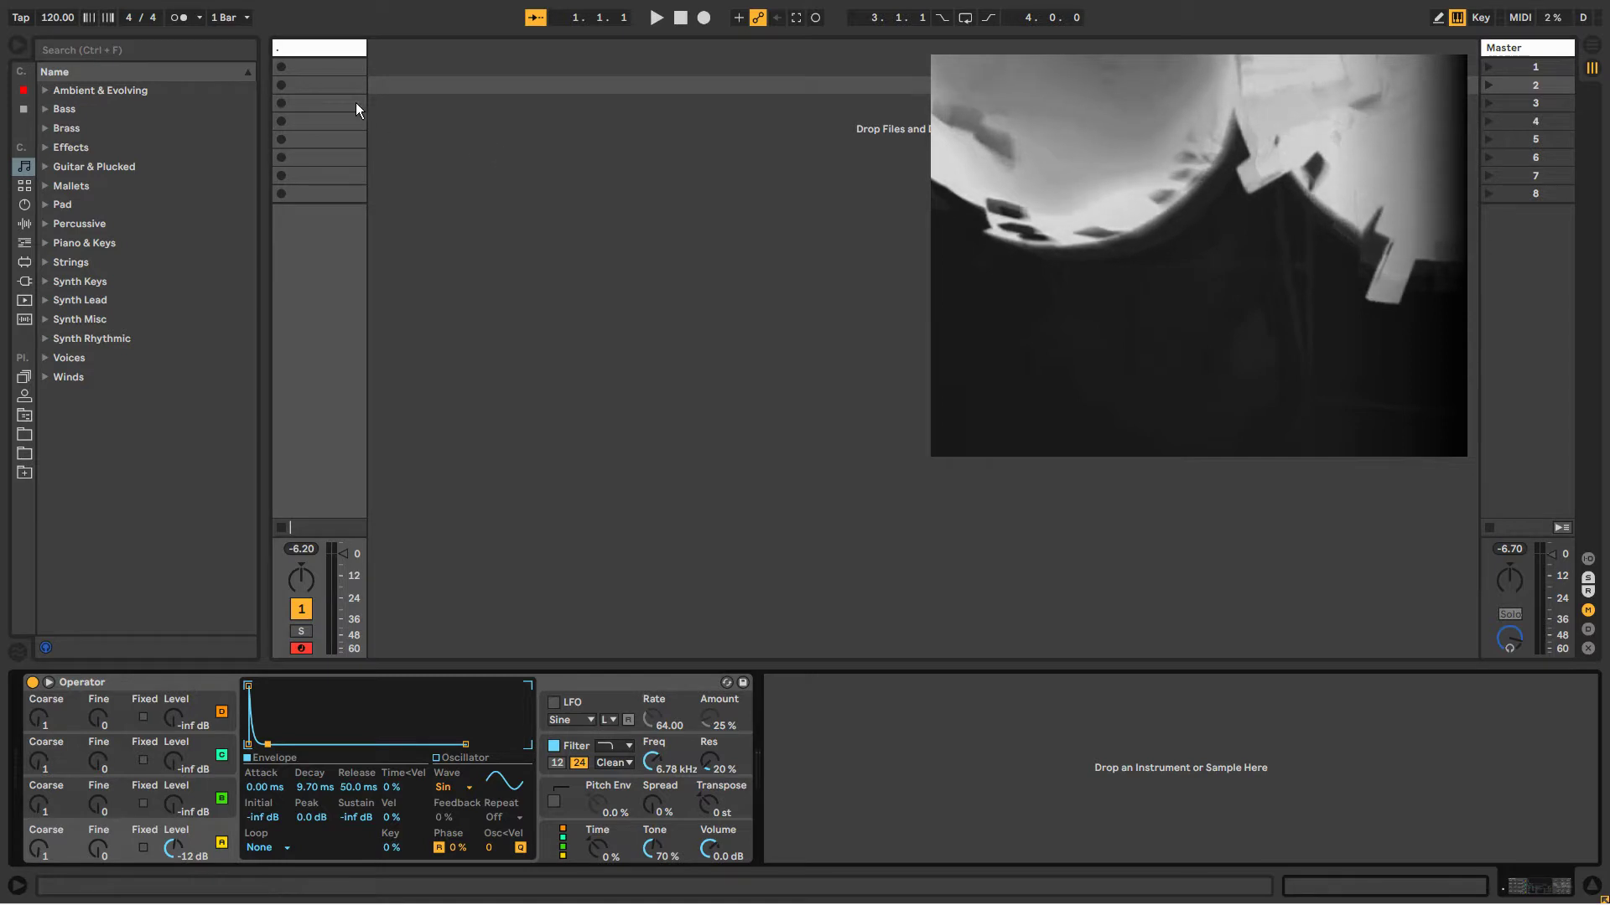
{"action": "key", "text": "super"}
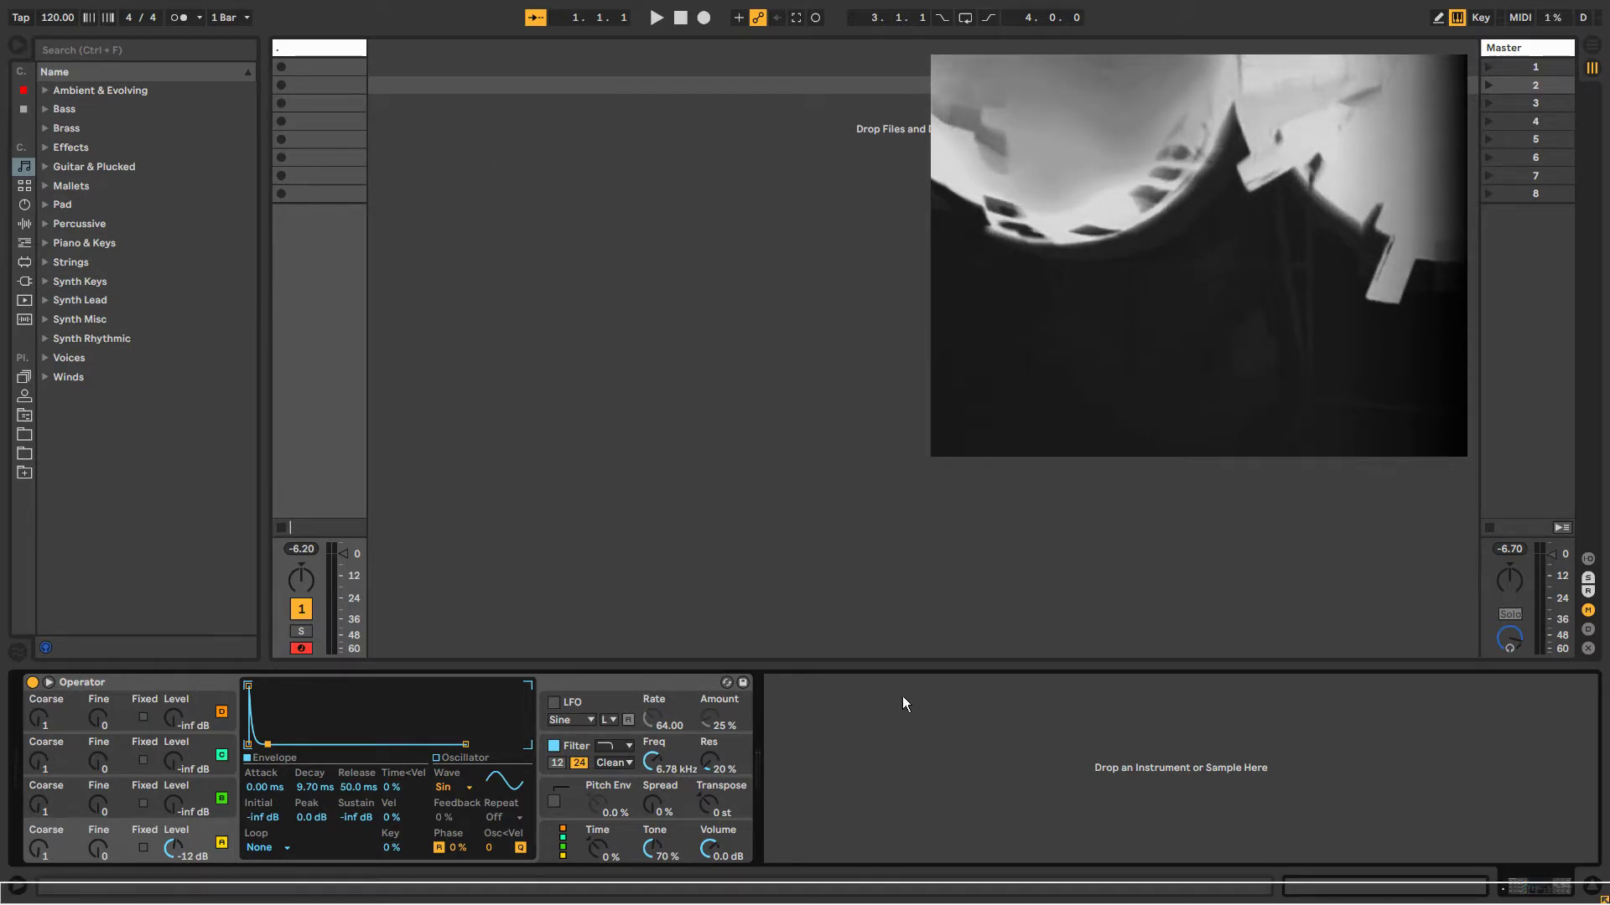
{"action": "left_click", "coordinate": [1491, 895]}
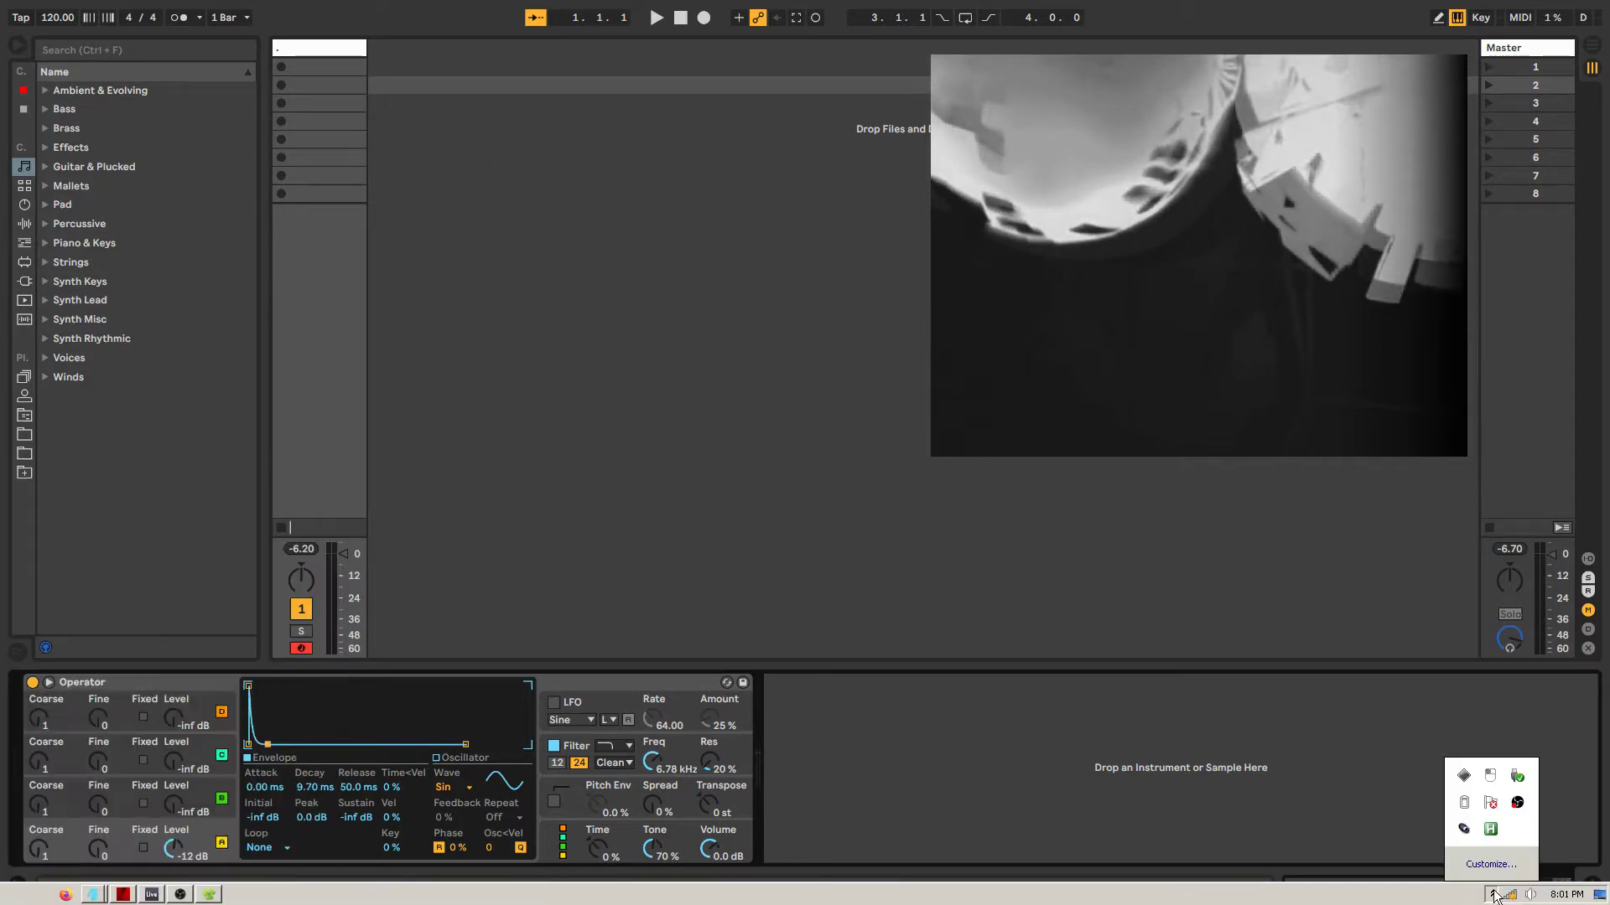
{"action": "left_click", "coordinate": [1465, 804]}
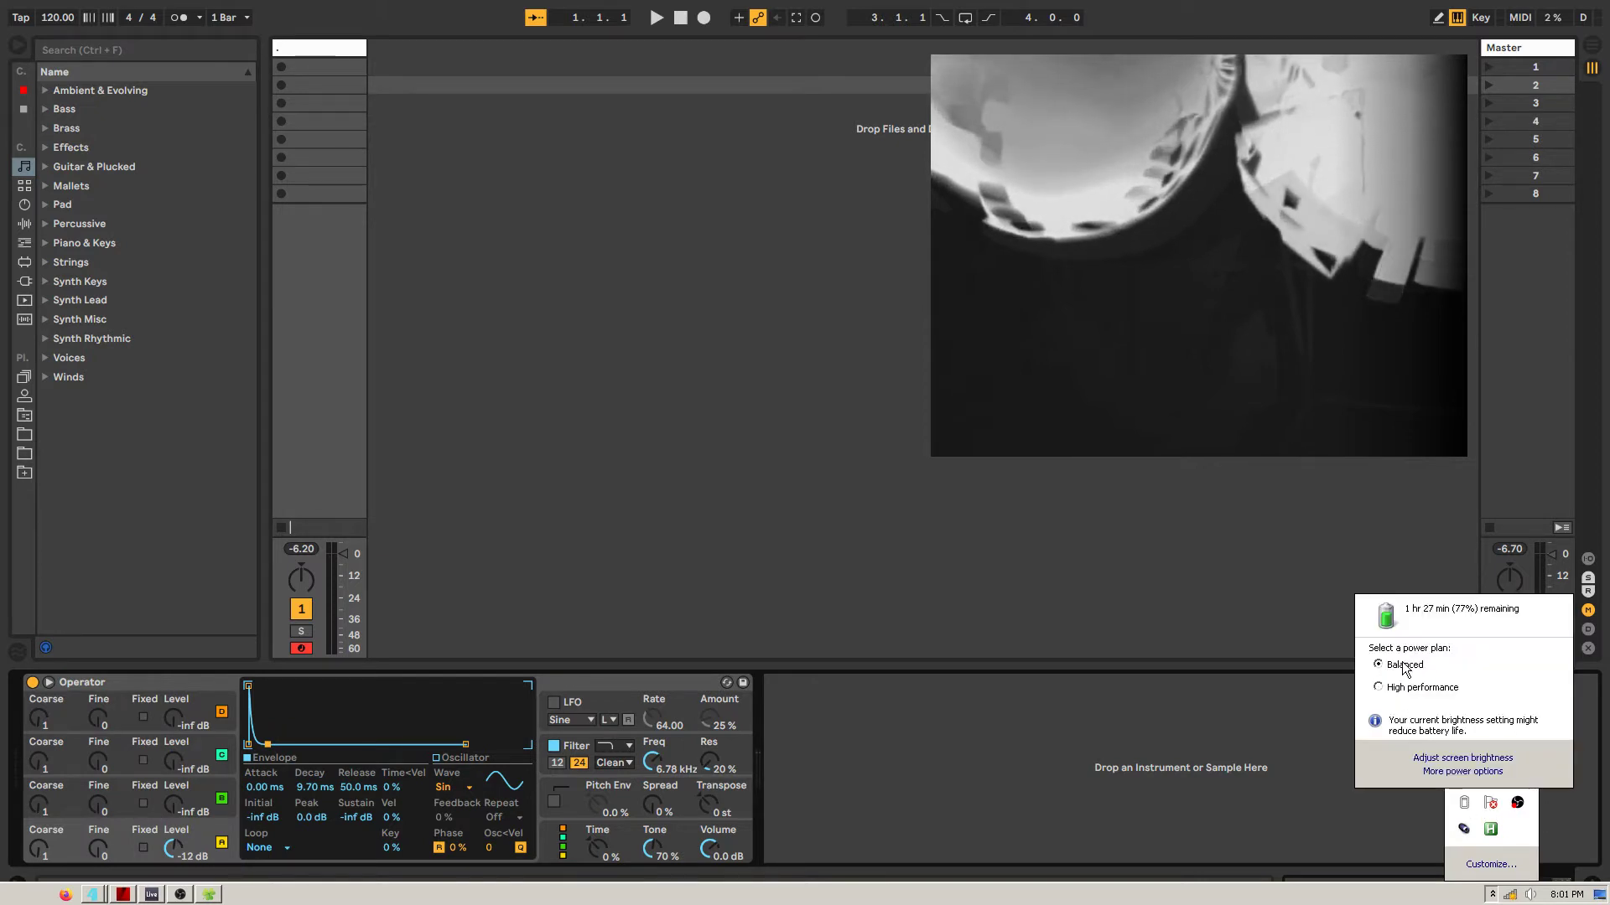
{"action": "left_click", "coordinate": [771, 476]}
{"action": "key", "text": "super"}
{"action": "key", "text": "super"}
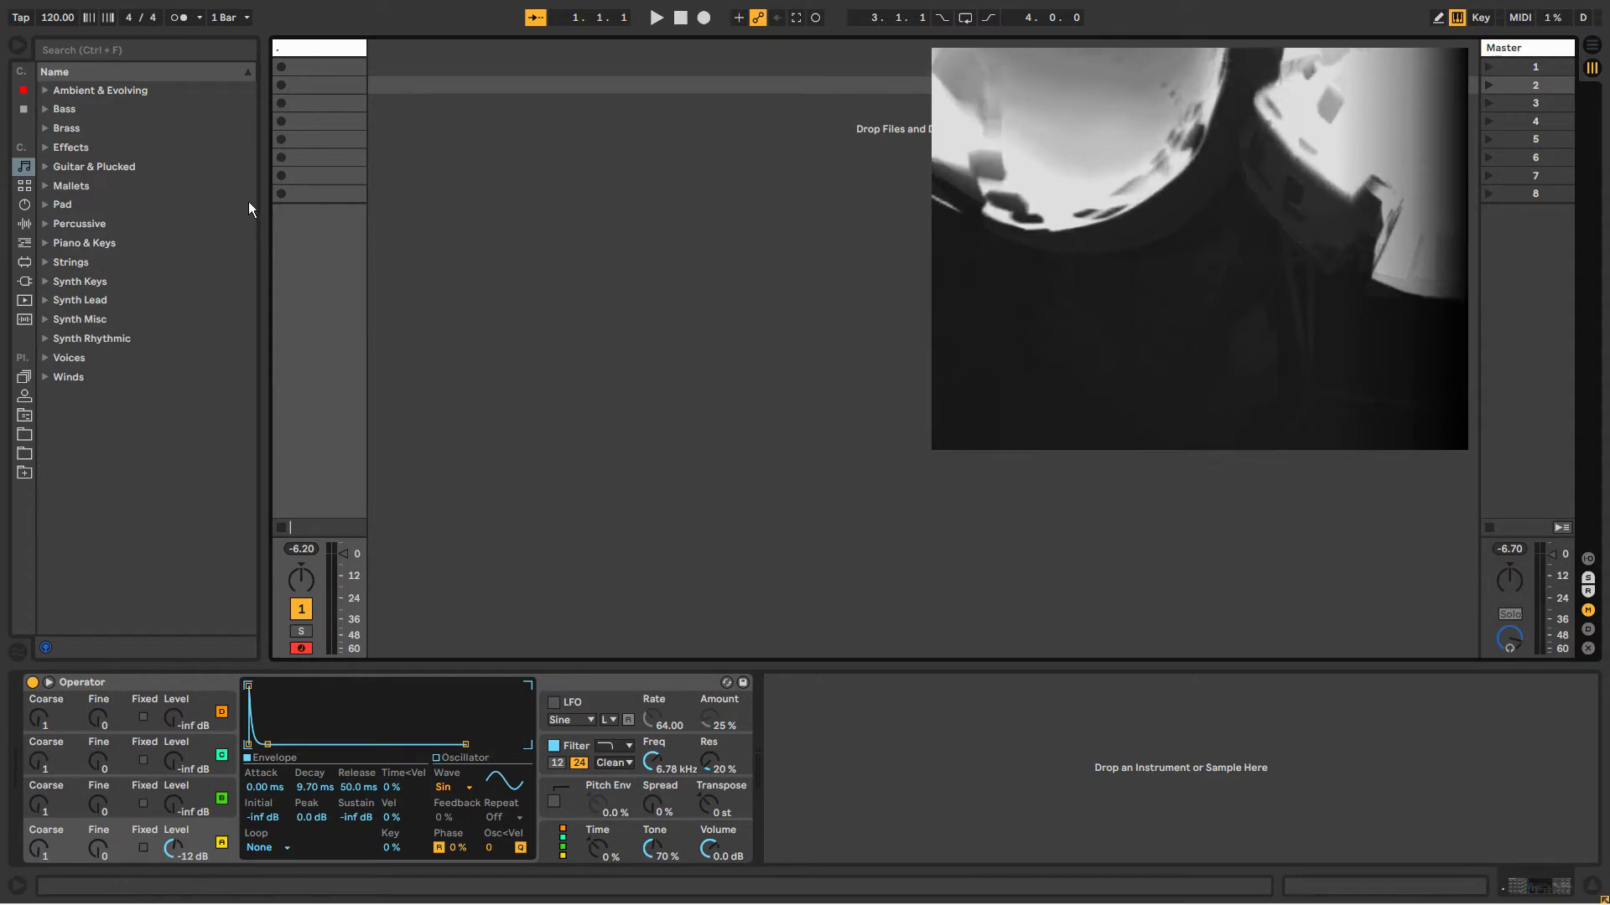
Record a MIDI melody into the Operator track's first clip slot, then end recording so the clip loops.
{"action": "left_click", "coordinate": [310, 48]}
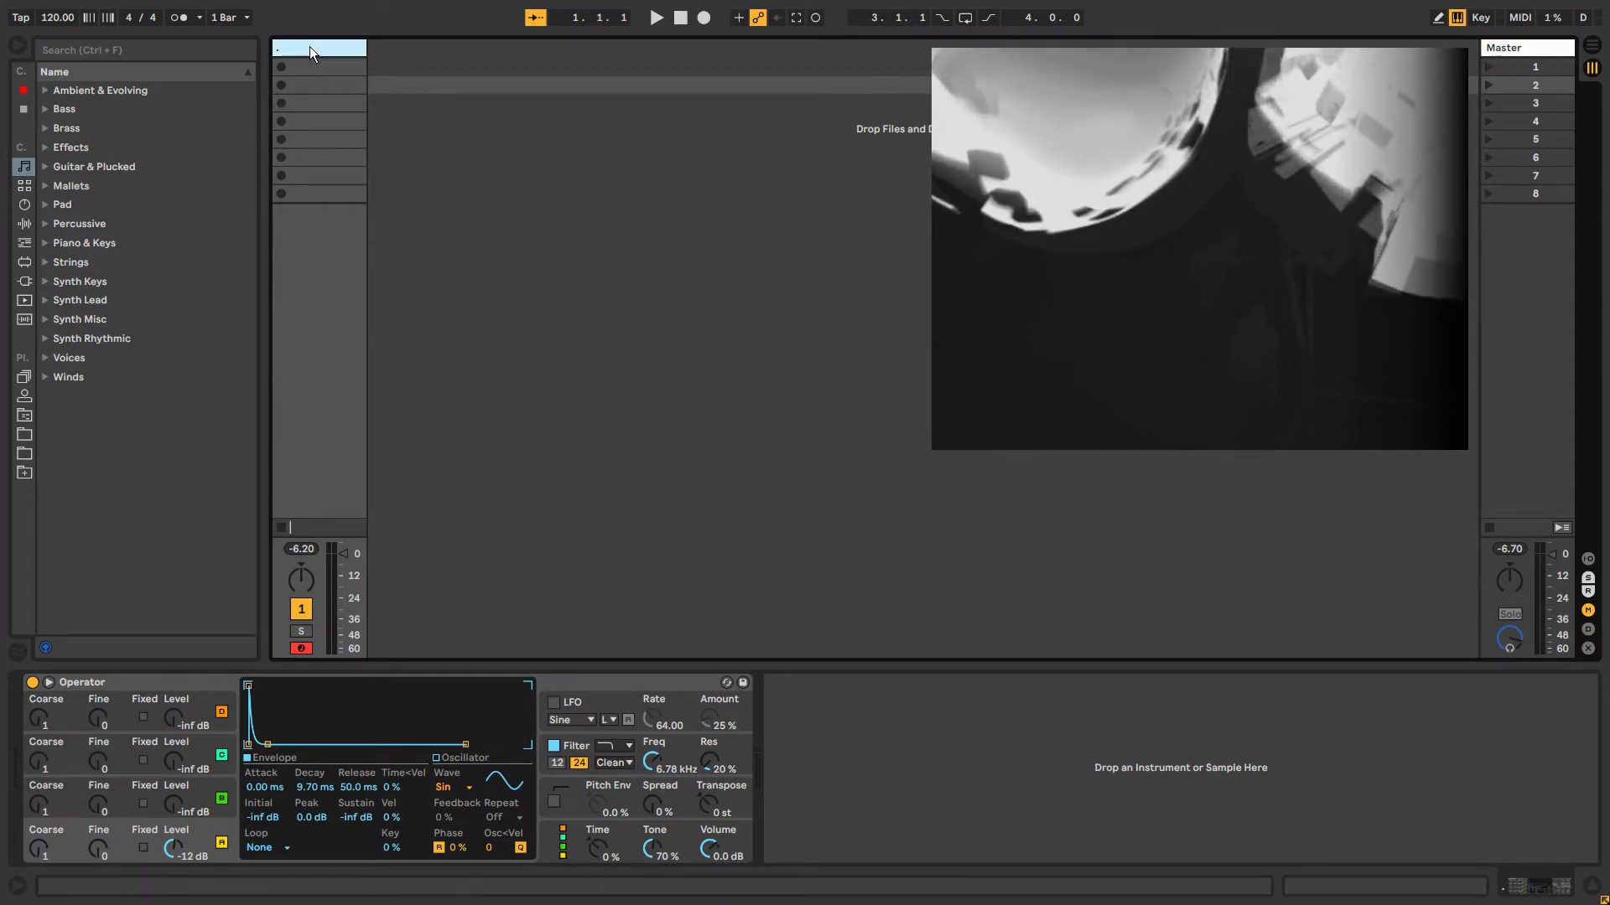
{"action": "left_click", "coordinate": [283, 66]}
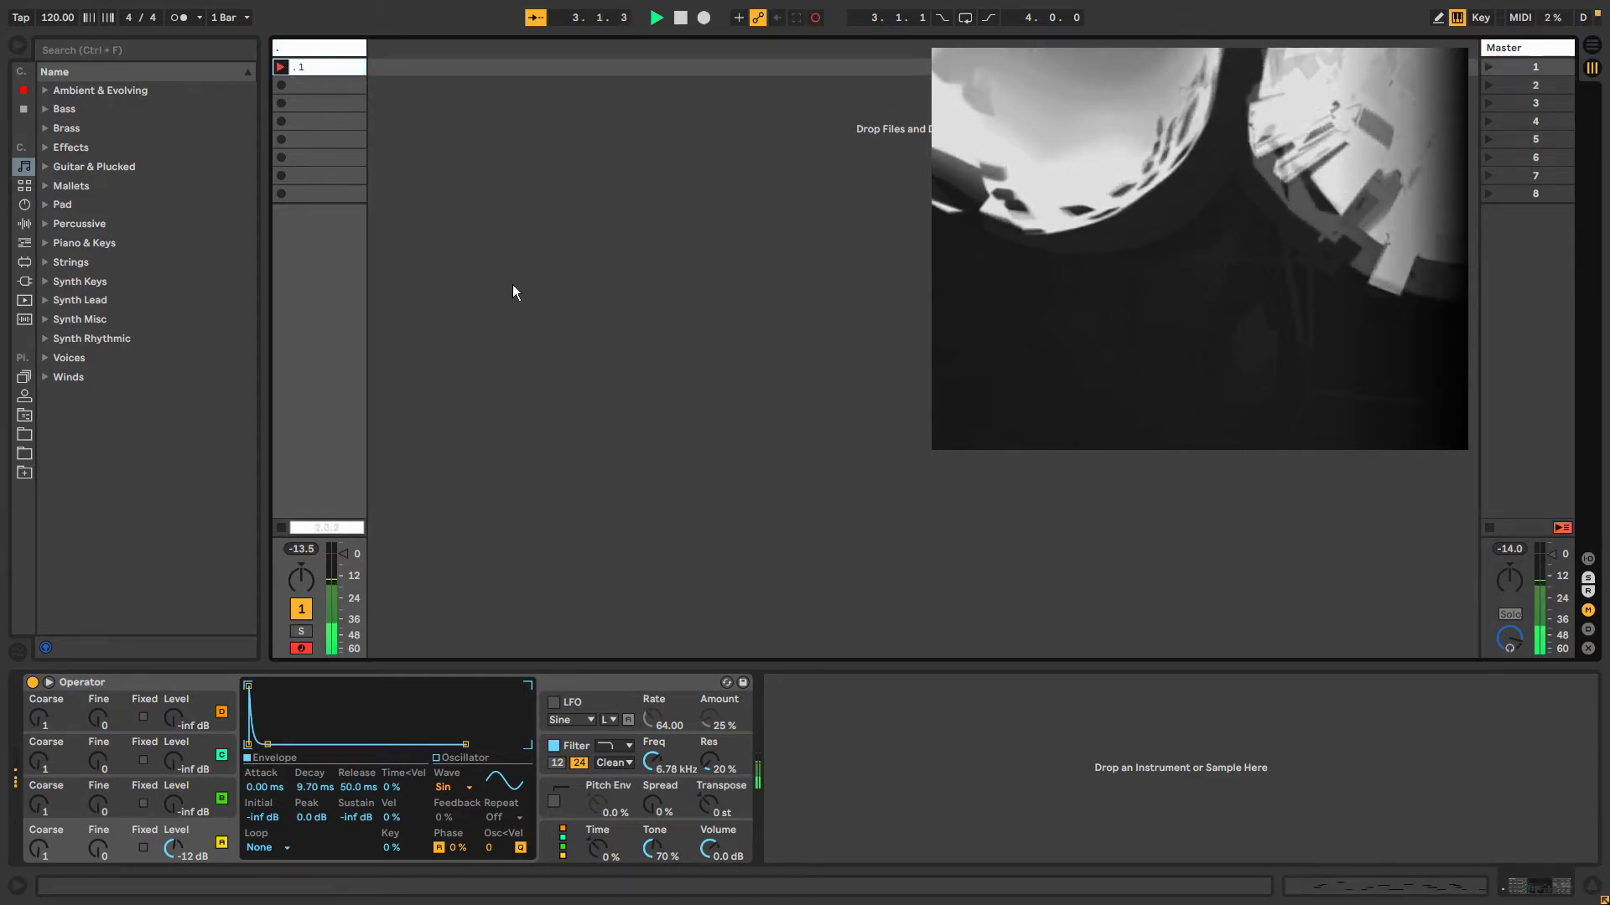
{"action": "left_click", "coordinate": [281, 67]}
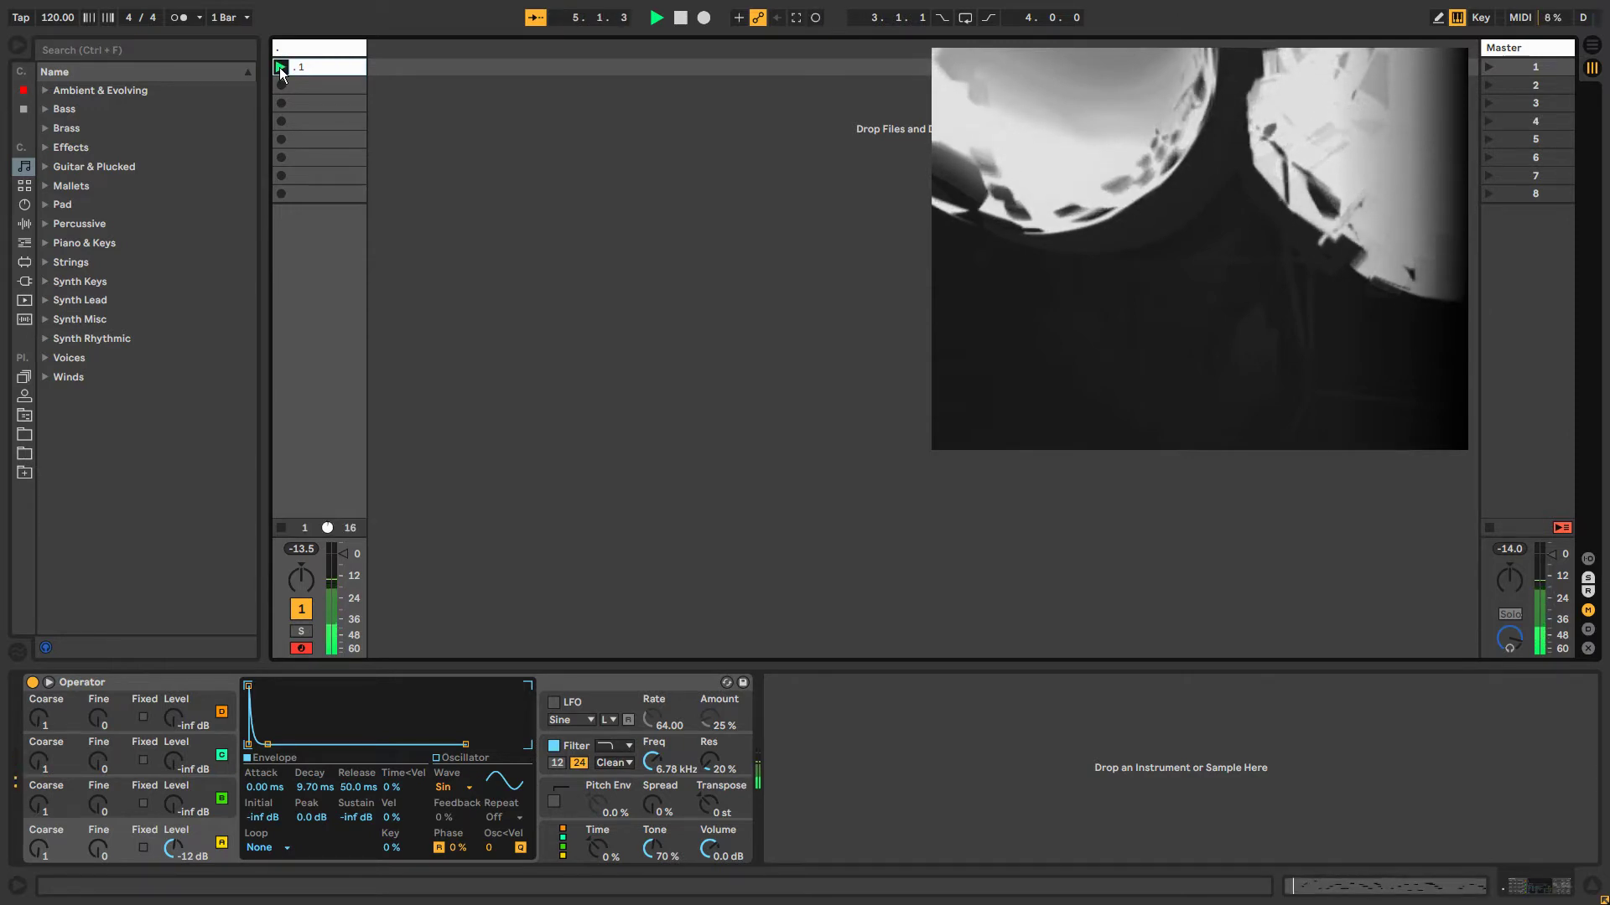
Add extra notes in the gap near the start of bar 4 of the recorded clip, with the selected note at G#4.
{"action": "left_click", "coordinate": [298, 67]}
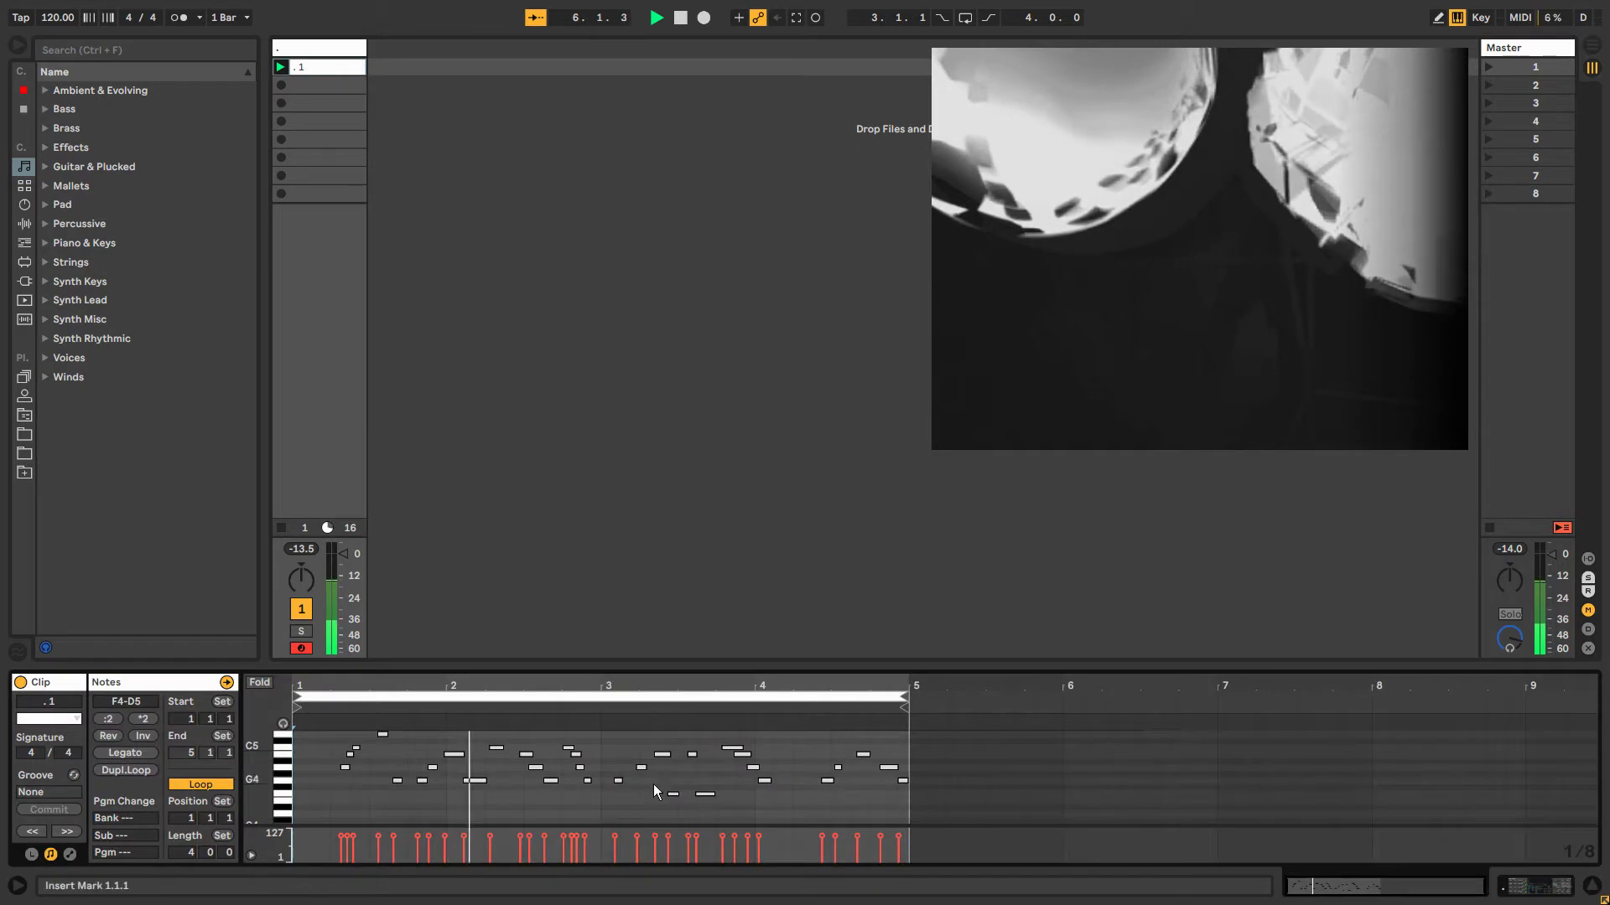
{"action": "left_click", "coordinate": [780, 756]}
{"action": "mouse_move", "coordinate": [778, 756]}
{"action": "left_mouse_down"}
{"action": "mouse_move", "coordinate": [819, 761]}
{"action": "mouse_move", "coordinate": [802, 776]}
{"action": "left_mouse_up"}
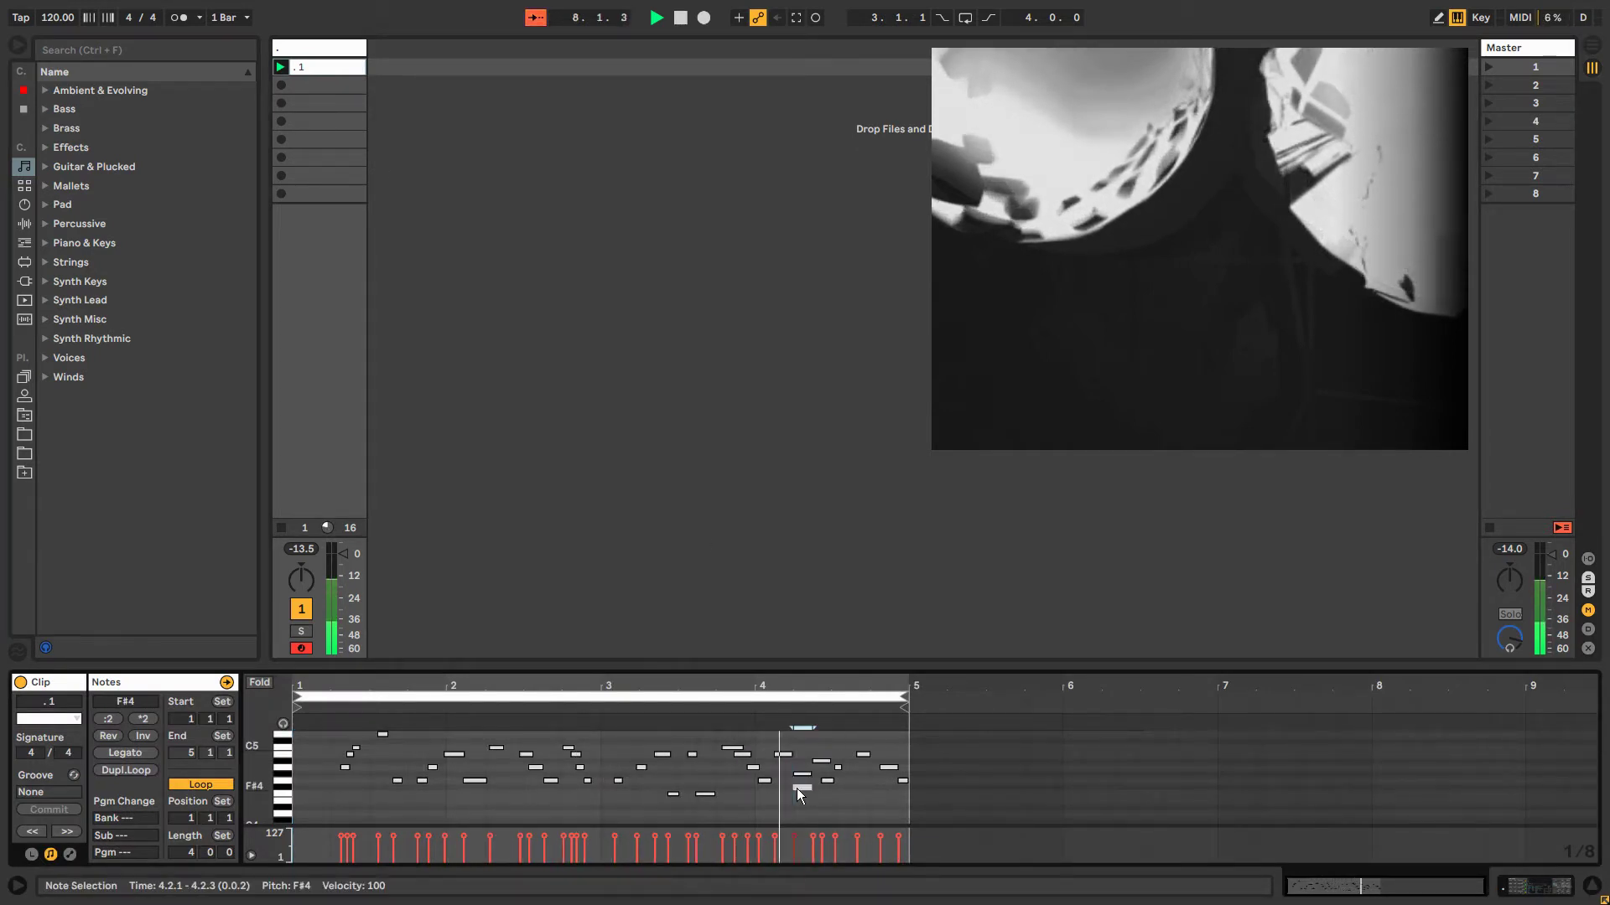
{"action": "key", "text": "Down"}
{"action": "key", "text": "Down"}
{"action": "key", "text": "Up"}
{"action": "key", "text": "Up"}
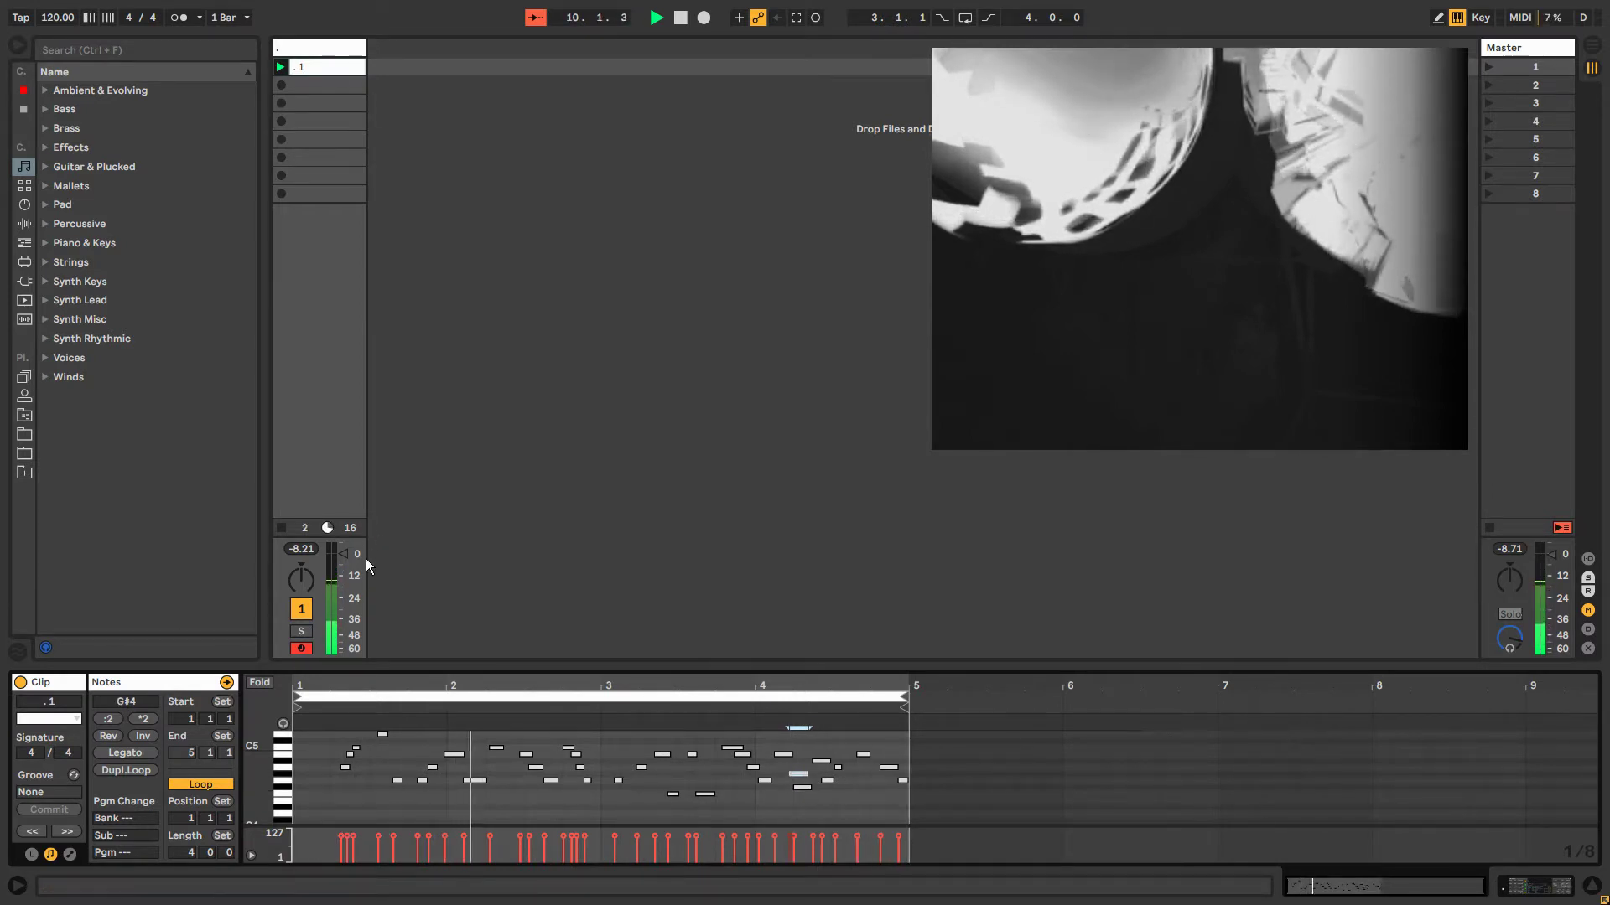
Set Operator's Voices to 1 in its global settings and slightly lower the track volume.
{"action": "left_click", "coordinate": [333, 309]}
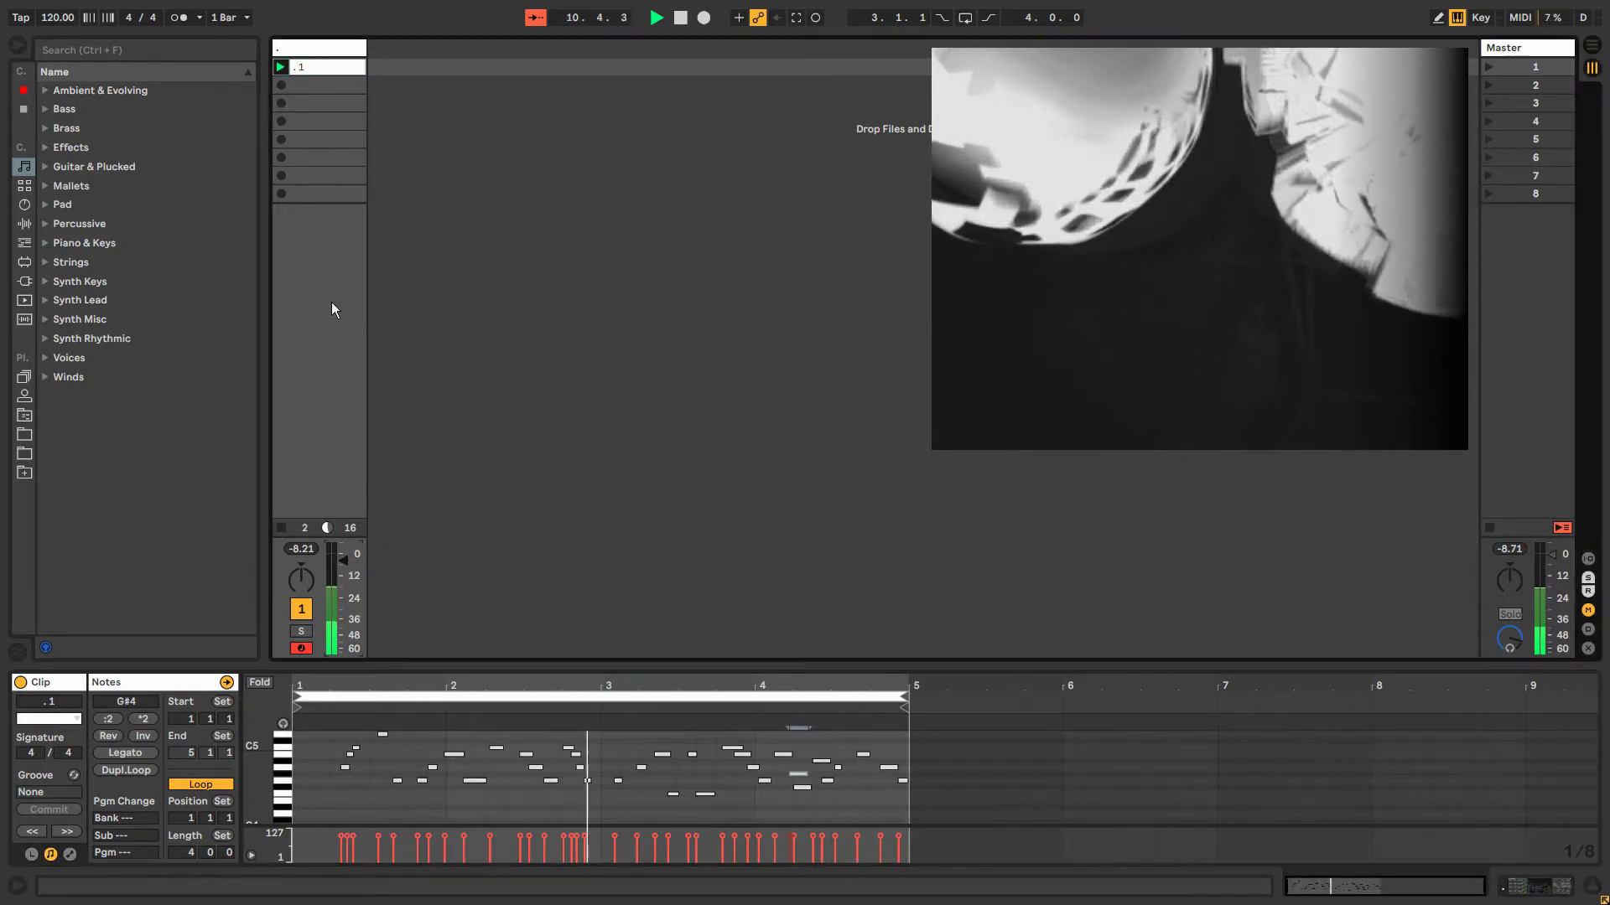
{"action": "left_click", "coordinate": [308, 43]}
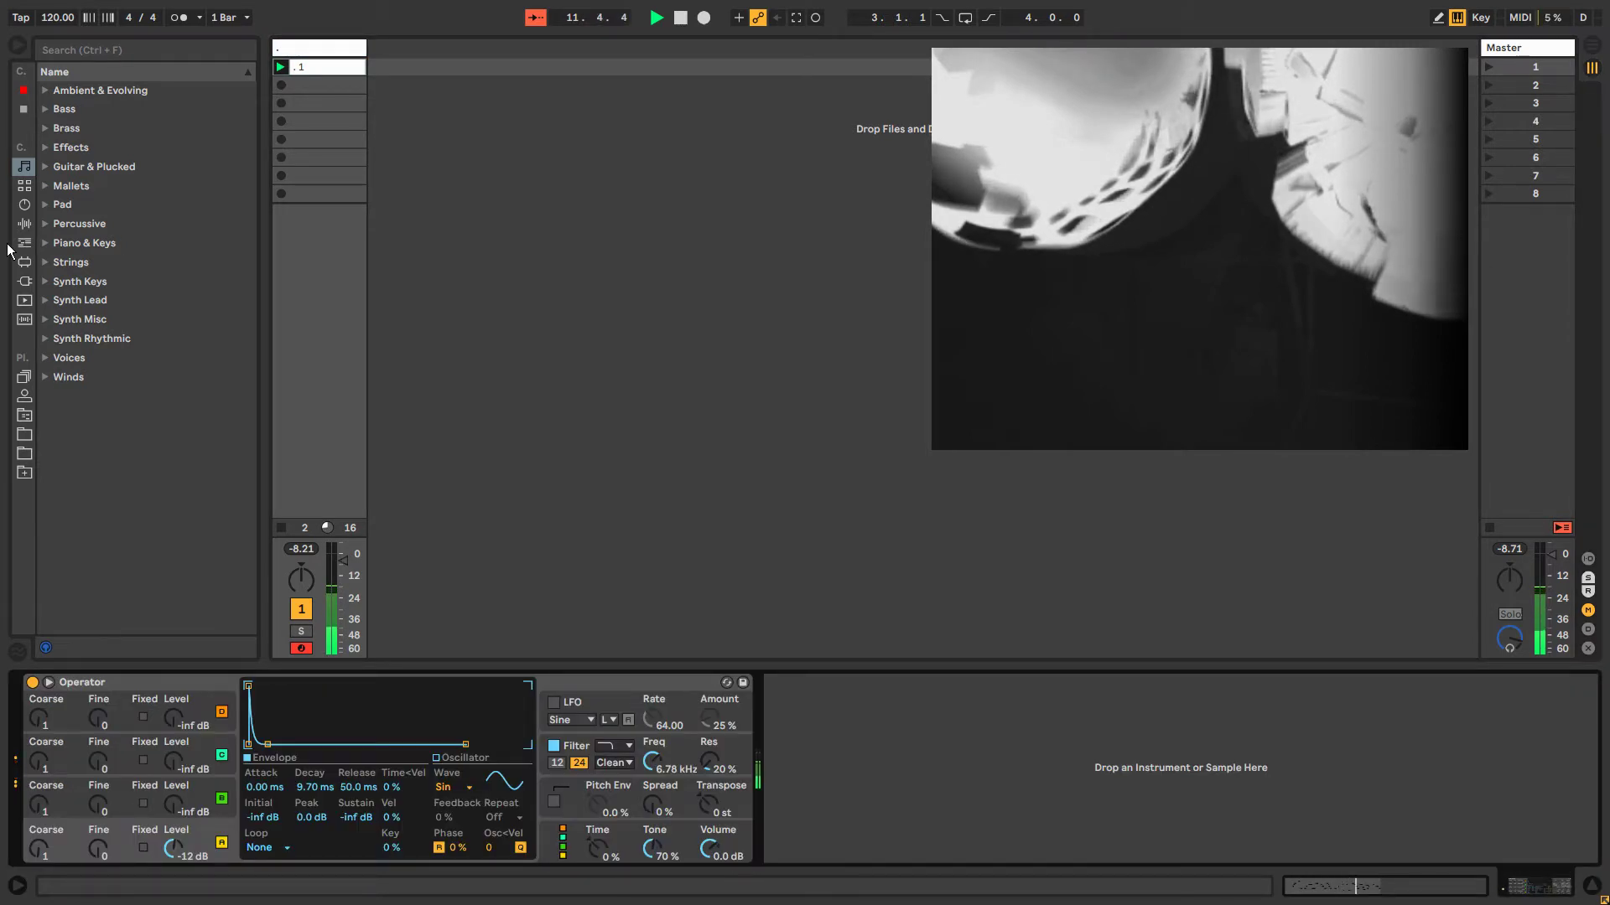
{"action": "left_click", "coordinate": [24, 223]}
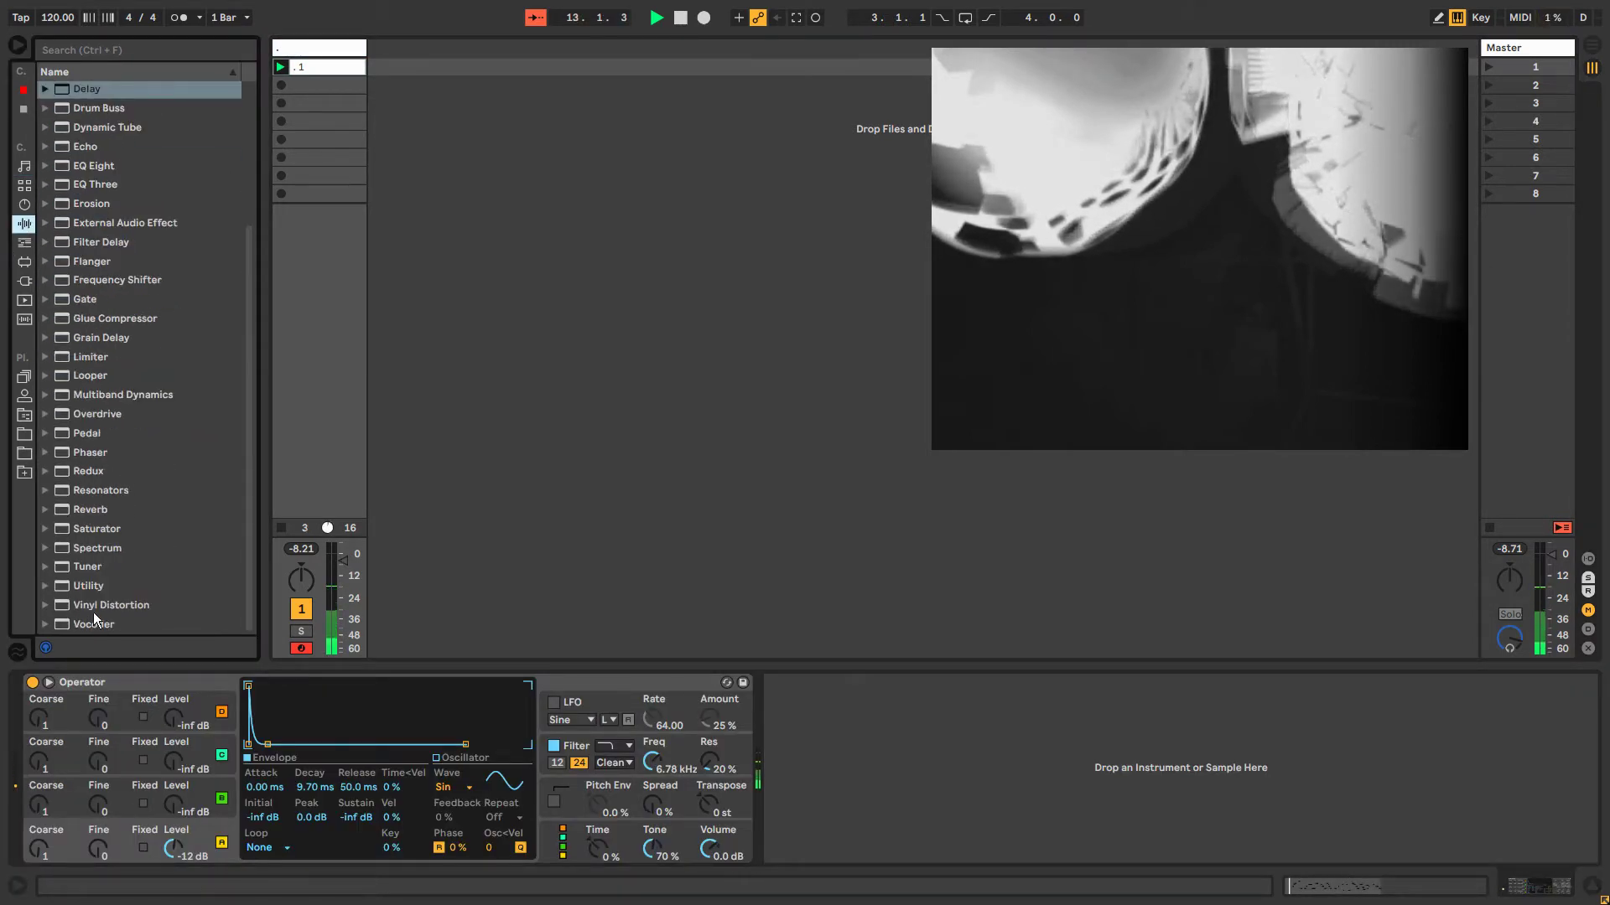
{"action": "double_click", "coordinate": [89, 684]}
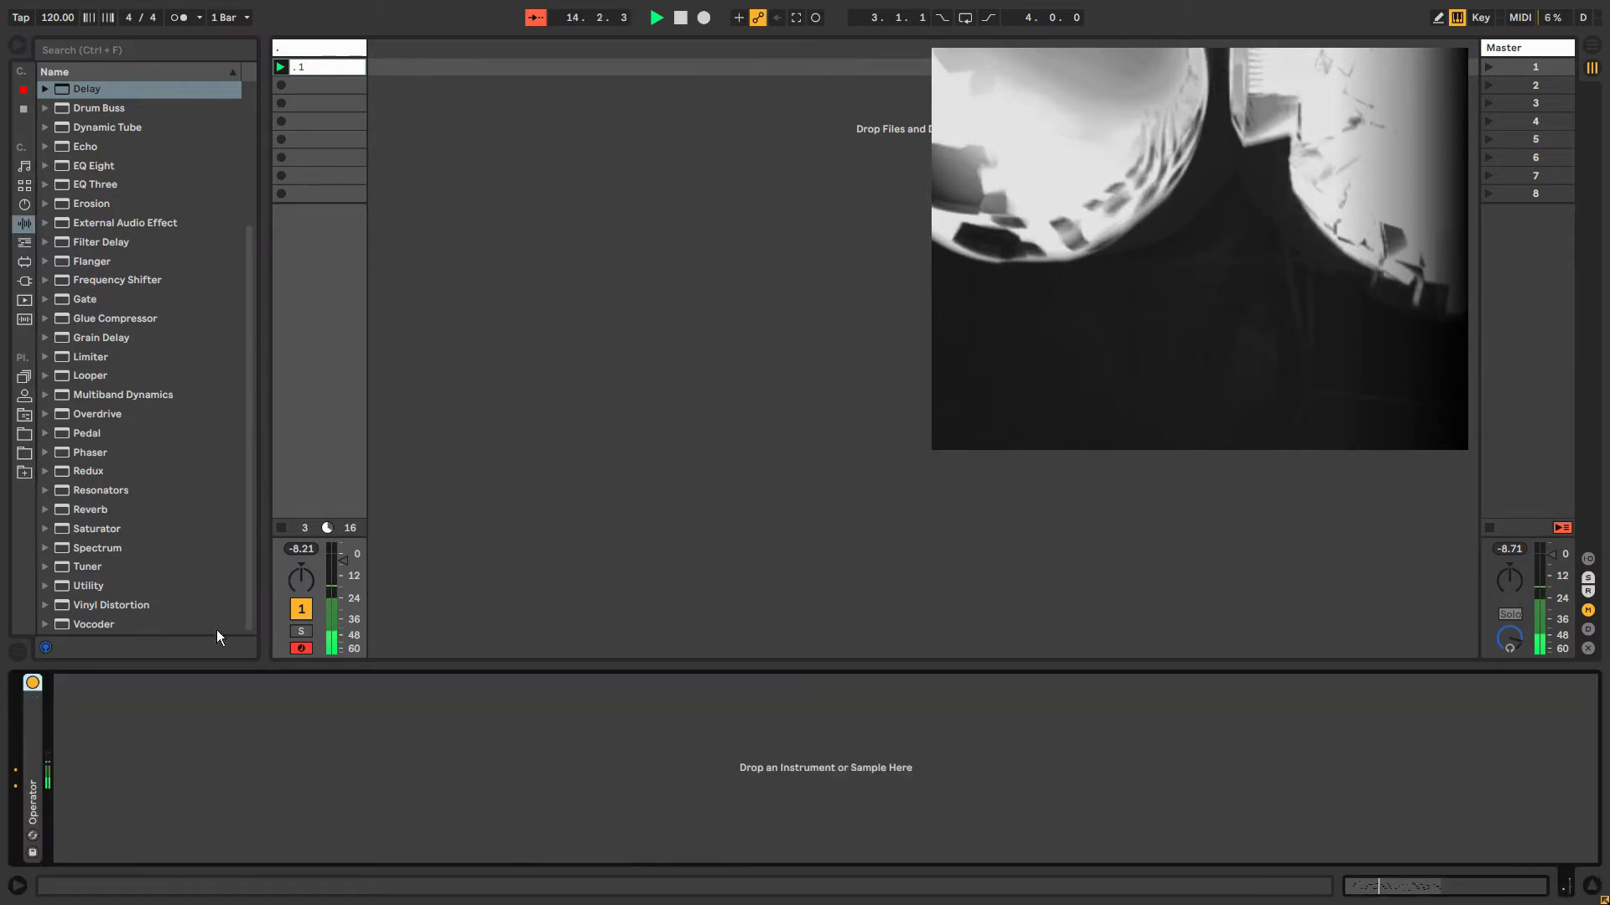
{"action": "double_click", "coordinate": [30, 721]}
{"action": "left_click", "coordinate": [549, 838]}
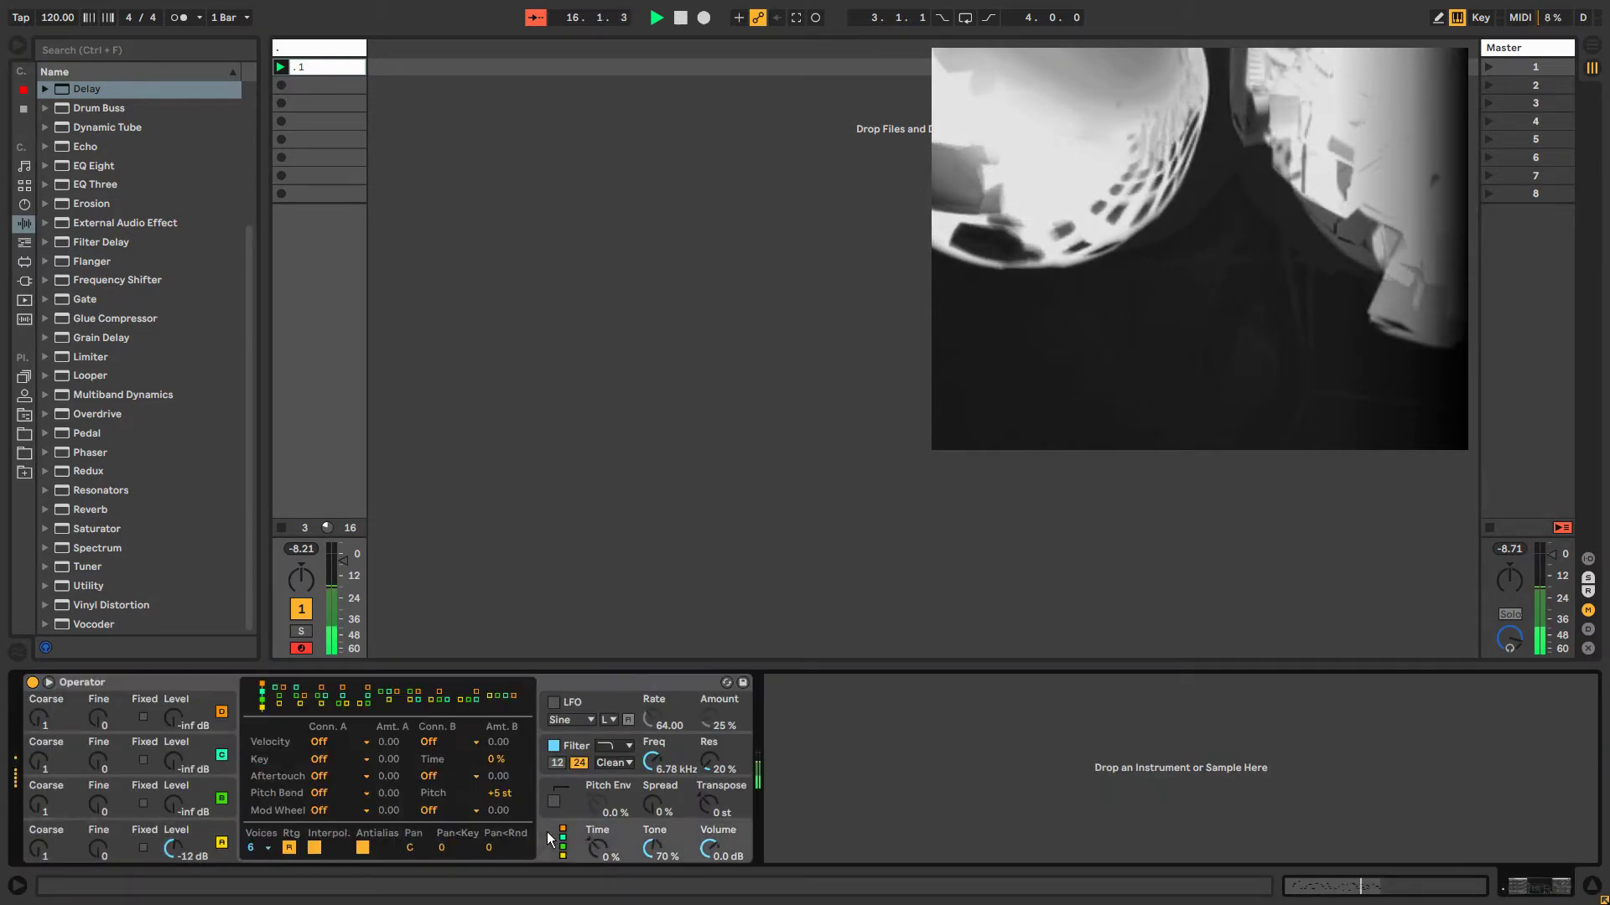
{"action": "left_click", "coordinate": [261, 849]}
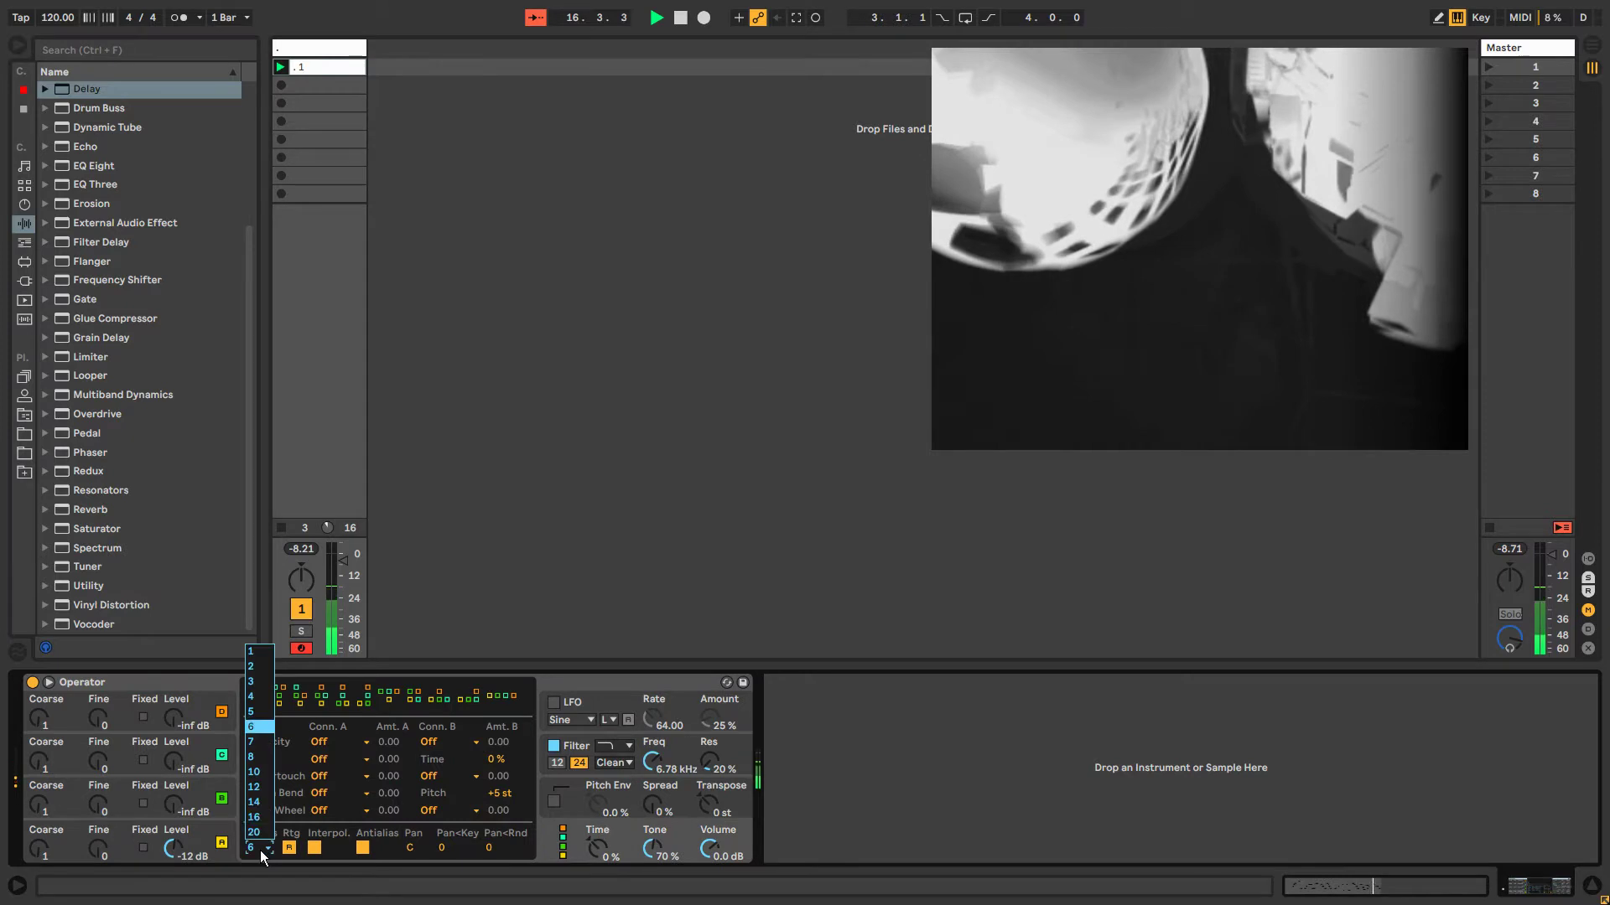
{"action": "left_click", "coordinate": [256, 656]}
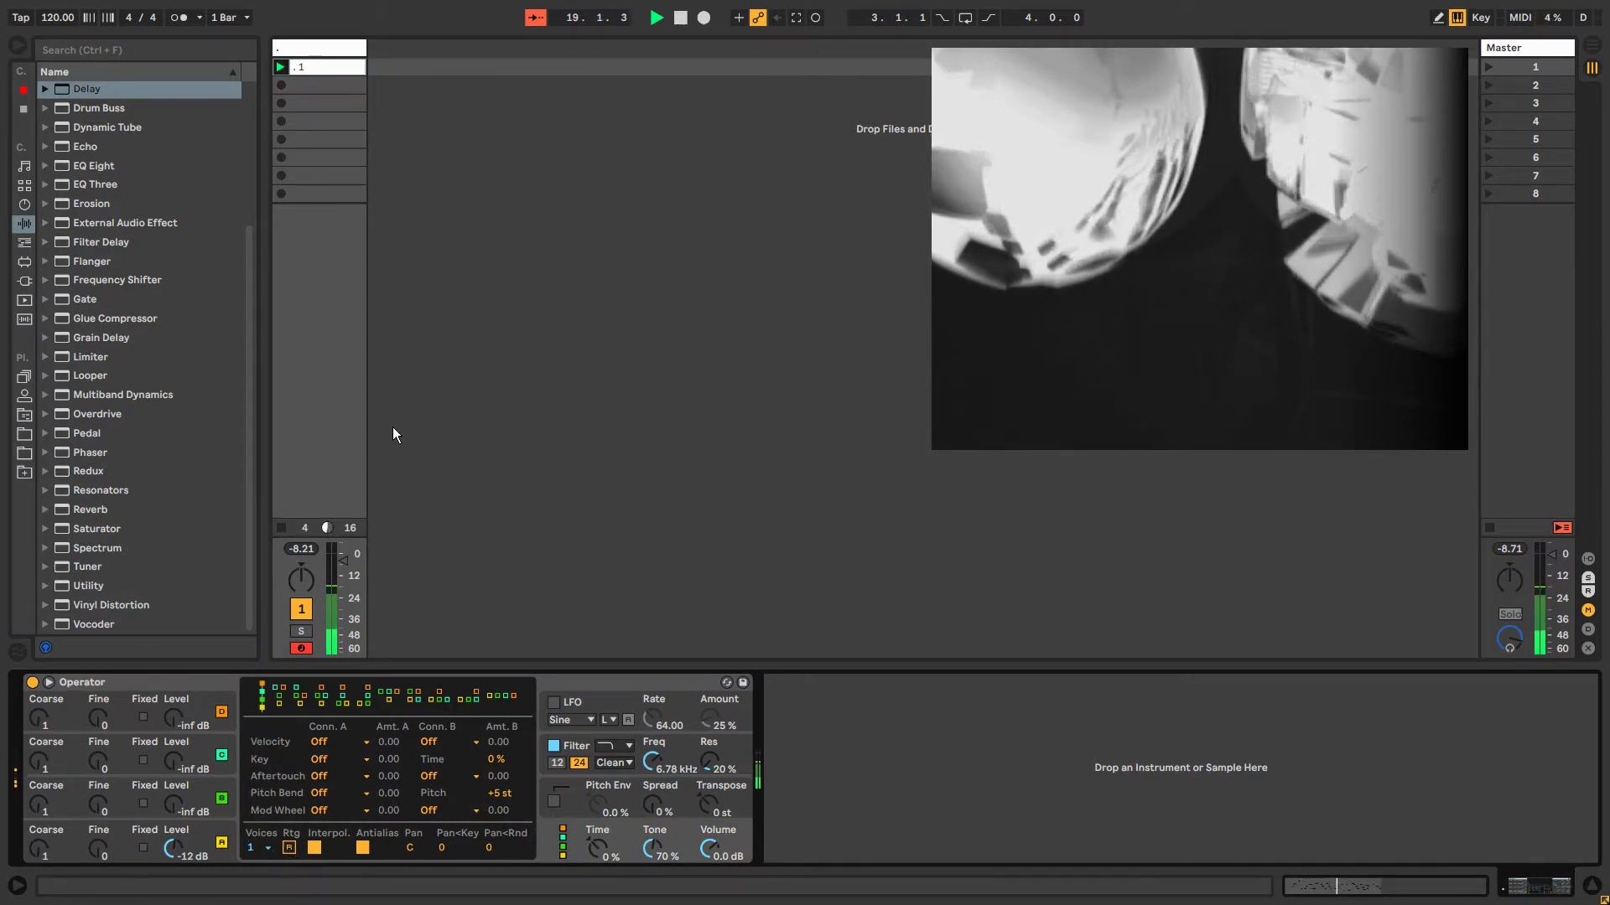
{"action": "left_click_drag", "start_coordinate": [344, 560], "coordinate": [344, 565]}
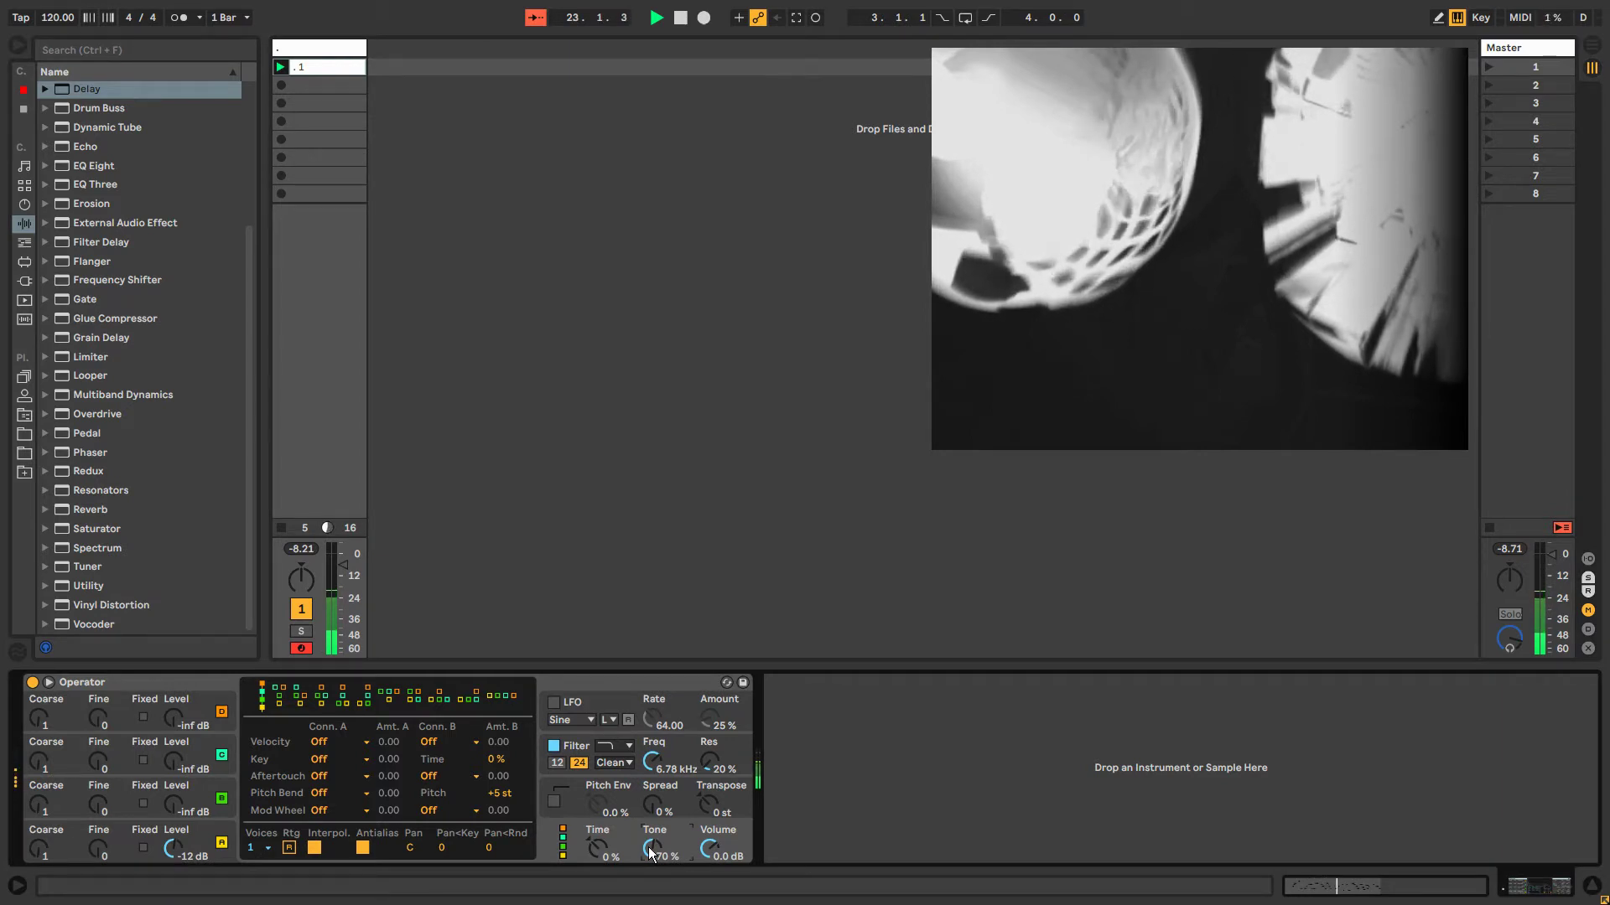
Unlink the clip's Operator Tone envelope from the clip loop and set its loop length to about 12.0.2.
{"action": "key", "text": "shift+Tab"}
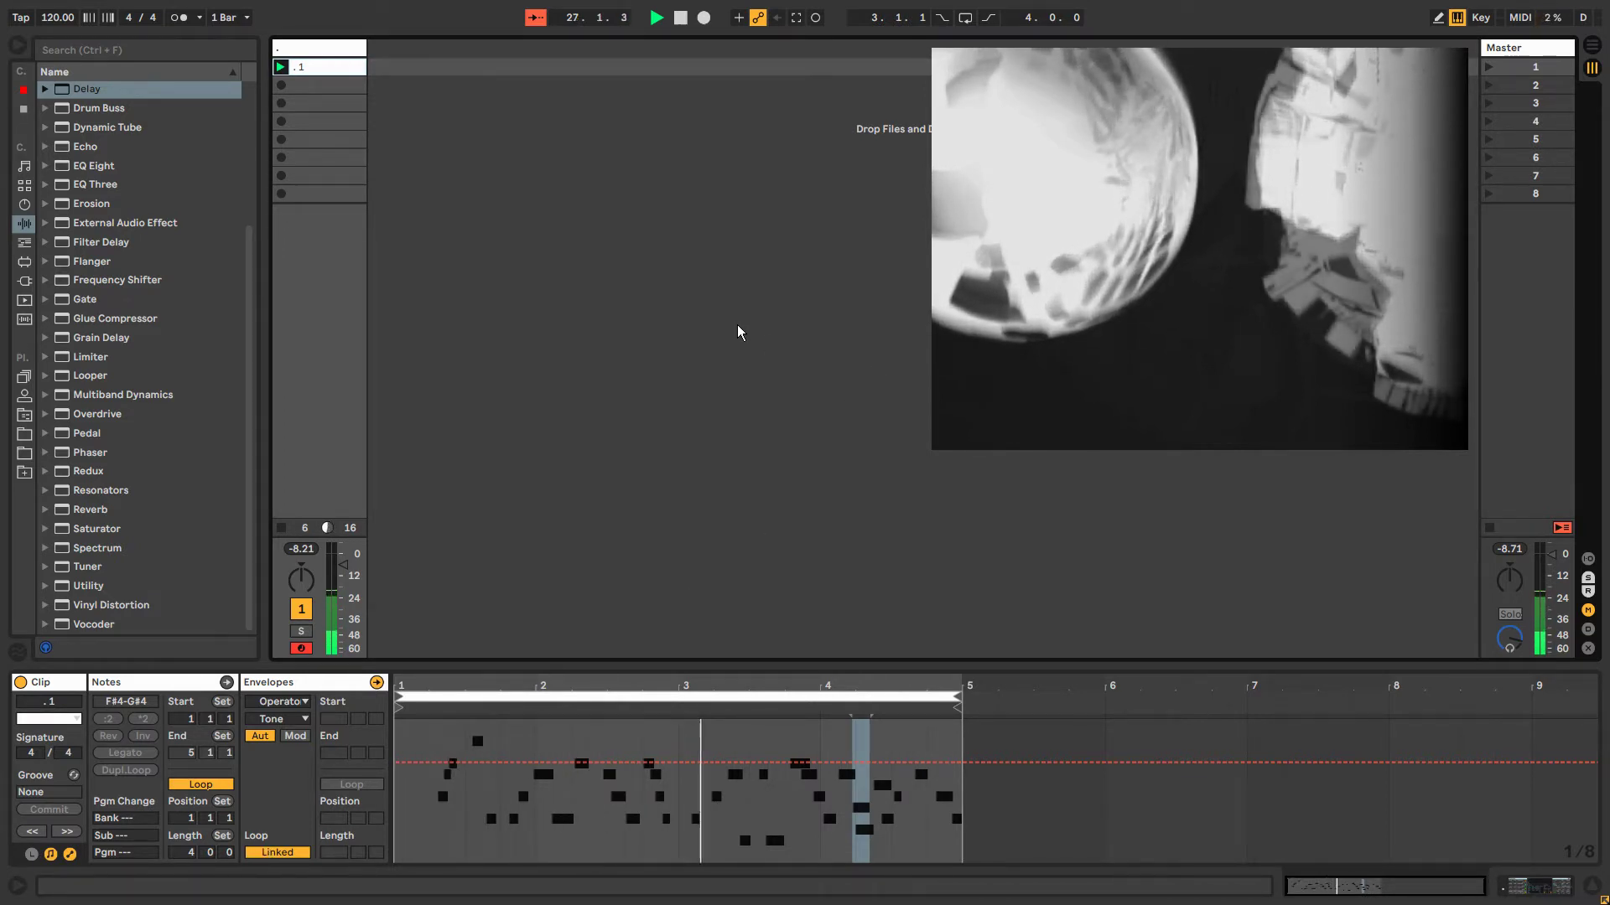
{"action": "left_click", "coordinate": [277, 852]}
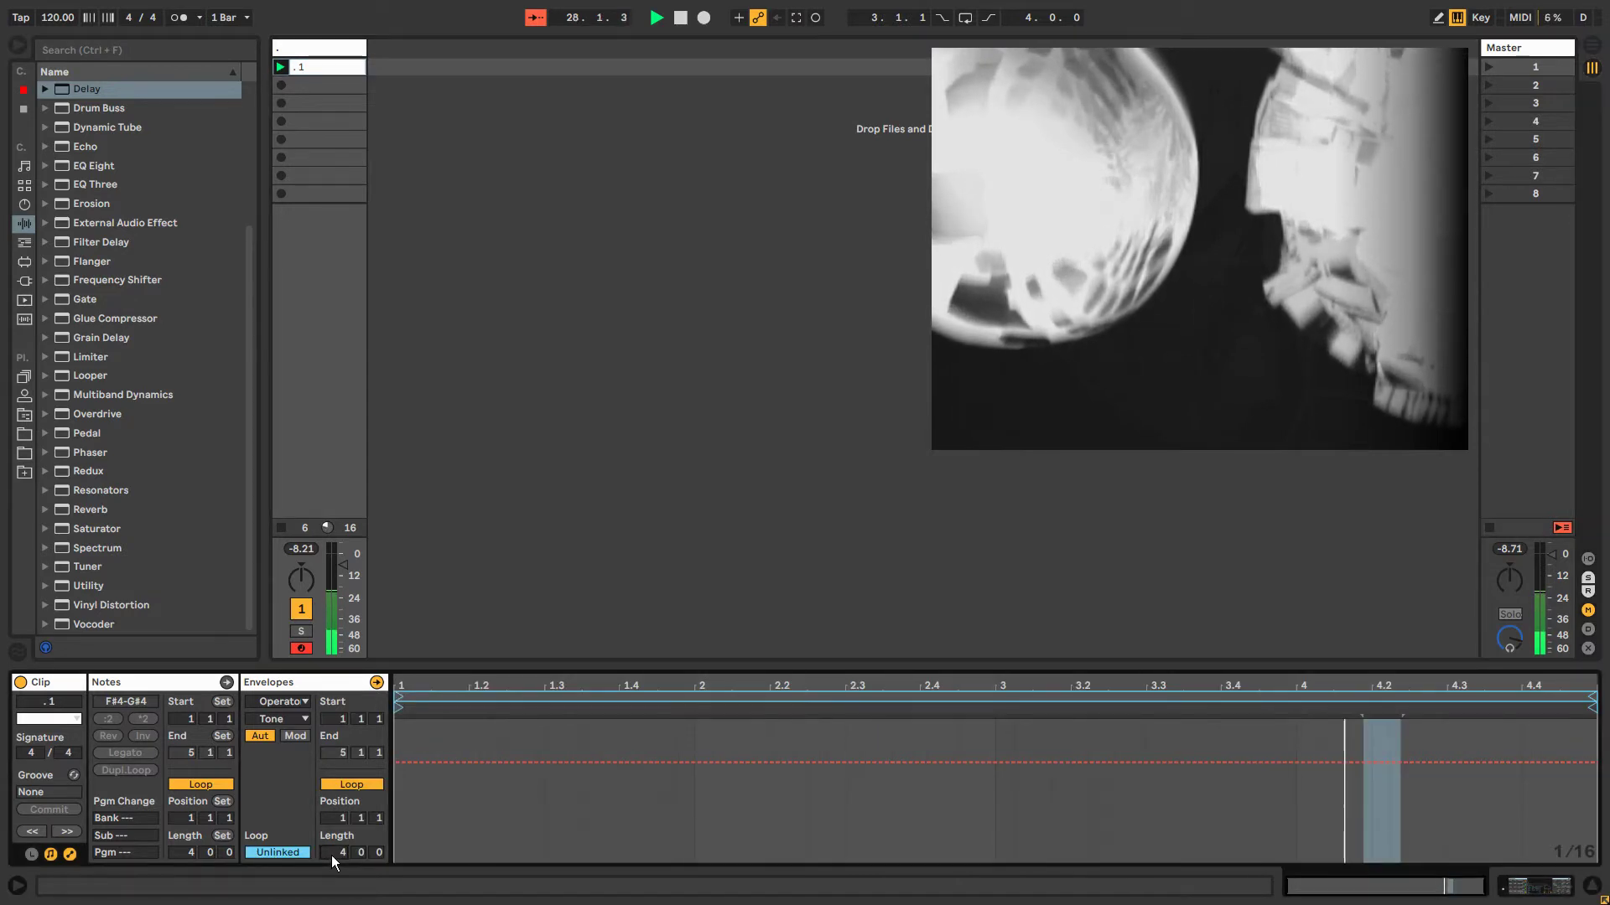
{"action": "scroll", "coordinate": [334, 852], "scroll_direction": "up", "scroll_amount": 5}
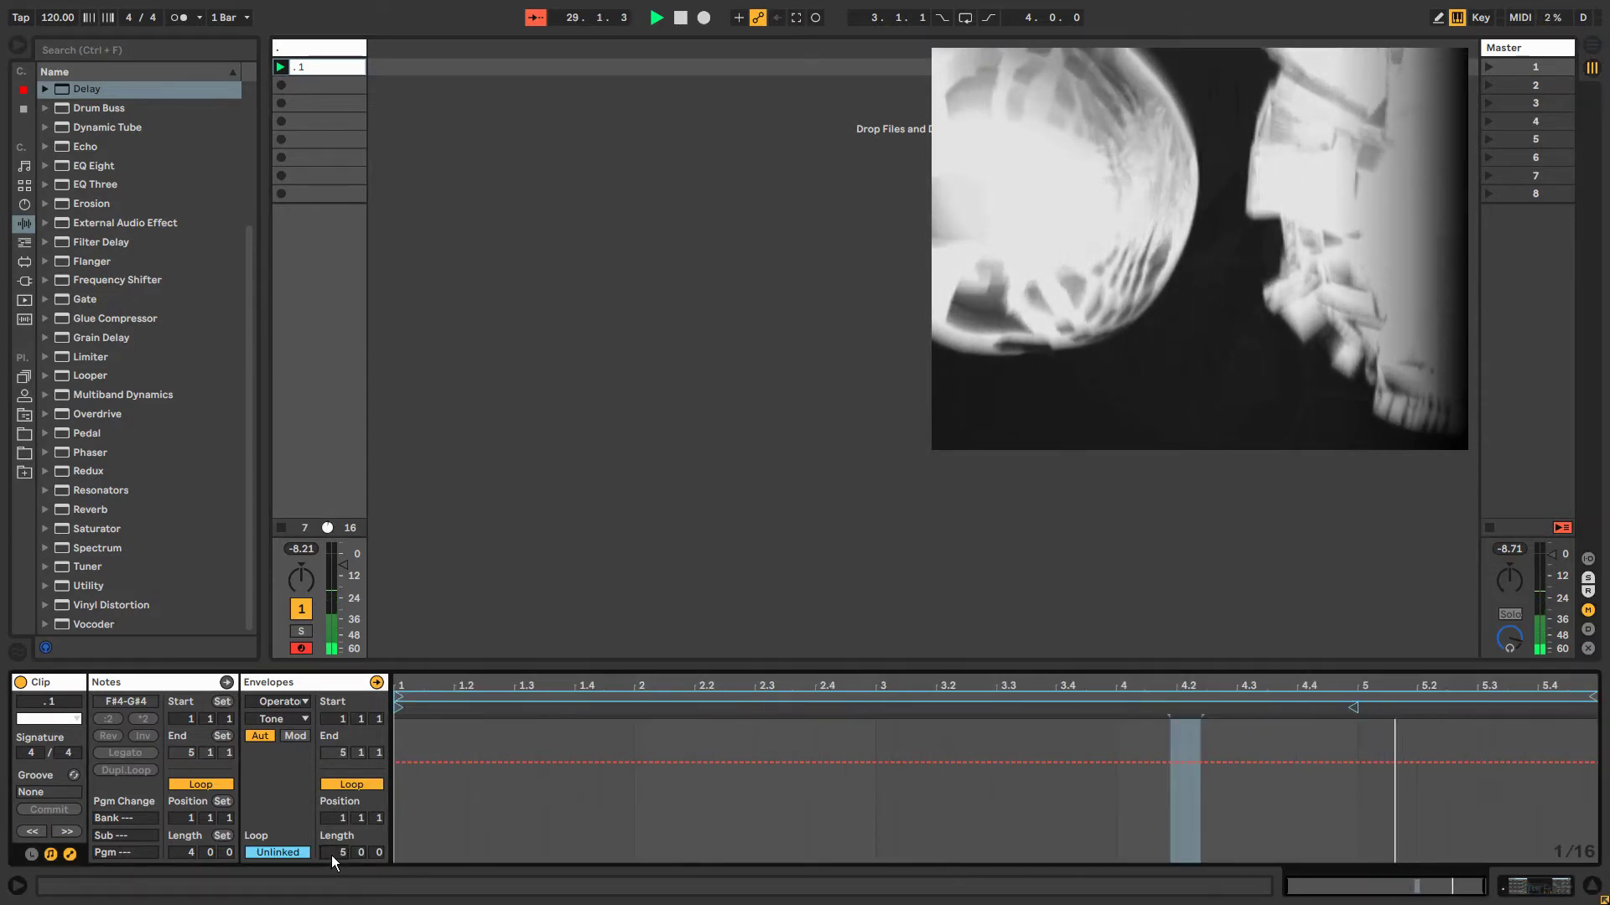
{"action": "scroll", "coordinate": [335, 853], "scroll_direction": "up", "scroll_amount": 3}
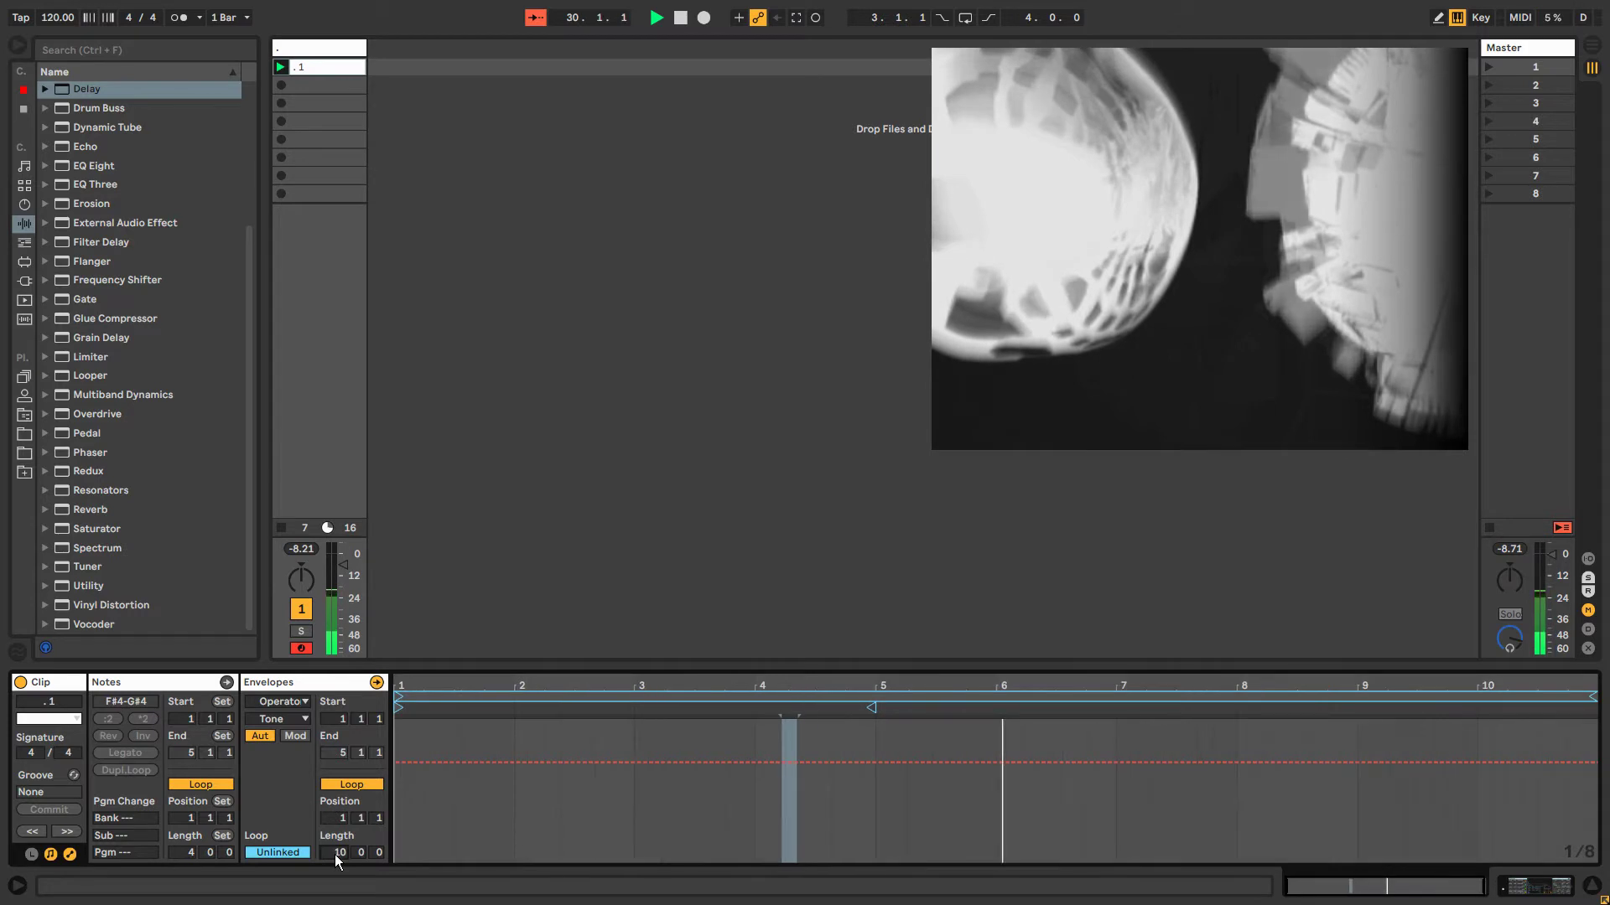
{"action": "scroll", "coordinate": [335, 854], "scroll_direction": "up", "scroll_amount": 2}
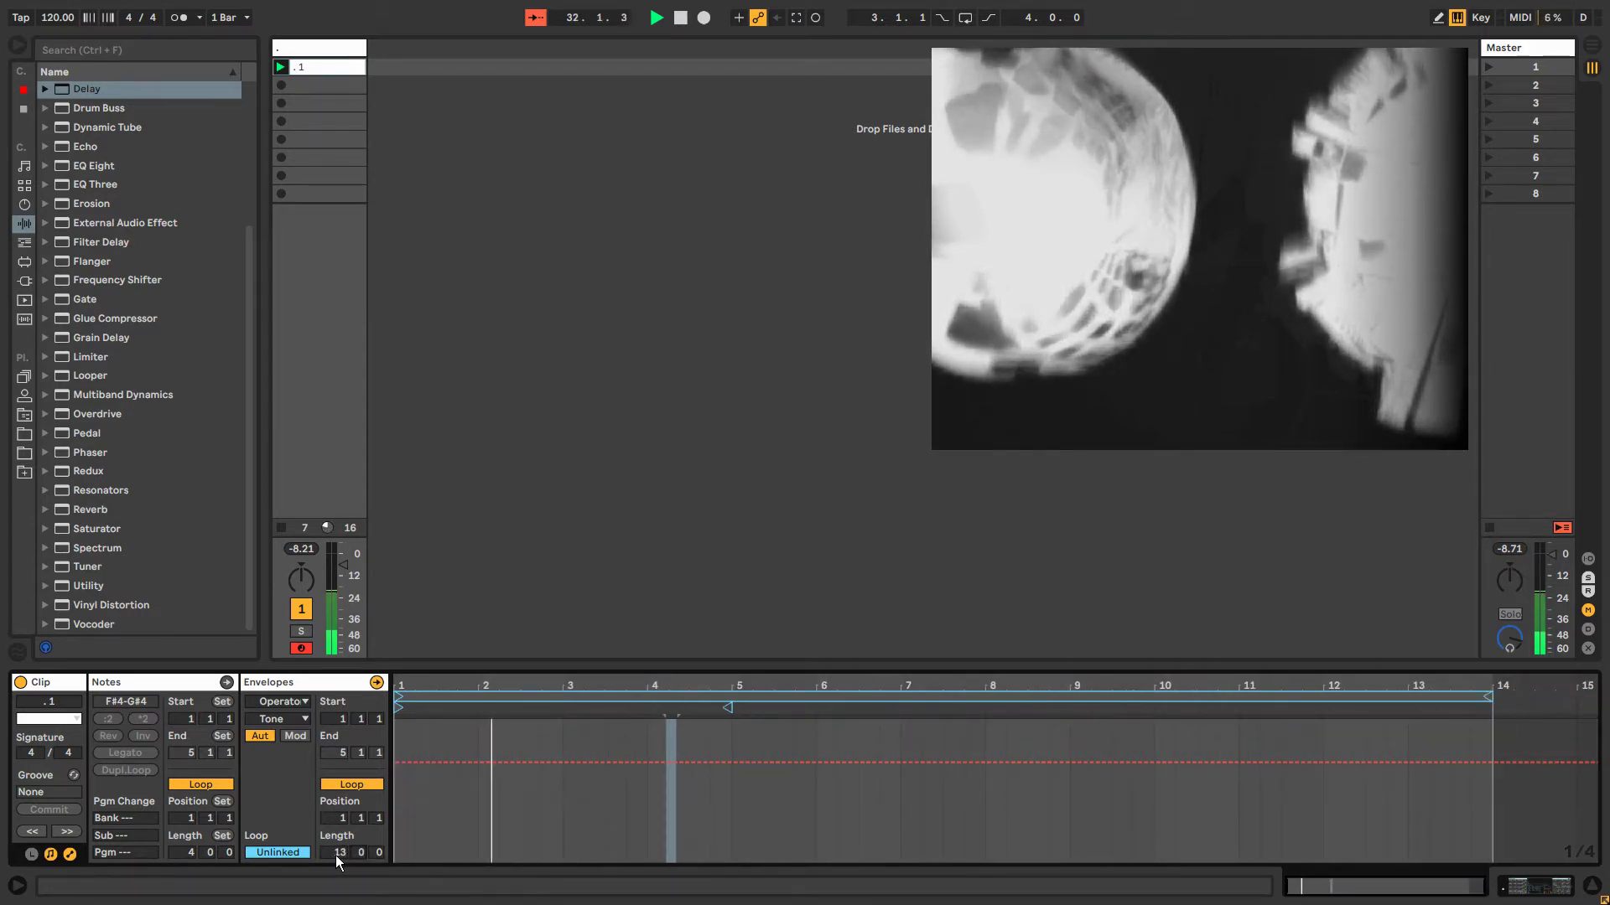
{"action": "scroll", "coordinate": [335, 853], "scroll_direction": "down", "scroll_amount": 1}
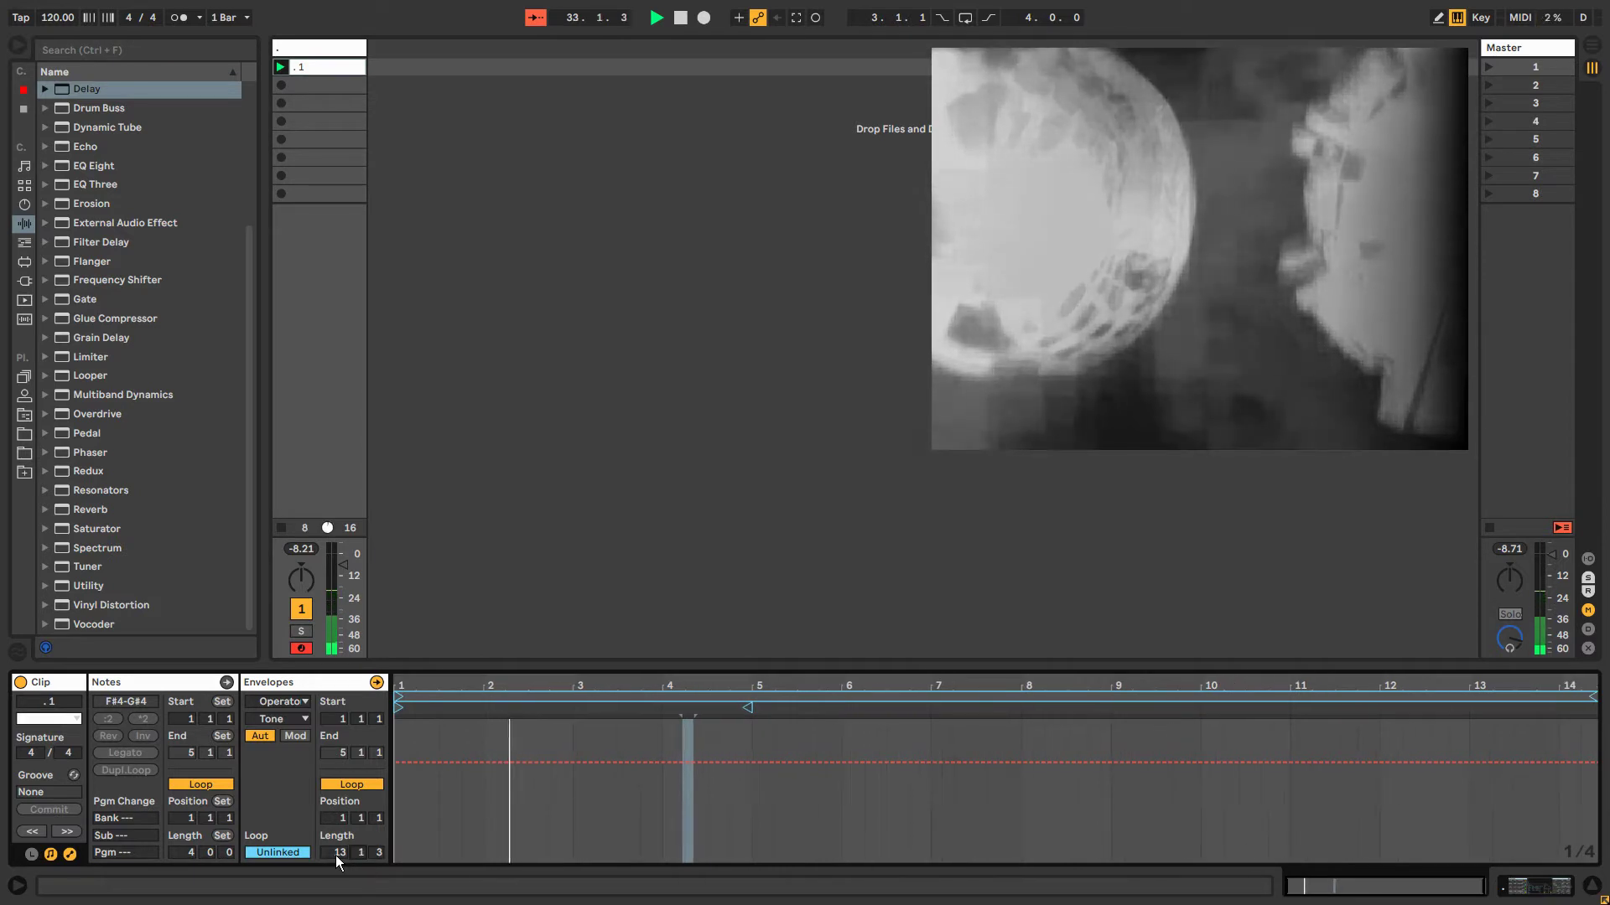
{"action": "scroll", "coordinate": [335, 853], "scroll_direction": "up", "scroll_amount": 3}
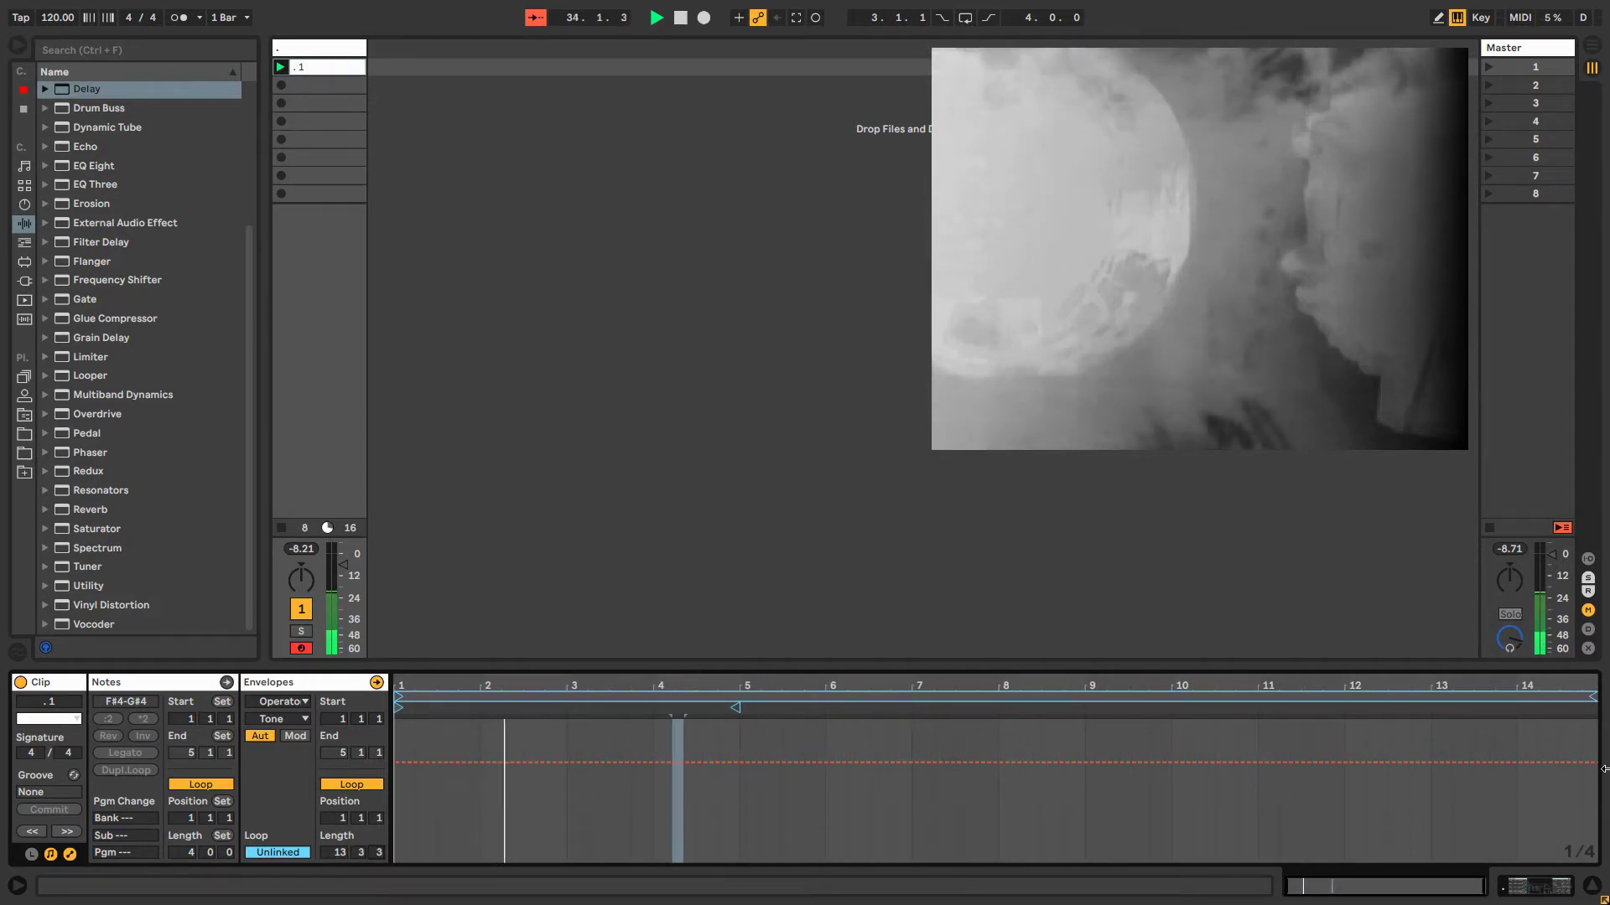
{"action": "key", "text": "ctrl+a"}
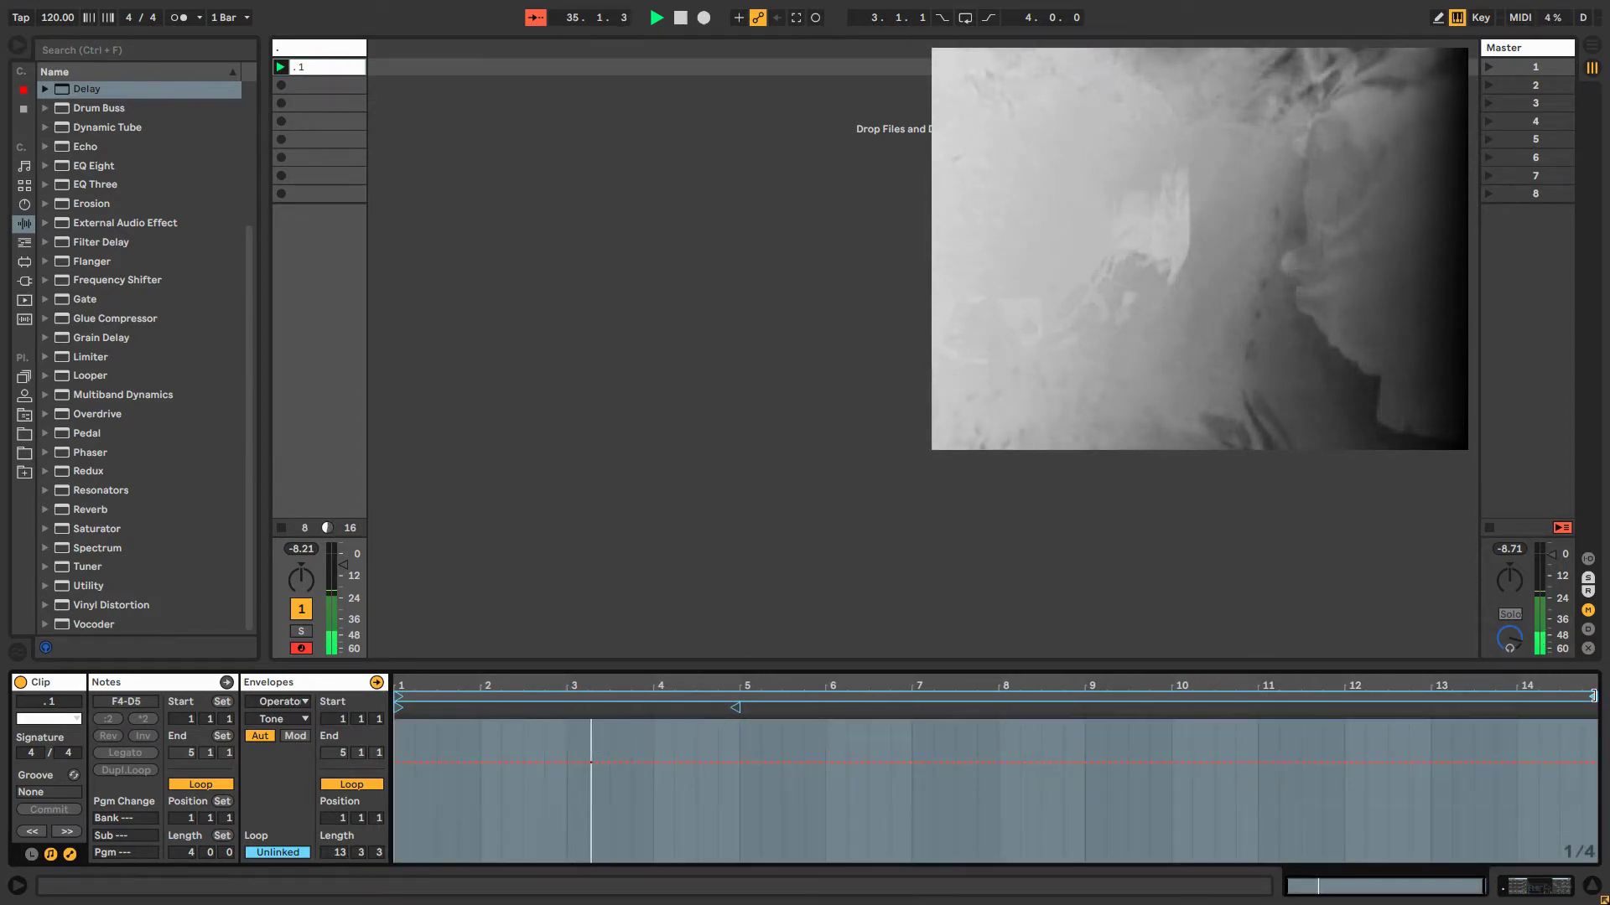
{"action": "left_click_drag", "start_coordinate": [1593, 695], "coordinate": [1439, 696]}
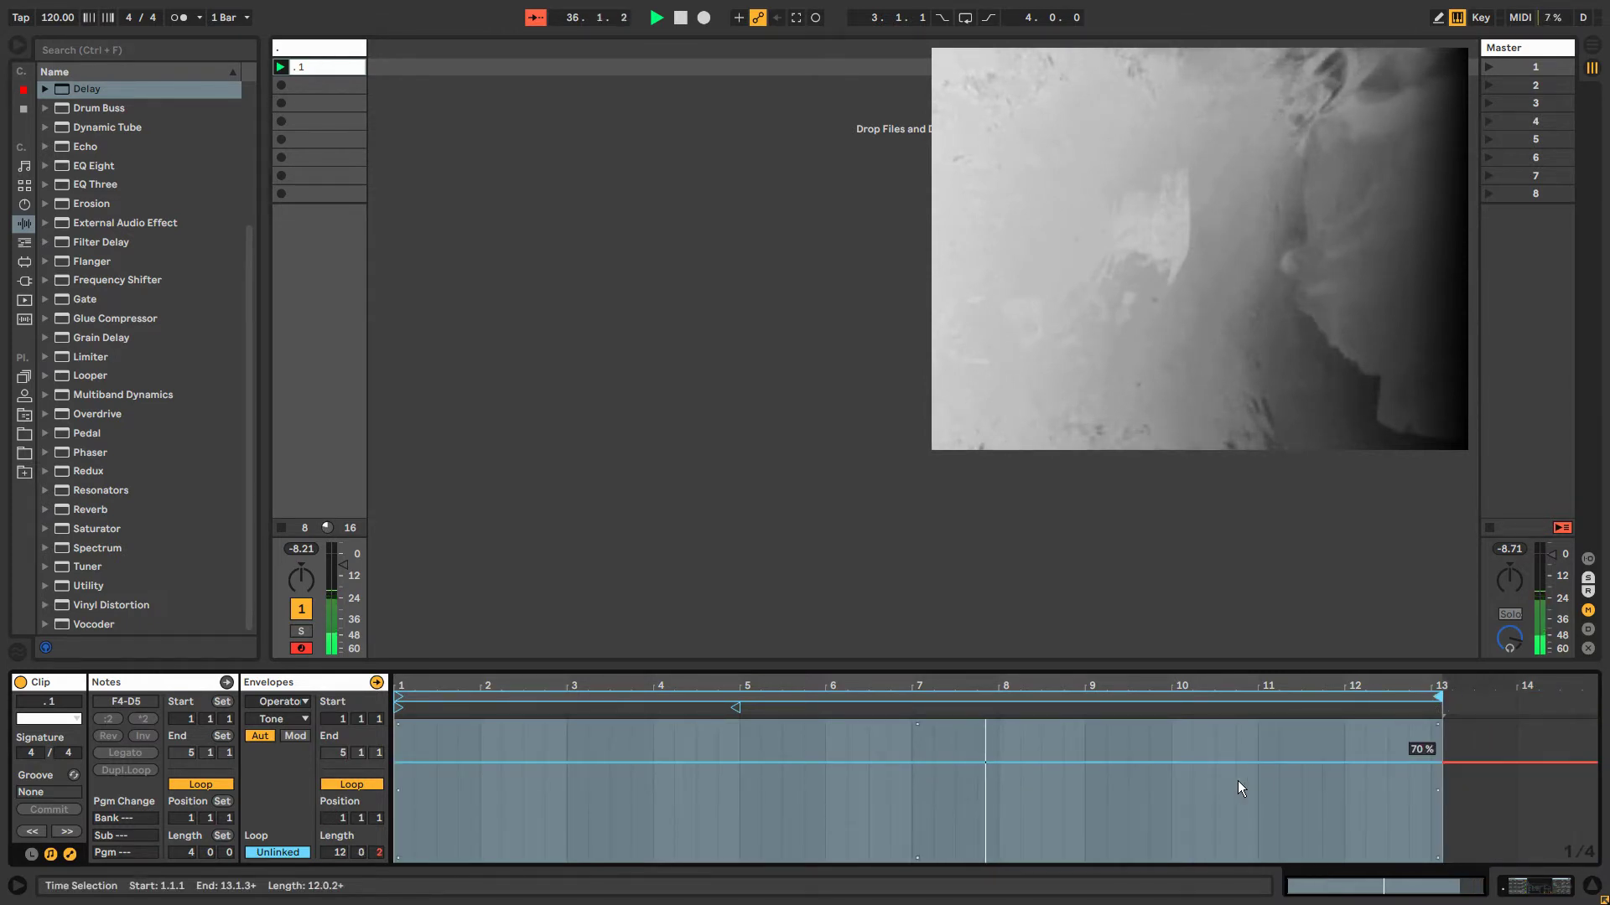
Clear the Tone envelope and draw uneven stepped automation across its full loop, with several dips and a raised section in bar 12.
{"action": "key", "text": "Delete"}
{"action": "key", "text": "b"}
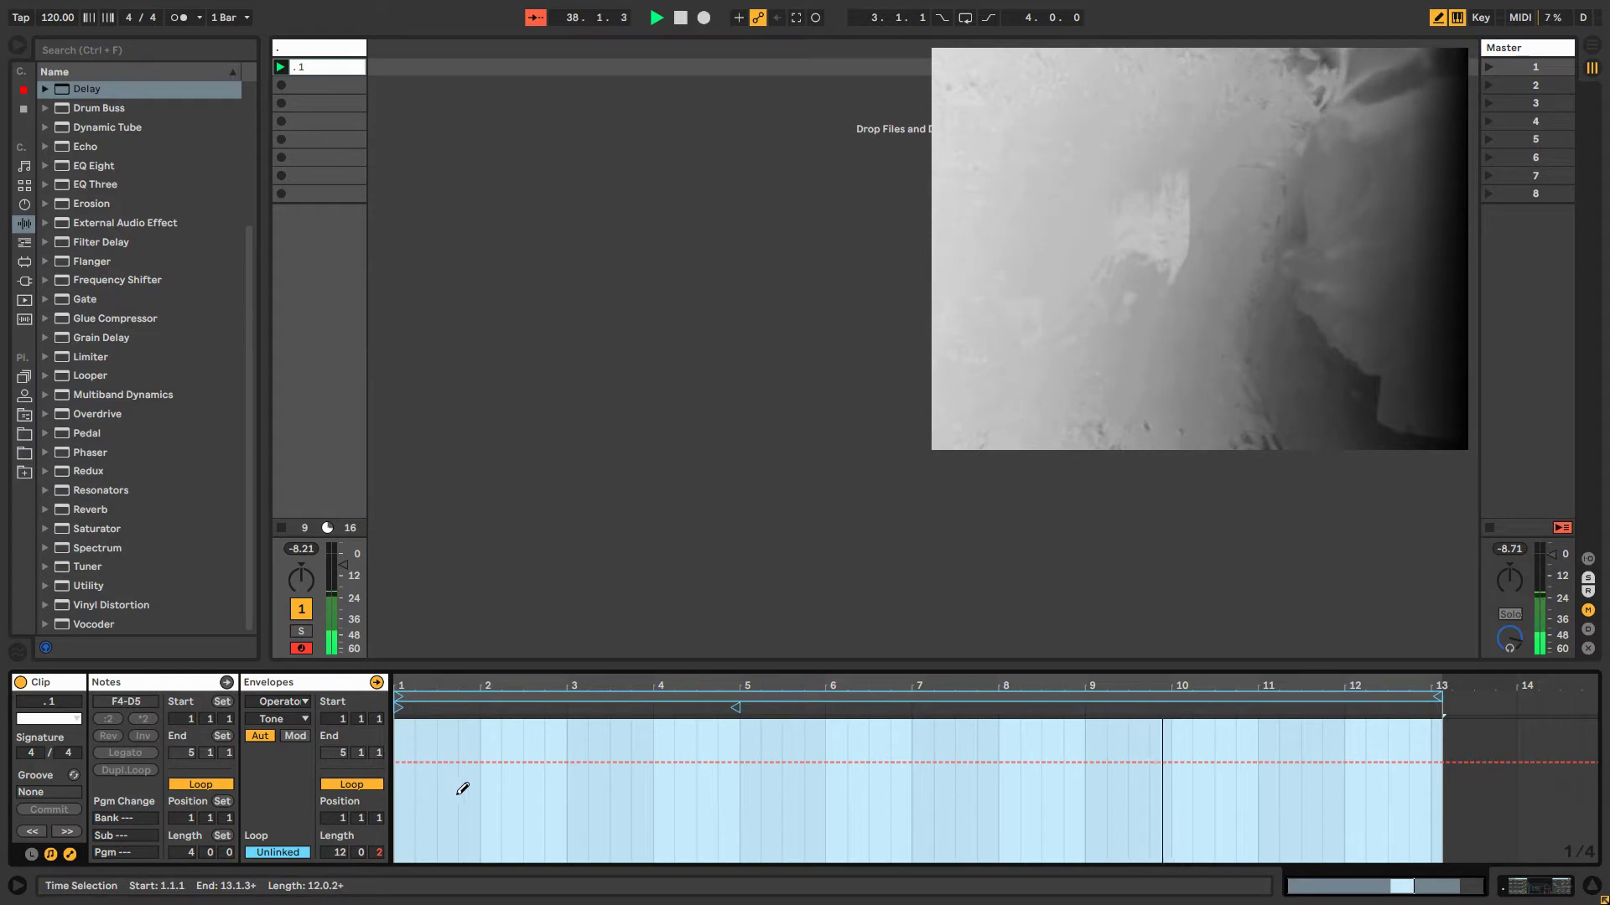
{"action": "left_click_drag", "start_coordinate": [506, 791], "coordinate": [577, 791]}
{"action": "left_click_drag", "start_coordinate": [716, 789], "coordinate": [780, 791]}
{"action": "mouse_move", "coordinate": [940, 805]}
{"action": "left_mouse_down"}
{"action": "mouse_move", "coordinate": [1048, 810]}
{"action": "mouse_move", "coordinate": [1367, 771]}
{"action": "mouse_move", "coordinate": [1356, 746]}
{"action": "mouse_move", "coordinate": [1413, 741]}
{"action": "mouse_move", "coordinate": [1450, 785]}
{"action": "mouse_move", "coordinate": [1430, 783]}
{"action": "left_mouse_up"}
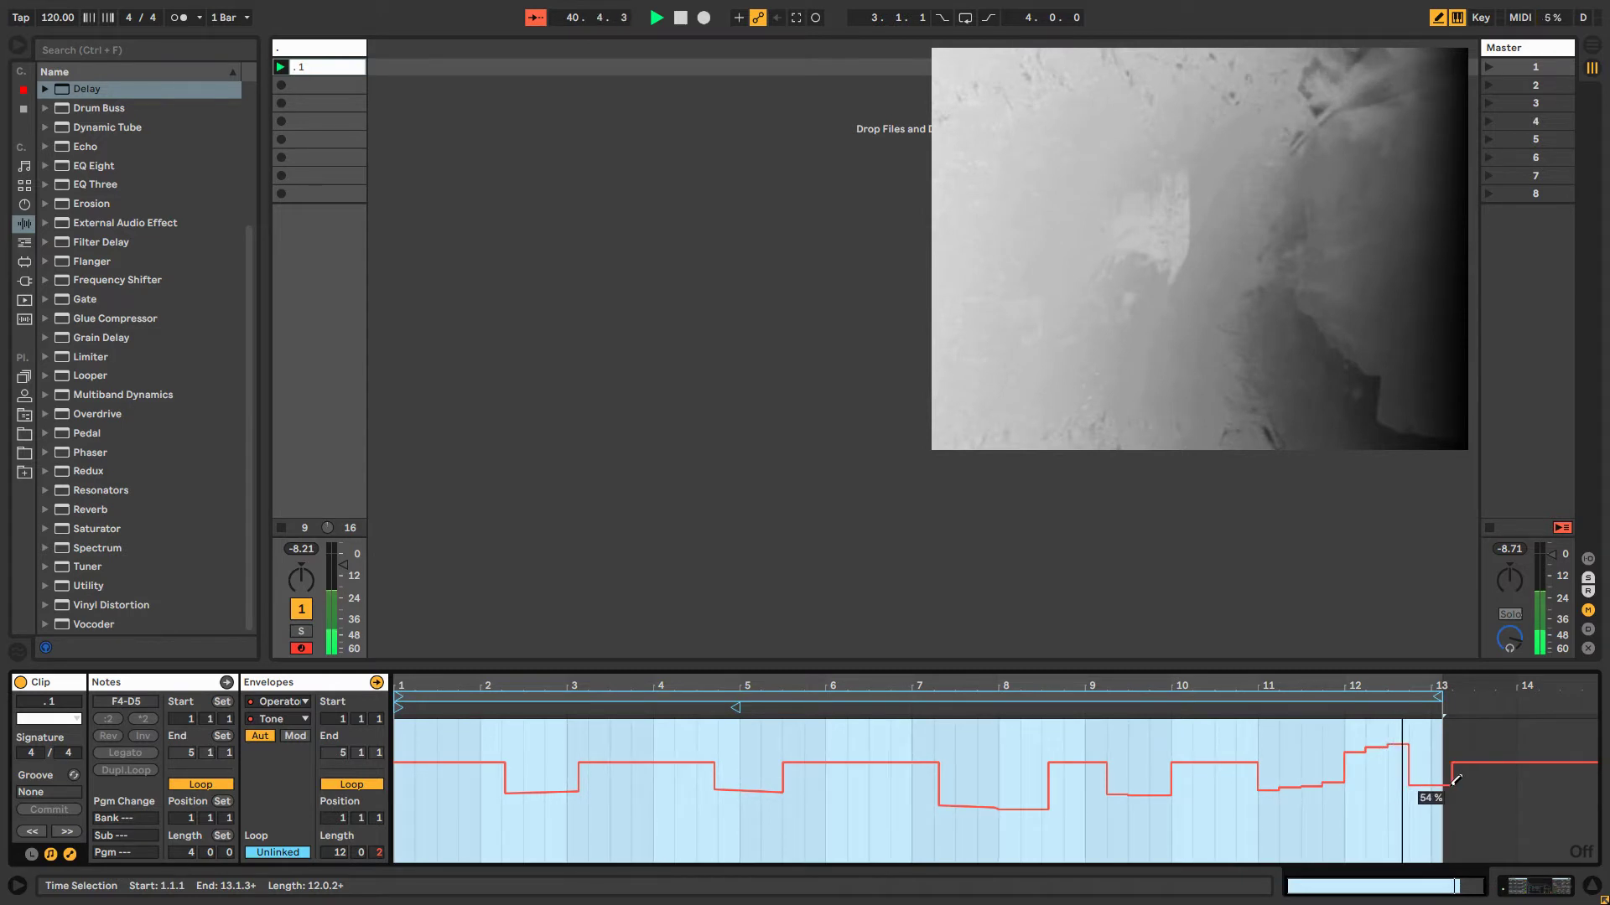
{"action": "left_click_drag", "start_coordinate": [437, 836], "coordinate": [523, 827]}
{"action": "mouse_move", "coordinate": [477, 757]}
{"action": "left_mouse_down"}
{"action": "mouse_move", "coordinate": [540, 834]}
{"action": "mouse_move", "coordinate": [674, 825]}
{"action": "left_mouse_up"}
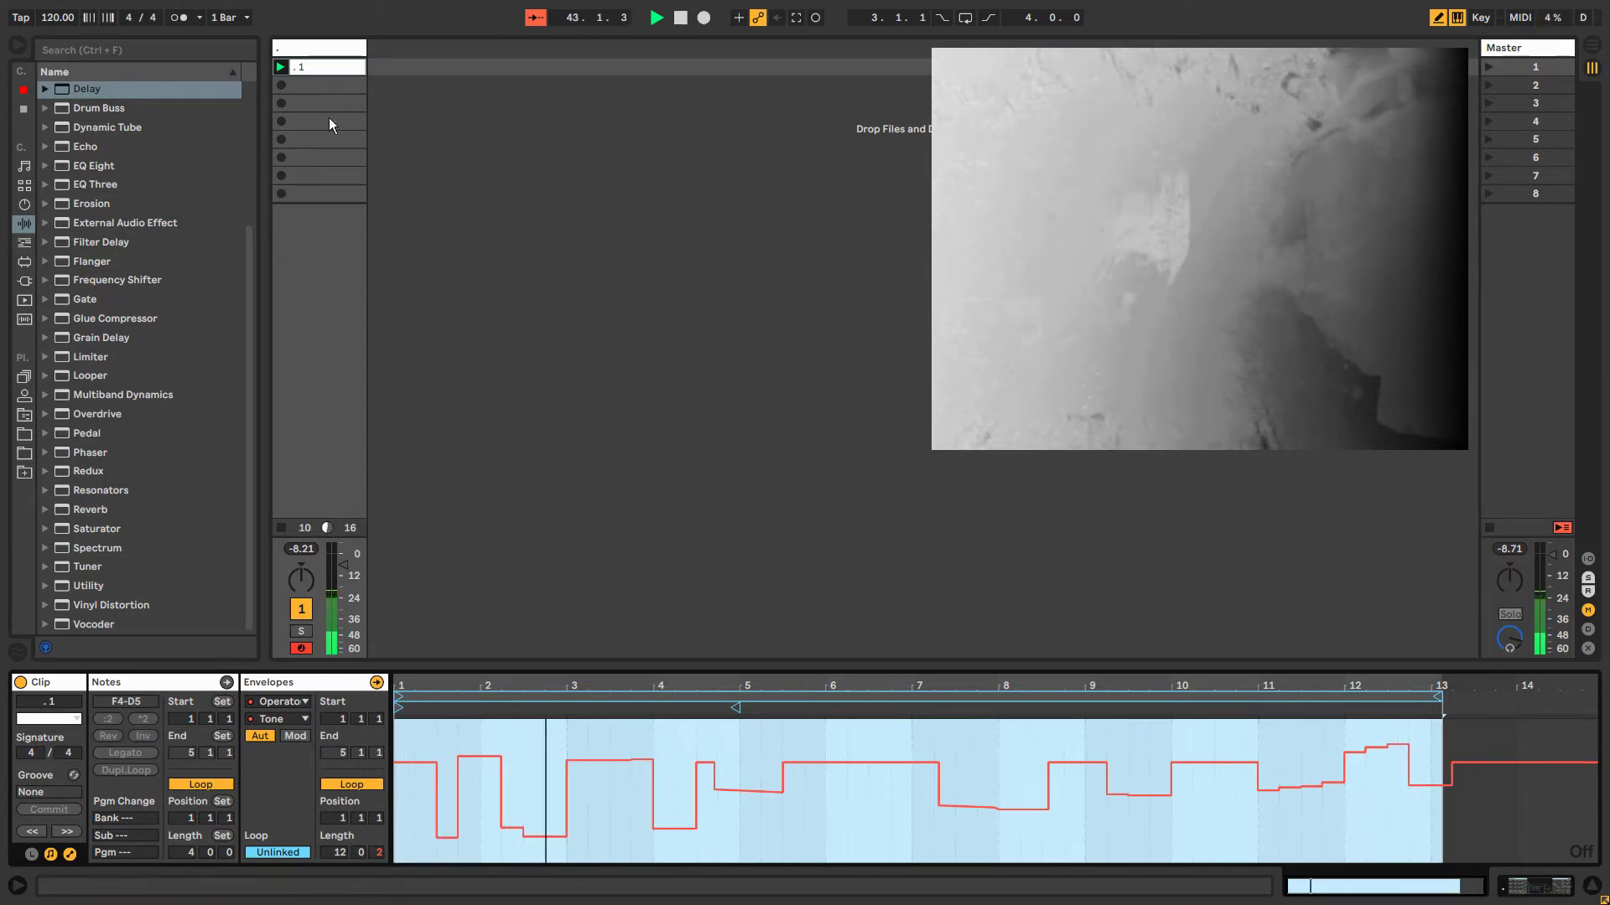
Map Operator's Velocity modulation to Volume with an amount of 100.
{"action": "key", "text": "shift+Tab"}
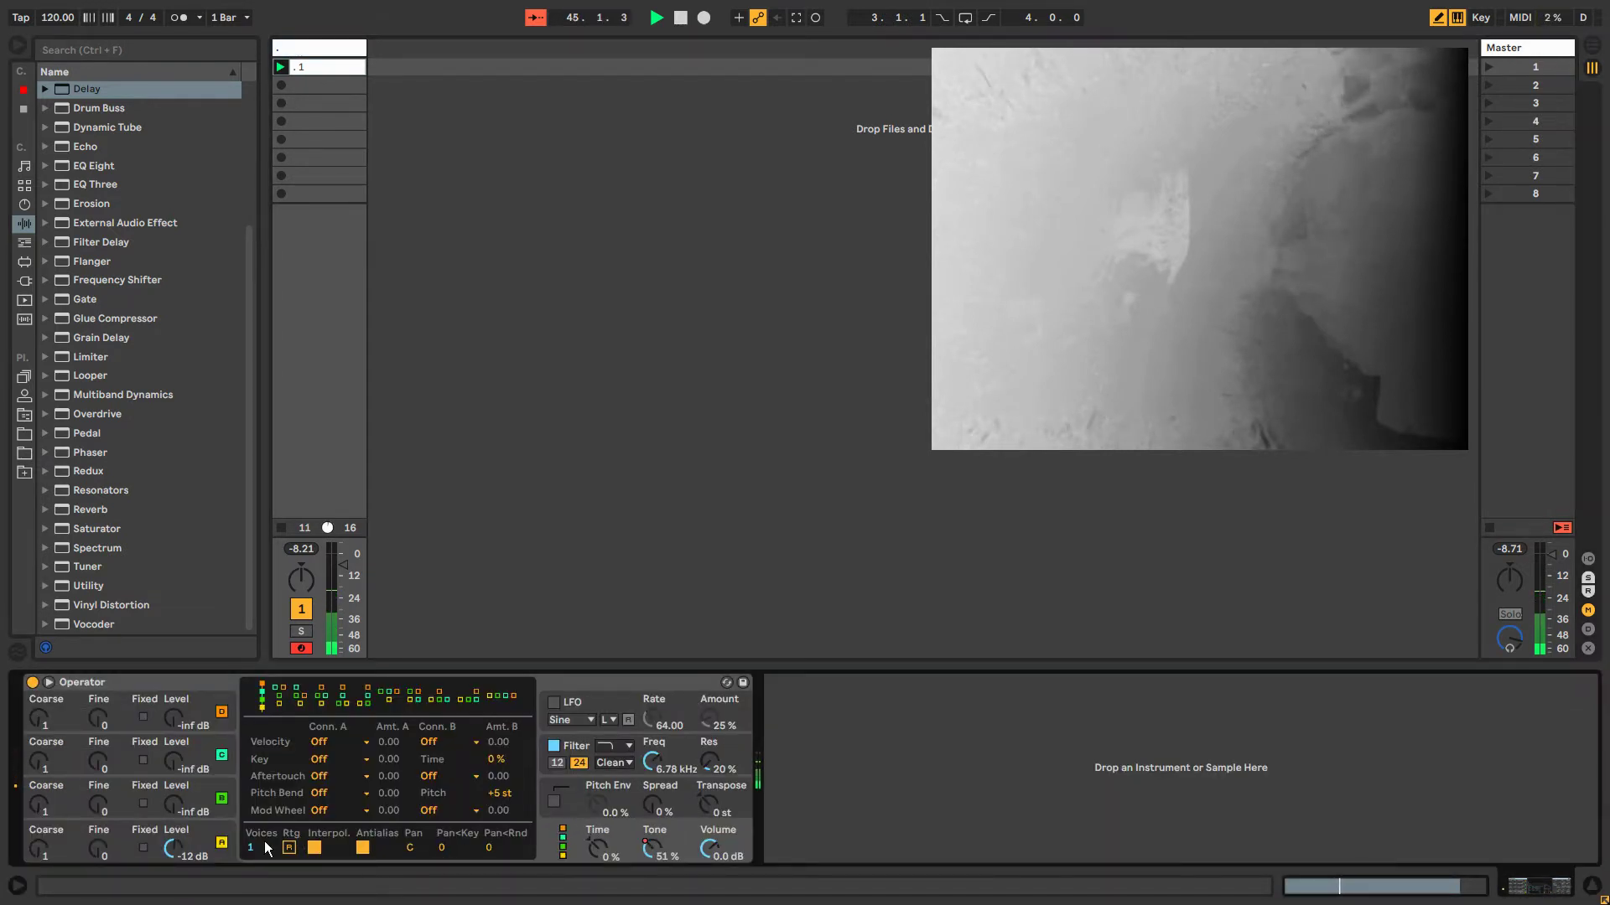
{"action": "left_click", "coordinate": [320, 741]}
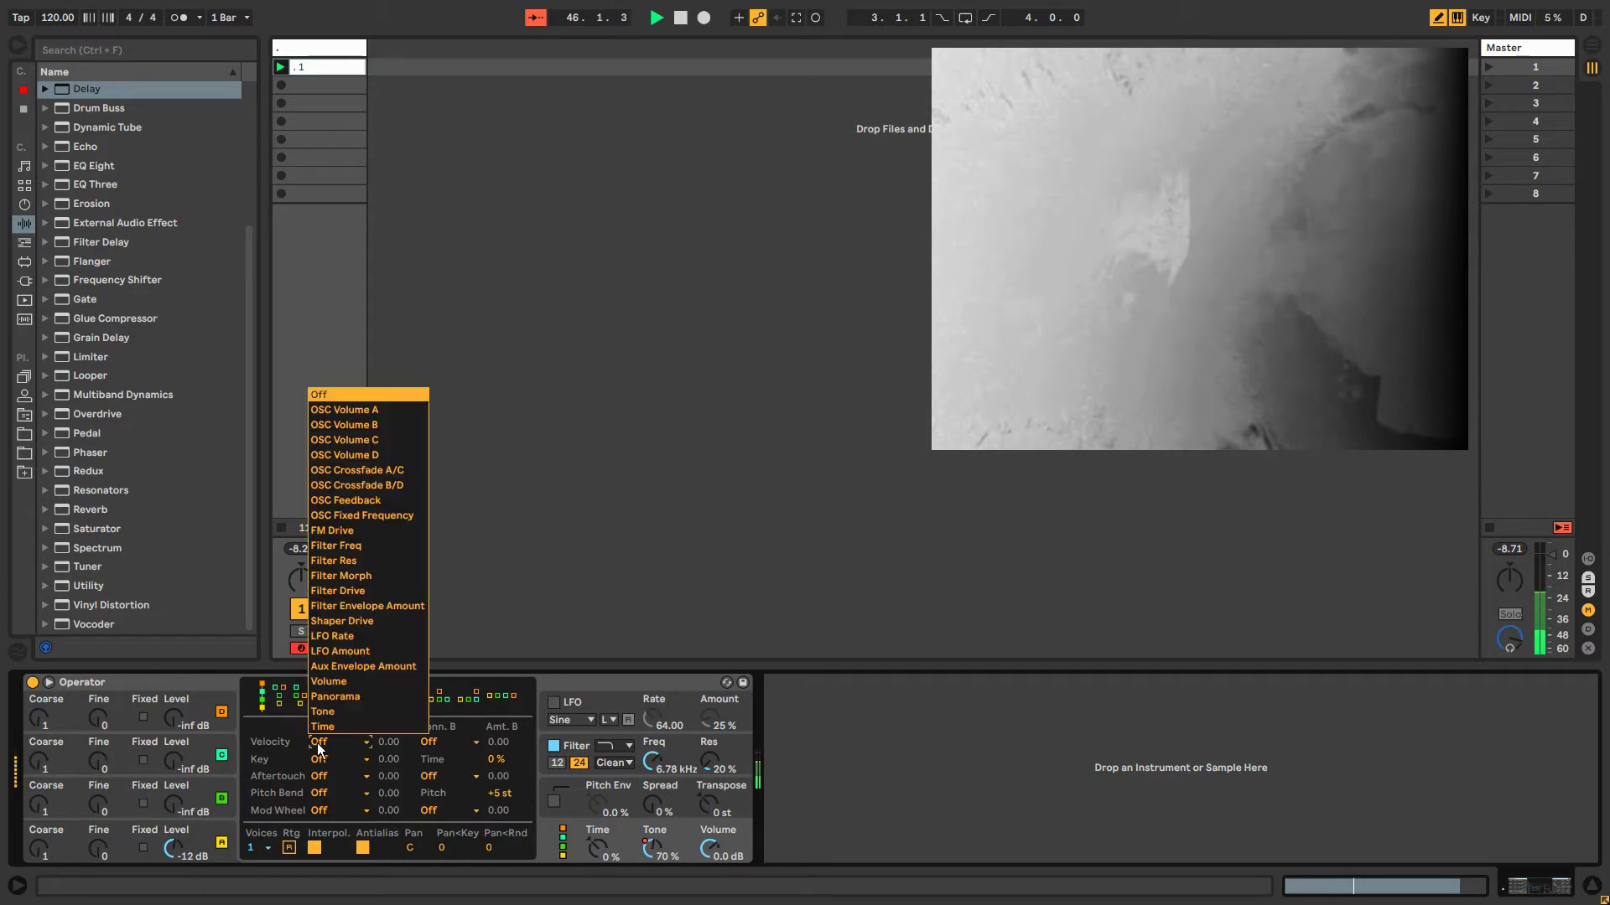
{"action": "left_click", "coordinate": [335, 709]}
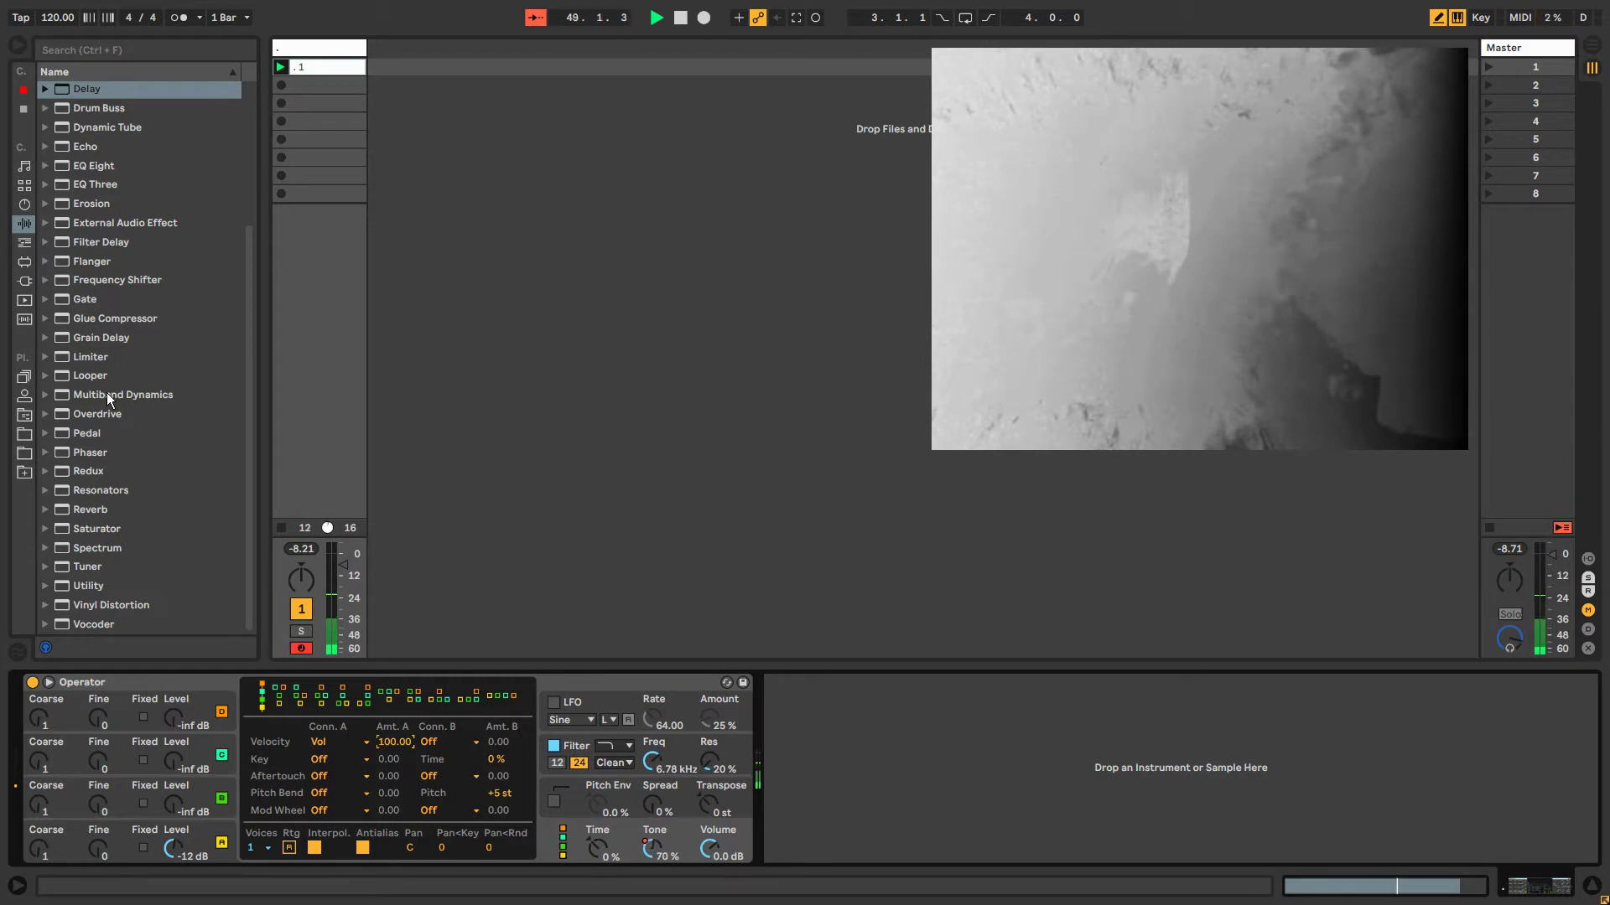
Add the Velocity MIDI effect before Operator and set its Random amount to 64.
{"action": "left_click", "coordinate": [25, 242]}
{"action": "left_click", "coordinate": [77, 225]}
{"action": "double_click", "coordinate": [76, 226]}
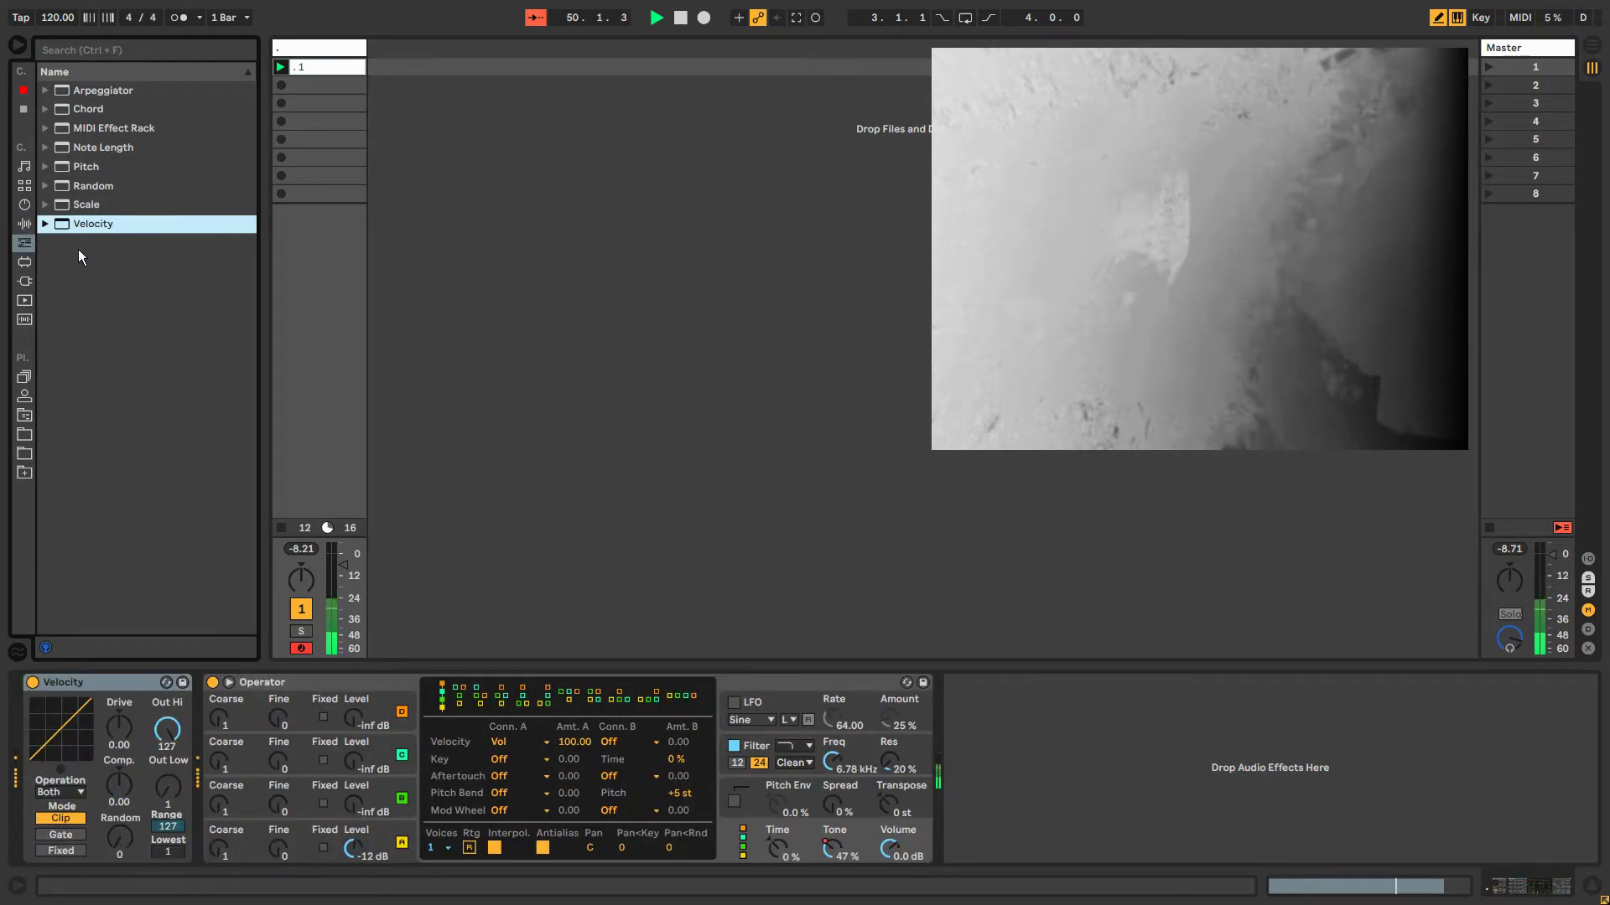
{"action": "left_click_drag", "start_coordinate": [122, 833], "coordinate": [121, 805]}
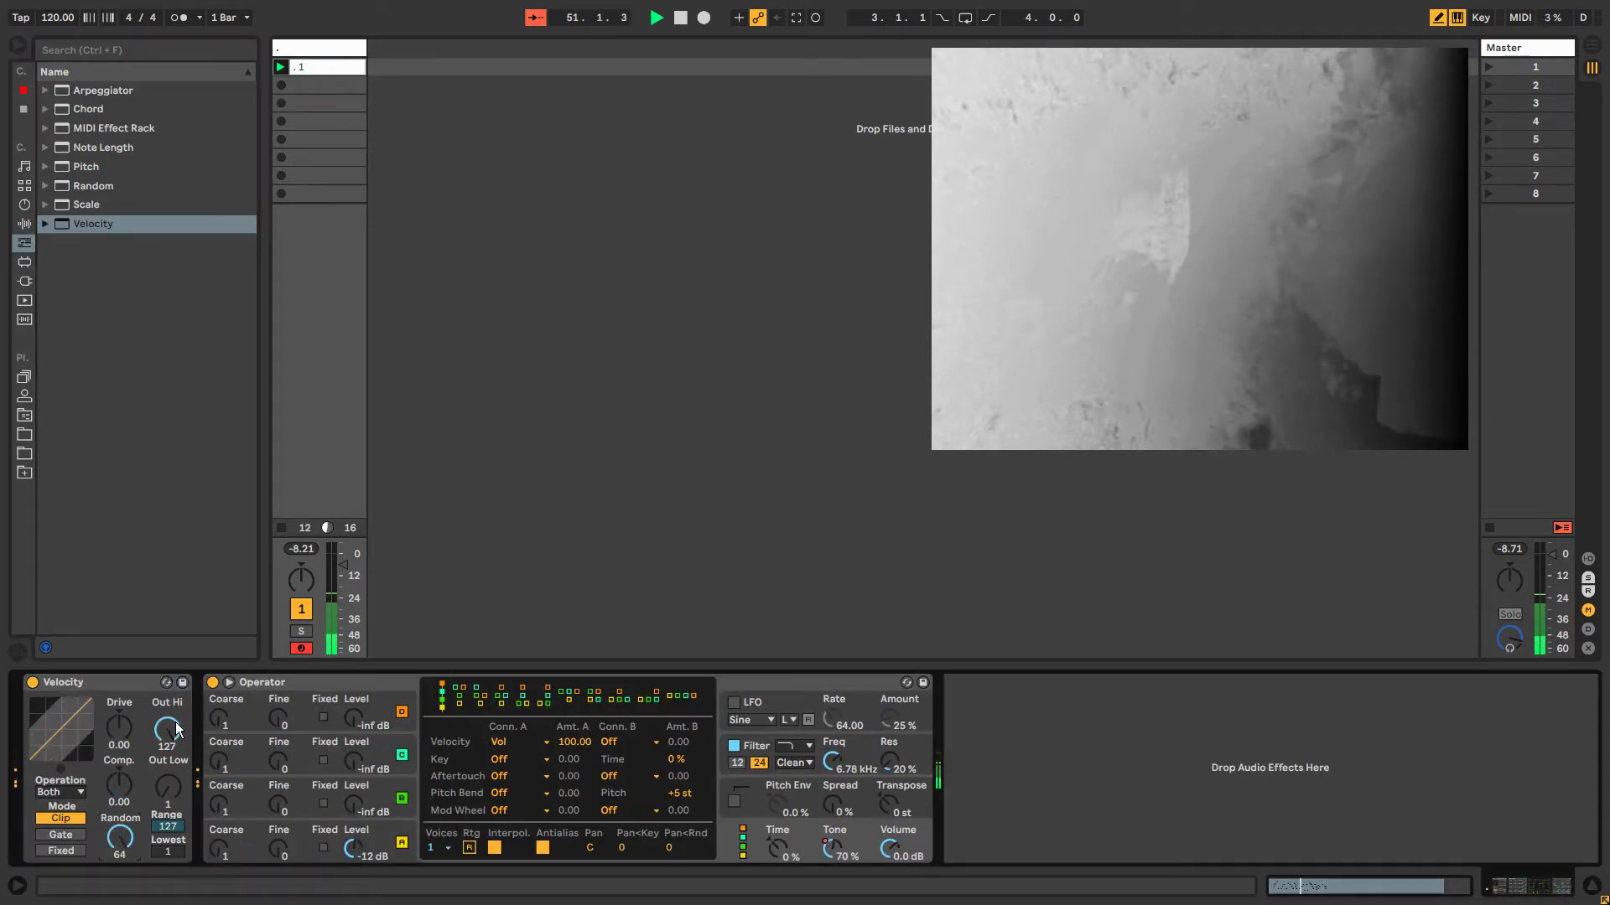
Lower the Velocity effect's Out Hi to 93.
{"action": "left_click_drag", "start_coordinate": [176, 729], "coordinate": [176, 742]}
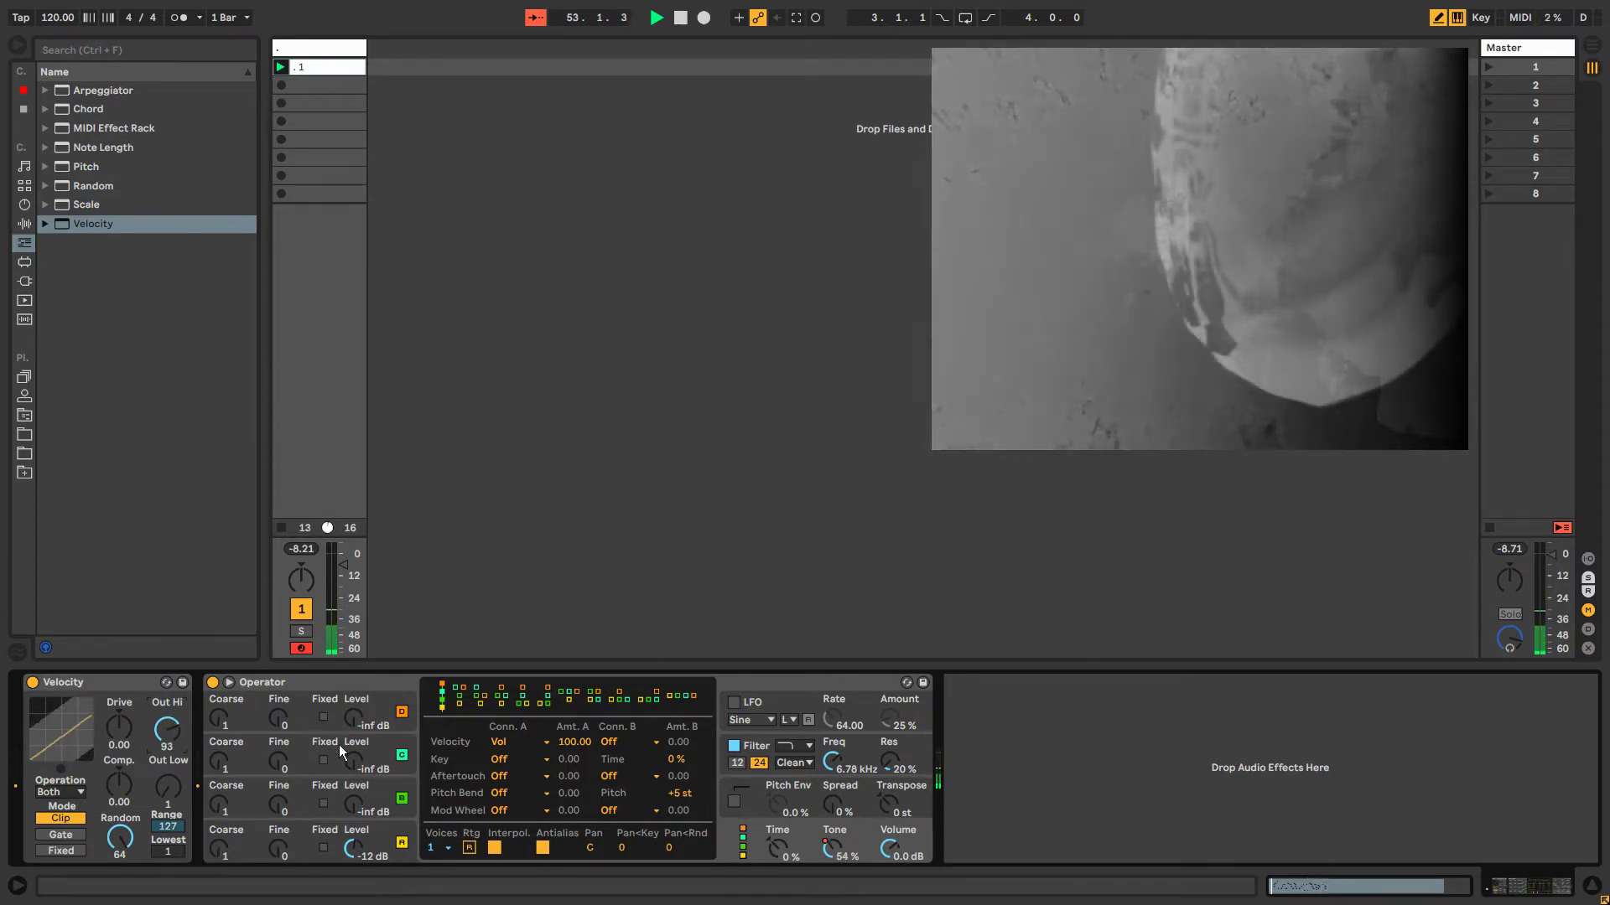
Show the clip envelope for Operator's oscillator A Coarse, unlink it from the clip loop and set its loop length to 5.2.3.
{"action": "mouse_move", "coordinate": [221, 848]}
{"action": "left_mouse_down"}
{"action": "mouse_move", "coordinate": [221, 822]}
{"action": "mouse_move", "coordinate": [223, 852]}
{"action": "left_mouse_up"}
{"action": "key", "text": "shift+Tab"}
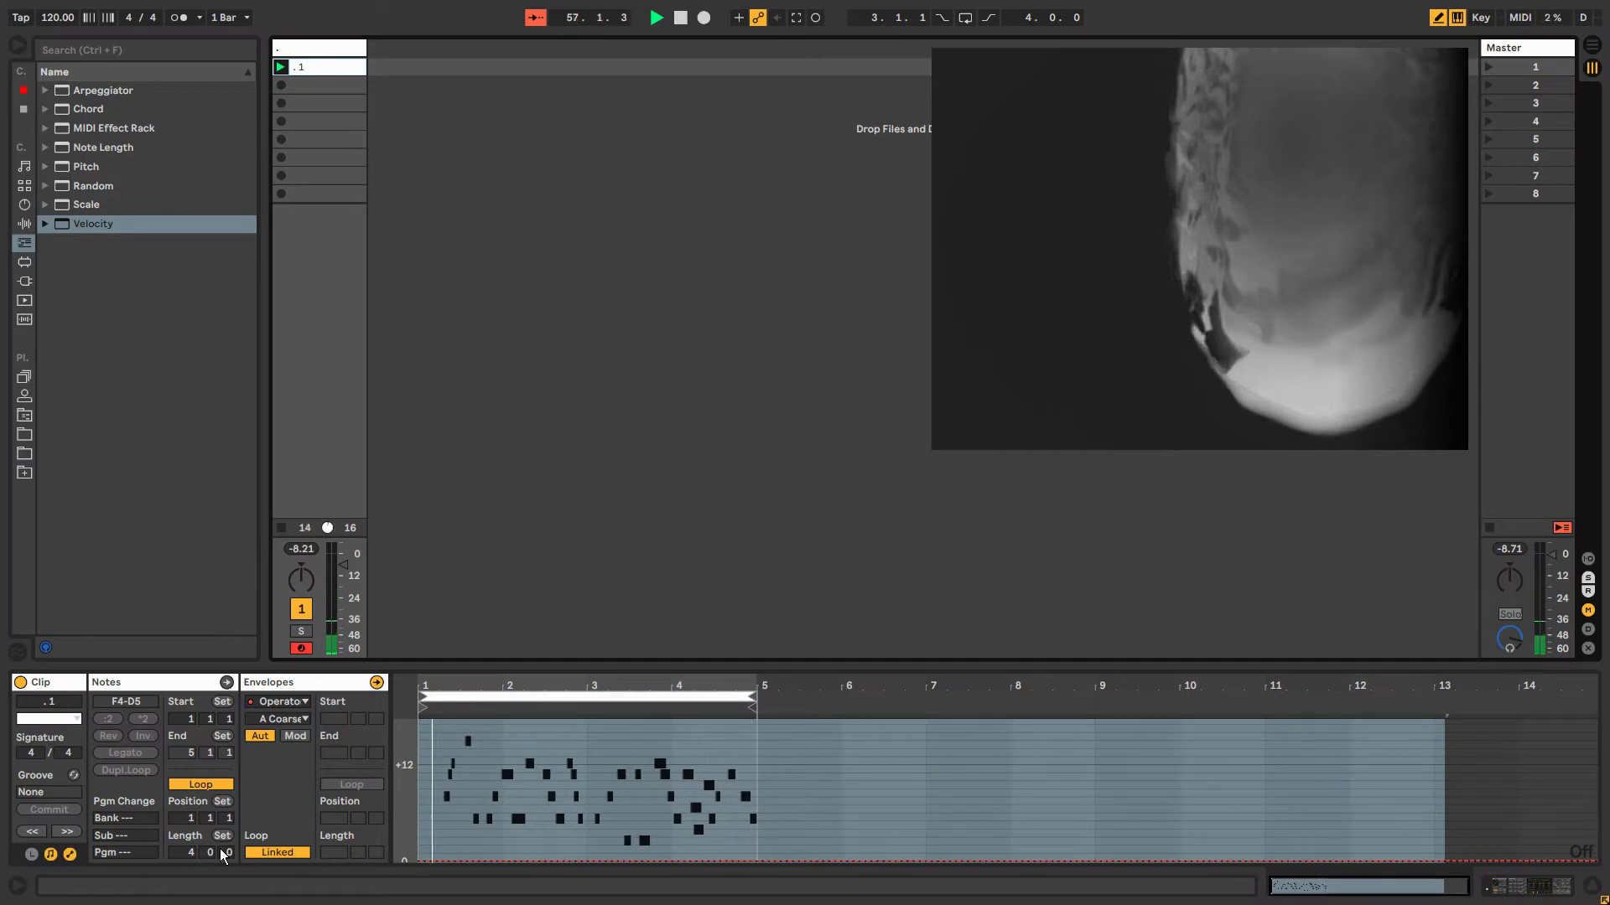
{"action": "left_click", "coordinate": [277, 852]}
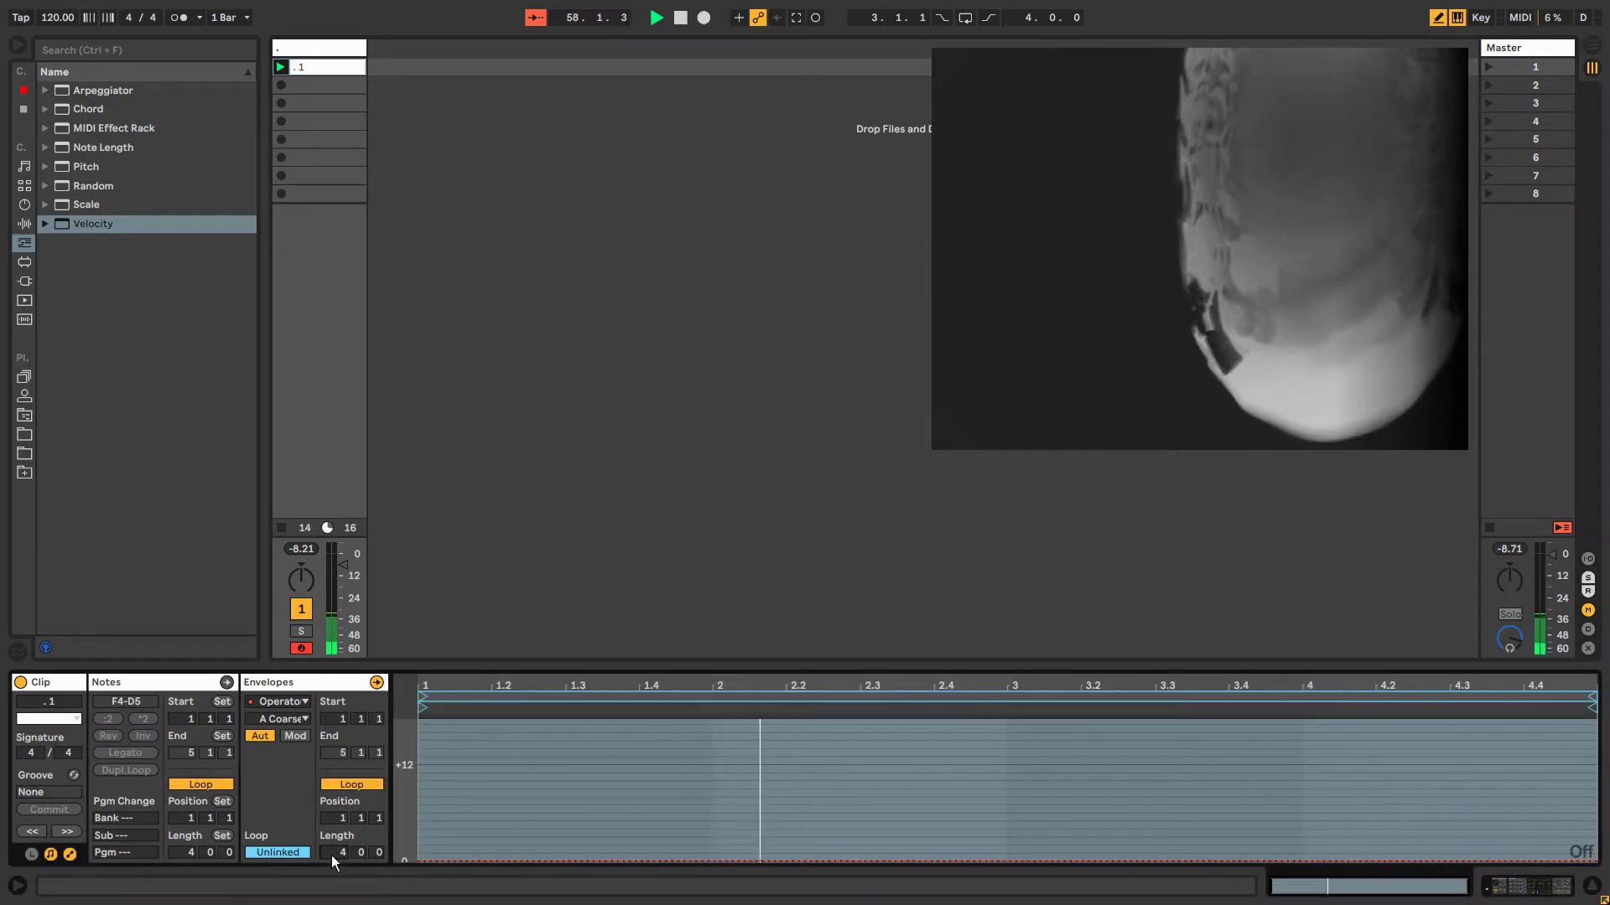
{"action": "type", "text": "5.1"}
{"action": "key", "text": "Return"}
{"action": "type", "text": "1"}
{"action": "key", "text": "Return"}
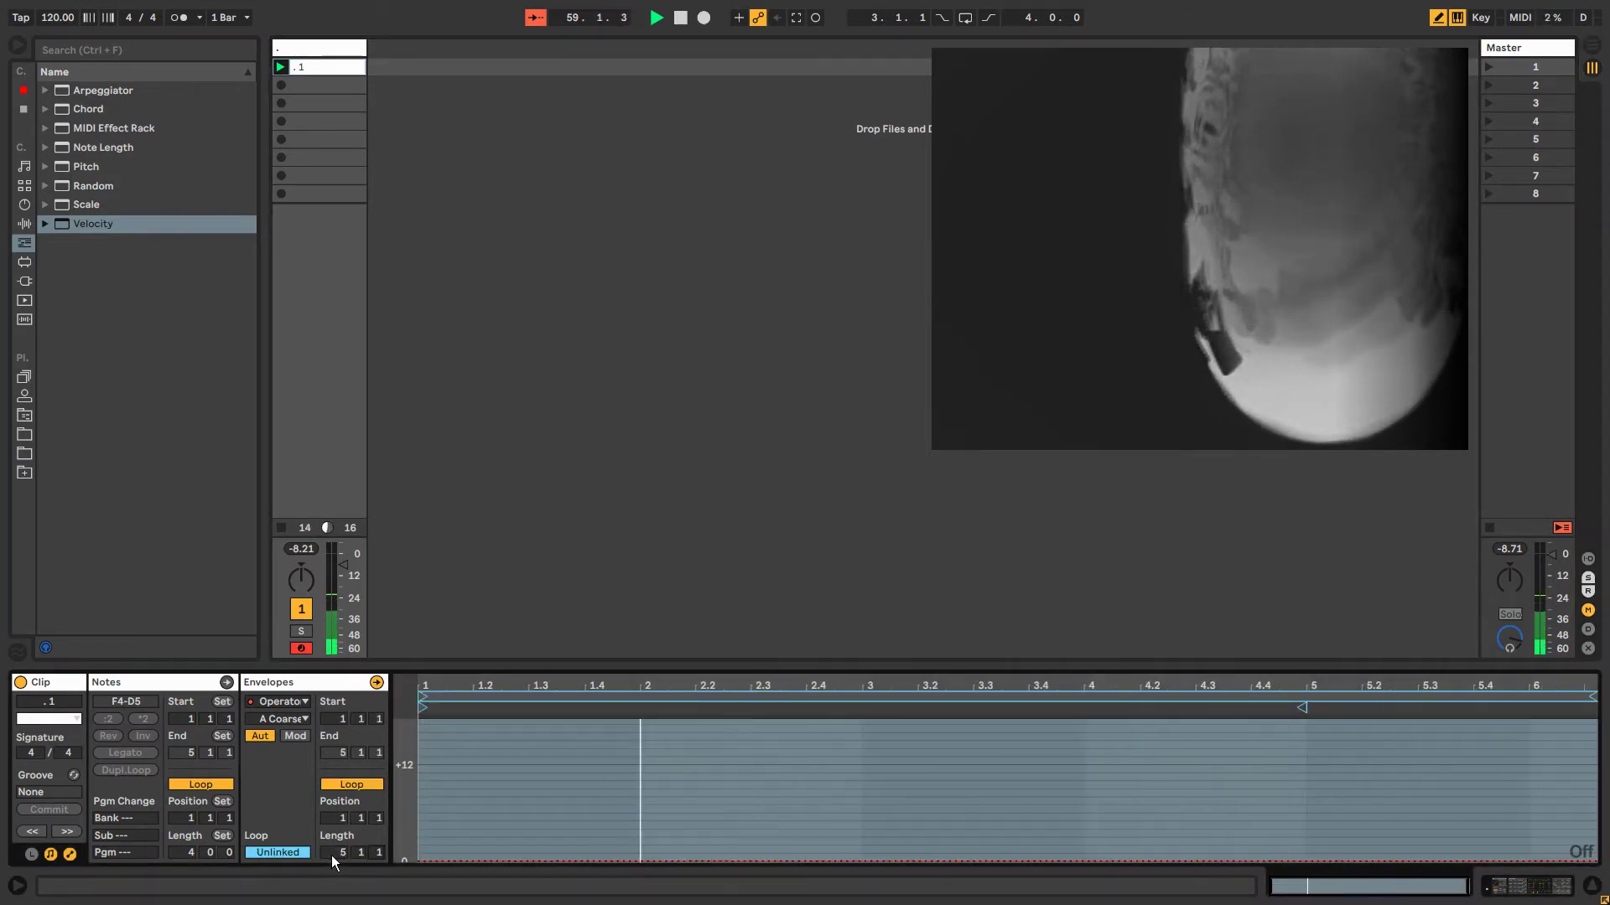
{"action": "type", "text": "5.2.0"}
{"action": "key", "text": "Return"}
{"action": "type", "text": "5.2.3"}
{"action": "key", "text": "Return"}
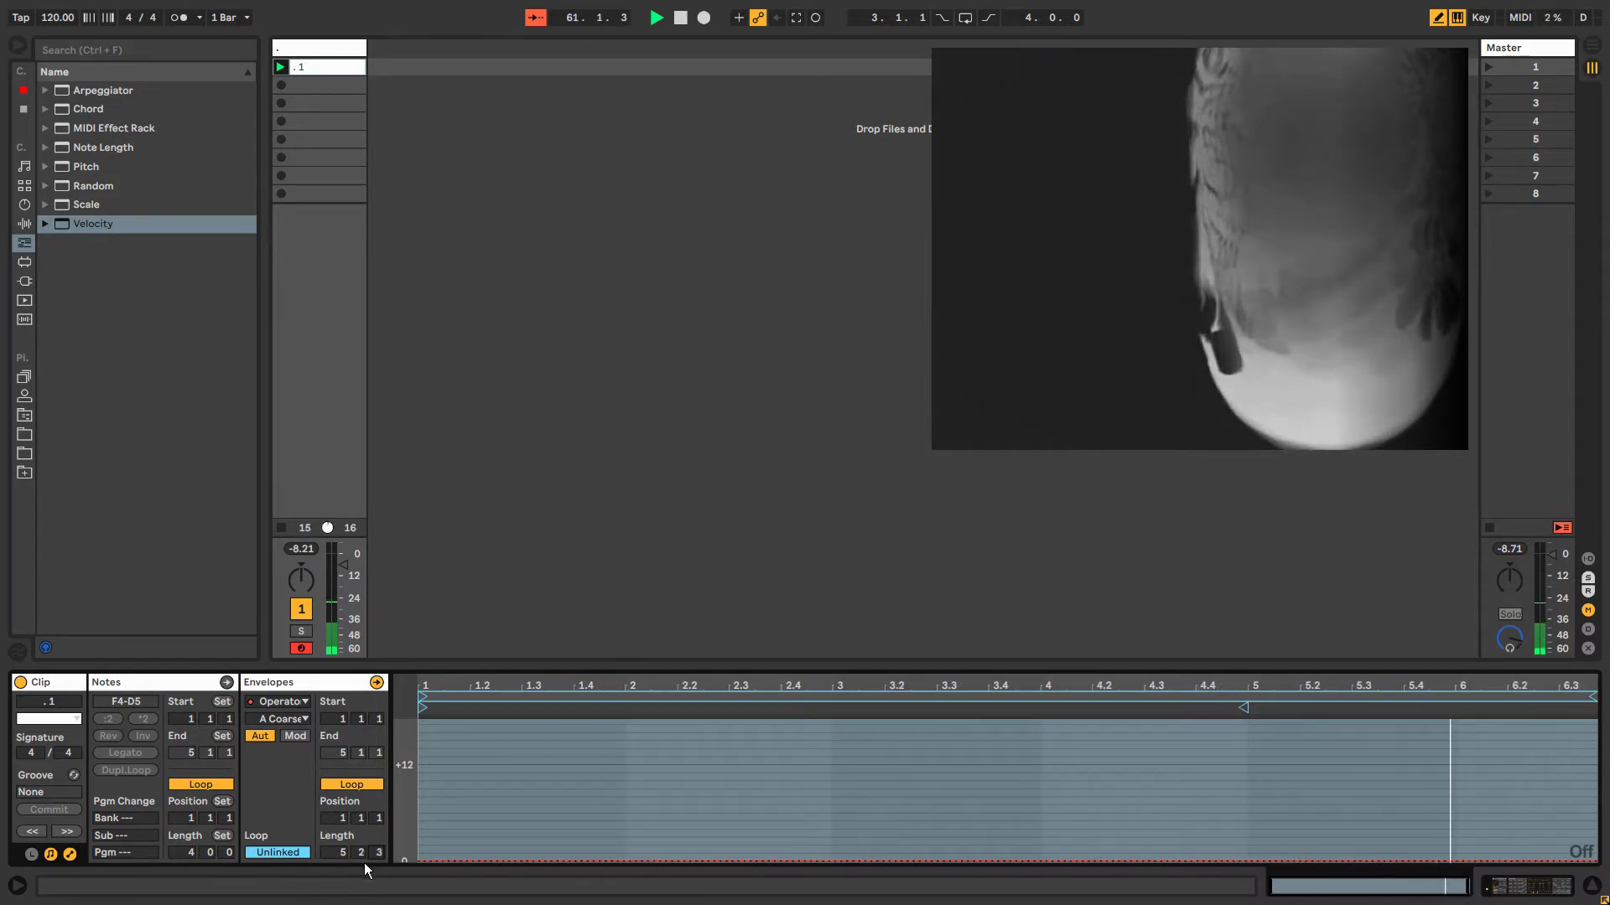
Draw separate stepped blocks in the A Coarse envelope across bars 1 to 4, with a block at 12 starting bar 2.
{"action": "mouse_move", "coordinate": [429, 780]}
{"action": "left_mouse_down"}
{"action": "mouse_move", "coordinate": [531, 837]}
{"action": "mouse_move", "coordinate": [564, 813]}
{"action": "left_mouse_up"}
{"action": "left_click_drag", "start_coordinate": [628, 764], "coordinate": [723, 765]}
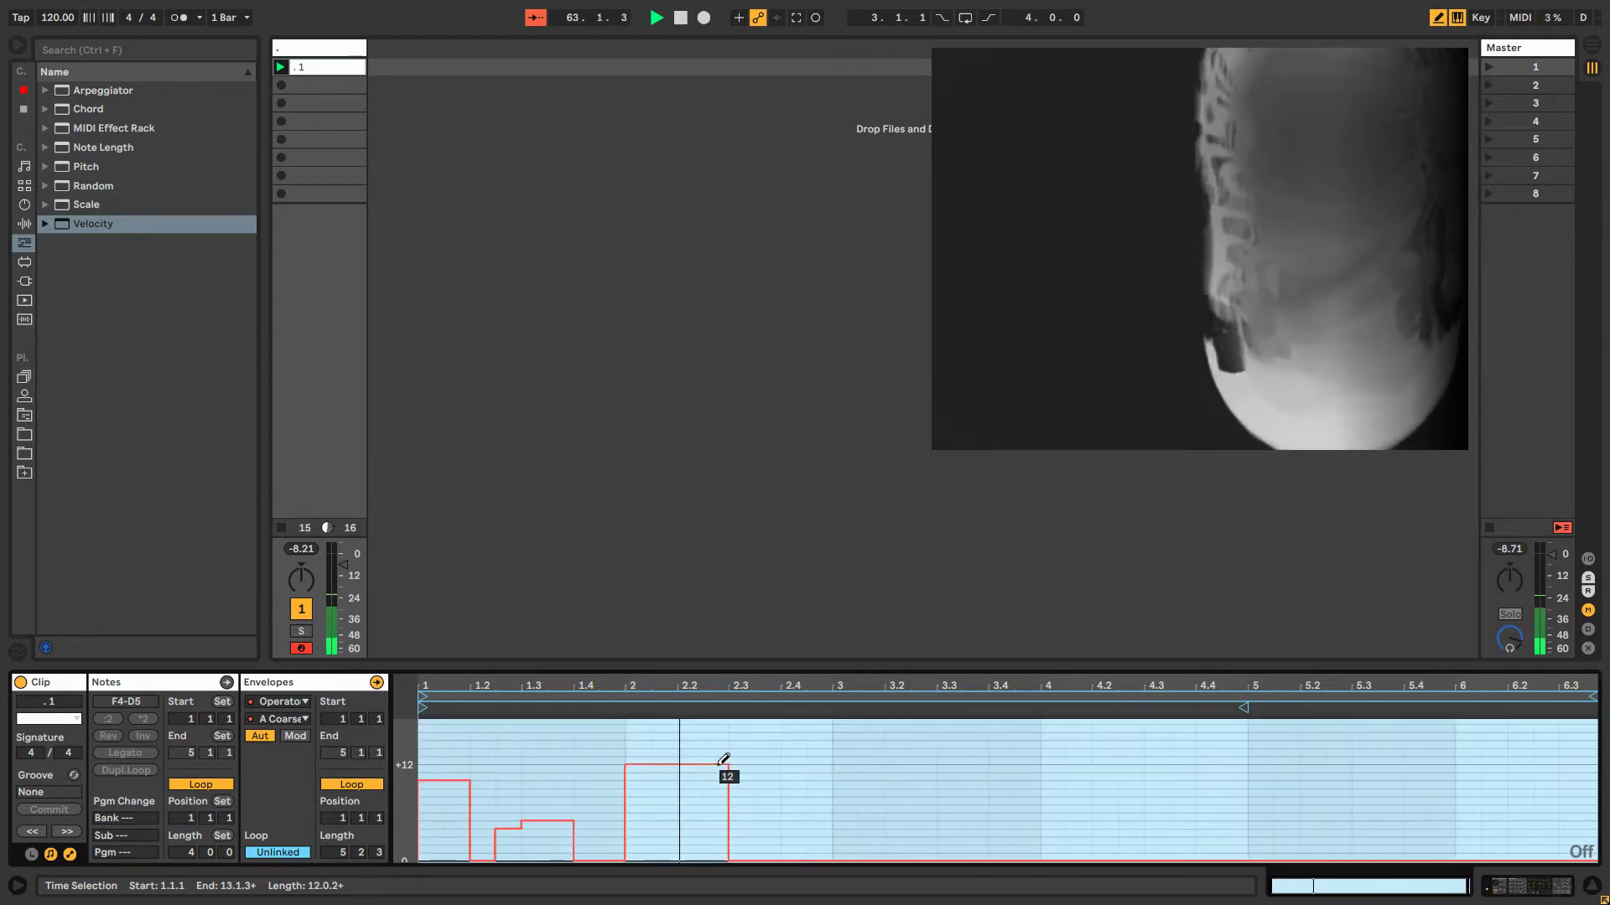
{"action": "left_click", "coordinate": [342, 852]}
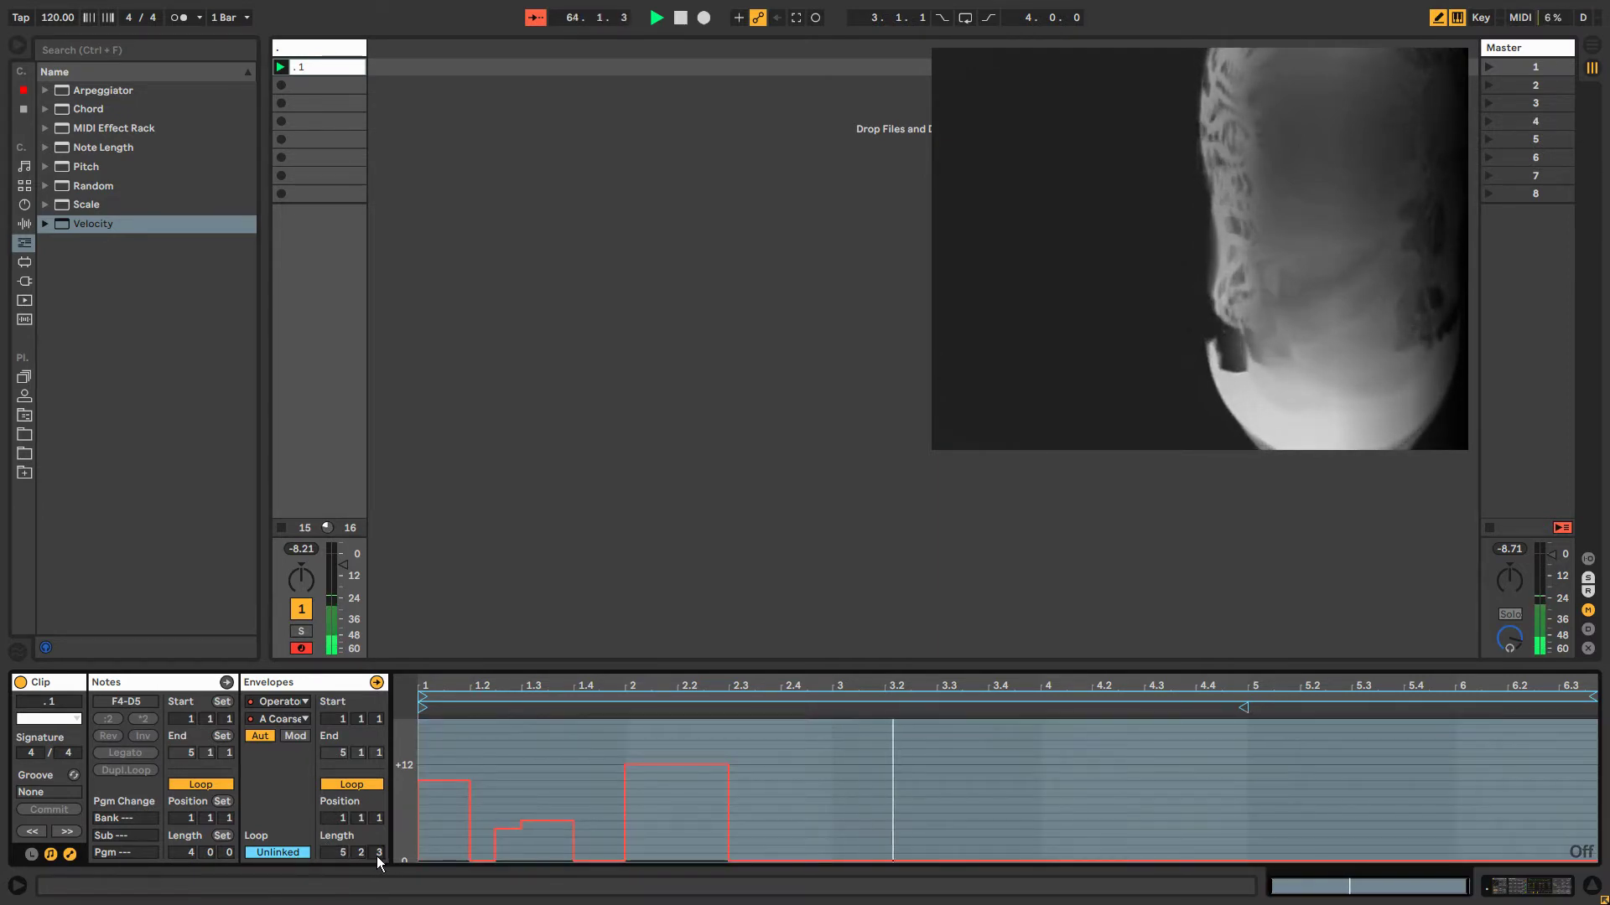
{"action": "left_click_drag", "start_coordinate": [912, 796], "coordinate": [1169, 788]}
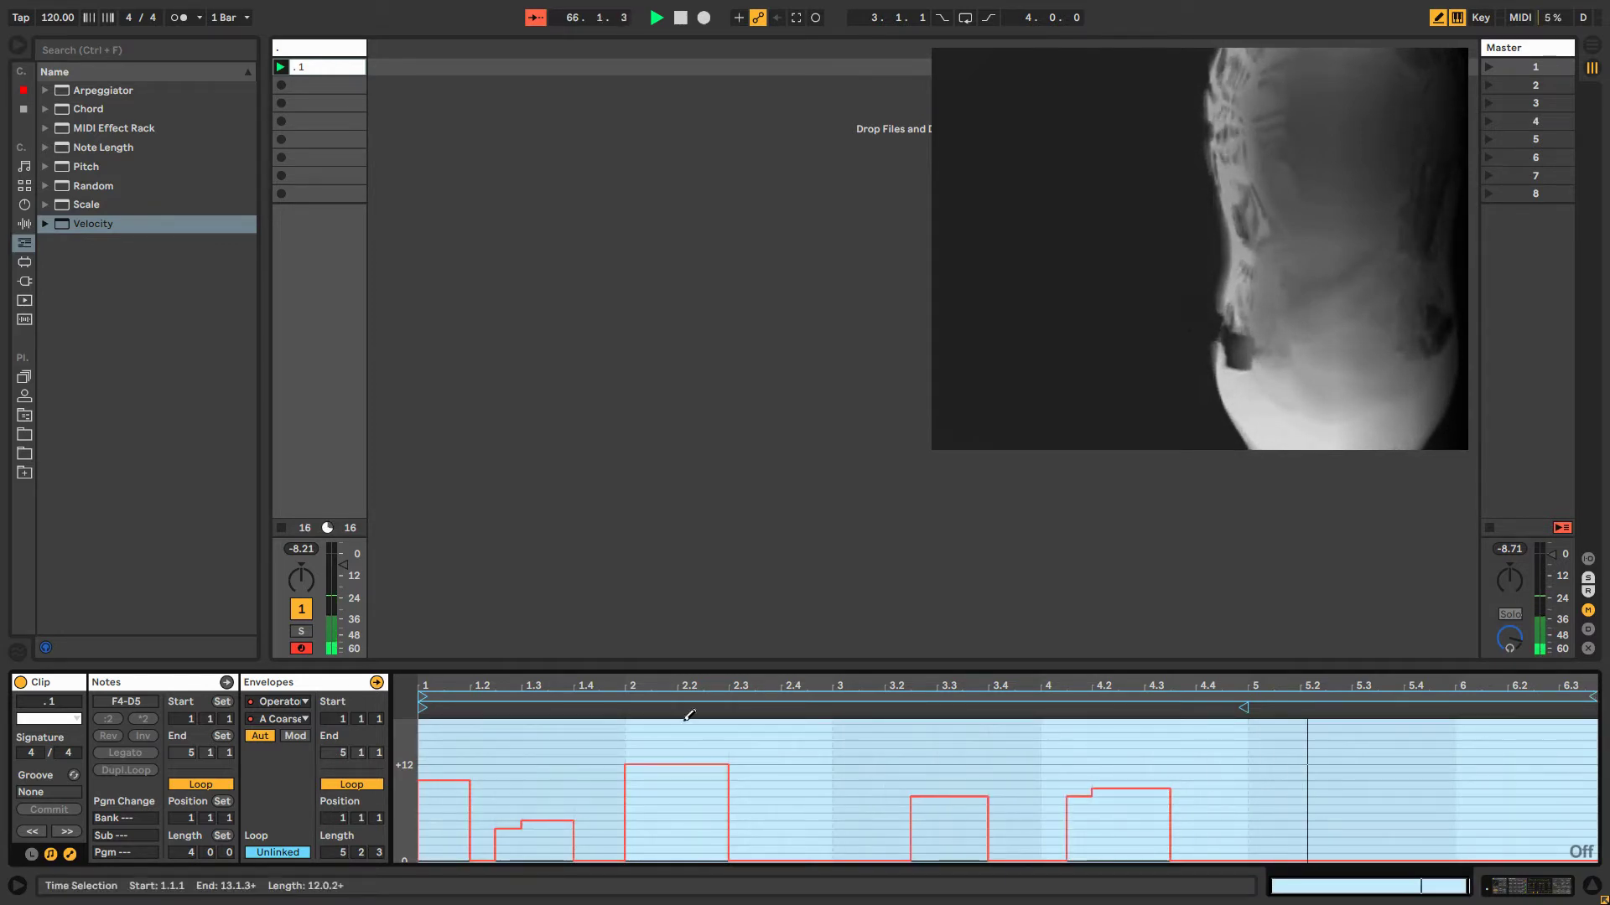
Adjust the Coarse envelope's loop length to 5.2.2.
{"action": "left_click", "coordinate": [378, 852]}
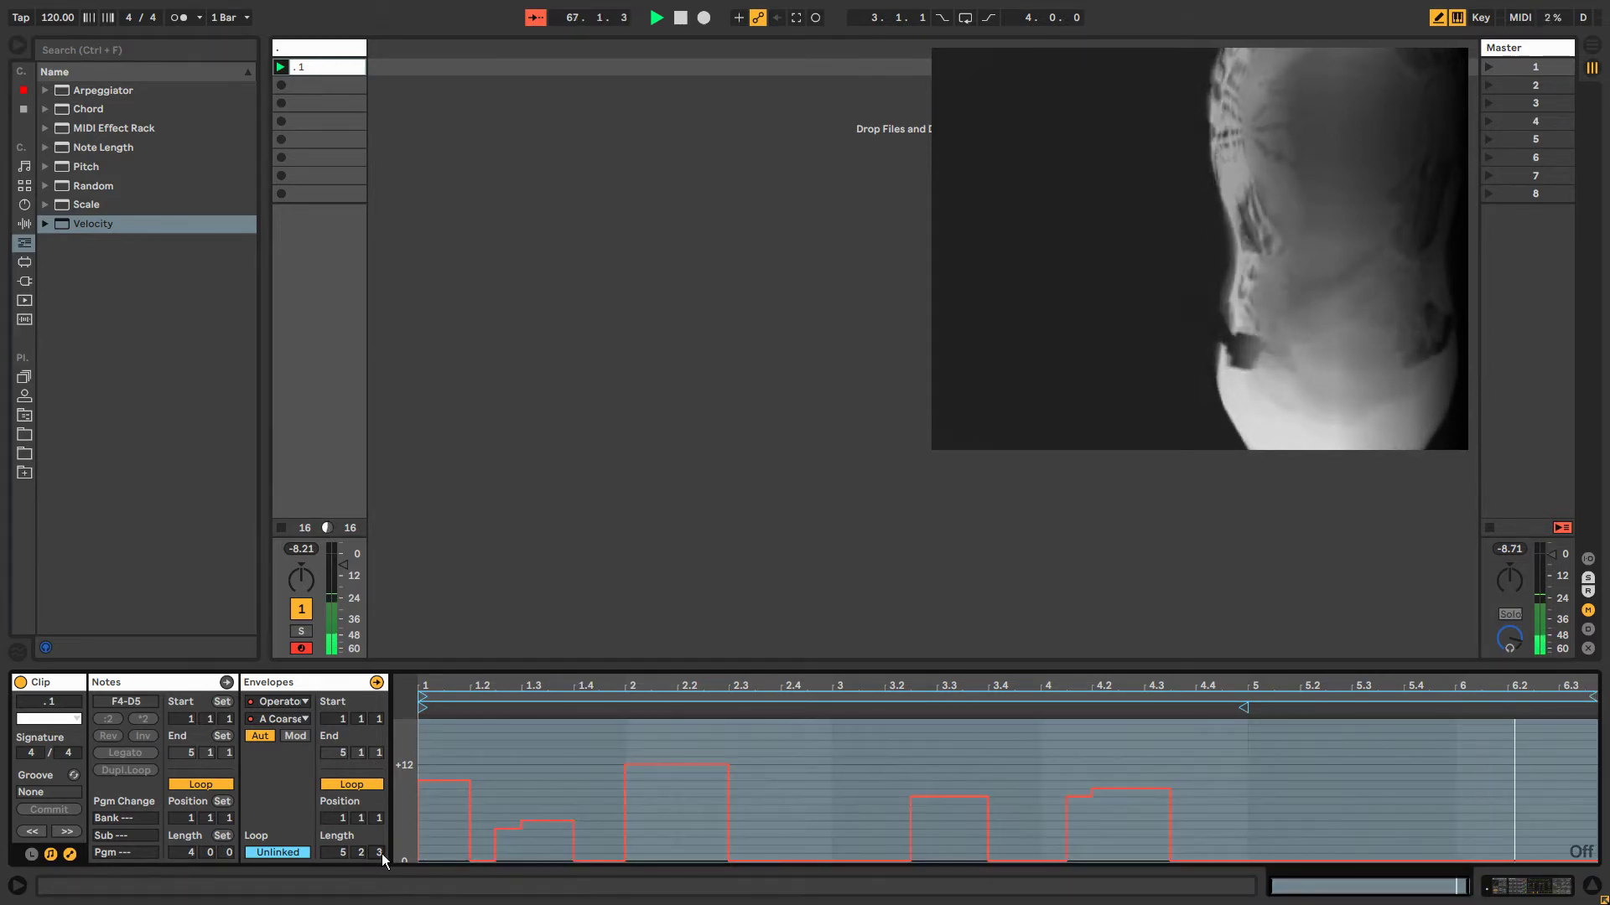
{"action": "scroll", "coordinate": [379, 852], "scroll_direction": "up", "scroll_amount": 2}
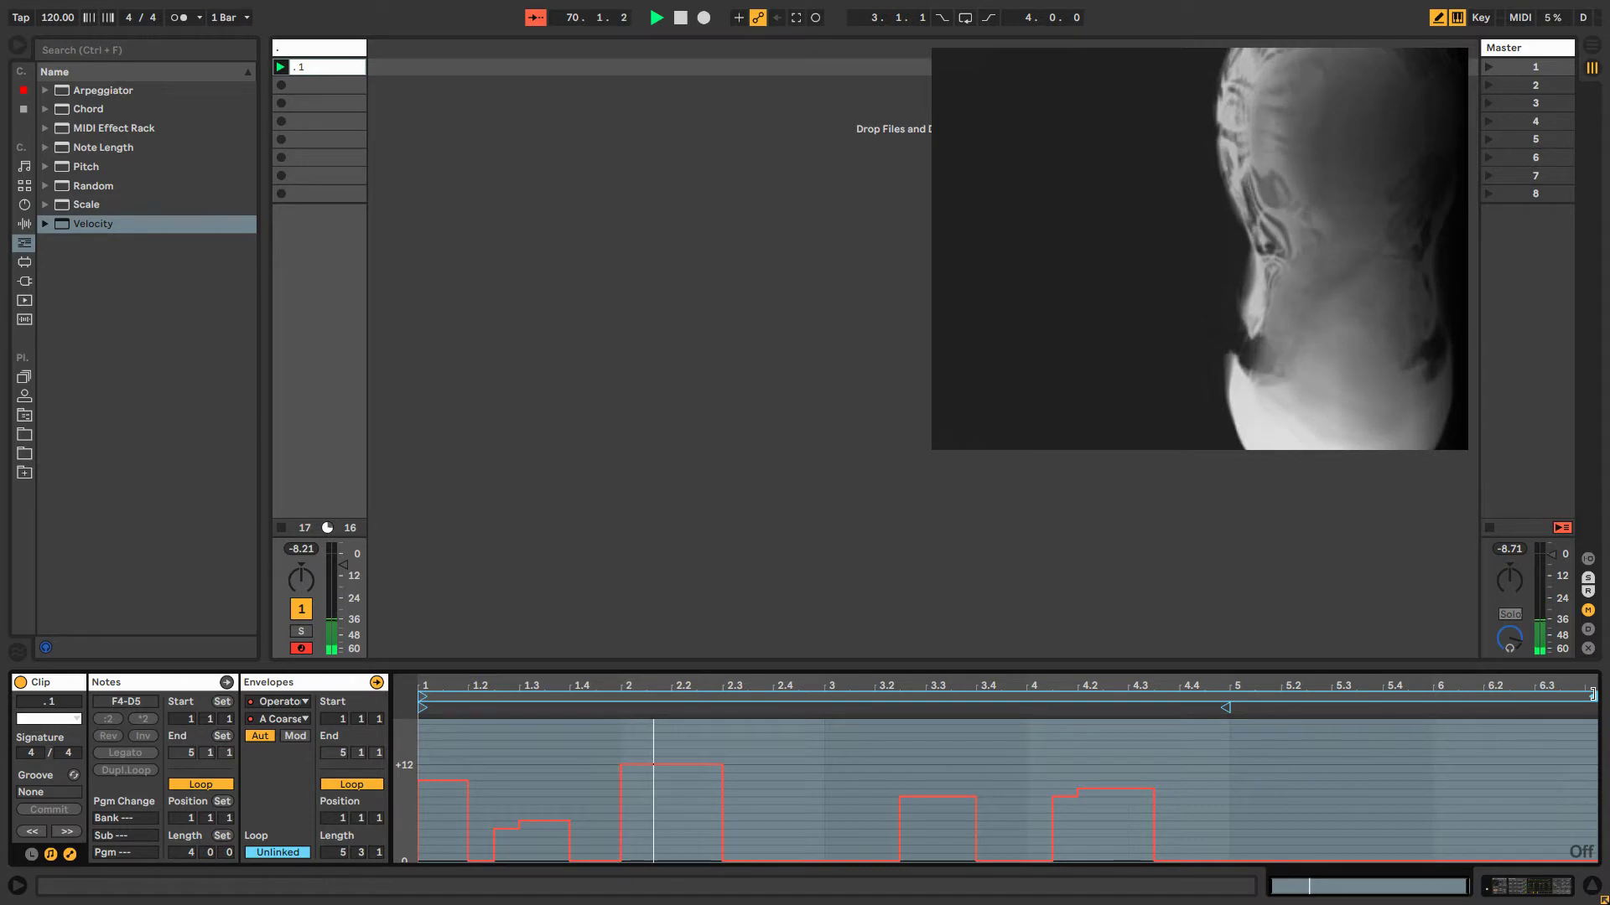
{"action": "left_click_drag", "start_coordinate": [1593, 694], "coordinate": [1555, 694]}
Add more Coarse blocks around bars 5 and 6 and at the end of bar 2, including one at 13 and one at 10.
{"action": "left_click", "coordinate": [1217, 790]}
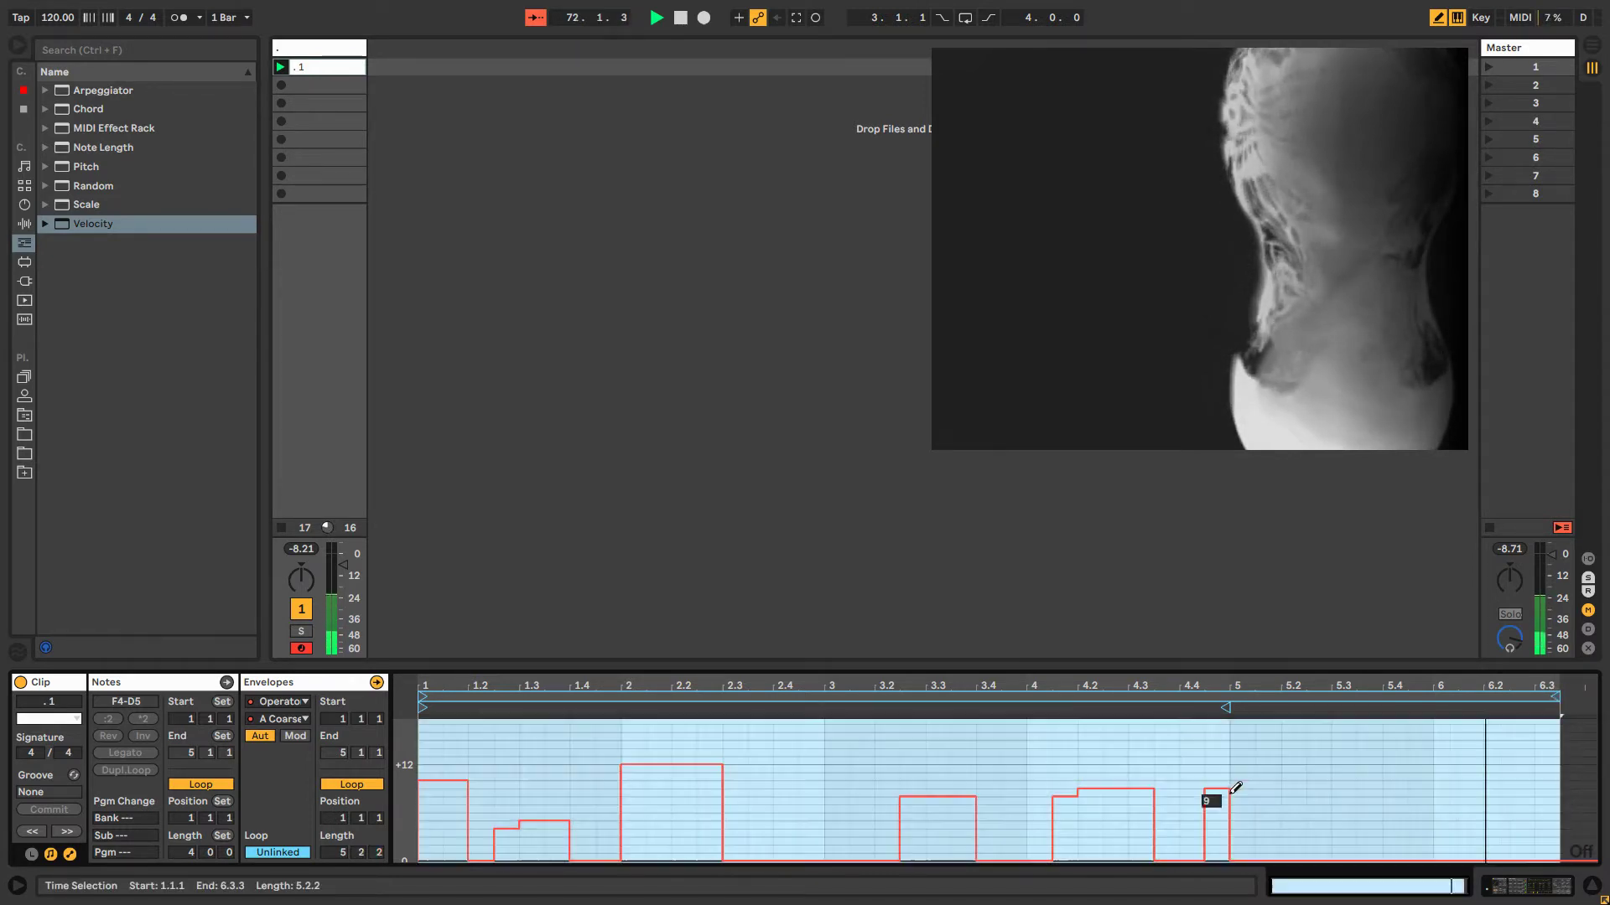
{"action": "left_click", "coordinate": [1235, 788]}
{"action": "left_click_drag", "start_coordinate": [1330, 788], "coordinate": [1442, 755]}
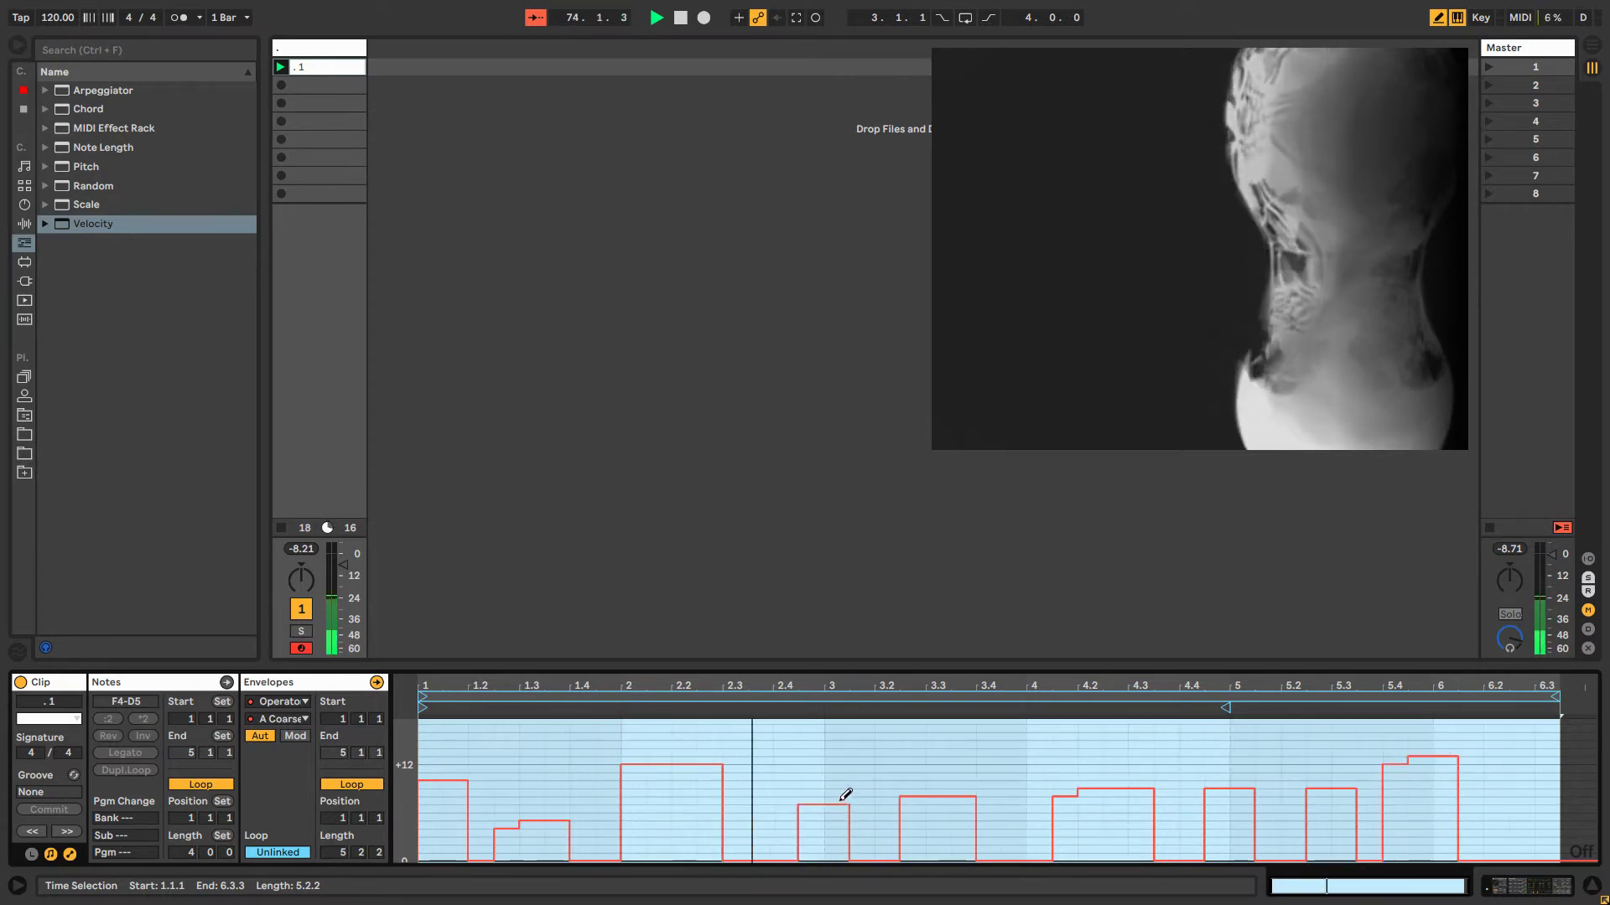
{"action": "left_click", "coordinate": [831, 759]}
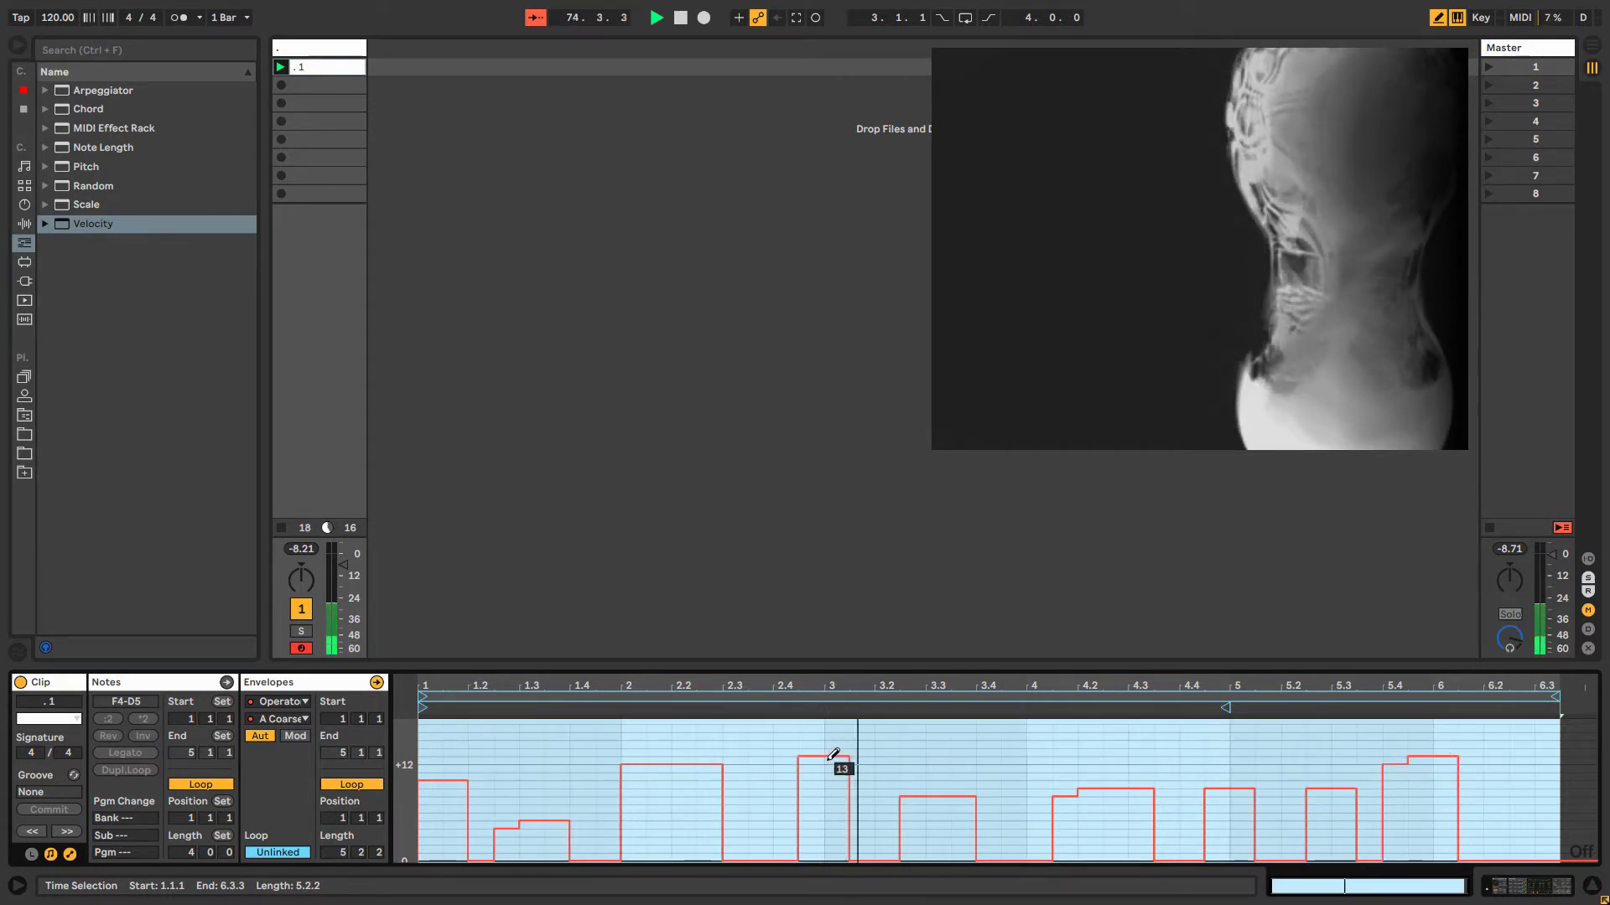
{"action": "left_click", "coordinate": [762, 779]}
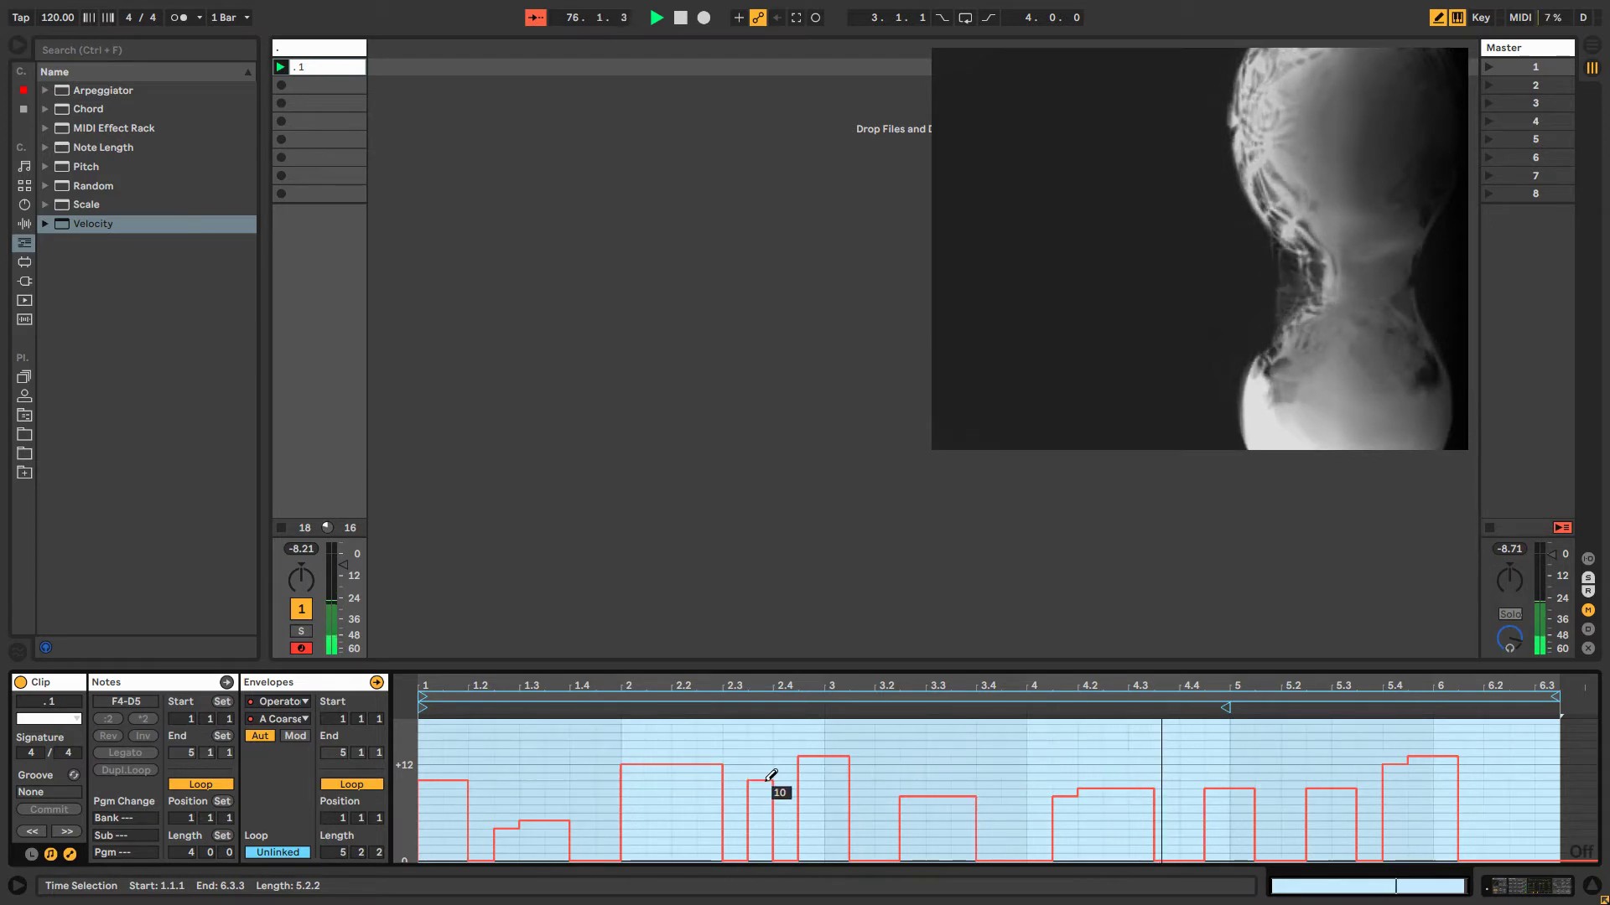
Break up the Coarse blocks in bars 1 and 2 with short, narrow steps and dips of varying height.
{"action": "left_click_drag", "start_coordinate": [667, 803], "coordinate": [704, 822]}
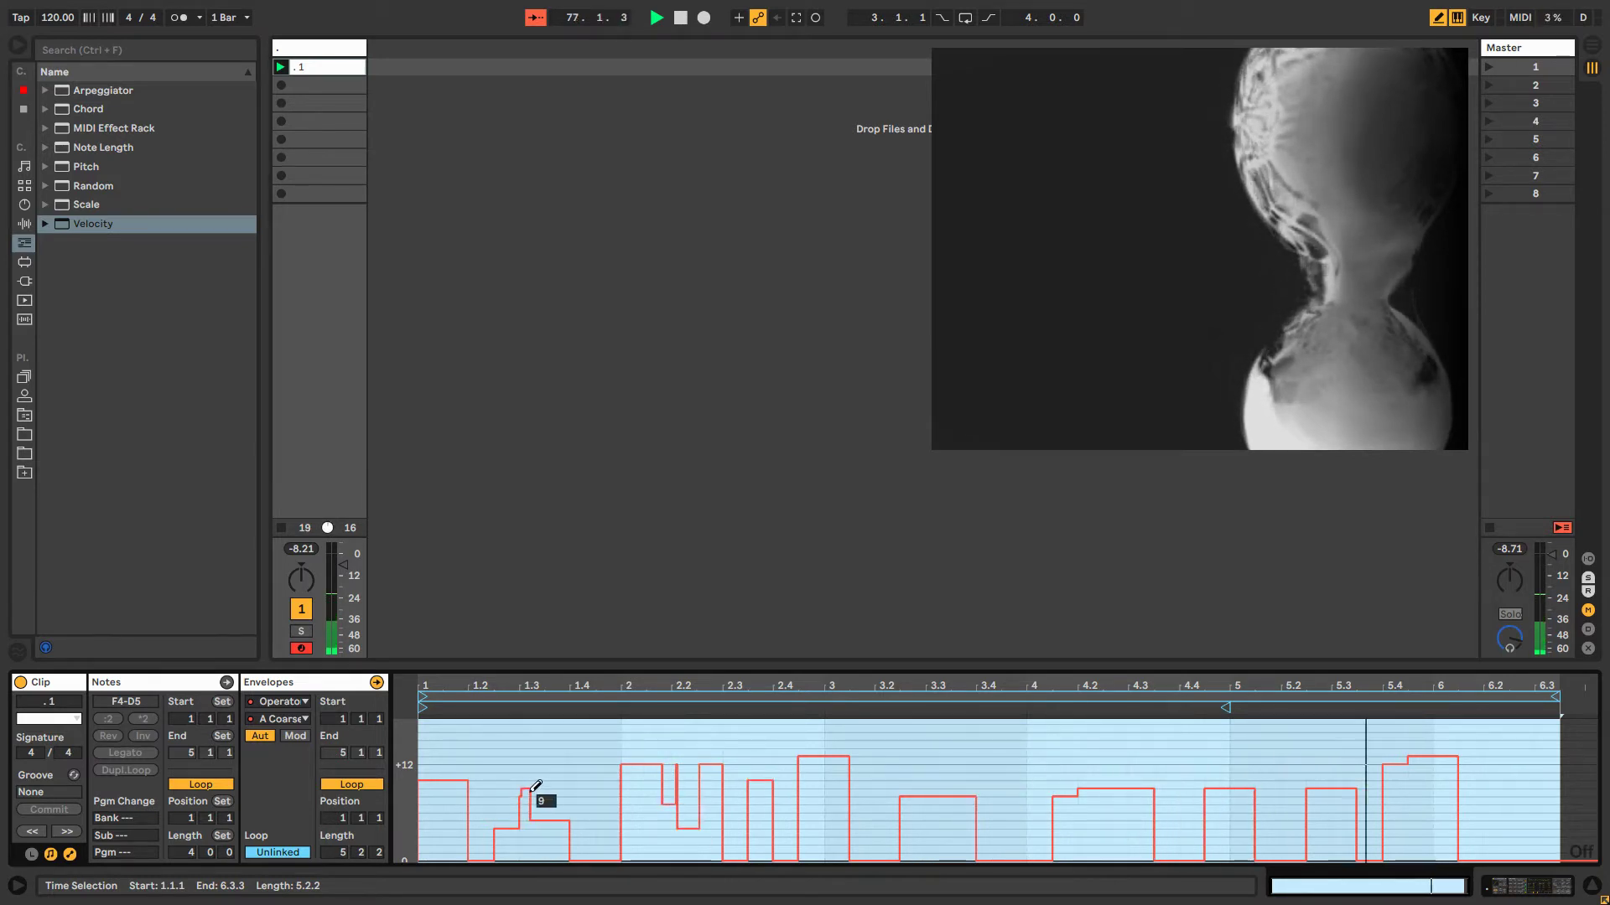
{"action": "left_click_drag", "start_coordinate": [545, 762], "coordinate": [492, 816]}
{"action": "left_click", "coordinate": [450, 838]}
{"action": "left_click", "coordinate": [449, 833]}
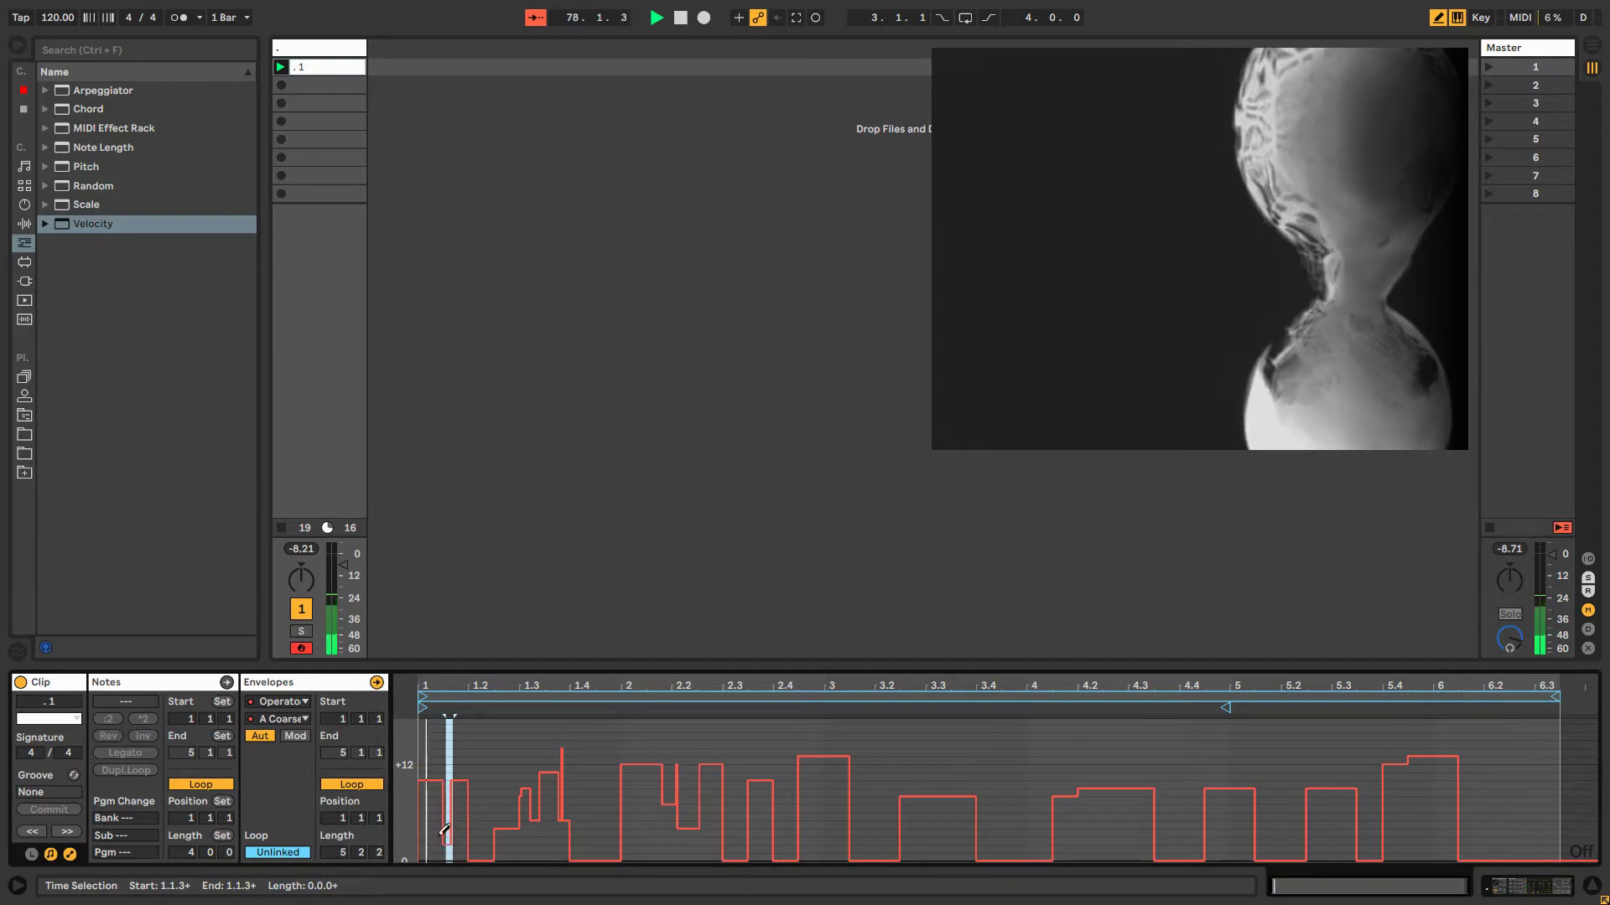
{"action": "left_click", "coordinate": [427, 818]}
{"action": "left_click", "coordinate": [439, 726]}
Add narrow high Coarse spikes of about 20 to 23 across bars 3 and 4.
{"action": "scroll", "coordinate": [1215, 791], "scroll_direction": "up", "scroll_amount": 2}
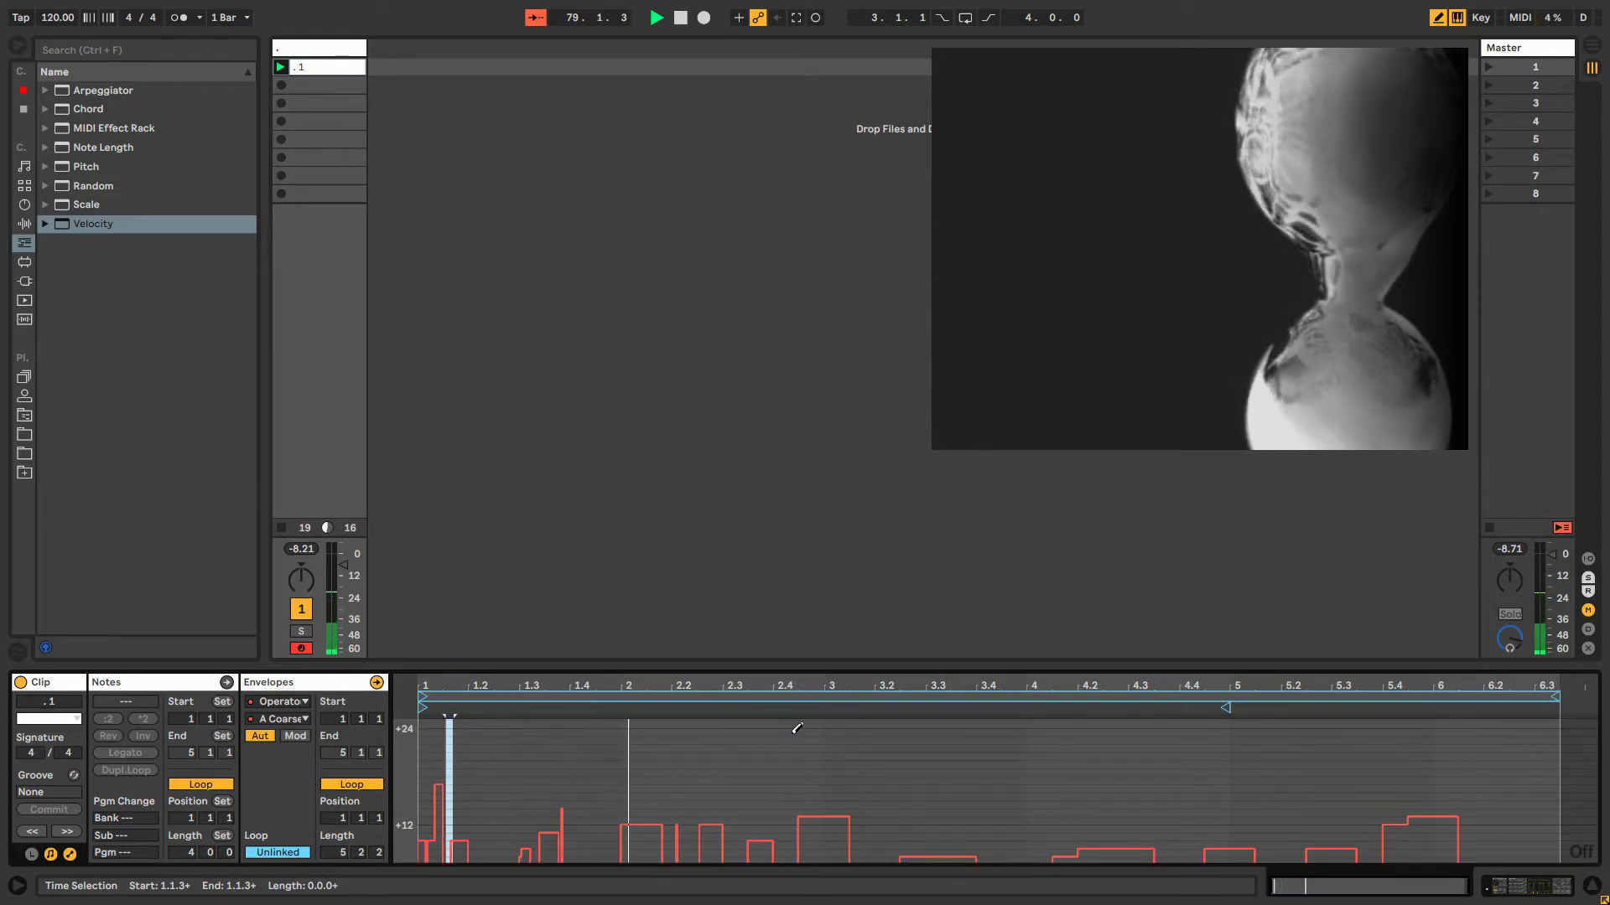
{"action": "left_click", "coordinate": [836, 737]}
{"action": "left_click", "coordinate": [899, 760]}
{"action": "left_click", "coordinate": [924, 759]}
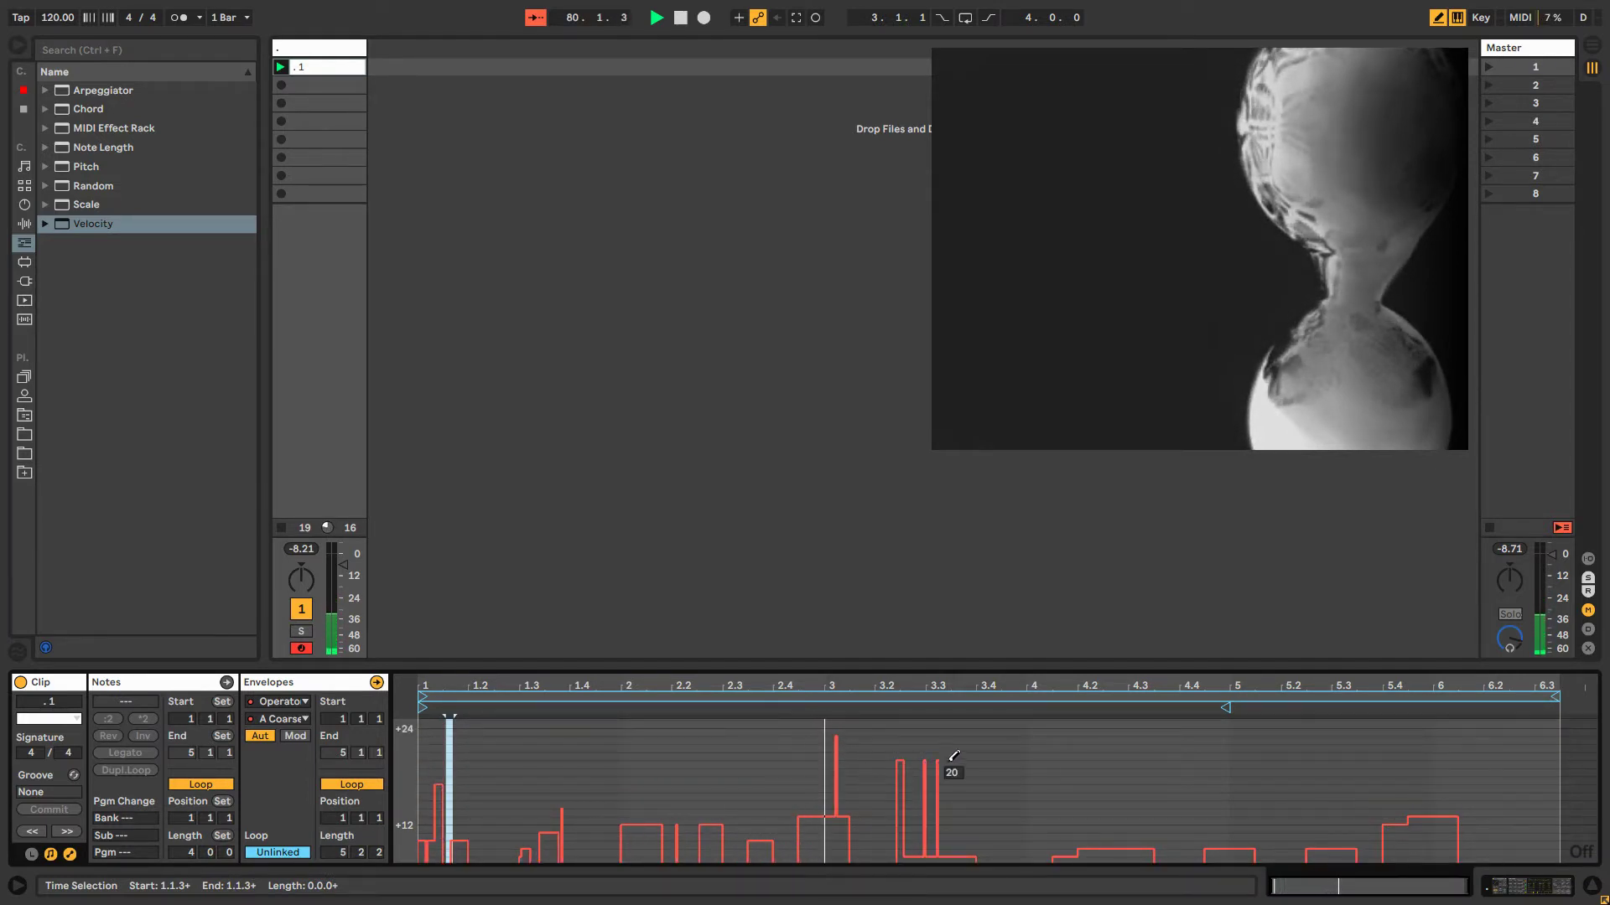
{"action": "left_click", "coordinate": [942, 761]}
{"action": "left_click", "coordinate": [1144, 760]}
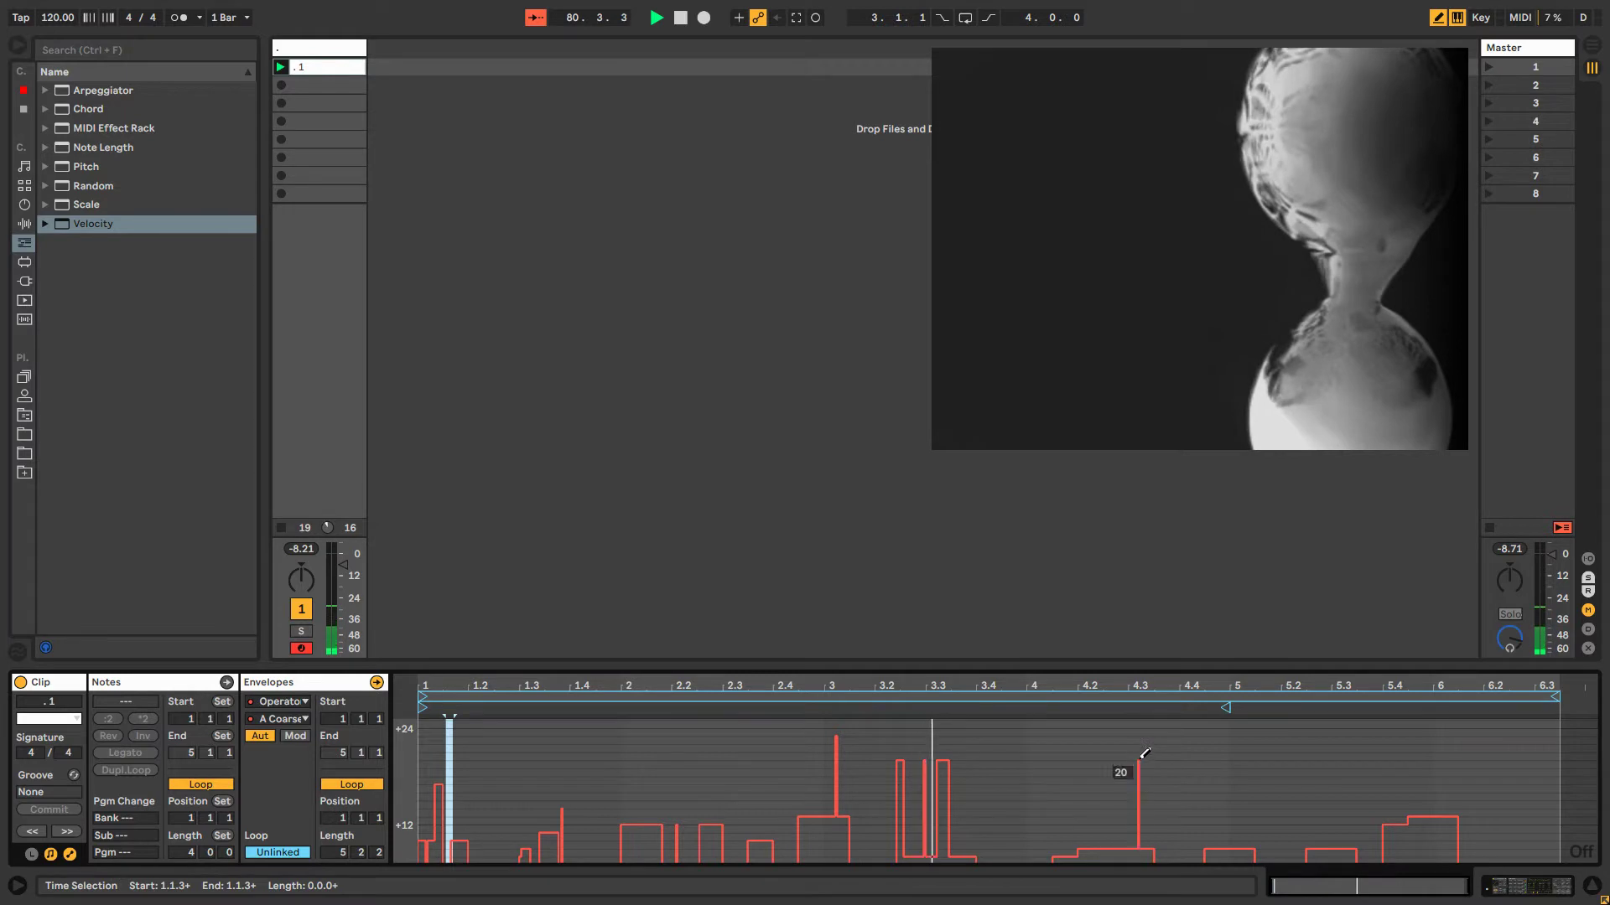
{"action": "left_click", "coordinate": [1088, 747]}
Draw short uneven Coarse steps and peaks from the end of bar 4 into bar 5.
{"action": "scroll", "coordinate": [1157, 746], "scroll_direction": "down", "scroll_amount": 2}
{"action": "left_click", "coordinate": [1226, 741]}
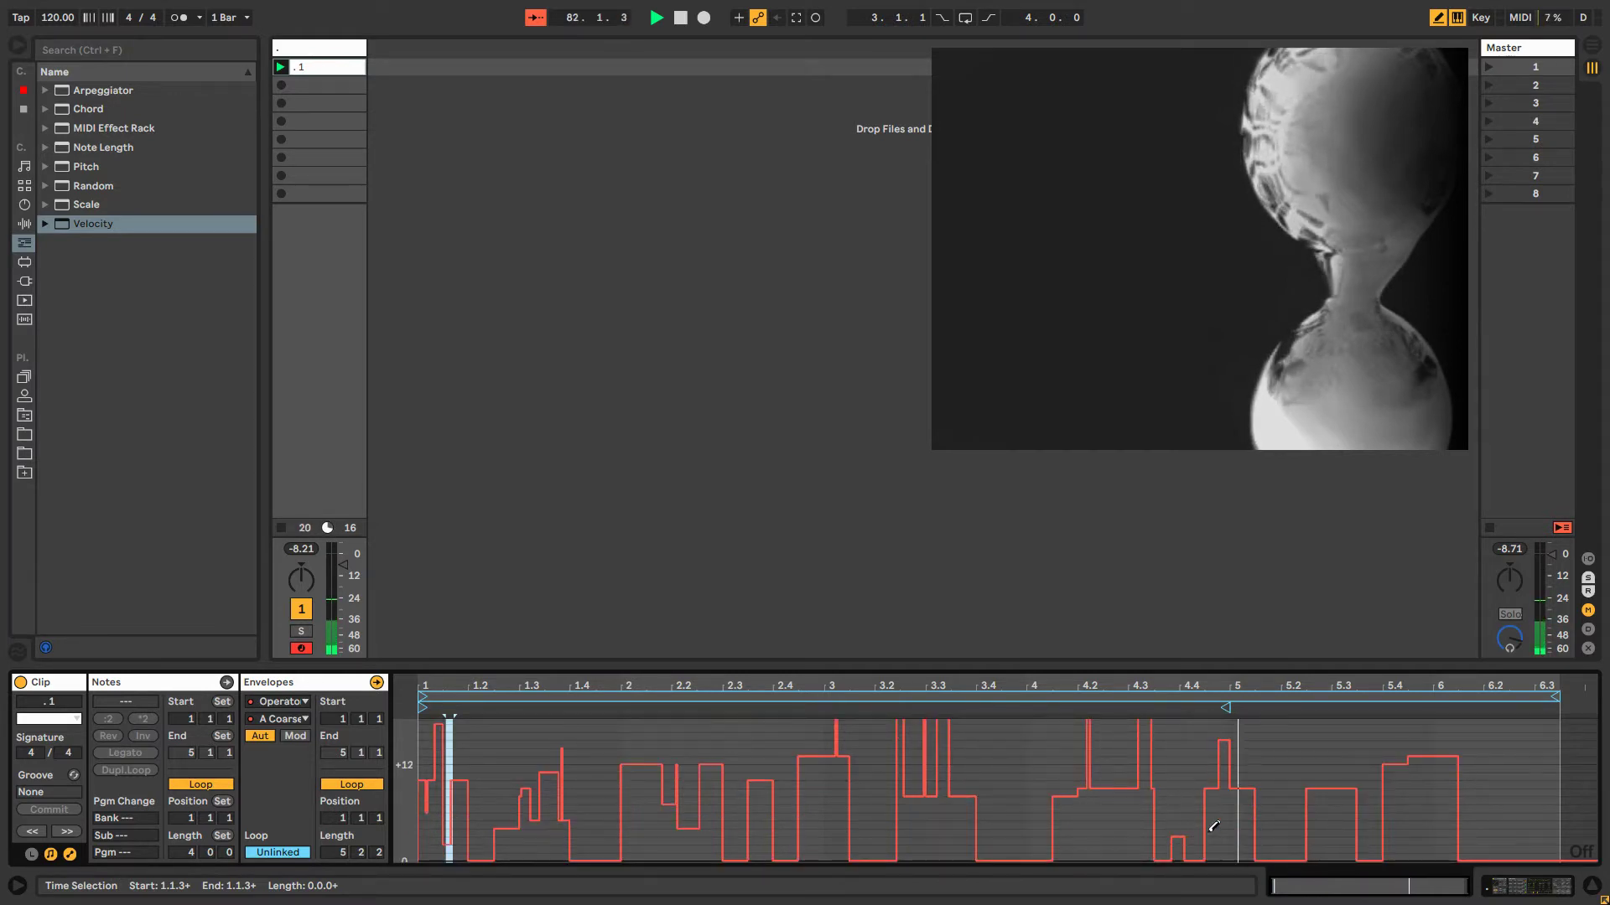
{"action": "left_click_drag", "start_coordinate": [1213, 826], "coordinate": [1222, 830]}
{"action": "left_click_drag", "start_coordinate": [1305, 744], "coordinate": [1346, 741]}
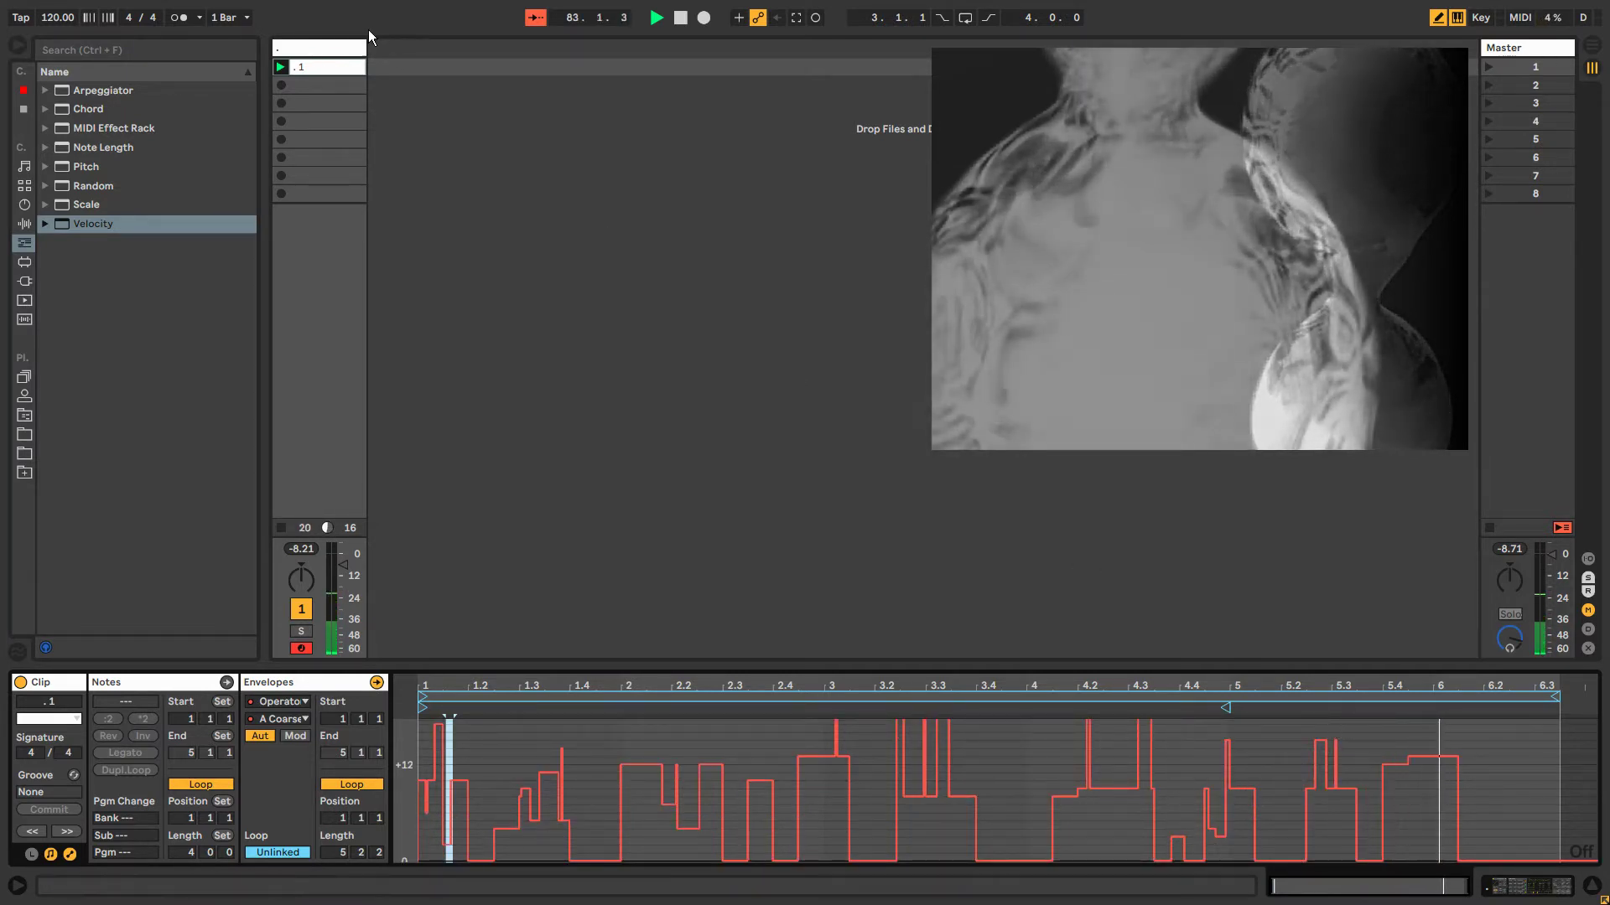
Show the clip envelope for Operator's oscillator A Attack and unlink it from the clip loop.
{"action": "left_click", "coordinate": [319, 48]}
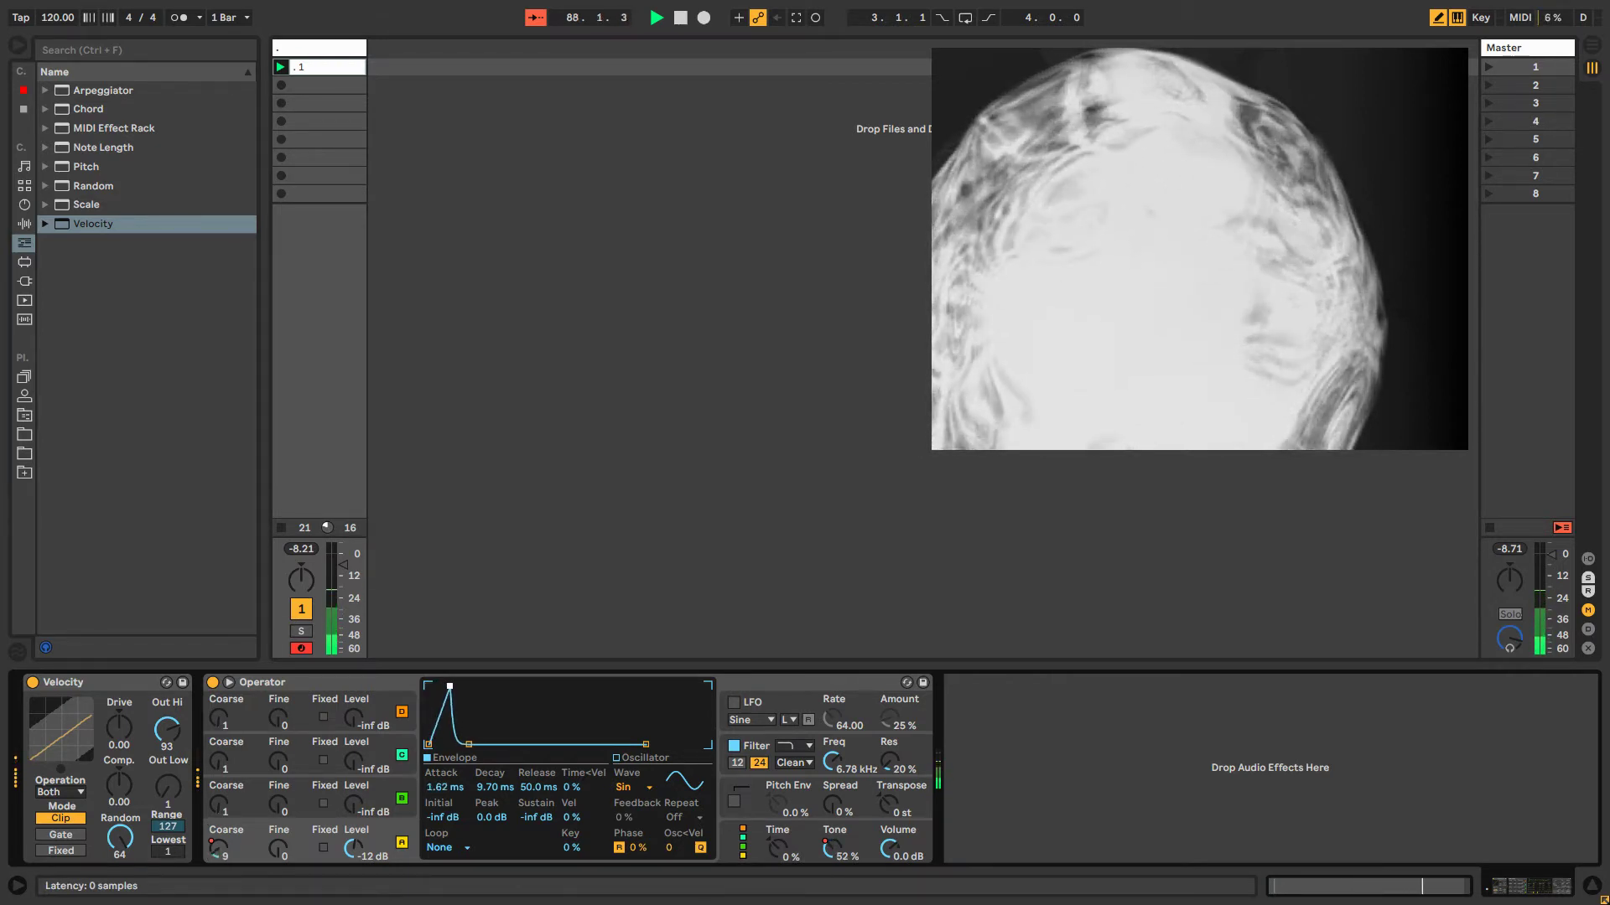
{"action": "right_click", "coordinate": [444, 788]}
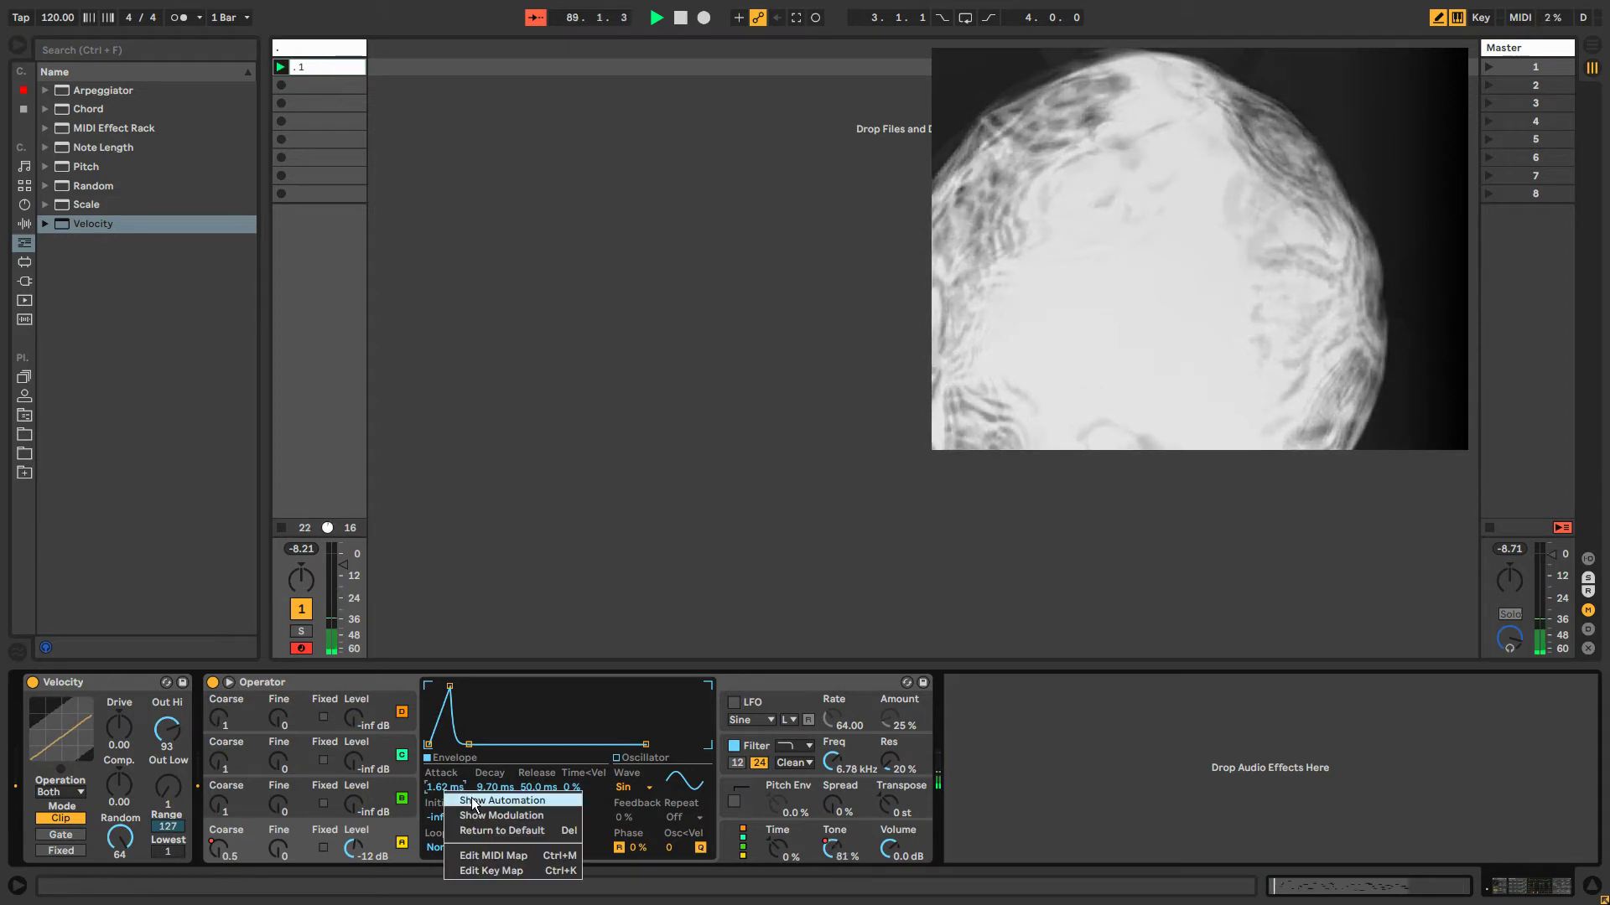
{"action": "key", "text": "Escape"}
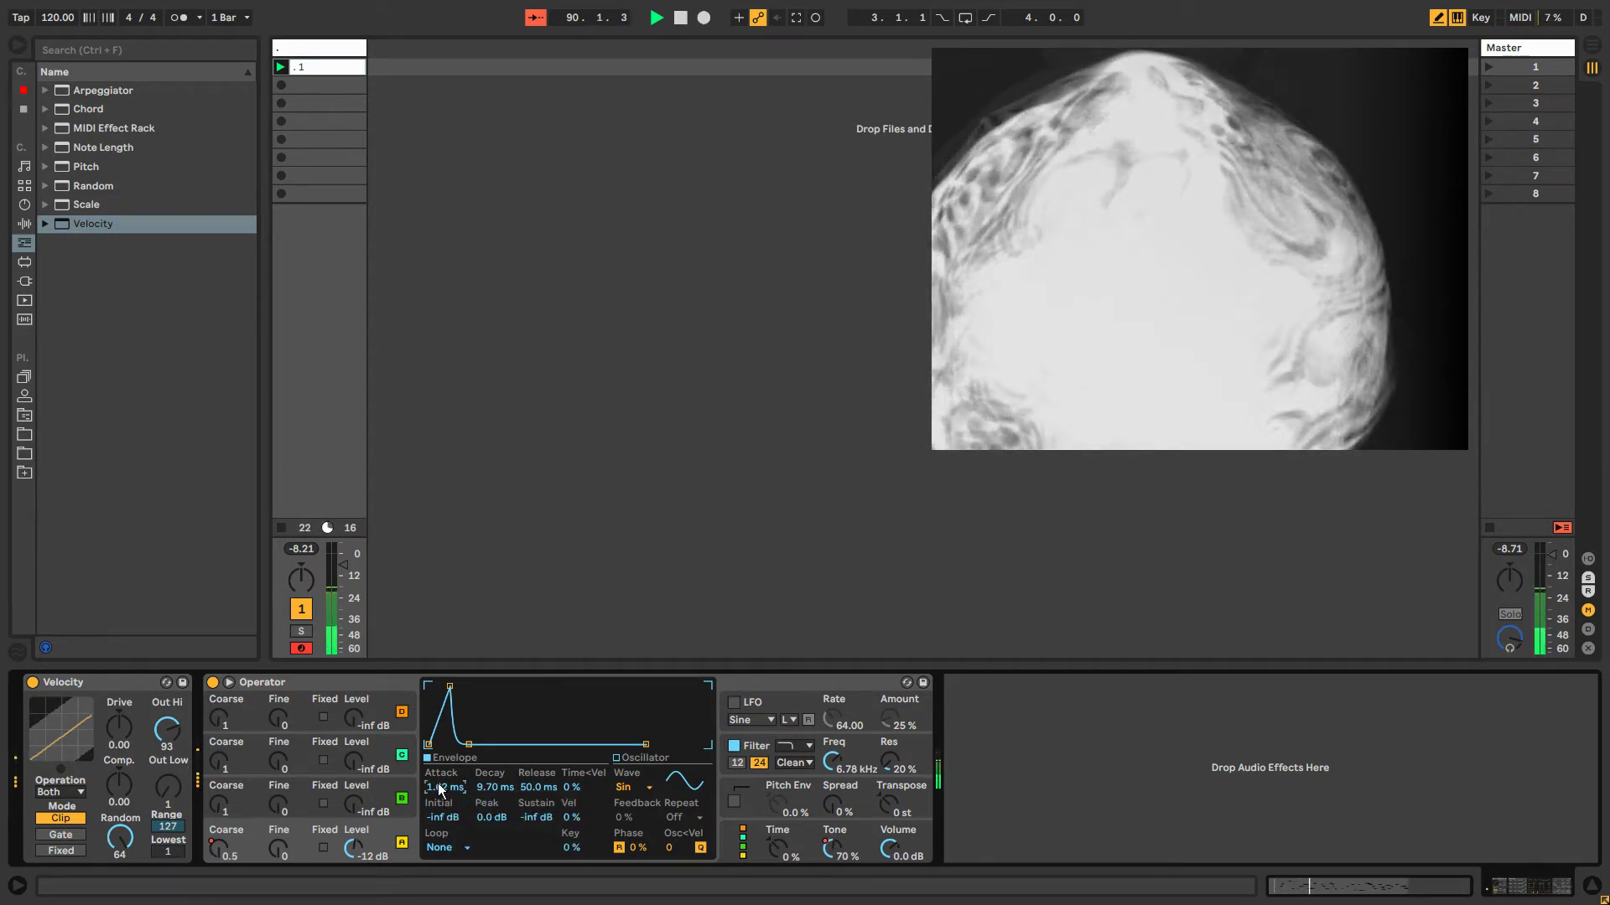
{"action": "key", "text": "shift+Tab"}
{"action": "left_click", "coordinate": [278, 852]}
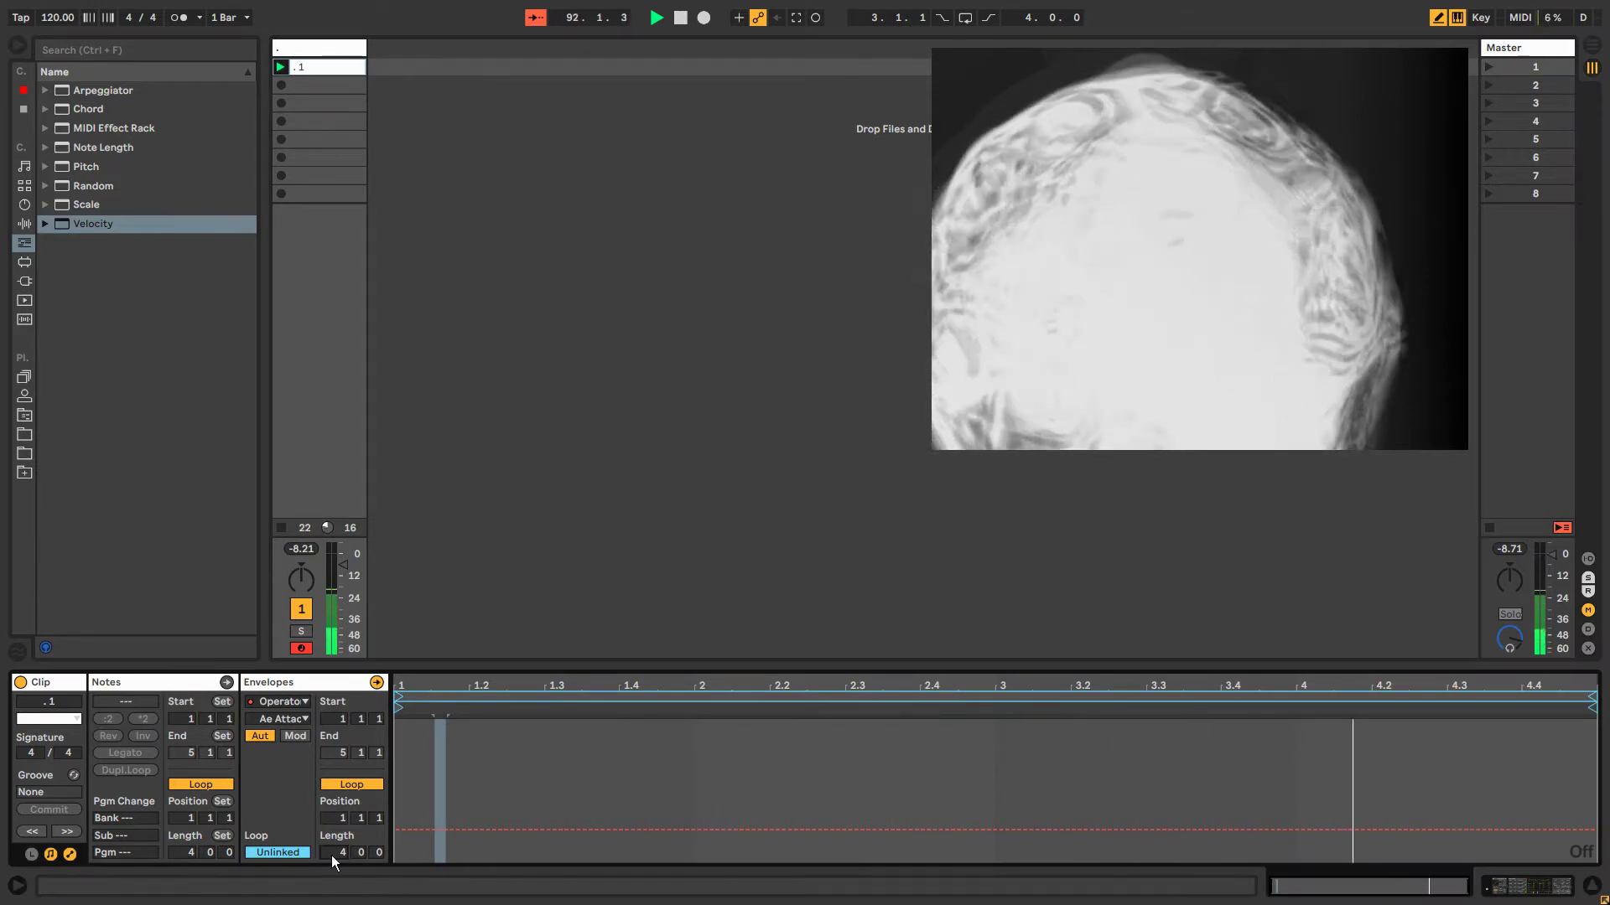
Set the Attack envelope's loop length to 6.0.2.
{"action": "key", "text": "Up"}
{"action": "key", "text": "Right"}
{"action": "key", "text": "Up"}
{"action": "key", "text": "Up"}
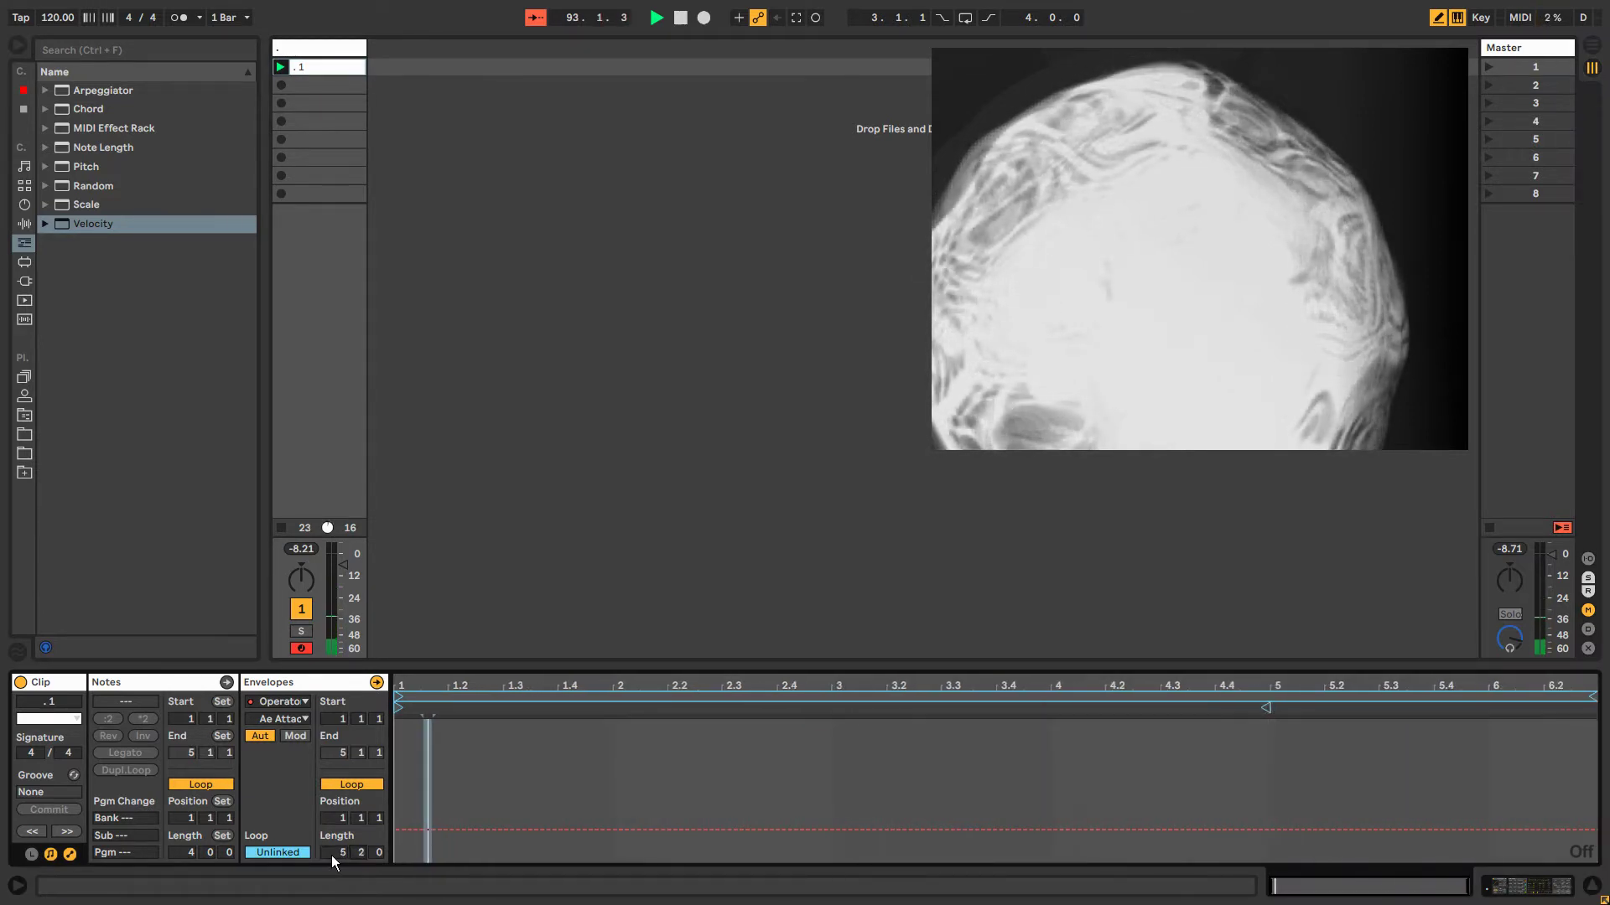
{"action": "key", "text": "Right"}
{"action": "key", "text": "Up"}
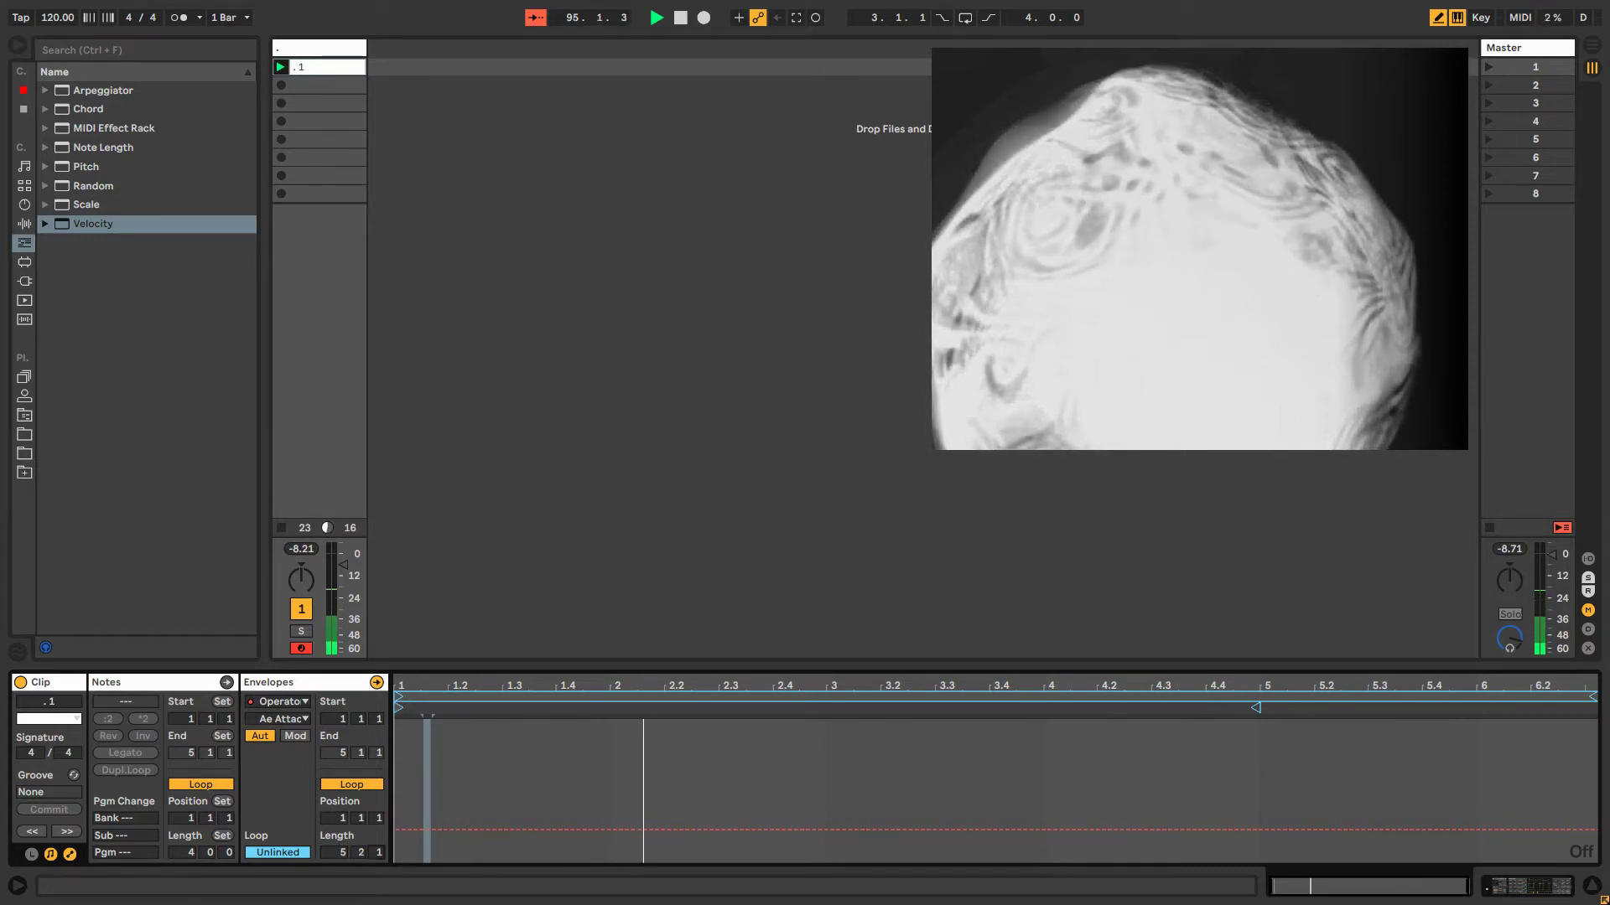
{"action": "key", "text": "Up"}
{"action": "key", "text": "Up"}
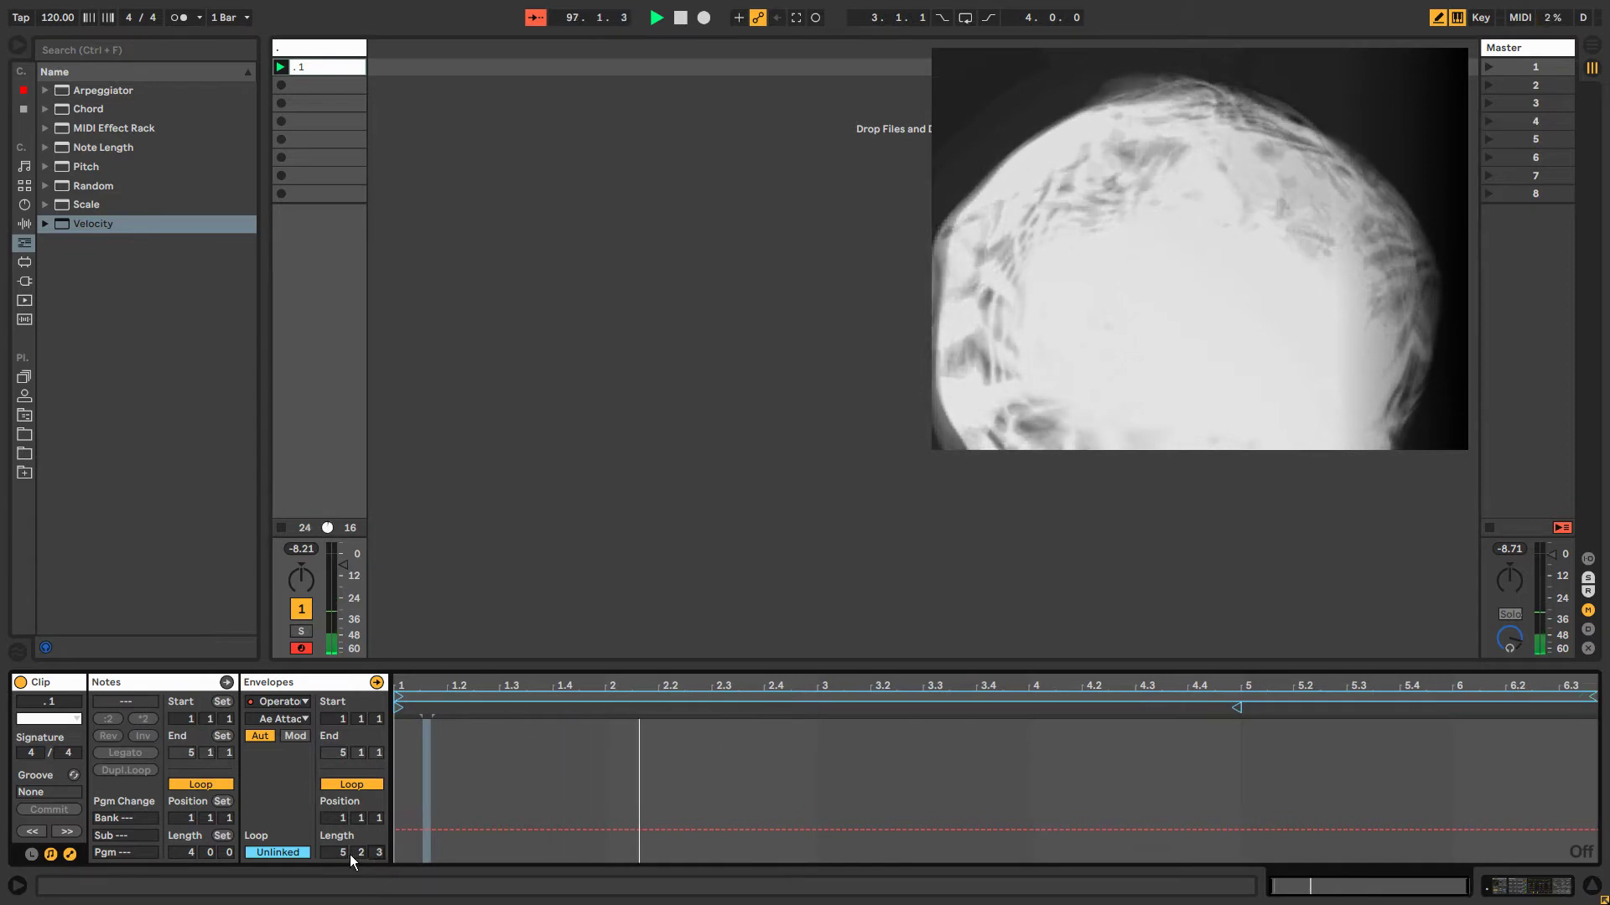
{"action": "key", "text": "Down"}
{"action": "key", "text": "Down"}
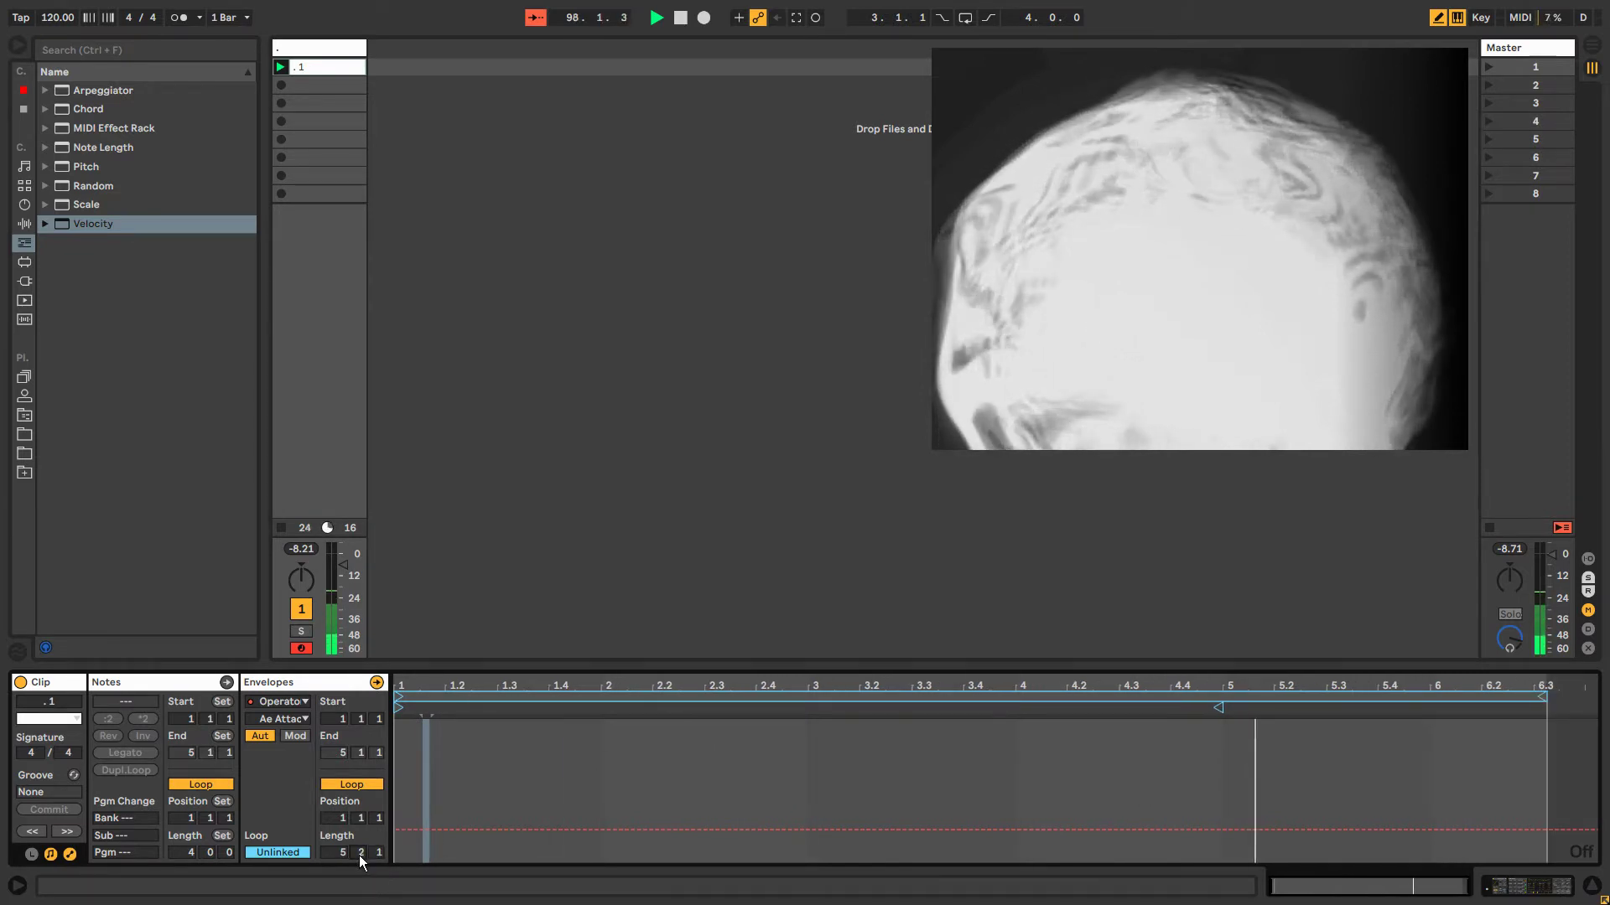
{"action": "key", "text": "Up"}
{"action": "key", "text": "Up"}
{"action": "key", "text": "Up"}
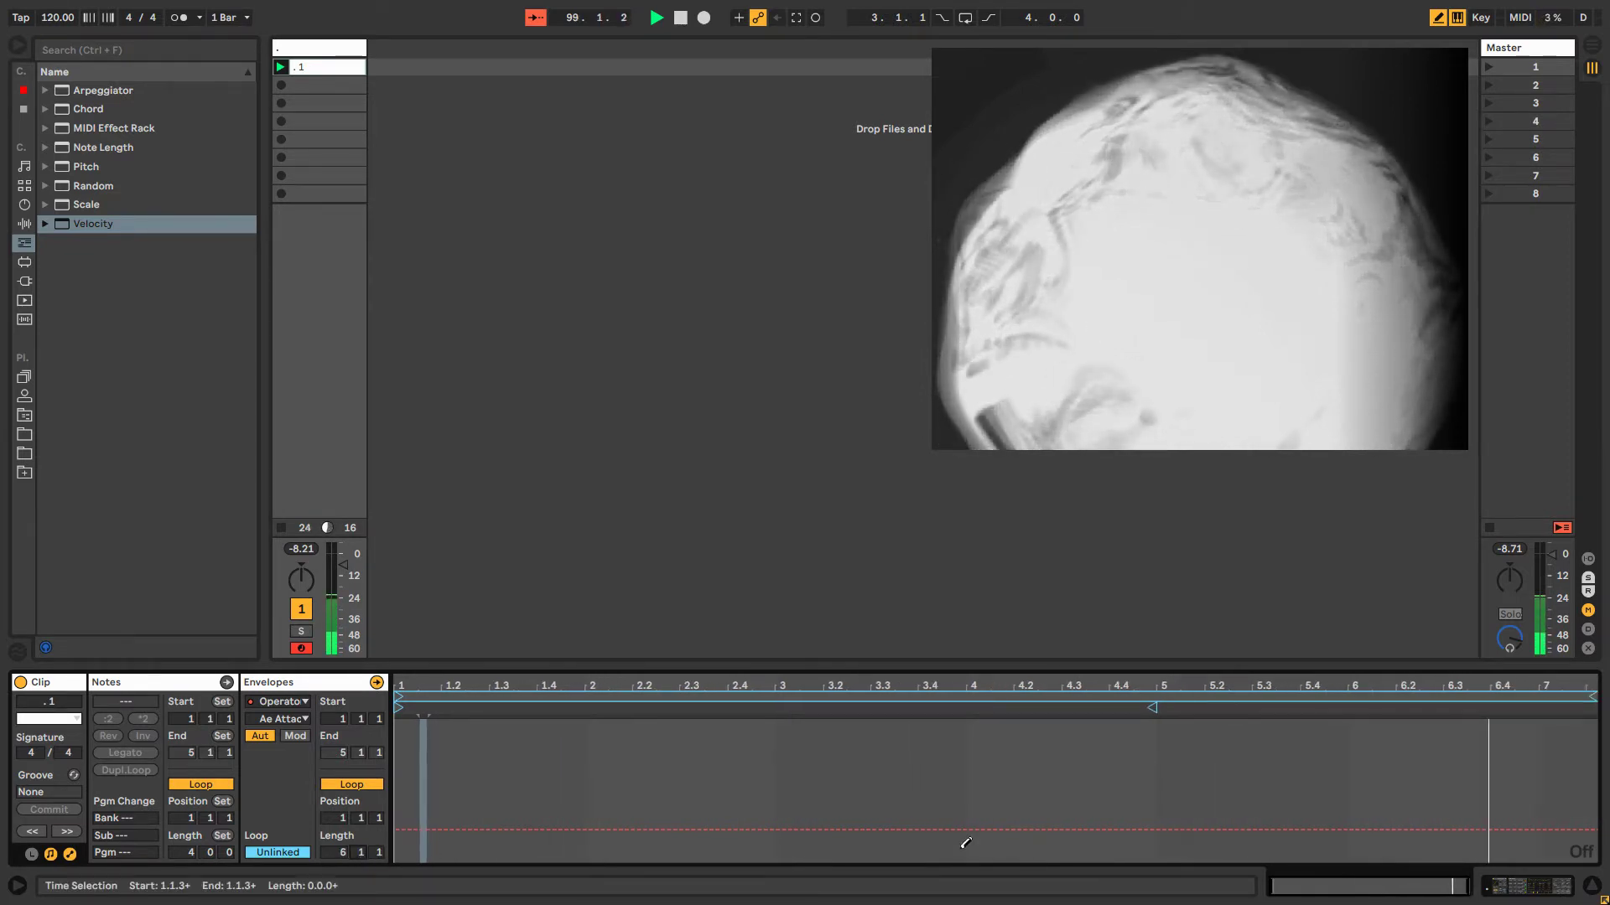
{"action": "left_click_drag", "start_coordinate": [1589, 697], "coordinate": [1570, 696]}
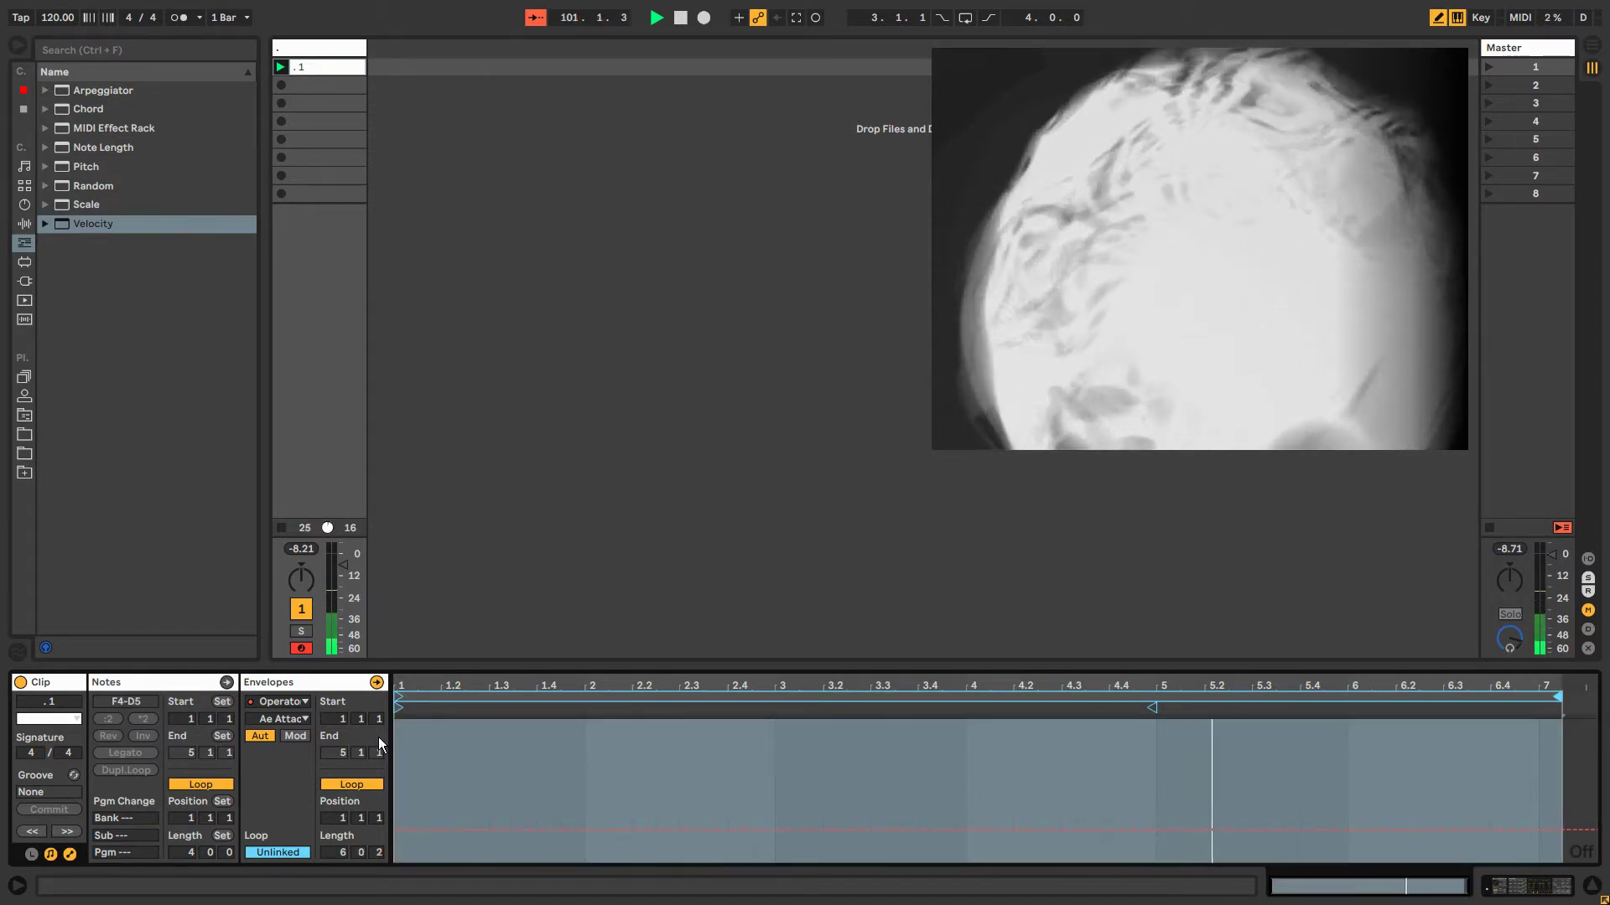
Move the Attack envelope's start to about 2.2.4 and draw a raised stepped section from 1.3 into early bar 2.
{"action": "left_click_drag", "start_coordinate": [399, 708], "coordinate": [676, 709]}
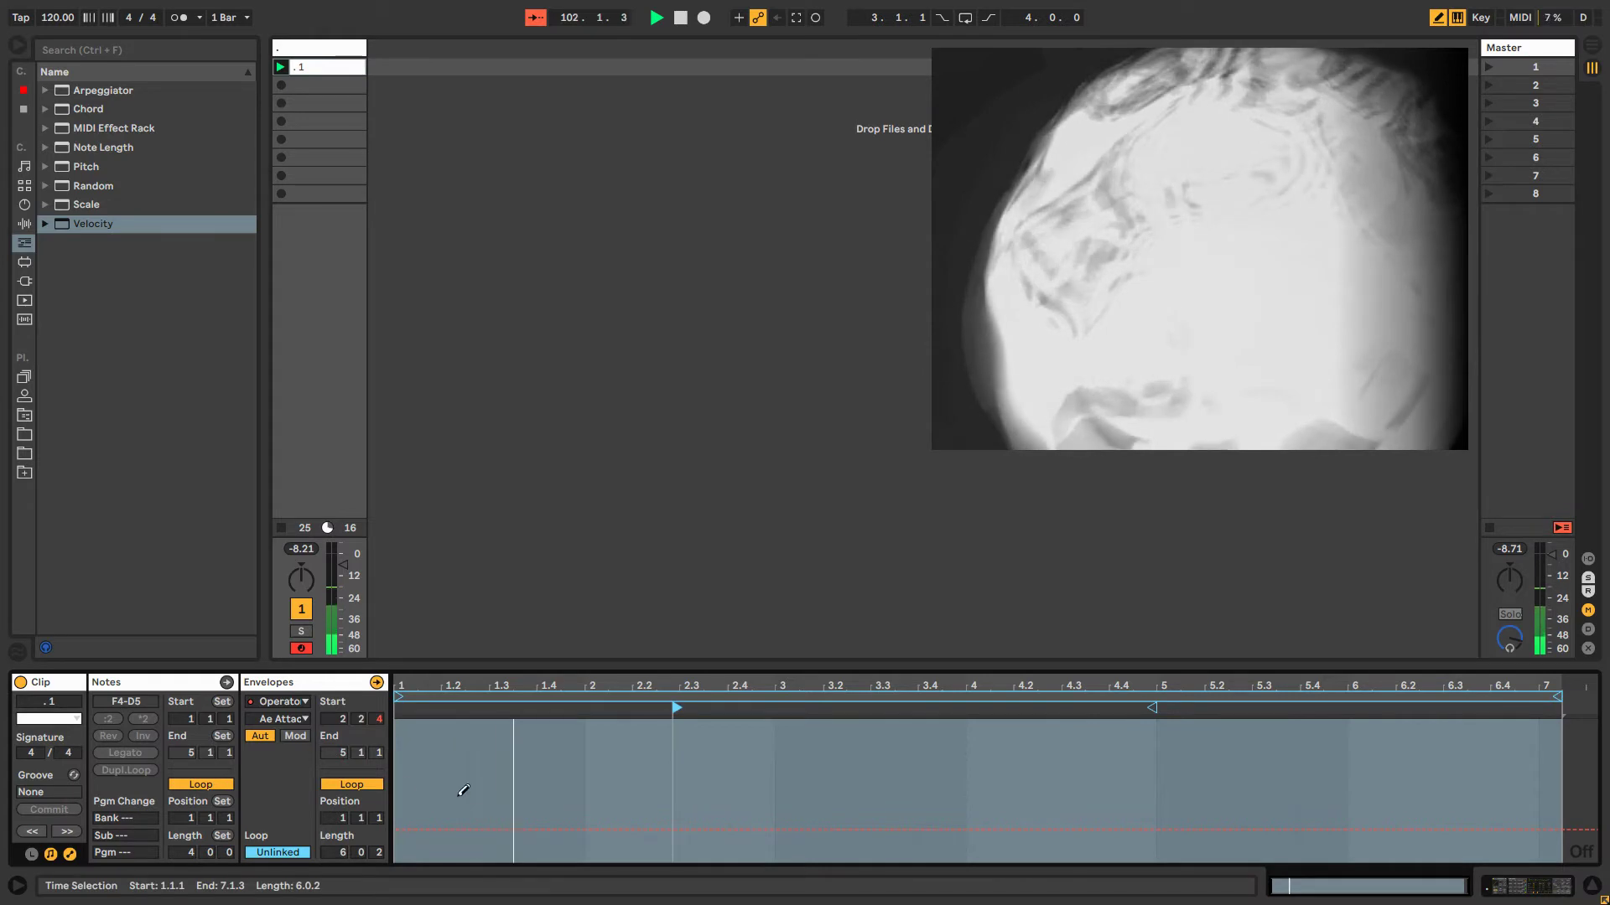
{"action": "mouse_move", "coordinate": [490, 767]}
{"action": "left_mouse_down"}
{"action": "mouse_move", "coordinate": [586, 751]}
{"action": "mouse_move", "coordinate": [610, 788]}
{"action": "left_mouse_up"}
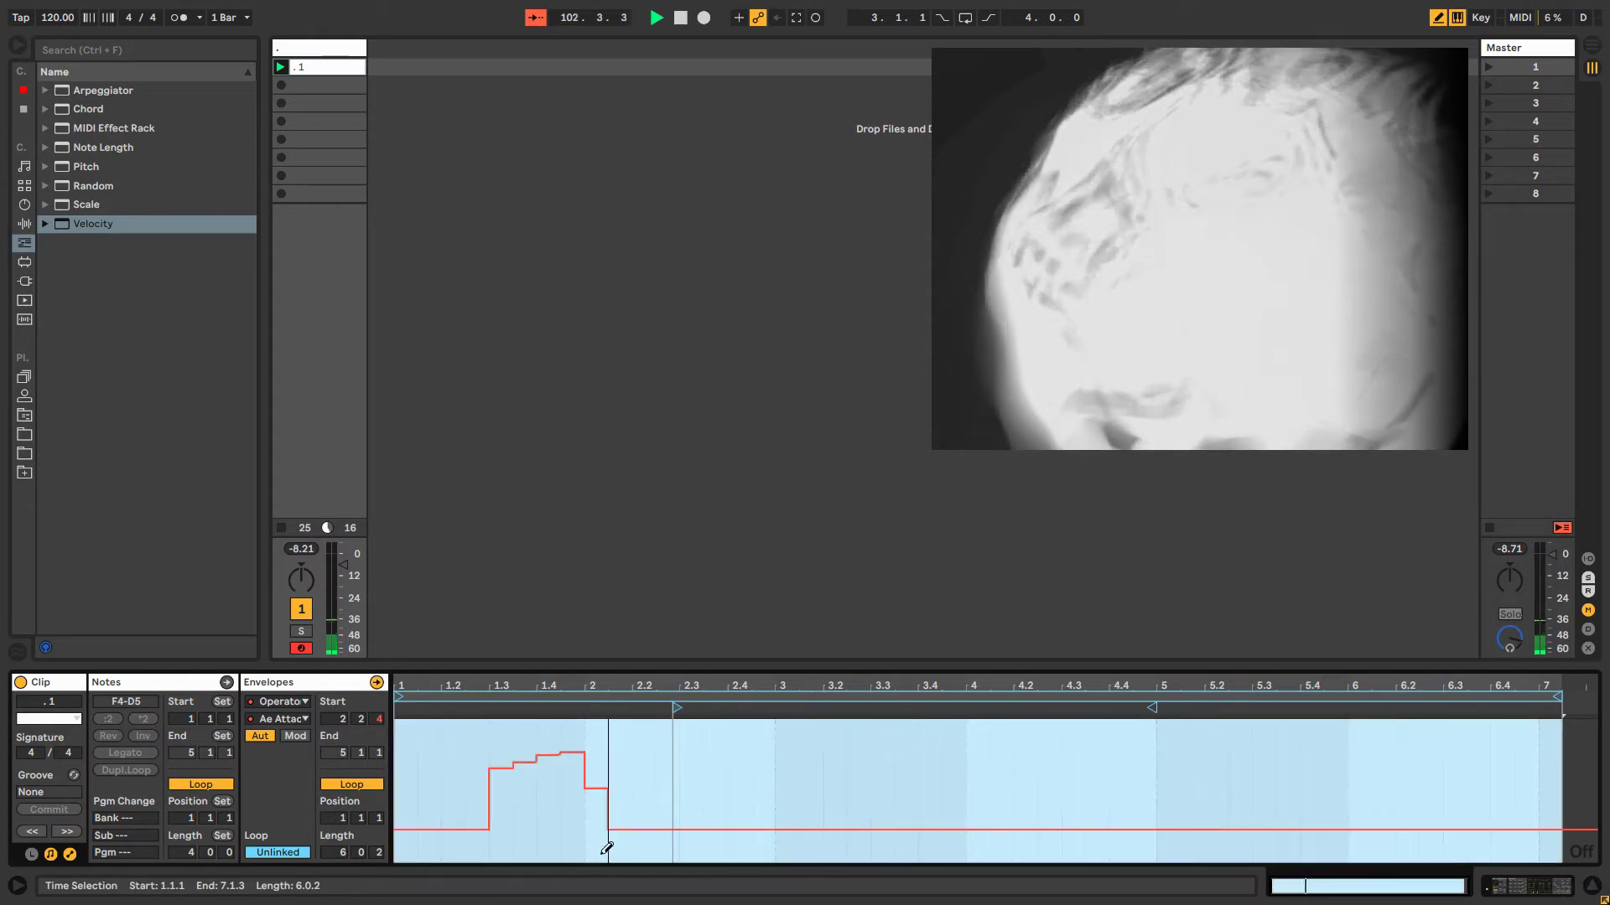
Set the Attack envelope's loop length to 6.1.2 and draw separate raised sections from 2.3 to early bar 6.
{"action": "left_click", "coordinate": [379, 853]}
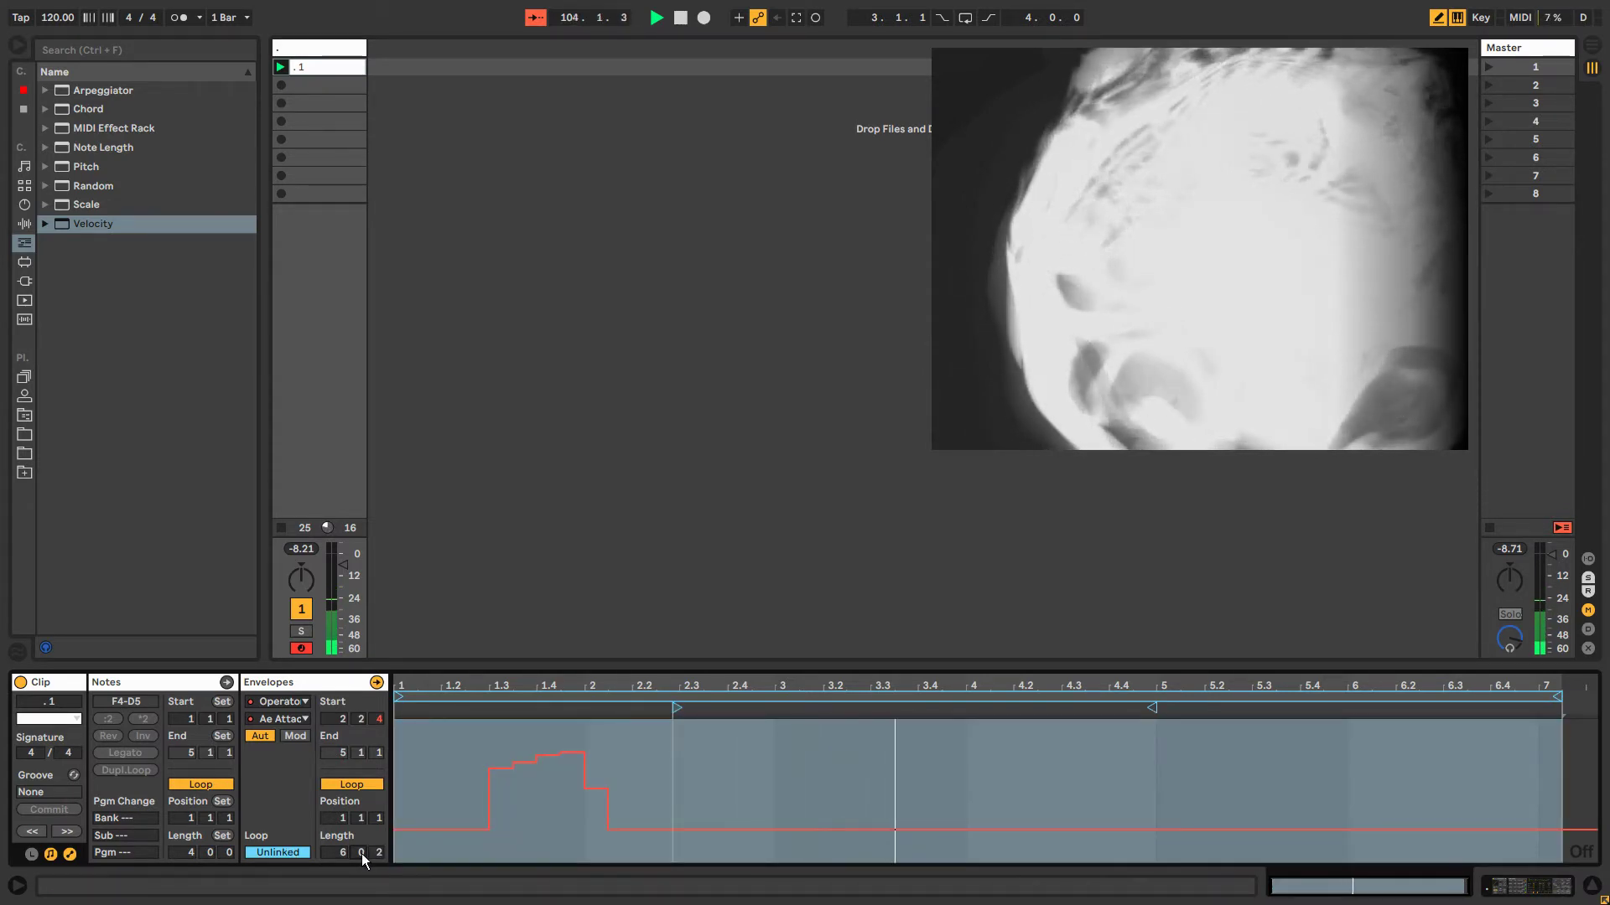
{"action": "scroll", "coordinate": [363, 853], "scroll_direction": "up", "scroll_amount": 1}
{"action": "left_click", "coordinate": [696, 774]}
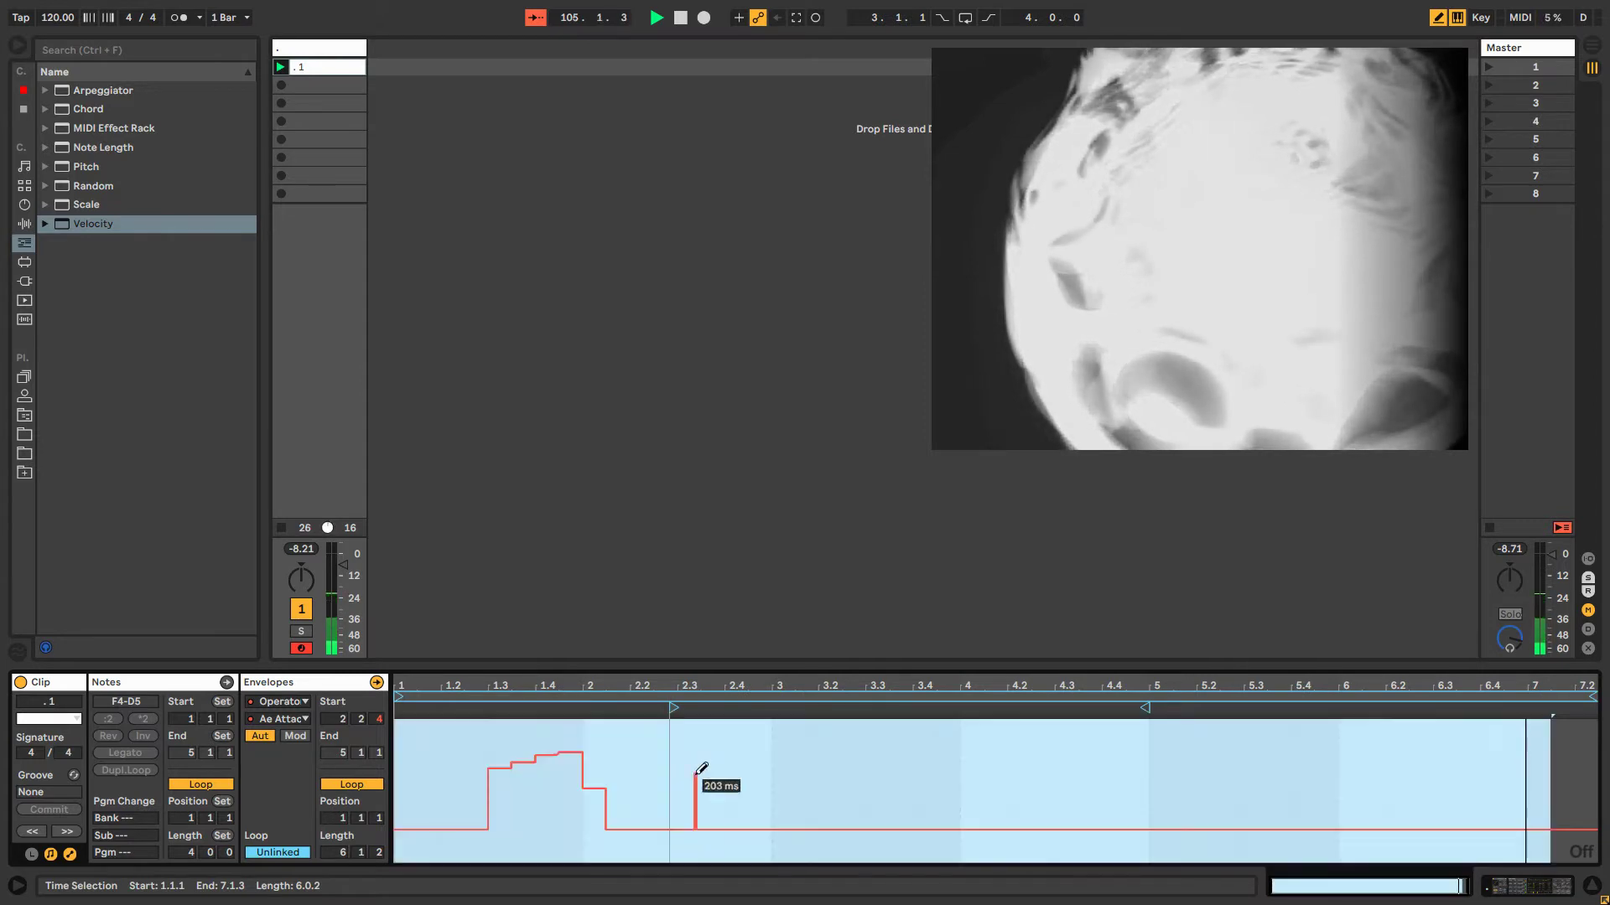
{"action": "mouse_move", "coordinate": [696, 774]}
{"action": "left_mouse_down"}
{"action": "mouse_move", "coordinate": [884, 759]}
{"action": "mouse_move", "coordinate": [1020, 811]}
{"action": "mouse_move", "coordinate": [1142, 756]}
{"action": "mouse_move", "coordinate": [1235, 801]}
{"action": "left_mouse_up"}
{"action": "left_click_drag", "start_coordinate": [1355, 798], "coordinate": [1401, 793]}
Add narrow Attack peaks and dips through bars 1 and 2, between and across the existing raised sections.
{"action": "left_click", "coordinate": [433, 763]}
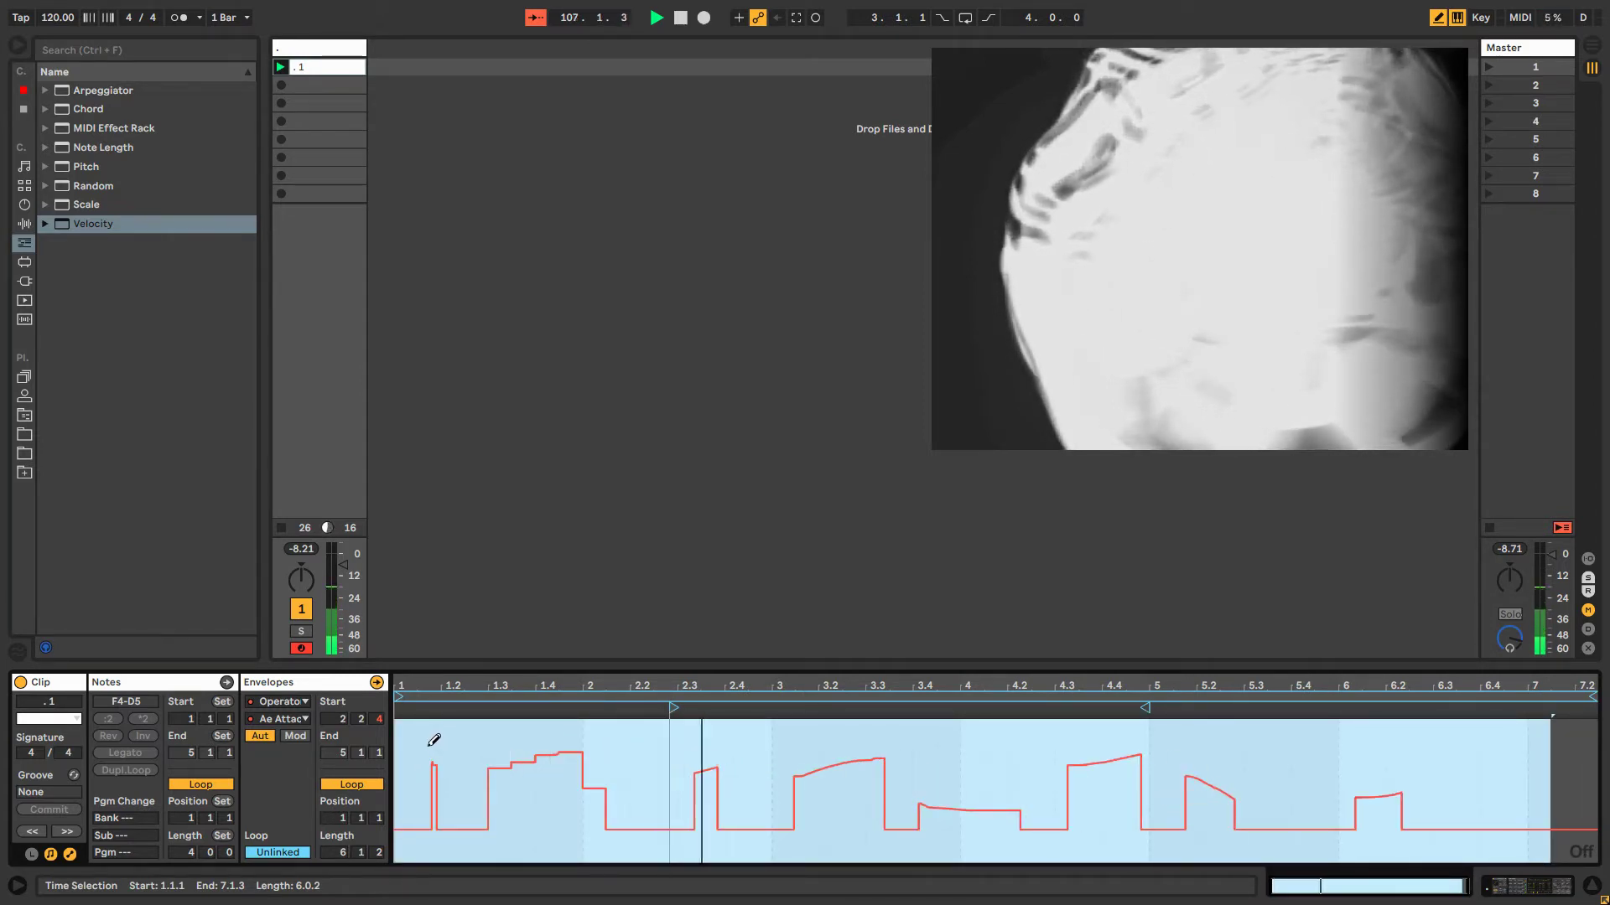
{"action": "left_click_drag", "start_coordinate": [428, 745], "coordinate": [420, 745]}
{"action": "mouse_move", "coordinate": [473, 797]}
{"action": "left_mouse_down"}
{"action": "mouse_move", "coordinate": [483, 829]}
{"action": "mouse_move", "coordinate": [571, 854]}
{"action": "left_mouse_up"}
{"action": "mouse_move", "coordinate": [695, 773]}
{"action": "left_mouse_down"}
{"action": "mouse_move", "coordinate": [684, 808]}
{"action": "mouse_move", "coordinate": [658, 810]}
{"action": "left_mouse_up"}
Draw uneven Attack dips, spikes and falling curves from 4.3 to the start of bar 7.
{"action": "mouse_move", "coordinate": [1048, 834]}
{"action": "left_mouse_down"}
{"action": "mouse_move", "coordinate": [1079, 842]}
{"action": "mouse_move", "coordinate": [1114, 821]}
{"action": "left_mouse_up"}
{"action": "left_click_drag", "start_coordinate": [1145, 853], "coordinate": [1162, 854]}
{"action": "left_click_drag", "start_coordinate": [1187, 787], "coordinate": [1196, 787]}
{"action": "left_click", "coordinate": [1242, 757]}
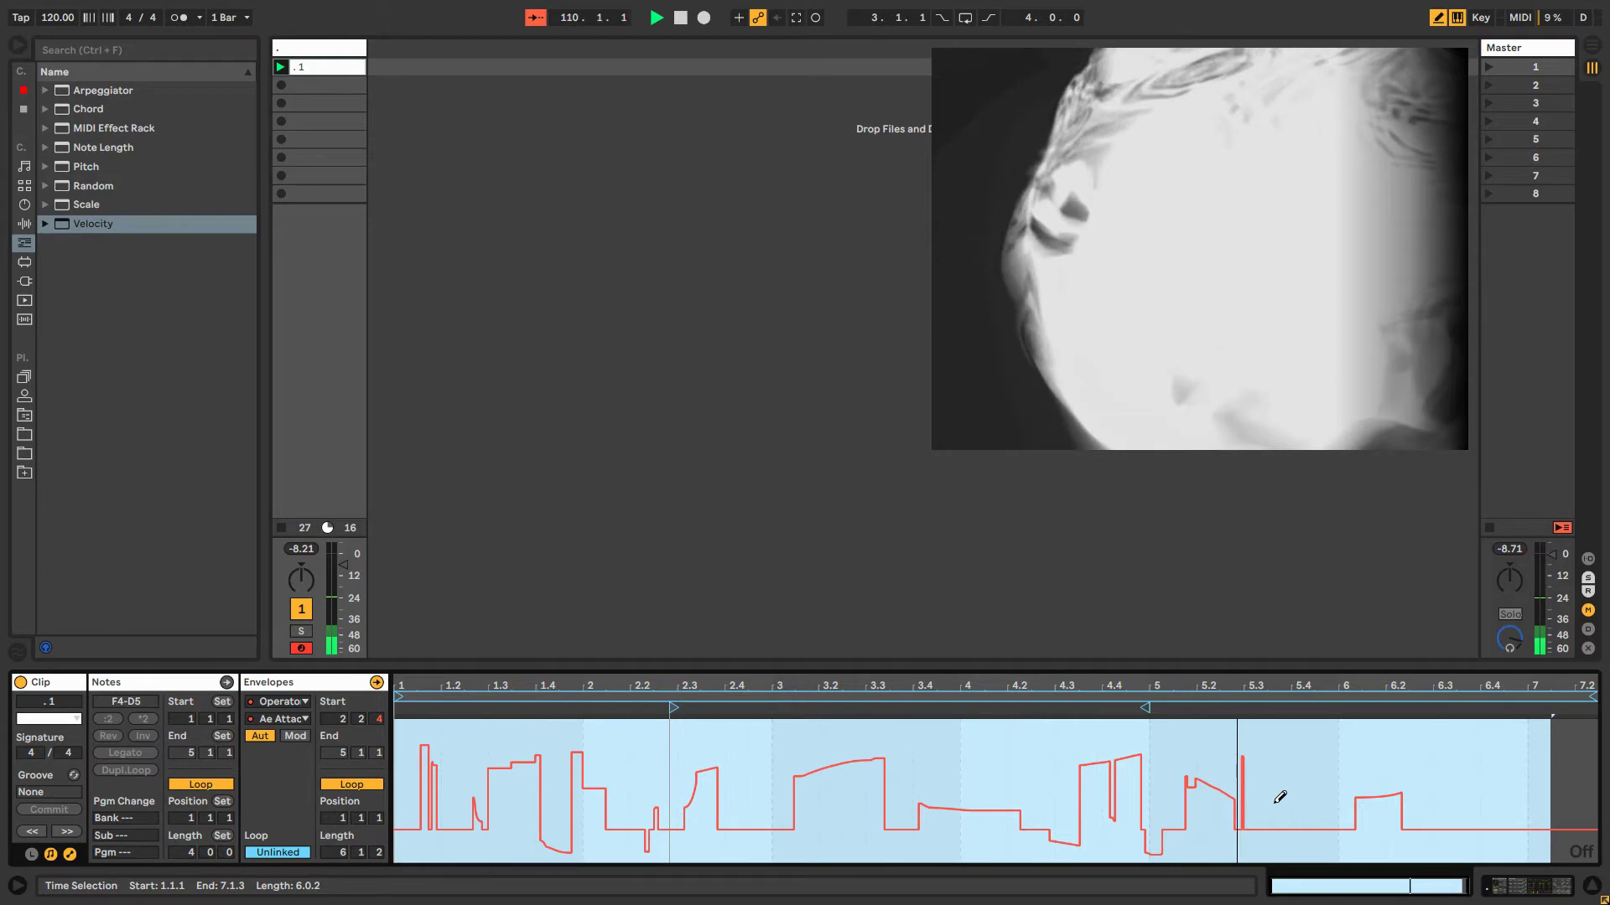
{"action": "left_click_drag", "start_coordinate": [1358, 838], "coordinate": [1392, 767]}
{"action": "left_click_drag", "start_coordinate": [1454, 823], "coordinate": [1543, 859]}
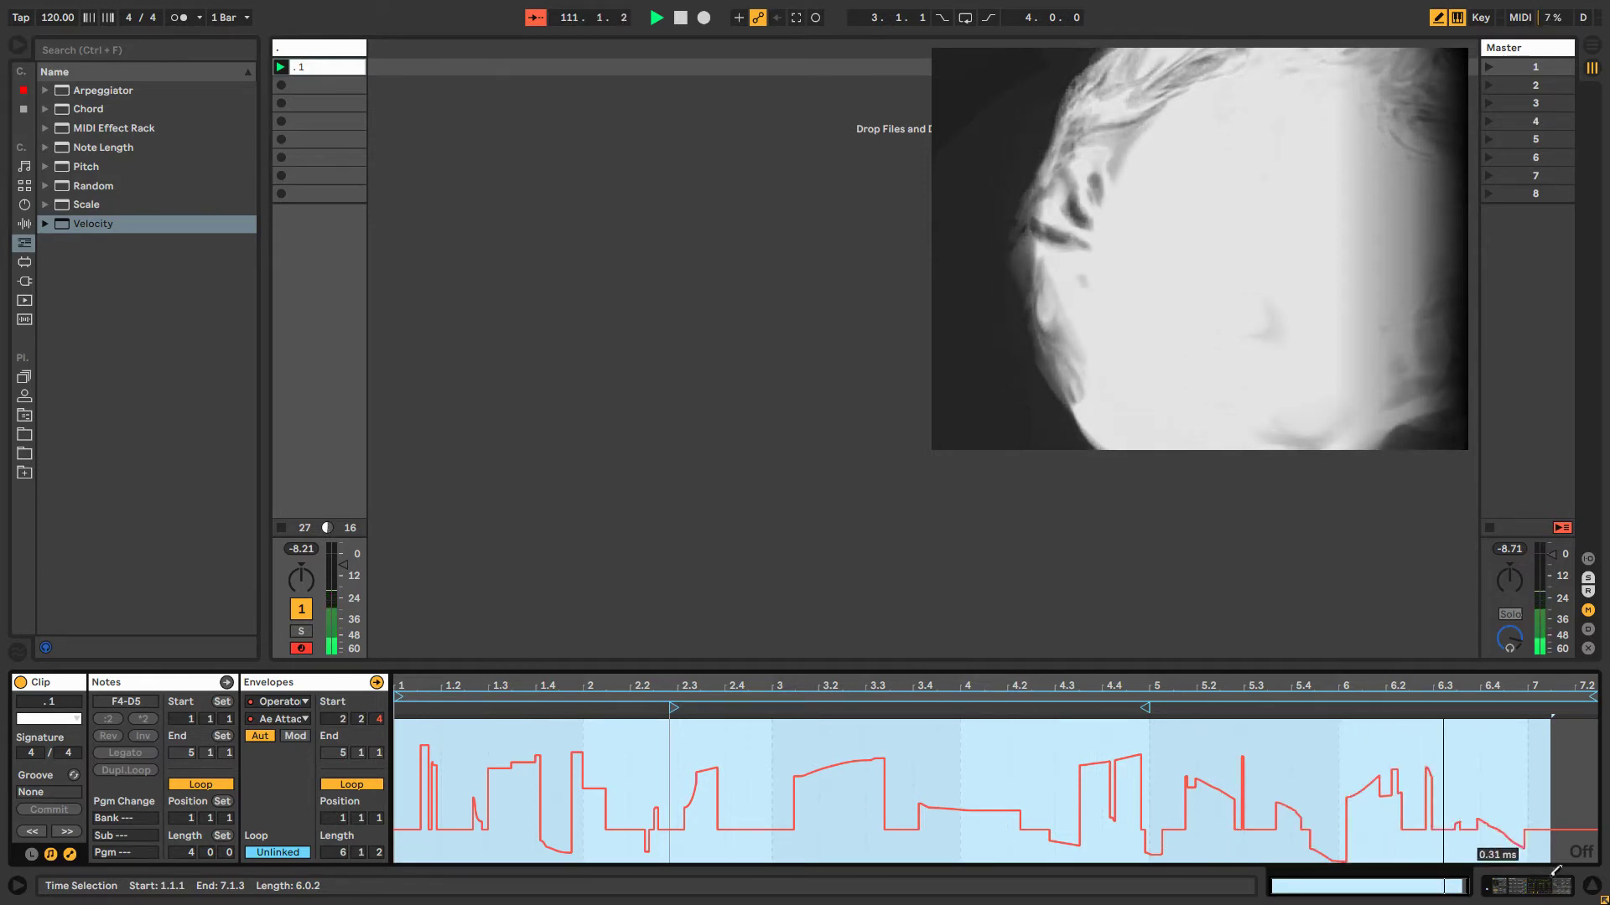
Show the track's device chain and add the Grain Delay audio effect after Operator.
{"action": "left_click", "coordinate": [324, 50]}
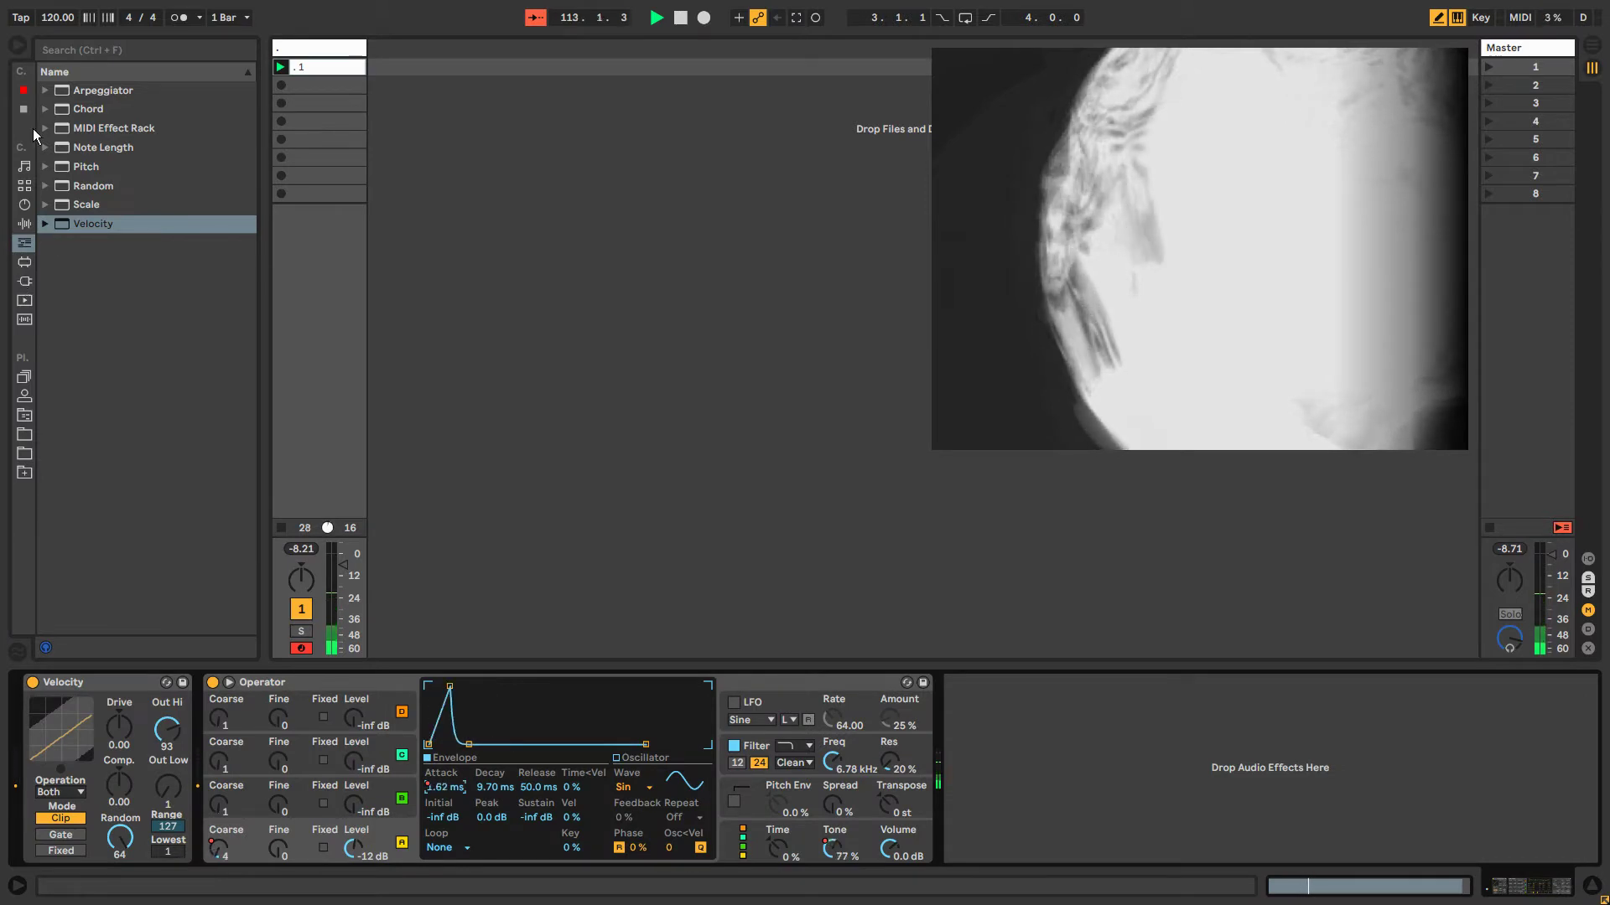
{"action": "left_click", "coordinate": [25, 191]}
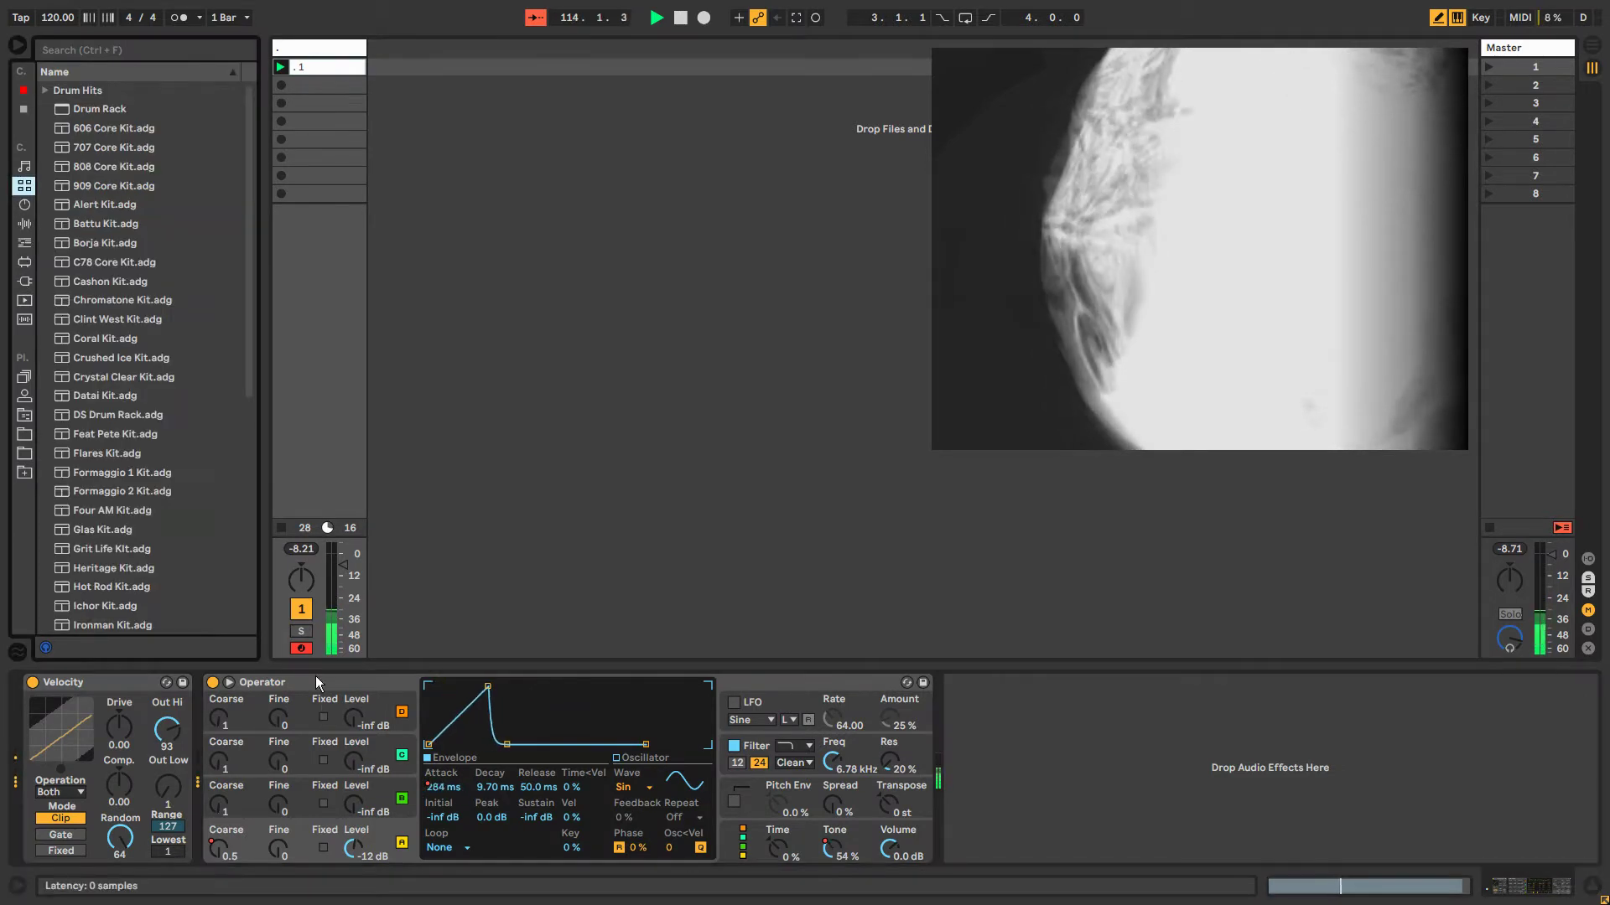
{"action": "left_click", "coordinate": [24, 205]}
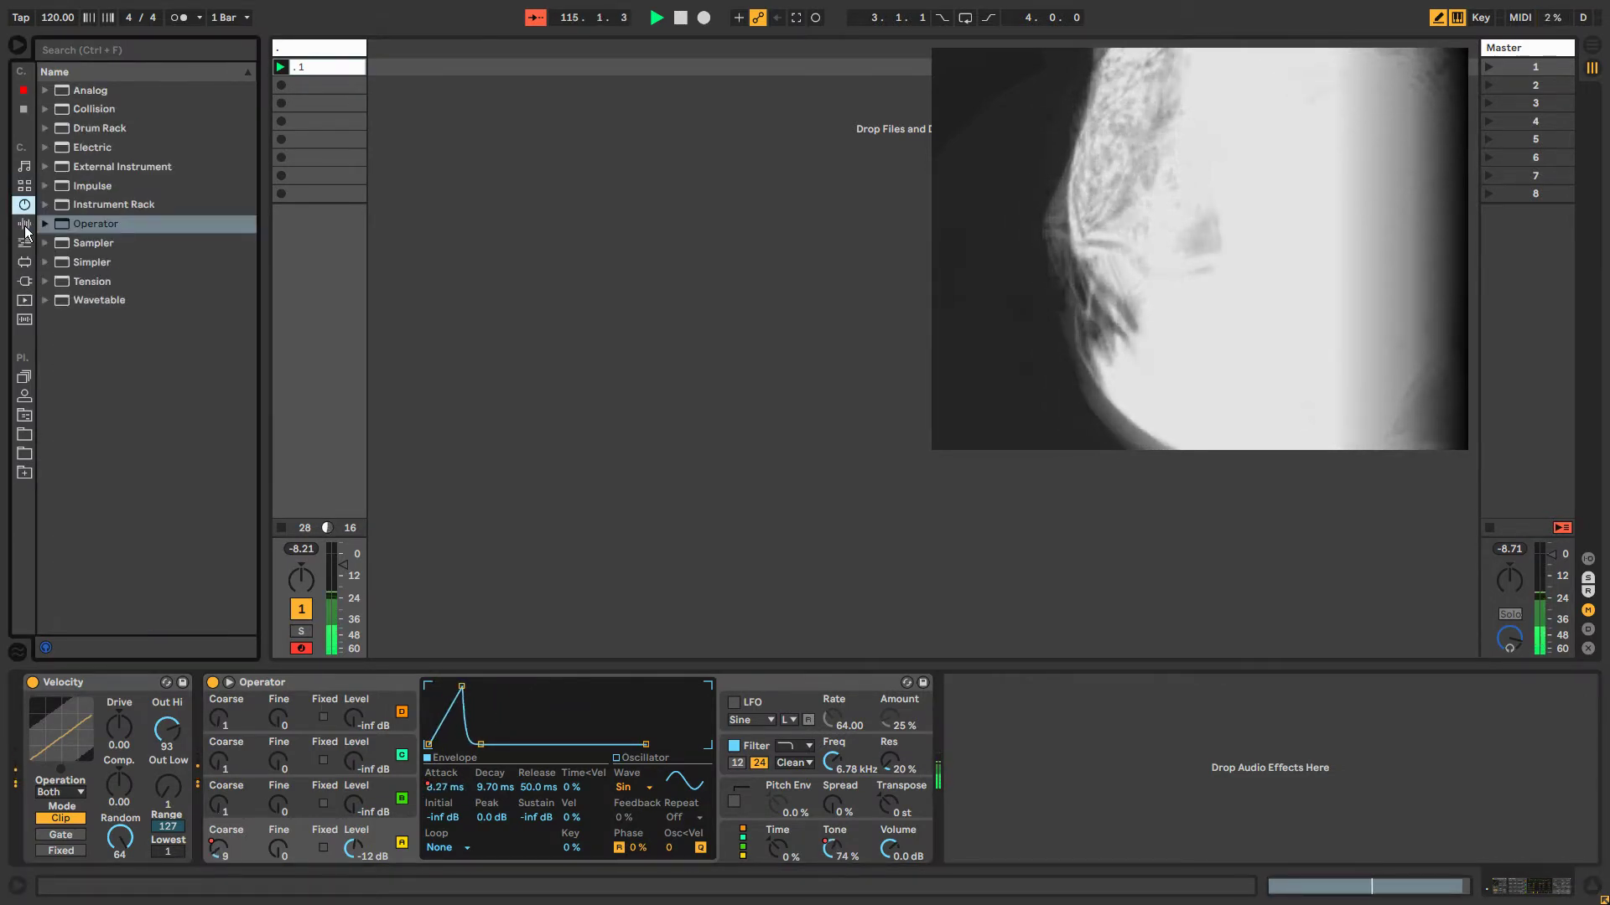
{"action": "left_click", "coordinate": [24, 223]}
{"action": "left_click", "coordinate": [96, 337]}
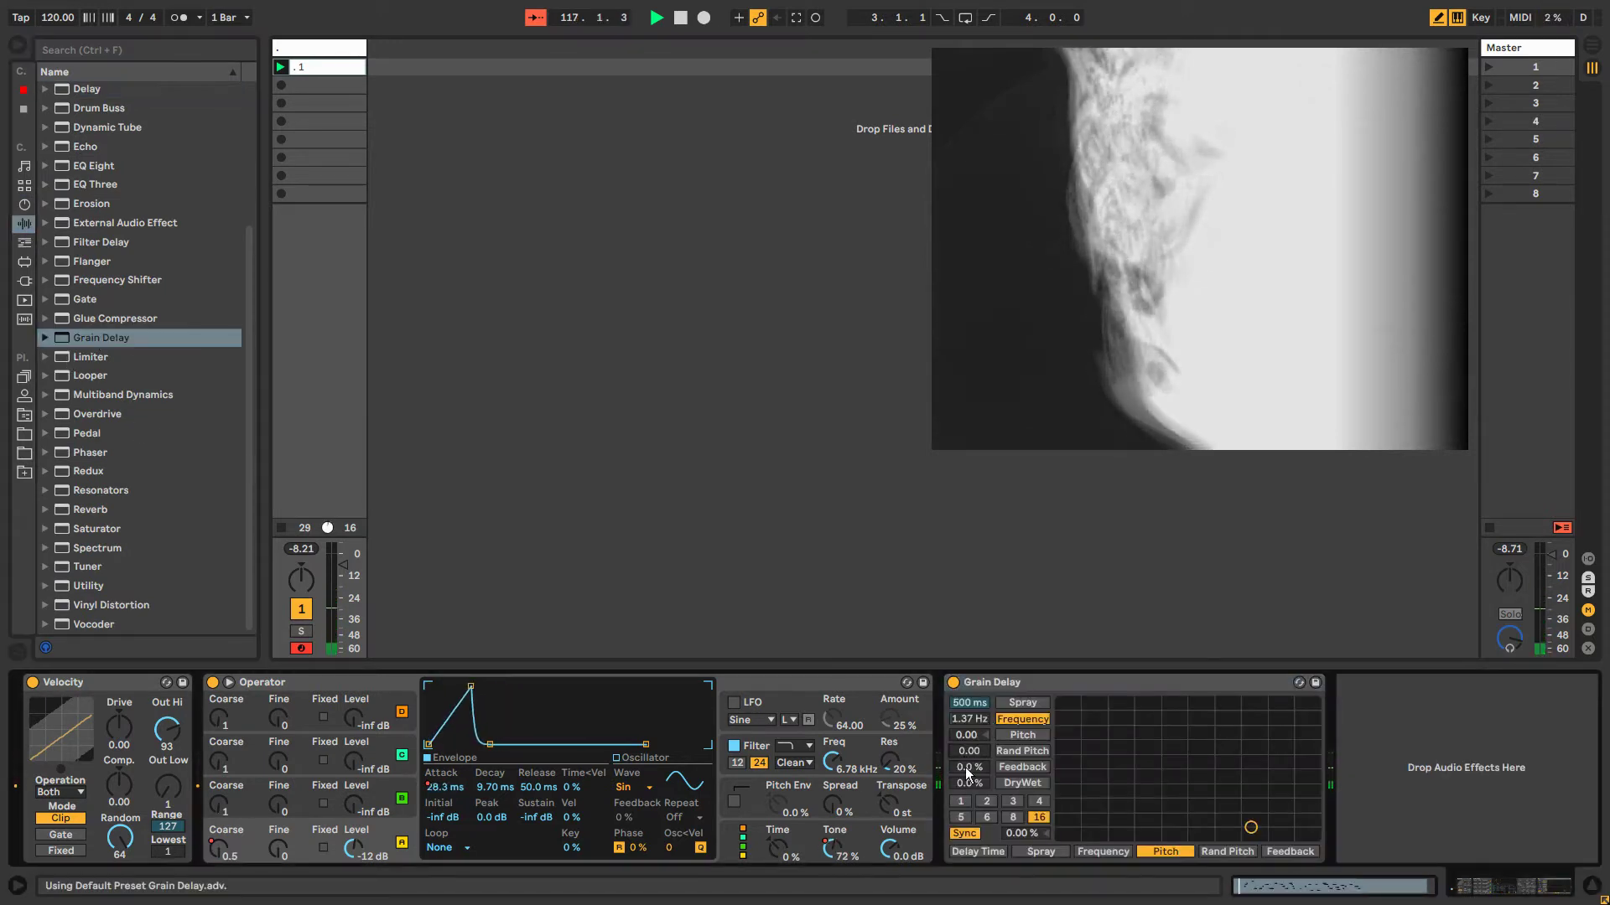
Set Grain Delay's DryWet to 100%, Pitch to -11.3, Rand Pitch to 0.04 and beat delay to 3.
{"action": "left_click_drag", "start_coordinate": [968, 784], "coordinate": [968, 671]}
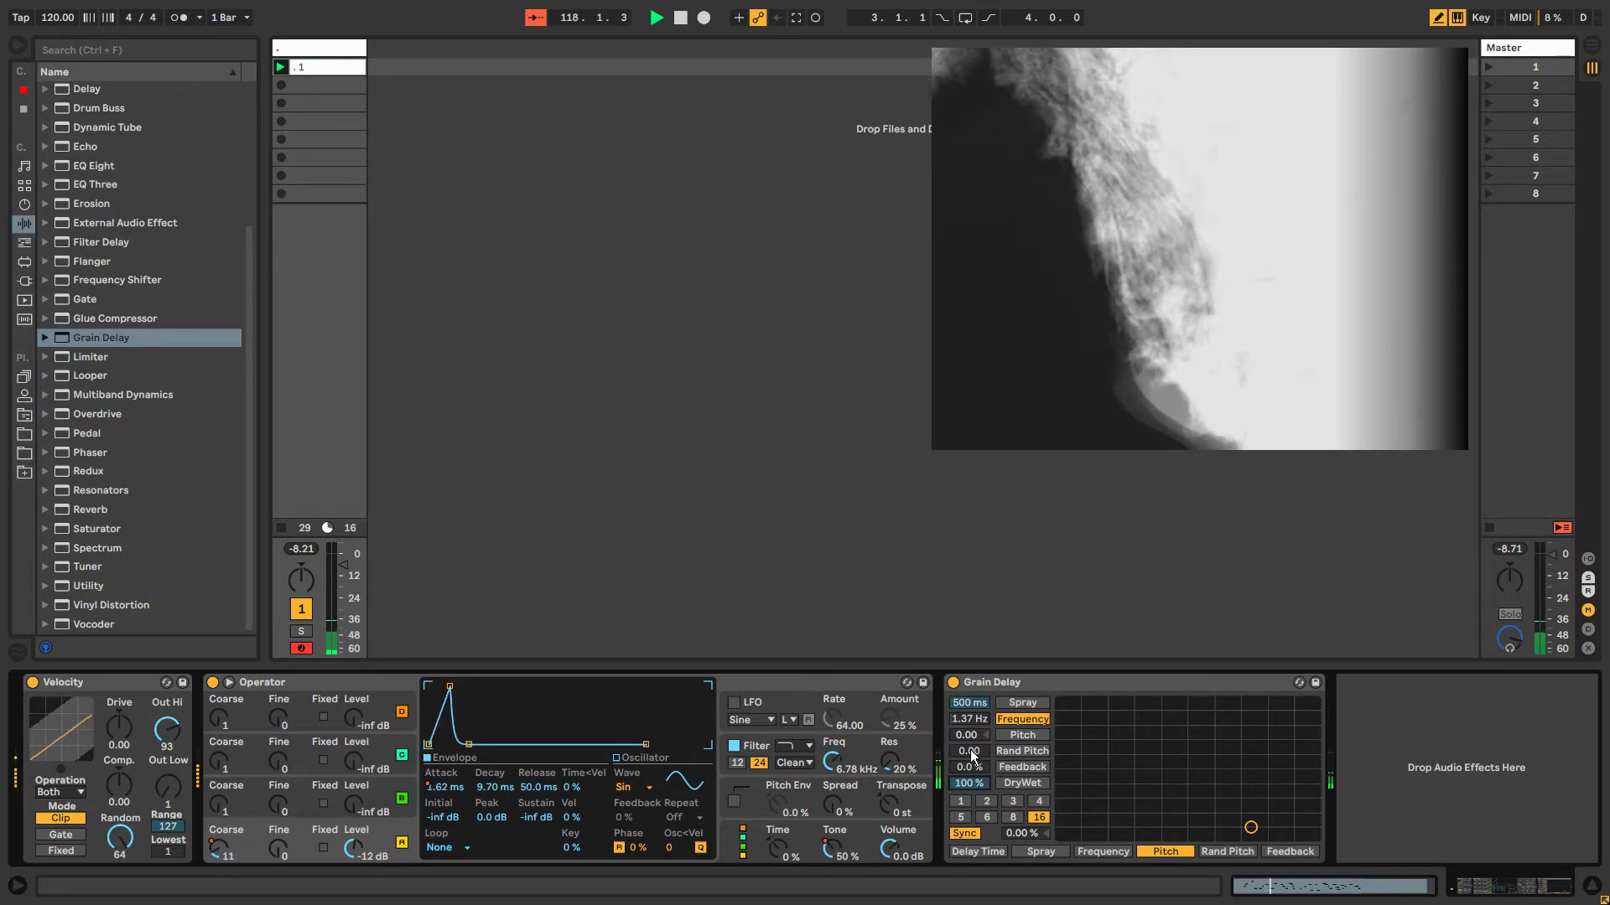
{"action": "left_click_drag", "start_coordinate": [973, 732], "coordinate": [973, 805]}
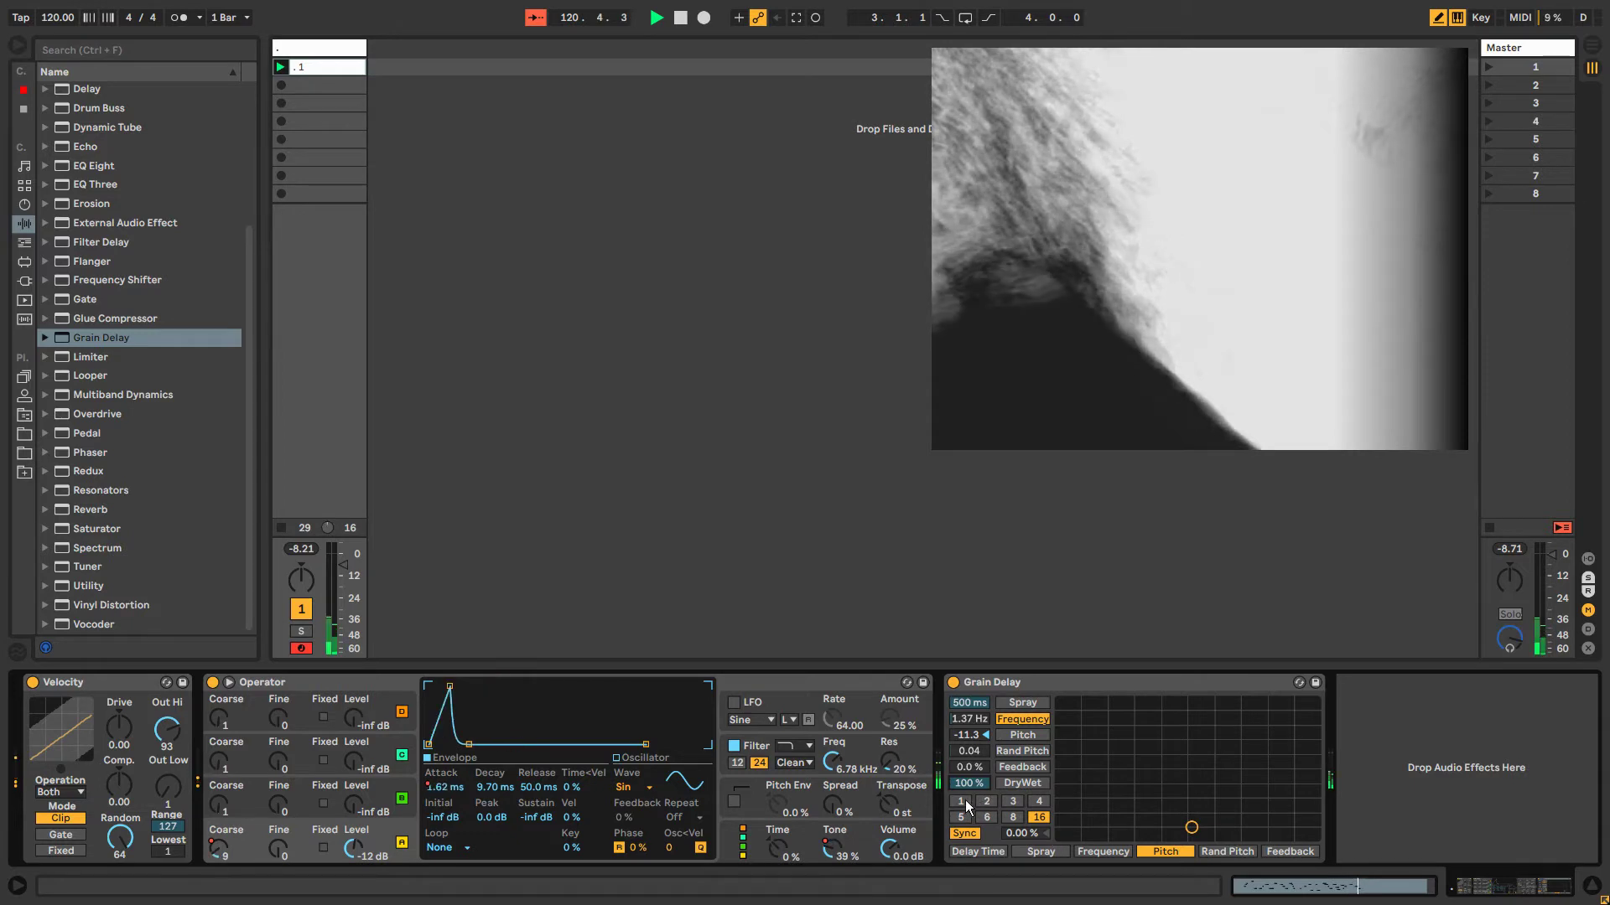
{"action": "left_click", "coordinate": [1008, 816]}
{"action": "left_click", "coordinate": [1011, 805]}
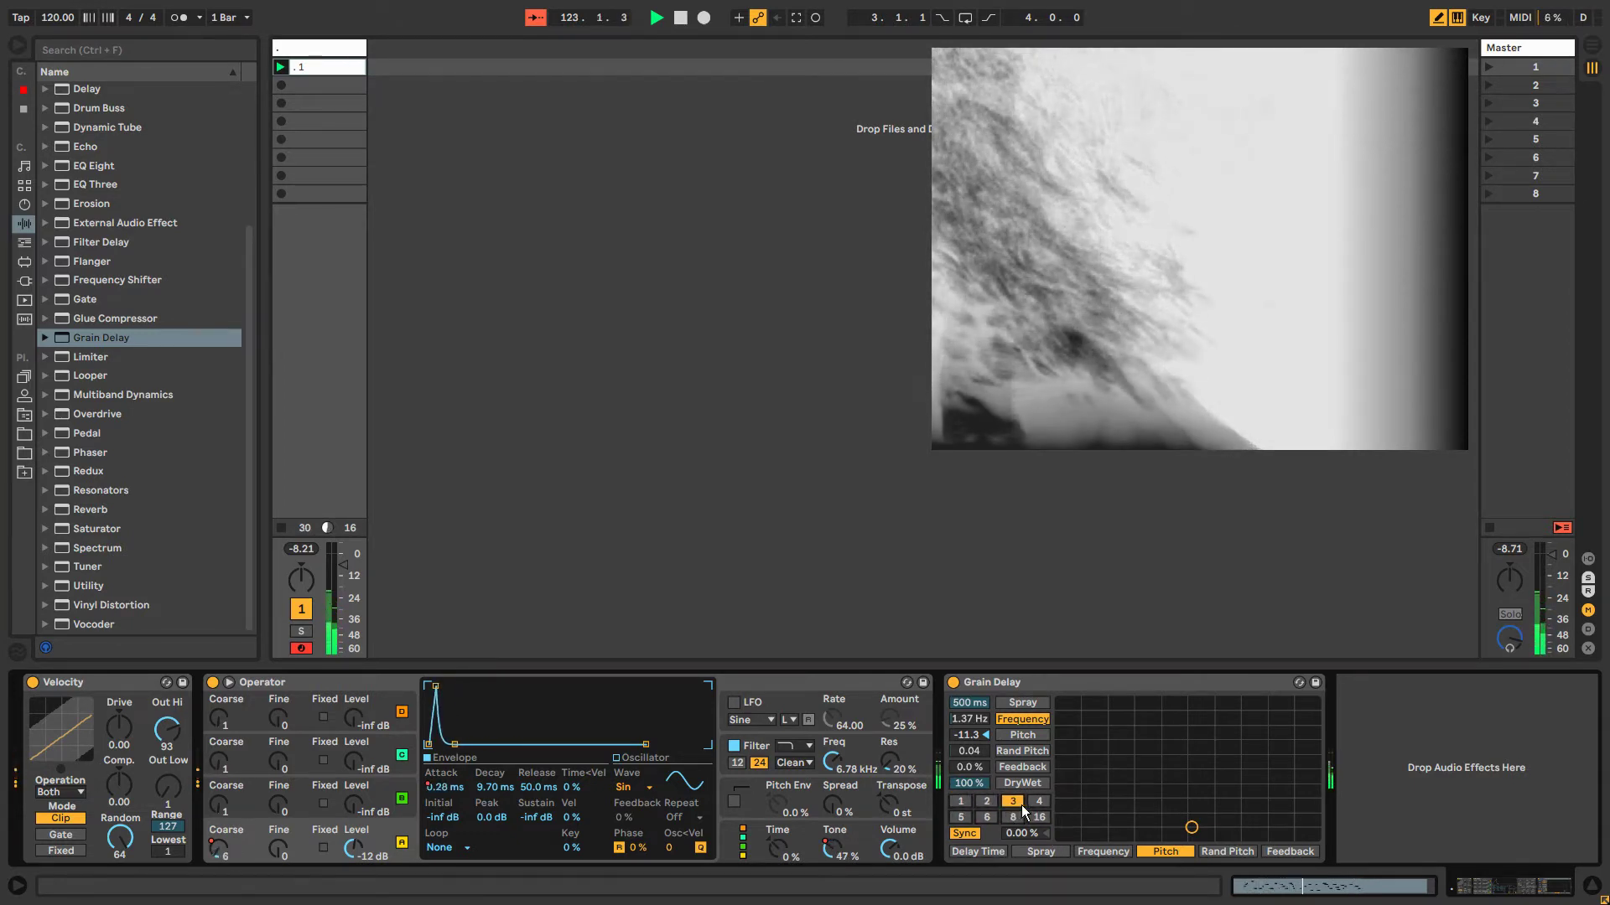
Unlink the clip envelope for Grain Delay's beat delay and set its loop length to 5.1.3.
{"action": "key", "text": "shift+Tab"}
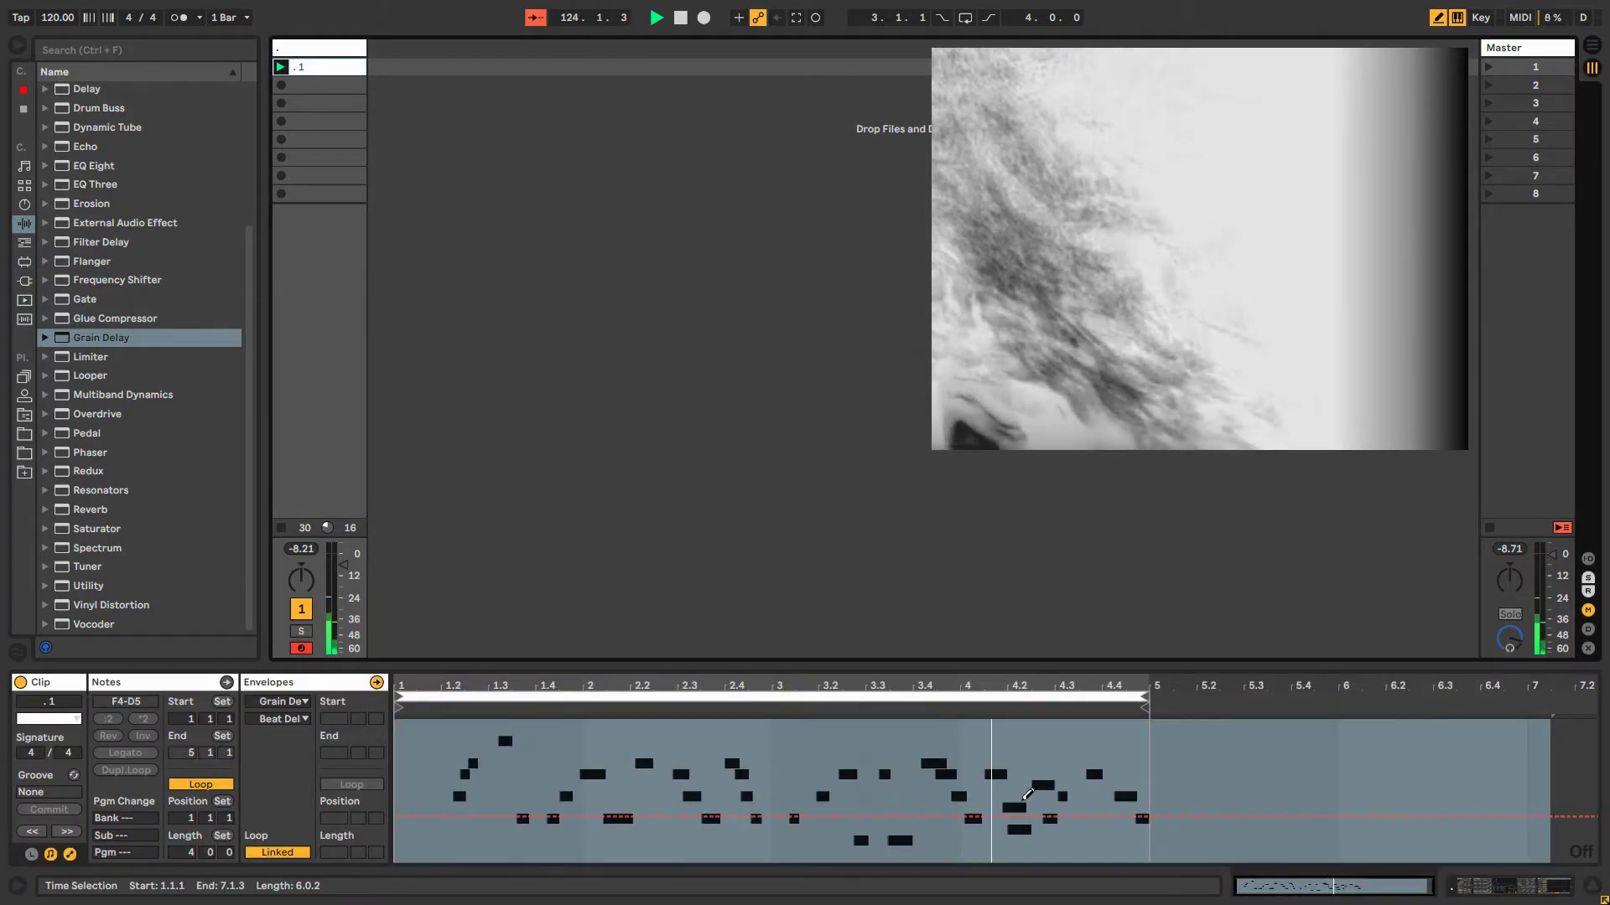
{"action": "left_click", "coordinate": [276, 852]}
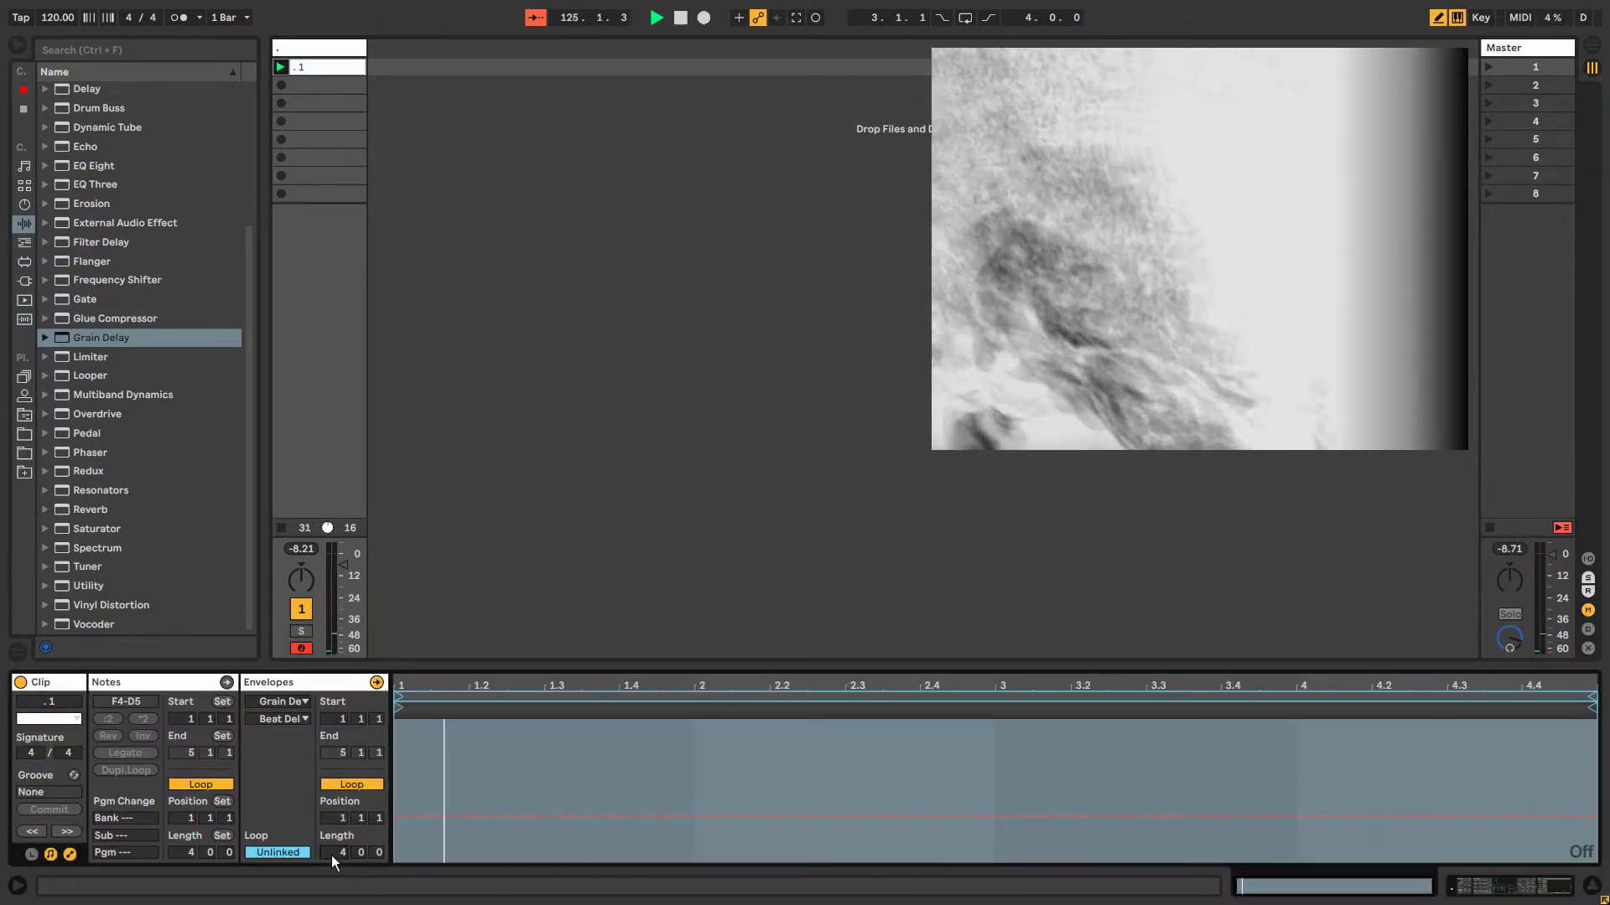
{"action": "key", "text": "Right"}
{"action": "key", "text": "Up"}
{"action": "key", "text": "Right"}
{"action": "key", "text": "Up"}
{"action": "key", "text": "Up"}
{"action": "key", "text": "Up"}
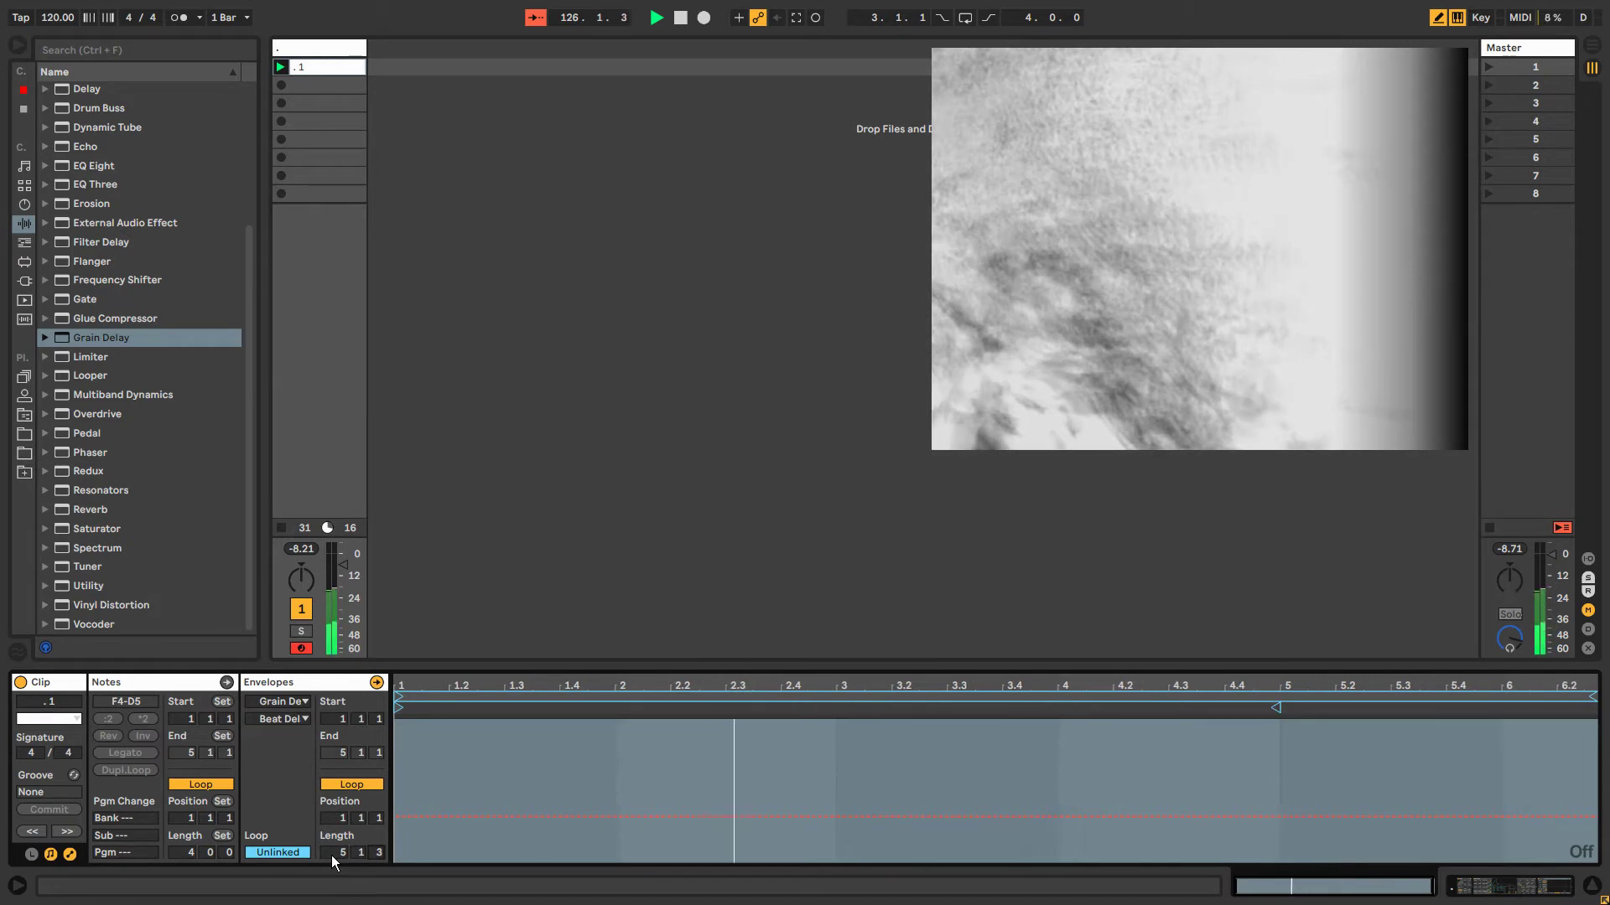
Draw separate raised and lowered beat delay steps from 3.2 to 6.2.
{"action": "left_click", "coordinate": [947, 781]}
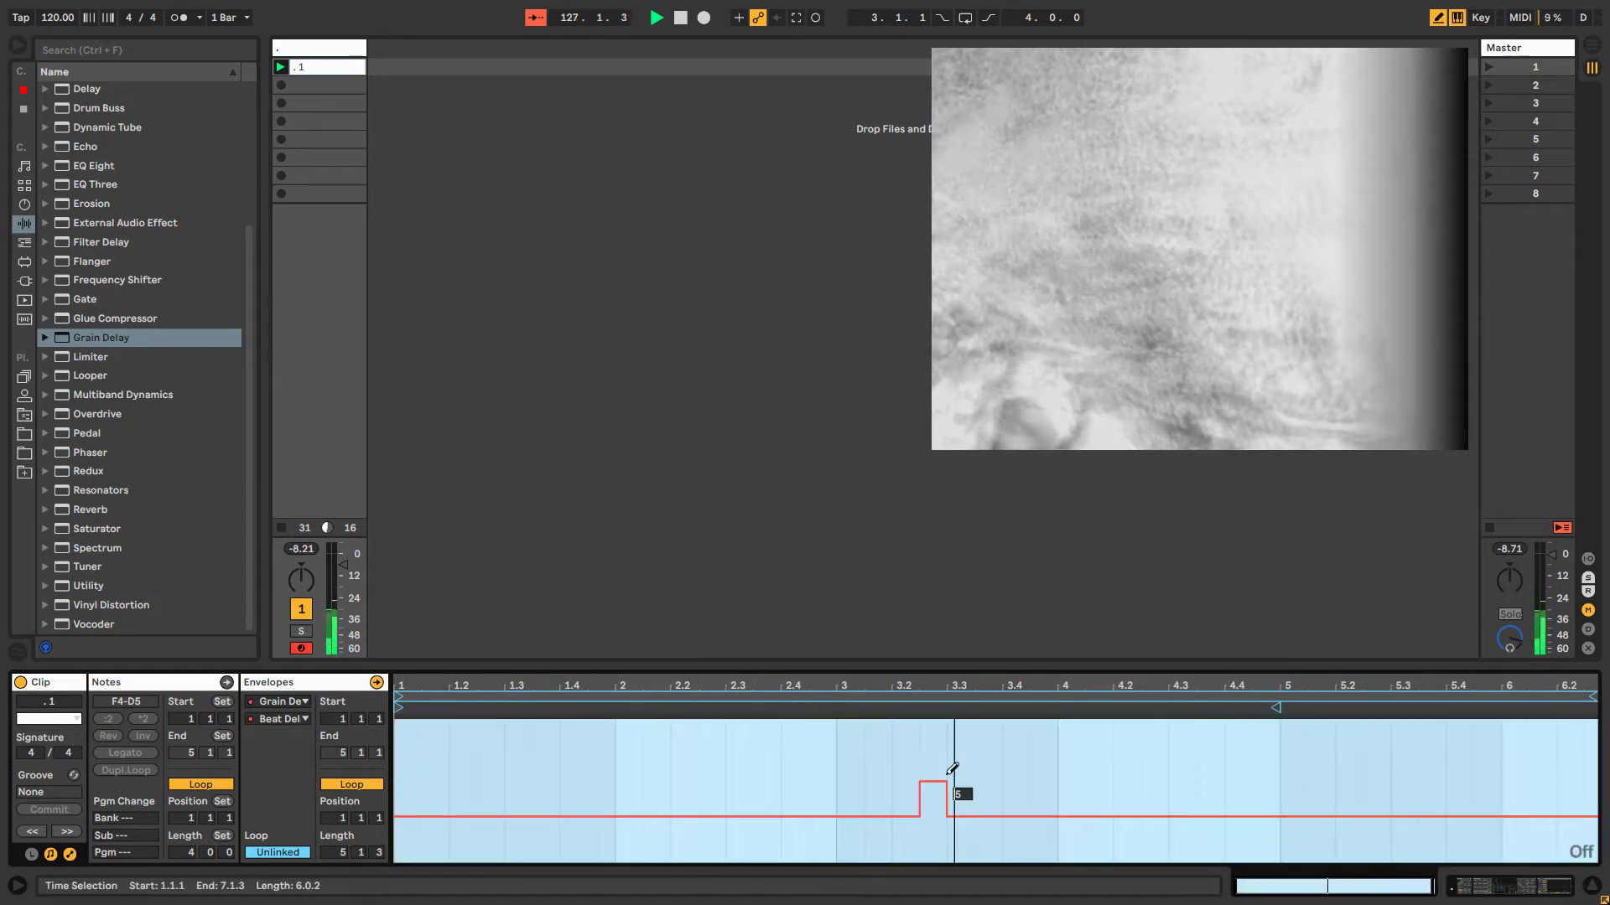
{"action": "left_click_drag", "start_coordinate": [1039, 745], "coordinate": [1079, 737]}
{"action": "mouse_move", "coordinate": [1165, 764]}
{"action": "left_mouse_down"}
{"action": "mouse_move", "coordinate": [1230, 766]}
{"action": "mouse_move", "coordinate": [1264, 827]}
{"action": "mouse_move", "coordinate": [1337, 754]}
{"action": "mouse_move", "coordinate": [1394, 754]}
{"action": "mouse_move", "coordinate": [1509, 834]}
{"action": "mouse_move", "coordinate": [1572, 764]}
{"action": "left_mouse_up"}
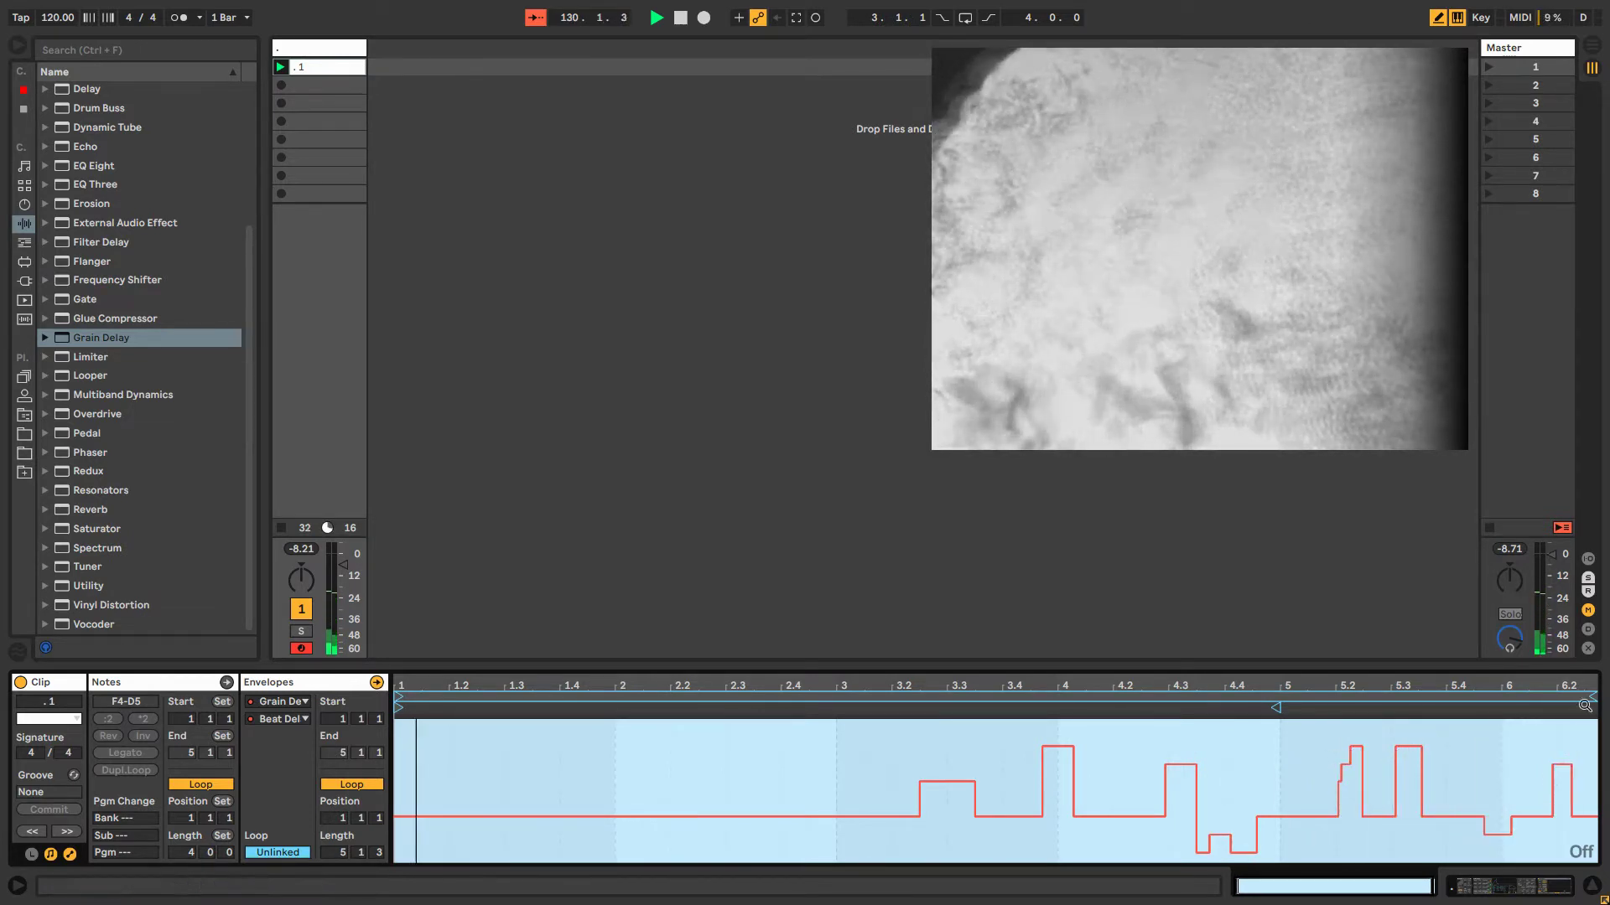
Move the beat delay envelope's start to about 1.4.4 and draw uneven high and low steps across bars 1 and 2.
{"action": "mouse_move", "coordinate": [399, 708]}
{"action": "left_mouse_down"}
{"action": "mouse_move", "coordinate": [602, 719]}
{"action": "mouse_move", "coordinate": [558, 746]}
{"action": "left_mouse_up"}
{"action": "mouse_move", "coordinate": [693, 747]}
{"action": "left_mouse_down"}
{"action": "mouse_move", "coordinate": [872, 808]}
{"action": "mouse_move", "coordinate": [640, 807]}
{"action": "mouse_move", "coordinate": [602, 837]}
{"action": "left_mouse_up"}
{"action": "left_click_drag", "start_coordinate": [457, 759], "coordinate": [405, 852]}
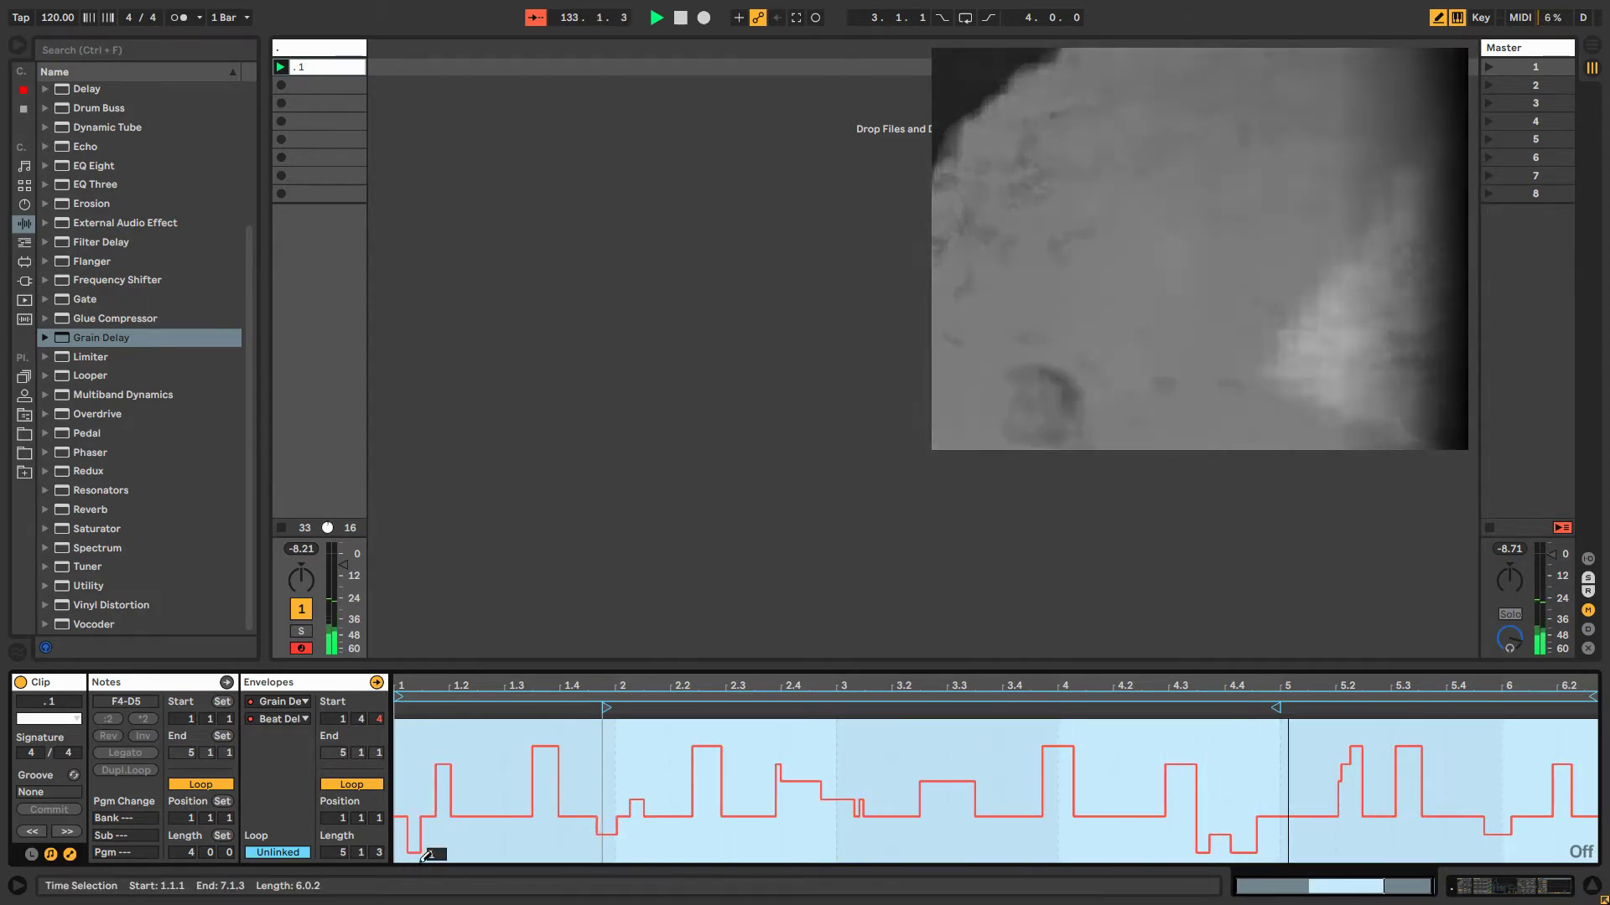
{"action": "mouse_move", "coordinate": [473, 782]}
{"action": "left_mouse_down"}
{"action": "mouse_move", "coordinate": [490, 768]}
{"action": "mouse_move", "coordinate": [514, 797]}
{"action": "mouse_move", "coordinate": [495, 853]}
{"action": "left_mouse_up"}
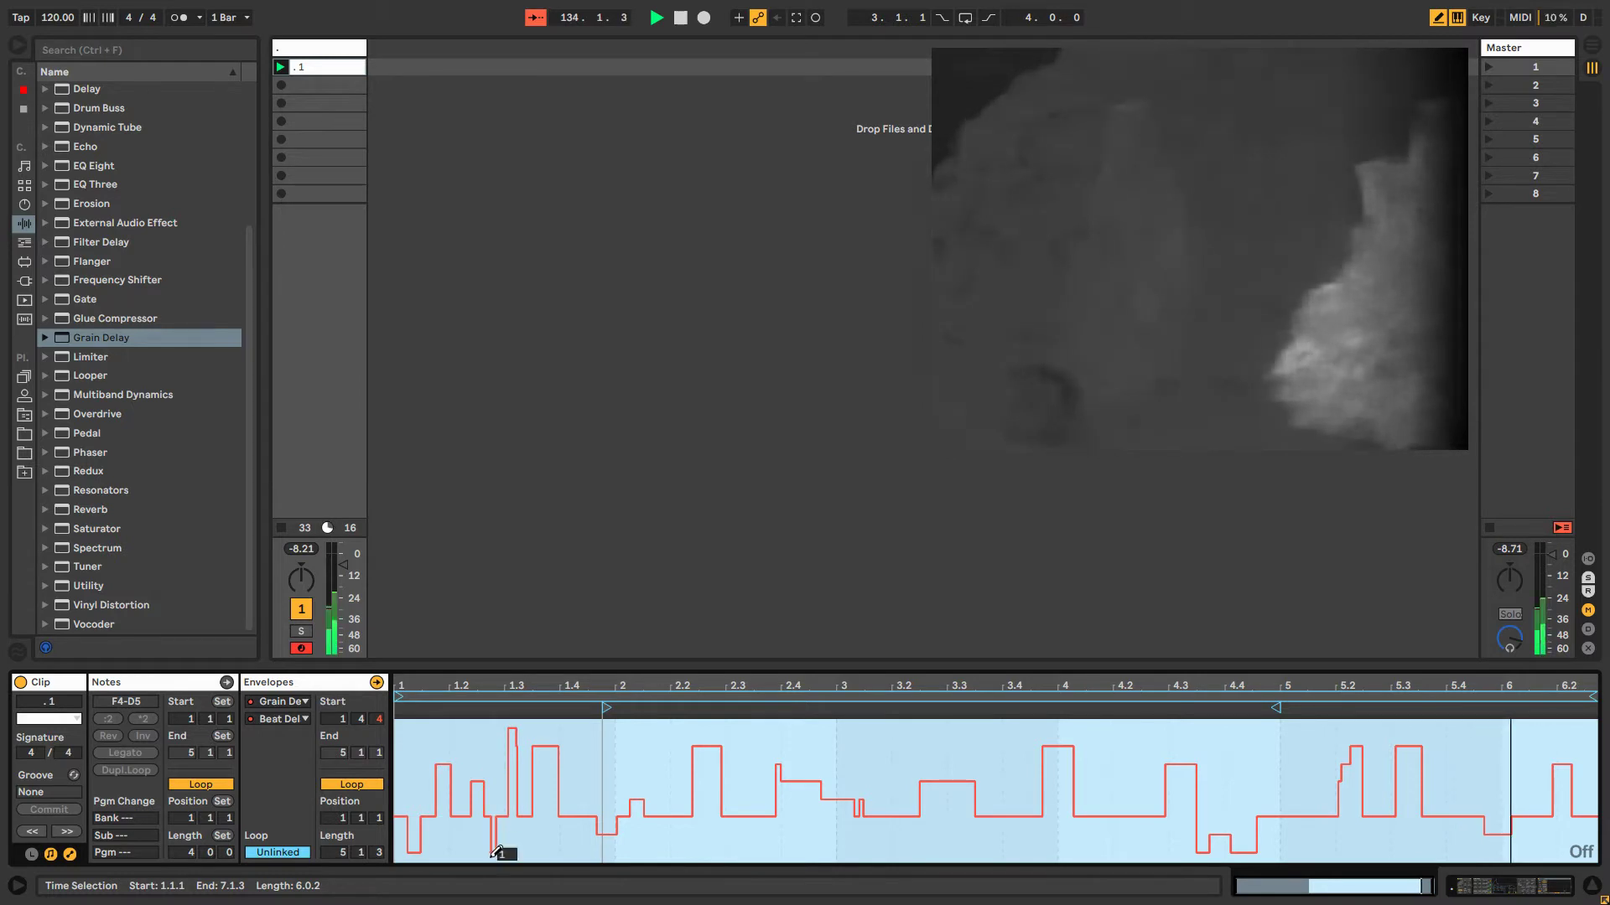
{"action": "left_click_drag", "start_coordinate": [563, 776], "coordinate": [564, 848]}
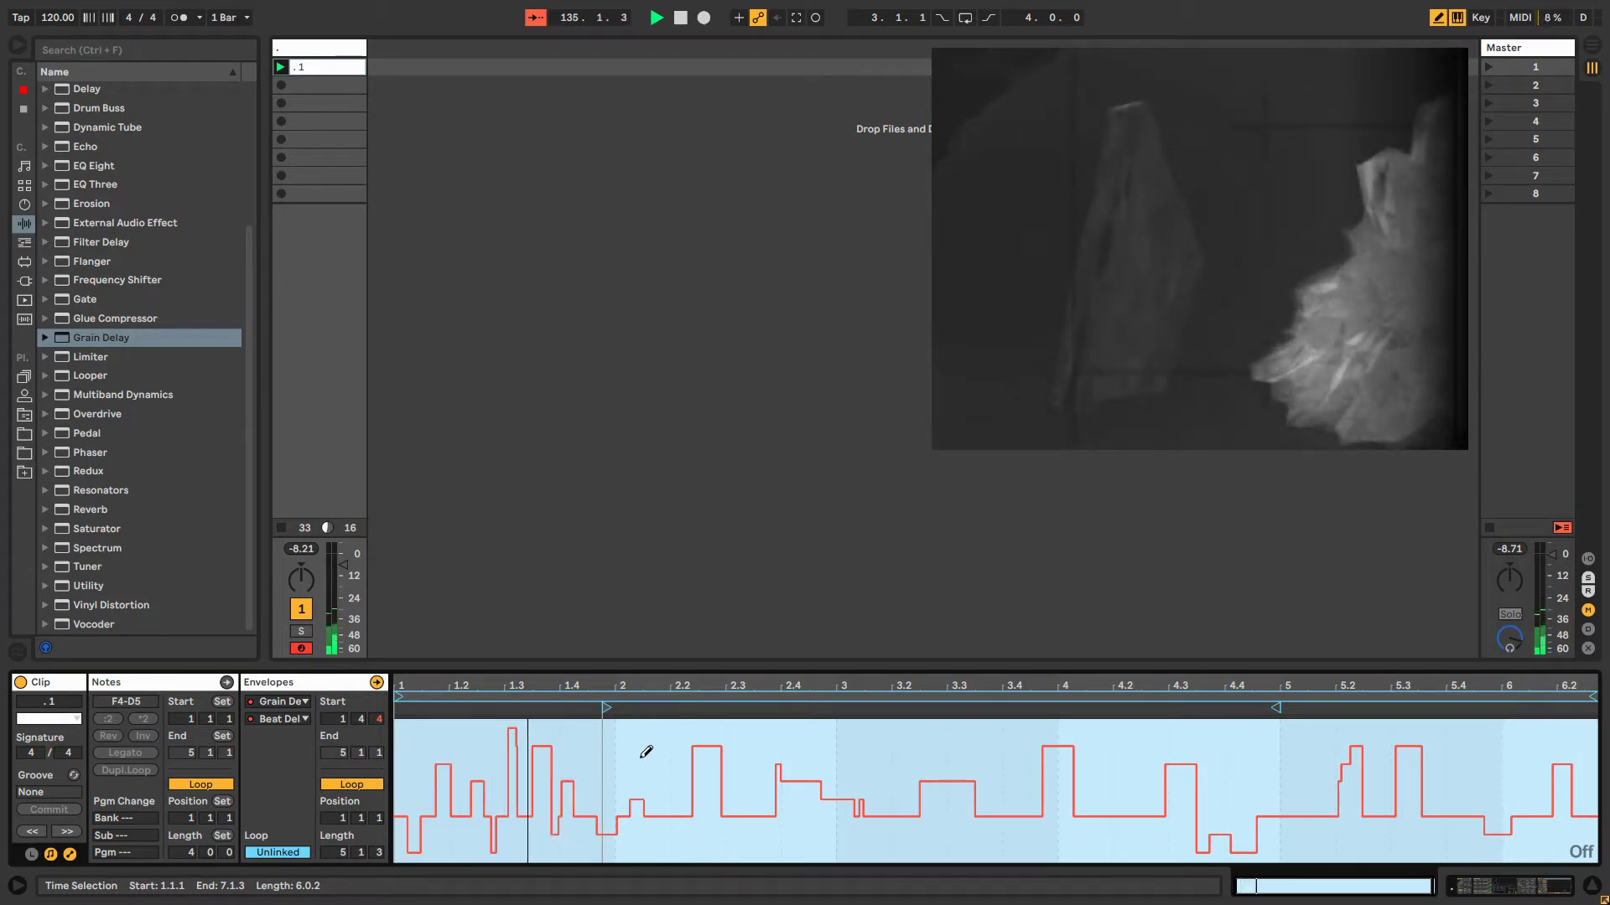
Add more narrow beat delay peaks and dips from bar 2 to early bar 4.
{"action": "left_click_drag", "start_coordinate": [646, 751], "coordinate": [679, 749]}
{"action": "mouse_move", "coordinate": [699, 850]}
{"action": "left_mouse_down"}
{"action": "mouse_move", "coordinate": [735, 803]}
{"action": "mouse_move", "coordinate": [804, 841]}
{"action": "left_mouse_up"}
{"action": "mouse_move", "coordinate": [956, 843]}
{"action": "left_mouse_down"}
{"action": "mouse_move", "coordinate": [1002, 728]}
{"action": "mouse_move", "coordinate": [1119, 736]}
{"action": "left_mouse_up"}
{"action": "left_click_drag", "start_coordinate": [1063, 835], "coordinate": [1083, 817]}
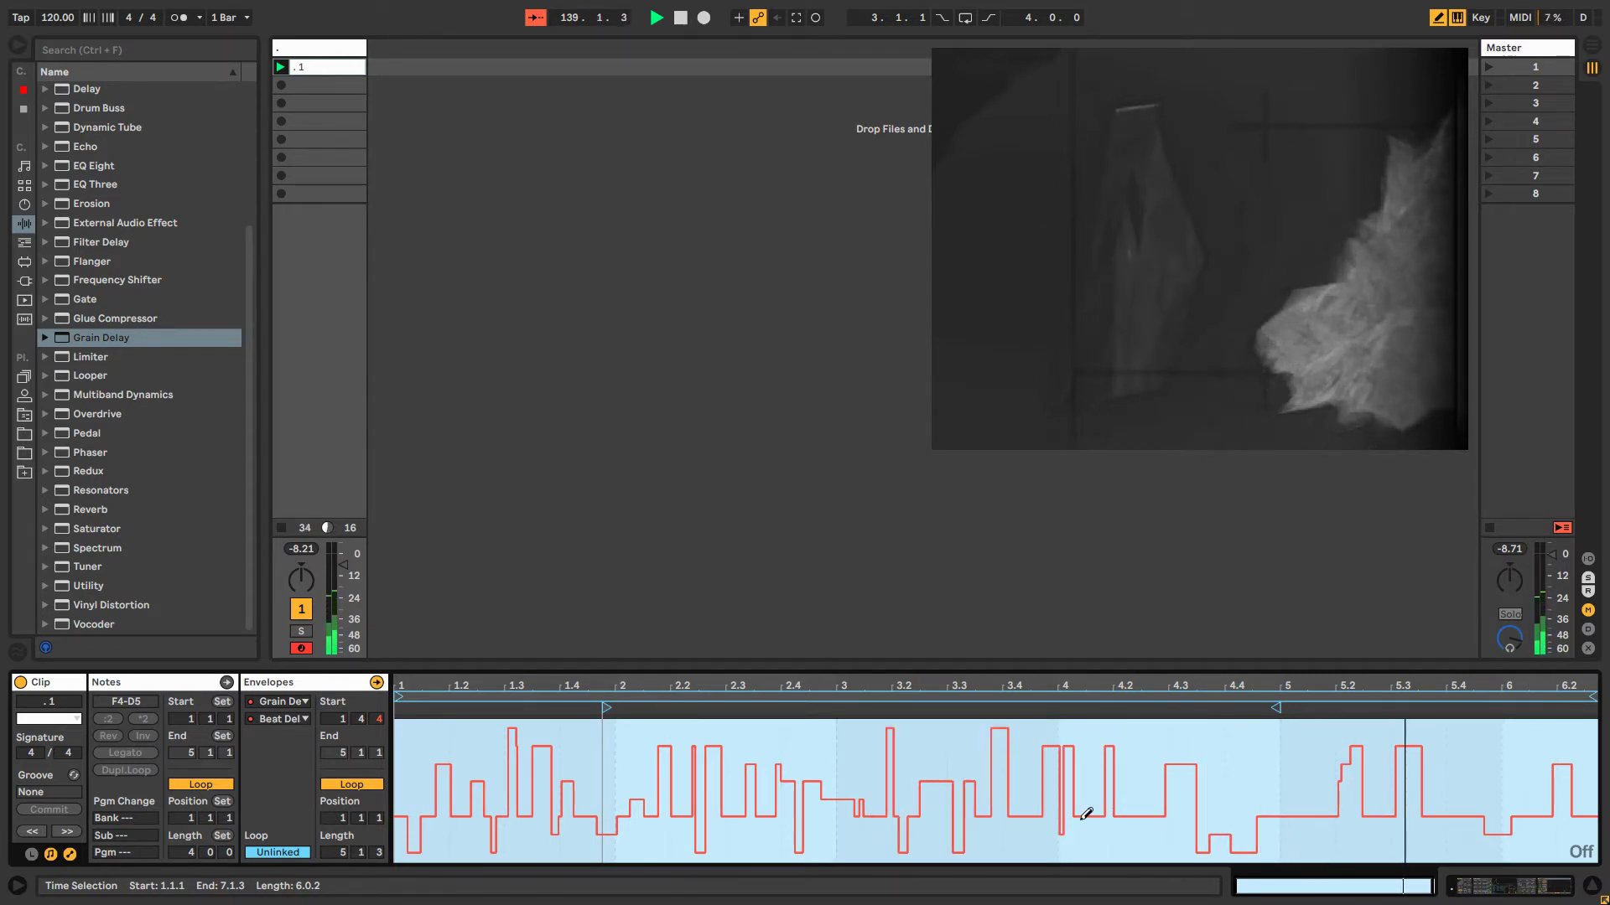
Break up the beat delay envelope with short peaks and dips from 4.3 to the end of bar 5.
{"action": "left_click", "coordinate": [1184, 731]}
{"action": "left_click_drag", "start_coordinate": [1275, 729], "coordinate": [1320, 731]}
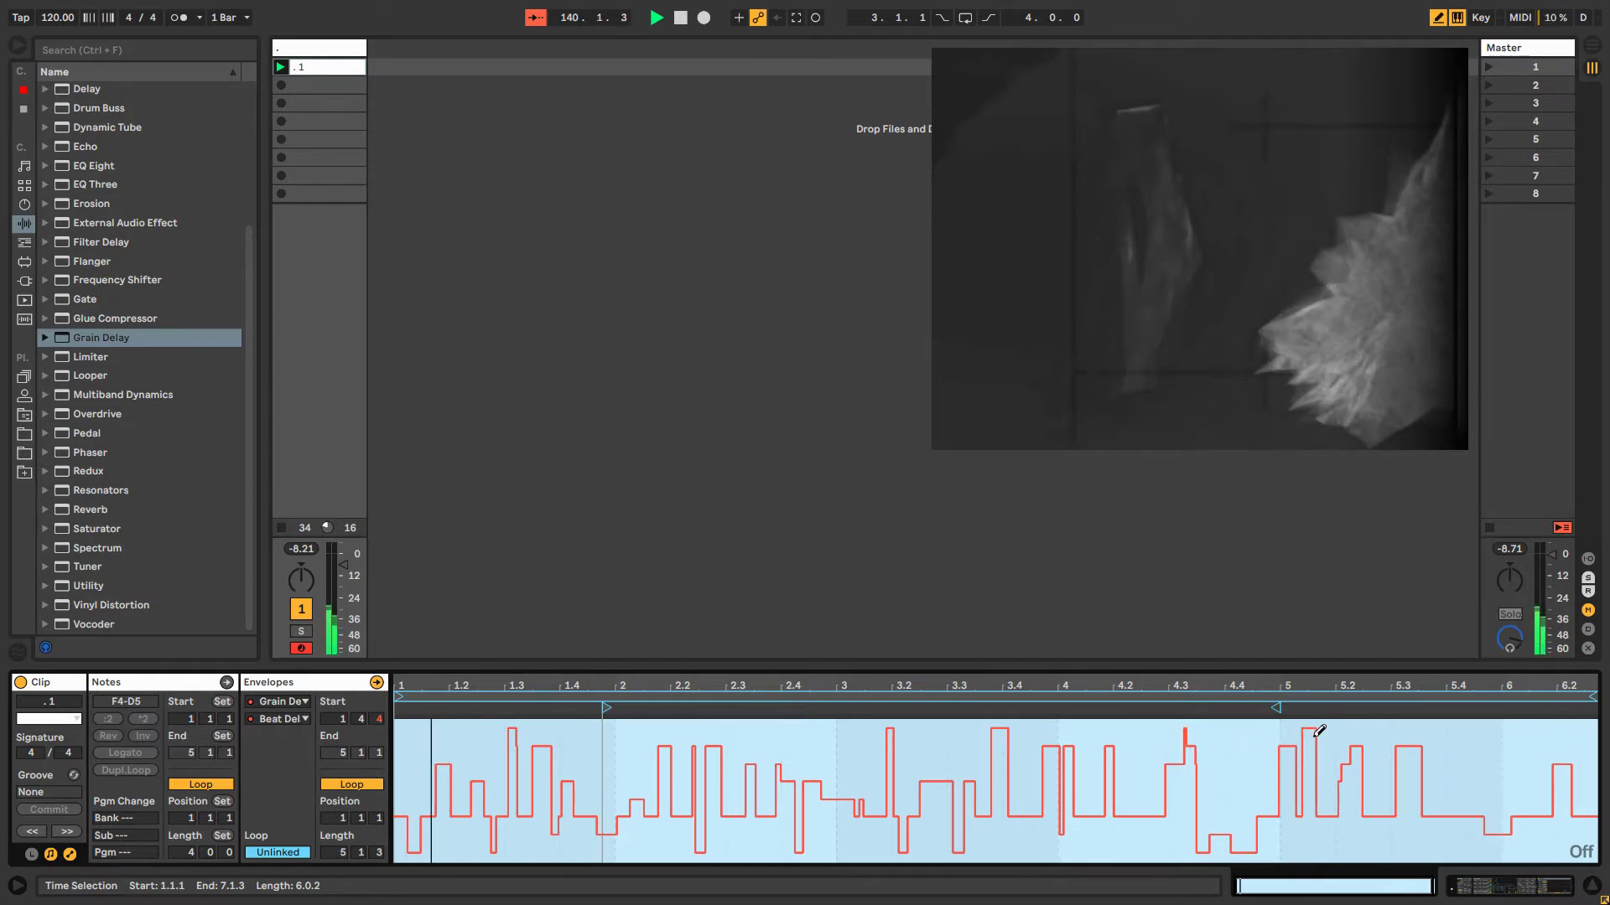
{"action": "left_click_drag", "start_coordinate": [1293, 841], "coordinate": [1221, 765]}
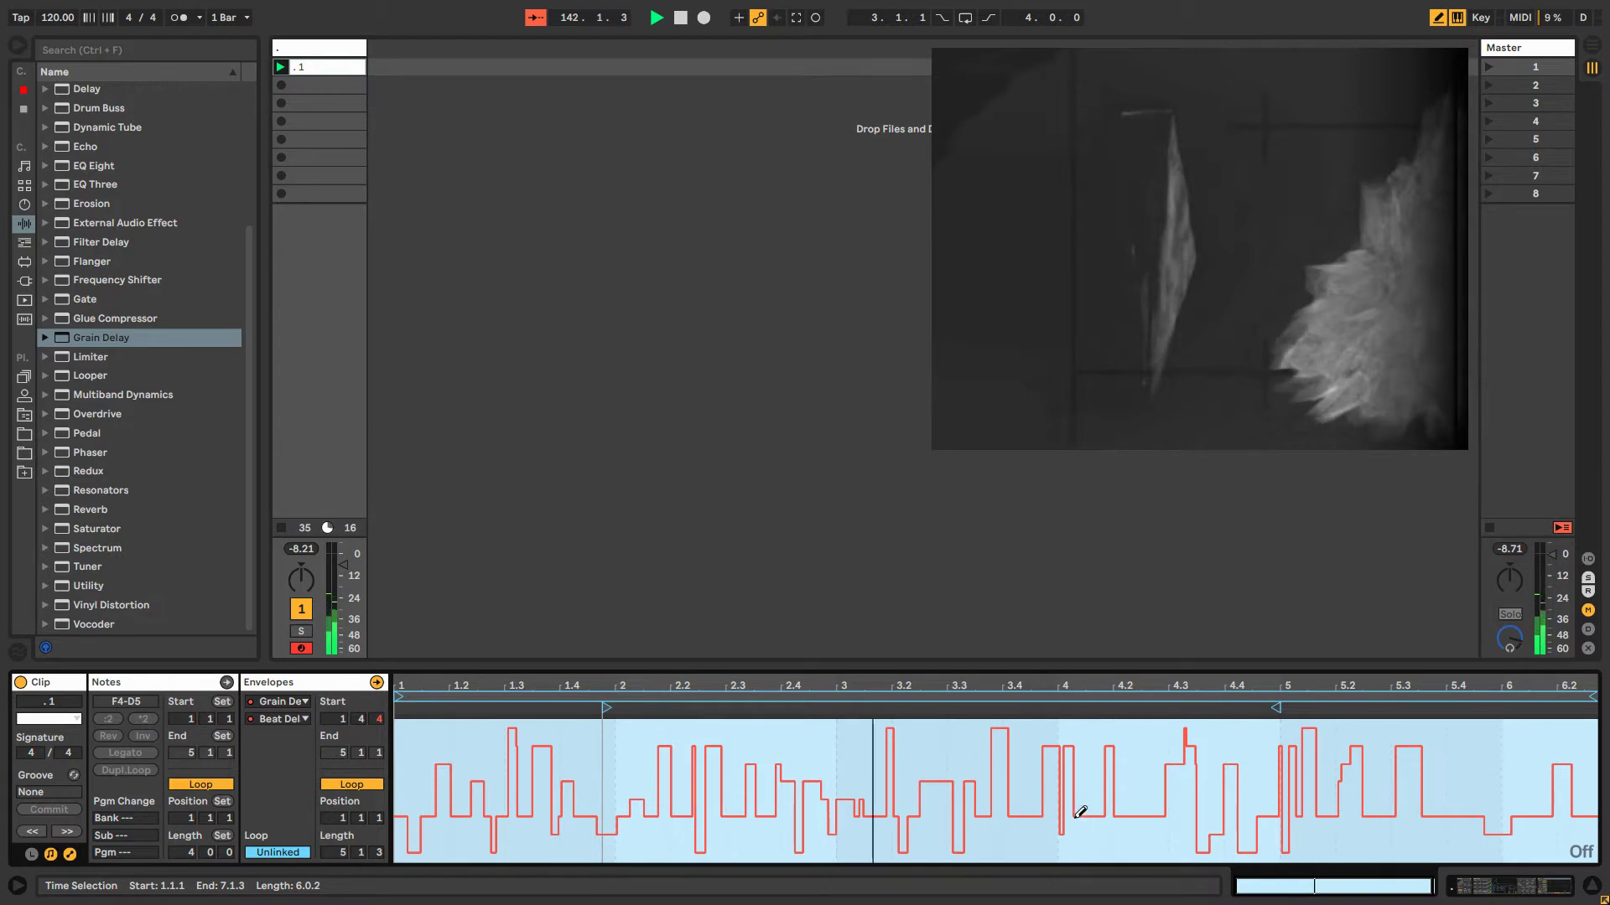
{"action": "left_click", "coordinate": [1469, 746]}
{"action": "left_click", "coordinate": [1443, 745]}
{"action": "left_click", "coordinate": [1400, 835]}
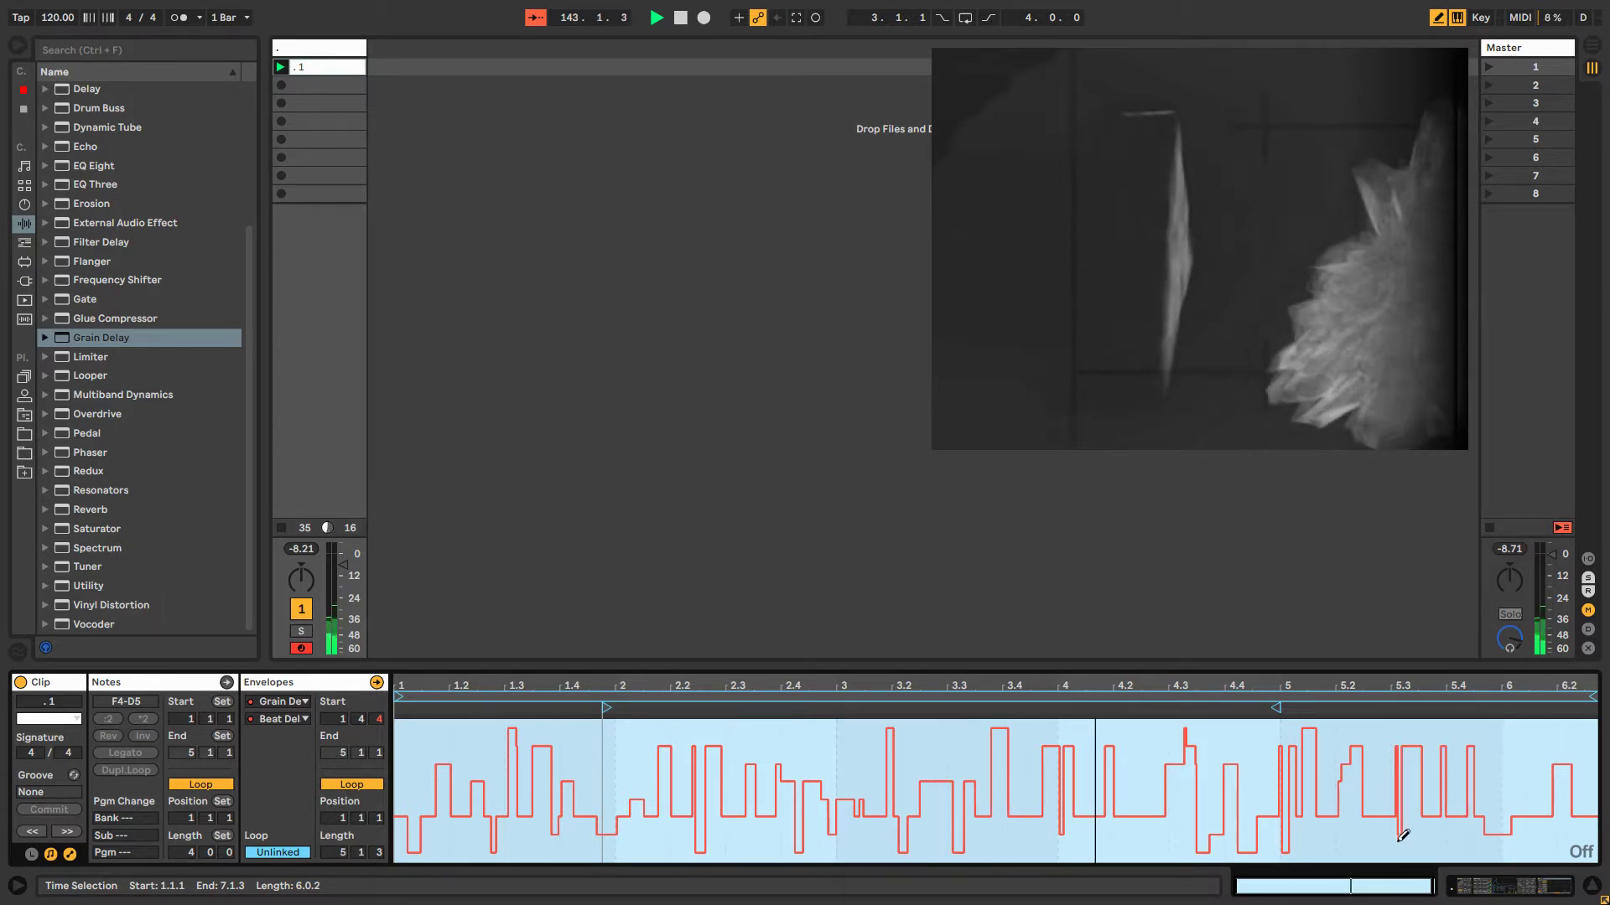
{"action": "left_click", "coordinate": [1365, 849]}
{"action": "left_click_drag", "start_coordinate": [1343, 850], "coordinate": [1335, 852]}
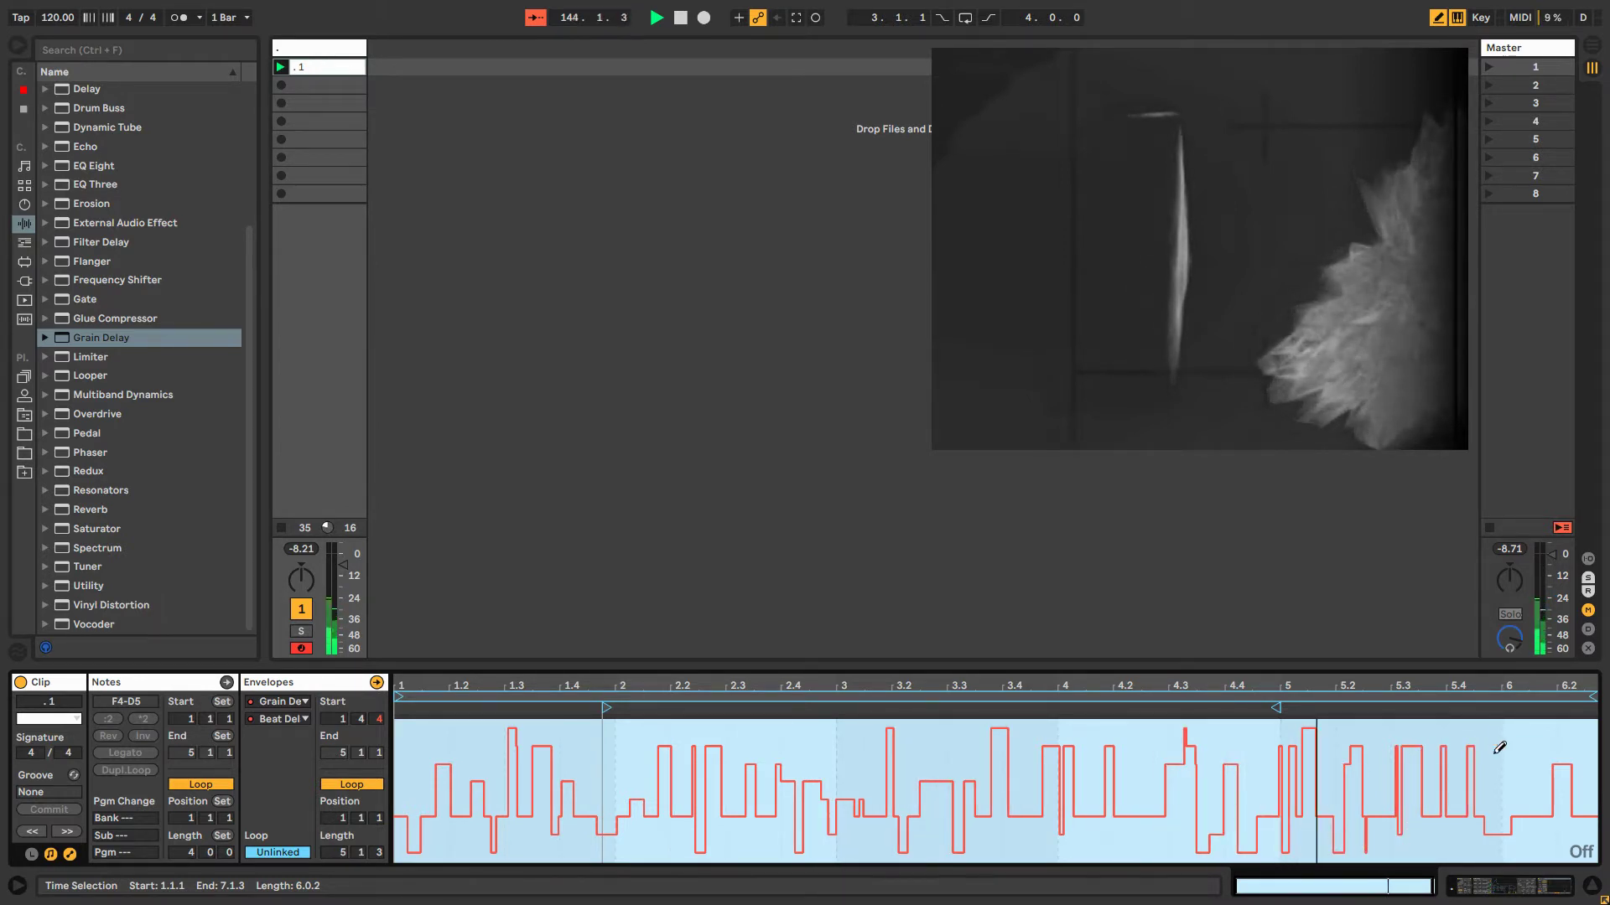
{"action": "left_click_drag", "start_coordinate": [1495, 743], "coordinate": [1469, 747]}
Fill bars 1 and 2 of the beat delay envelope with additional narrow spikes and dips.
{"action": "left_click_drag", "start_coordinate": [819, 742], "coordinate": [1249, 737]}
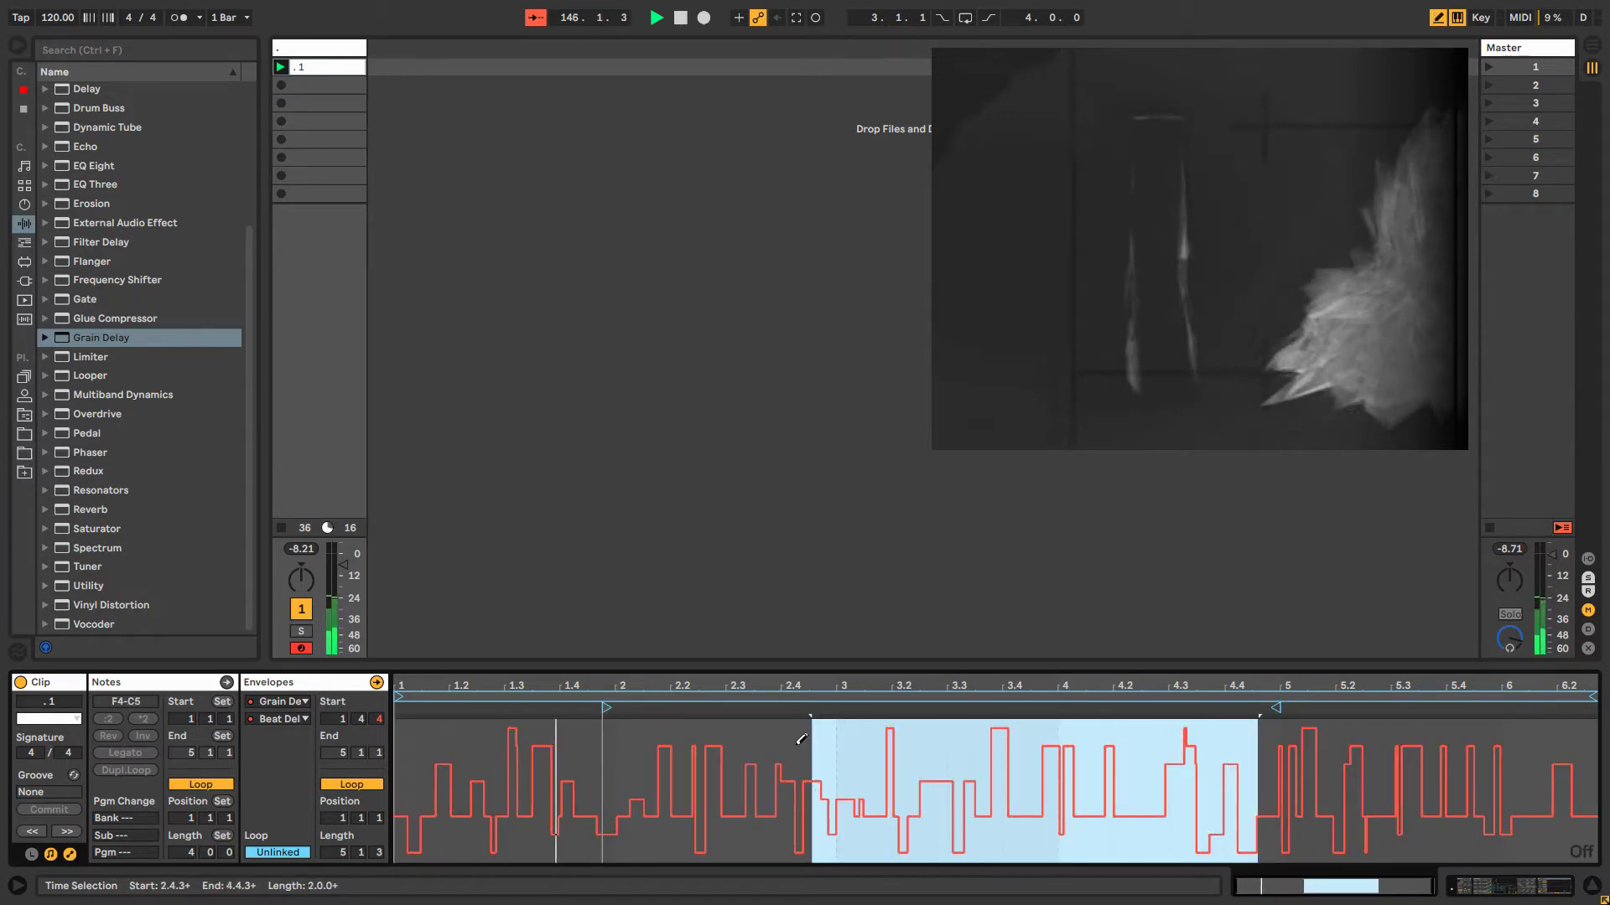
{"action": "key", "text": "b"}
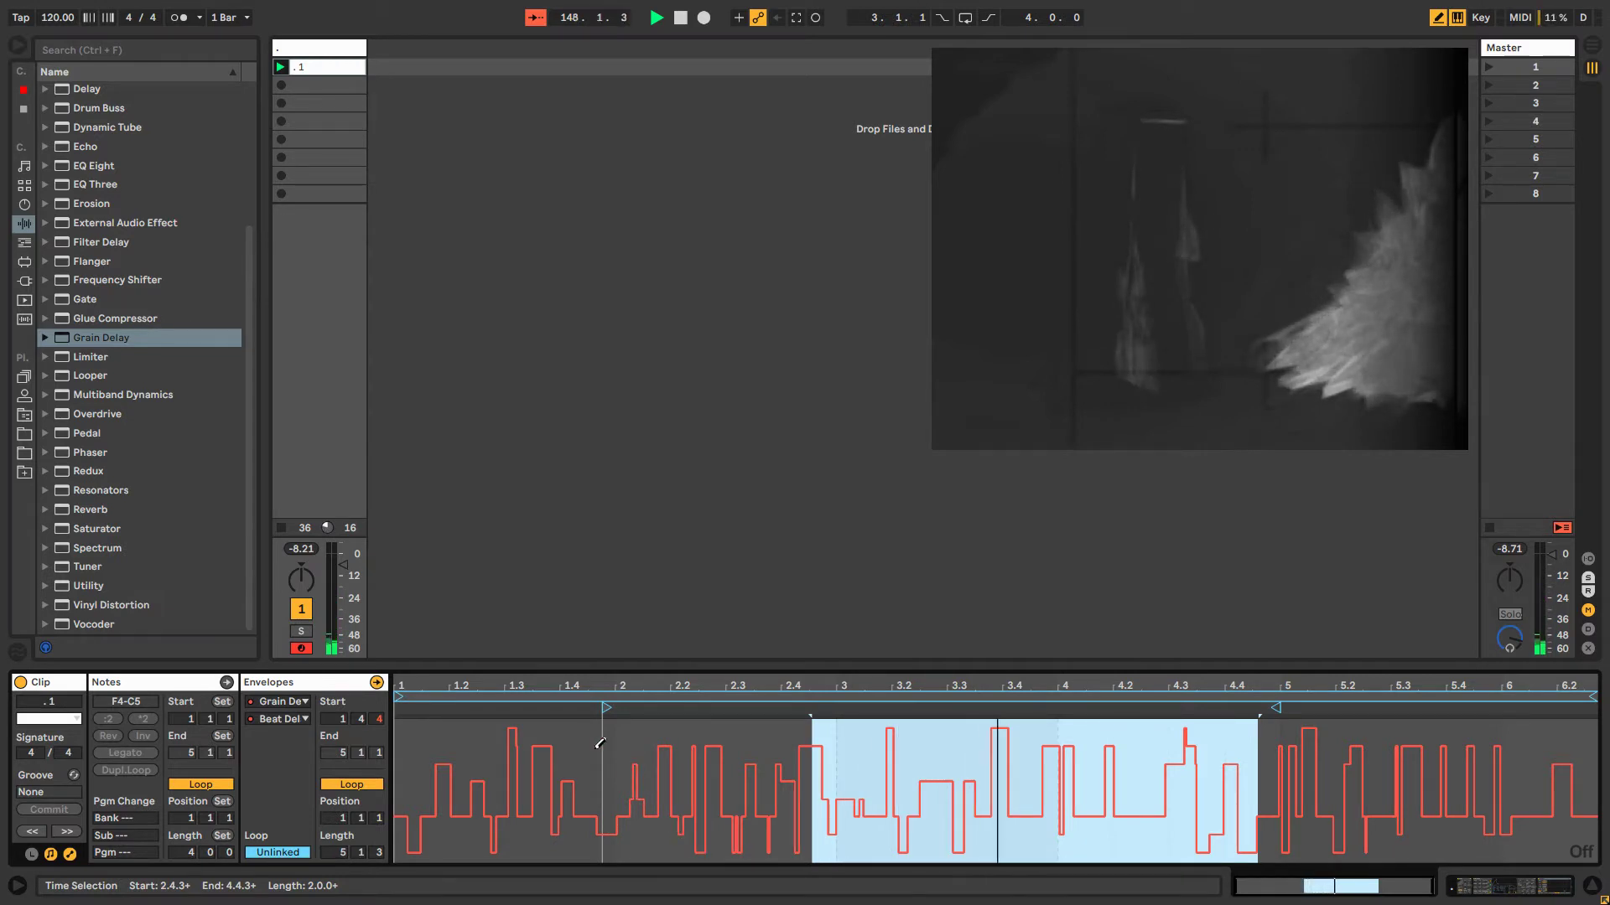
{"action": "left_click", "coordinate": [533, 729]}
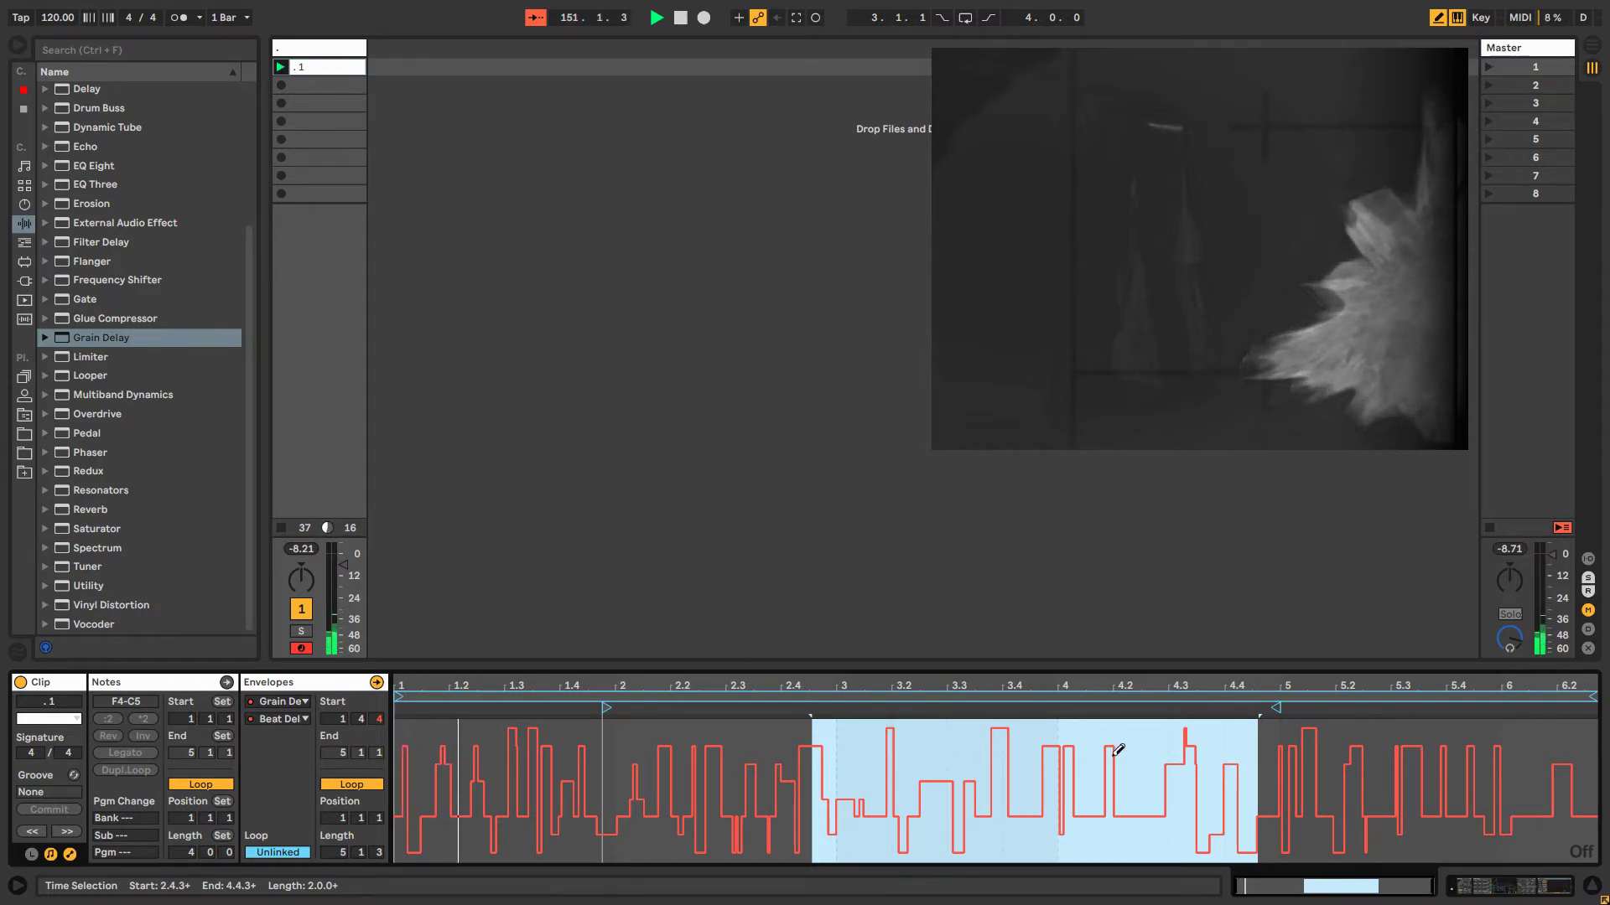
Return to the device chain and set Grain Delay's Spray to 133 ms and Frequency to 150 Hz.
{"action": "left_click", "coordinate": [317, 49]}
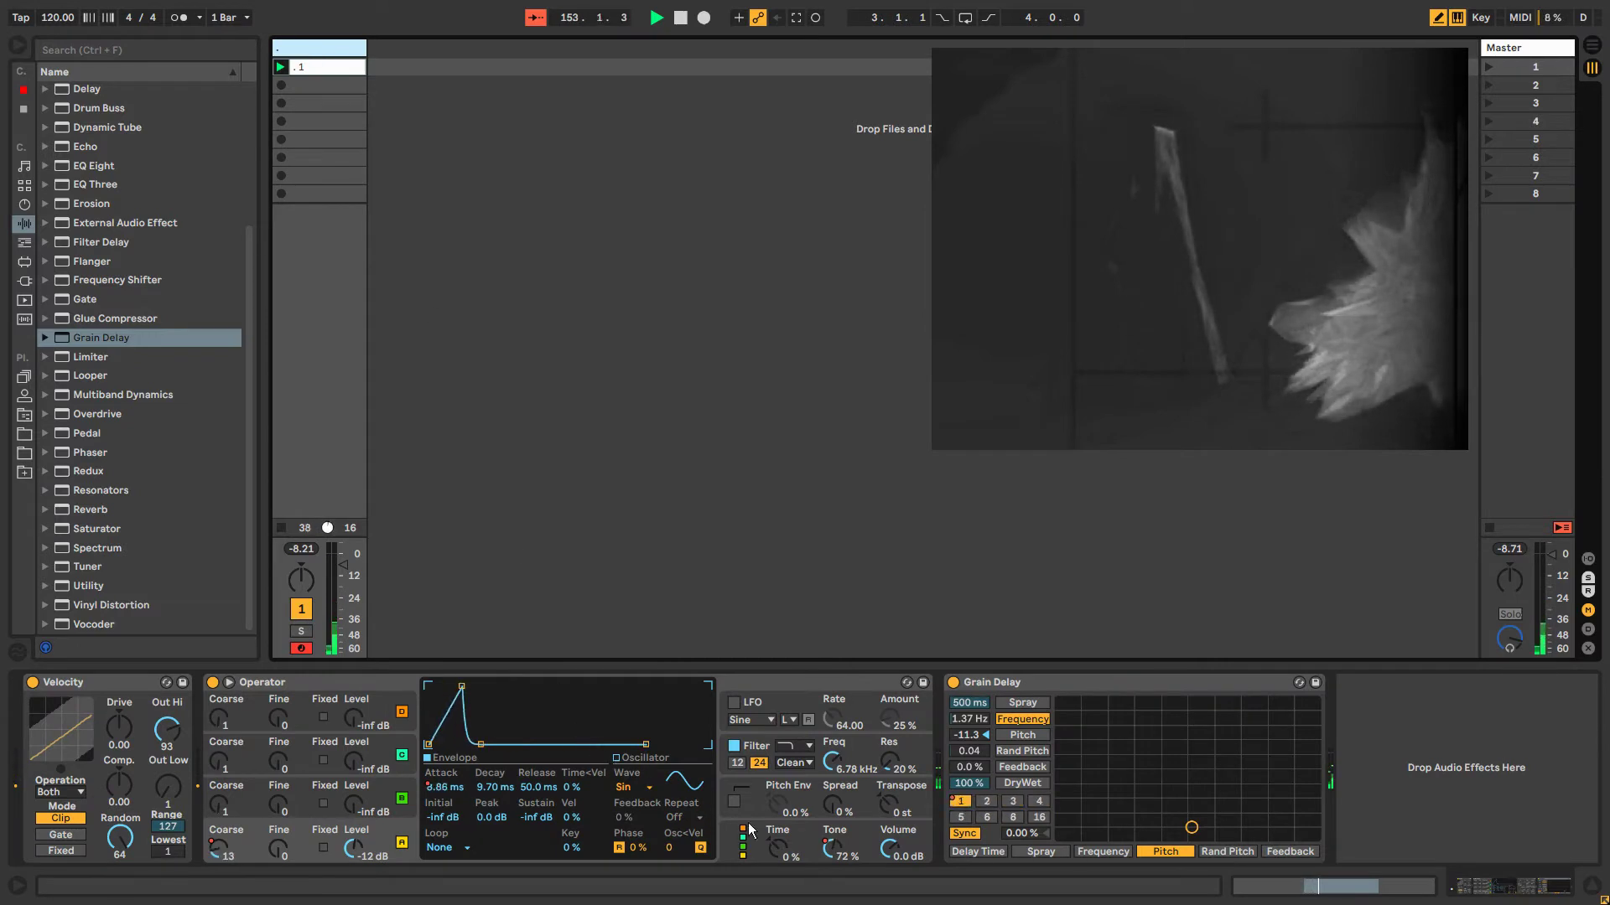
{"action": "left_click_drag", "start_coordinate": [889, 804], "coordinate": [890, 859]}
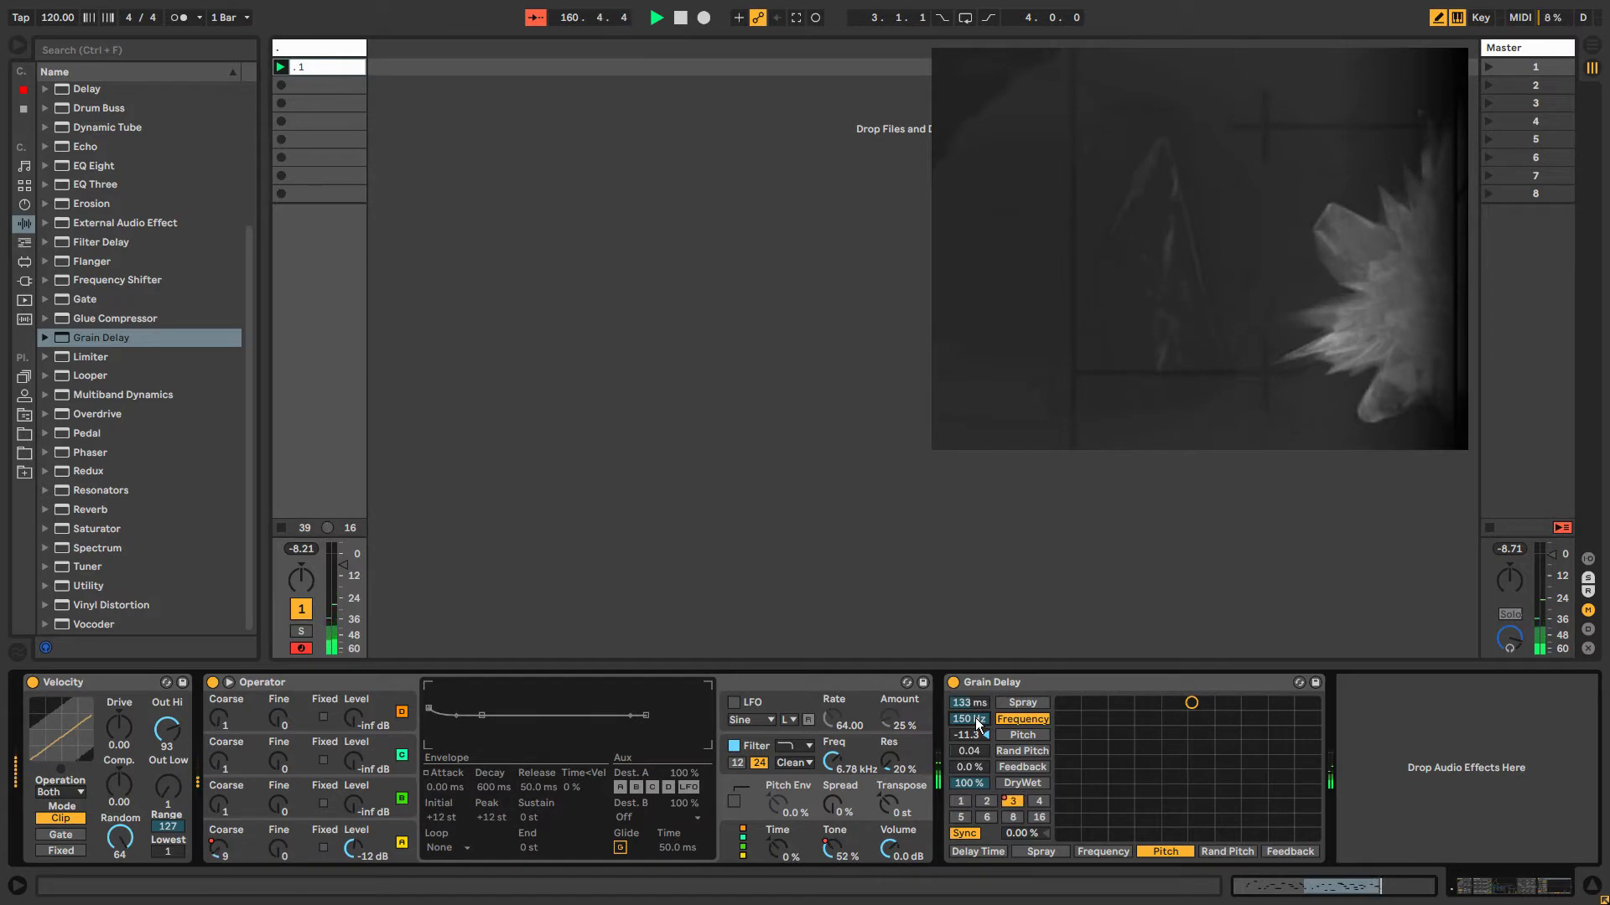
Unlink the clip envelope for Grain Delay's Frequency and set its loop length to 2.1.3.
{"action": "key", "text": "shift+Tab"}
{"action": "left_click", "coordinate": [275, 853]}
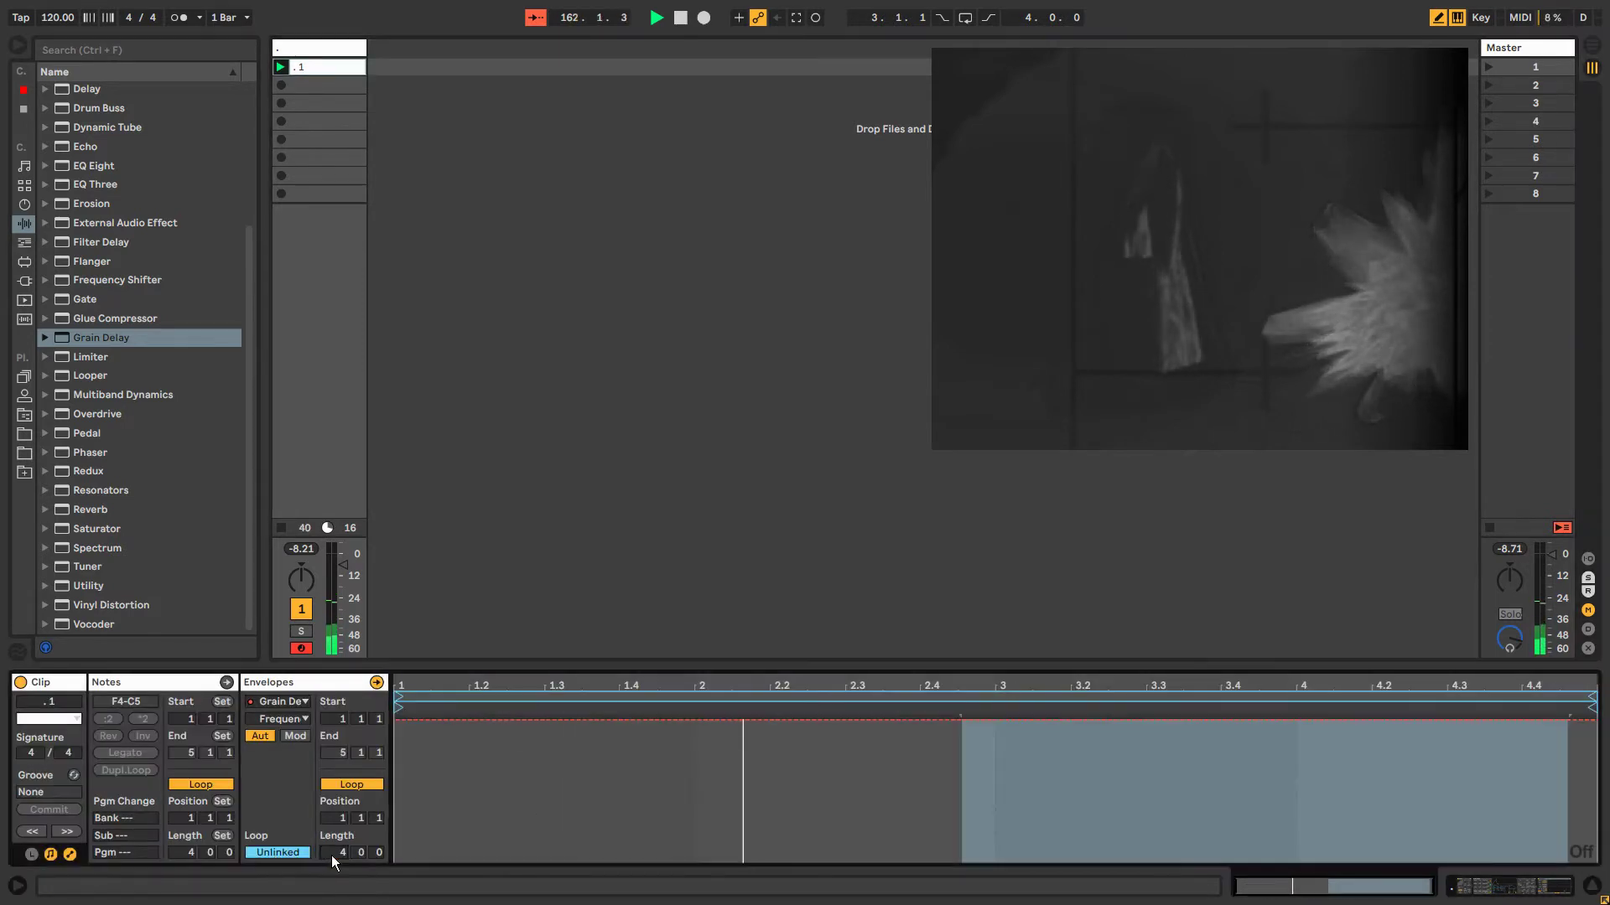
{"action": "key", "text": "Down"}
{"action": "key", "text": "Down"}
{"action": "key", "text": "Right"}
{"action": "key", "text": "Up"}
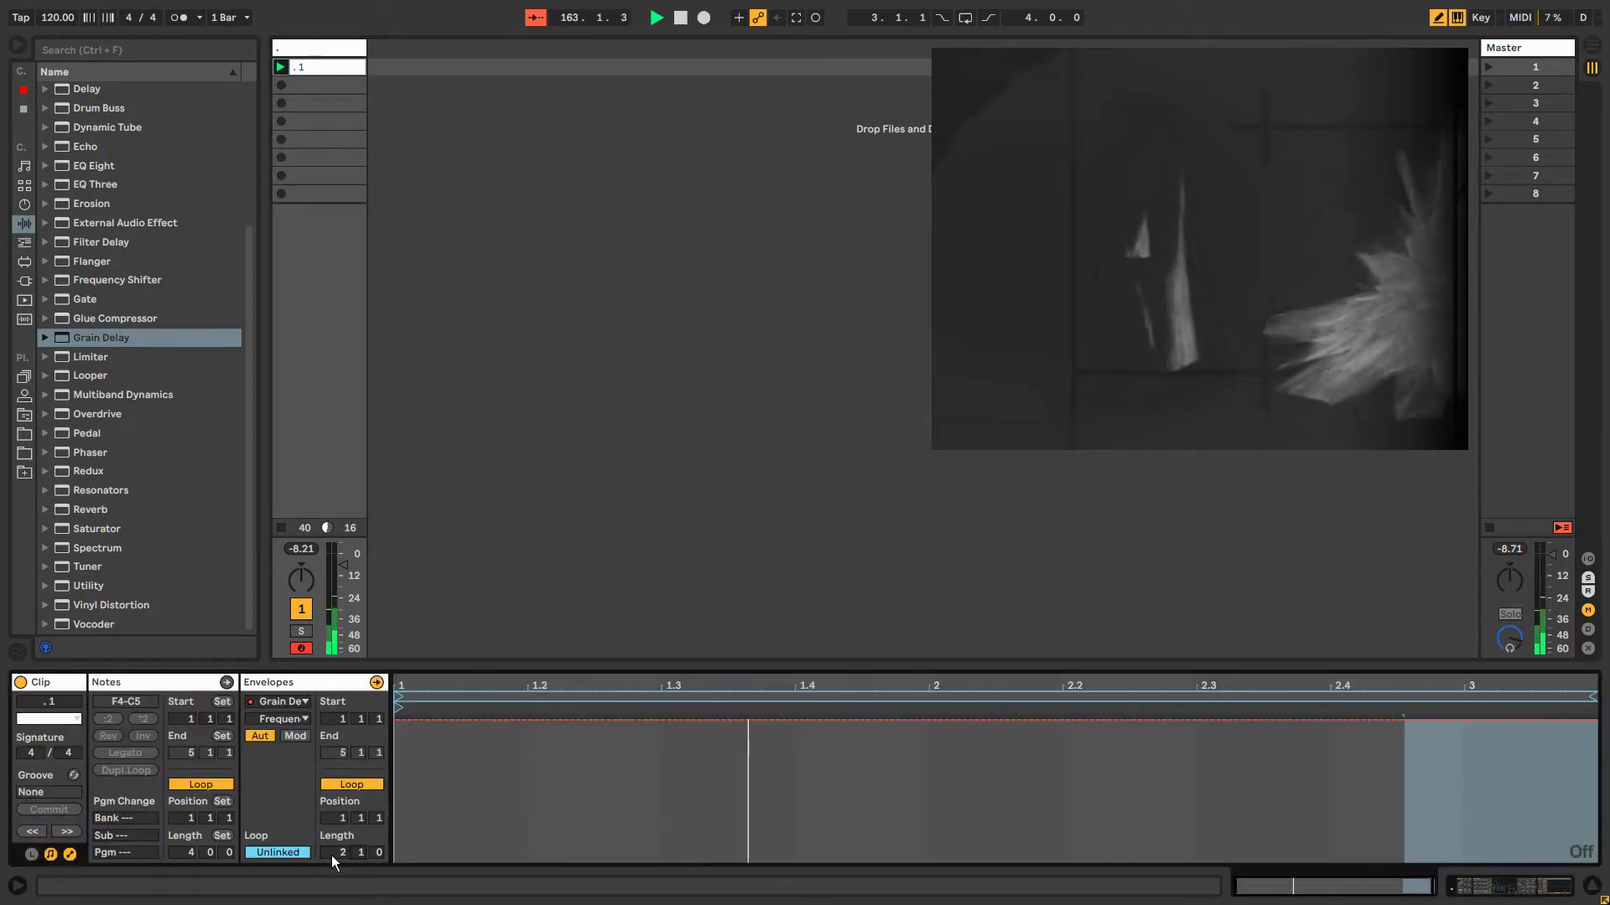
{"action": "key", "text": "Right"}
{"action": "key", "text": "Up"}
{"action": "key", "text": "Up"}
{"action": "key", "text": "Up"}
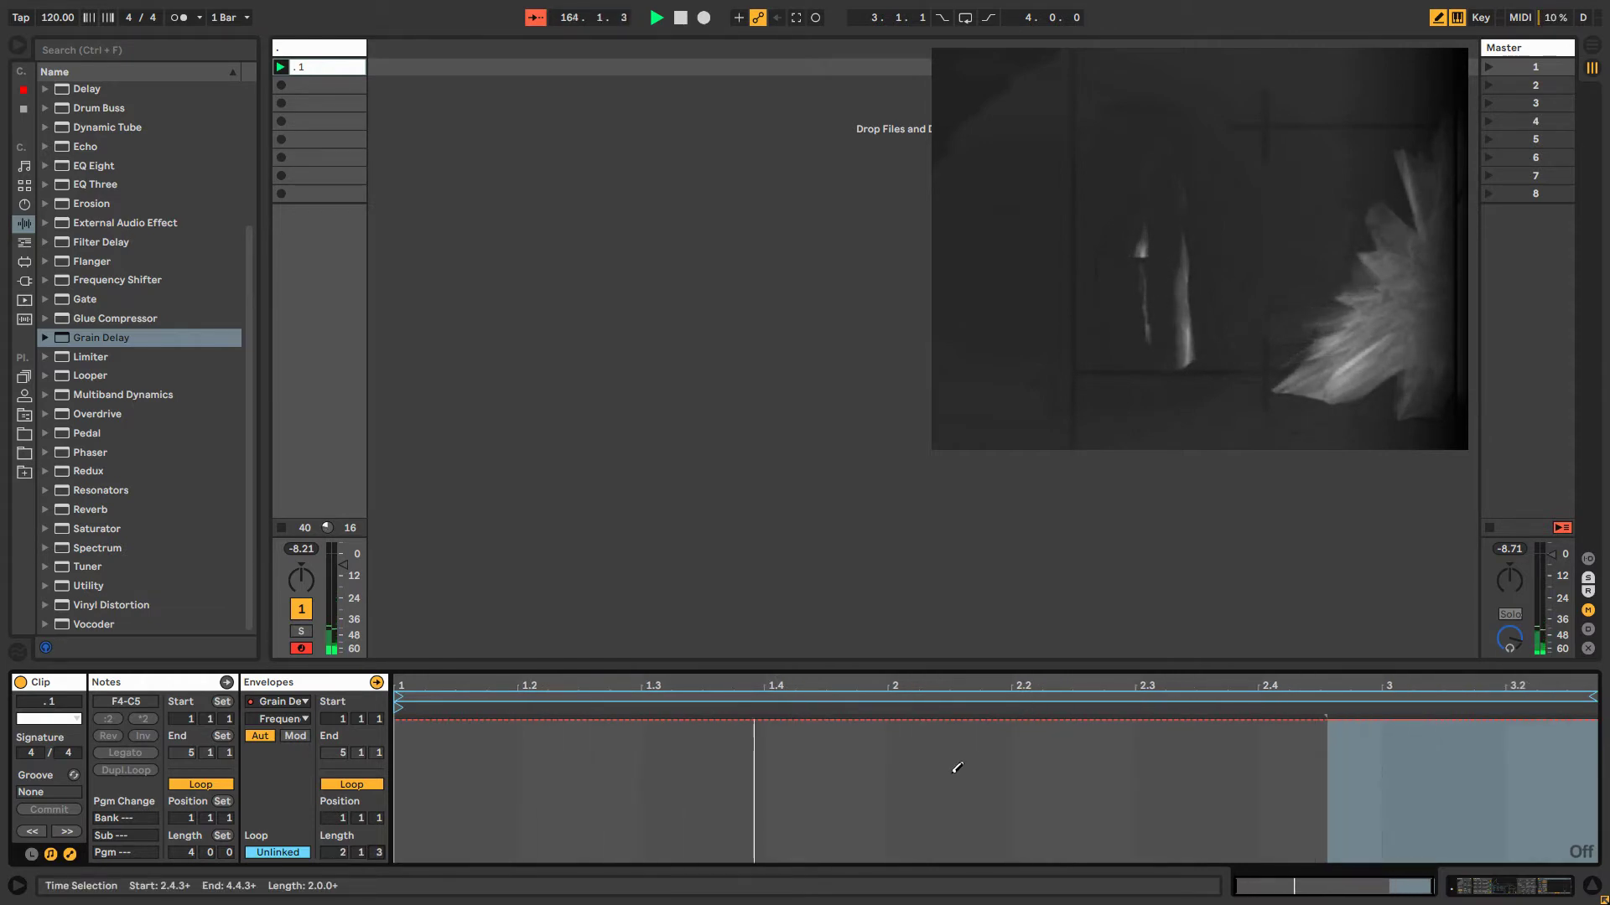
Draw irregular curves and steps across the Grain Delay Frequency envelope and move its start to about 1.4.1.
{"action": "left_click_drag", "start_coordinate": [392, 715], "coordinate": [778, 708]}
{"action": "mouse_move", "coordinate": [412, 794]}
{"action": "left_mouse_down"}
{"action": "mouse_move", "coordinate": [1031, 773]}
{"action": "mouse_move", "coordinate": [1348, 821]}
{"action": "mouse_move", "coordinate": [1527, 759]}
{"action": "mouse_move", "coordinate": [1538, 805]}
{"action": "mouse_move", "coordinate": [1431, 758]}
{"action": "mouse_move", "coordinate": [1275, 744]}
{"action": "mouse_move", "coordinate": [1177, 815]}
{"action": "mouse_move", "coordinate": [918, 758]}
{"action": "mouse_move", "coordinate": [851, 830]}
{"action": "mouse_move", "coordinate": [851, 853]}
{"action": "mouse_move", "coordinate": [551, 821]}
{"action": "mouse_move", "coordinate": [465, 834]}
{"action": "mouse_move", "coordinate": [442, 856]}
{"action": "left_mouse_up"}
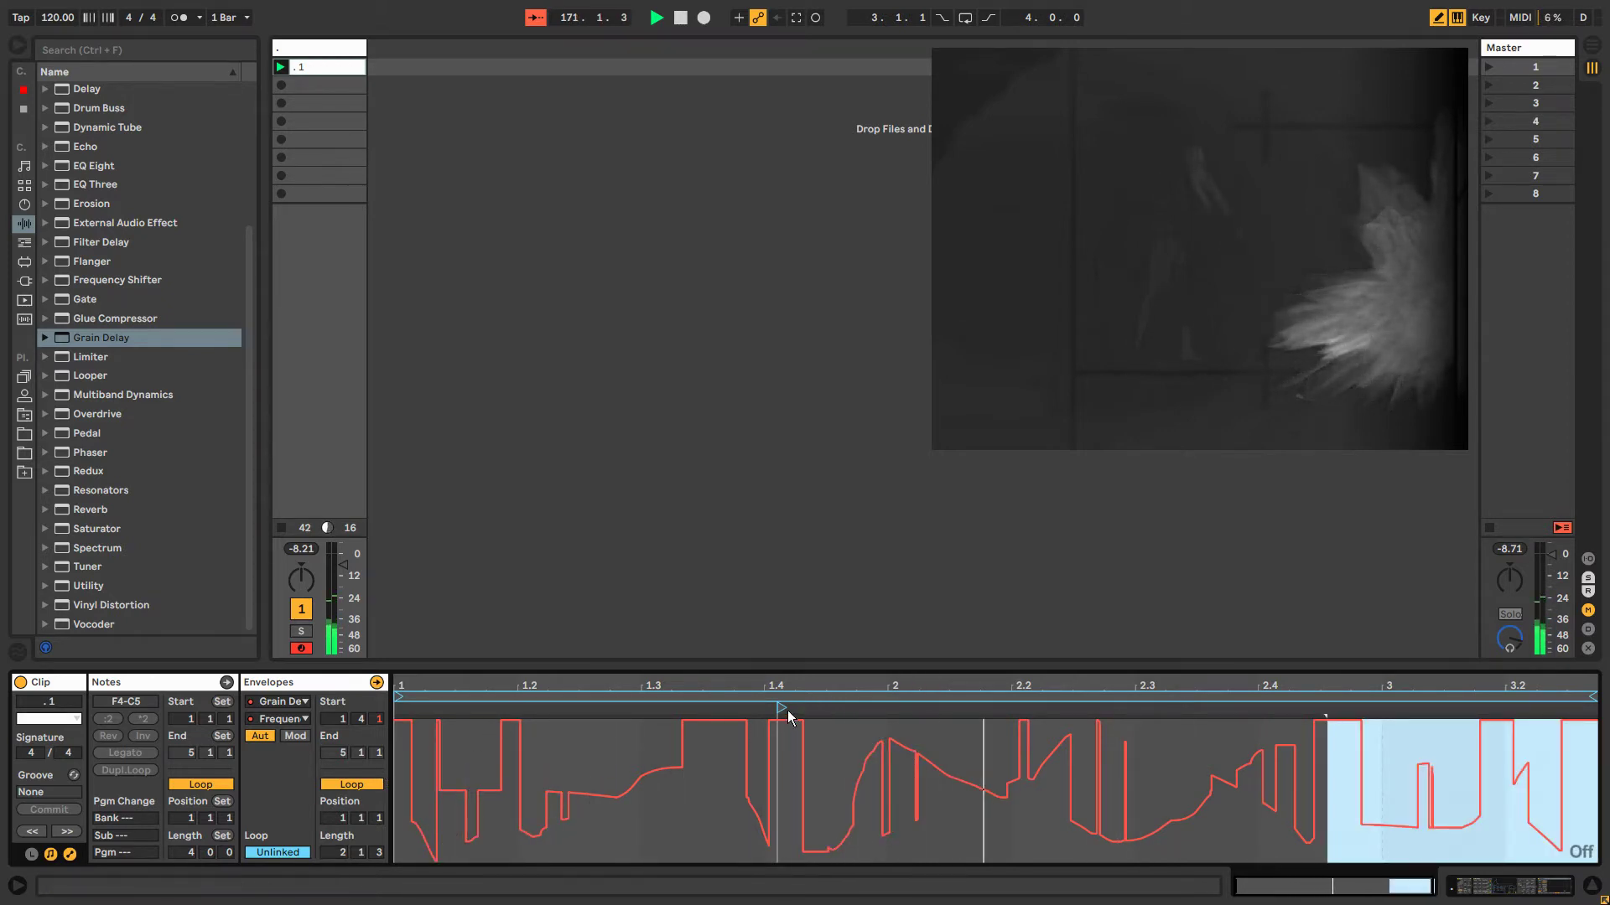
{"action": "left_click_drag", "start_coordinate": [780, 710], "coordinate": [784, 711]}
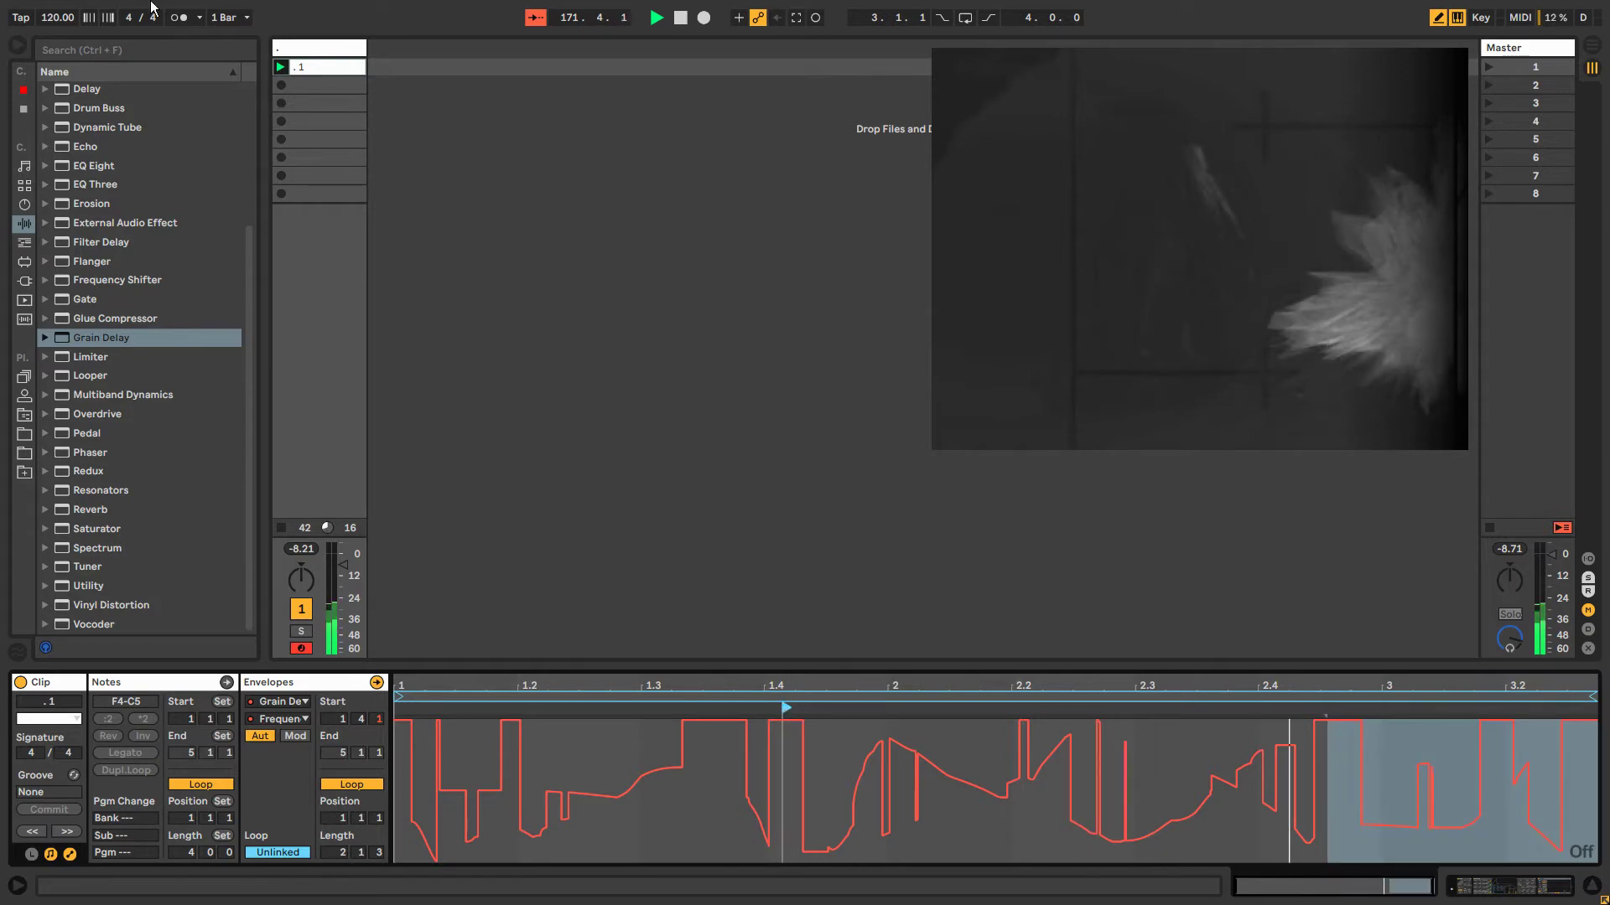
Unlink the clip envelope for Grain Delay's Spray and set its loop length to 3.1.3.
{"action": "double_click", "coordinate": [317, 45]}
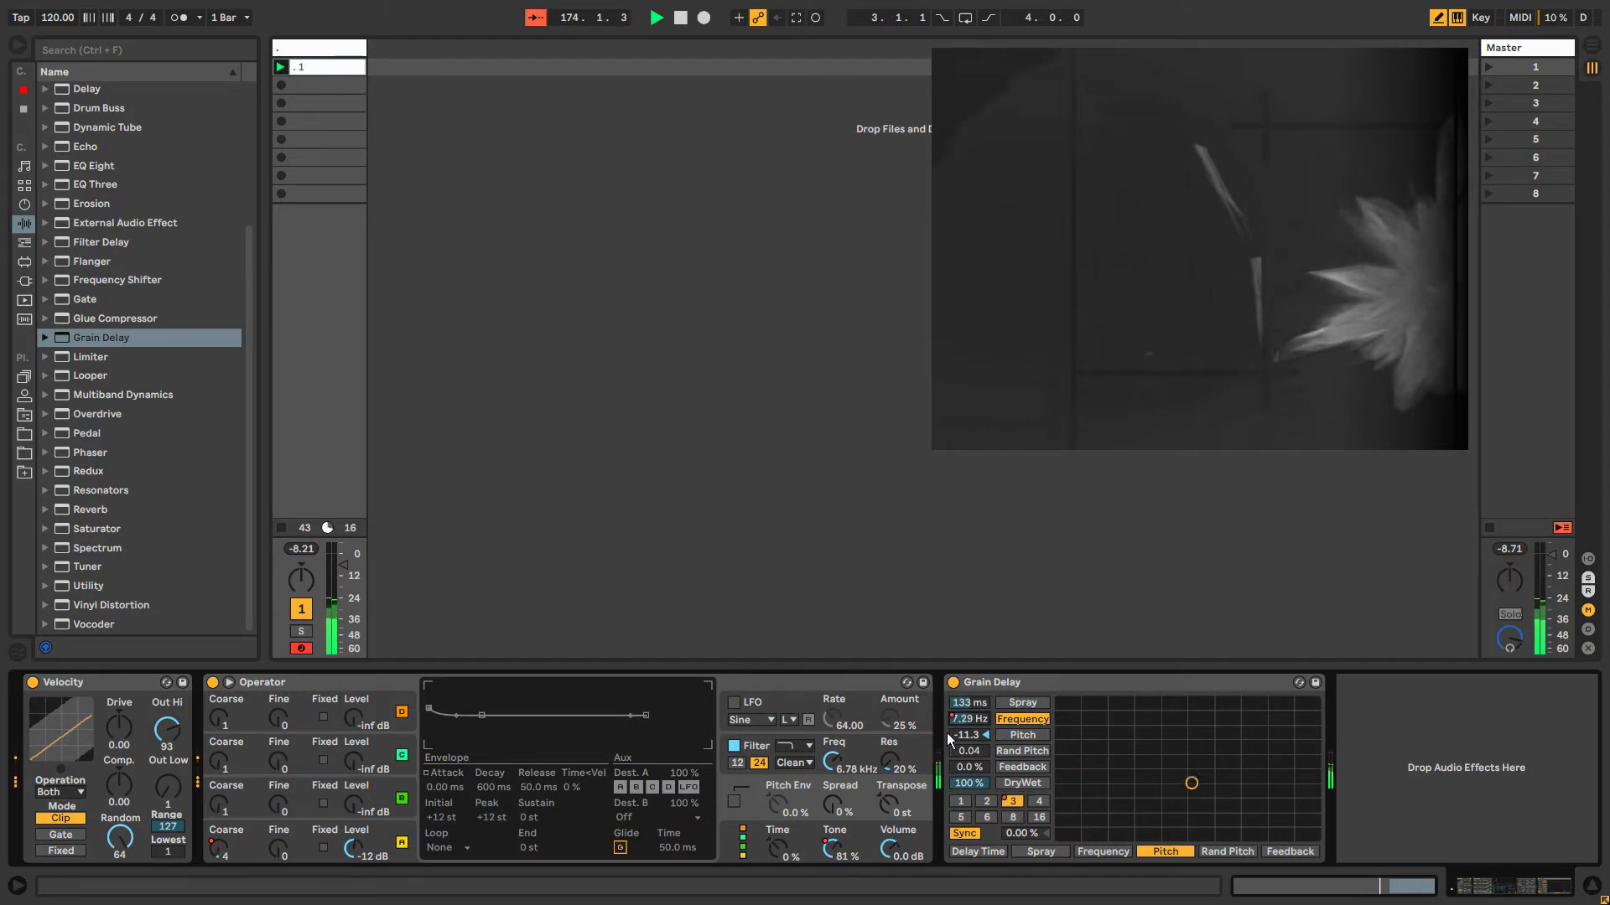
{"action": "right_click", "coordinate": [984, 710]}
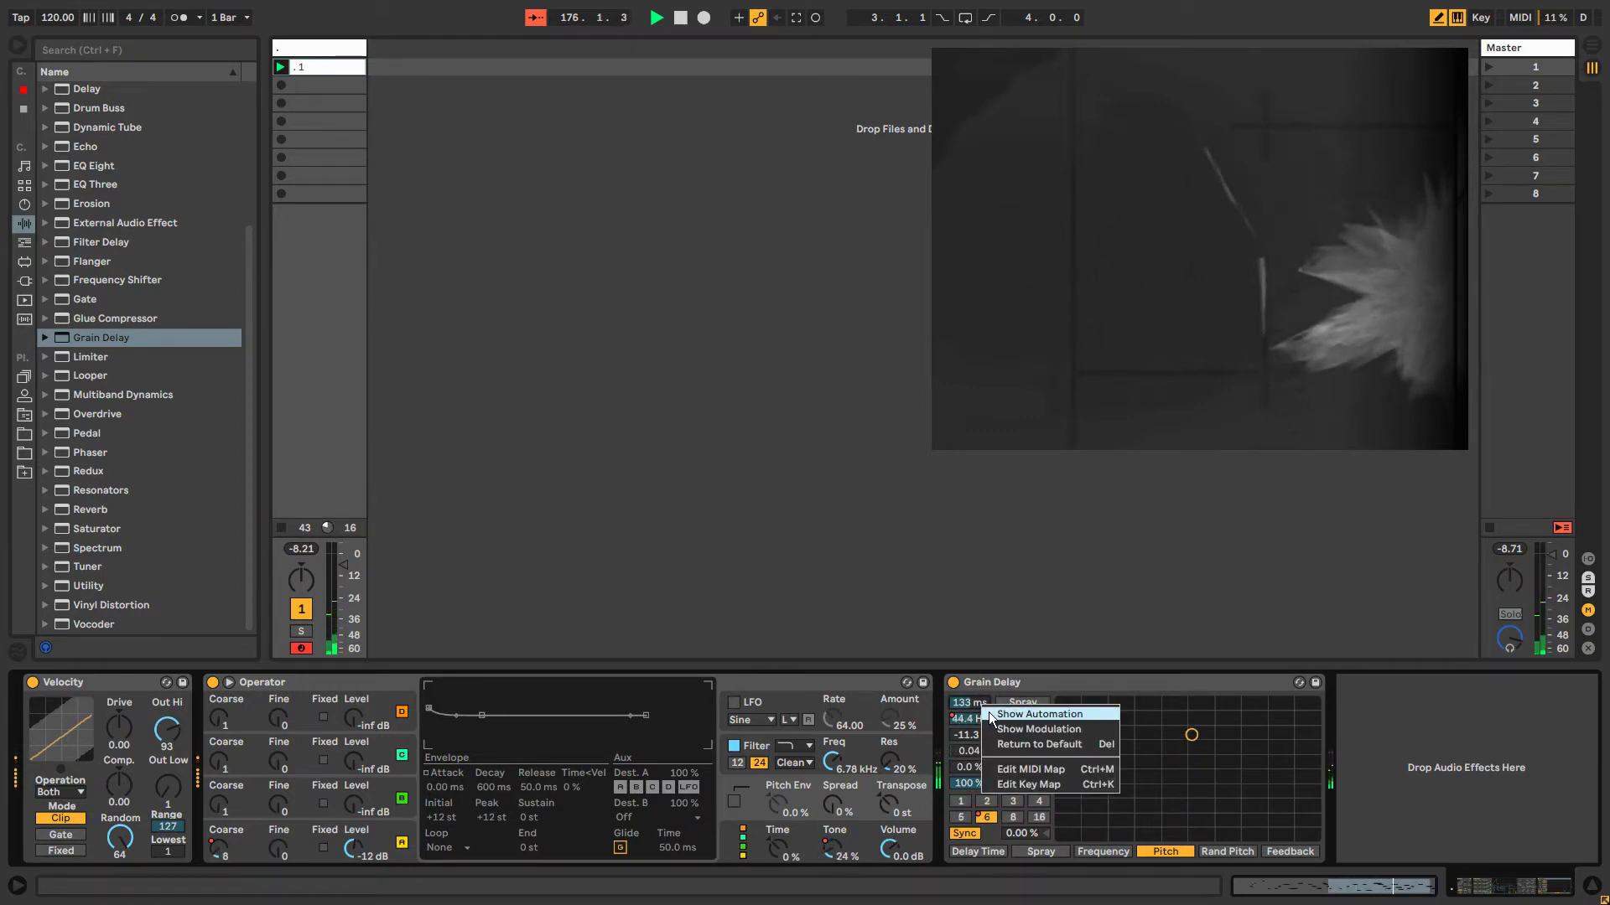
{"action": "left_click", "coordinate": [993, 715]}
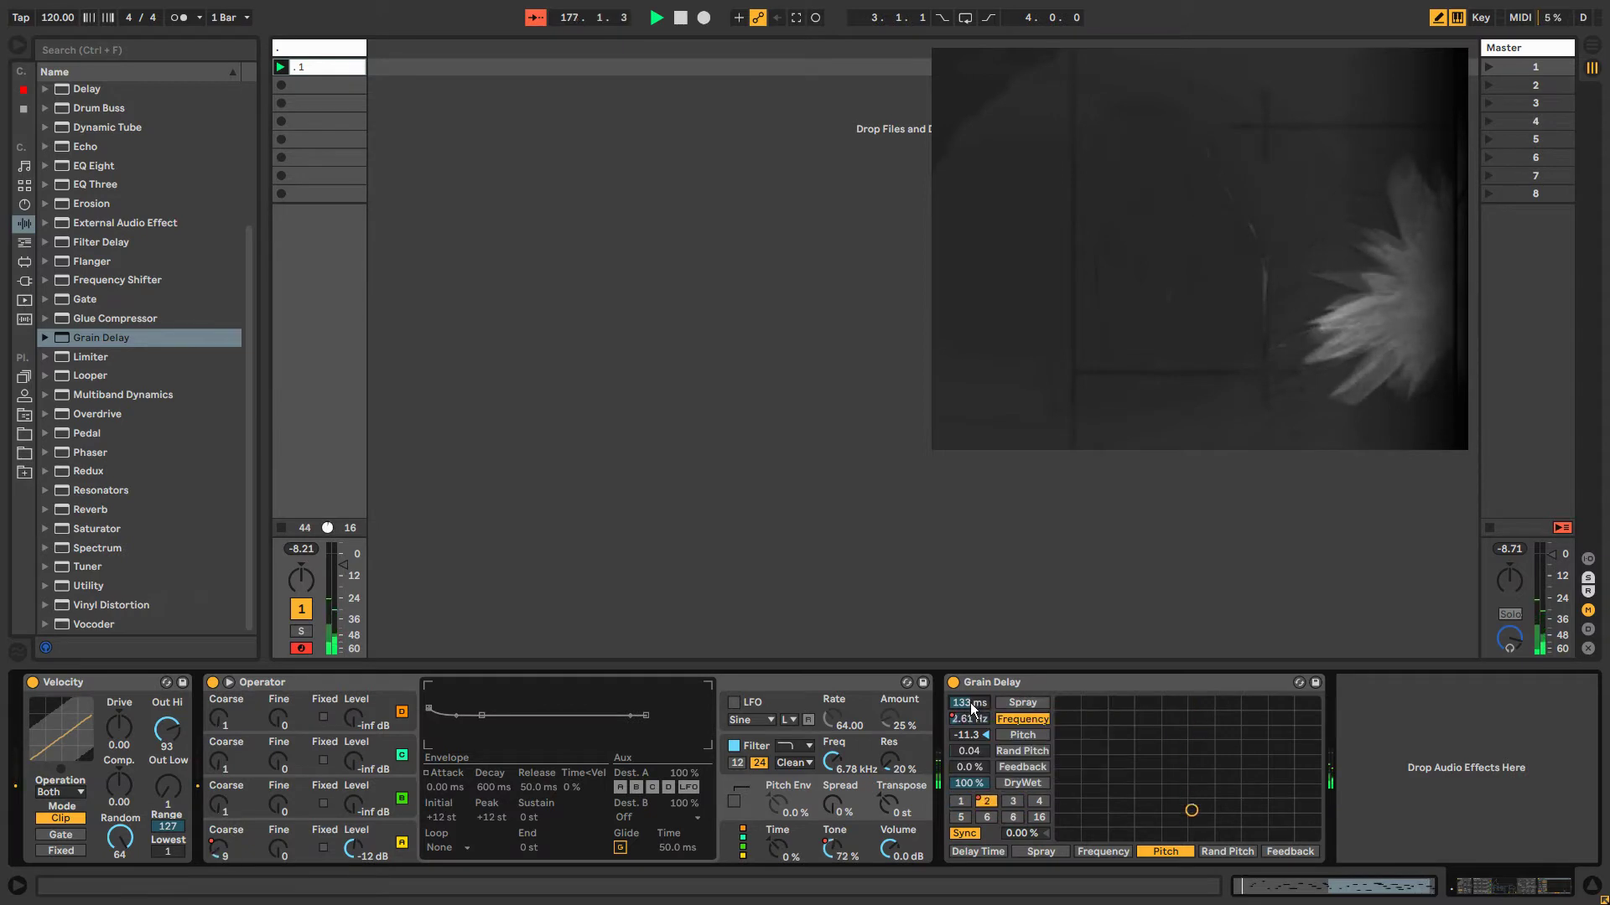
{"action": "right_click", "coordinate": [971, 709]}
{"action": "left_click", "coordinate": [973, 715]}
{"action": "left_click", "coordinate": [277, 852]}
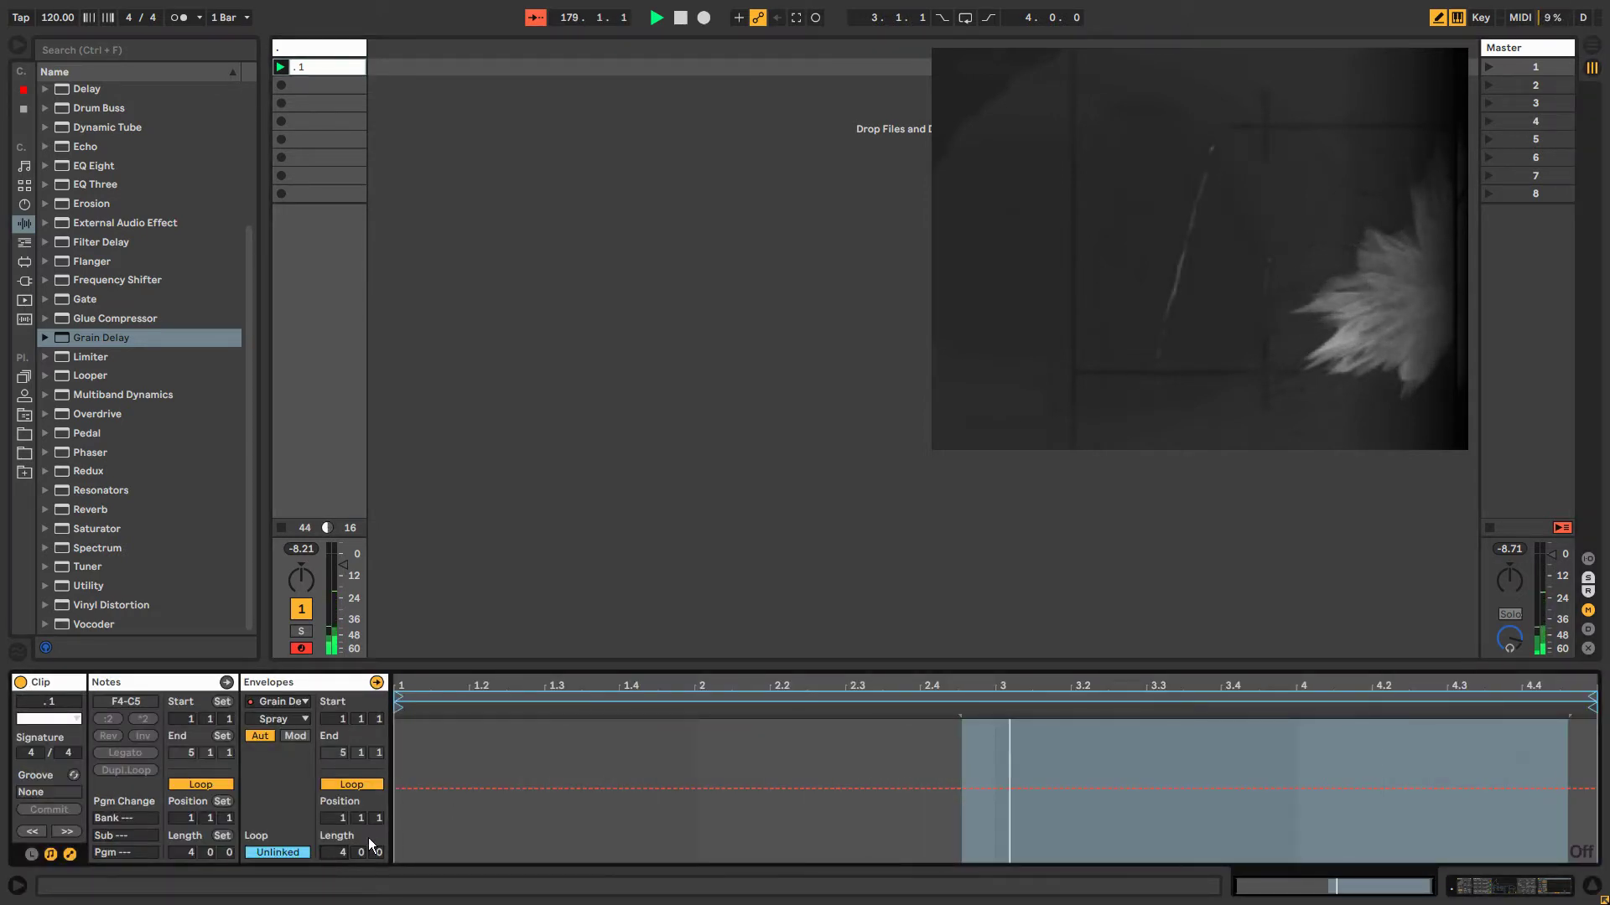
{"action": "left_click_drag", "start_coordinate": [369, 837], "coordinate": [389, 832]}
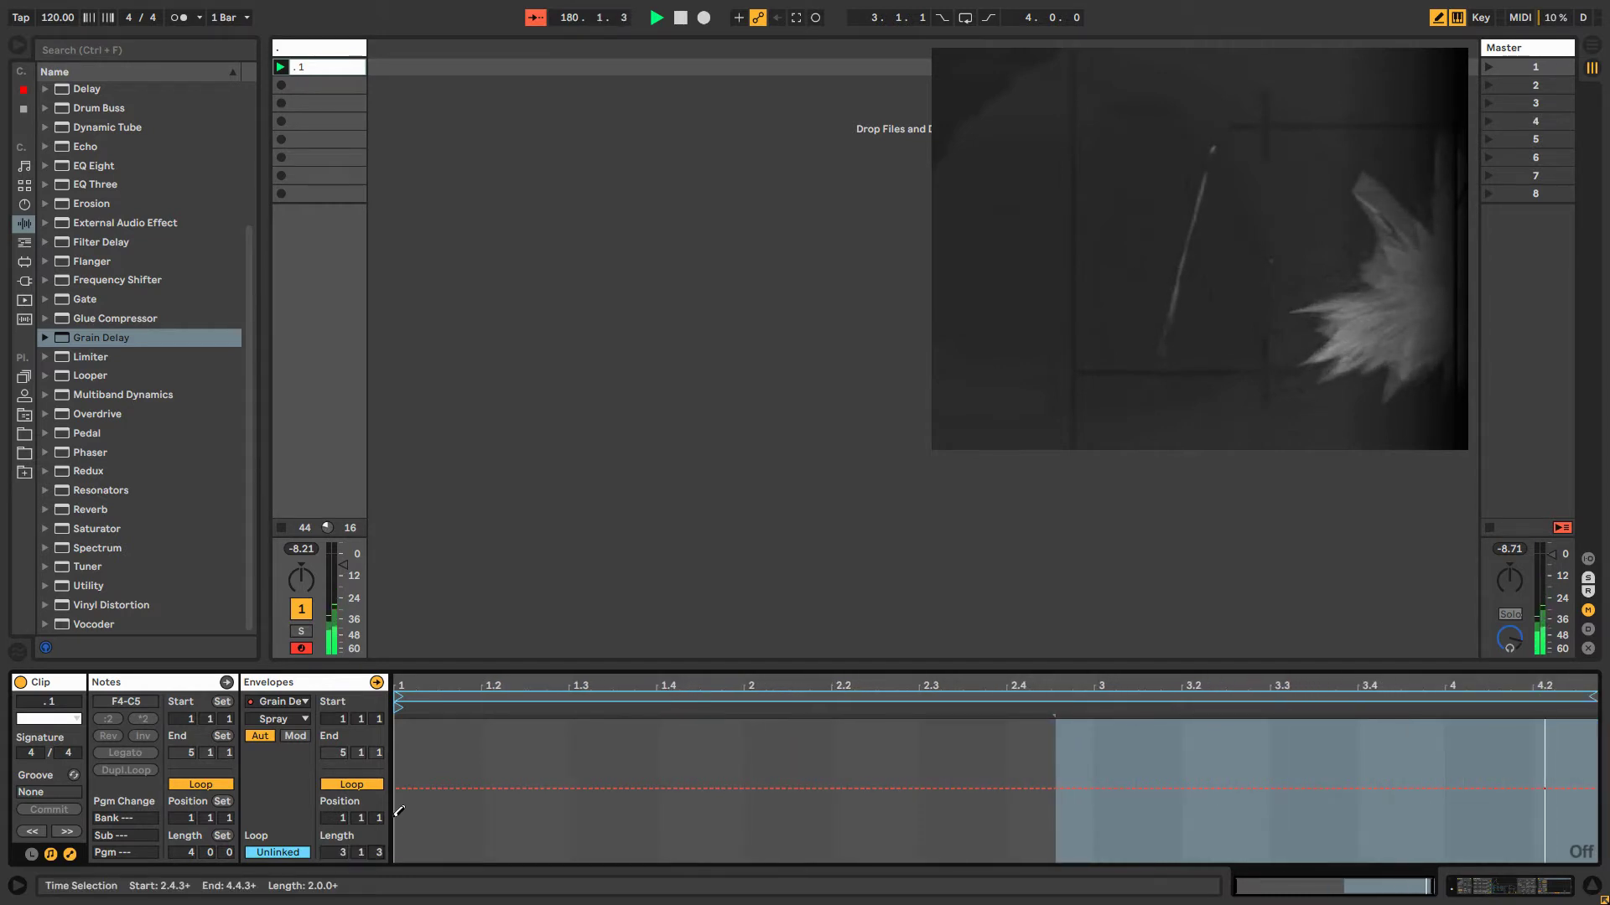
Draw irregular steps and curves across the Grain Delay Spray envelope and move its start to about 1.3.2.
{"action": "left_click_drag", "start_coordinate": [406, 759], "coordinate": [570, 837]}
{"action": "mouse_move", "coordinate": [650, 755]}
{"action": "left_mouse_down"}
{"action": "mouse_move", "coordinate": [851, 747]}
{"action": "mouse_move", "coordinate": [888, 843]}
{"action": "mouse_move", "coordinate": [1155, 737]}
{"action": "left_mouse_up"}
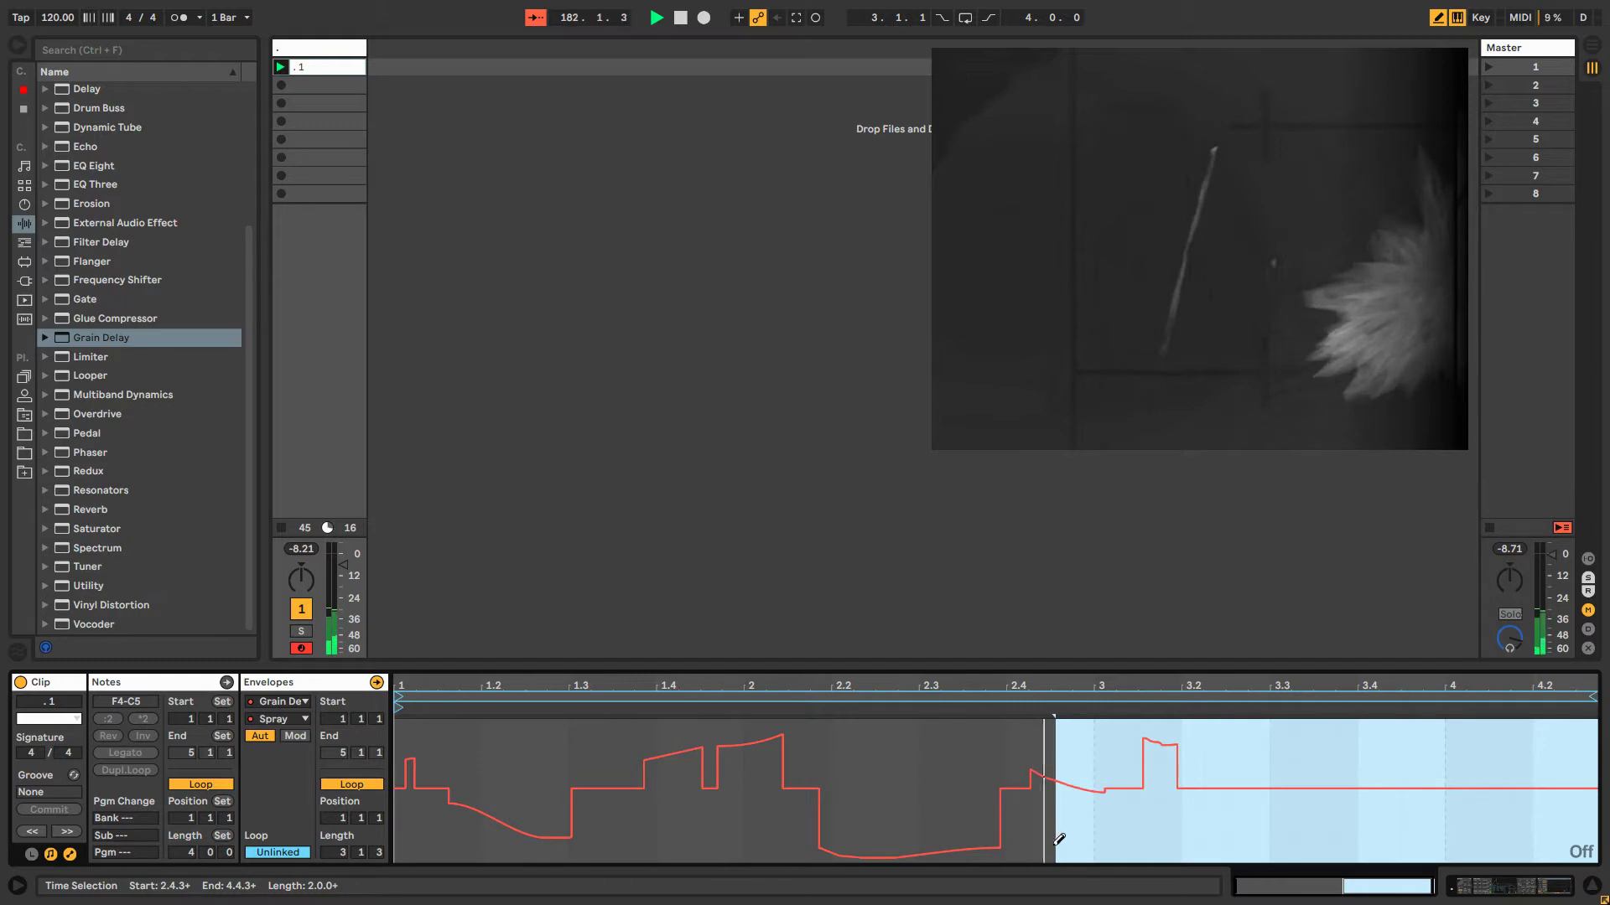
{"action": "left_click_drag", "start_coordinate": [1059, 839], "coordinate": [1168, 845]}
{"action": "left_click_drag", "start_coordinate": [1322, 747], "coordinate": [1410, 742]}
{"action": "left_click_drag", "start_coordinate": [1415, 851], "coordinate": [1560, 788]}
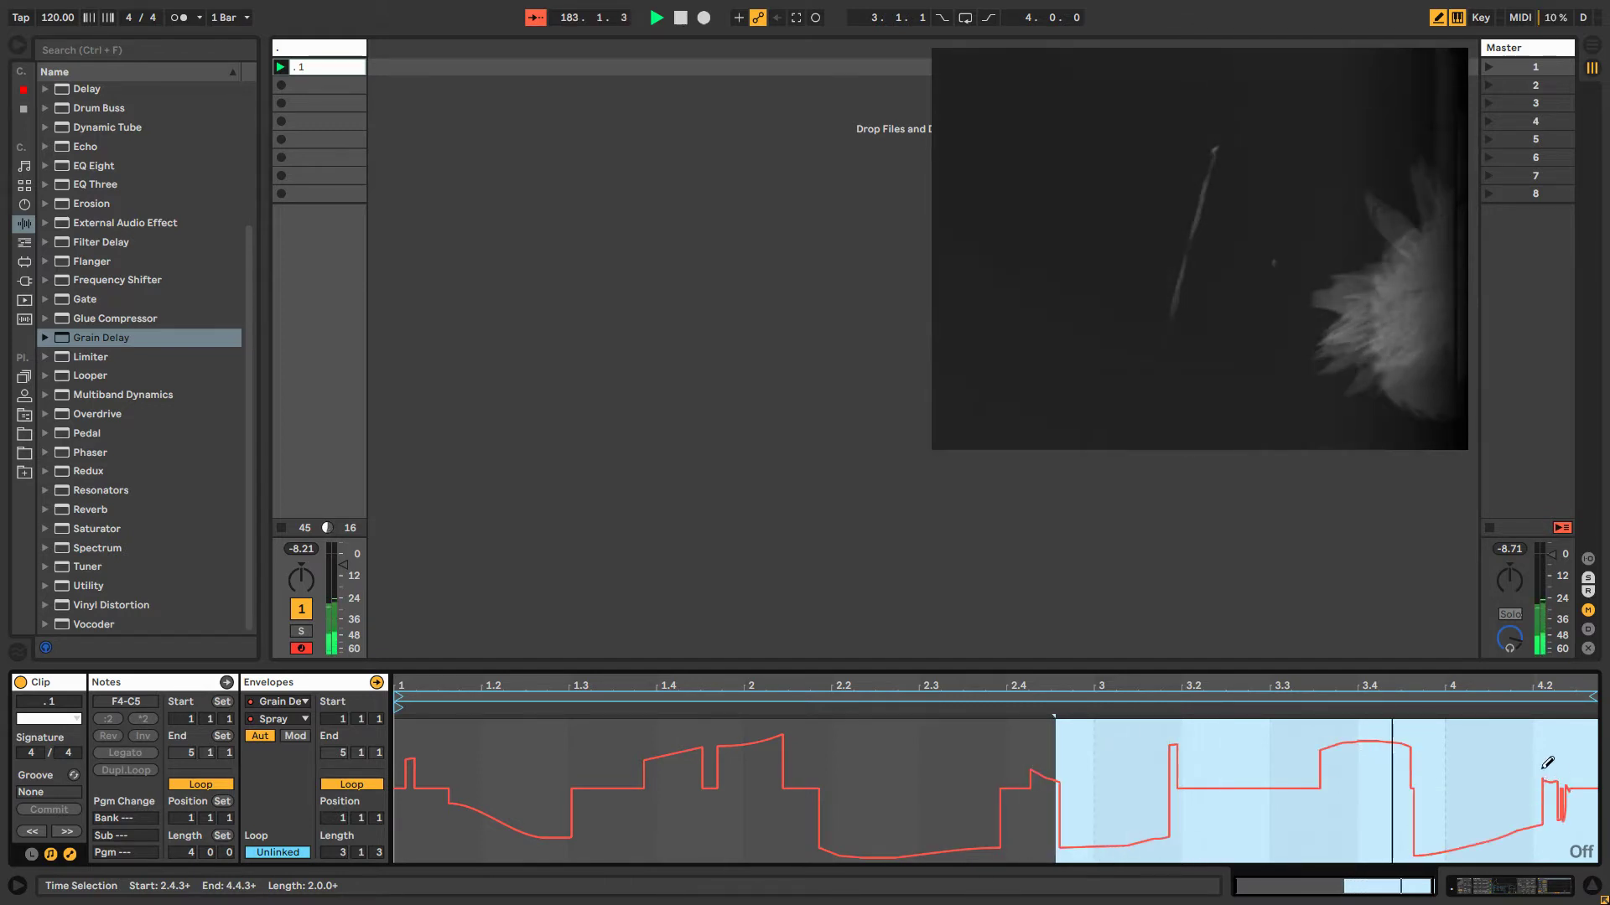
{"action": "left_click", "coordinate": [406, 706]}
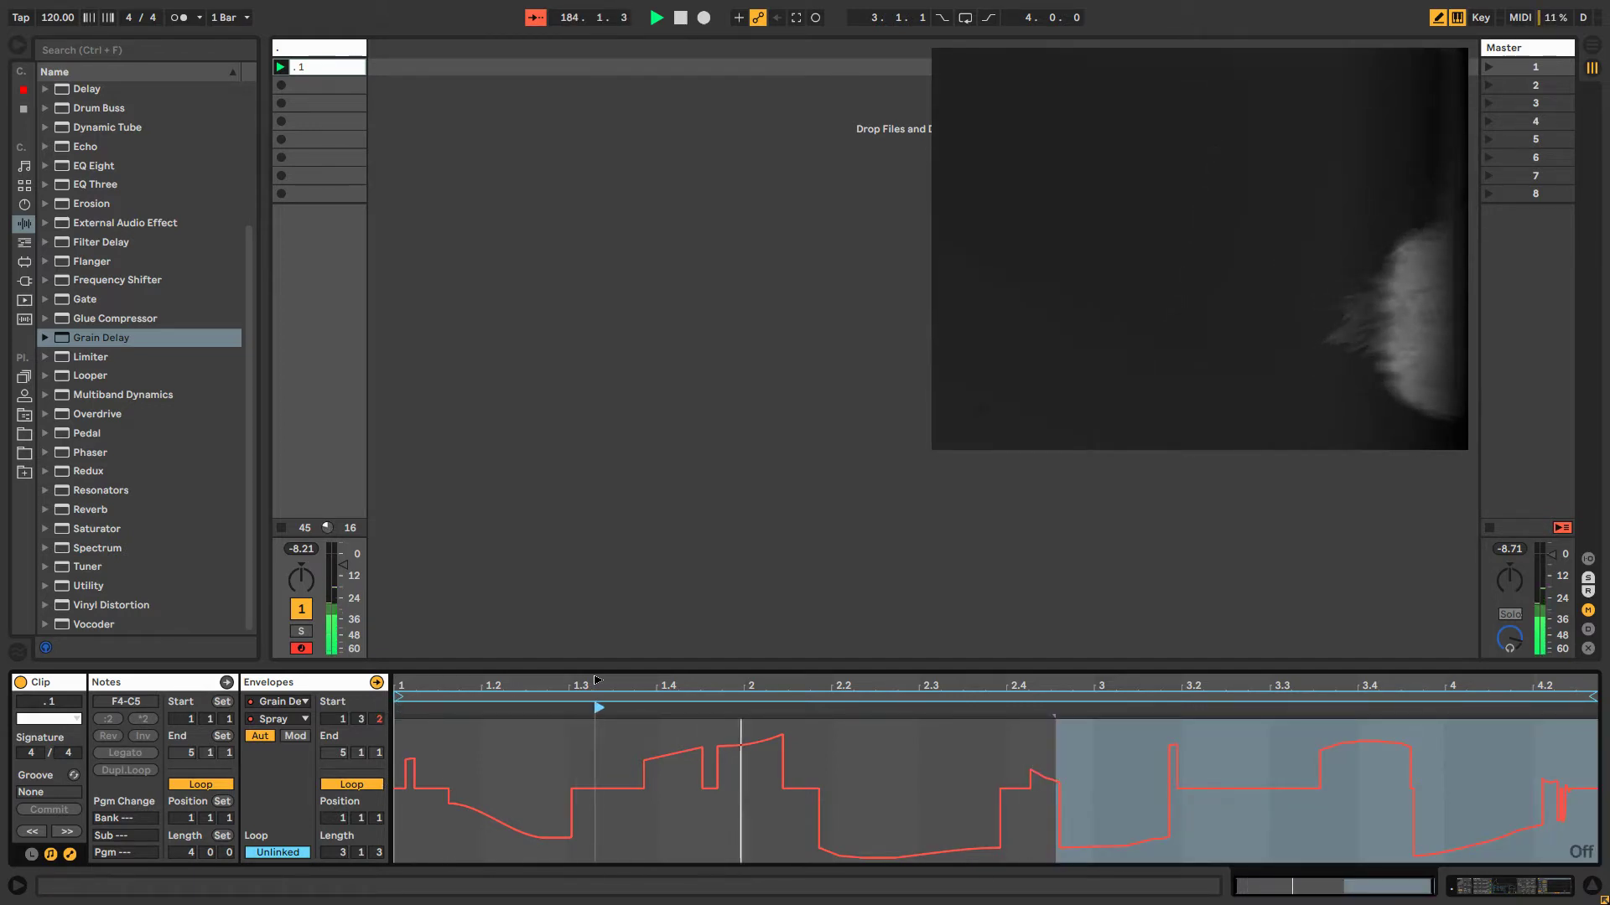
{"action": "left_click_drag", "start_coordinate": [595, 681], "coordinate": [612, 689]}
Insert Resonators between Operator and Grain Delay and raise its first resonator's note to C0.
{"action": "left_click", "coordinate": [332, 48]}
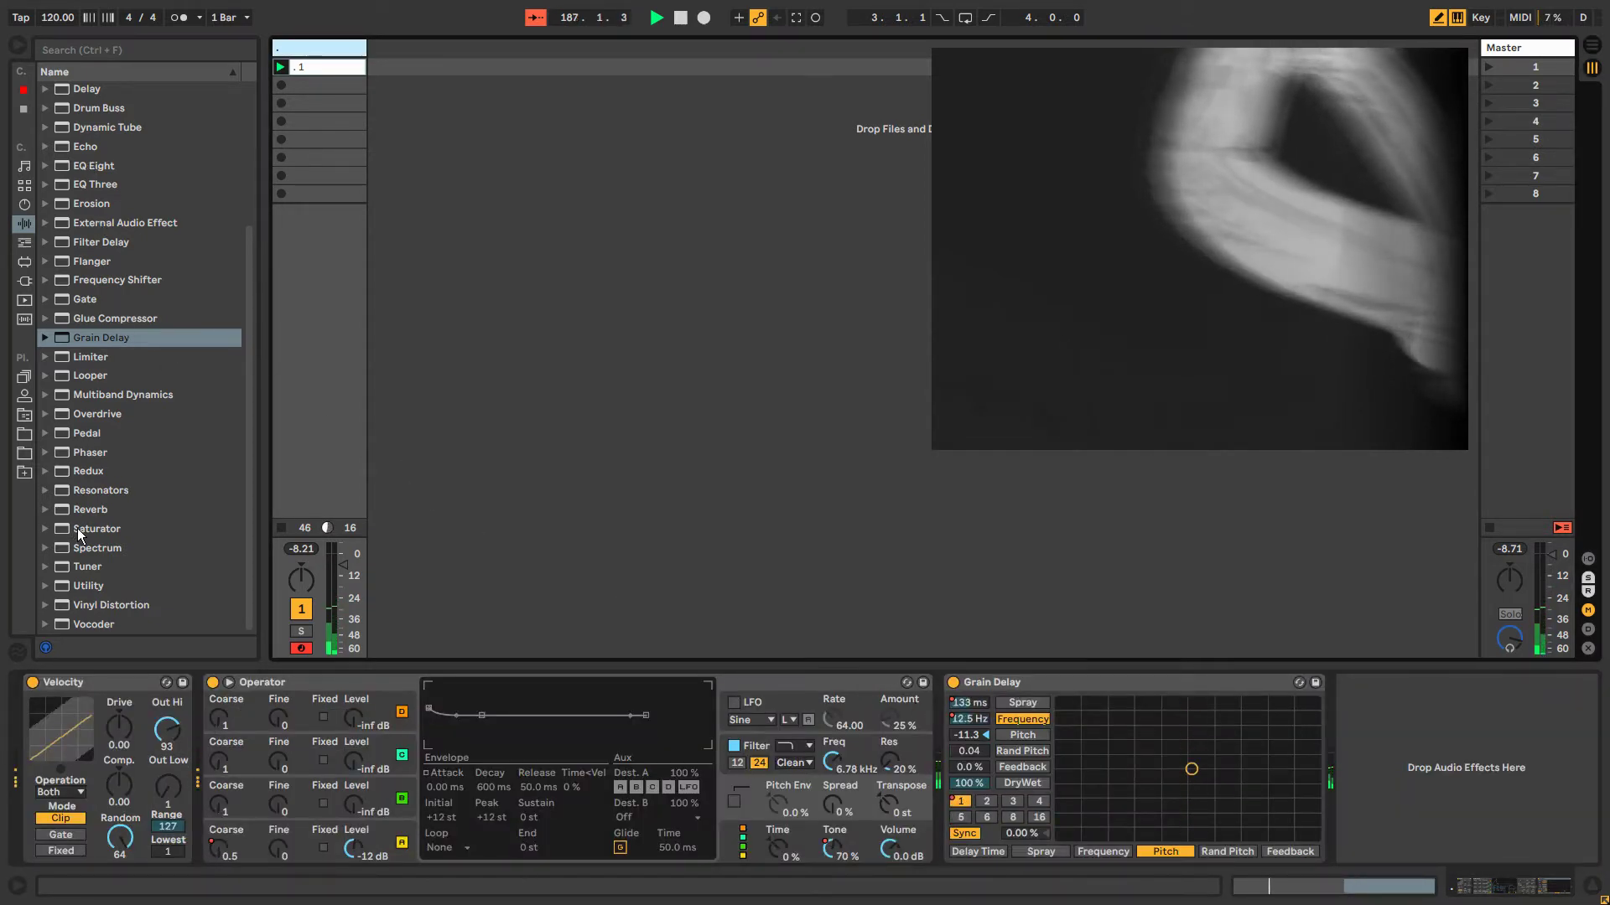
{"action": "left_click", "coordinate": [94, 492]}
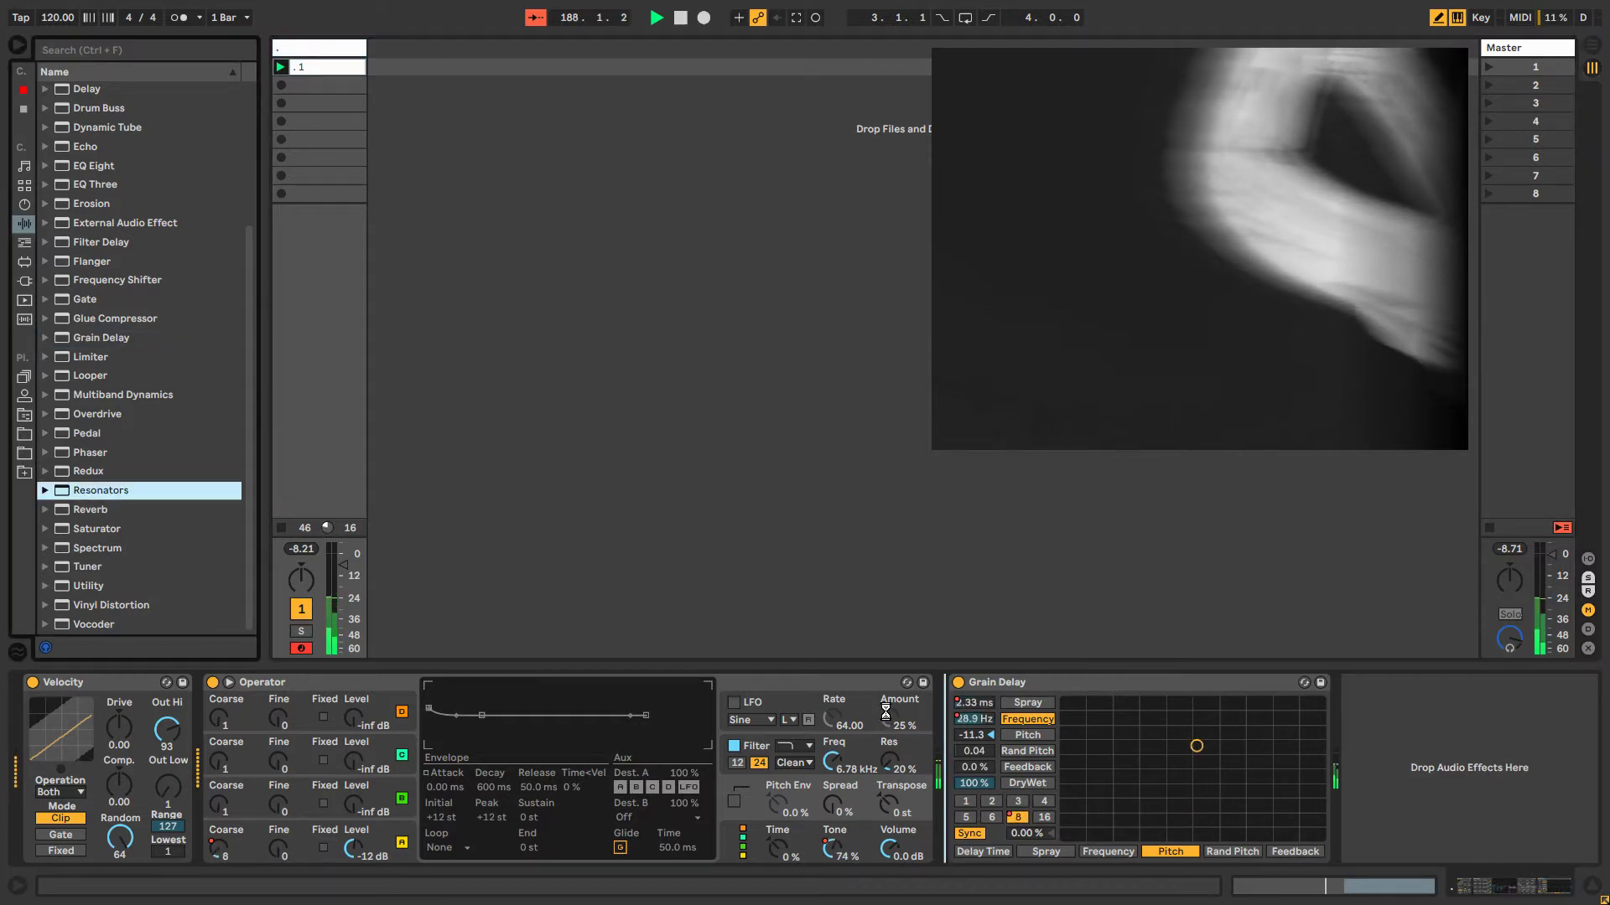
{"action": "left_click_drag", "start_coordinate": [1000, 763], "coordinate": [1267, 757]}
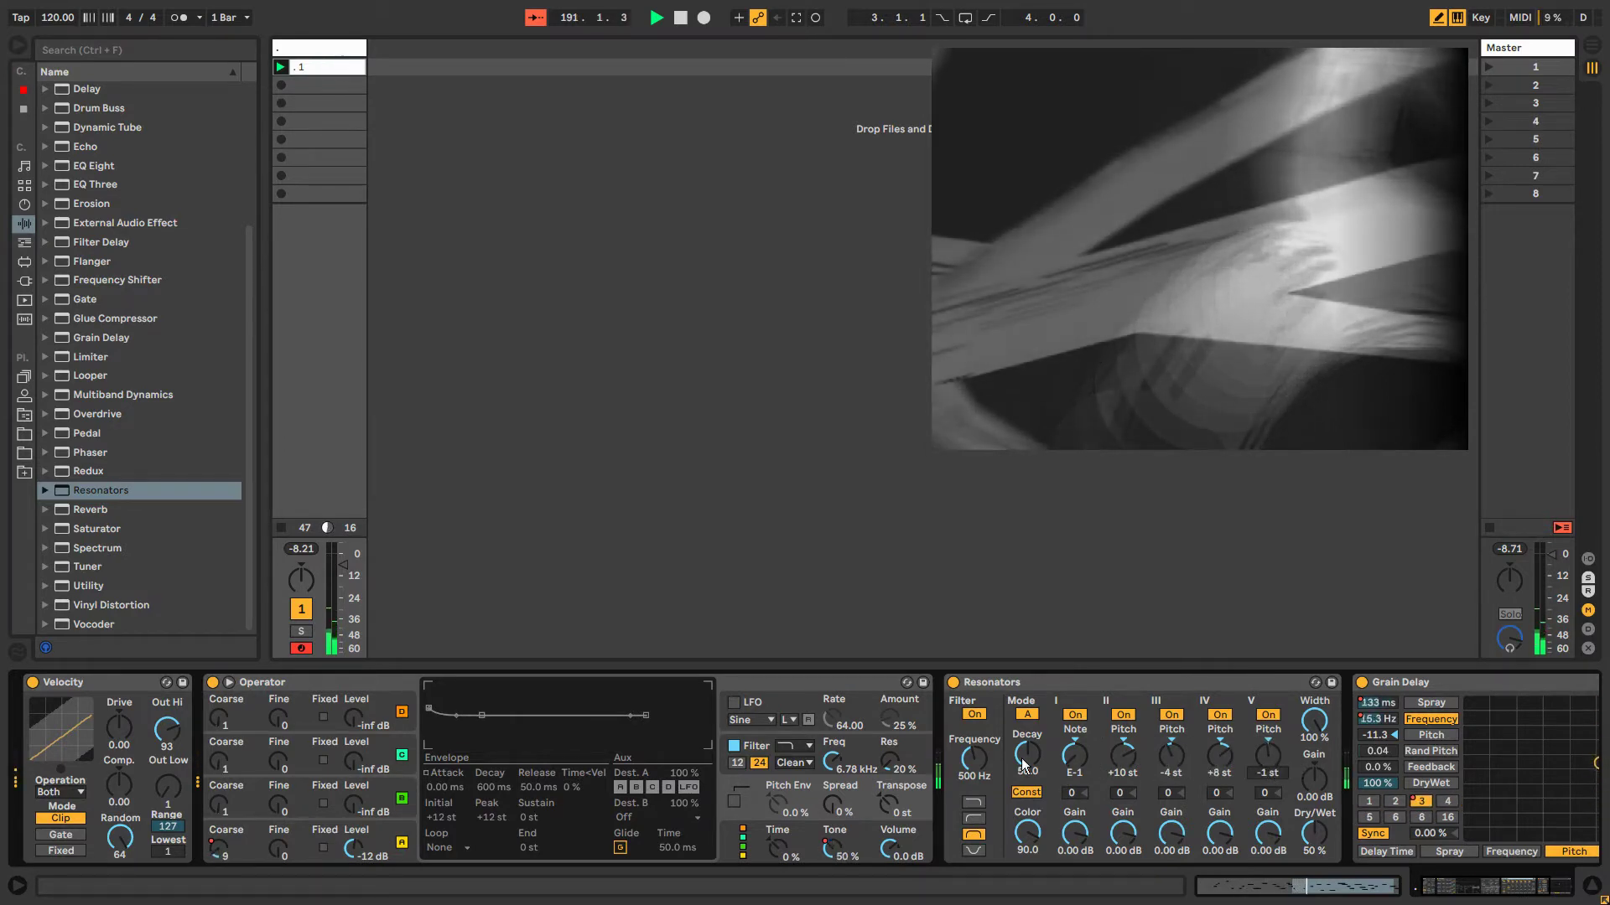
{"action": "left_click_drag", "start_coordinate": [1072, 761], "coordinate": [1072, 704]}
Unlink the clip envelope for Resonators' I Note and set its loop length to 5.1.3.
{"action": "right_click", "coordinate": [1078, 765]}
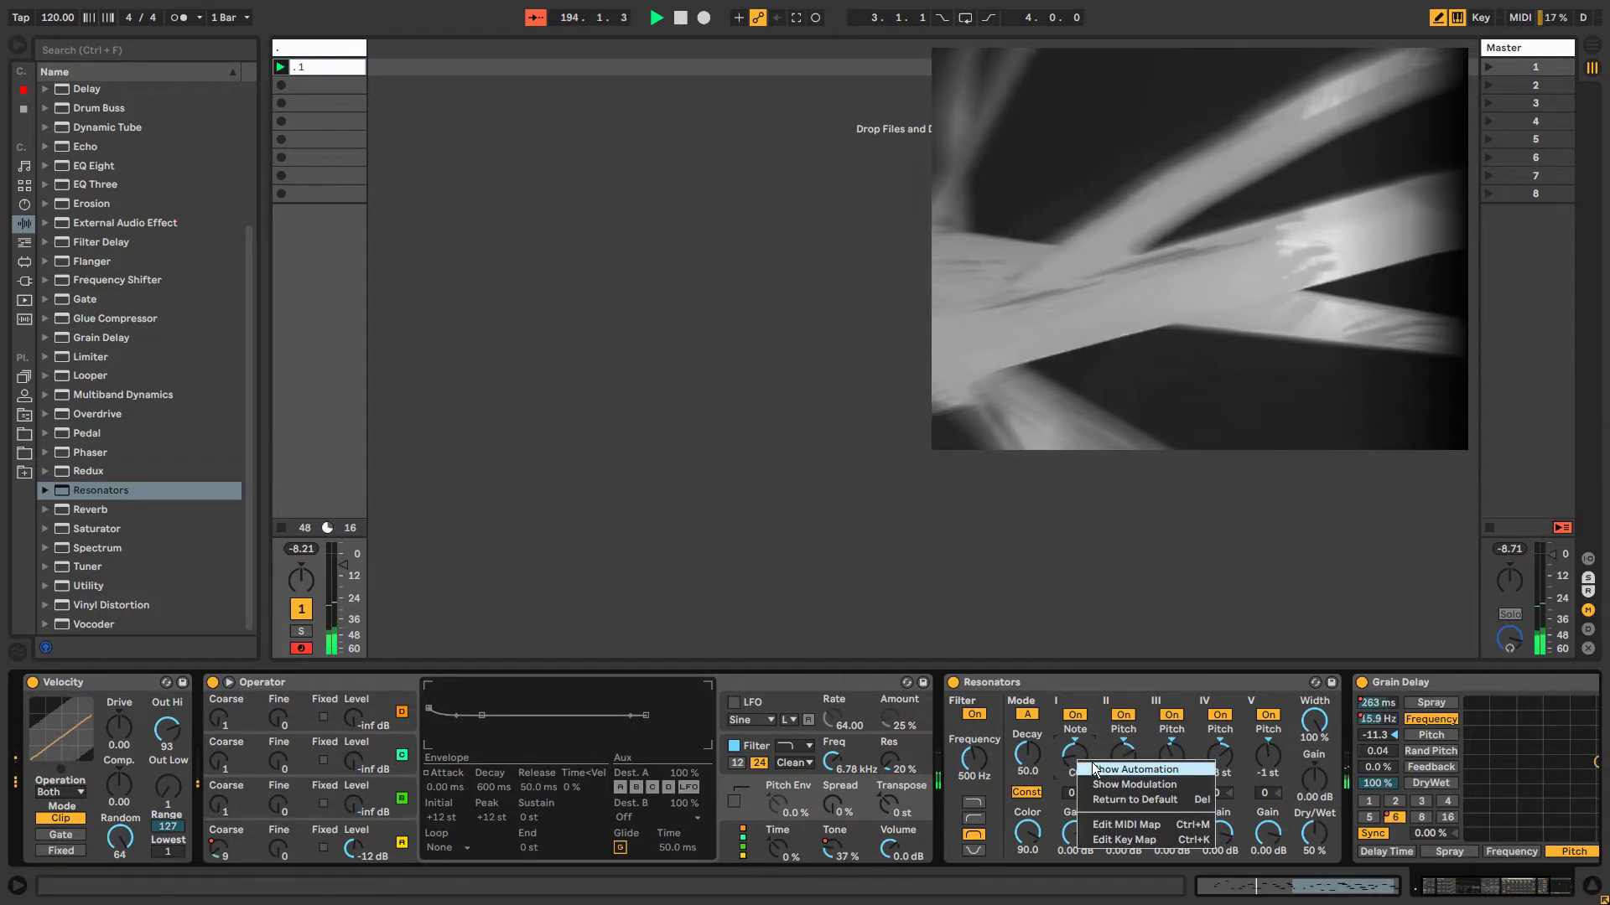
{"action": "left_click", "coordinate": [1077, 756]}
{"action": "key", "text": "shift+Tab"}
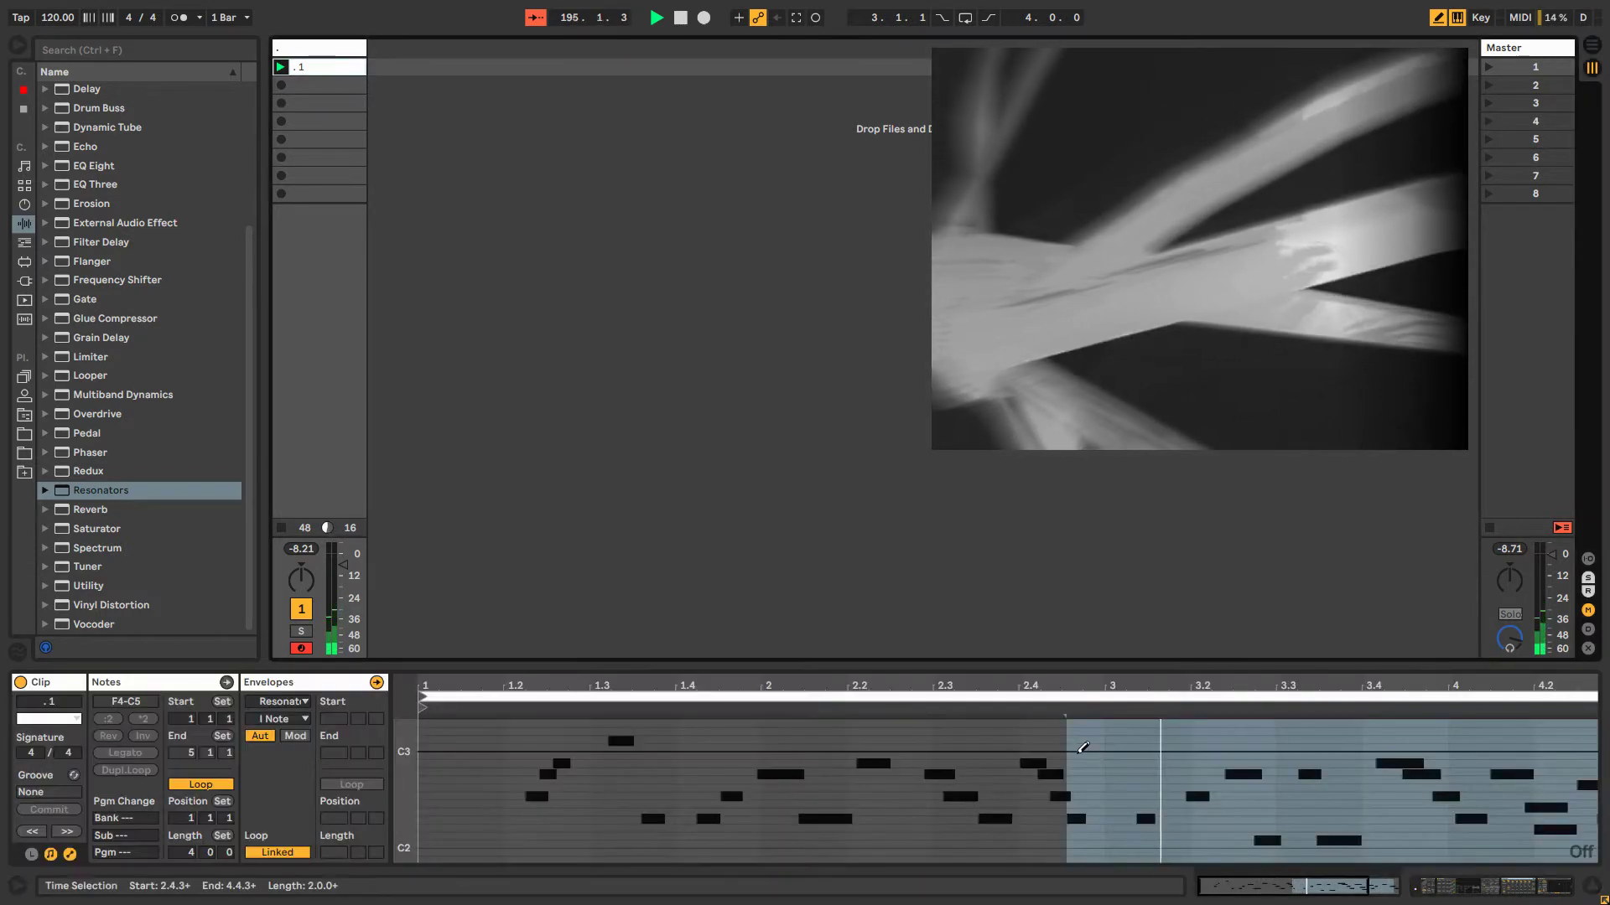
{"action": "left_click", "coordinate": [289, 853]}
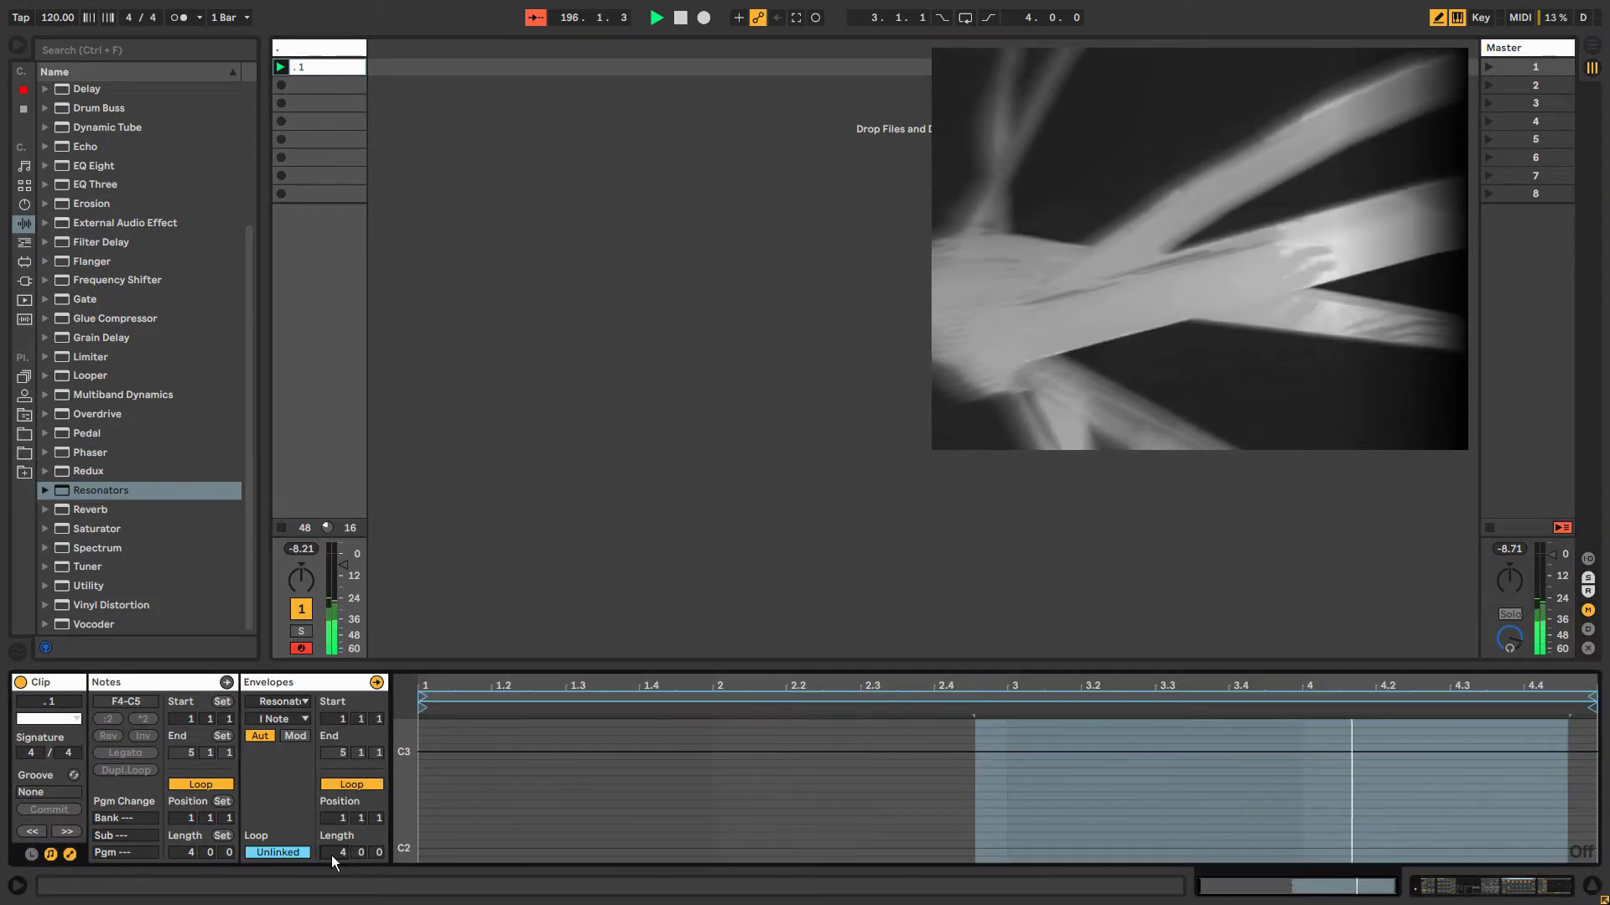
{"action": "scroll", "coordinate": [332, 857], "scroll_direction": "up", "scroll_amount": 1}
{"action": "scroll", "coordinate": [332, 857], "scroll_direction": "up", "scroll_amount": 2}
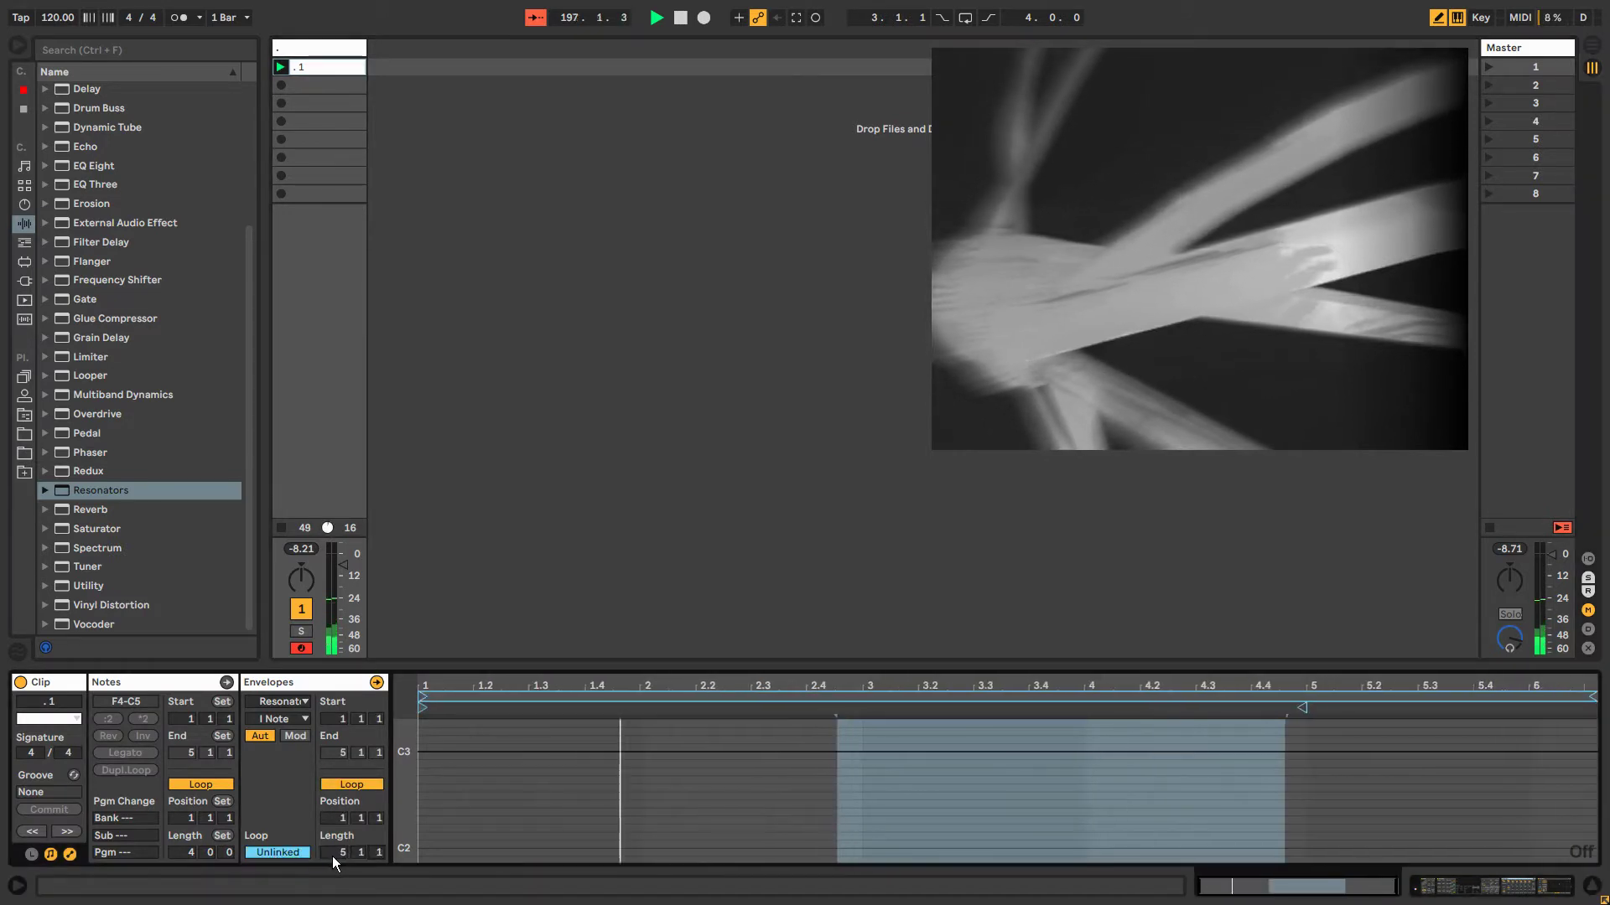
Draw raised note blocks across the first four bars of the I Note envelope and move its start to 1.2.3.
{"action": "left_click", "coordinate": [465, 800]}
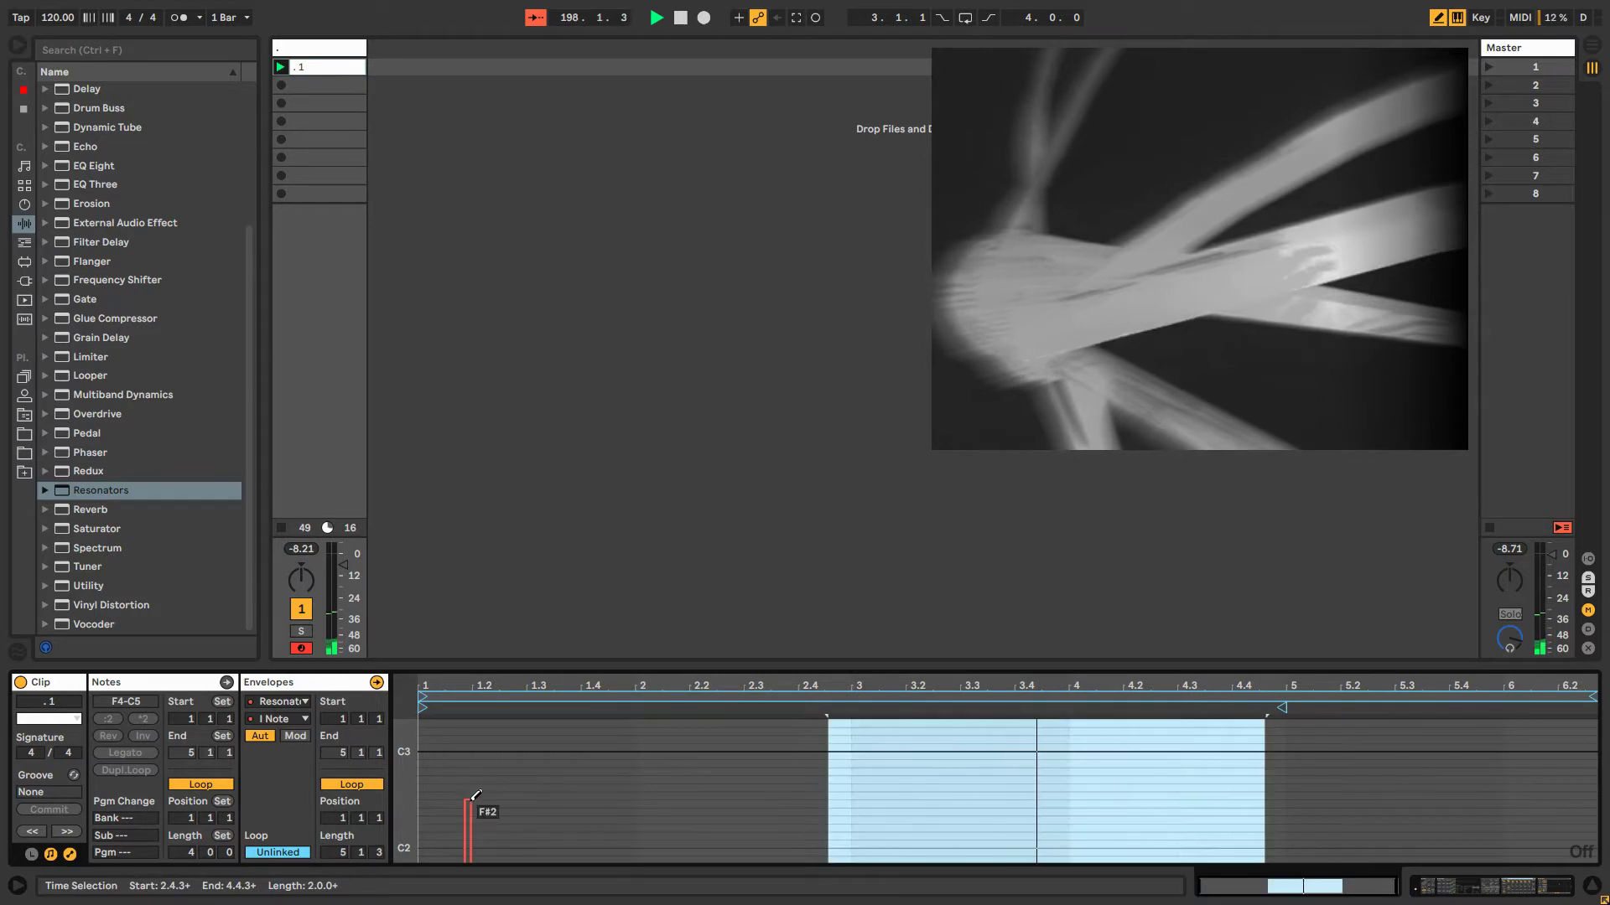
{"action": "left_click_drag", "start_coordinate": [715, 727], "coordinate": [740, 728]}
{"action": "left_click_drag", "start_coordinate": [824, 753], "coordinate": [1037, 792]}
{"action": "left_click_drag", "start_coordinate": [1083, 784], "coordinate": [1165, 784]}
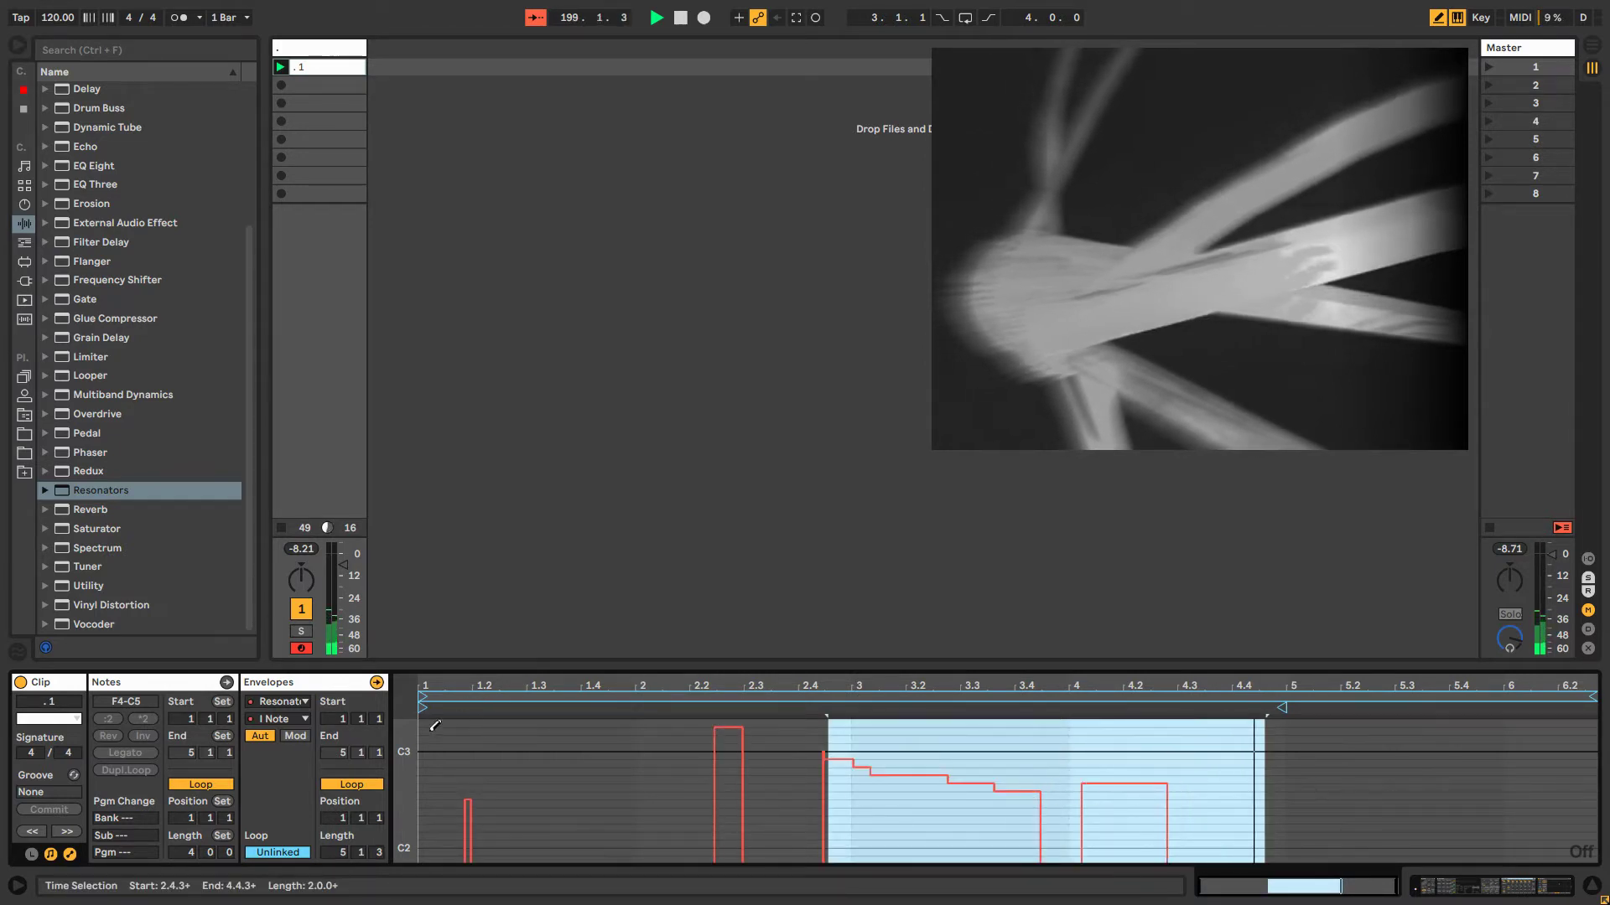
{"action": "left_click_drag", "start_coordinate": [424, 716], "coordinate": [514, 709]}
{"action": "left_click_drag", "start_coordinate": [652, 759], "coordinate": [565, 776]}
{"action": "left_click", "coordinate": [528, 776]}
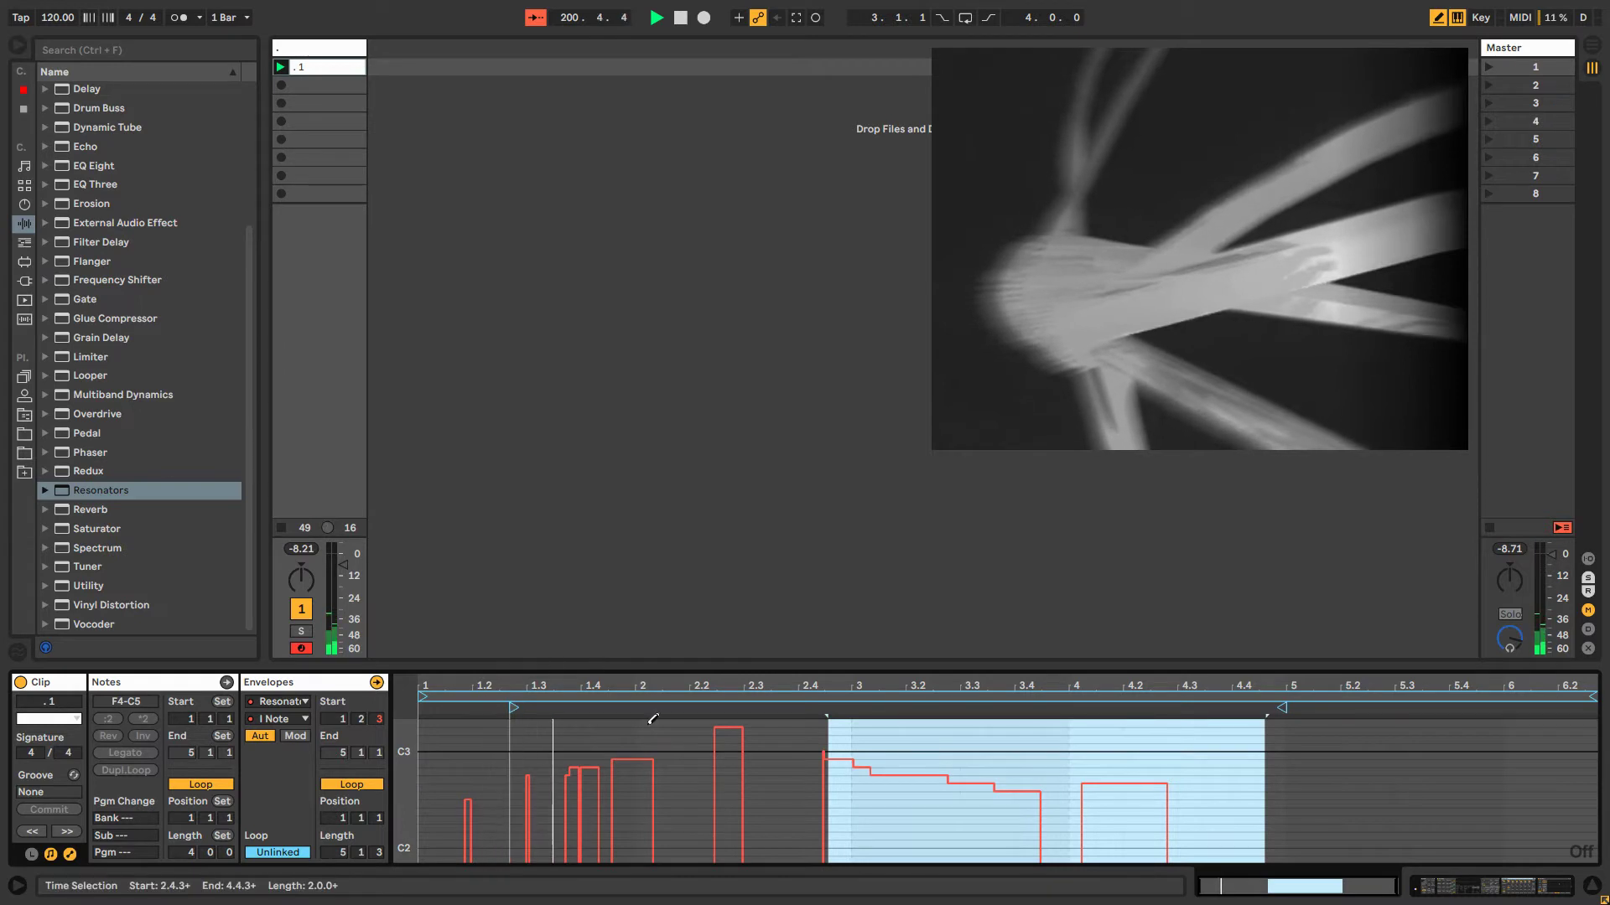
Add more note blocks and stepped dips around bars 2 and 3, and check the whole I Note envelope in an enlarged clip view.
{"action": "left_click", "coordinate": [697, 744]}
{"action": "left_click_drag", "start_coordinate": [758, 759], "coordinate": [791, 758]}
{"action": "mouse_move", "coordinate": [860, 758]}
{"action": "left_mouse_down"}
{"action": "mouse_move", "coordinate": [869, 735]}
{"action": "mouse_move", "coordinate": [922, 835]}
{"action": "mouse_move", "coordinate": [962, 812]}
{"action": "left_mouse_up"}
{"action": "scroll", "coordinate": [938, 813], "scroll_direction": "down", "scroll_amount": 4}
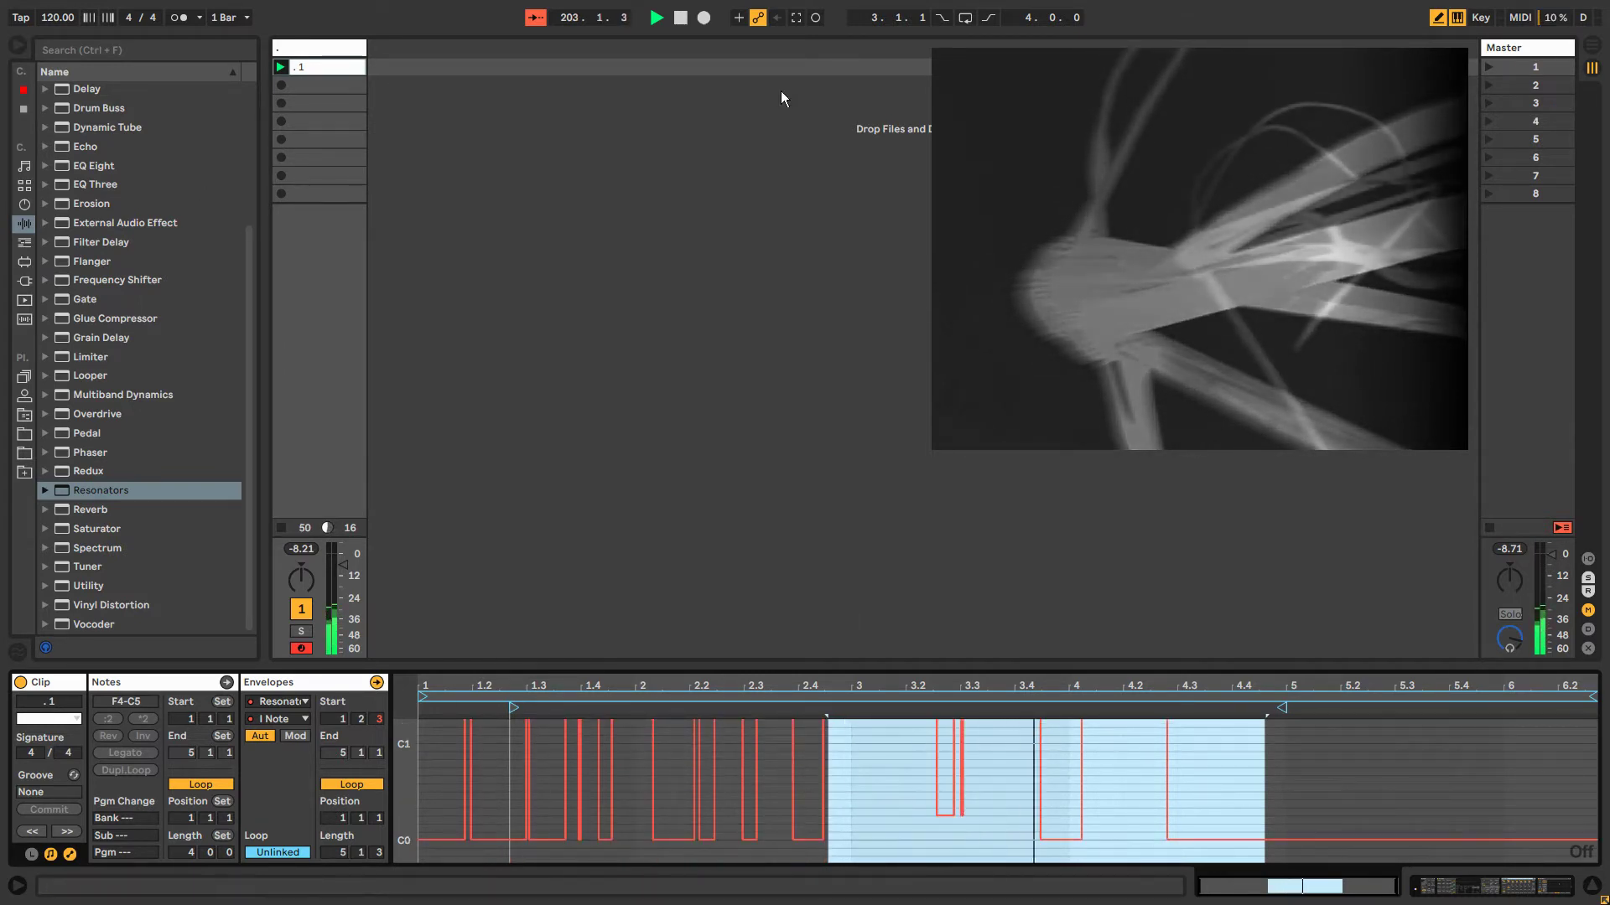
{"action": "left_click_drag", "start_coordinate": [420, 662], "coordinate": [440, 325]}
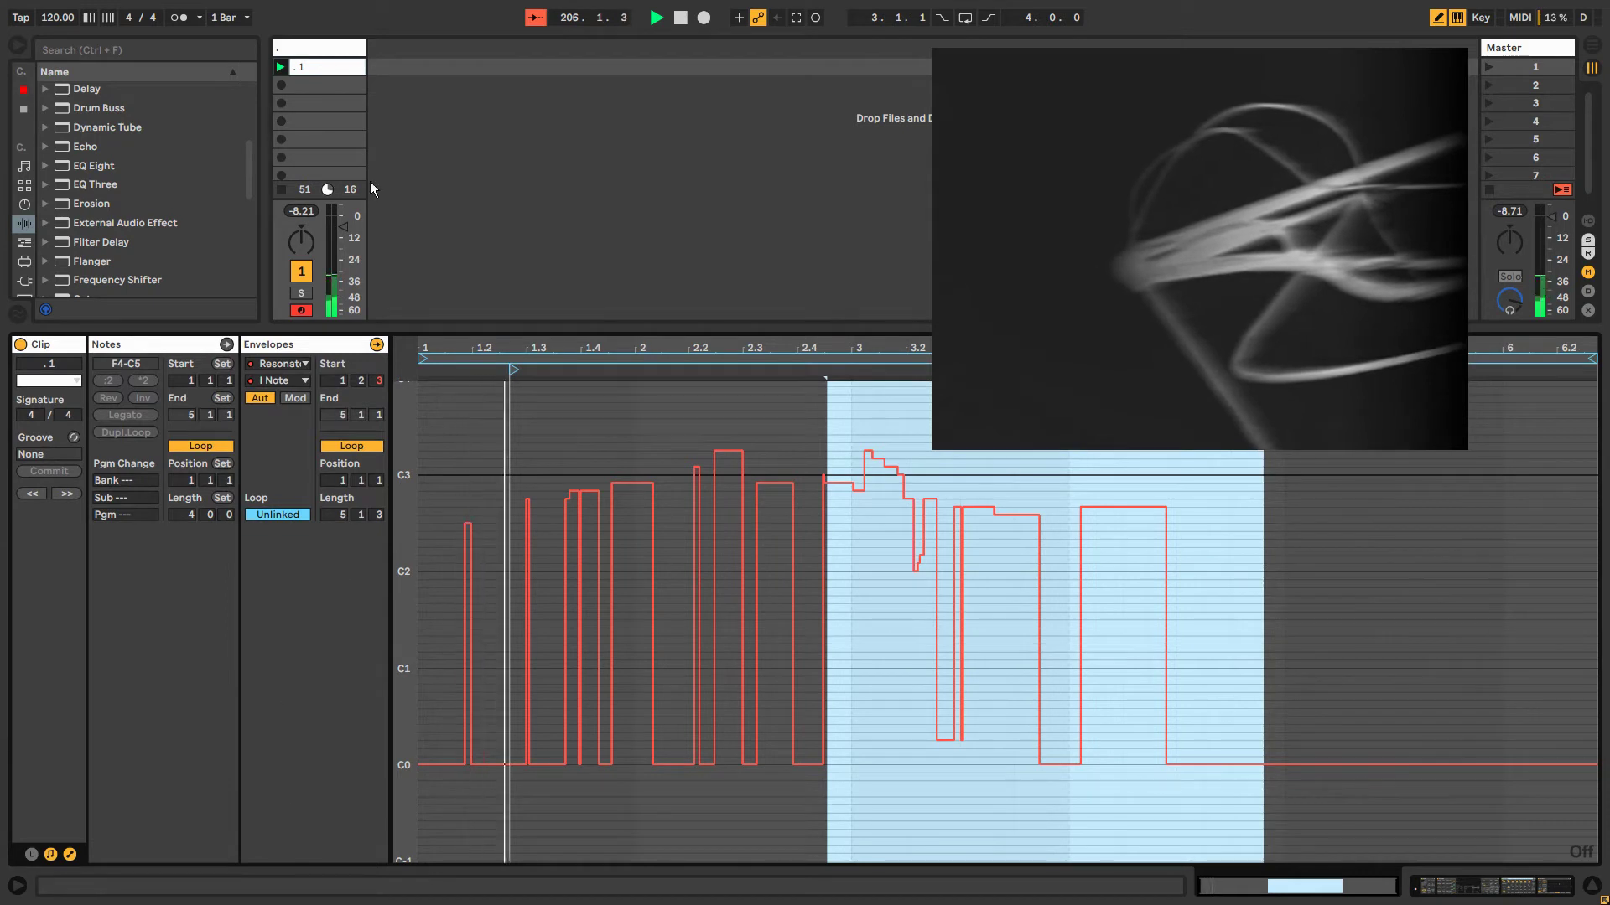
{"action": "left_click_drag", "start_coordinate": [435, 323], "coordinate": [424, 691]}
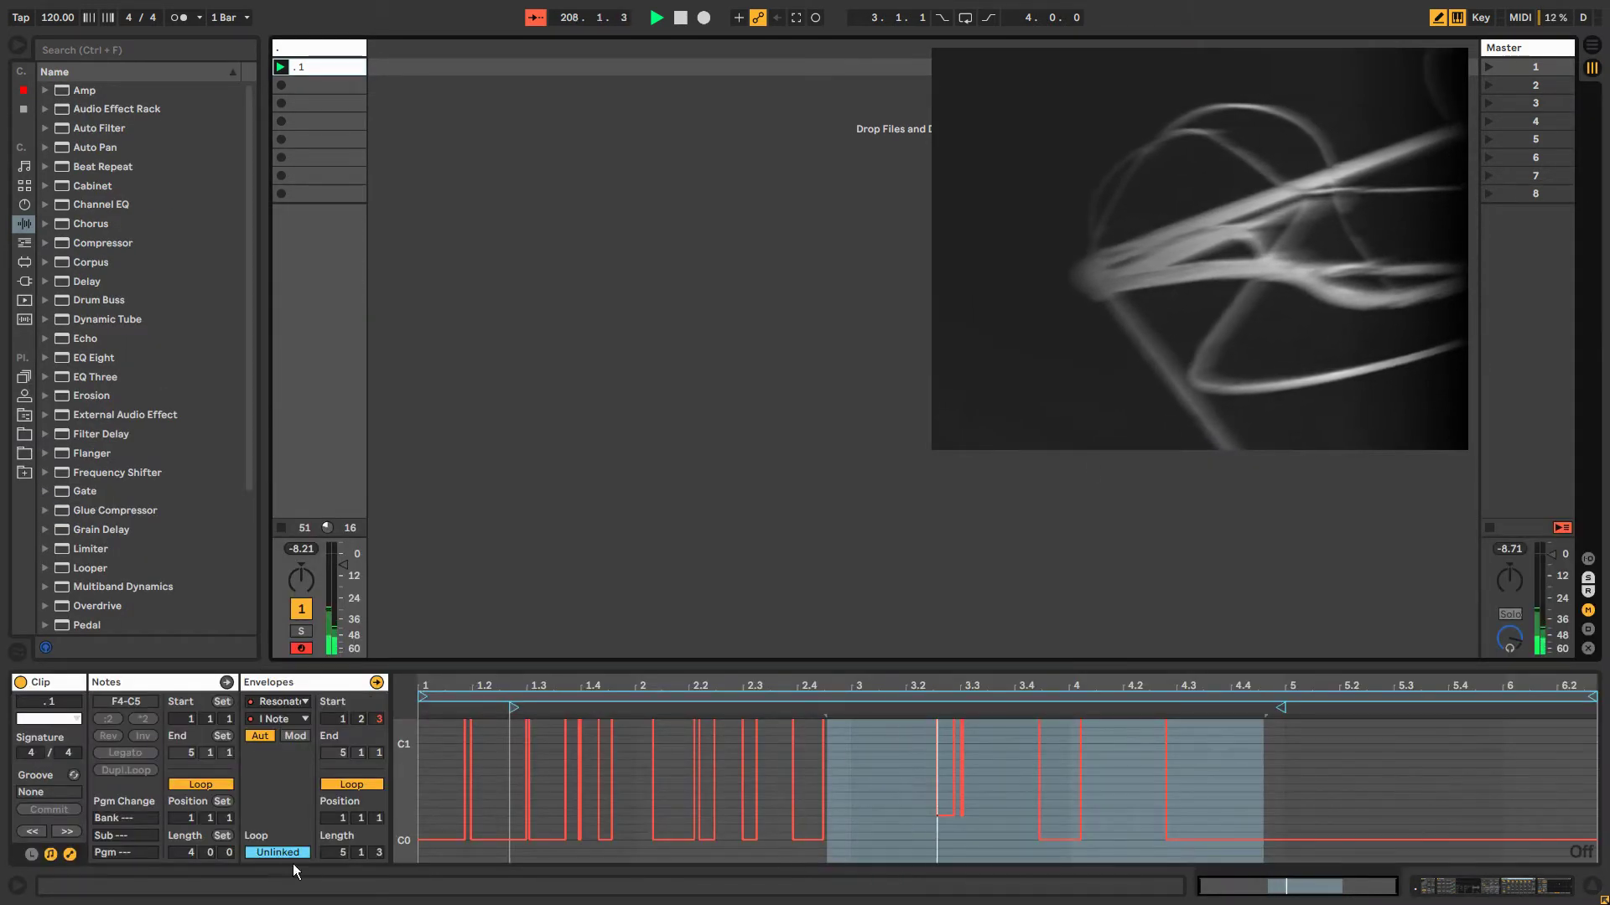
Cut a gap in the bar 4 block, add narrow note blocks after bar 5, and shorten the I Note loop to 5.1.2.
{"action": "mouse_move", "coordinate": [1119, 809]}
{"action": "left_mouse_down"}
{"action": "mouse_move", "coordinate": [1324, 755]}
{"action": "mouse_move", "coordinate": [1568, 783]}
{"action": "mouse_move", "coordinate": [1477, 745]}
{"action": "mouse_move", "coordinate": [1348, 808]}
{"action": "left_mouse_up"}
{"action": "scroll", "coordinate": [1354, 783], "scroll_direction": "up", "scroll_amount": 4}
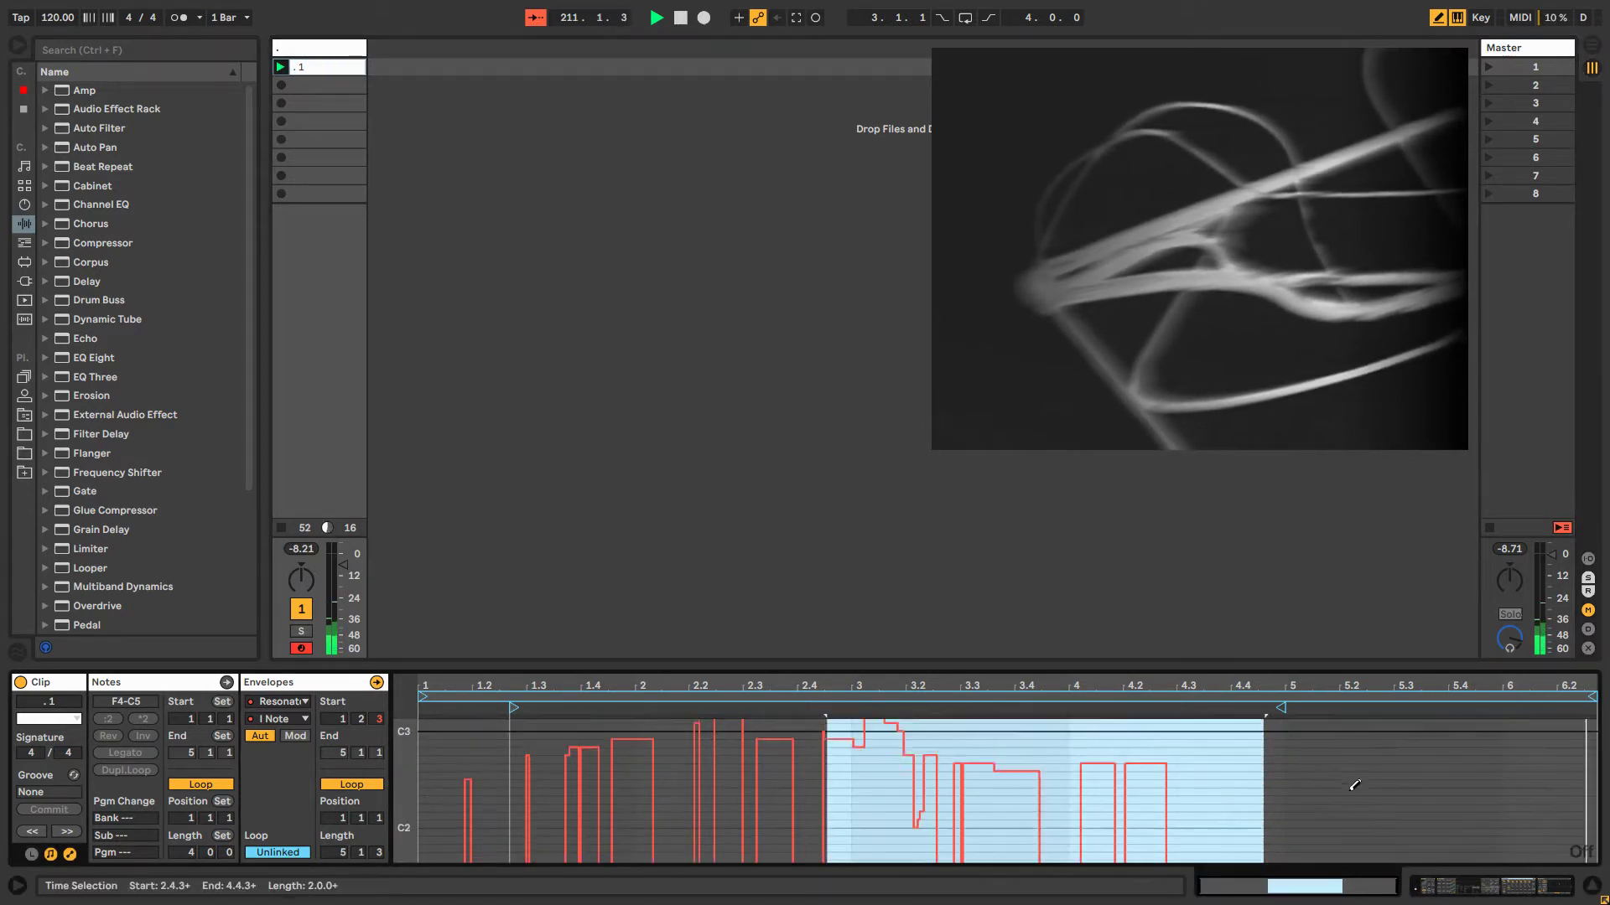
{"action": "left_click", "coordinate": [1268, 783]}
{"action": "left_click_drag", "start_coordinate": [1472, 750], "coordinate": [1568, 768]}
{"action": "left_click_drag", "start_coordinate": [1598, 701], "coordinate": [1587, 698]}
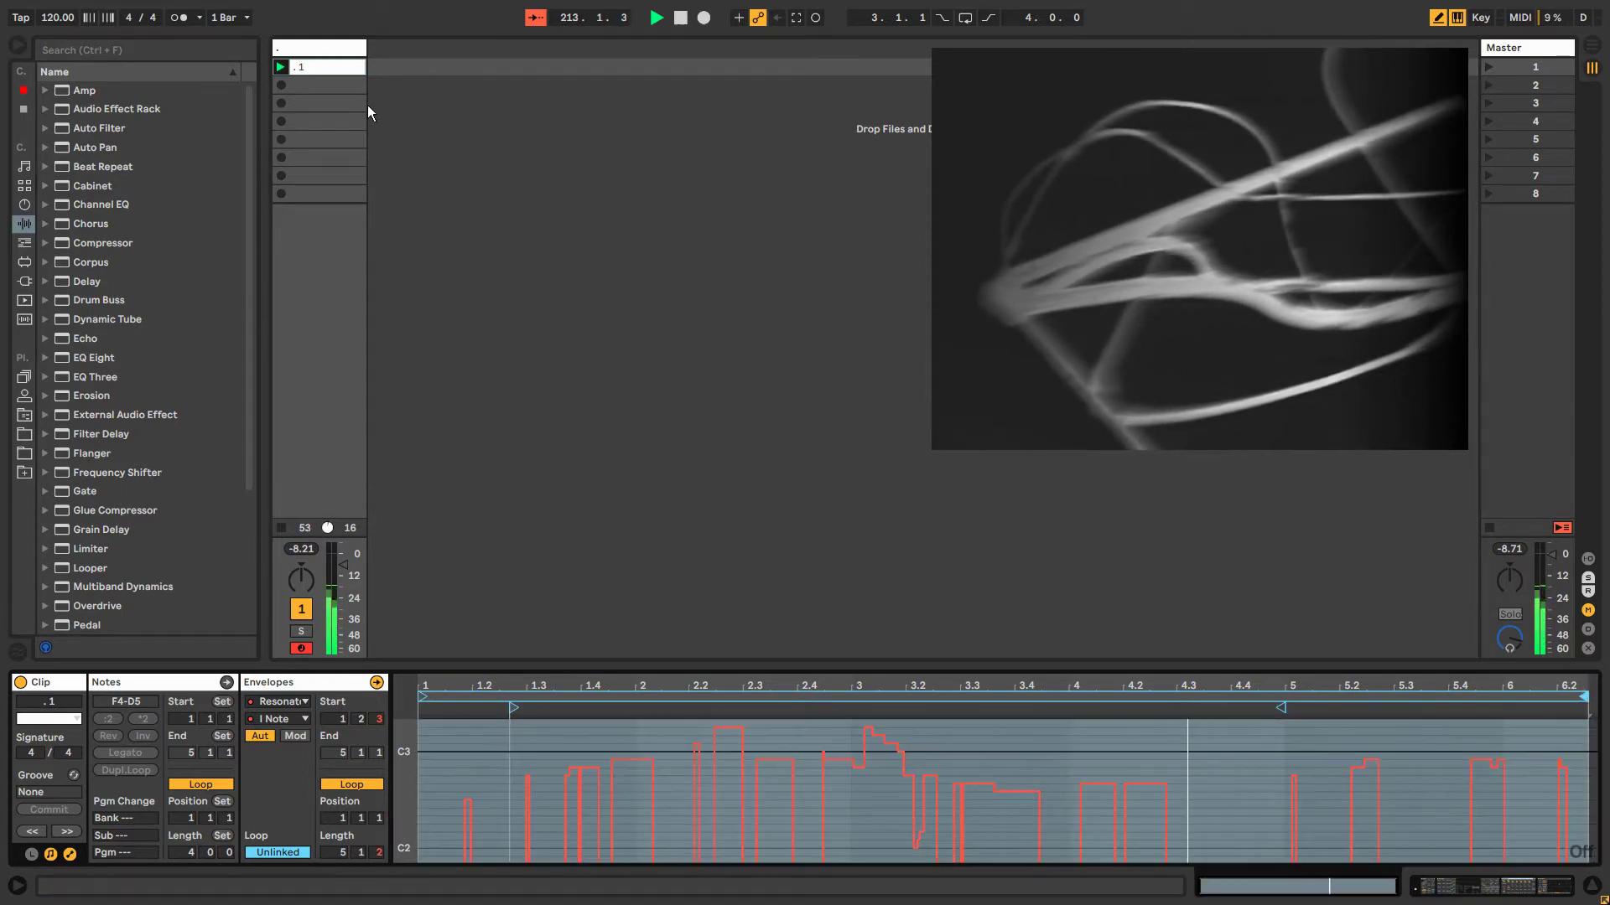
Unlink the clip envelope for Resonators' Decay and draw separate low drops of varying width across its four bars.
{"action": "left_click", "coordinate": [327, 52]}
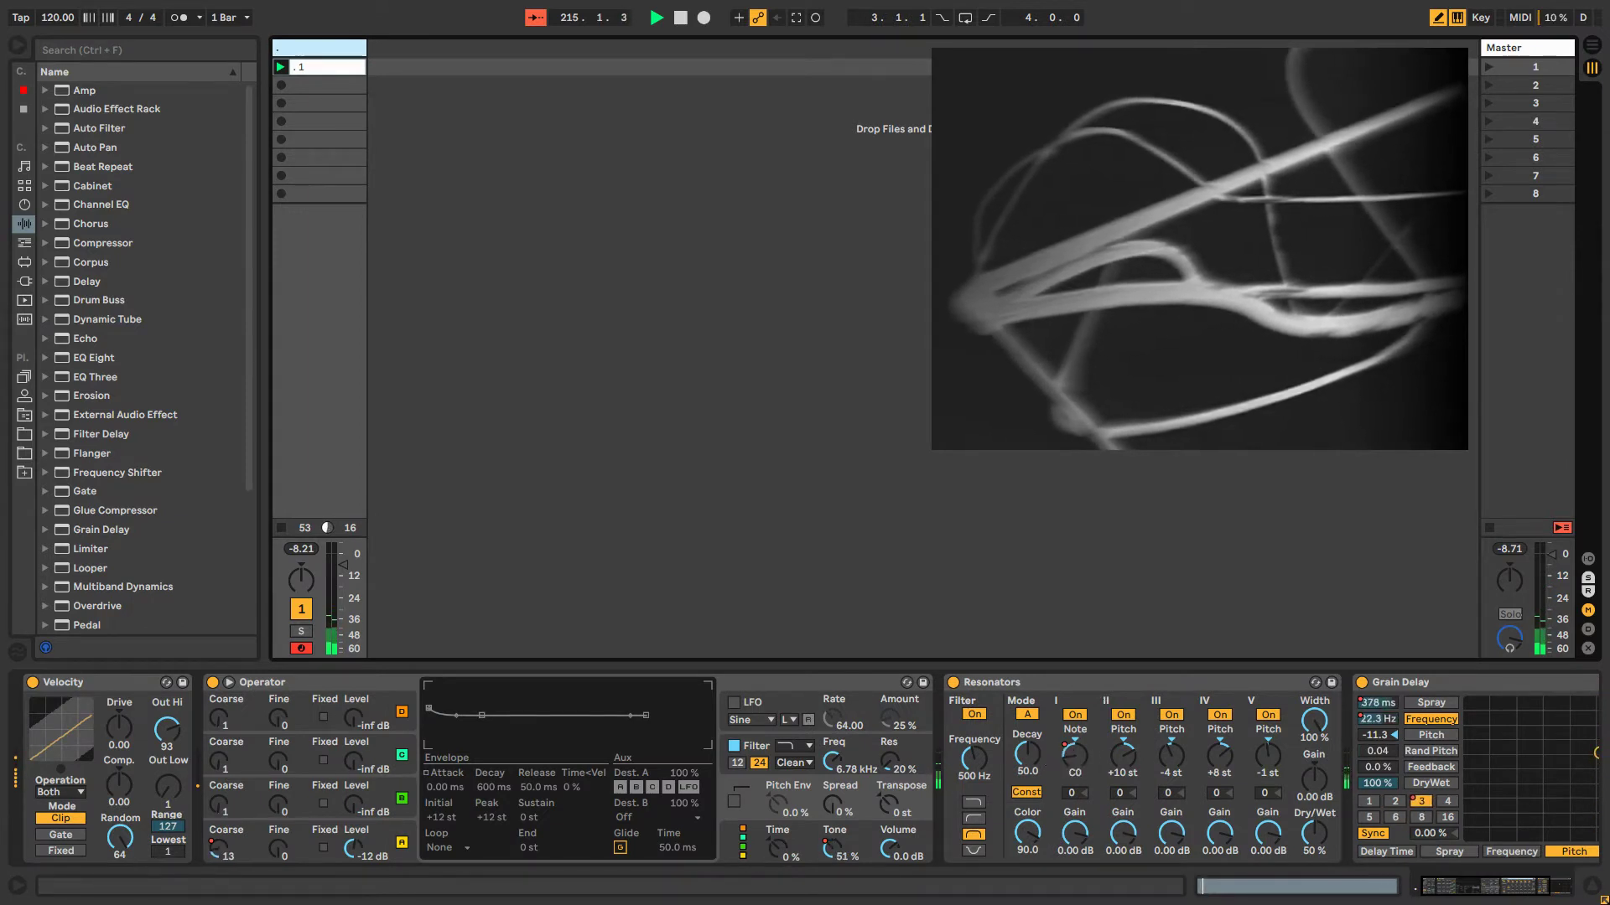
{"action": "right_click", "coordinate": [1028, 753]}
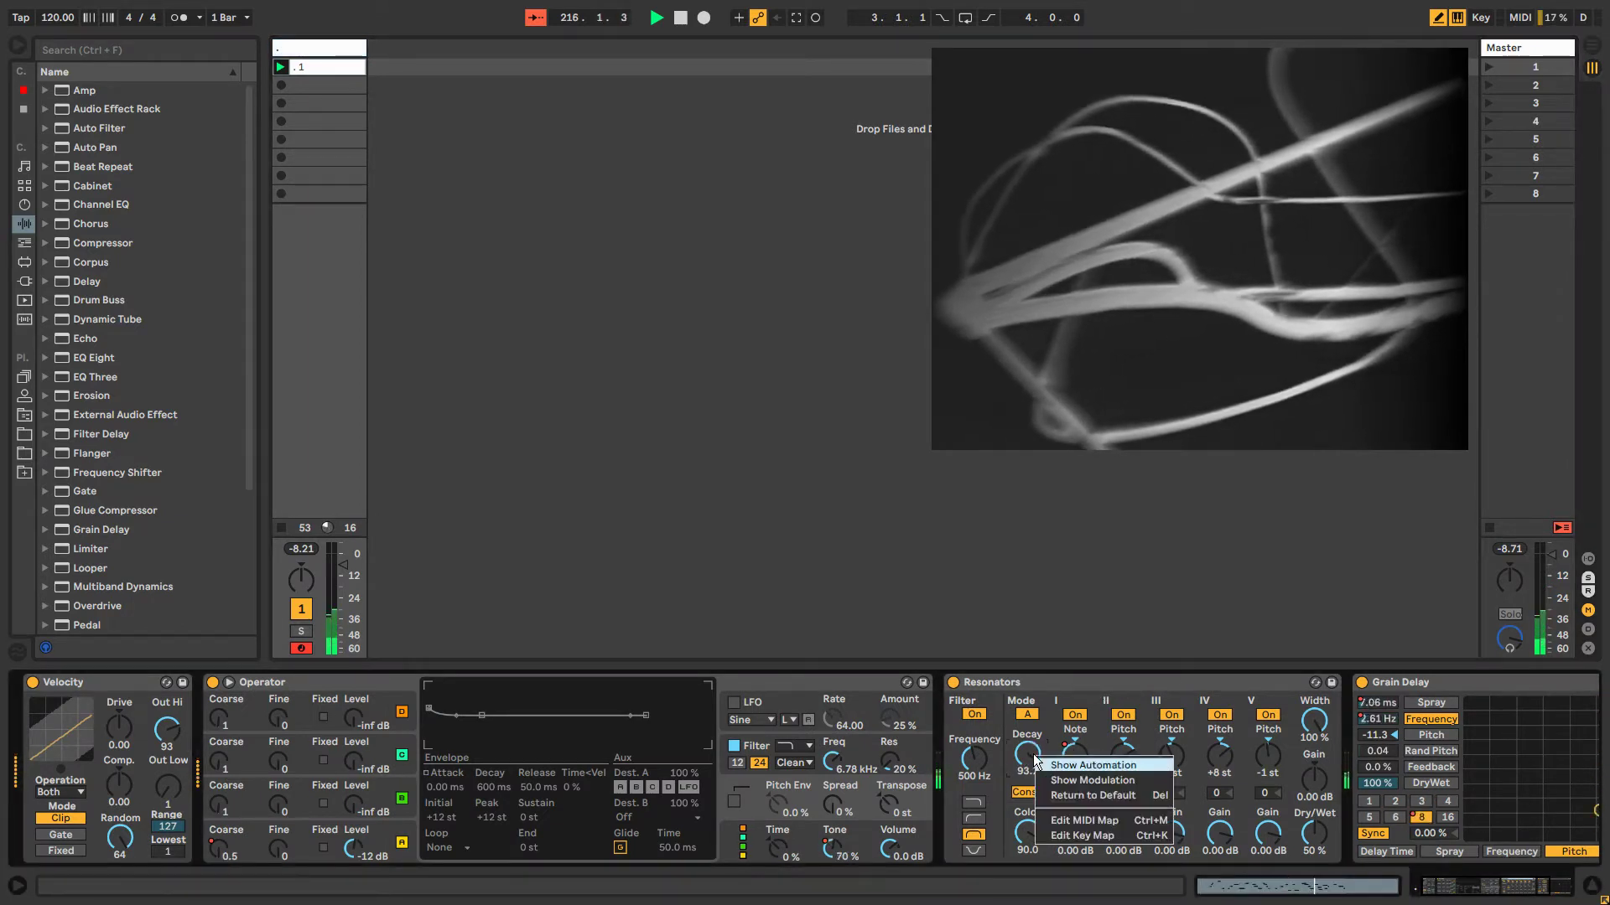
{"action": "left_click", "coordinate": [1039, 757]}
{"action": "left_click", "coordinate": [277, 852]}
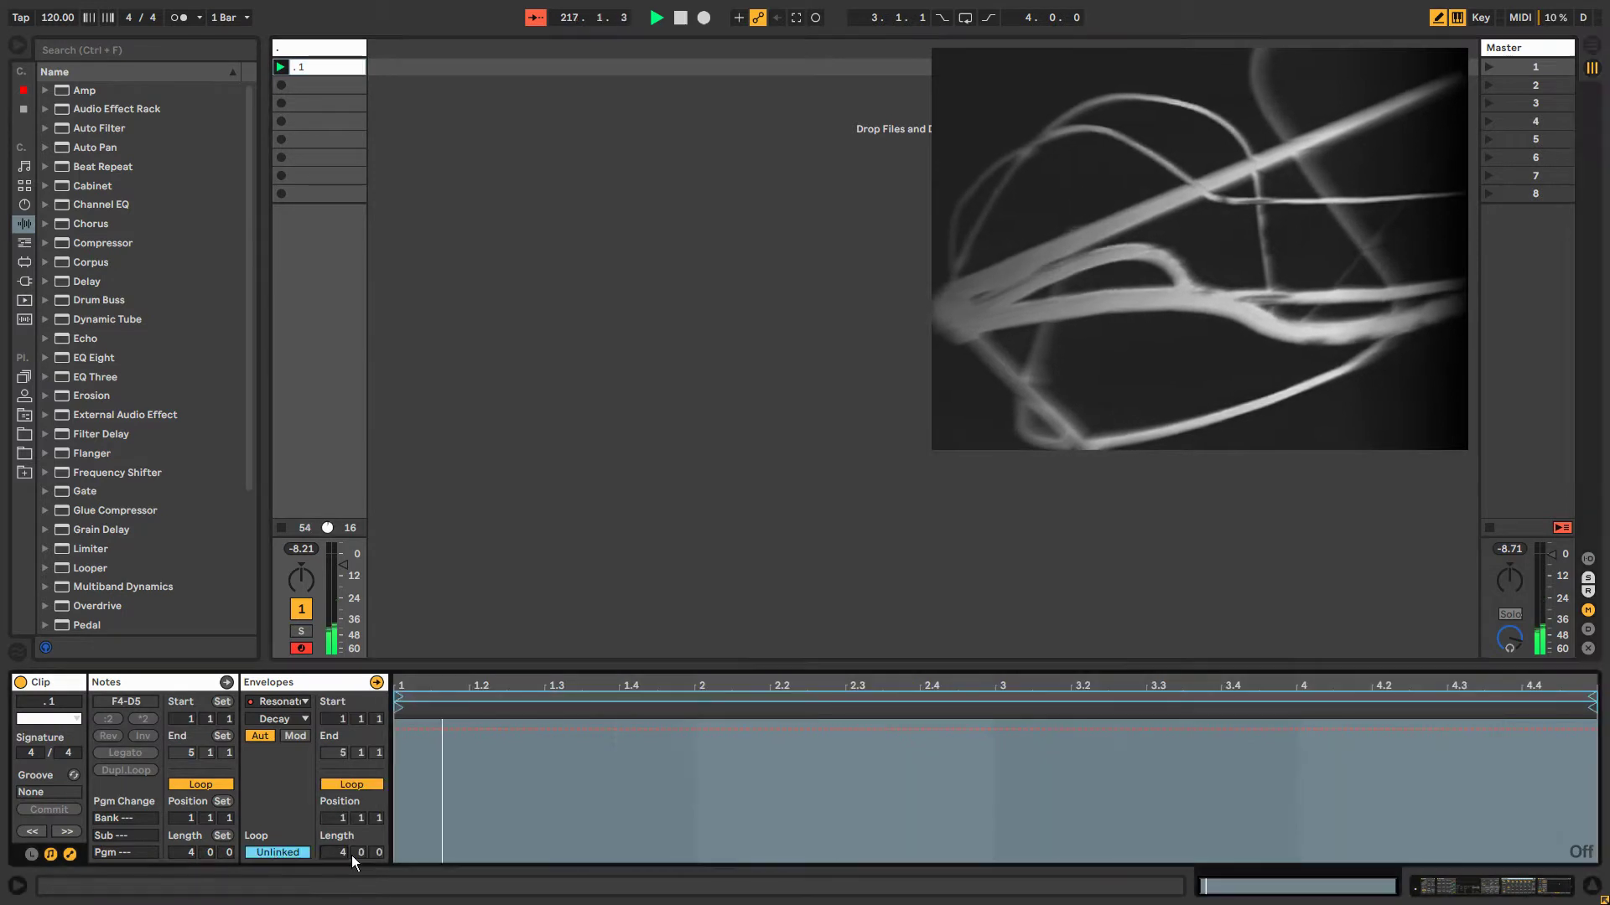
{"action": "left_click", "coordinate": [481, 828]}
{"action": "left_click", "coordinate": [614, 828]}
{"action": "mouse_move", "coordinate": [714, 838]}
{"action": "left_mouse_down"}
{"action": "mouse_move", "coordinate": [1288, 813]}
{"action": "mouse_move", "coordinate": [1603, 776]}
{"action": "left_mouse_up"}
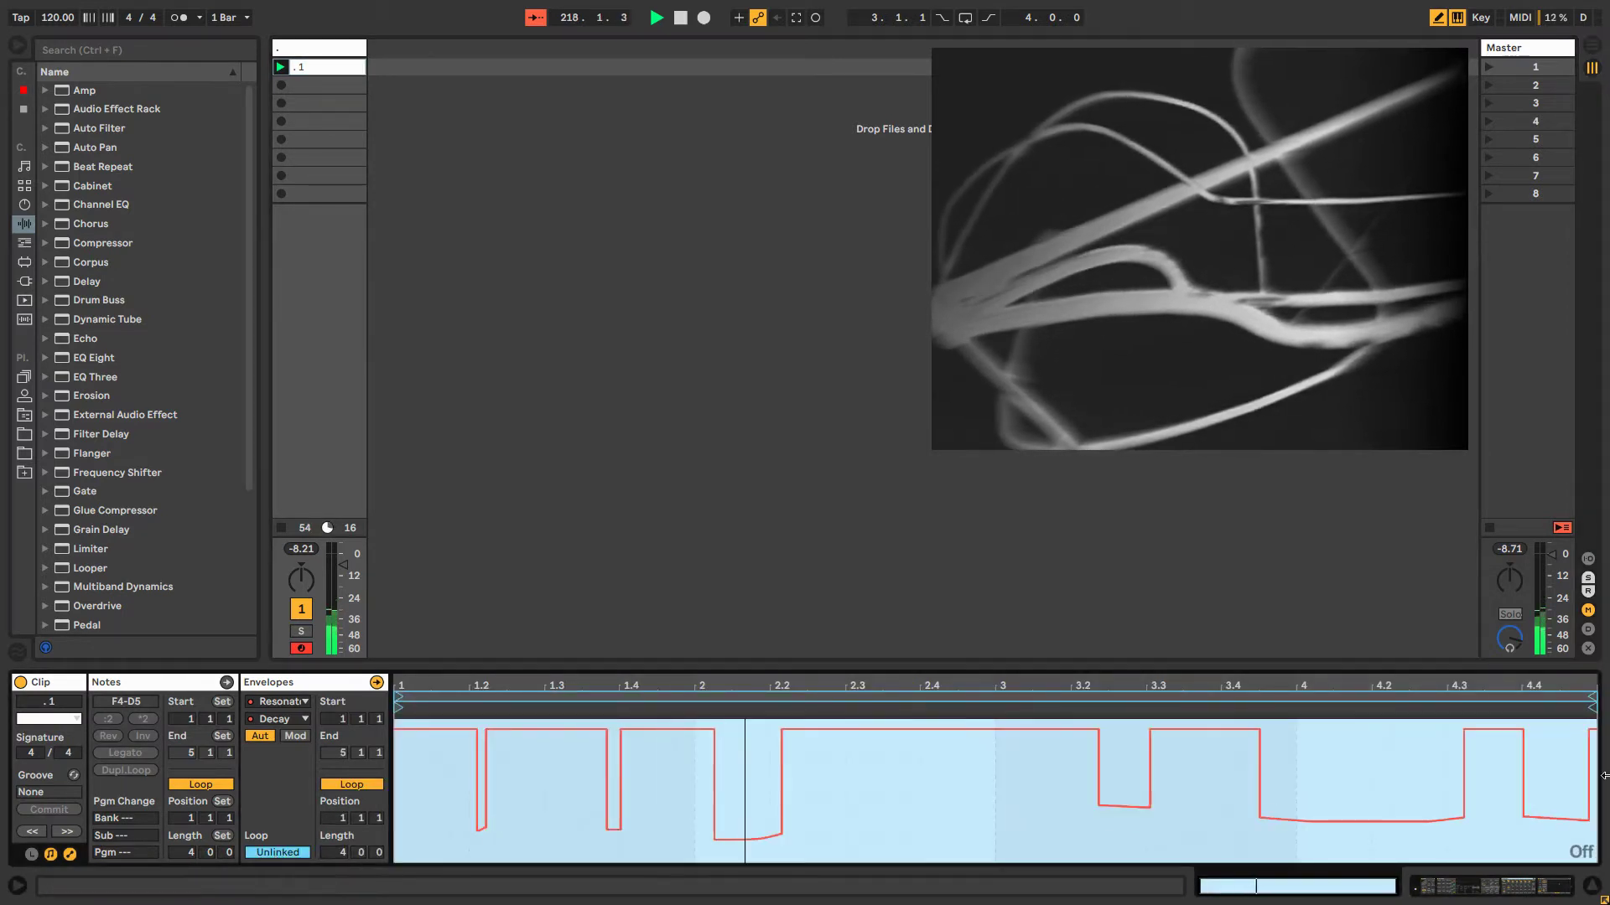
Shorten the Decay envelope's loop length to 3.0.3 and redraw its middle with long low sections, ramps and spikes.
{"action": "mouse_move", "coordinate": [1593, 696]}
{"action": "left_mouse_down"}
{"action": "mouse_move", "coordinate": [1261, 706]}
{"action": "mouse_move", "coordinate": [1351, 702]}
{"action": "left_mouse_up"}
{"action": "mouse_move", "coordinate": [1338, 773]}
{"action": "left_mouse_down"}
{"action": "mouse_move", "coordinate": [1325, 799]}
{"action": "mouse_move", "coordinate": [654, 842]}
{"action": "left_mouse_up"}
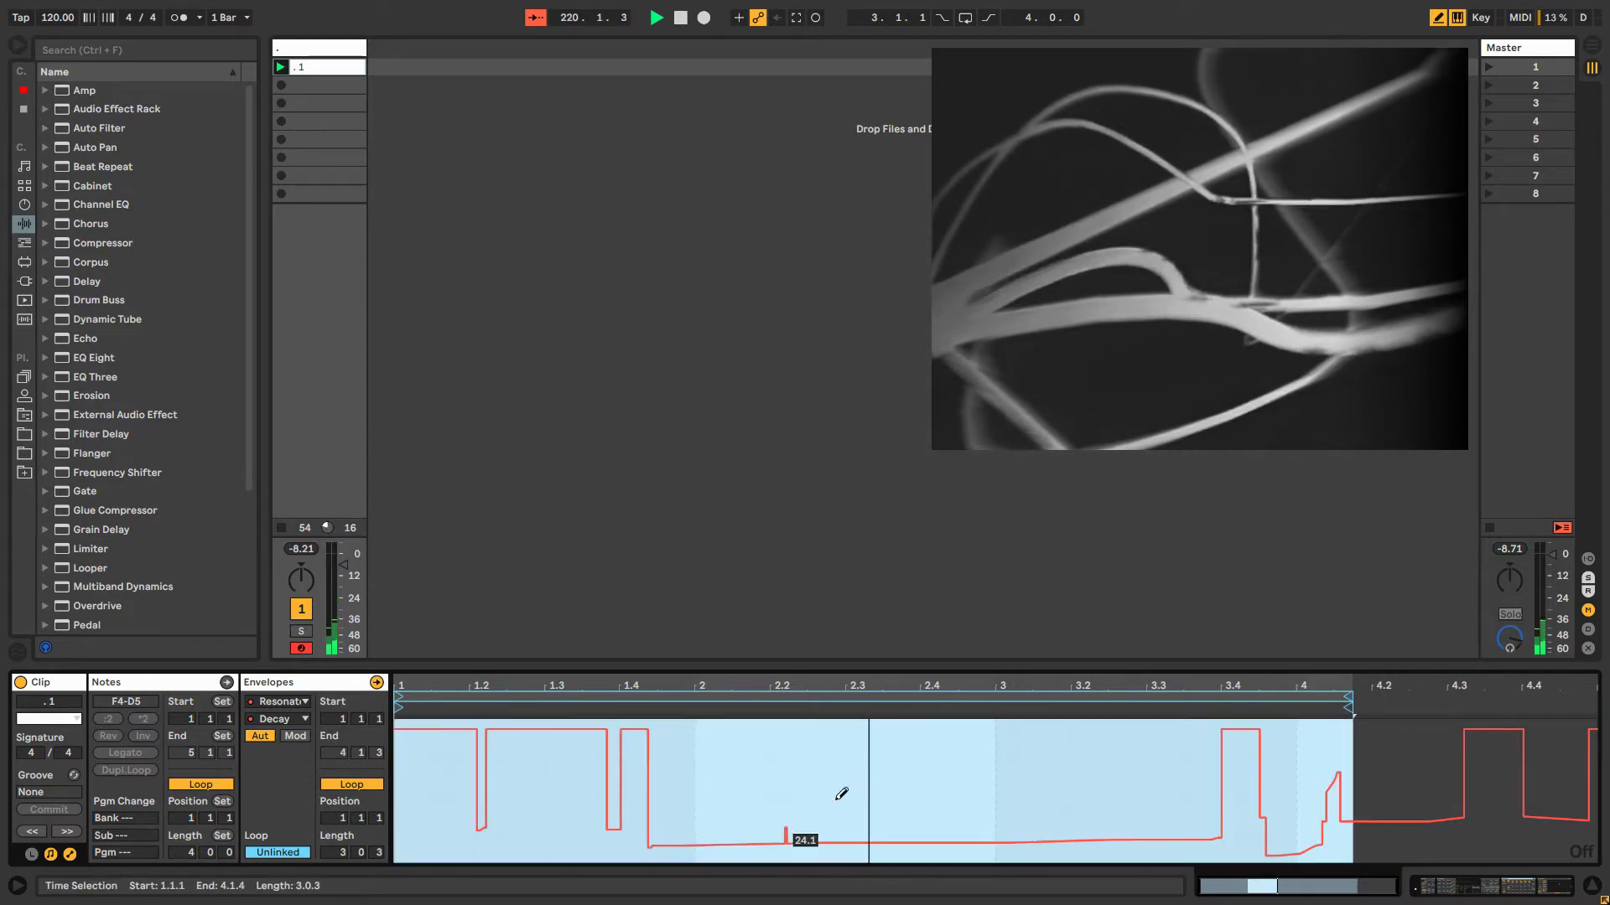
{"action": "mouse_move", "coordinate": [841, 794]}
{"action": "left_mouse_down"}
{"action": "mouse_move", "coordinate": [1053, 739]}
{"action": "mouse_move", "coordinate": [1107, 829]}
{"action": "mouse_move", "coordinate": [913, 838]}
{"action": "left_mouse_up"}
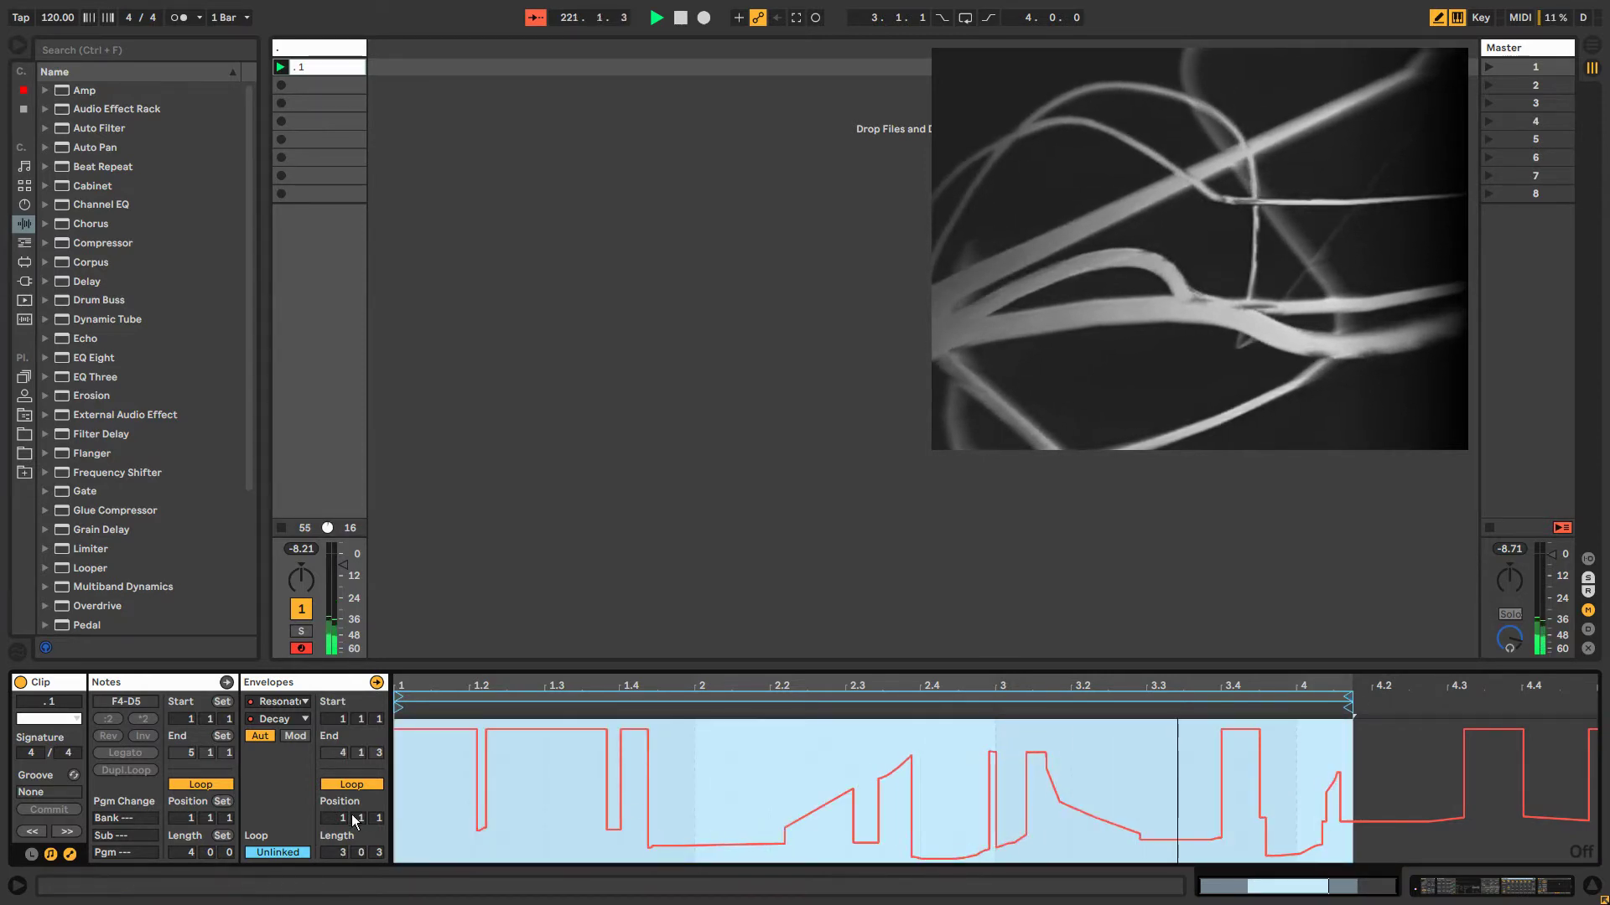
Return to the device chain, set Resonators' II Pitch to -12 st, and shorten the decay of Operator's oscillator A envelope.
{"action": "left_click", "coordinate": [303, 53]}
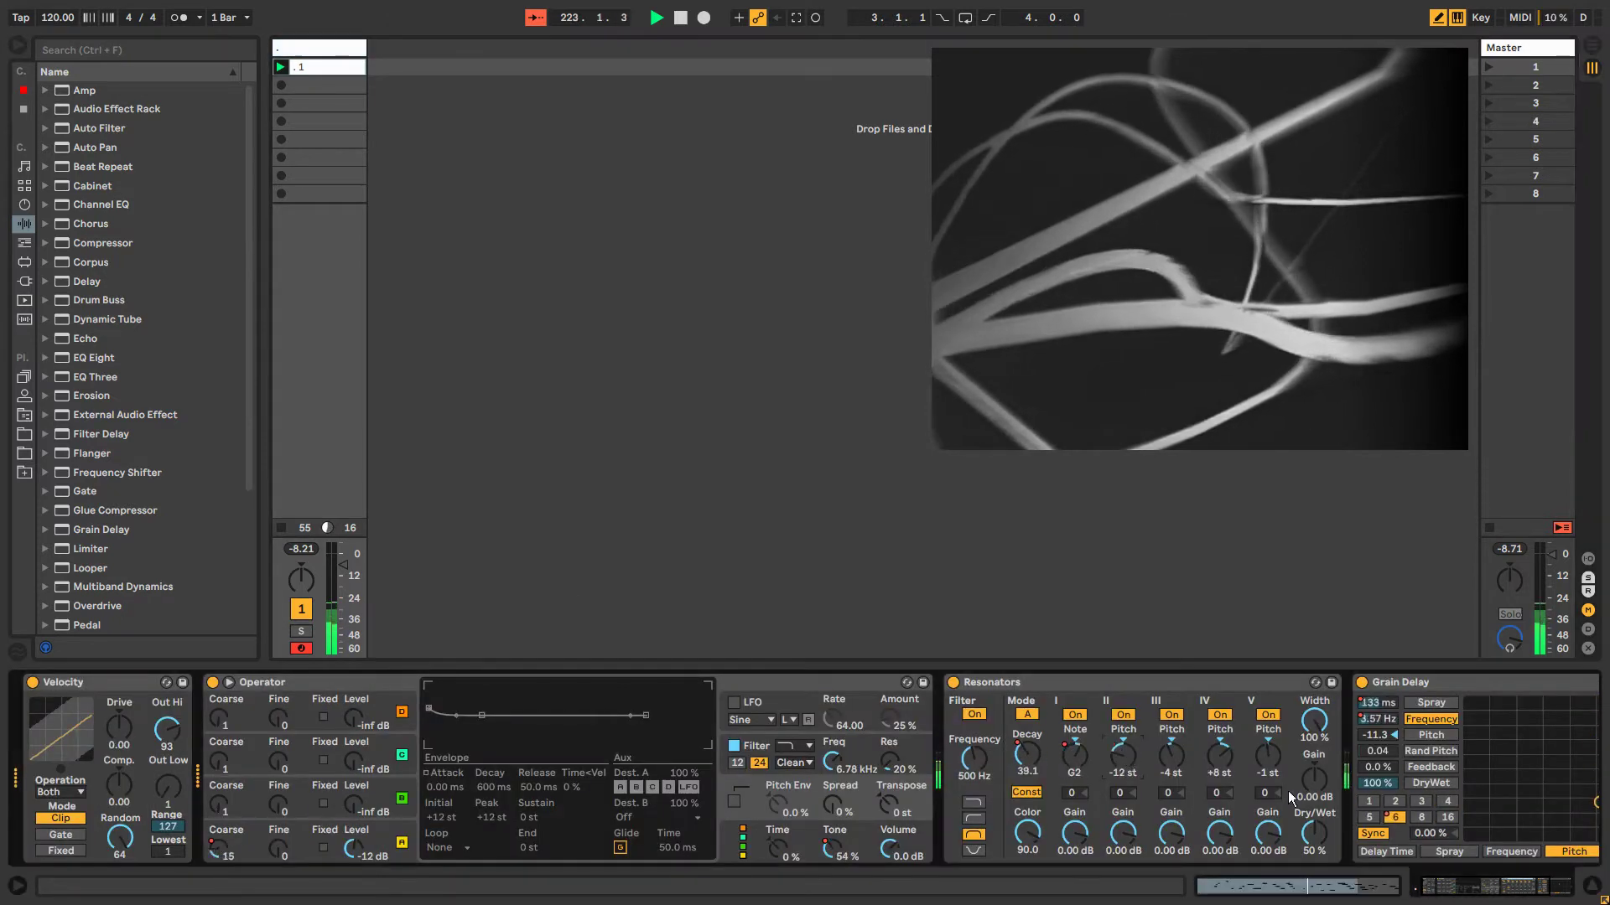
{"action": "left_click", "coordinate": [308, 828]}
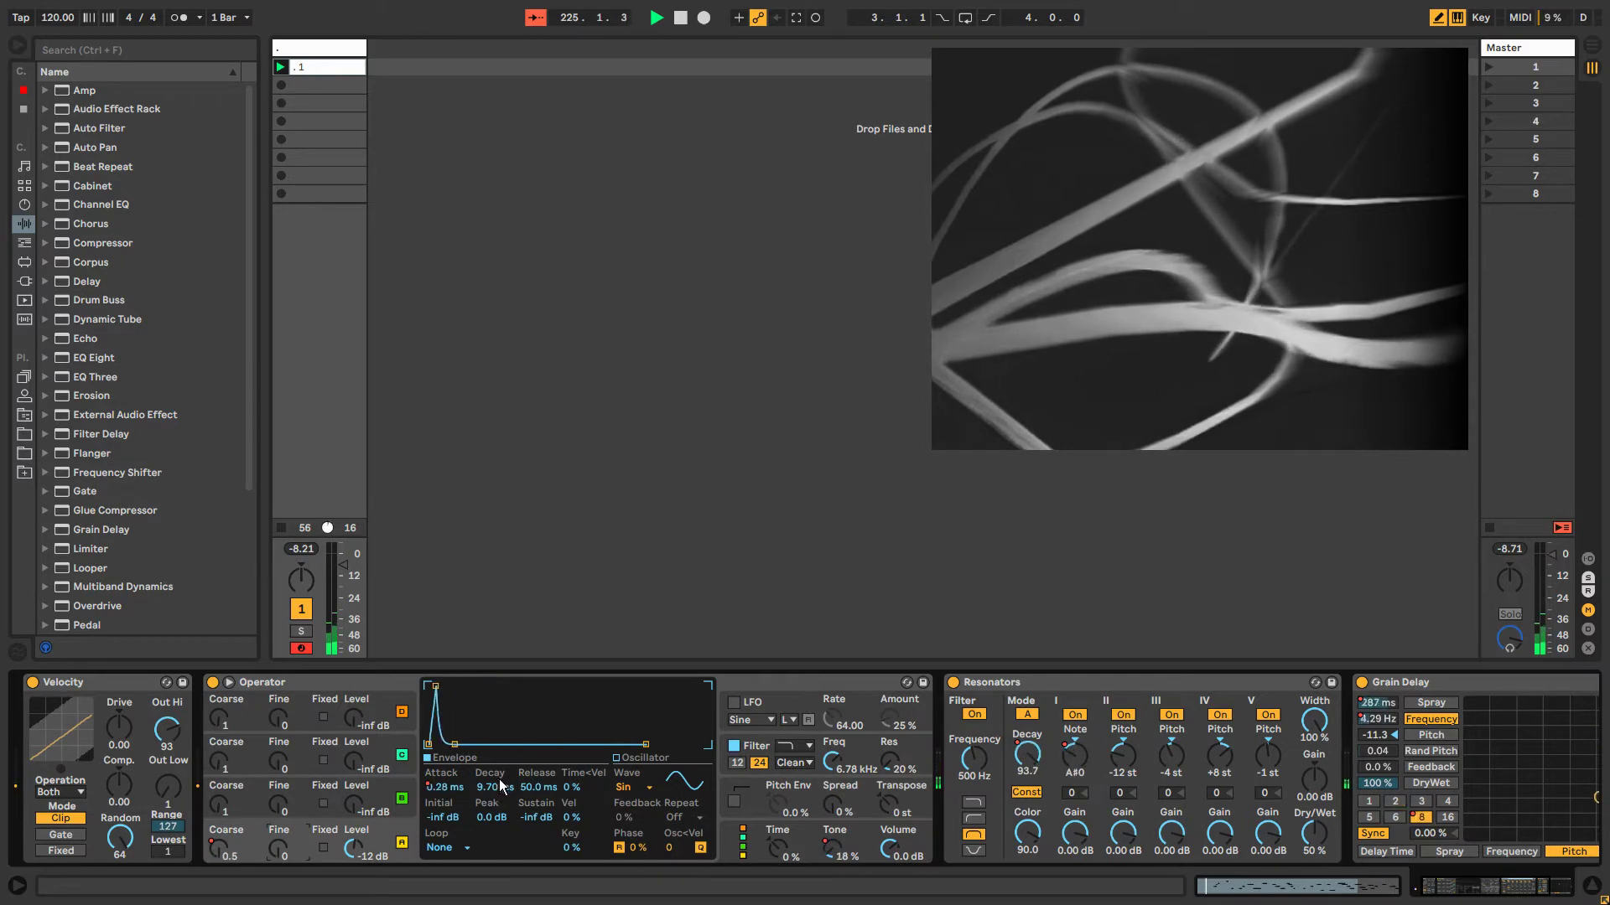
{"action": "left_click_drag", "start_coordinate": [494, 788], "coordinate": [450, 830]}
Draw broad drops in the modulation envelope for Operator's oscillator A Attack, unlink it, and set its loop length to 3.3.3.
{"action": "right_click", "coordinate": [443, 789]}
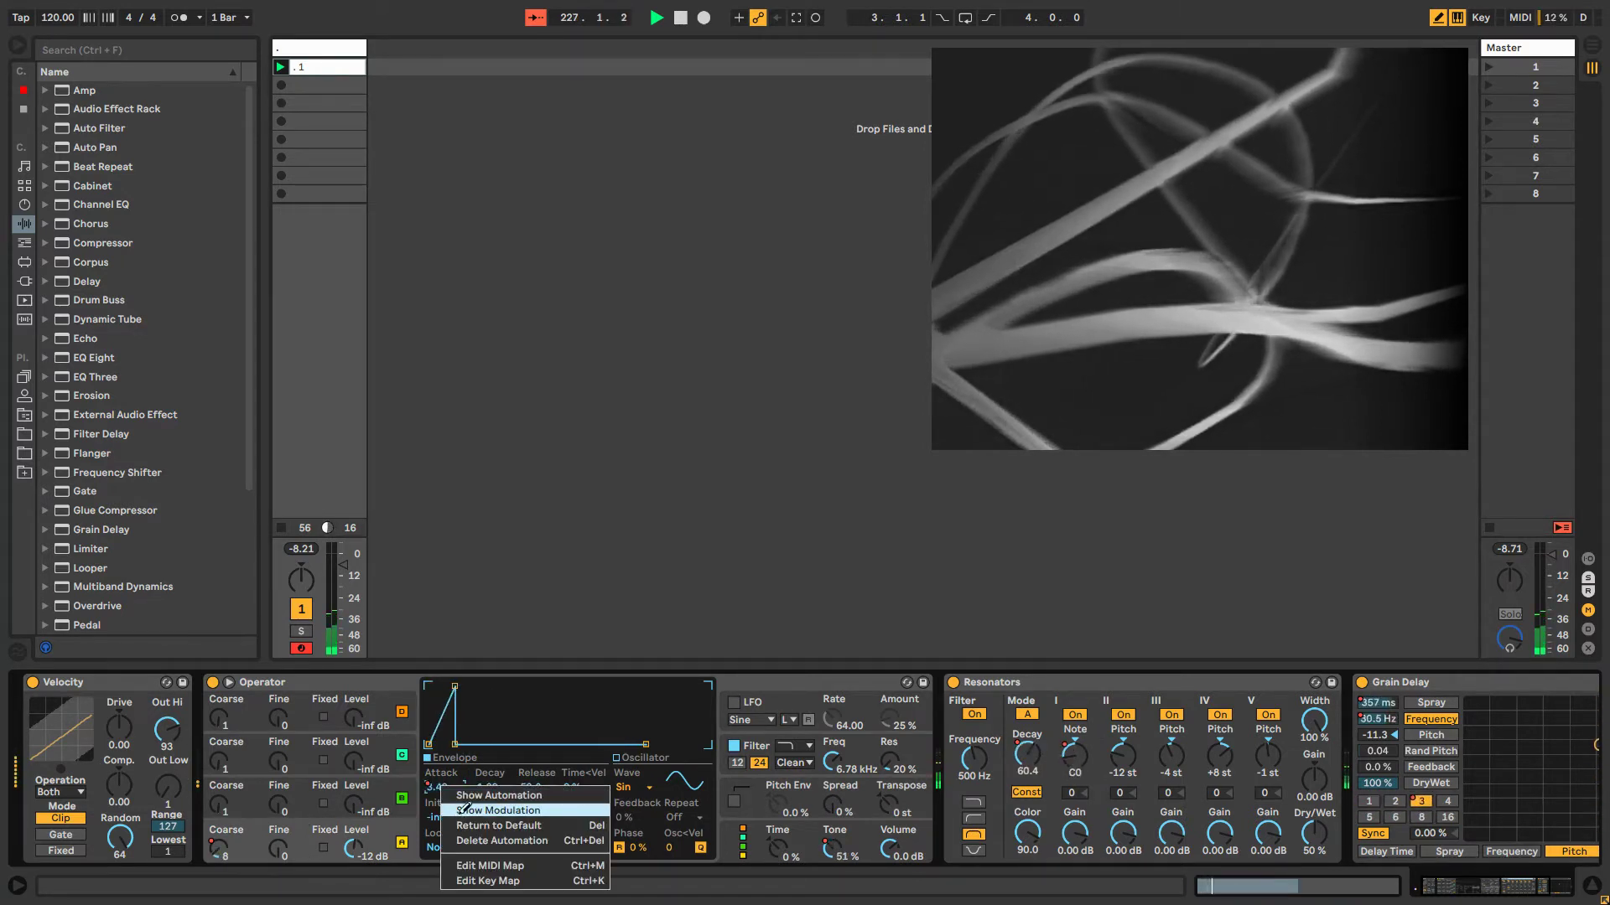
{"action": "left_click", "coordinate": [482, 808]}
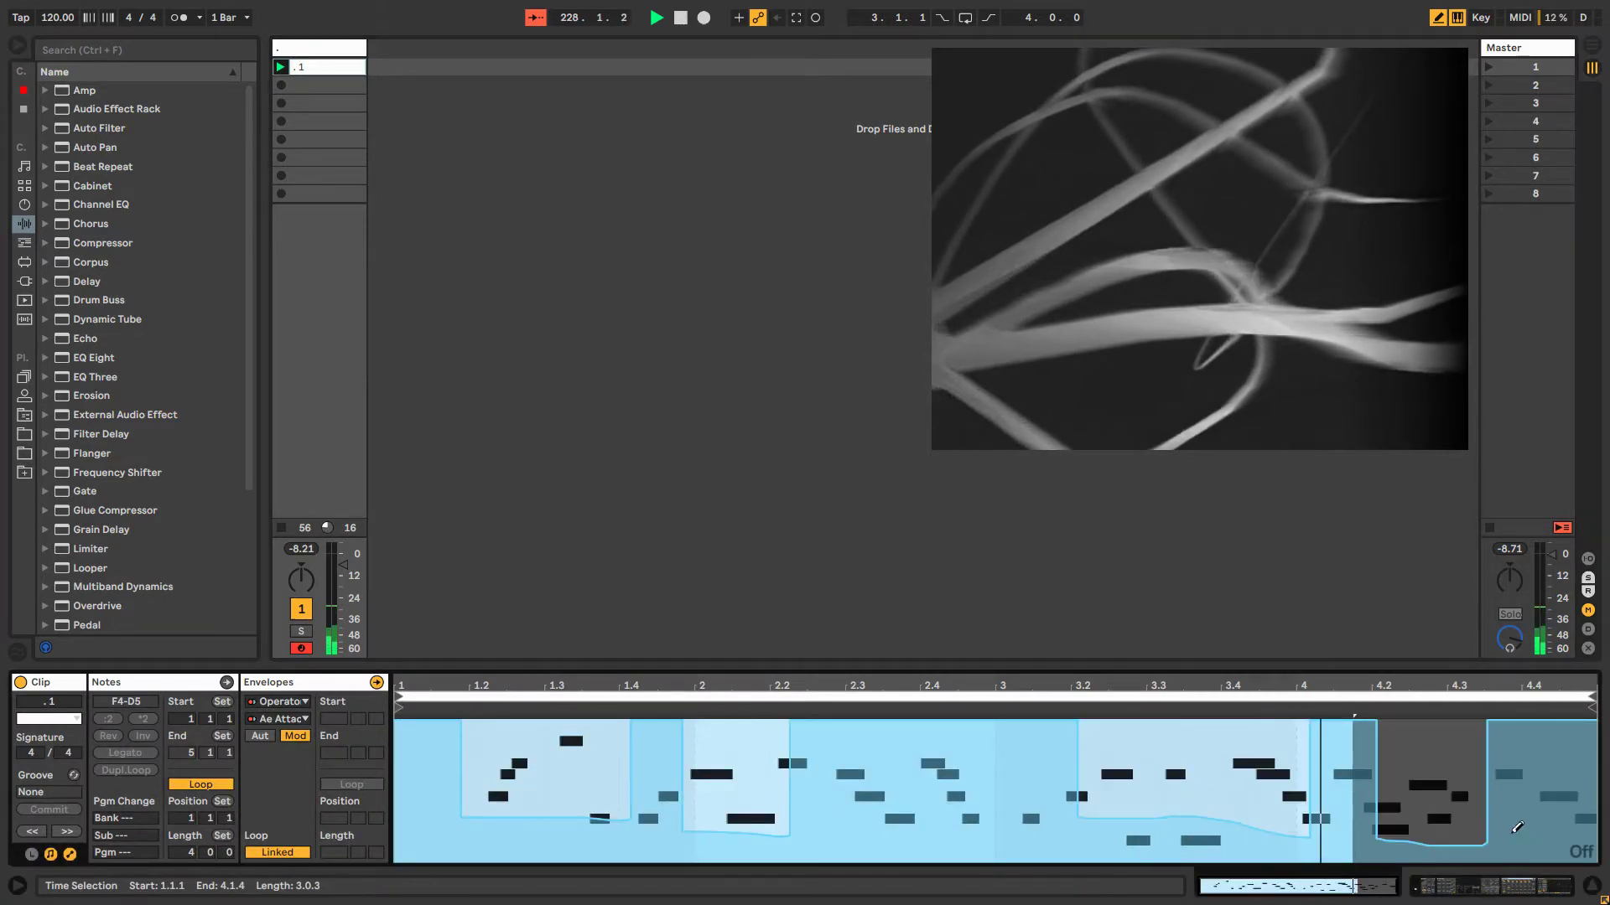
{"action": "left_click", "coordinate": [313, 853]}
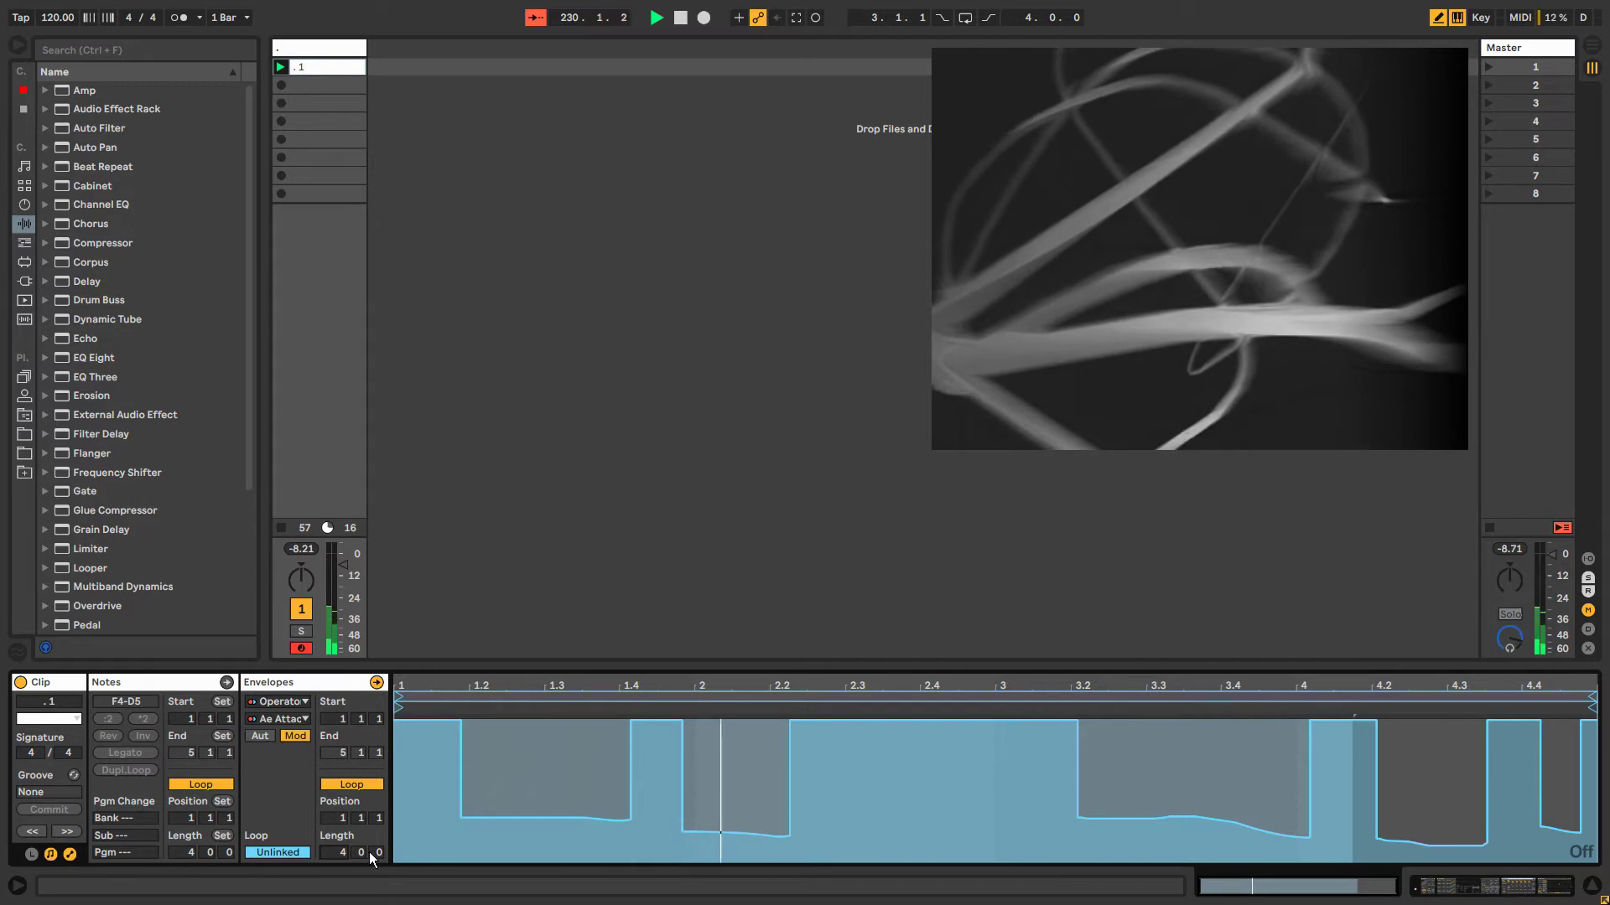
{"action": "left_click_drag", "start_coordinate": [369, 852], "coordinate": [369, 863]}
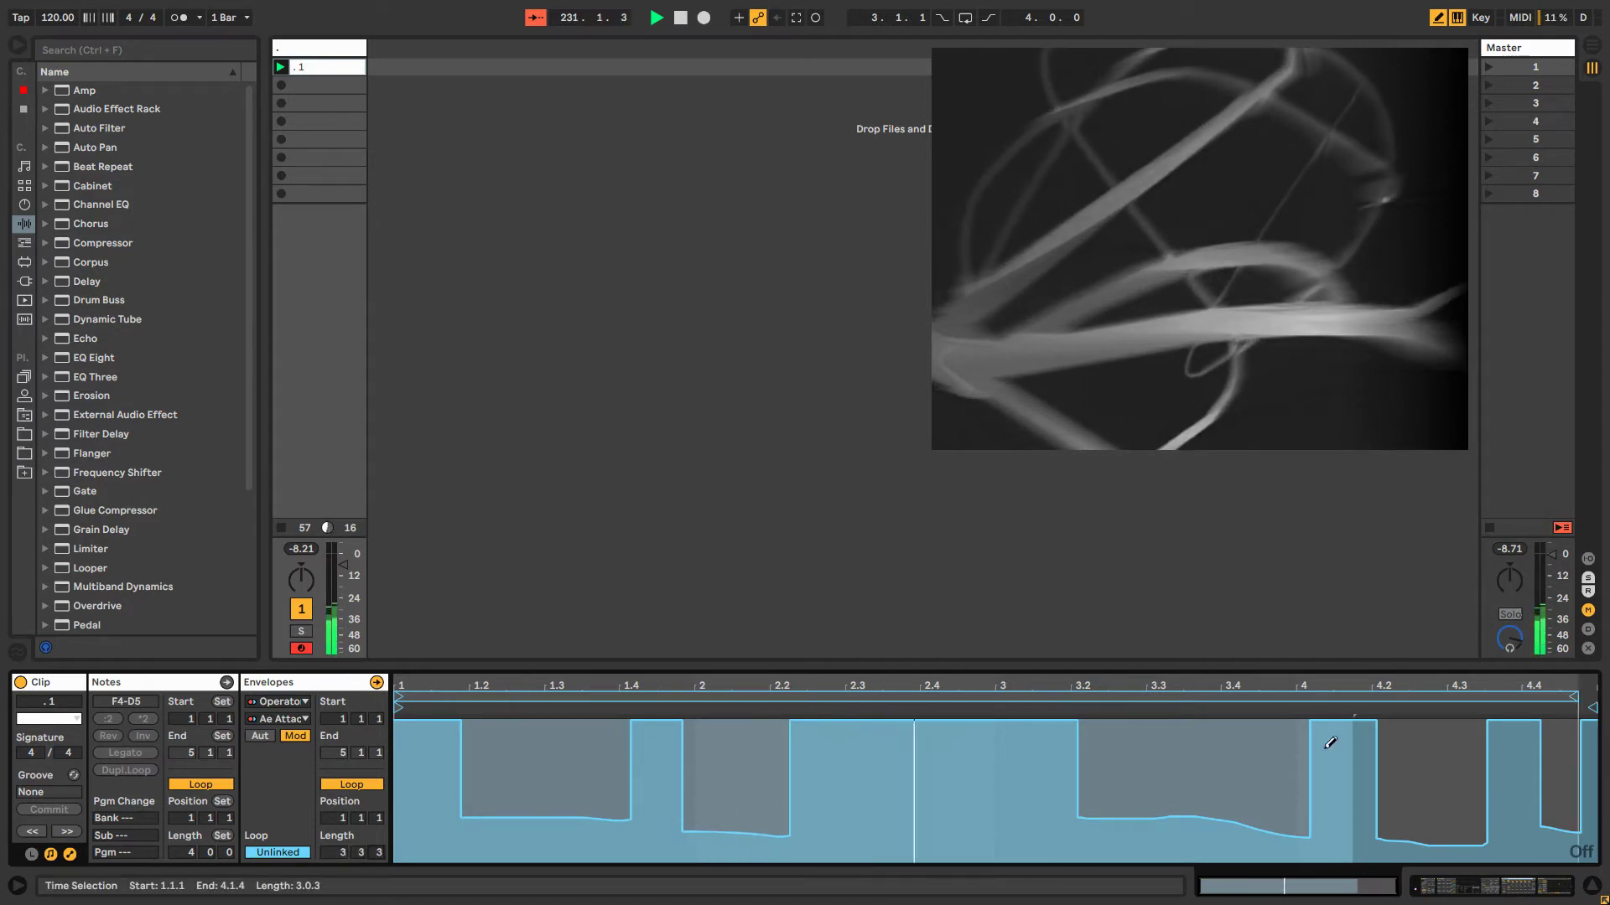
Shorten the oscillator A Attack envelope's loop length to 3.3.2, redraw parts of its curve, and return to the device chain.
{"action": "left_click_drag", "start_coordinate": [1575, 697], "coordinate": [1565, 696]}
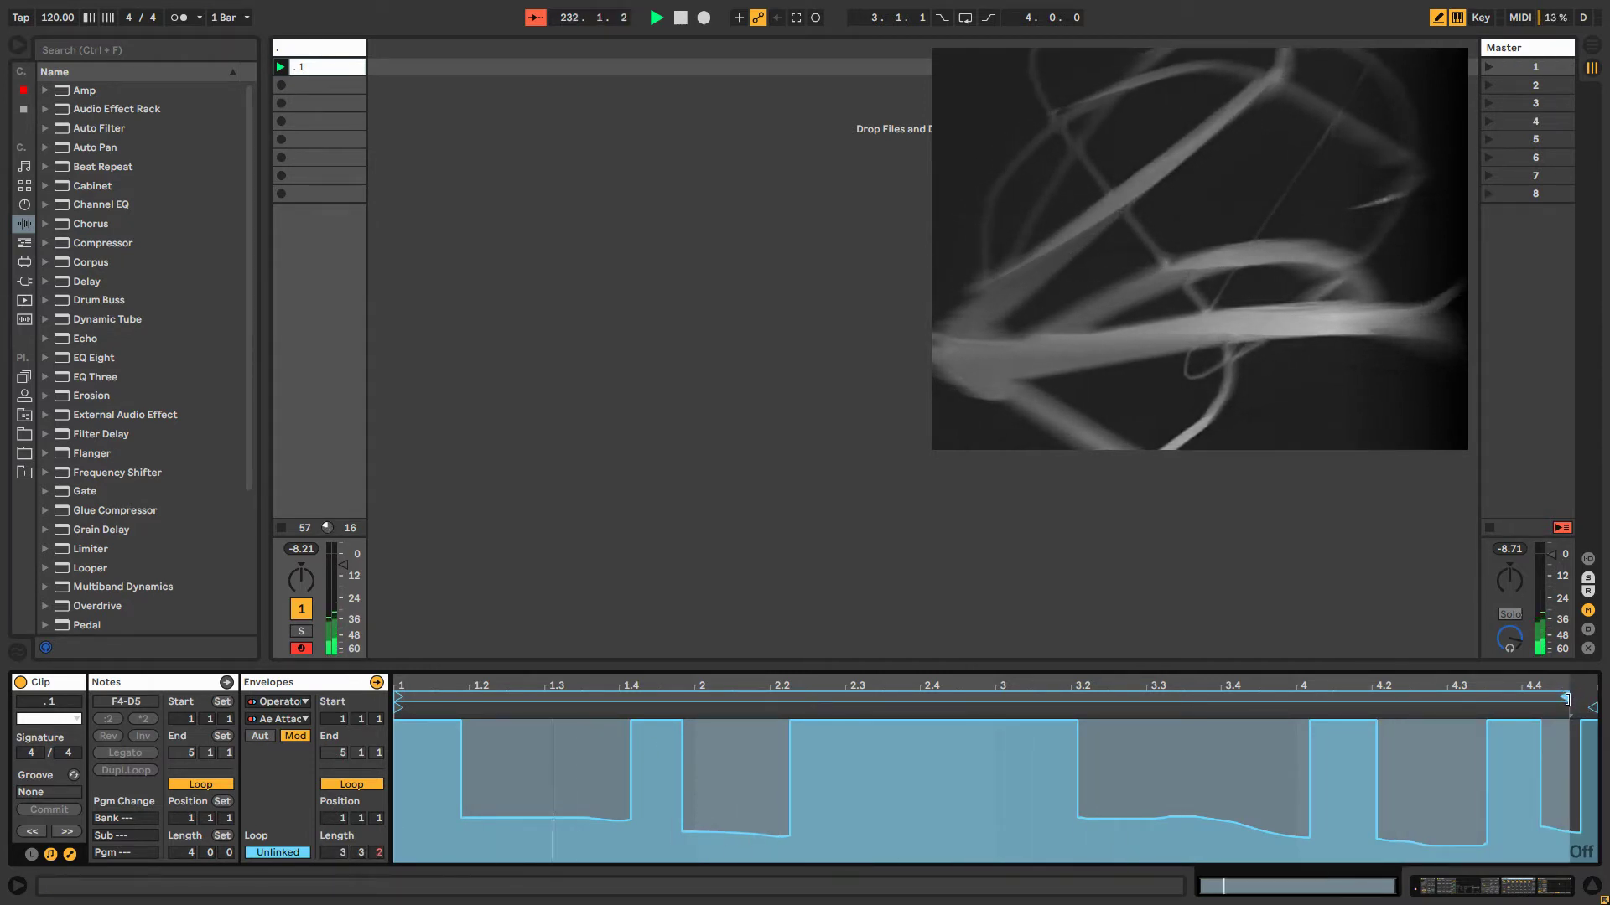
{"action": "left_click_drag", "start_coordinate": [1155, 746], "coordinate": [1141, 748]}
{"action": "mouse_move", "coordinate": [1068, 761]}
{"action": "left_mouse_down"}
{"action": "mouse_move", "coordinate": [966, 815]}
{"action": "mouse_move", "coordinate": [838, 813]}
{"action": "left_mouse_up"}
{"action": "left_click_drag", "start_coordinate": [539, 777], "coordinate": [436, 813]}
{"action": "left_click_drag", "start_coordinate": [432, 810], "coordinate": [418, 798]}
{"action": "left_click", "coordinate": [329, 49]}
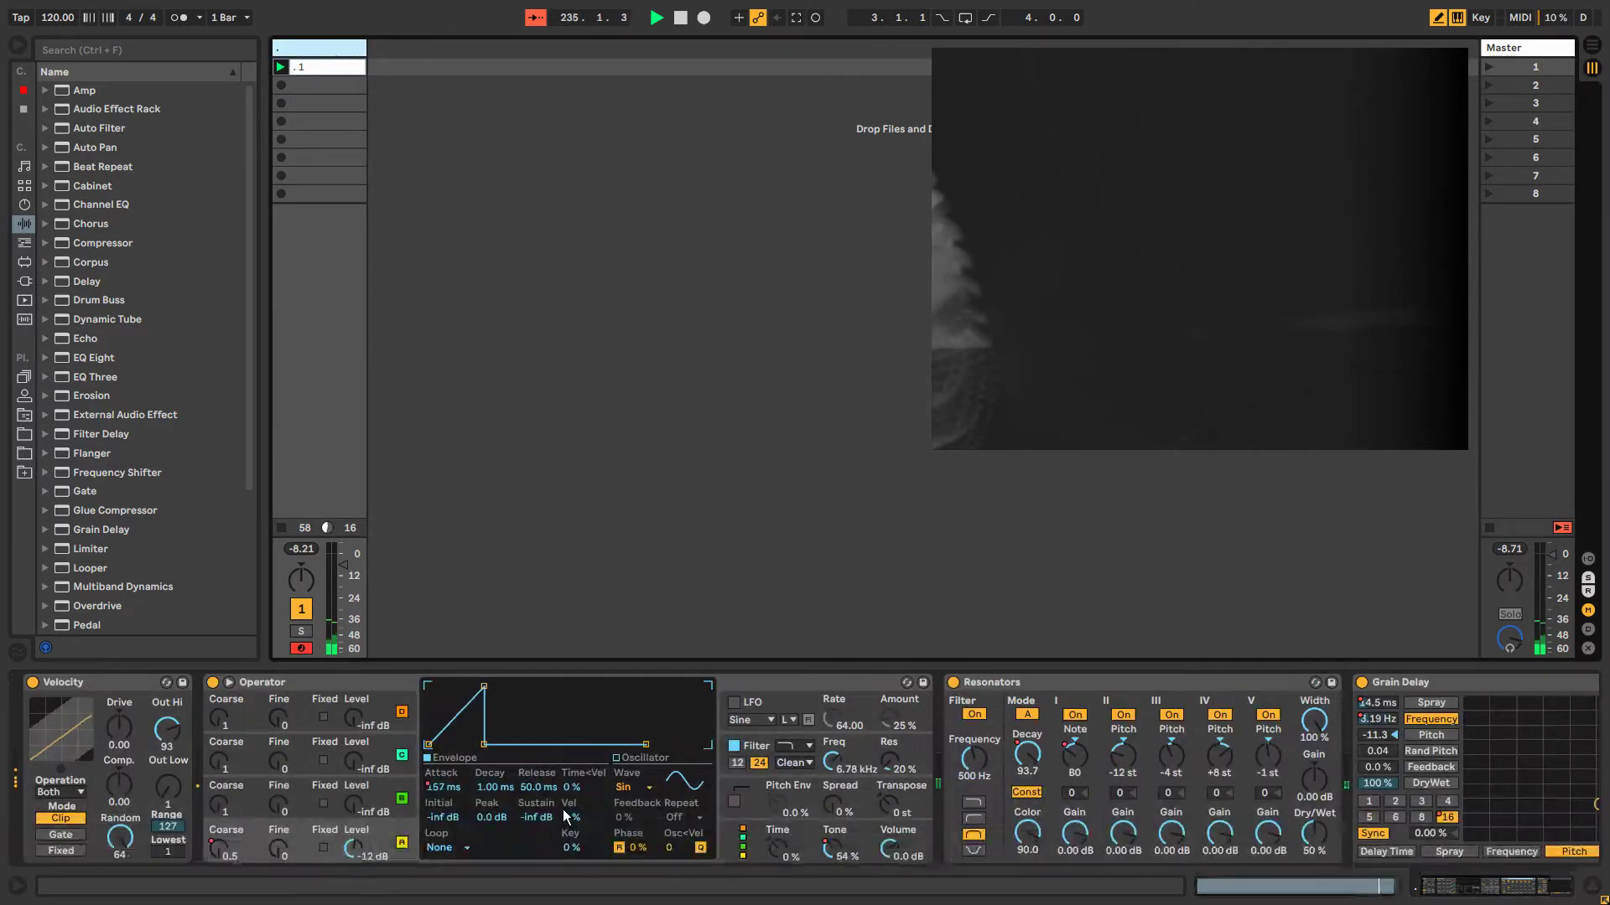
Collapse Operator and add a Delay after Grain Delay with 95% feedback and 100% dry/wet.
{"action": "double_click", "coordinate": [279, 688]}
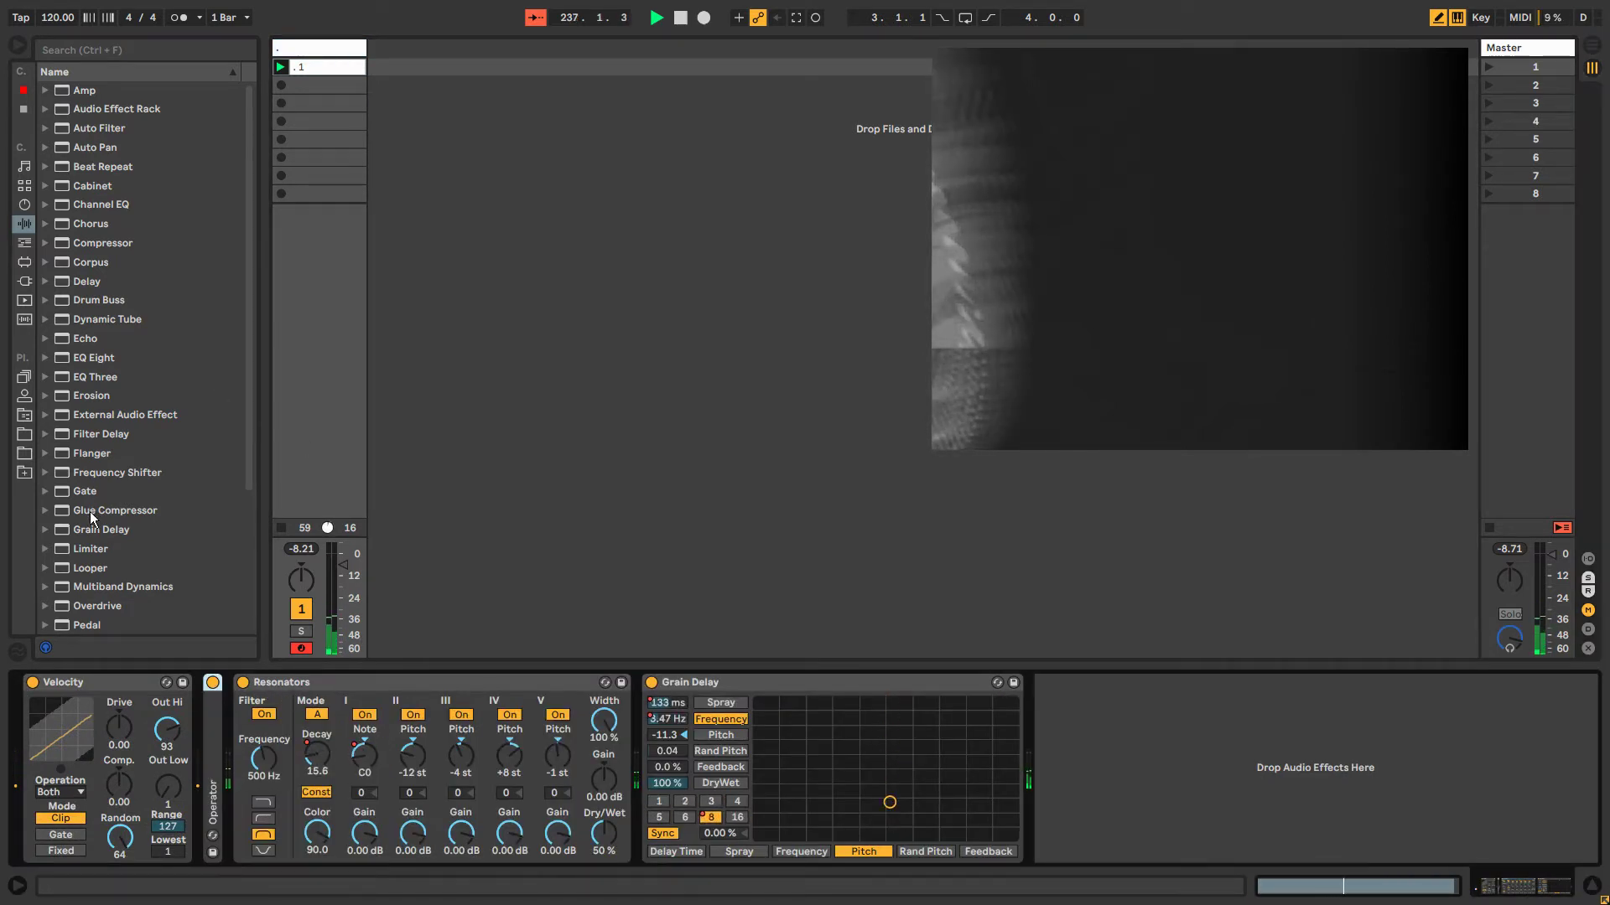
{"action": "left_click", "coordinate": [88, 281]}
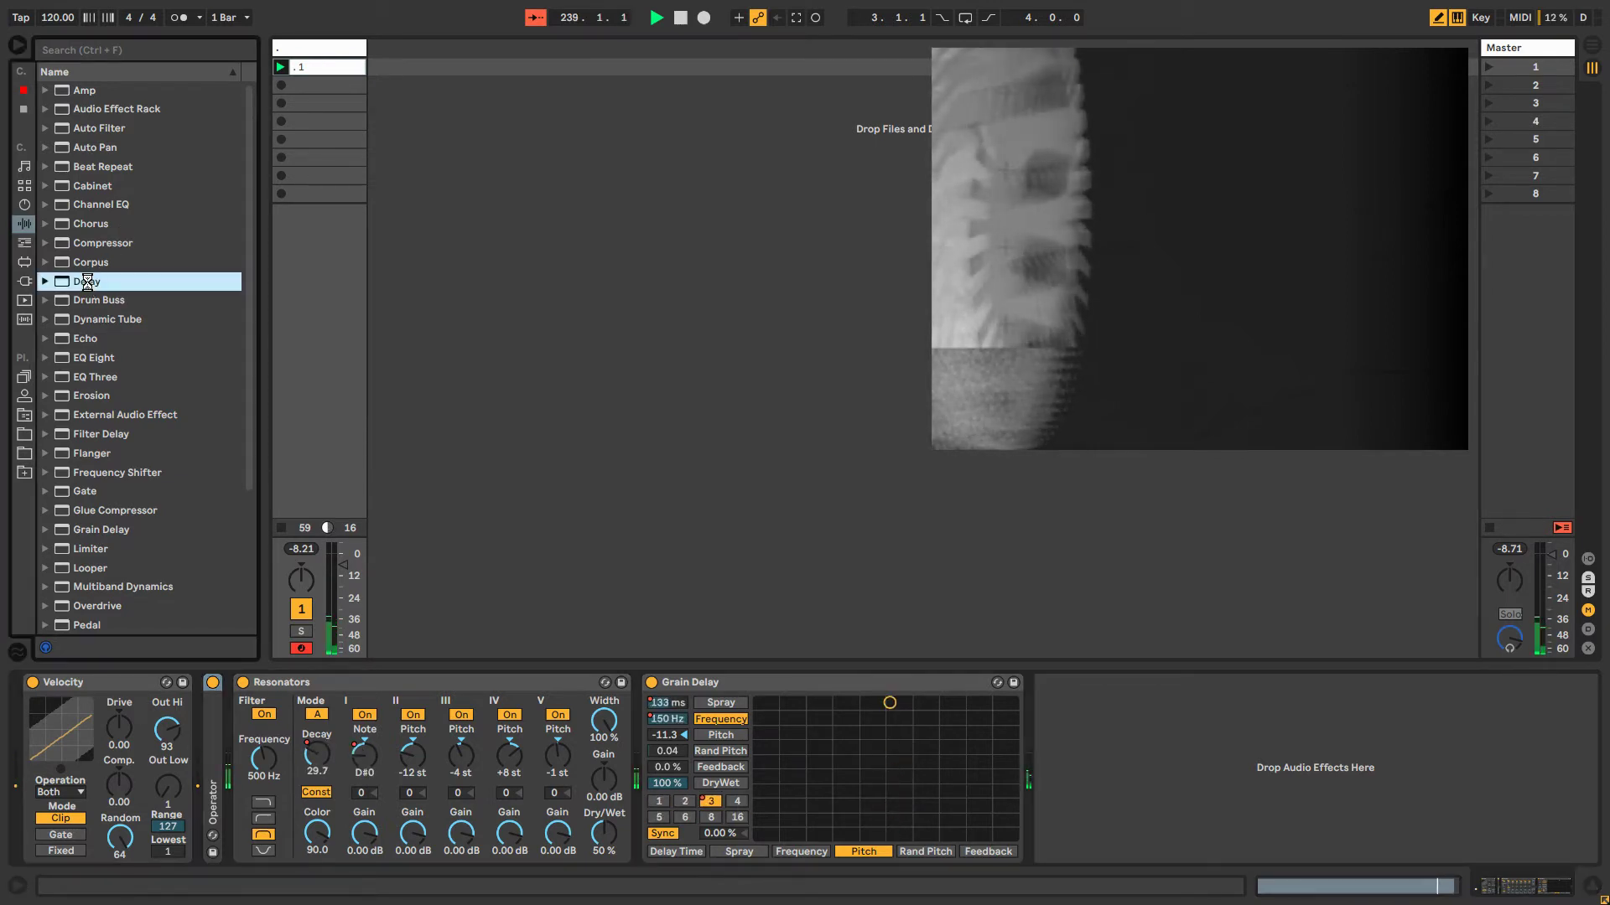
{"action": "left_click_drag", "start_coordinate": [87, 281], "coordinate": [1081, 742]}
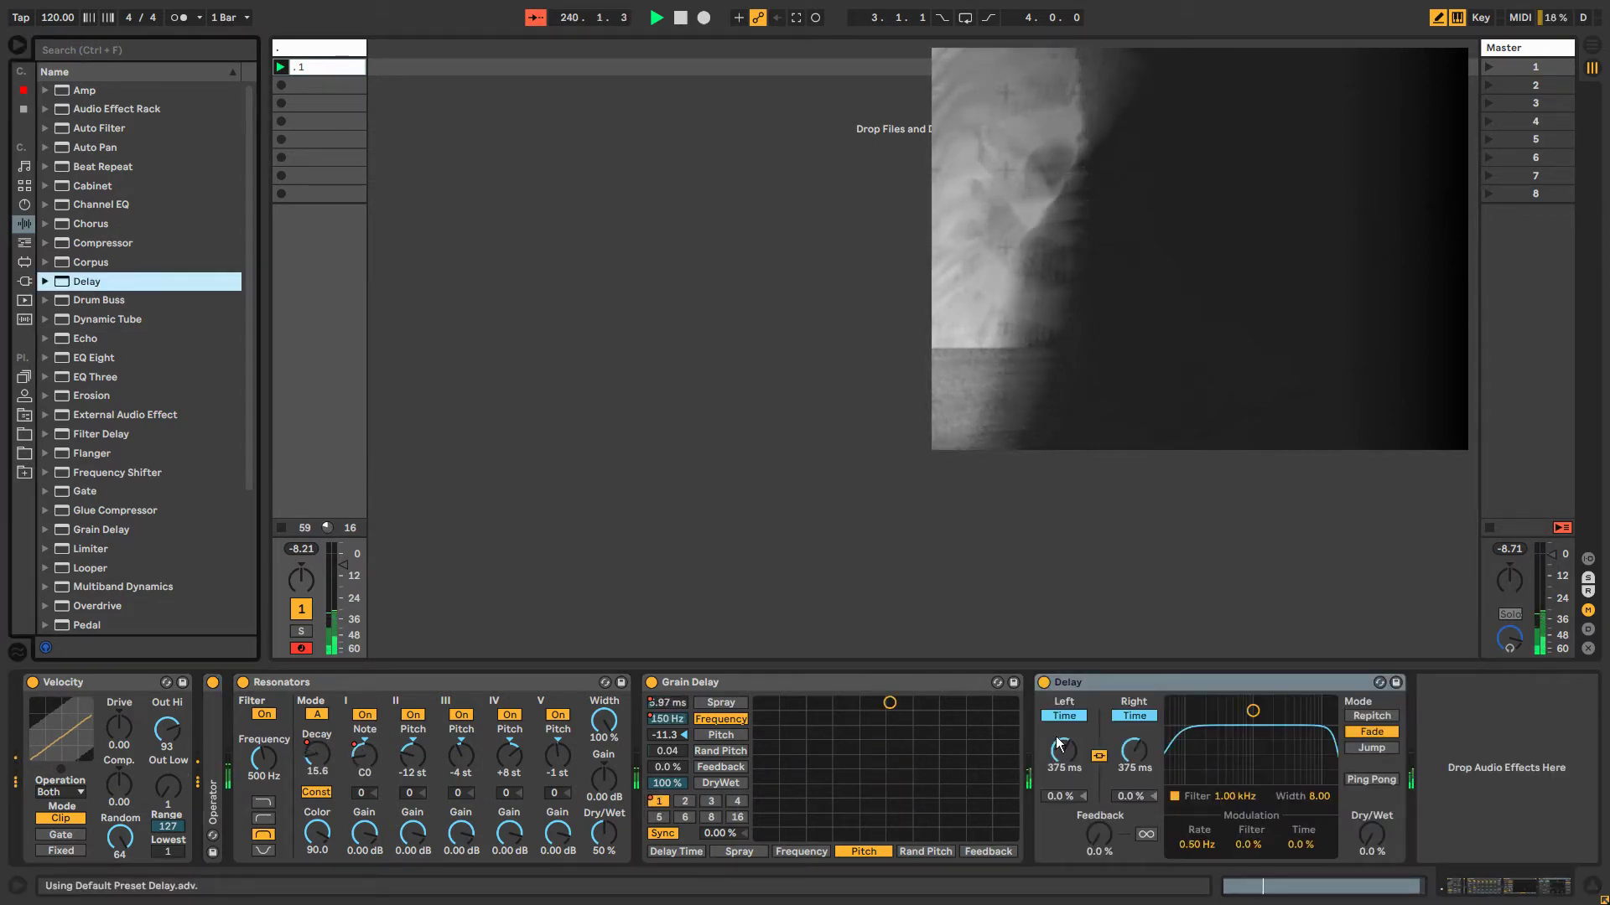
{"action": "left_click_drag", "start_coordinate": [1100, 838], "coordinate": [1067, 846]}
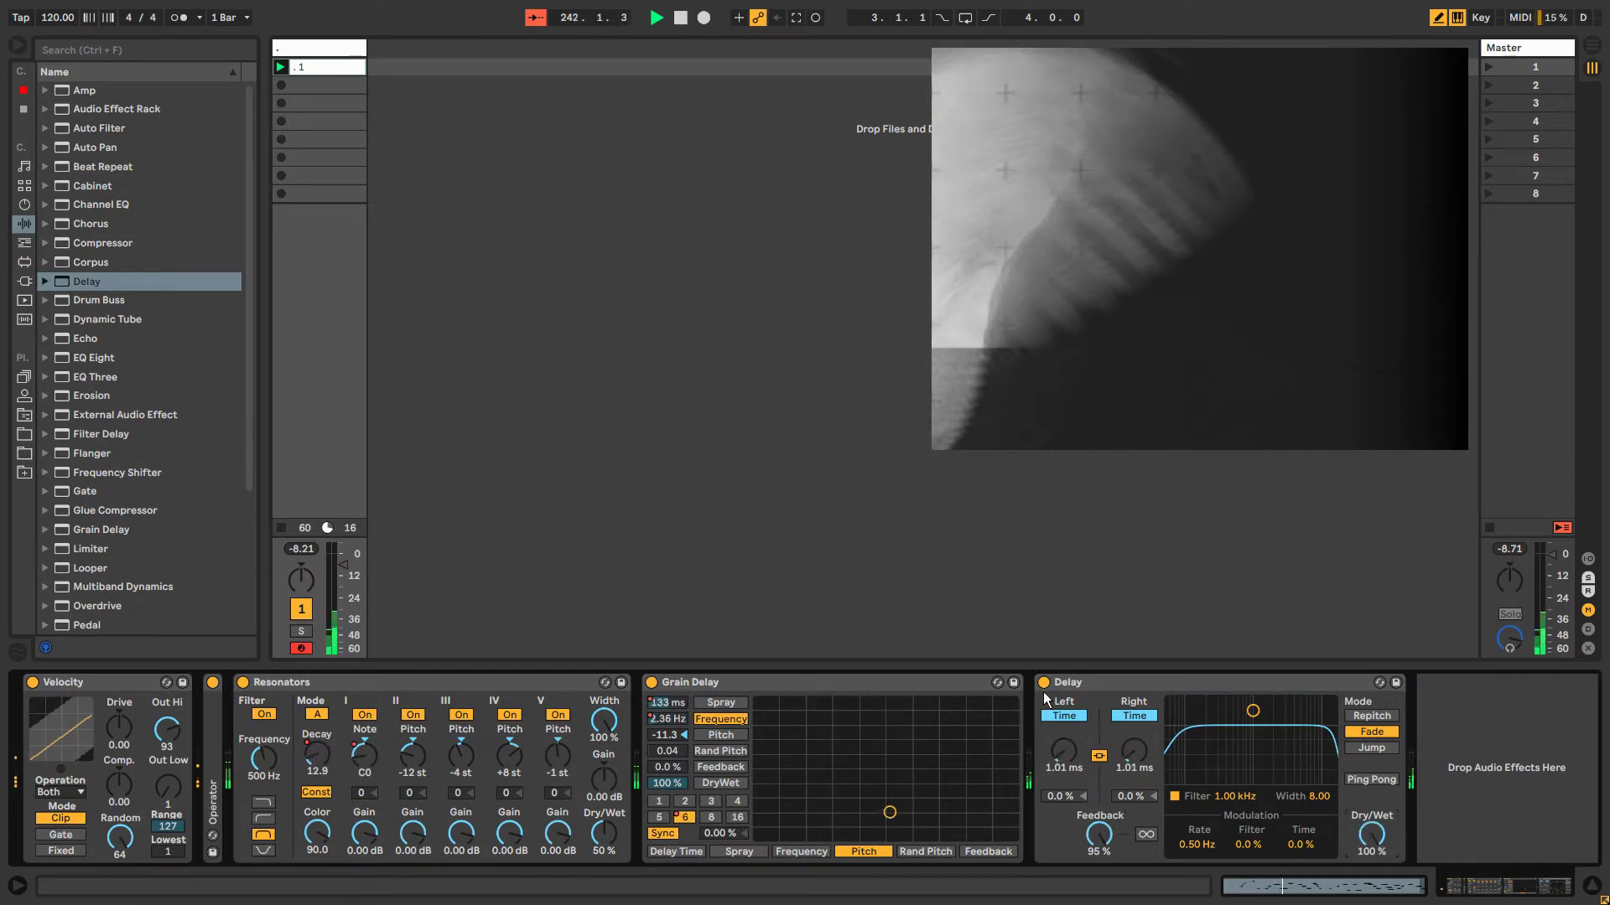
Set the linked delay time to 21.6 ms, compare the sound with and without Delay, and leave it bypassed and collapsed.
{"action": "mouse_move", "coordinate": [1068, 757]}
{"action": "left_mouse_down"}
{"action": "mouse_move", "coordinate": [1068, 687]}
{"action": "mouse_move", "coordinate": [1068, 763]}
{"action": "left_mouse_up"}
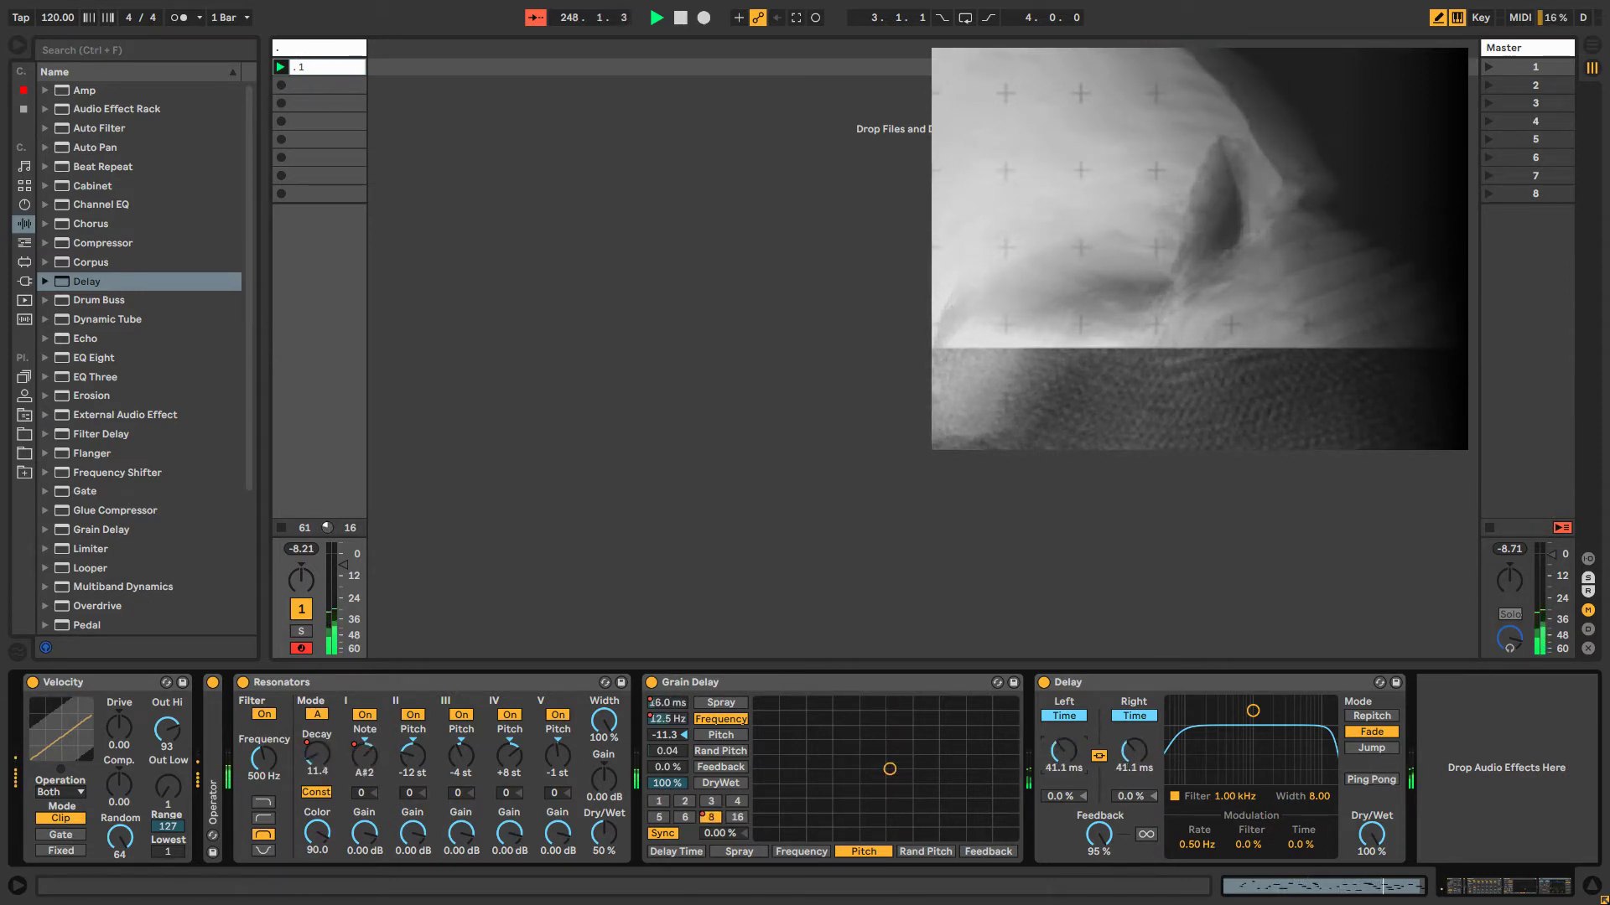
{"action": "left_click", "coordinate": [1044, 683]}
{"action": "left_click", "coordinate": [1043, 682]}
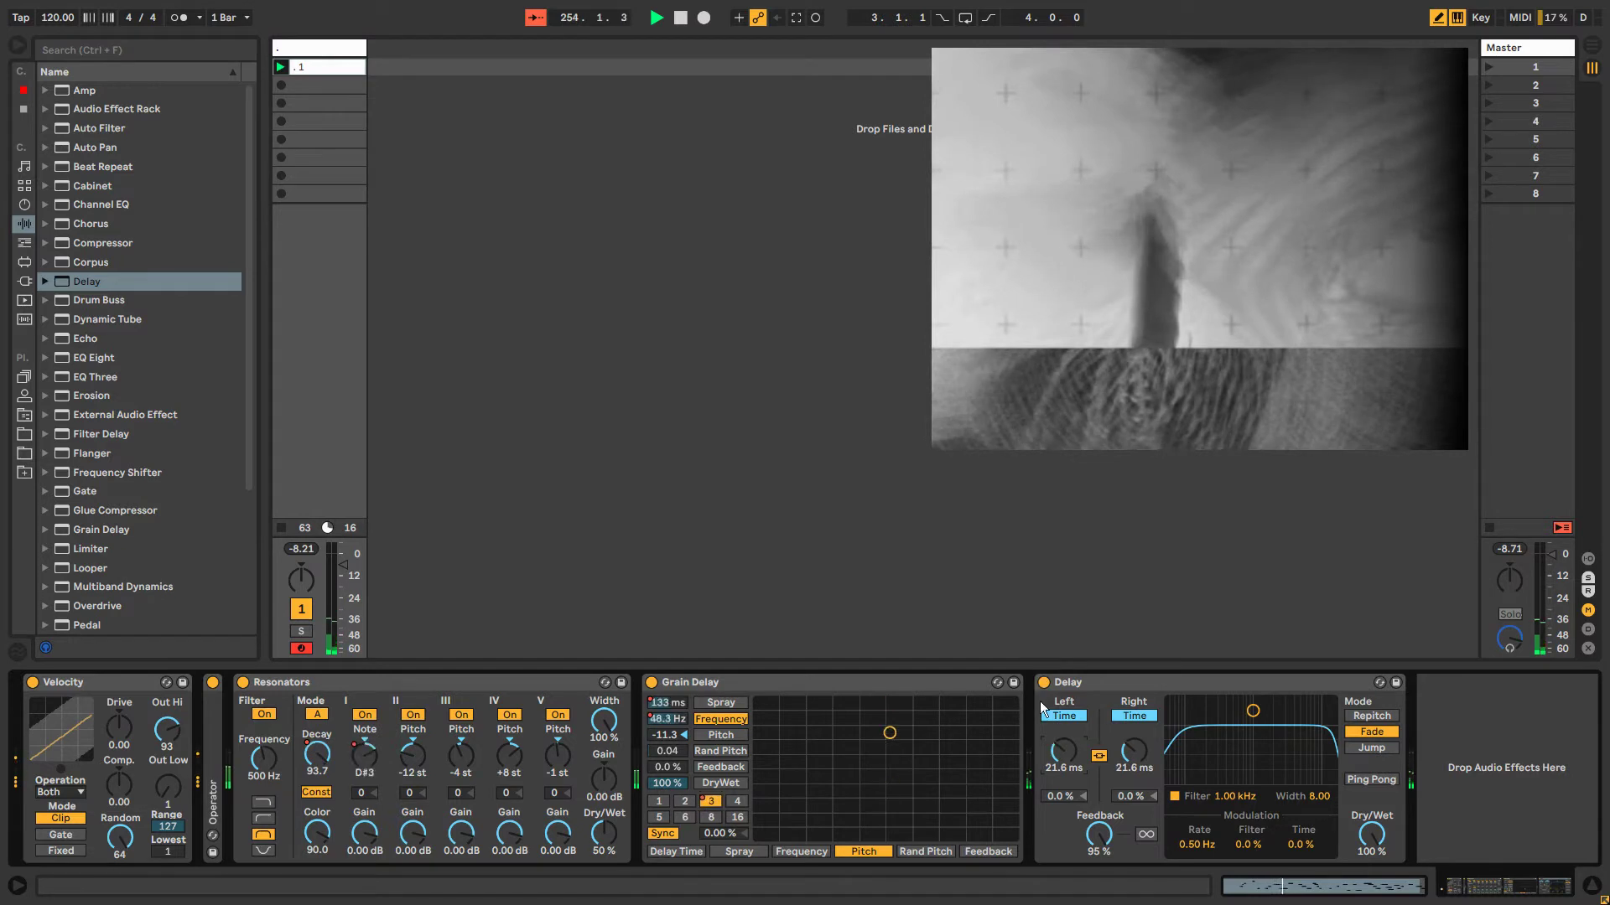
{"action": "double_click", "coordinate": [1092, 681]}
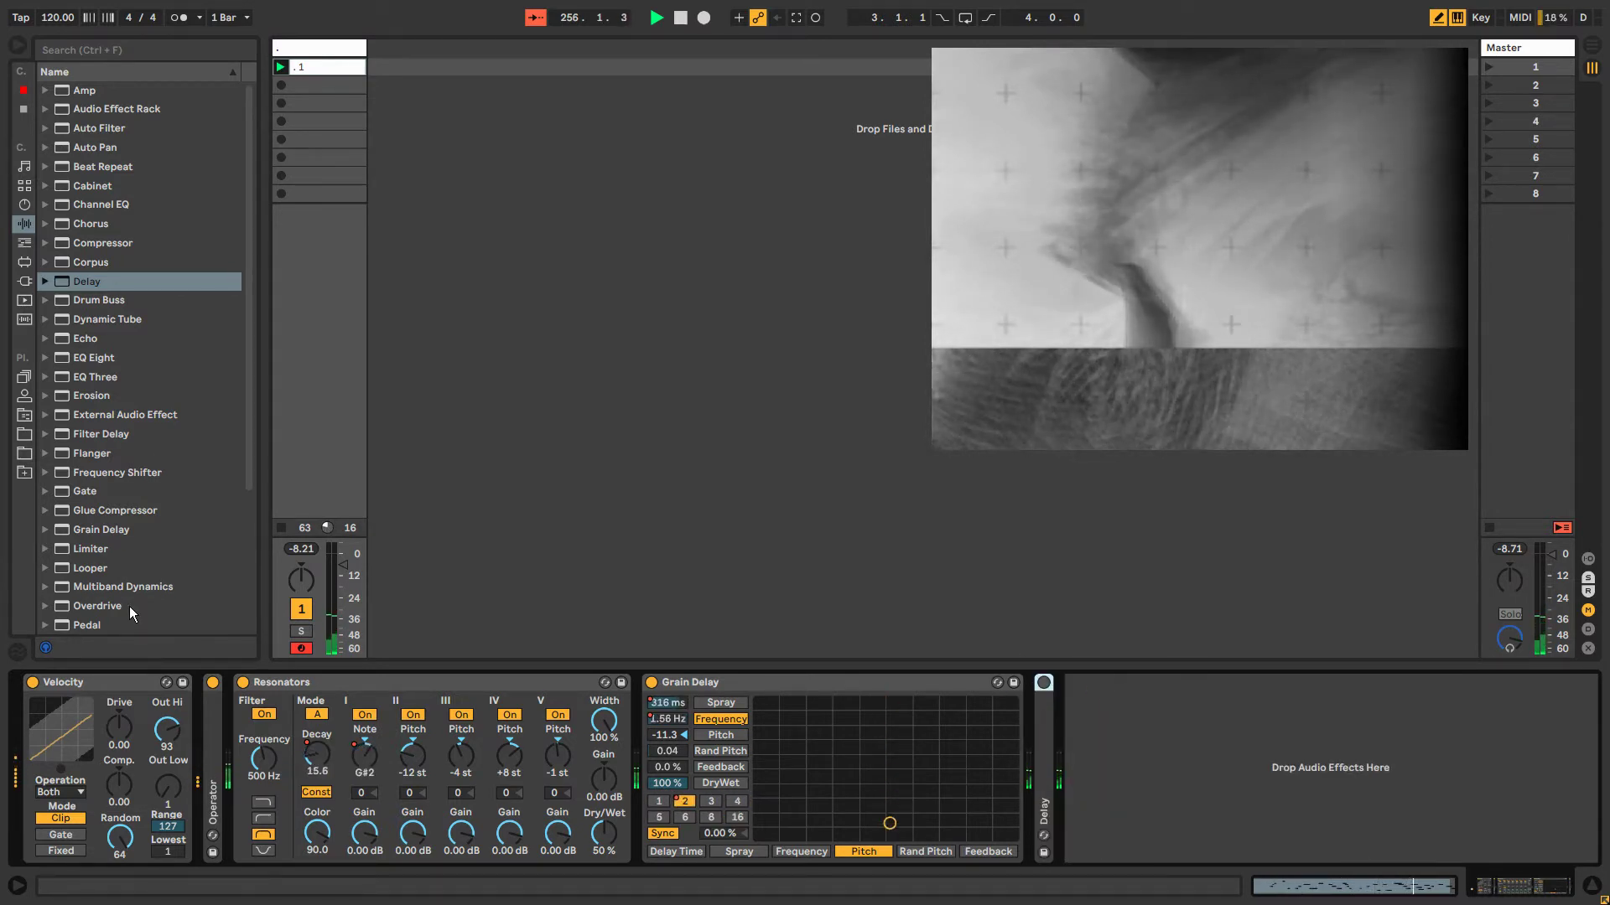
Find Corpus among the audio effects and add it after the collapsed Delay.
{"action": "scroll", "coordinate": [129, 606], "scroll_direction": "down", "scroll_amount": 5}
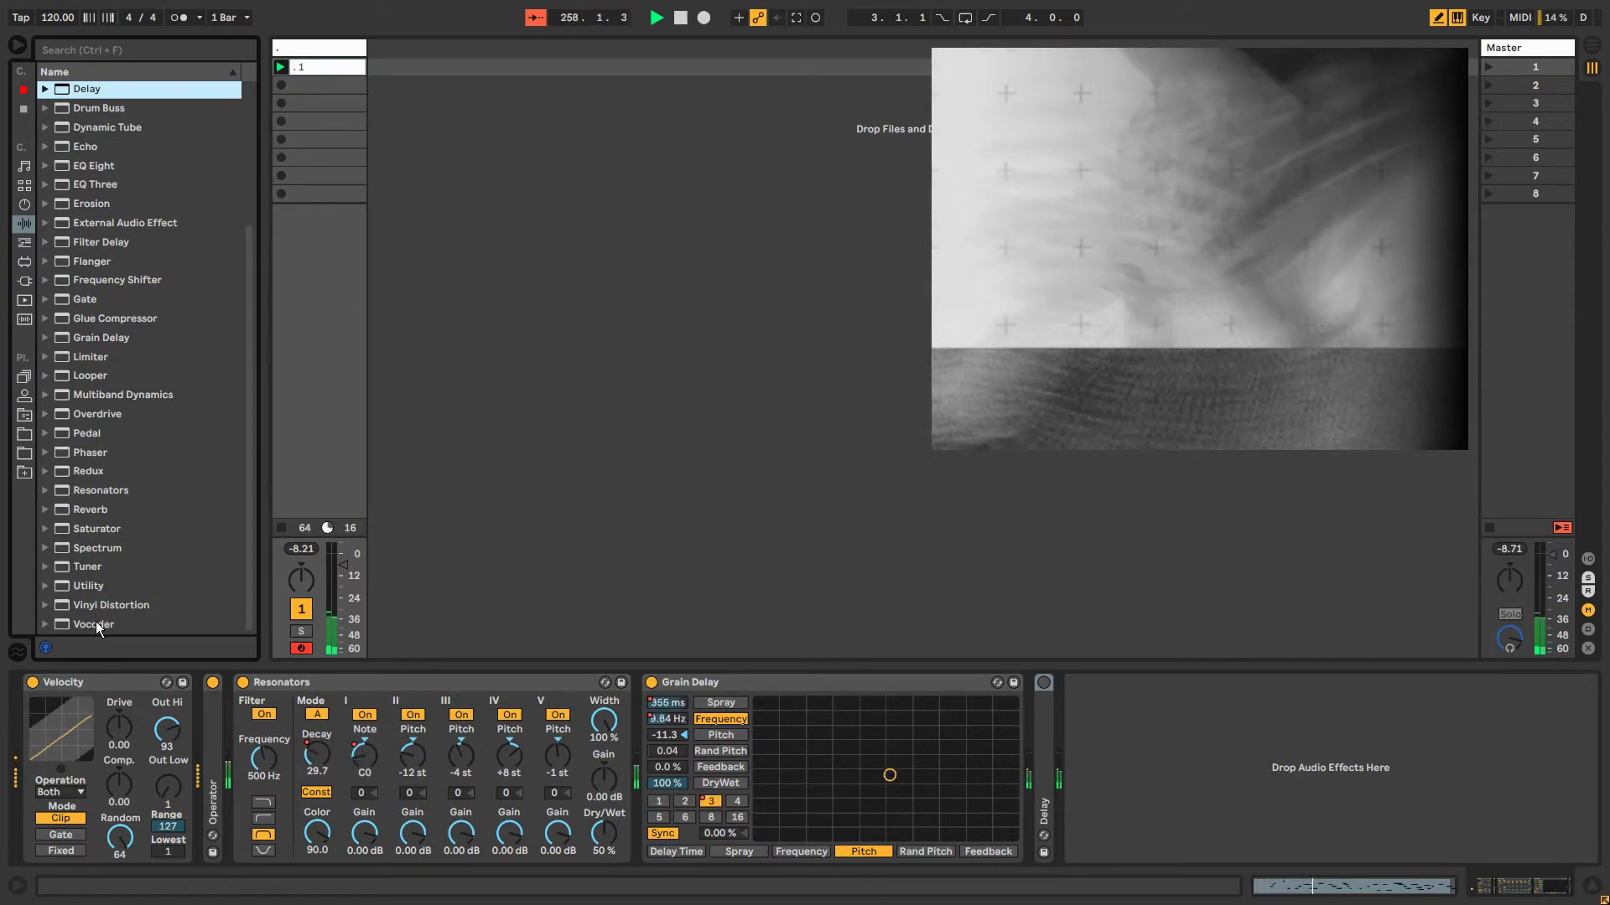
{"action": "scroll", "coordinate": [97, 586], "scroll_direction": "up", "scroll_amount": 5}
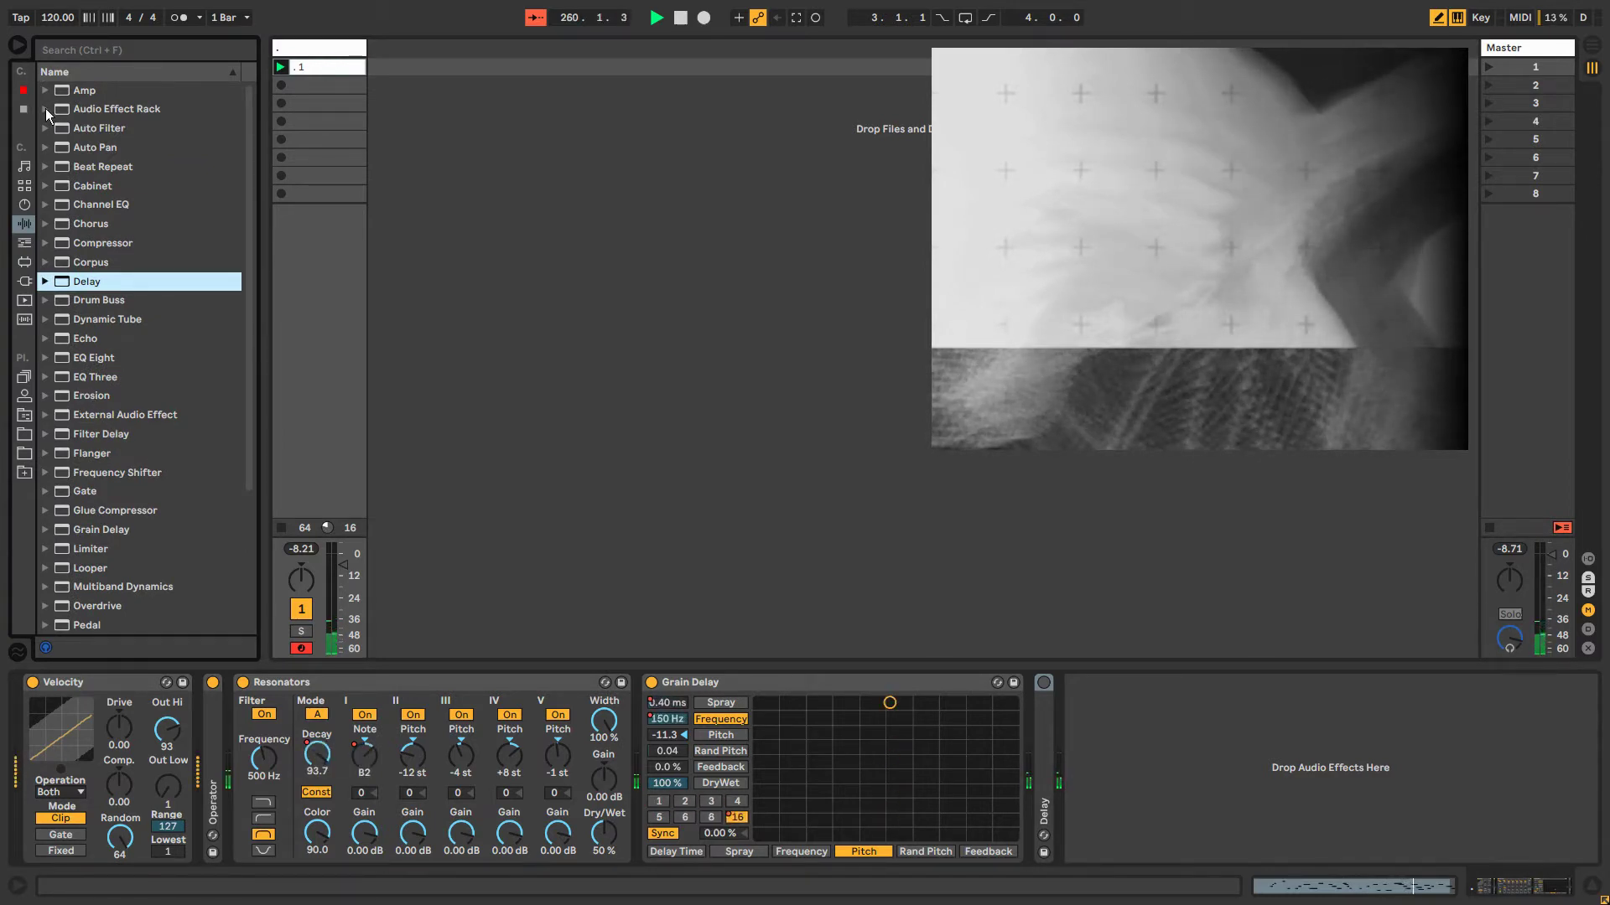
{"action": "left_click", "coordinate": [97, 262]}
{"action": "left_click_drag", "start_coordinate": [98, 262], "coordinate": [1134, 713]}
Set Corpus to a Plate resonator tuned to 45.00, with 6.42 s decay and 53% material.
{"action": "left_click", "coordinate": [1320, 706]}
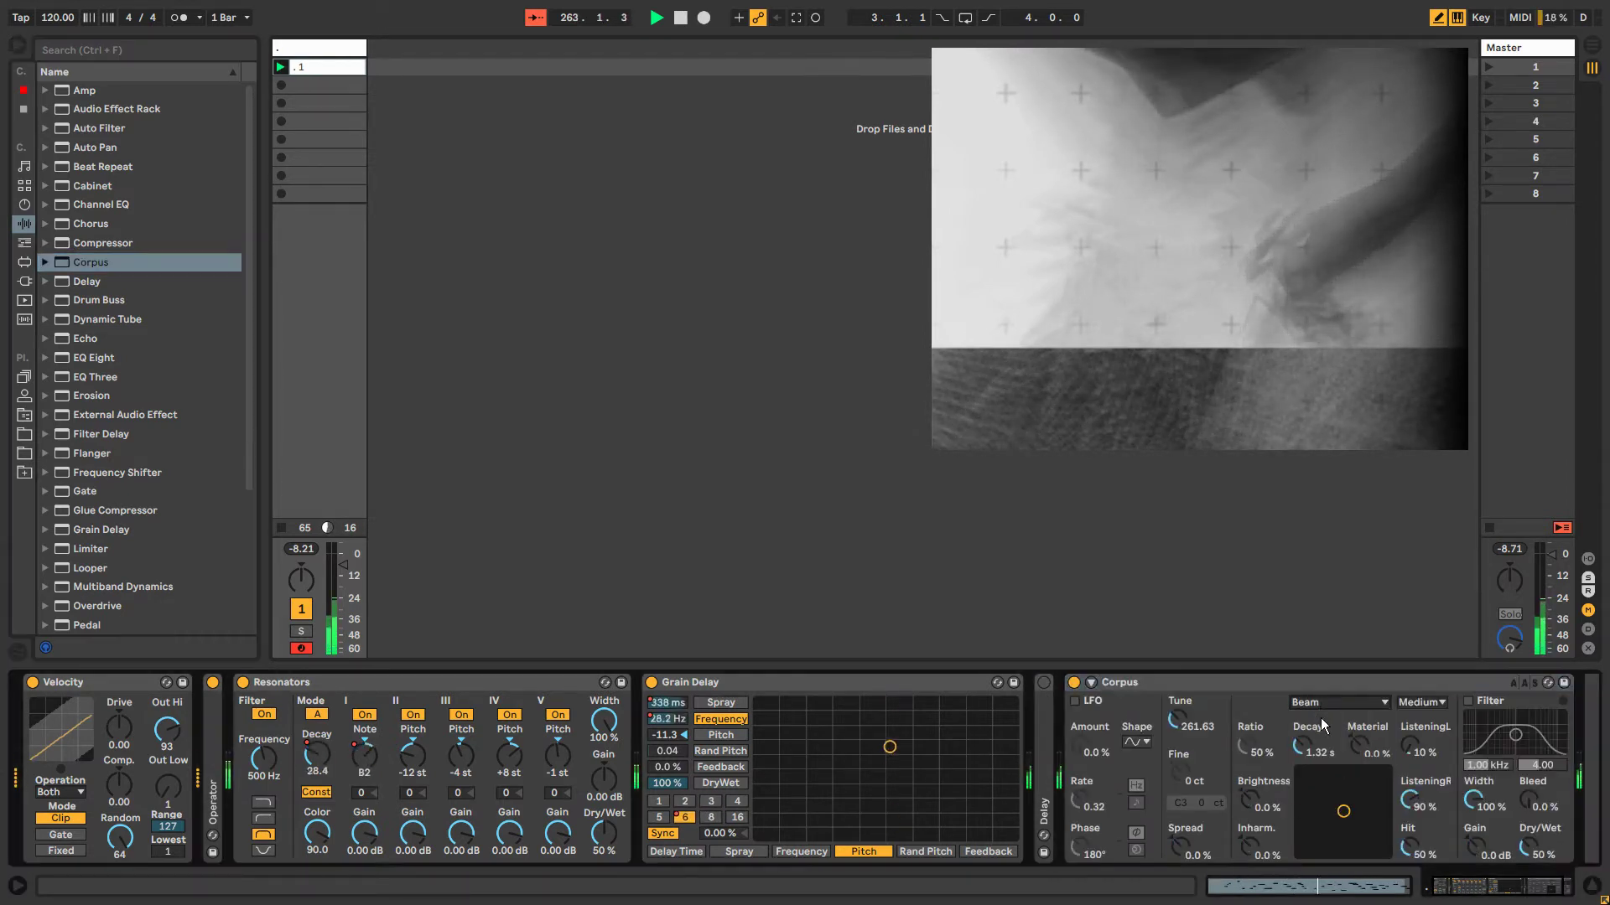
{"action": "left_click", "coordinate": [1328, 708]}
{"action": "left_click", "coordinate": [1330, 774]}
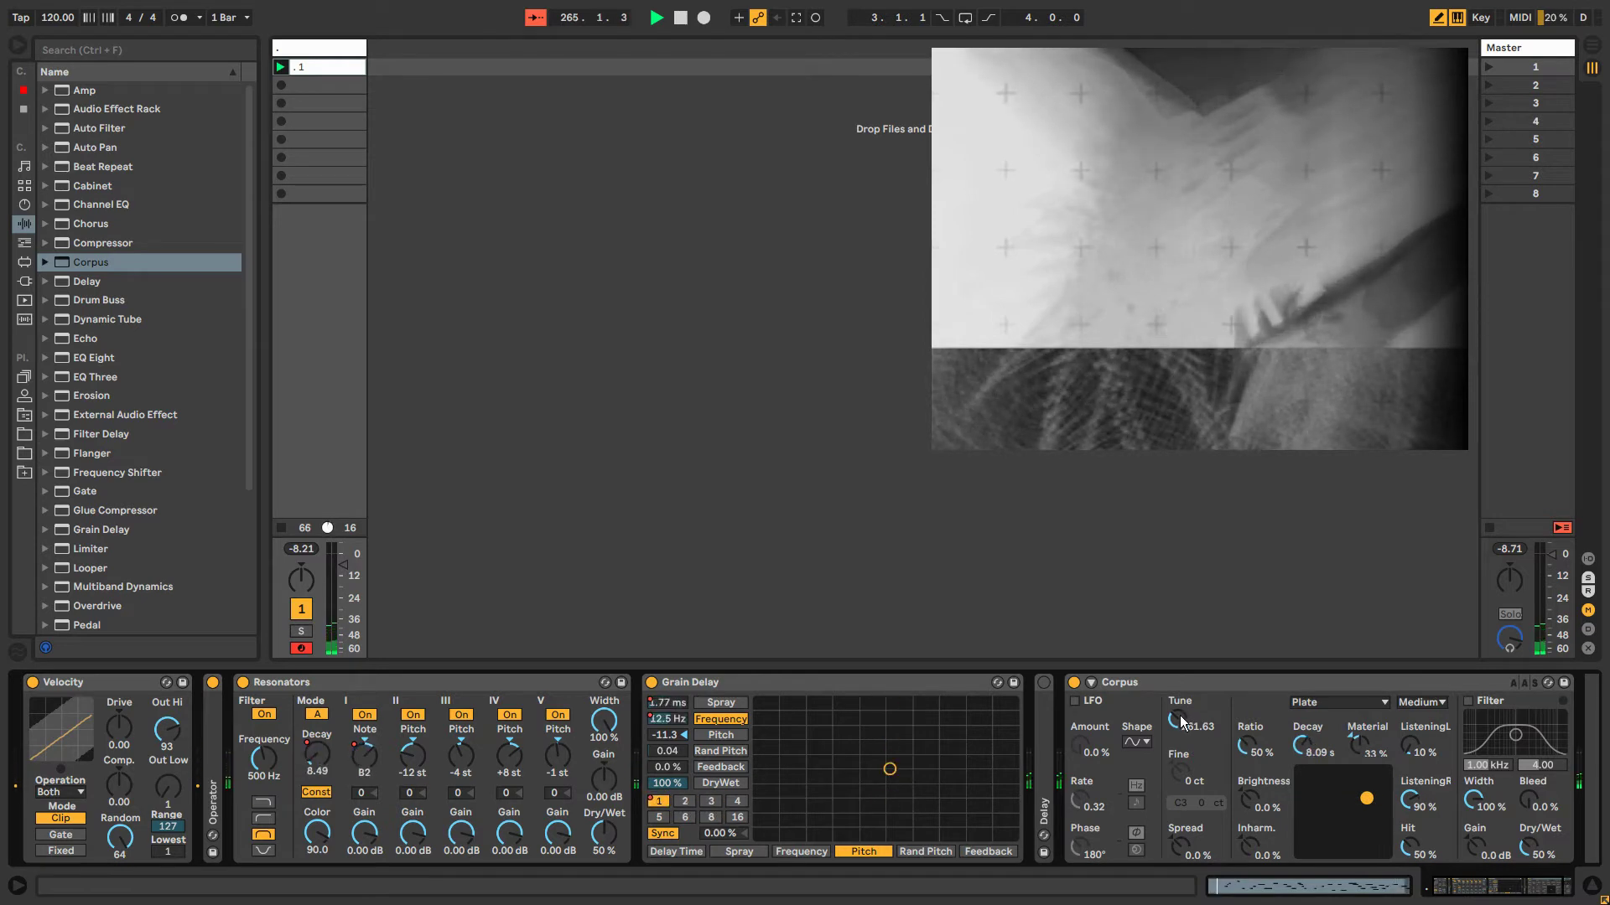
{"action": "left_click_drag", "start_coordinate": [1180, 719], "coordinate": [1181, 754]}
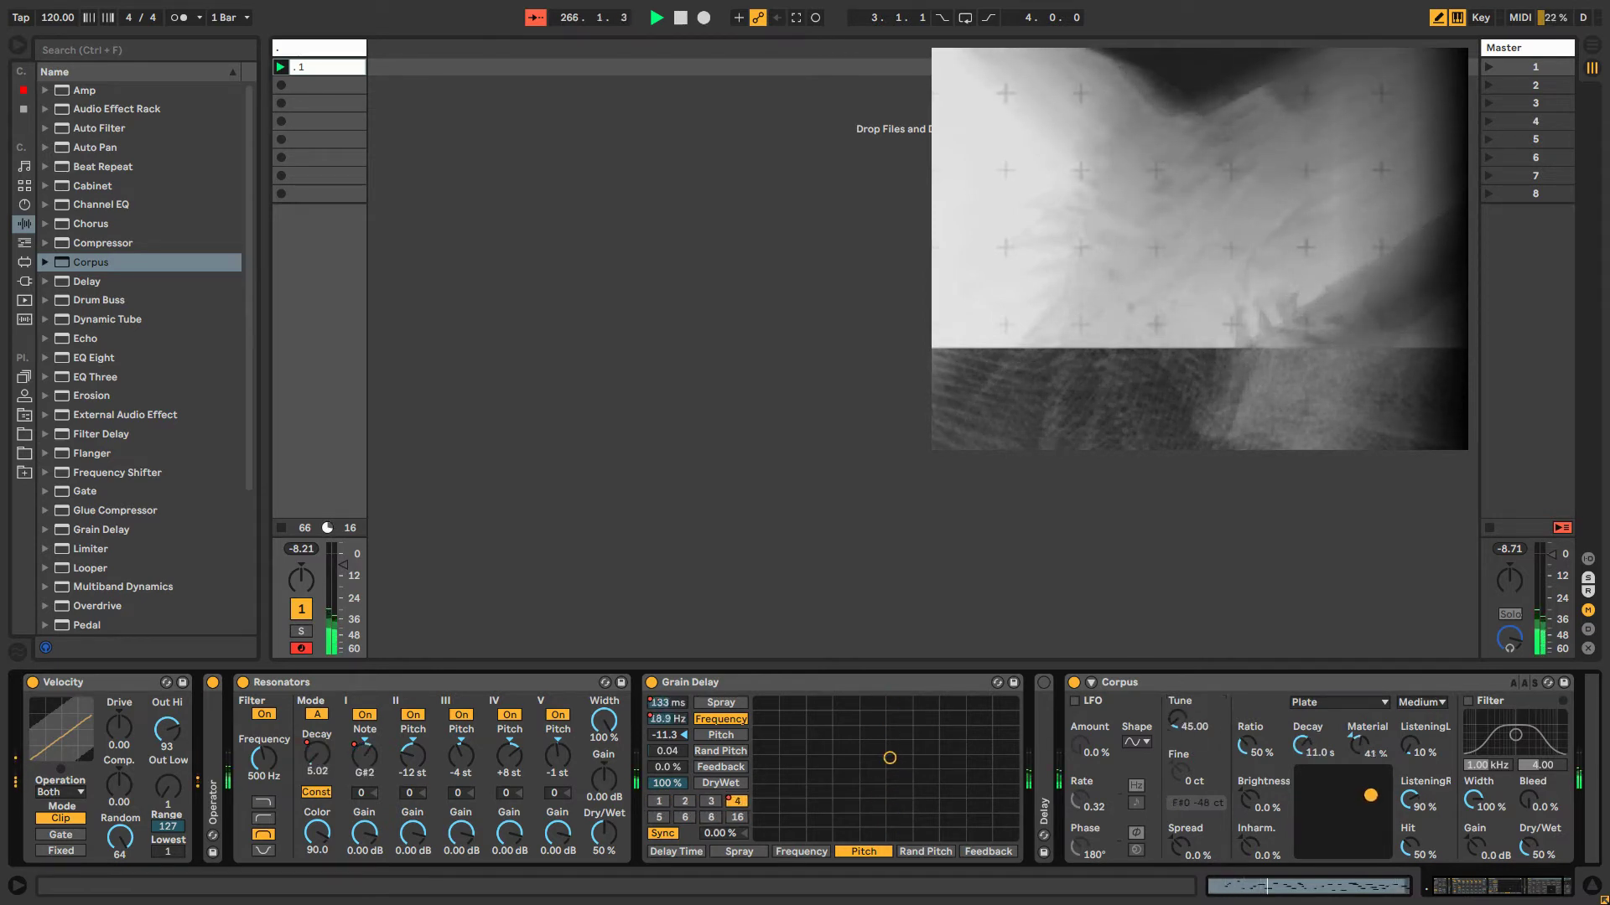
{"action": "left_click", "coordinate": [1506, 893]}
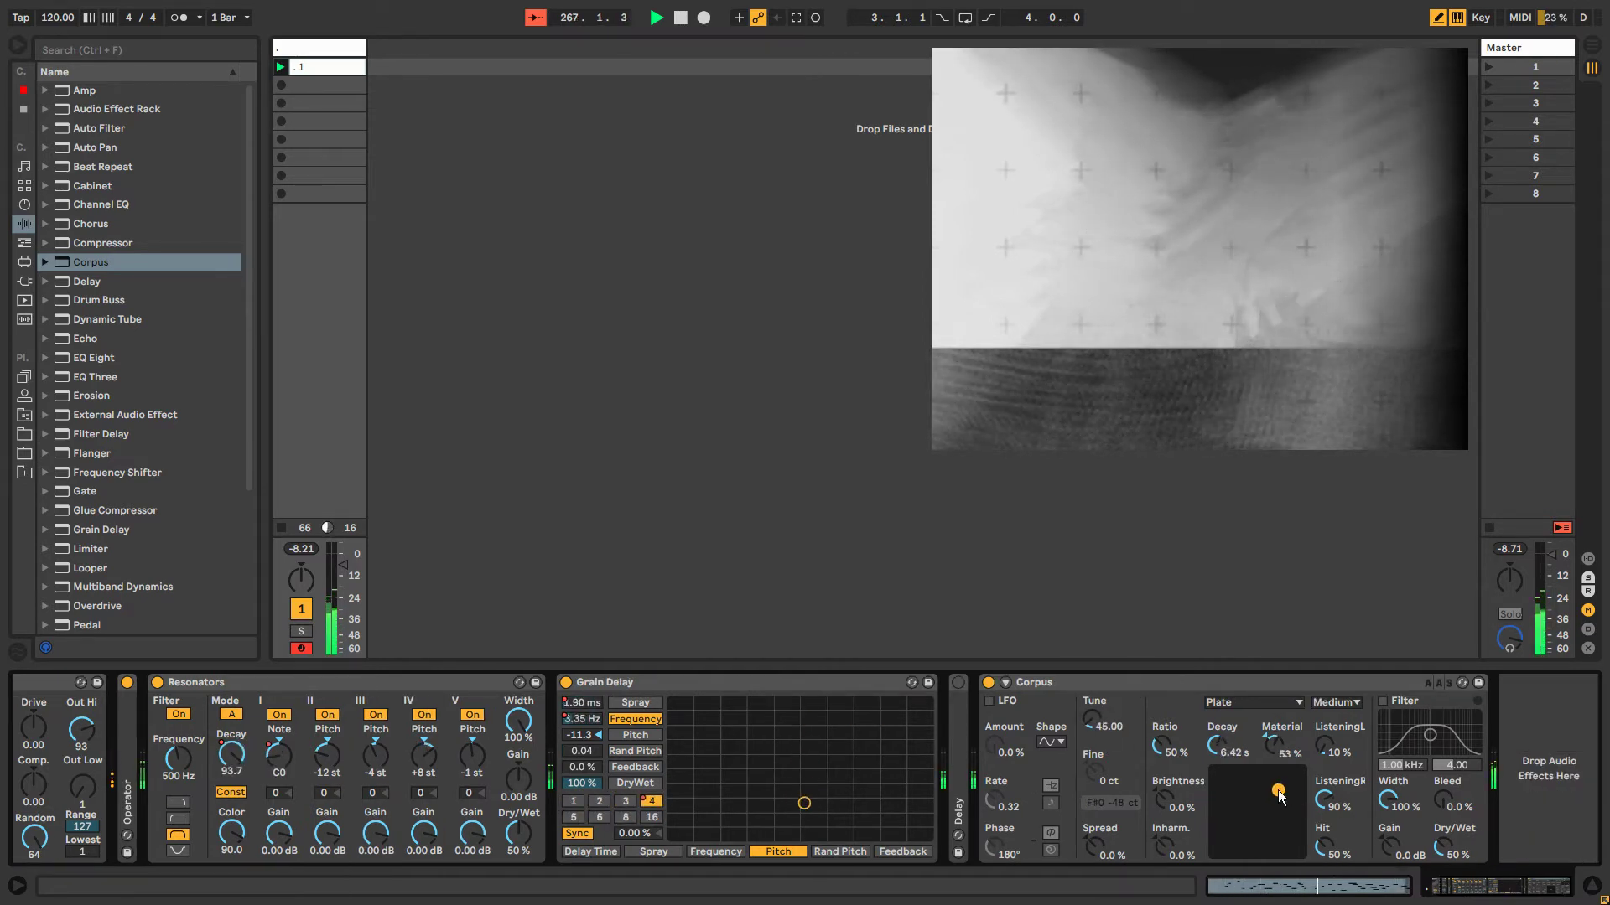
Enable Corpus's LFO with a noise waveform, 29% amount and a rate of 0.03.
{"action": "left_click", "coordinate": [987, 701]}
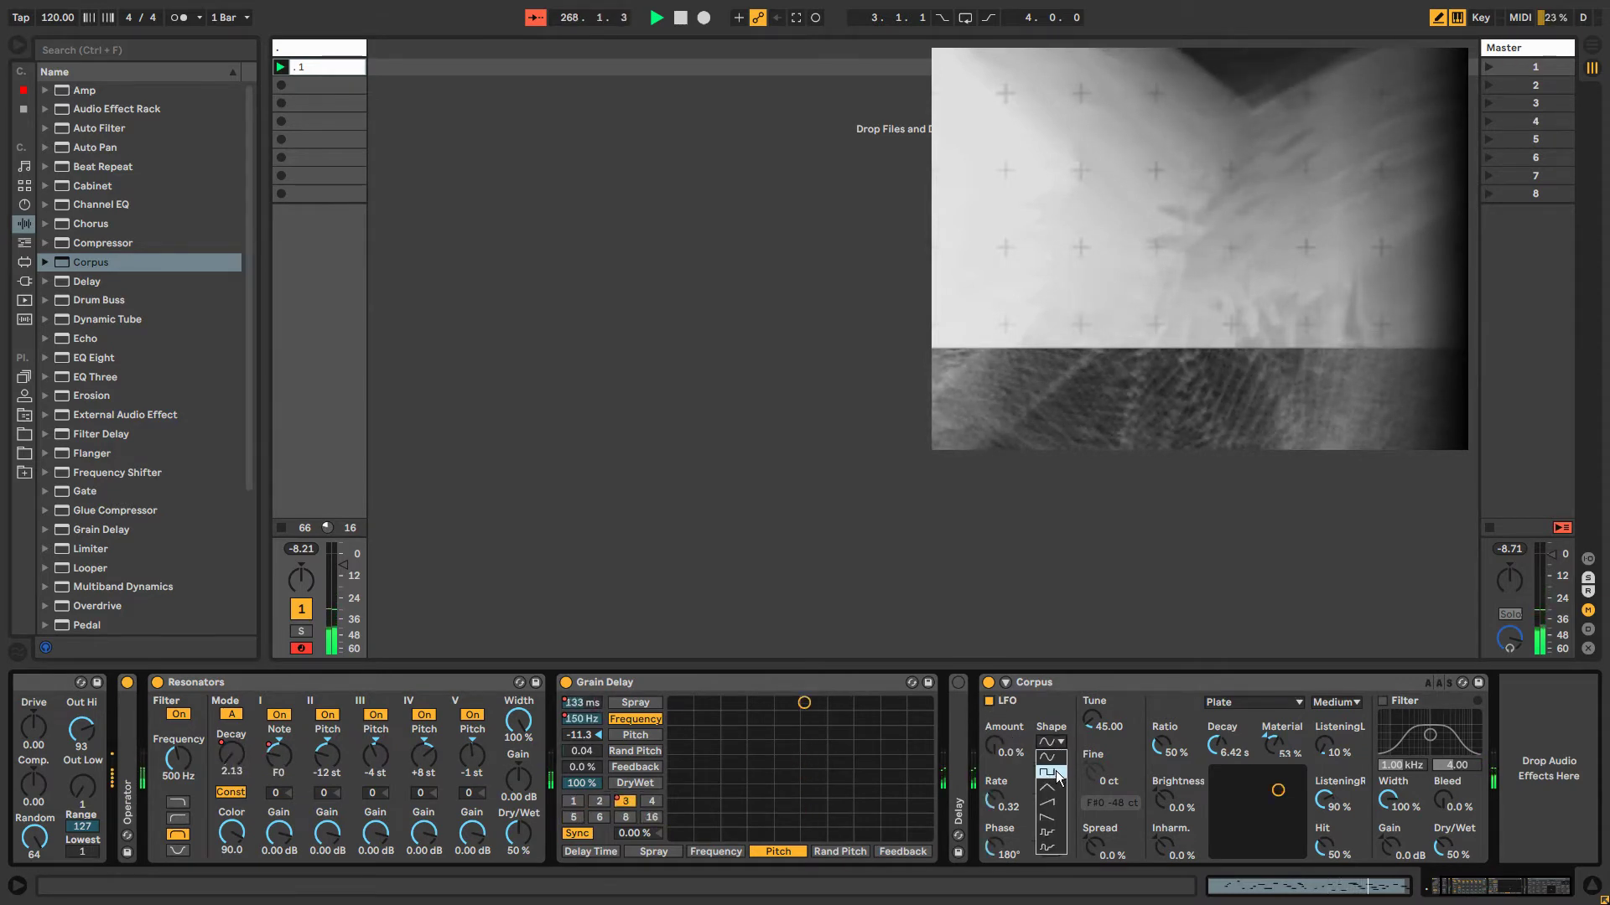
{"action": "left_click", "coordinate": [1043, 740]}
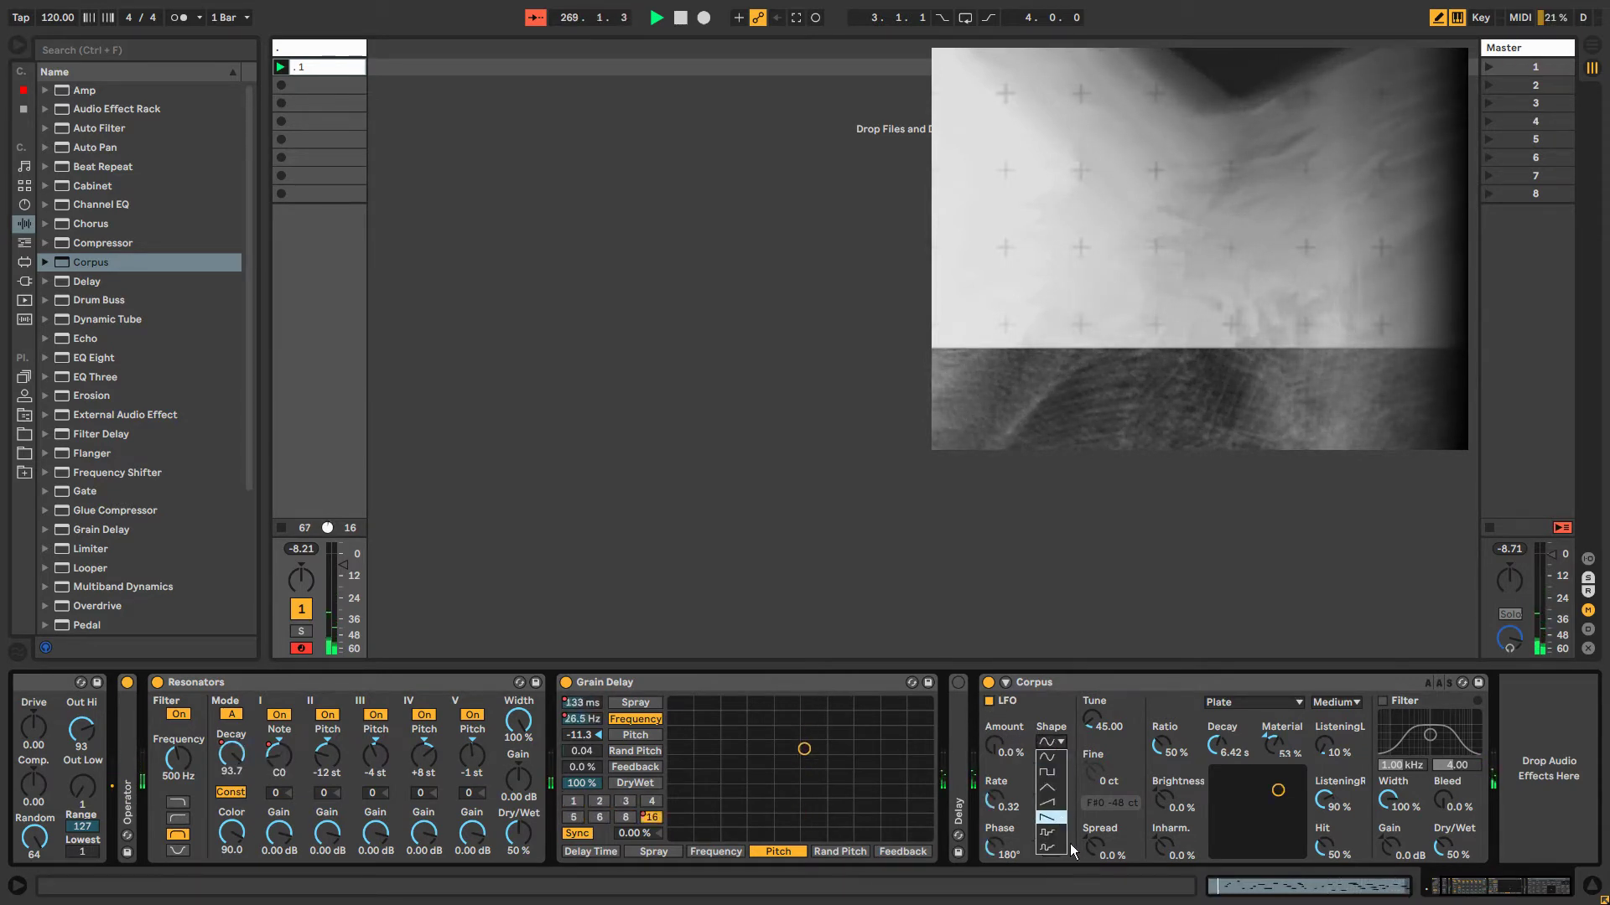
{"action": "left_click", "coordinate": [1069, 844]}
{"action": "mouse_move", "coordinate": [995, 744]}
{"action": "left_mouse_down"}
{"action": "mouse_move", "coordinate": [994, 713]}
{"action": "mouse_move", "coordinate": [994, 727]}
{"action": "left_mouse_up"}
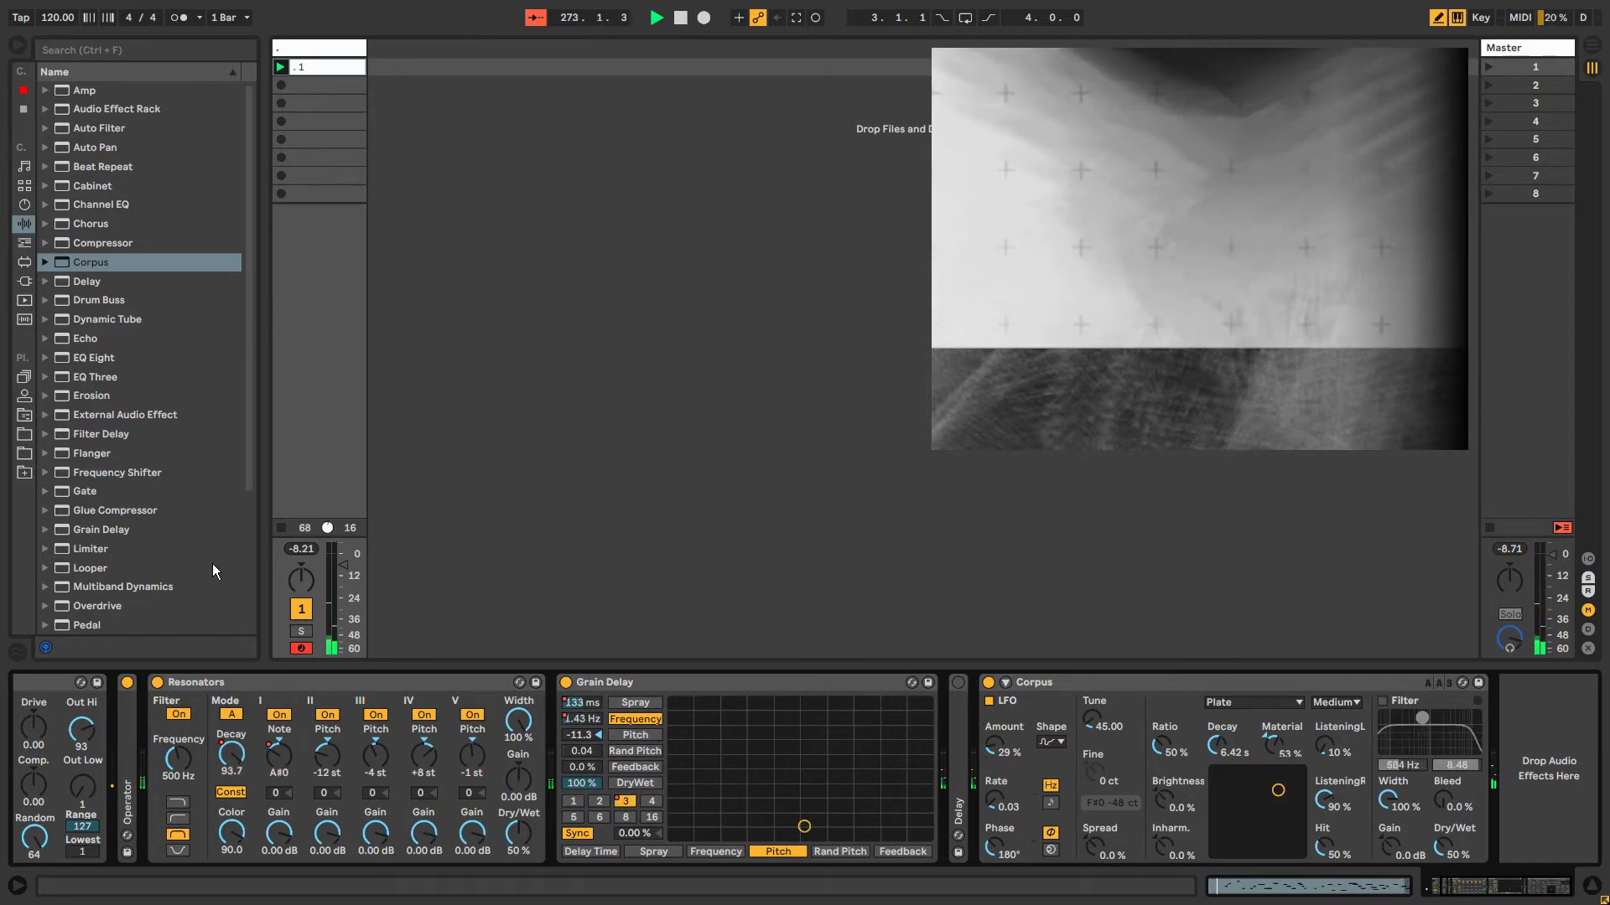
Insert Vinyl Distortion between Operator and Resonators, group it into an Audio Effect Rack, and show the rack's chain list.
{"action": "scroll", "coordinate": [159, 580], "scroll_direction": "down", "scroll_amount": 3}
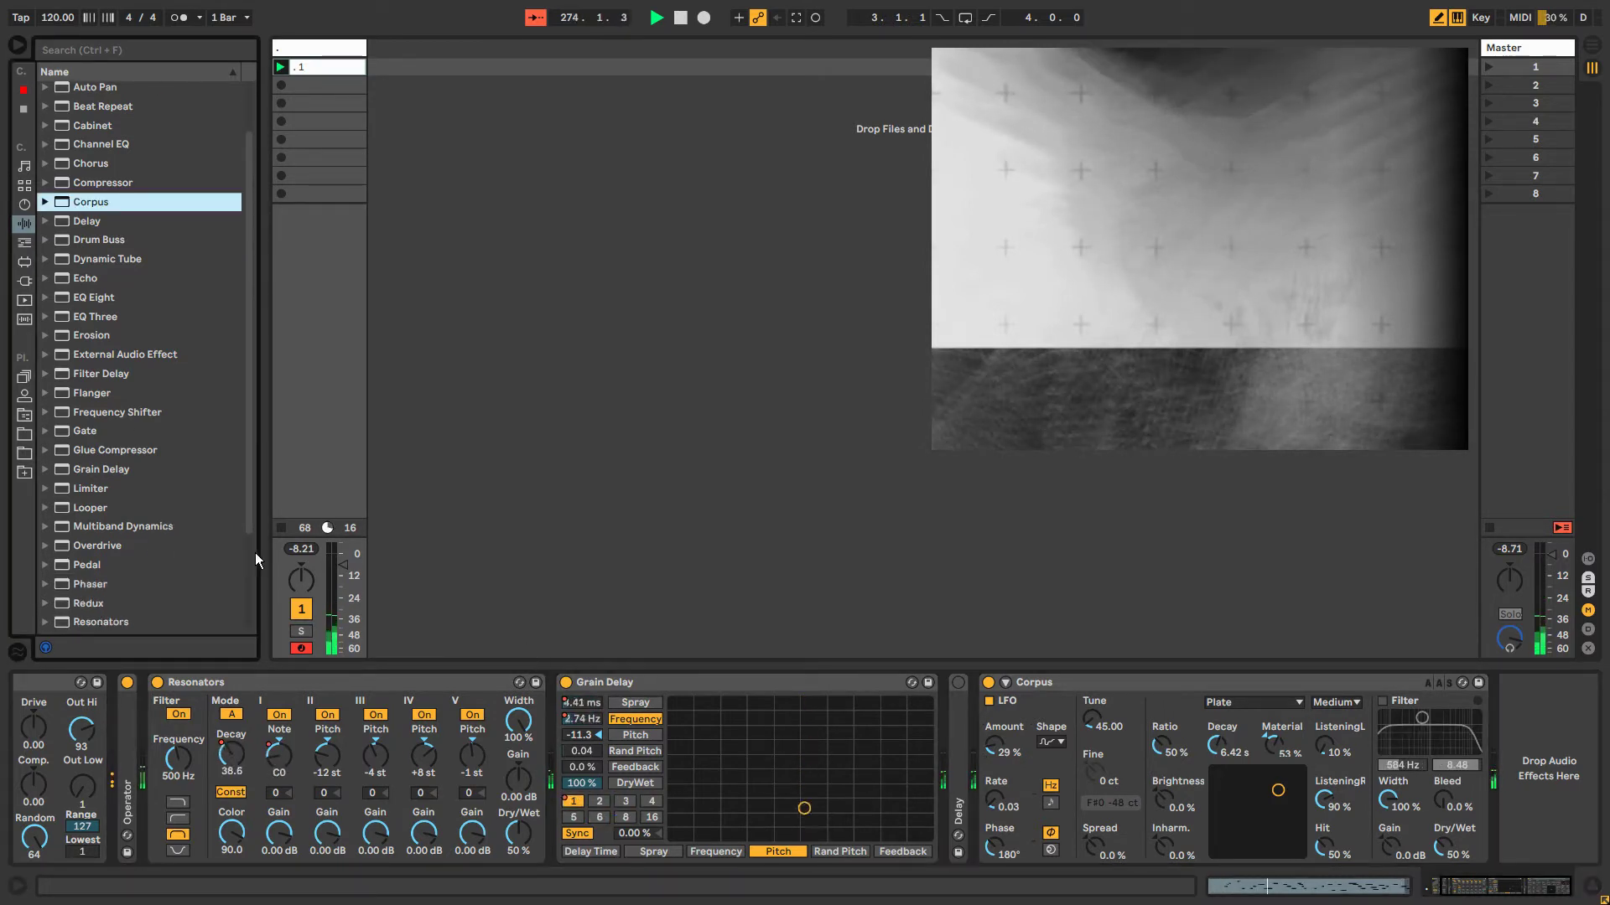
{"action": "scroll", "coordinate": [149, 511], "scroll_direction": "down", "scroll_amount": 7}
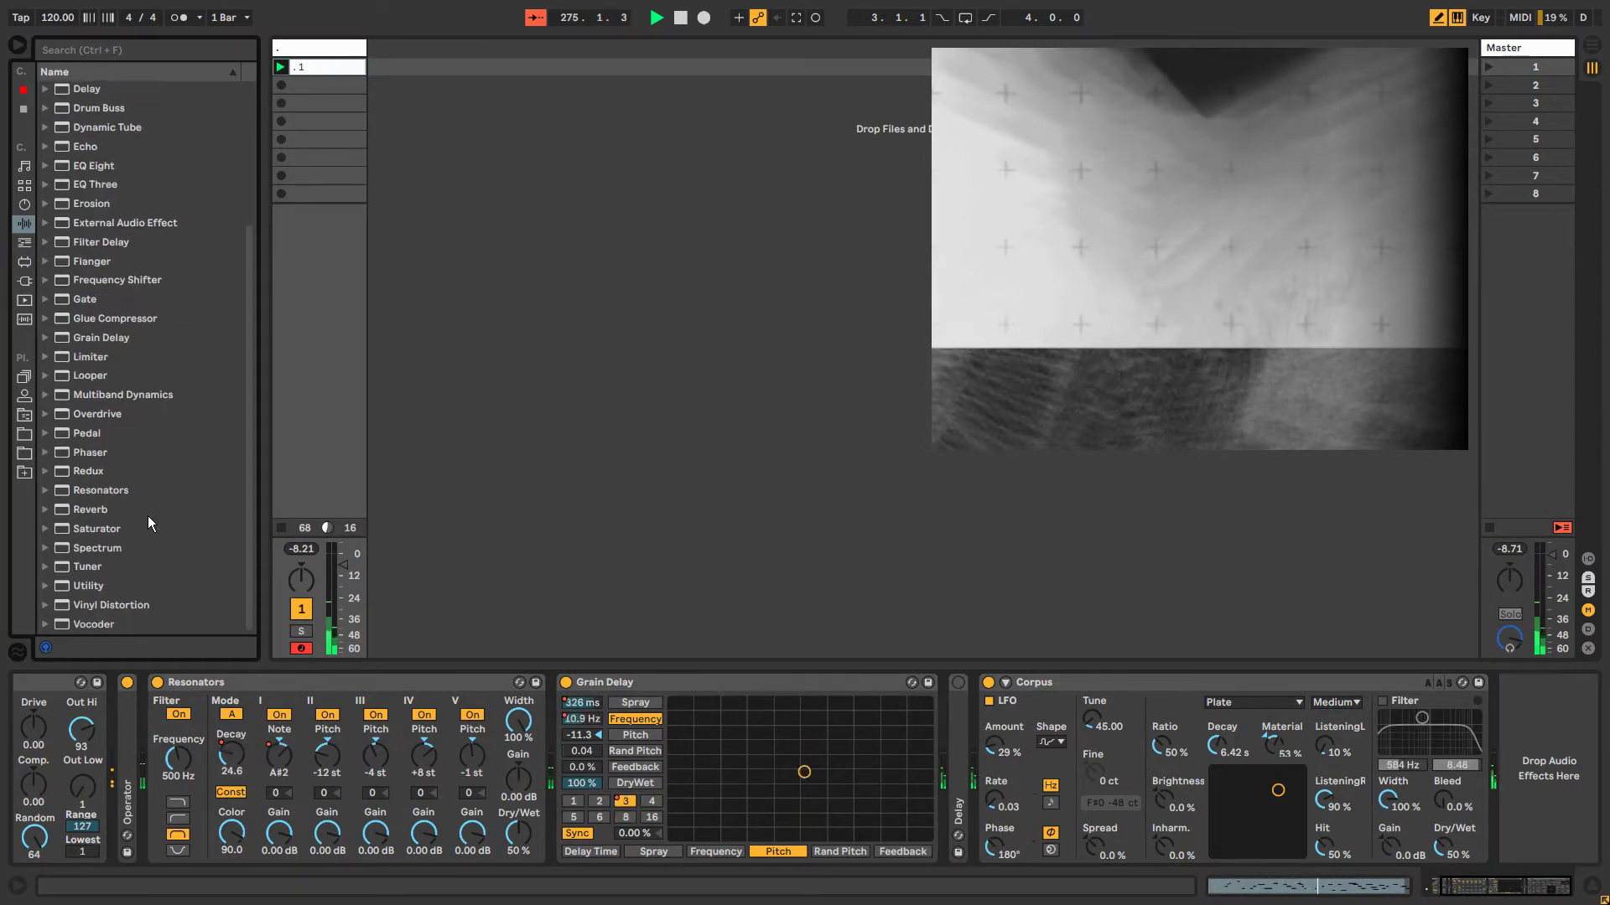
{"action": "left_click_drag", "start_coordinate": [94, 607], "coordinate": [170, 681]}
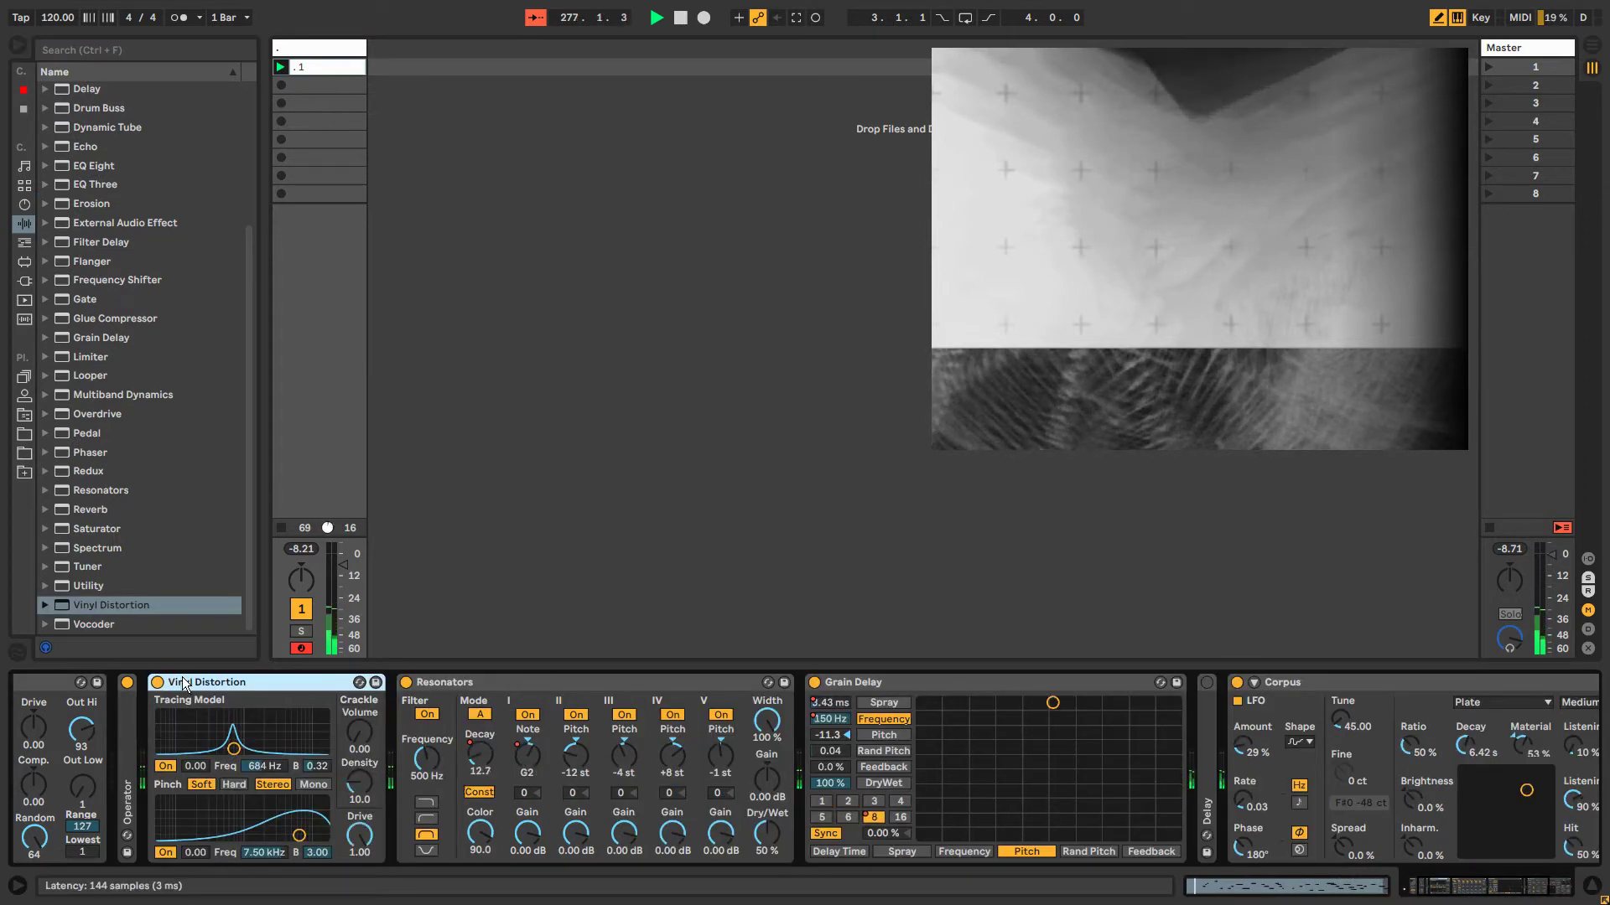
{"action": "right_click", "coordinate": [186, 684]}
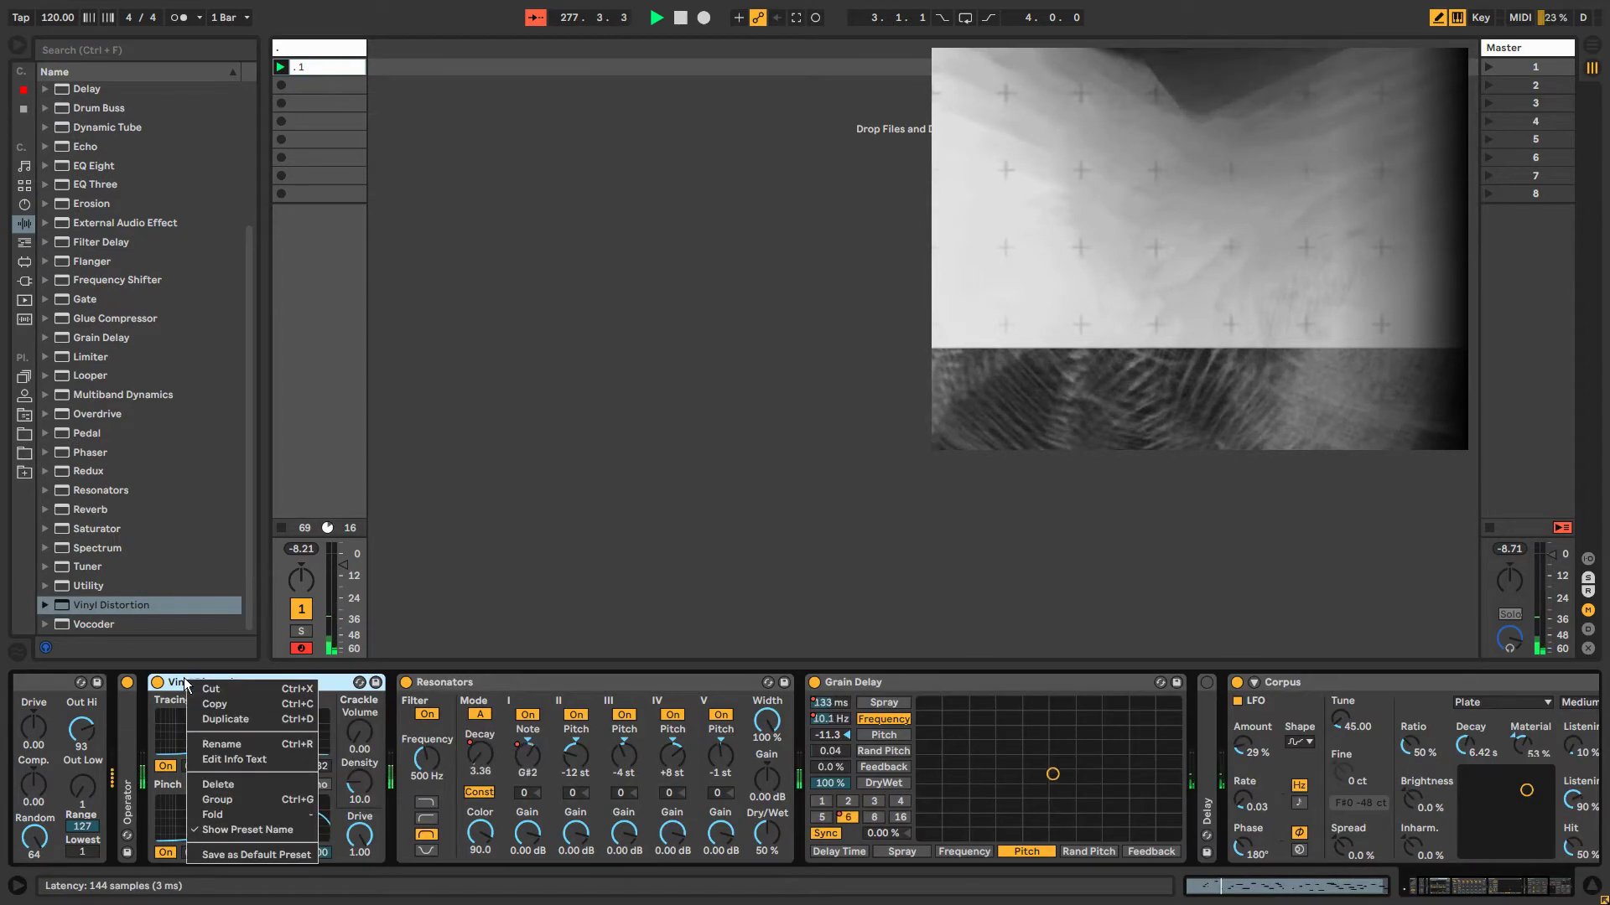
{"action": "left_click", "coordinate": [217, 800]}
{"action": "left_click", "coordinate": [159, 720]}
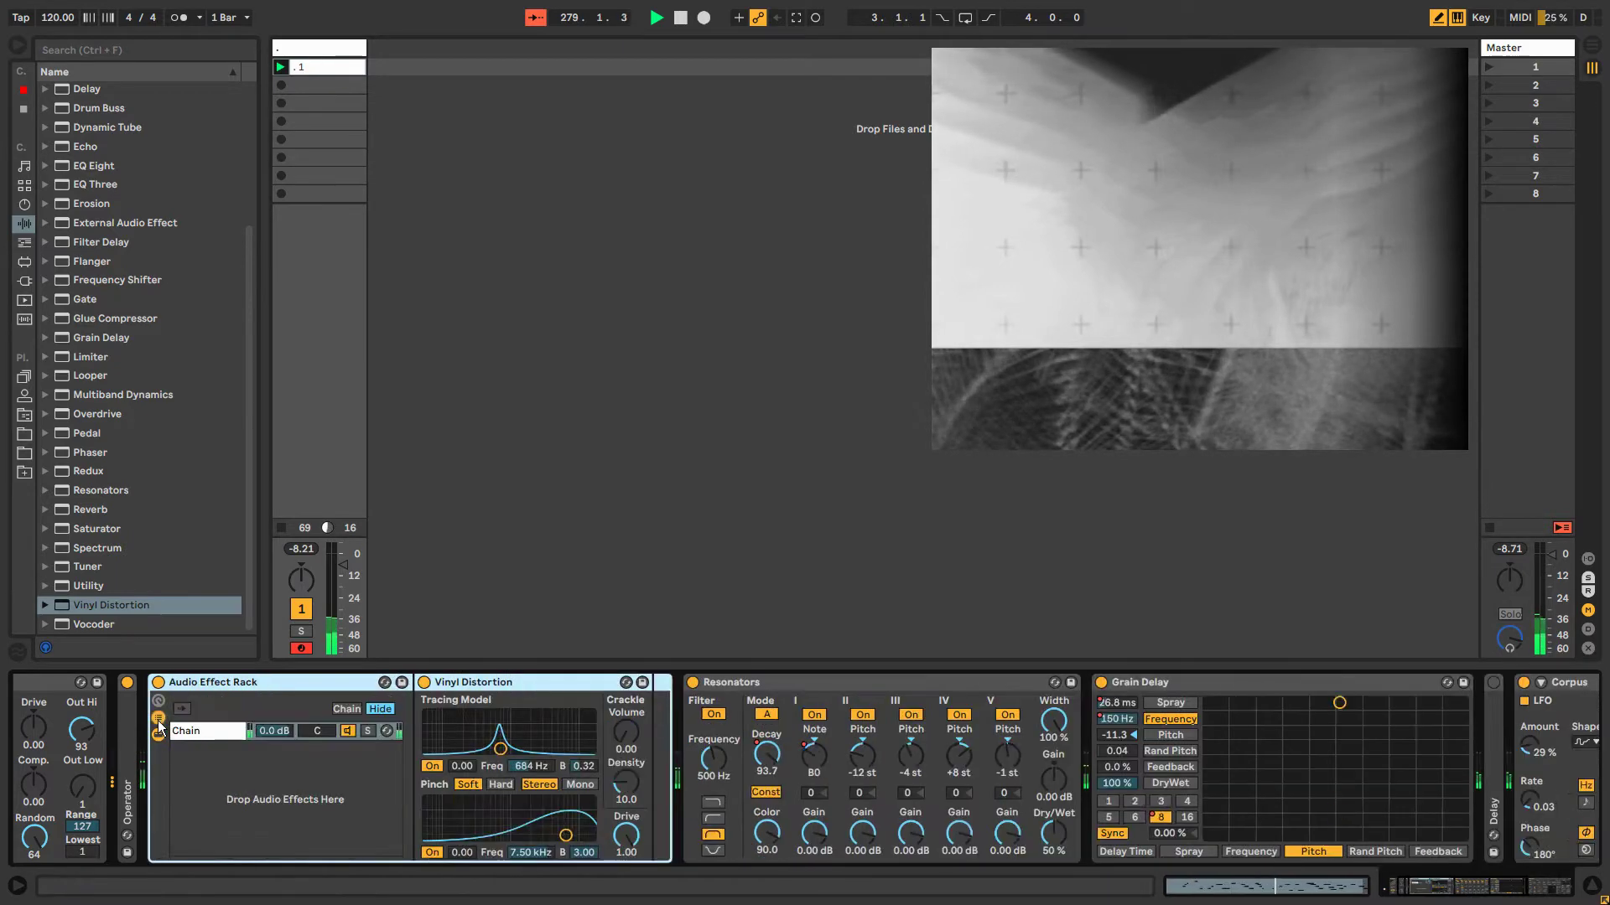
Place a Utility before Vinyl Distortion and add an empty second chain named dry to the rack.
{"action": "mouse_move", "coordinate": [79, 585]}
{"action": "left_mouse_down"}
{"action": "mouse_move", "coordinate": [251, 662]}
{"action": "mouse_move", "coordinate": [445, 706]}
{"action": "mouse_move", "coordinate": [229, 748]}
{"action": "left_mouse_up"}
{"action": "type", "text": "d"}
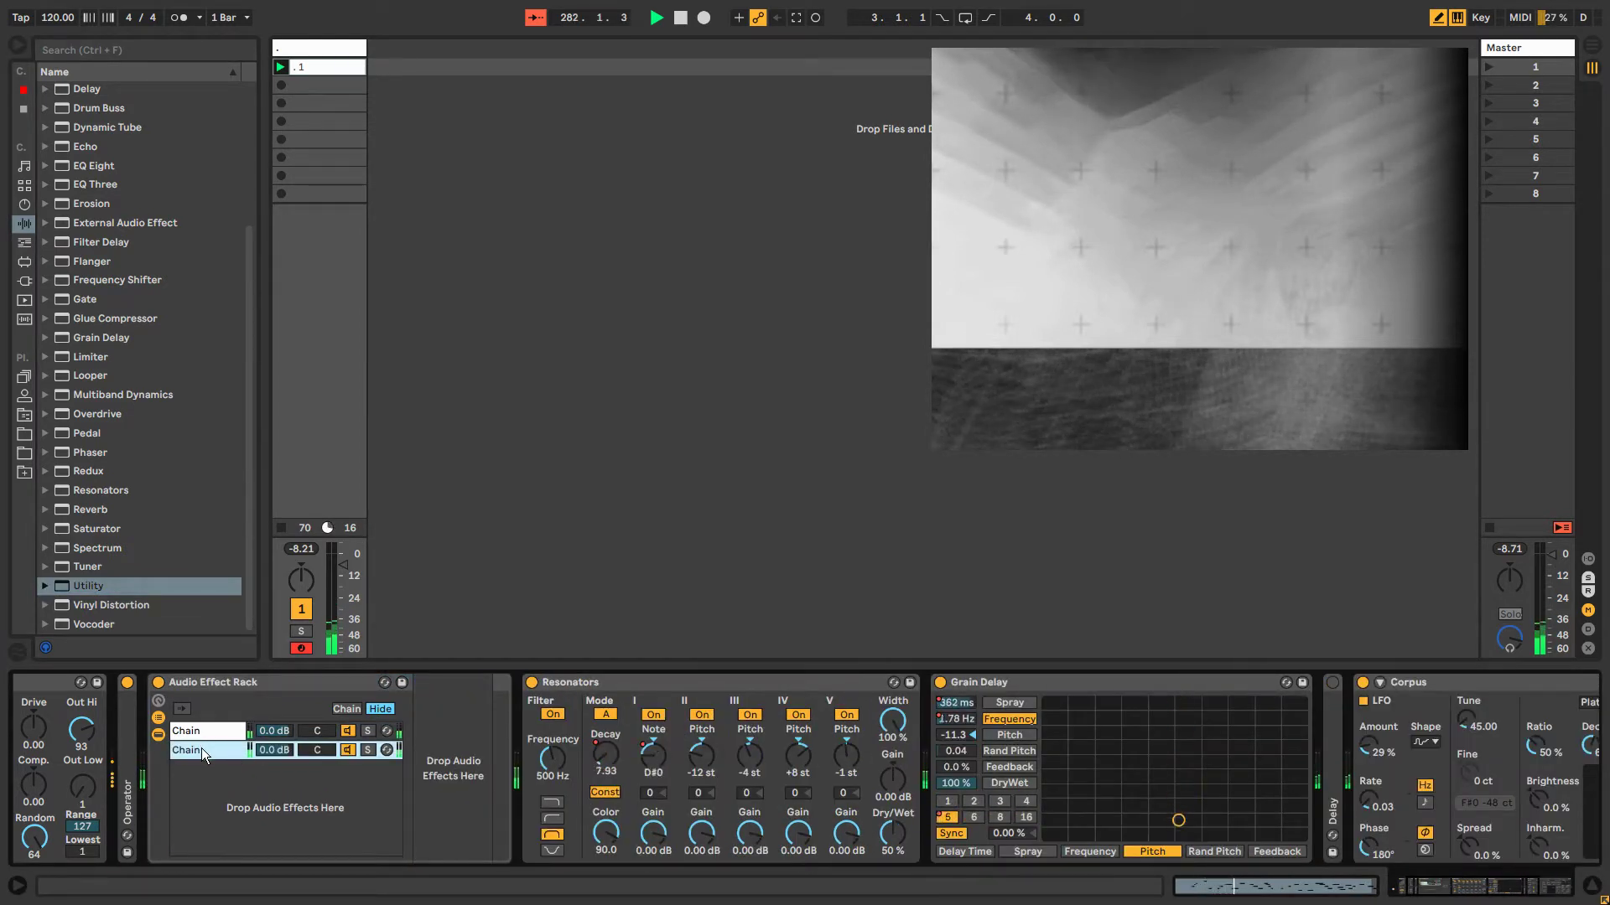
{"action": "type", "text": "ry"}
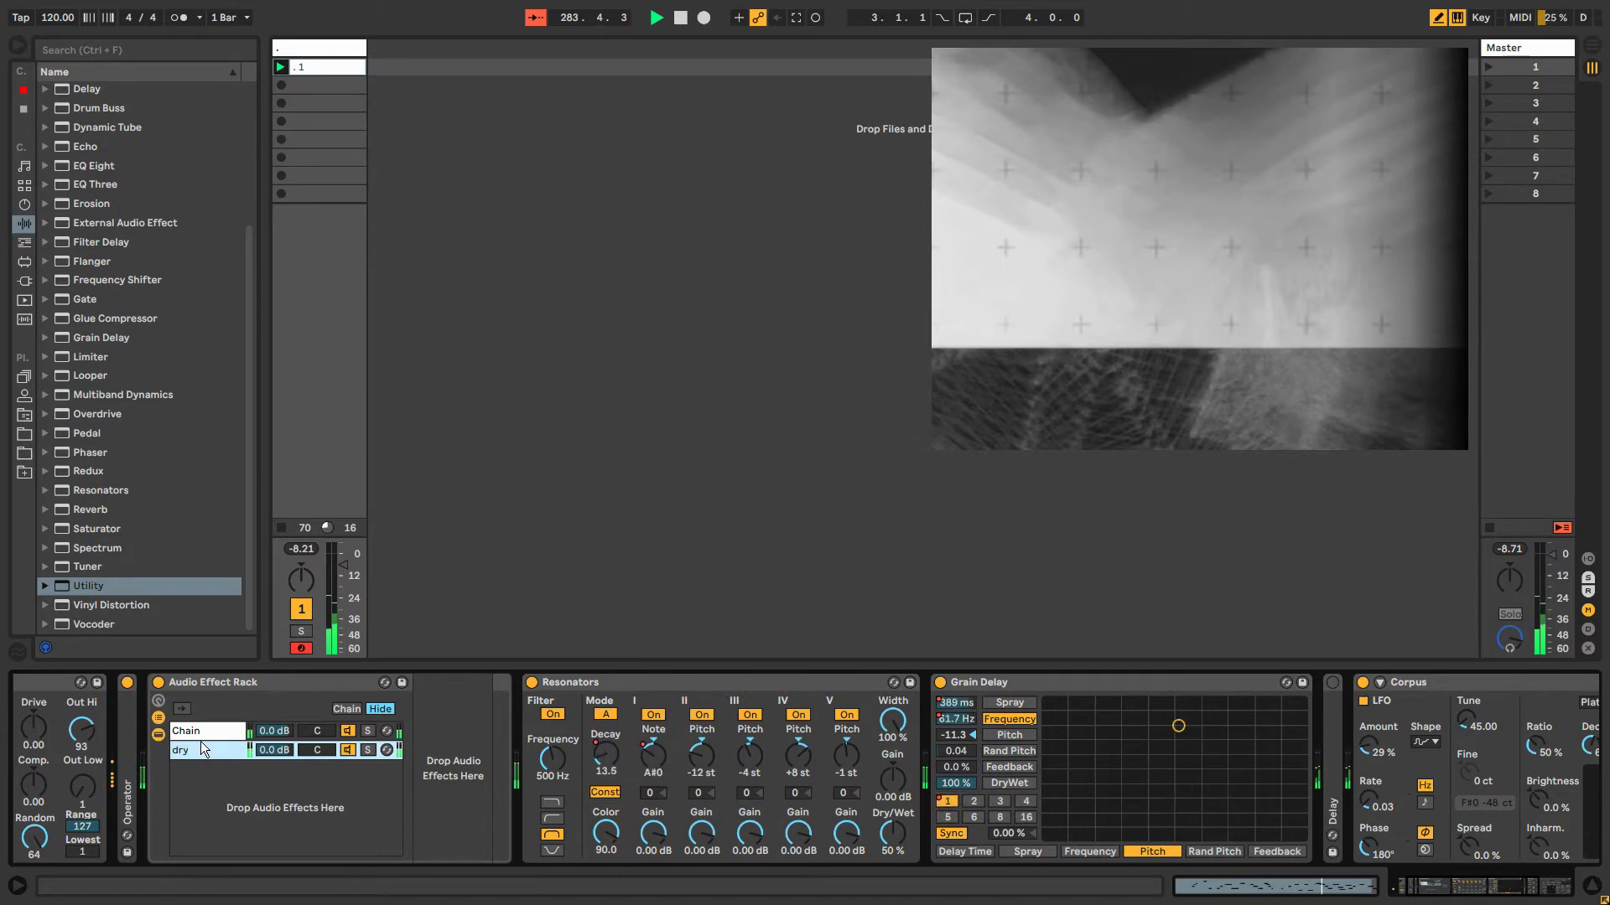
In the rack's first chain, mute Utility and set Vinyl Distortion's crackle volume to 0.68 and density to 14.3.
{"action": "left_click", "coordinate": [197, 732]}
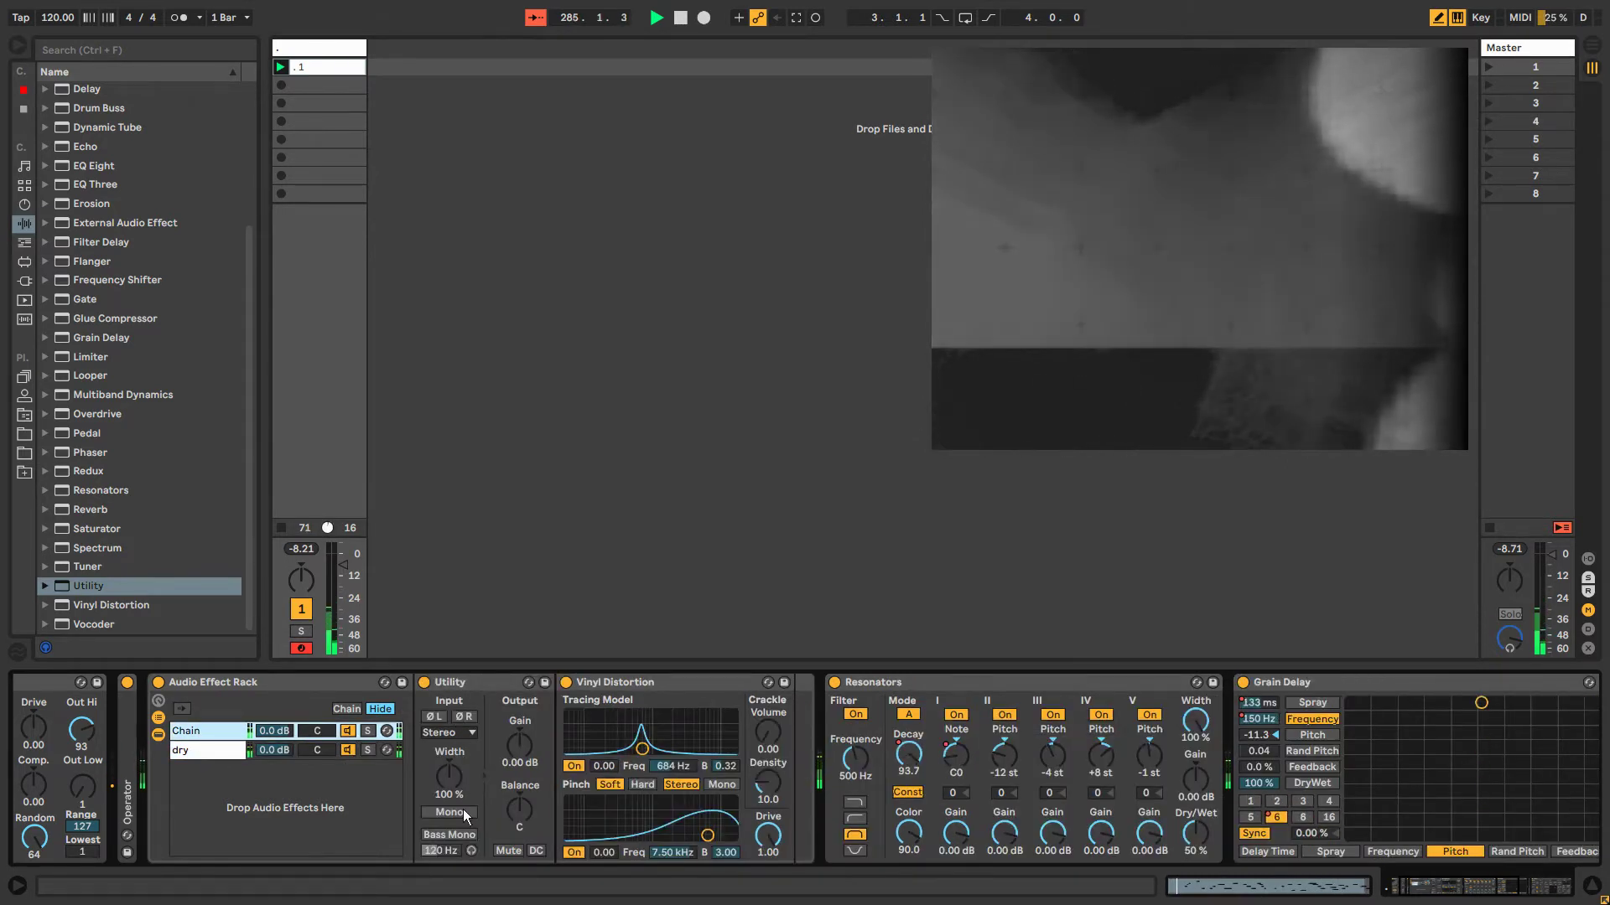
{"action": "left_click", "coordinate": [508, 850]}
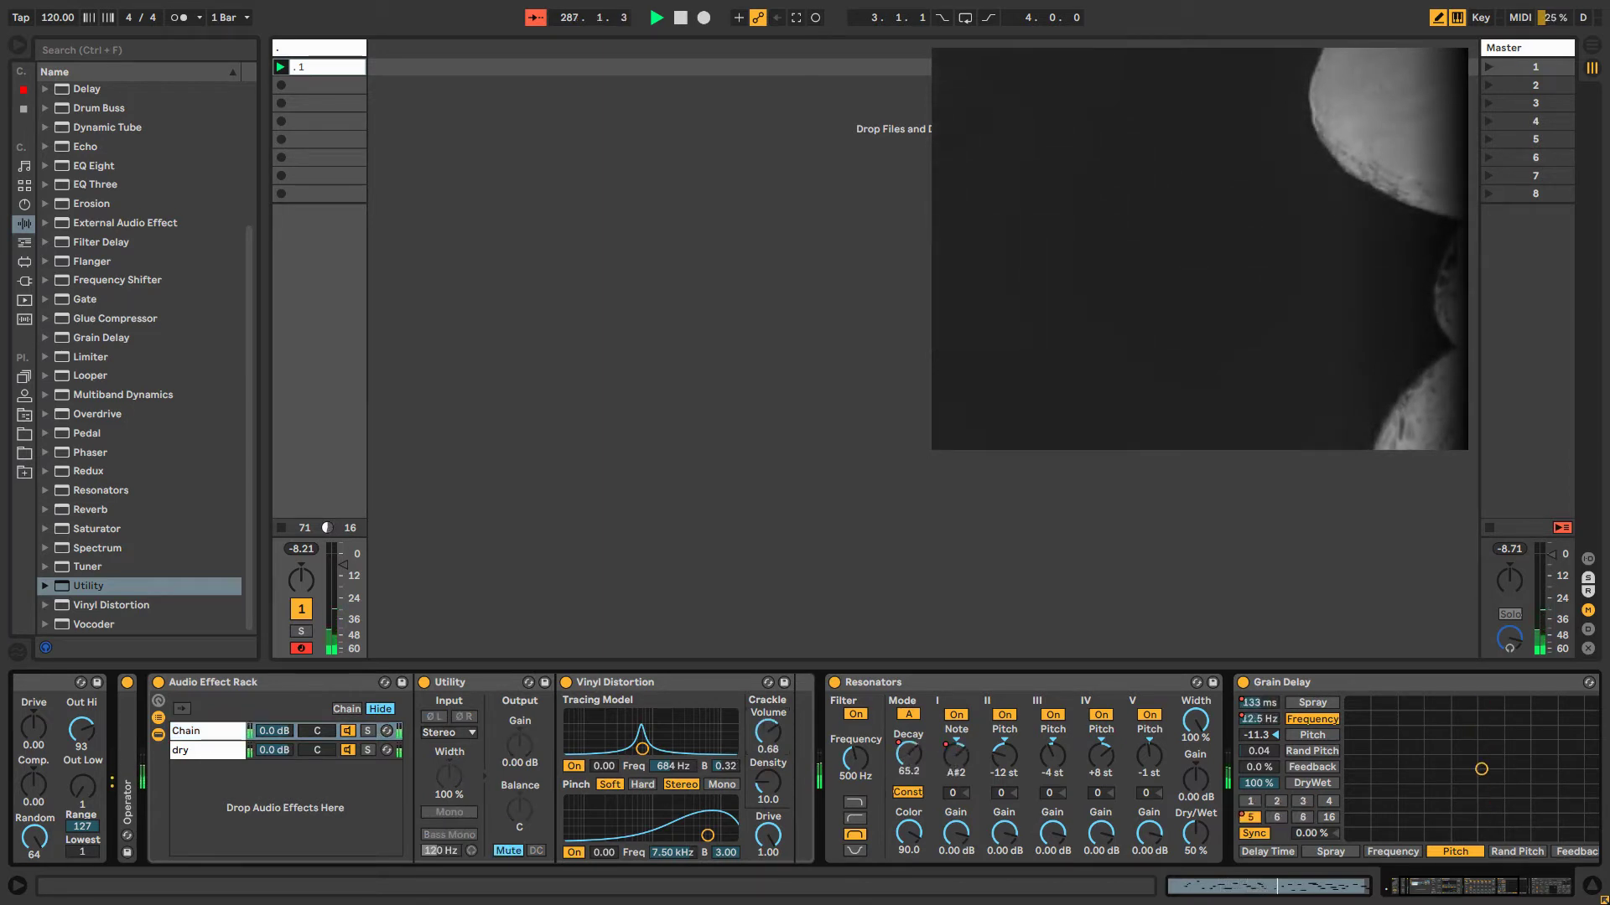
{"action": "left_click_drag", "start_coordinate": [777, 774], "coordinate": [776, 755]}
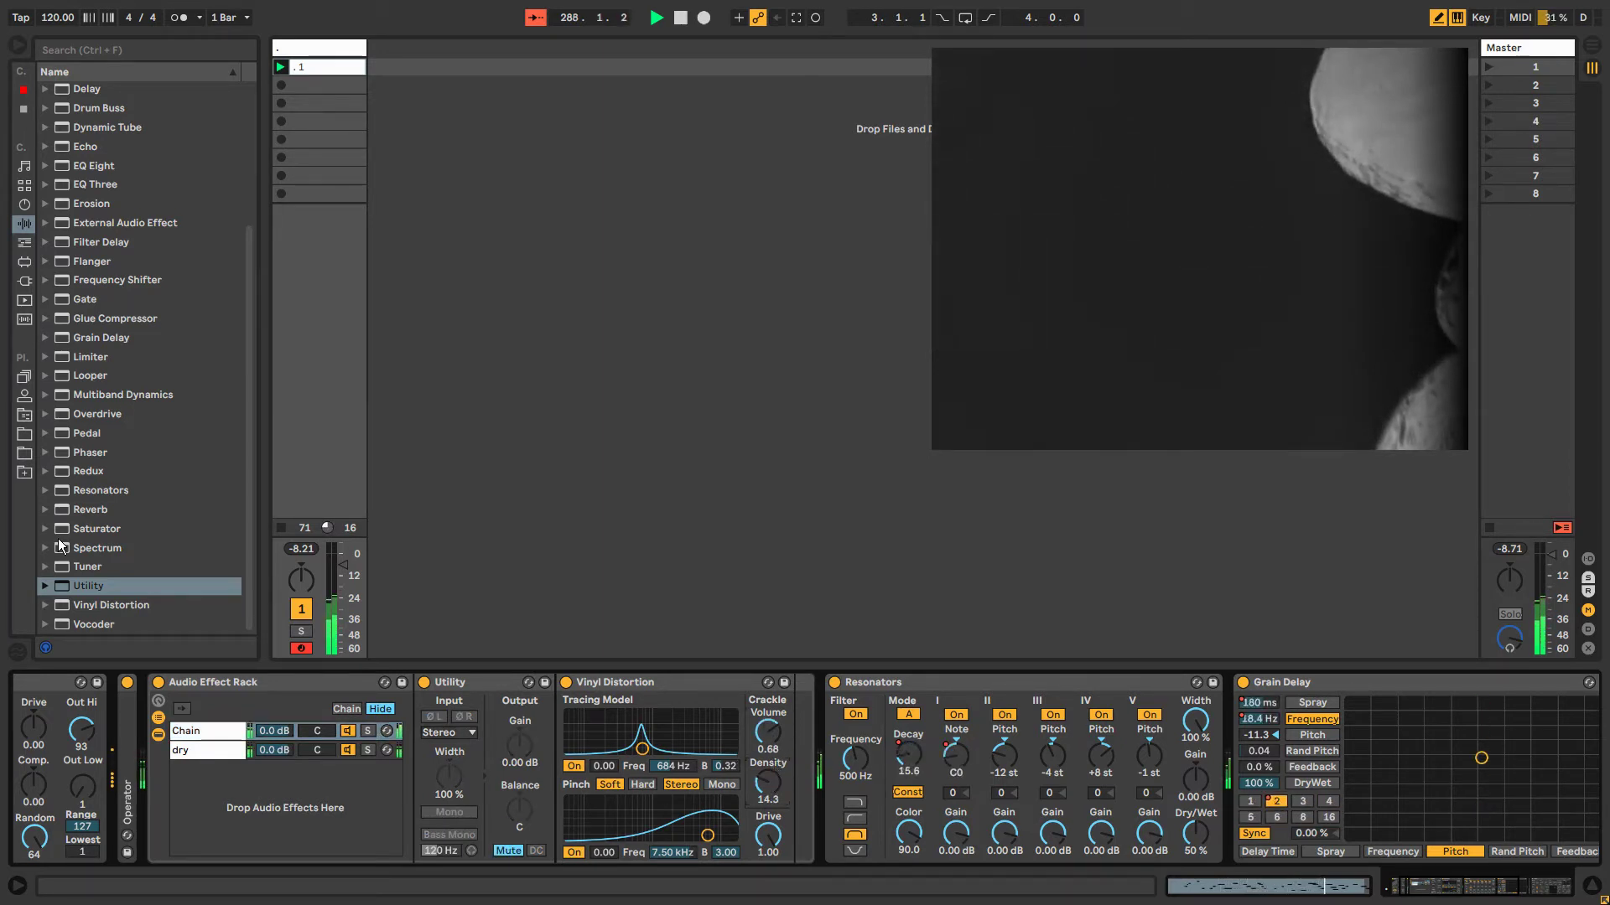
Add a Vocoder after Vinyl Distortion with 4 bands, an 848 ms attack and a much longer release.
{"action": "left_click_drag", "start_coordinate": [95, 625], "coordinate": [780, 745]}
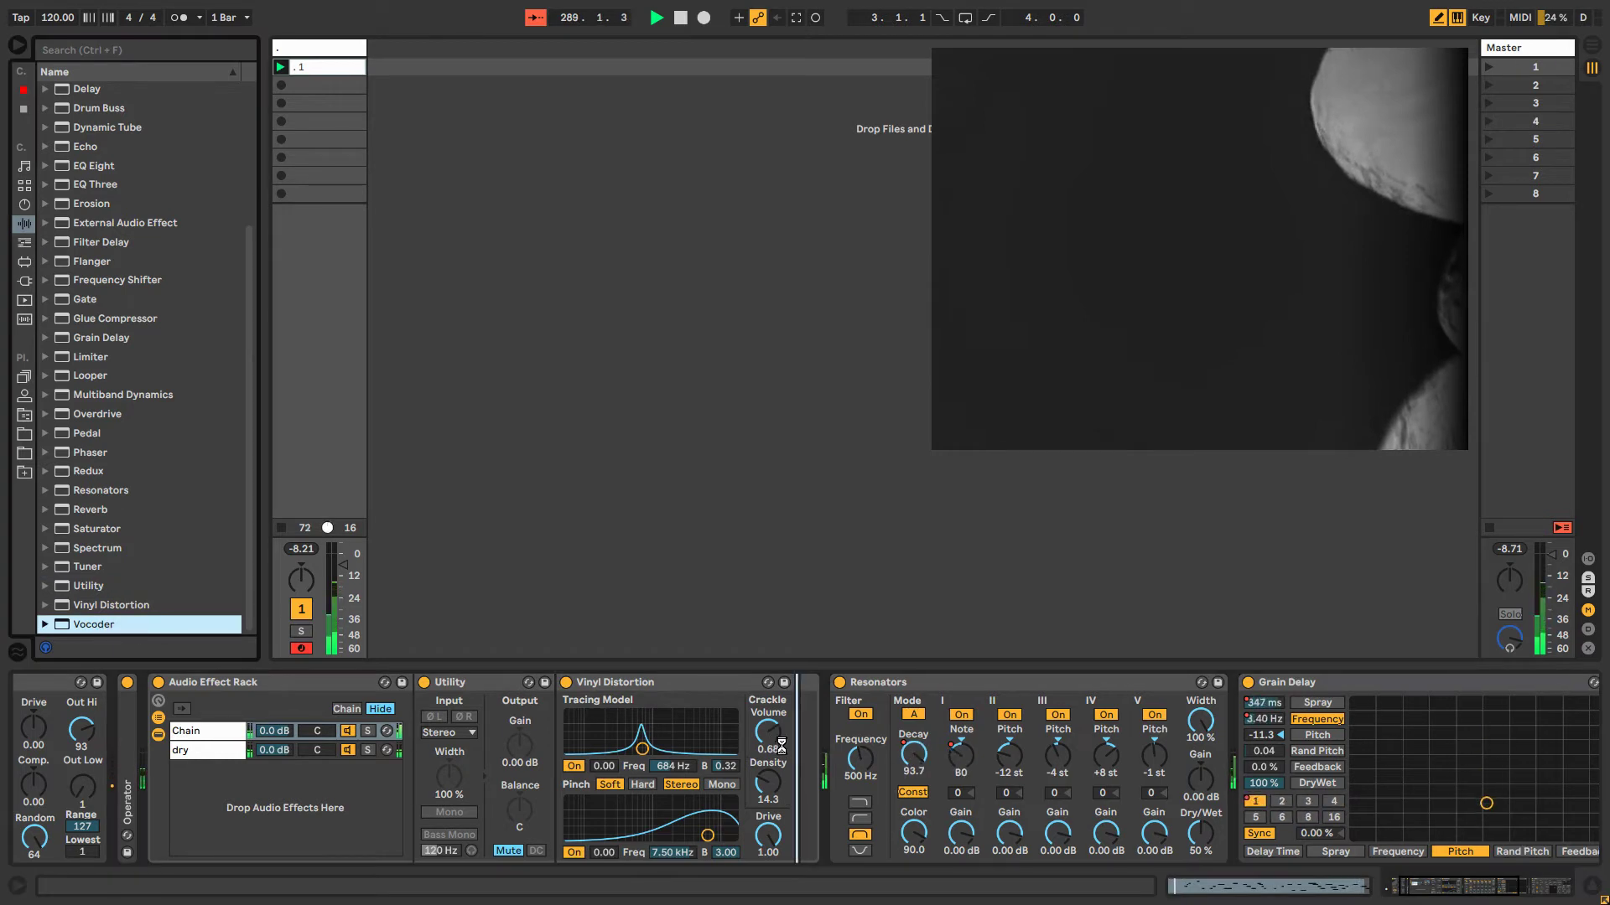
{"action": "left_click_drag", "start_coordinate": [843, 803], "coordinate": [843, 802]}
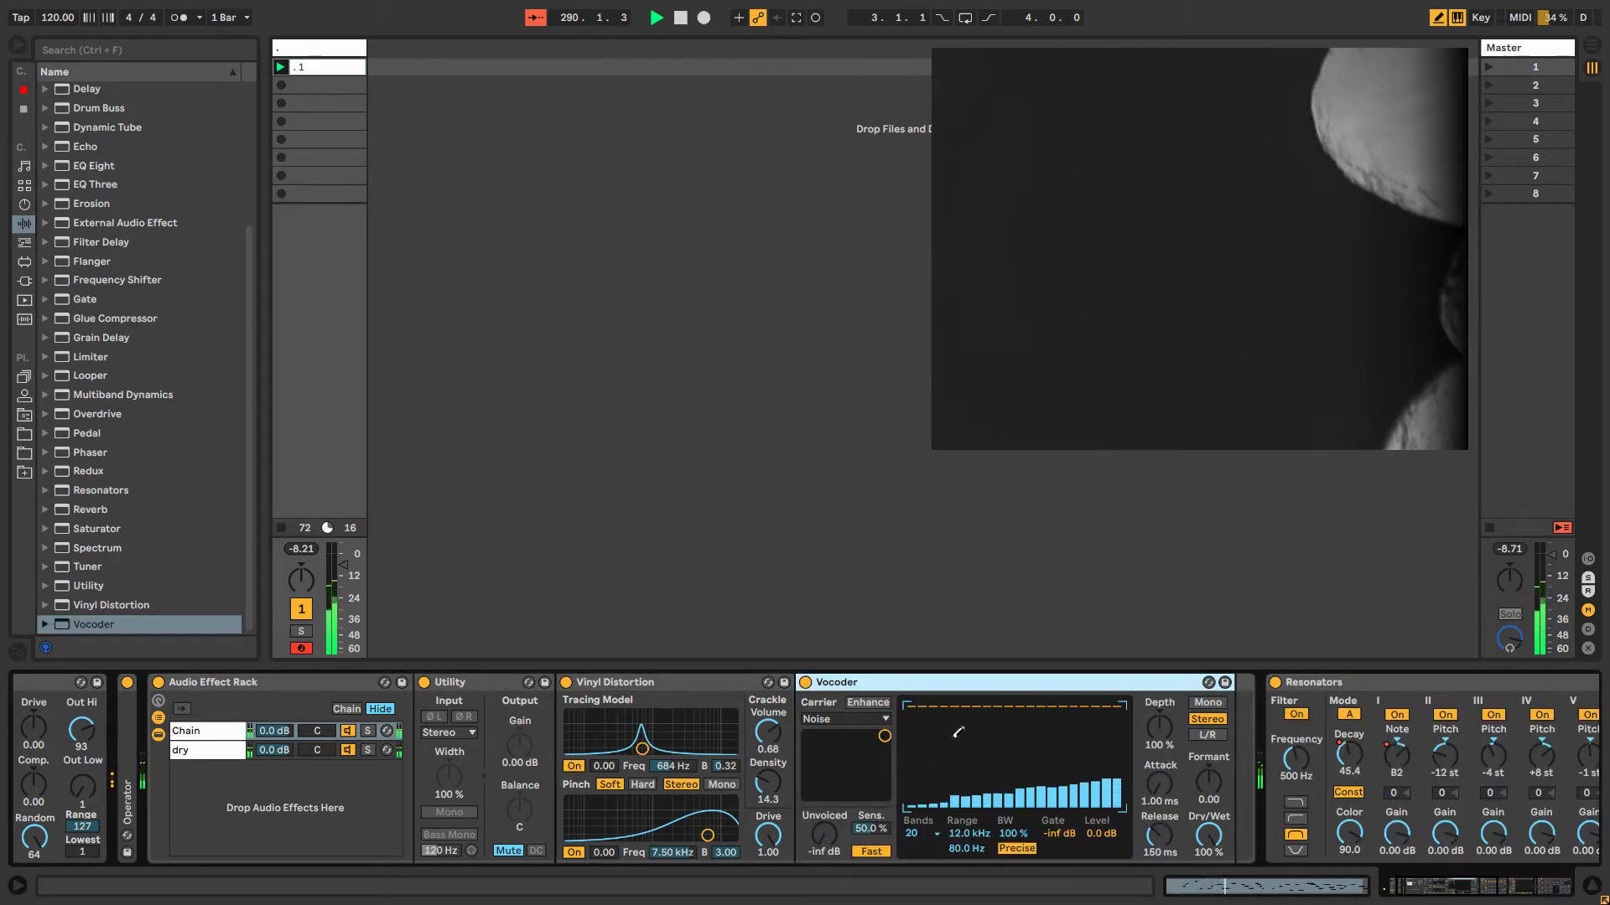
{"action": "left_click", "coordinate": [934, 834]}
{"action": "left_click", "coordinate": [914, 683]}
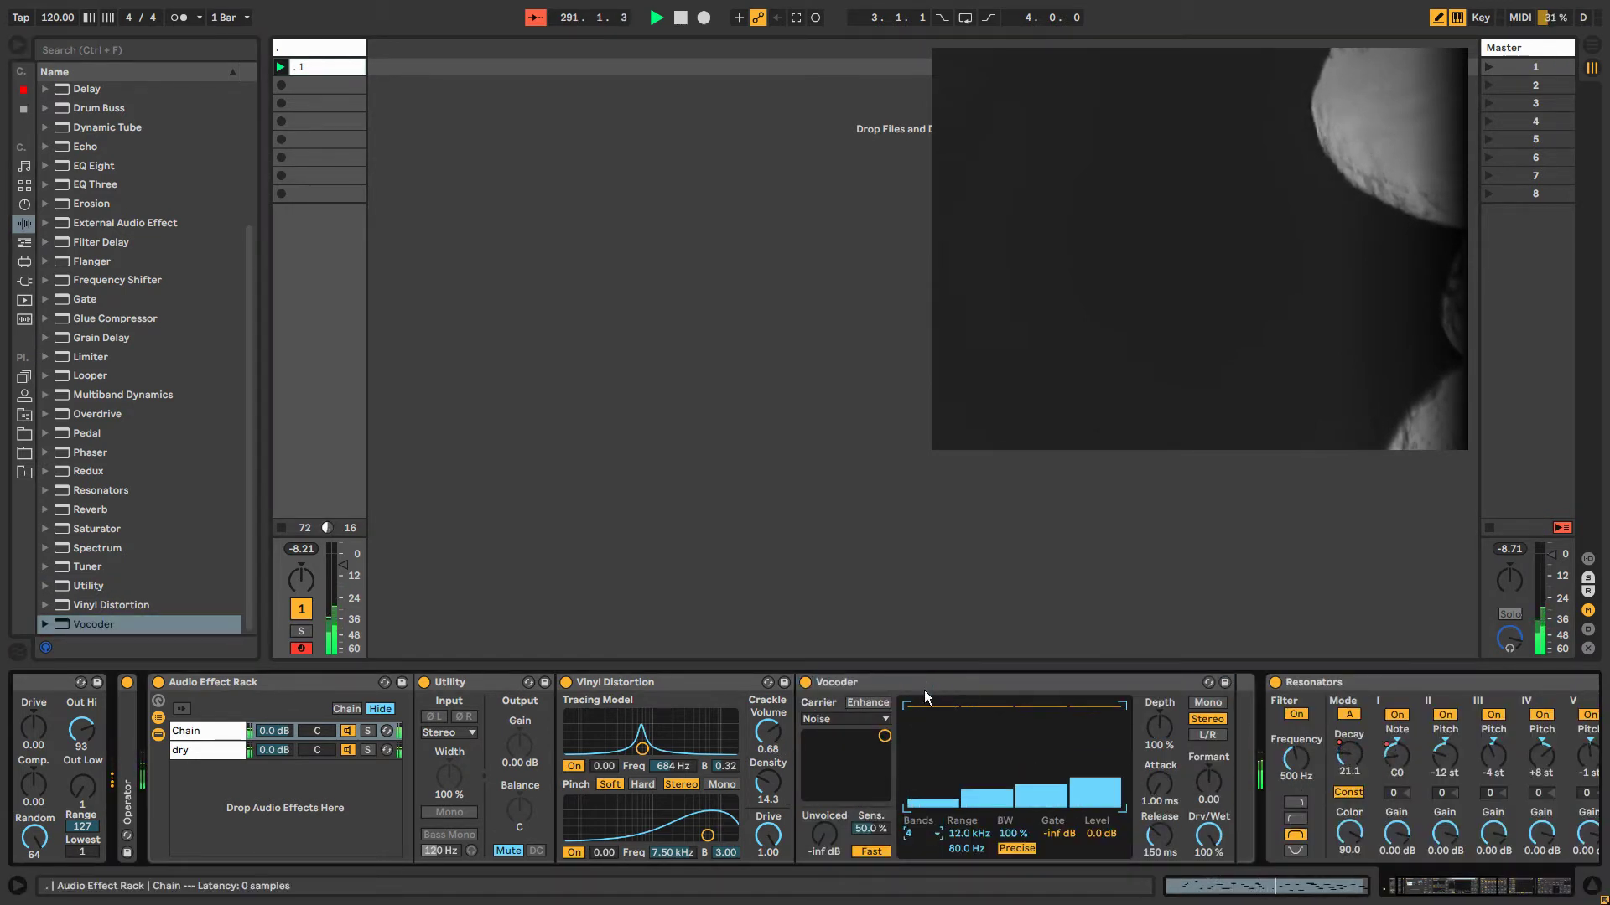
{"action": "left_click_drag", "start_coordinate": [1159, 783], "coordinate": [1159, 754]}
{"action": "left_click_drag", "start_coordinate": [1160, 835], "coordinate": [1160, 754]}
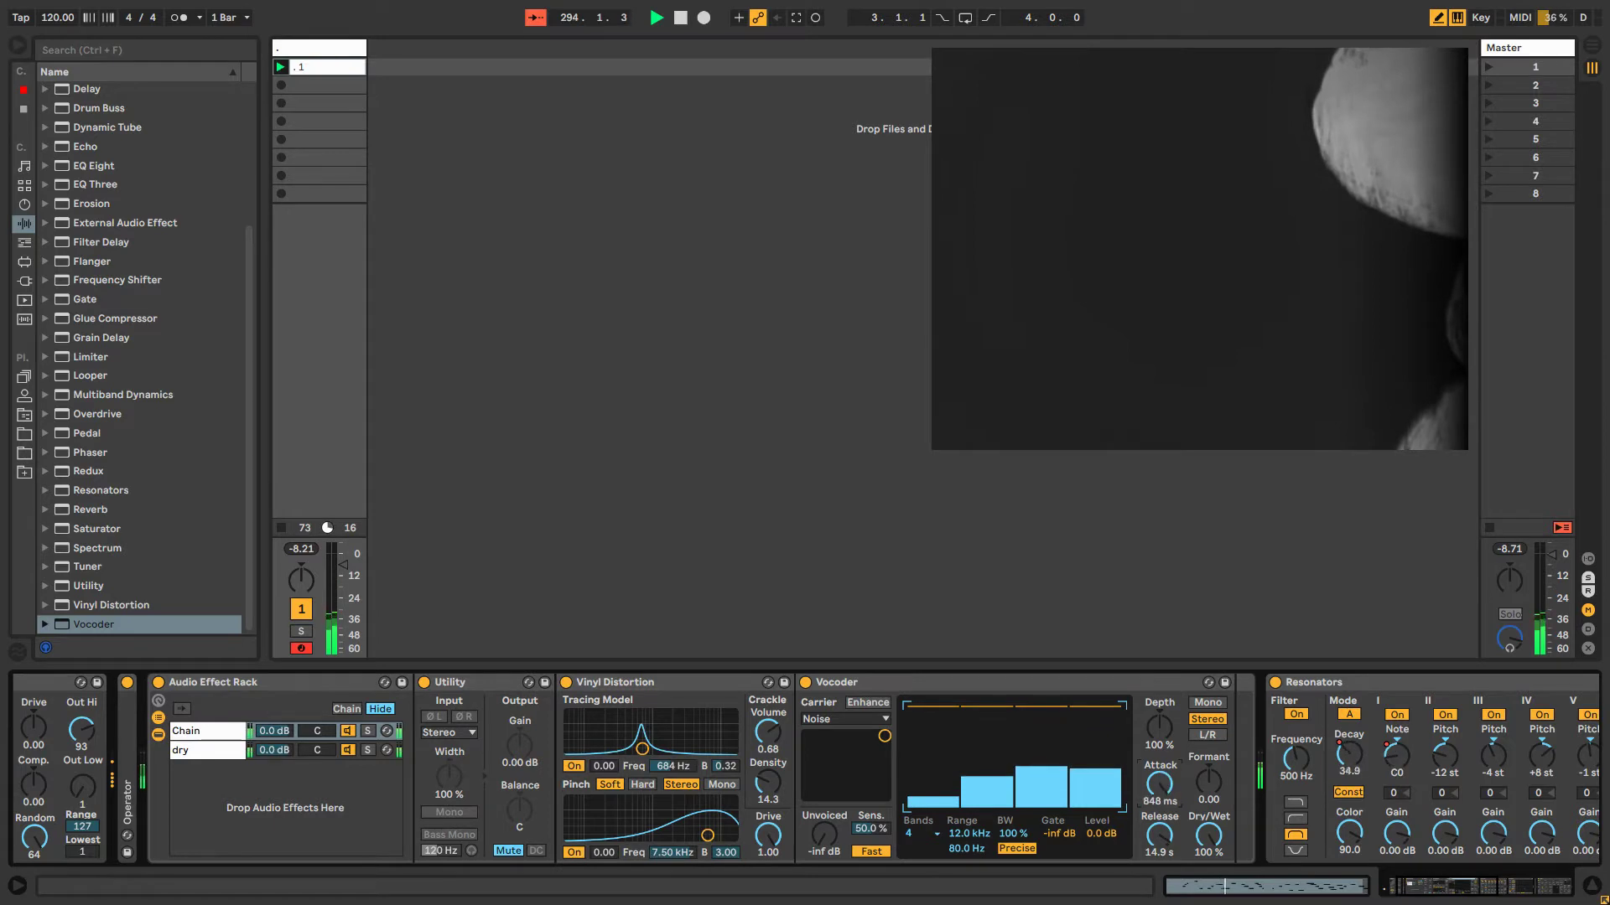
Show the clip automation envelope for Vocoder's Attack Time and unlink it from the clip.
{"action": "right_click", "coordinate": [1156, 784]}
{"action": "left_click", "coordinate": [1213, 549]}
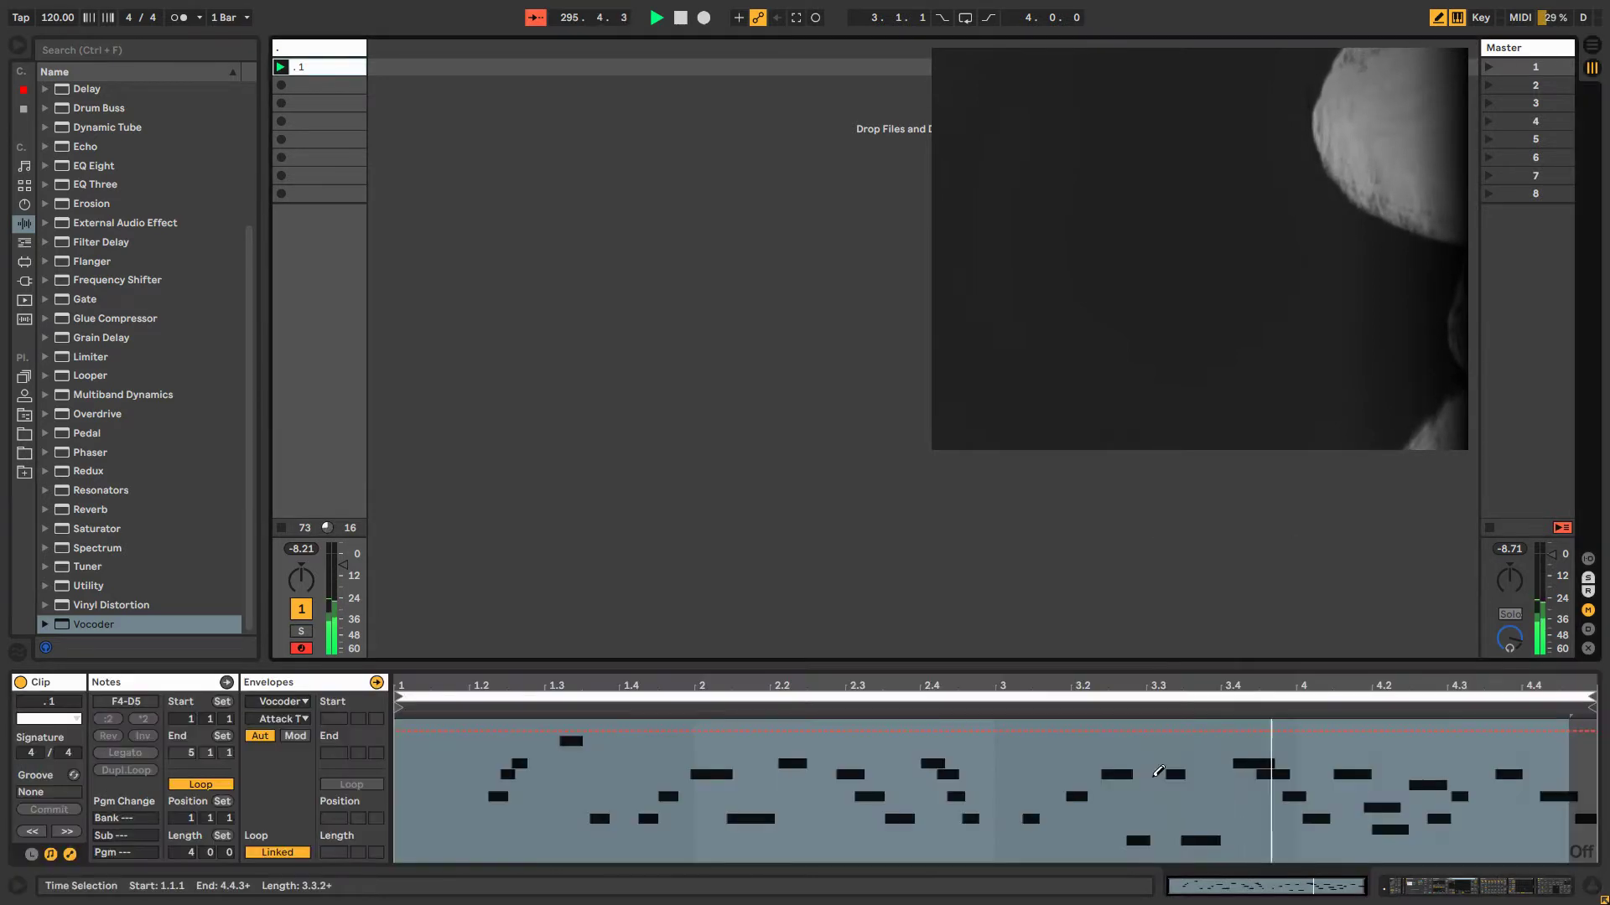
{"action": "left_click", "coordinate": [274, 853]}
Set the unlinked Vocoder Attack Time envelope's loop length to 7.1.3.
{"action": "key", "text": "Up"}
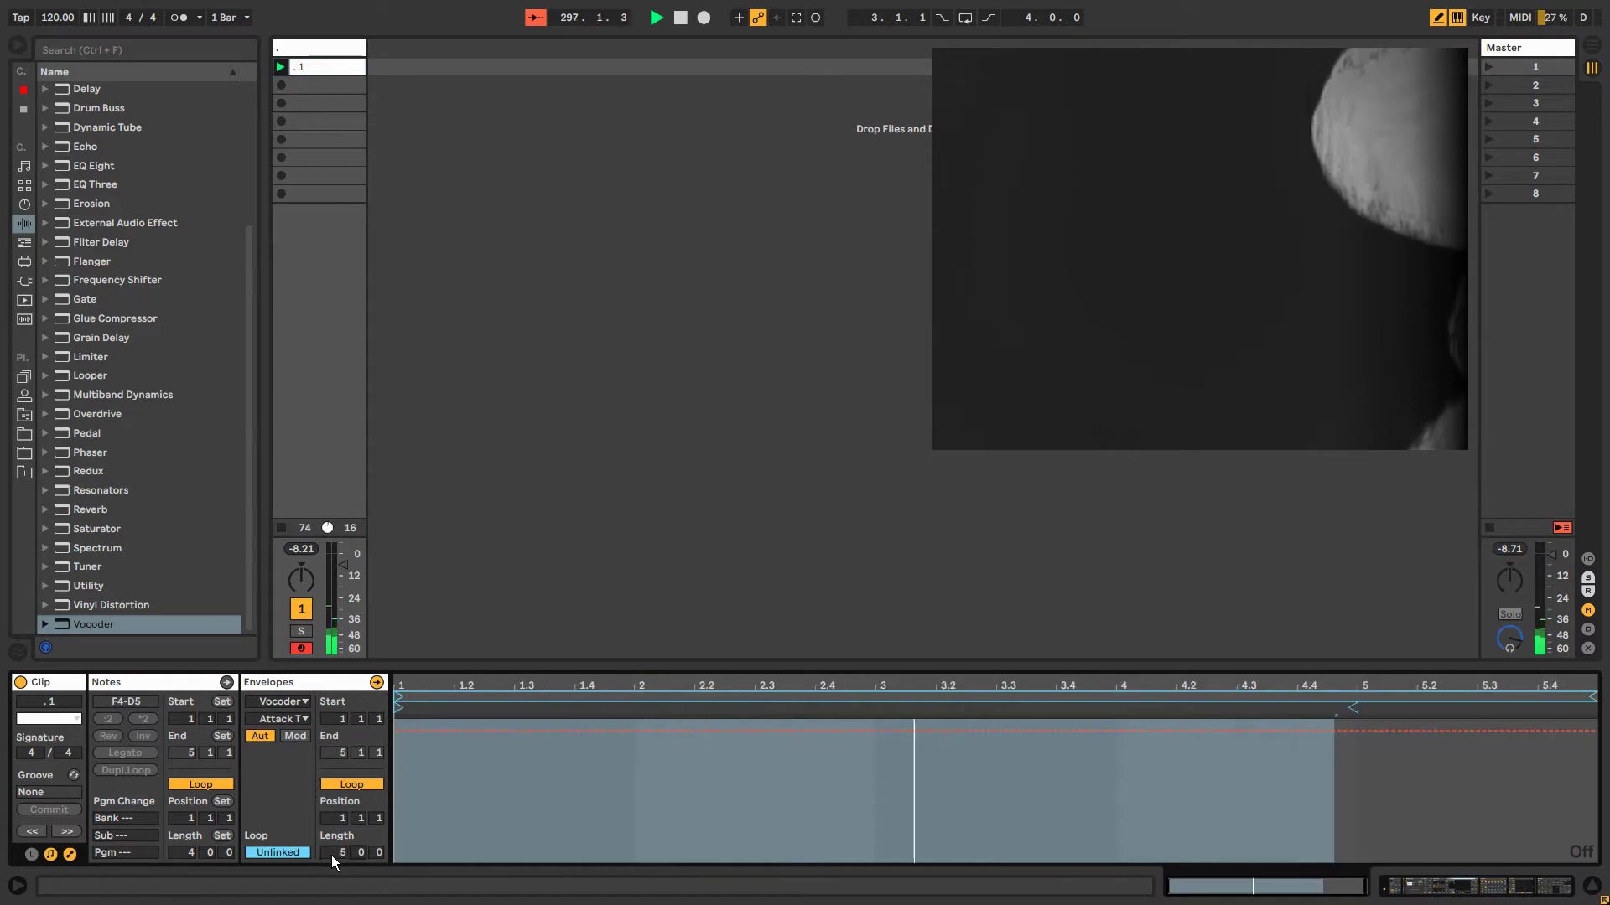
{"action": "key", "text": "Right"}
{"action": "key", "text": "Up"}
{"action": "key", "text": "Right"}
{"action": "key", "text": "Up"}
{"action": "key", "text": "Up"}
{"action": "key", "text": "Up"}
{"action": "key", "text": "Left"}
{"action": "key", "text": "Left"}
{"action": "key", "text": "Up"}
{"action": "key", "text": "Up"}
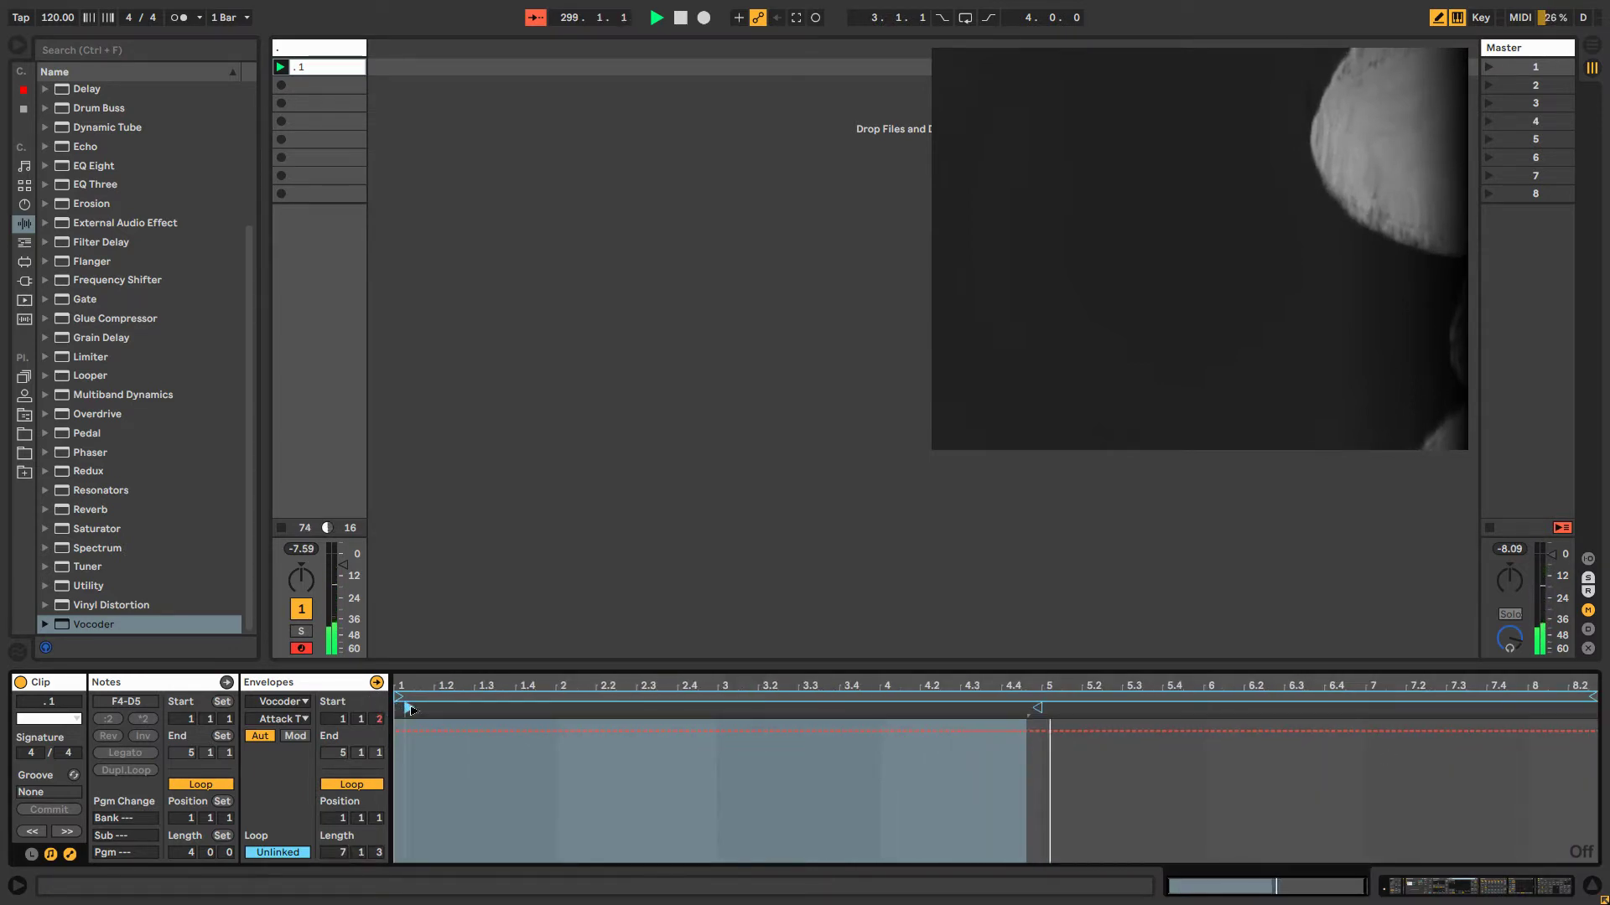
Move the unlinked Attack Time envelope's start to 3.2.1 and set its loop length to 6.1.3.
{"action": "left_click_drag", "start_coordinate": [409, 709], "coordinate": [762, 709]}
{"action": "left_click_drag", "start_coordinate": [1592, 694], "coordinate": [1441, 694]}
Draw an irregular stepped Vocoder Attack Time pattern with sudden jumps and gradual ramps across the whole envelope loop.
{"action": "left_click_drag", "start_coordinate": [511, 785], "coordinate": [1372, 819]}
{"action": "mouse_move", "coordinate": [1006, 804]}
{"action": "left_mouse_down"}
{"action": "mouse_move", "coordinate": [963, 732]}
{"action": "mouse_move", "coordinate": [952, 765]}
{"action": "mouse_move", "coordinate": [803, 767]}
{"action": "left_mouse_up"}
{"action": "left_click_drag", "start_coordinate": [402, 807], "coordinate": [482, 805]}
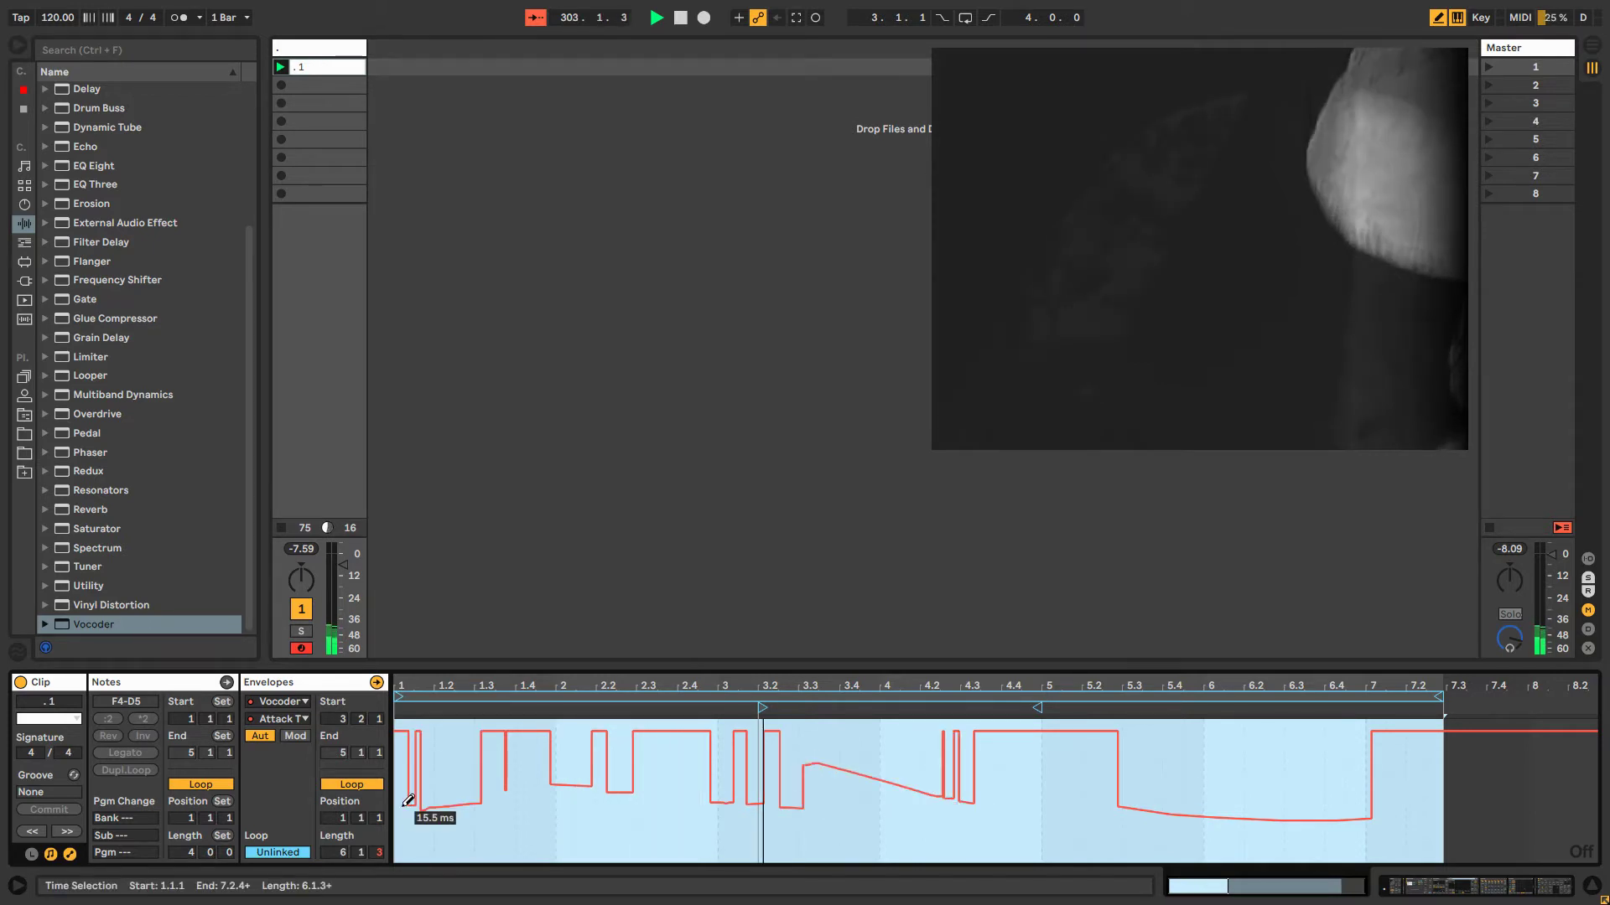
{"action": "left_click", "coordinate": [871, 838]}
{"action": "mouse_move", "coordinate": [1118, 765]}
{"action": "left_mouse_down"}
{"action": "mouse_move", "coordinate": [1425, 755]}
{"action": "mouse_move", "coordinate": [1442, 805]}
{"action": "left_mouse_up"}
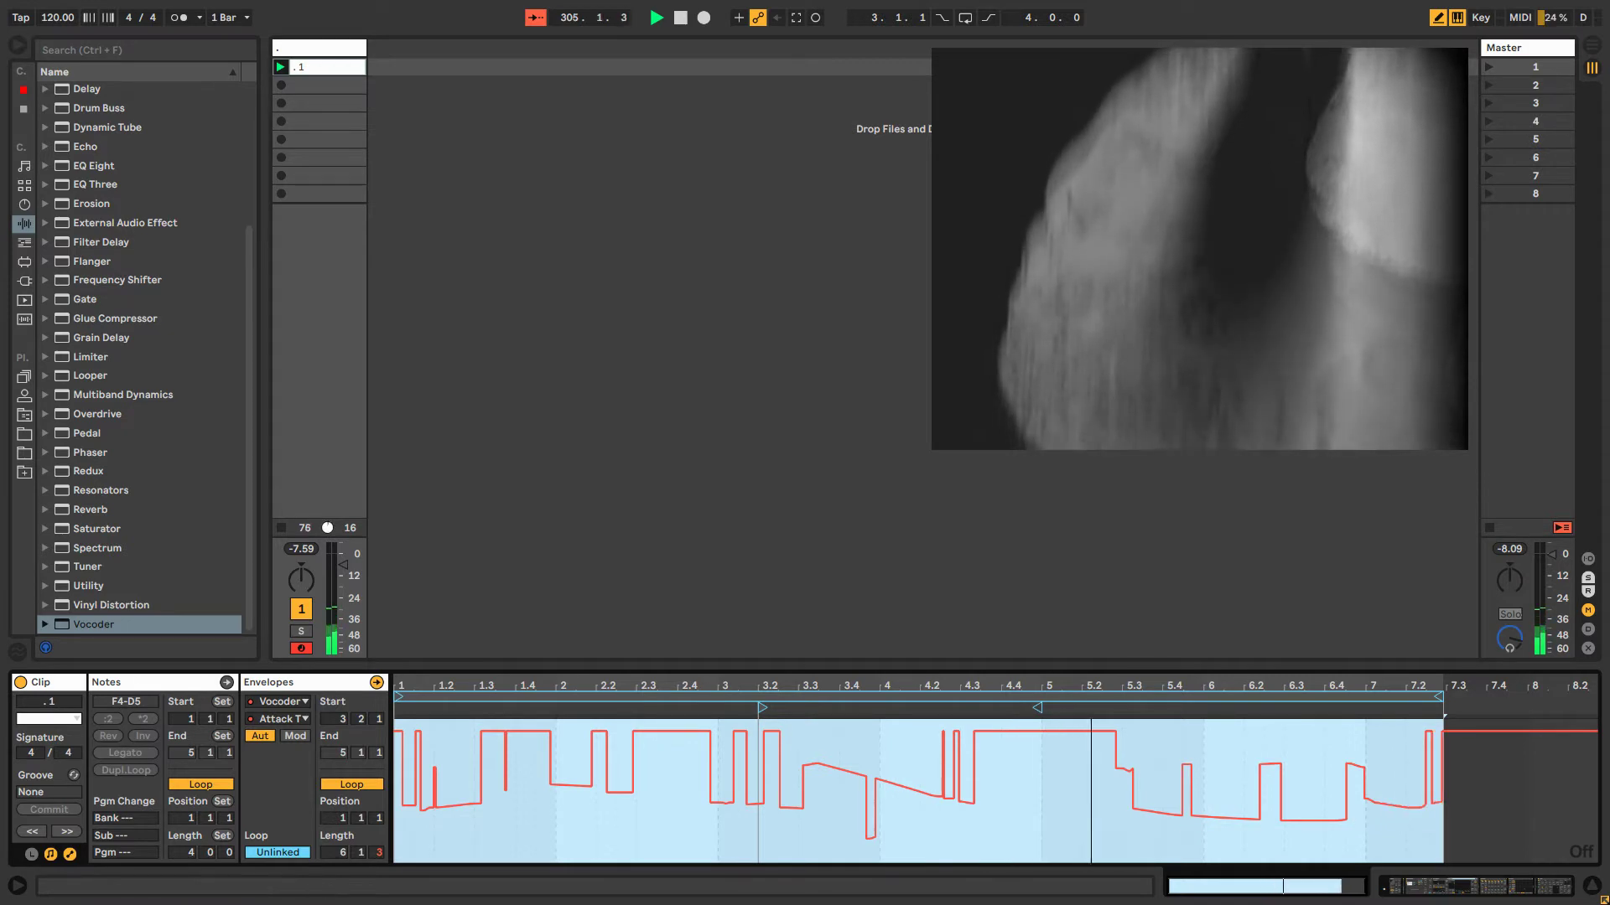
{"action": "left_click_drag", "start_coordinate": [1044, 780], "coordinate": [1008, 786]}
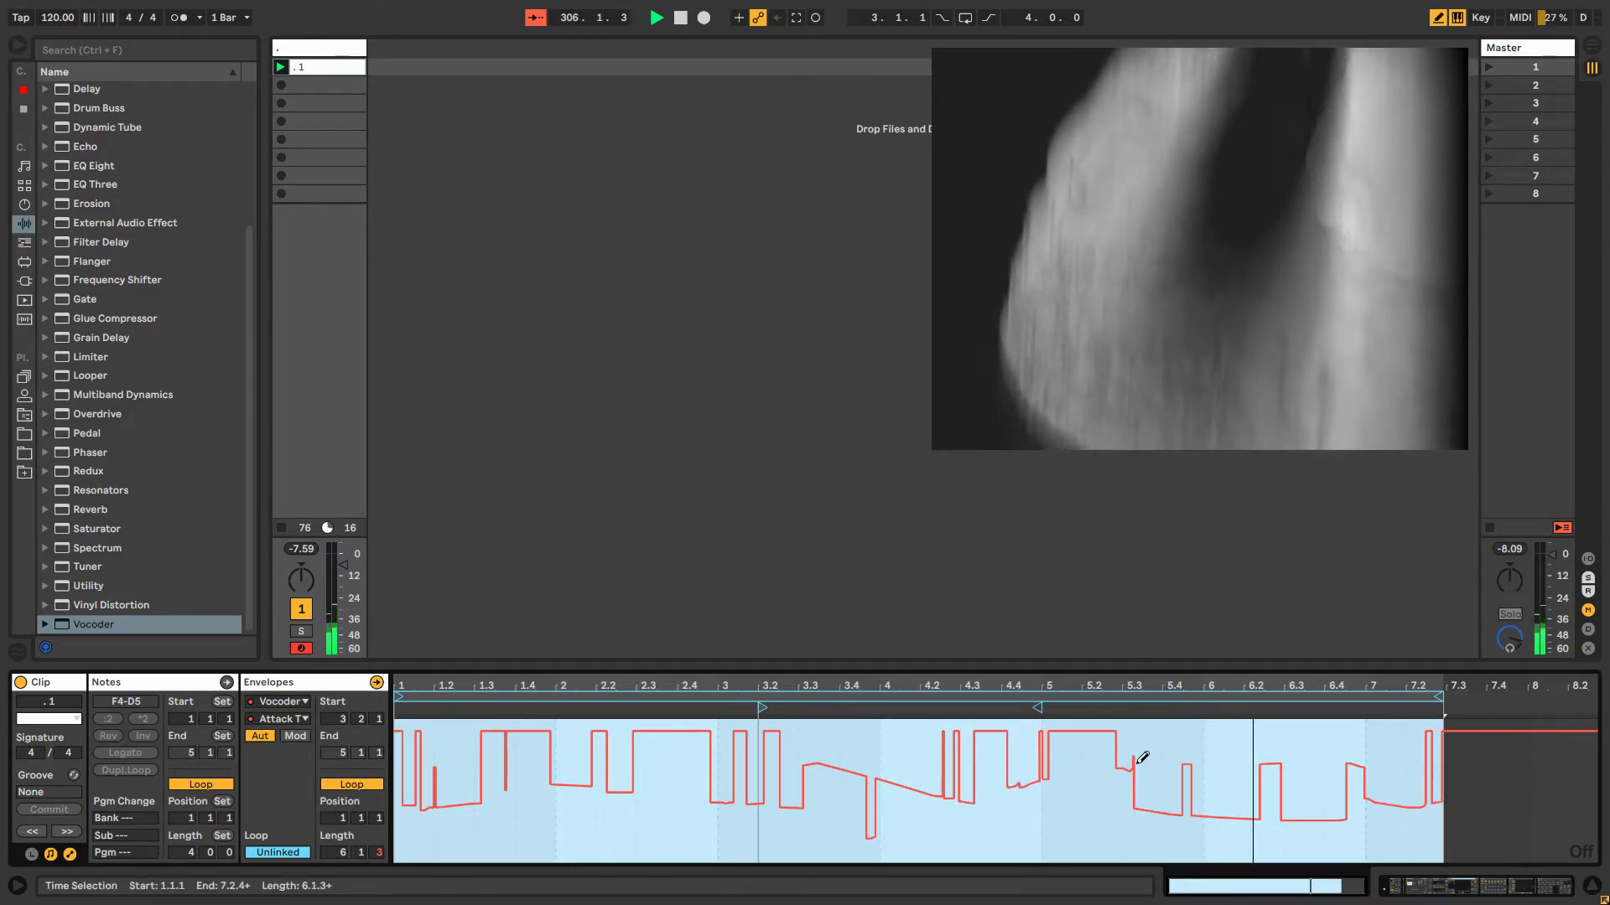
{"action": "left_click_drag", "start_coordinate": [1125, 767], "coordinate": [1123, 782]}
{"action": "key", "text": "alt+Tab"}
{"action": "key", "text": "alt+Tab"}
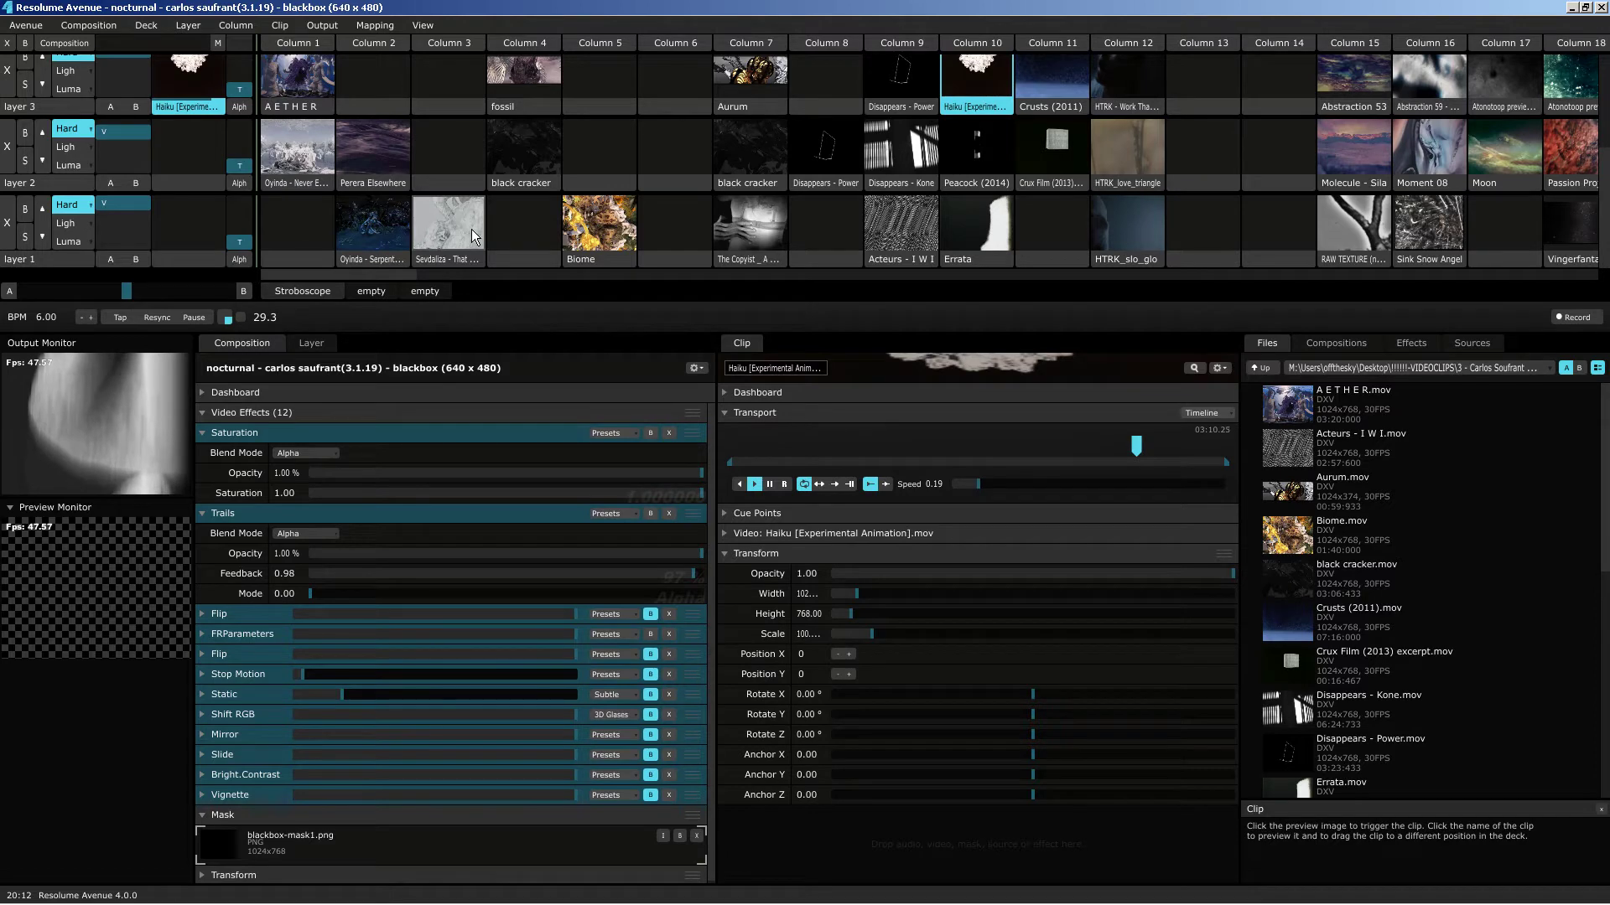
{"action": "key", "text": "alt+Tab"}
{"action": "key", "text": "alt+Tab"}
{"action": "key", "text": "alt+Tab"}
{"action": "key", "text": "alt+Tab"}
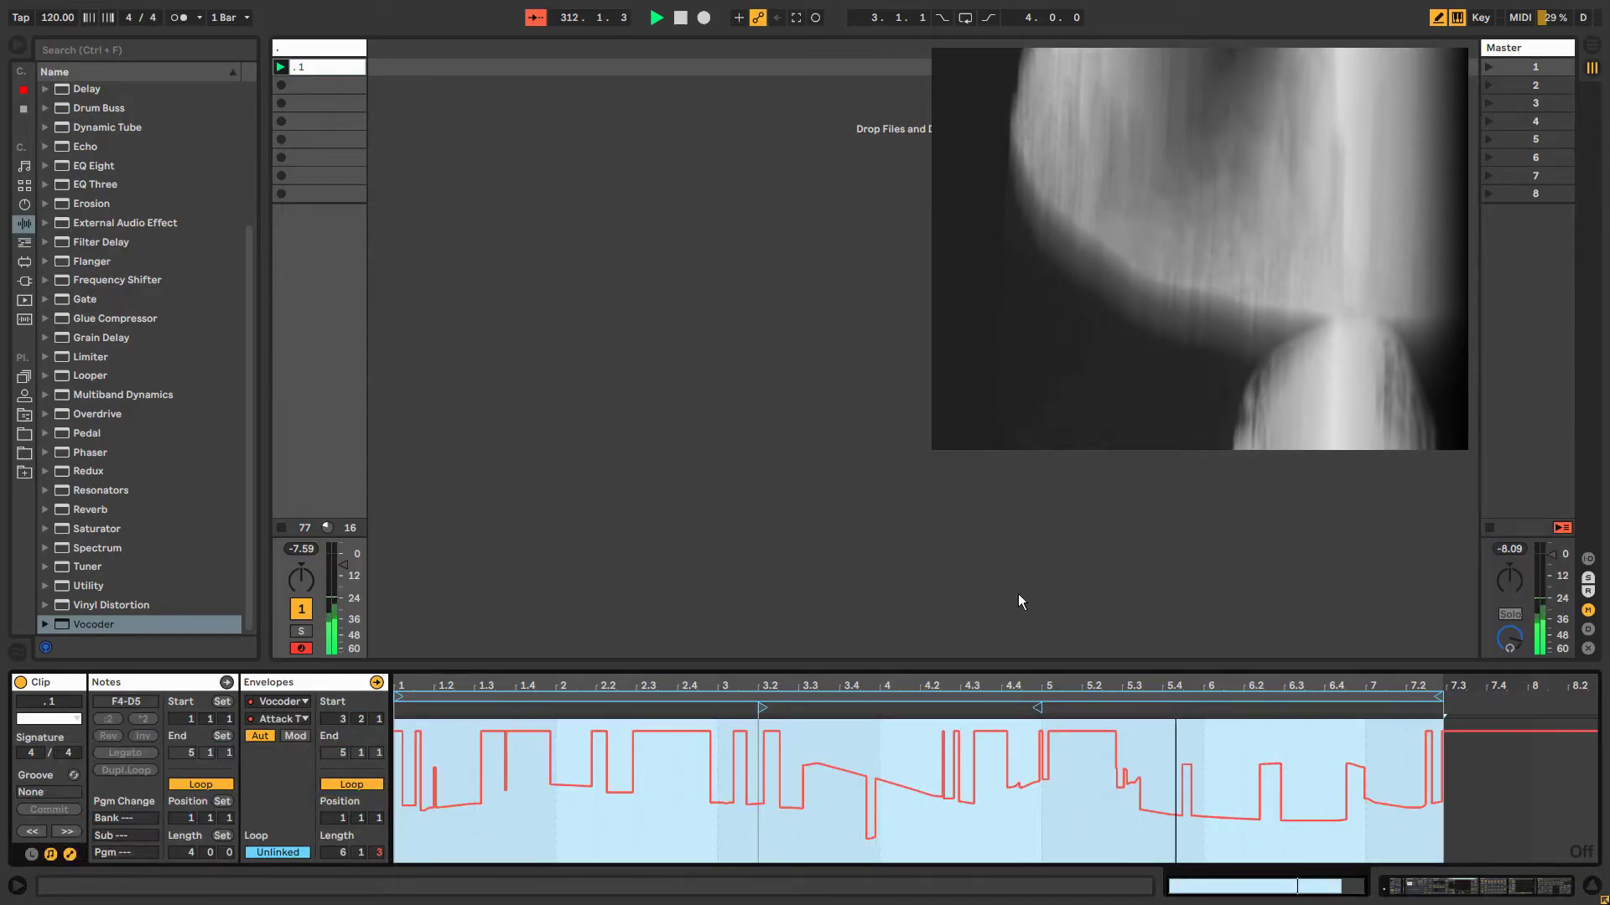
Draw extra spikes and dips in the Attack Time envelope around bars 3 to 4 and near bar 7.
{"action": "left_click_drag", "start_coordinate": [1318, 759], "coordinate": [1351, 749]}
{"action": "left_click", "coordinate": [1370, 751]}
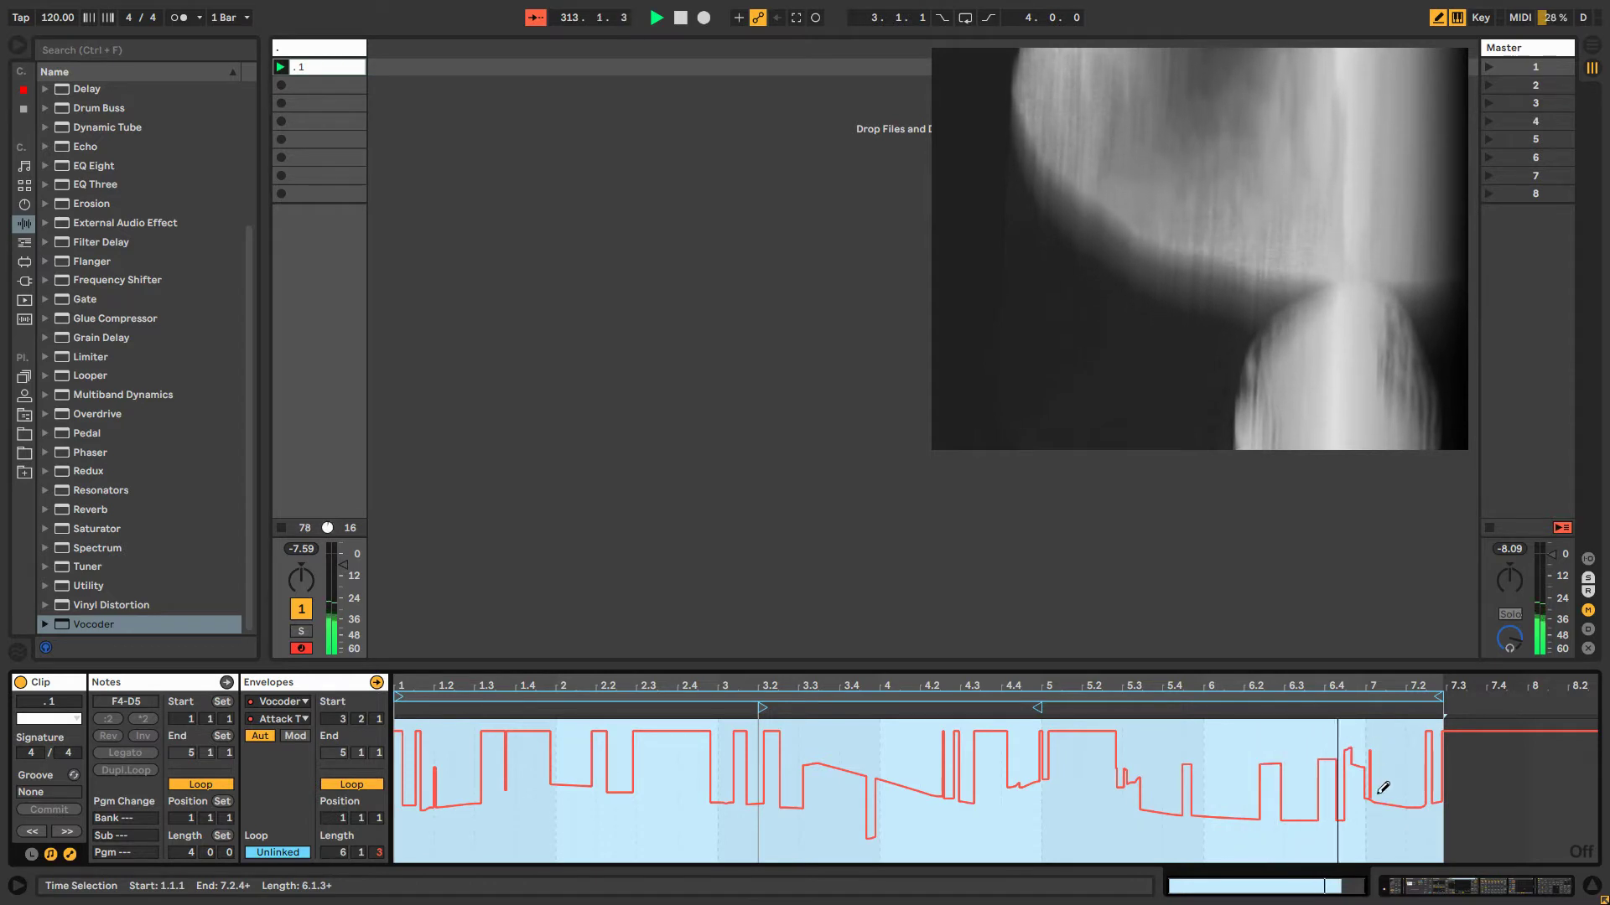
{"action": "left_click", "coordinate": [1376, 821]}
{"action": "left_click_drag", "start_coordinate": [1016, 809], "coordinate": [986, 837]}
{"action": "mouse_move", "coordinate": [868, 749]}
{"action": "left_mouse_down"}
{"action": "mouse_move", "coordinate": [851, 748]}
{"action": "mouse_move", "coordinate": [804, 838]}
{"action": "left_mouse_up"}
{"action": "left_click", "coordinate": [725, 832]}
{"action": "left_click", "coordinate": [715, 826]}
{"action": "left_click", "coordinate": [787, 755]}
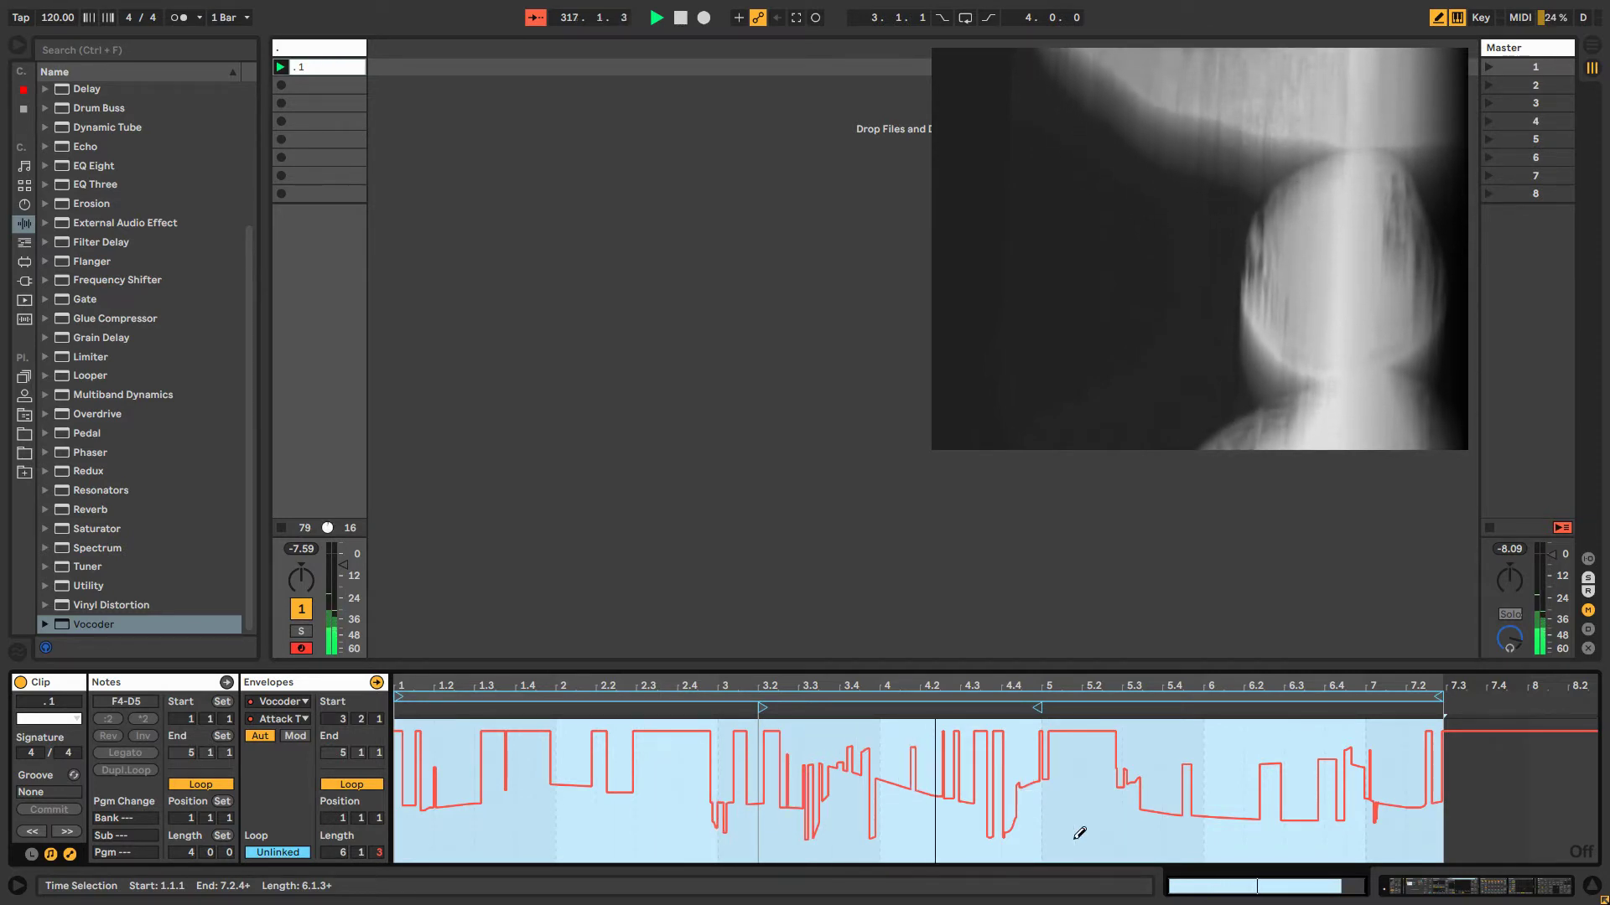
Draw further abrupt attack changes in bar 5 and through bars 1 and 2 of the envelope.
{"action": "left_click", "coordinate": [1081, 834]}
{"action": "left_click_drag", "start_coordinate": [1150, 746], "coordinate": [1168, 737]}
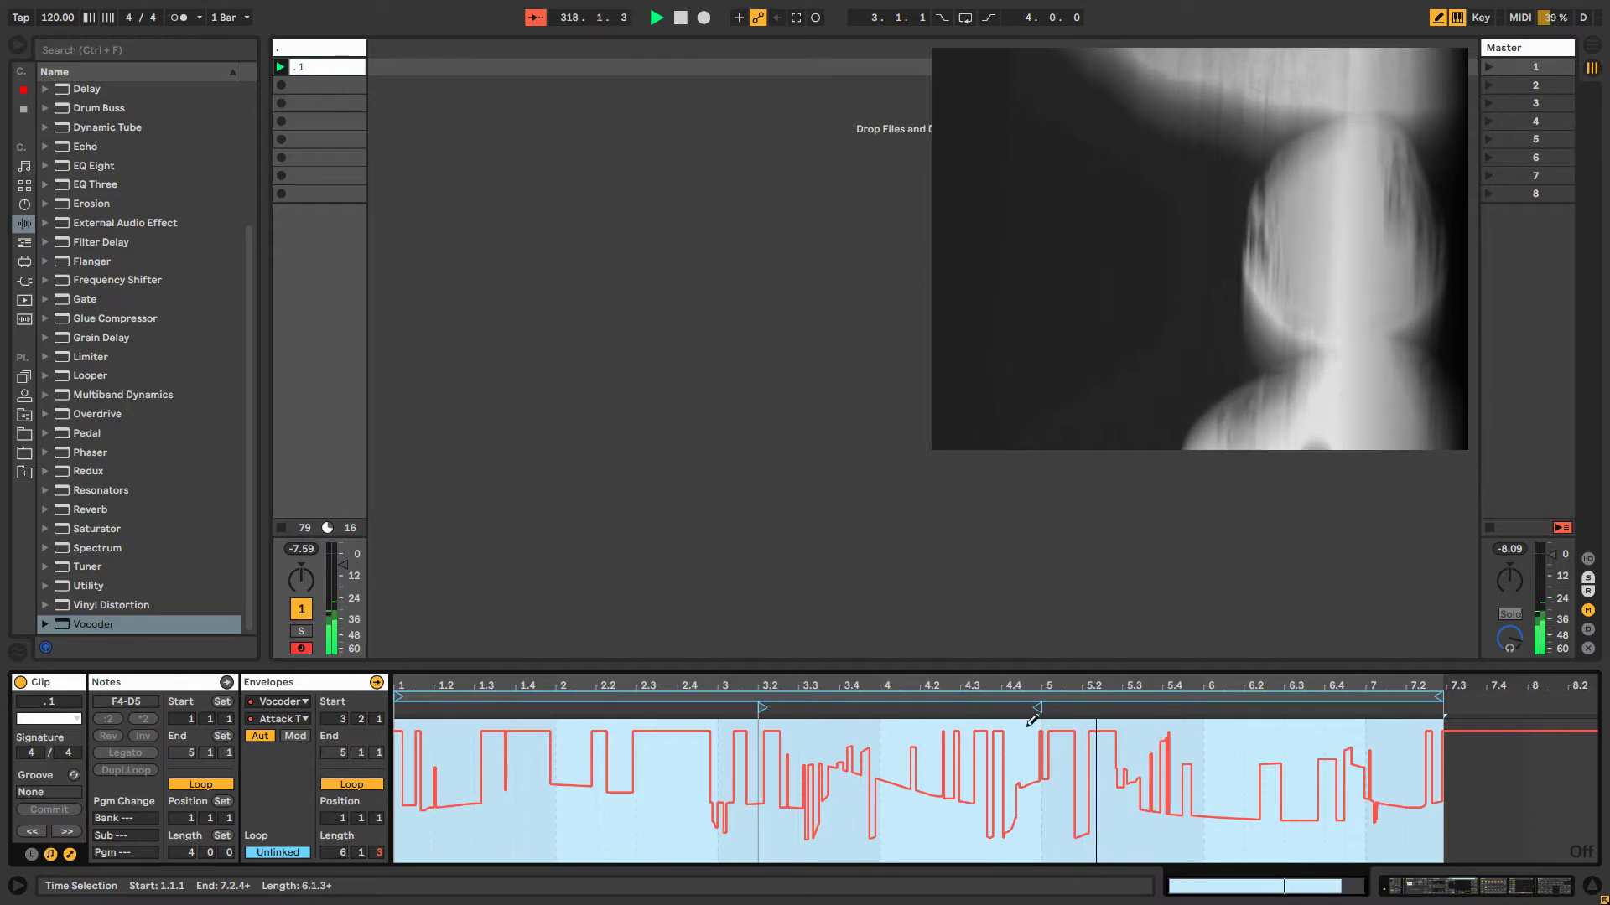
{"action": "left_click_drag", "start_coordinate": [507, 800], "coordinate": [474, 744]}
{"action": "left_click", "coordinate": [492, 814]}
{"action": "left_click", "coordinate": [475, 819]}
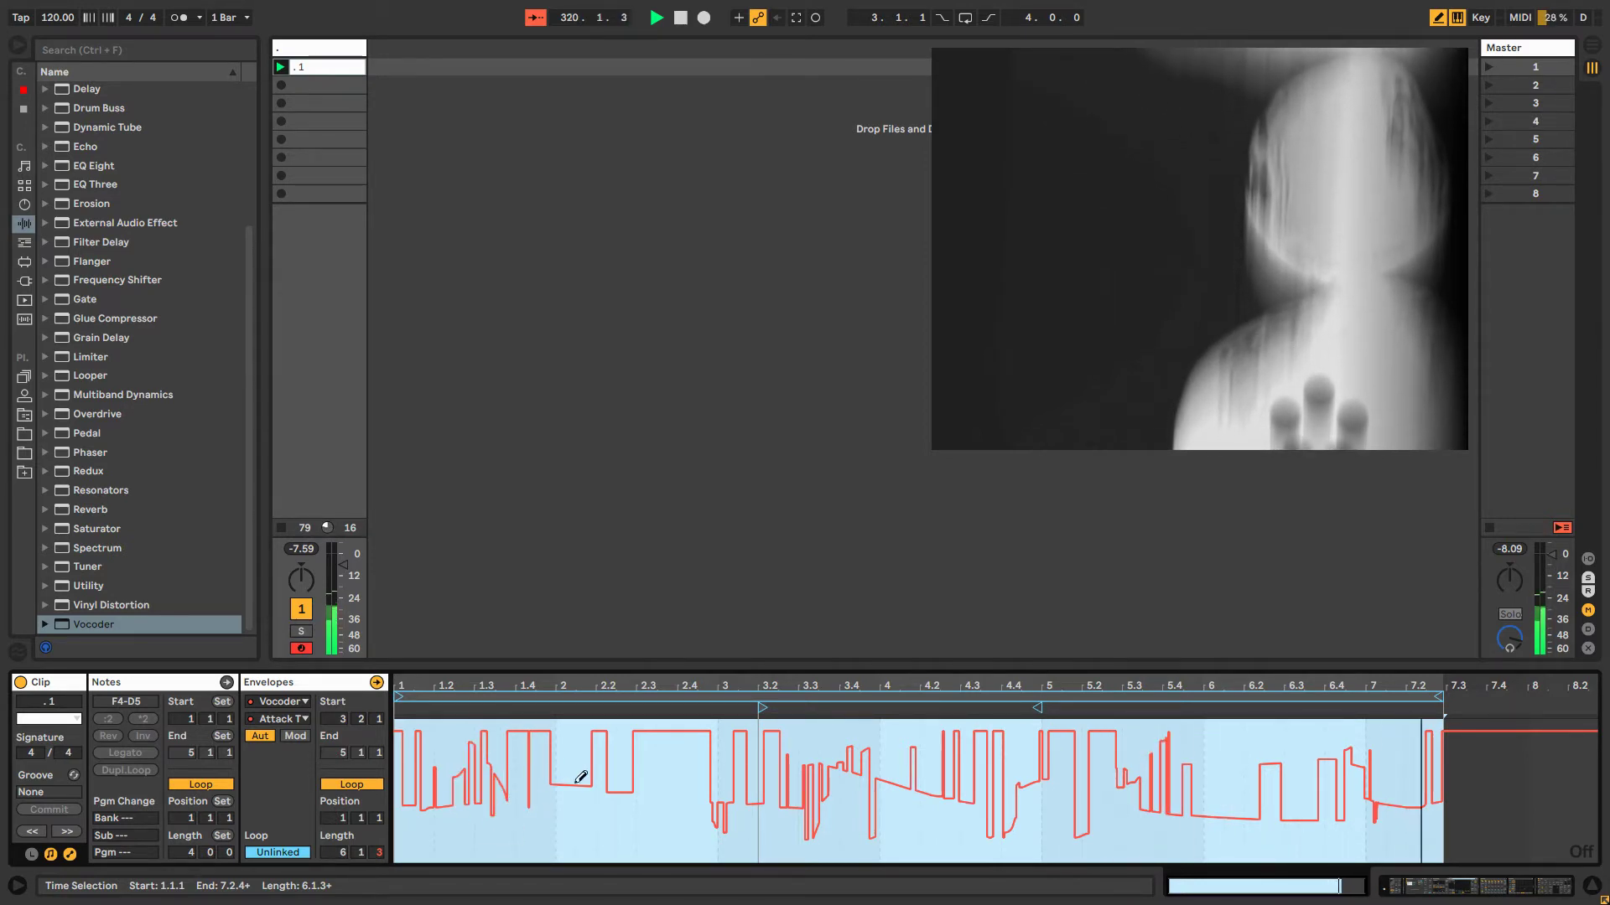
{"action": "mouse_move", "coordinate": [559, 783]}
{"action": "left_mouse_down"}
{"action": "mouse_move", "coordinate": [562, 767]}
{"action": "mouse_move", "coordinate": [657, 771]}
{"action": "mouse_move", "coordinate": [666, 801]}
{"action": "left_mouse_up"}
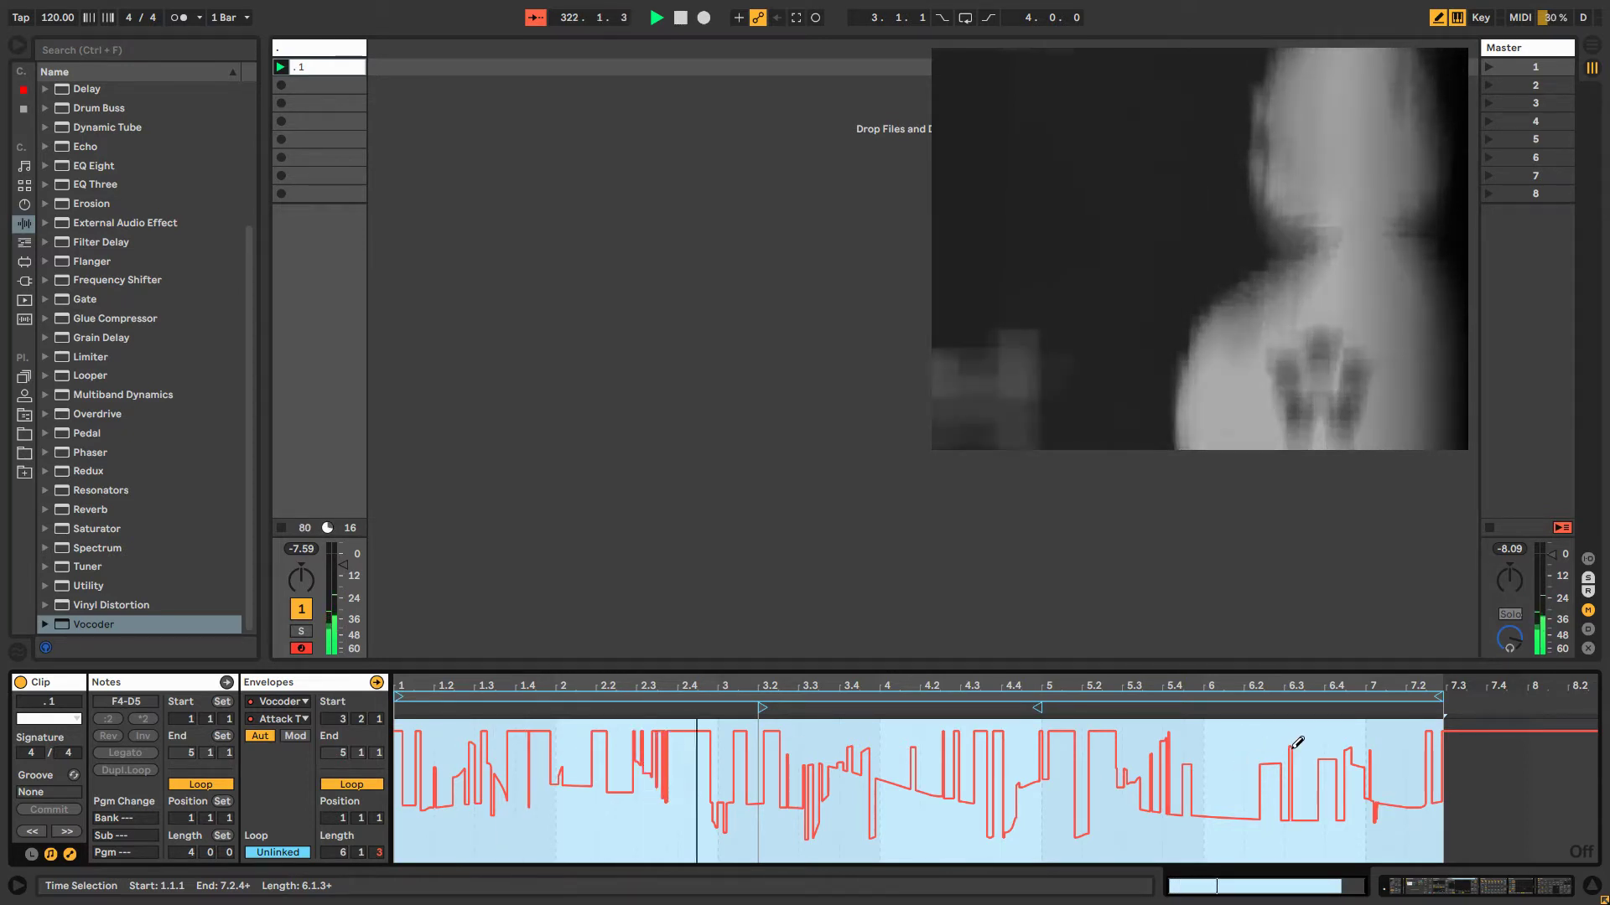
Shorten the Attack Time envelope's loop slightly at its end and move the envelope start to 2.4.2.
{"action": "left_click", "coordinate": [1439, 696]}
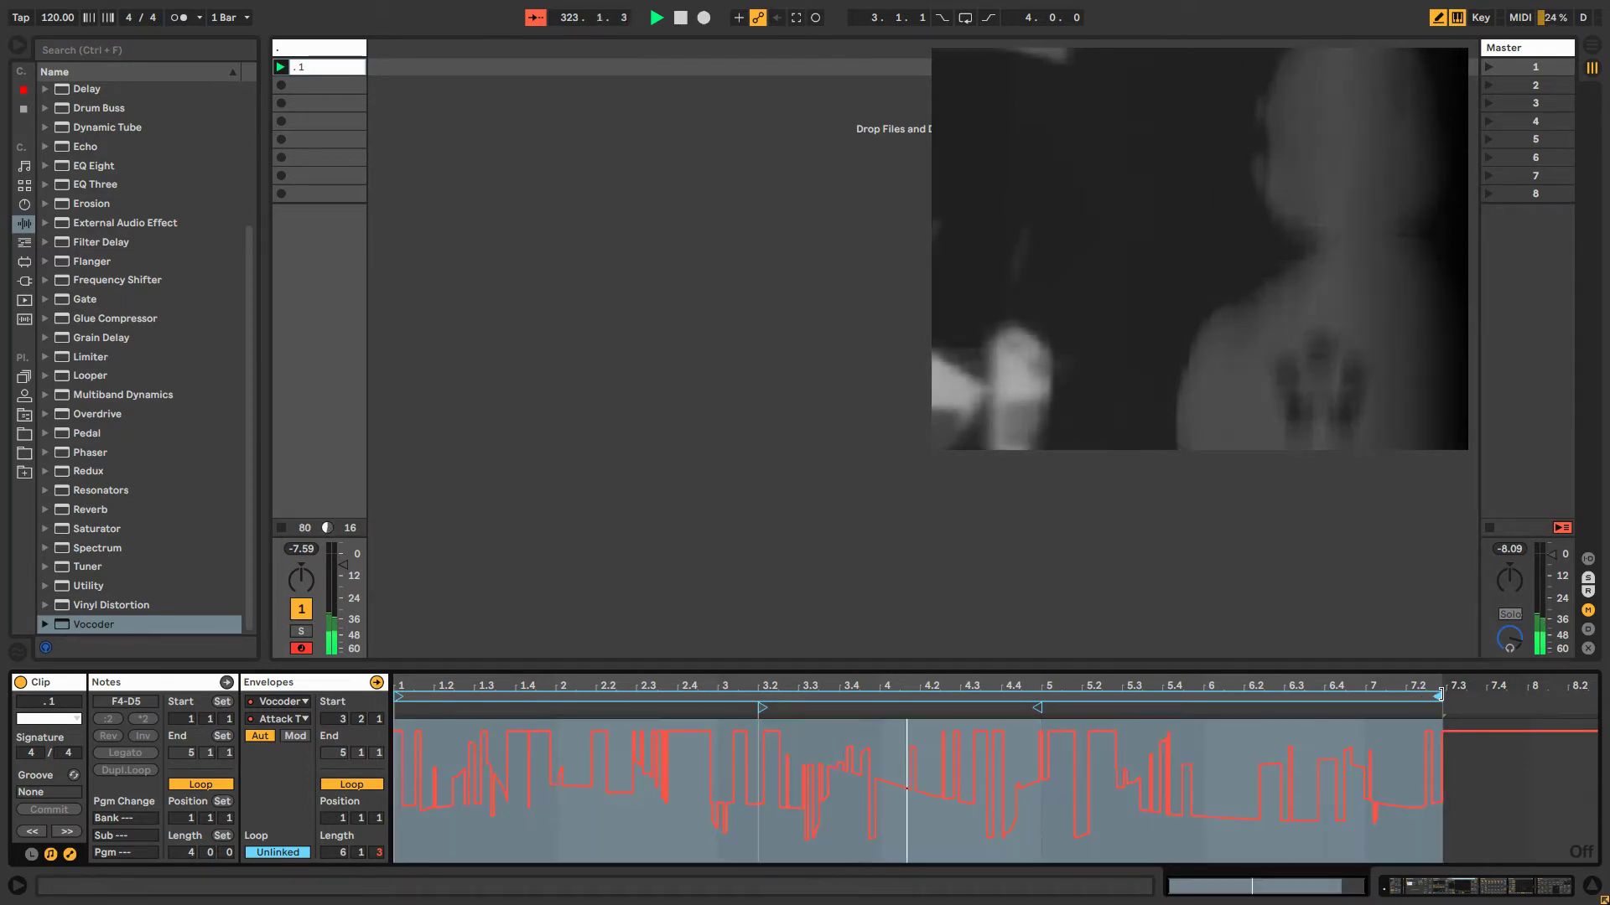
{"action": "left_click_drag", "start_coordinate": [1439, 695], "coordinate": [1433, 696]}
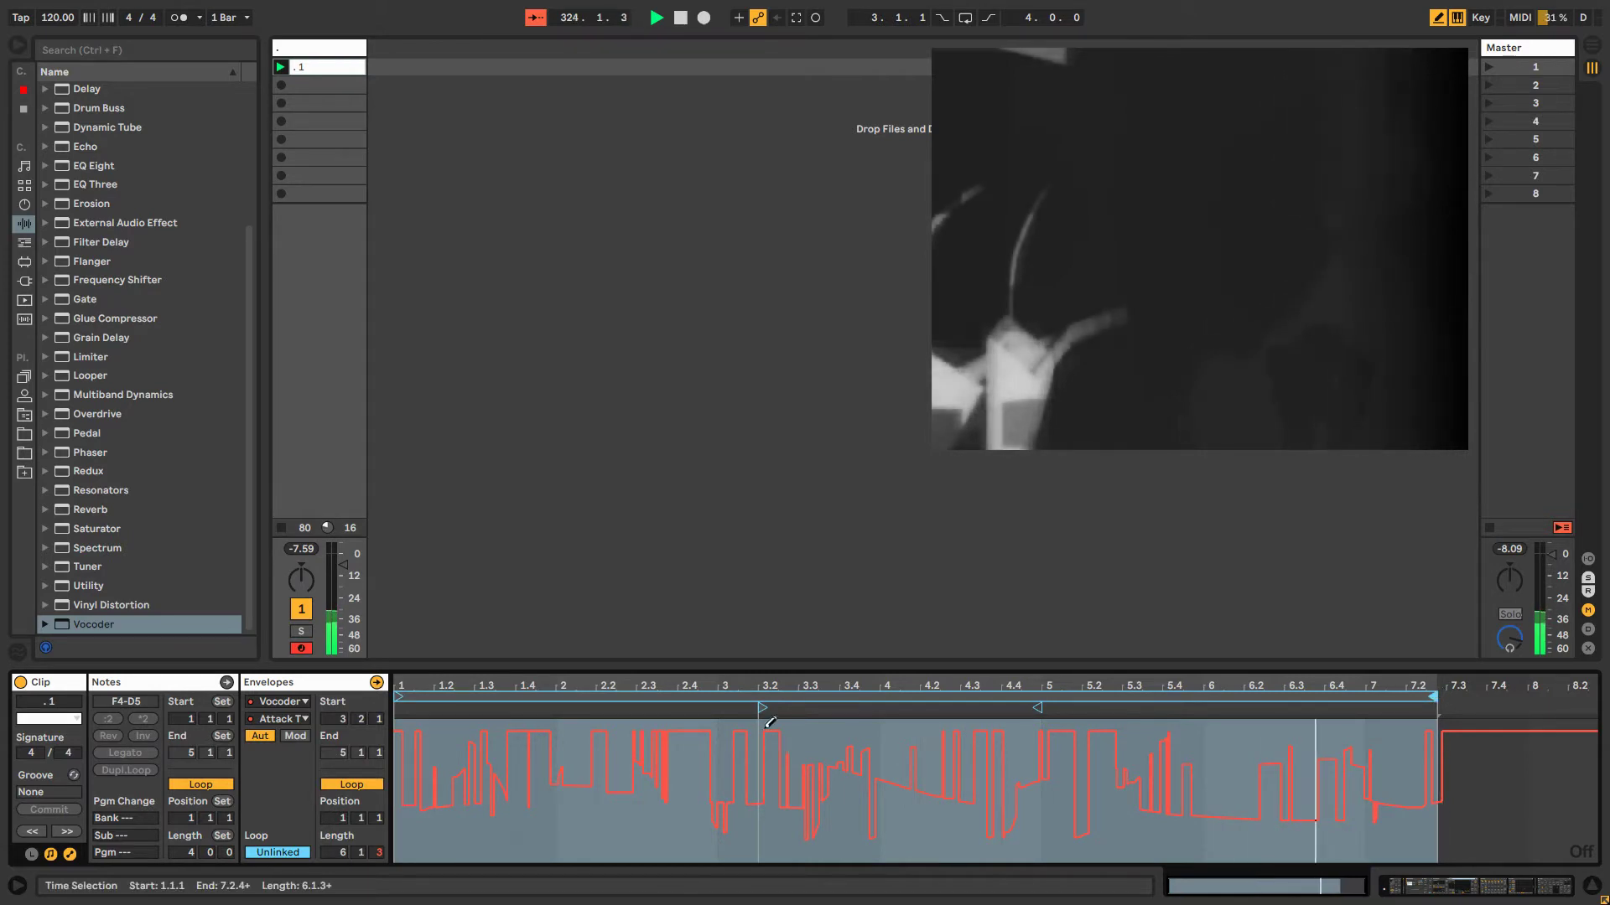
{"action": "left_click_drag", "start_coordinate": [766, 706], "coordinate": [699, 708]}
Add more attack variation to the envelope around 2.4 and between 3.2 and 4.
{"action": "mouse_move", "coordinate": [673, 812]}
{"action": "left_mouse_down"}
{"action": "mouse_move", "coordinate": [683, 831]}
{"action": "mouse_move", "coordinate": [695, 789]}
{"action": "left_mouse_up"}
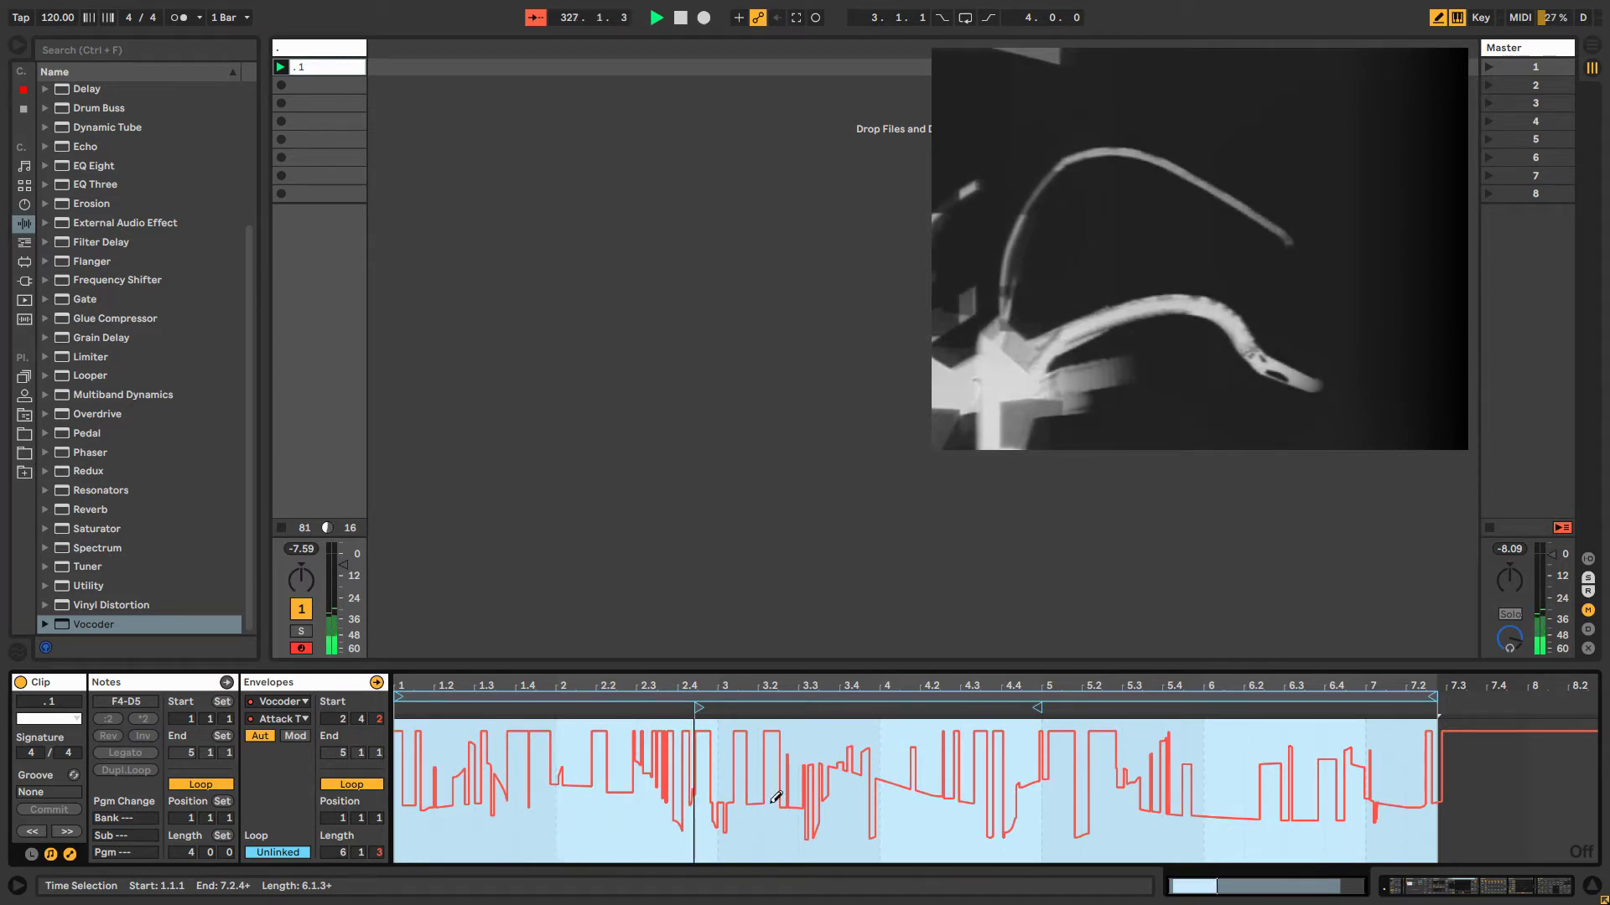
{"action": "mouse_move", "coordinate": [837, 745]}
{"action": "left_mouse_down"}
{"action": "mouse_move", "coordinate": [772, 729]}
{"action": "mouse_move", "coordinate": [785, 748]}
{"action": "left_mouse_up"}
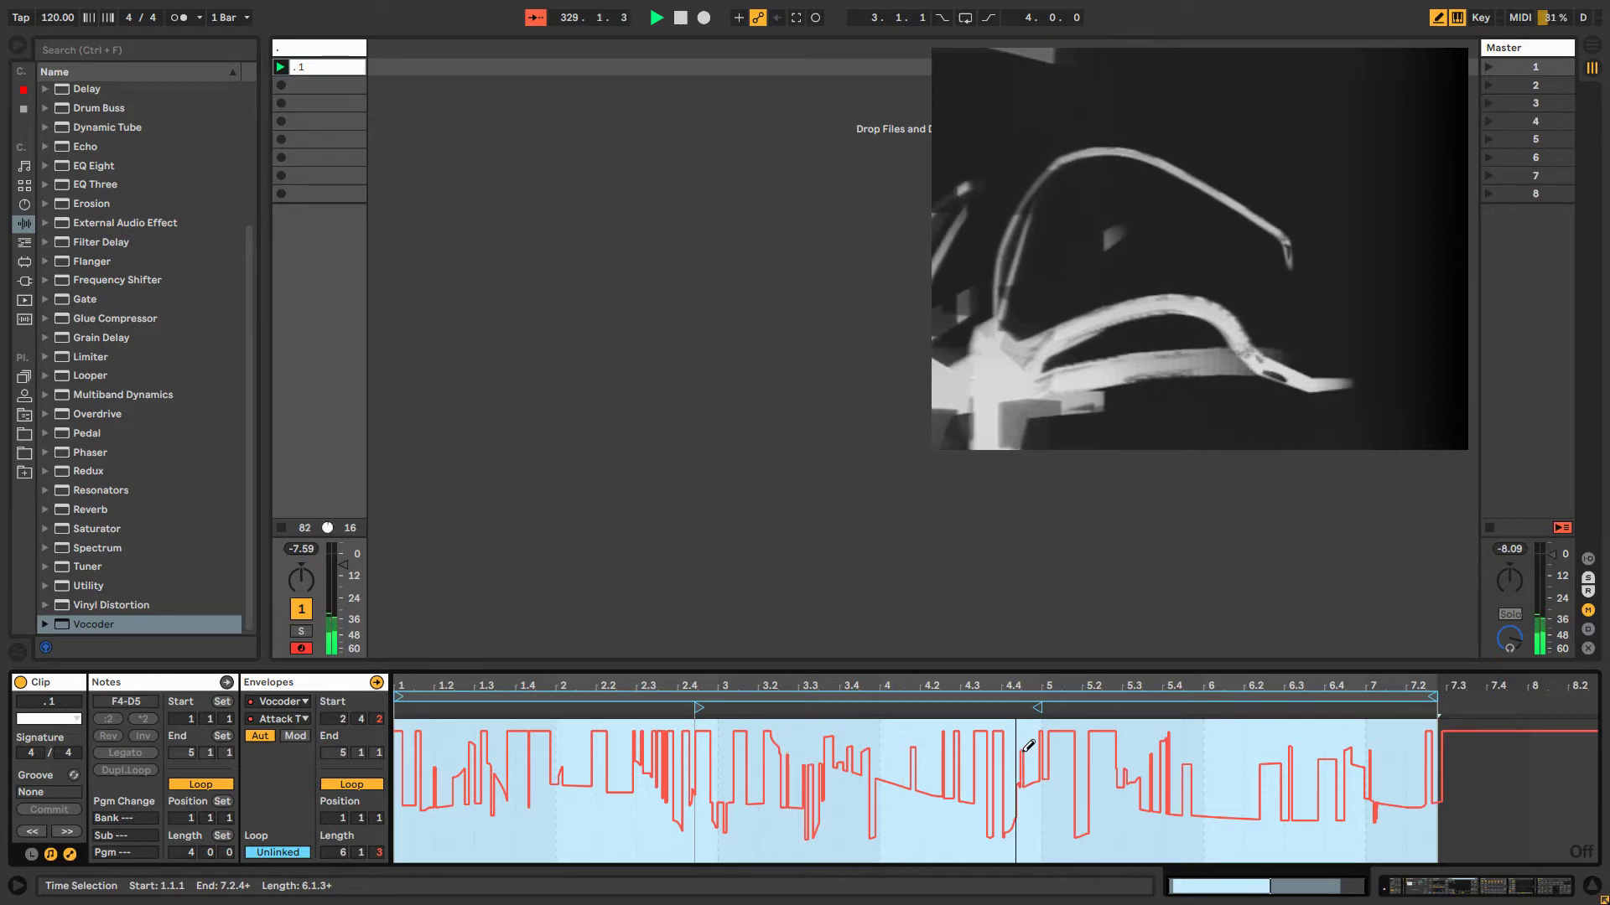
Add a Compressor after Vocoder in the rack's first chain.
{"action": "left_click", "coordinate": [321, 45]}
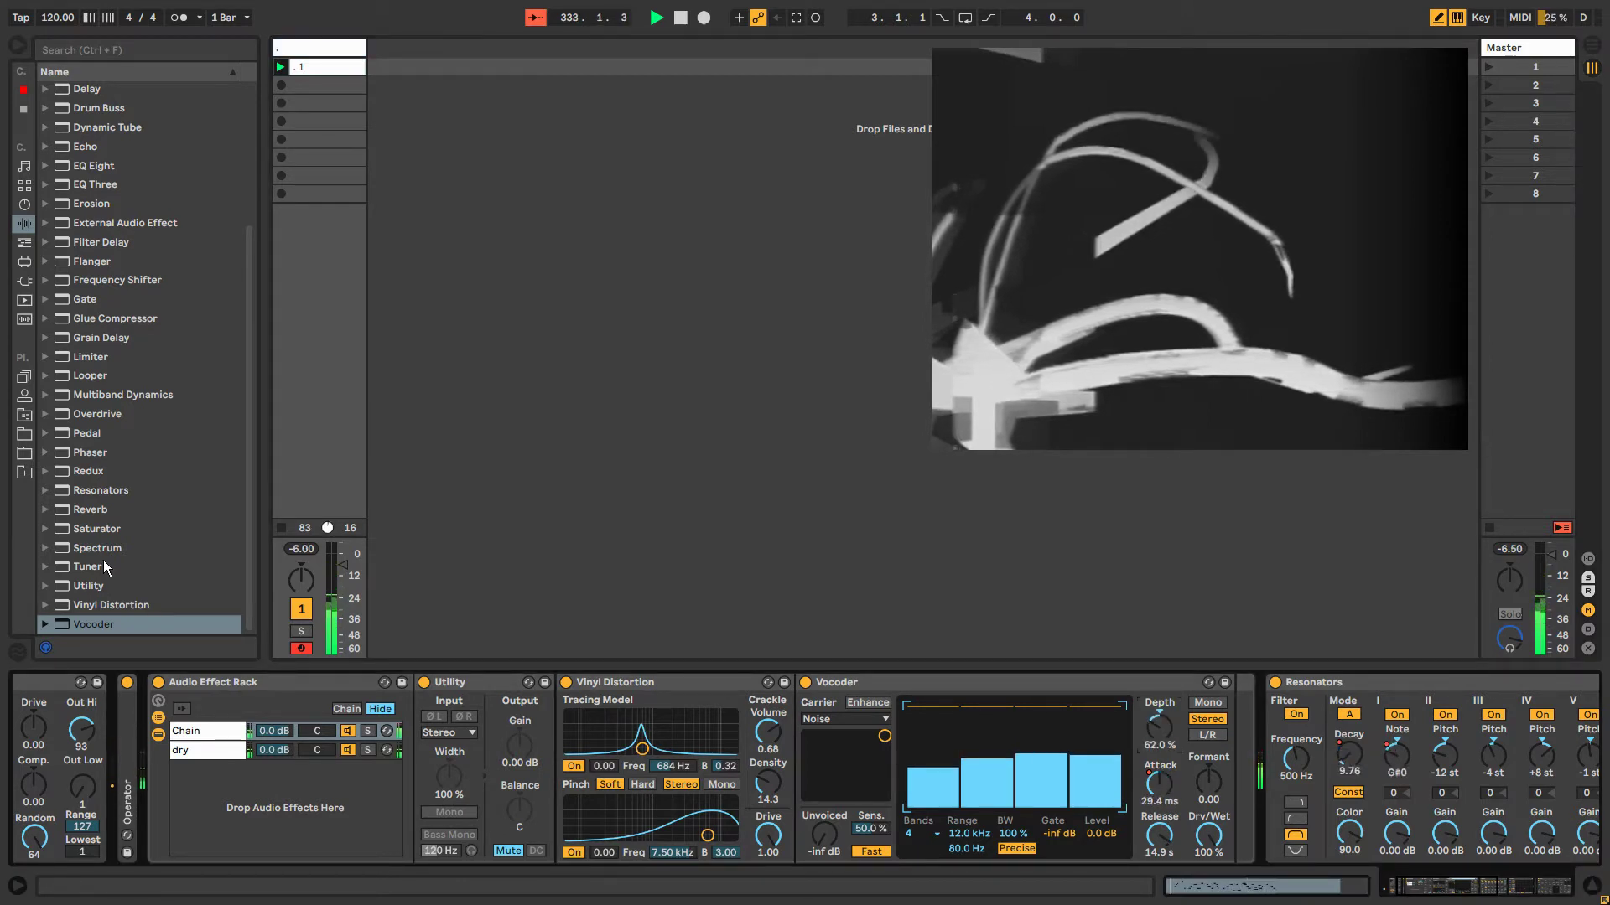
{"action": "scroll", "coordinate": [98, 242], "scroll_direction": "up", "scroll_amount": 3}
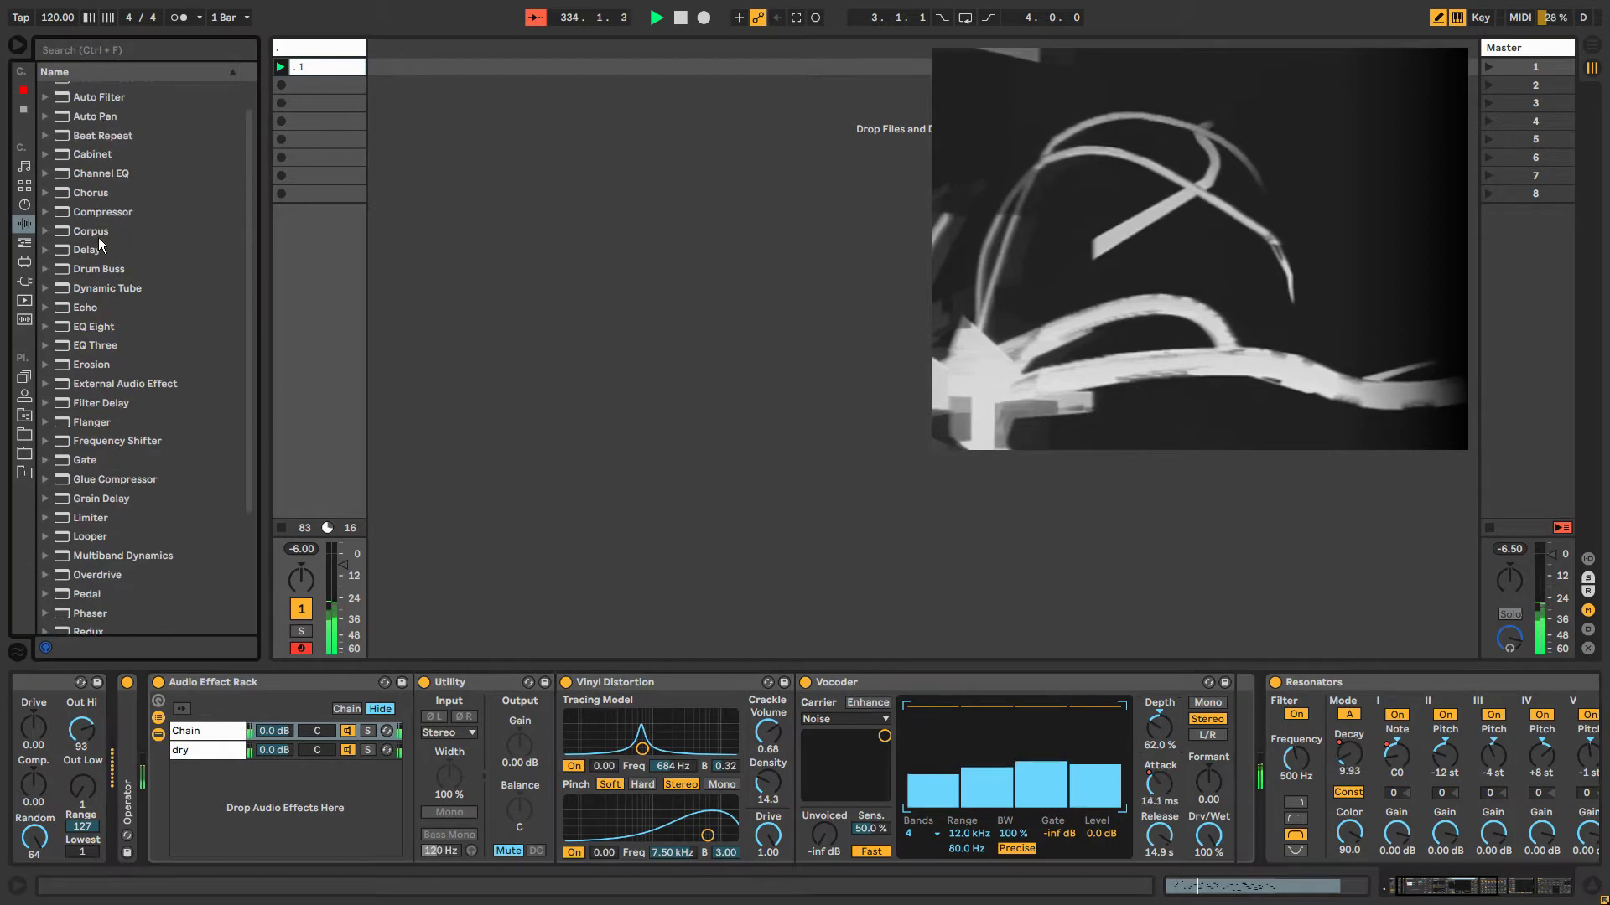
{"action": "left_click", "coordinate": [94, 212]}
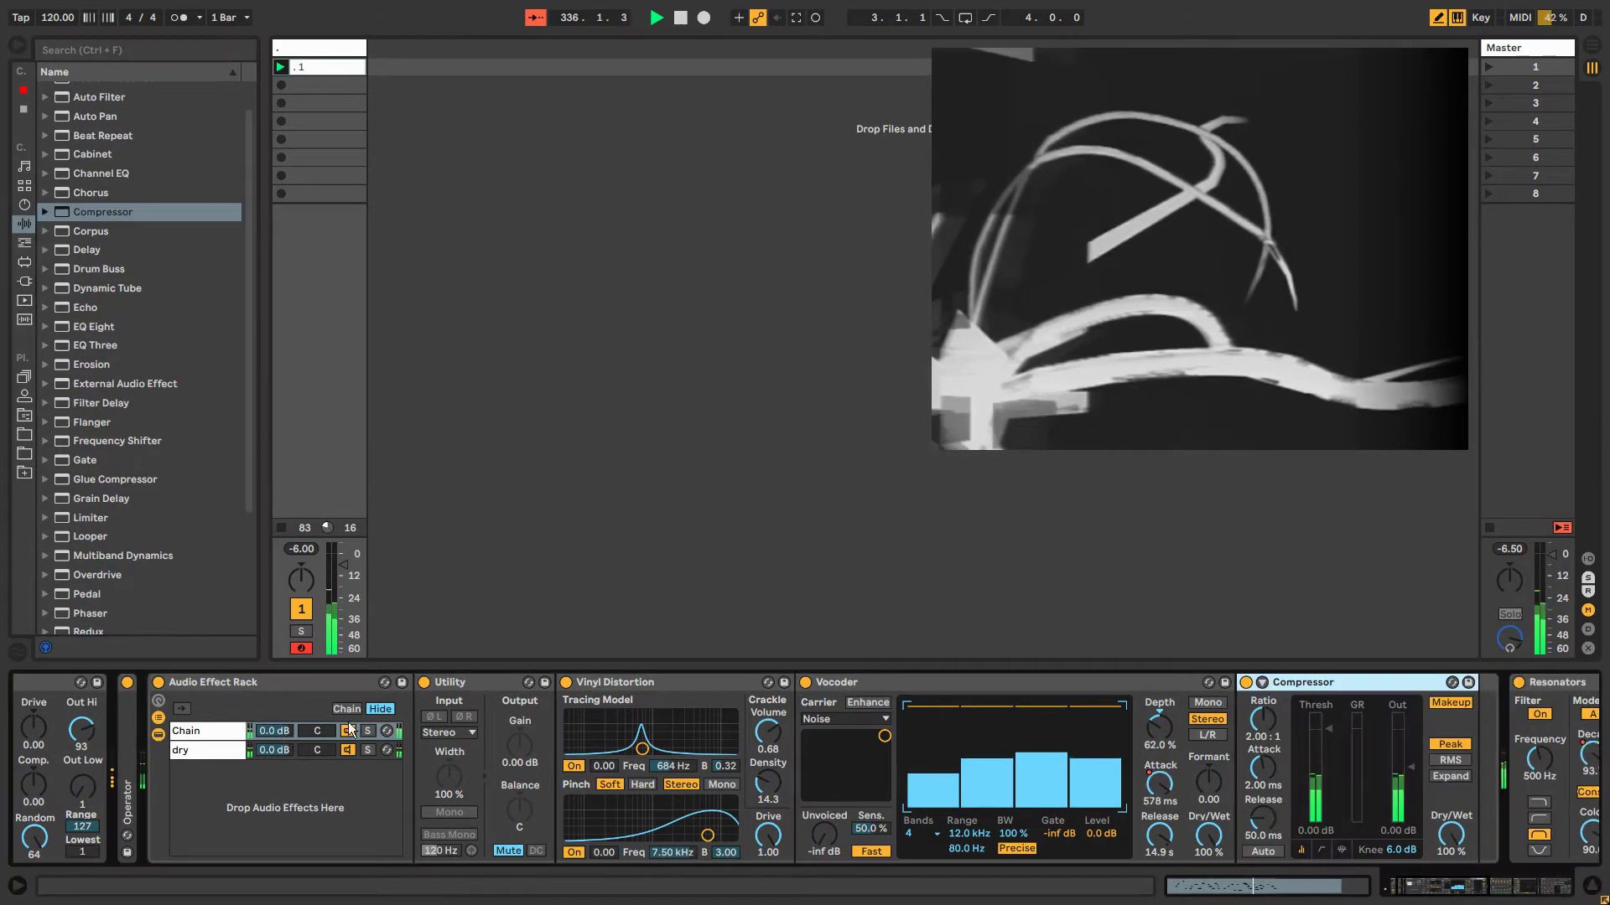
Set the Compressor to an inf:1 ratio, -38.9 dB threshold and 0.56 ms attack, with makeup gain off.
{"action": "left_click_drag", "start_coordinate": [1256, 723], "coordinate": [1310, 734]}
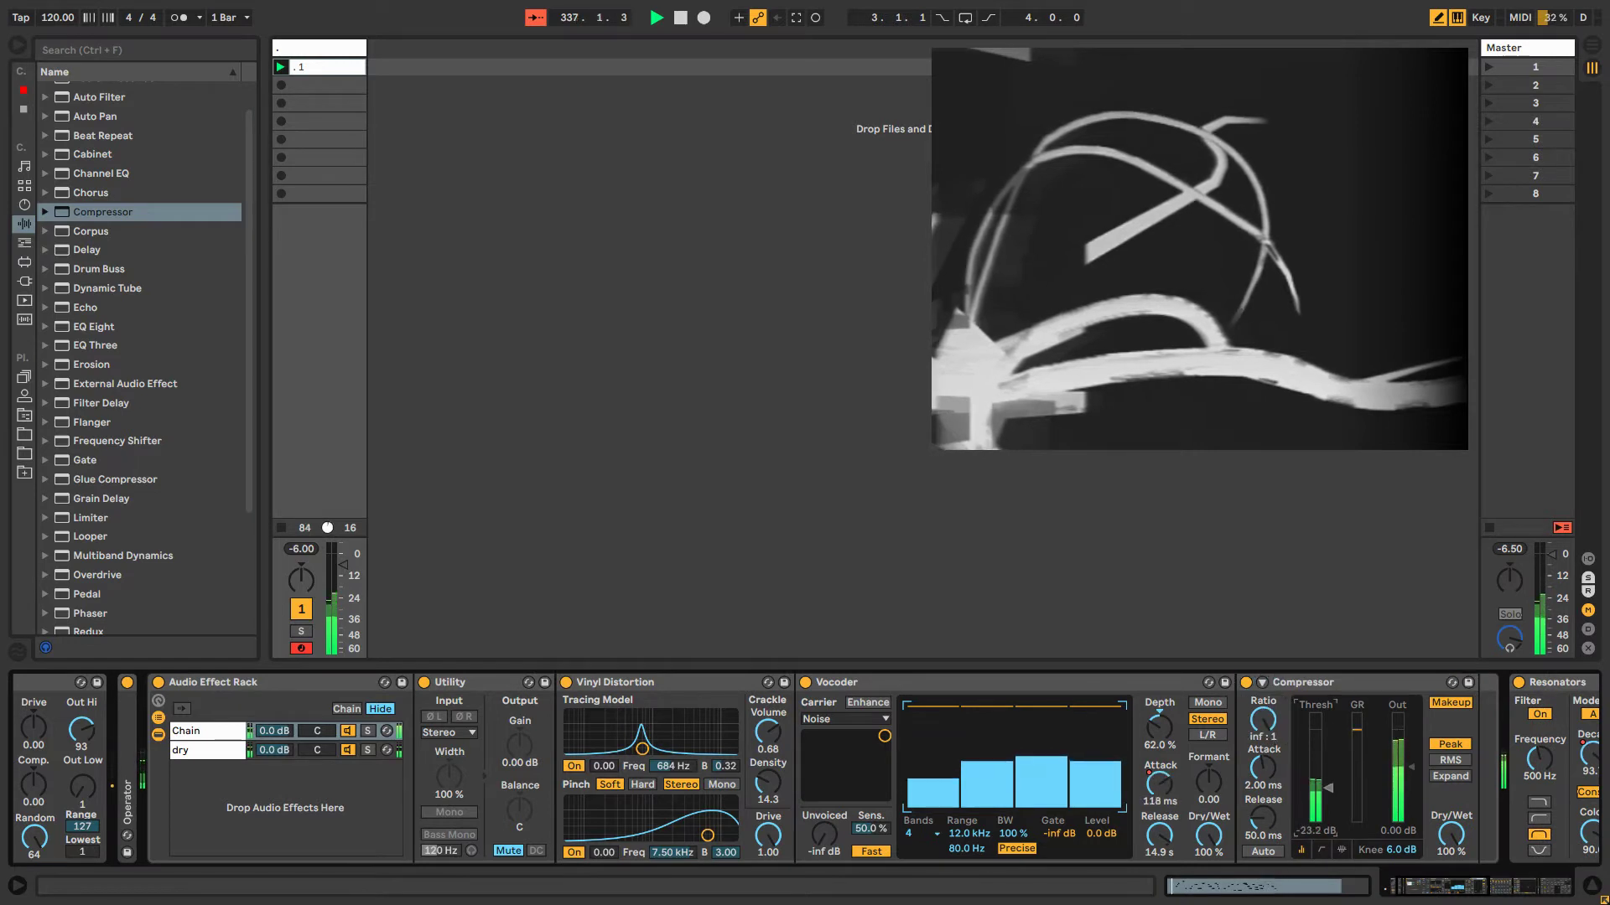
{"action": "left_click", "coordinate": [1451, 682]}
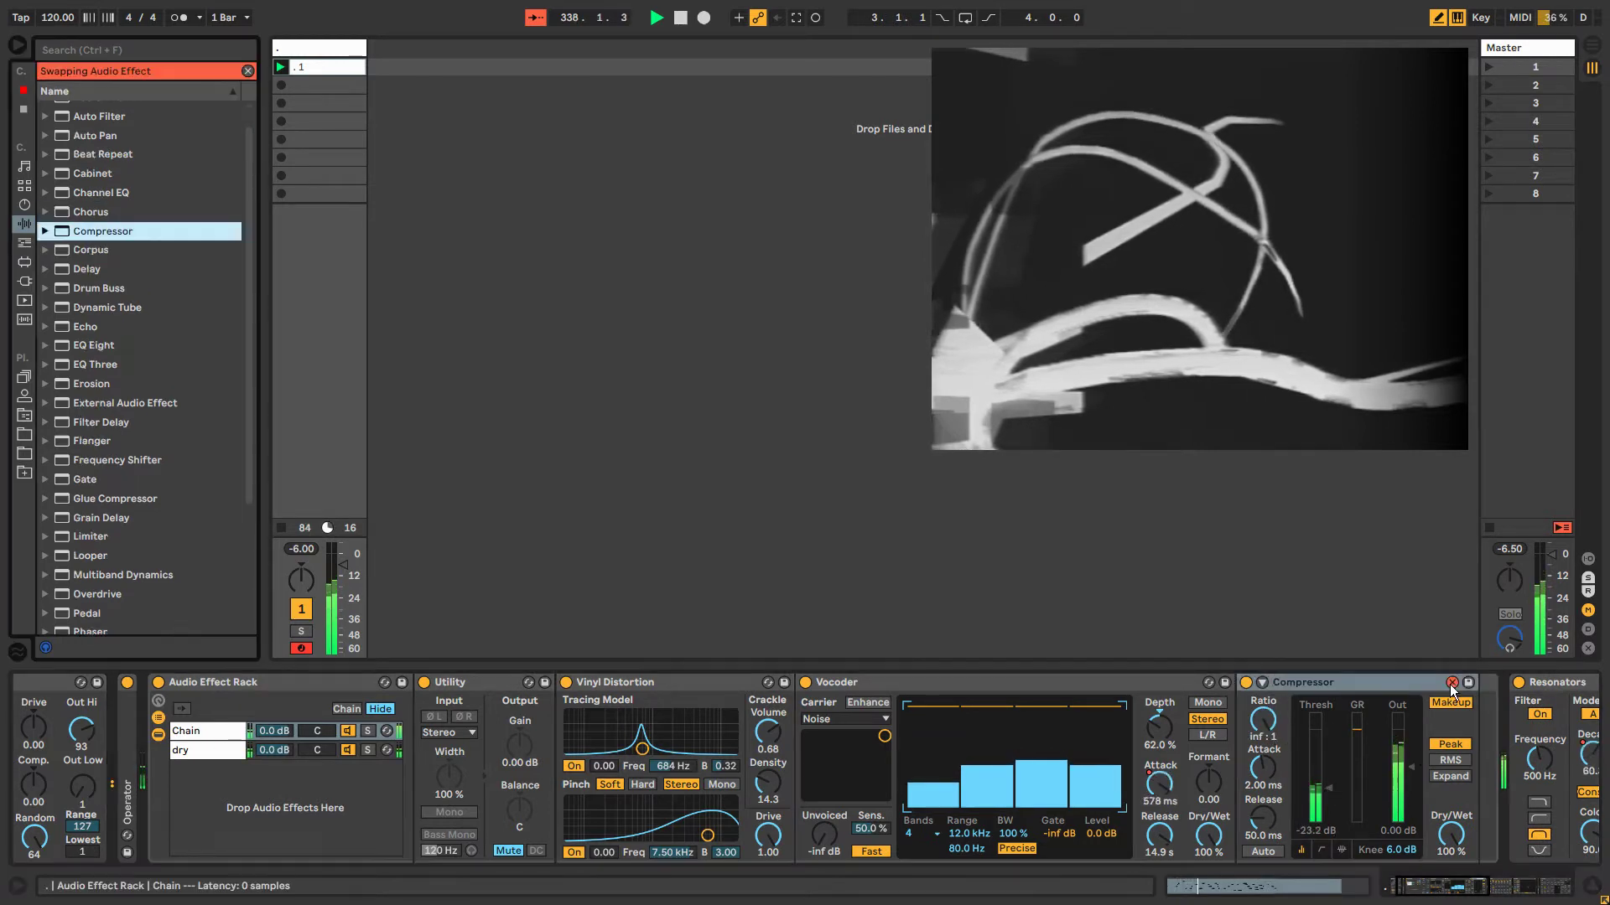
{"action": "left_click", "coordinate": [1450, 702]}
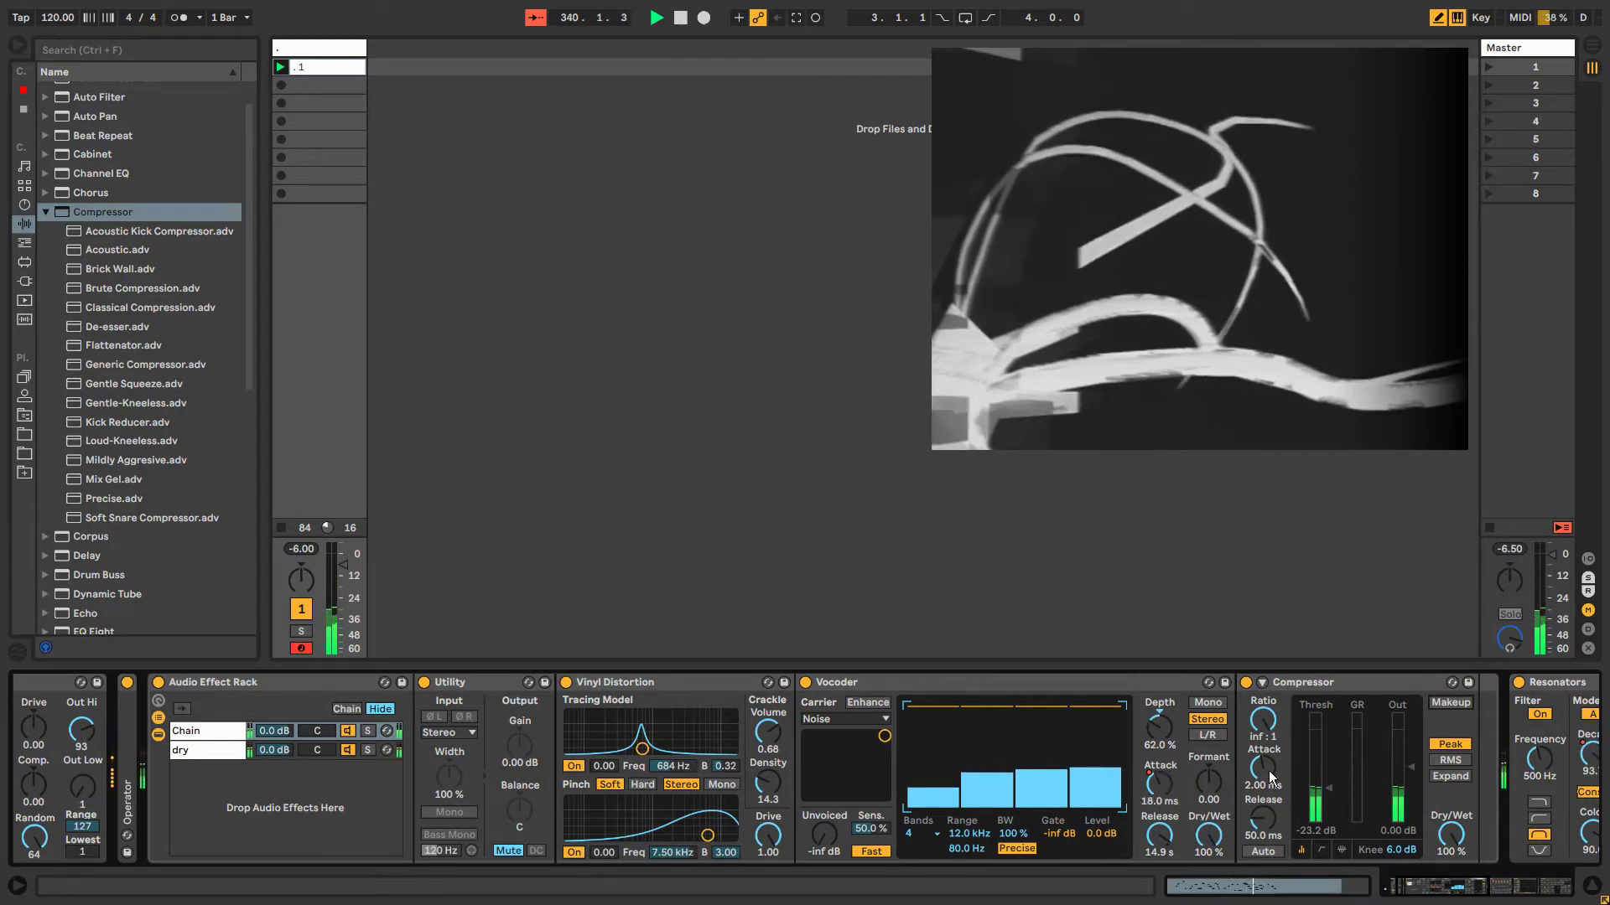
{"action": "left_click_drag", "start_coordinate": [1266, 767], "coordinate": [1266, 796]}
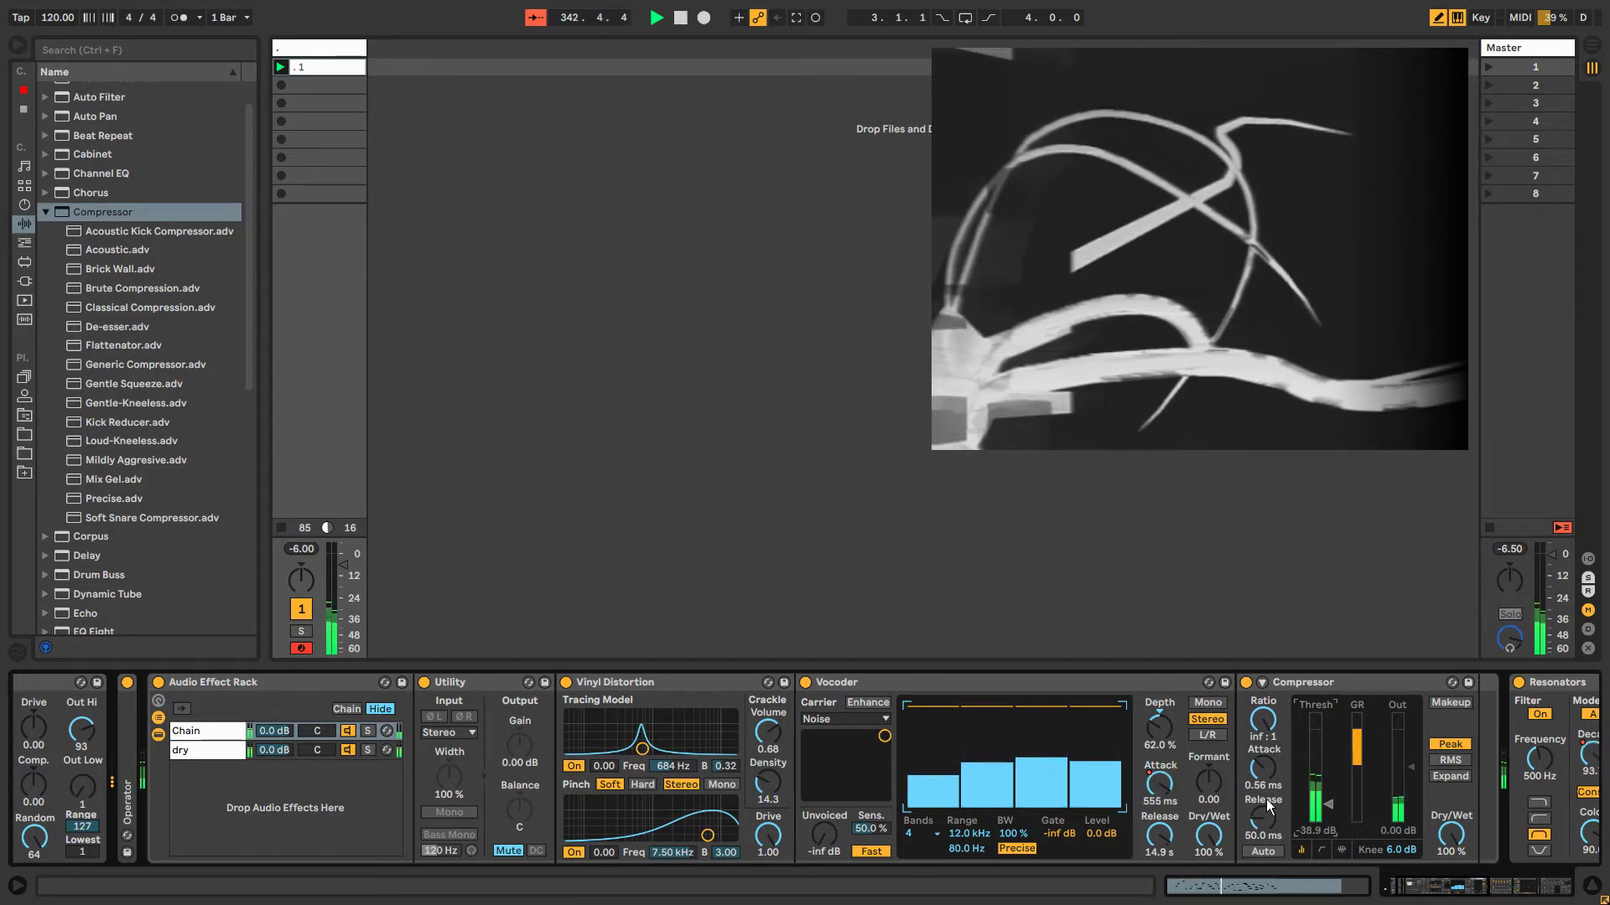
Show the automation envelope for Vocoder's Attack Time and raise all points of the selected loop together.
{"action": "right_click", "coordinate": [1155, 783]}
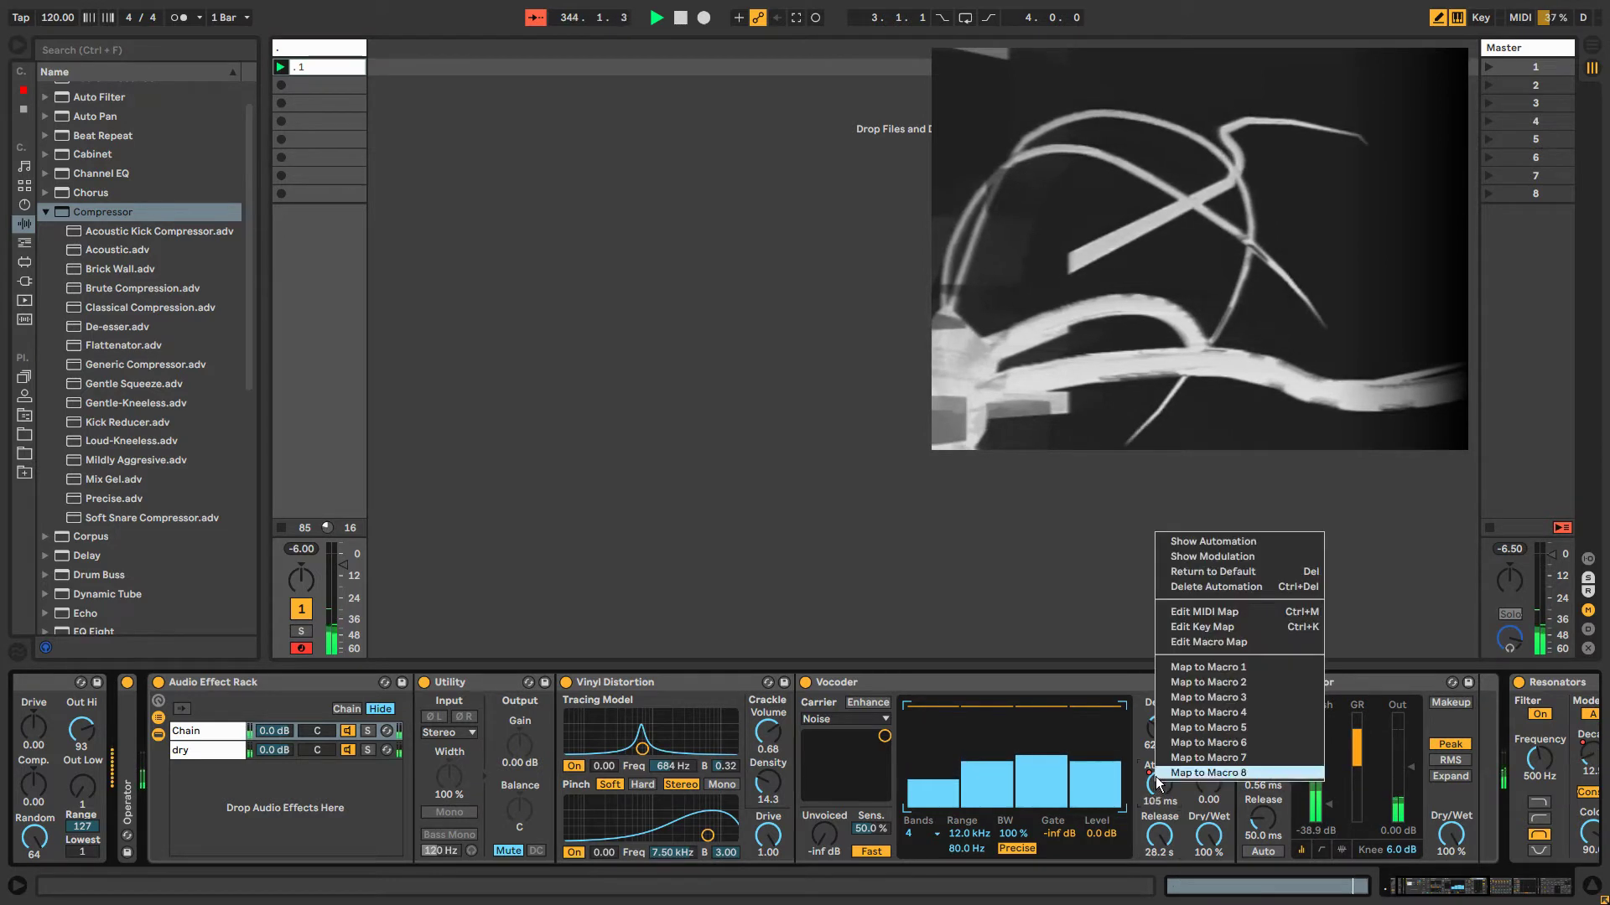
{"action": "left_click", "coordinate": [1153, 792]}
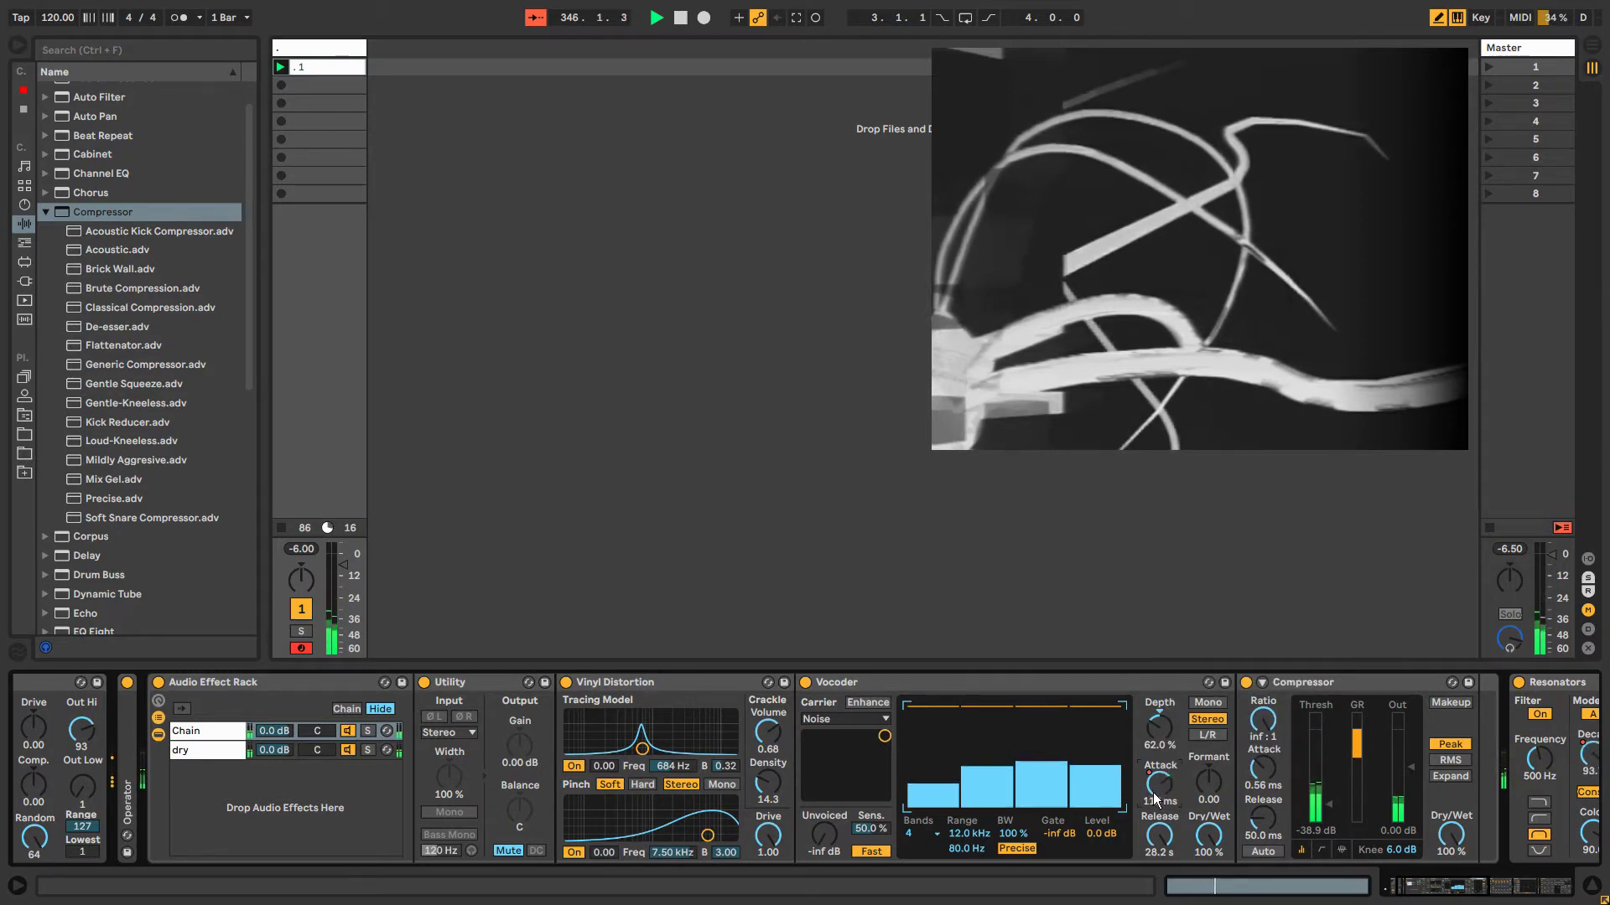
{"action": "right_click", "coordinate": [1155, 797]}
{"action": "left_click", "coordinate": [1208, 546]}
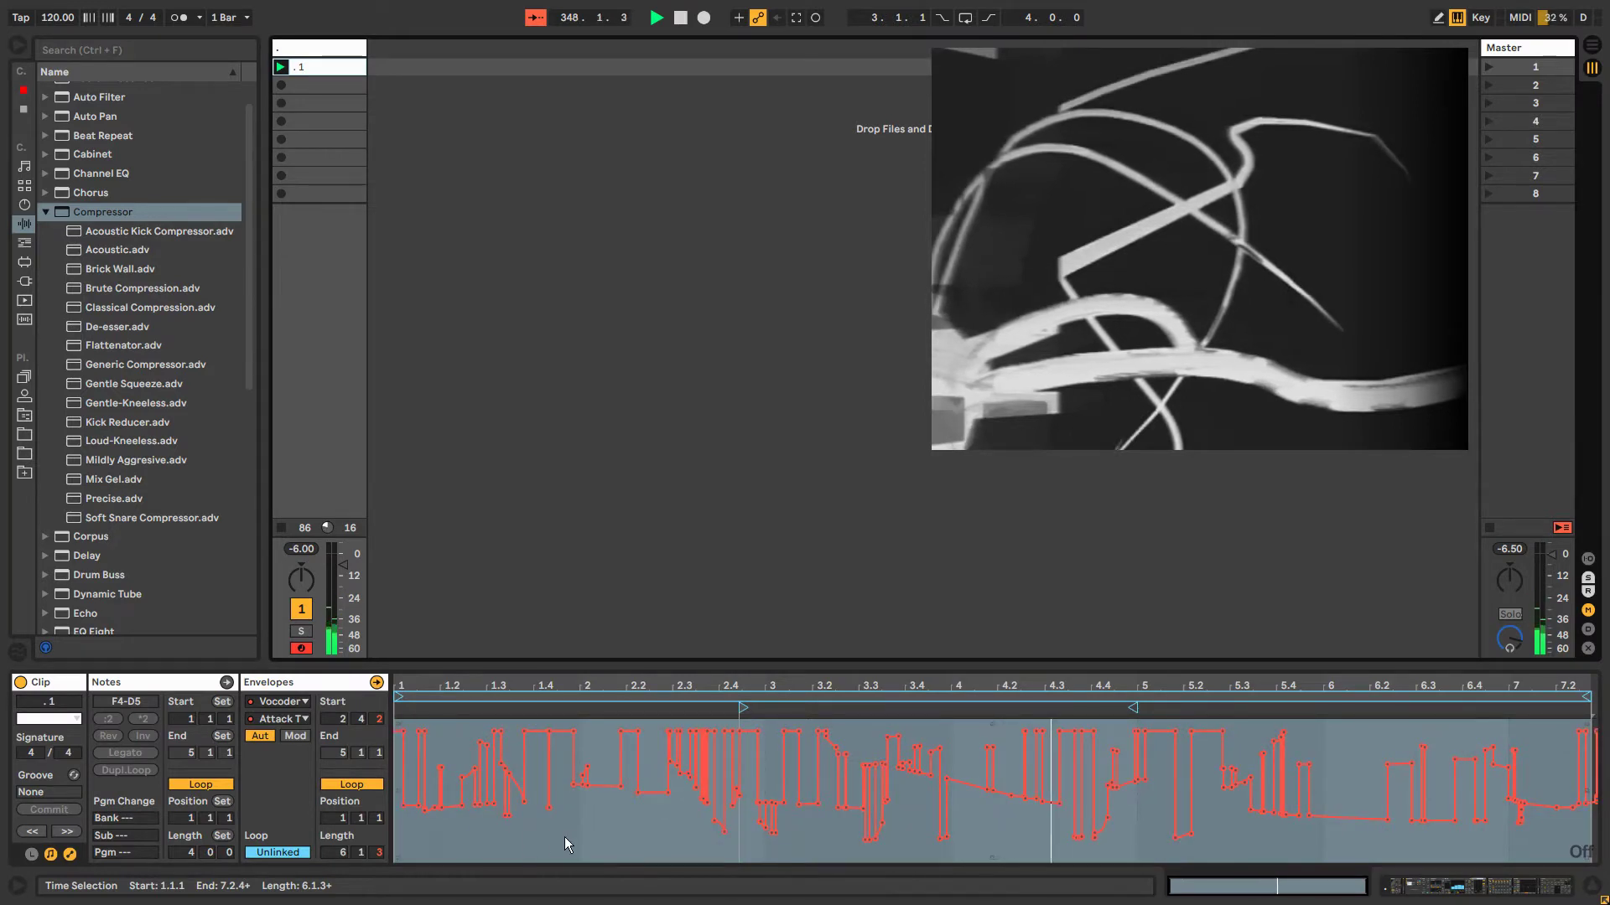
{"action": "left_click", "coordinate": [576, 836]}
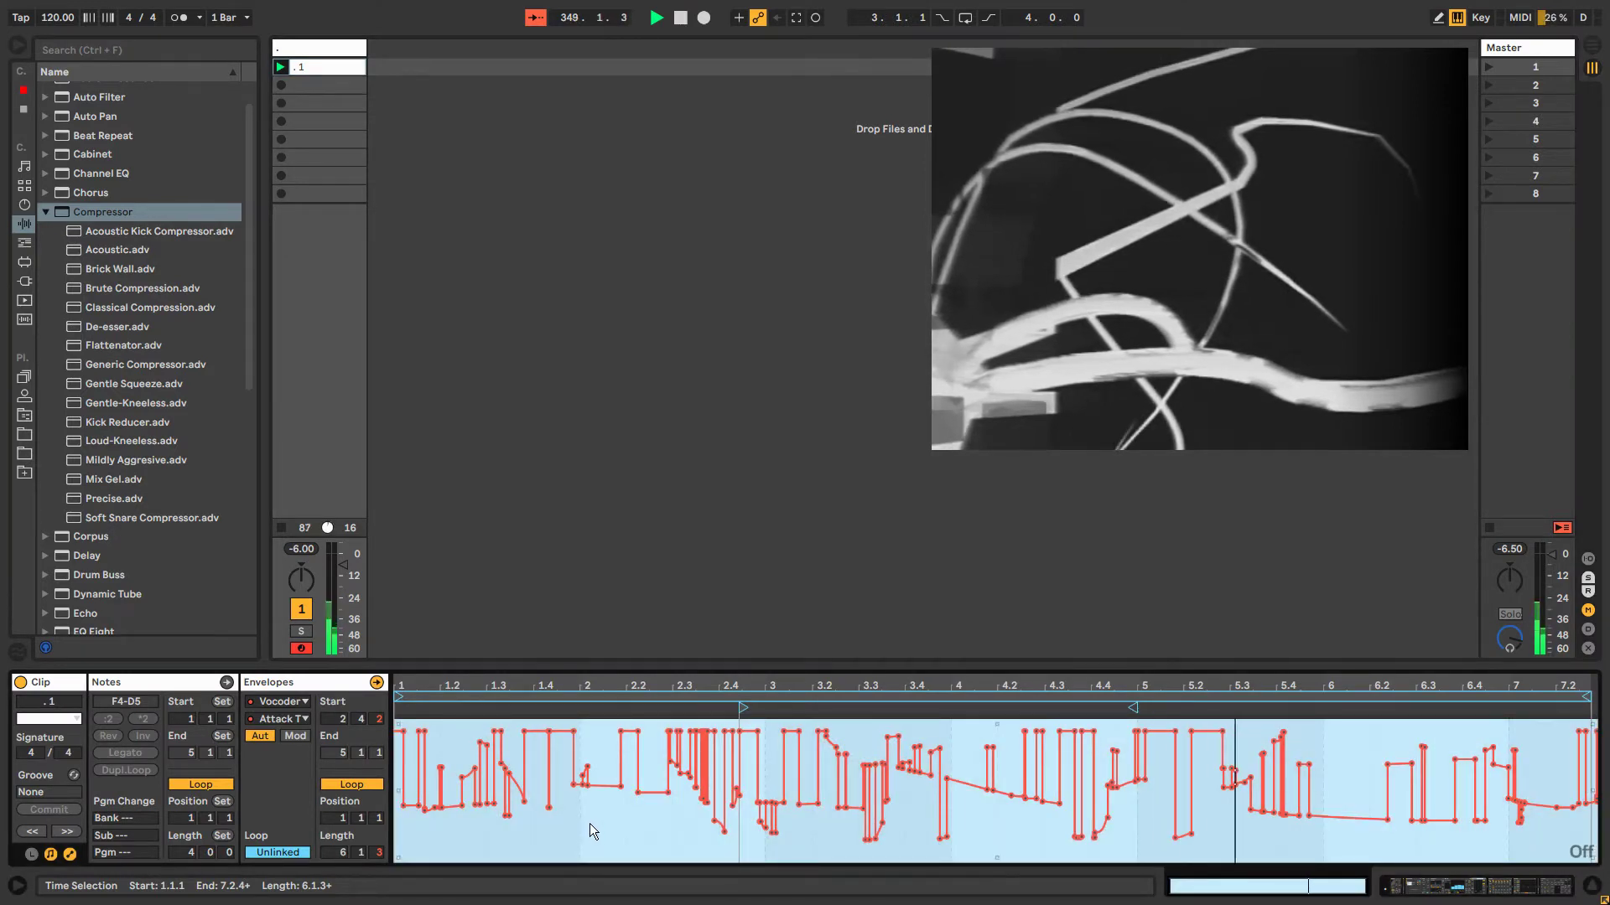
{"action": "left_click_drag", "start_coordinate": [641, 791], "coordinate": [640, 748]}
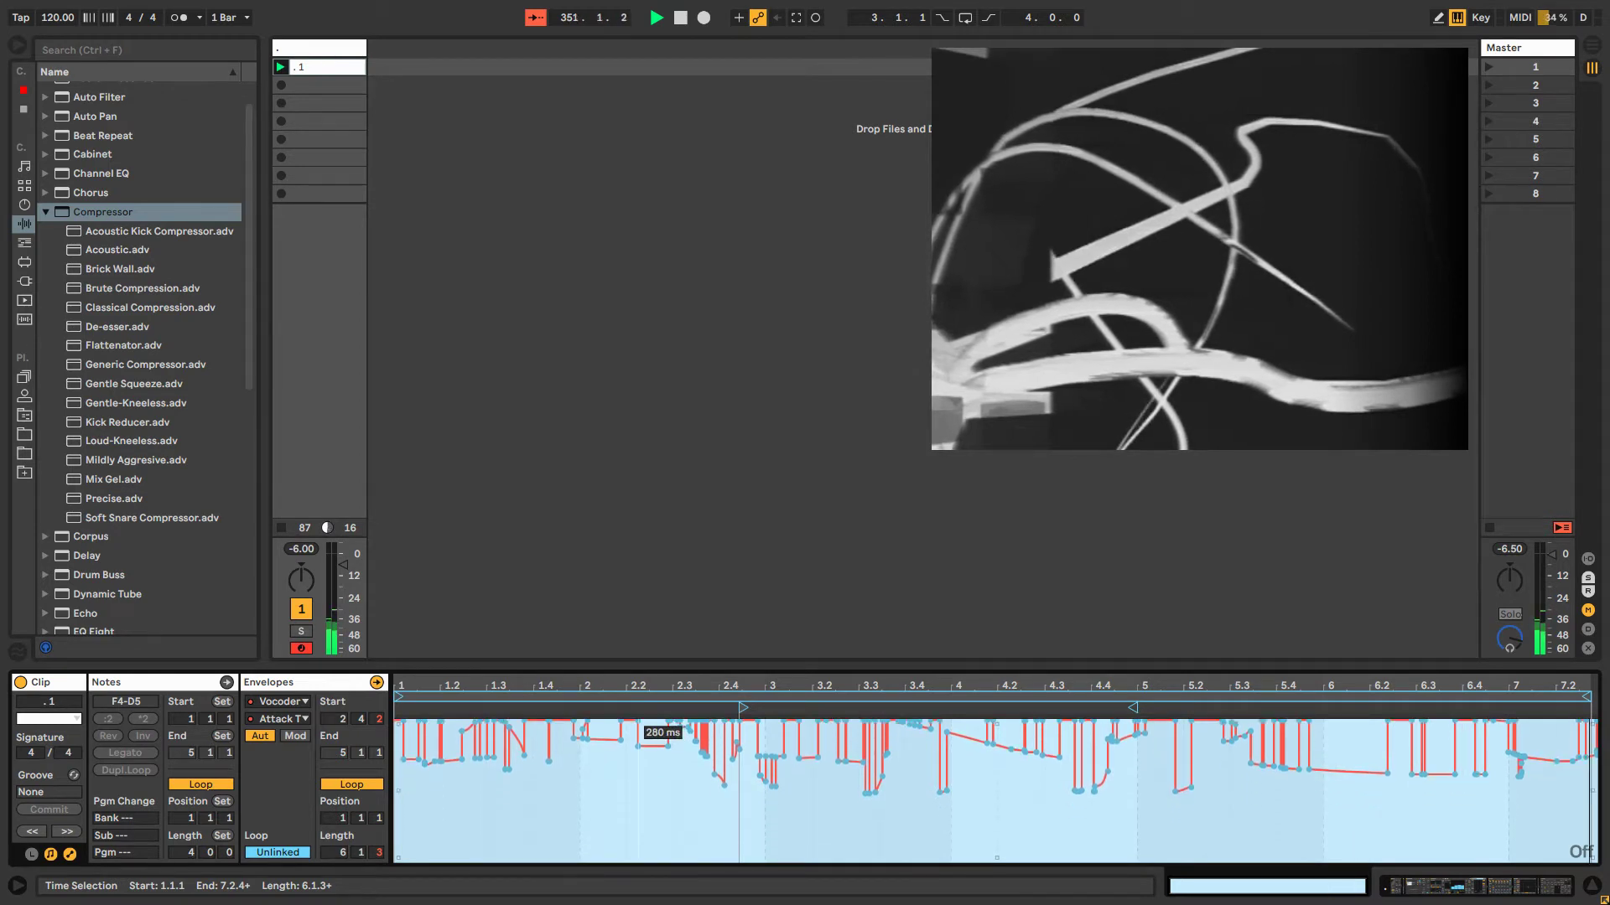
{"action": "left_click", "coordinate": [586, 765]}
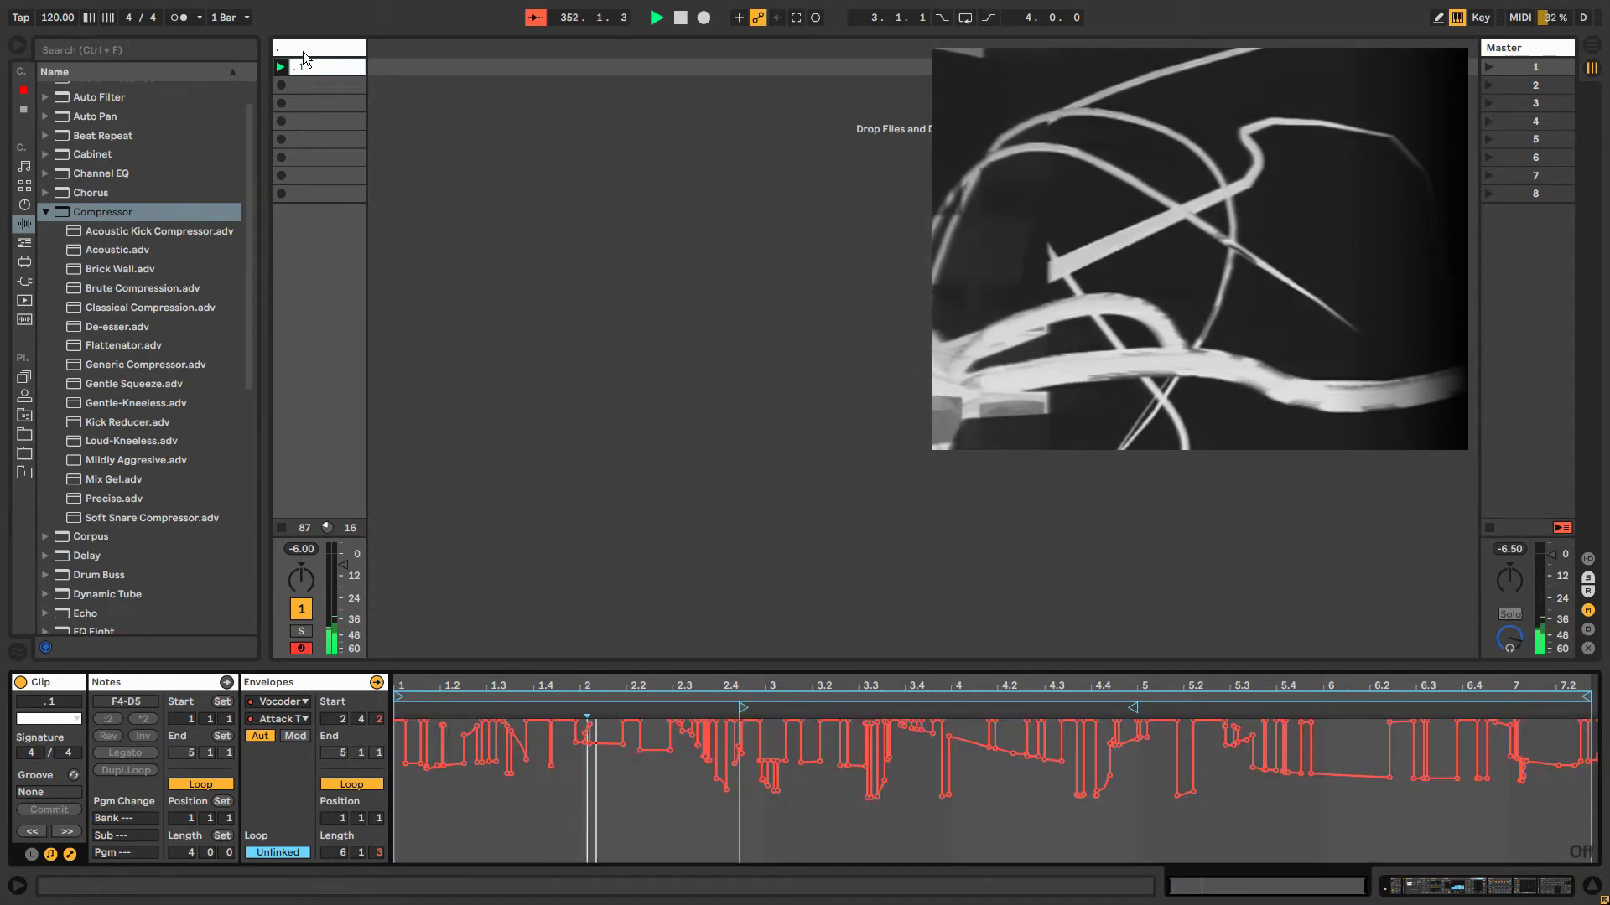
Return to the track's devices and set Vocoder's depth to 86% and release to 31.4 s.
{"action": "key", "text": "Tab"}
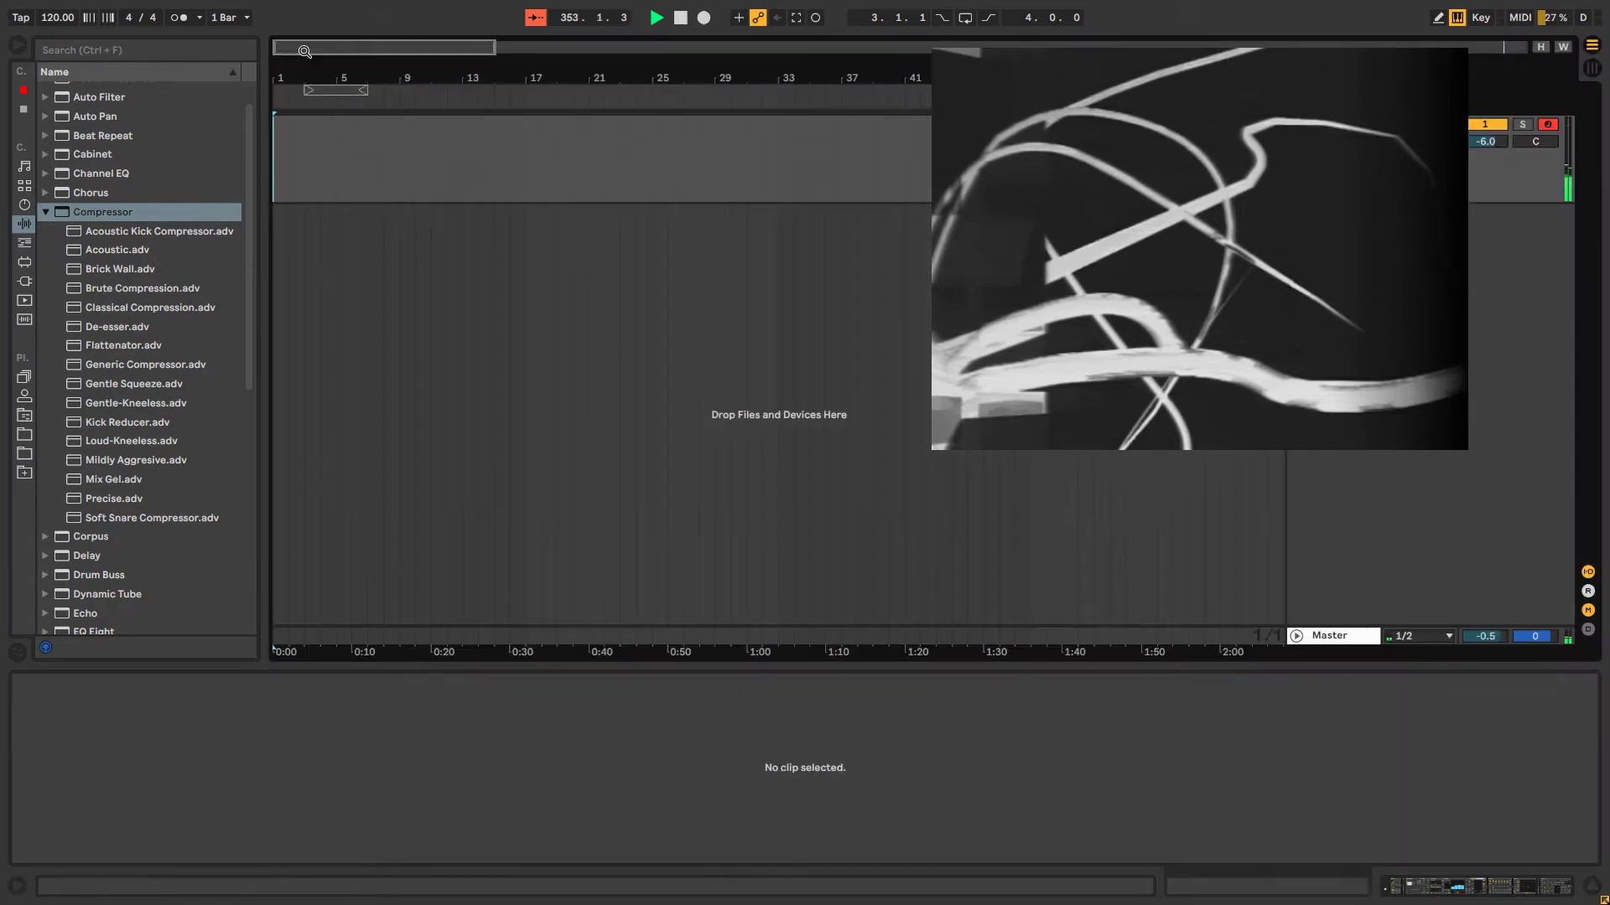
{"action": "key", "text": "Tab"}
{"action": "key", "text": "shift+Tab"}
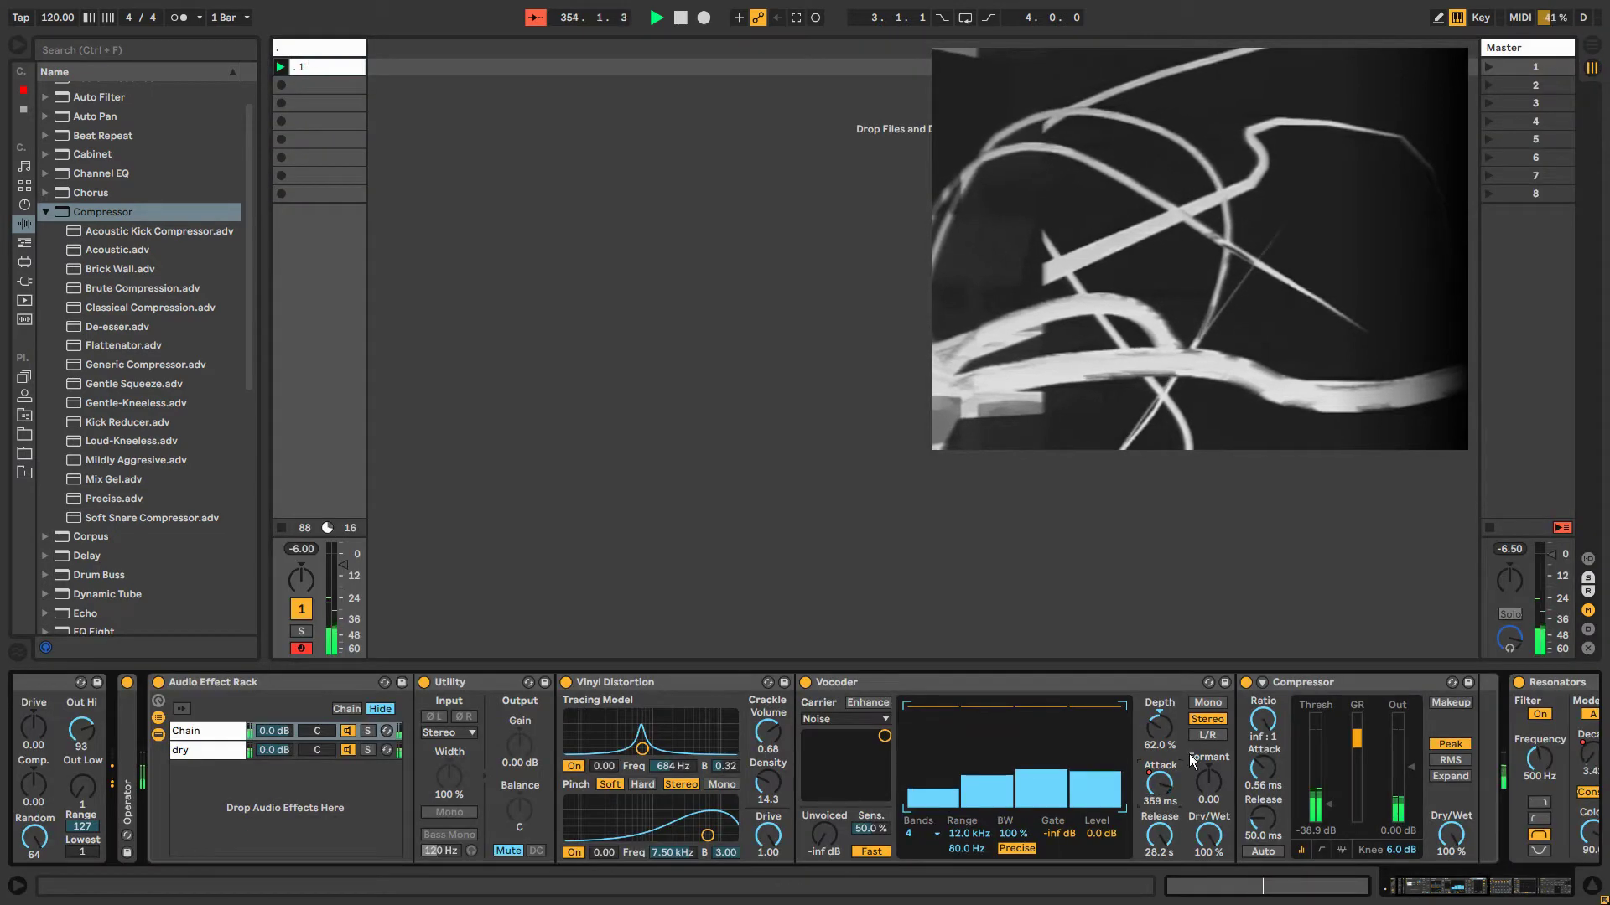
{"action": "left_click_drag", "start_coordinate": [1164, 728], "coordinate": [1164, 691]}
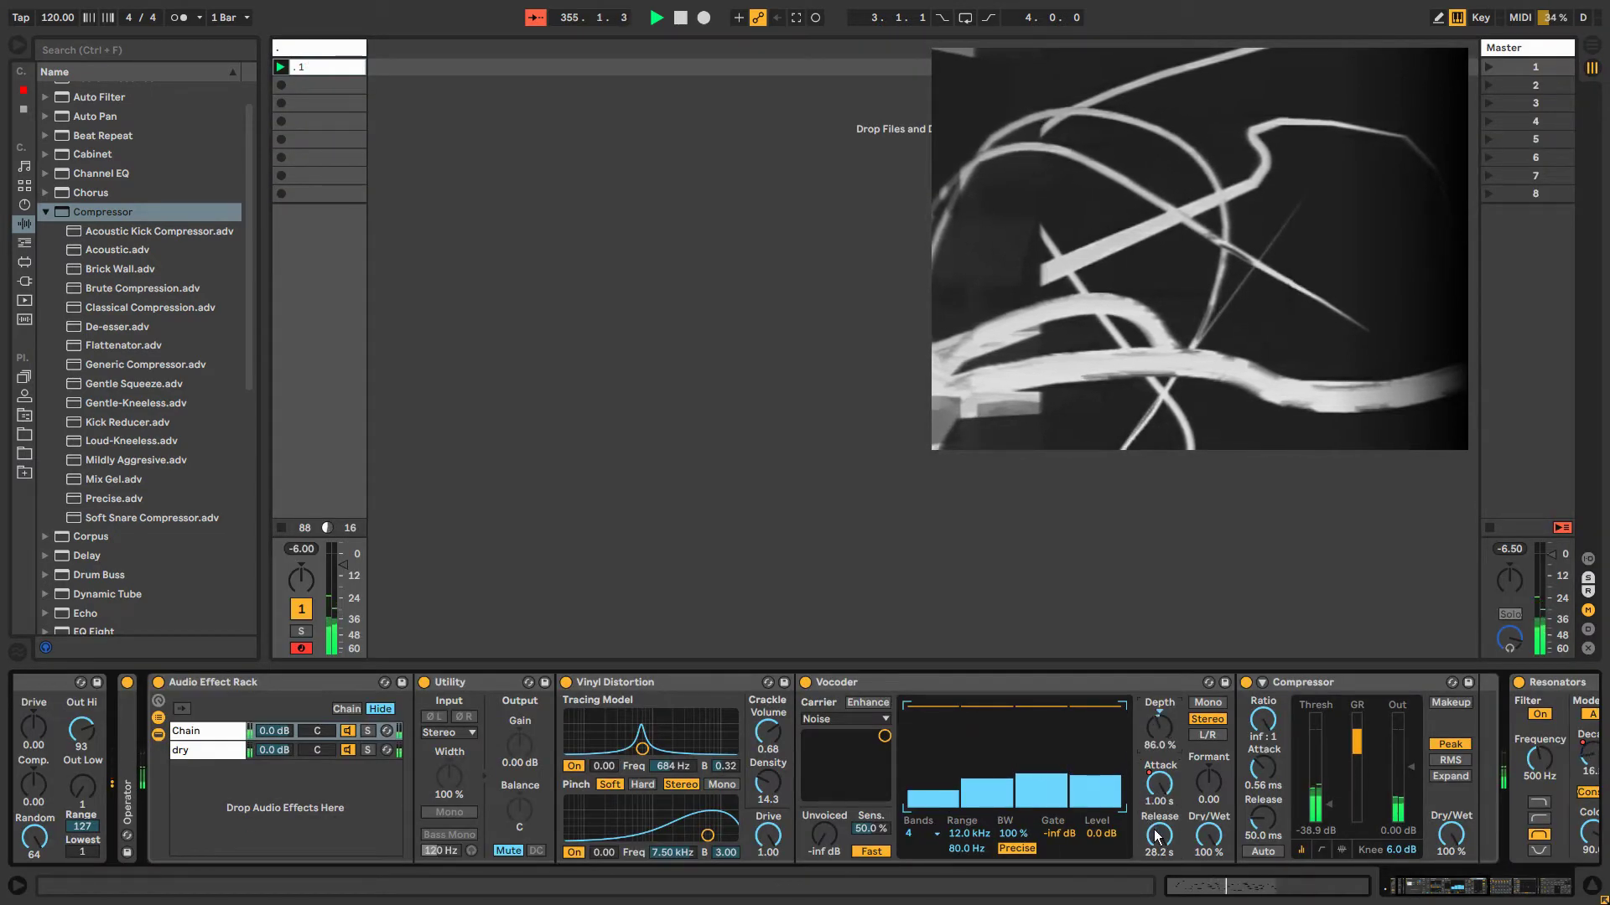
{"action": "mouse_move", "coordinate": [1157, 835]}
{"action": "left_mouse_down"}
{"action": "mouse_move", "coordinate": [1157, 880]}
{"action": "mouse_move", "coordinate": [1159, 810]}
{"action": "left_mouse_up"}
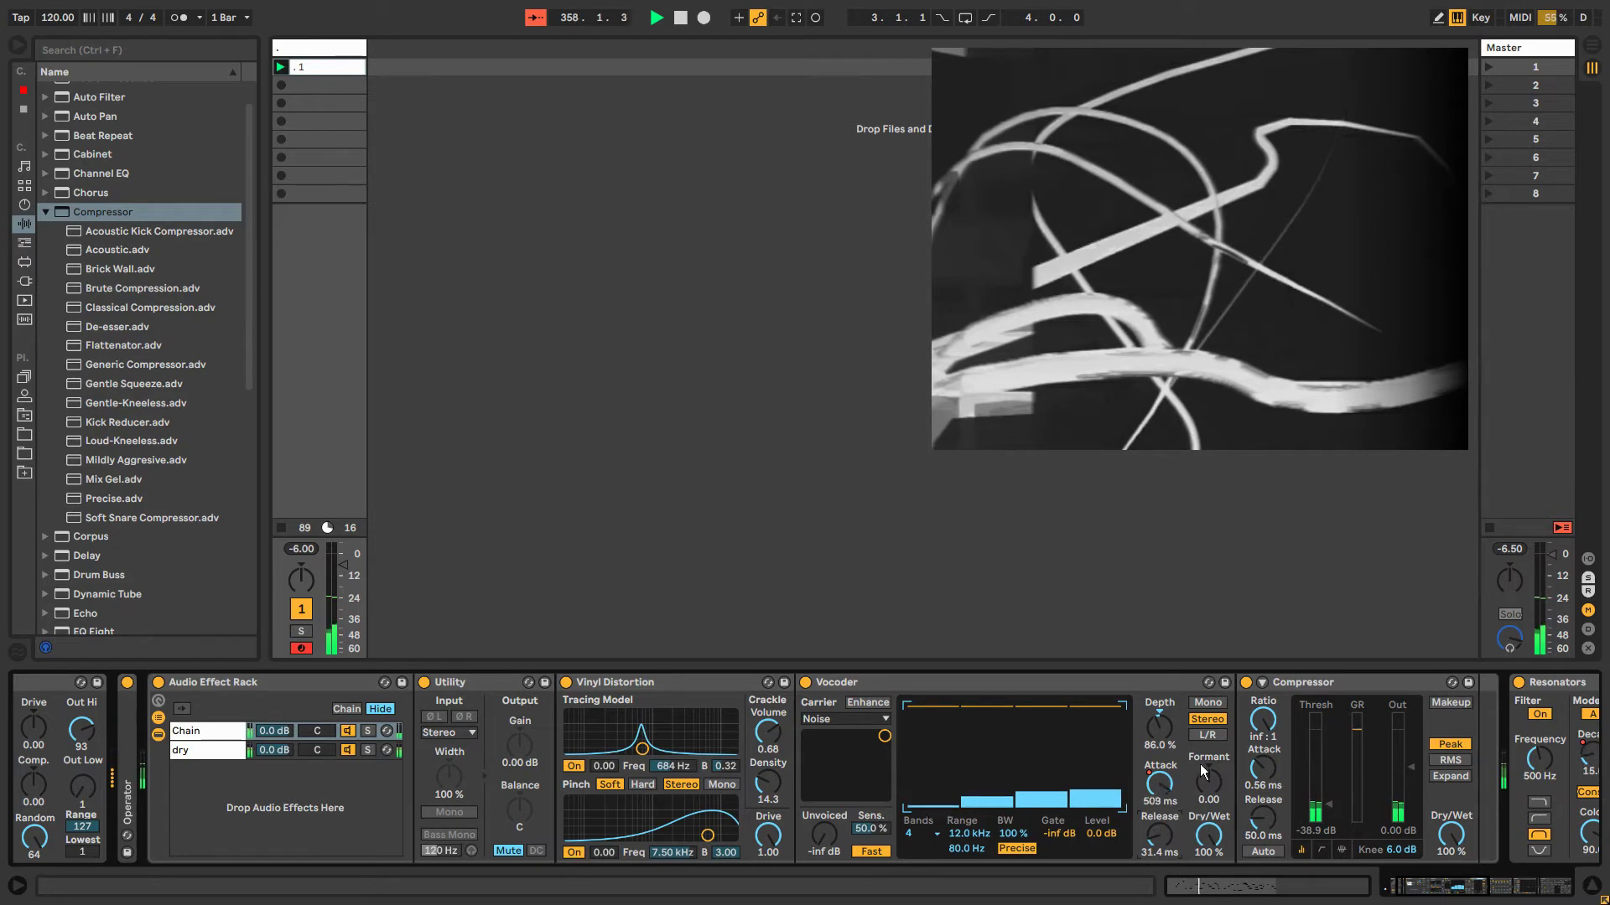
Add an Auto Pan after the Compressor in the rack's first chain.
{"action": "left_click", "coordinate": [46, 211]}
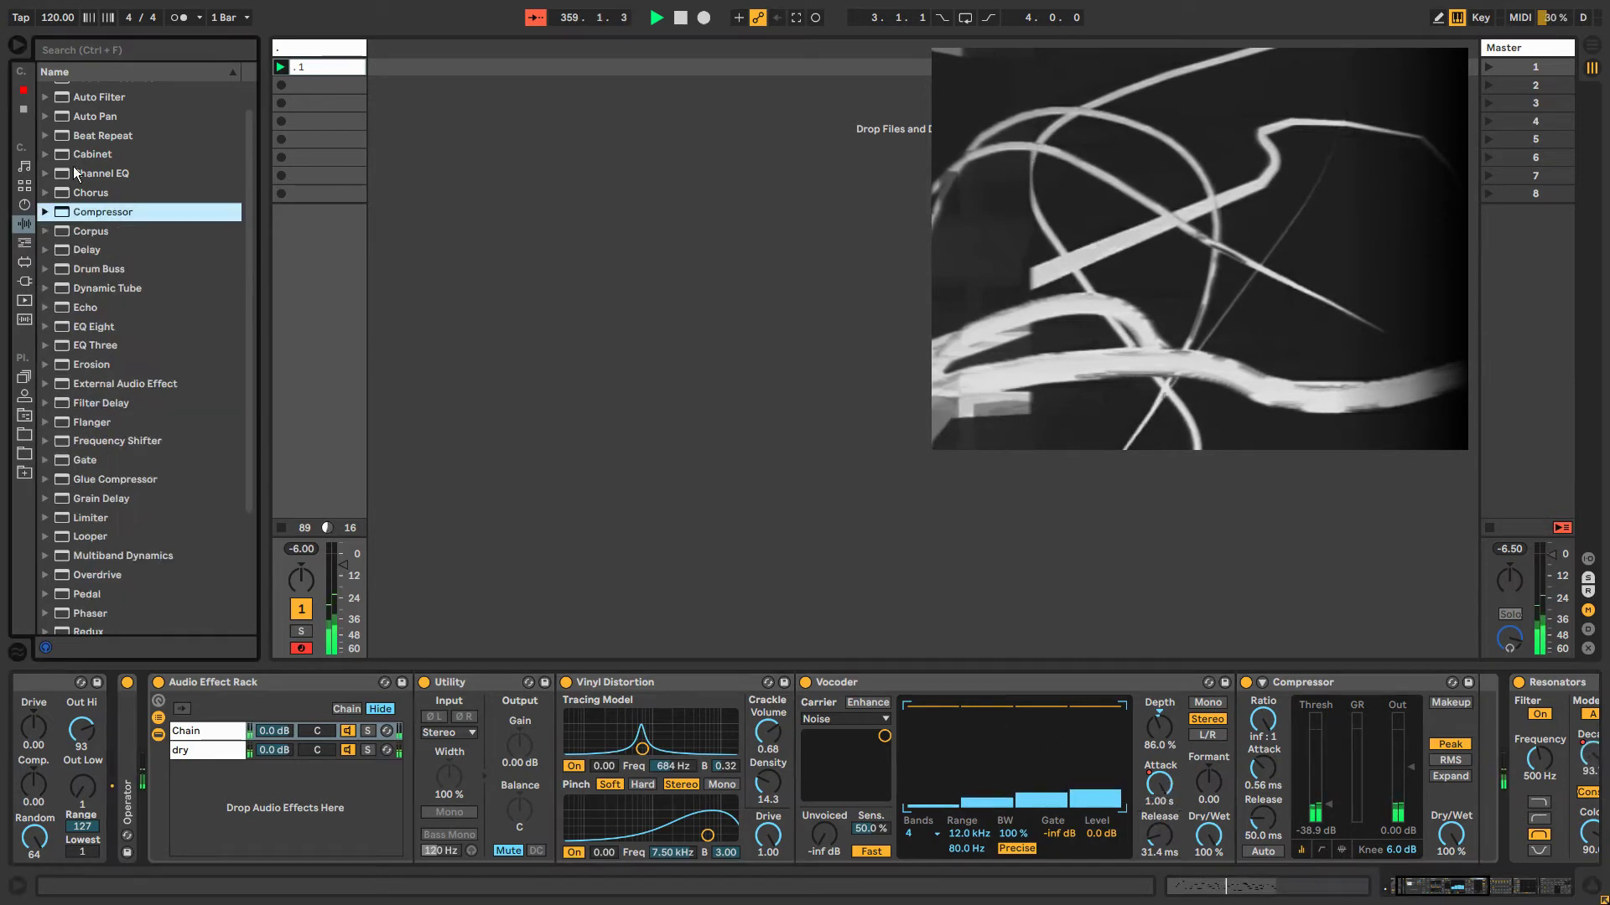
{"action": "left_click", "coordinate": [92, 117]}
{"action": "left_click_drag", "start_coordinate": [92, 117], "coordinate": [1403, 681]}
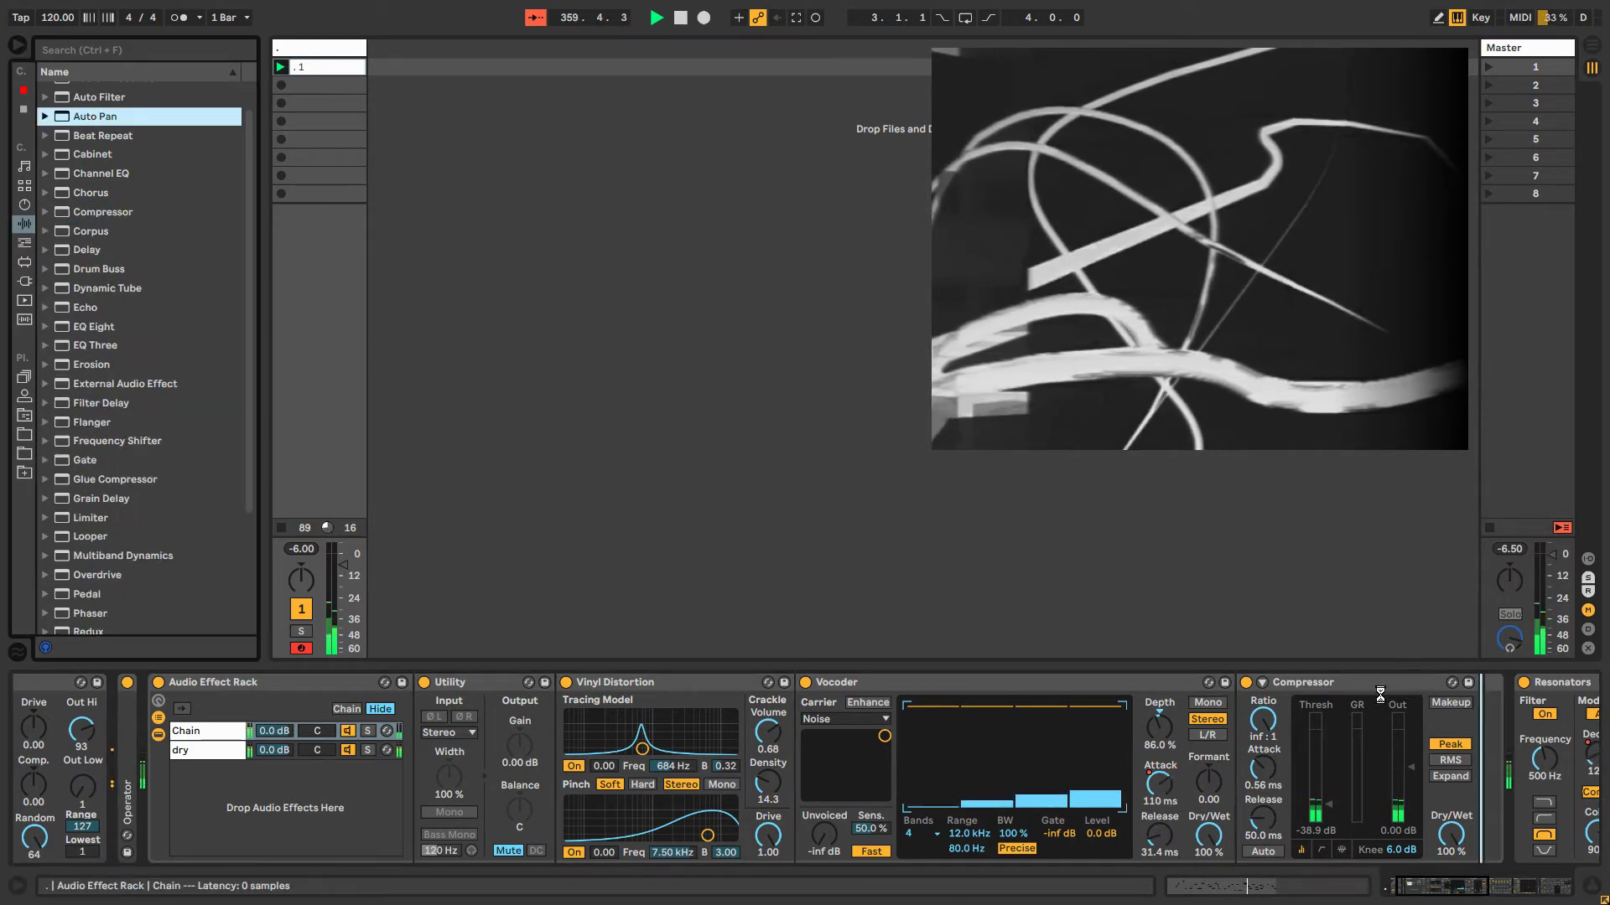
Set Auto Pan's amount to 81.7% and its rate to 0.14 Hz.
{"action": "left_click_drag", "start_coordinate": [1420, 788], "coordinate": [1463, 798]}
{"action": "left_click_drag", "start_coordinate": [1449, 888], "coordinate": [1473, 889]}
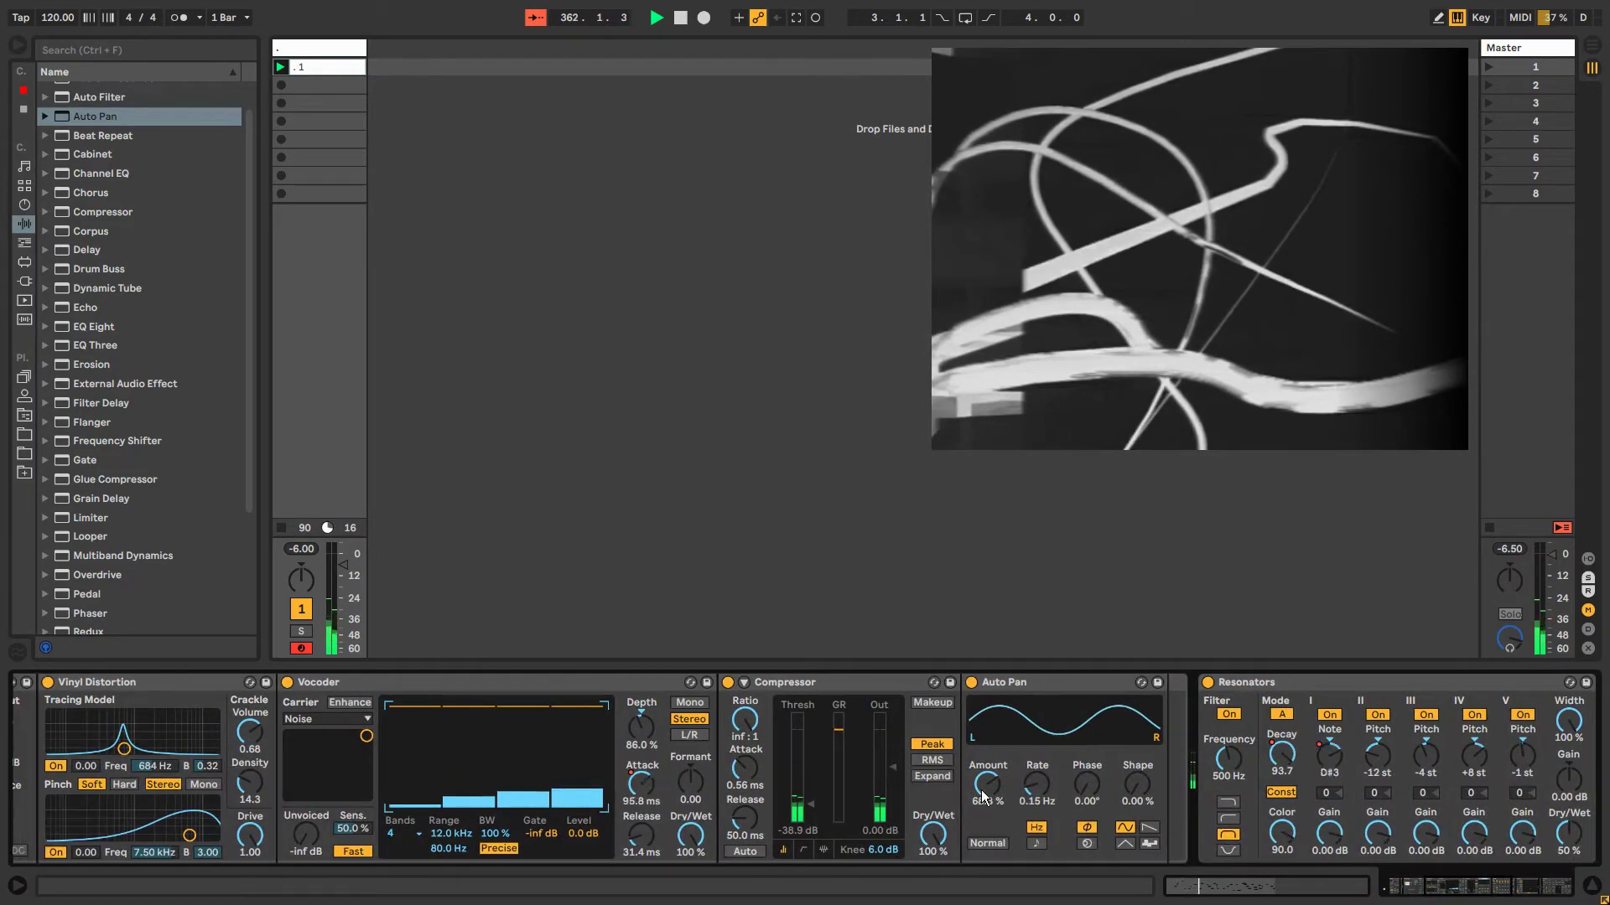
{"action": "left_click_drag", "start_coordinate": [1037, 784], "coordinate": [958, 778]}
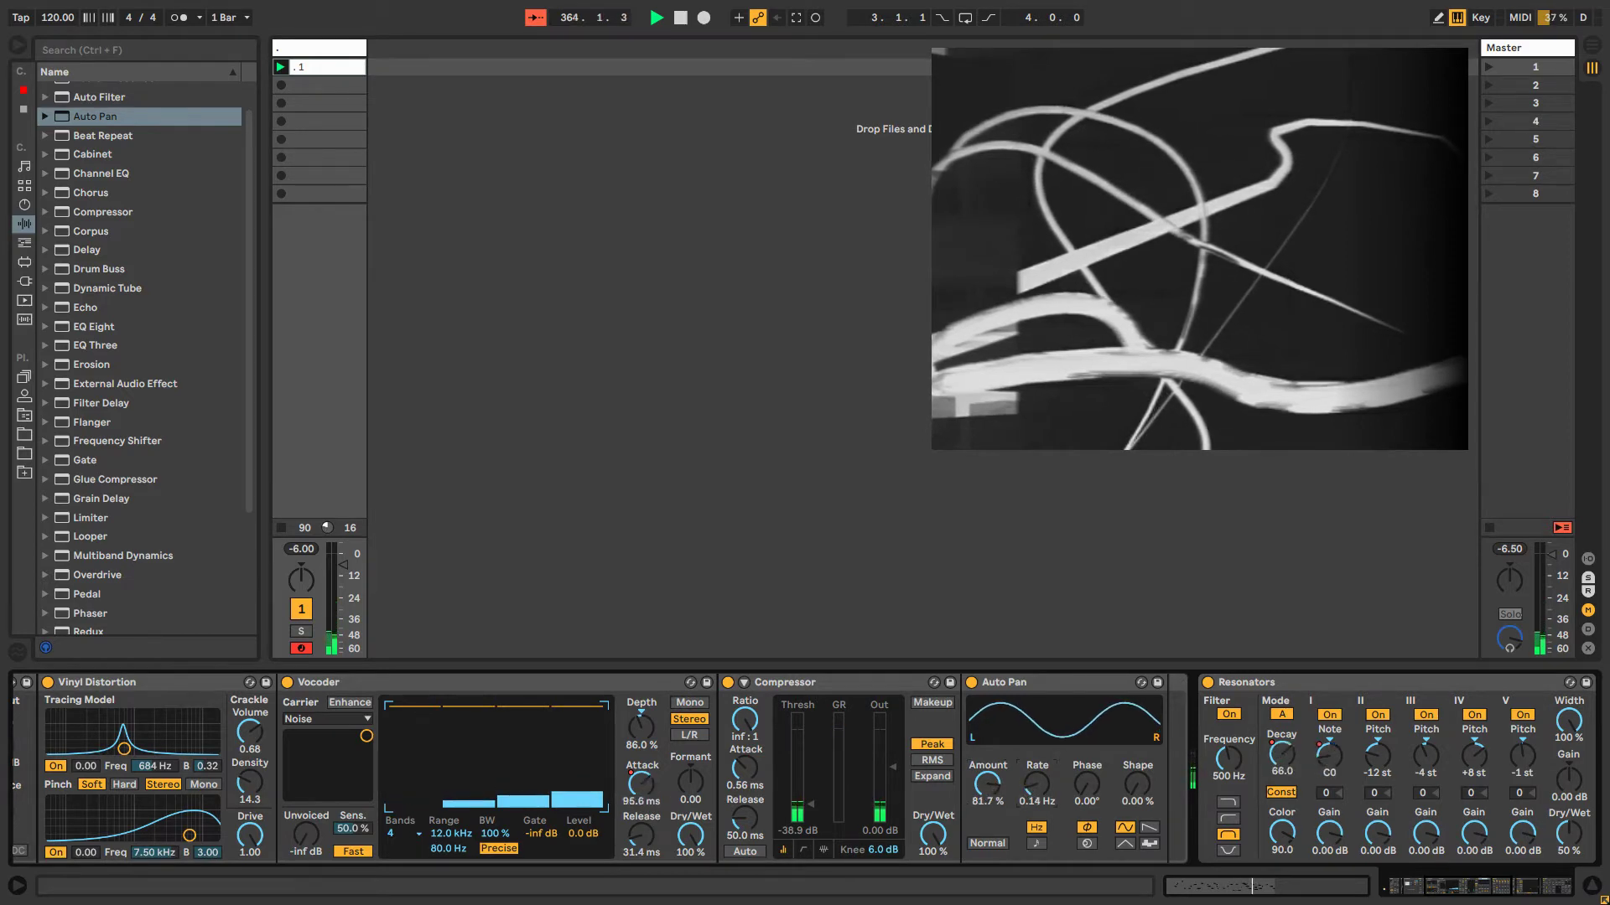
Lower Auto Pan's rate to 0.09 Hz and collapse the Vinyl Distortion and Vocoder devices in the rack's chain.
{"action": "mouse_move", "coordinate": [1509, 890]}
{"action": "left_mouse_down"}
{"action": "mouse_move", "coordinate": [1465, 895]}
{"action": "mouse_move", "coordinate": [1489, 894]}
{"action": "left_mouse_up"}
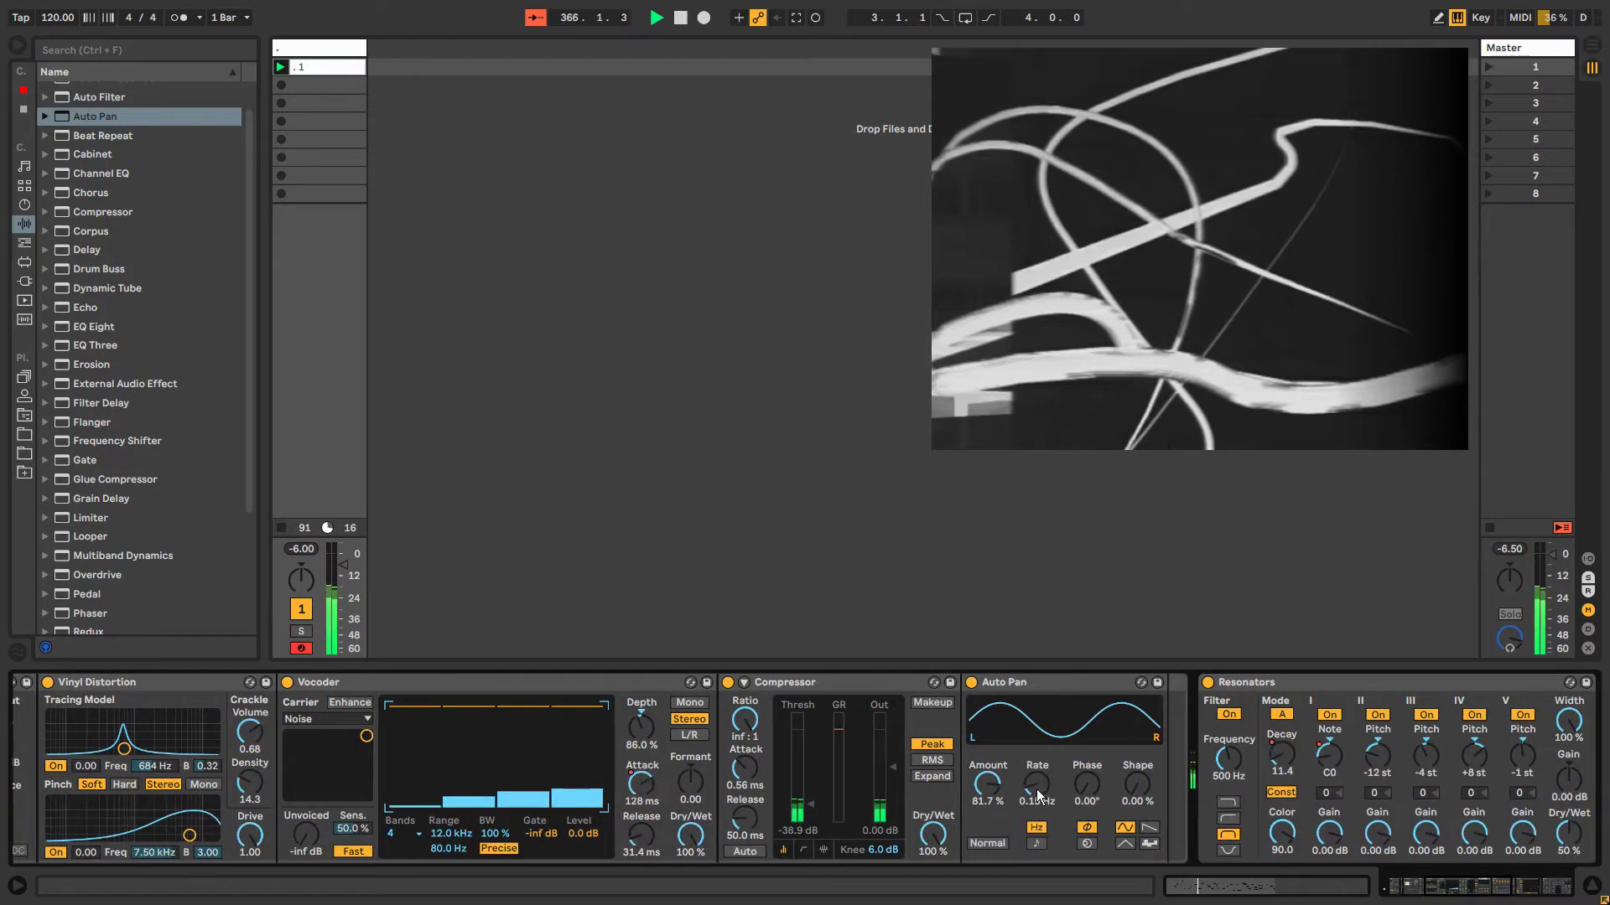
{"action": "left_click_drag", "start_coordinate": [1038, 786], "coordinate": [1037, 806]}
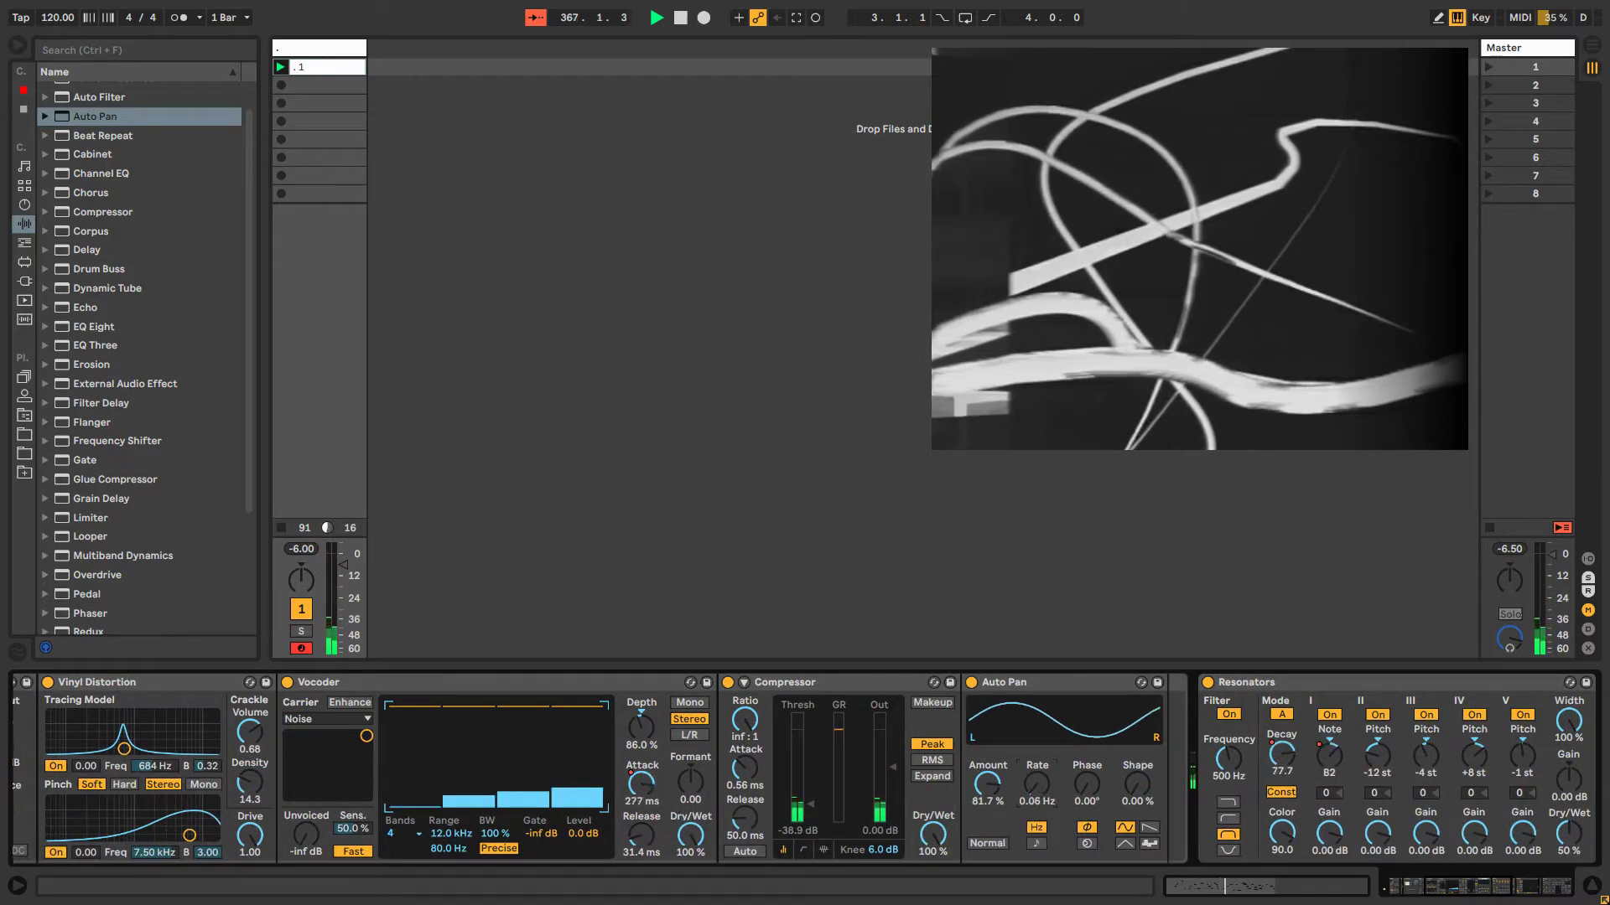
{"action": "left_click", "coordinate": [1453, 888]}
{"action": "left_click_drag", "start_coordinate": [1453, 889], "coordinate": [1400, 869]}
{"action": "double_click", "coordinate": [503, 681]}
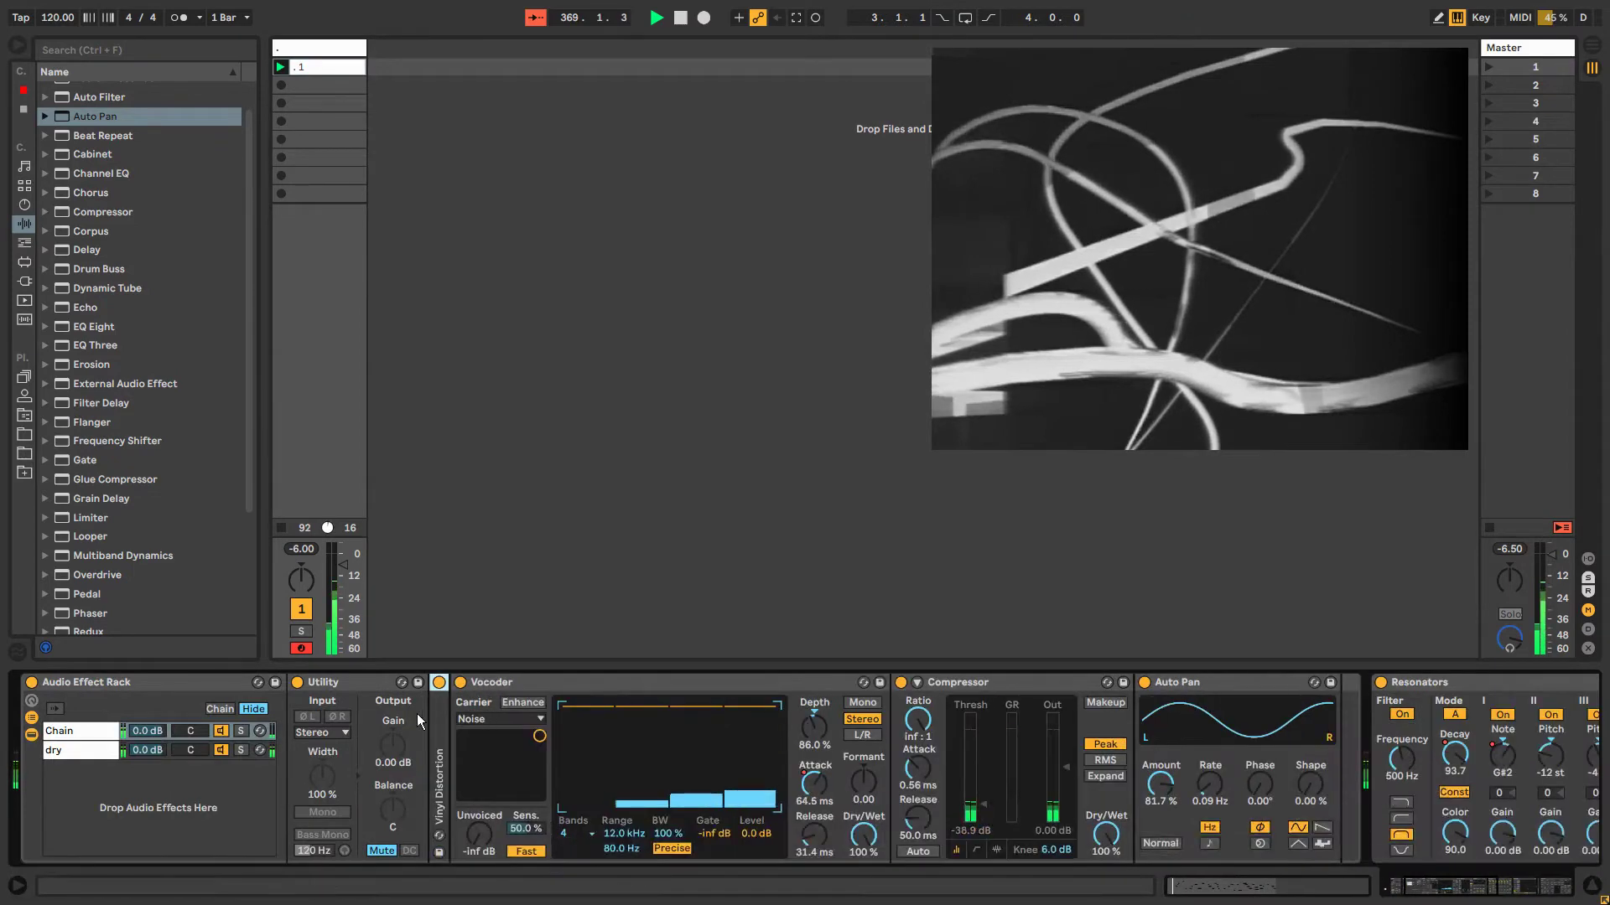
{"action": "double_click", "coordinate": [566, 686]}
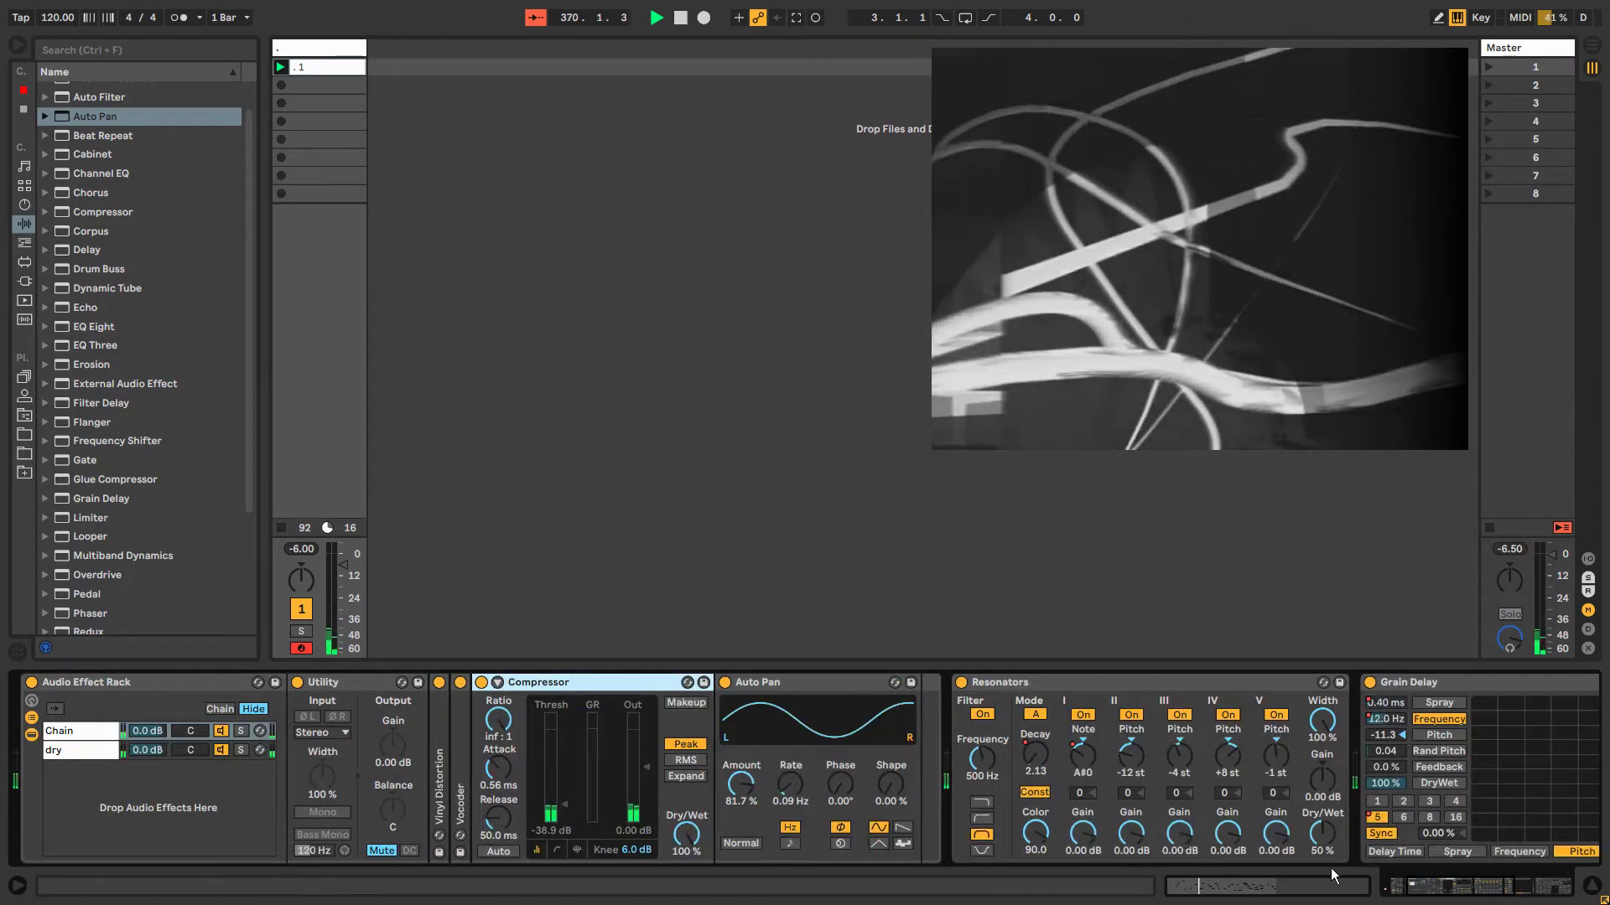
Set Corpus to Basic quality with a tune of 103.83 Hz, a decay of 13.9 s and a material of 73%.
{"action": "left_click", "coordinate": [1459, 891]}
{"action": "left_click_drag", "start_coordinate": [1458, 891], "coordinate": [1488, 887]}
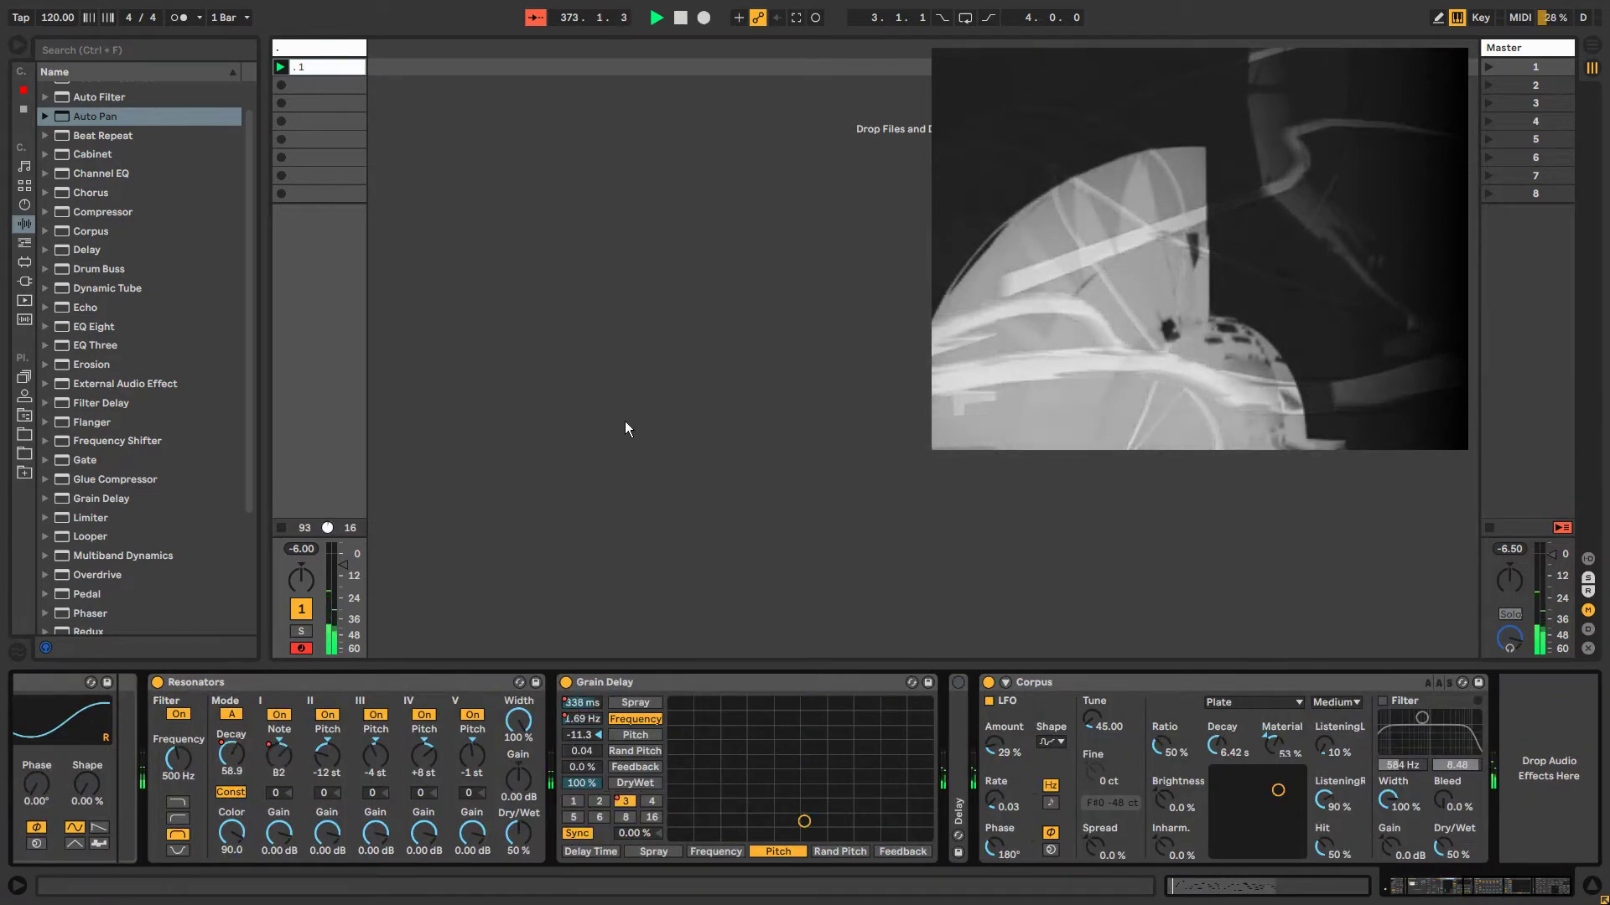
{"action": "left_click_drag", "start_coordinate": [1092, 708], "coordinate": [1093, 738]}
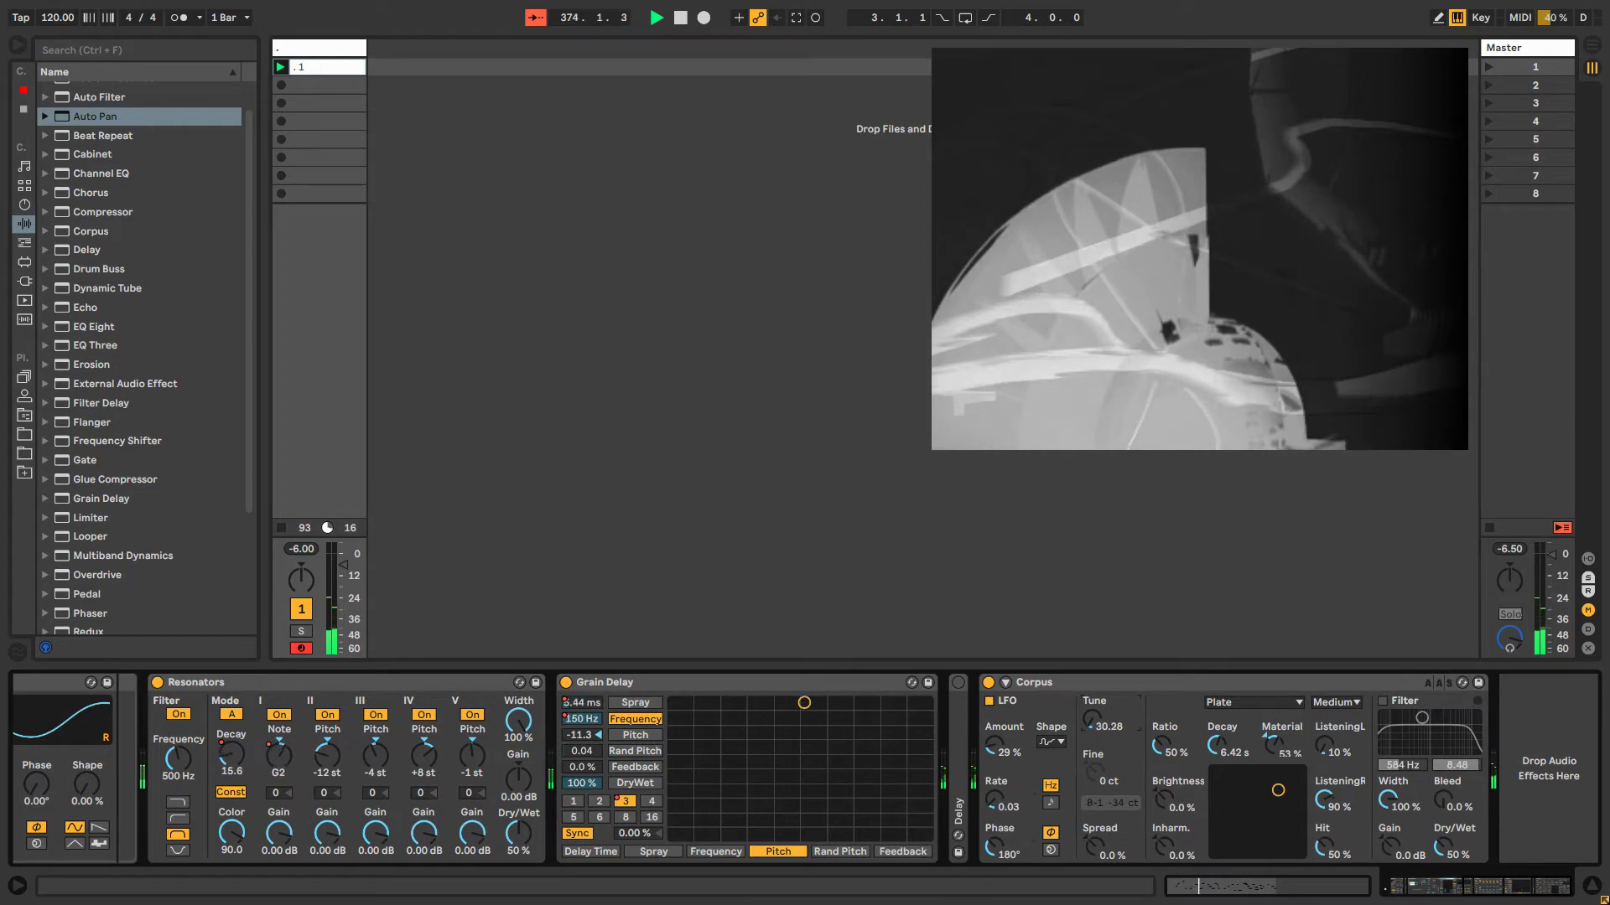
{"action": "left_click", "coordinate": [1346, 702]}
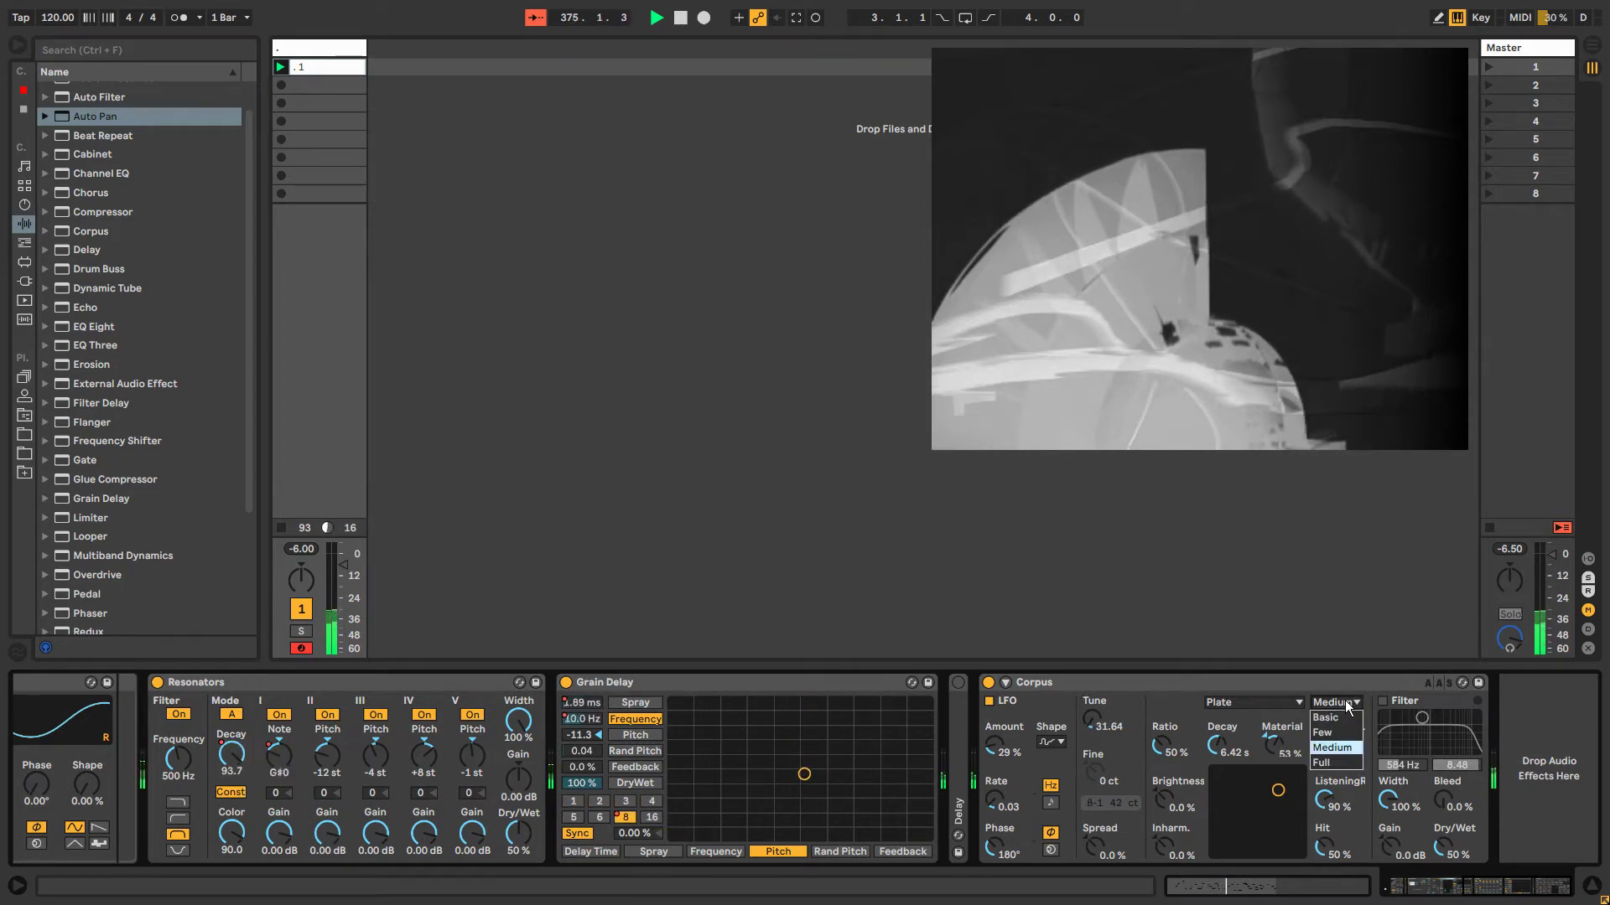
{"action": "left_click", "coordinate": [1334, 717]}
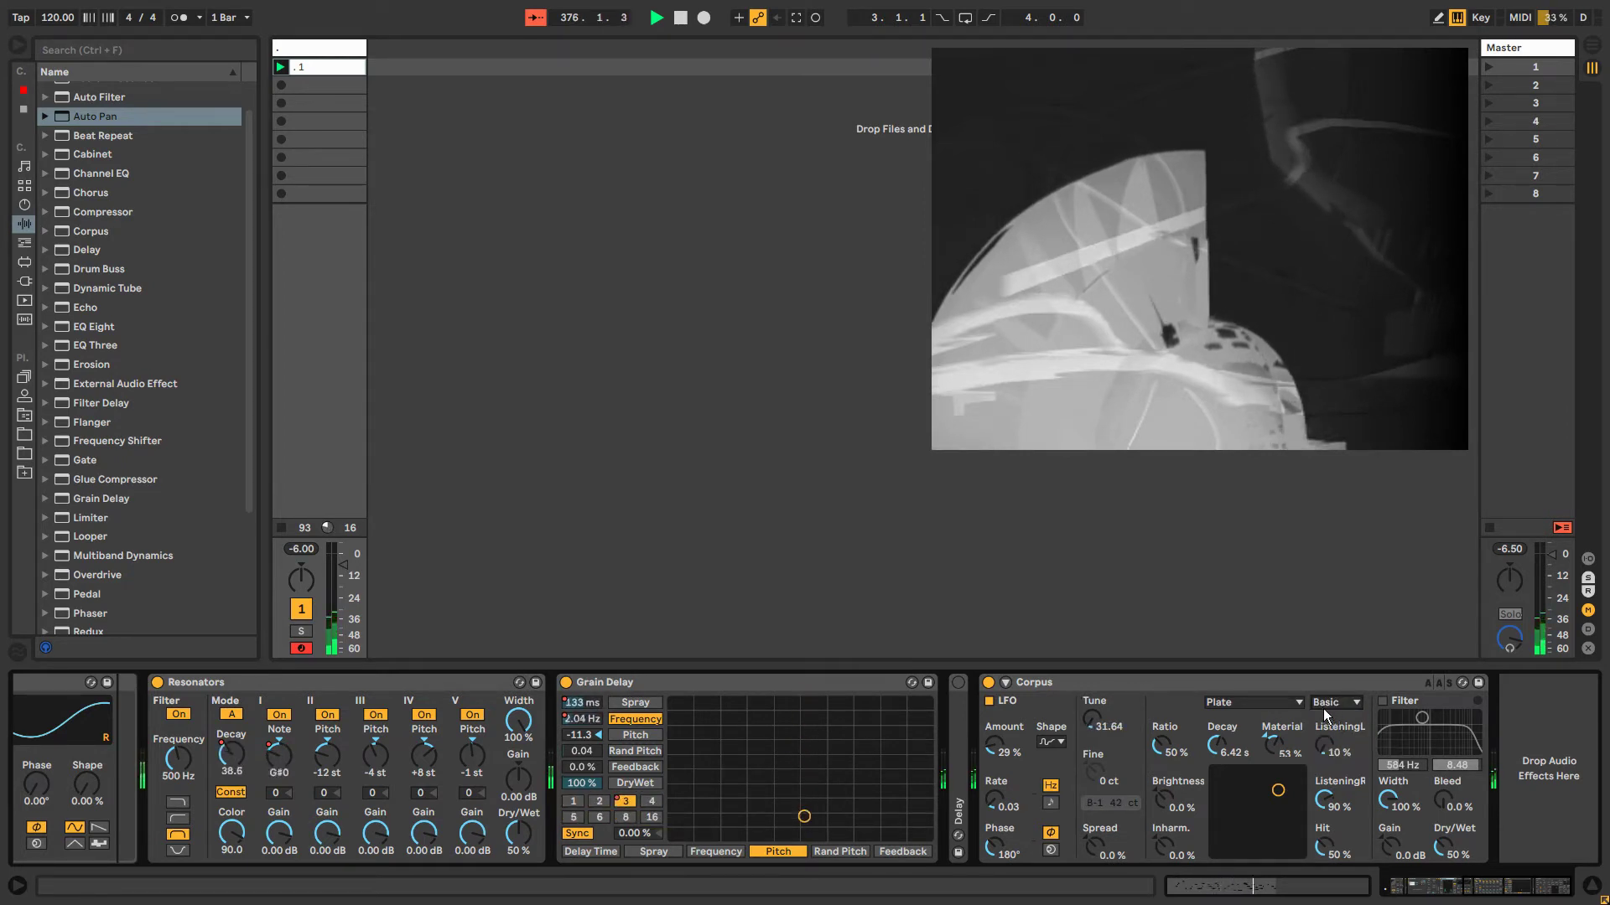
{"action": "left_click_drag", "start_coordinate": [1279, 796], "coordinate": [1287, 788]}
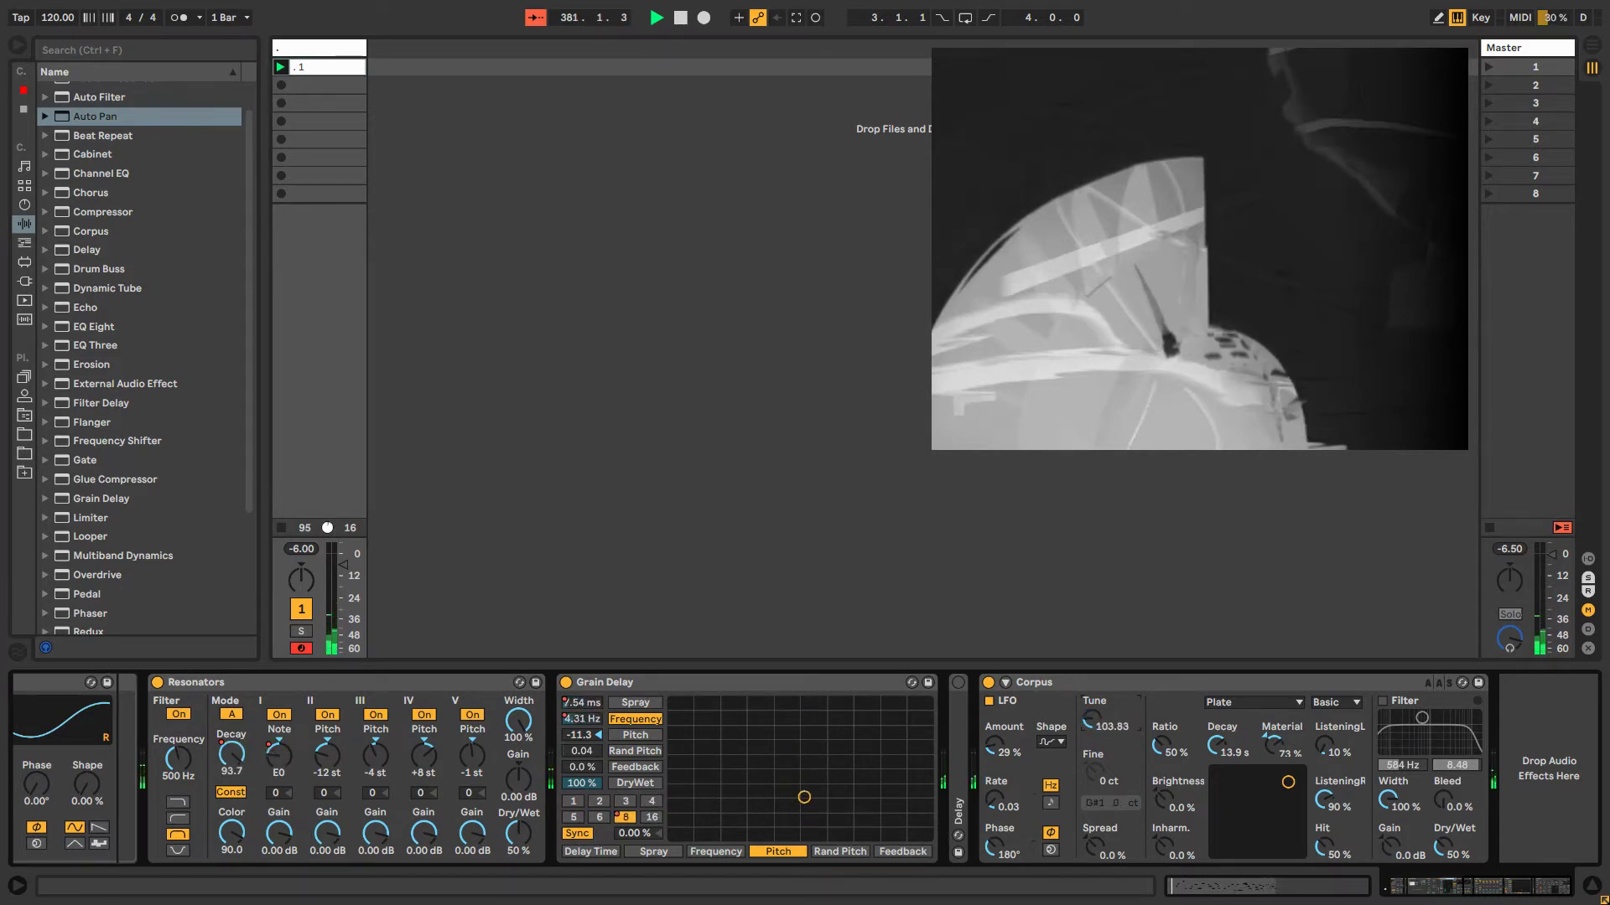
Show the automation envelope for Corpus's Tune, unlink its loop and set the envelope's loop length to 5.3.1.
{"action": "right_click", "coordinate": [1087, 722]}
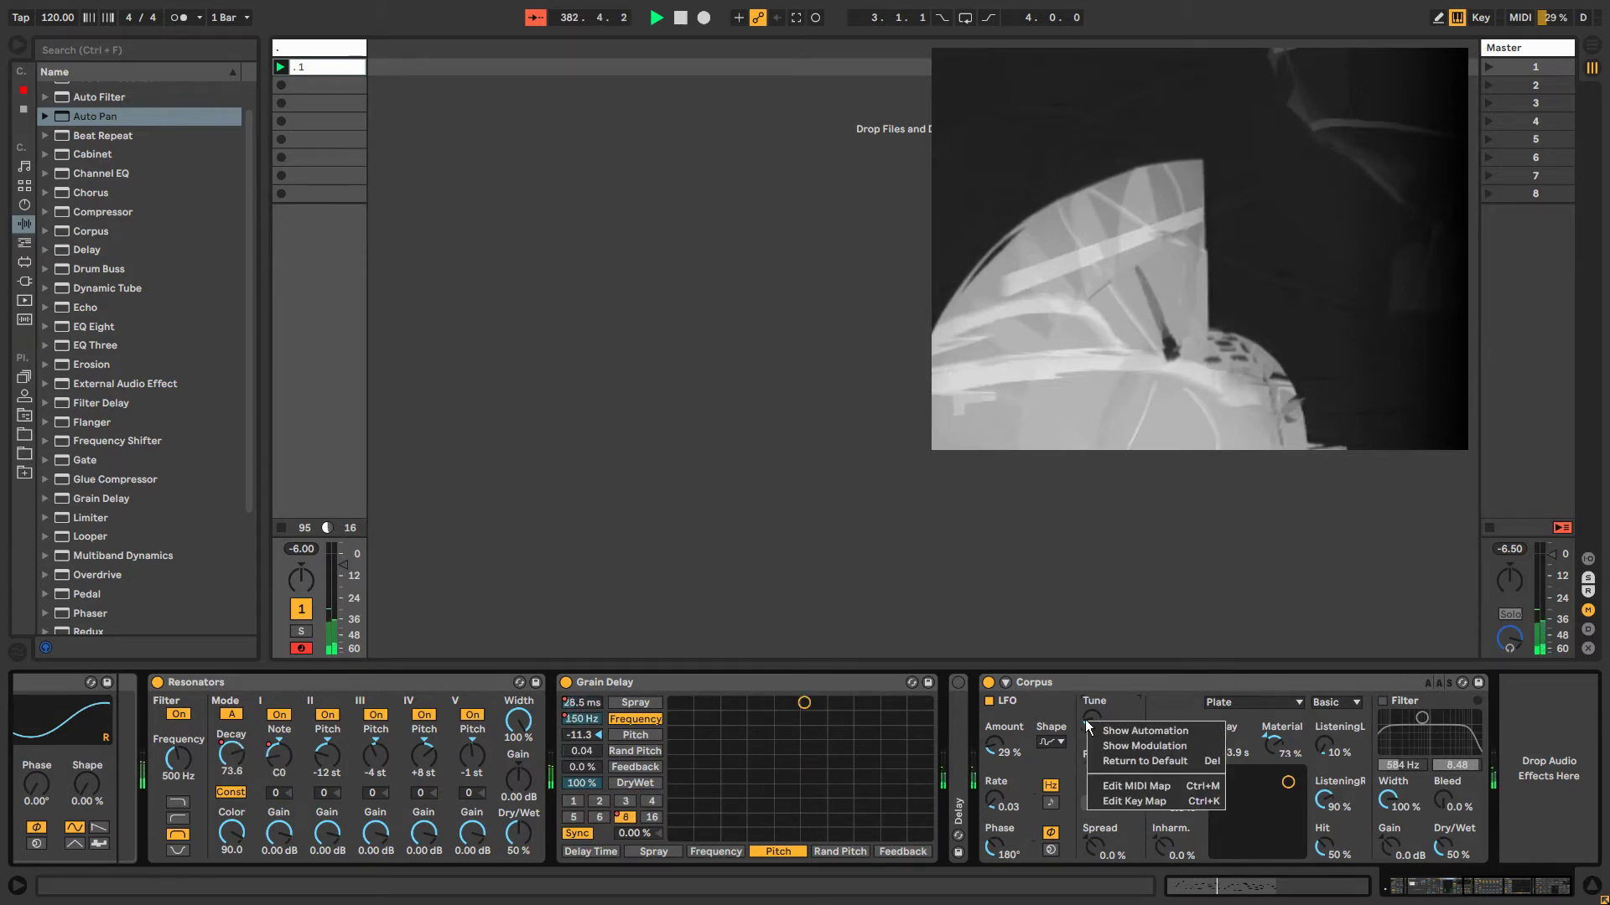
{"action": "left_click", "coordinate": [1107, 731]}
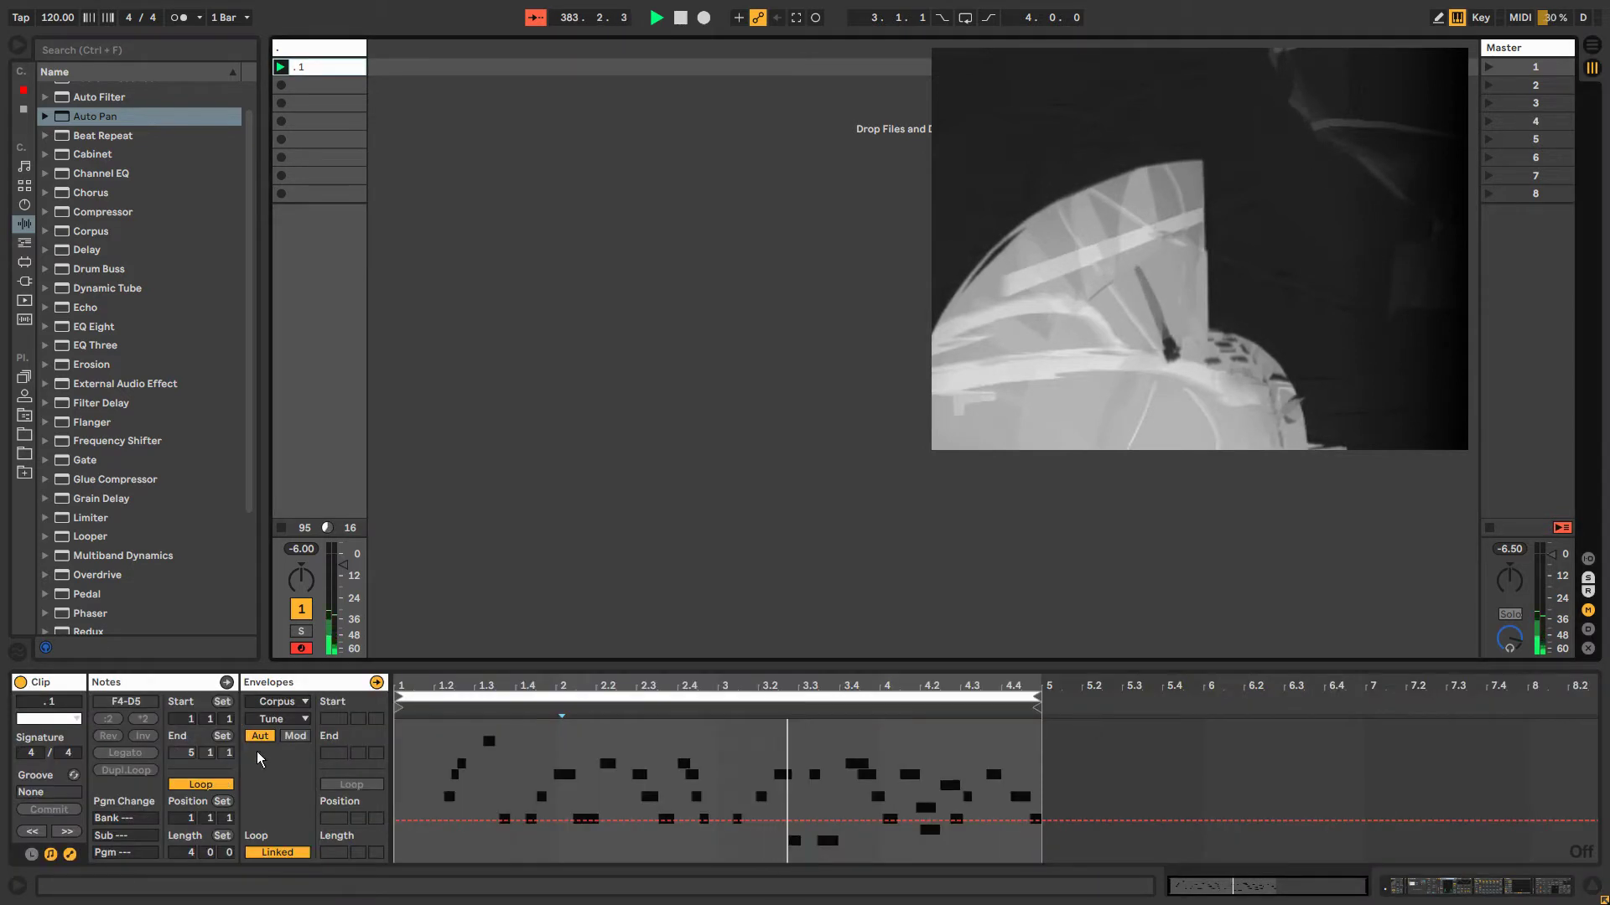
{"action": "left_click", "coordinate": [274, 853]}
{"action": "key", "text": "Up"}
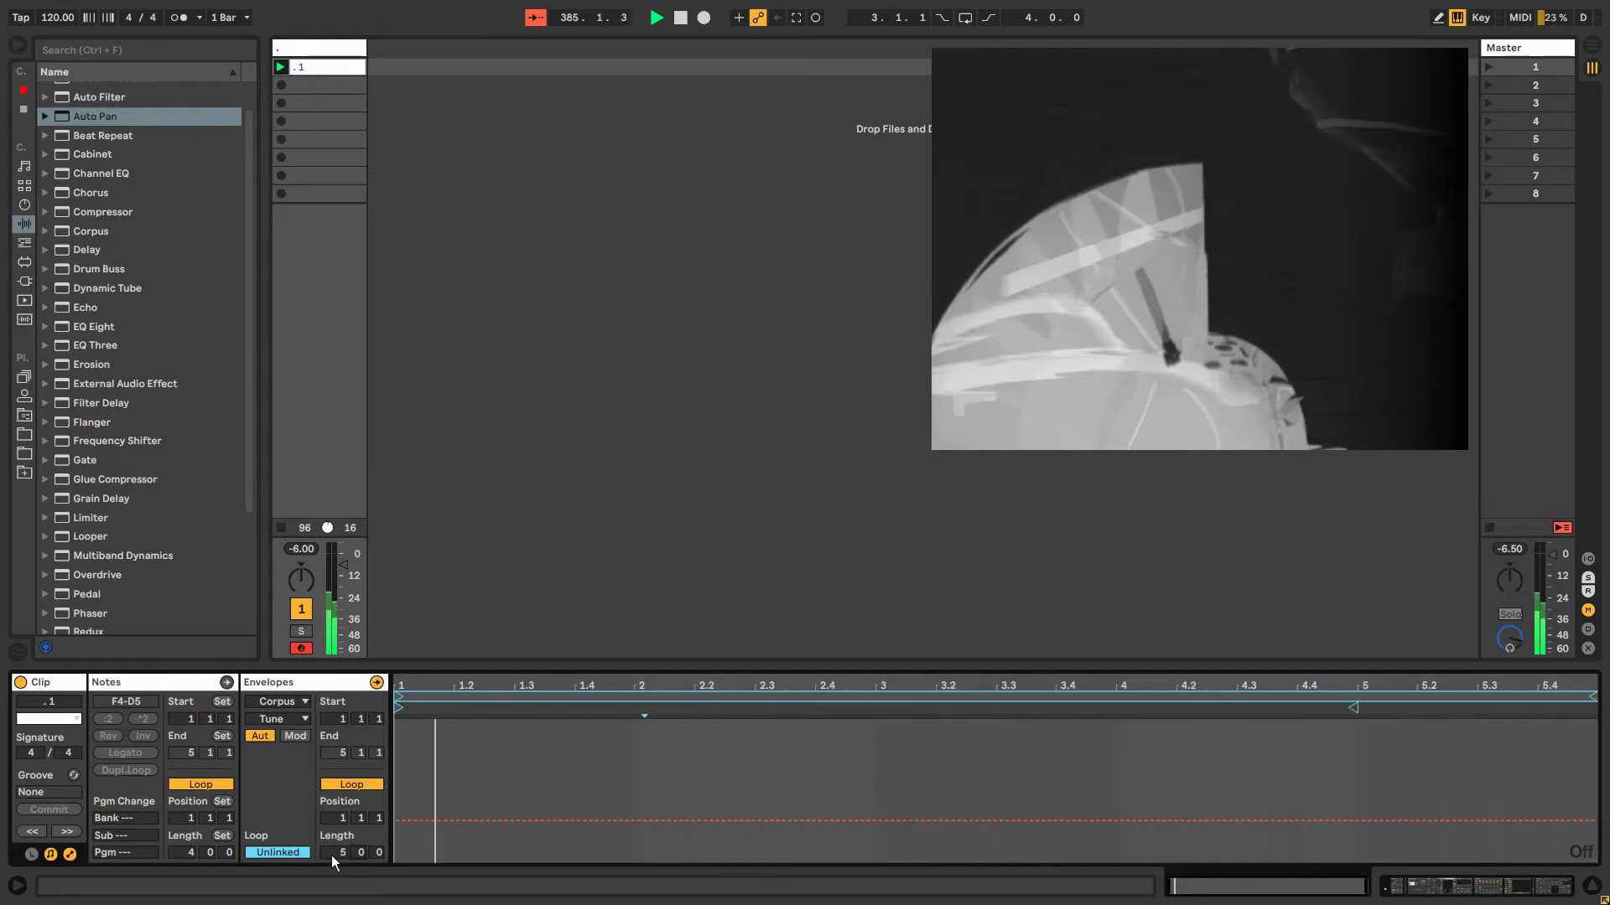
{"action": "key", "text": "Right"}
{"action": "key", "text": "Up"}
{"action": "key", "text": "Up"}
{"action": "key", "text": "Right"}
{"action": "key", "text": "Up"}
{"action": "key", "text": "Up"}
{"action": "key", "text": "Up"}
{"action": "key", "text": "Up"}
{"action": "key", "text": "Up"}
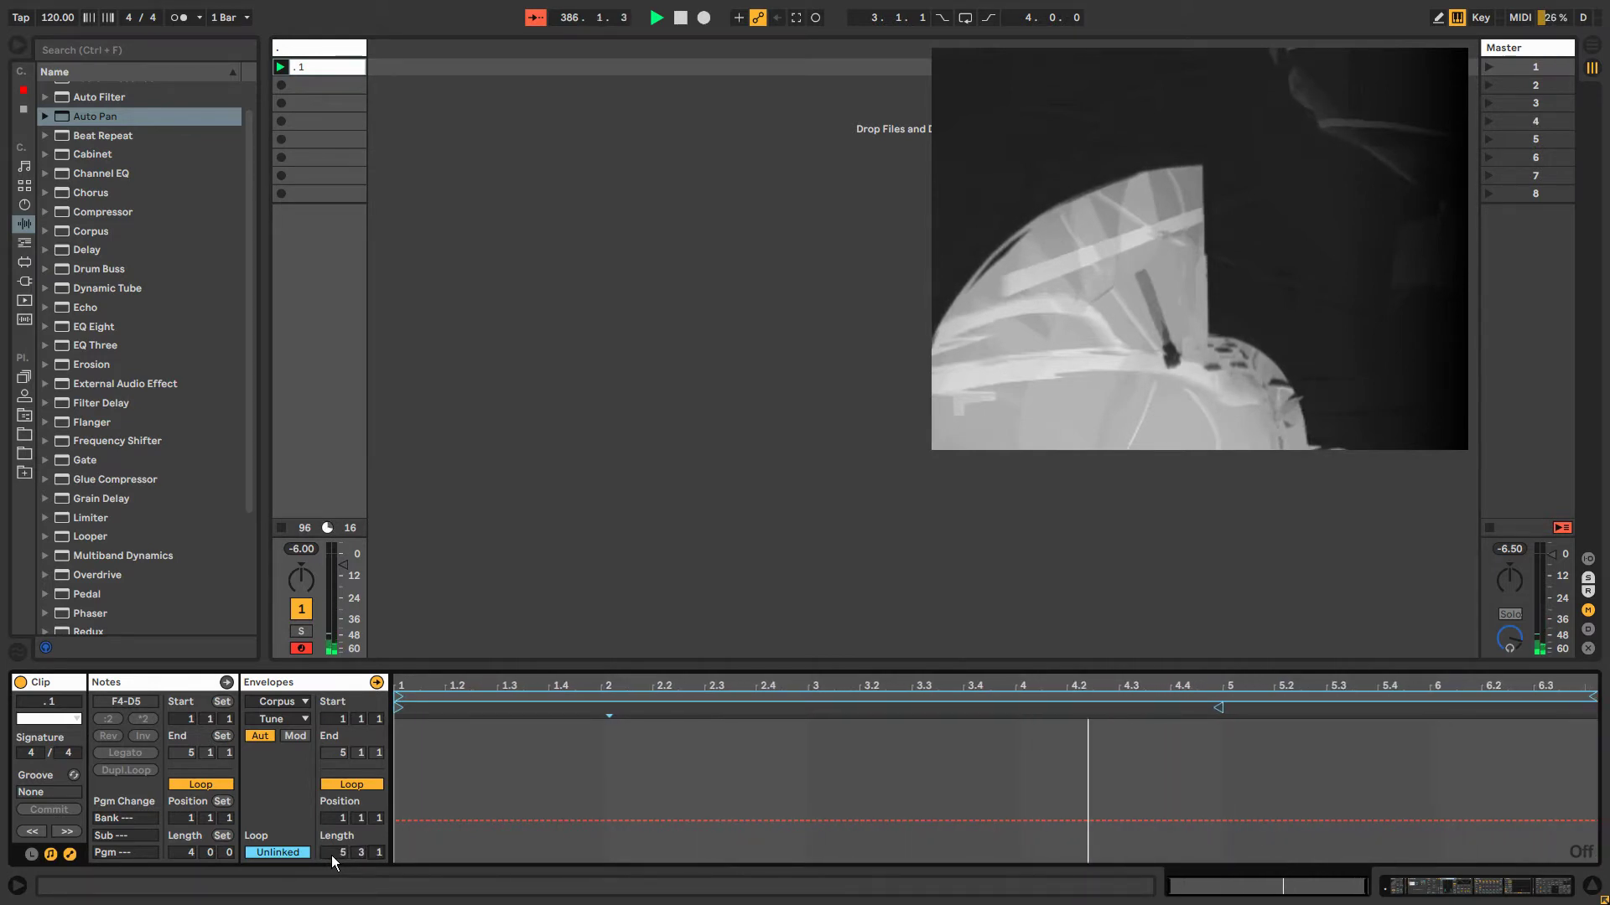
Draw a freehand, irregular Tune automation curve across the whole loop and move the envelope's start marker to 1.2.4.
{"action": "key", "text": "b"}
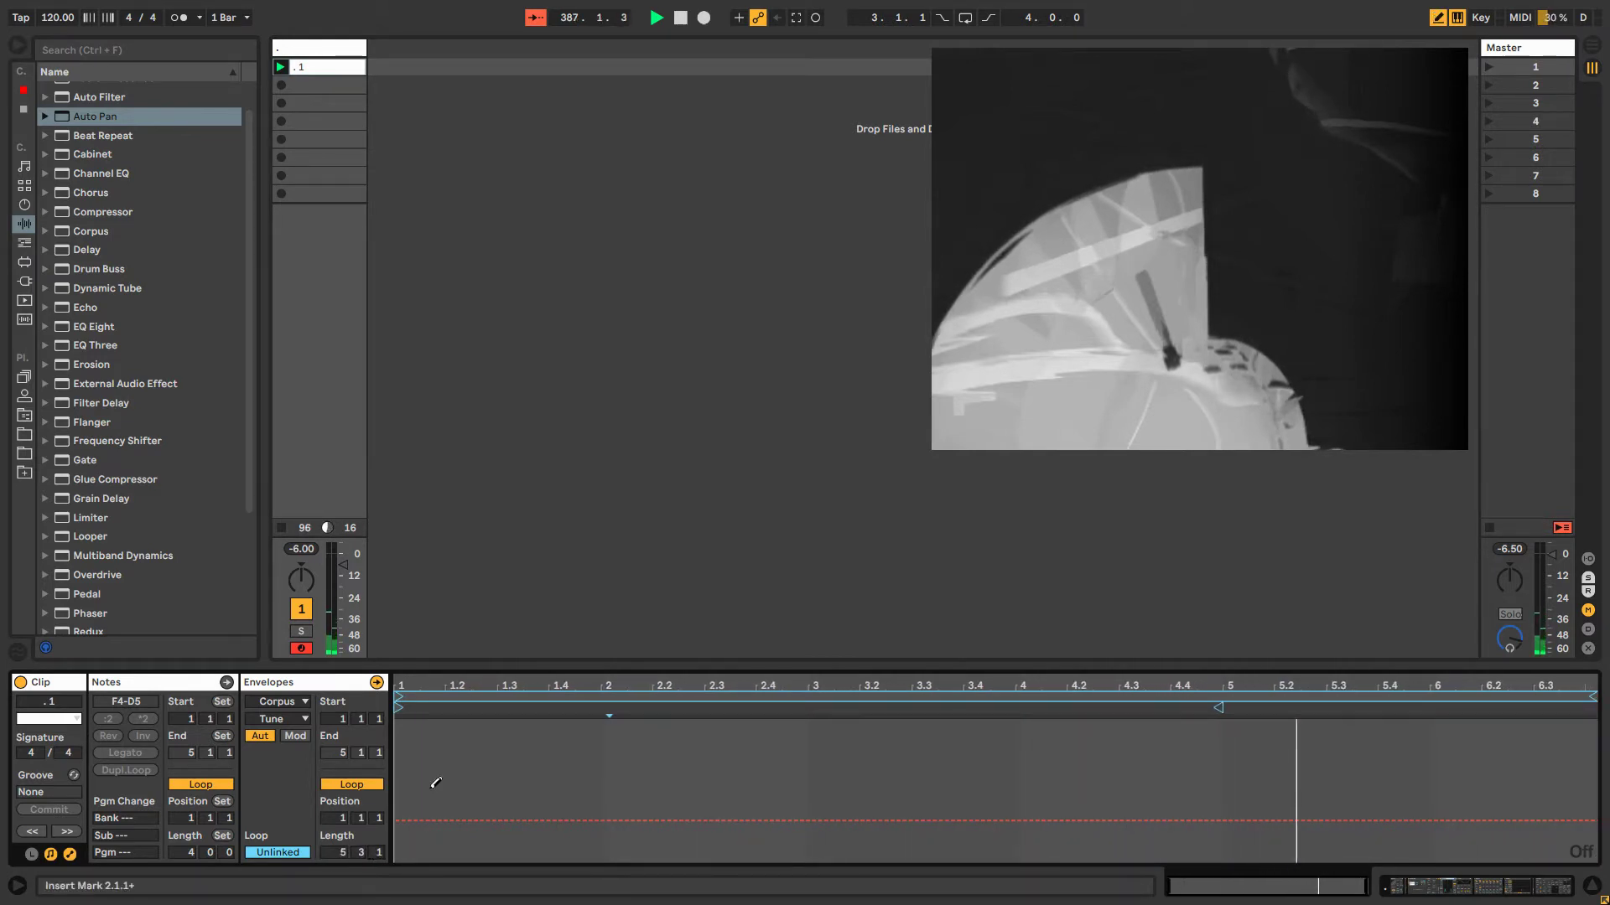
{"action": "mouse_move", "coordinate": [430, 788]}
{"action": "left_mouse_down"}
{"action": "mouse_move", "coordinate": [444, 820]}
{"action": "mouse_move", "coordinate": [575, 765]}
{"action": "mouse_move", "coordinate": [644, 758]}
{"action": "mouse_move", "coordinate": [636, 837]}
{"action": "mouse_move", "coordinate": [671, 840]}
{"action": "mouse_move", "coordinate": [963, 769]}
{"action": "mouse_move", "coordinate": [929, 861]}
{"action": "mouse_move", "coordinate": [1111, 841]}
{"action": "mouse_move", "coordinate": [1333, 763]}
{"action": "mouse_move", "coordinate": [1333, 834]}
{"action": "mouse_move", "coordinate": [1547, 763]}
{"action": "mouse_move", "coordinate": [1498, 849]}
{"action": "mouse_move", "coordinate": [1545, 766]}
{"action": "mouse_move", "coordinate": [1588, 772]}
{"action": "left_mouse_up"}
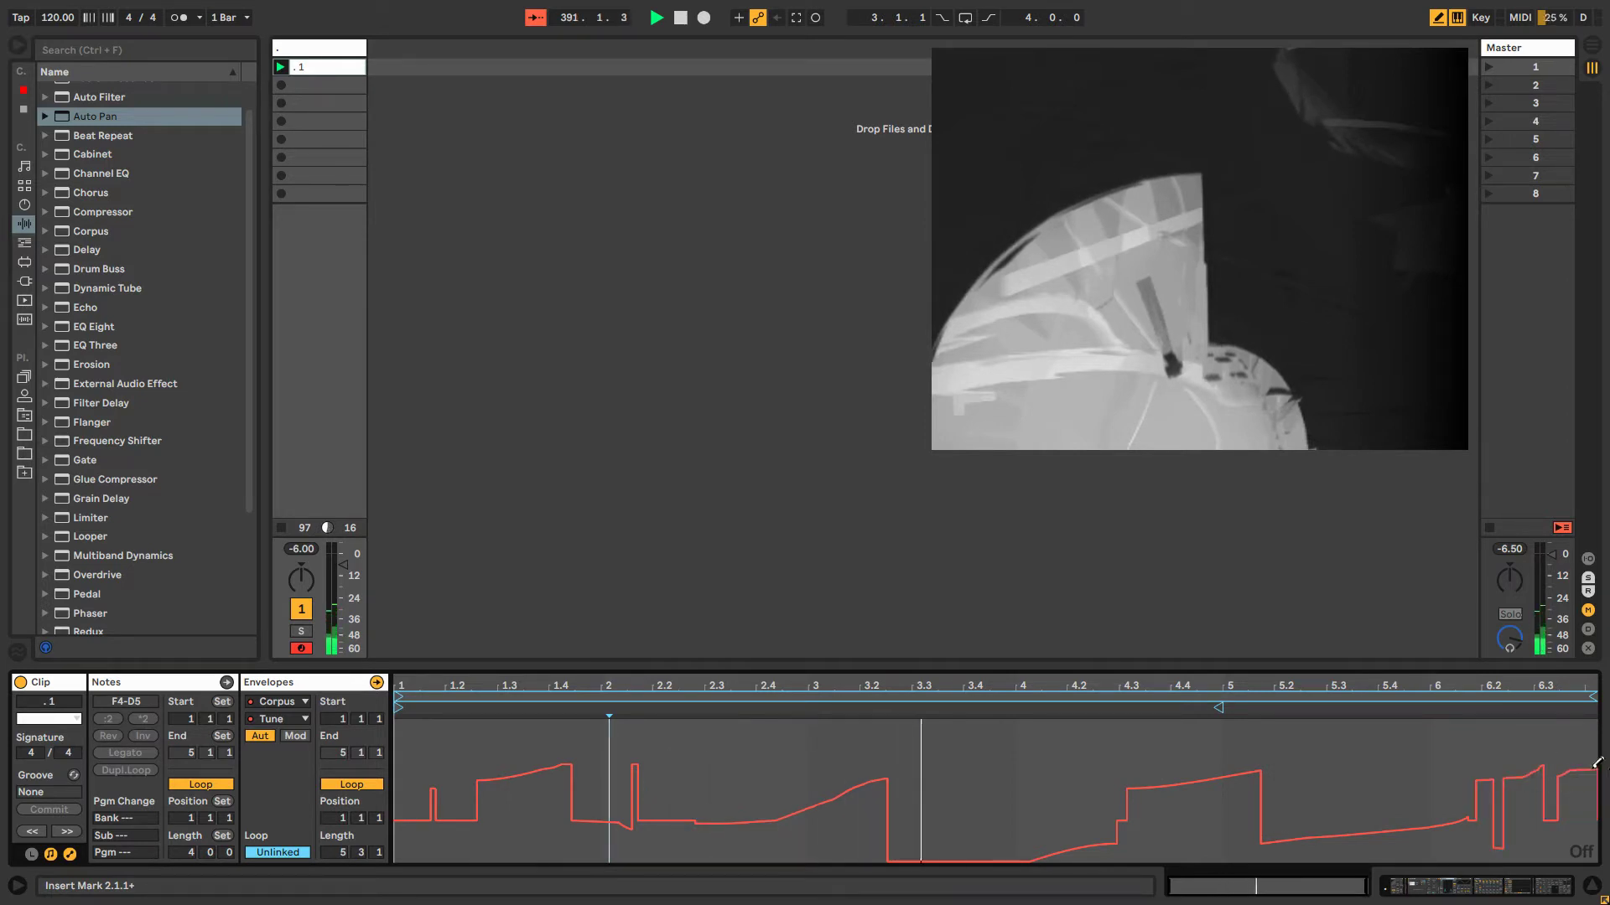
{"action": "left_click_drag", "start_coordinate": [400, 708], "coordinate": [493, 708]}
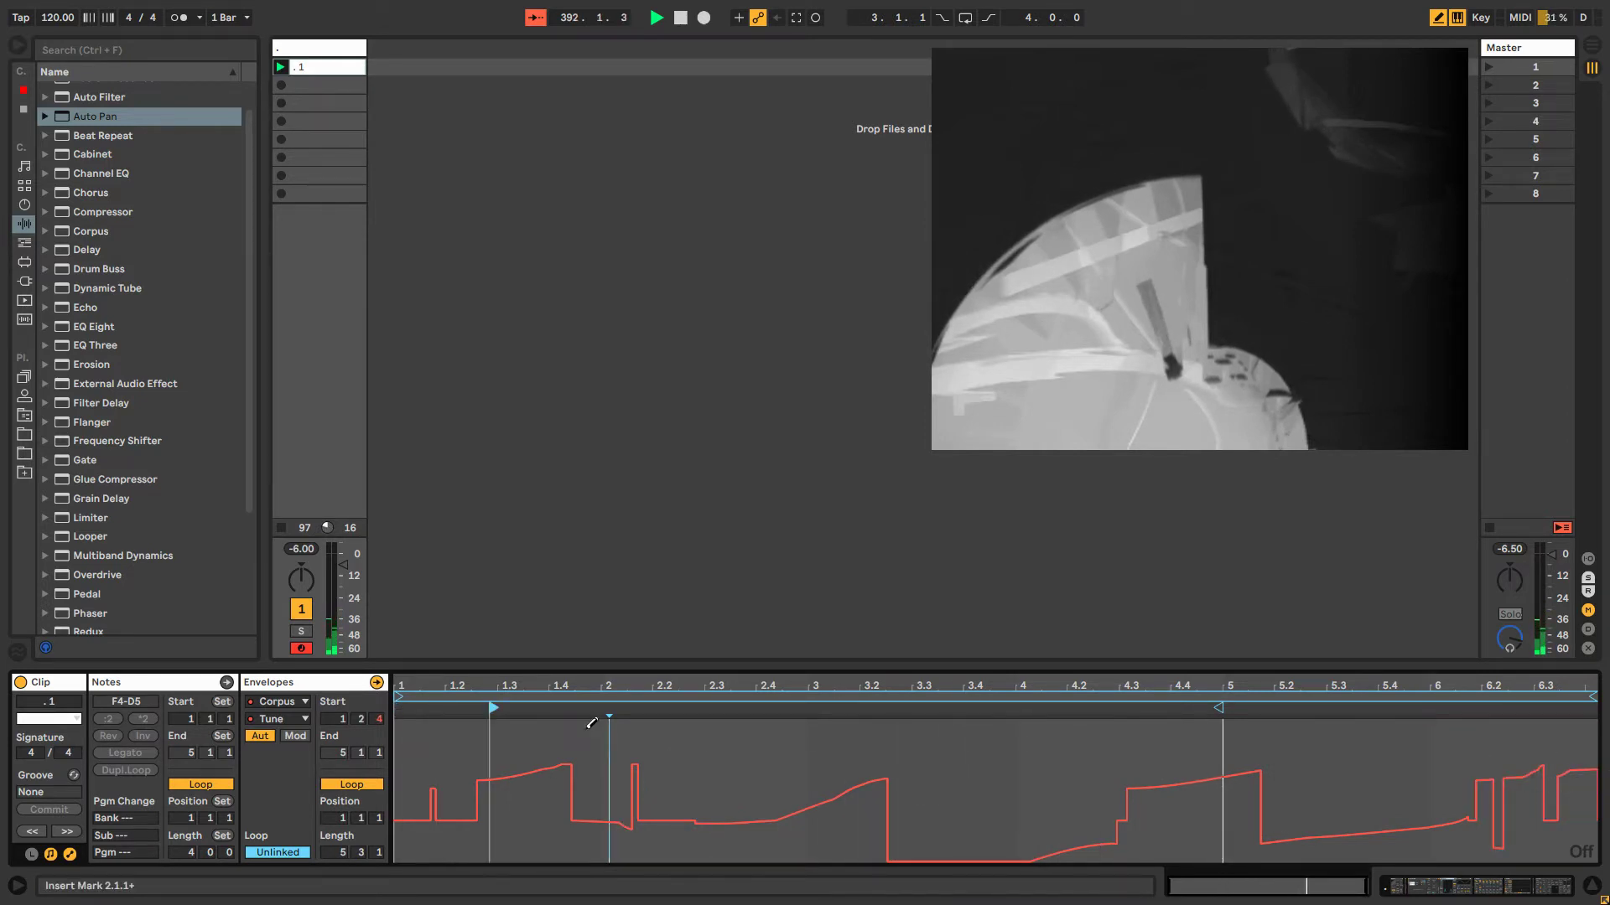
Set Corpus's decay to 11.0 s and material to 43%, and redraw its Tune envelope as low steps on a 1/2 grid.
{"action": "key", "text": "shift+Tab"}
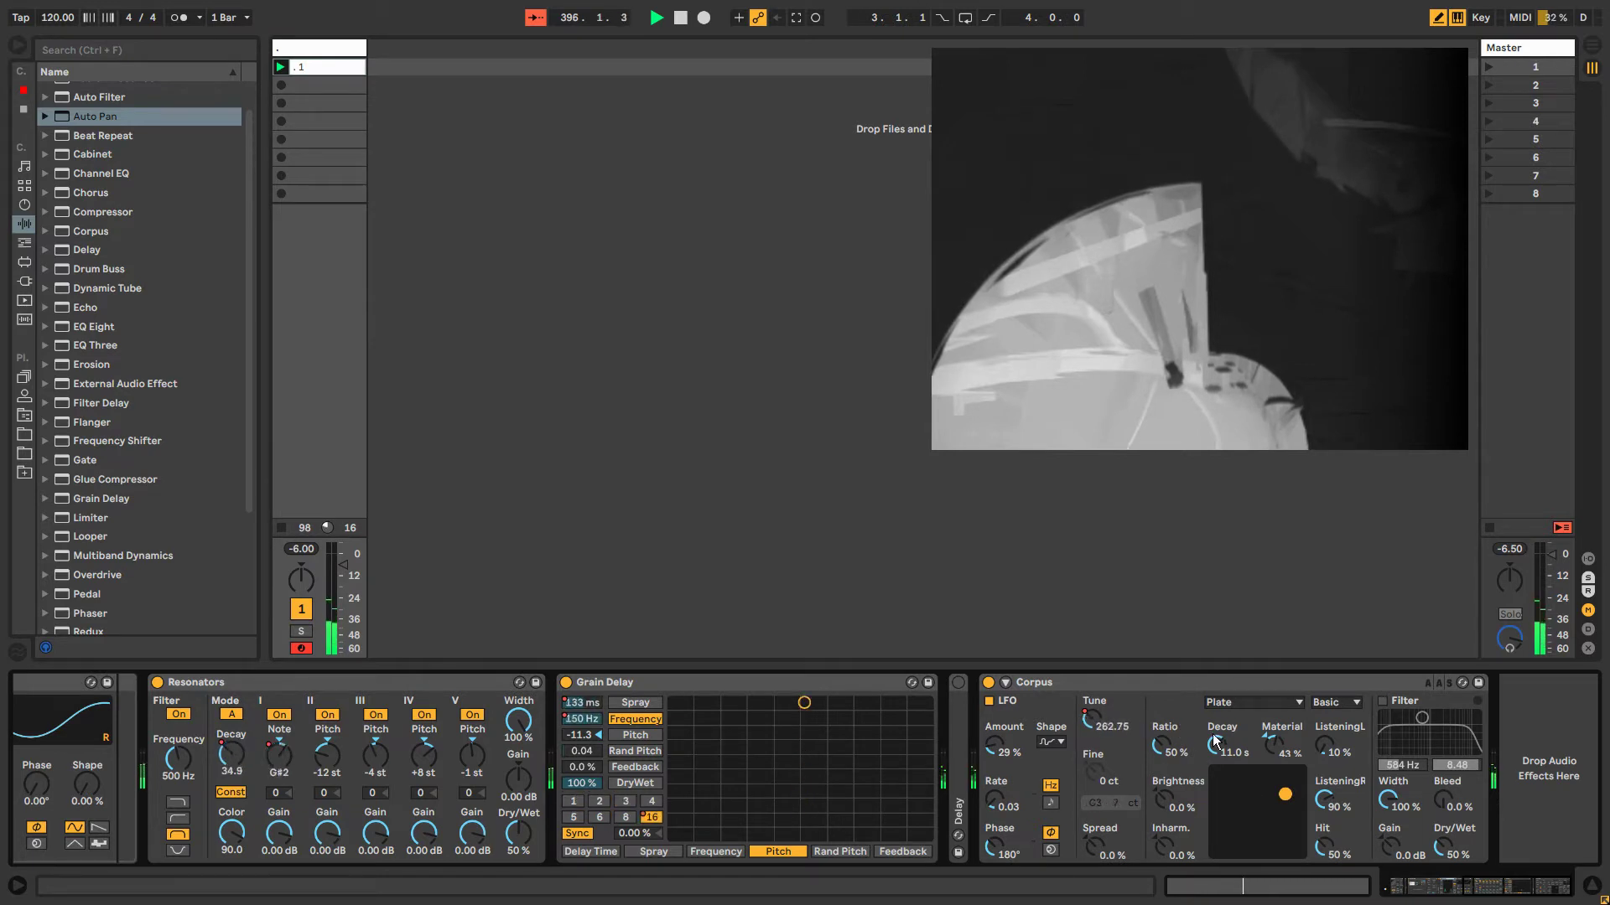
{"action": "right_click", "coordinate": [1093, 719]}
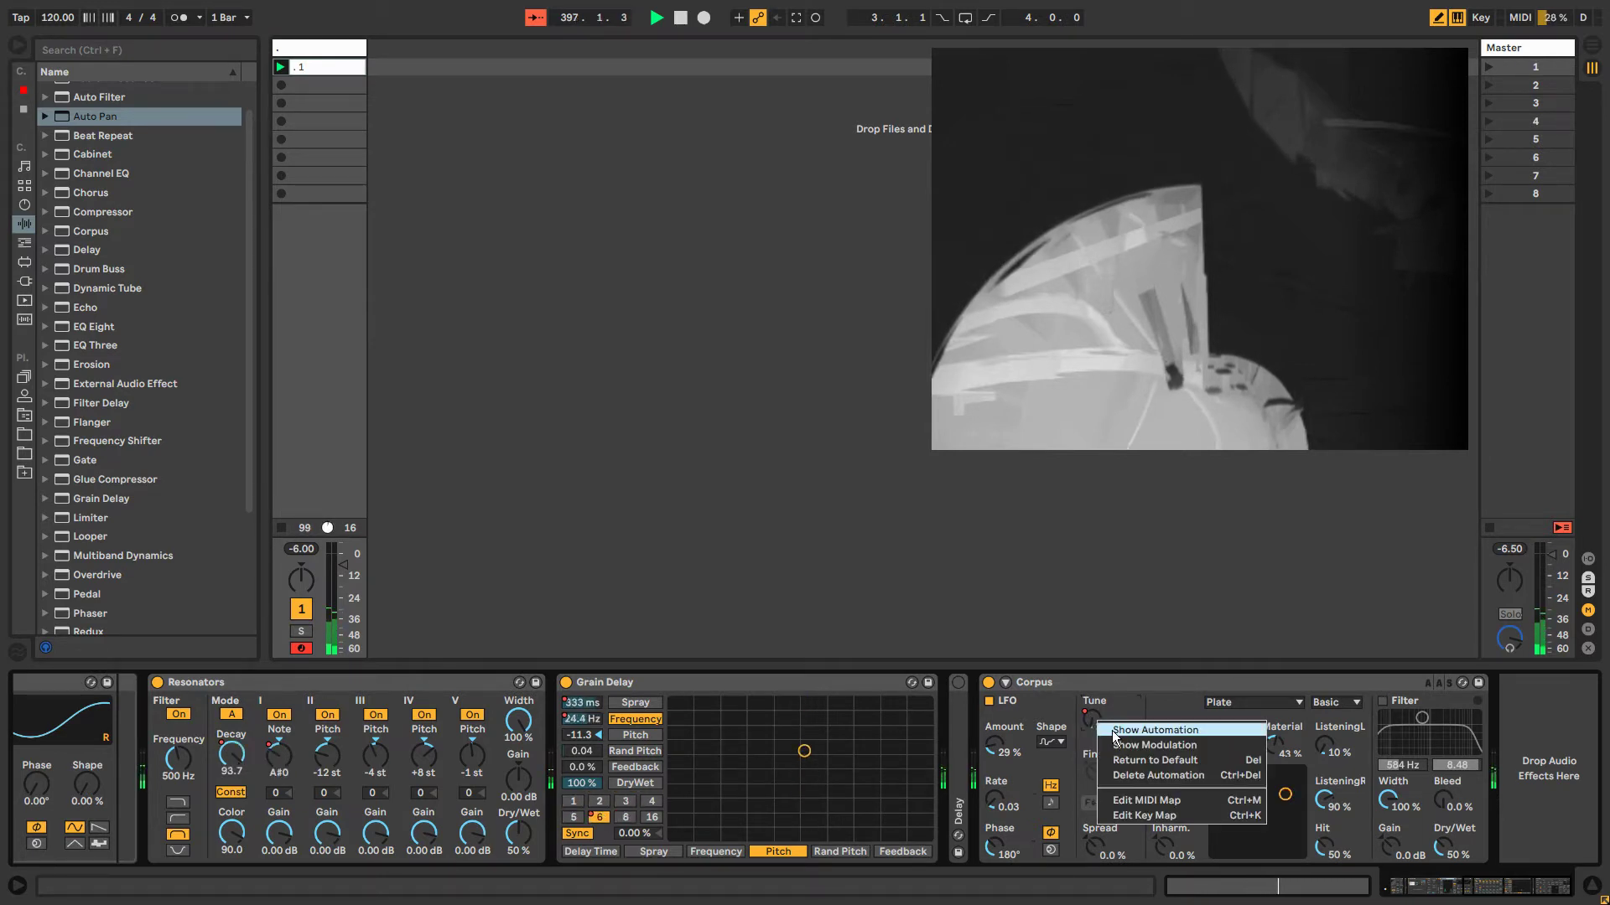
{"action": "left_click", "coordinate": [1123, 725]}
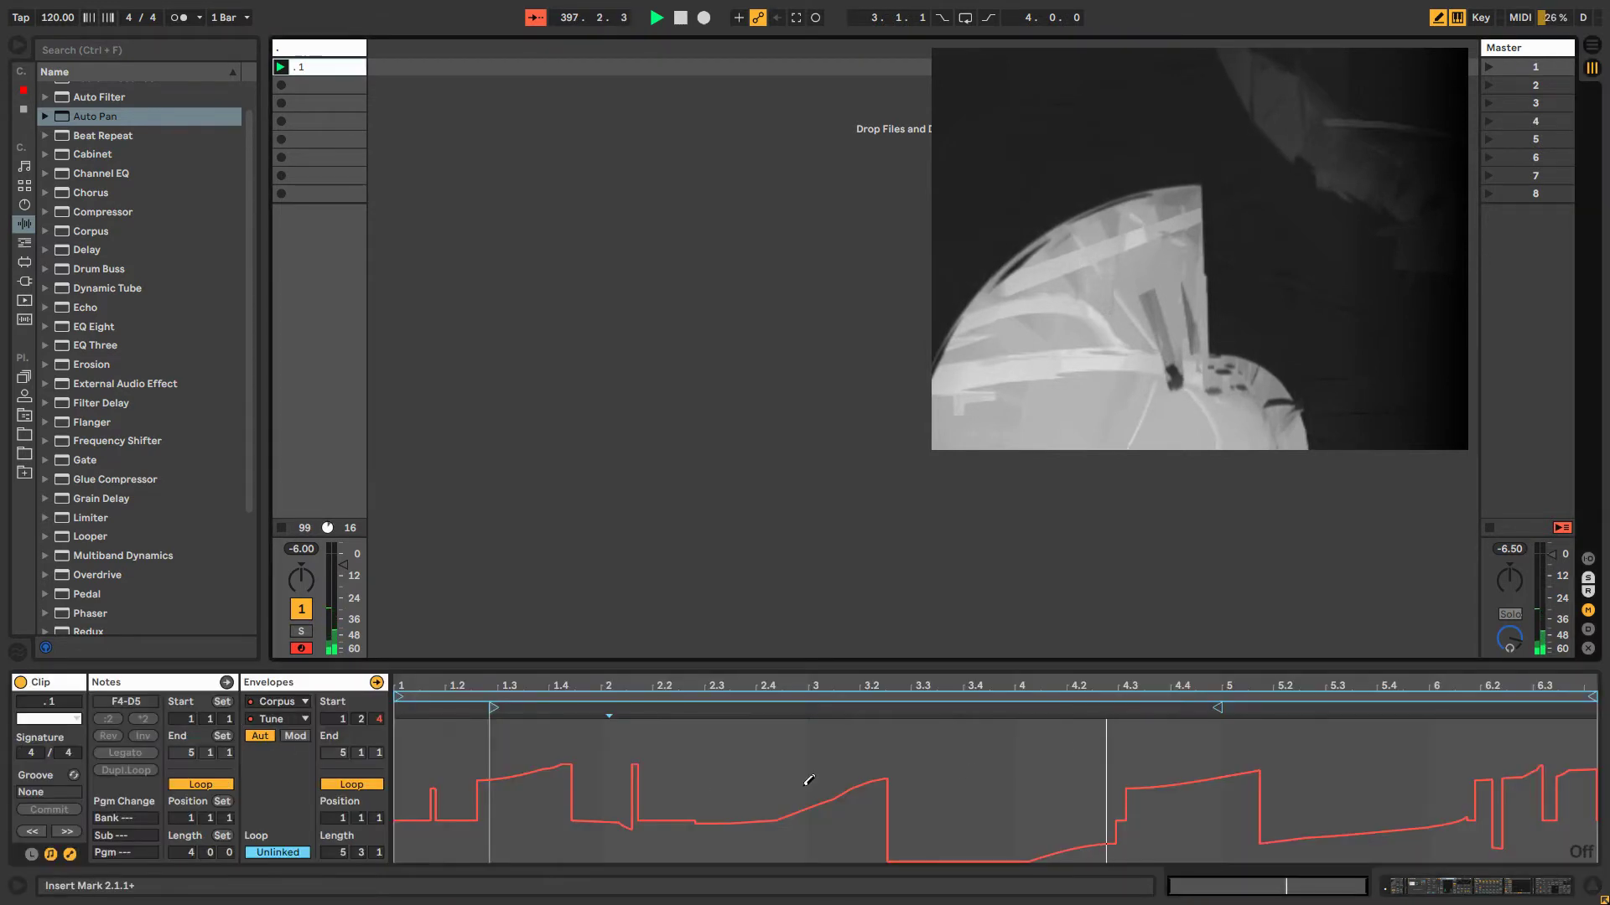
{"action": "key", "text": "ctrl+2"}
{"action": "key", "text": "ctrl+2"}
{"action": "key", "text": "ctrl+2"}
{"action": "left_click", "coordinate": [717, 790]}
{"action": "mouse_move", "coordinate": [716, 790]}
{"action": "left_mouse_down"}
{"action": "mouse_move", "coordinate": [888, 839]}
{"action": "mouse_move", "coordinate": [1046, 758]}
{"action": "mouse_move", "coordinate": [1125, 790]}
{"action": "mouse_move", "coordinate": [1358, 811]}
{"action": "mouse_move", "coordinate": [1446, 781]}
{"action": "mouse_move", "coordinate": [1501, 849]}
{"action": "mouse_move", "coordinate": [1597, 836]}
{"action": "left_mouse_up"}
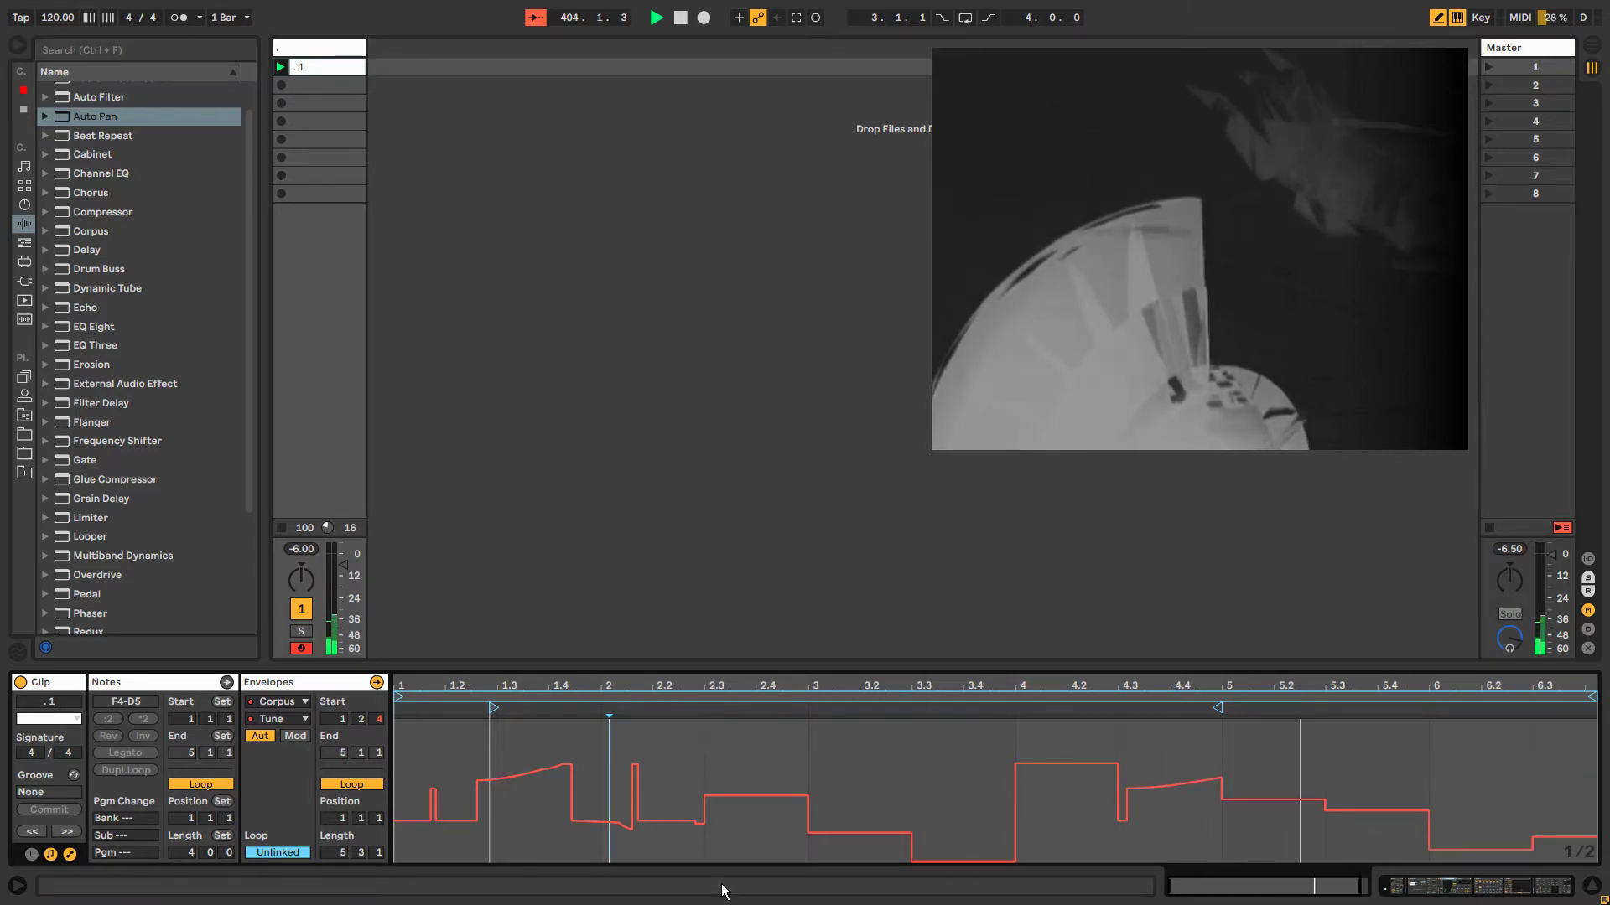
{"action": "mouse_move", "coordinate": [434, 837]}
{"action": "left_mouse_down"}
{"action": "mouse_move", "coordinate": [804, 849]}
{"action": "mouse_move", "coordinate": [1425, 824]}
{"action": "left_mouse_up"}
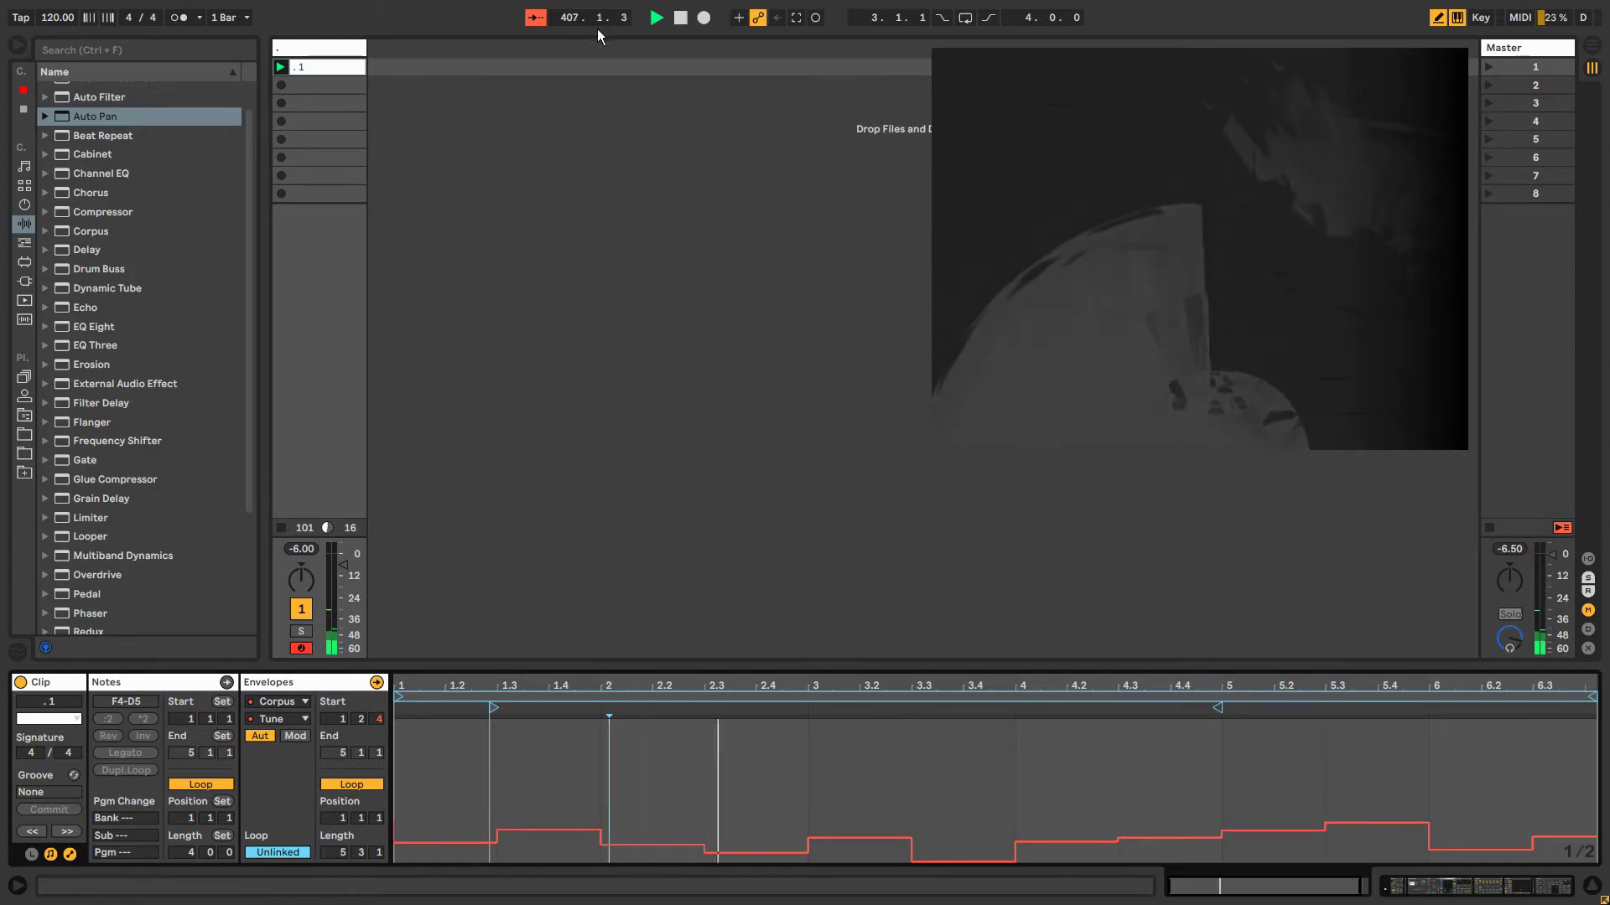
Insert a new MIDI track after the melody track and load the Collision instrument on it.
{"action": "left_click", "coordinate": [316, 50]}
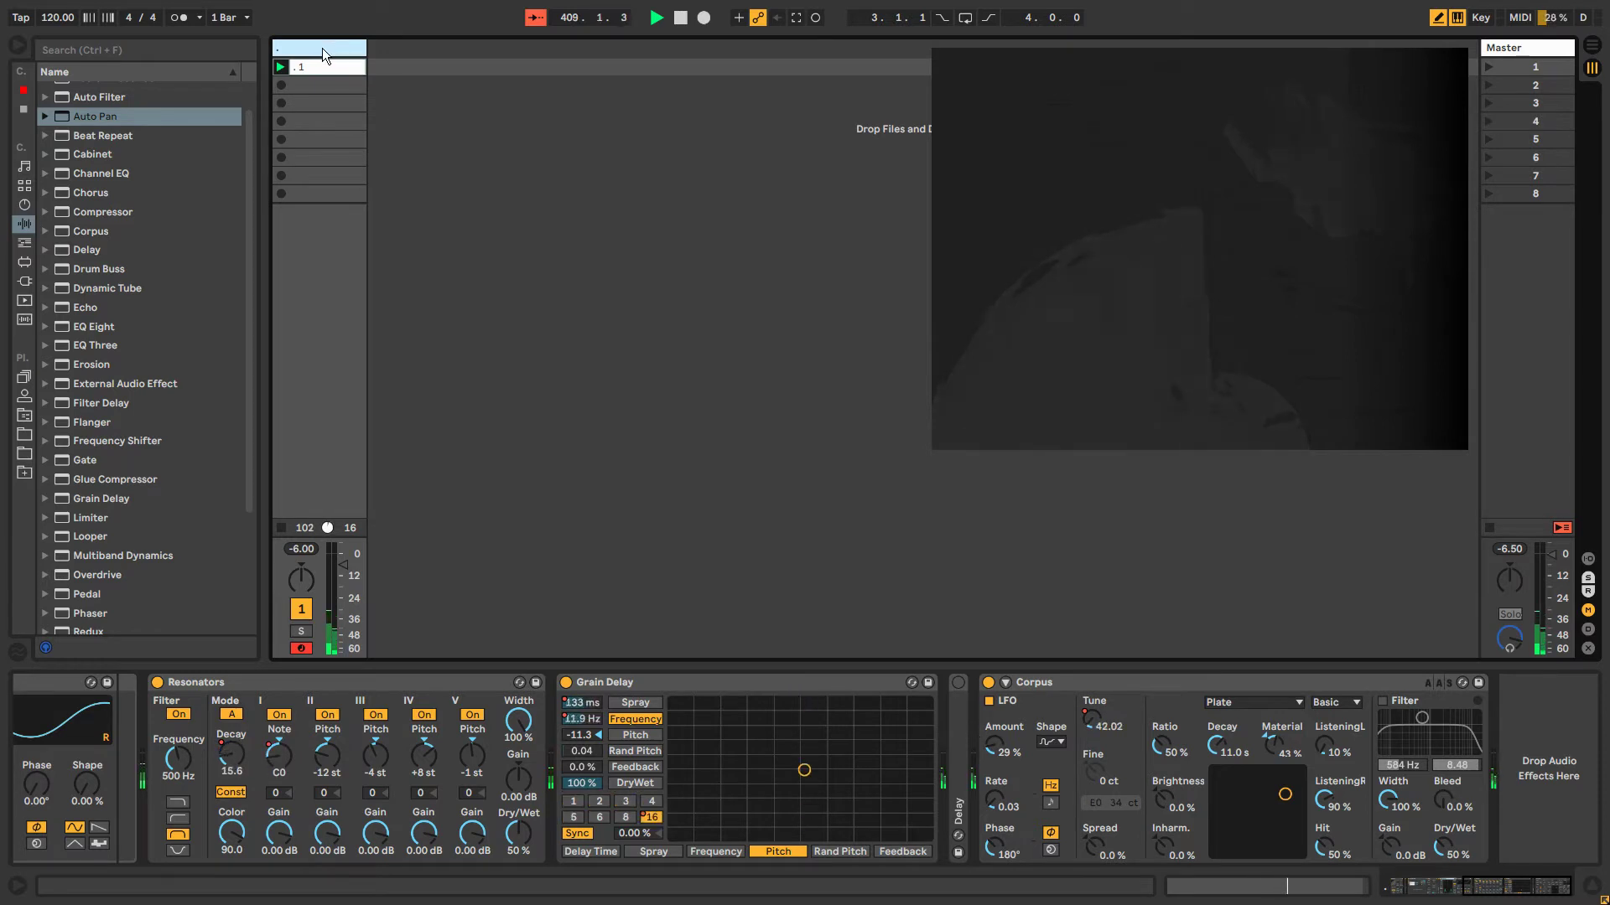
{"action": "key", "text": "ctrl+shift+t"}
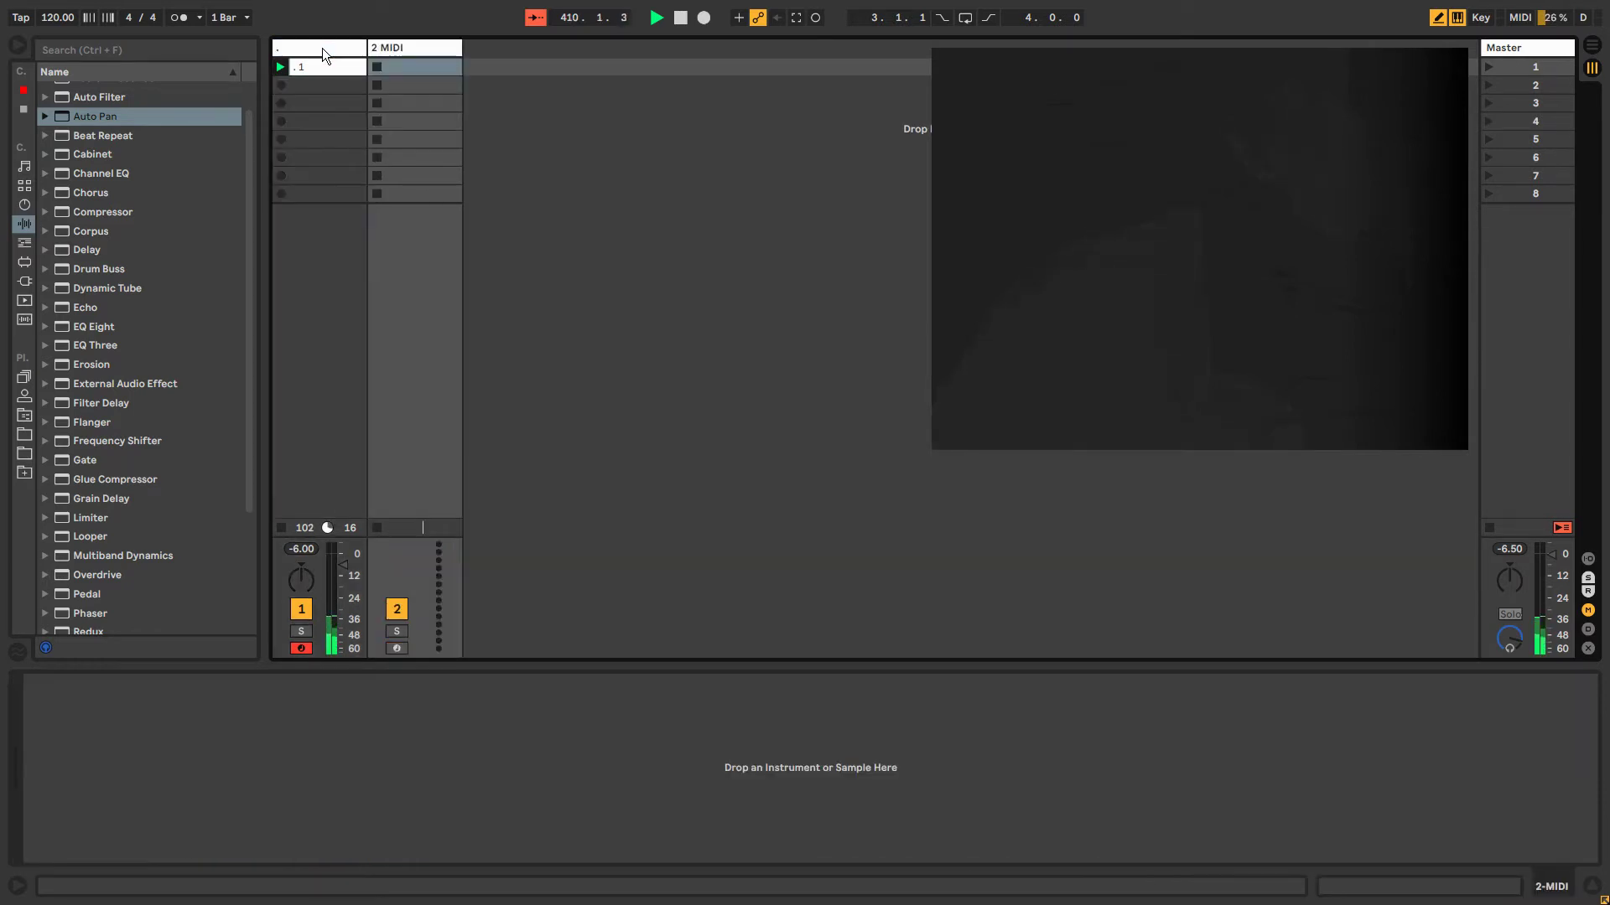
{"action": "left_click", "coordinate": [24, 206]}
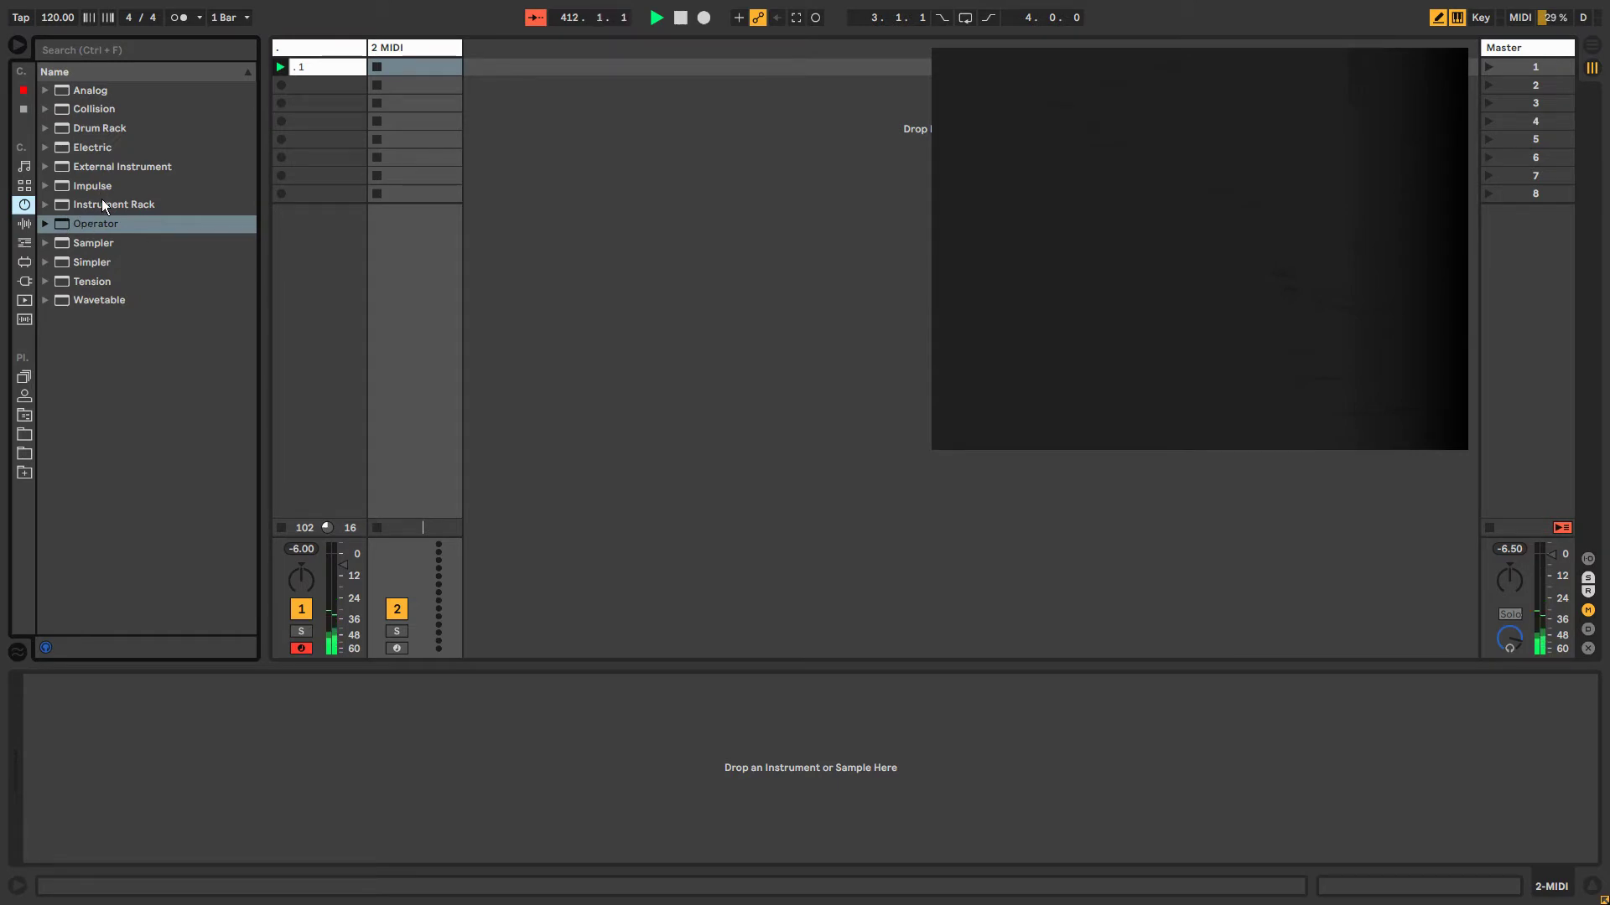
{"action": "left_click", "coordinate": [92, 282]}
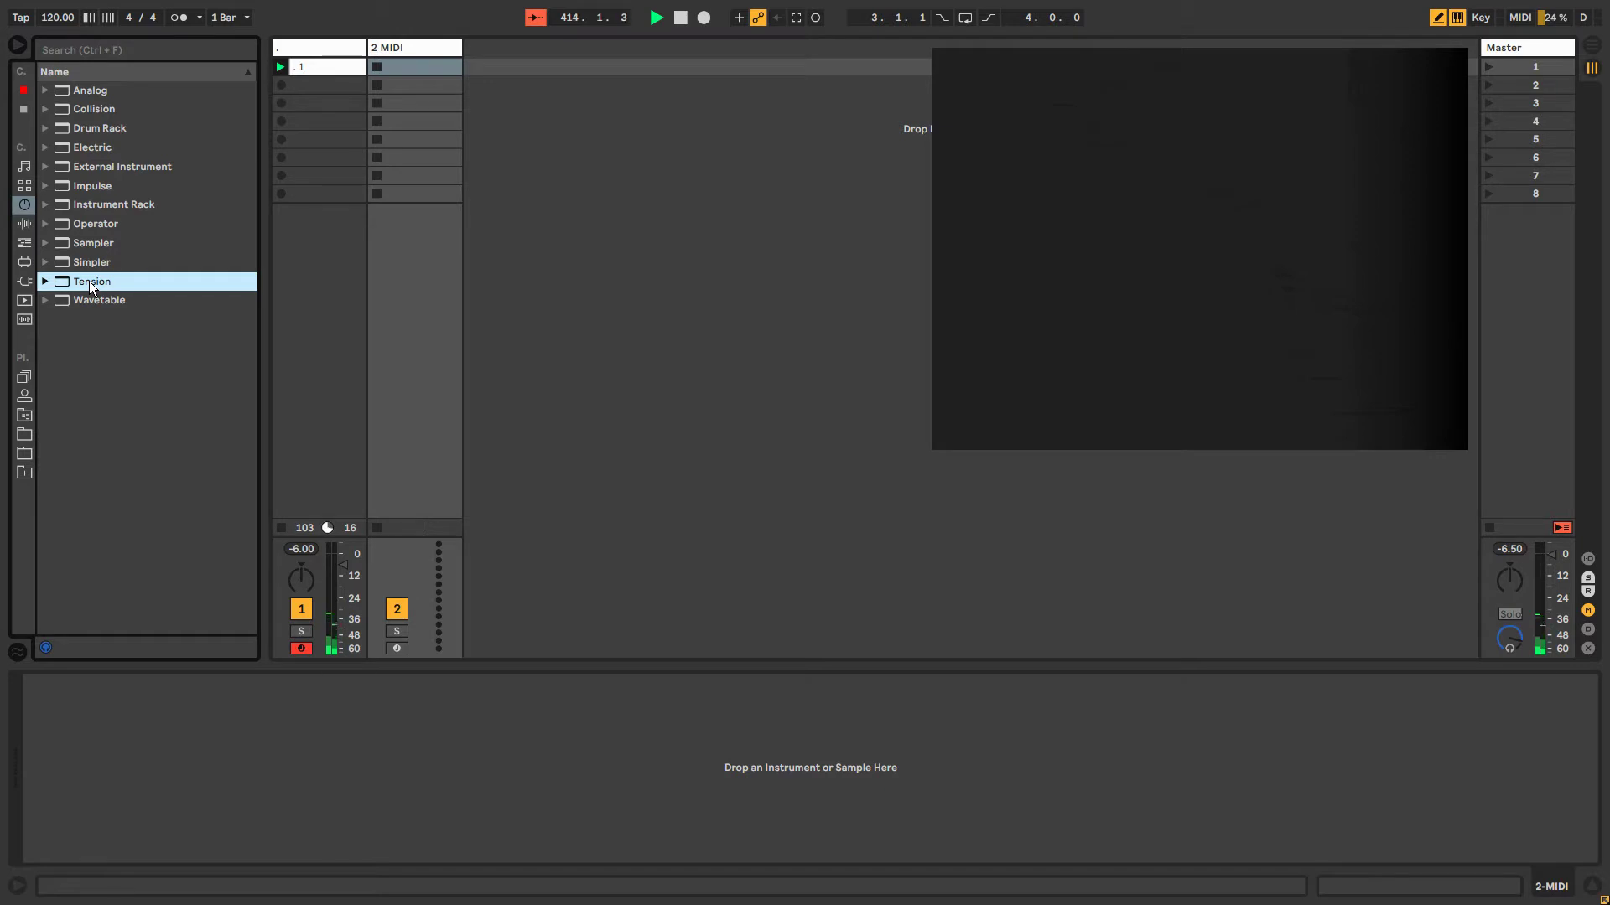
{"action": "left_click", "coordinate": [84, 113]}
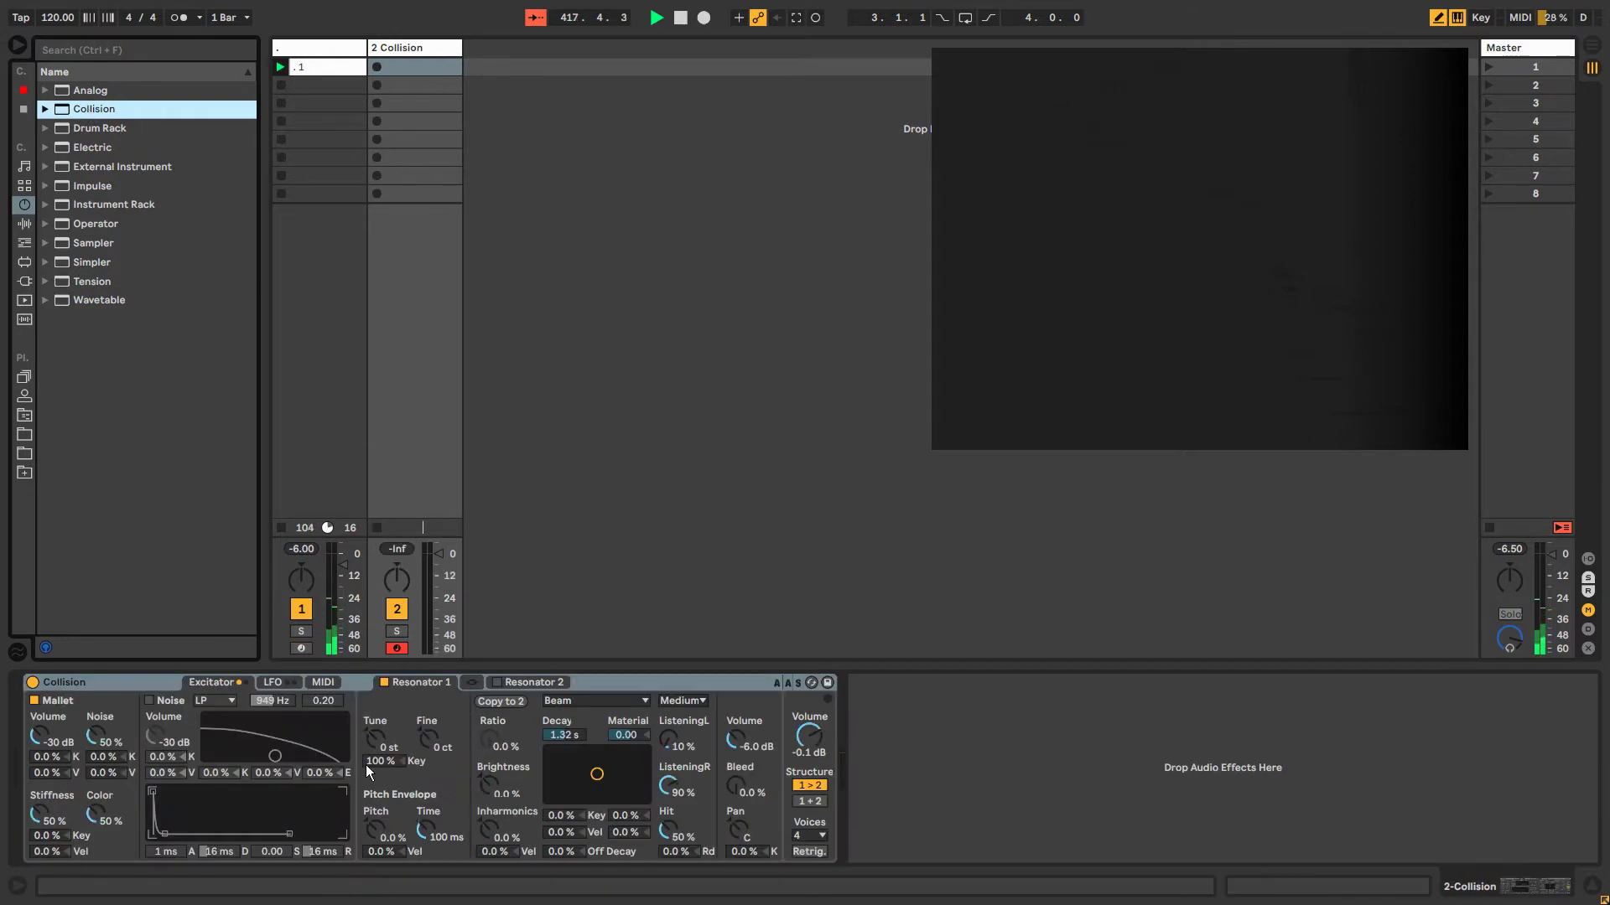
Swap Collision to its Ambient & Evolving preset Pad4 Slow and lower the second track's volume.
{"action": "left_click", "coordinate": [126, 682]}
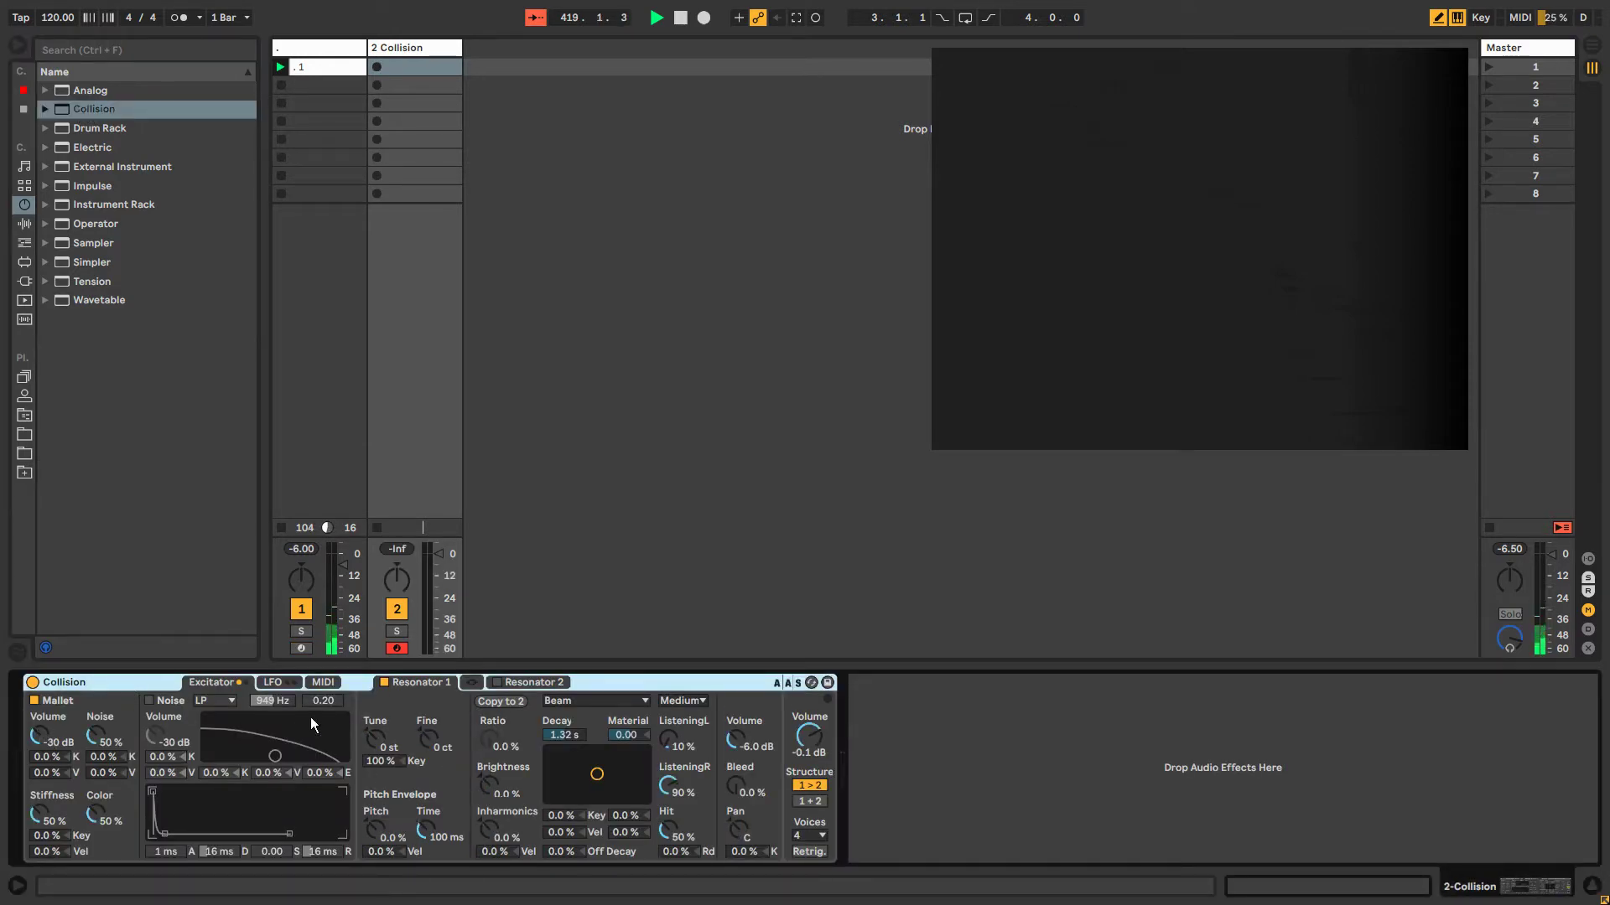
{"action": "left_click", "coordinate": [811, 682]}
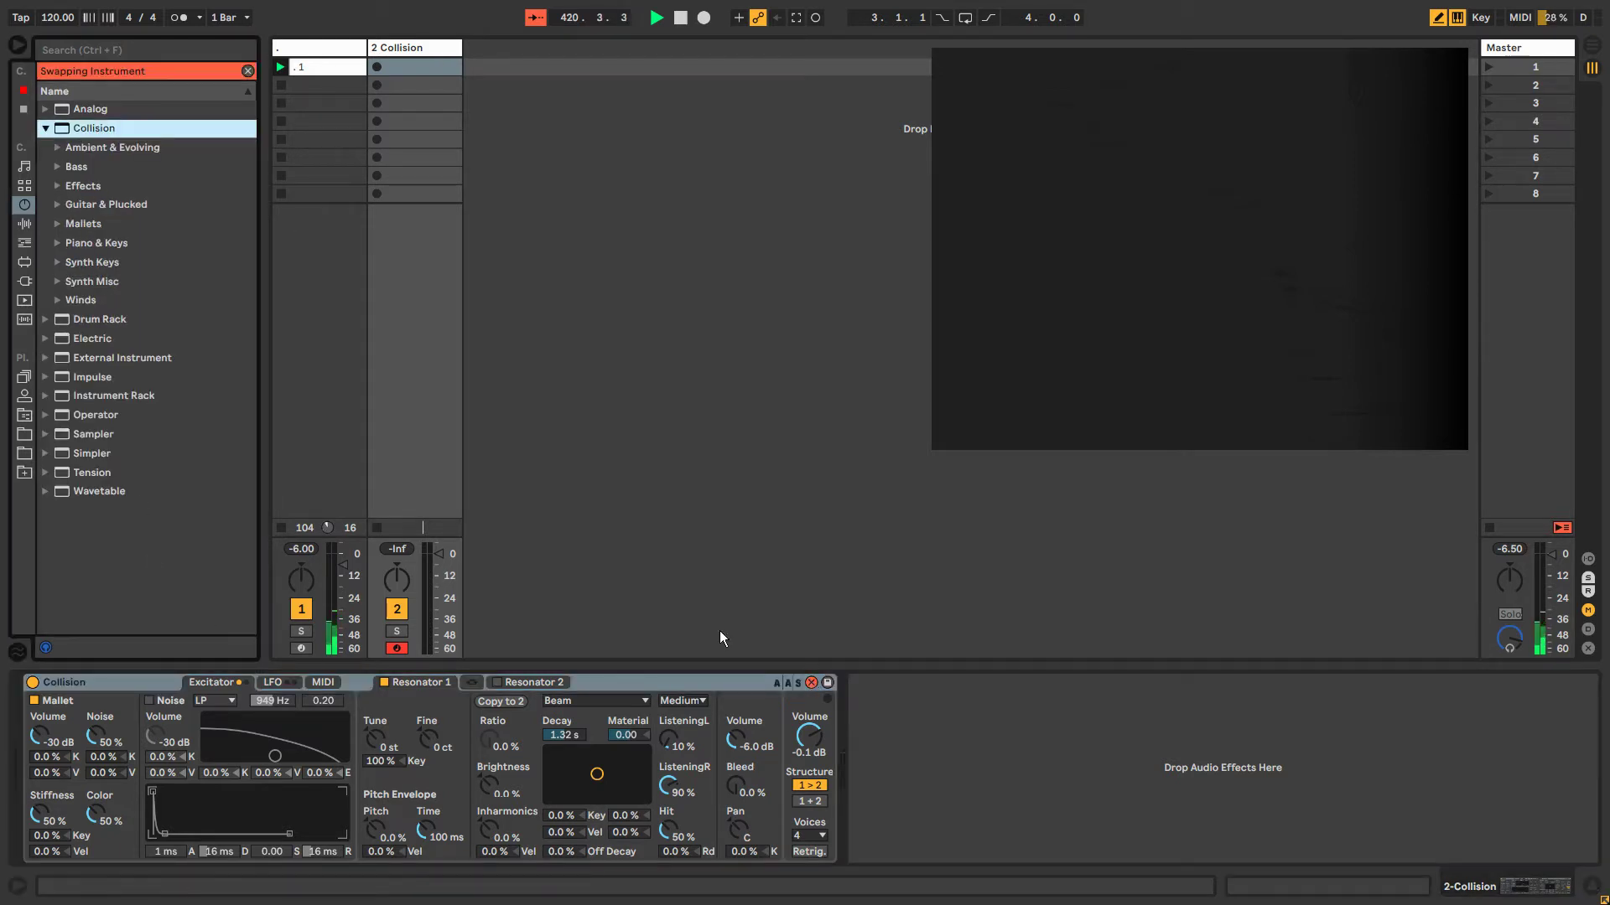
{"action": "left_click", "coordinate": [55, 149]}
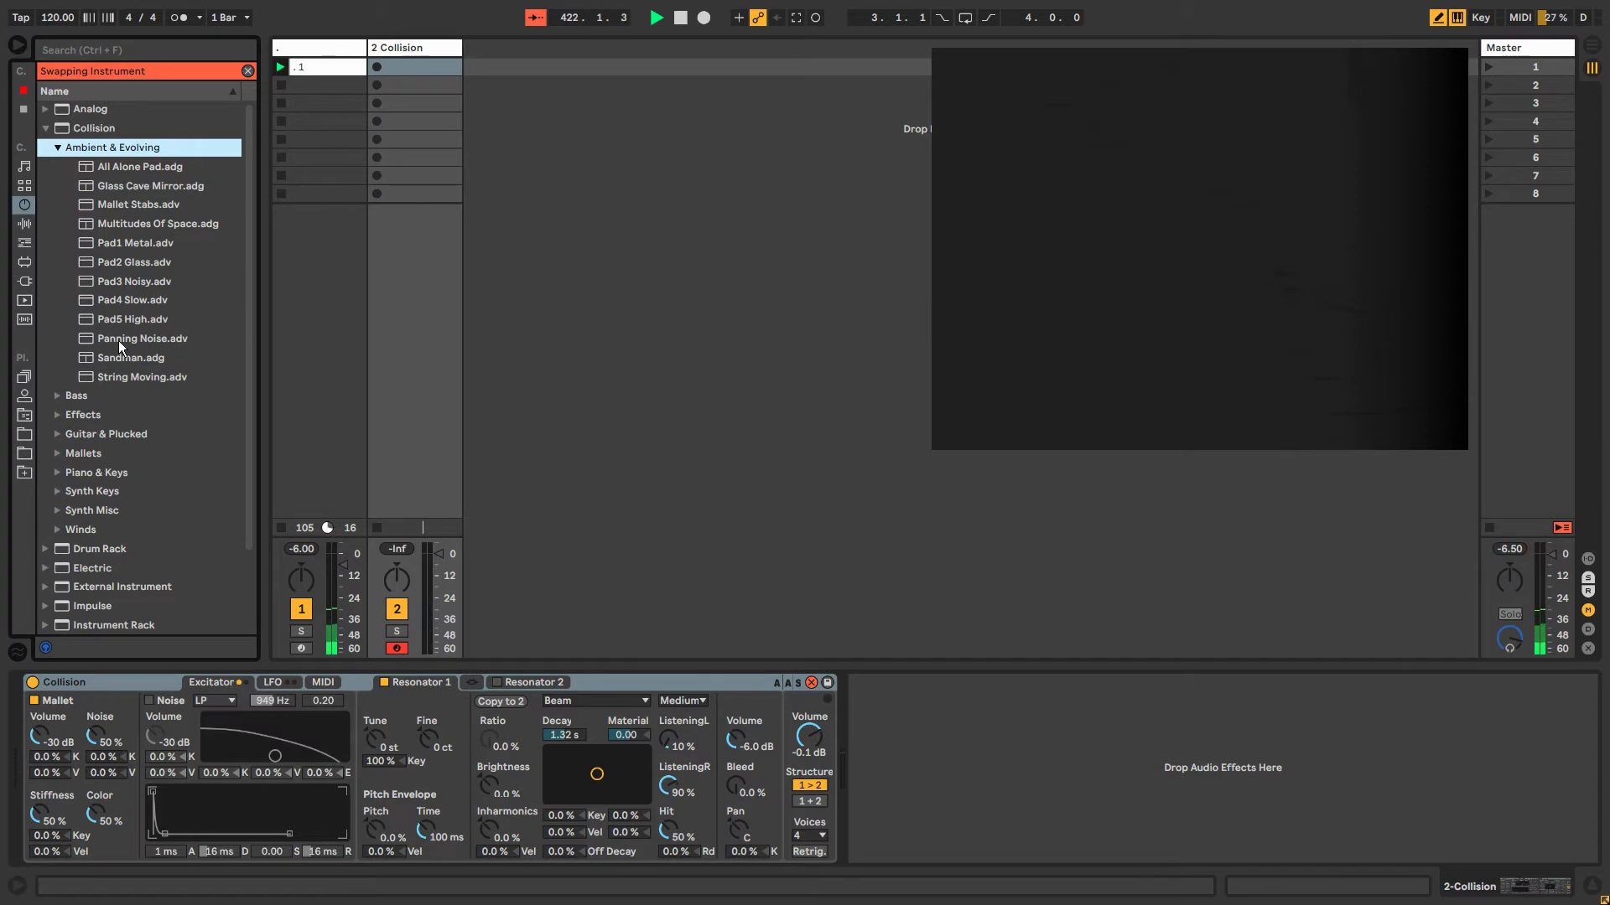
{"action": "double_click", "coordinate": [122, 300]}
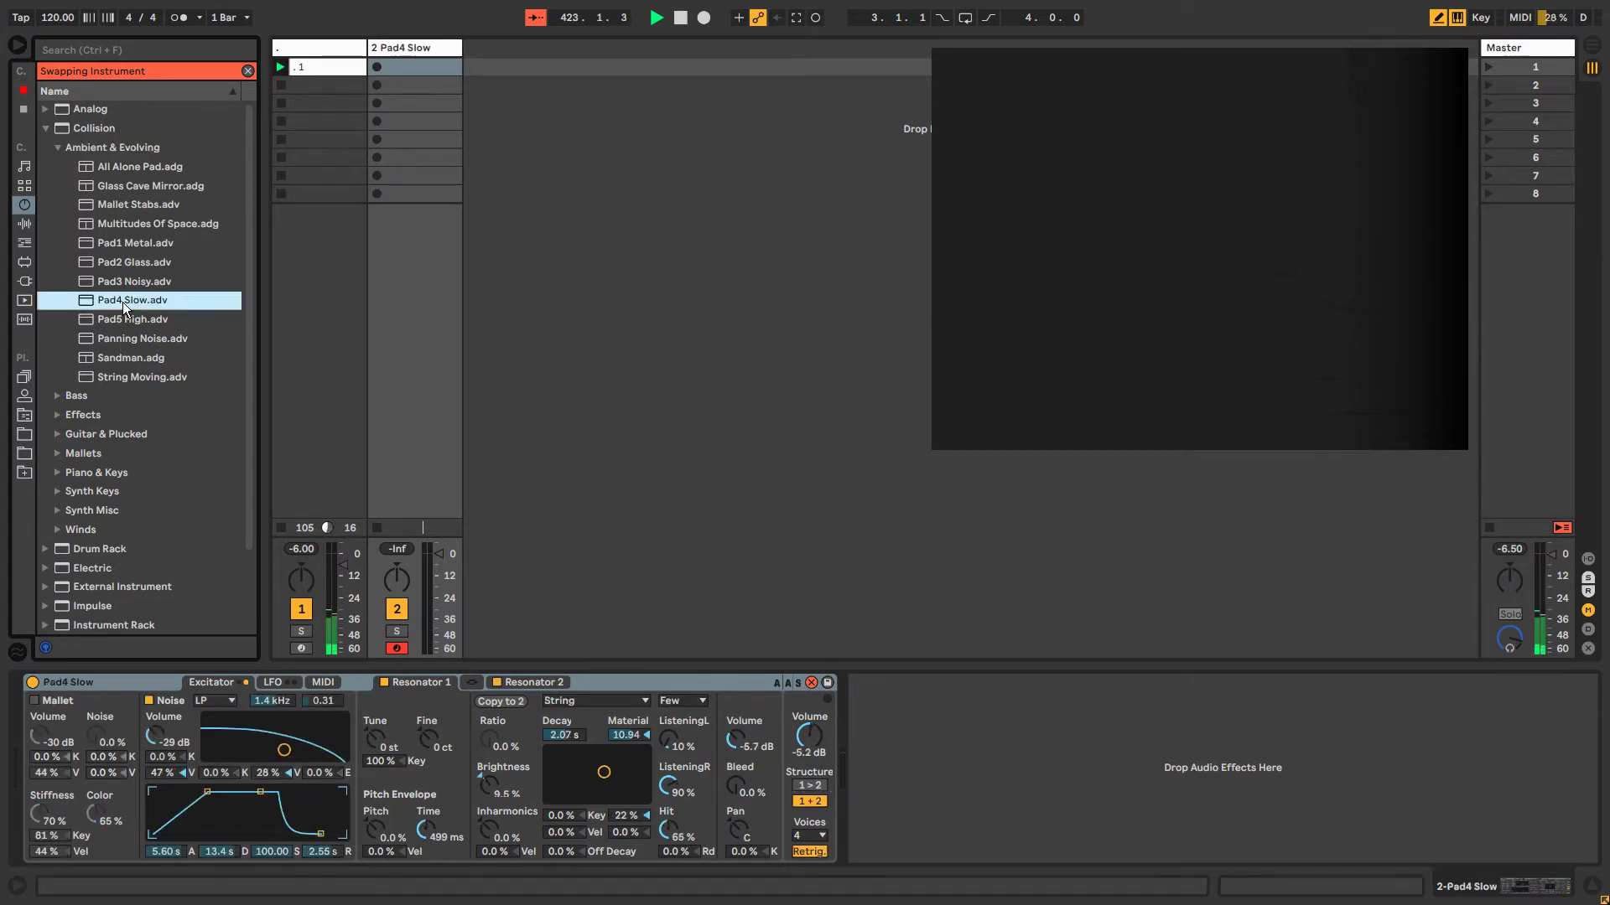
{"action": "left_click", "coordinate": [434, 588]}
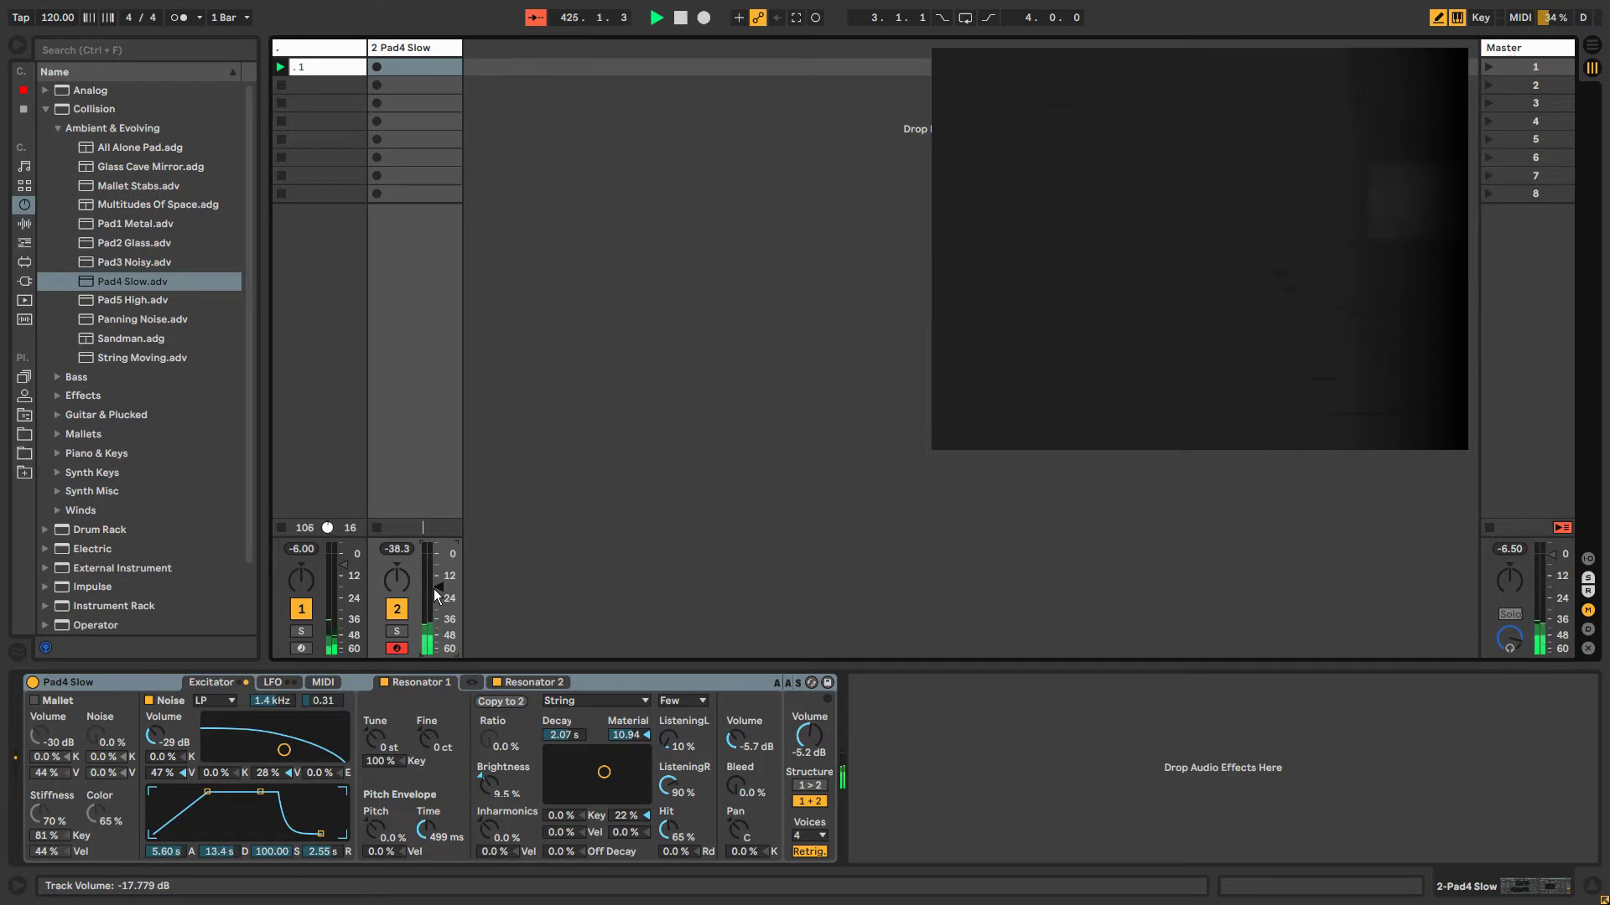
{"action": "left_click_drag", "start_coordinate": [435, 589], "coordinate": [434, 568]}
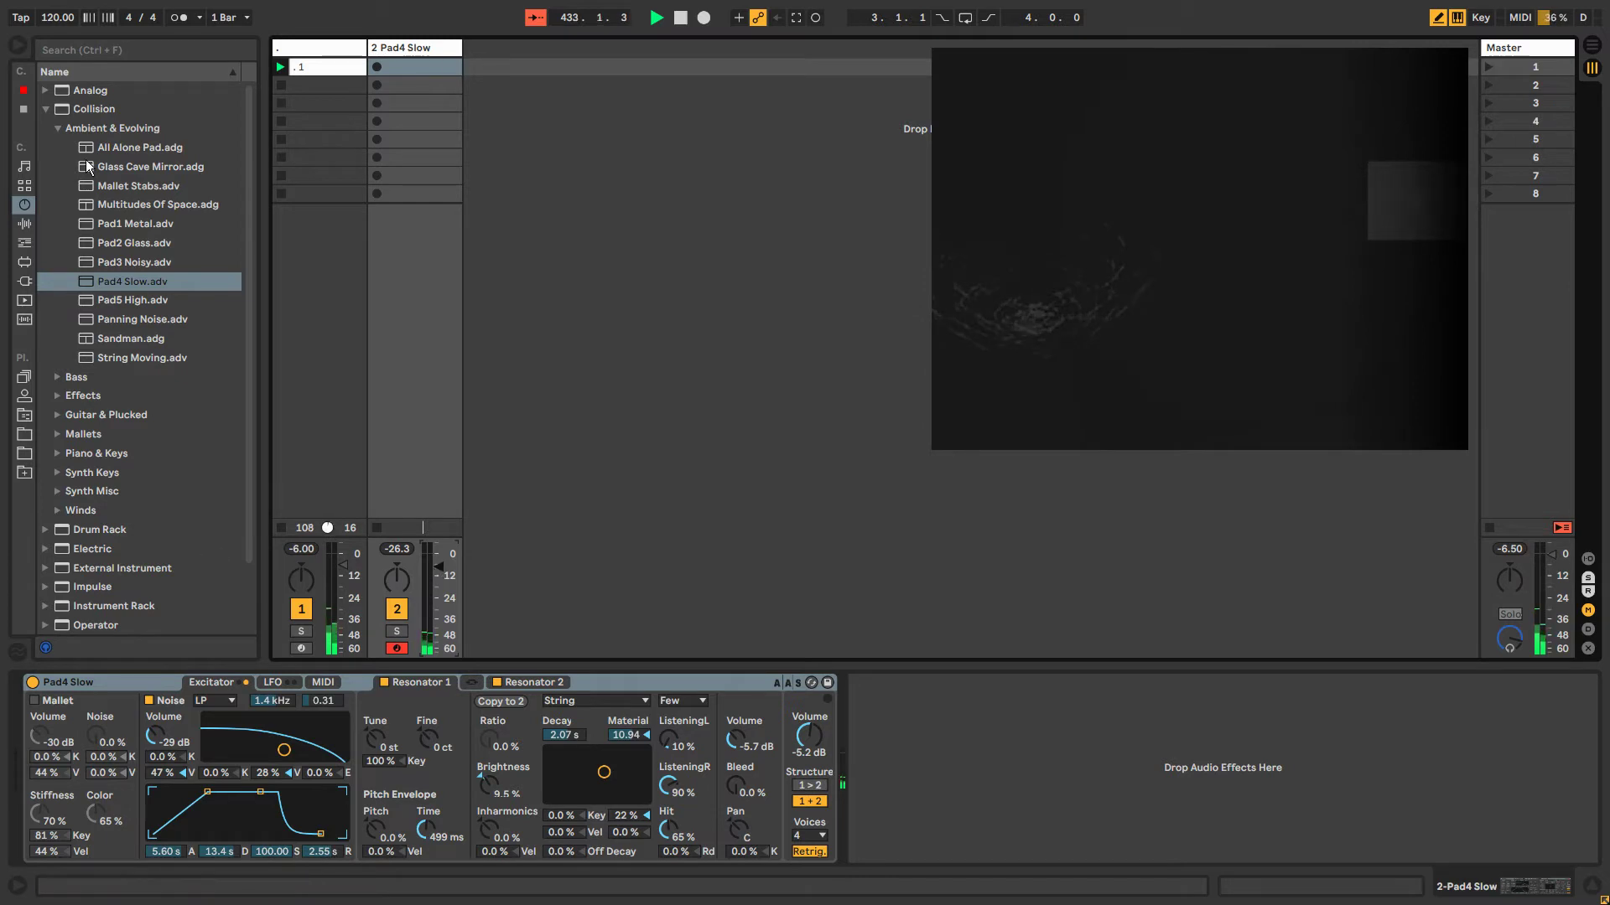
Replace the second track's instrument with Tension's Ambient & Evolving preset Attack Pad.
{"action": "left_click", "coordinate": [46, 111]}
{"action": "left_click", "coordinate": [86, 283]}
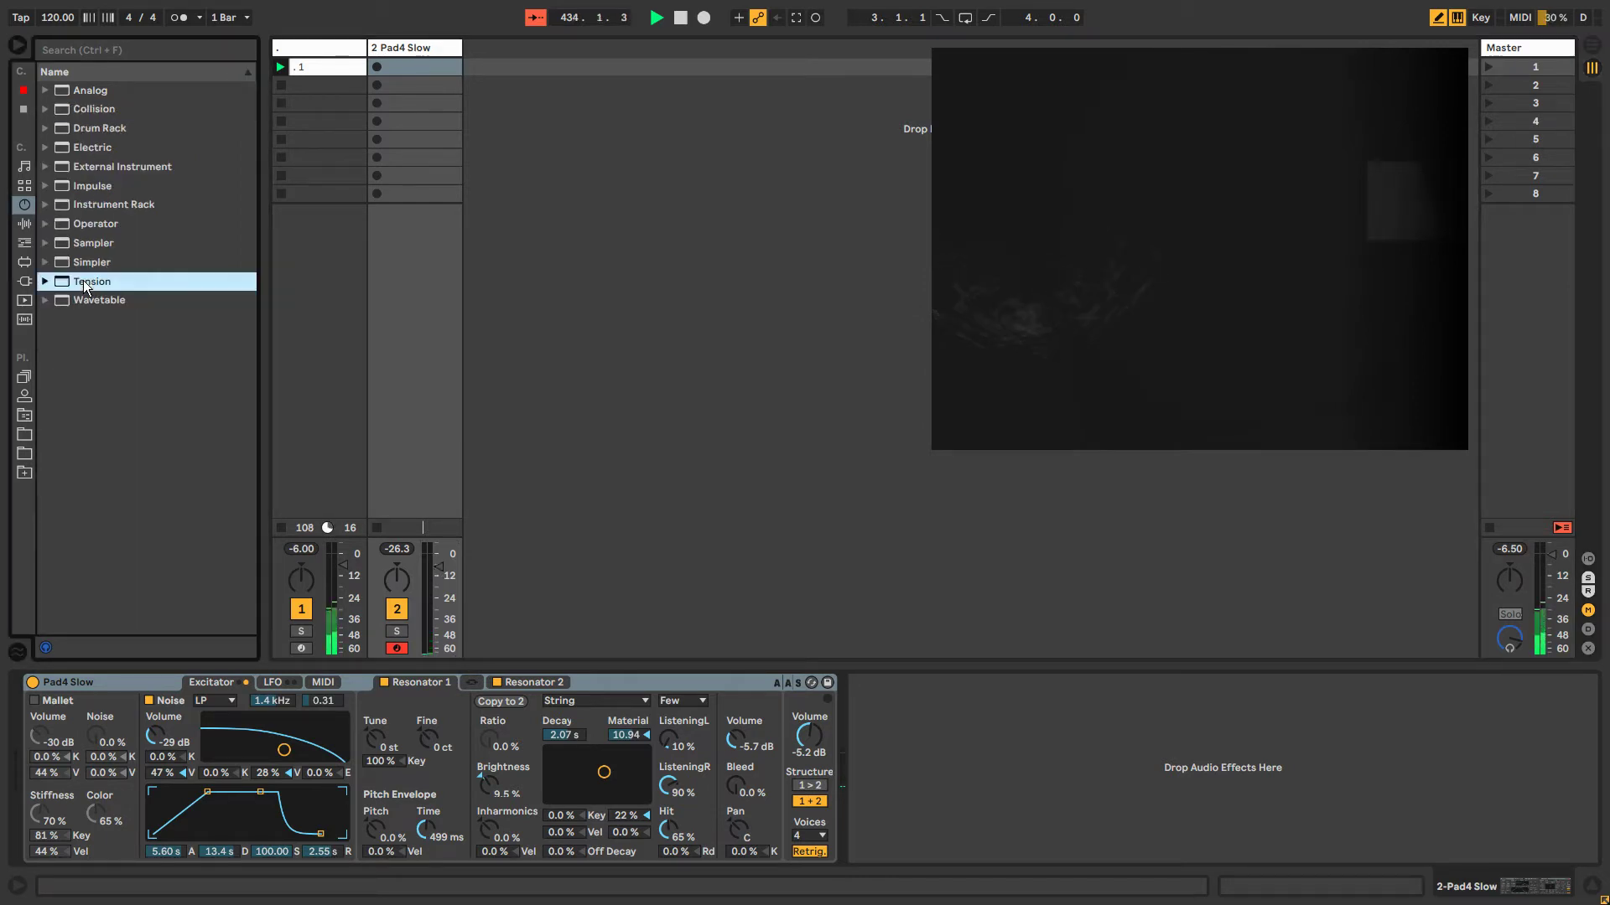
{"action": "left_click", "coordinate": [45, 283]}
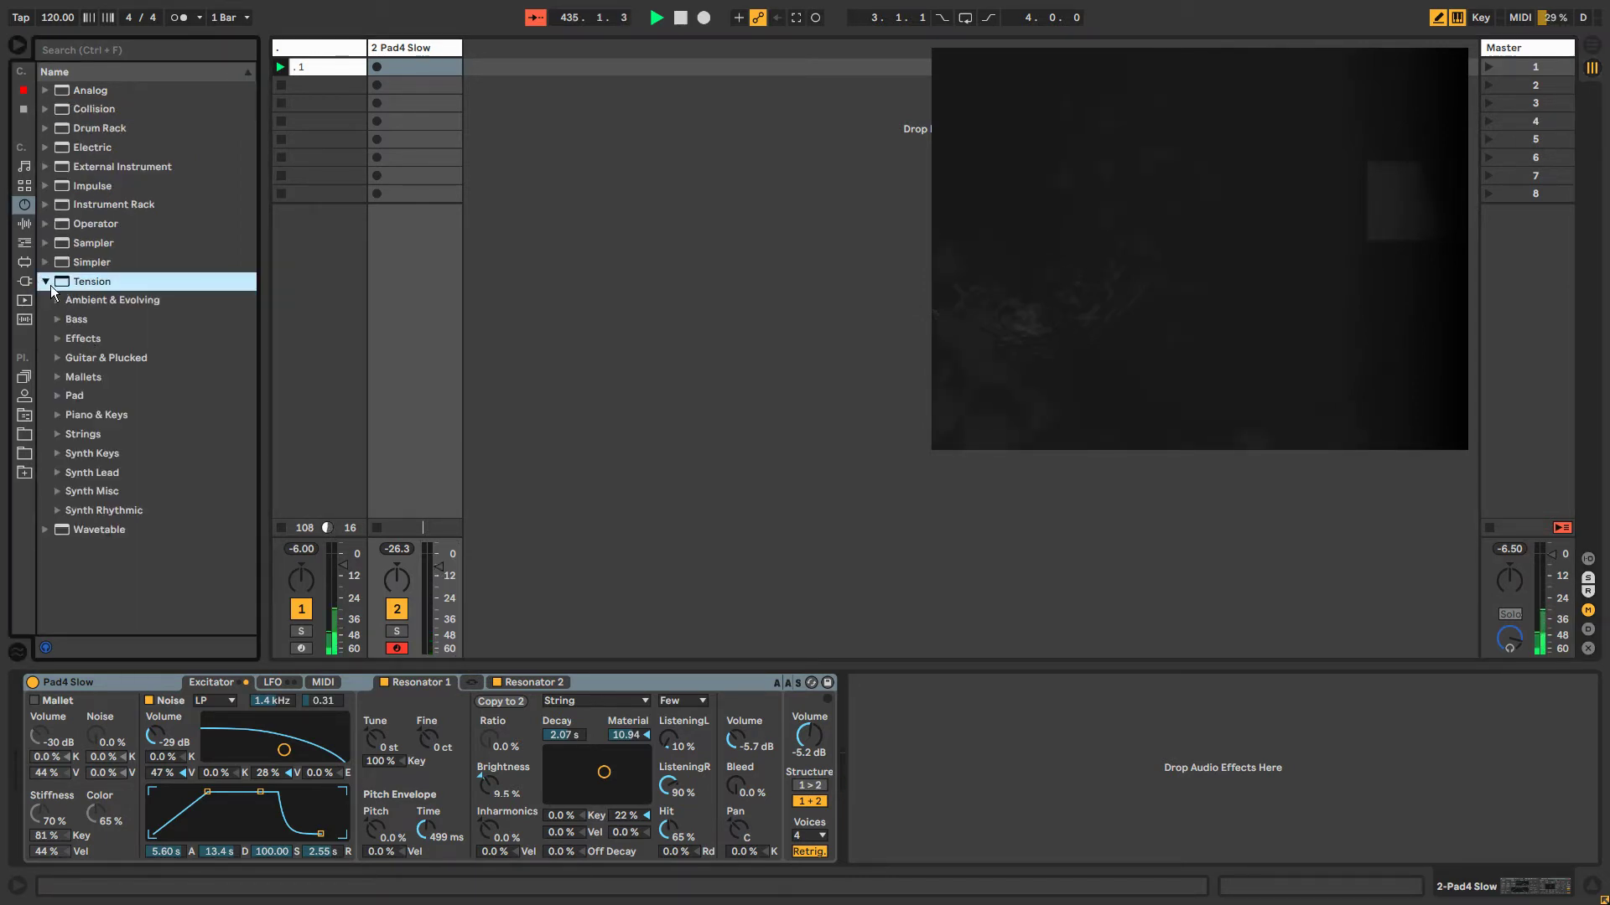
{"action": "left_click", "coordinate": [57, 300]}
{"action": "left_click", "coordinate": [97, 320]}
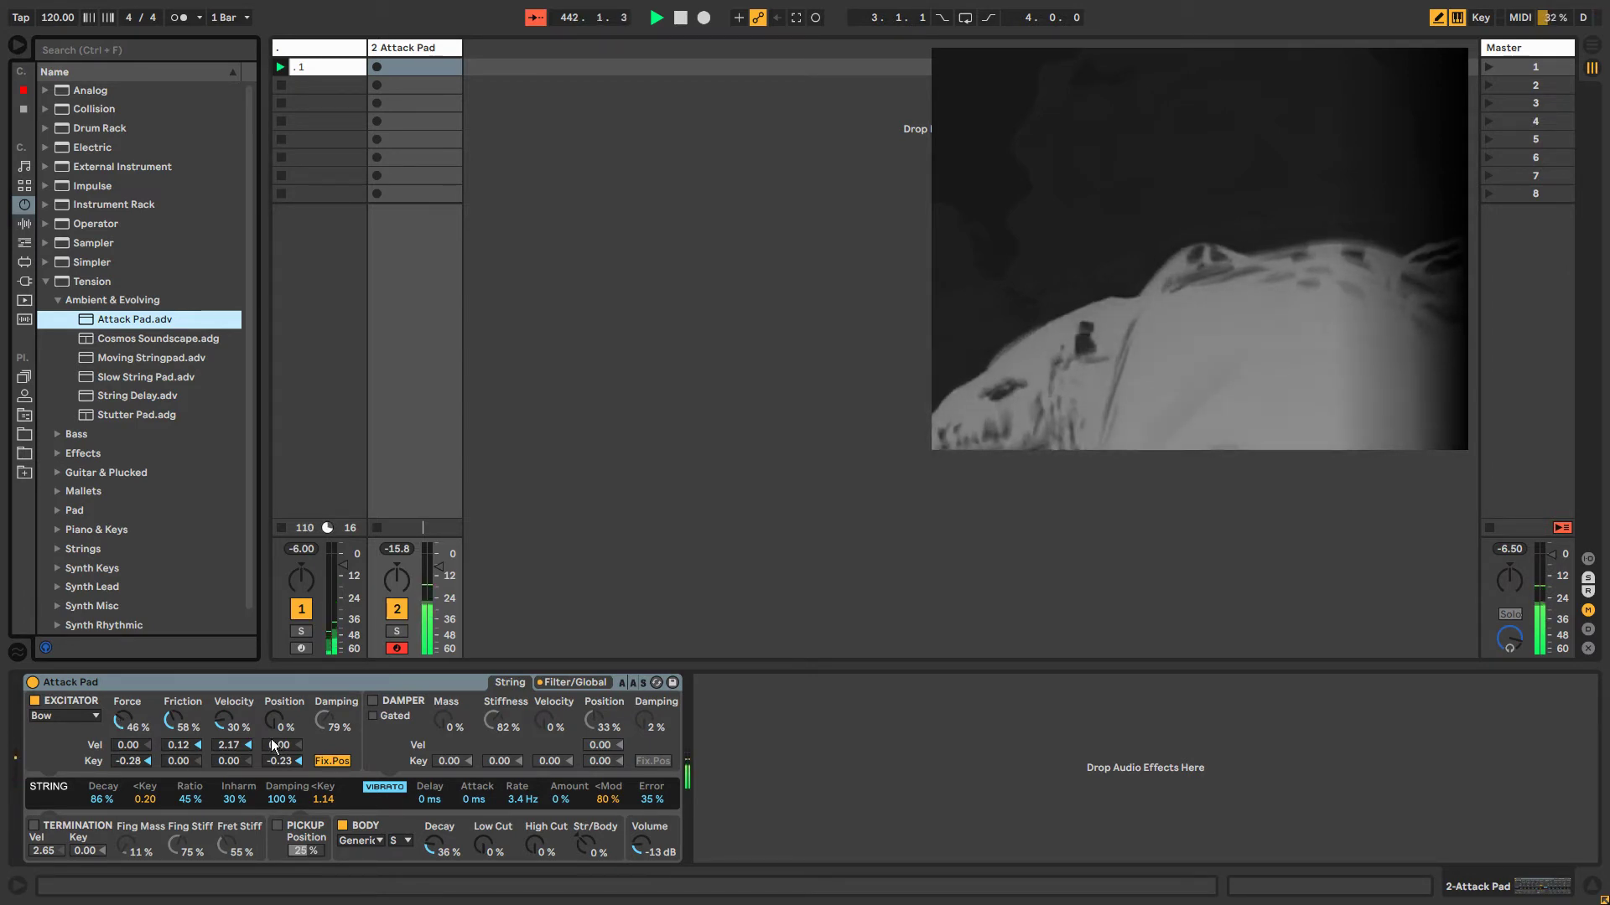
Set the friction of Attack Pad's bow excitator to 29%.
{"action": "mouse_move", "coordinate": [173, 720]}
{"action": "left_mouse_down"}
{"action": "mouse_move", "coordinate": [172, 671]}
{"action": "mouse_move", "coordinate": [172, 749]}
{"action": "mouse_move", "coordinate": [173, 721]}
{"action": "left_mouse_up"}
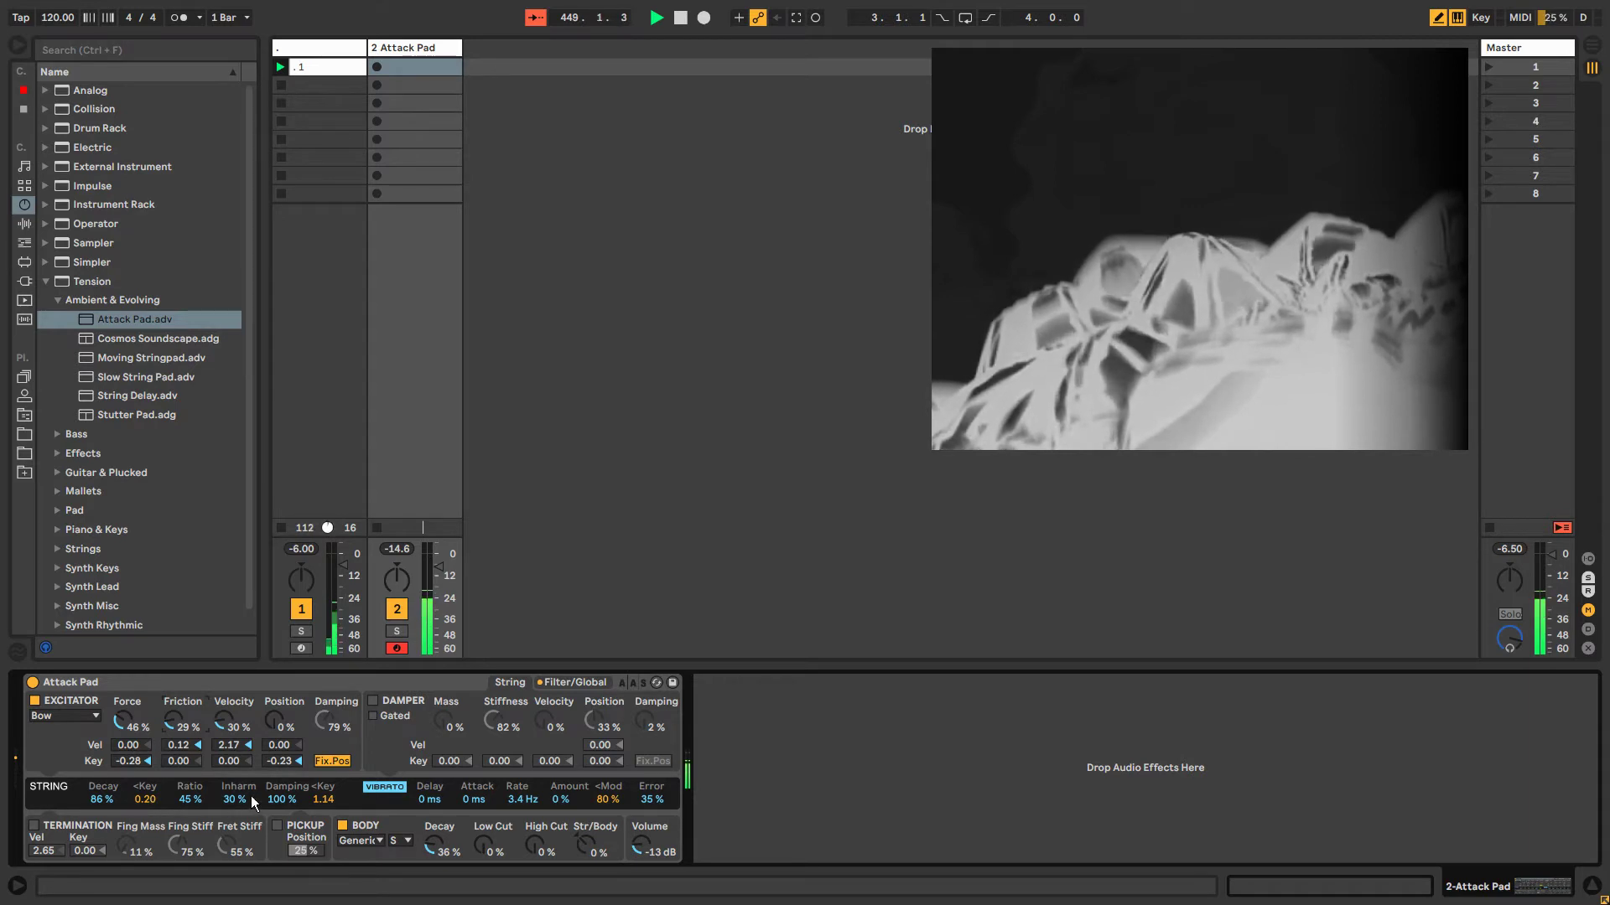
{"action": "mouse_move", "coordinate": [477, 807]}
{"action": "left_mouse_down"}
{"action": "mouse_move", "coordinate": [478, 788]}
{"action": "mouse_move", "coordinate": [478, 821]}
{"action": "left_mouse_up"}
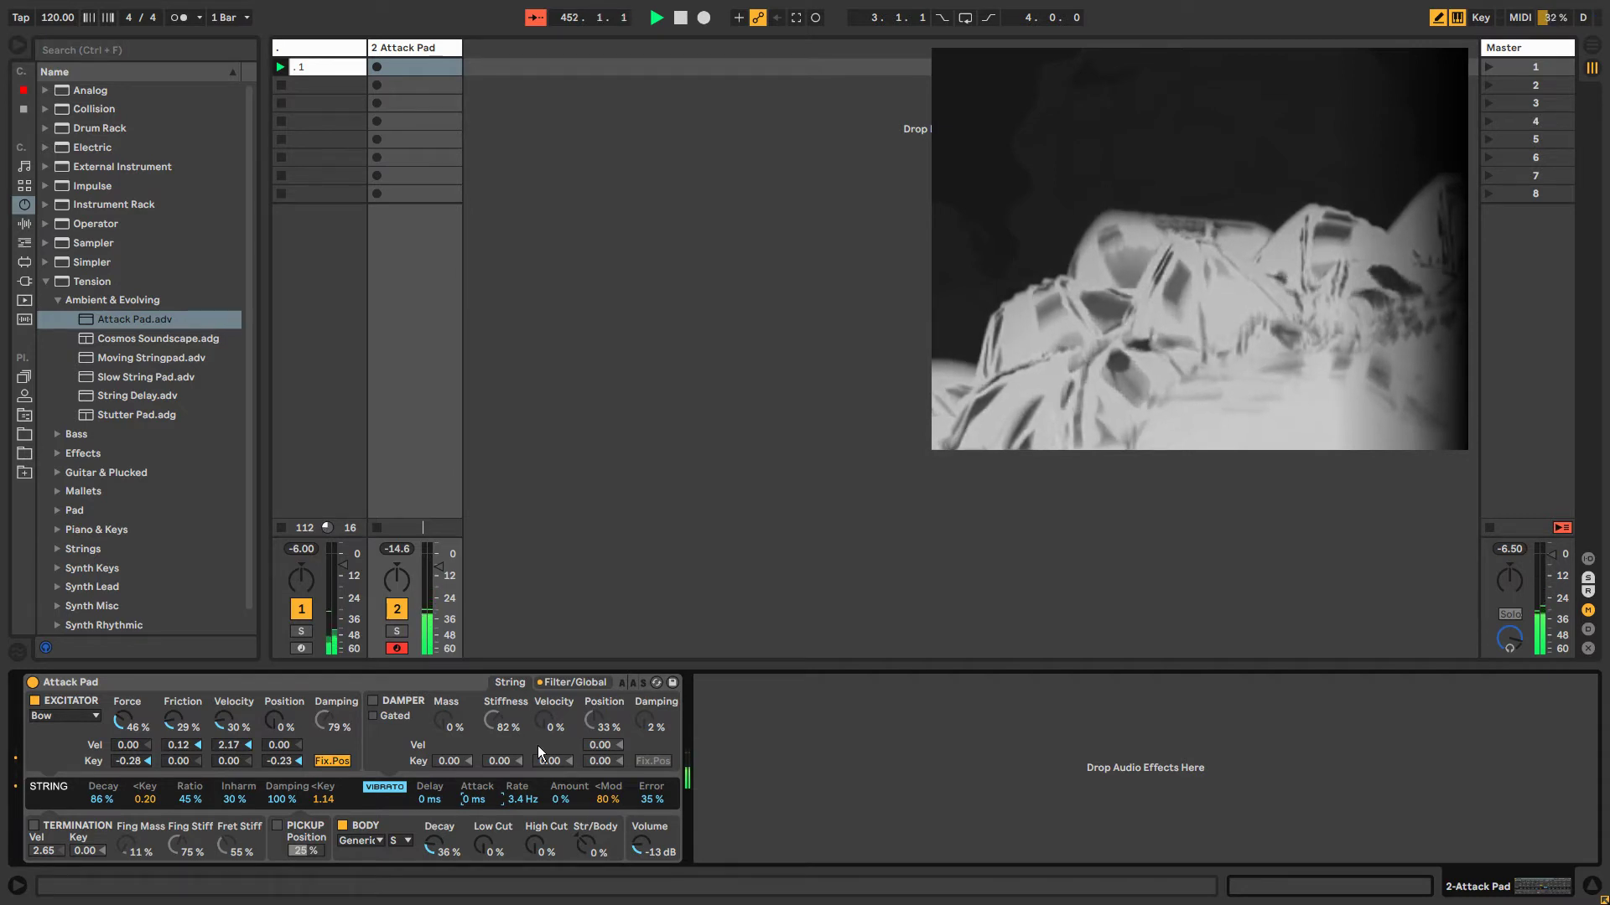
Set Attack Pad's envelope attack to 3.75 s, filter frequency to 1.2 kHz, resonance to 40% and filter envelope amount to zero.
{"action": "left_click", "coordinate": [562, 684]}
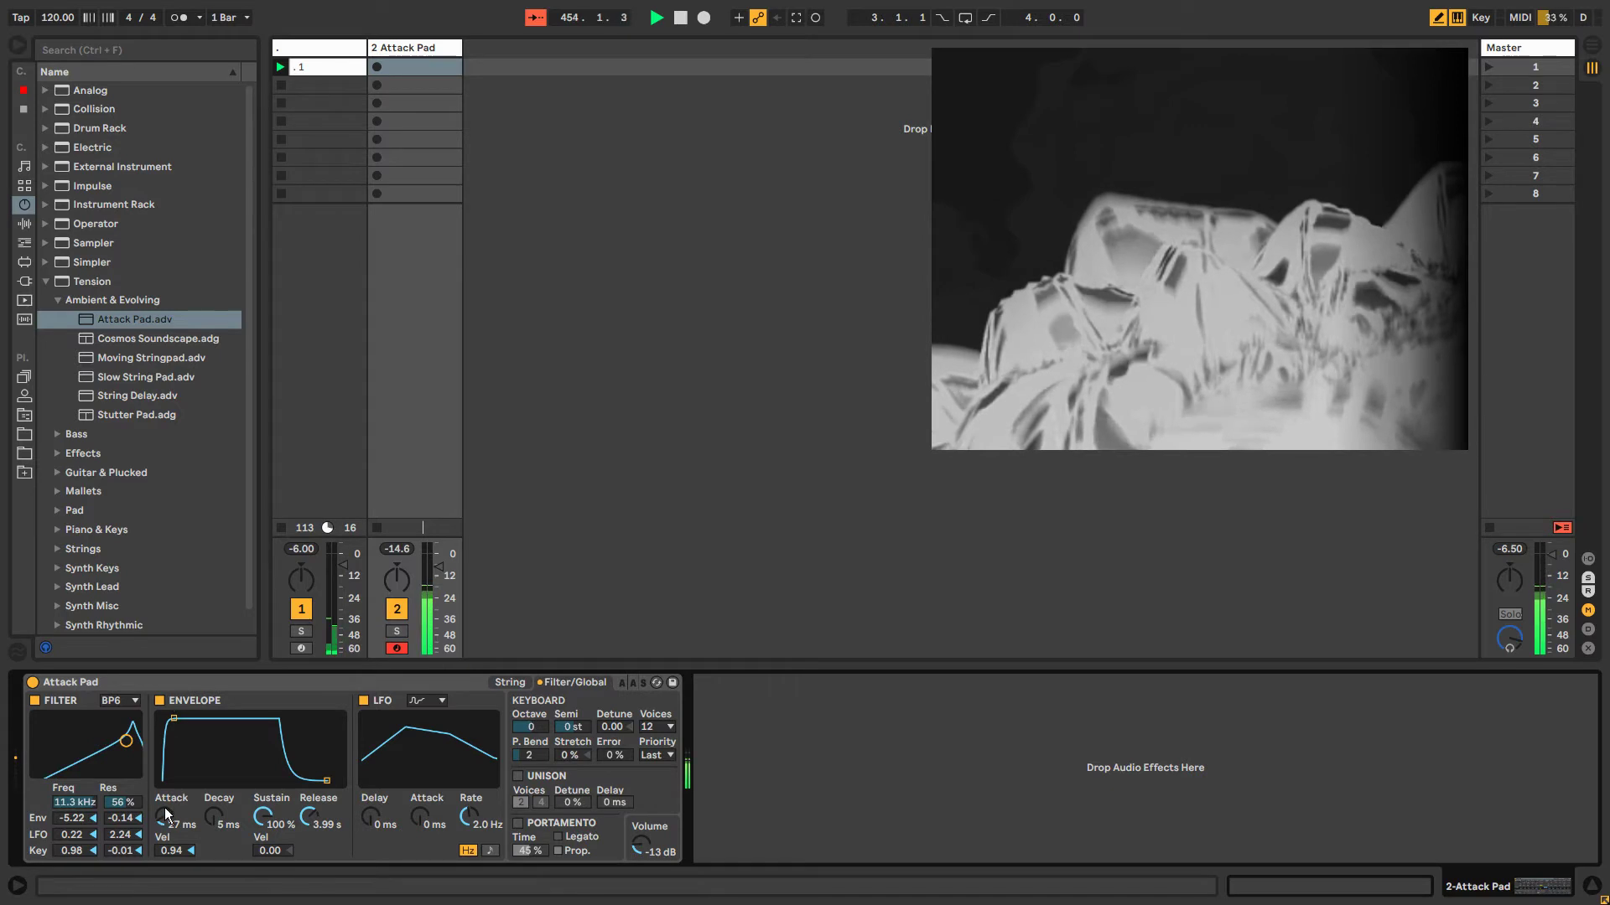
{"action": "left_click_drag", "start_coordinate": [166, 814], "coordinate": [166, 755]}
{"action": "left_click_drag", "start_coordinate": [166, 814], "coordinate": [166, 806]}
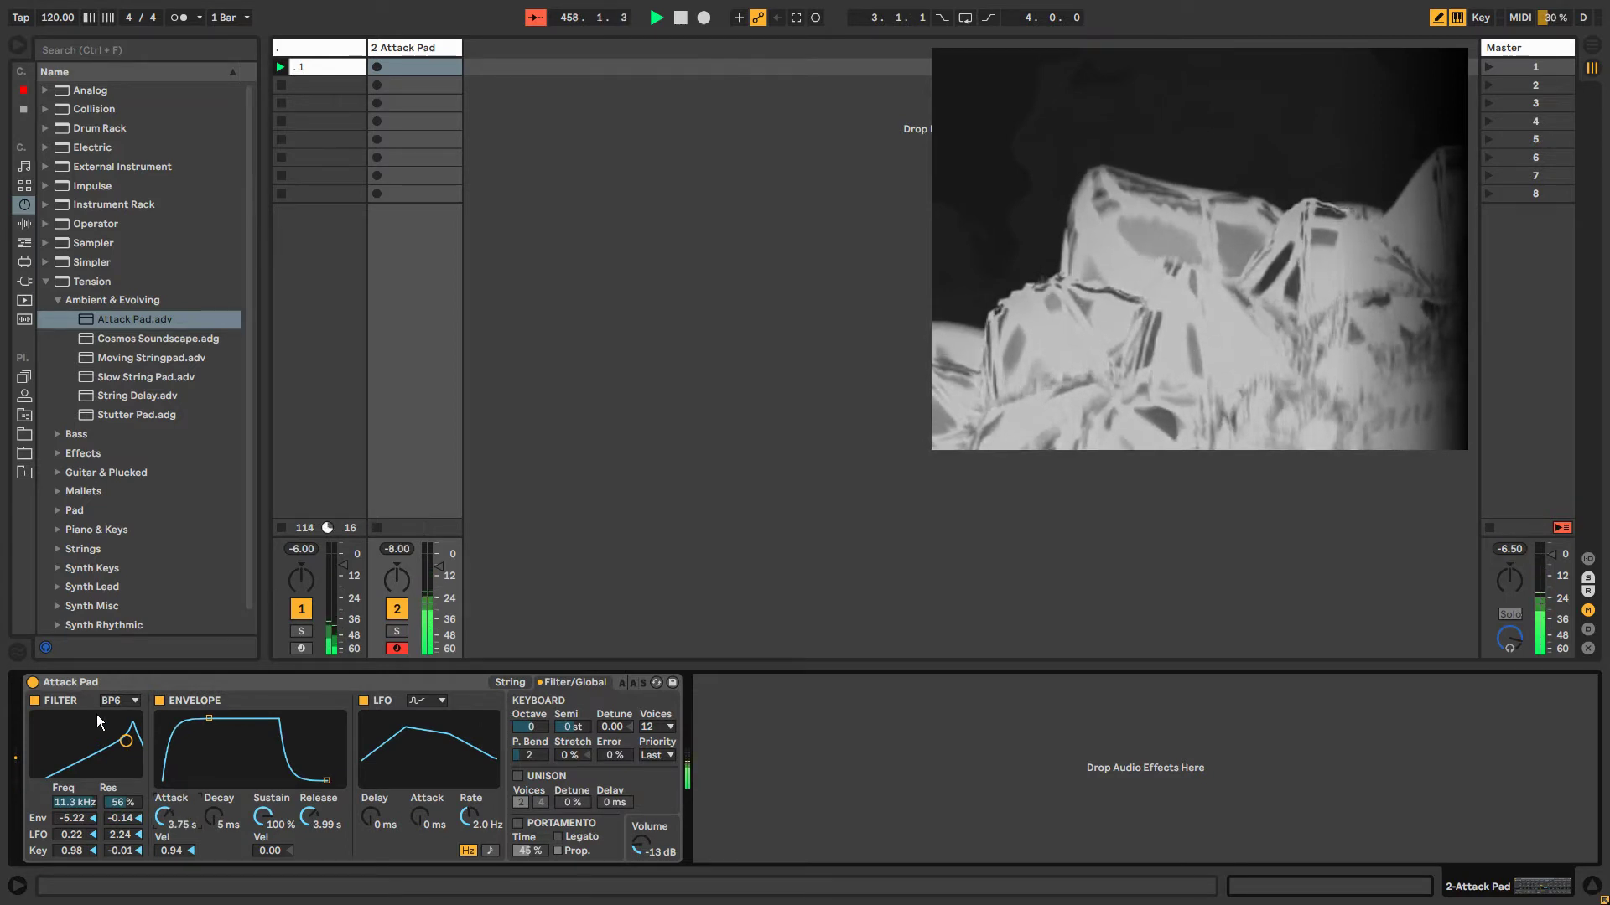
{"action": "mouse_move", "coordinate": [71, 817]}
{"action": "left_mouse_down"}
{"action": "mouse_move", "coordinate": [70, 788]}
{"action": "mouse_move", "coordinate": [71, 814]}
{"action": "left_mouse_up"}
{"action": "mouse_move", "coordinate": [103, 761]}
{"action": "left_mouse_down"}
{"action": "mouse_move", "coordinate": [59, 776]}
{"action": "mouse_move", "coordinate": [92, 752]}
{"action": "left_mouse_up"}
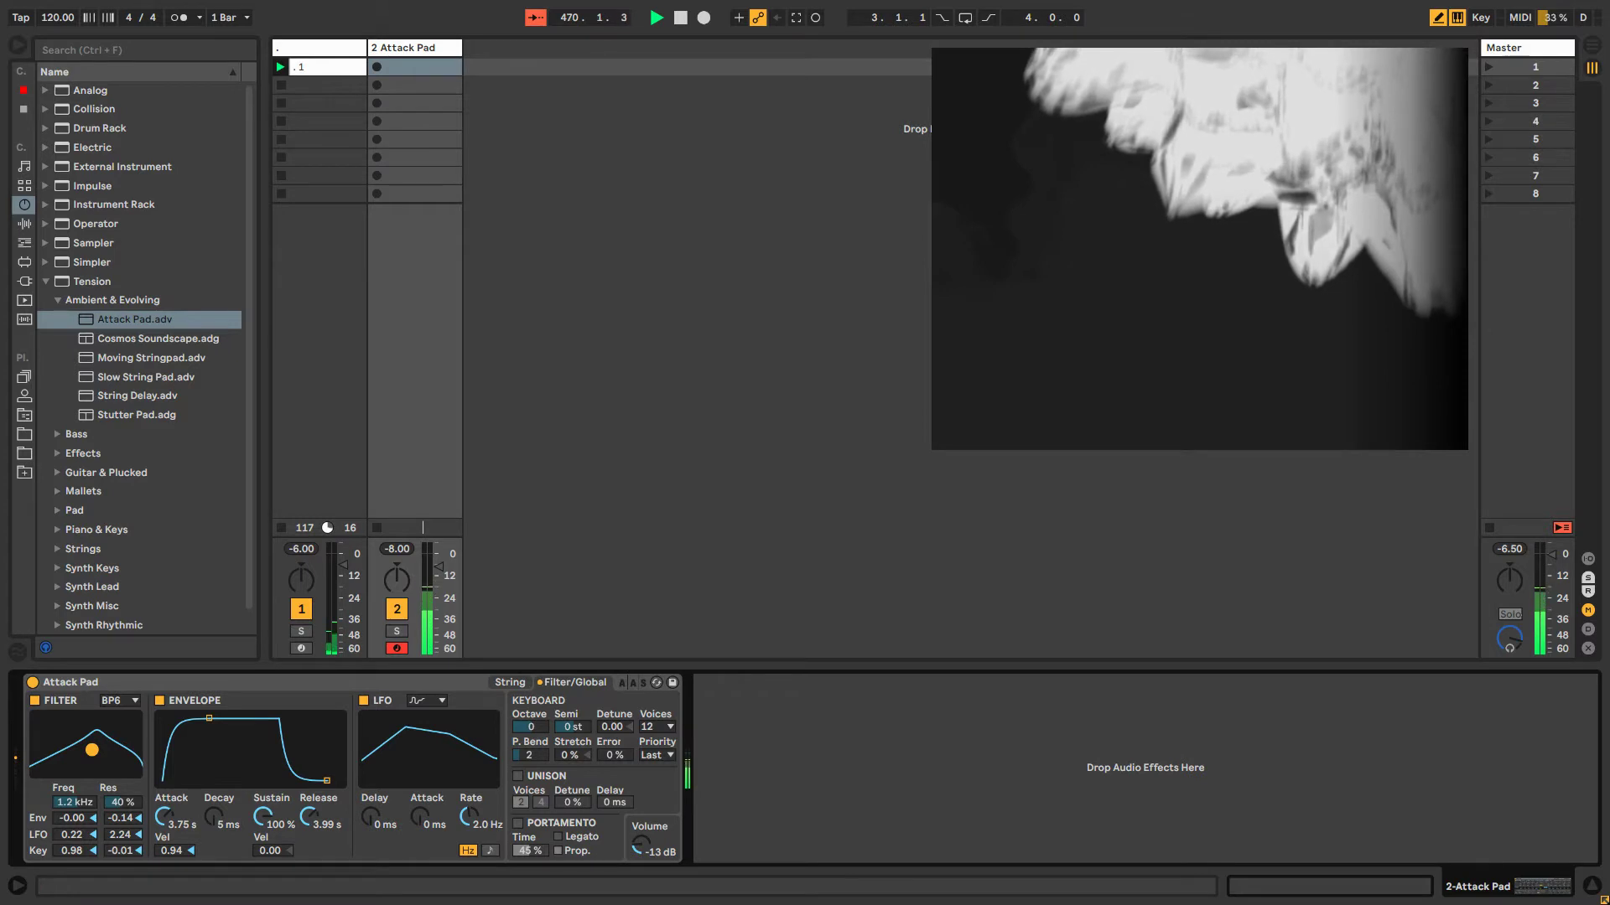
Lower the pad track's volume to -18 dB and record a new clip in its first slot.
{"action": "left_click_drag", "start_coordinate": [438, 565], "coordinate": [438, 578]}
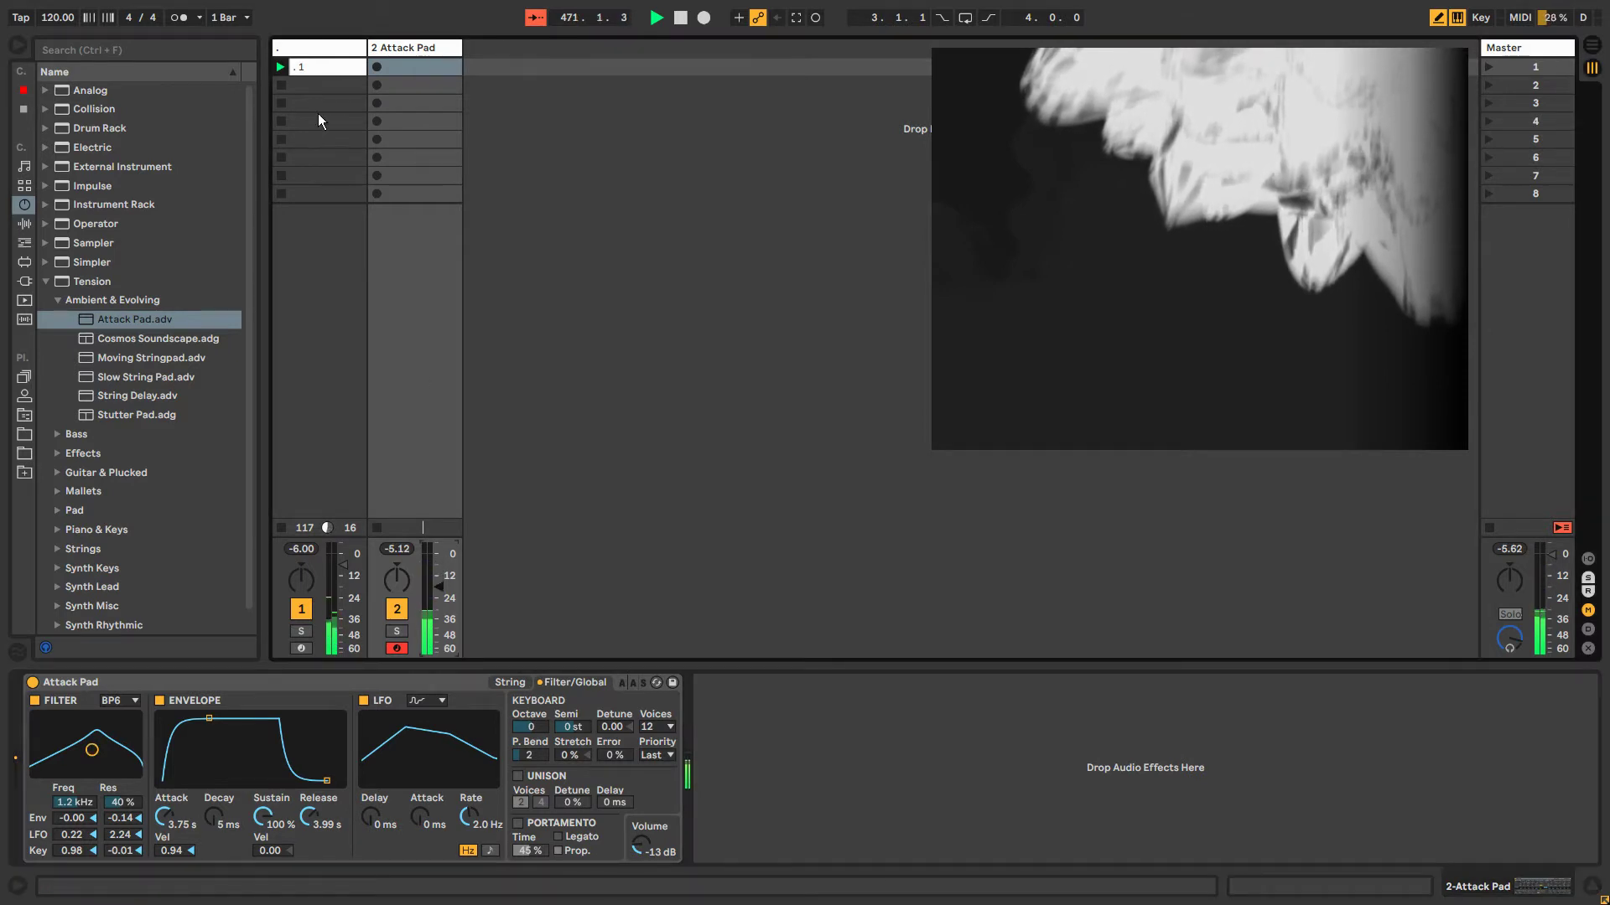
{"action": "left_click", "coordinate": [377, 72]}
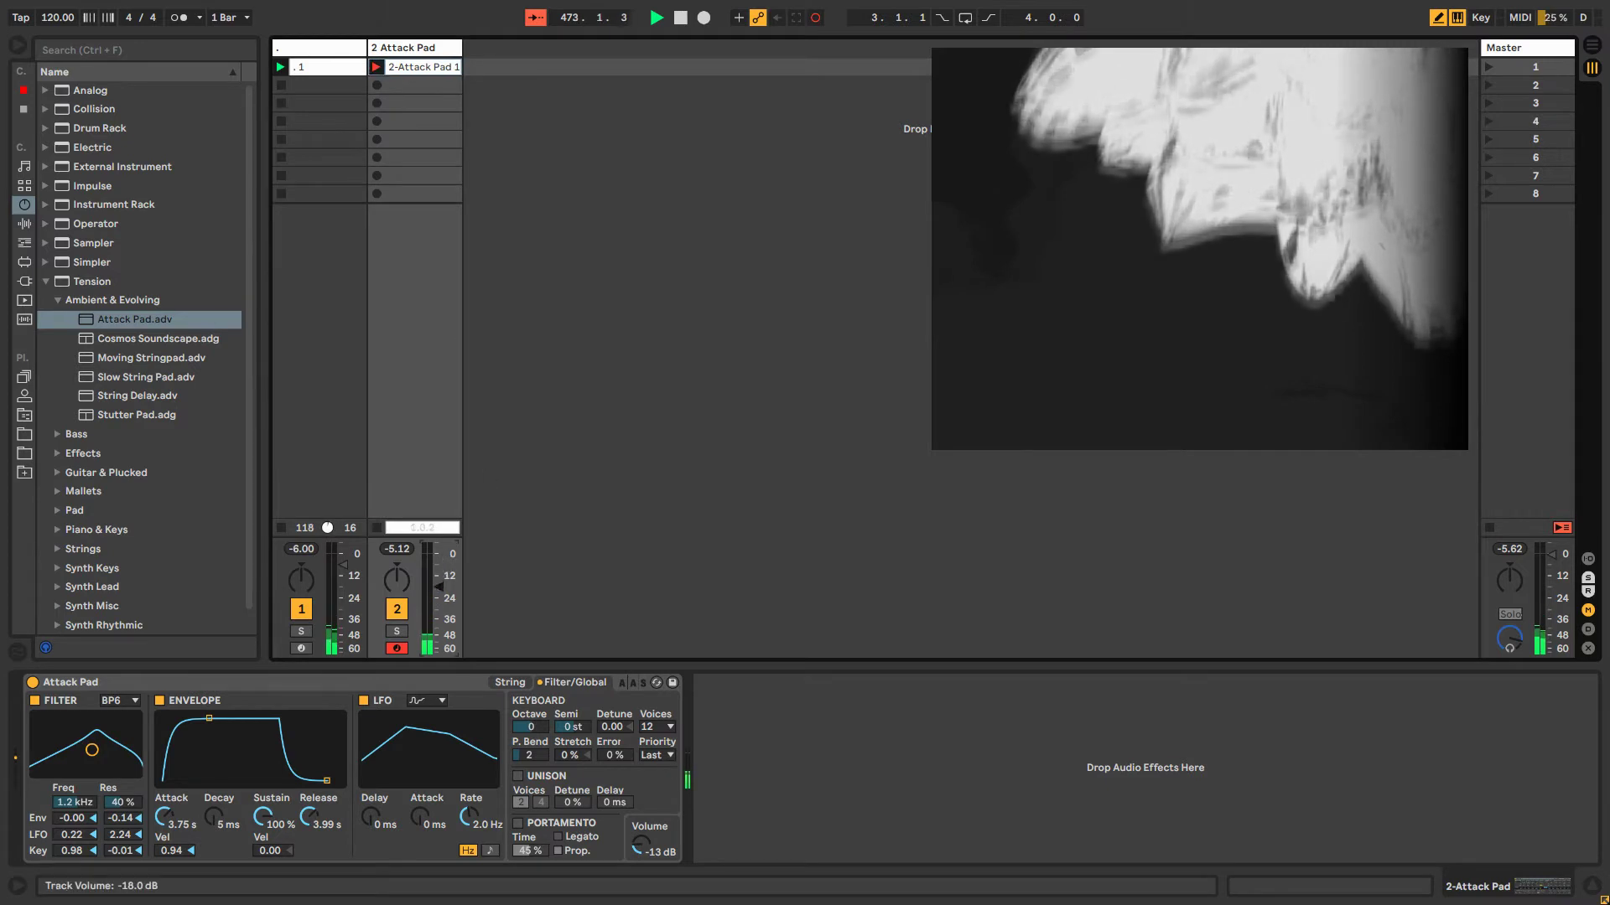
Delete the volume automation from the pad track.
{"action": "left_click_drag", "start_coordinate": [438, 586], "coordinate": [439, 586]}
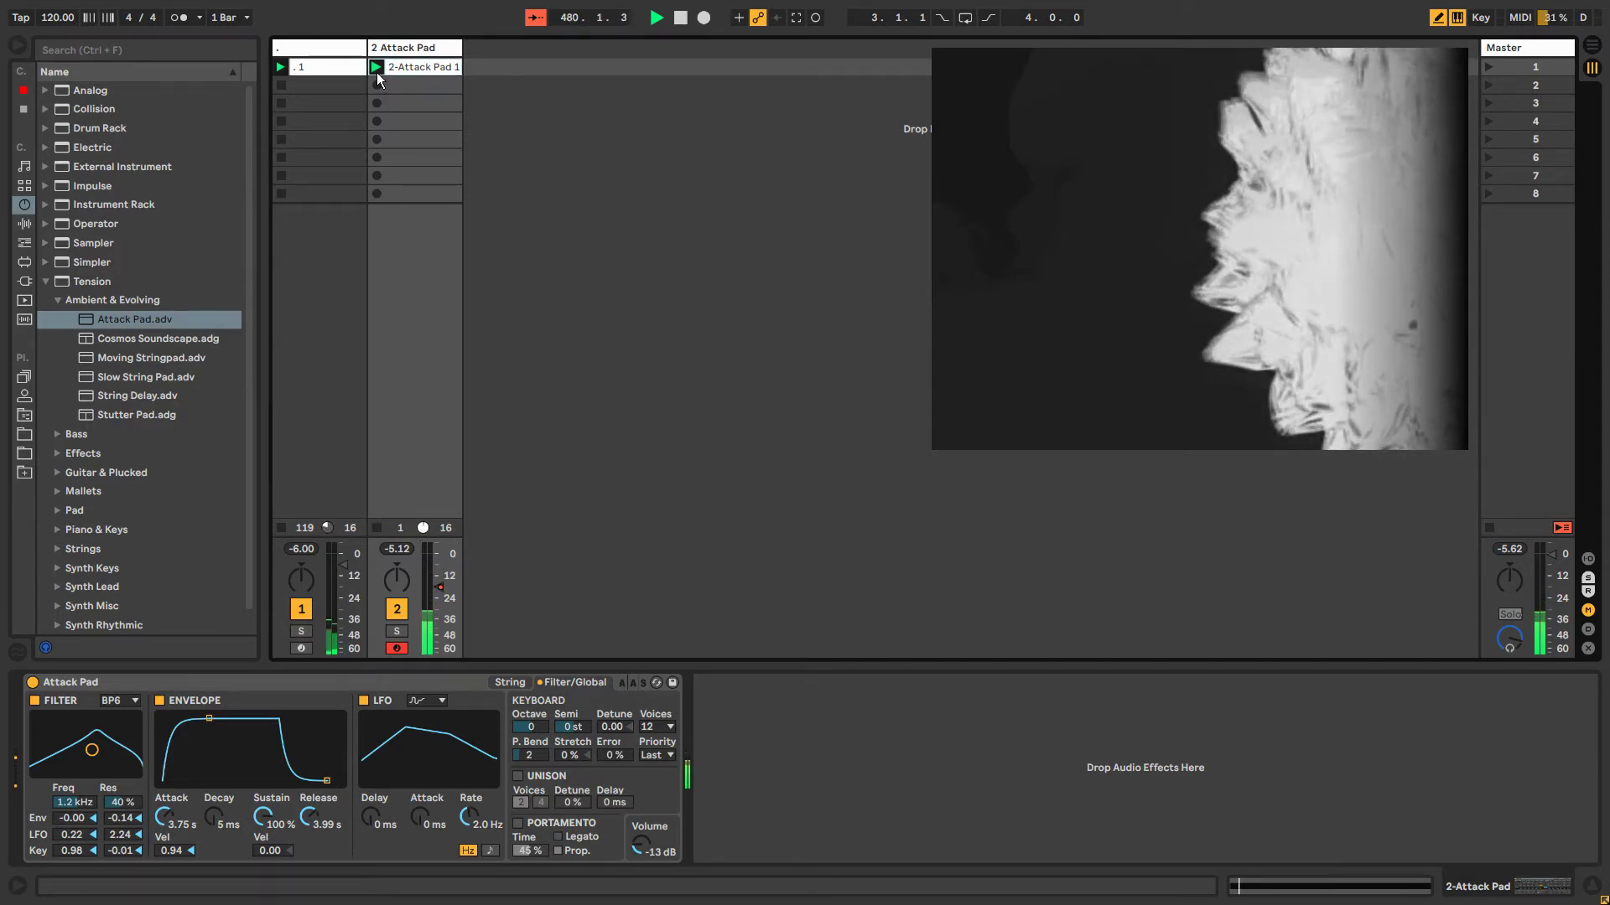
{"action": "right_click", "coordinate": [440, 588]}
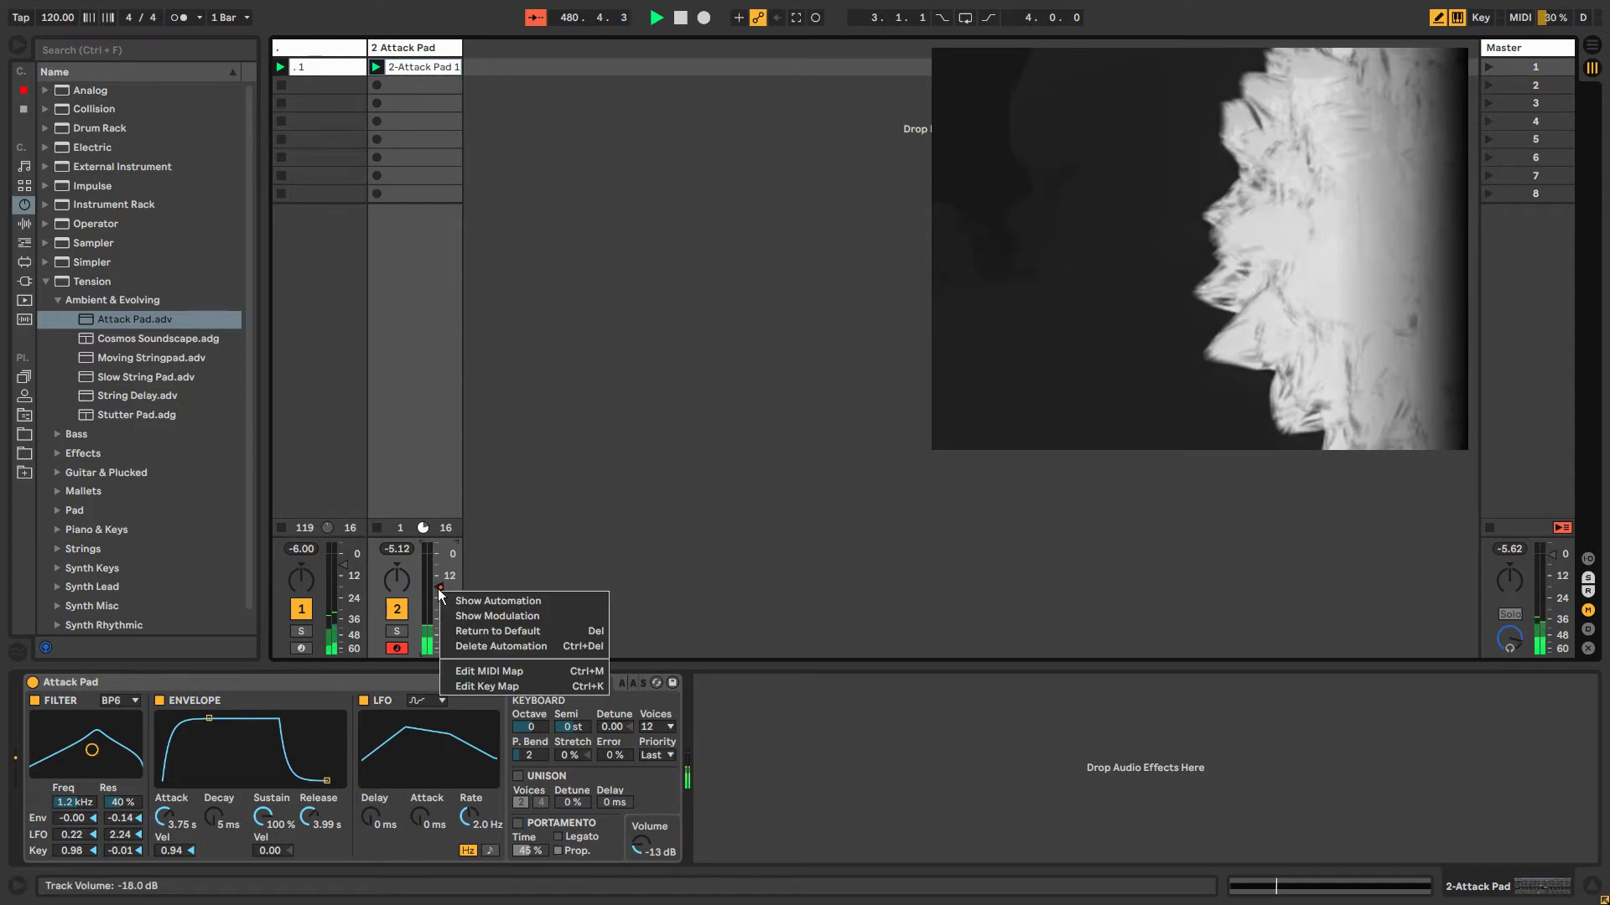
{"action": "left_click", "coordinate": [474, 647]}
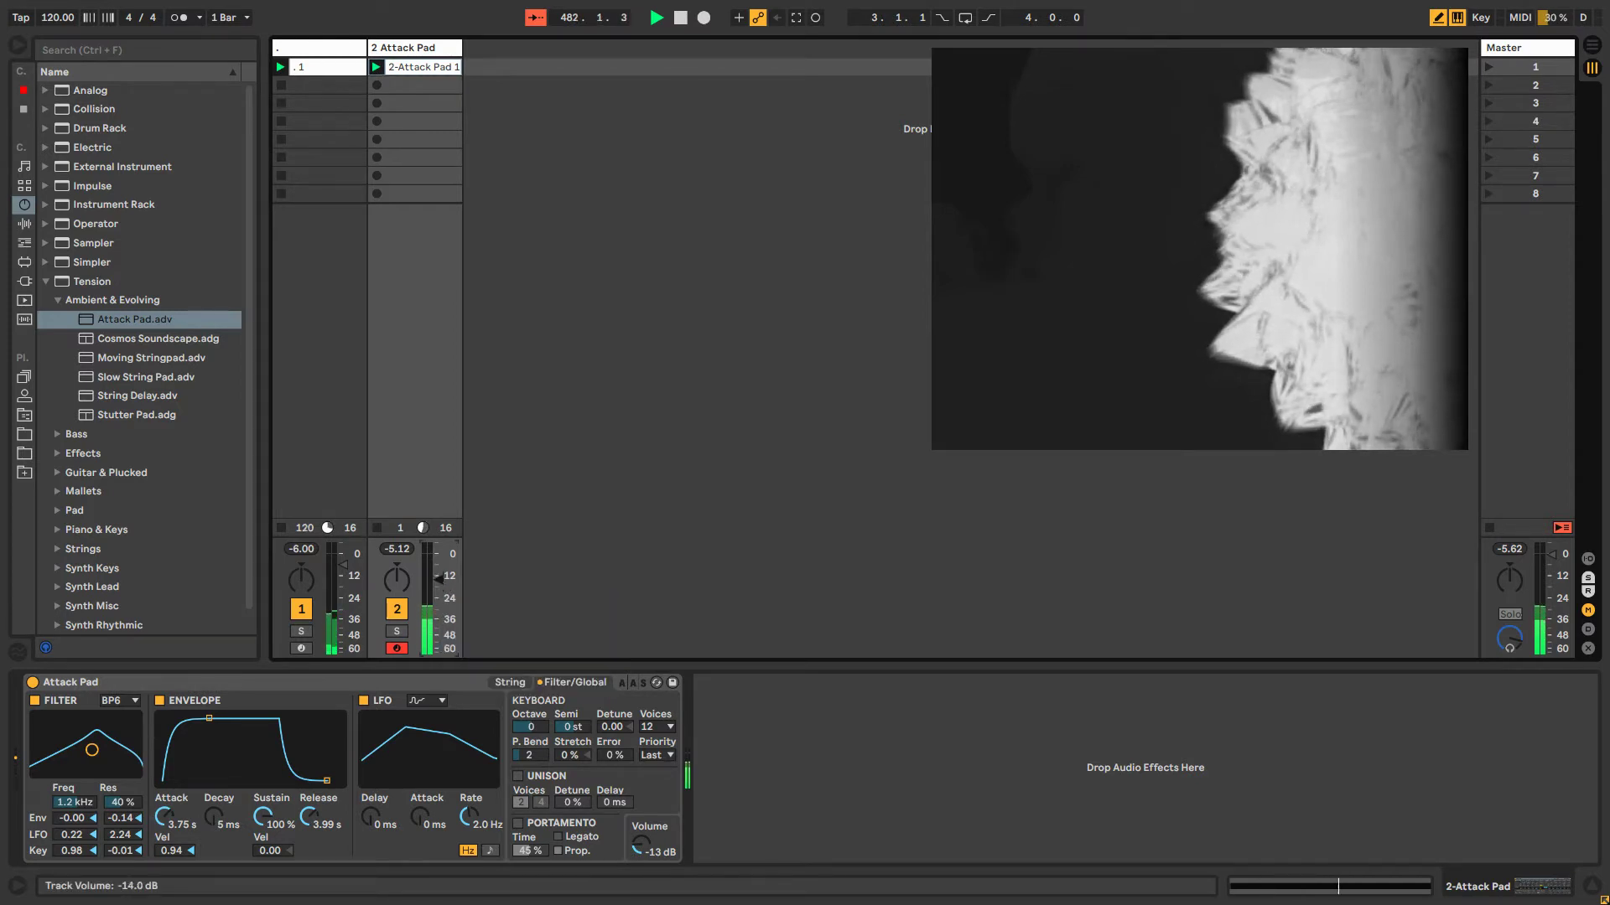
Set the pad's excitator force to 26%, friction to 45%, velocity to 48% and position to 8%, keeping the Bow type.
{"action": "left_click", "coordinate": [48, 280]}
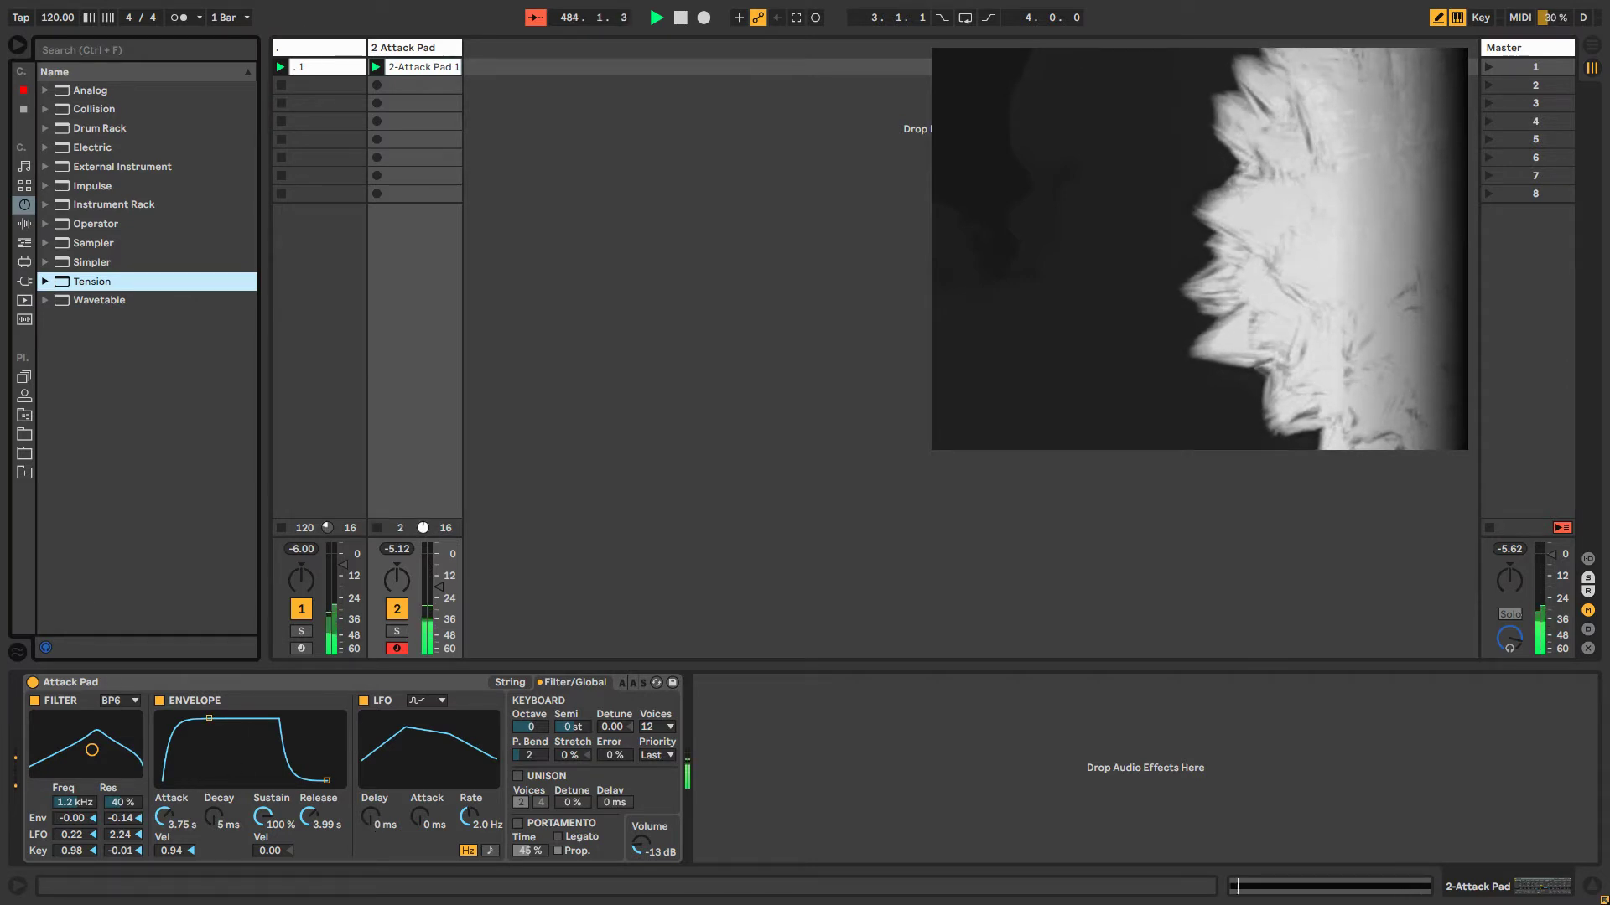
{"action": "left_click_drag", "start_coordinate": [372, 818], "coordinate": [372, 788]}
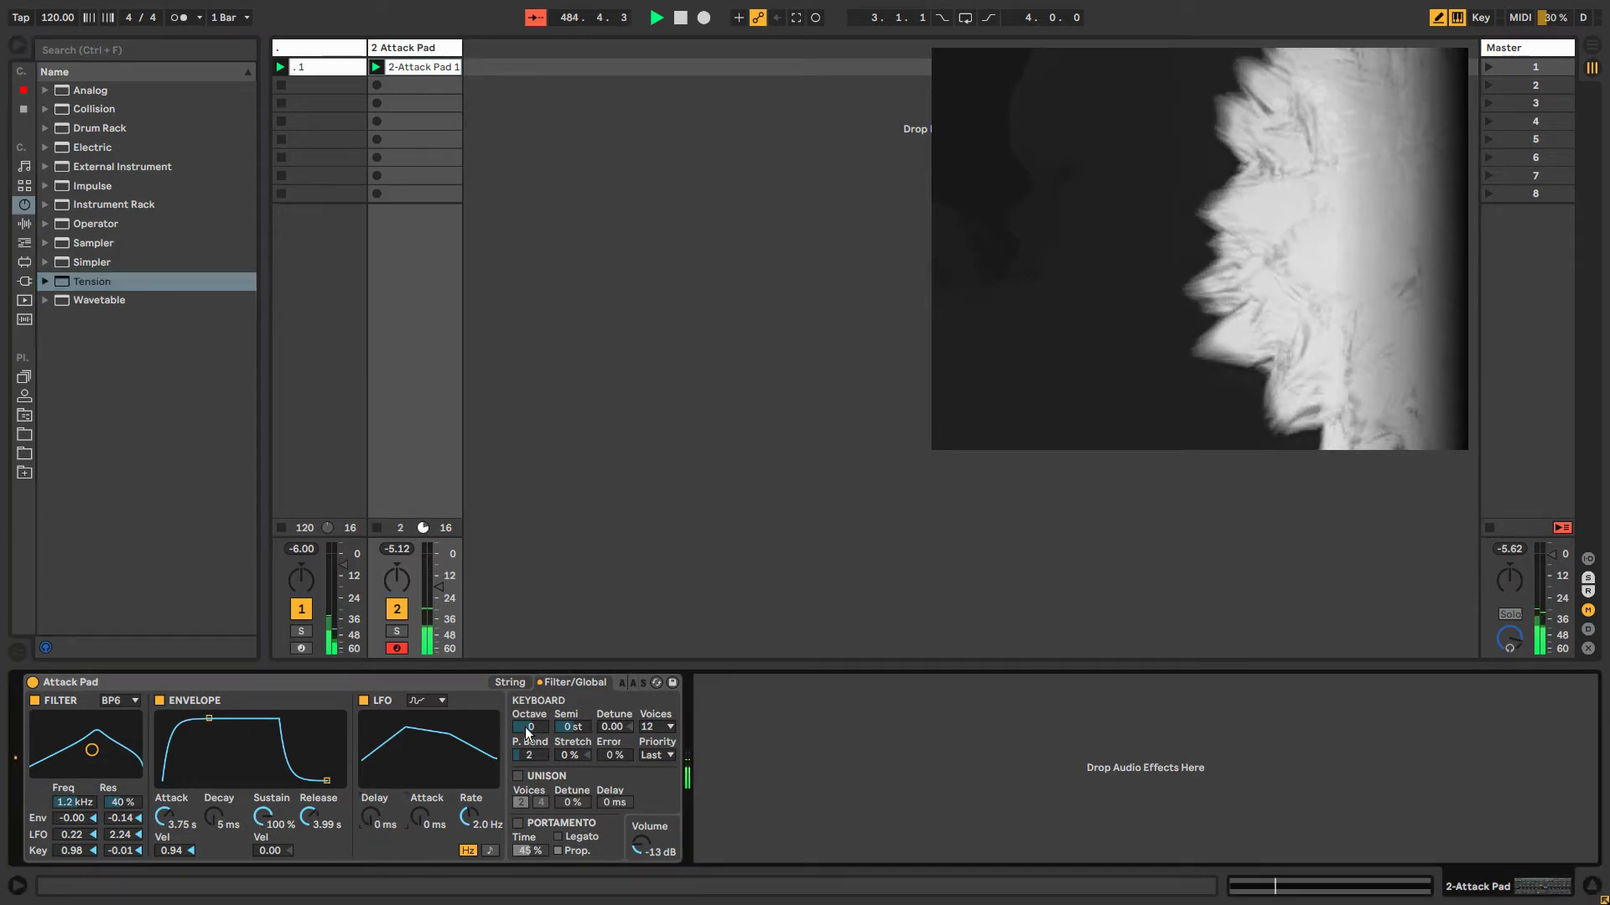
{"action": "left_click", "coordinate": [507, 680]}
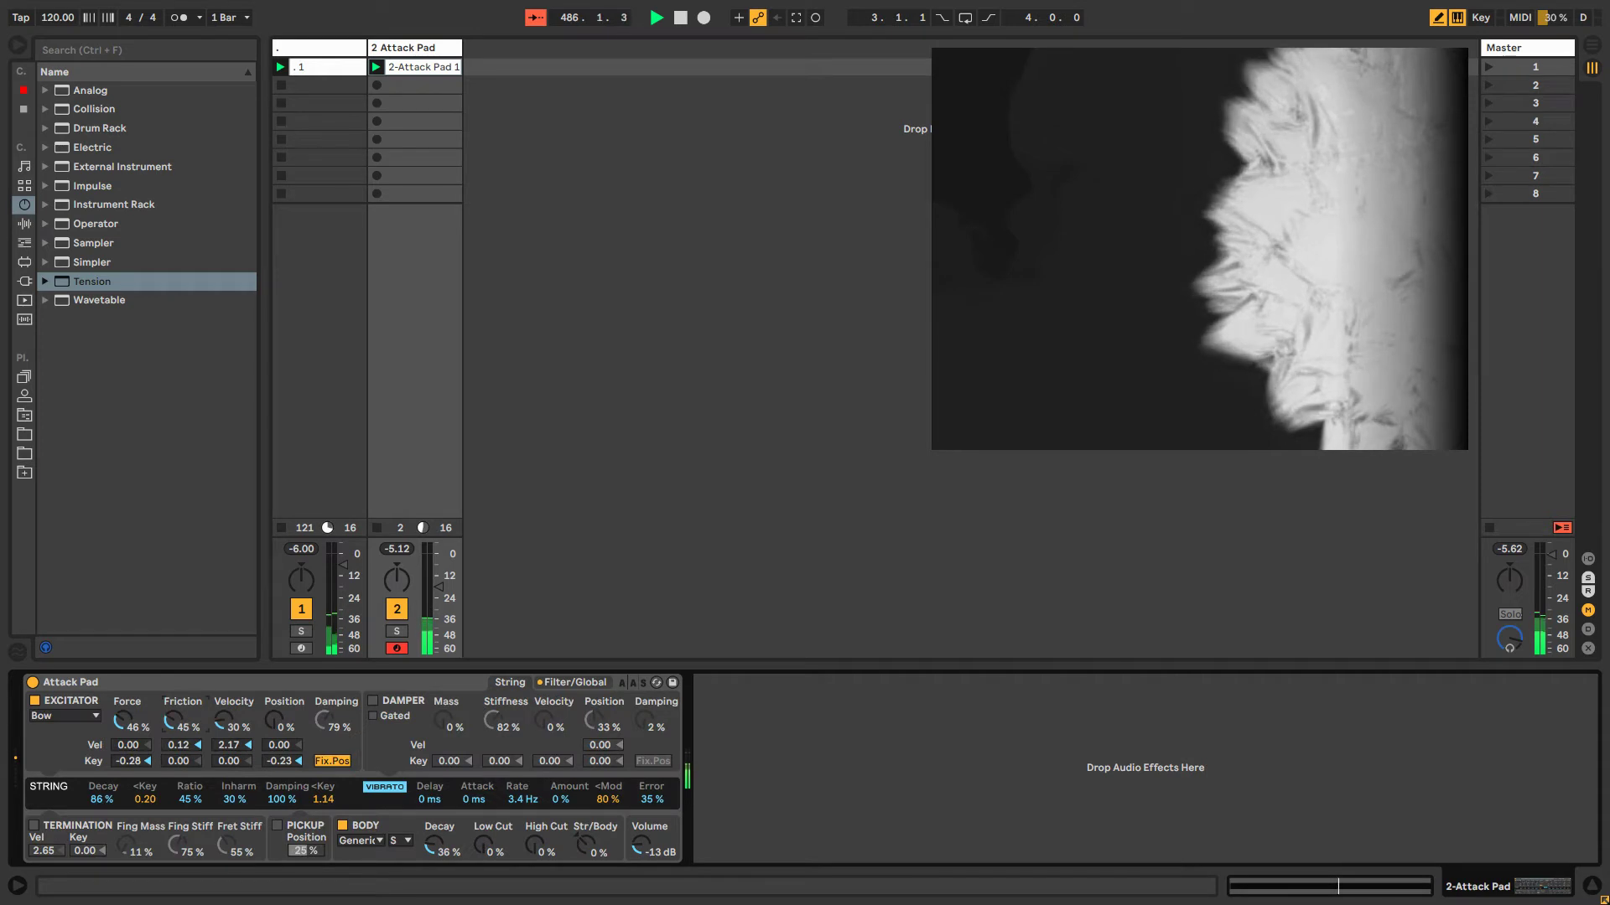
{"action": "left_click_drag", "start_coordinate": [173, 720], "coordinate": [123, 765]}
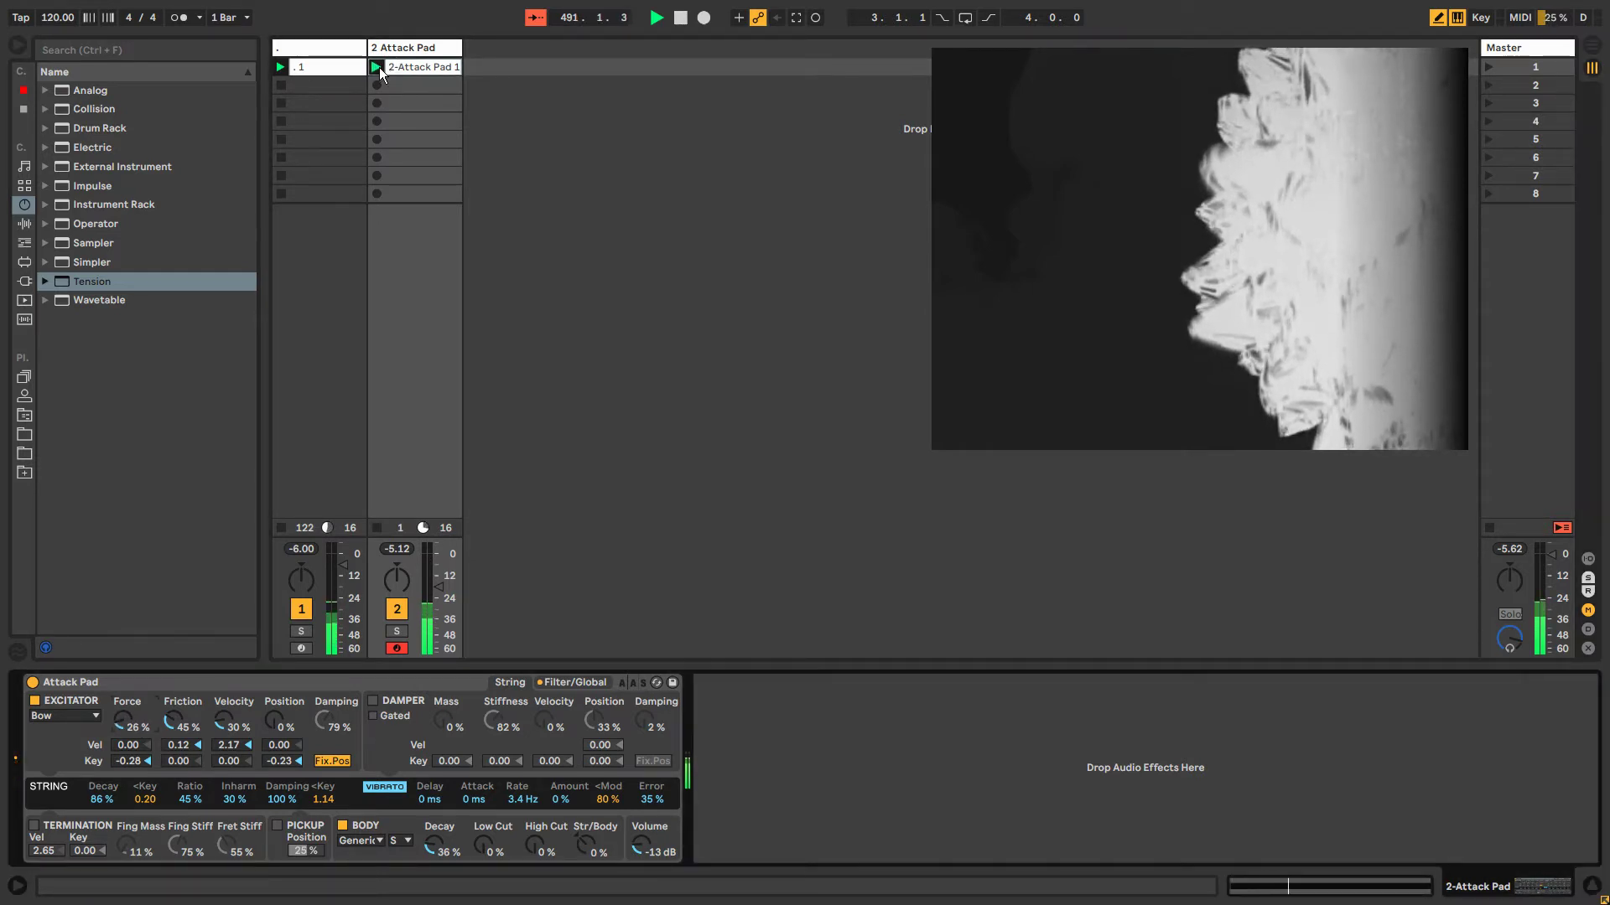
{"action": "left_click", "coordinate": [62, 714]}
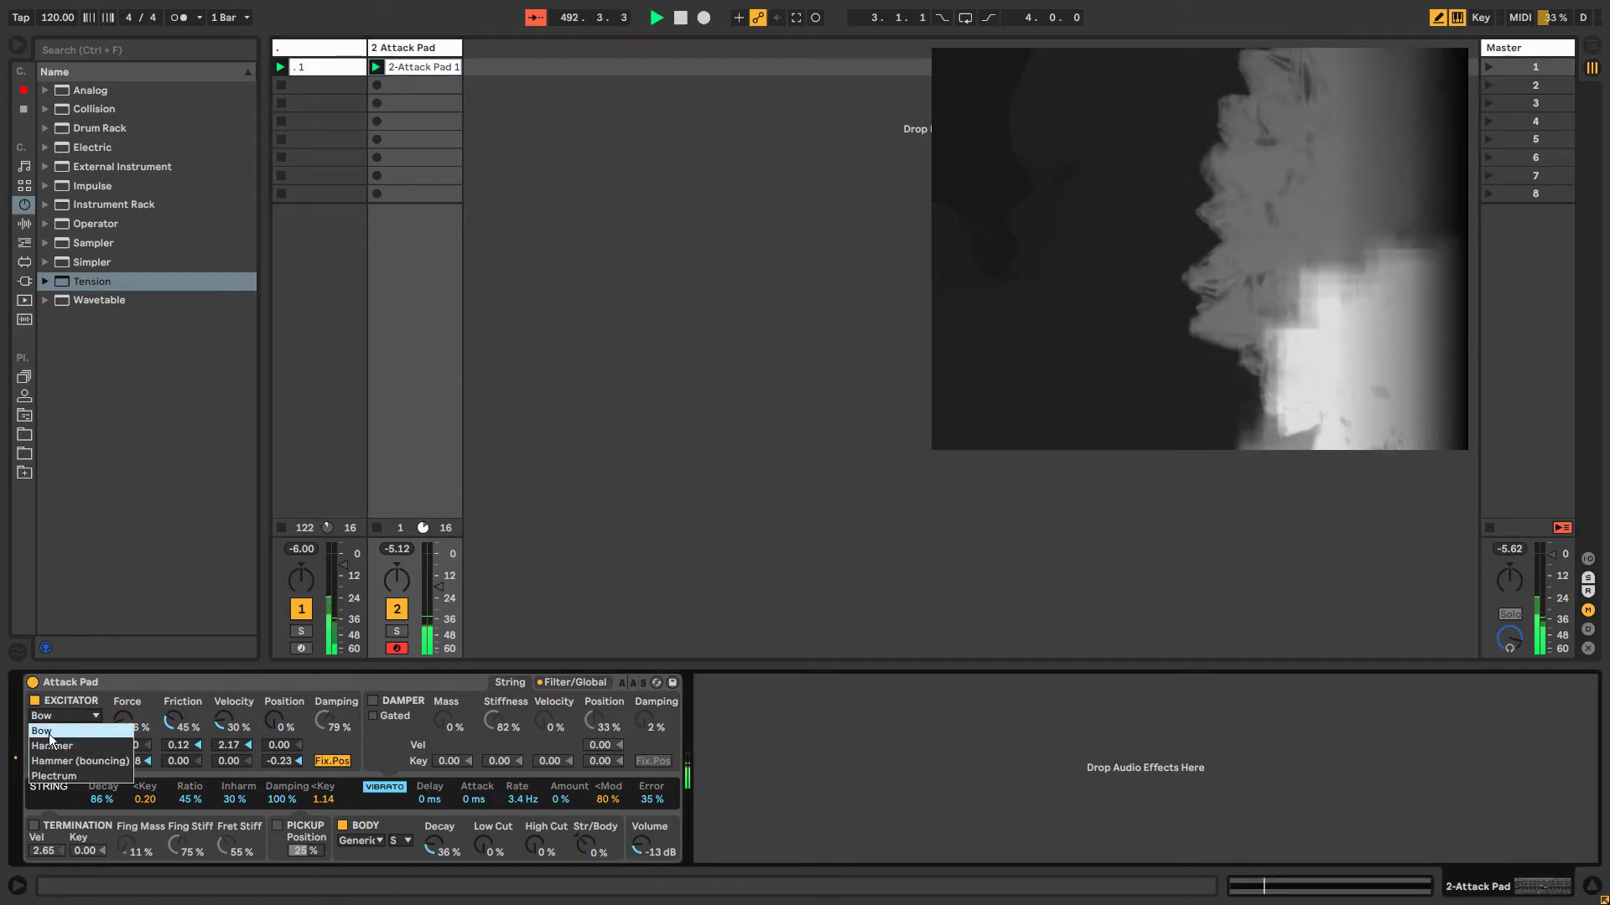
{"action": "left_click", "coordinate": [100, 682]}
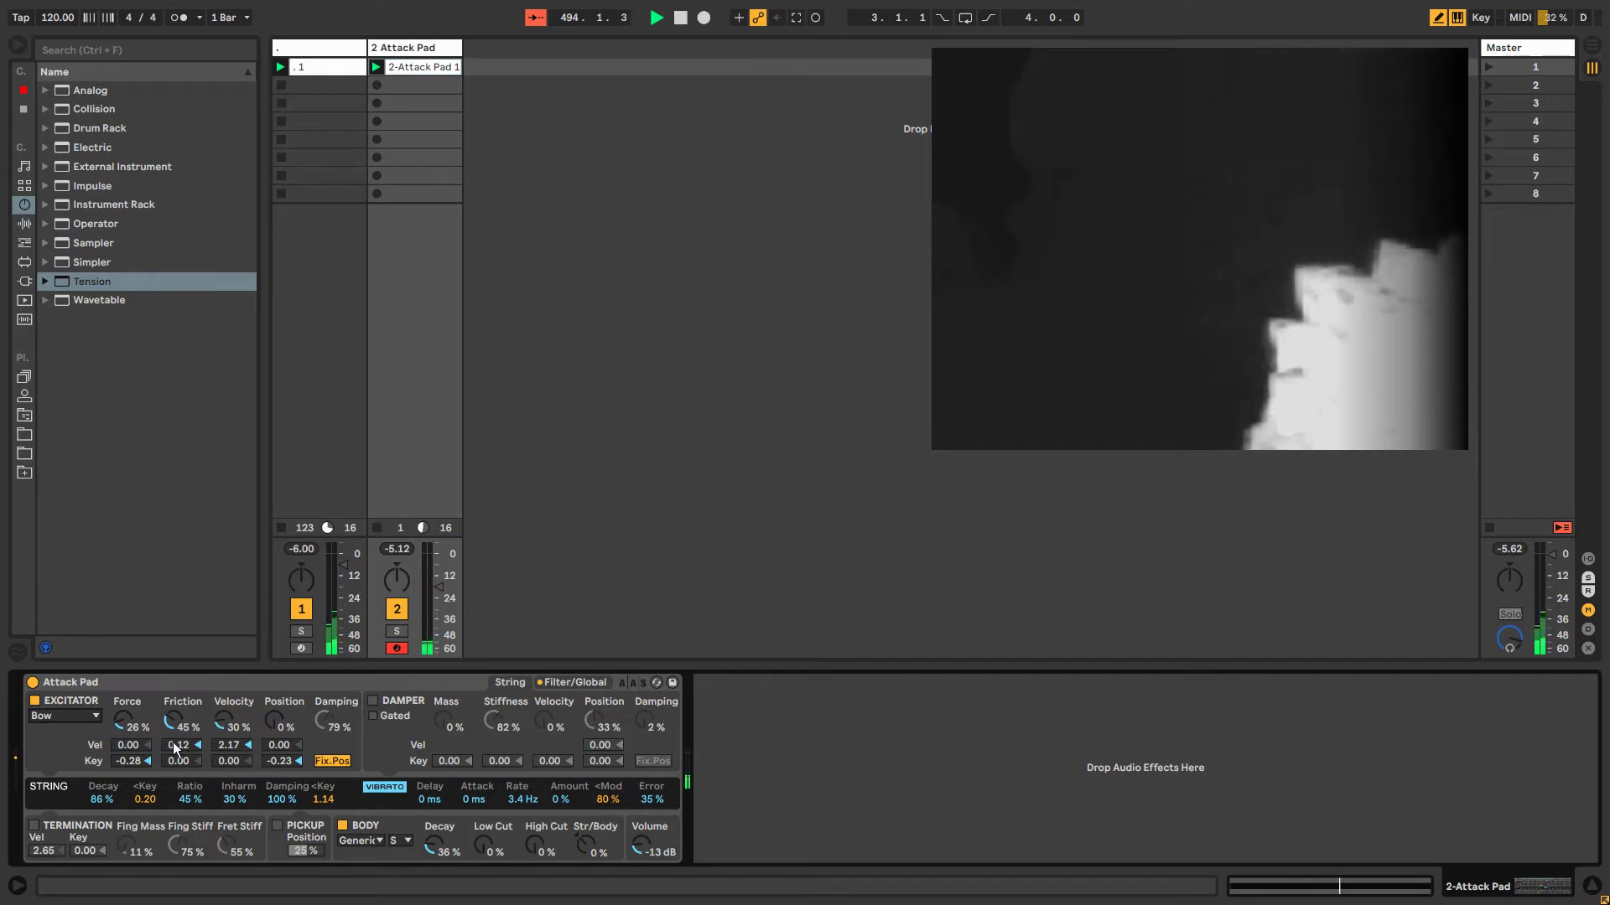
{"action": "left_click_drag", "start_coordinate": [272, 721], "coordinate": [230, 700]}
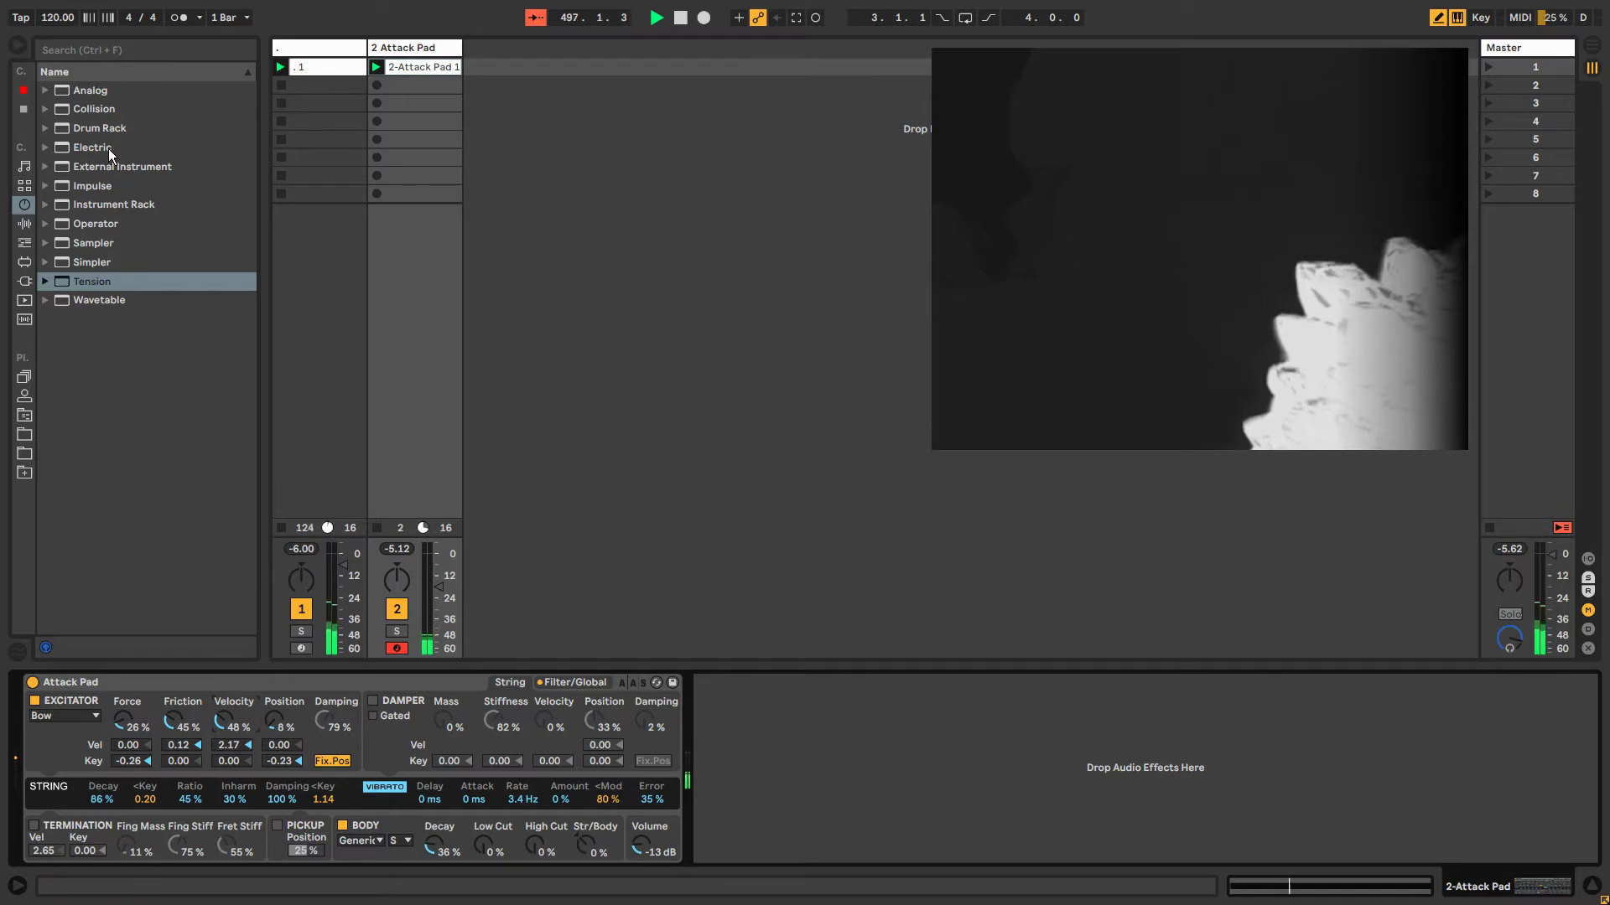
Check the pad clip's notes and envelopes, and set the excitator's velocity to 18% and position to 37%.
{"action": "left_click", "coordinate": [25, 186]}
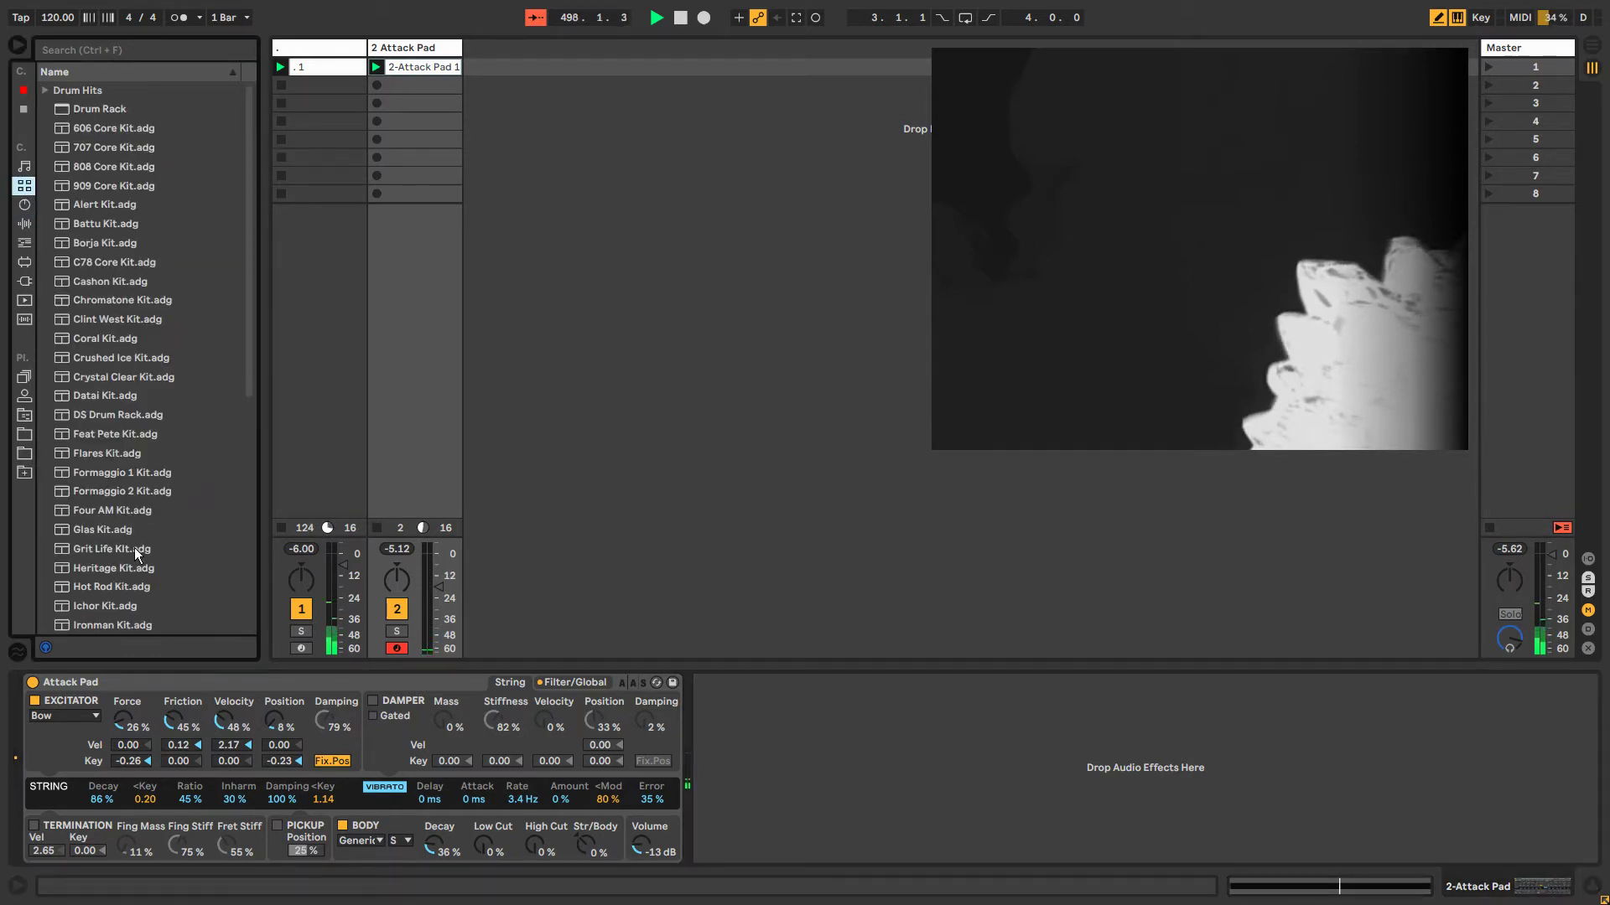
{"action": "left_click", "coordinate": [423, 67]}
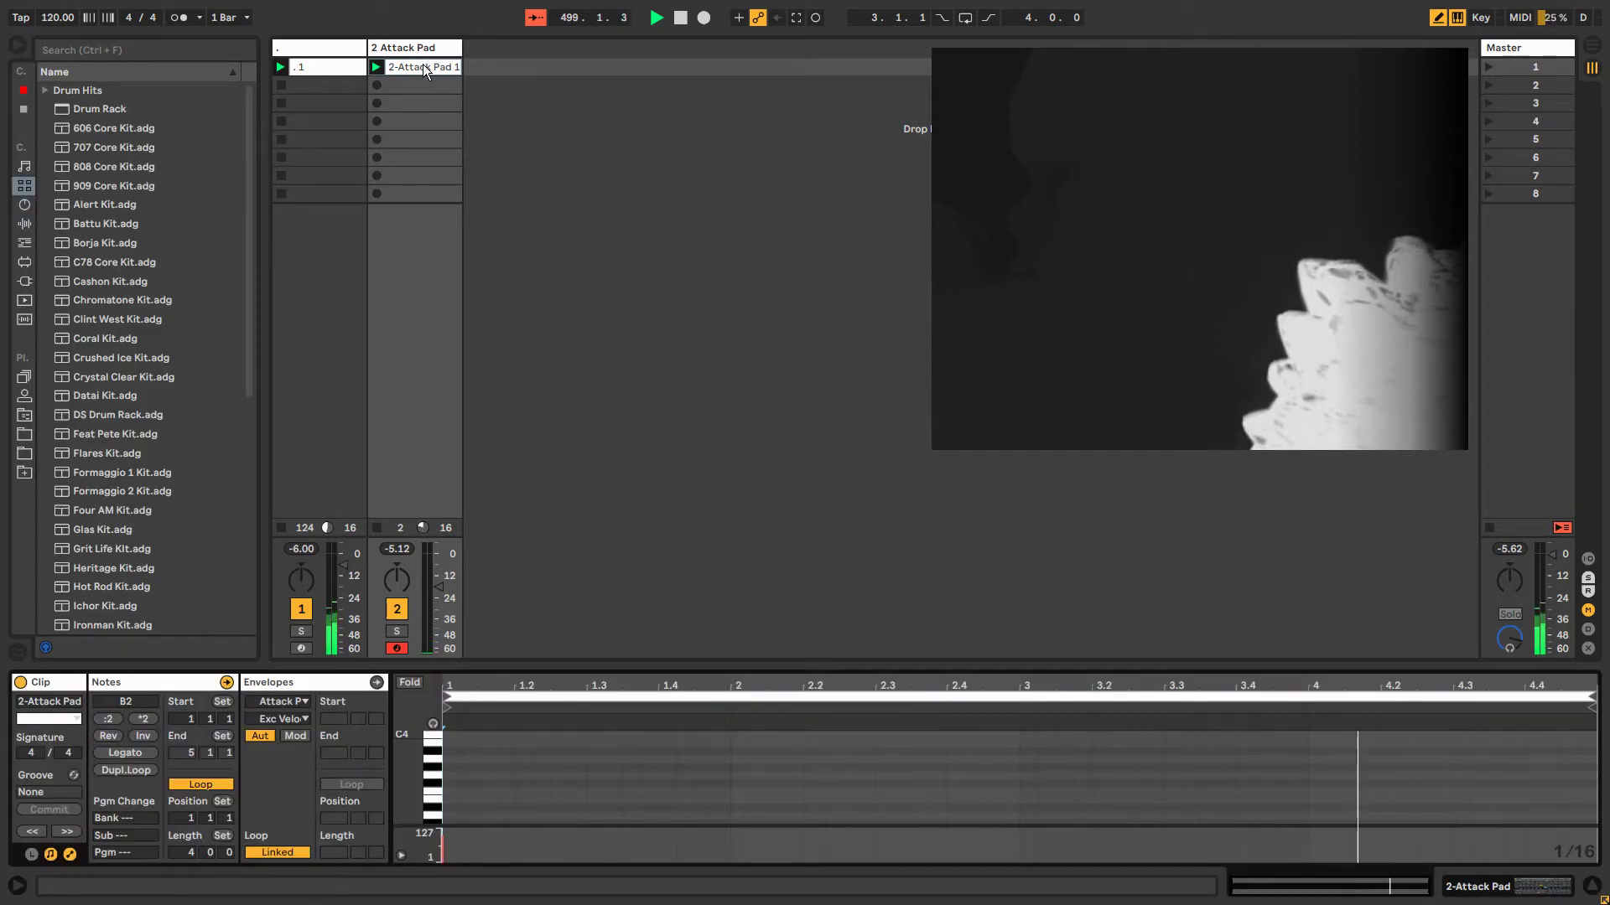
{"action": "left_click", "coordinate": [422, 53]}
{"action": "left_click", "coordinate": [422, 53]}
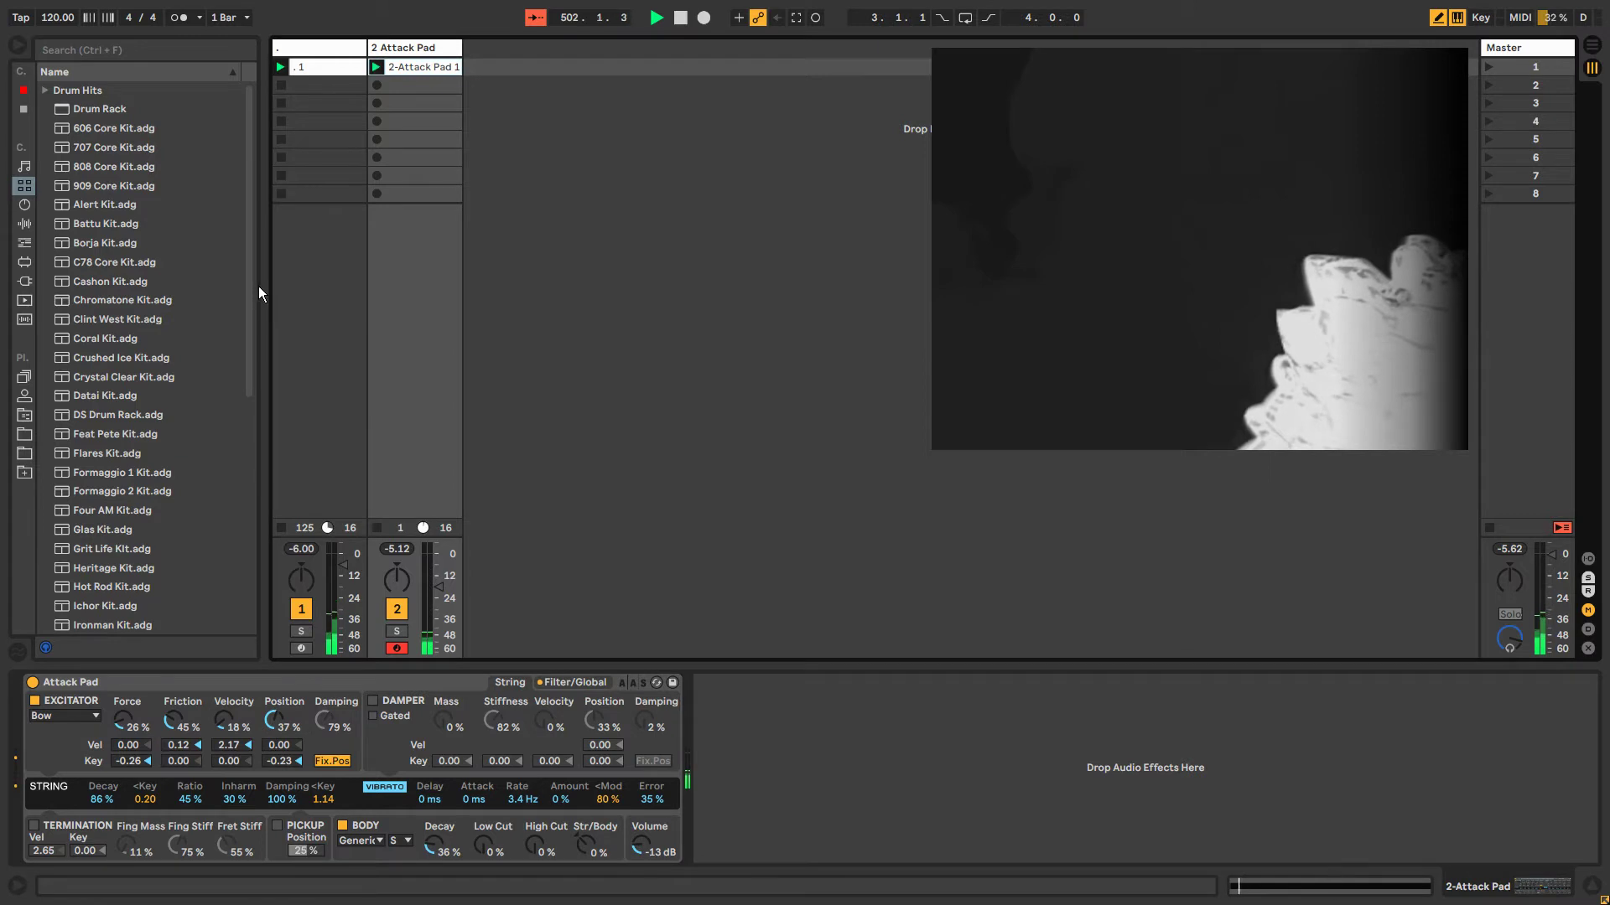
Copy the Delay effect from the melody track onto the pad track after Attack Pad.
{"action": "left_click", "coordinate": [28, 223]}
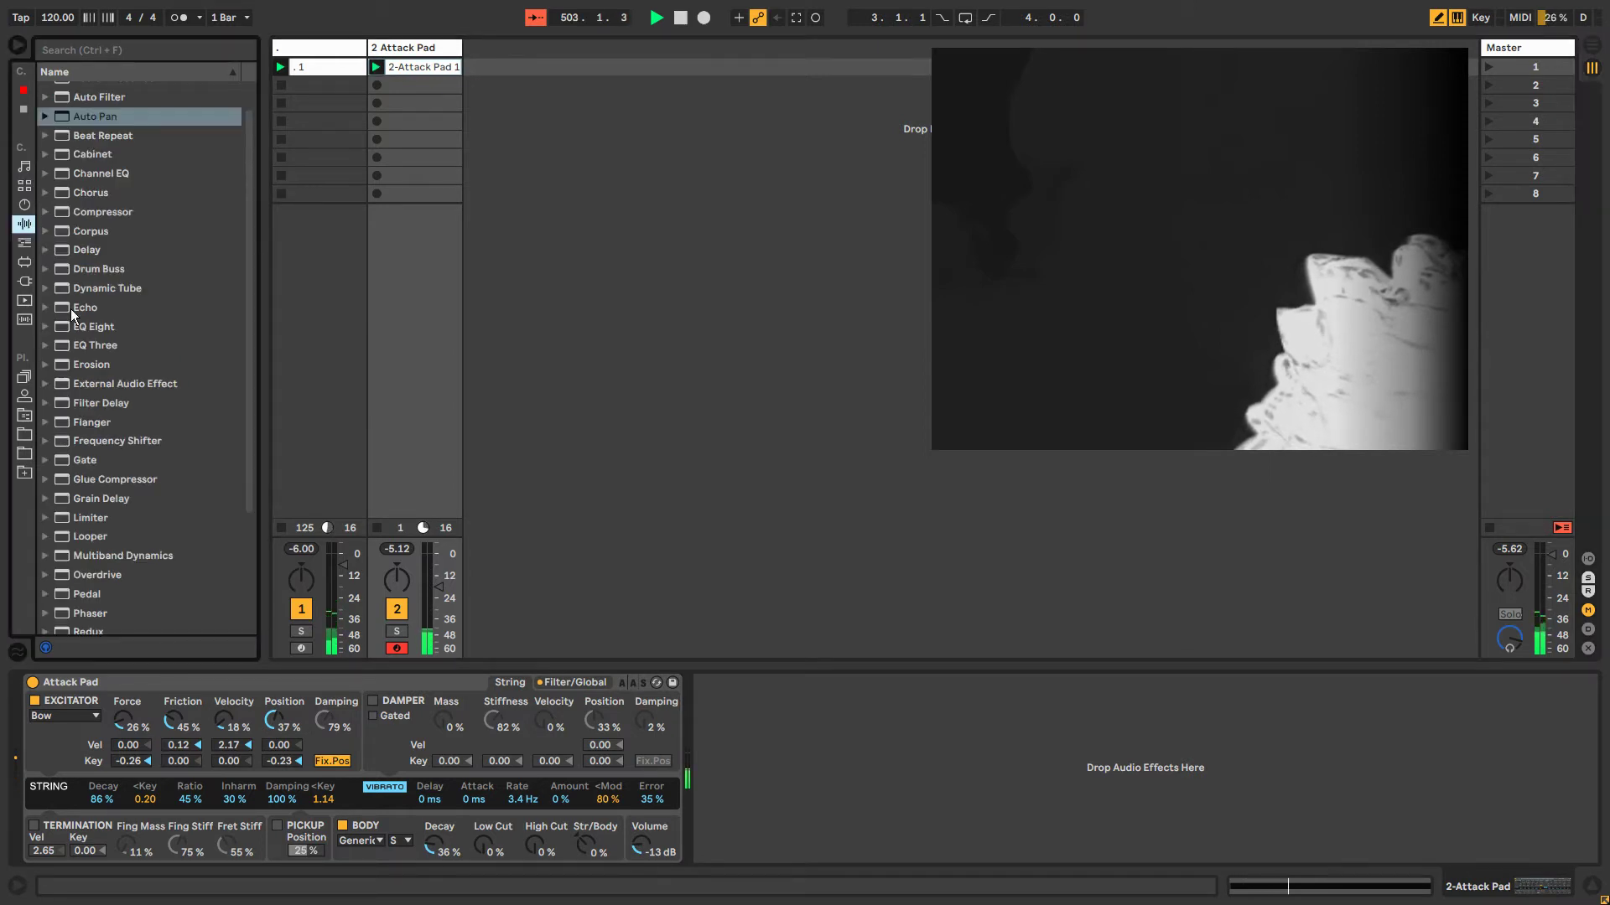
{"action": "scroll", "coordinate": [206, 452], "scroll_direction": "down", "scroll_amount": 3}
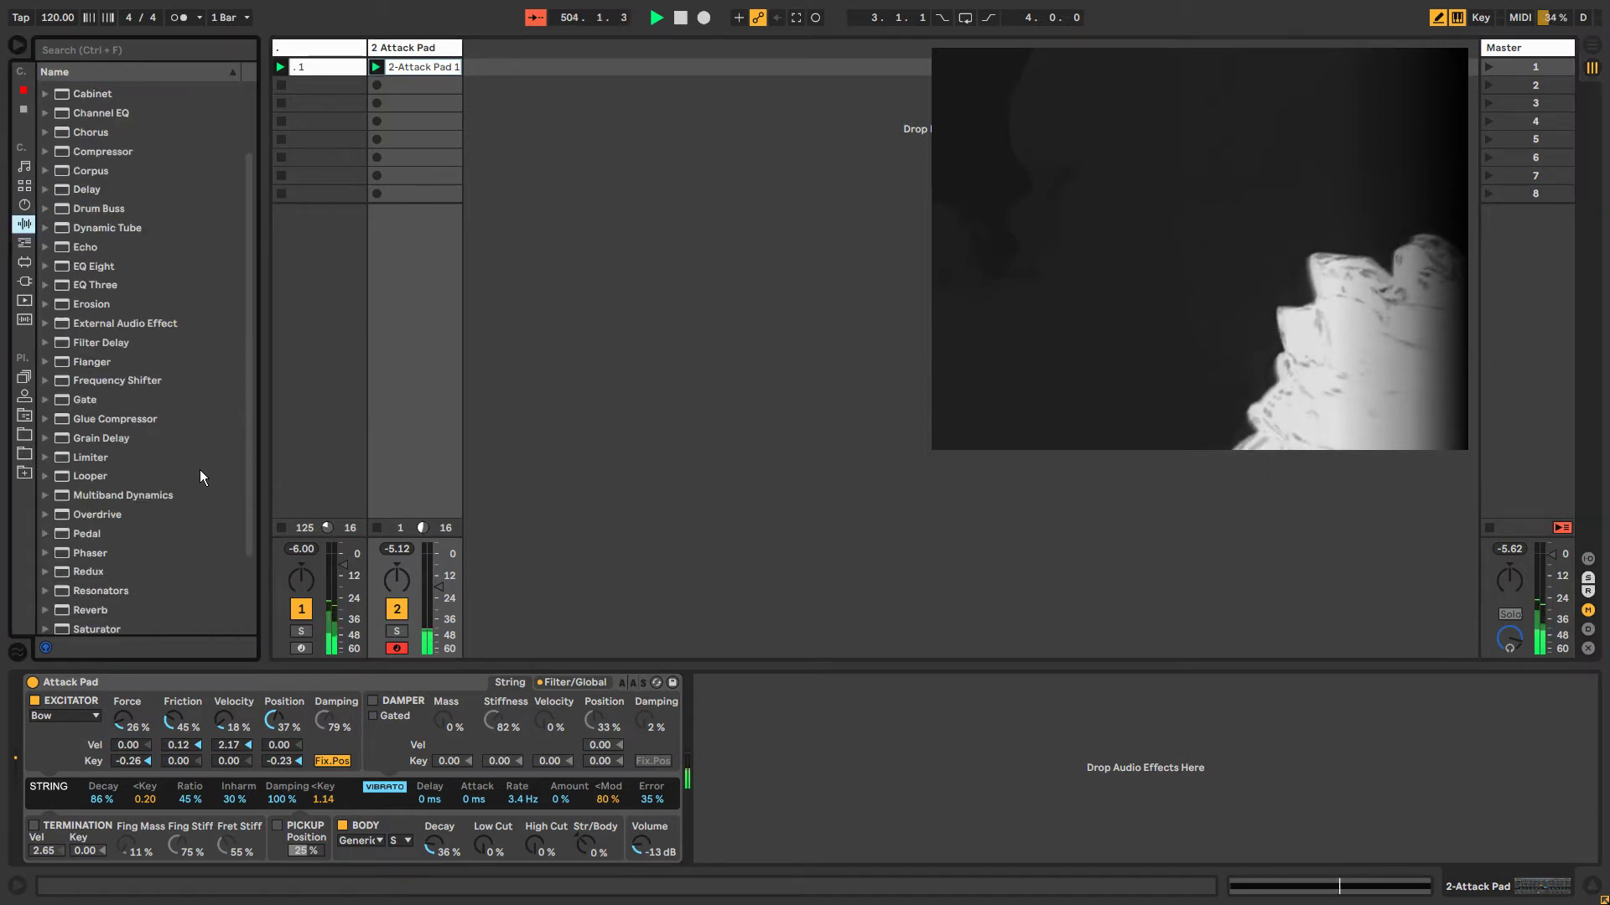
{"action": "scroll", "coordinate": [199, 476], "scroll_direction": "up", "scroll_amount": 4}
{"action": "left_click", "coordinate": [319, 51]}
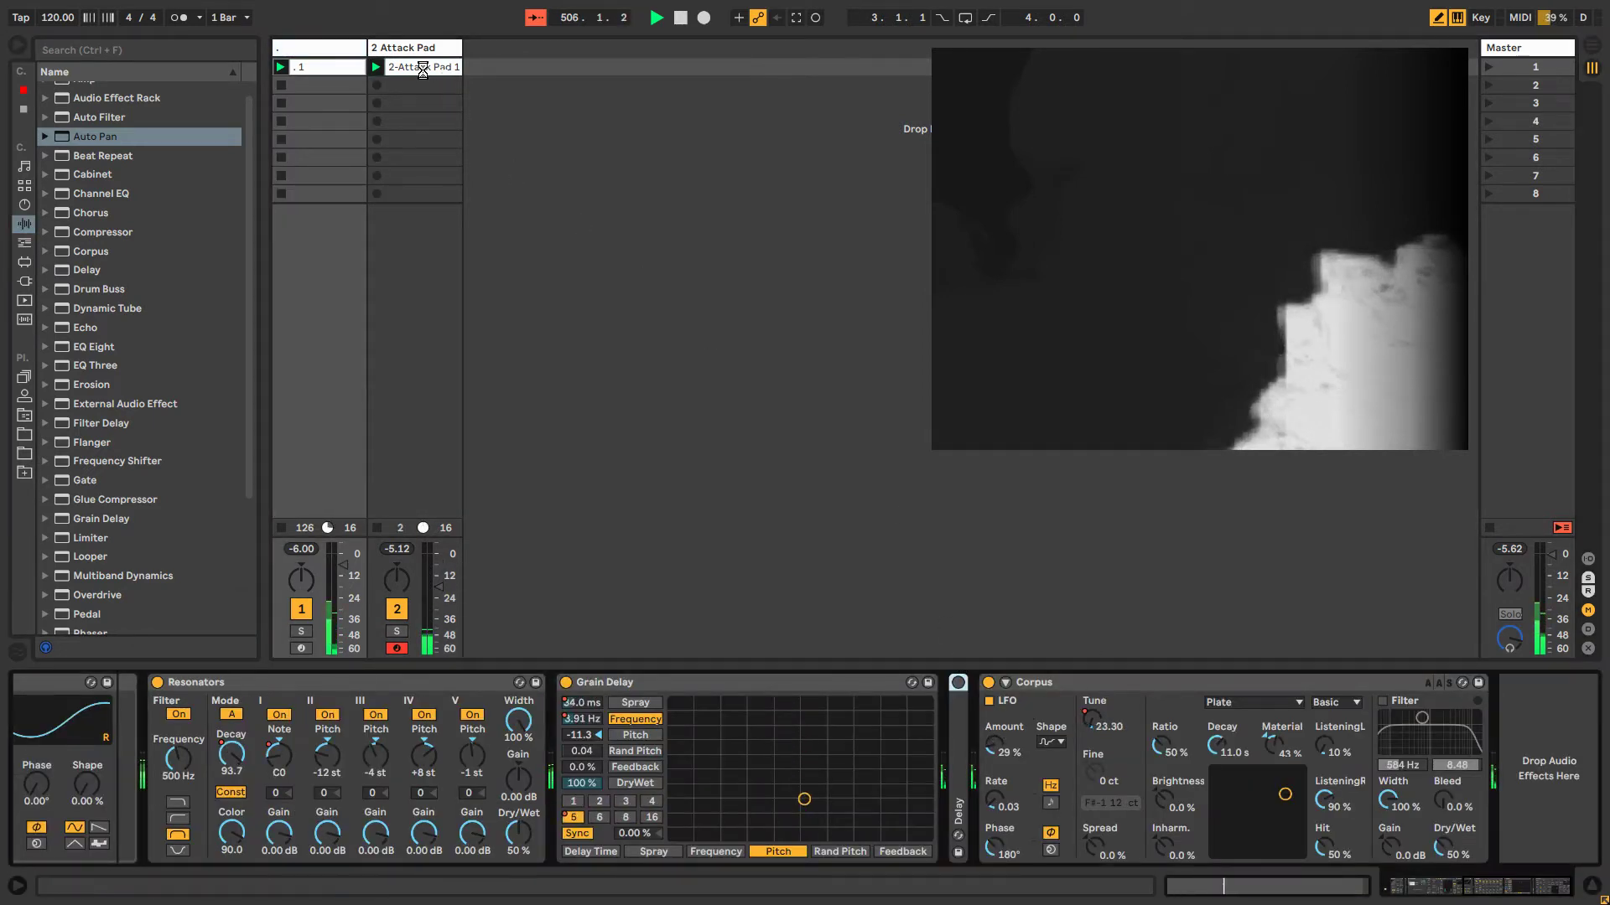
{"action": "left_click", "coordinate": [423, 68]}
{"action": "double_click", "coordinate": [709, 711]}
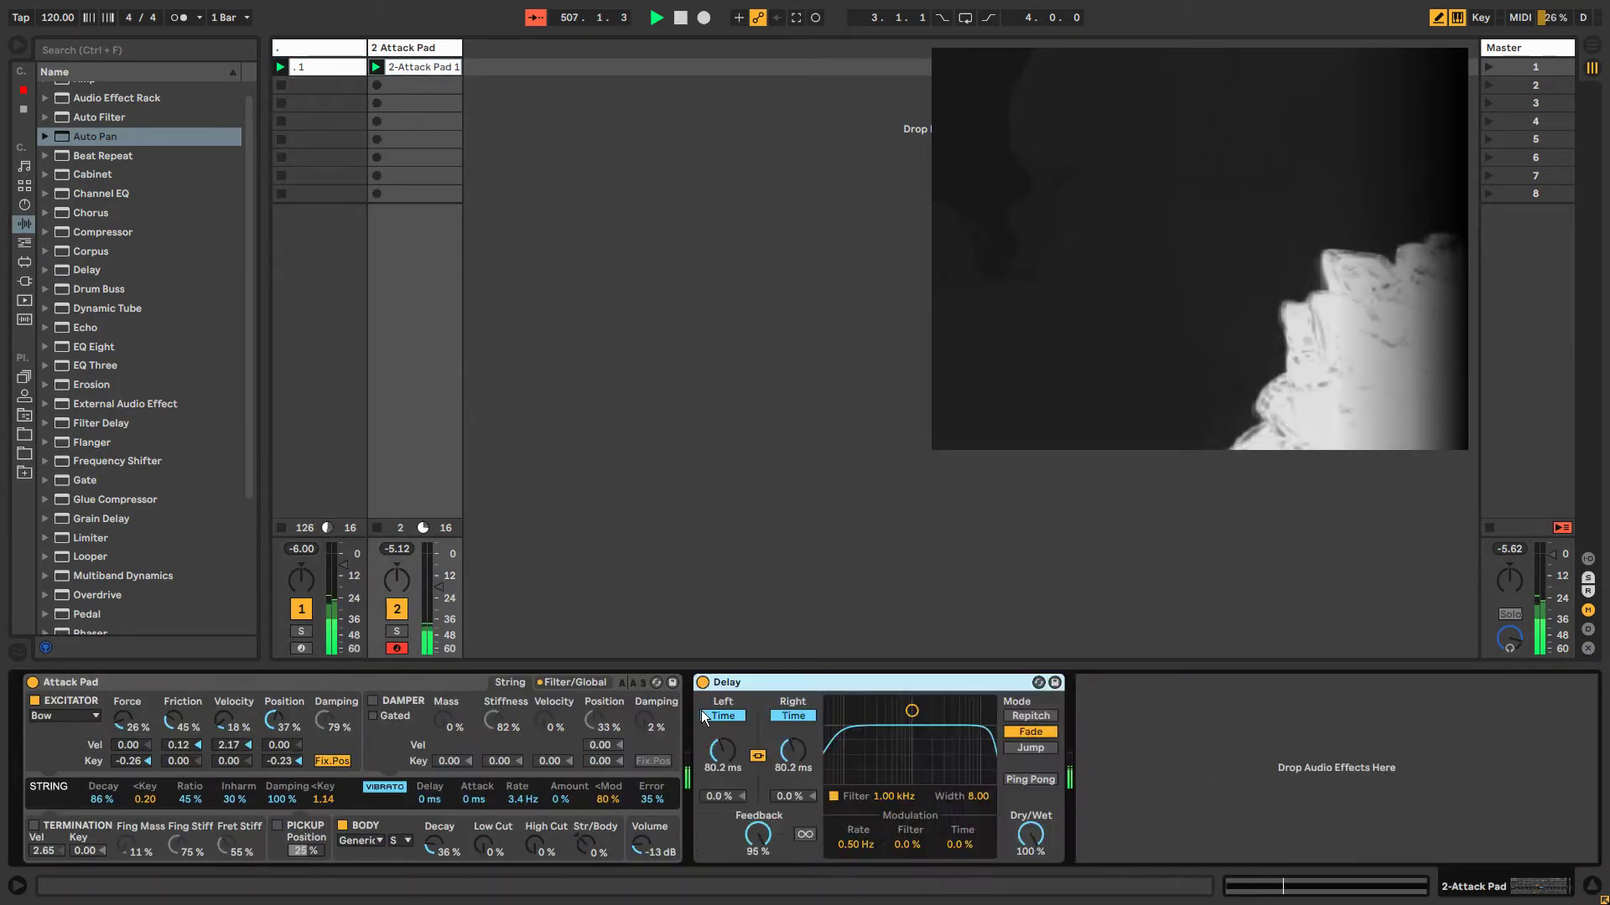
Set the pad track's Delay to a linked time of 41.1 ms and its dry/wet mix to 49%.
{"action": "mouse_move", "coordinate": [723, 750]}
{"action": "left_mouse_down"}
{"action": "mouse_move", "coordinate": [722, 629]}
{"action": "mouse_move", "coordinate": [723, 757]}
{"action": "left_mouse_up"}
{"action": "left_click_drag", "start_coordinate": [1030, 834], "coordinate": [1030, 854]}
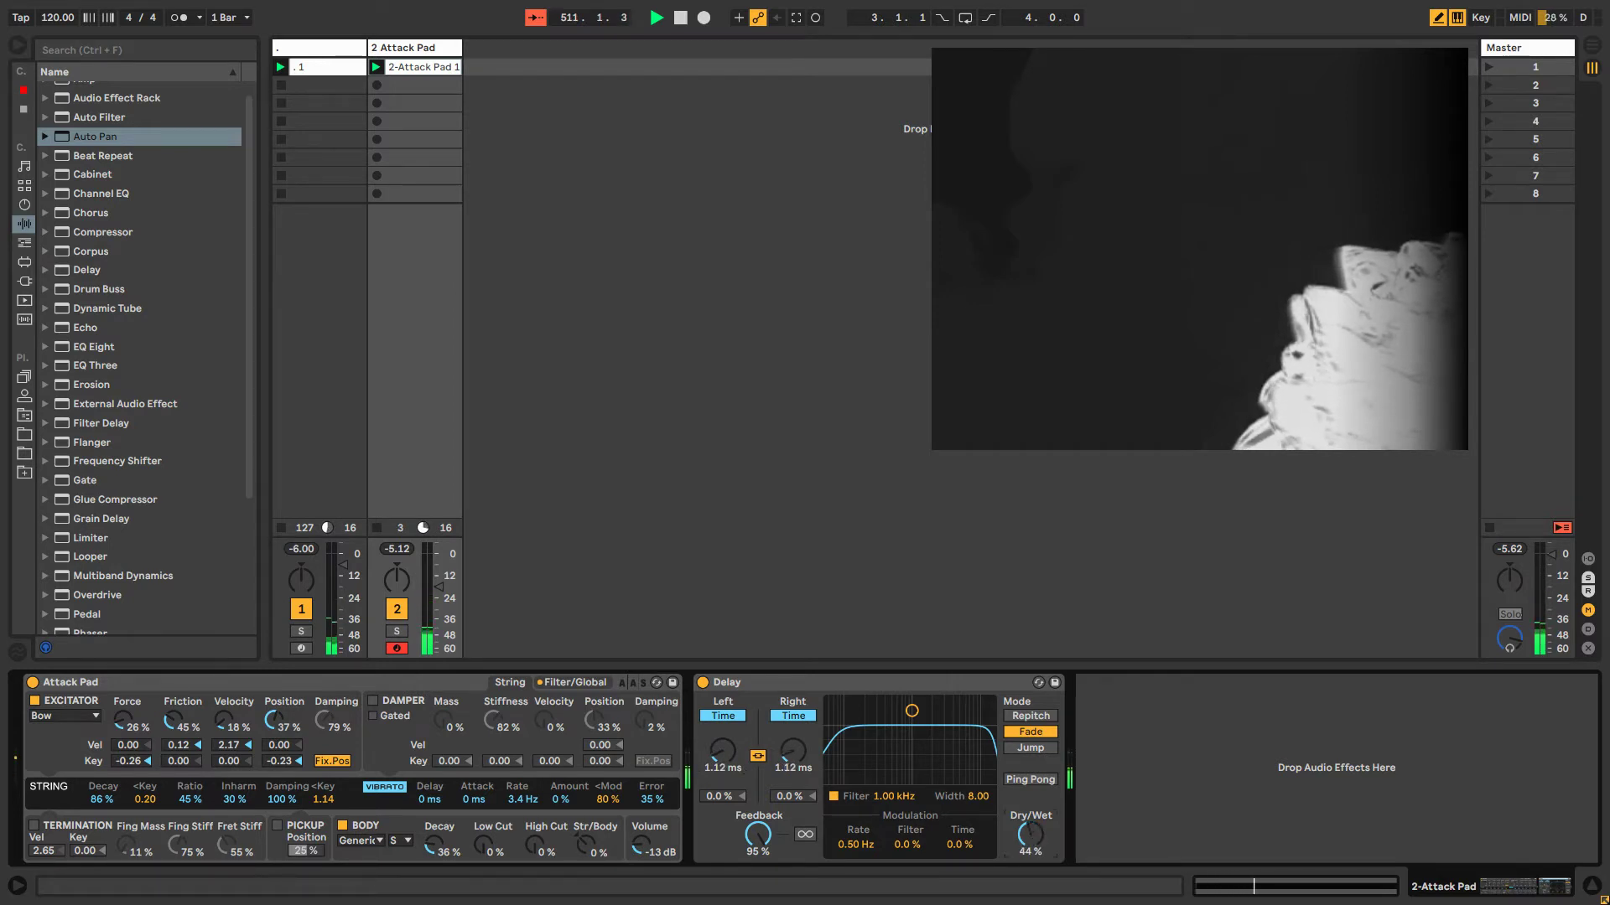
{"action": "left_click_drag", "start_coordinate": [723, 754], "coordinate": [723, 748]}
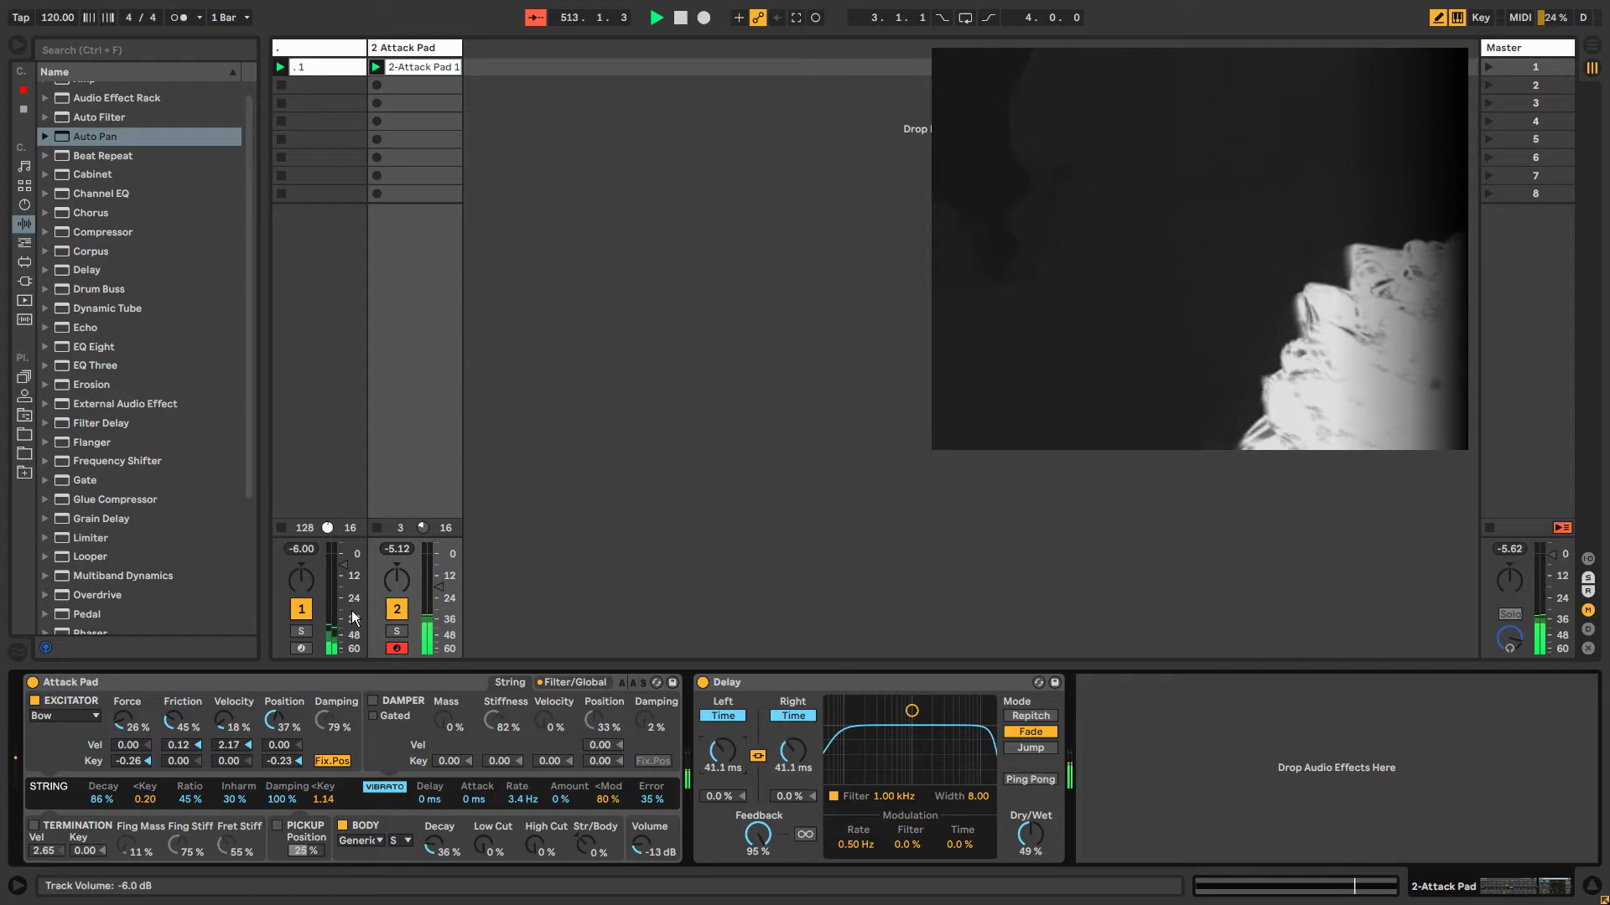
{"action": "left_click_drag", "start_coordinate": [439, 588], "coordinate": [440, 585]}
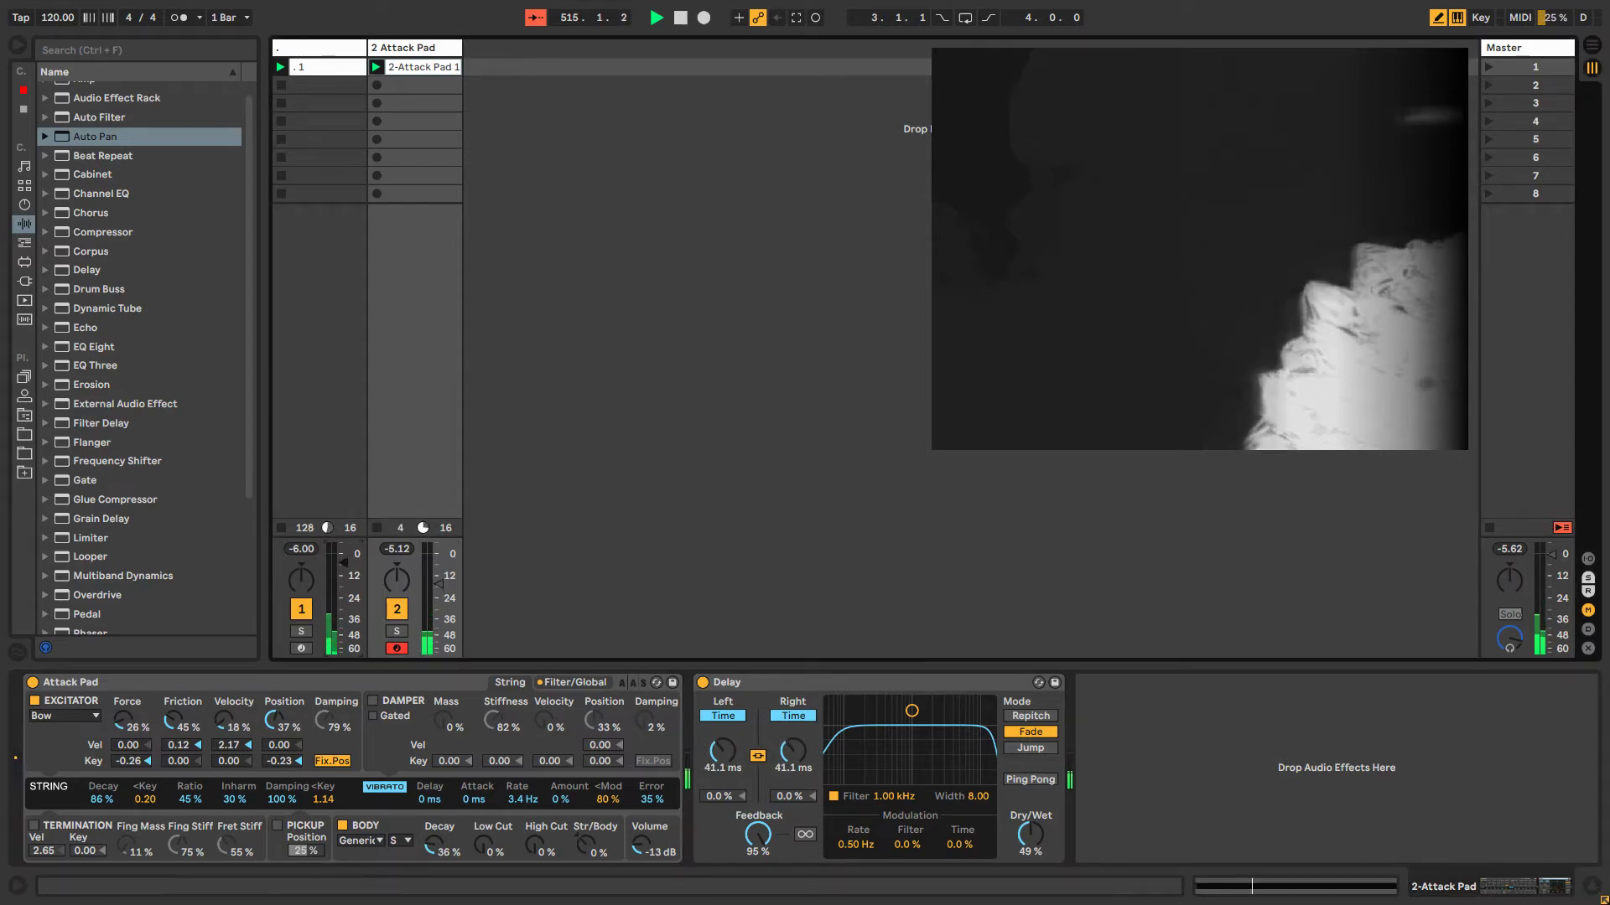
Vary the pad's linked delay time through 4.83, 41.1, 13.5 and 37.1 ms, ending at 9.27 ms.
{"action": "mouse_move", "coordinate": [723, 751]}
{"action": "left_mouse_down"}
{"action": "mouse_move", "coordinate": [723, 797]}
{"action": "mouse_move", "coordinate": [709, 730]}
{"action": "left_mouse_up"}
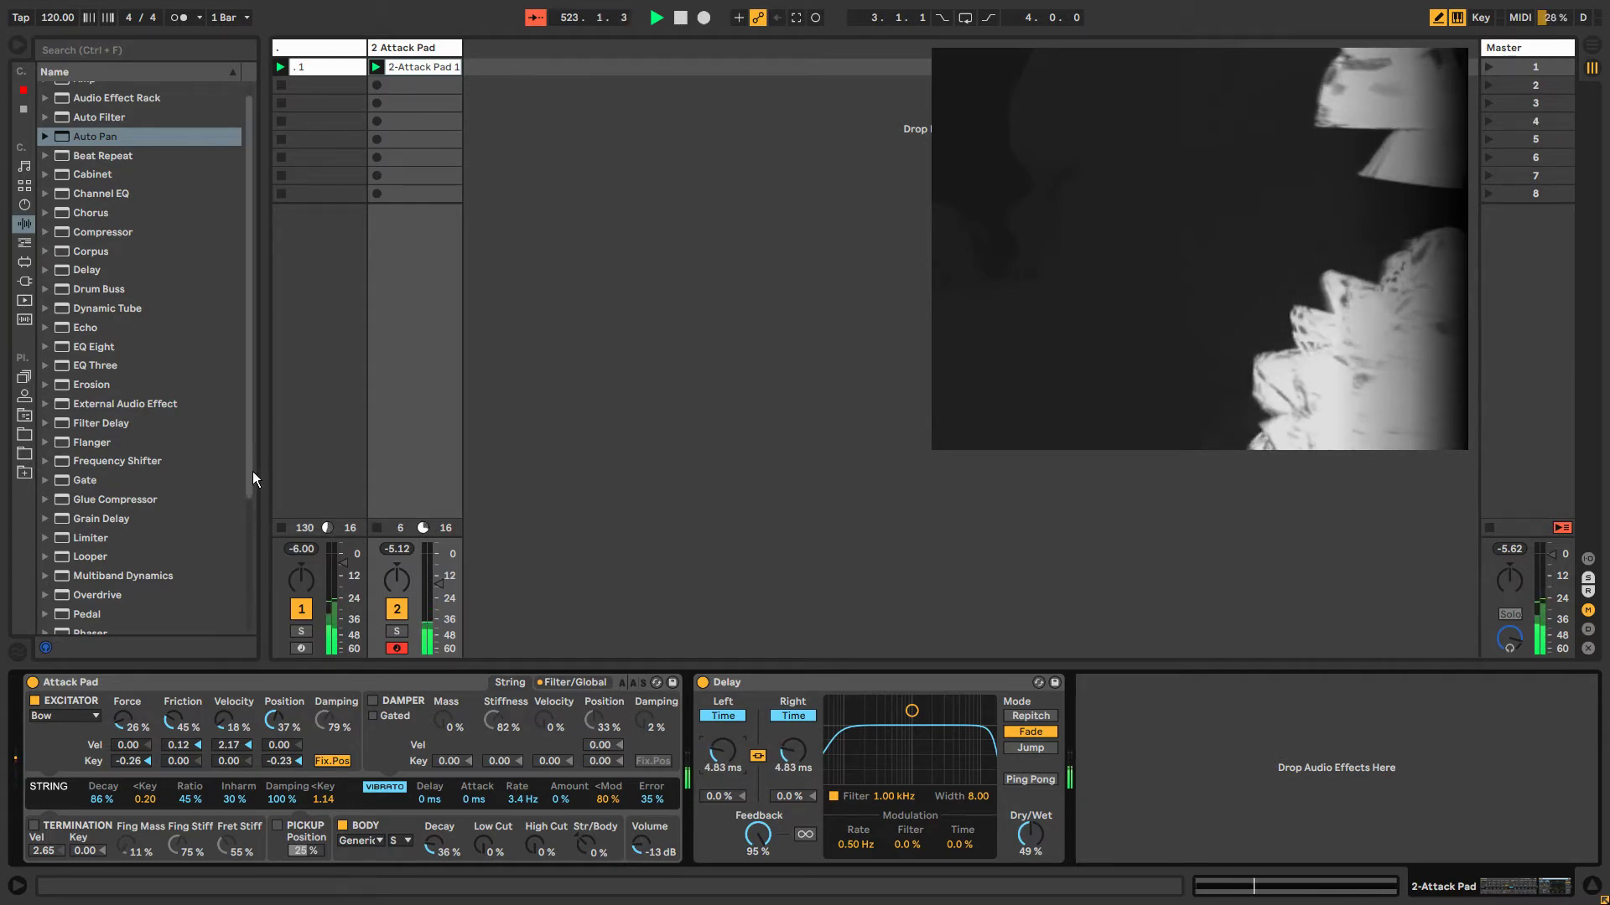
{"action": "left_click_drag", "start_coordinate": [714, 746], "coordinate": [715, 751]}
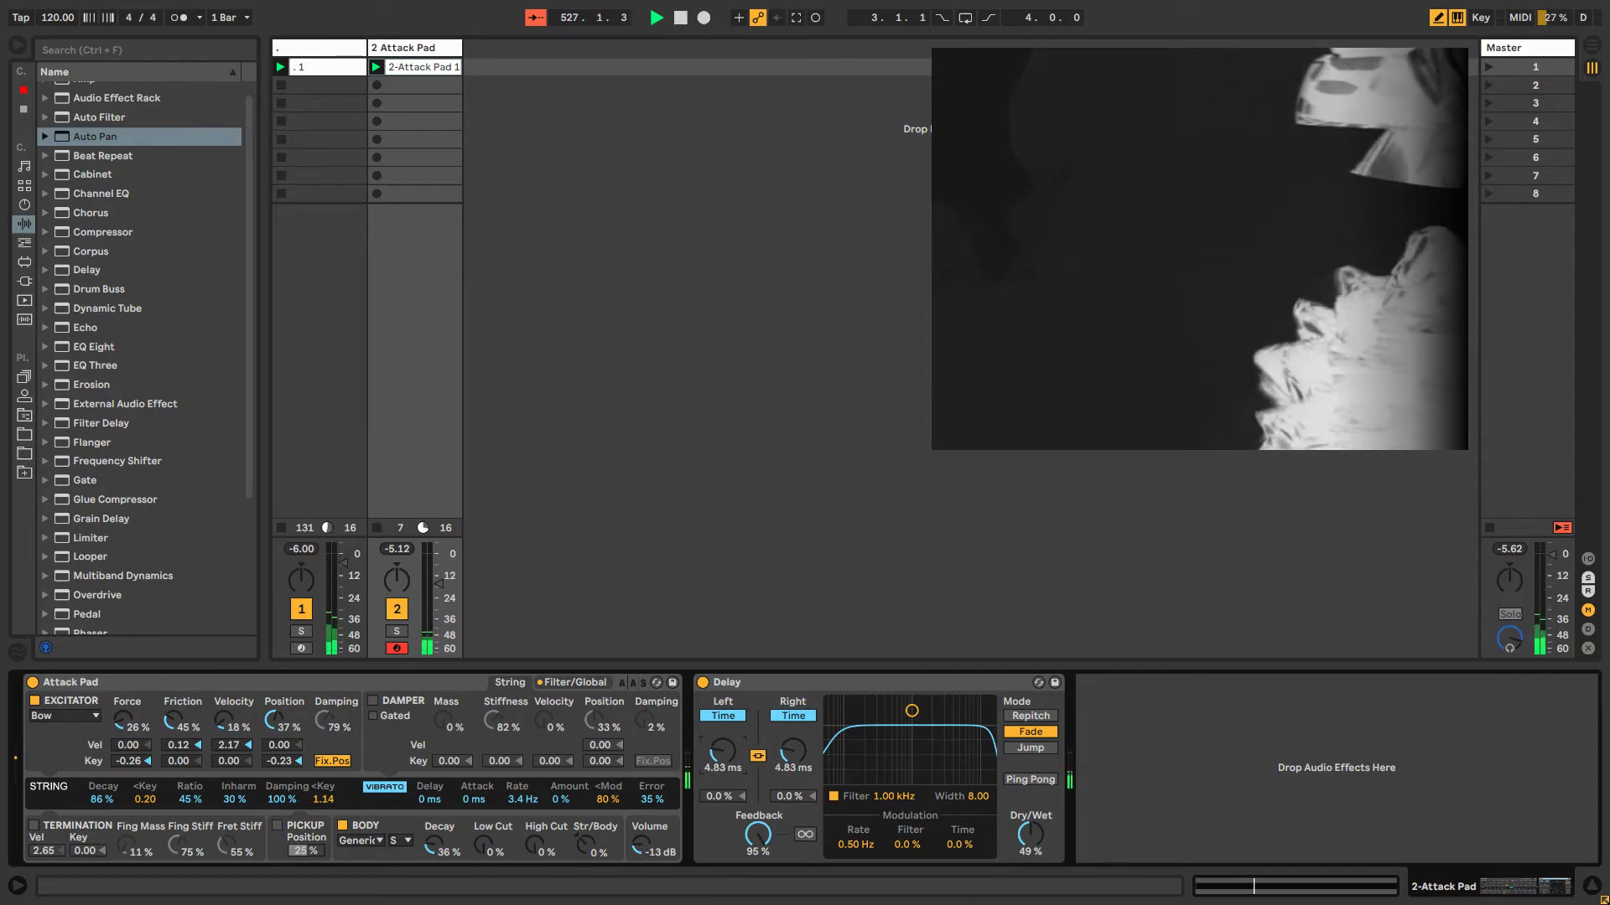
{"action": "left_click_drag", "start_coordinate": [714, 751], "coordinate": [714, 752]}
{"action": "left_click_drag", "start_coordinate": [246, 335], "coordinate": [270, 414]}
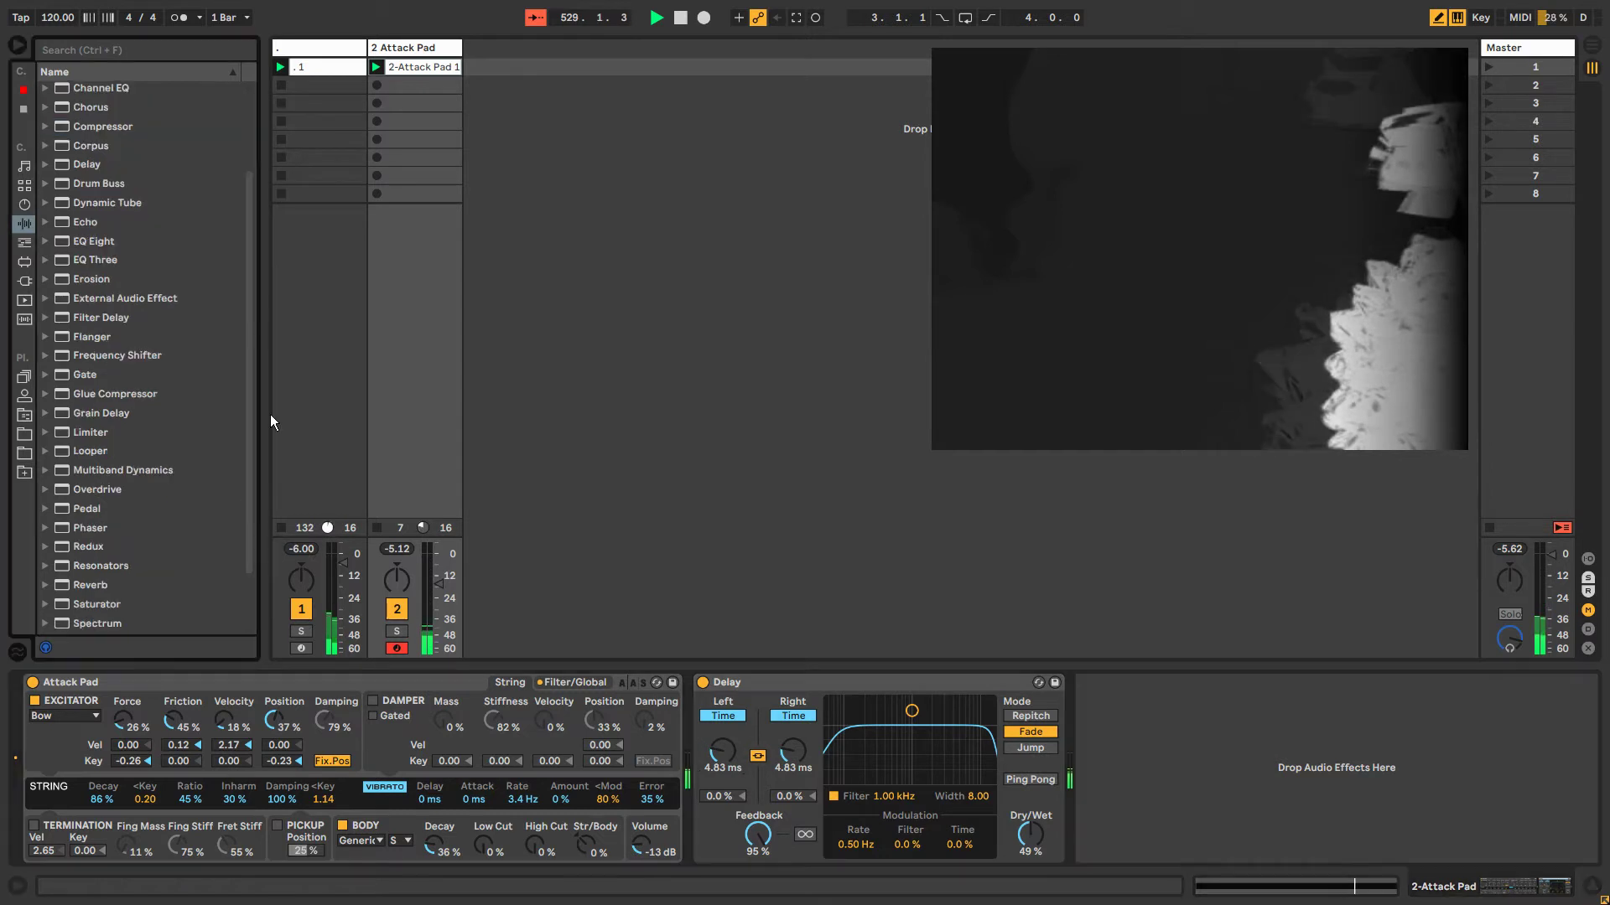
{"action": "left_click_drag", "start_coordinate": [710, 766], "coordinate": [710, 741]}
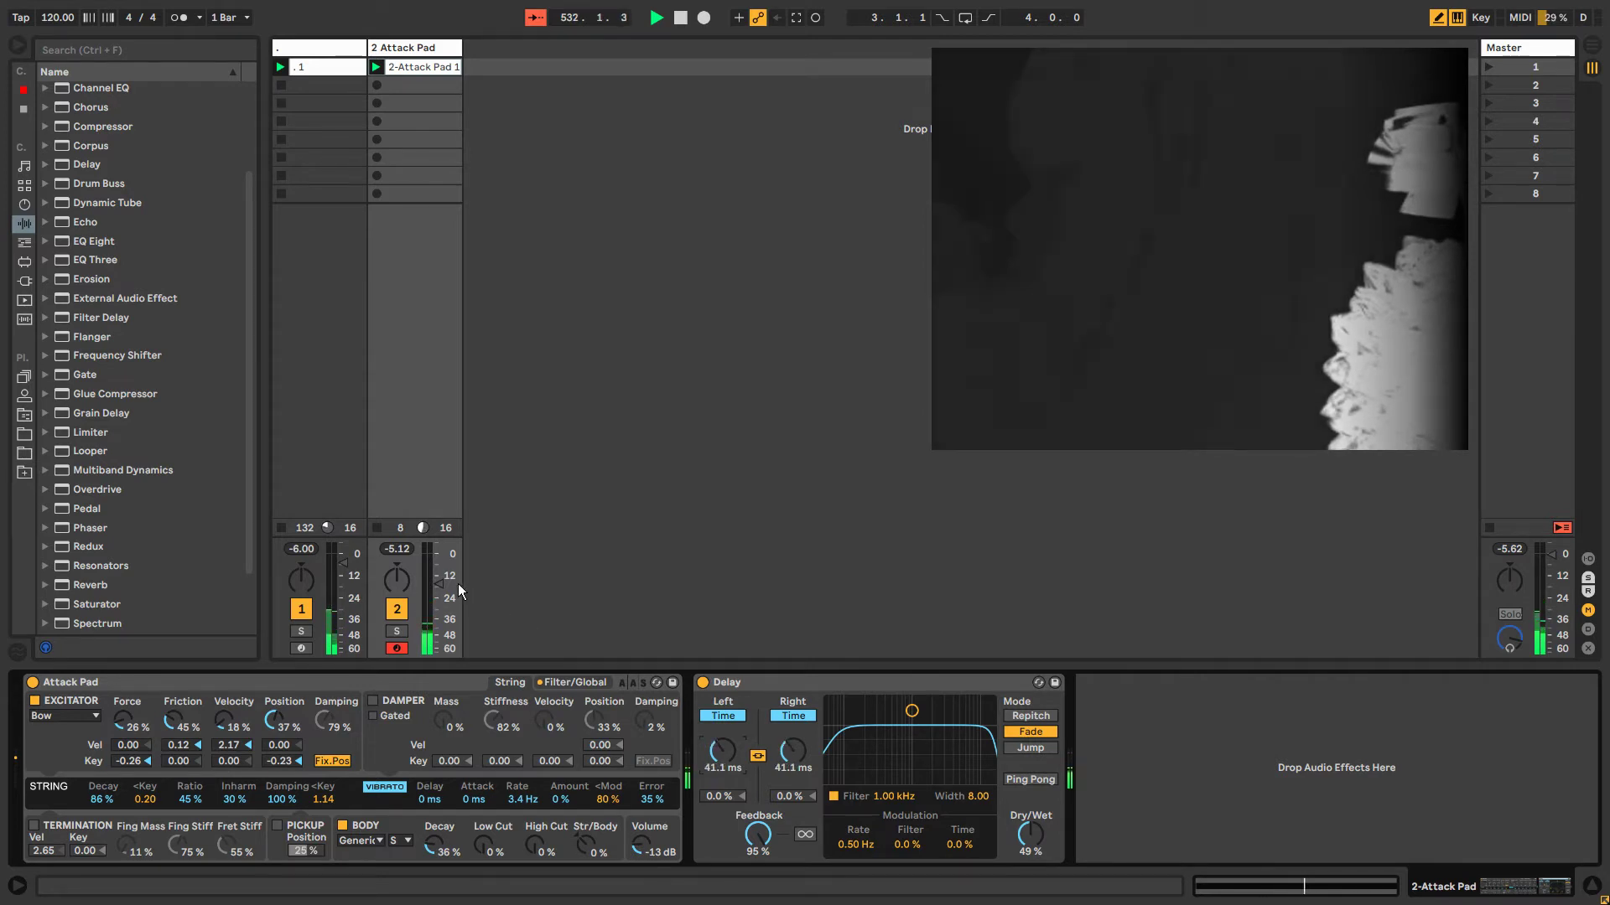
{"action": "left_click_drag", "start_coordinate": [722, 751], "coordinate": [722, 772]}
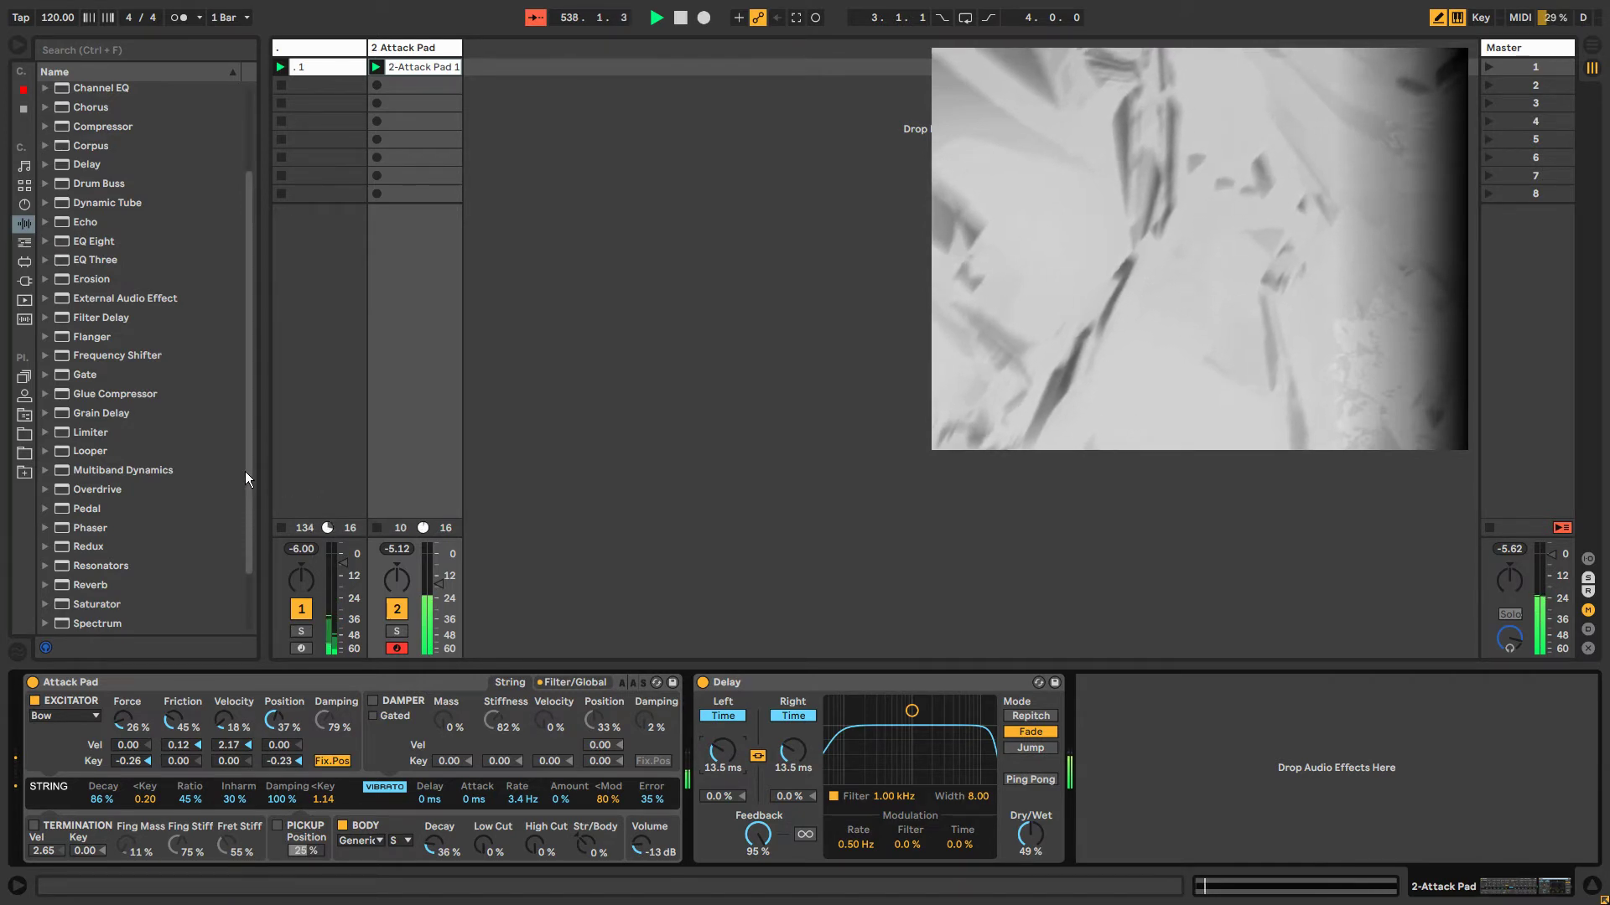
{"action": "left_click_drag", "start_coordinate": [721, 752], "coordinate": [721, 756]}
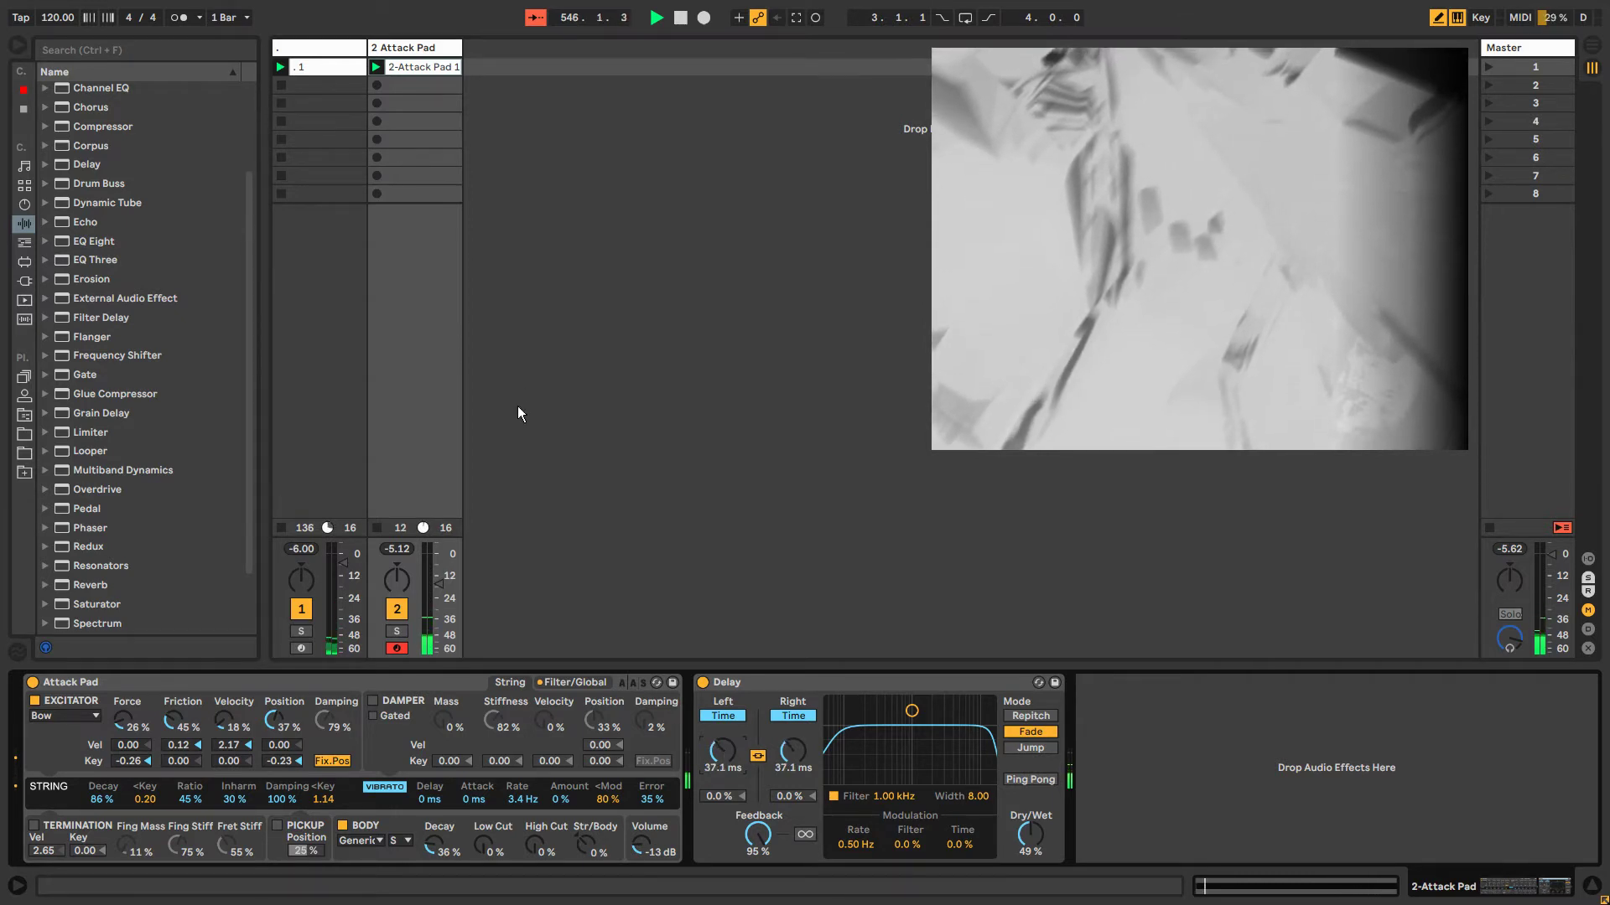
{"action": "left_click_drag", "start_coordinate": [253, 388], "coordinate": [259, 298]}
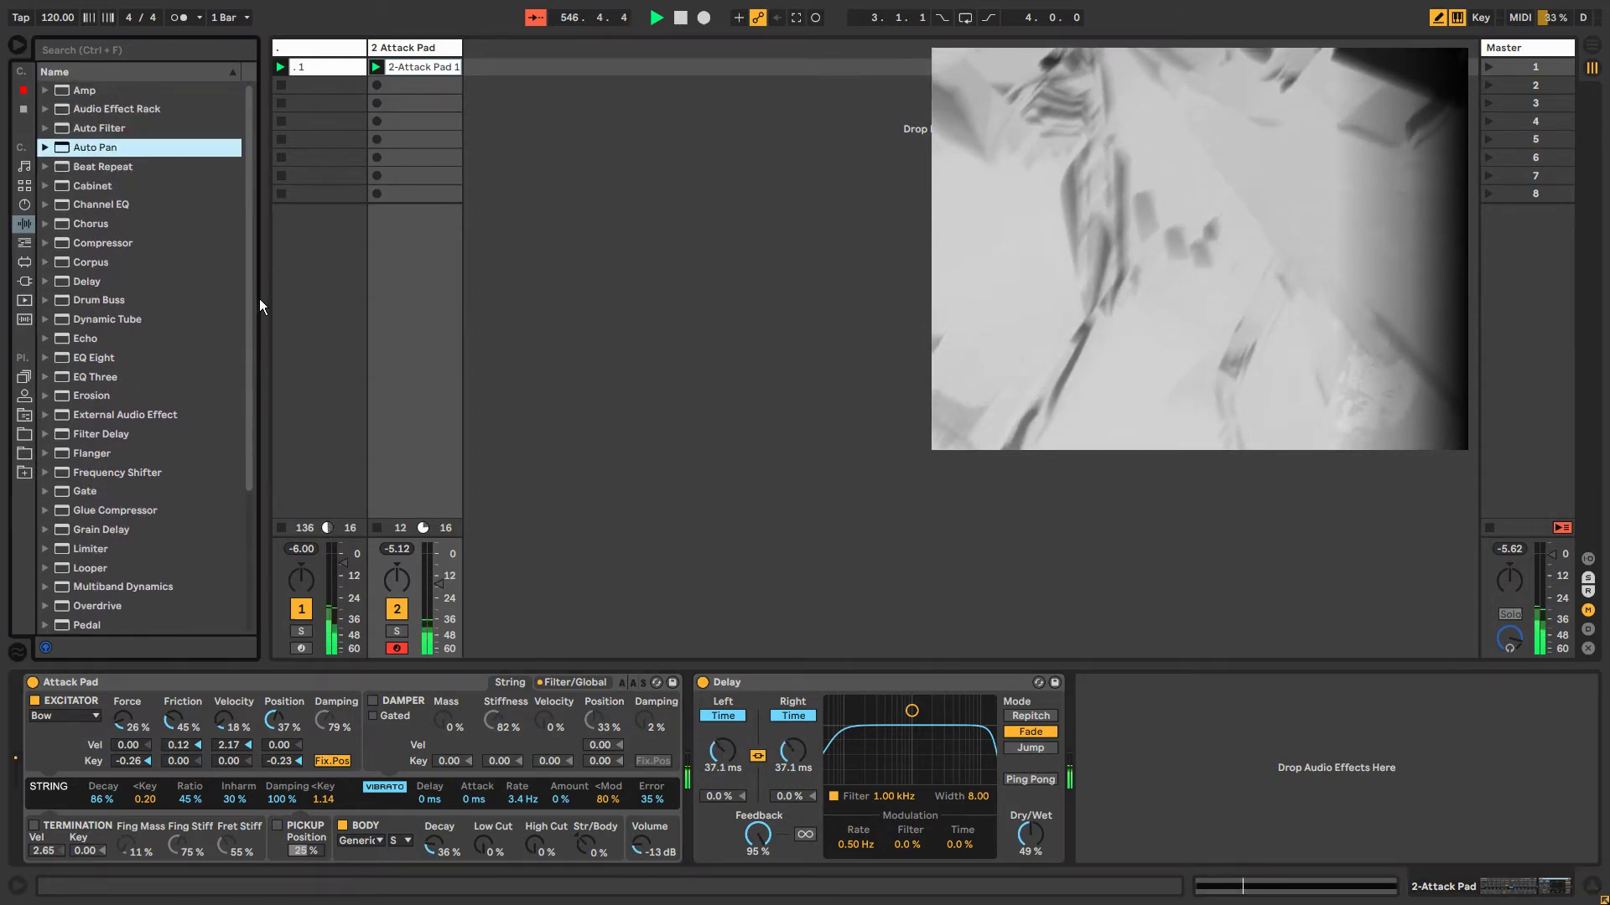
{"action": "scroll", "coordinate": [260, 298], "scroll_direction": "down", "scroll_amount": 1}
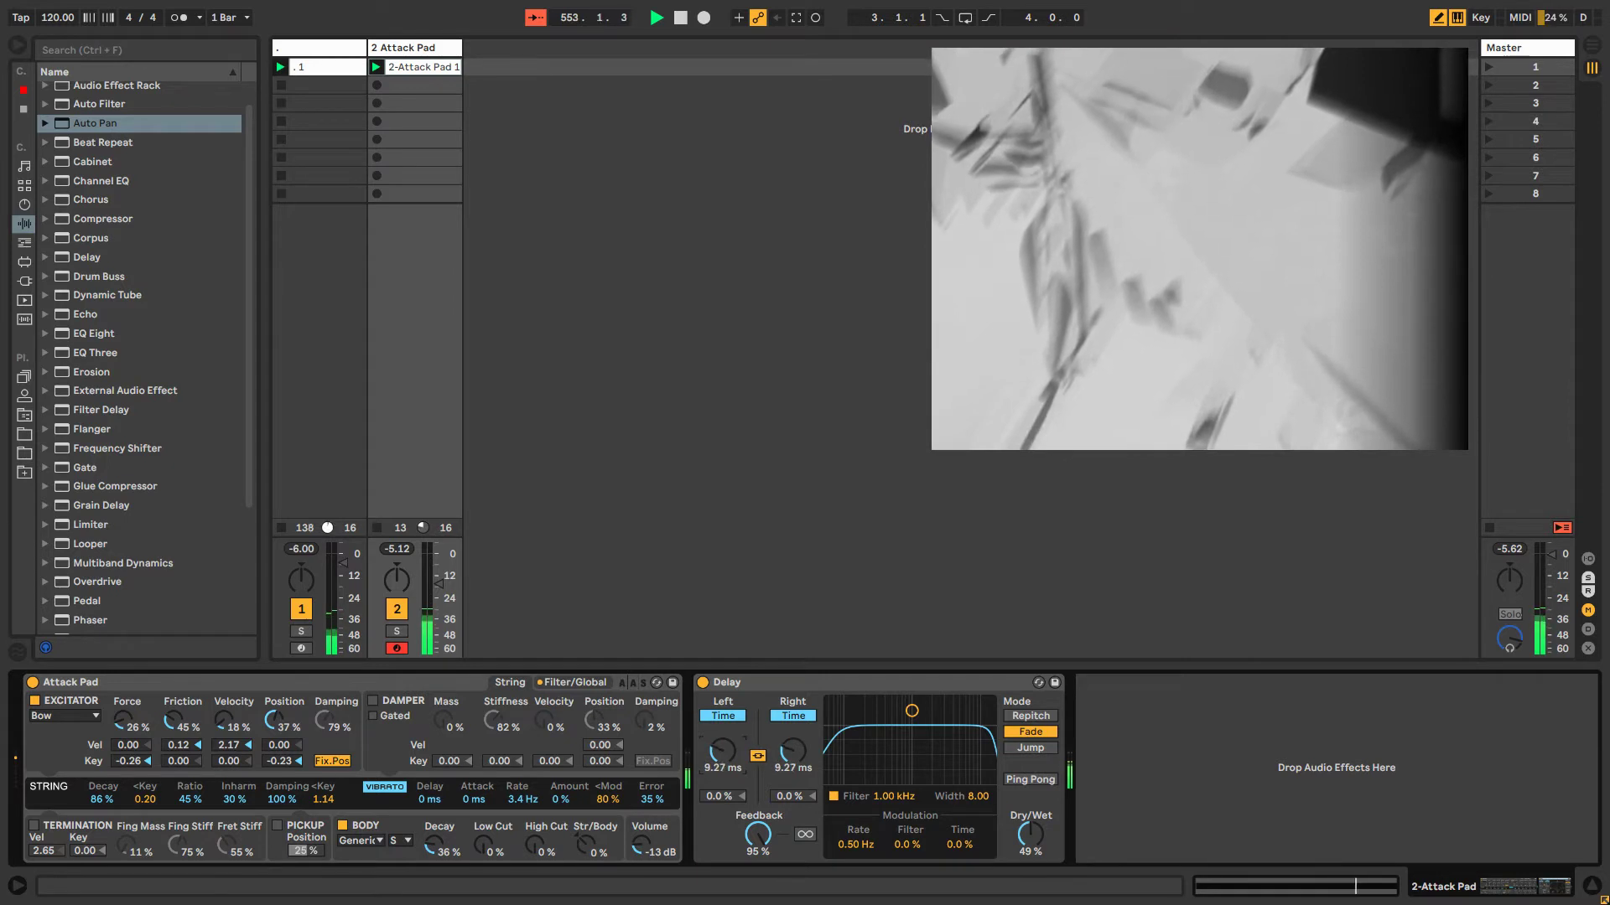
Set the pad's linked delay time to 13.5 ms, then unlink its clip envelope with loop length 25.0.2 and start 1.3.2.
{"action": "left_click_drag", "start_coordinate": [722, 755], "coordinate": [723, 746]}
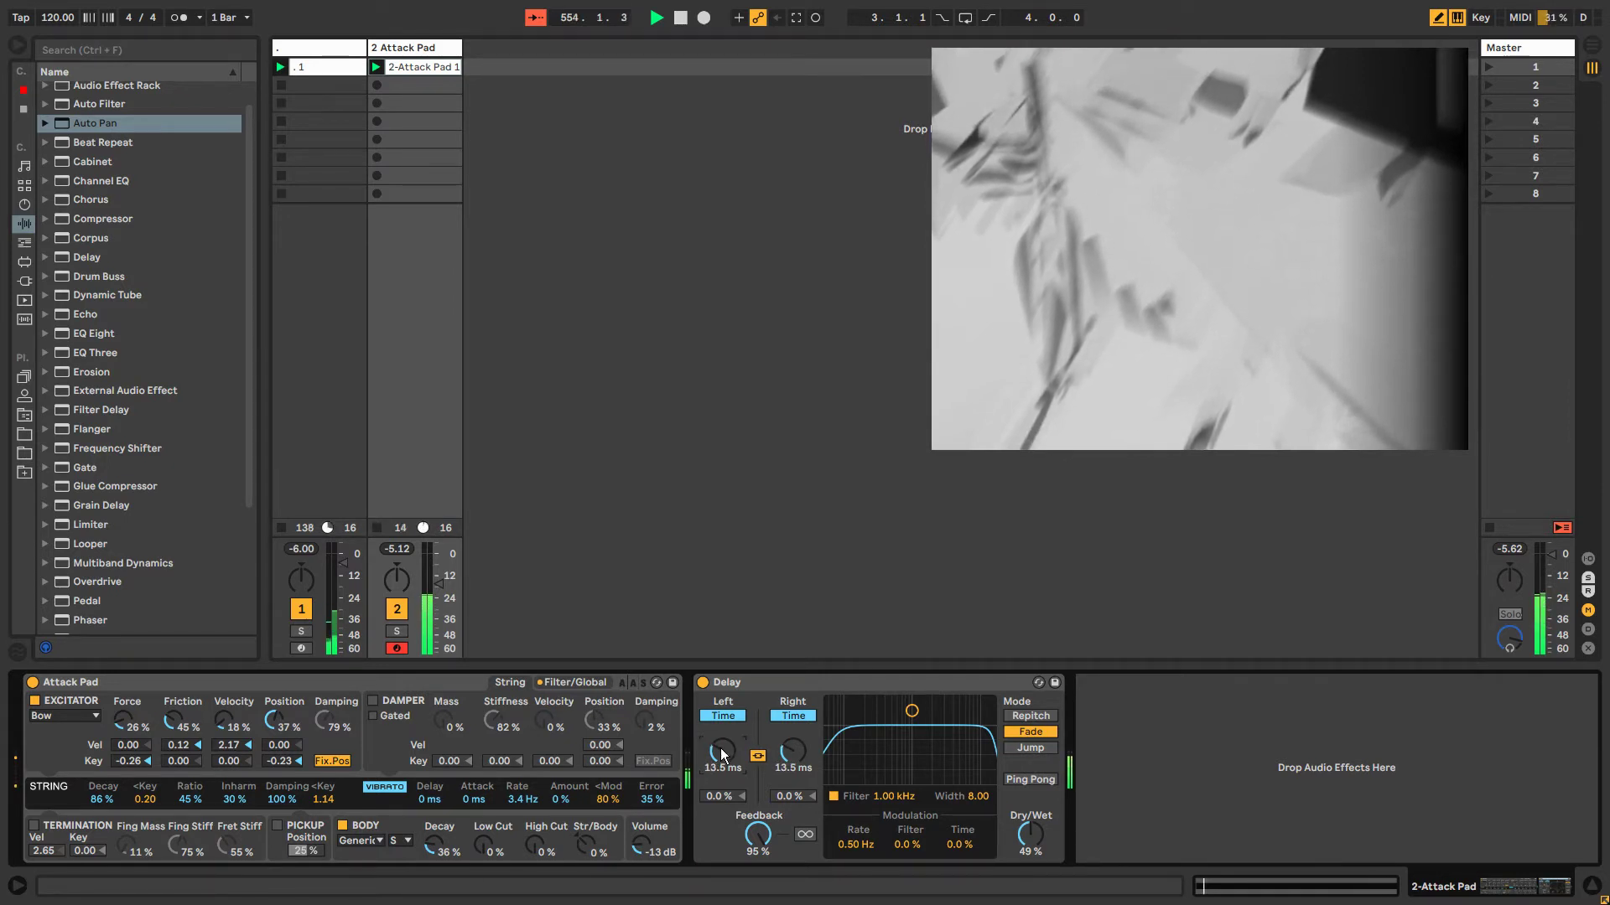
{"action": "key", "text": "shift+Tab"}
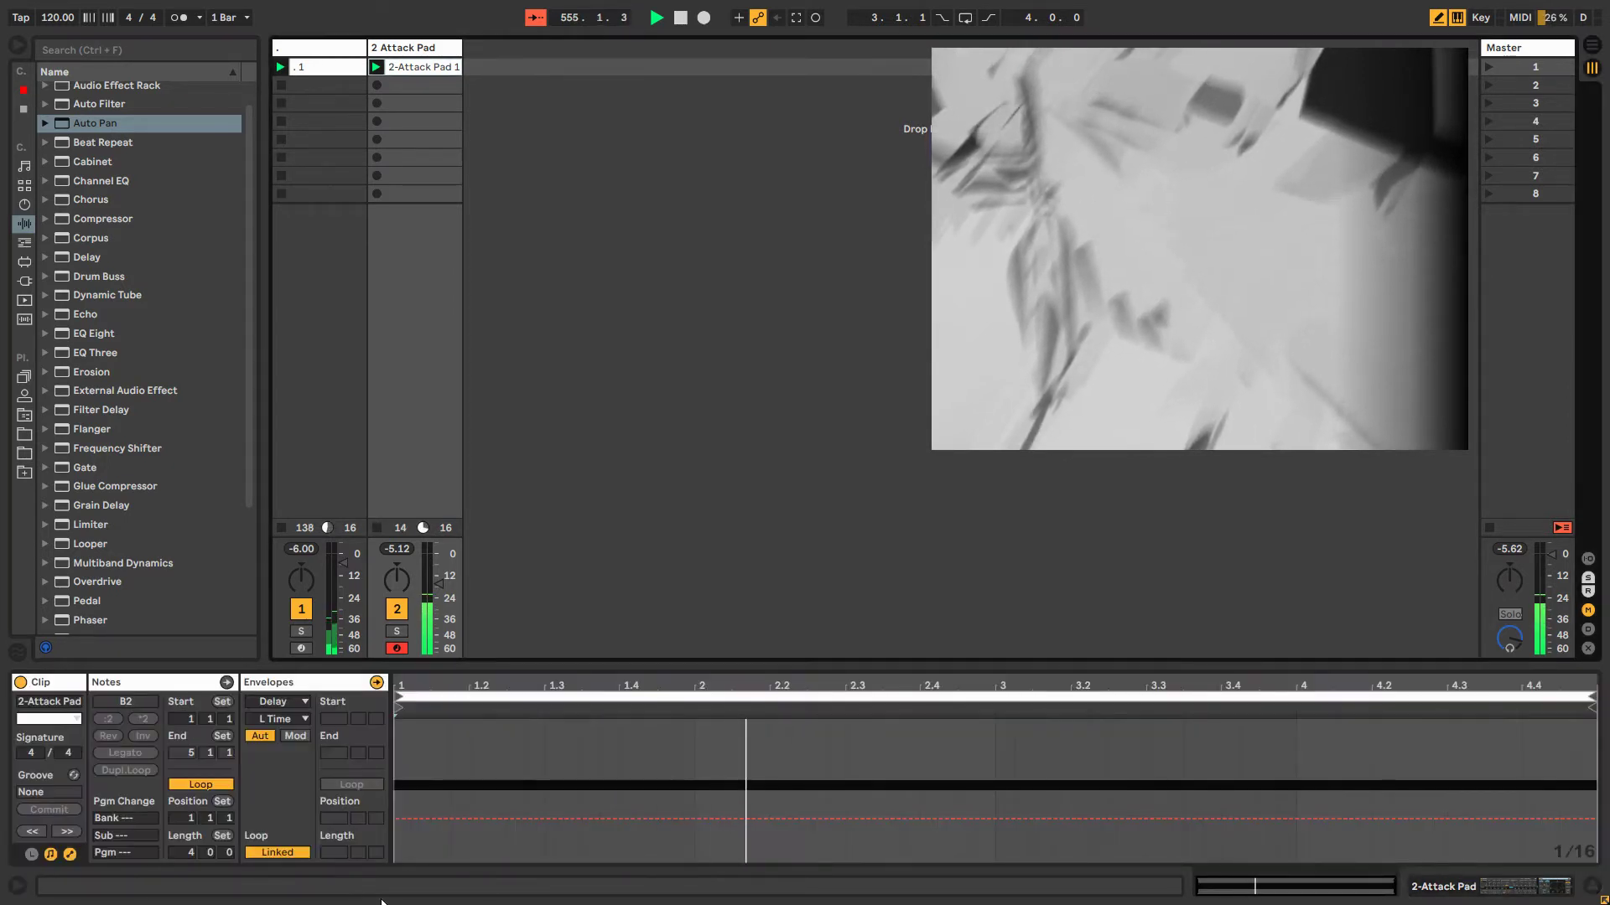
{"action": "left_click", "coordinate": [278, 852]}
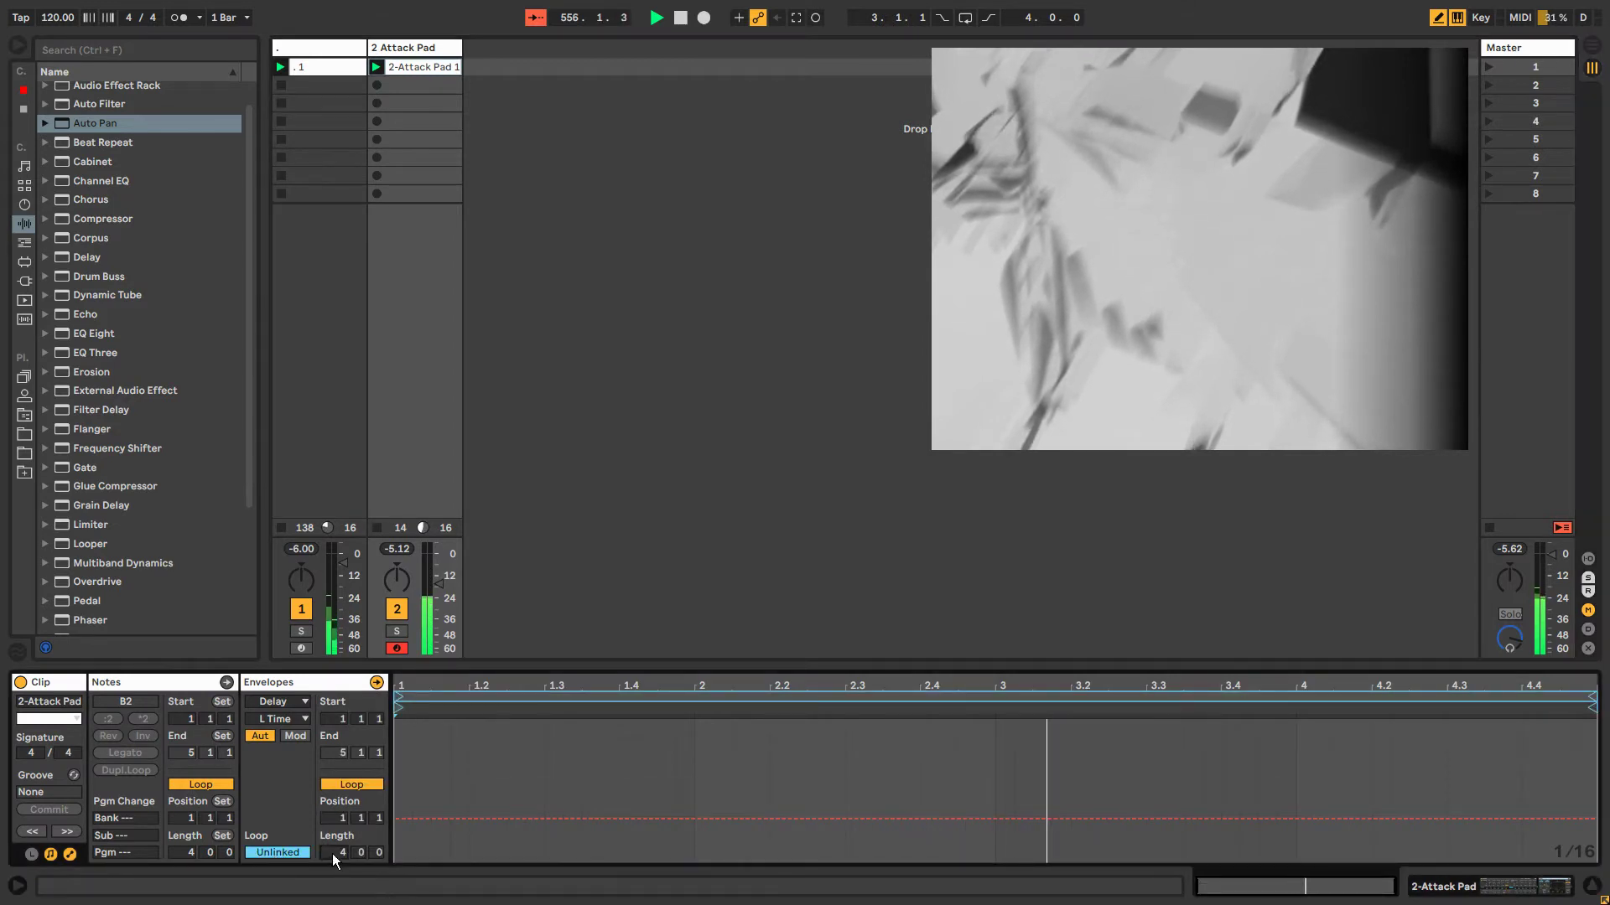
{"action": "left_click_drag", "start_coordinate": [340, 852], "coordinate": [373, 775]}
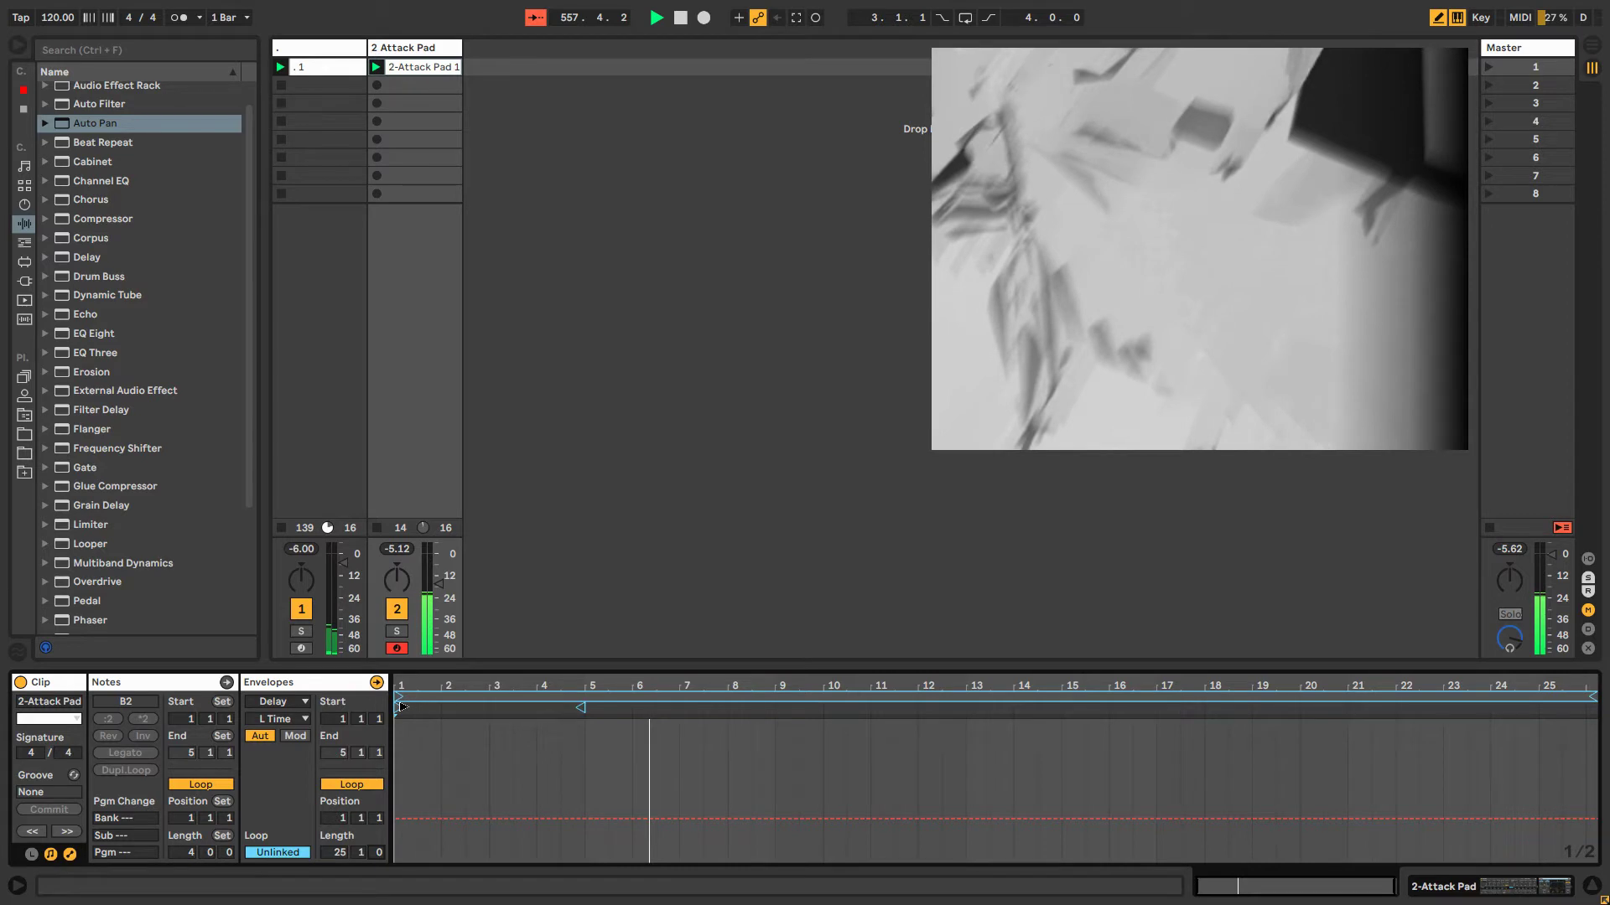
{"action": "left_click_drag", "start_coordinate": [402, 708], "coordinate": [425, 709]}
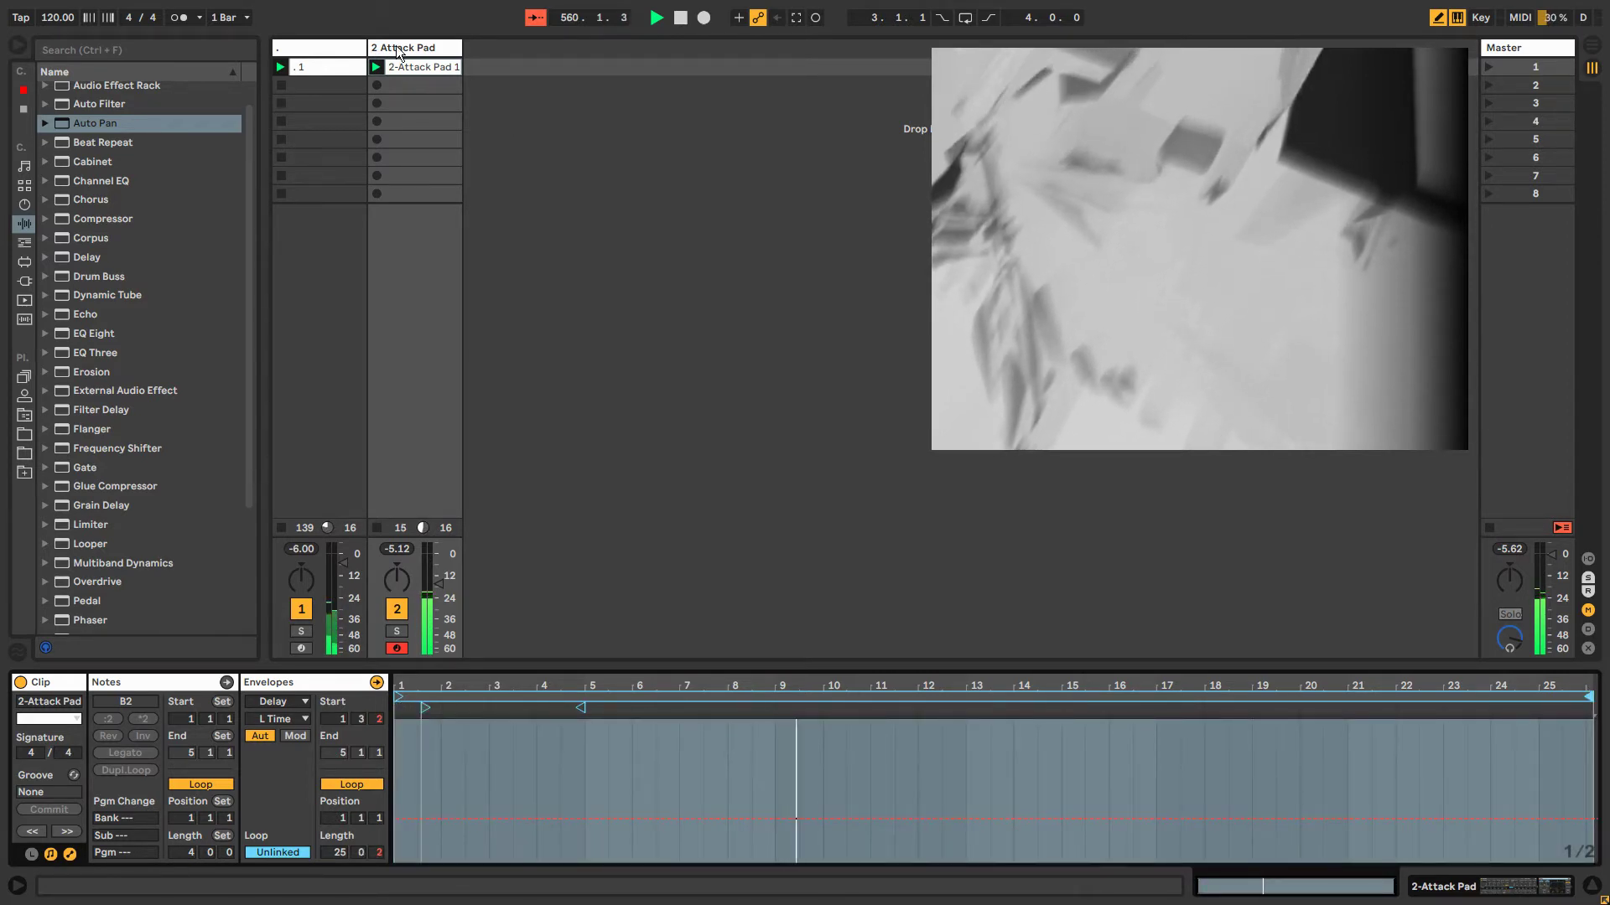
Record small, gradual changes of the pad's linked delay time as automation in the playing clip.
{"action": "left_click", "coordinate": [396, 48]}
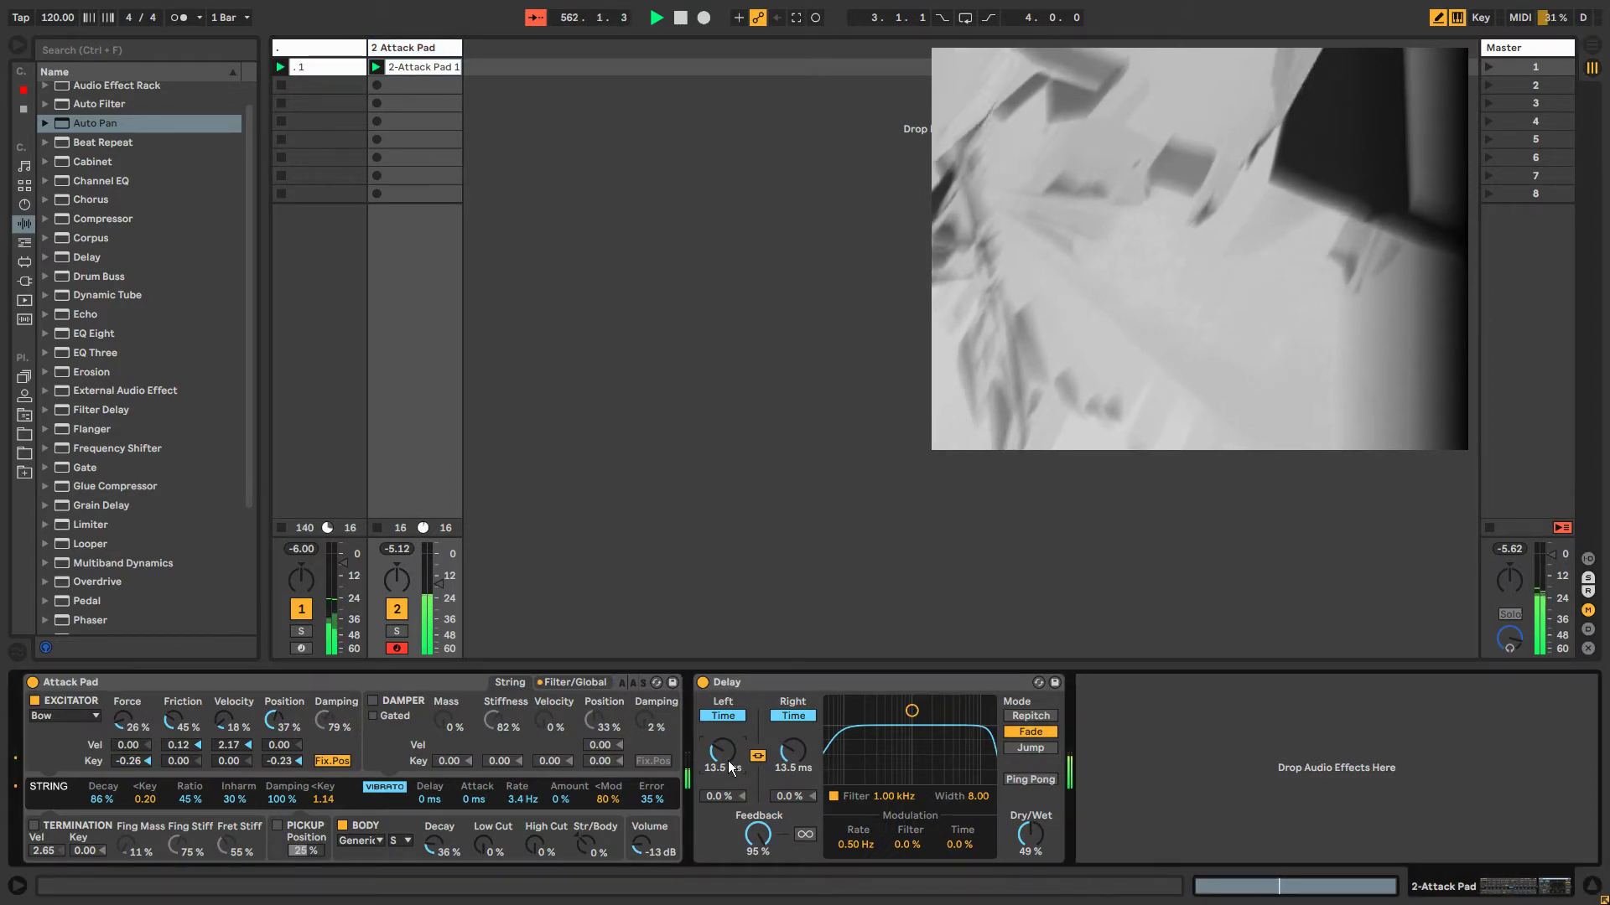
{"action": "key", "text": "shift+F9"}
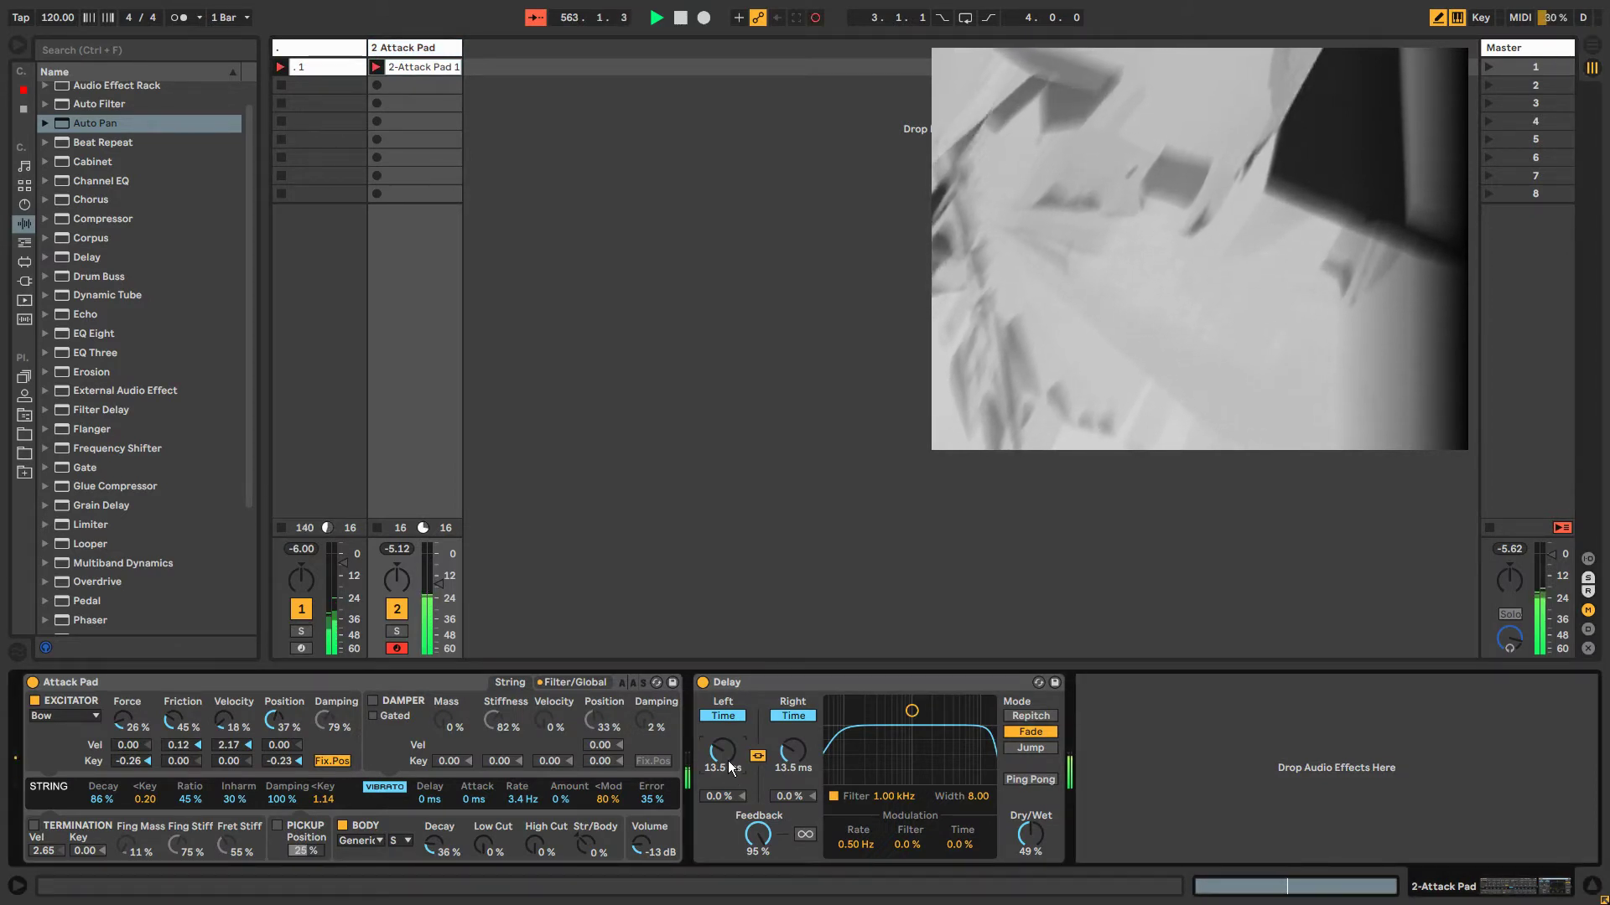
{"action": "left_click_drag", "start_coordinate": [732, 766], "coordinate": [731, 764]}
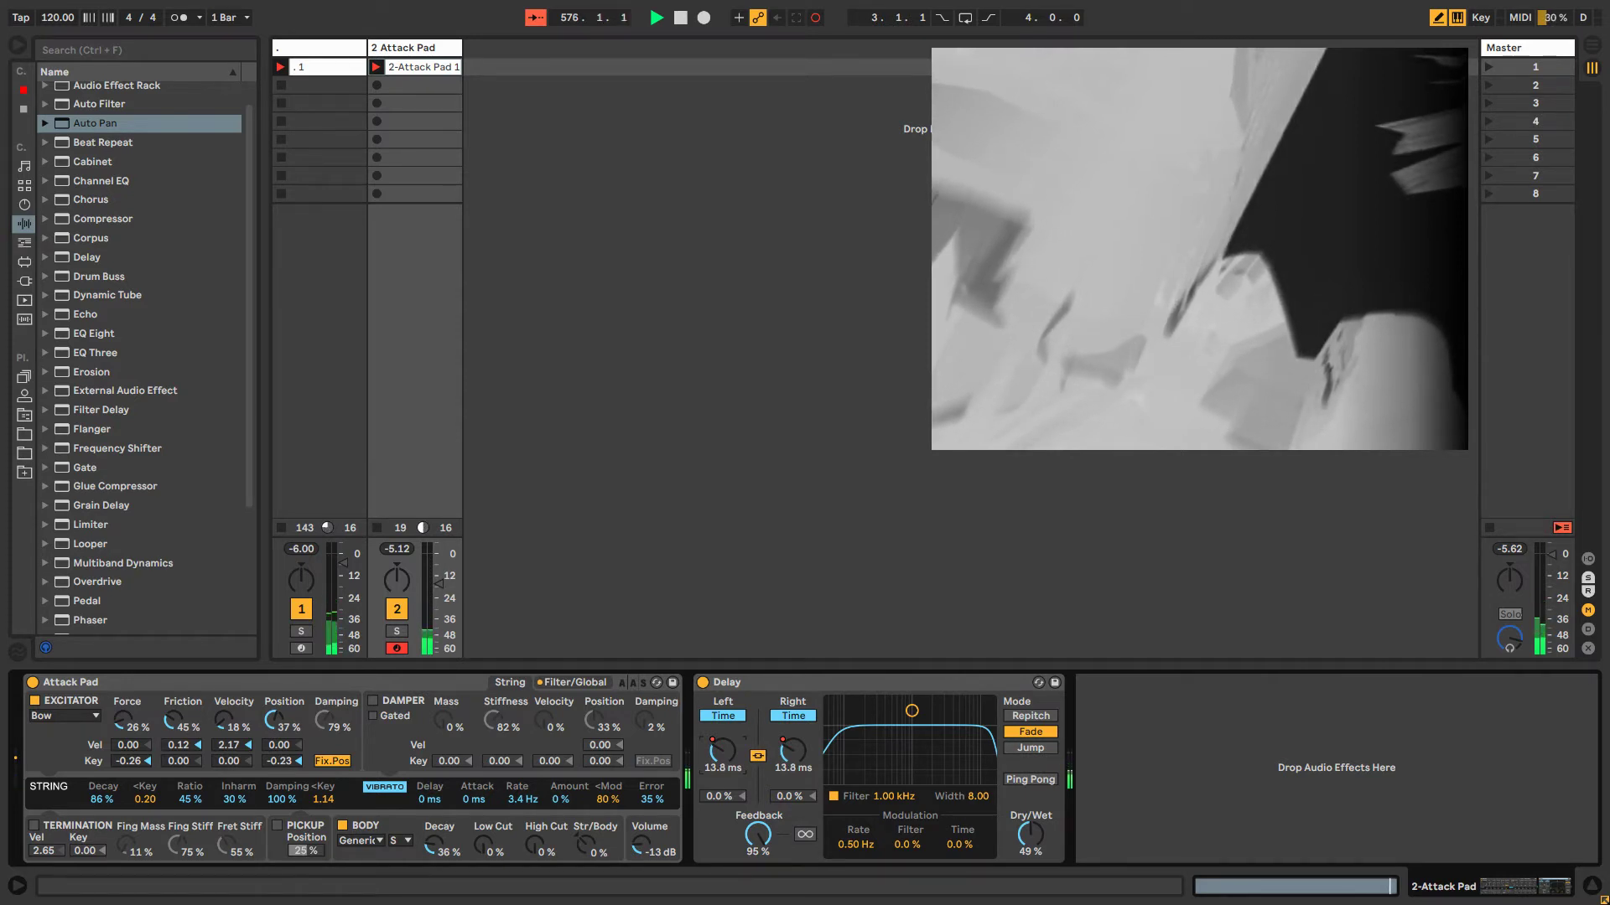
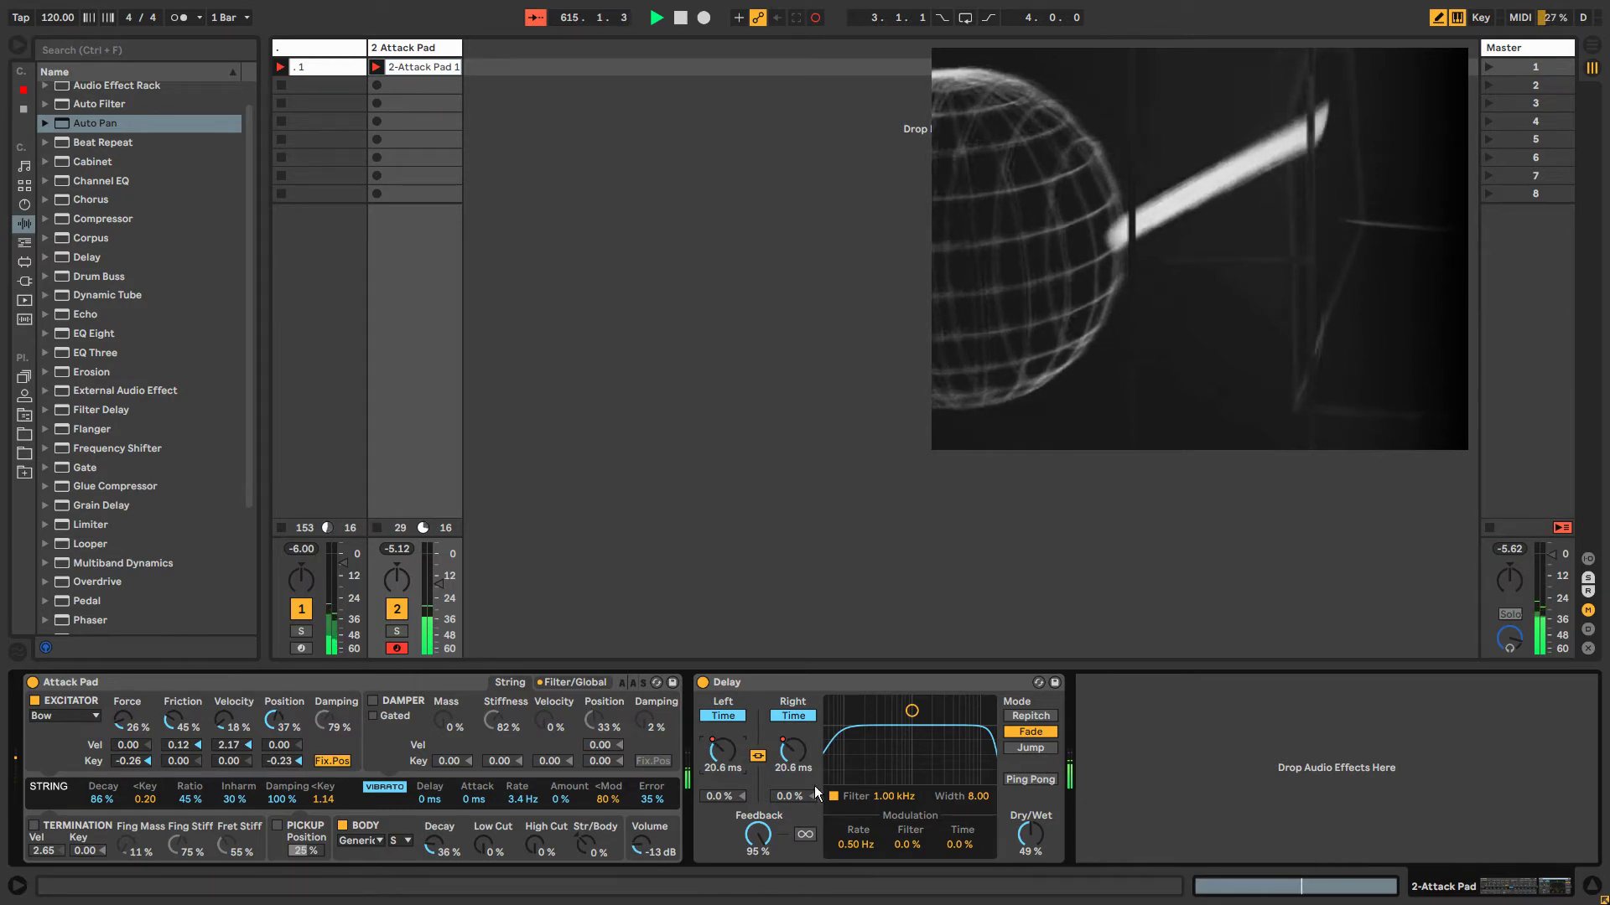
Show the pad clip's left delay time automation and turn off Draw Mode to inspect its breakpoints.
{"action": "right_click", "coordinate": [726, 754]}
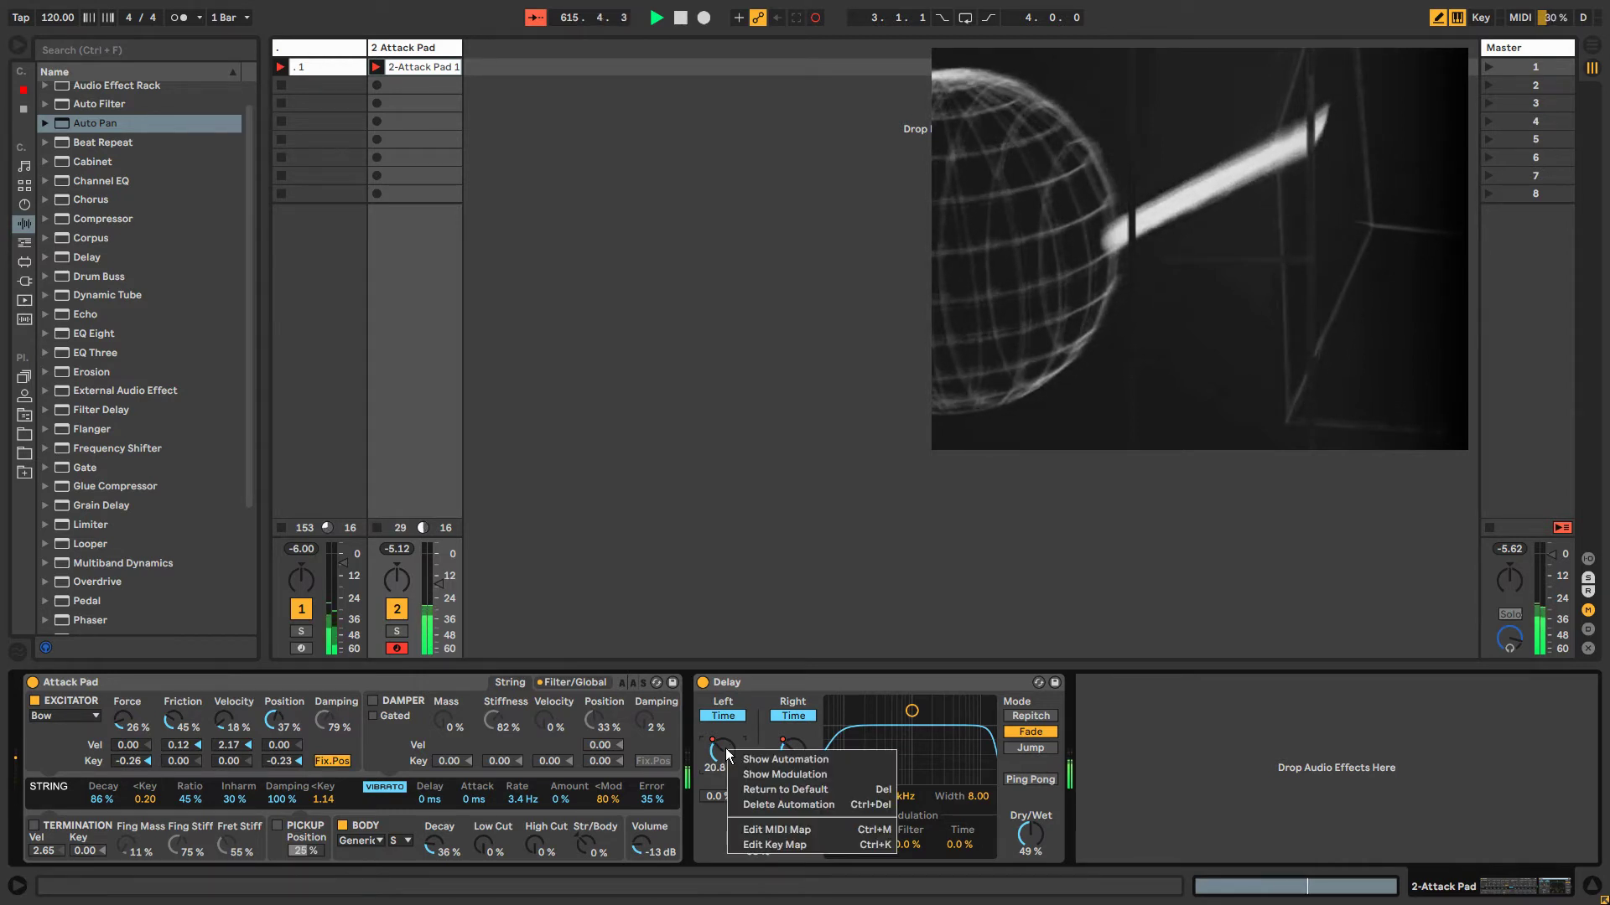
{"action": "left_click", "coordinate": [714, 756]}
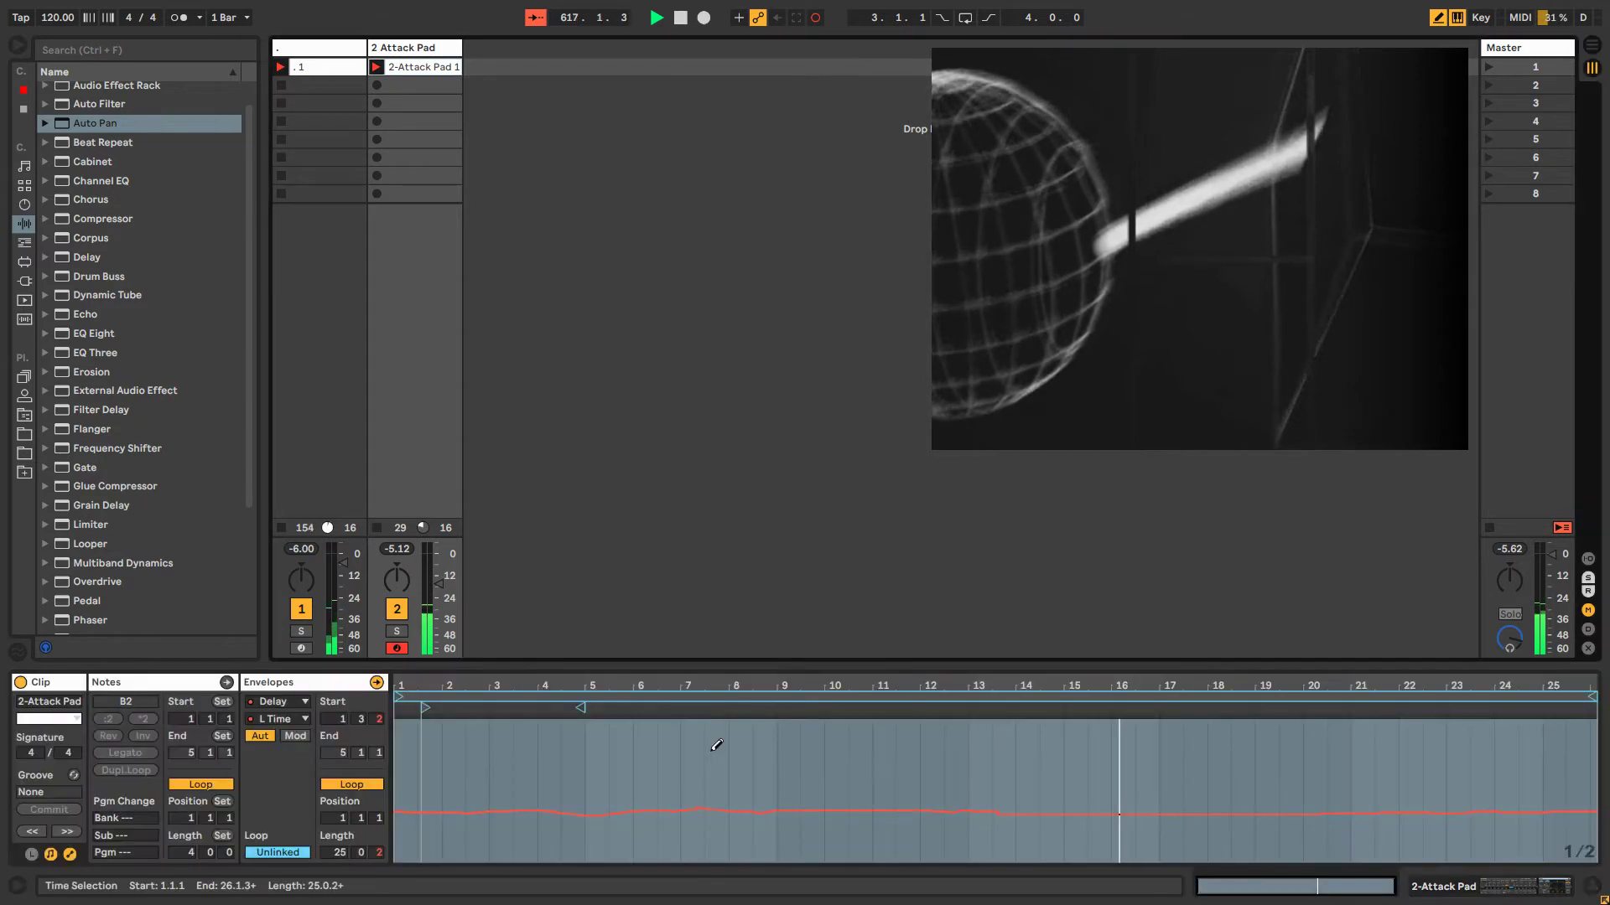
{"action": "key", "text": "shift+Tab"}
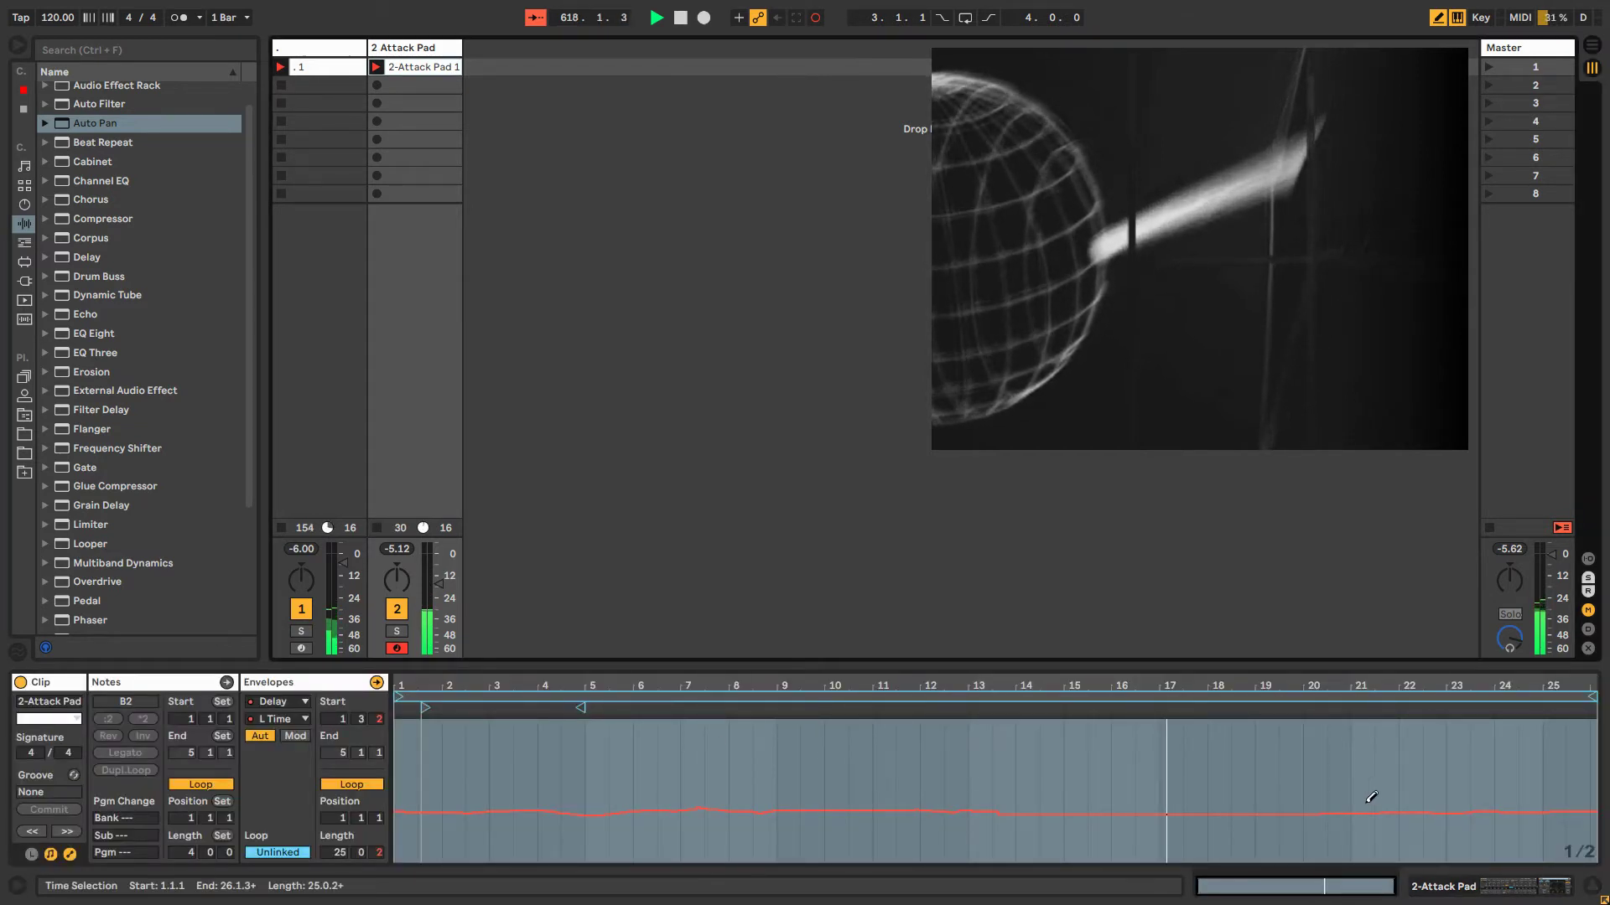
{"action": "key", "text": "b"}
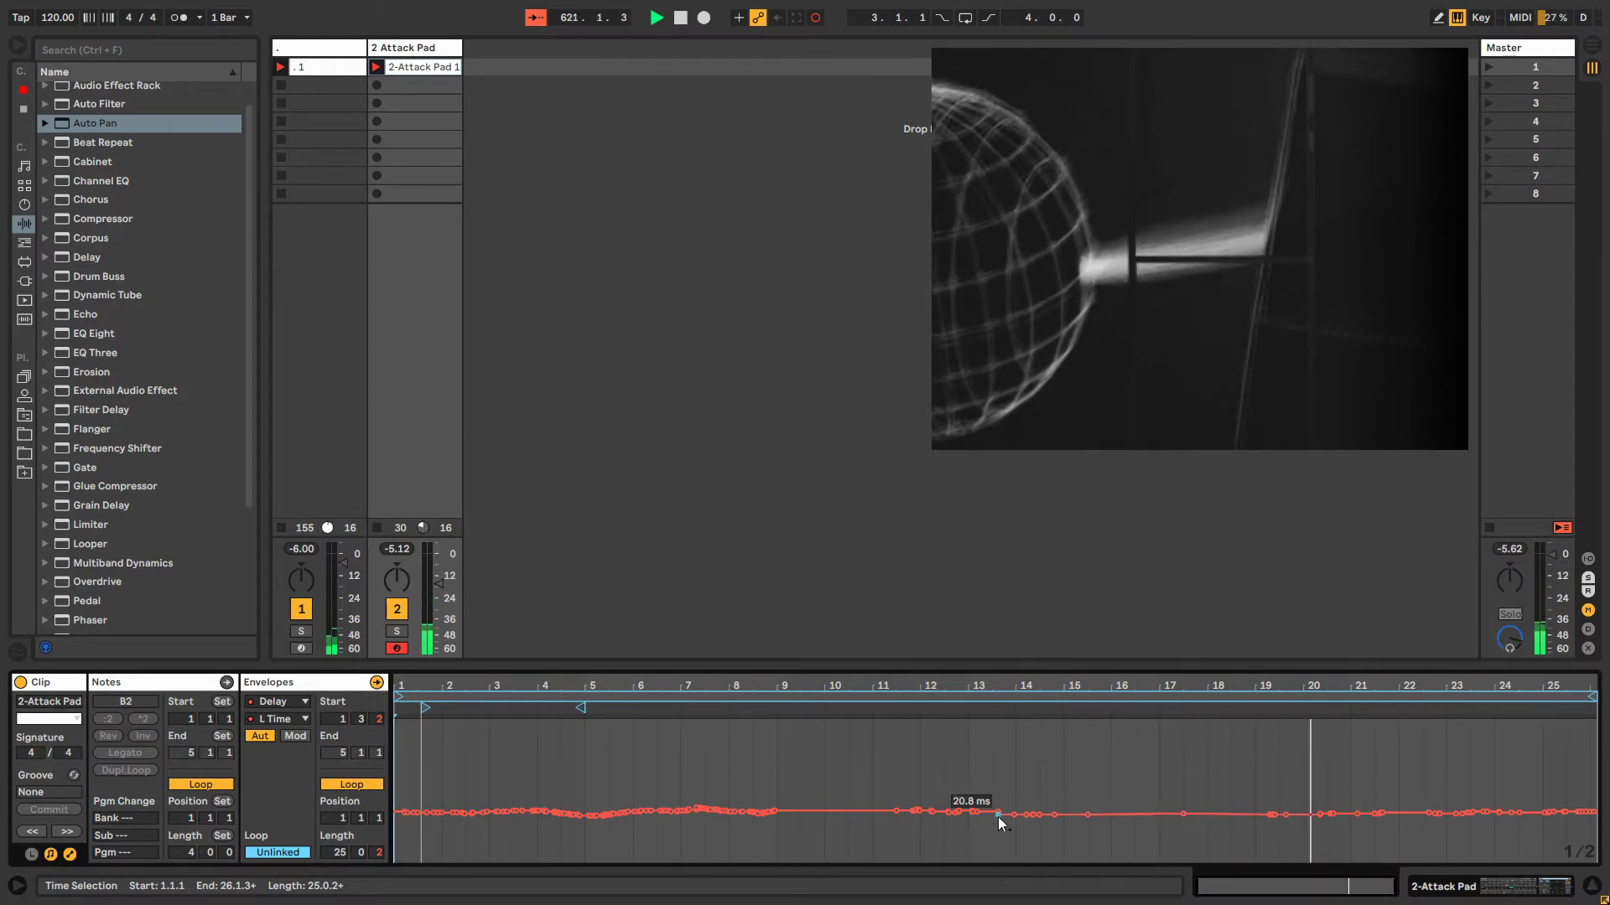
Rename the Attack Pad track as artsydrone.
{"action": "left_click", "coordinate": [417, 48]}
{"action": "type", "text": "arts"}
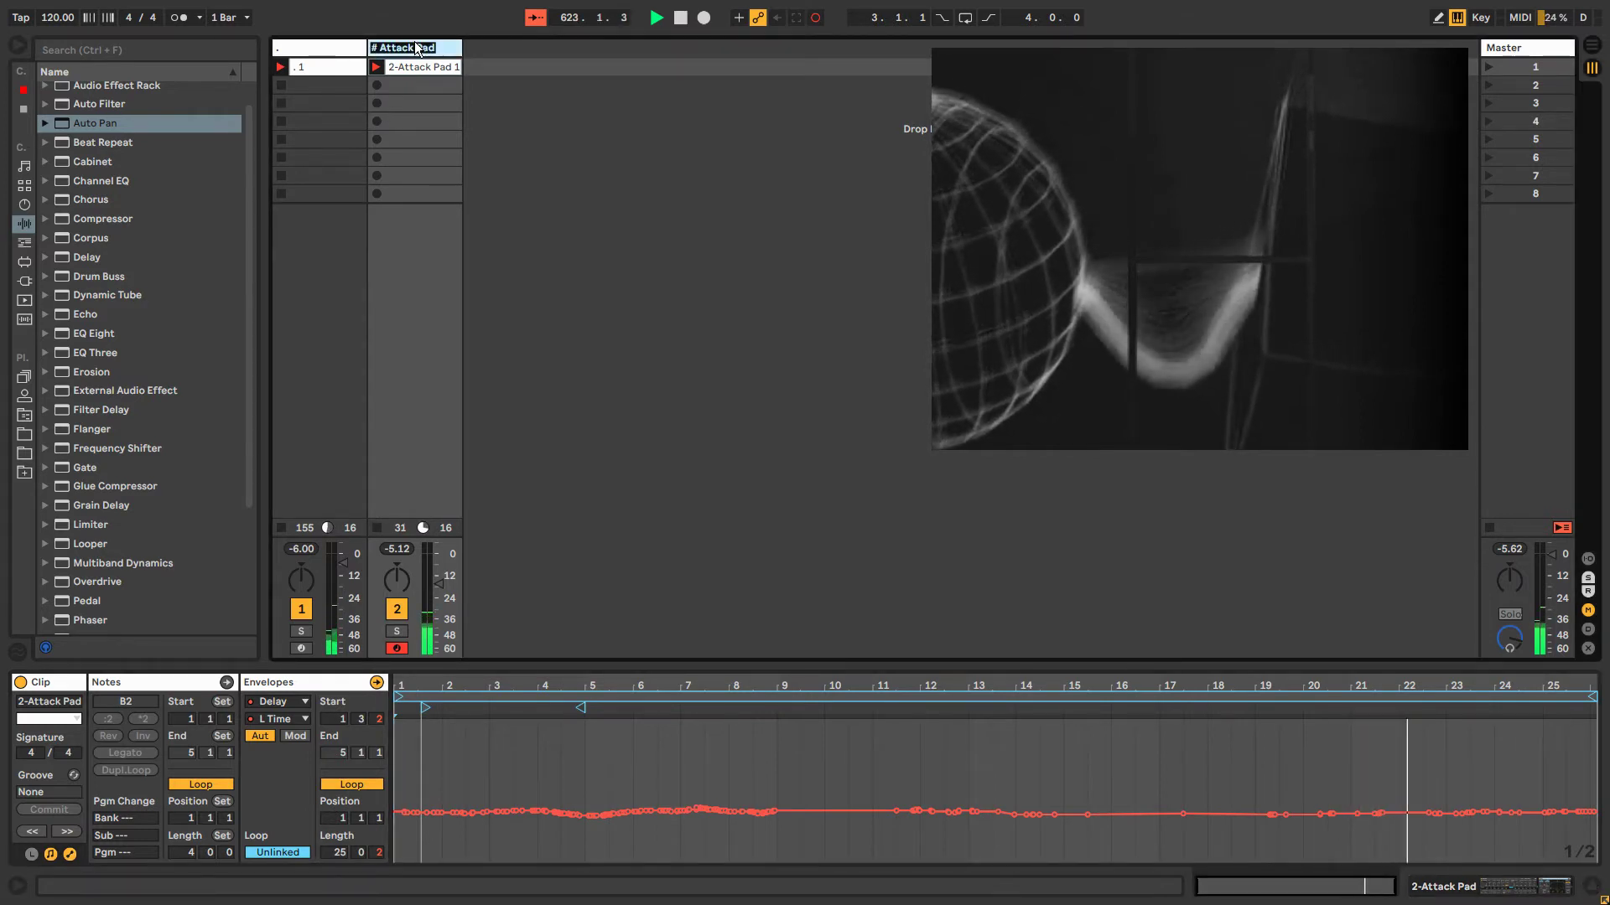
{"action": "type", "text": "ydrone"}
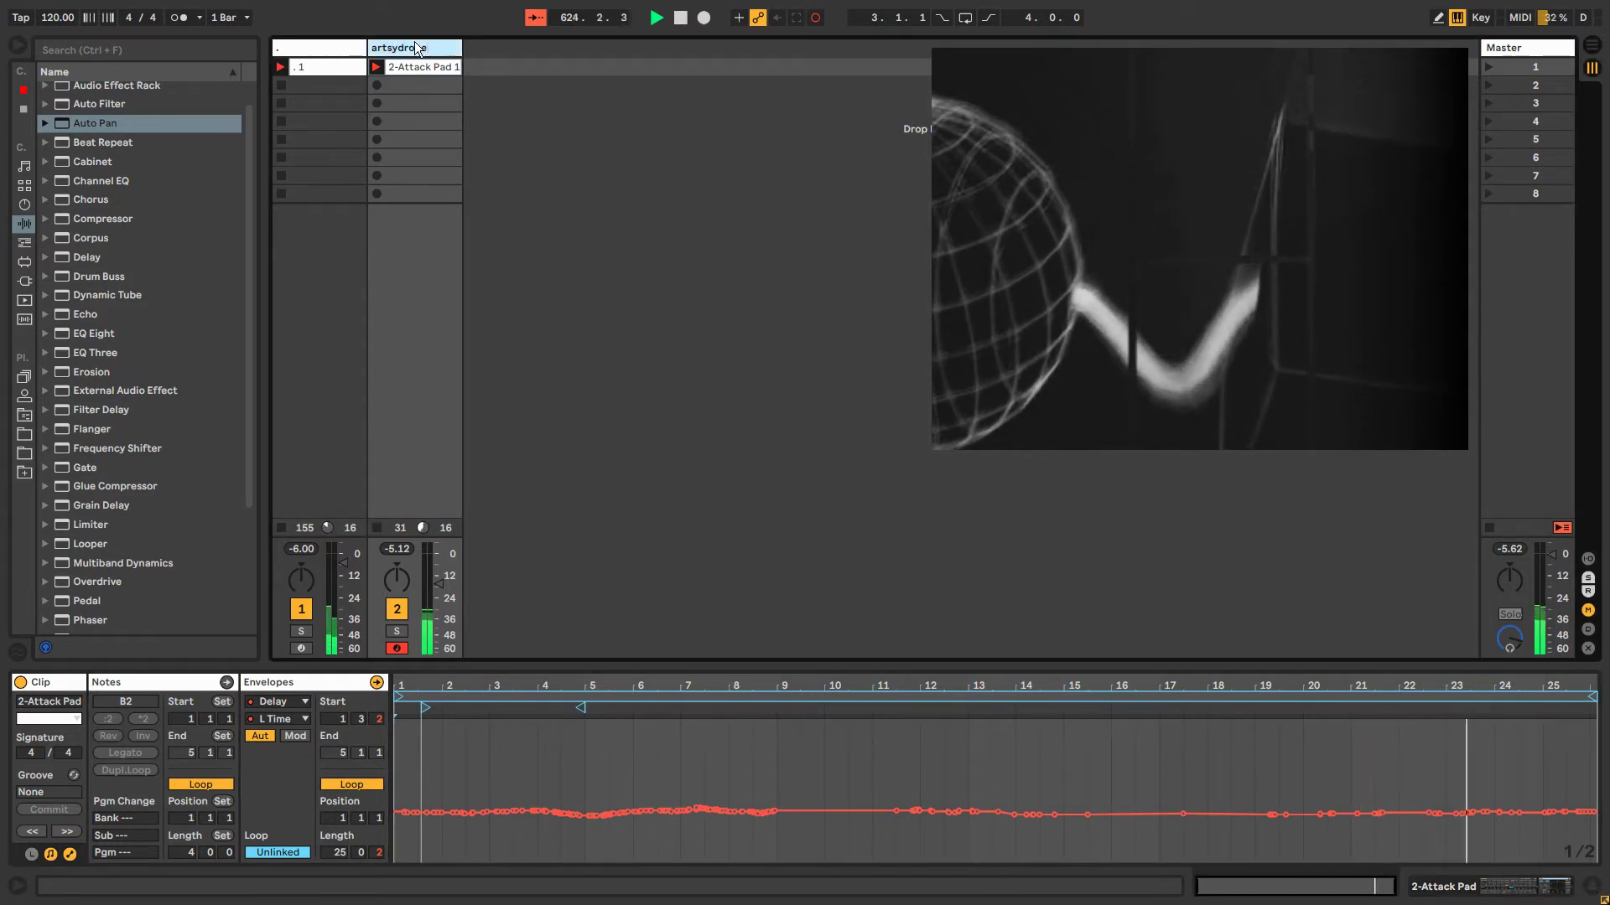
{"action": "key", "text": "Return"}
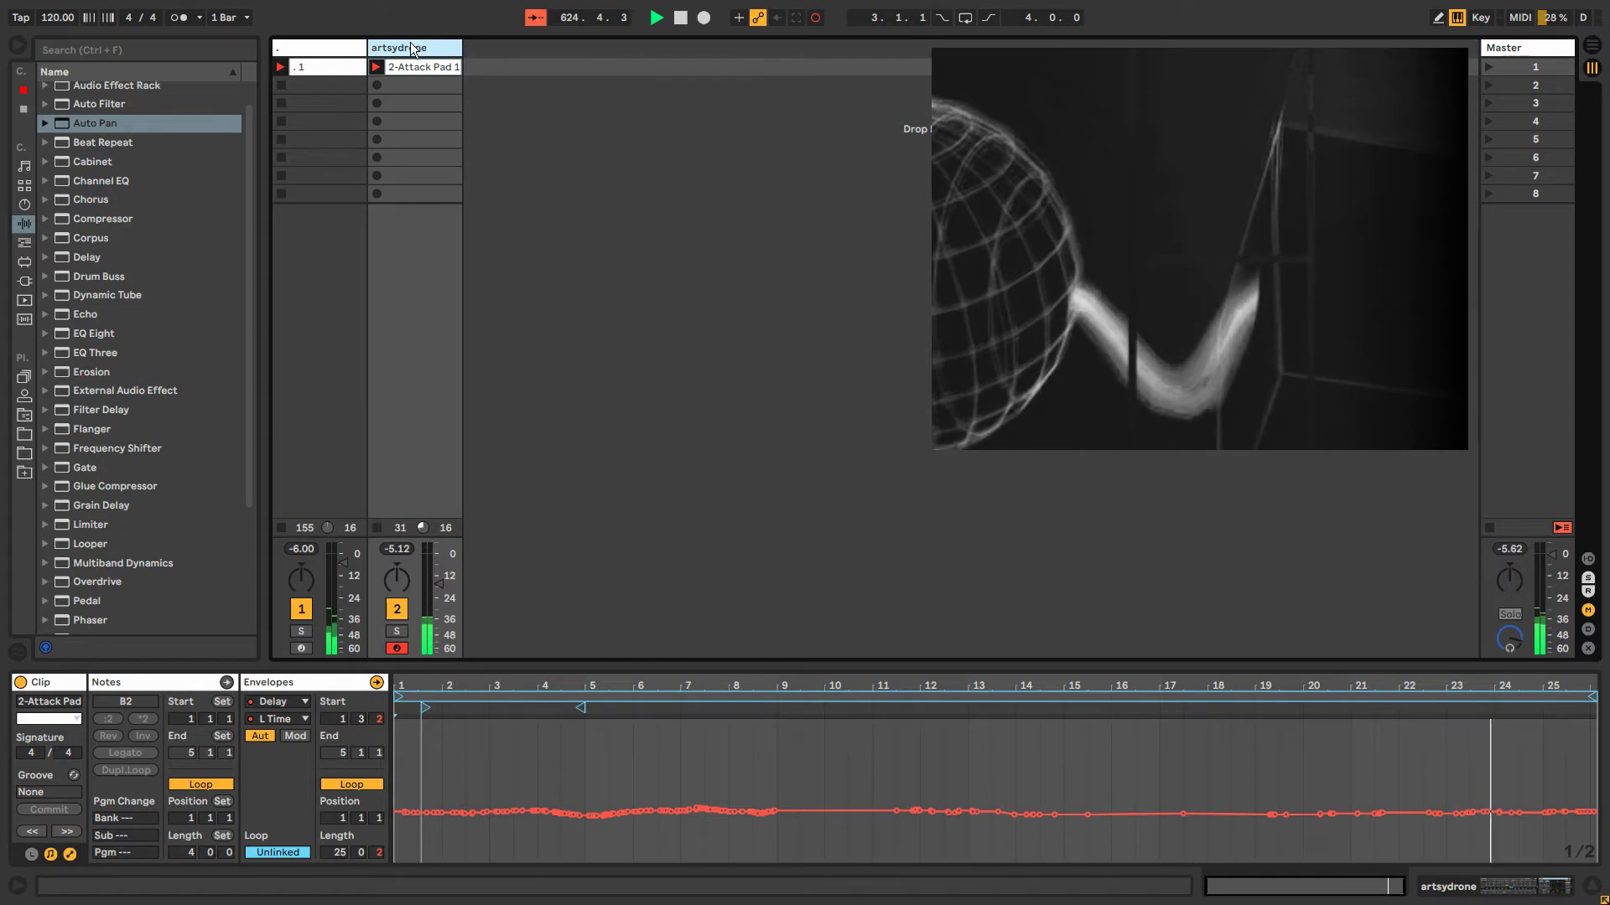
Rename the melody track as bitsoftexture.
{"action": "left_click", "coordinate": [340, 47]}
{"action": "key", "text": "ctrl+r"}
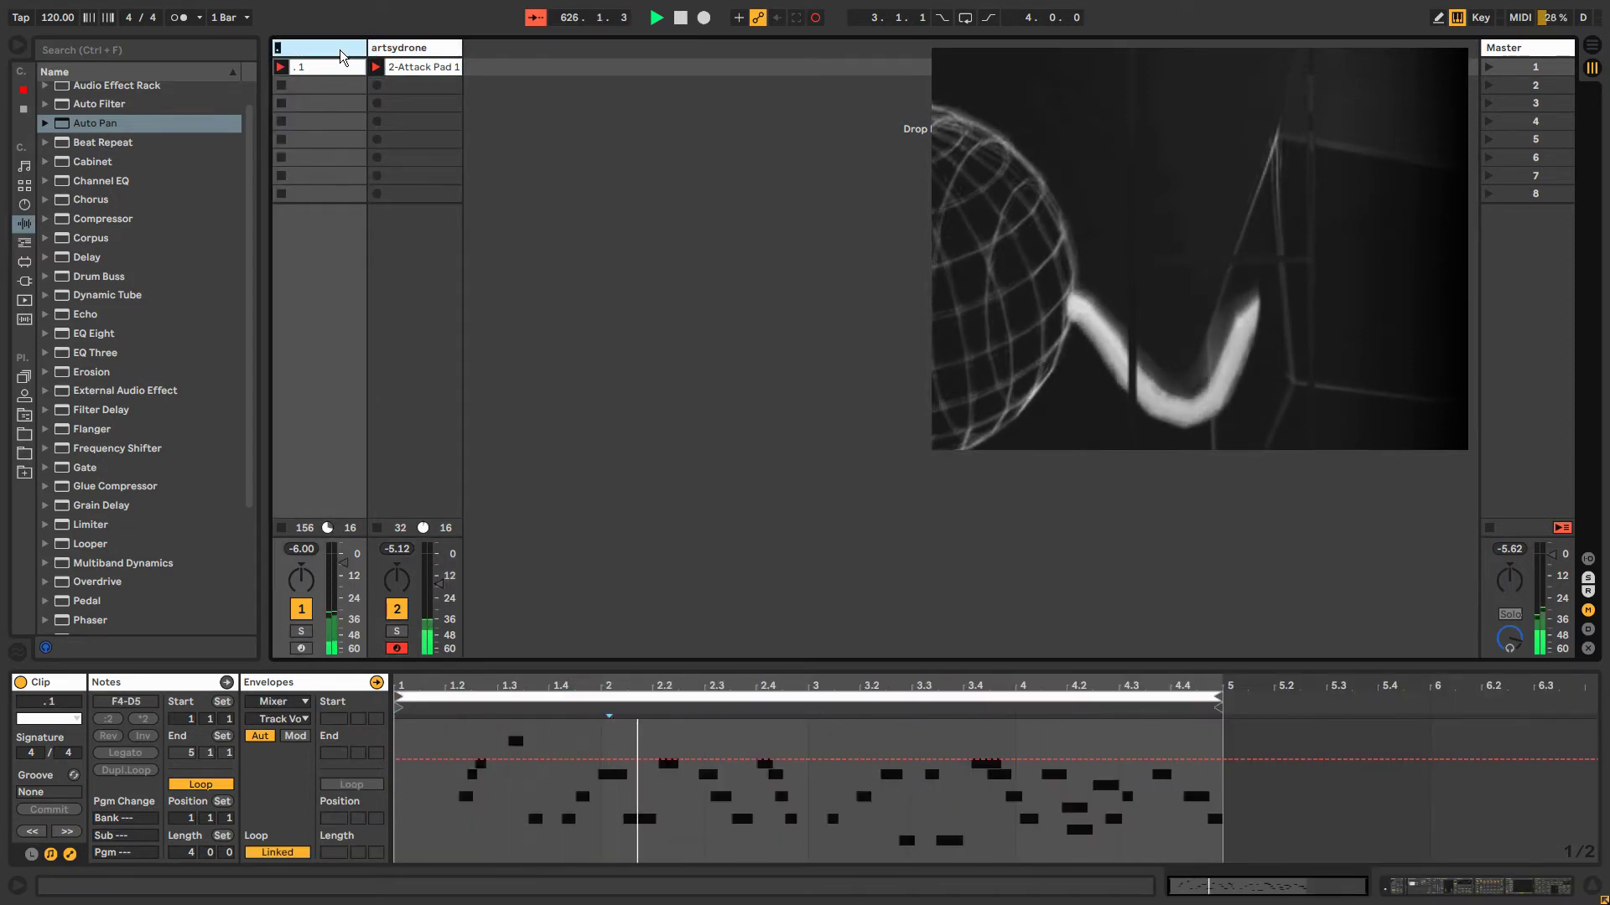
{"action": "type", "text": "bits"}
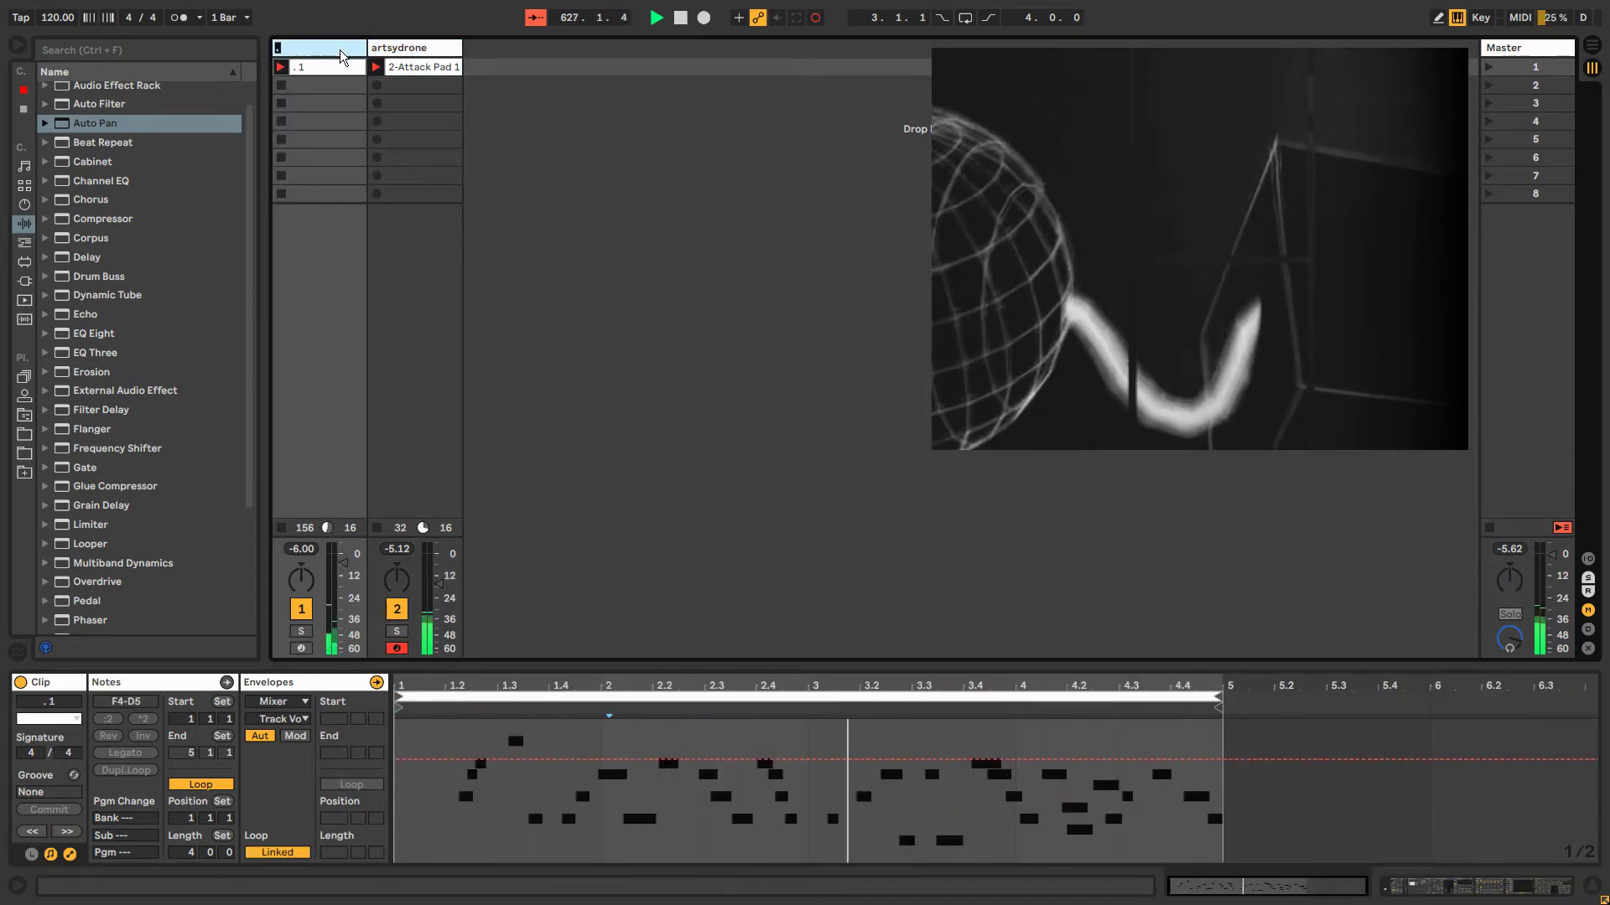
{"action": "type", "text": "of"}
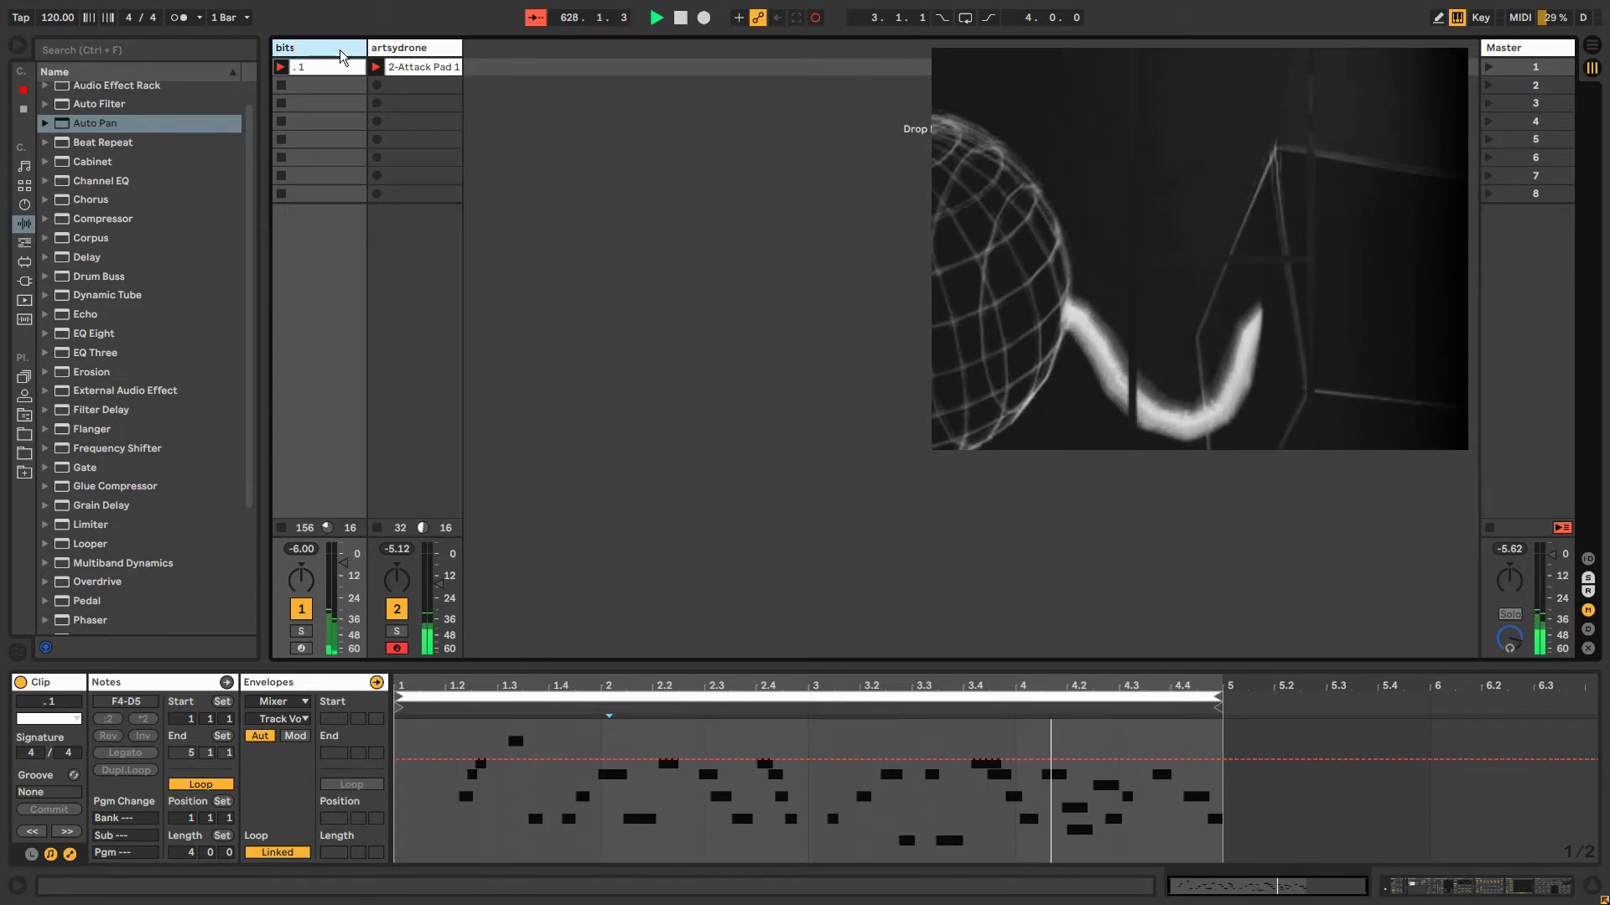
{"action": "type", "text": "texture"}
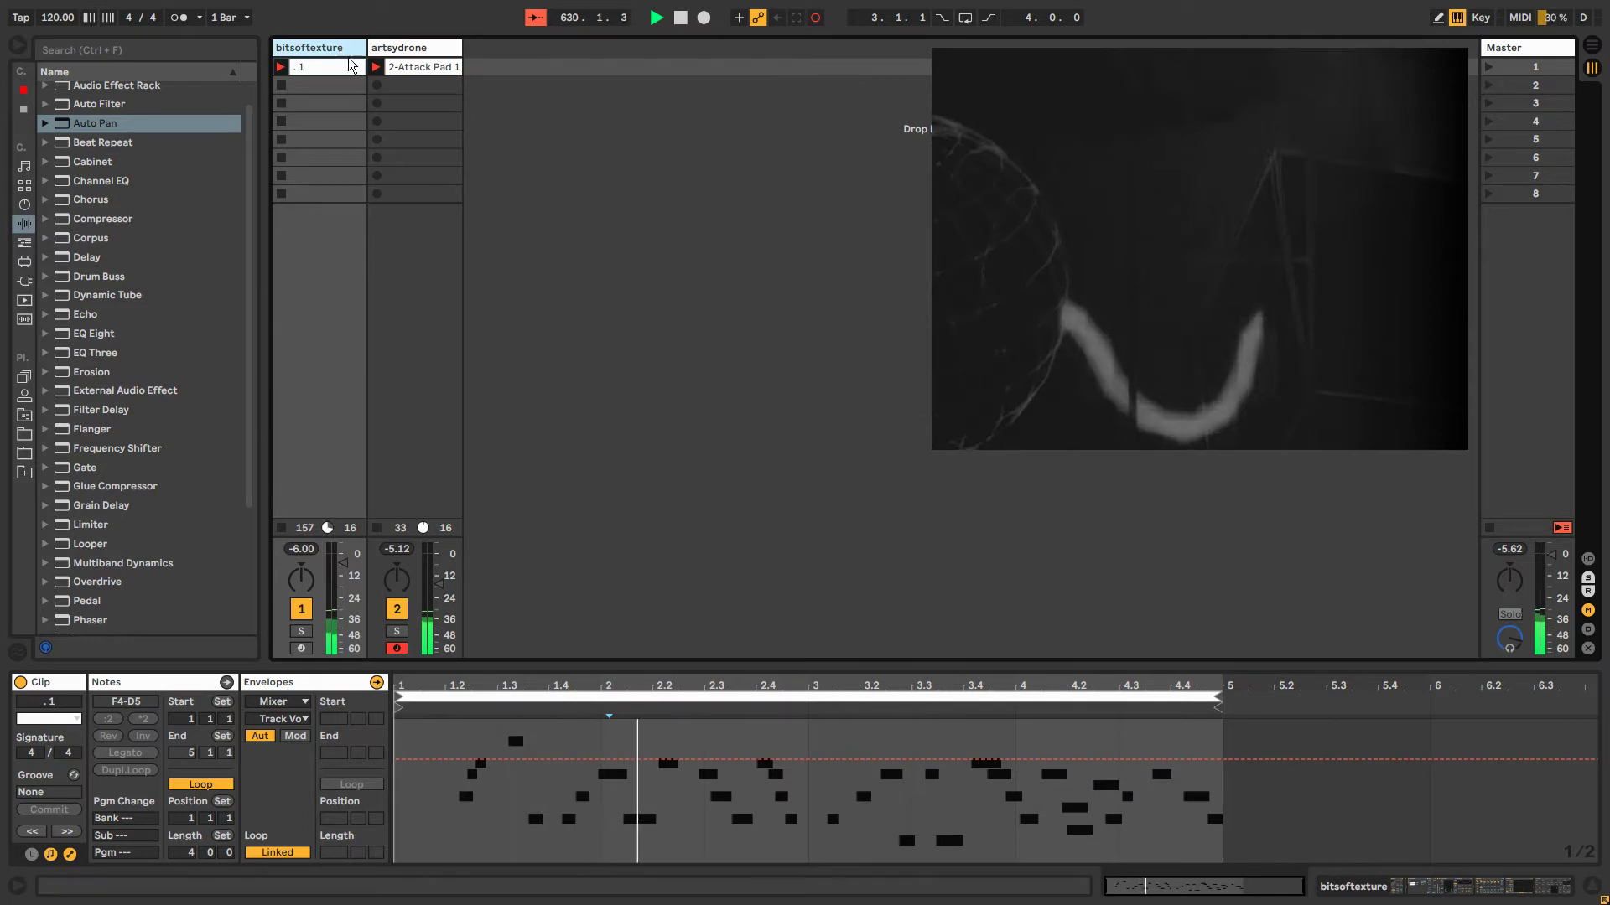
Set Attack Pad's filter frequency LFO modulation to 0.22 and record a filter frequency sweep from 1.2 kHz down to about 476 Hz.
{"action": "left_click", "coordinate": [419, 49]}
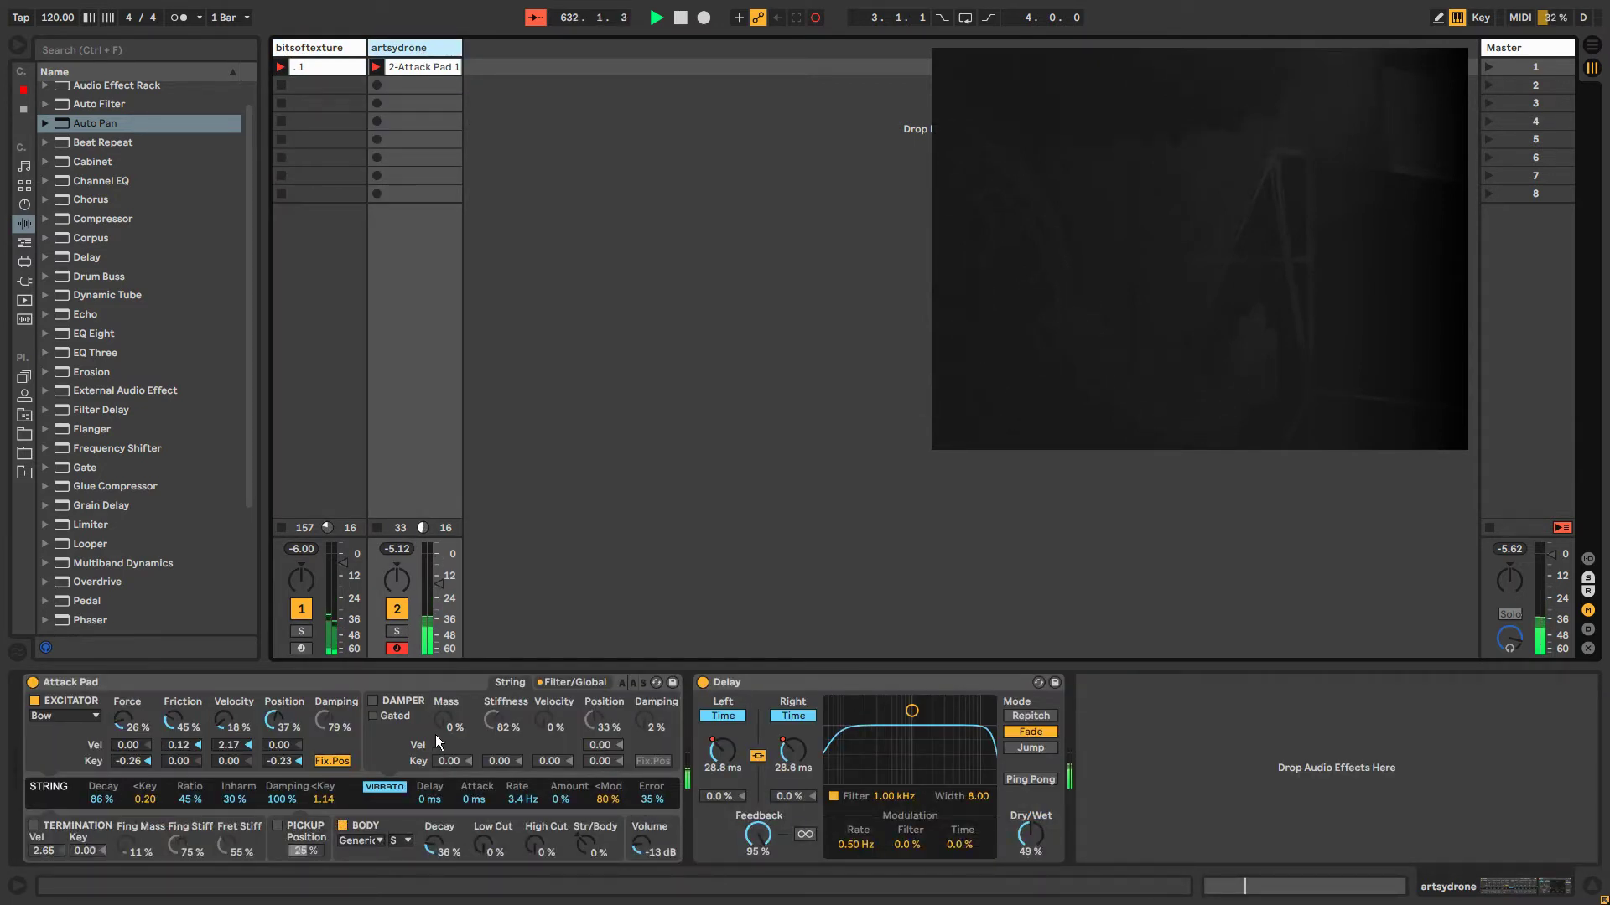
{"action": "left_click", "coordinate": [573, 682]}
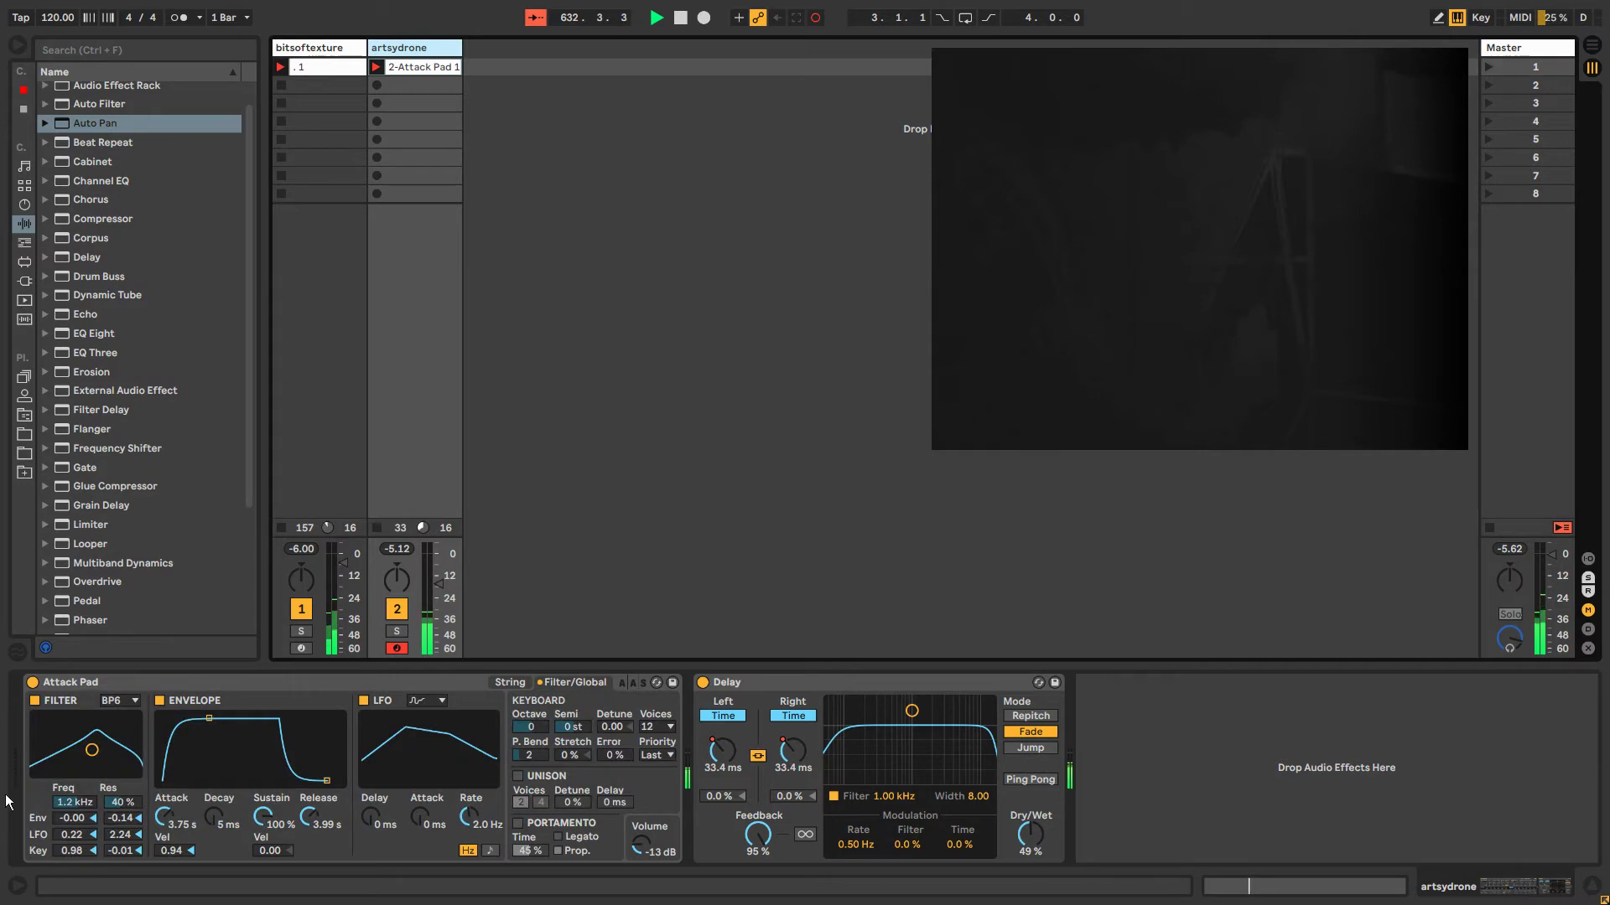
{"action": "left_click", "coordinate": [82, 803]}
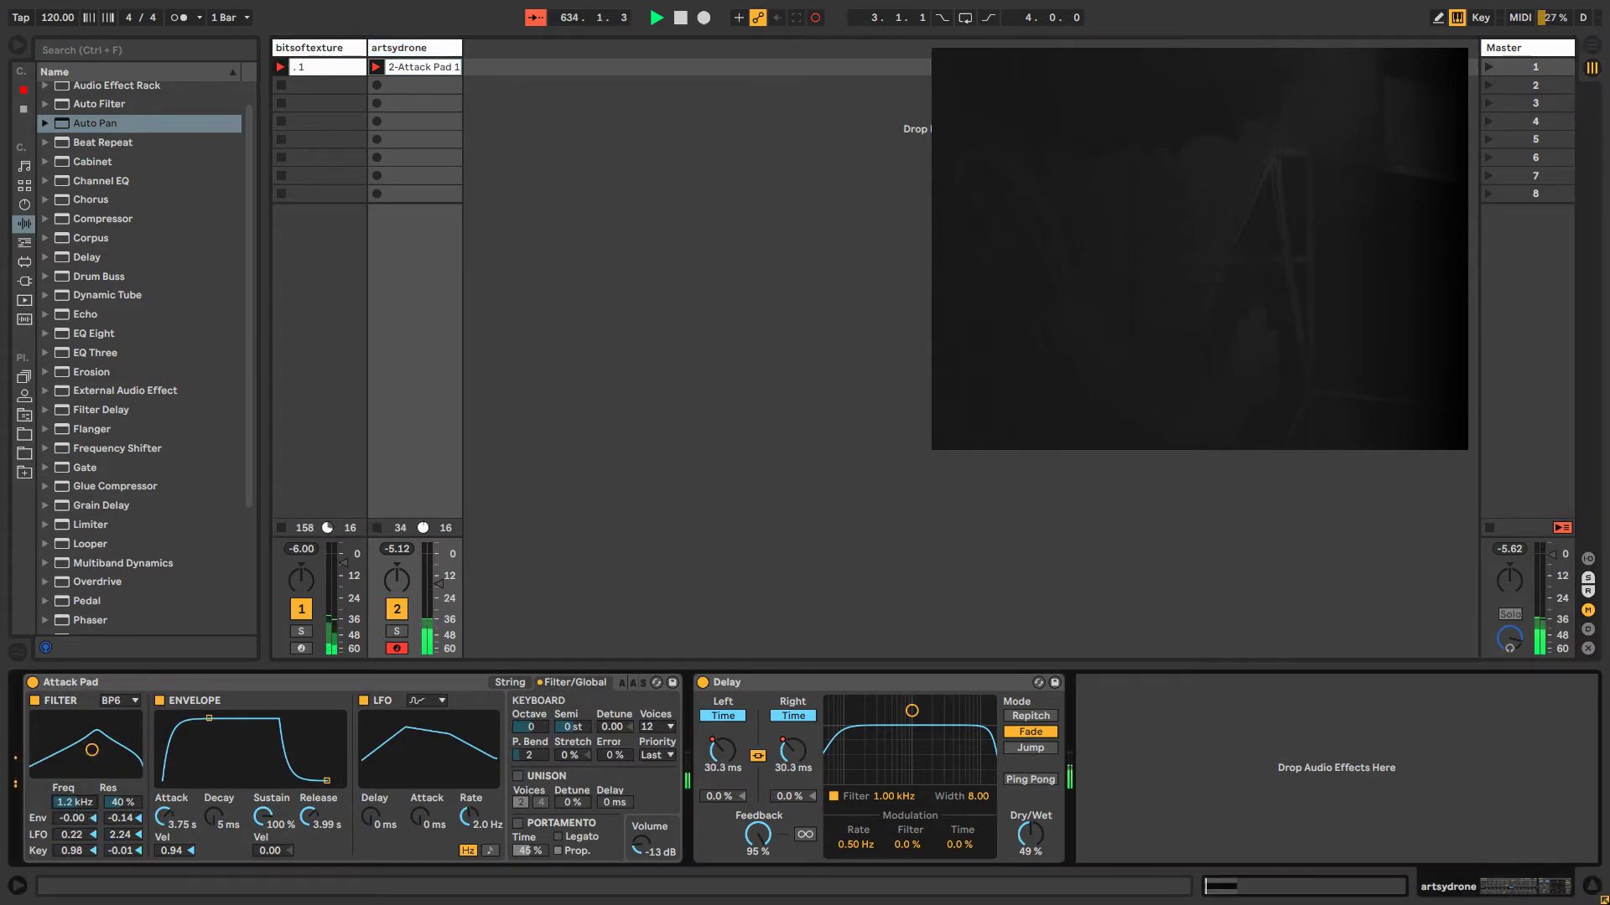
{"action": "mouse_move", "coordinate": [82, 803]}
{"action": "left_mouse_down"}
{"action": "mouse_move", "coordinate": [82, 825]}
{"action": "mouse_move", "coordinate": [74, 796]}
{"action": "mouse_move", "coordinate": [74, 809]}
{"action": "left_mouse_up"}
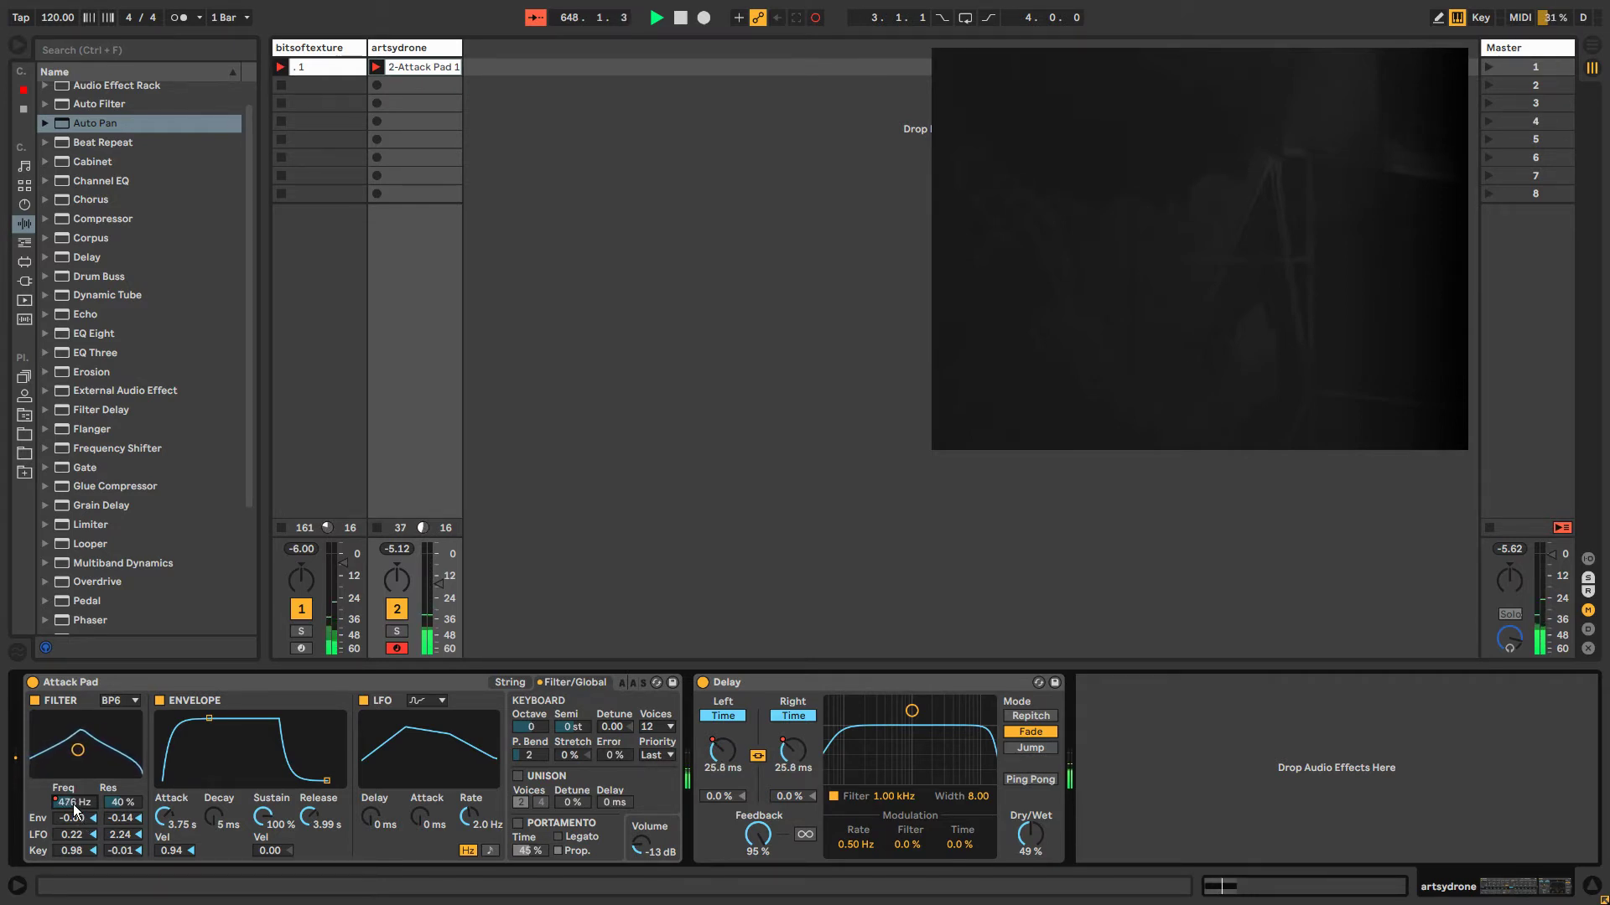
Unlink the pad clip's filter frequency envelope, set its loop length to 6.3.0, and return to the artsydrone devices.
{"action": "right_click", "coordinate": [72, 803]}
{"action": "left_click", "coordinate": [134, 707]}
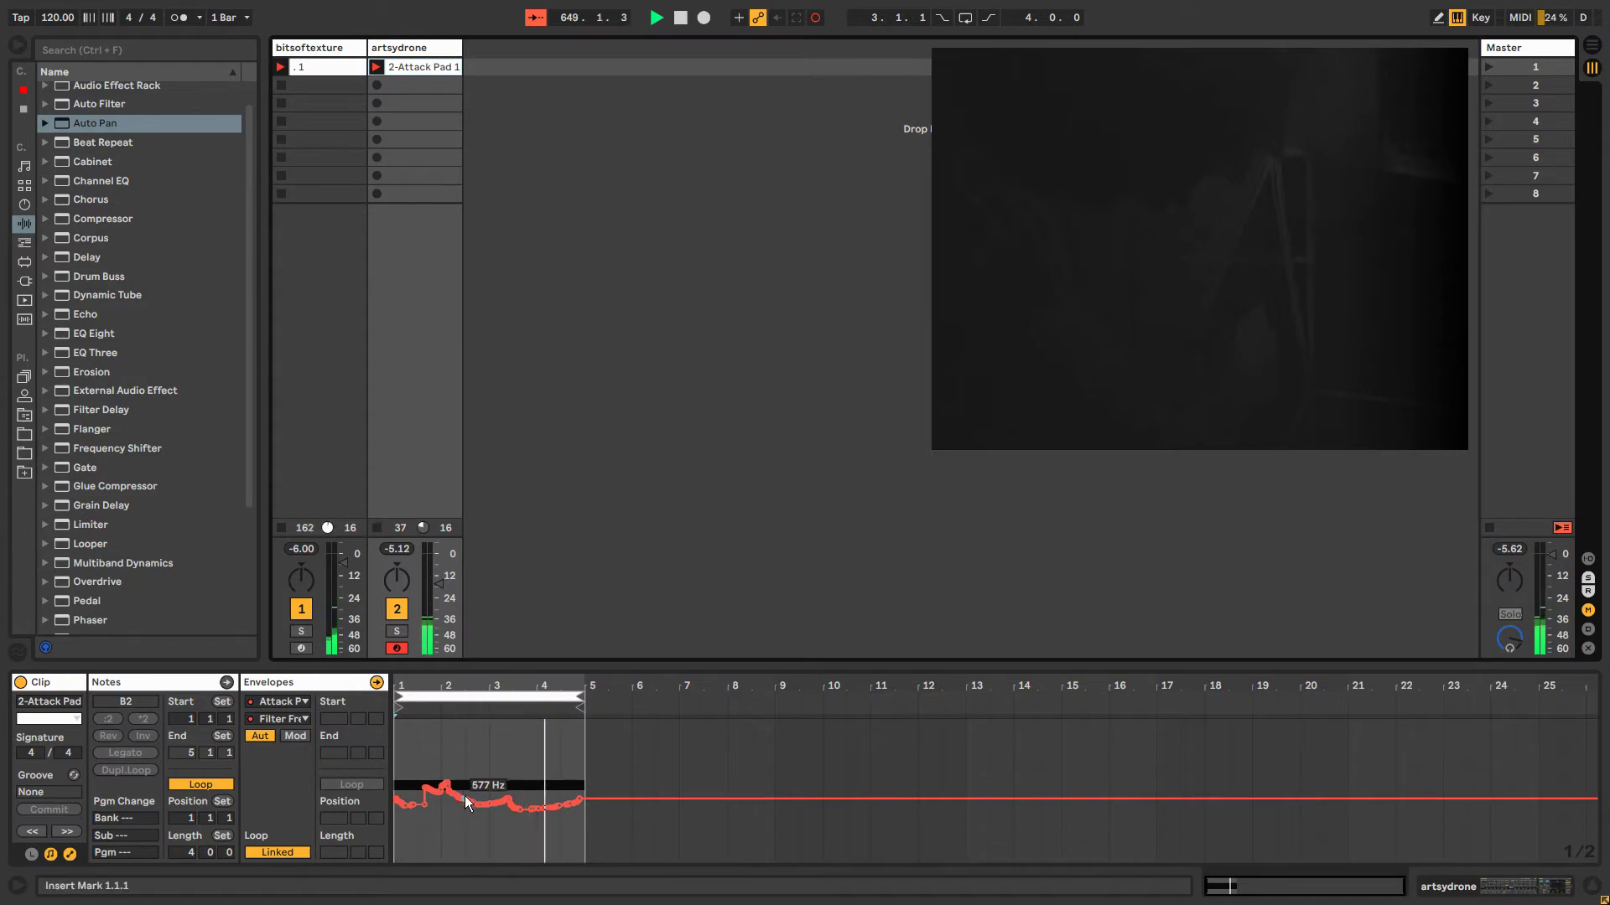
{"action": "left_click", "coordinate": [286, 853]}
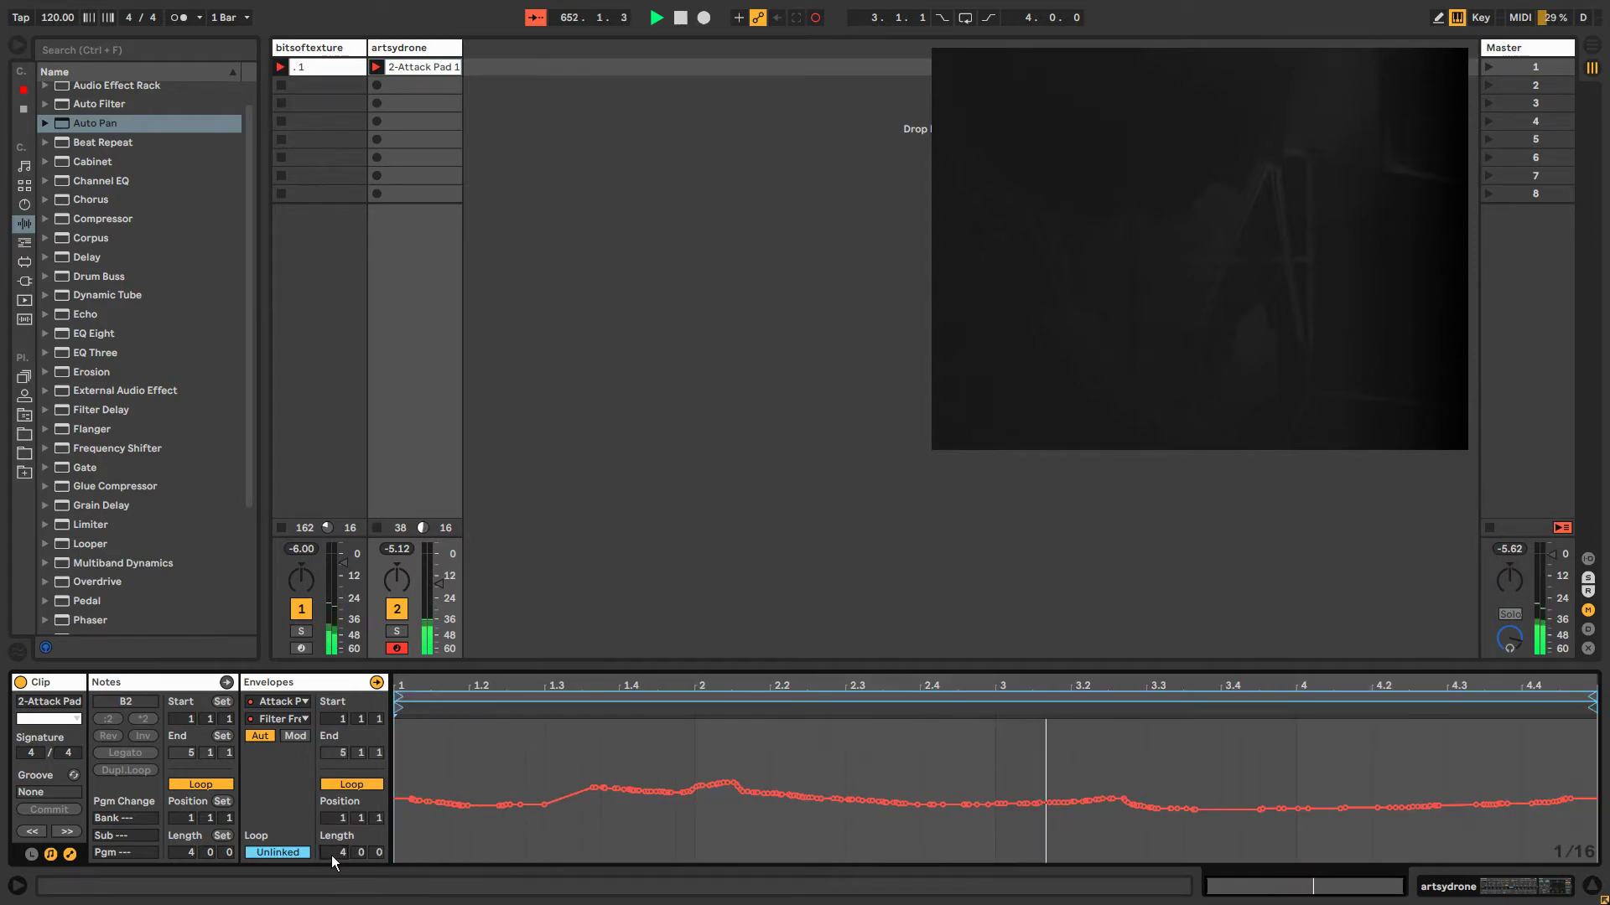
{"action": "scroll", "coordinate": [331, 856], "scroll_direction": "up", "scroll_amount": 10}
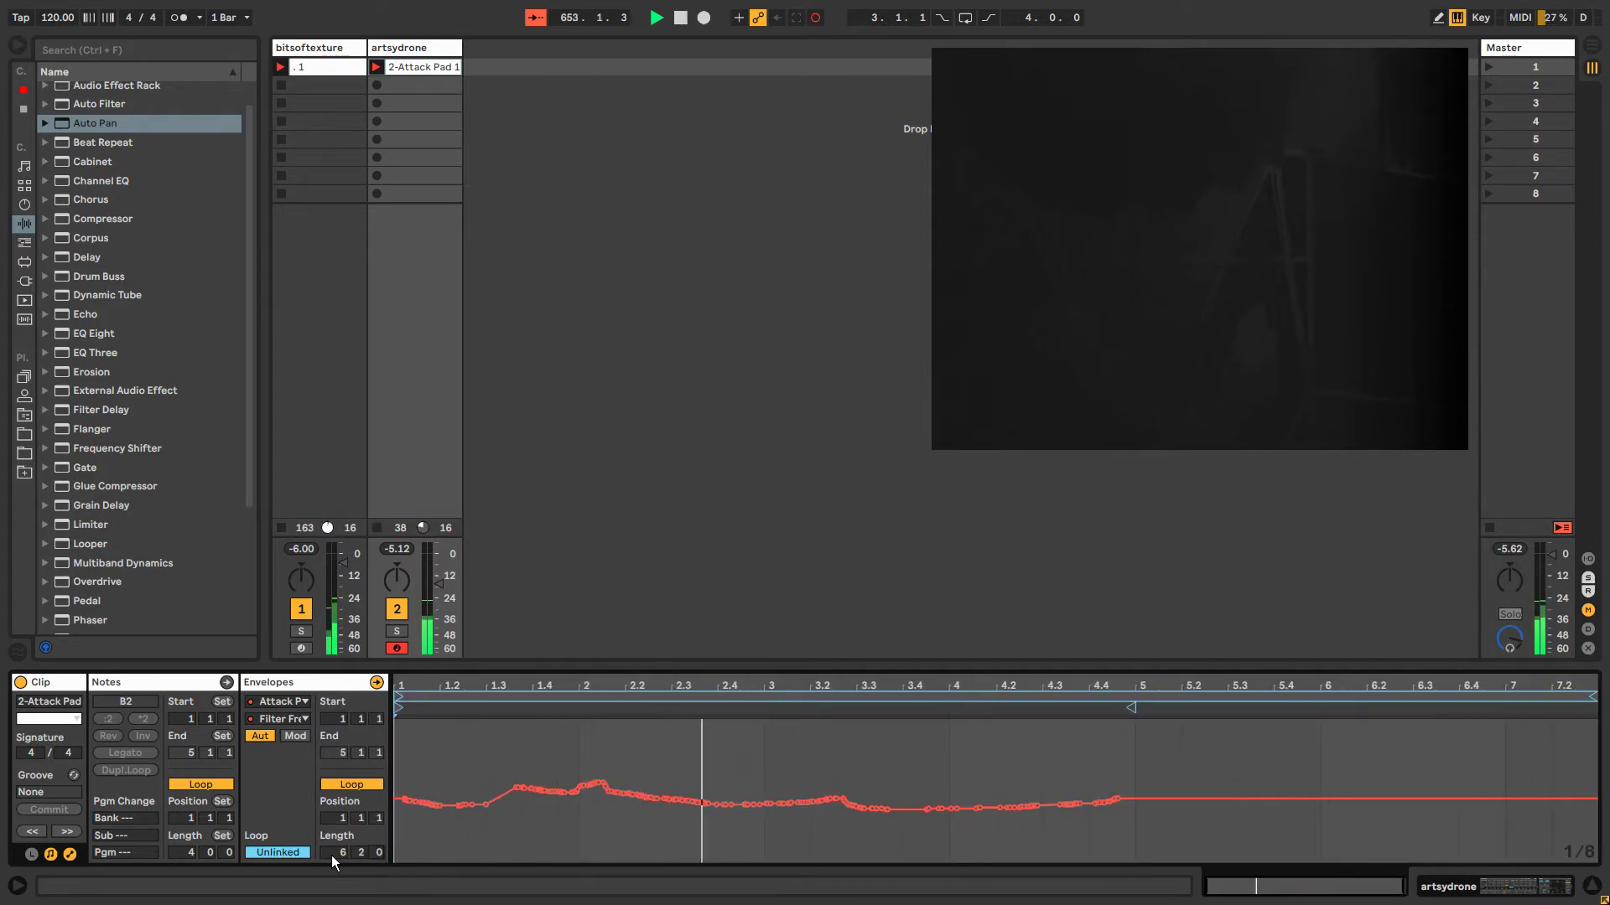
{"action": "scroll", "coordinate": [332, 855], "scroll_direction": "up", "scroll_amount": 1}
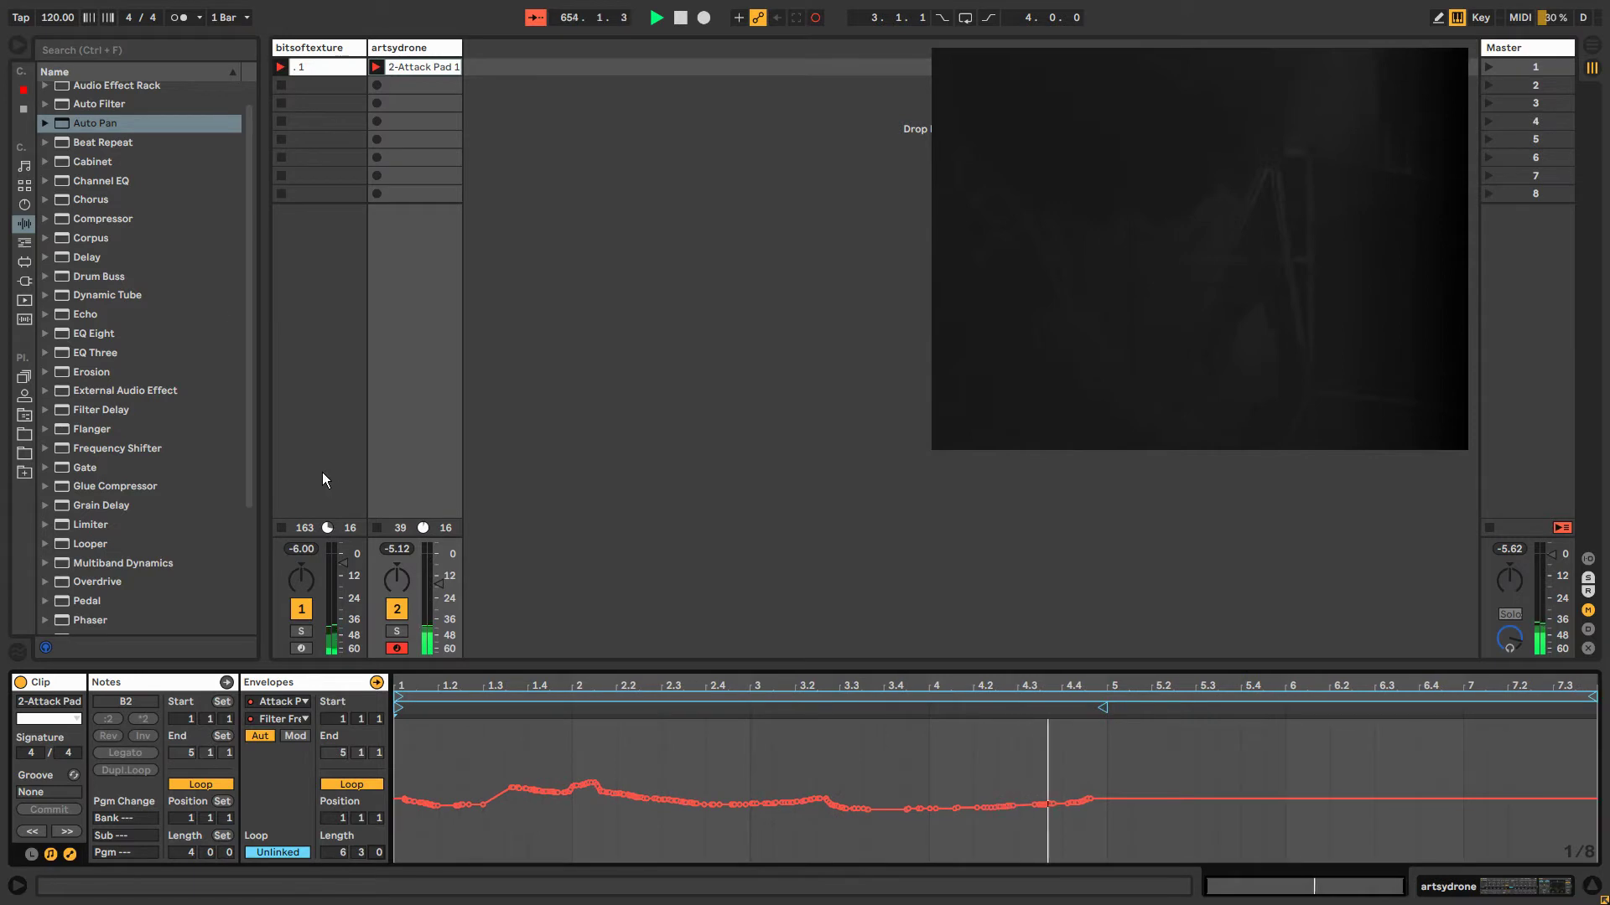
{"action": "left_click", "coordinate": [416, 50]}
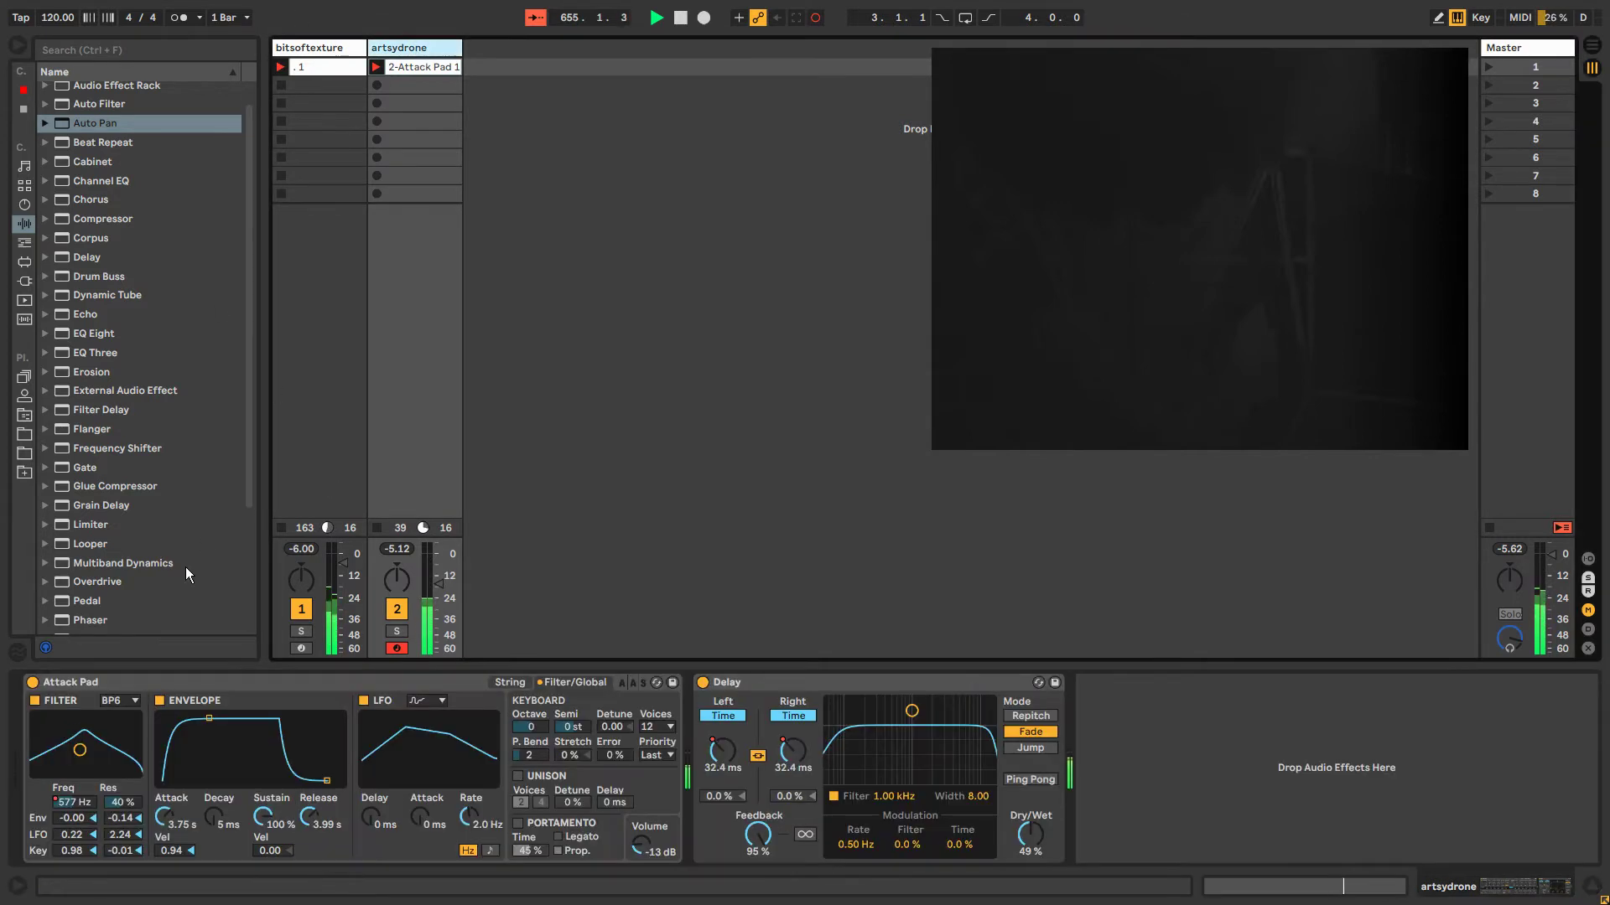
{"action": "left_click", "coordinate": [73, 802]}
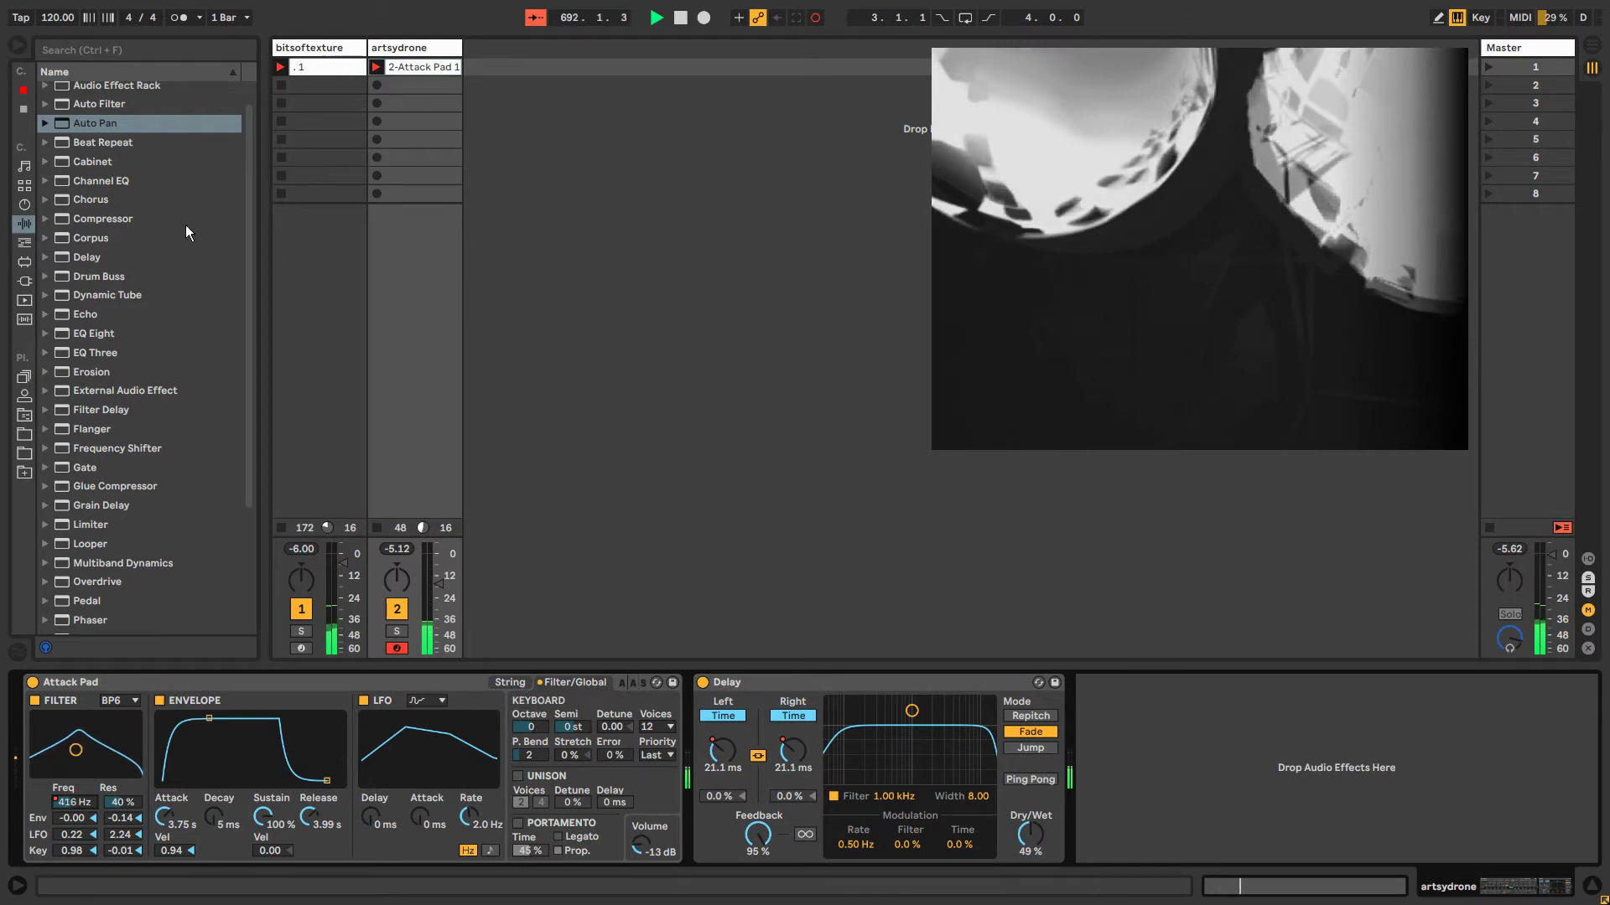
{"action": "left_click", "coordinate": [428, 49]}
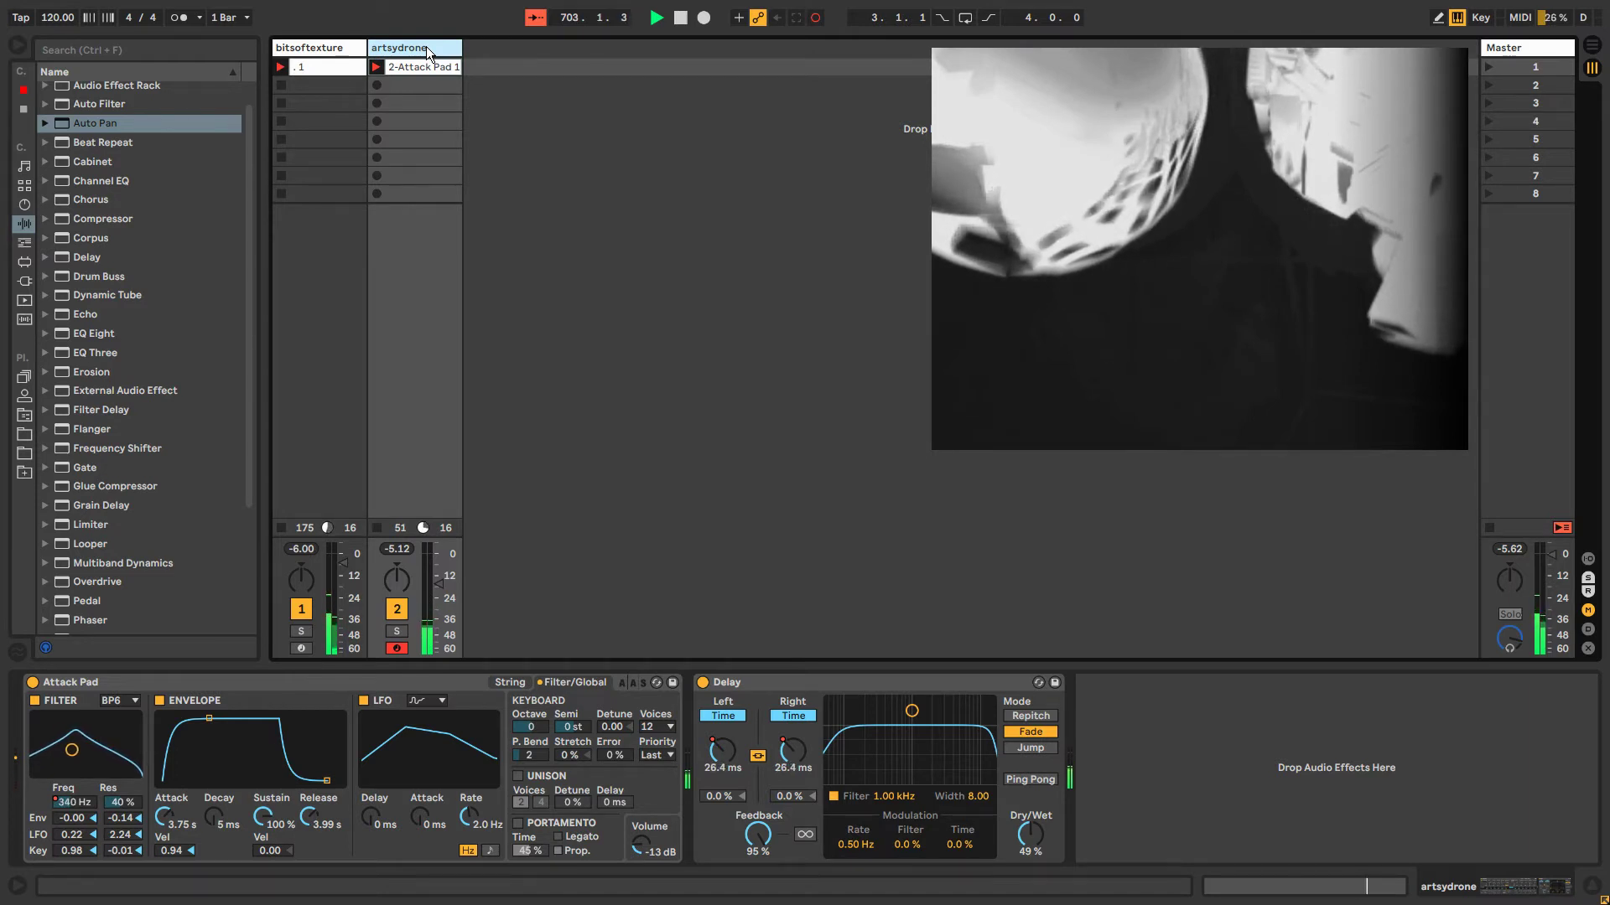
{"action": "left_click", "coordinate": [392, 681]}
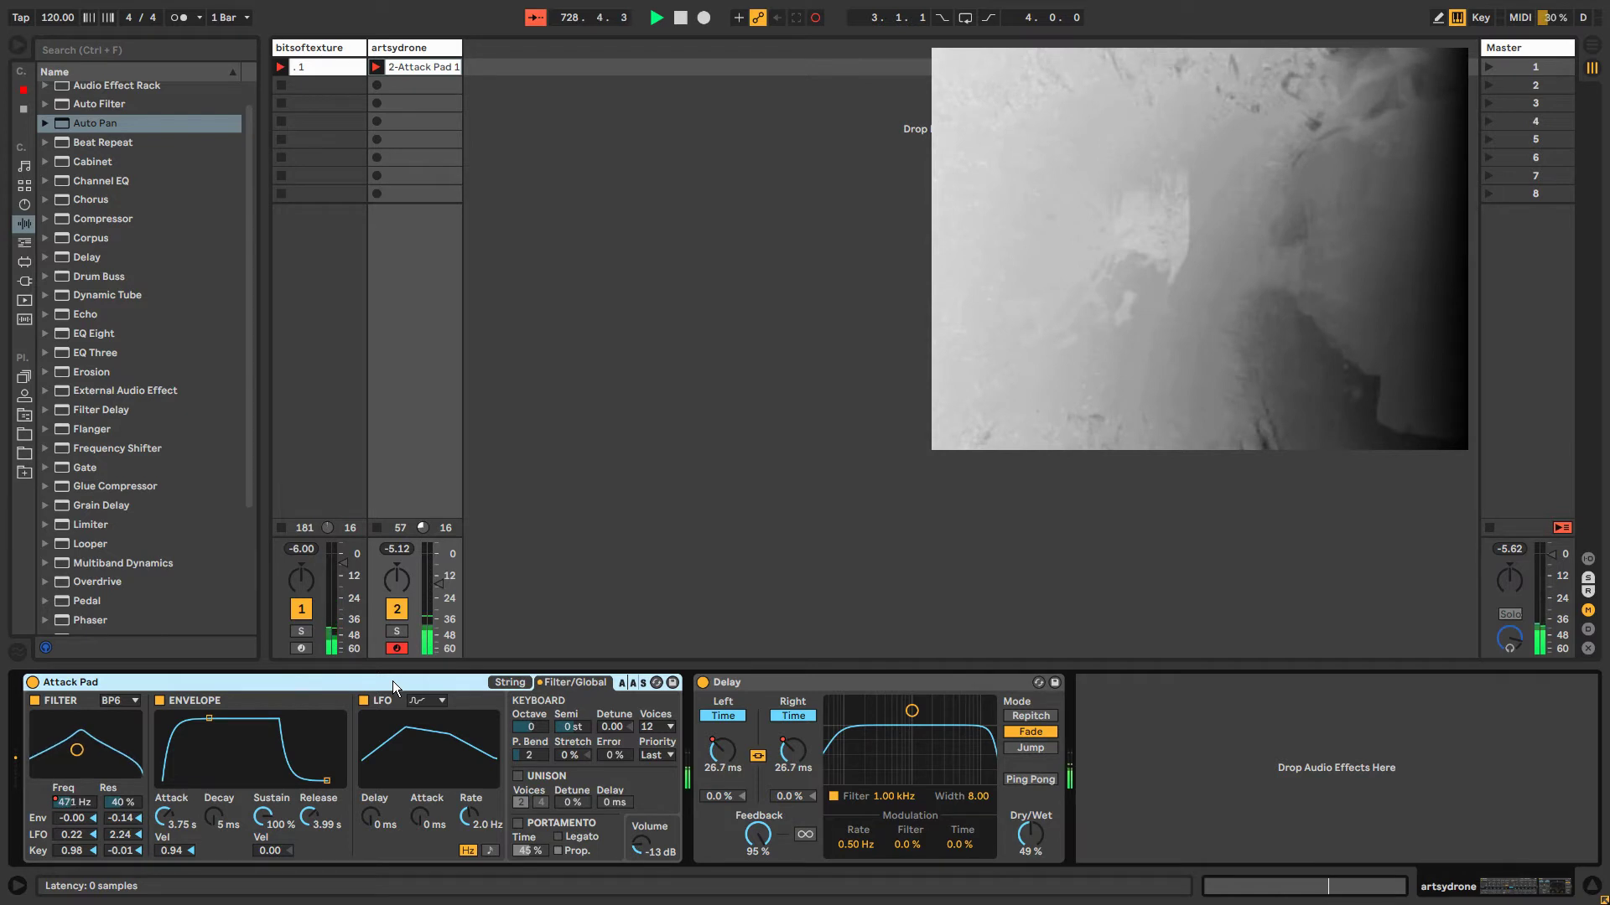
{"action": "left_click", "coordinate": [409, 47]}
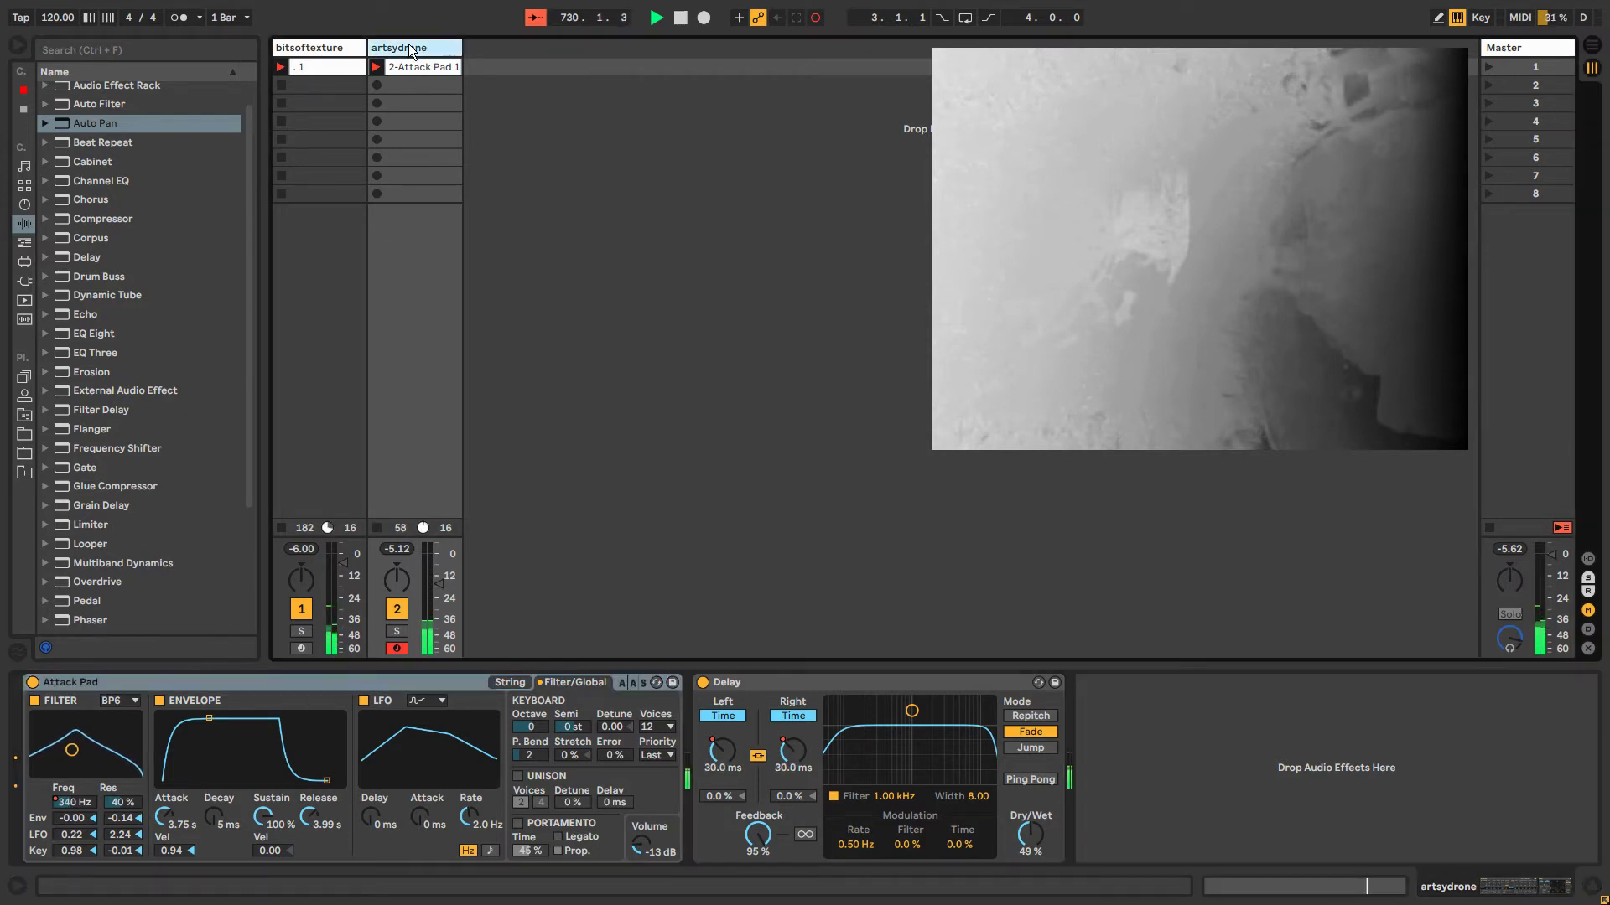
{"action": "left_click", "coordinate": [250, 466]}
{"action": "left_click_drag", "start_coordinate": [250, 459], "coordinate": [233, 244]}
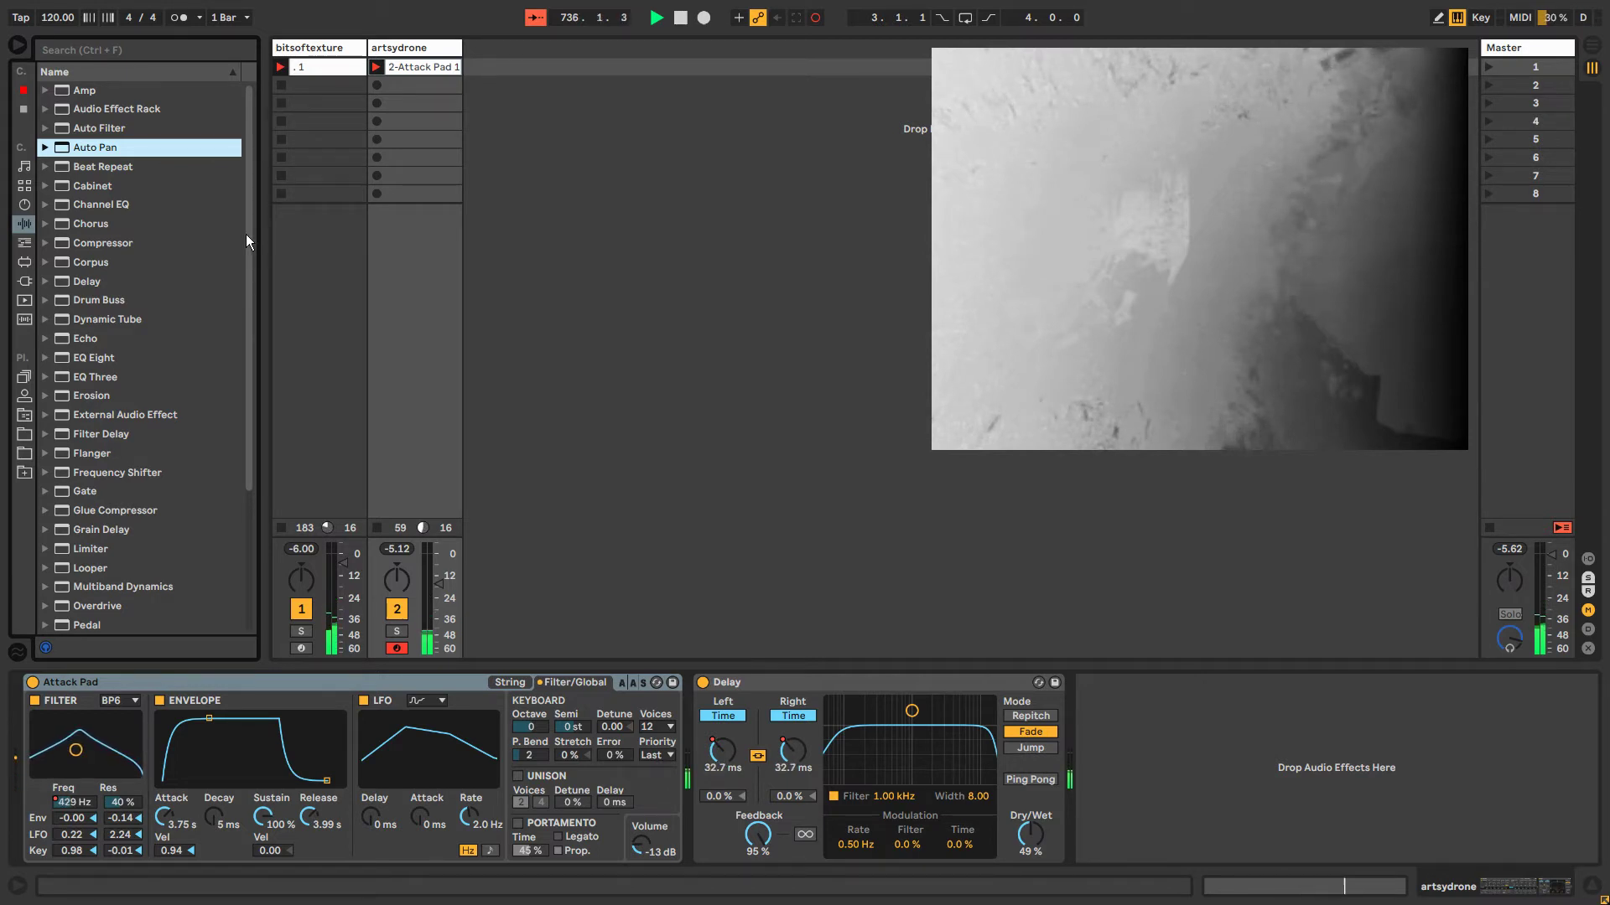
{"action": "left_click", "coordinate": [380, 50]}
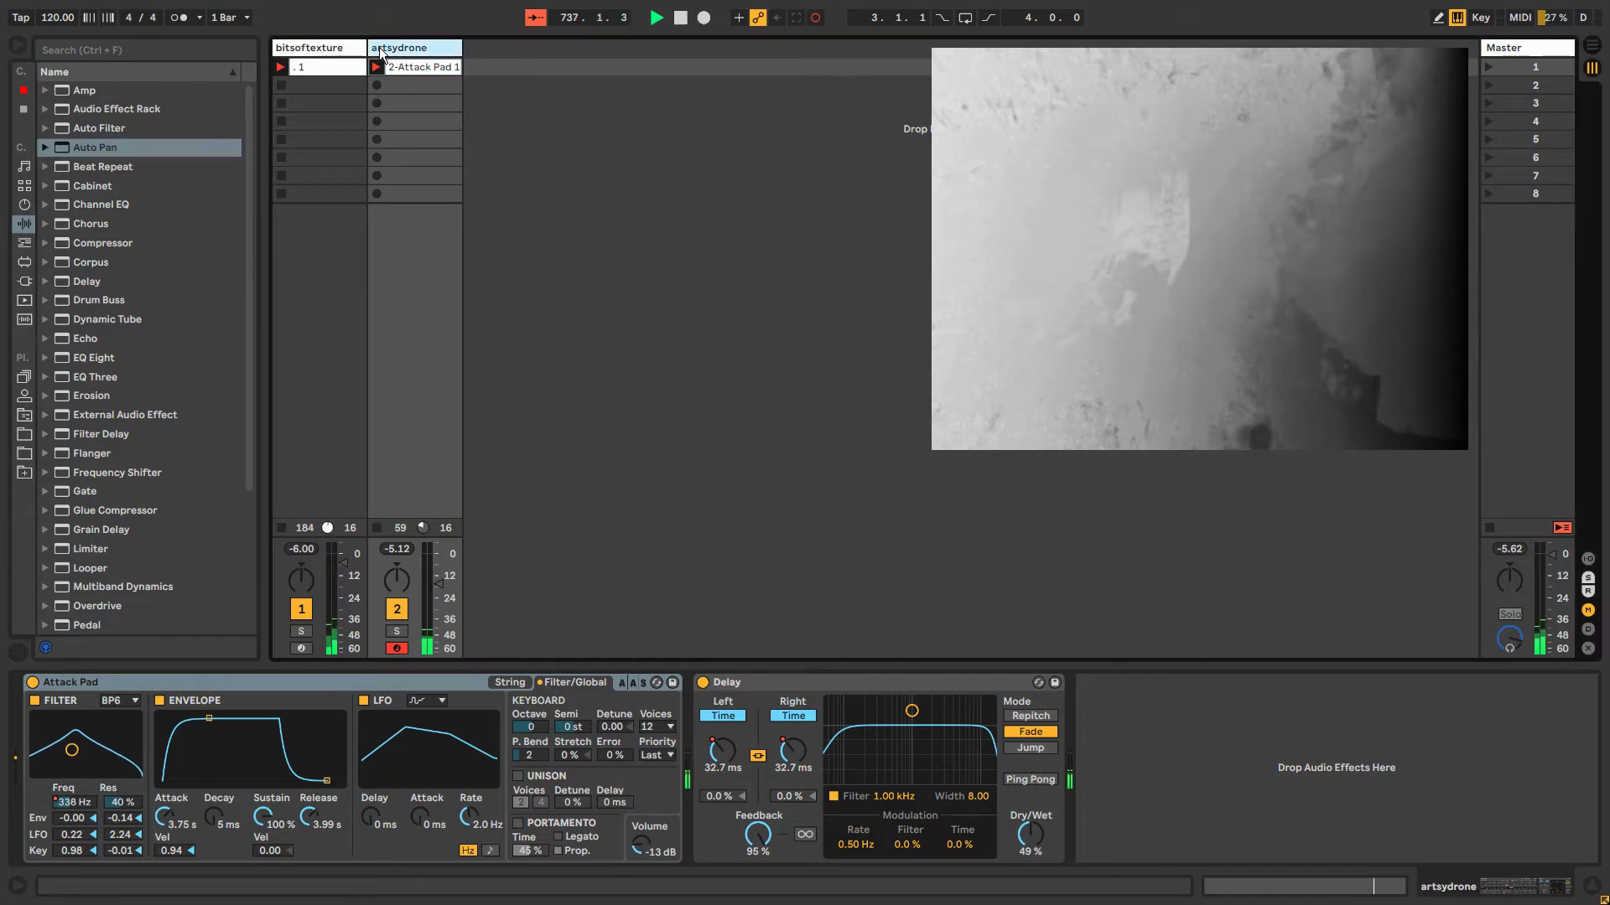
Add an empty MIDI track after the artsydrone track.
{"action": "key", "text": "ctrl+shift+t"}
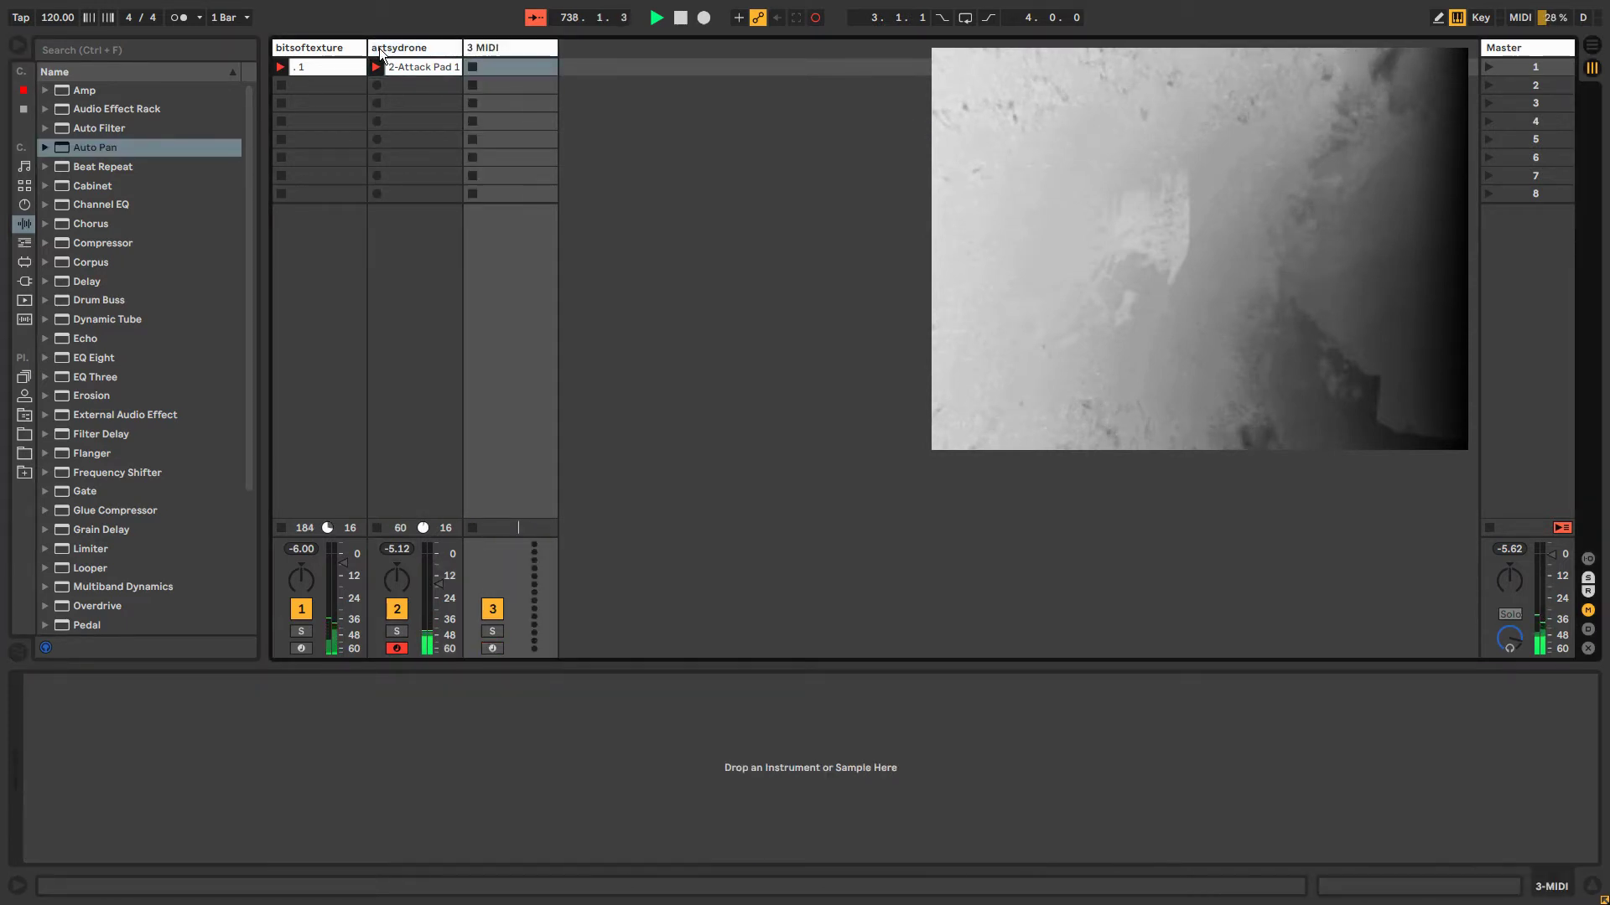
{"action": "left_click_drag", "start_coordinate": [495, 68], "coordinate": [501, 191]}
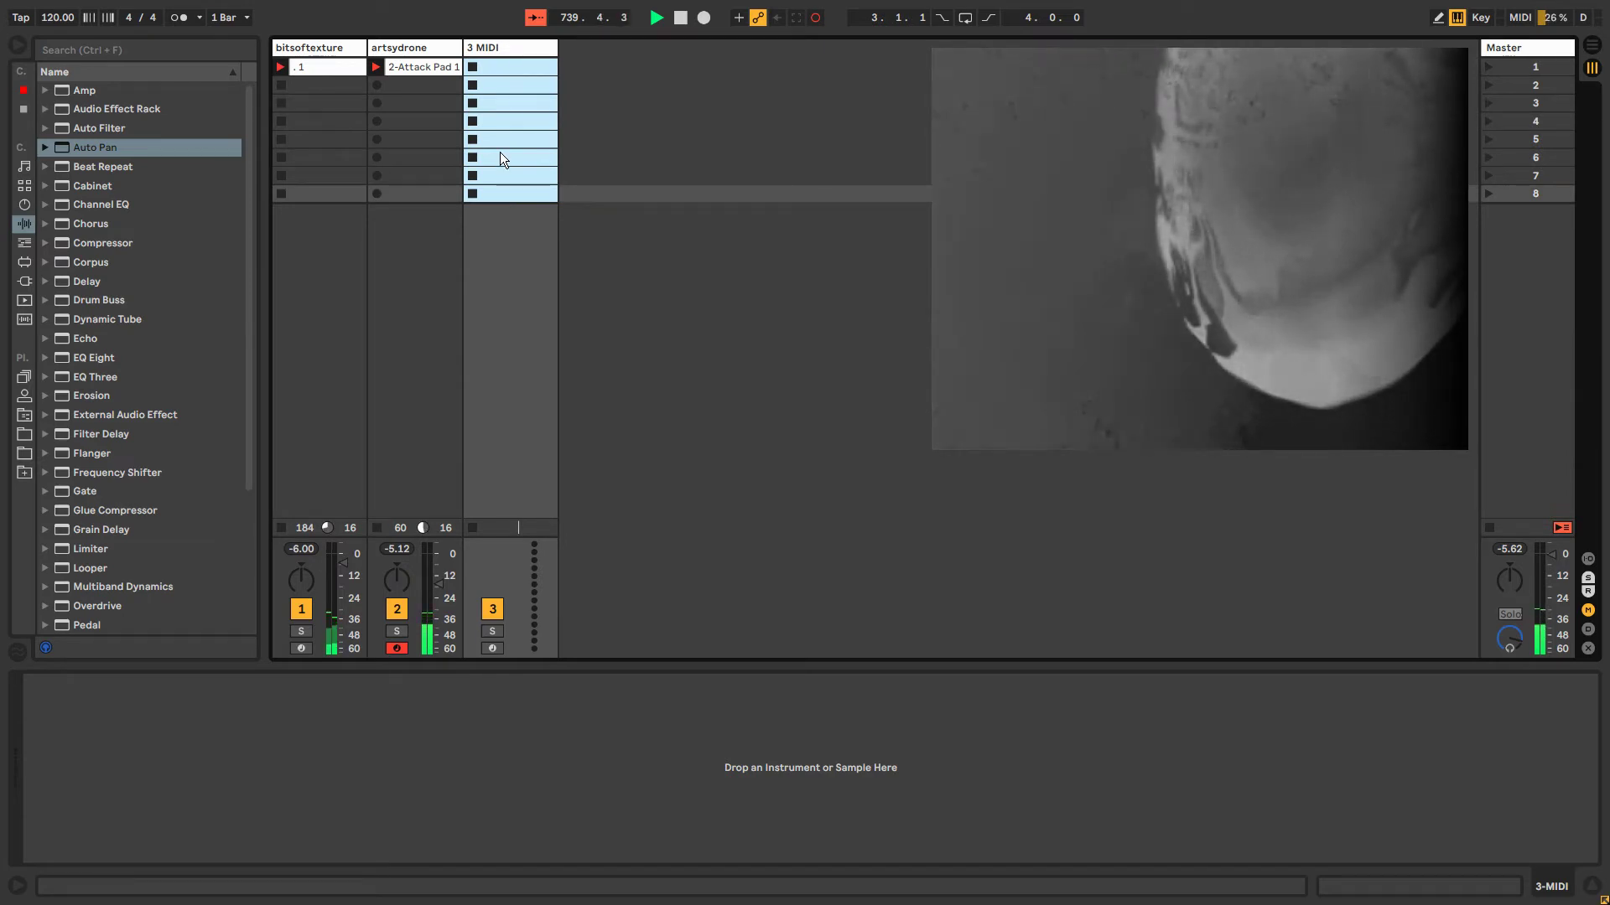
{"action": "left_click_drag", "start_coordinate": [515, 198], "coordinate": [329, 64]}
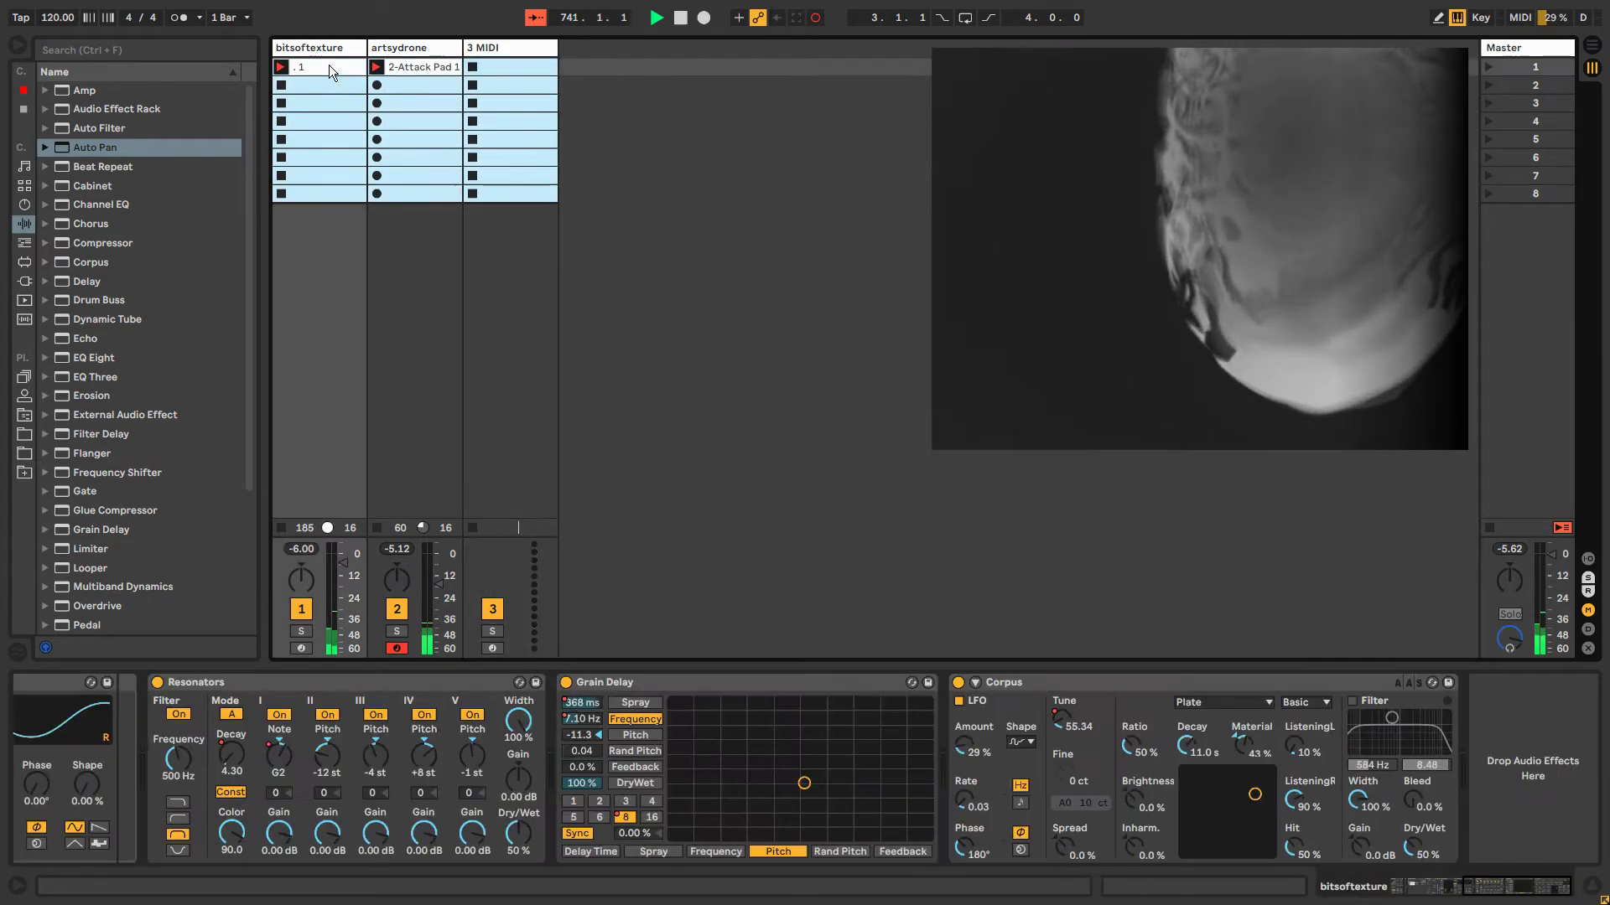
{"action": "left_click", "coordinate": [329, 66]}
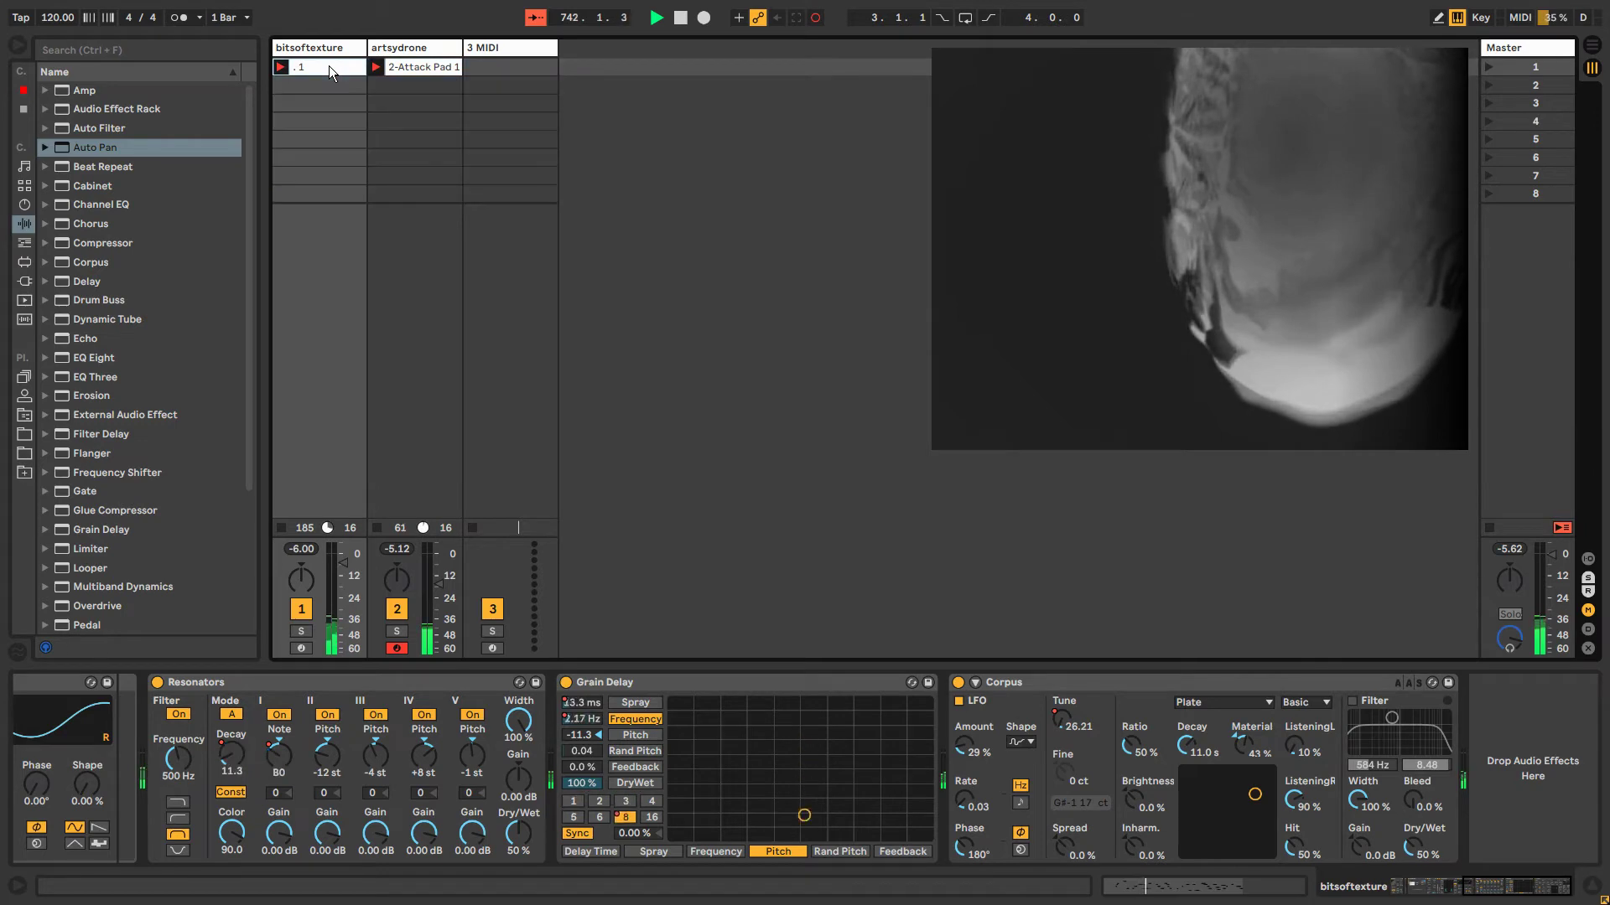
{"action": "left_click", "coordinate": [408, 69]}
{"action": "left_click", "coordinate": [535, 47]}
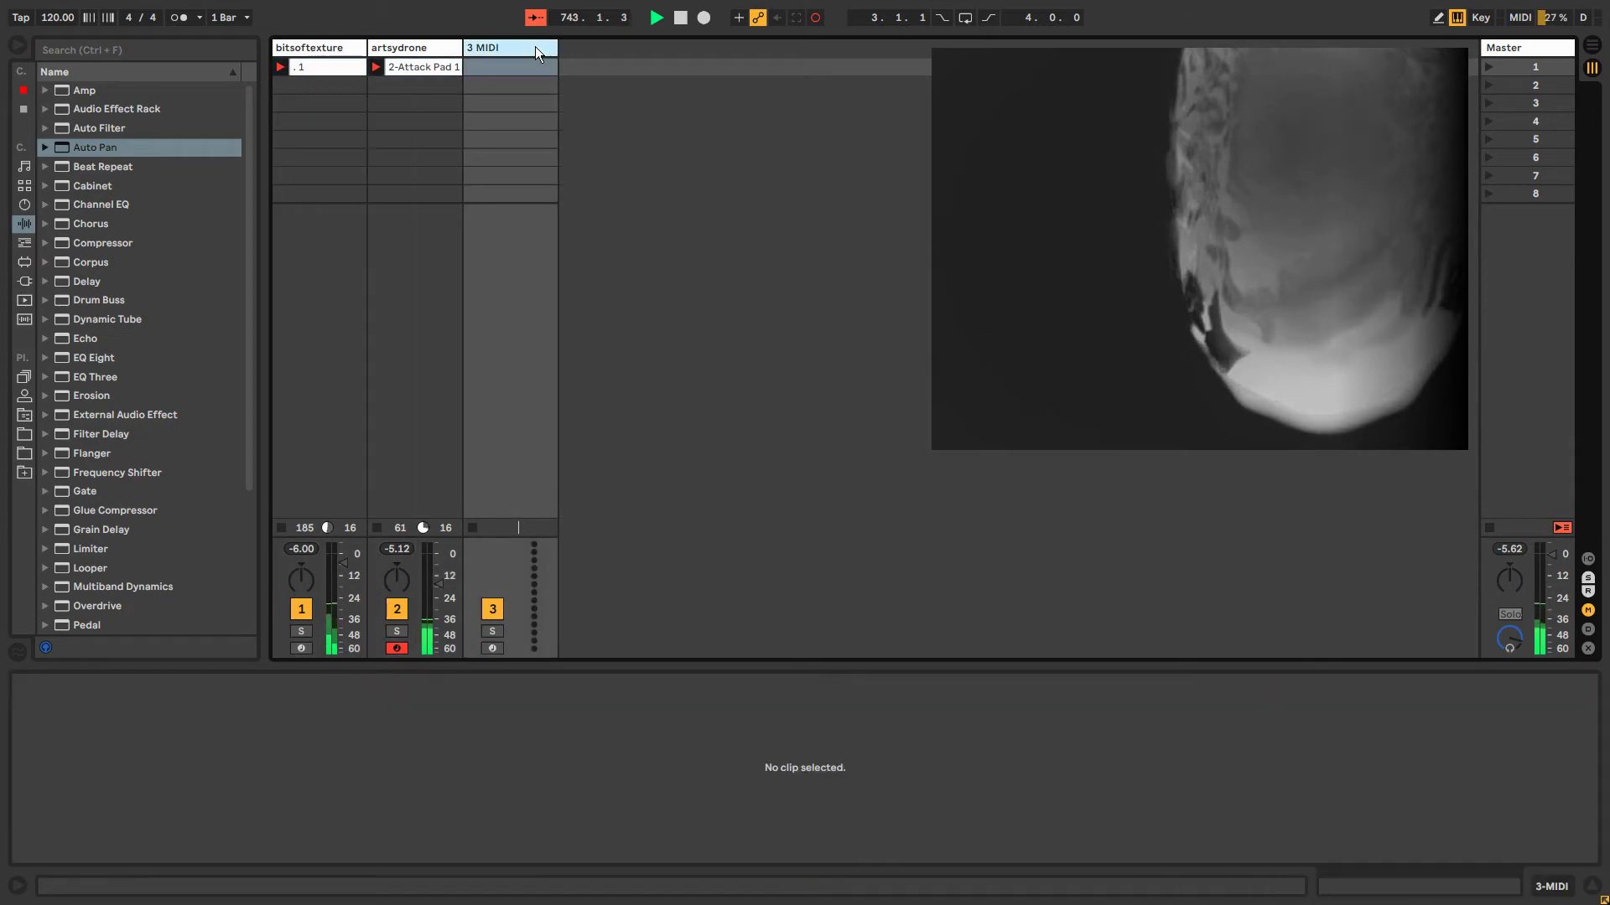
{"action": "left_click", "coordinate": [387, 51]}
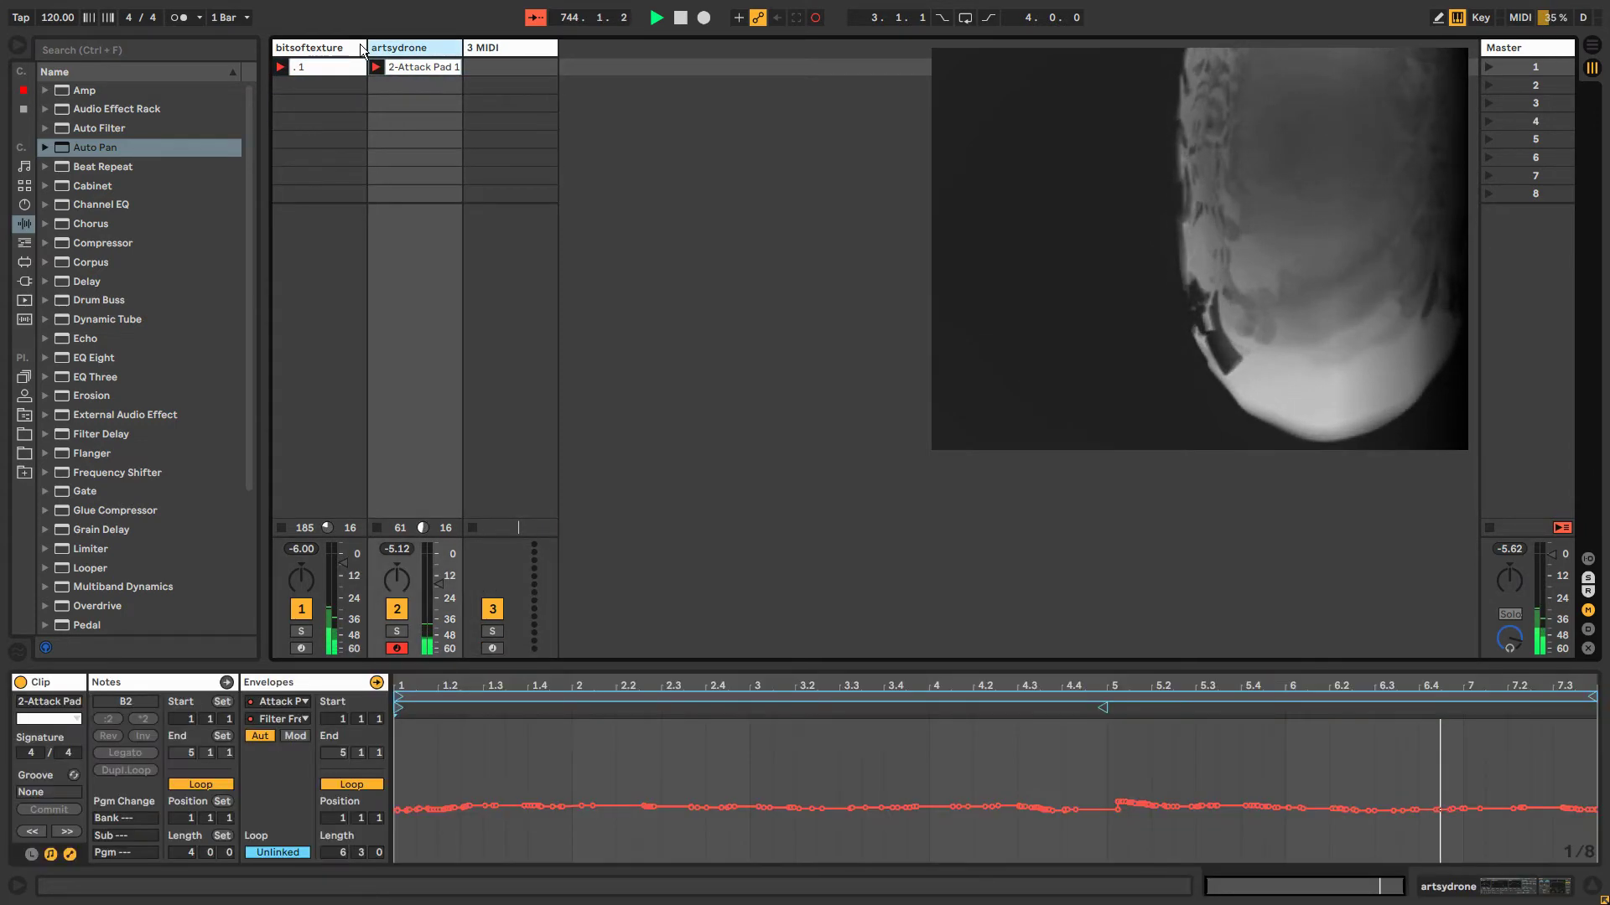
{"action": "left_click", "coordinate": [337, 51]}
{"action": "left_click", "coordinate": [336, 67]}
{"action": "left_click", "coordinate": [393, 72]}
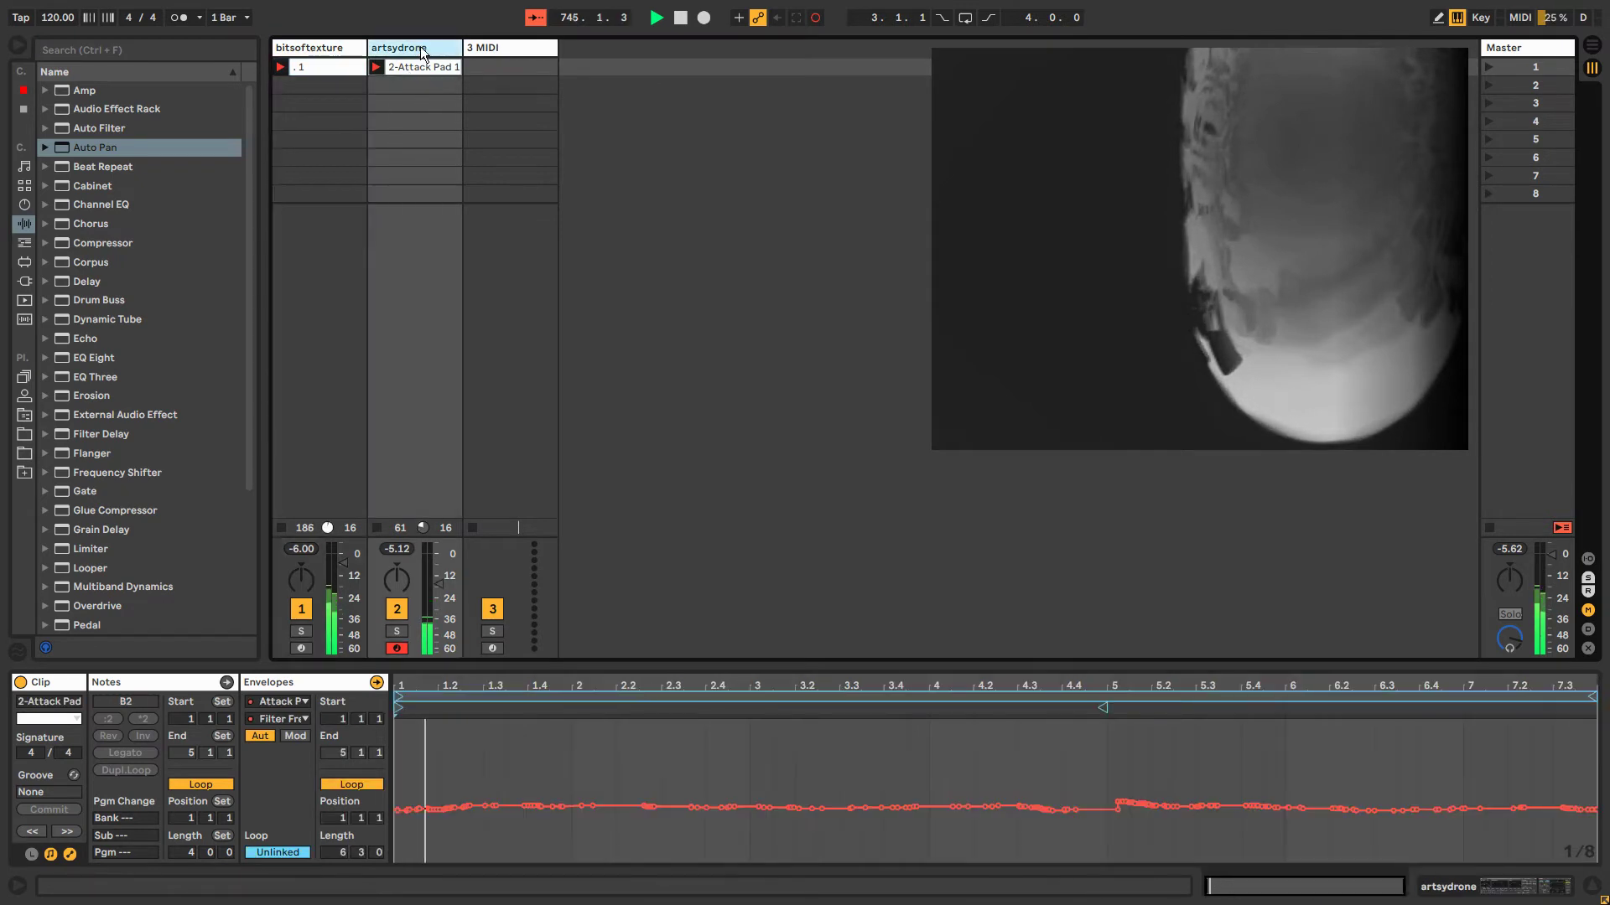
{"action": "left_click", "coordinate": [520, 49]}
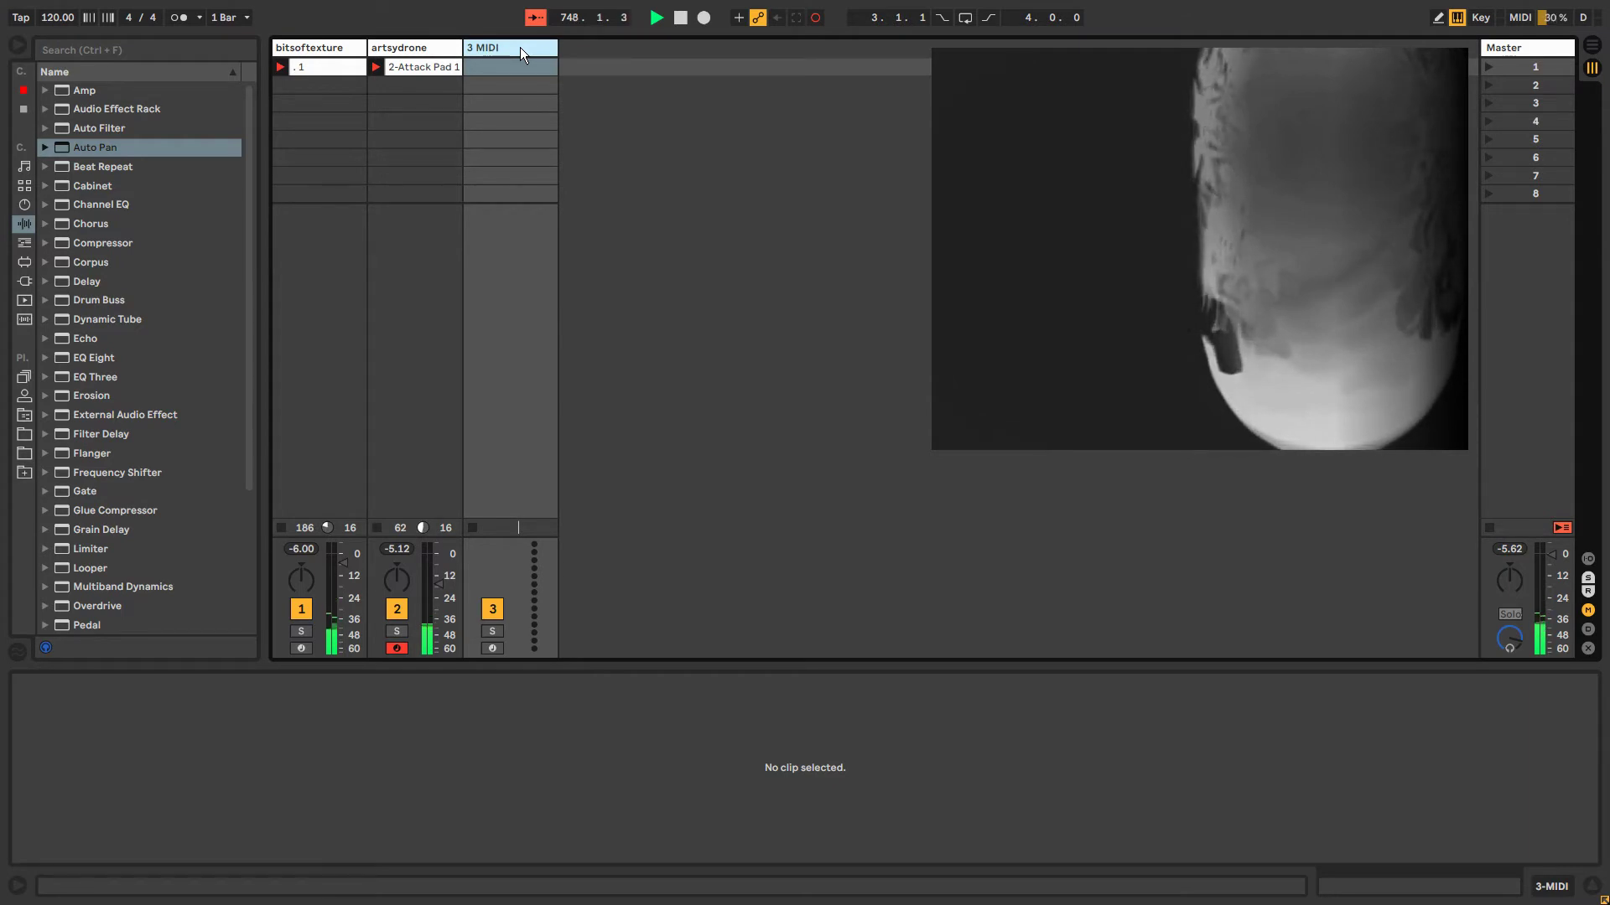
{"action": "left_click", "coordinate": [356, 48]}
{"action": "left_click", "coordinate": [411, 44]}
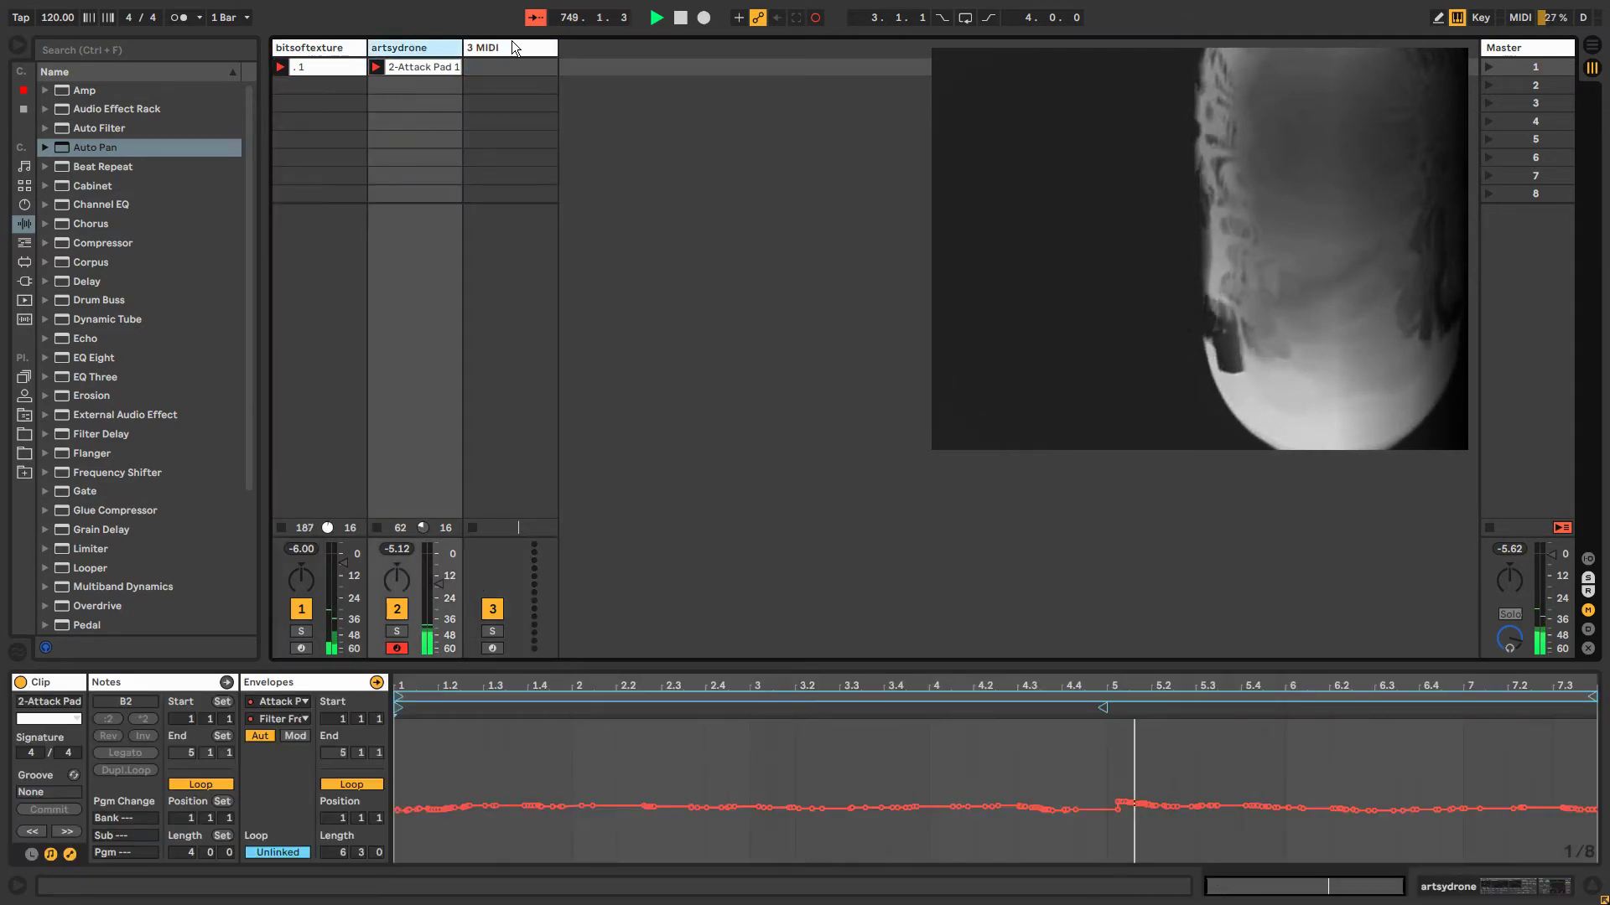
{"action": "left_click", "coordinate": [512, 40]}
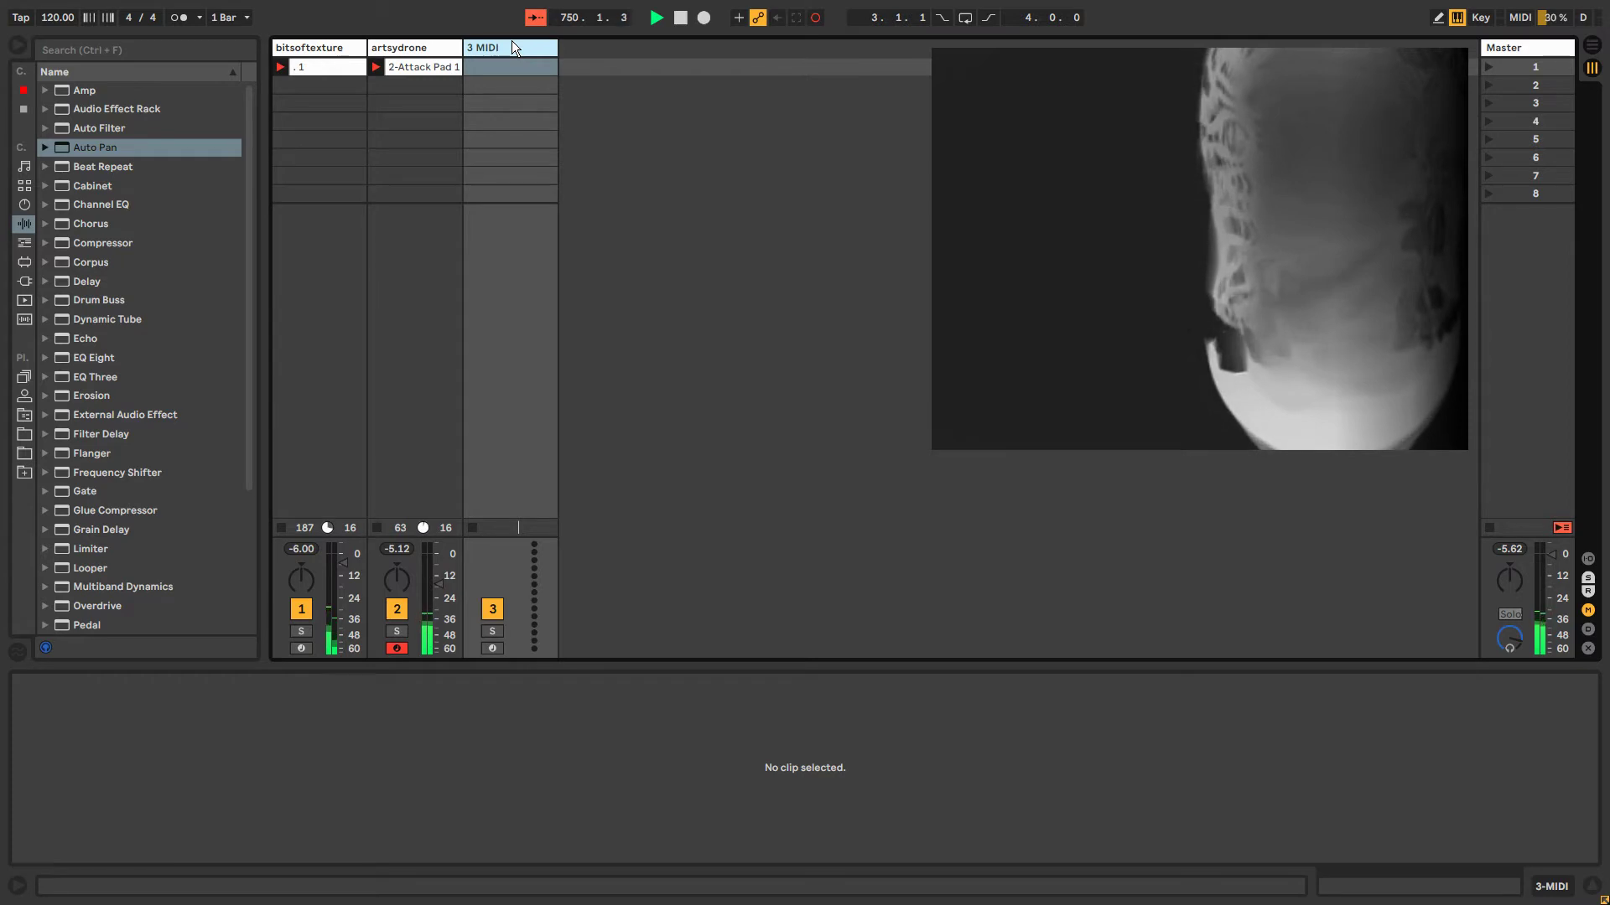
{"action": "left_click", "coordinate": [349, 48]}
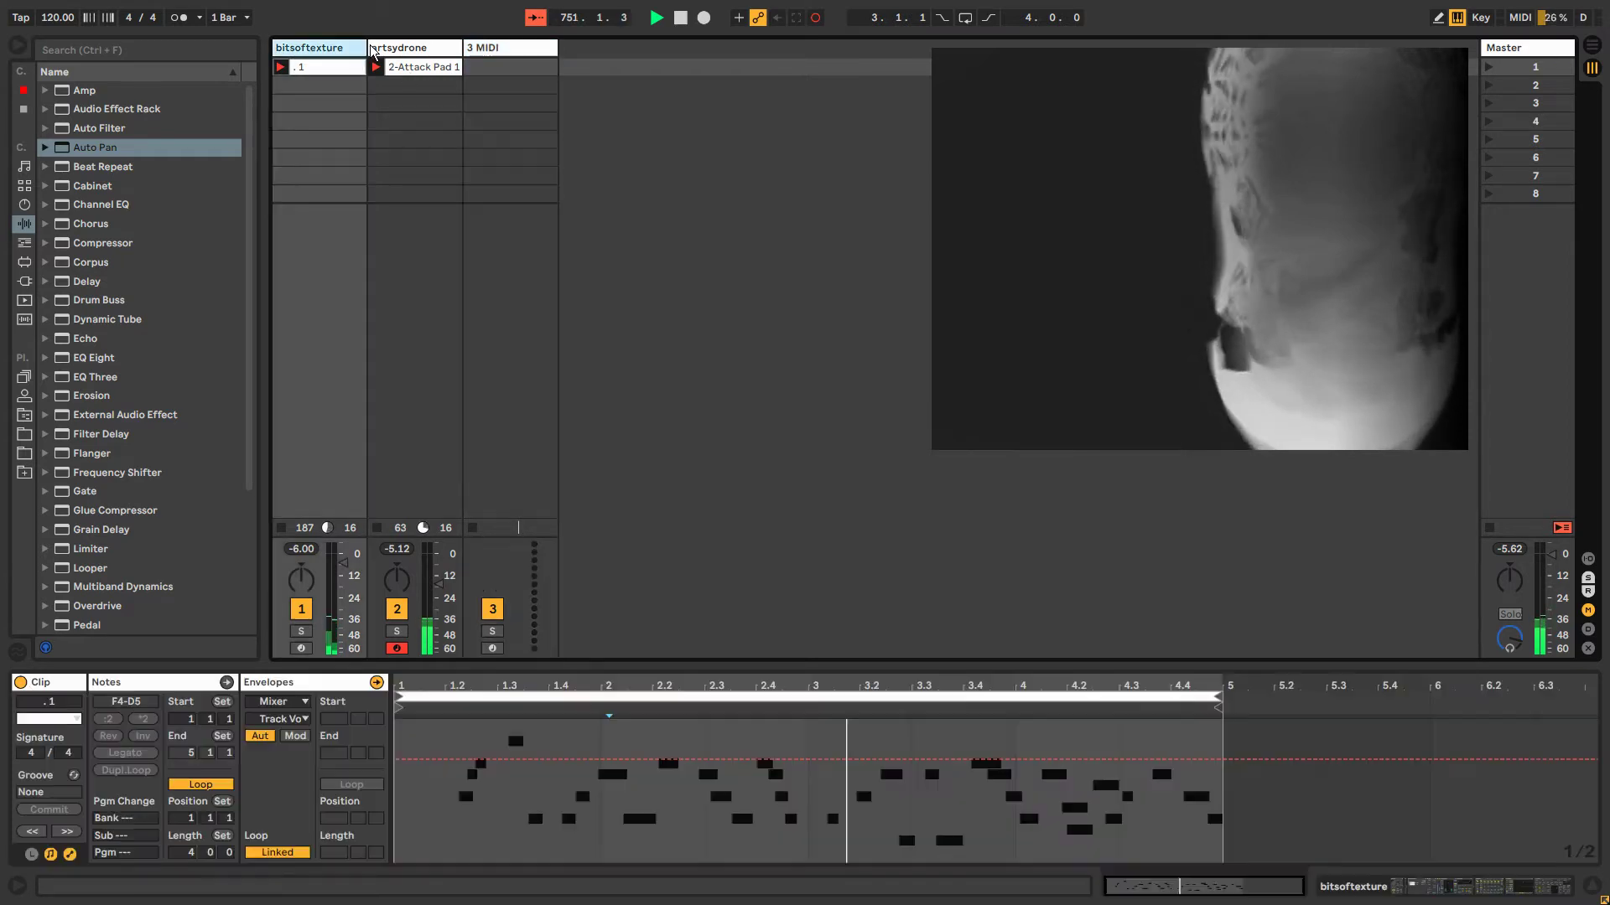
{"action": "left_click", "coordinate": [411, 45]}
{"action": "left_click", "coordinate": [493, 44]}
{"action": "left_click", "coordinate": [349, 48]}
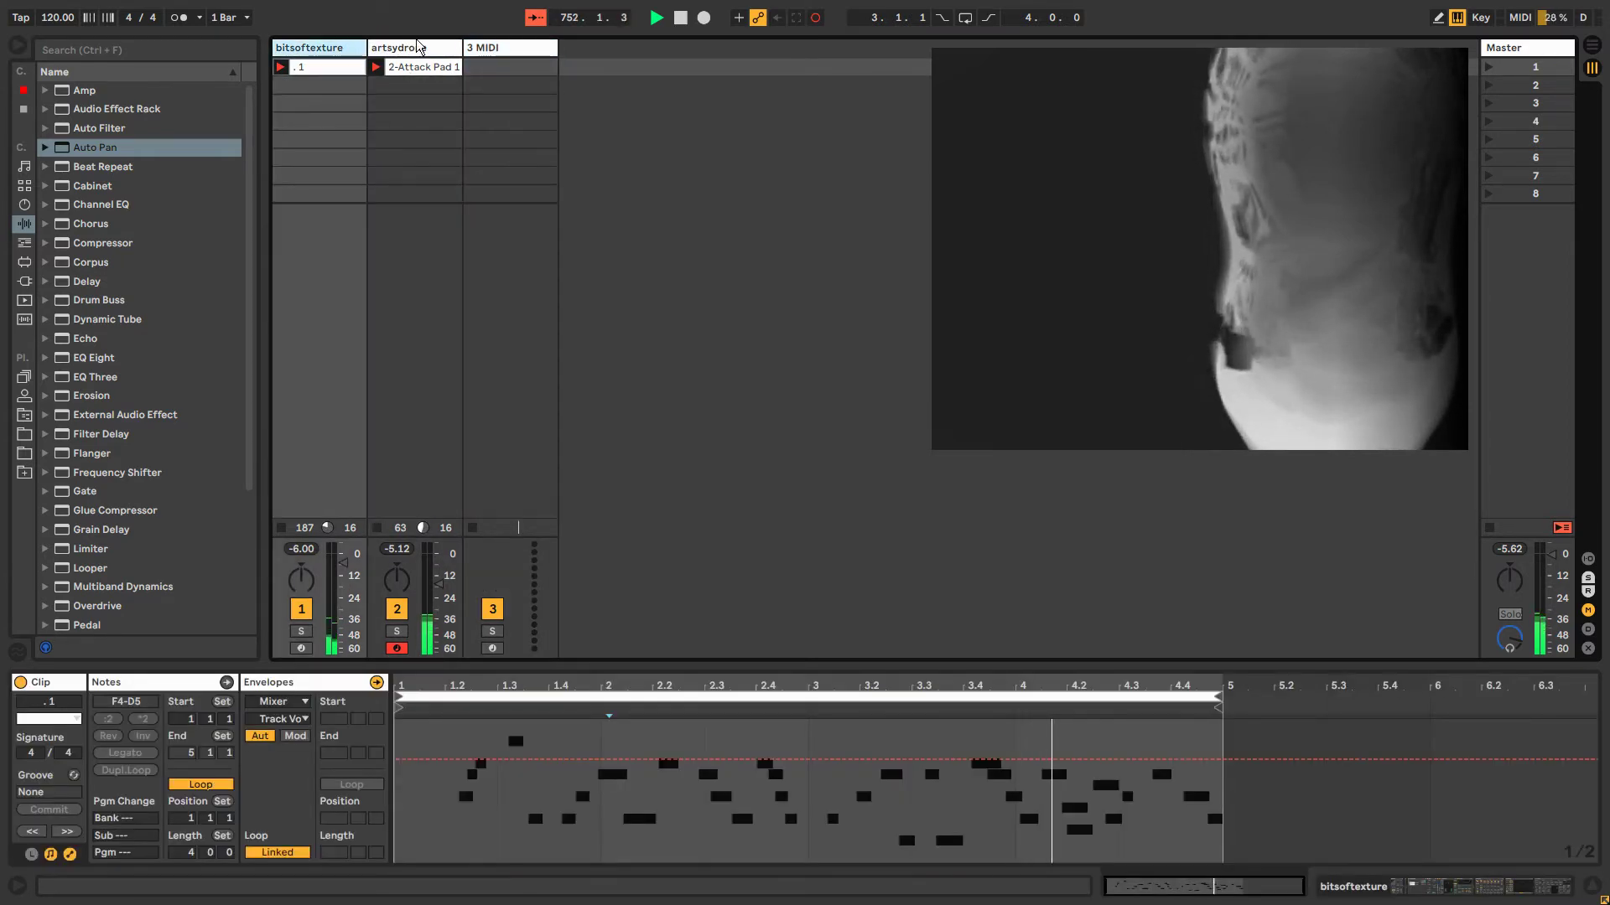
{"action": "left_click", "coordinate": [536, 48]}
{"action": "left_click", "coordinate": [425, 52]}
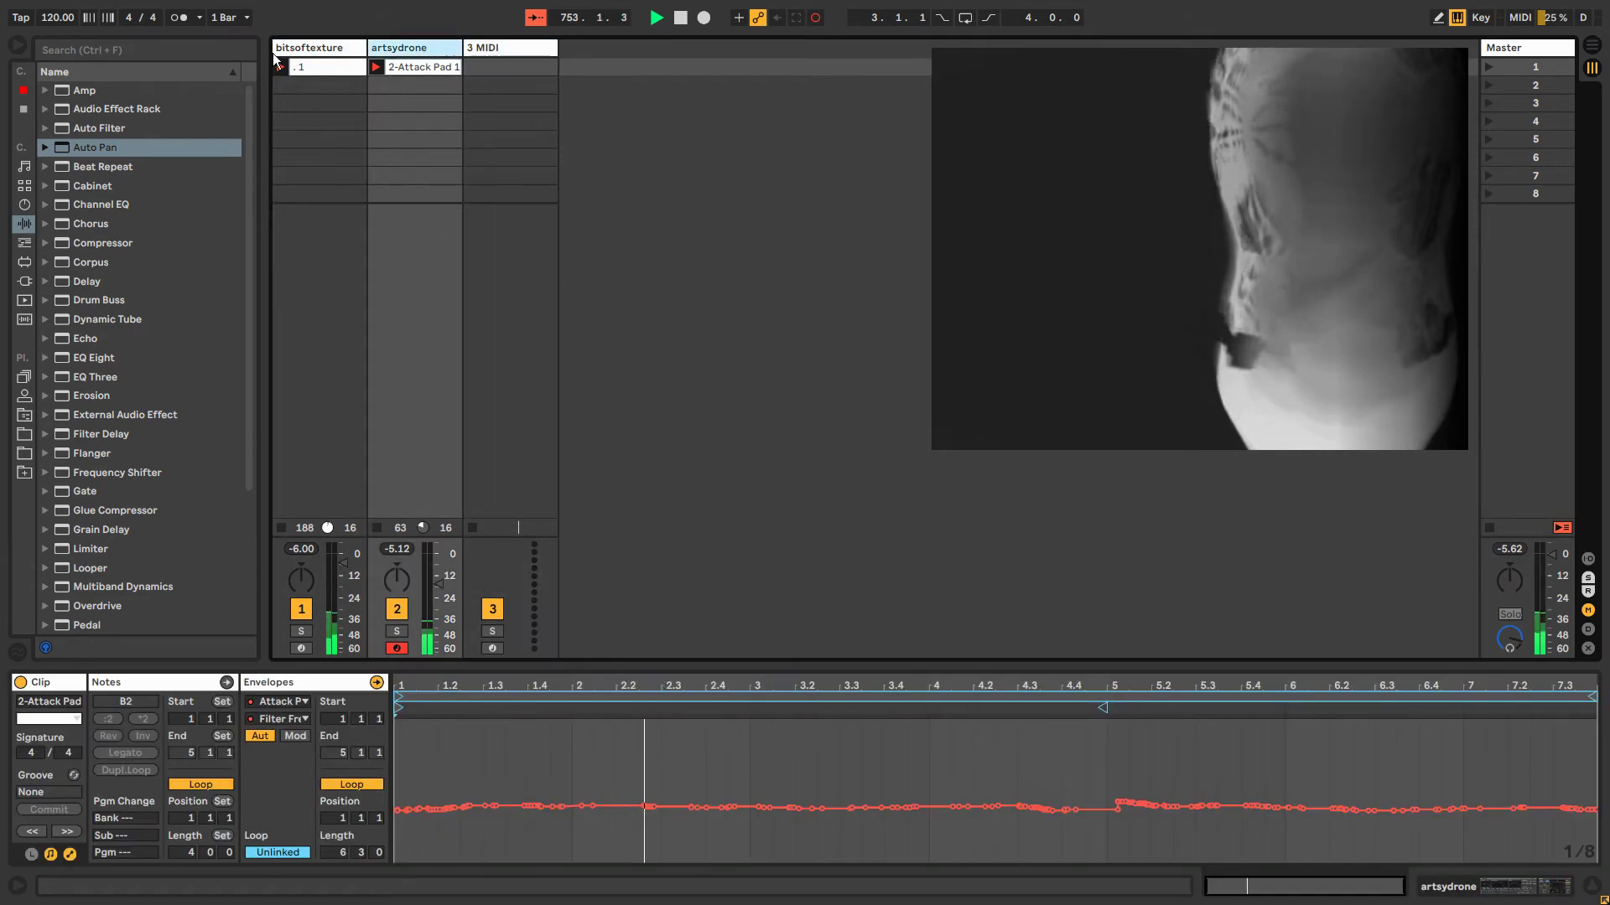
{"action": "left_click", "coordinate": [349, 48]}
{"action": "left_click", "coordinate": [411, 48]}
{"action": "left_click", "coordinate": [499, 43]}
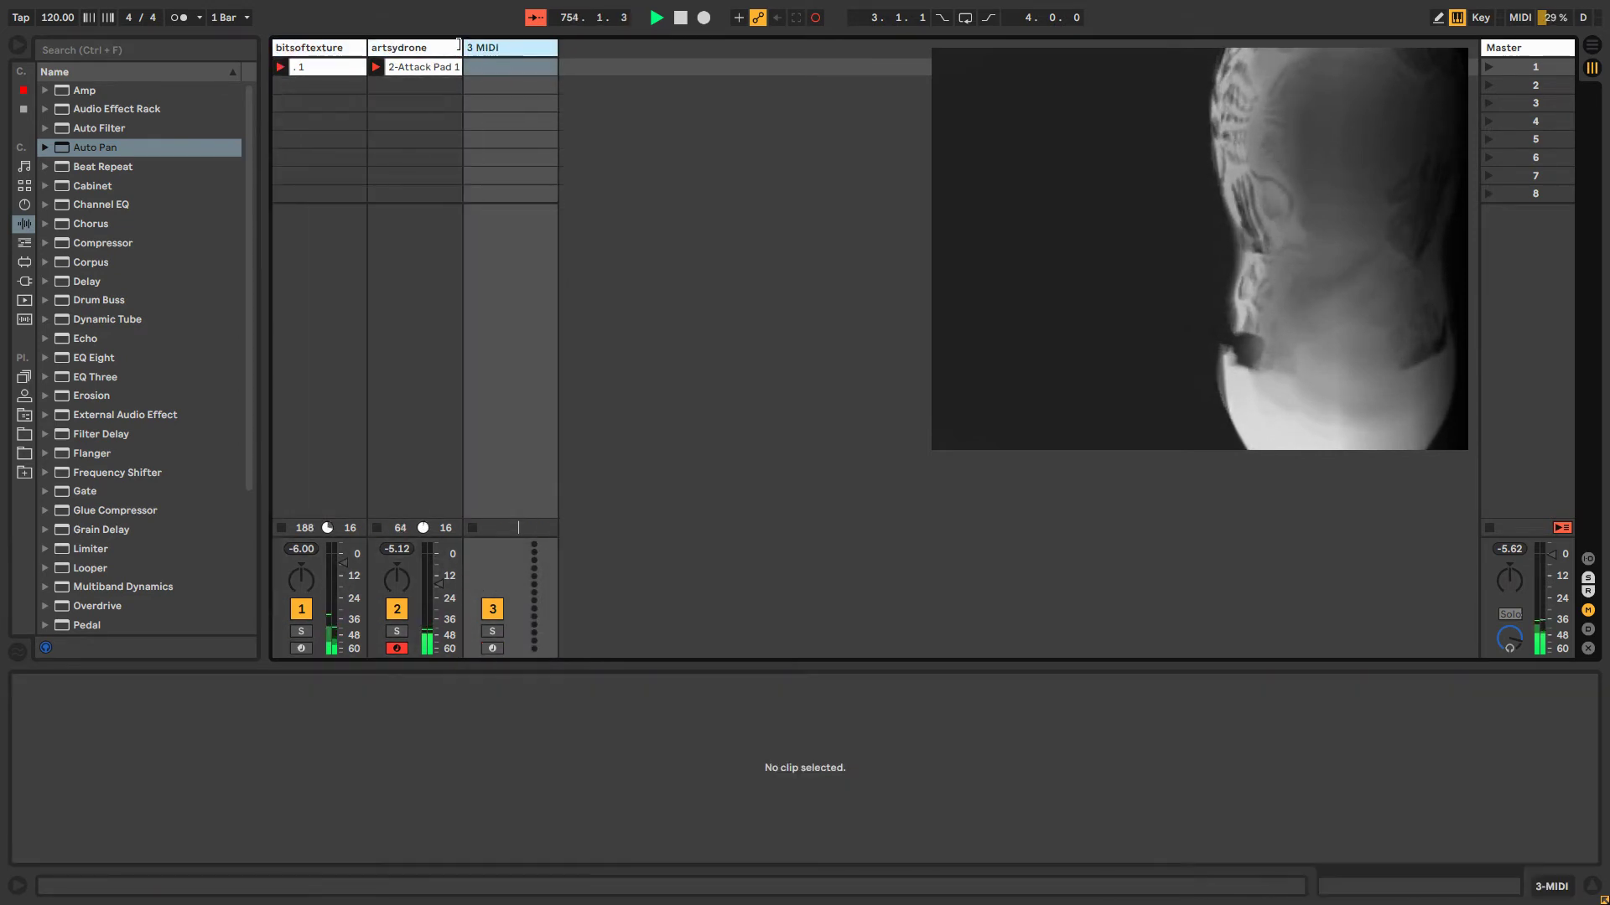
{"action": "left_click", "coordinate": [411, 48]}
{"action": "left_click", "coordinate": [346, 52]}
{"action": "left_click", "coordinate": [466, 48]}
{"action": "left_click", "coordinate": [411, 48]}
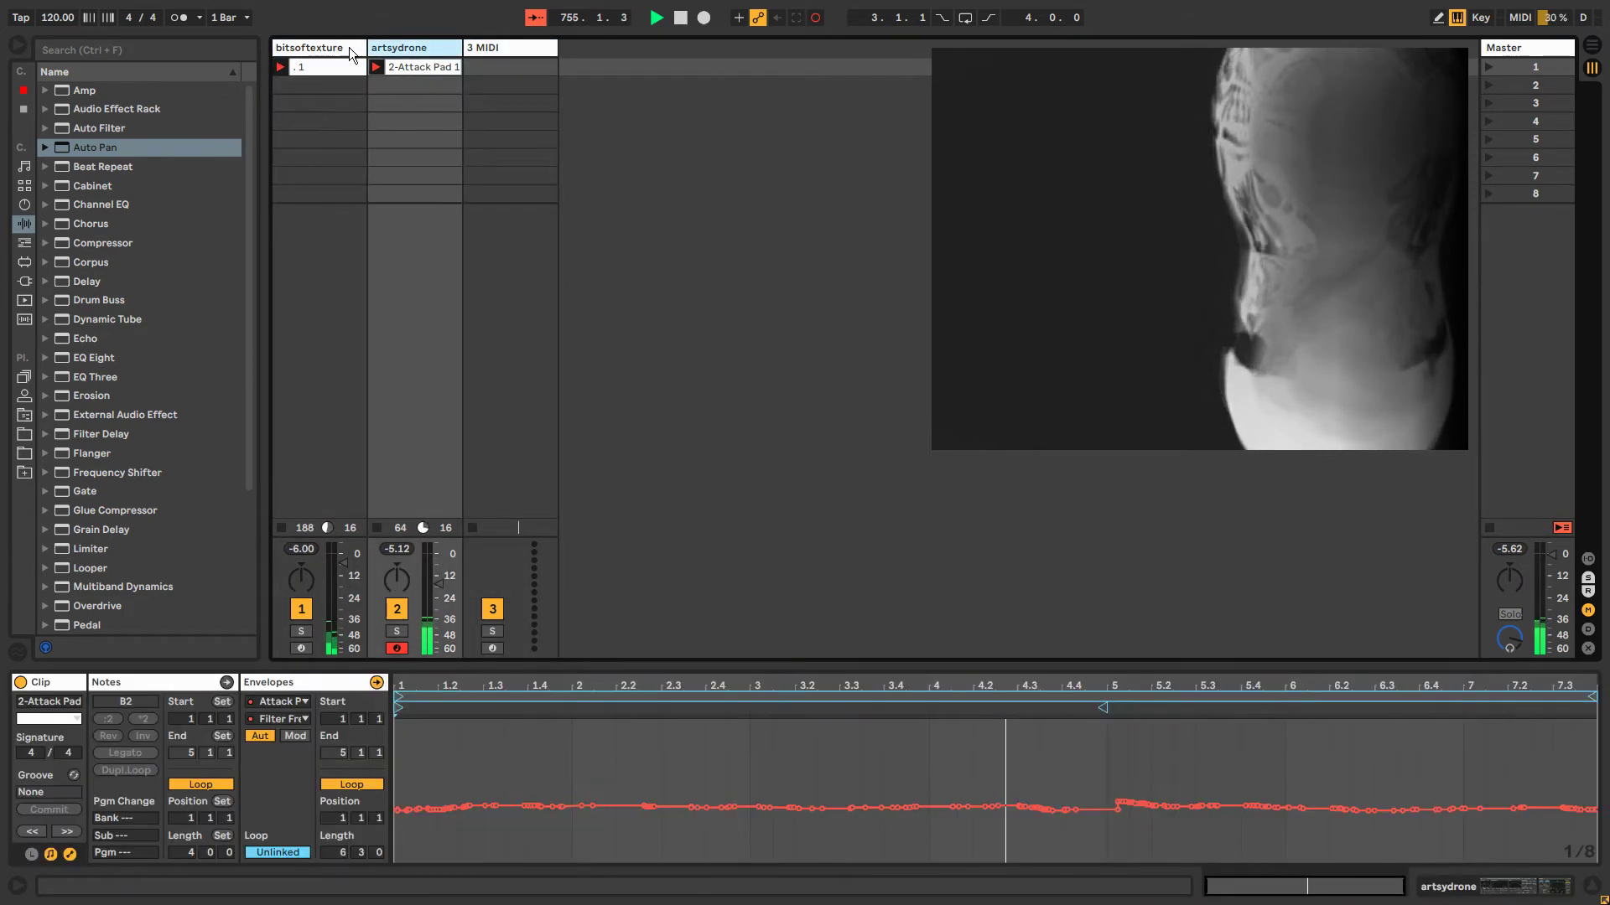
{"action": "left_click", "coordinate": [351, 48]}
{"action": "left_click", "coordinate": [503, 44]}
{"action": "left_click", "coordinate": [396, 52]}
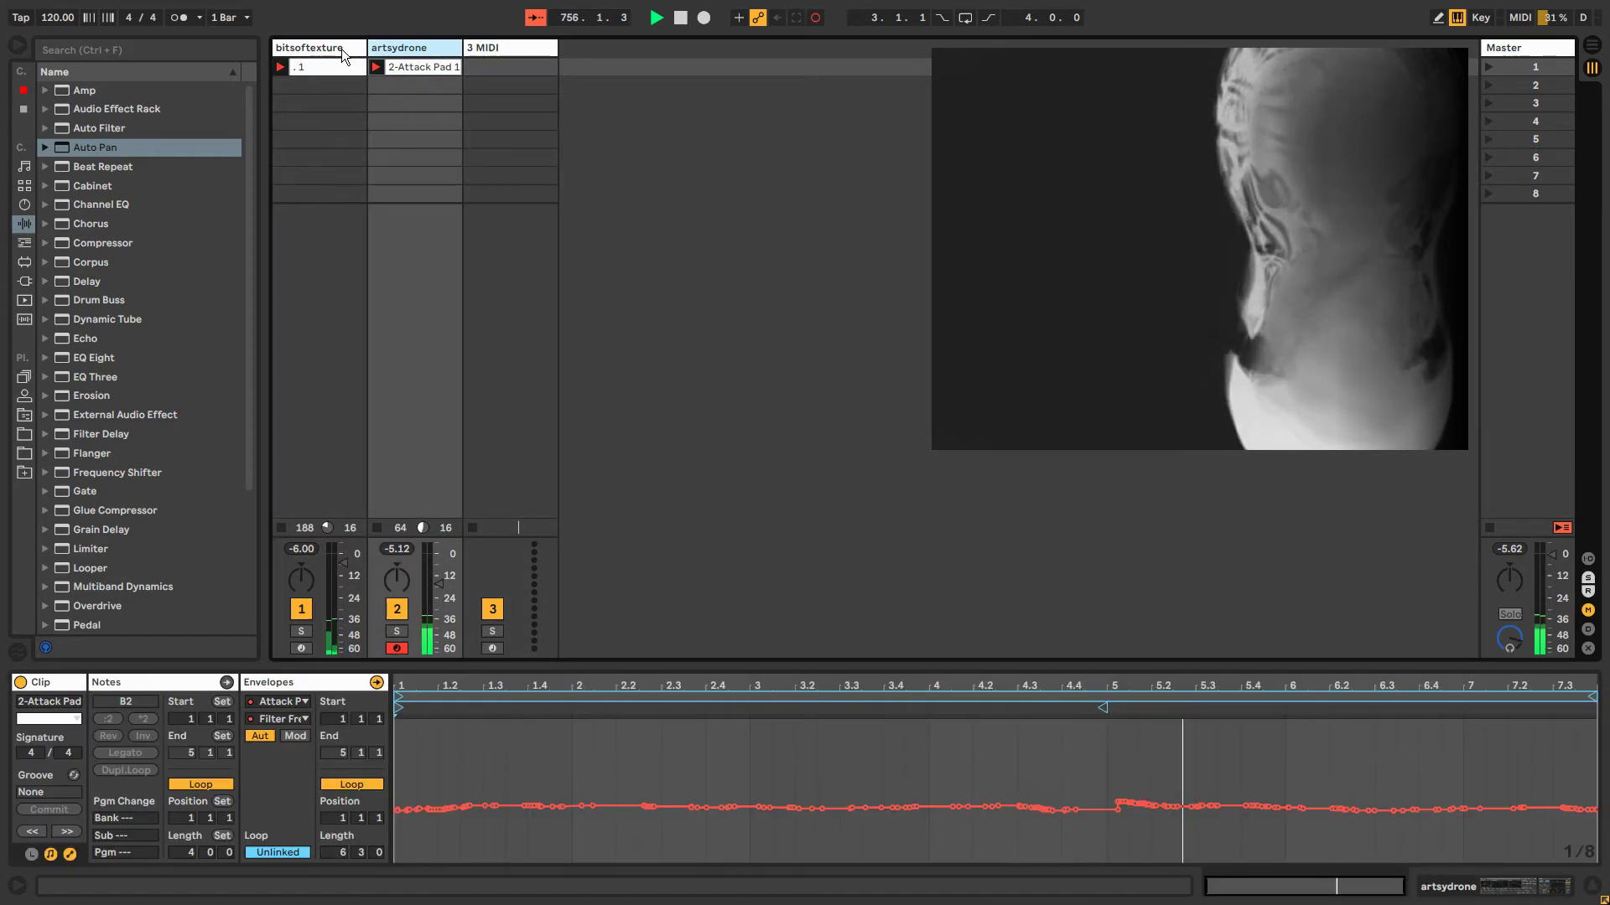
{"action": "left_click", "coordinate": [341, 49]}
{"action": "left_click", "coordinate": [428, 45]}
{"action": "left_click", "coordinate": [352, 51]}
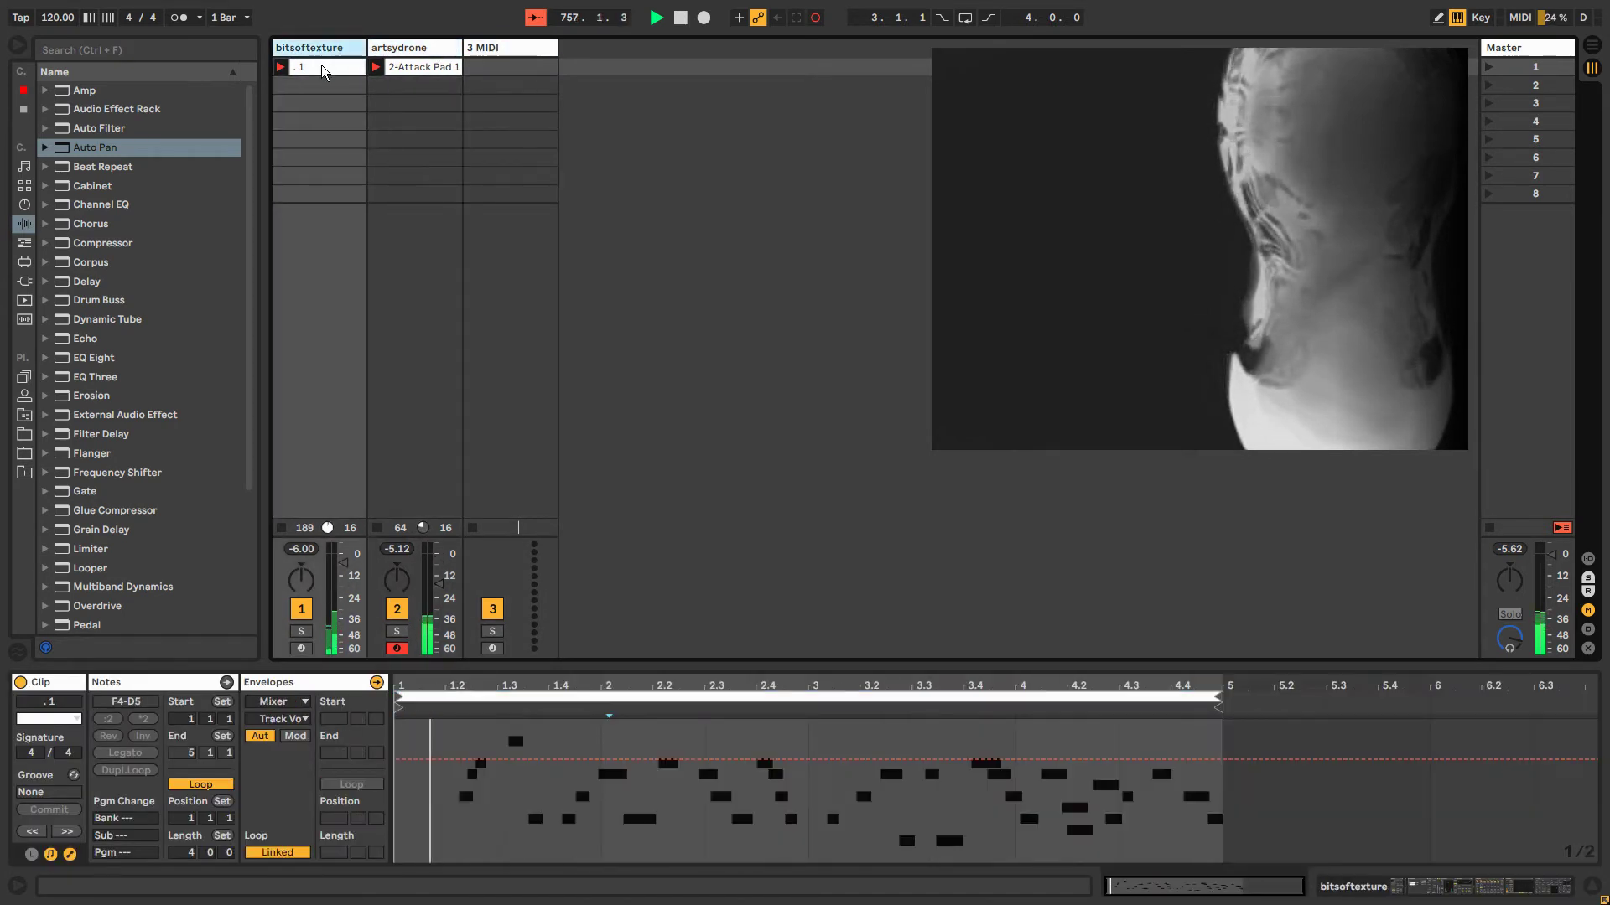
{"action": "left_click", "coordinate": [408, 47]}
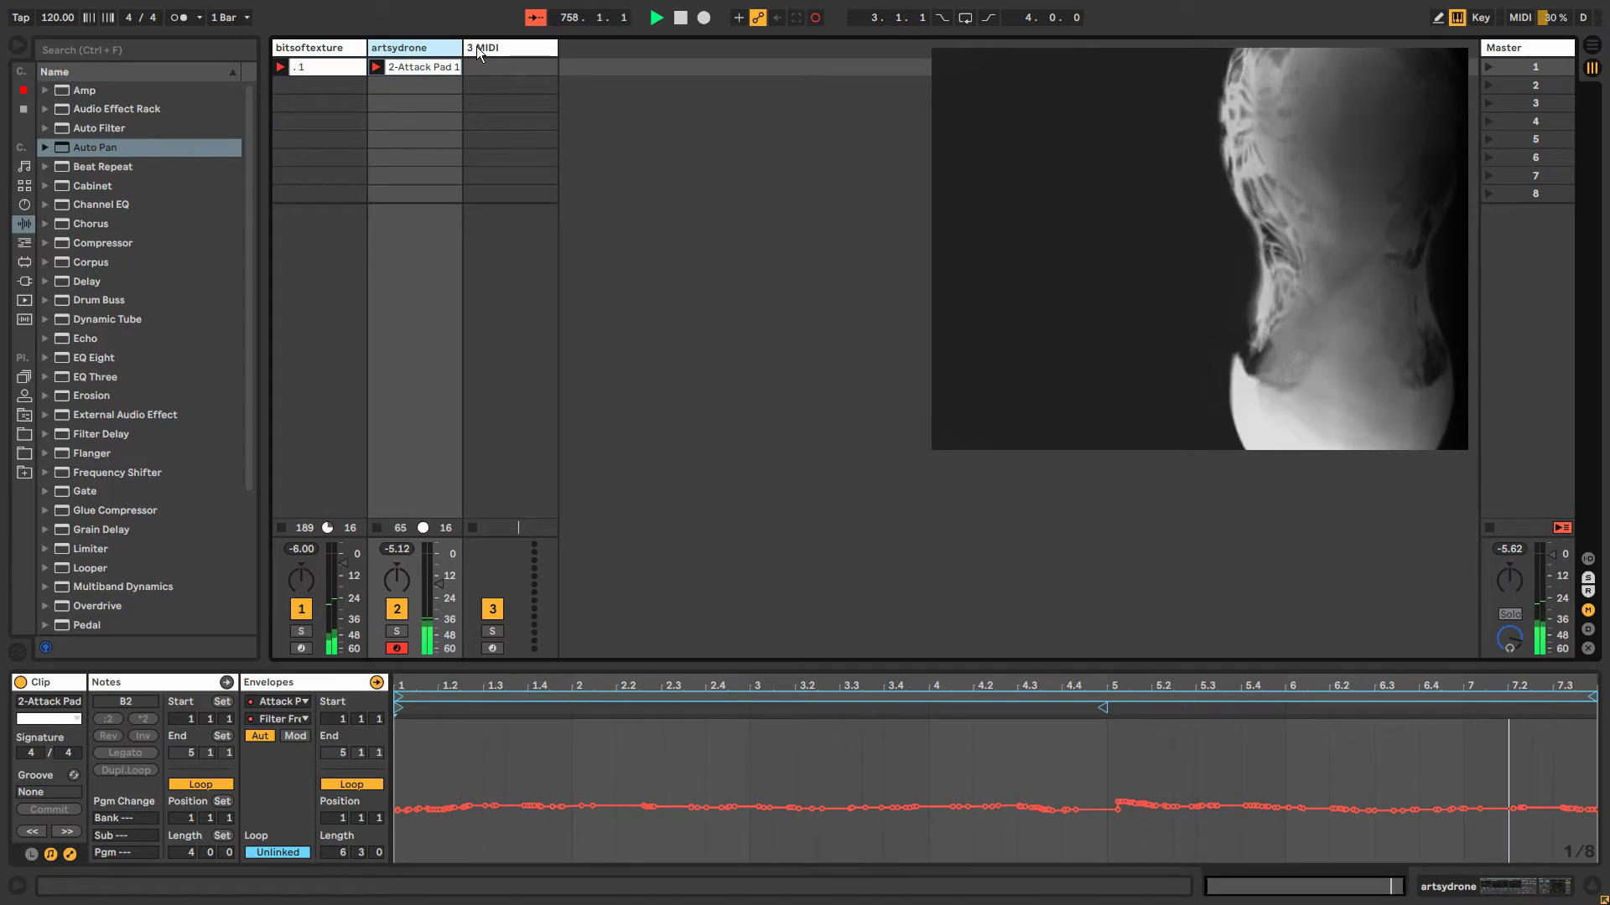
{"action": "left_click", "coordinate": [477, 47]}
{"action": "left_click", "coordinate": [344, 48]}
{"action": "left_click", "coordinate": [436, 45]}
{"action": "left_click", "coordinate": [478, 49]}
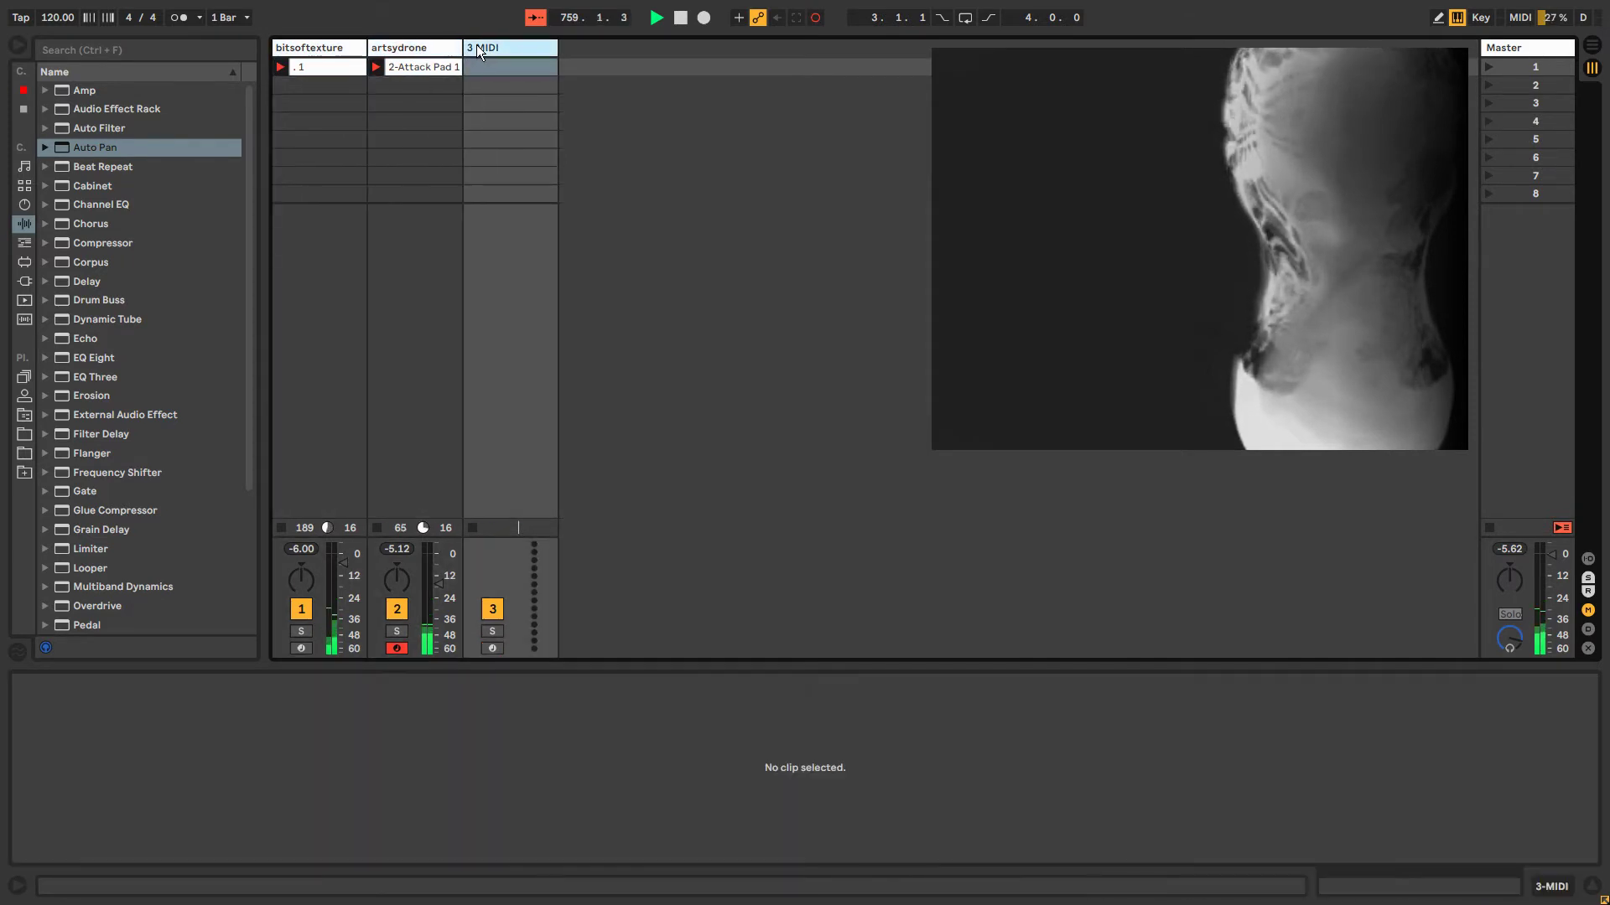
{"action": "left_click", "coordinate": [483, 47]}
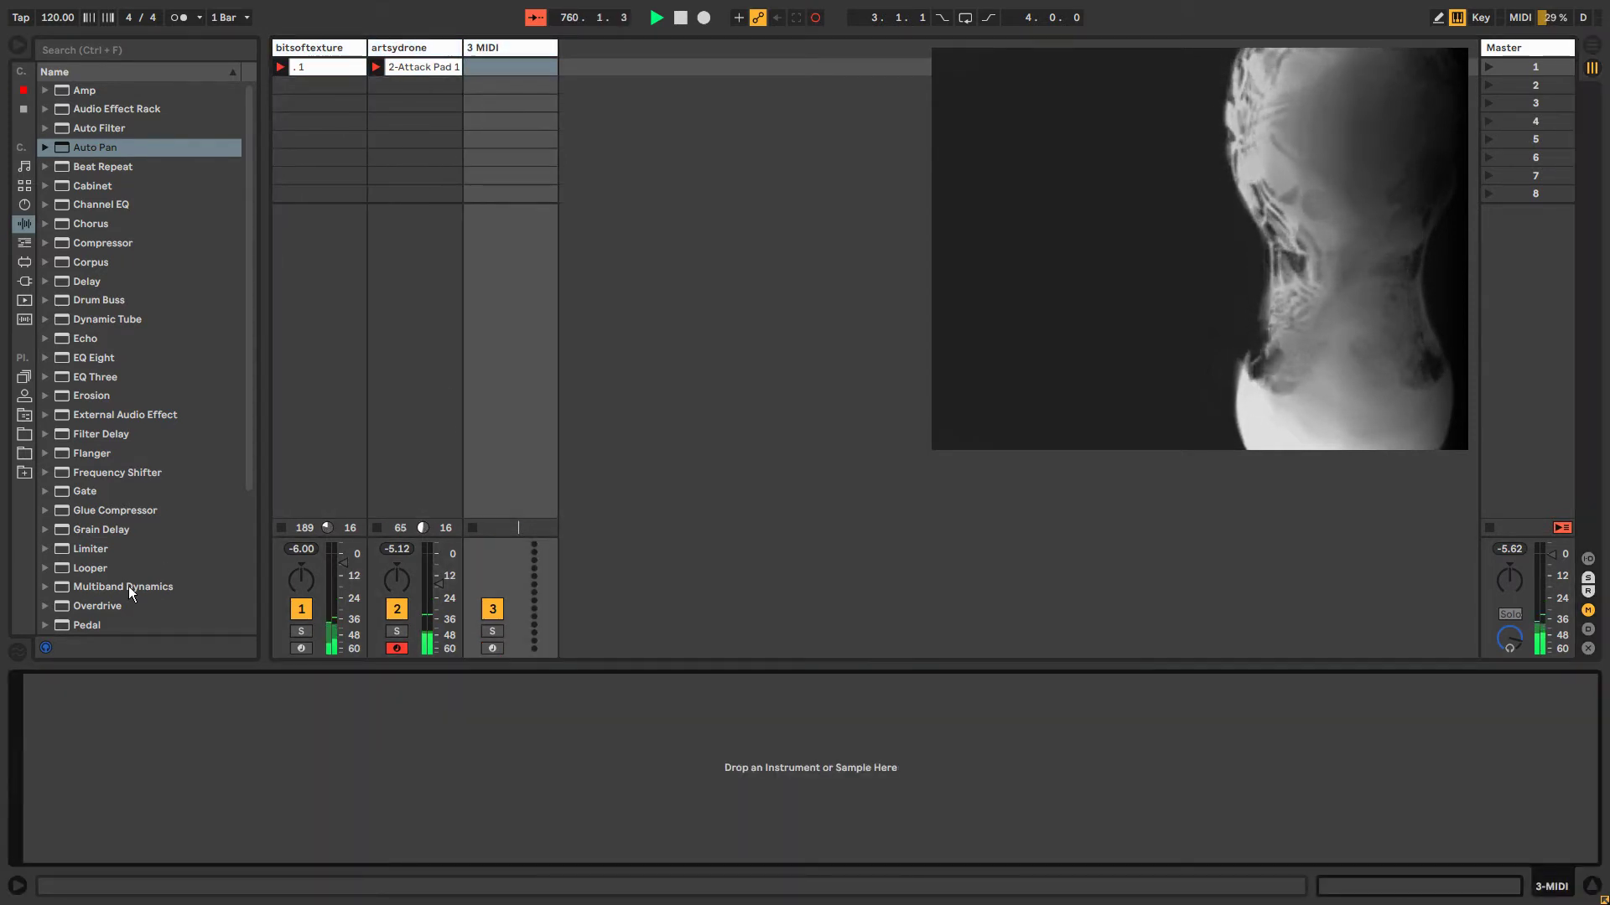
Duplicate the artsydrone track and open the pad clip on the copy.
{"action": "left_click", "coordinate": [406, 52]}
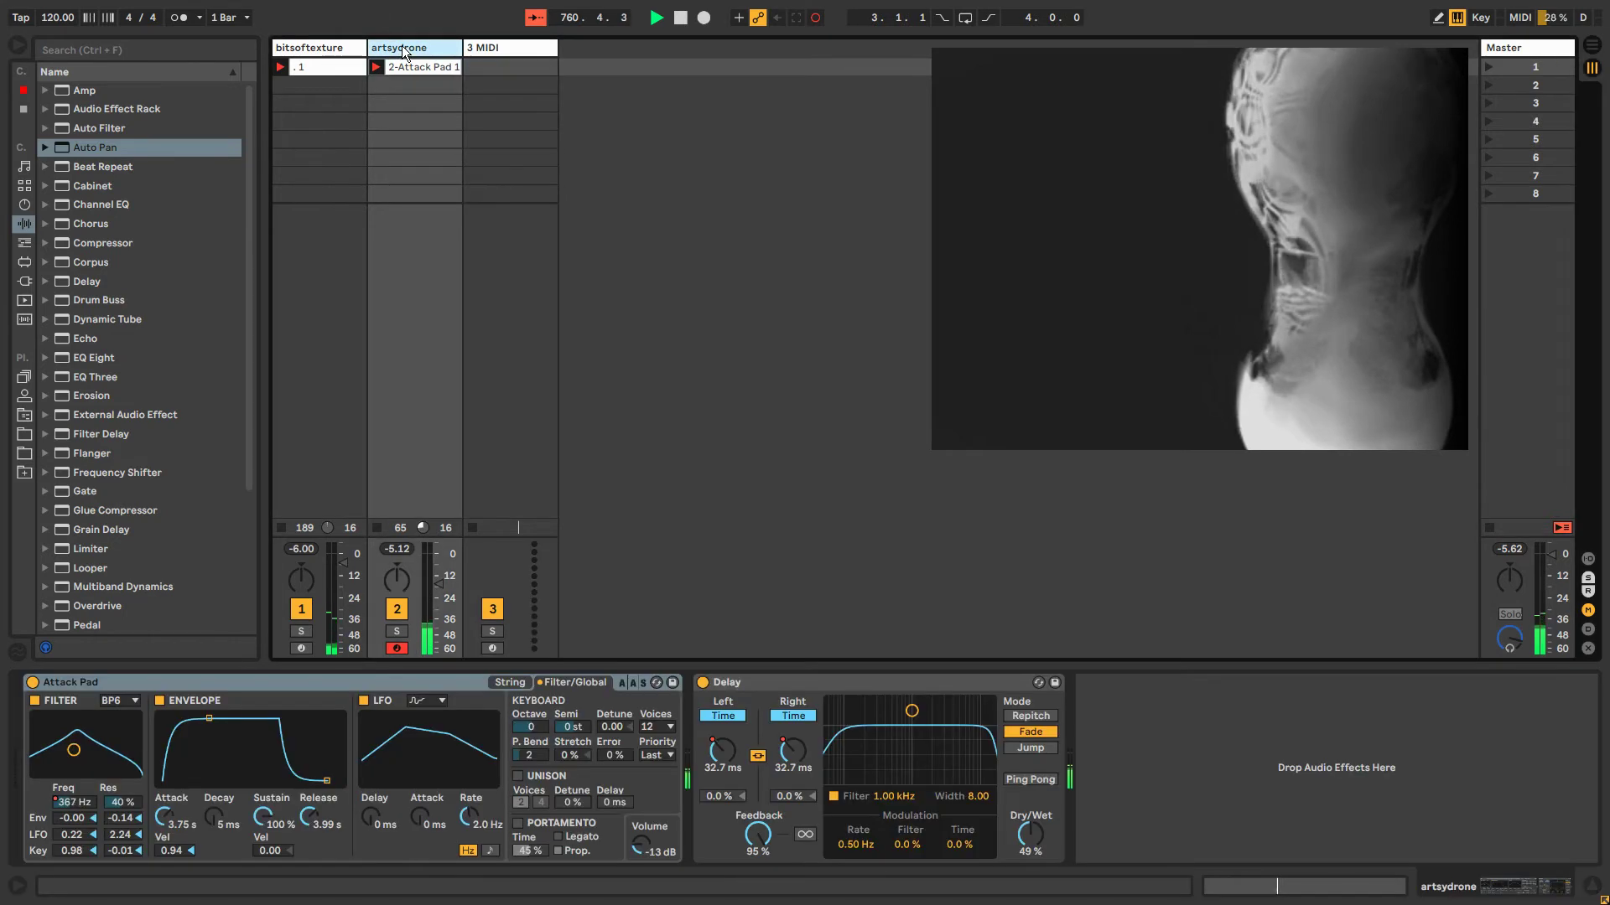
{"action": "key", "text": "ctrl+d"}
{"action": "left_click", "coordinate": [500, 71]}
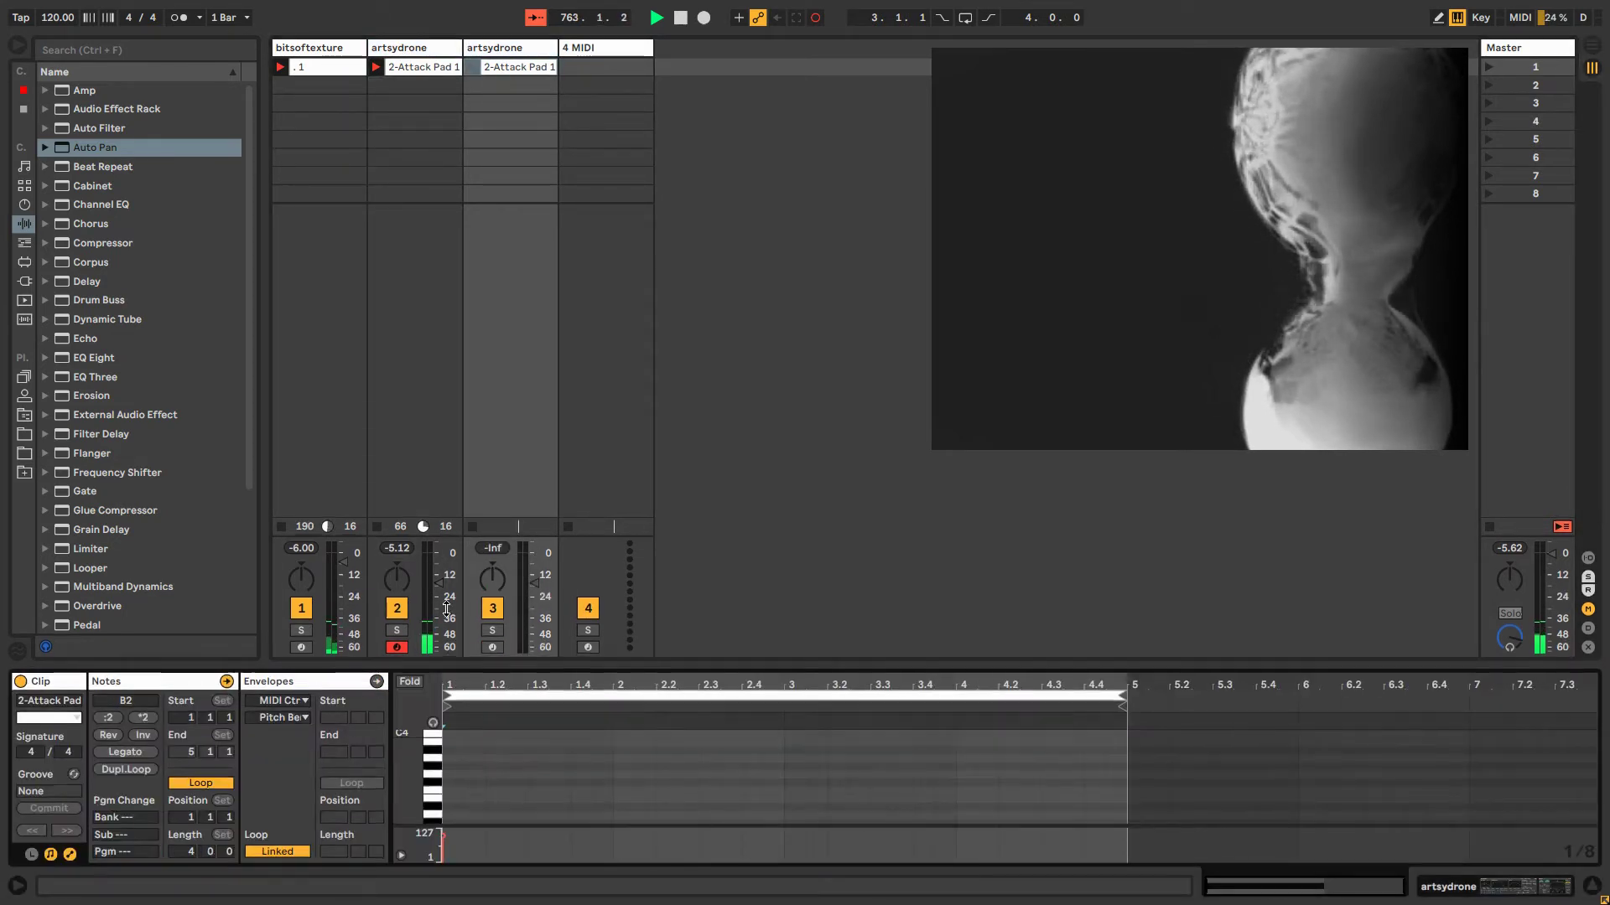
Transpose the held note in the copied pad clip to A#3 and launch the clip.
{"action": "left_click_drag", "start_coordinate": [447, 673], "coordinate": [453, 601]}
{"action": "left_click_drag", "start_coordinate": [505, 733], "coordinate": [531, 809]}
{"action": "key", "text": "shift+Up"}
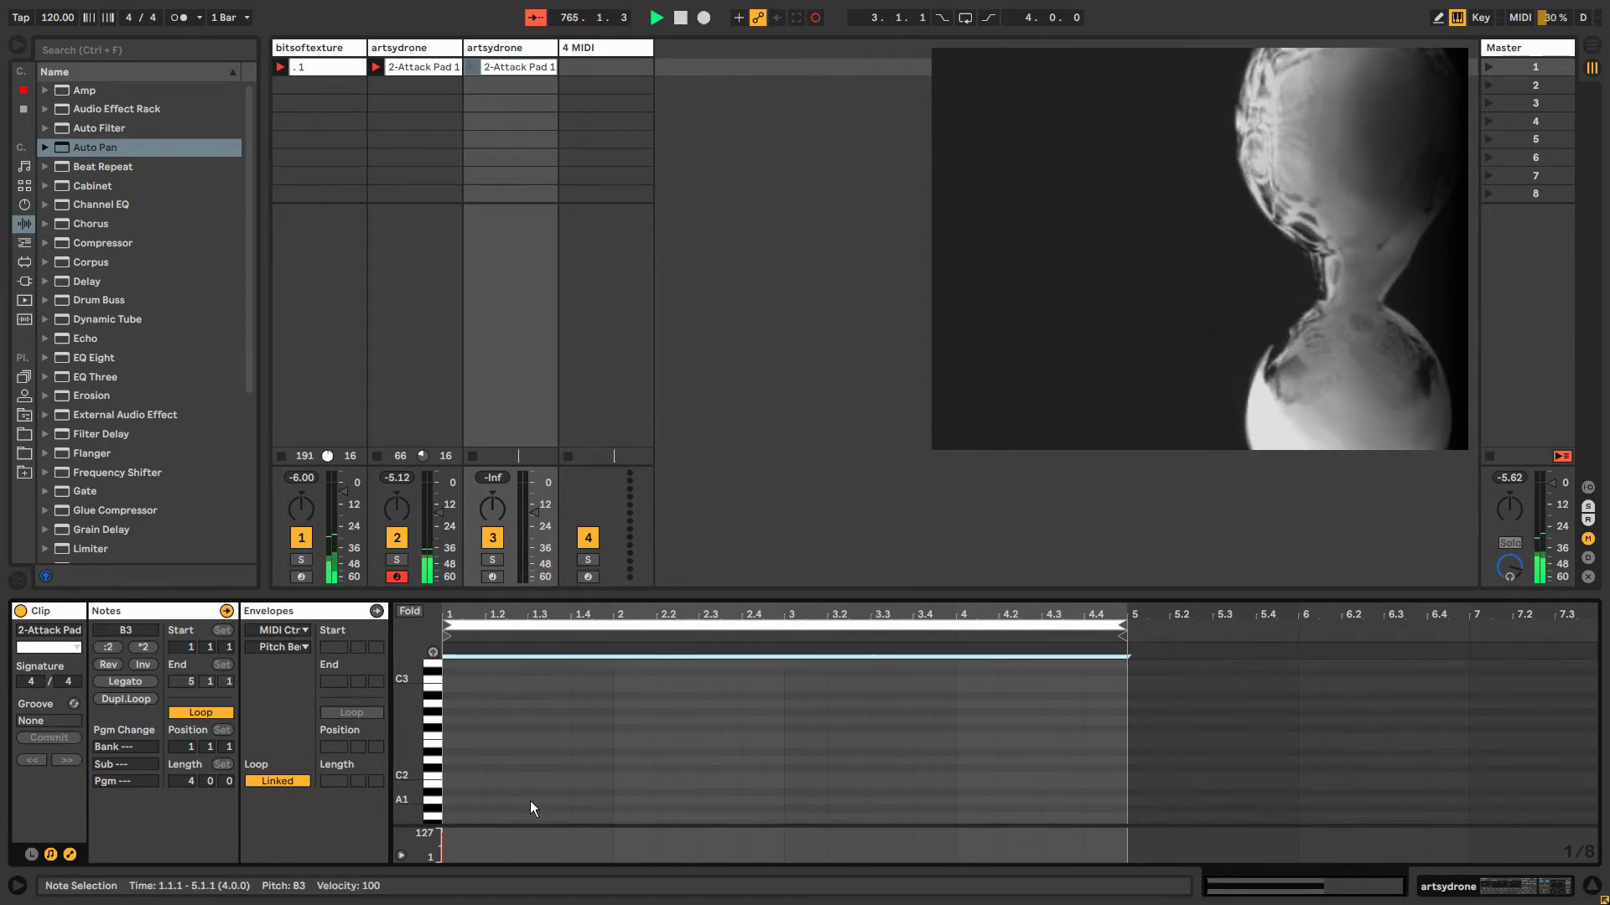
{"action": "key", "text": "Down"}
{"action": "key", "text": "Down"}
{"action": "key", "text": "Down"}
{"action": "key", "text": "Down"}
{"action": "key", "text": "Down"}
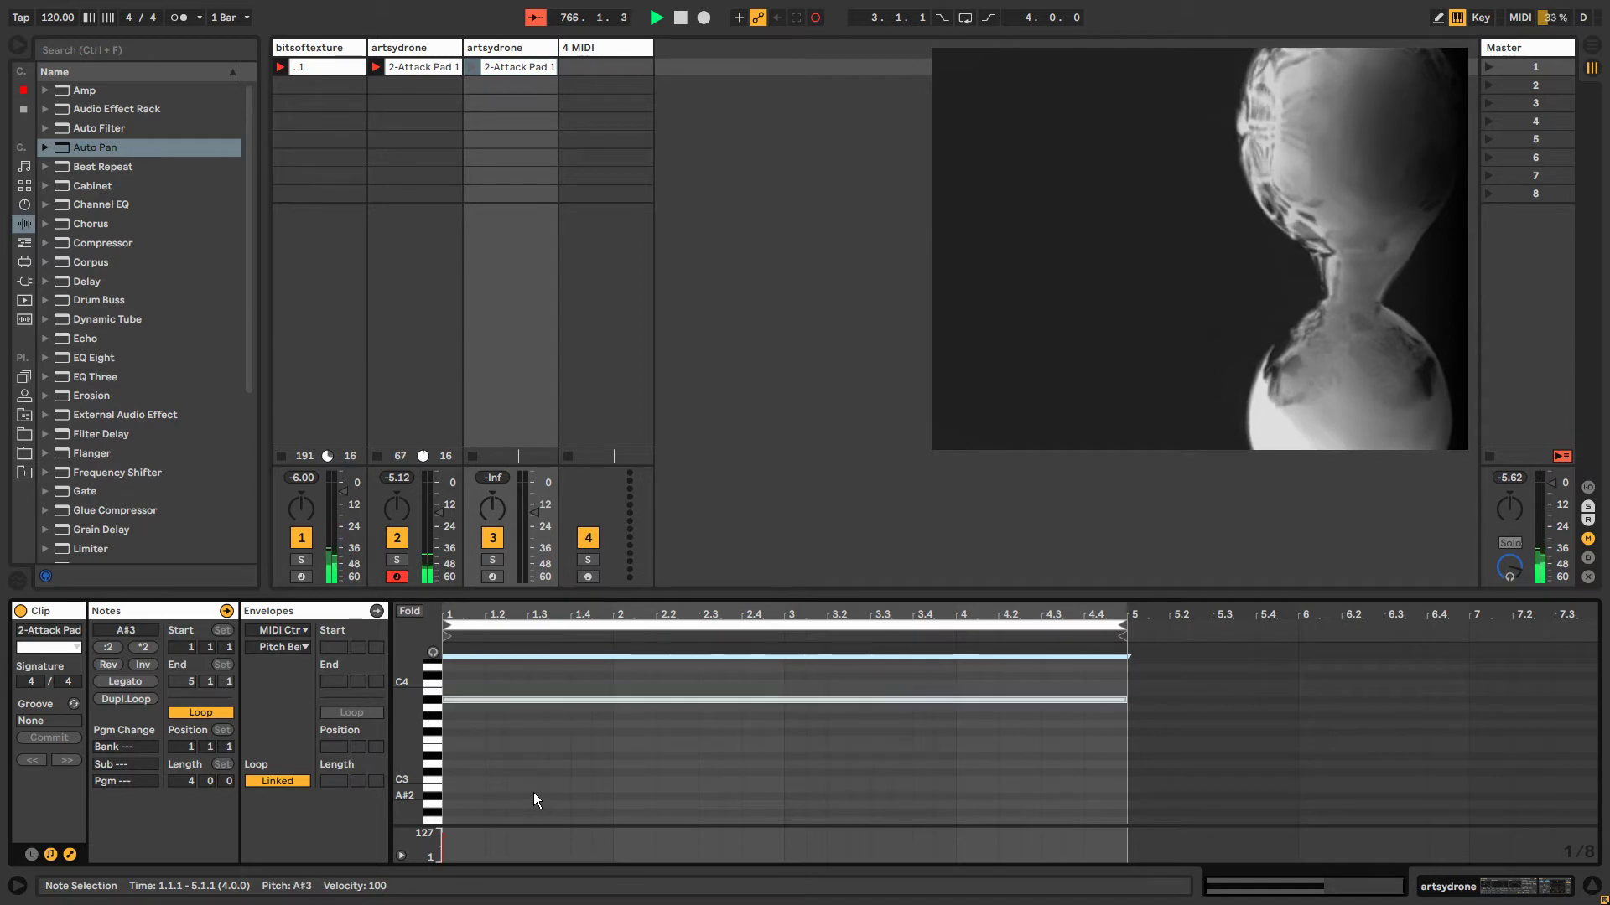
{"action": "left_click", "coordinate": [475, 65]}
{"action": "left_click", "coordinate": [487, 53]}
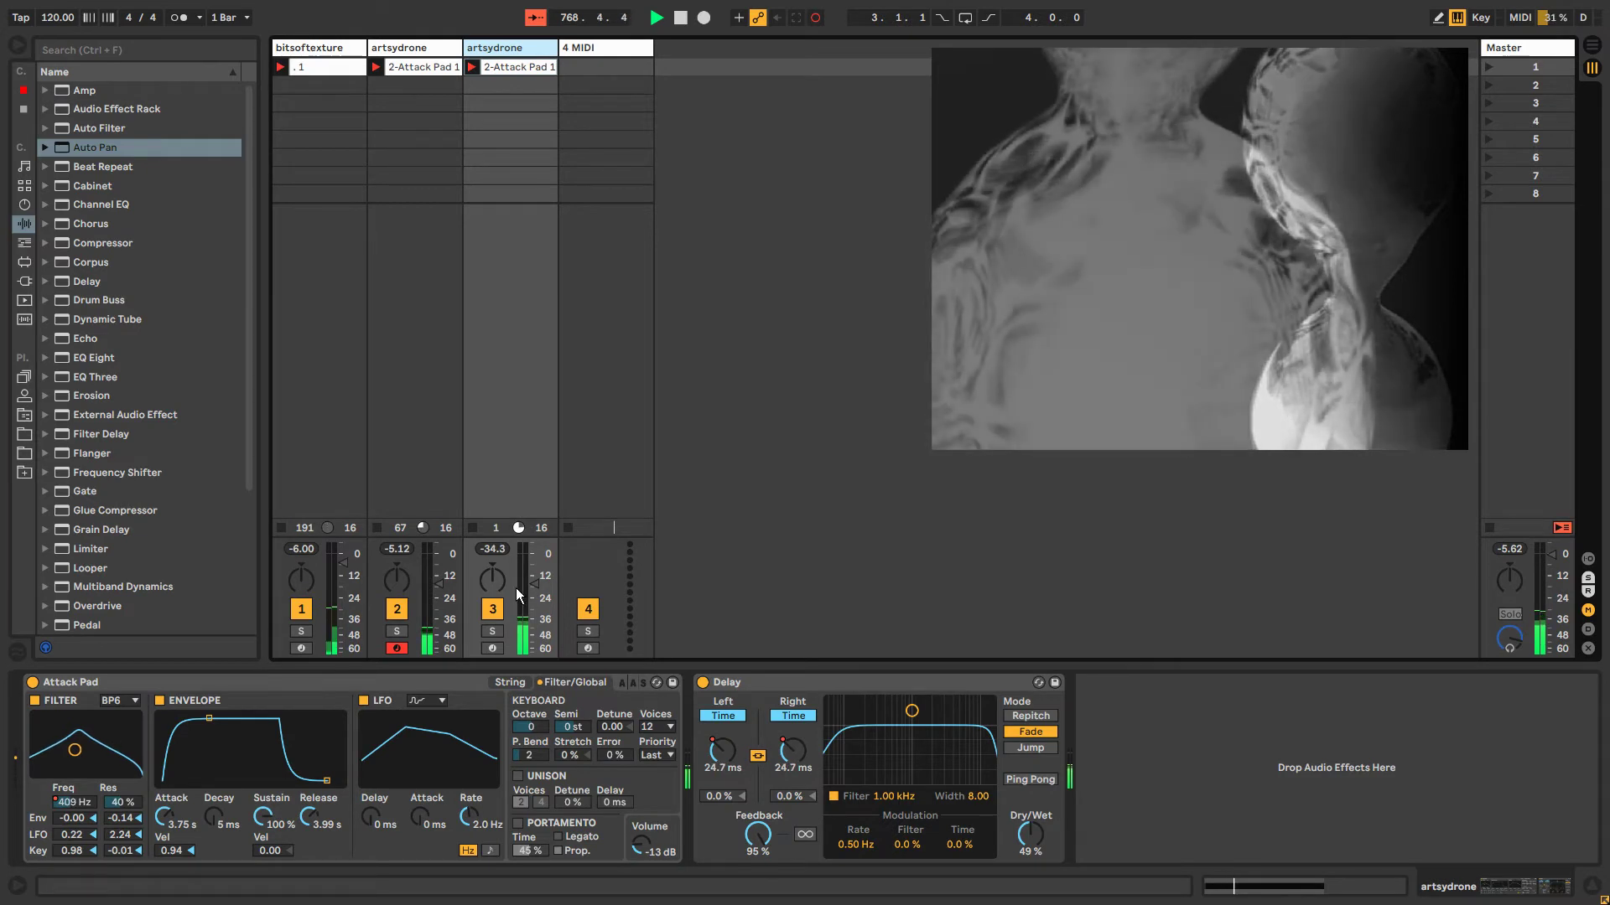
Delete the empty MIDI track and disarm the original artsydrone track.
{"action": "left_click", "coordinate": [587, 46]}
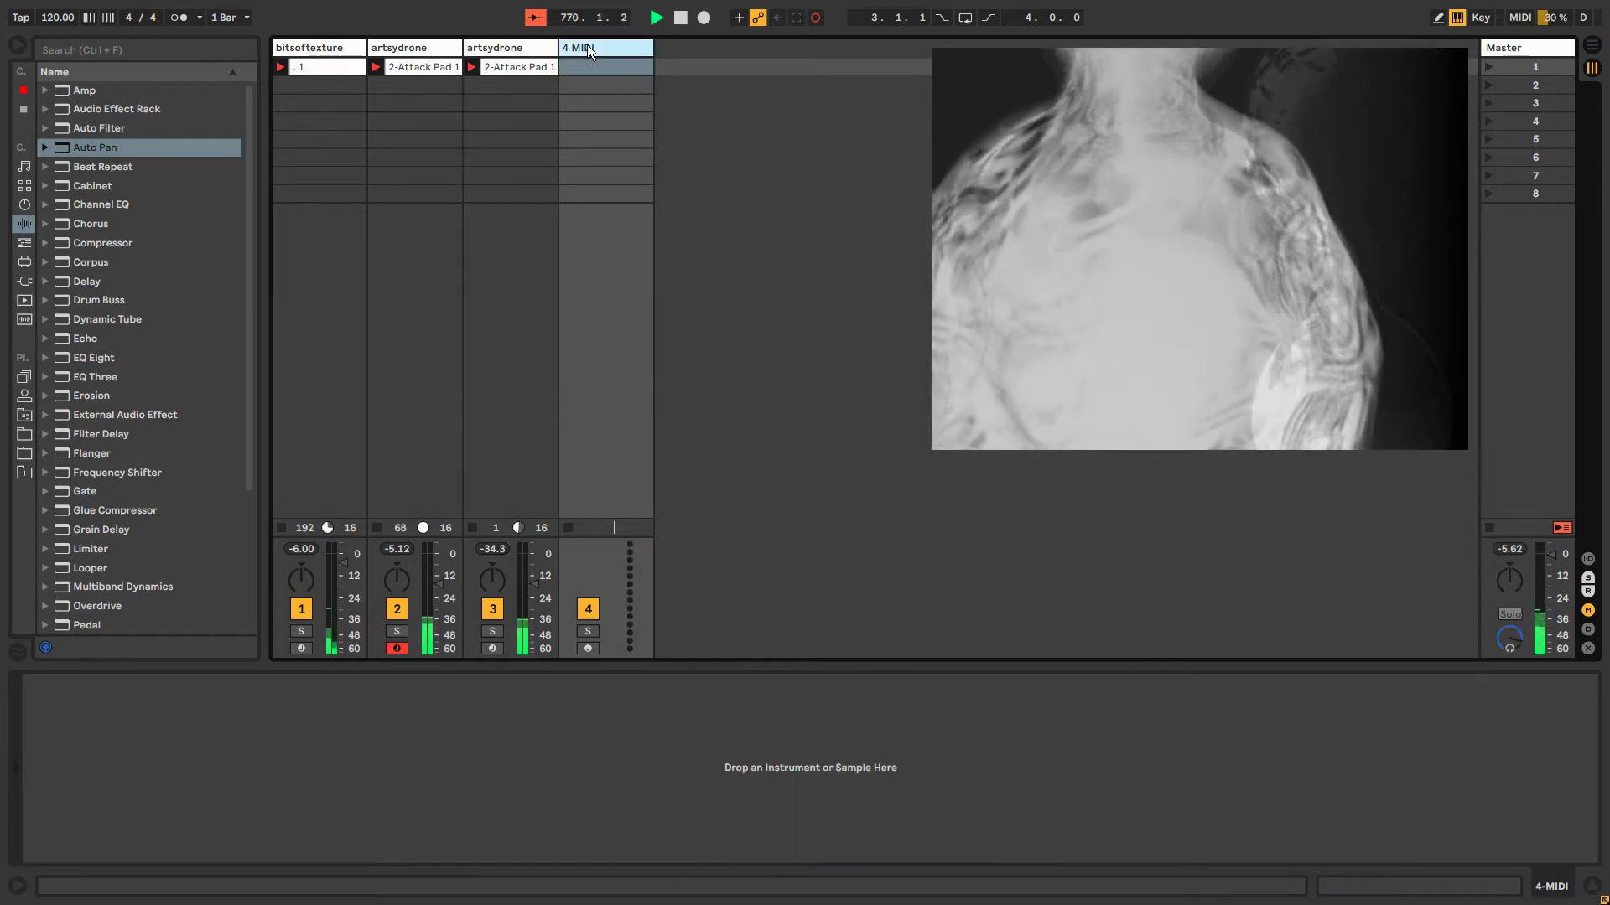
{"action": "key", "text": "Delete"}
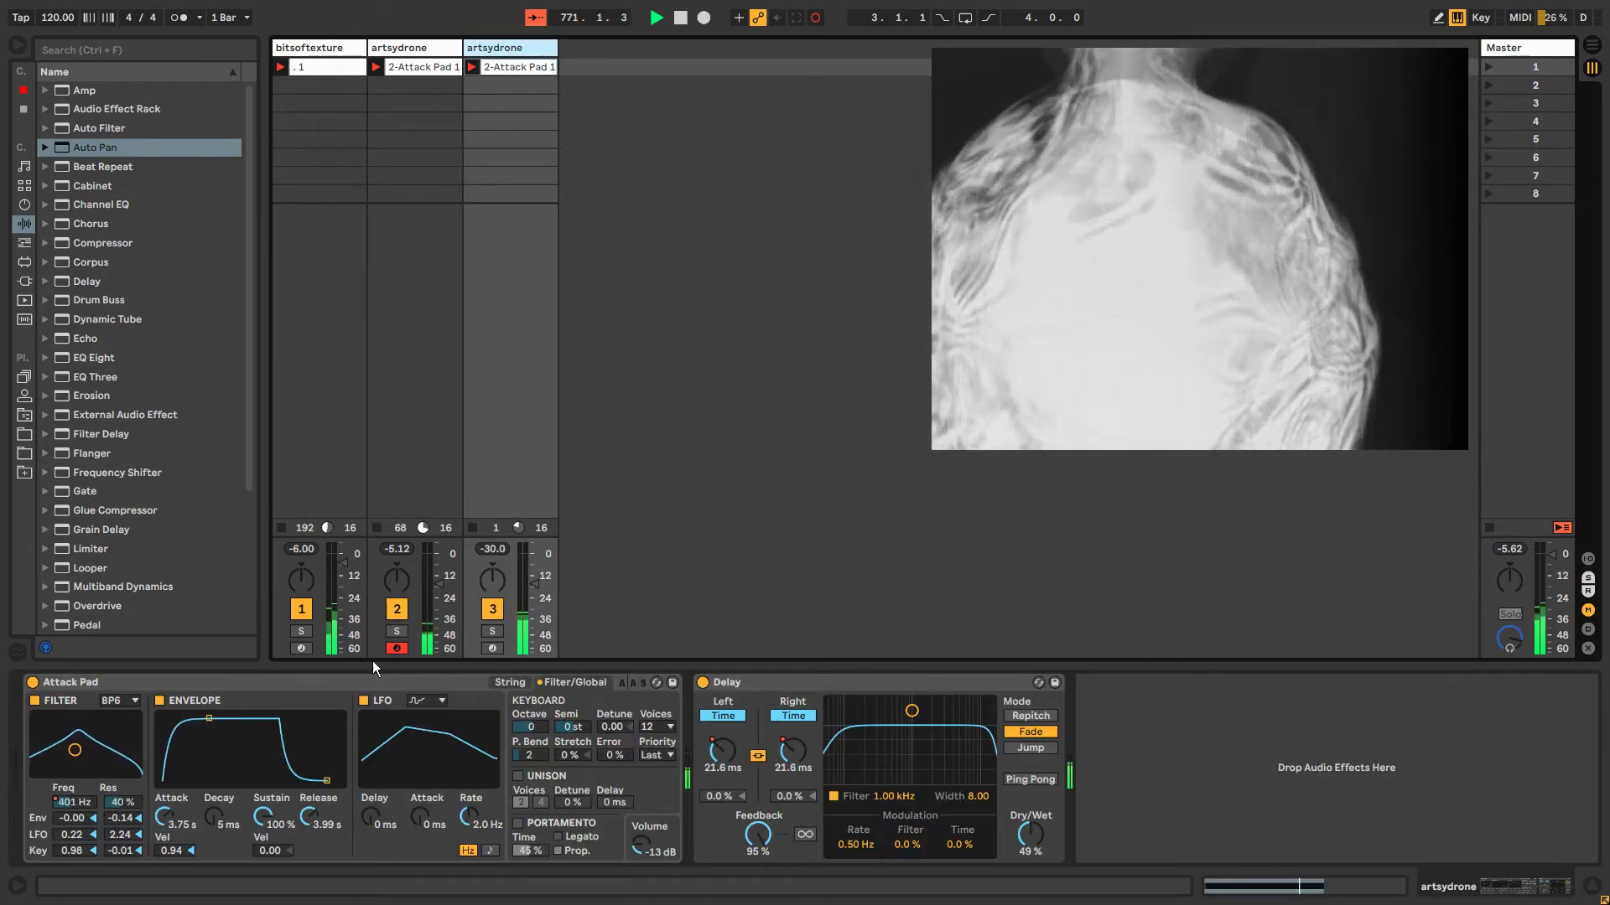
{"action": "left_click", "coordinate": [397, 648]}
{"action": "left_click", "coordinate": [530, 45]}
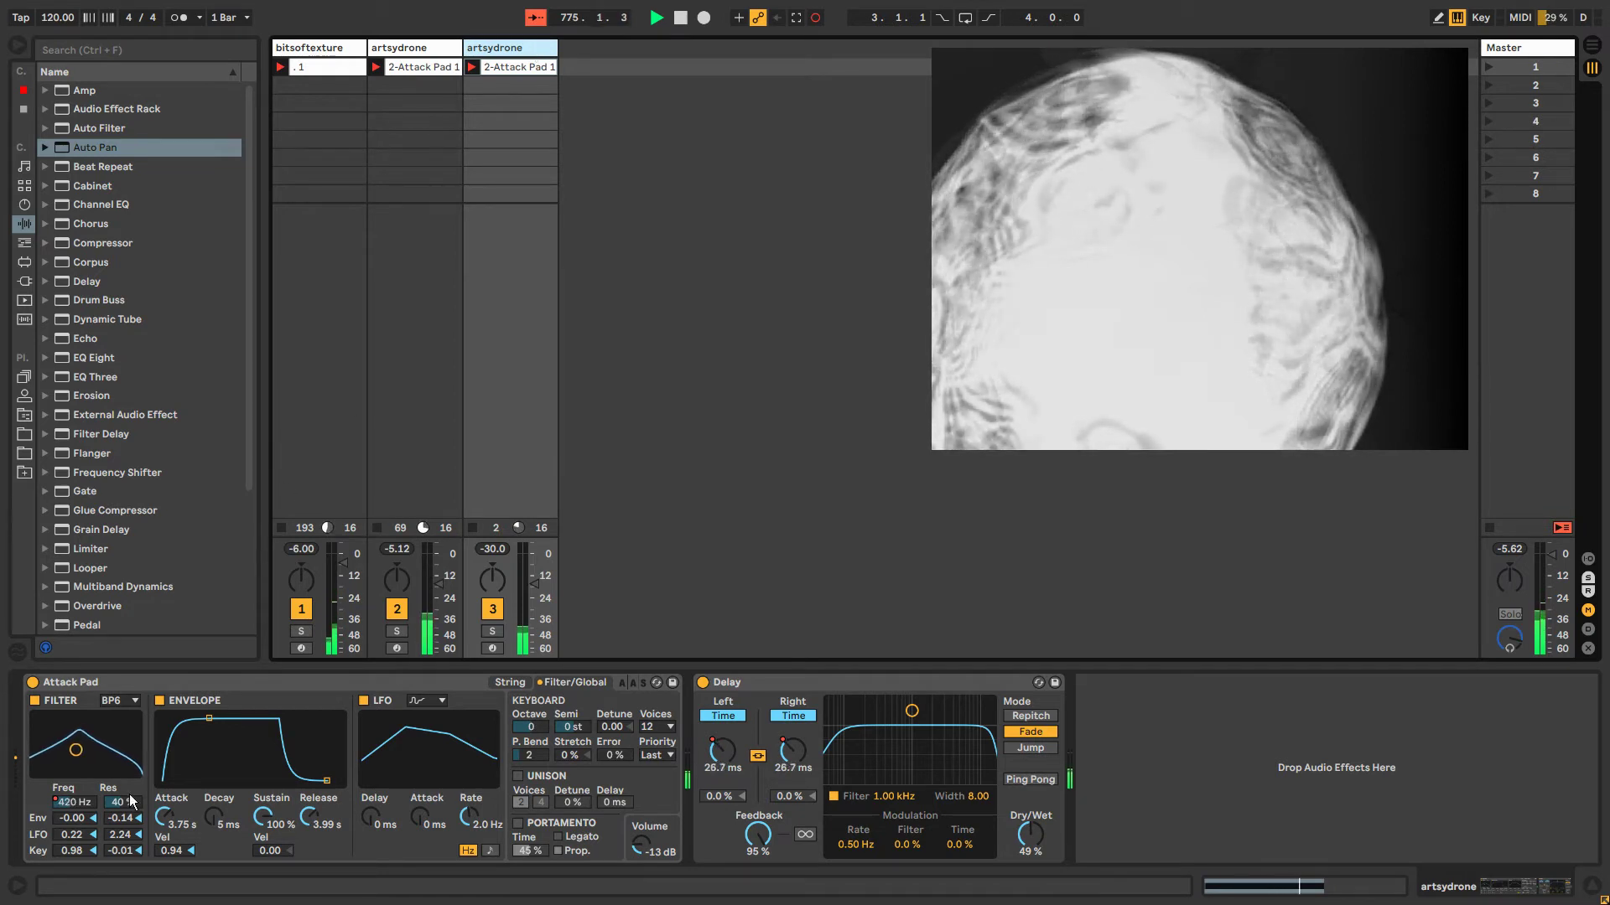
{"action": "left_click", "coordinate": [181, 680]}
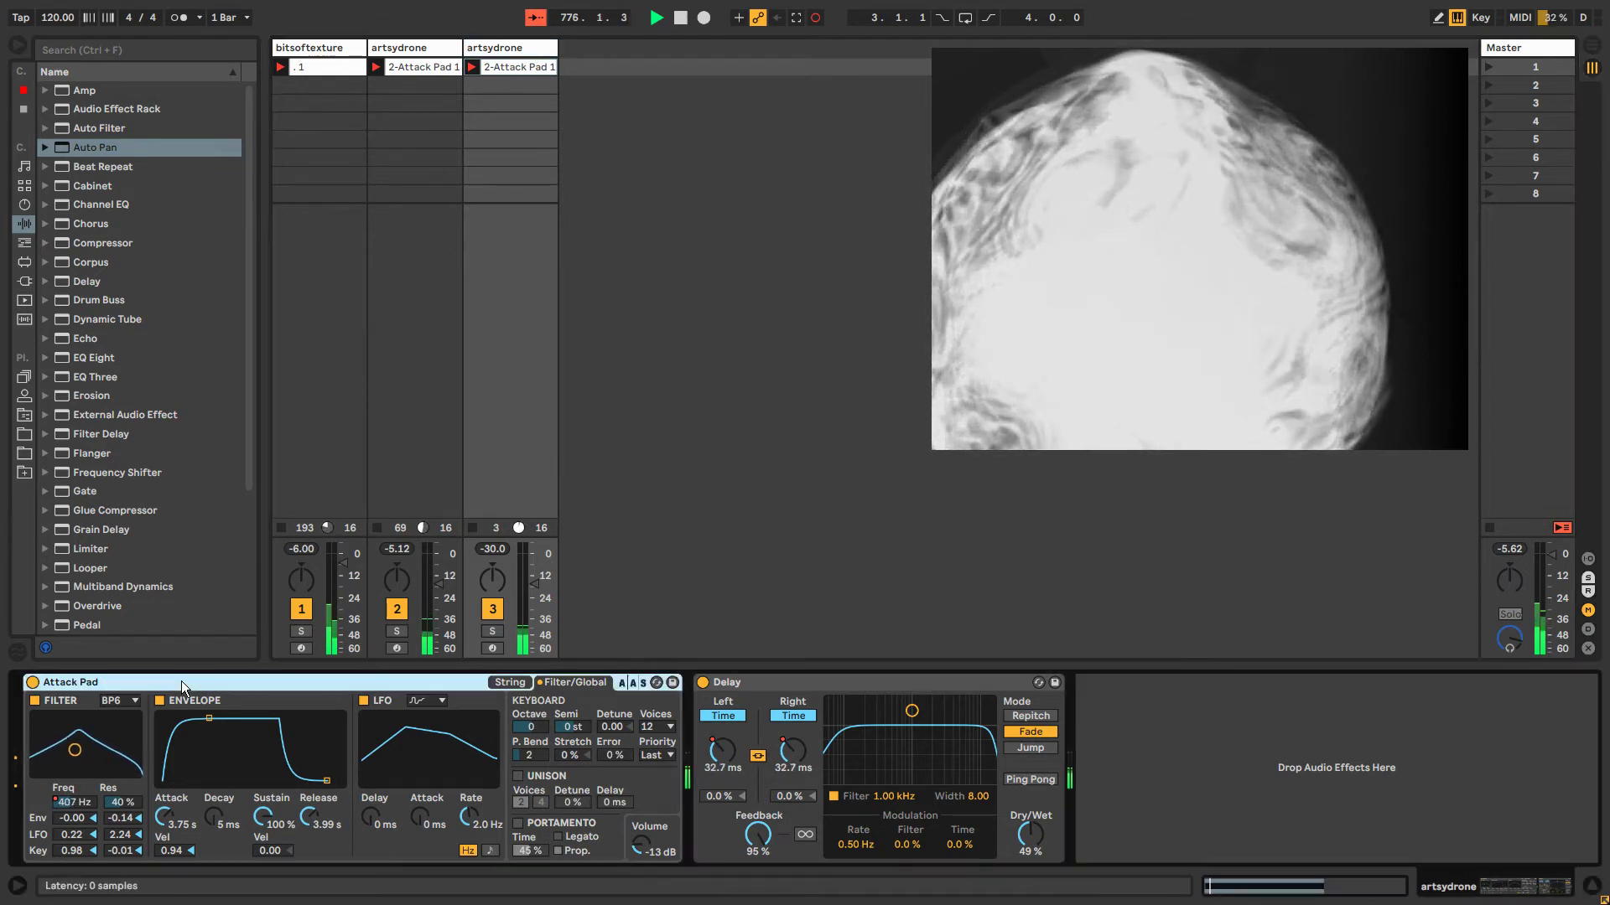
{"action": "left_click", "coordinate": [787, 686]}
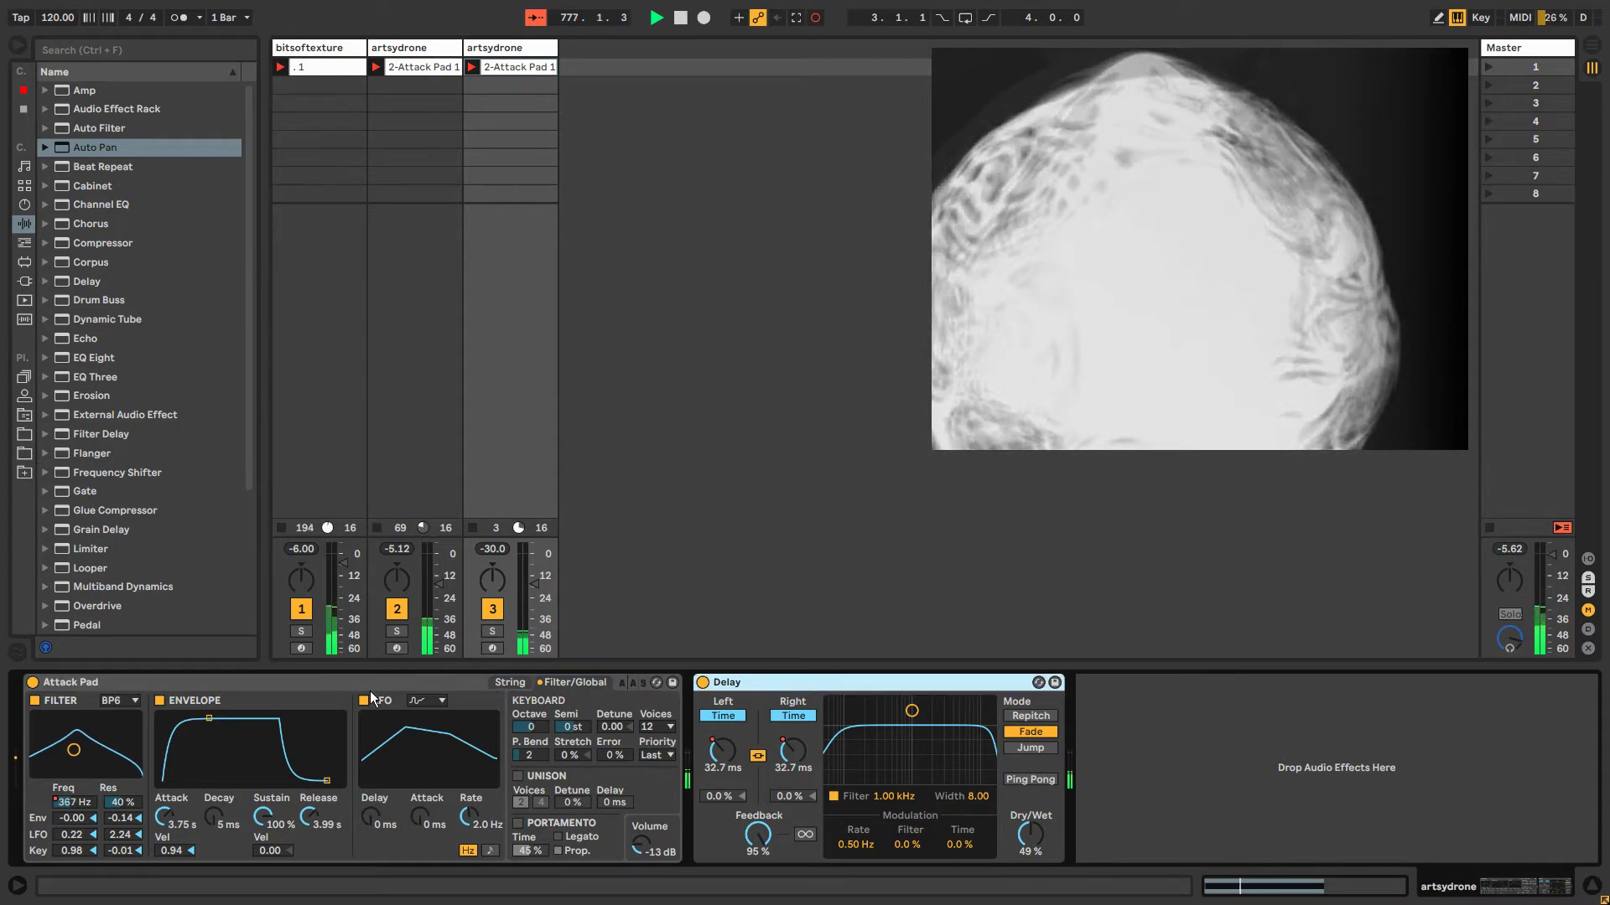
{"action": "right_click", "coordinate": [732, 748]}
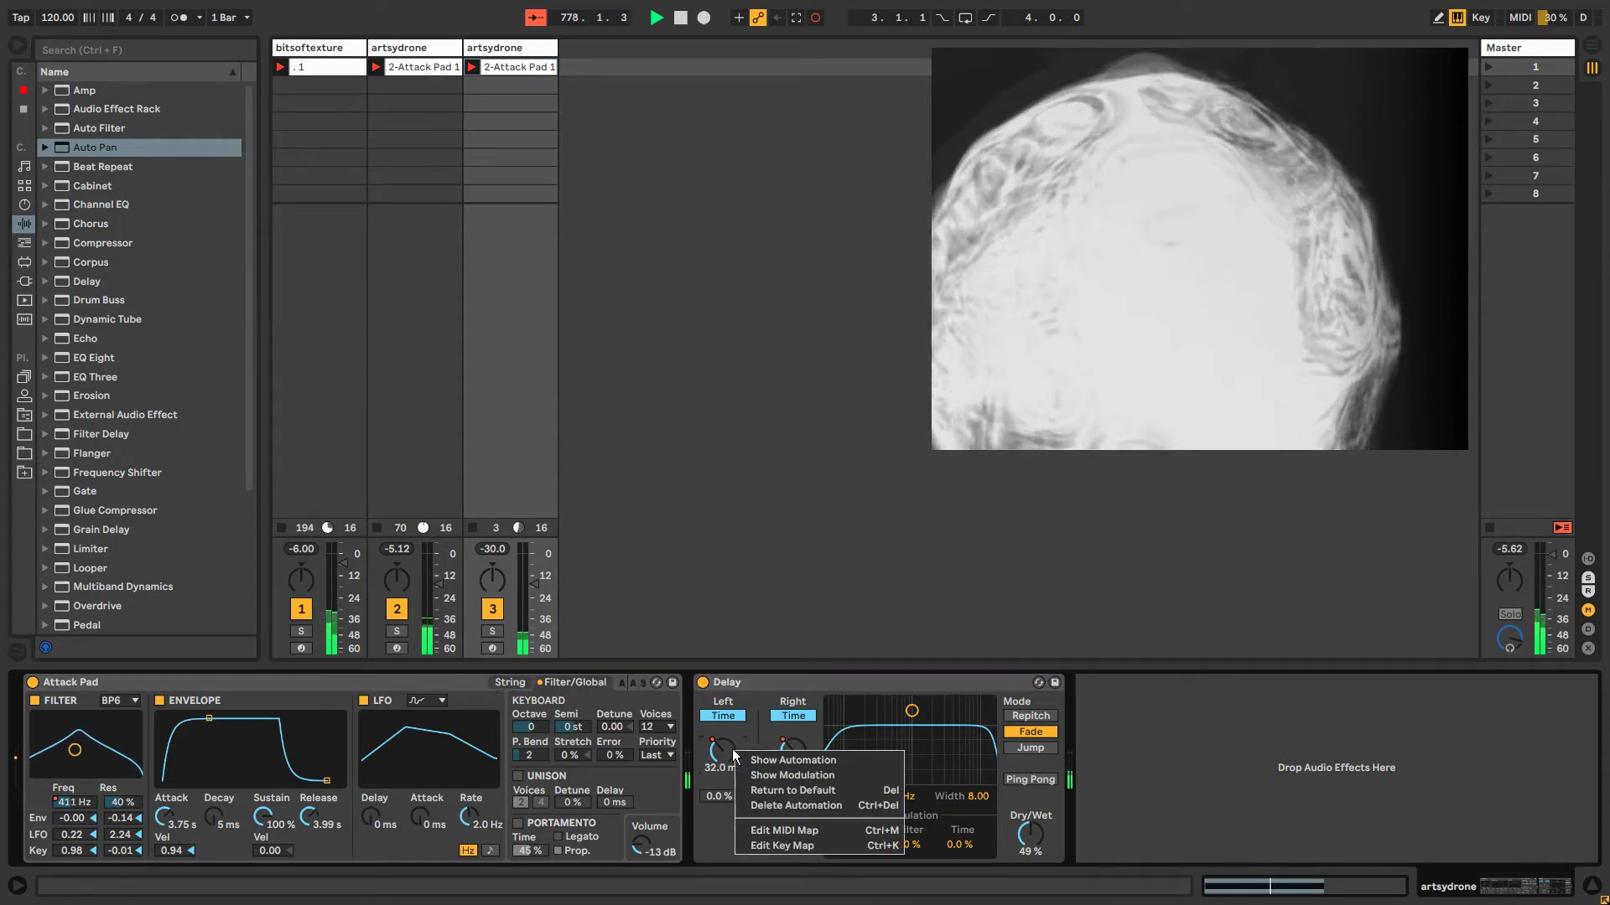
{"action": "left_click", "coordinate": [746, 684]}
{"action": "left_click", "coordinate": [295, 686]}
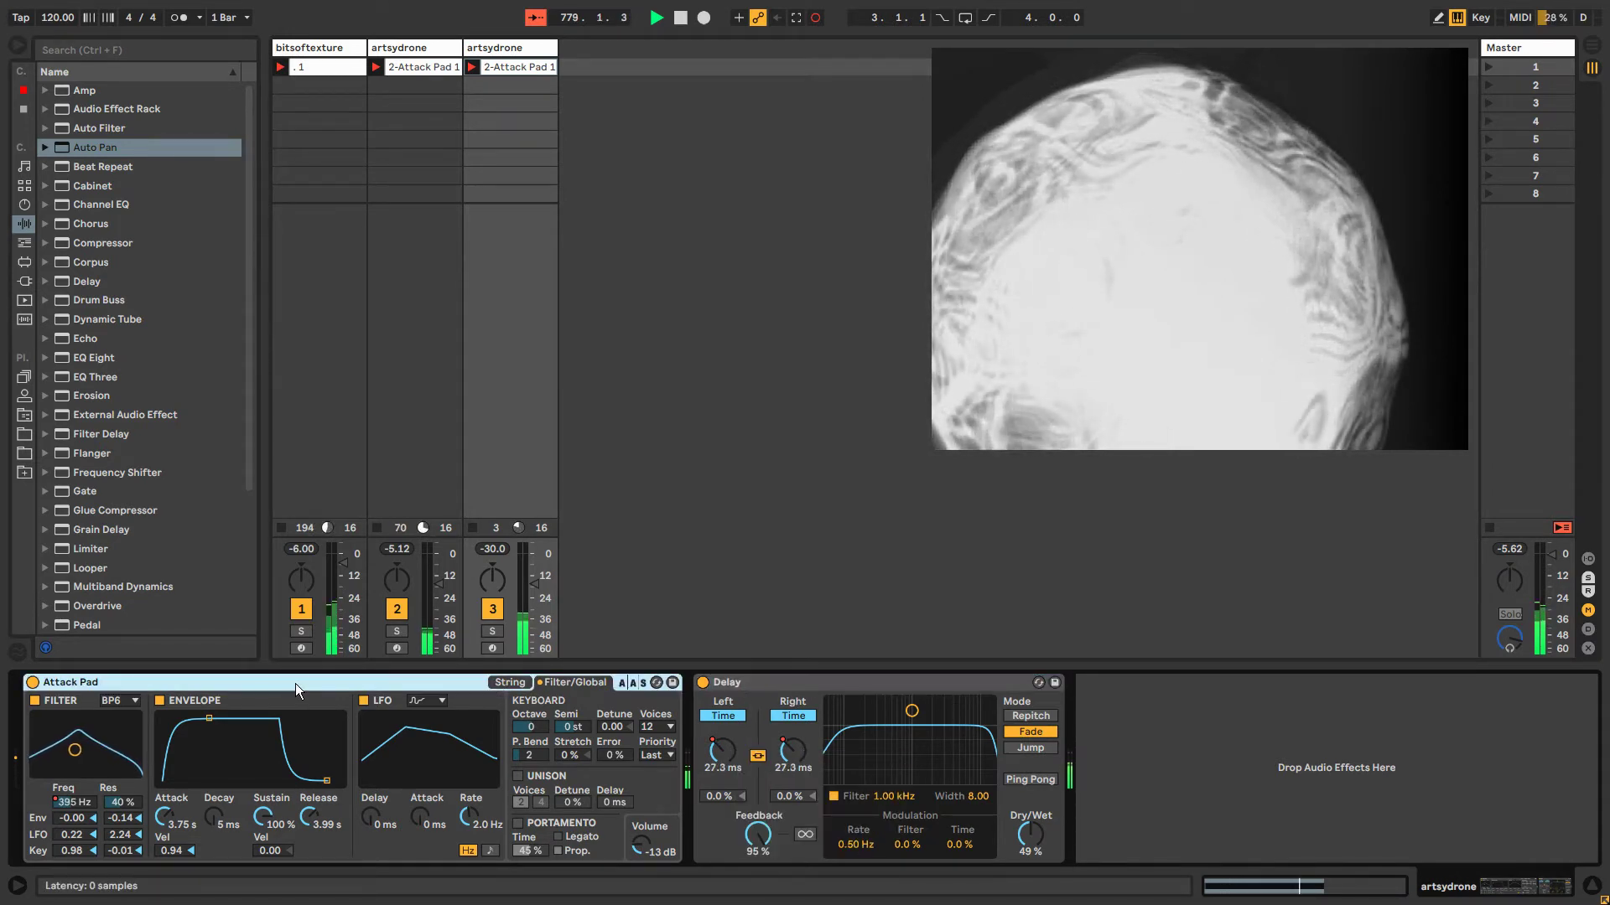
{"action": "left_click", "coordinate": [801, 686]}
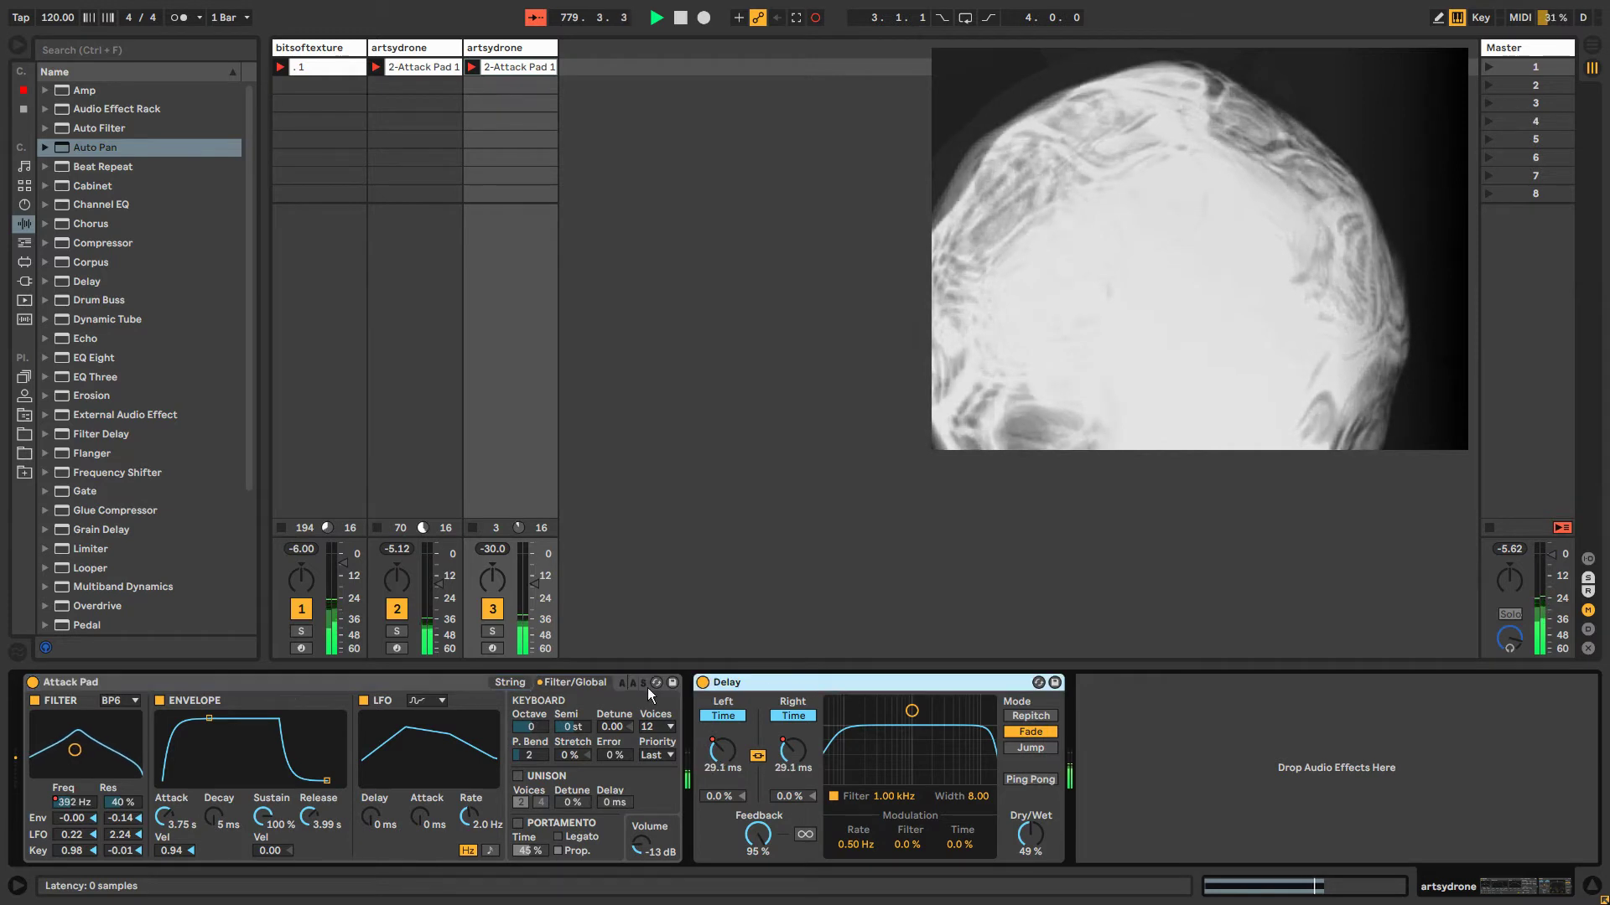
{"action": "left_click", "coordinate": [439, 683]}
{"action": "left_click", "coordinate": [779, 682]}
{"action": "left_click", "coordinate": [402, 681]}
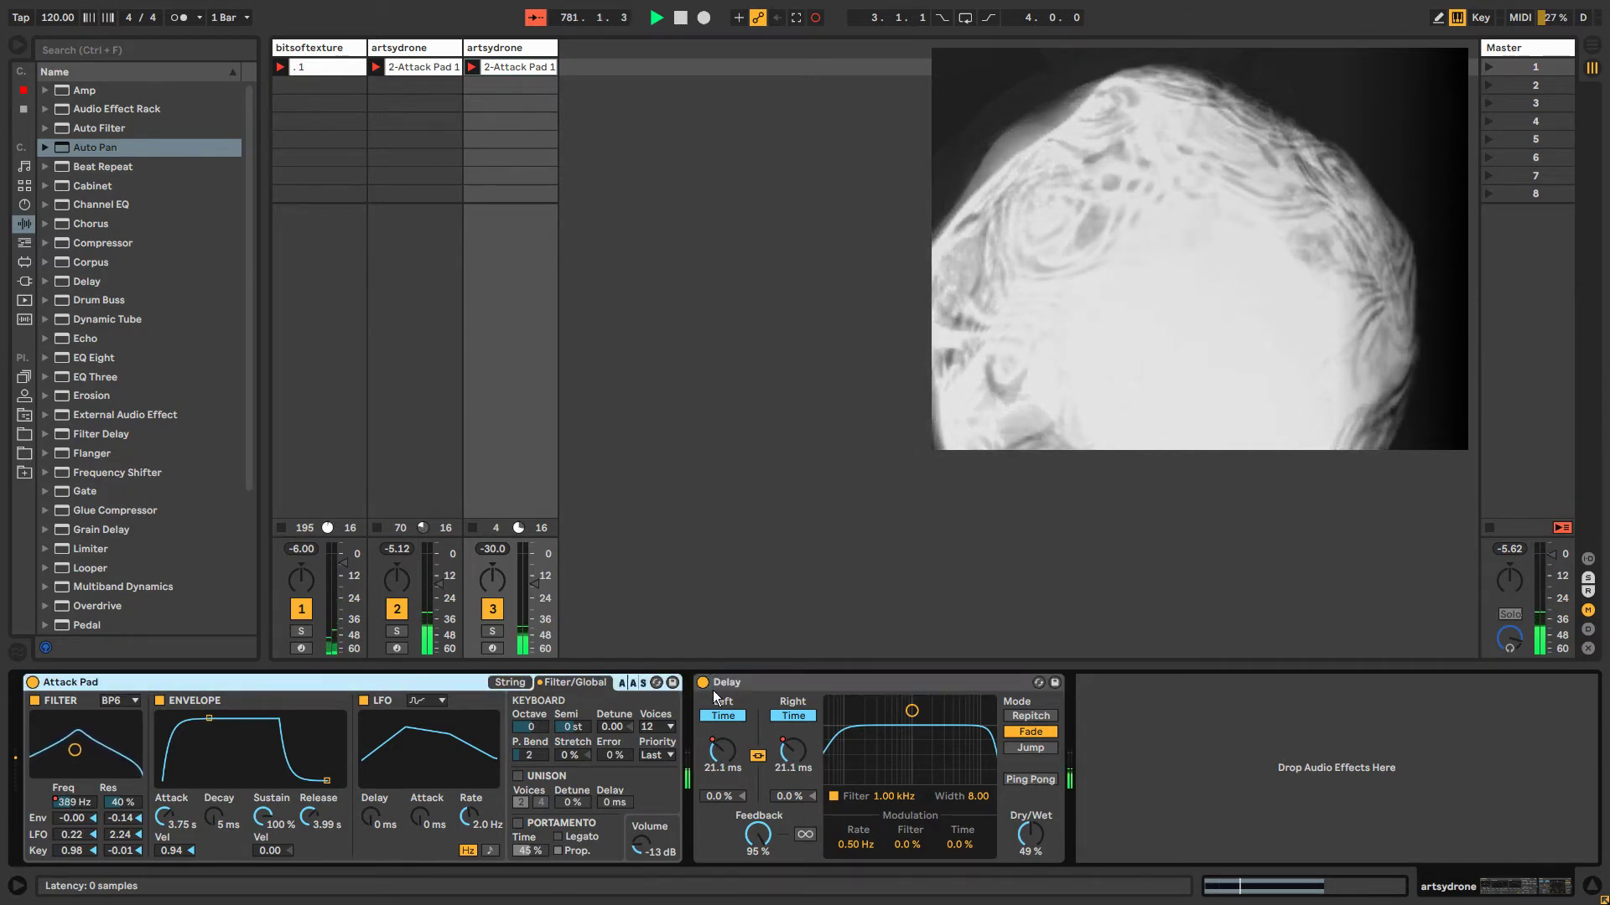
Collapse the Delay device on the duplicated artsydrone track.
{"action": "double_click", "coordinate": [771, 682]}
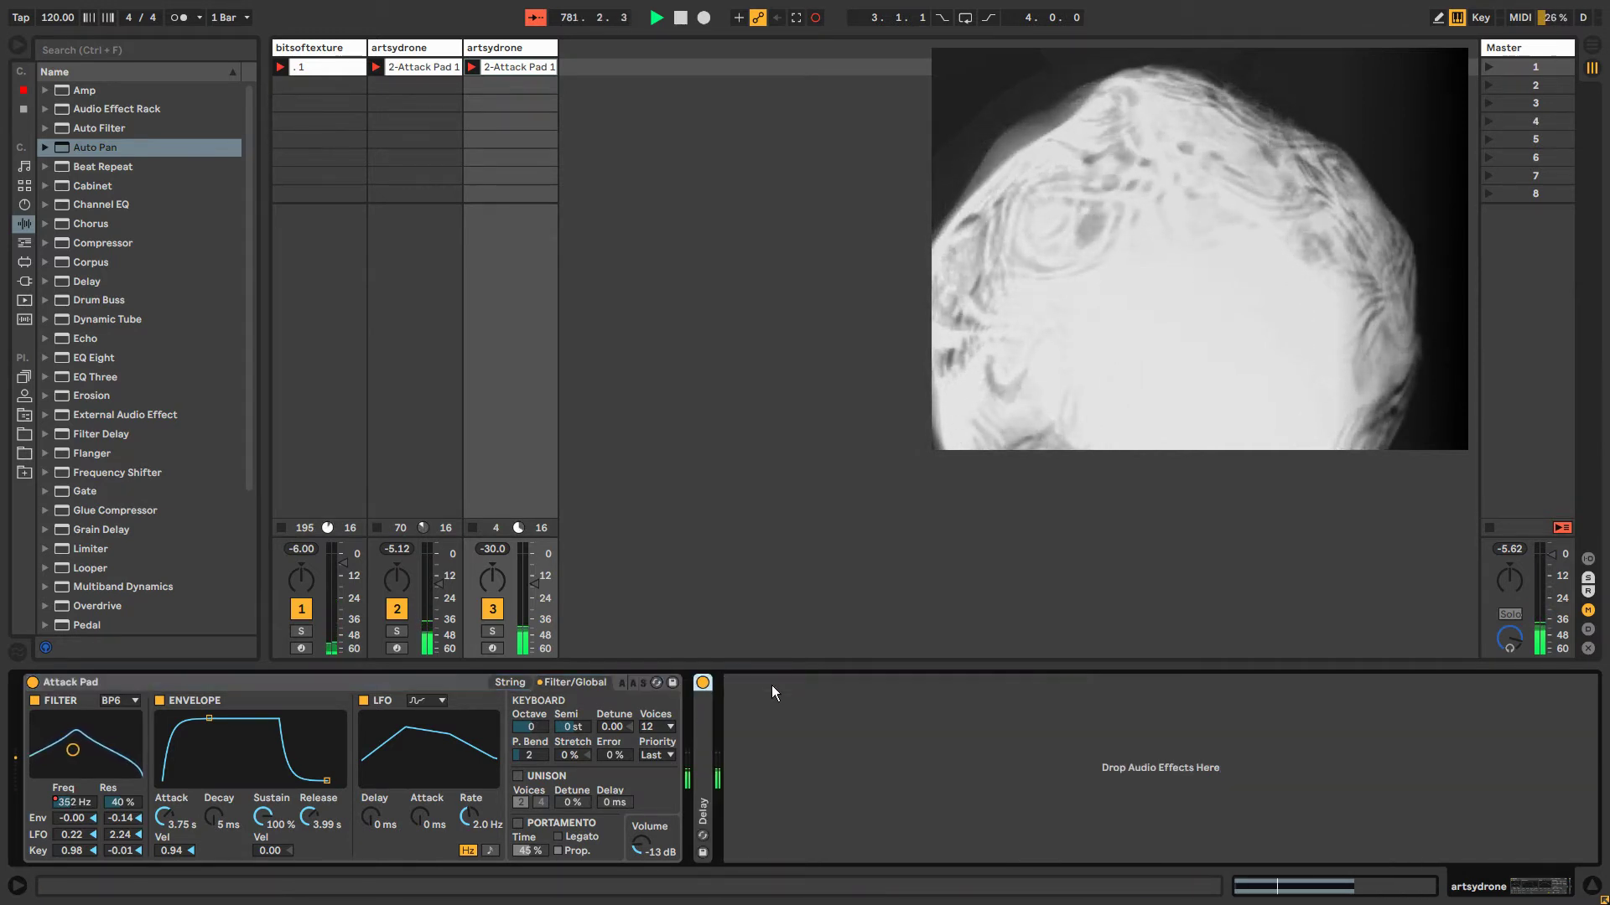
{"action": "left_click", "coordinate": [495, 48]}
{"action": "left_click", "coordinate": [411, 49]}
{"action": "left_click", "coordinate": [313, 48]}
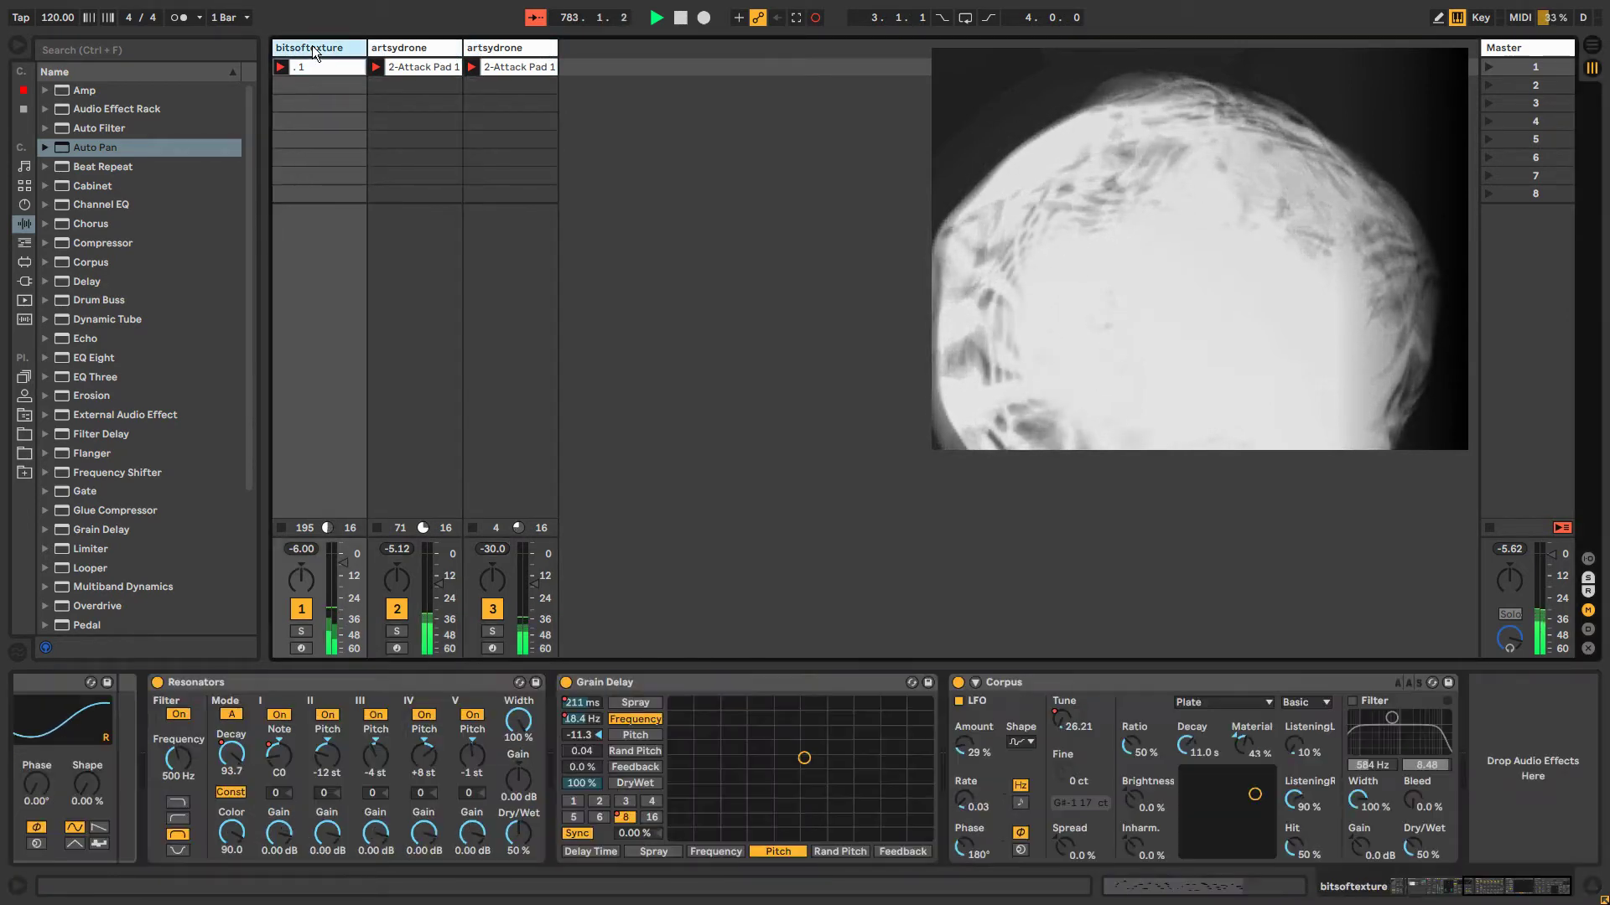
{"action": "left_click", "coordinate": [492, 48]}
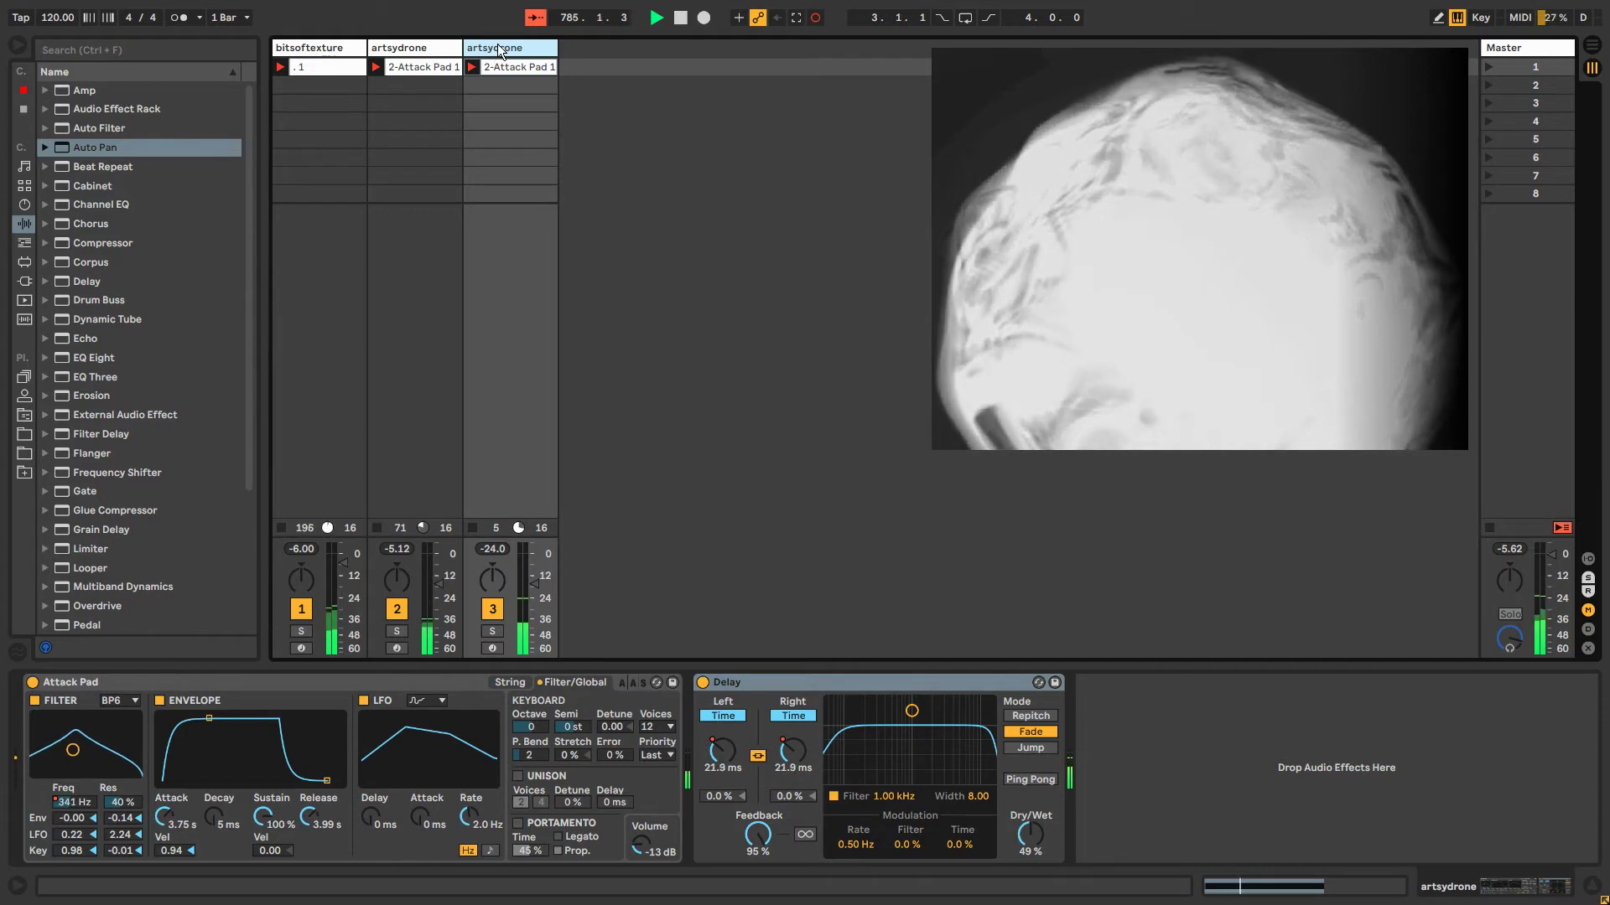
{"action": "key", "text": "ctrl+shift+t"}
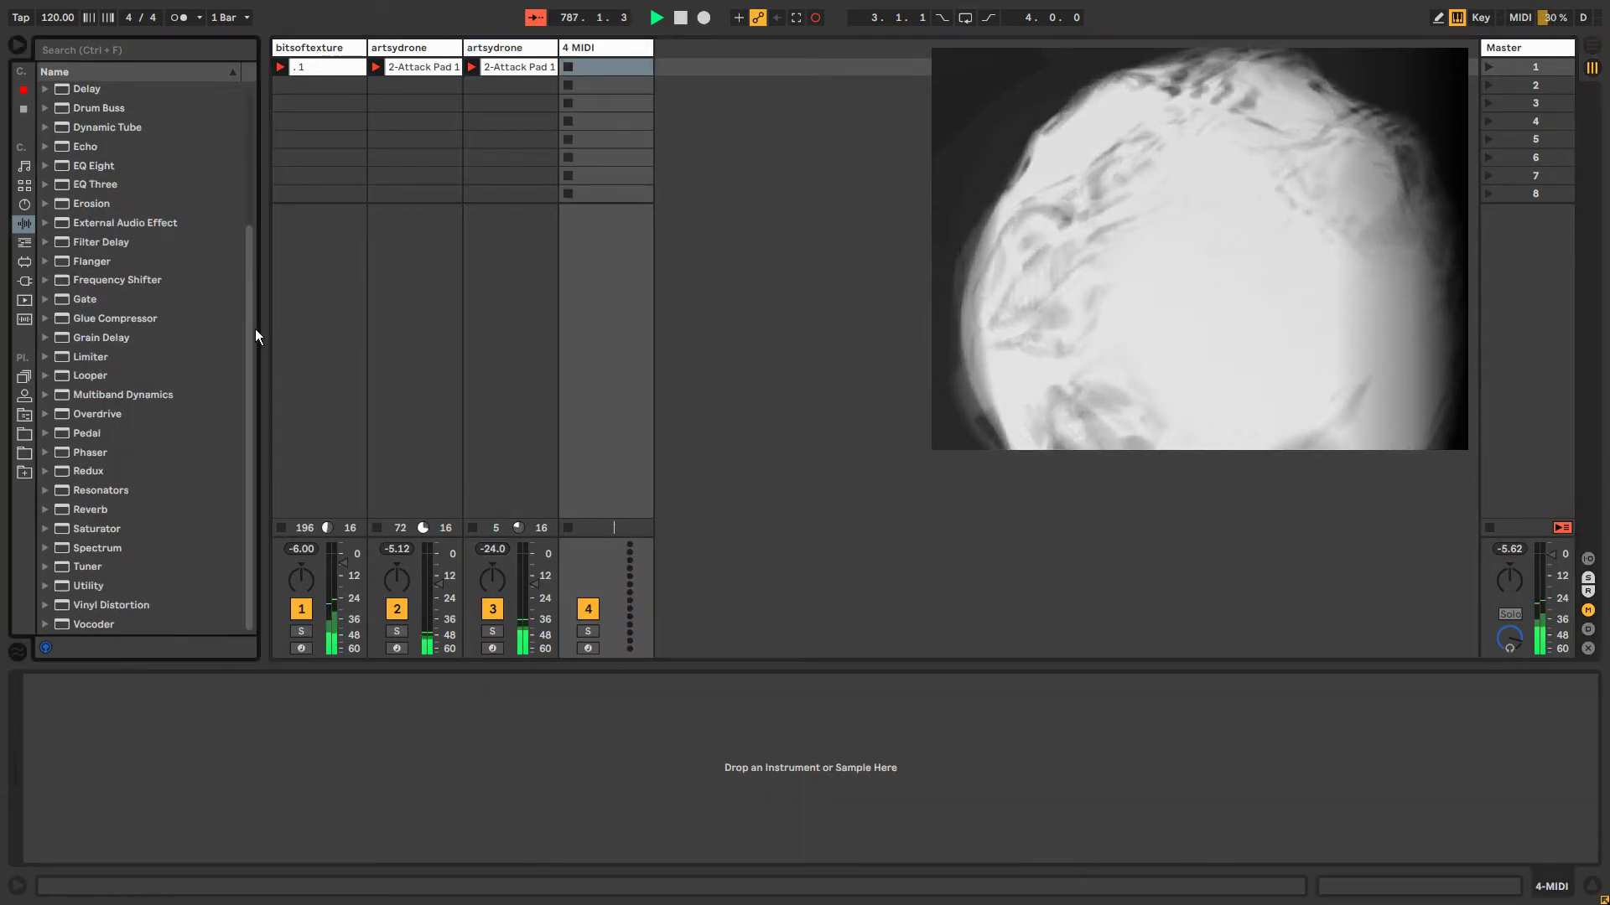
{"action": "left_click", "coordinate": [25, 415]}
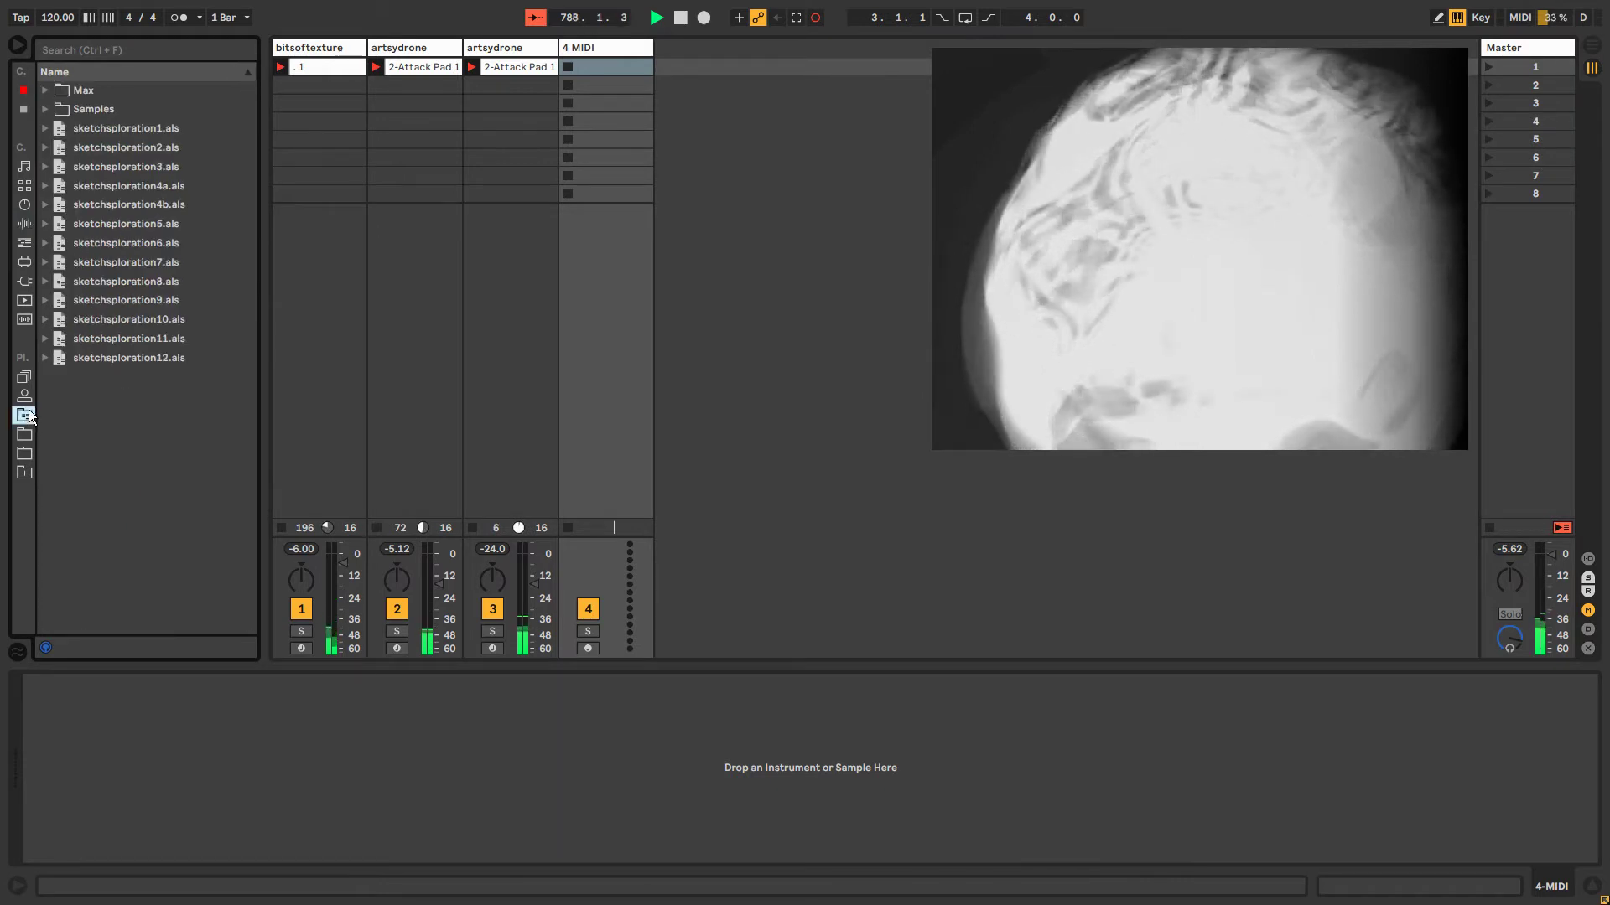
{"action": "left_click", "coordinate": [25, 224]}
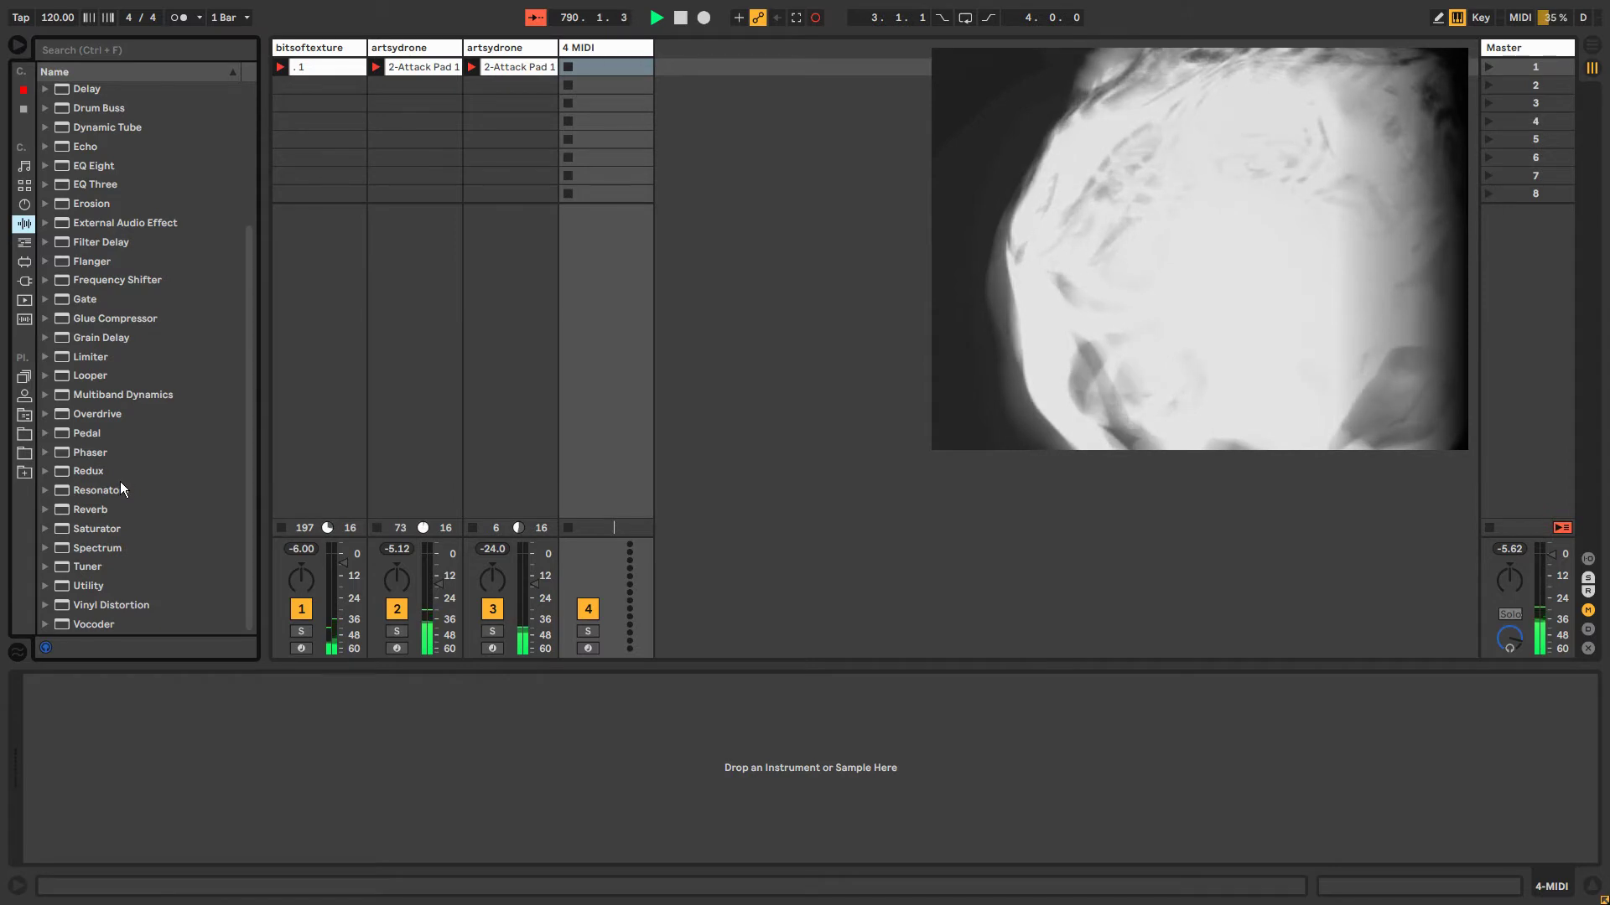
{"action": "left_click", "coordinate": [492, 50]}
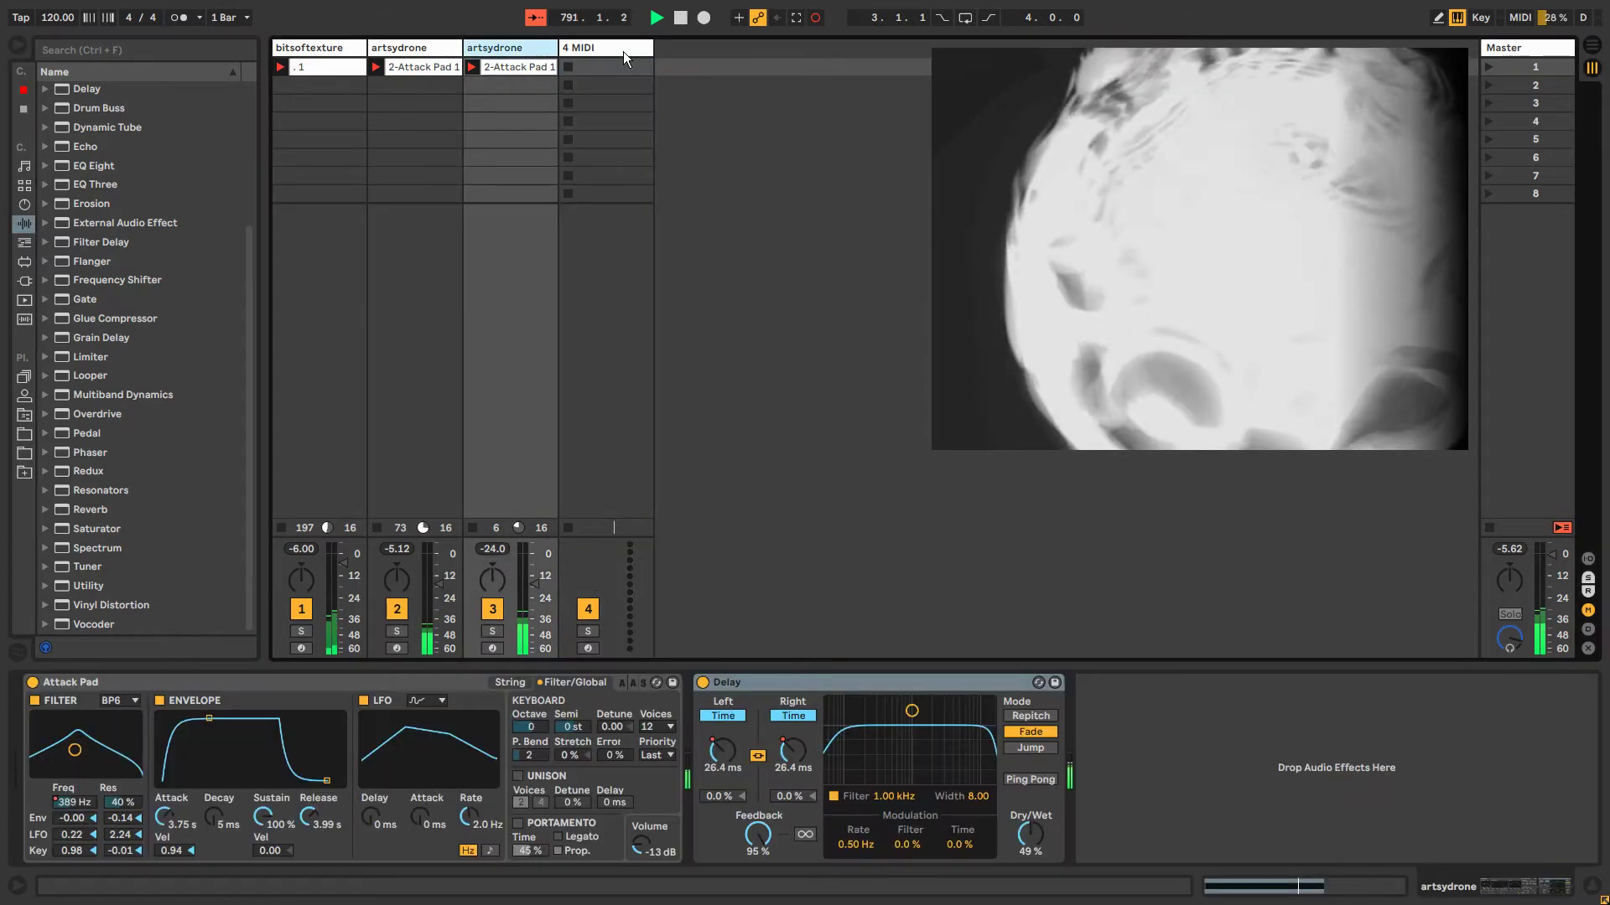
{"action": "left_click", "coordinate": [618, 51]}
{"action": "key", "text": "Delete"}
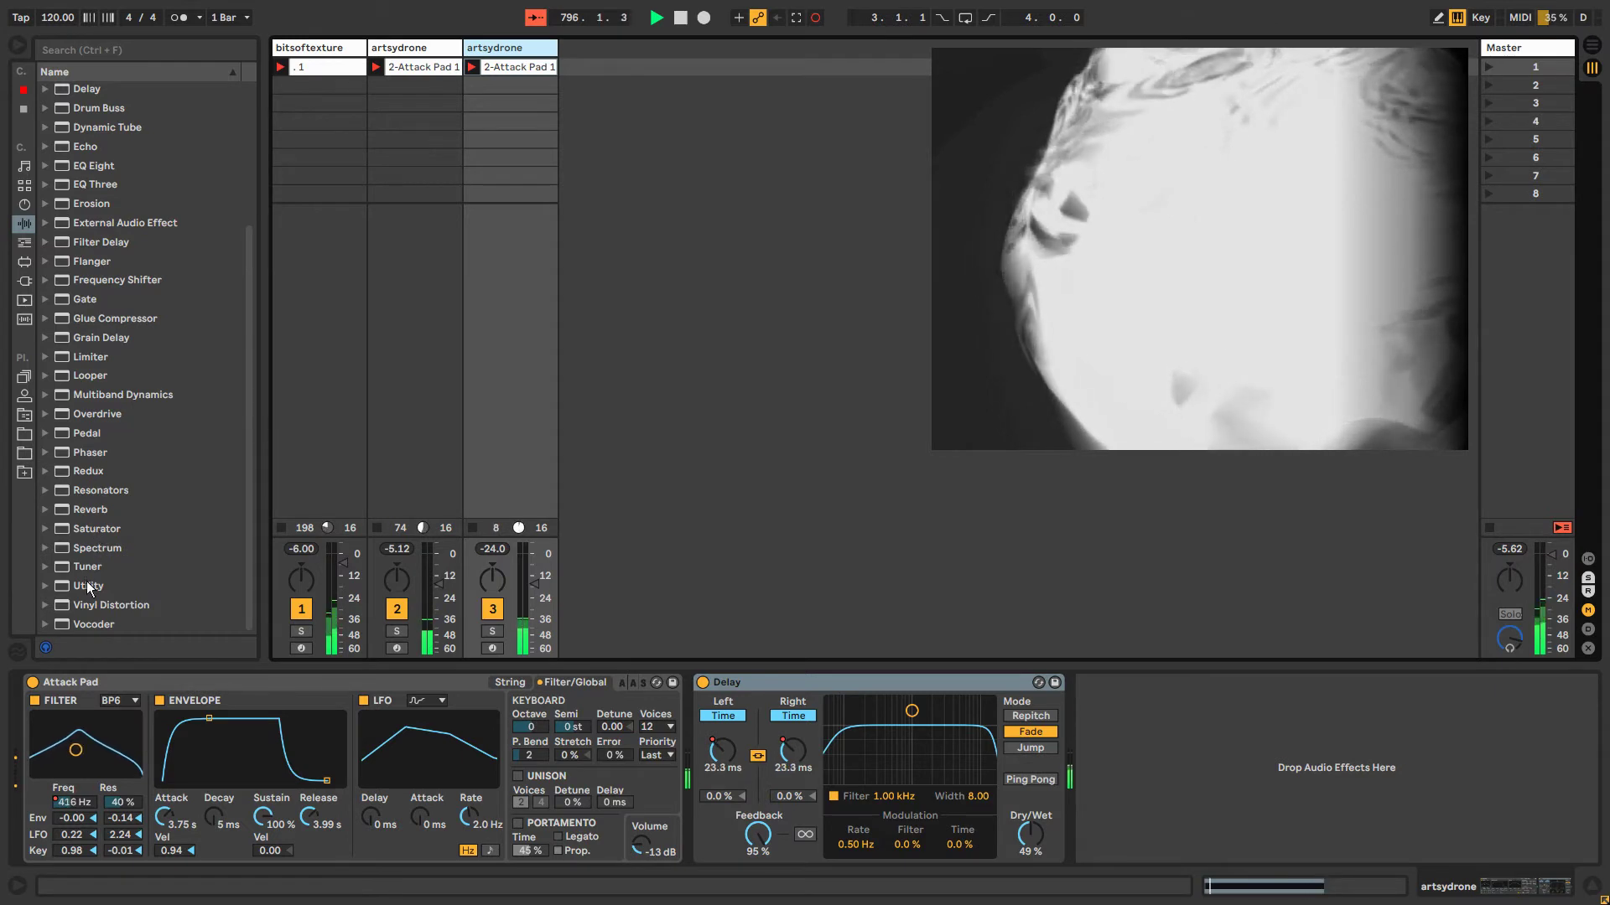
Add a Reverb after the Delay on the duplicated artsydrone track, with a 5.70 s decay time and 35% dry/wet.
{"action": "left_click", "coordinate": [92, 510]}
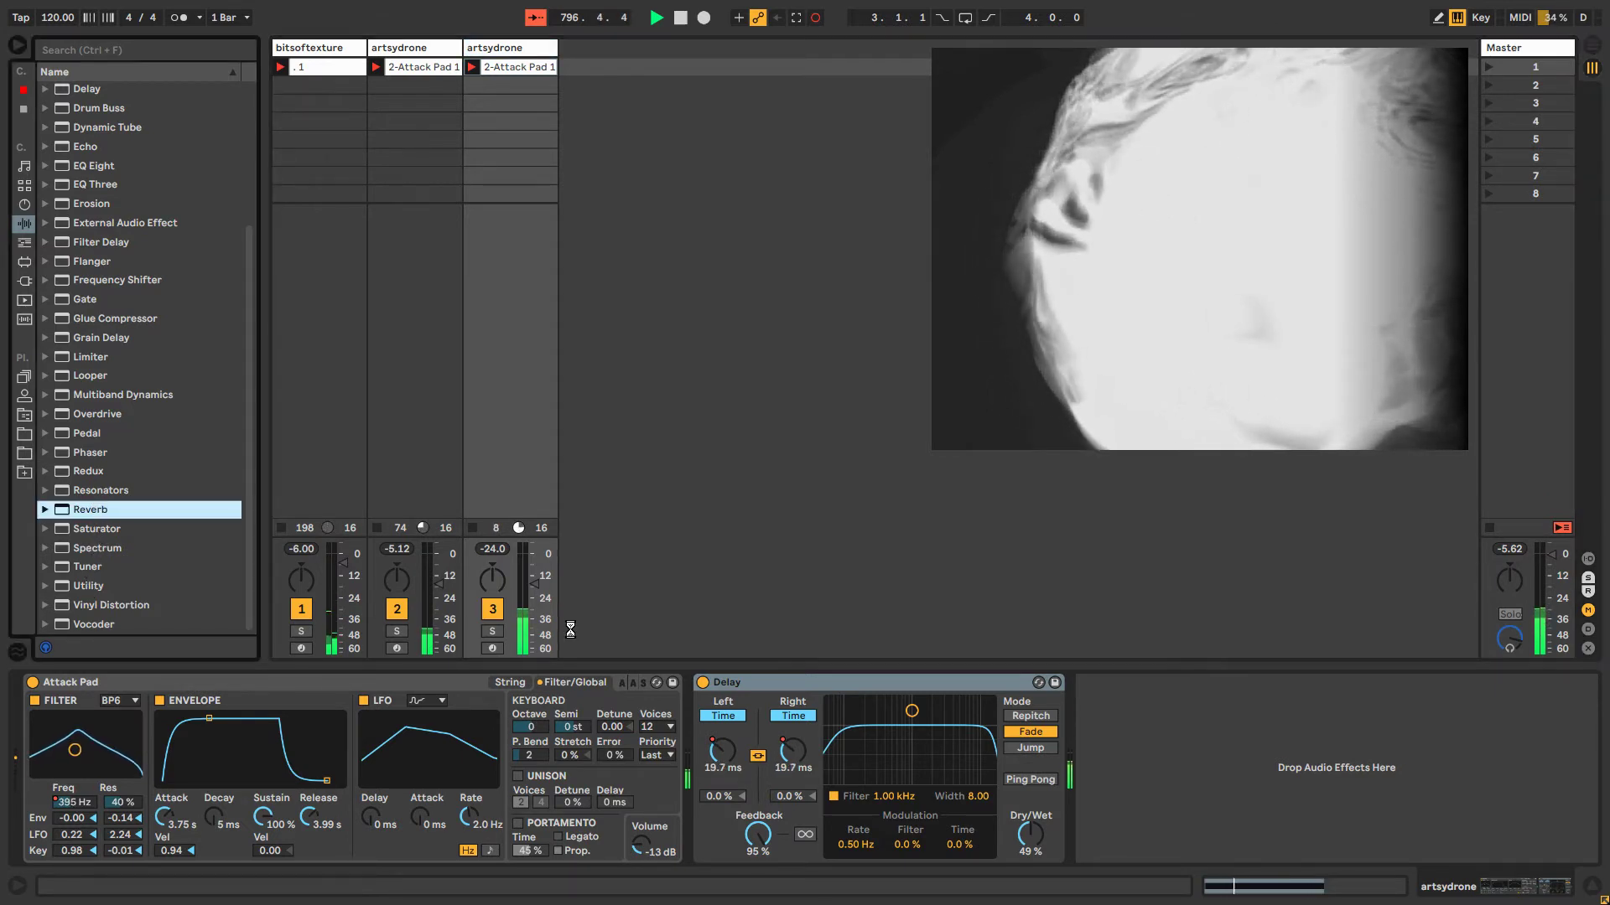
{"action": "left_click_drag", "start_coordinate": [1109, 741], "coordinate": [1109, 741]}
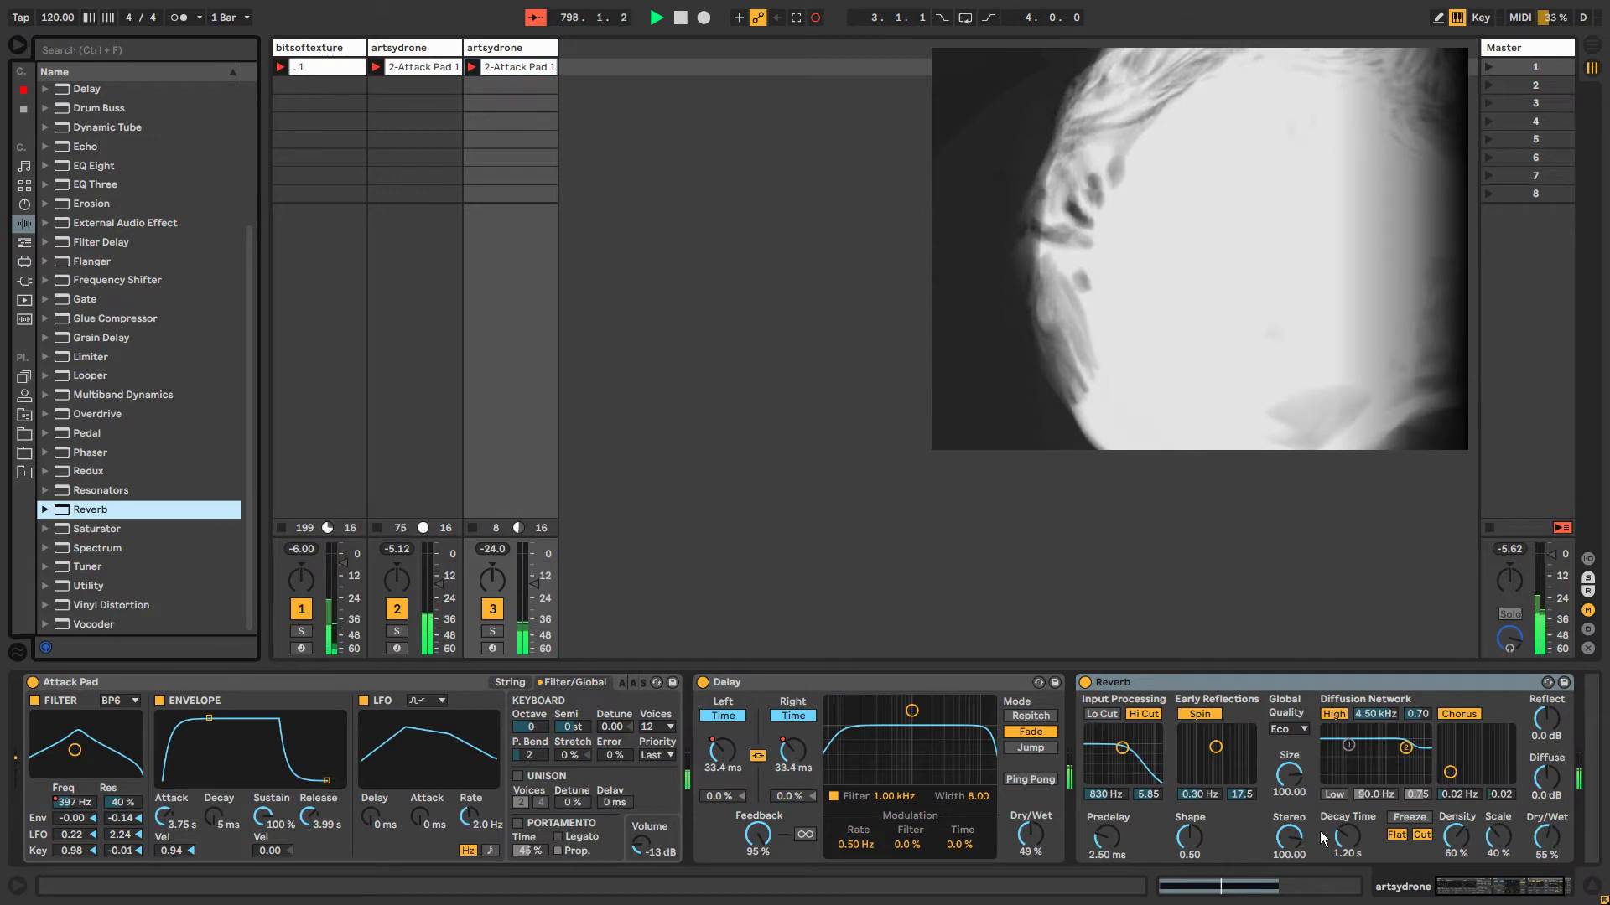
{"action": "left_click_drag", "start_coordinate": [1362, 845], "coordinate": [1362, 845]}
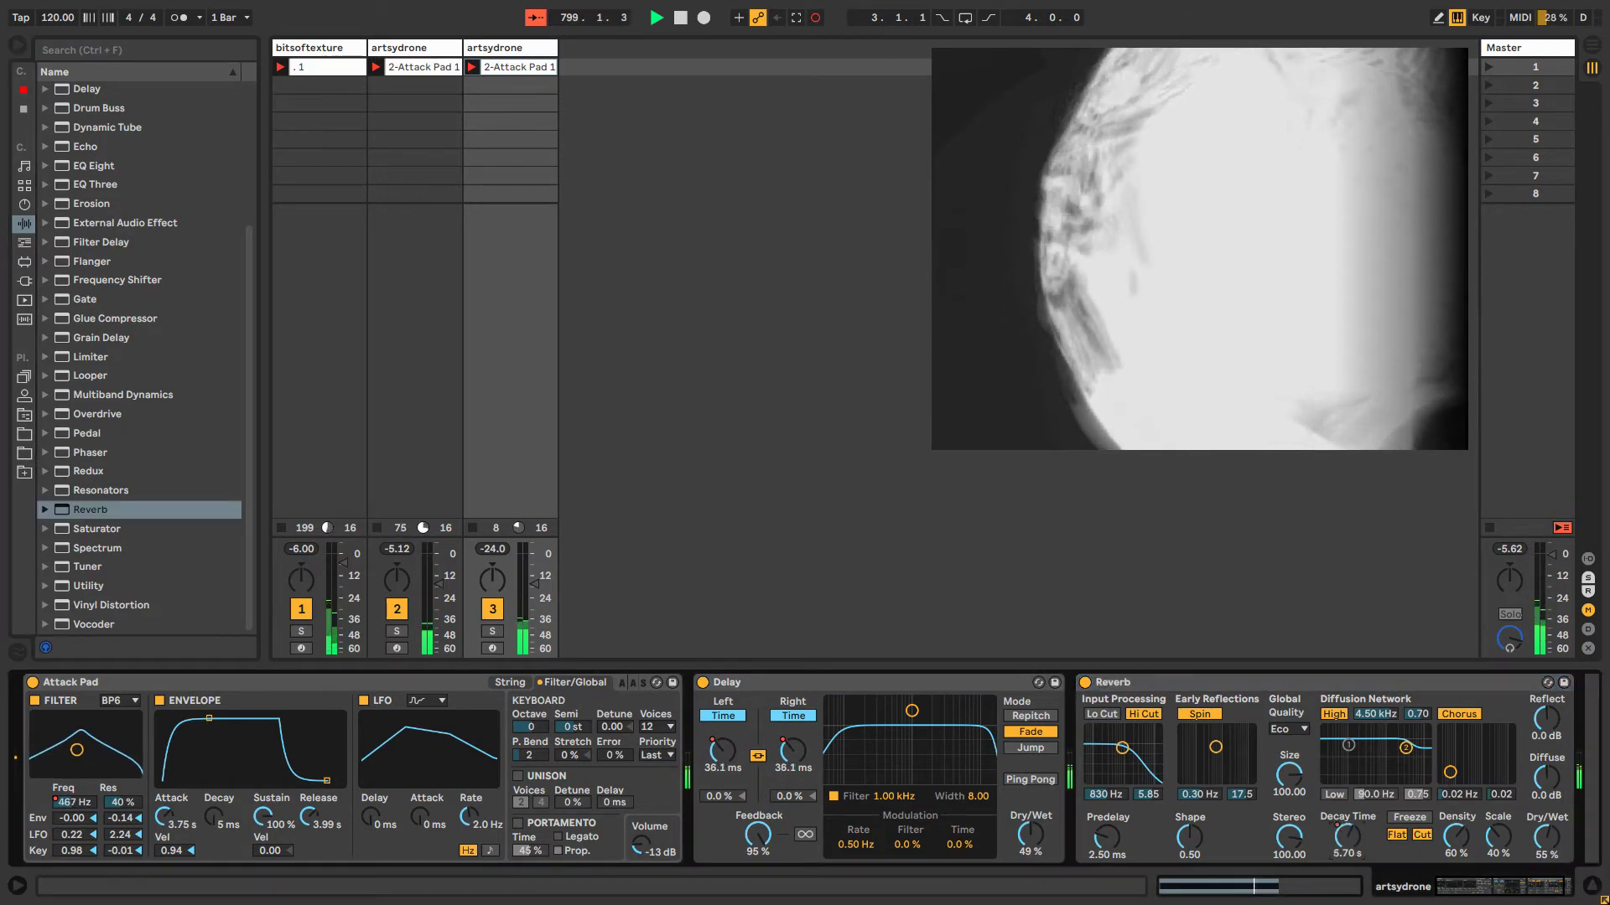
{"action": "right_click", "coordinate": [1346, 838]}
{"action": "left_click", "coordinate": [1375, 785]}
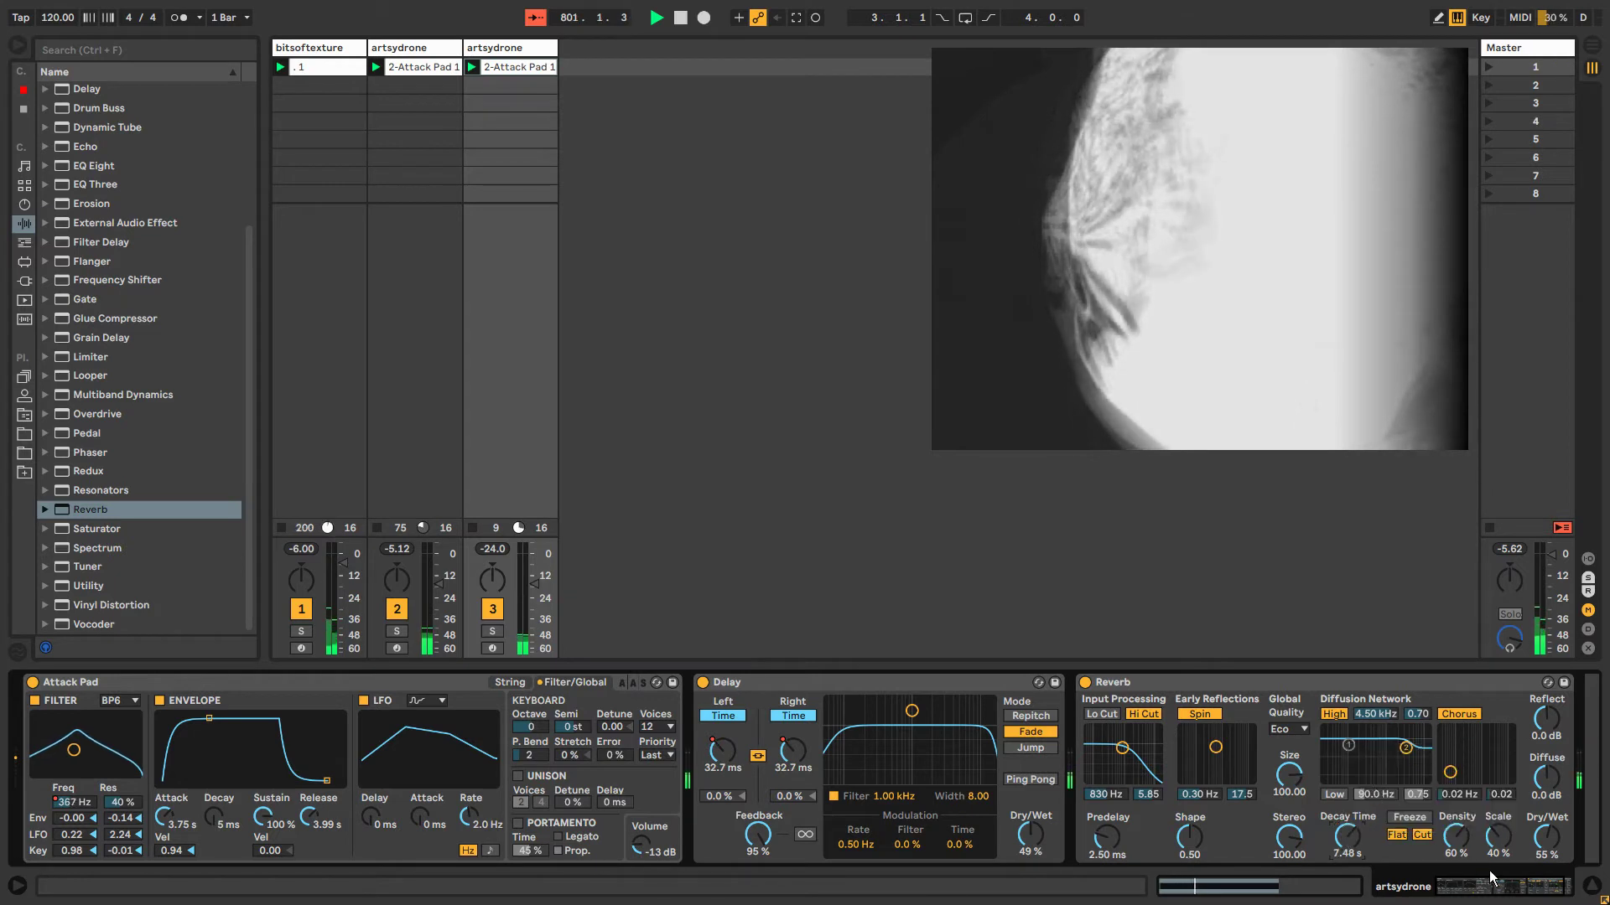
{"action": "left_click_drag", "start_coordinate": [1346, 836], "coordinate": [1346, 798]}
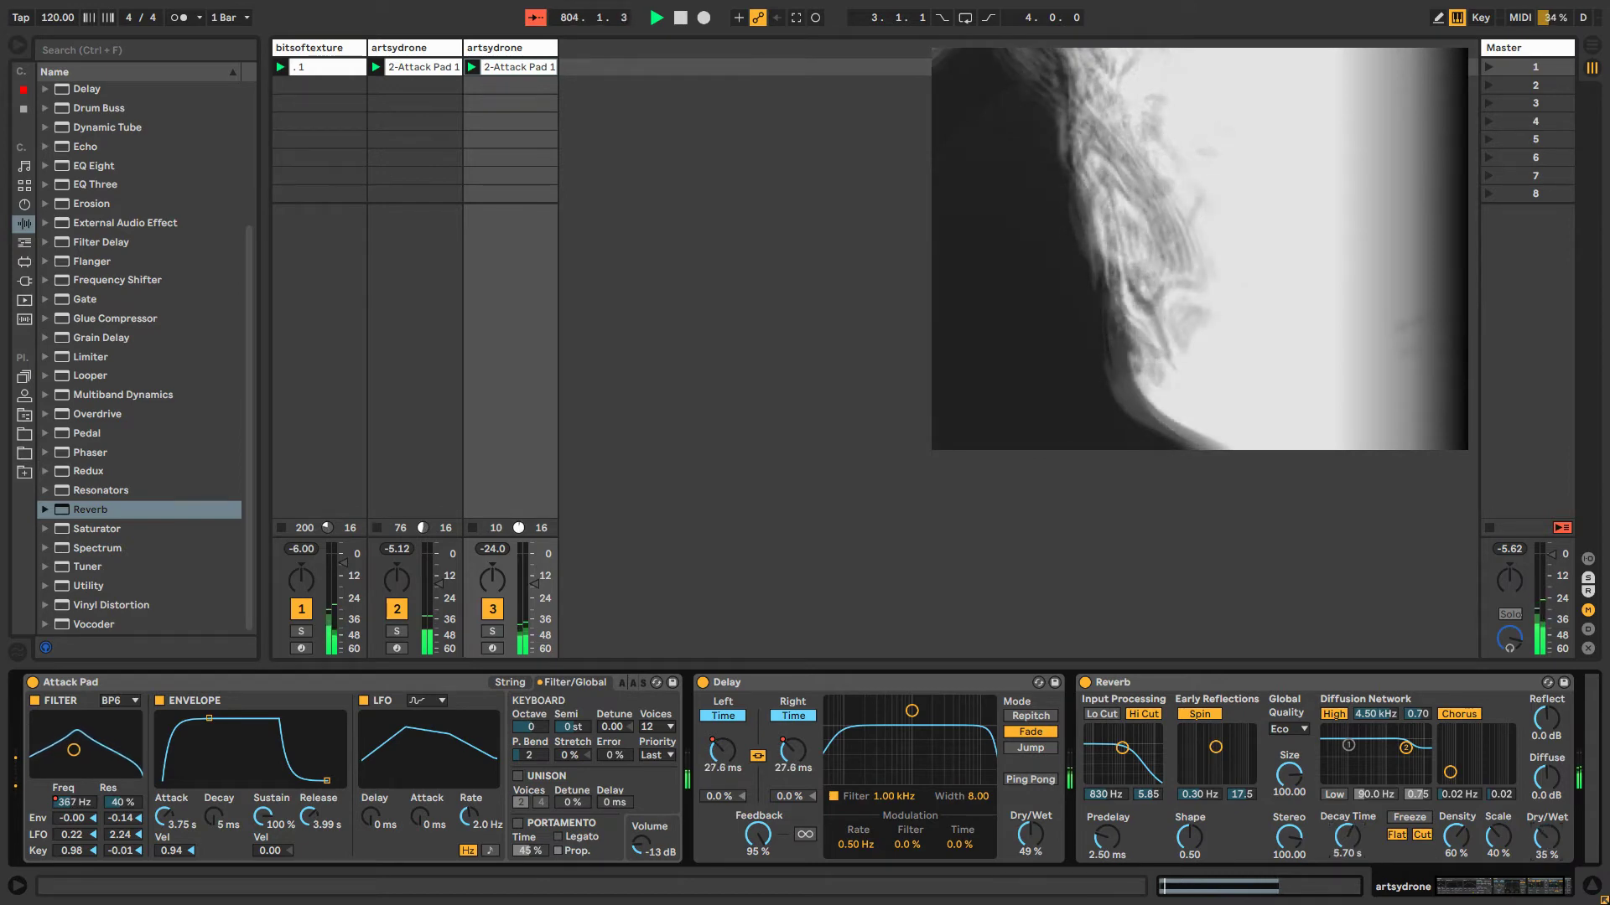
Transpose the held note in the duplicated artsydrone clip down to A1 and set that track's volume to -12 dB.
{"action": "double_click", "coordinate": [496, 66]}
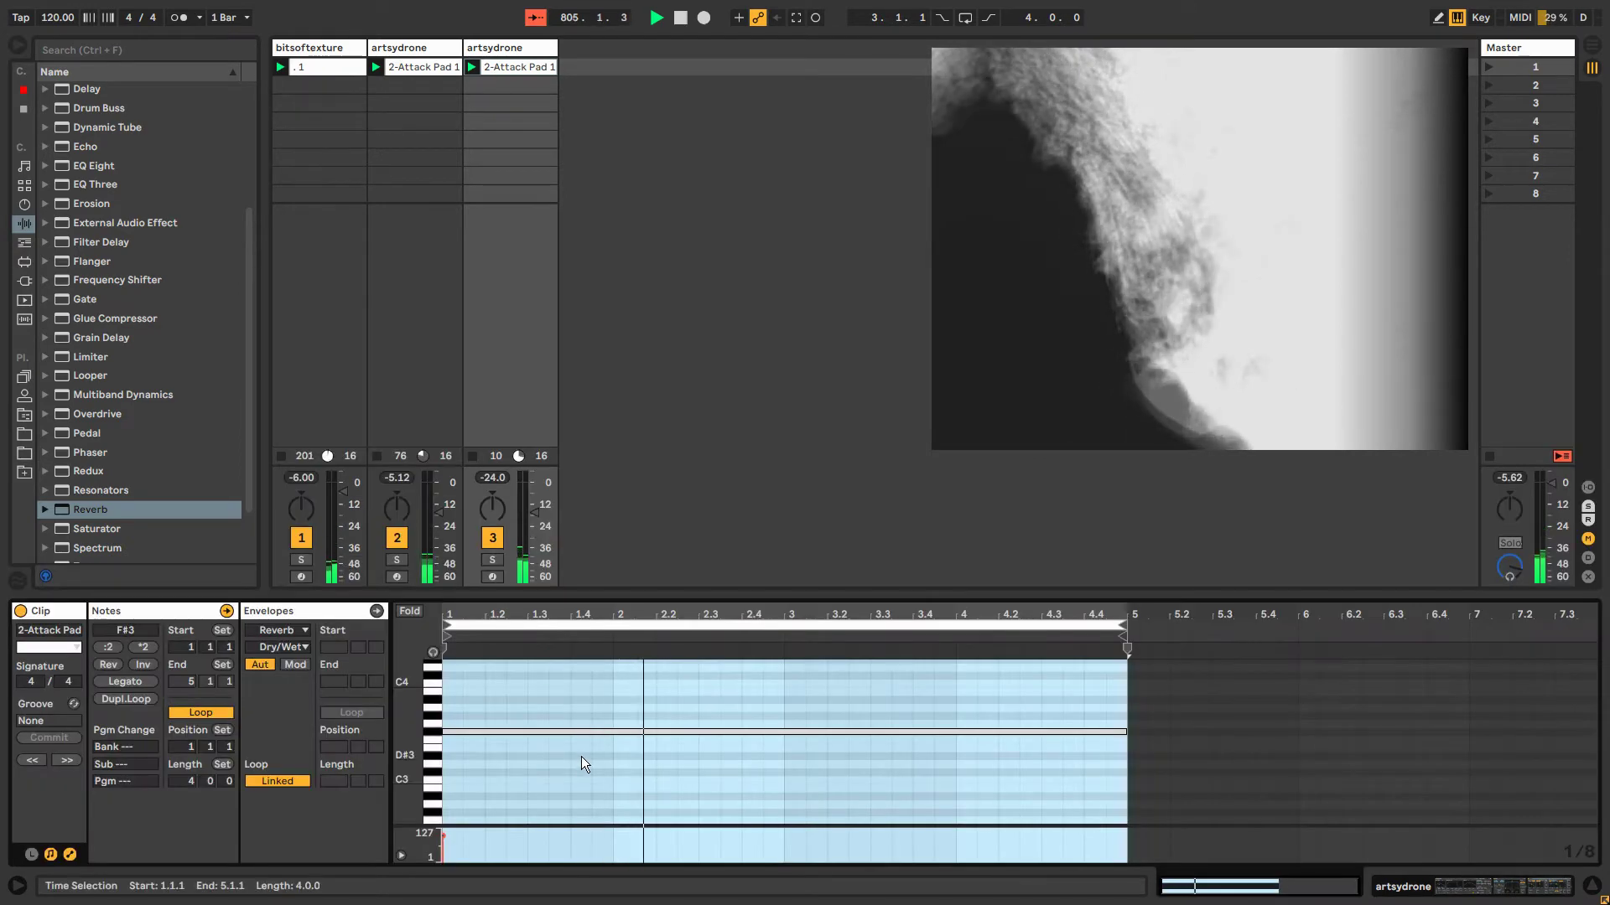
{"action": "left_click", "coordinate": [571, 733]}
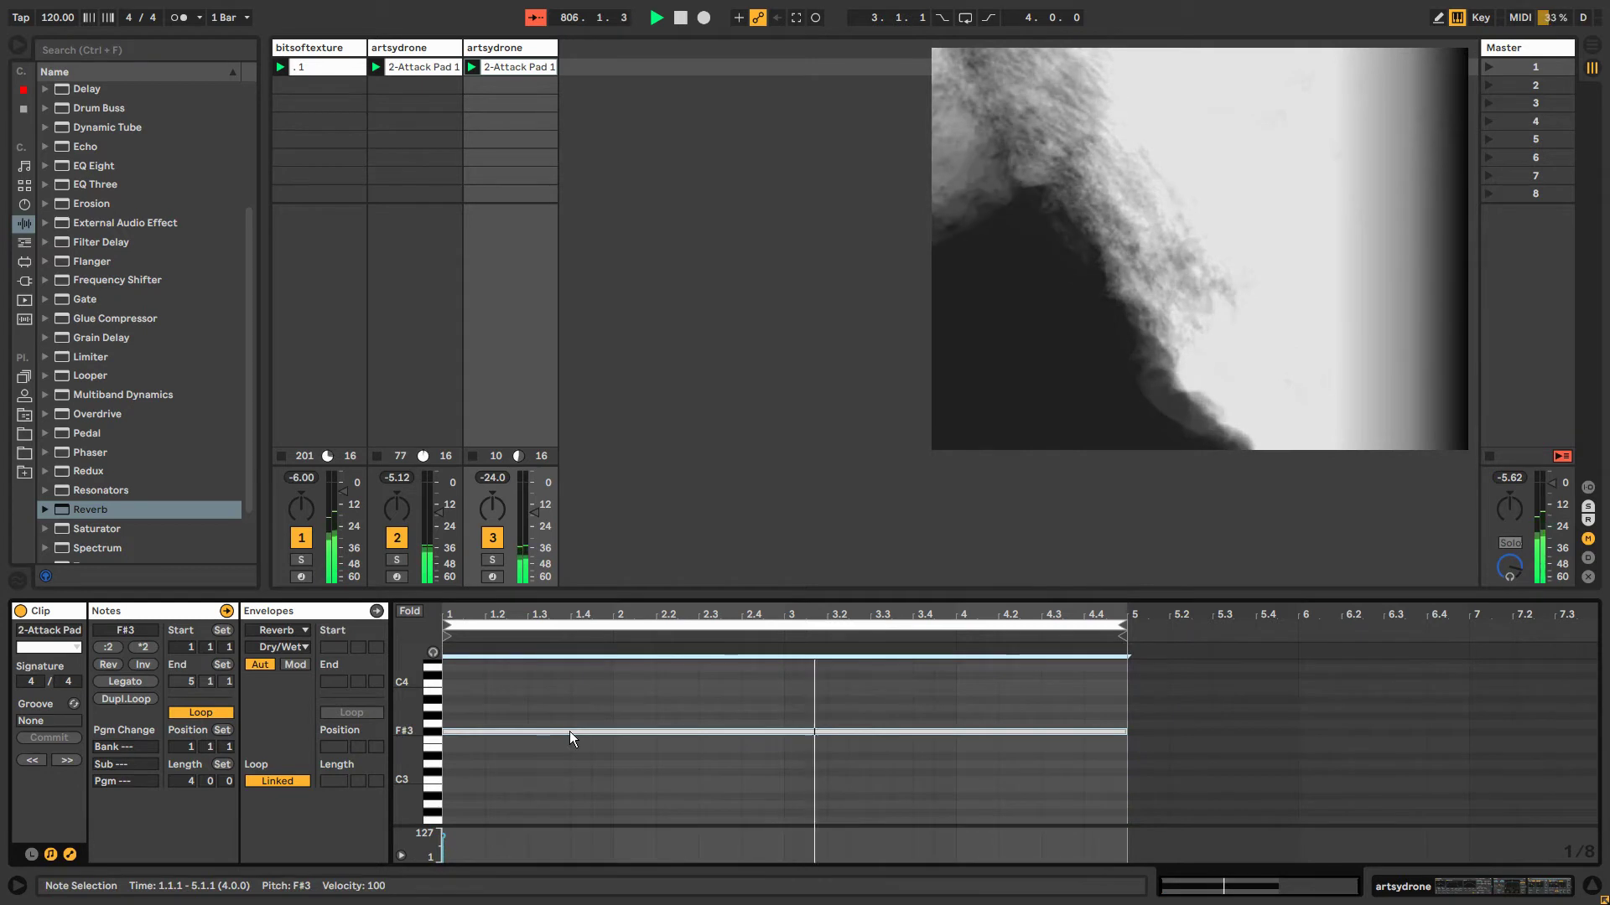
{"action": "key", "text": "shift+Down"}
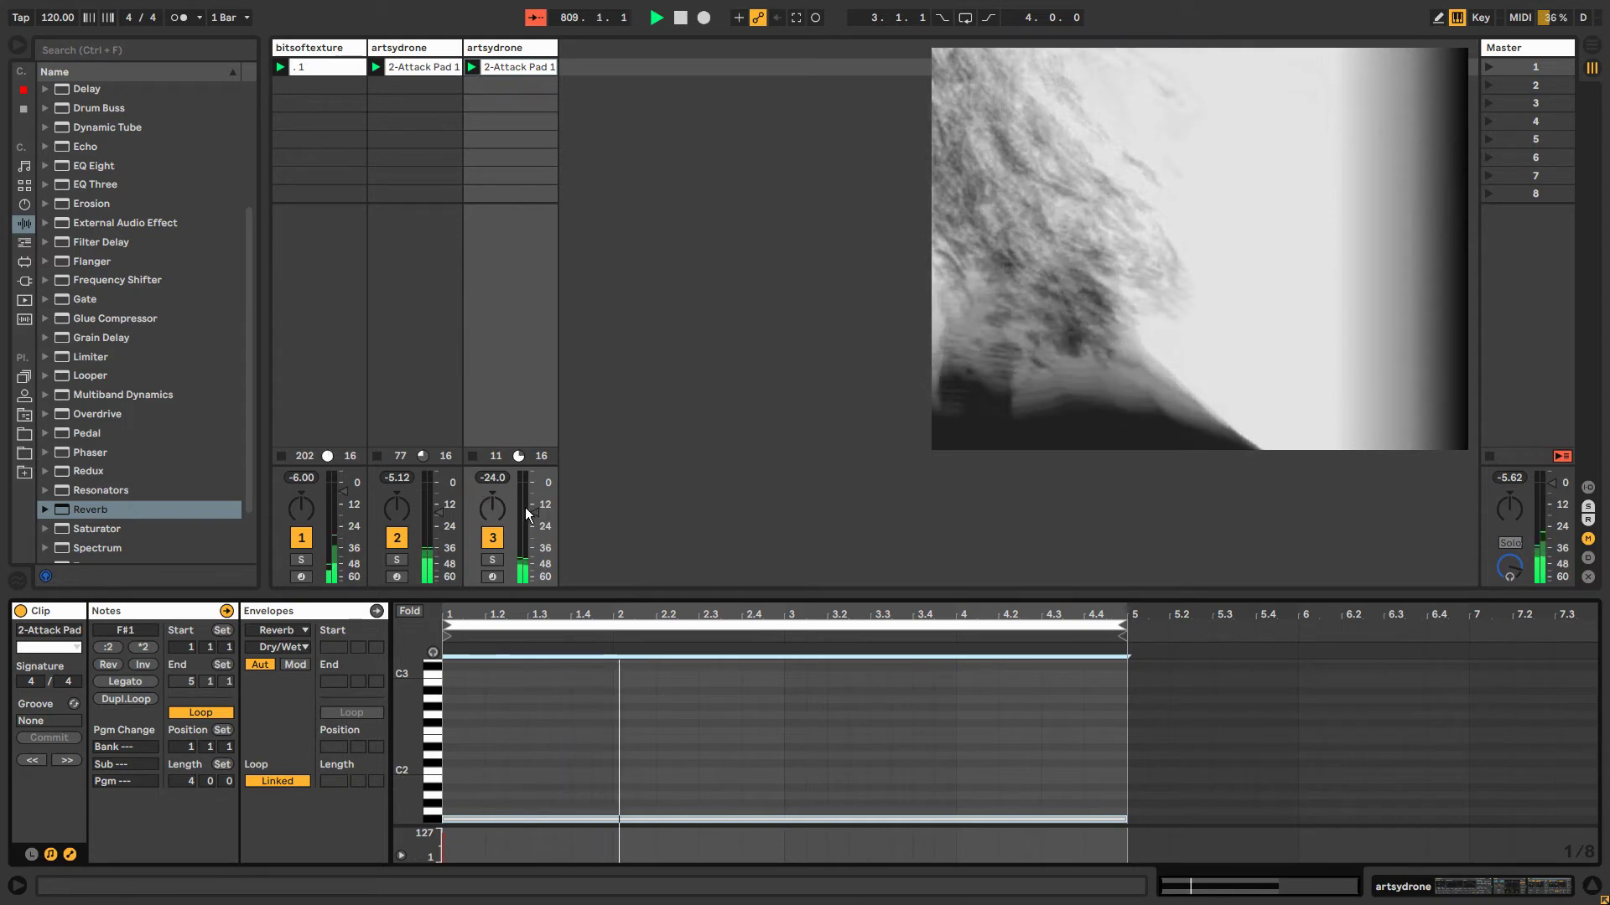
{"action": "left_click_drag", "start_coordinate": [534, 513], "coordinate": [534, 504]}
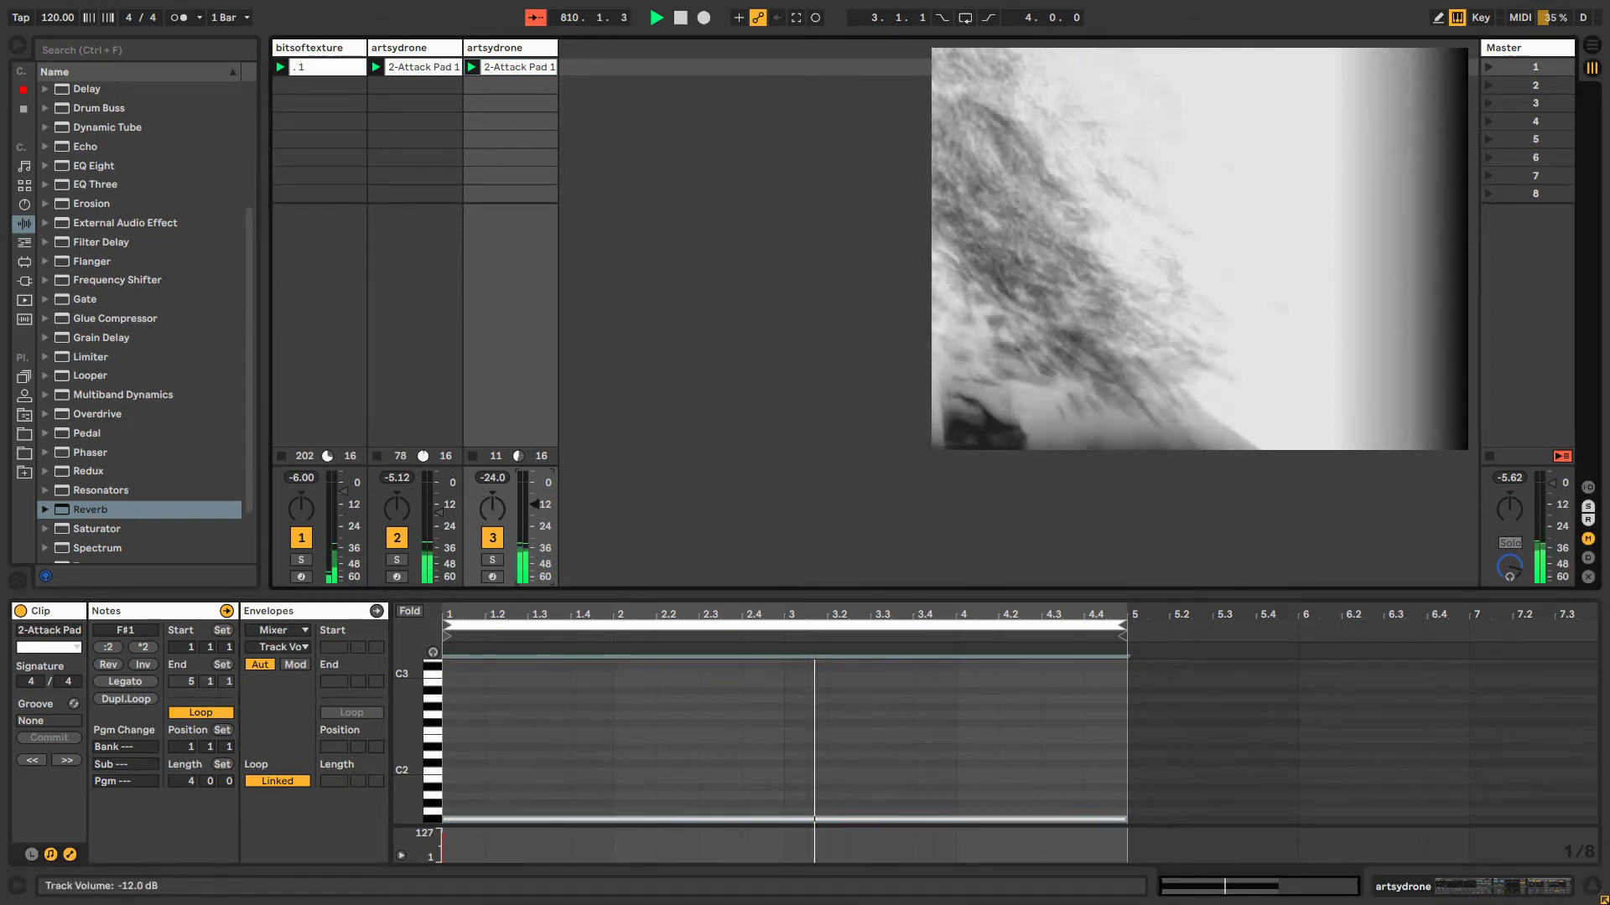
{"action": "left_click_drag", "start_coordinate": [579, 748], "coordinate": [593, 855]}
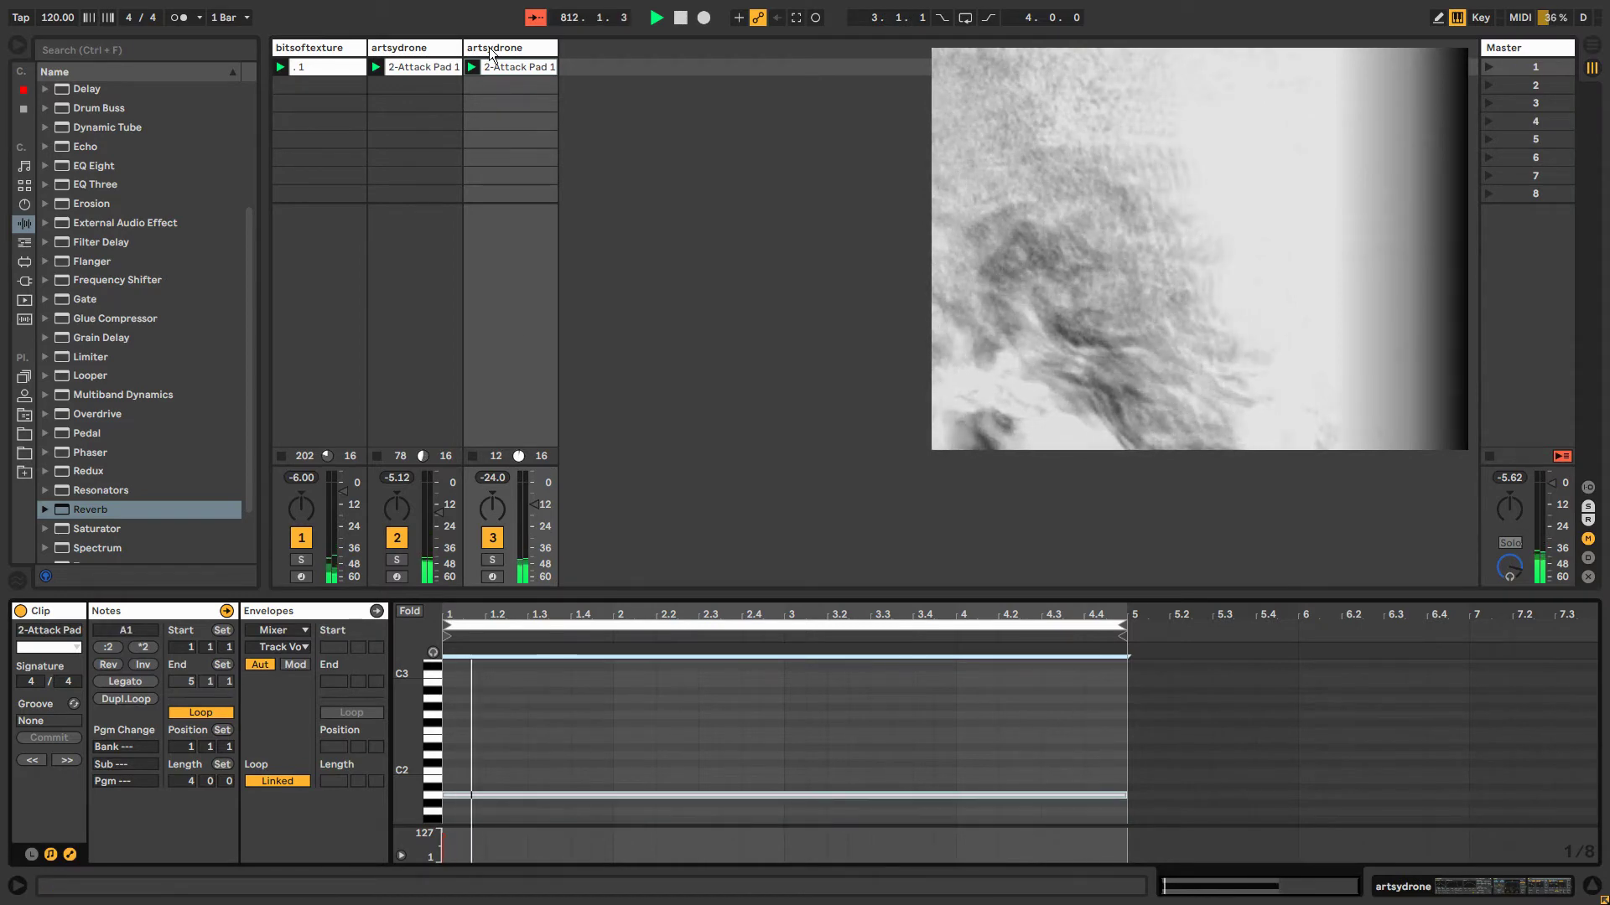
Reduce the Reverb's dry/wet to 7.9% on the duplicated artsydrone track.
{"action": "left_click", "coordinate": [489, 47]}
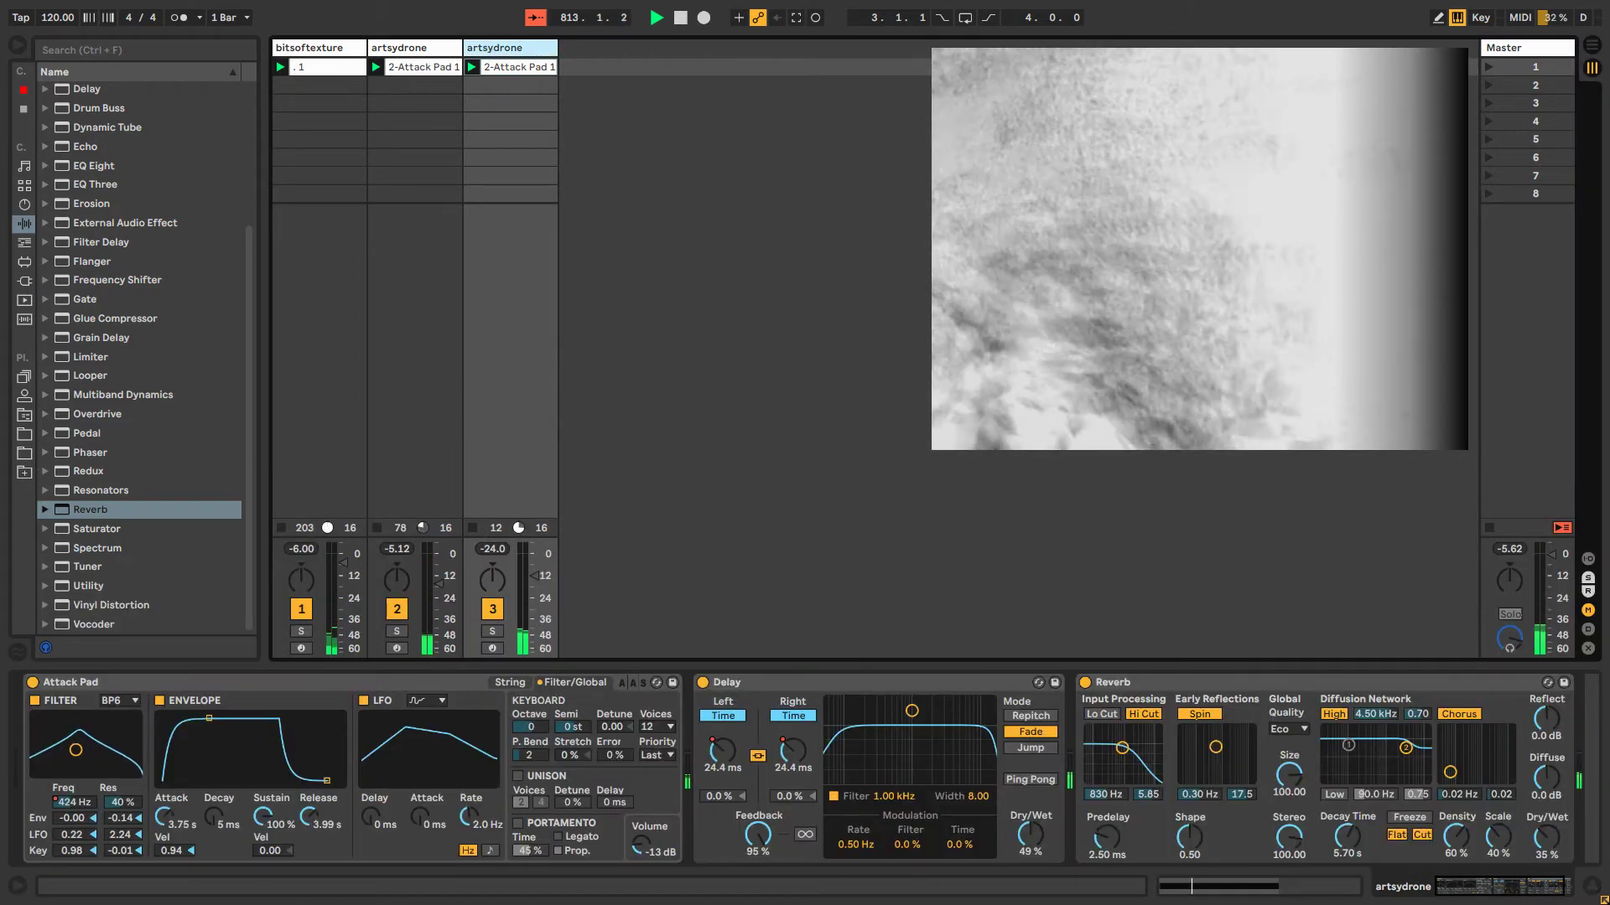
{"action": "left_click", "coordinate": [1135, 683]}
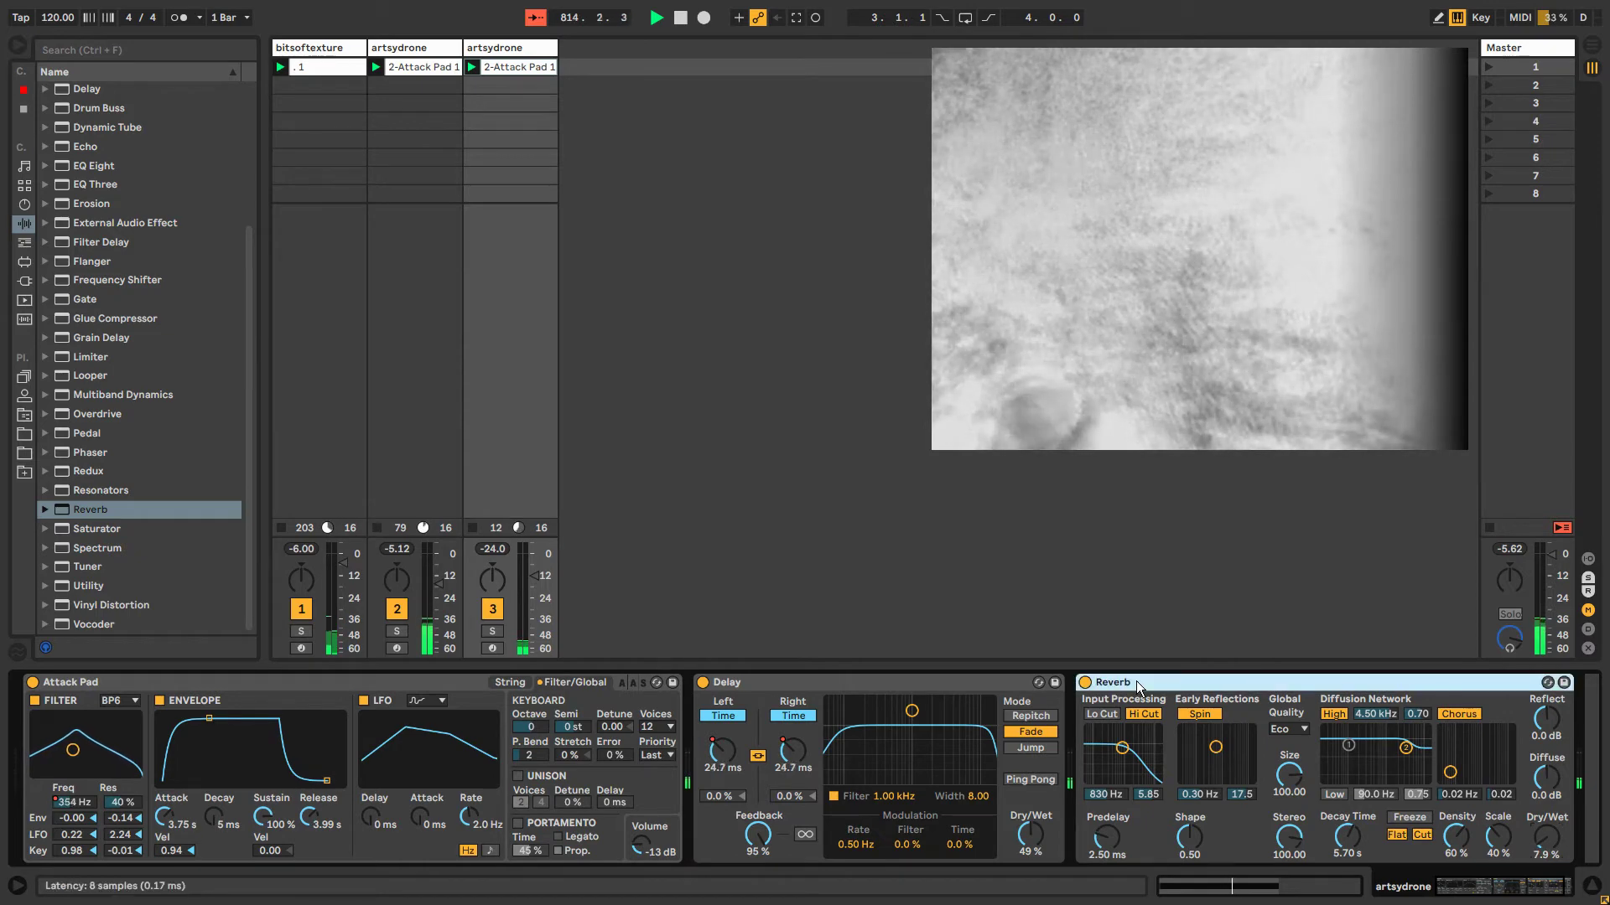
Duplicate the A1 note in the same clip, lower the copy to G1, and extend the loop to eight bars.
{"action": "double_click", "coordinate": [515, 66]}
{"action": "left_click", "coordinate": [497, 796]}
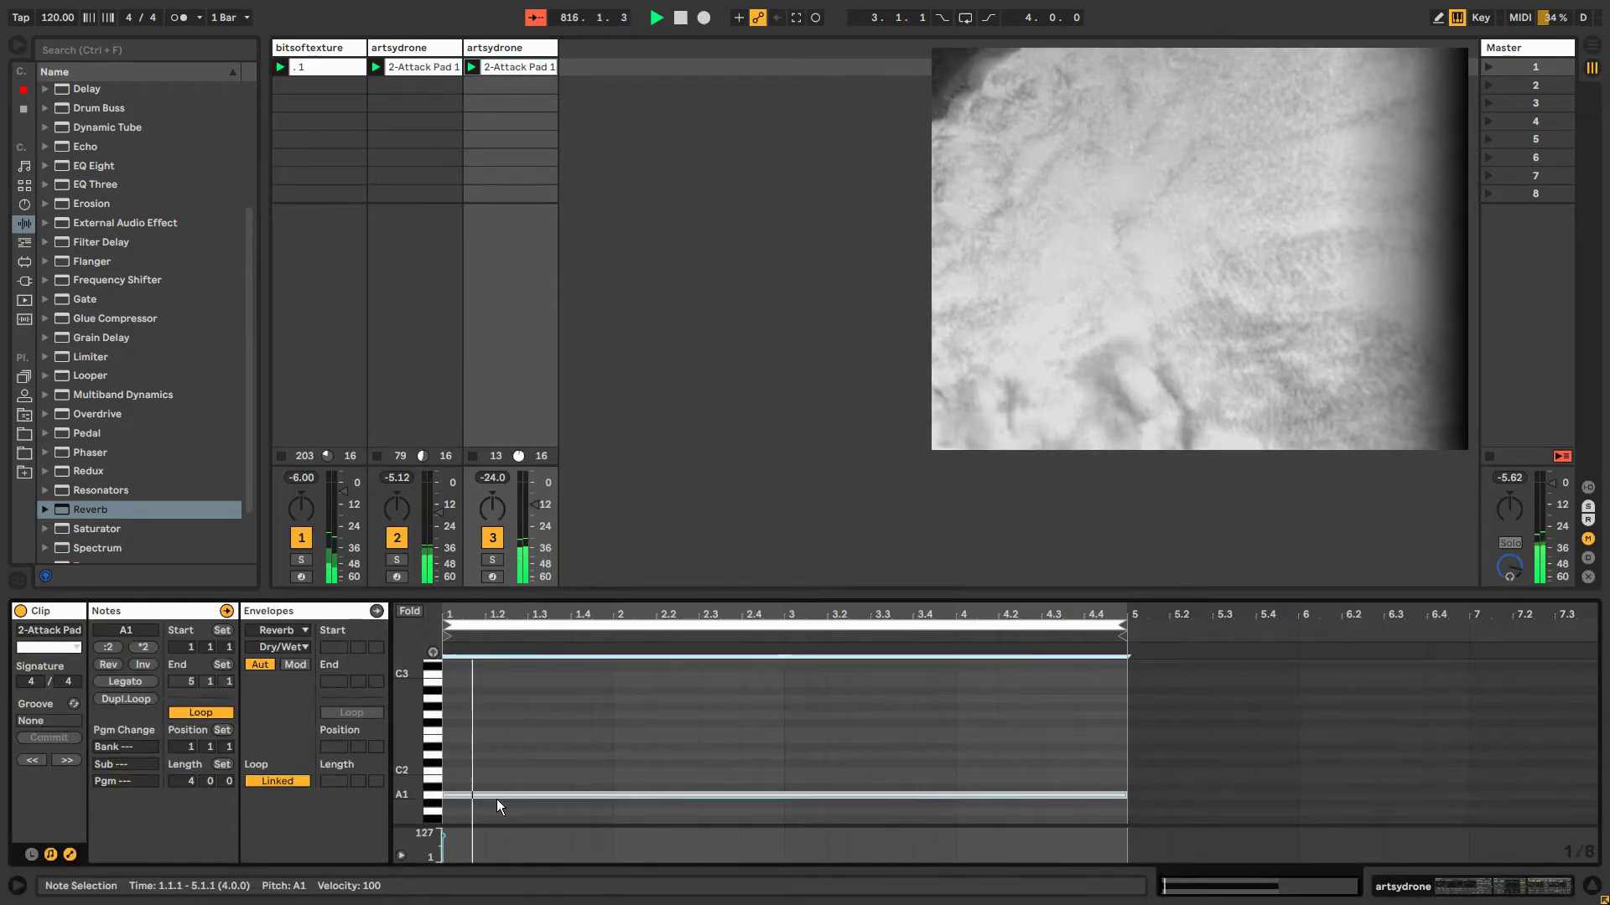
{"action": "key", "text": "ctrl+d"}
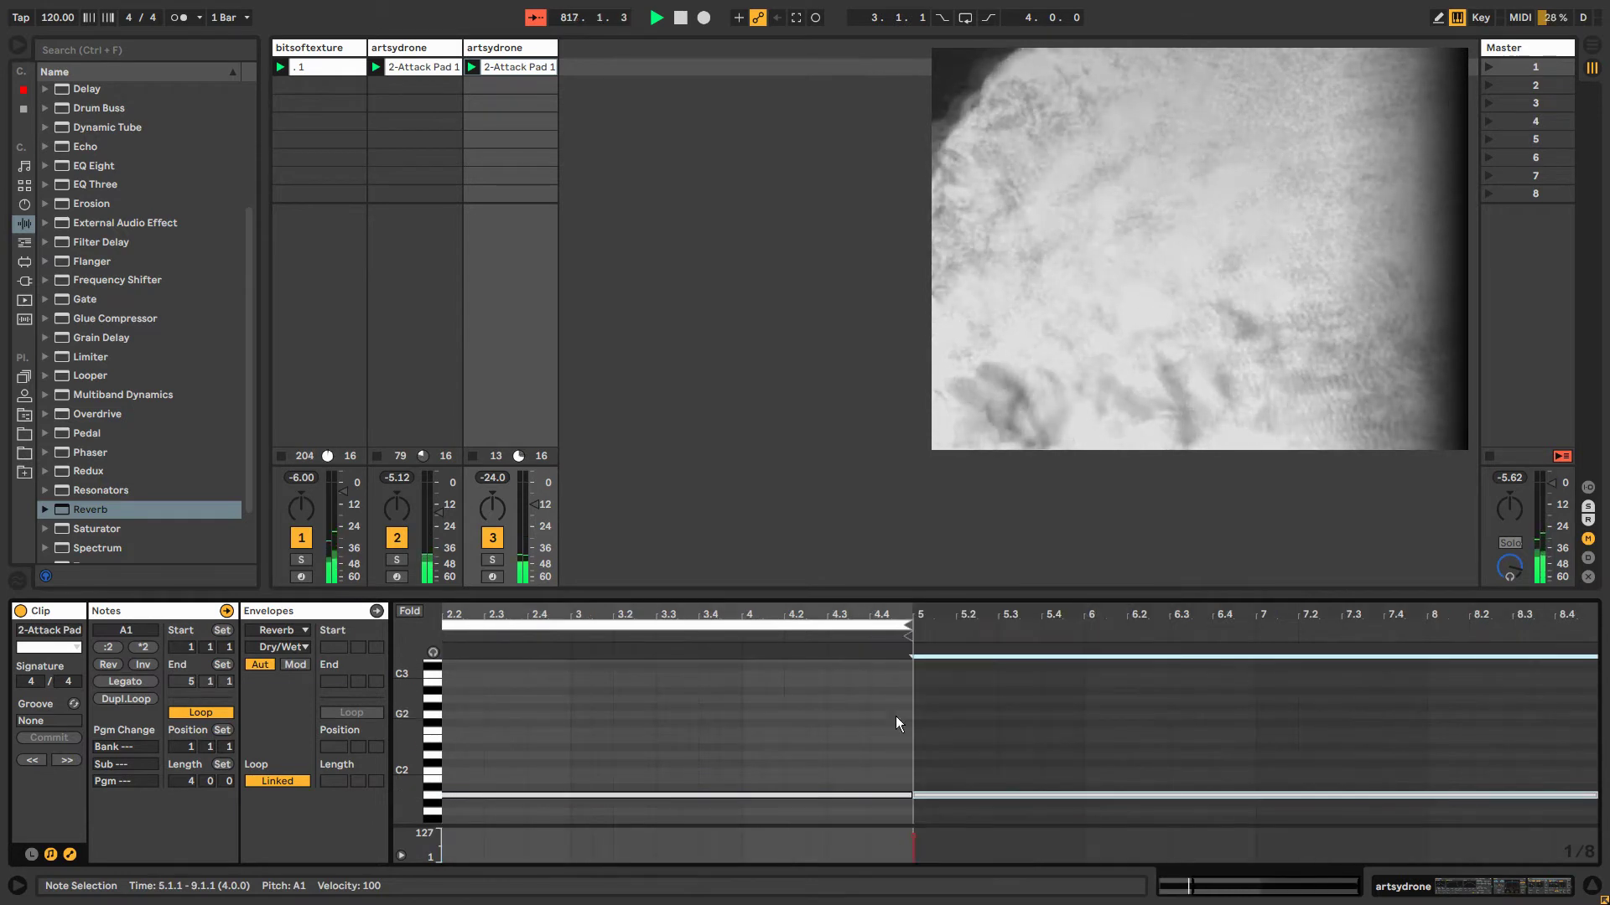
{"action": "key", "text": "Down"}
{"action": "key", "text": "Down"}
{"action": "key", "text": "Down"}
{"action": "left_click", "coordinate": [905, 622]}
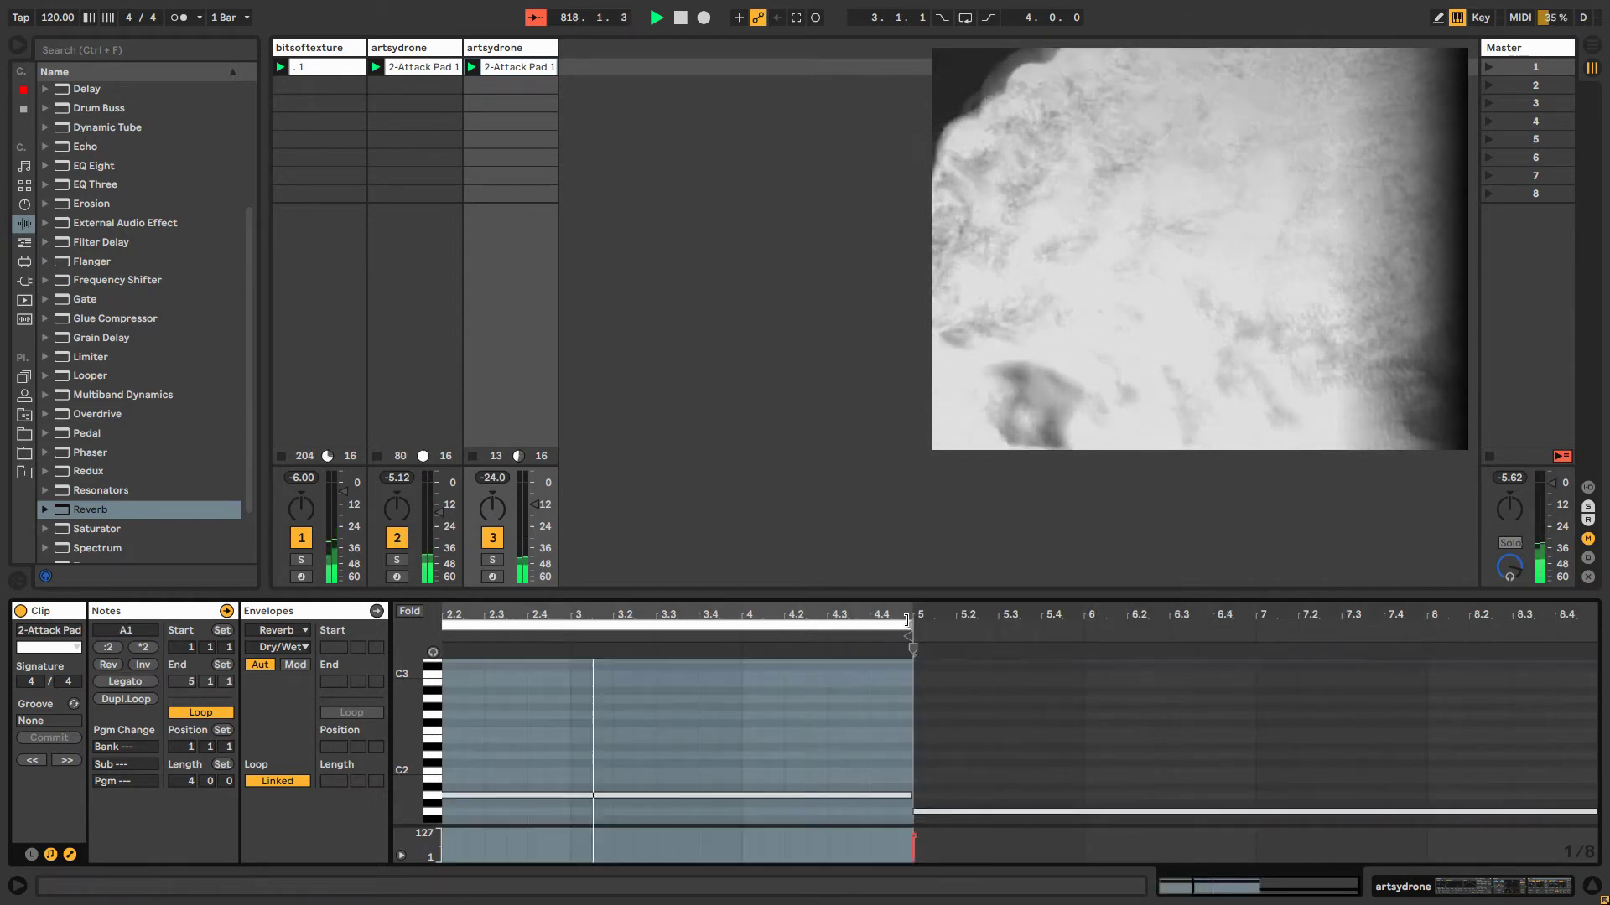
{"action": "left_click_drag", "start_coordinate": [907, 620], "coordinate": [1540, 621]}
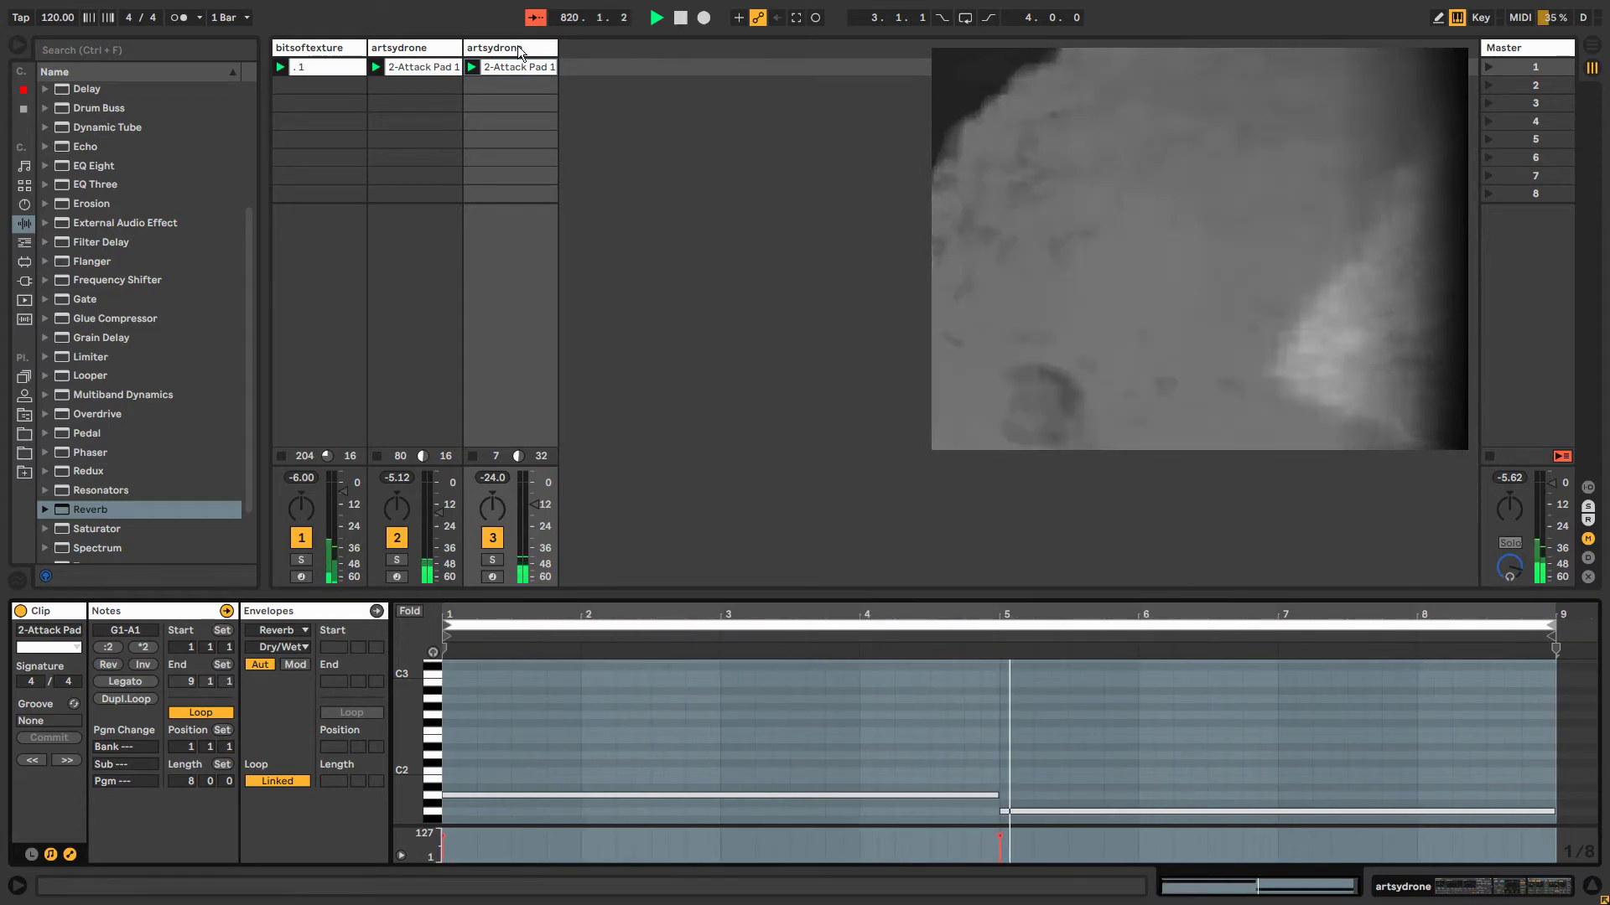
{"action": "left_click", "coordinate": [514, 47]}
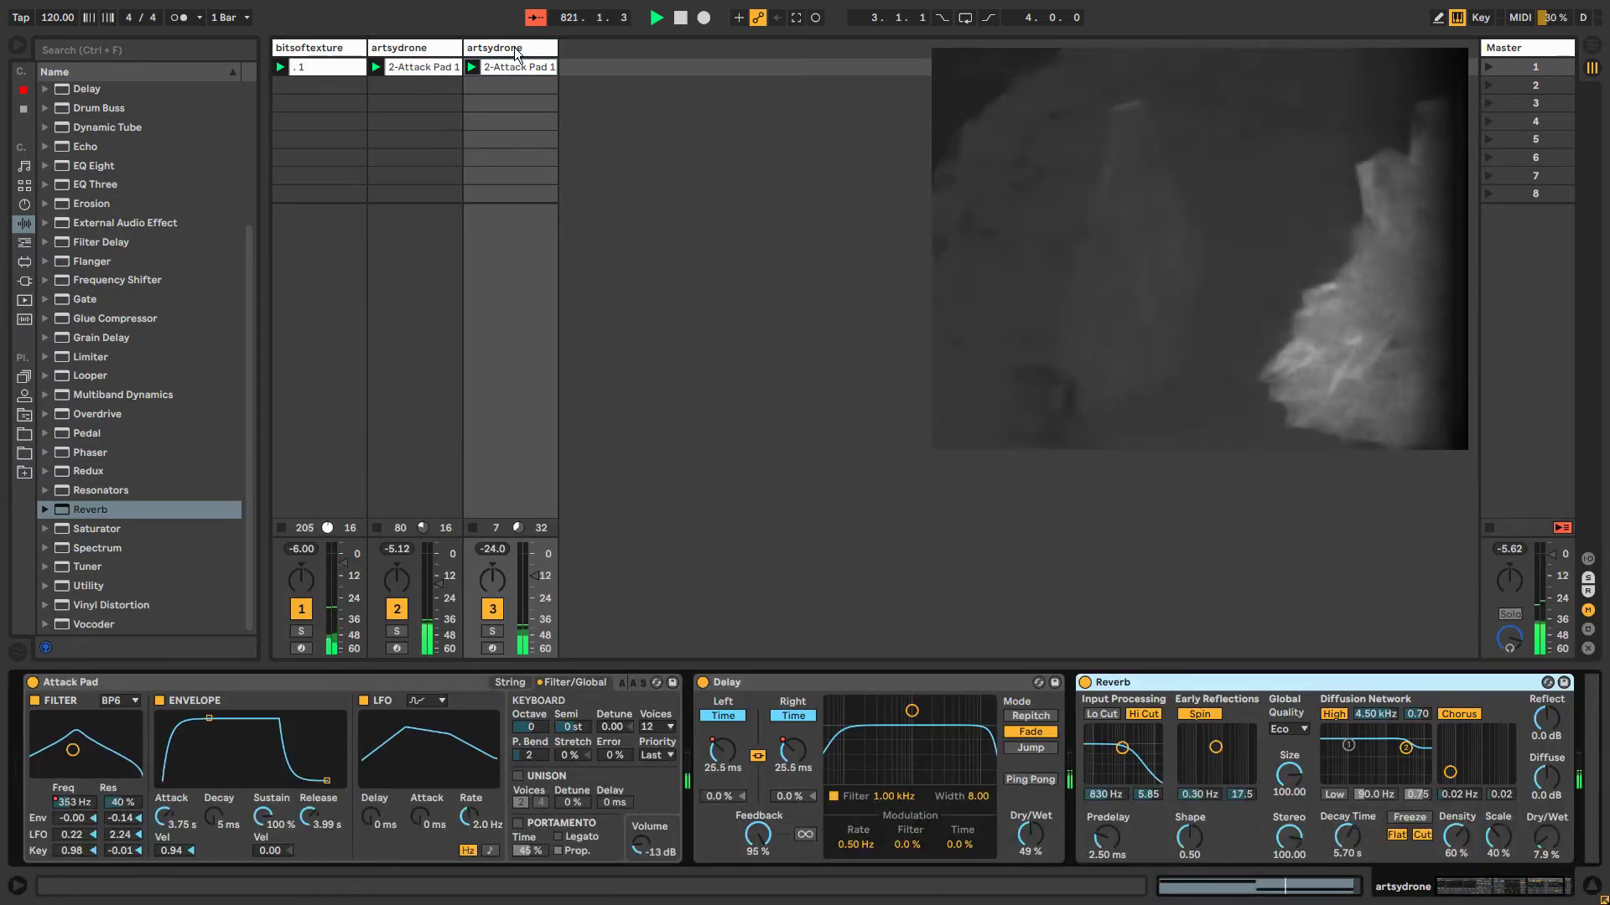
In the third track's clip, lower the second note to F#1 and duplicate both notes into bars 9 to 16.
{"action": "left_click", "coordinate": [514, 67]}
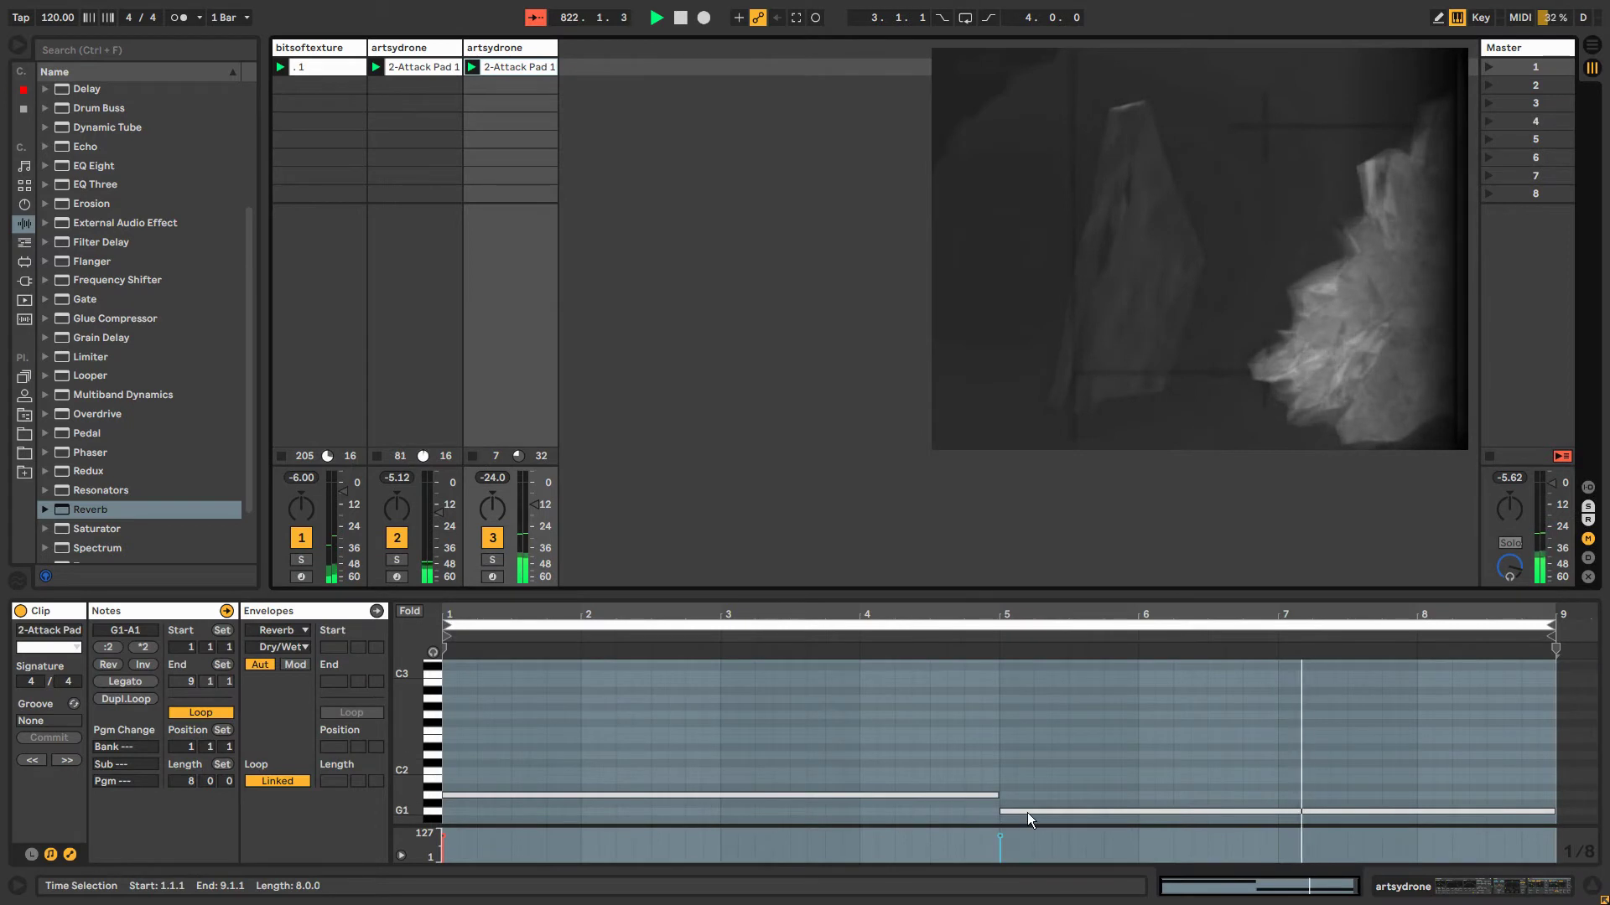
{"action": "left_click", "coordinate": [1039, 795]}
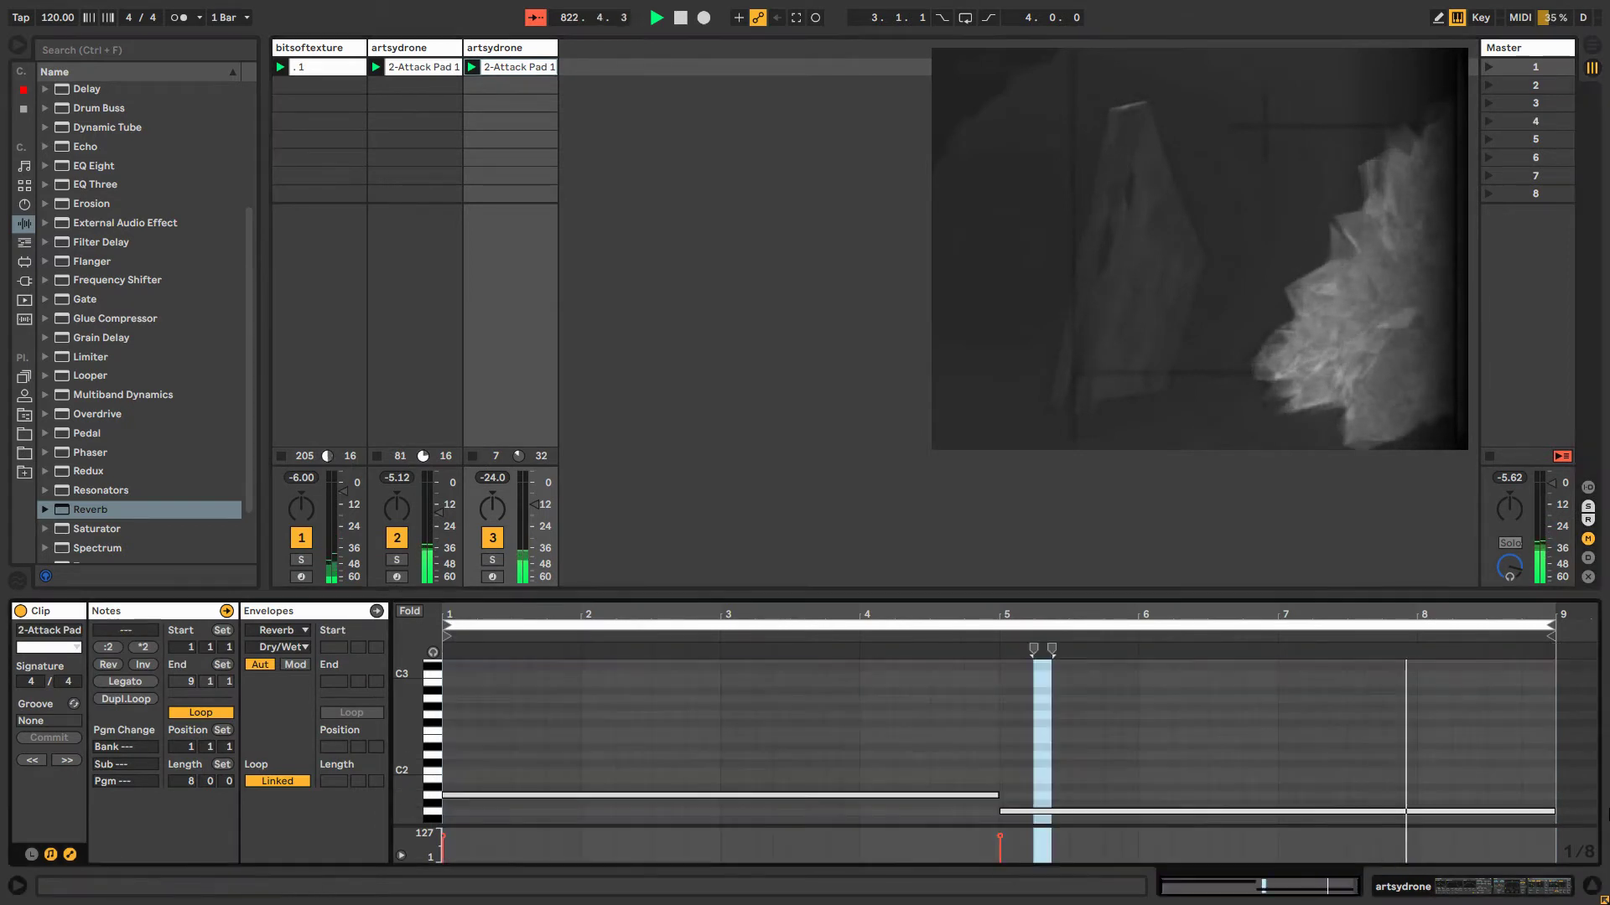
{"action": "left_click", "coordinate": [1548, 812]}
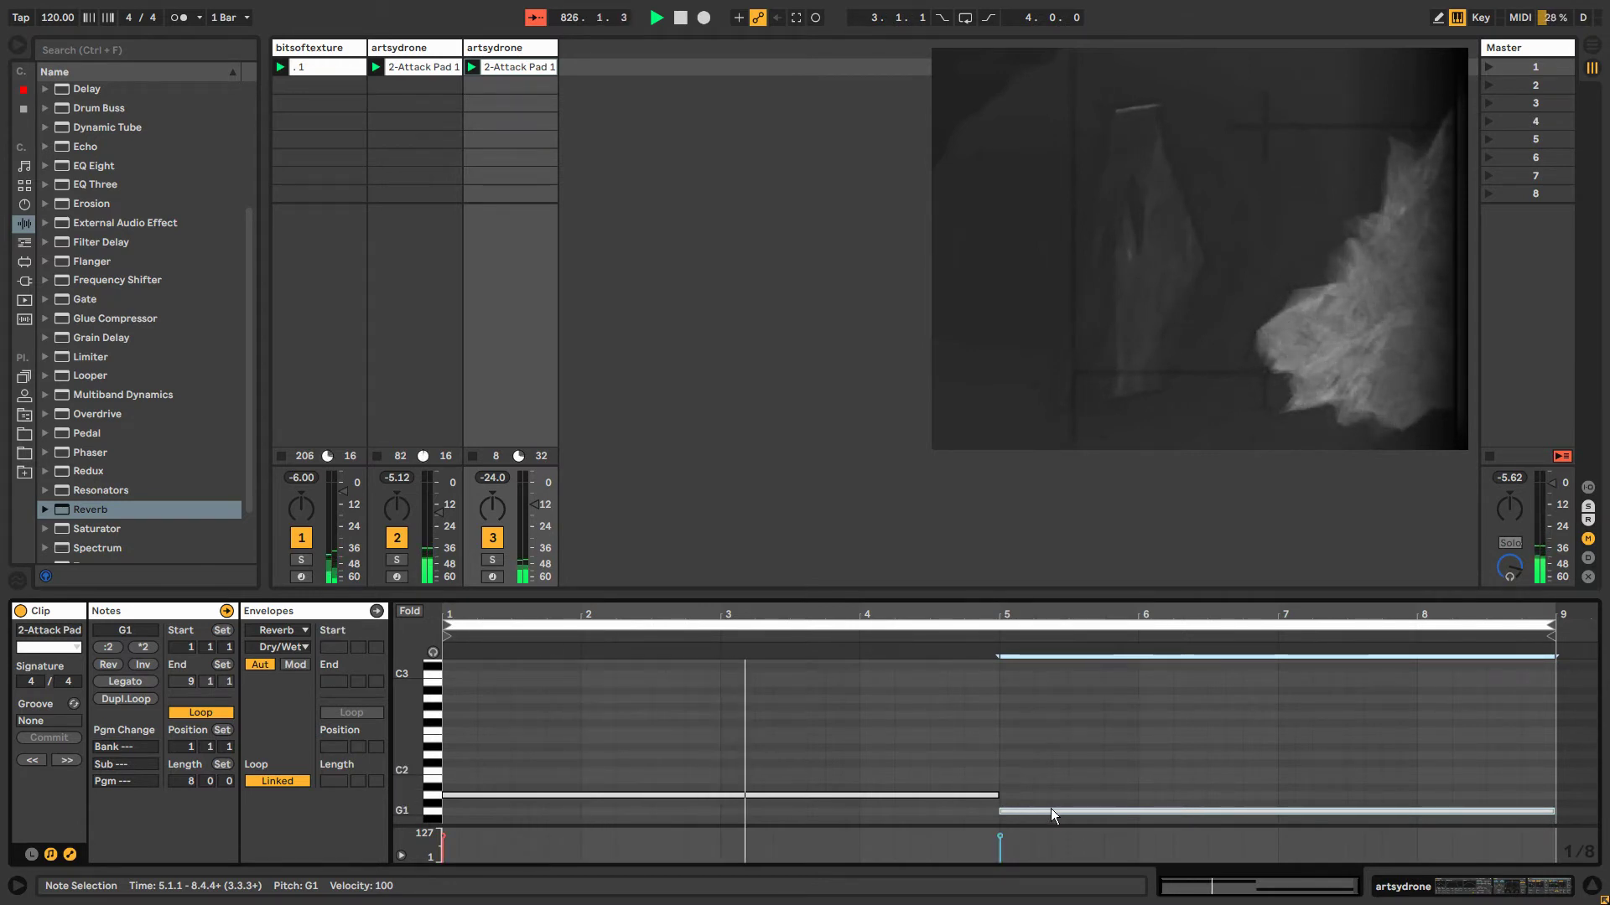
{"action": "key", "text": "Down"}
{"action": "left_click_drag", "start_coordinate": [1085, 760], "coordinate": [849, 828]}
{"action": "key", "text": "ctrl+d"}
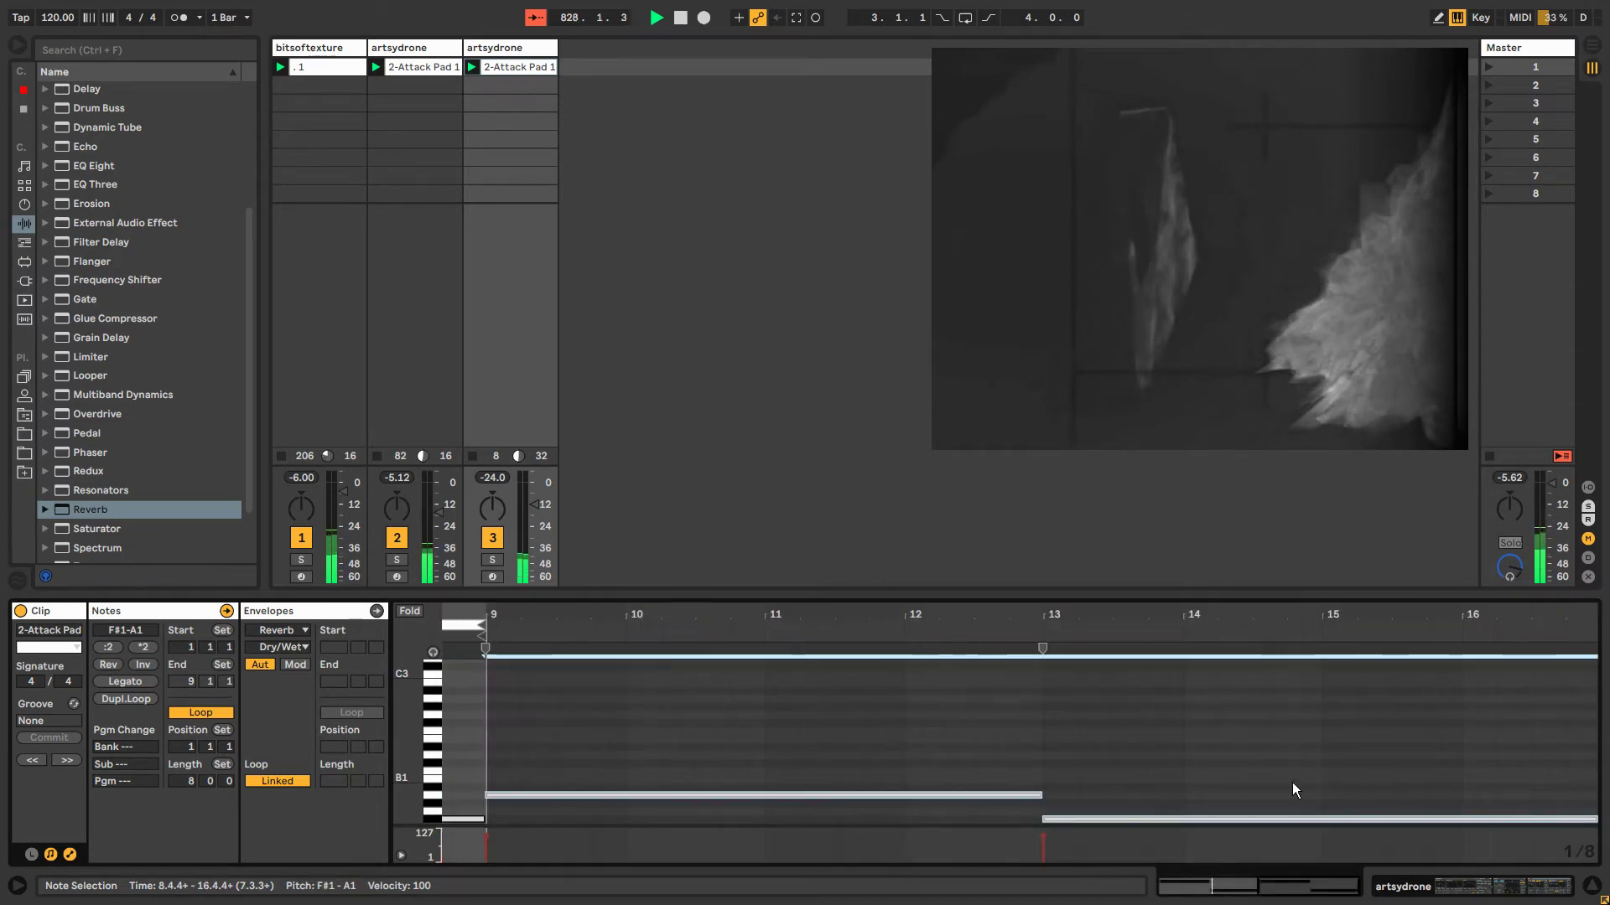
Lower the duplicated note starting at bar 9 to G1.
{"action": "left_click", "coordinate": [1205, 826]}
{"action": "left_click", "coordinate": [1174, 817]}
{"action": "left_click_drag", "start_coordinate": [937, 611], "coordinate": [937, 545]}
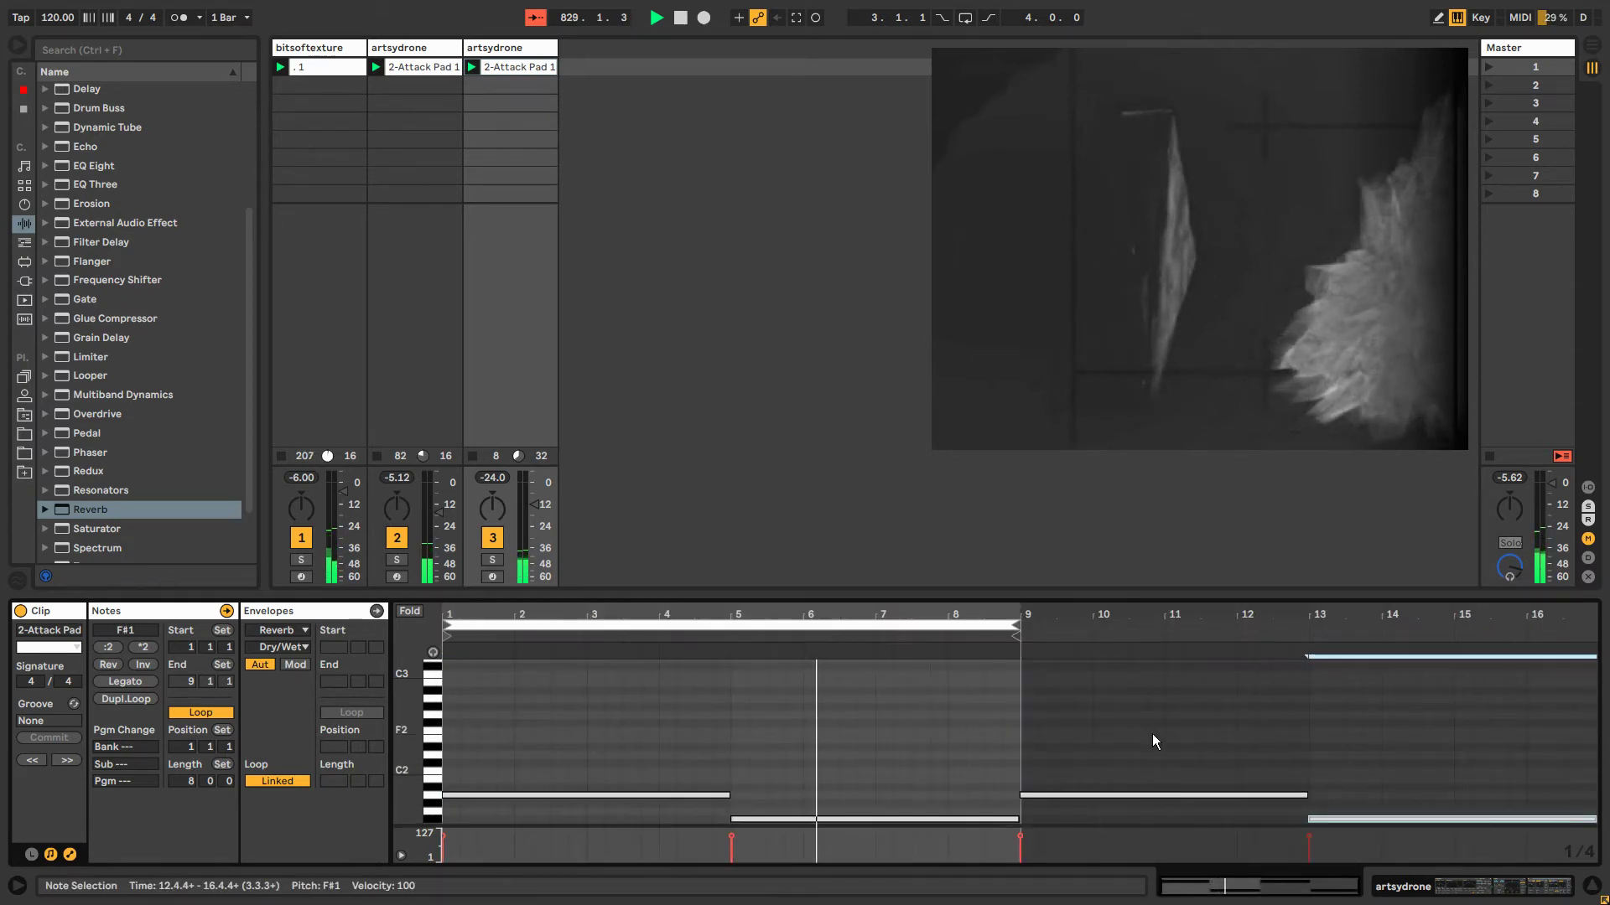
{"action": "left_click_drag", "start_coordinate": [1135, 755], "coordinate": [1145, 857]}
{"action": "key", "text": "Down"}
{"action": "key", "text": "Down"}
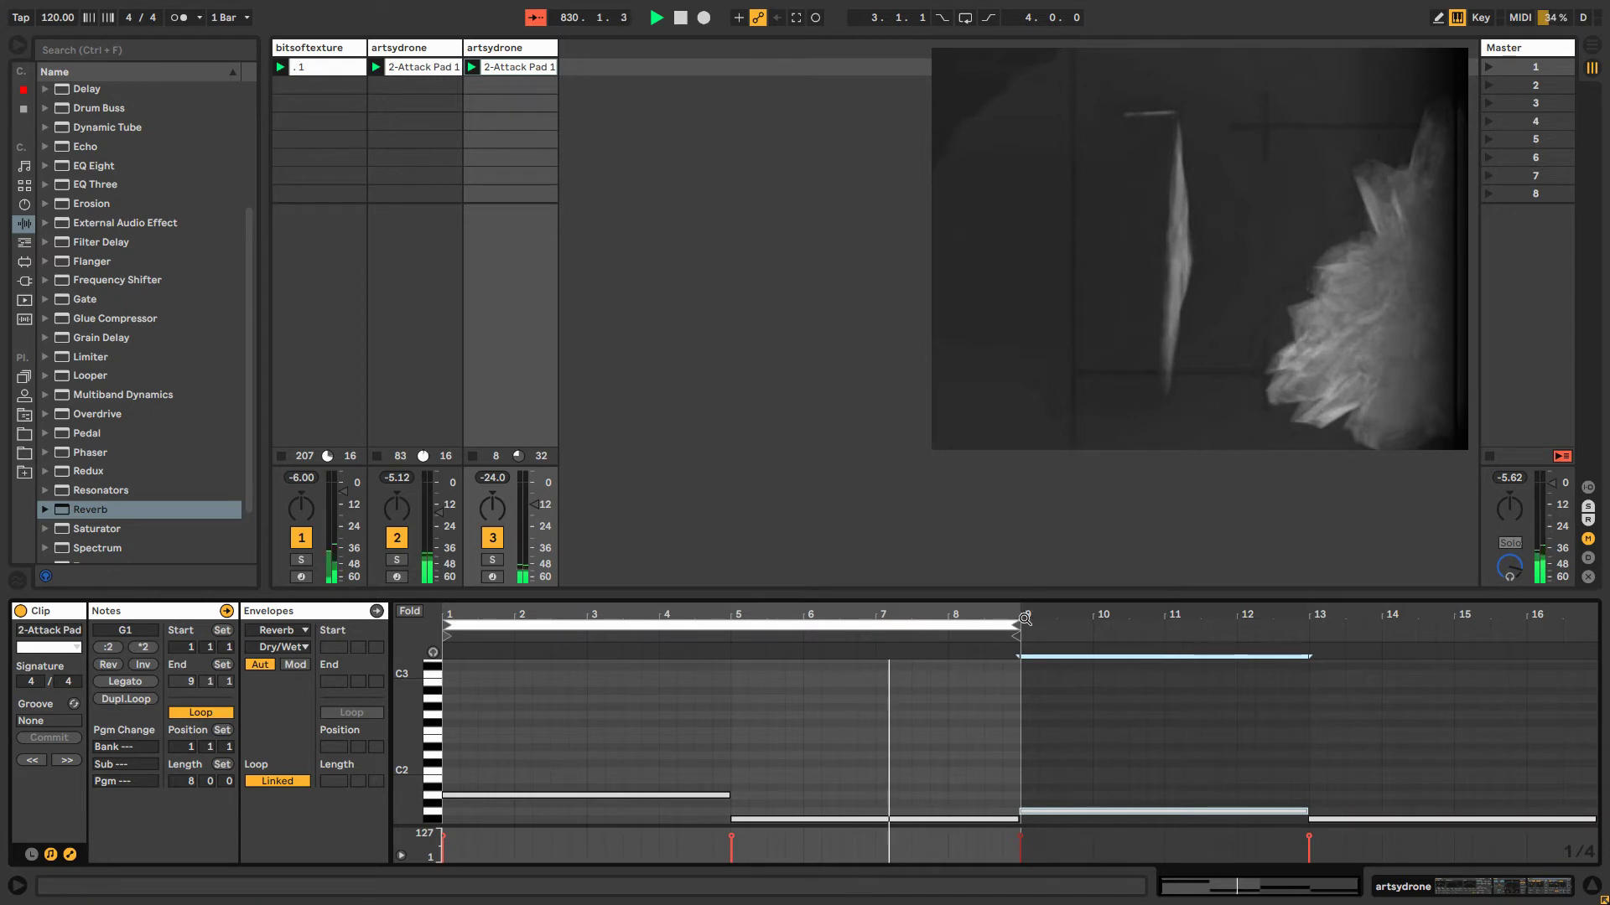
Extend the clip's loop to 16 bars and raise the note at bar 13 to G#1.
{"action": "left_click_drag", "start_coordinate": [1018, 626], "coordinate": [1498, 641]}
{"action": "left_click_drag", "start_coordinate": [1258, 784], "coordinate": [1281, 857]}
{"action": "key", "text": "Up"}
{"action": "key", "text": "Up"}
{"action": "key", "text": "Up"}
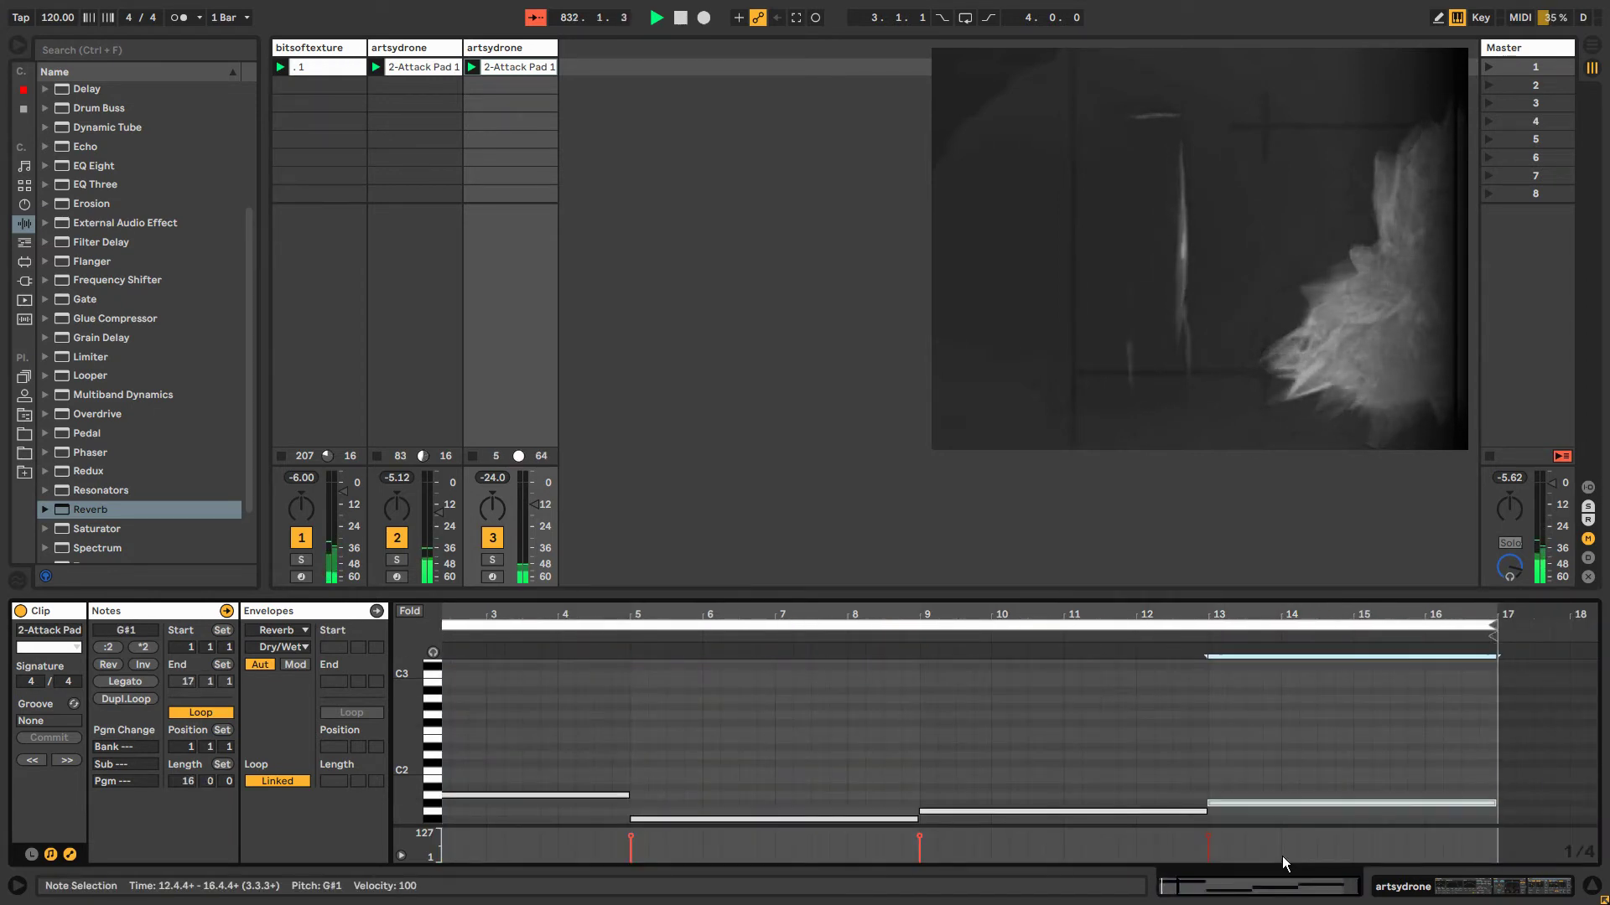
Set the dry/wet of the Delay on the second track, artsydrone, to 14 %.
{"action": "left_click", "coordinate": [438, 47]}
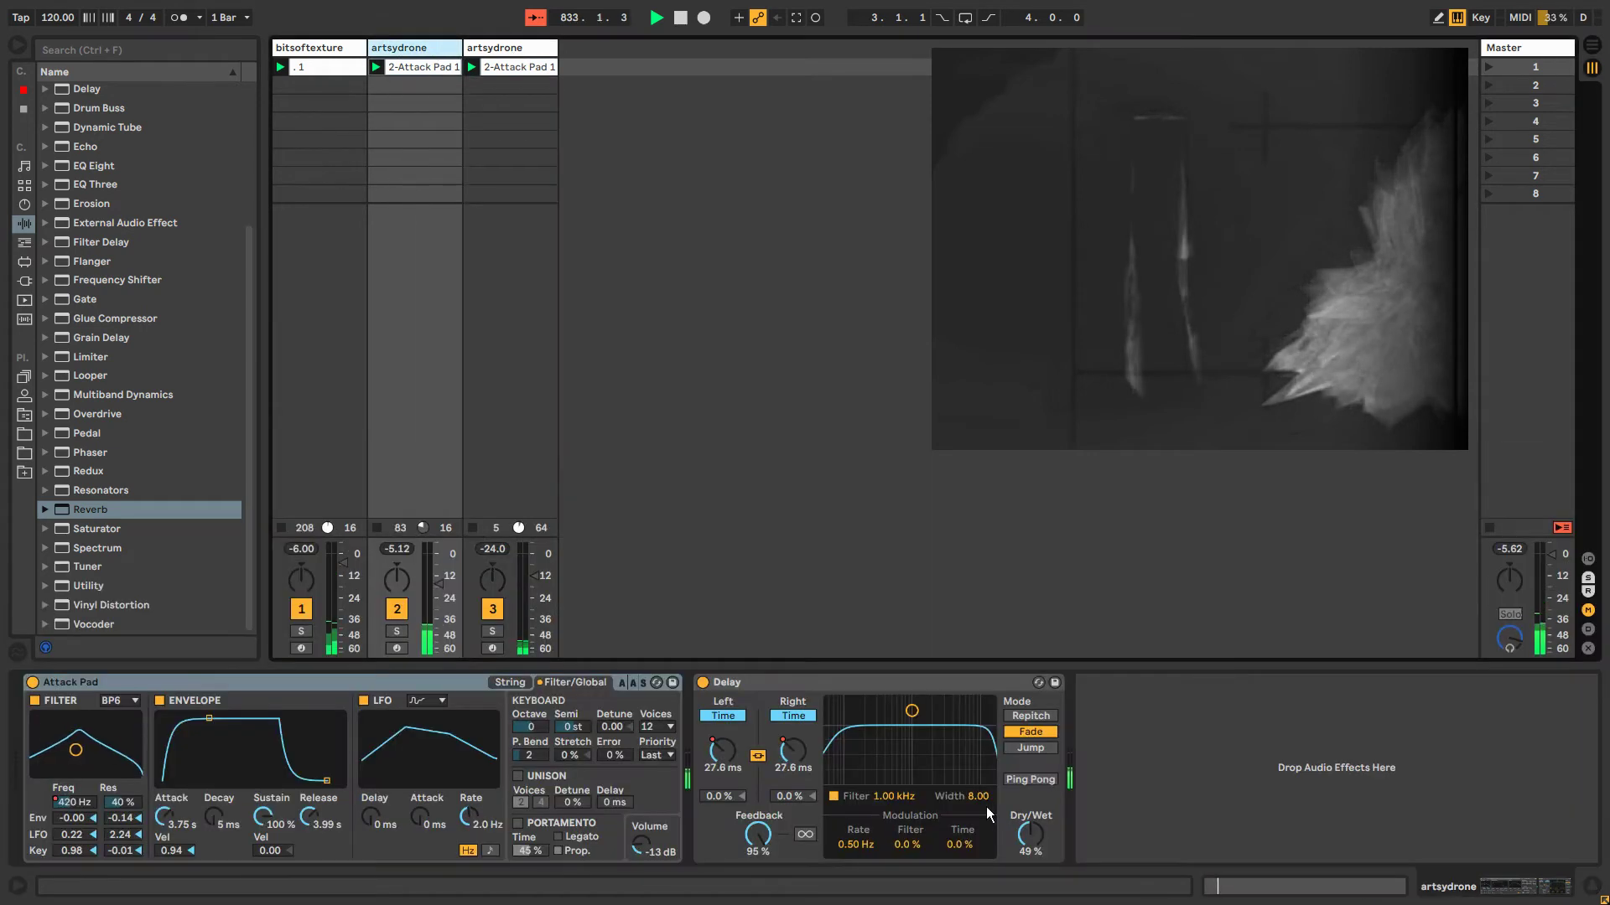
{"action": "left_click_drag", "start_coordinate": [1029, 845], "coordinate": [1030, 880]}
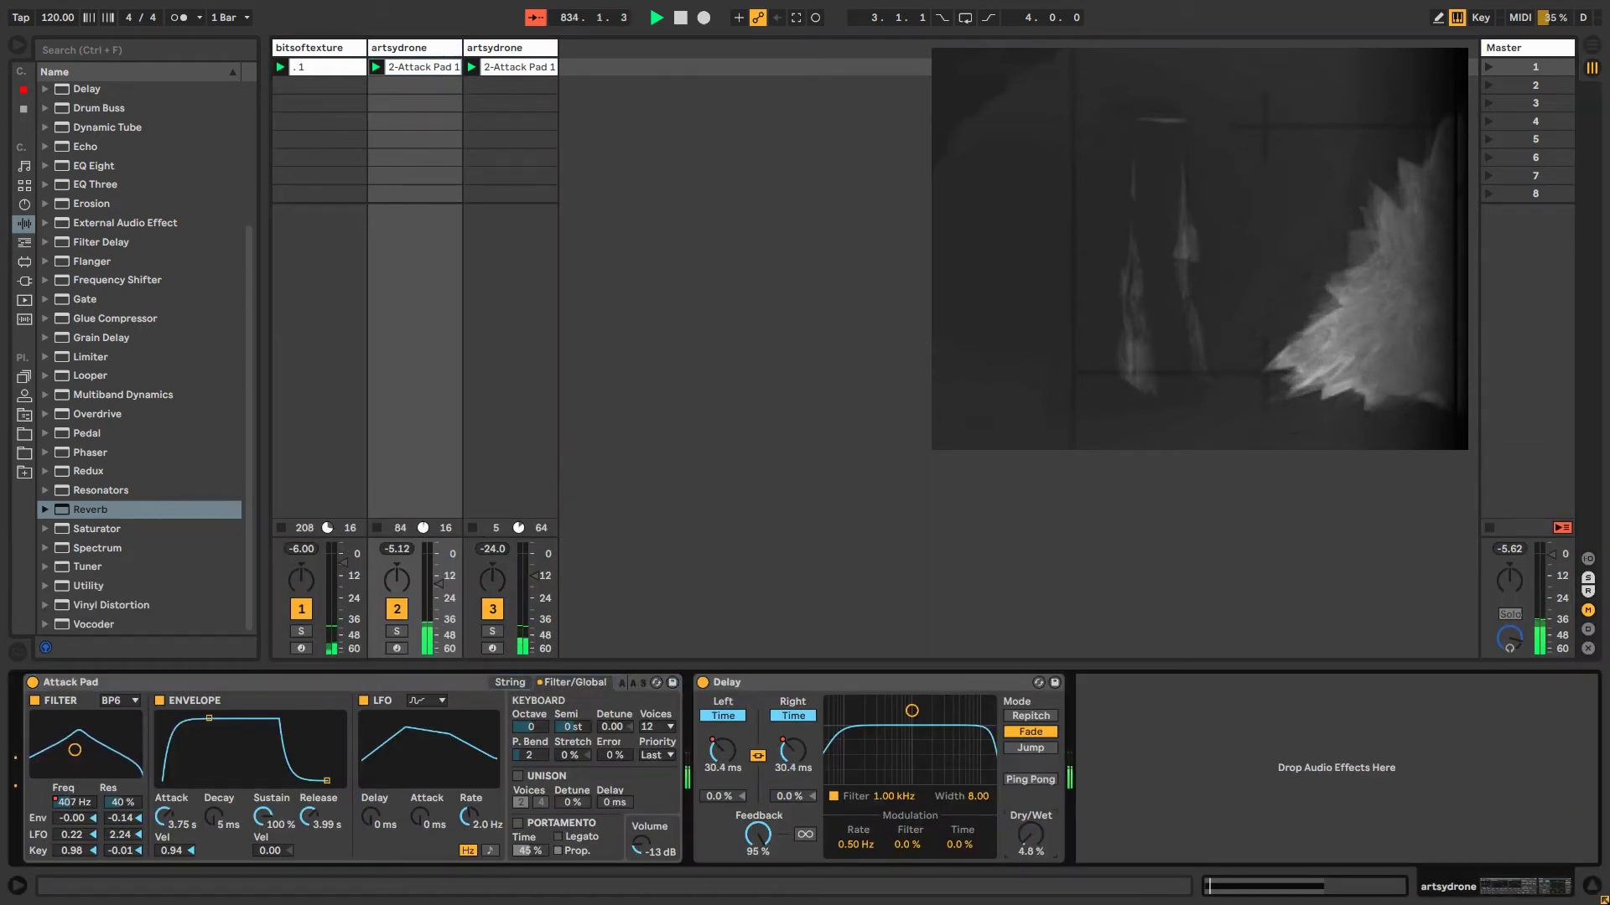
{"action": "left_click_drag", "start_coordinate": [1029, 845], "coordinate": [1030, 830]}
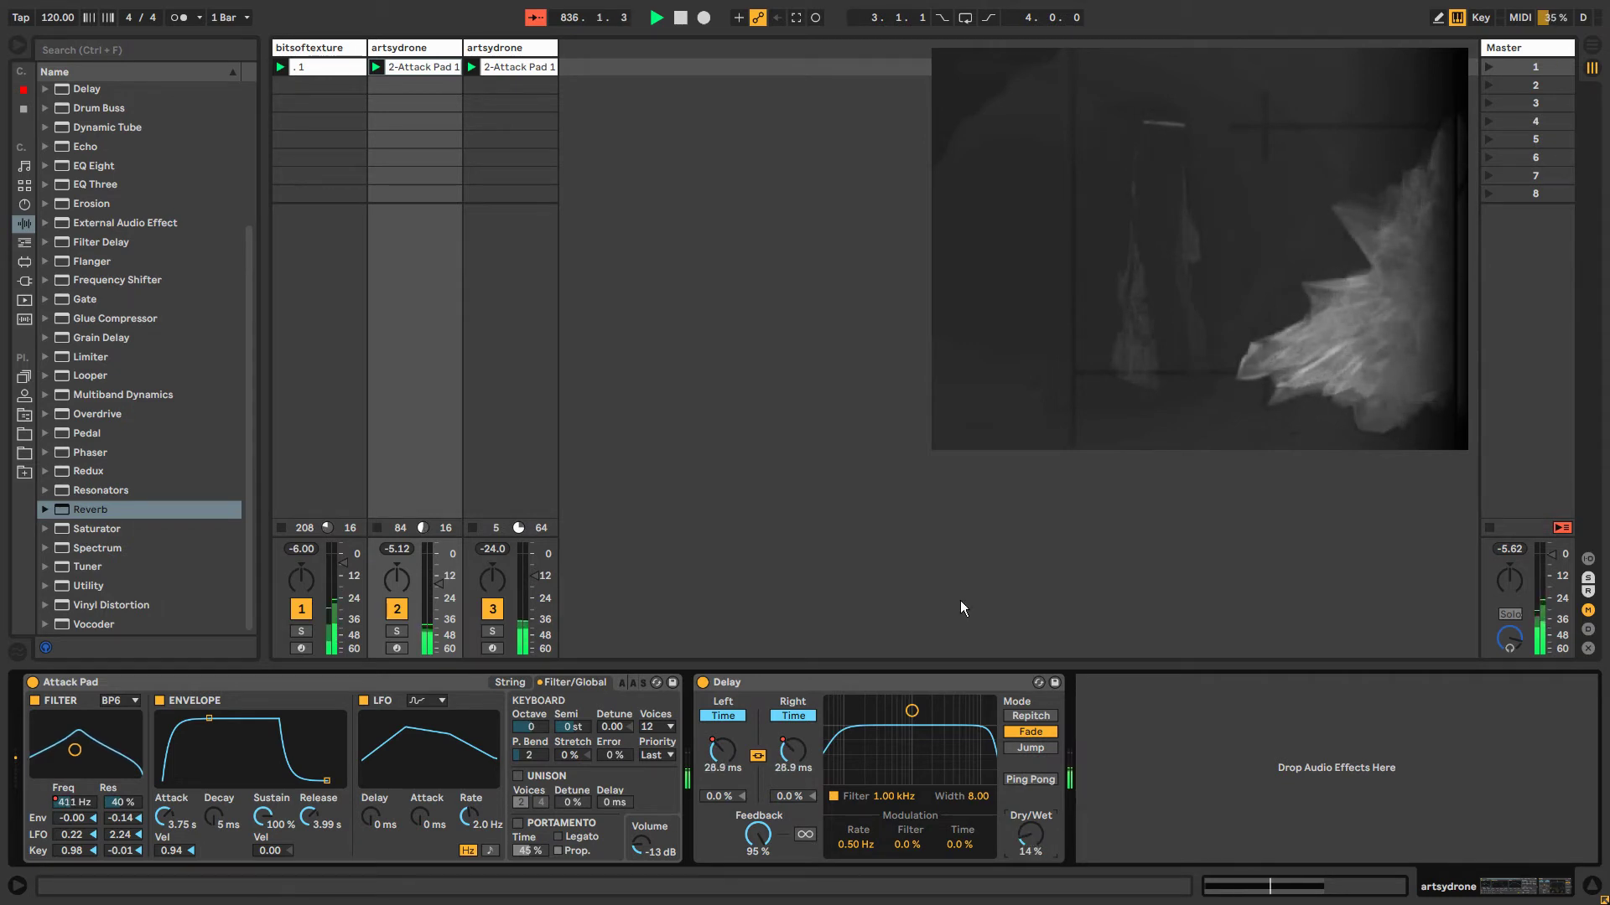
Add a MIDI track after the third track and look through the audio effects and instruments for something to use.
{"action": "left_click", "coordinate": [496, 49]}
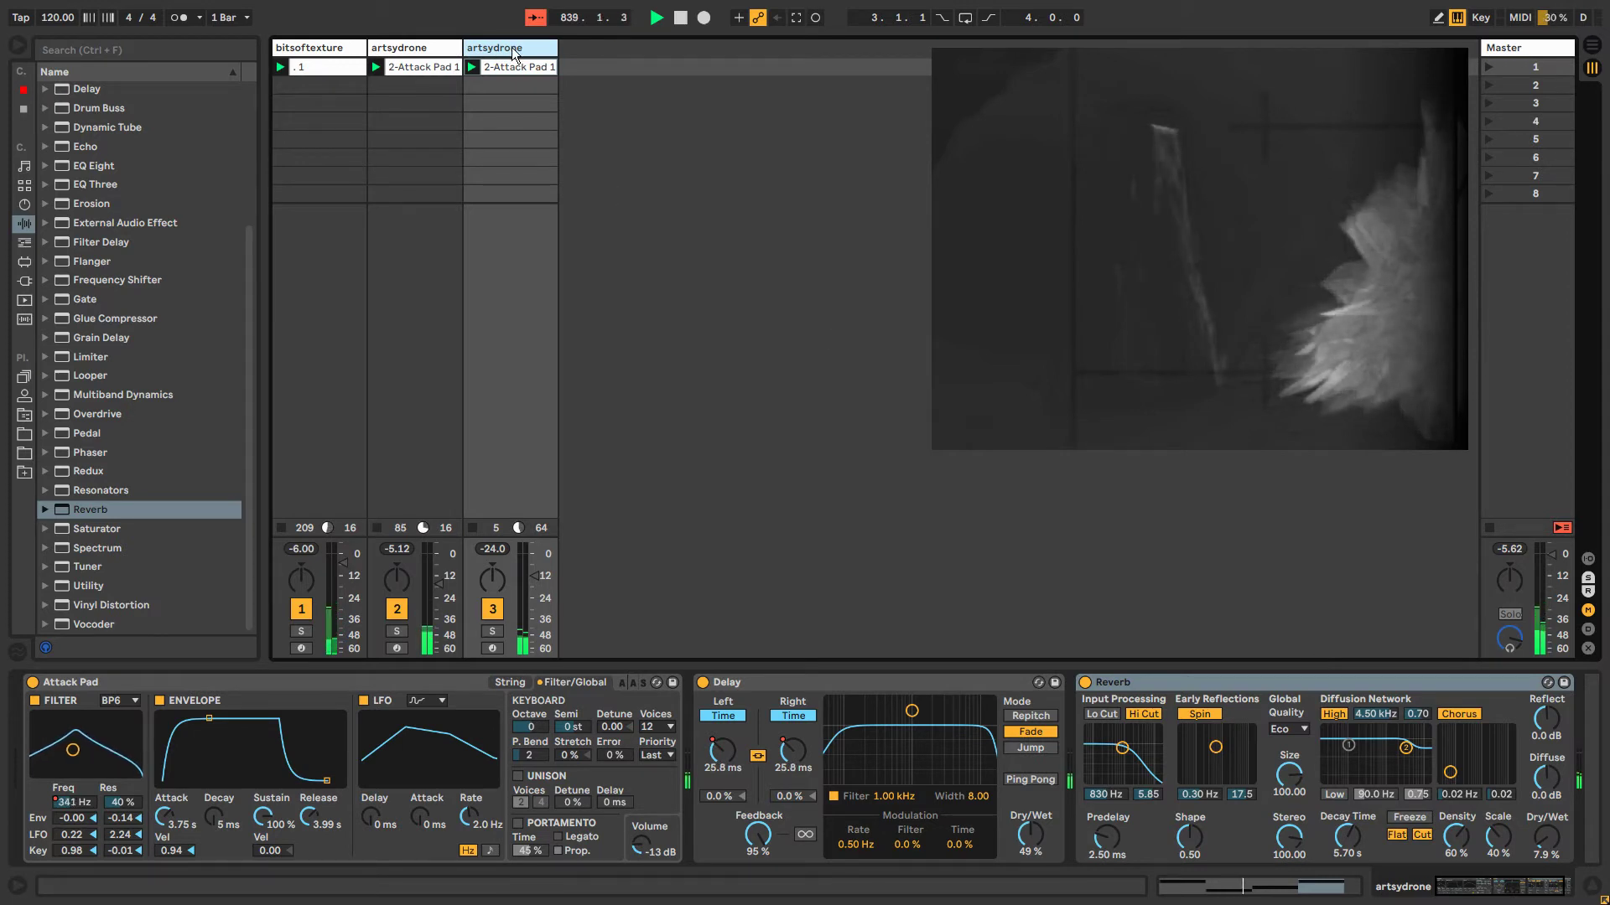
{"action": "key", "text": "ctrl+shift+t"}
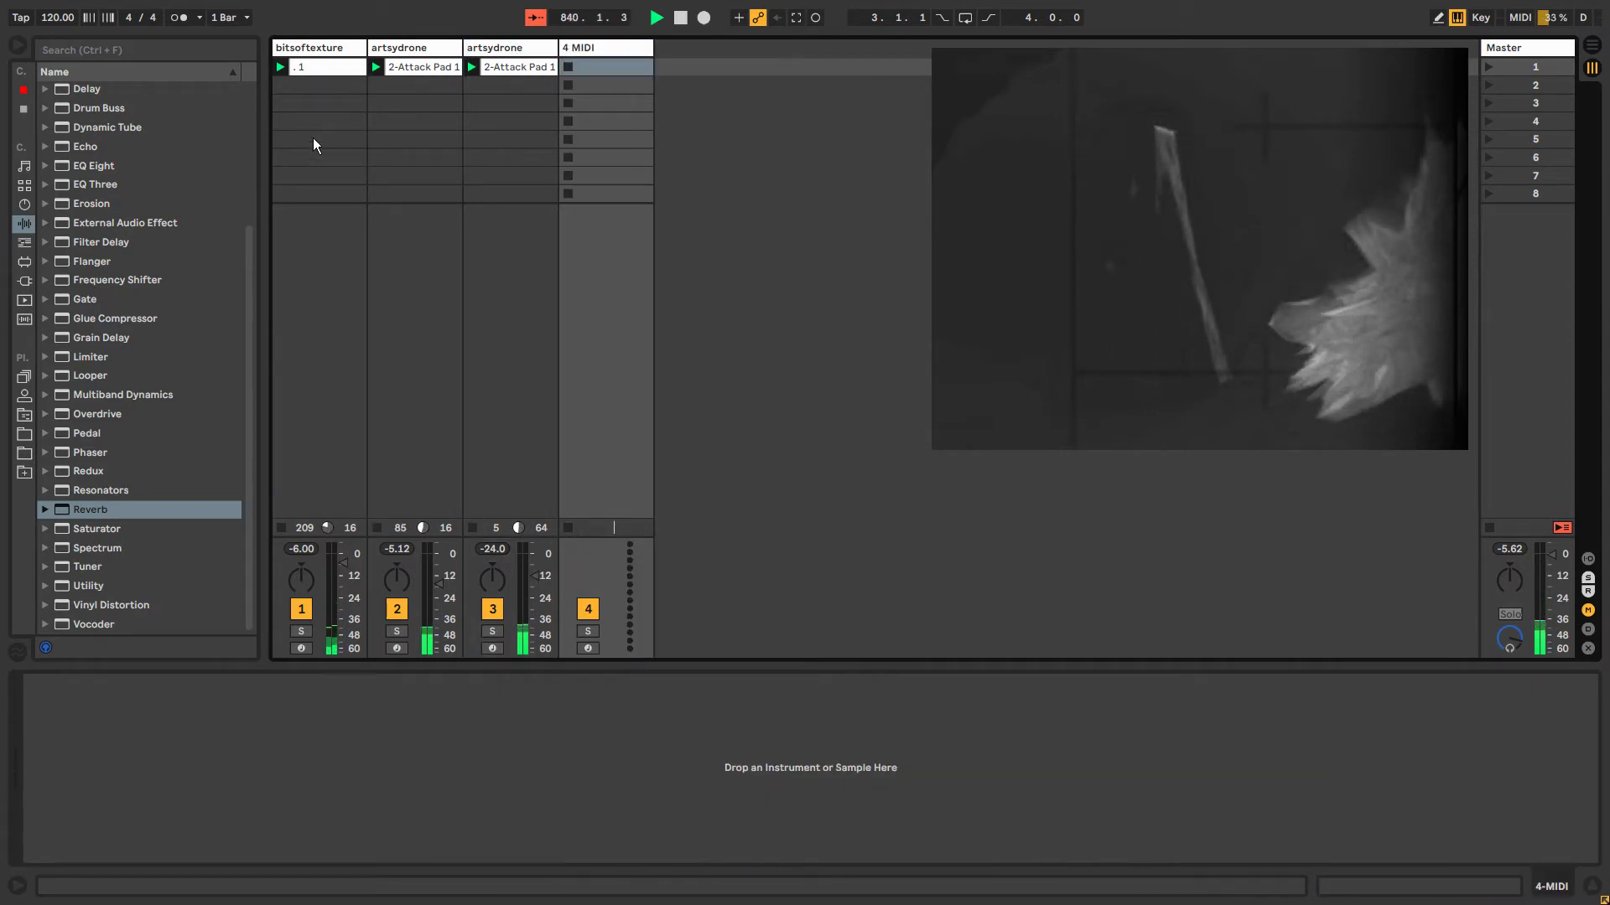
{"action": "scroll", "coordinate": [245, 131], "scroll_direction": "up", "scroll_amount": 5}
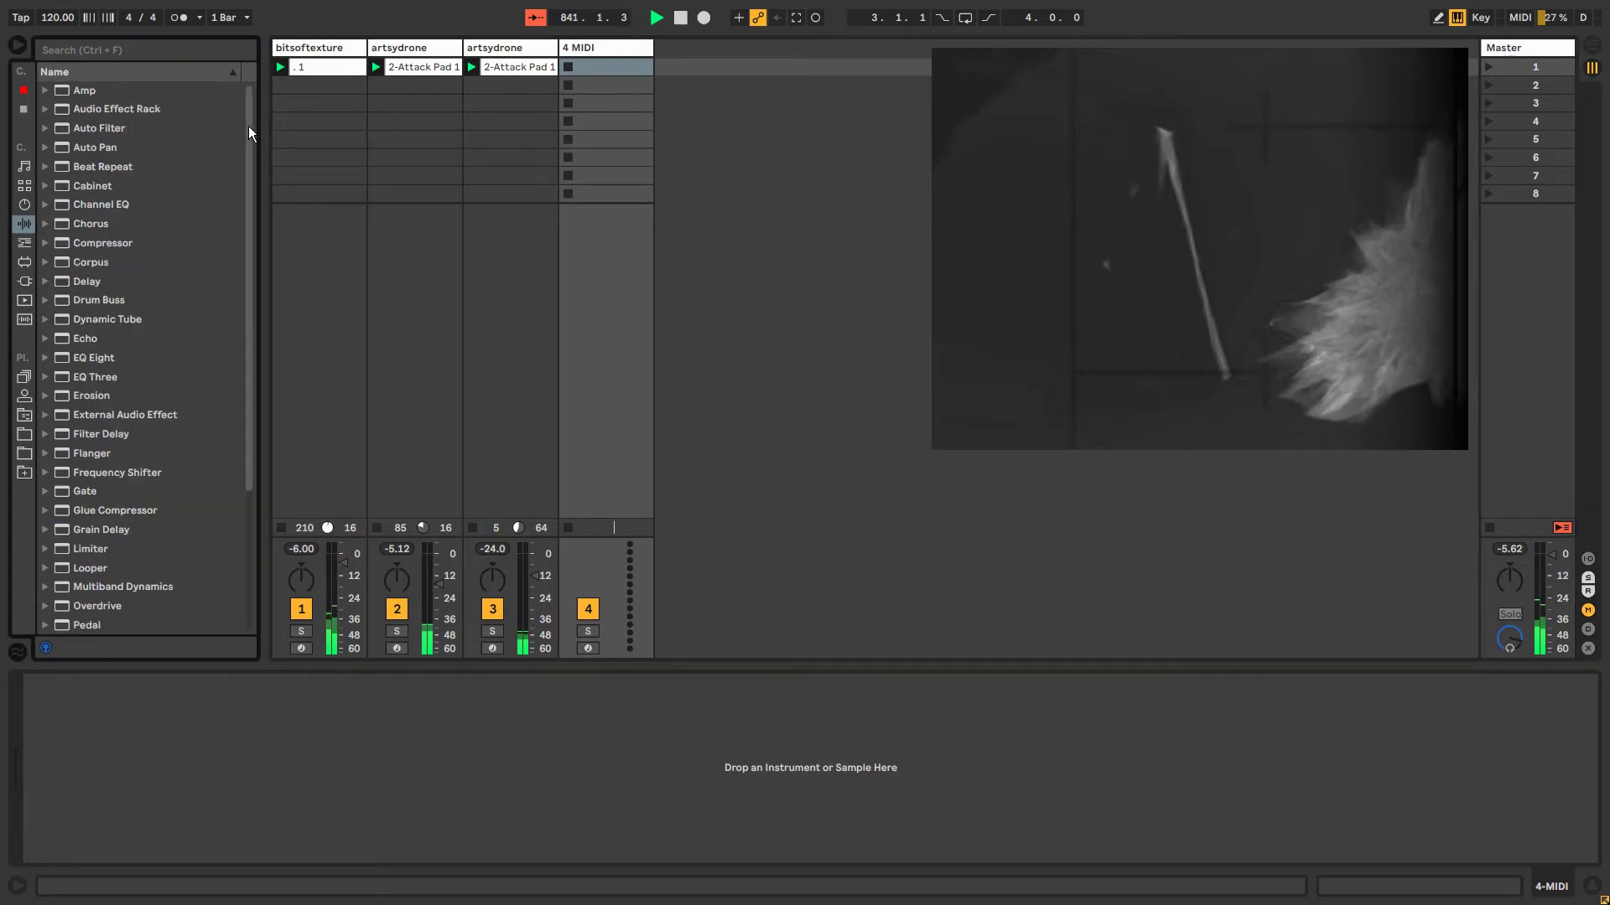
{"action": "scroll", "coordinate": [248, 127], "scroll_direction": "down", "scroll_amount": 5}
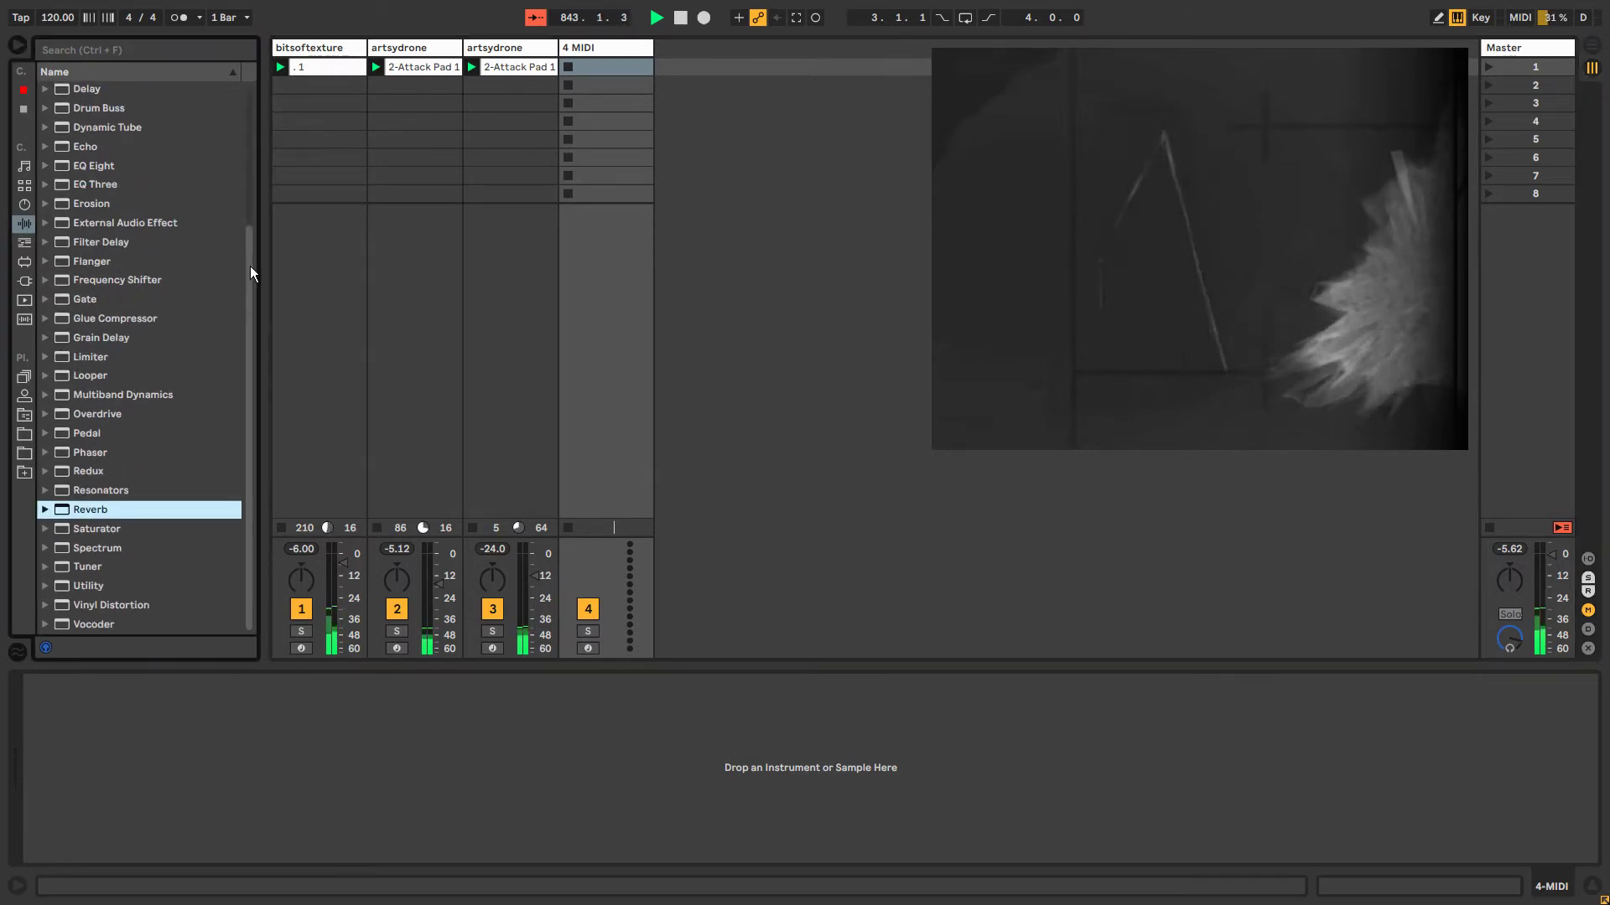
{"action": "scroll", "coordinate": [138, 477], "scroll_direction": "up", "scroll_amount": 4}
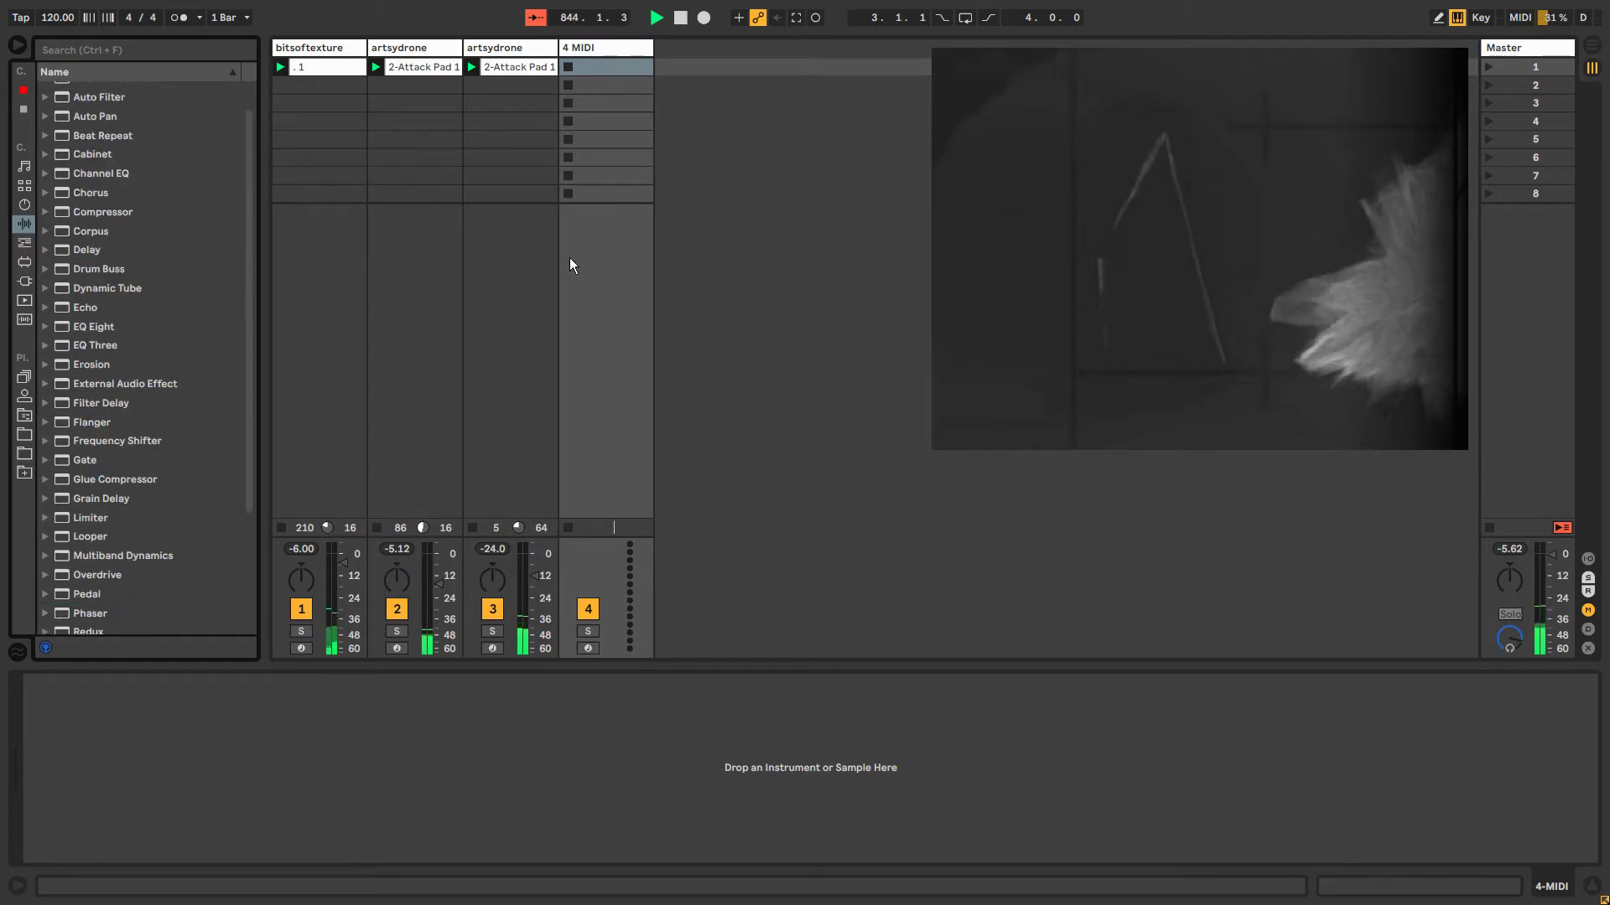
{"action": "scroll", "coordinate": [200, 454], "scroll_direction": "down", "scroll_amount": 4}
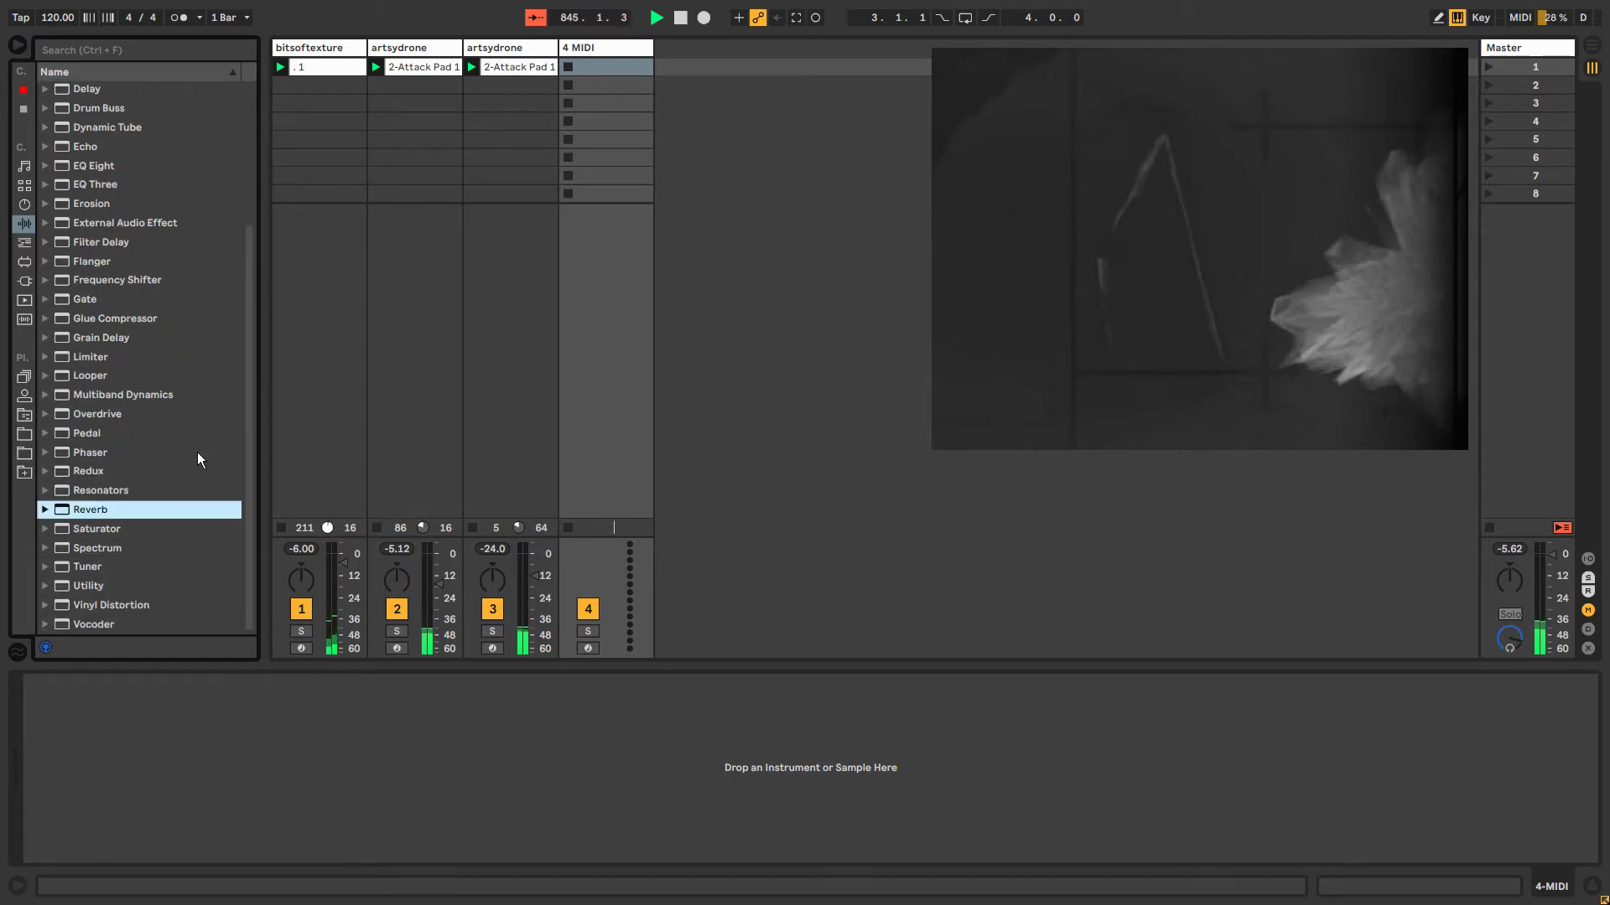
{"action": "scroll", "coordinate": [126, 436], "scroll_direction": "up", "scroll_amount": 1}
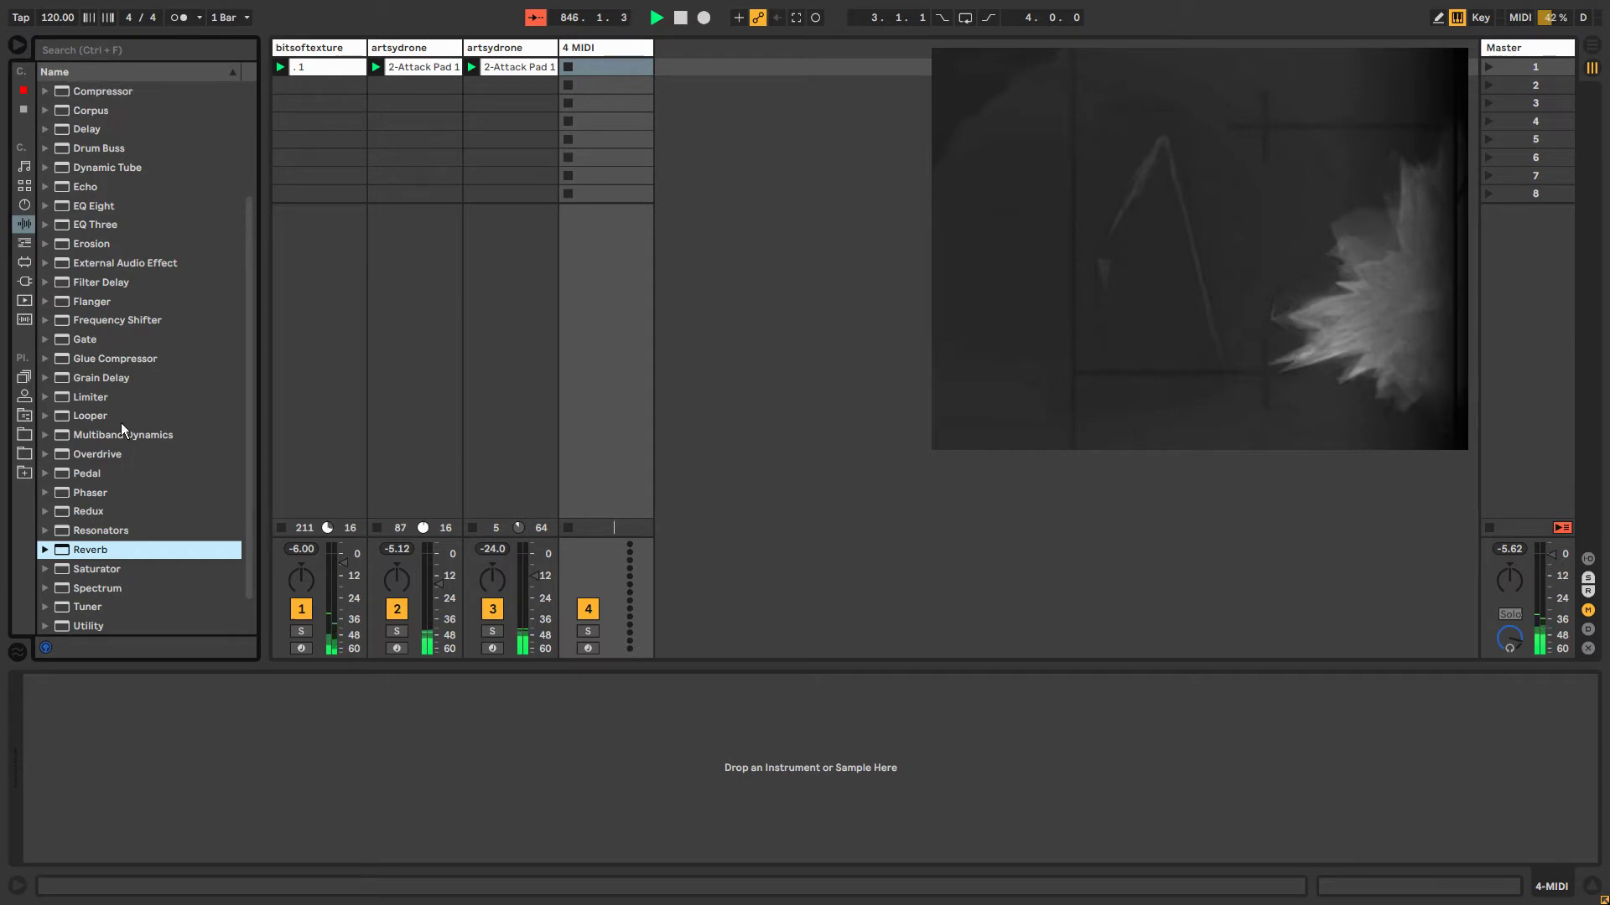
{"action": "left_click", "coordinate": [24, 204]}
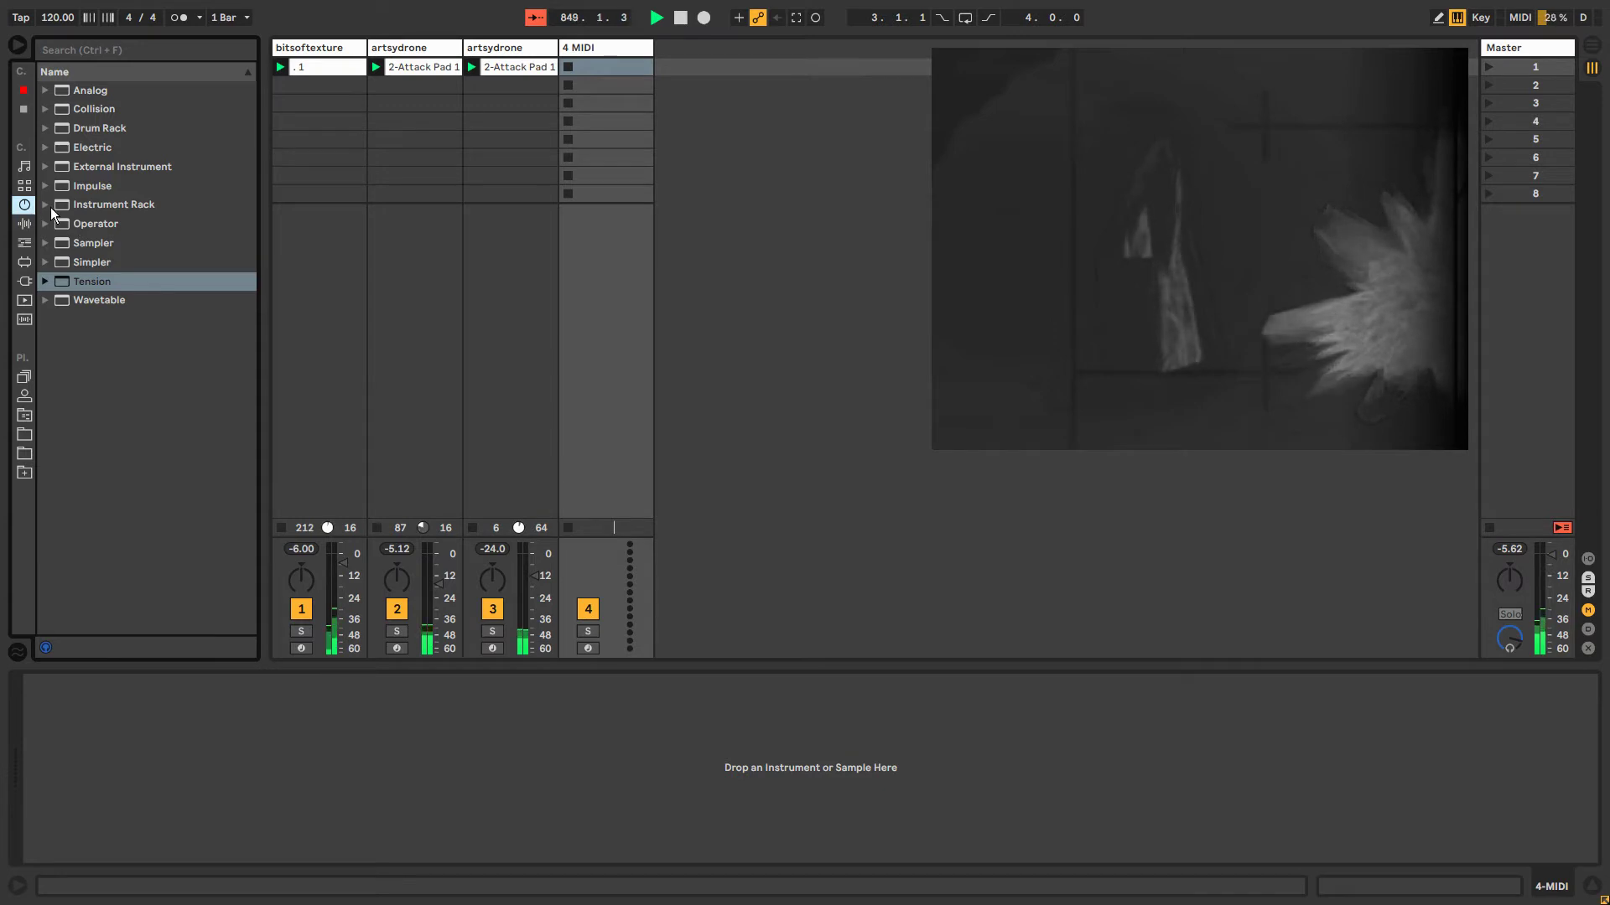
{"action": "left_click", "coordinate": [318, 48]}
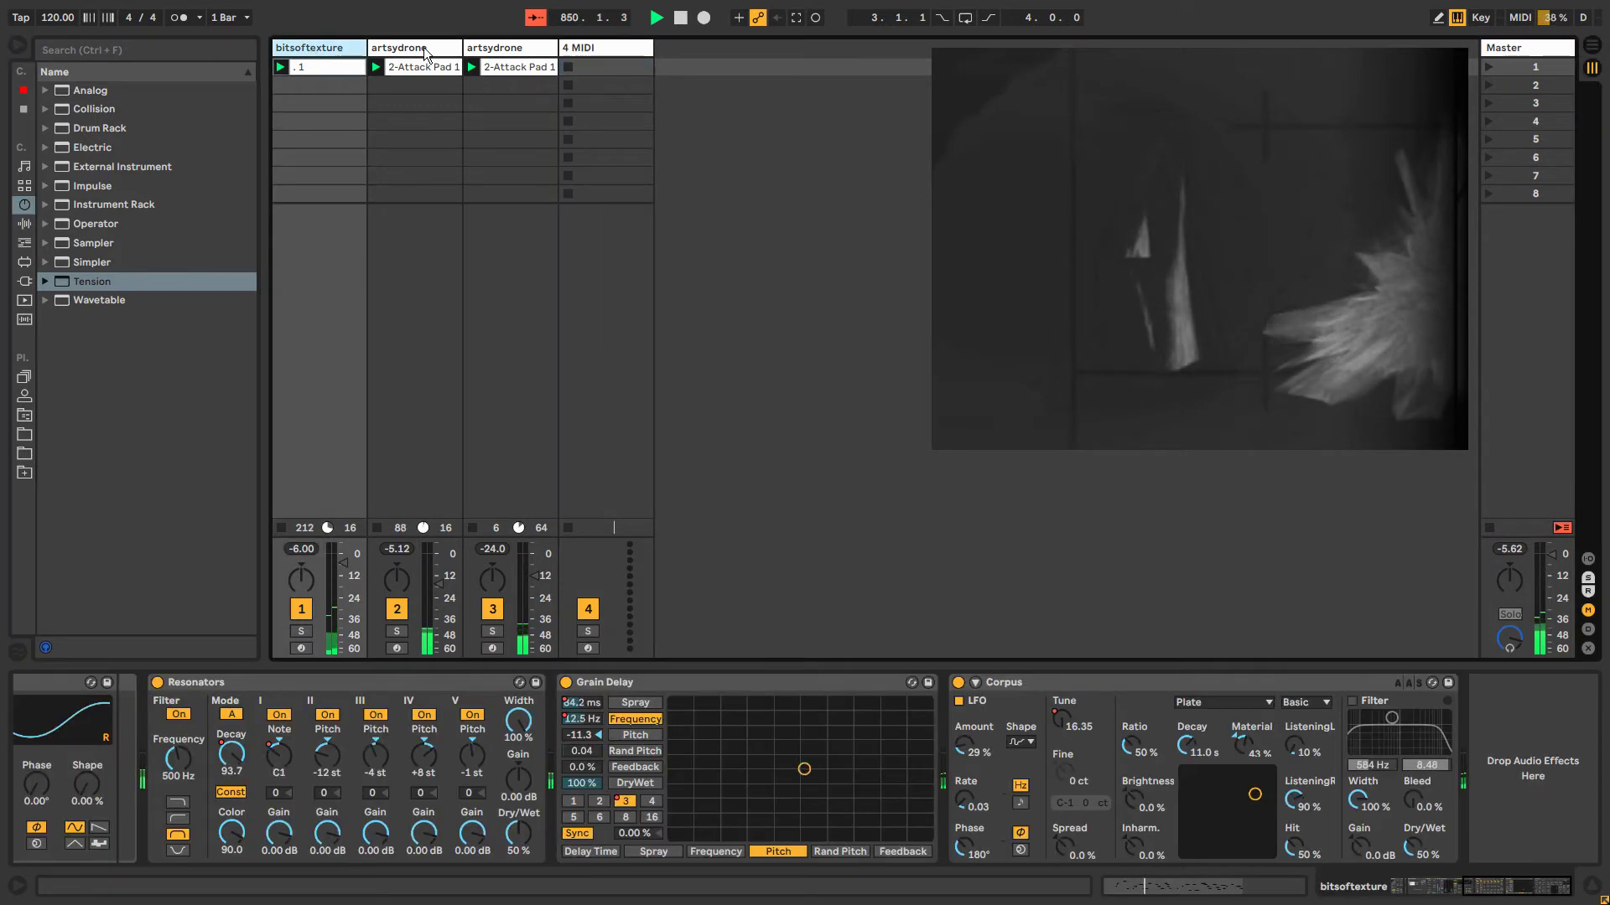
{"action": "left_click", "coordinate": [424, 47]}
{"action": "left_click", "coordinate": [485, 49]}
{"action": "left_click", "coordinate": [572, 49]}
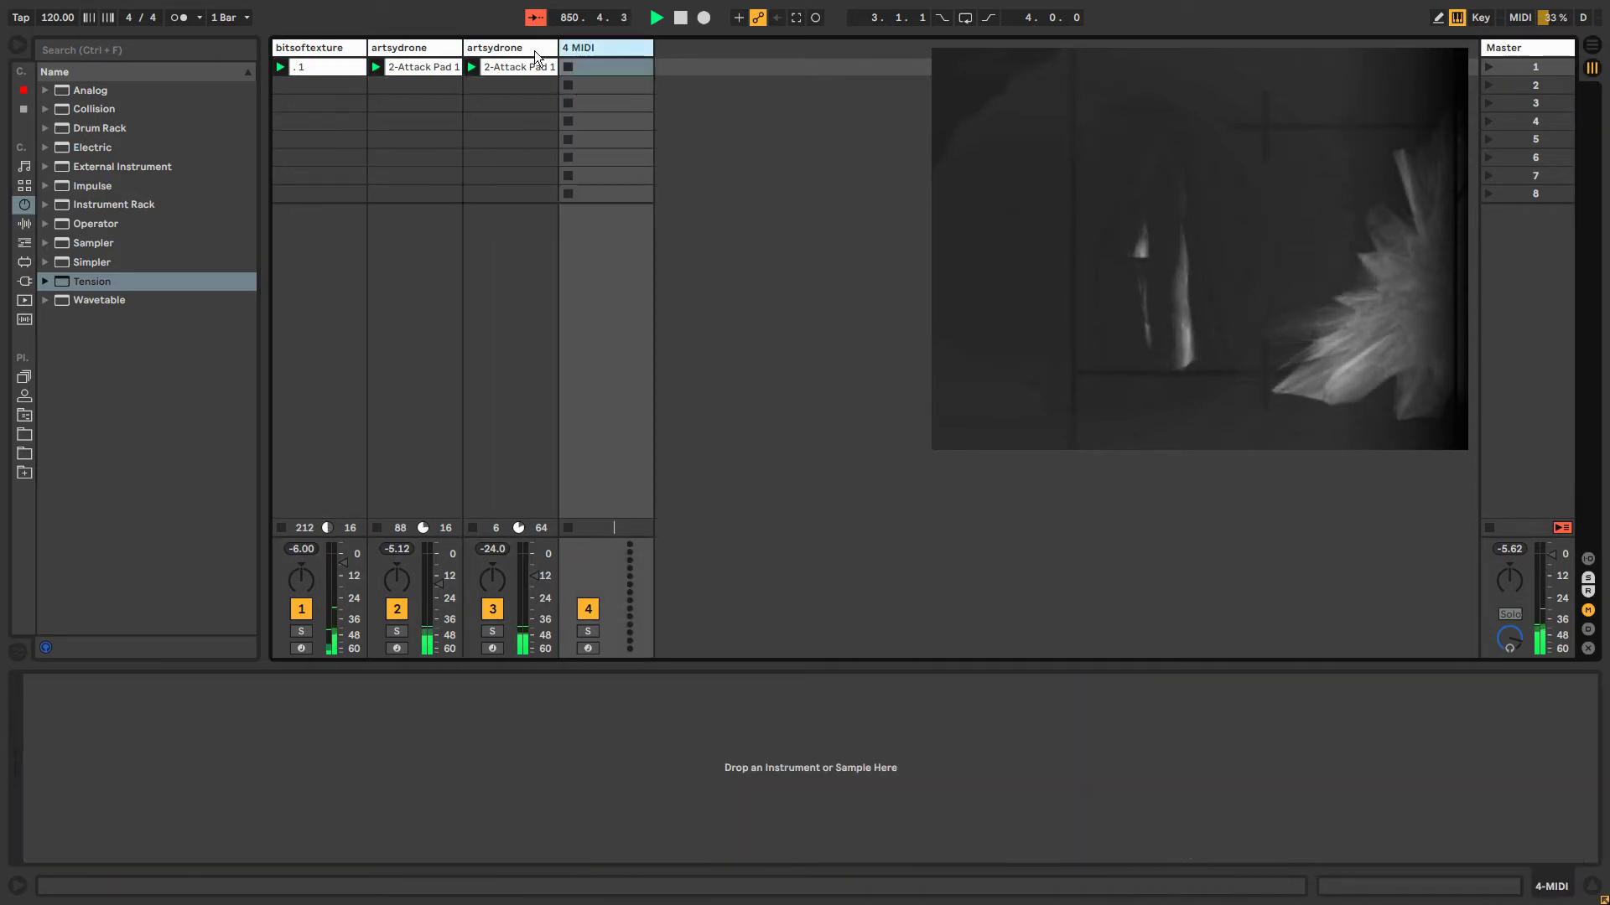
{"action": "left_click", "coordinate": [310, 50]}
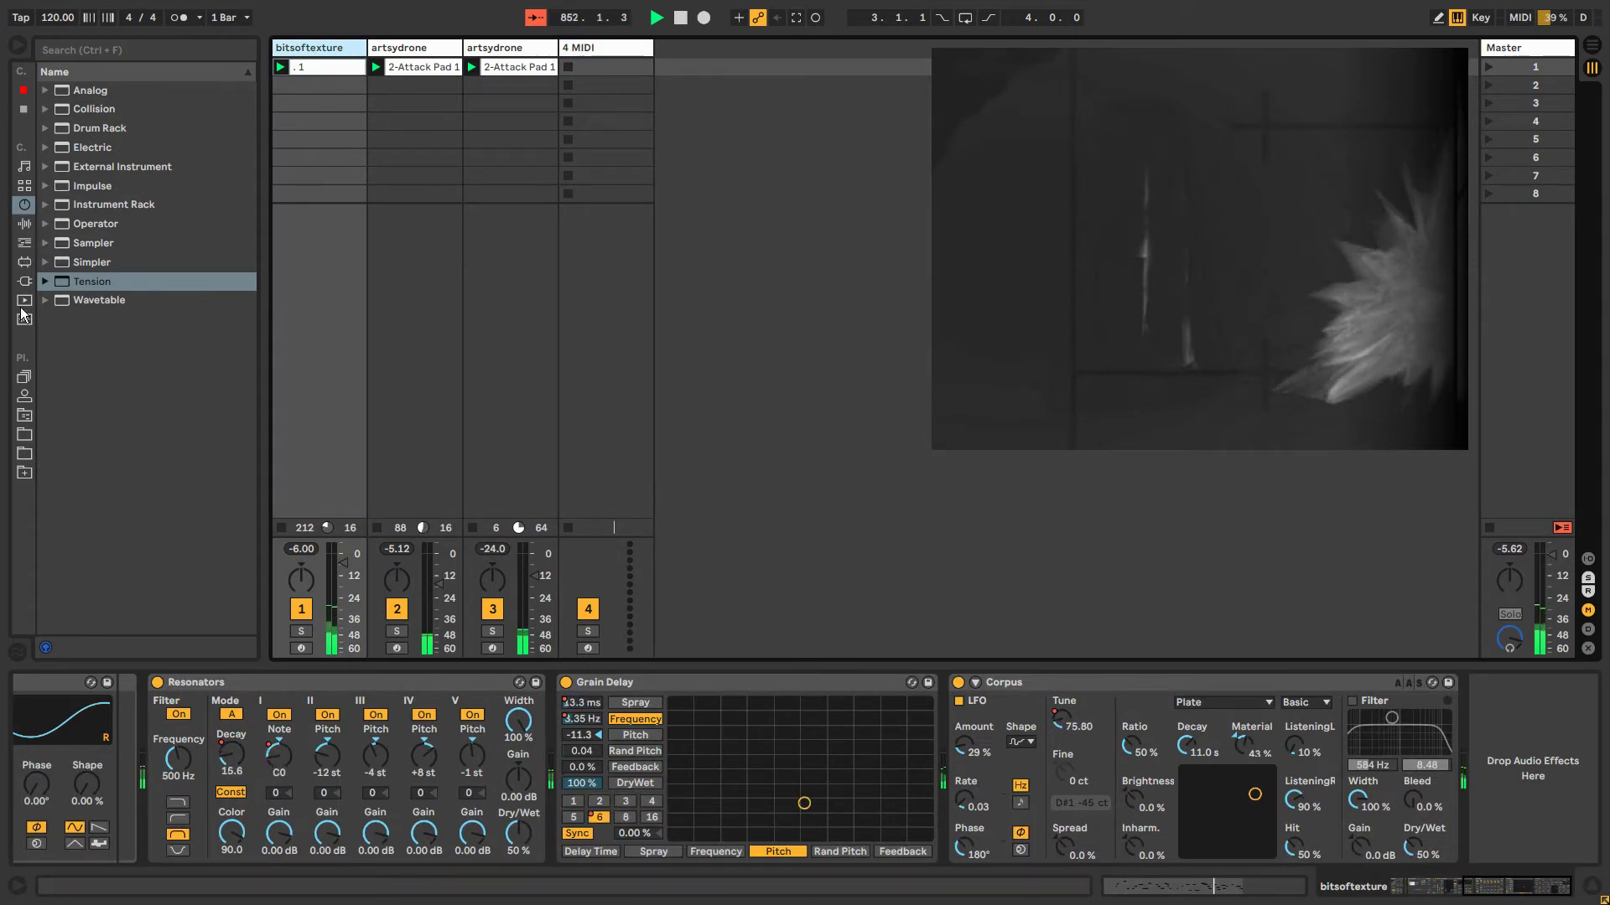
Place airgas-snippet.ogg from the project's Samples folder on a new audio track, play it and set its volume to about -27 dB.
{"action": "left_click", "coordinate": [24, 417]}
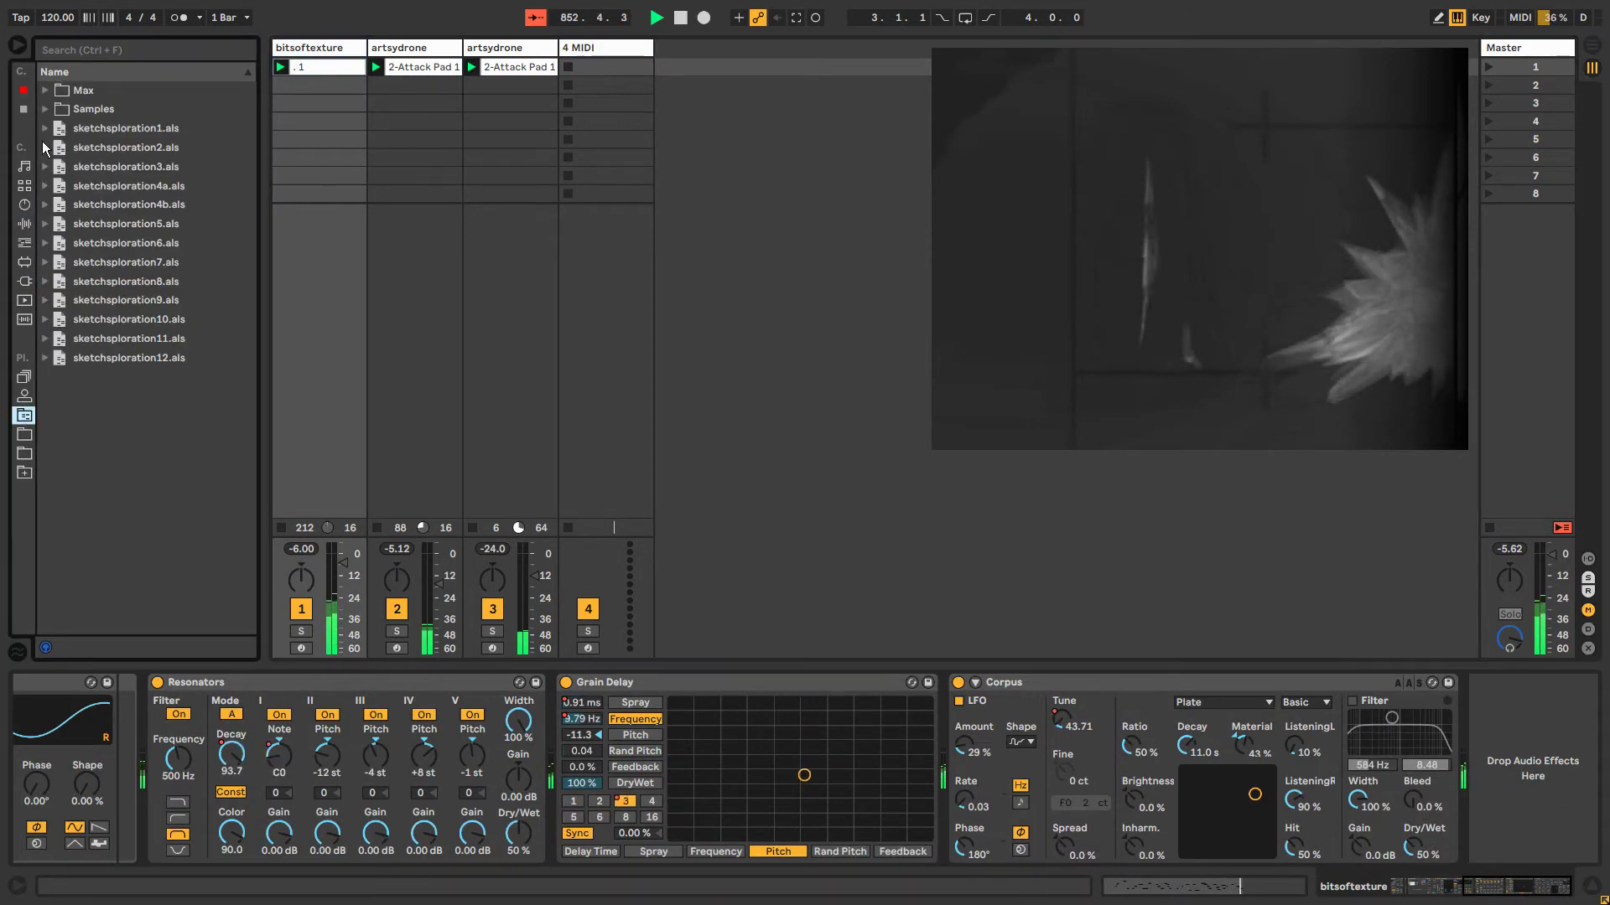
{"action": "left_click", "coordinate": [45, 109]}
{"action": "left_click", "coordinate": [100, 147]}
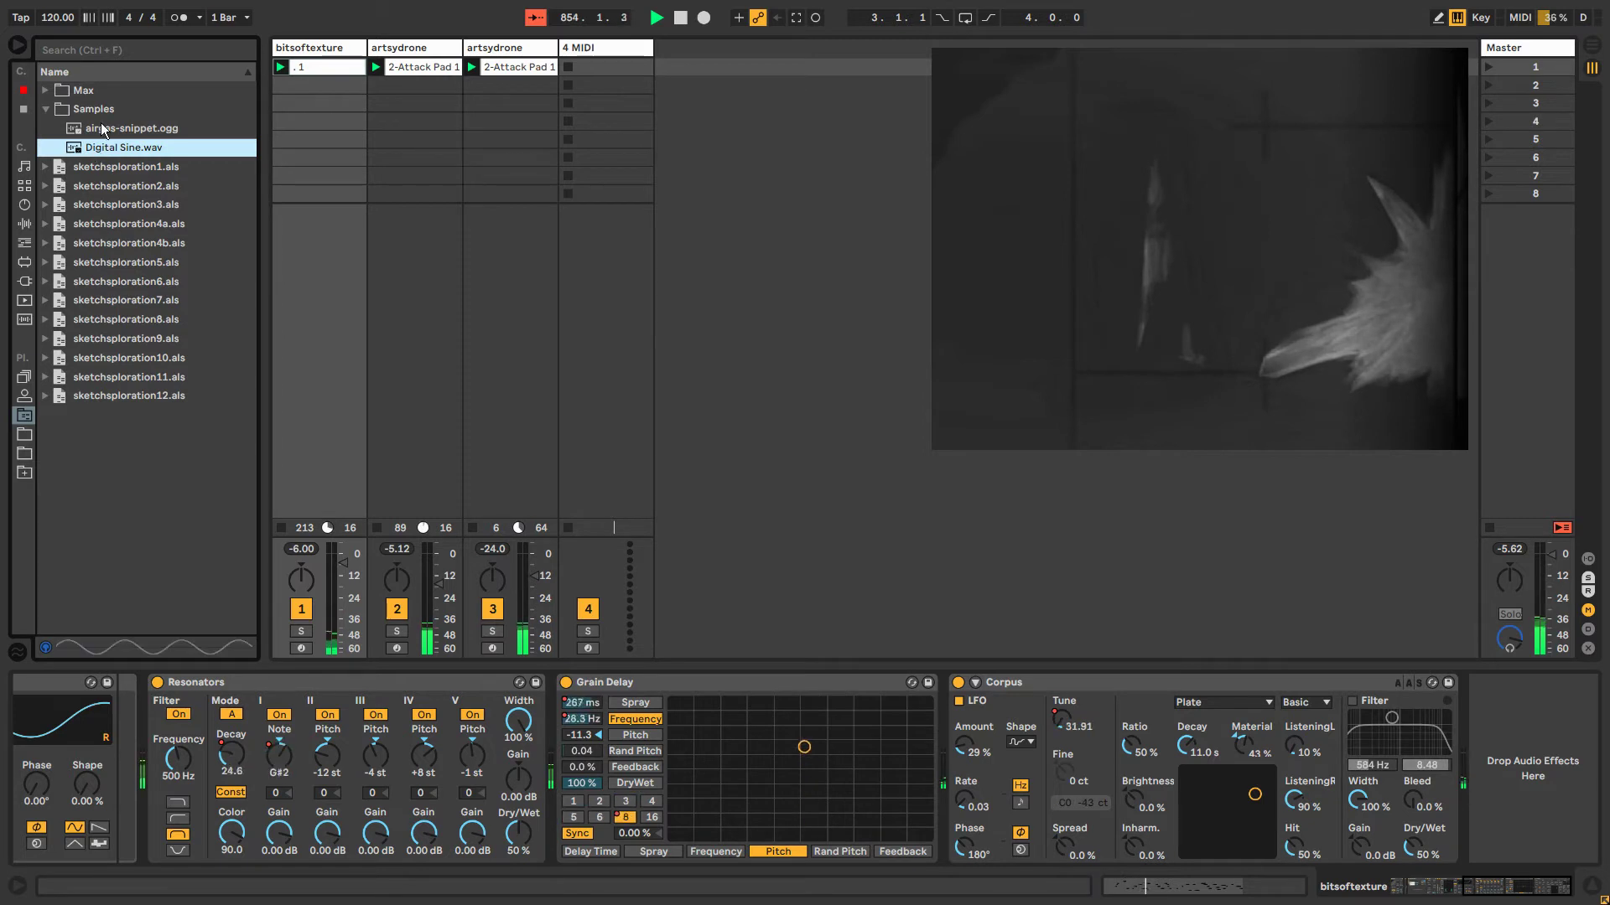
{"action": "left_click_drag", "start_coordinate": [100, 129], "coordinate": [686, 69]}
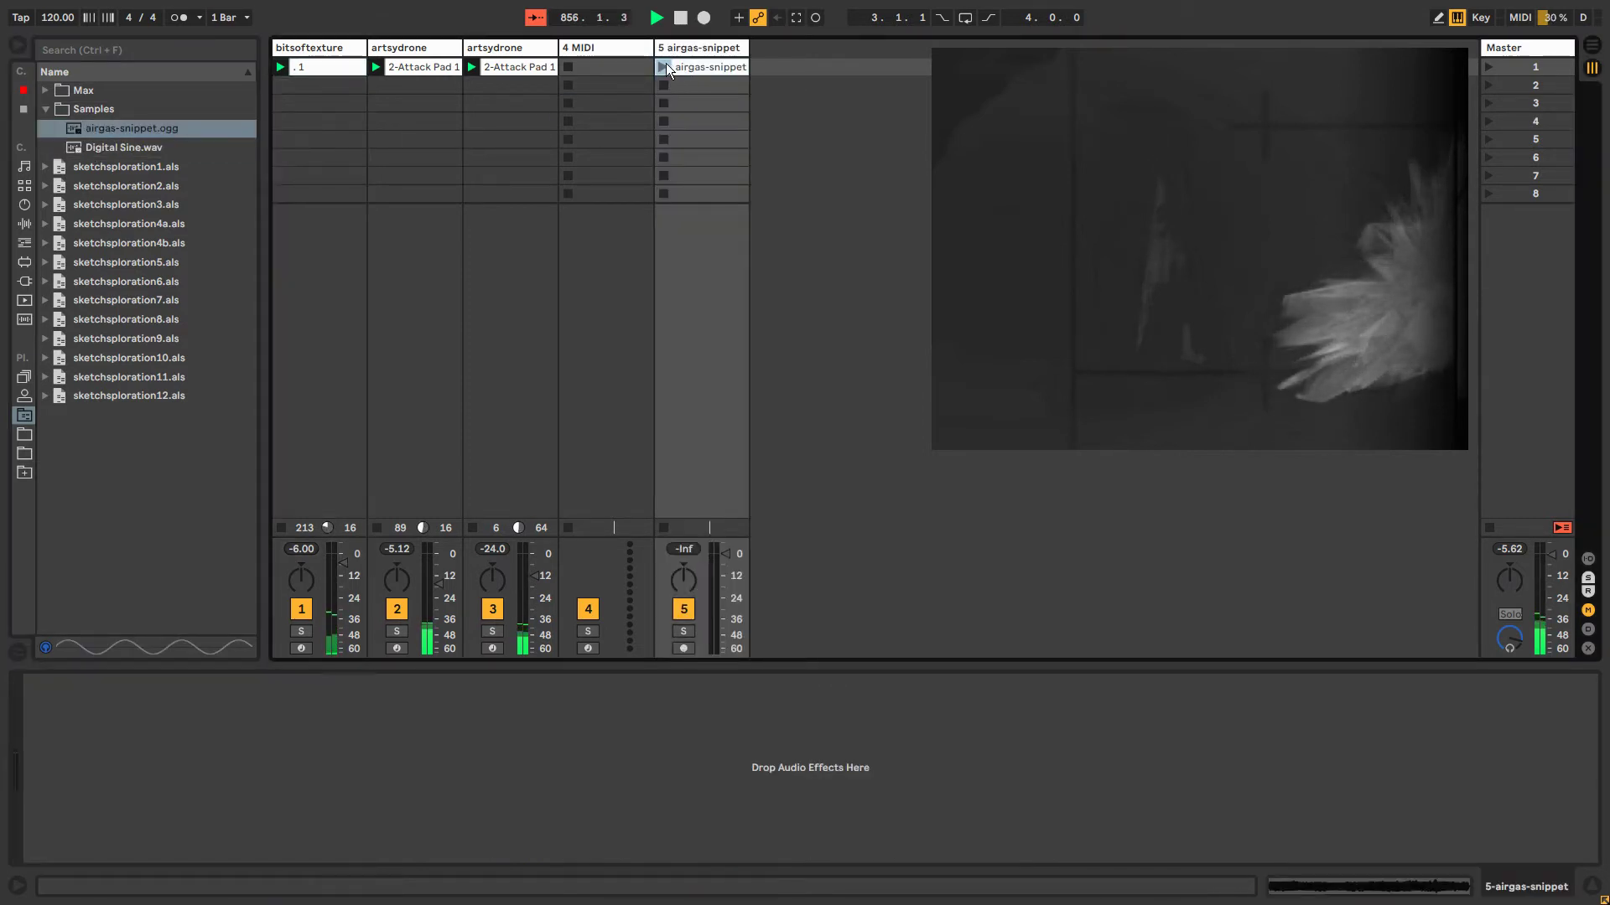
{"action": "left_click_drag", "start_coordinate": [684, 549], "coordinate": [684, 528]}
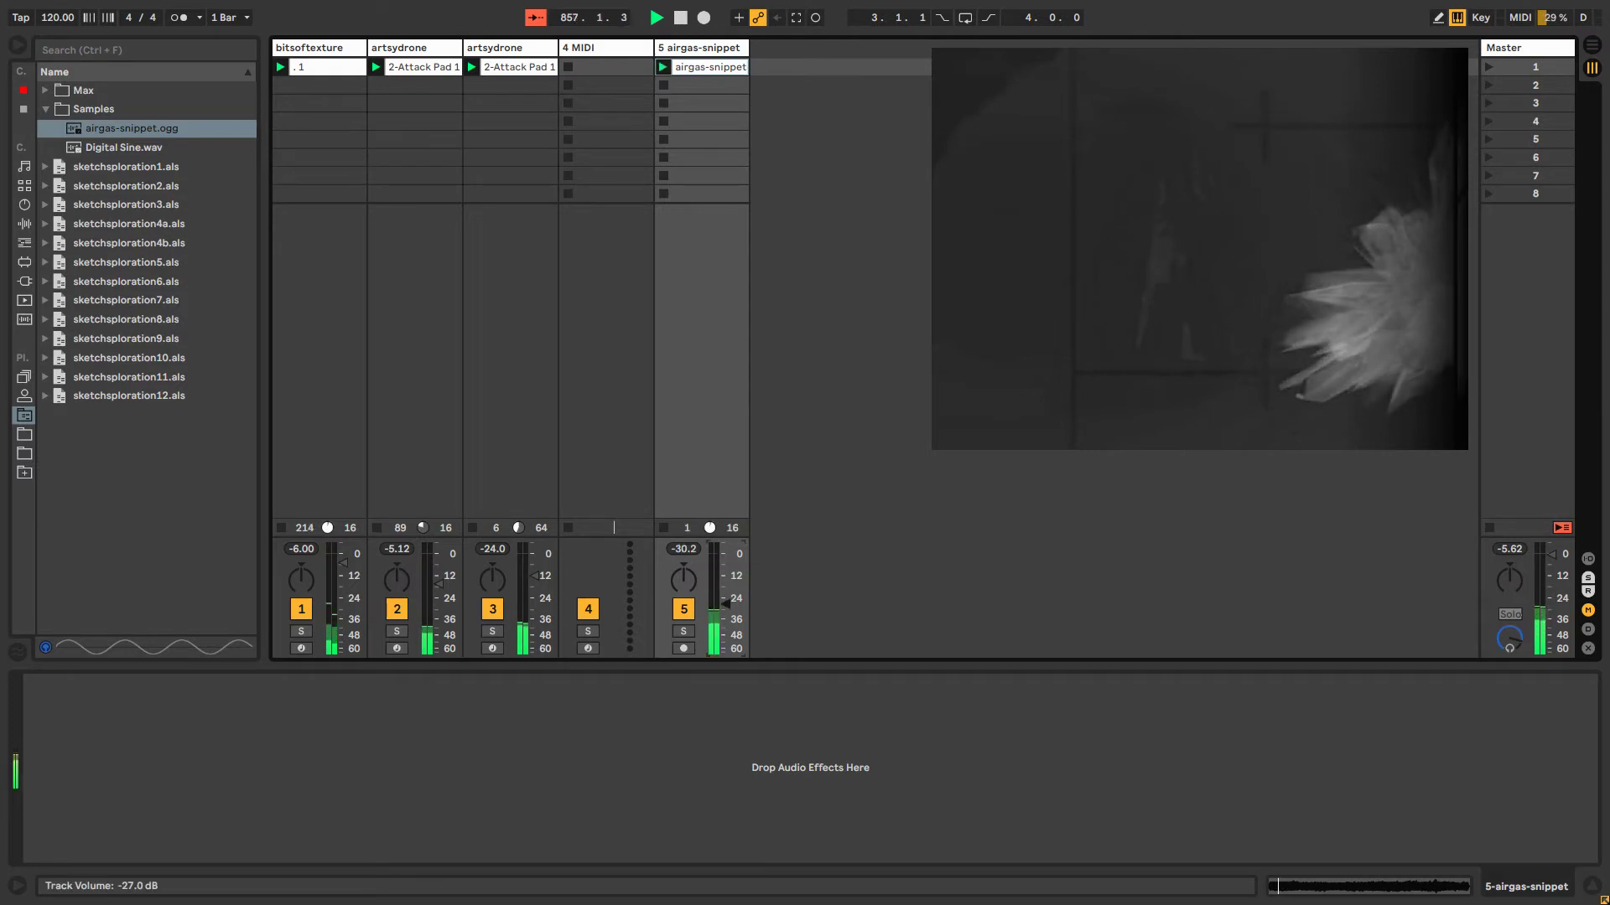
Warp the airgas-snippet clip in Texture mode with grain size 263 and flux 100, and set transpose to 0 st and detune to 37 ct.
{"action": "left_click", "coordinate": [707, 68]}
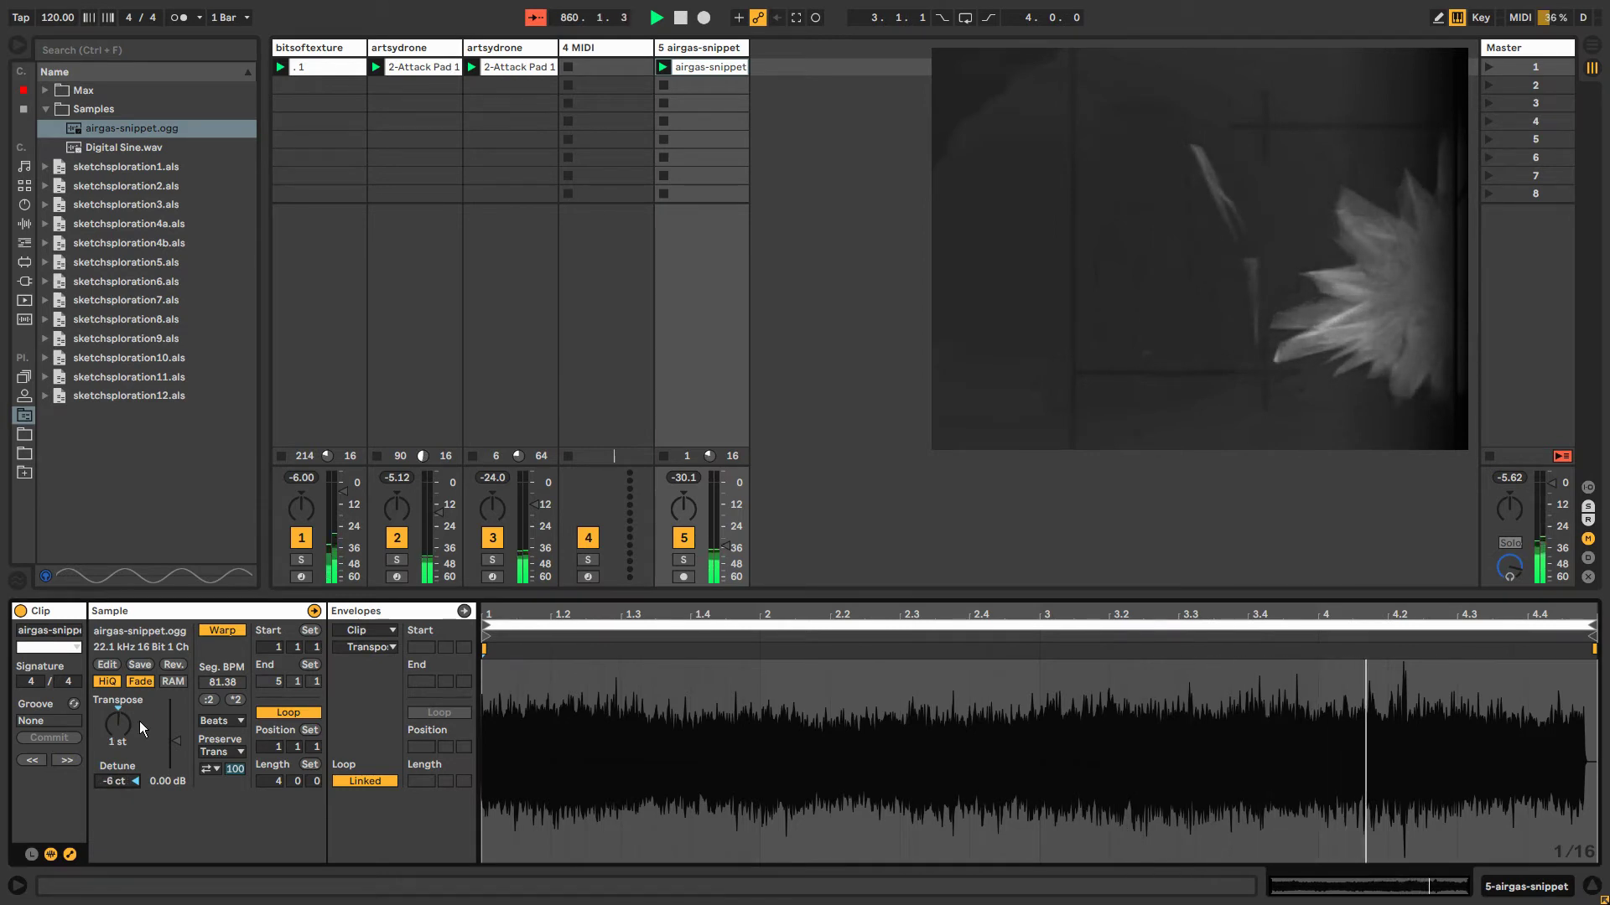
{"action": "left_click", "coordinate": [218, 721]}
{"action": "left_click", "coordinate": [218, 765]}
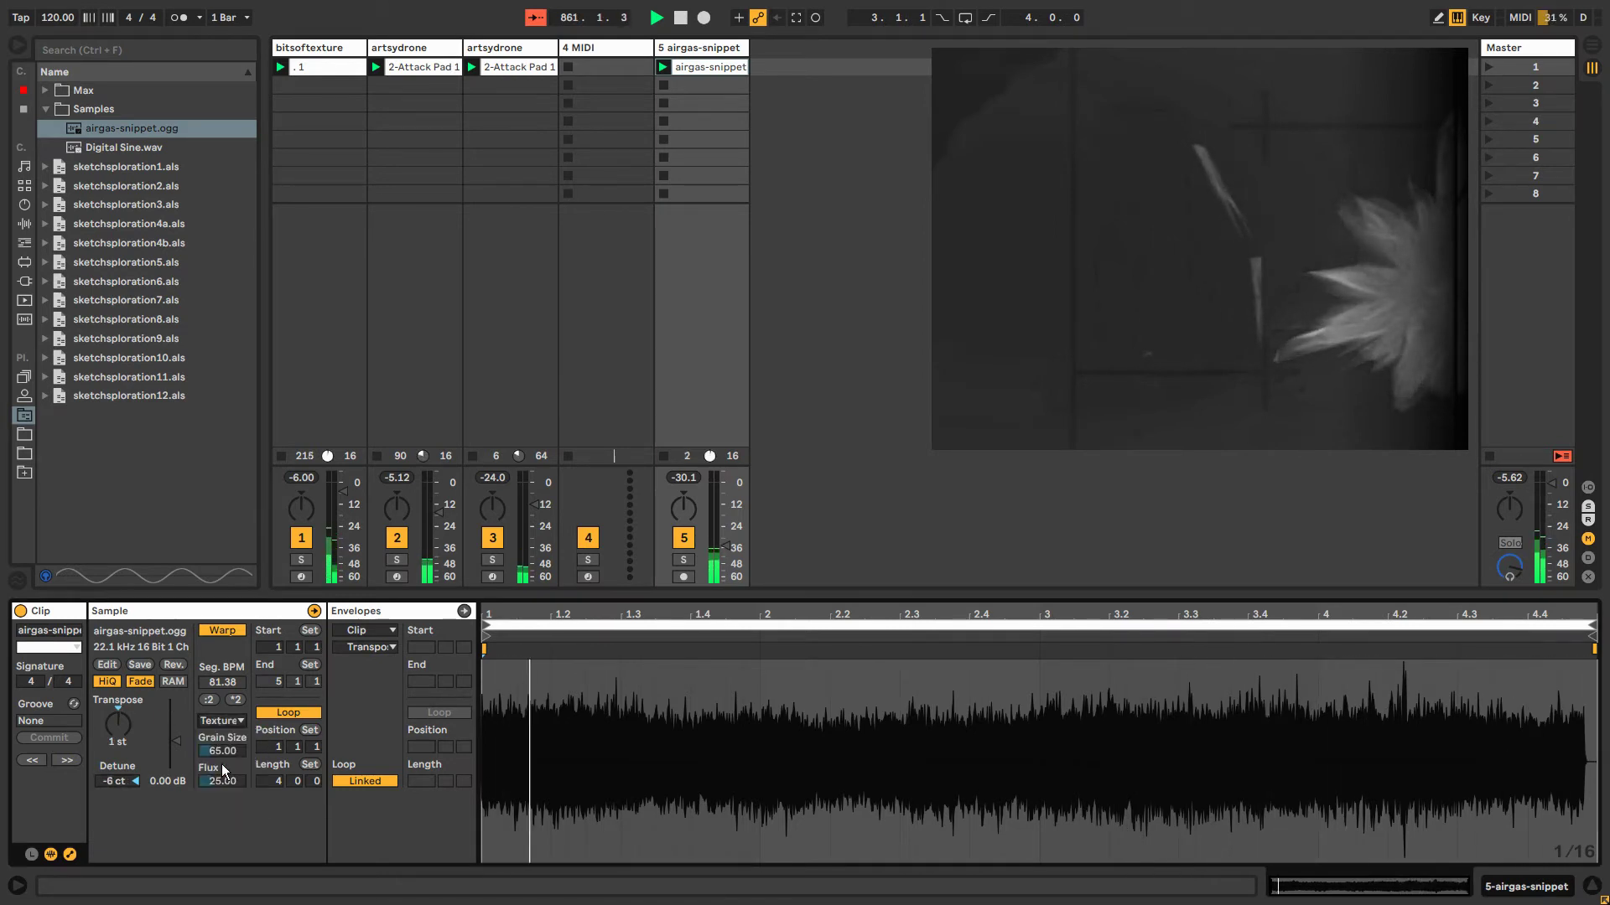
{"action": "left_click_drag", "start_coordinate": [215, 780], "coordinate": [214, 784]}
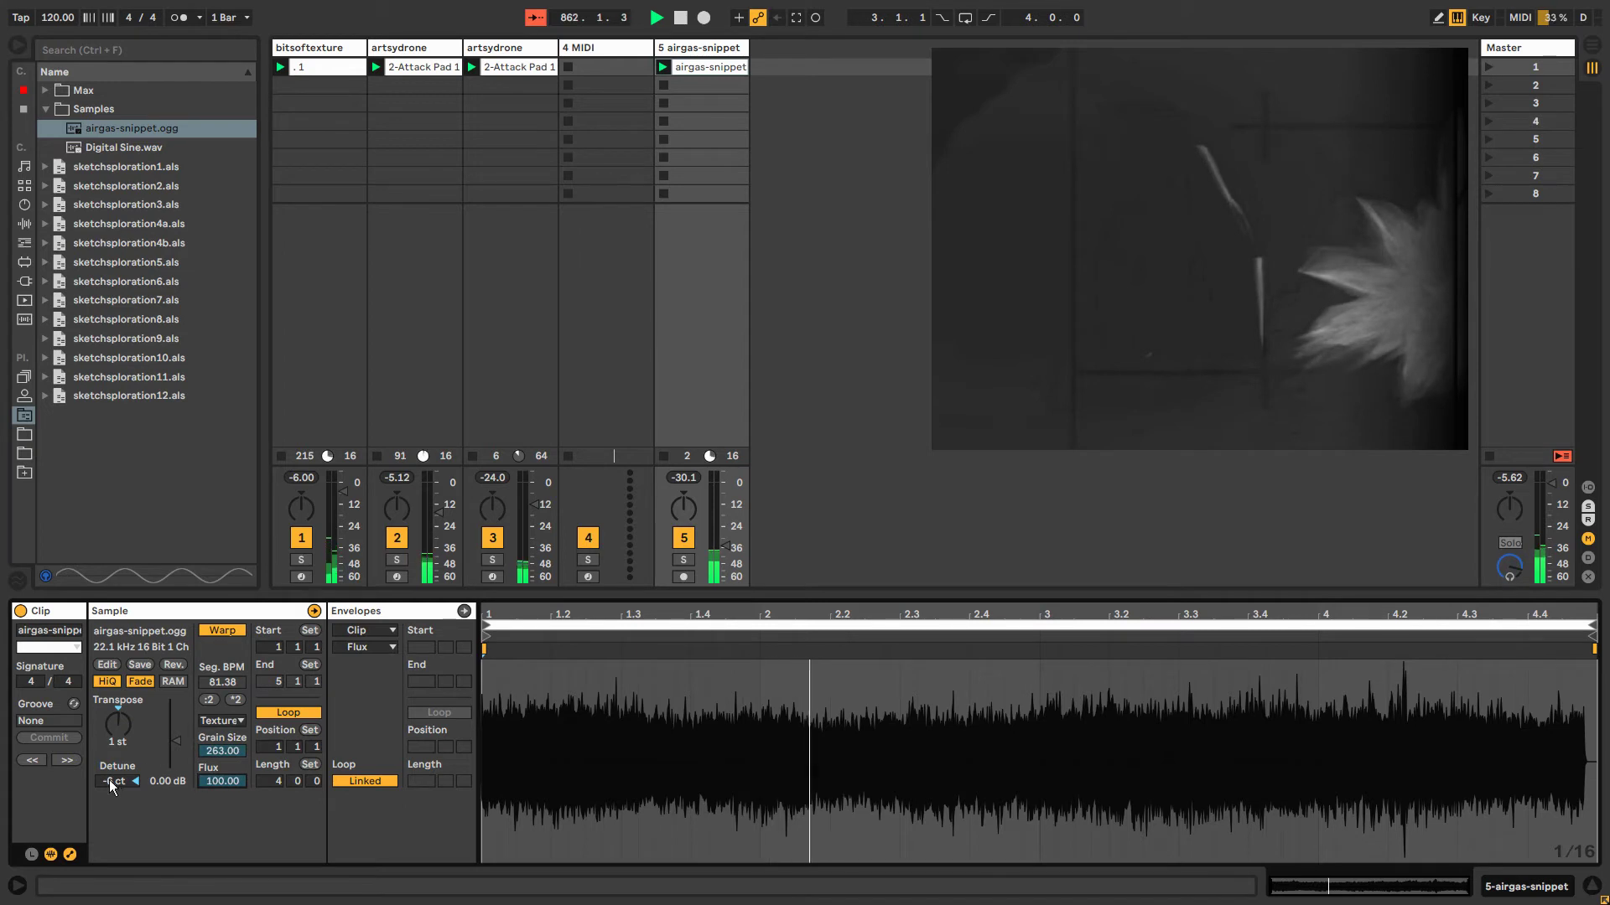
{"action": "left_click_drag", "start_coordinate": [110, 784], "coordinate": [109, 800]}
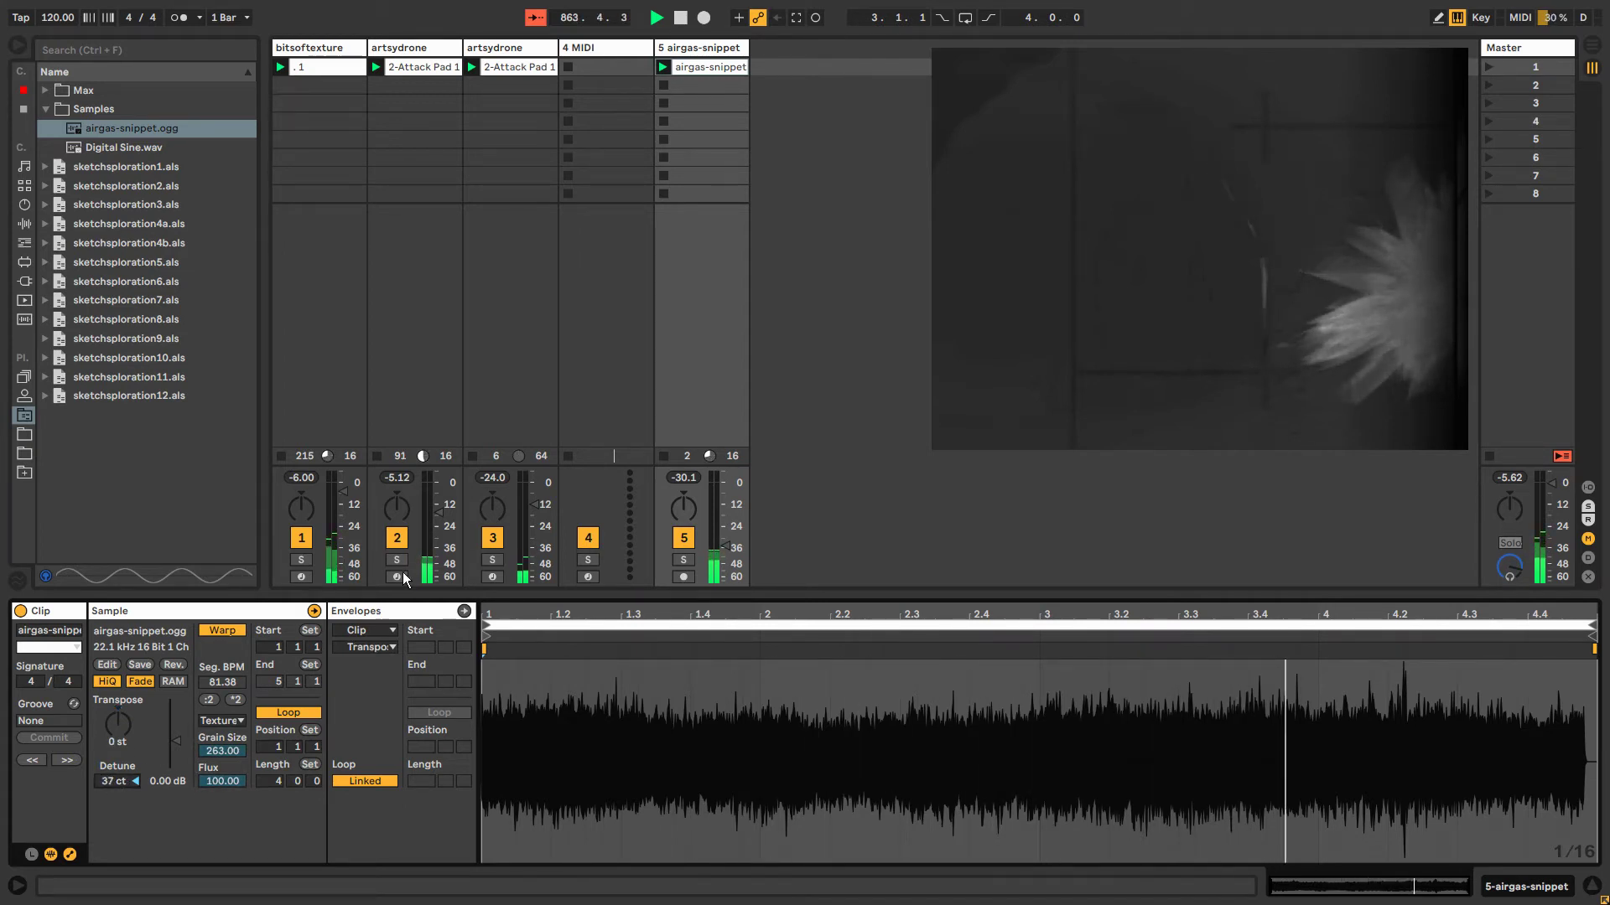
Lower the airgas-snippet track's volume slightly and delete the empty MIDI track.
{"action": "left_click_drag", "start_coordinate": [726, 547], "coordinate": [726, 560]}
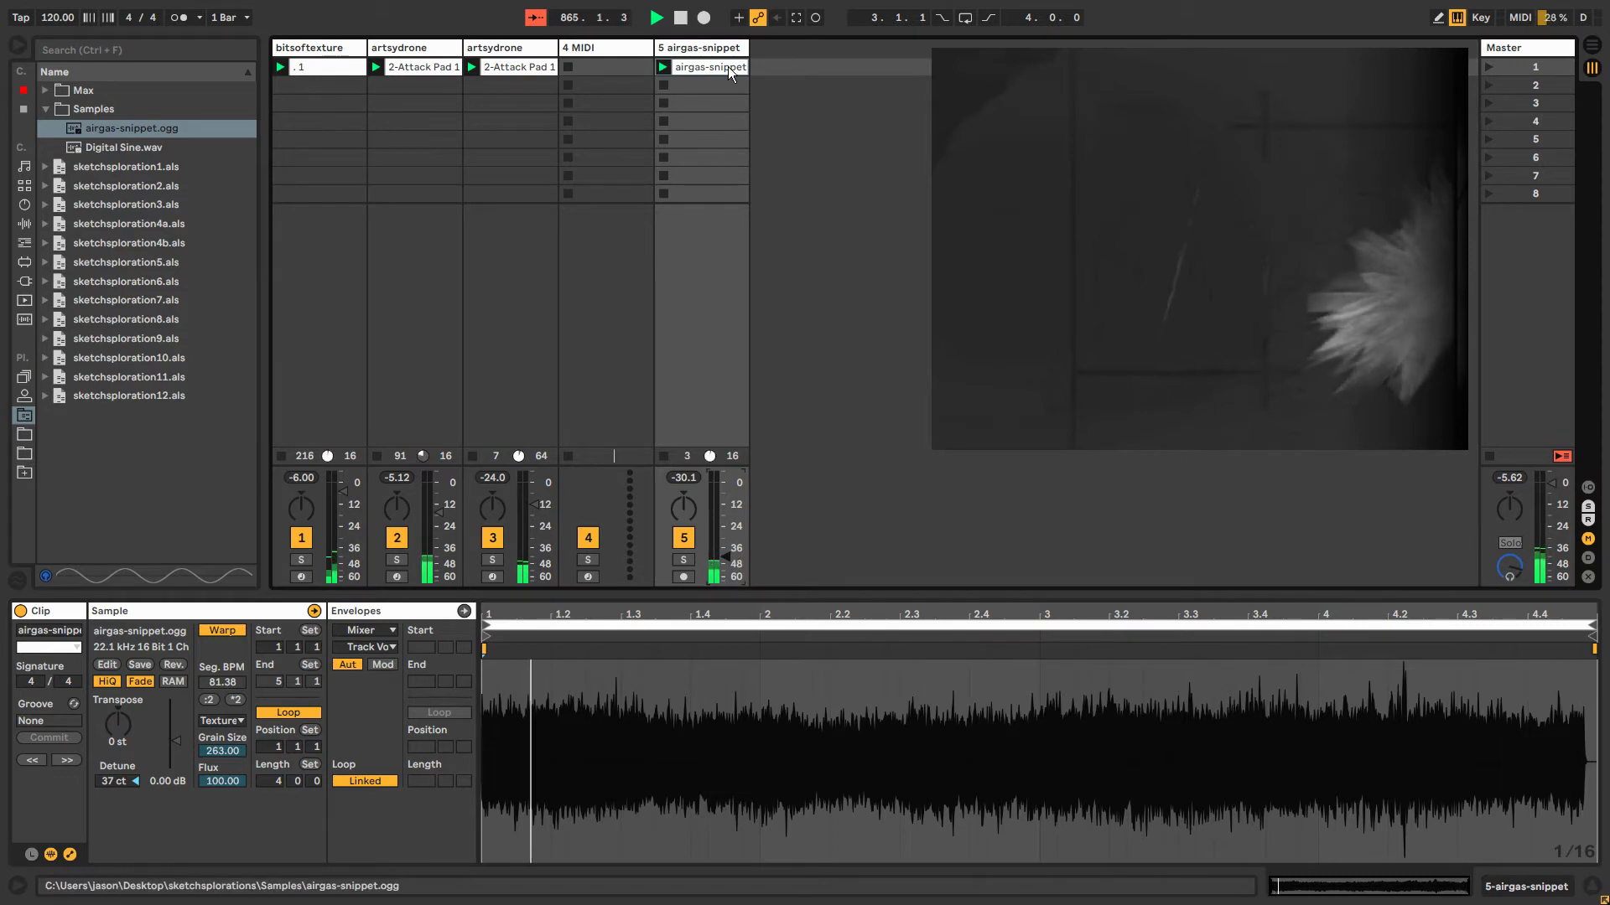
{"action": "left_click", "coordinate": [611, 46]}
{"action": "key", "text": "Delete"}
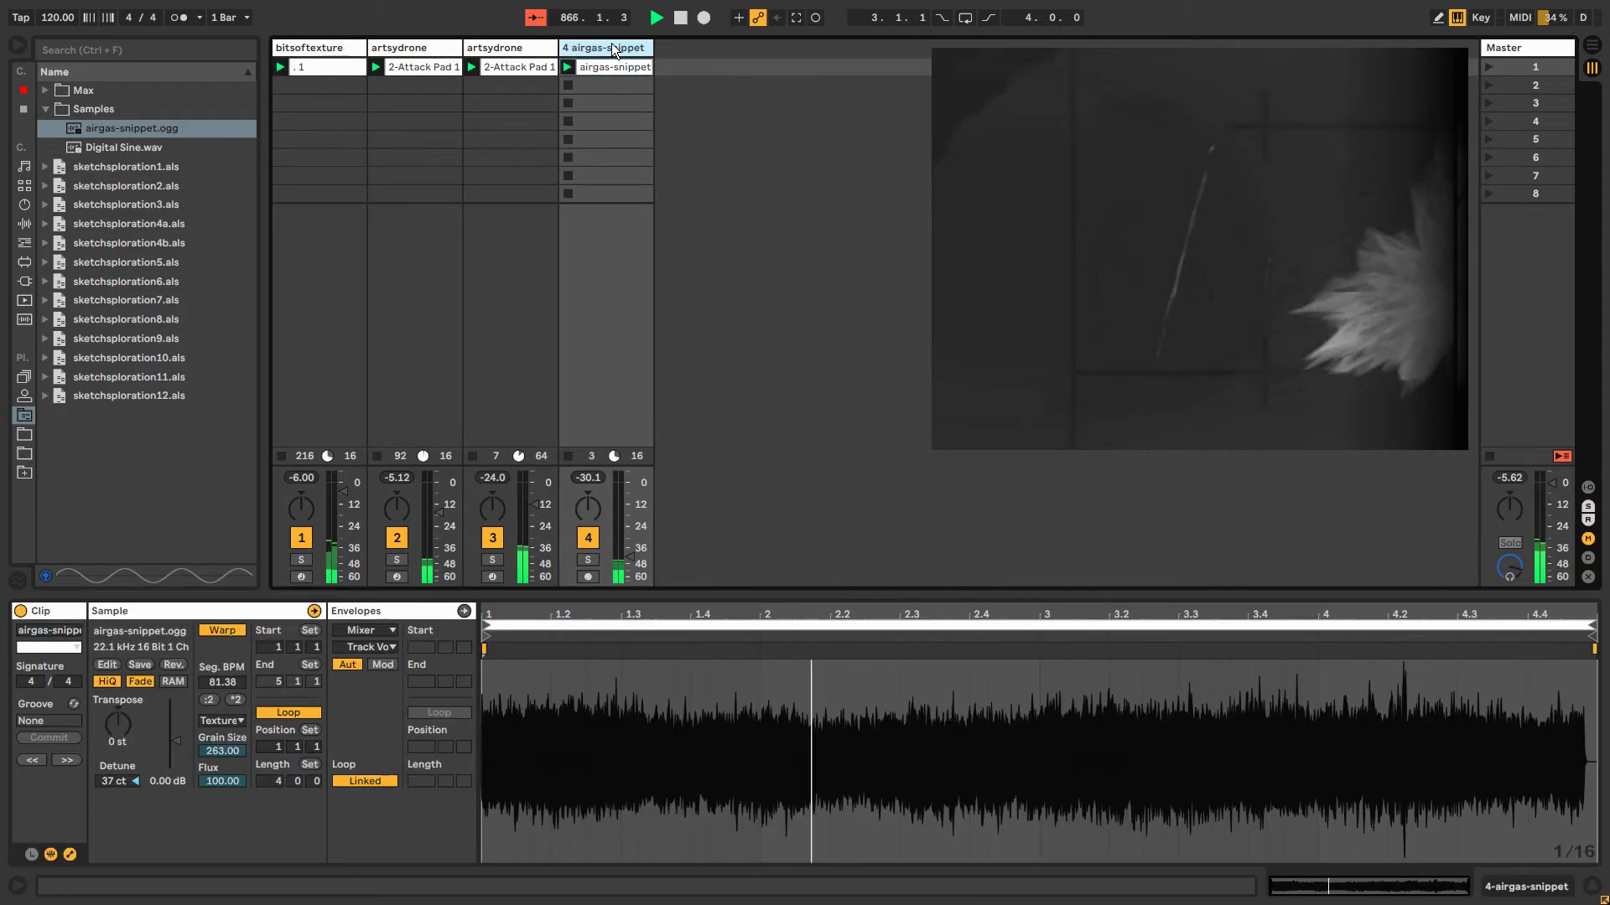
Add a single Grain Delay to the airgas-snippet track with 62 % feedback and 81 % dry/wet, removing the extra copy.
{"action": "left_click", "coordinate": [25, 224]}
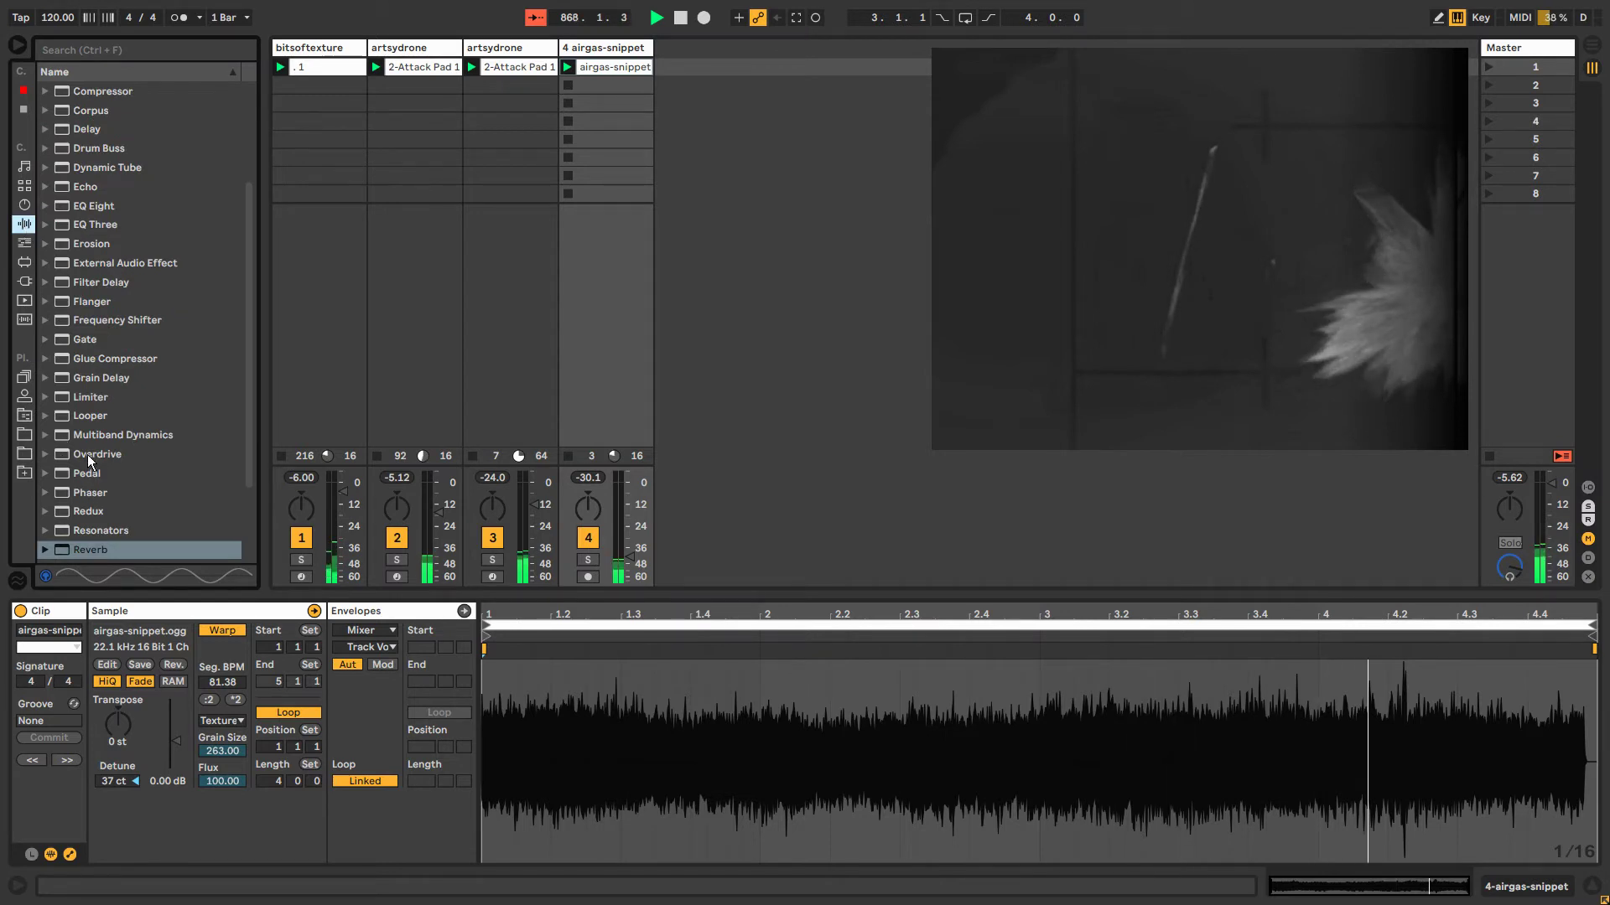
{"action": "left_click", "coordinate": [94, 375]}
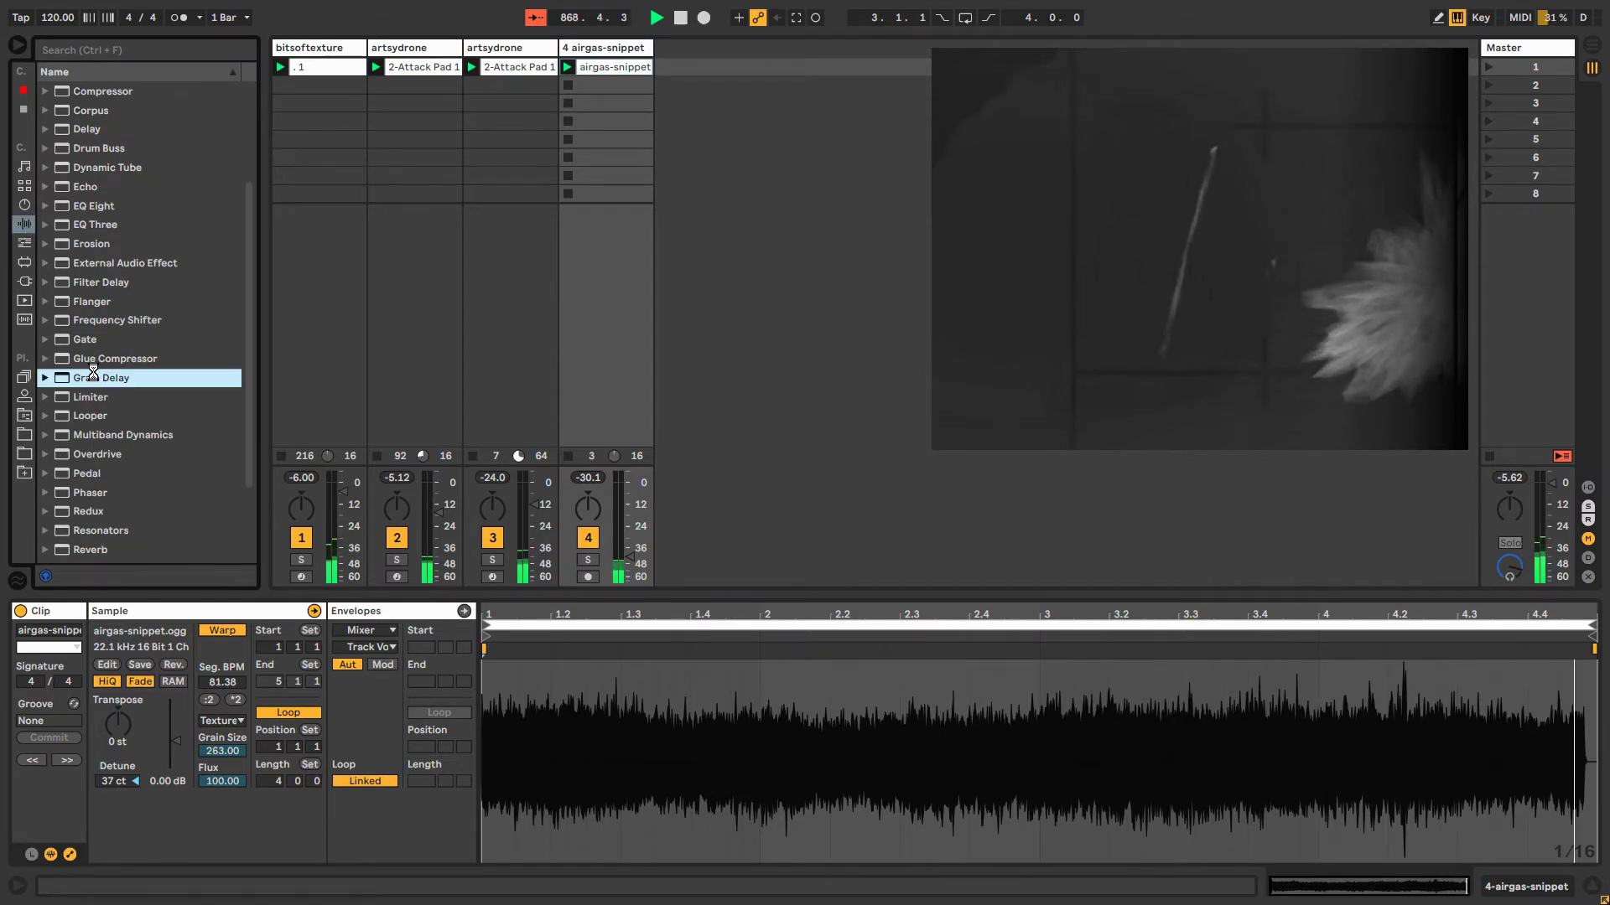
{"action": "left_click_drag", "start_coordinate": [94, 376], "coordinate": [349, 753]}
{"action": "left_click", "coordinate": [534, 685]}
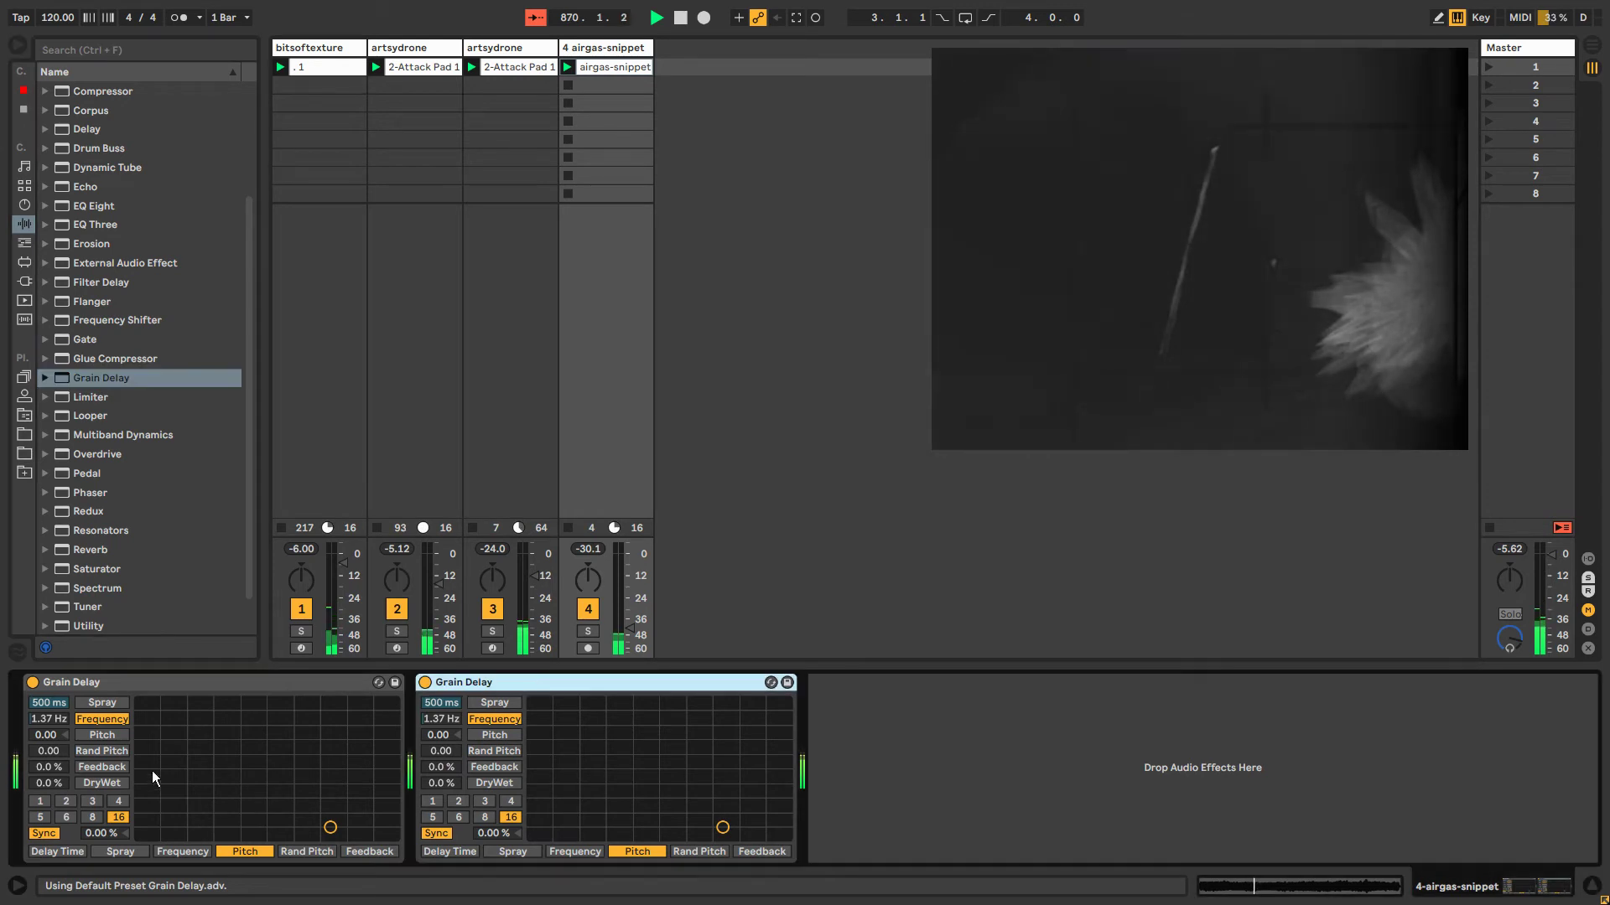
{"action": "key", "text": "Delete"}
{"action": "mouse_move", "coordinate": [48, 783]}
{"action": "left_mouse_down"}
{"action": "mouse_move", "coordinate": [46, 714]}
{"action": "mouse_move", "coordinate": [49, 792]}
{"action": "left_mouse_up"}
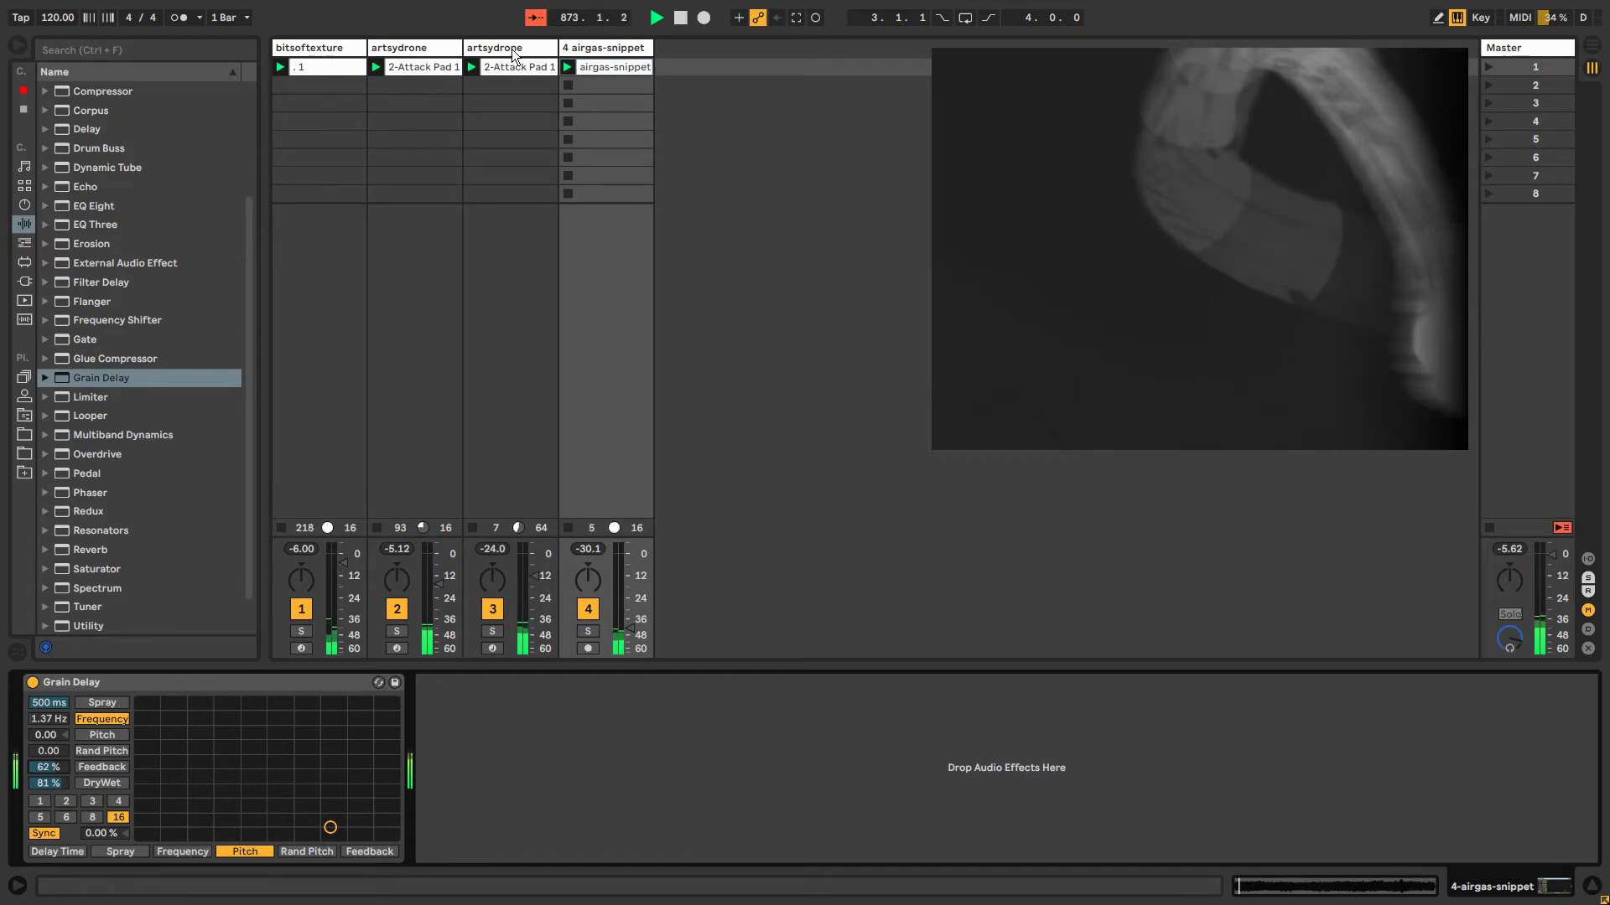
Examine the artsydrone and airgas-snippet device chains, the airgas clip's settings, and the available audio effect racks, MIDI effects and instruments.
{"action": "key", "text": "Left"}
{"action": "scroll", "coordinate": [225, 126], "scroll_direction": "up", "scroll_amount": 3}
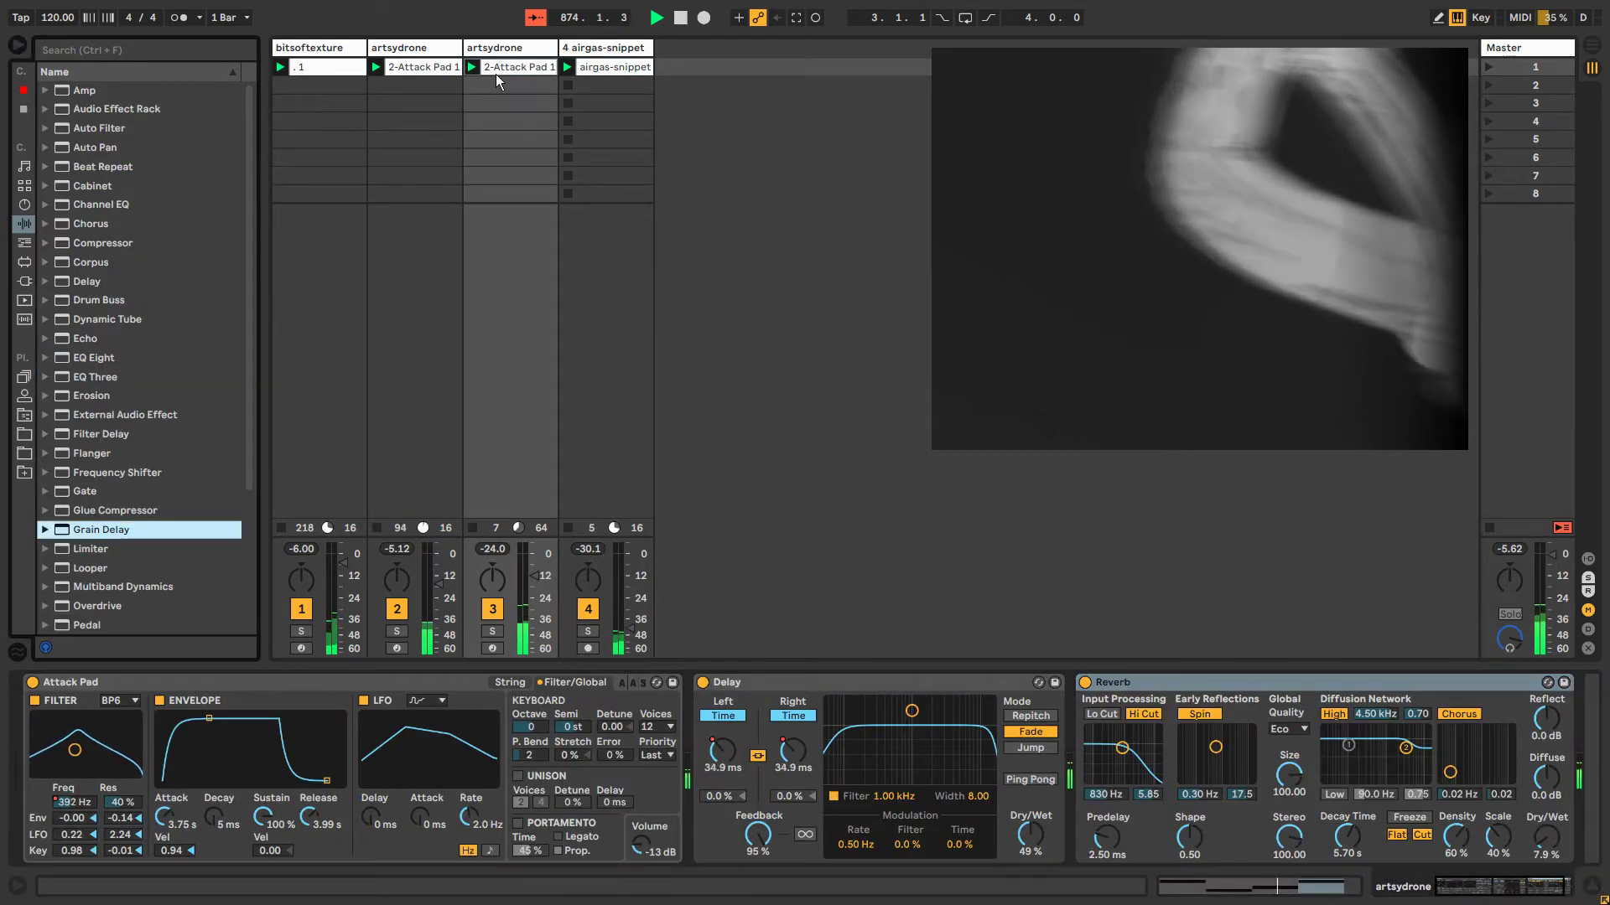
{"action": "left_click_drag", "start_coordinate": [591, 85], "coordinate": [595, 184]}
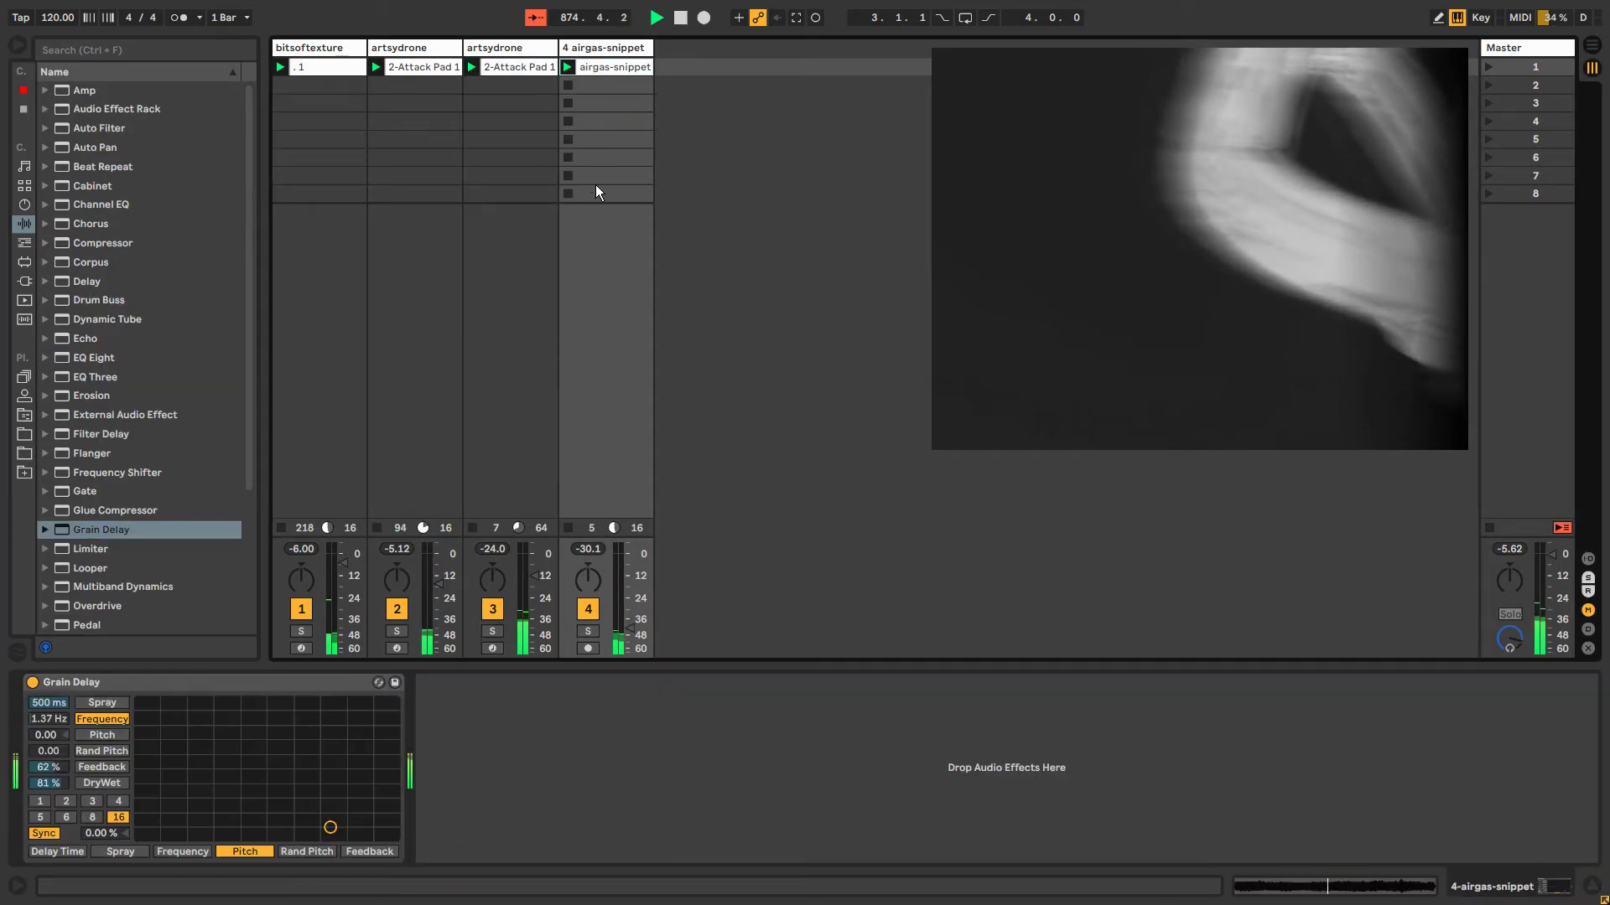
{"action": "left_click", "coordinate": [613, 67]}
{"action": "left_click", "coordinate": [614, 67]}
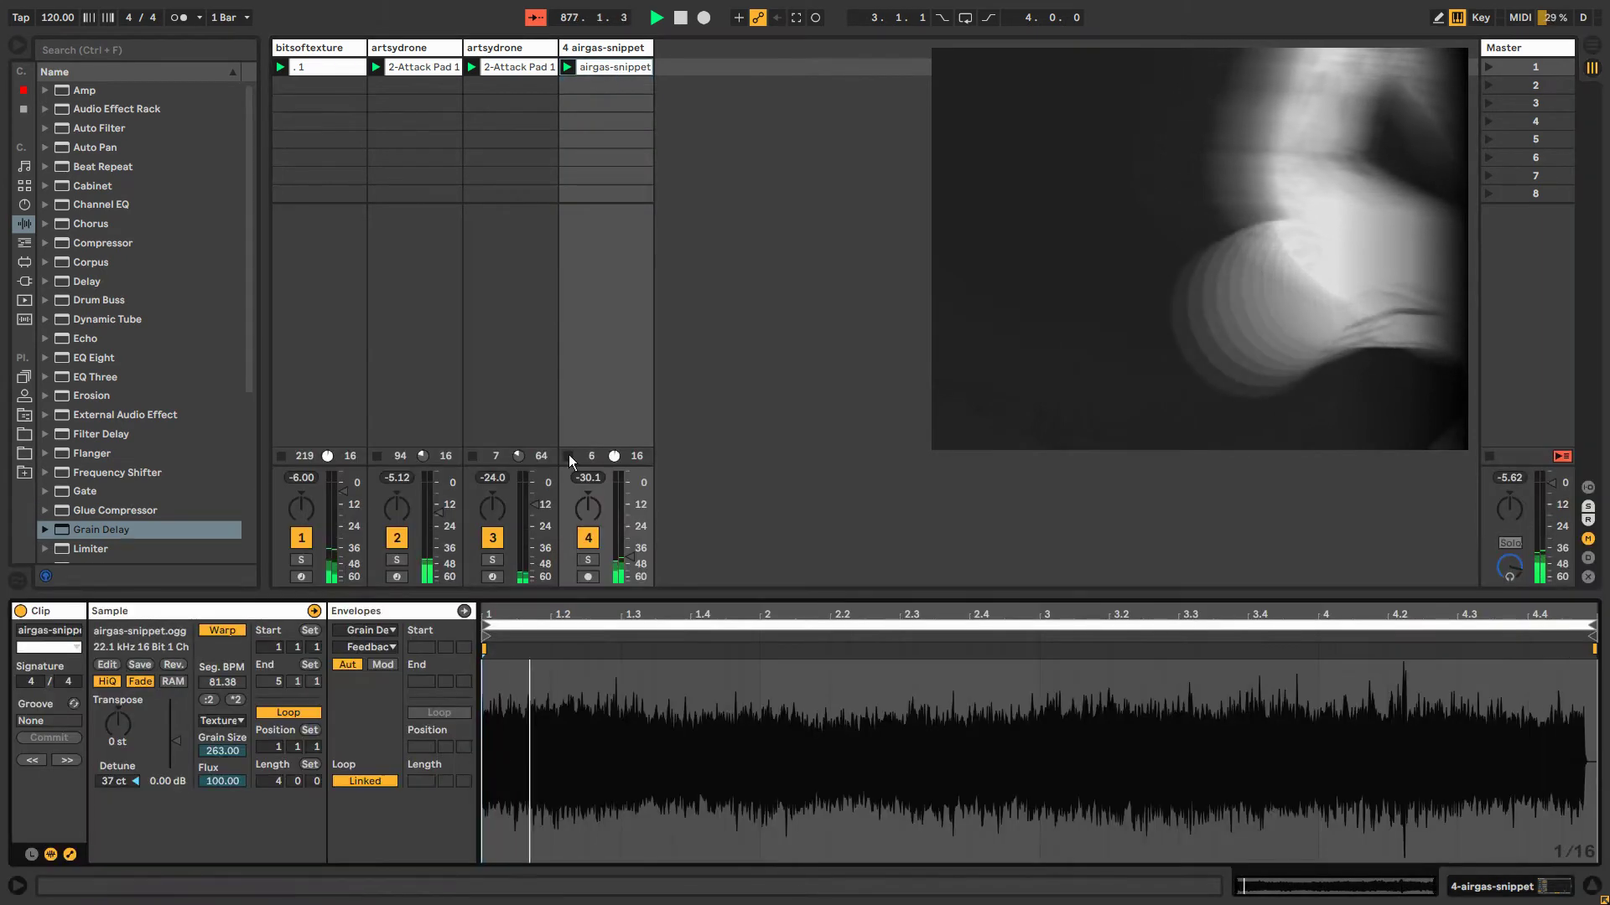
{"action": "left_click", "coordinate": [592, 50]}
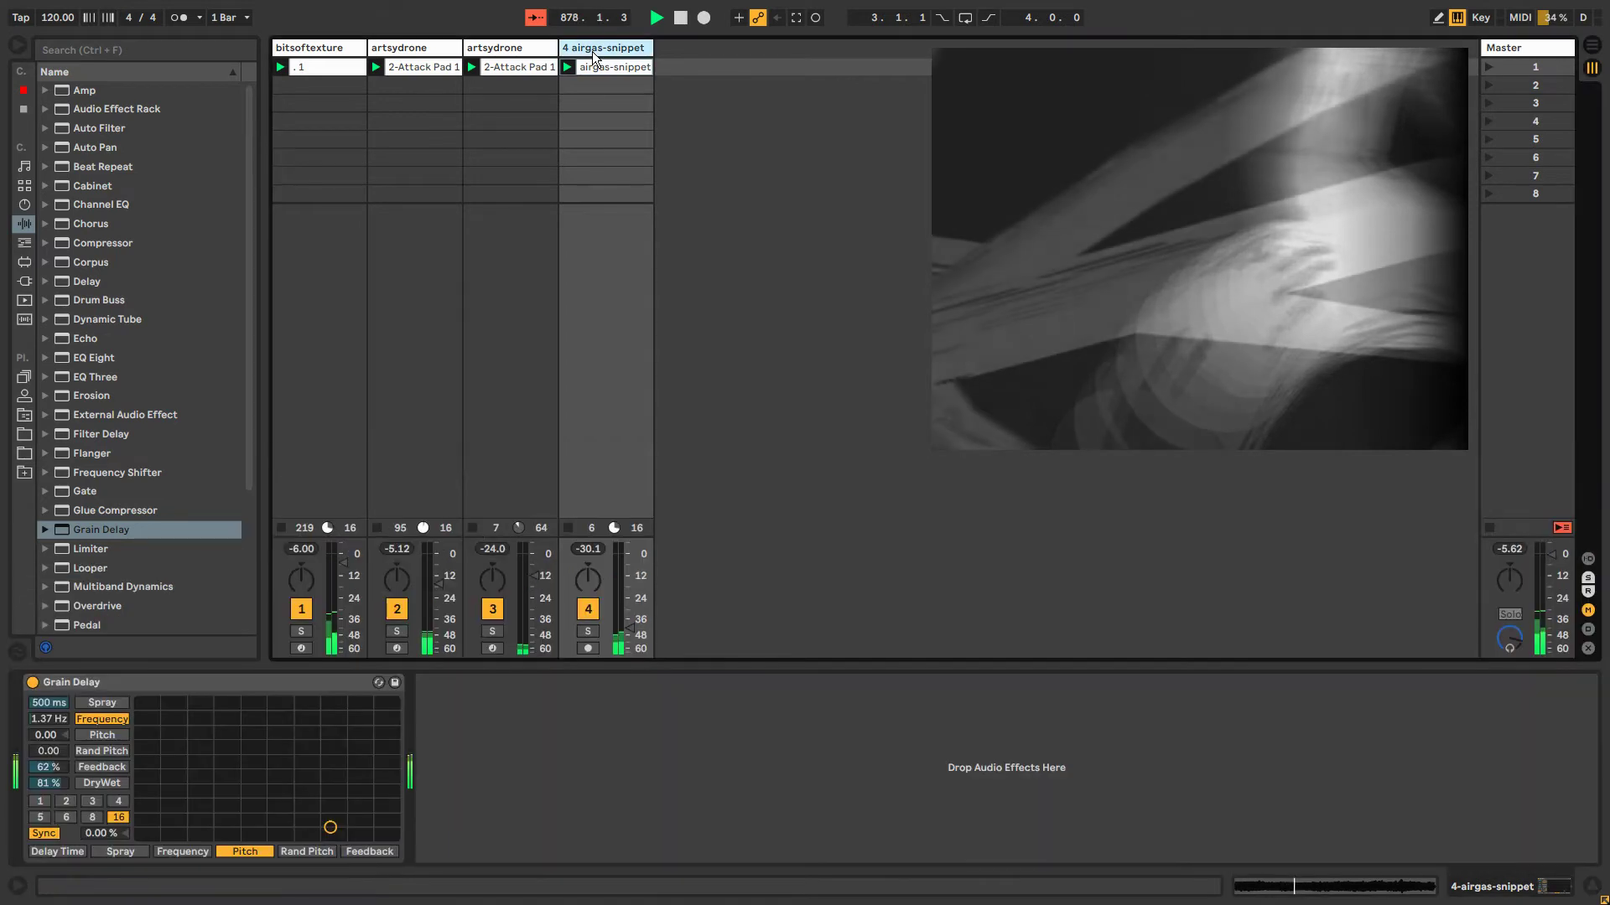
{"action": "left_click", "coordinate": [45, 109]}
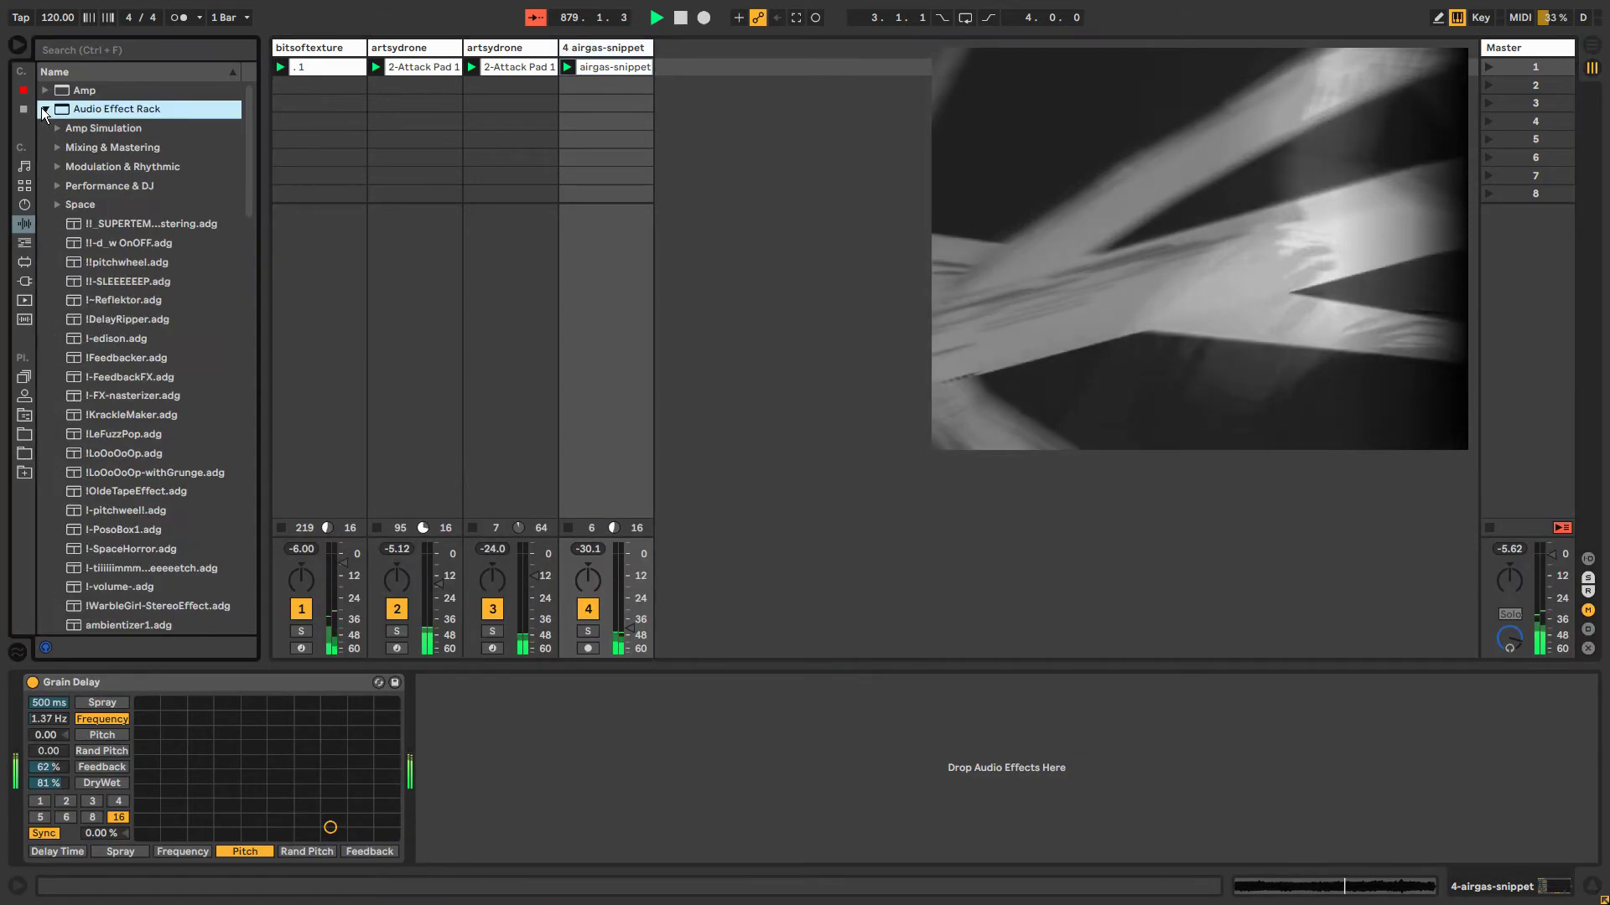
{"action": "left_click", "coordinate": [45, 109]}
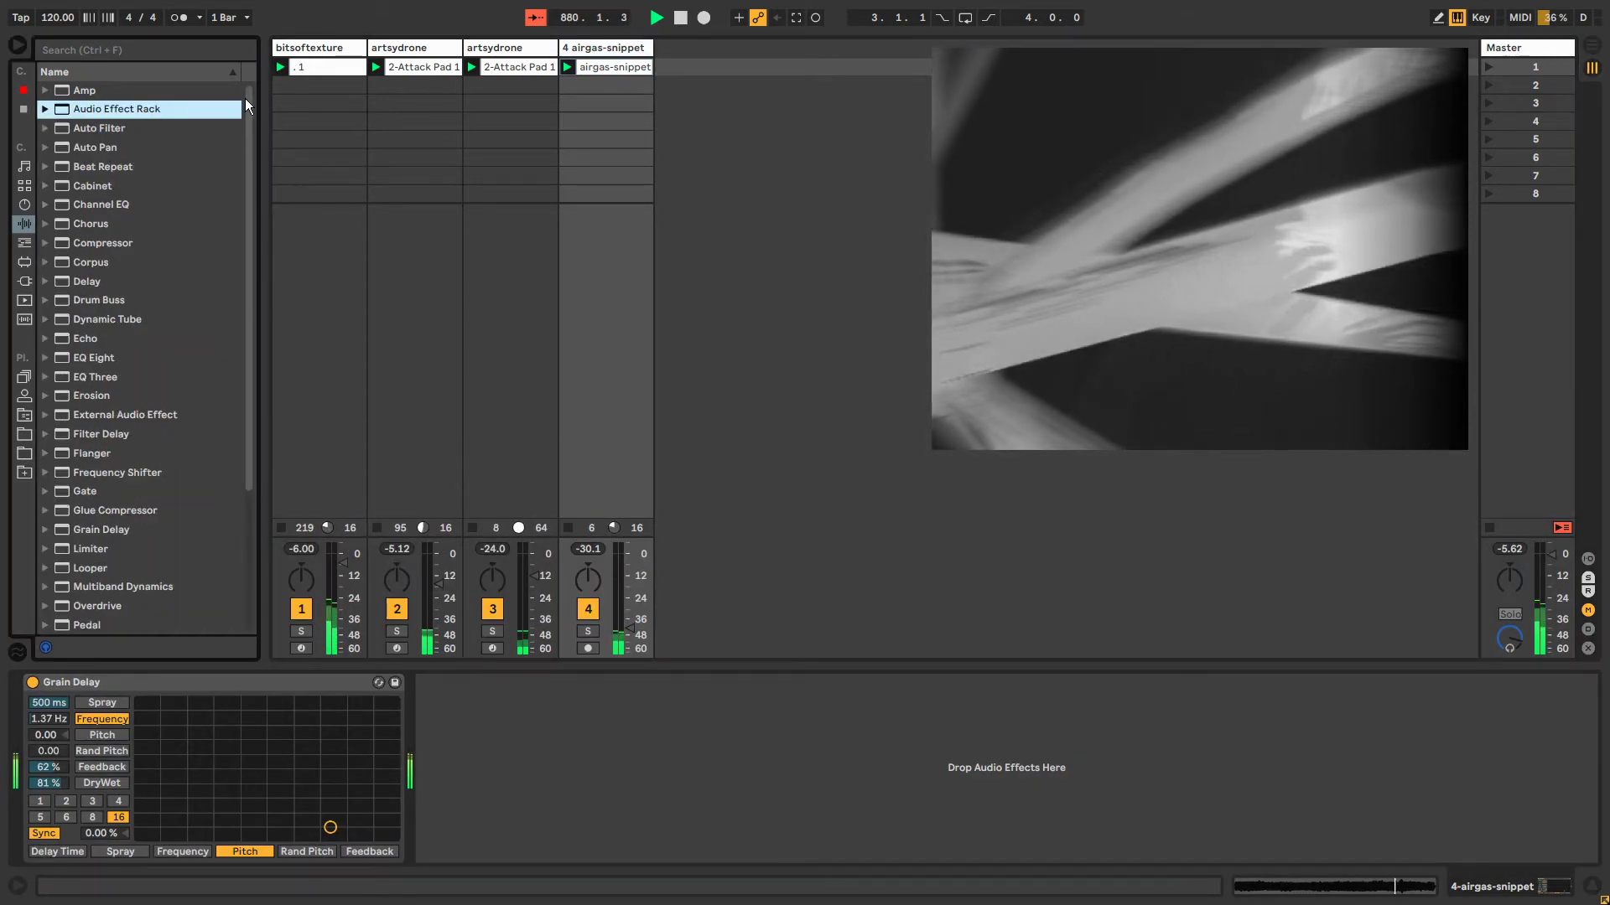
{"action": "left_click", "coordinate": [25, 243]}
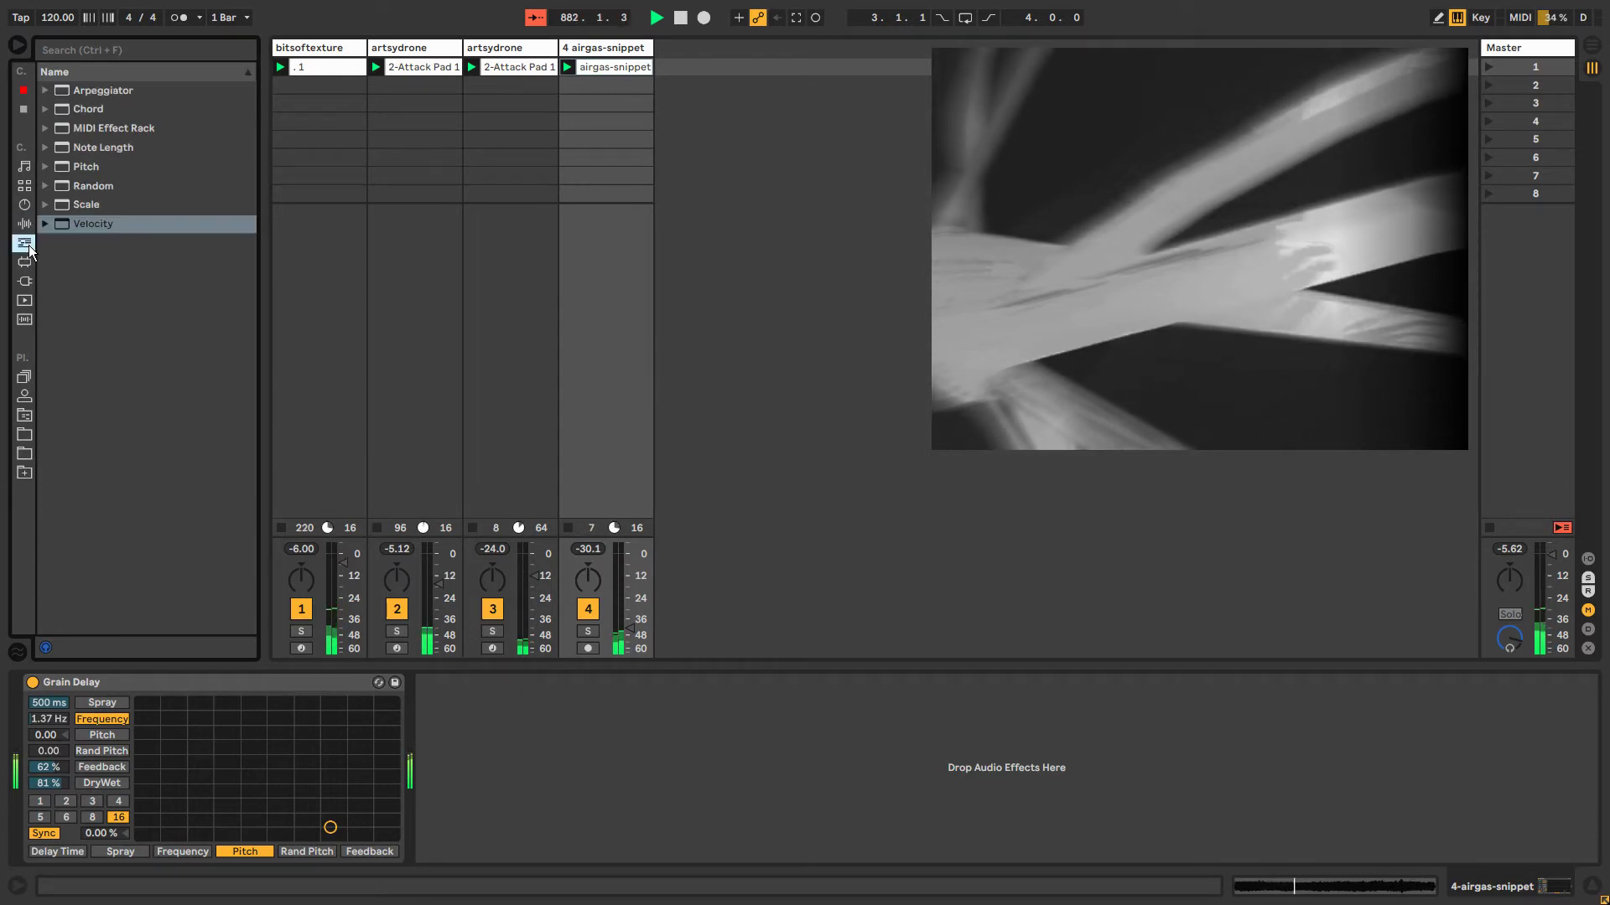
{"action": "left_click", "coordinate": [605, 49]}
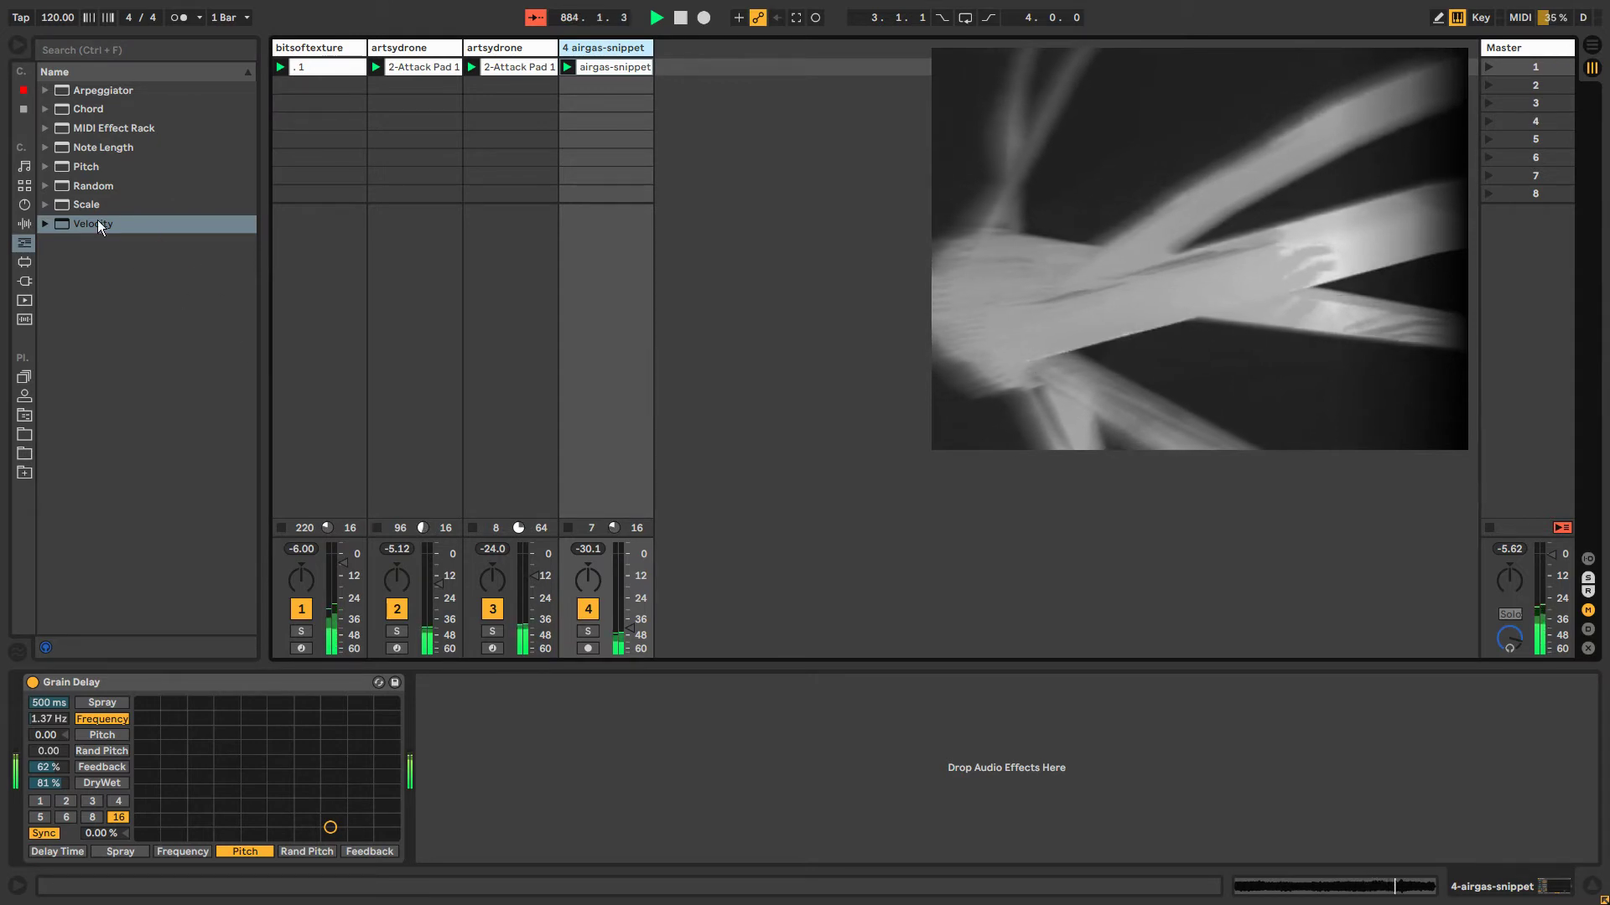
{"action": "left_click", "coordinate": [24, 205]}
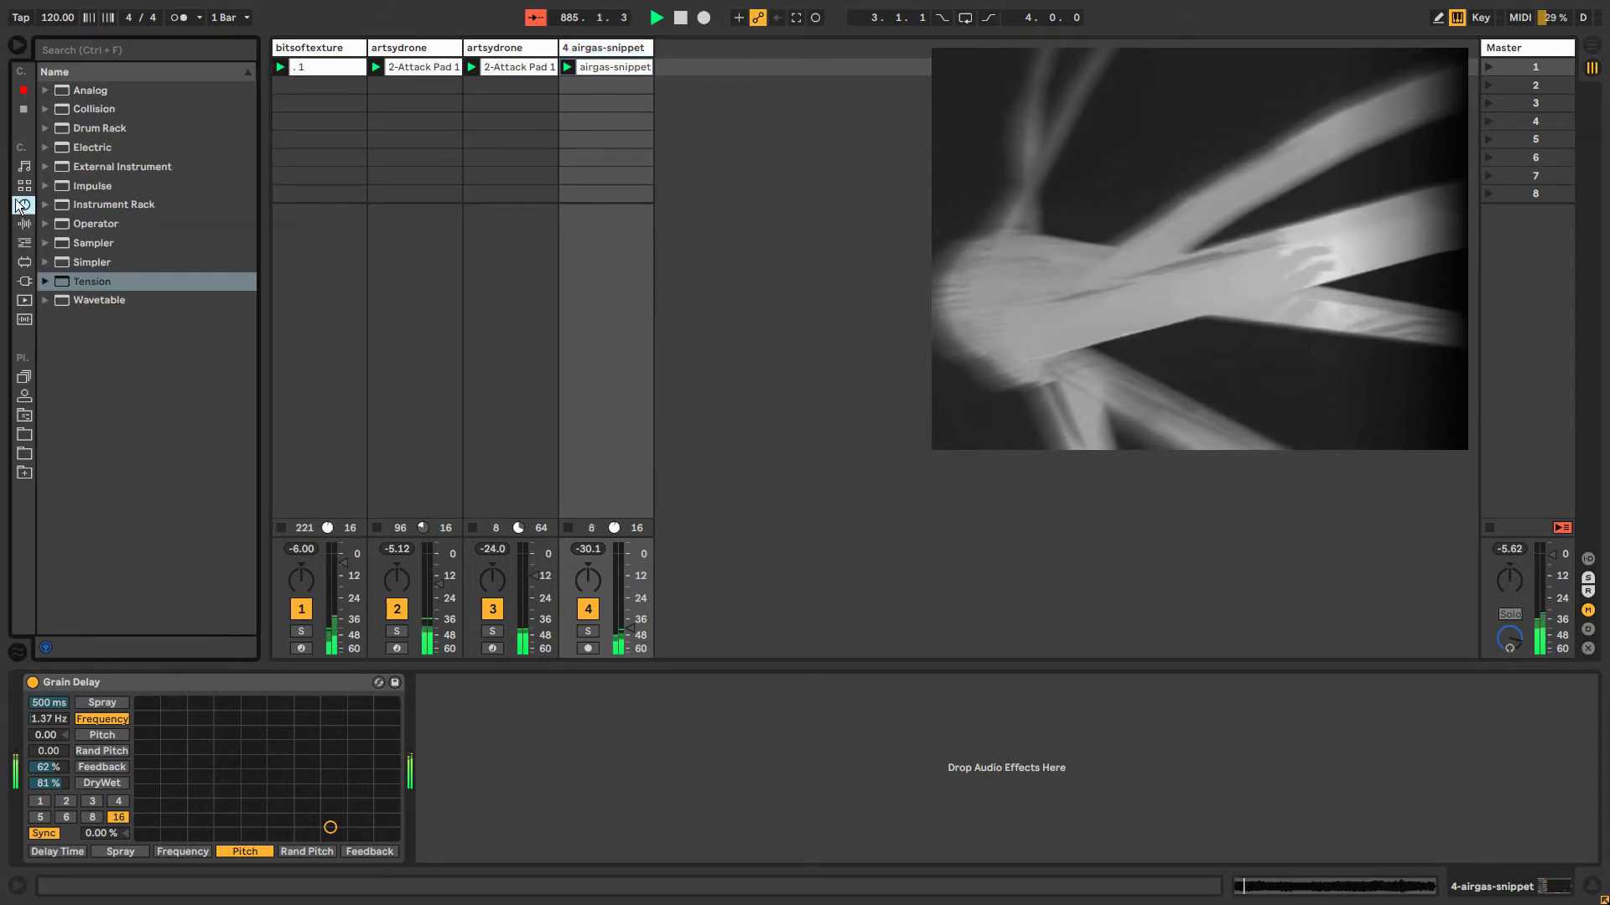
Add an Auto Pan before the Grain Delay on the airgas-snippet track, with amount 65.9 % and rate 0.13 Hz.
{"action": "left_click", "coordinate": [24, 224]}
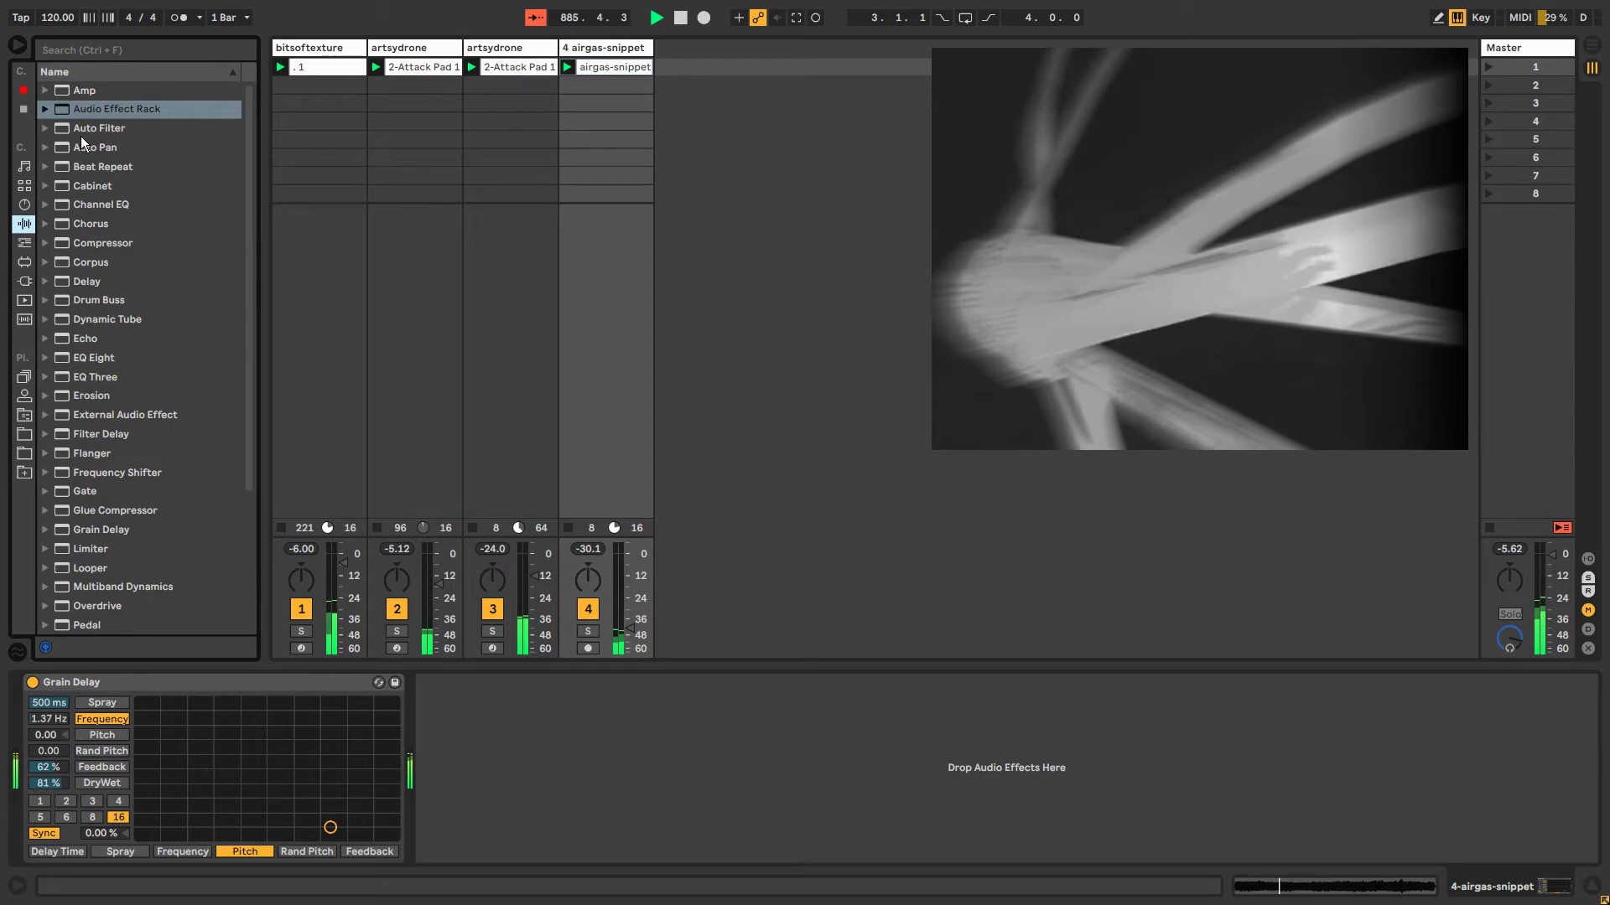
{"action": "left_click_drag", "start_coordinate": [95, 147], "coordinate": [495, 134]}
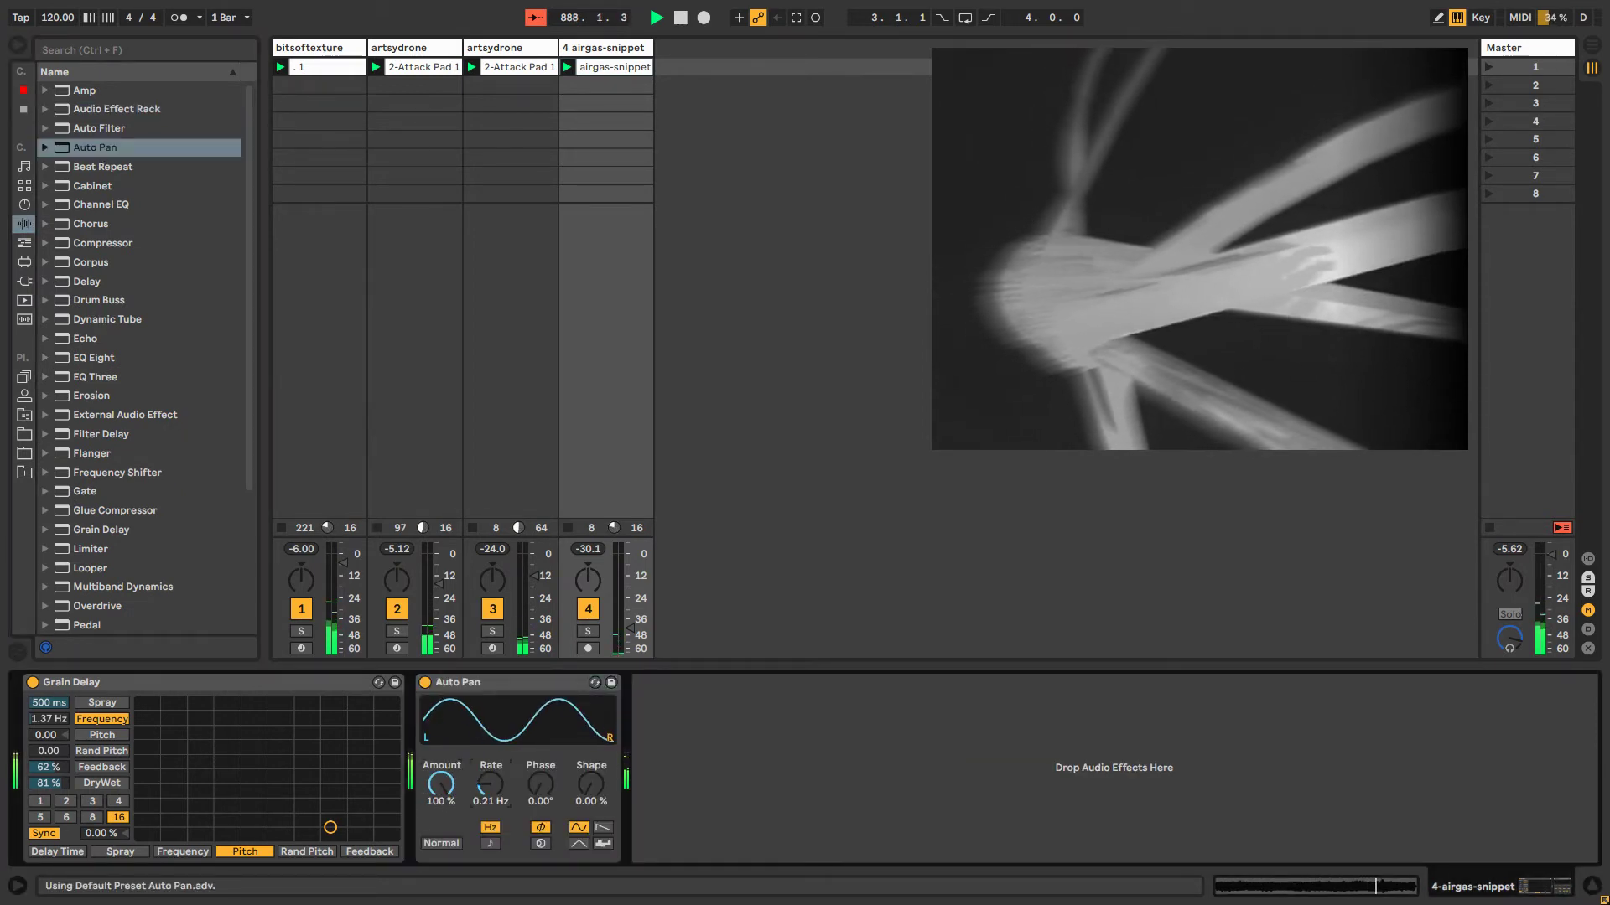
{"action": "left_click_drag", "start_coordinate": [495, 692], "coordinate": [50, 692]}
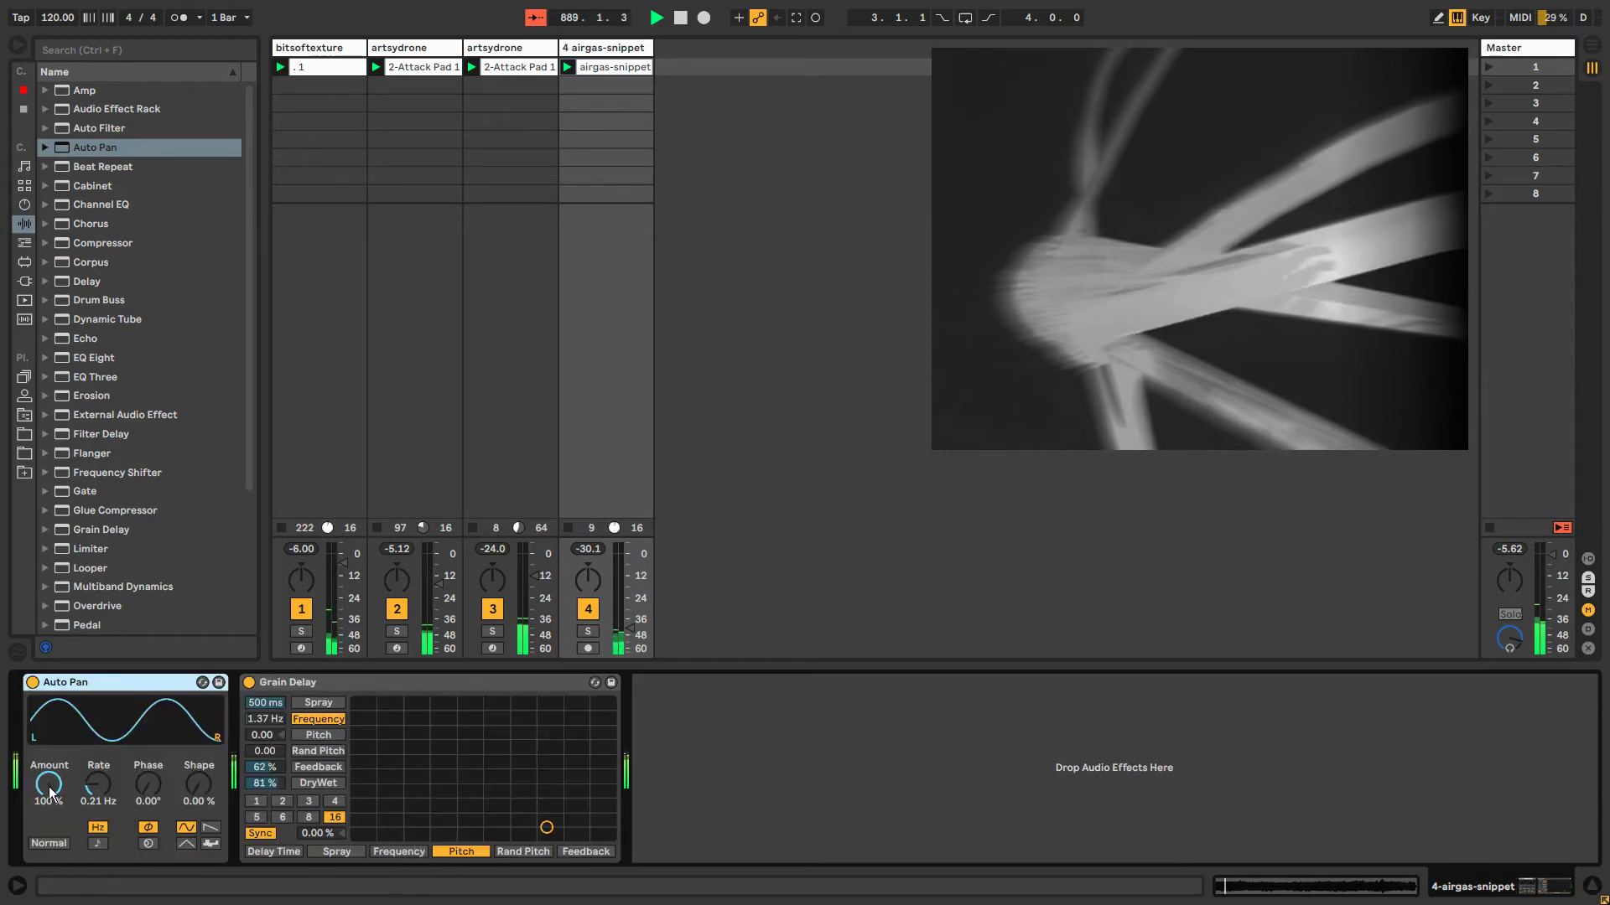
{"action": "left_click_drag", "start_coordinate": [49, 783], "coordinate": [49, 813]}
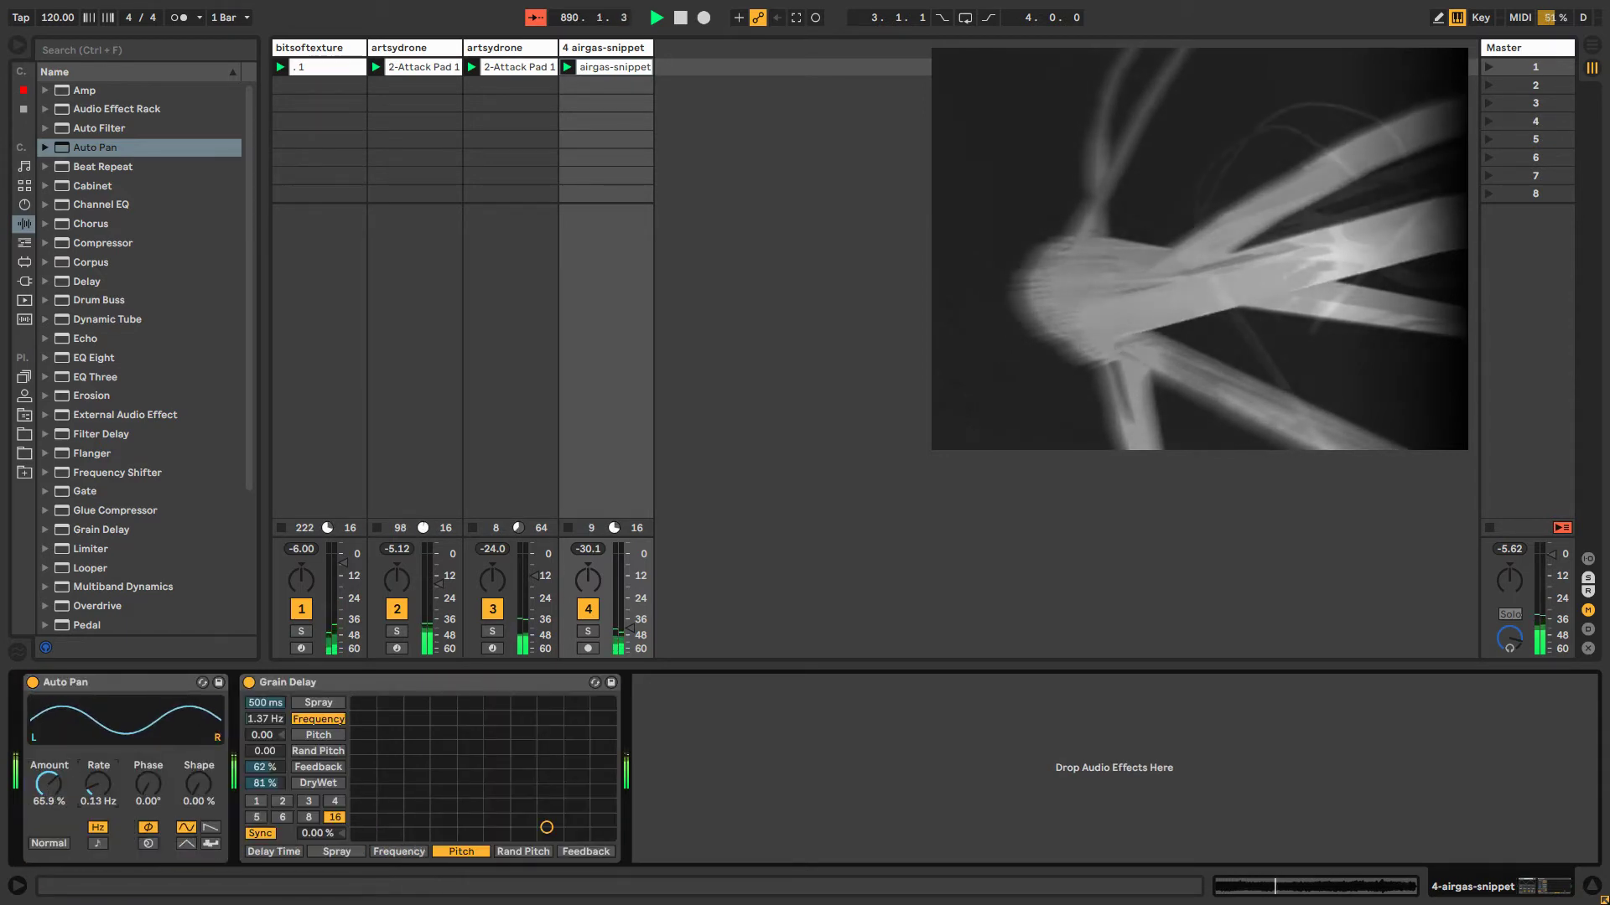
{"action": "left_click_drag", "start_coordinate": [102, 764], "coordinate": [102, 792]}
Review the device chains of all four tracks, the airgas-snippet clip's settings and the available audio effects.
{"action": "left_click", "coordinate": [247, 523]}
{"action": "left_click_drag", "start_coordinate": [247, 523], "coordinate": [286, 272]}
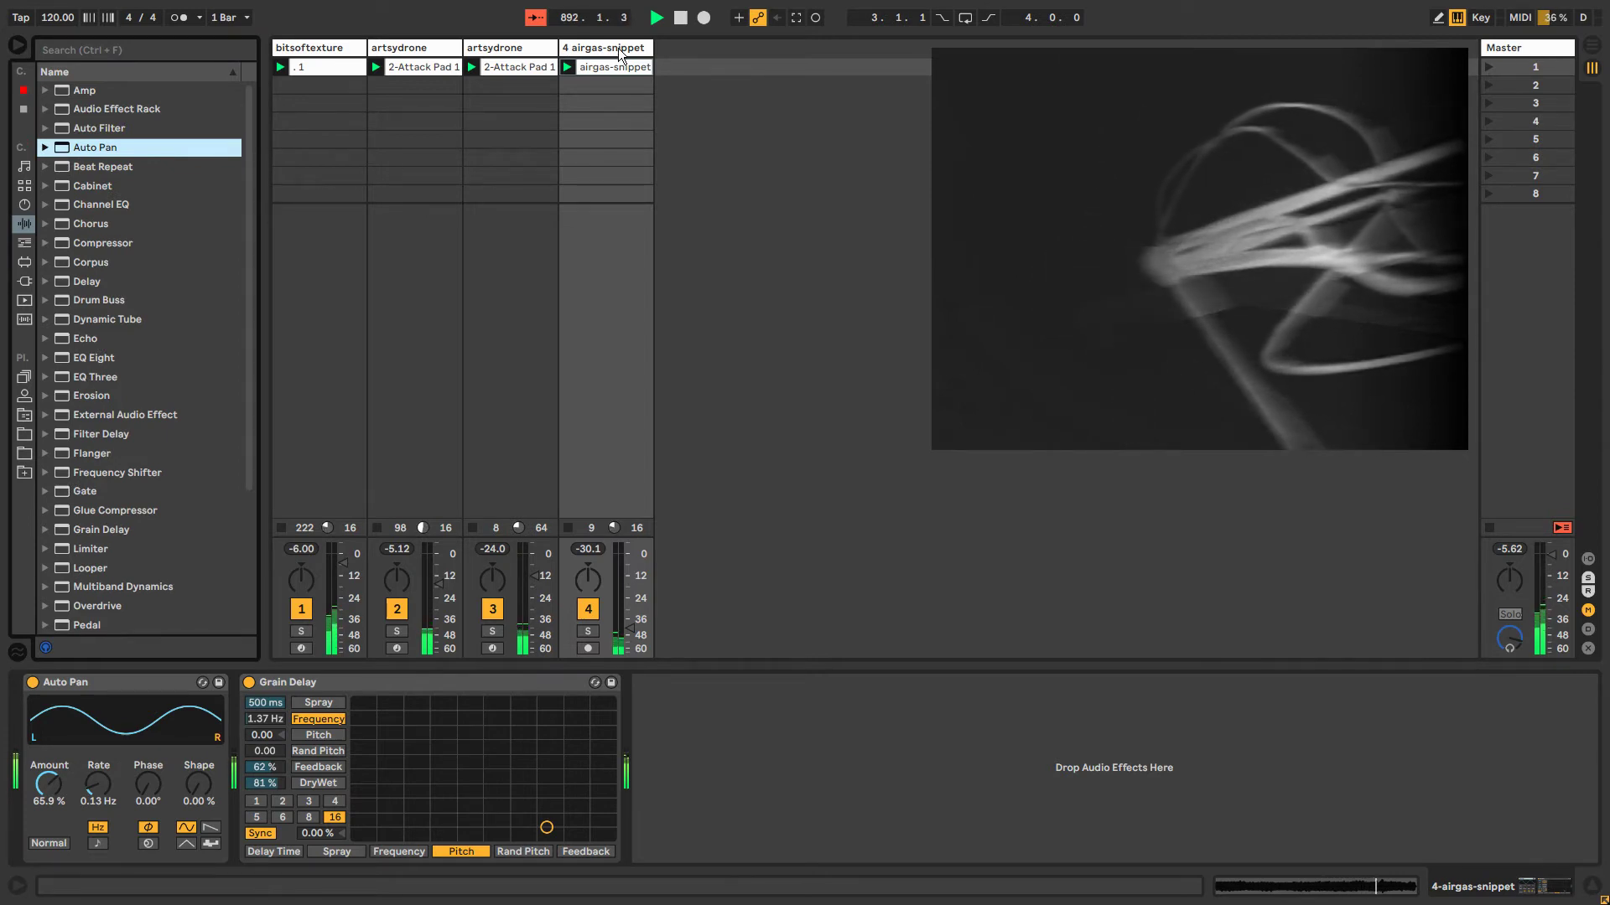
{"action": "left_click", "coordinate": [598, 49]}
{"action": "left_click", "coordinate": [536, 46]}
{"action": "left_click", "coordinate": [424, 47]}
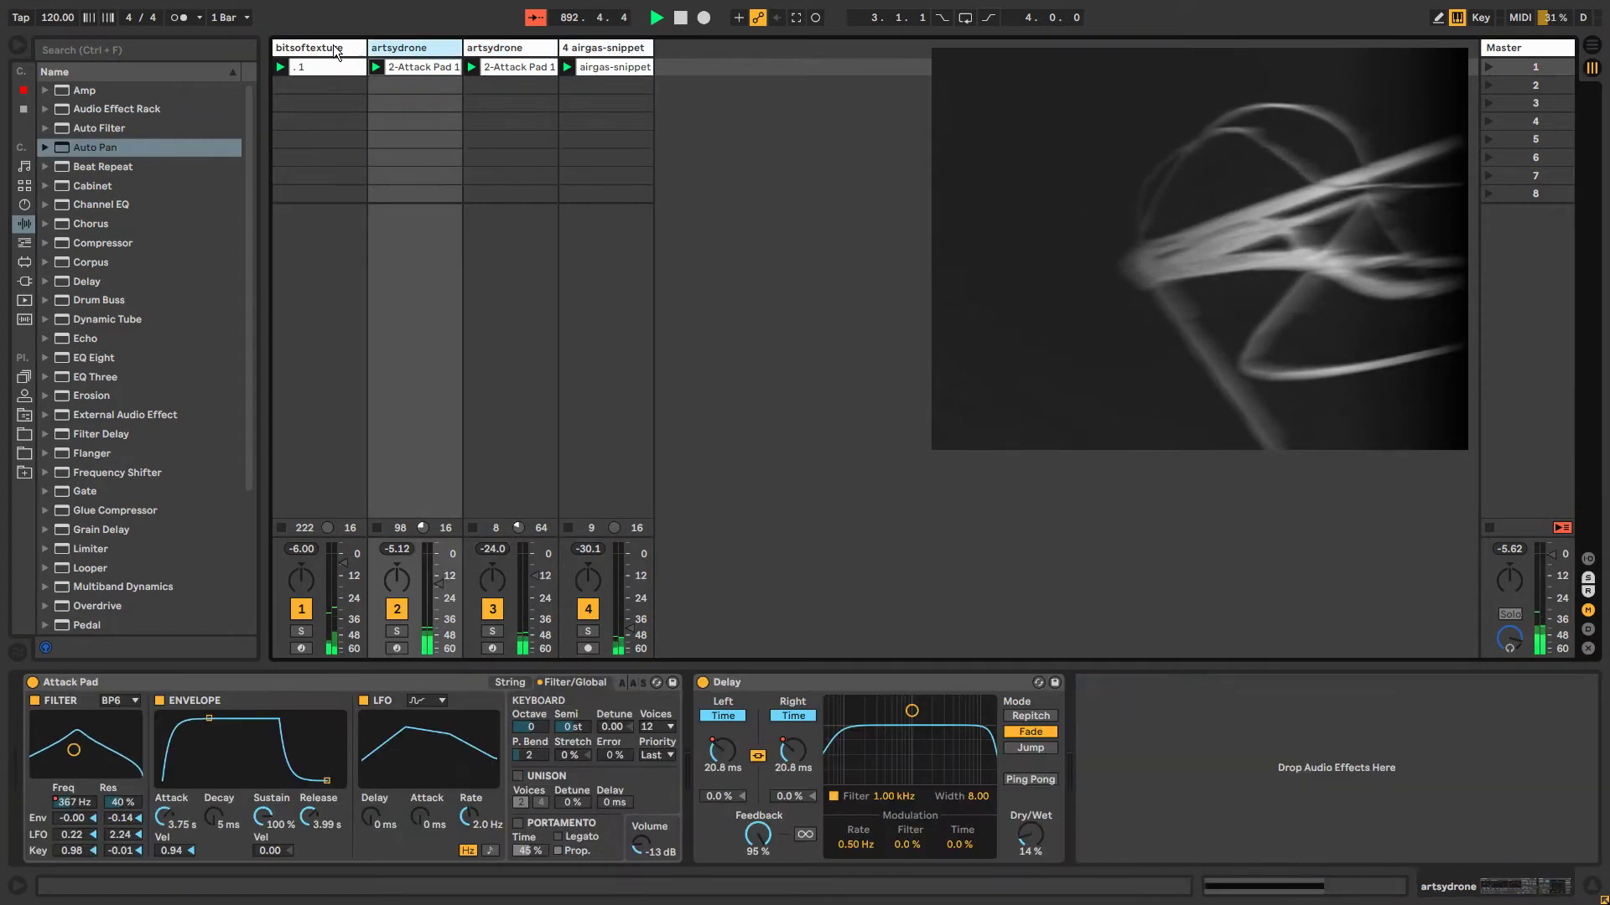
{"action": "left_click", "coordinate": [334, 45]}
{"action": "left_click", "coordinate": [507, 48]}
{"action": "left_click", "coordinate": [592, 50]}
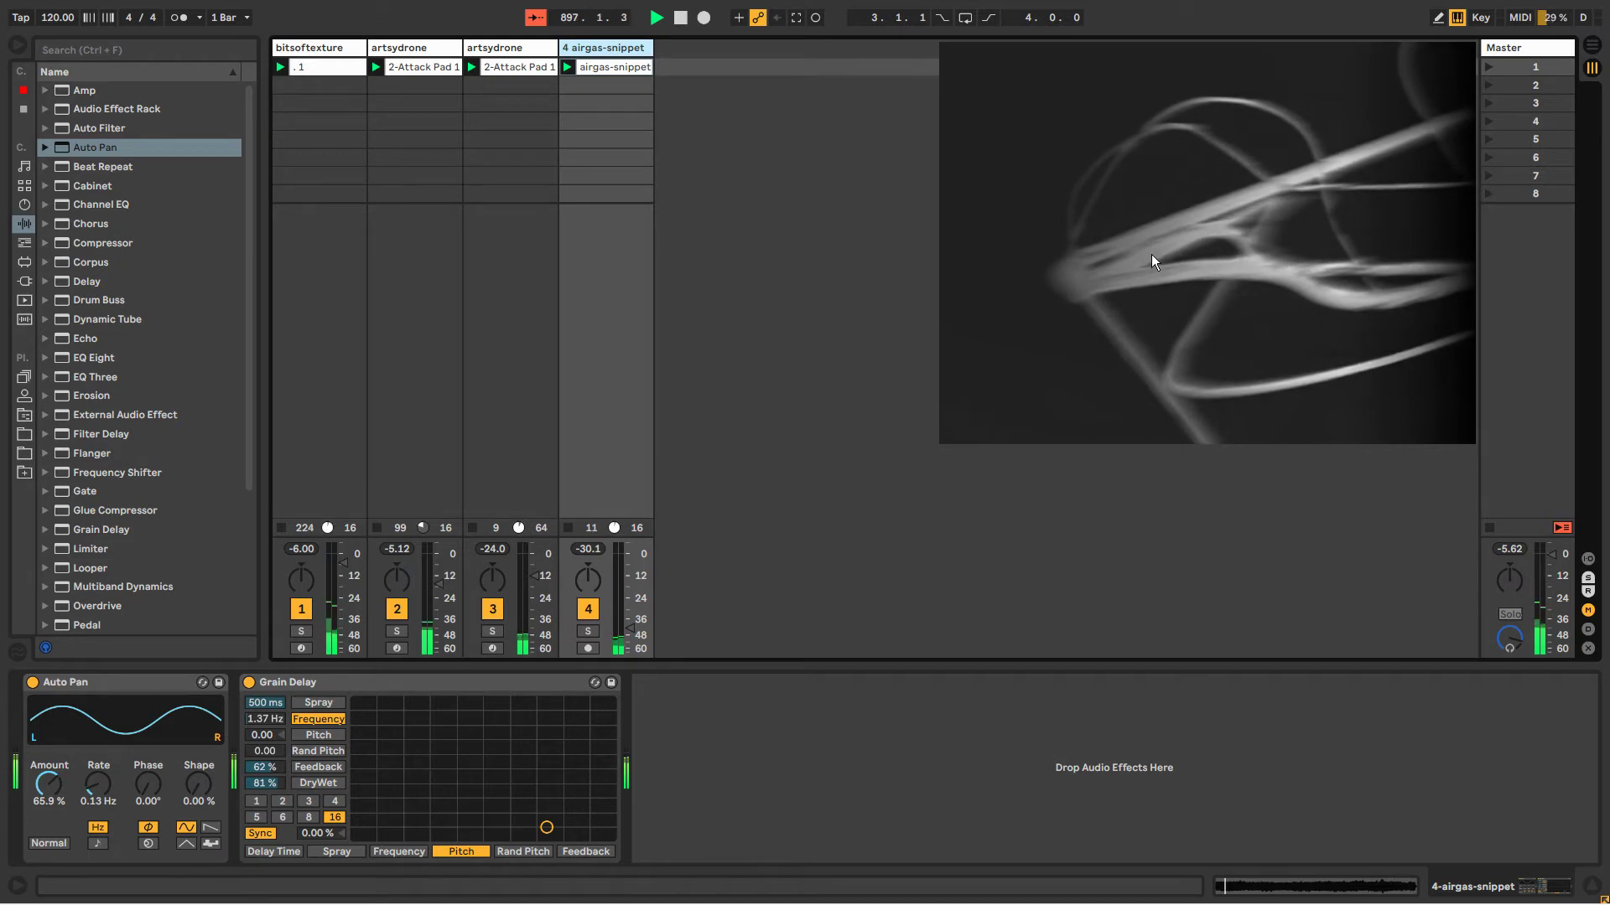
{"action": "left_click", "coordinate": [616, 68]}
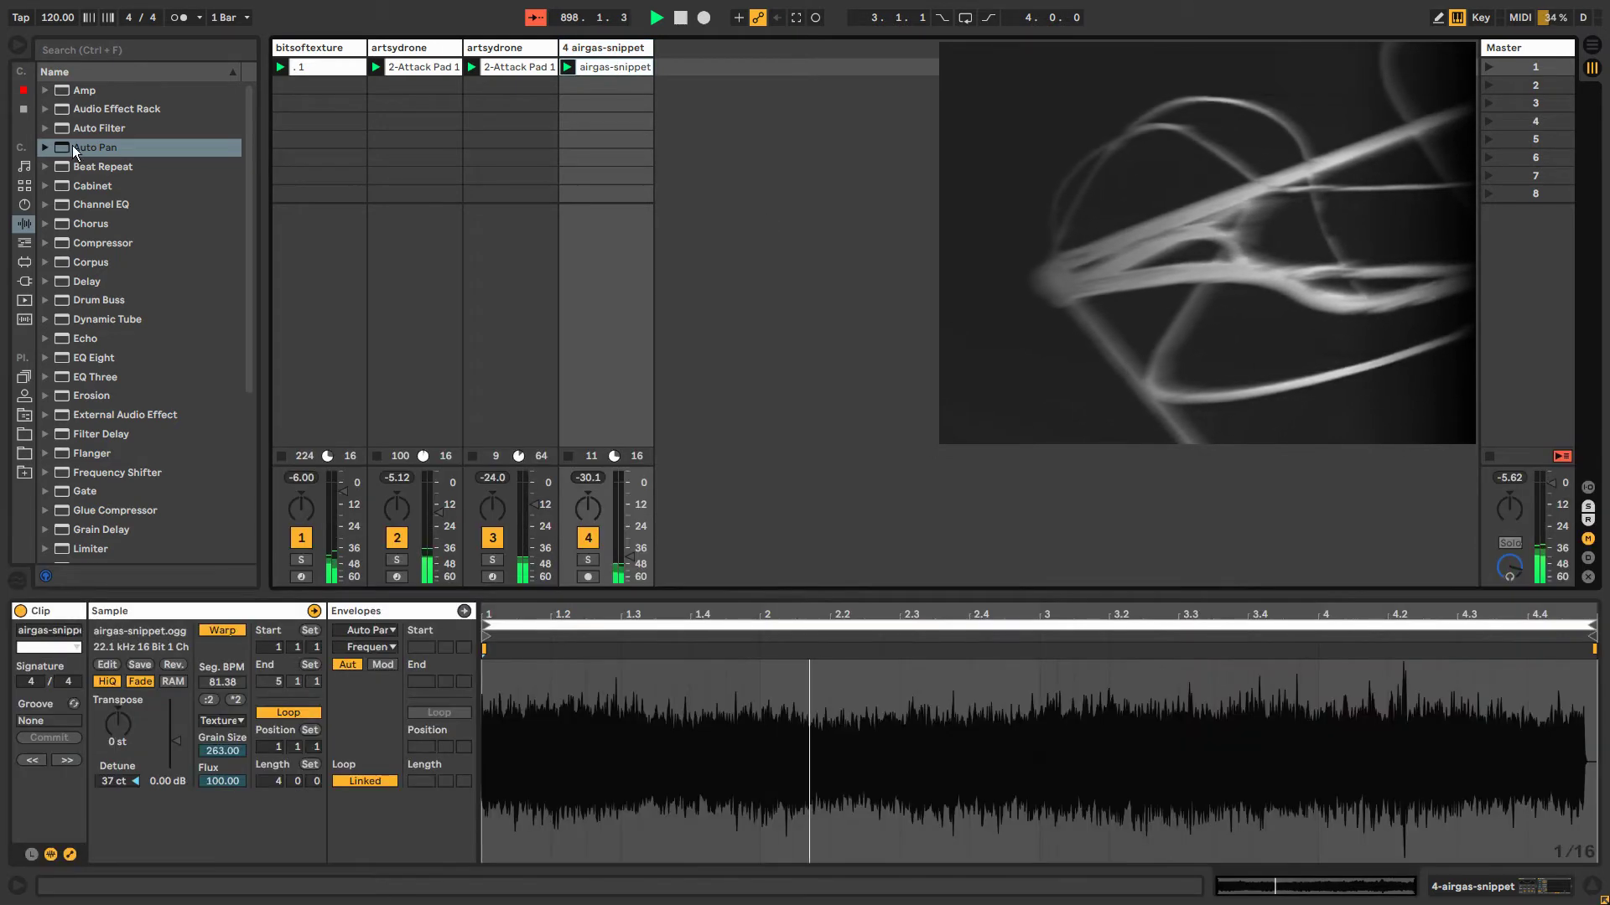
{"action": "left_click", "coordinate": [616, 53]}
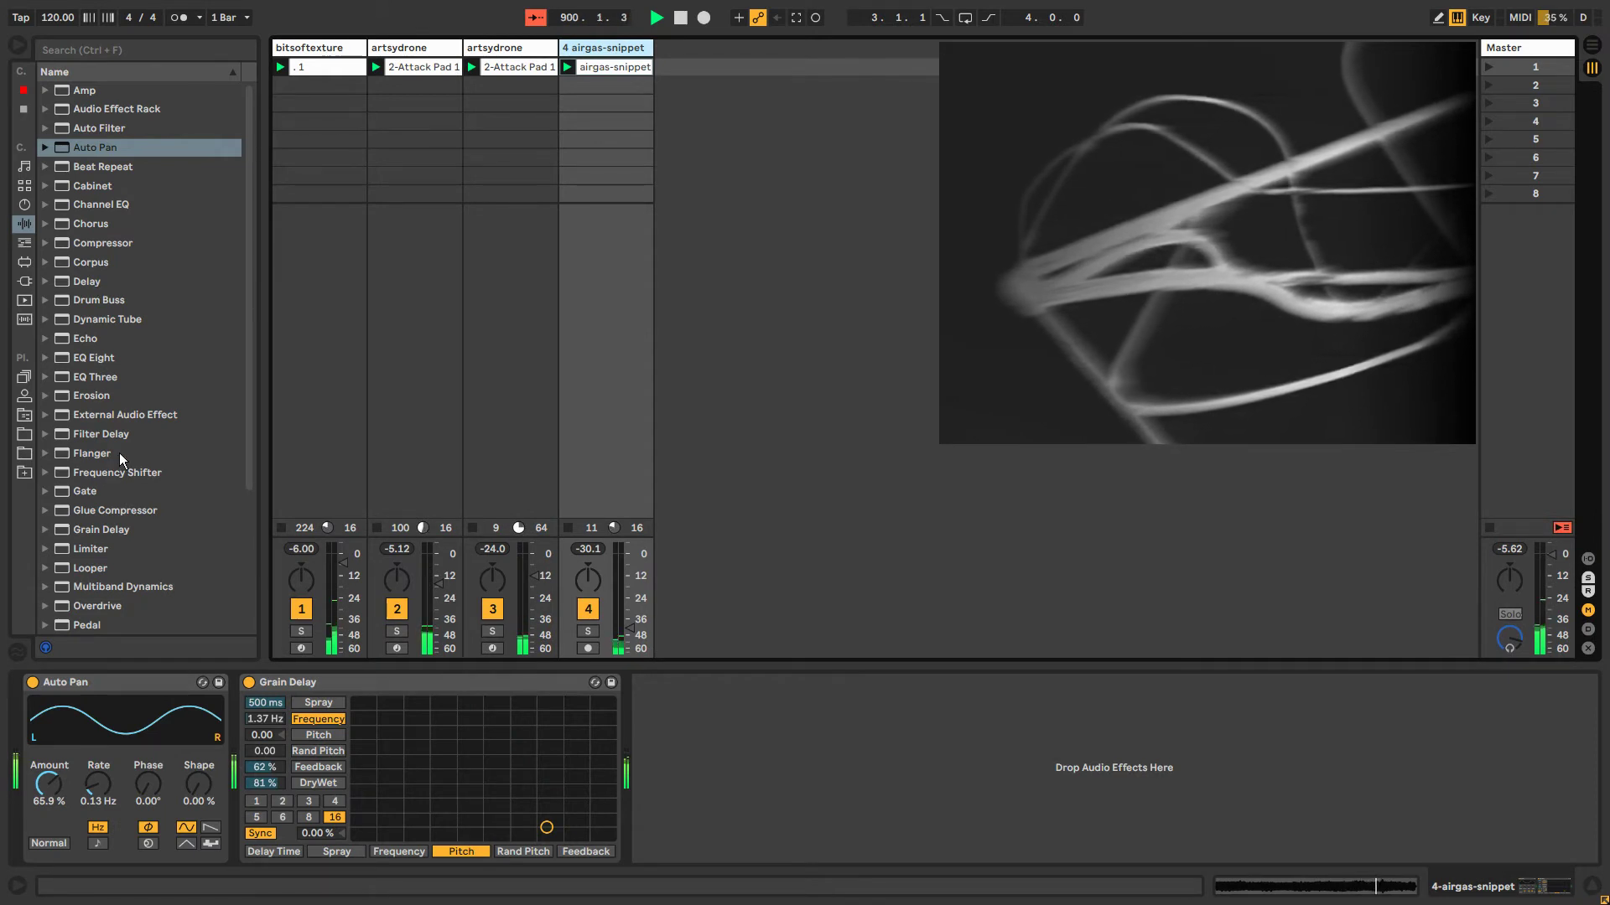
{"action": "left_click", "coordinate": [99, 358]}
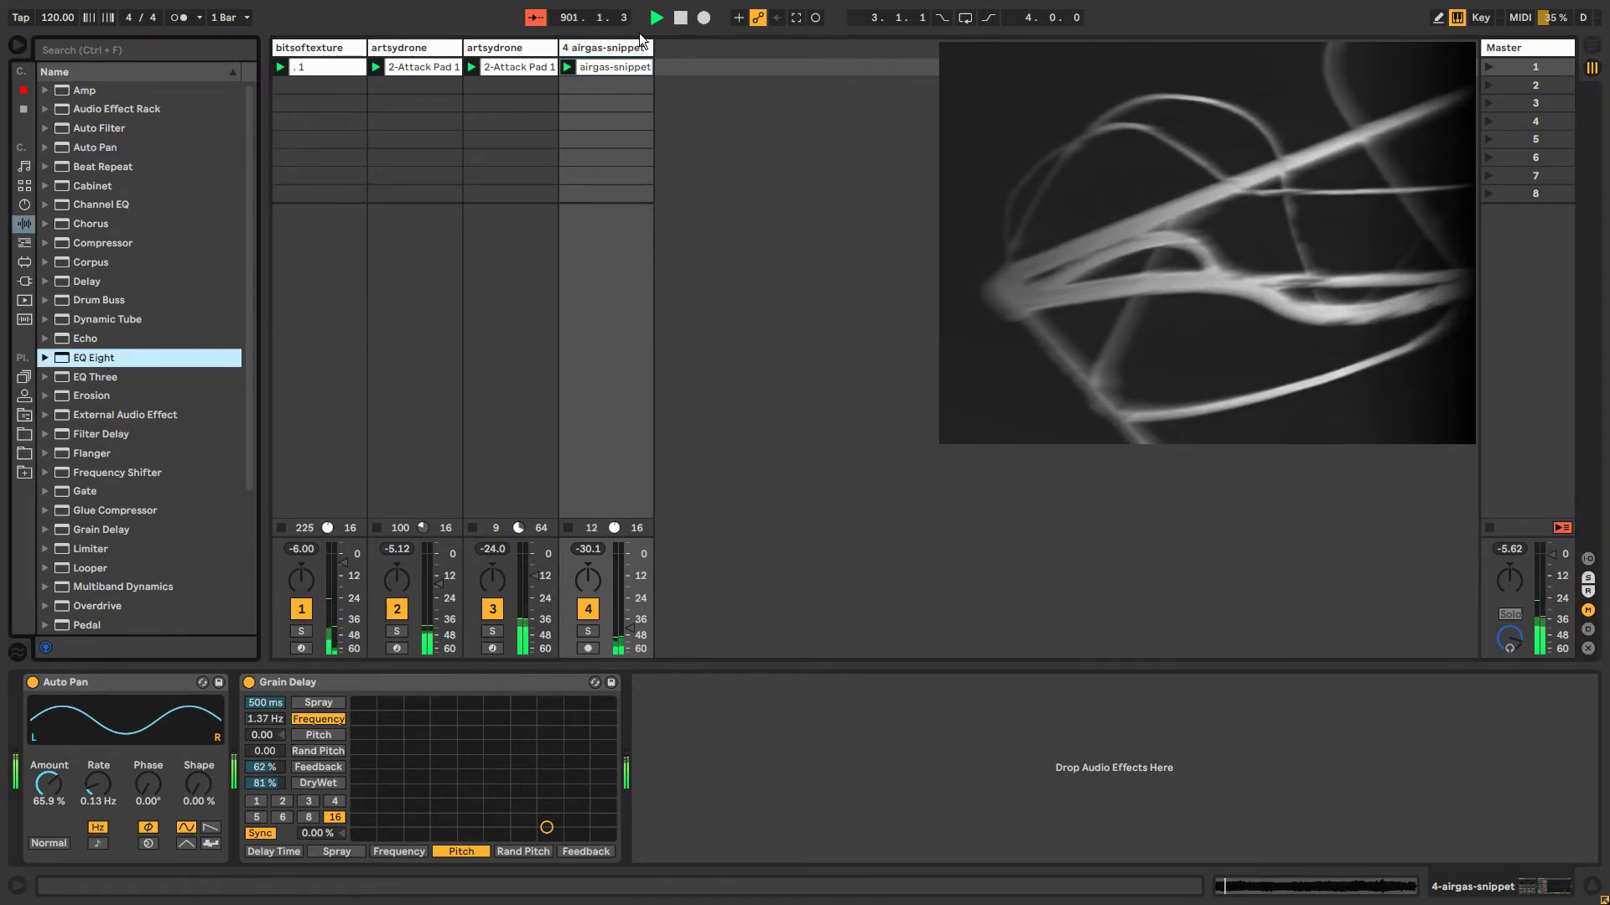
Insert a new MIDI track after airgas-snippet and load the Electric instrument on it.
{"action": "left_click", "coordinate": [607, 49]}
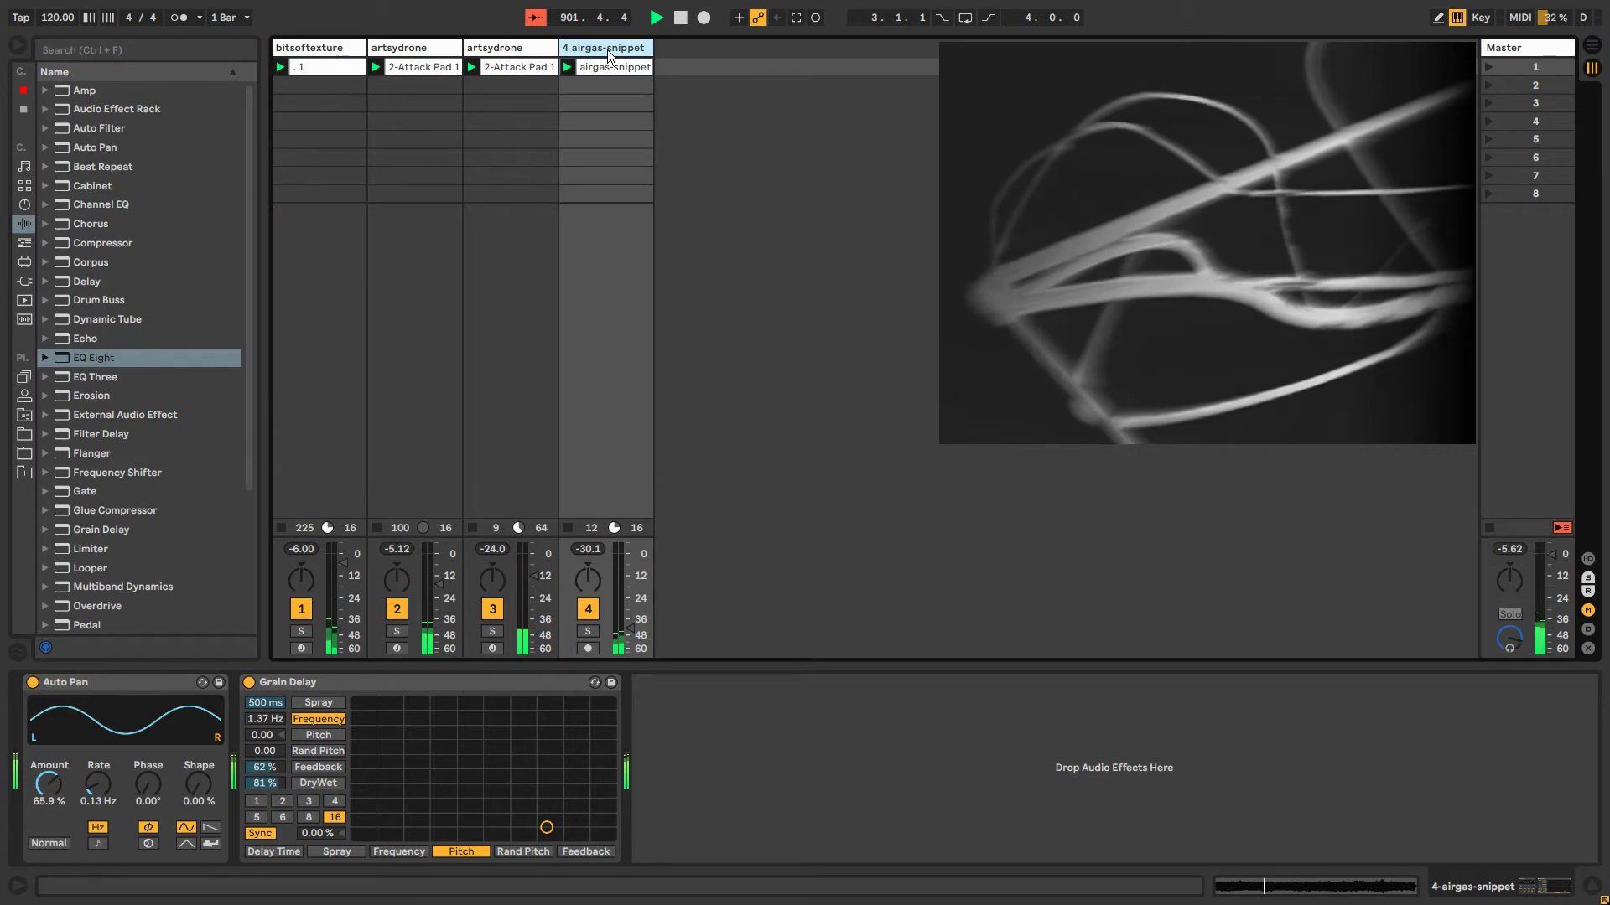
{"action": "key", "text": "ctrl+shift+t"}
{"action": "left_click", "coordinate": [24, 203]}
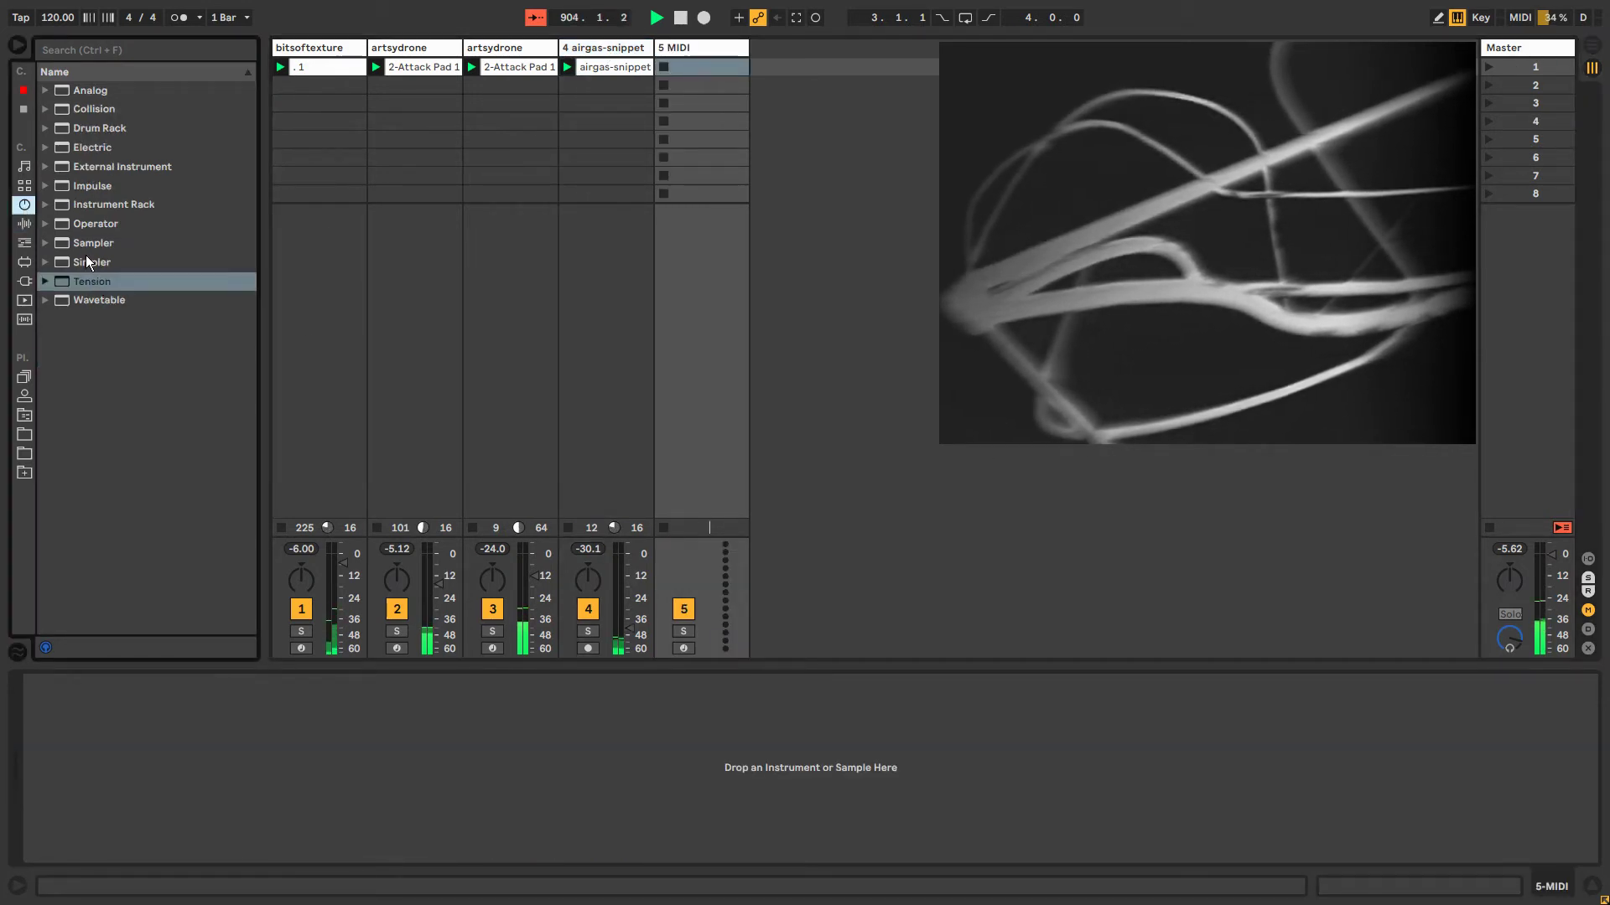
{"action": "left_click", "coordinate": [87, 224]}
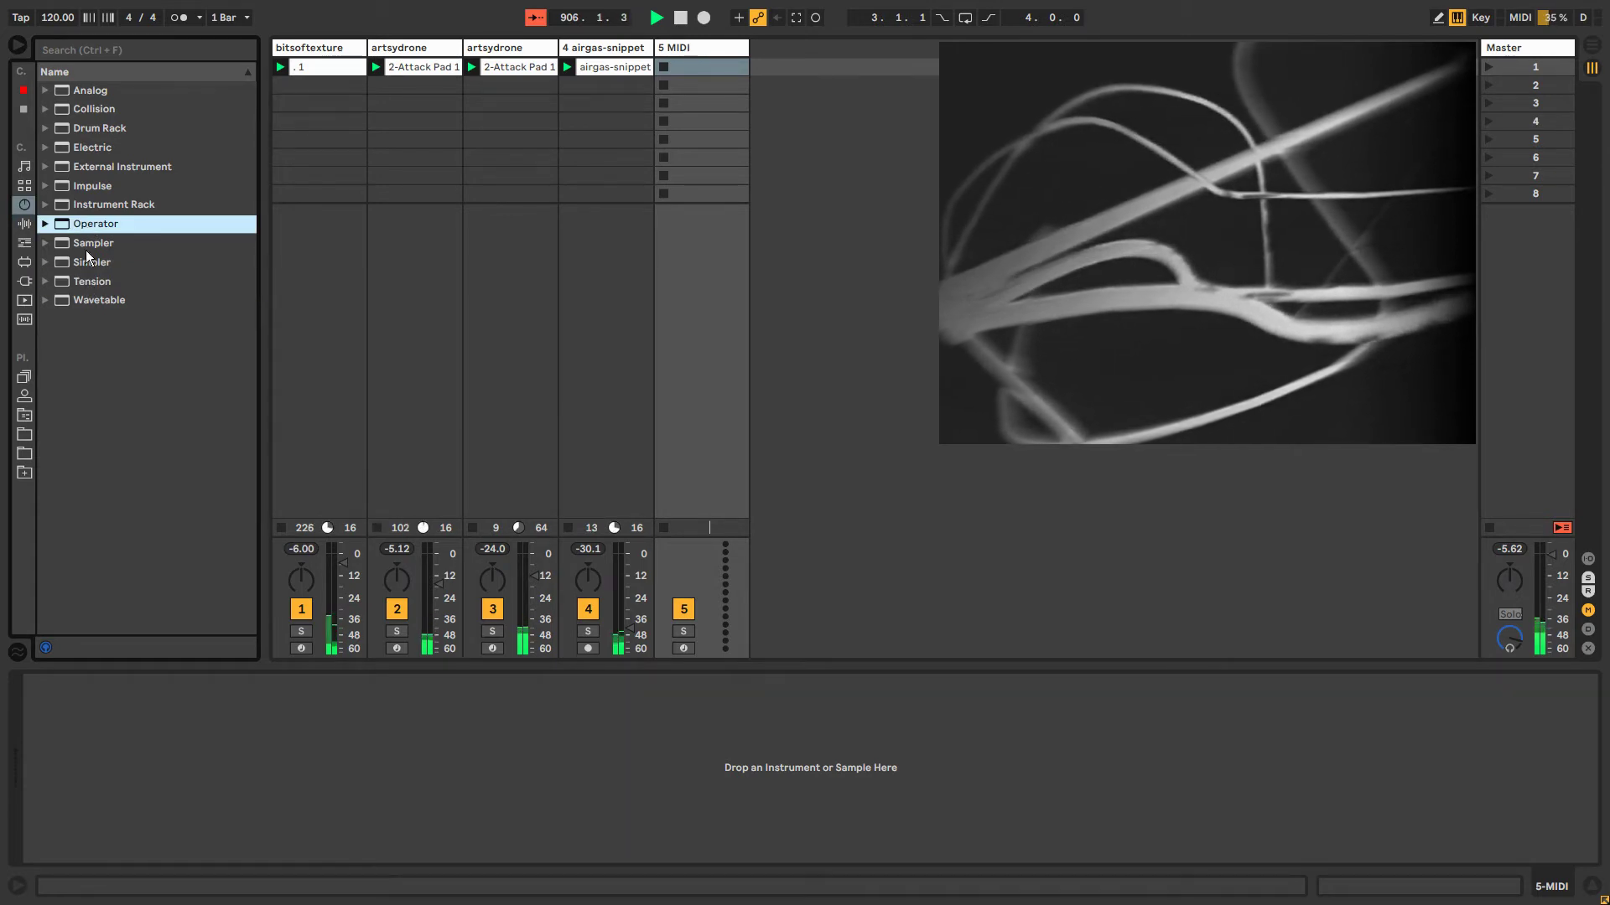
{"action": "left_click", "coordinate": [89, 147]}
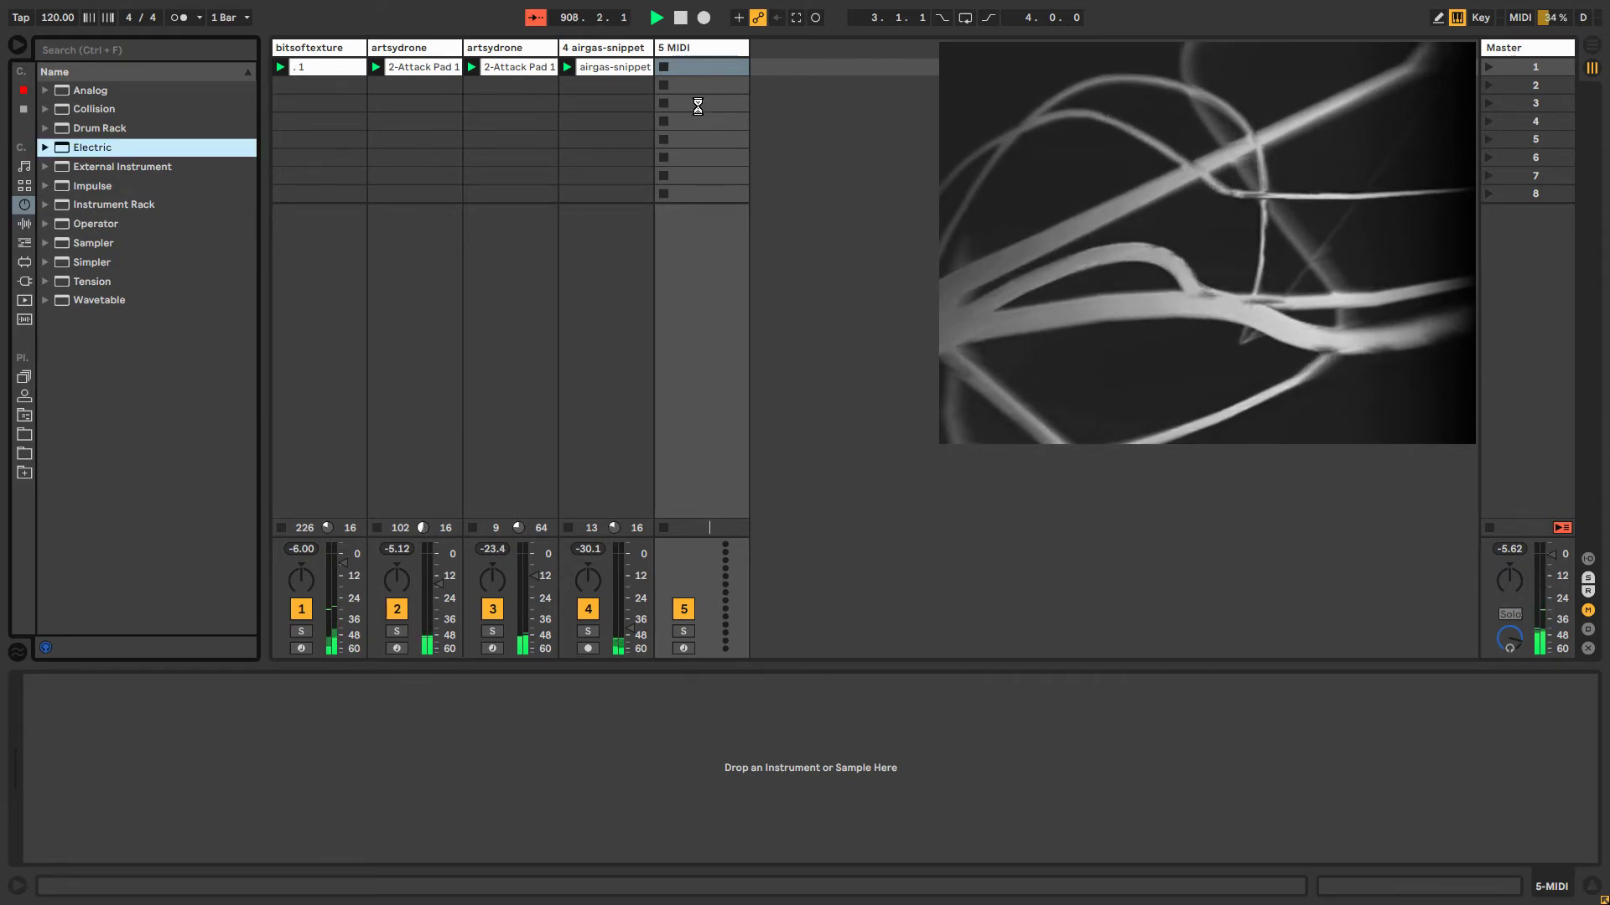
{"action": "left_click", "coordinate": [696, 65]}
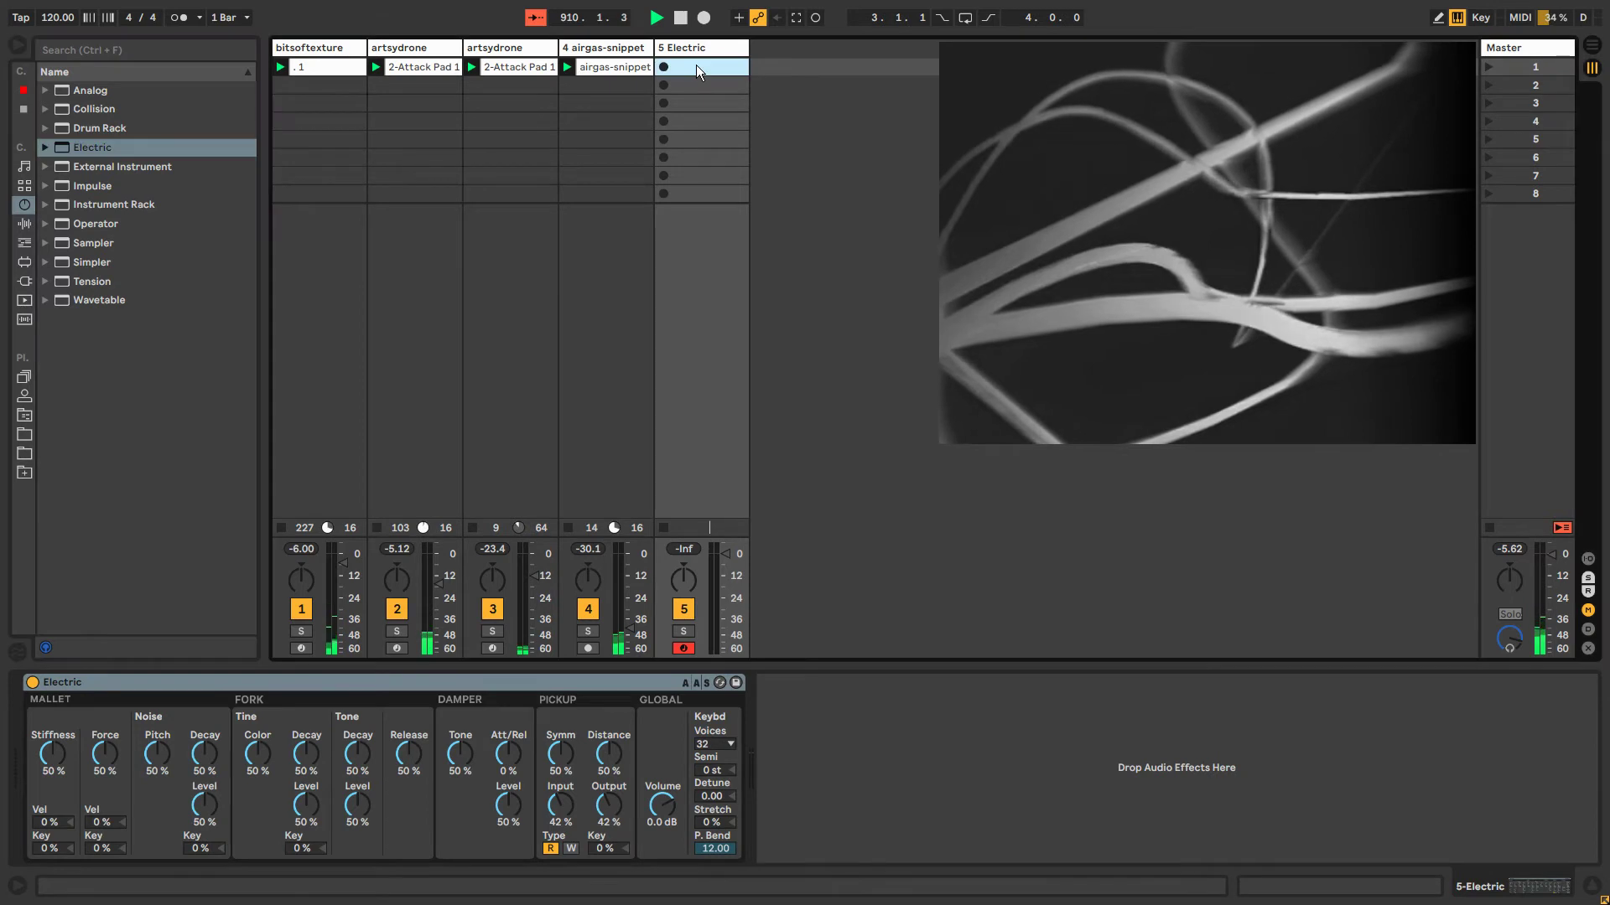
Audition the Electric instrument in different octaves and set the computer keyboard's range to C-1 to D0.
{"action": "key", "text": "z"}
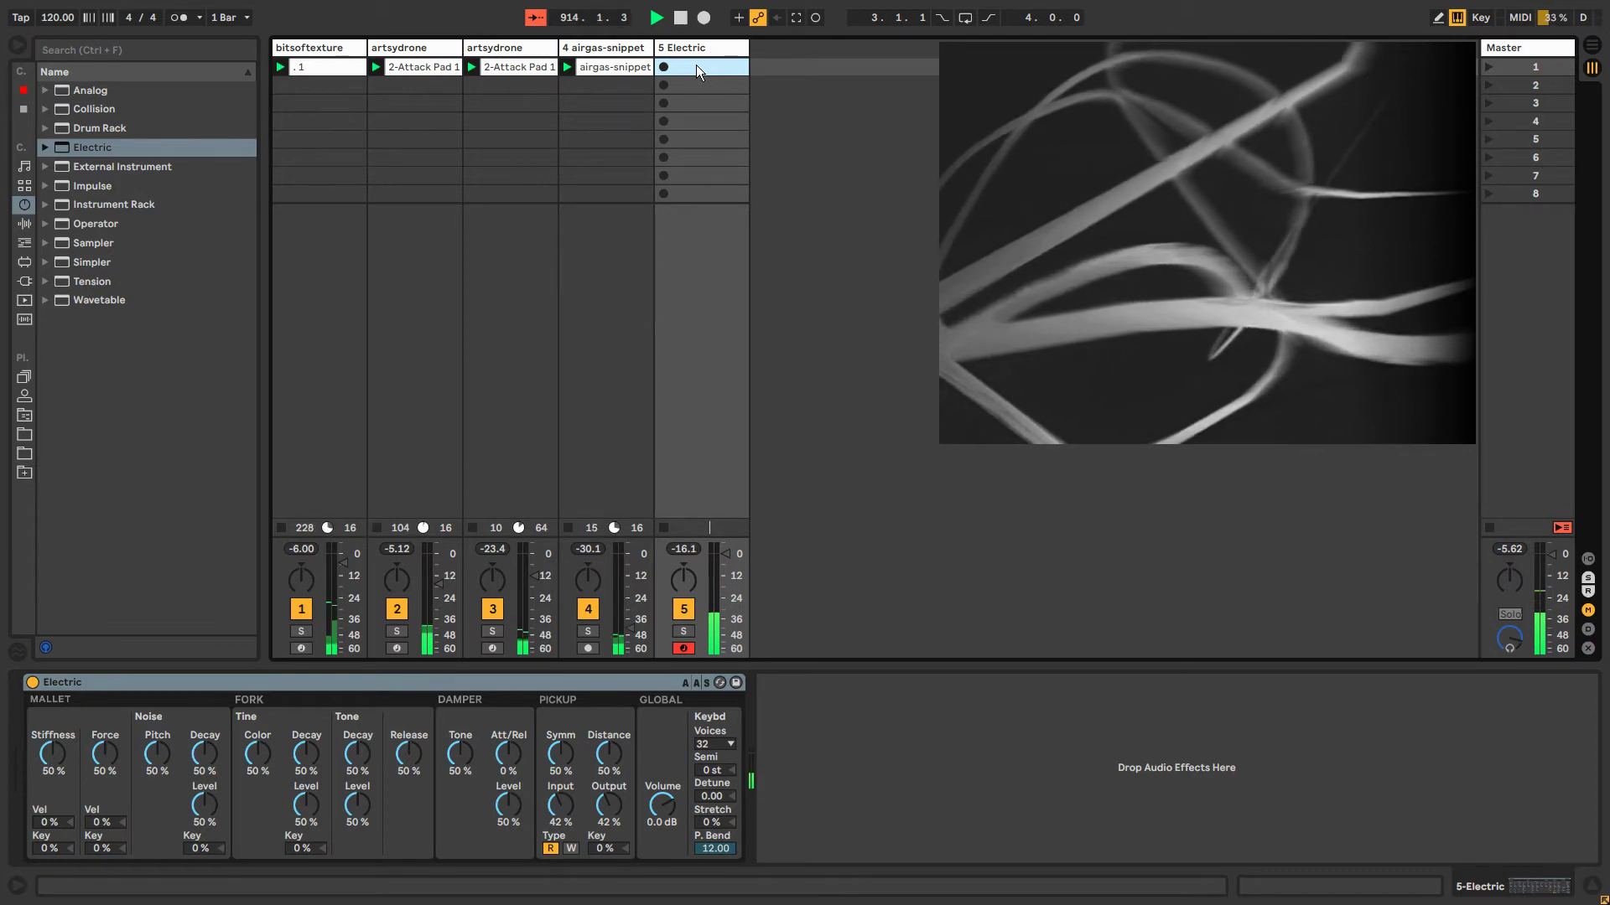
{"action": "key", "text": "z"}
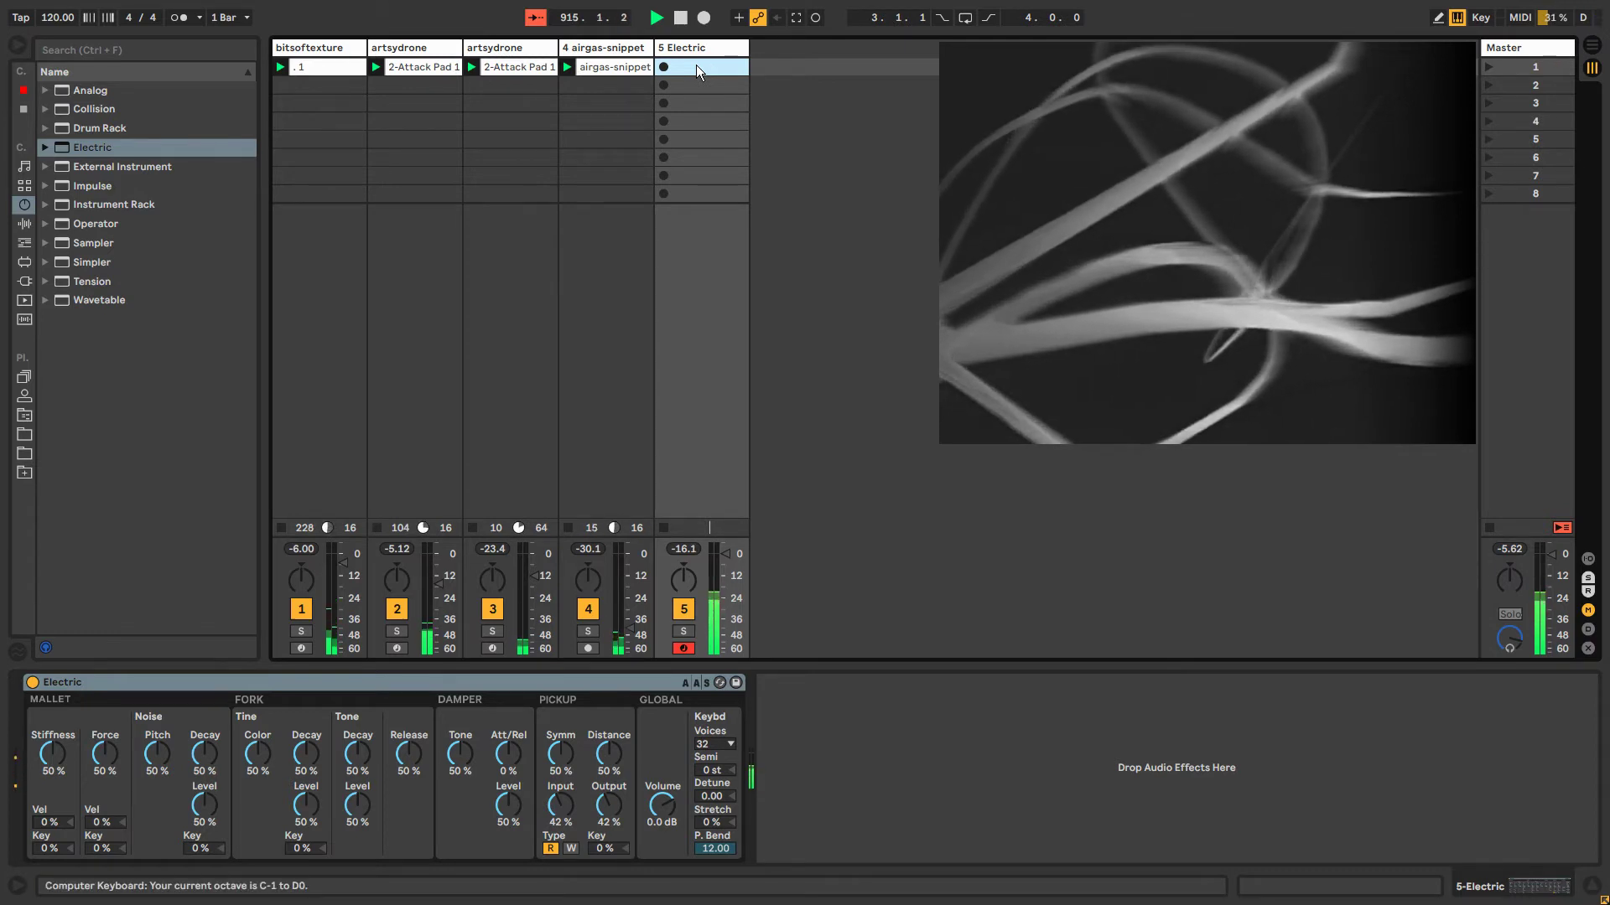
{"action": "key", "text": "z"}
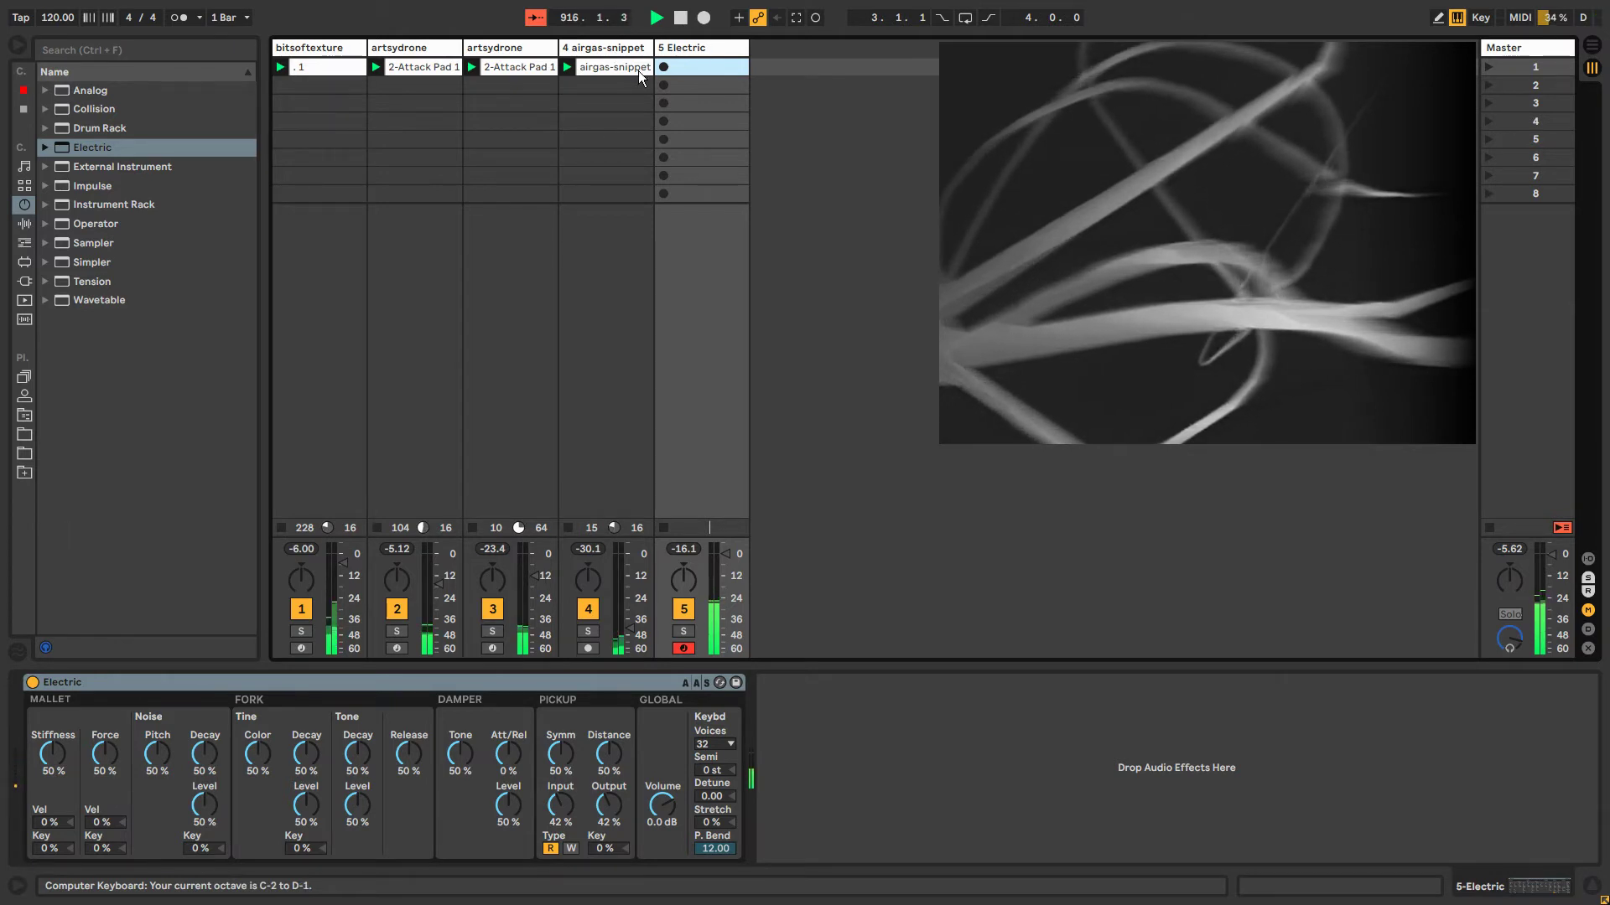
{"action": "key", "text": "x"}
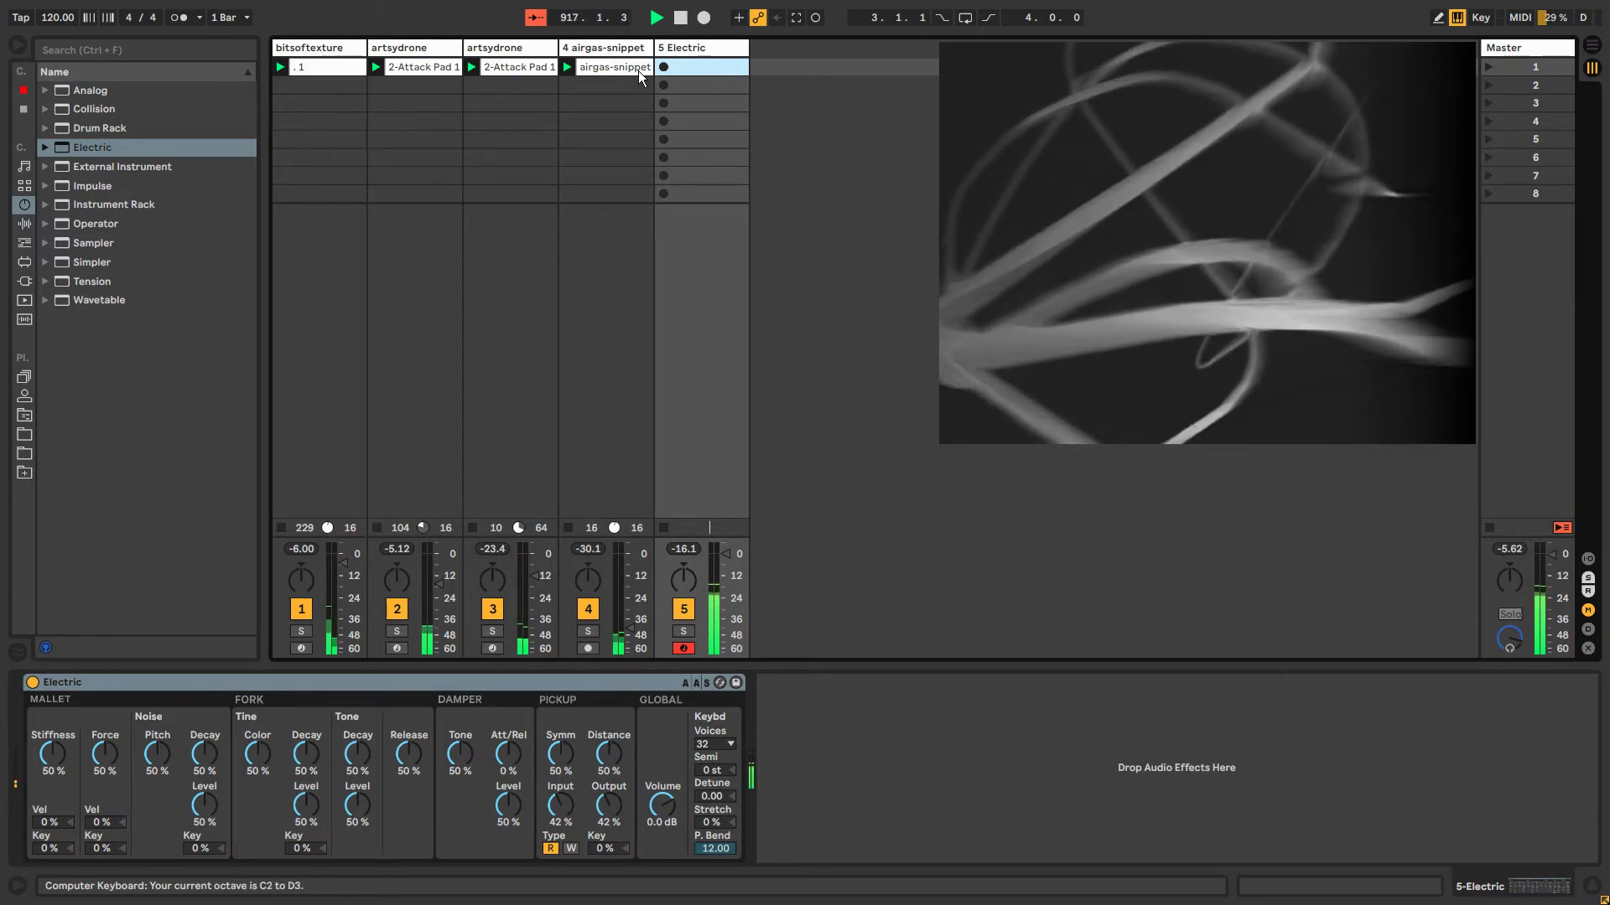
{"action": "key", "text": "z"}
{"action": "key", "text": "z"}
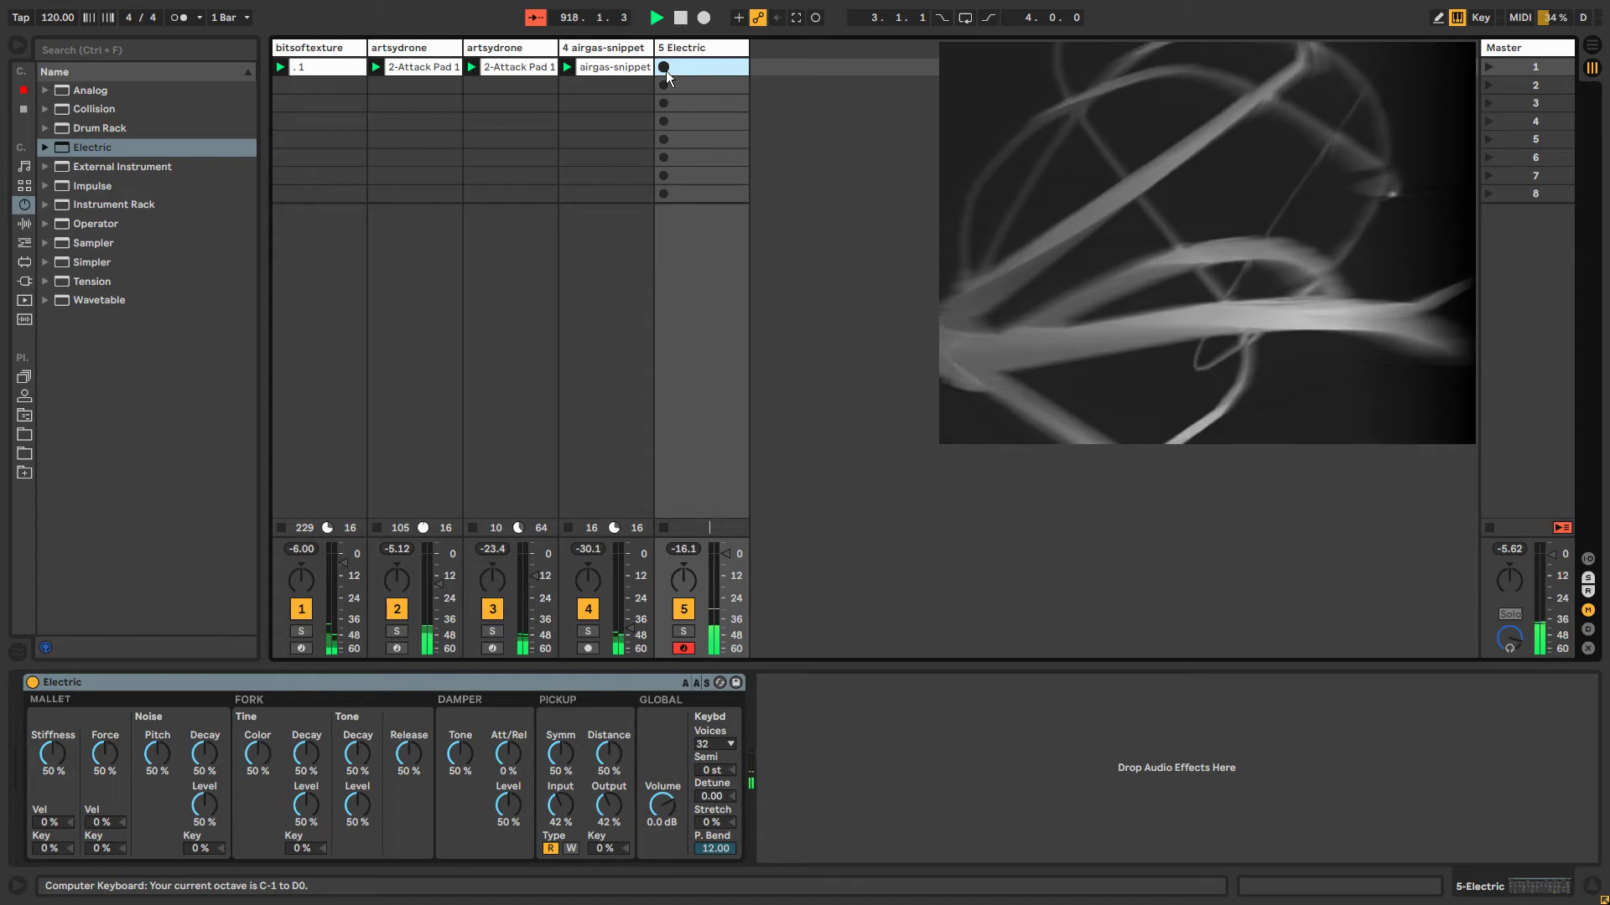
Record a low-note clip in the Electric track's first slot and stop playback.
{"action": "left_click", "coordinate": [664, 67]}
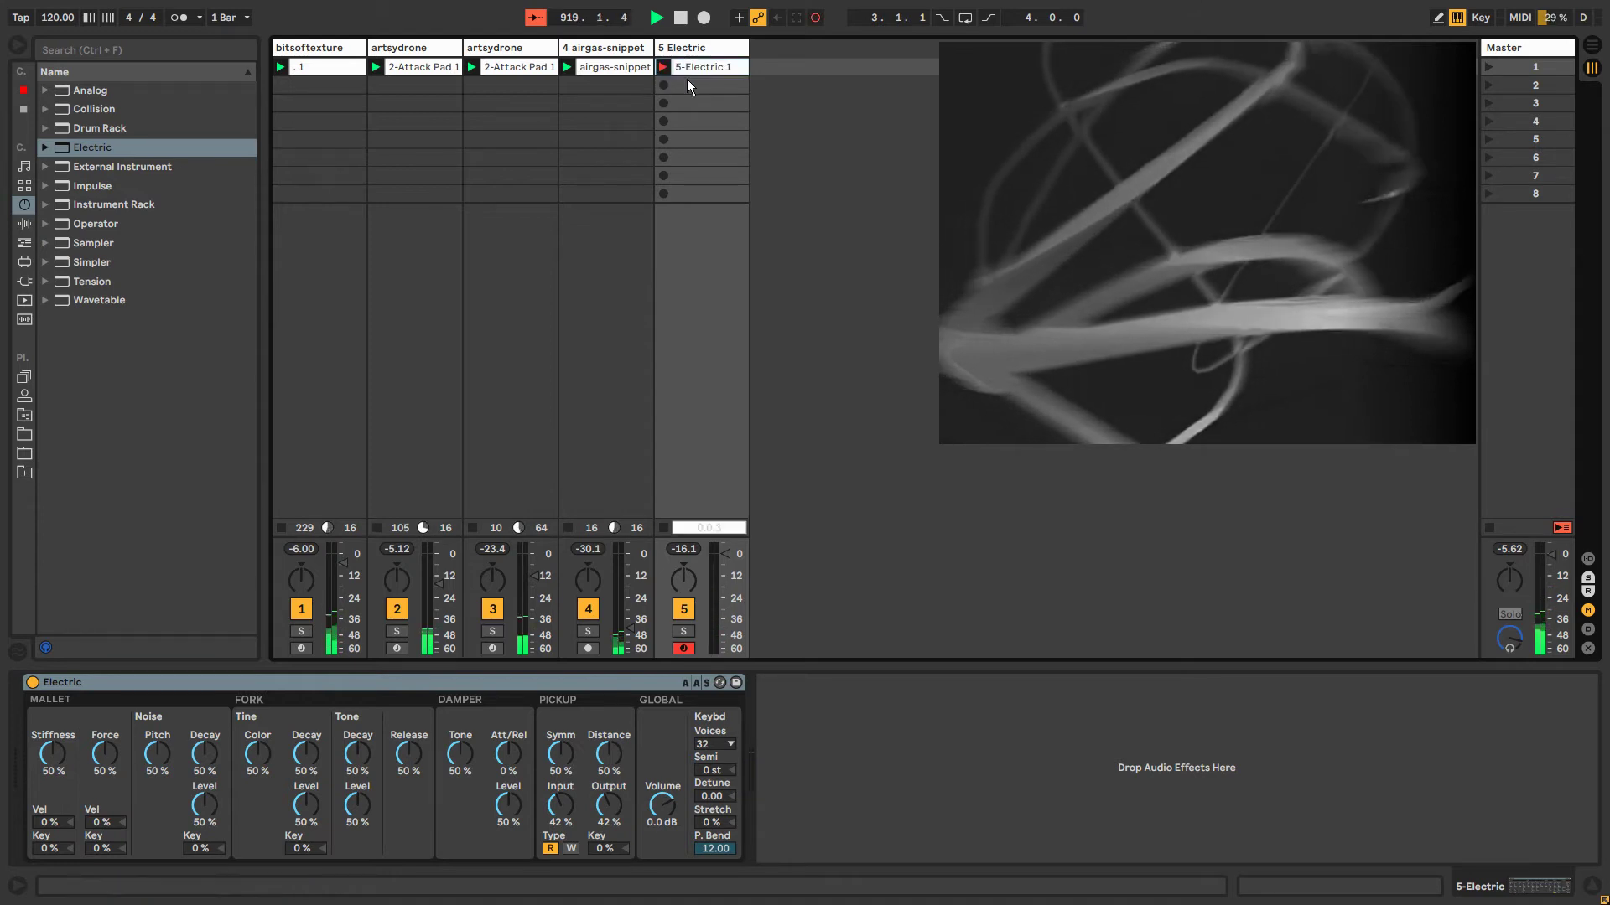
{"action": "key", "text": "a"}
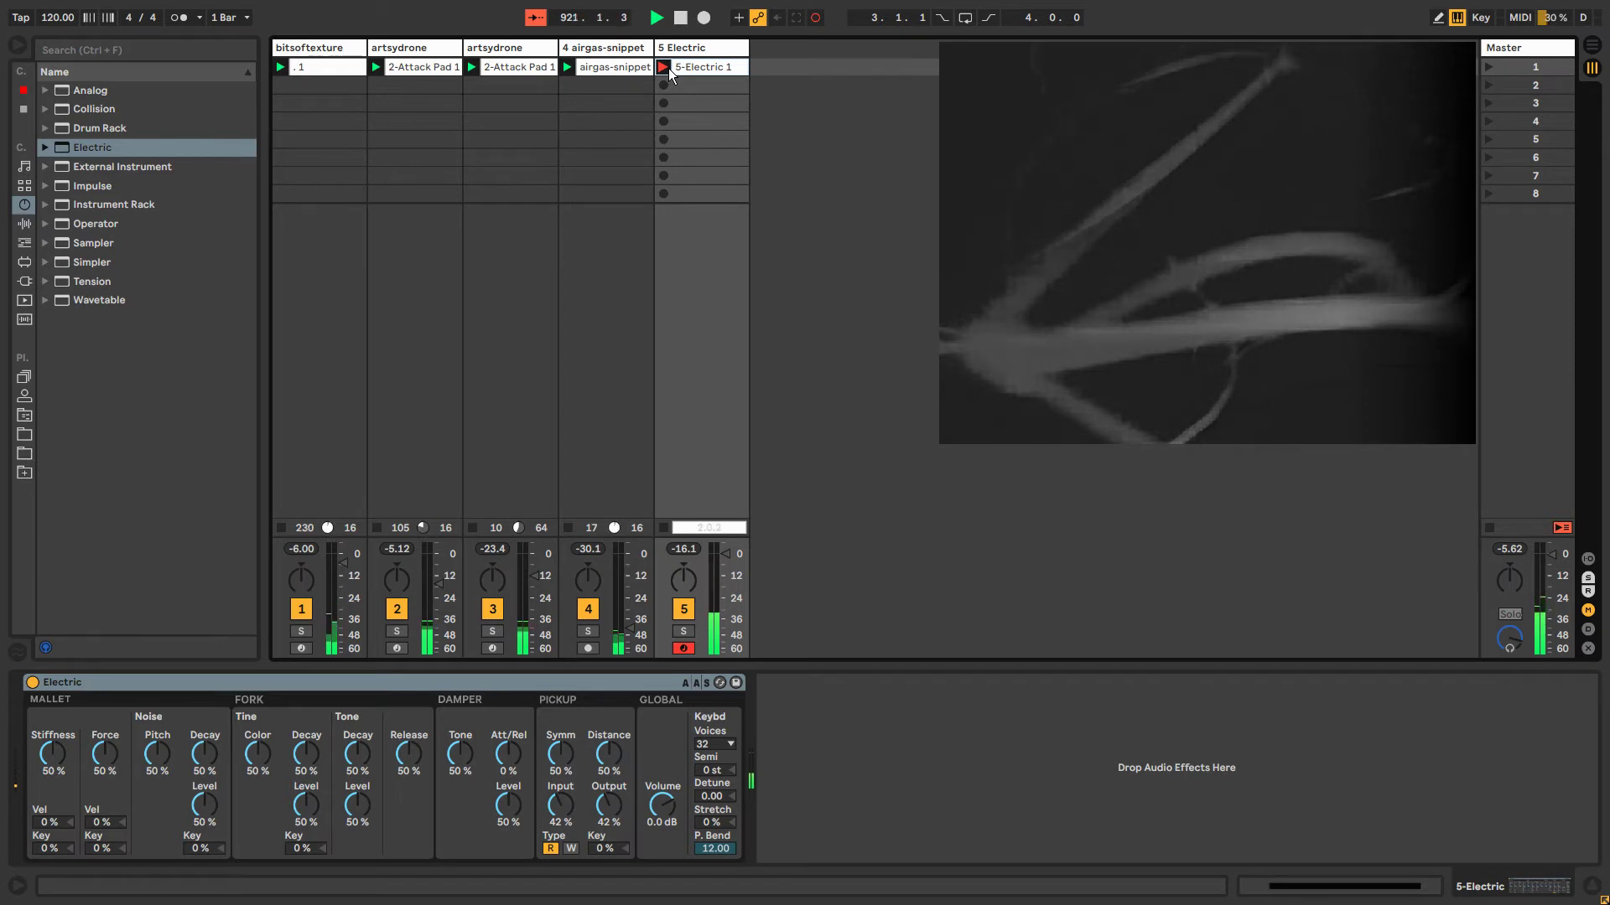
{"action": "key", "text": "space"}
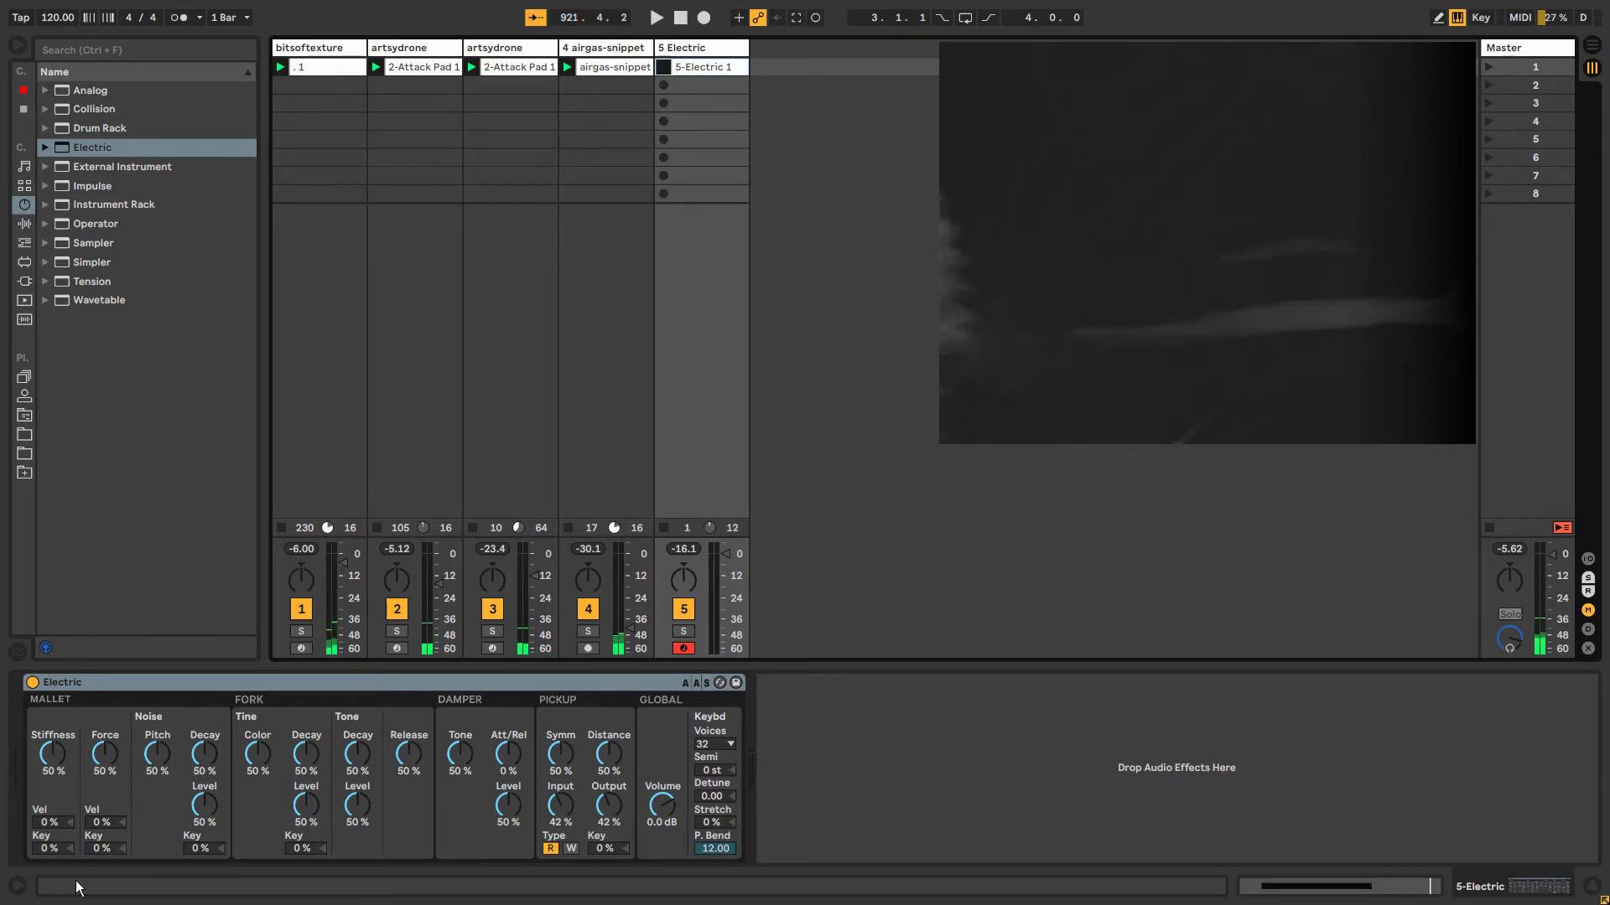
Restart playback and set Electric's mallet noise decay to 81 %, force to 76 % and stiffness to 16 %.
{"action": "left_click", "coordinate": [204, 756]}
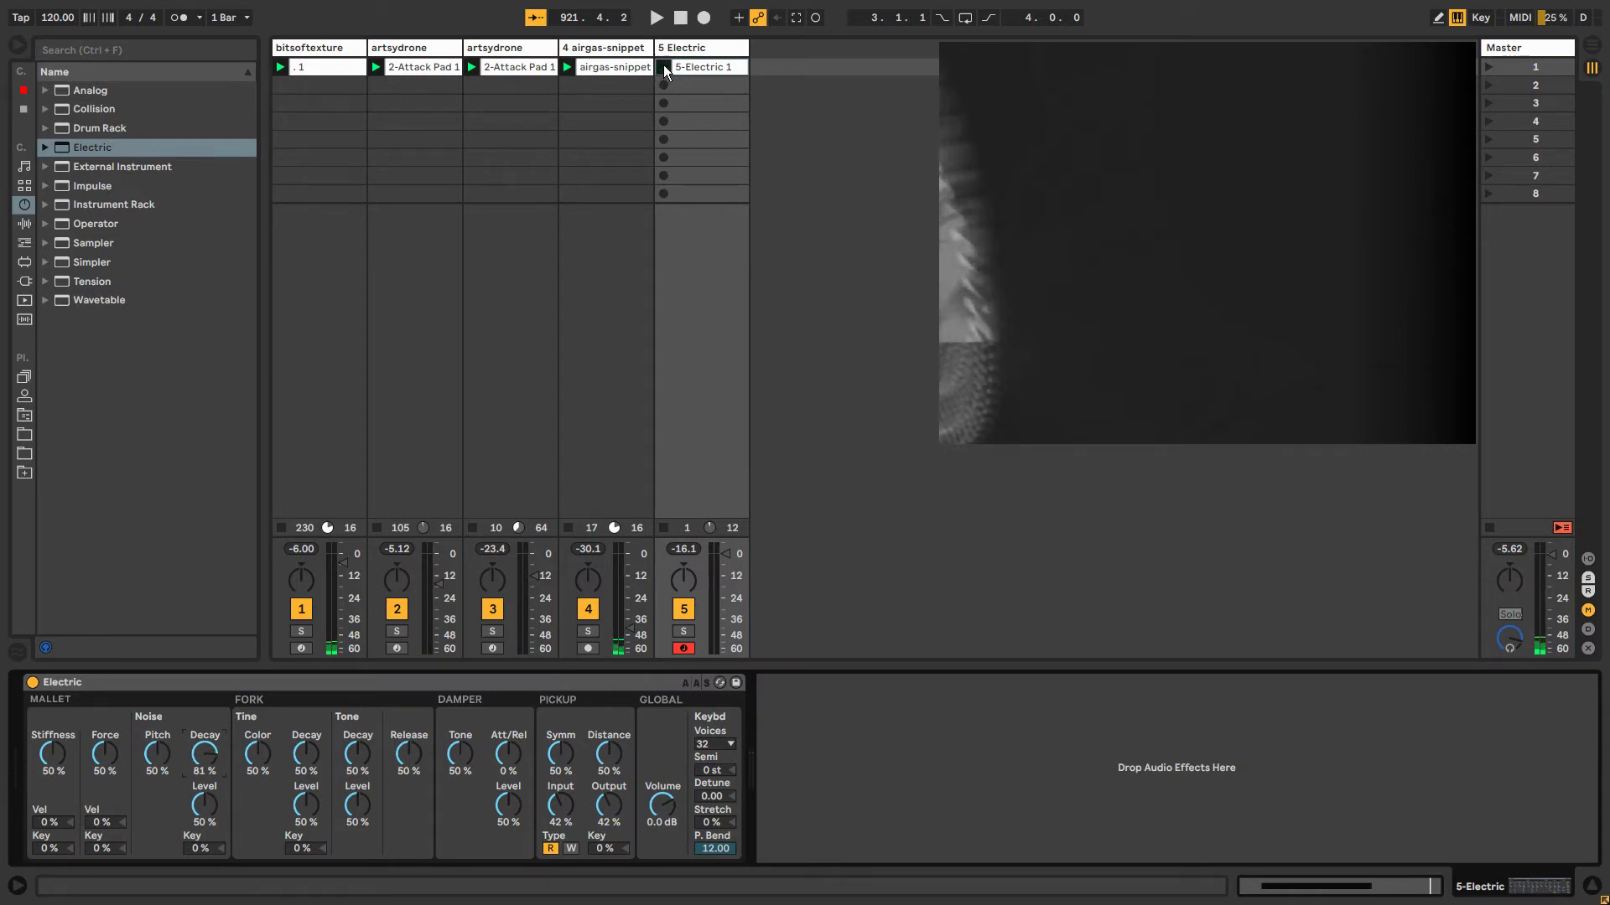
{"action": "key", "text": "space"}
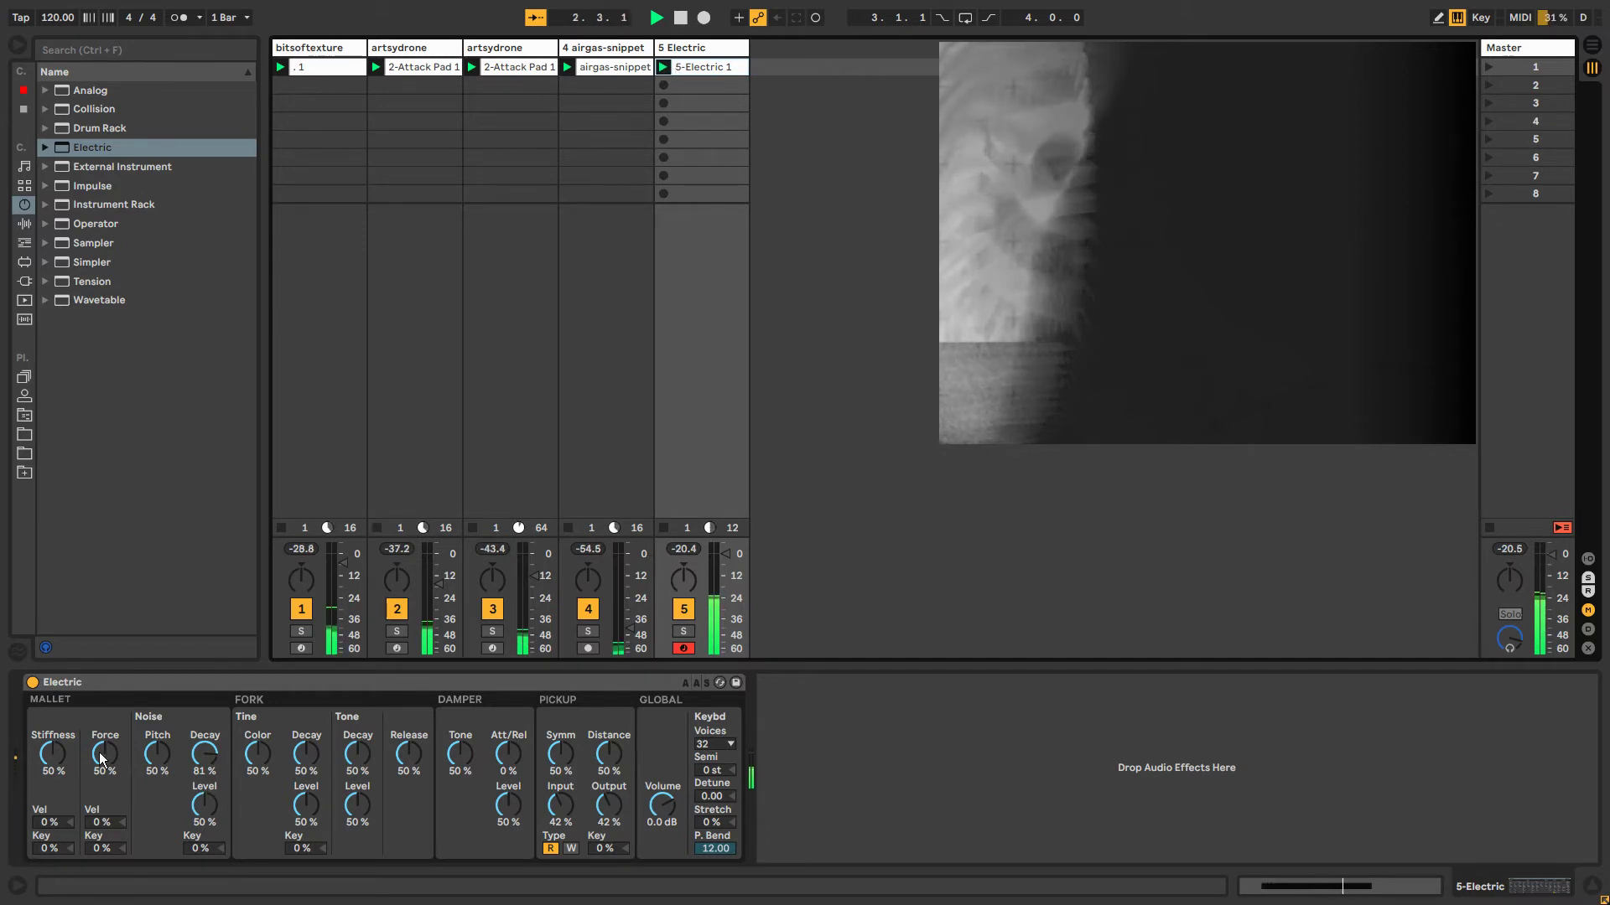
{"action": "left_click_drag", "start_coordinate": [102, 757], "coordinate": [52, 813]}
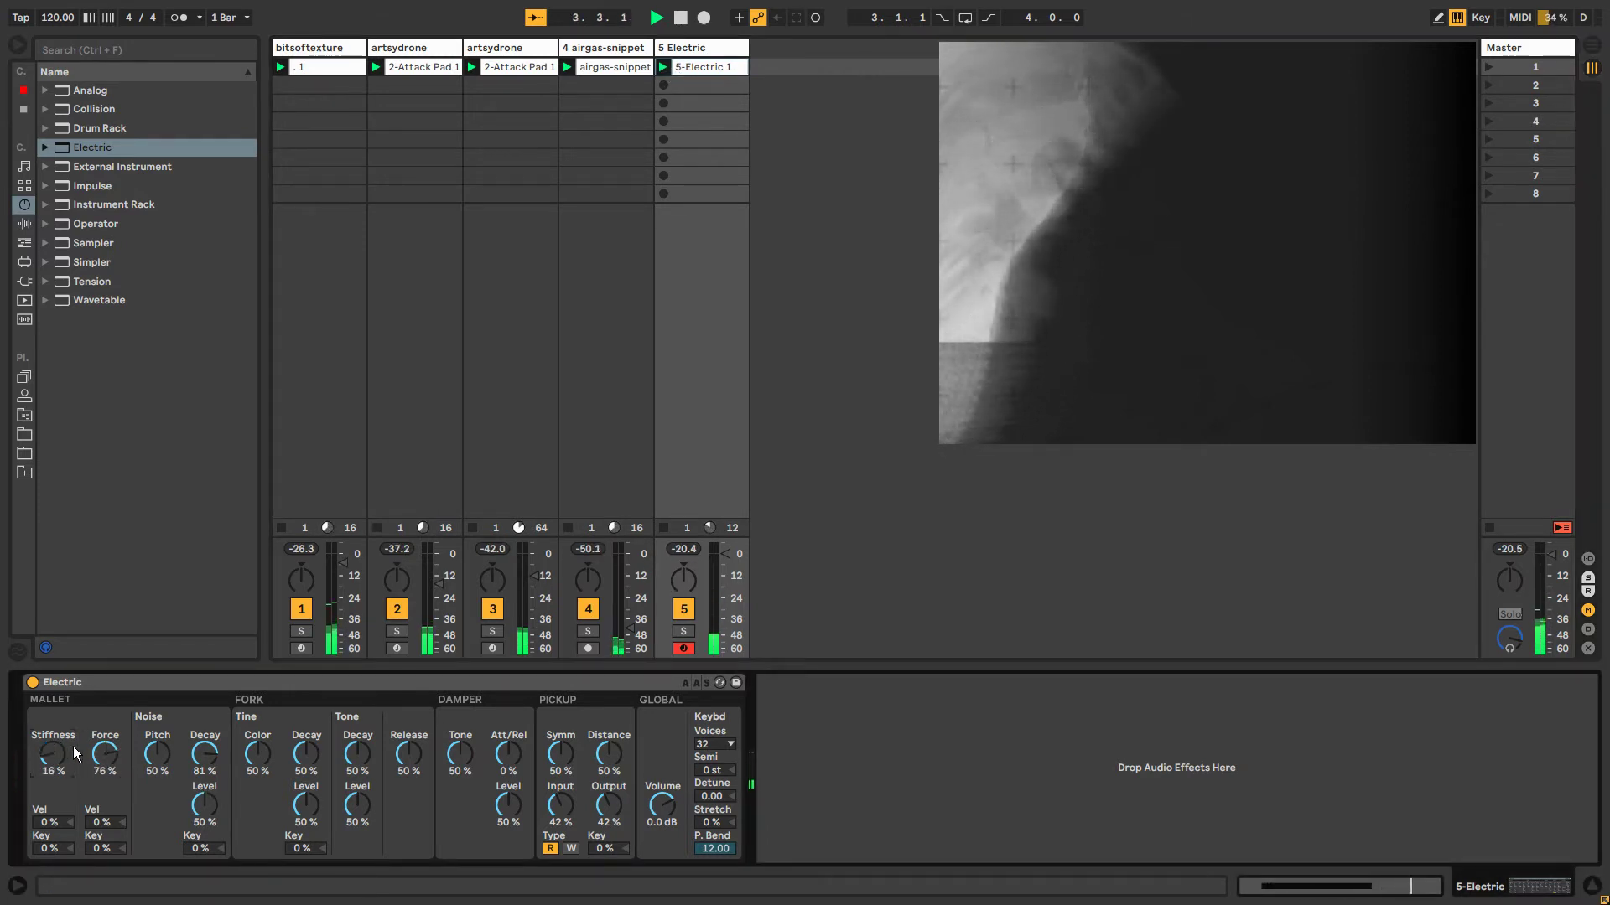
Set Electric's mallet stiffness to 66%, noise pitch to 10%, noise decay to 24%, noise level to 87%, tine color to 71% and tine decay to 63%.
{"action": "left_click_drag", "start_coordinate": [157, 754], "coordinate": [151, 700]}
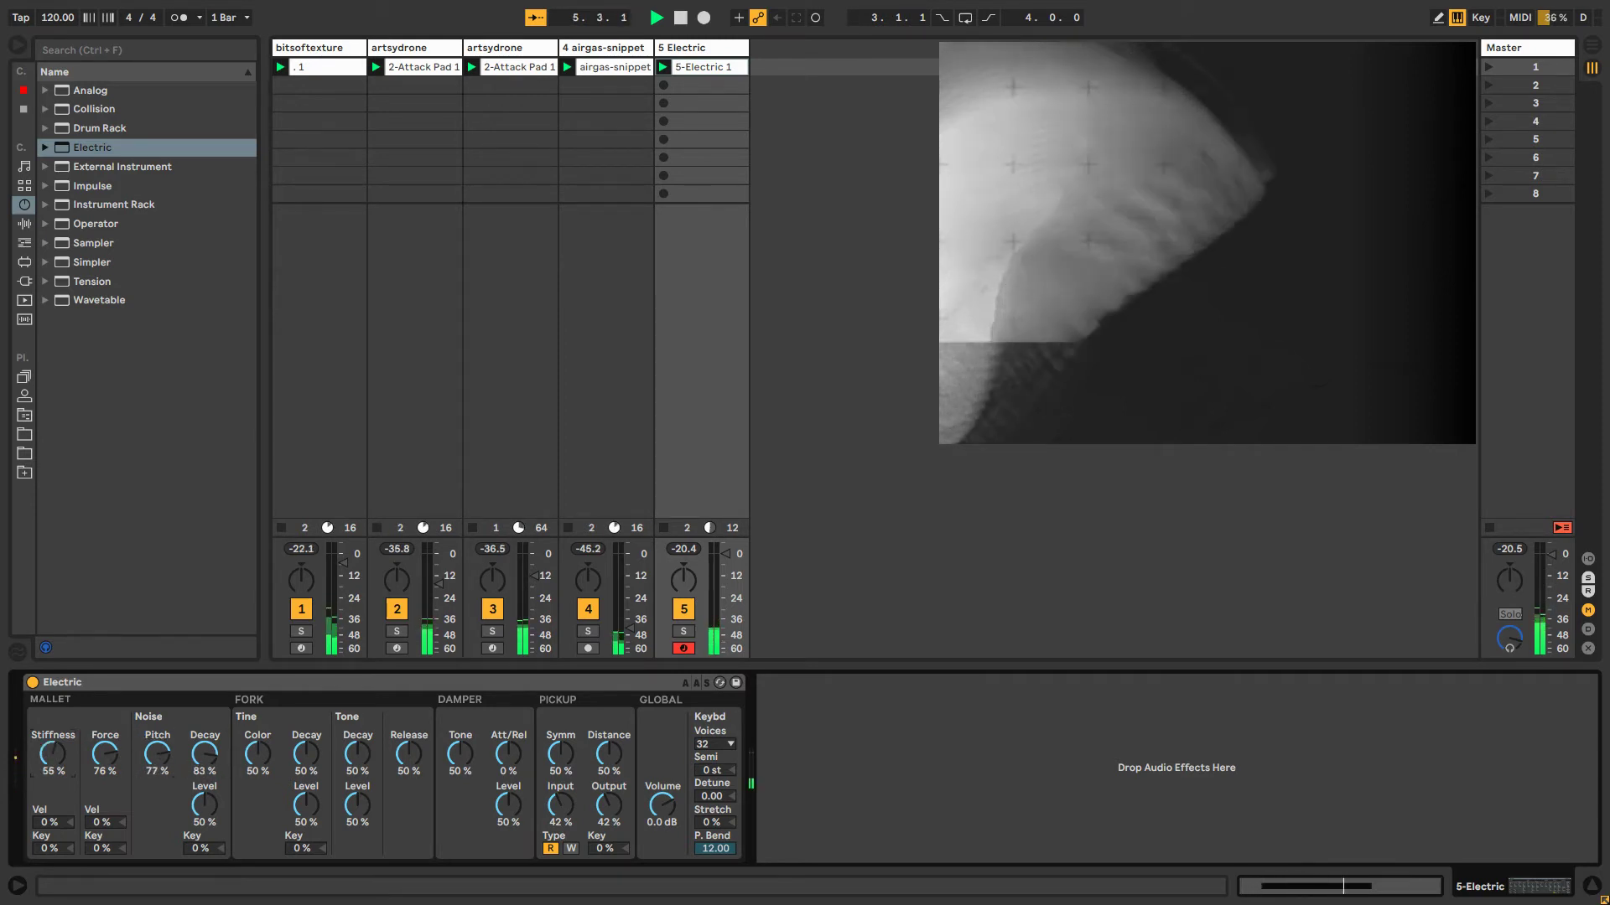
{"action": "left_click_drag", "start_coordinate": [52, 753], "coordinate": [52, 712]}
{"action": "left_click_drag", "start_coordinate": [206, 810], "coordinate": [306, 744]}
{"action": "left_click_drag", "start_coordinate": [171, 778], "coordinate": [171, 886]}
{"action": "left_click_drag", "start_coordinate": [204, 755], "coordinate": [204, 774]}
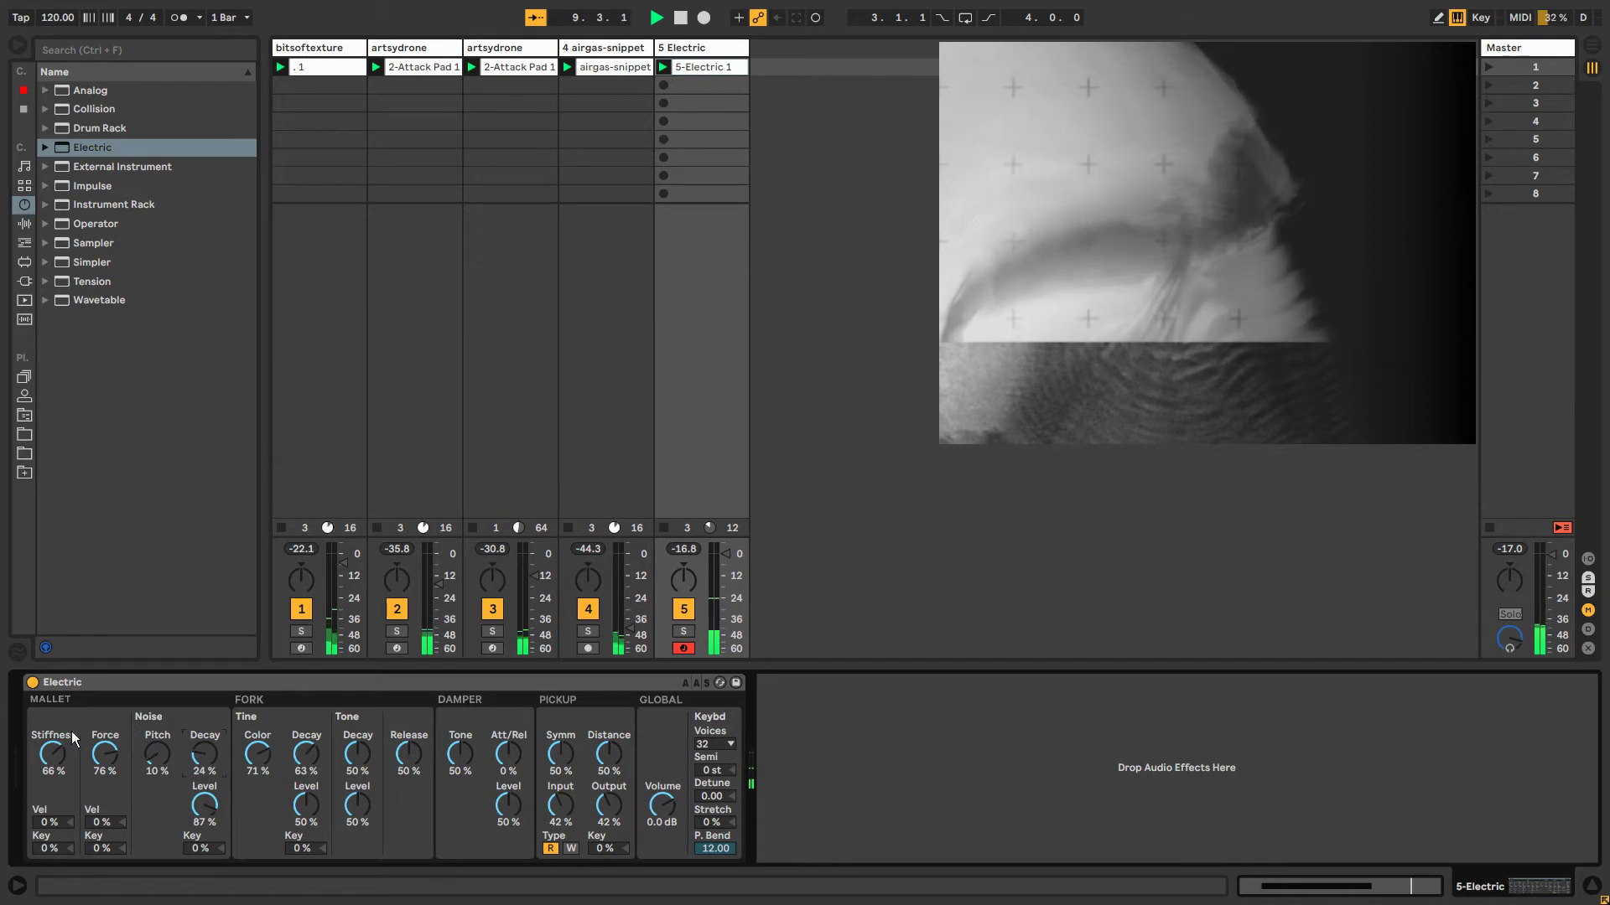
Set the mallet stiffness to 94%, force to 73%, release to 70%, damper tone to 74%, pickup distance to 75% and input to 80%.
{"action": "left_click_drag", "start_coordinate": [105, 755], "coordinate": [105, 800]}
{"action": "left_click_drag", "start_coordinate": [52, 754], "coordinate": [52, 778]}
{"action": "left_click_drag", "start_coordinate": [409, 754], "coordinate": [535, 761]}
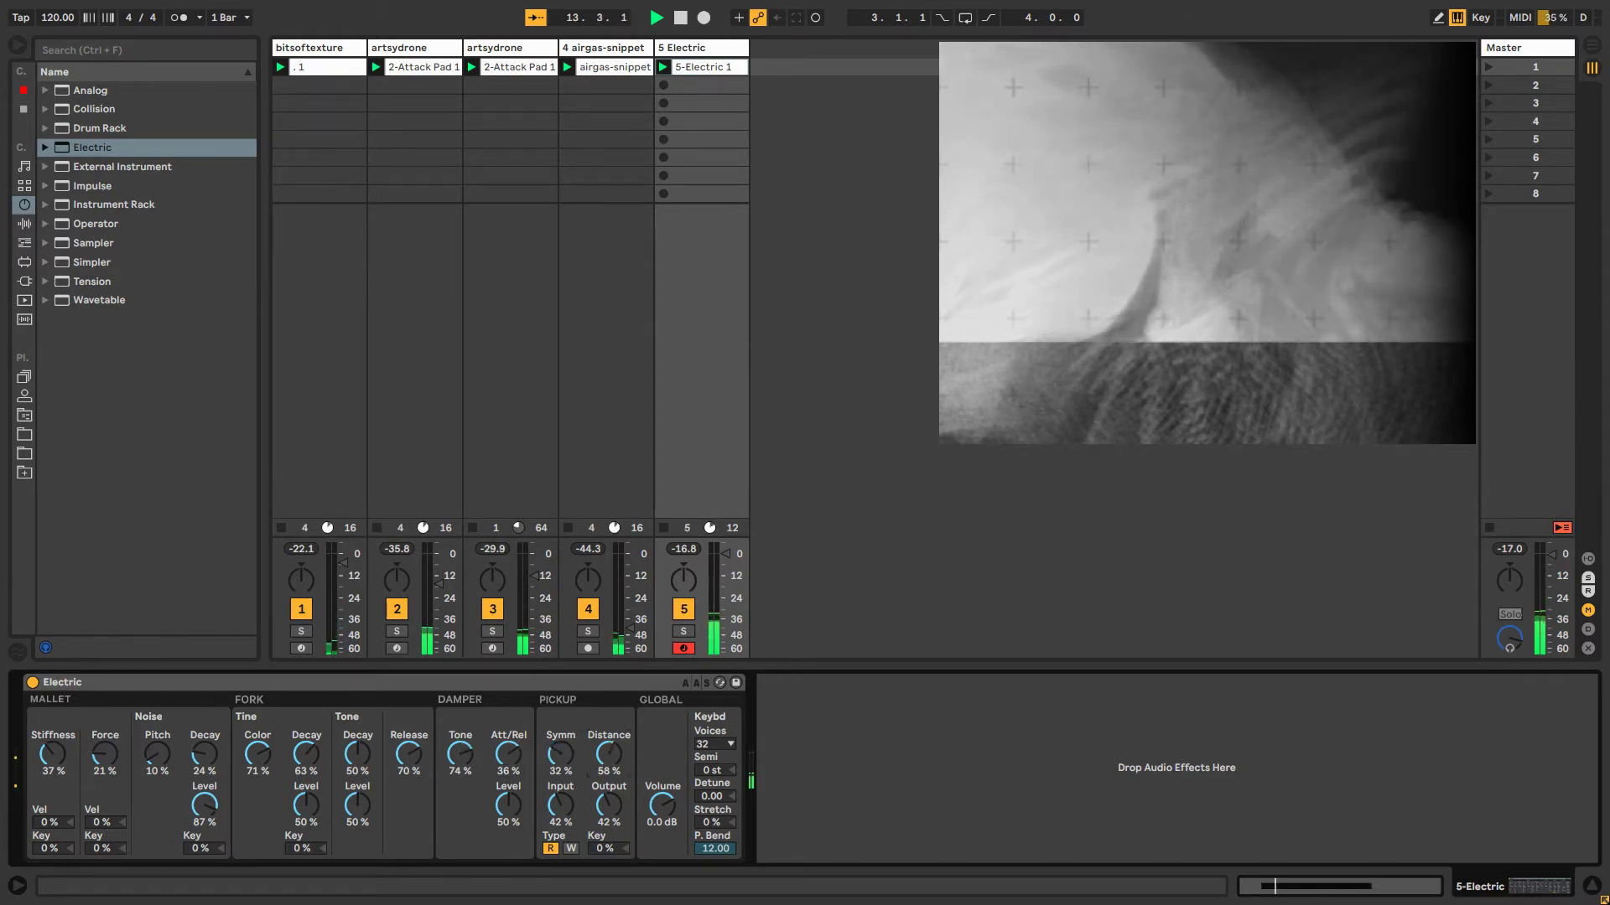
{"action": "left_click_drag", "start_coordinate": [52, 753], "coordinate": [105, 717]}
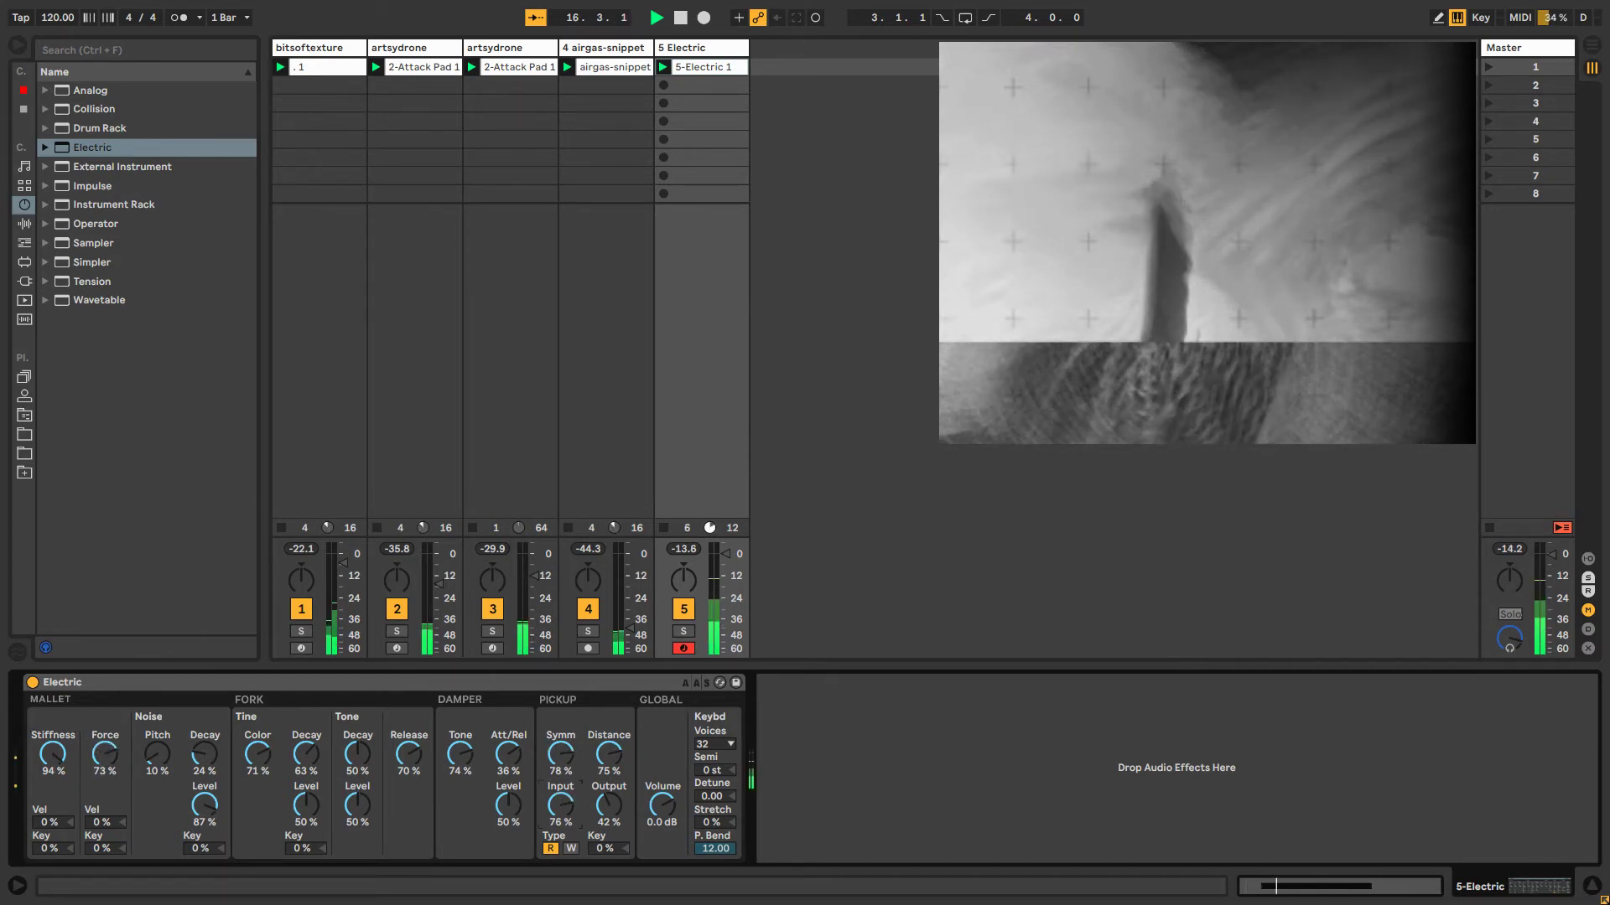
{"action": "left_click_drag", "start_coordinate": [560, 805], "coordinate": [560, 788]}
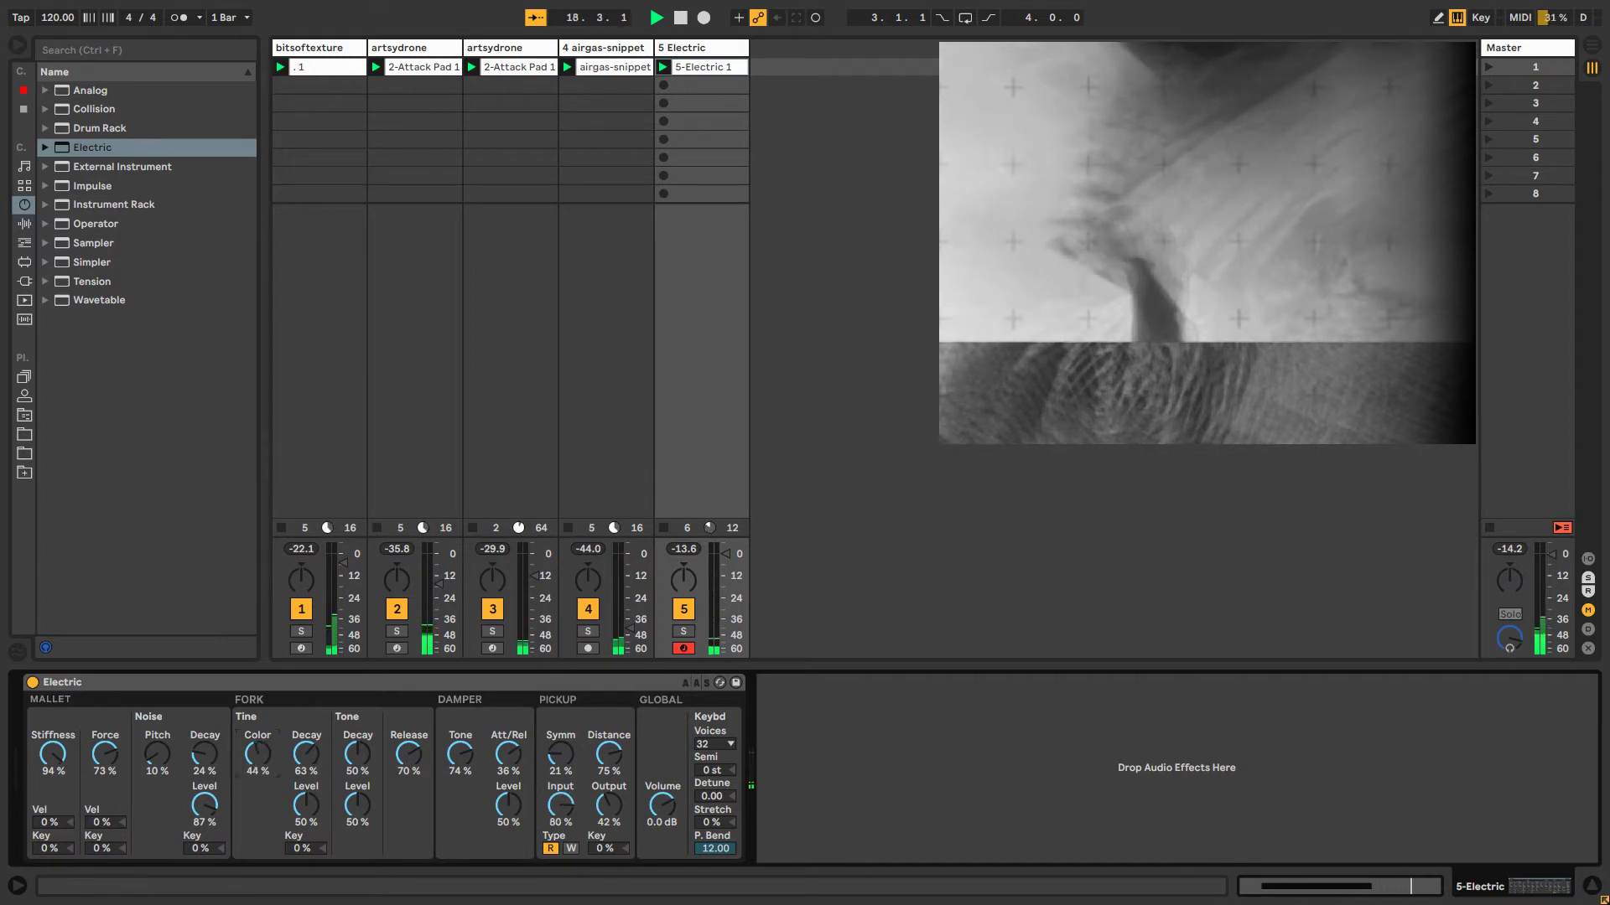
Set tine color to 49%, damper Att/Rel to -3%, stiffness Key to 30%, force Vel to 95%, noise Key to -80% and tine Key to -14%.
{"action": "left_click_drag", "start_coordinate": [257, 754], "coordinate": [257, 748]}
{"action": "left_click_drag", "start_coordinate": [560, 754], "coordinate": [508, 788]}
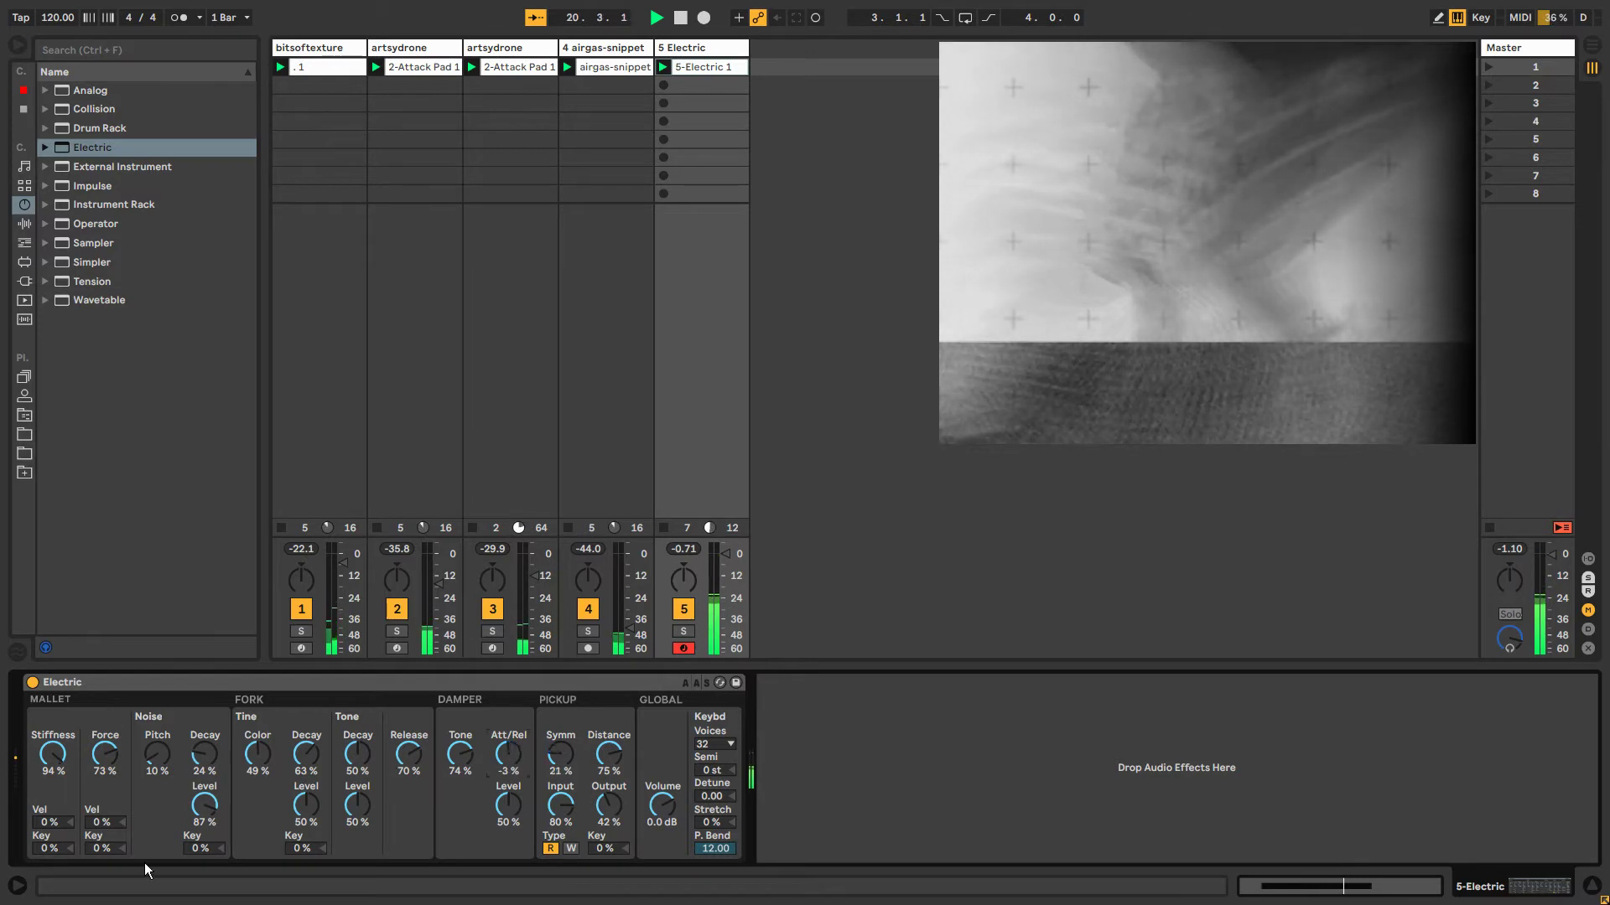
{"action": "left_click_drag", "start_coordinate": [54, 848], "coordinate": [103, 743]}
{"action": "left_click_drag", "start_coordinate": [200, 850], "coordinate": [203, 903]}
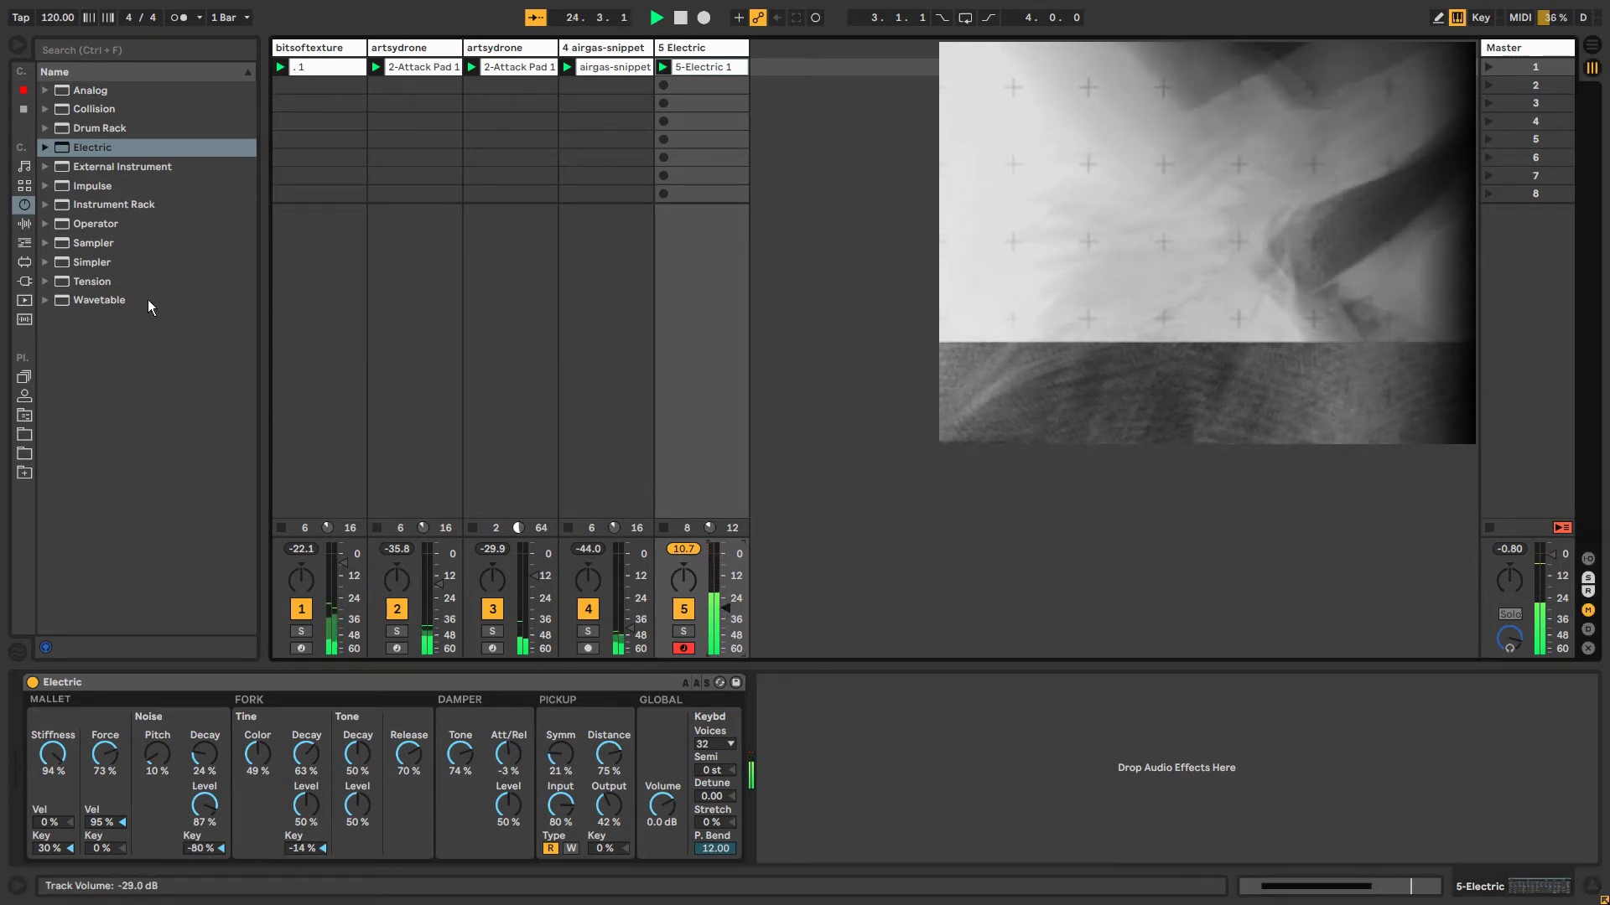
Restart playback and add a Limiter after the Electric instrument.
{"action": "left_click", "coordinate": [24, 224]}
{"action": "scroll", "coordinate": [131, 506], "scroll_direction": "down", "scroll_amount": 3}
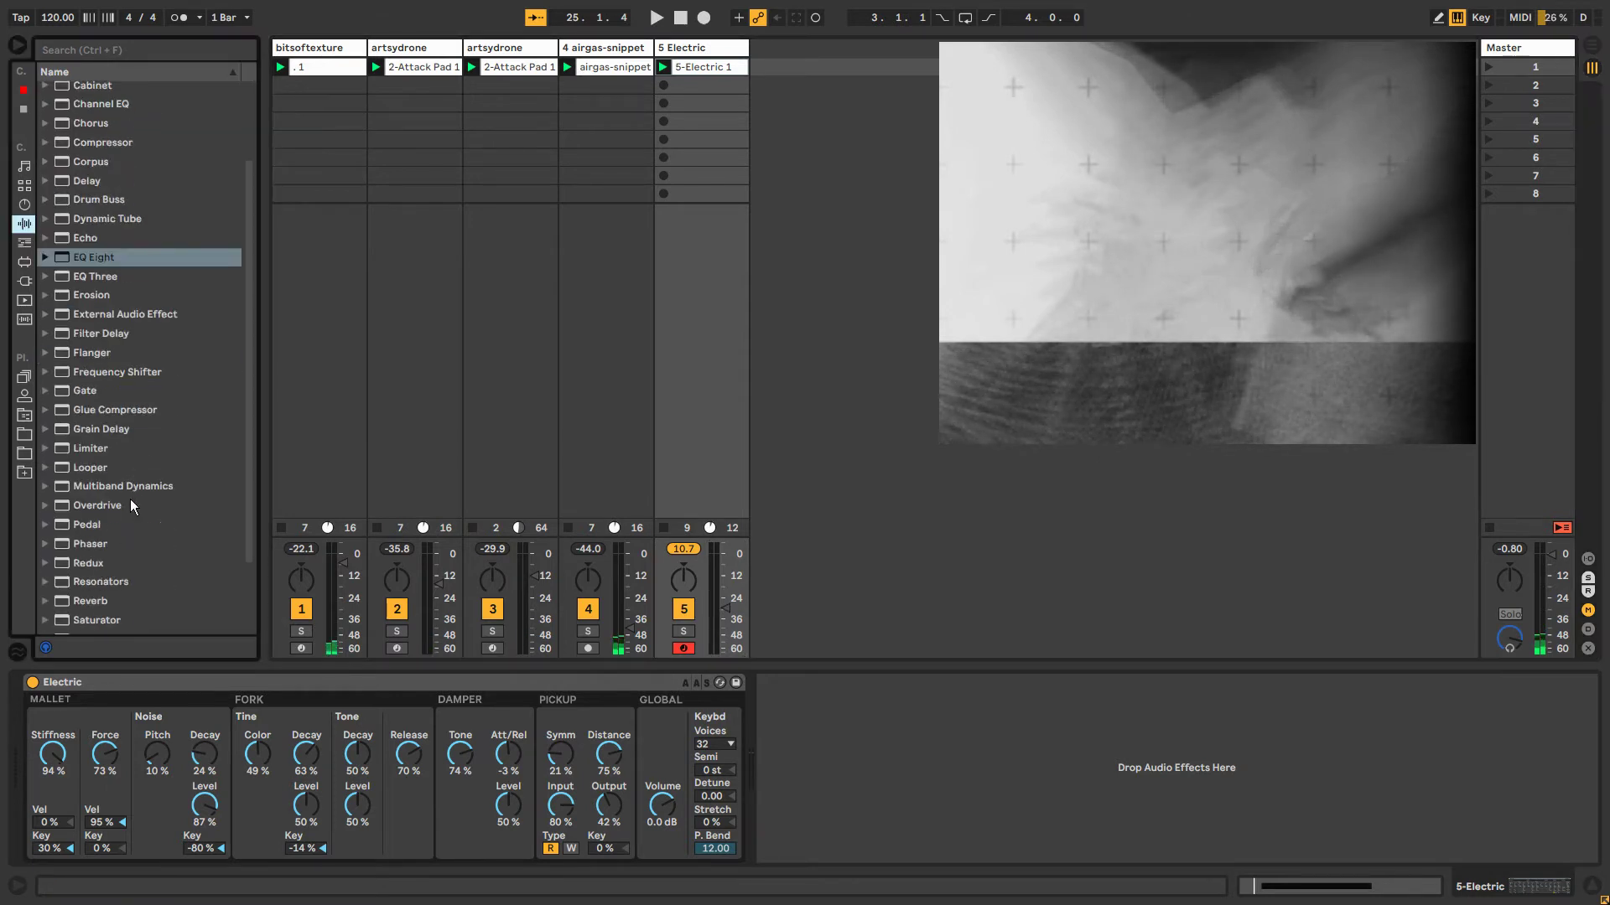
{"action": "key", "text": "space"}
{"action": "key", "text": "space"}
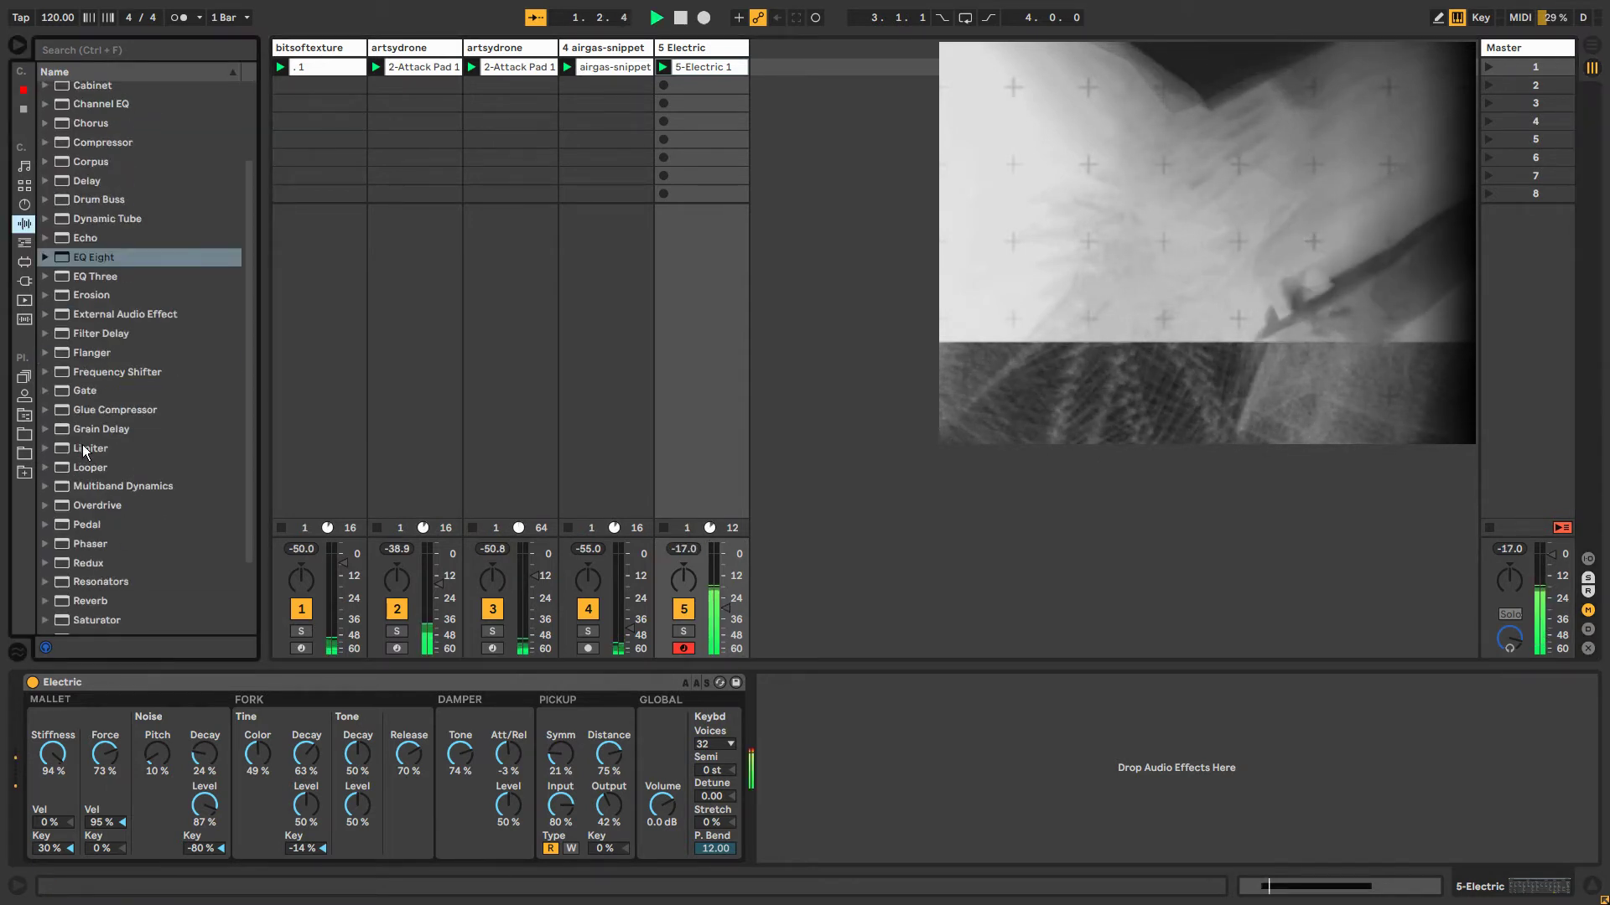
{"action": "double_click", "coordinate": [87, 451]}
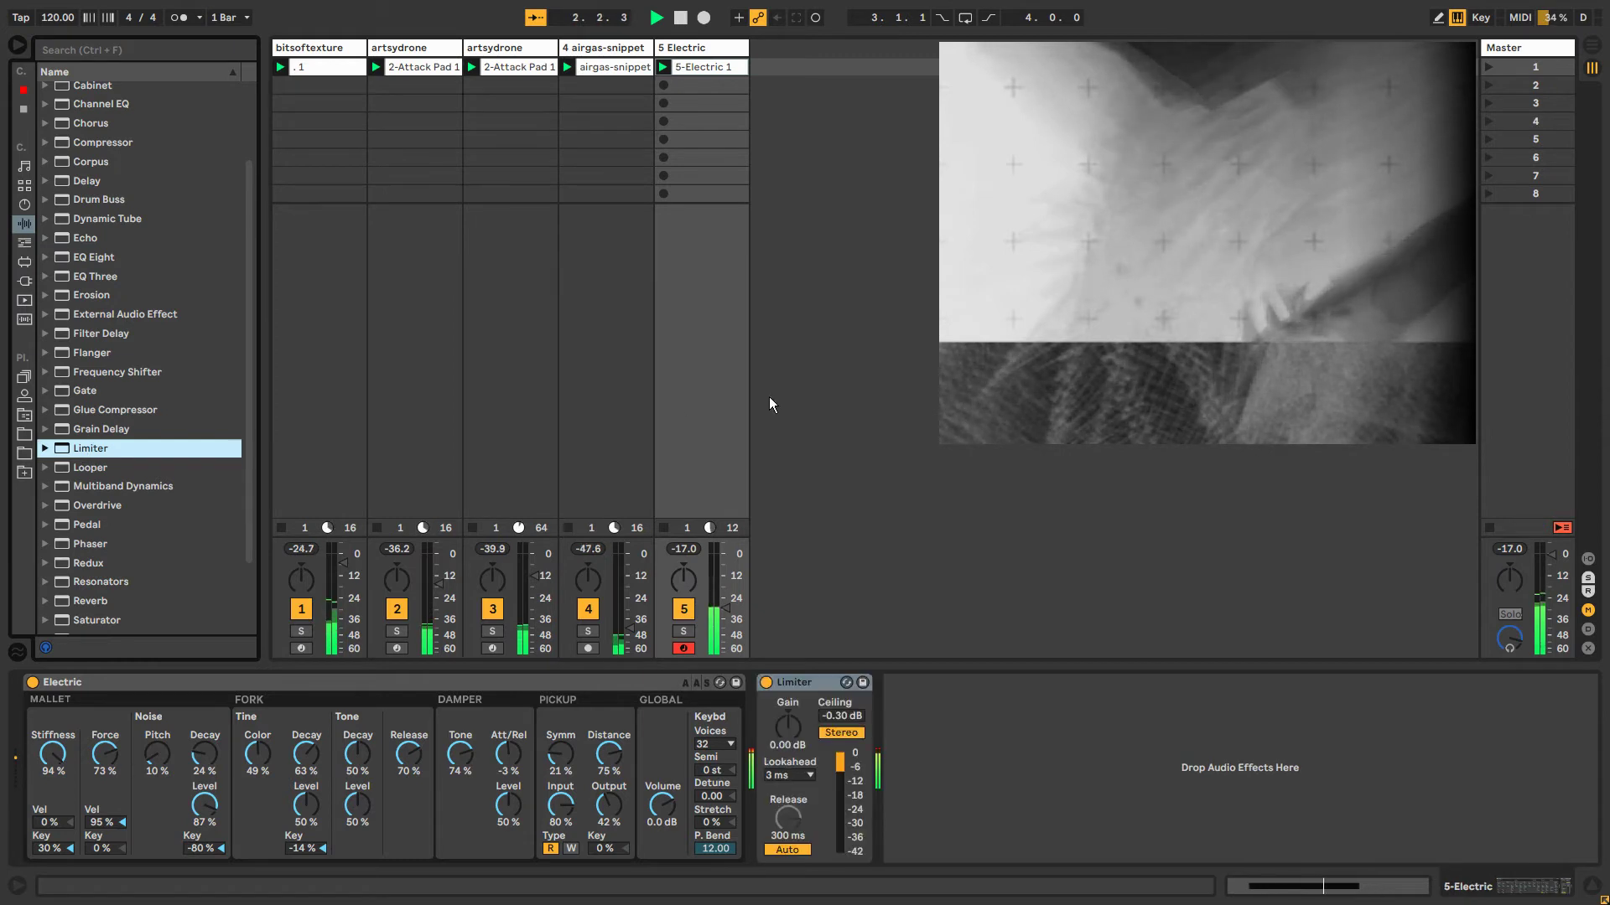
{"action": "key", "text": "Tab"}
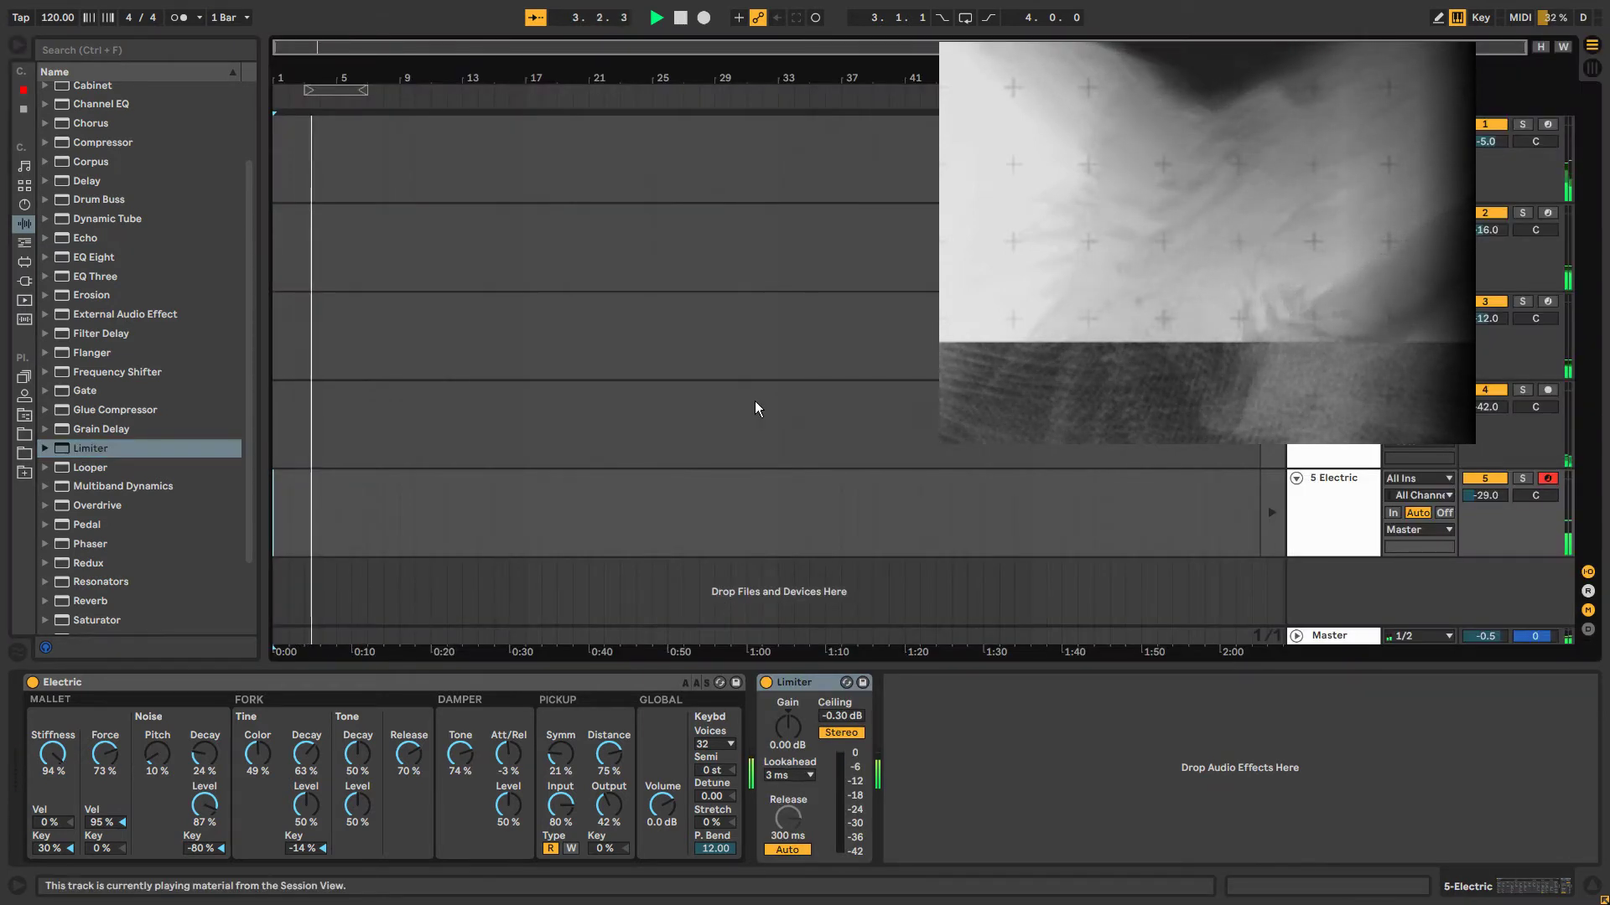
{"action": "key", "text": "Tab"}
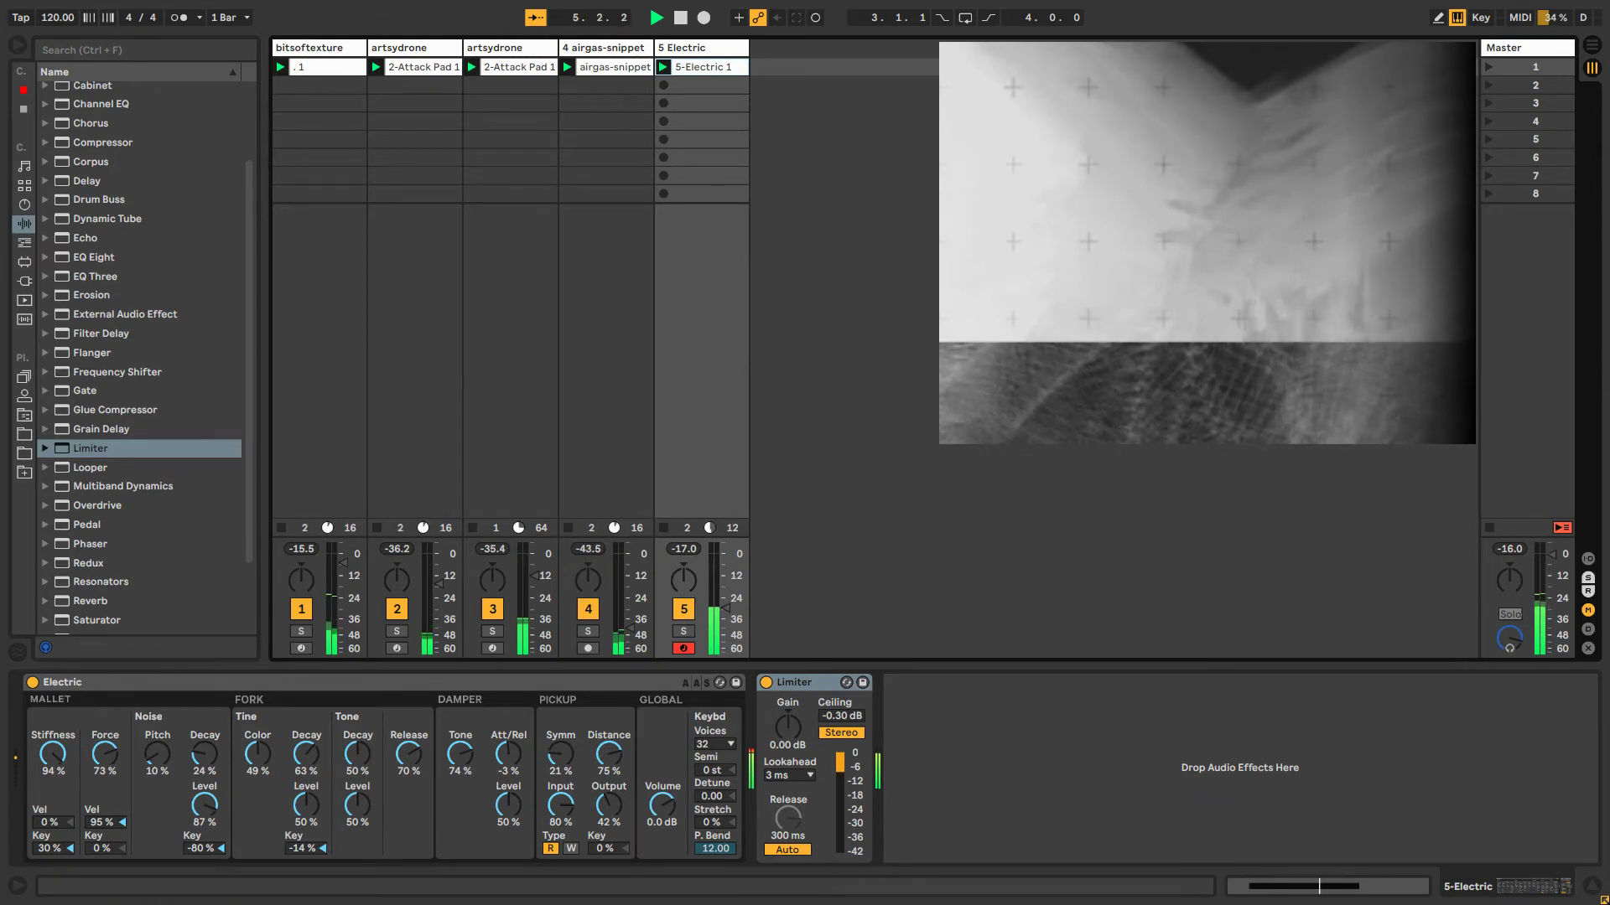
Set Electric's damper Att/Rel to 37%, tine color to 81%, tine decay to 72% and tine Key to -9%.
{"action": "left_click_drag", "start_coordinate": [508, 753], "coordinate": [508, 722]}
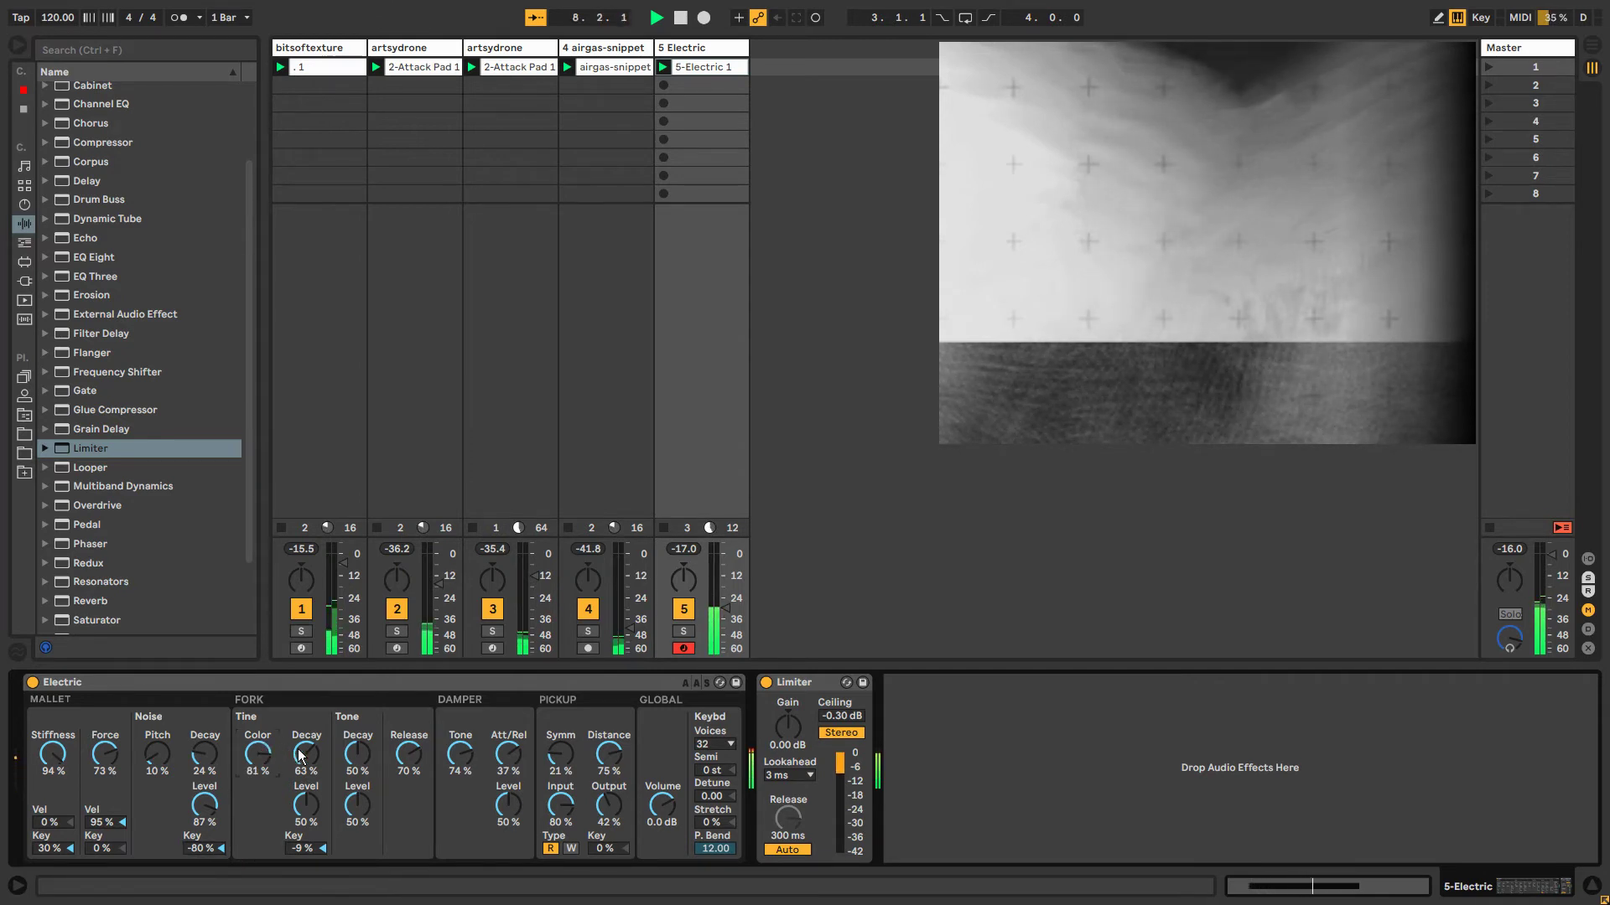
{"action": "left_click_drag", "start_coordinate": [300, 754], "coordinate": [300, 739]}
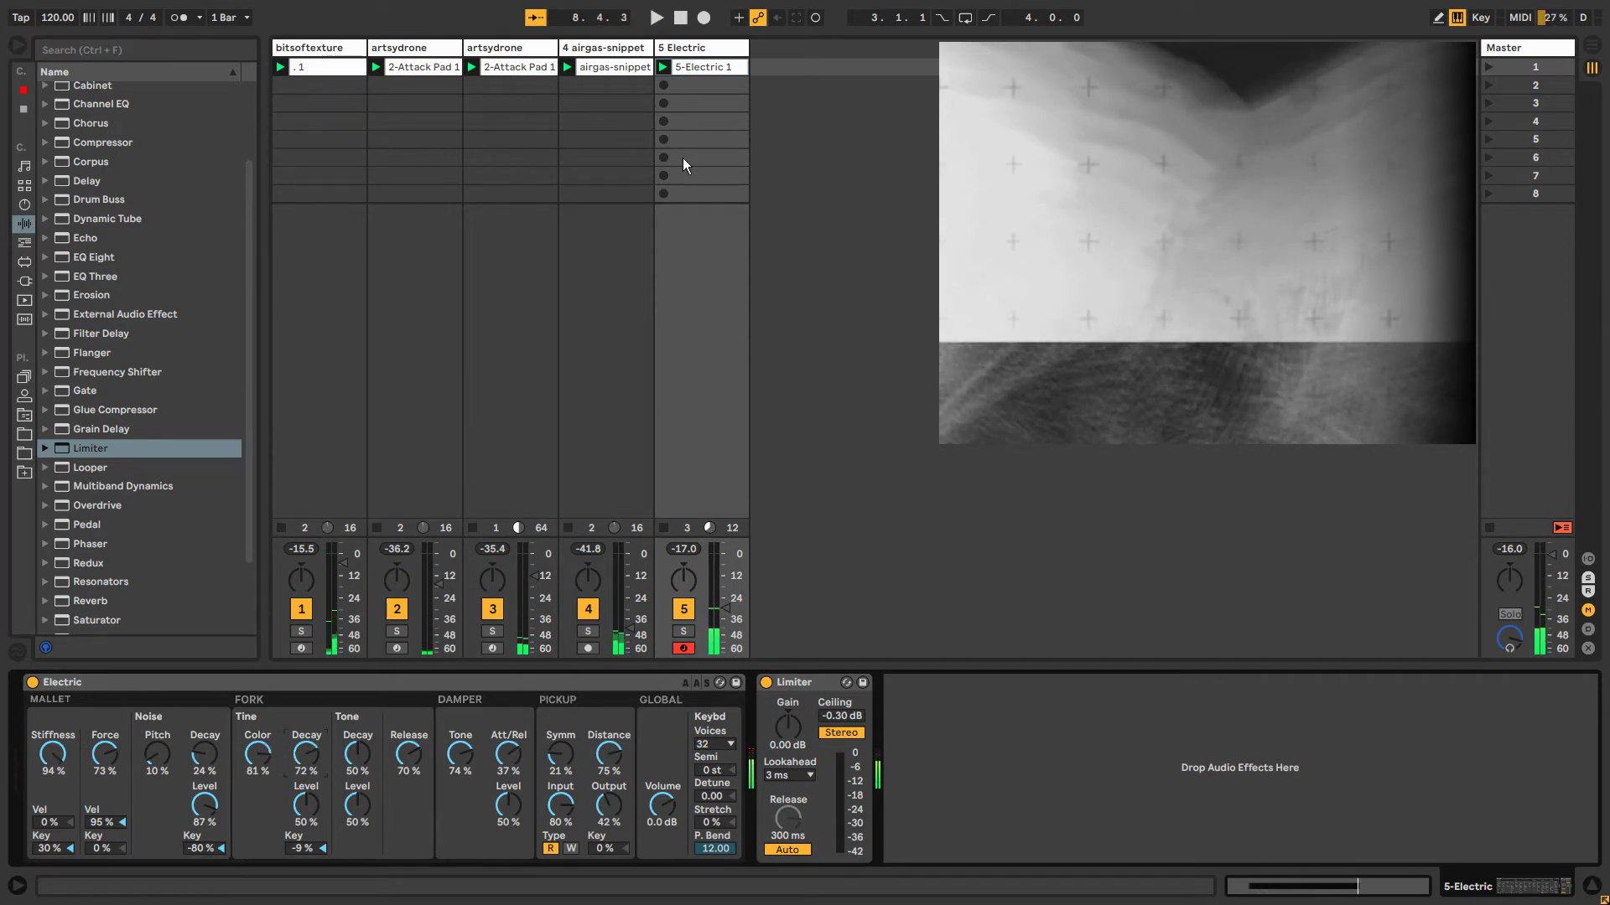
Move the low note in the 5-Electric 1 clip to the clip's start and restart playback.
{"action": "double_click", "coordinate": [698, 67]}
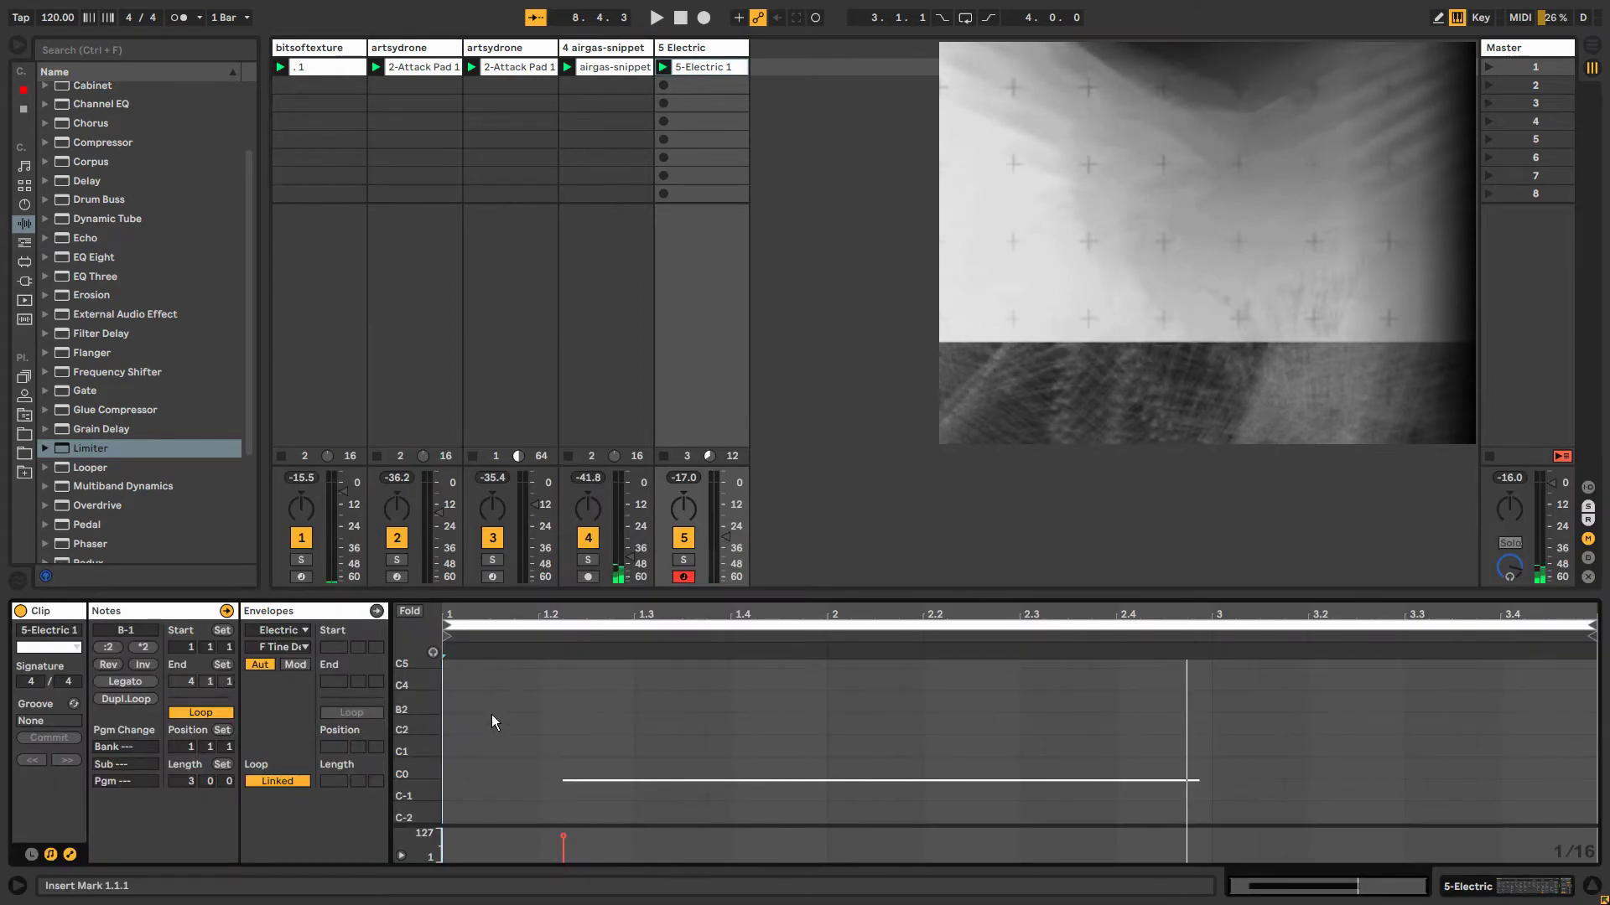
{"action": "left_click", "coordinate": [573, 781]}
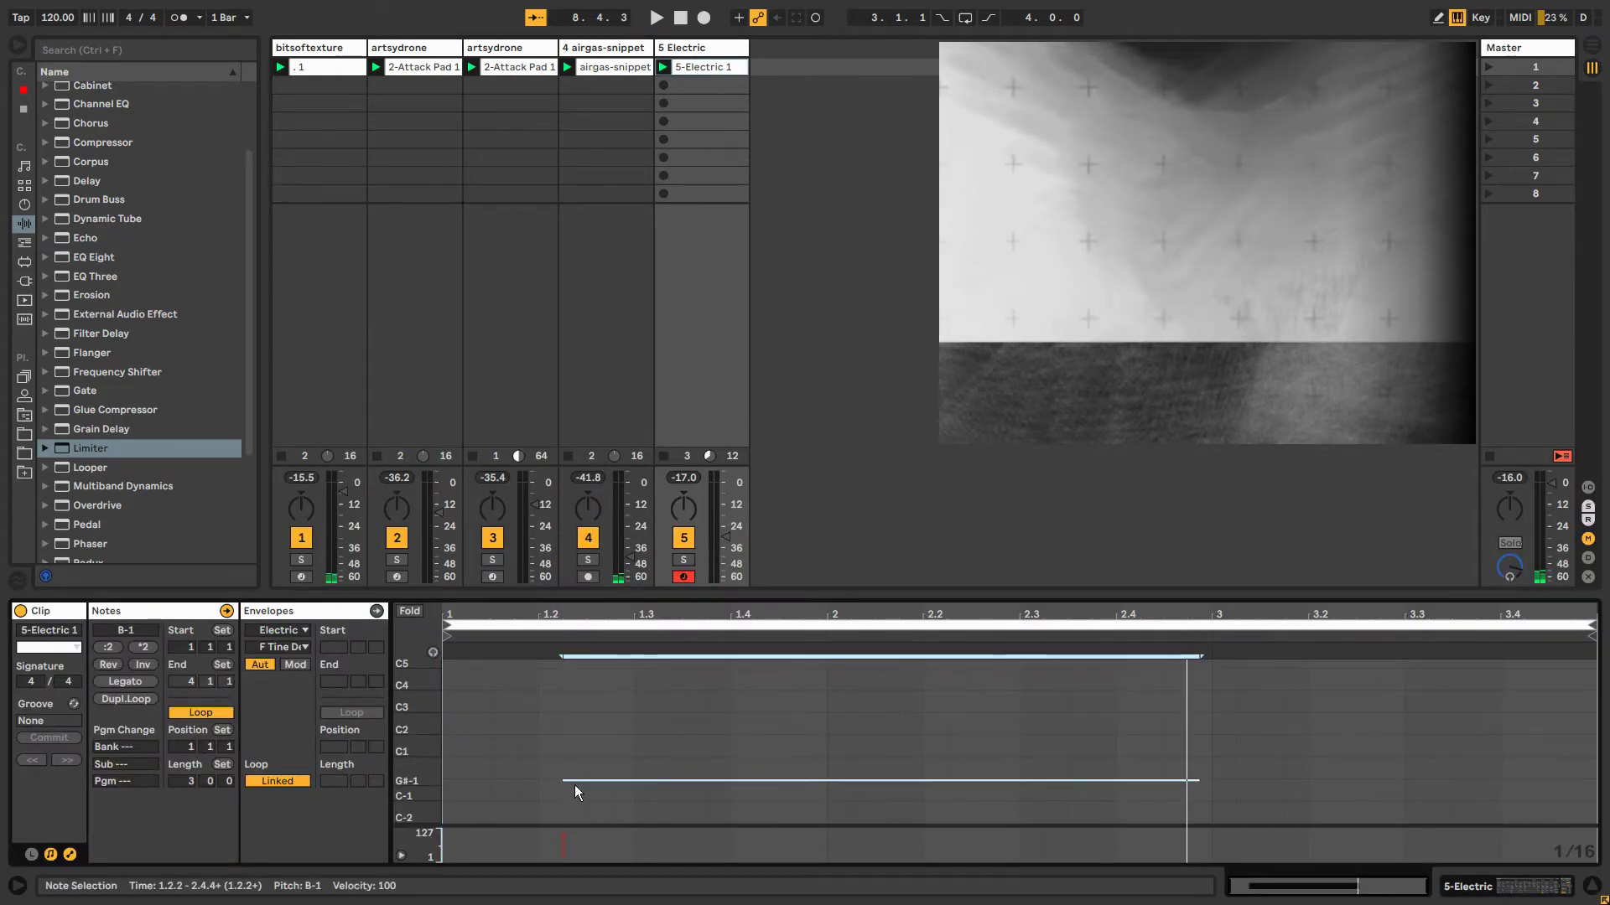
{"action": "left_click_drag", "start_coordinate": [455, 785], "coordinate": [474, 753]}
{"action": "left_click_drag", "start_coordinate": [597, 717], "coordinate": [470, 719]}
{"action": "key", "text": "space"}
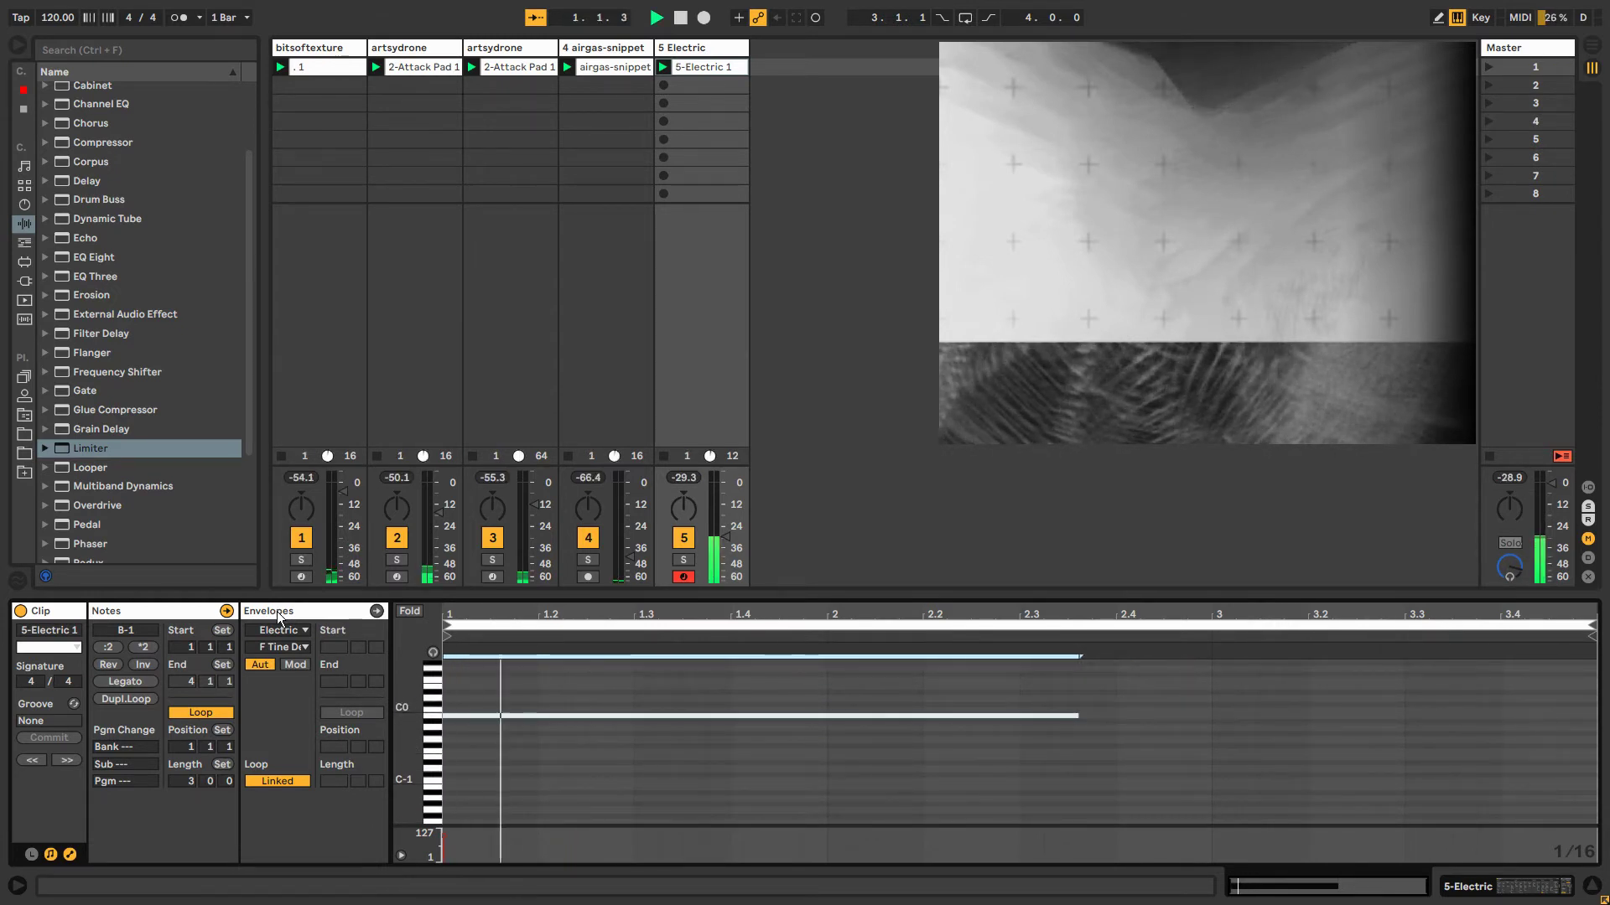
Draw an Electric volume modulation envelope in the clip, fading in to 100% shortly after beat 1.3 and fading out from about 3.4 to the end.
{"action": "left_click", "coordinate": [277, 613]}
{"action": "left_click", "coordinate": [678, 48]}
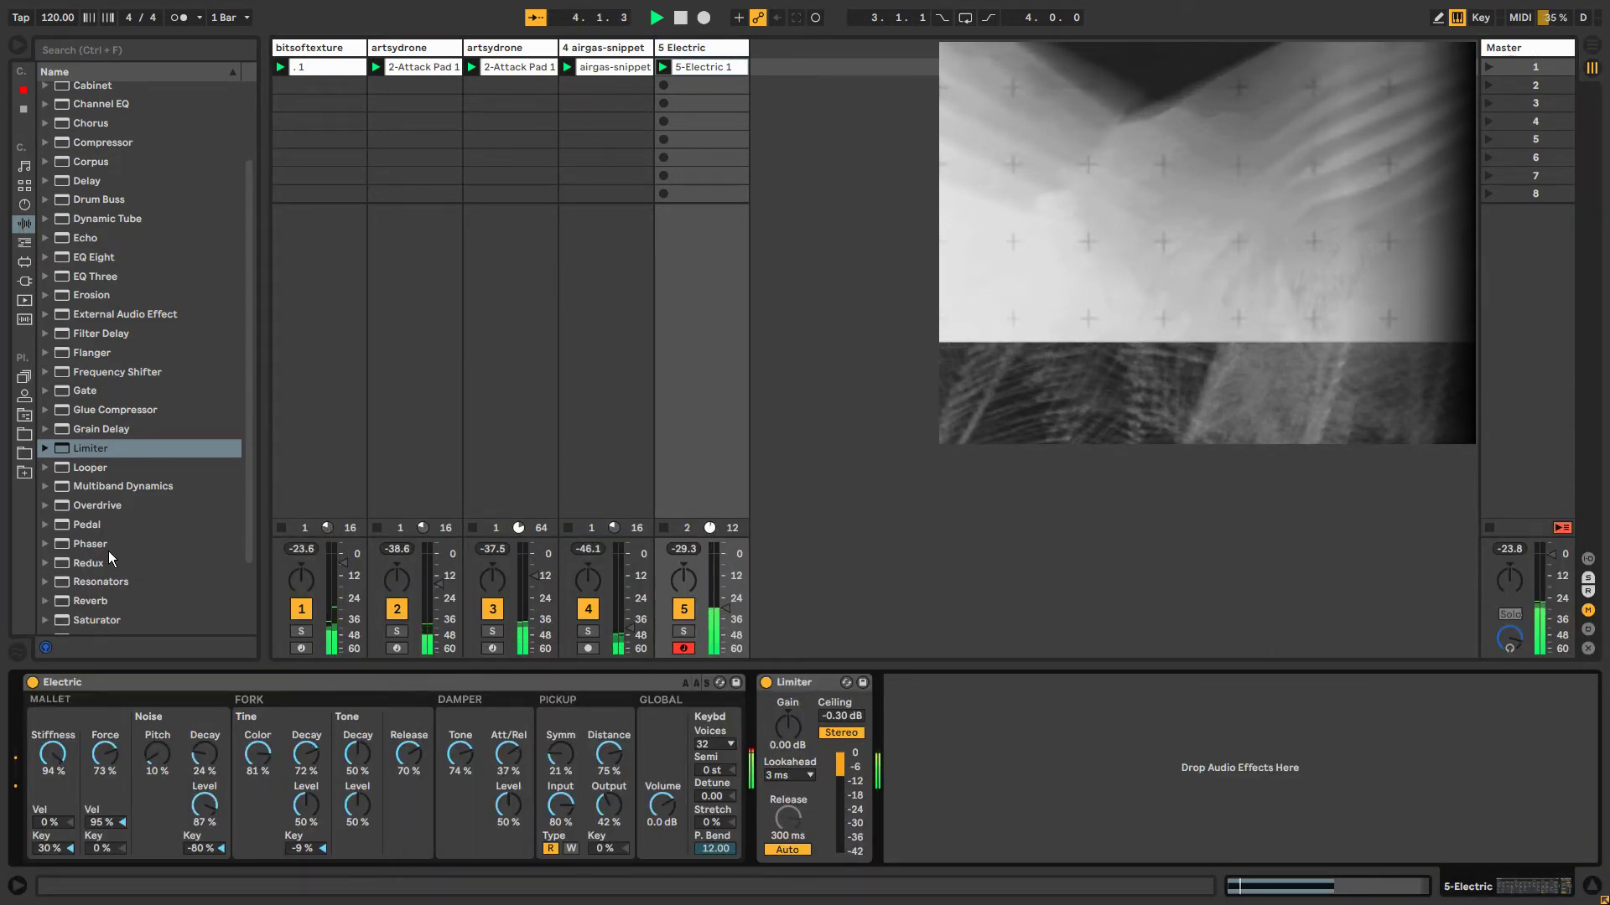
{"action": "scroll", "coordinate": [104, 545], "scroll_direction": "down", "scroll_amount": 3}
{"action": "left_click", "coordinate": [649, 810]}
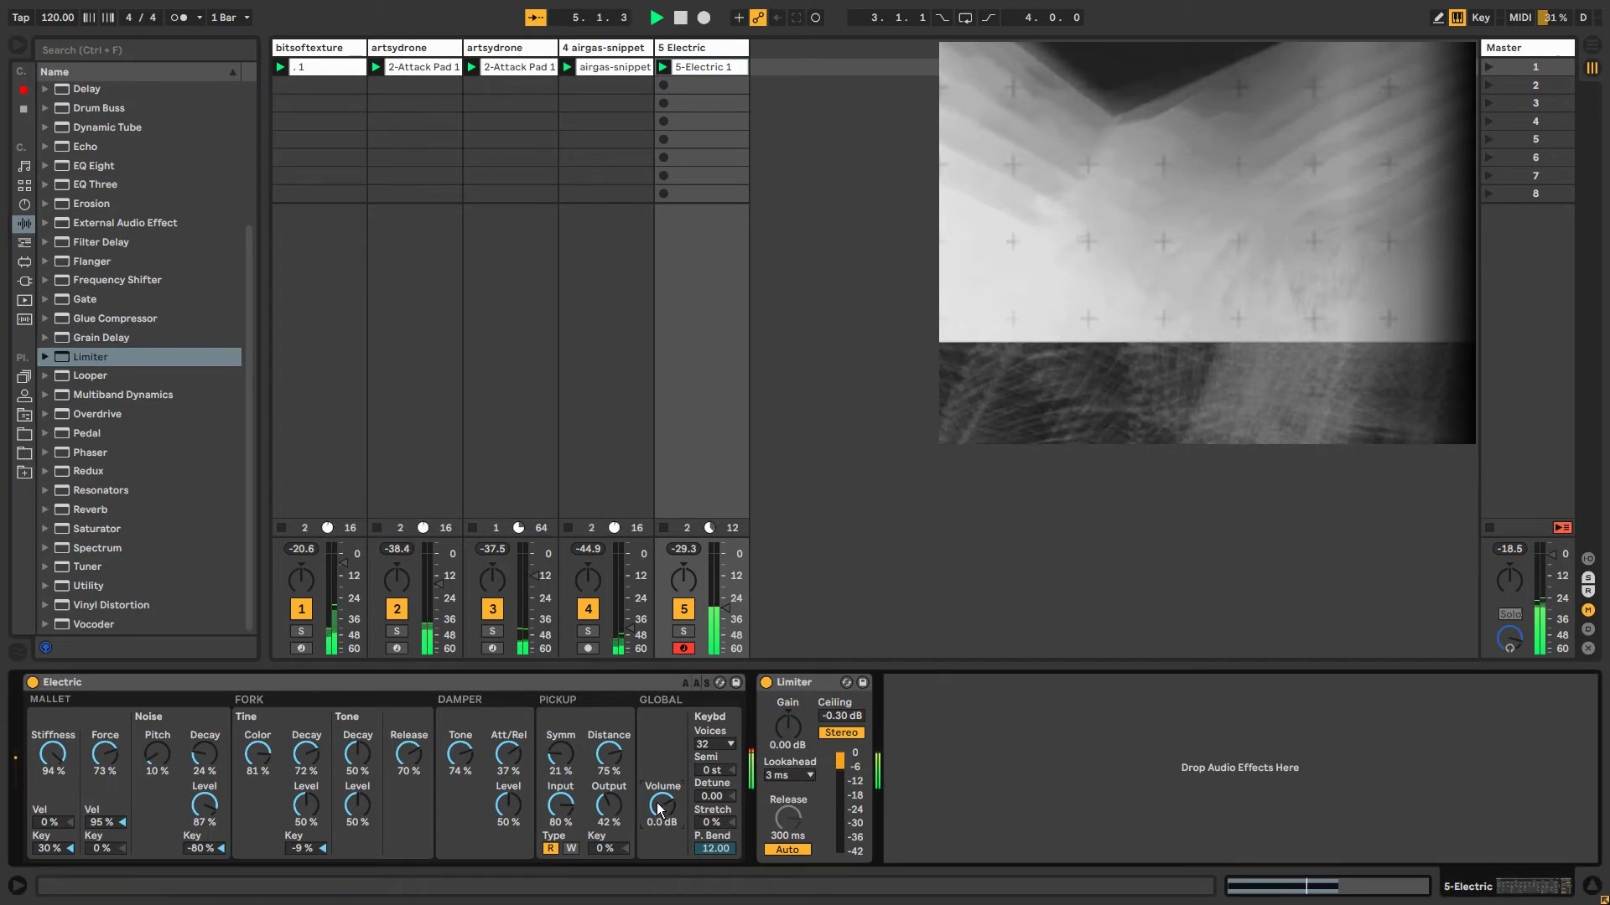
{"action": "right_click", "coordinate": [660, 810]}
{"action": "left_click", "coordinate": [692, 830]}
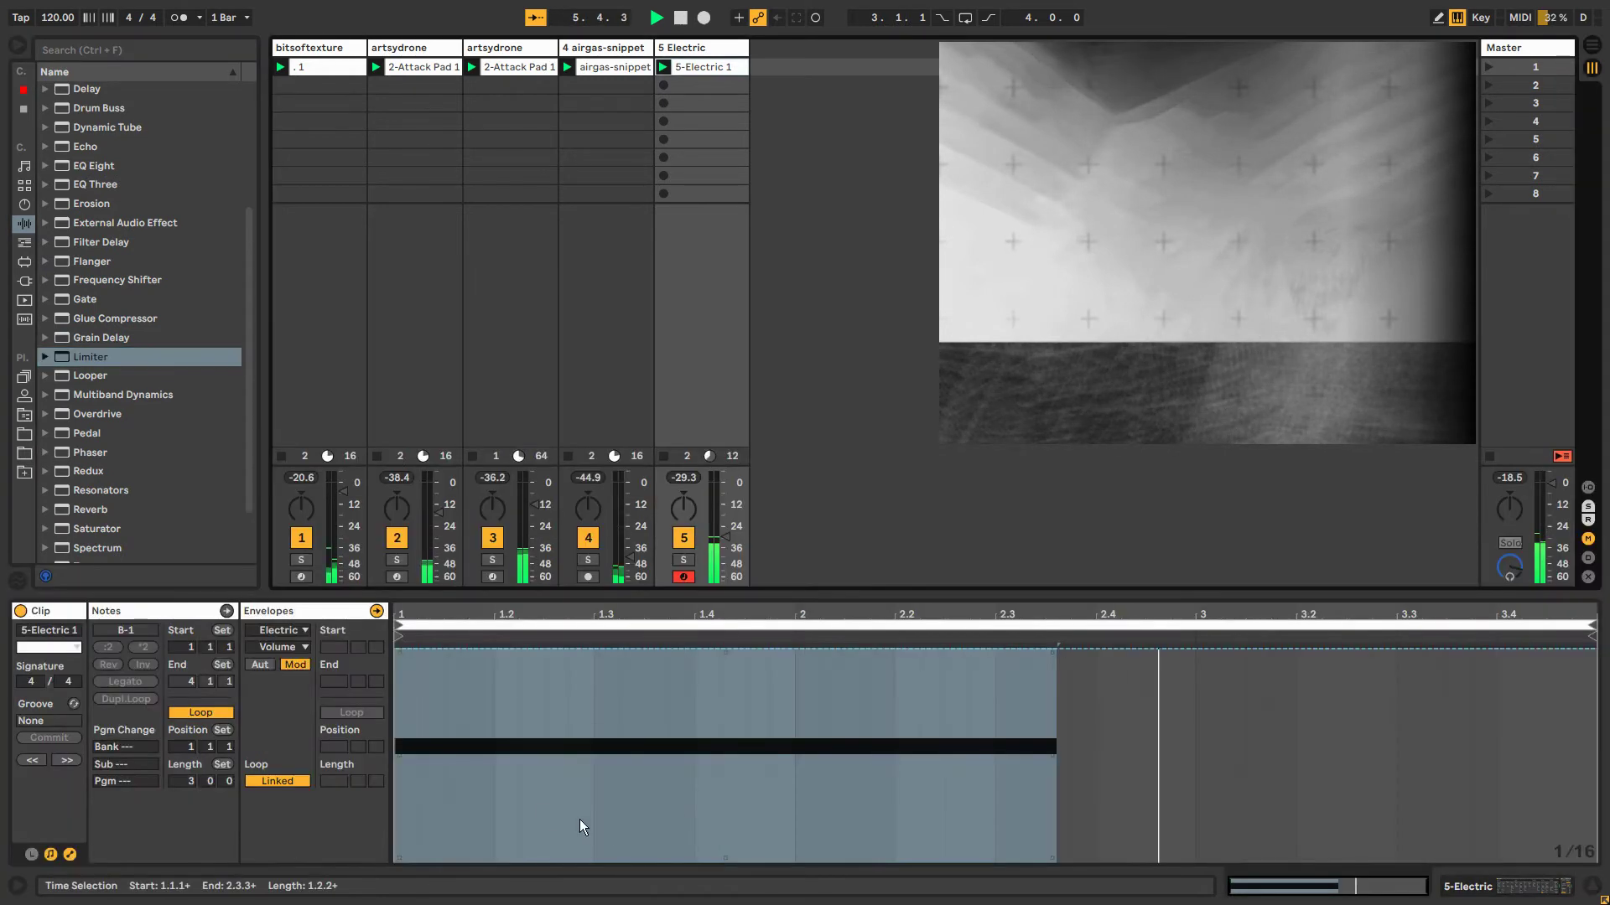
{"action": "left_click", "coordinate": [463, 803]}
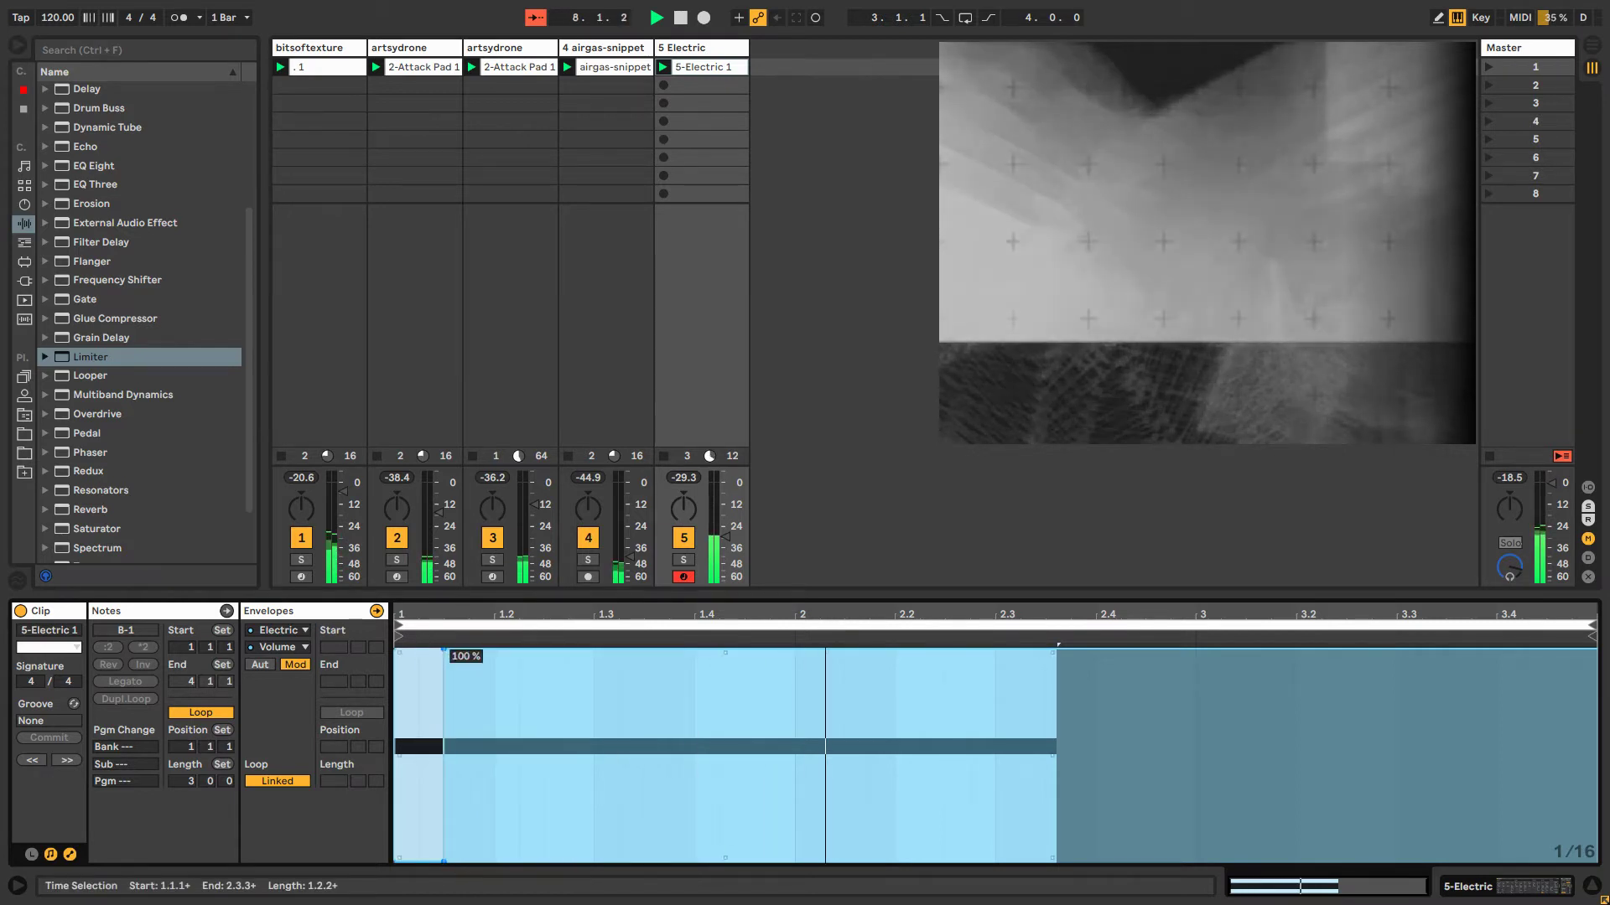
{"action": "left_click_drag", "start_coordinate": [444, 651], "coordinate": [395, 861]}
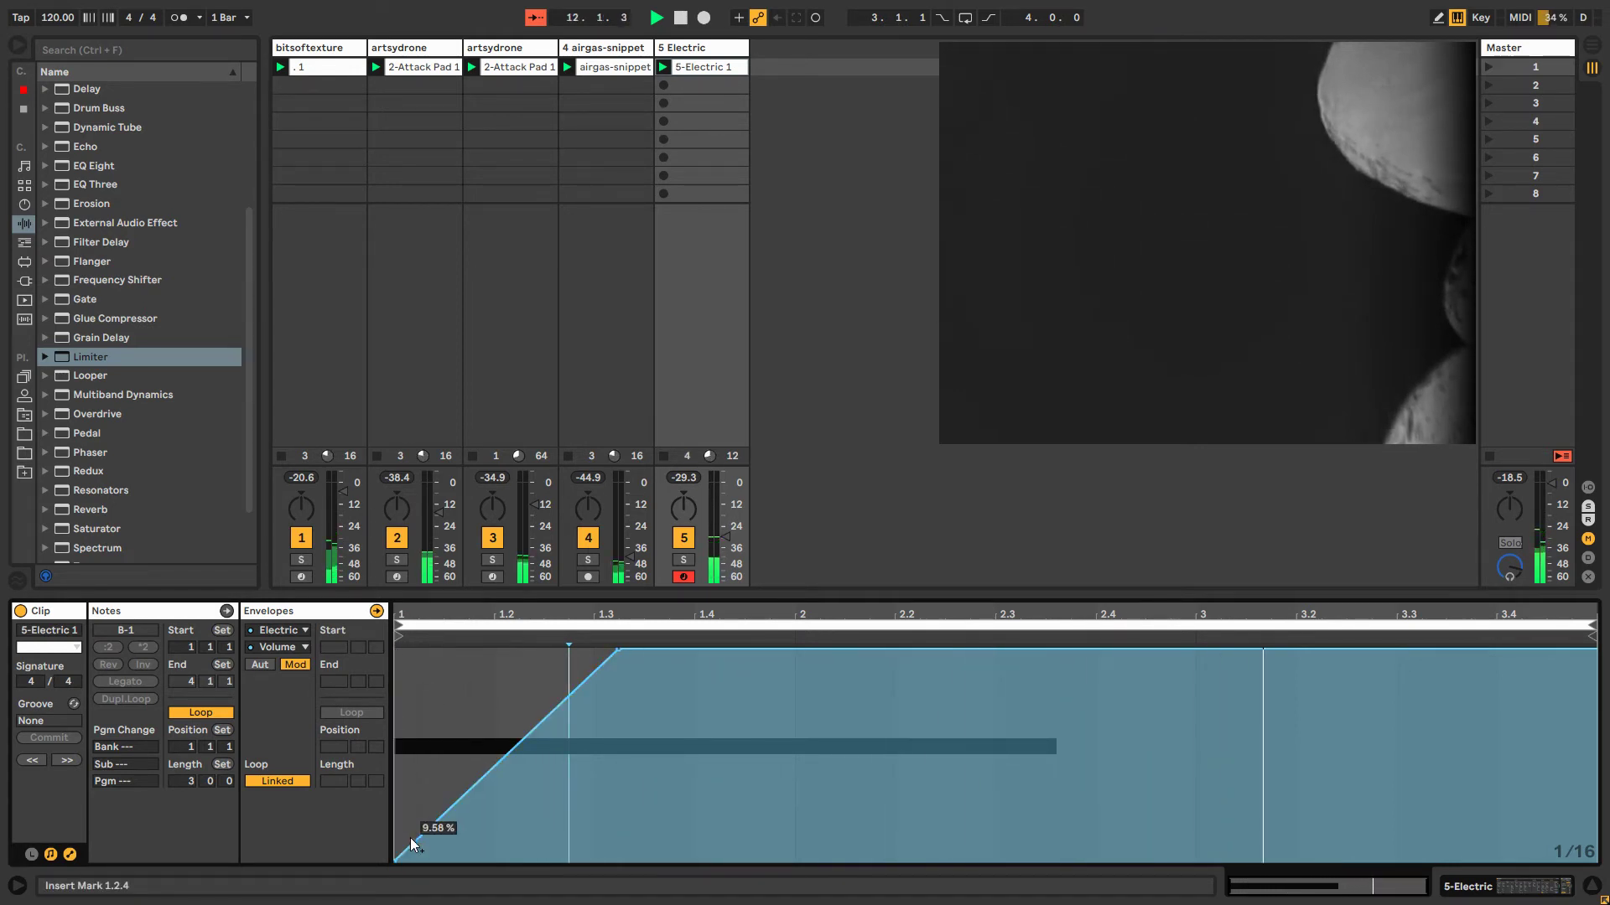
{"action": "left_click_drag", "start_coordinate": [412, 840], "coordinate": [417, 862]}
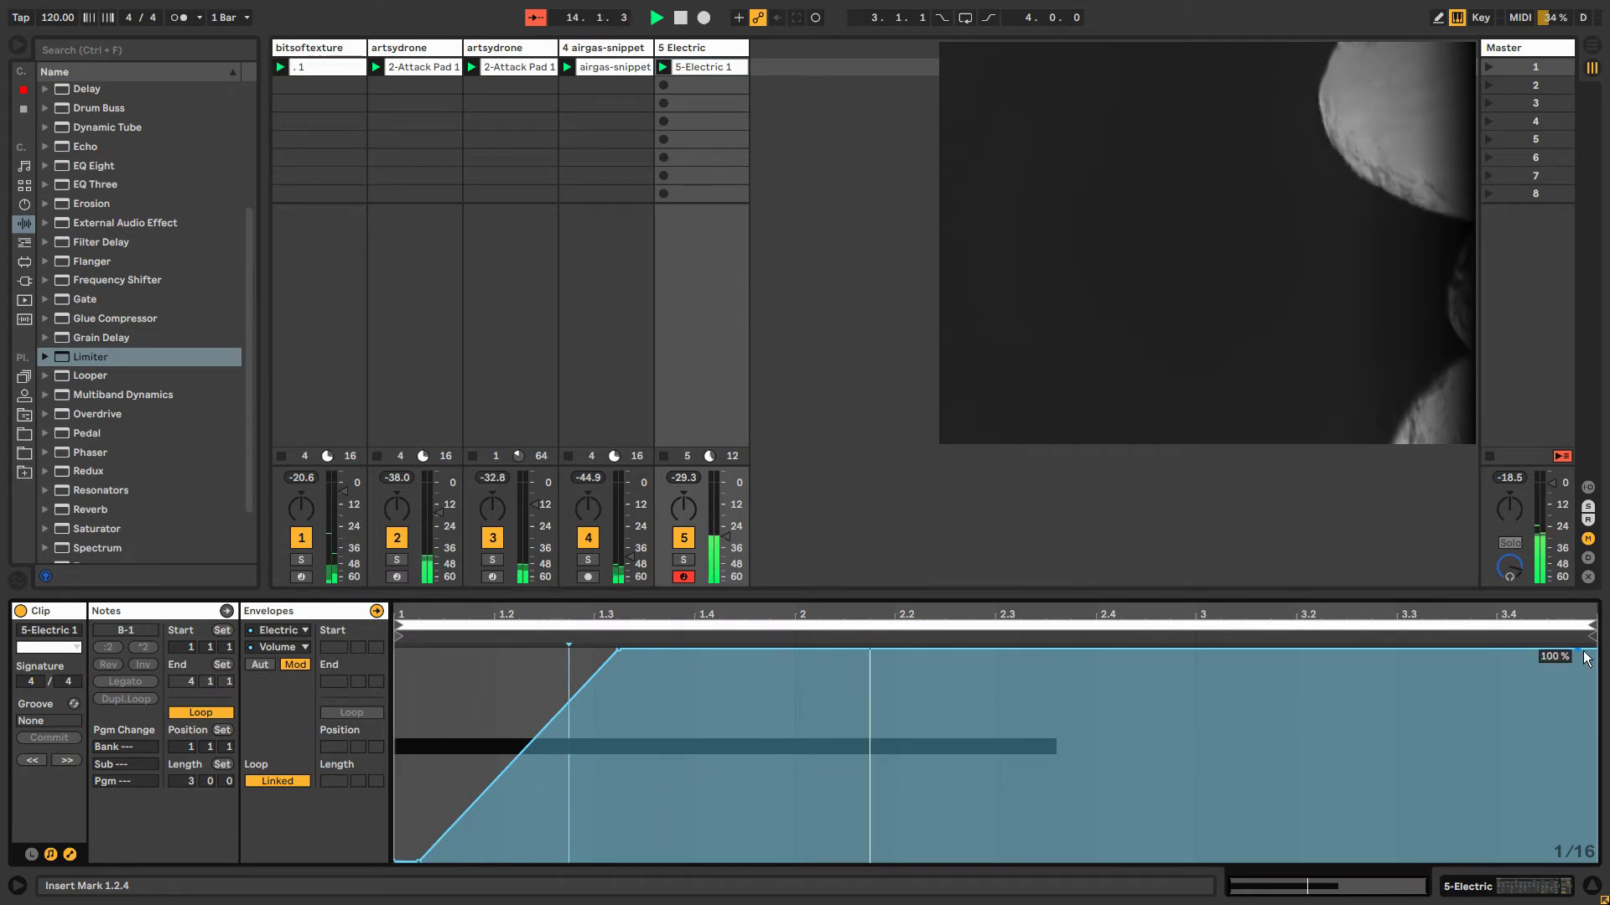
{"action": "left_click_drag", "start_coordinate": [1587, 658], "coordinate": [1594, 859]}
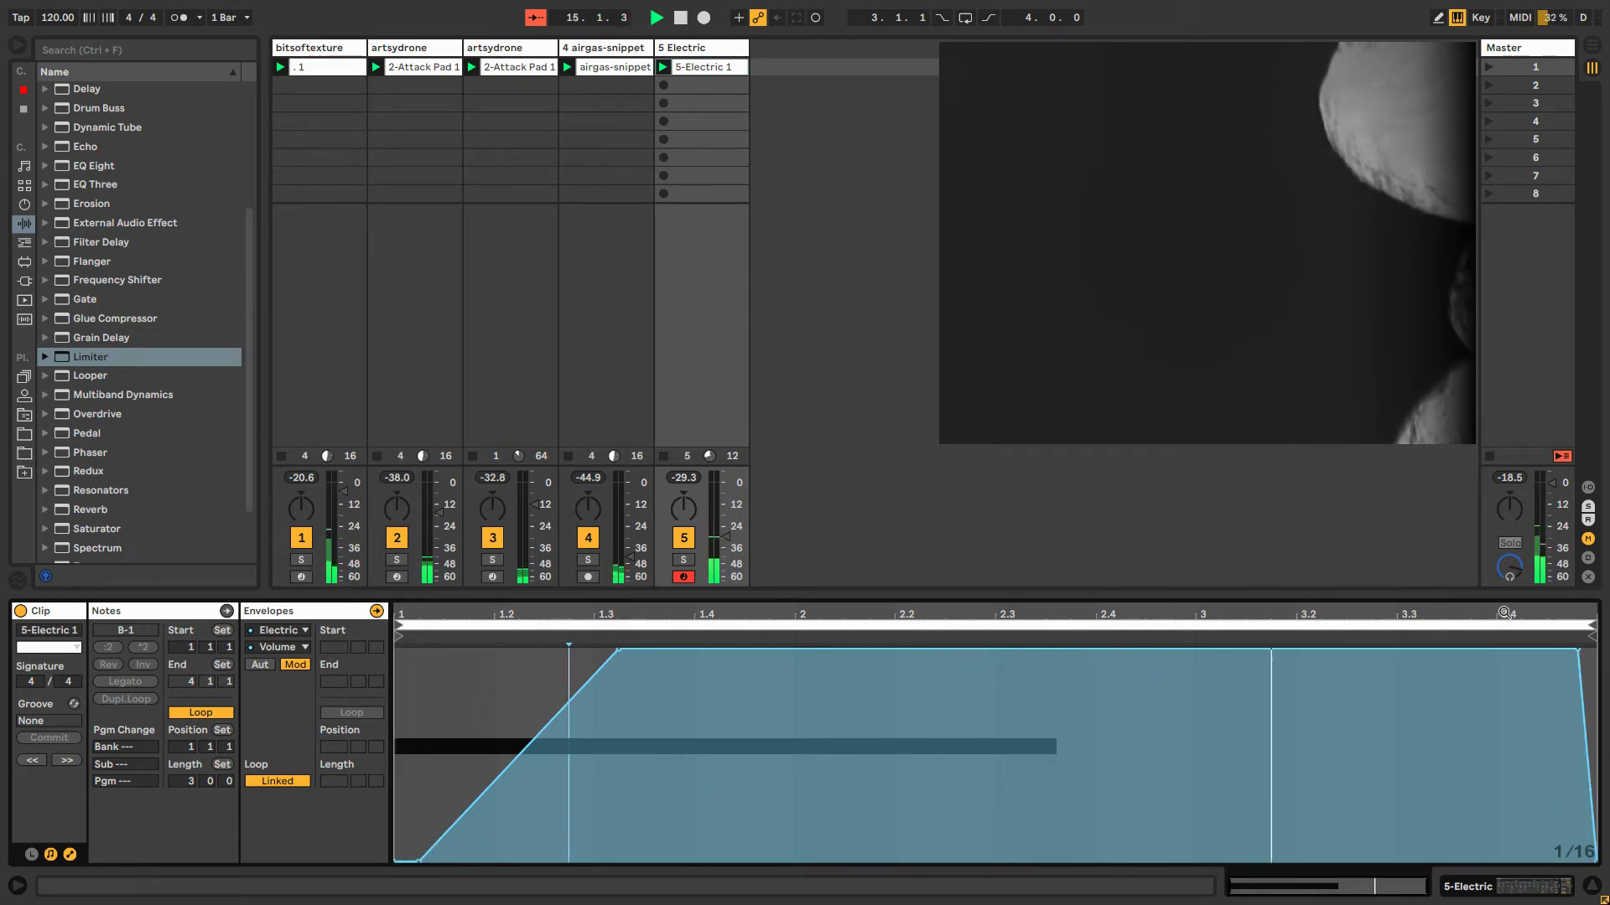
{"action": "left_click", "coordinate": [1577, 650]}
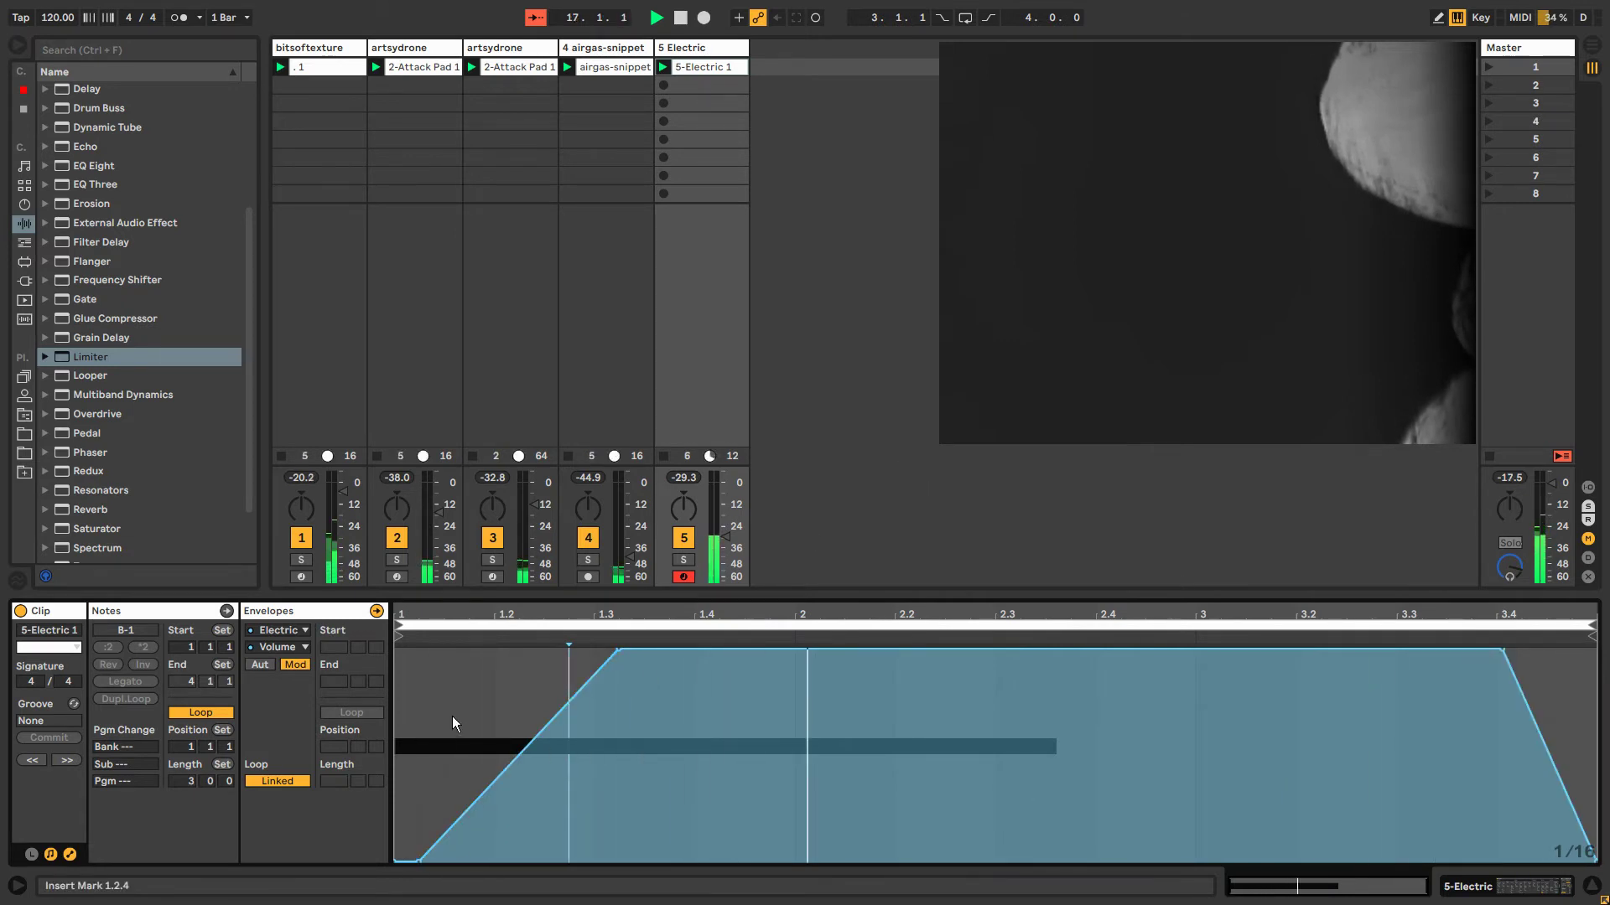
Insert a Utility between Electric and the Limiter and set Electric's voices to 2.
{"action": "left_click", "coordinate": [681, 52]}
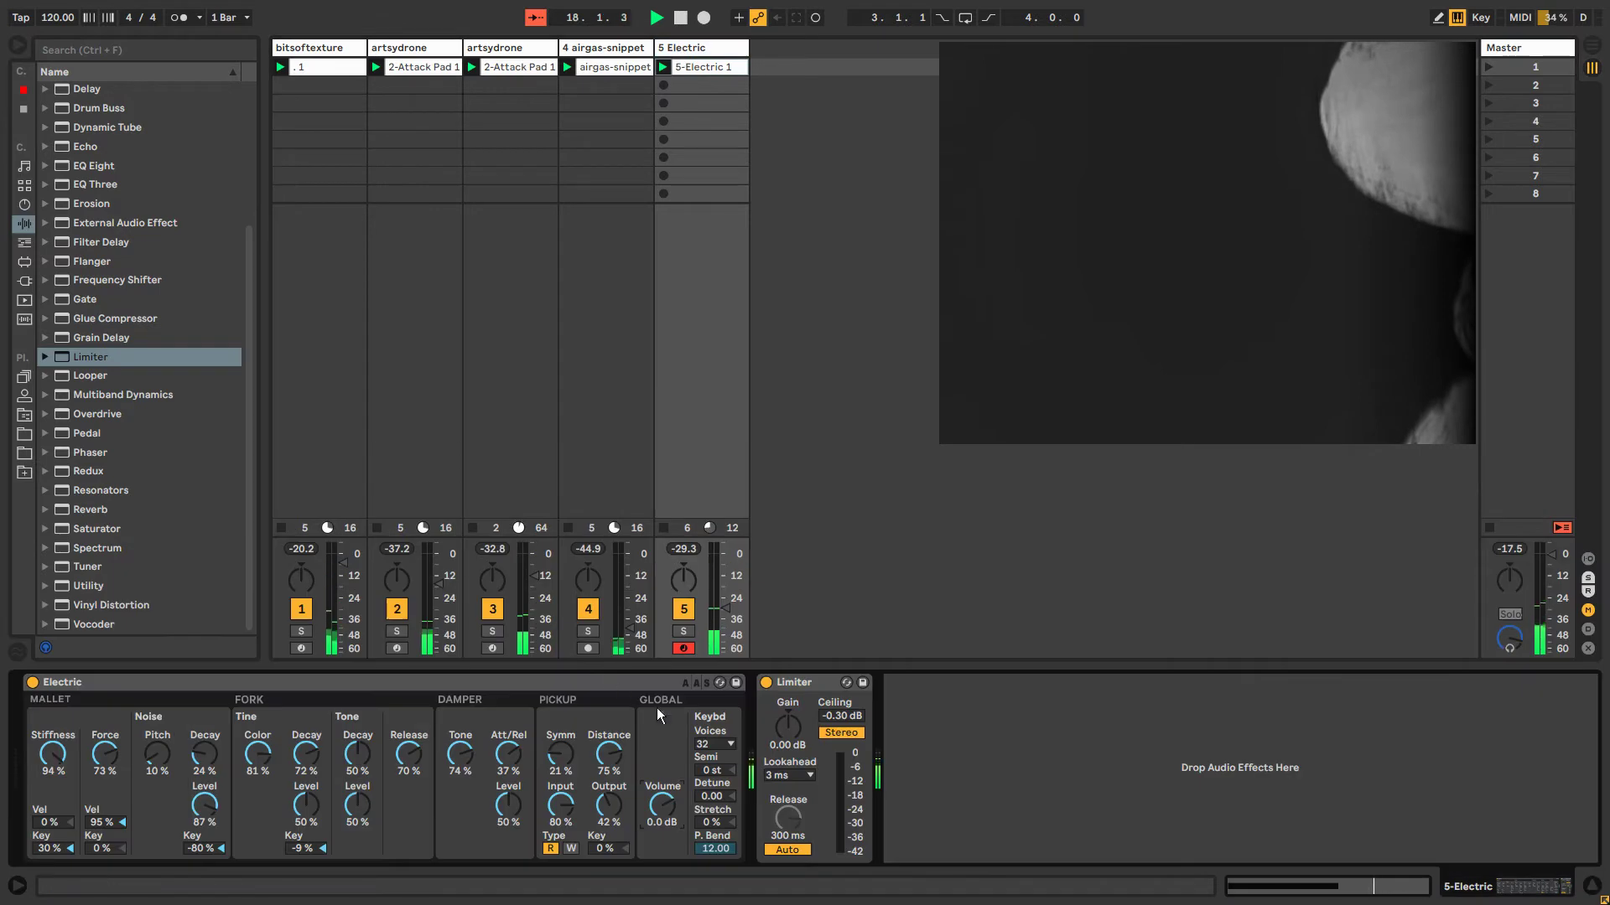
{"action": "mouse_move", "coordinate": [82, 591]}
{"action": "left_mouse_down"}
{"action": "mouse_move", "coordinate": [647, 654]}
{"action": "mouse_move", "coordinate": [790, 708]}
{"action": "mouse_move", "coordinate": [757, 719]}
{"action": "left_mouse_up"}
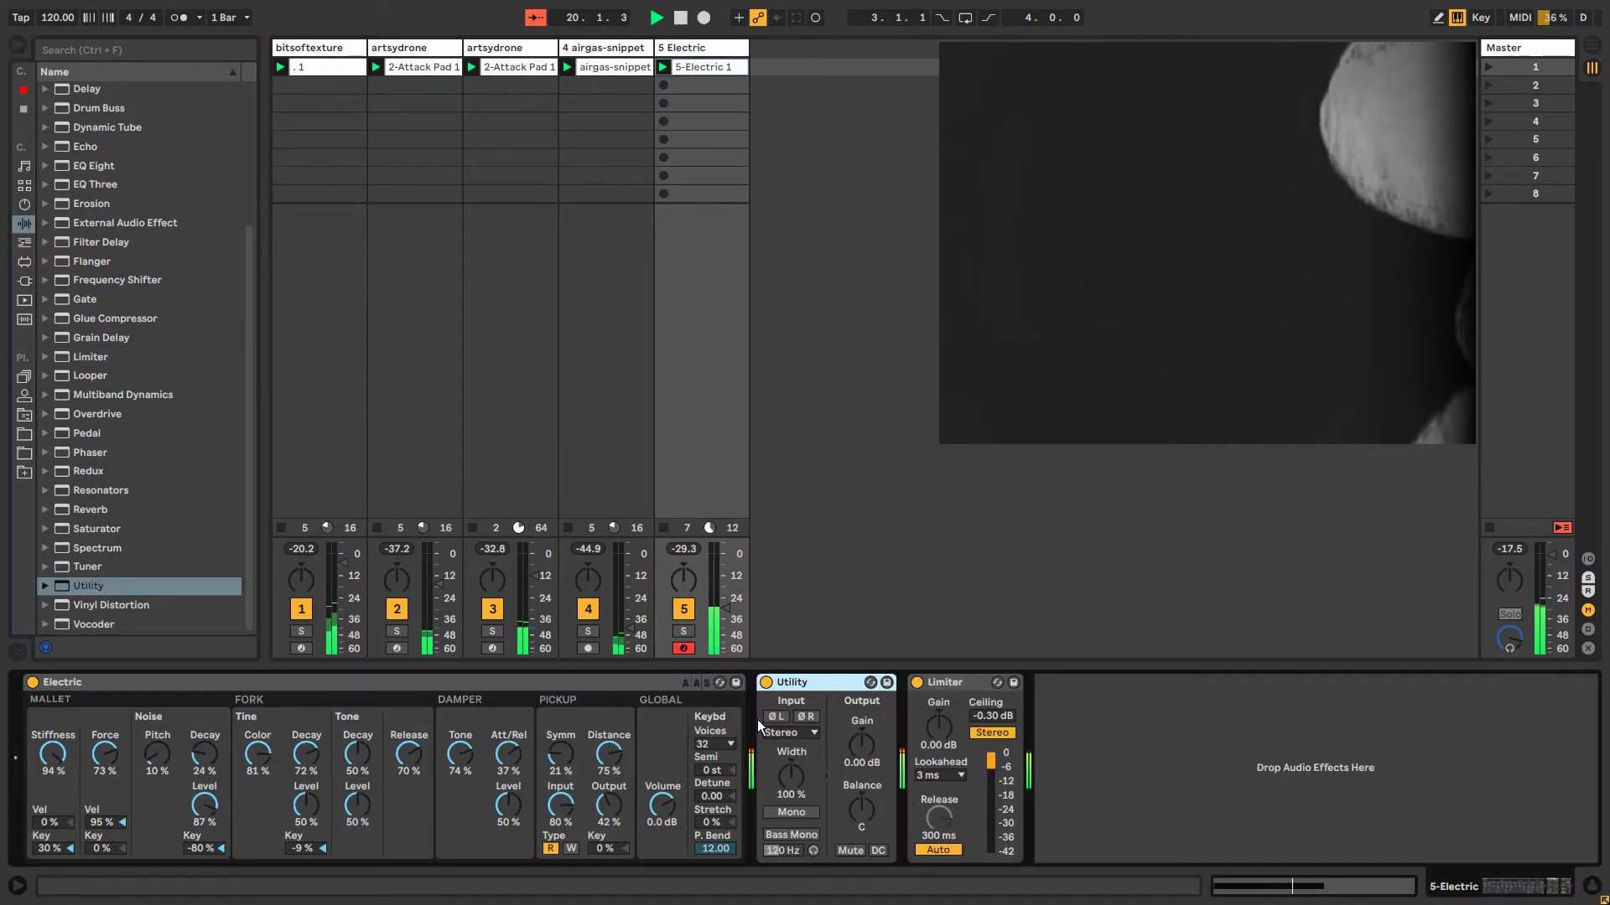
{"action": "left_click", "coordinate": [730, 745]}
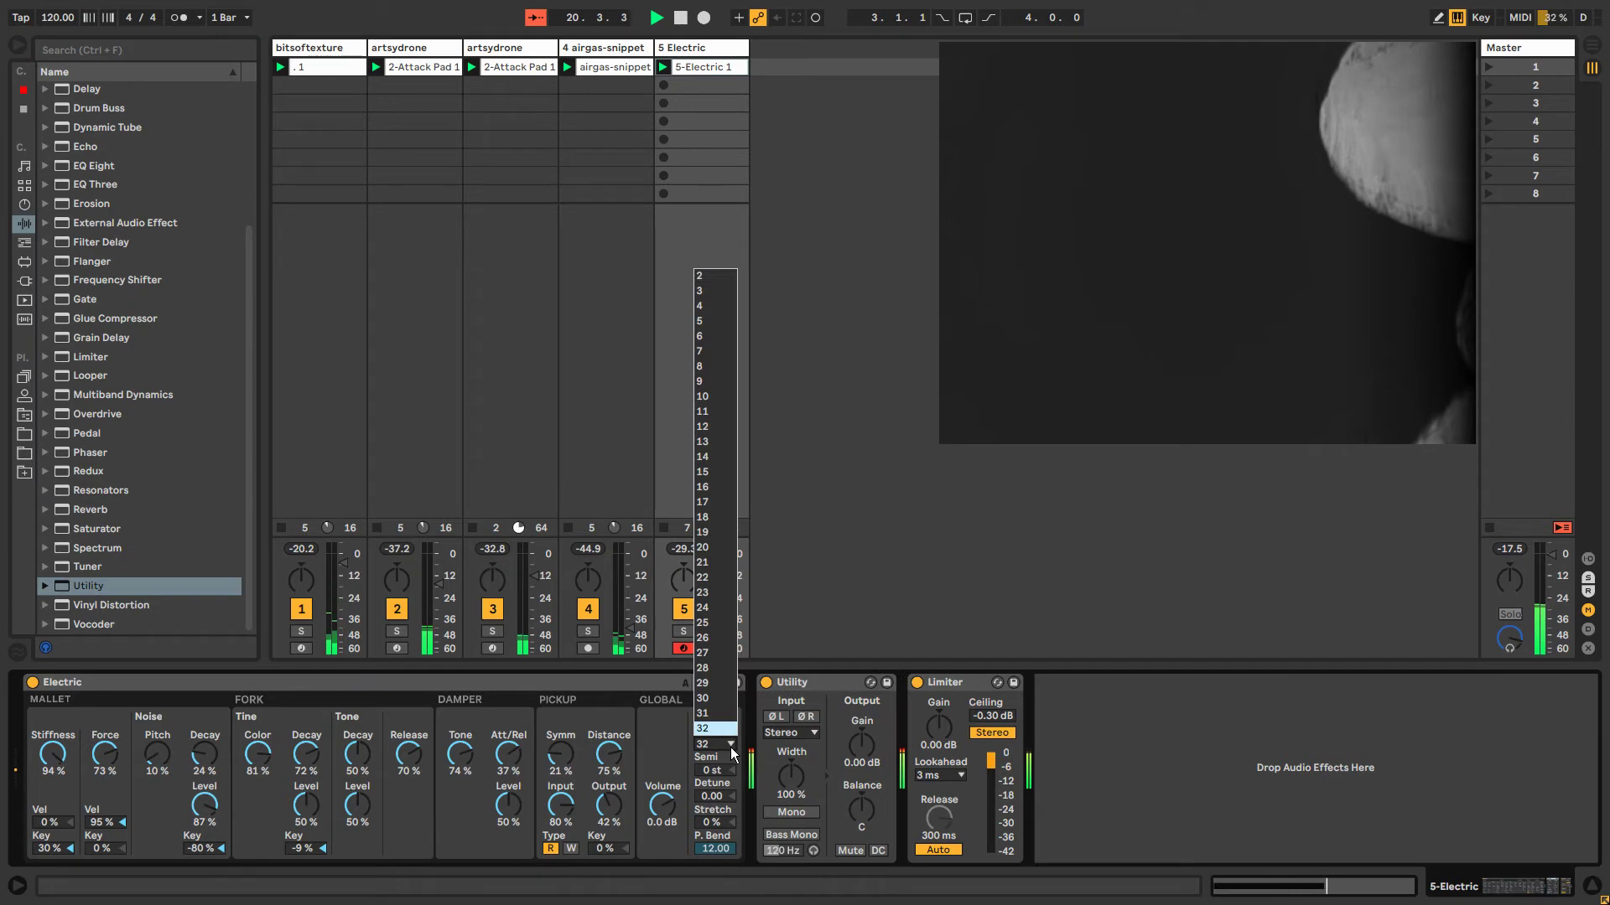
{"action": "left_click", "coordinate": [717, 280]}
Draw a modulation envelope for Utility's gain in the Electric clip, fading in from the start to 100% just after beat 1.2.
{"action": "right_click", "coordinate": [860, 744]}
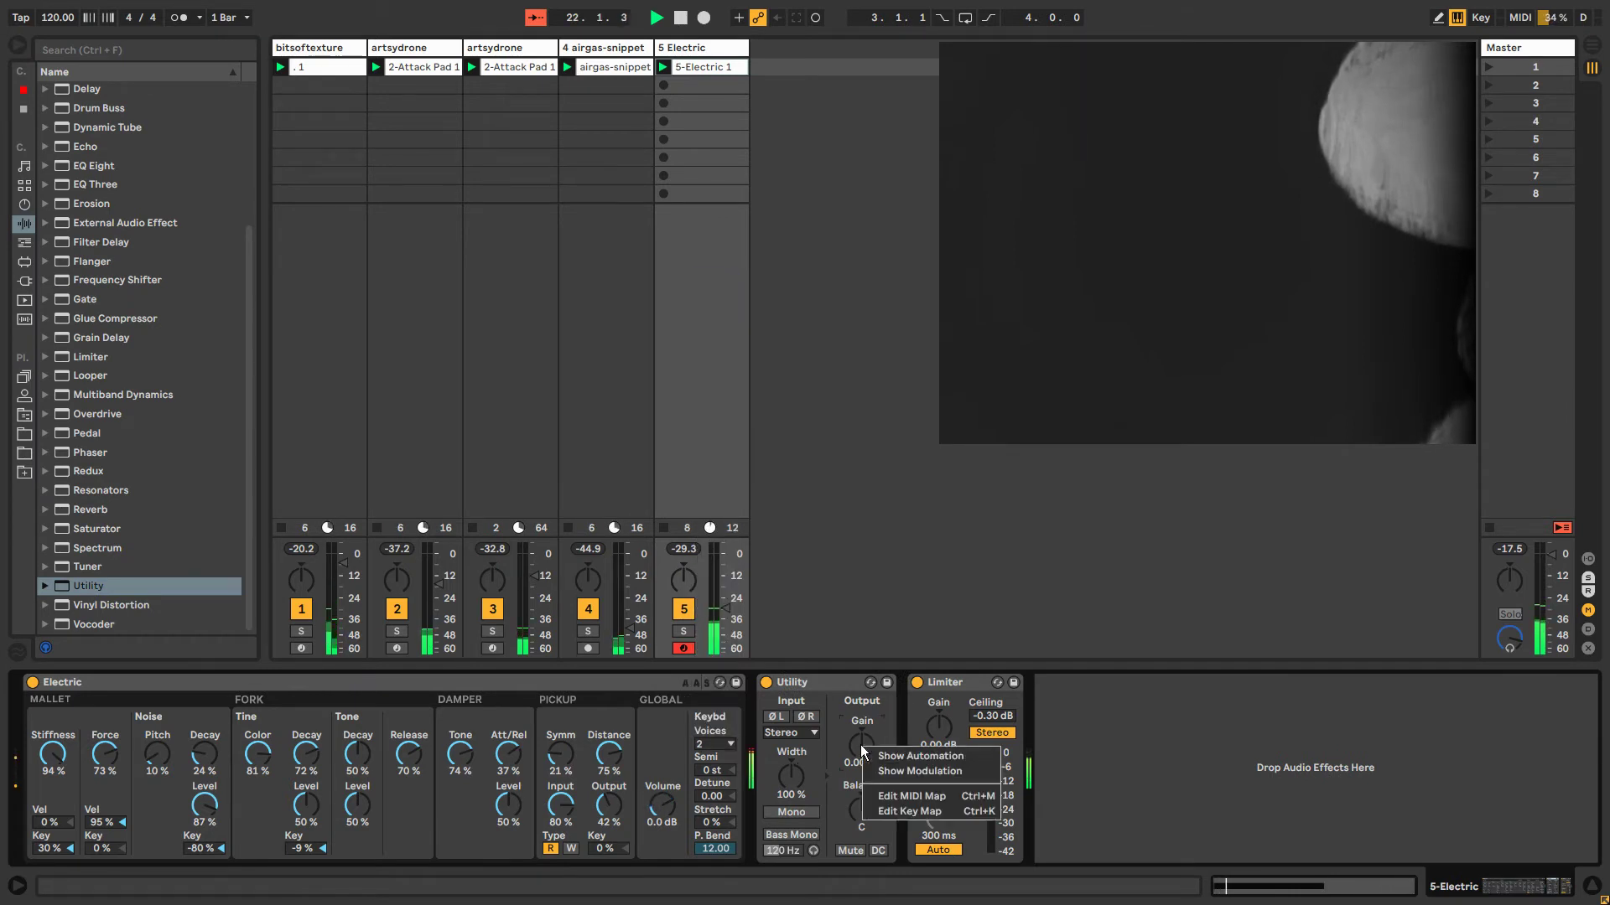
{"action": "left_click", "coordinate": [880, 769]}
{"action": "left_click", "coordinate": [513, 652]}
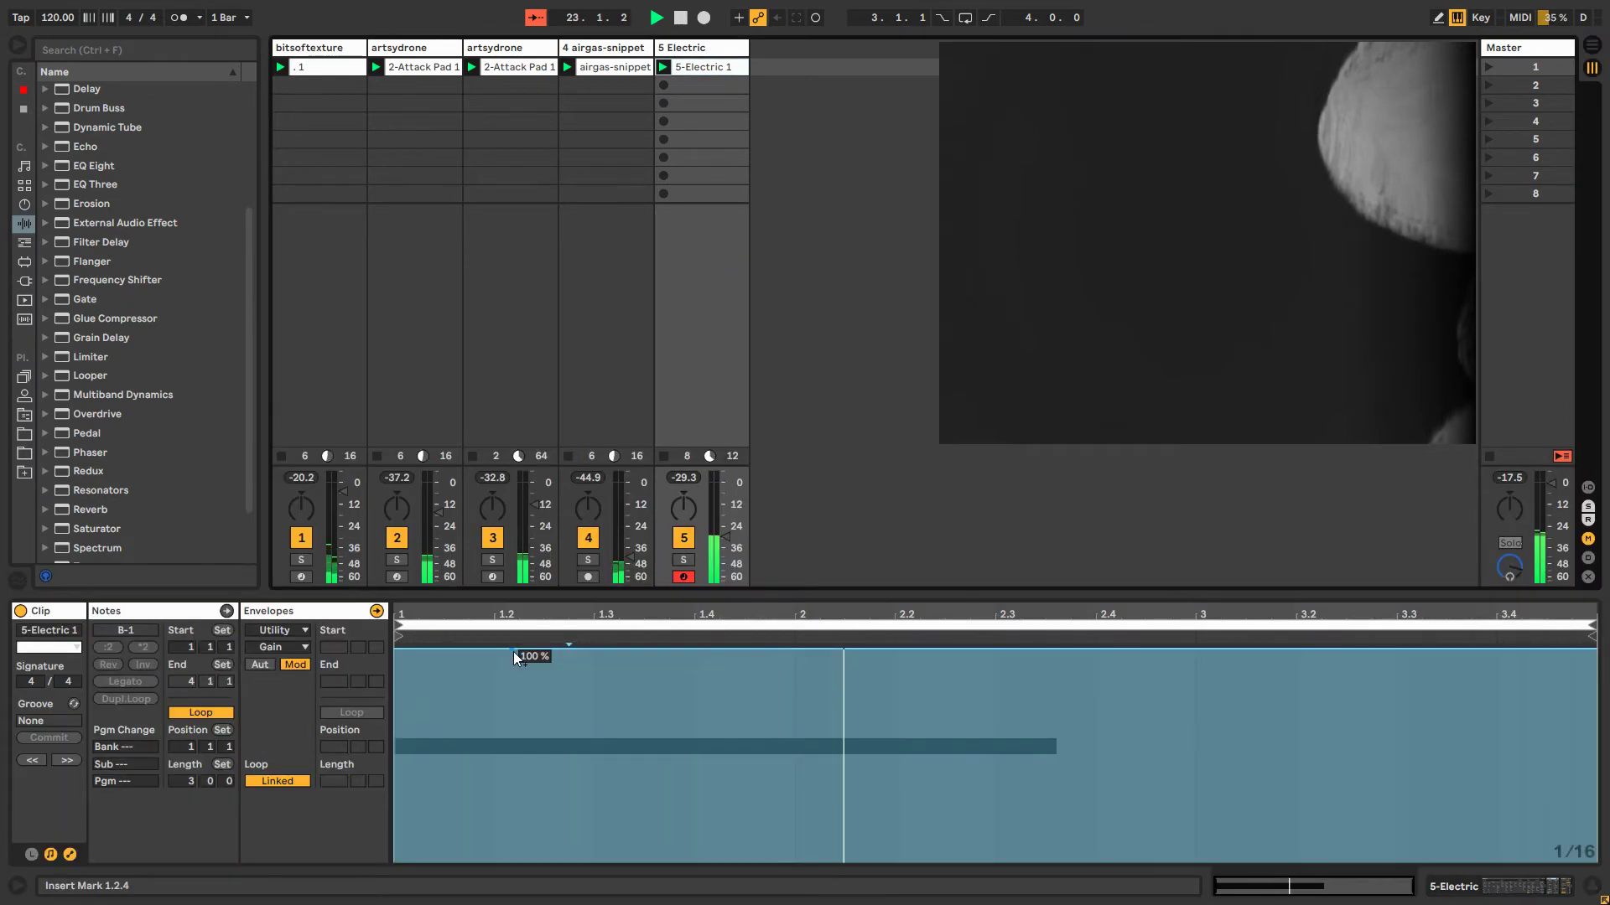
{"action": "left_click_drag", "start_coordinate": [496, 652], "coordinate": [396, 861]}
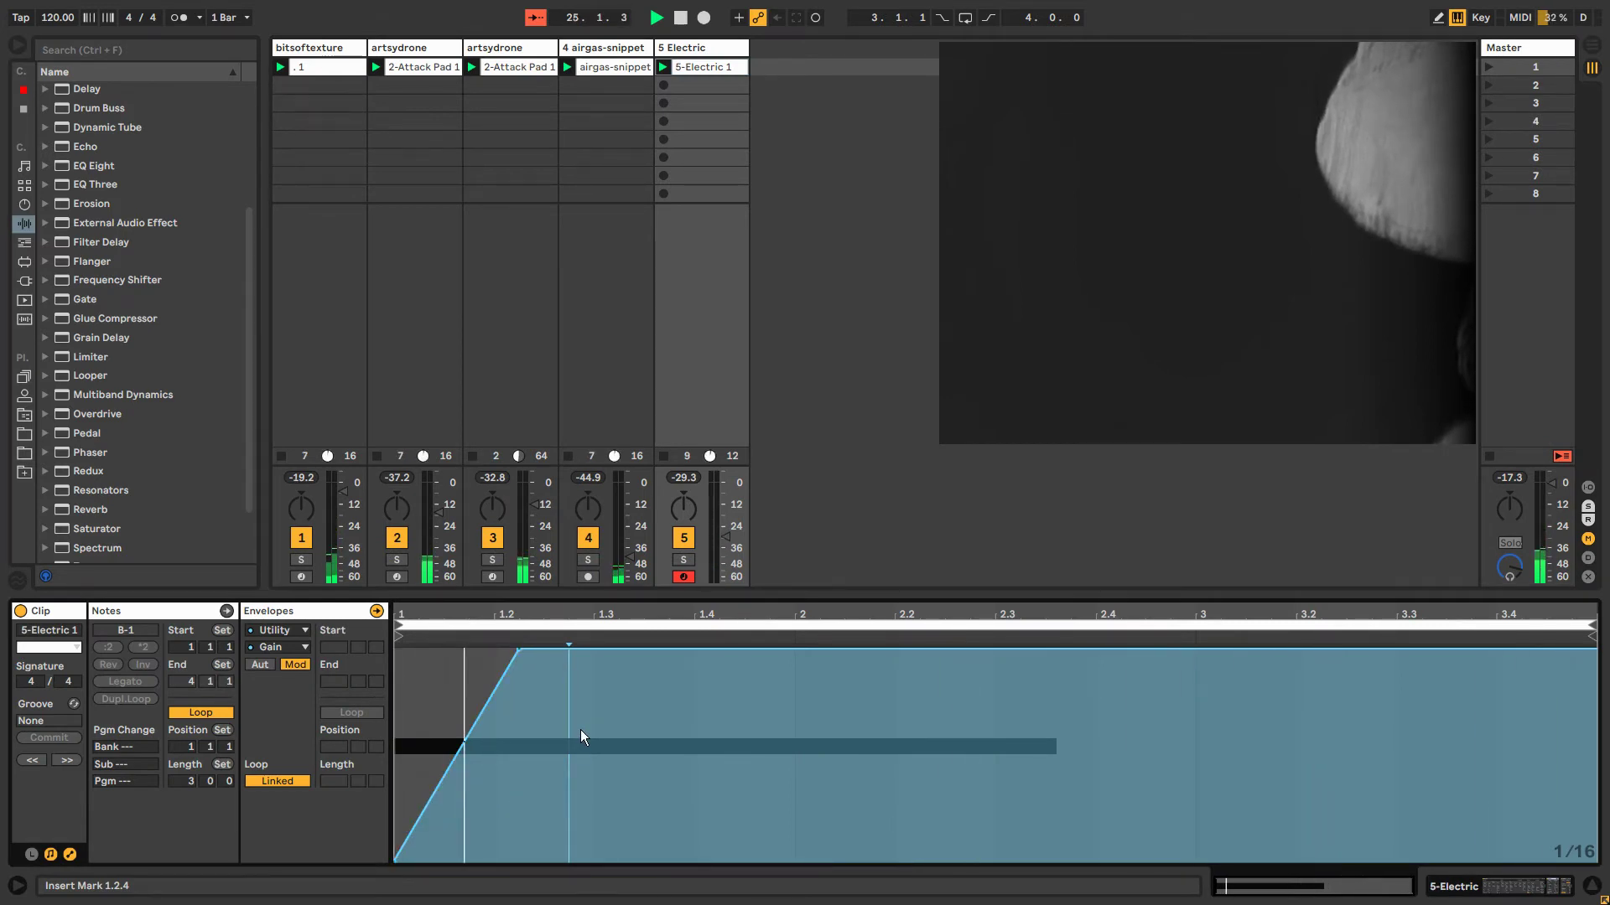
Review the Electric clip's instrument volume modulation envelope and return to the track's device chain.
{"action": "left_click", "coordinate": [688, 49]}
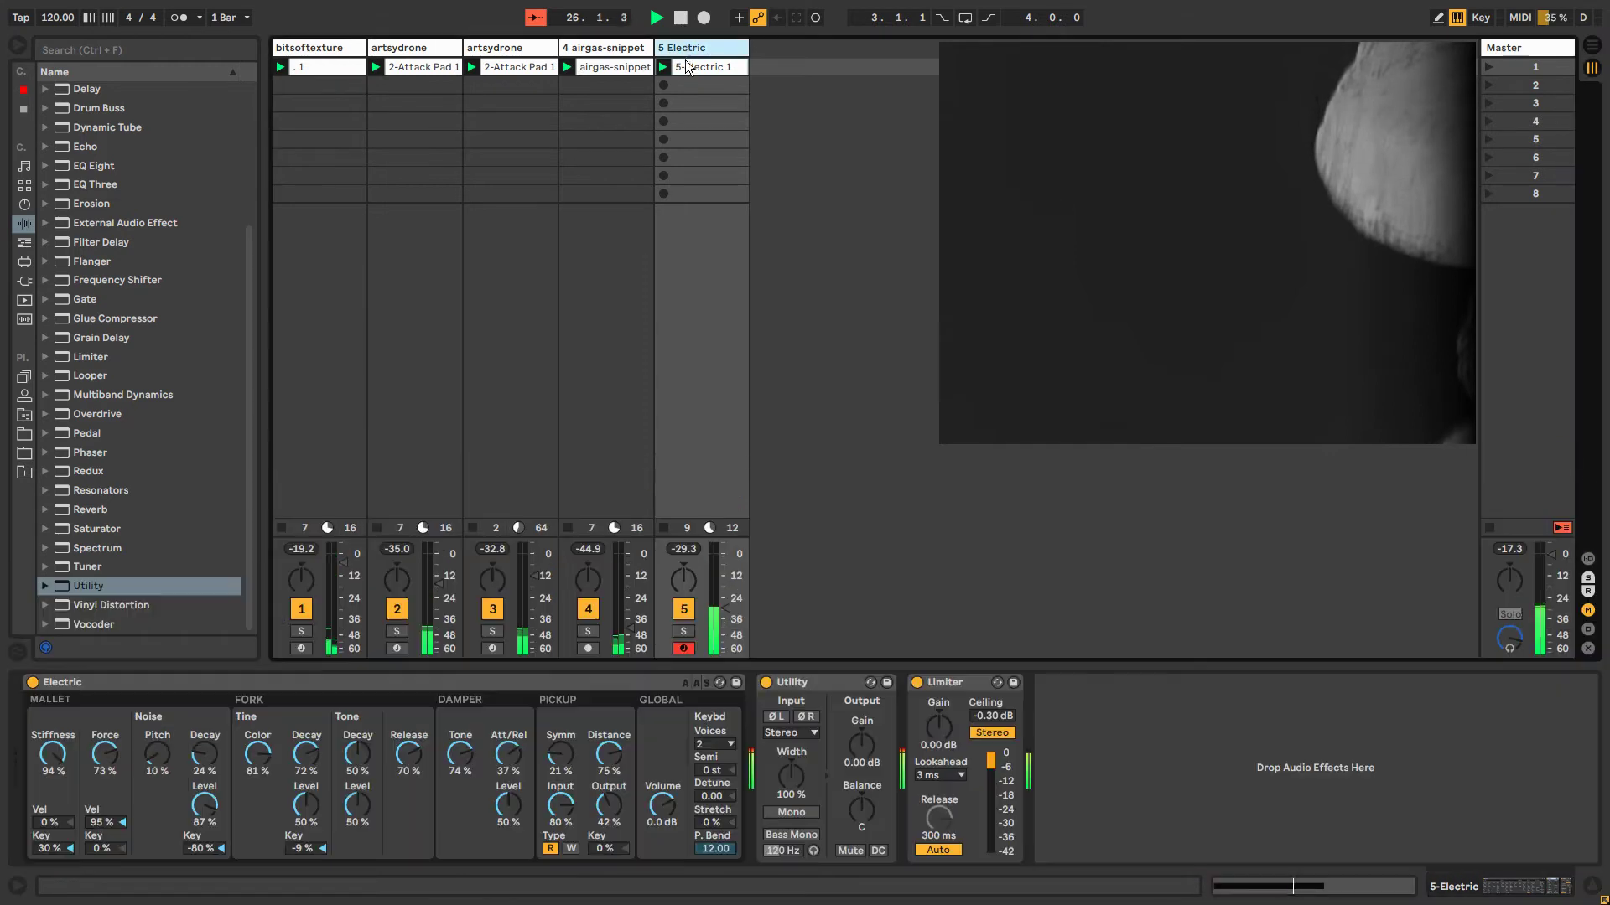
{"action": "right_click", "coordinate": [659, 814]}
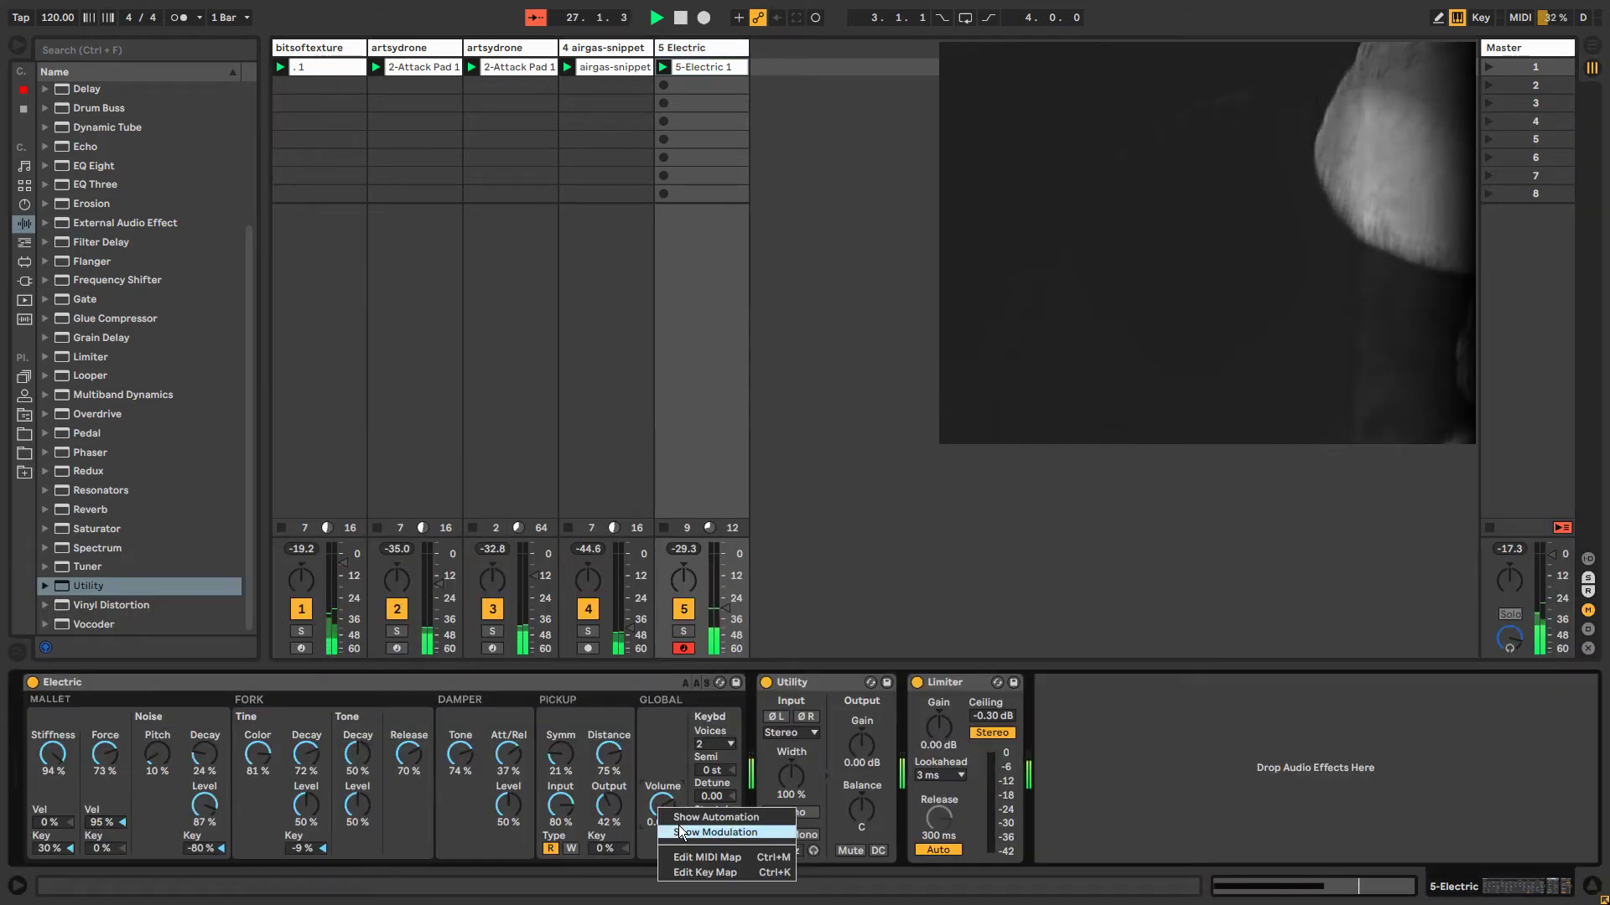
{"action": "left_click", "coordinate": [681, 832]}
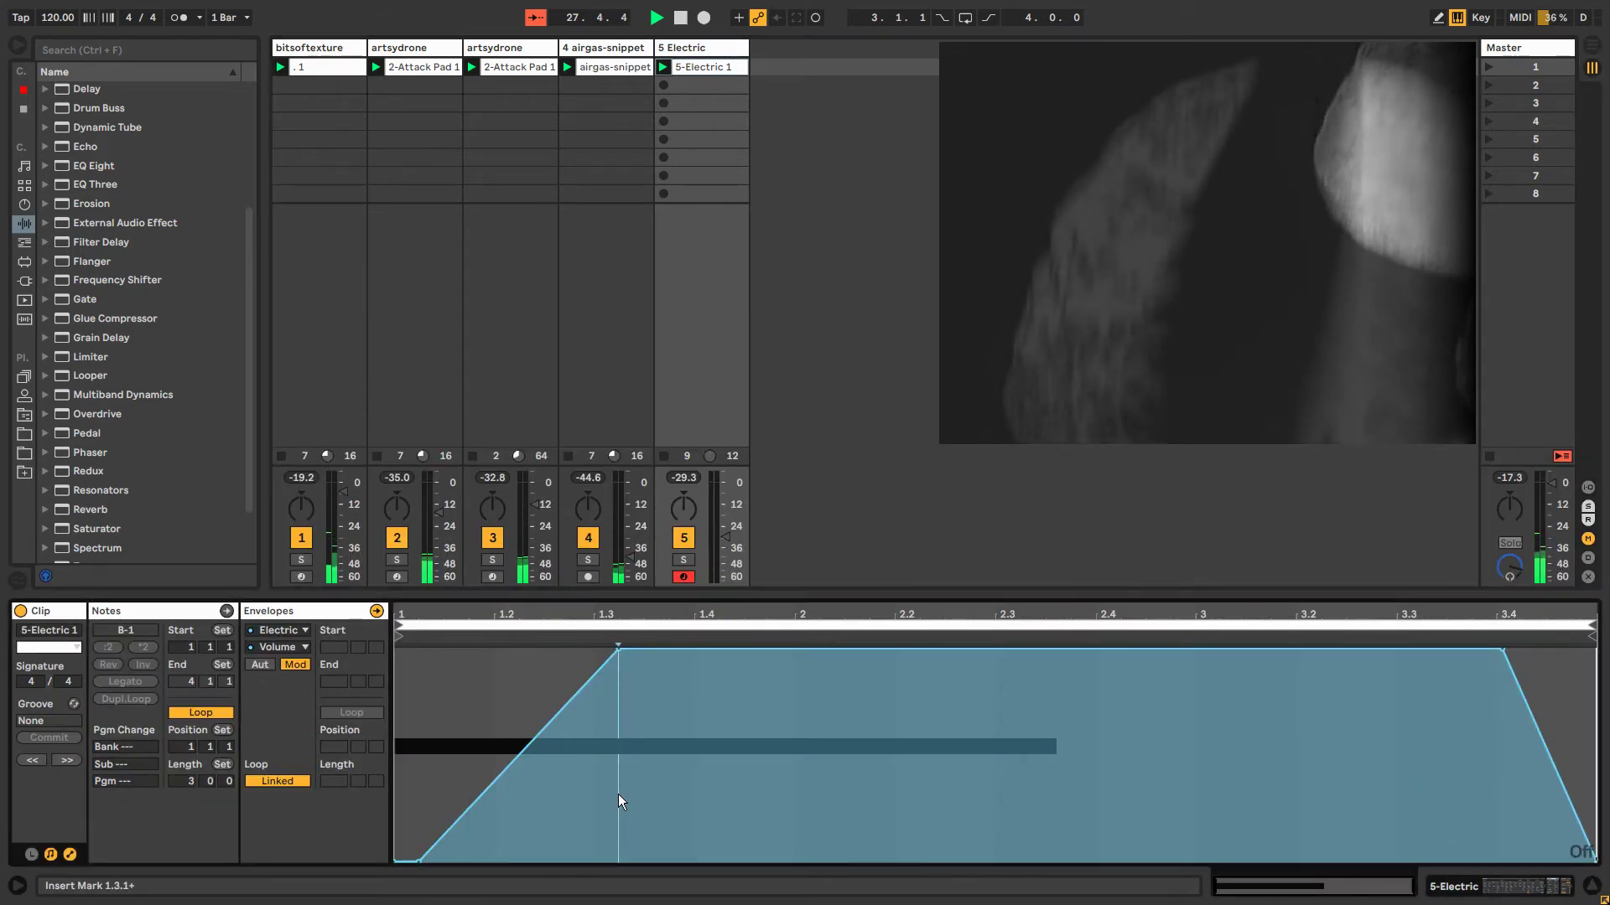
{"action": "left_click", "coordinate": [694, 48]}
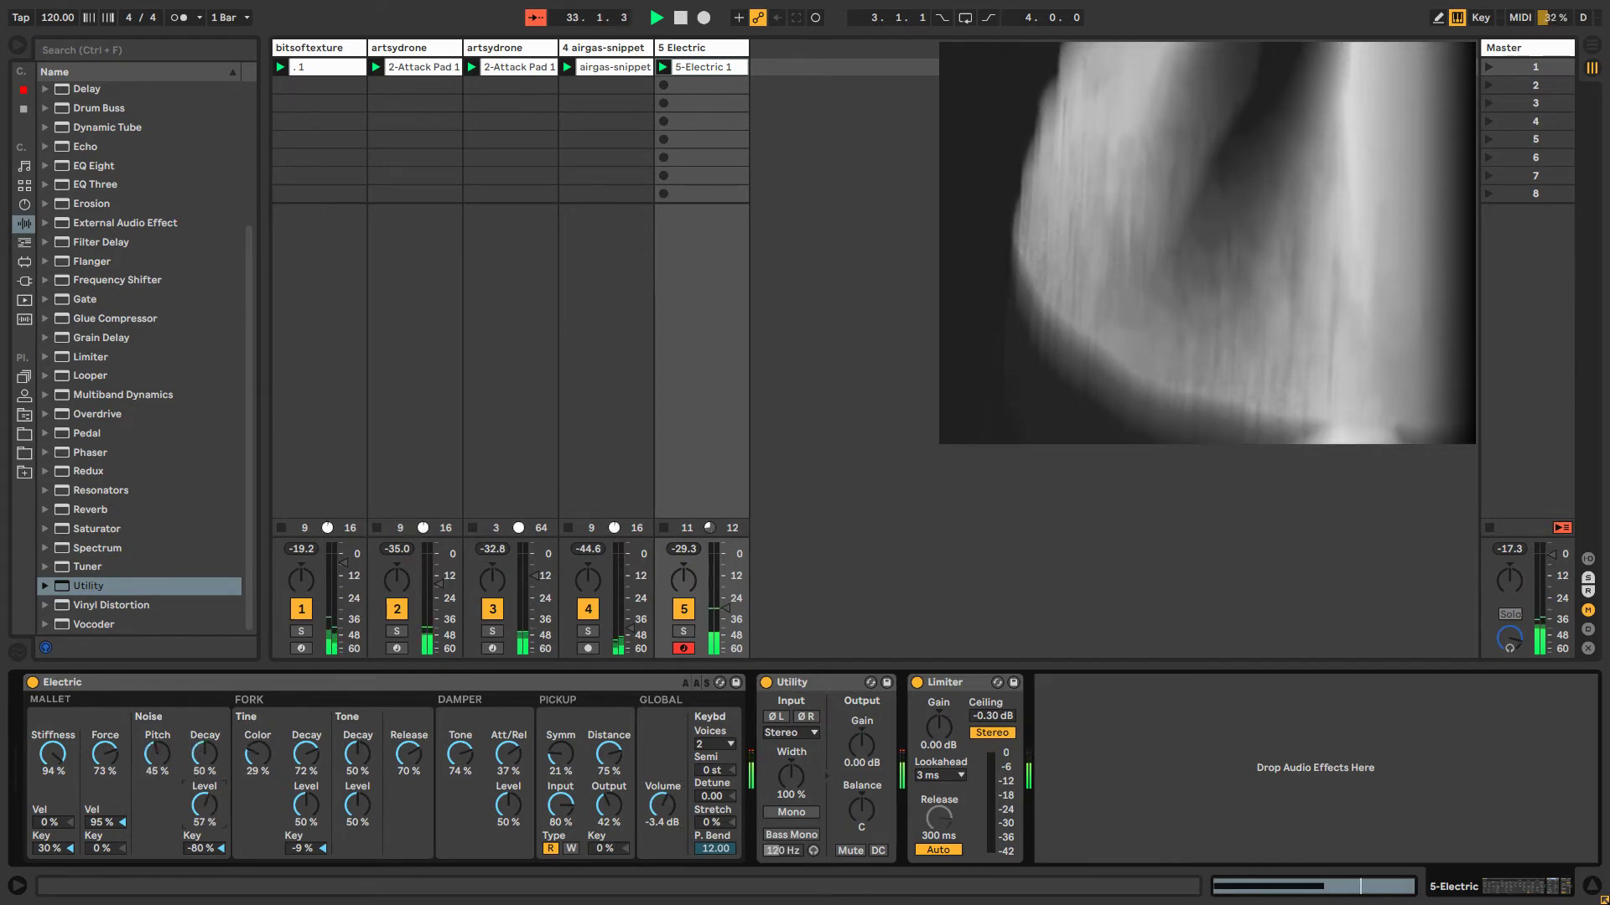
Adjust Electric's damper to 58% tone, 10% attack/release and 57% level, pickup to 50% symmetry and 58% distance, and fork tone decay to 83%.
{"action": "left_click_drag", "start_coordinate": [508, 805], "coordinate": [507, 793]}
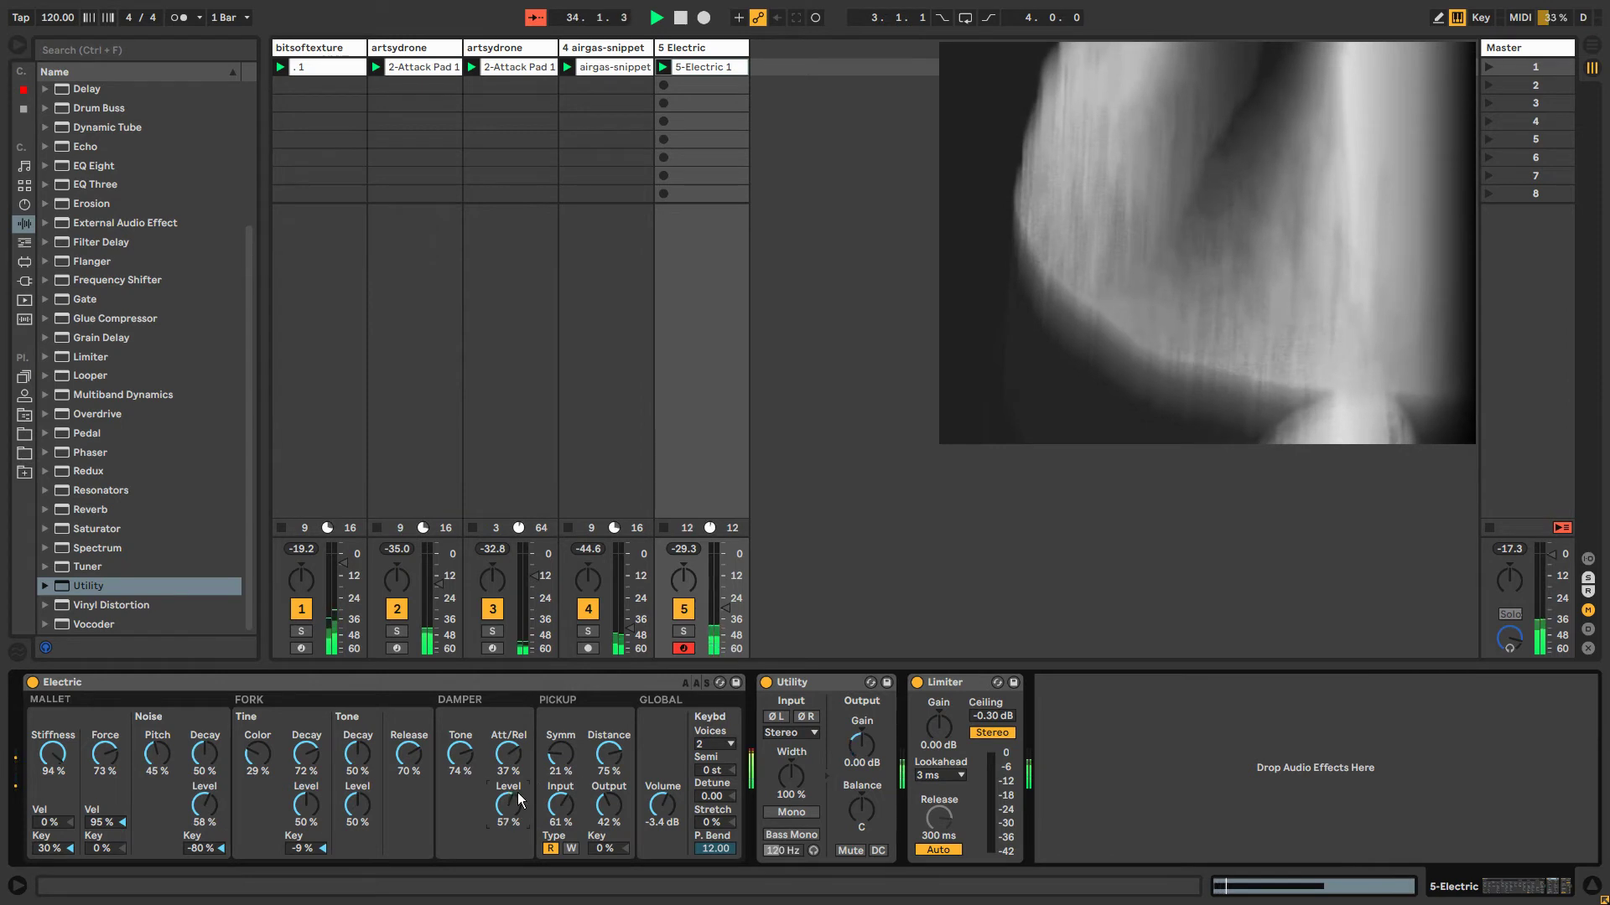
{"action": "left_click_drag", "start_coordinate": [608, 756], "coordinate": [560, 708]}
{"action": "left_click_drag", "start_coordinate": [508, 756], "coordinate": [375, 708]}
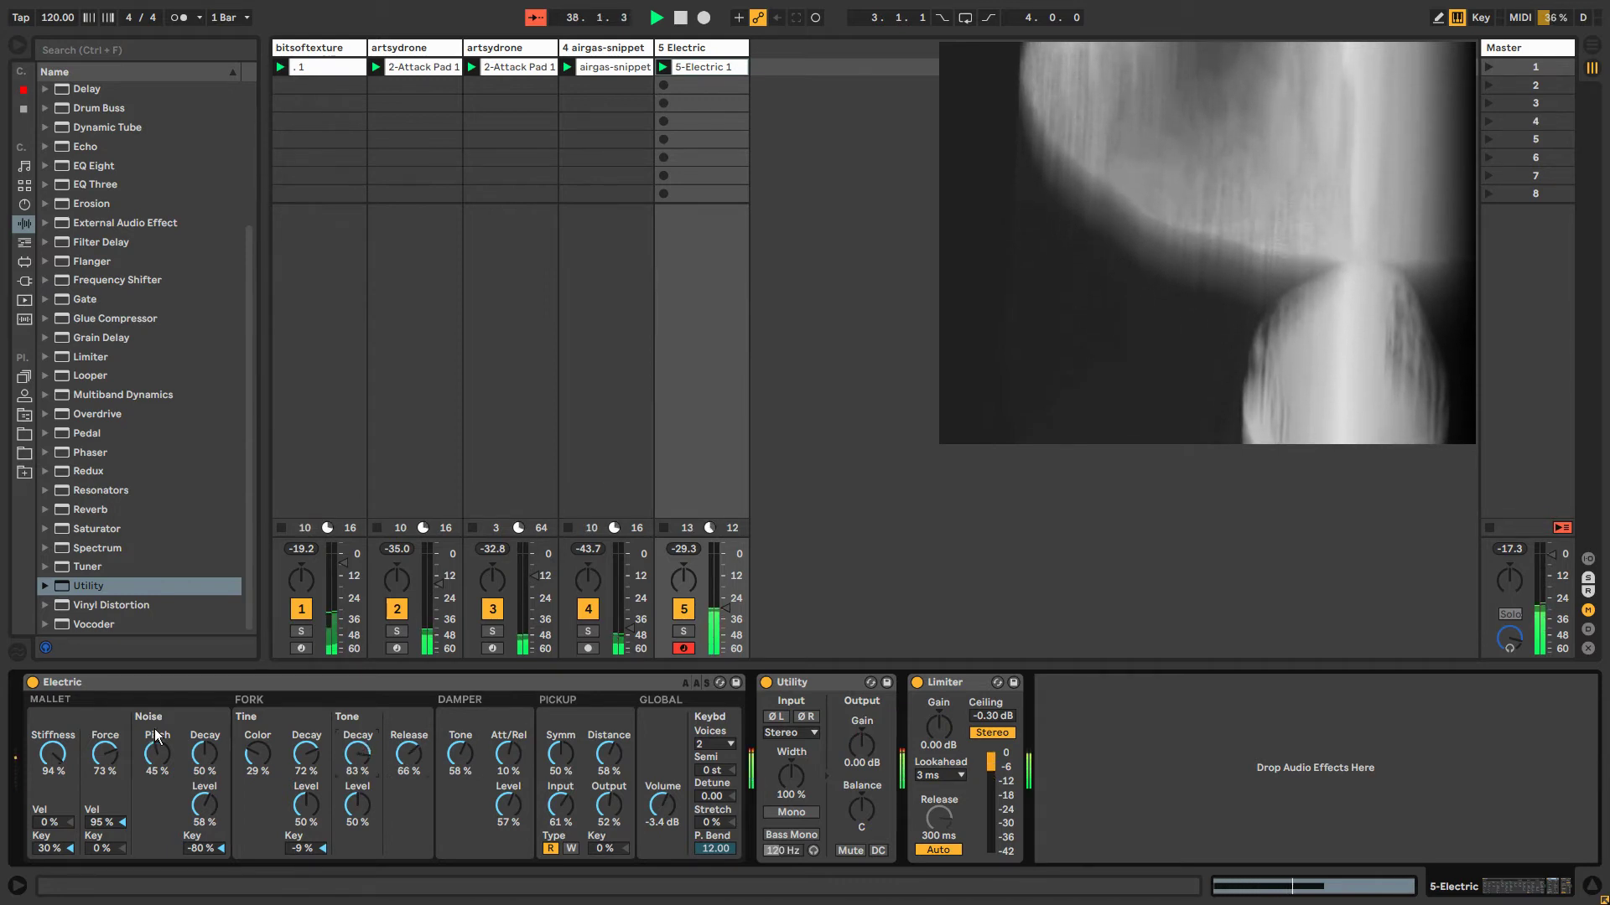
Transpose the Electric clip's note down to A#-1, relaunch the clip and return to the track's devices.
{"action": "left_click", "coordinate": [716, 72]}
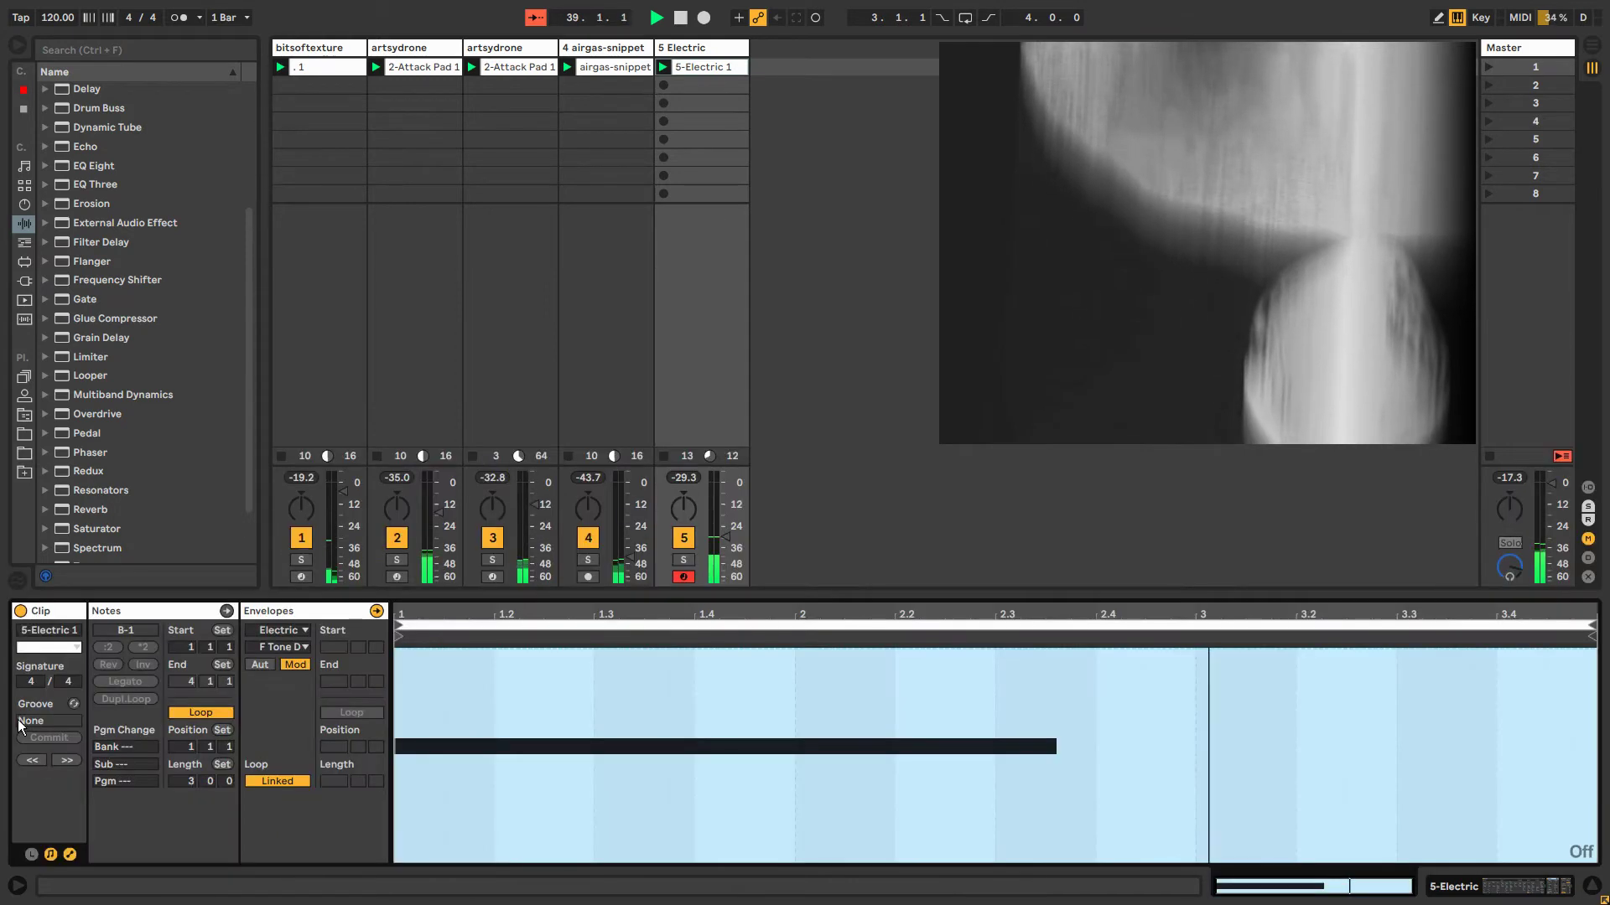
{"action": "left_click", "coordinate": [505, 715]}
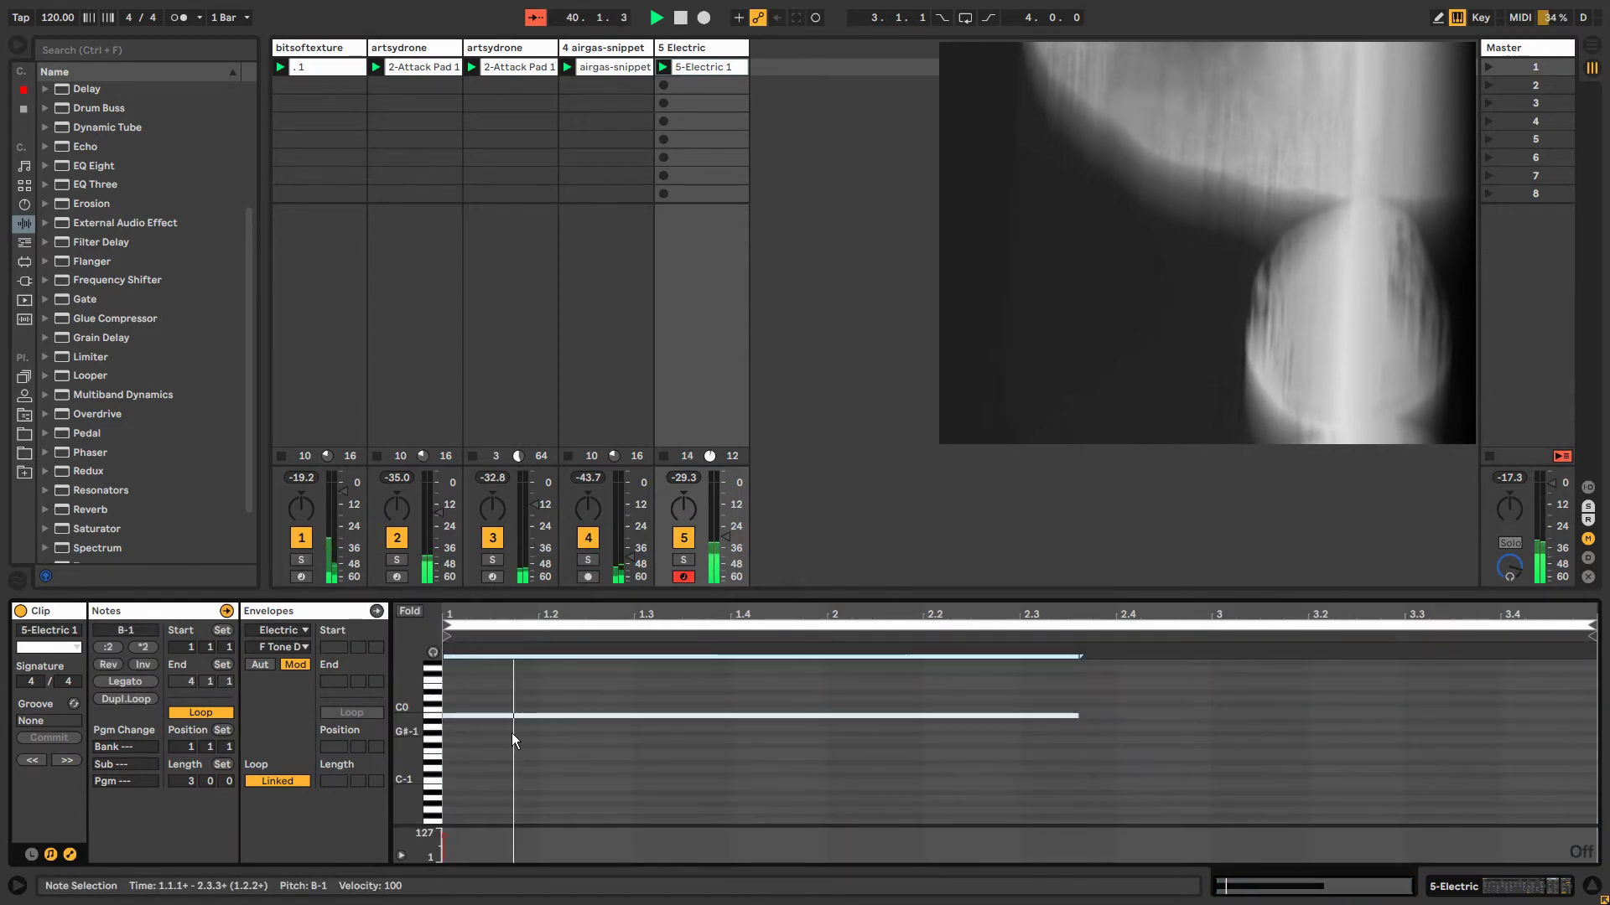
{"action": "key", "text": "Down"}
{"action": "left_click", "coordinate": [663, 67]}
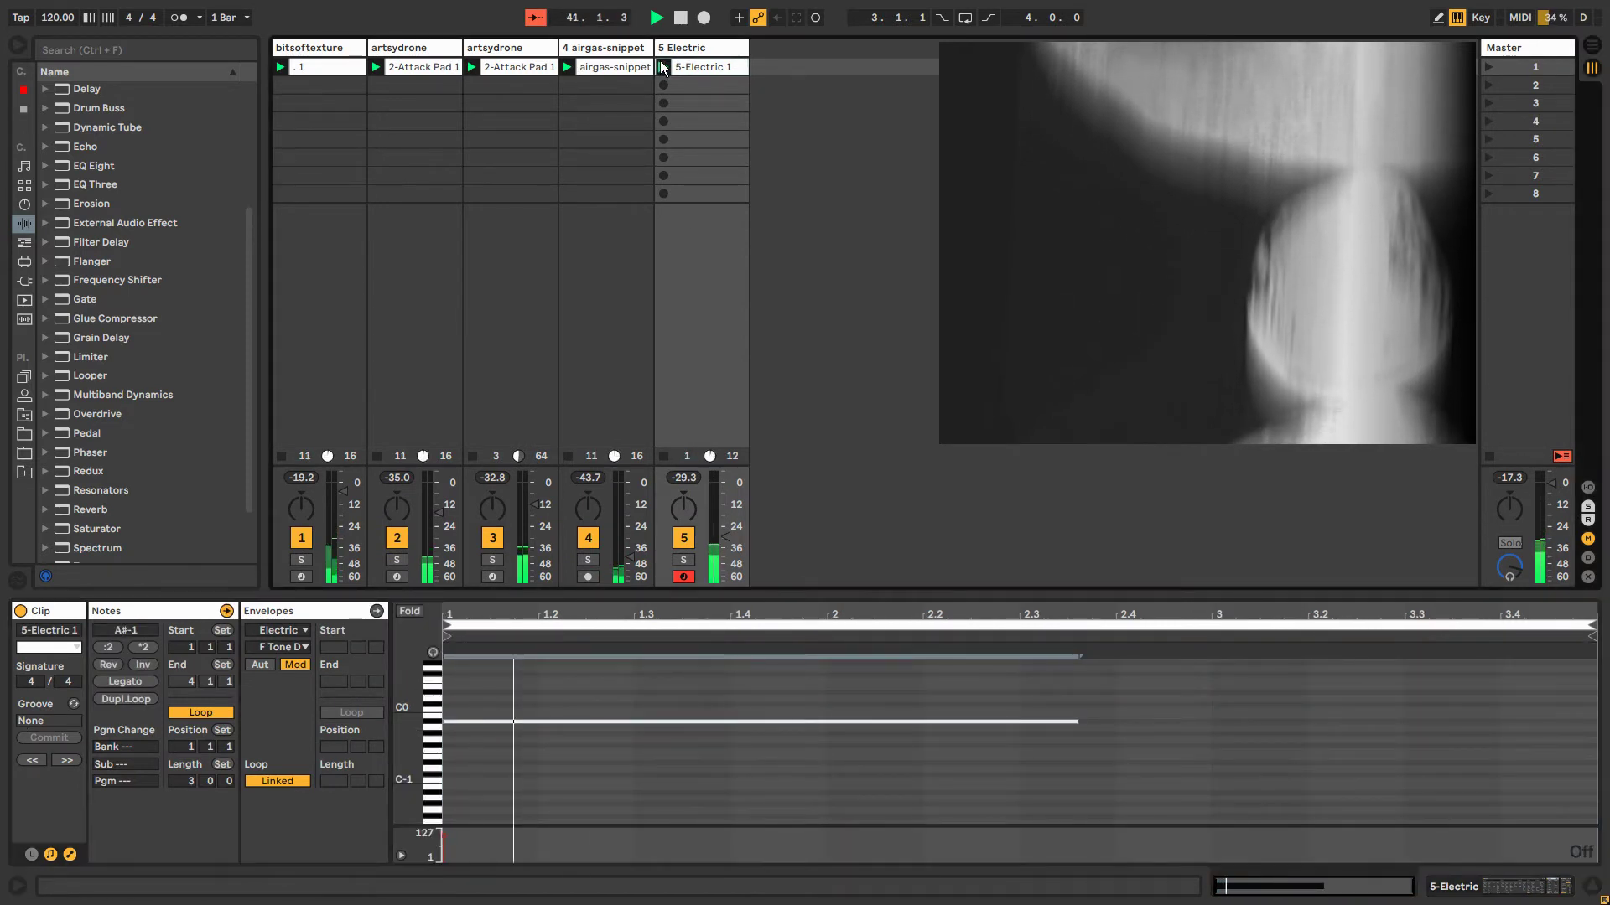
{"action": "double_click", "coordinate": [669, 49]}
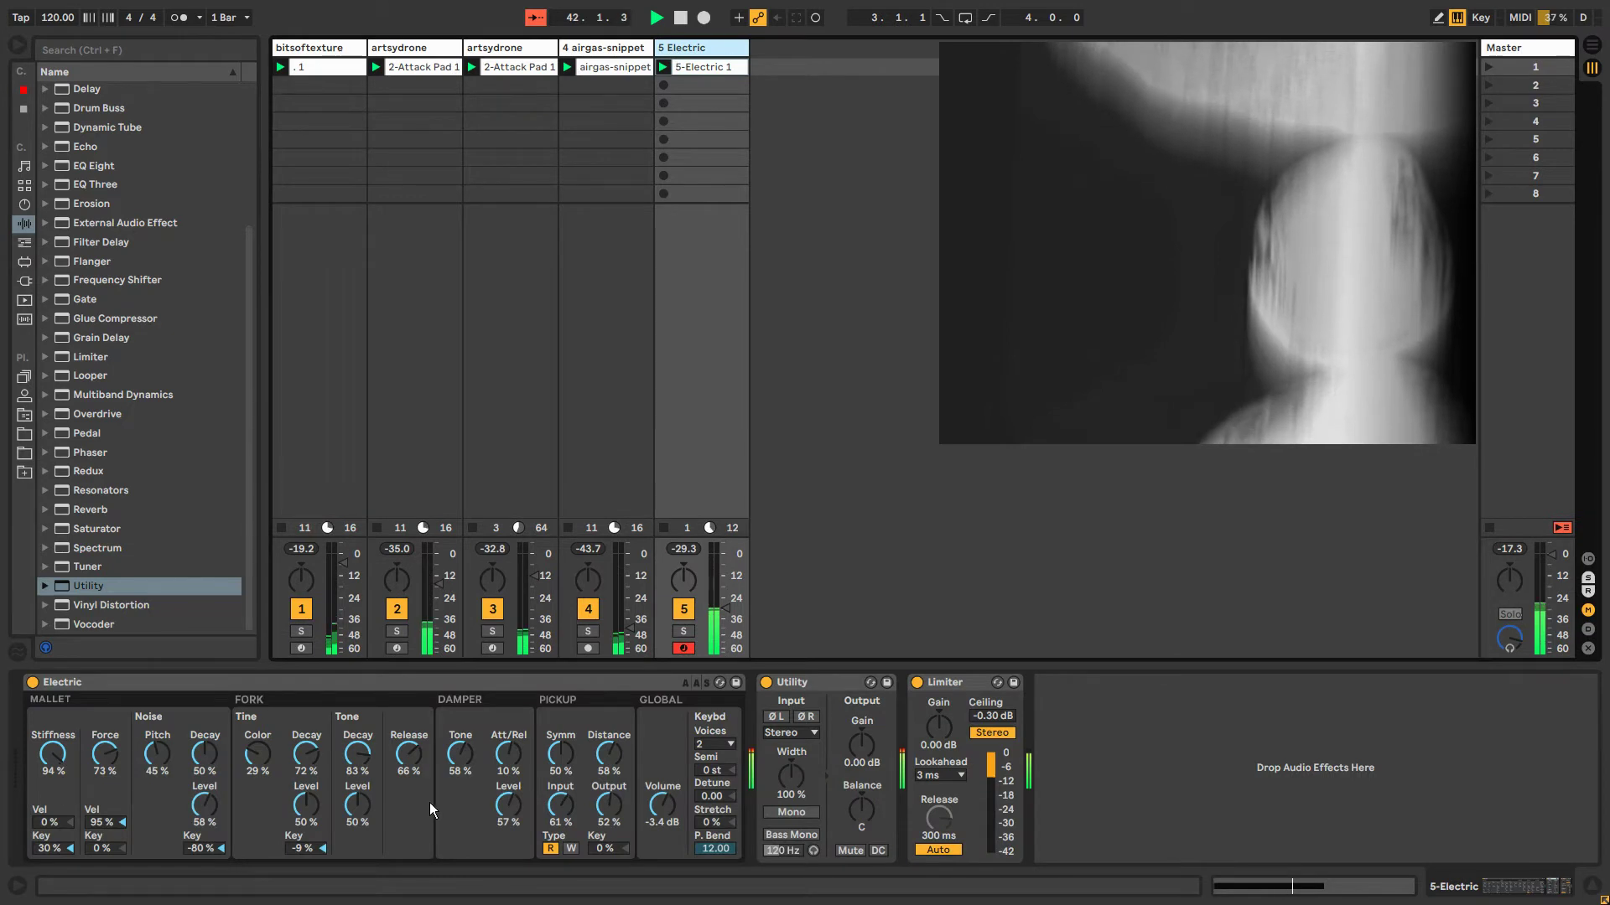
Set Electric's damper tone to 25%, attack/release to 42% and level to 51%, with pickup input at 96% and output at 64%.
{"action": "left_click_drag", "start_coordinate": [561, 807], "coordinate": [508, 711]}
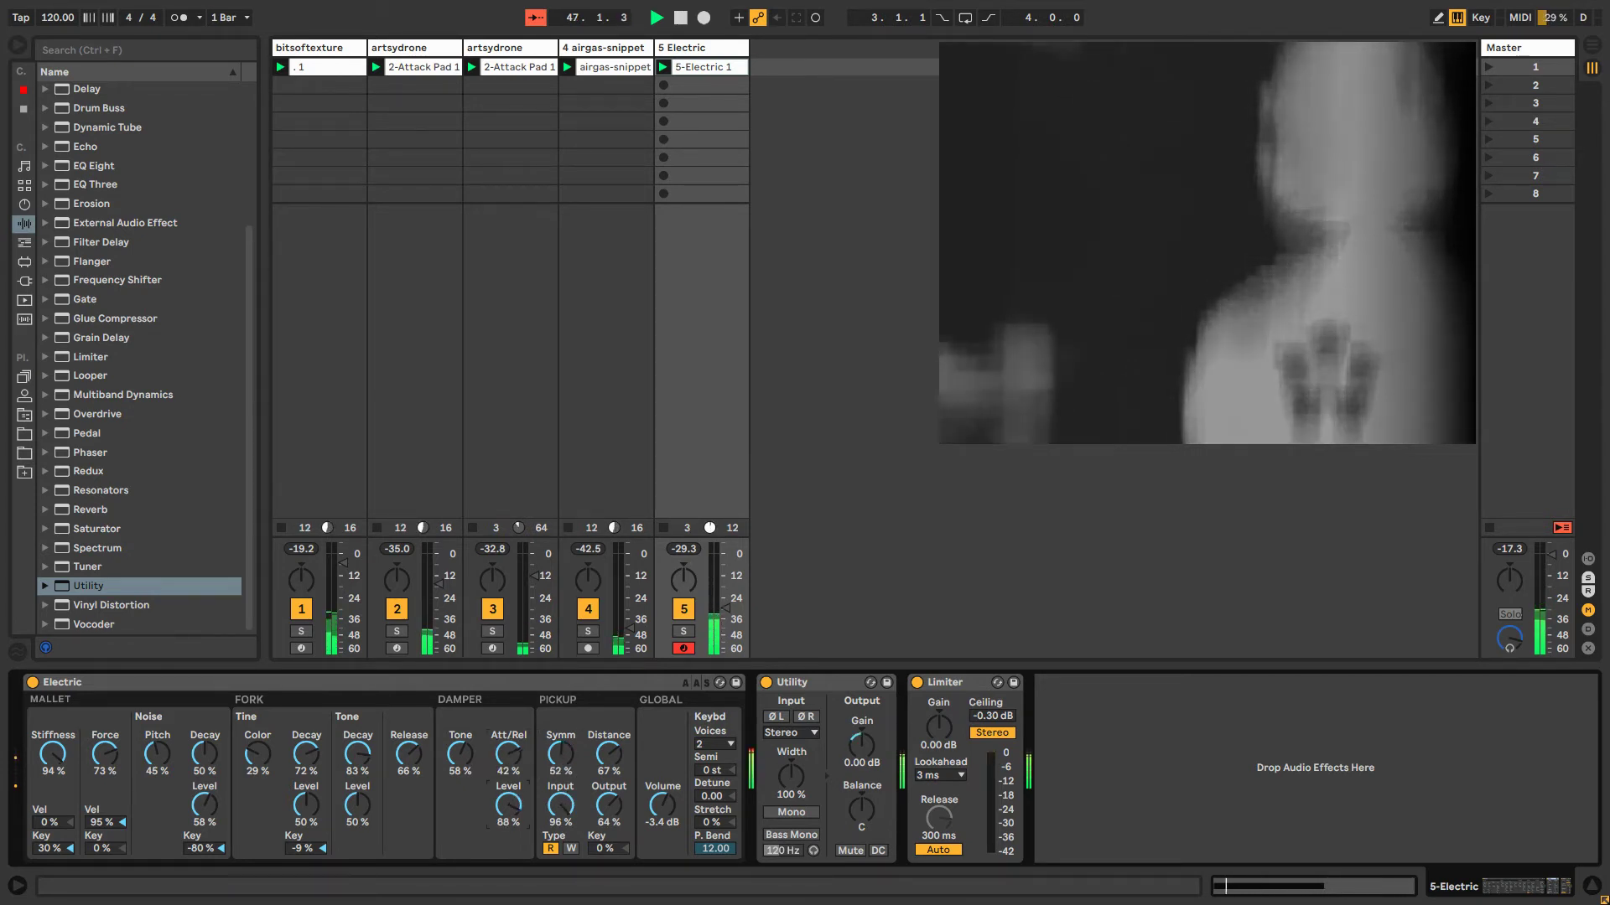
{"action": "left_click_drag", "start_coordinate": [507, 804], "coordinate": [508, 813]}
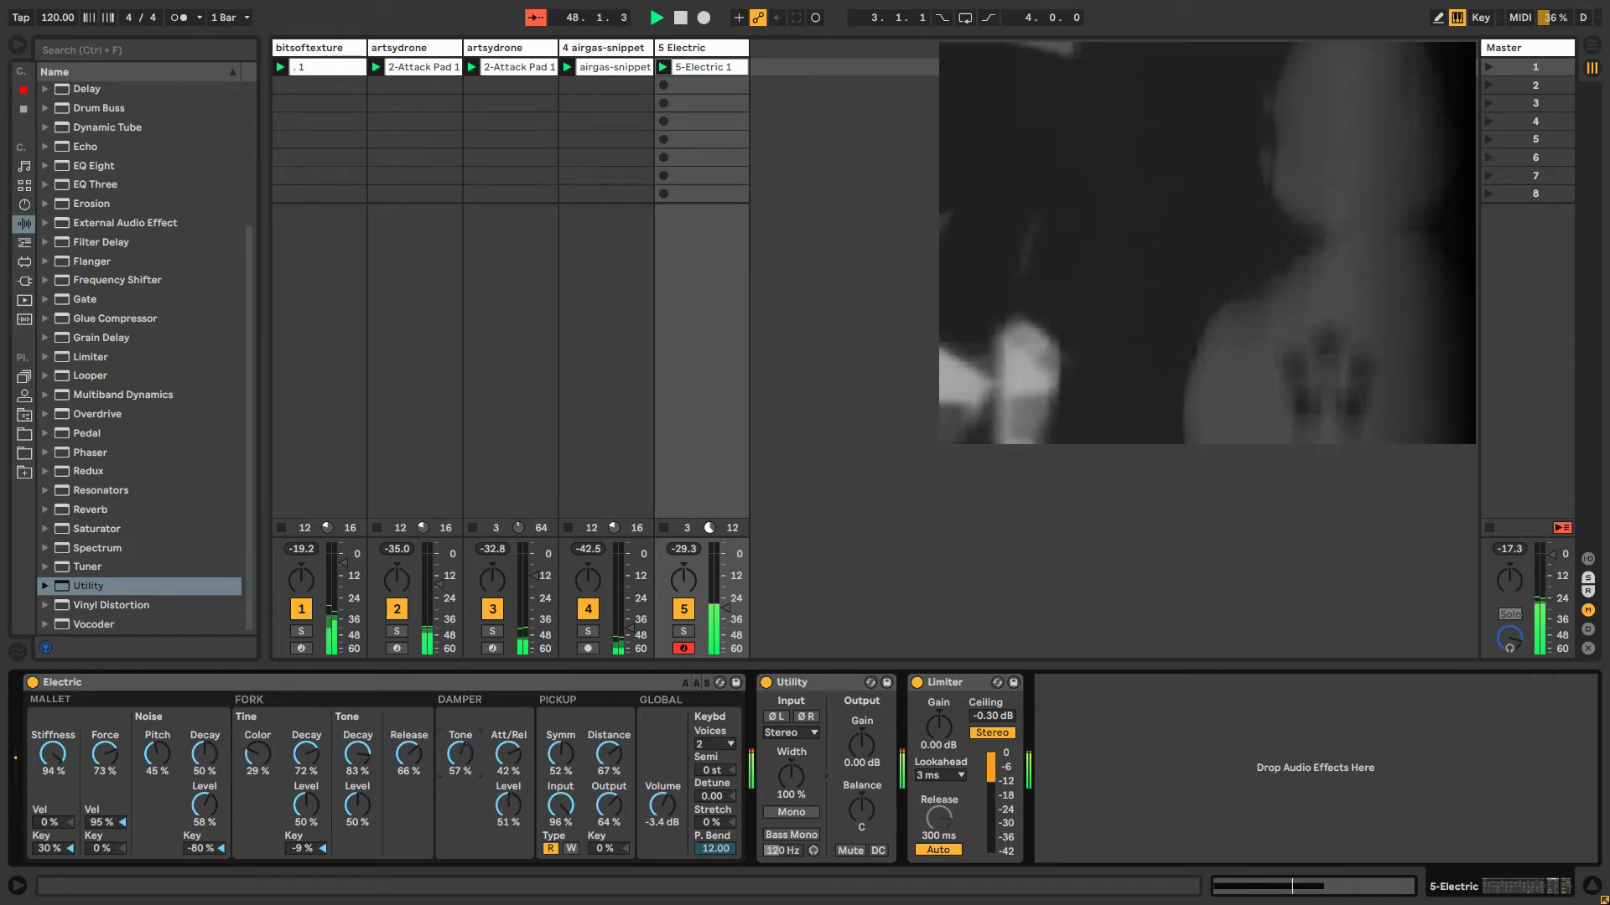
{"action": "left_click_drag", "start_coordinate": [459, 756], "coordinate": [459, 784]}
Set Electric's mallet to 59% stiffness with 97% velocity, 80% force with 36% key, and its noise to 91% pitch, 33% level, -36% key.
{"action": "left_click_drag", "start_coordinate": [100, 770], "coordinate": [100, 805]}
{"action": "left_click_drag", "start_coordinate": [57, 746], "coordinate": [56, 772]}
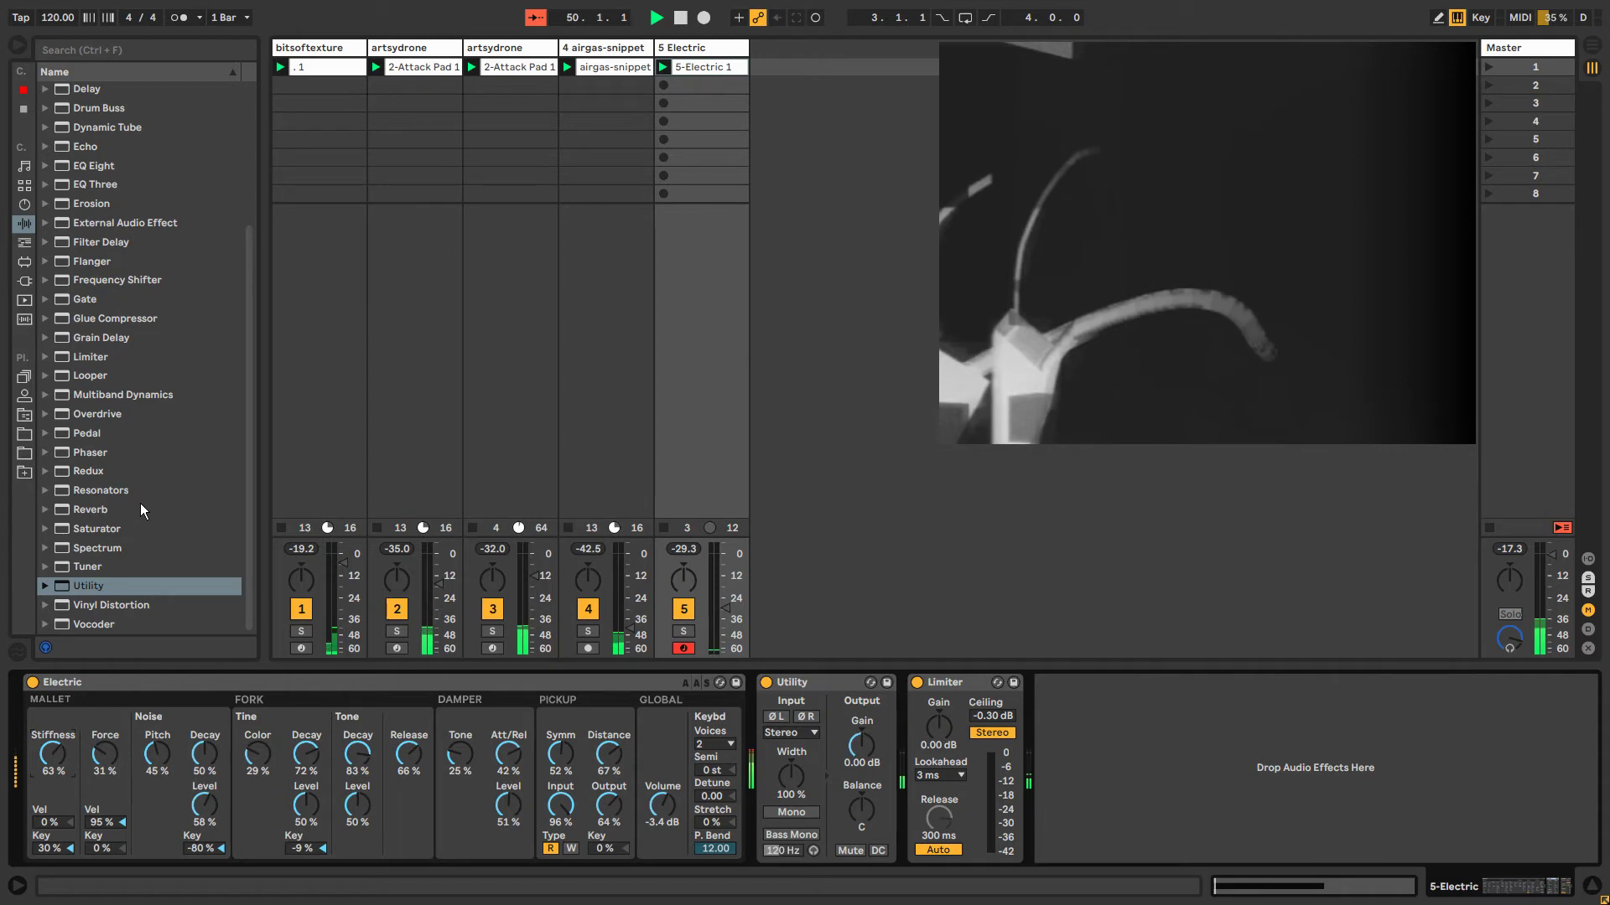
{"action": "left_click_drag", "start_coordinate": [52, 758], "coordinate": [52, 730]}
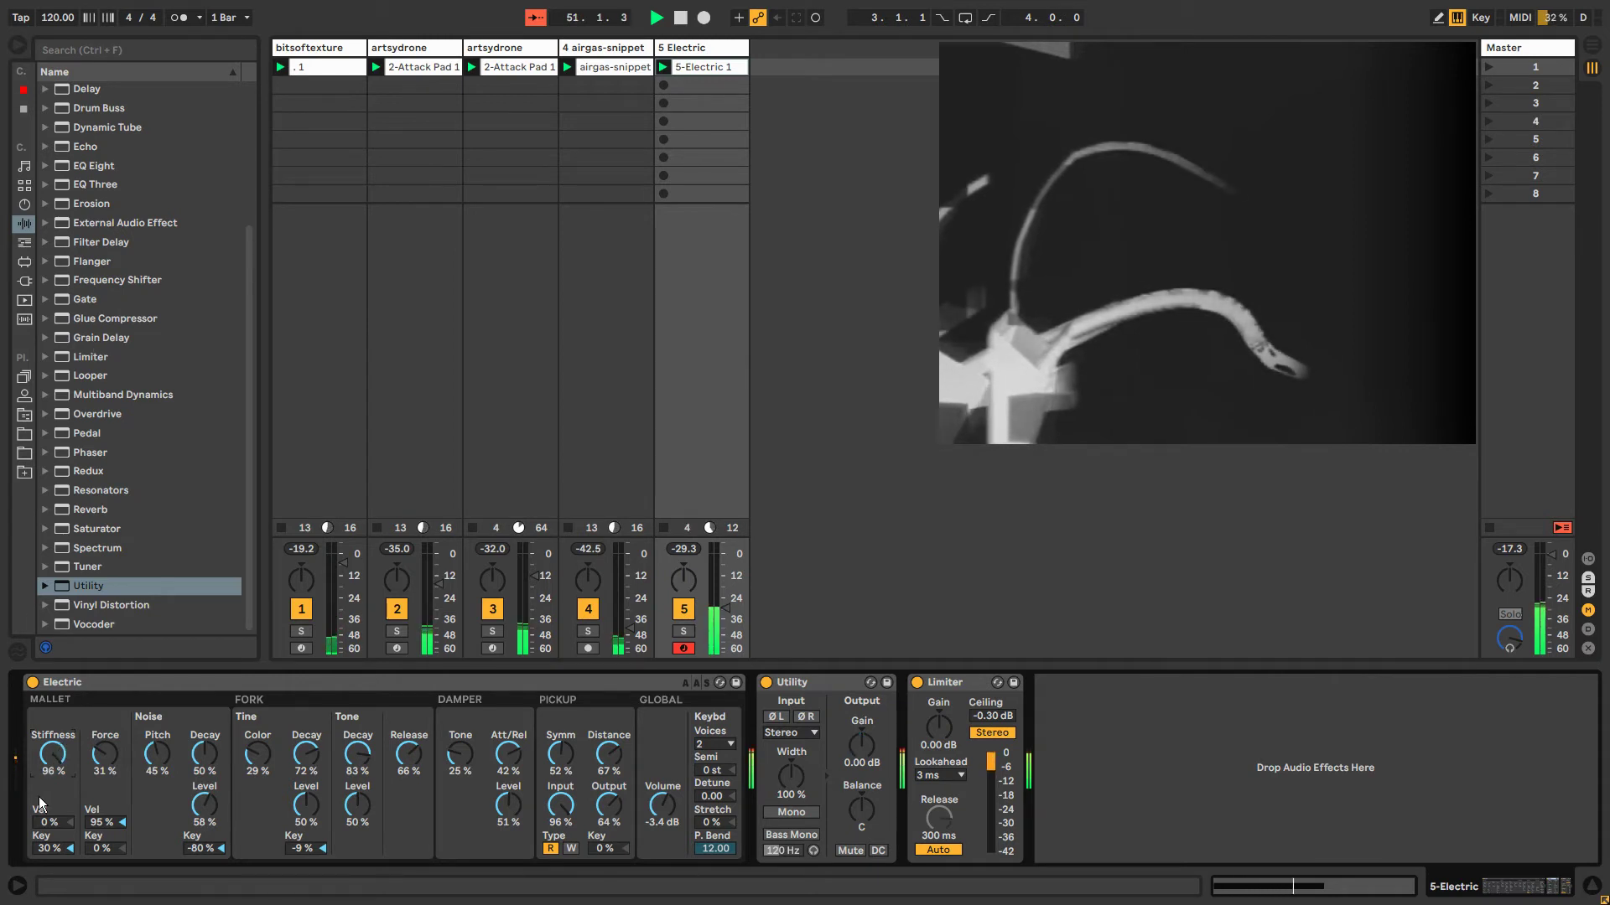
{"action": "left_click_drag", "start_coordinate": [48, 822], "coordinate": [48, 754]}
{"action": "left_click_drag", "start_coordinate": [101, 848], "coordinate": [101, 817]}
{"action": "mouse_move", "coordinate": [199, 849]}
{"action": "left_mouse_down"}
{"action": "mouse_move", "coordinate": [200, 811]}
{"action": "mouse_move", "coordinate": [203, 826]}
{"action": "left_mouse_up"}
{"action": "left_click", "coordinate": [204, 755]}
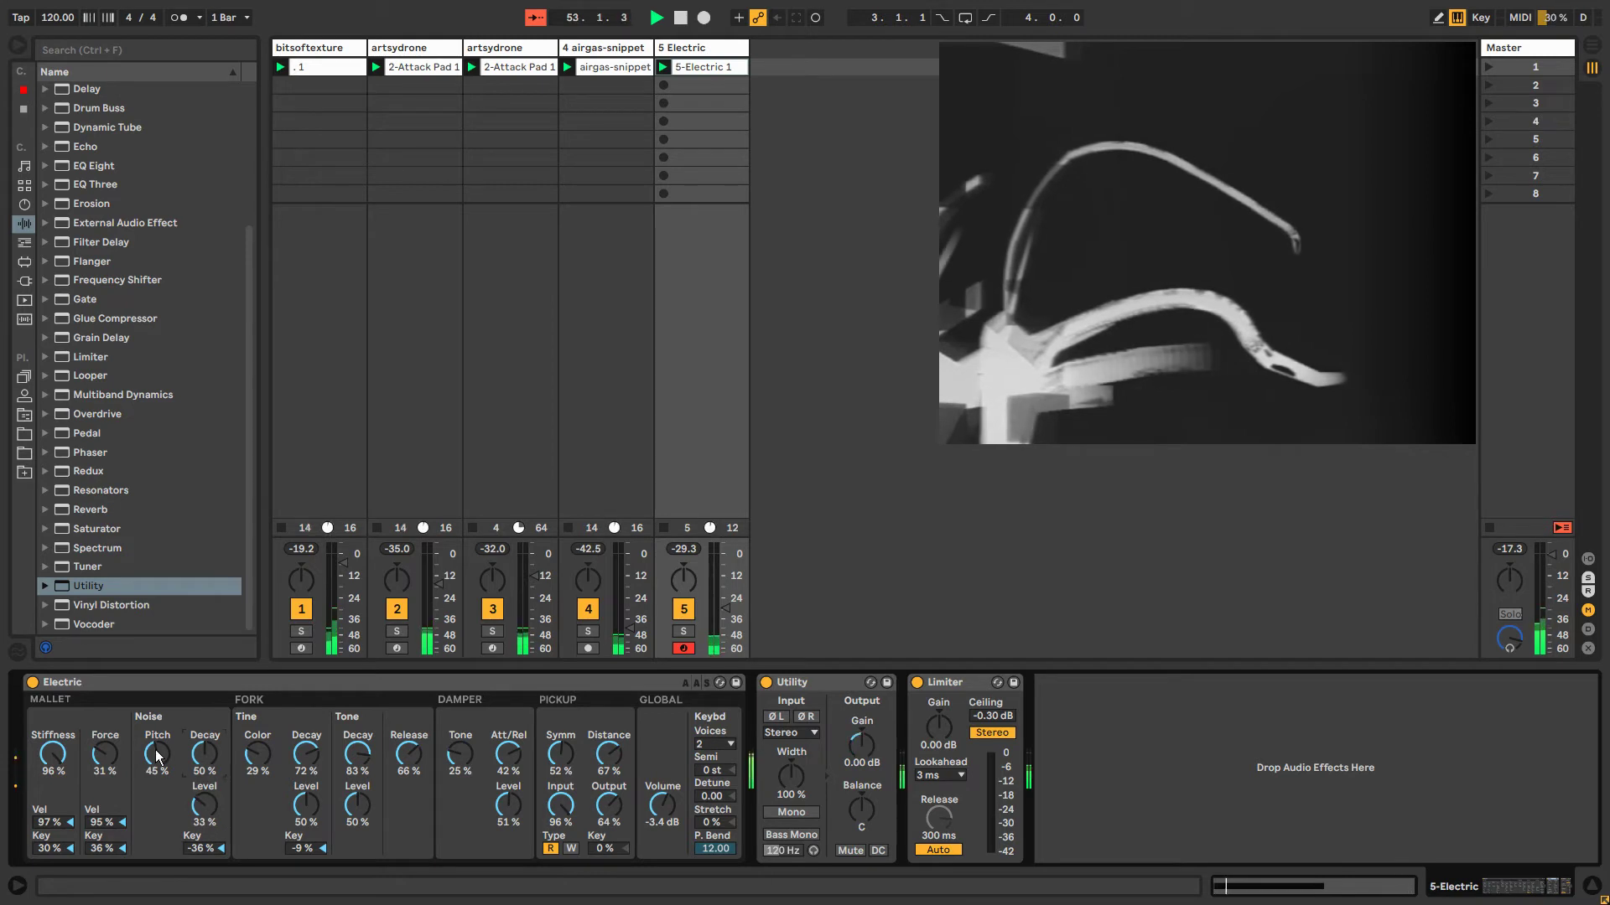
{"action": "left_click_drag", "start_coordinate": [157, 755], "coordinate": [156, 717]}
{"action": "left_click_drag", "start_coordinate": [53, 755], "coordinate": [105, 714]}
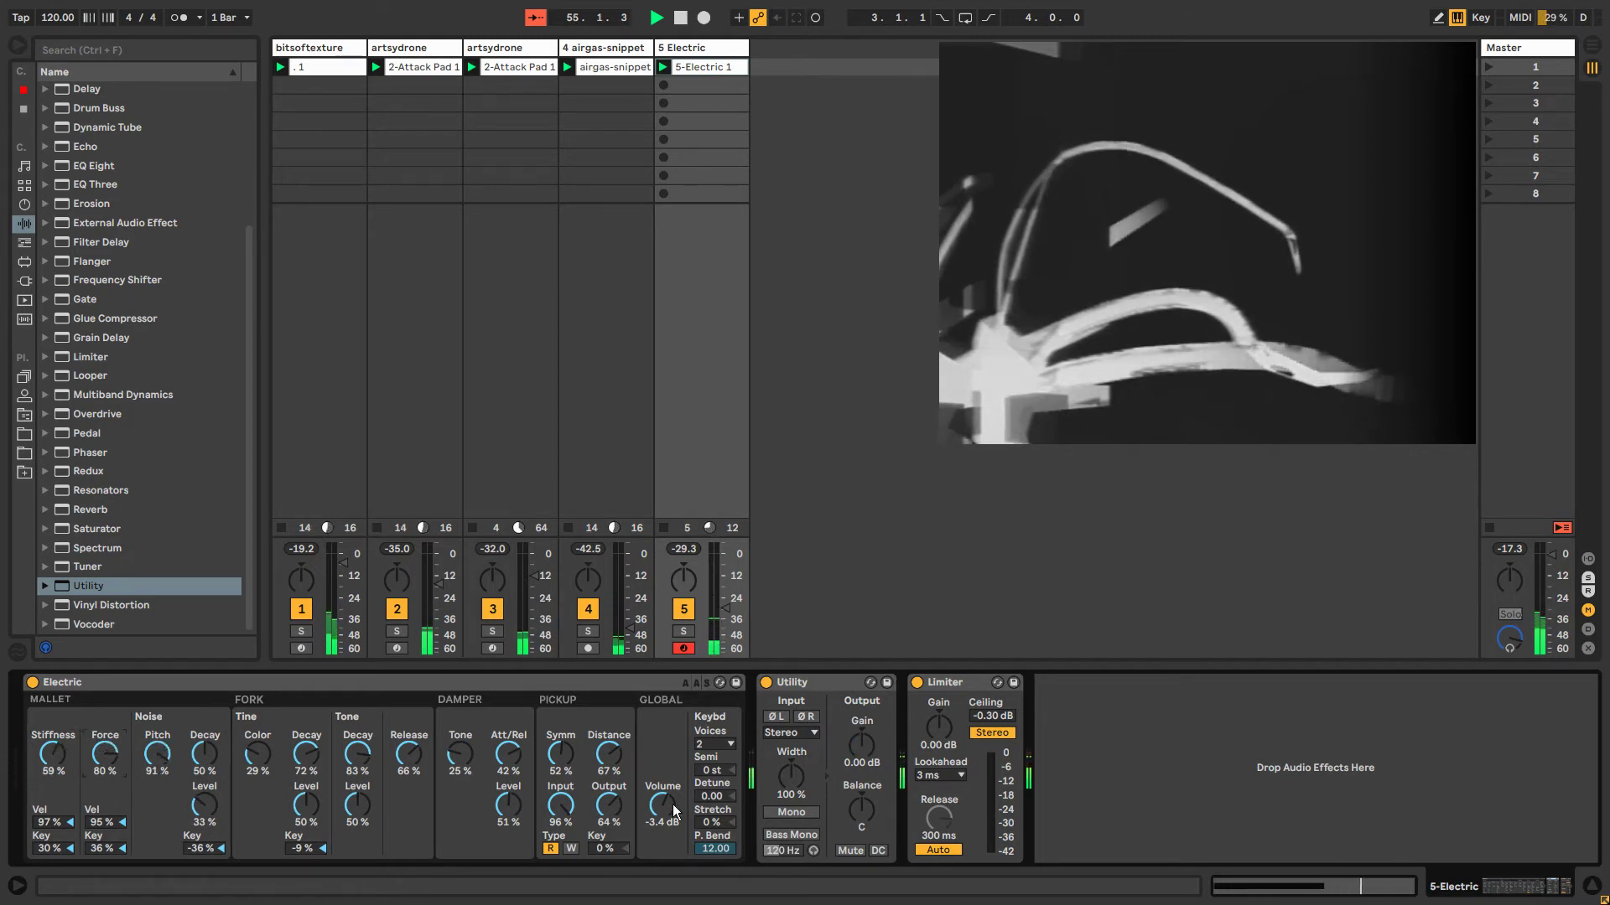
Set Electric's volume to 4.4 dB and its pickup to 65% symmetry, 84% distance and 70% input.
{"action": "left_click_drag", "start_coordinate": [664, 806], "coordinate": [664, 794]}
{"action": "left_click_drag", "start_coordinate": [561, 755], "coordinate": [561, 726]}
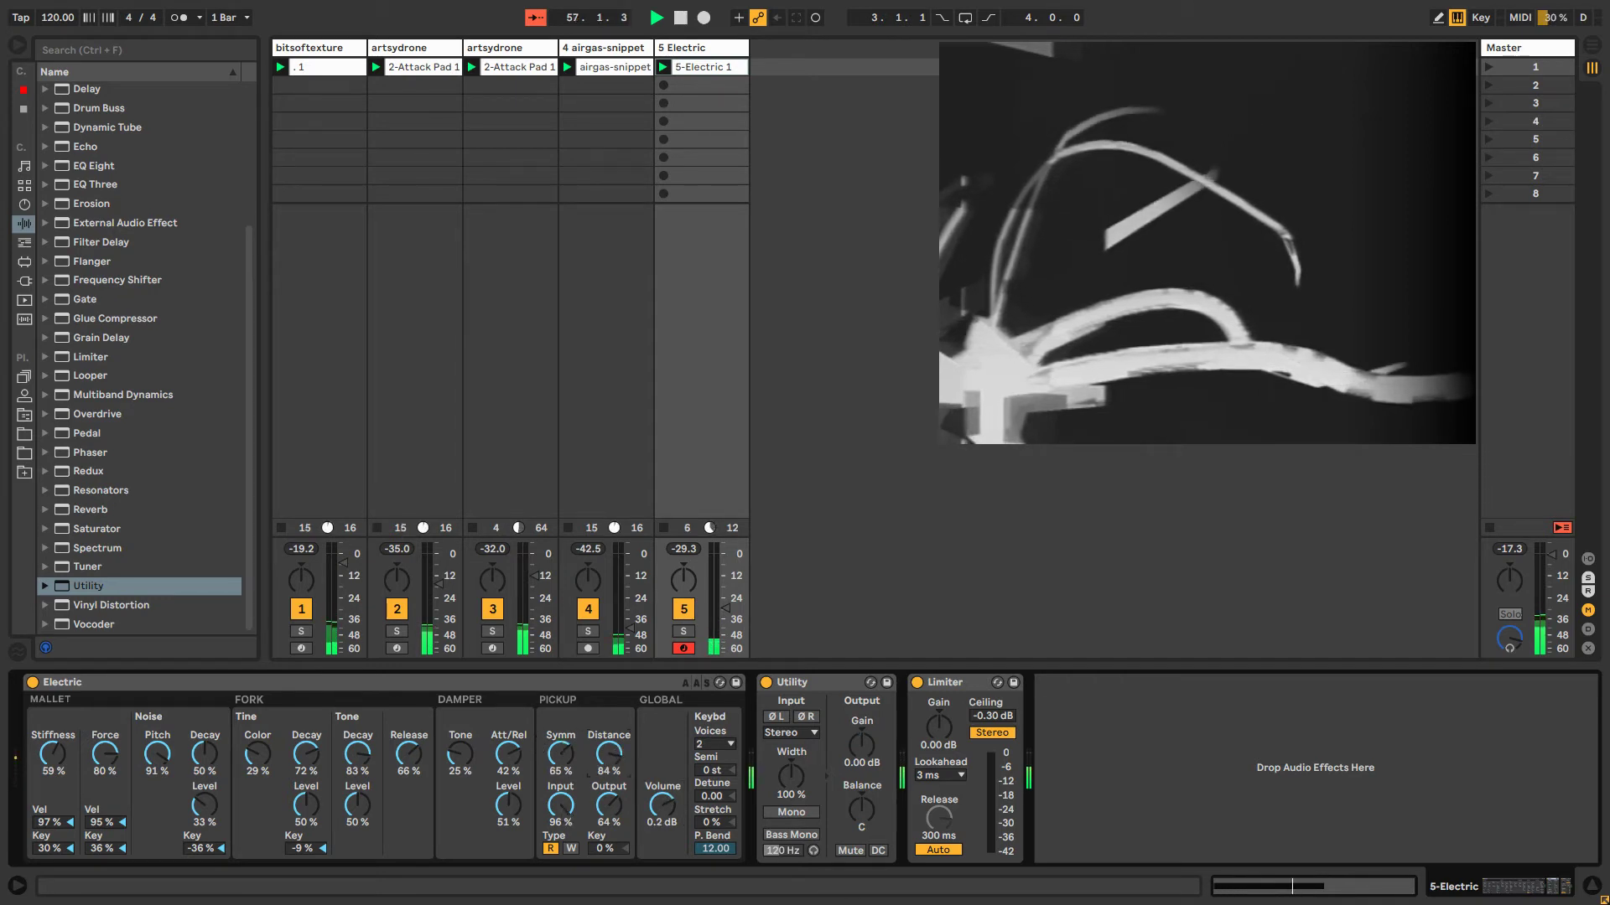
{"action": "left_click_drag", "start_coordinate": [663, 806], "coordinate": [663, 795]}
{"action": "left_click_drag", "start_coordinate": [561, 806], "coordinate": [561, 788]}
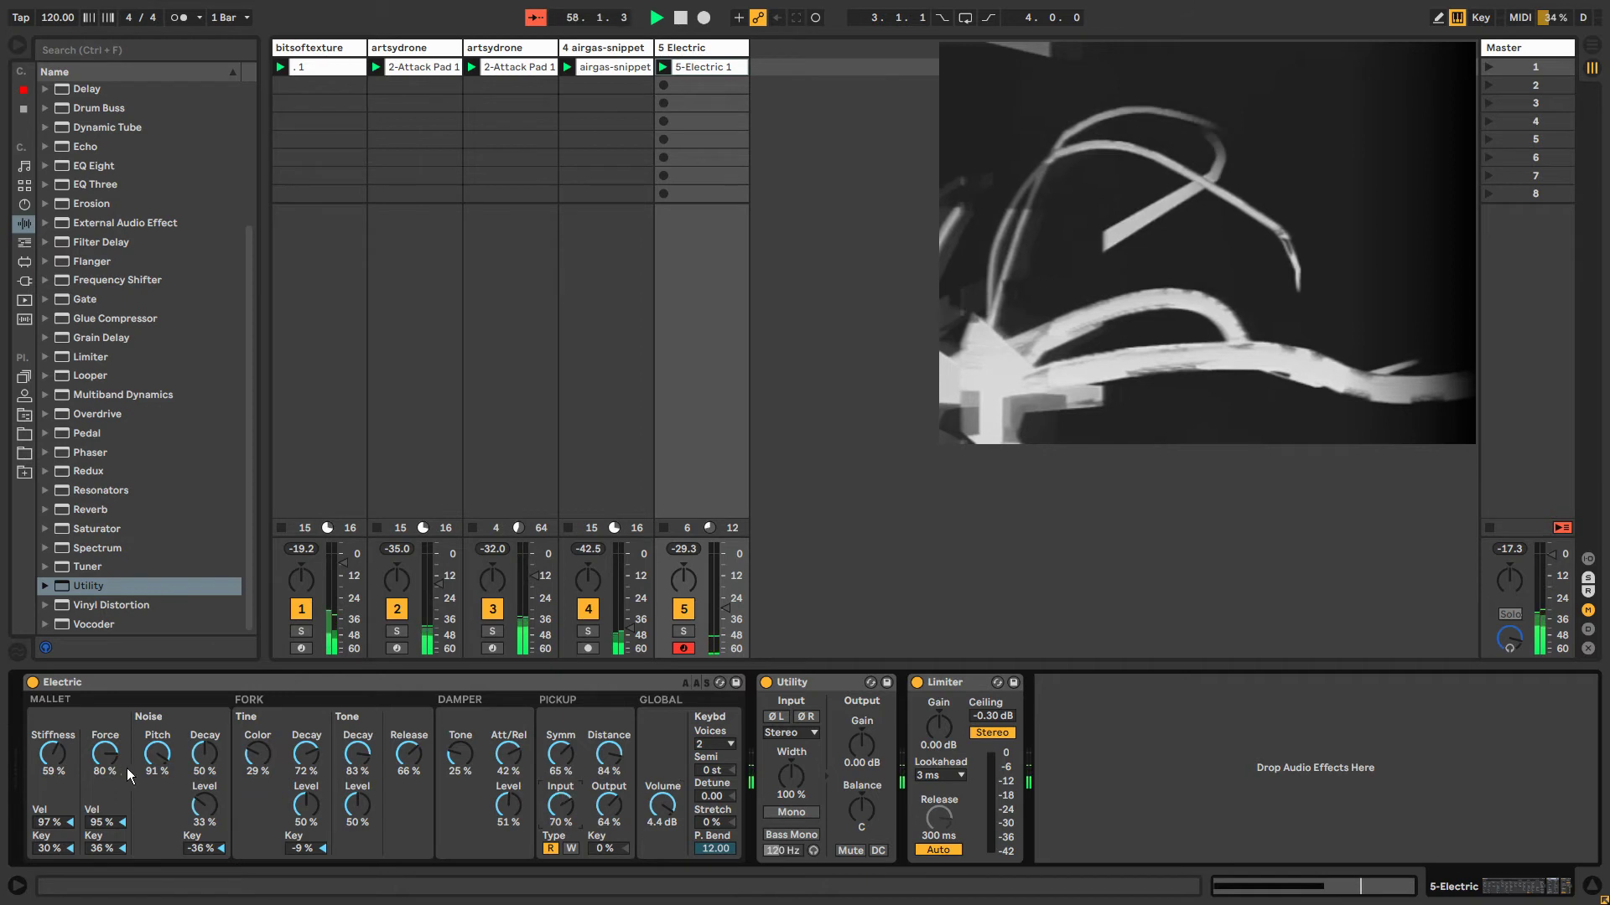
Set Electric's stiffness to 24%, damper to 80% tone and 6% attack/release, and pickup to 87% symmetry, 68% distance, 72% input, 88% output.
{"action": "left_click_drag", "start_coordinate": [53, 753], "coordinate": [52, 753]}
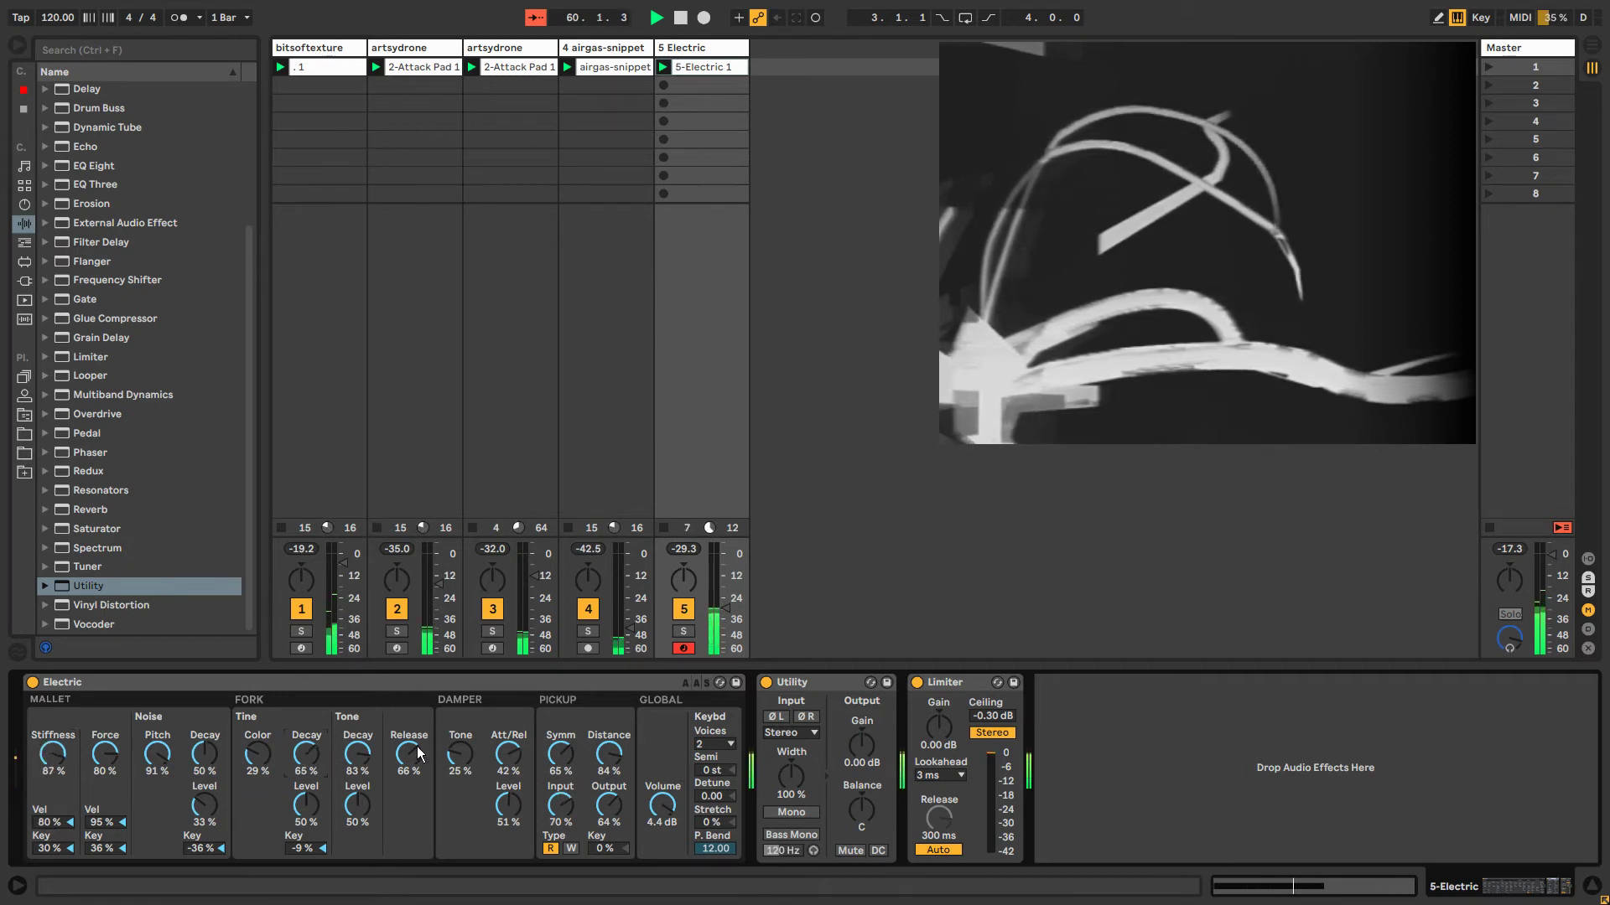
{"action": "left_click_drag", "start_coordinate": [508, 753], "coordinate": [560, 776]}
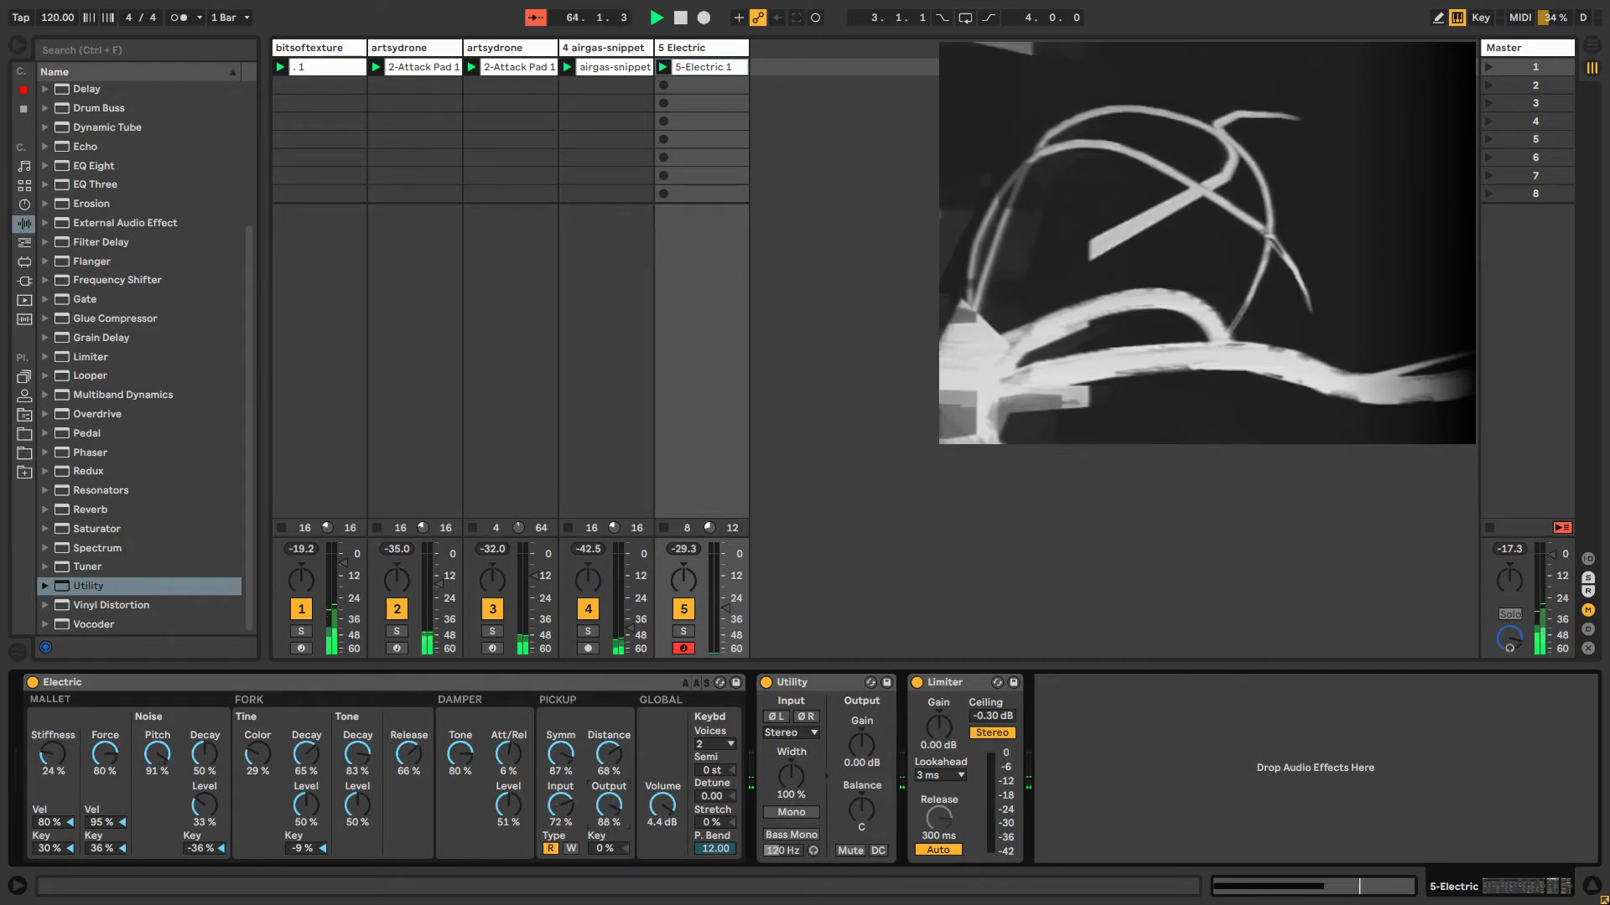
Set Electric's tine to 56% color and 78% level, tone to 34% decay and 77% level, and mallet to 80% stiffness, 36% force, 22% noise pitch.
{"action": "left_click_drag", "start_coordinate": [306, 754], "coordinate": [306, 778]}
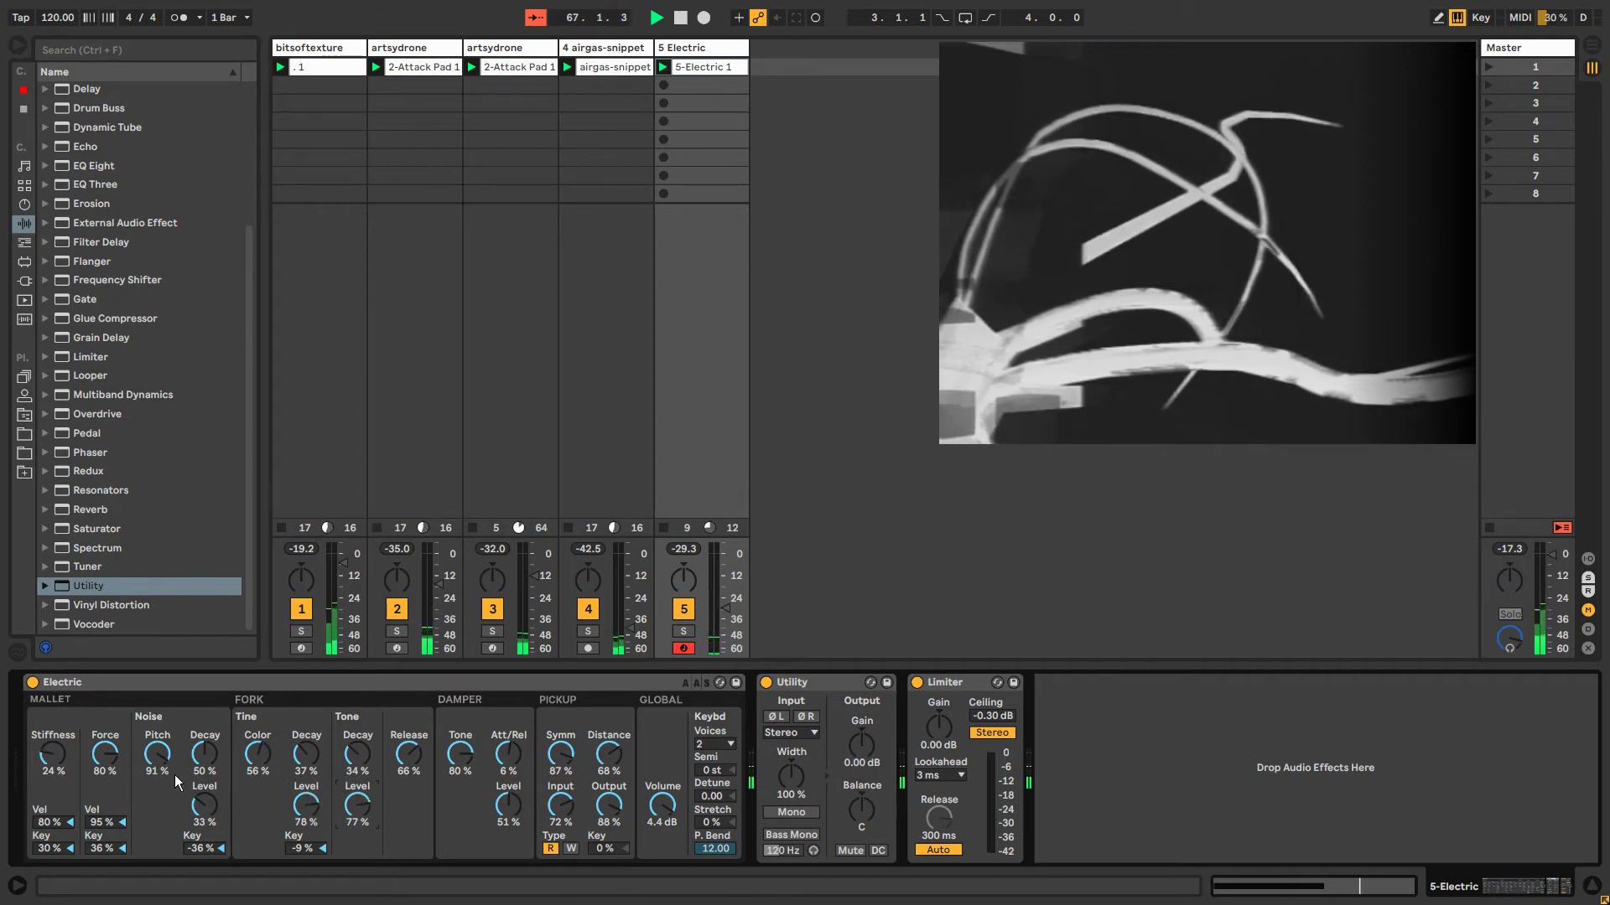
{"action": "left_click_drag", "start_coordinate": [732, 611], "coordinate": [732, 602]}
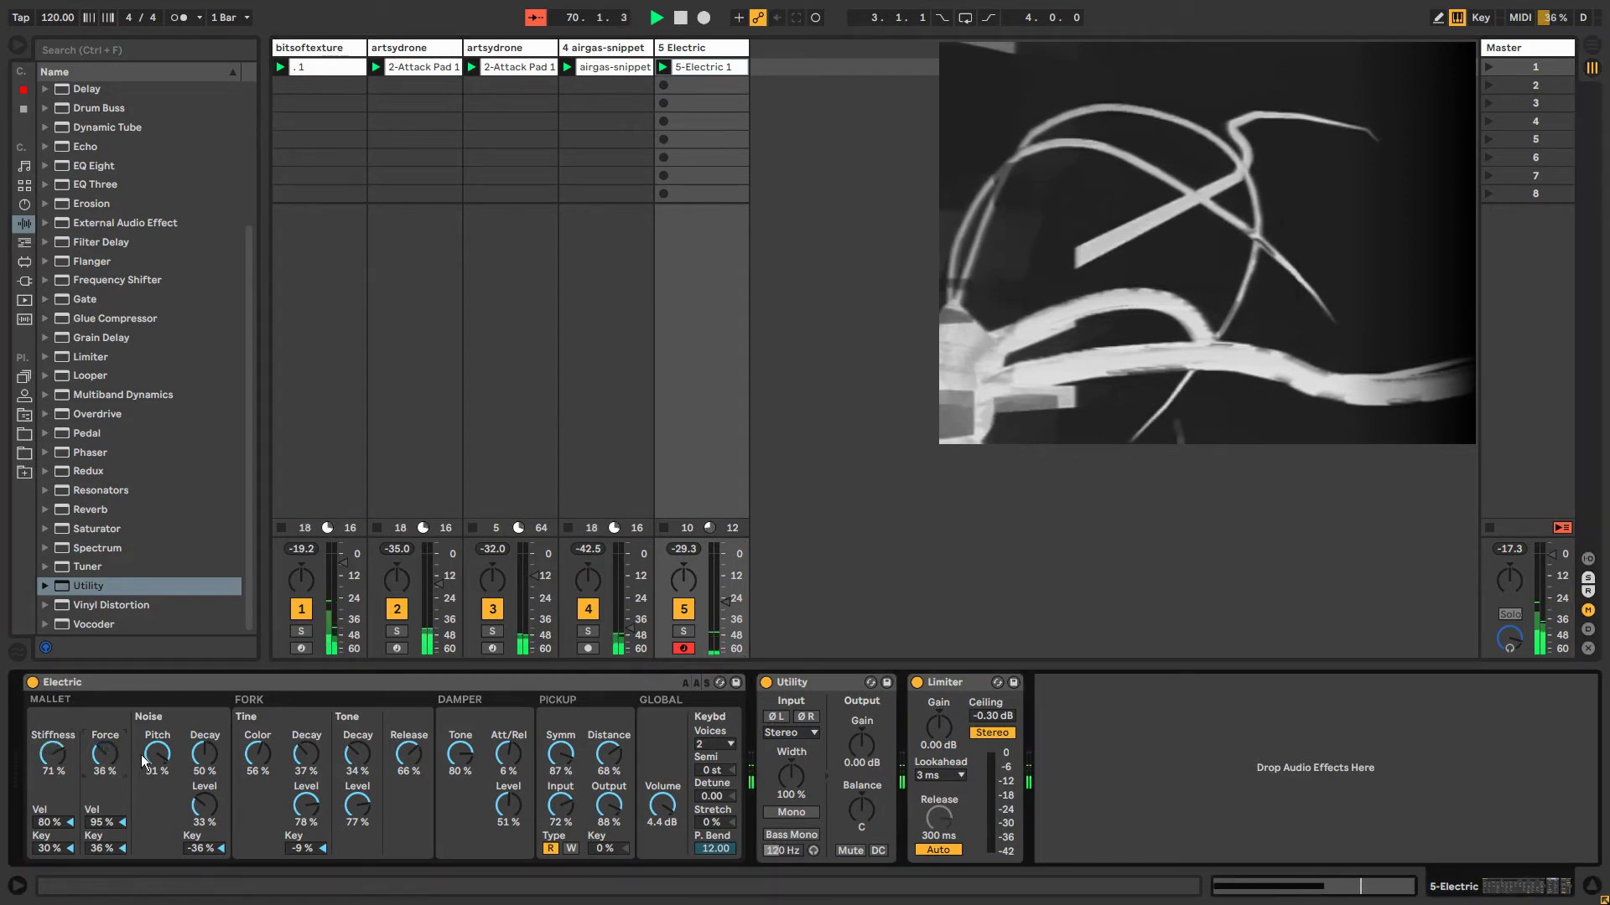
{"action": "left_click_drag", "start_coordinate": [144, 761], "coordinate": [201, 752]}
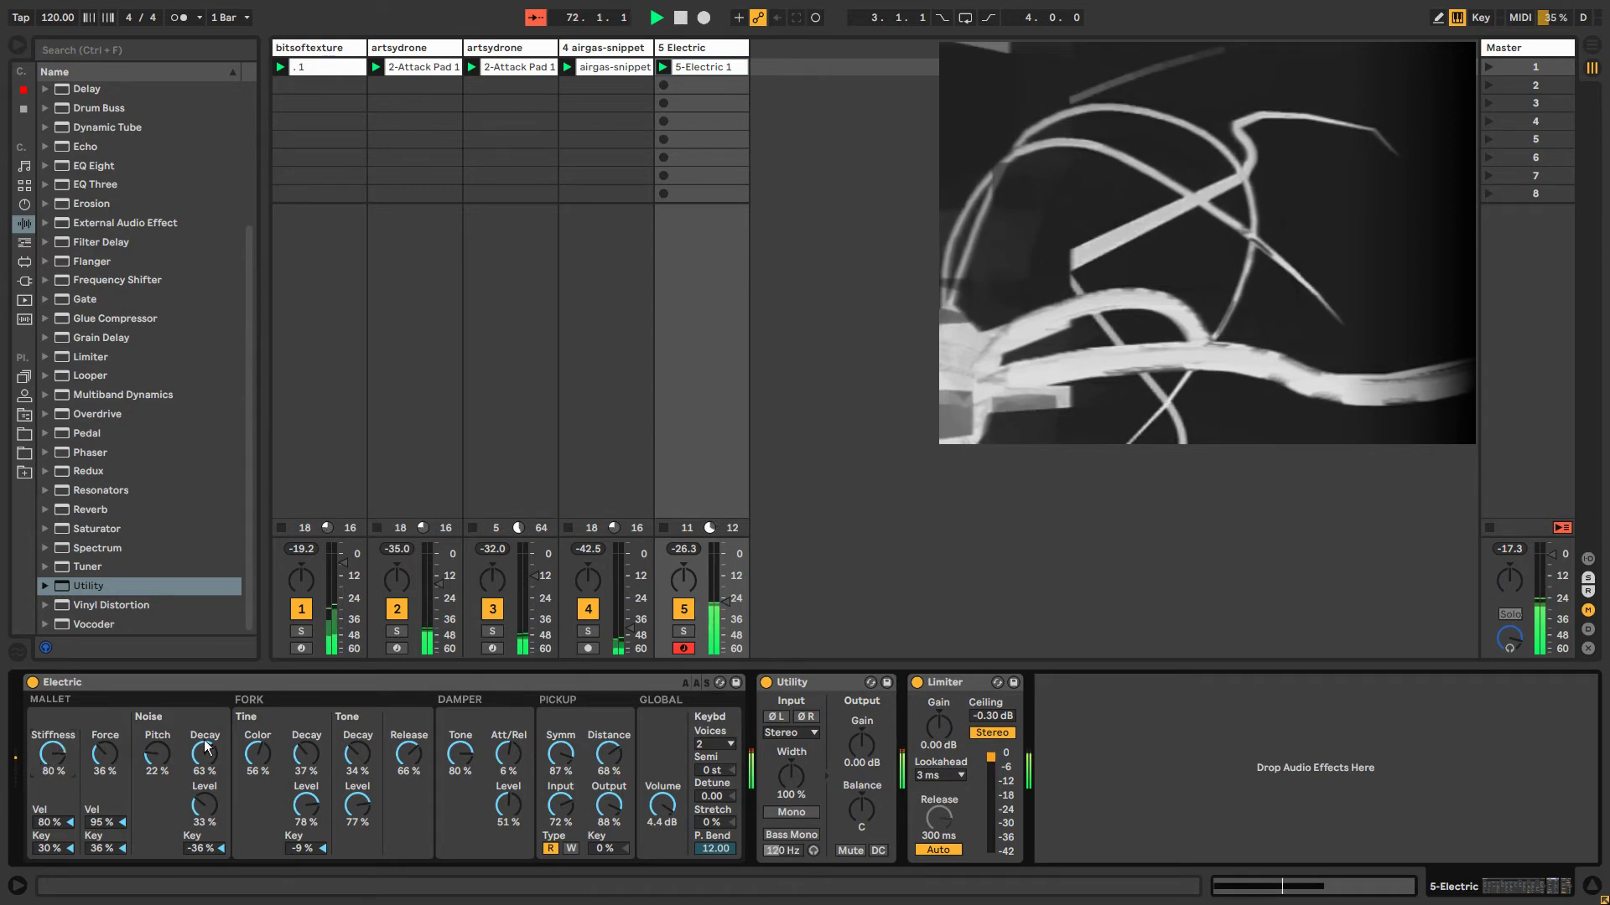
Reshape the Electric clip's Utility gain modulation to reach 100% midway between beats 1.3 and 1.4 and drop to zero at about 2.3.
{"action": "right_click", "coordinate": [857, 751]}
{"action": "left_click", "coordinate": [890, 773]}
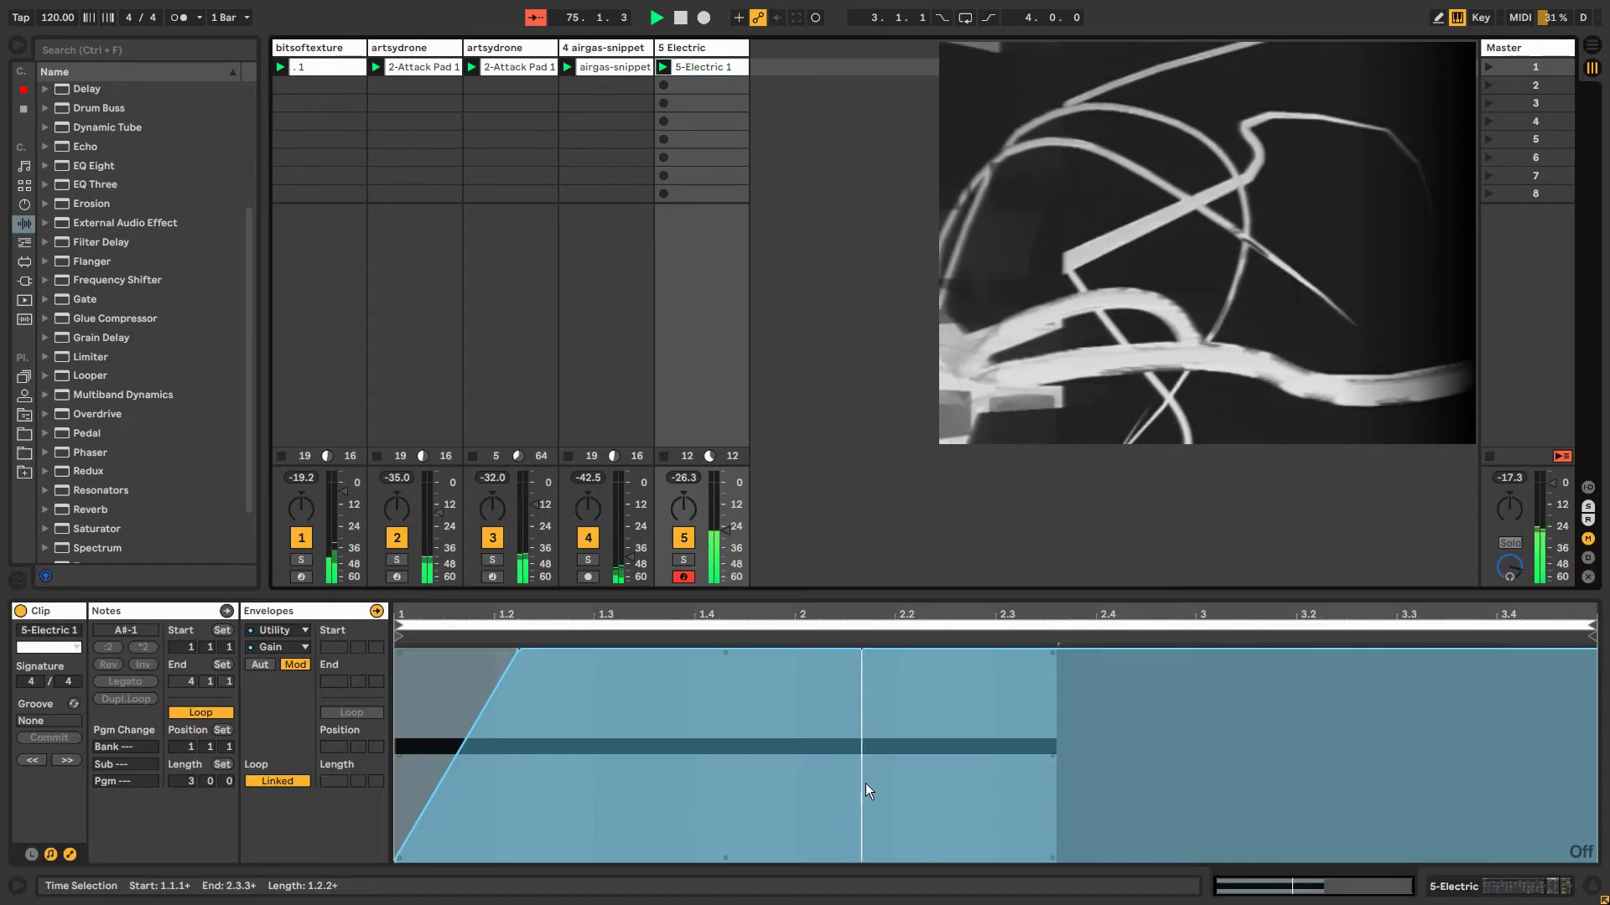
{"action": "key", "text": "b"}
{"action": "left_click_drag", "start_coordinate": [922, 824], "coordinate": [1355, 904]}
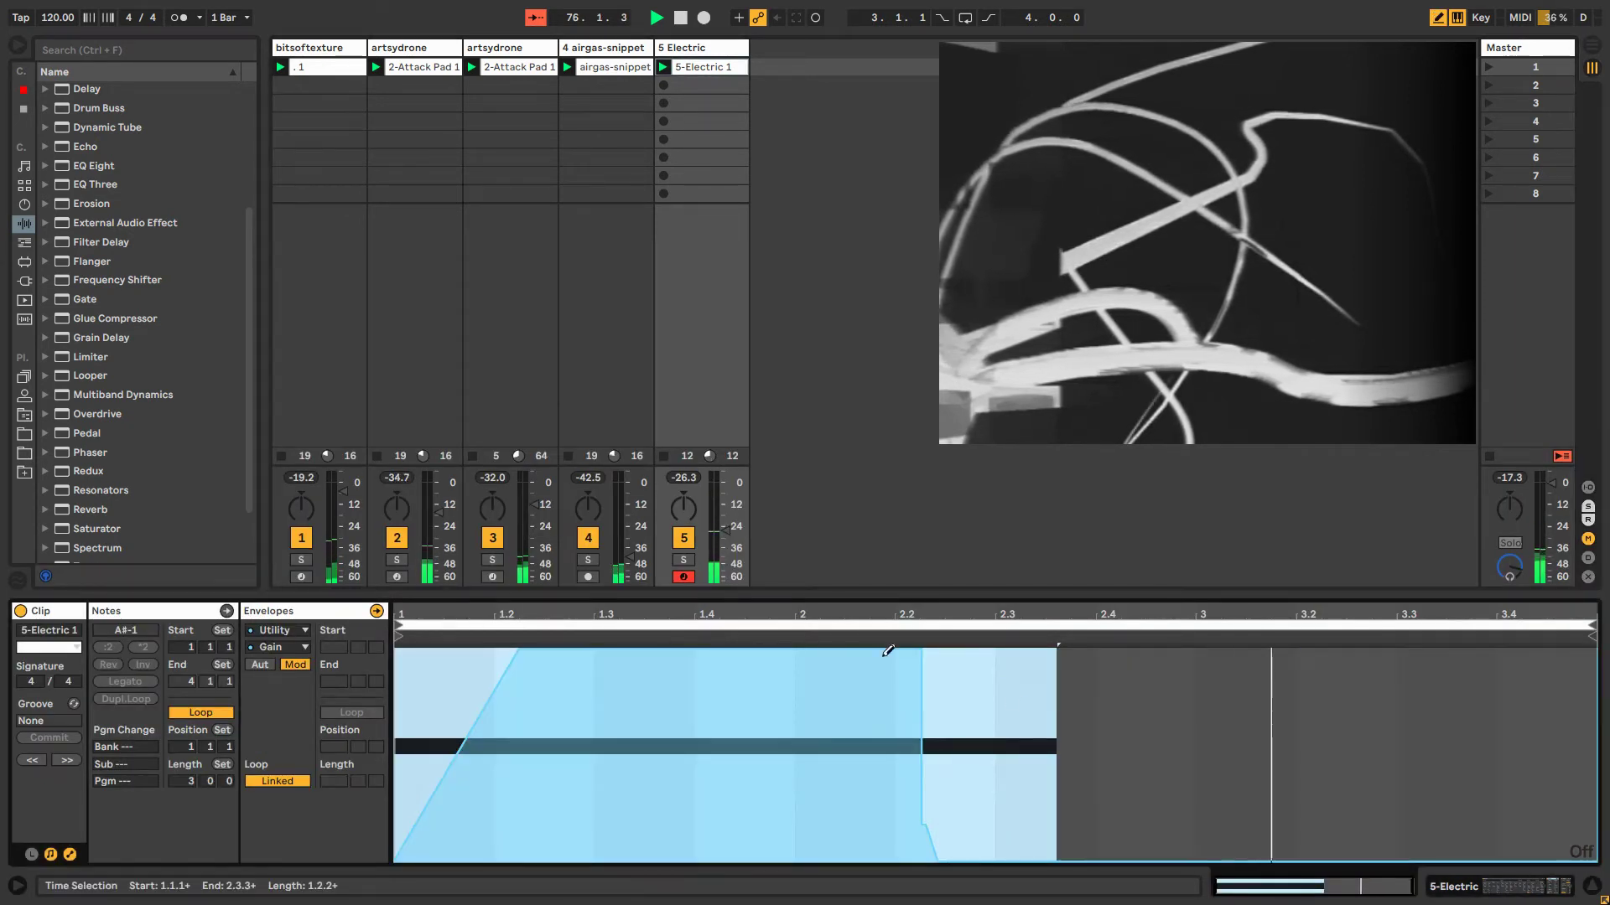
{"action": "mouse_move", "coordinate": [998, 654]}
{"action": "left_mouse_down"}
{"action": "mouse_move", "coordinate": [926, 604]}
{"action": "mouse_move", "coordinate": [987, 594]}
{"action": "left_mouse_up"}
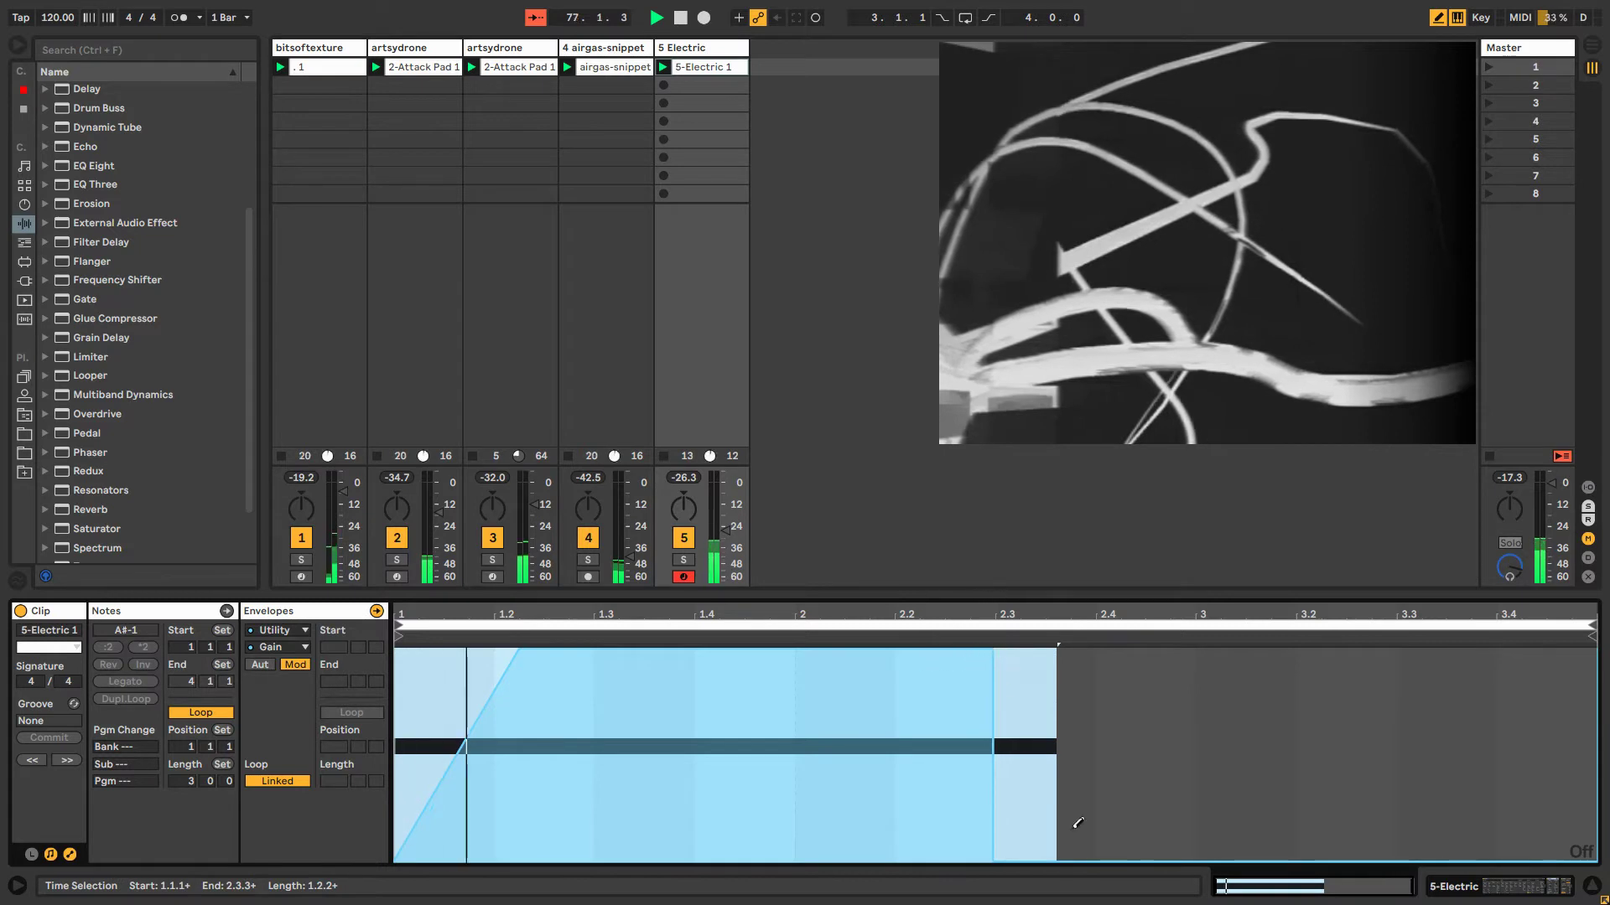
{"action": "key", "text": "b"}
{"action": "left_click", "coordinate": [1035, 759]}
{"action": "left_click_drag", "start_coordinate": [522, 651], "coordinate": [658, 650]}
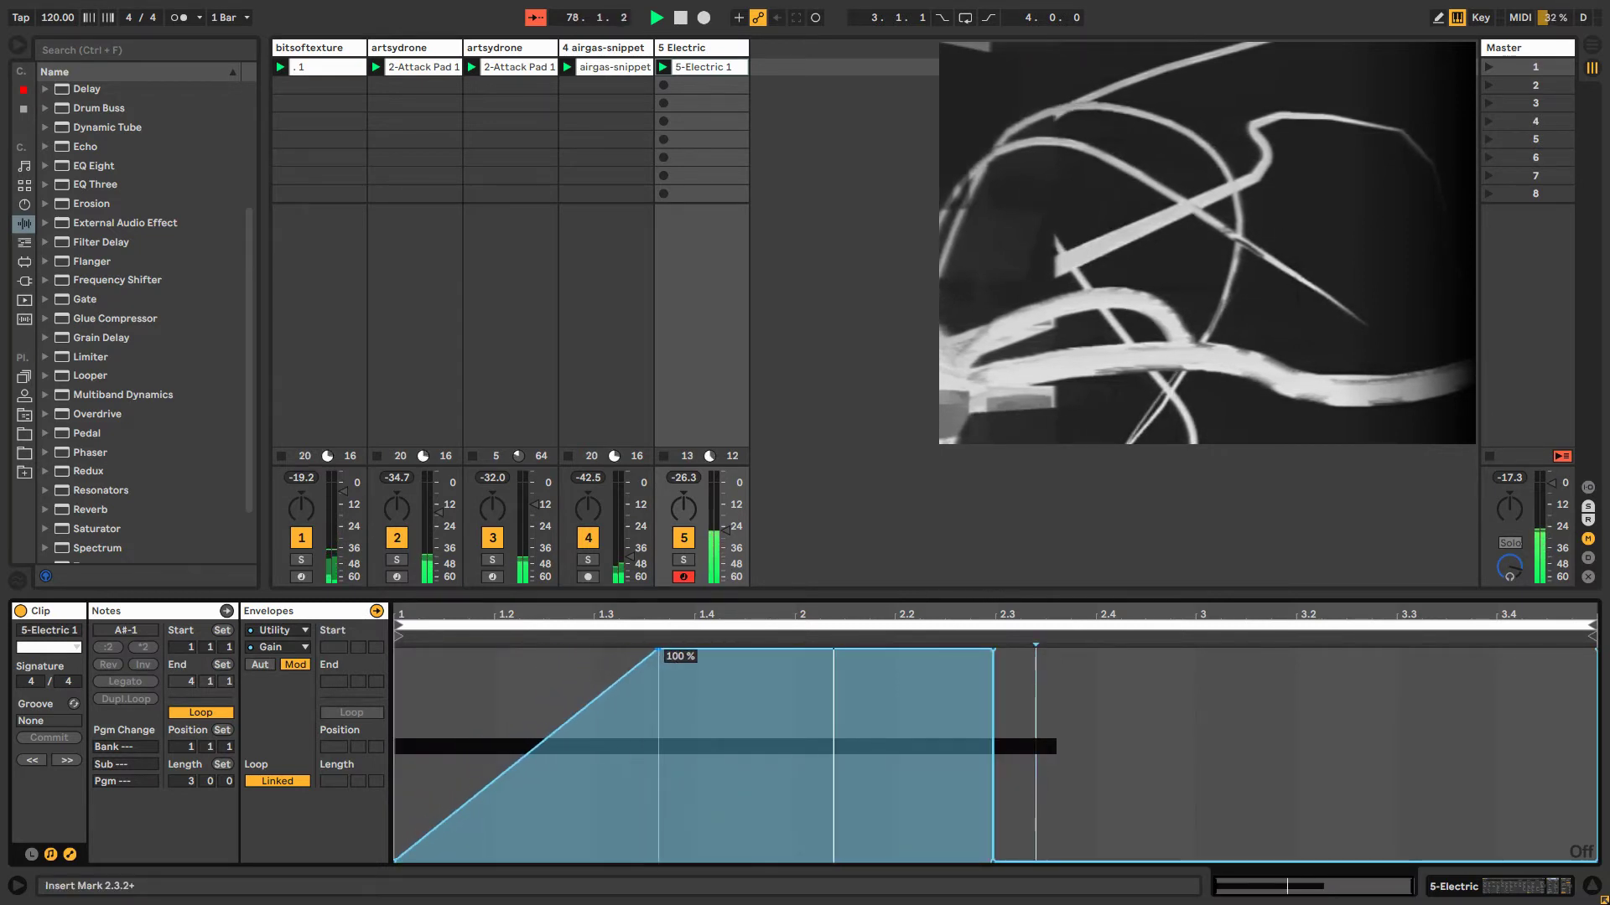
Transpose the Electric clip's note up to B-1 and set Electric's damper attack/release to -37% and tone to 60%.
{"action": "left_click", "coordinate": [174, 610]}
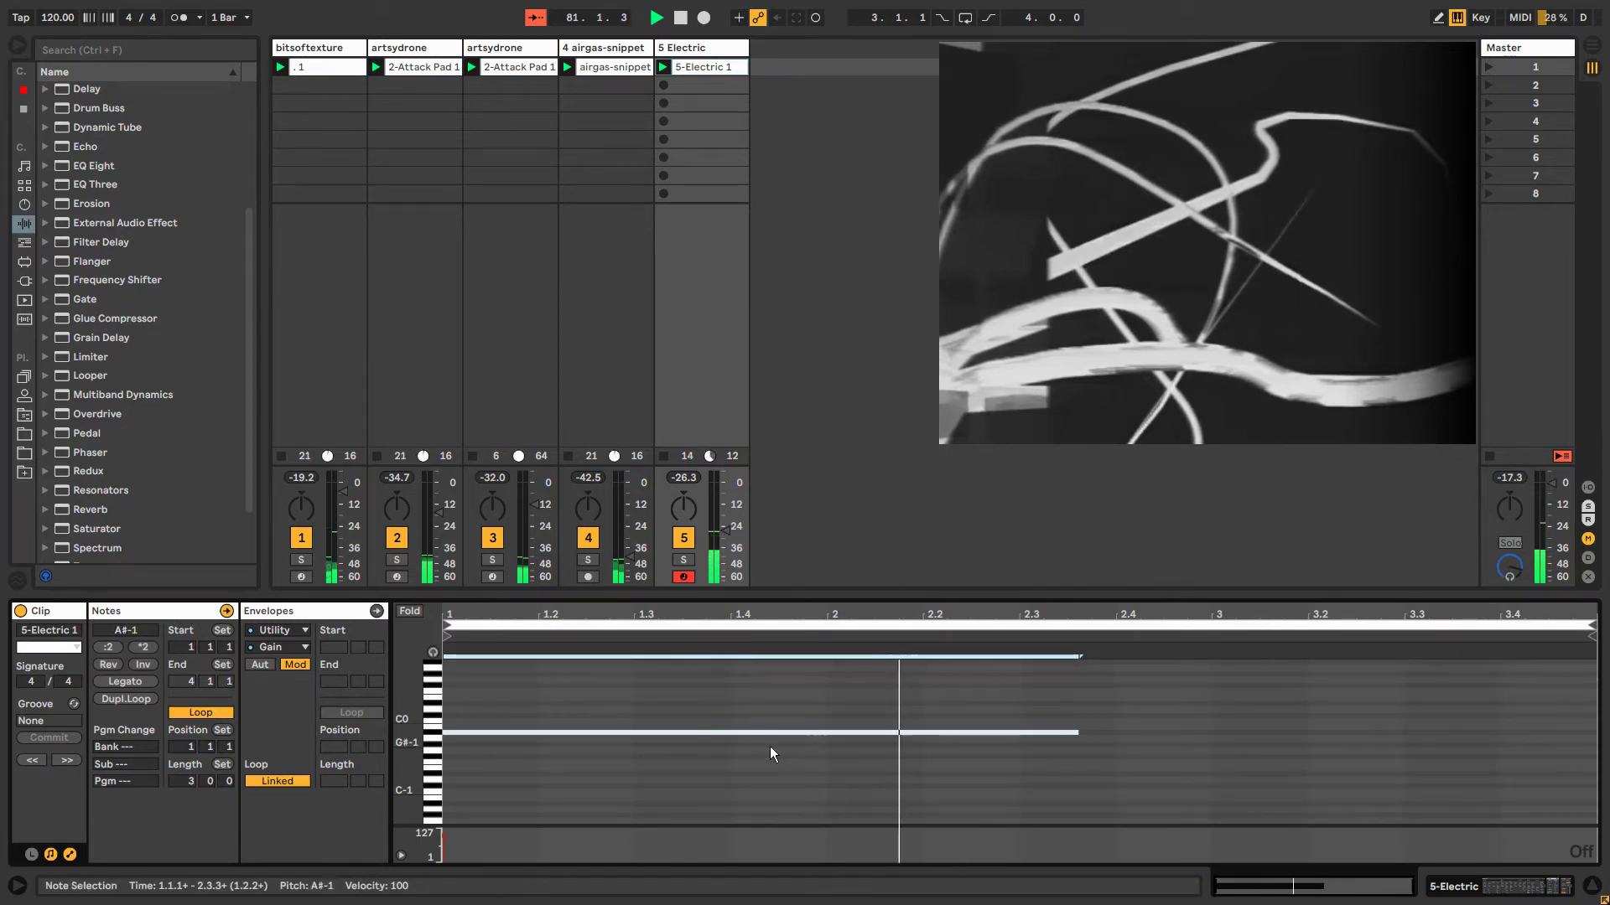
{"action": "key", "text": "Up"}
{"action": "left_click", "coordinate": [685, 50]}
{"action": "left_click", "coordinate": [685, 51]}
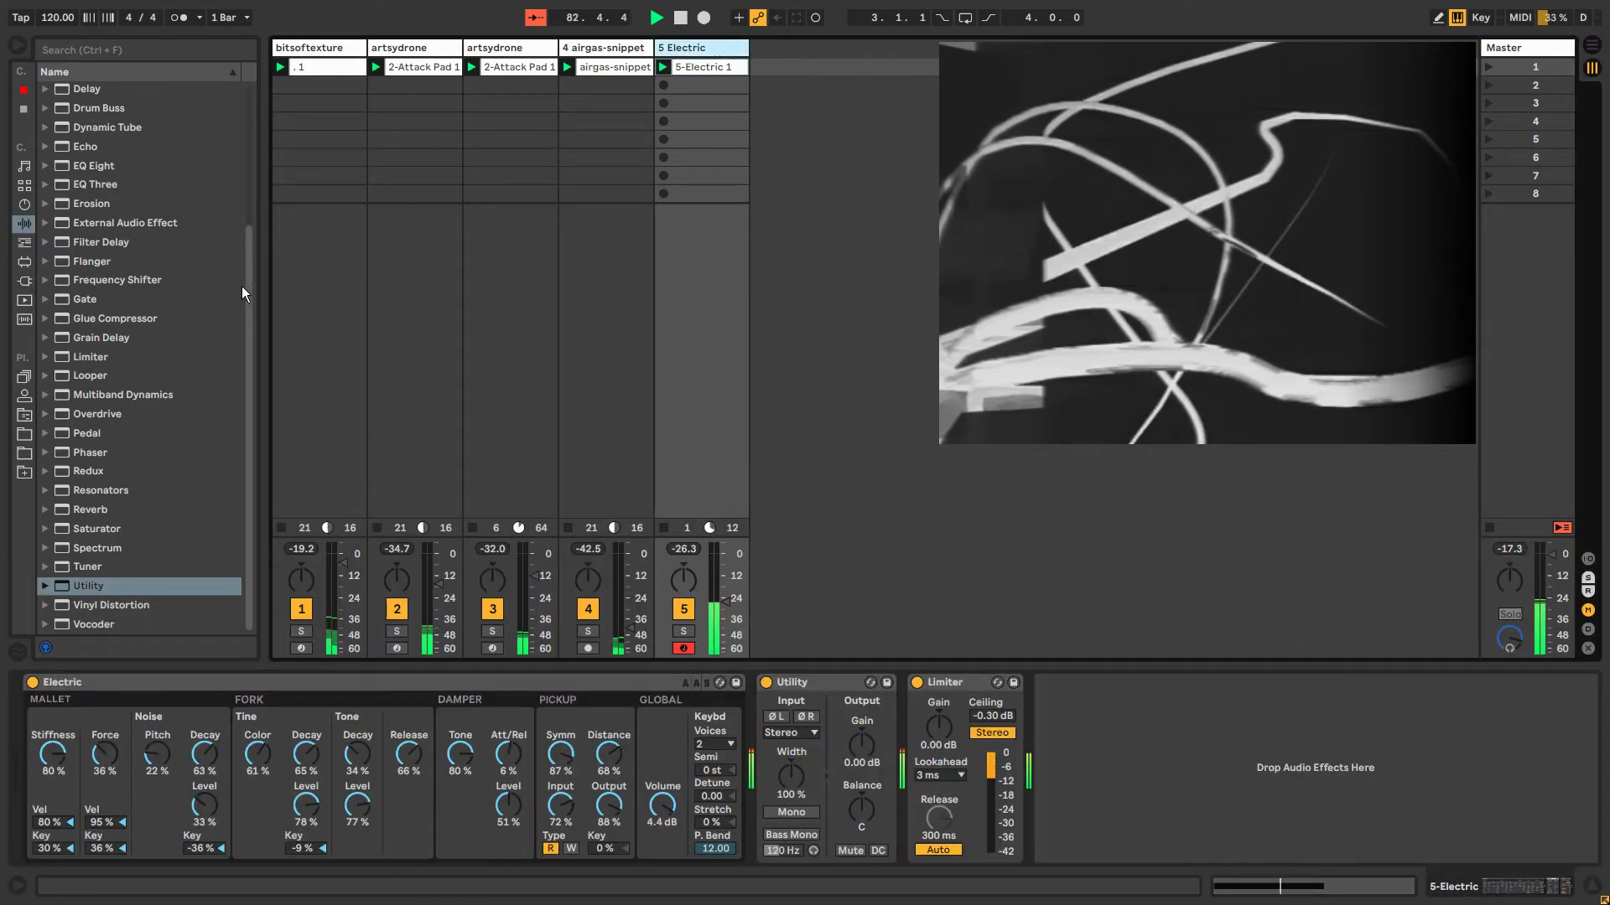
{"action": "left_click_drag", "start_coordinate": [508, 754], "coordinate": [508, 788]}
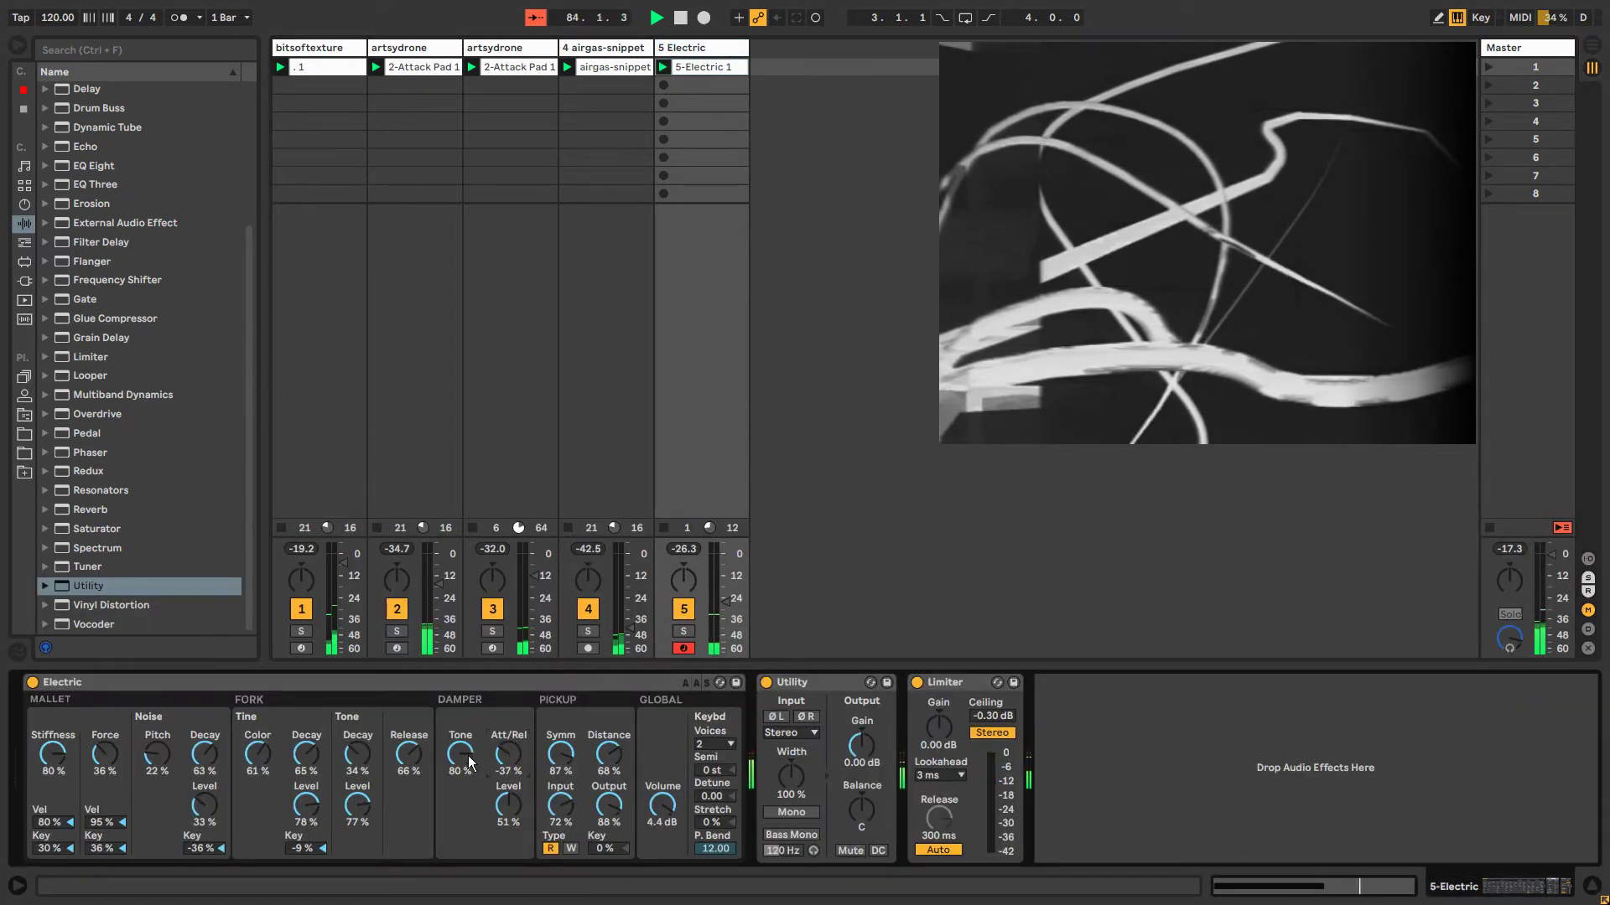
Insert a Grain Delay between Utility and the Limiter with its pitch at -12 and dry/wet at 77%.
{"action": "left_click_drag", "start_coordinate": [84, 334], "coordinate": [856, 782]}
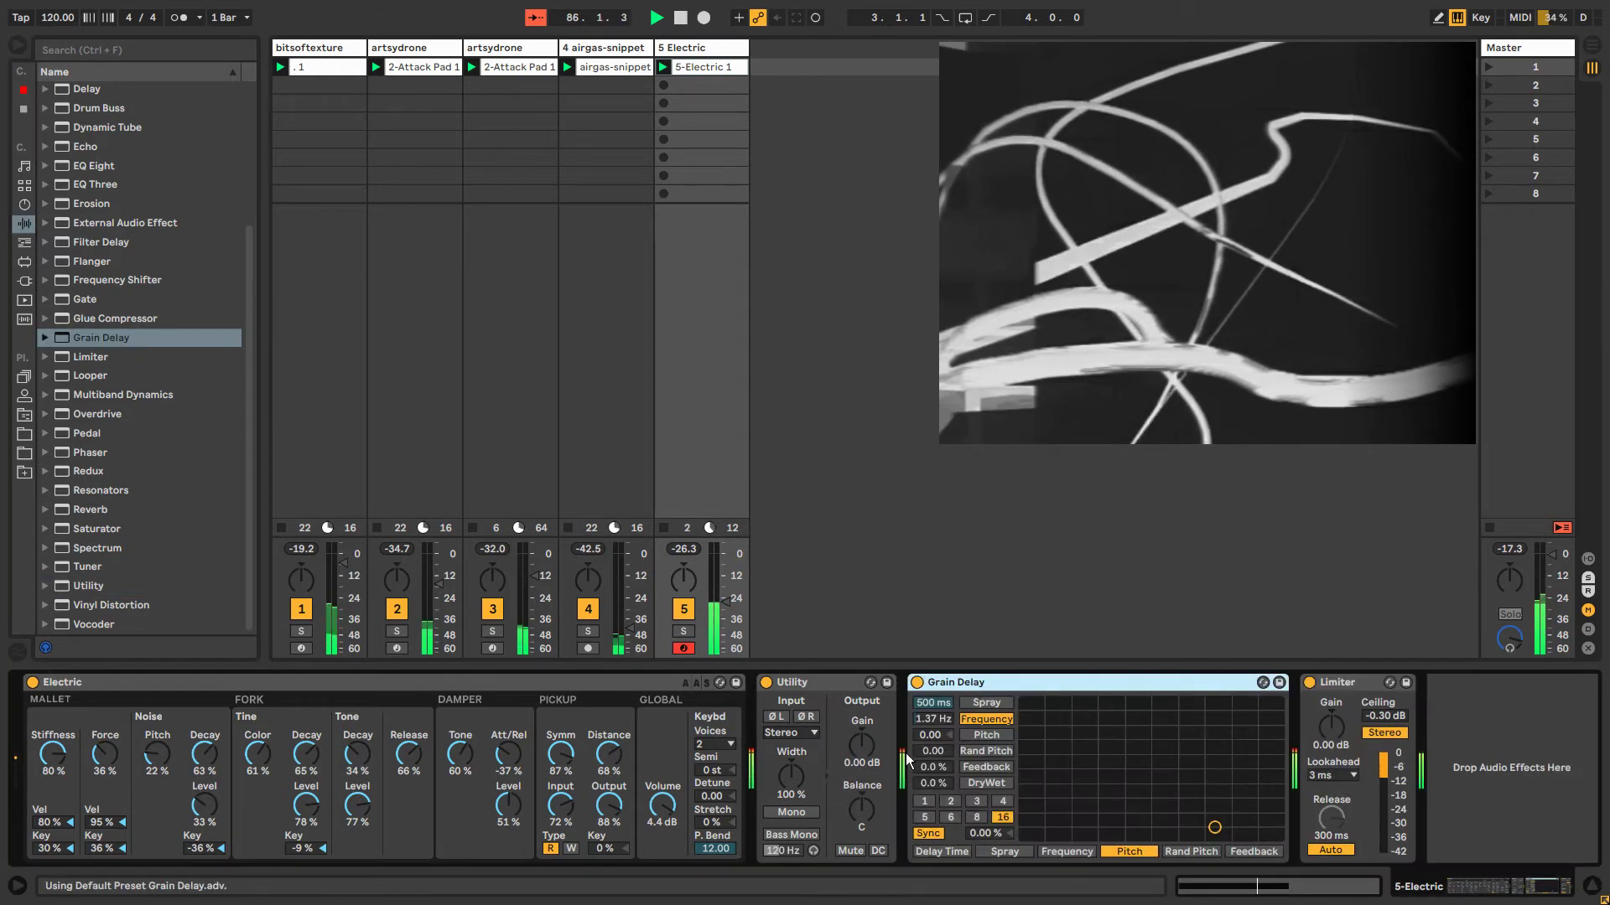
{"action": "left_click_drag", "start_coordinate": [935, 733], "coordinate": [935, 737]}
{"action": "type", "text": "-12"}
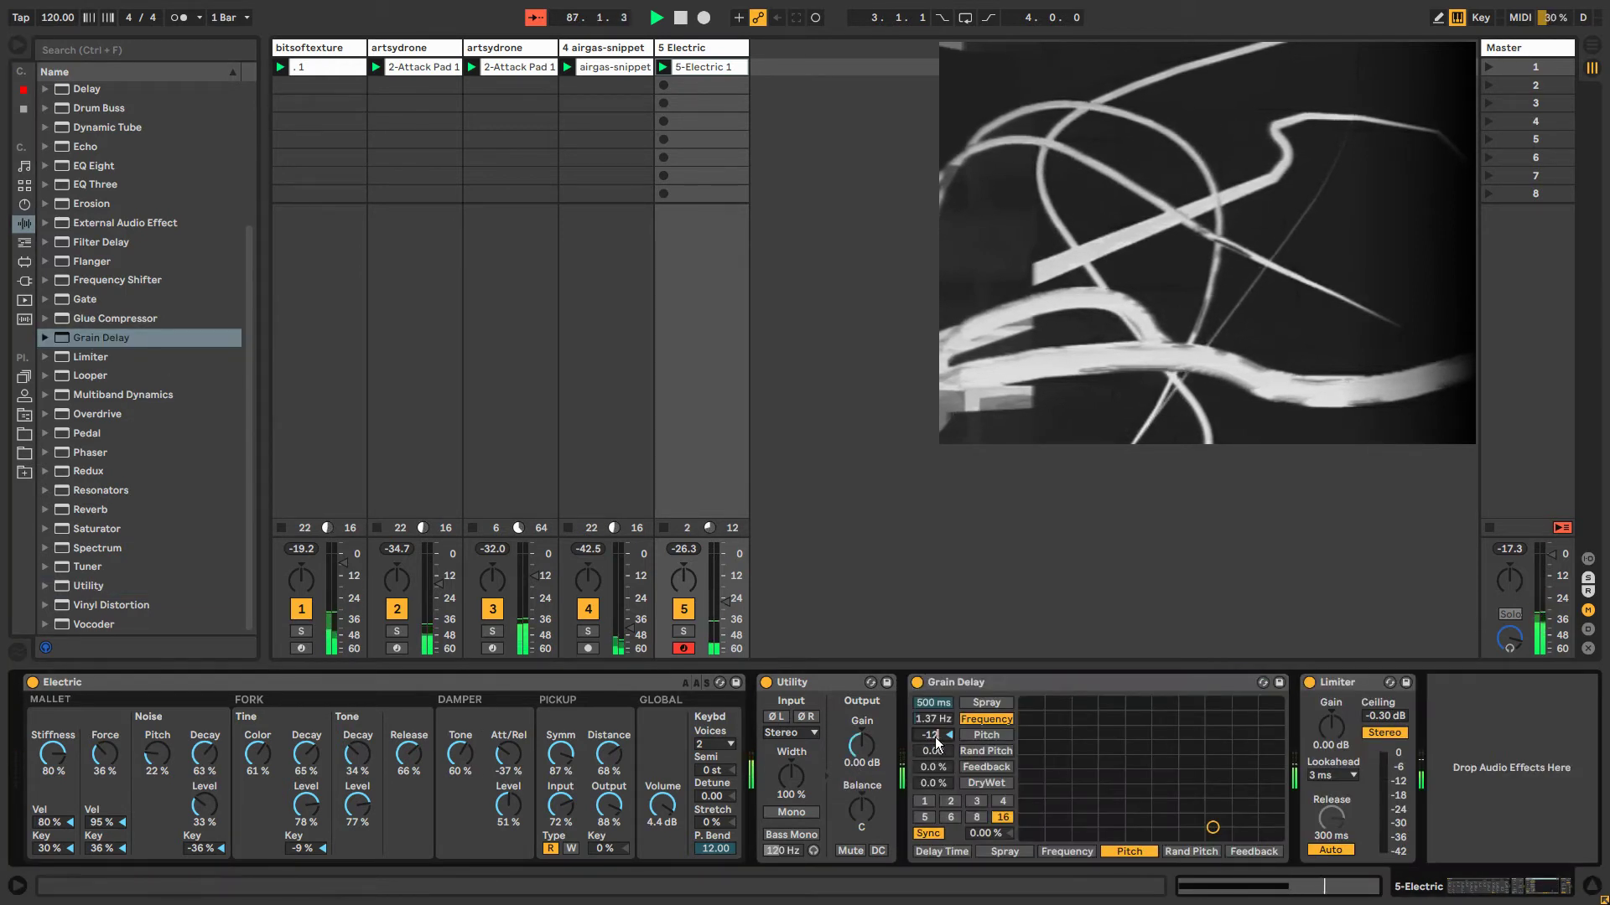
{"action": "key", "text": "Return"}
{"action": "left_click_drag", "start_coordinate": [933, 783], "coordinate": [933, 728]}
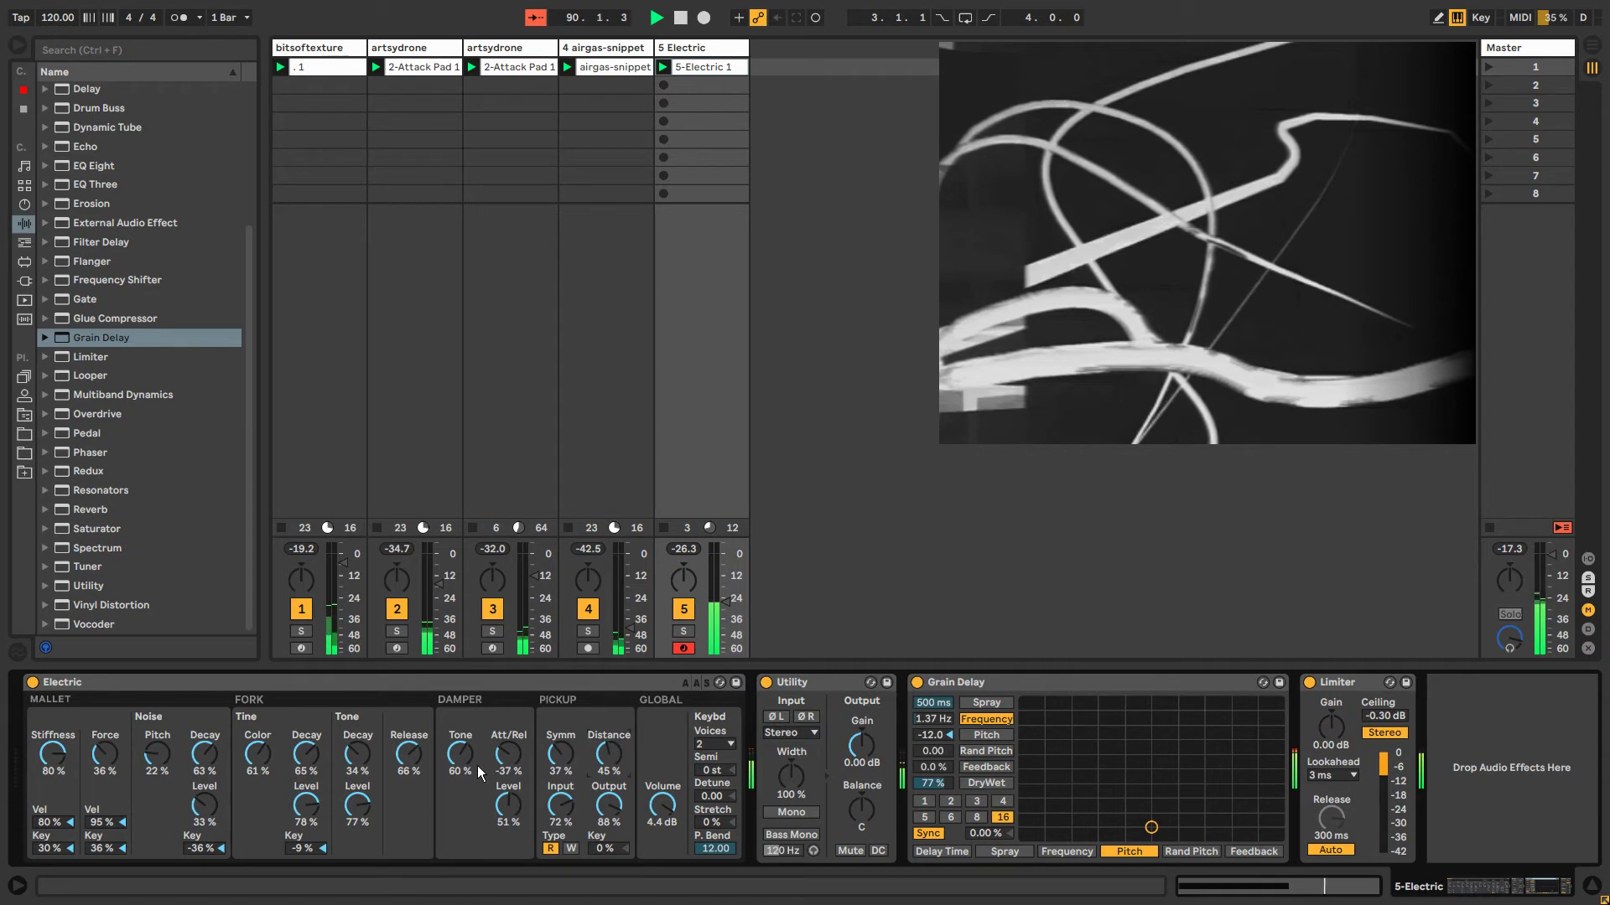
Set Electric's damper tone to 75% and attack/release to -29%, and Grain Delay's feedback to 16% and dry/wet to 100%.
{"action": "left_click_drag", "start_coordinate": [460, 753], "coordinate": [461, 740]}
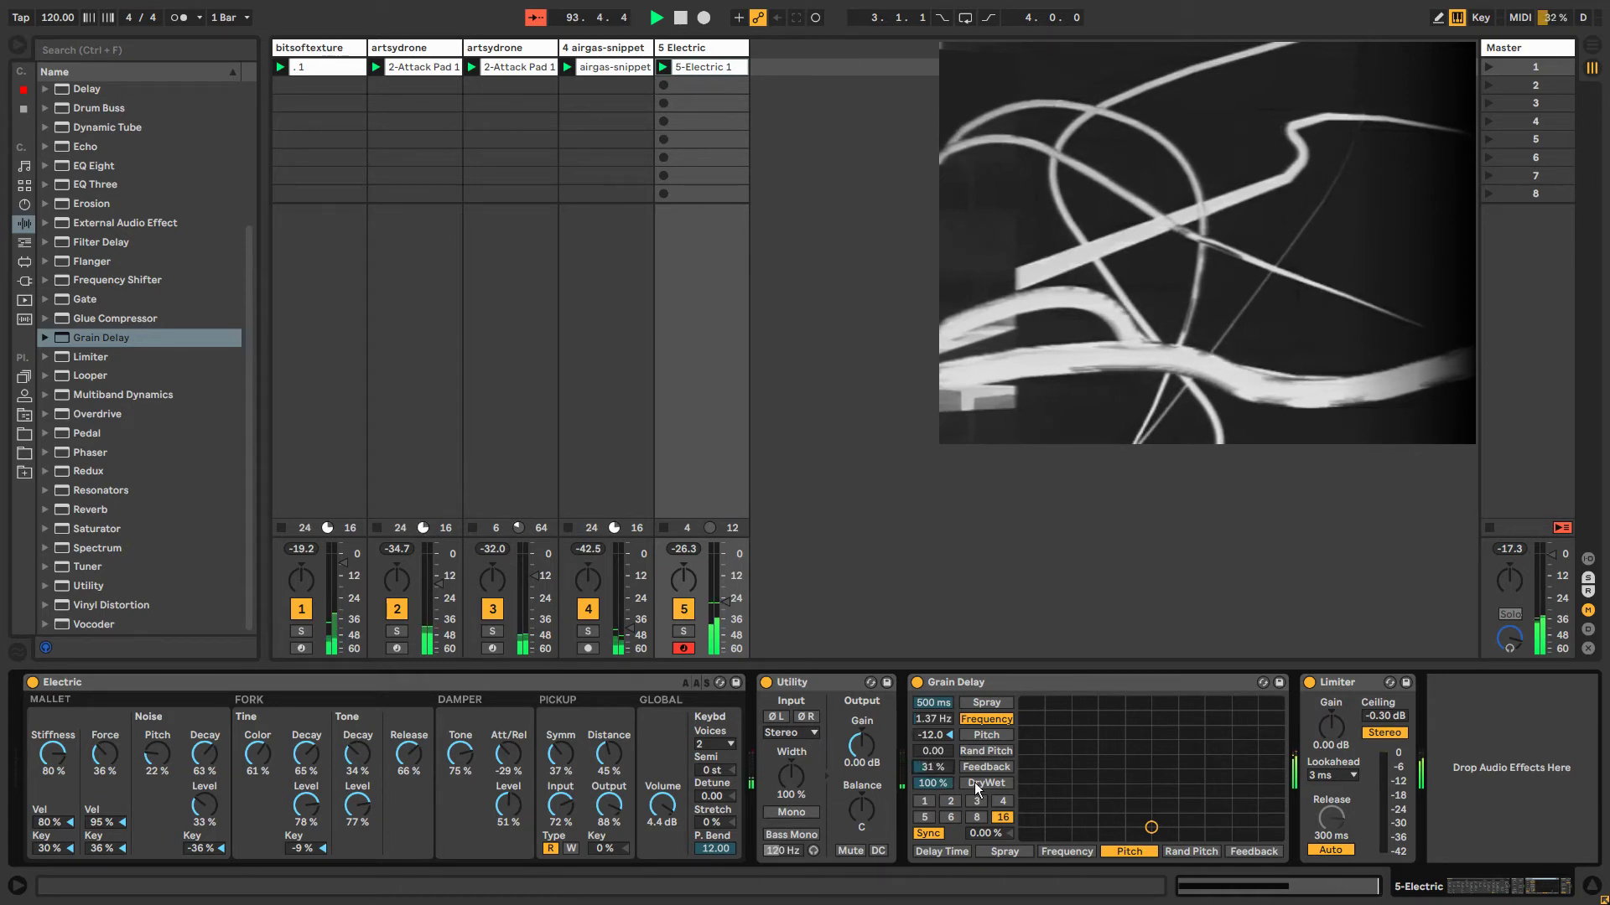
{"action": "left_click_drag", "start_coordinate": [932, 767], "coordinate": [932, 773]}
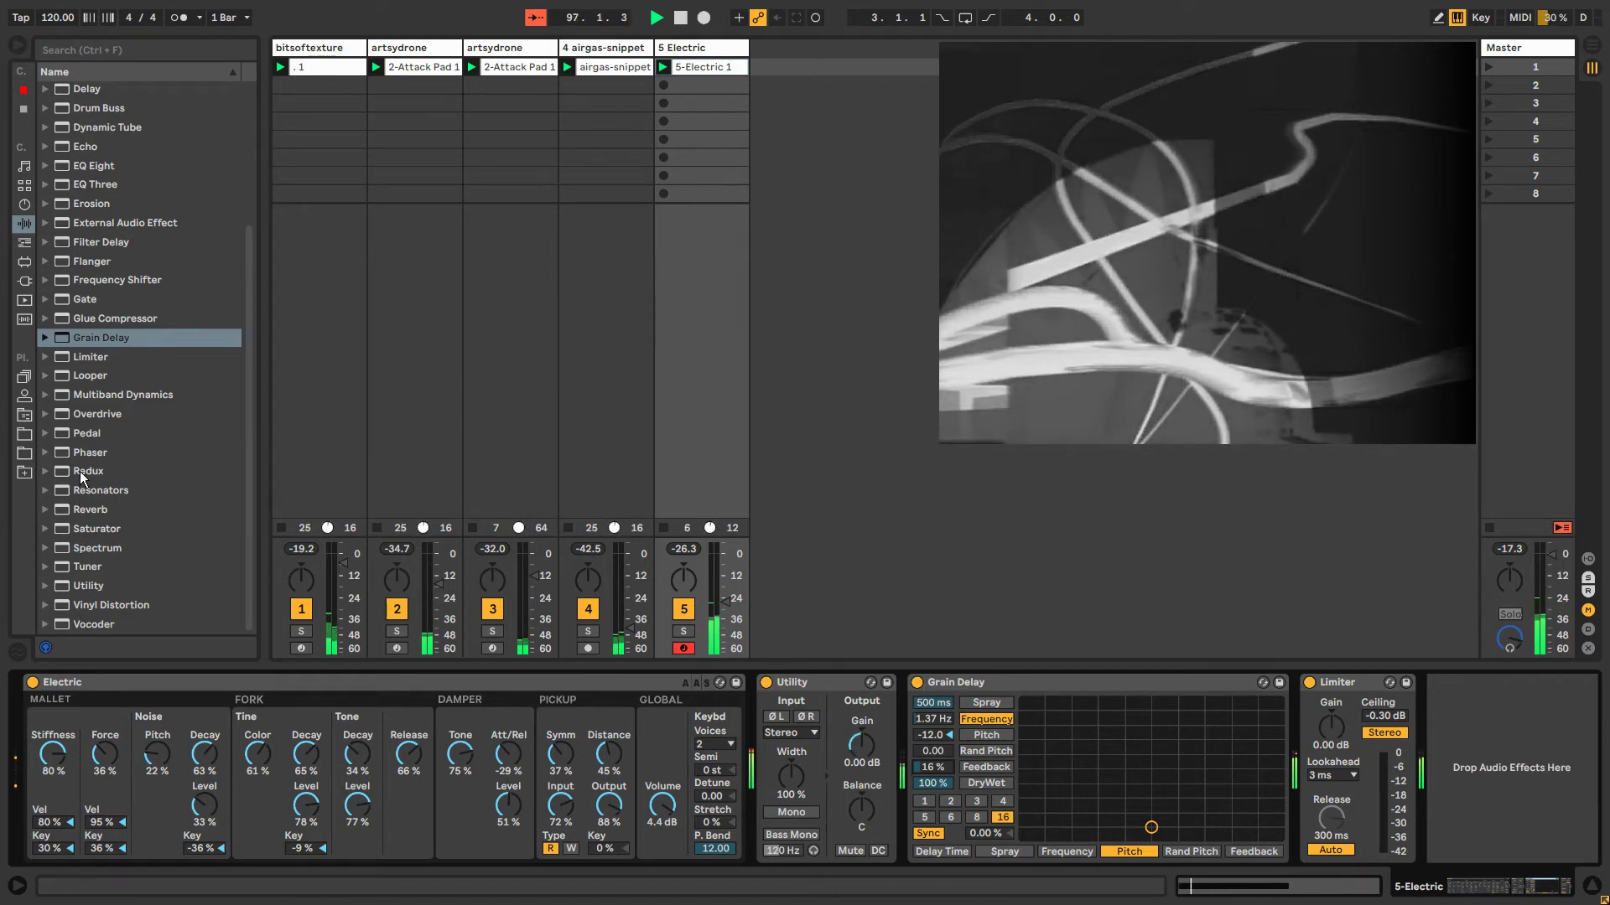
Insert a Phaser before the Limiter, set its envelope to 27% and LFO rate to 0.13 Hz, then lengthen its attack and lower its frequency.
{"action": "mouse_move", "coordinate": [89, 452]}
{"action": "left_mouse_down"}
{"action": "mouse_move", "coordinate": [352, 553]}
{"action": "mouse_move", "coordinate": [1165, 703]}
{"action": "left_mouse_up"}
{"action": "left_click_drag", "start_coordinate": [1509, 738], "coordinate": [1509, 696]}
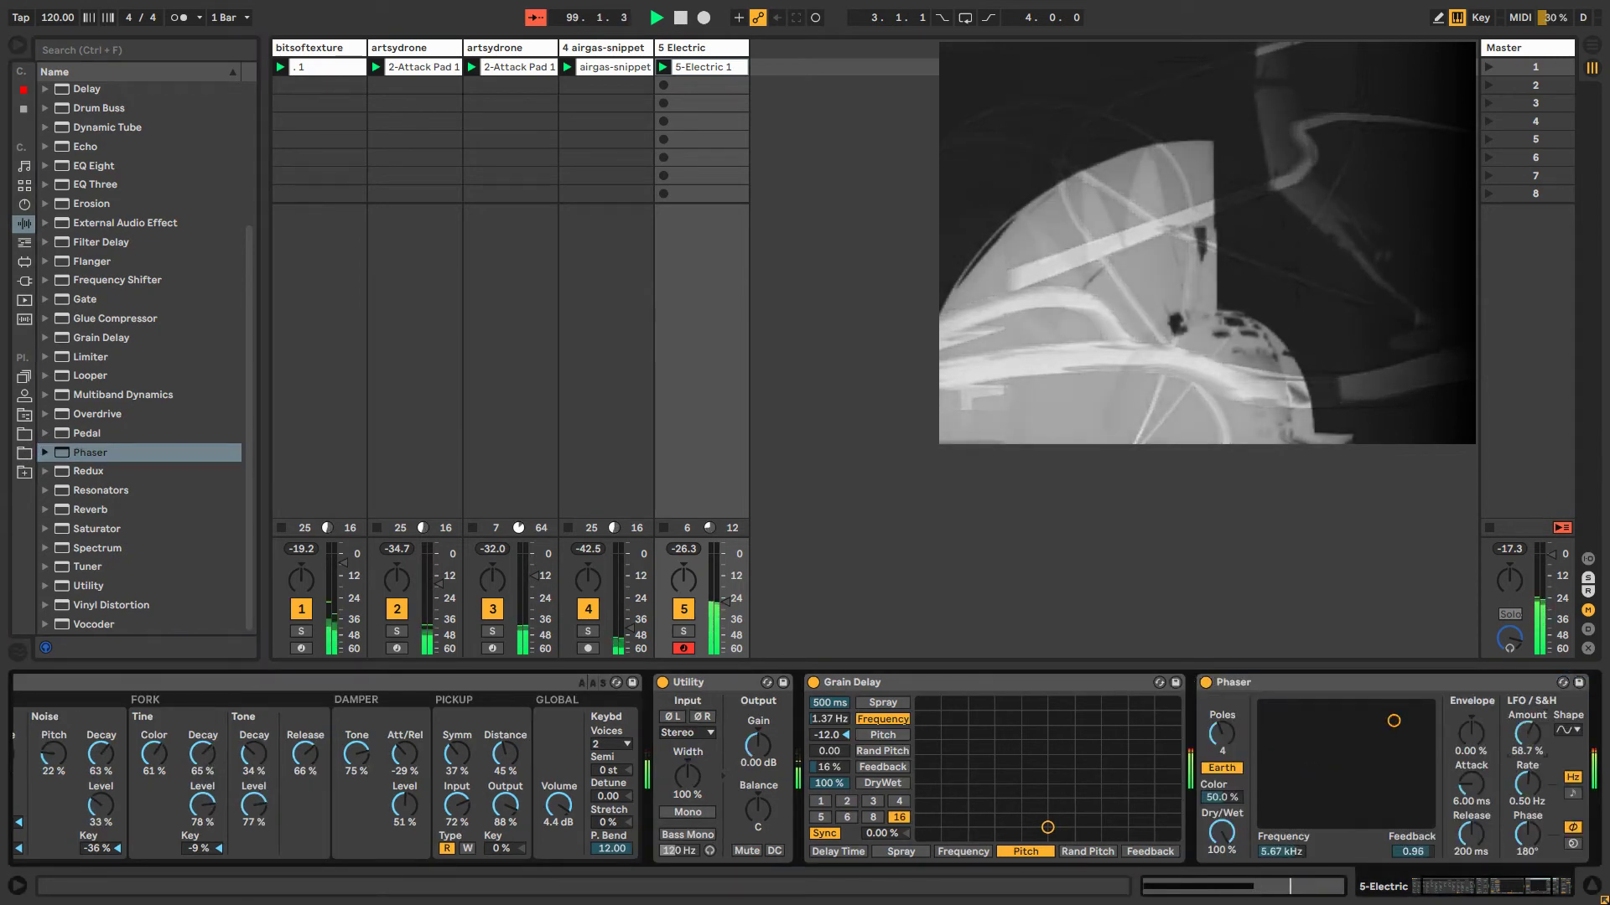
{"action": "left_click", "coordinate": [1536, 890]}
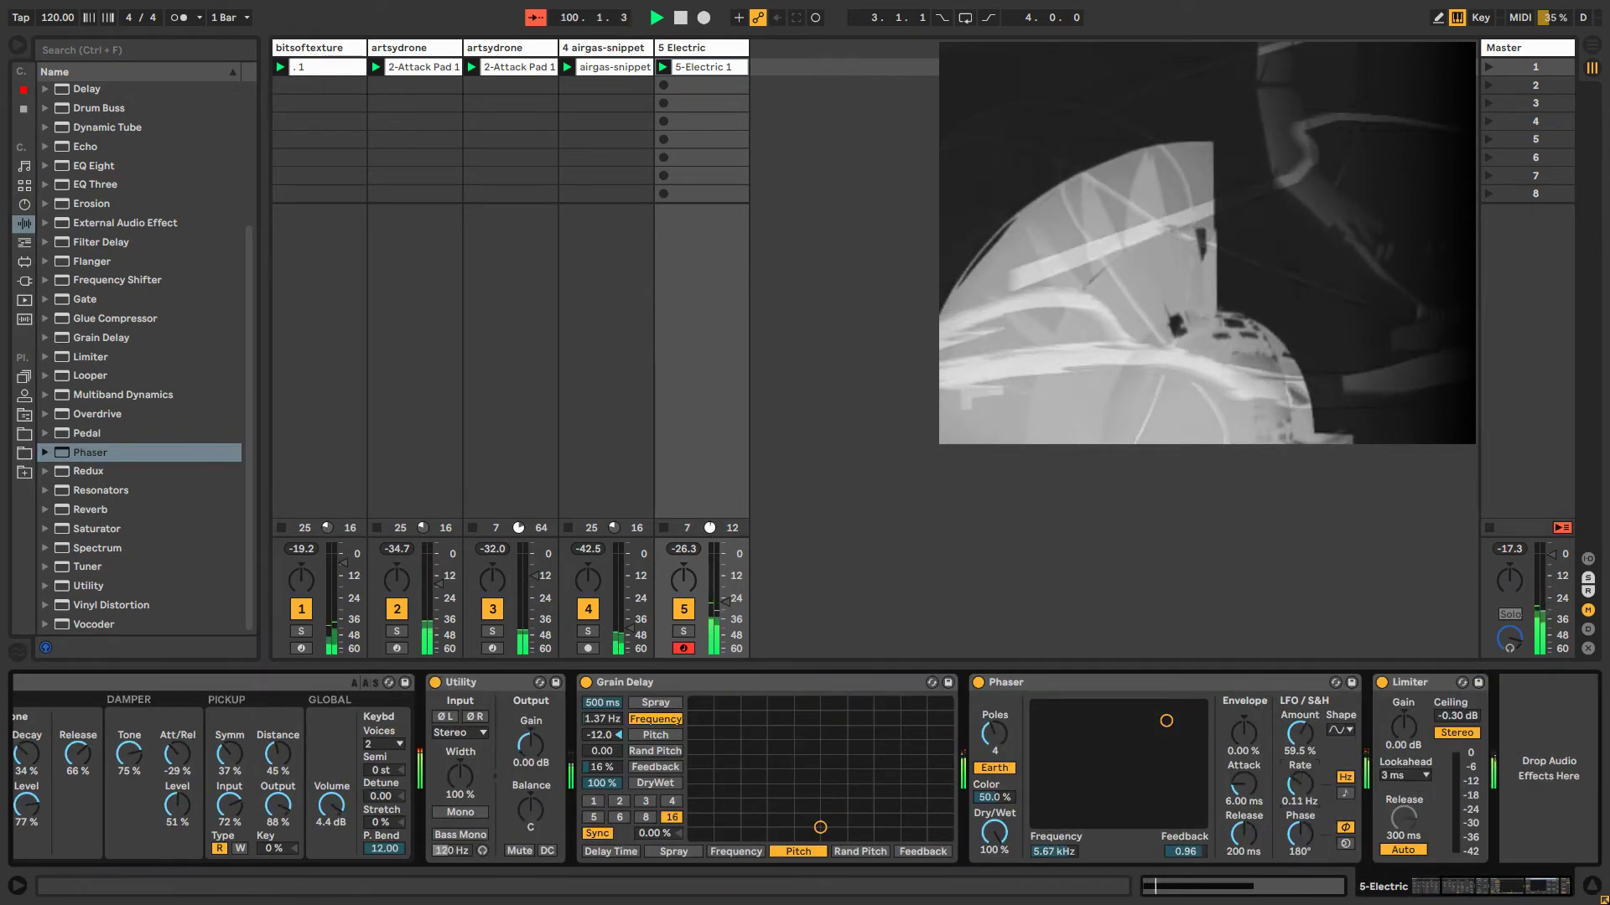
{"action": "left_click_drag", "start_coordinate": [1243, 732], "coordinate": [1244, 708]}
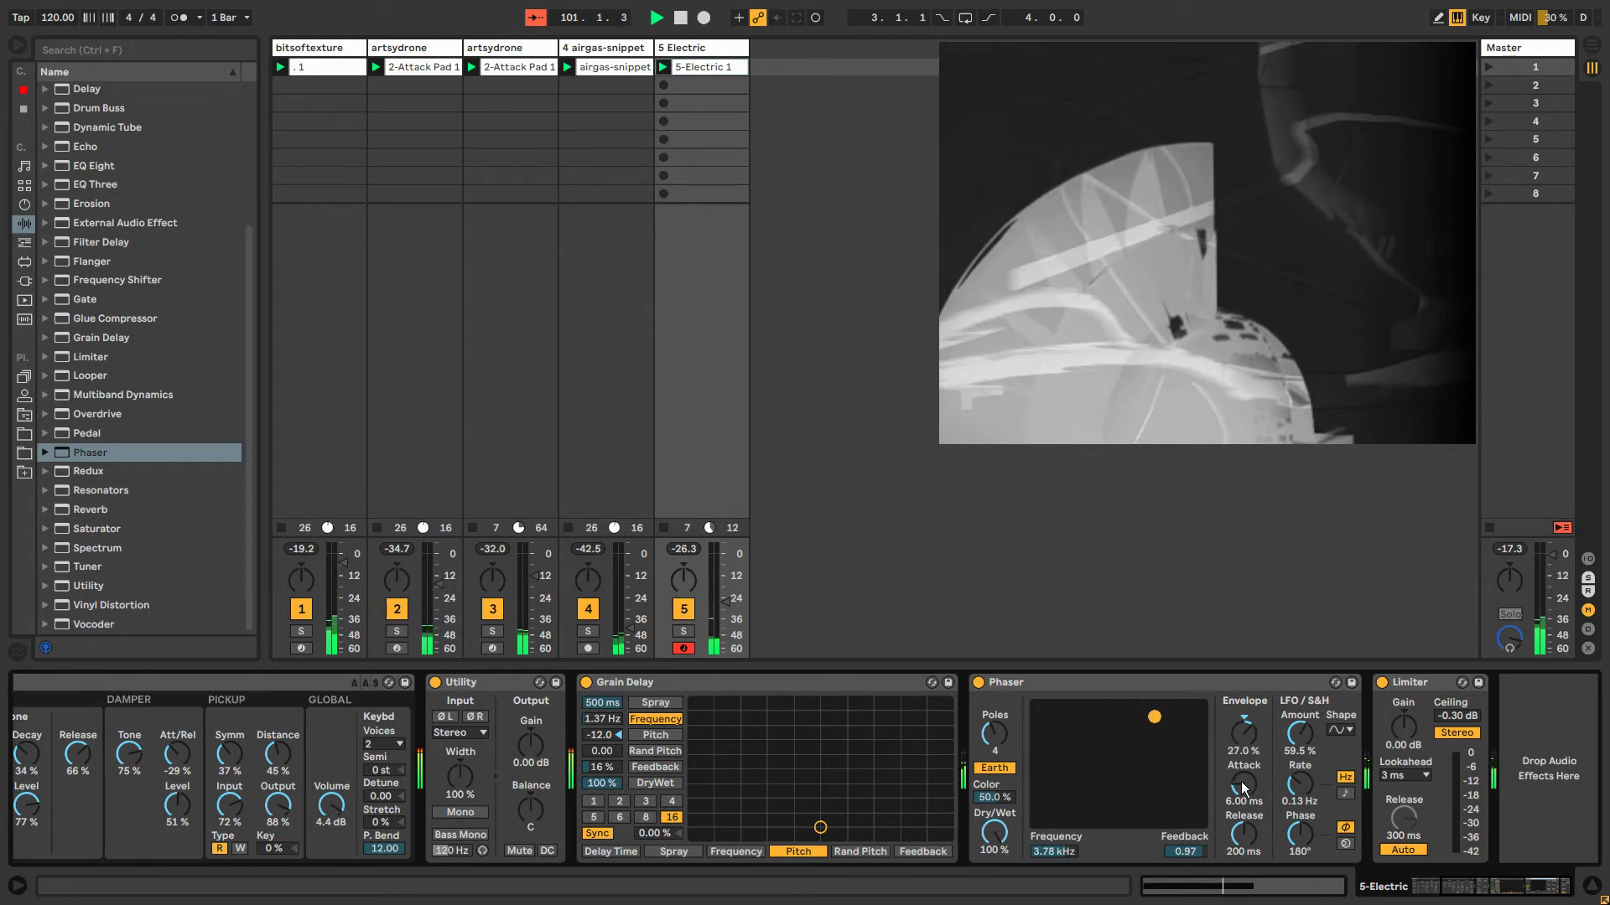
{"action": "left_click_drag", "start_coordinate": [1243, 784], "coordinate": [1243, 772]}
{"action": "left_click_drag", "start_coordinate": [1159, 732], "coordinate": [1126, 747]}
Extend the Electric clip's loop length to 6 bars.
{"action": "double_click", "coordinate": [694, 67]}
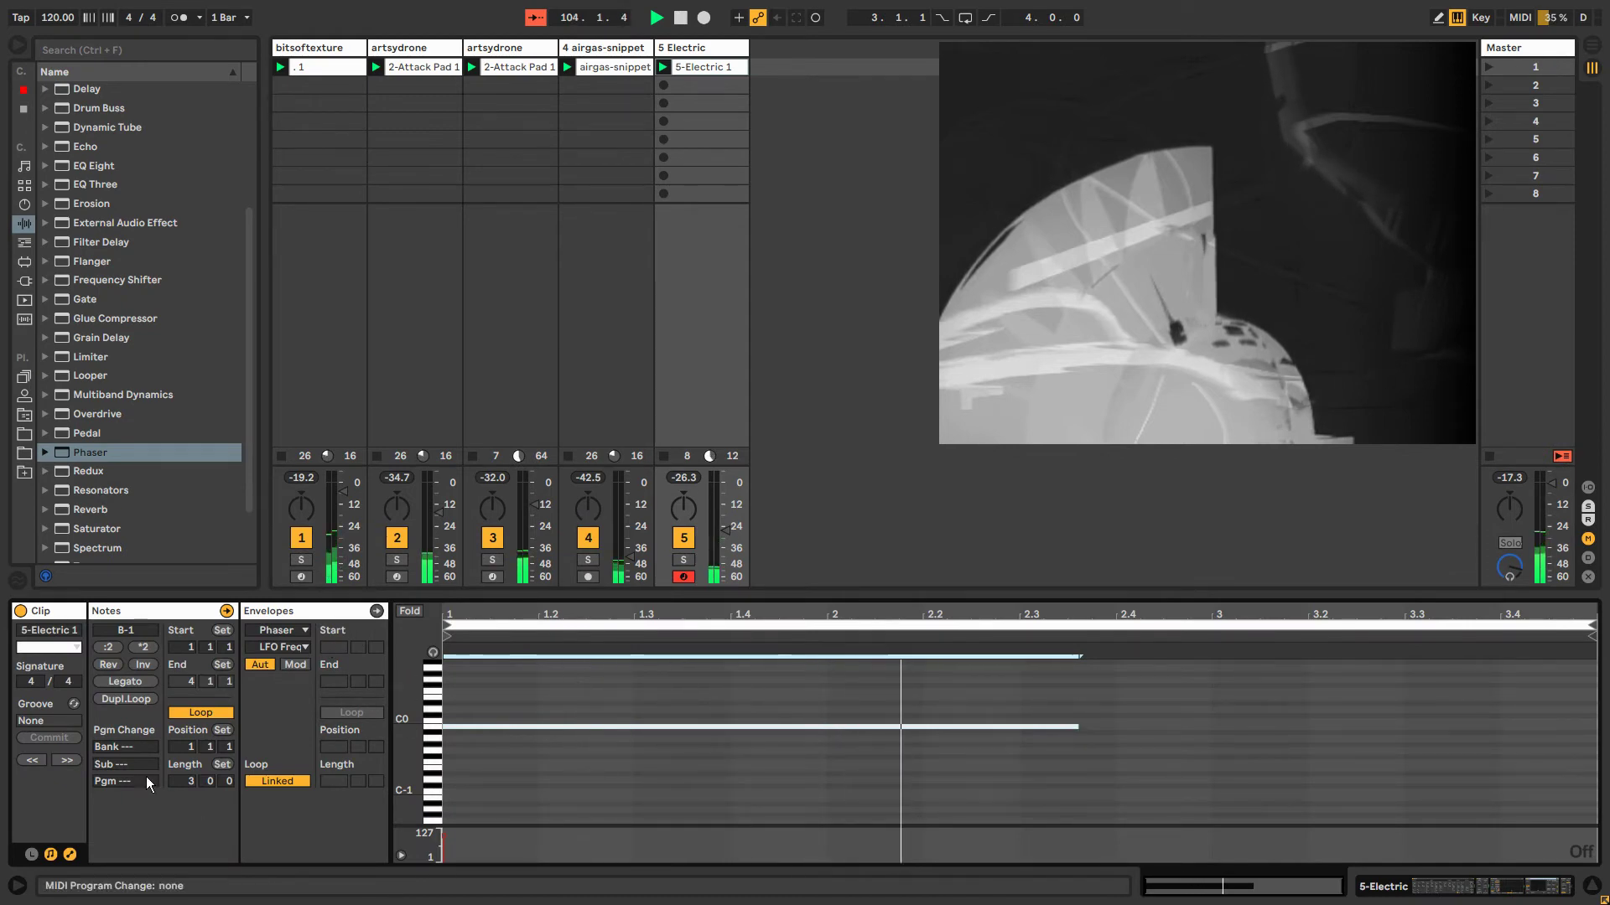
{"action": "left_click_drag", "start_coordinate": [188, 782], "coordinate": [187, 765]}
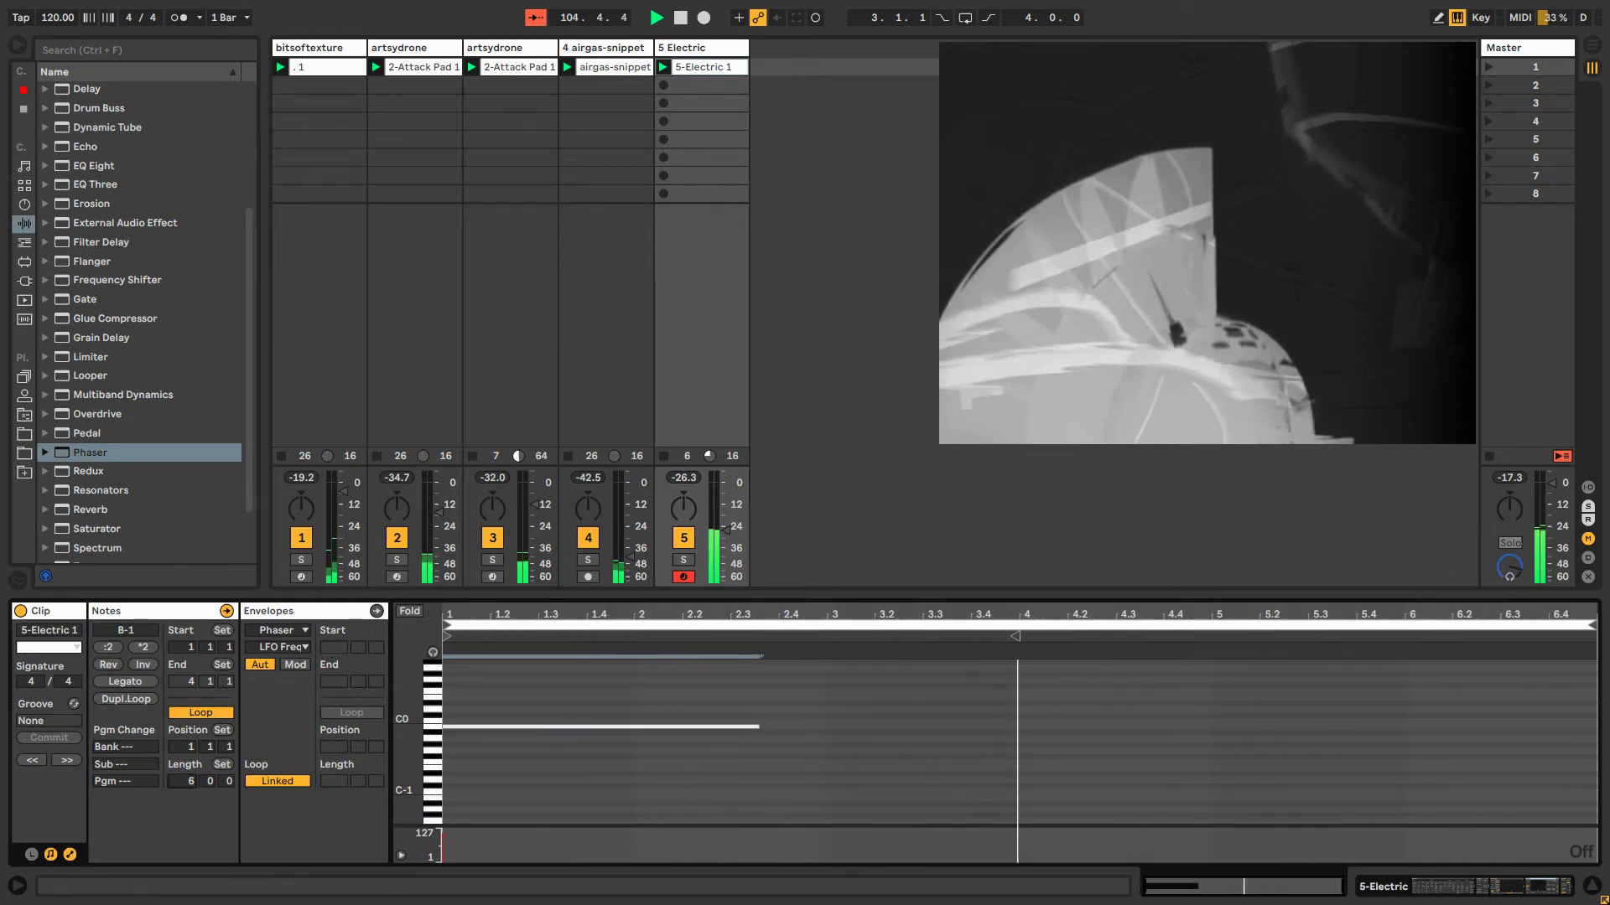
{"action": "left_click", "coordinate": [695, 49]}
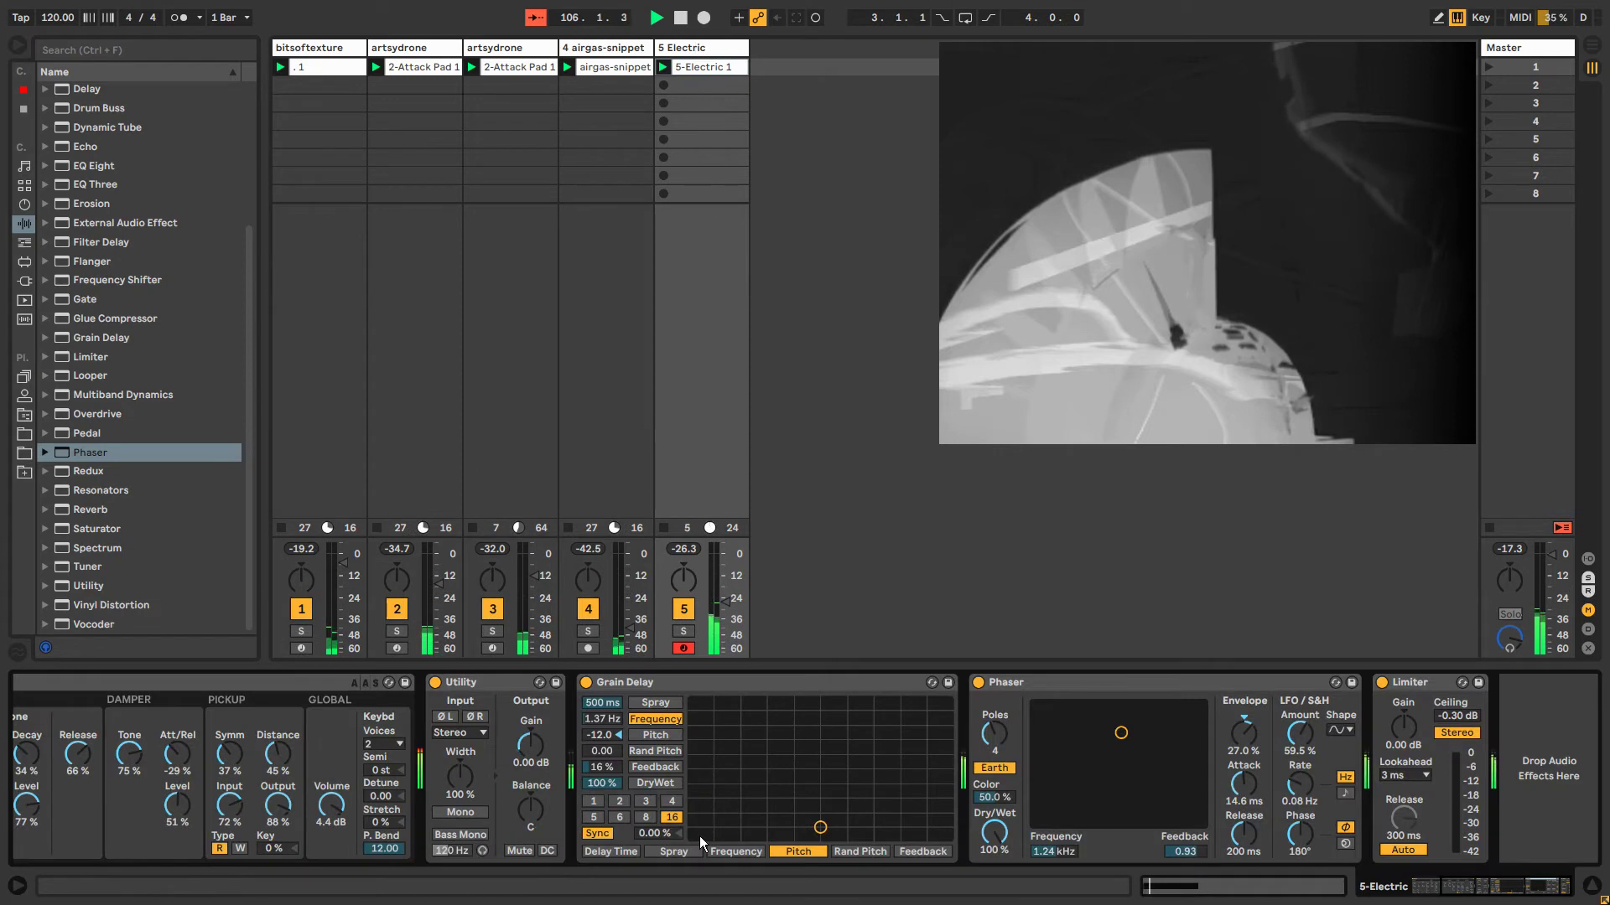
Set the Phaser to 8 poles, 55.6% envelope, 10.1 ms attack, 5.48 kHz, 0.94 feedback, and LFO amount 65.9%, rate 0.15 Hz, phase 5.71°.
{"action": "left_click", "coordinate": [990, 734]}
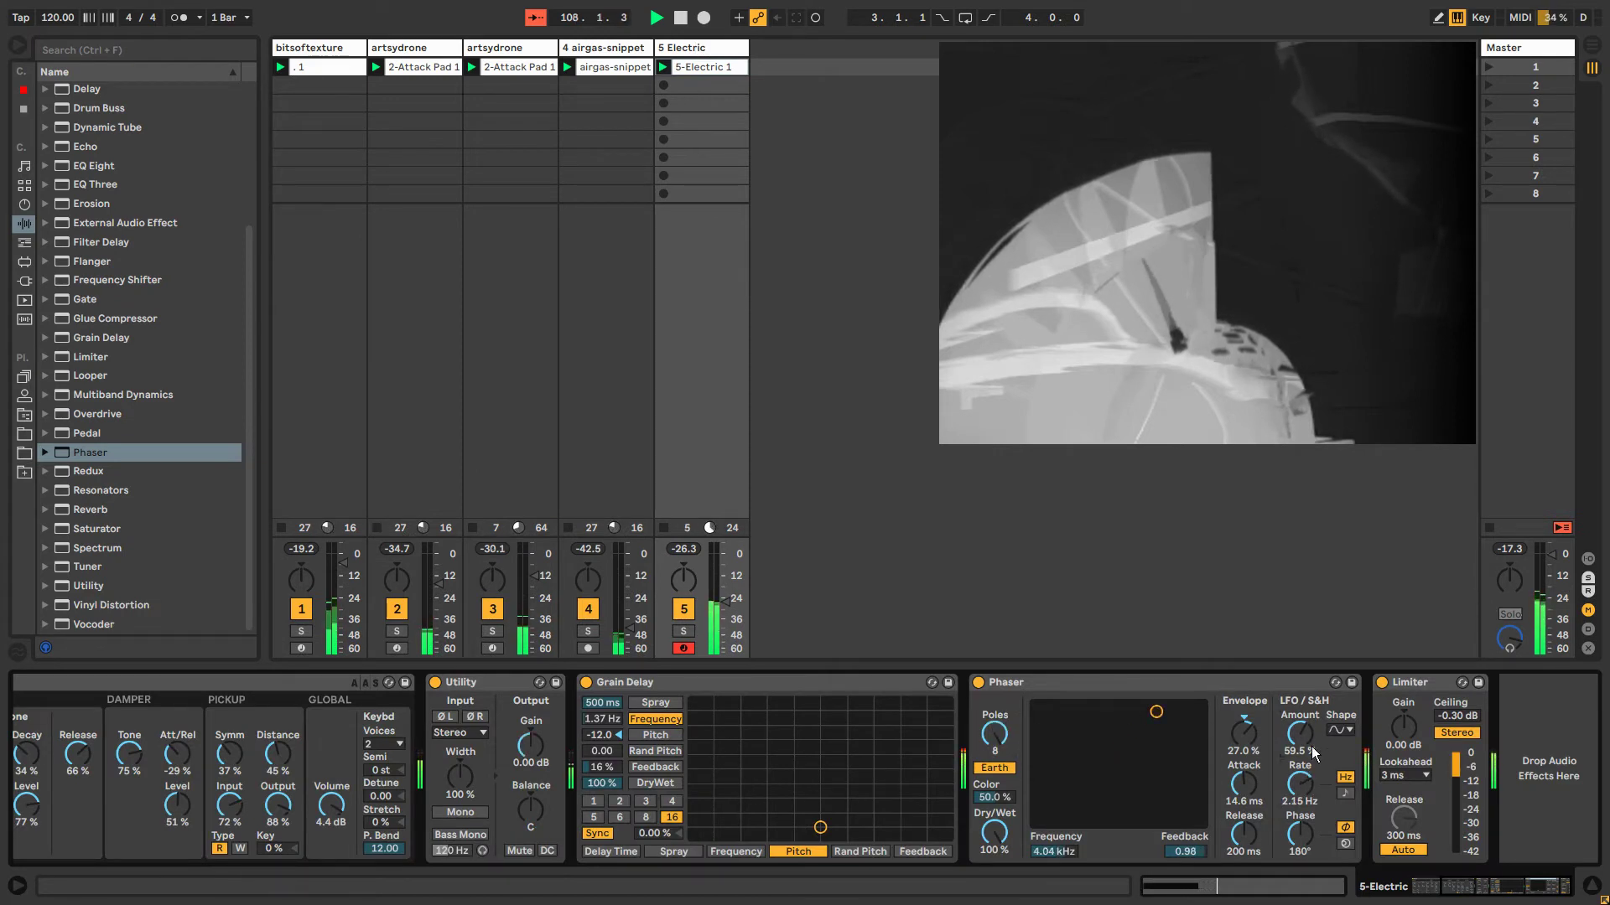
{"action": "left_click_drag", "start_coordinate": [1157, 711], "coordinate": [1165, 731]}
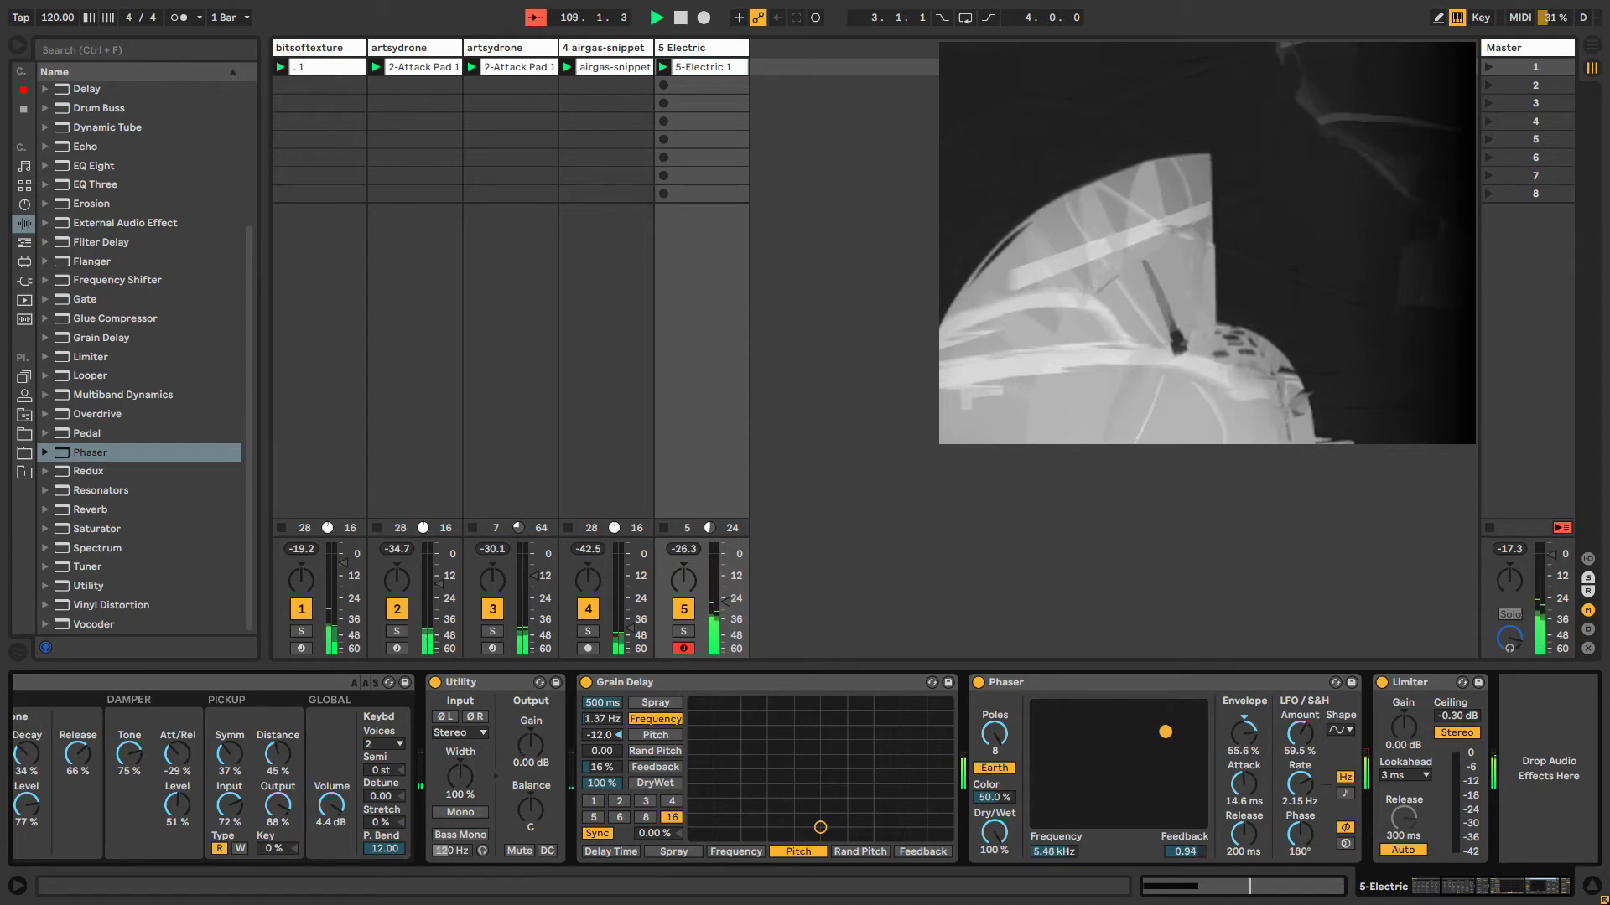
{"action": "left_click_drag", "start_coordinate": [1296, 782], "coordinate": [1296, 830]}
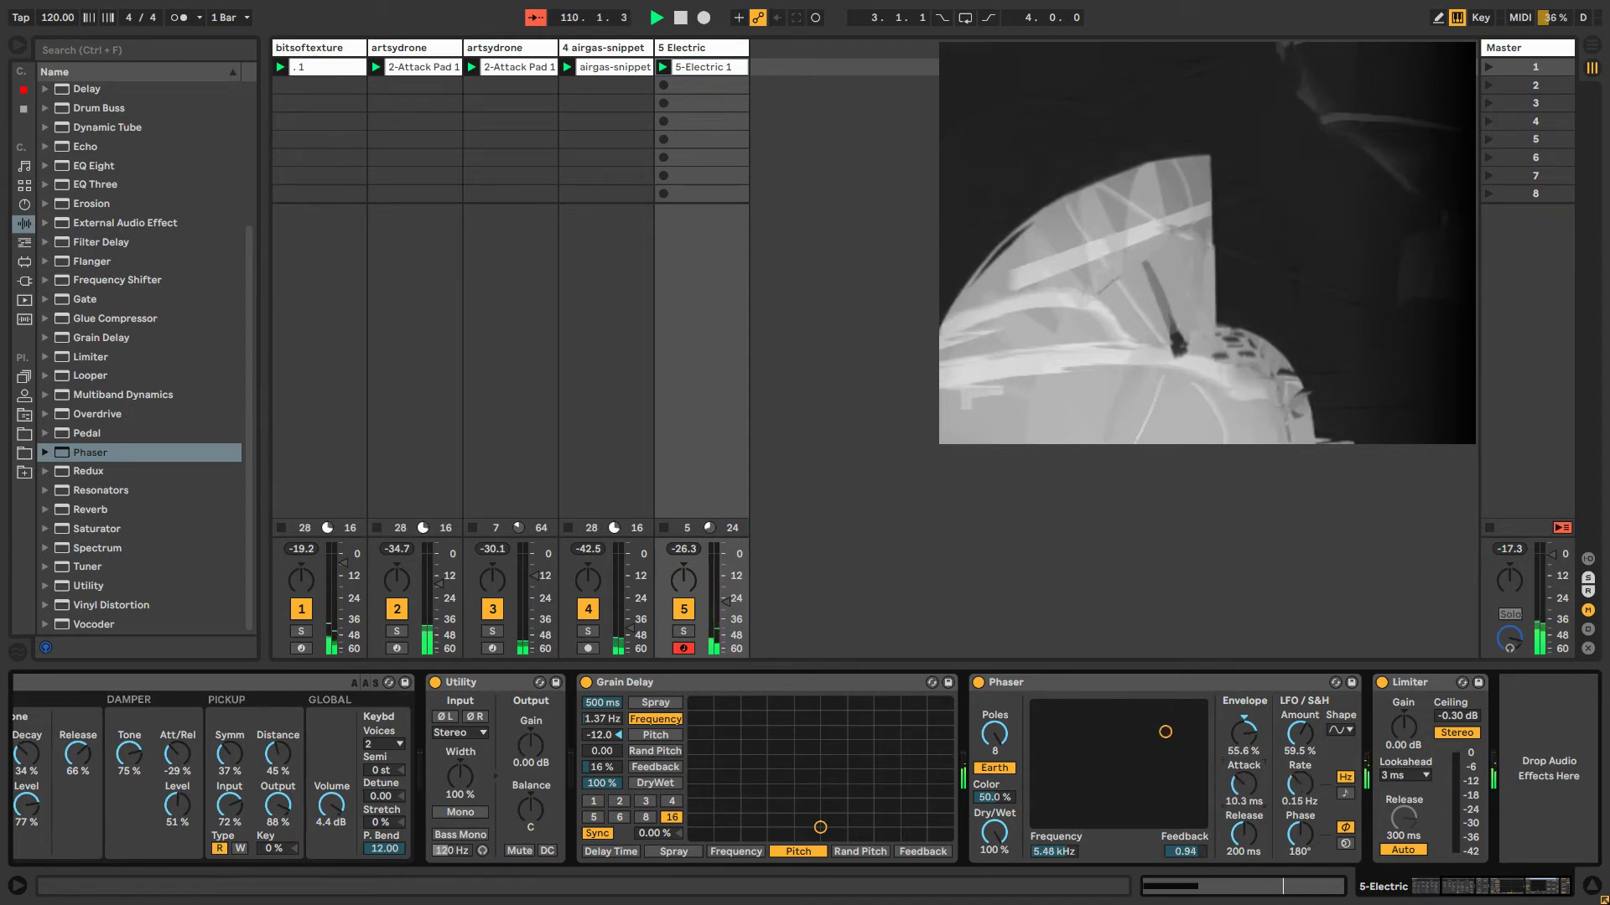
{"action": "left_click_drag", "start_coordinate": [1243, 784], "coordinate": [1243, 785]}
{"action": "left_click_drag", "start_coordinate": [1300, 837], "coordinate": [1300, 897]}
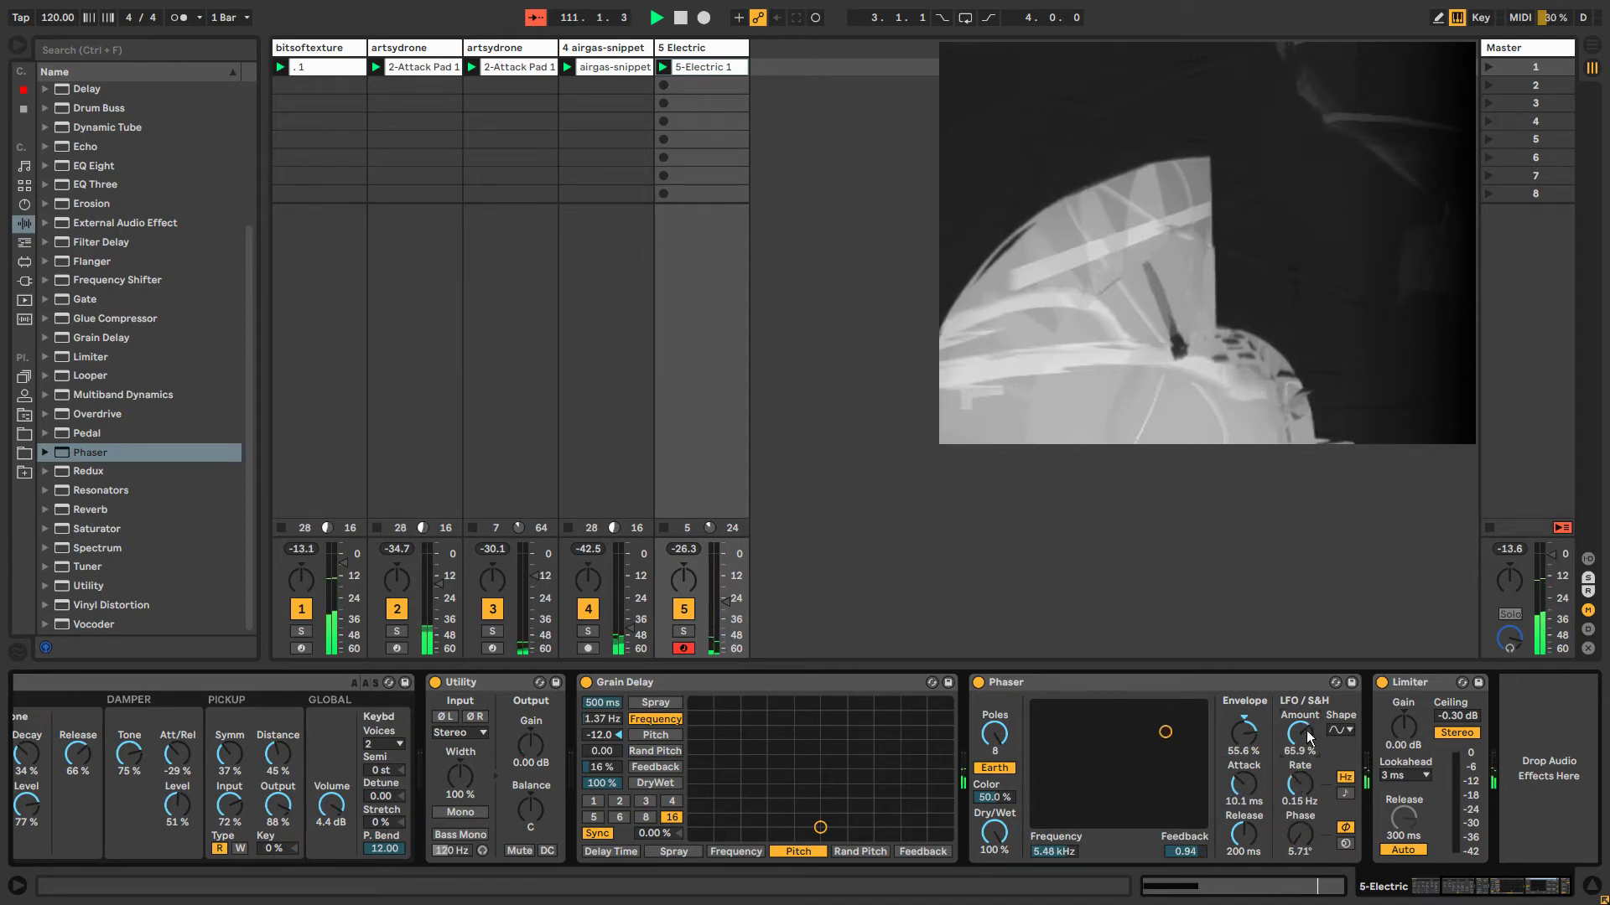
{"action": "left_click", "coordinate": [310, 52]}
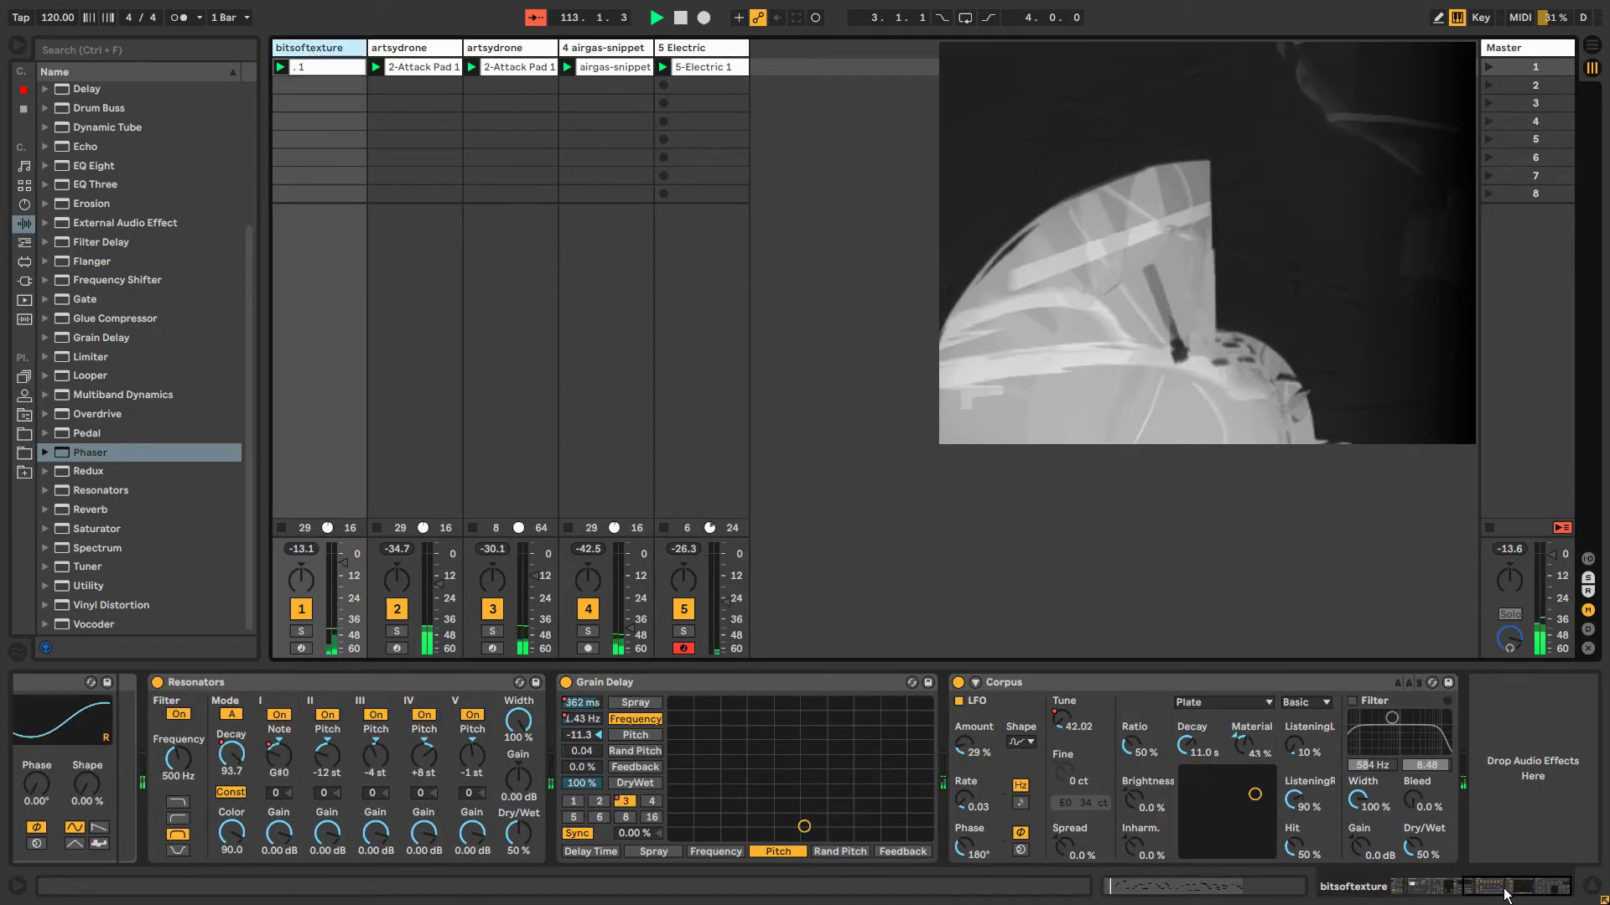
{"action": "mouse_move", "coordinate": [1504, 888]}
{"action": "left_mouse_down"}
{"action": "mouse_move", "coordinate": [1394, 889]}
{"action": "mouse_move", "coordinate": [1523, 886]}
{"action": "left_mouse_up"}
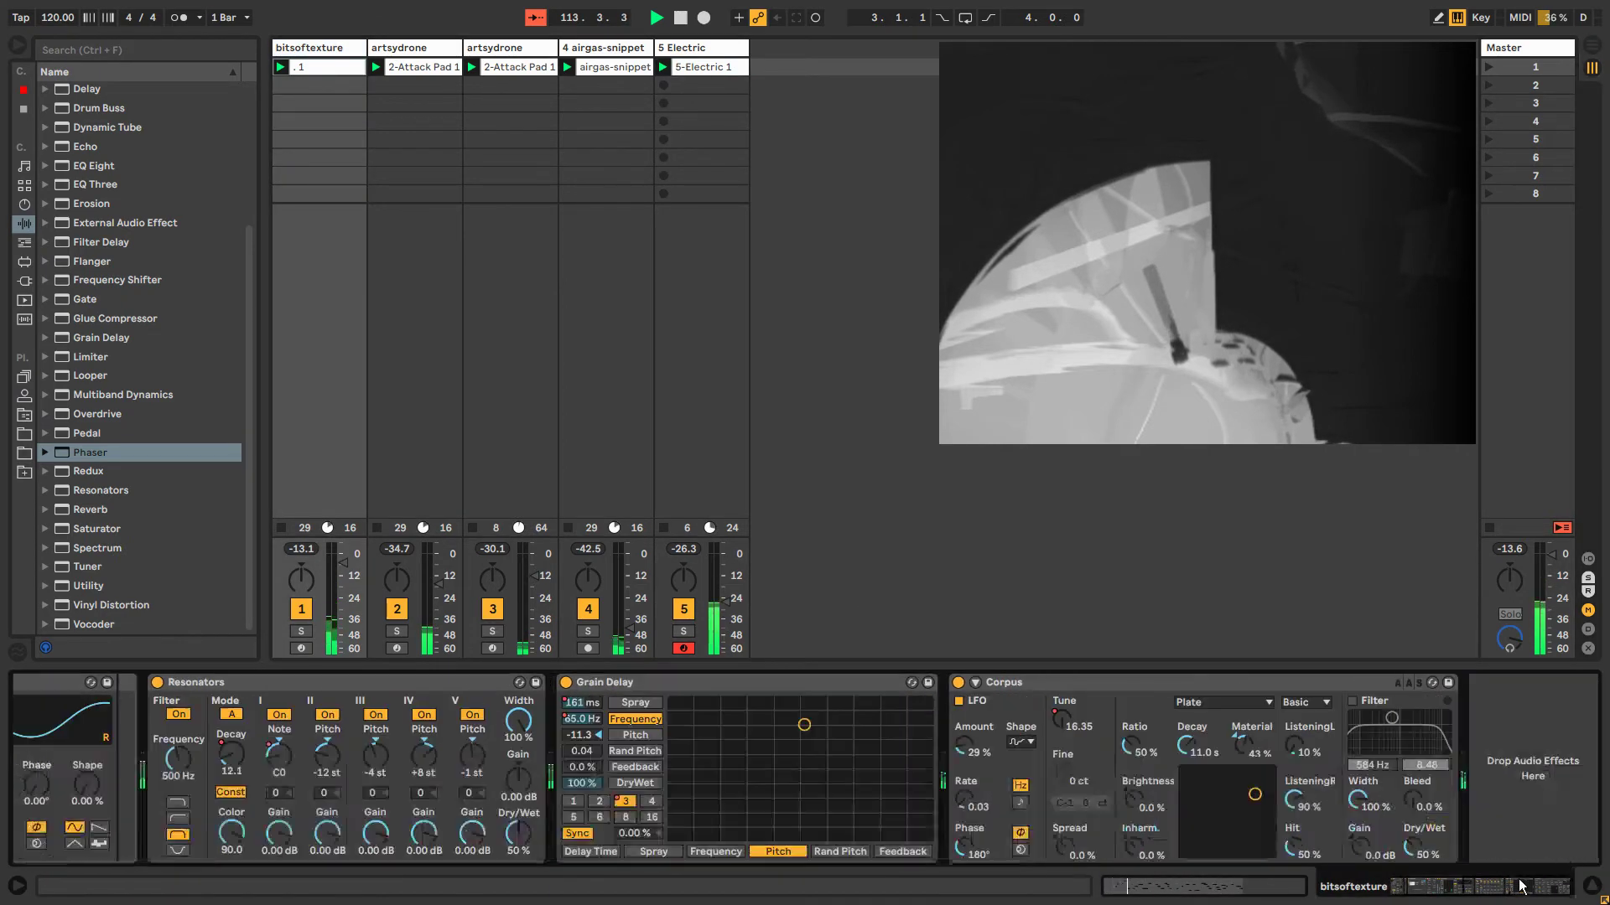
{"action": "left_click", "coordinate": [724, 47]}
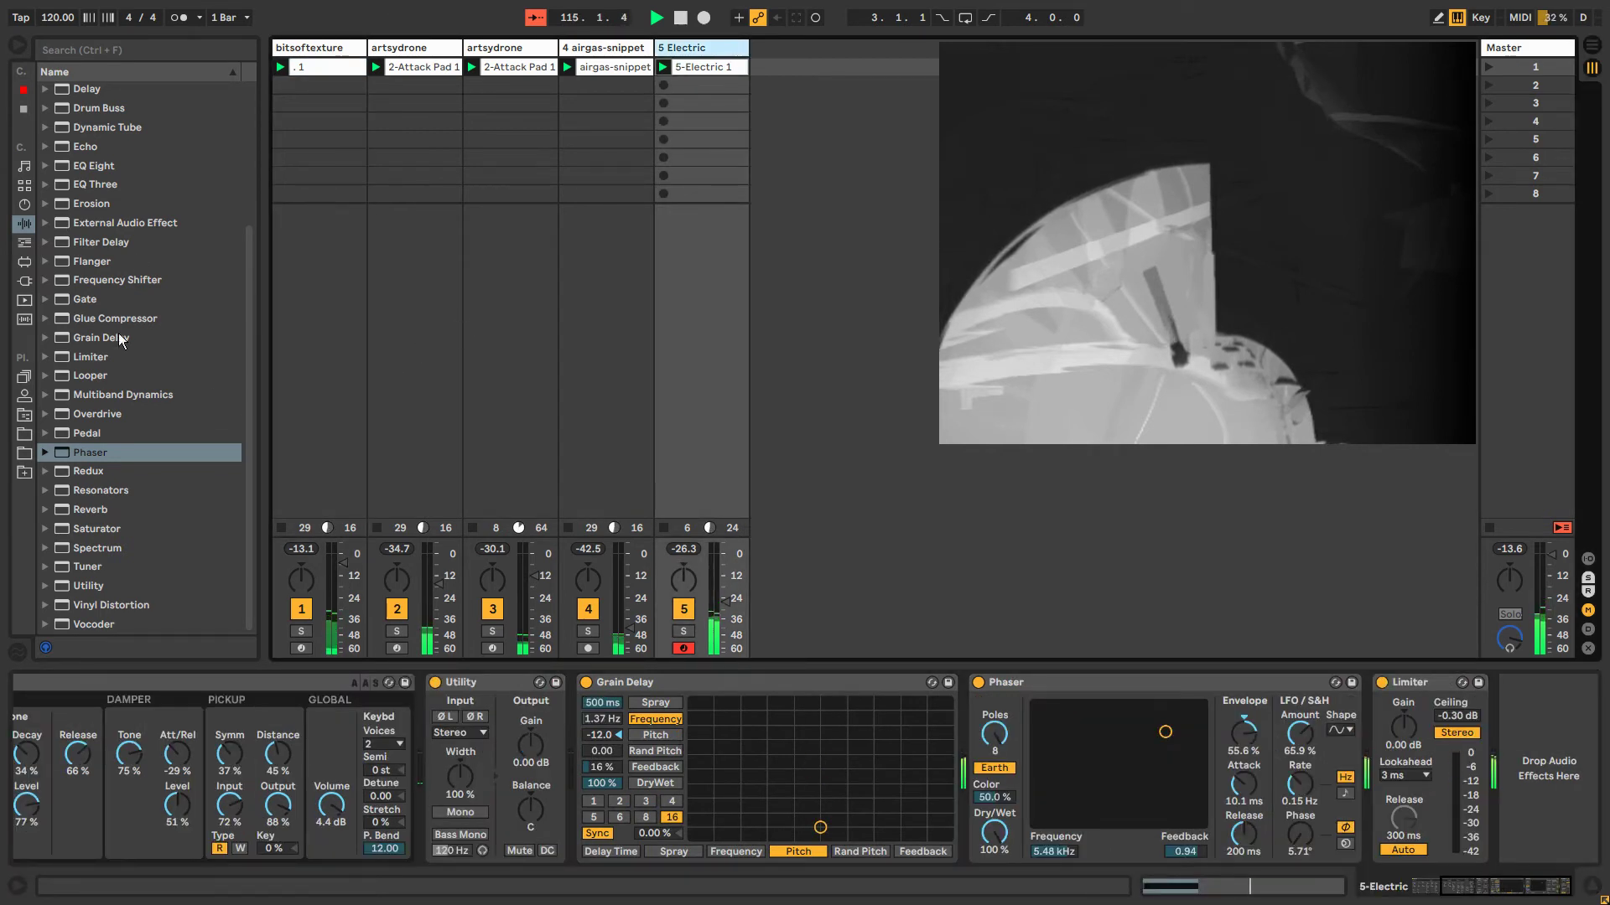
{"action": "left_click", "coordinate": [246, 386]}
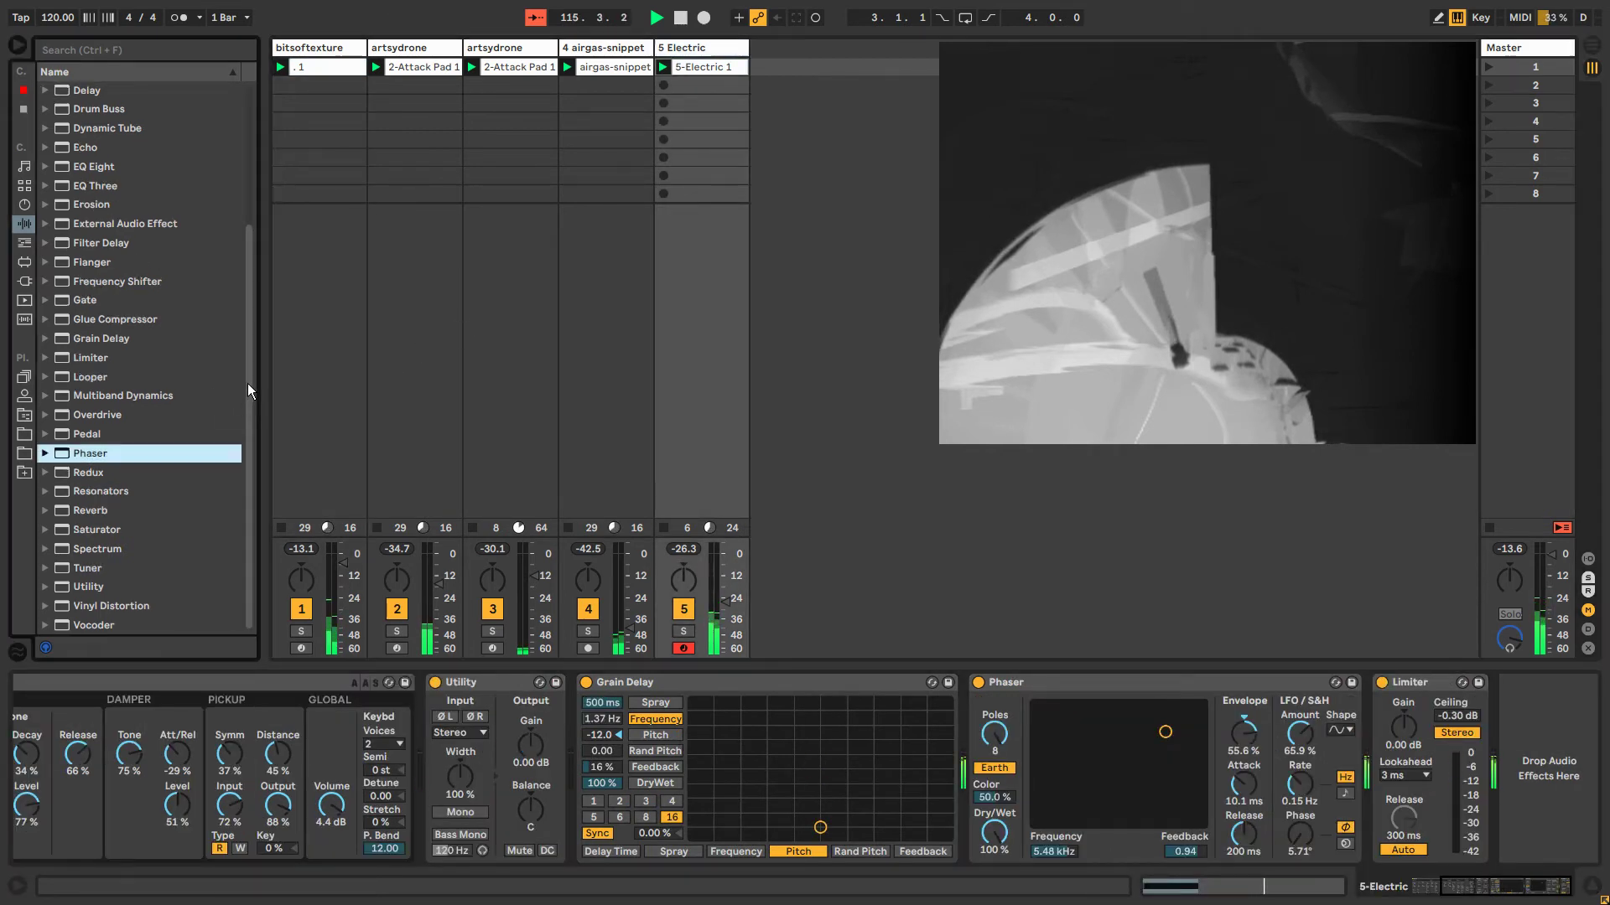
Set Electric's pickup output to 80% and key scaling to -83%, trying pickup type W before returning to R.
{"action": "left_click", "coordinate": [676, 577]}
{"action": "left_click_drag", "start_coordinate": [270, 749], "coordinate": [270, 795]}
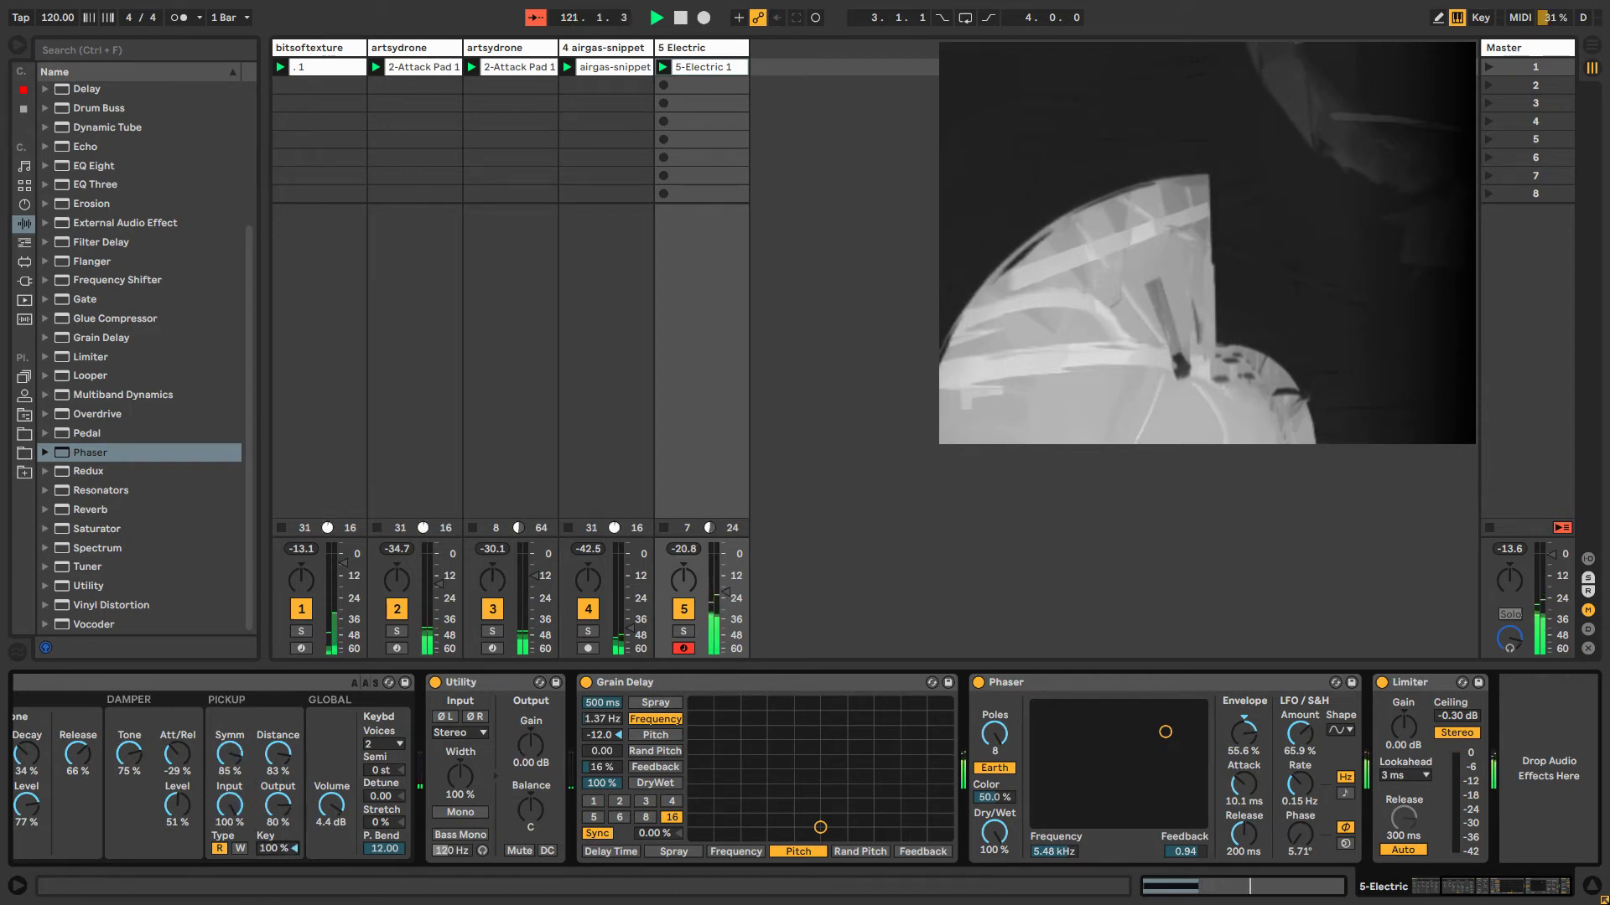
{"action": "left_click", "coordinate": [241, 849]}
{"action": "left_click", "coordinate": [240, 850]}
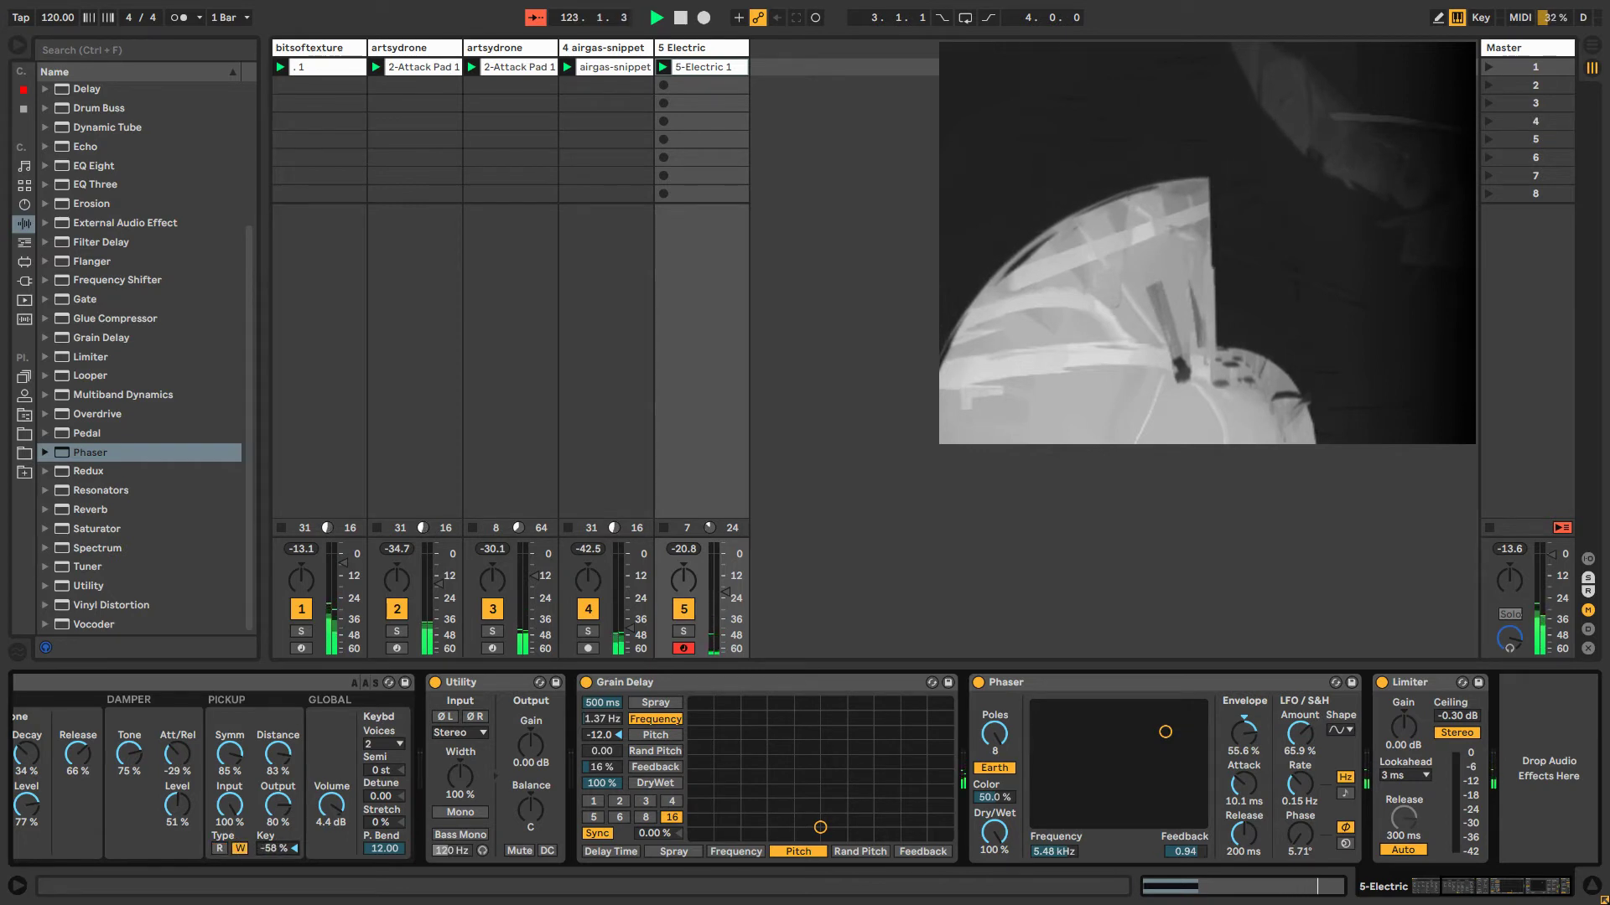
{"action": "left_click", "coordinate": [219, 849]}
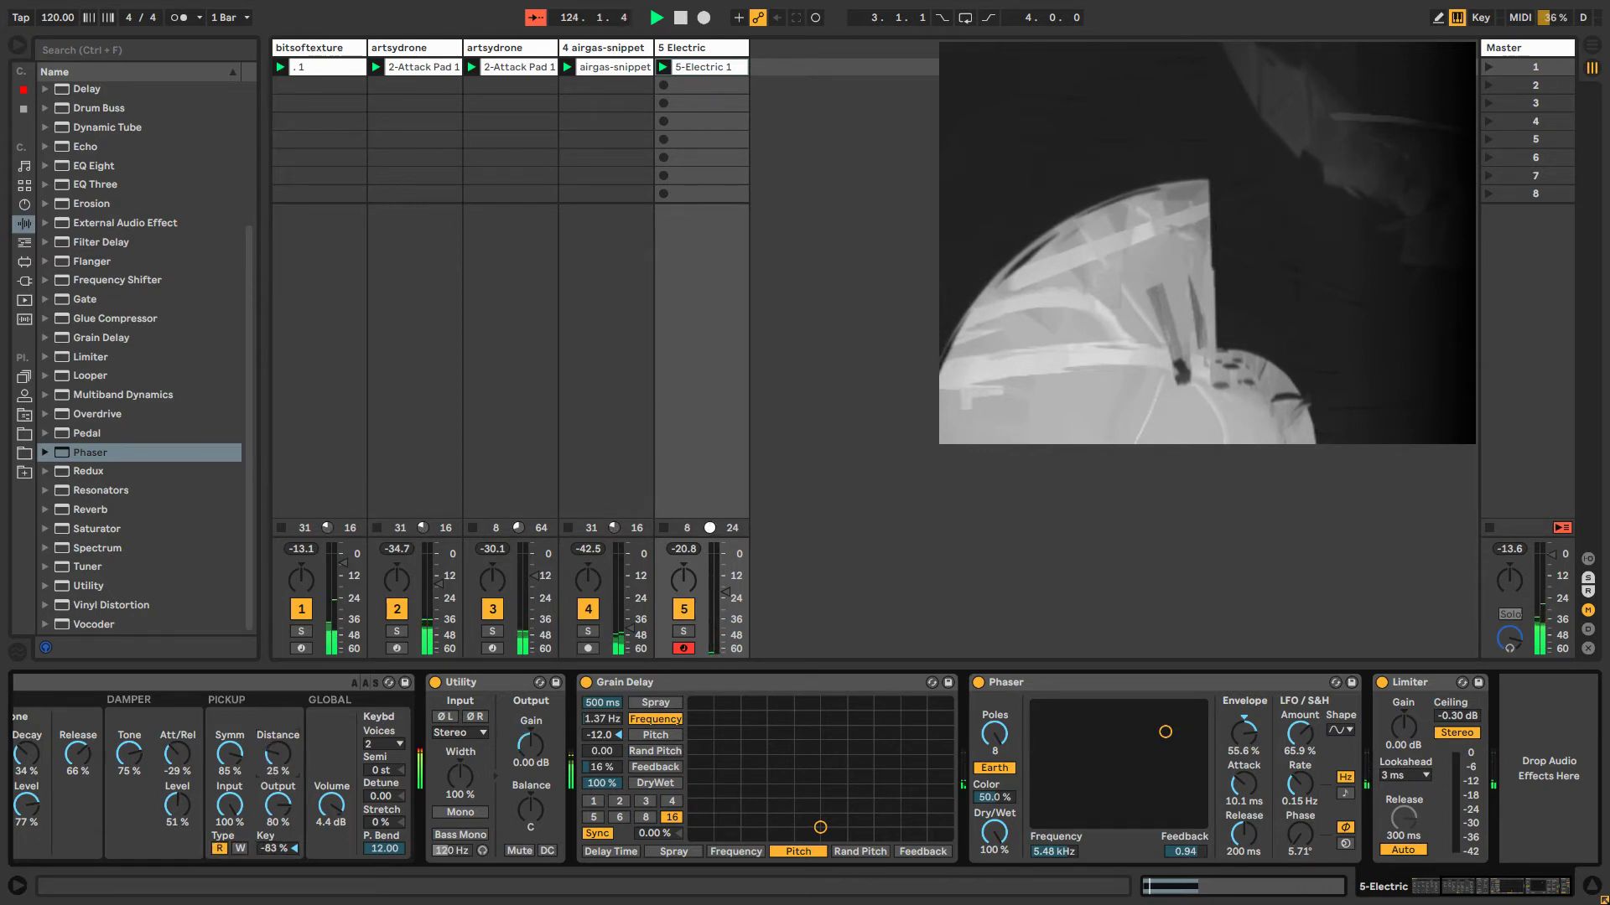
Set Electric's pickup symmetry and distance to 32% and the pickup input to 81%.
{"action": "left_click_drag", "start_coordinate": [265, 769], "coordinate": [265, 716]}
{"action": "scroll", "coordinate": [1383, 846], "scroll_direction": "left", "scroll_amount": 5}
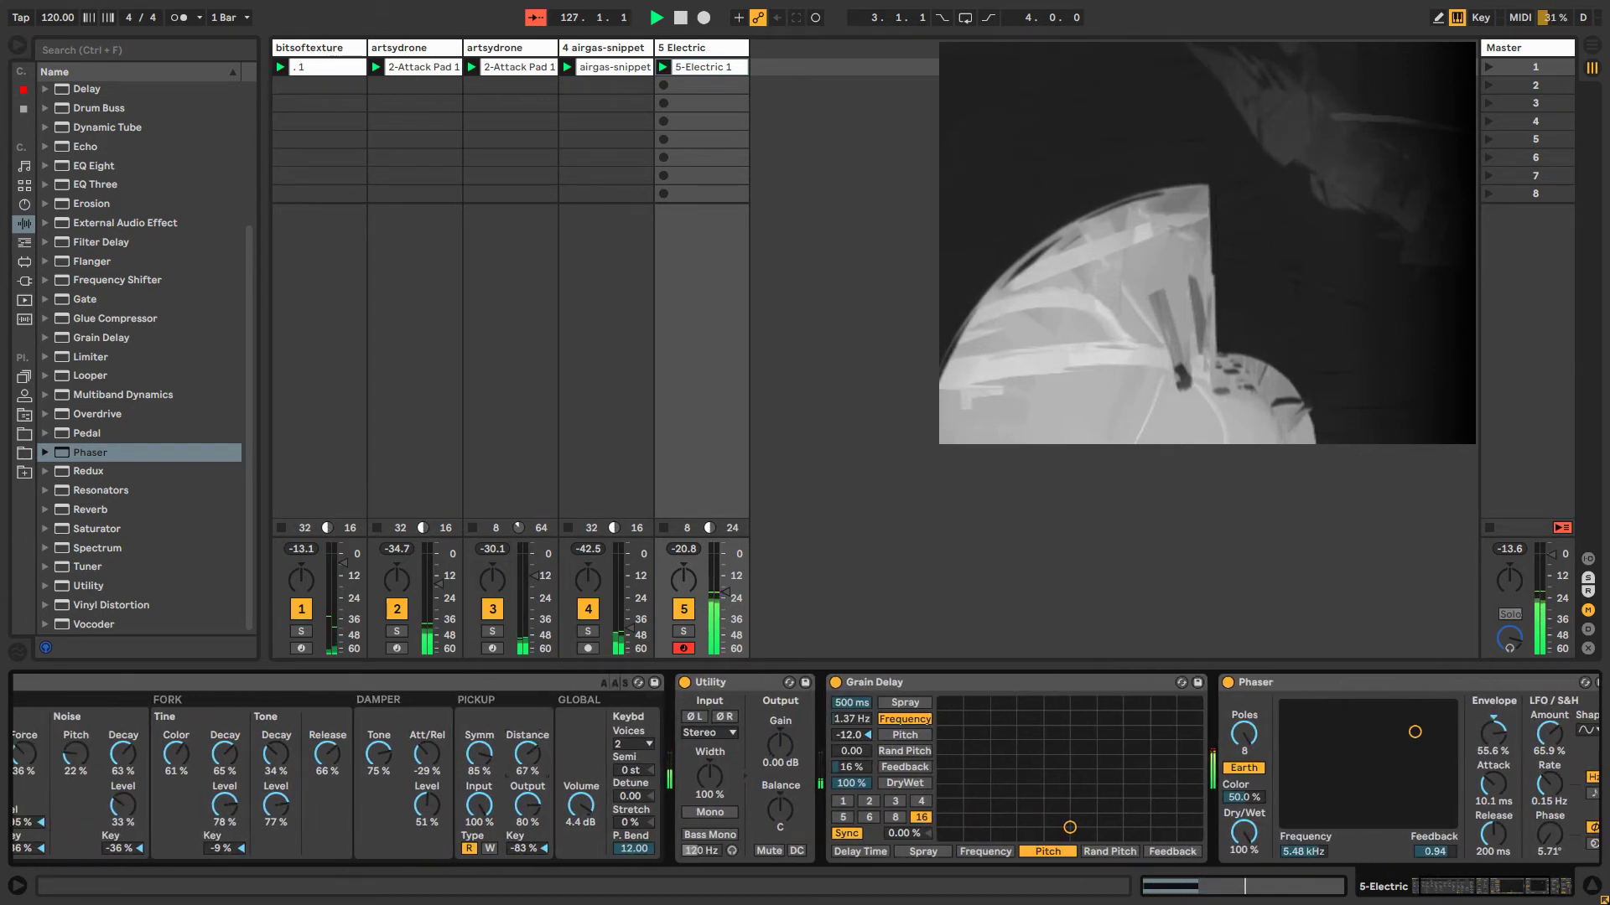
{"action": "left_click_drag", "start_coordinate": [527, 754], "coordinate": [476, 816]}
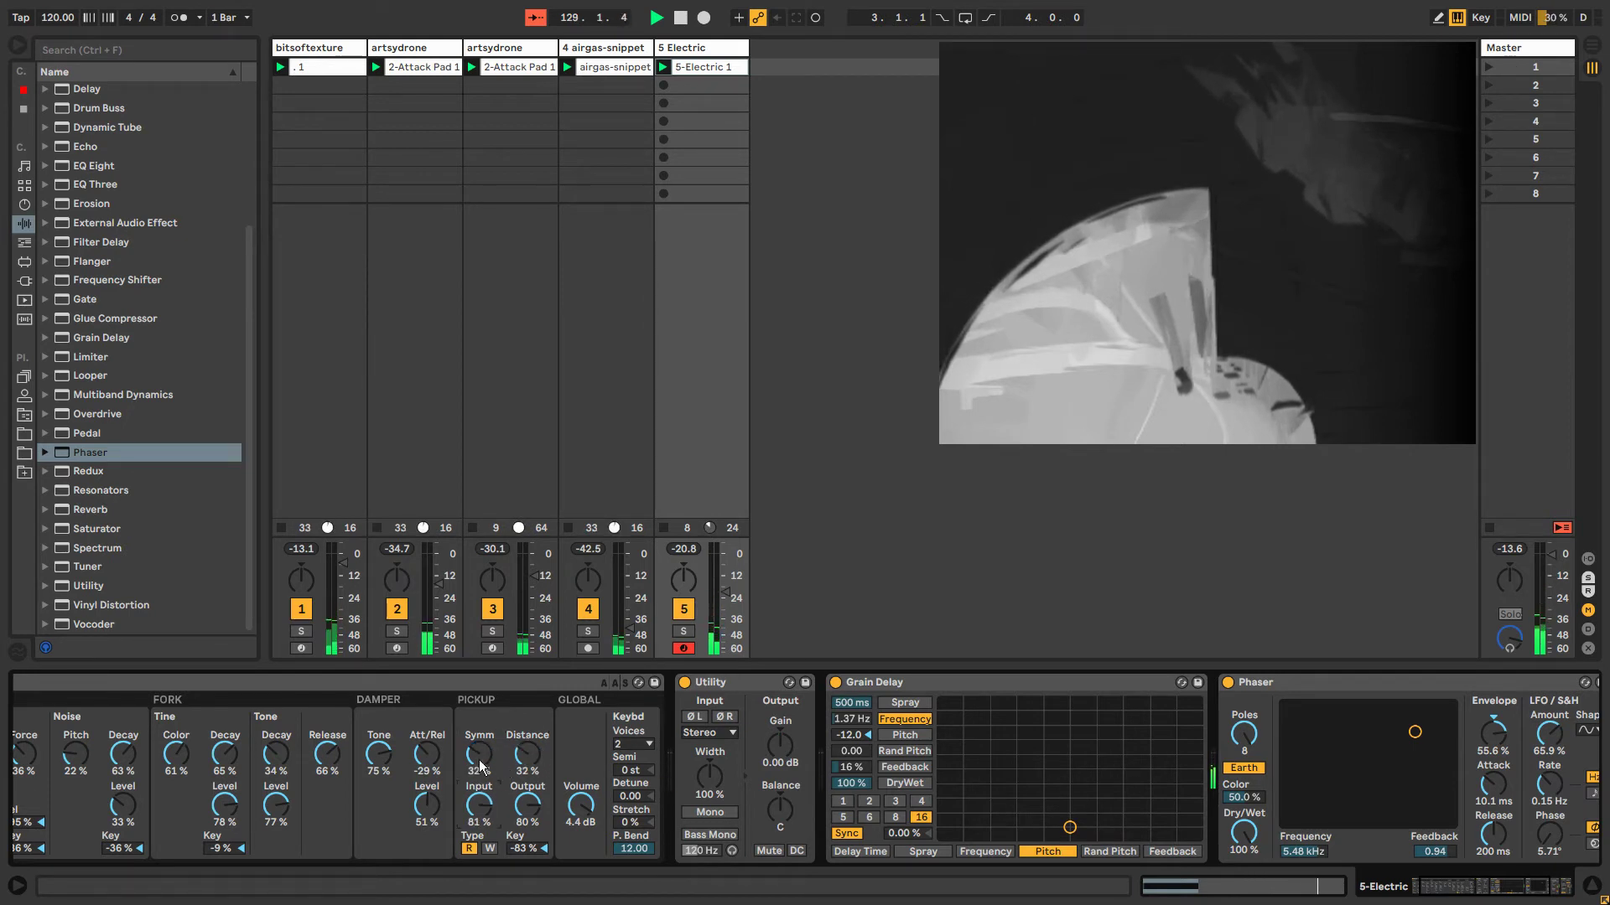
Set the global launch quantization to None and duplicate the Electric clip's note directly after itself.
{"action": "key", "text": "shift+Tab"}
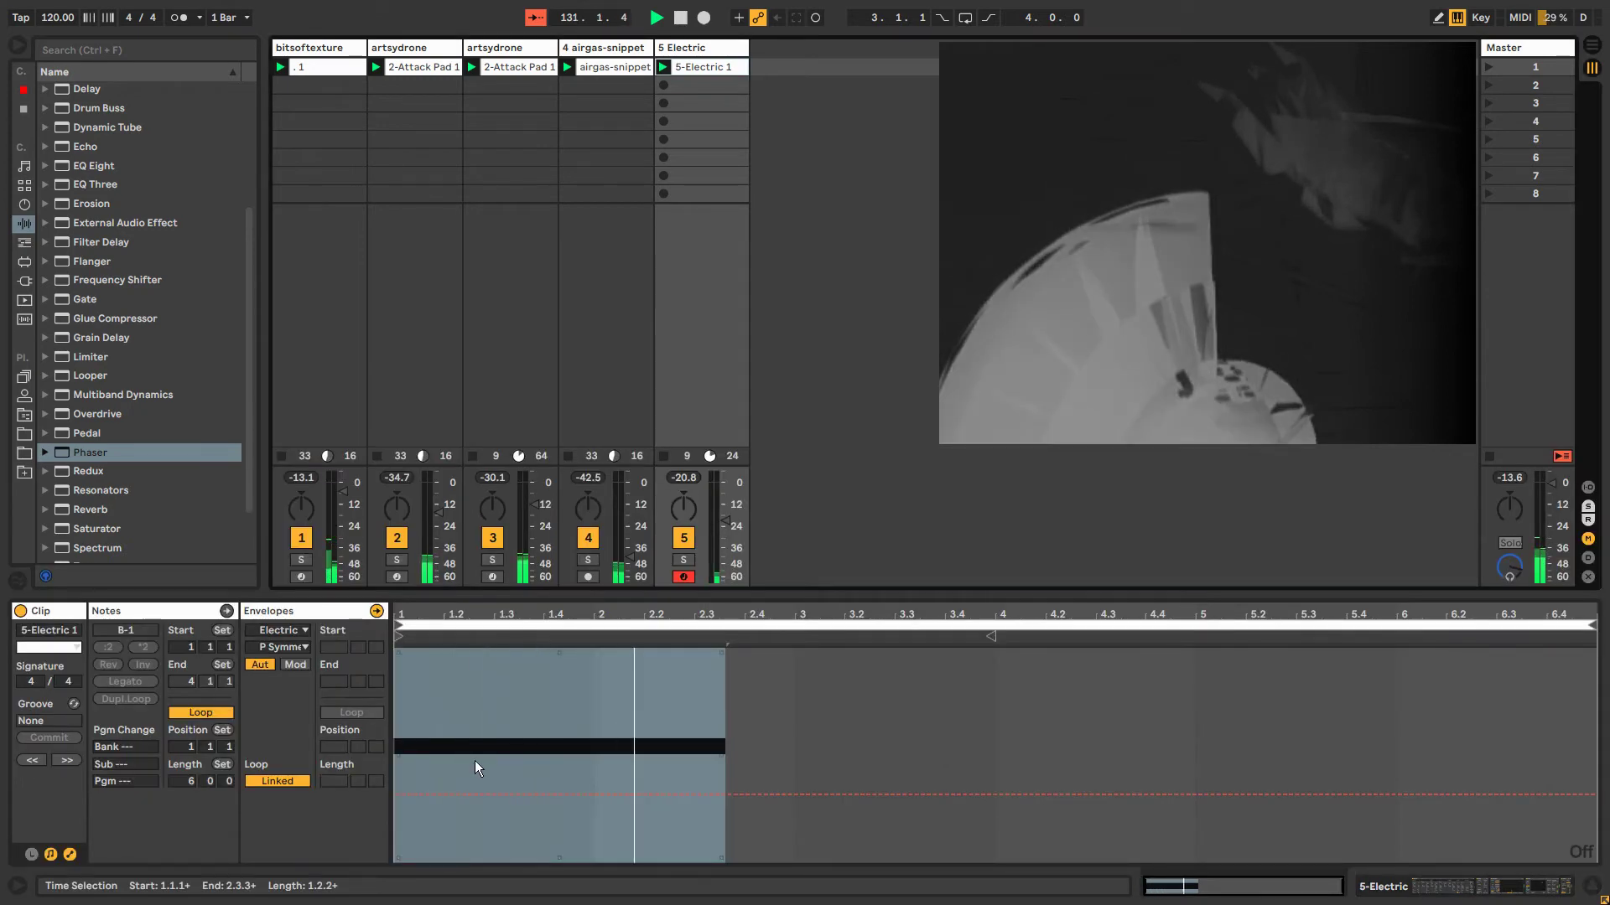
{"action": "key", "text": "ctrl+0"}
{"action": "key", "text": "ctrl+d"}
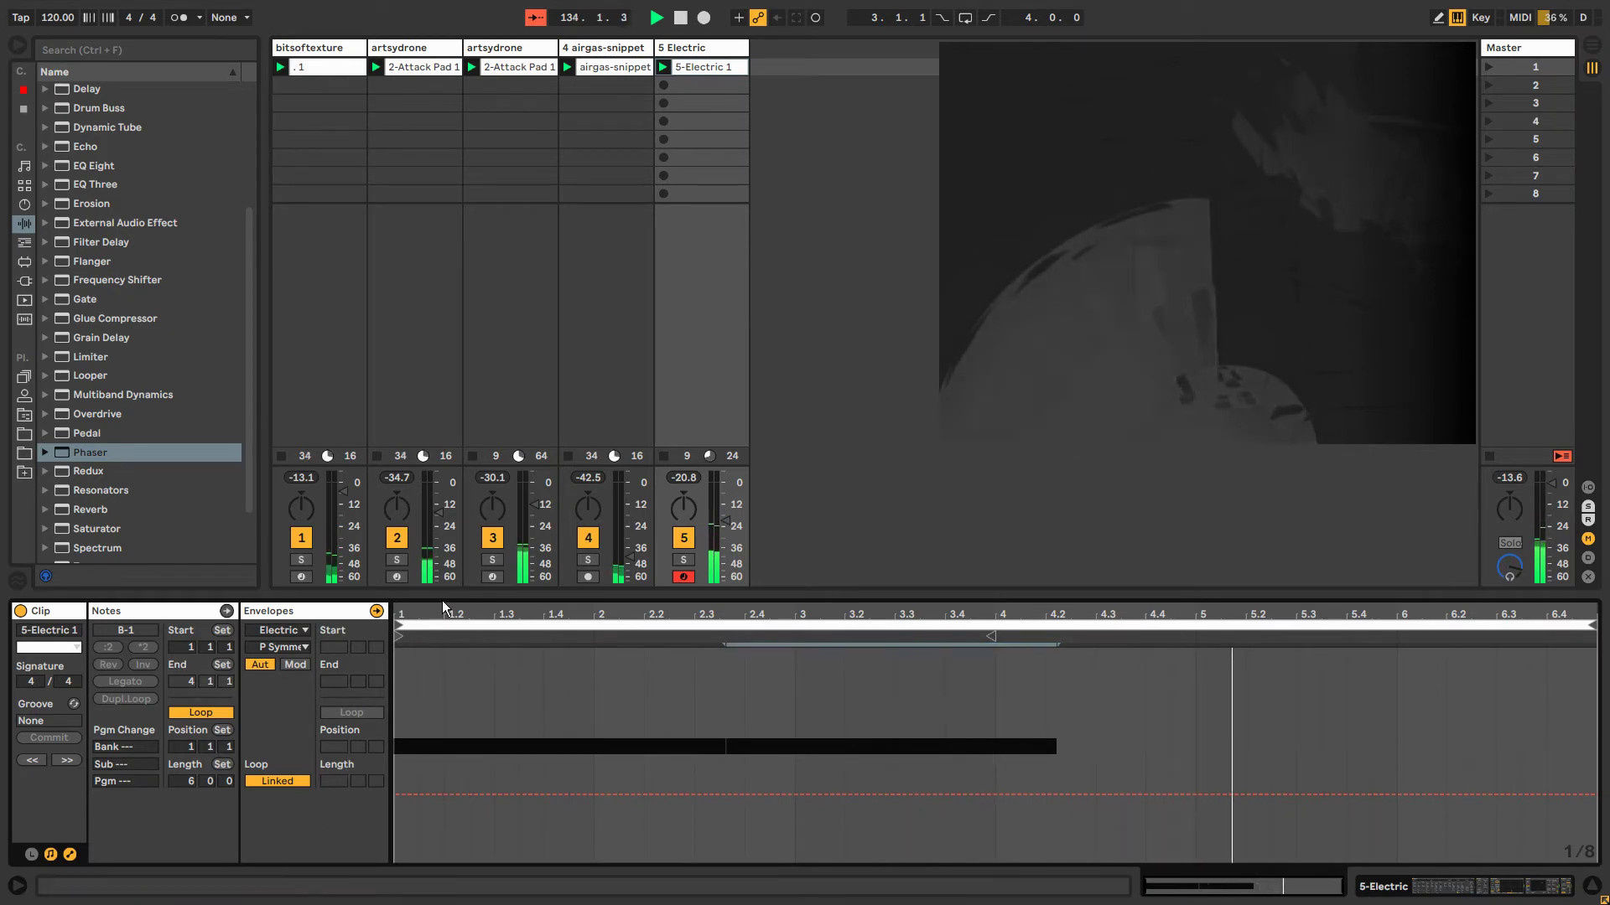
{"action": "left_click_drag", "start_coordinate": [444, 604], "coordinate": [446, 675]}
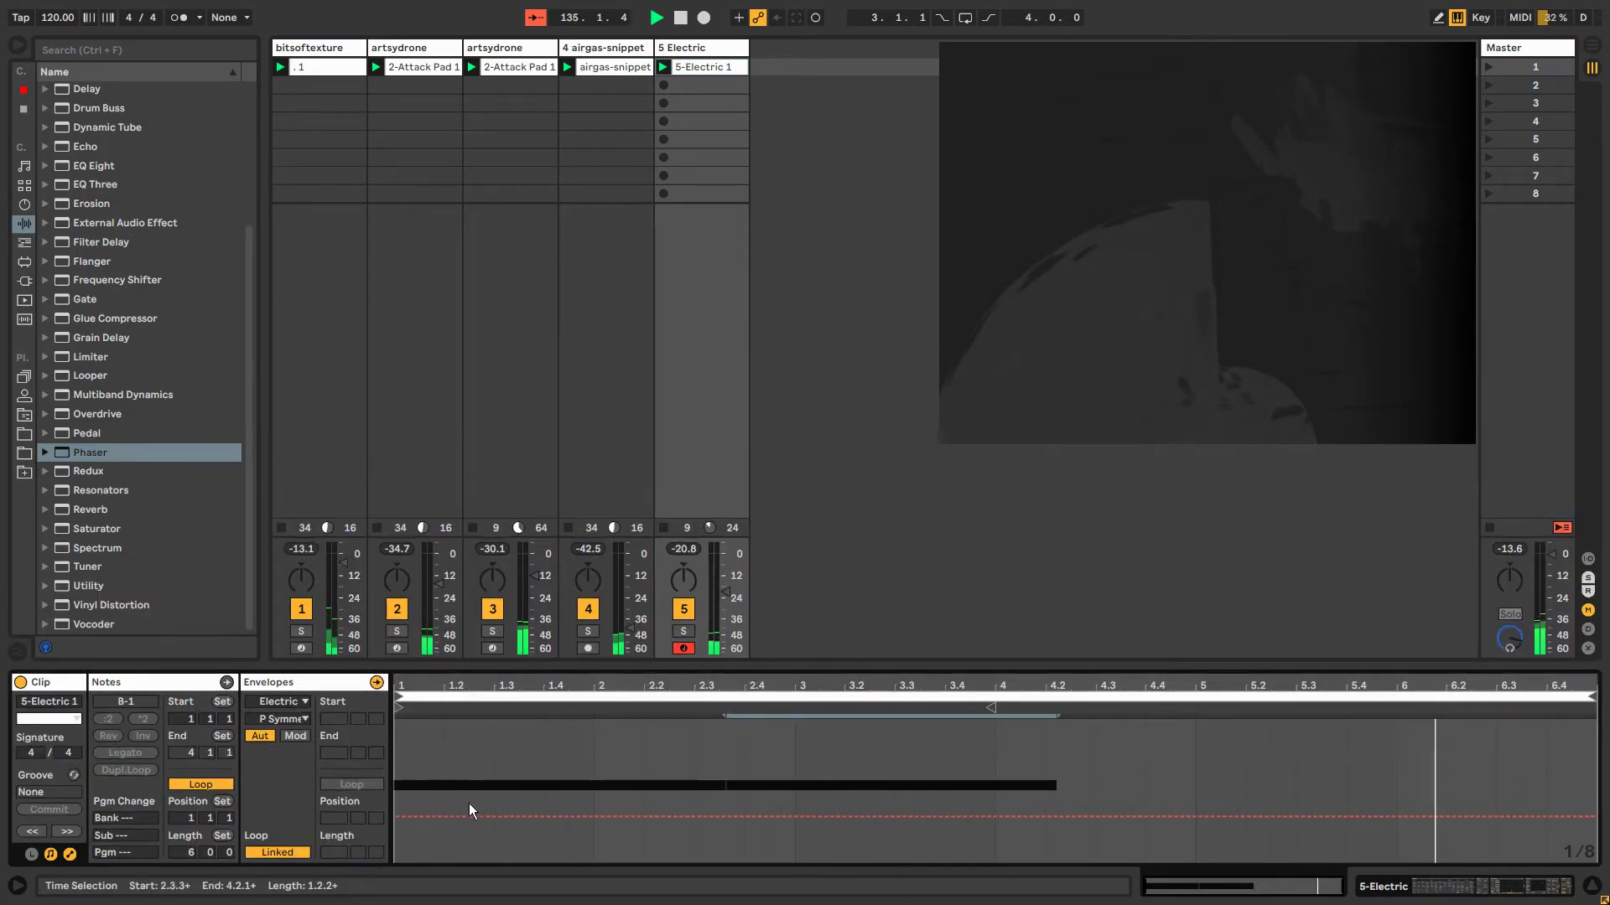
Unlink the clip's pickup symmetry envelope, set its loop length to 8.0.3 and move its start to 2.2.1.
{"action": "left_click", "coordinate": [281, 853]}
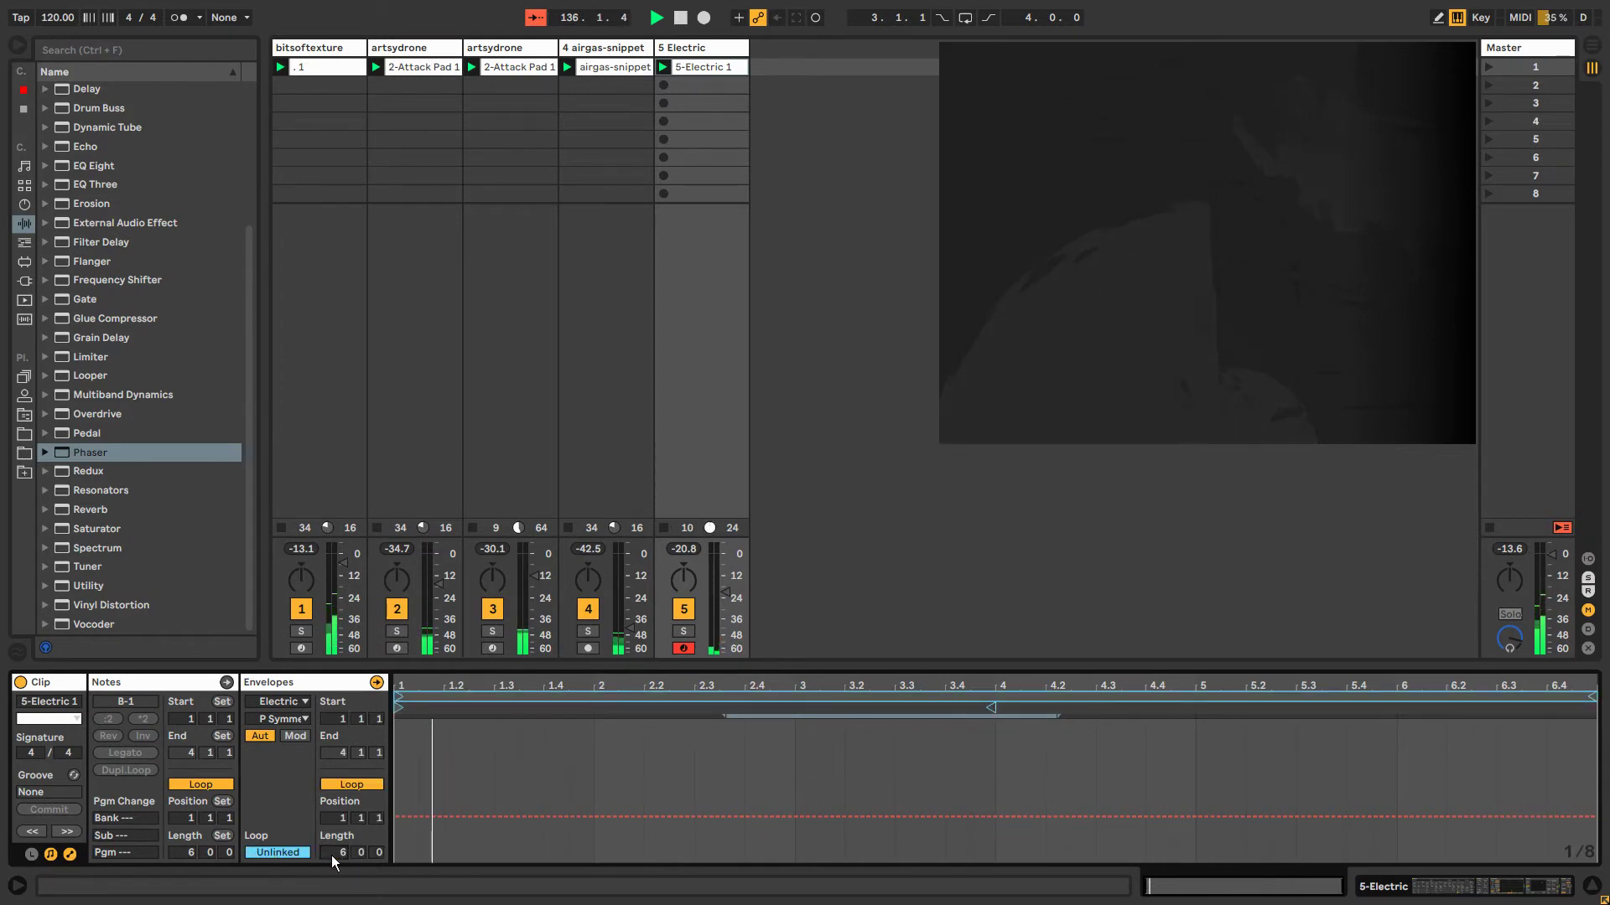
{"action": "key", "text": "Up"}
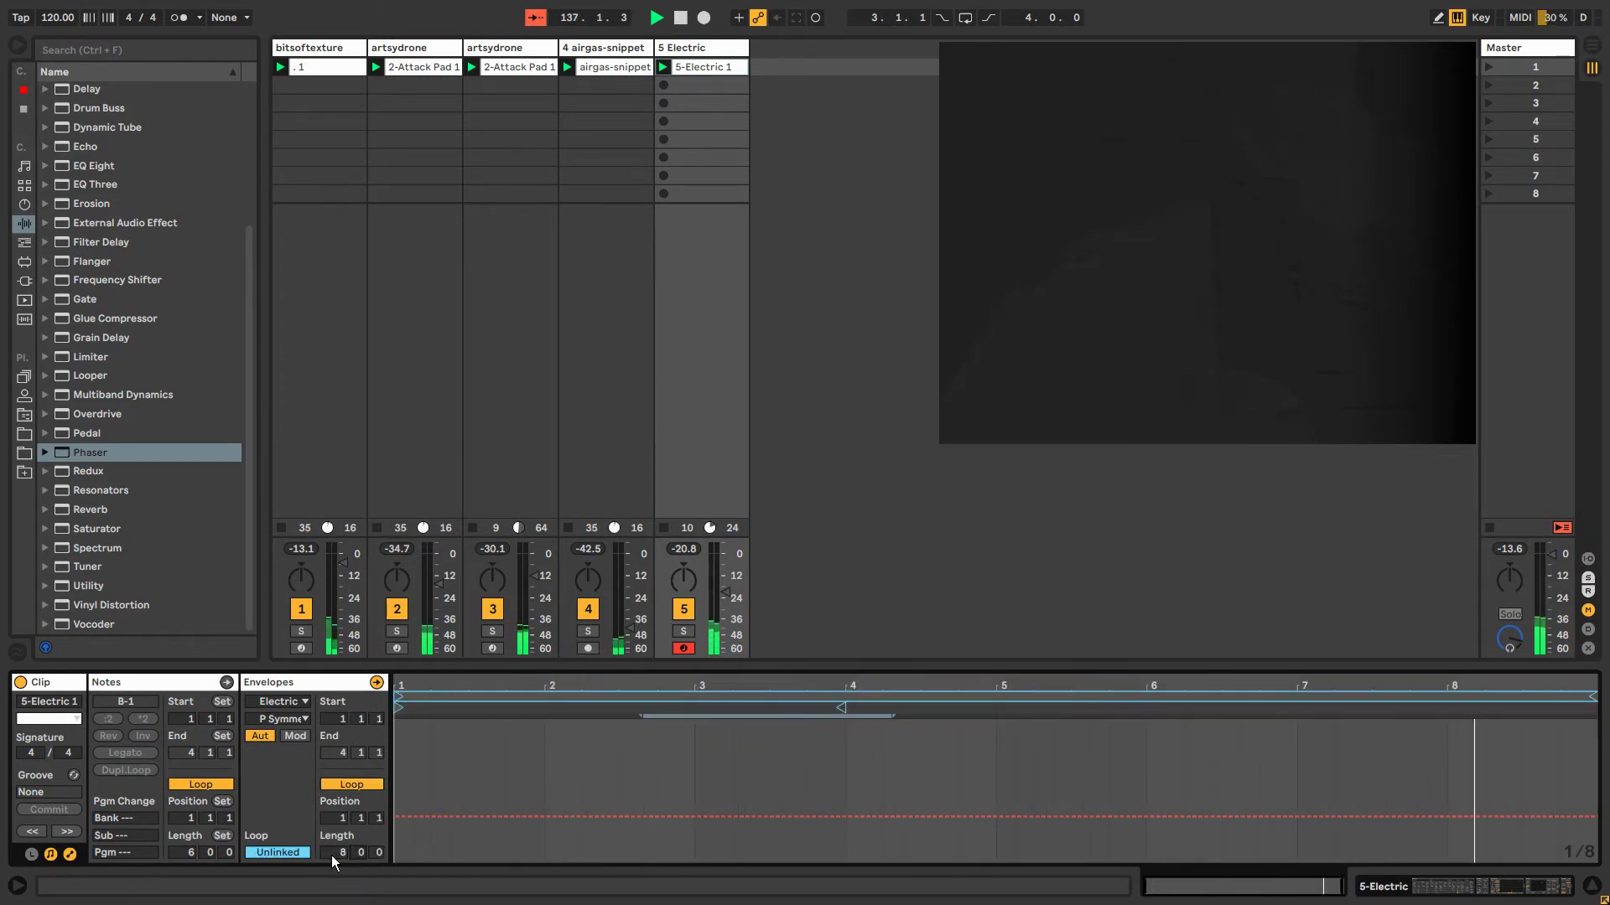
{"action": "key", "text": "Right"}
{"action": "key", "text": "Up"}
{"action": "key", "text": "Right"}
{"action": "key", "text": "Up"}
{"action": "left_click_drag", "start_coordinate": [1599, 699], "coordinate": [1583, 698]}
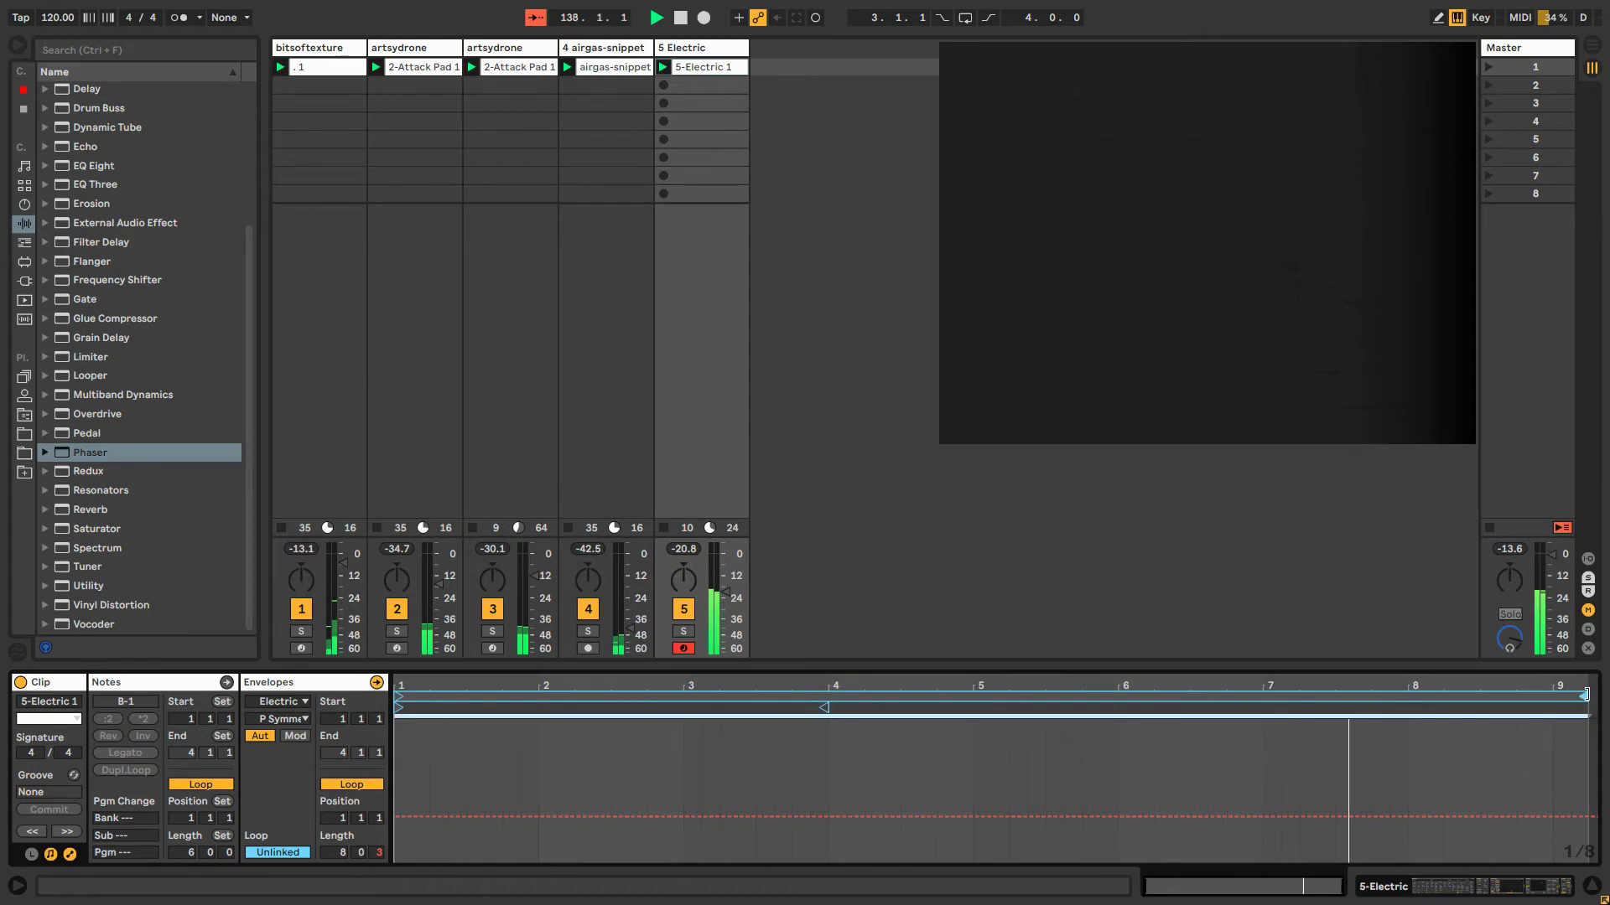
{"action": "left_click_drag", "start_coordinate": [406, 709], "coordinate": [577, 707]}
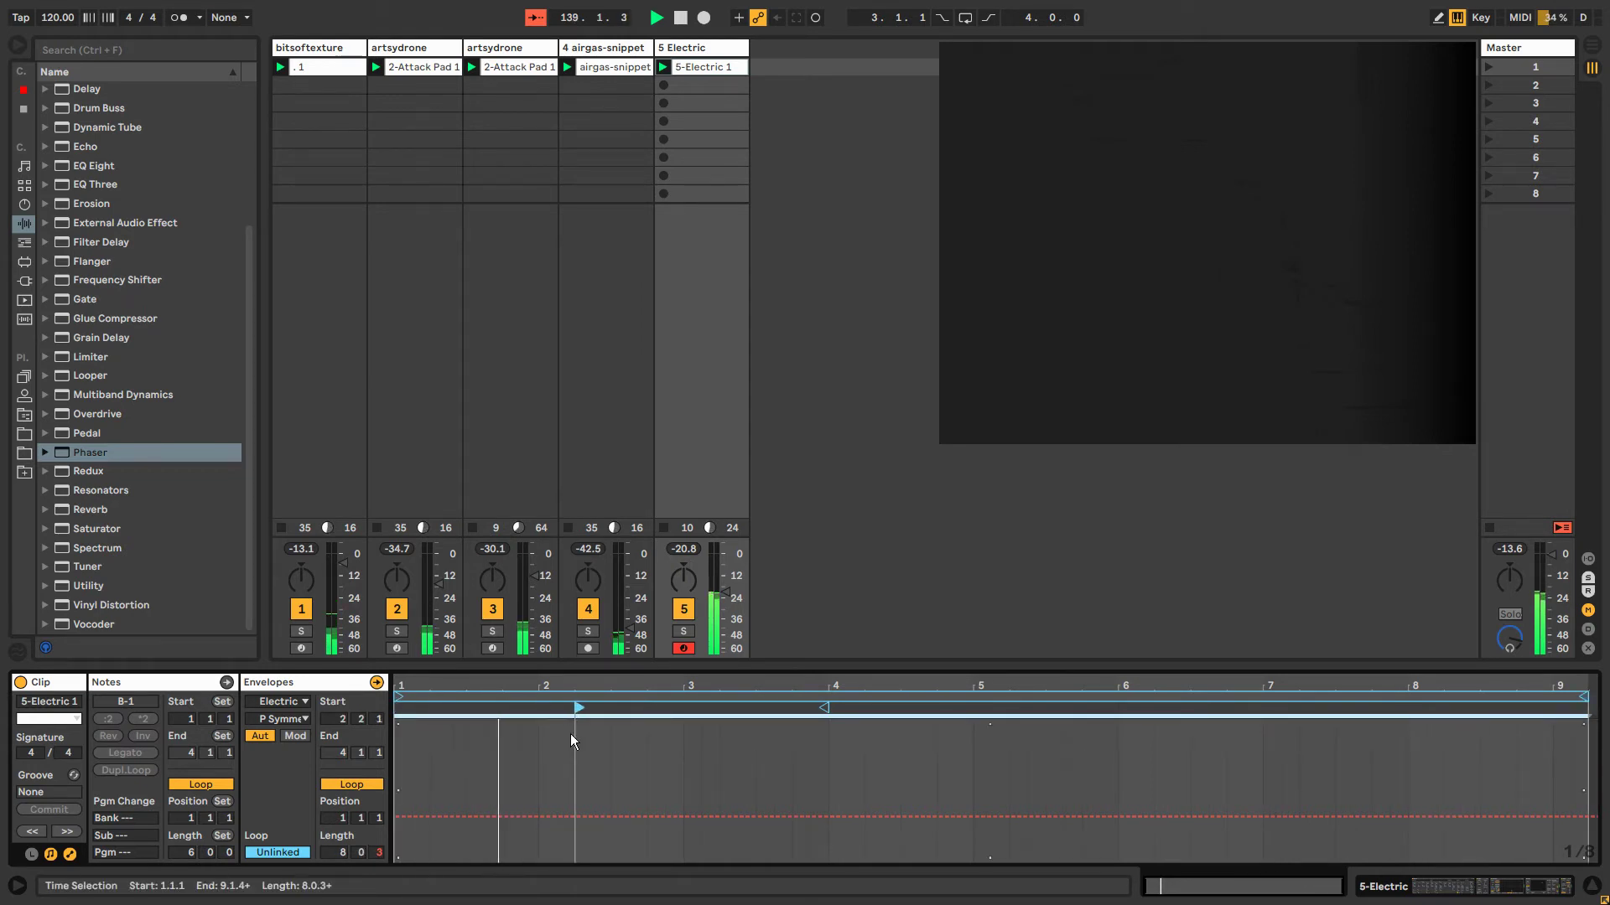
Unlink the clip's pickup distance envelope, set its loop length to 3.3.0 and move its start to 1.1.3.
{"action": "left_click", "coordinate": [709, 53]}
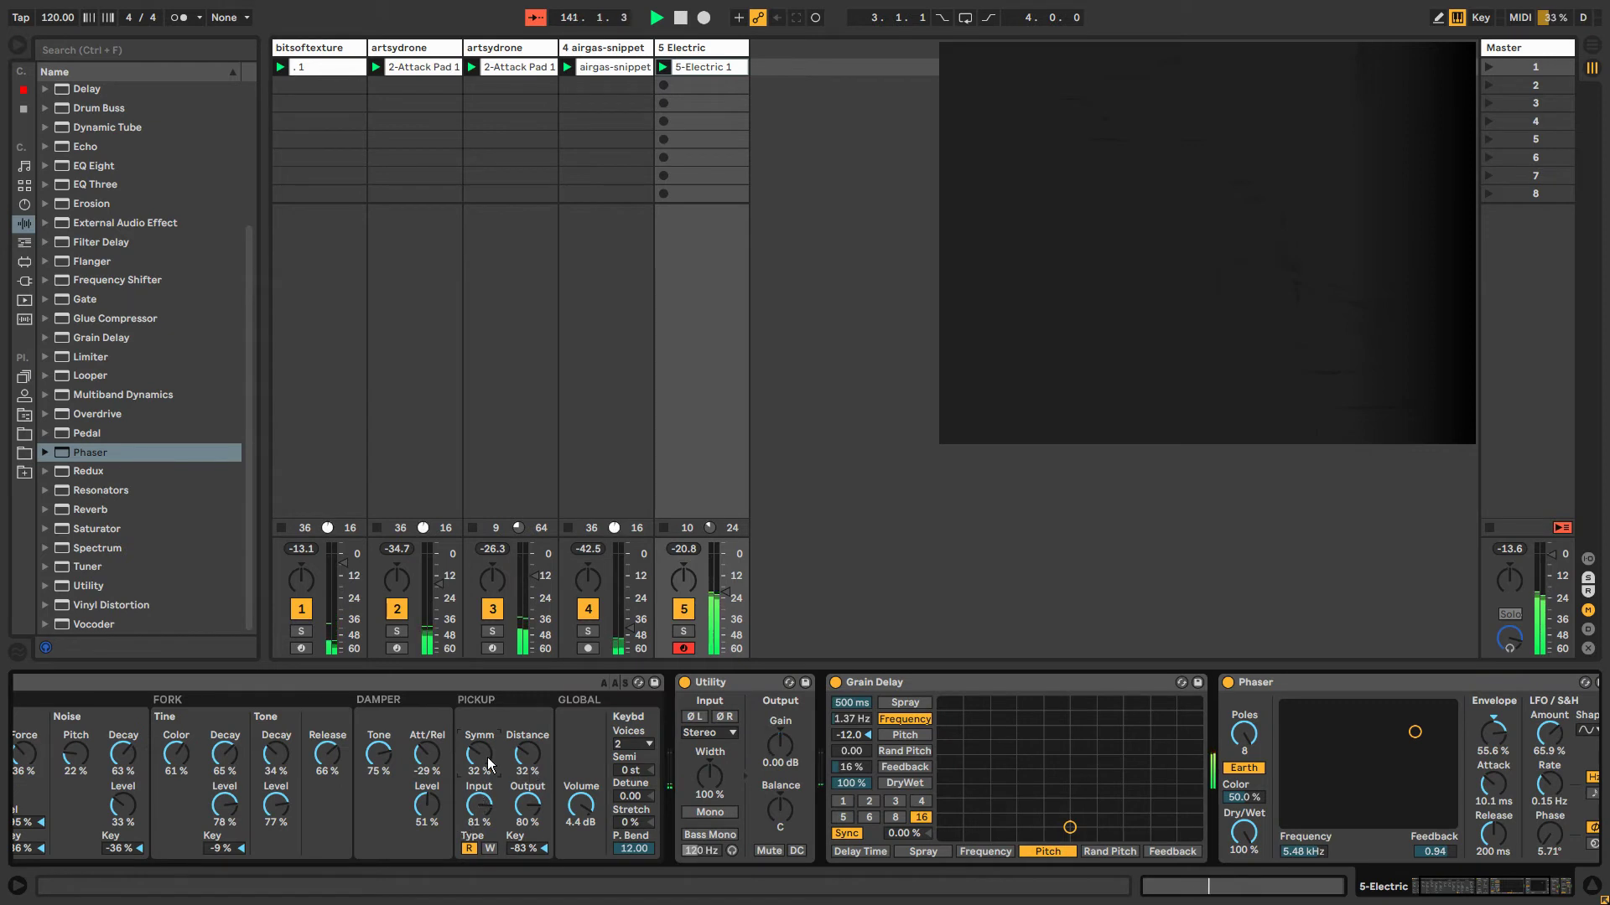
{"action": "key", "text": "shift+Tab"}
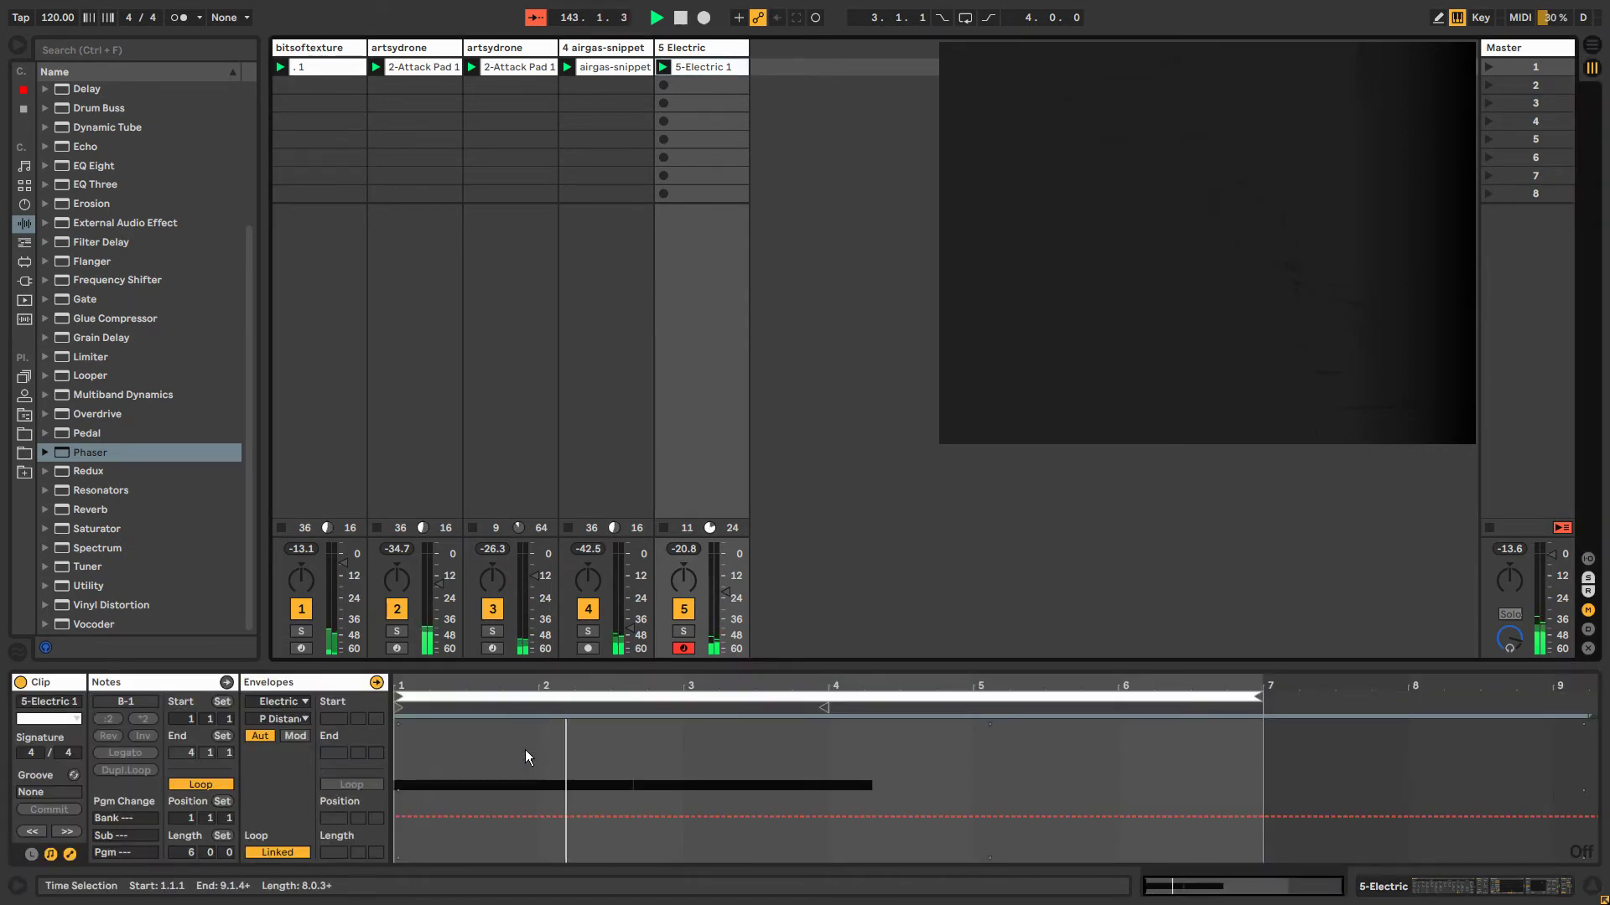
{"action": "left_click", "coordinate": [277, 852]}
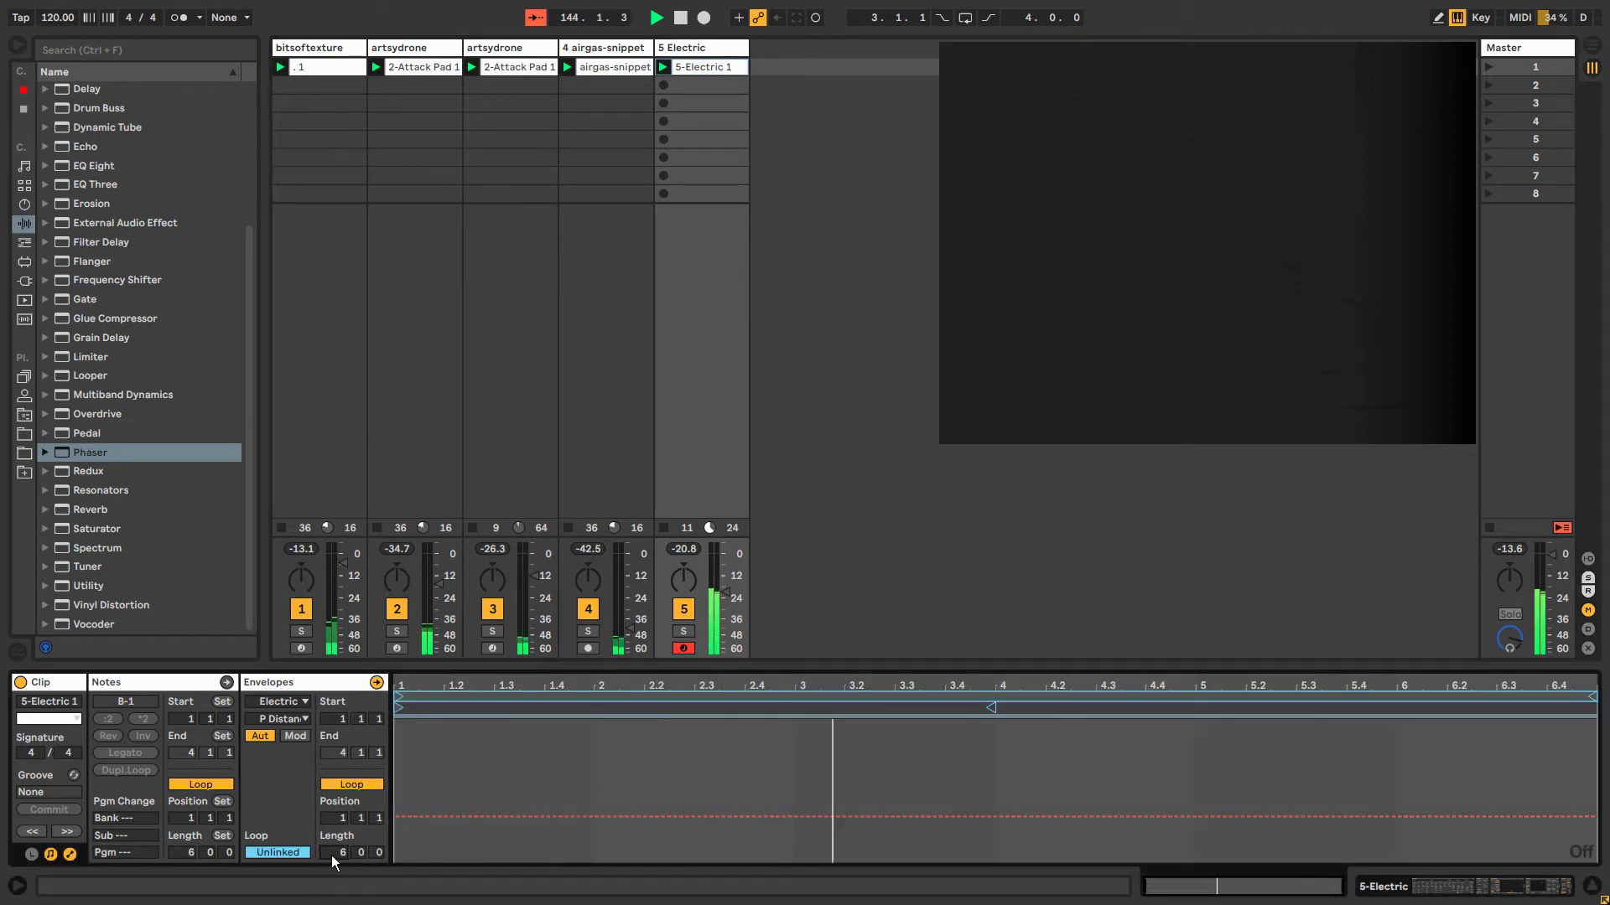
{"action": "left_click_drag", "start_coordinate": [333, 852], "coordinate": [374, 857]}
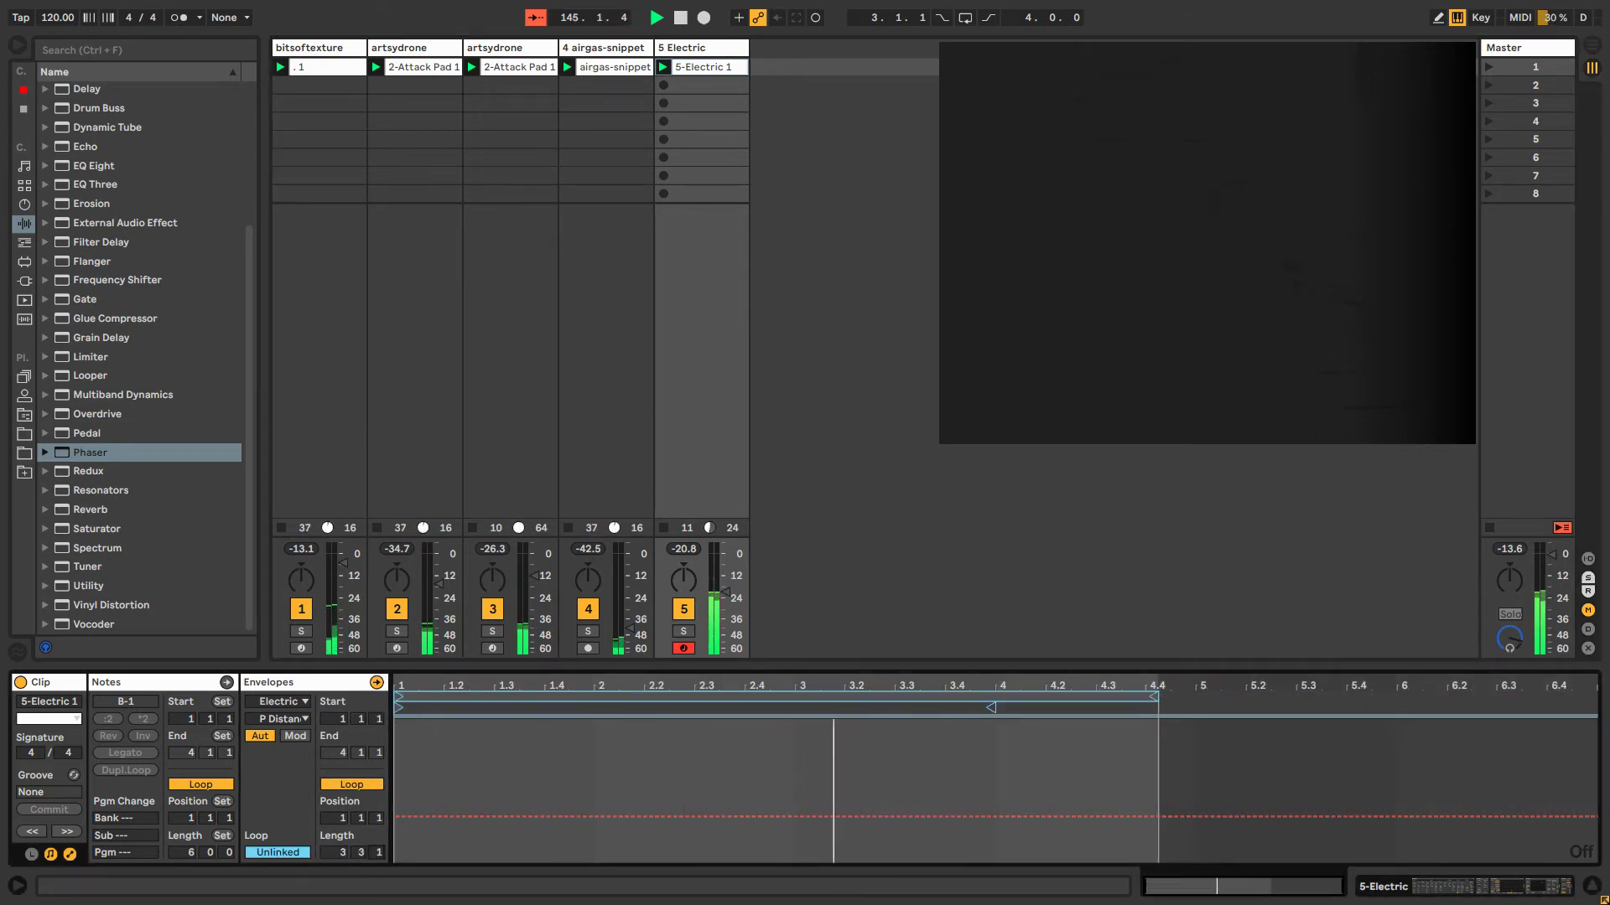
{"action": "left_click_drag", "start_coordinate": [1147, 695], "coordinate": [1136, 695]}
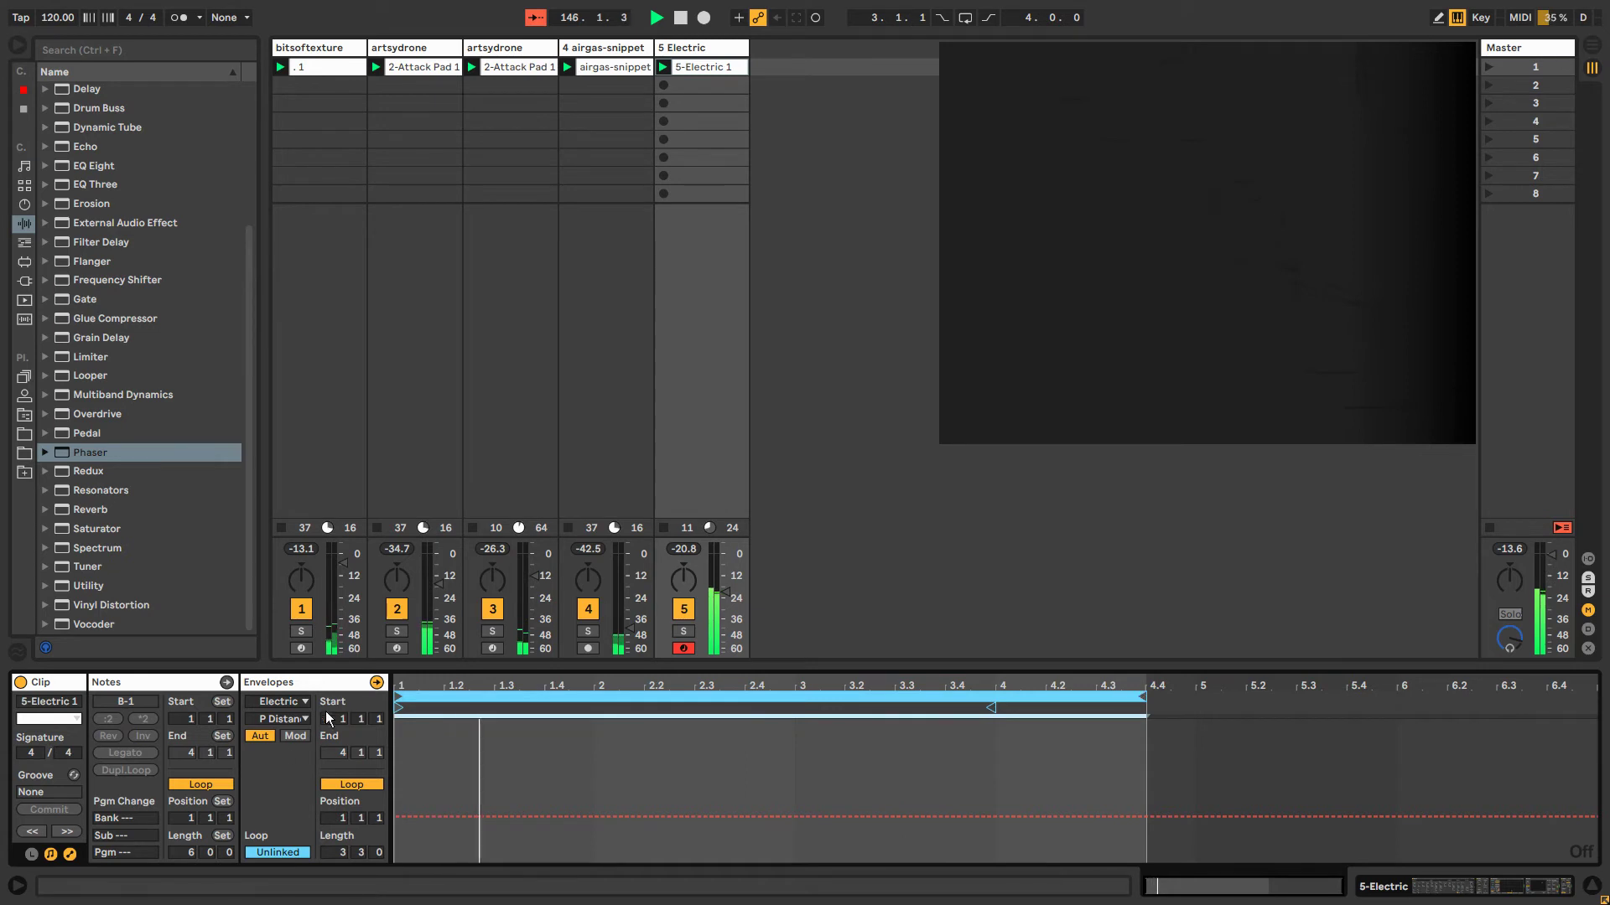
{"action": "left_click_drag", "start_coordinate": [399, 707], "coordinate": [435, 707]}
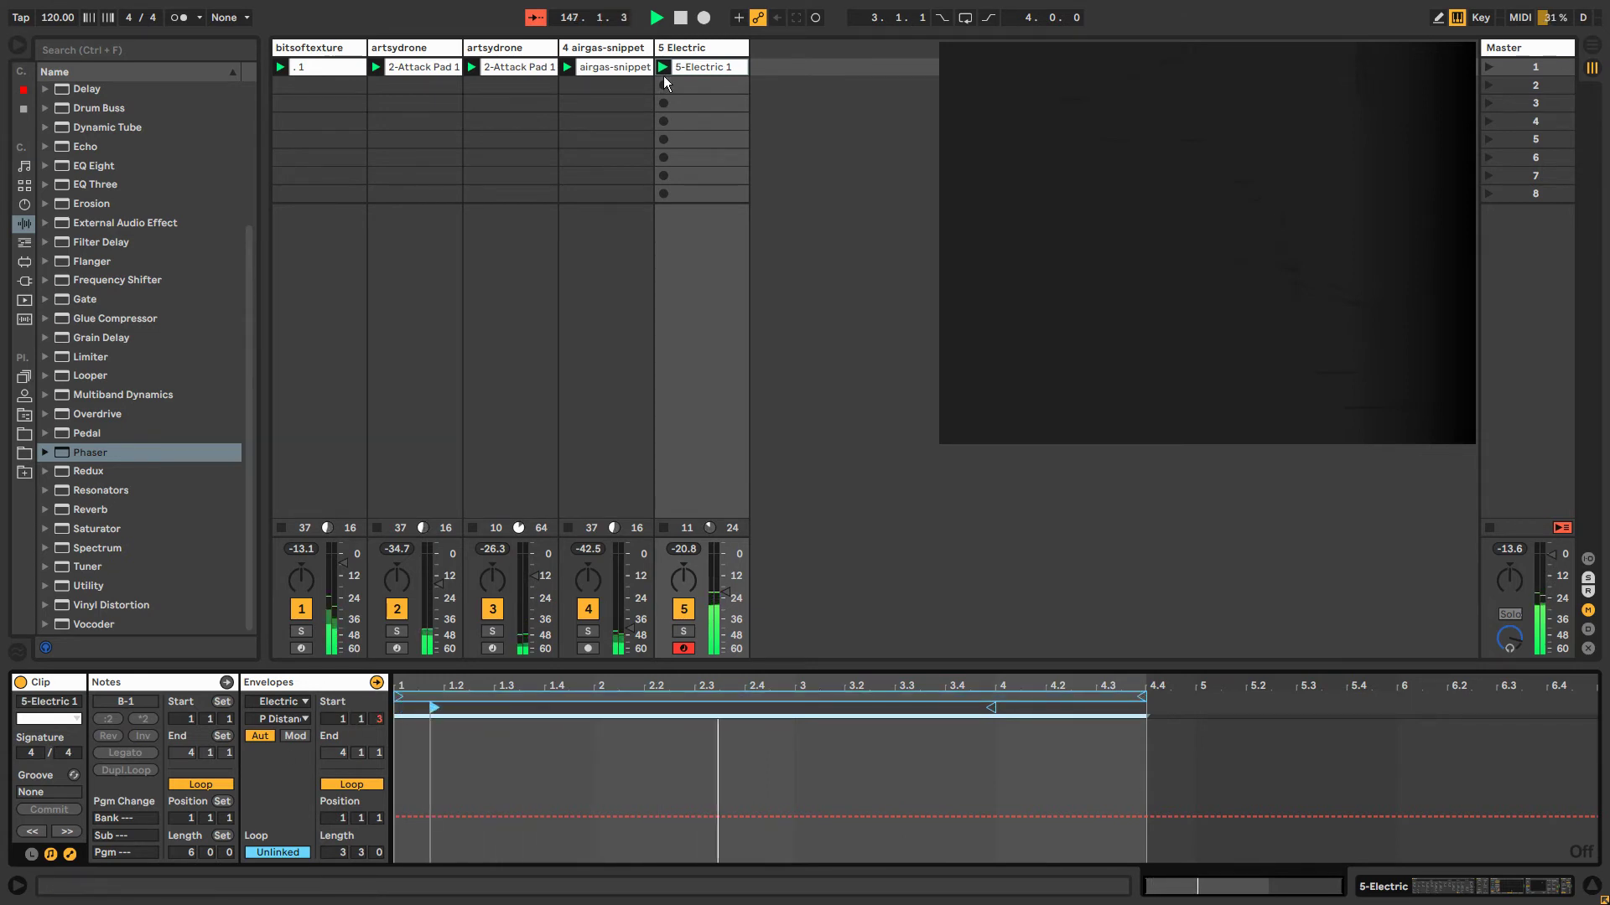
Lower the Electric track's volume slightly.
{"action": "left_click", "coordinate": [736, 602]}
{"action": "left_click_drag", "start_coordinate": [733, 597], "coordinate": [733, 608]}
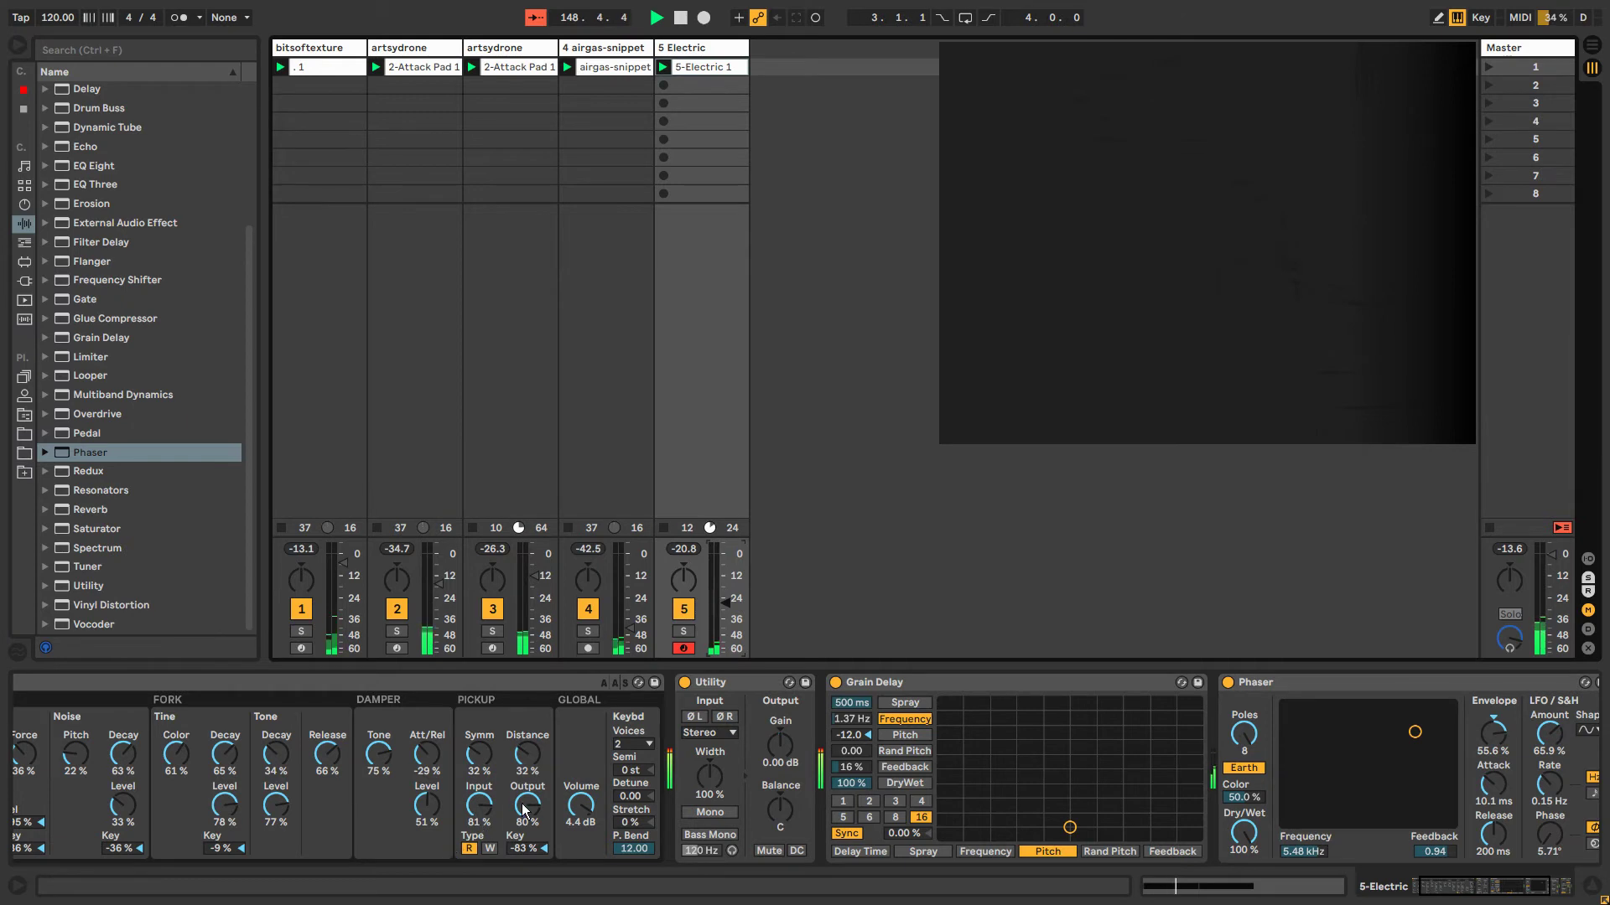
Unlink the envelope of Electric's pickup key scaling, set its loop length to 3.3.2, its start to 1.2.1 and its end to 6.3.4.
{"action": "right_click", "coordinate": [519, 854]}
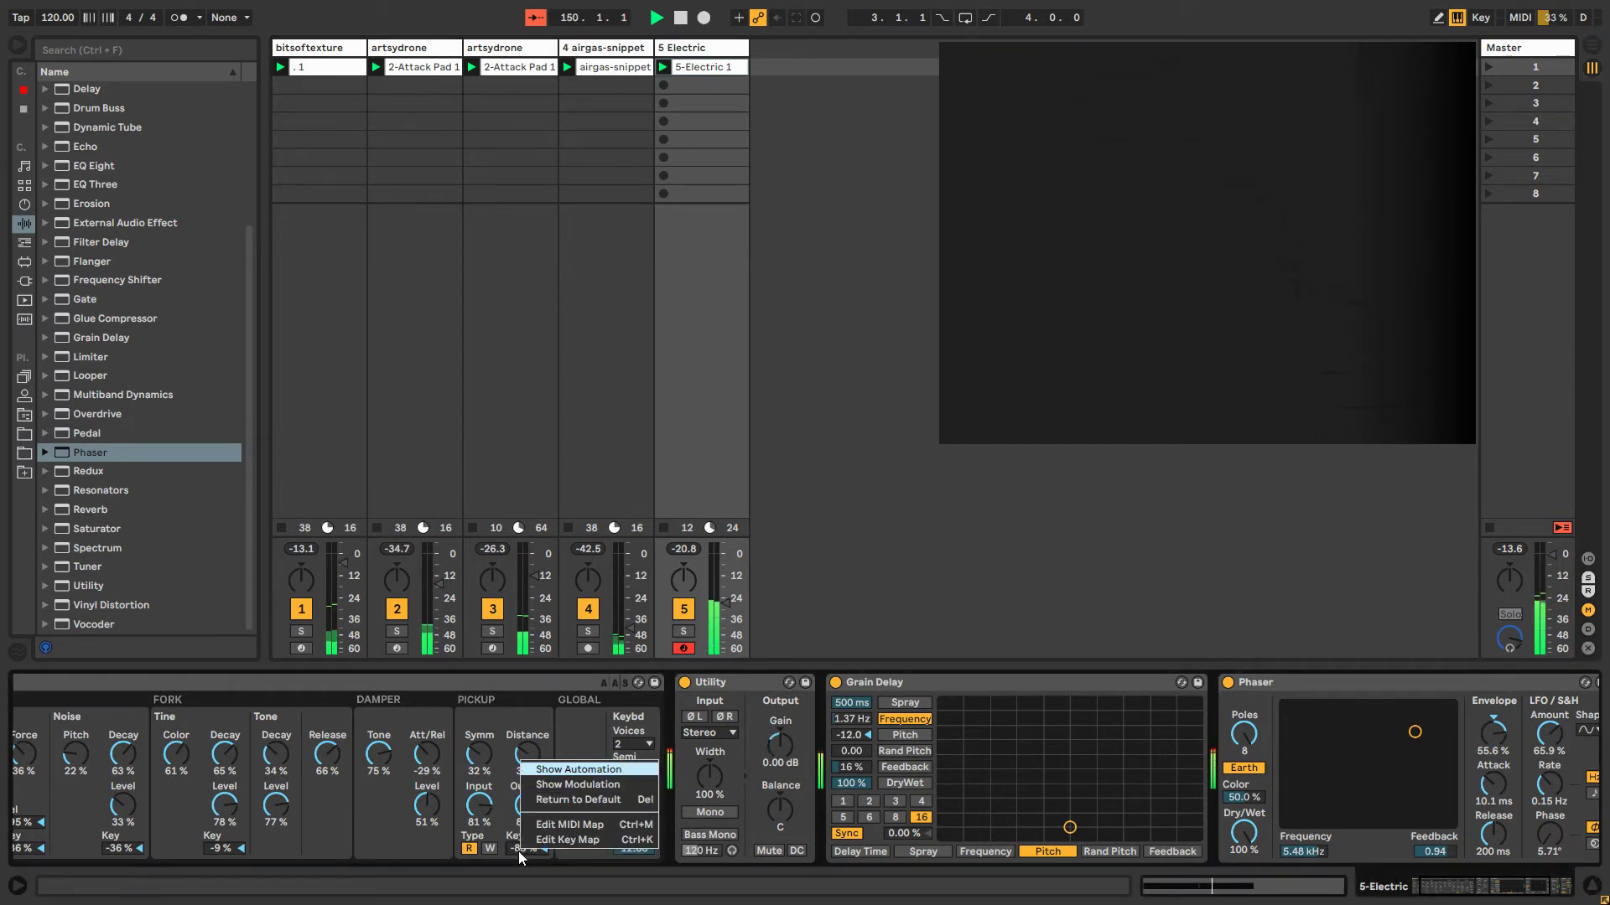
{"action": "left_click", "coordinate": [555, 772]}
{"action": "left_click", "coordinate": [277, 853]}
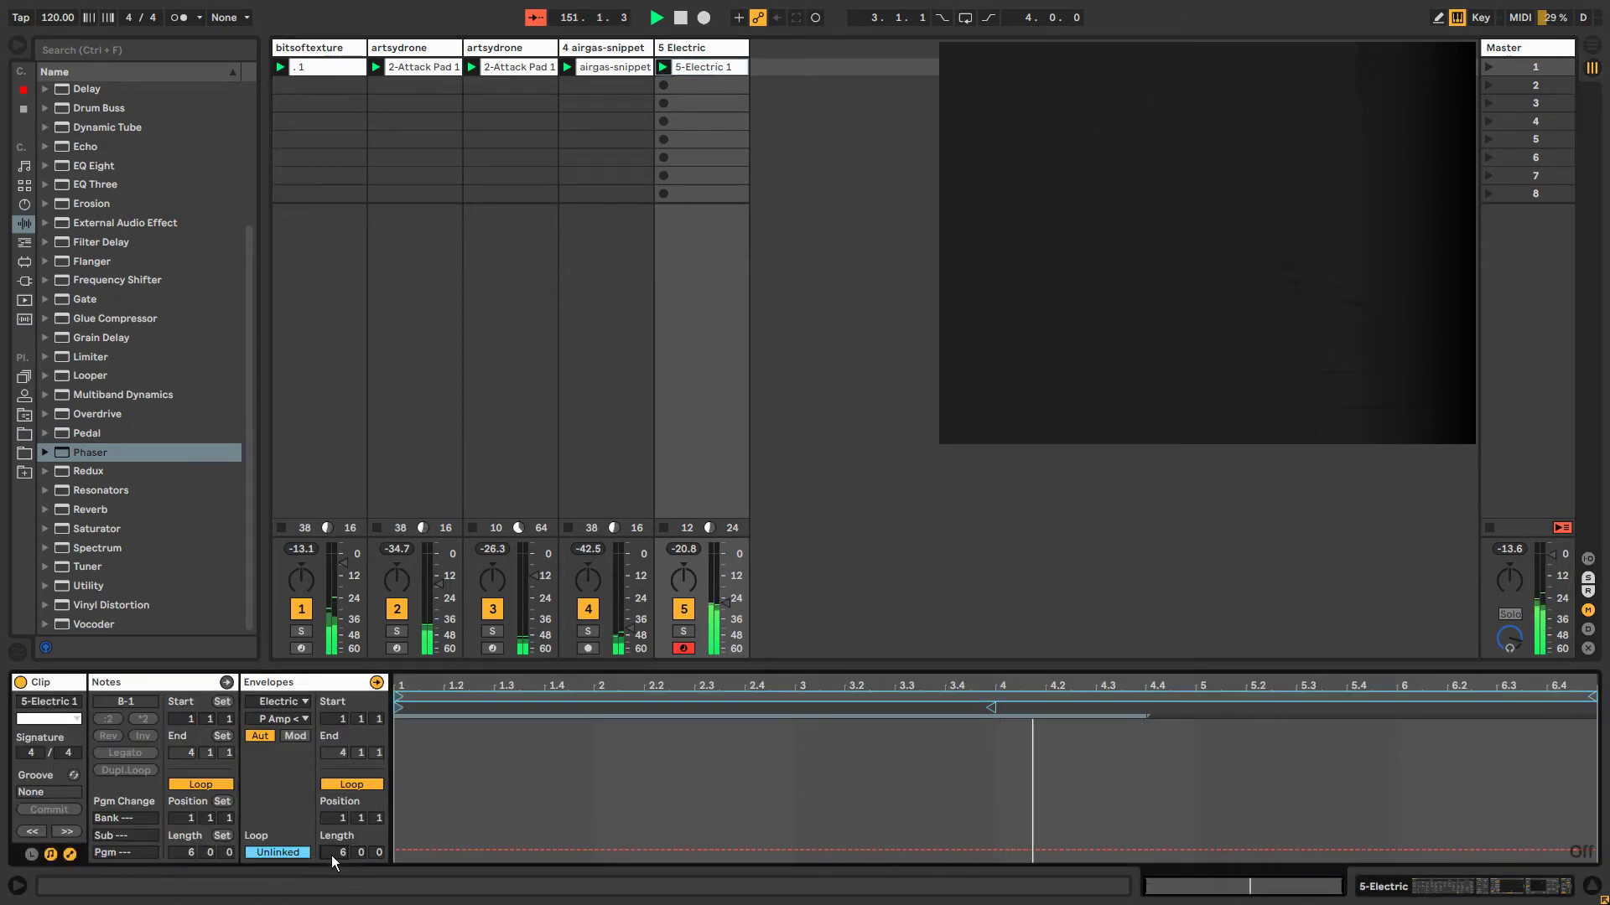
{"action": "left_click_drag", "start_coordinate": [333, 852], "coordinate": [334, 861]}
{"action": "key", "text": "Down"}
{"action": "key", "text": "Down"}
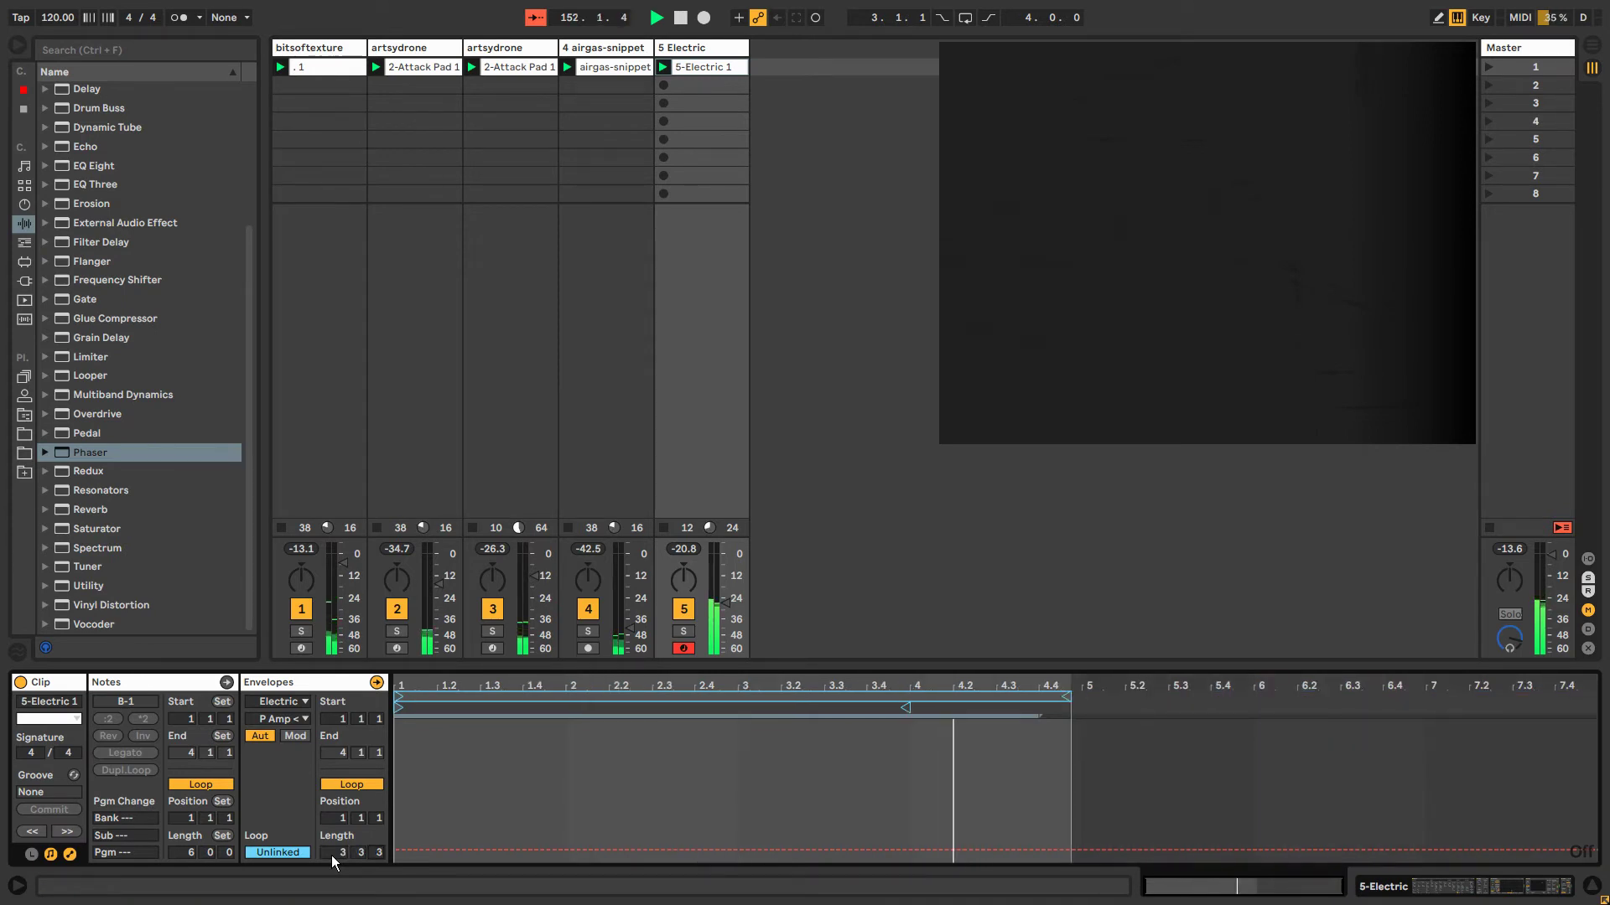
{"action": "key", "text": "Up"}
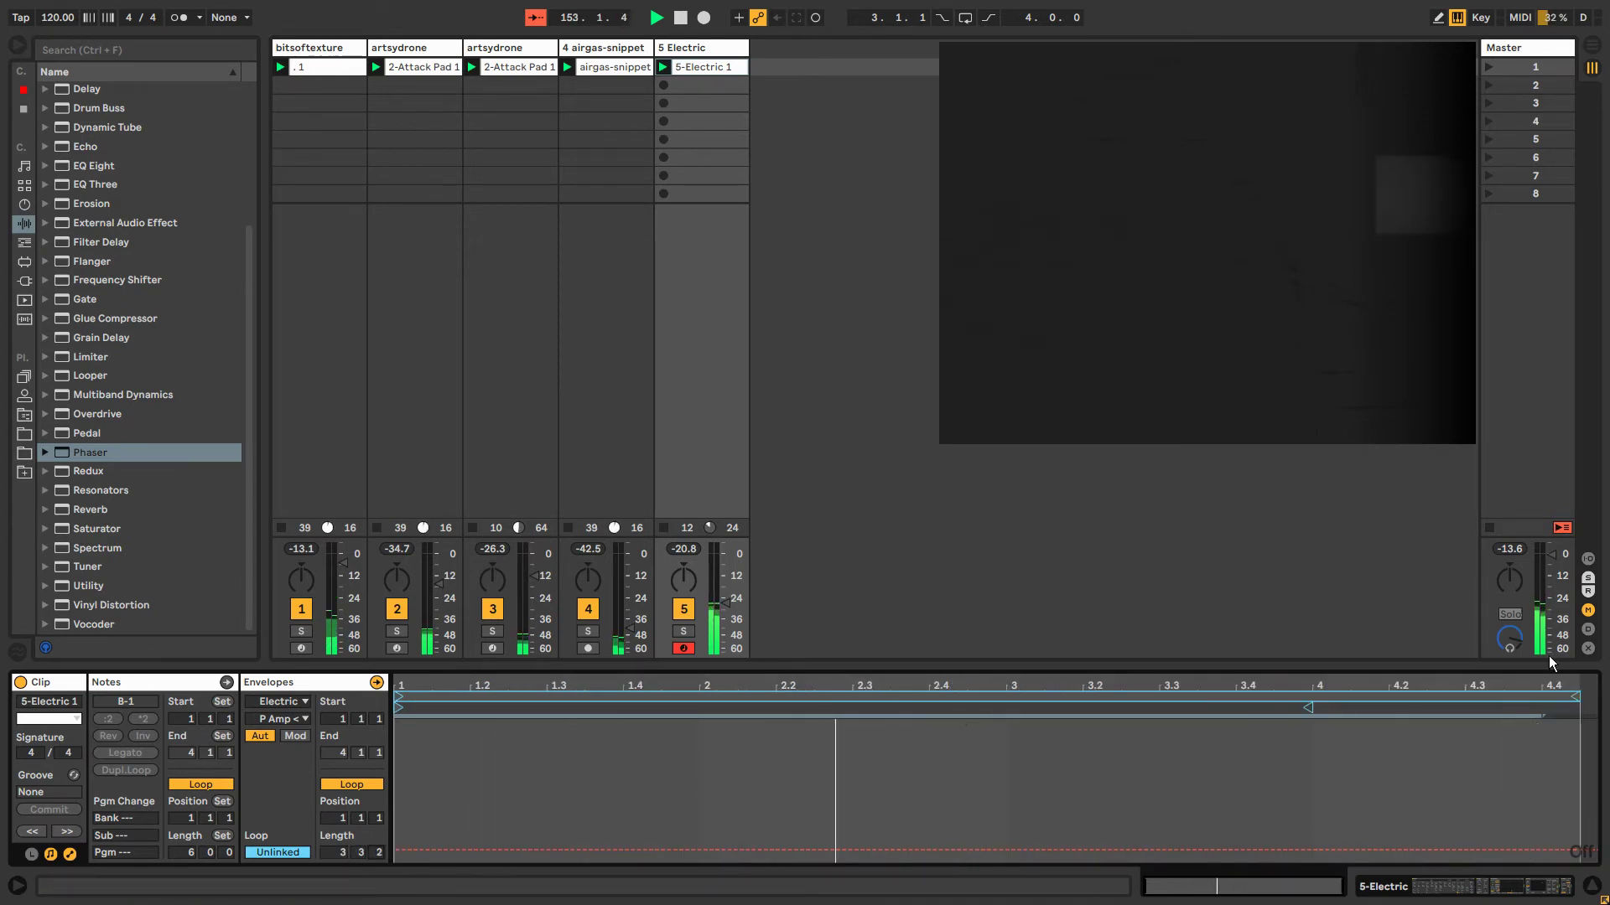
{"action": "mouse_move", "coordinate": [1589, 695]}
{"action": "left_mouse_down"}
{"action": "mouse_move", "coordinate": [457, 700]}
{"action": "mouse_move", "coordinate": [914, 706]}
{"action": "mouse_move", "coordinate": [800, 709]}
{"action": "mouse_move", "coordinate": [881, 707]}
{"action": "left_mouse_up"}
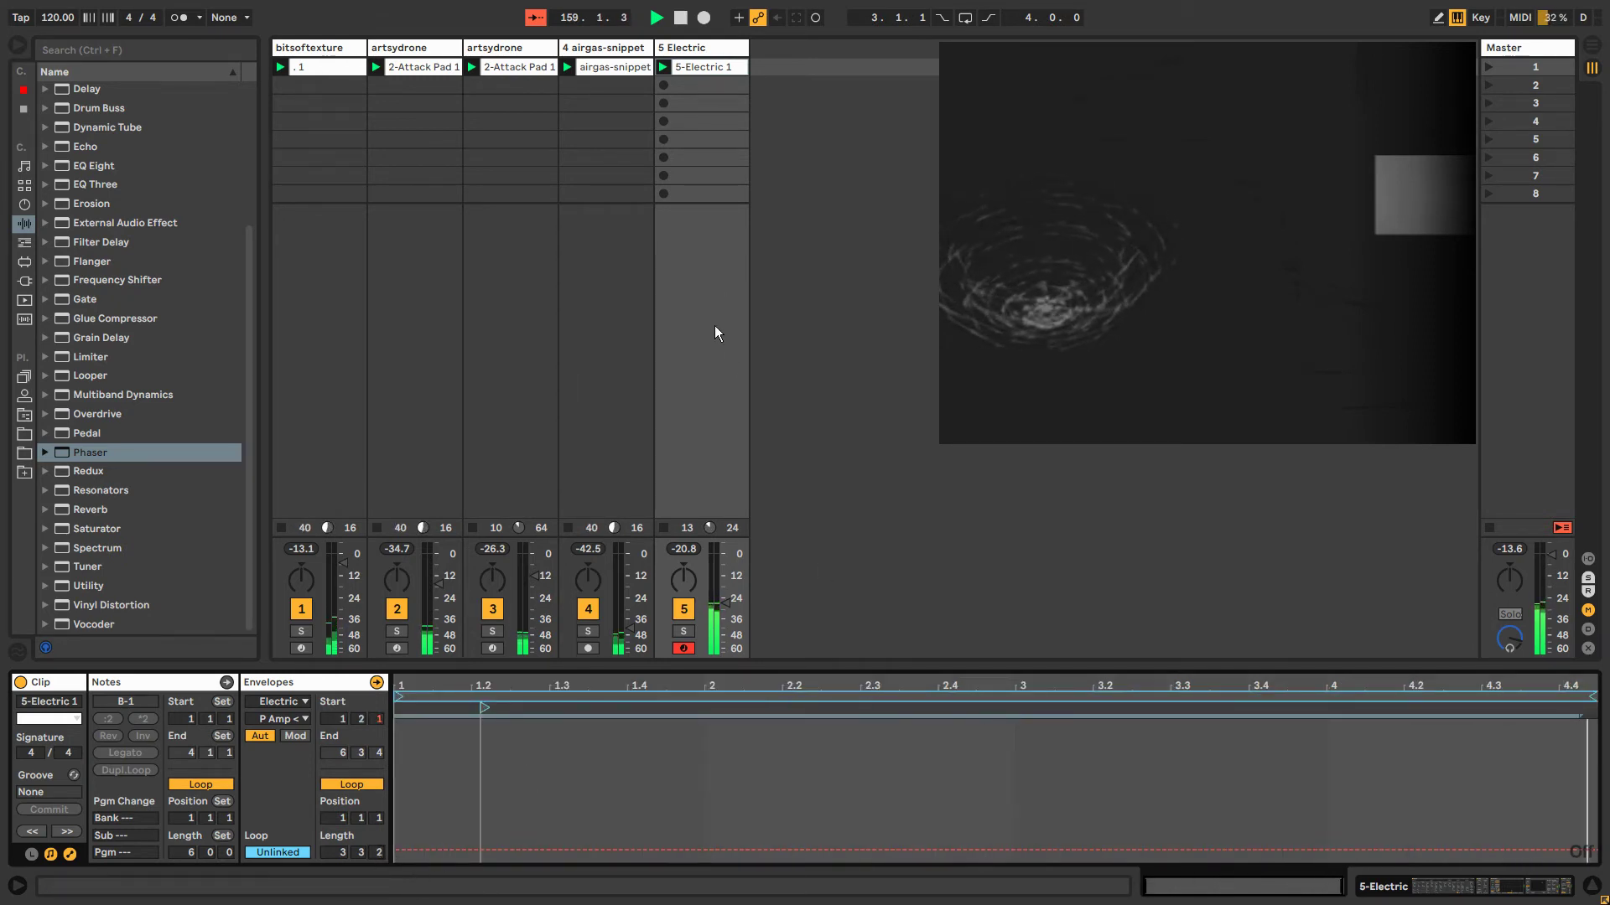
{"action": "left_click", "coordinate": [705, 51]}
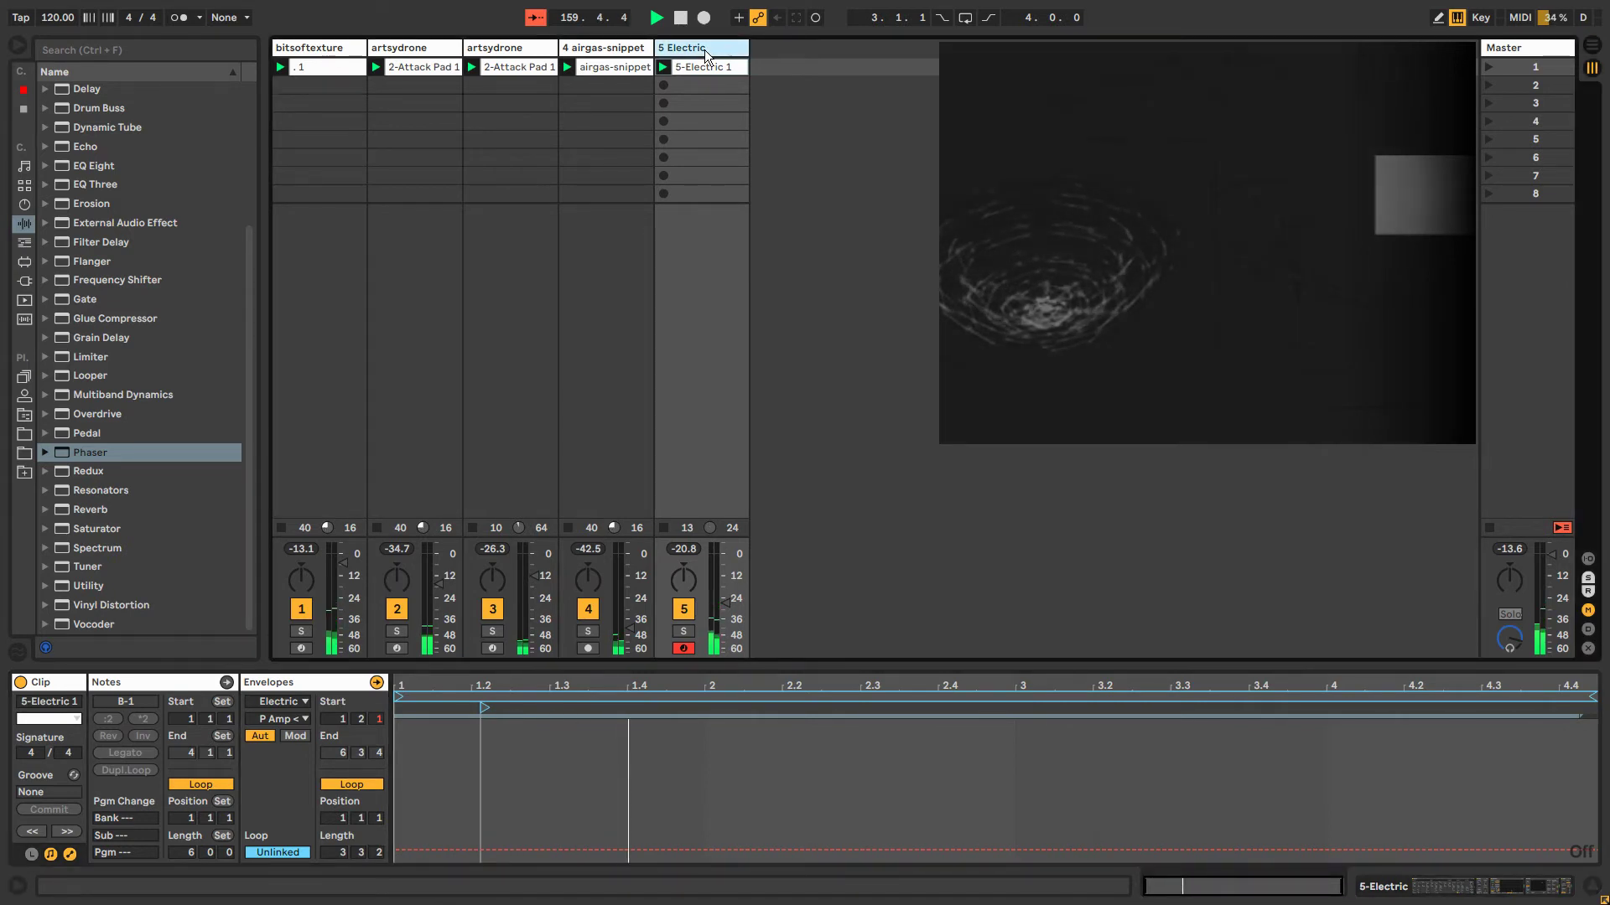
{"action": "left_click", "coordinate": [704, 52]}
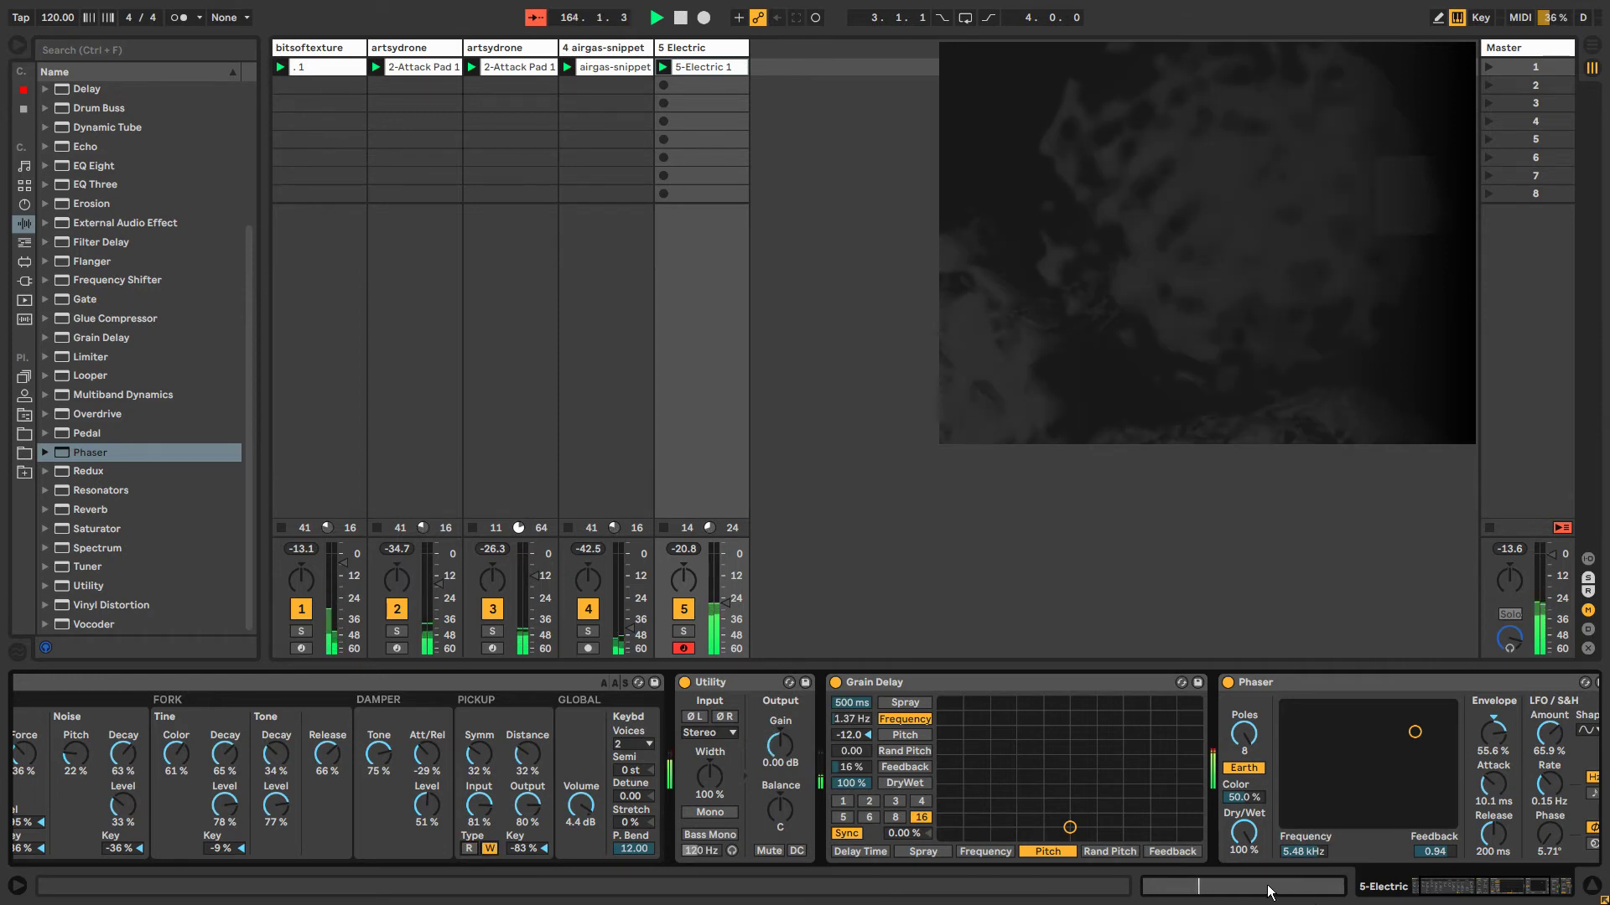
{"action": "left_click_drag", "start_coordinate": [1478, 884], "coordinate": [1438, 883]}
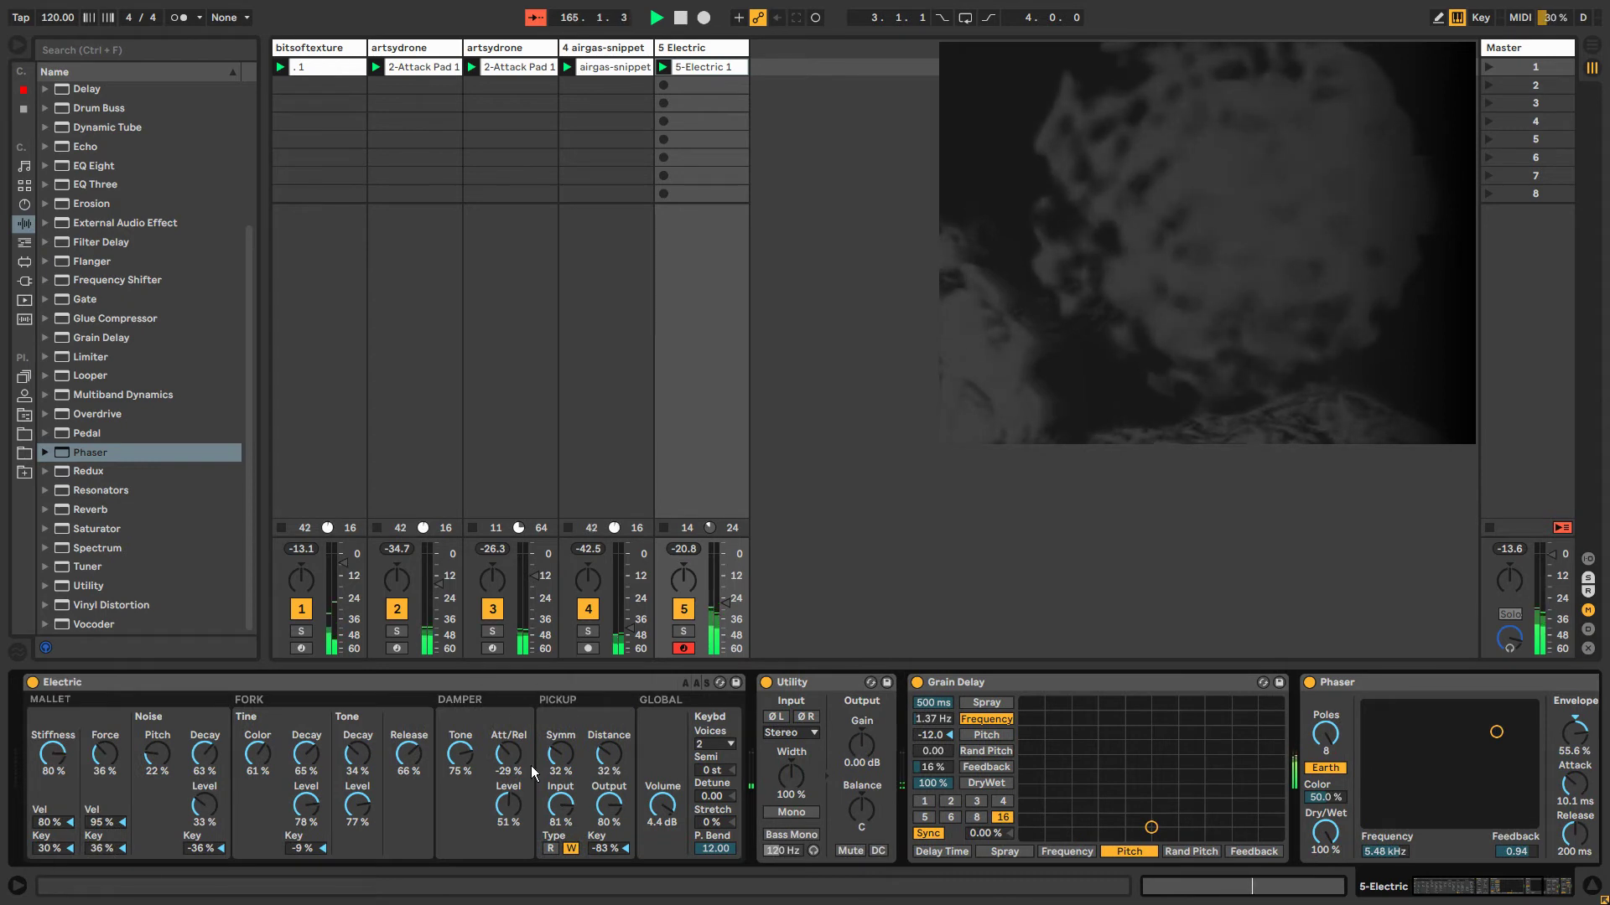
{"action": "right_click", "coordinate": [474, 683]}
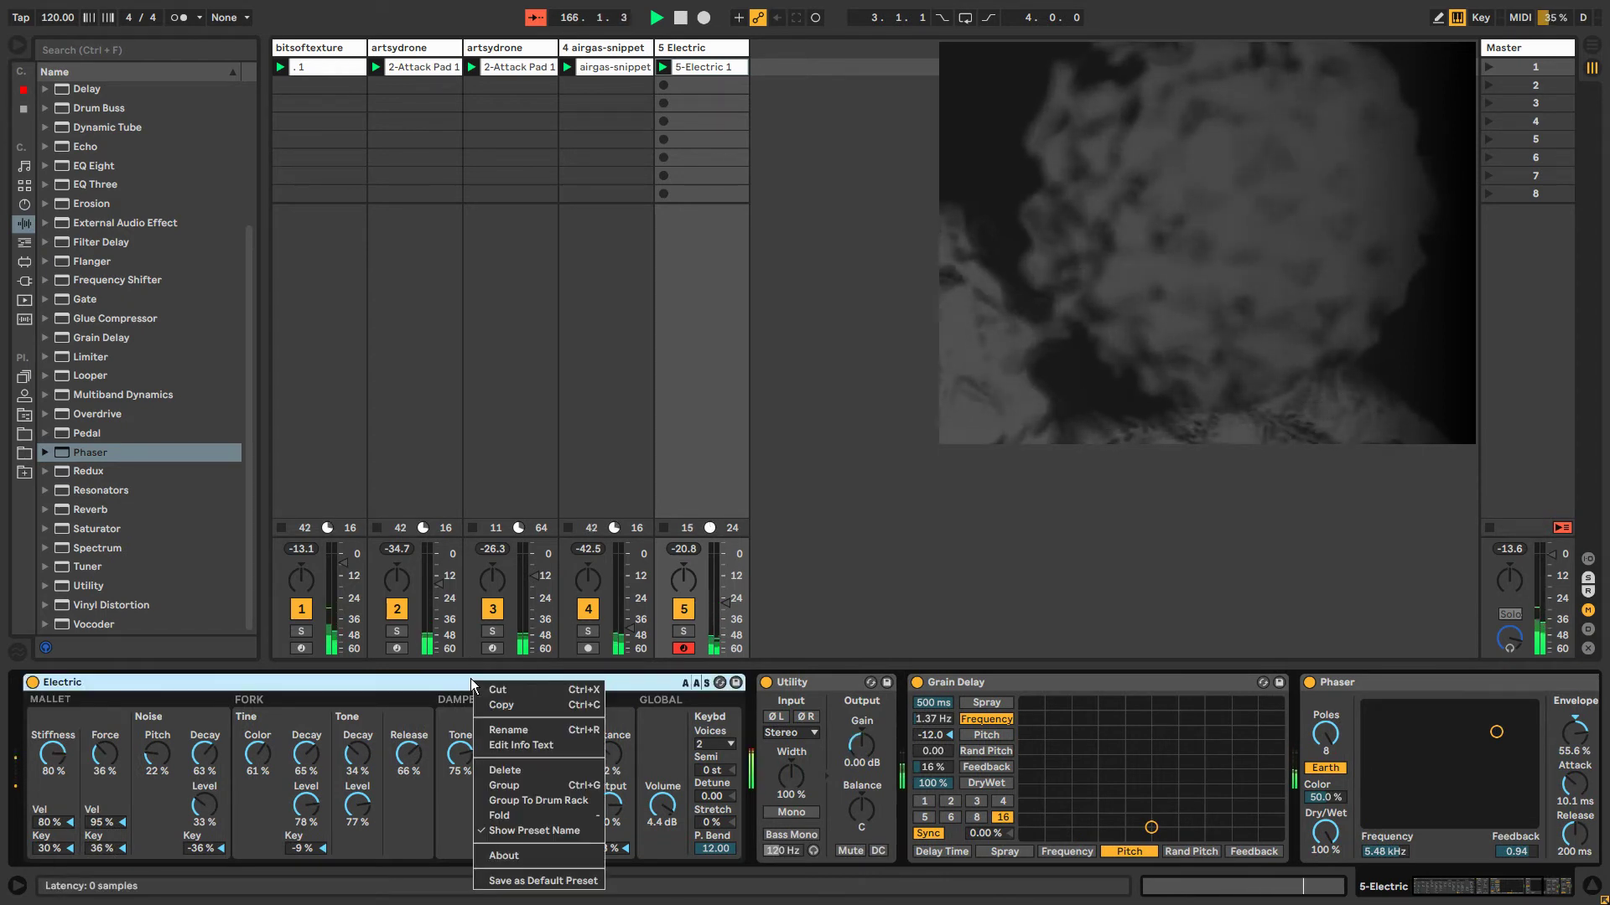
{"action": "left_click", "coordinate": [518, 787]}
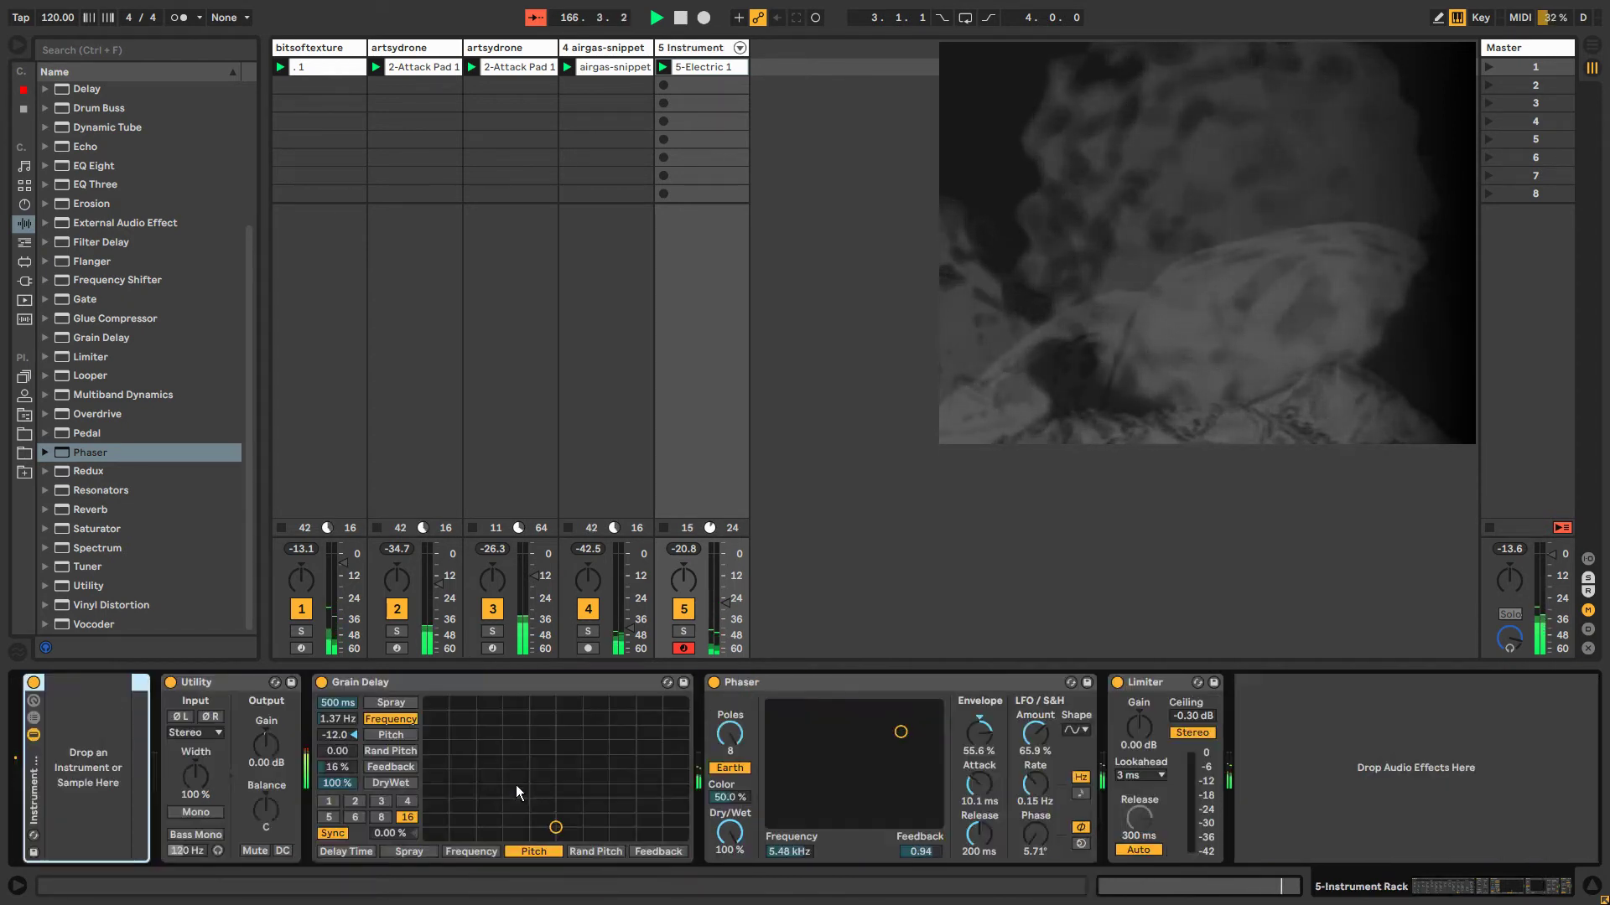
{"action": "left_click", "coordinate": [34, 701]}
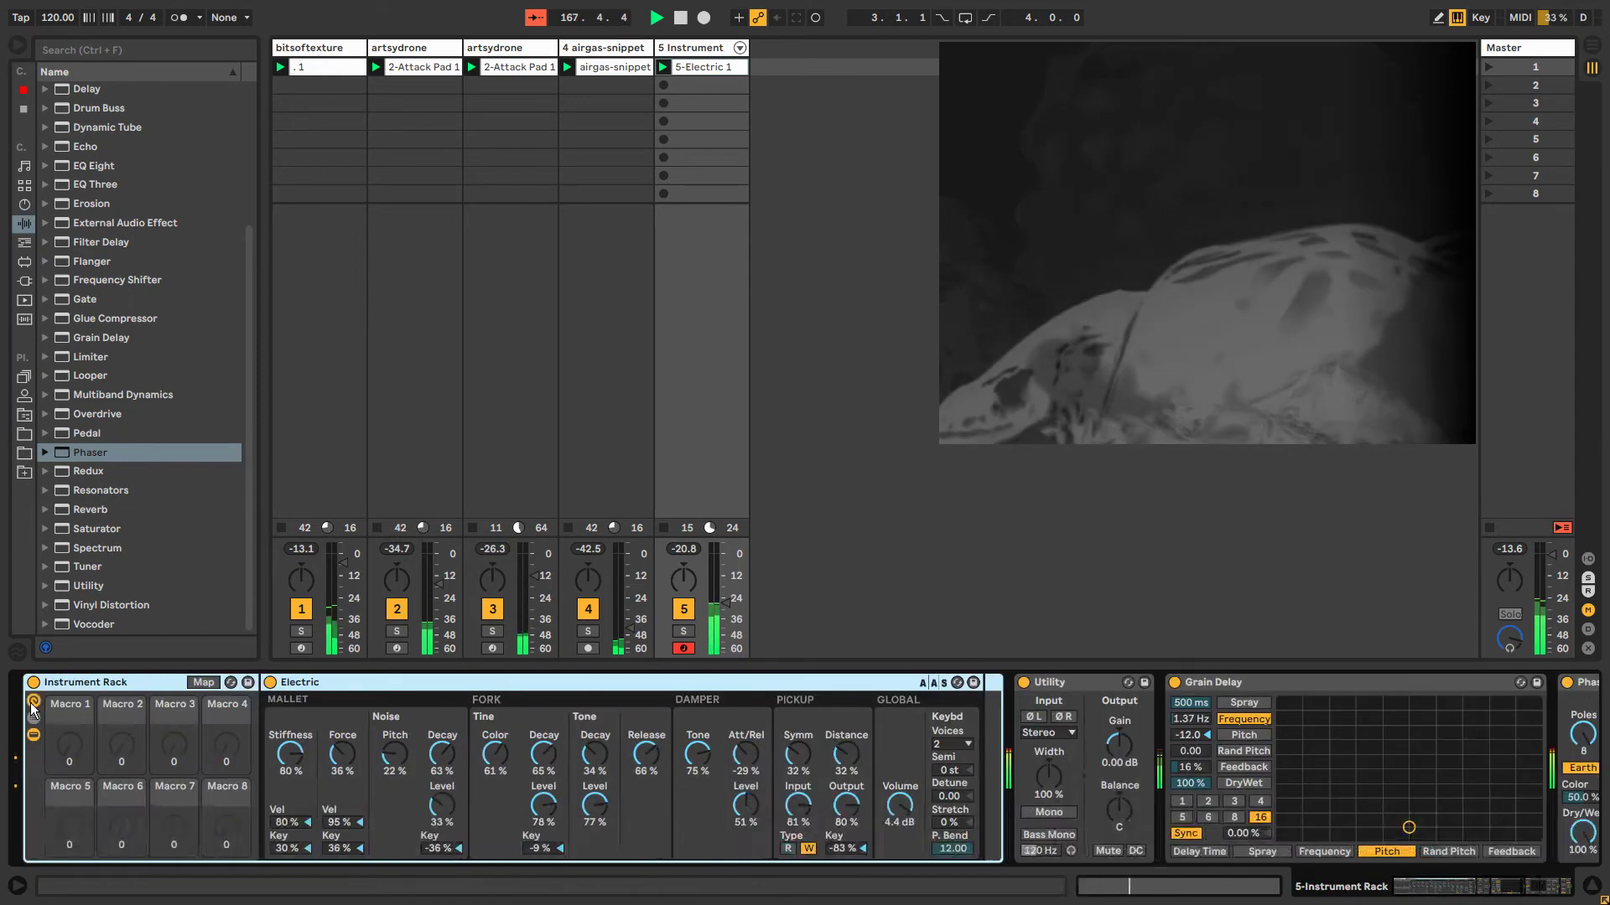
{"action": "left_click", "coordinate": [203, 683]}
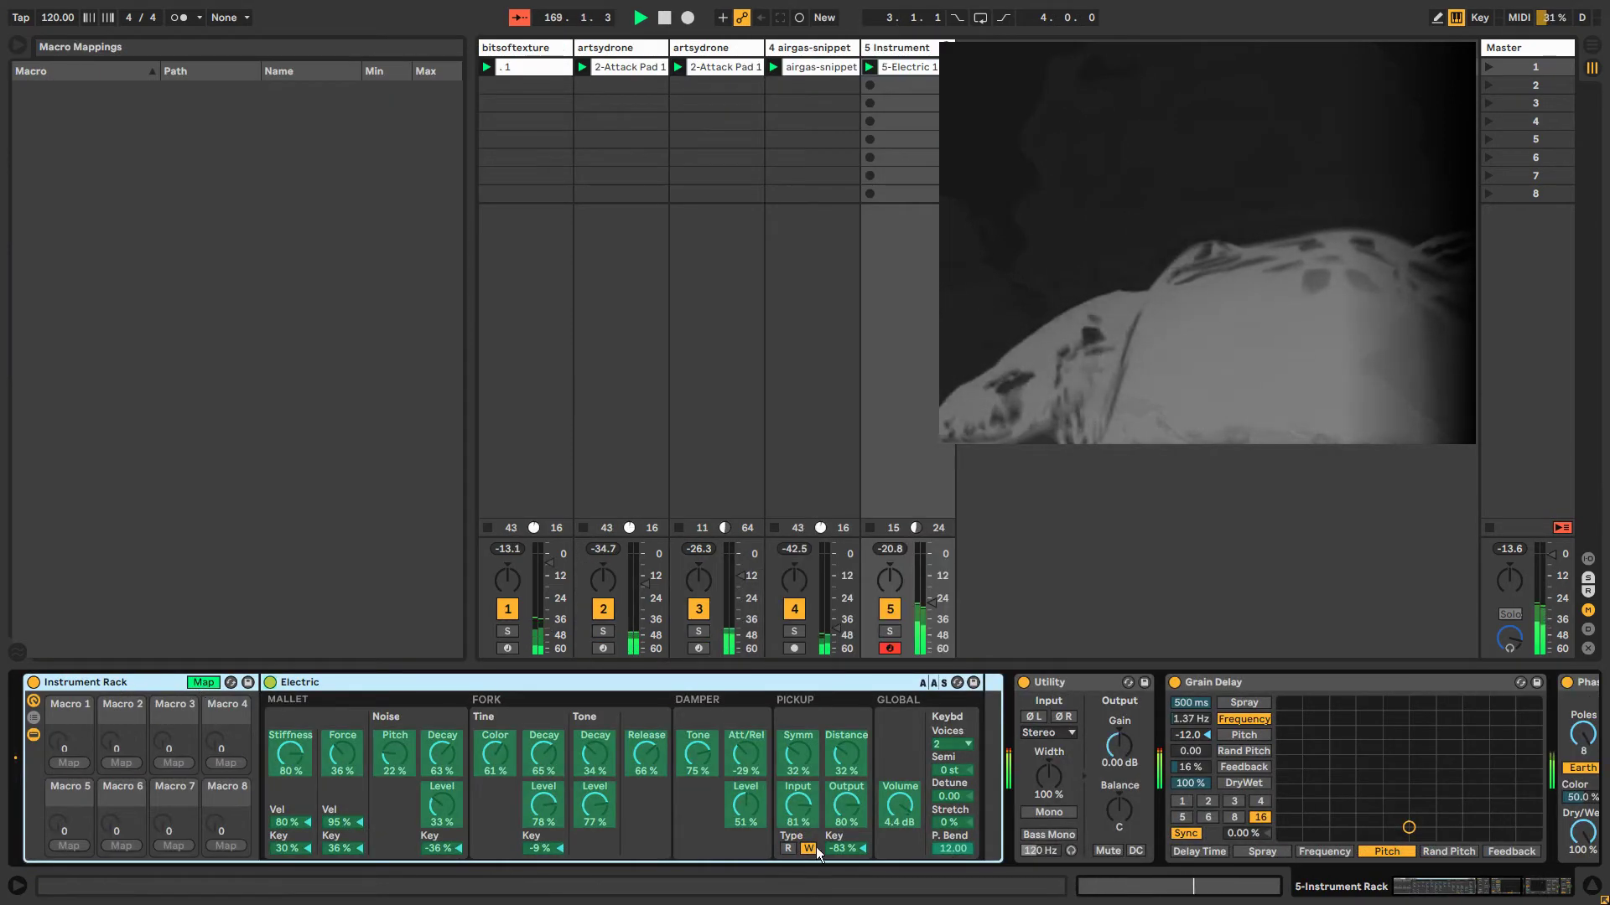
{"action": "left_click", "coordinate": [202, 683]}
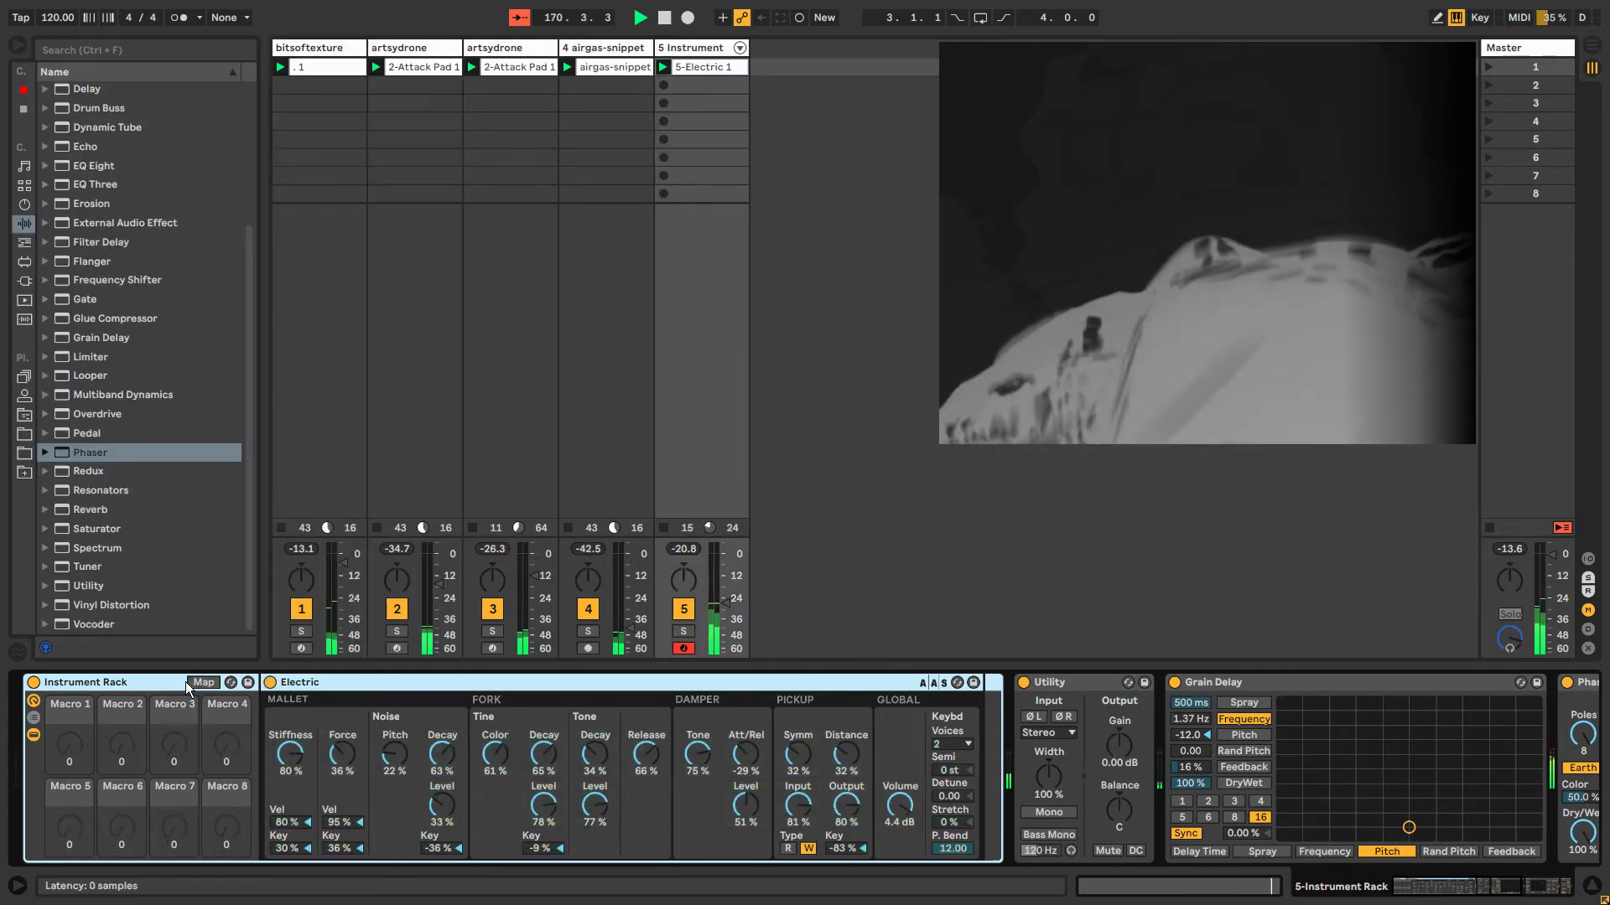
{"action": "right_click", "coordinate": [130, 683]}
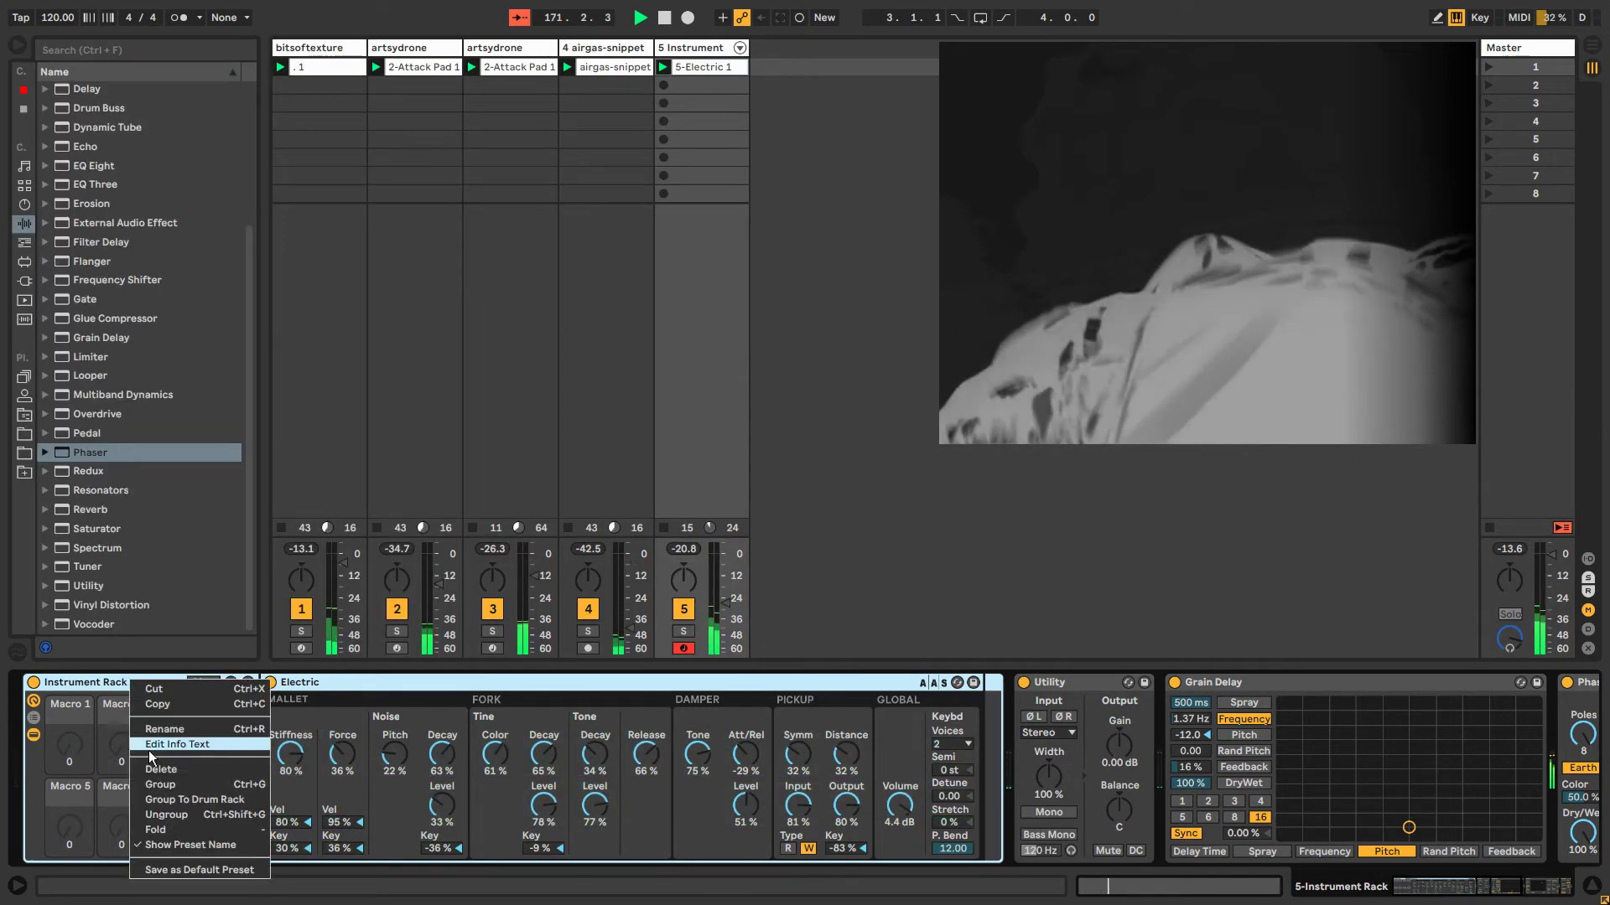
{"action": "left_click", "coordinate": [176, 817]}
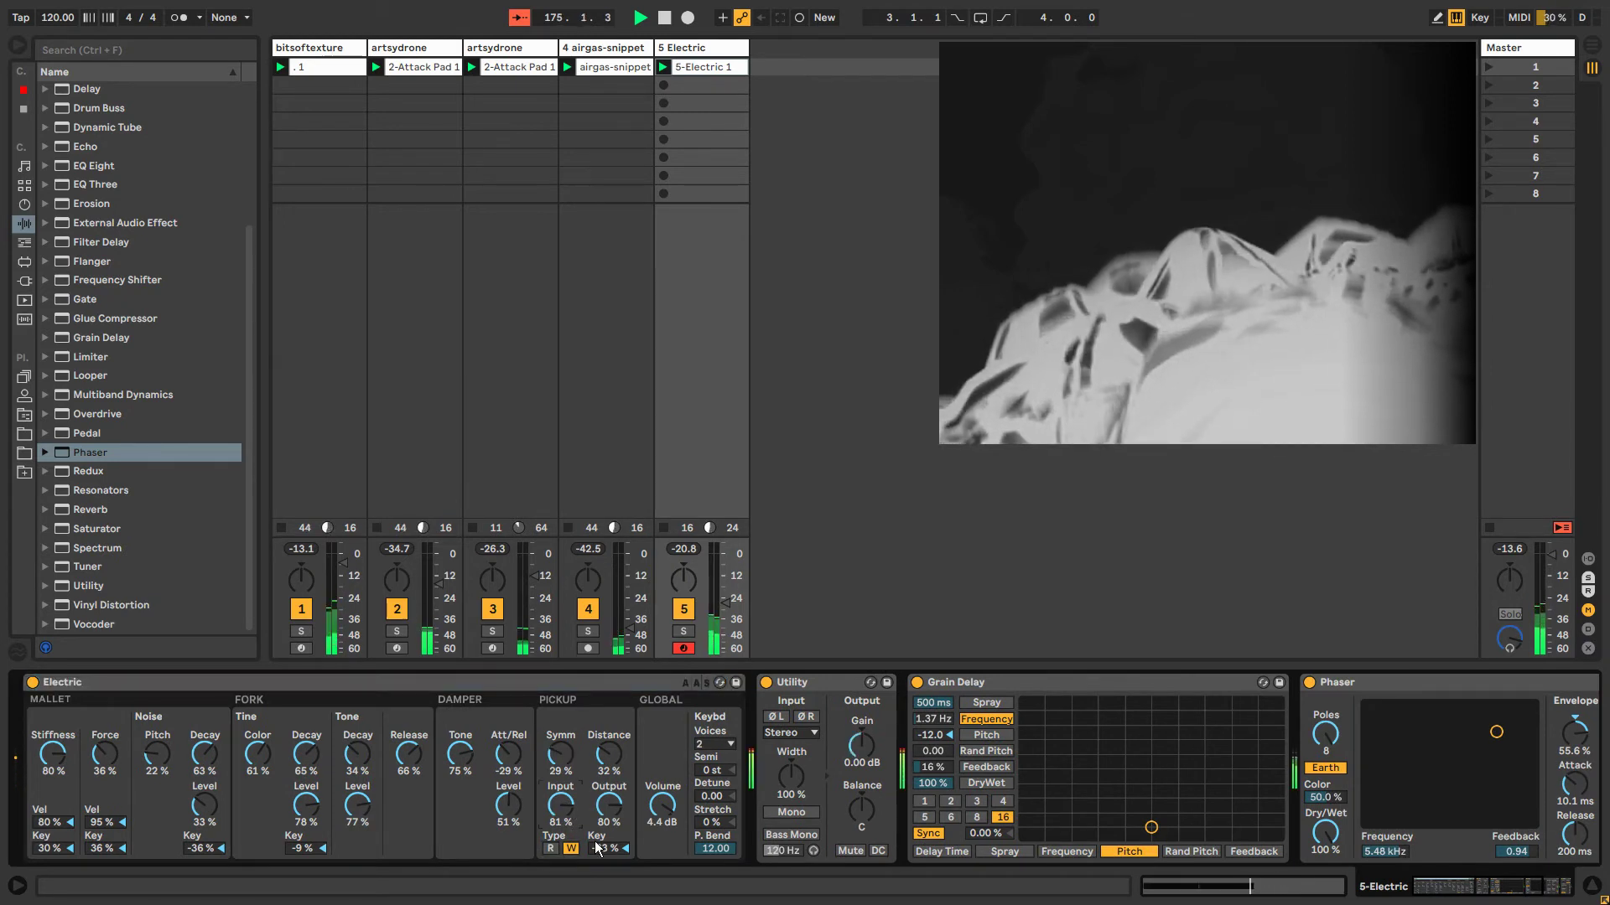
Unlink the clip envelope of Electric's pickup input, set its loop length to 4.2.0 and move its start to 1.2.1.
{"action": "right_click", "coordinate": [564, 811]}
{"action": "left_click", "coordinate": [568, 817]}
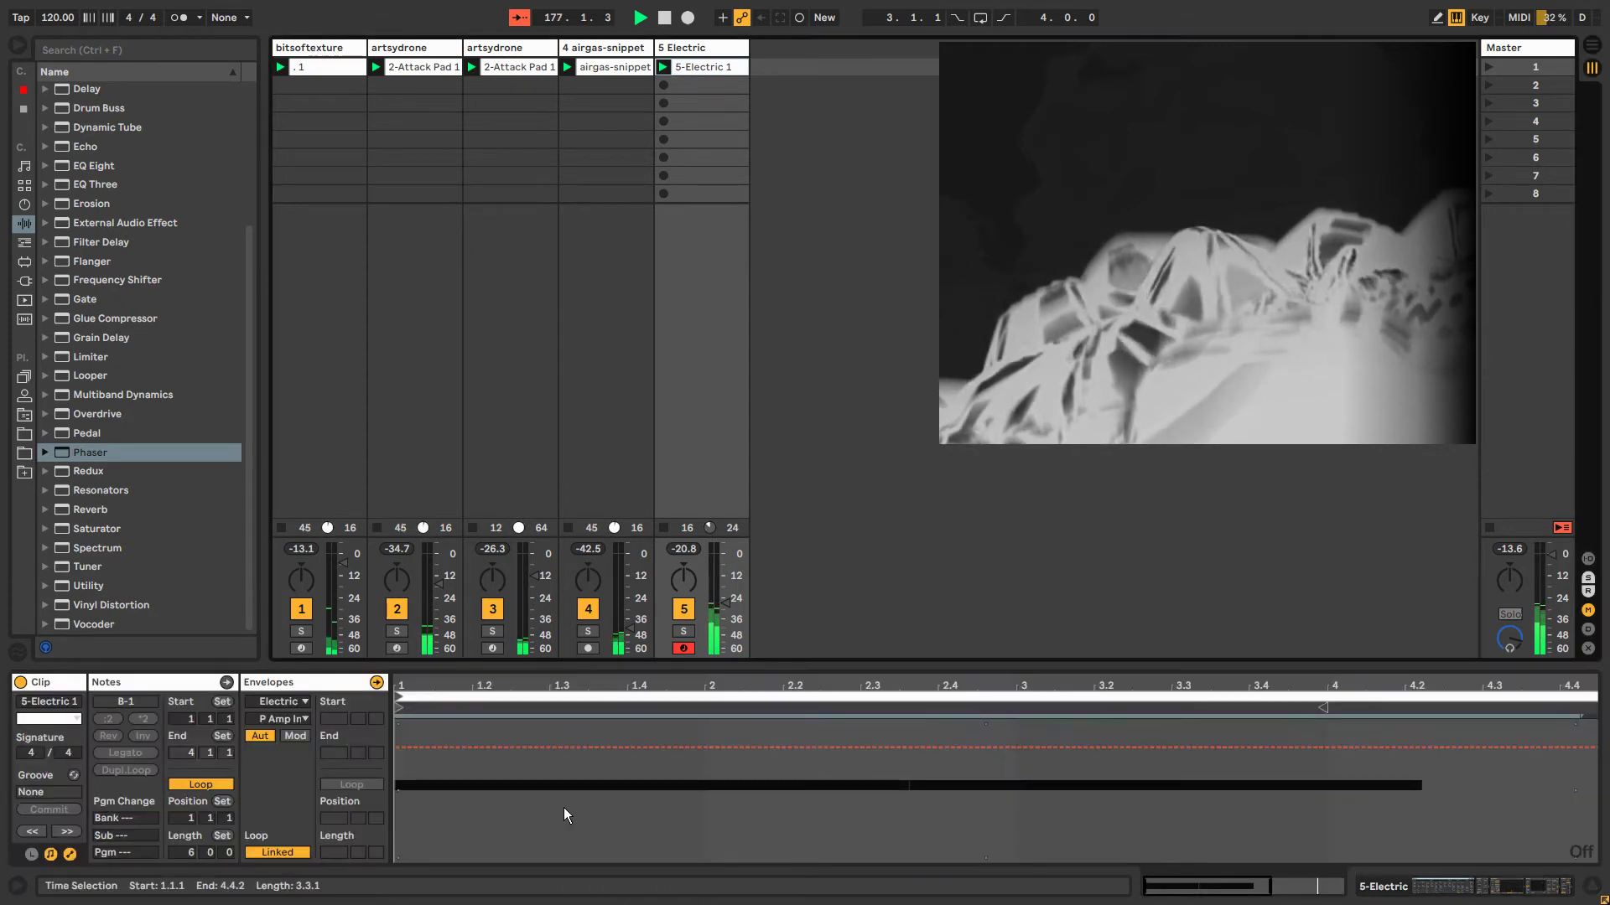
{"action": "left_click", "coordinate": [277, 852]}
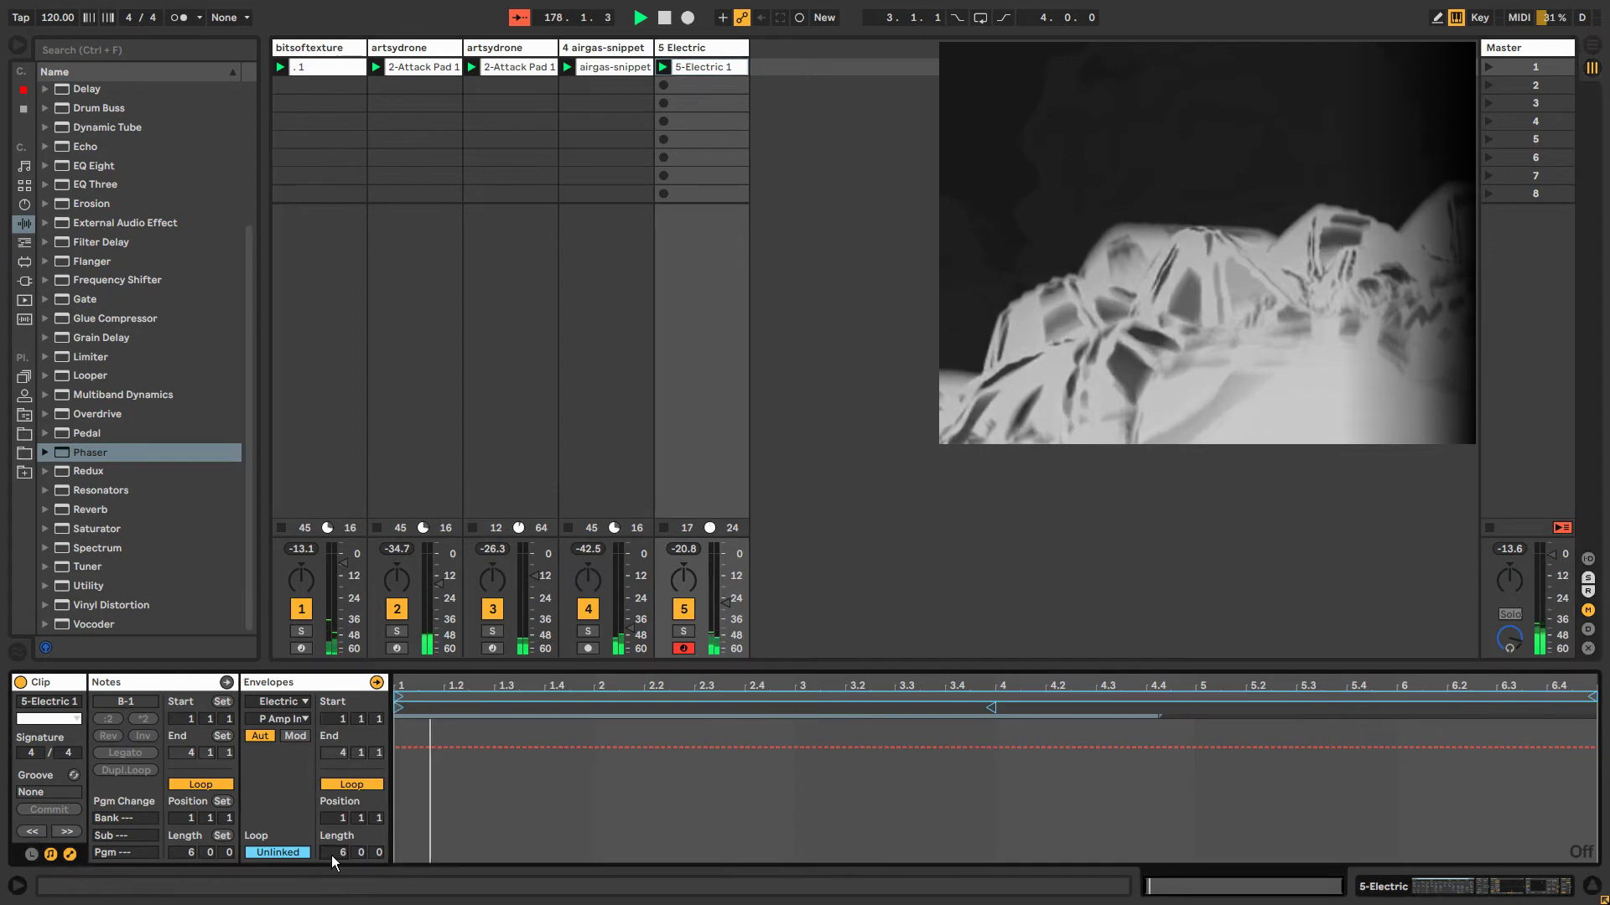
{"action": "left_click_drag", "start_coordinate": [332, 862], "coordinate": [332, 888]}
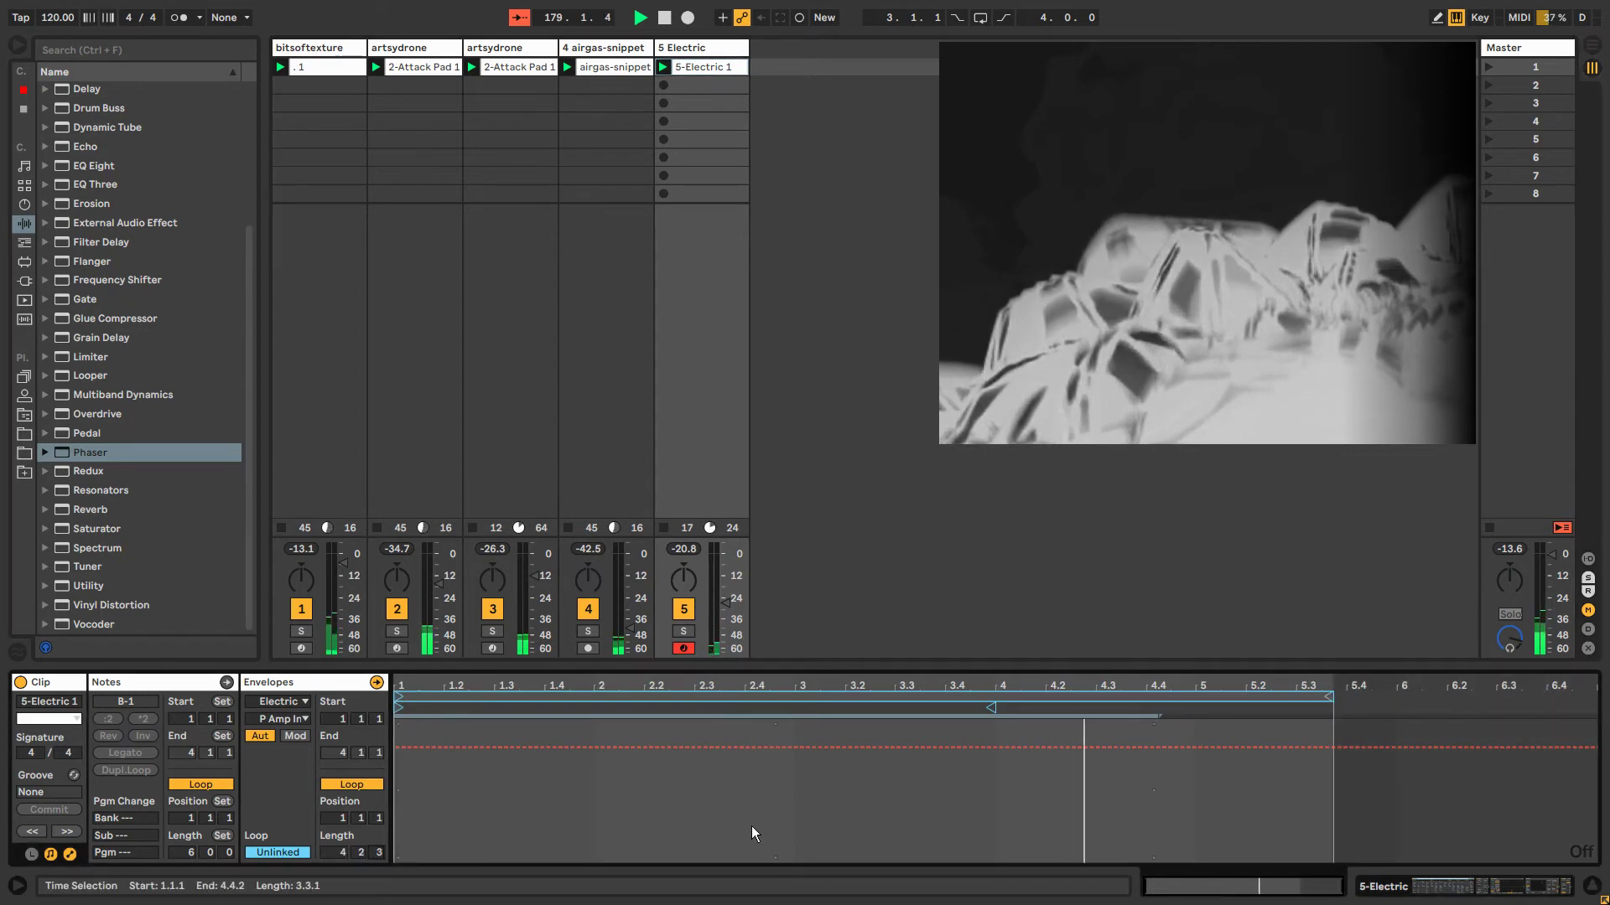
{"action": "left_click_drag", "start_coordinate": [1329, 698], "coordinate": [1305, 698]}
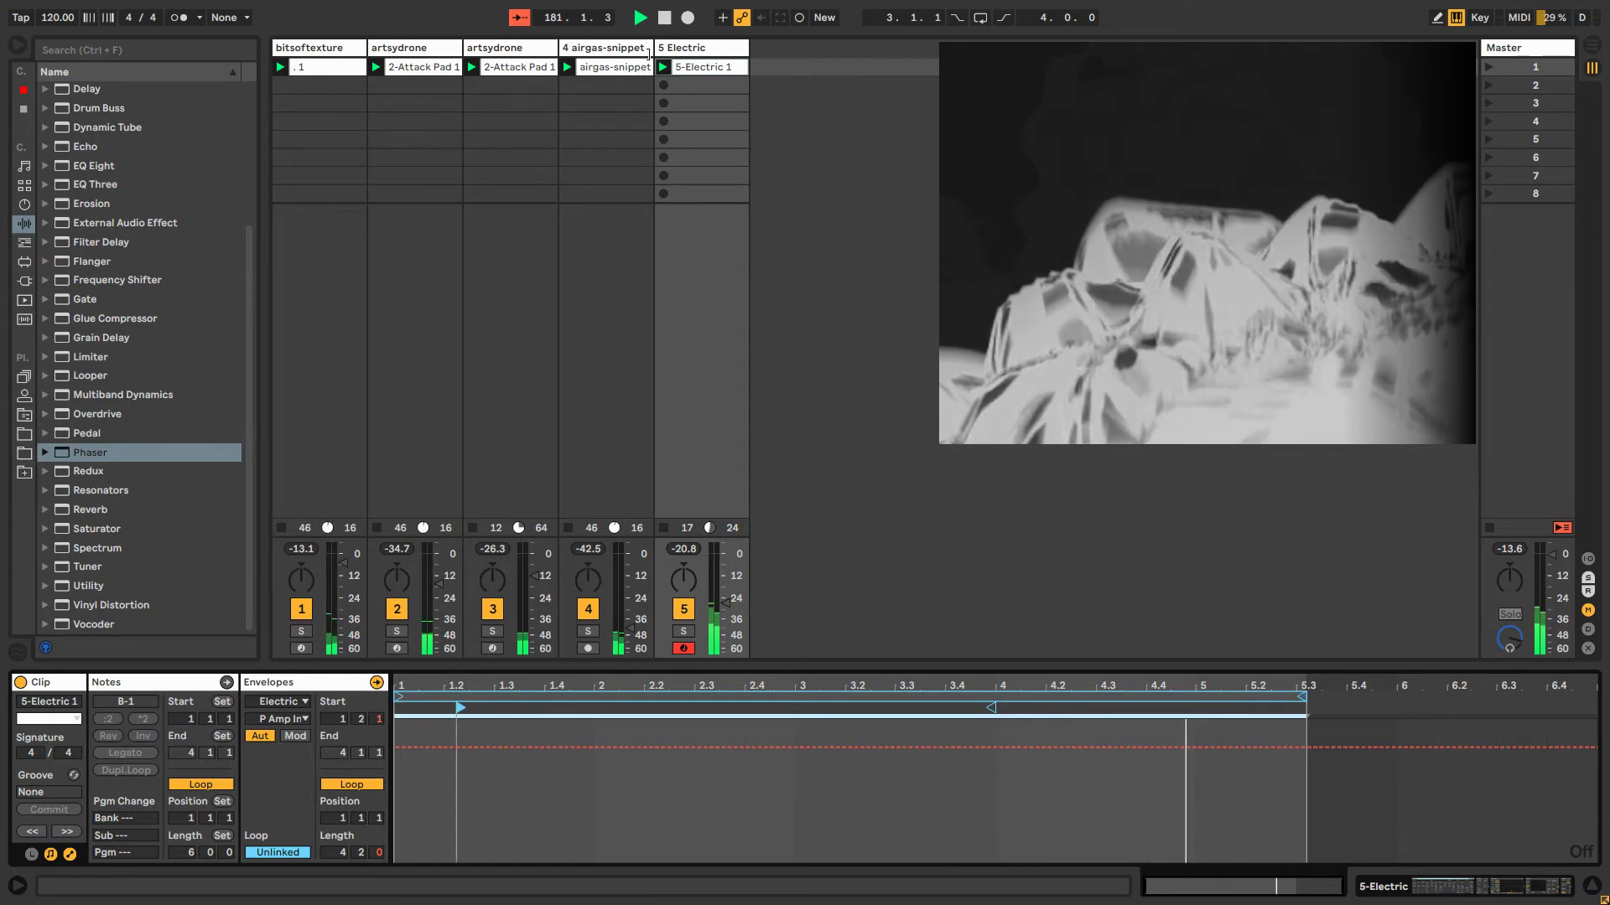
Set Electric's pickup output to 82% and record automation of its pickup controls, including symmetry and distance, into the playing clip.
{"action": "left_click", "coordinate": [677, 50]}
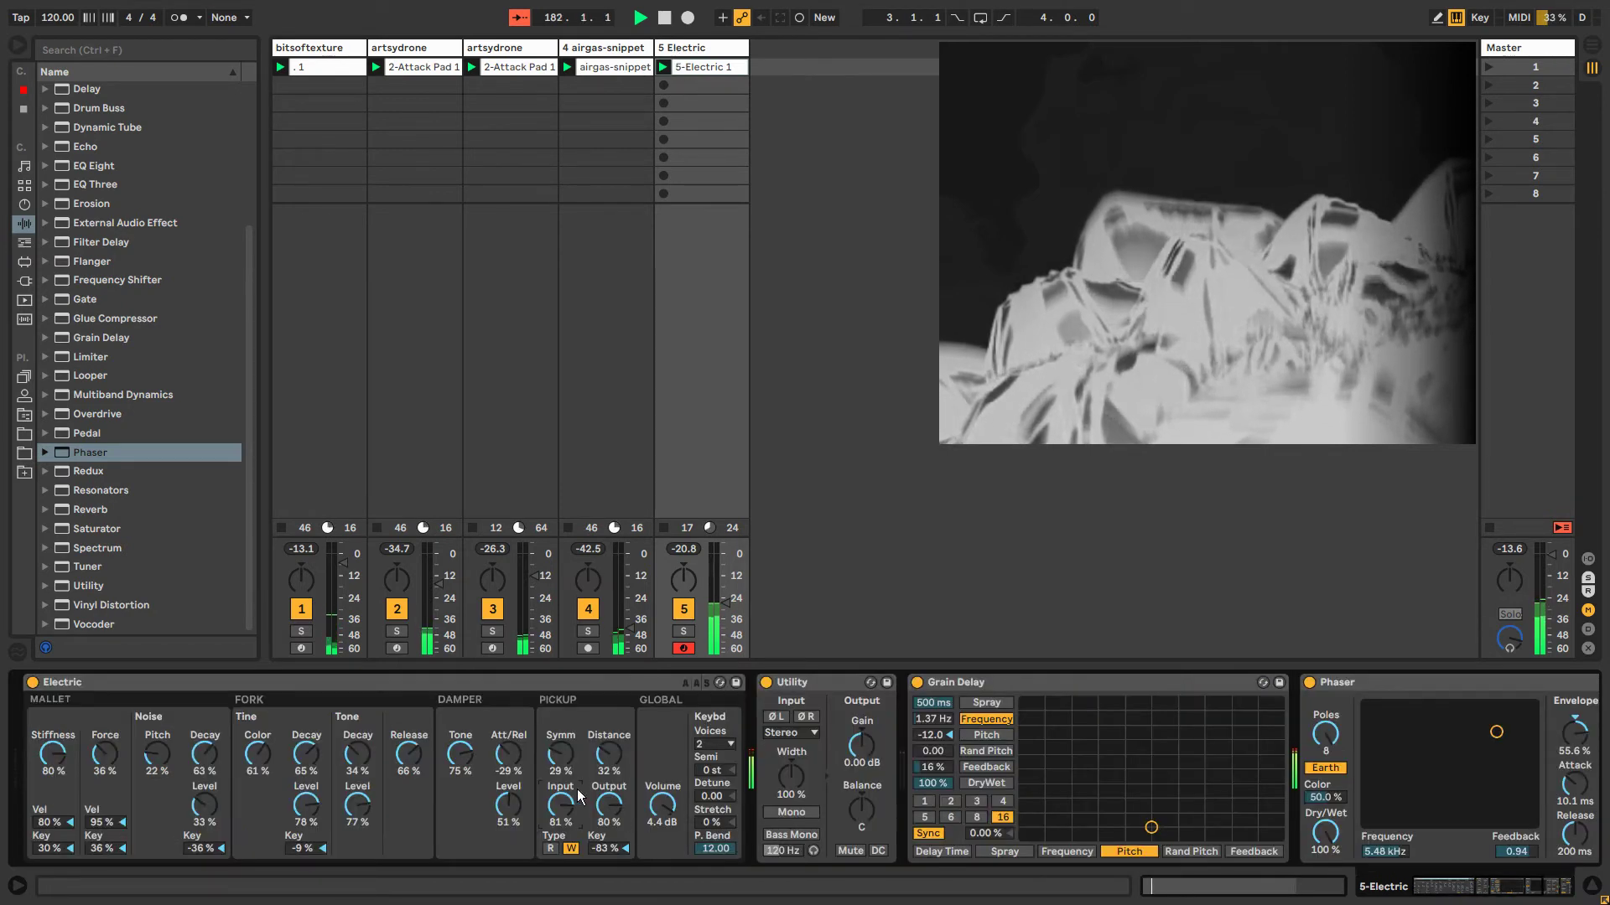
{"action": "mouse_move", "coordinate": [608, 803]}
{"action": "left_mouse_down"}
{"action": "mouse_move", "coordinate": [608, 843]}
{"action": "mouse_move", "coordinate": [609, 803]}
{"action": "left_mouse_up"}
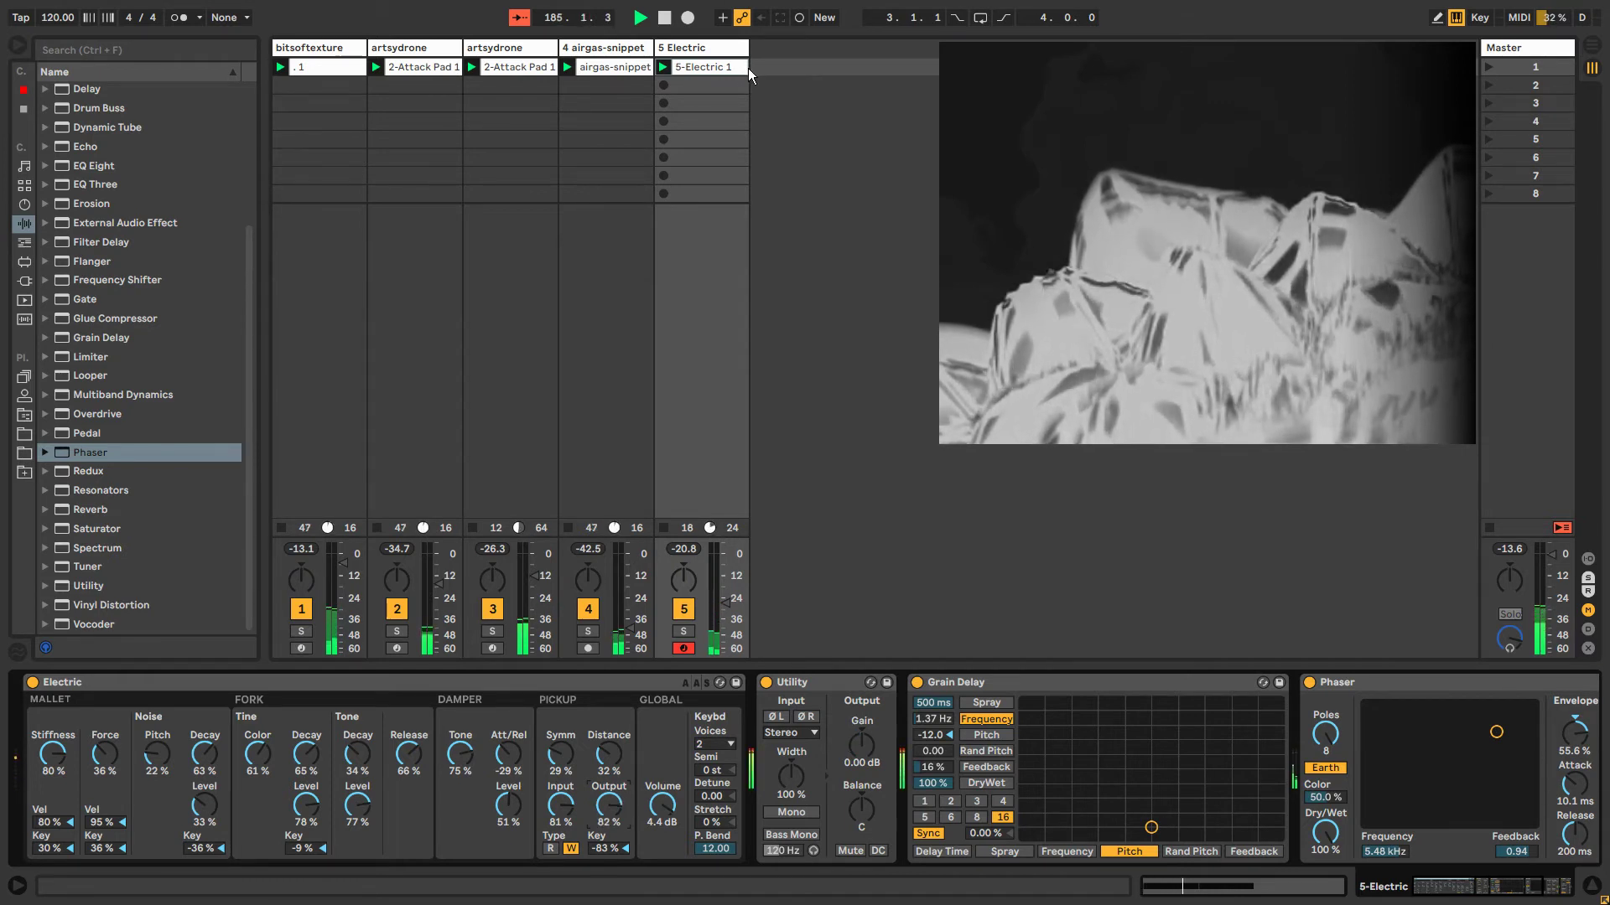
{"action": "key", "text": "ctrl+shift+F9"}
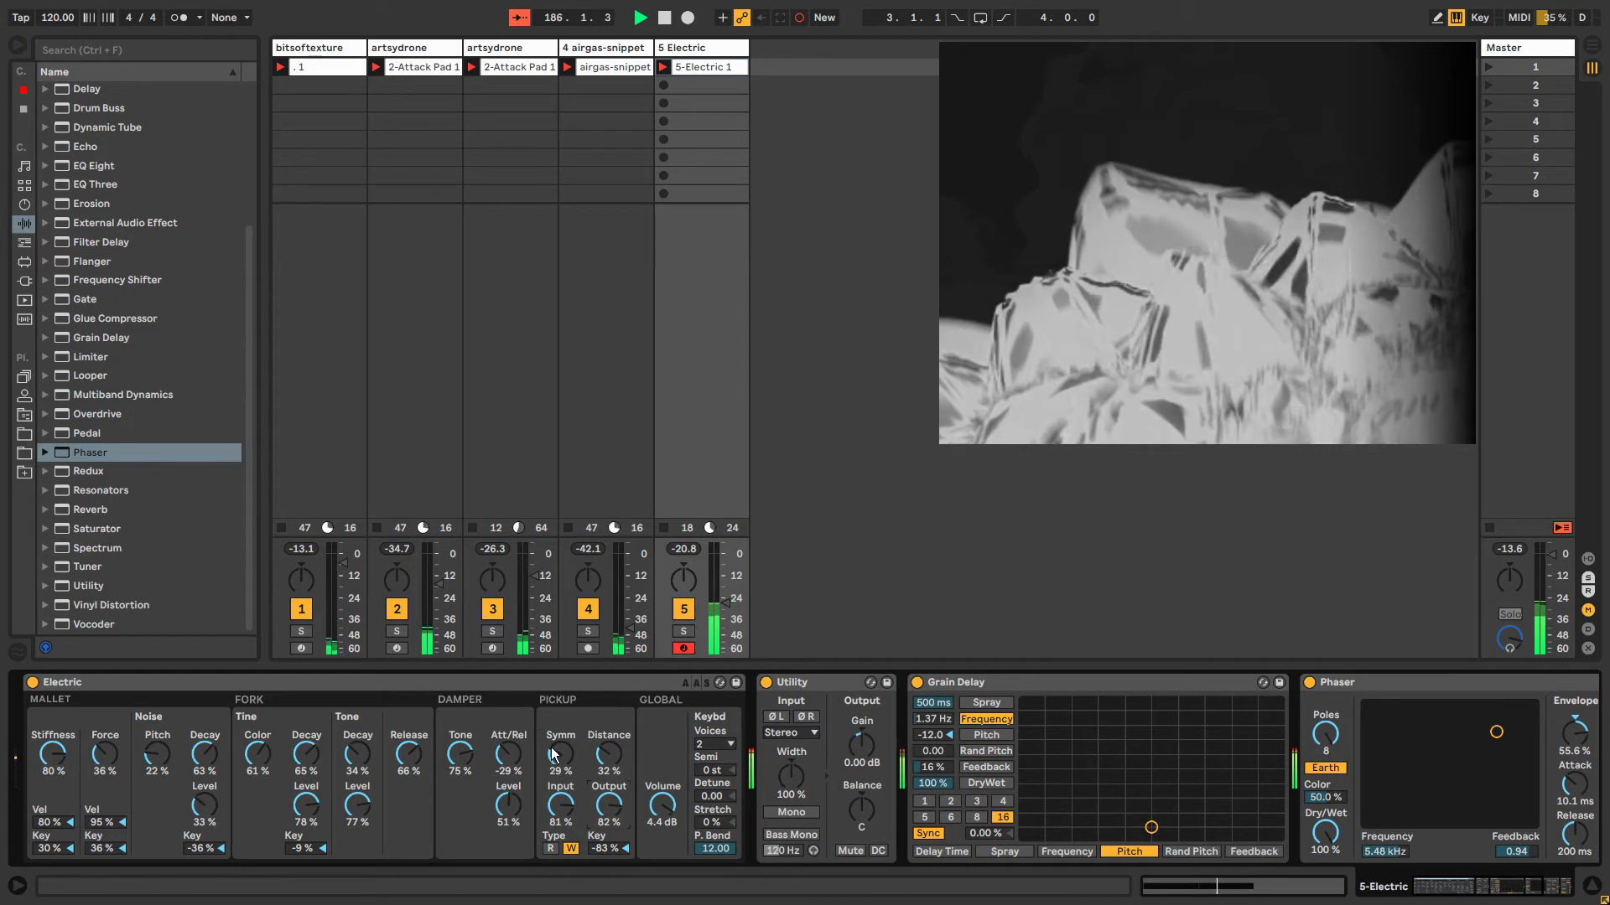
{"action": "left_click_drag", "start_coordinate": [560, 753], "coordinate": [608, 757]}
{"action": "left_click_drag", "start_coordinate": [608, 753], "coordinate": [609, 711]}
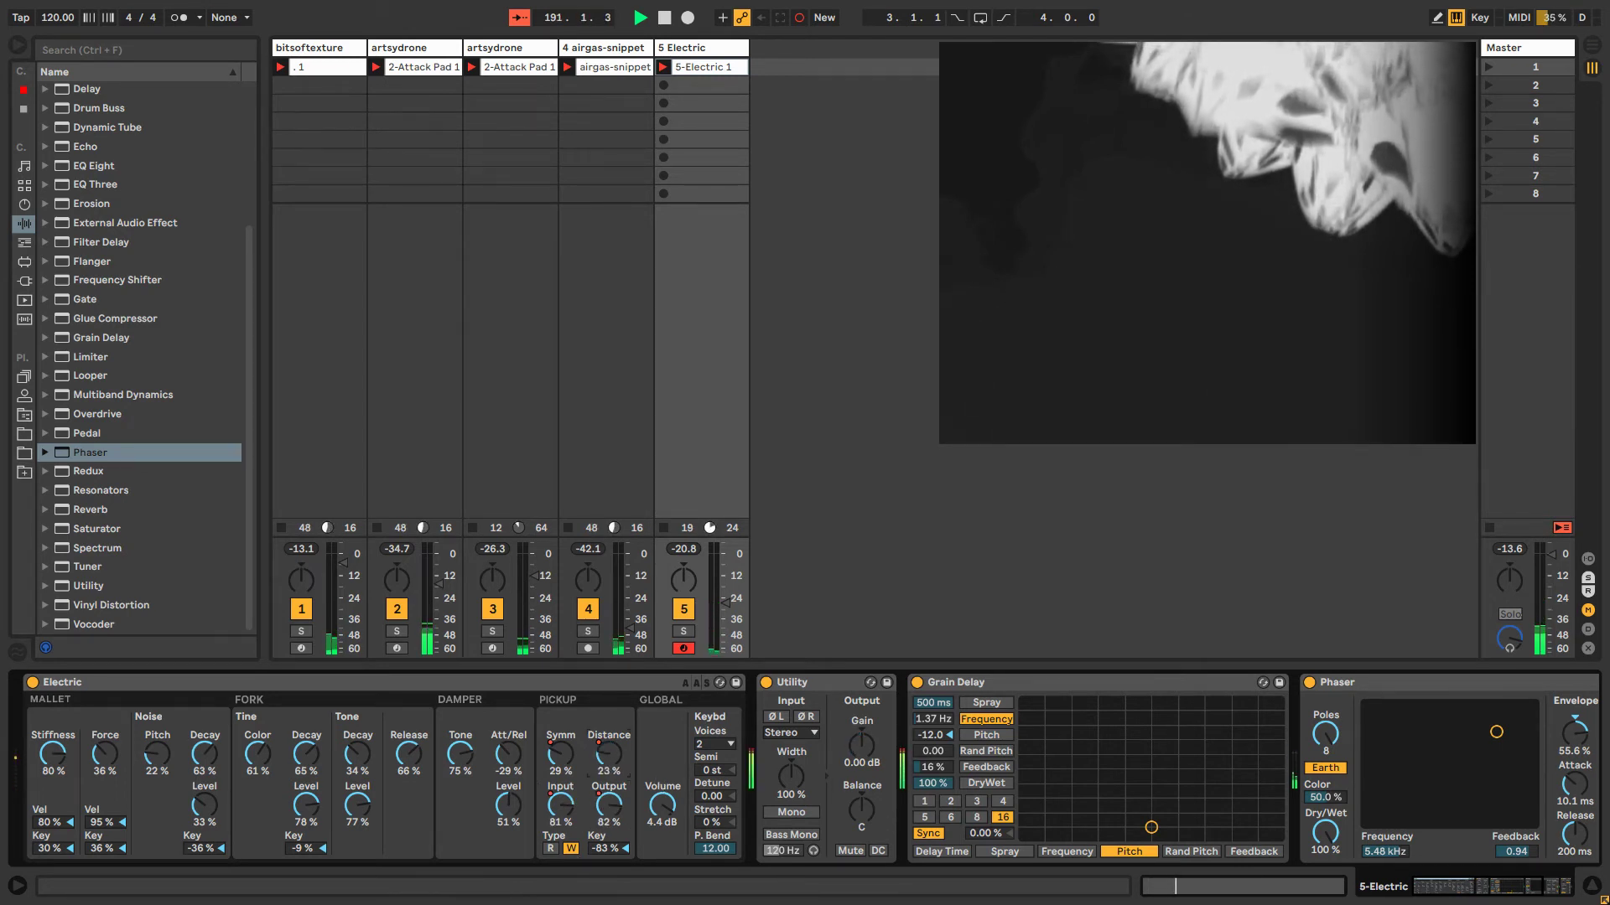
{"action": "left_click_drag", "start_coordinate": [602, 757], "coordinate": [602, 767]}
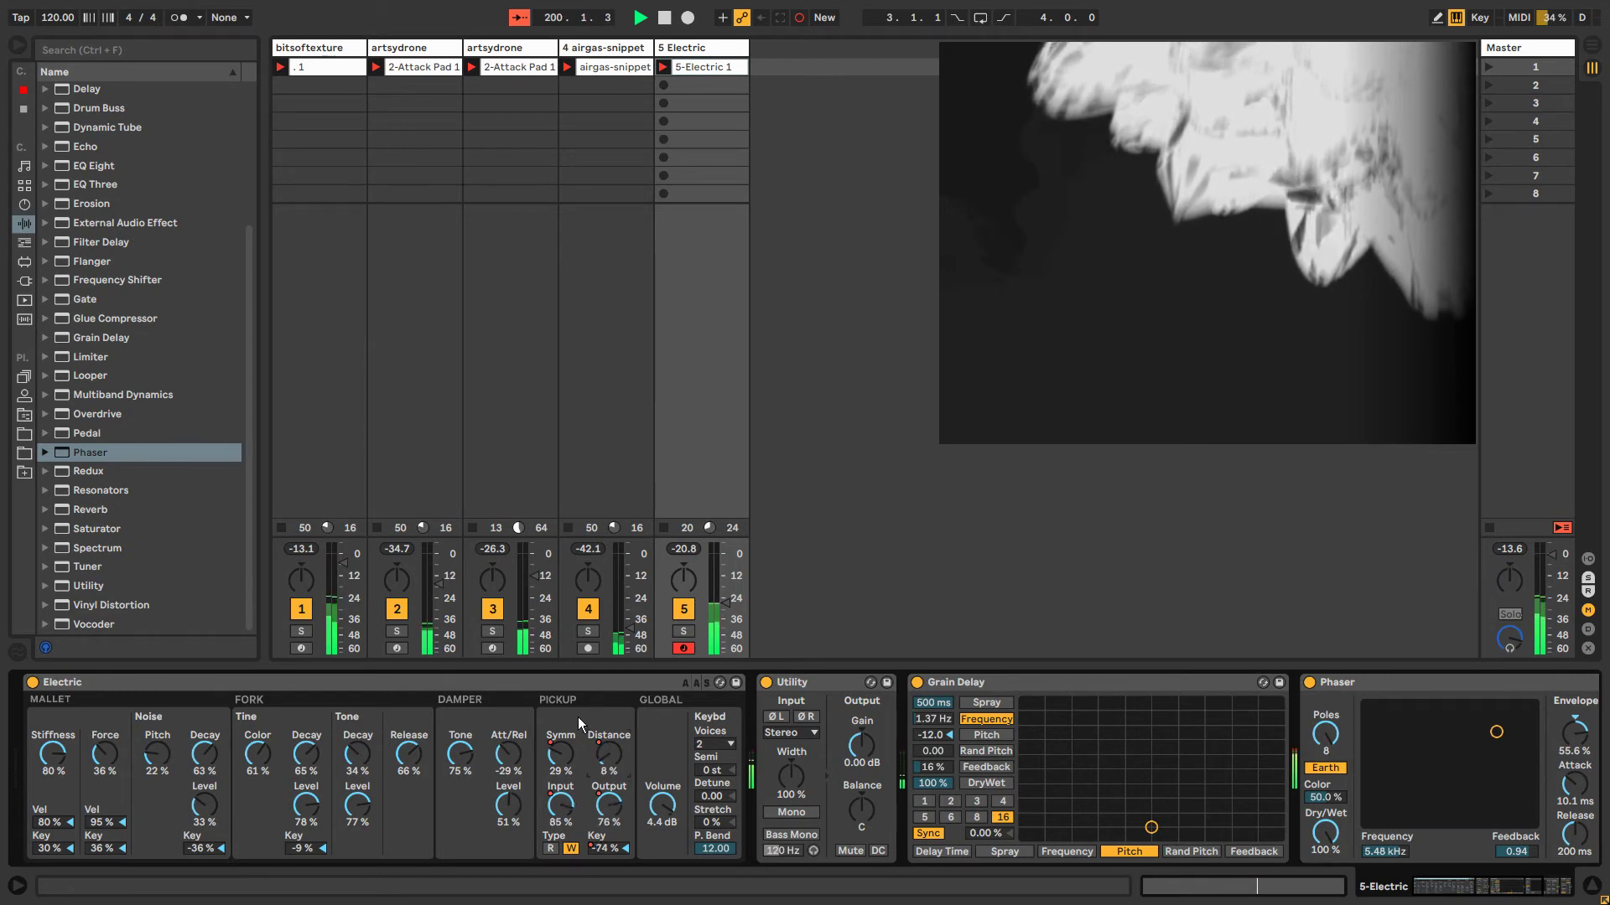
{"action": "mouse_move", "coordinate": [560, 757]}
{"action": "left_mouse_down"}
{"action": "mouse_move", "coordinate": [560, 720]}
{"action": "mouse_move", "coordinate": [560, 749]}
{"action": "left_mouse_up"}
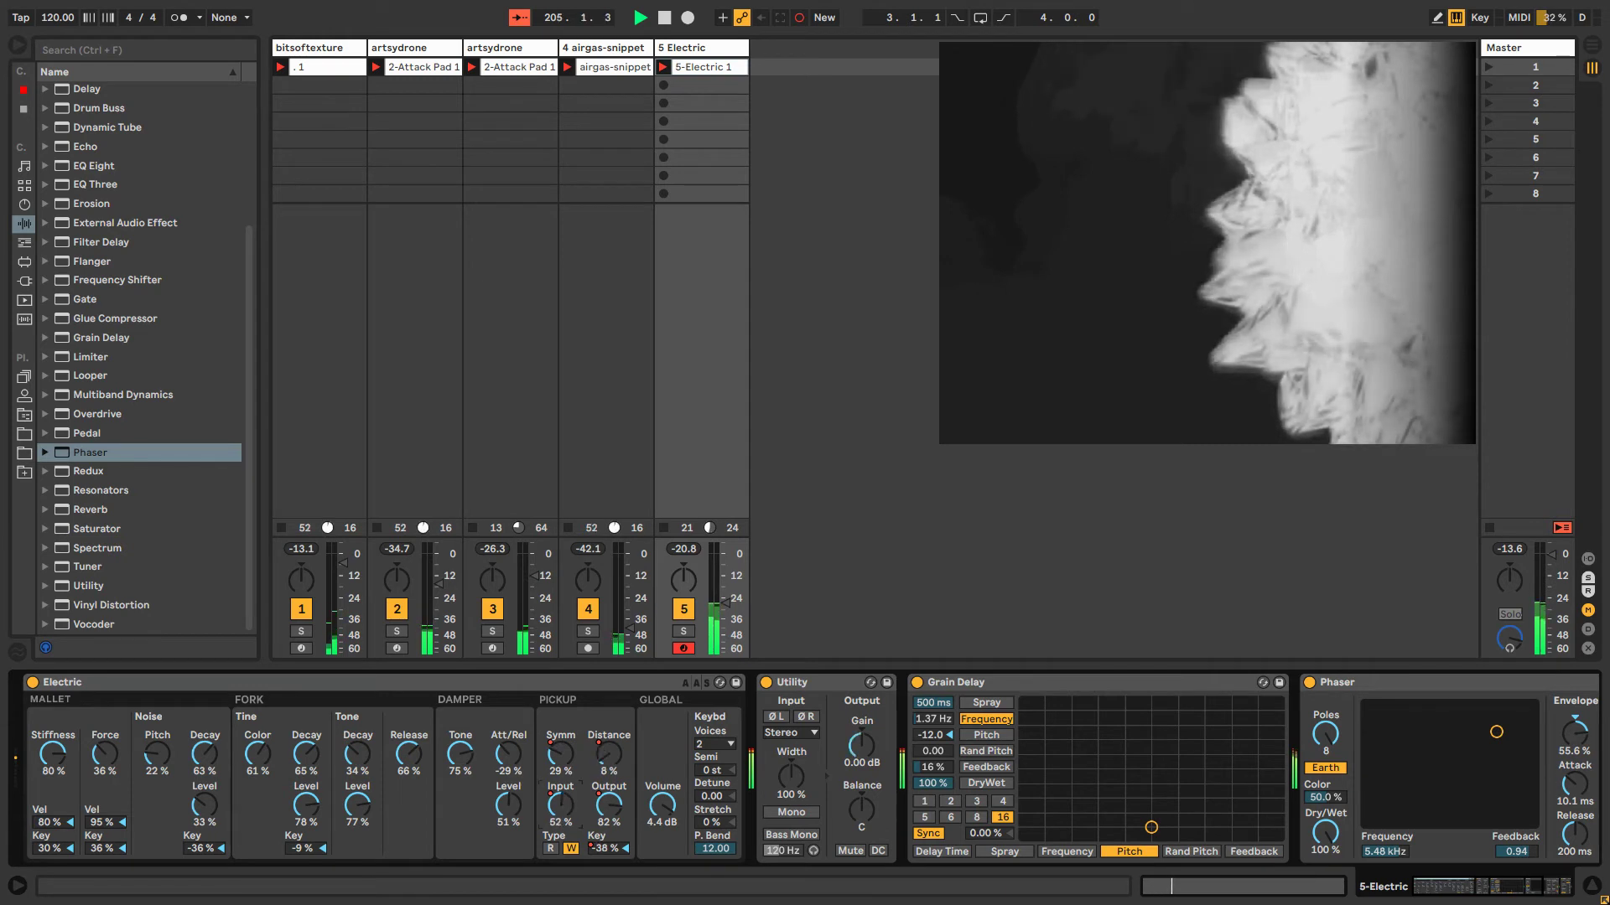
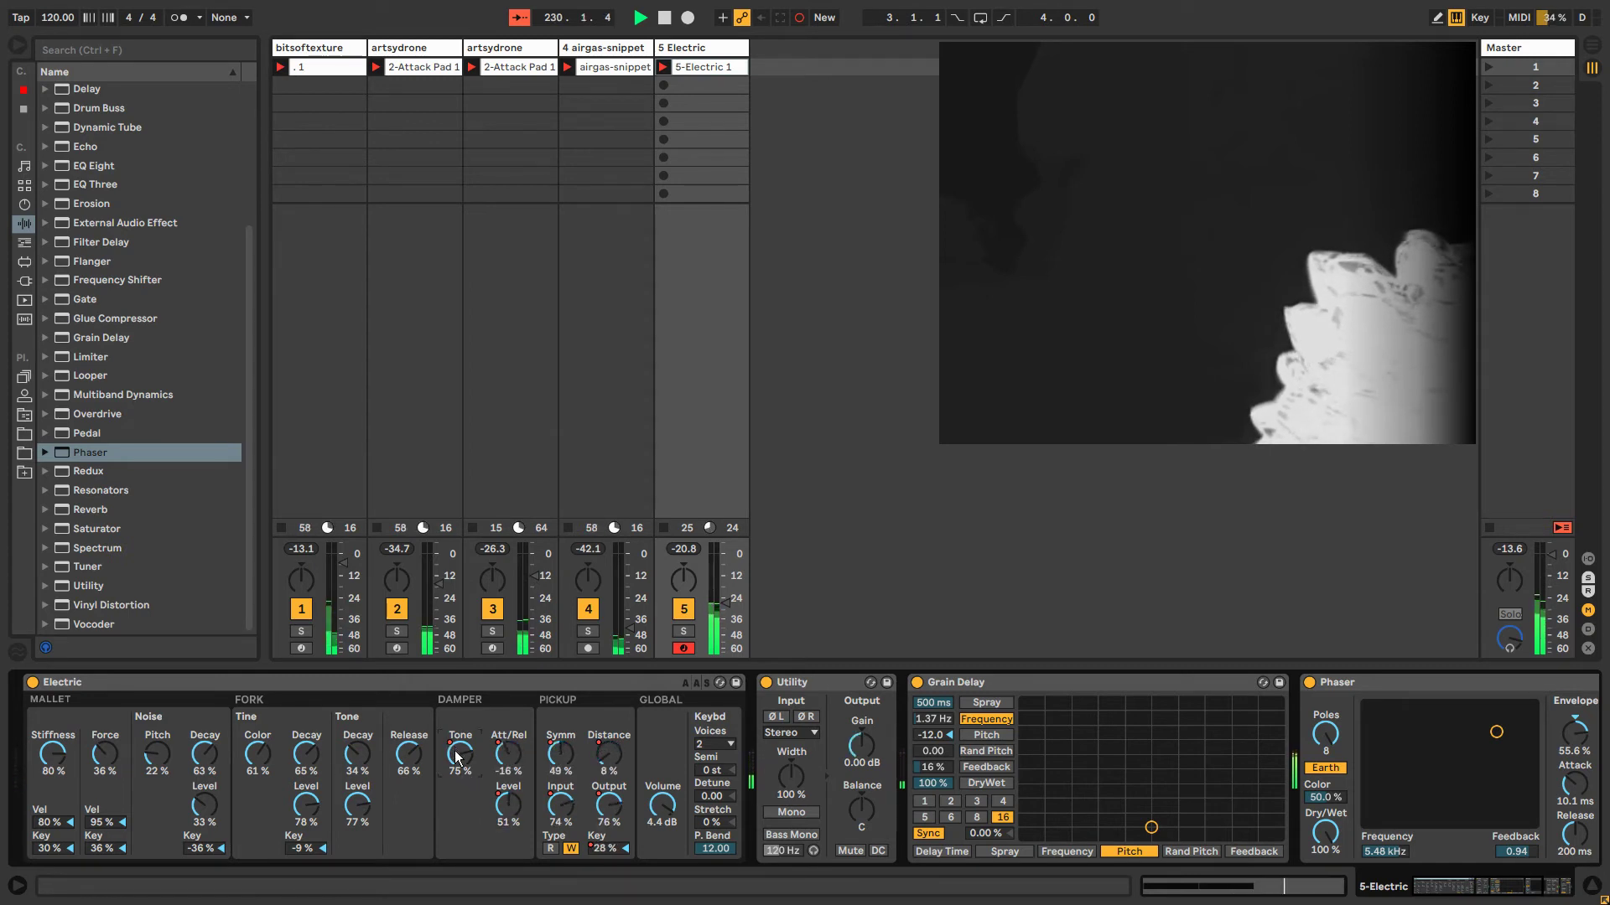
Unlink the clip envelope of Electric's damper tone and shorten its loop length to 2.1.2.
{"action": "key", "text": "shift+Tab"}
{"action": "left_click", "coordinate": [304, 852]}
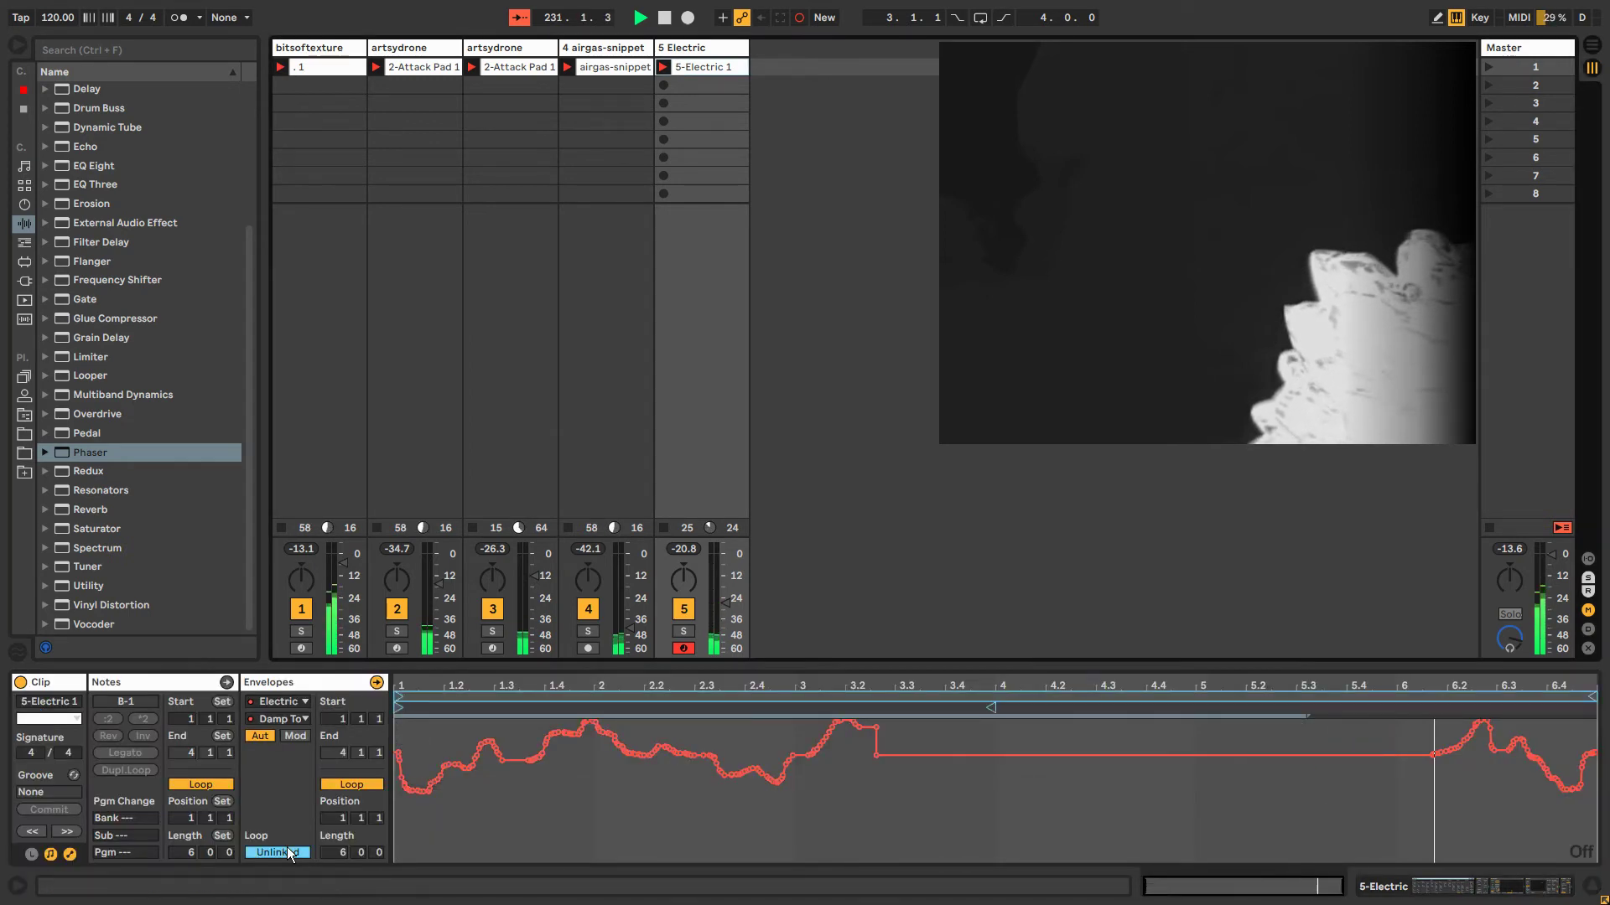
{"action": "left_click_drag", "start_coordinate": [1593, 692], "coordinate": [873, 696]}
{"action": "left_click", "coordinate": [490, 715]}
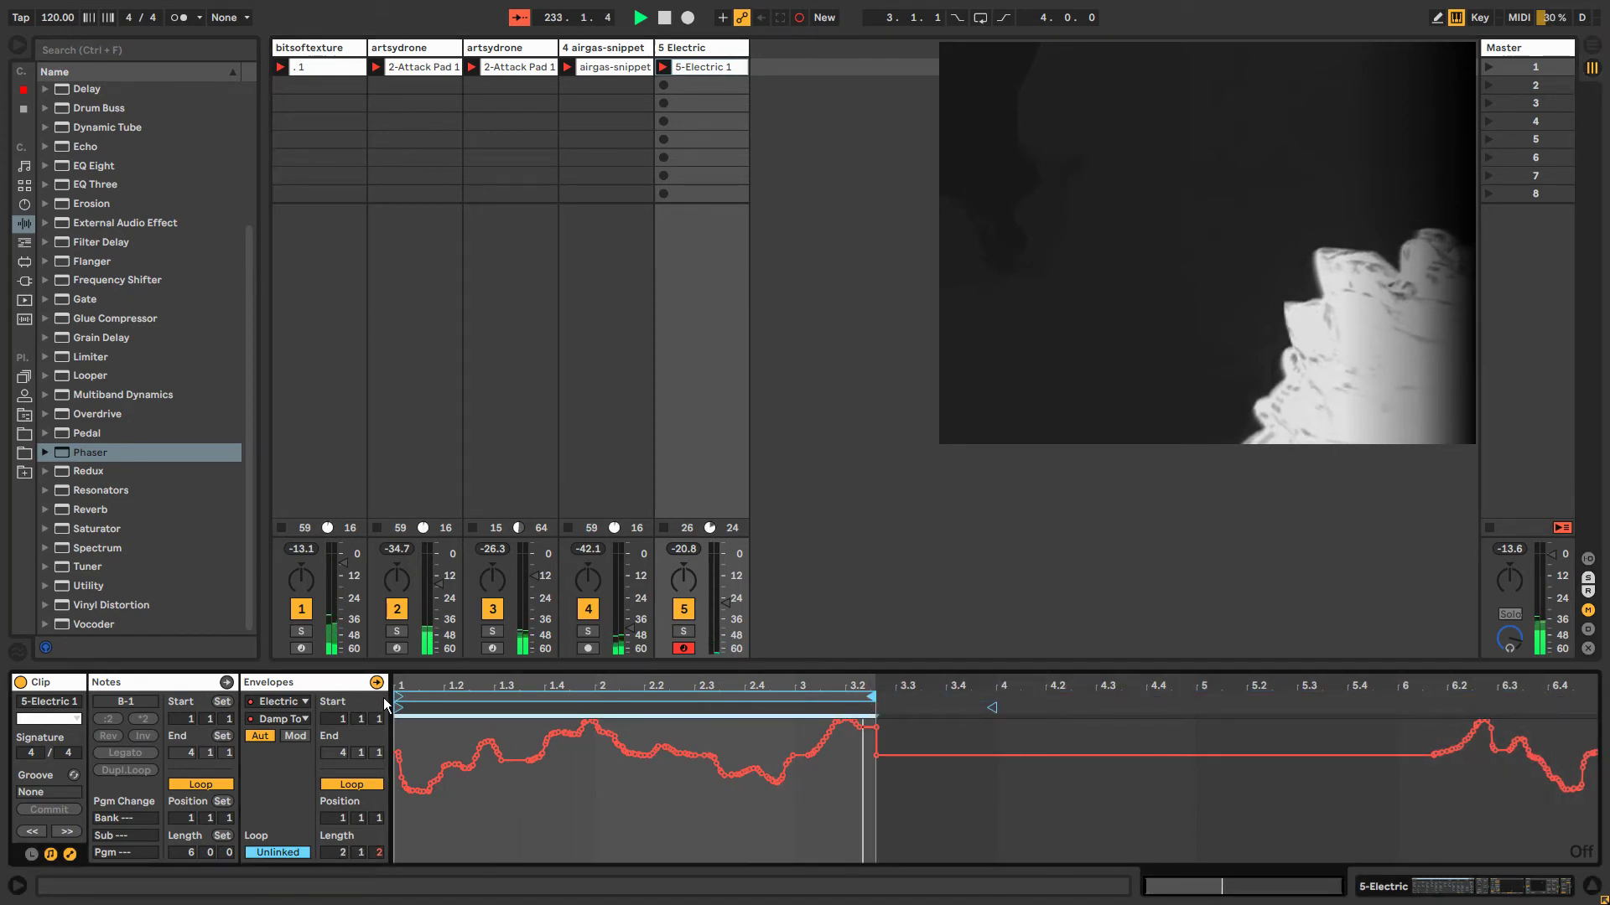
Unlink the damper Att/Rel envelope and loop its moving section from position 3.3.2 with a length of 2.3.3.
{"action": "key", "text": "shift+Tab"}
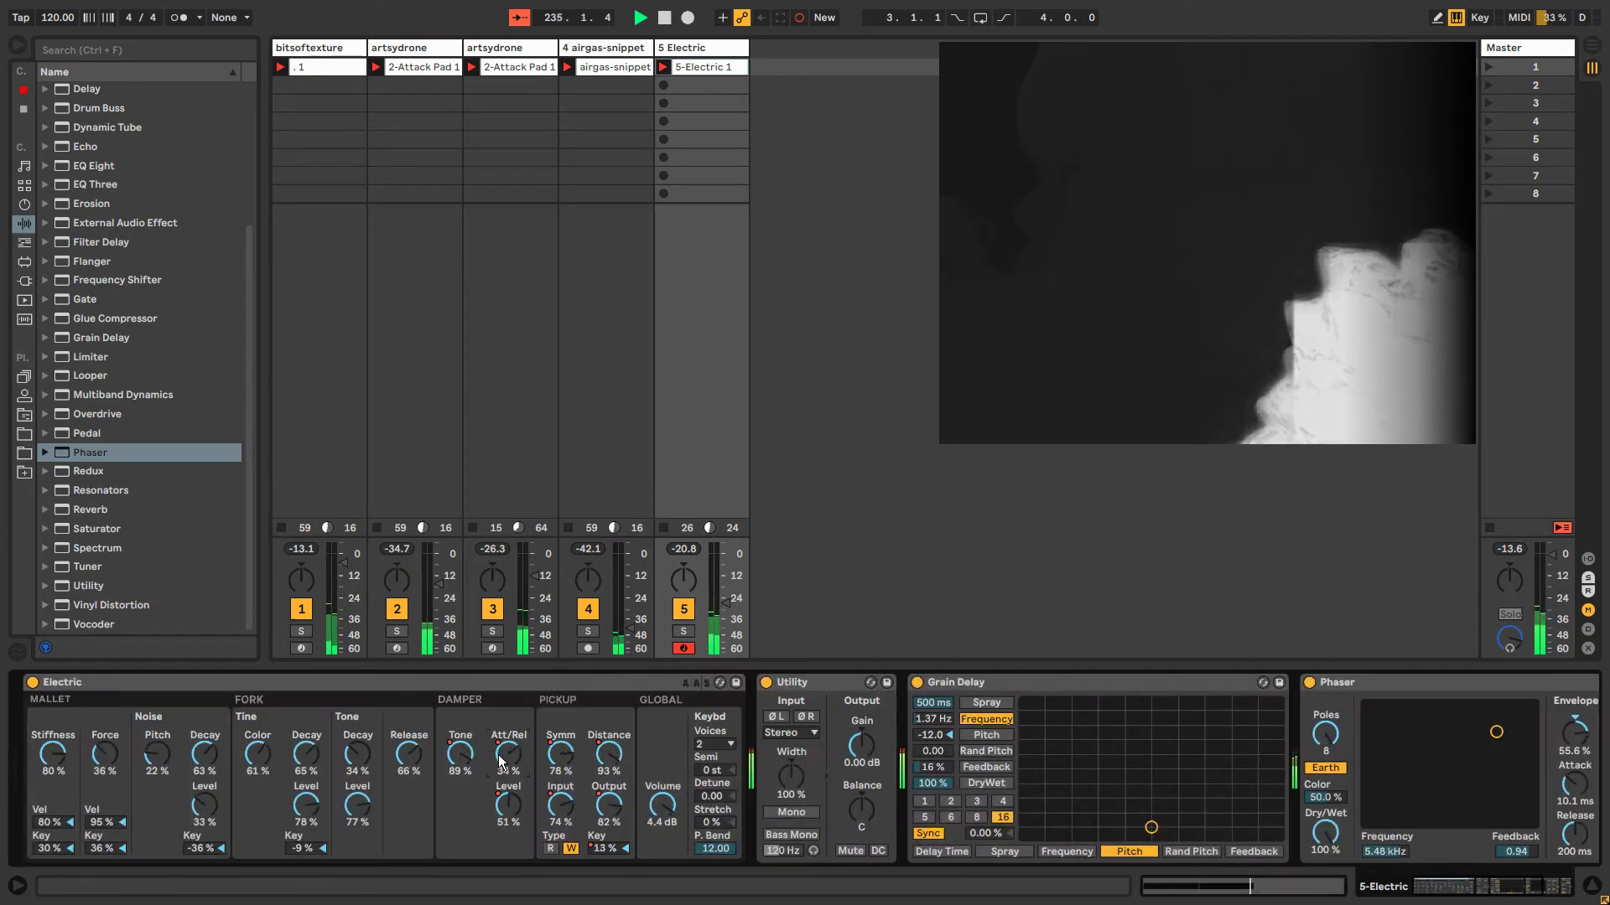
{"action": "key", "text": "shift+Tab"}
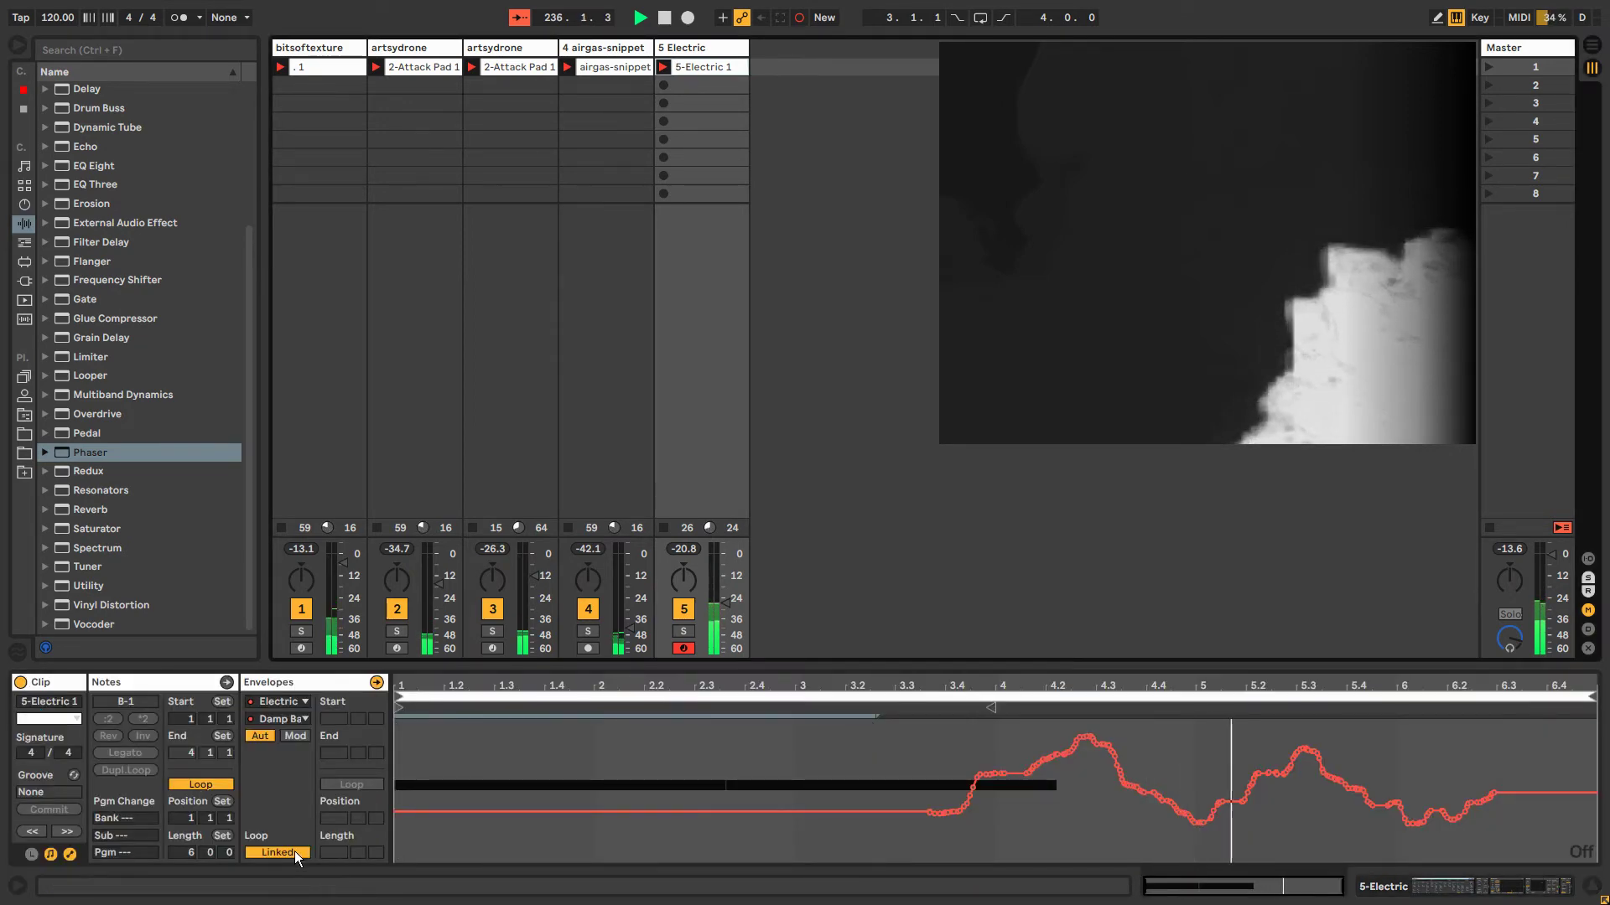
{"action": "left_click_drag", "start_coordinate": [401, 694], "coordinate": [909, 710]}
{"action": "mouse_move", "coordinate": [1590, 697]}
{"action": "left_mouse_down"}
{"action": "mouse_move", "coordinate": [843, 776]}
{"action": "mouse_move", "coordinate": [881, 772]}
{"action": "left_mouse_up"}
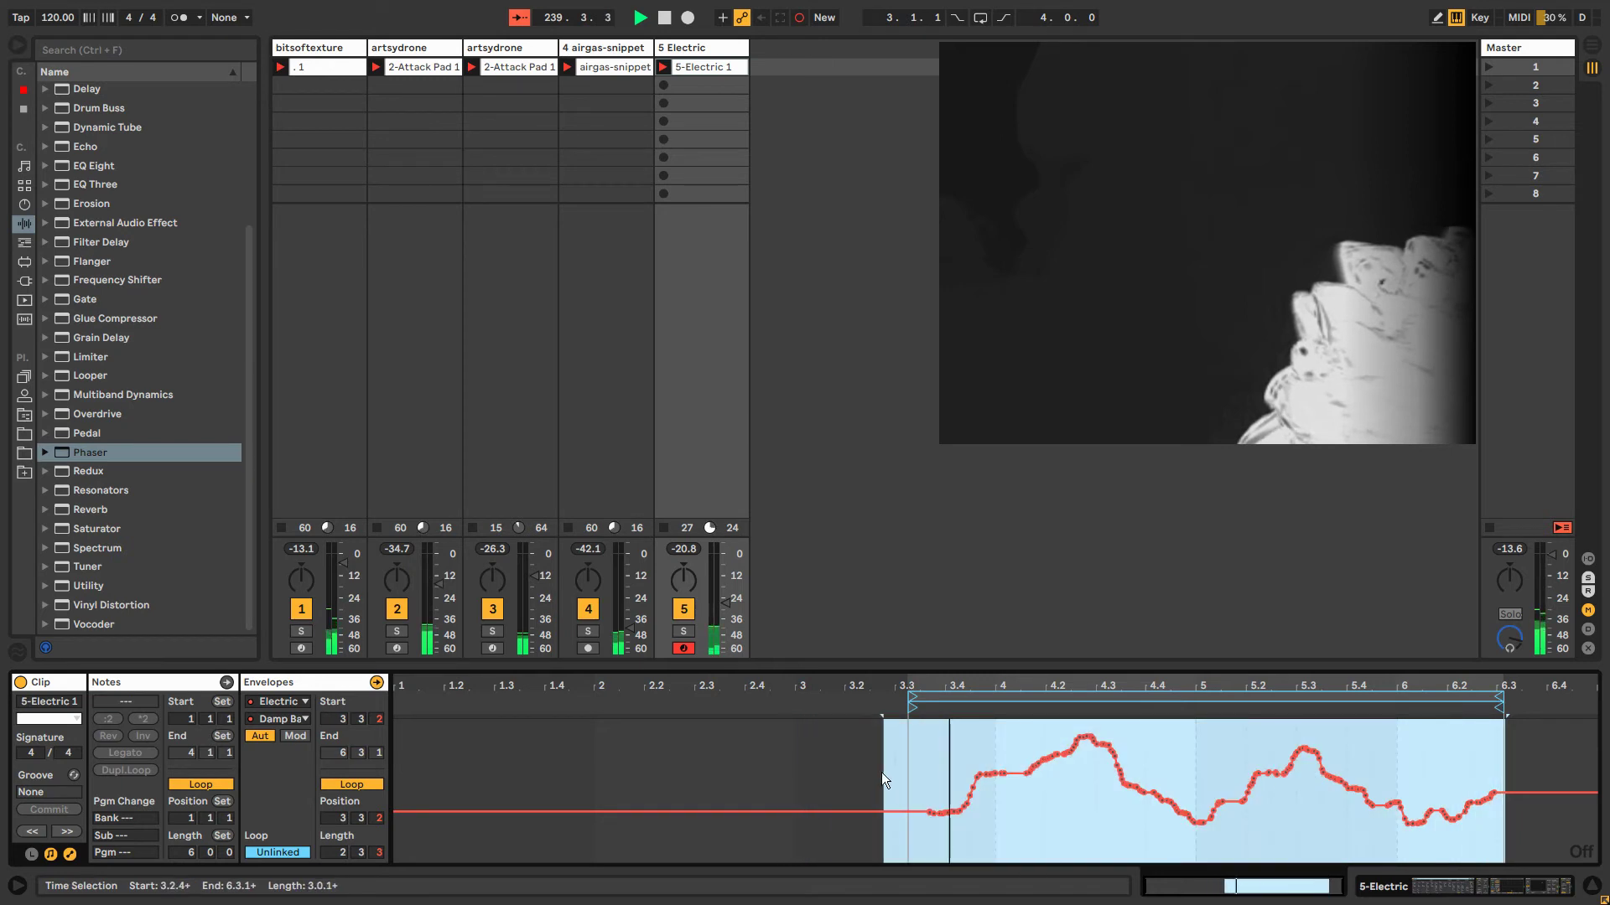
Simplify the looped section of the damper Att/Rel envelope and move its start to 4.2.3.
{"action": "right_click", "coordinate": [911, 727]}
{"action": "left_click", "coordinate": [981, 485]}
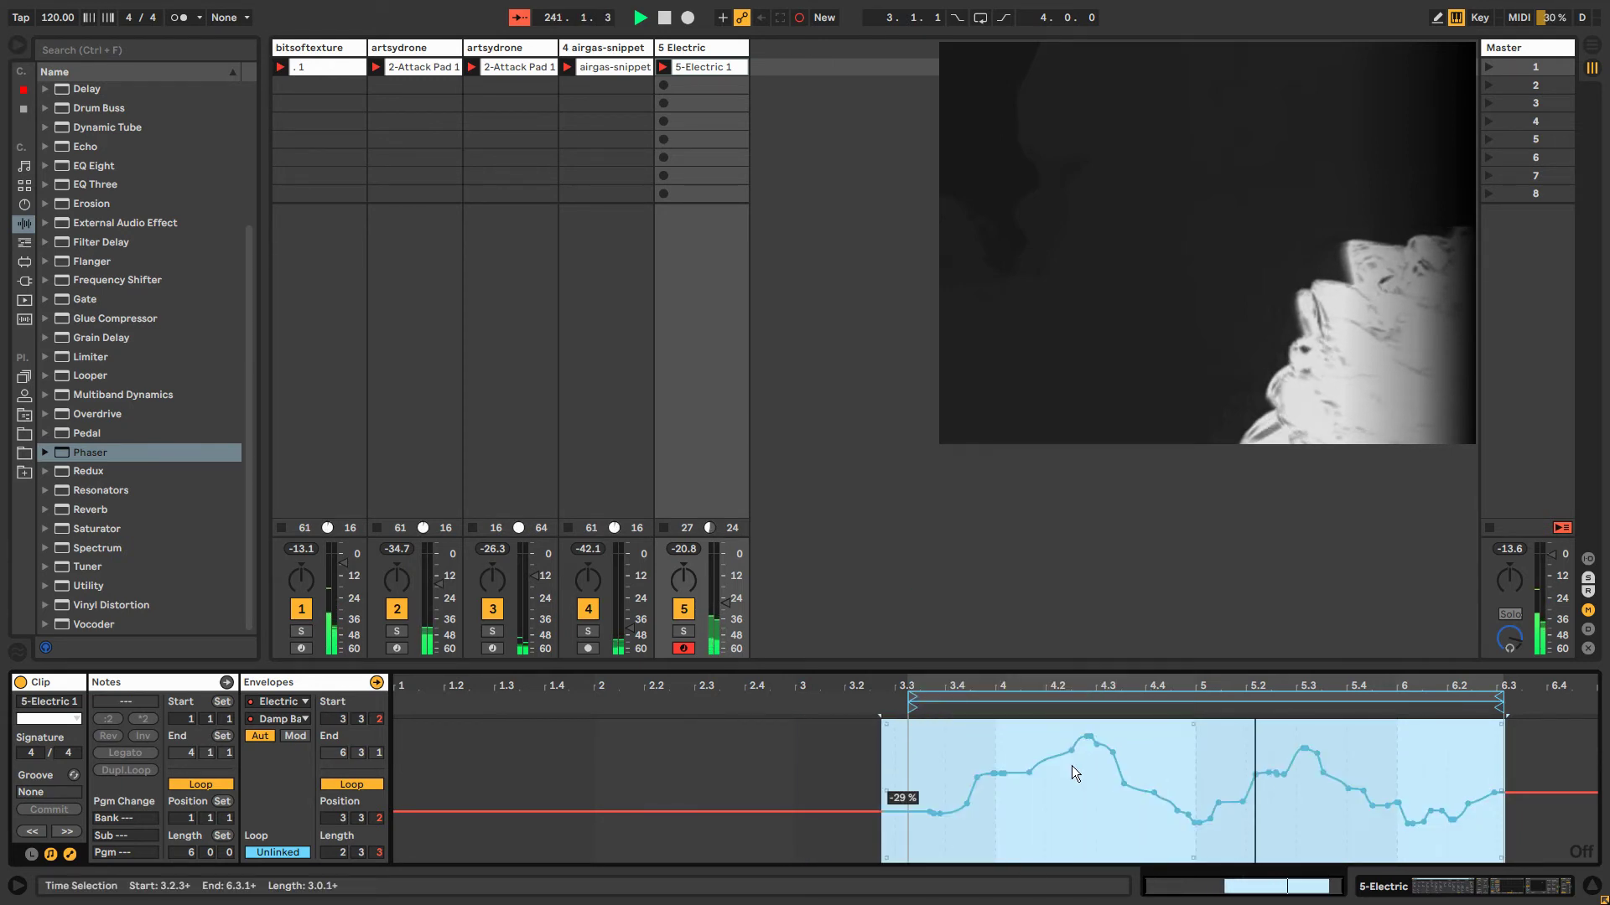
{"action": "left_click", "coordinate": [978, 743]}
{"action": "left_click_drag", "start_coordinate": [916, 709], "coordinate": [1074, 736]}
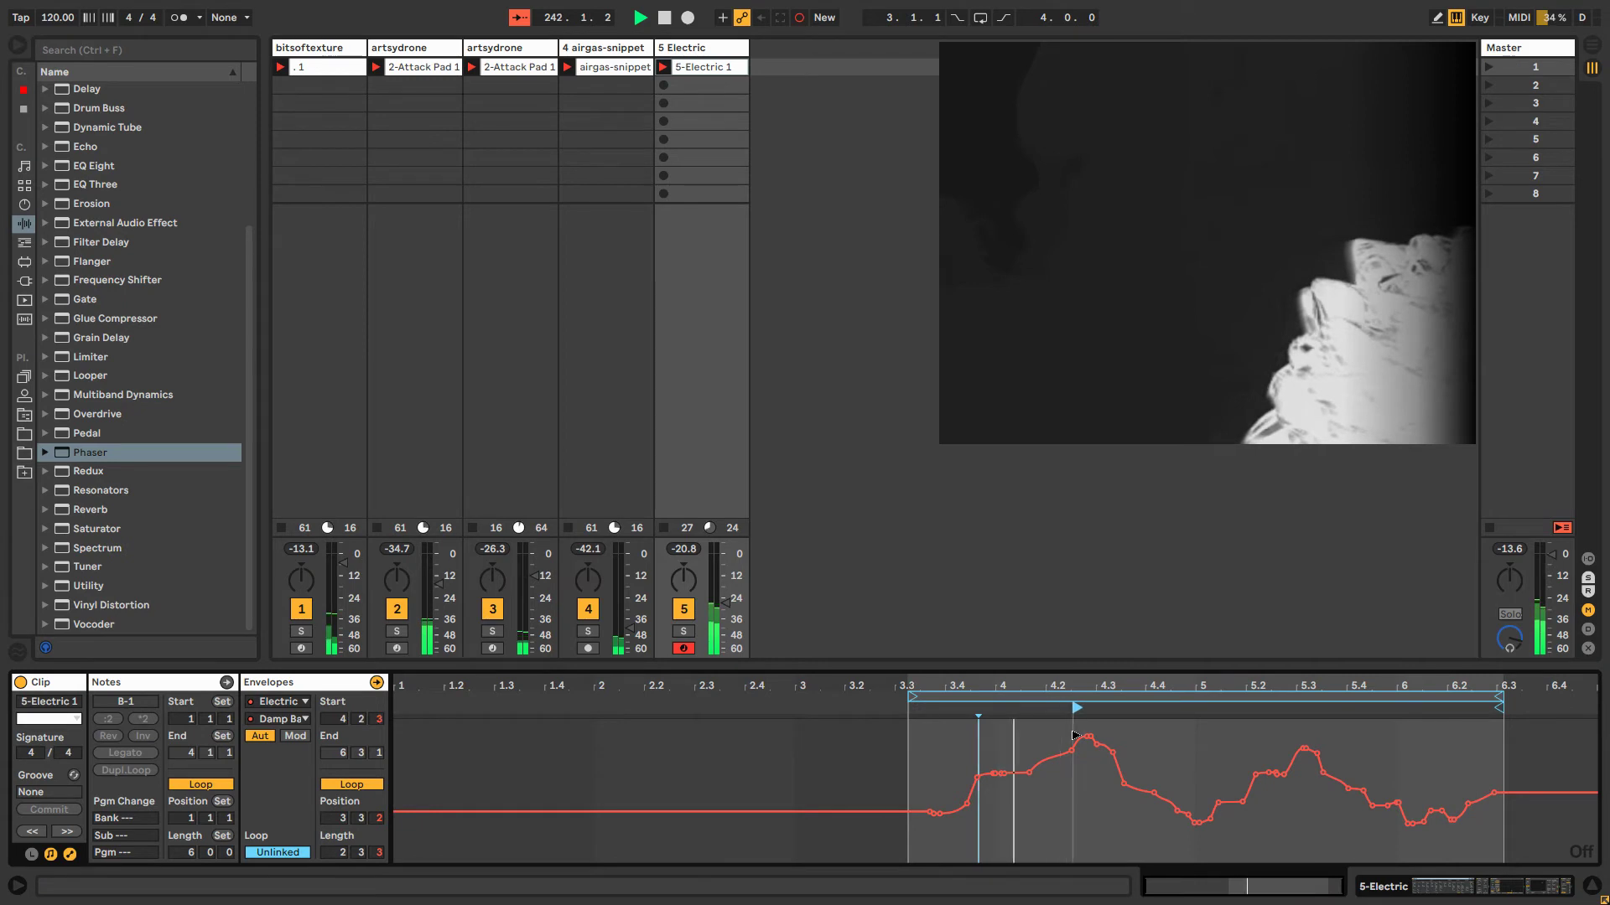
Unlink the clip envelope of Electric's damper level and shorten its loop length to 2.3.2.
{"action": "key", "text": "shift+Tab"}
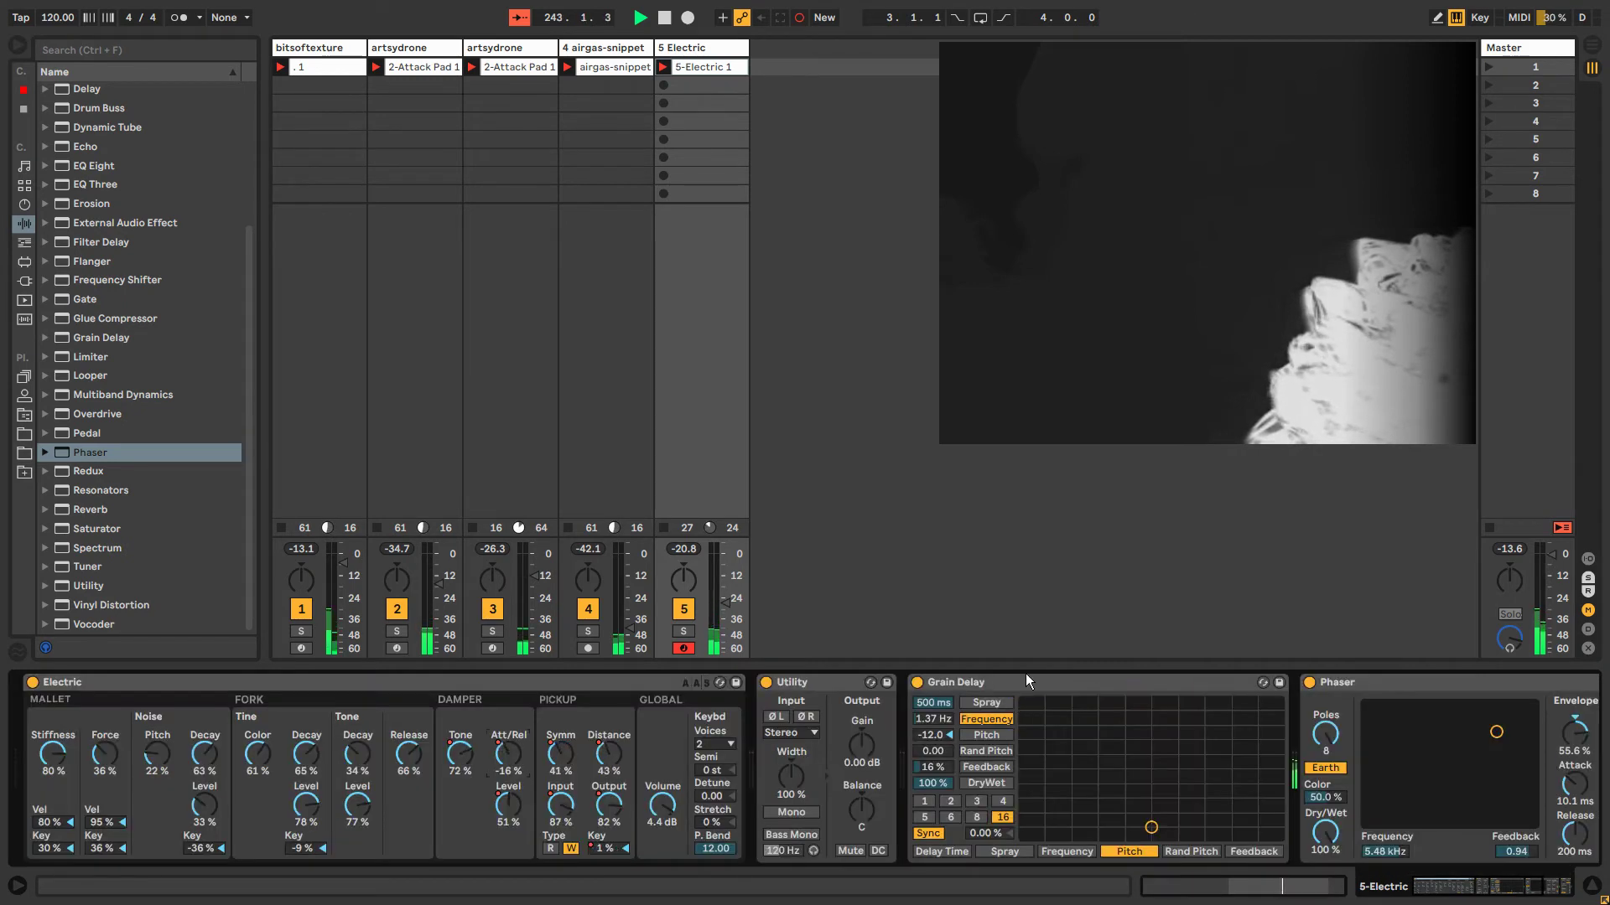
{"action": "right_click", "coordinate": [503, 805]}
{"action": "left_click", "coordinate": [488, 812]}
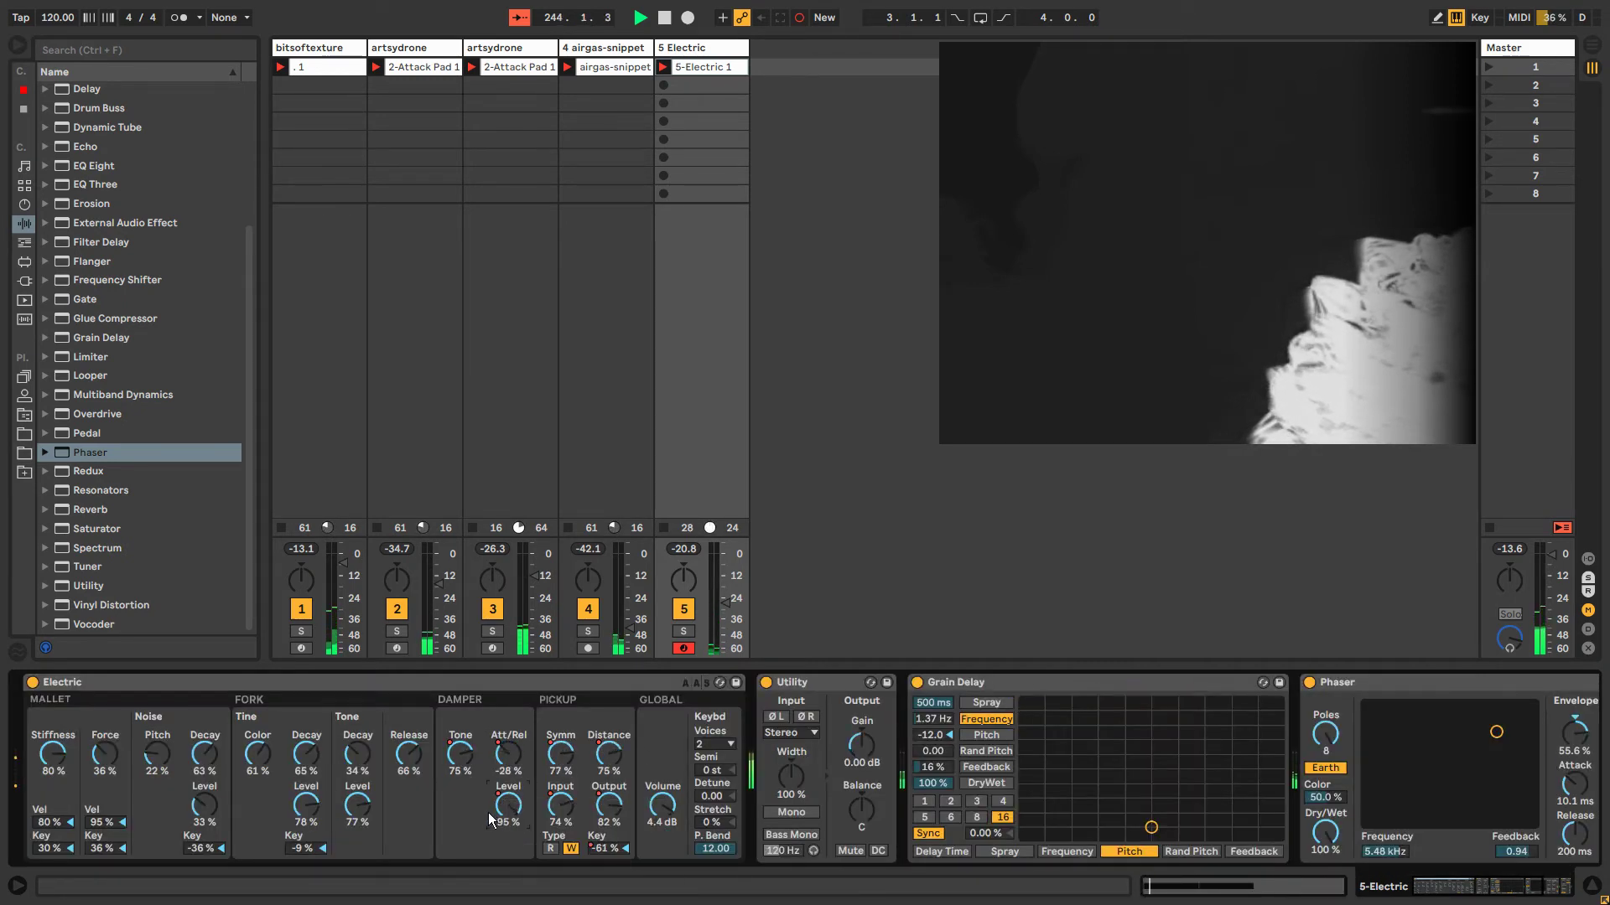
{"action": "key", "text": "shift+Tab"}
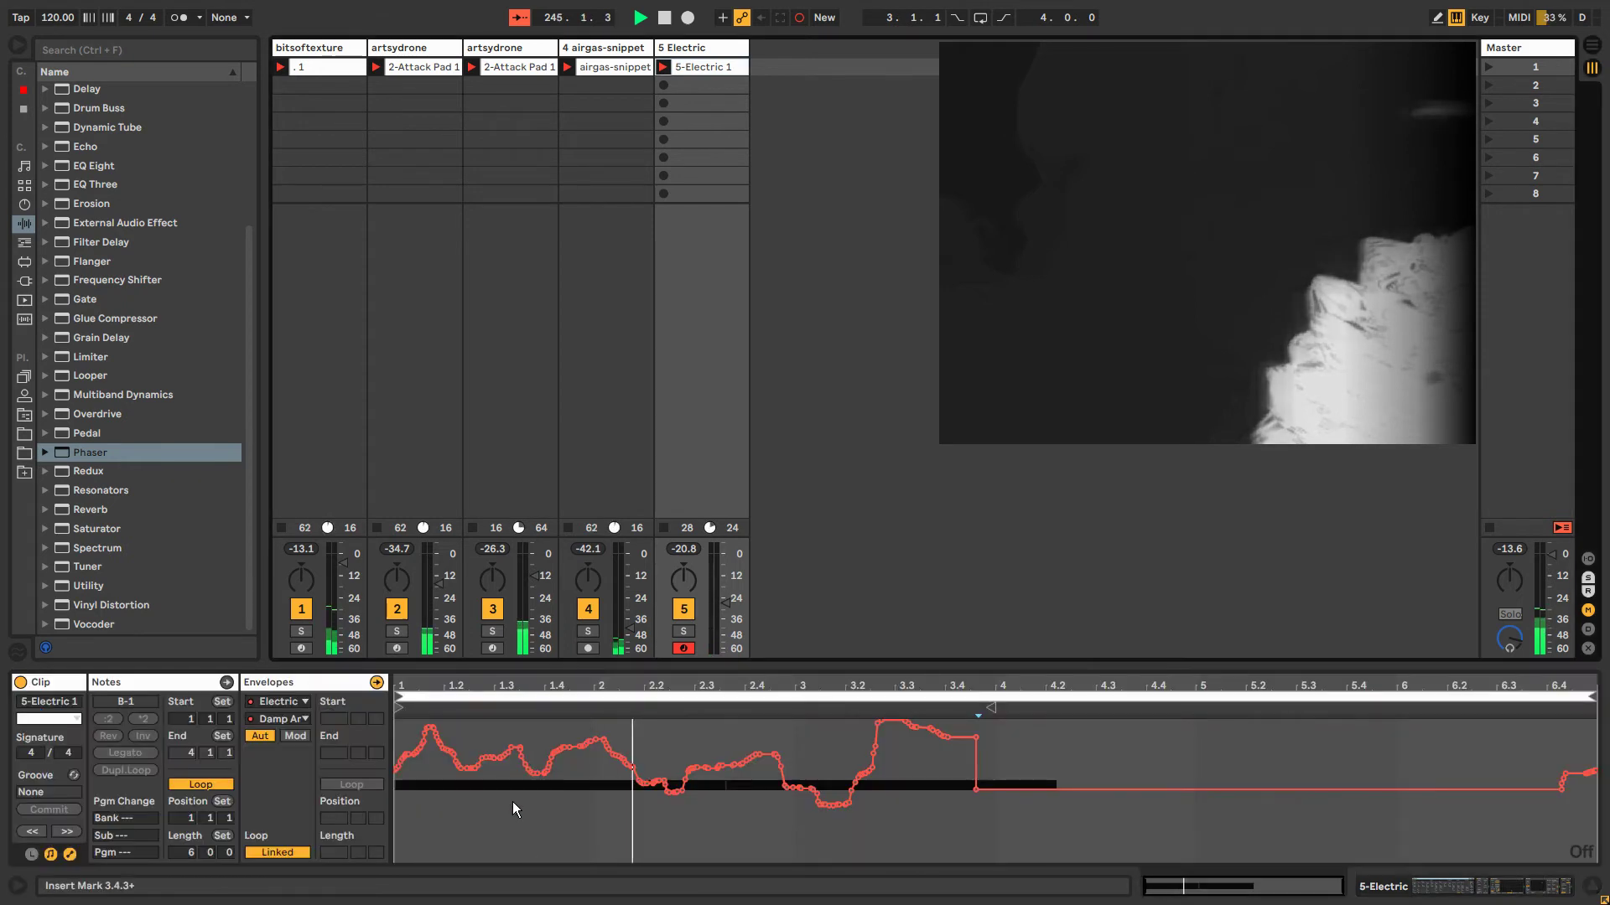
{"action": "left_click", "coordinate": [275, 852]}
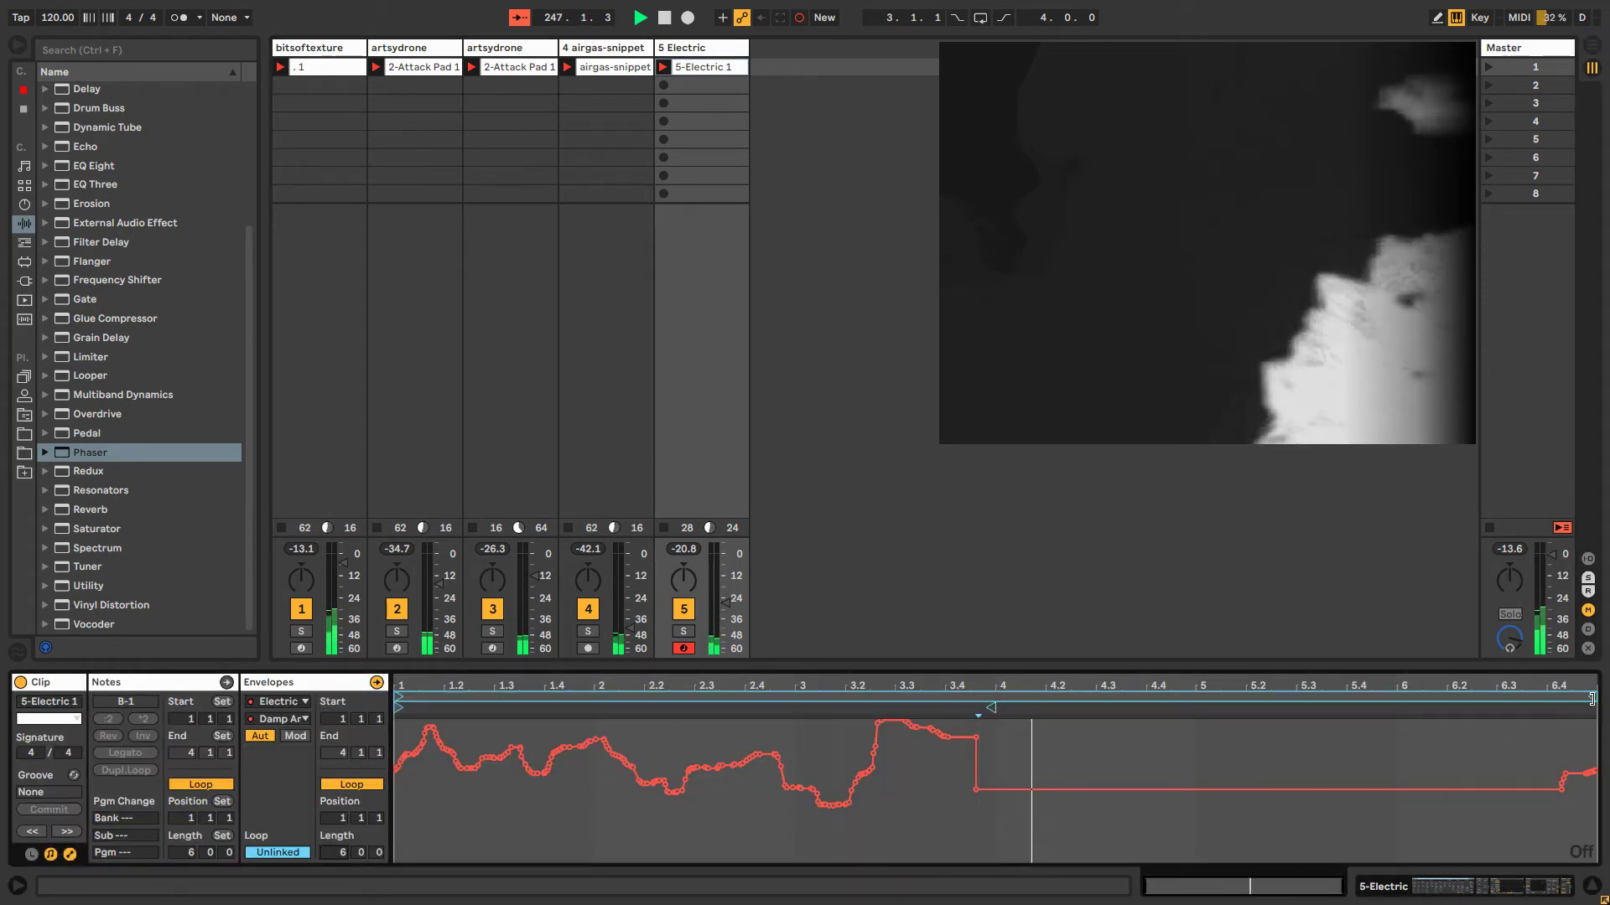
{"action": "left_click_drag", "start_coordinate": [1593, 698], "coordinate": [973, 710]}
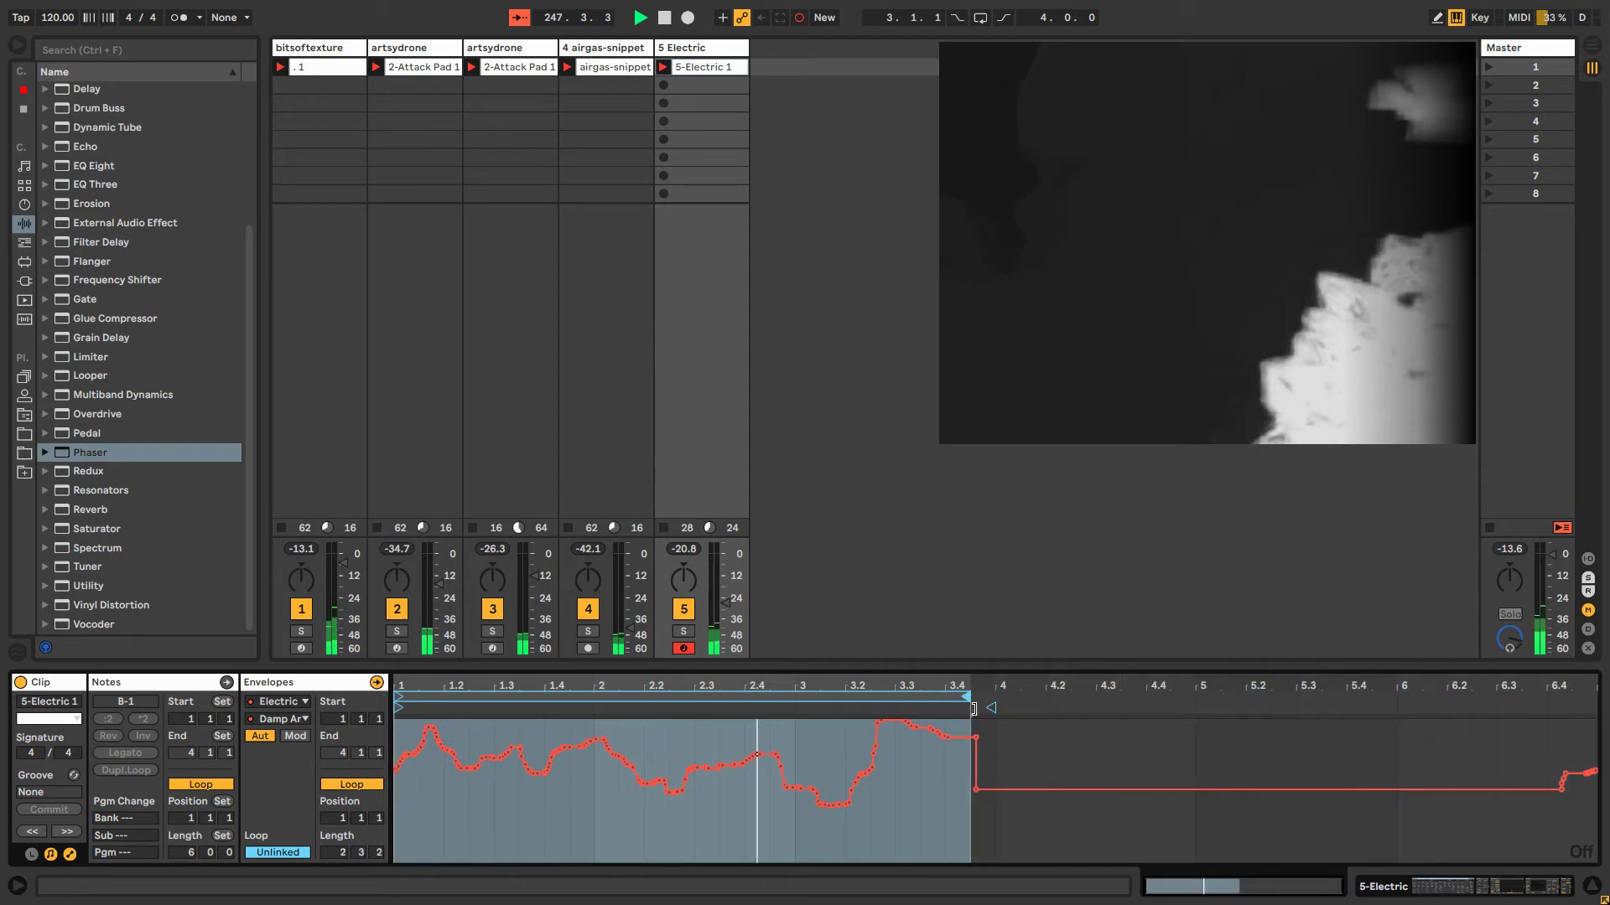
Delete the lower breakpoint just past the damper level envelope's loop end and simplify the looped section.
{"action": "left_click", "coordinate": [974, 791]}
{"action": "right_click", "coordinate": [540, 819]}
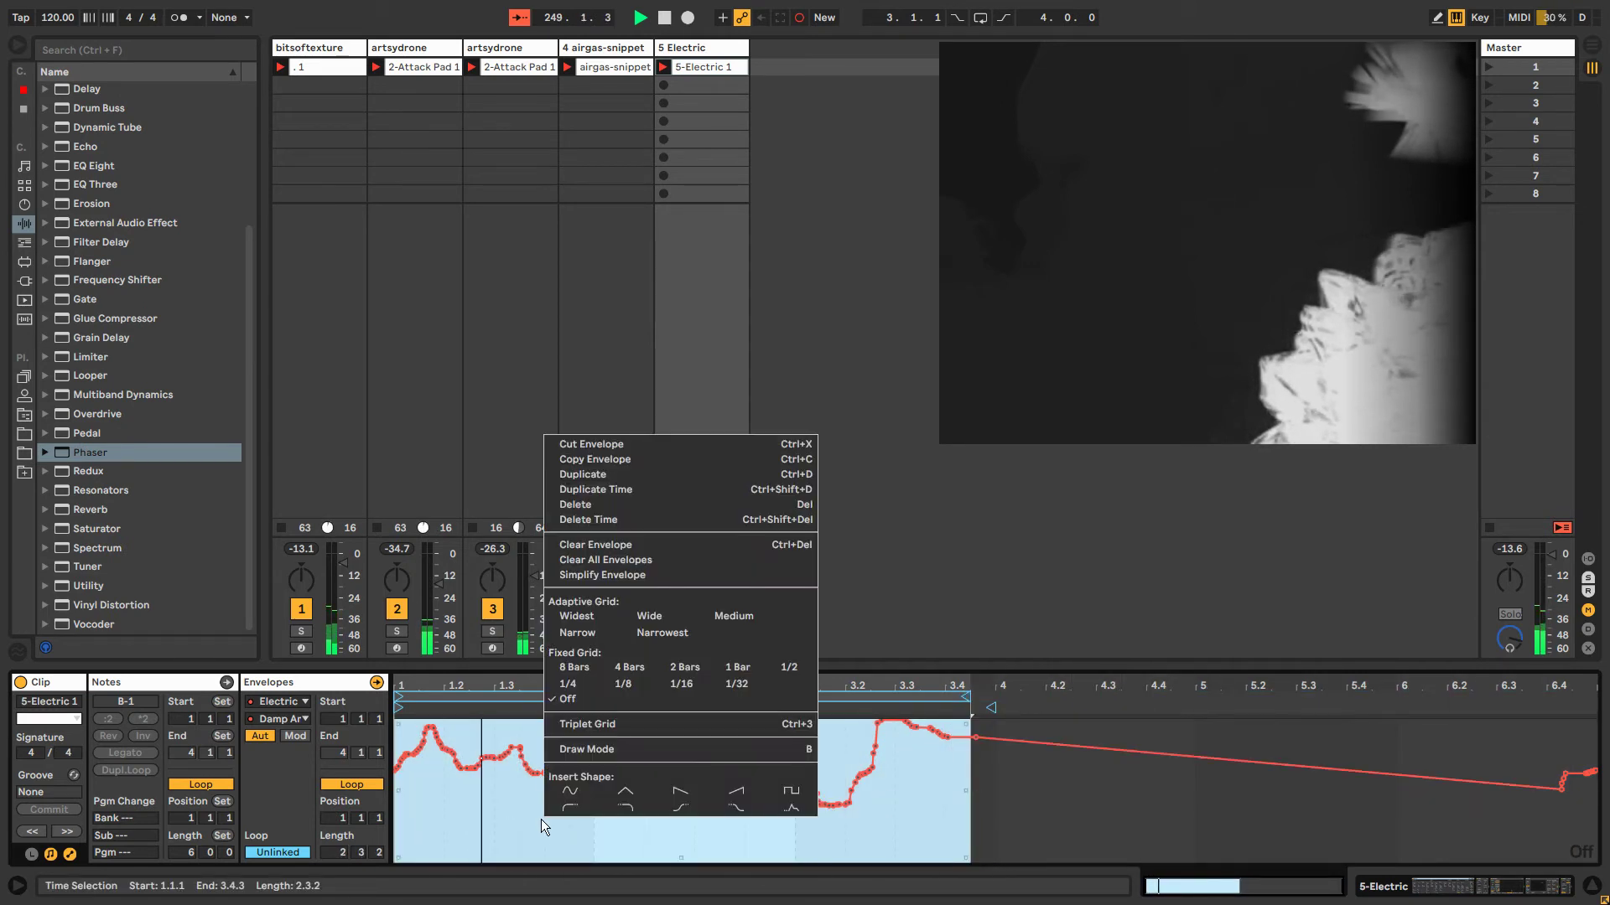
{"action": "left_click", "coordinate": [601, 576]}
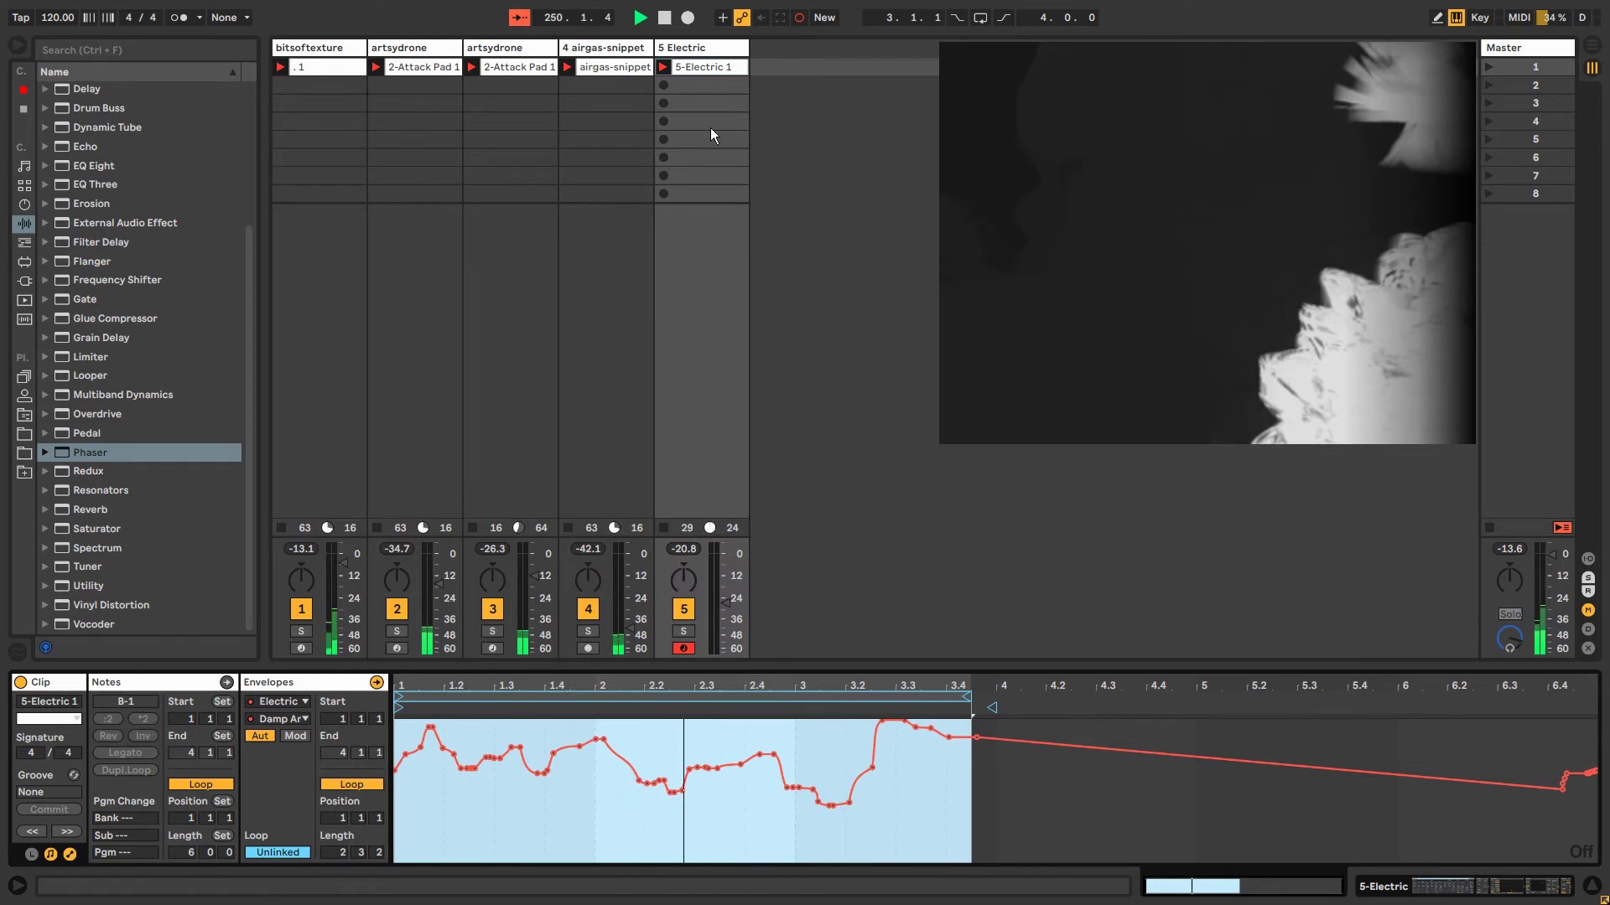
Open the third track's Attack Pad clip in an enlarged editor and show its MIDI Ctrl Pitch Bend envelope.
{"action": "left_click", "coordinate": [536, 68]}
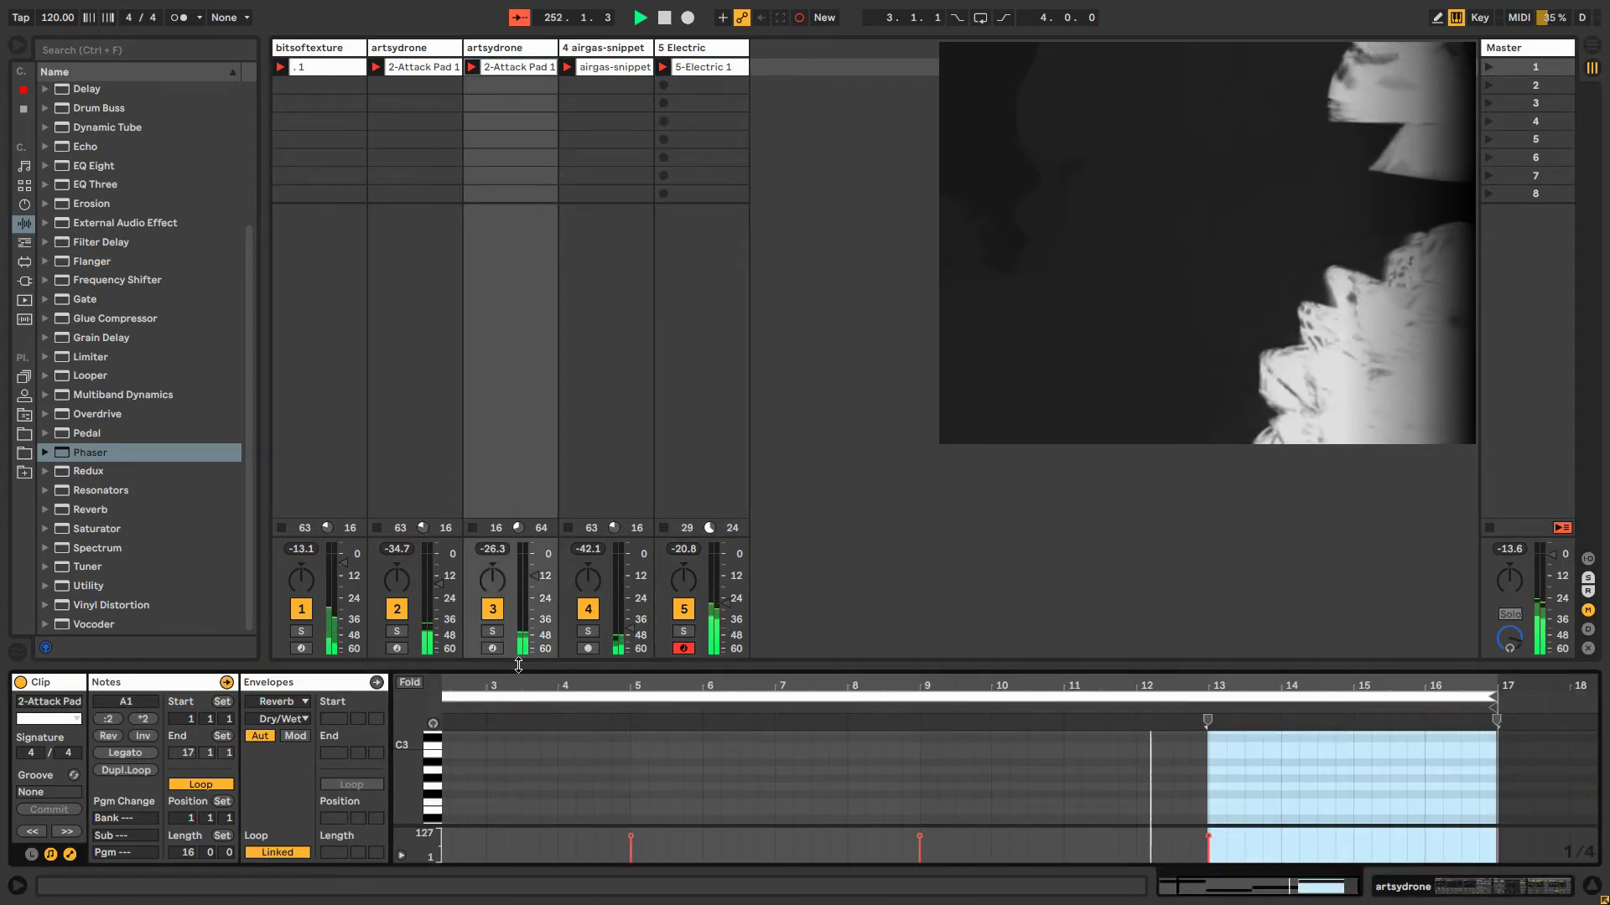
{"action": "left_click_drag", "start_coordinate": [525, 540], "coordinate": [525, 417]}
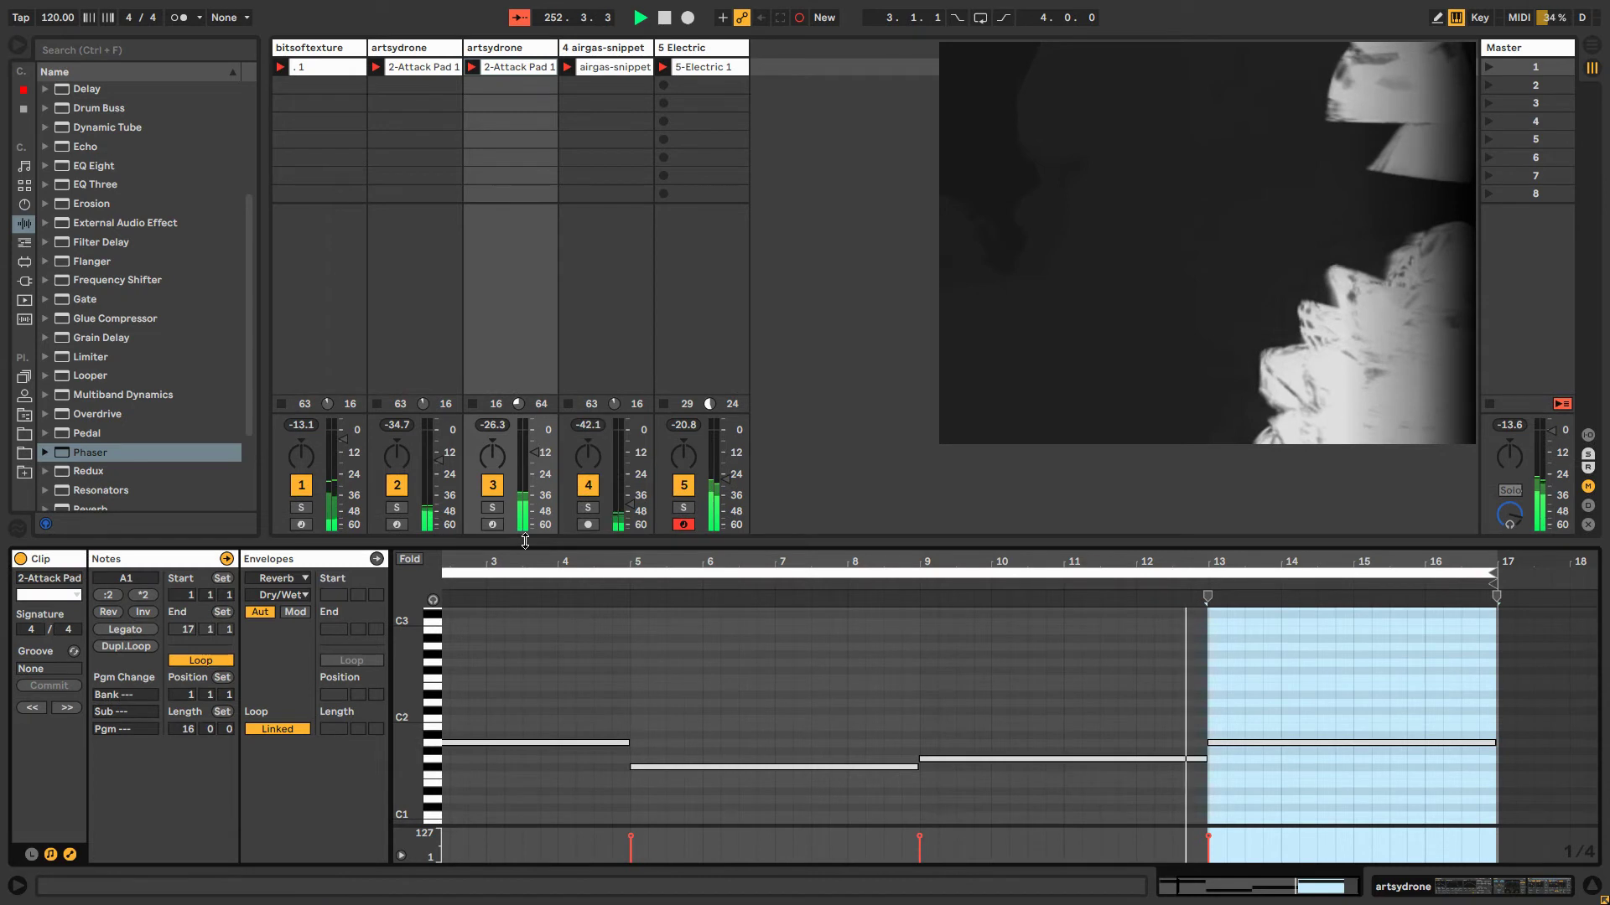
{"action": "left_click", "coordinate": [295, 582]}
{"action": "left_click", "coordinate": [293, 593]}
{"action": "left_click", "coordinate": [291, 595]}
{"action": "left_click", "coordinate": [291, 596]}
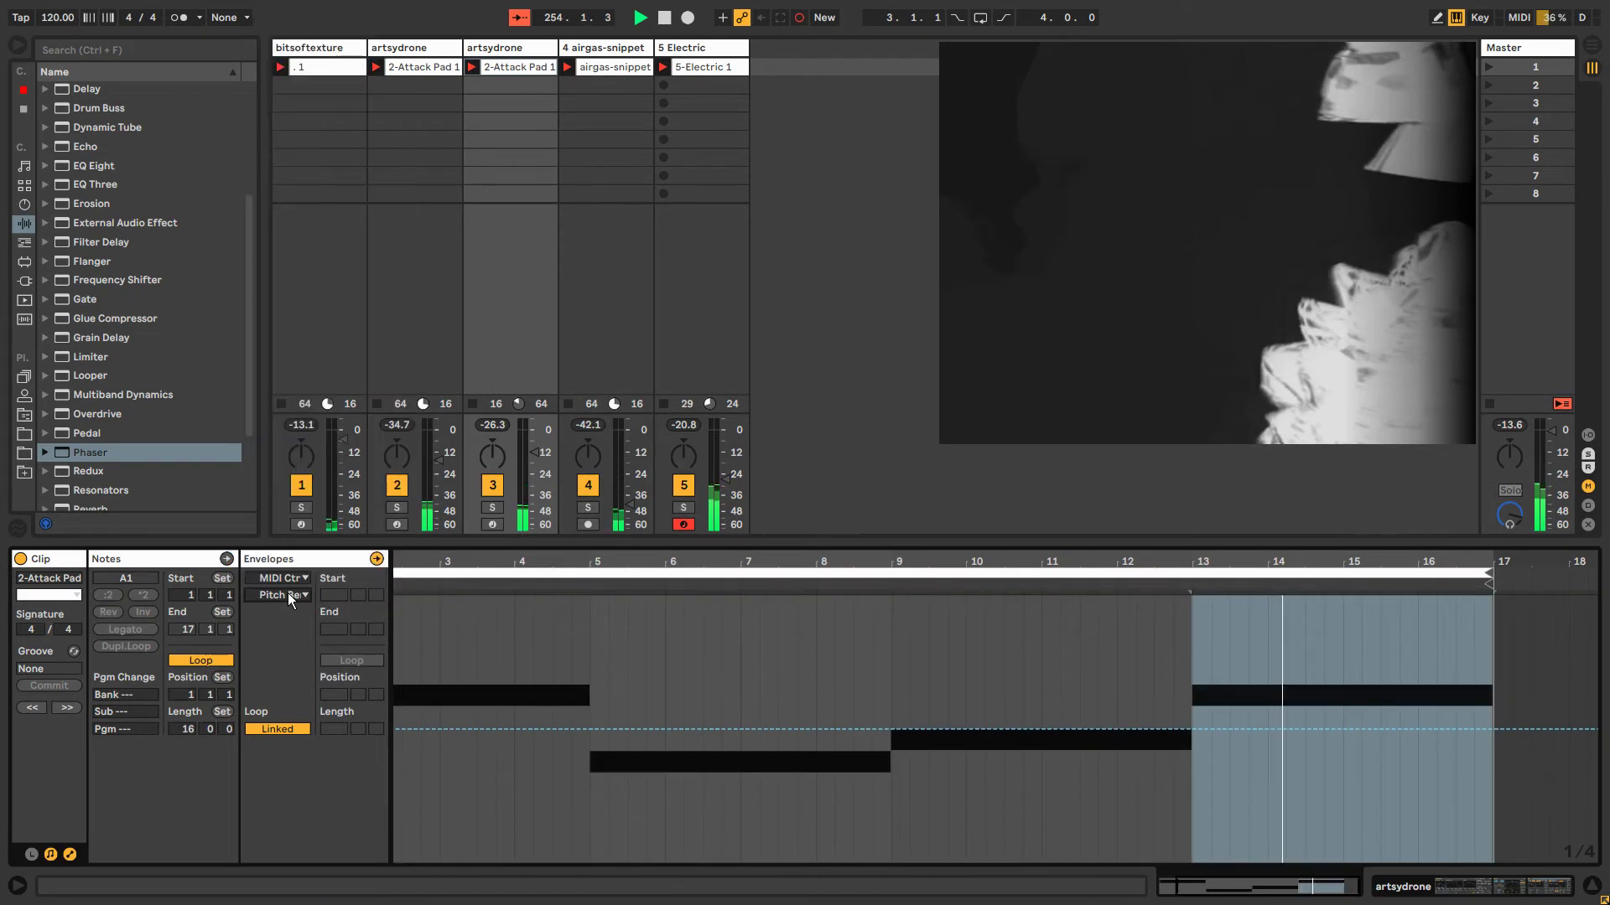
Shape the pitch bend envelope to rise from bar 9 to about 7012 in bar 16, dip briefly and fall to 0 after bar 17.
{"action": "left_click", "coordinate": [947, 727]}
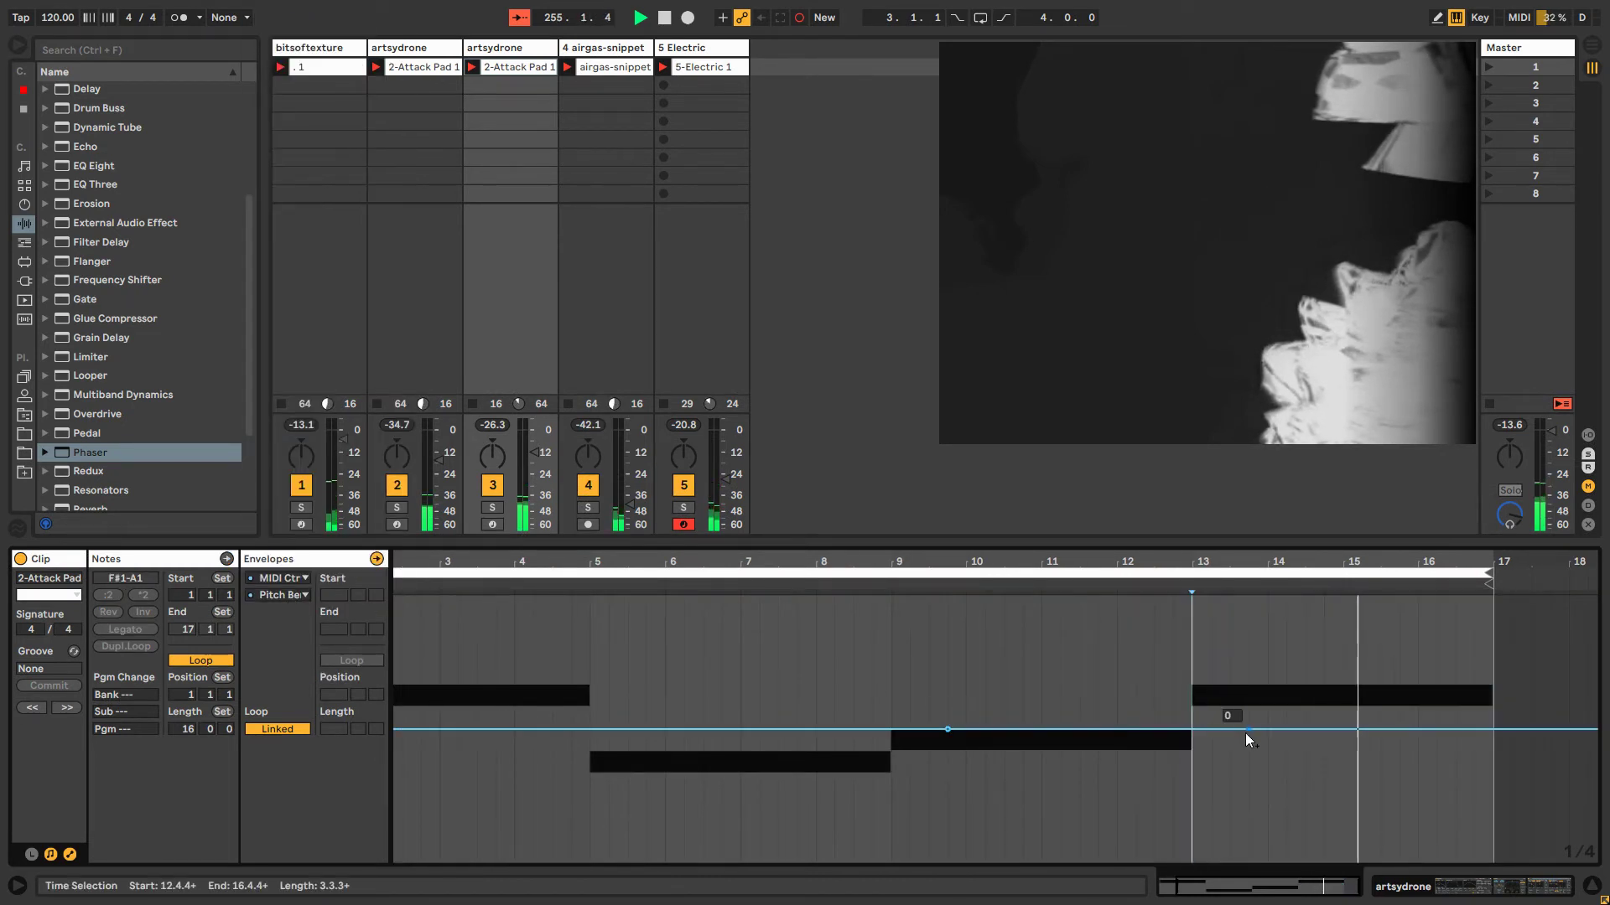
{"action": "left_click_drag", "start_coordinate": [1249, 729], "coordinate": [1457, 612]}
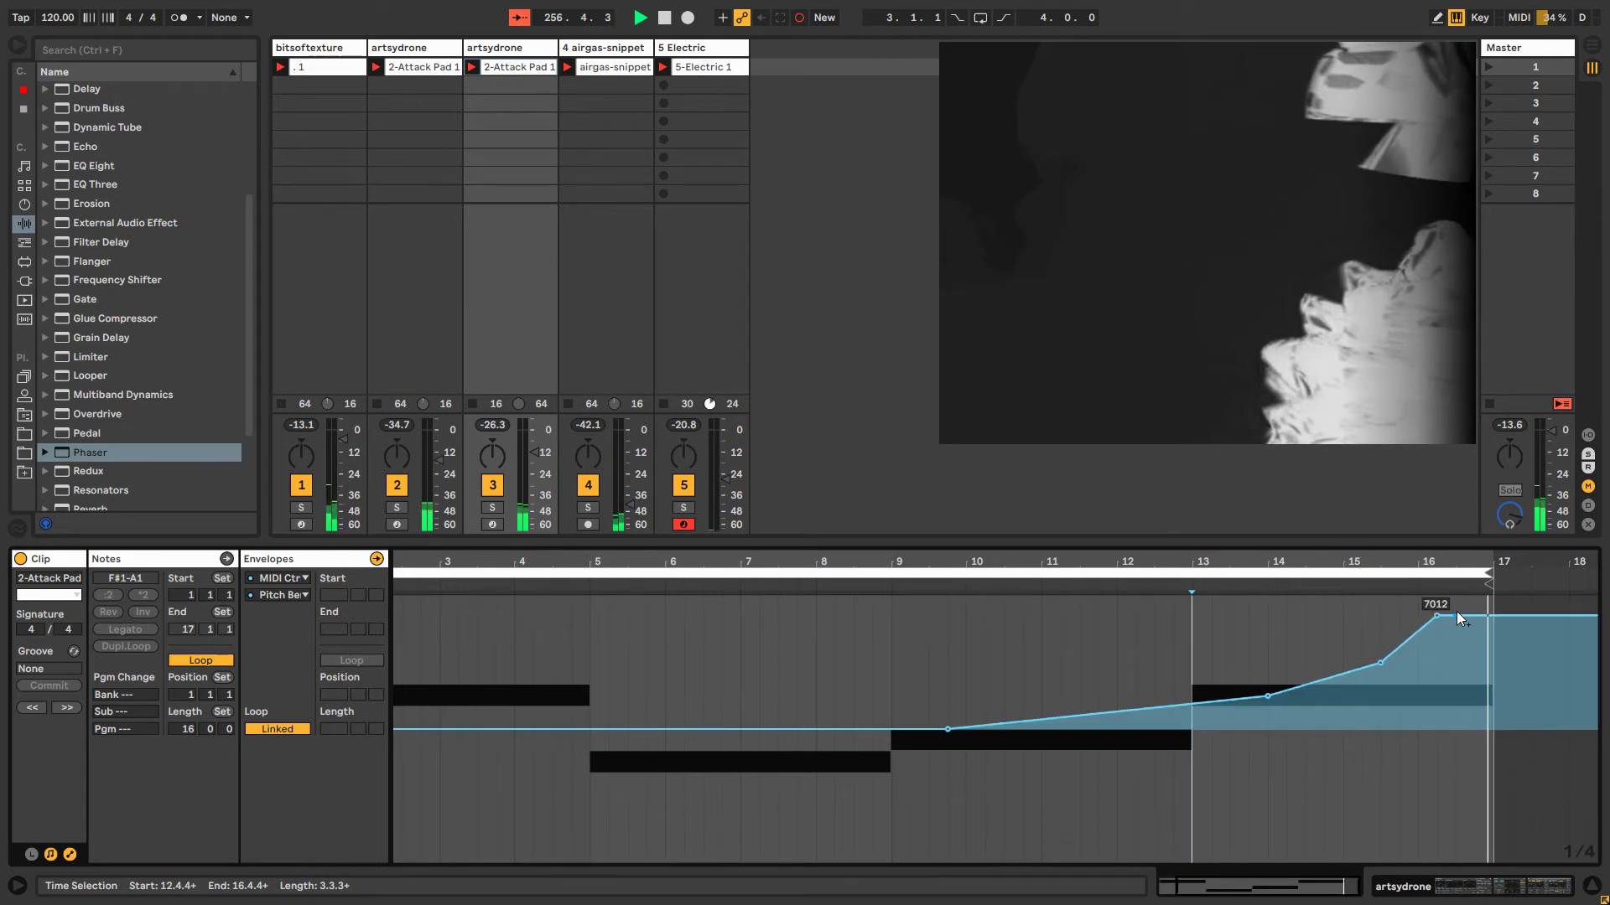
{"action": "left_click", "coordinate": [642, 691]}
{"action": "left_click", "coordinate": [1476, 686]}
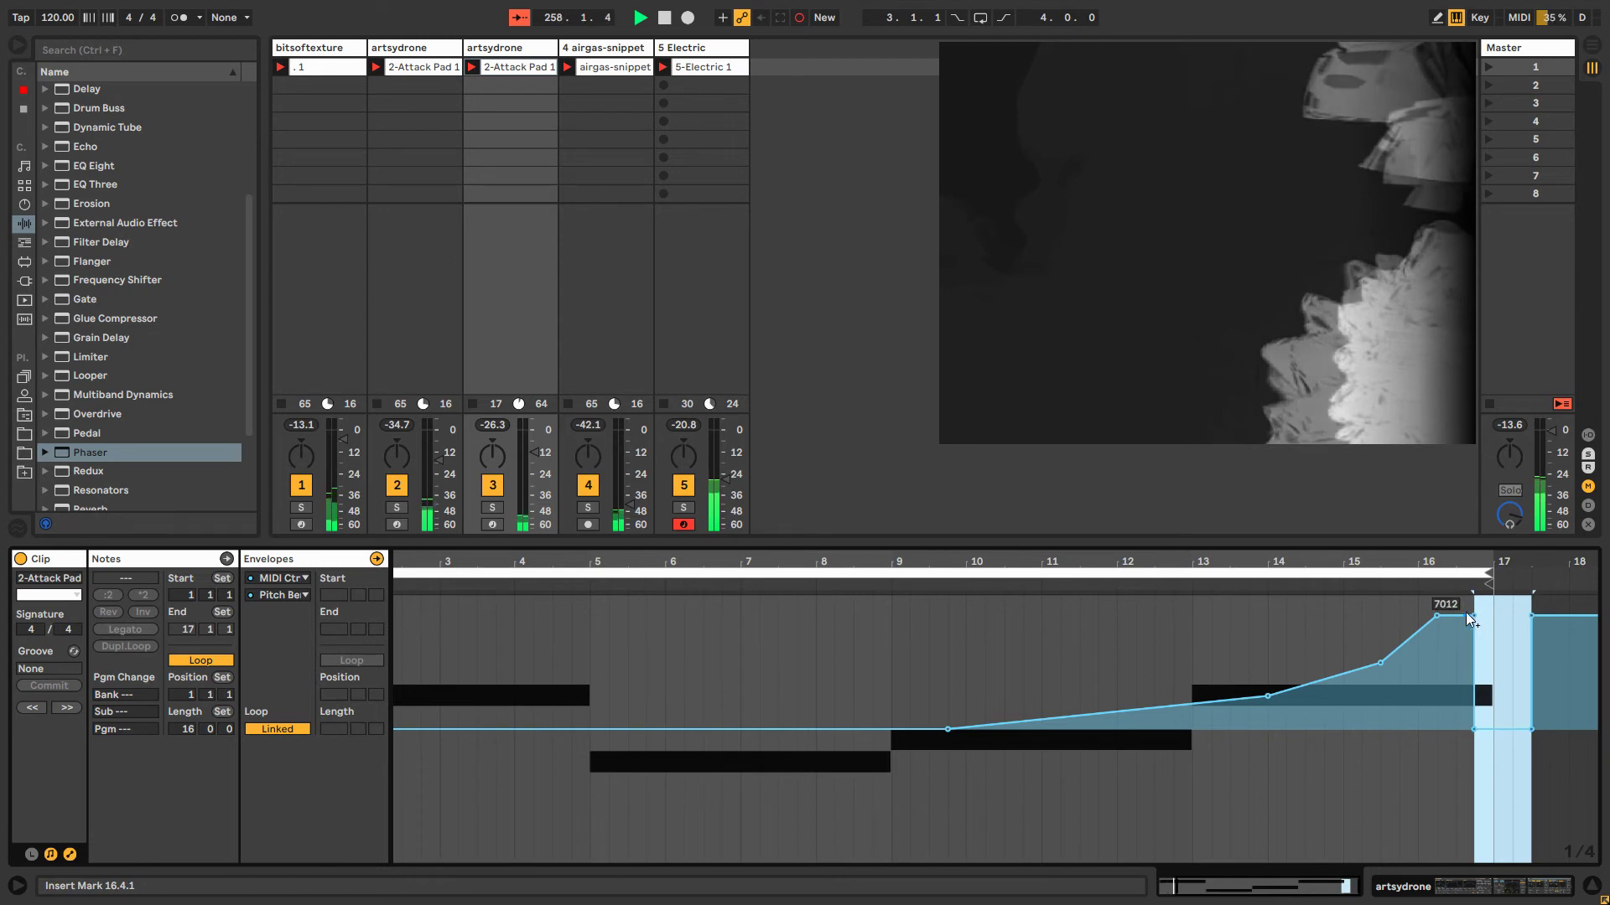
{"action": "left_click_drag", "start_coordinate": [1469, 618], "coordinate": [1470, 728]}
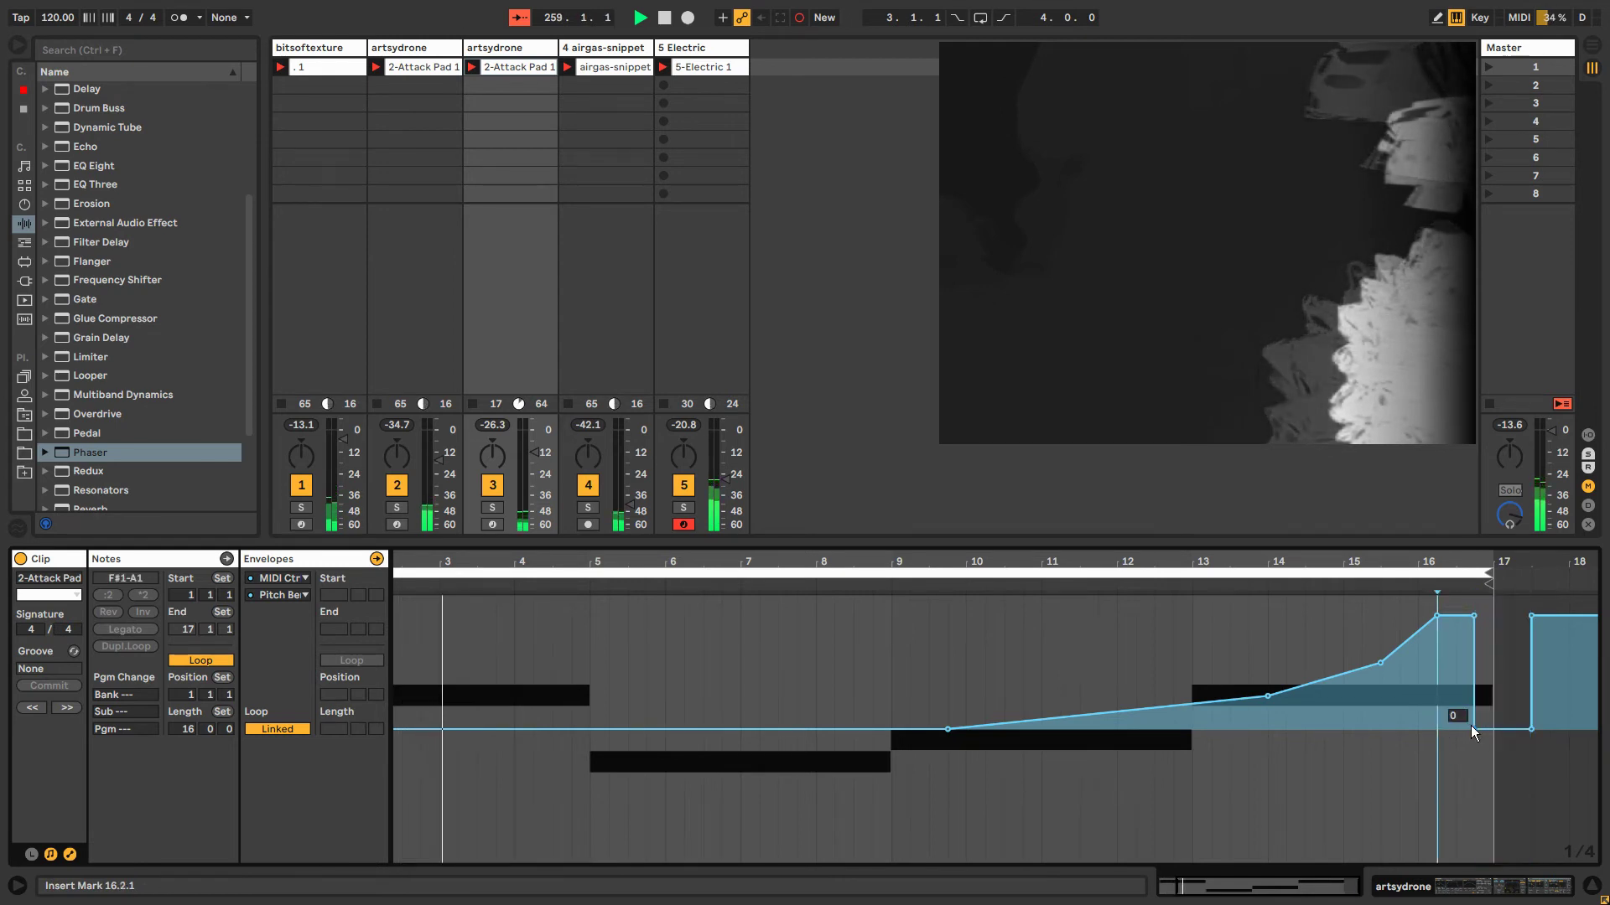
{"action": "key", "text": "ctrl+z"}
{"action": "key", "text": "ctrl+z"}
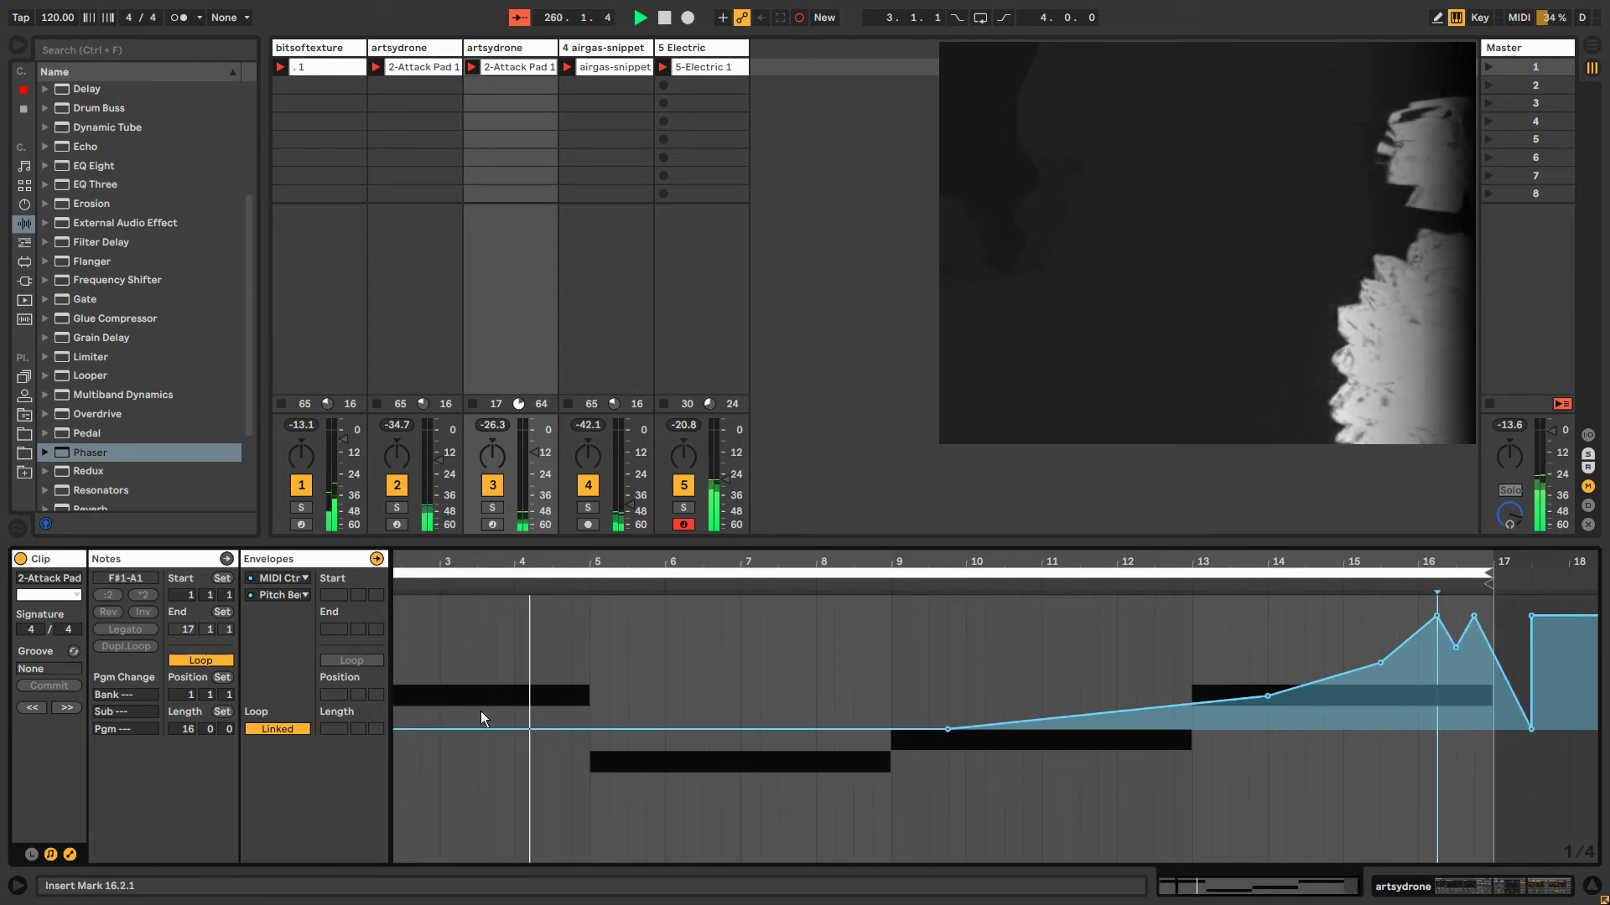
Lower the pitch bend envelope between bars 4 and 11 to about -2978, keeping a breakpoint near zero at bar 3.
{"action": "left_click_drag", "start_coordinate": [451, 731], "coordinate": [594, 783]}
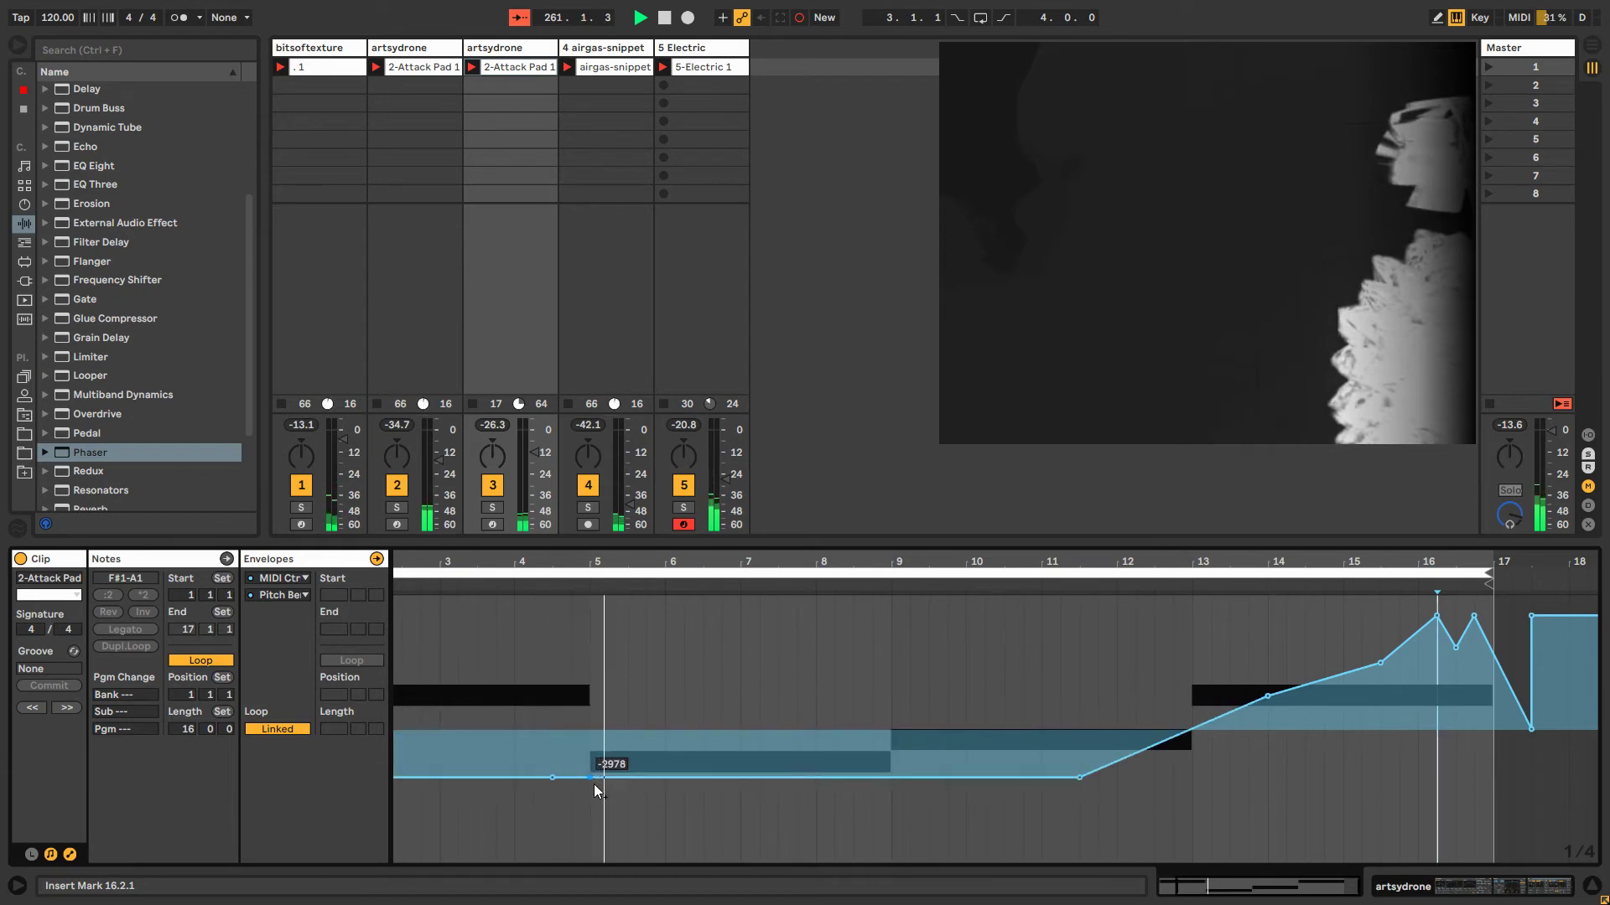
{"action": "left_click", "coordinate": [500, 761]}
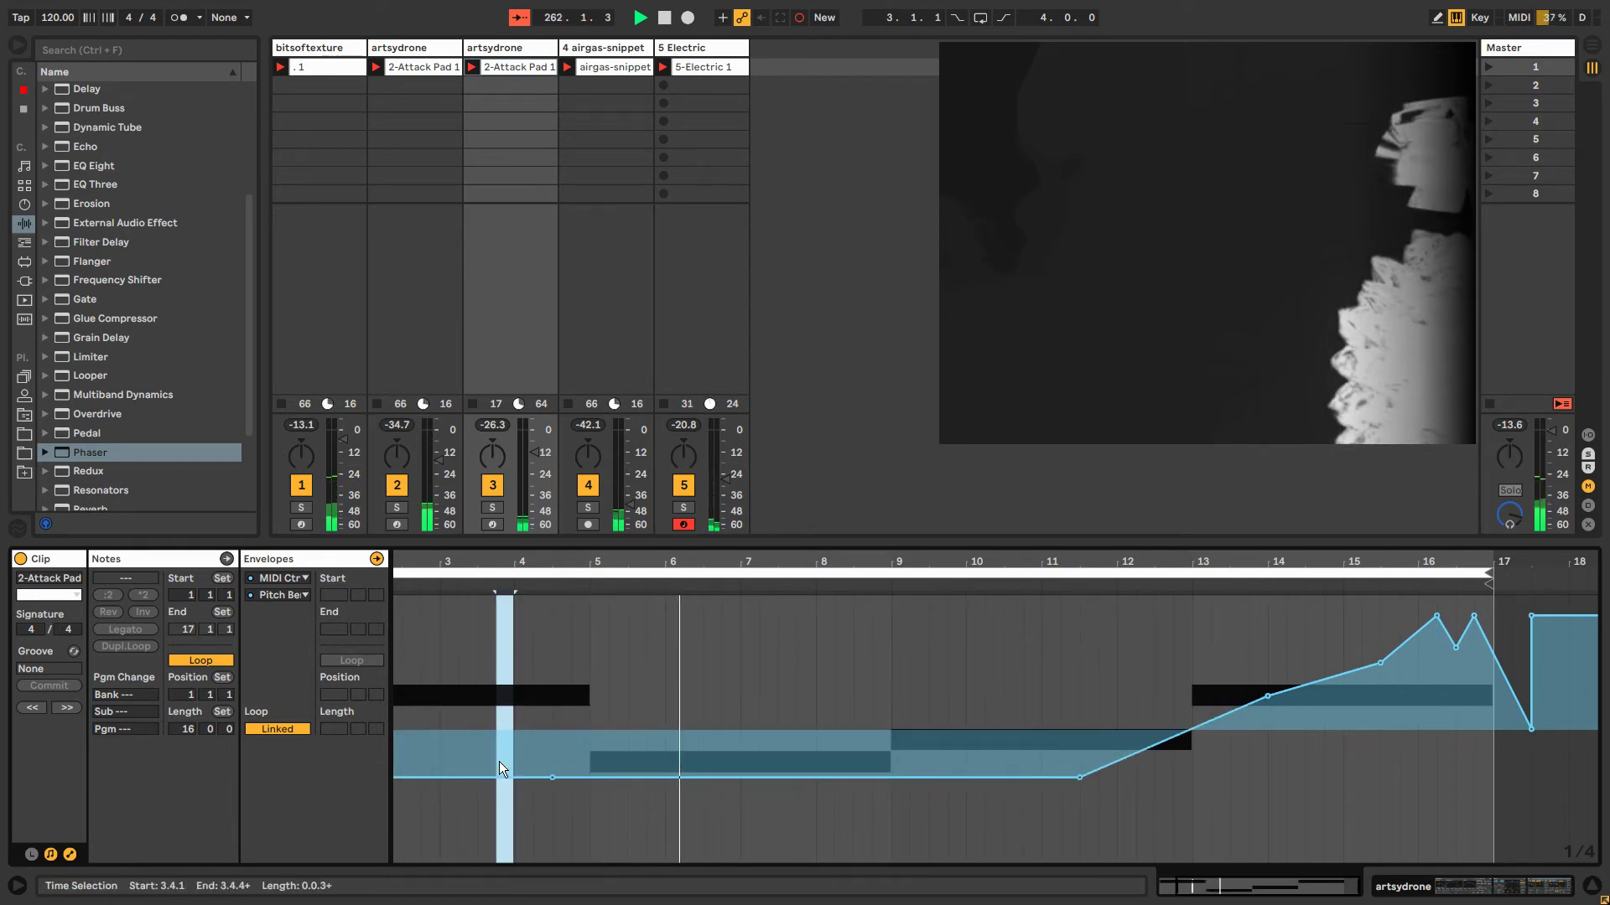
{"action": "left_click_drag", "start_coordinate": [492, 778], "coordinate": [454, 736]}
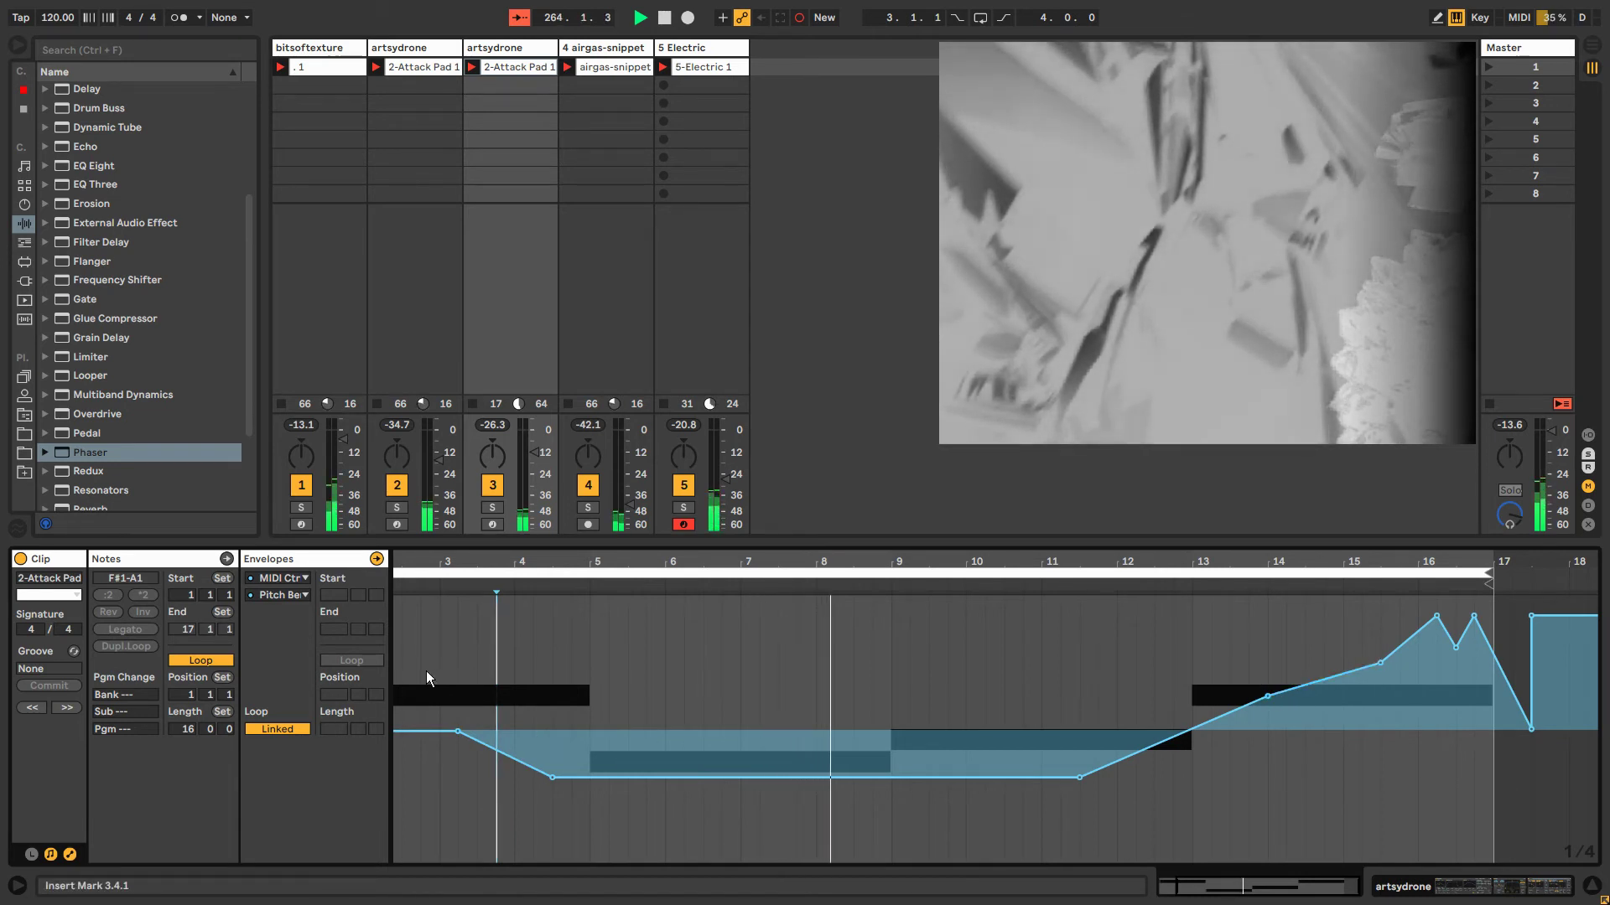
{"action": "left_click", "coordinate": [396, 671]}
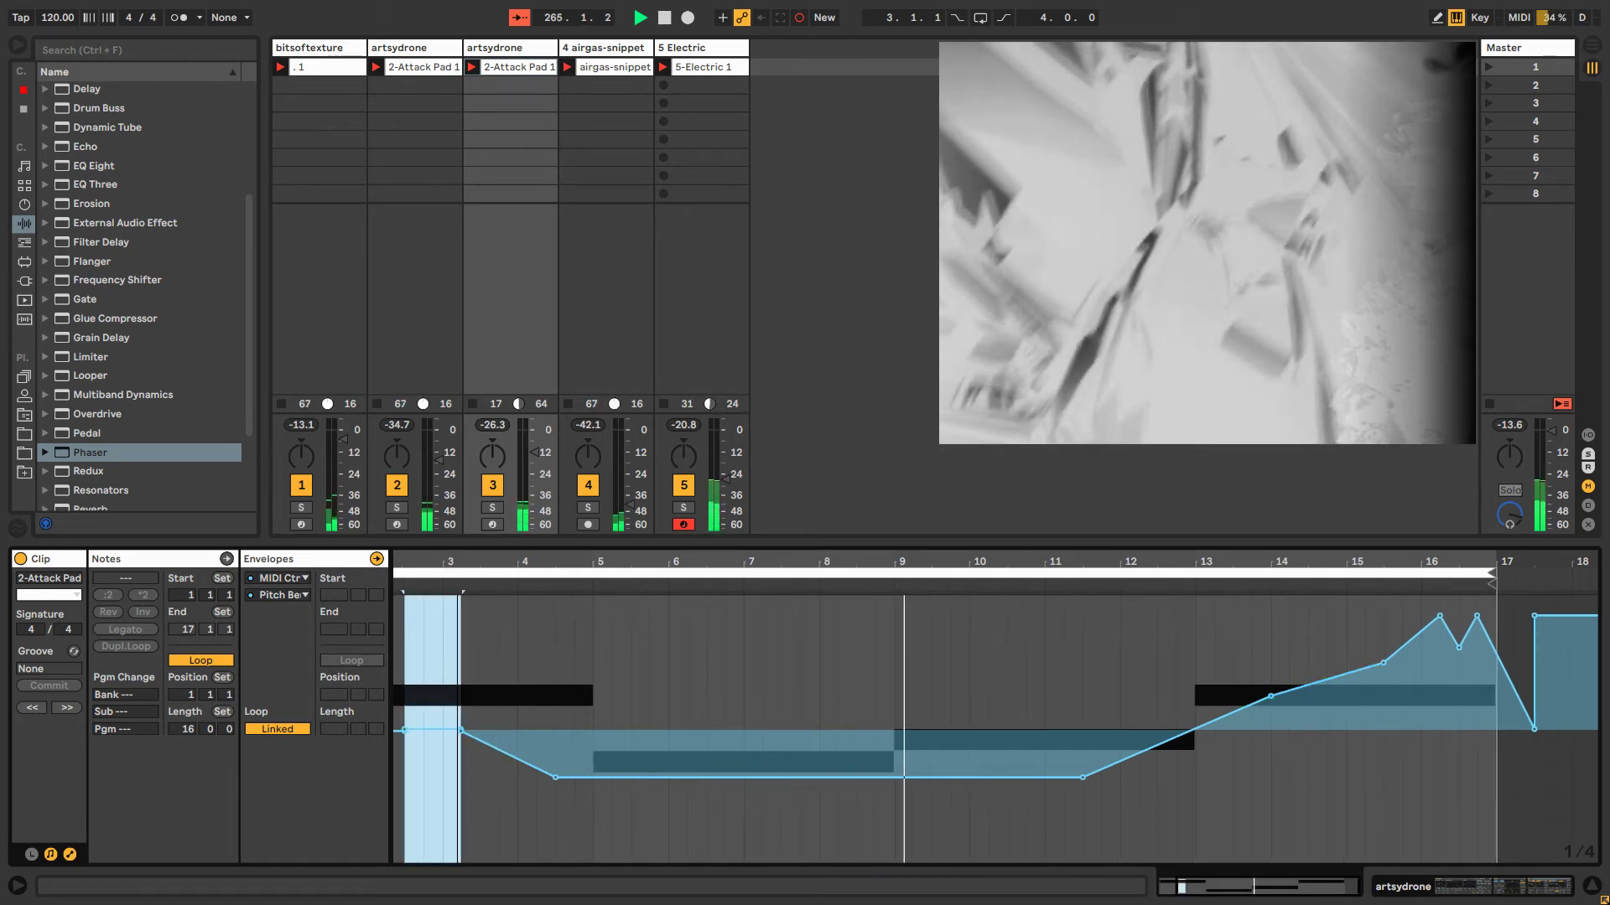
Copy the flat pitch bend section, paste it at the clip's start and duplicate it repeatedly up to bar 5.
{"action": "left_click_drag", "start_coordinate": [399, 666], "coordinate": [500, 662]}
{"action": "left_click", "coordinate": [397, 658]}
{"action": "key", "text": "ctrl+v"}
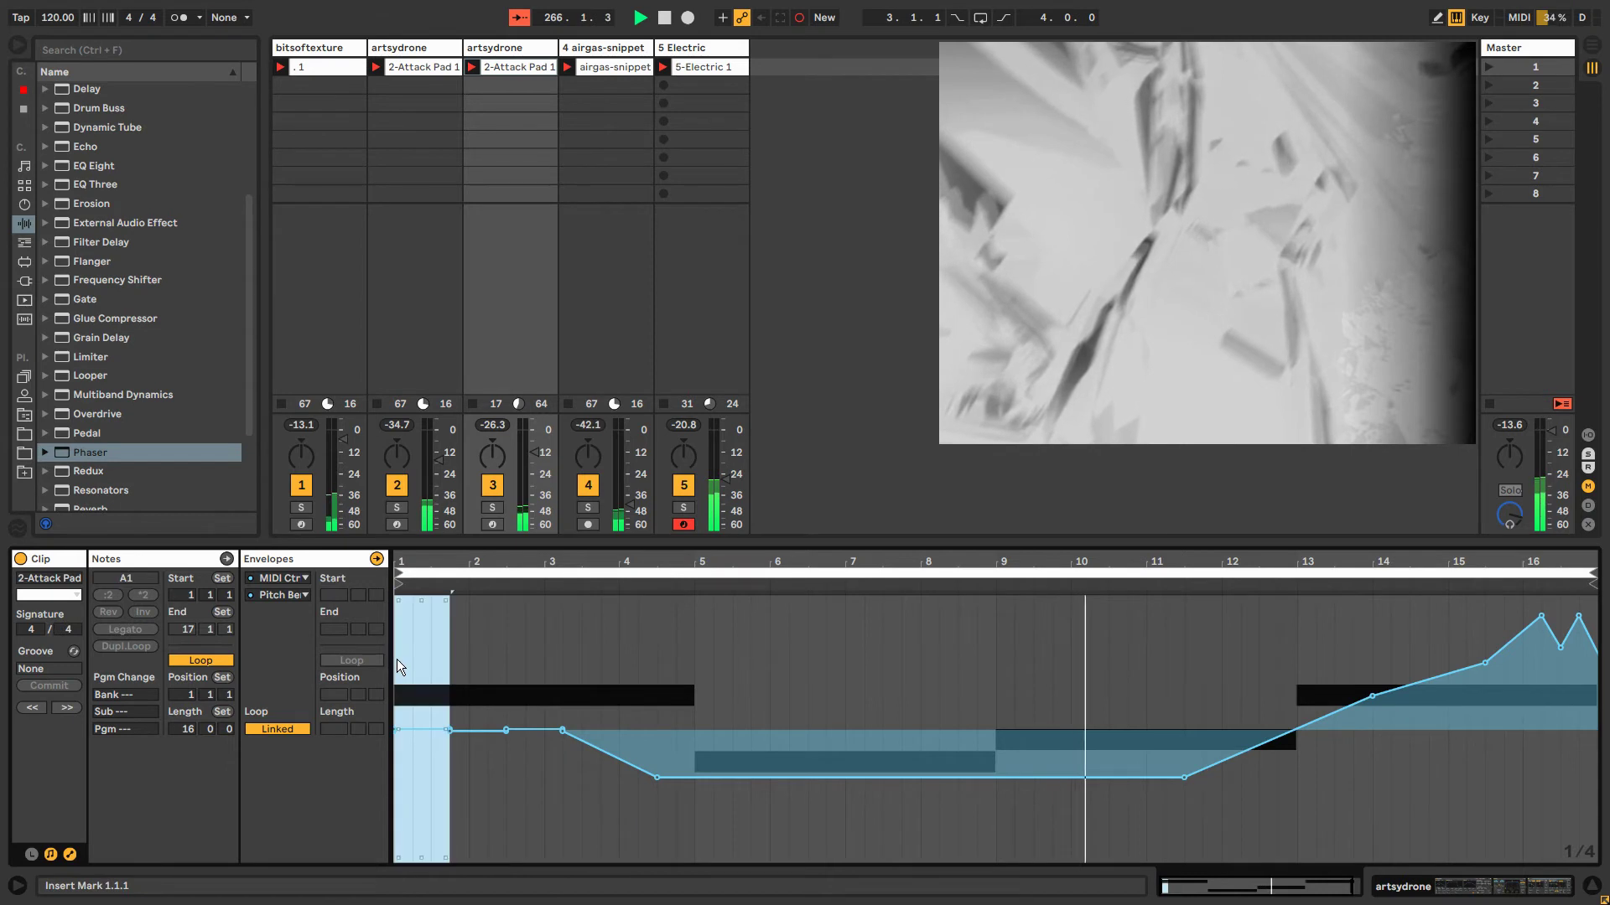
{"action": "key", "text": "ctrl+d"}
{"action": "key", "text": "ctrl+d"}
{"action": "key", "text": "ctrl+d"}
{"action": "key", "text": "ctrl+d"}
{"action": "key", "text": "ctrl+d"}
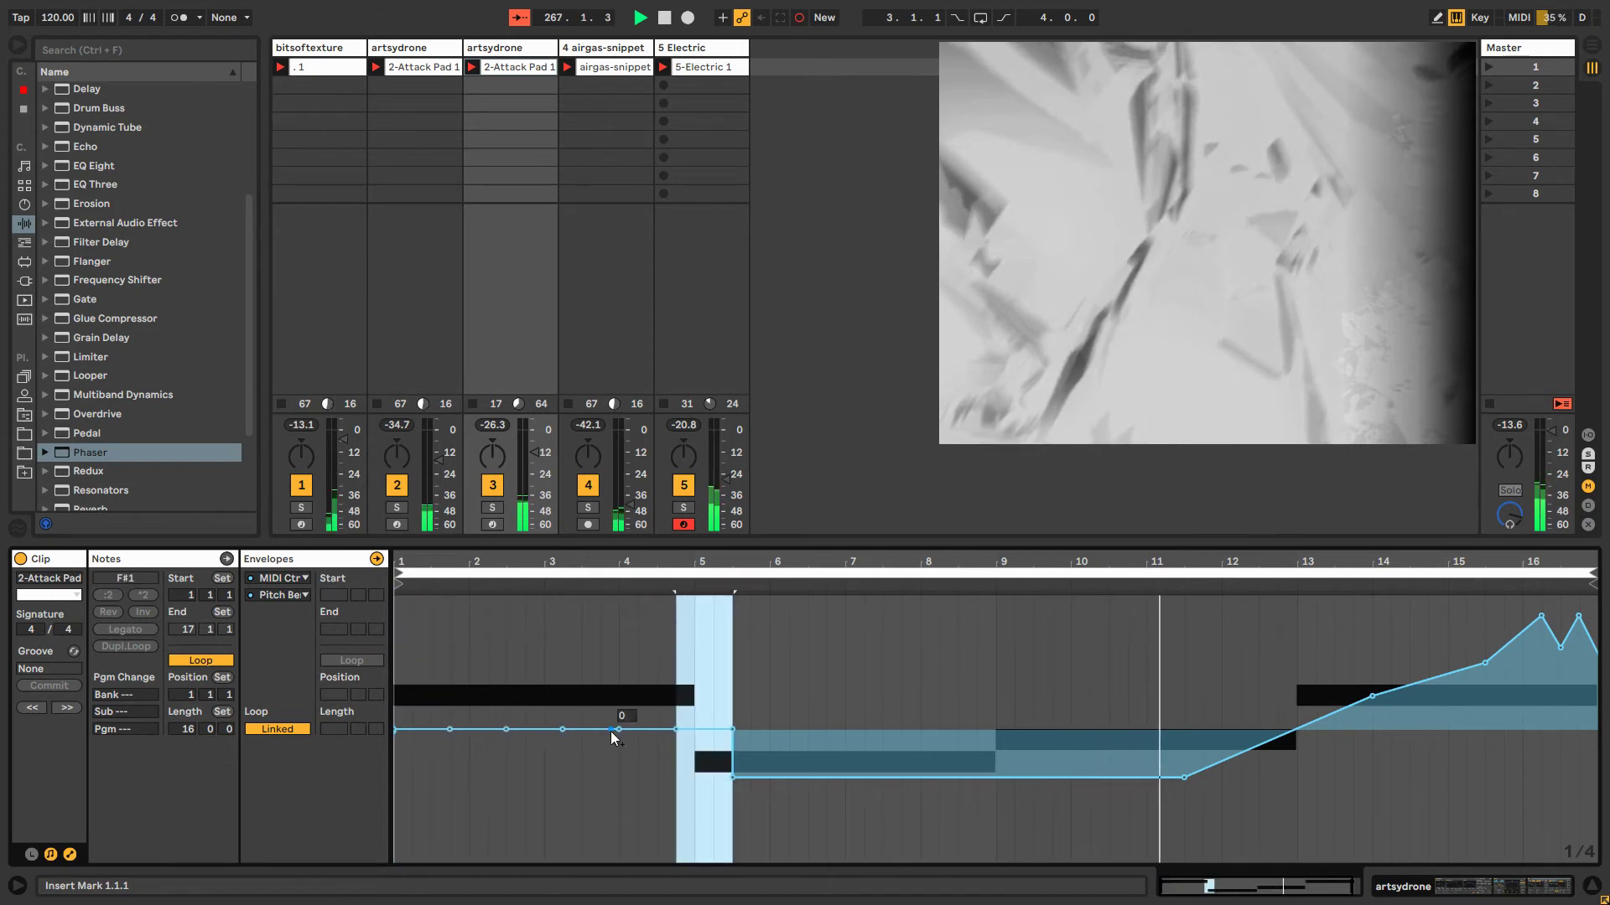
Delete the low breakpoint after bar 5, then bend the flat section down near bar 4 and up near bar 2.
{"action": "left_click", "coordinate": [735, 775]}
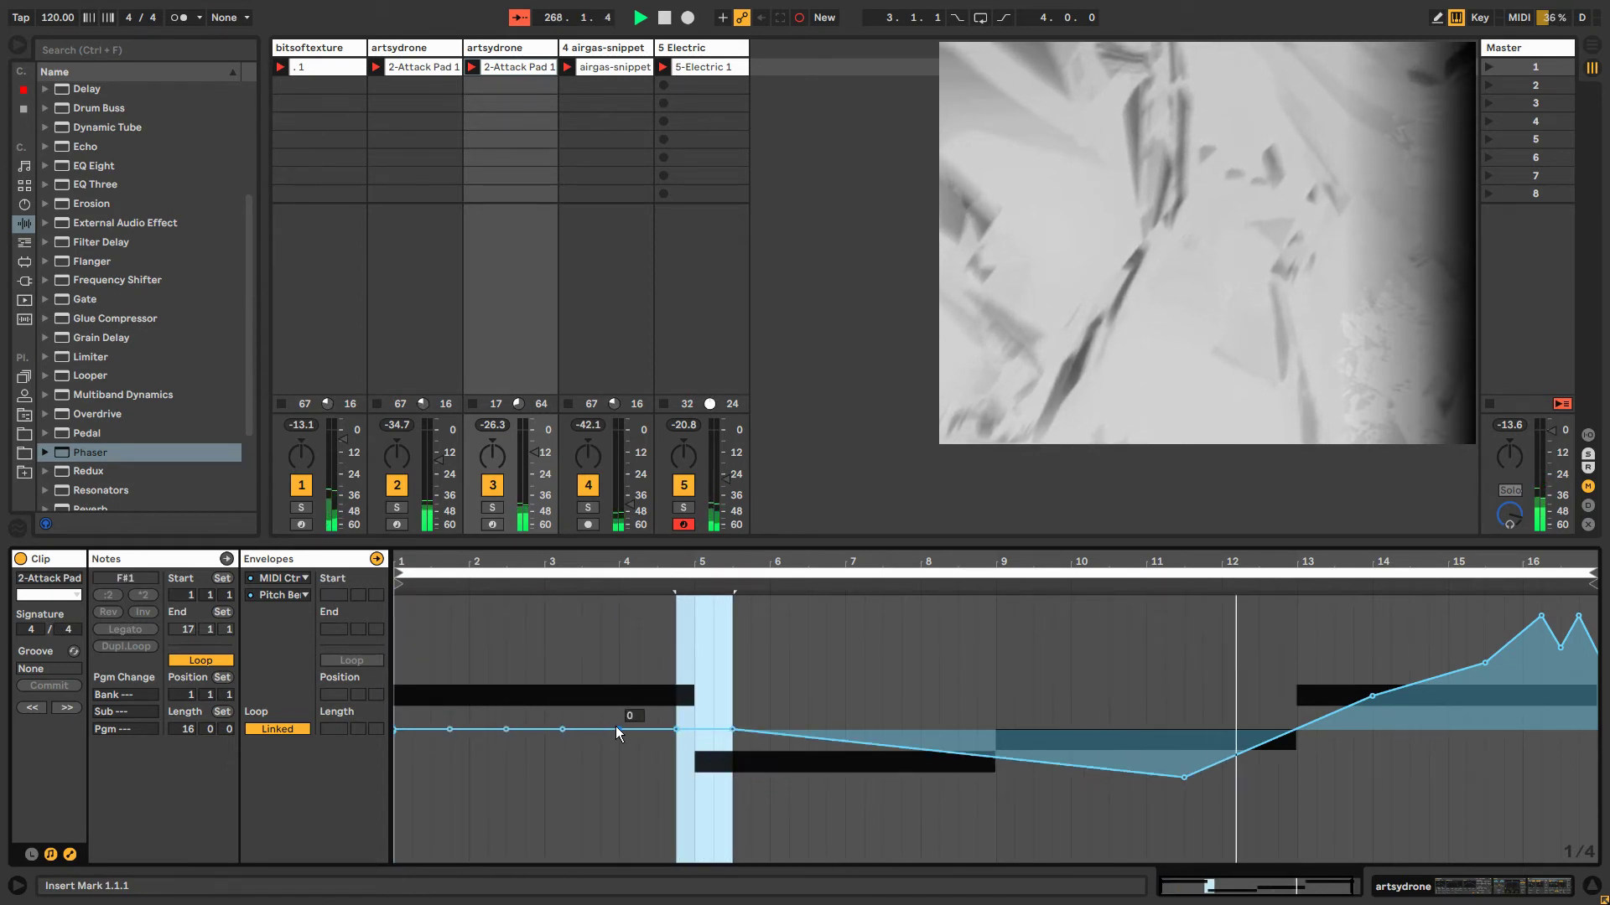
{"action": "left_click_drag", "start_coordinate": [618, 730], "coordinate": [618, 754]}
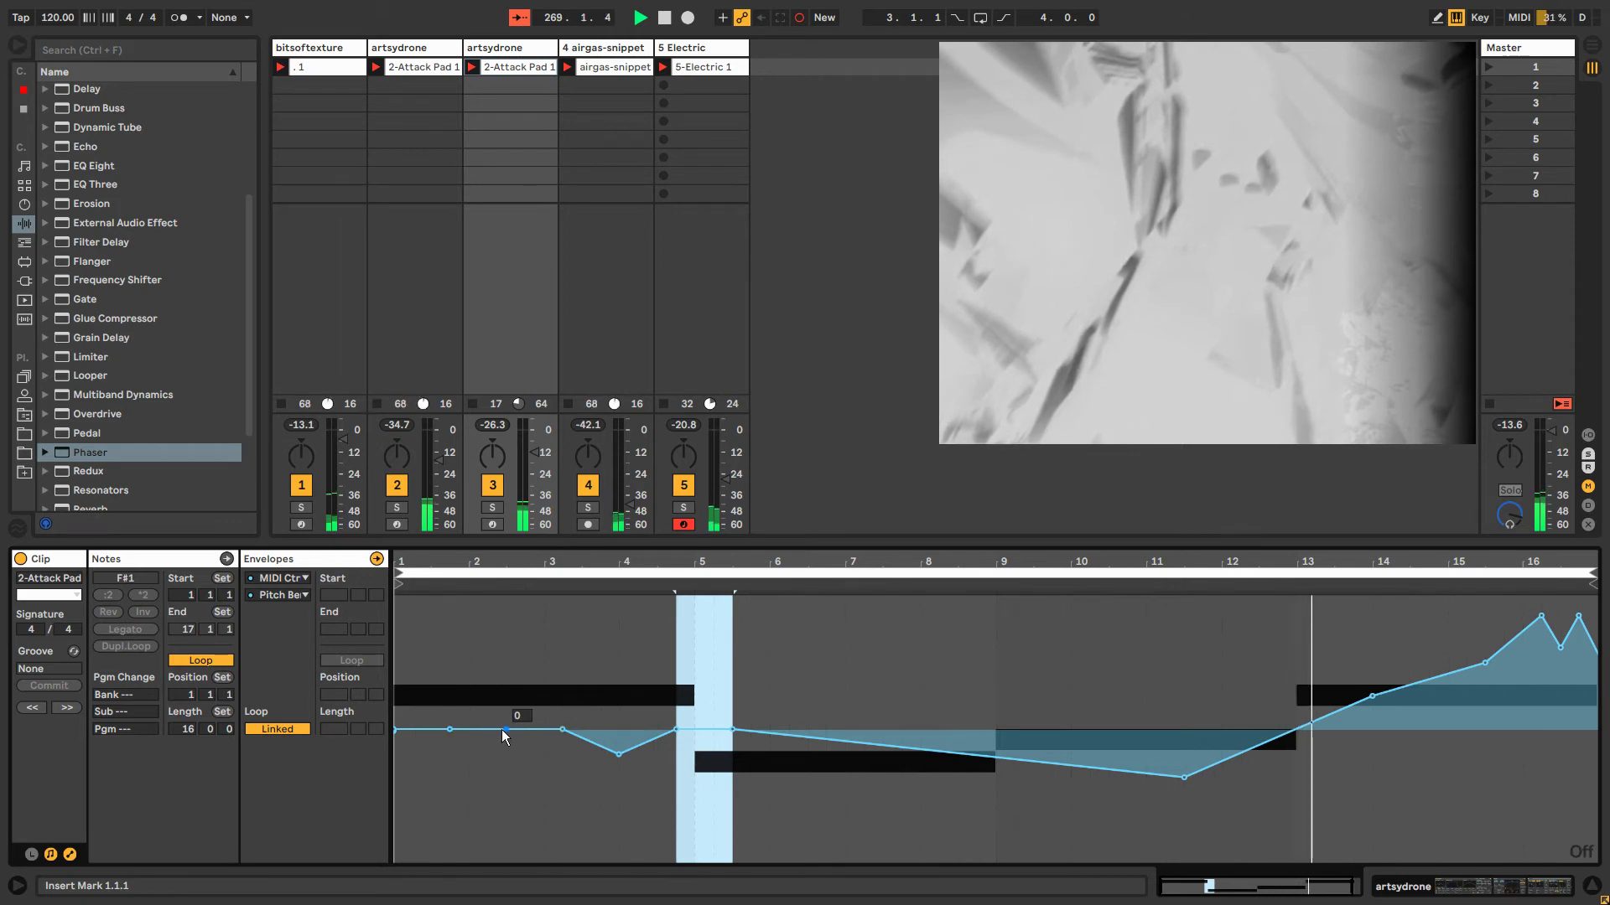
{"action": "left_click_drag", "start_coordinate": [501, 729], "coordinate": [502, 709]}
Unlink the pitch bend envelope, extend its loop length to 17 bars and delete the upper breakpoint after bar 17.
{"action": "left_click", "coordinate": [290, 729]}
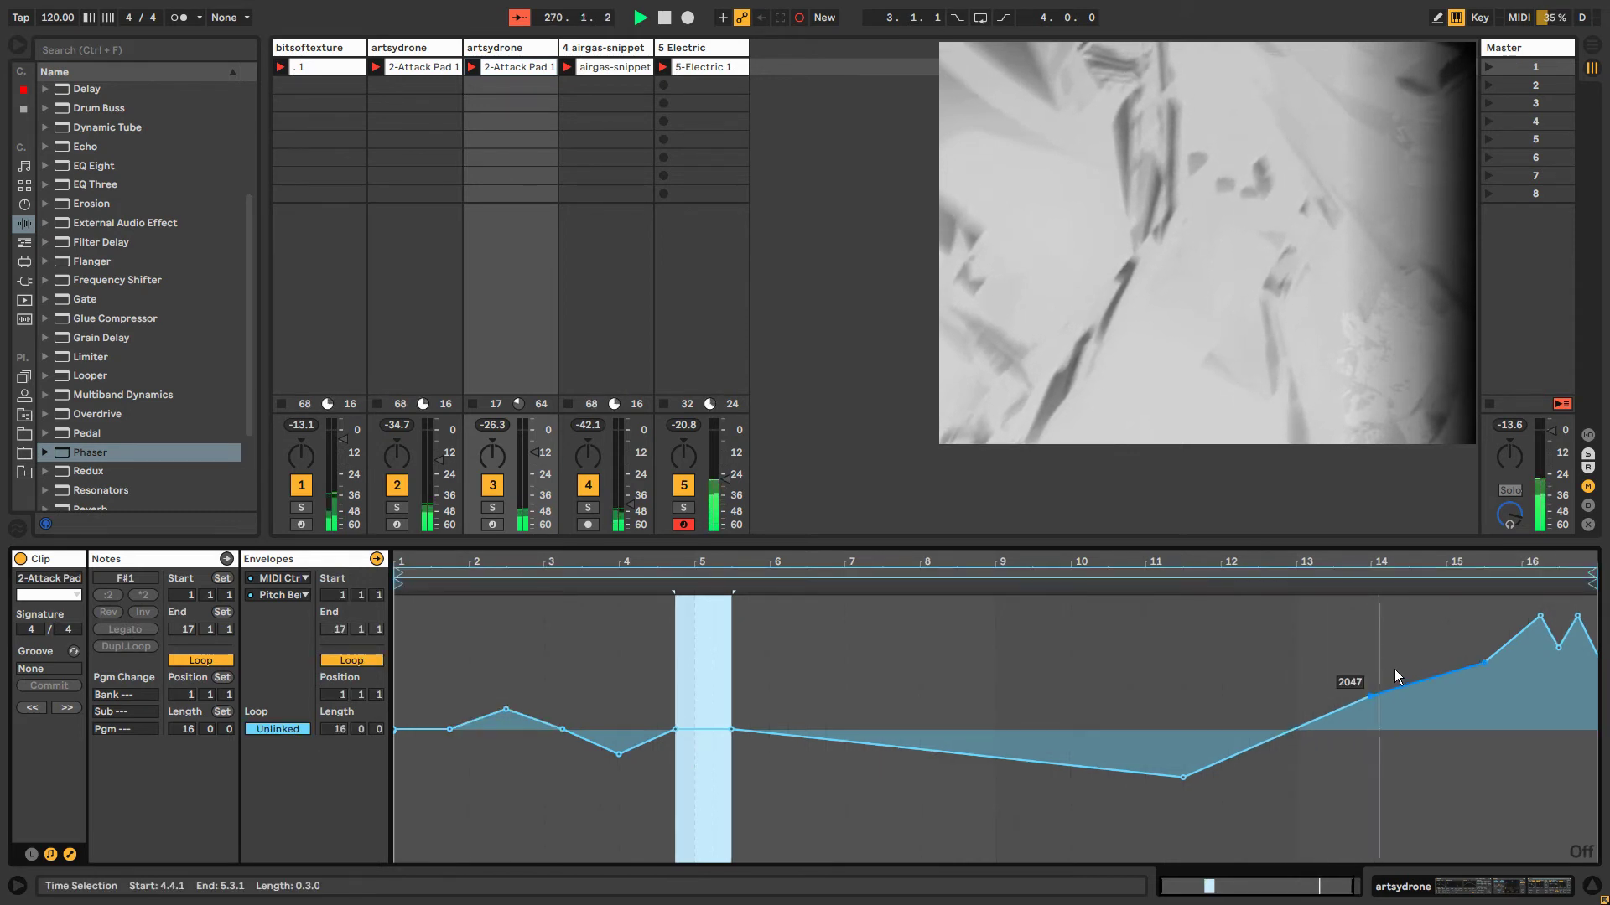
{"action": "left_click_drag", "start_coordinate": [1592, 573], "coordinate": [1559, 575]}
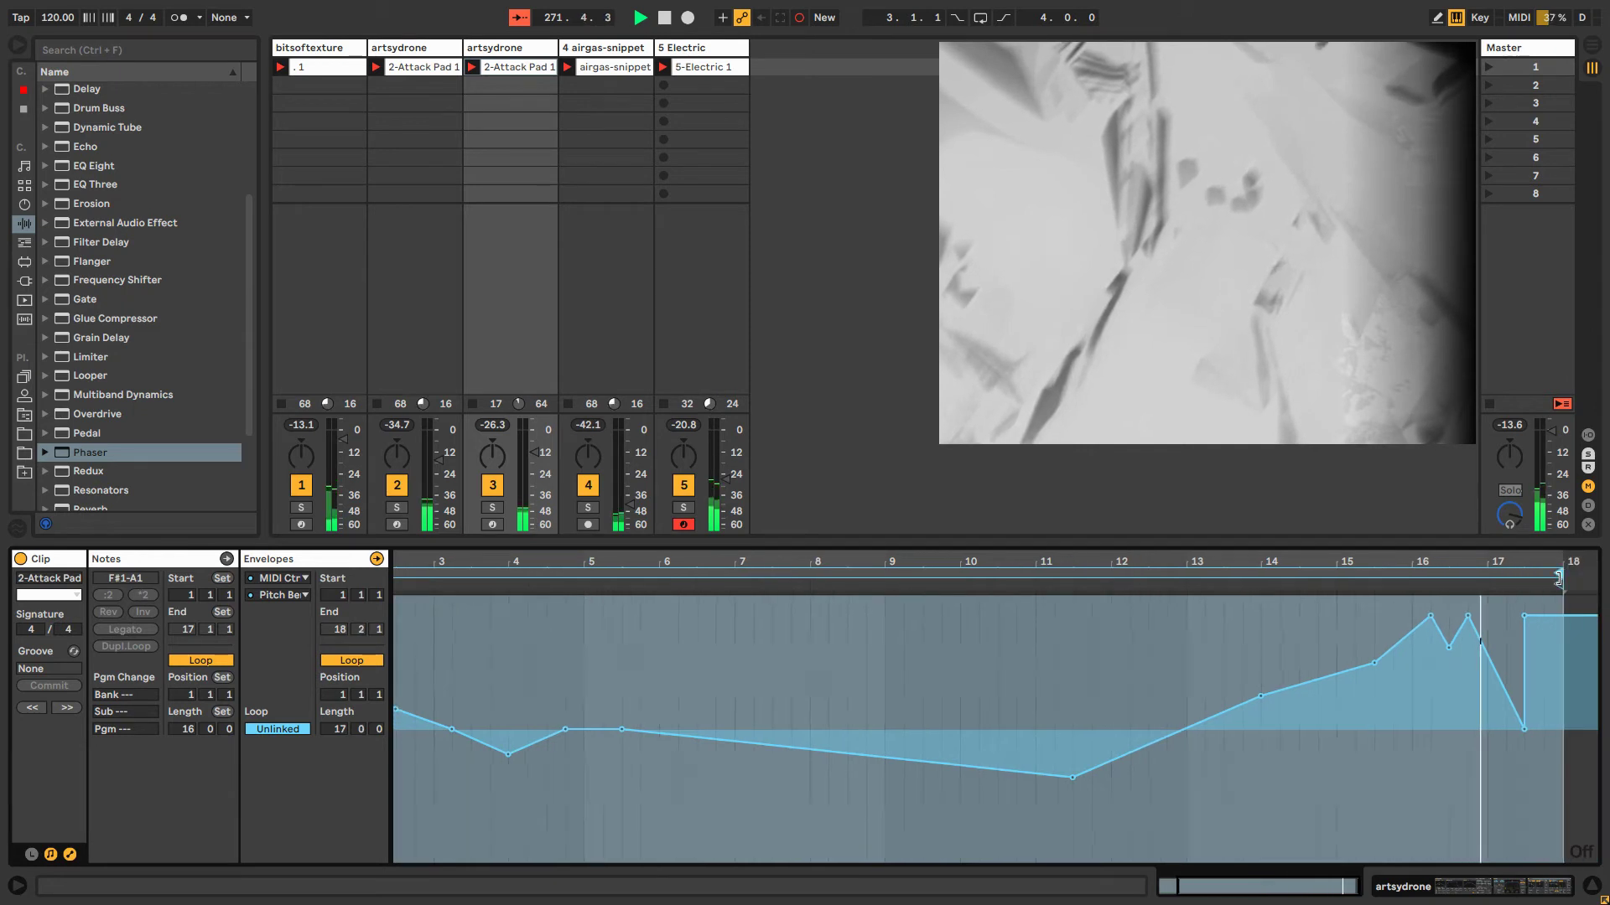
{"action": "left_click", "coordinate": [1516, 606]}
{"action": "left_click", "coordinate": [1524, 616]}
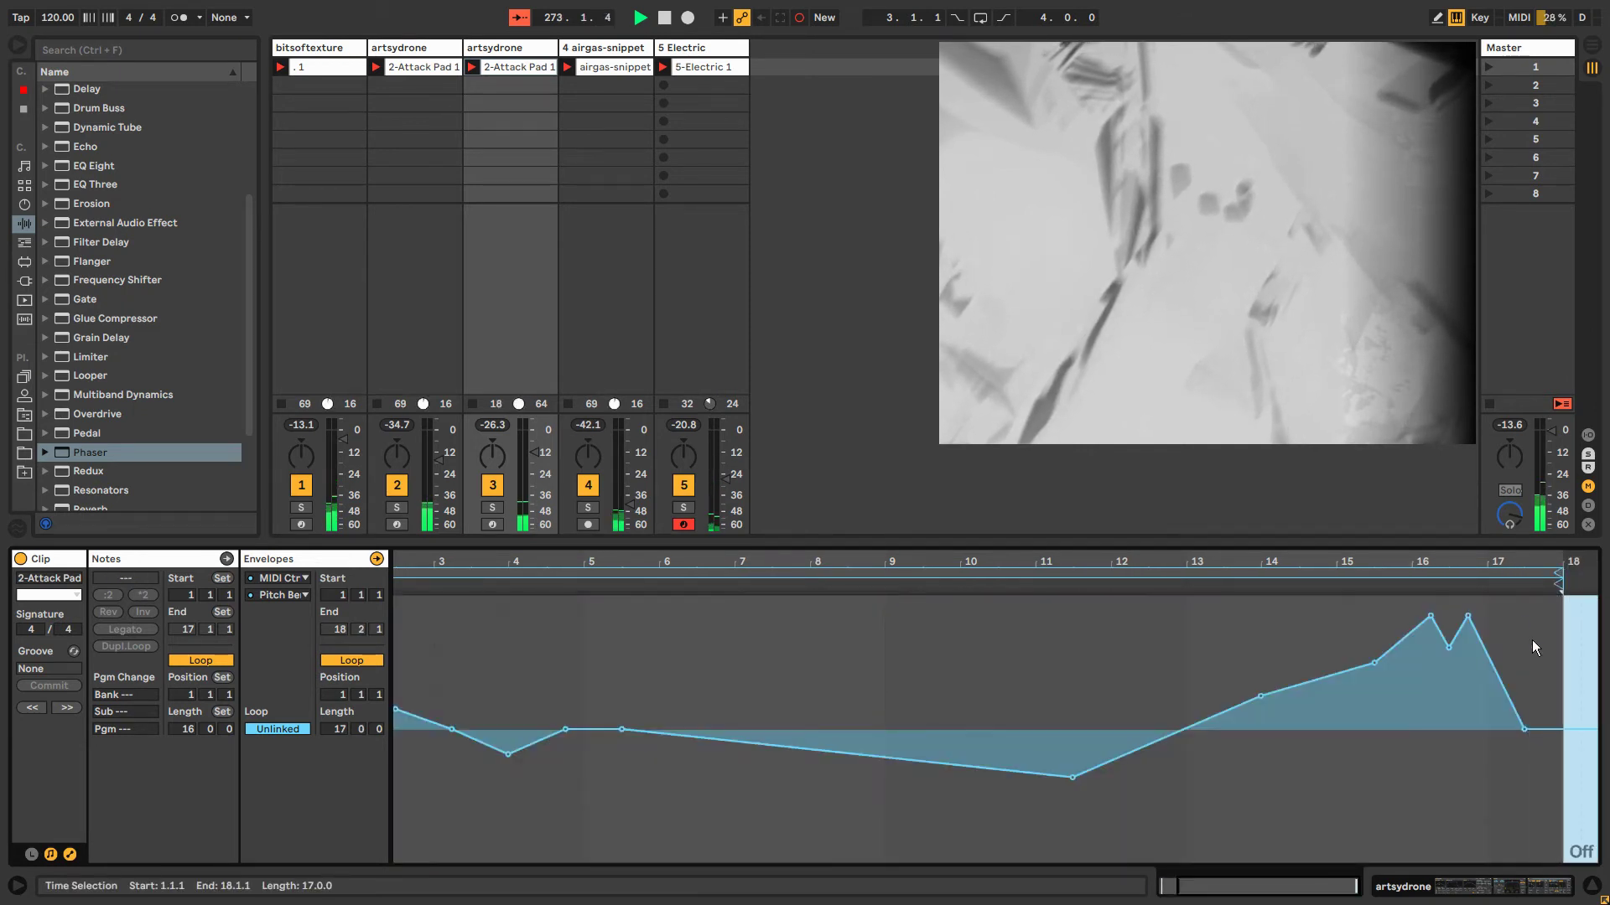
{"action": "left_click", "coordinate": [1535, 639]}
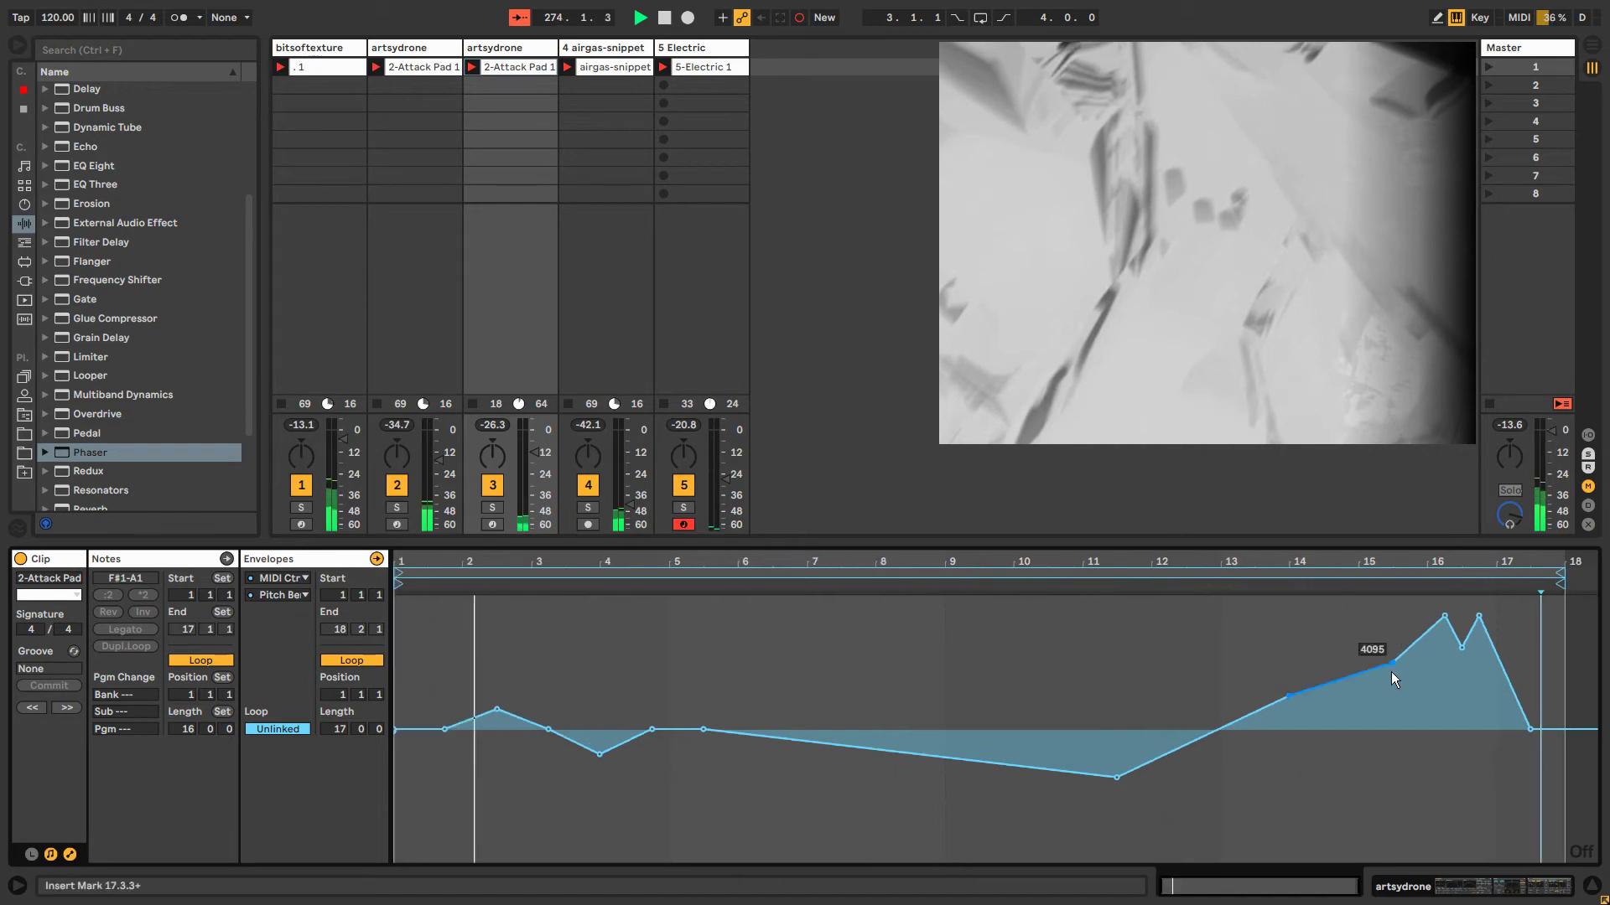
{"action": "left_click", "coordinate": [428, 81]}
Record sweeping automation of the Stretch parameter on the third track's Attack Pad.
{"action": "double_click", "coordinate": [482, 49]}
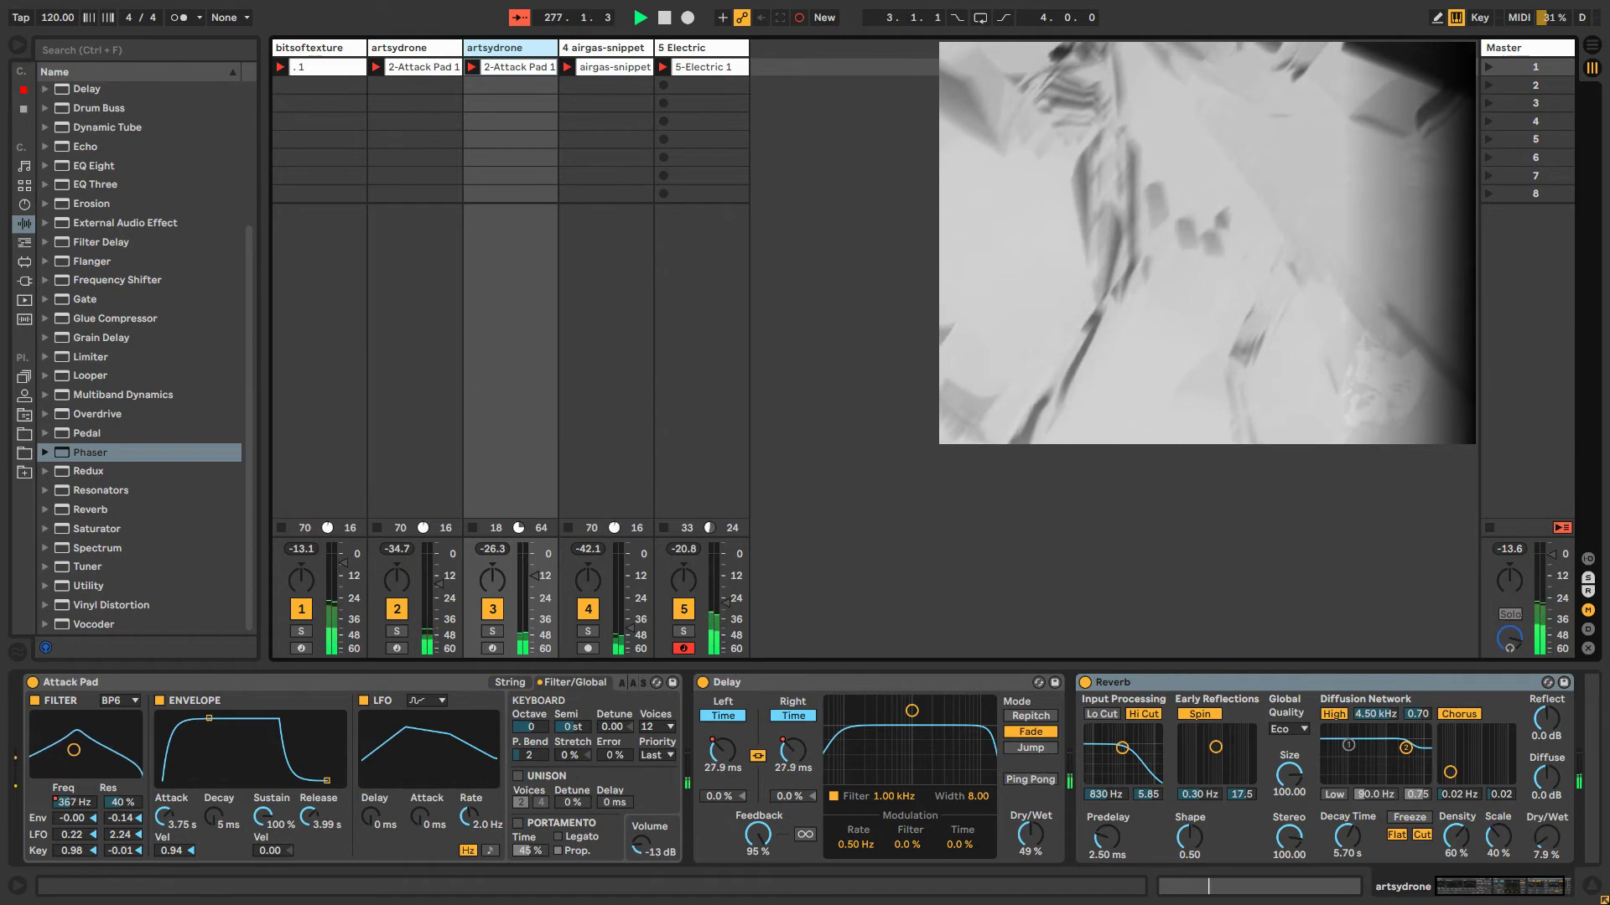
{"action": "left_click_drag", "start_coordinate": [572, 755], "coordinate": [573, 678]}
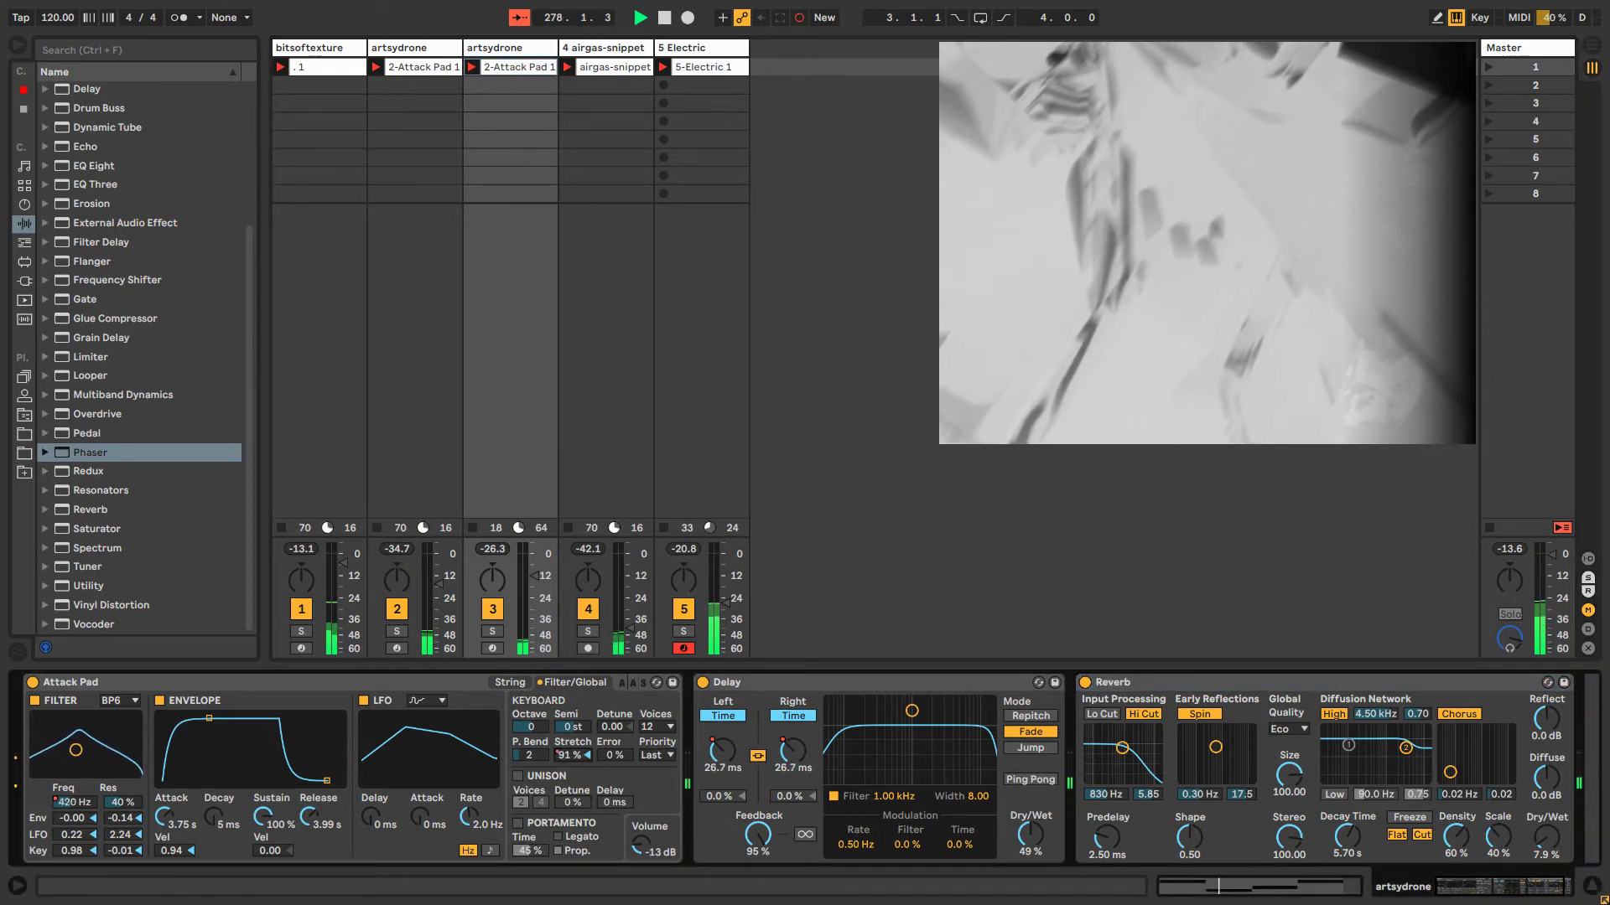
{"action": "left_click_drag", "start_coordinate": [572, 734], "coordinate": [572, 680]}
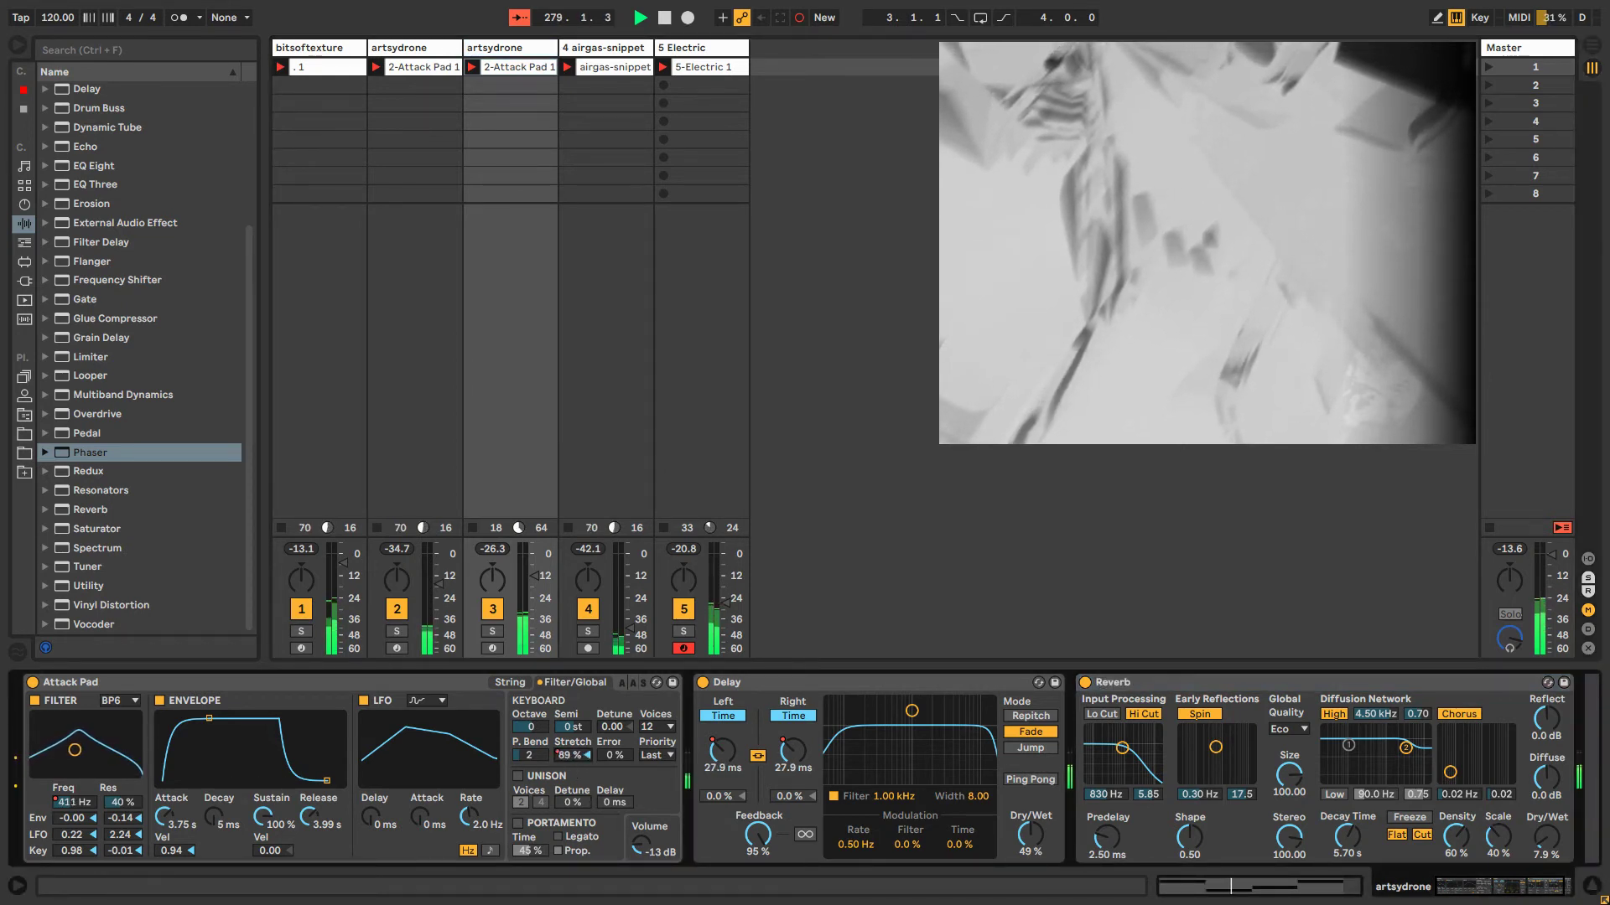
{"action": "left_click_drag", "start_coordinate": [572, 746], "coordinate": [573, 689]}
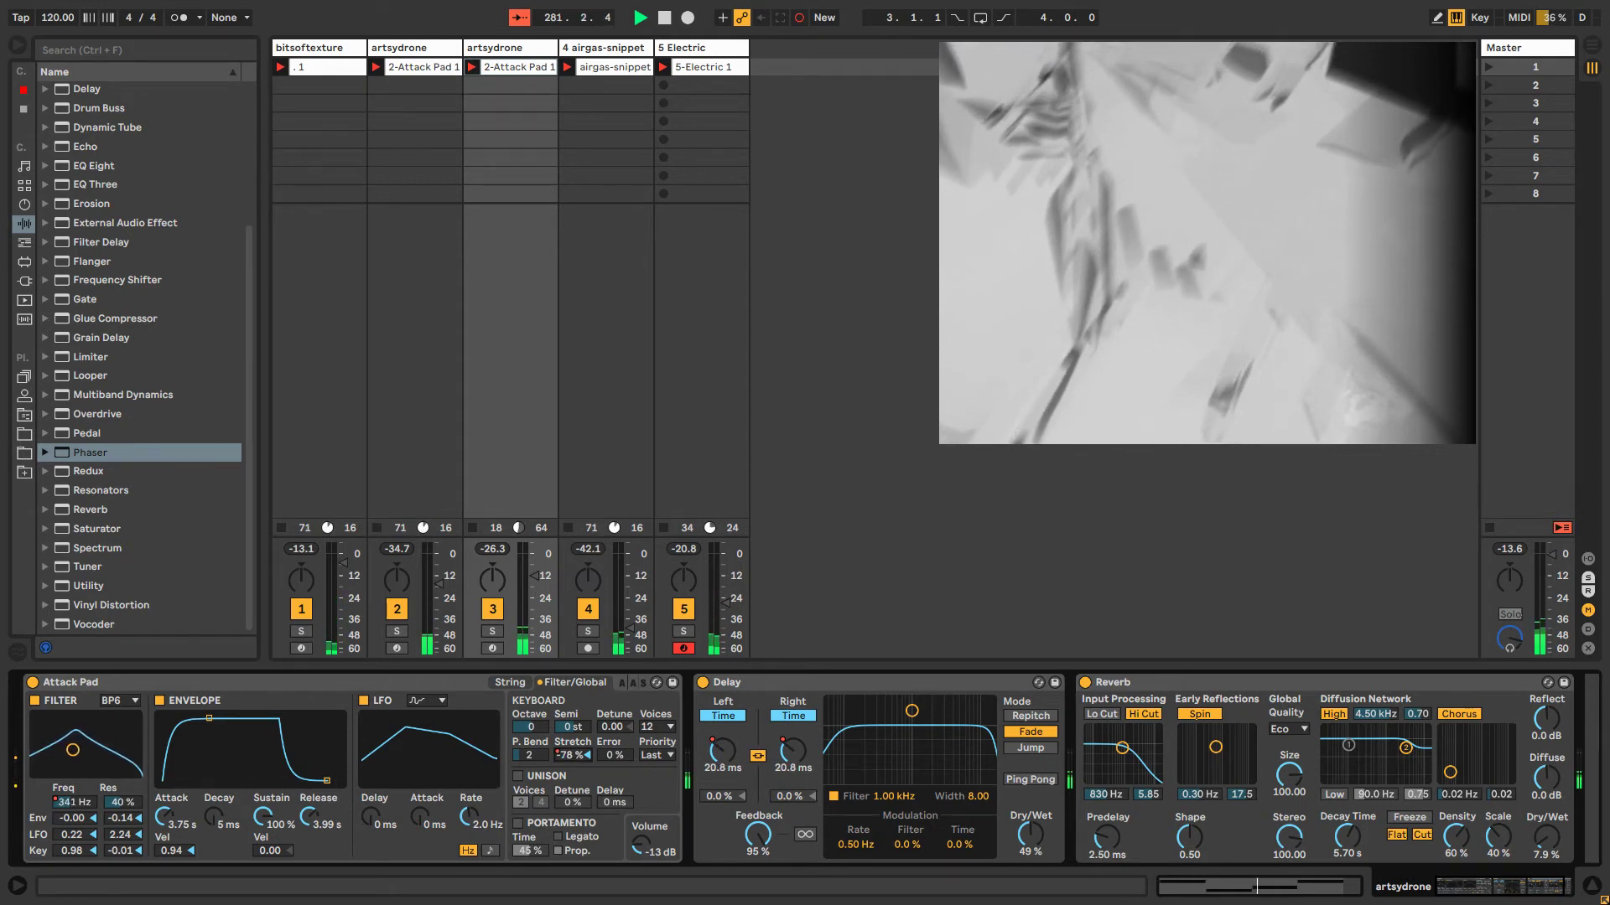
Show the recorded Attack Pad Stretch automation in the clip envelope and reduce the clip editor's height.
{"action": "right_click", "coordinate": [567, 760]}
{"action": "key", "text": "Escape"}
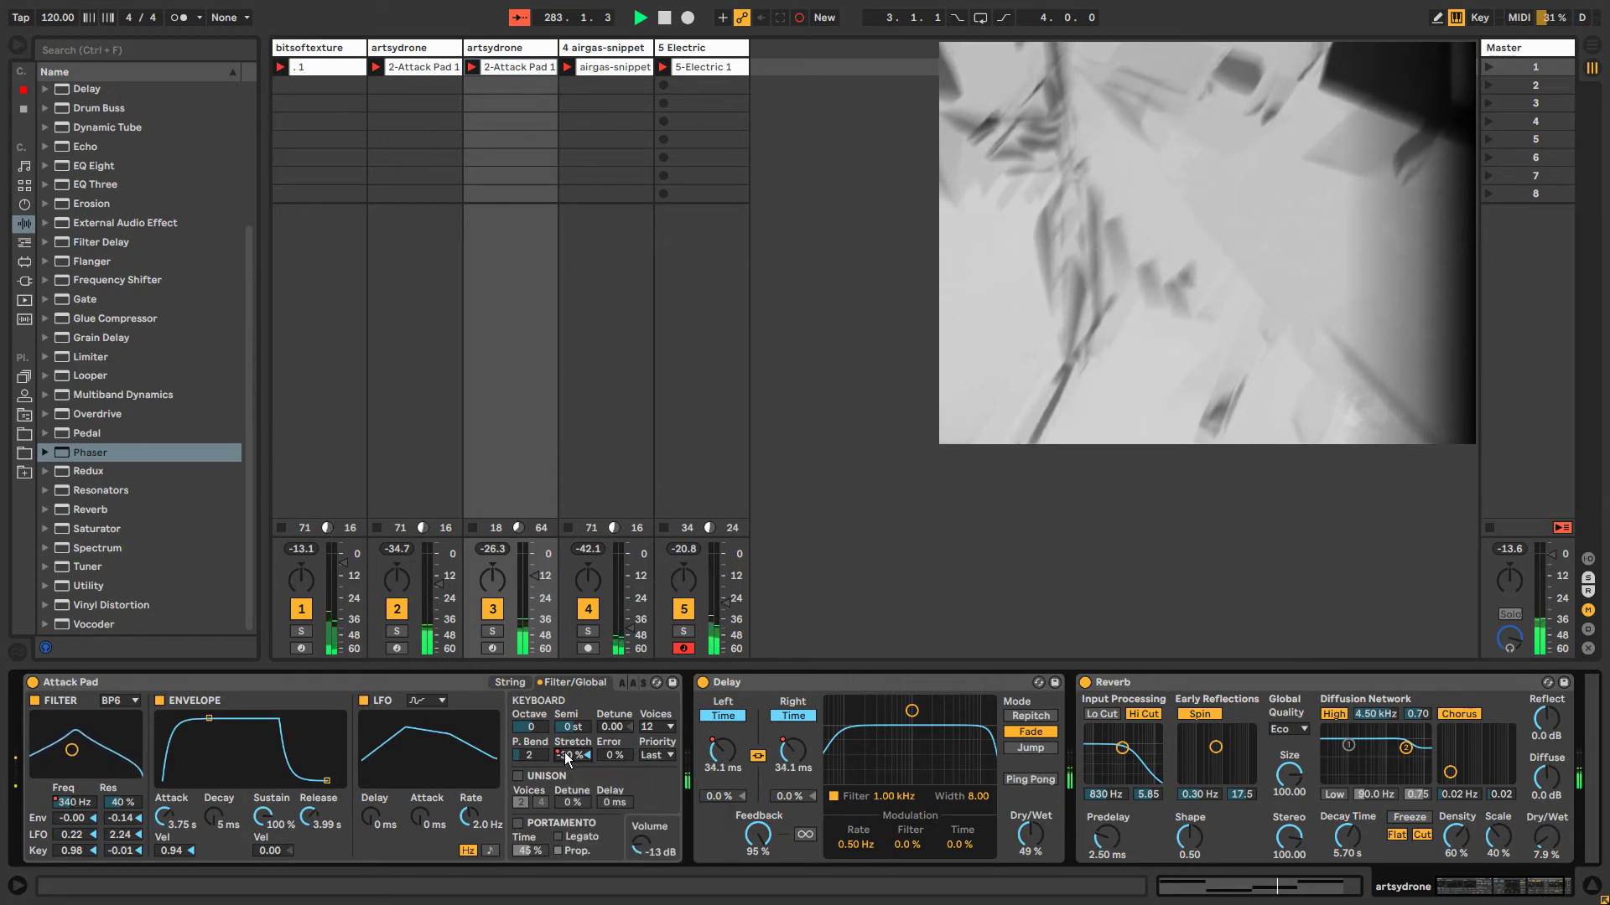
{"action": "right_click", "coordinate": [566, 755]}
{"action": "left_click", "coordinate": [569, 758]}
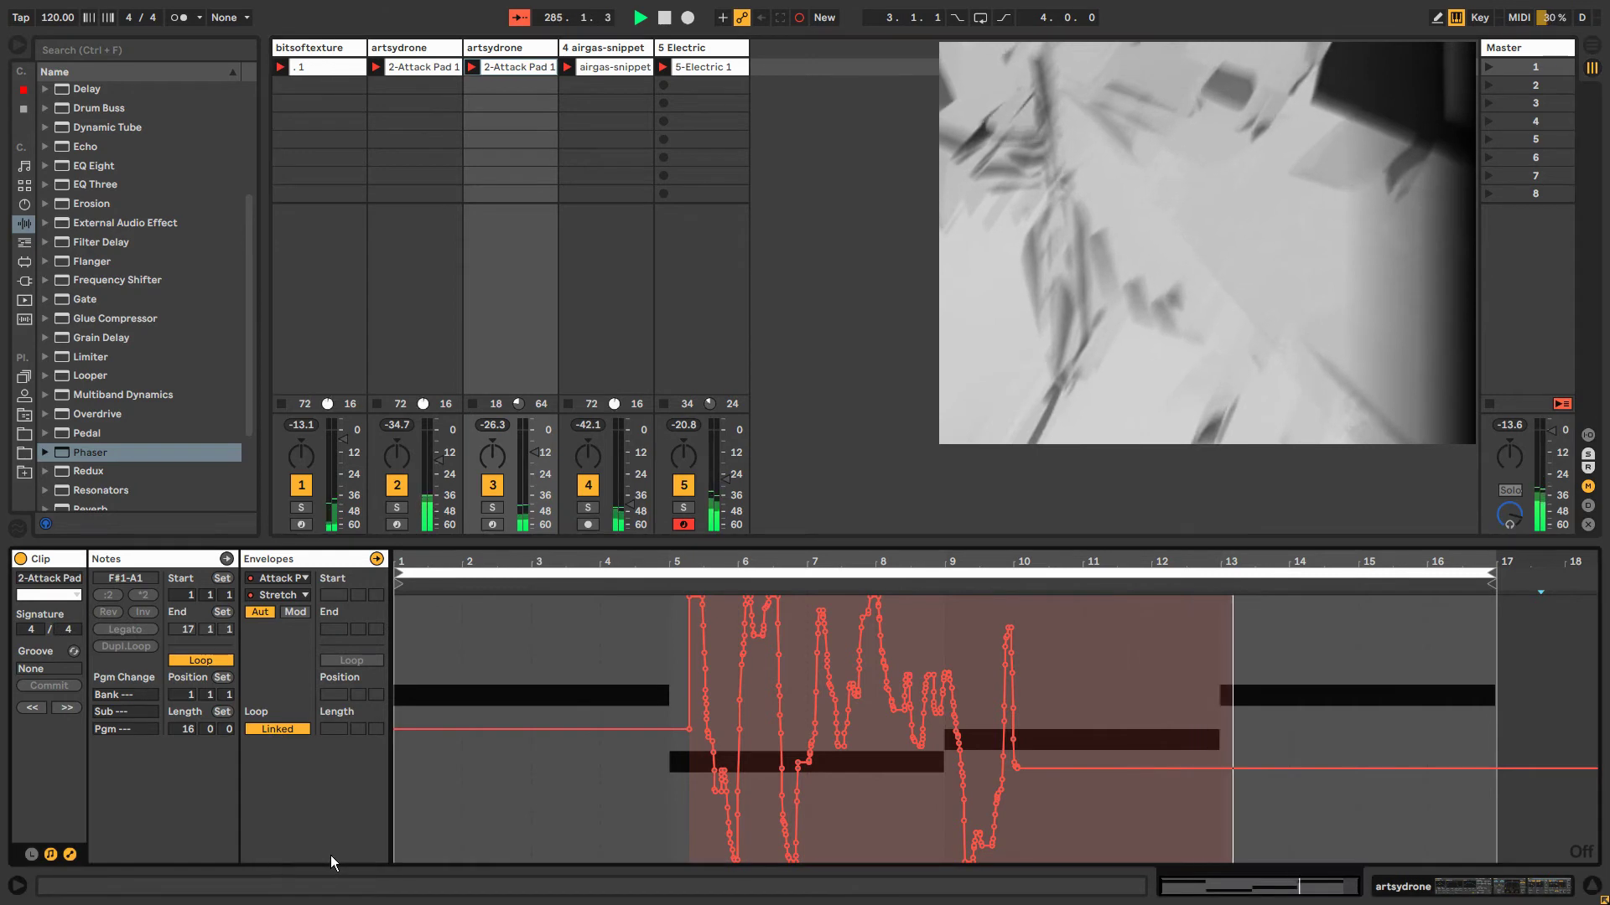
{"action": "left_click_drag", "start_coordinate": [413, 542], "coordinate": [423, 779]}
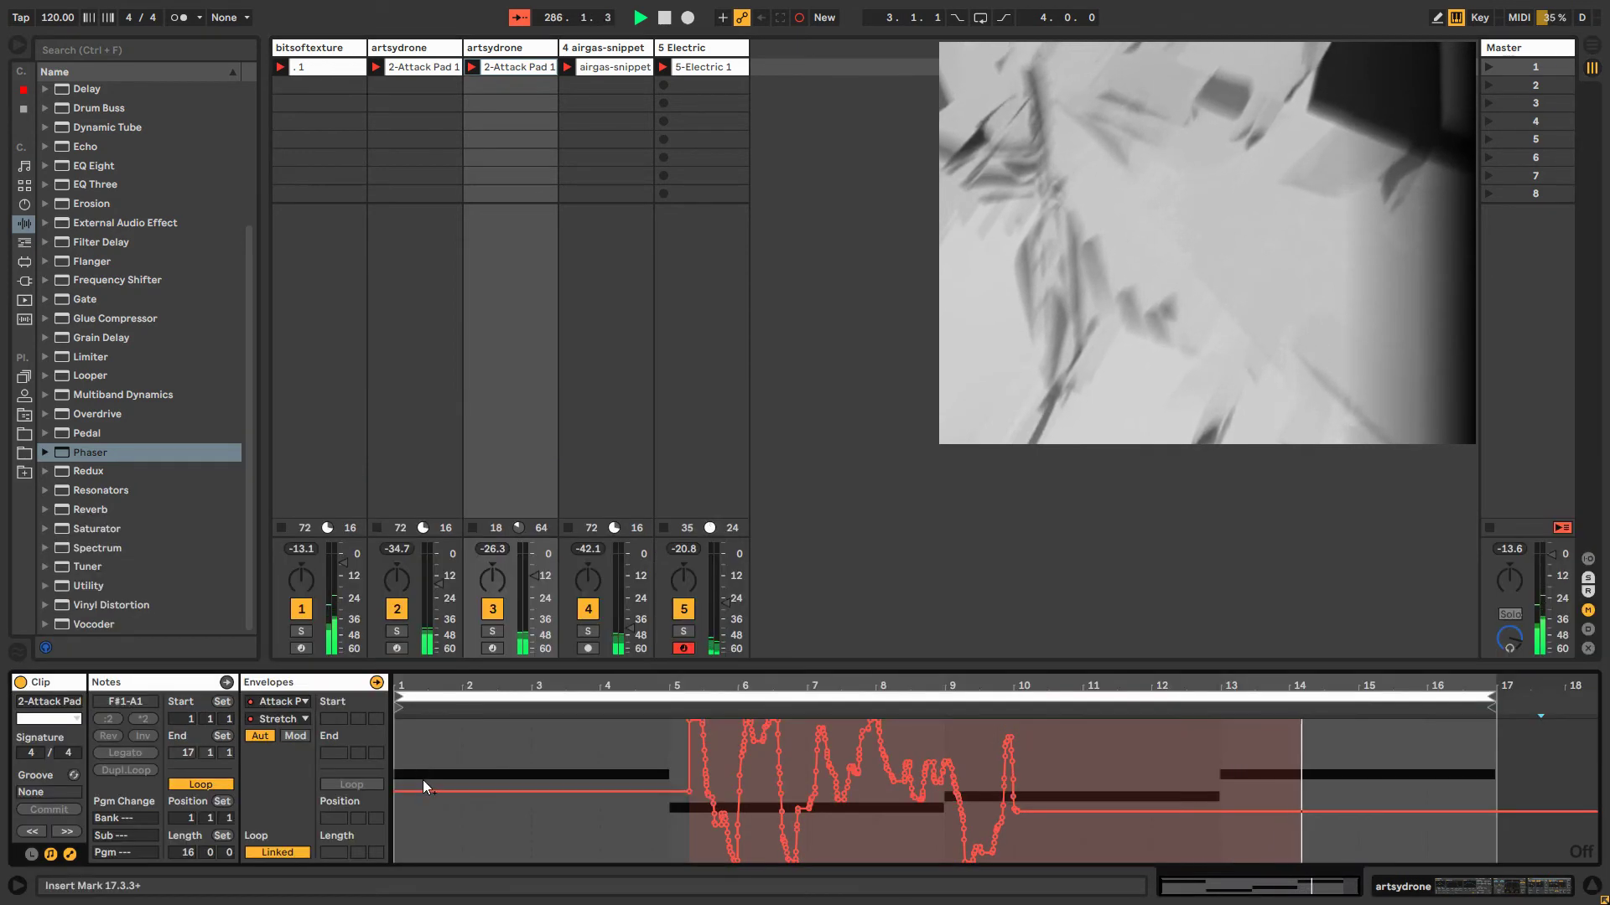
Unlink the Stretch envelope, loop it from 5.1.4 with a length of 5.0.1 and set its start to 6.1.1.
{"action": "left_click", "coordinate": [275, 852]}
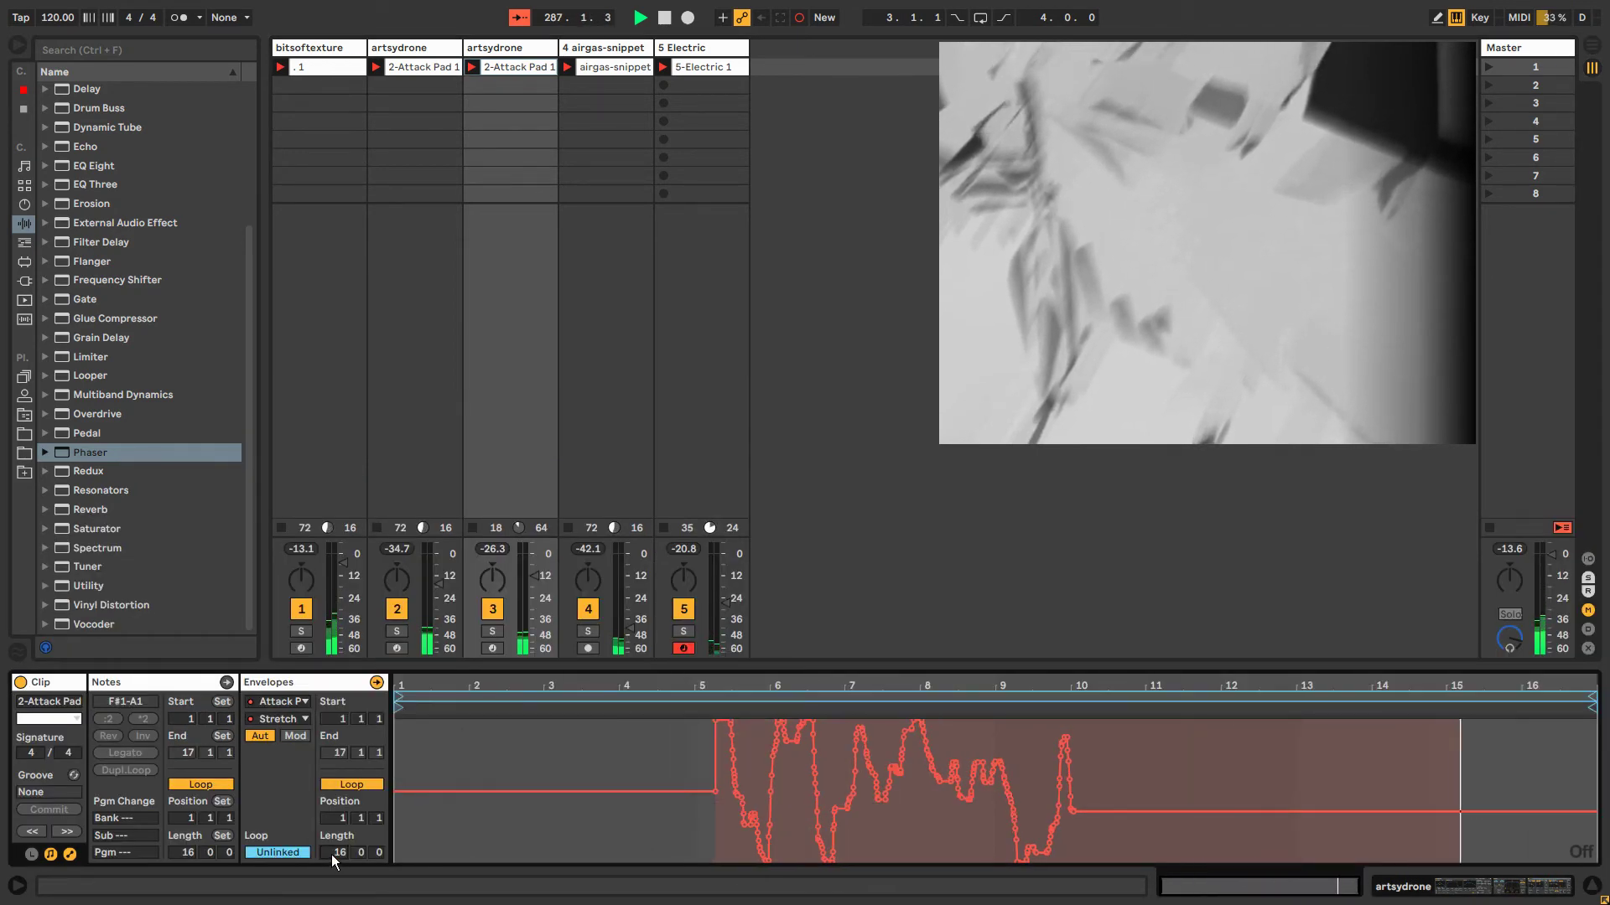
{"action": "left_click_drag", "start_coordinate": [399, 697], "coordinate": [711, 679]}
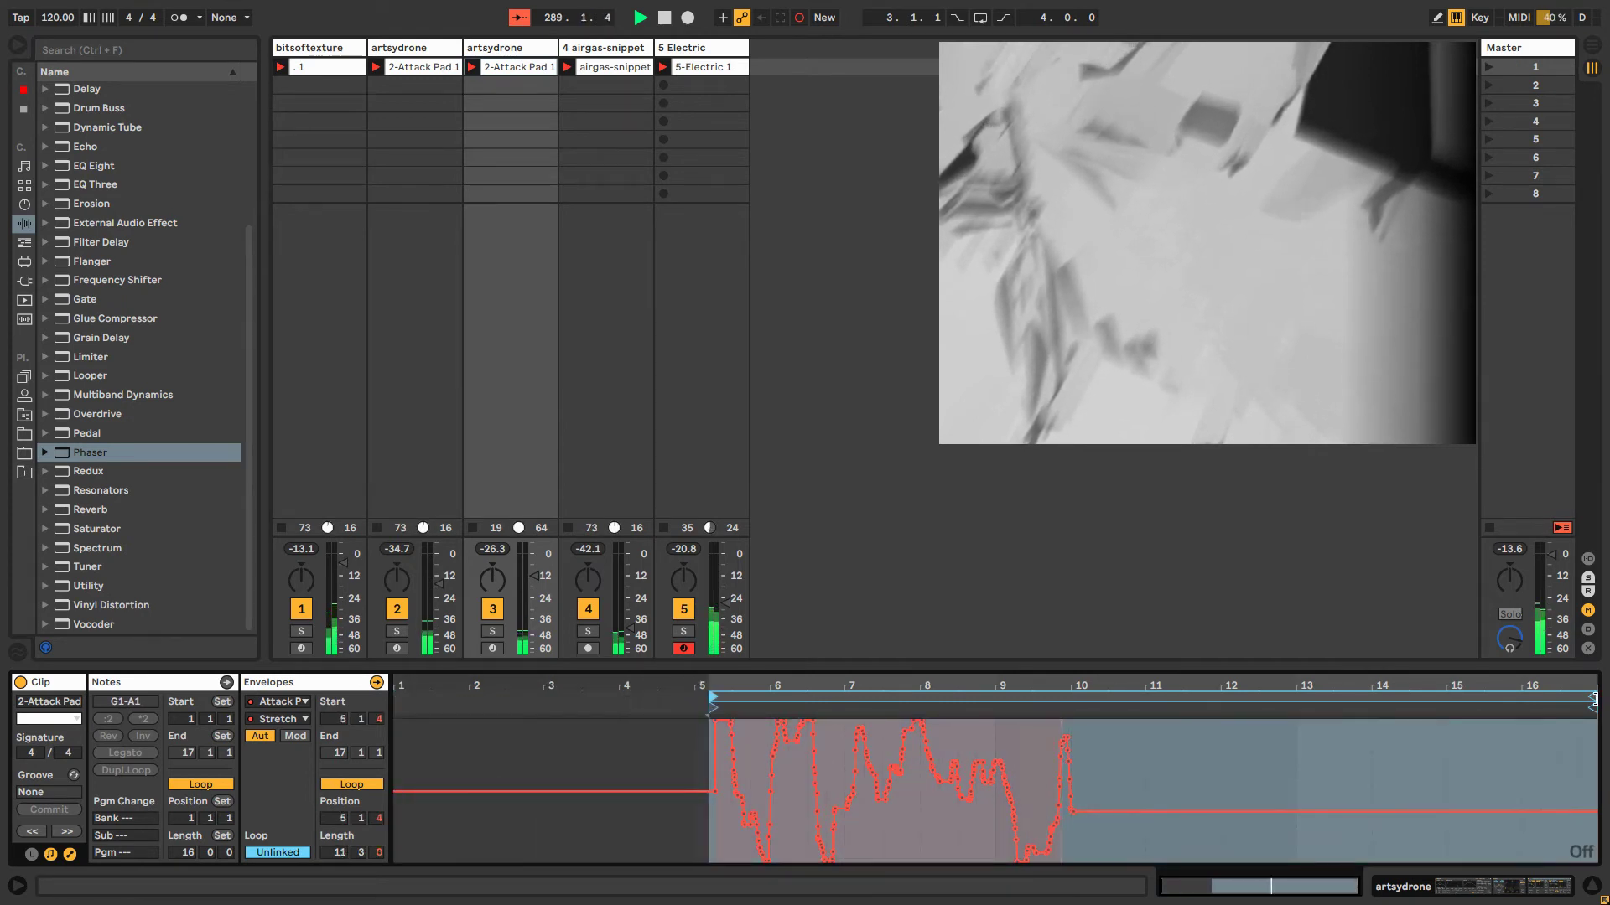
{"action": "left_click_drag", "start_coordinate": [1592, 698], "coordinate": [1109, 710]}
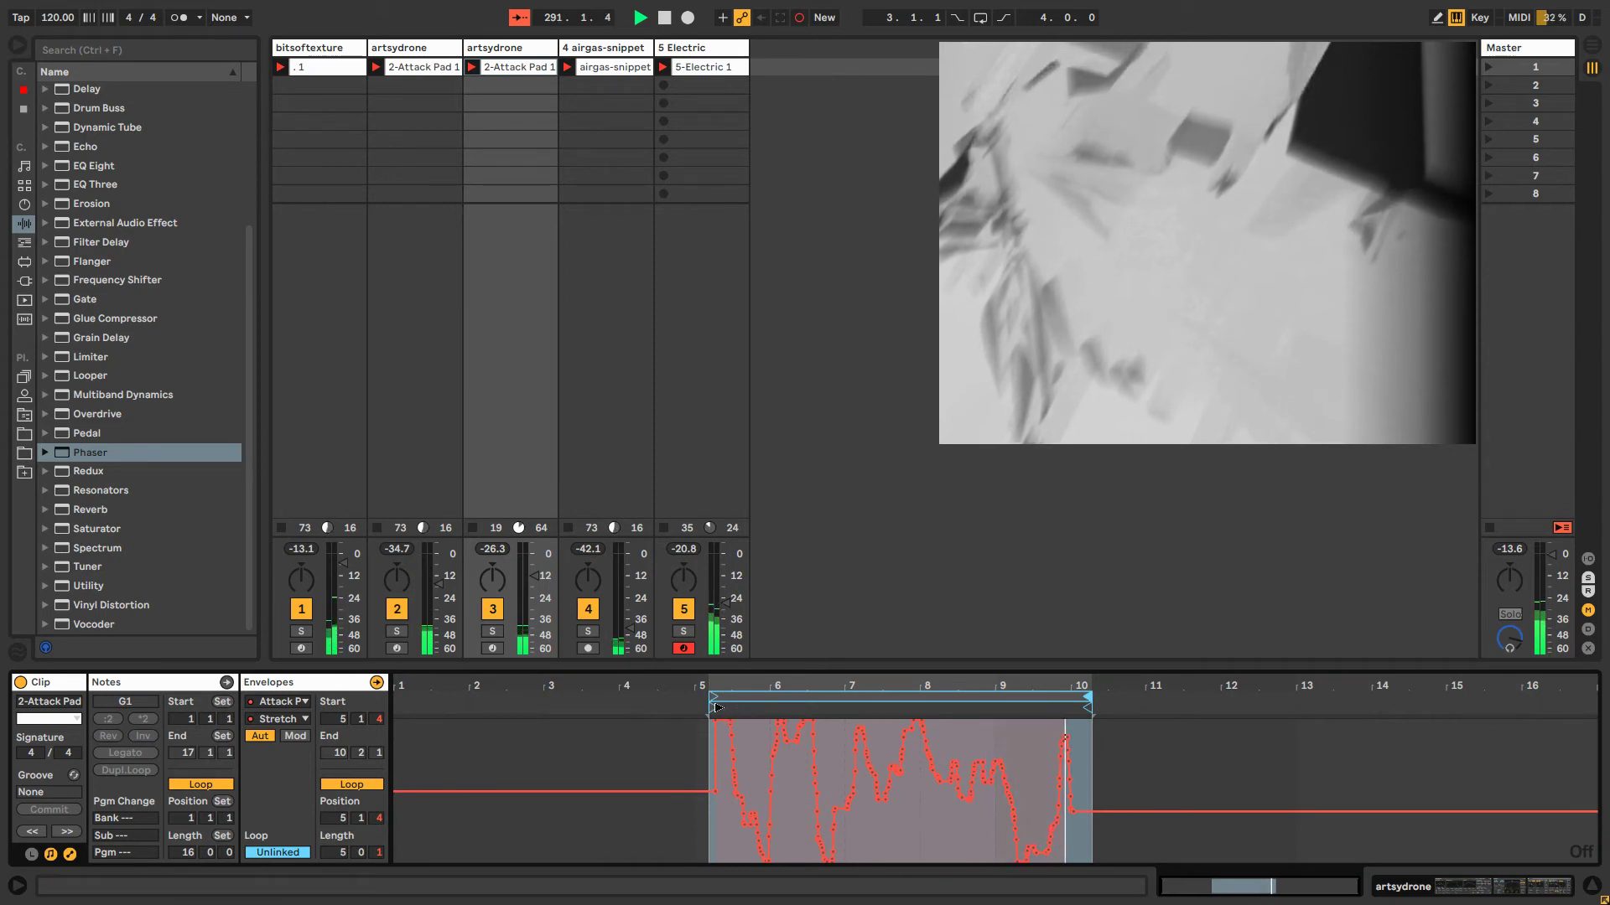
{"action": "left_click_drag", "start_coordinate": [713, 708], "coordinate": [774, 709]}
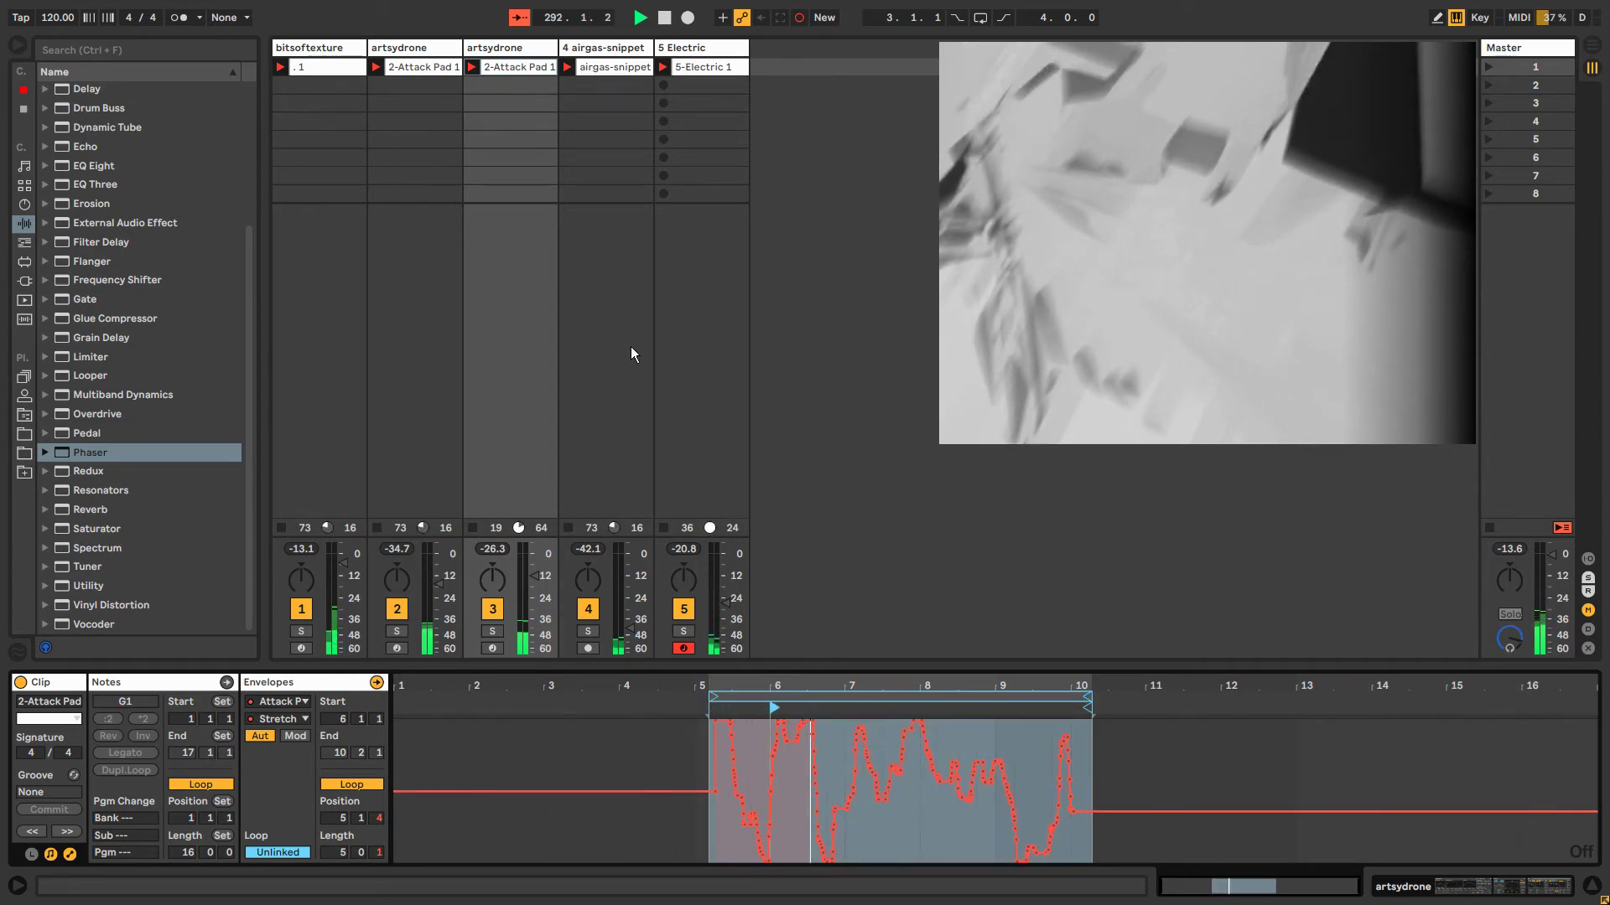
Simplify the Stretch envelope across the looped section between bars 5 and 10.
{"action": "left_click_drag", "start_coordinate": [659, 784], "coordinate": [1141, 780]}
{"action": "right_click", "coordinate": [1033, 738]}
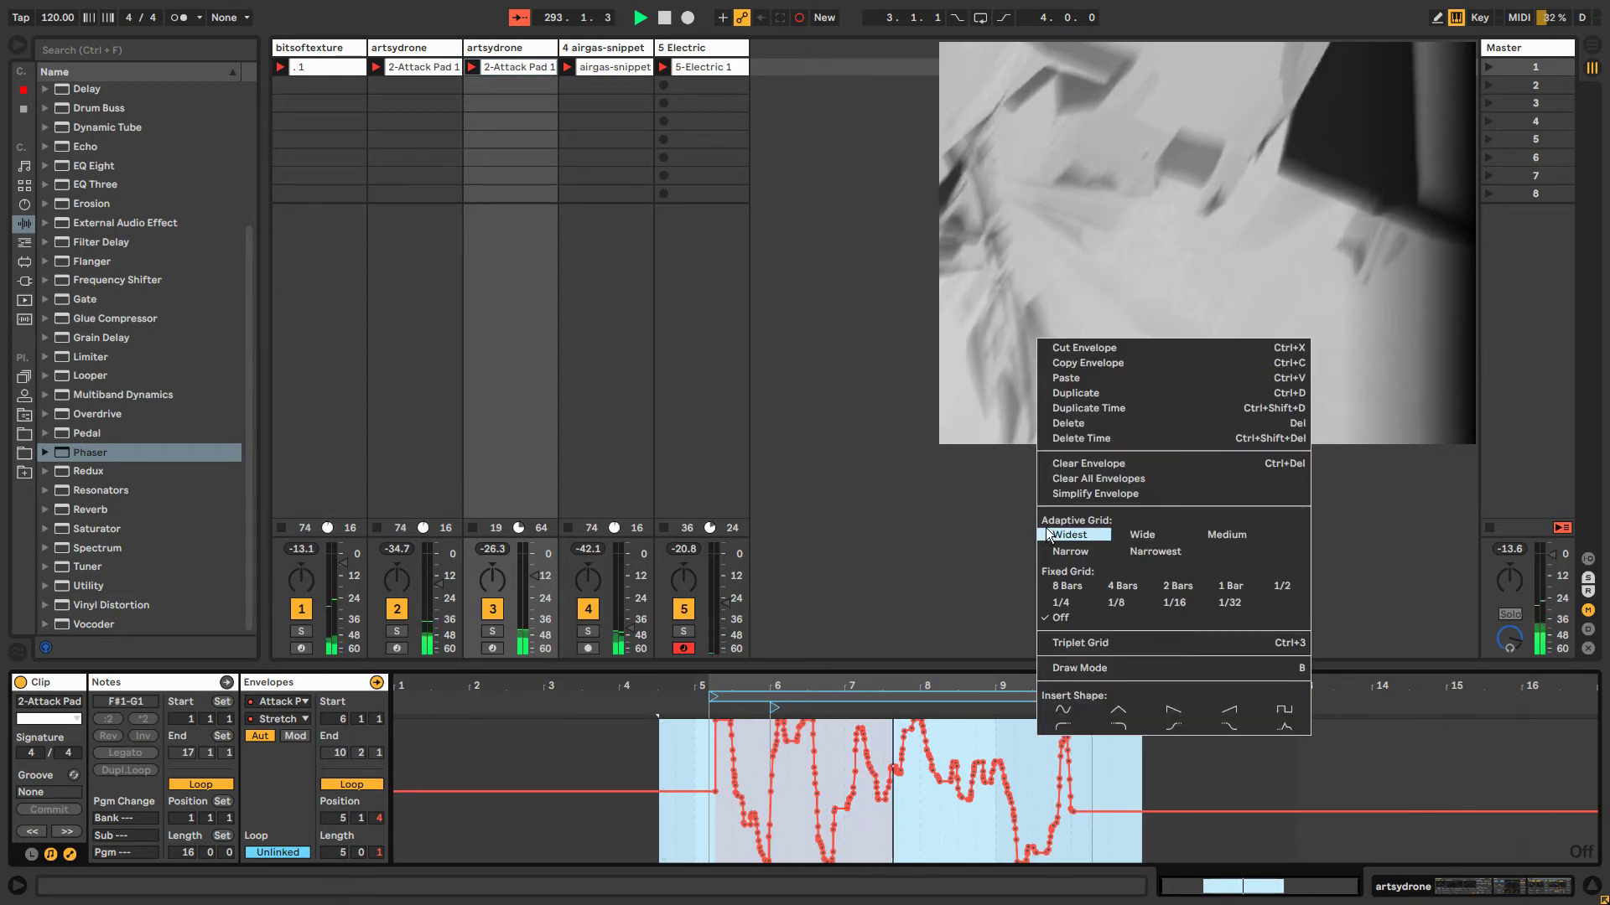
{"action": "left_click", "coordinate": [1082, 496]}
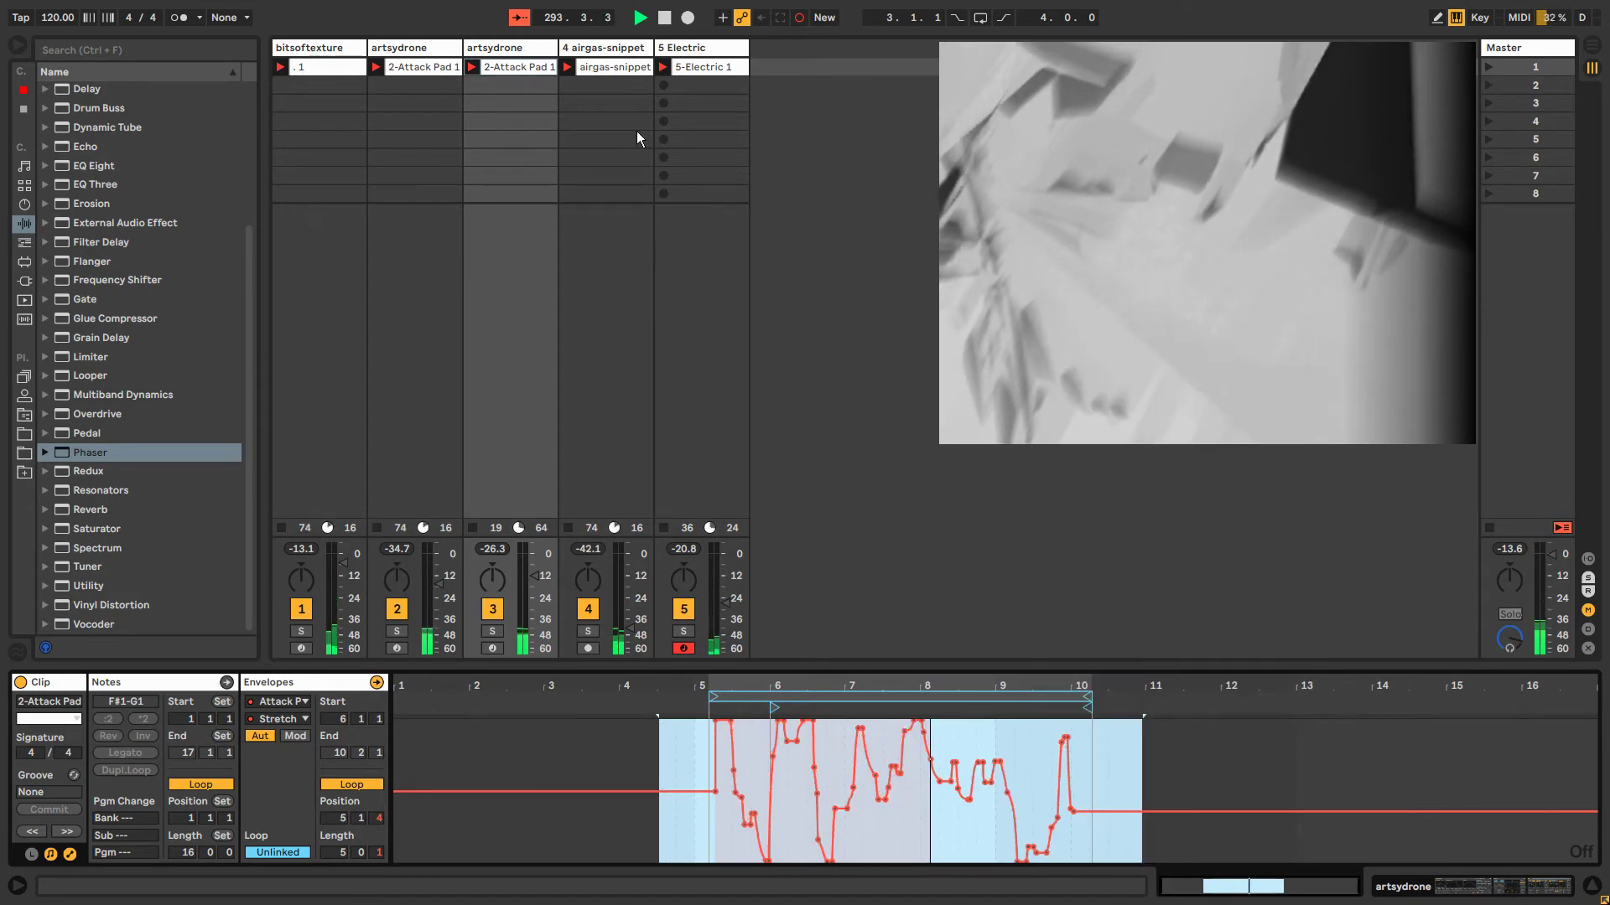
Show the MIDI Ctrl Pitch Bend envelope of the second track's Attack Pad clip.
{"action": "left_click", "coordinate": [506, 51]}
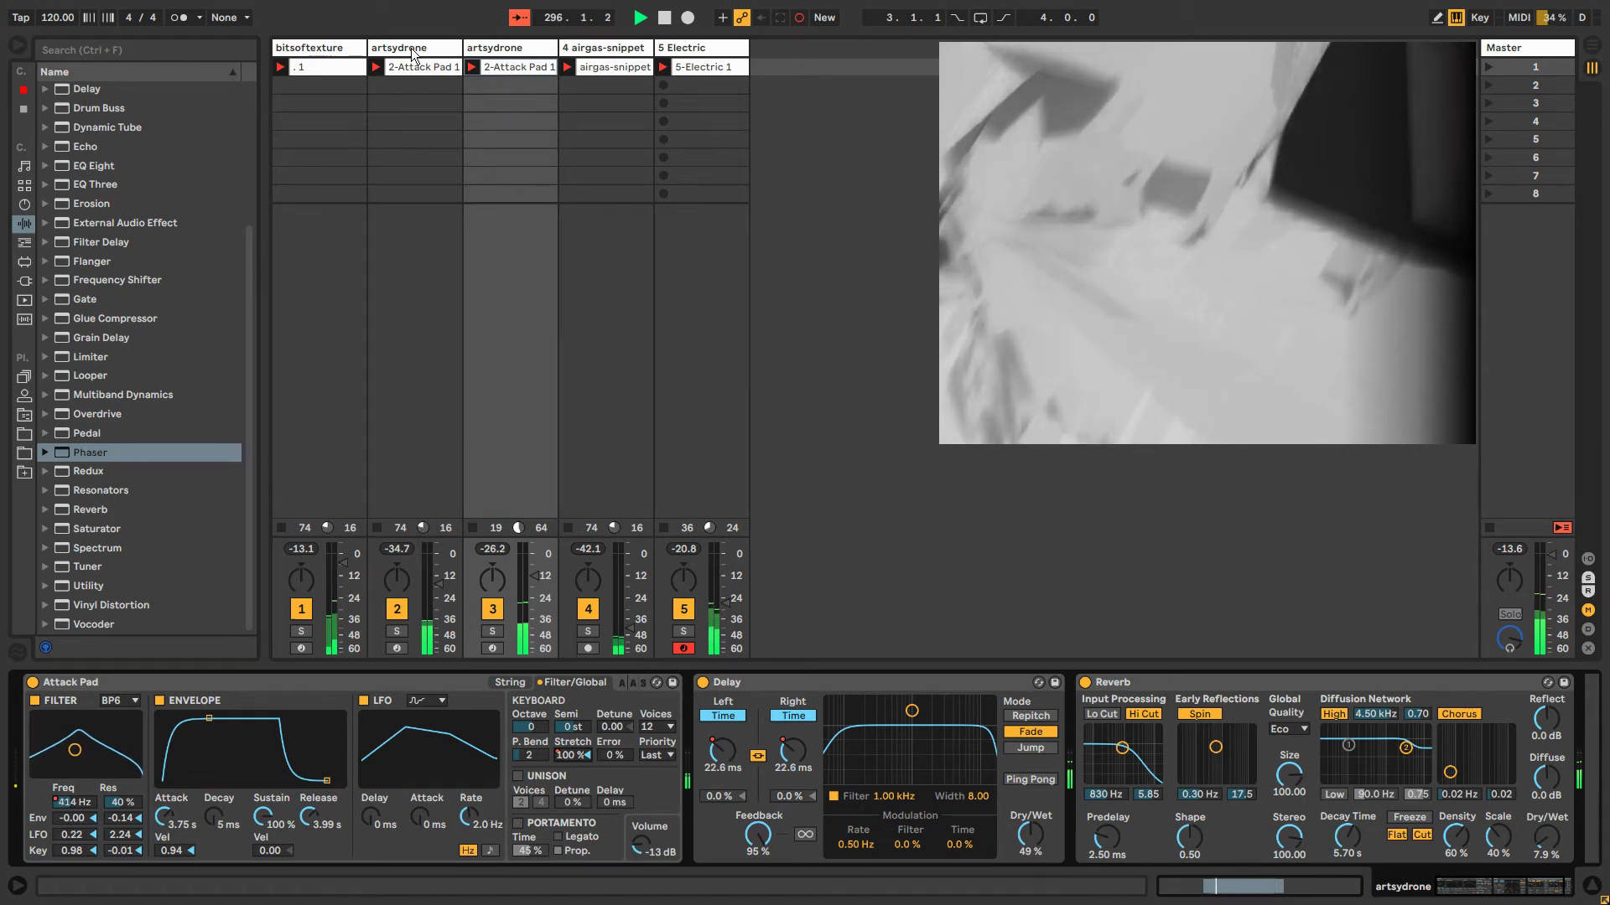
{"action": "key", "text": "Left"}
{"action": "left_click", "coordinate": [422, 72]}
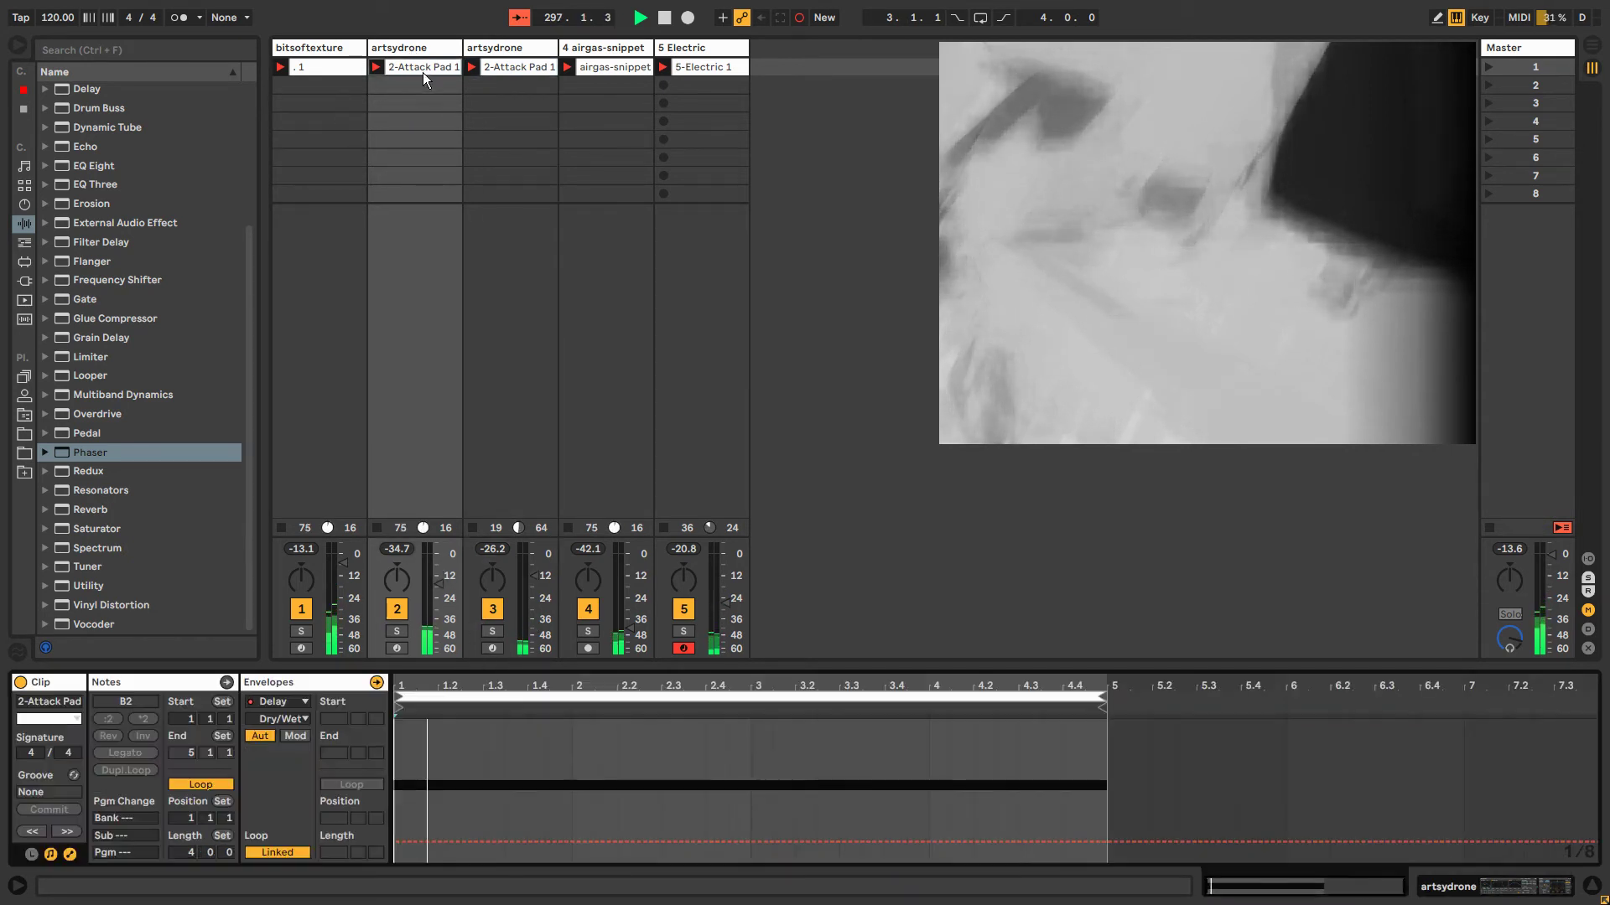
{"action": "left_click", "coordinate": [273, 700]}
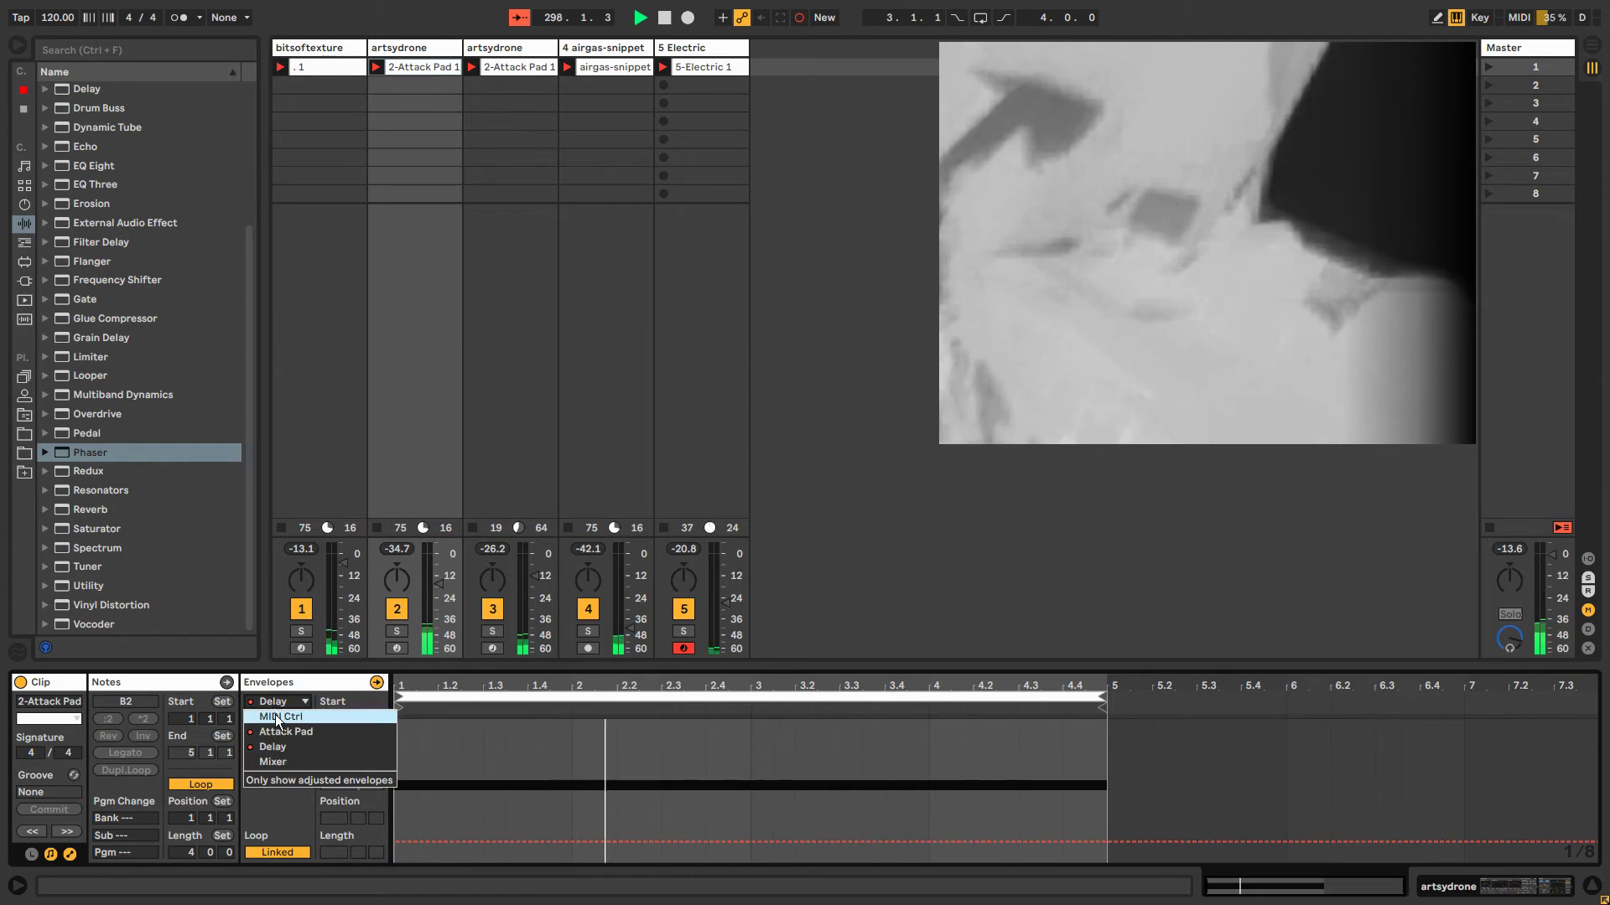
{"action": "left_click", "coordinate": [275, 715]}
{"action": "left_click", "coordinate": [275, 716]}
{"action": "left_click", "coordinate": [451, 797]}
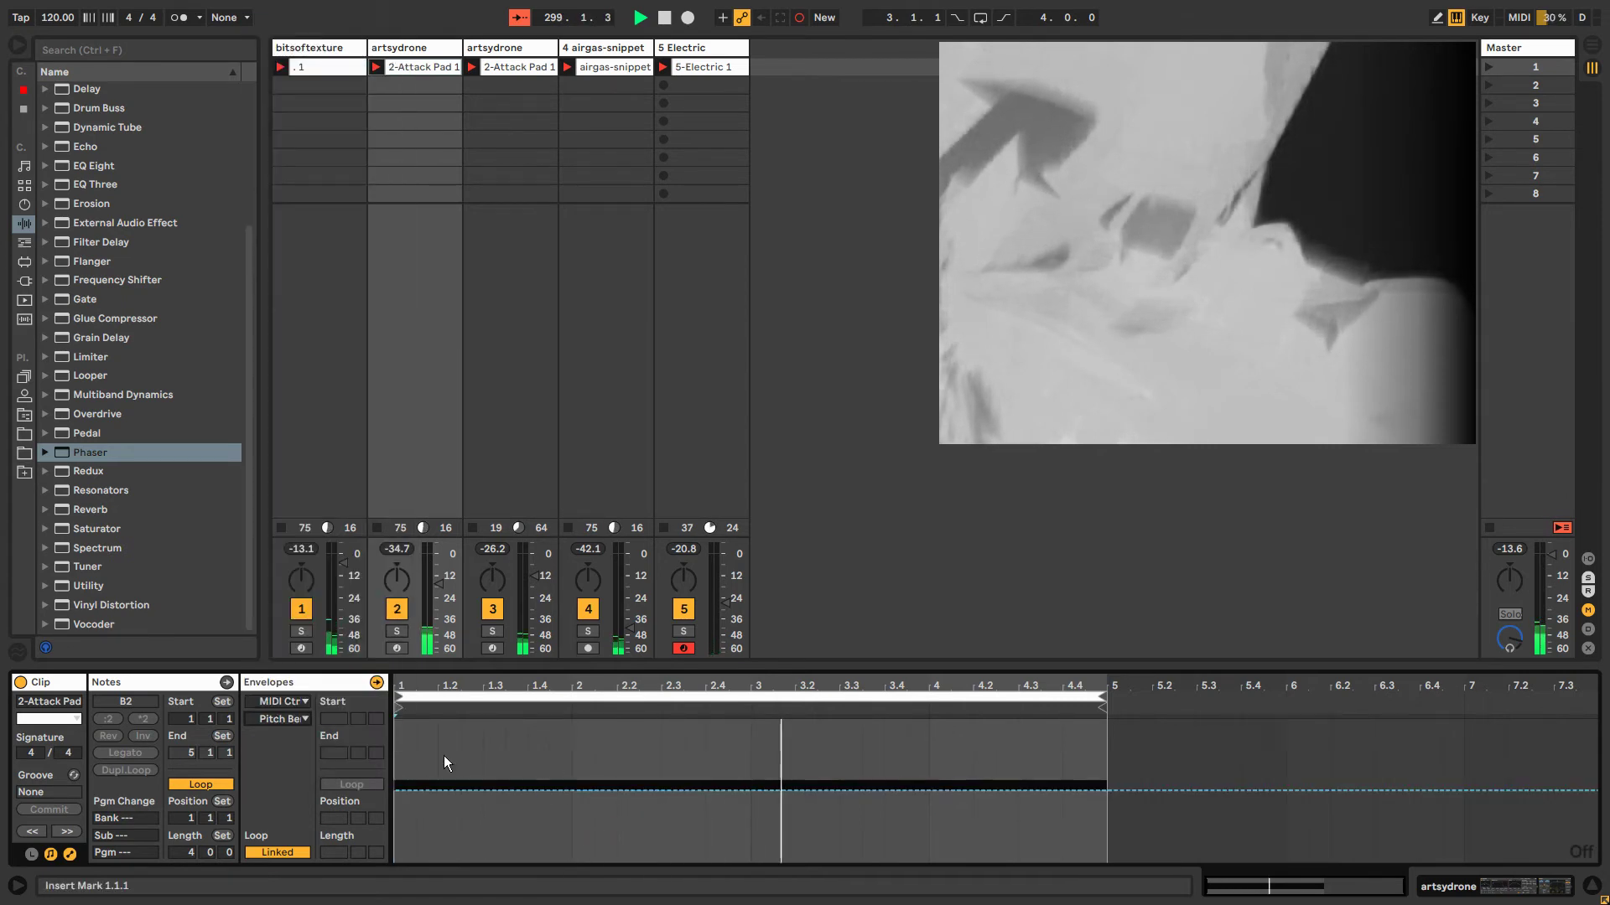
Draw a pitch bend curve across bars 1 to 4 that rises, dips around bar 3, rises again and ends at 0.
{"action": "left_click", "coordinate": [435, 786]}
{"action": "left_click_drag", "start_coordinate": [430, 790], "coordinate": [530, 757]}
{"action": "left_click_drag", "start_coordinate": [637, 783], "coordinate": [732, 800]}
{"action": "left_click_drag", "start_coordinate": [846, 800], "coordinate": [858, 812]}
{"action": "left_click_drag", "start_coordinate": [964, 811], "coordinate": [1103, 791]}
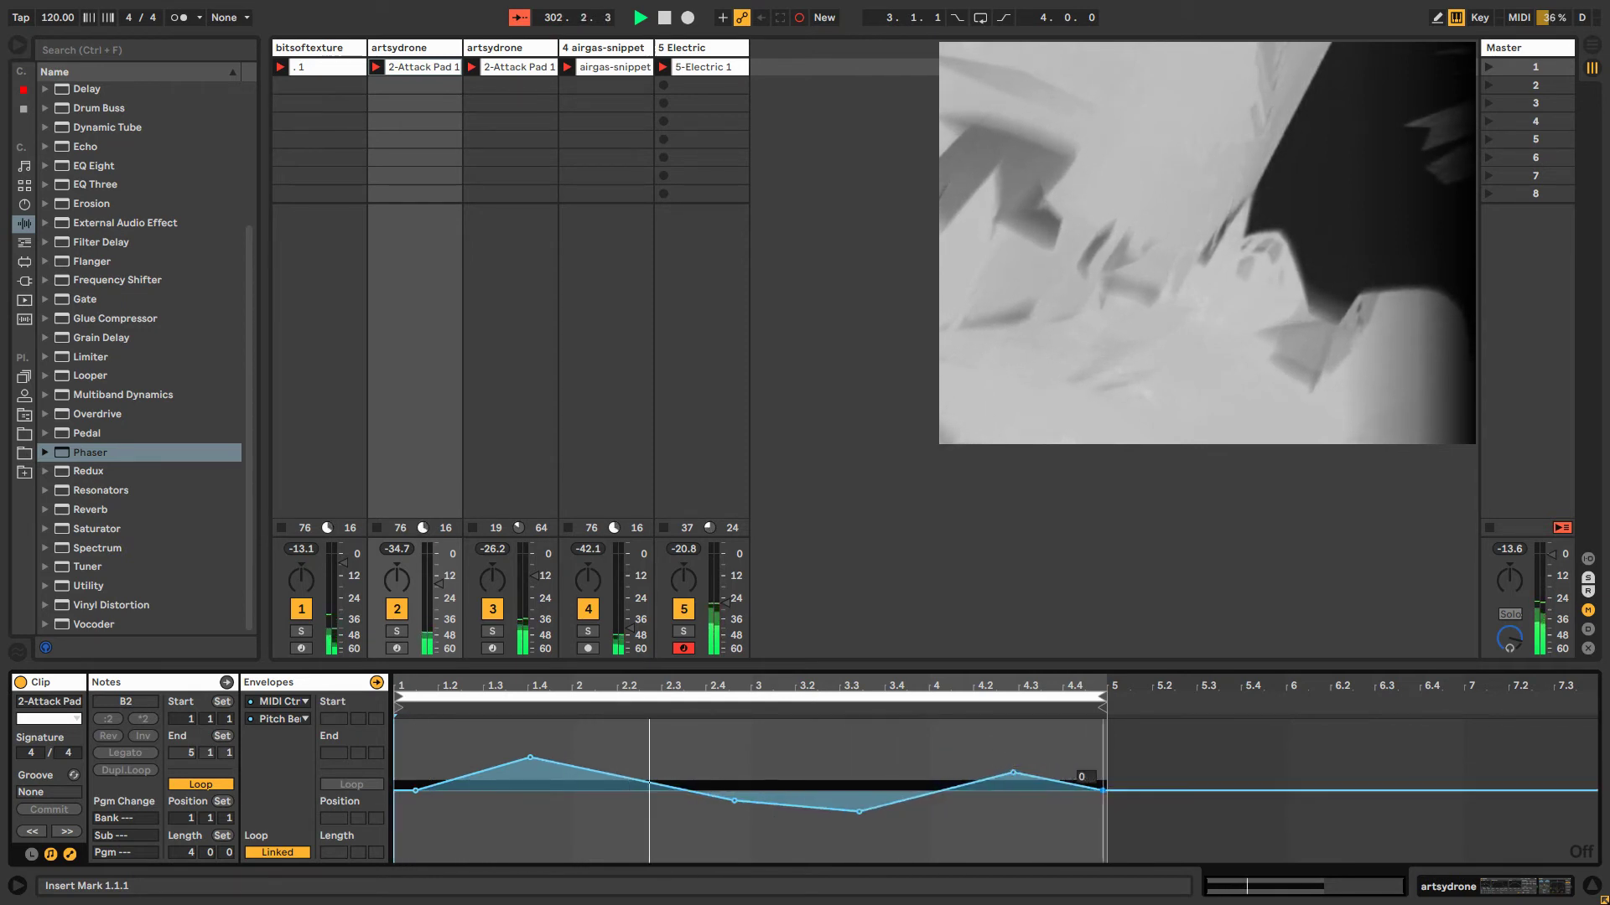
Unlink the pitch bend envelope, set its loop length to 25 bars and add breakpoints near bars 7 and 10.
{"action": "left_click", "coordinate": [293, 847]}
{"action": "left_click_drag", "start_coordinate": [721, 792], "coordinate": [859, 785]}
{"action": "left_click_drag", "start_coordinate": [724, 788], "coordinate": [694, 757]}
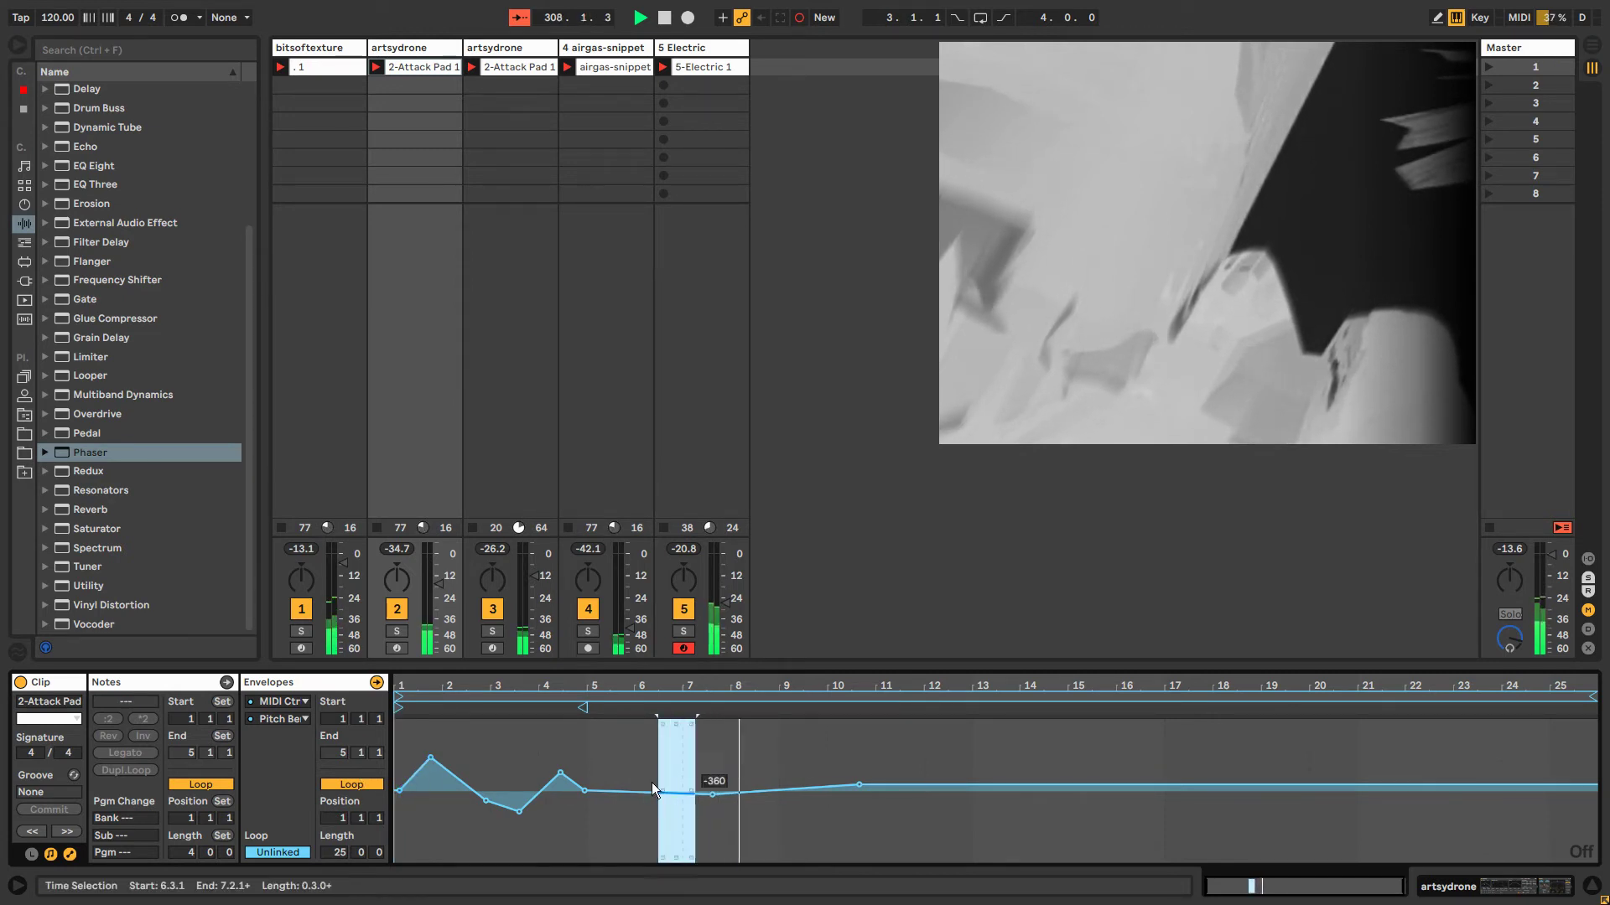
Set the pitch bend breakpoint near bar 10 to 0 and add shallow dips near bars 9 and 14 and a slight rise near bar 20.
{"action": "right_click", "coordinate": [859, 782]}
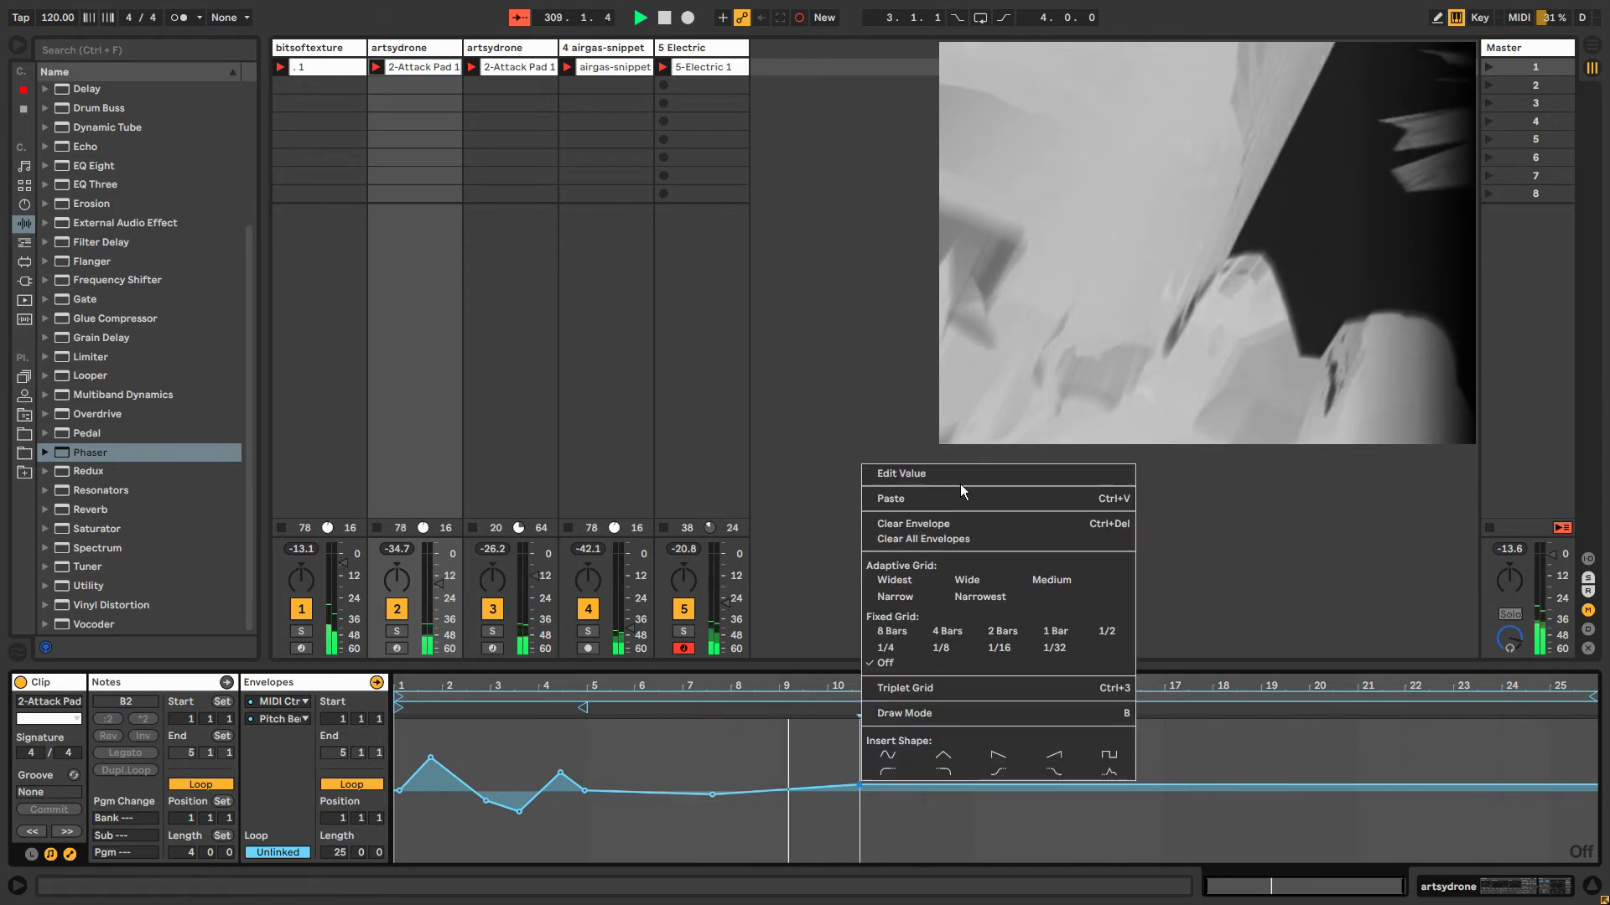
{"action": "left_click", "coordinate": [927, 476]}
{"action": "type", "text": "0"}
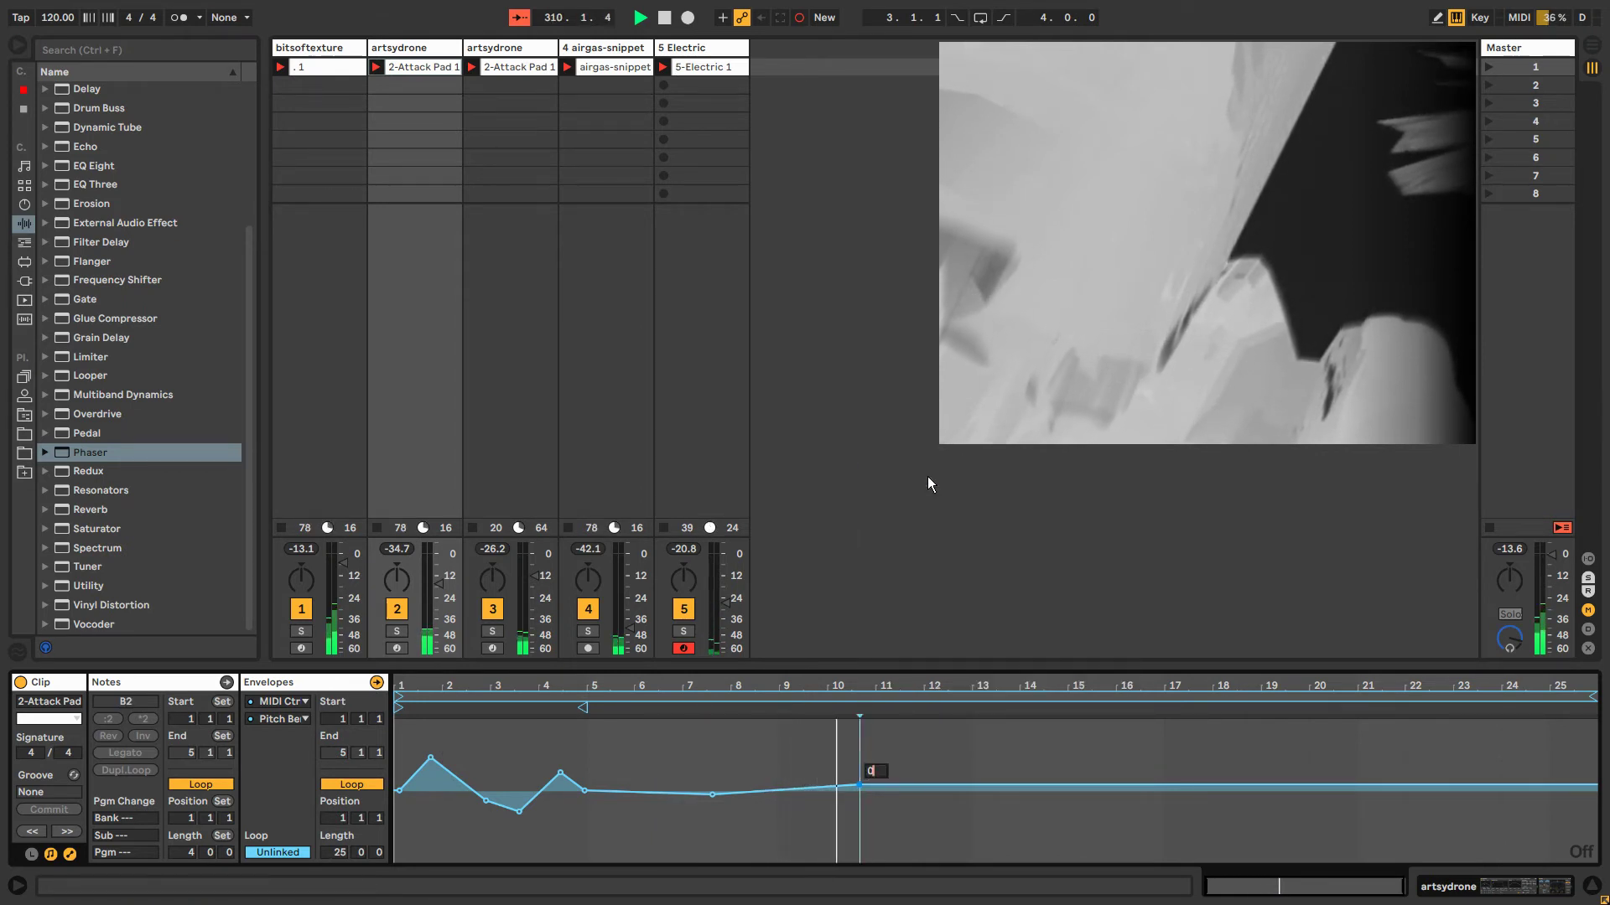
{"action": "key", "text": "Return"}
{"action": "left_click", "coordinate": [1153, 790]}
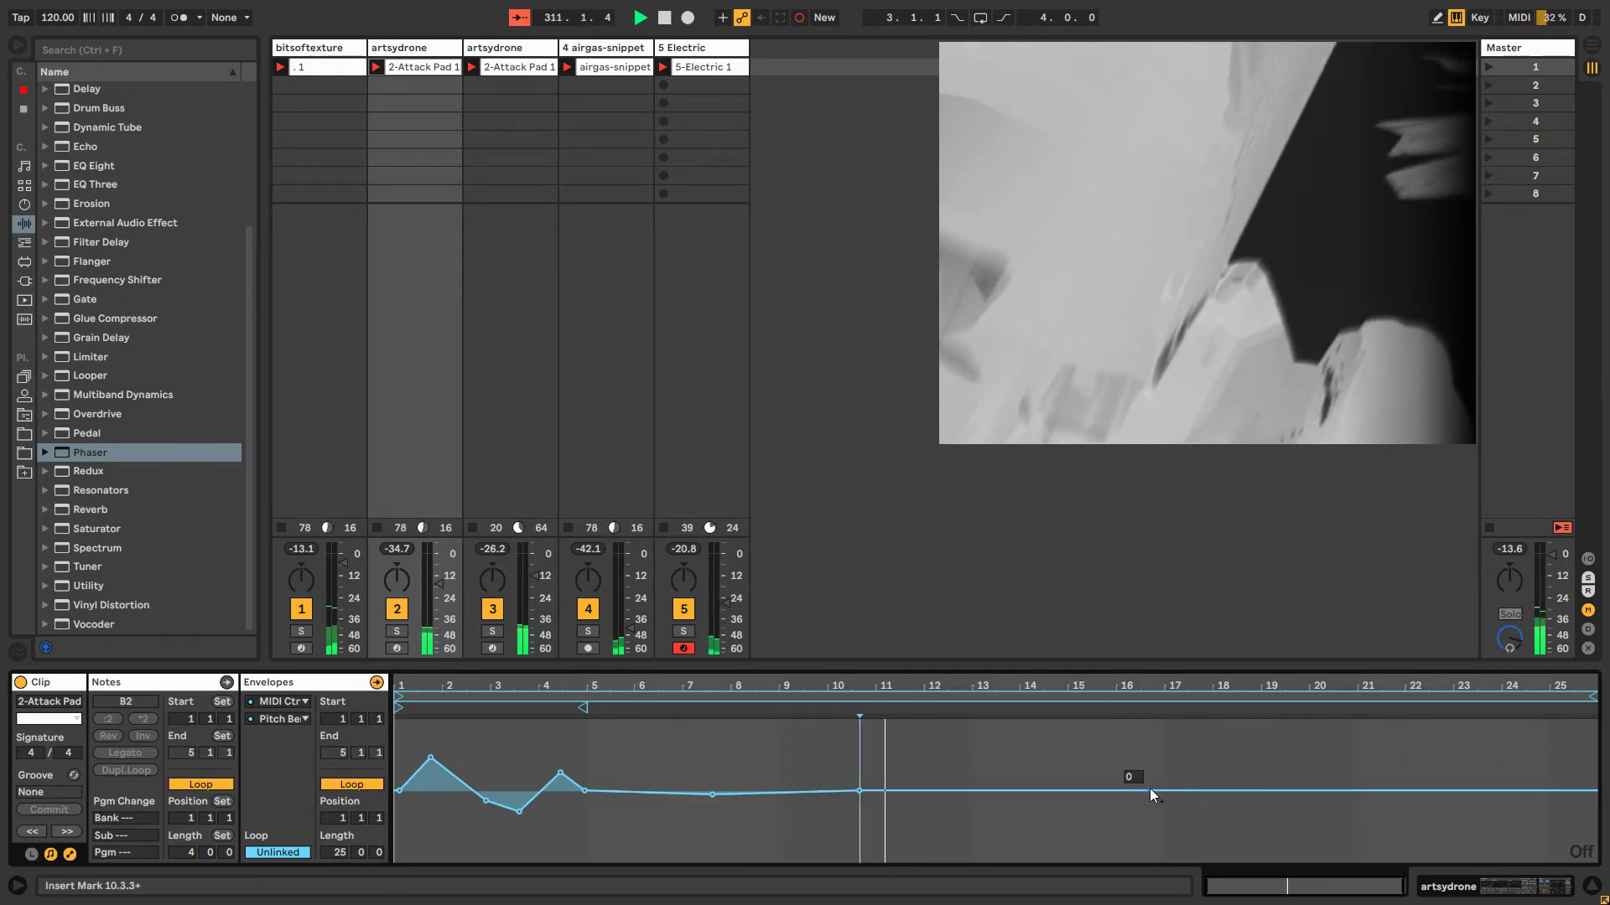
{"action": "left_click_drag", "start_coordinate": [1326, 791], "coordinate": [1325, 784]}
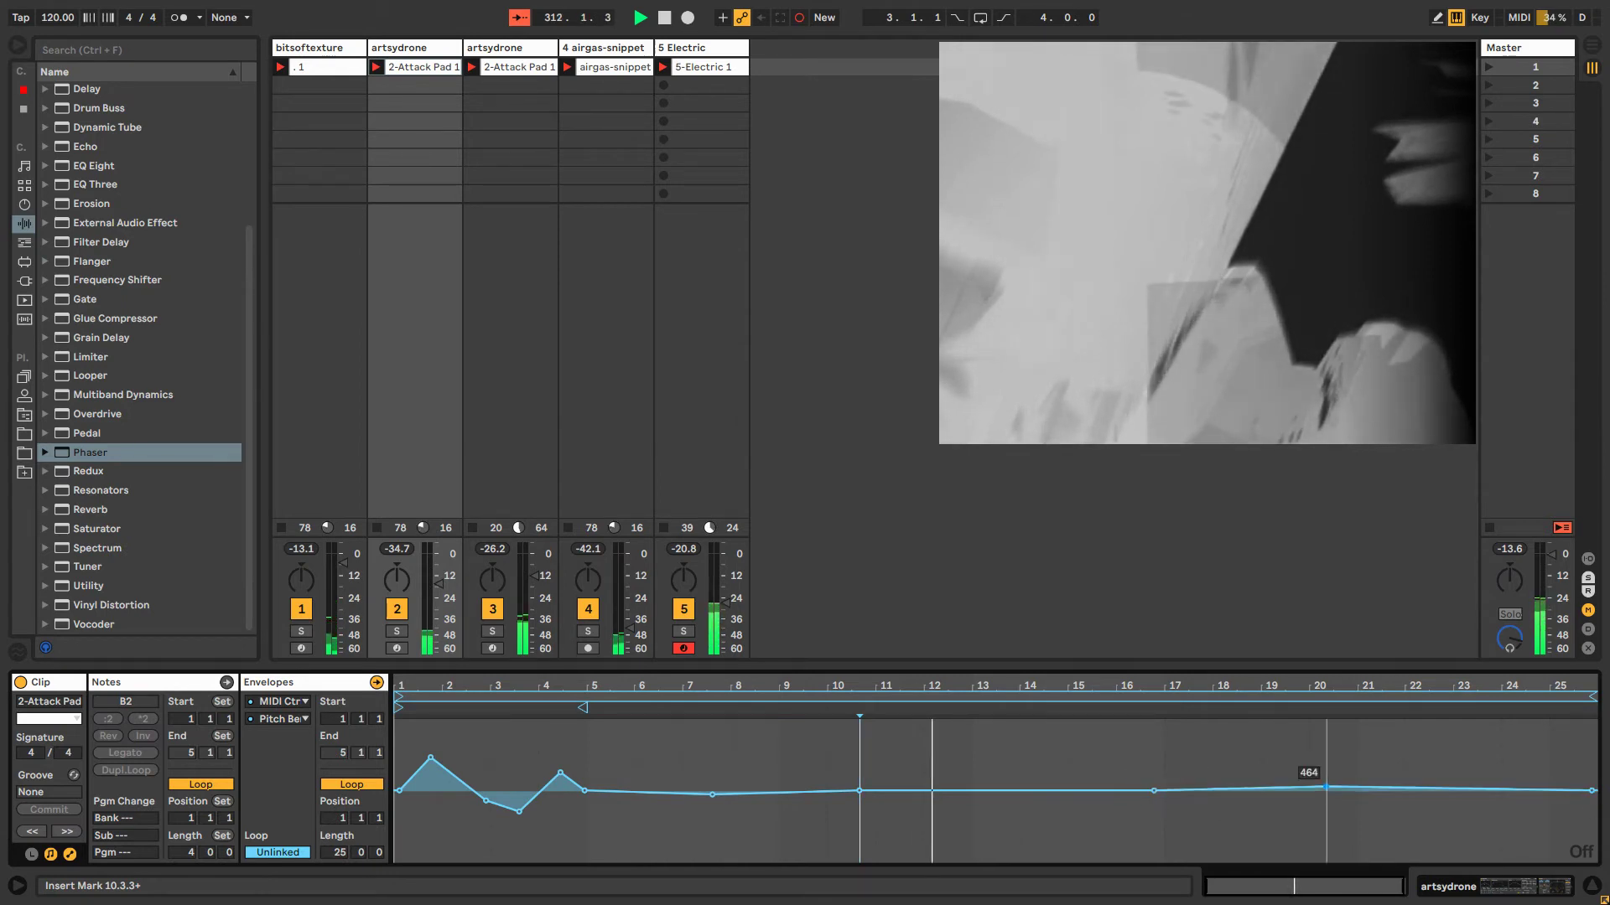
{"action": "left_click_drag", "start_coordinate": [1016, 791], "coordinate": [1012, 806]}
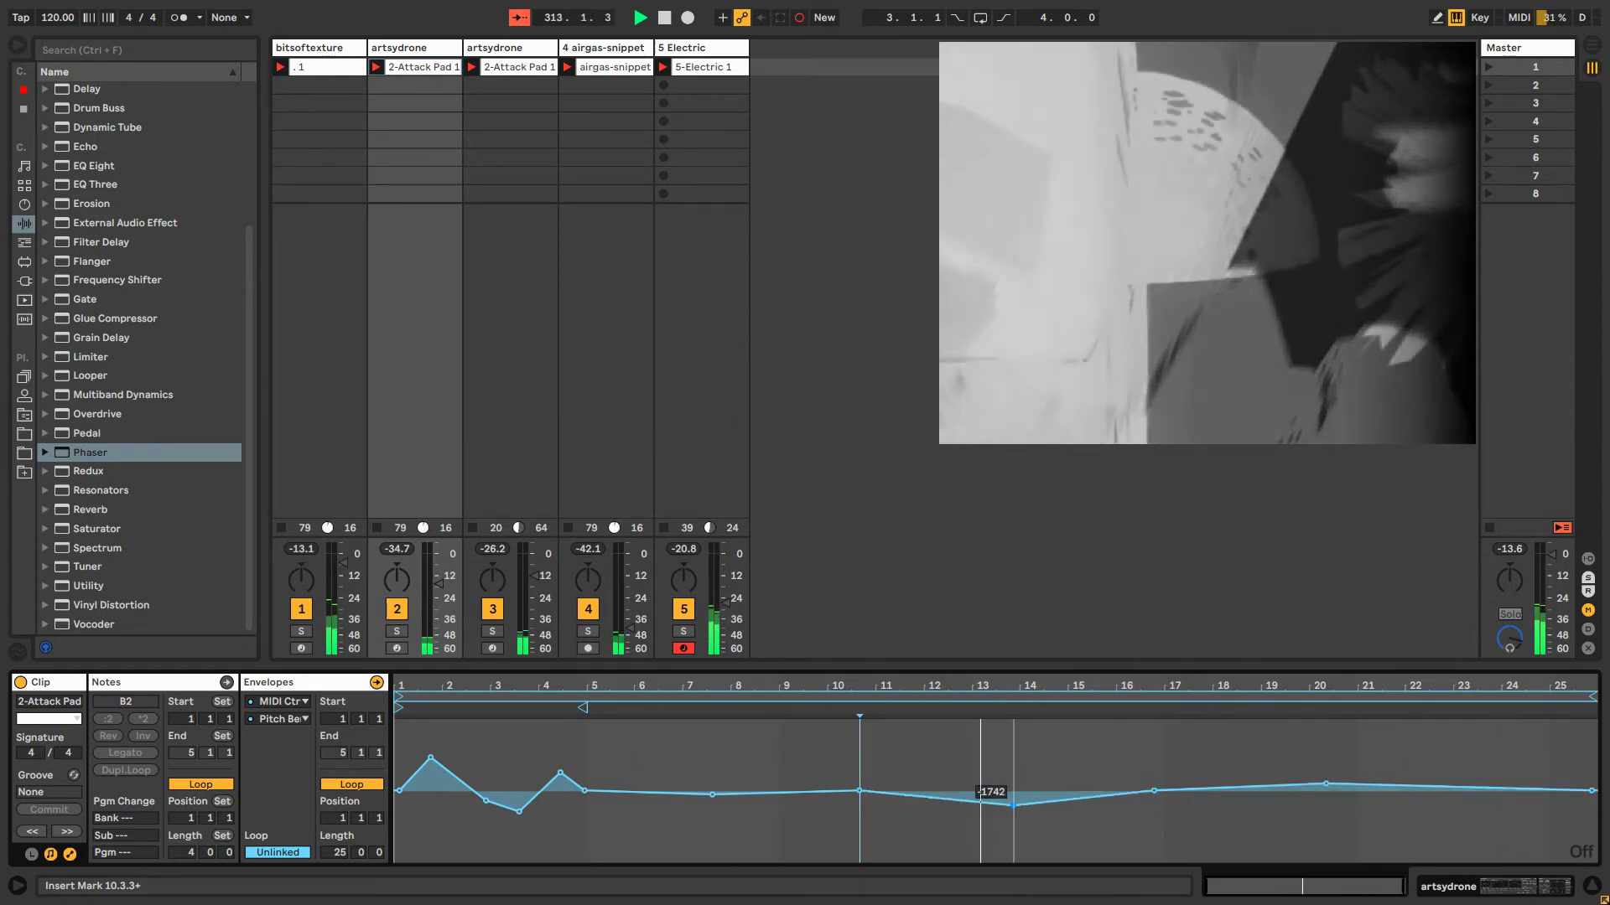
{"action": "left_click_drag", "start_coordinate": [776, 798], "coordinate": [776, 806]}
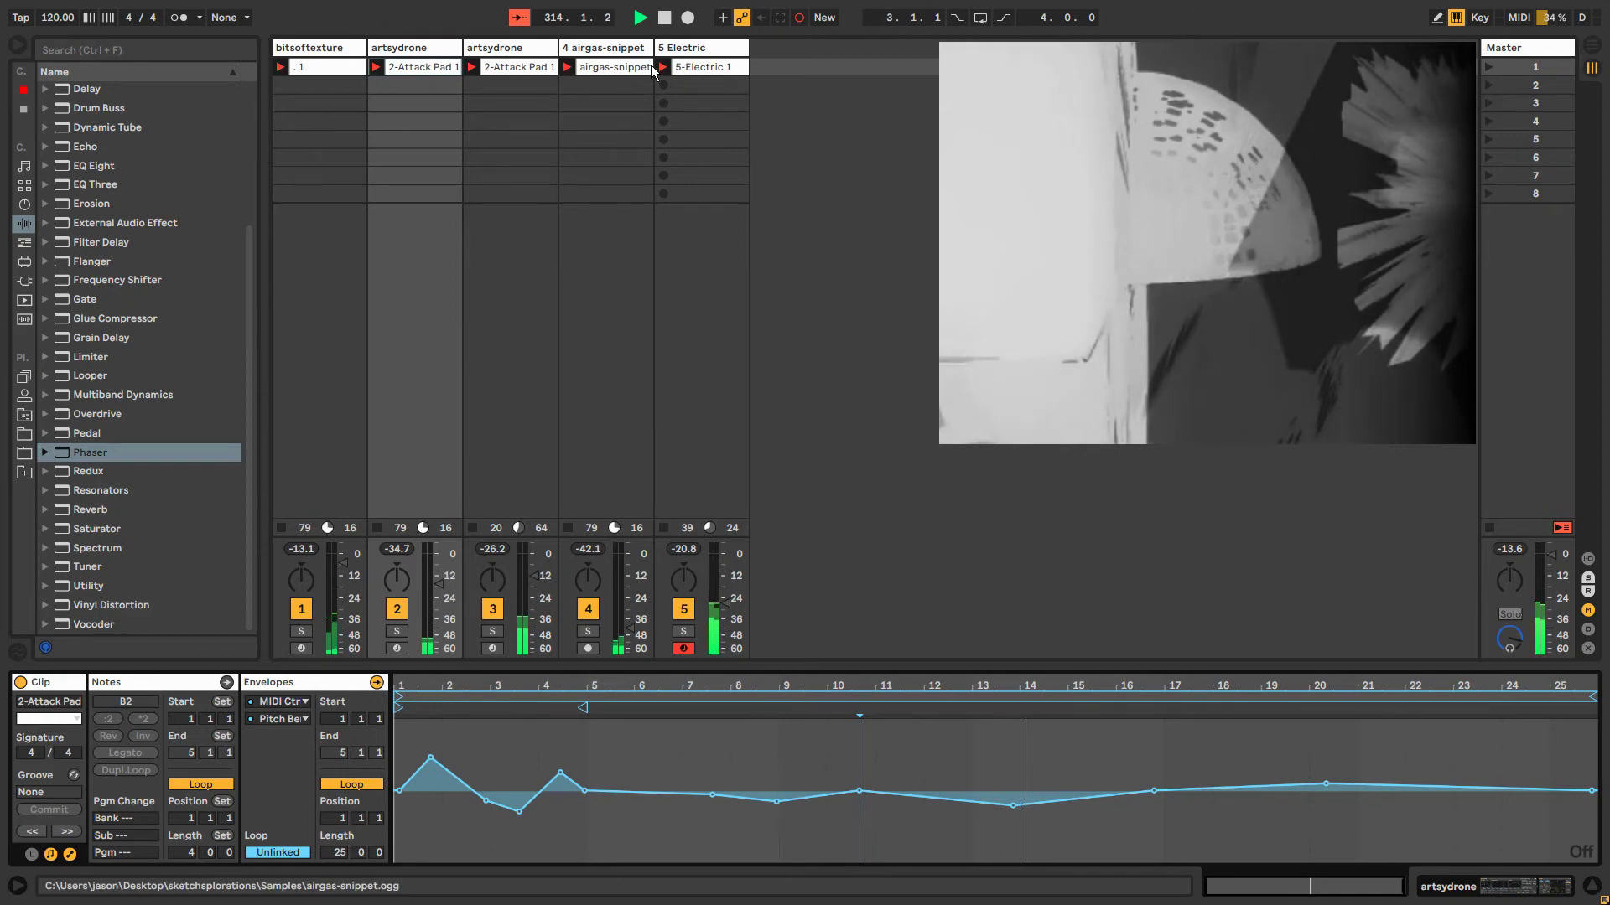
Check the Electric track's devices, and show the Filter Freq automation of the third track's Attack Pad.
{"action": "left_click", "coordinate": [709, 167]}
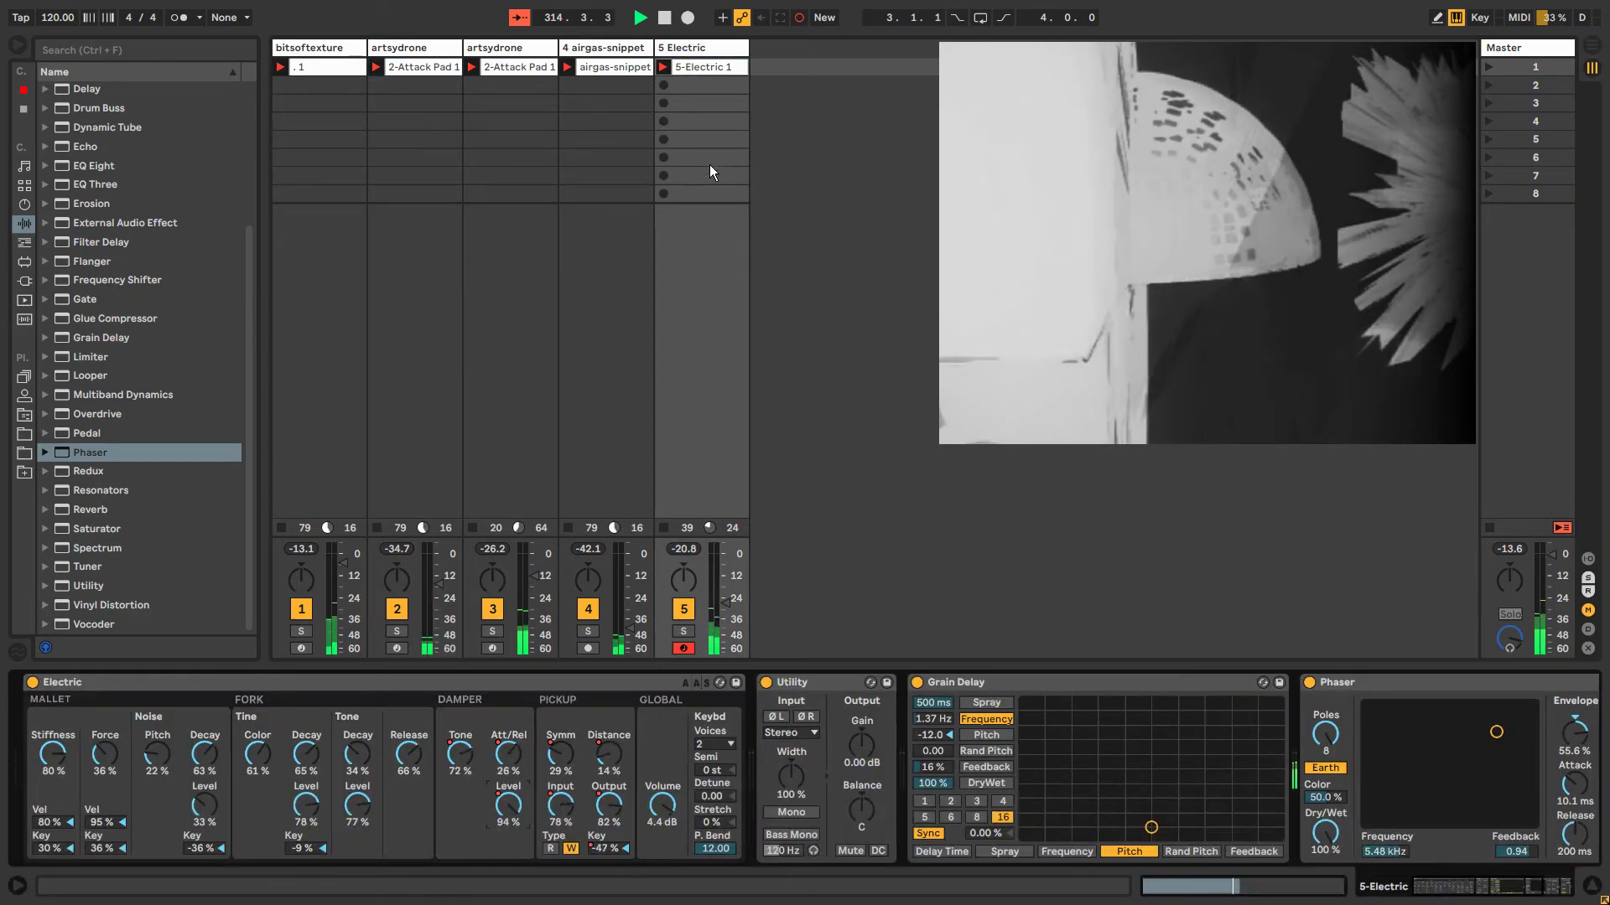
{"action": "left_click", "coordinate": [527, 51]}
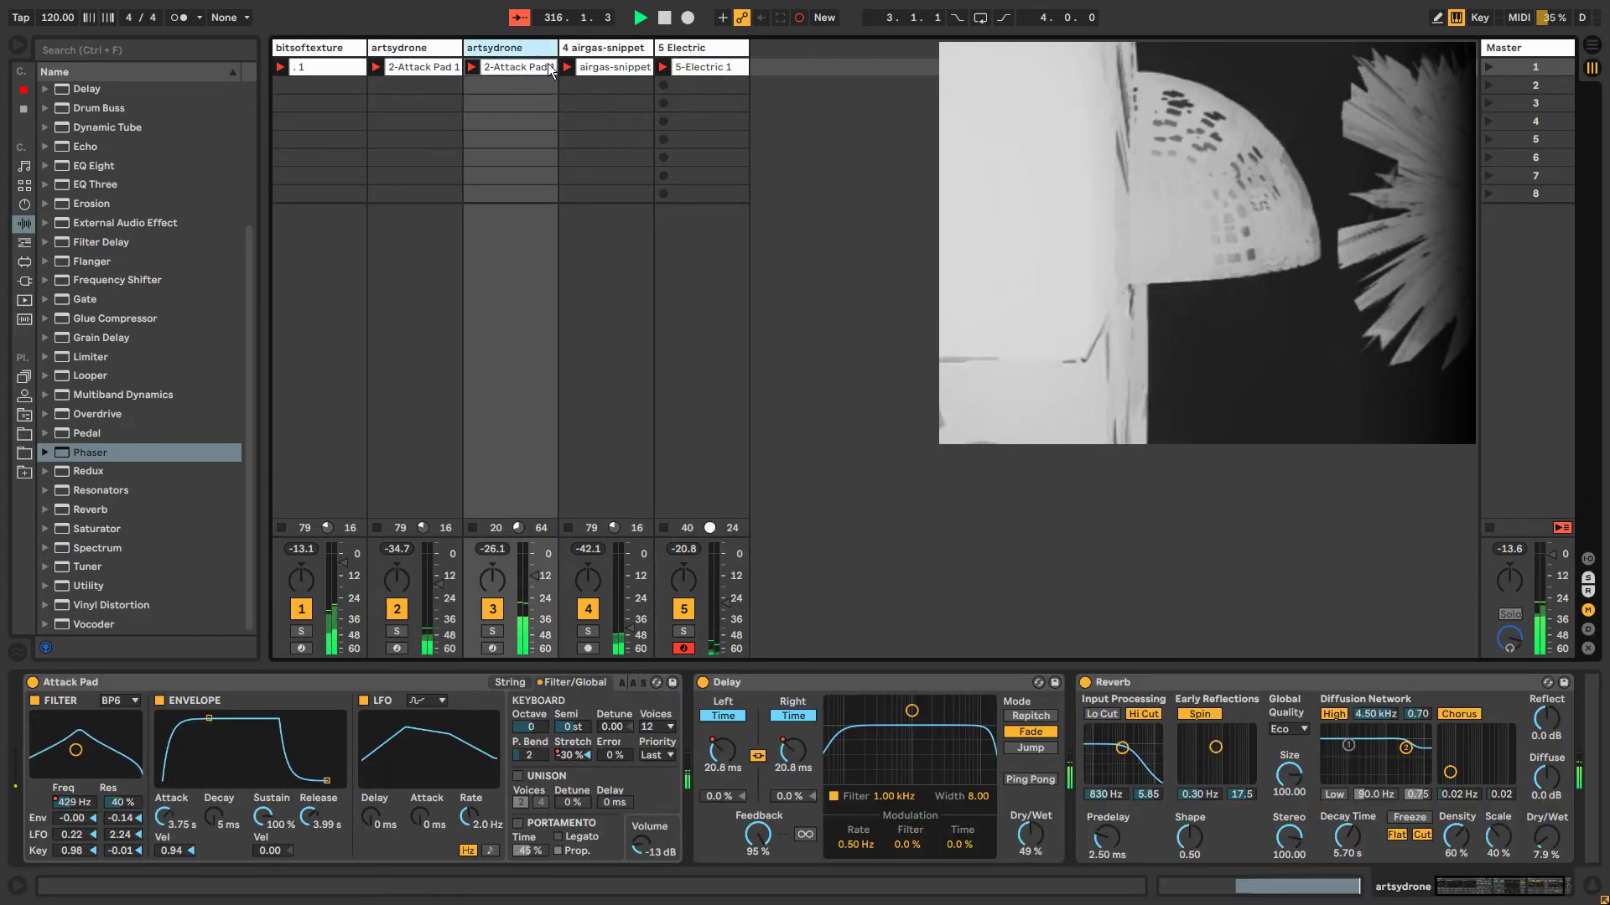
{"action": "right_click", "coordinate": [71, 805]}
{"action": "left_click", "coordinate": [109, 812]}
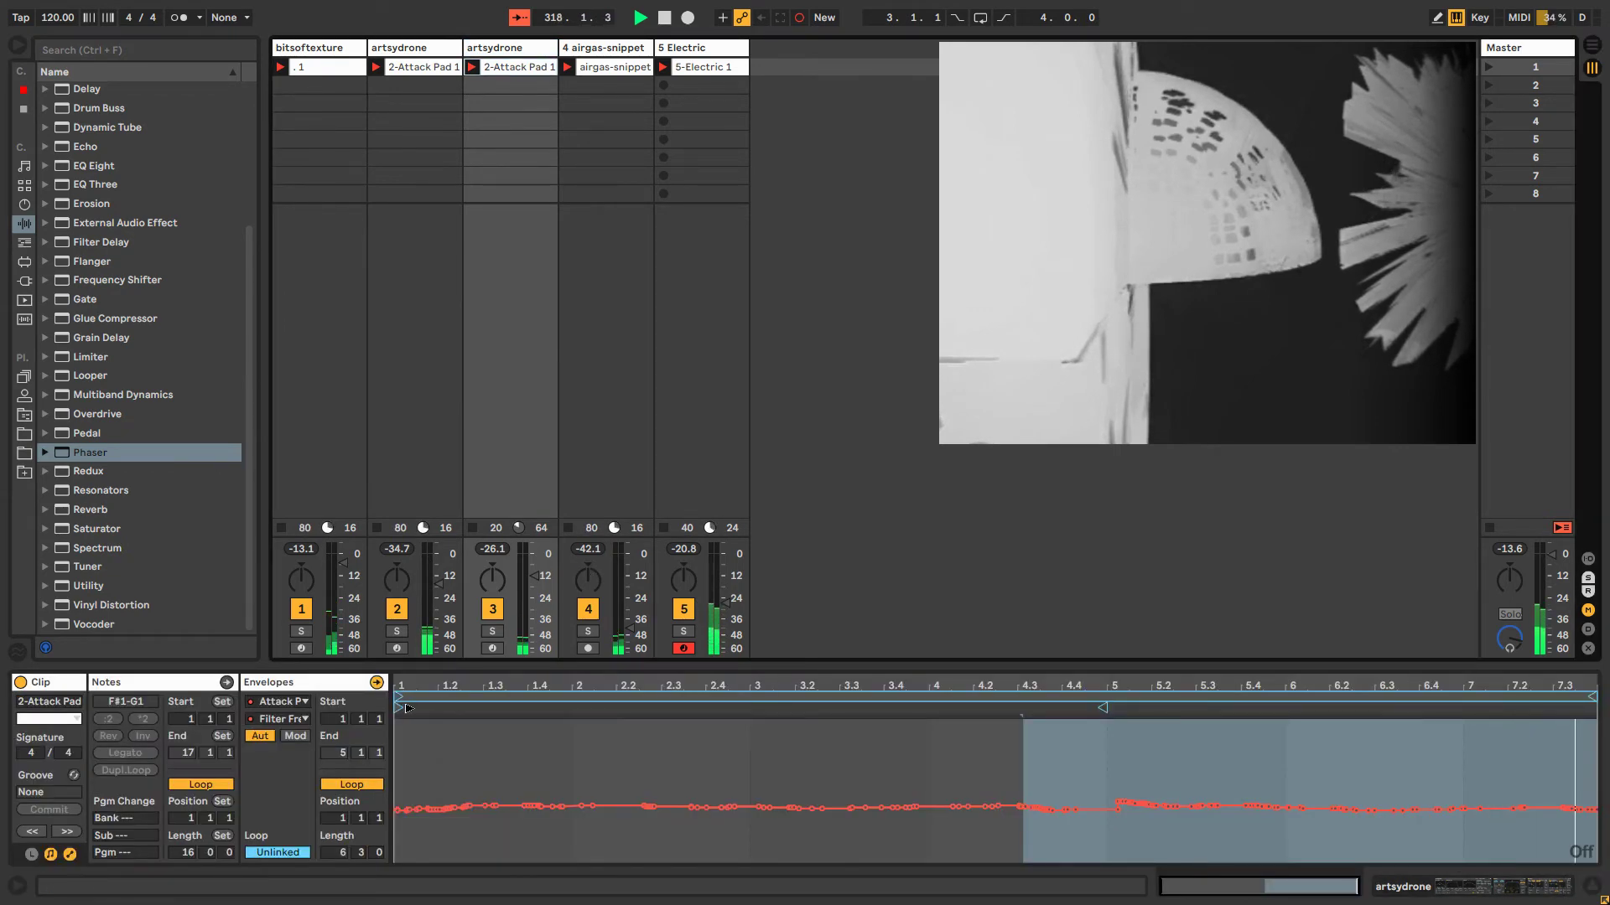
Compare the device chains of the second and third tracks, and relaunch the third track's Attack Pad clip.
{"action": "left_click", "coordinate": [435, 47]}
{"action": "left_click", "coordinate": [418, 48]}
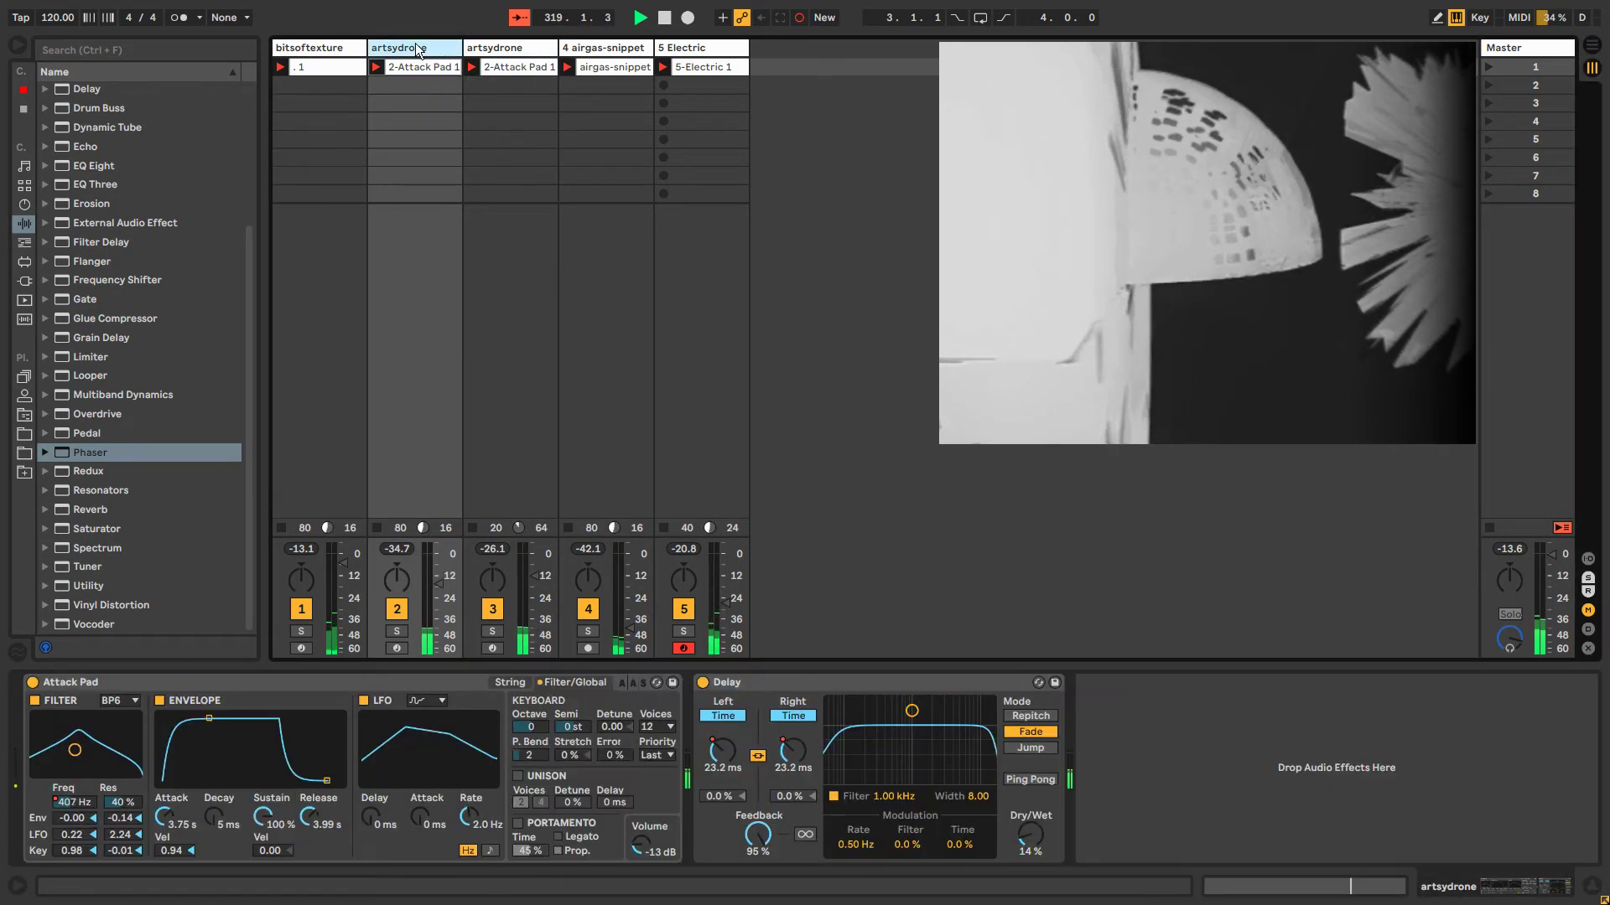
{"action": "left_click", "coordinate": [509, 49]}
{"action": "left_click", "coordinate": [397, 50]}
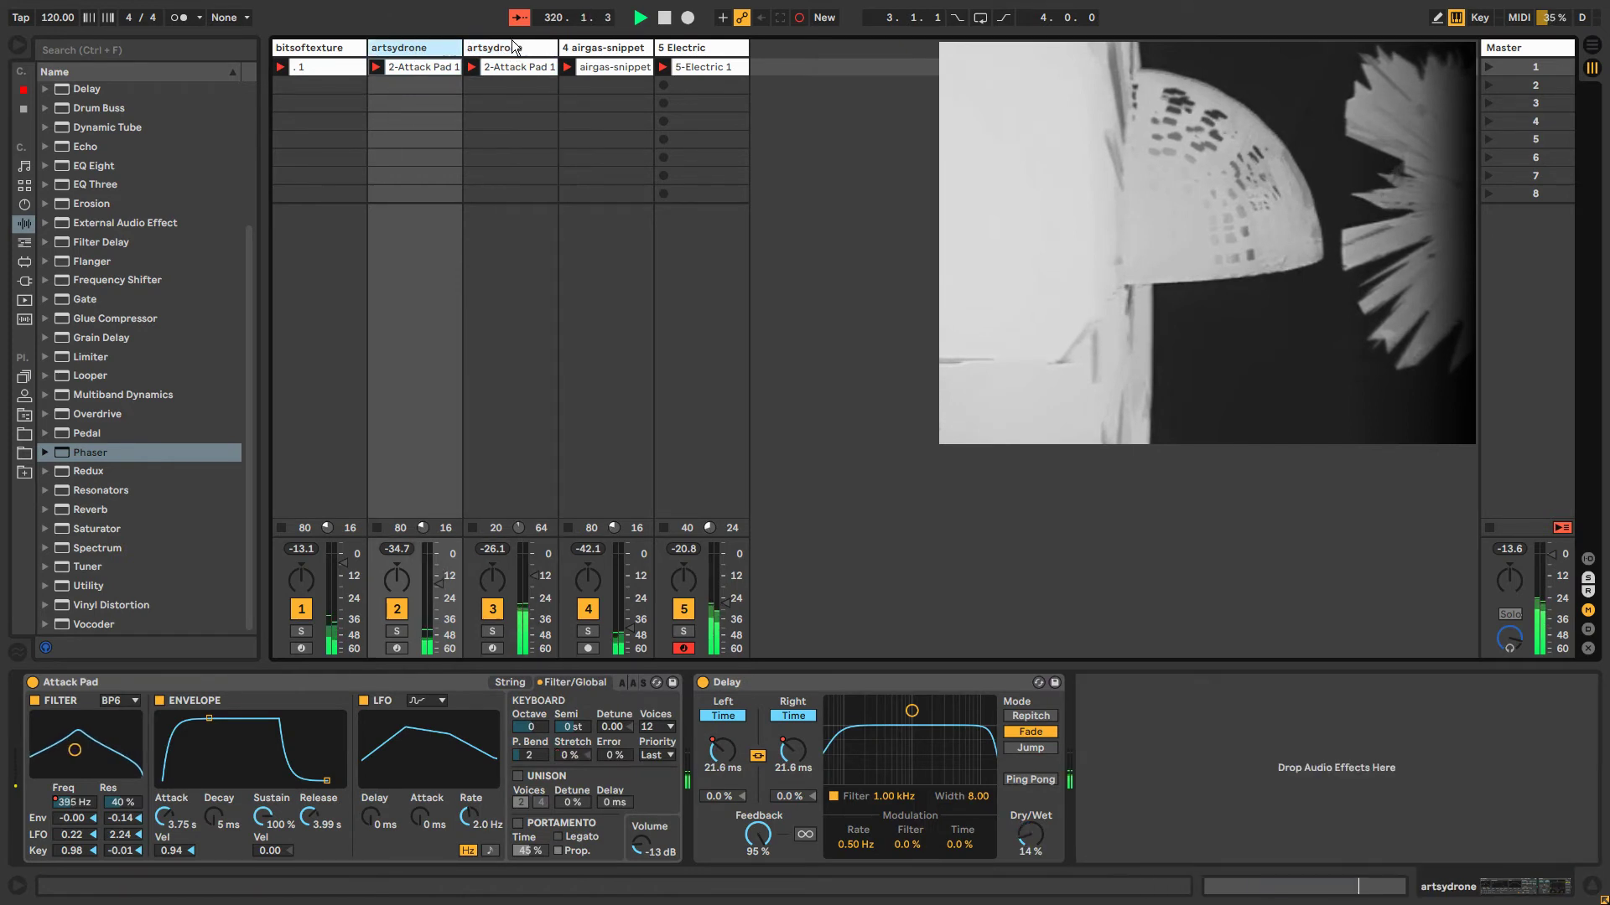
{"action": "left_click", "coordinate": [515, 51]}
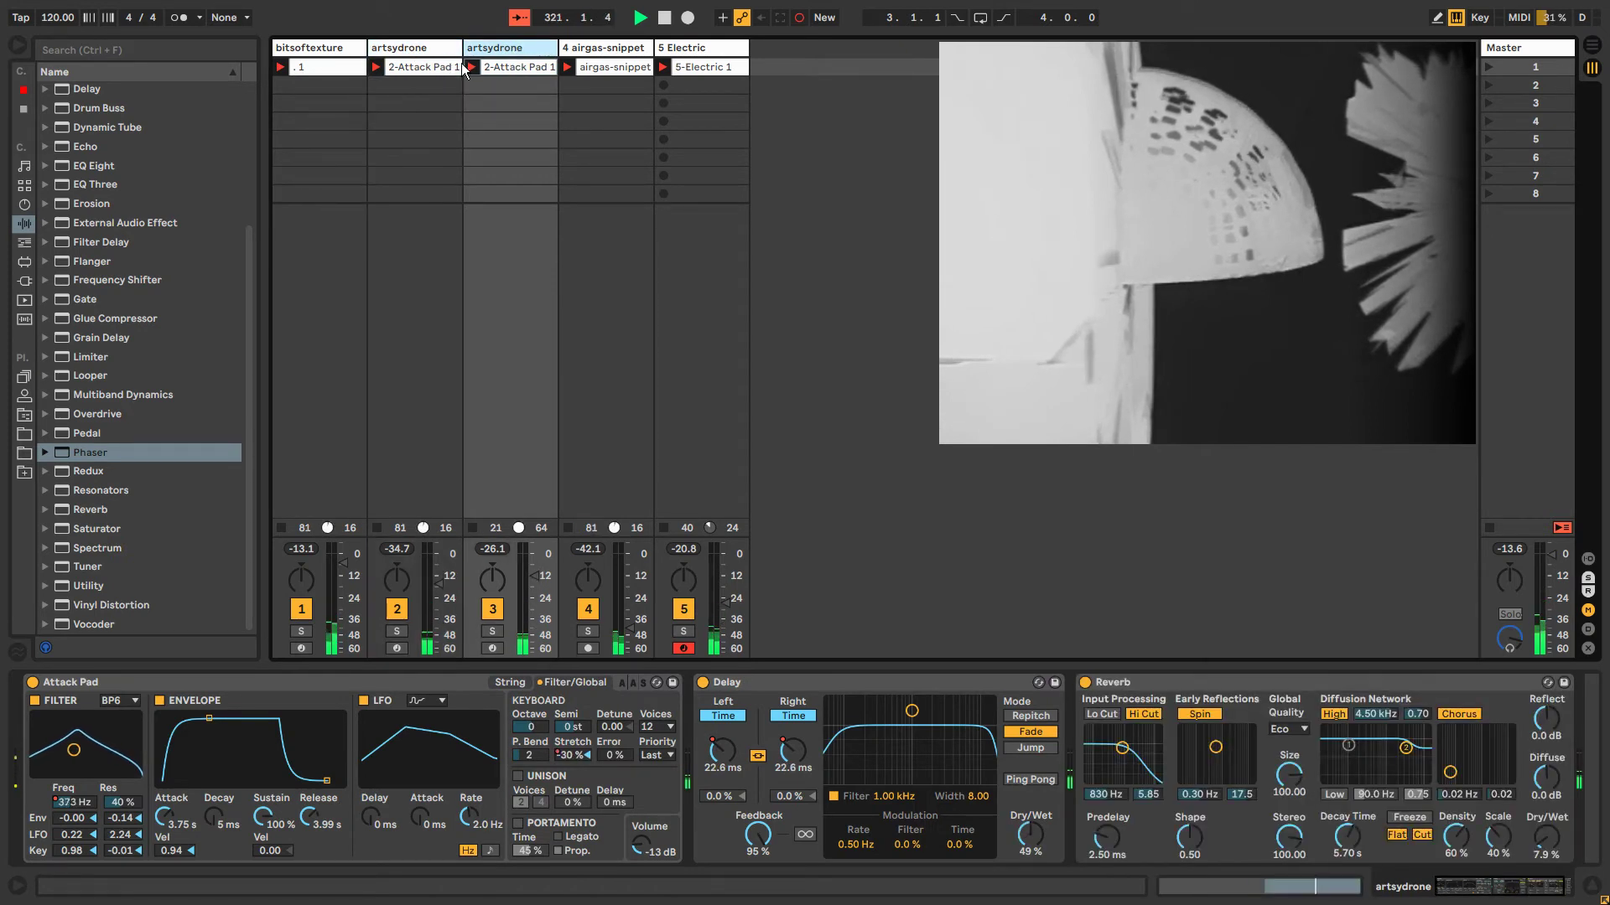
{"action": "left_click", "coordinate": [474, 67]}
{"action": "double_click", "coordinate": [475, 67]}
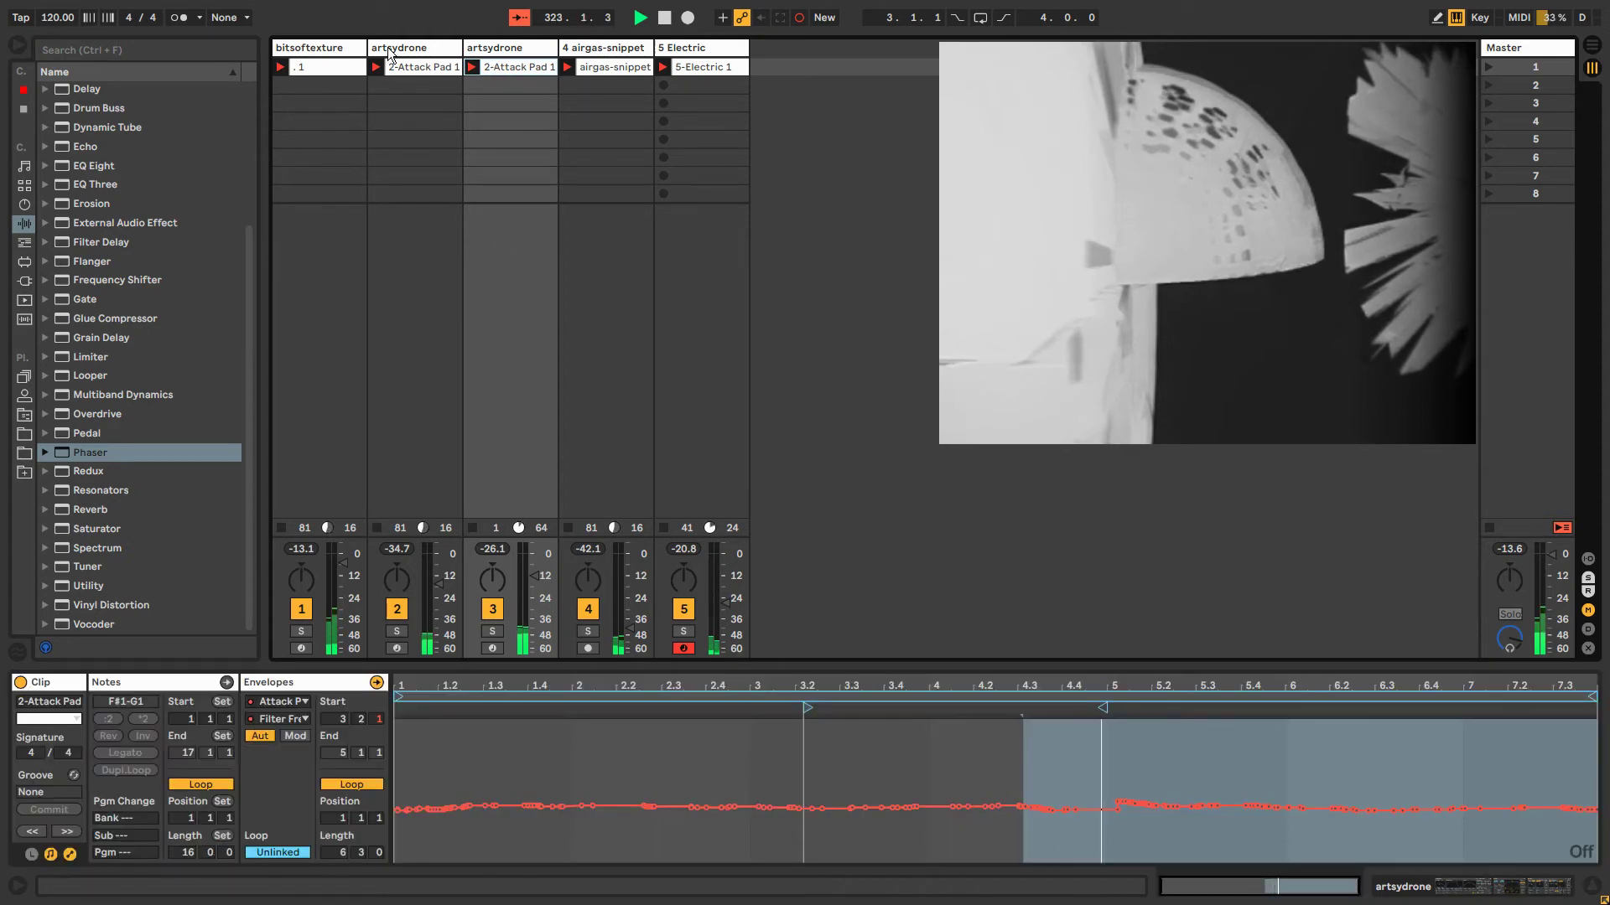
Record sweeping automation of the second track's Delay Dry/Wet and show it in the clip envelope.
{"action": "left_click", "coordinate": [440, 227]}
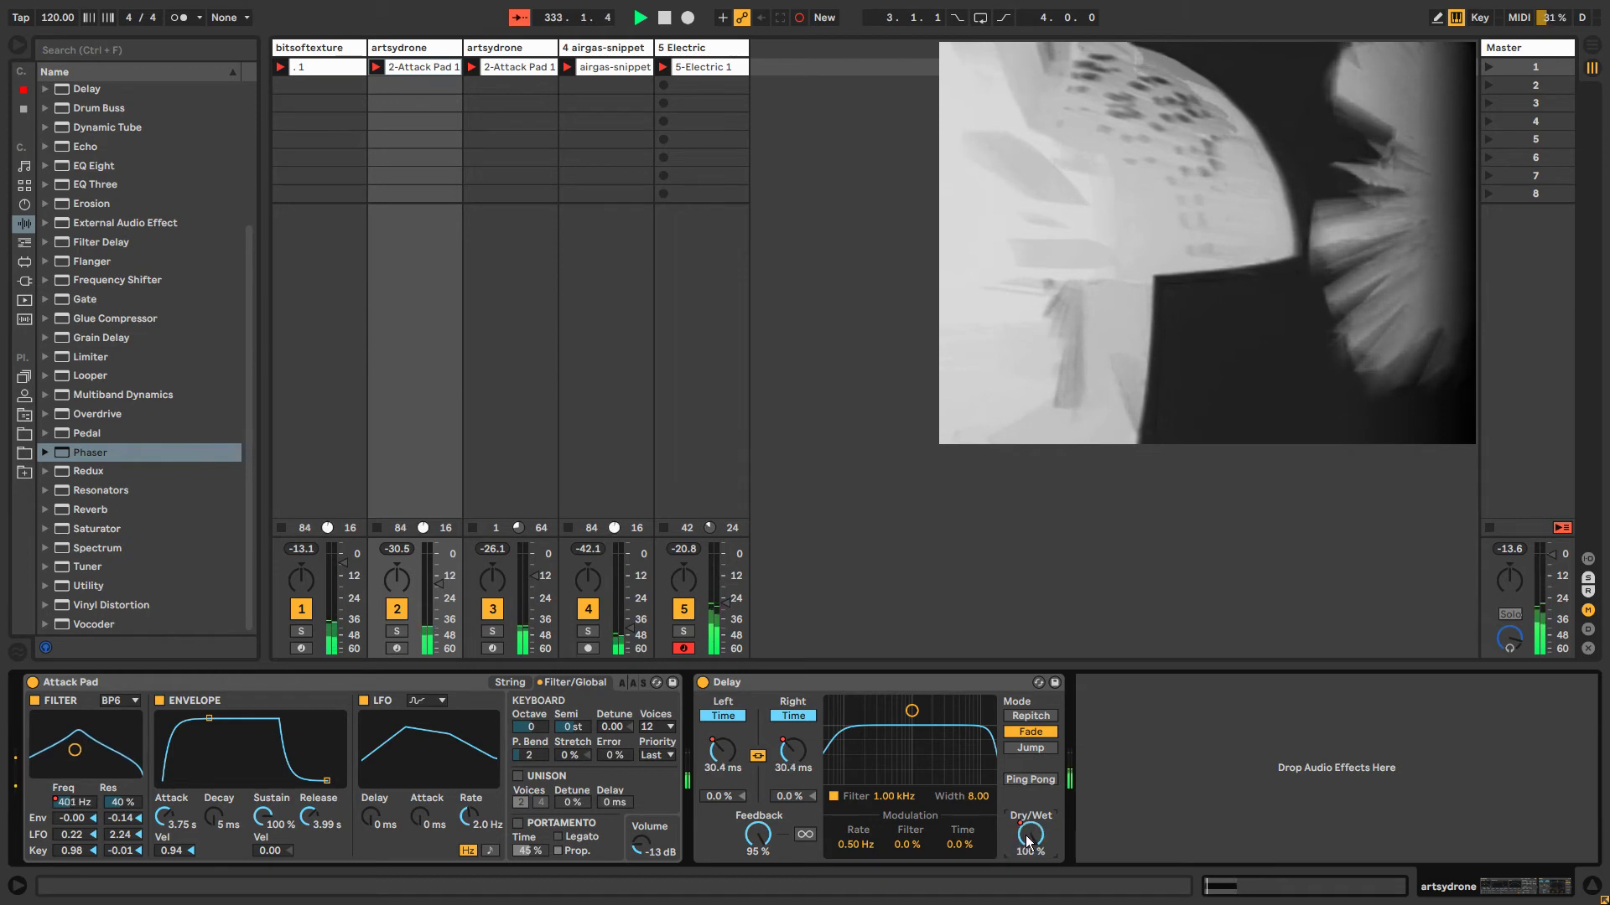
{"action": "right_click", "coordinate": [1030, 731]}
{"action": "left_click", "coordinate": [1285, 839]}
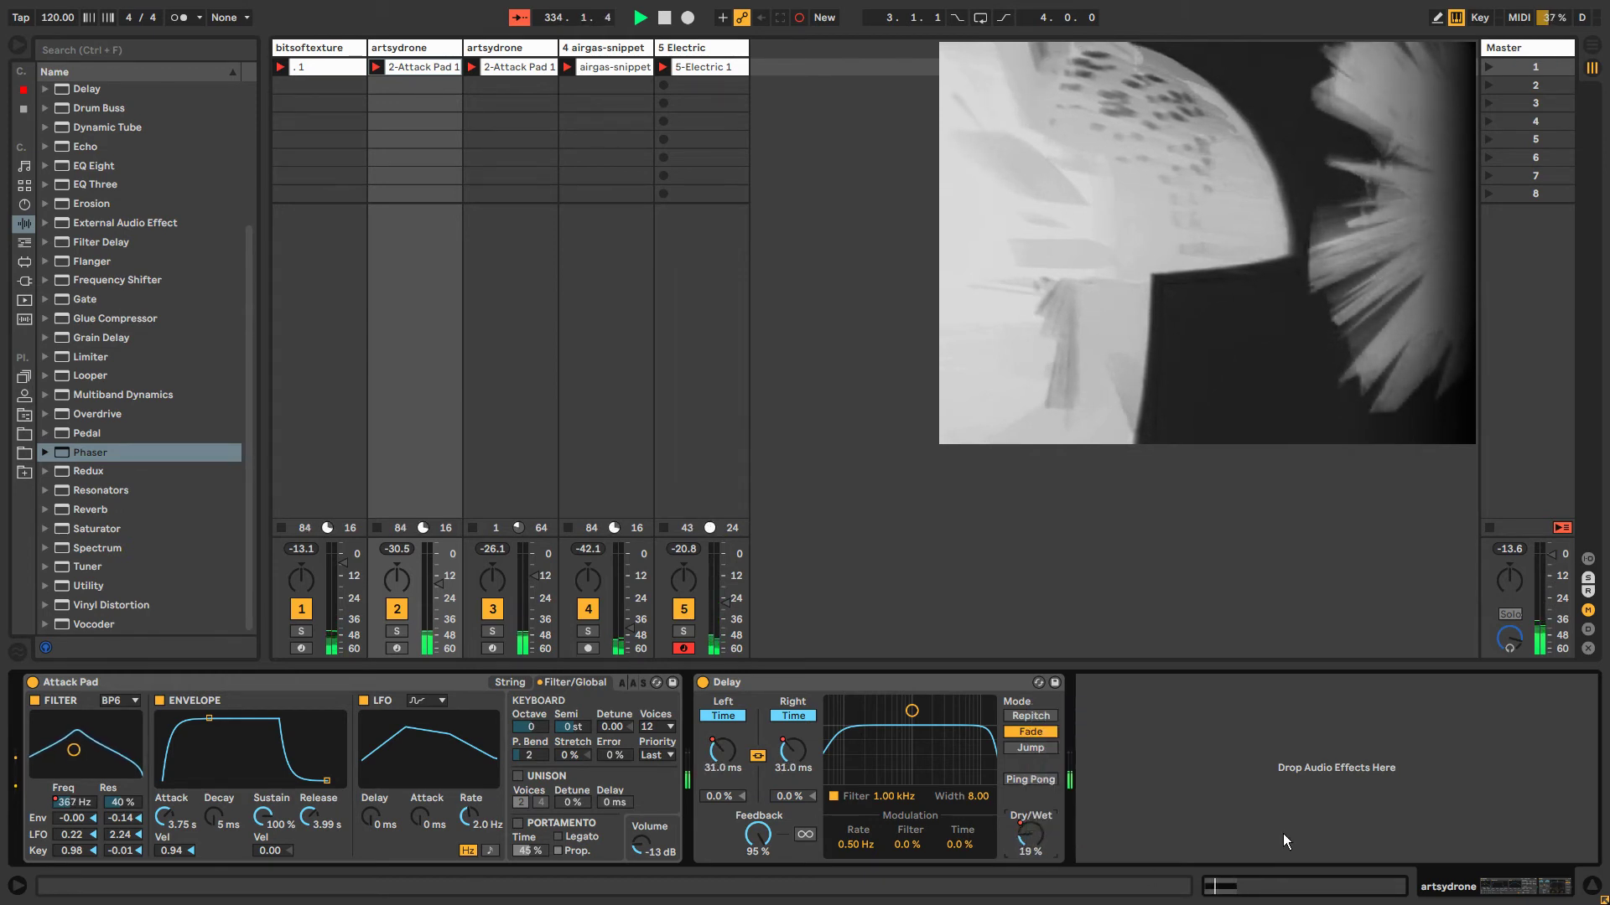
{"action": "right_click", "coordinate": [1022, 838]}
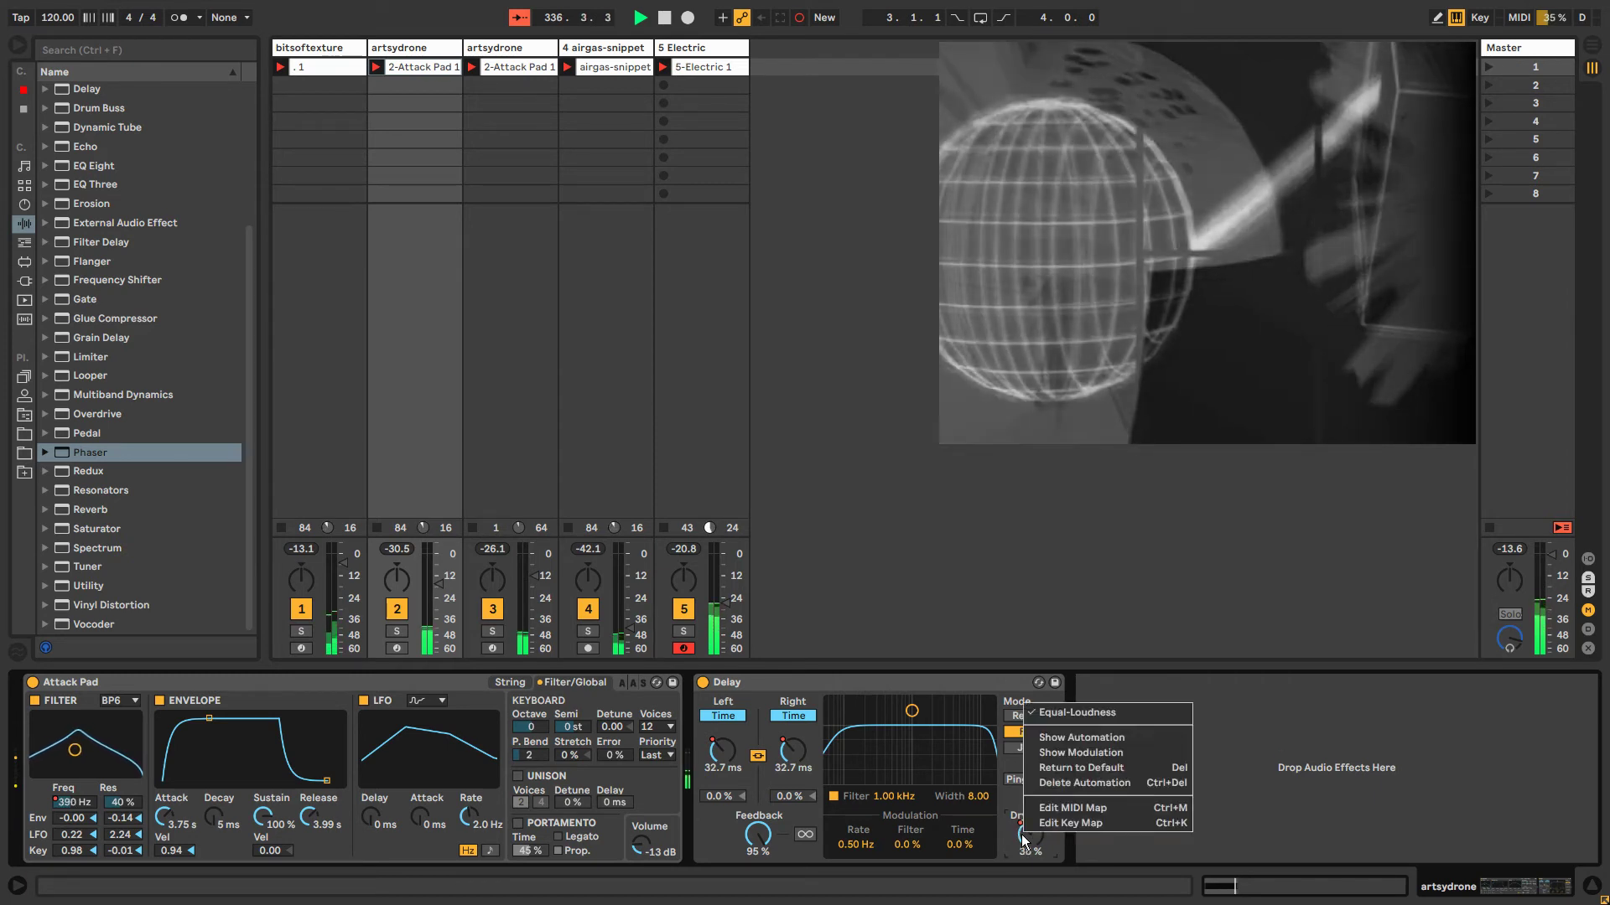
{"action": "left_click", "coordinate": [1071, 739]}
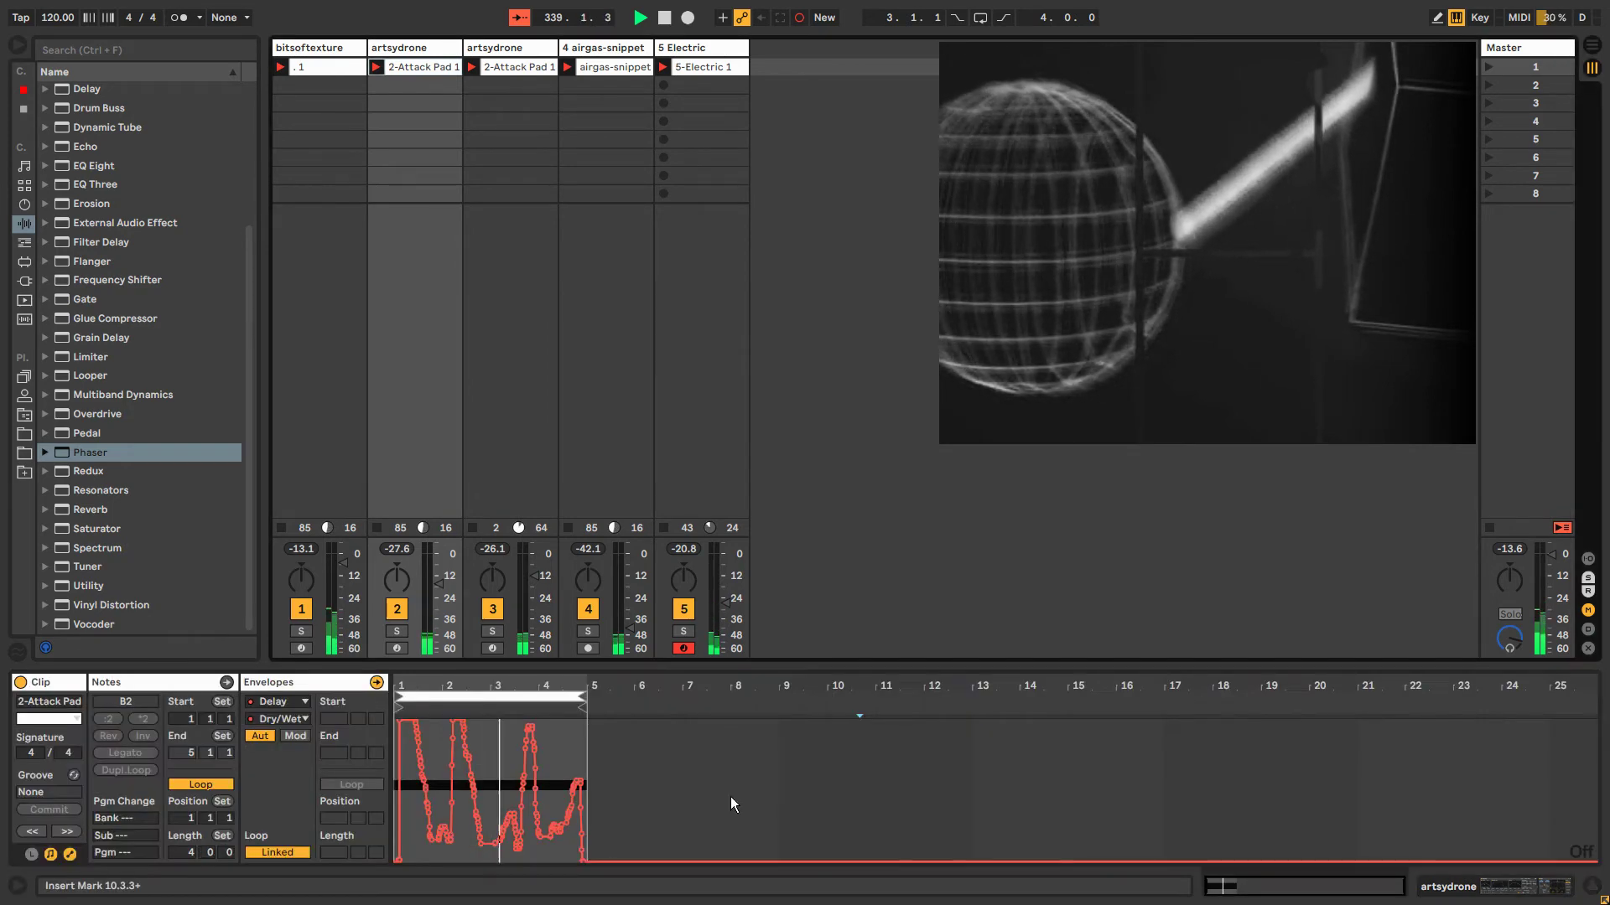
Unlink the Delay Dry/Wet envelope, set its loop length to 3.3.3 and adjust the breakpoint at its start.
{"action": "left_click", "coordinate": [288, 852]}
{"action": "left_click_drag", "start_coordinate": [339, 852], "coordinate": [339, 838]}
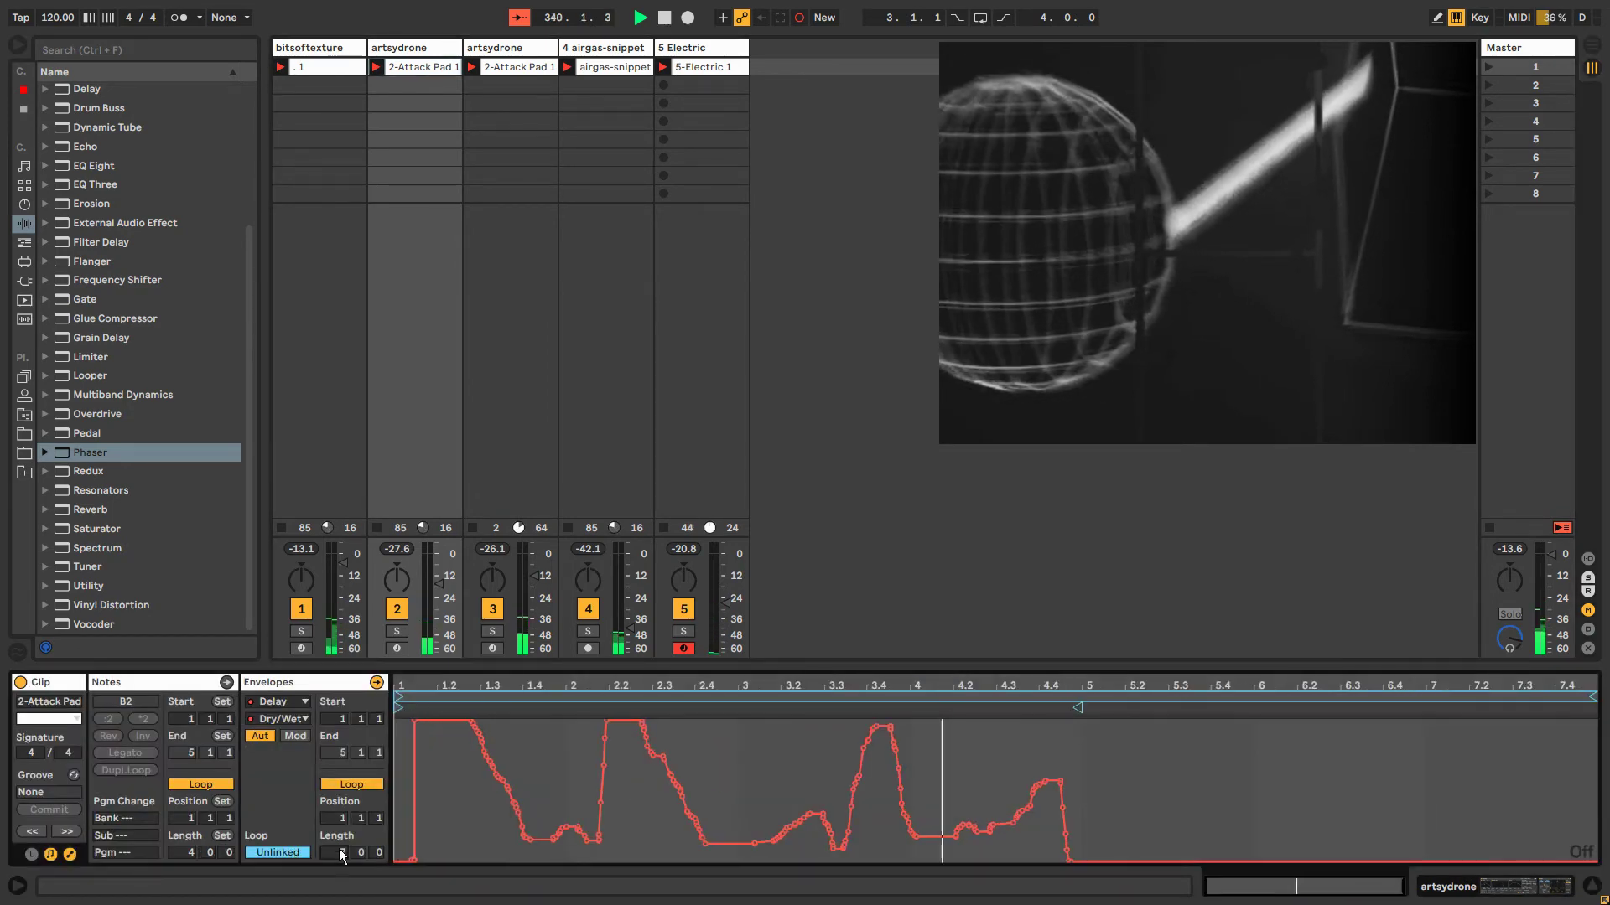
{"action": "left_click_drag", "start_coordinate": [1591, 692], "coordinate": [406, 861]}
{"action": "key", "text": "ctrl+z"}
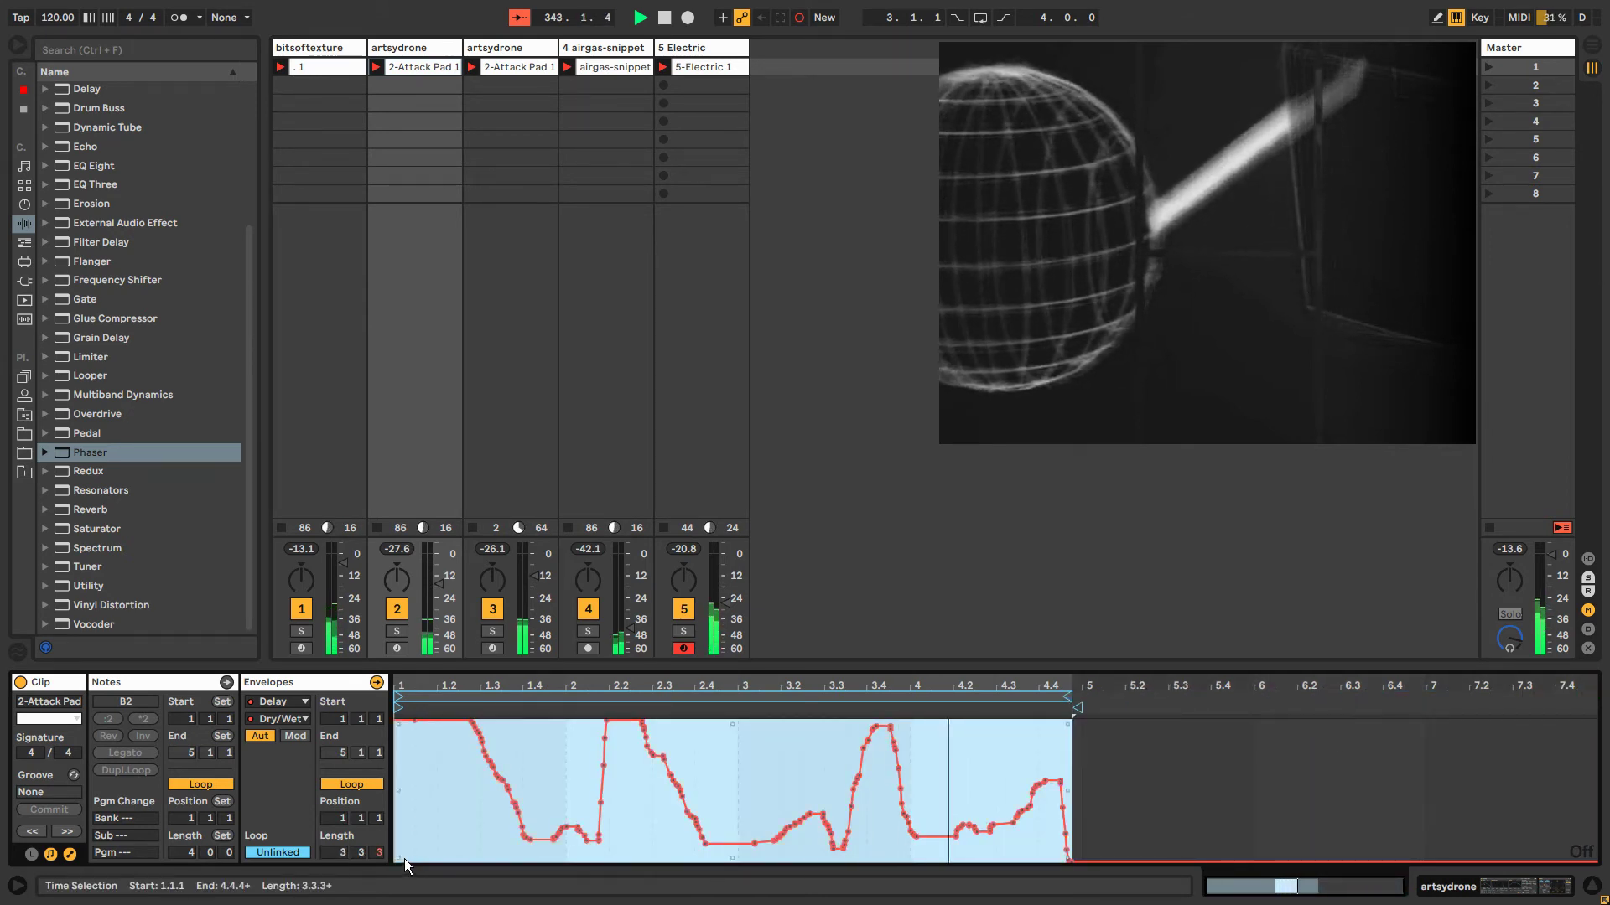
{"action": "left_click", "coordinate": [405, 771]}
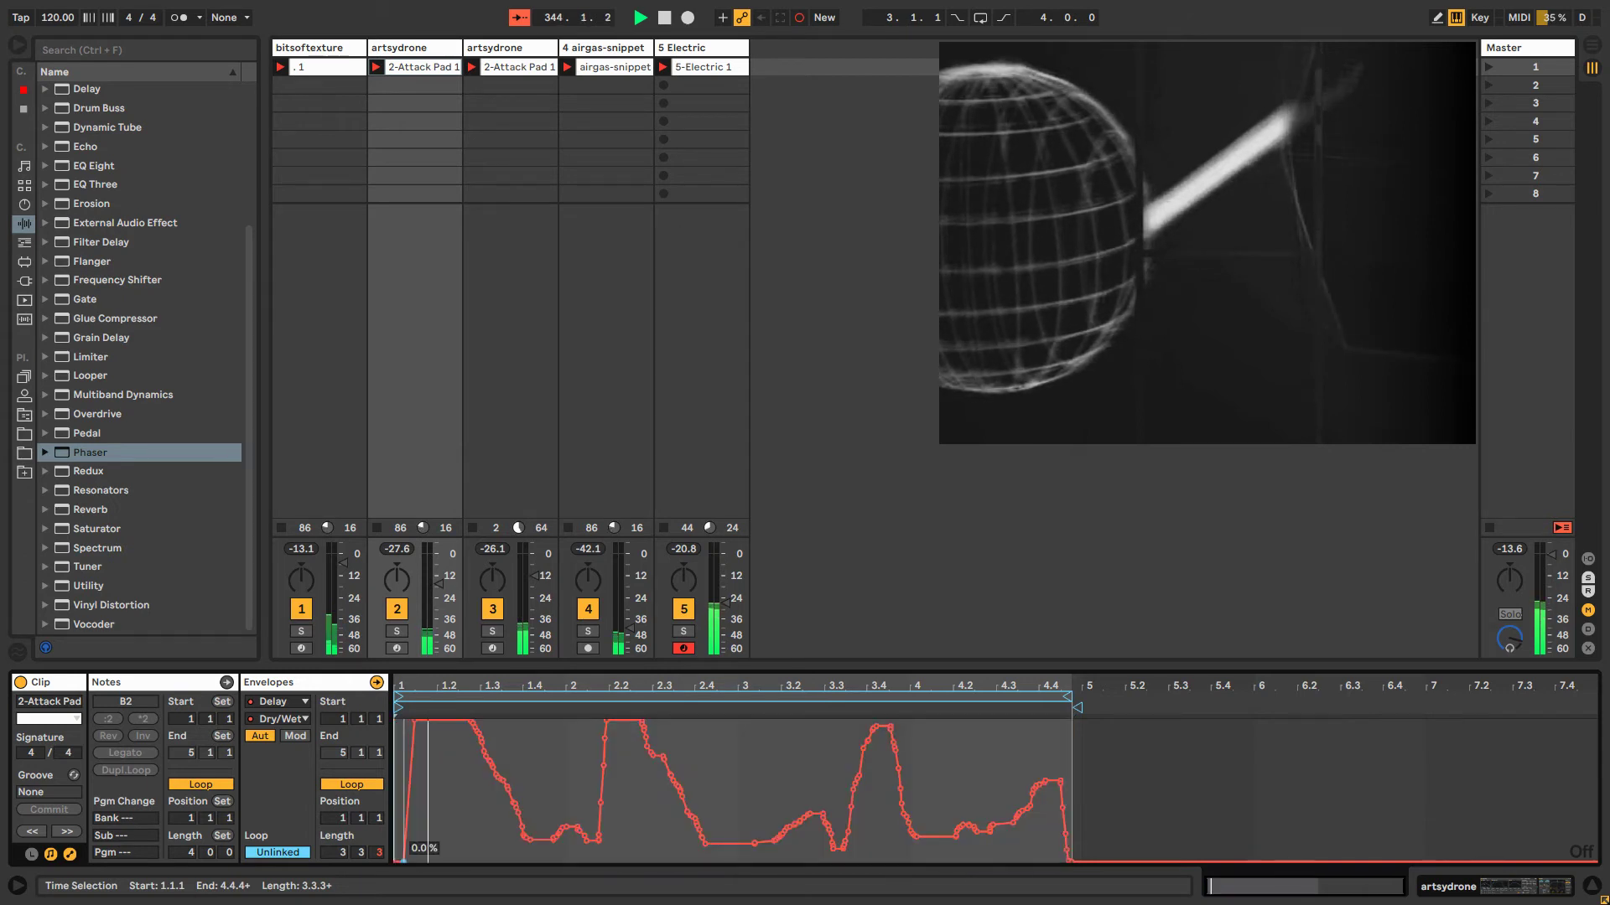
Select all five tracks and narrow them together.
{"action": "left_click_drag", "start_coordinate": [696, 190], "coordinate": [701, 67]}
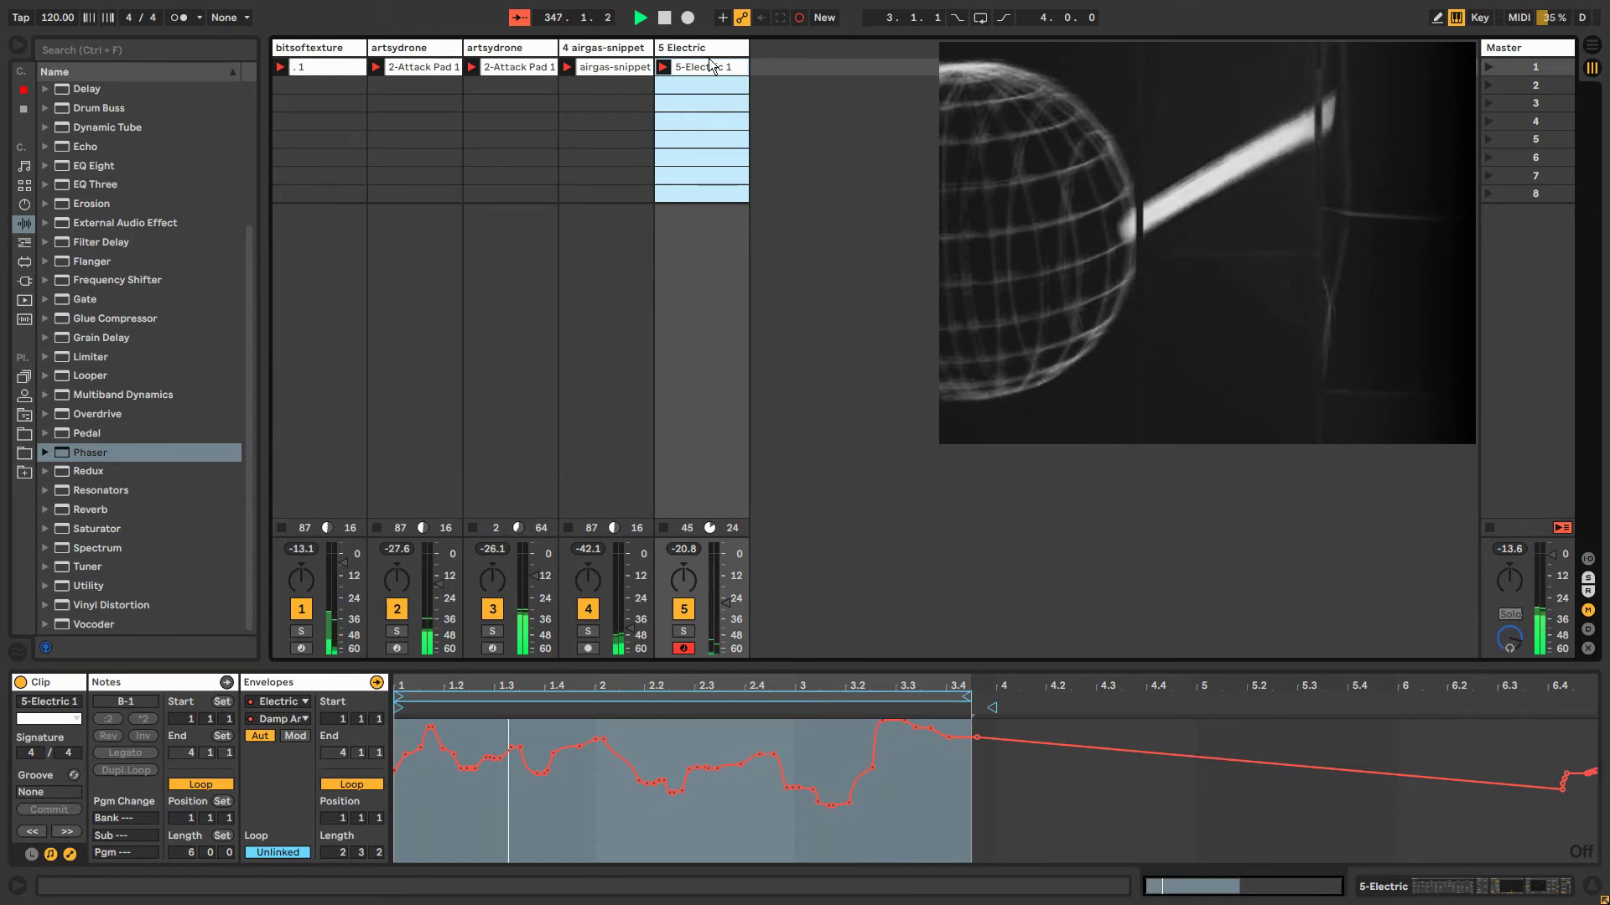
{"action": "left_click", "coordinate": [706, 49]}
{"action": "left_click", "coordinate": [310, 48], "text": "shift"}
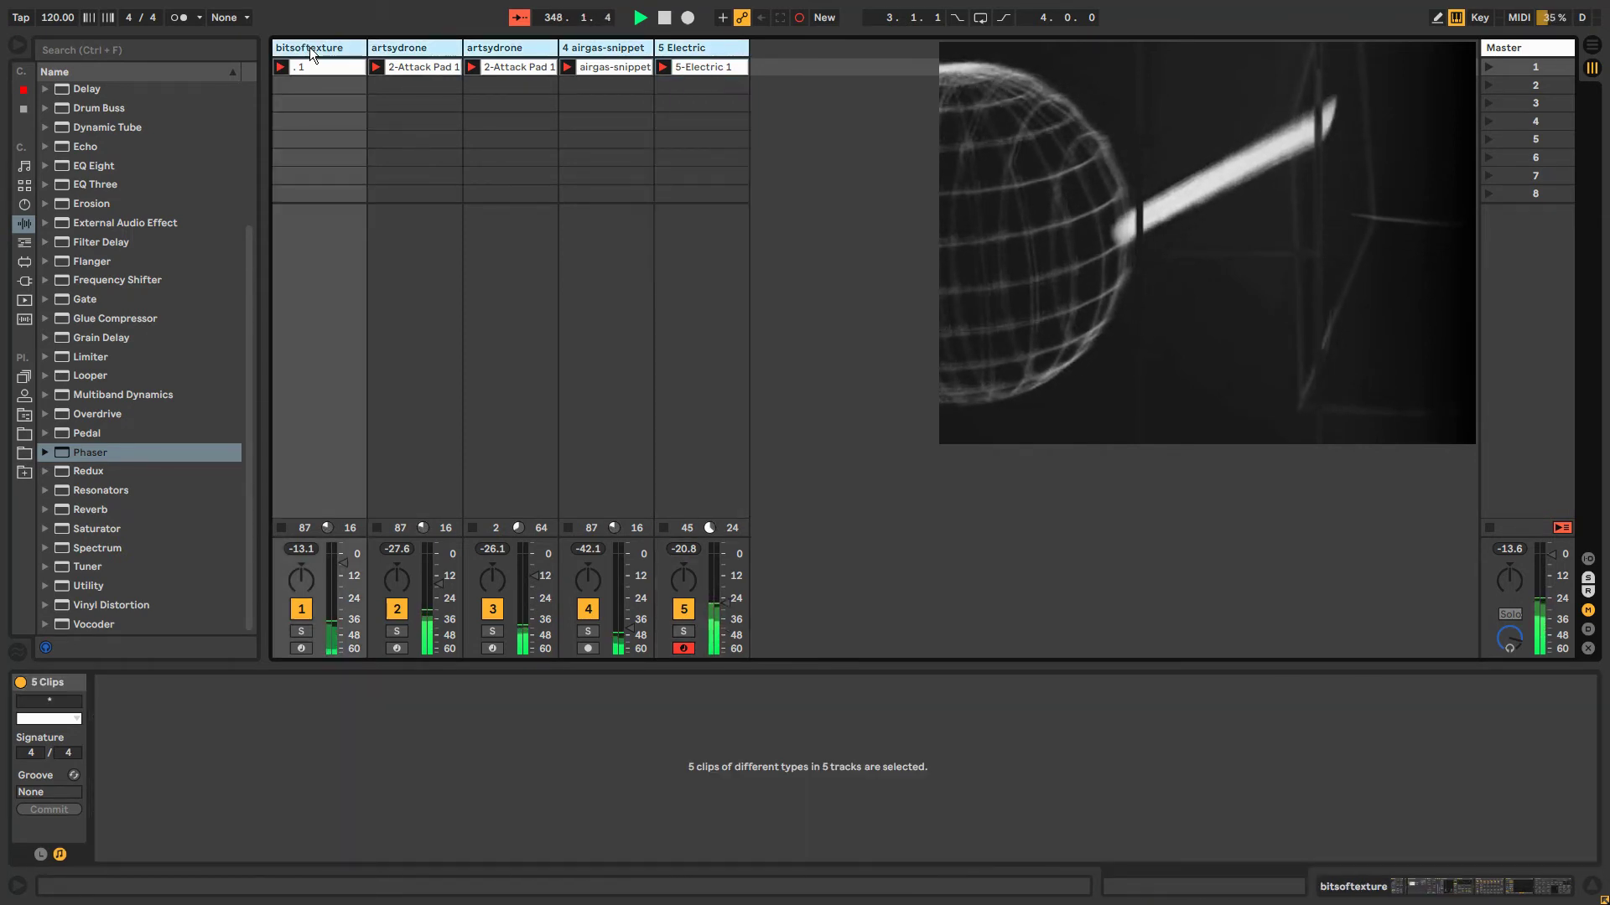
{"action": "left_click_drag", "start_coordinate": [363, 47], "coordinate": [328, 47]}
Insert a new MIDI track after the Electric track and load the Operator instrument on it.
{"action": "left_click", "coordinate": [529, 49]}
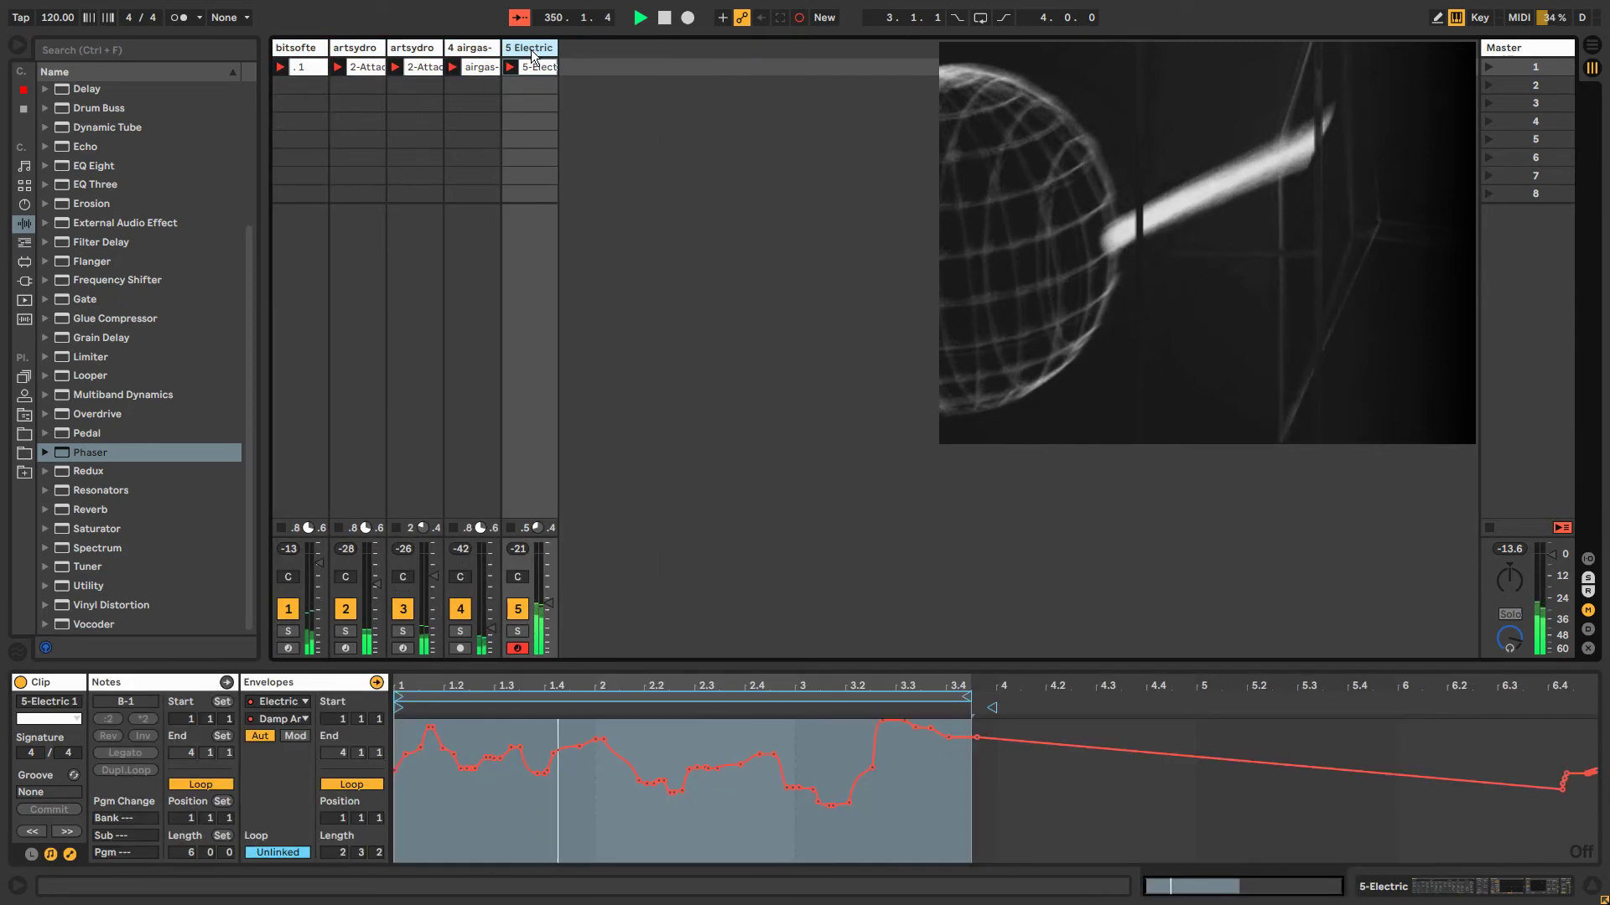
{"action": "key", "text": "ctrl+shift+t"}
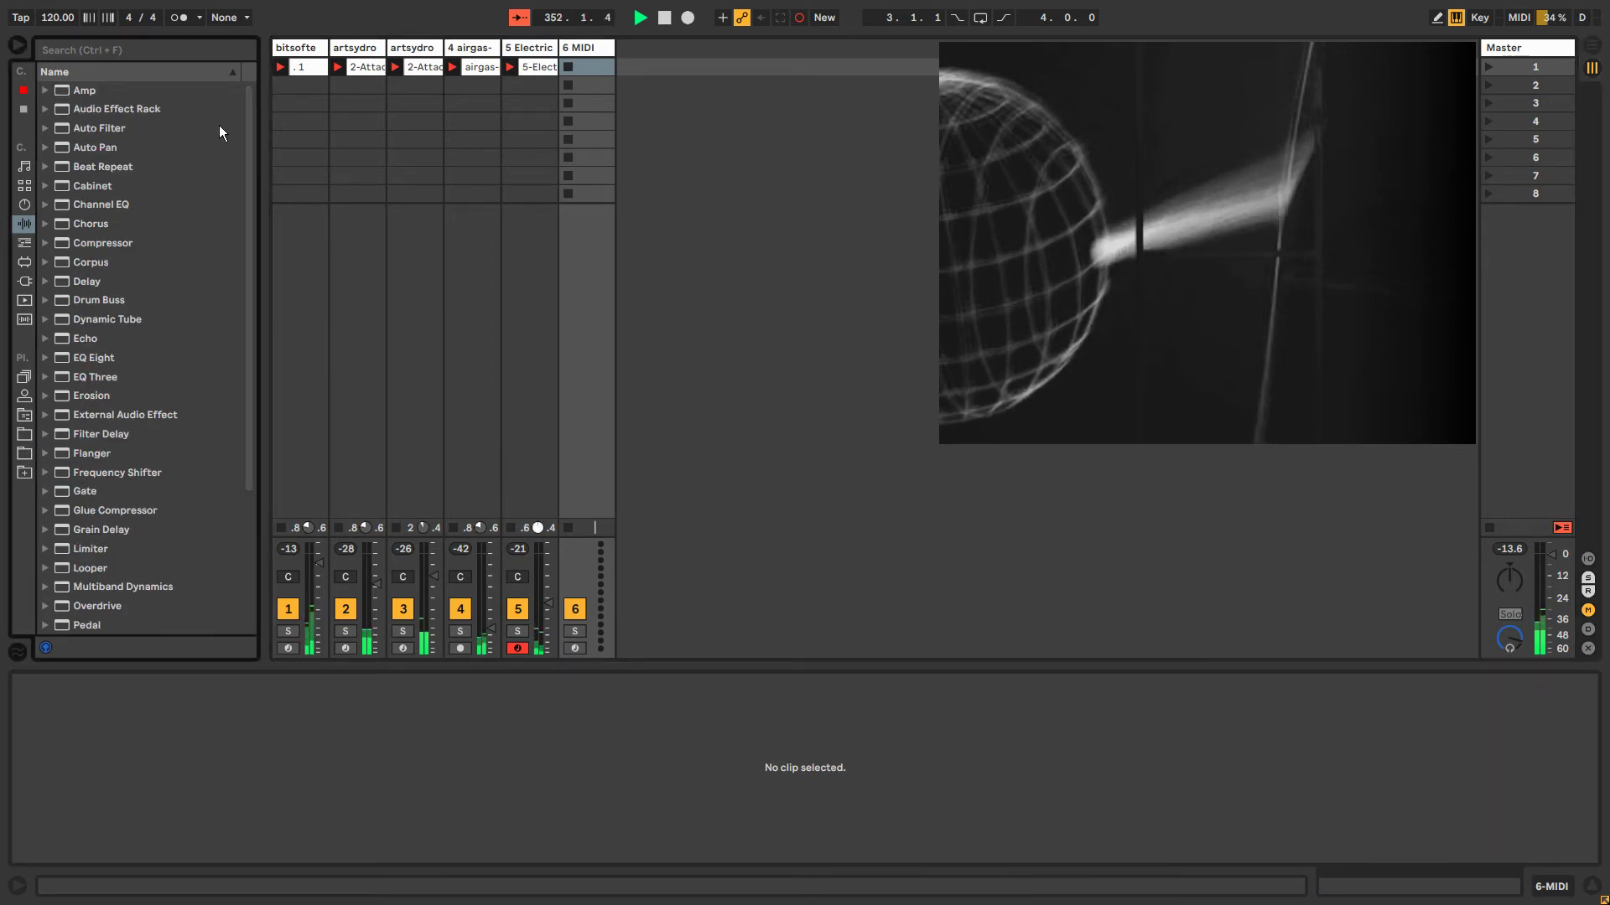
{"action": "left_click", "coordinate": [24, 205]}
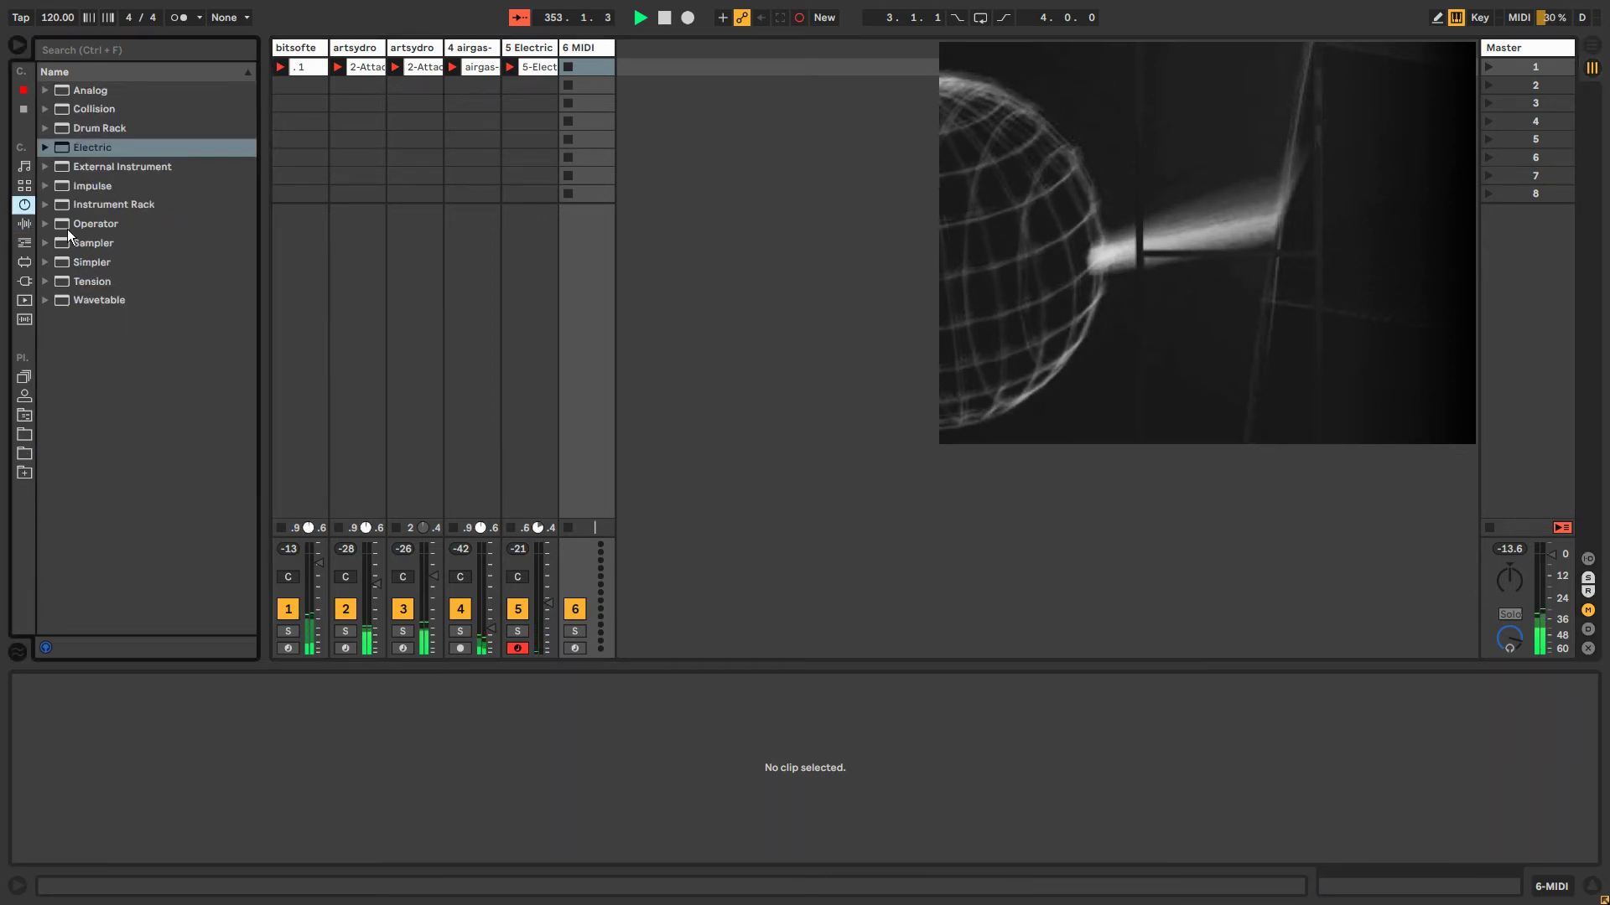
{"action": "left_click_drag", "start_coordinate": [70, 224], "coordinate": [599, 76]}
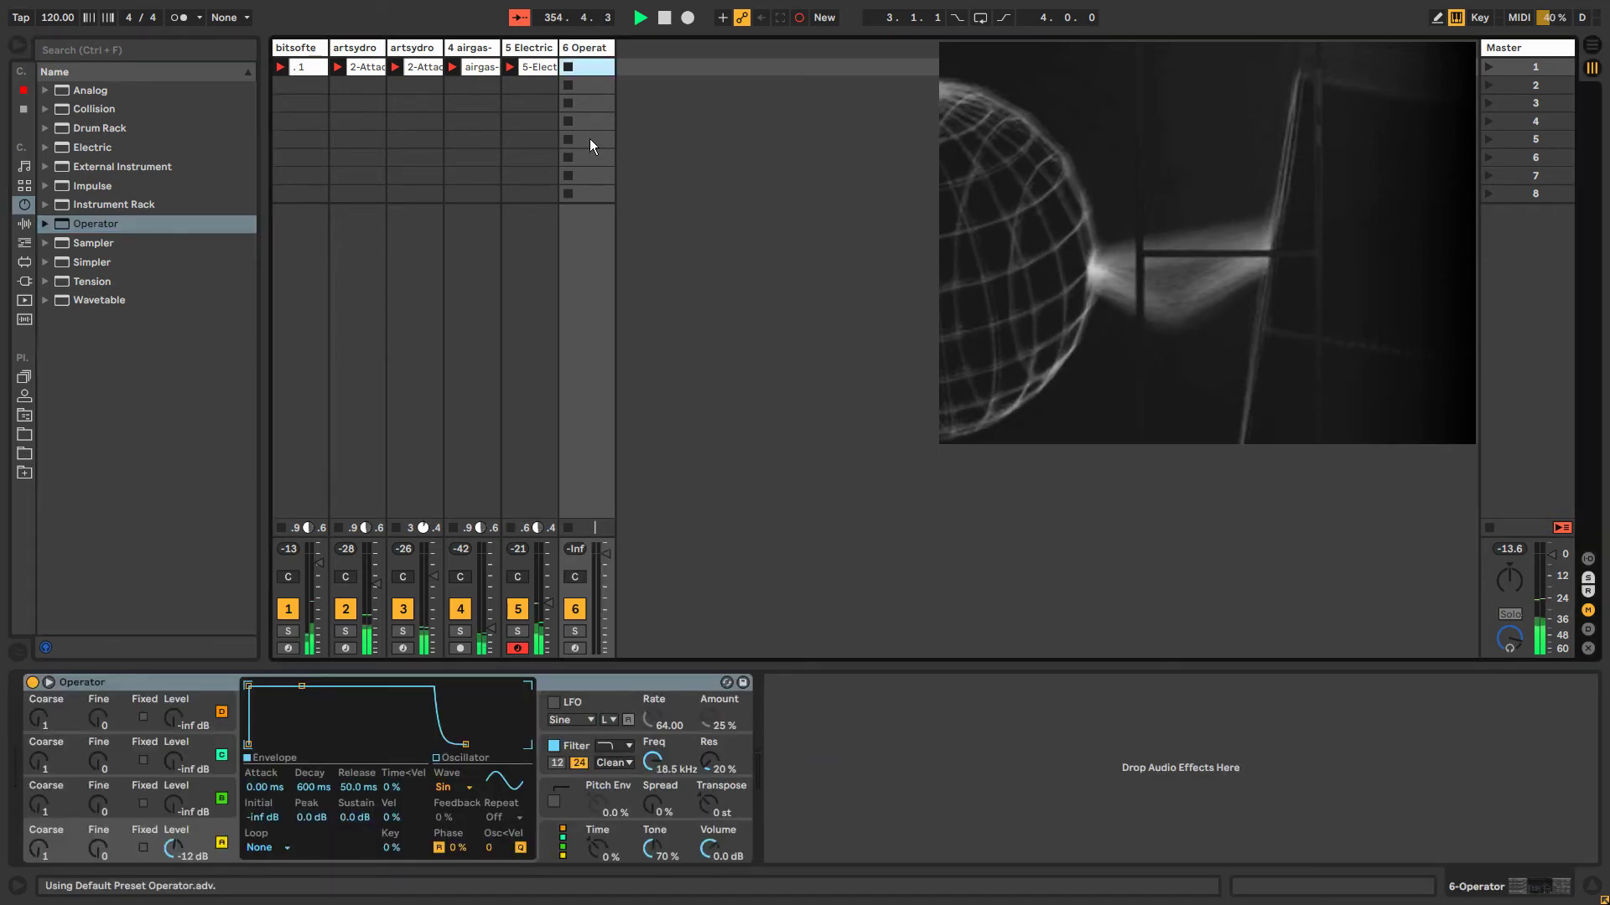
Create a clip in the Operator track's first slot and add sixteenth-note C1 notes at 1.1.1 and 1.1.3.
{"action": "double_click", "coordinate": [585, 67]}
{"action": "left_click", "coordinate": [473, 777]}
{"action": "scroll", "coordinate": [473, 776], "scroll_direction": "down", "scroll_amount": 4}
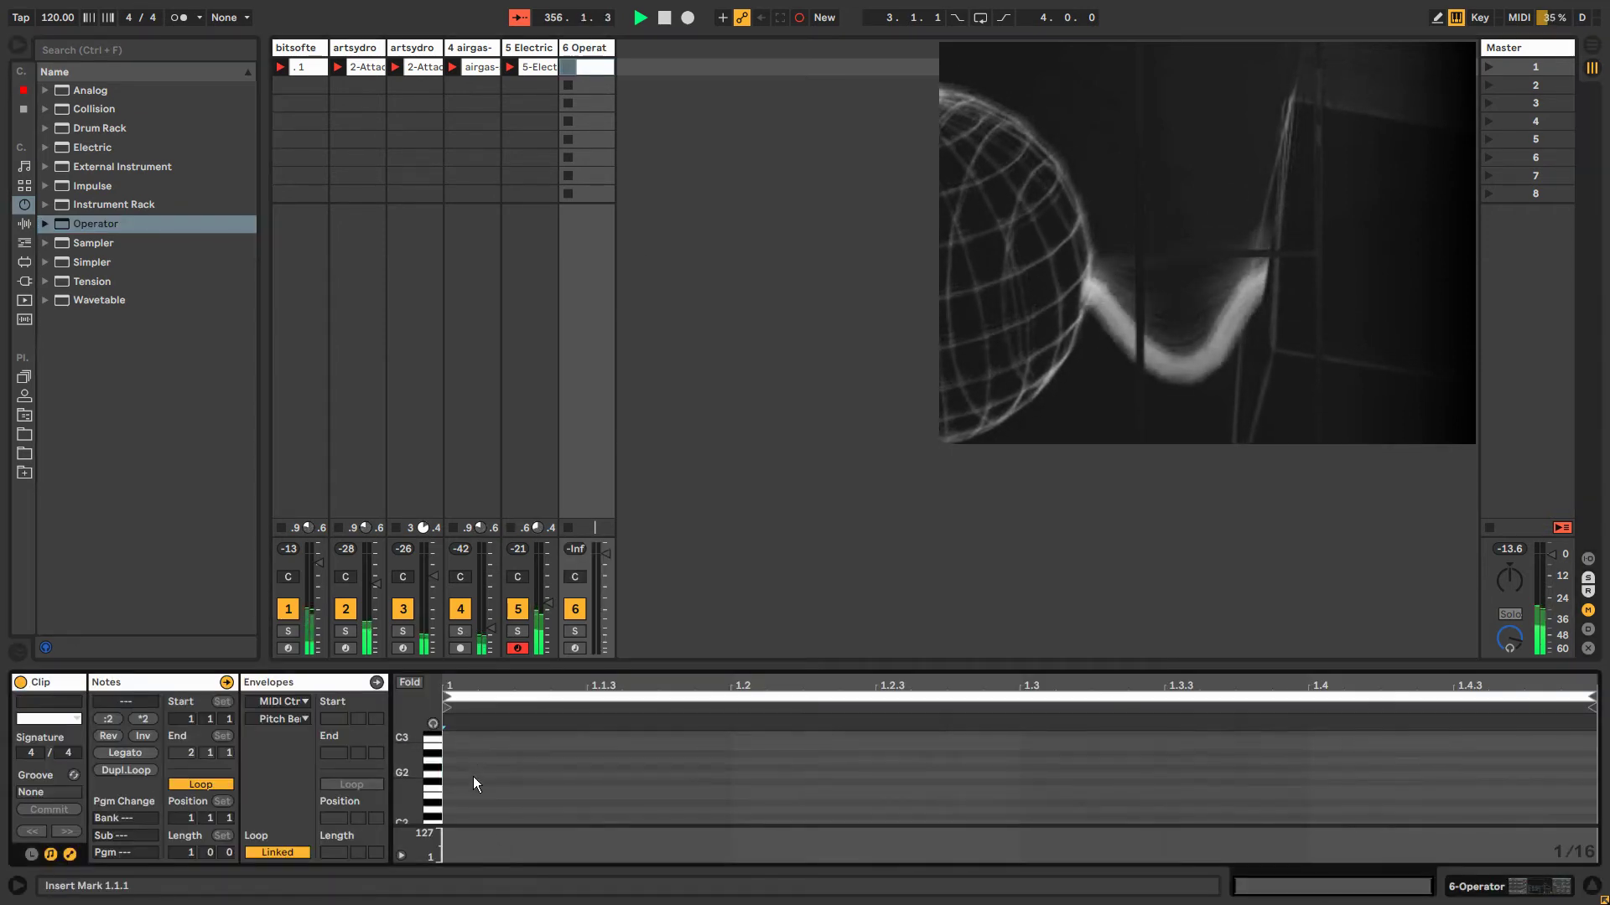
{"action": "double_click", "coordinate": [472, 768]}
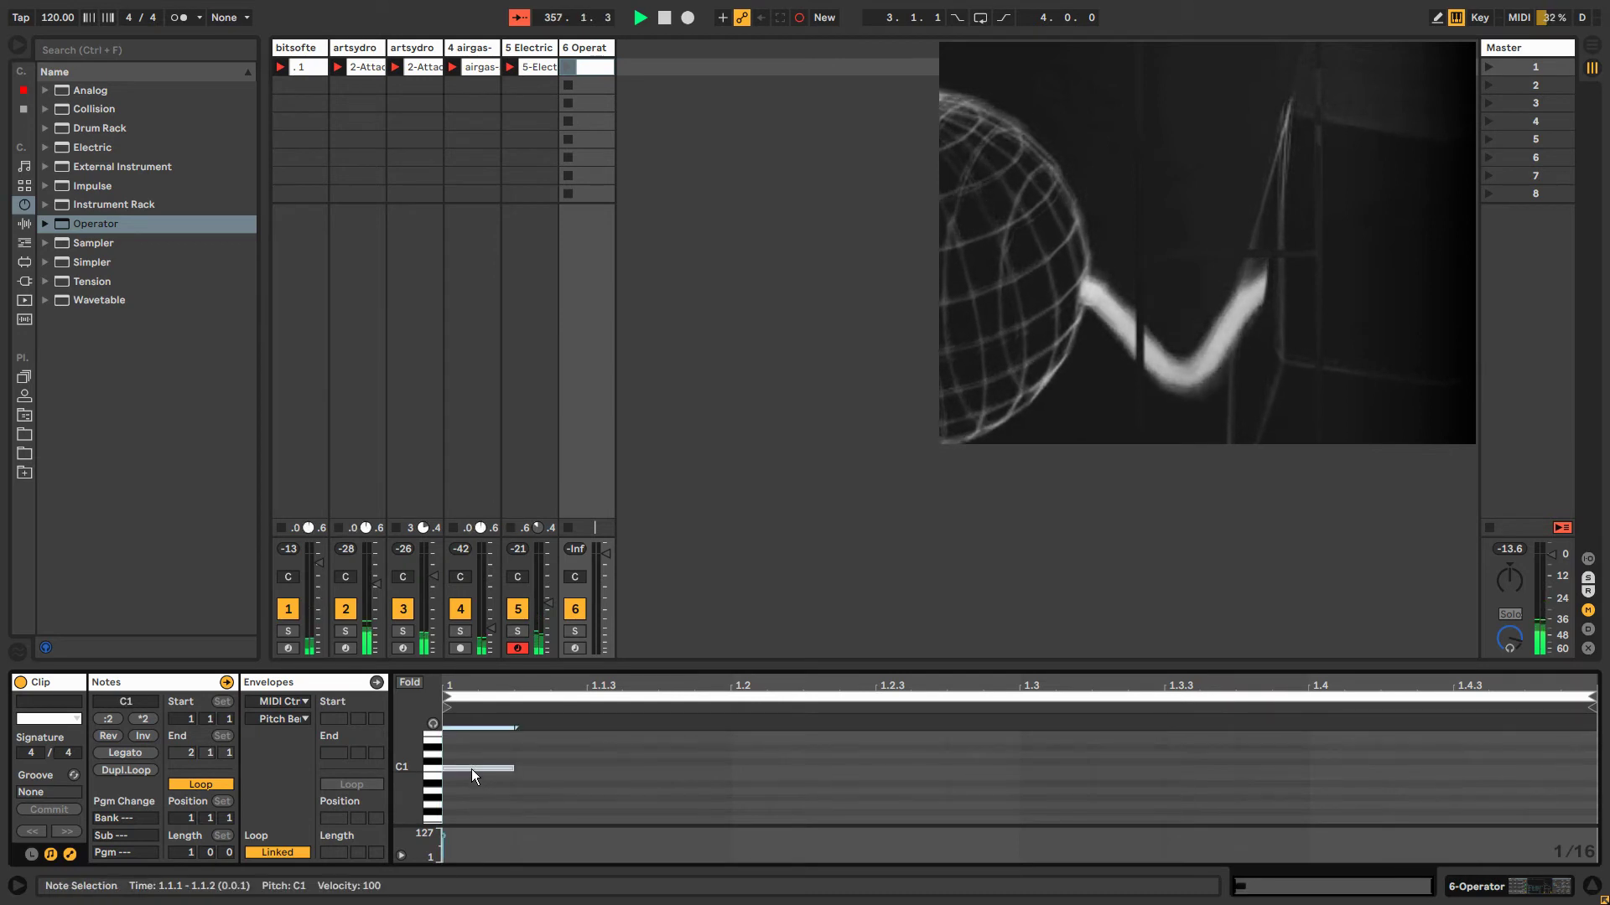
{"action": "double_click", "coordinate": [639, 766]}
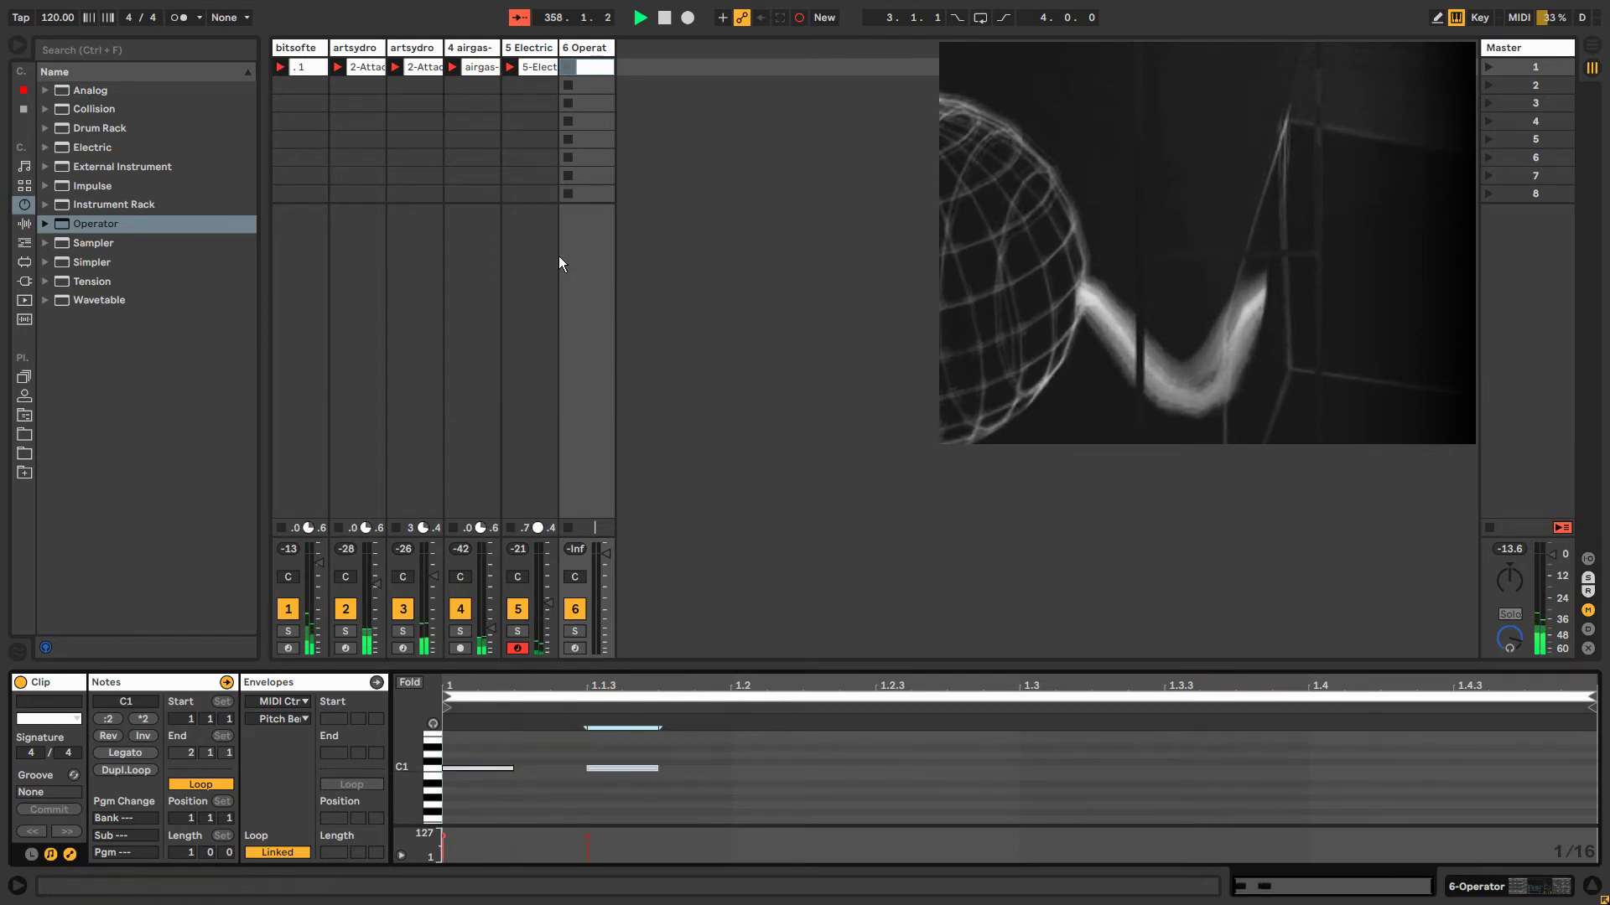
Launch the Operator clip, move its second note to B0 at 1.2.2, and set the song tempo to 105 BPM.
{"action": "left_click", "coordinate": [568, 67]}
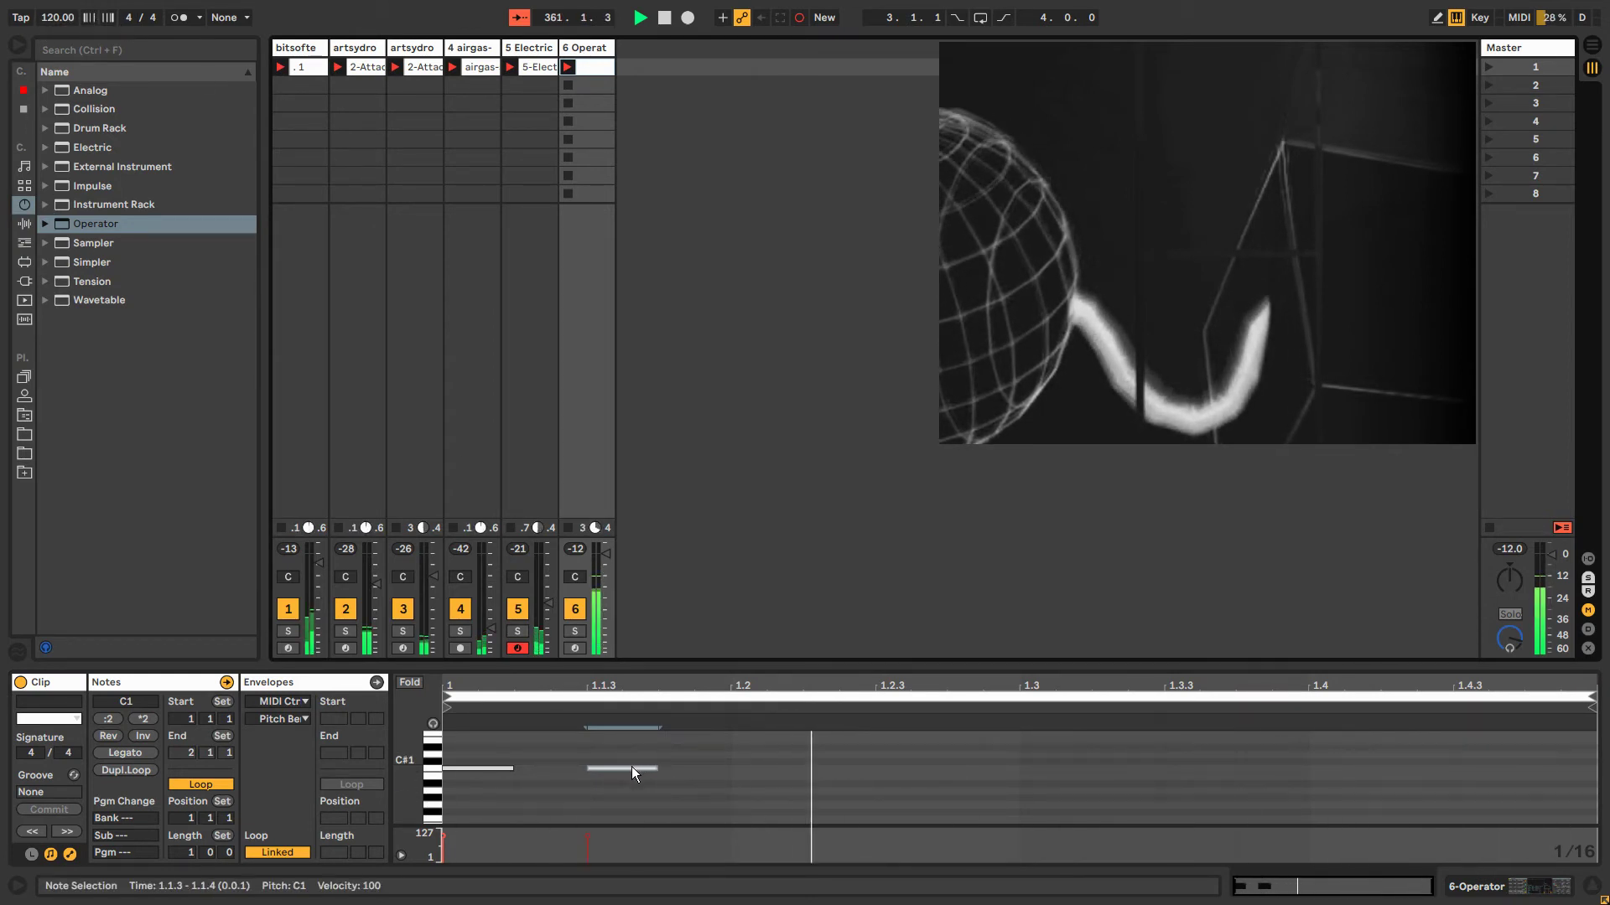
{"action": "left_click_drag", "start_coordinate": [634, 764], "coordinate": [824, 771]}
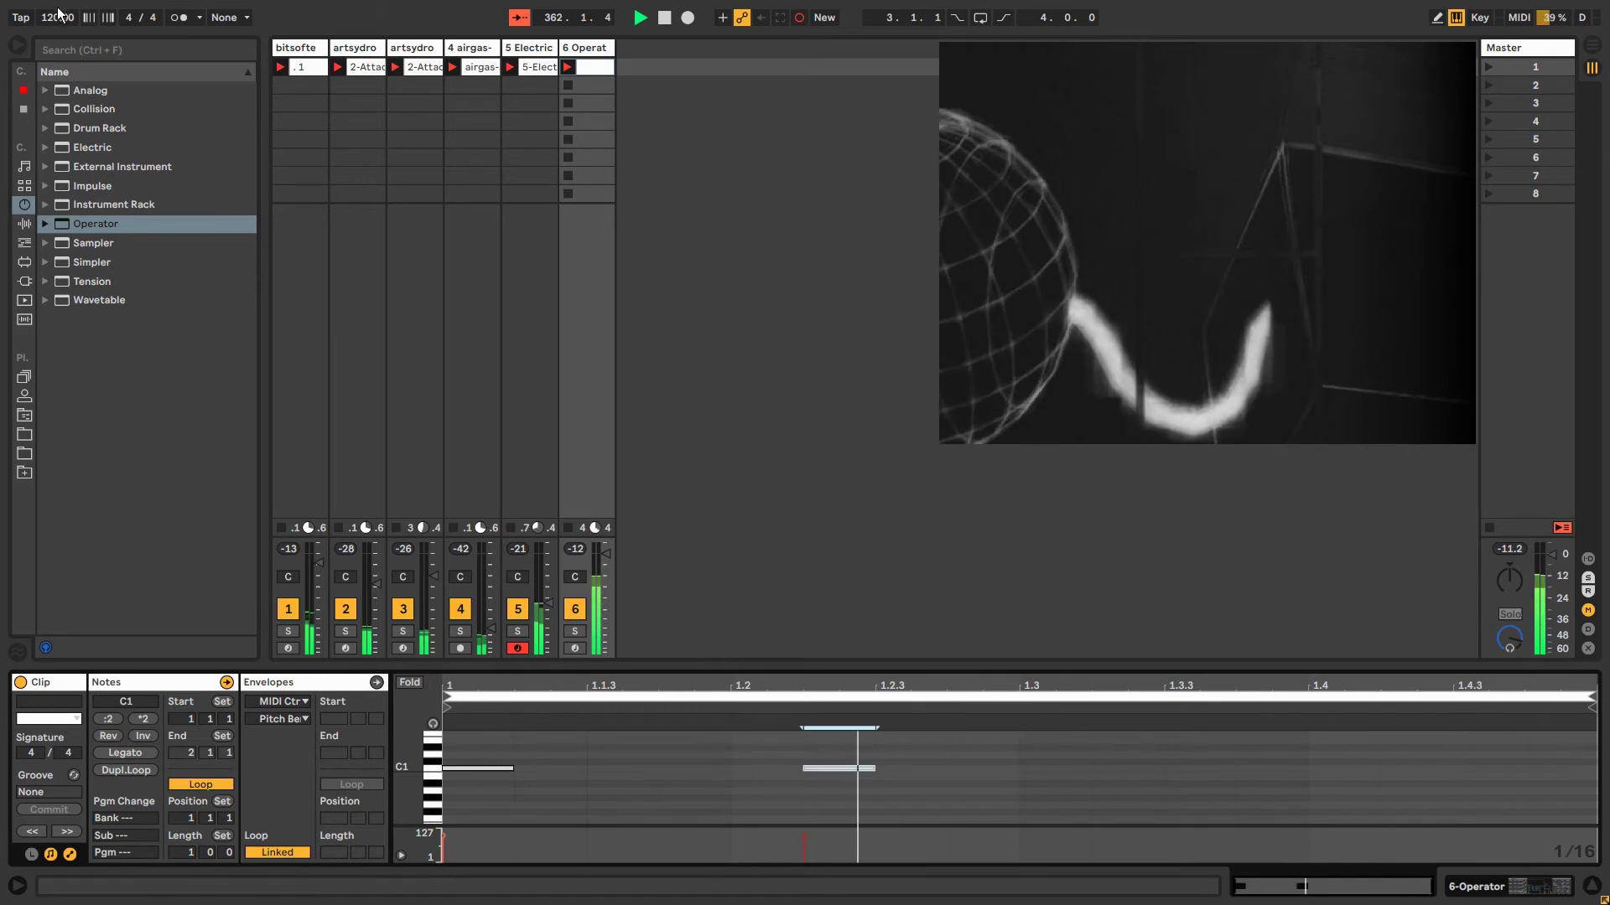
{"action": "left_click_drag", "start_coordinate": [54, 18], "coordinate": [53, 35]}
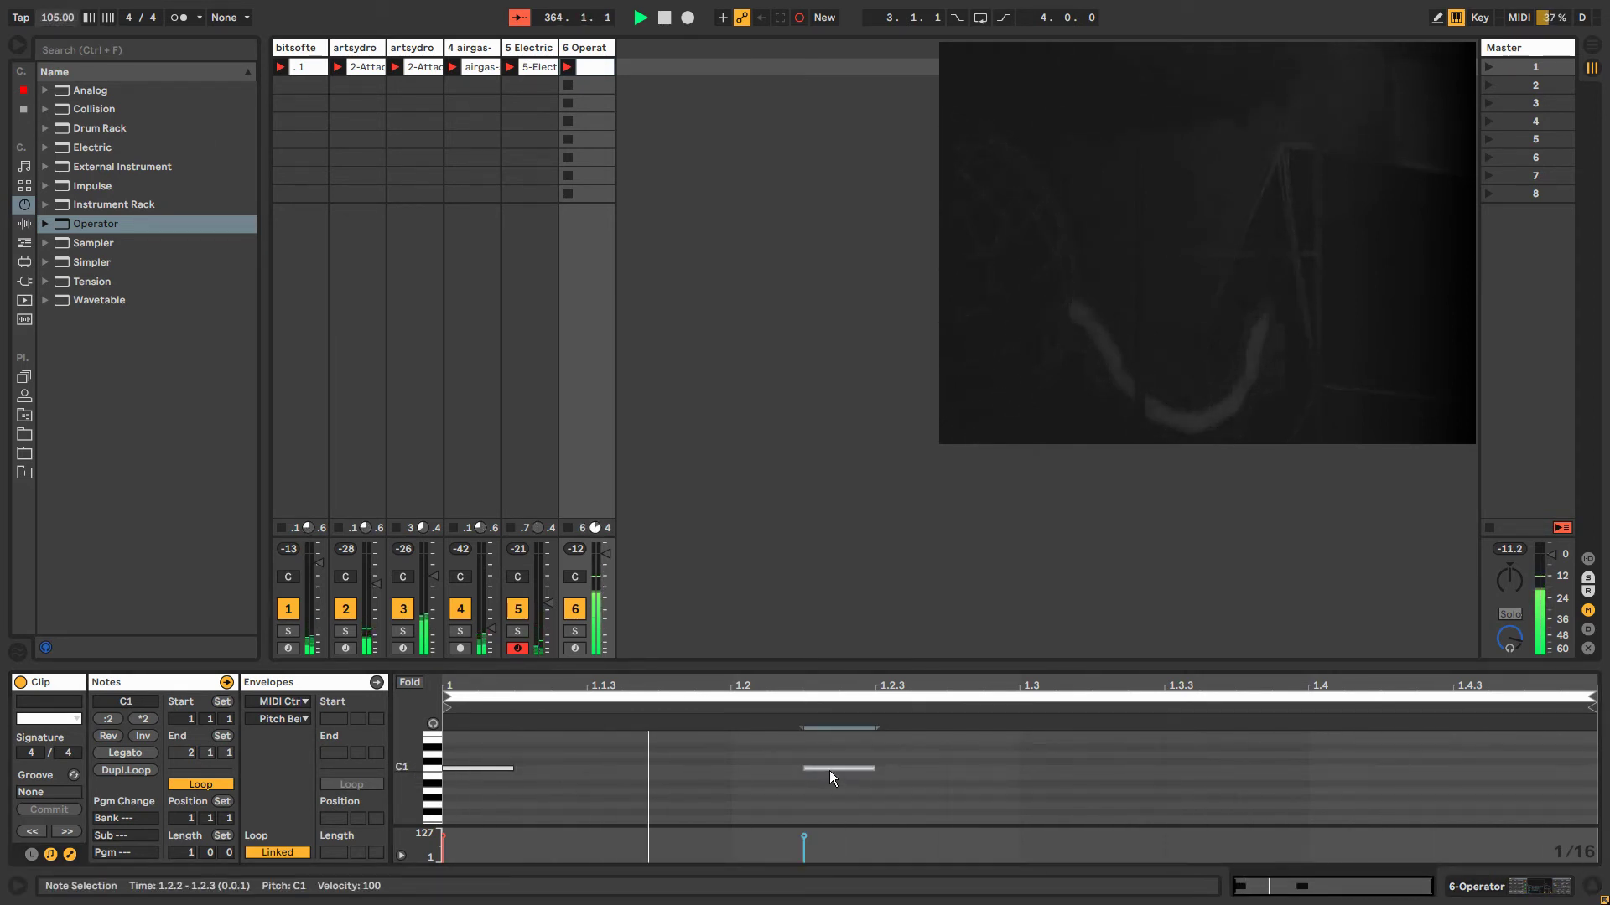
{"action": "left_click_drag", "start_coordinate": [828, 769], "coordinate": [828, 776]}
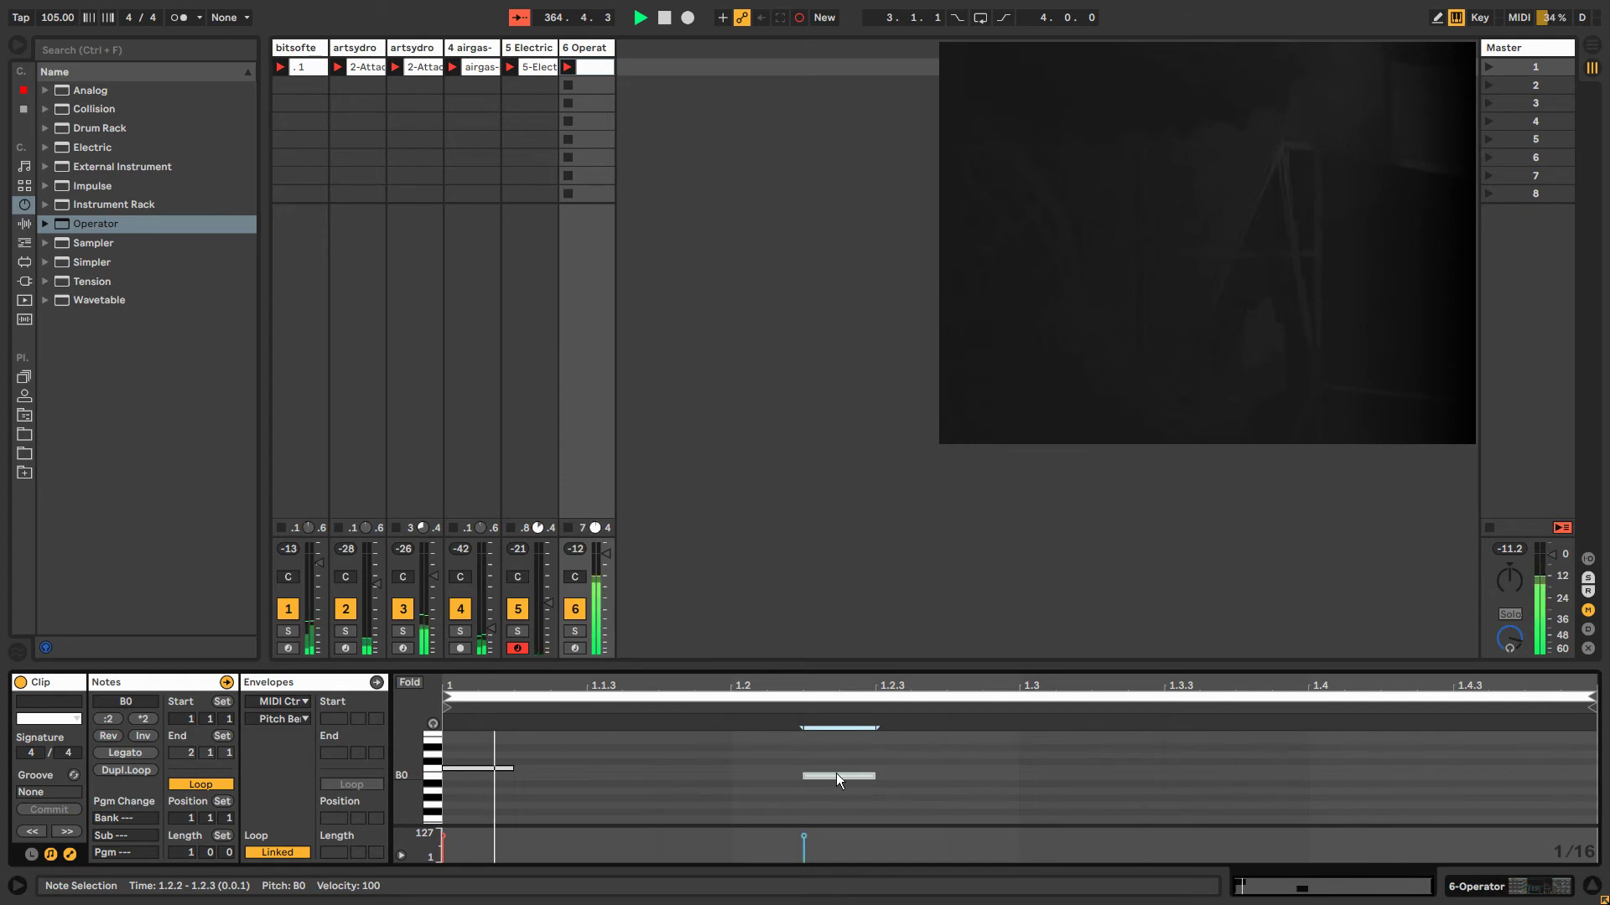
Set Operator's oscillator B level to -2.5 dB and shape its envelope into a short pluck with a 22.4 ms decay and lowered sustain.
{"action": "left_click", "coordinate": [590, 47]}
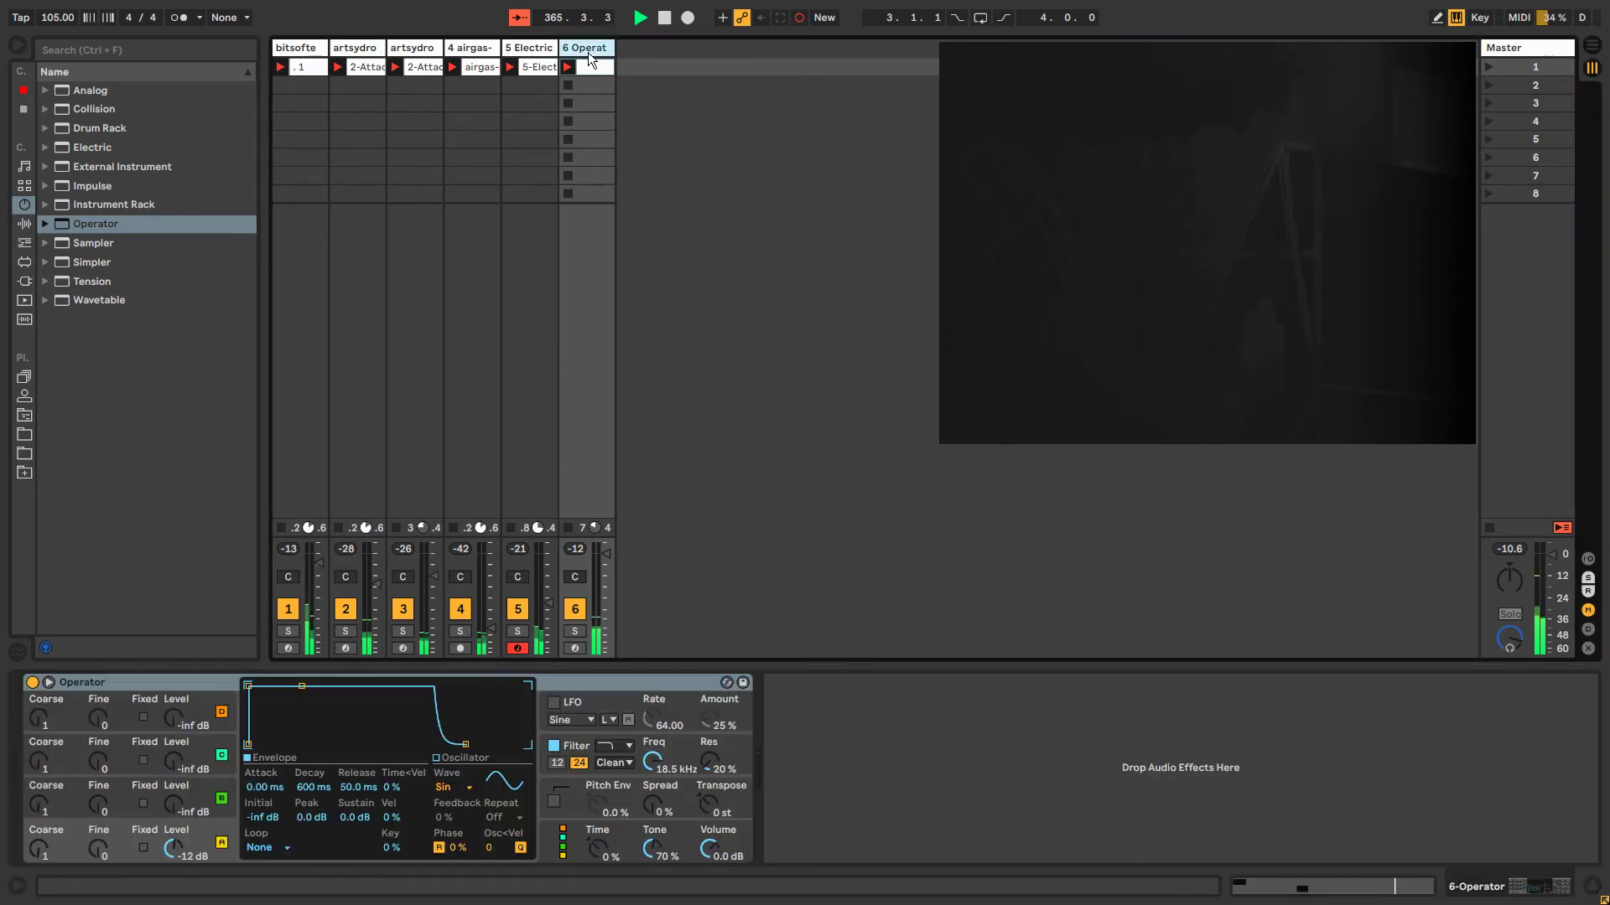
{"action": "left_click", "coordinate": [24, 242]}
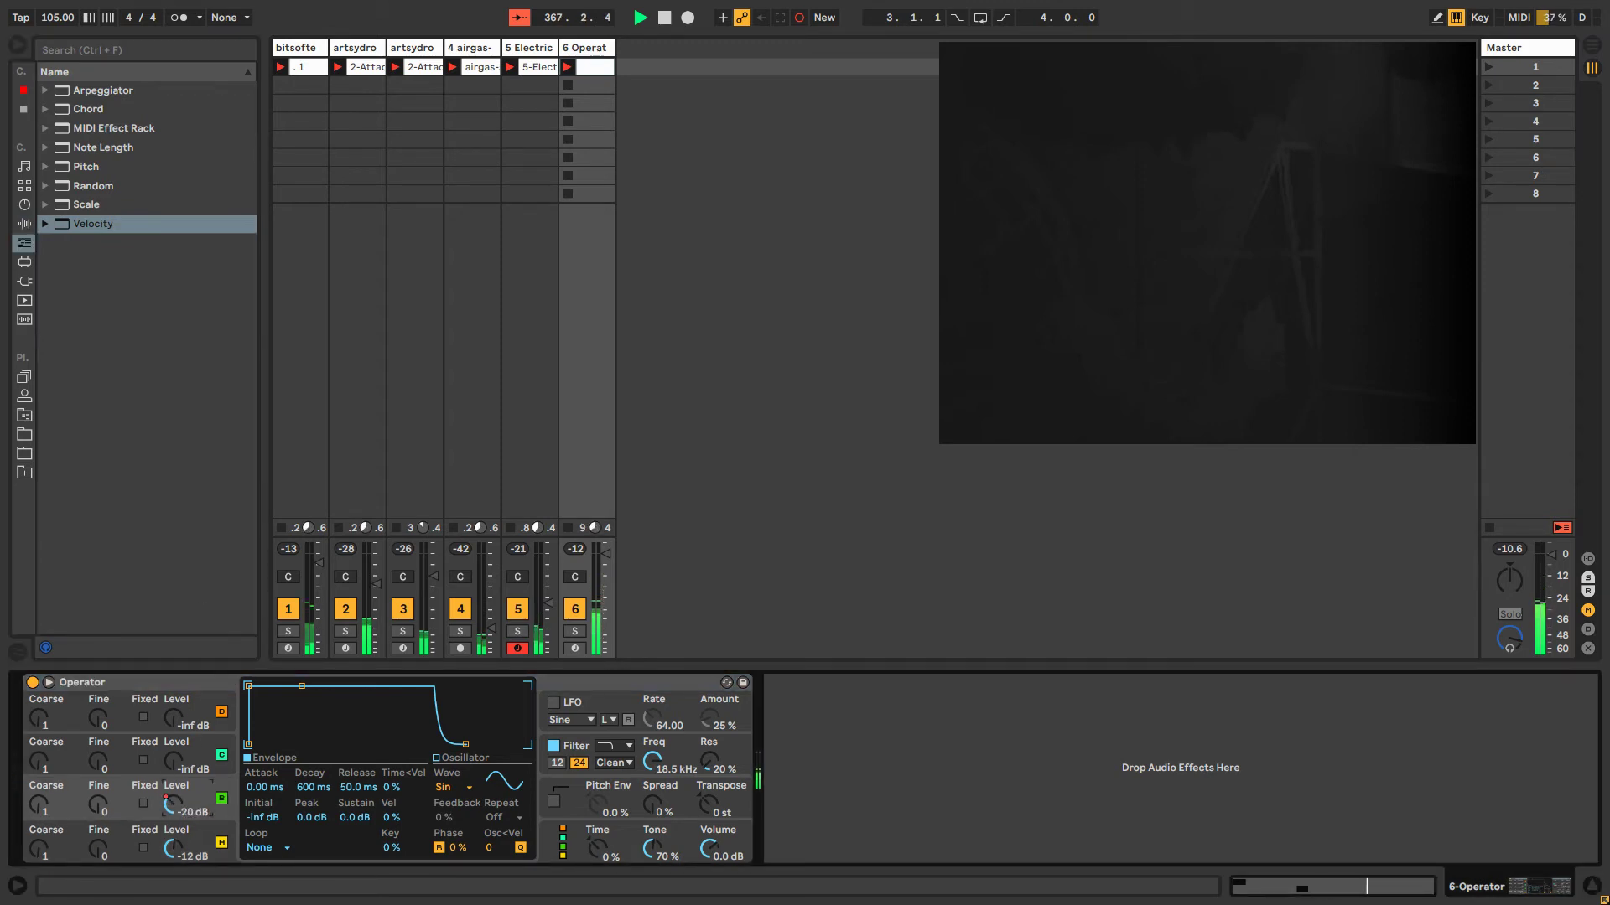
{"action": "left_click_drag", "start_coordinate": [172, 804], "coordinate": [172, 807]}
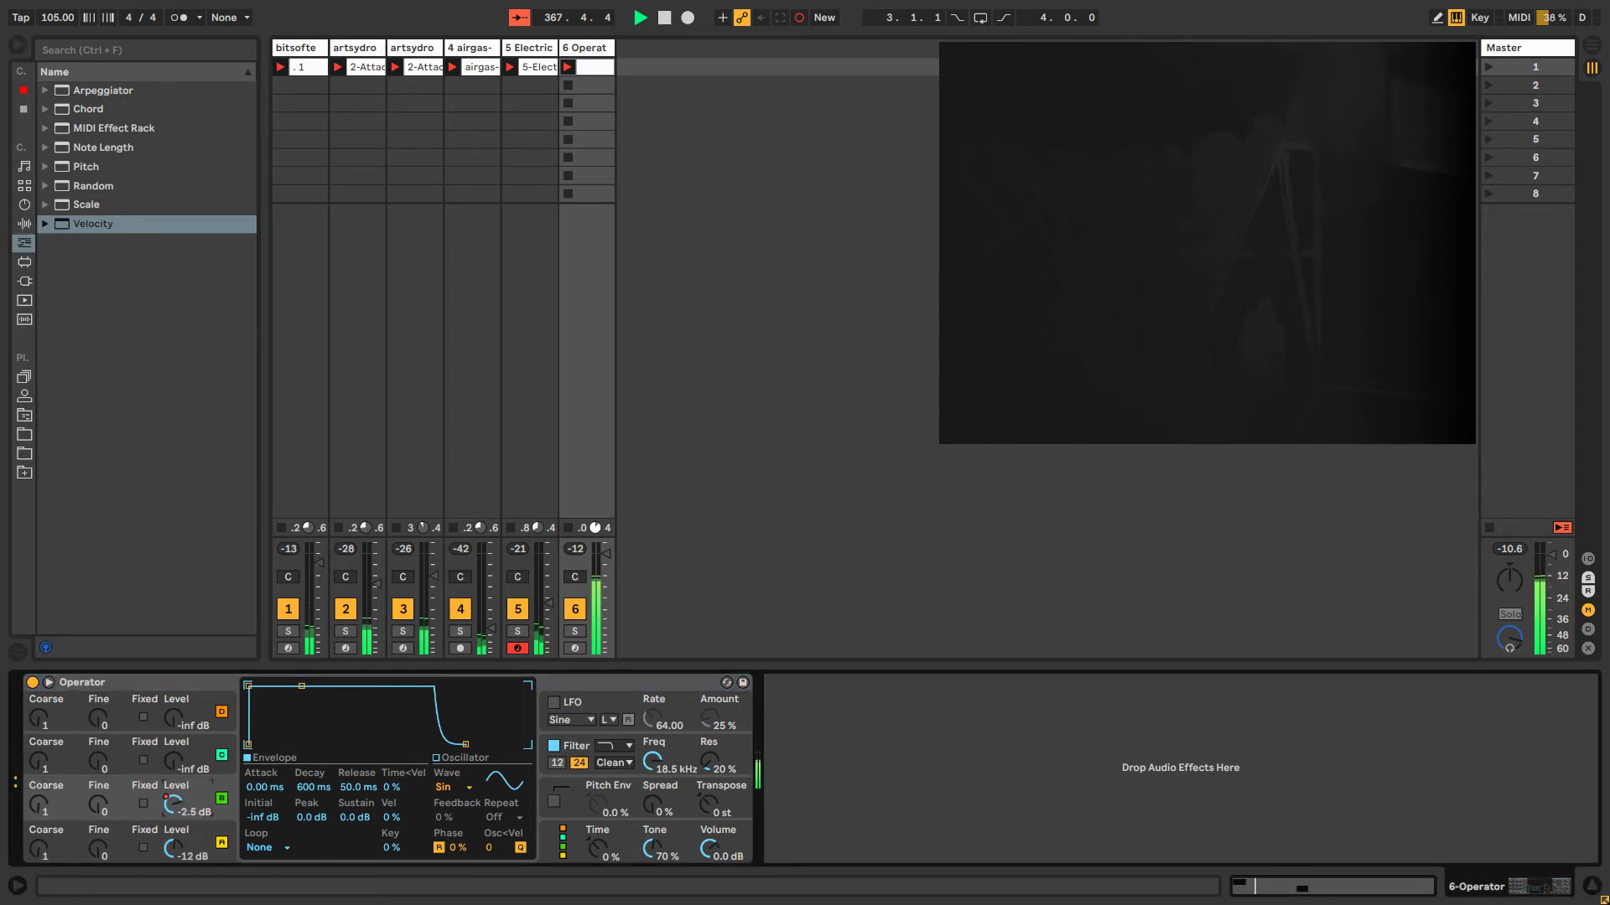
{"action": "right_click", "coordinate": [175, 811]}
{"action": "left_click", "coordinate": [192, 845]}
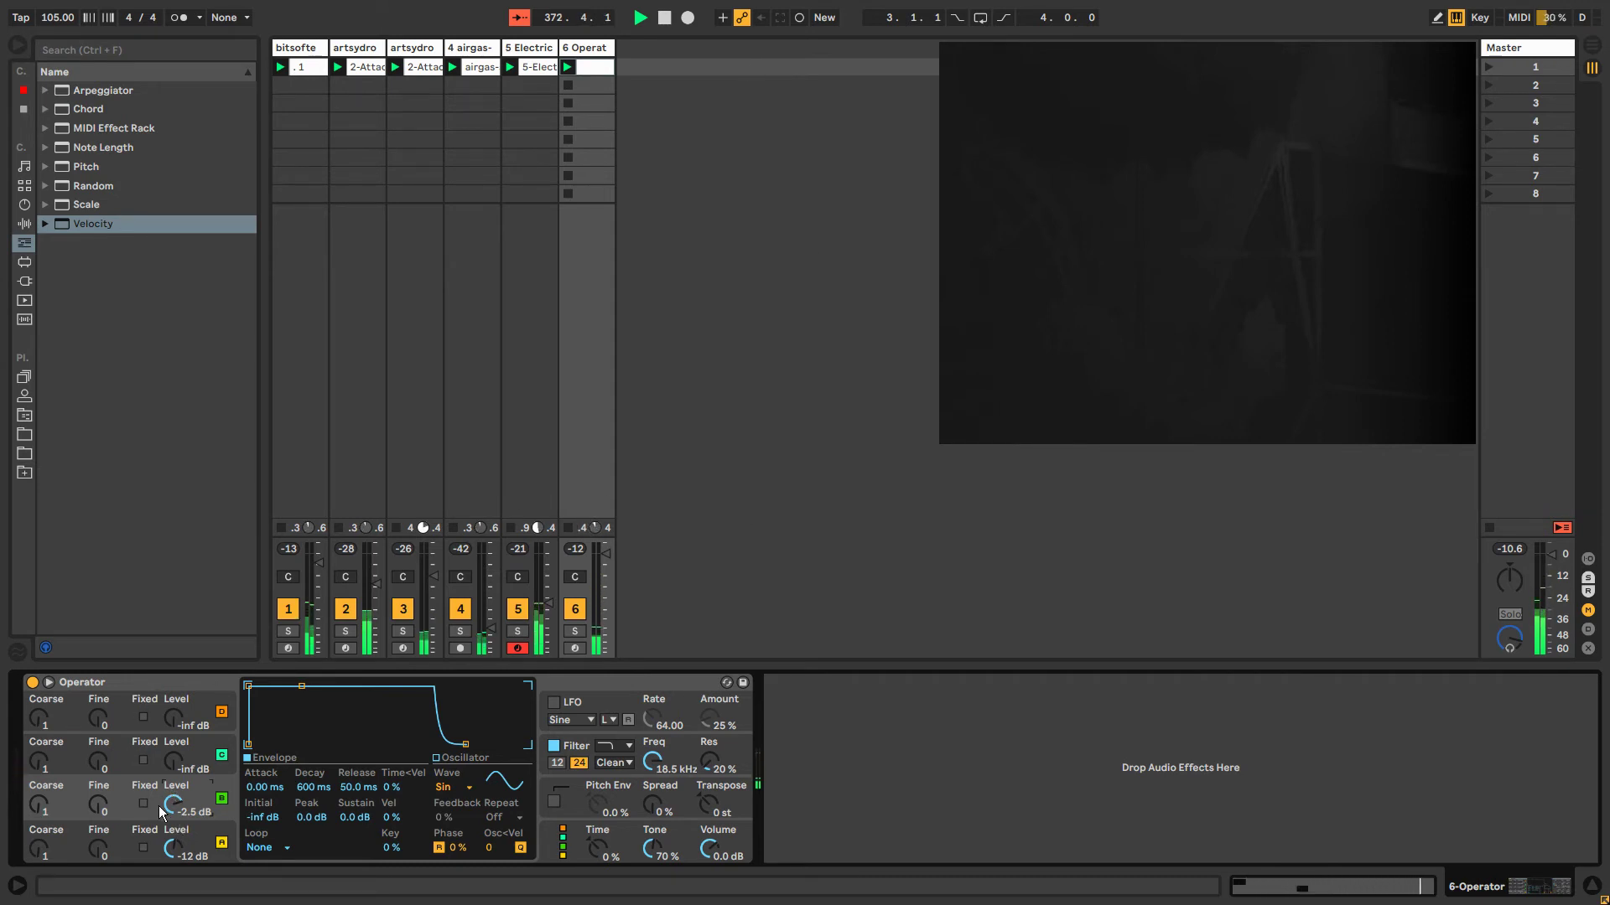
{"action": "left_click_drag", "start_coordinate": [302, 686], "coordinate": [274, 745]}
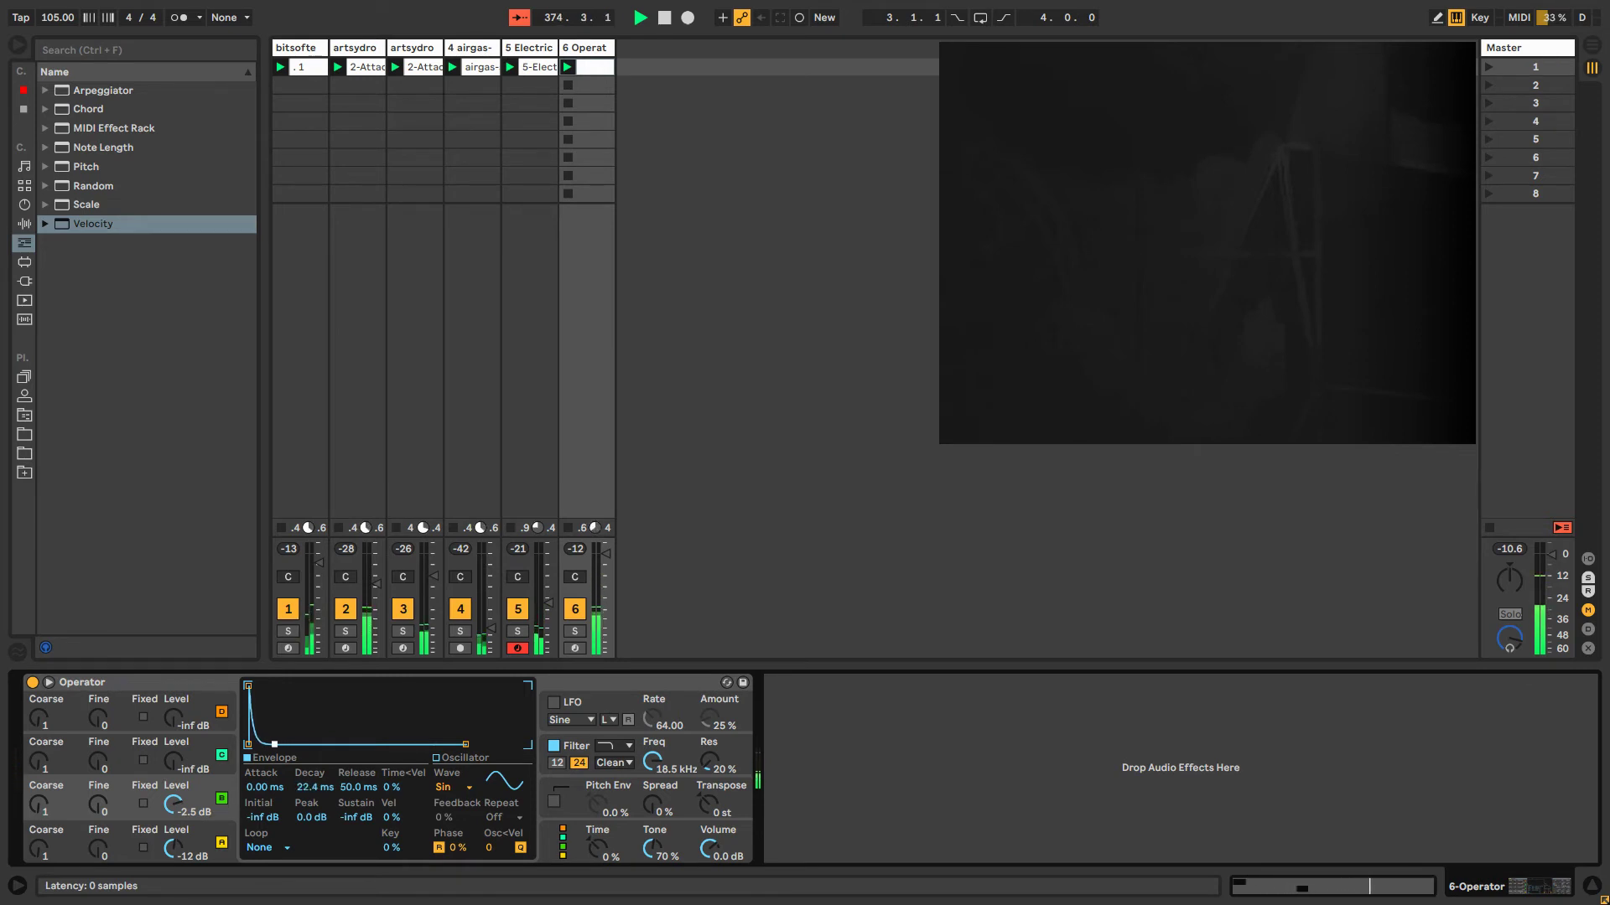
Set Operator's oscillator A envelope release to 1.66 s and its Coarse tuning to 0.5.
{"action": "left_click", "coordinate": [206, 834]}
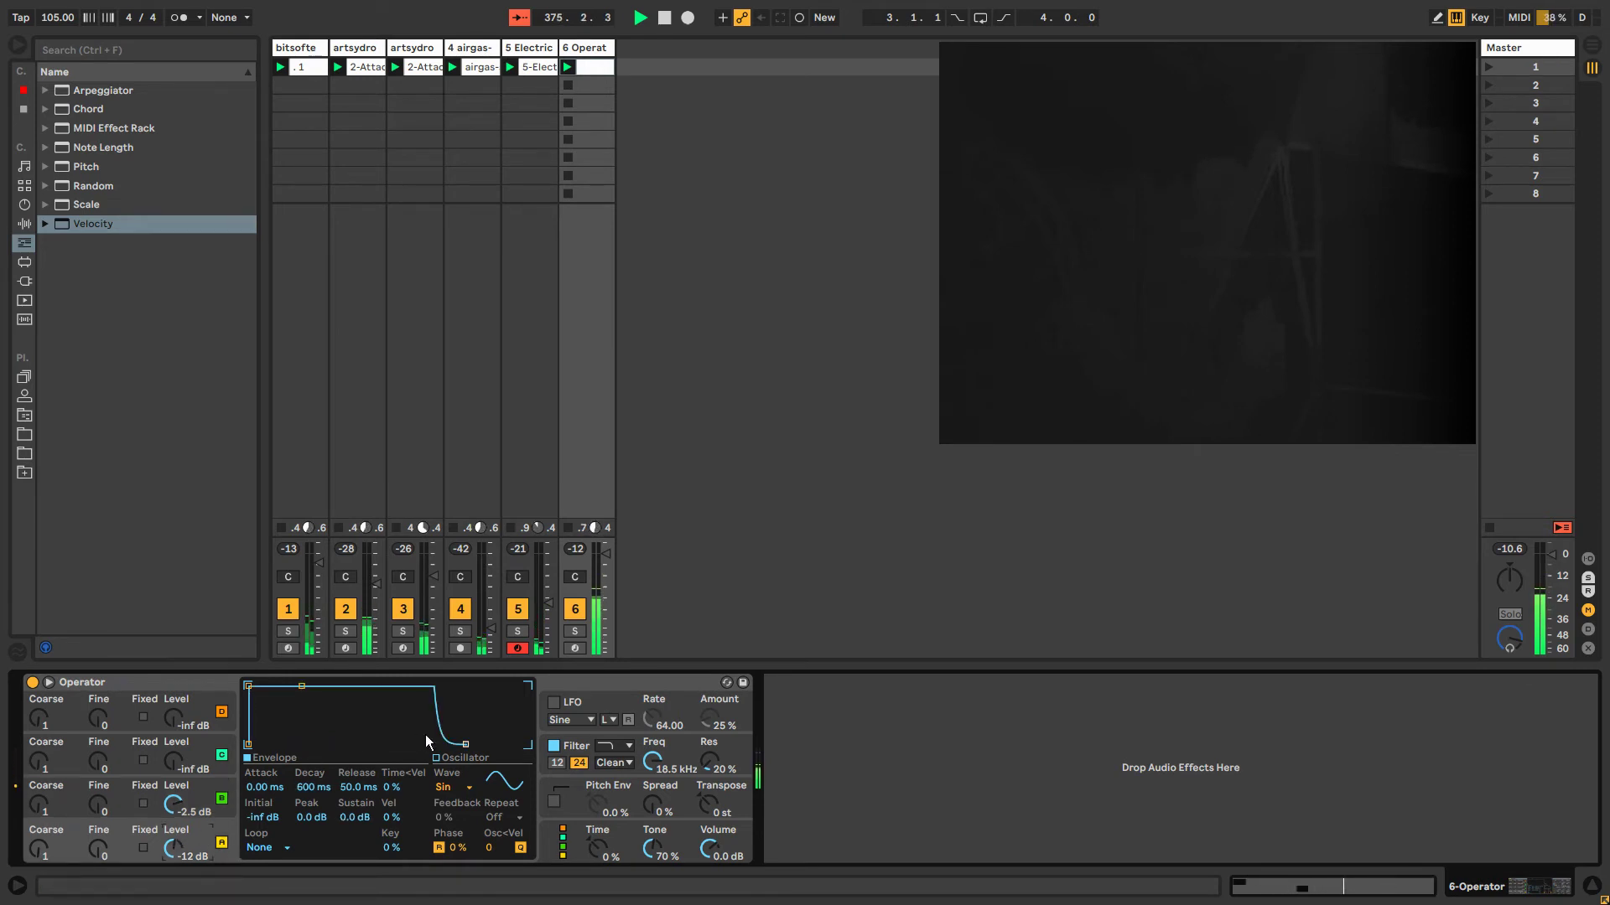
{"action": "left_click_drag", "start_coordinate": [465, 744], "coordinate": [501, 745]}
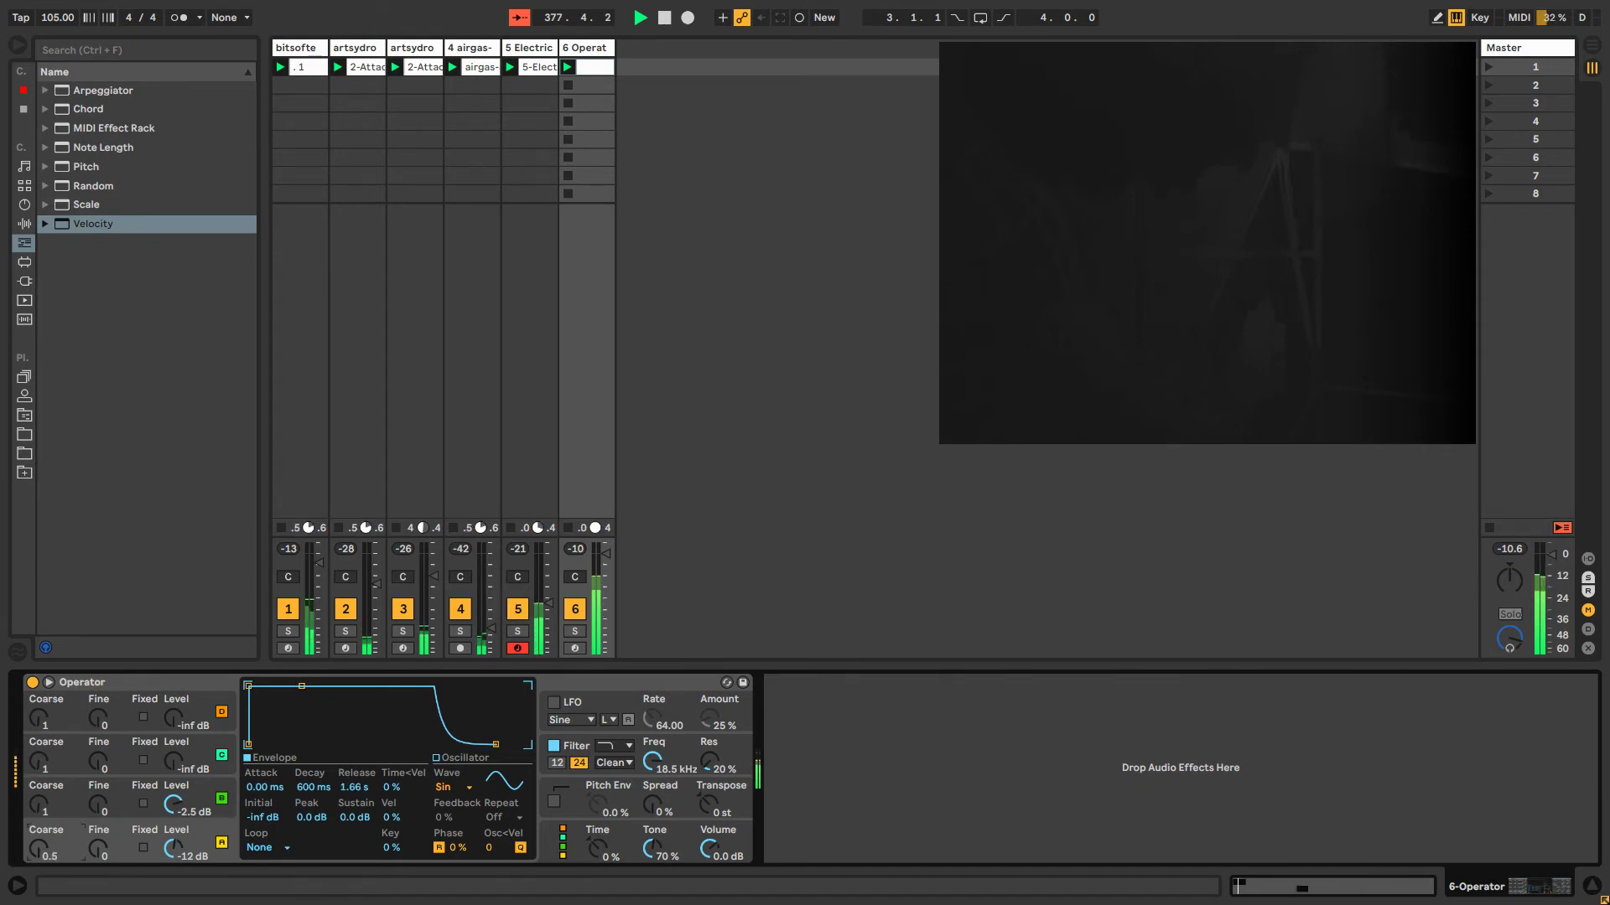
Add a Drum Buss after the Reverb on the third track.
{"action": "left_click", "coordinate": [23, 204]}
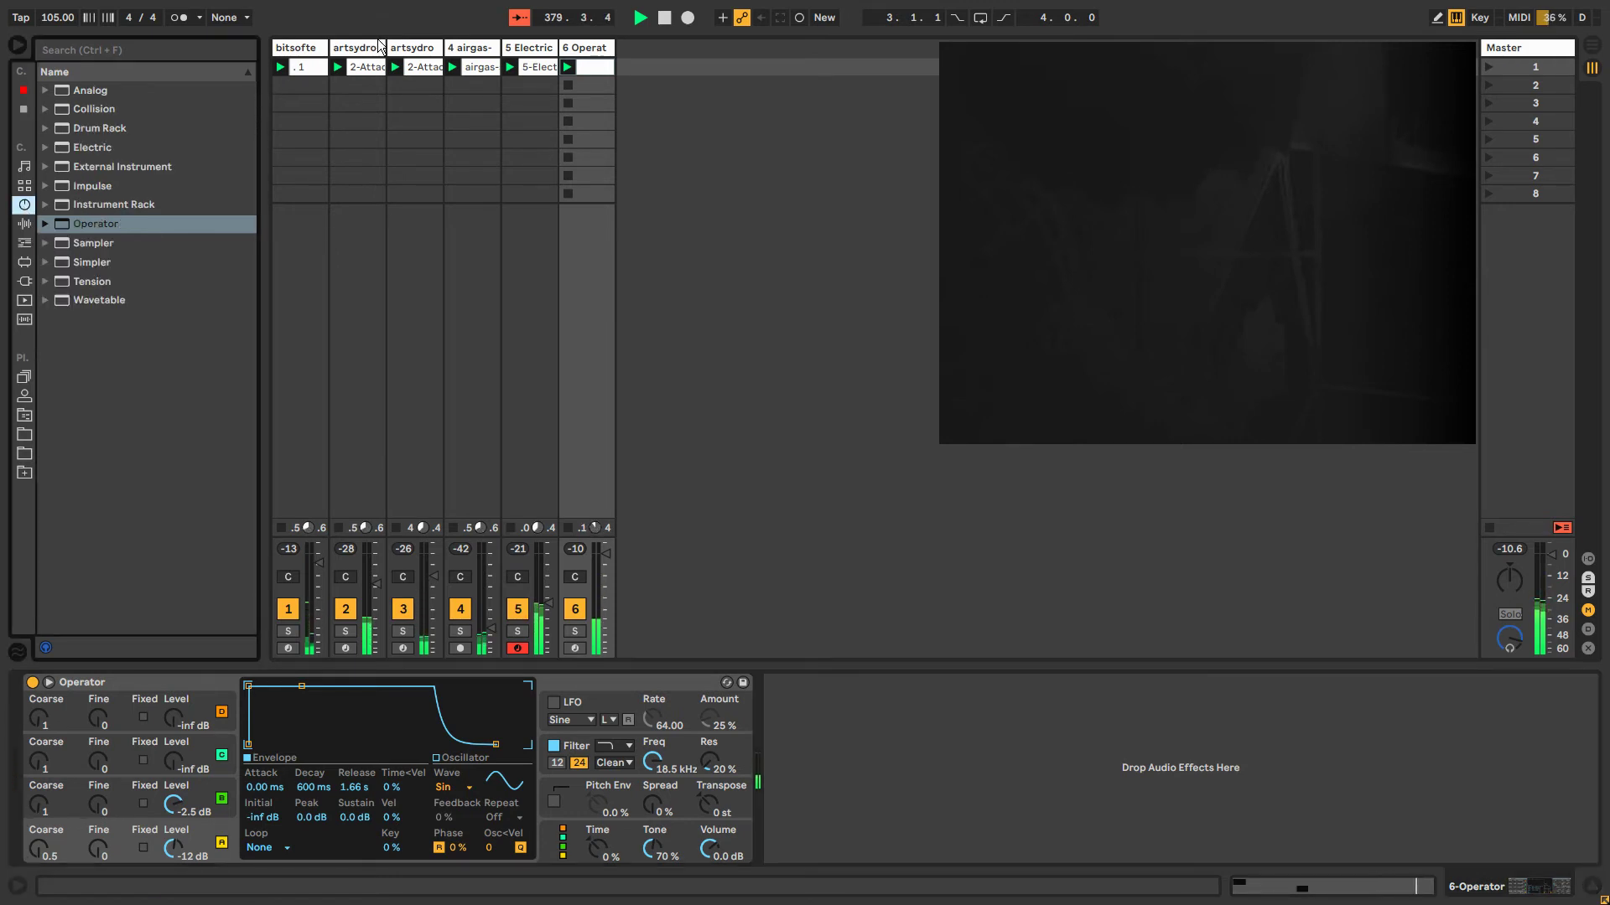
{"action": "left_click", "coordinate": [408, 48]}
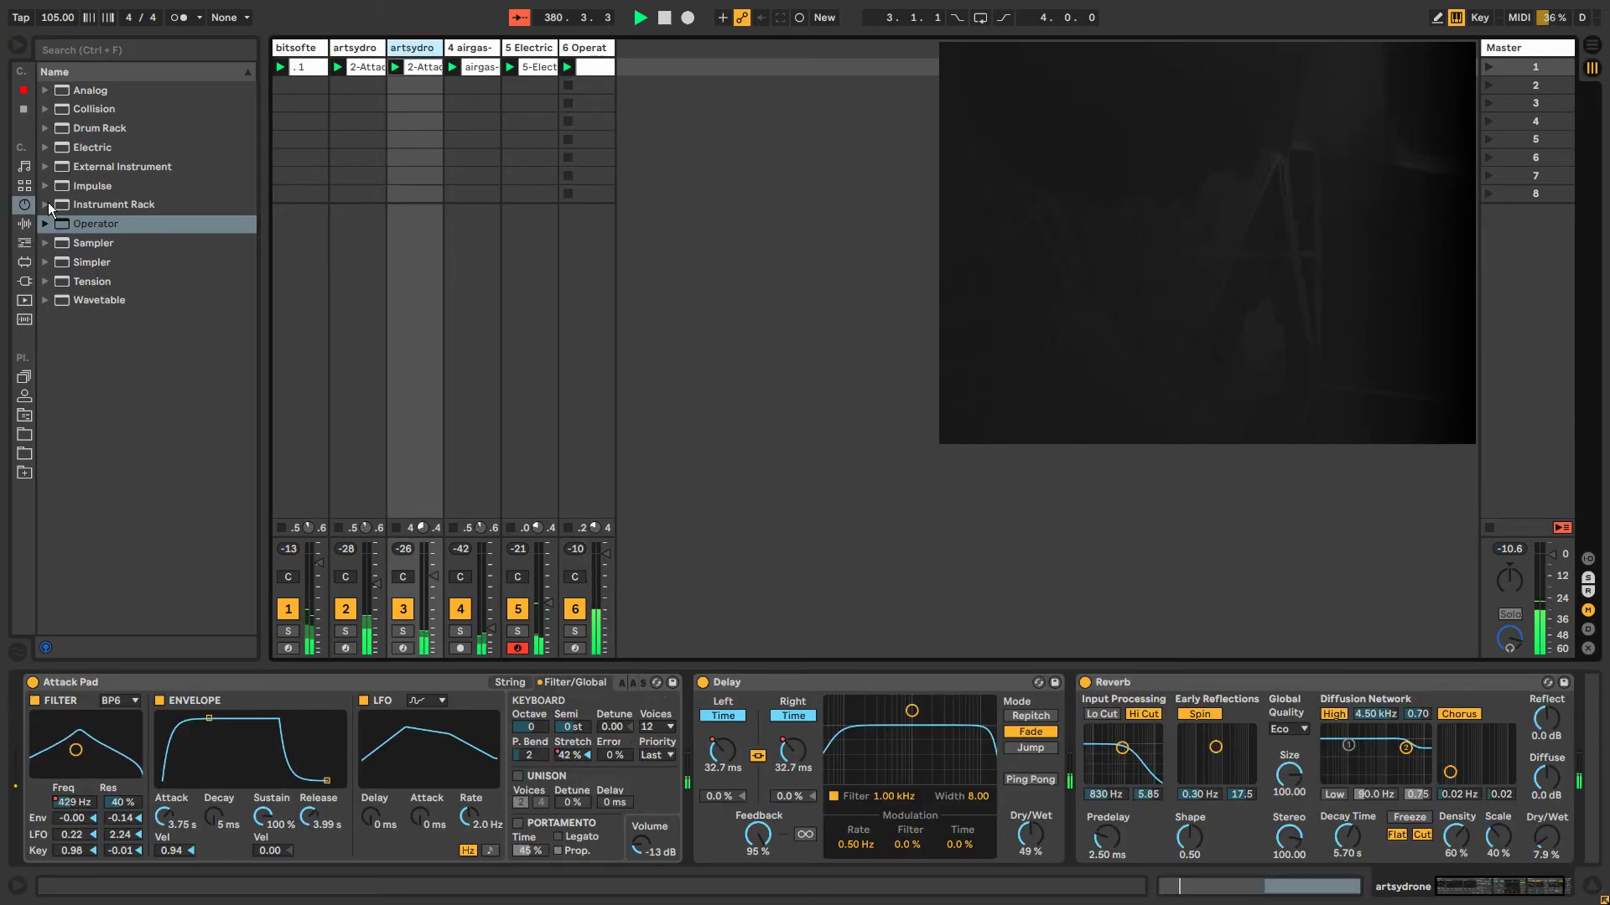
{"action": "left_click", "coordinate": [24, 225]}
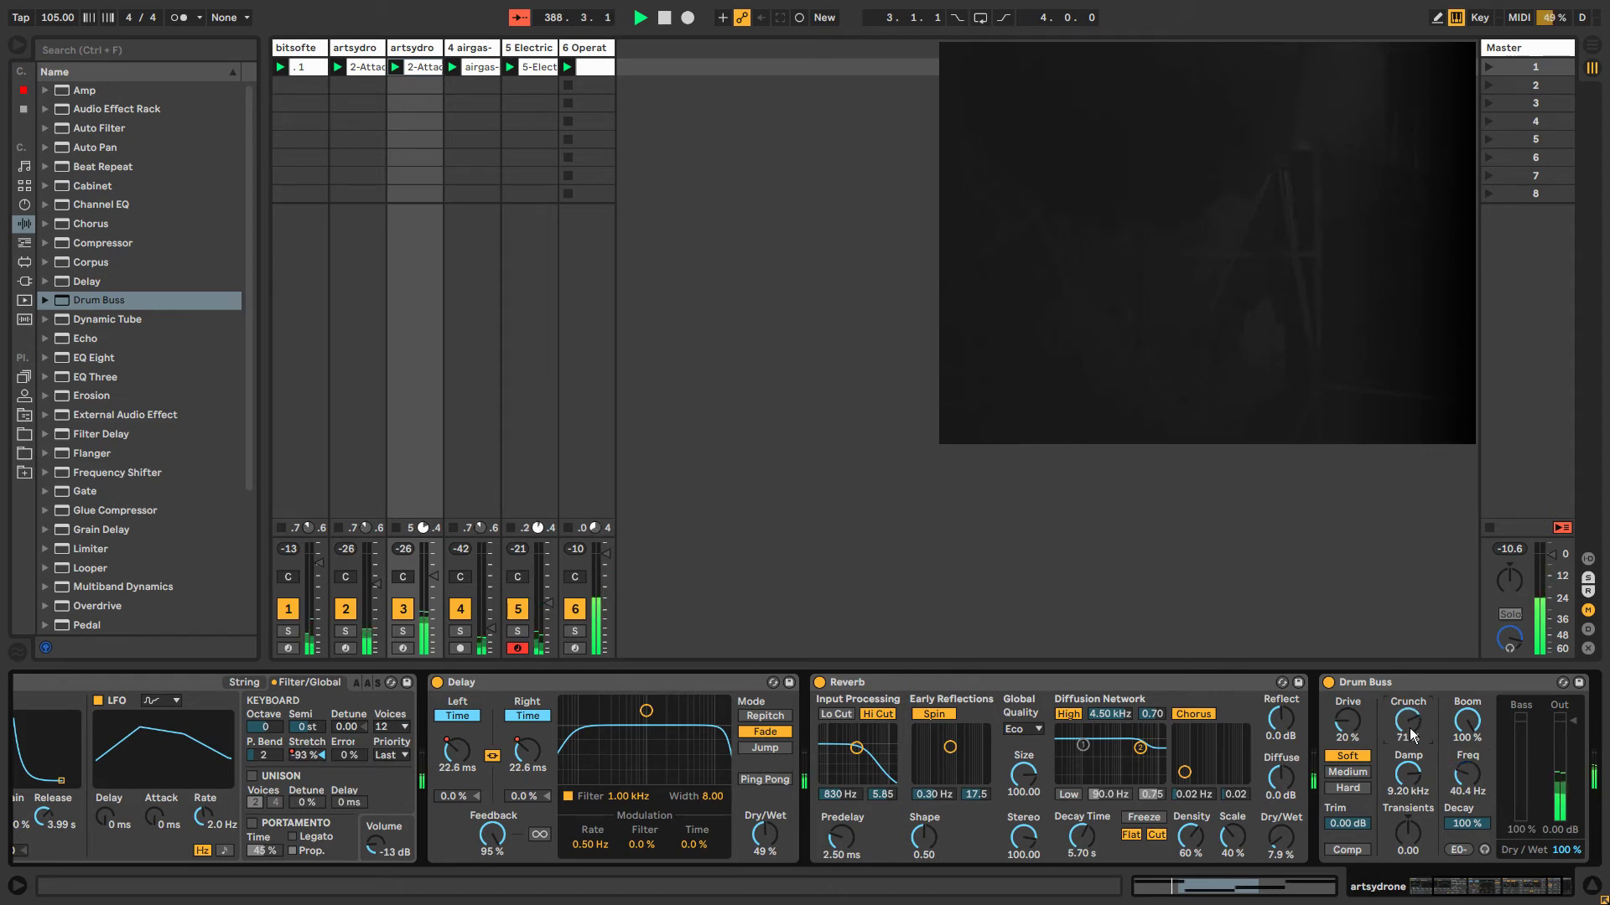
Set the third track's Drum Buss to Drive 47 %, Crunch 35 %, Damp 7.18 kHz and Transients 0.24.
{"action": "mouse_move", "coordinate": [1351, 721]}
{"action": "left_mouse_down"}
{"action": "mouse_move", "coordinate": [1350, 681]}
{"action": "mouse_move", "coordinate": [1350, 746]}
{"action": "left_mouse_up"}
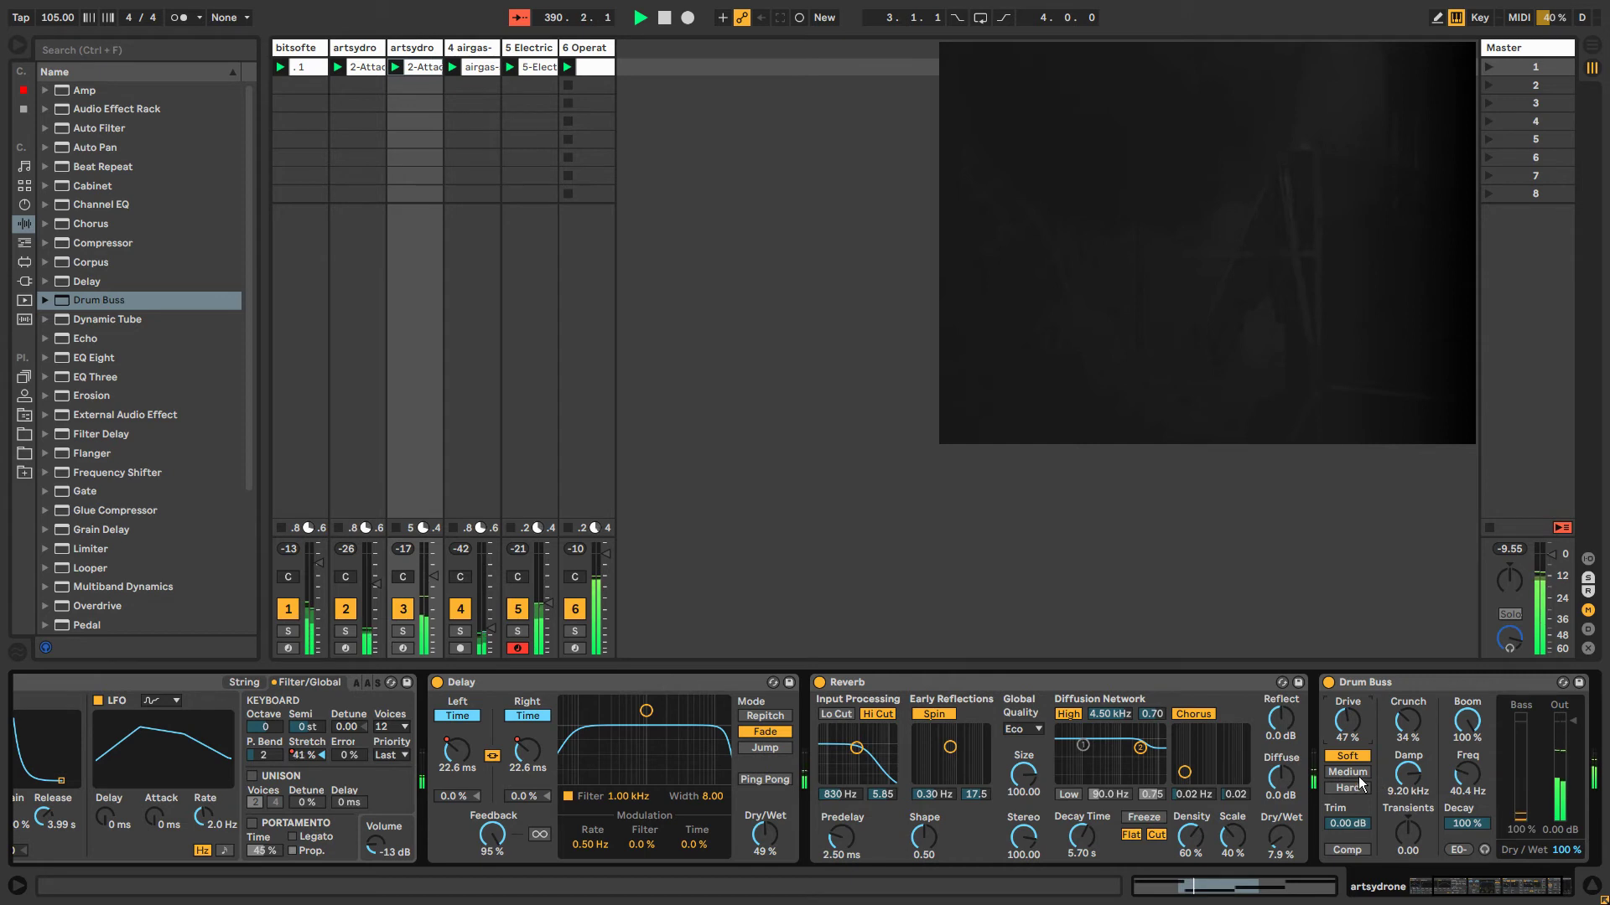
{"action": "left_click_drag", "start_coordinate": [1408, 784], "coordinate": [1408, 795]}
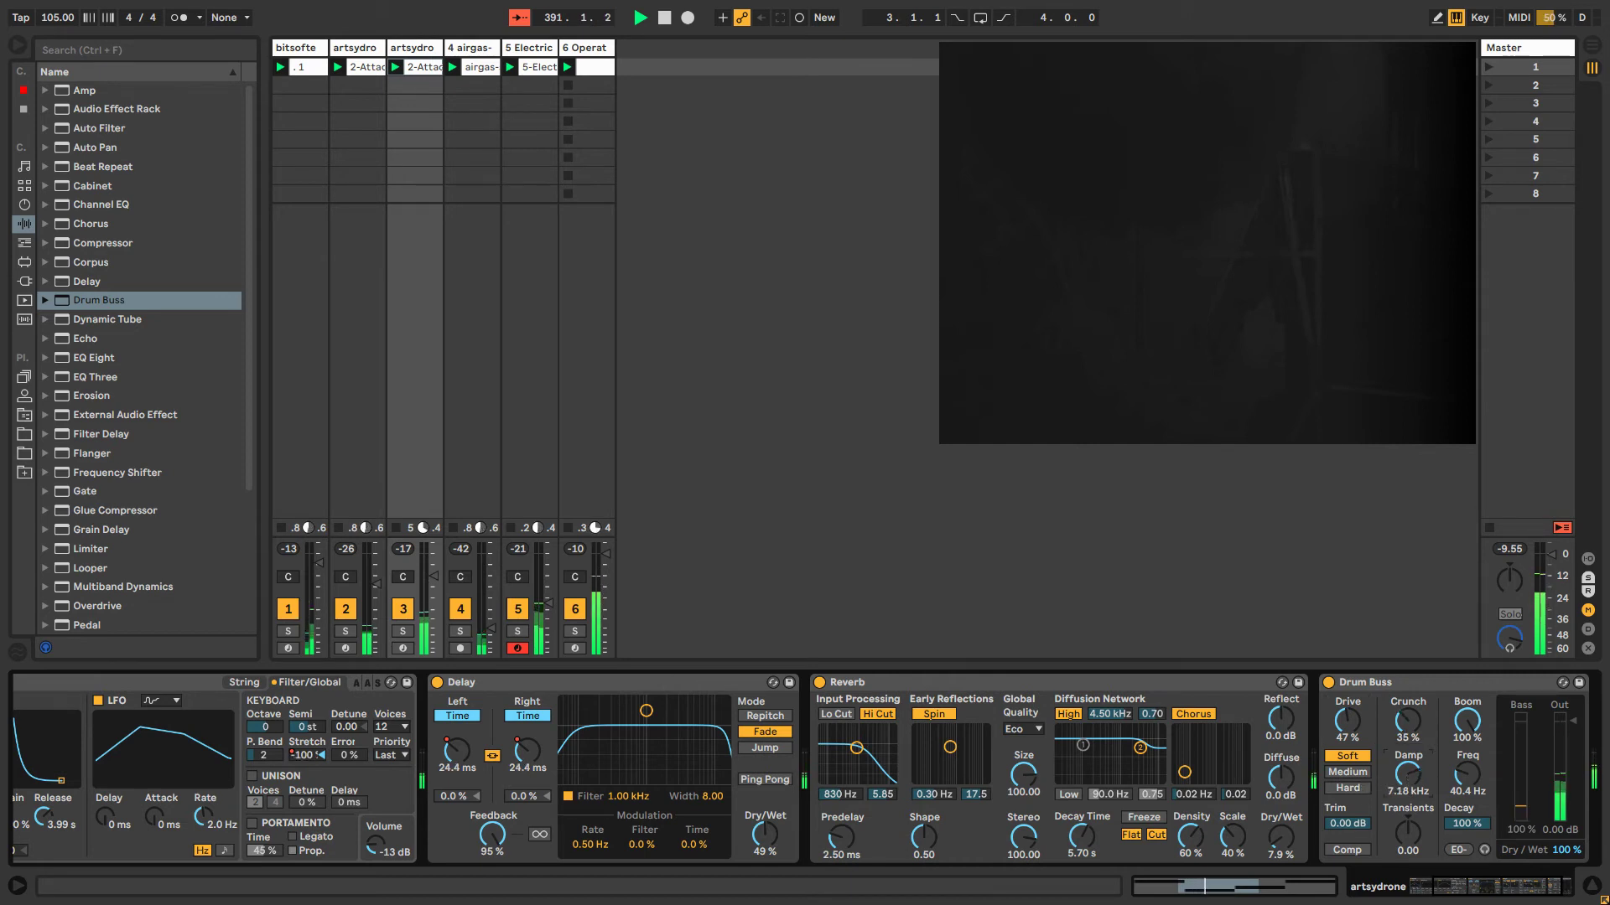
{"action": "left_click", "coordinate": [1479, 887]}
{"action": "left_click_drag", "start_coordinate": [1475, 854], "coordinate": [1475, 875]}
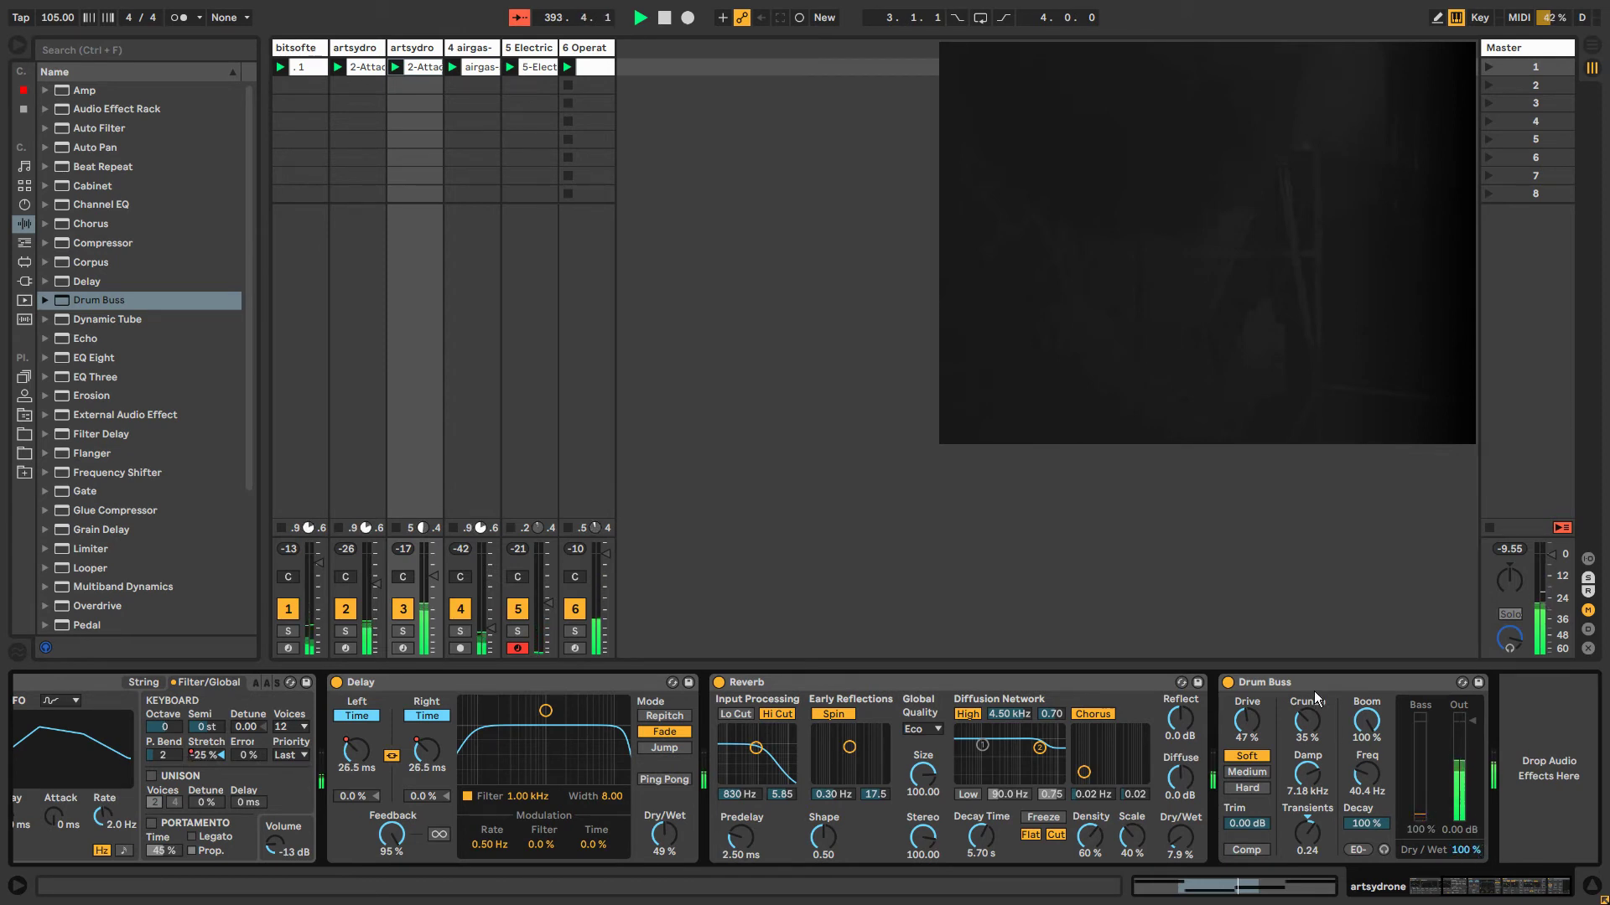
{"action": "left_click", "coordinate": [1290, 685]}
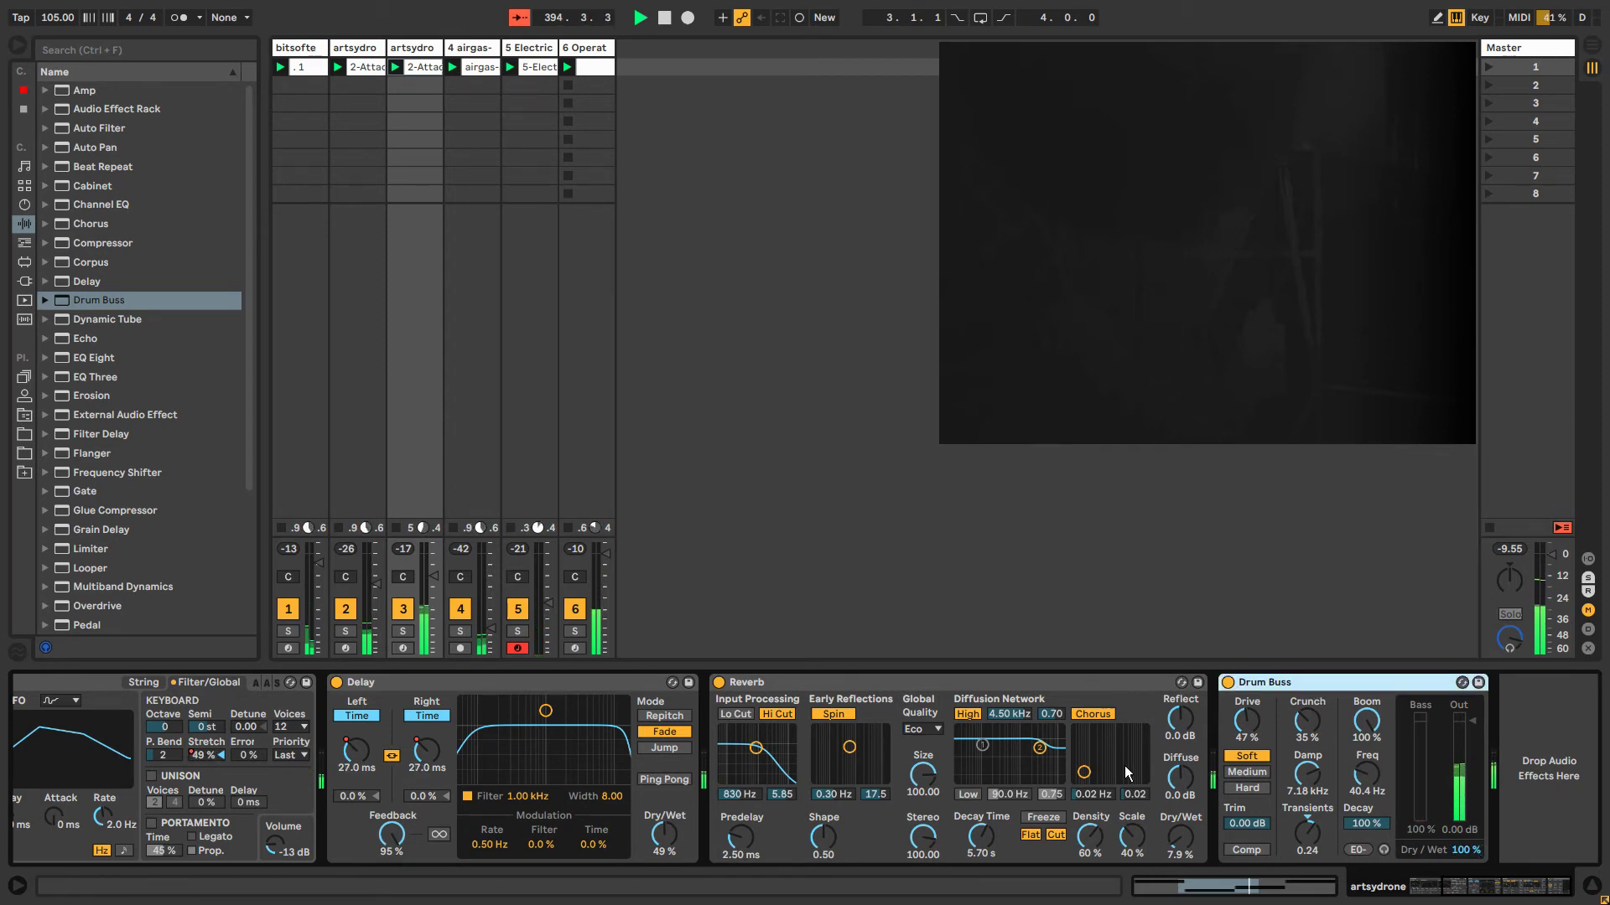
{"action": "left_click", "coordinate": [880, 683]}
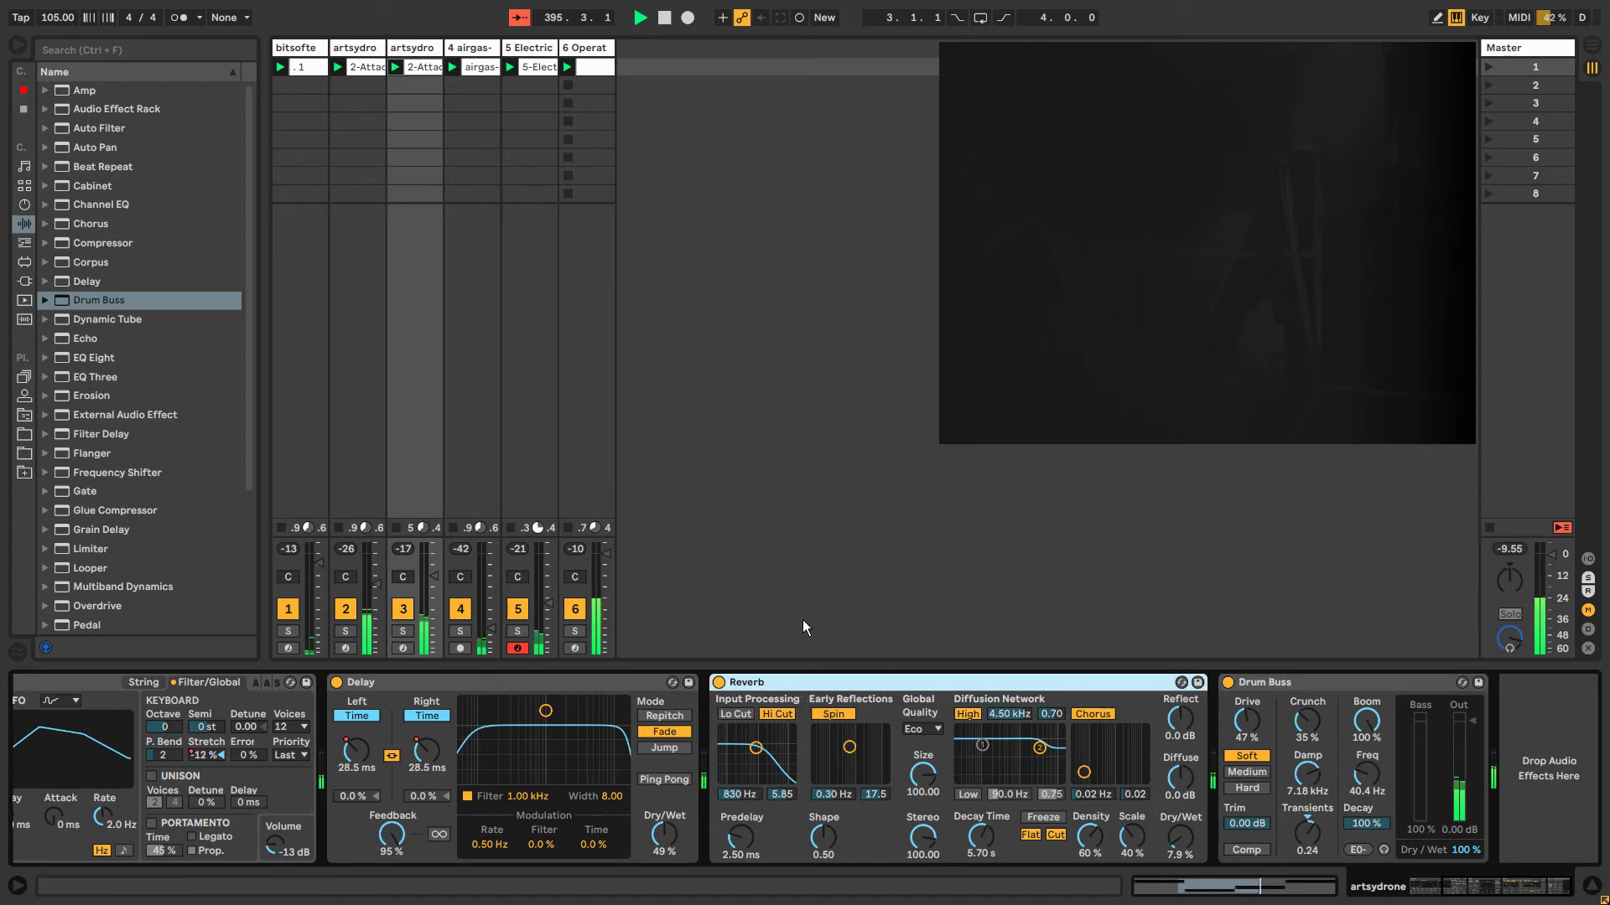
Group the Operator on the sixth track into an Instrument Rack and show its chain list.
{"action": "left_click", "coordinate": [604, 47]}
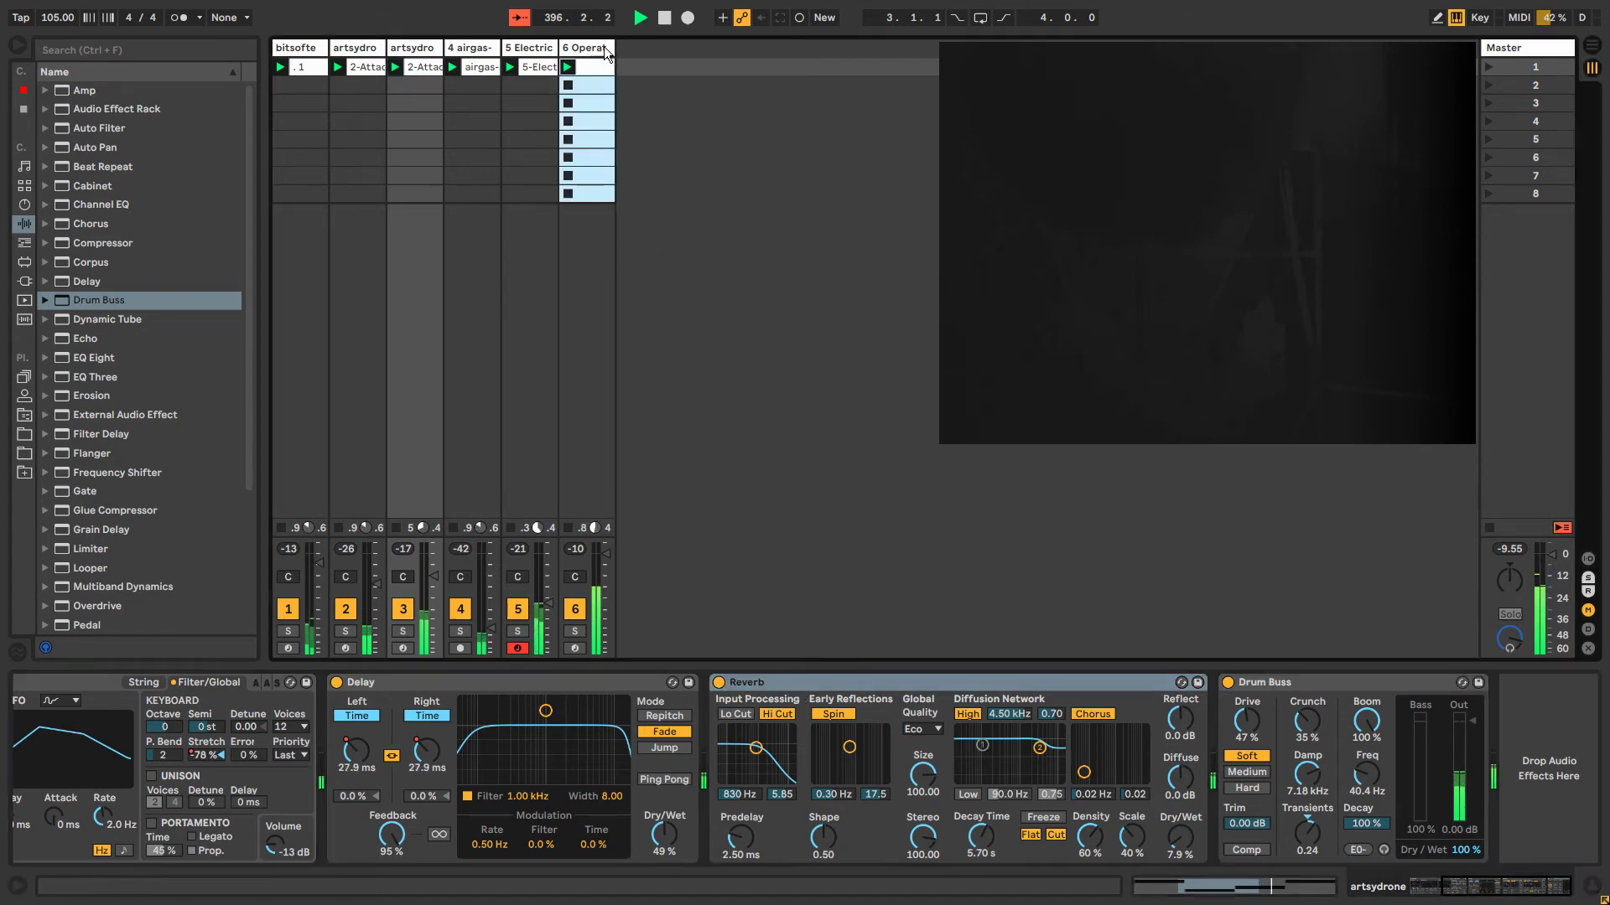
{"action": "left_click", "coordinate": [603, 46]}
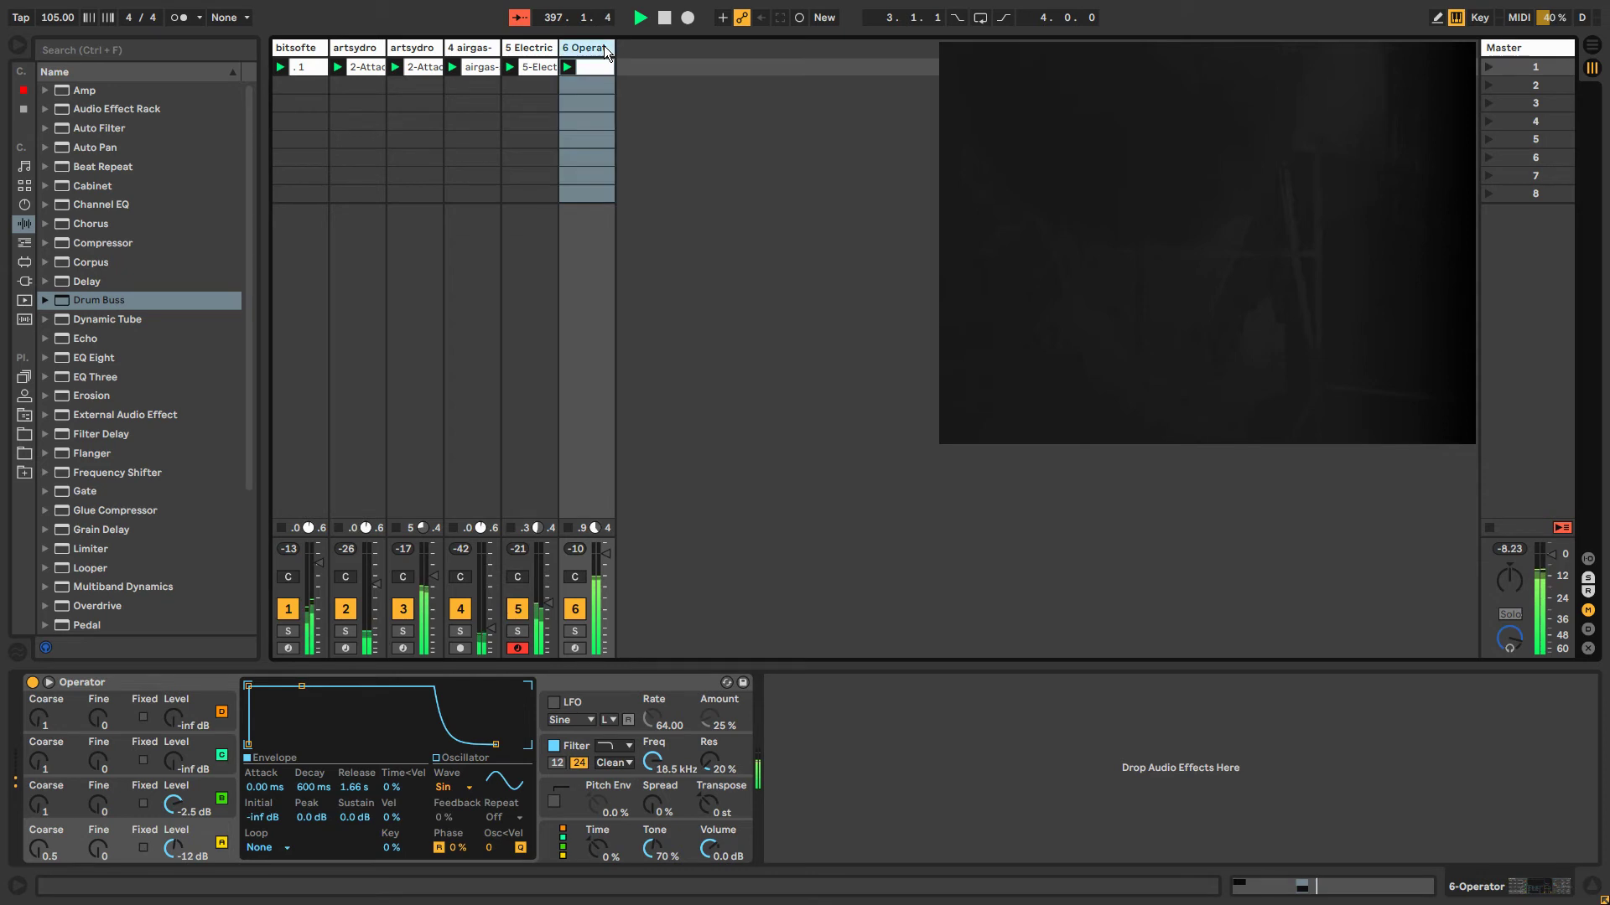
{"action": "left_click", "coordinate": [130, 687]}
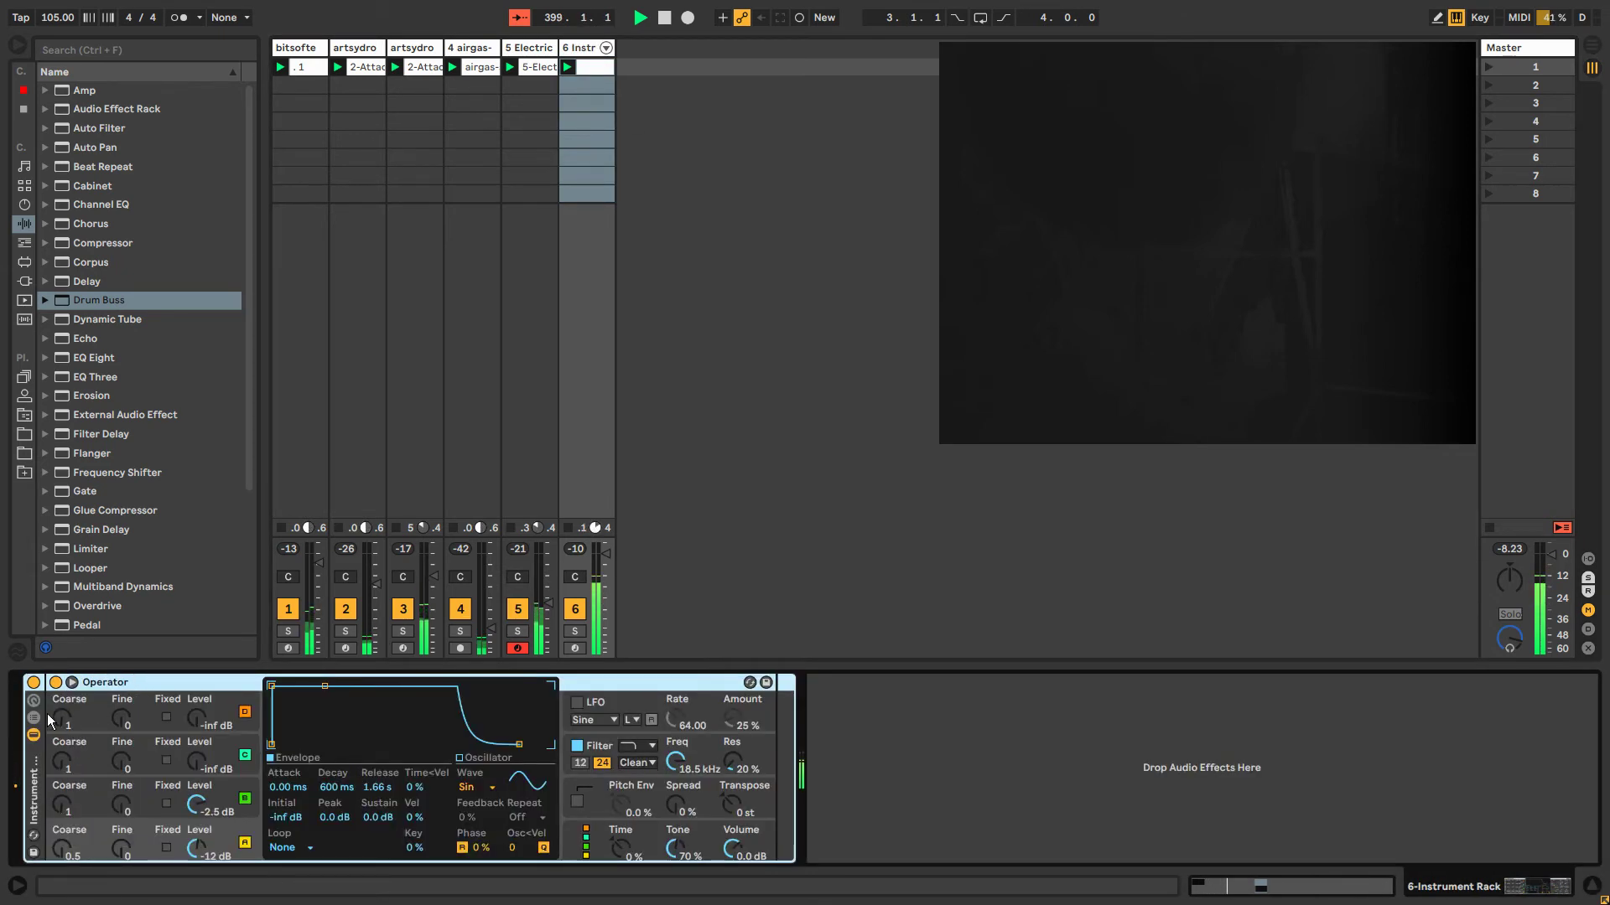
{"action": "key", "text": "ctrl+g"}
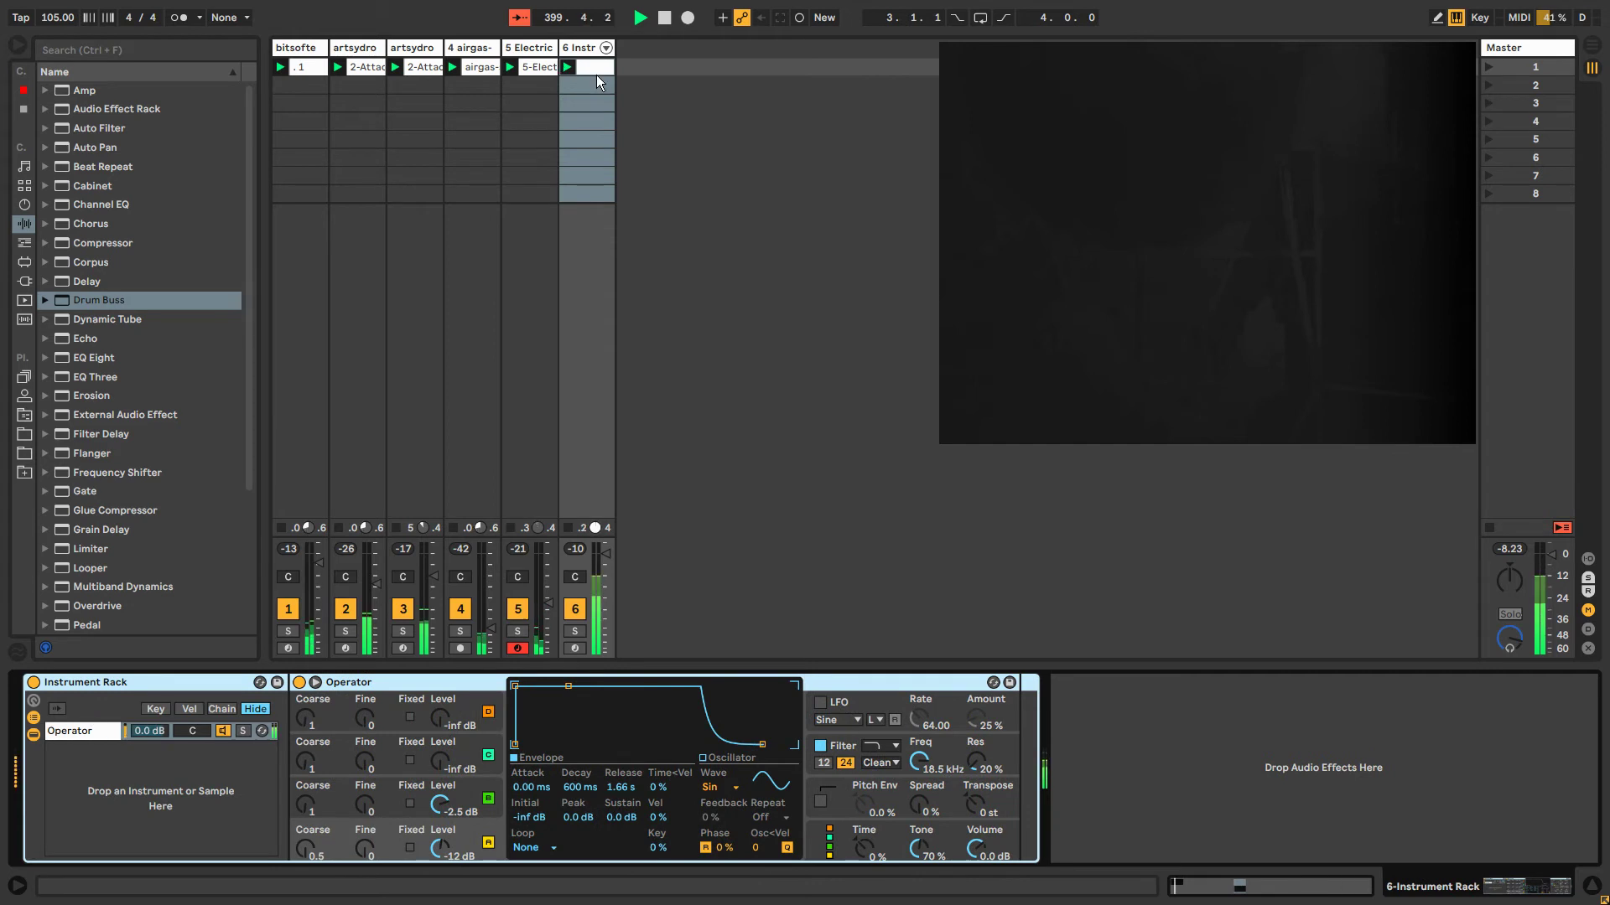
Show the Instrument Rack's key zones and narrow the Operator chain's zone to the single note B0.
{"action": "left_click", "coordinate": [597, 72]}
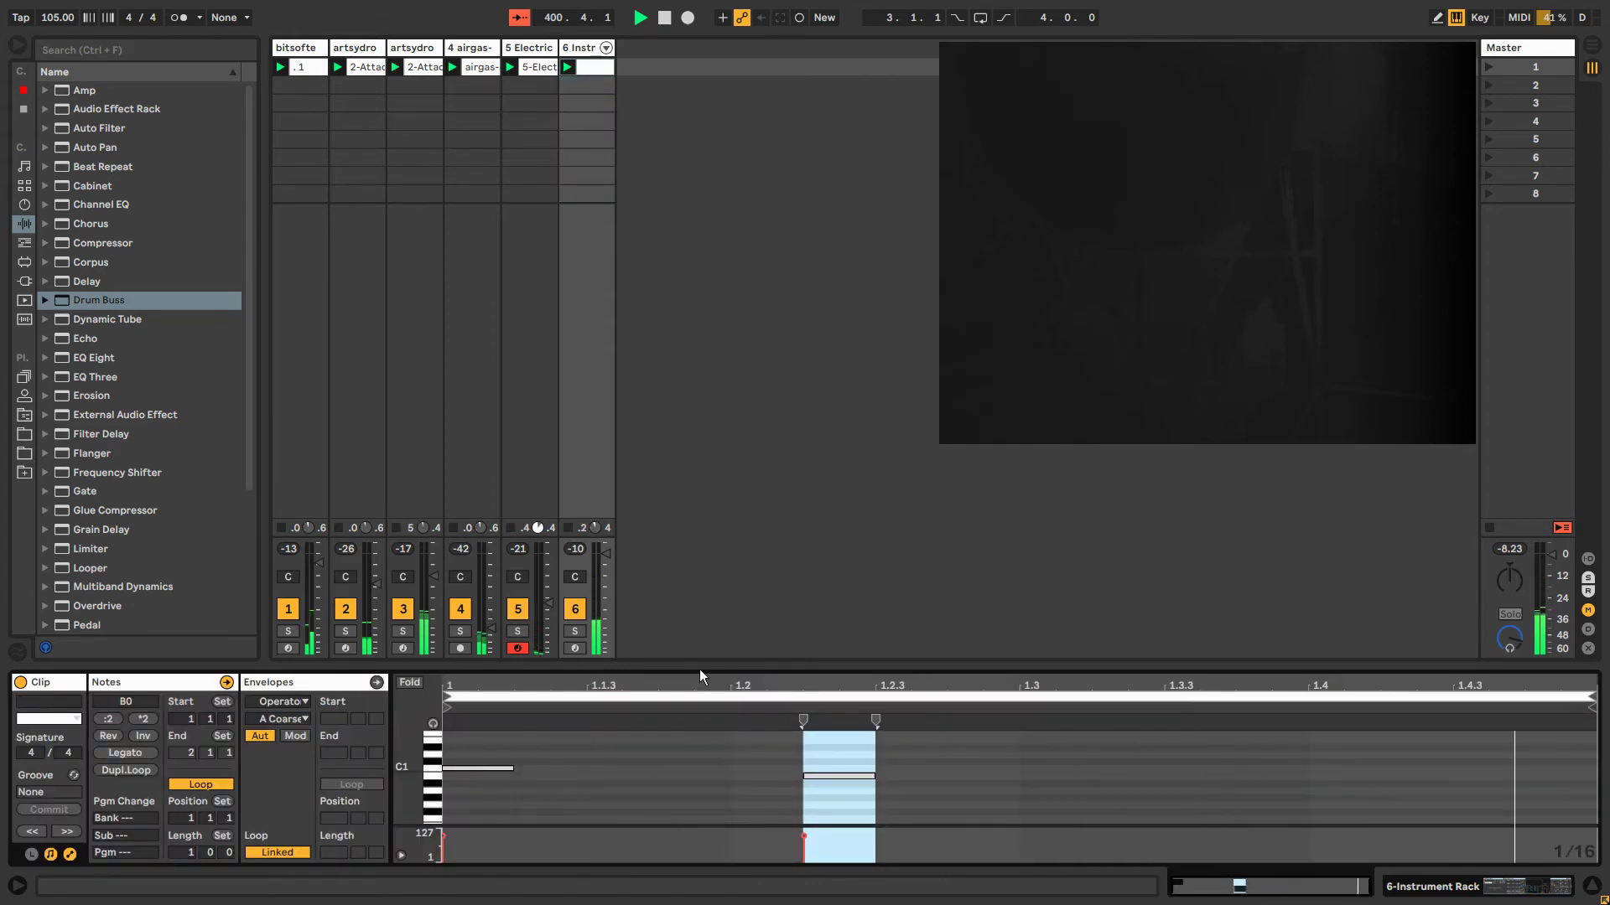
{"action": "left_click", "coordinate": [572, 45]}
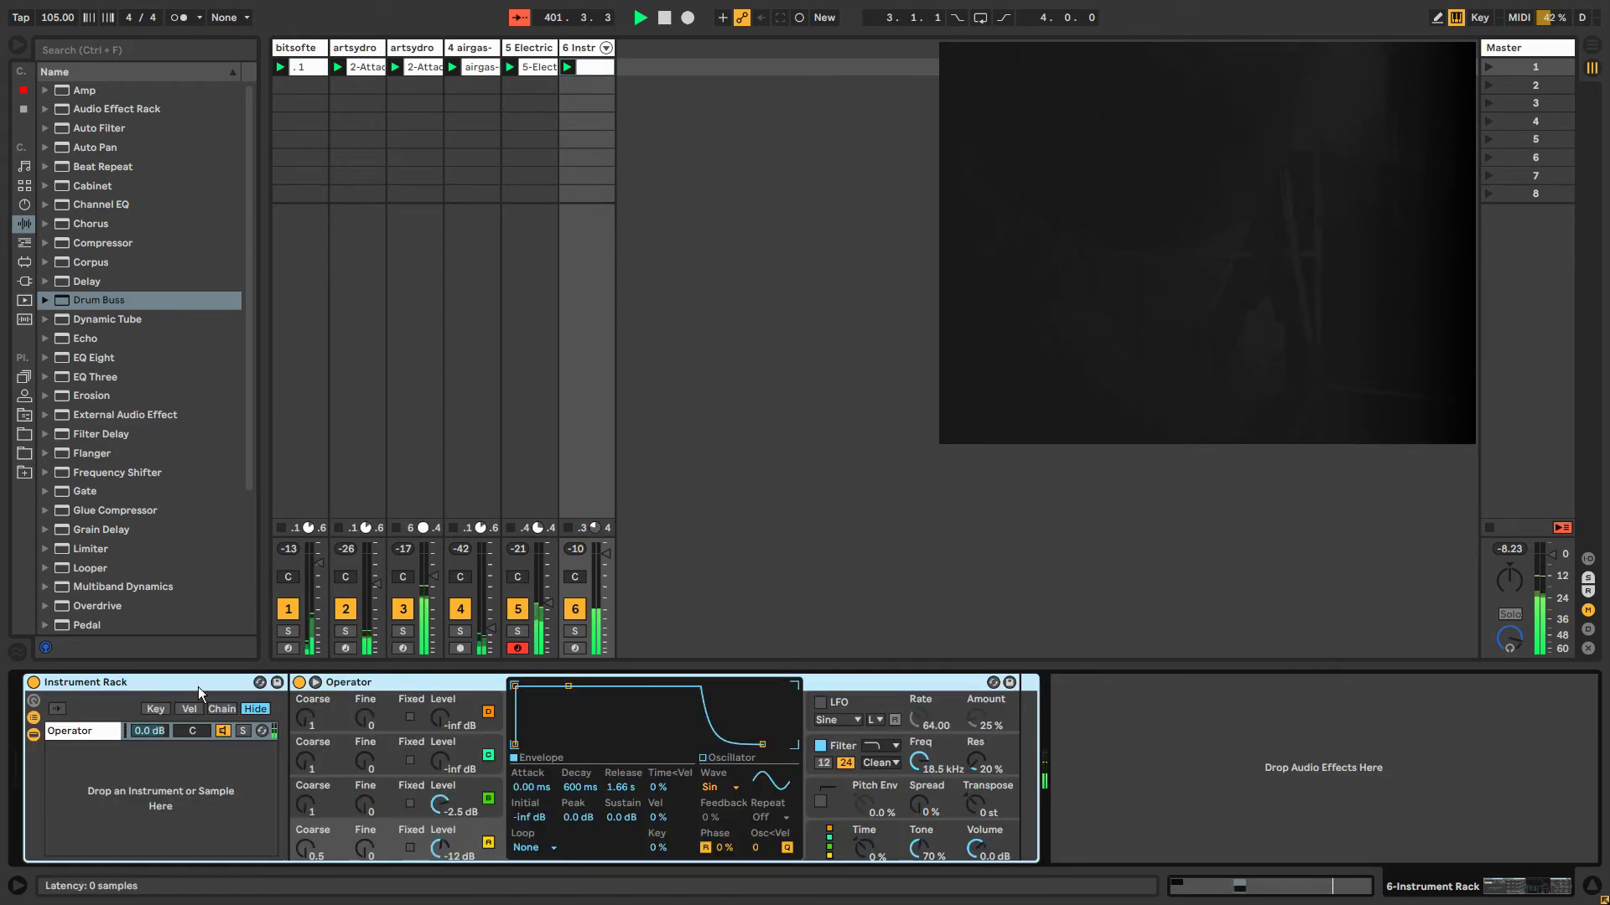
{"action": "left_click", "coordinate": [156, 708]}
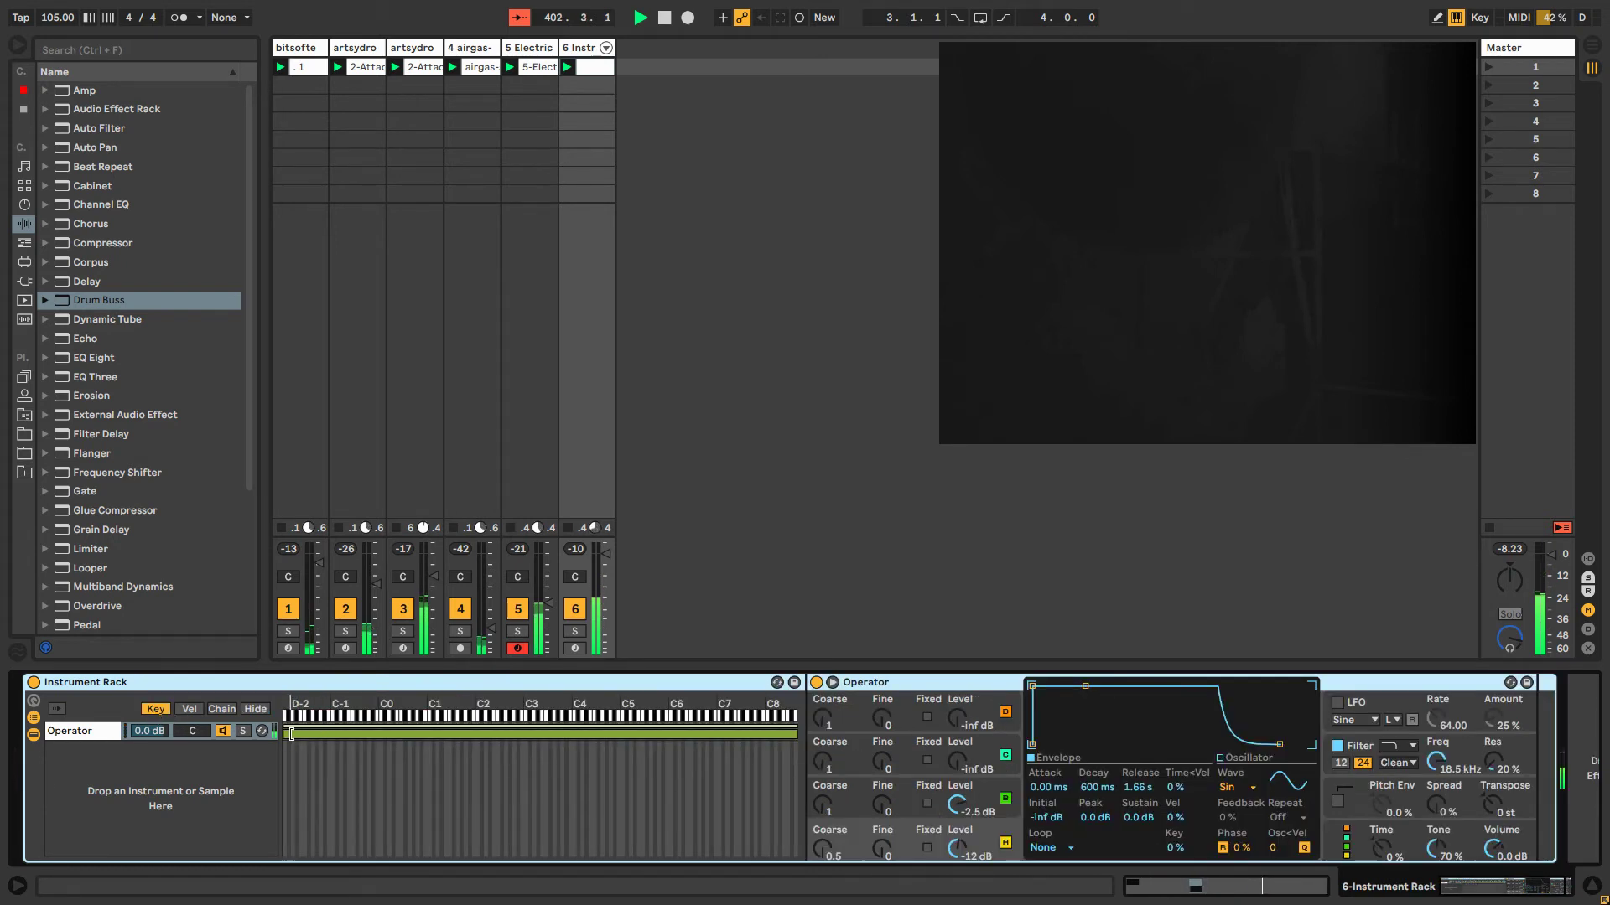
{"action": "left_click_drag", "start_coordinate": [292, 734], "coordinate": [428, 782]}
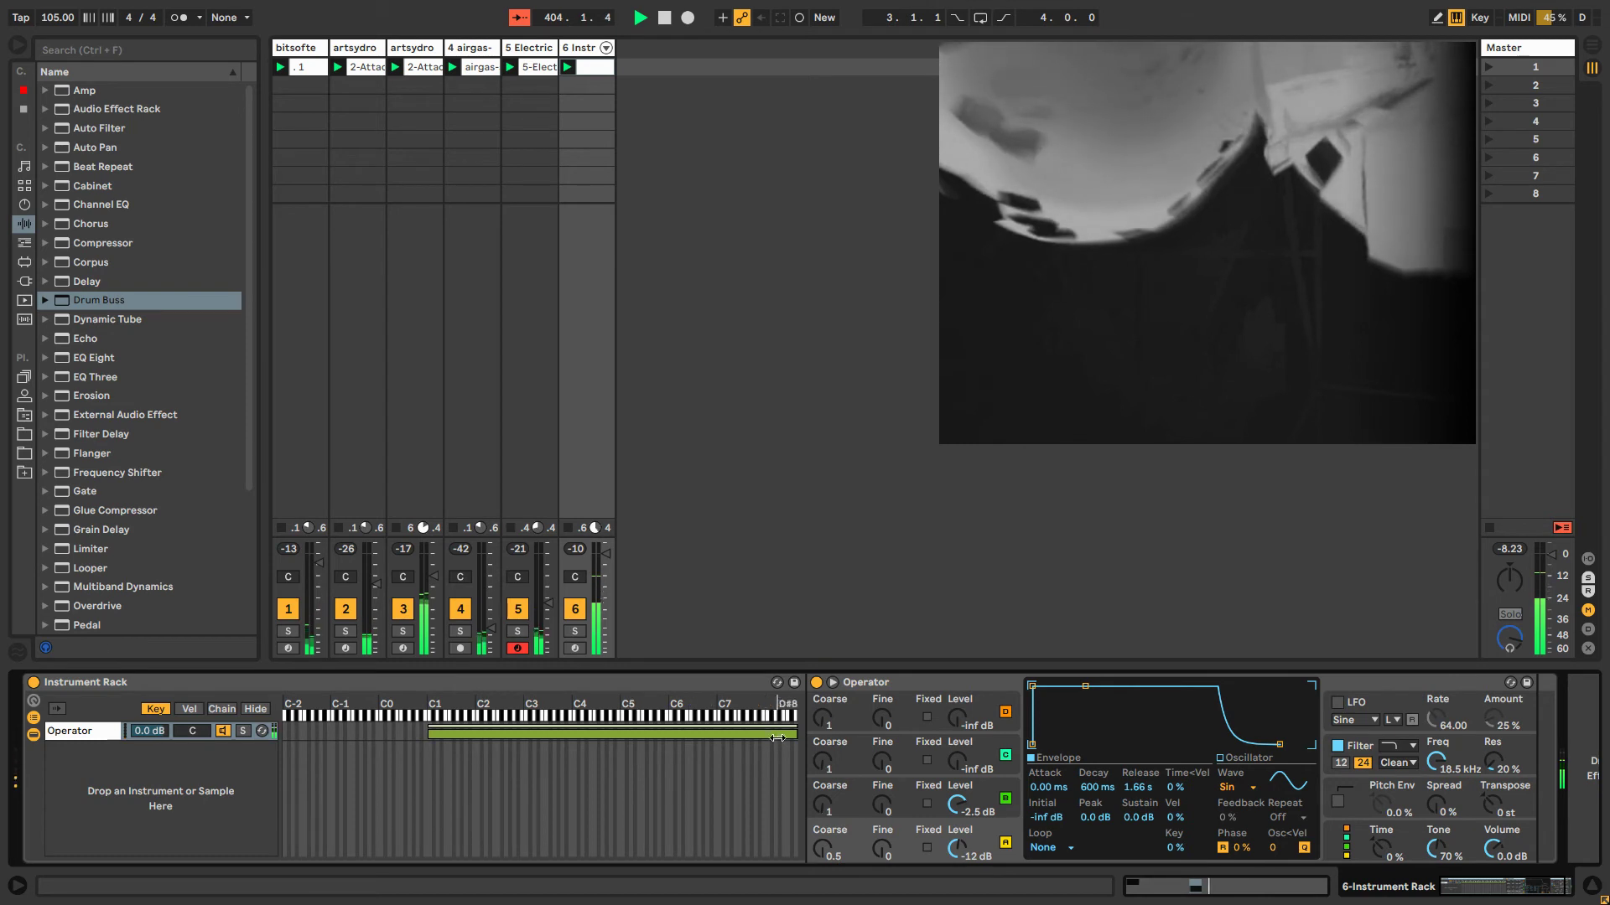
{"action": "left_click_drag", "start_coordinate": [798, 736], "coordinate": [427, 732]}
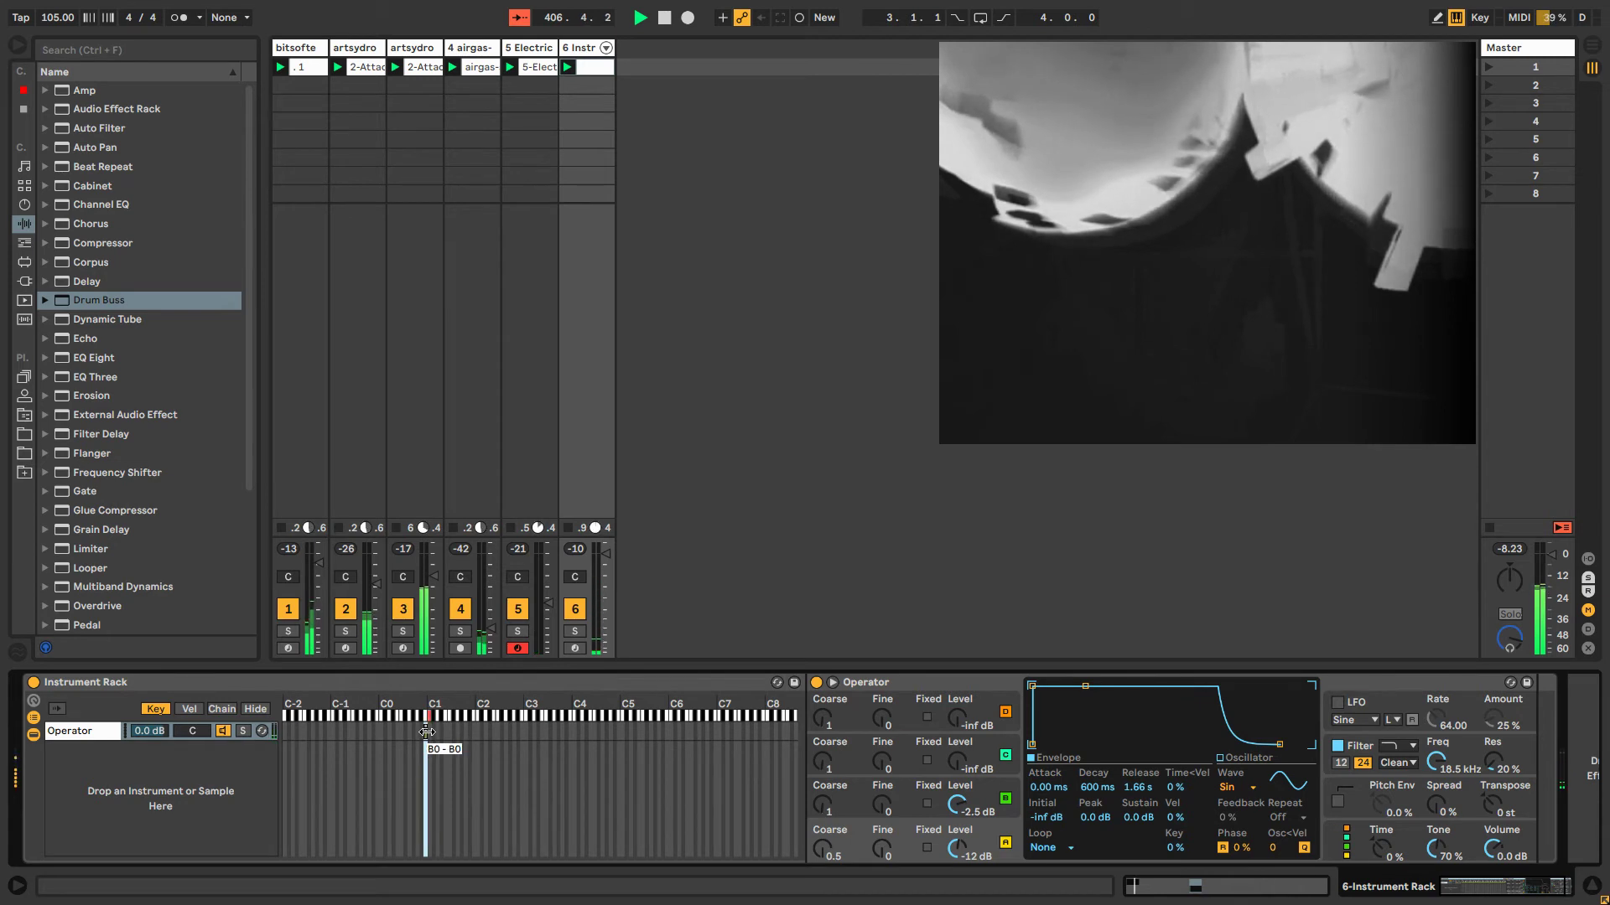
Move the second note of the sixth track's clip to C1 and shift the Operator chain's key zone to C1.
{"action": "left_click", "coordinate": [585, 67]}
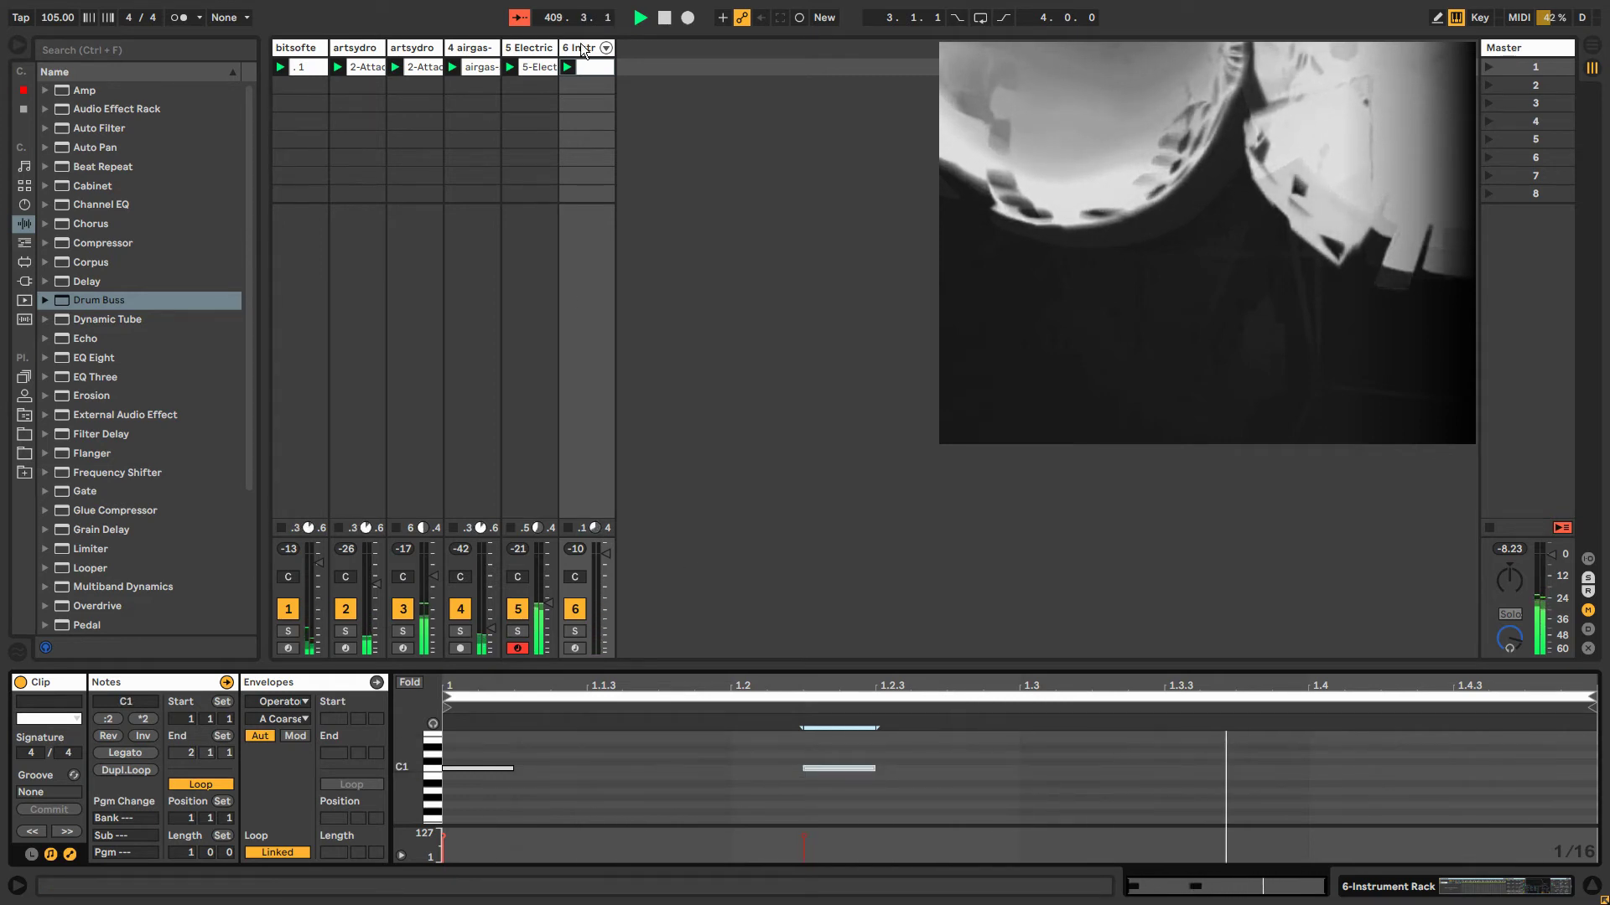
{"action": "left_click", "coordinate": [585, 48]}
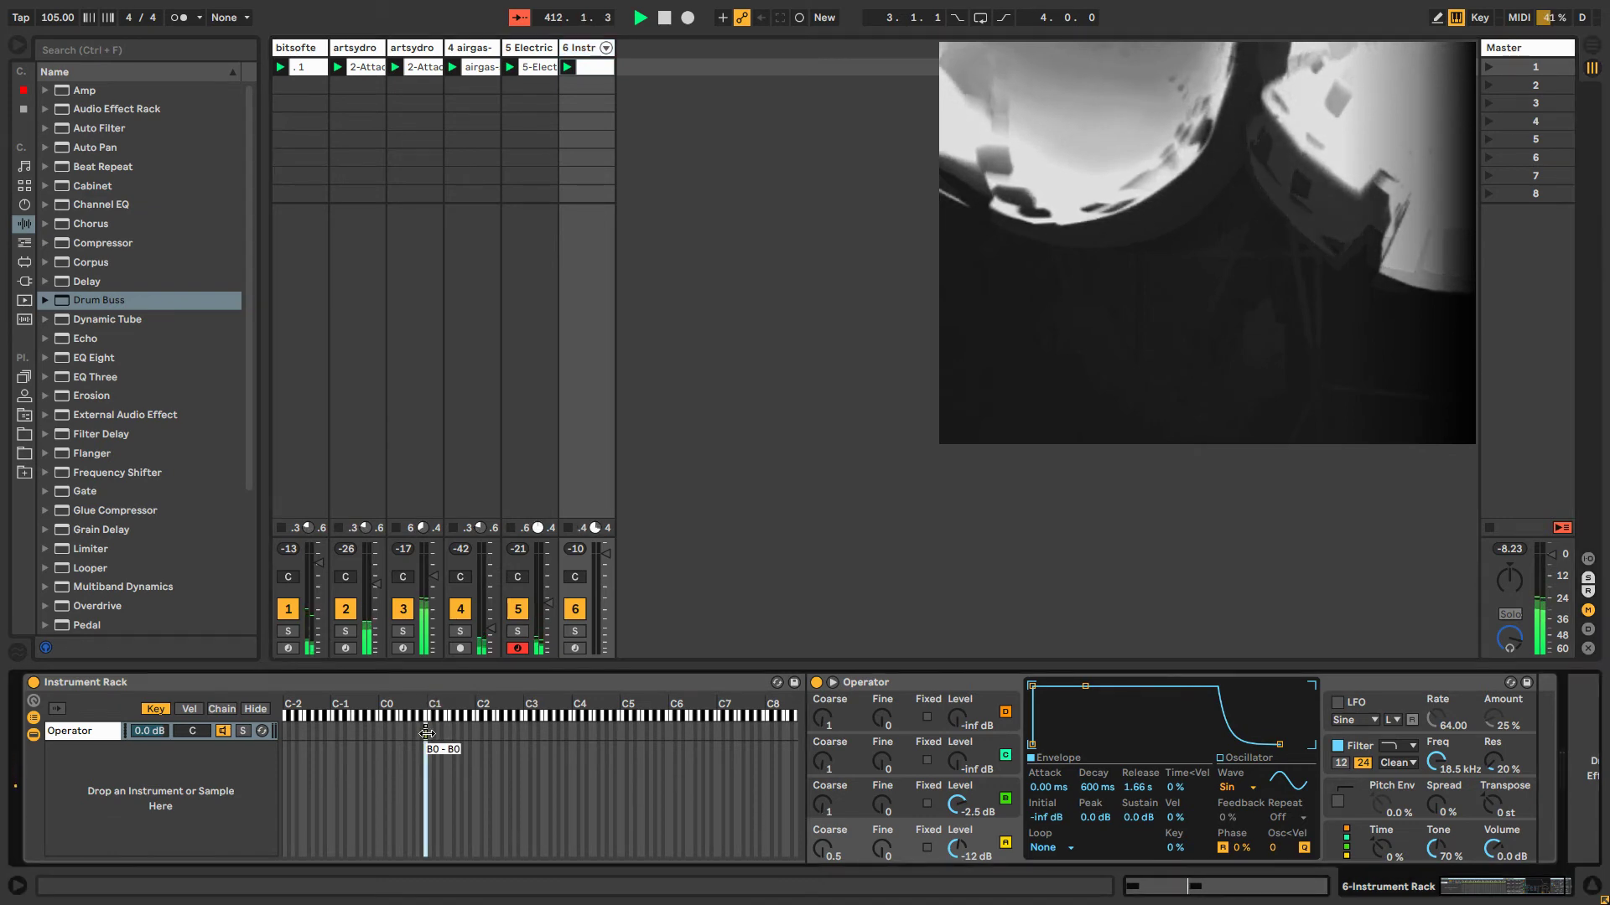
Reduce the third track's Drum Buss Dry/Wet to 2.3 % and lower the volumes of tracks 2 and 3 to about -18.3 dB.
{"action": "left_click", "coordinate": [419, 48]}
{"action": "left_click_drag", "start_coordinate": [1466, 860], "coordinate": [1466, 901]}
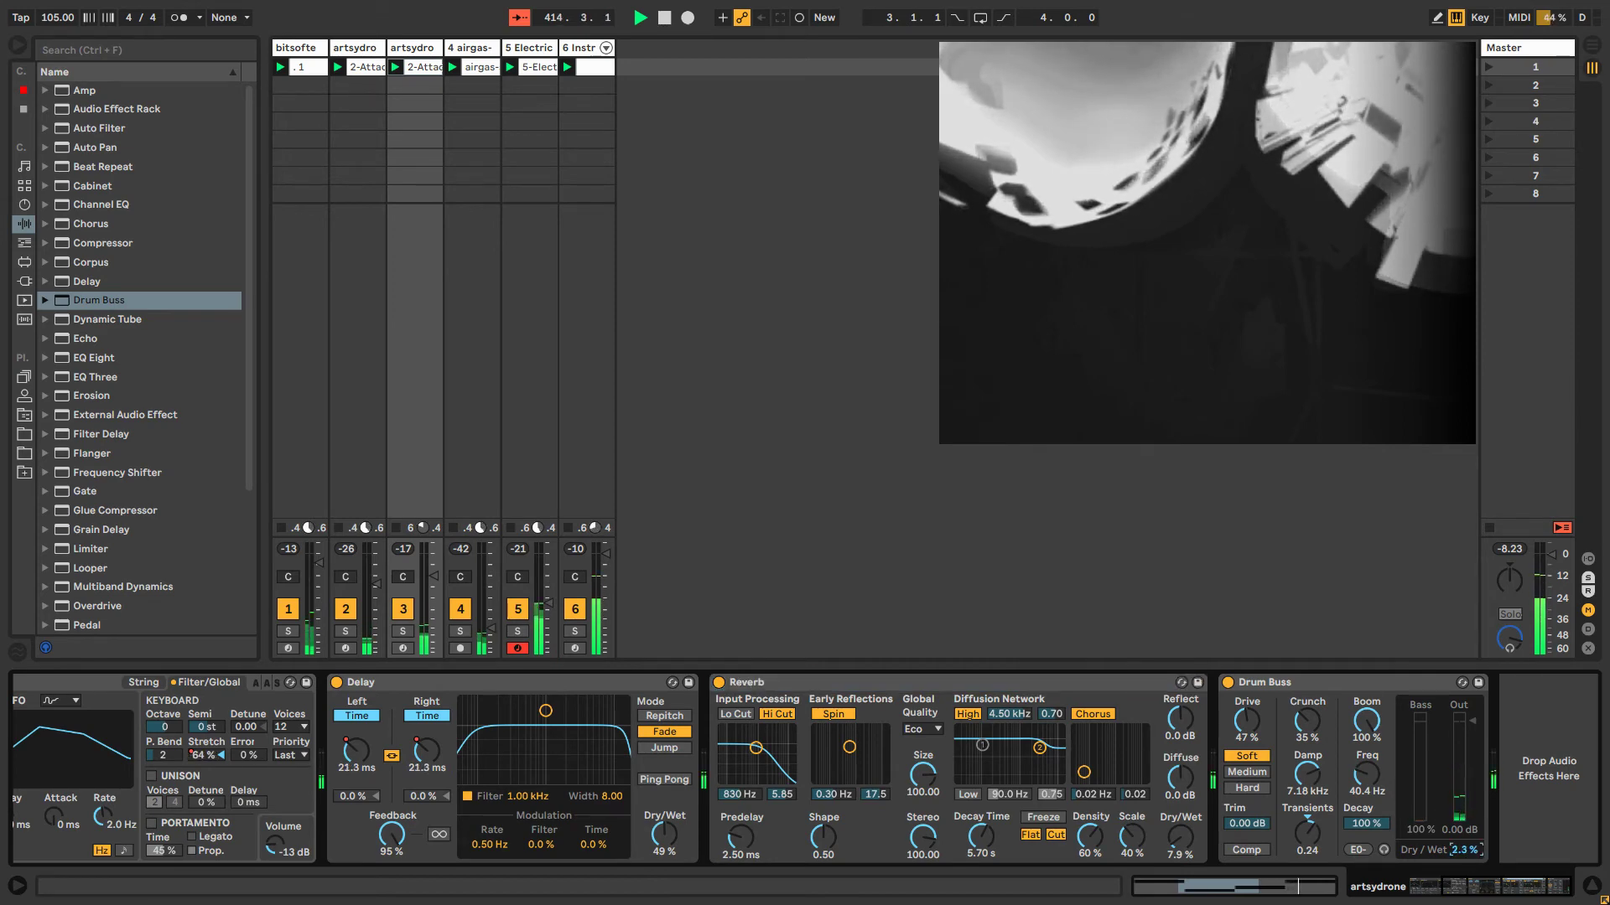
{"action": "left_click", "coordinate": [581, 50]}
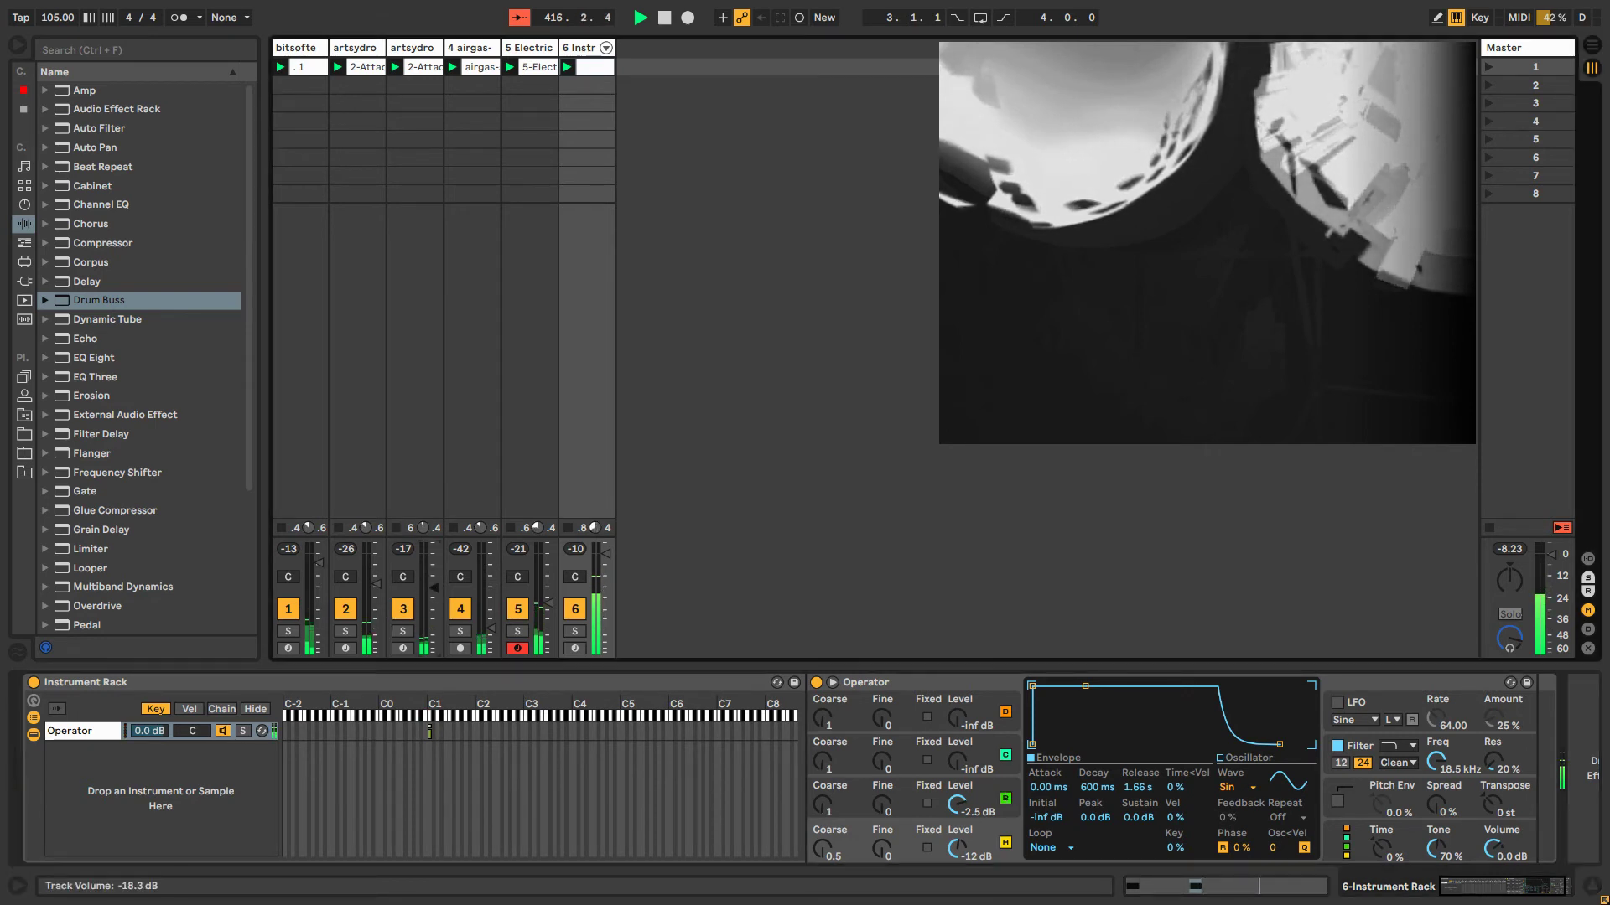
{"action": "left_click_drag", "start_coordinate": [376, 584], "coordinate": [376, 590]}
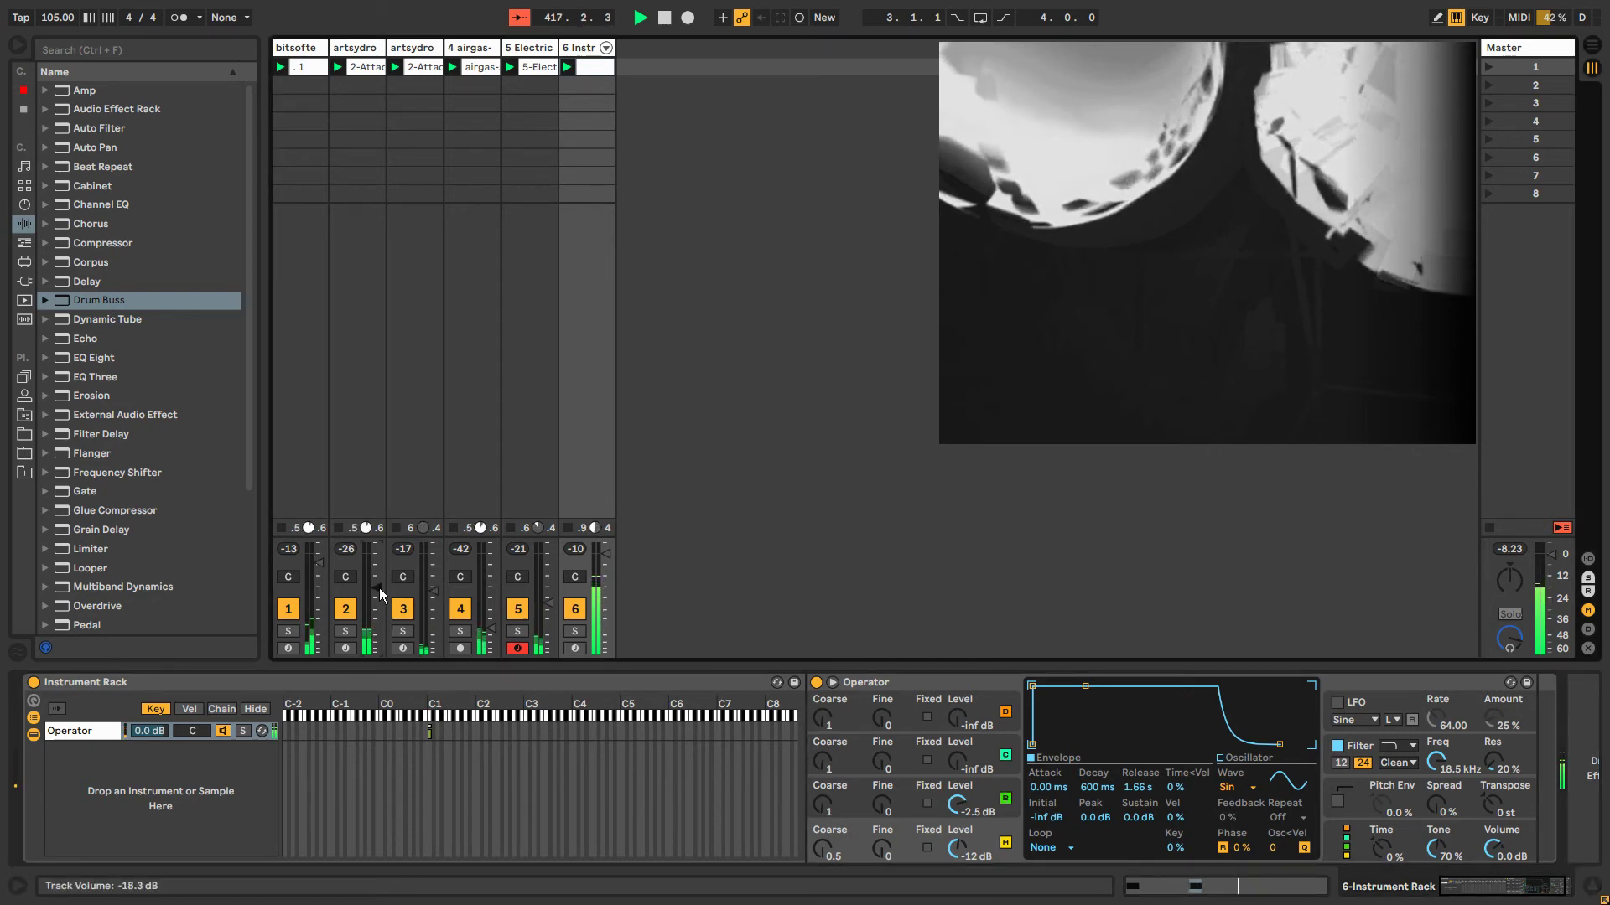
Duplicate the Operator chain in the sixth track's Instrument Rack and shift the copy's key zone to C#1.
{"action": "left_click", "coordinate": [590, 49]}
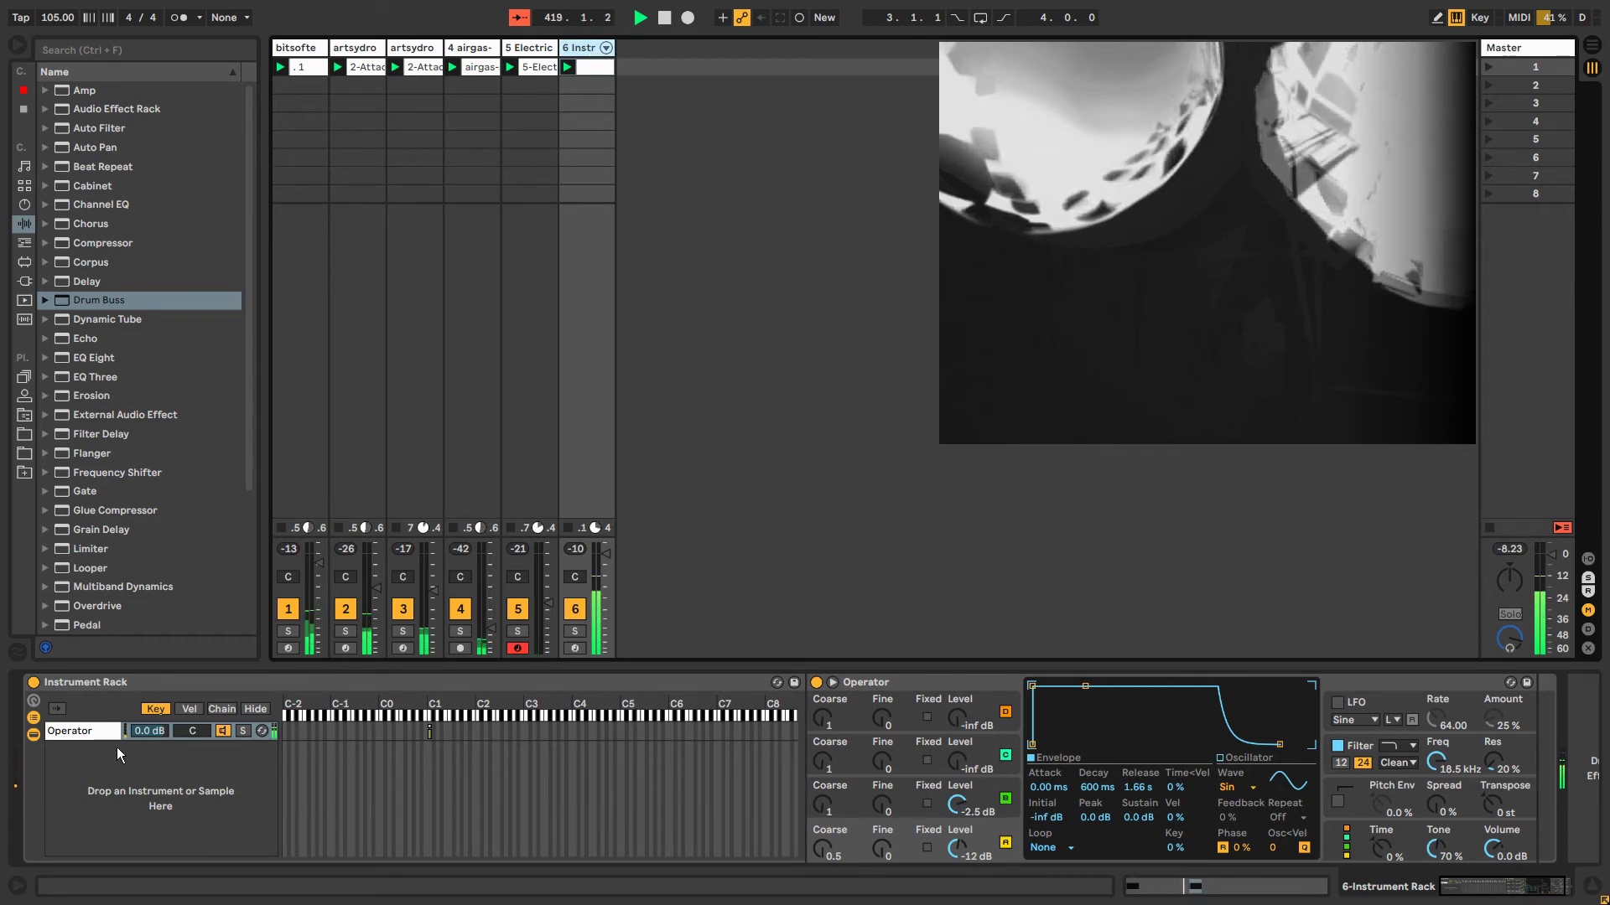
{"action": "right_click", "coordinate": [98, 737]}
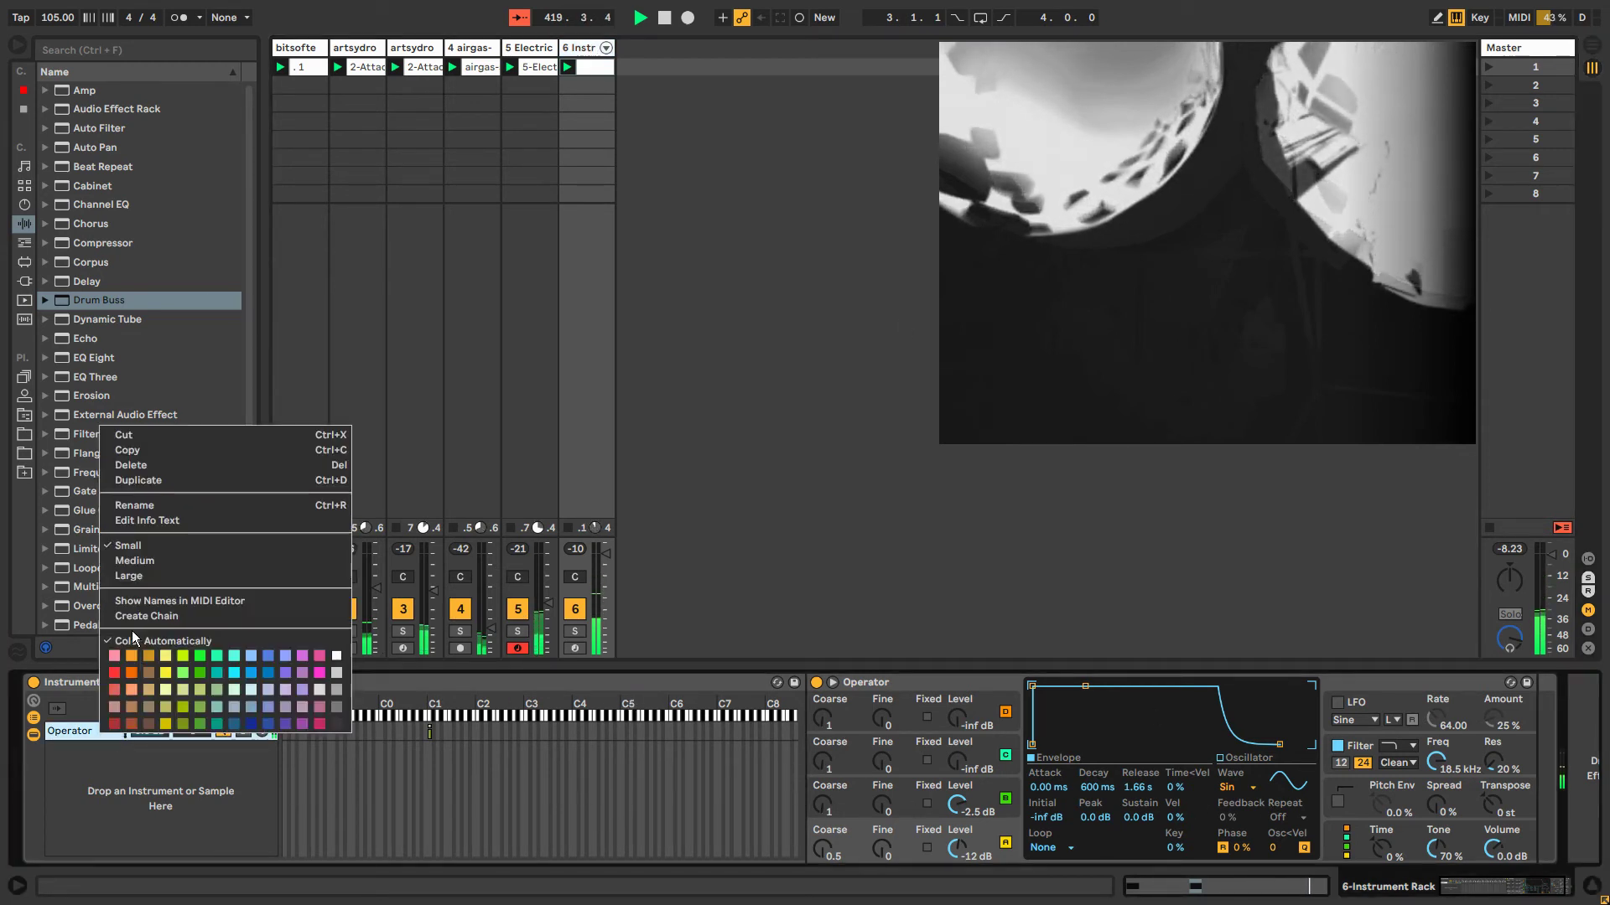
{"action": "left_click", "coordinate": [142, 480]}
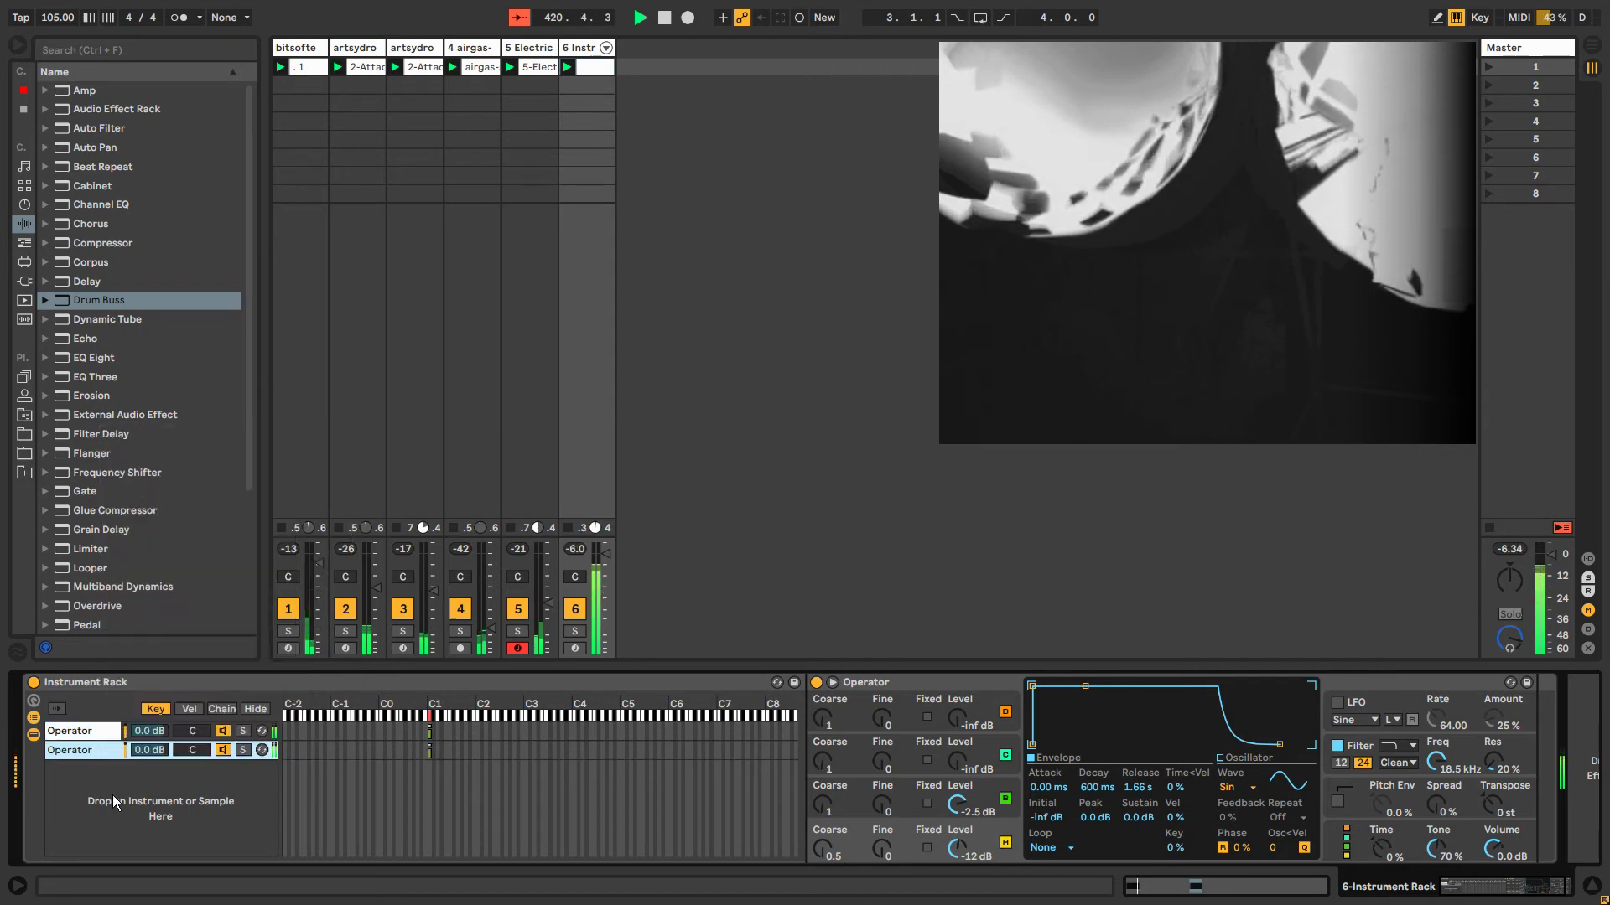
{"action": "left_click_drag", "start_coordinate": [430, 752], "coordinate": [431, 752]}
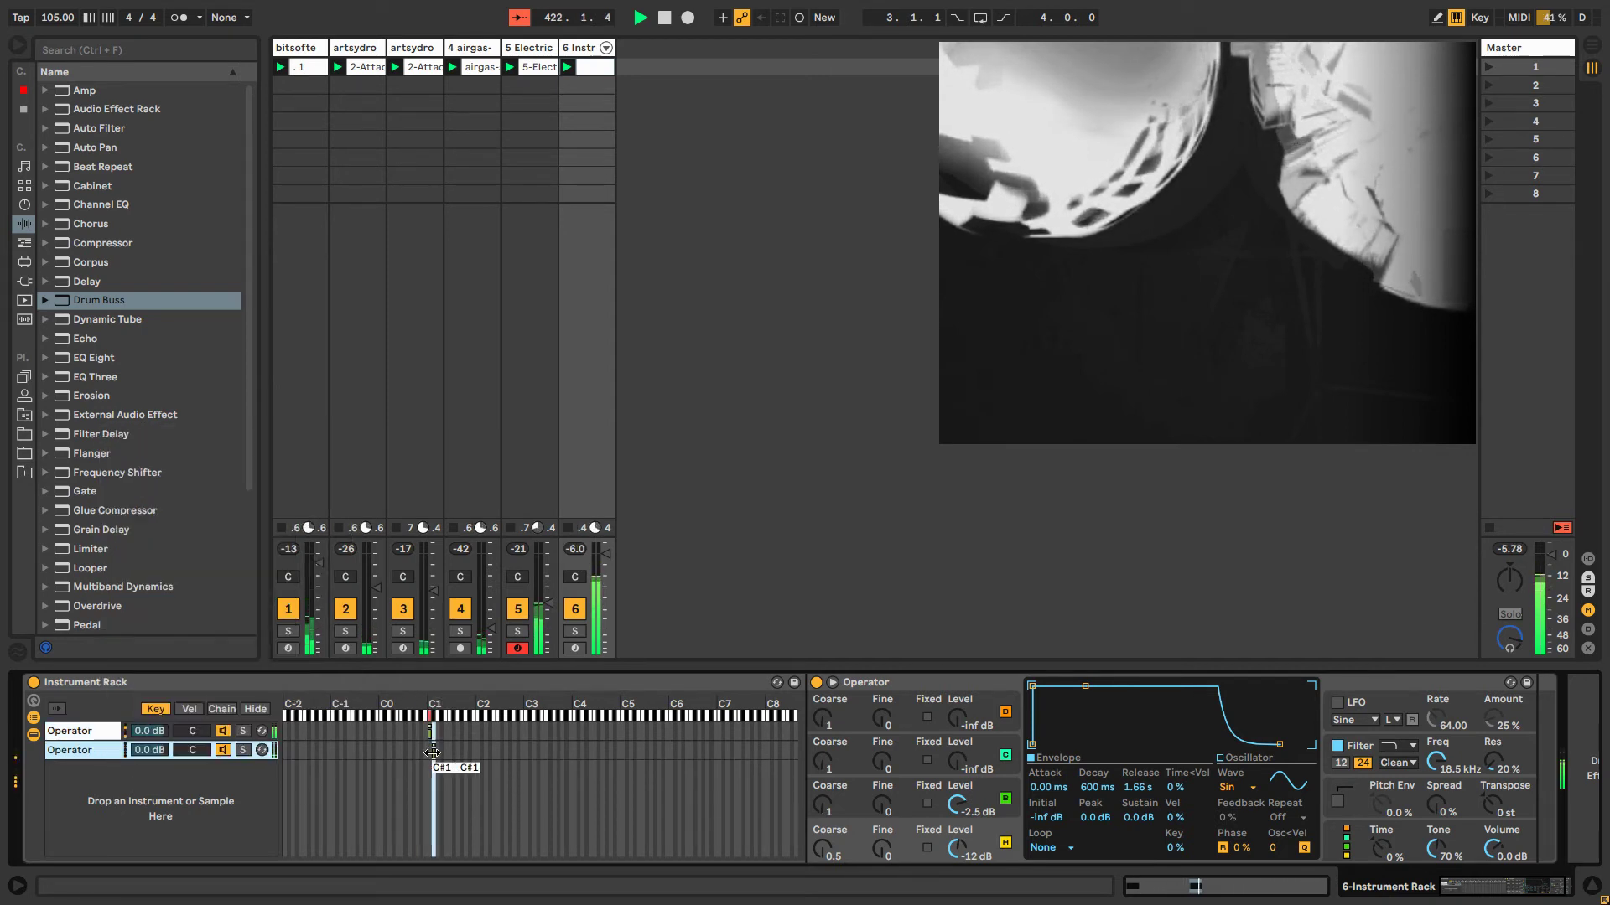
Add a third sixteenth note on C1 in the sixth track's clip and position it at 1.4.3.
{"action": "left_click", "coordinate": [590, 70]}
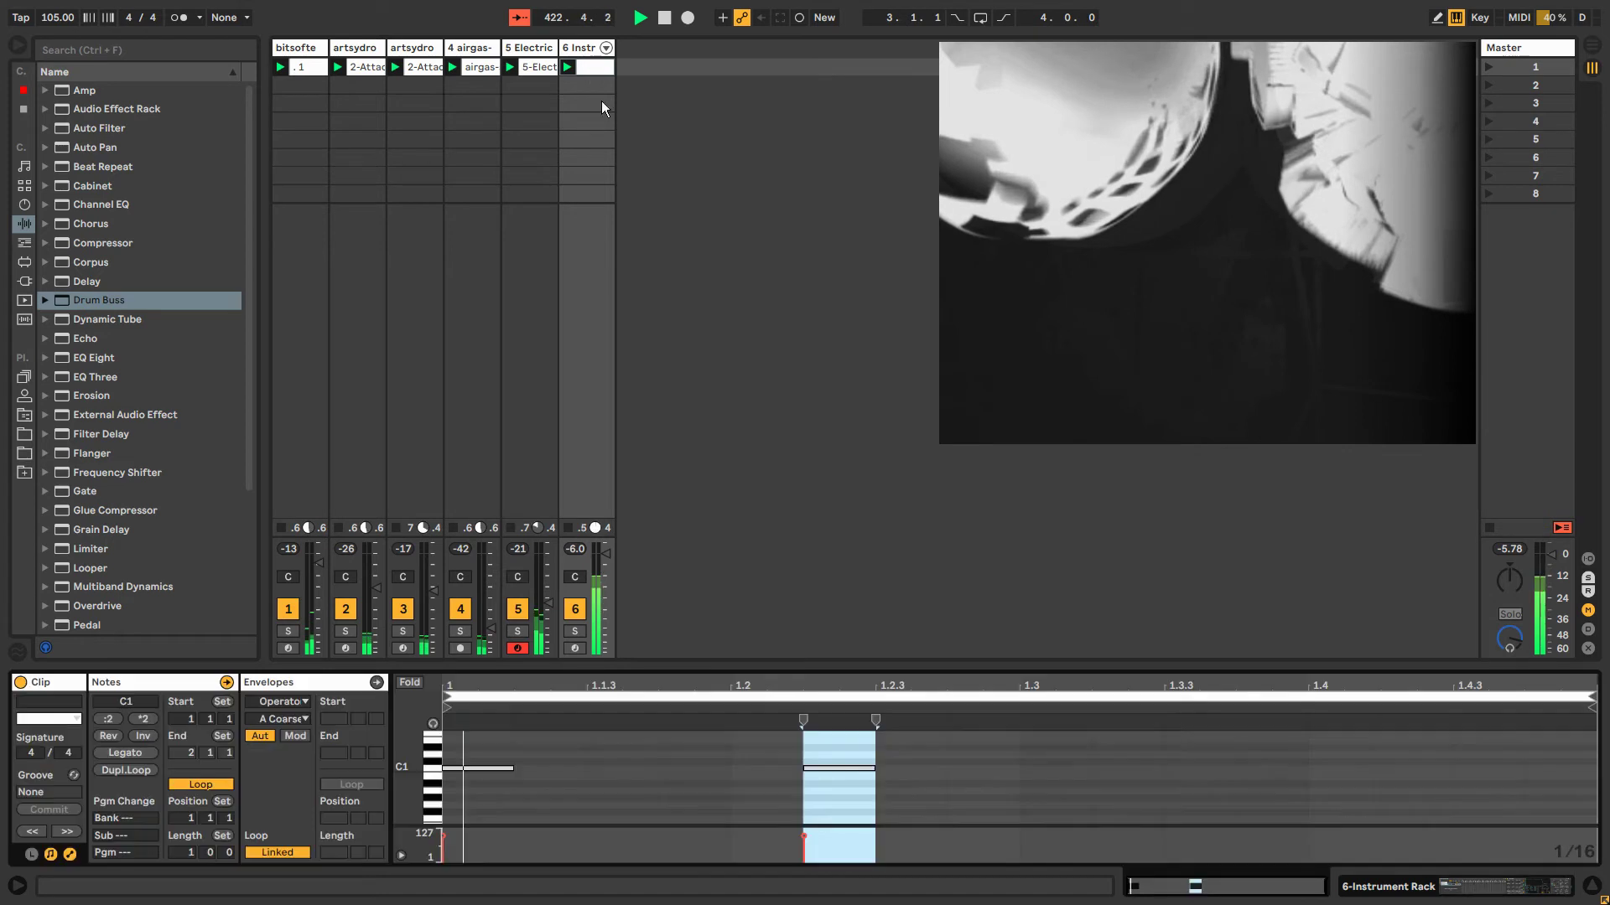
{"action": "double_click", "coordinate": [1324, 768]}
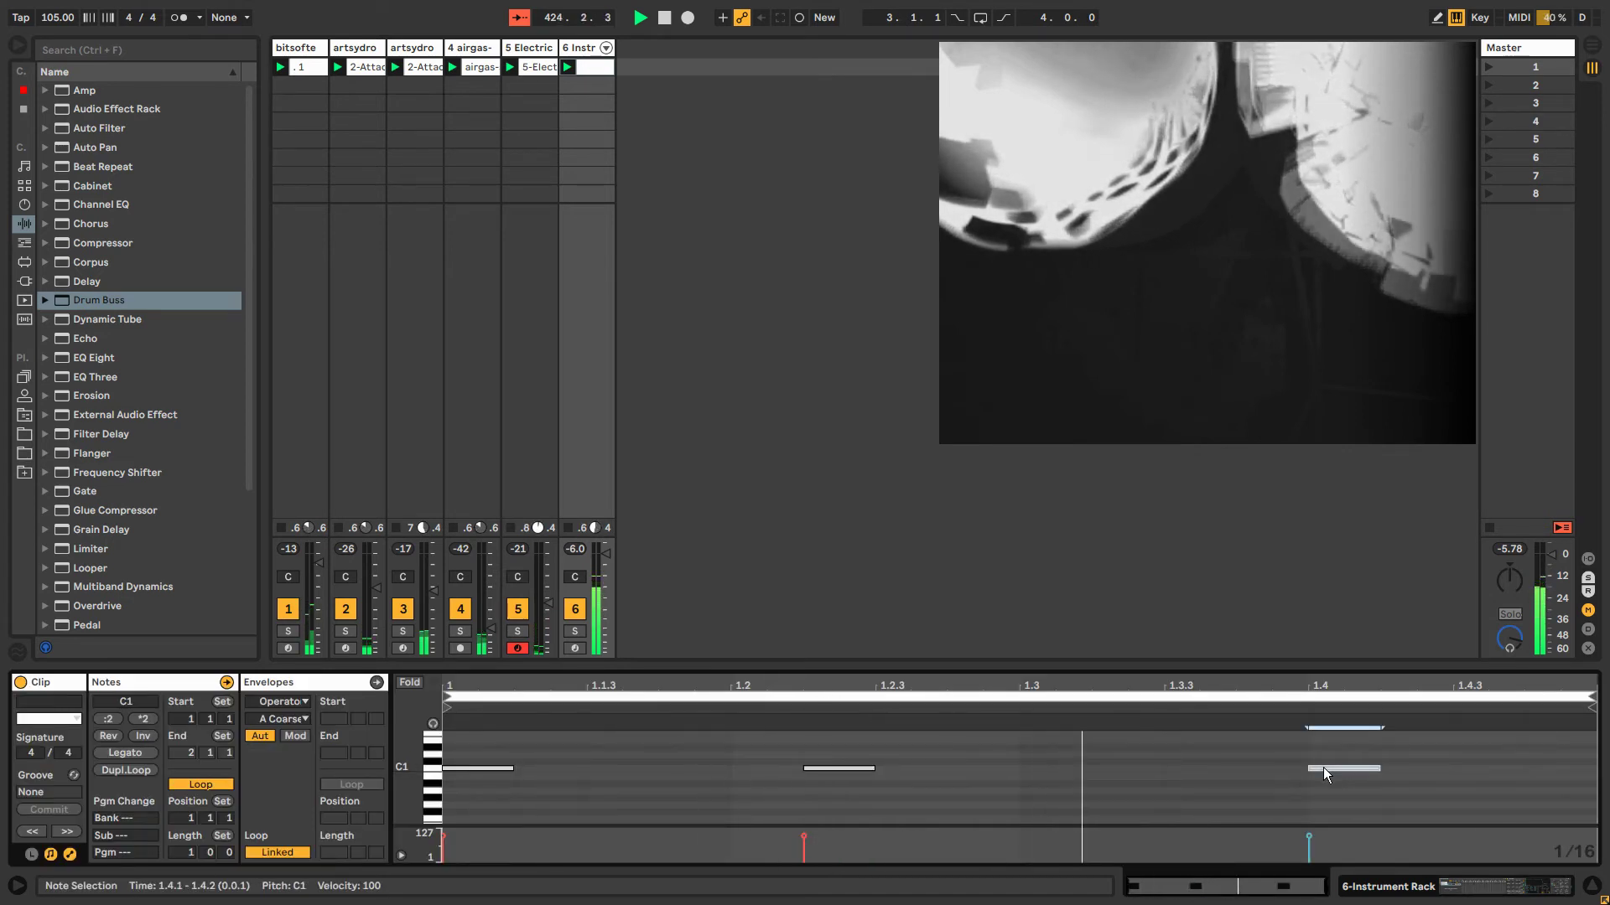
{"action": "left_click", "coordinate": [593, 49]}
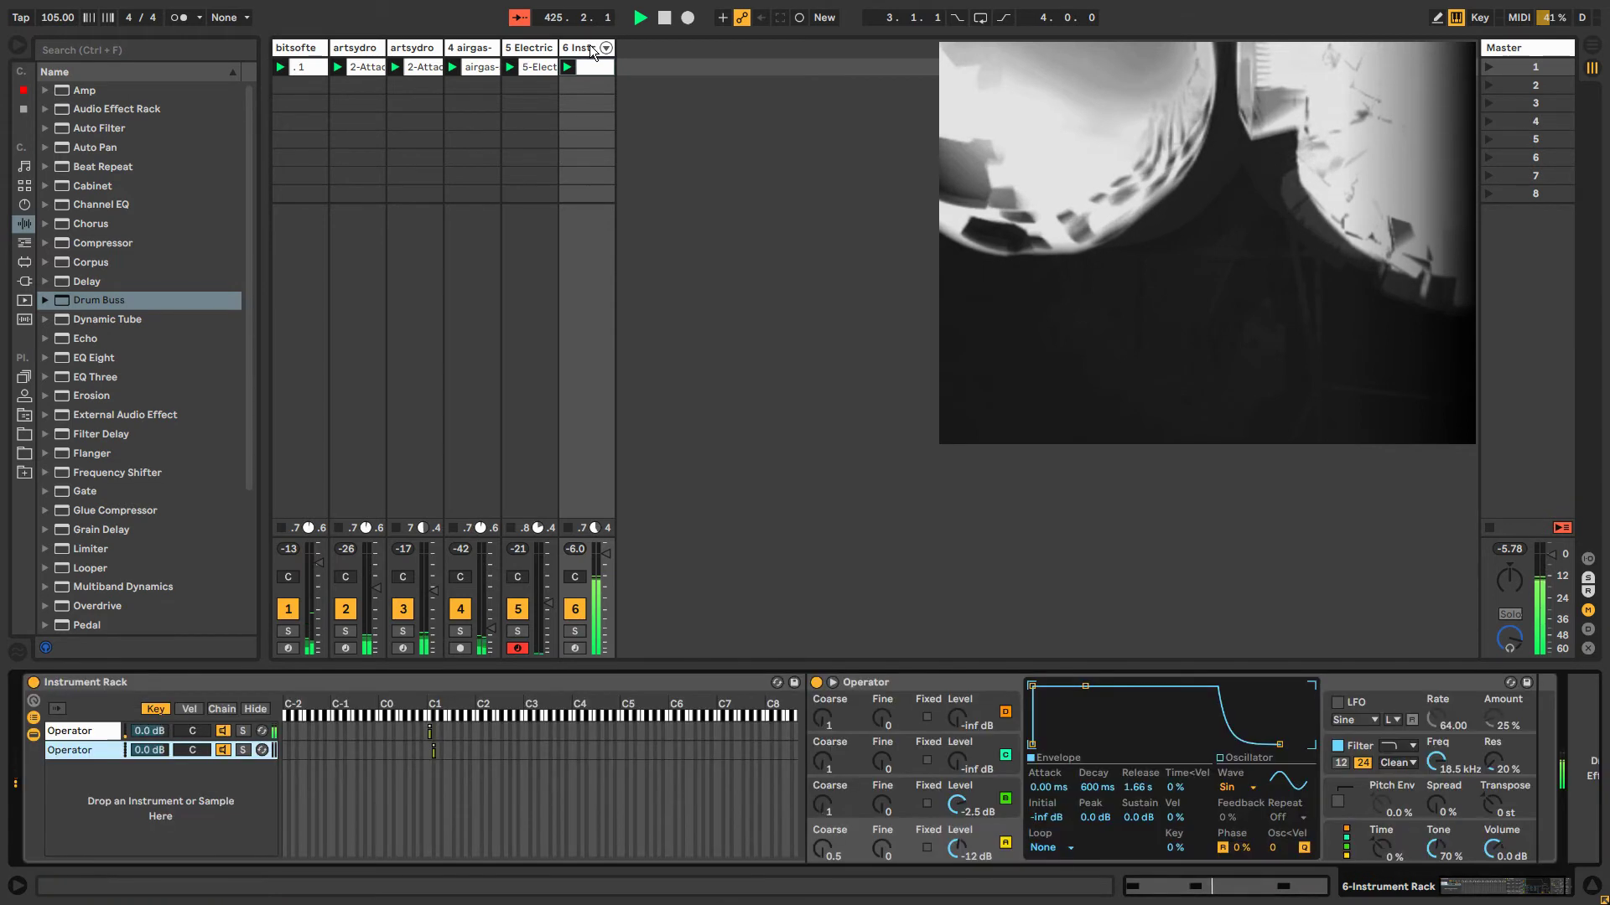
{"action": "left_click", "coordinate": [590, 70]}
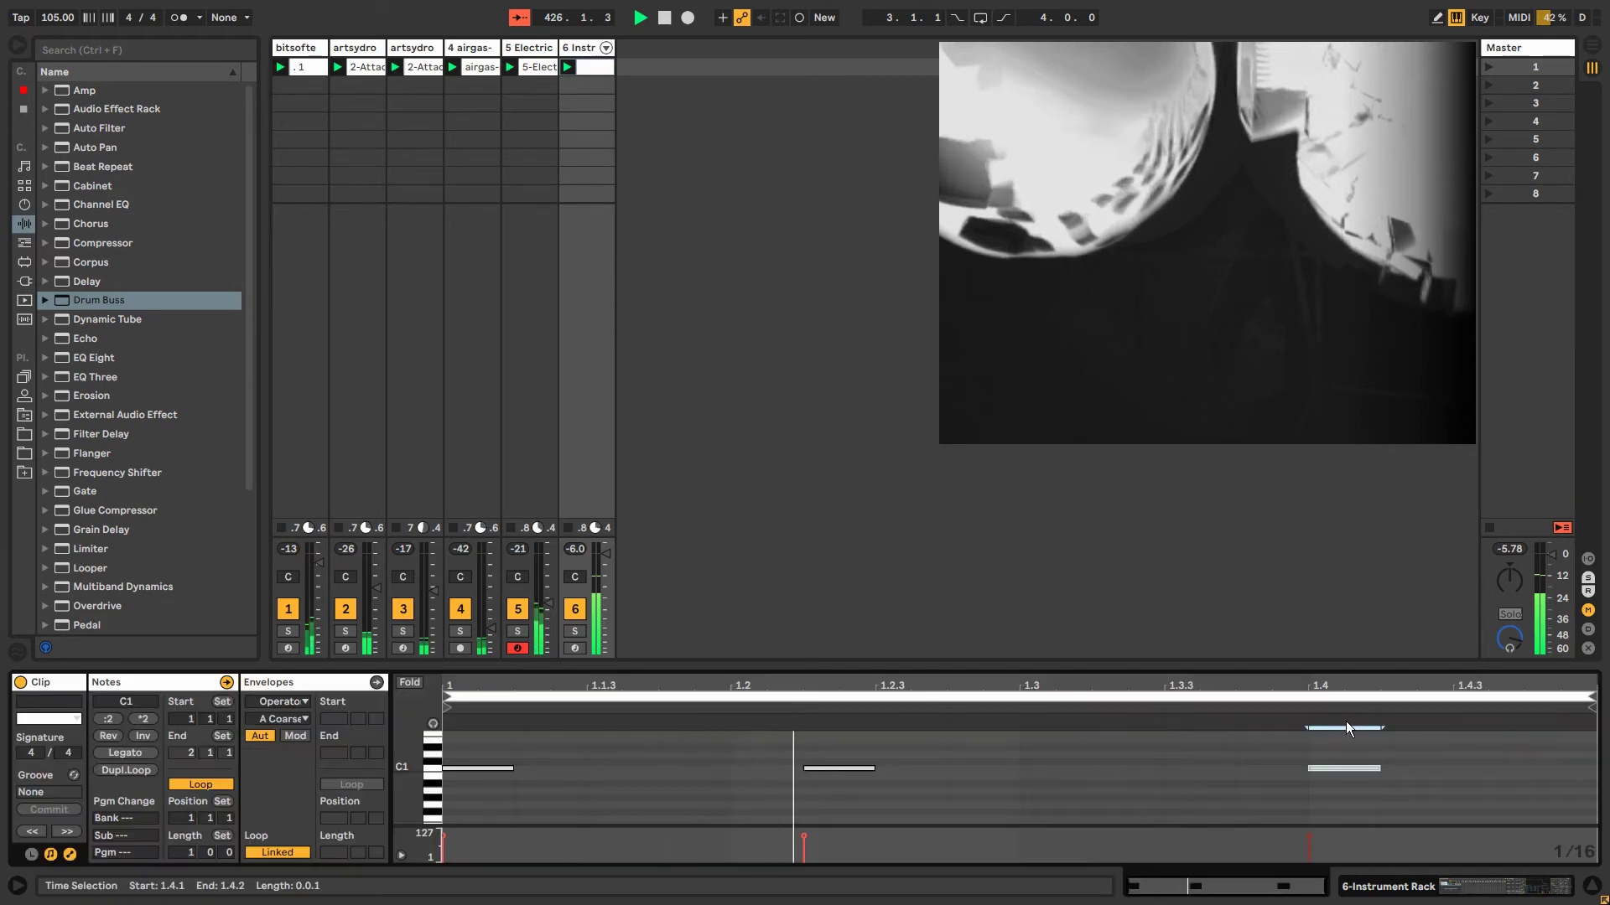
{"action": "left_click_drag", "start_coordinate": [1326, 768], "coordinate": [1457, 768]}
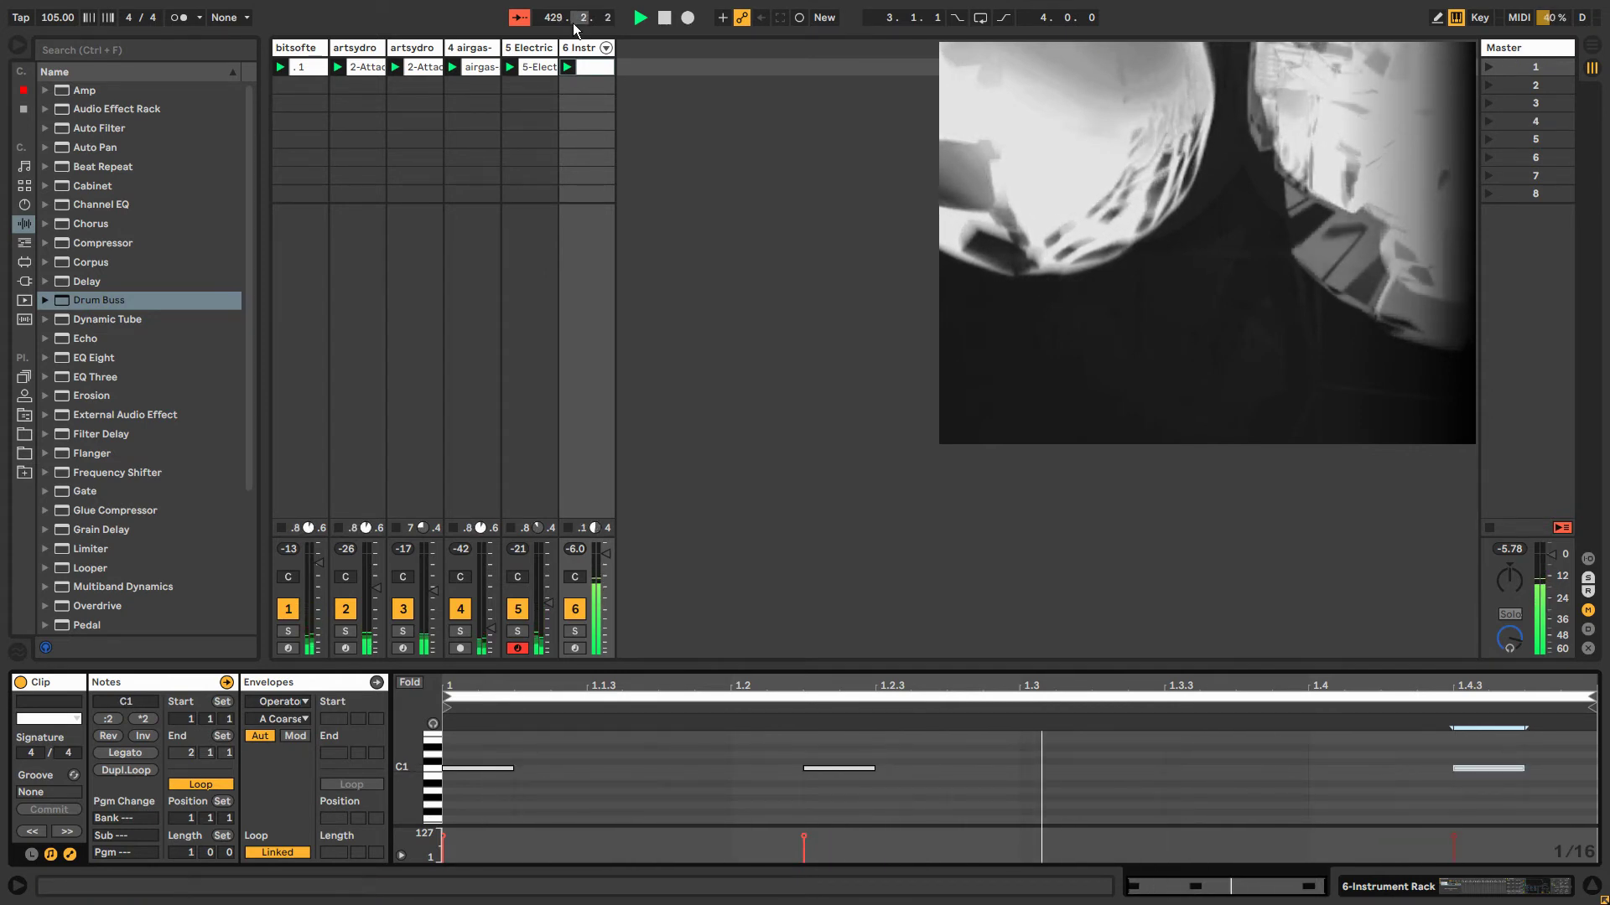
Check the second chain's key zone and transpose the note at 1.4.3 in the sixth track's clip to C#1.
{"action": "double_click", "coordinate": [577, 48]}
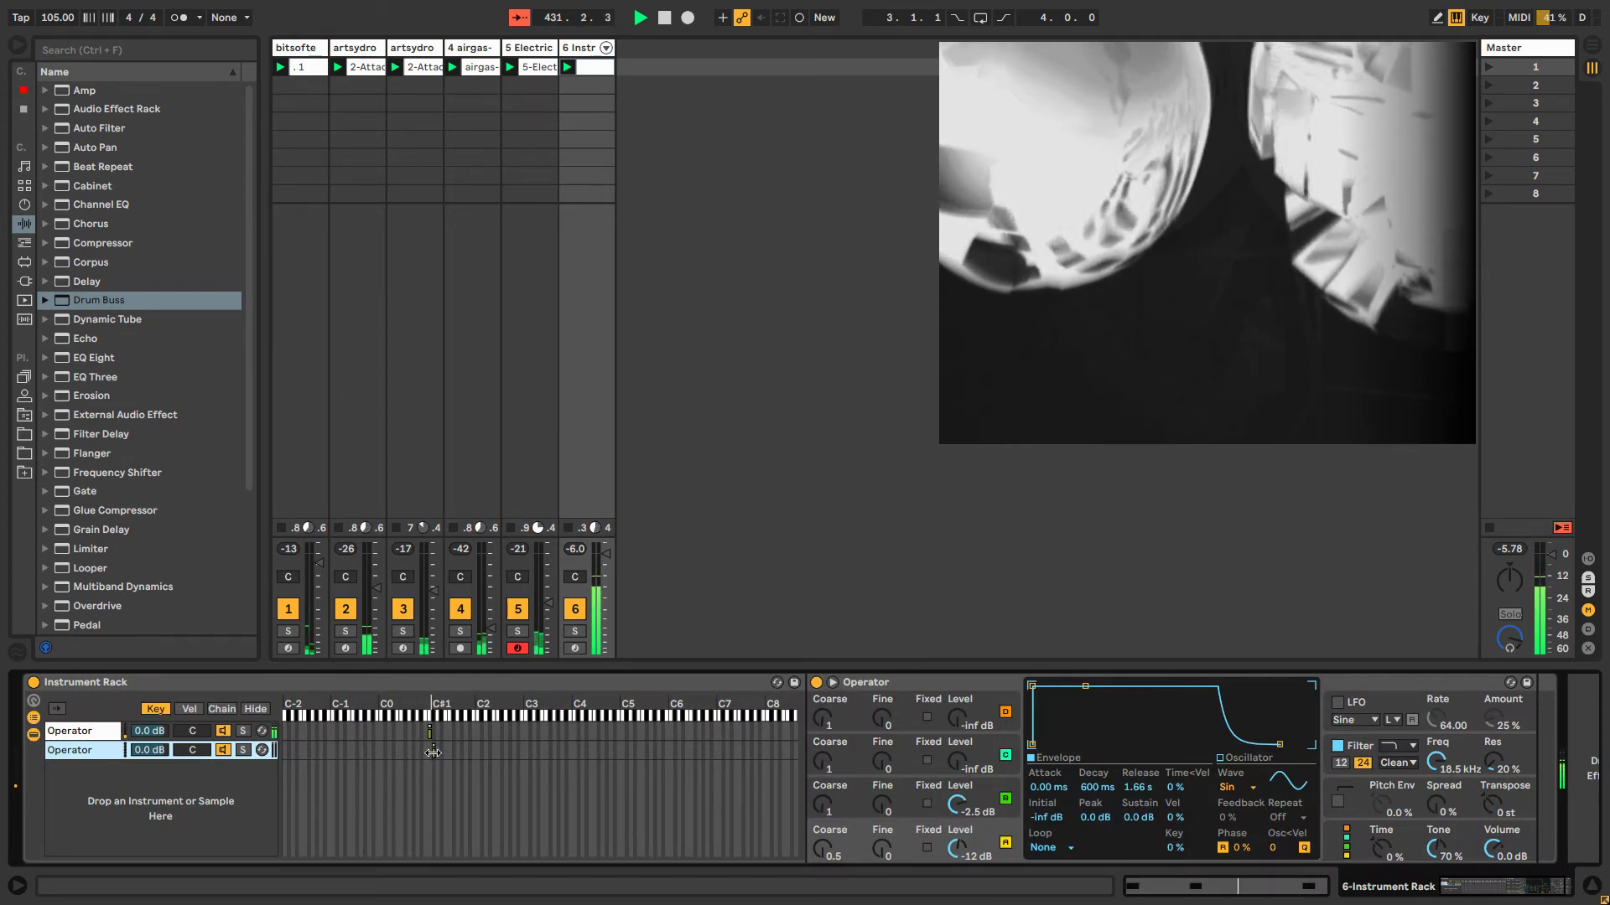
{"action": "left_click", "coordinate": [433, 753]}
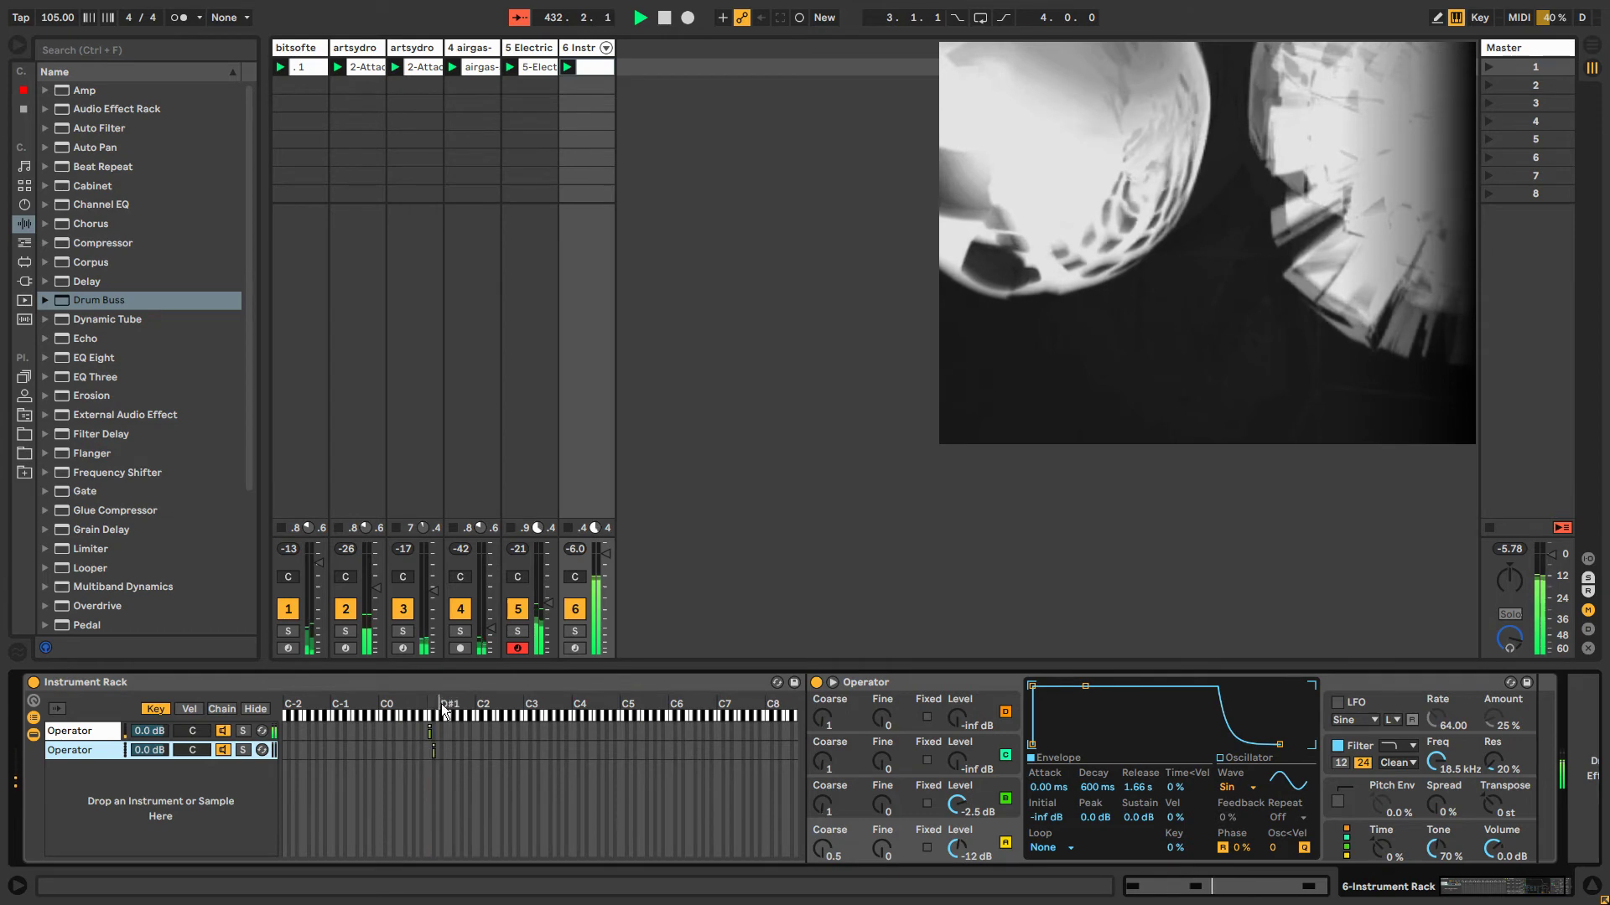
{"action": "left_click", "coordinate": [583, 70]}
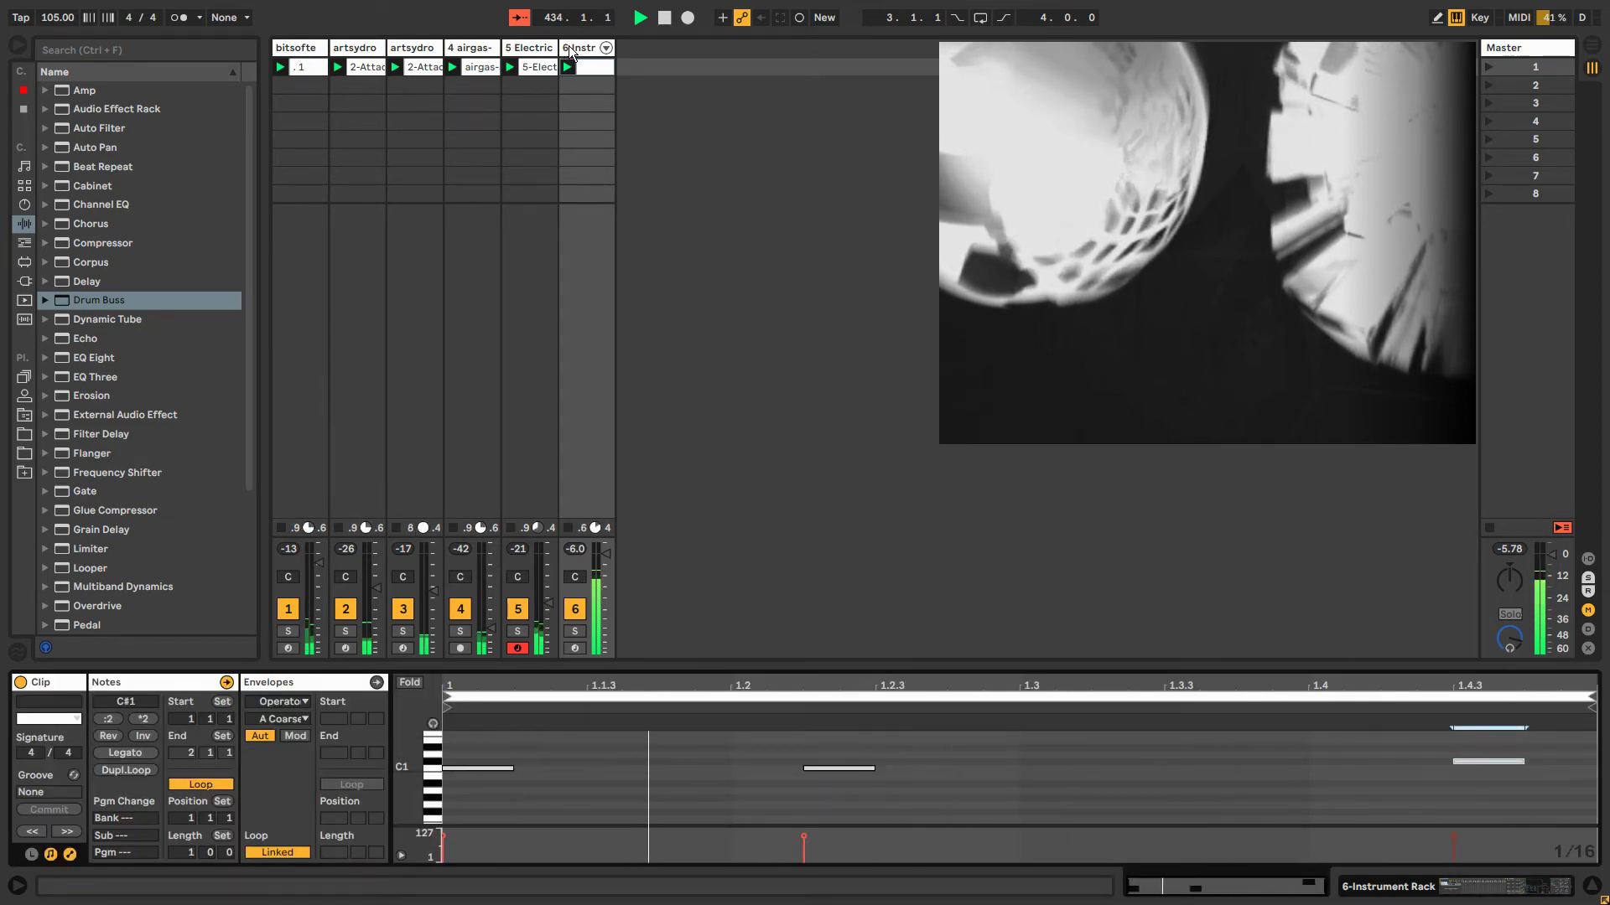
{"action": "left_click", "coordinate": [584, 71]}
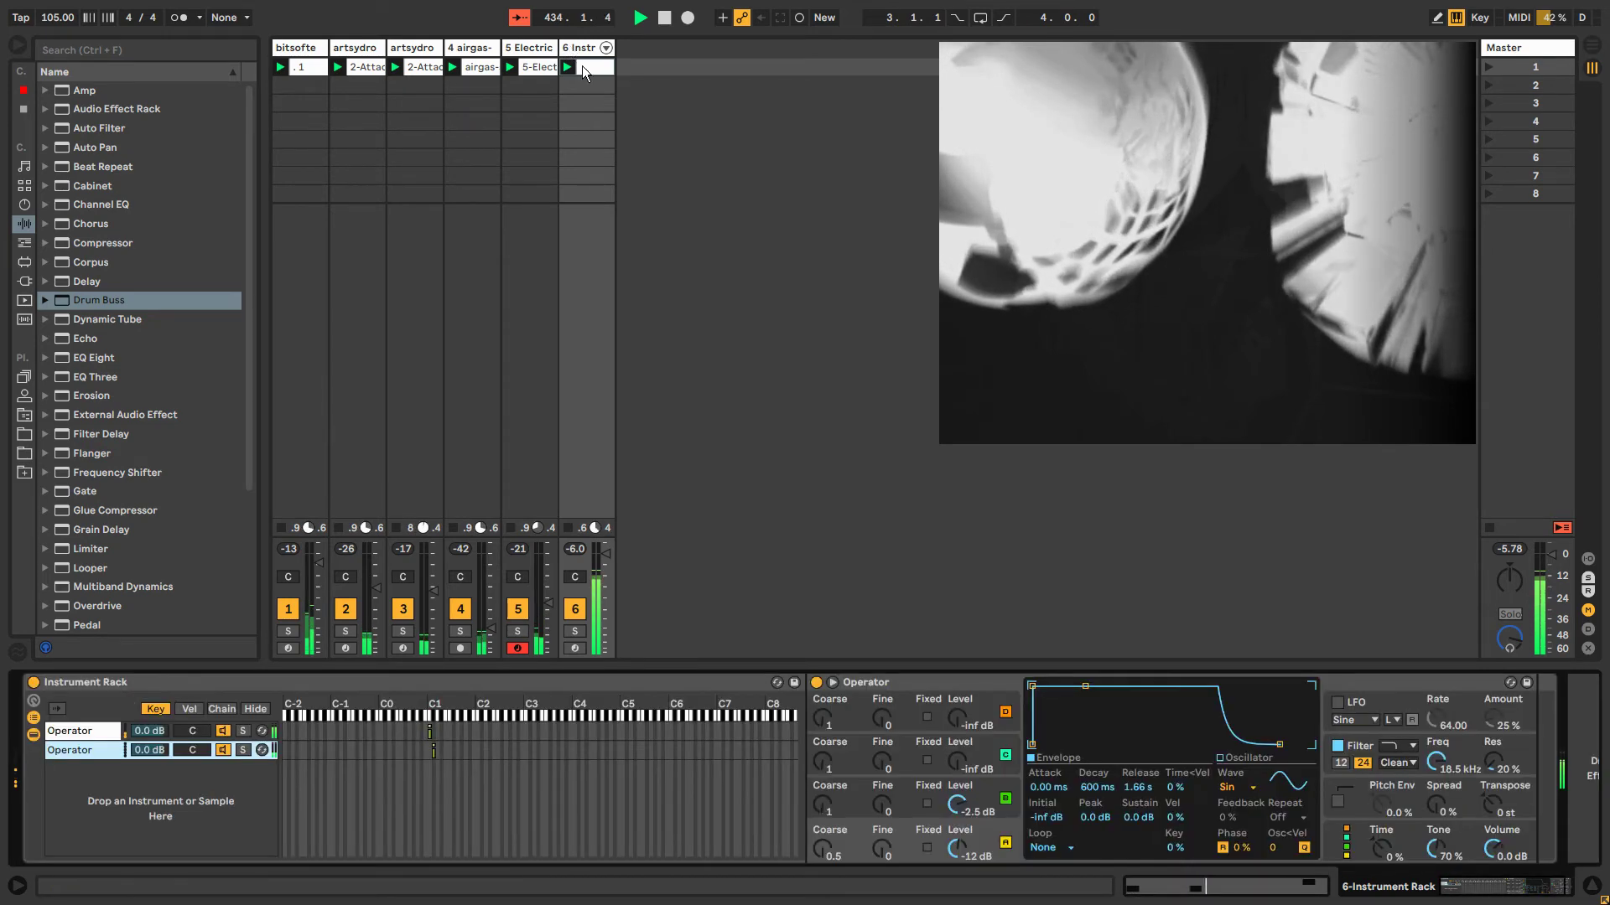
In the second chain's Operator, set oscillator A's Coarse to 7 and waveform to Noise Looped, and lower oscillator B's level to -34 dB.
{"action": "left_click", "coordinate": [834, 845]}
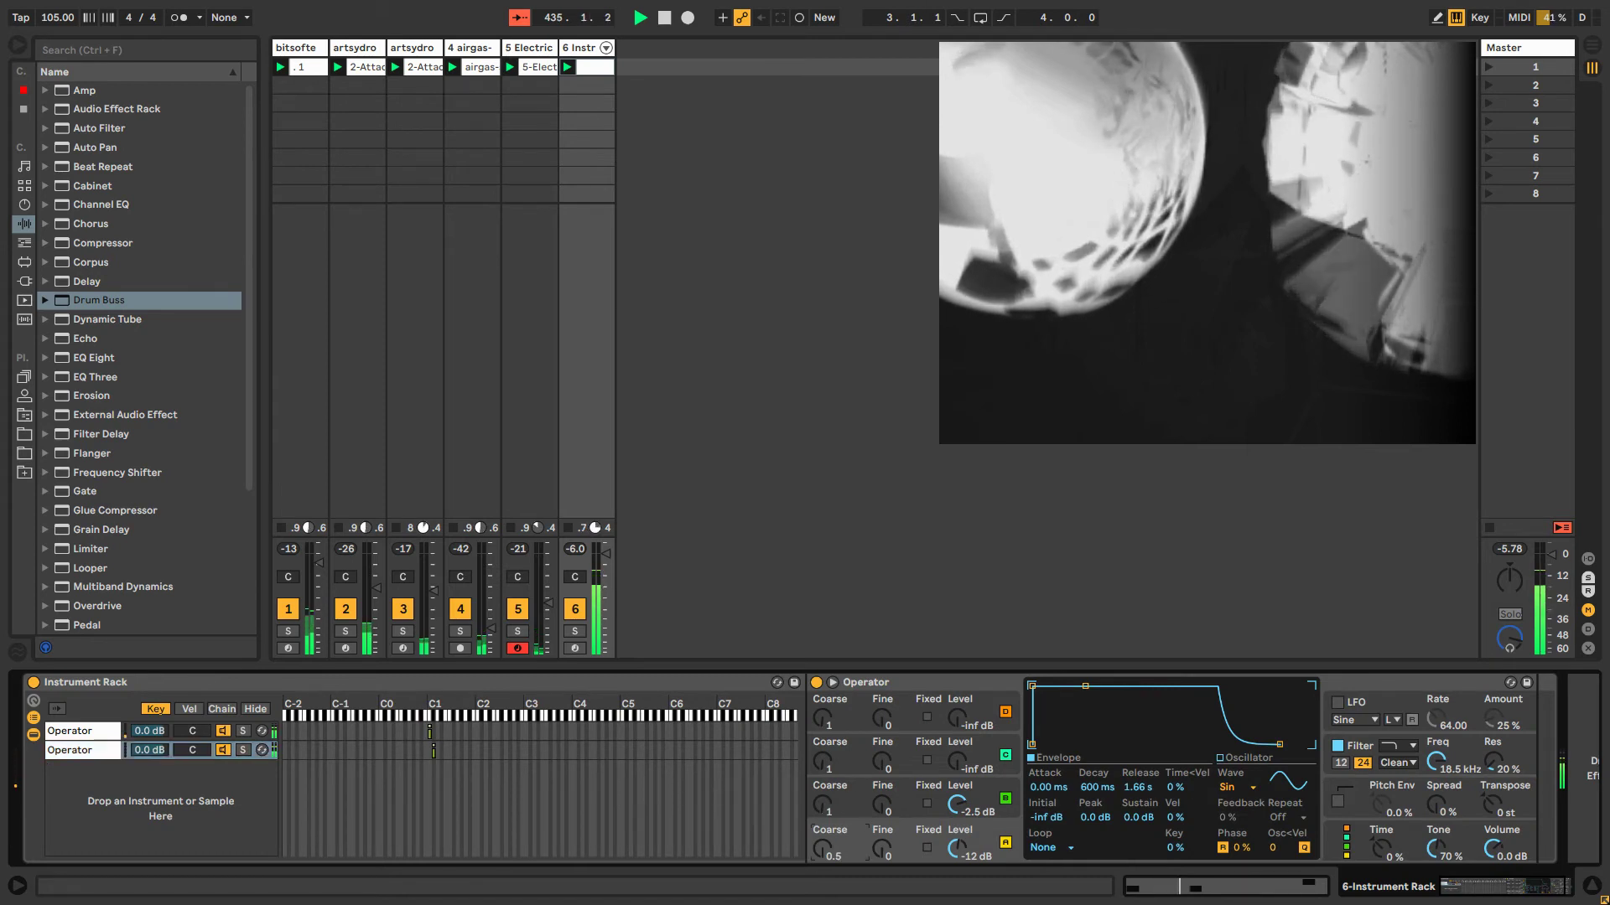
{"action": "left_click", "coordinate": [1233, 793]}
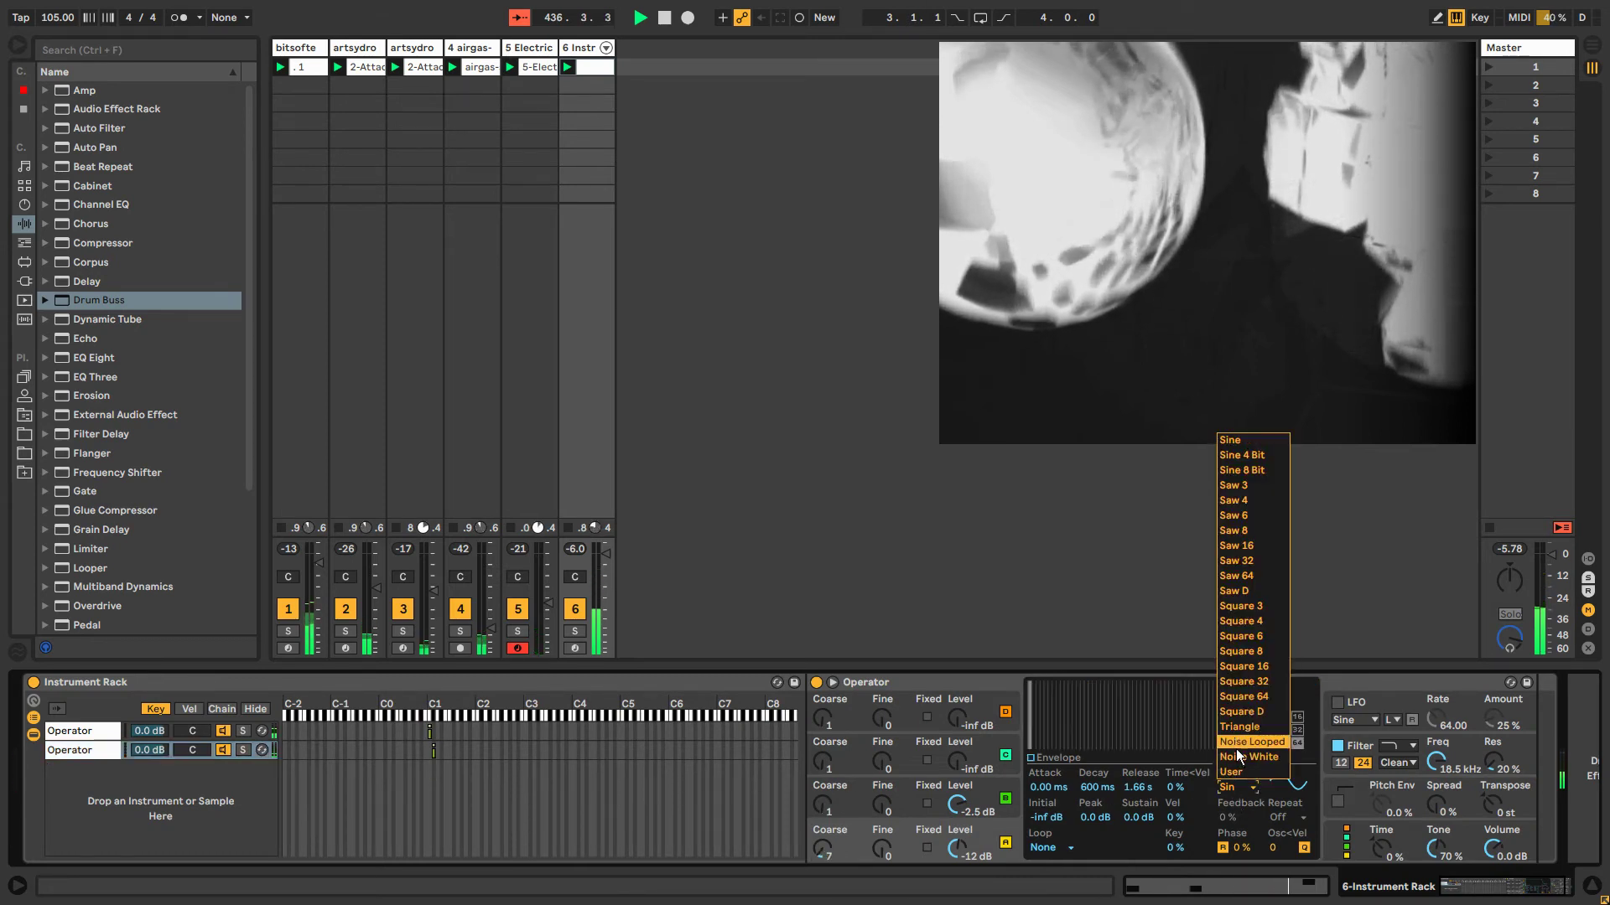
{"action": "left_click", "coordinate": [1235, 748]}
{"action": "left_click_drag", "start_coordinate": [957, 812], "coordinate": [957, 847]}
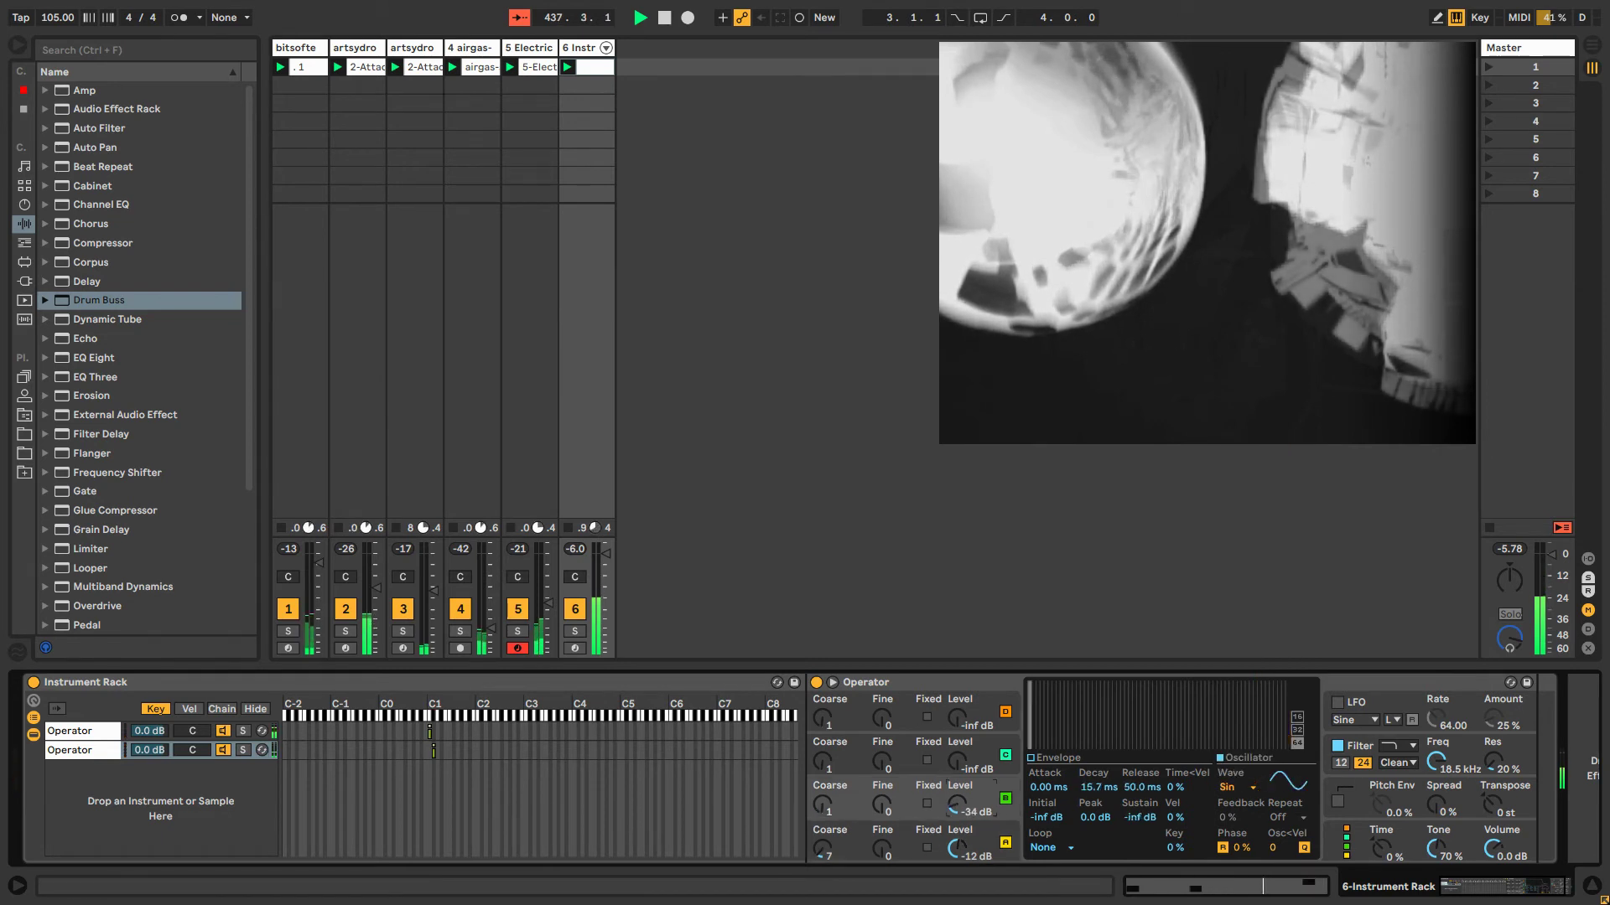
{"action": "left_click", "coordinate": [1006, 845]}
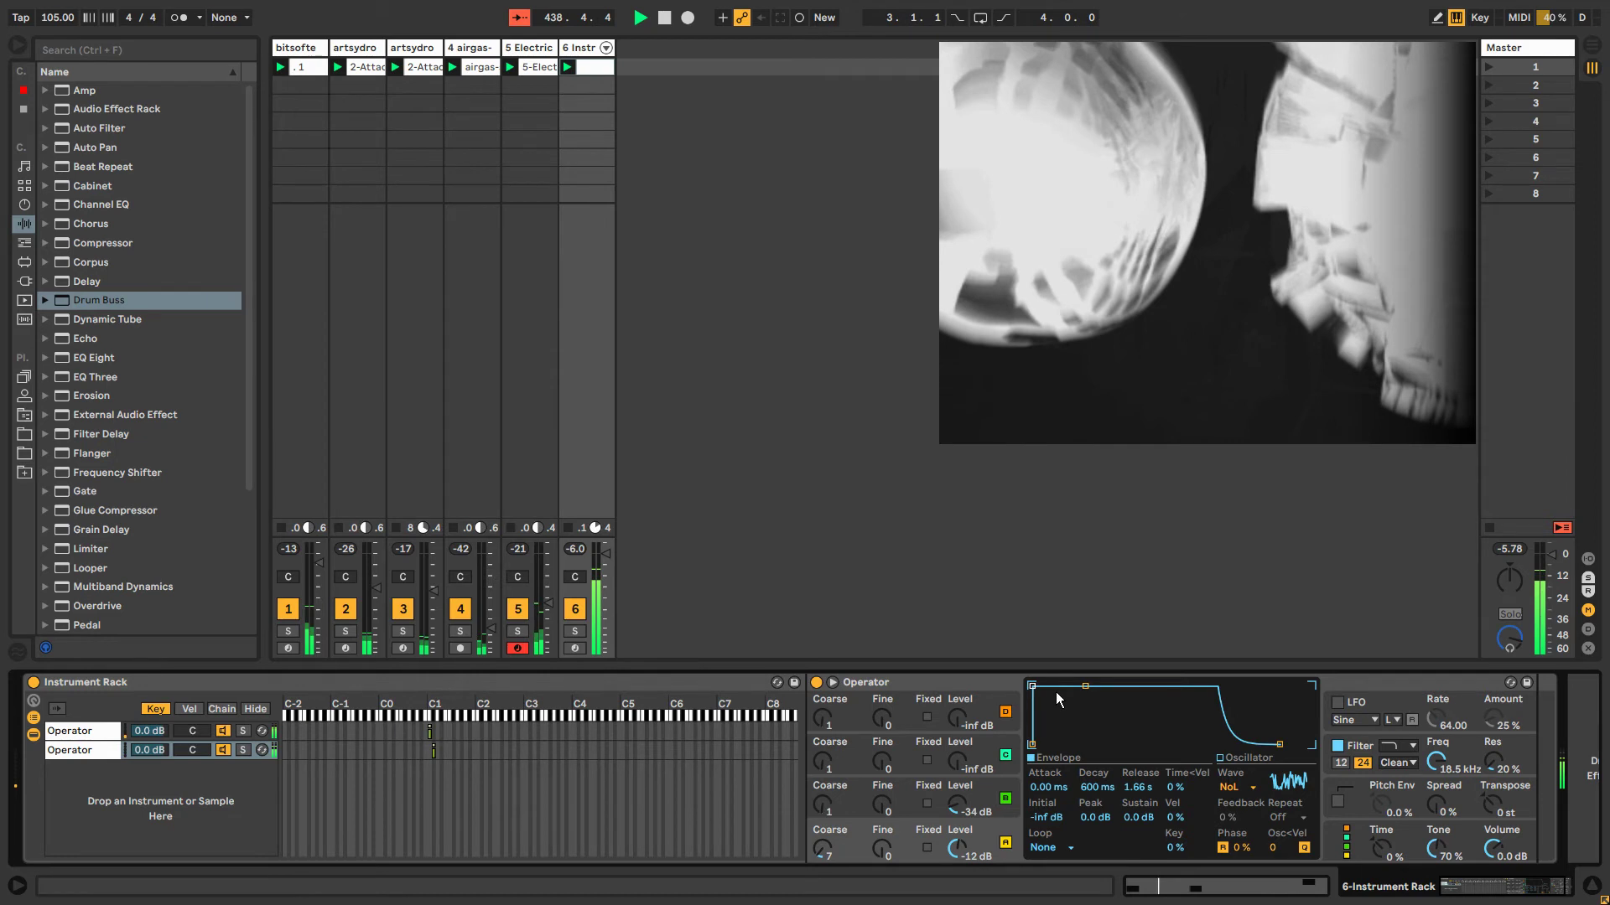
Shorten oscillator A's envelope to an 83.5 ms decay with sustain at -inf dB, and change its waveform to Noise White.
{"action": "left_click_drag", "start_coordinate": [1055, 691], "coordinate": [1041, 745]}
{"action": "left_click", "coordinate": [1236, 786]}
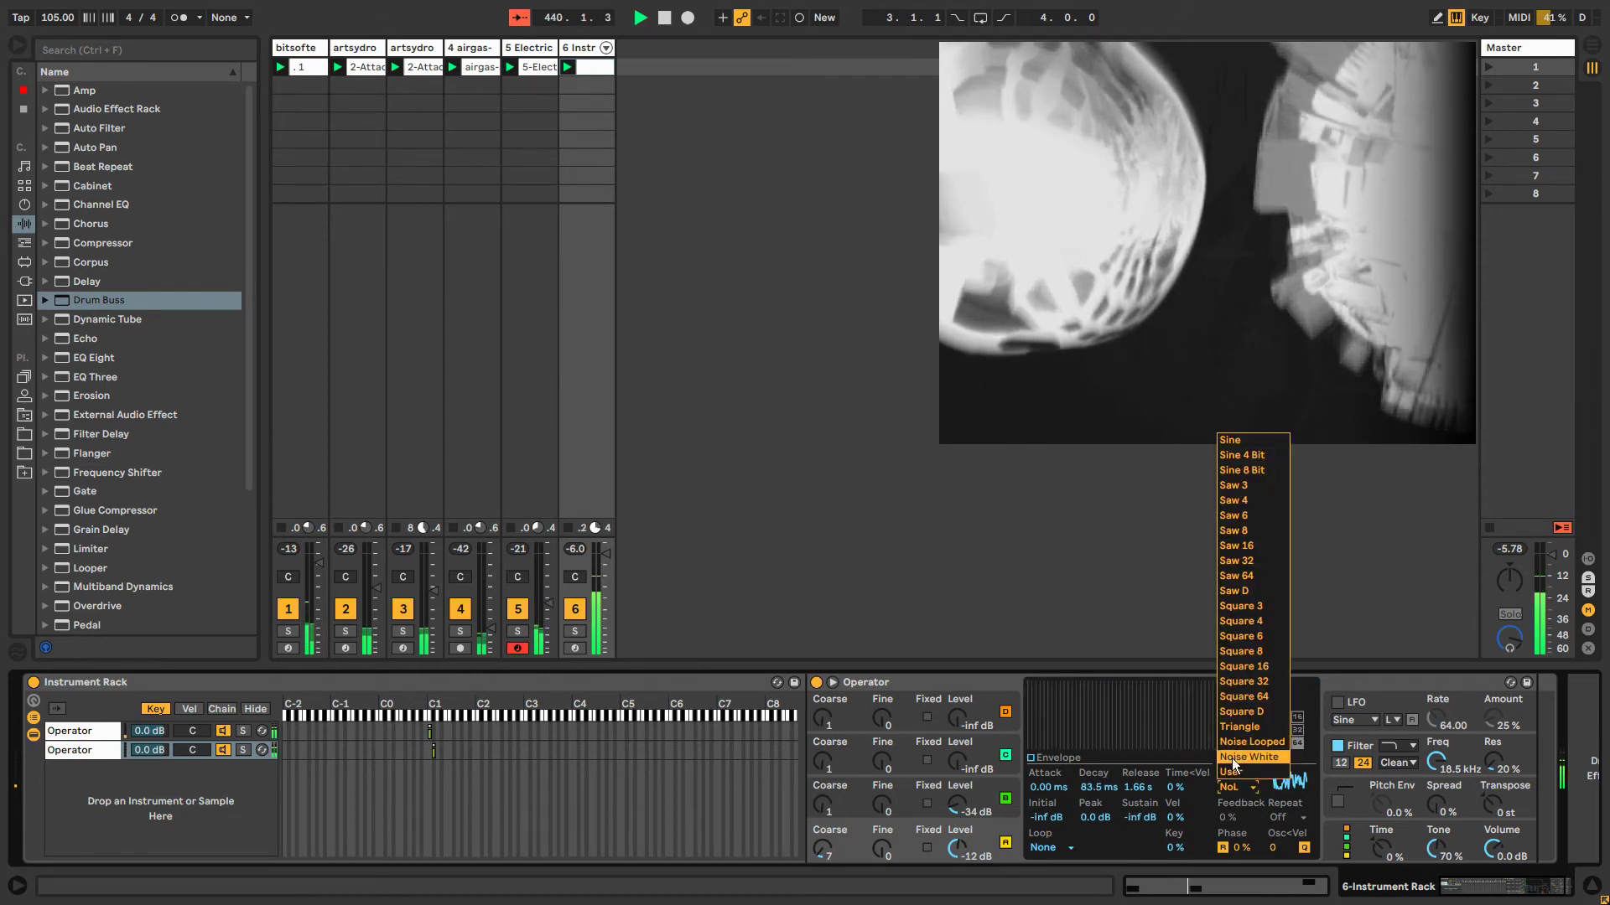
{"action": "left_click", "coordinate": [1231, 755]}
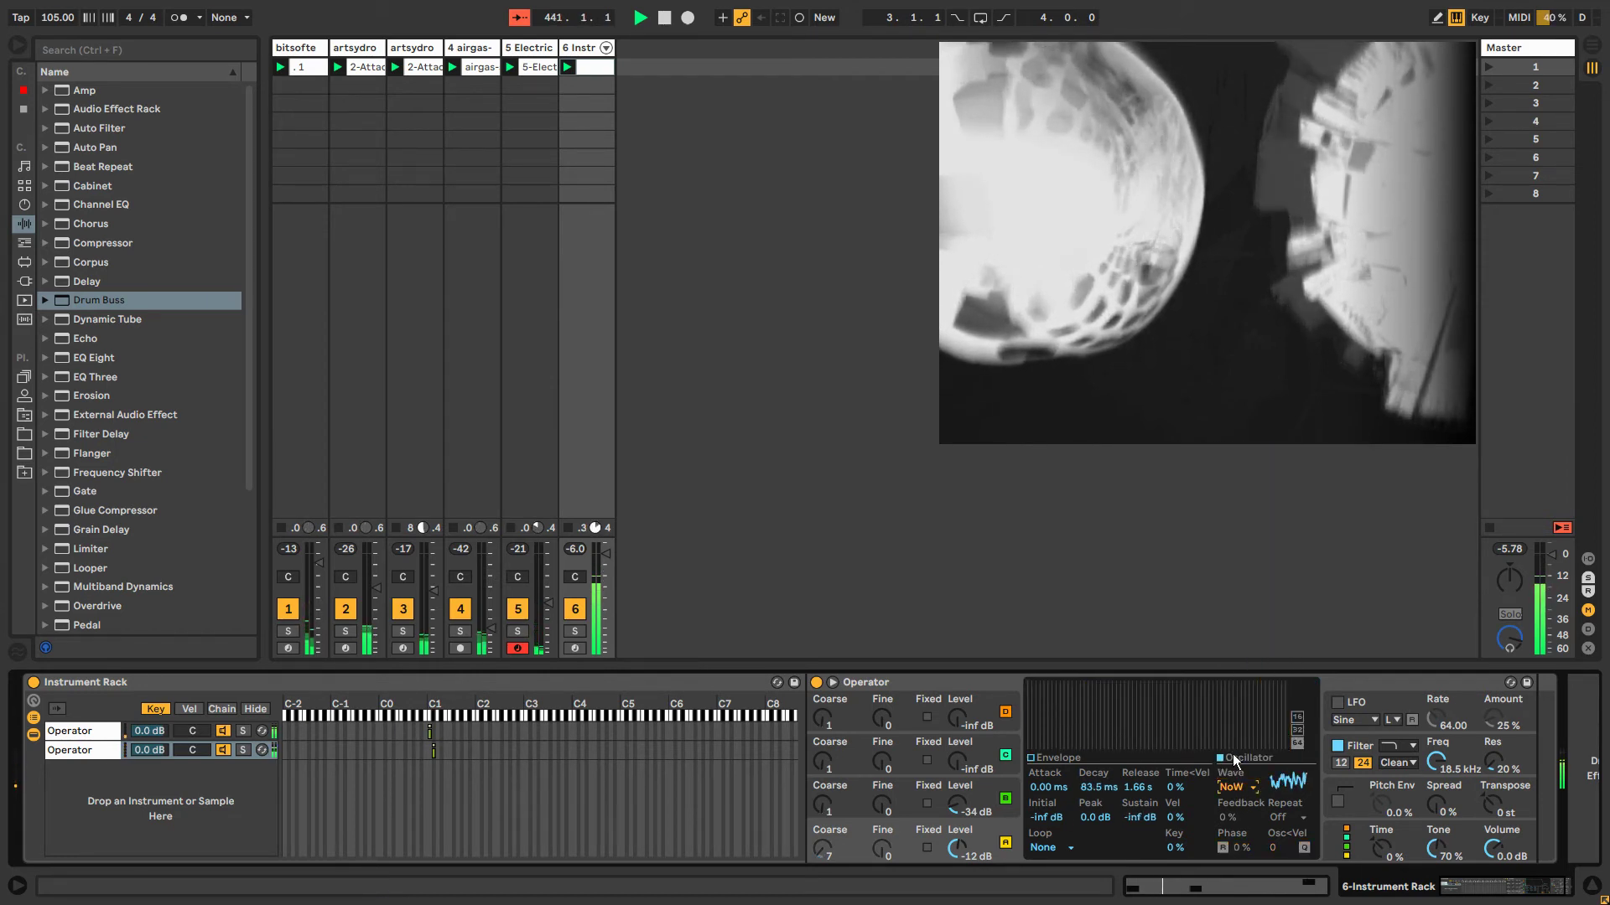
{"action": "left_click", "coordinate": [1239, 788]}
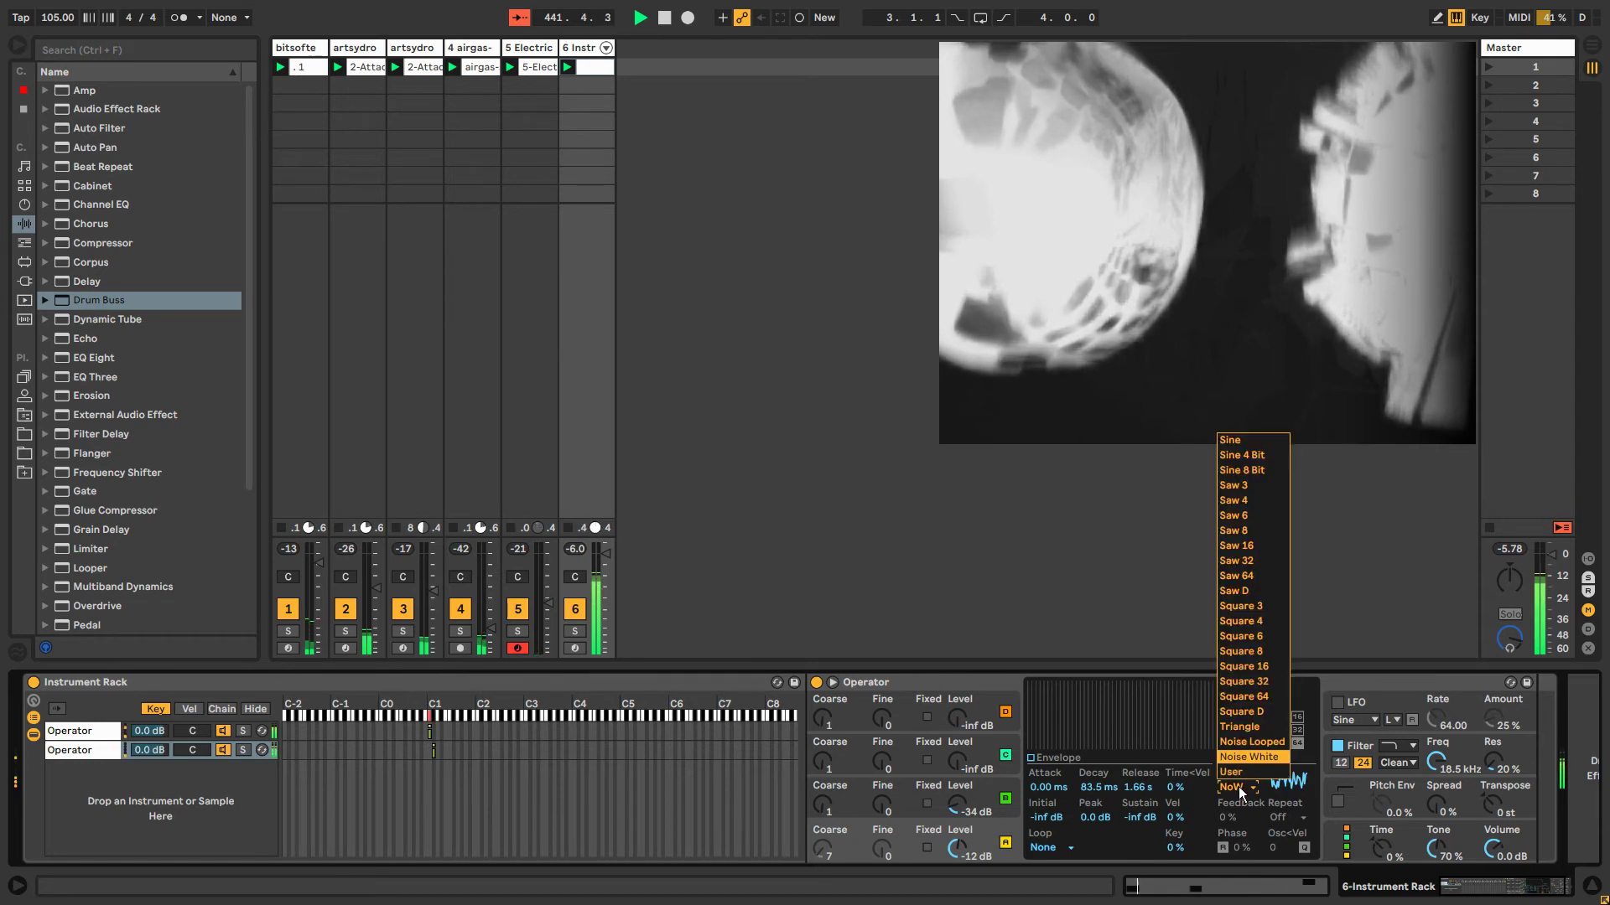
{"action": "left_click", "coordinate": [1240, 791]}
Set oscillator A's envelope loop mode to Loop, with a 0.95 ms attack and the loop time reduced to 28.1 ms.
{"action": "left_click", "coordinate": [1064, 847]}
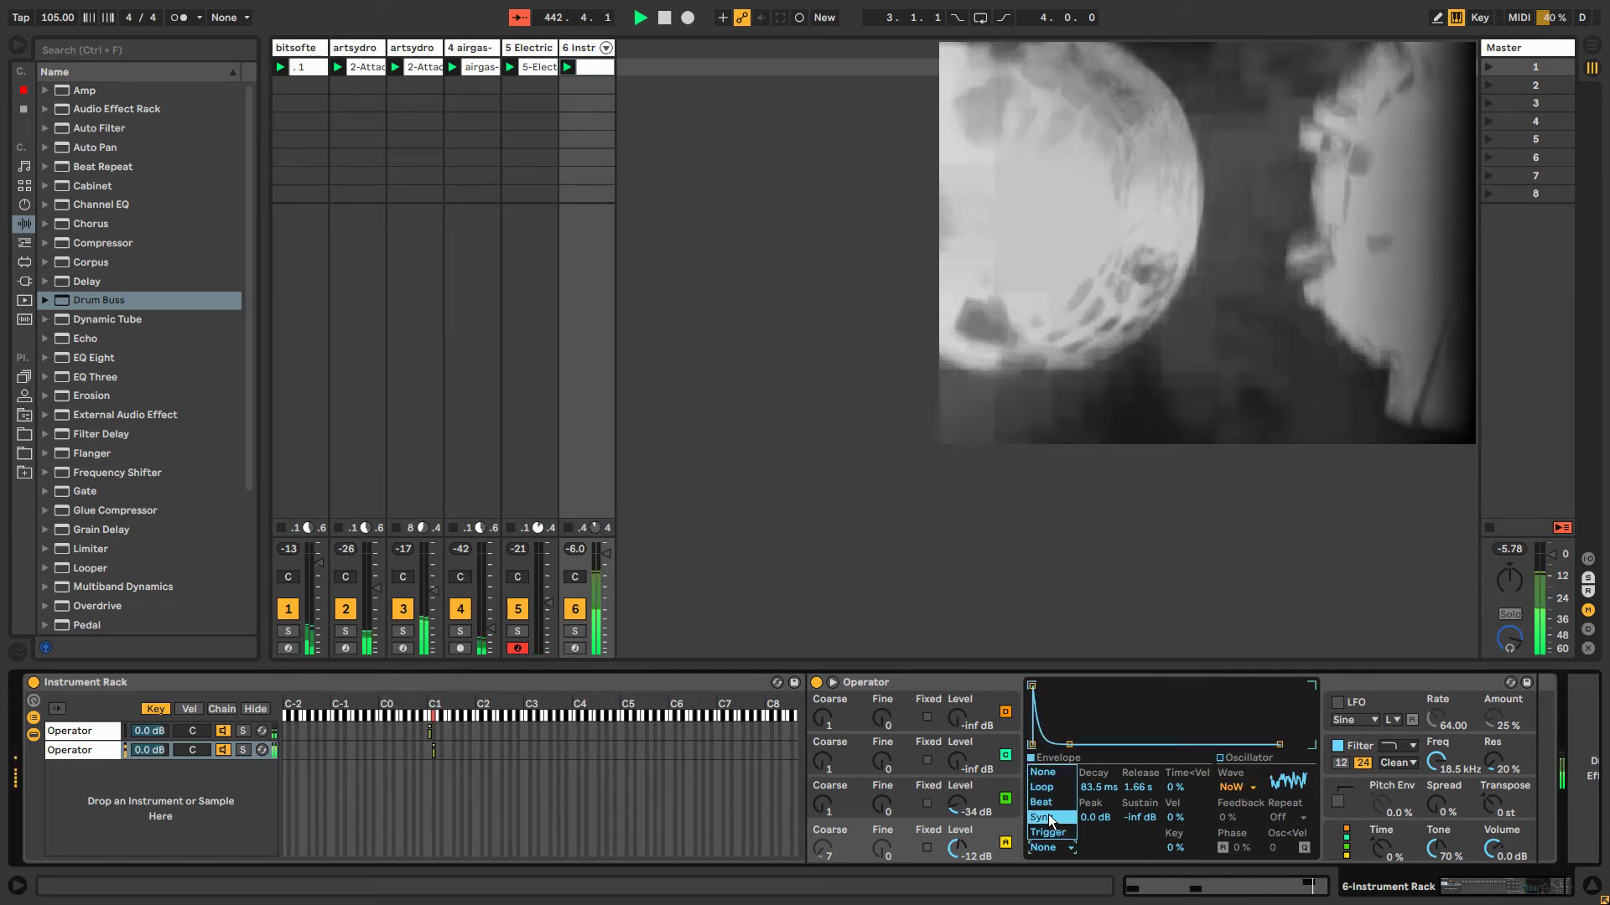
{"action": "left_click", "coordinate": [1042, 787]}
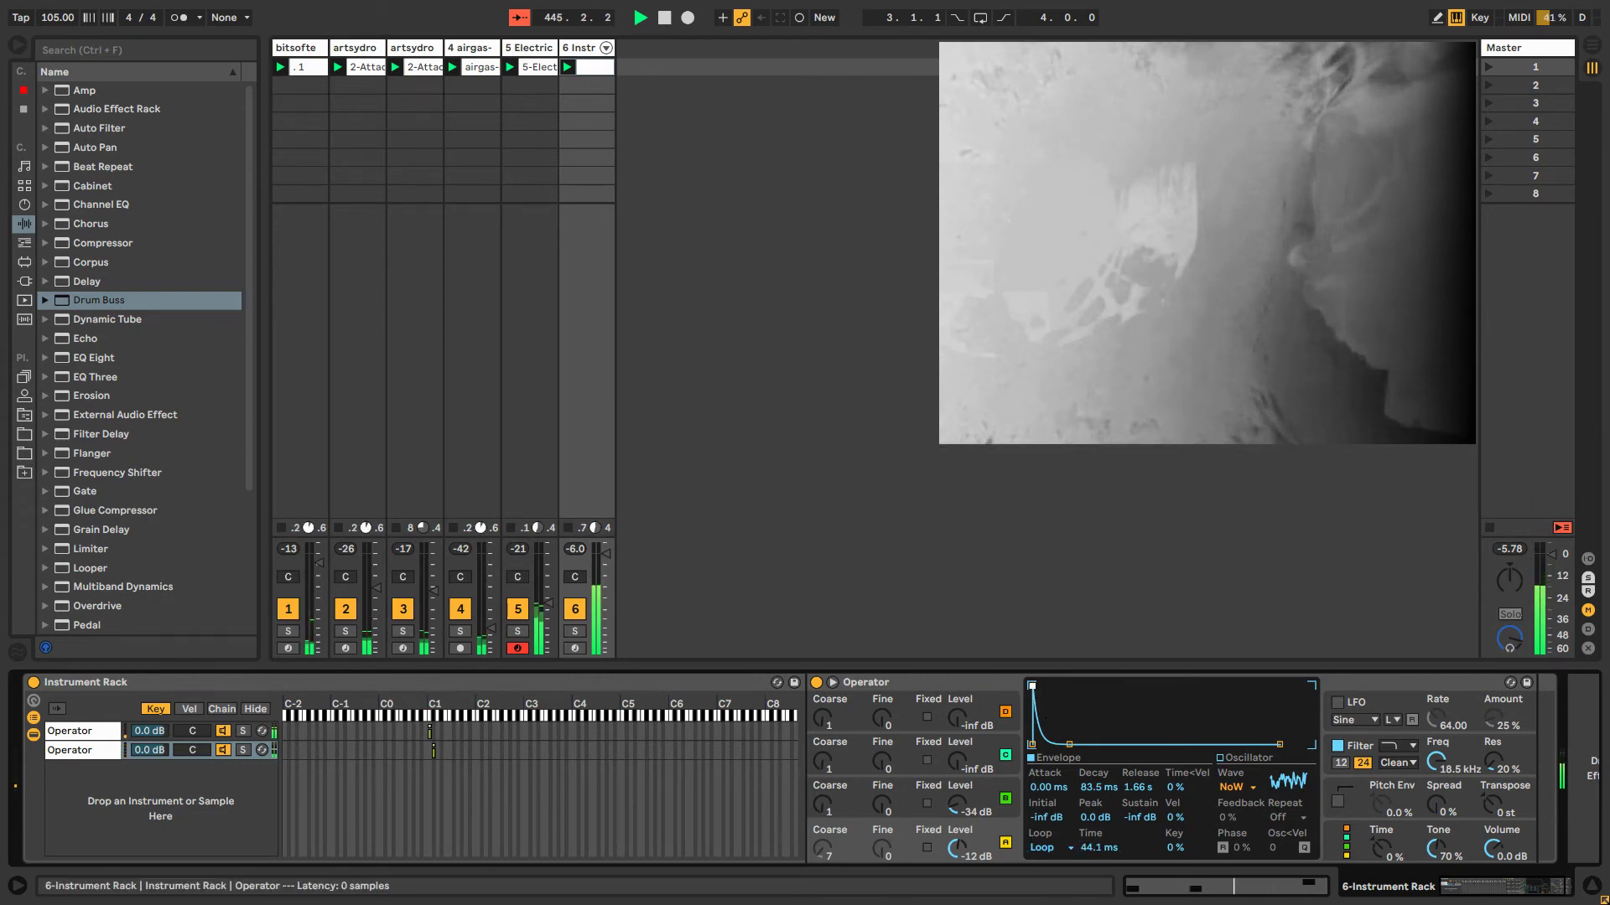
{"action": "left_click_drag", "start_coordinate": [1032, 686], "coordinate": [1049, 686]}
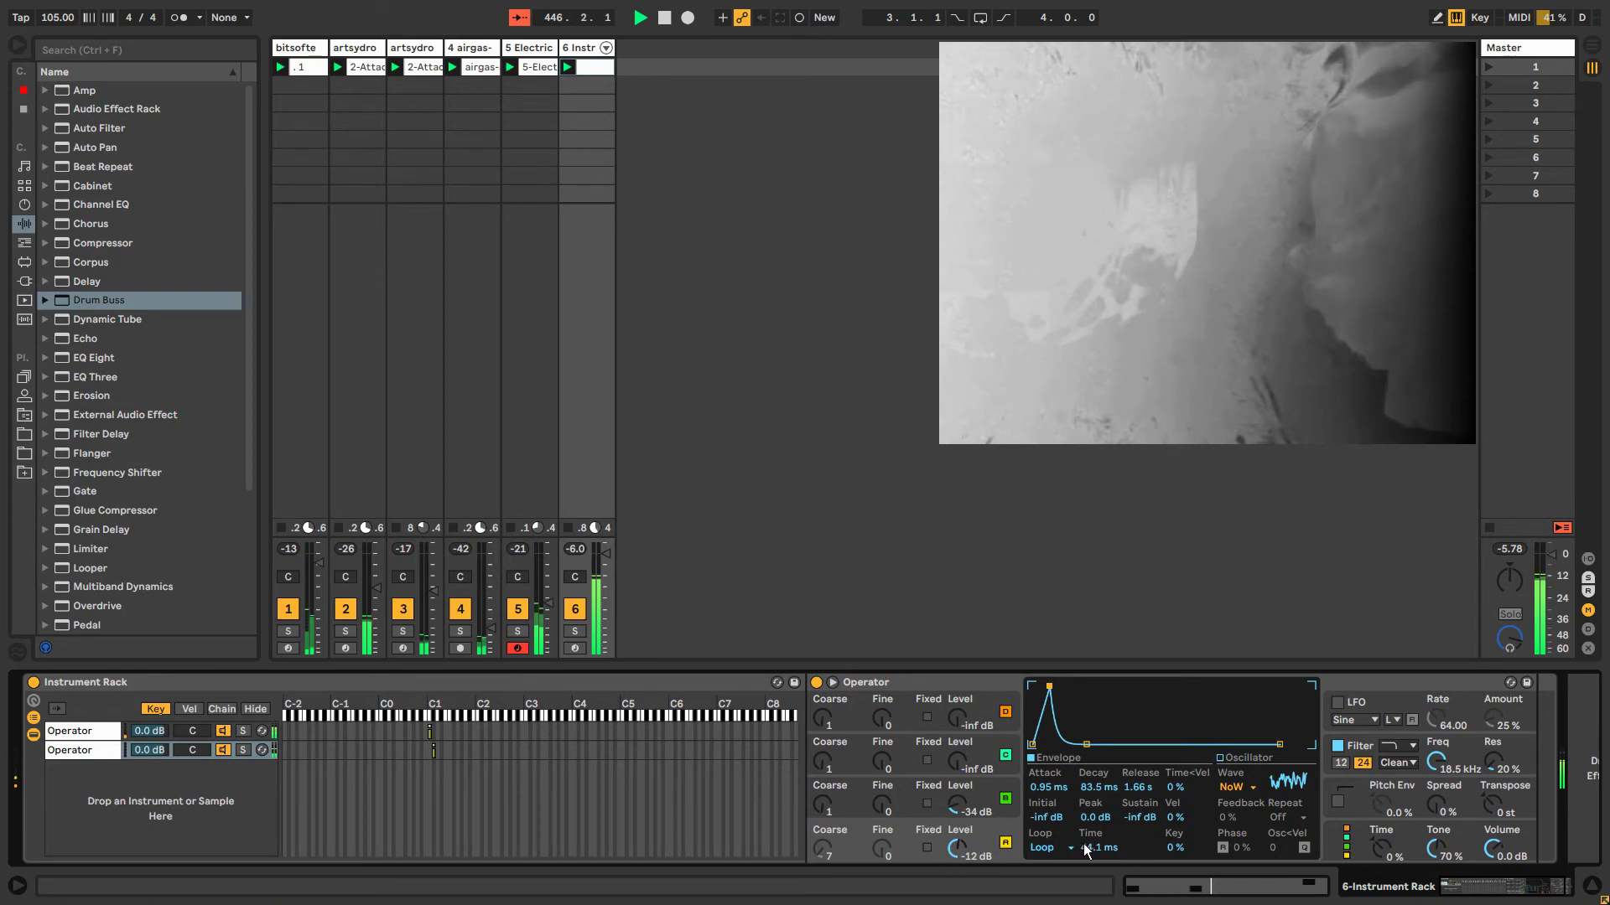
{"action": "left_click_drag", "start_coordinate": [1099, 848], "coordinate": [1098, 830]}
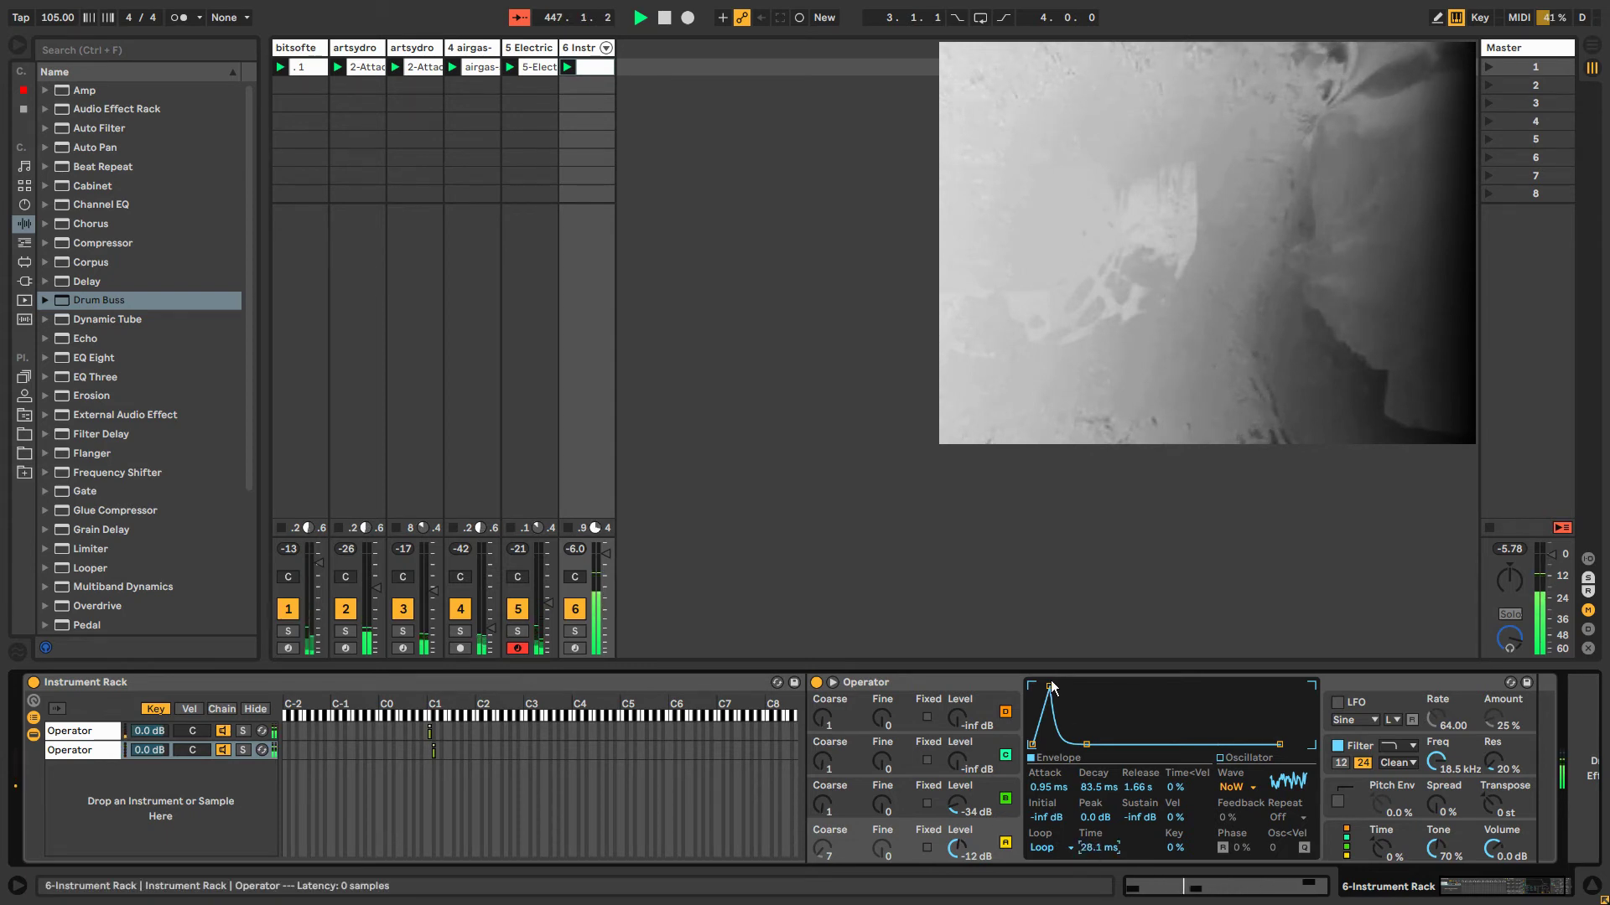
Refine oscillator A's looping envelope to attack 1.42 ms, decay 45.9 ms, release 28.5 ms and loop time 2.07 ms.
{"action": "left_click_drag", "start_coordinate": [1049, 686], "coordinate": [1033, 686]}
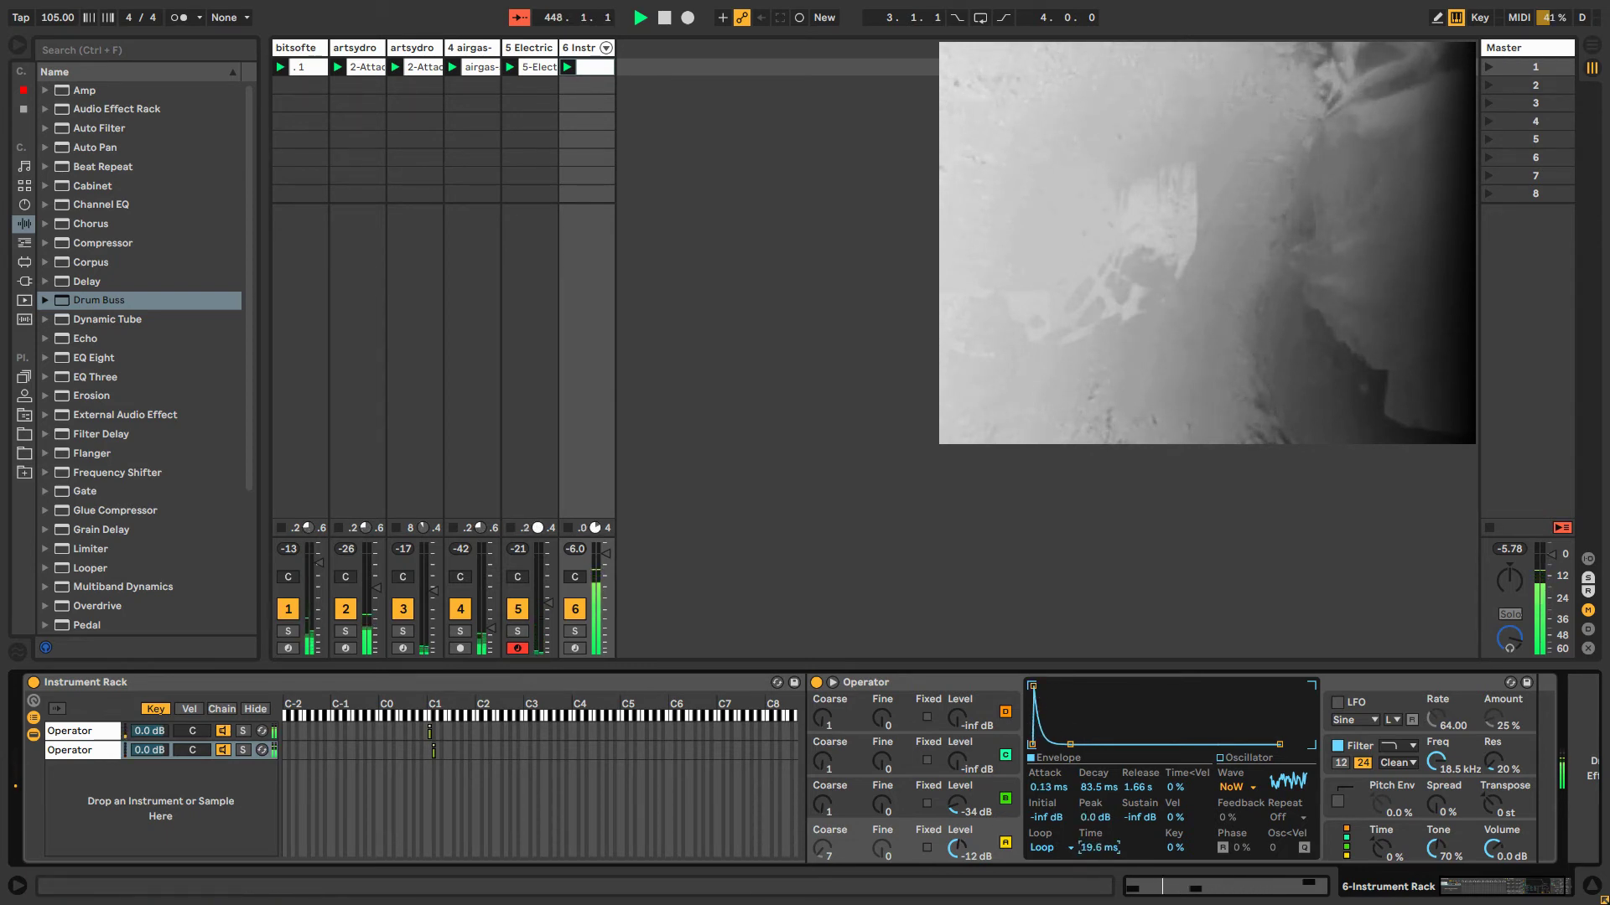
{"action": "left_click_drag", "start_coordinate": [1265, 746], "coordinate": [1246, 745]}
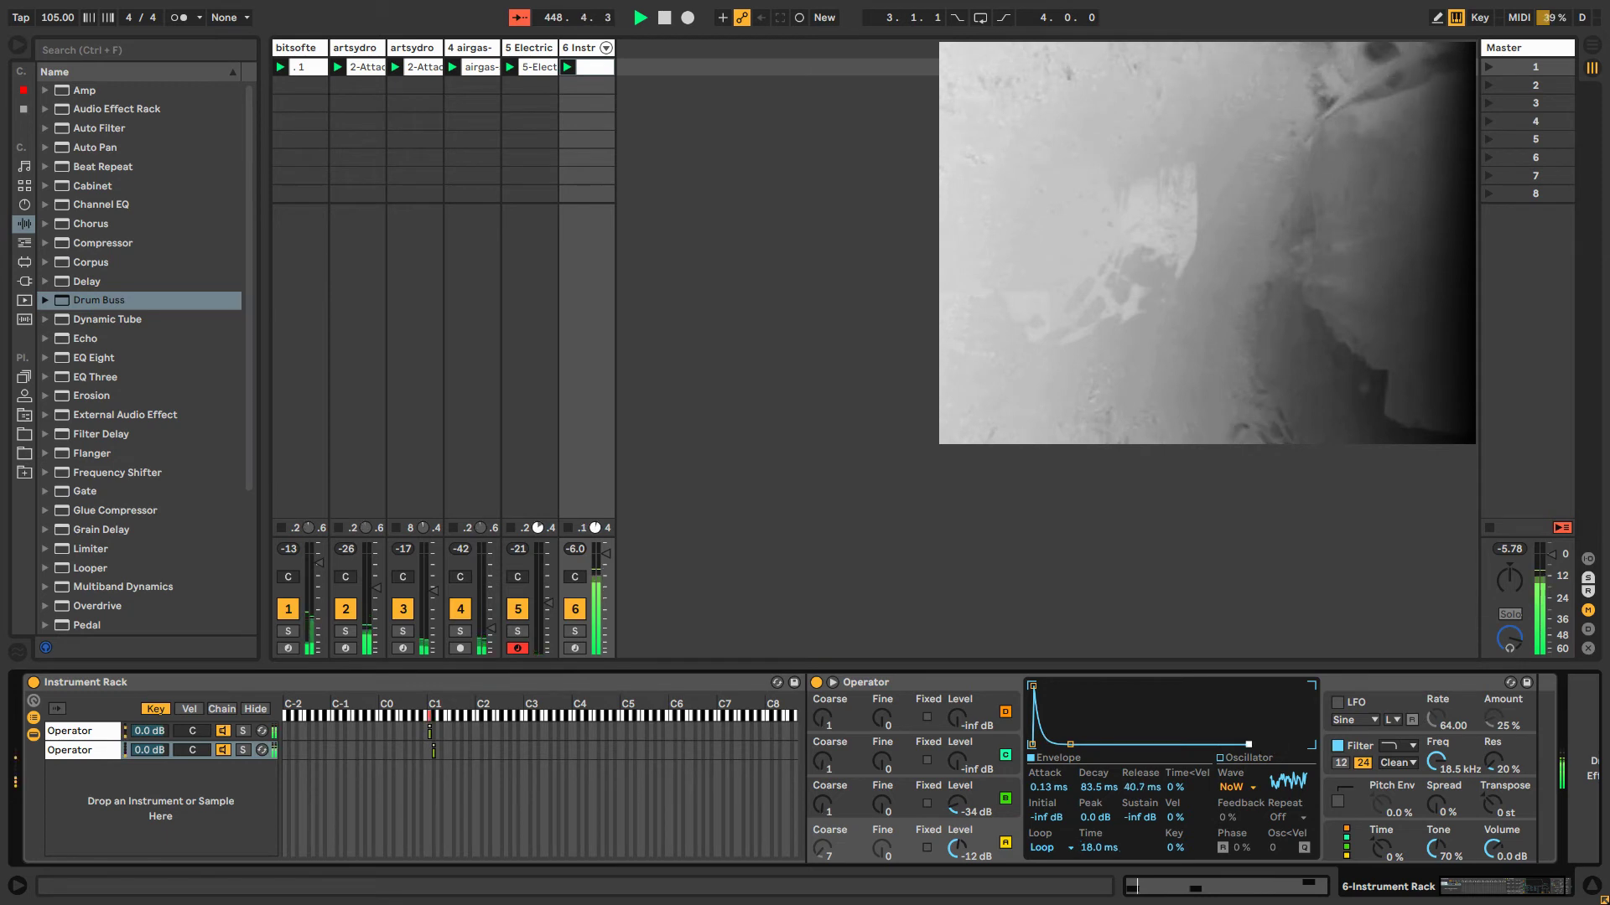
{"action": "left_click_drag", "start_coordinate": [1033, 685], "coordinate": [1050, 686]}
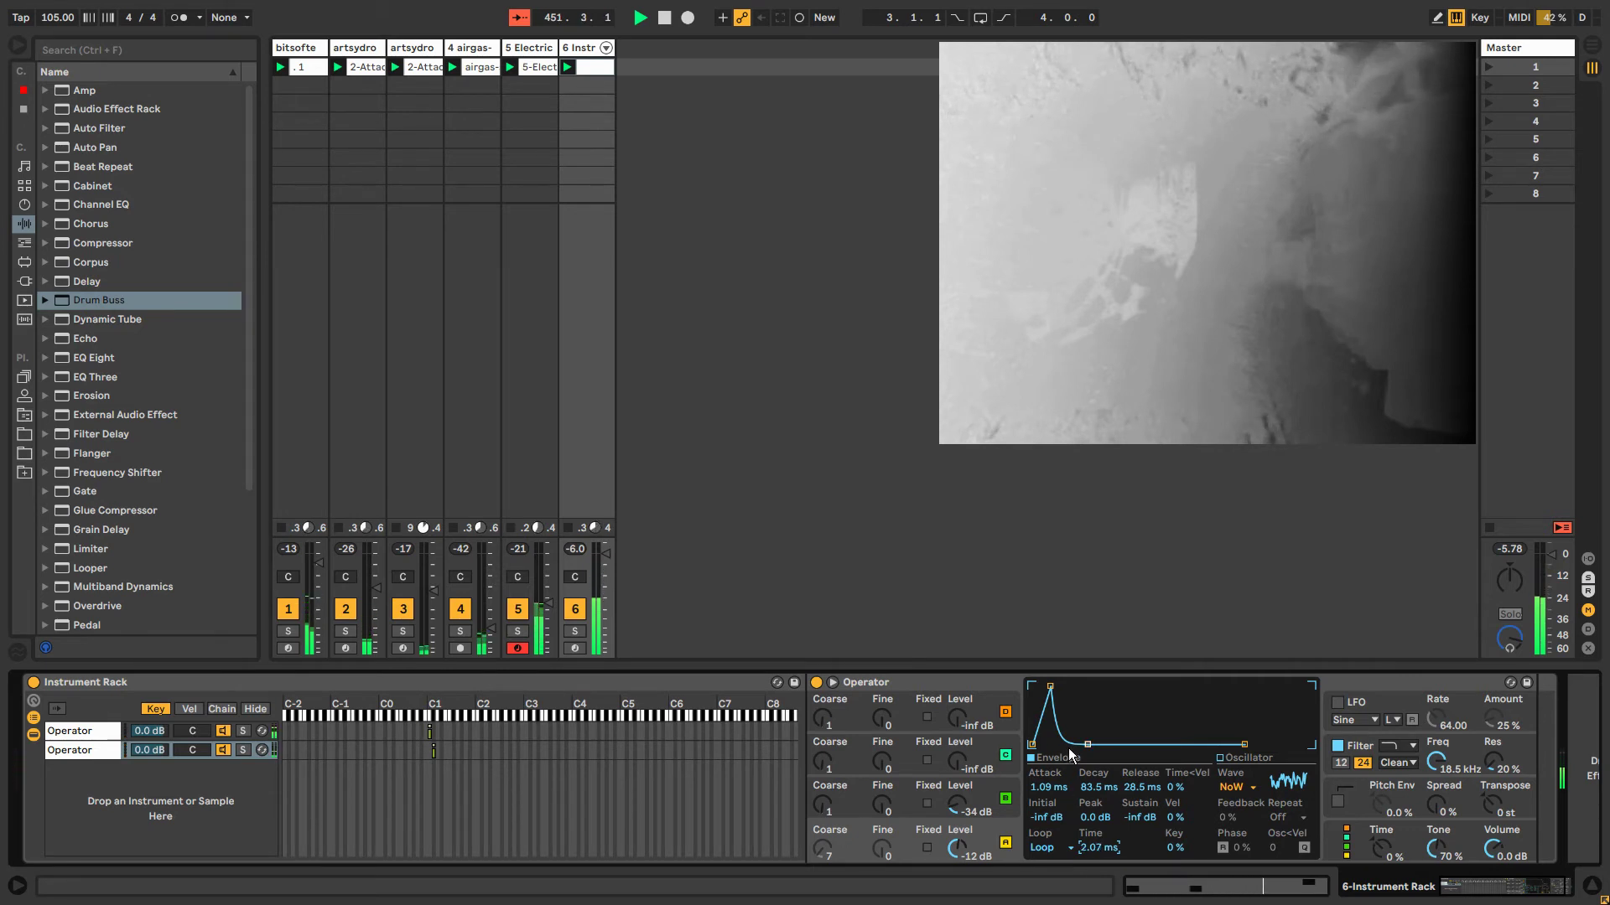
{"action": "left_click_drag", "start_coordinate": [1082, 744], "coordinate": [1057, 696]}
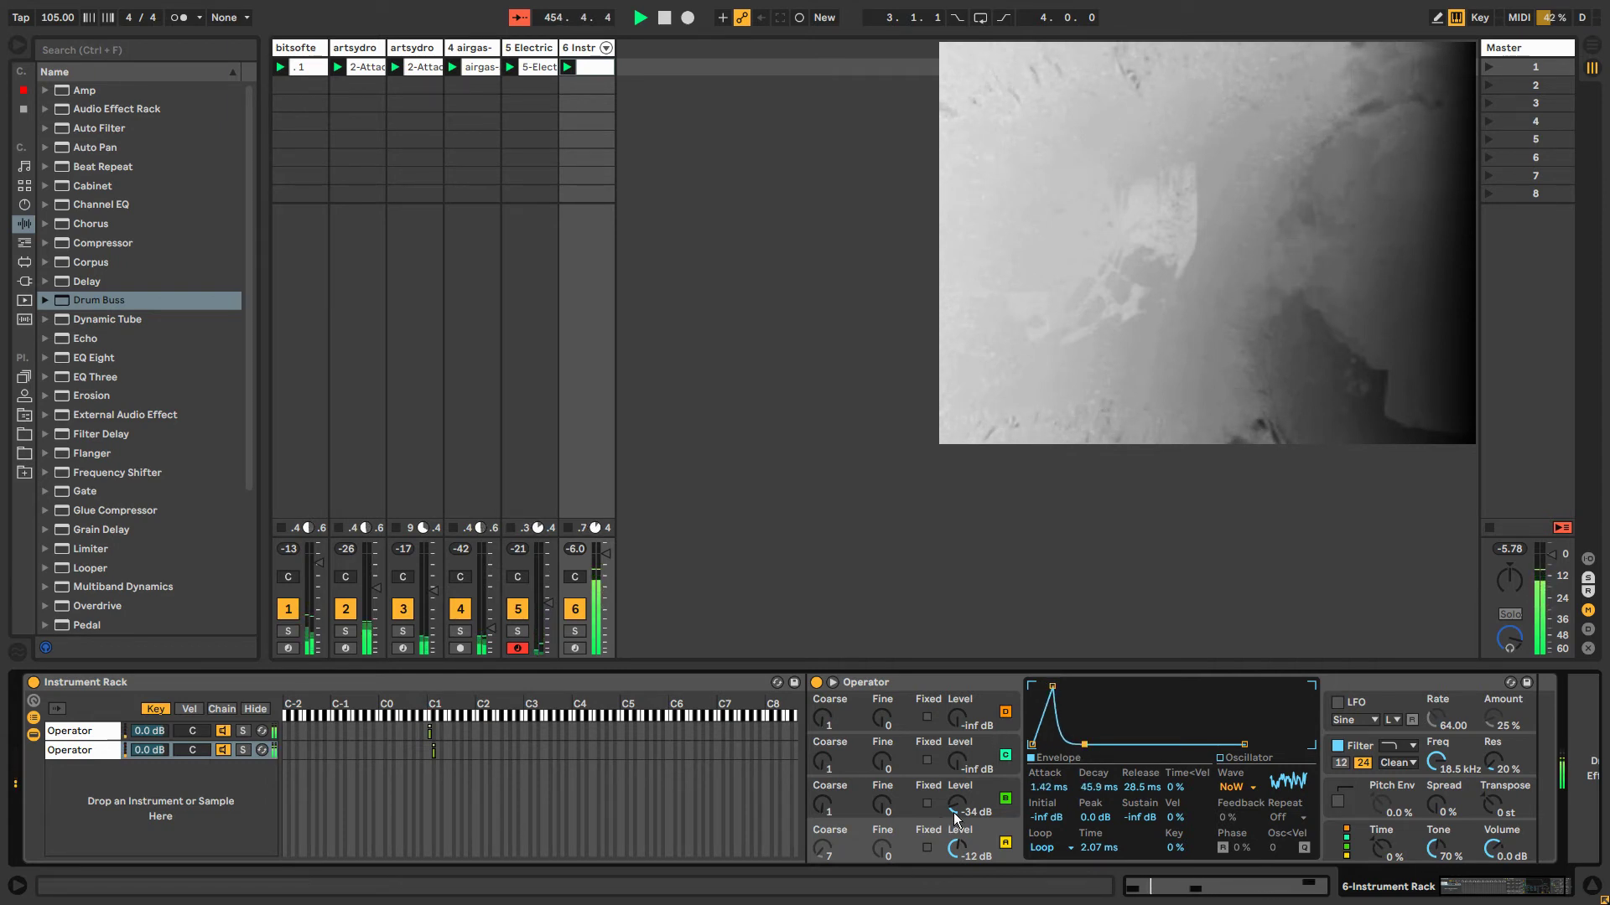
Raise oscillator B's level to -6.3 dB and set its waveform to Noise White.
{"action": "left_click_drag", "start_coordinate": [956, 817], "coordinate": [956, 807]}
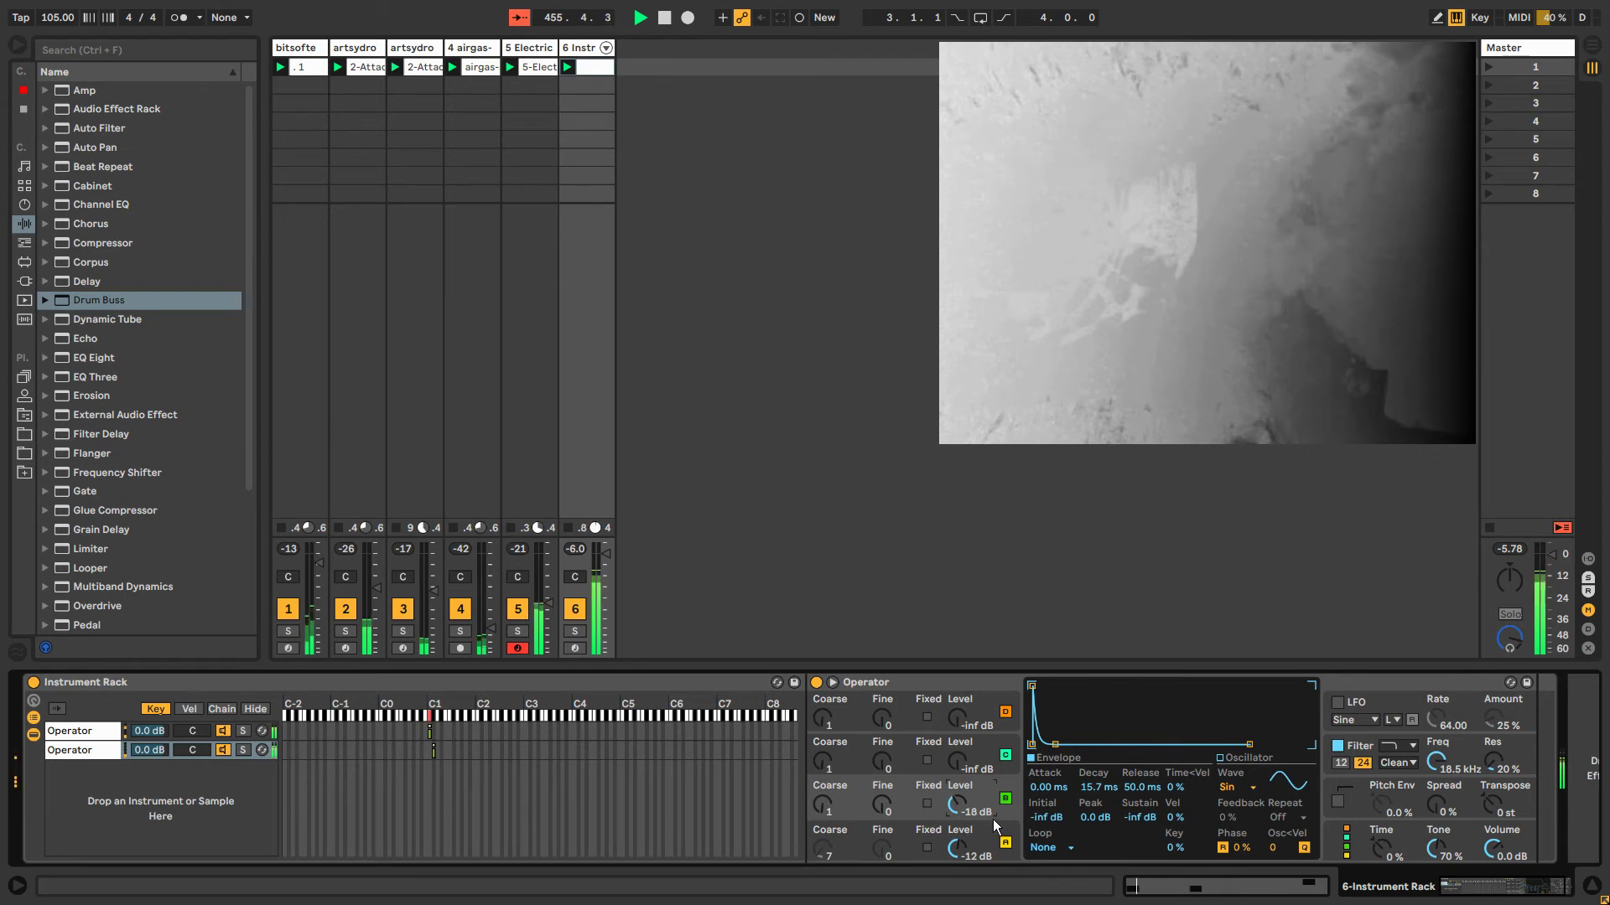
{"action": "left_click", "coordinate": [1227, 789]}
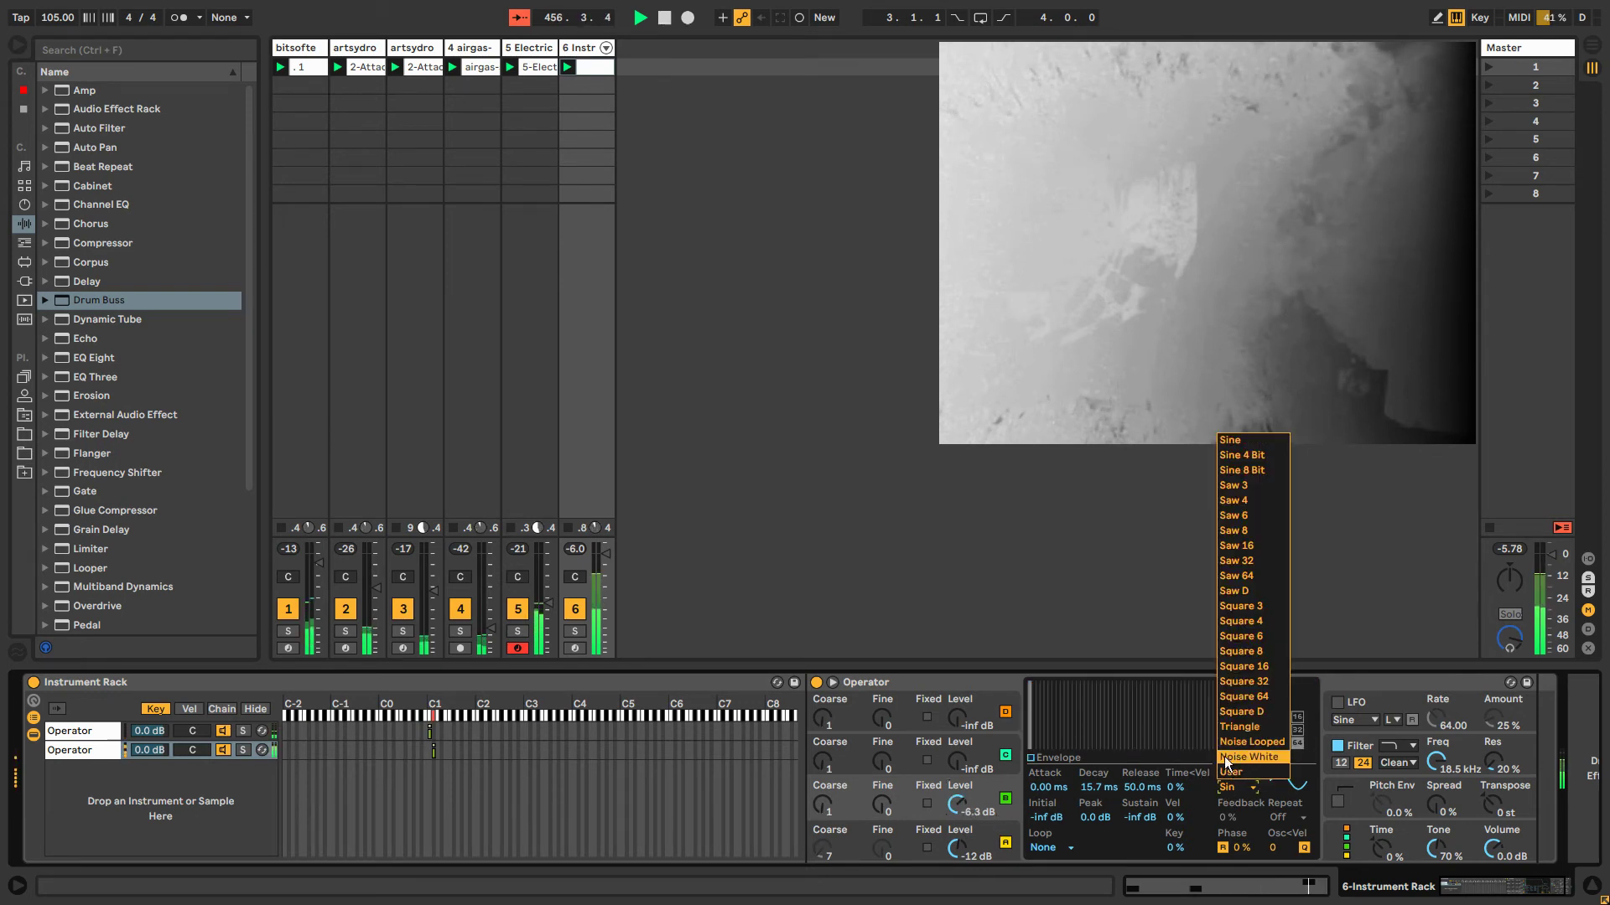
{"action": "left_click", "coordinate": [1228, 750]}
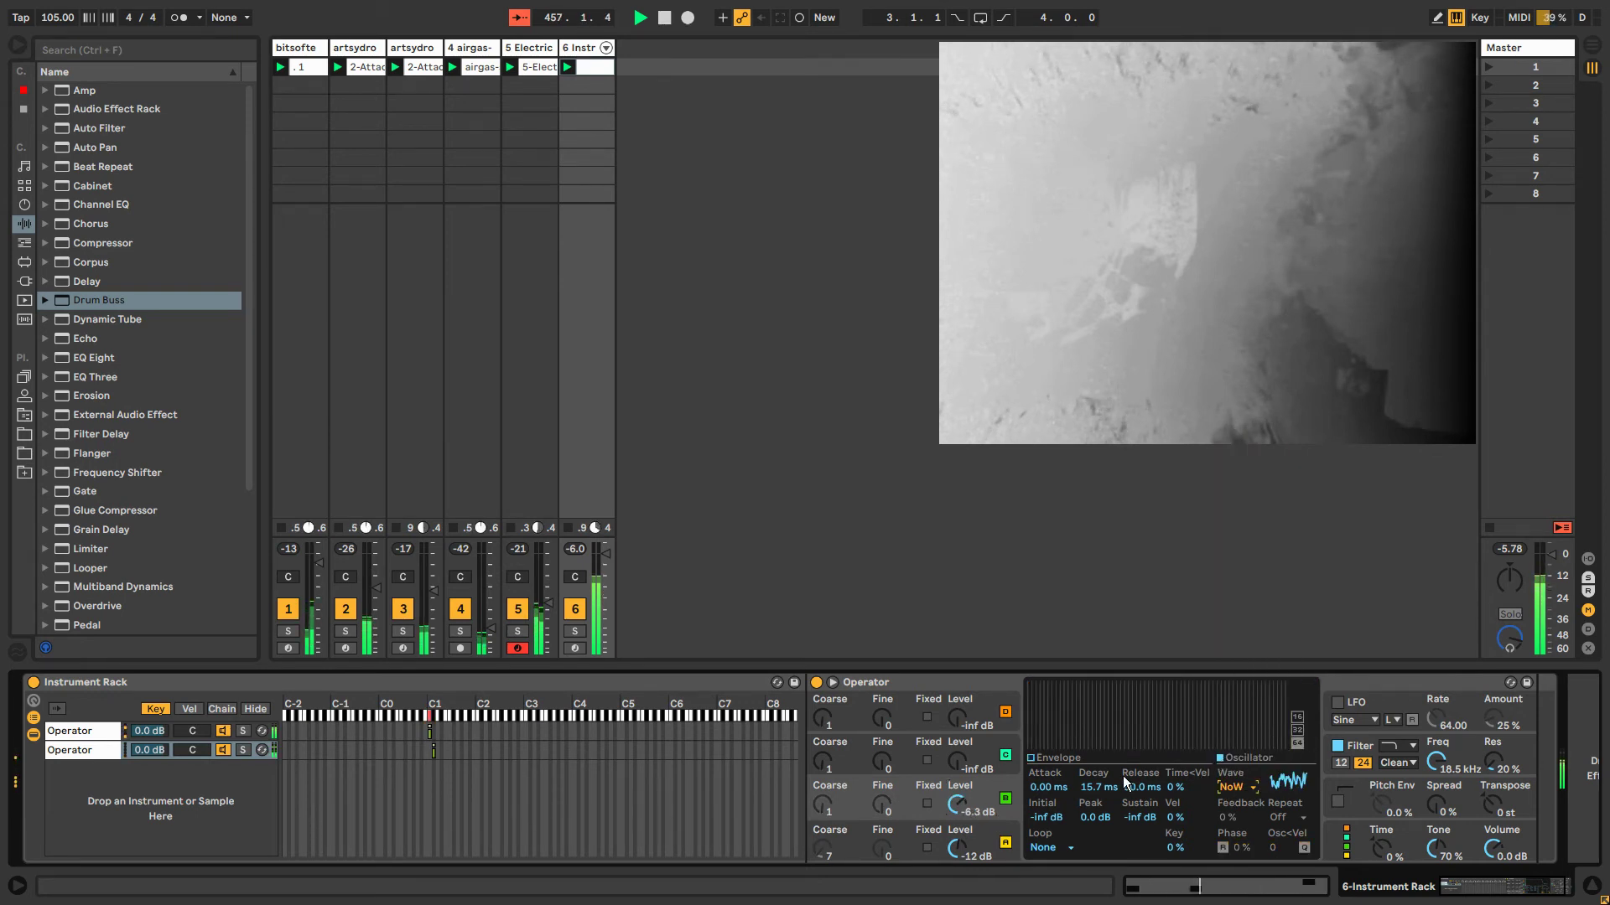
Lower the second chain's Operator filter frequency to 4.67 kHz and raise its resonance to 73 %.
{"action": "left_click", "coordinate": [1042, 759]}
{"action": "left_click_drag", "start_coordinate": [1436, 763], "coordinate": [1435, 805]}
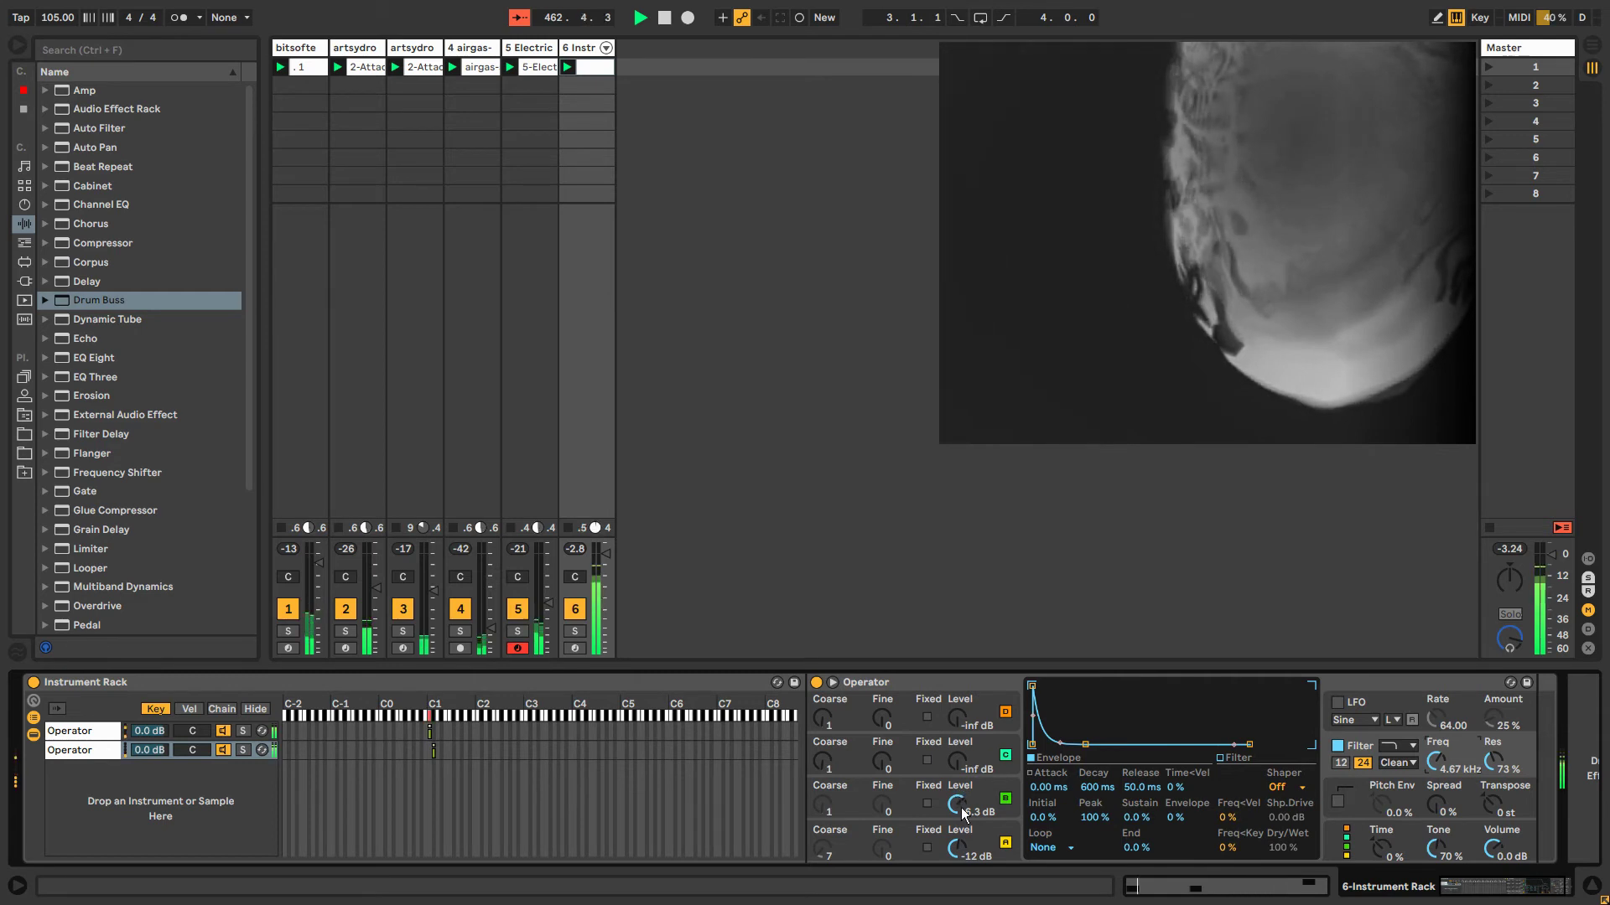
Show the Operator's global settings and switch to the second algorithm, with oscillators C and D both feeding B.
{"action": "left_click", "coordinate": [964, 836]}
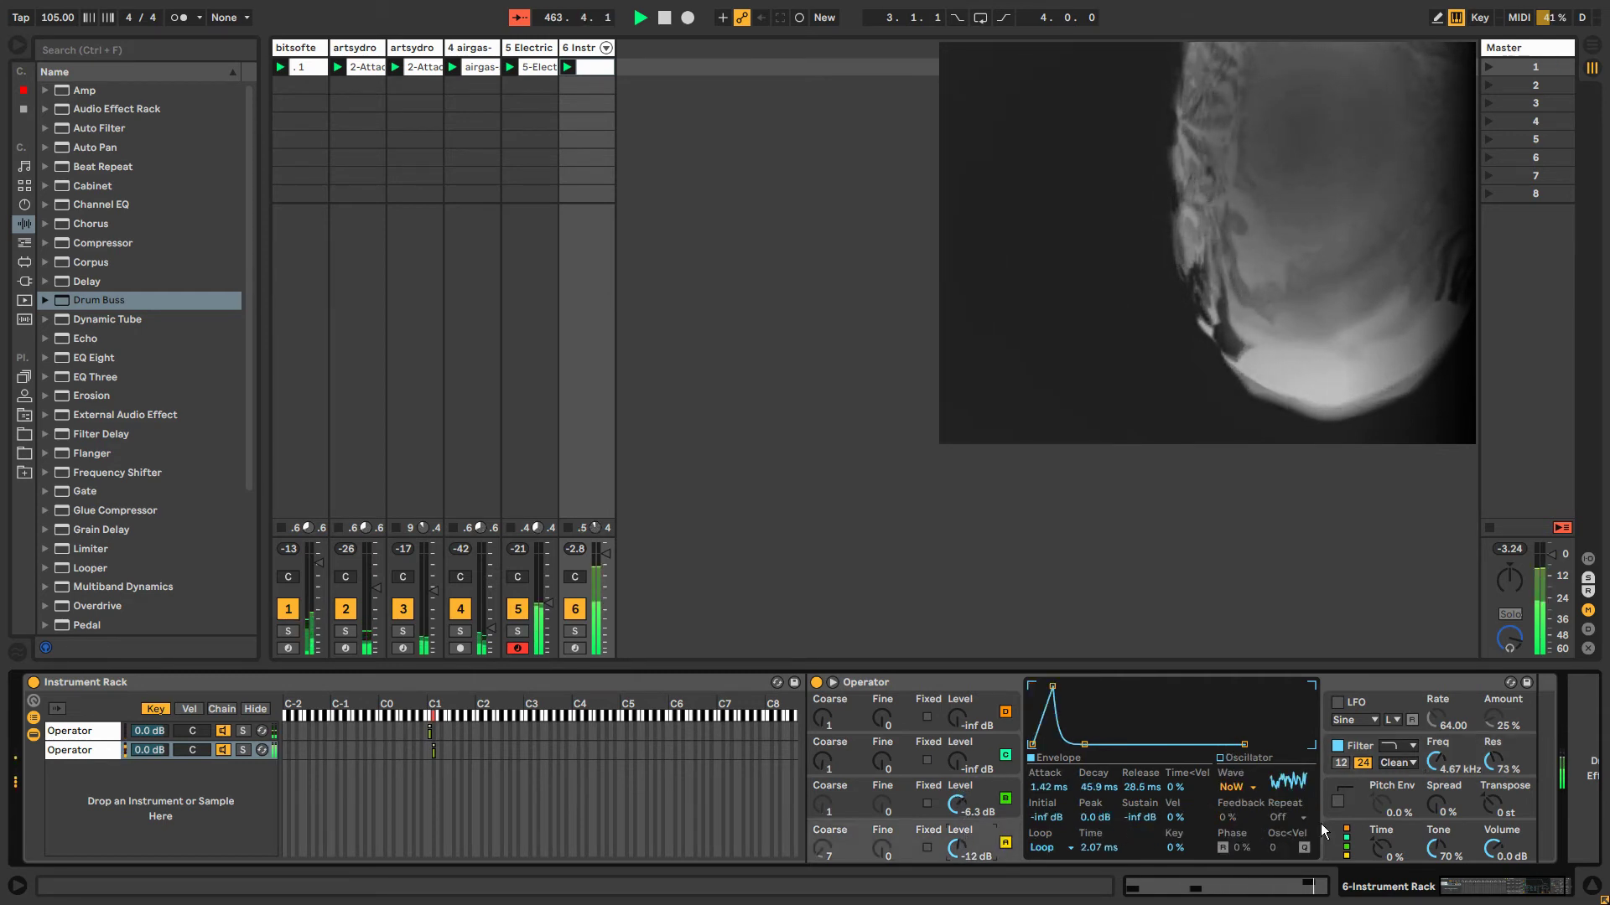
{"action": "left_click", "coordinate": [1337, 834]}
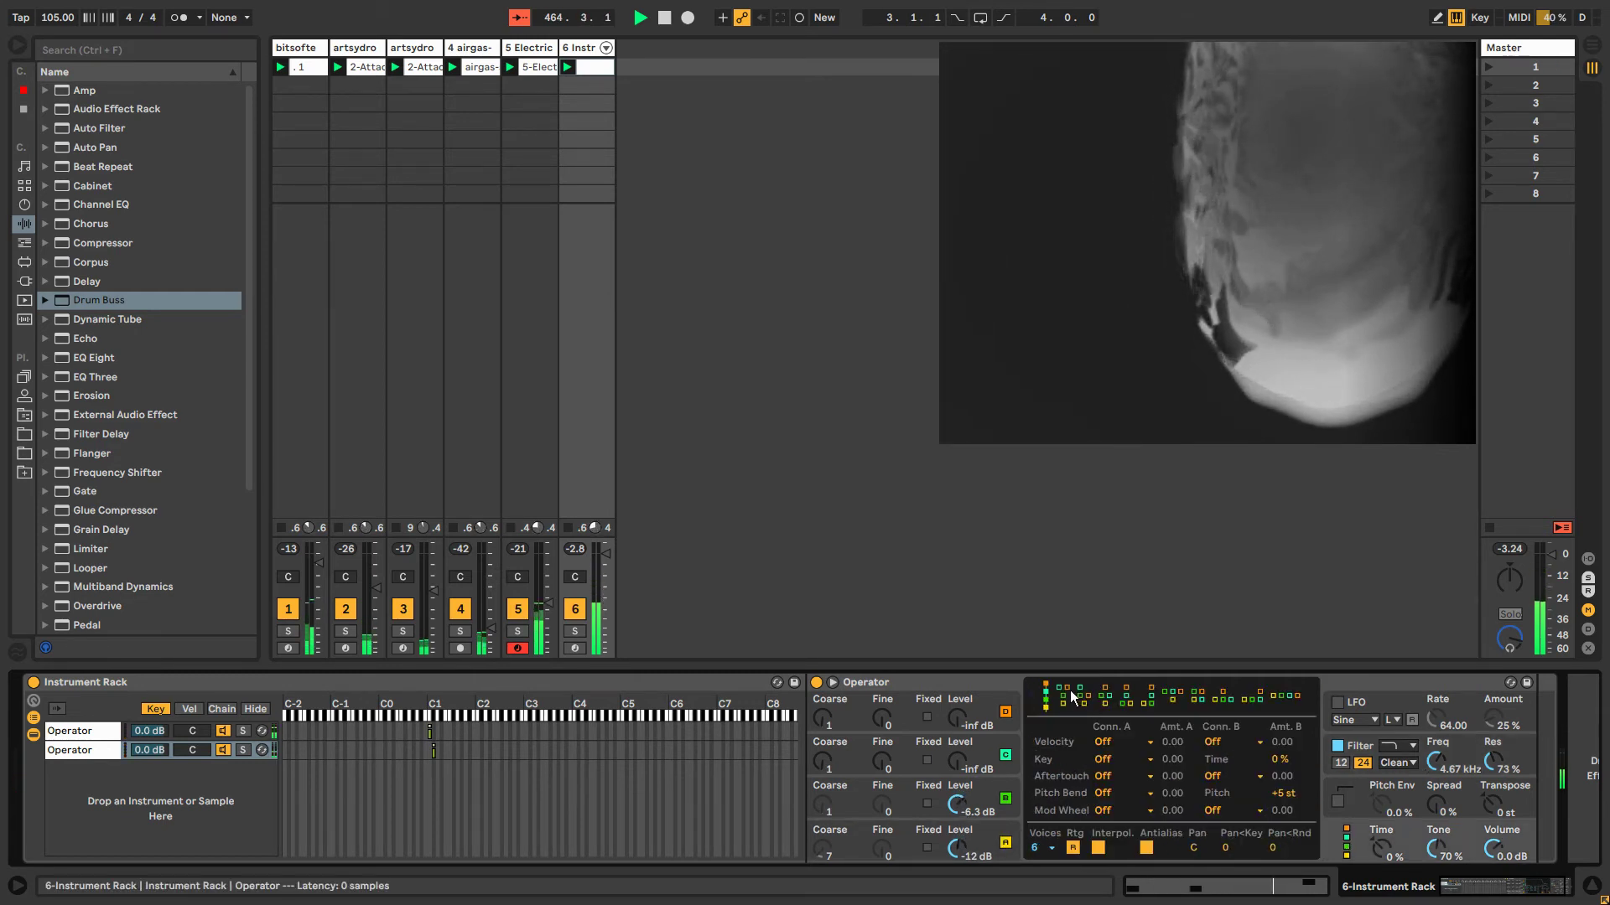
{"action": "left_click", "coordinate": [1065, 696]}
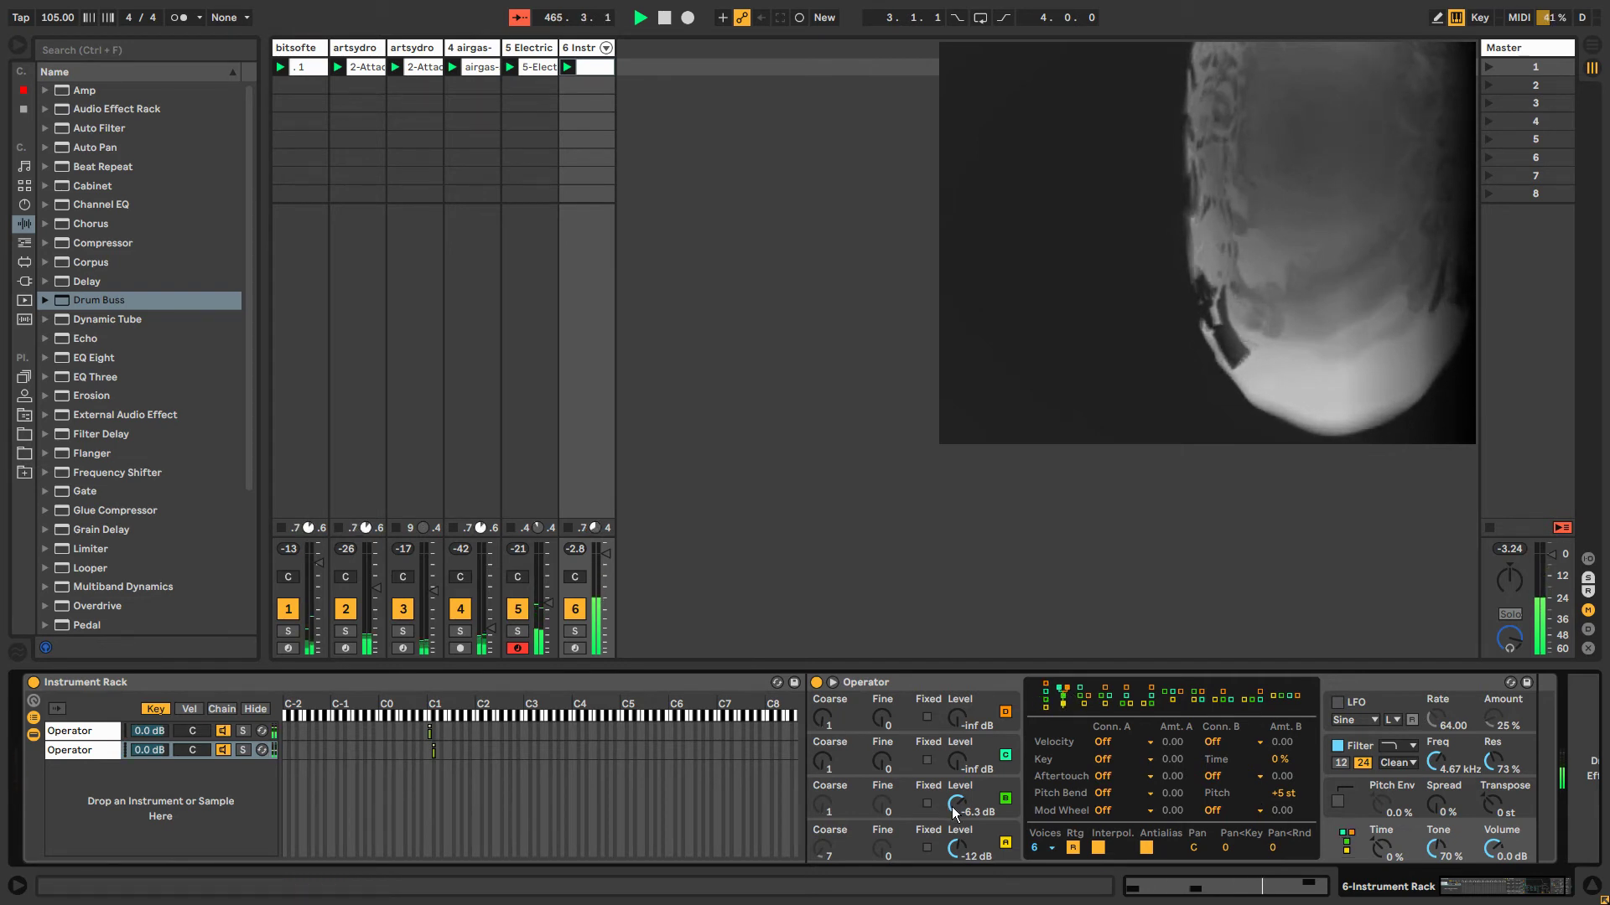
Switch the second chain's Operator to another algorithm and set oscillator B's envelope attack to 1.61 s and its level to -8.9 dB.
{"action": "left_click_drag", "start_coordinate": [956, 806], "coordinate": [956, 808]}
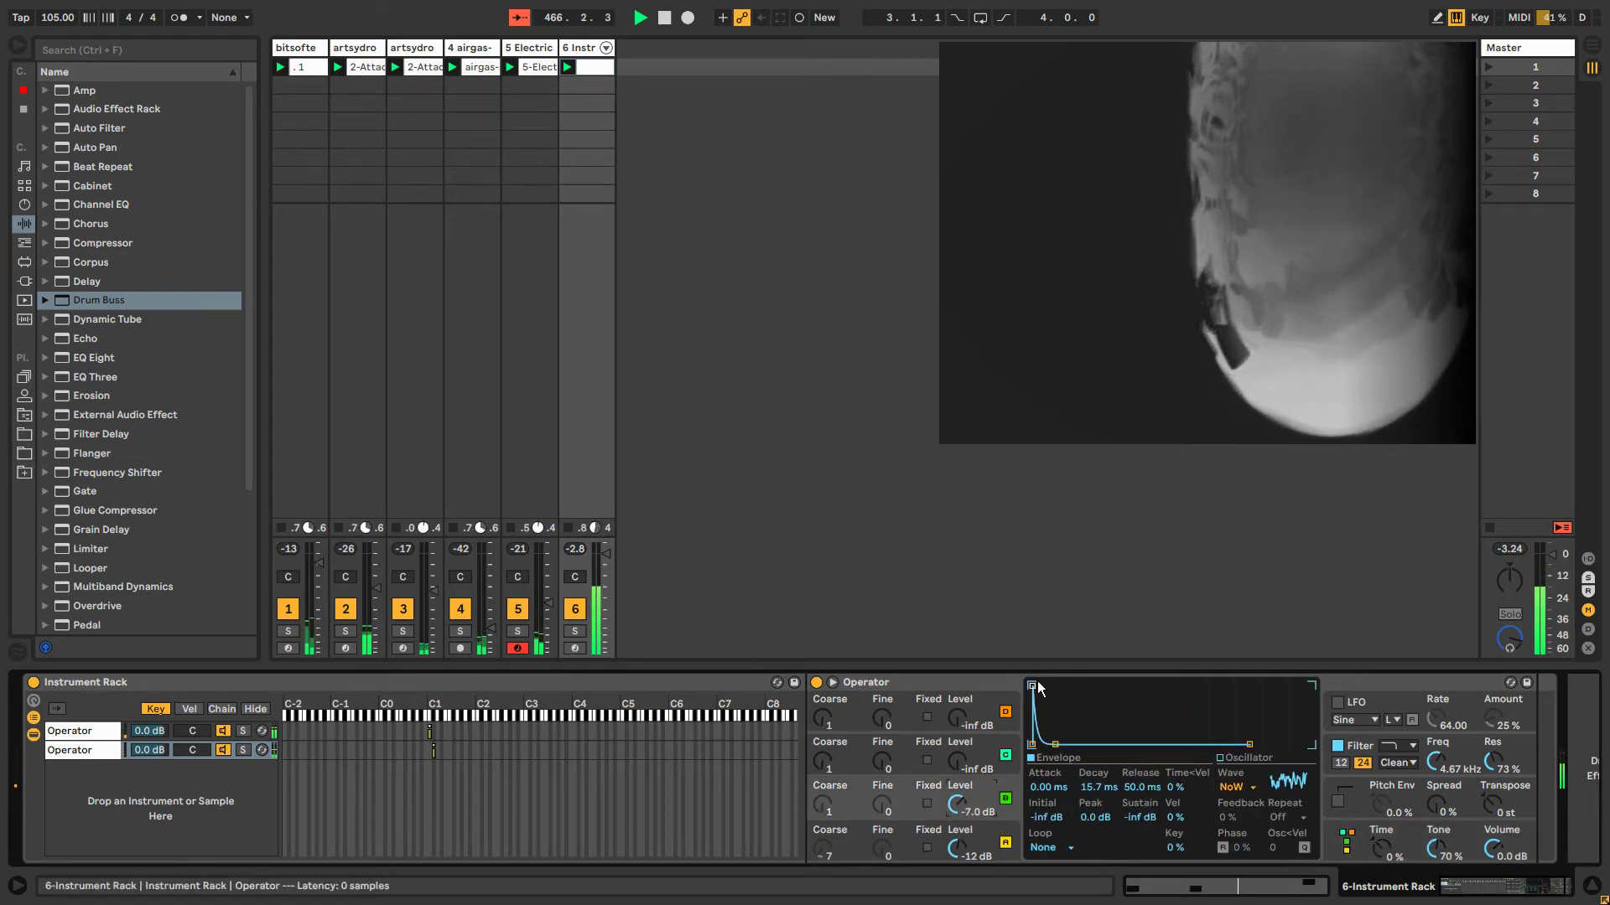
{"action": "left_click_drag", "start_coordinate": [1031, 686], "coordinate": [1098, 686]}
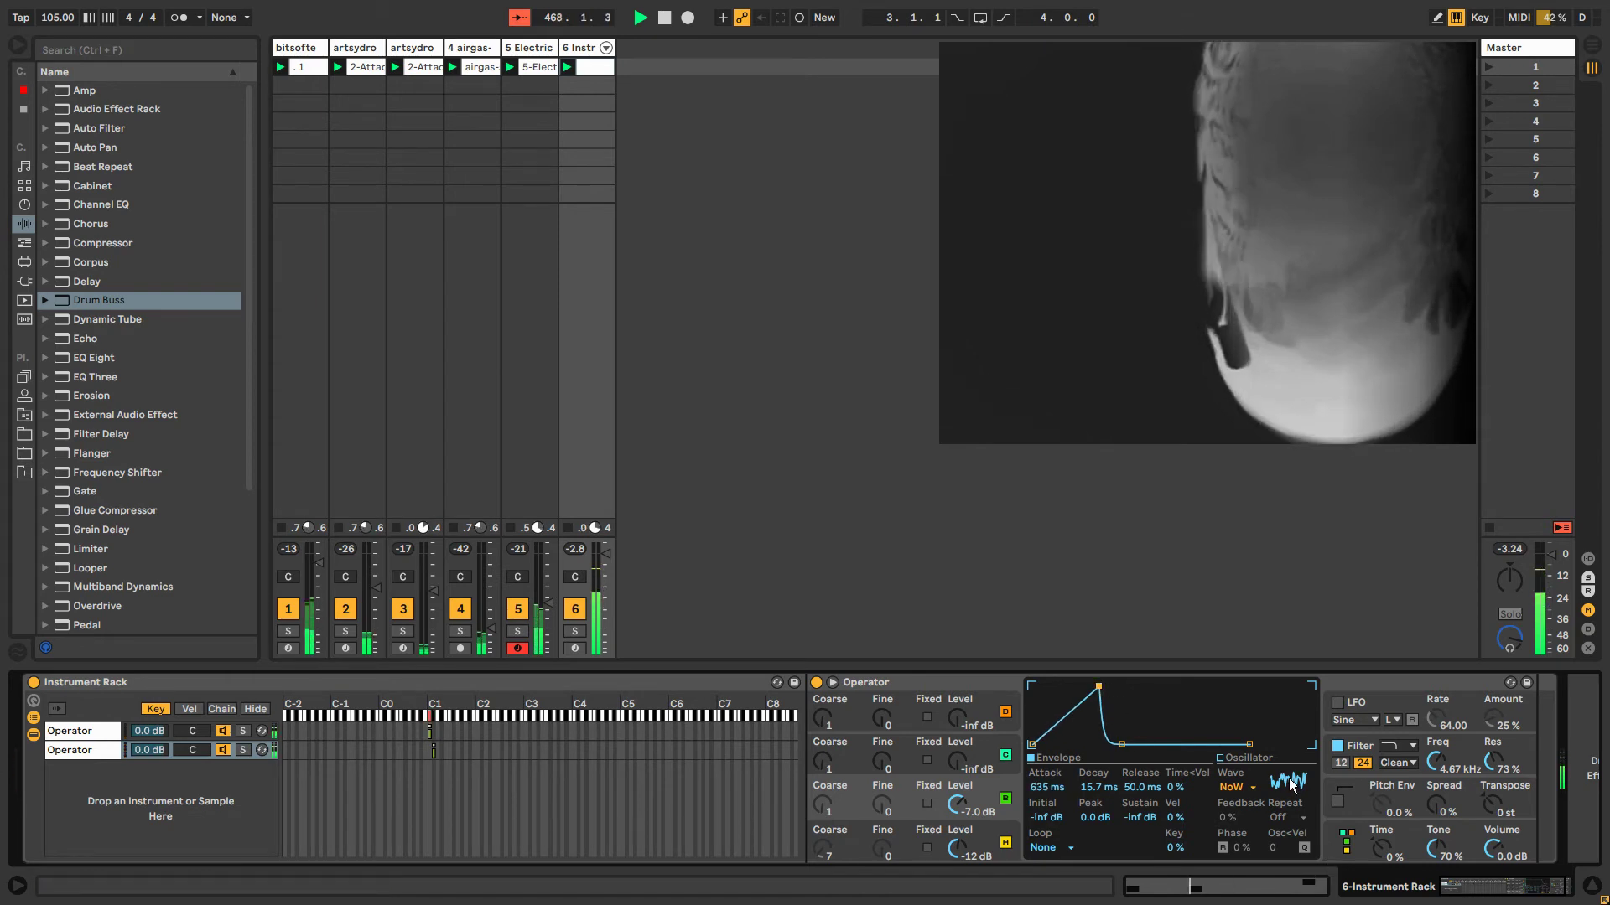
{"action": "left_click_drag", "start_coordinate": [955, 806], "coordinate": [955, 784]}
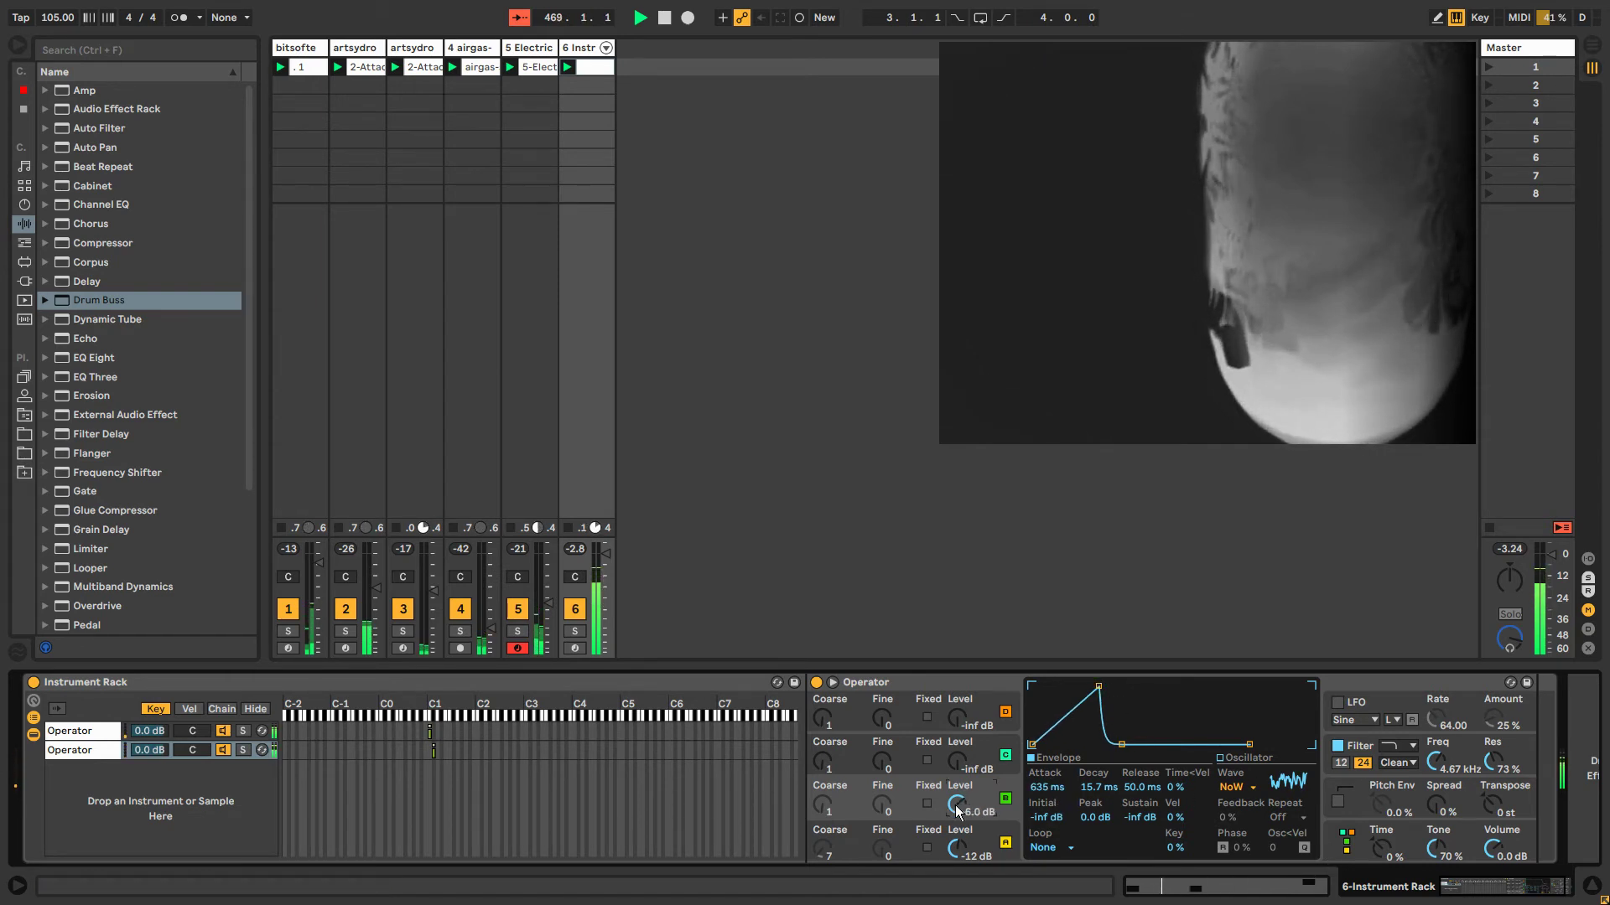
{"action": "left_click", "coordinate": [1330, 833]}
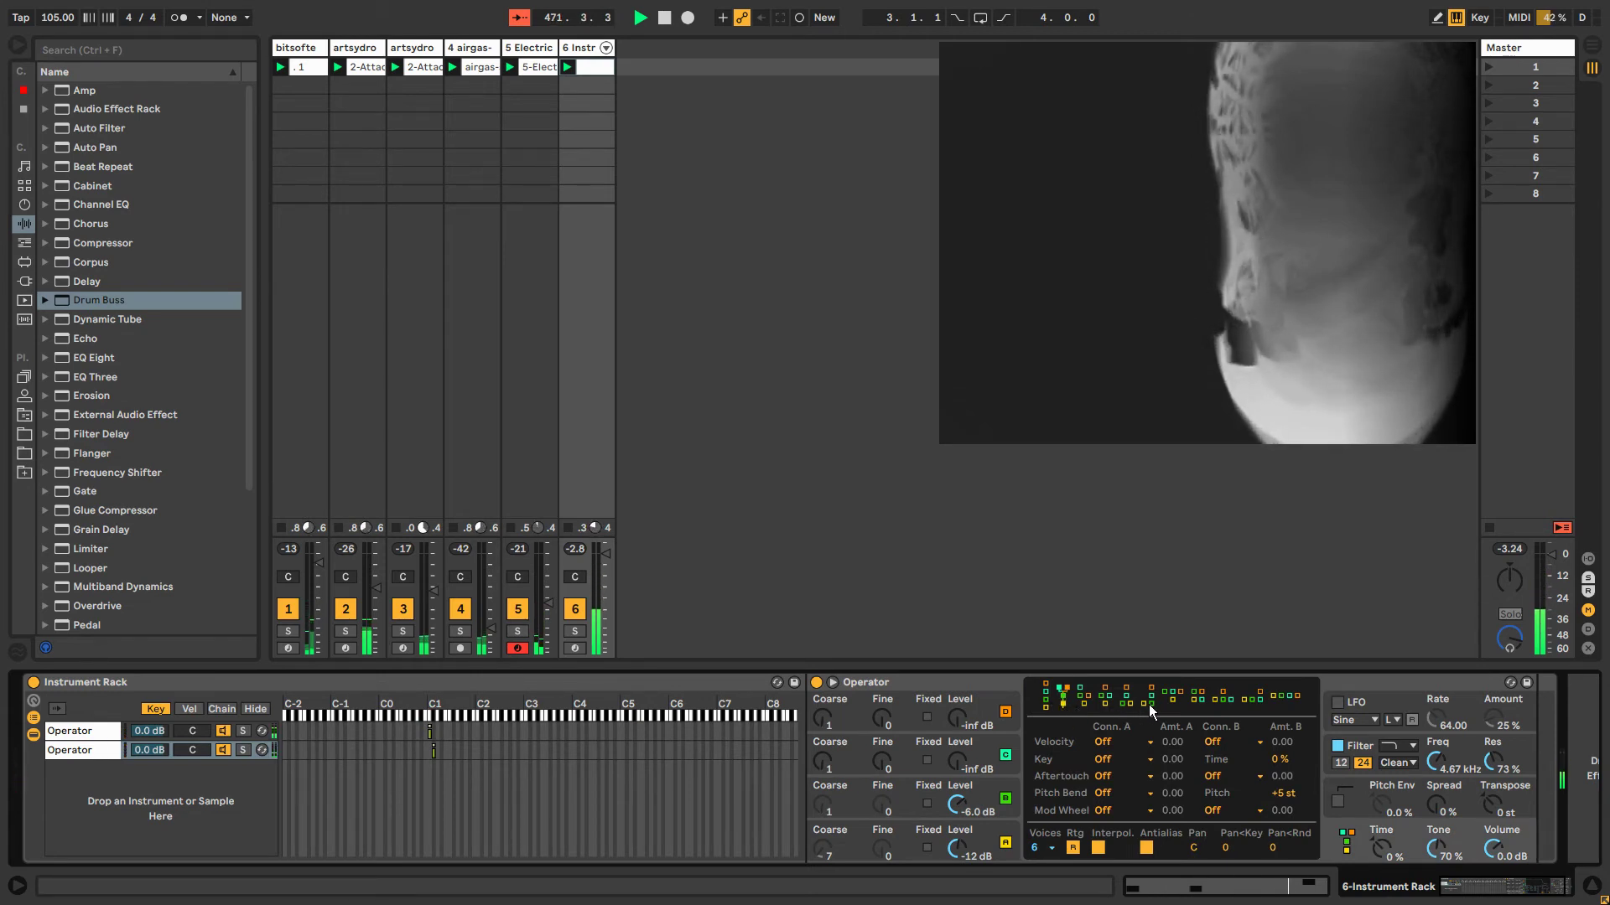
{"action": "left_click_drag", "start_coordinate": [956, 804], "coordinate": [956, 794]}
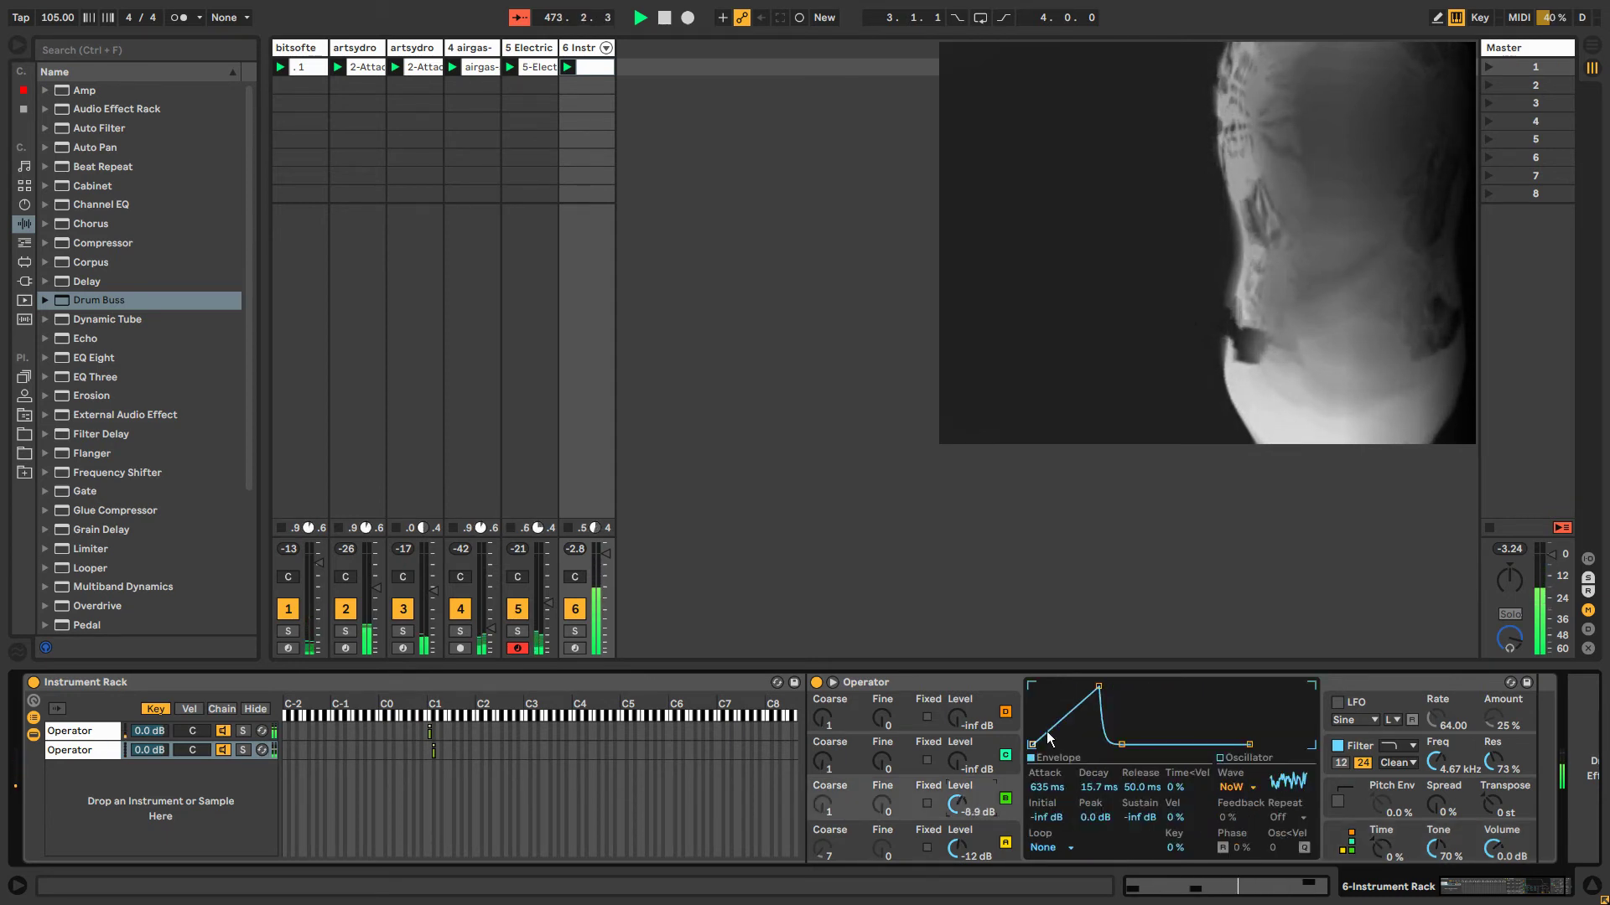
{"action": "left_click_drag", "start_coordinate": [1046, 731], "coordinate": [1054, 731]}
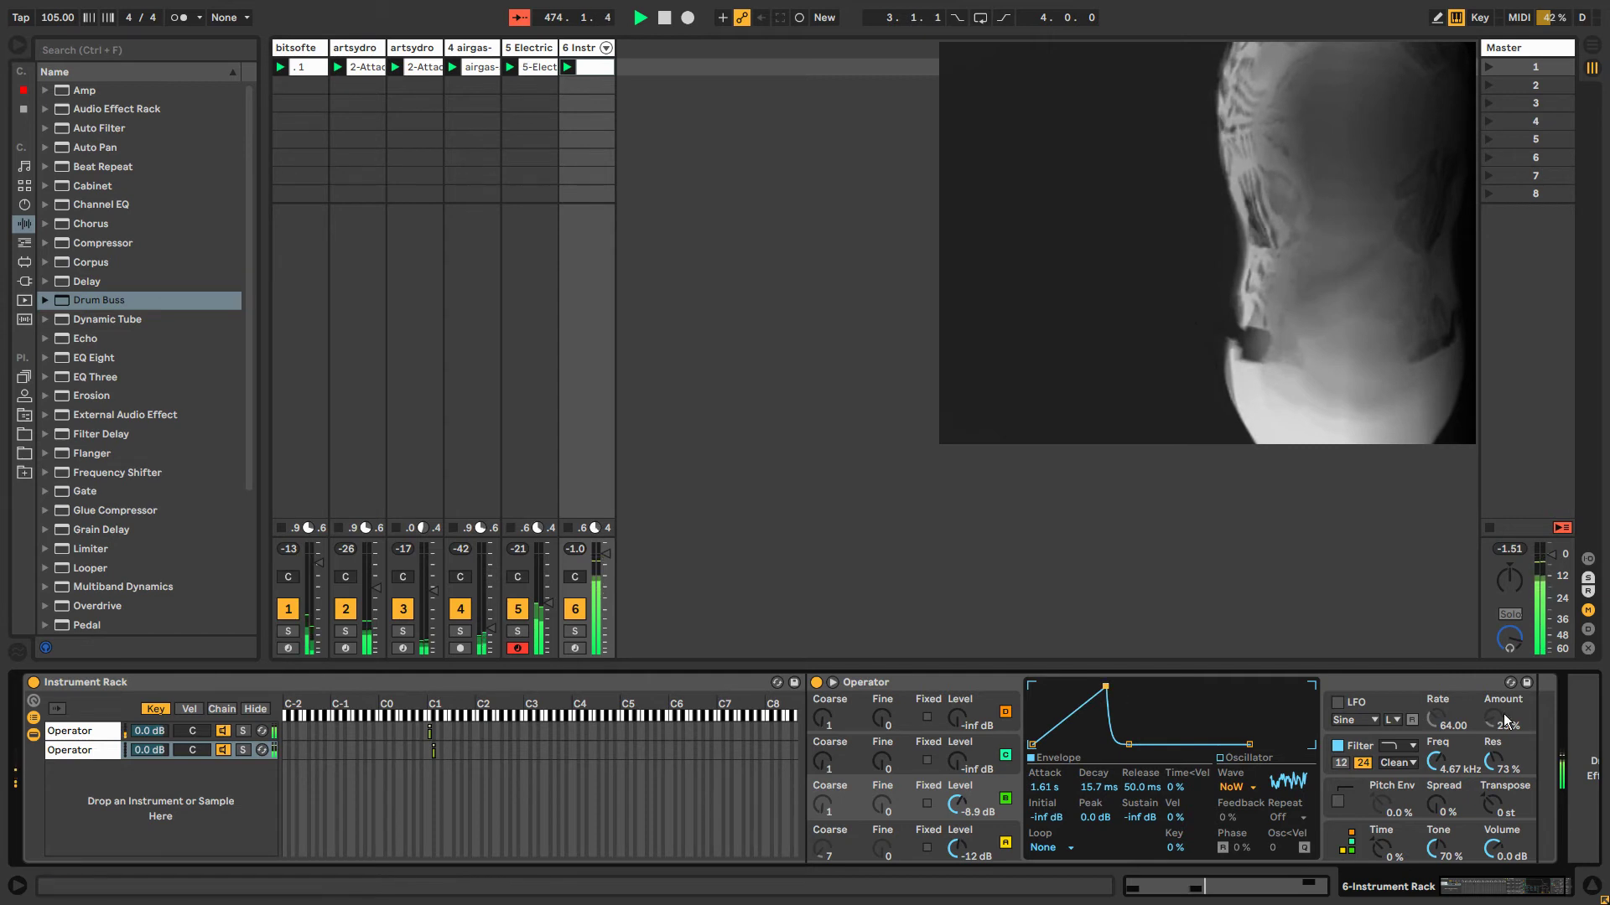
Lower the second chain's Operator filter frequency to 1.12 kHz and raise its resonance to 80 %.
{"action": "left_click_drag", "start_coordinate": [1436, 761], "coordinate": [1493, 760]}
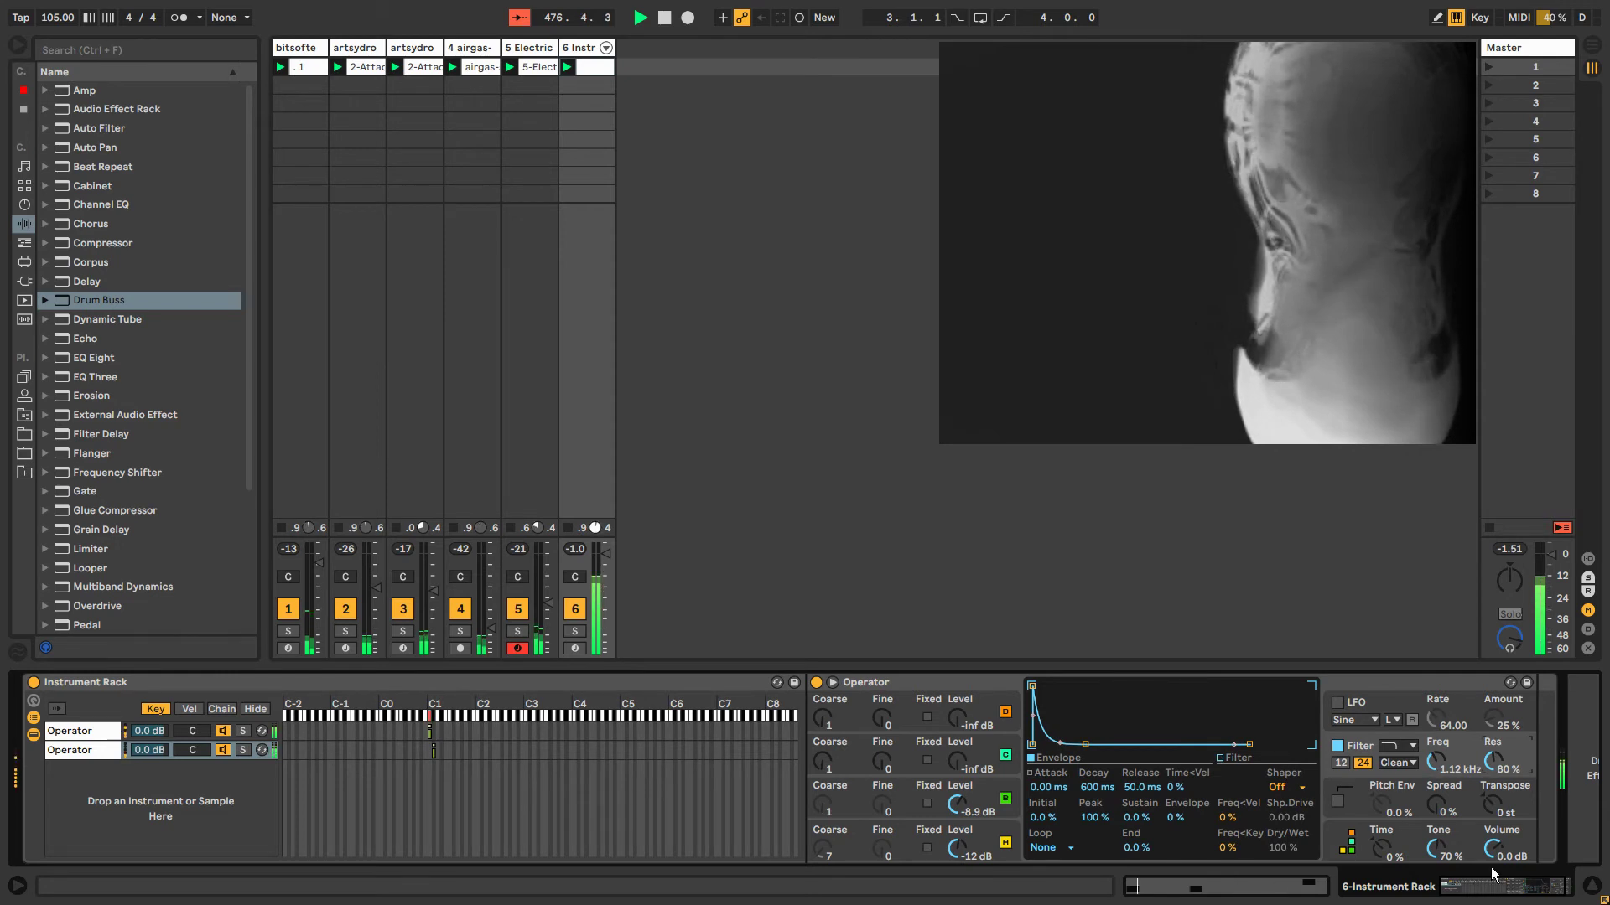
Add Erosion after the second chain's Operator and set it to a frequency of 10.1 kHz and an amount of 36.4.
{"action": "scroll", "coordinate": [1490, 867], "scroll_direction": "down", "scroll_amount": 2}
{"action": "left_click", "coordinate": [835, 681]}
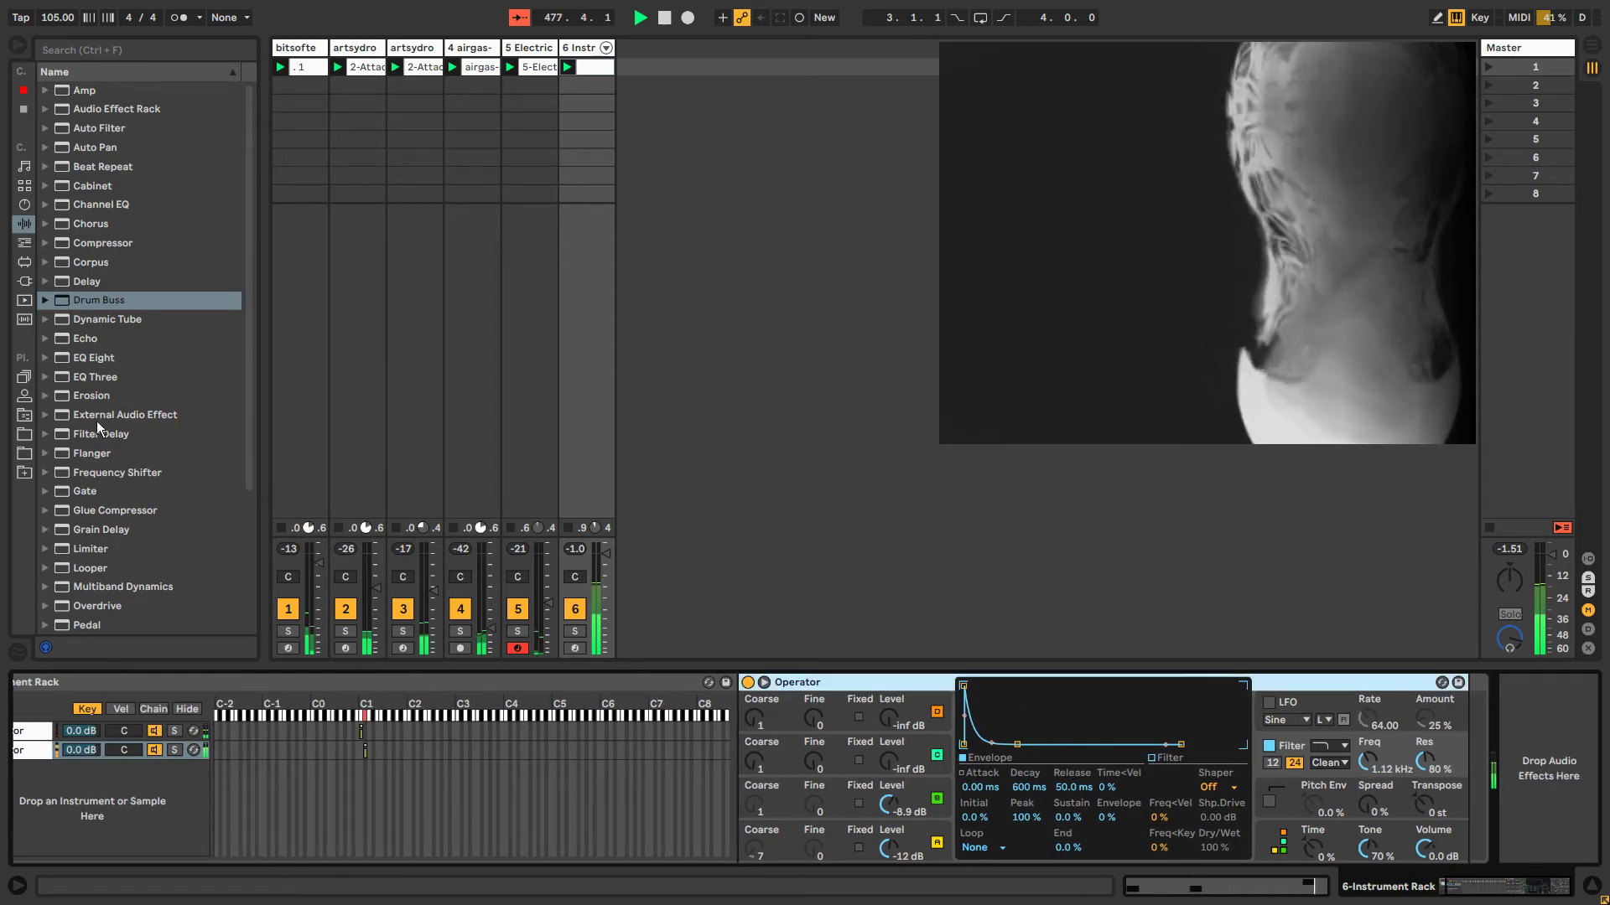
{"action": "scroll", "coordinate": [126, 570], "scroll_direction": "down", "scroll_amount": 3}
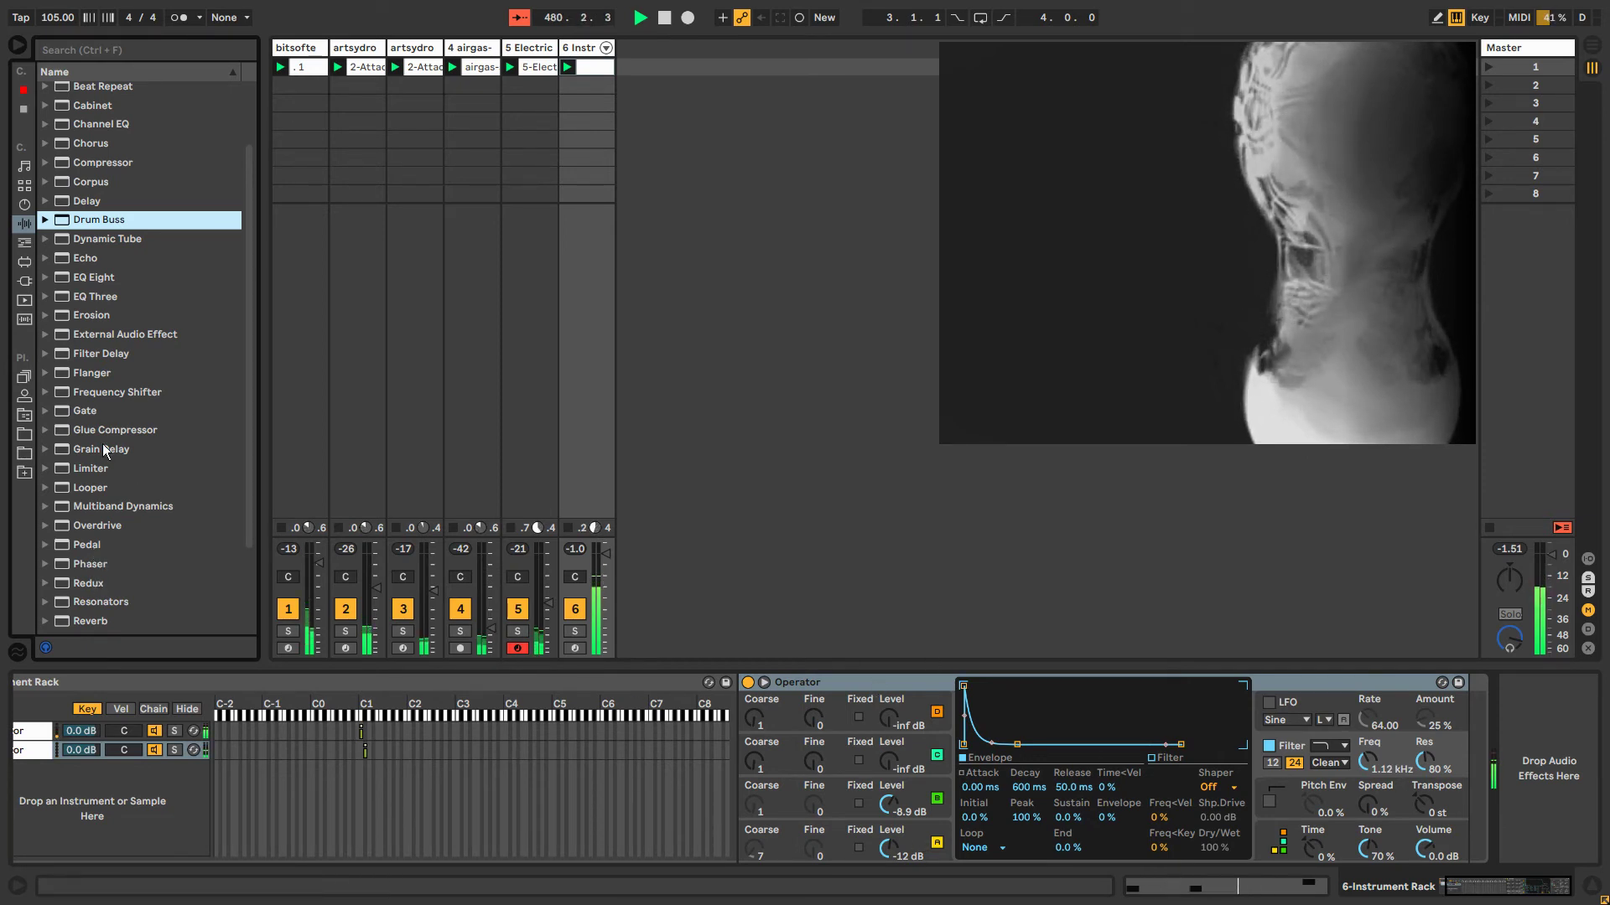
{"action": "left_click", "coordinate": [93, 315]}
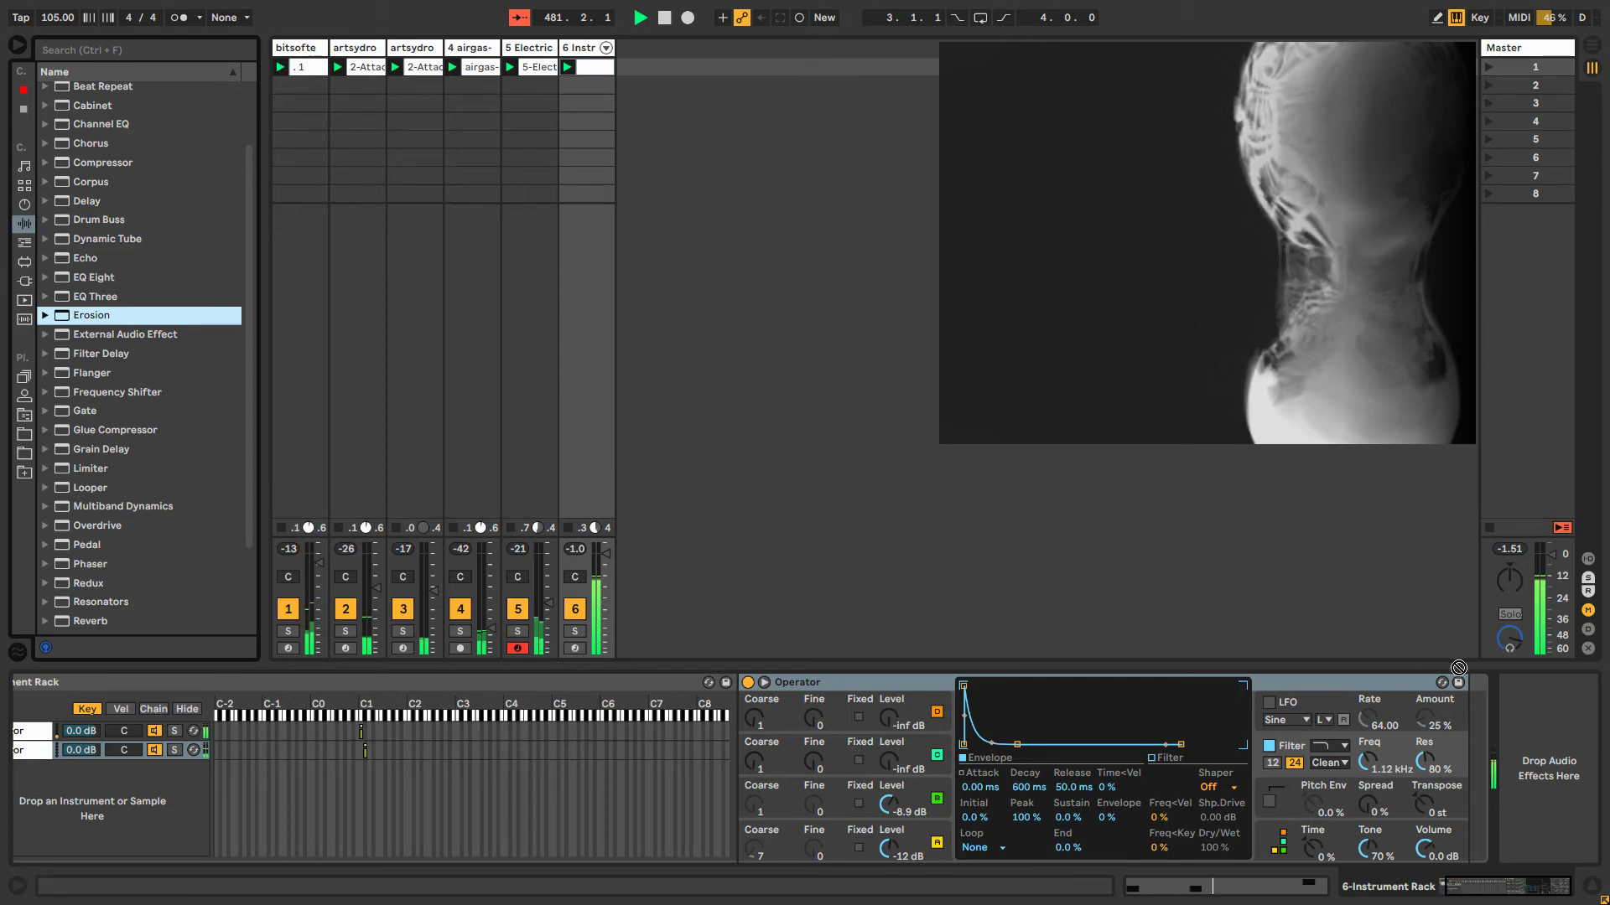
{"action": "key", "text": "Return"}
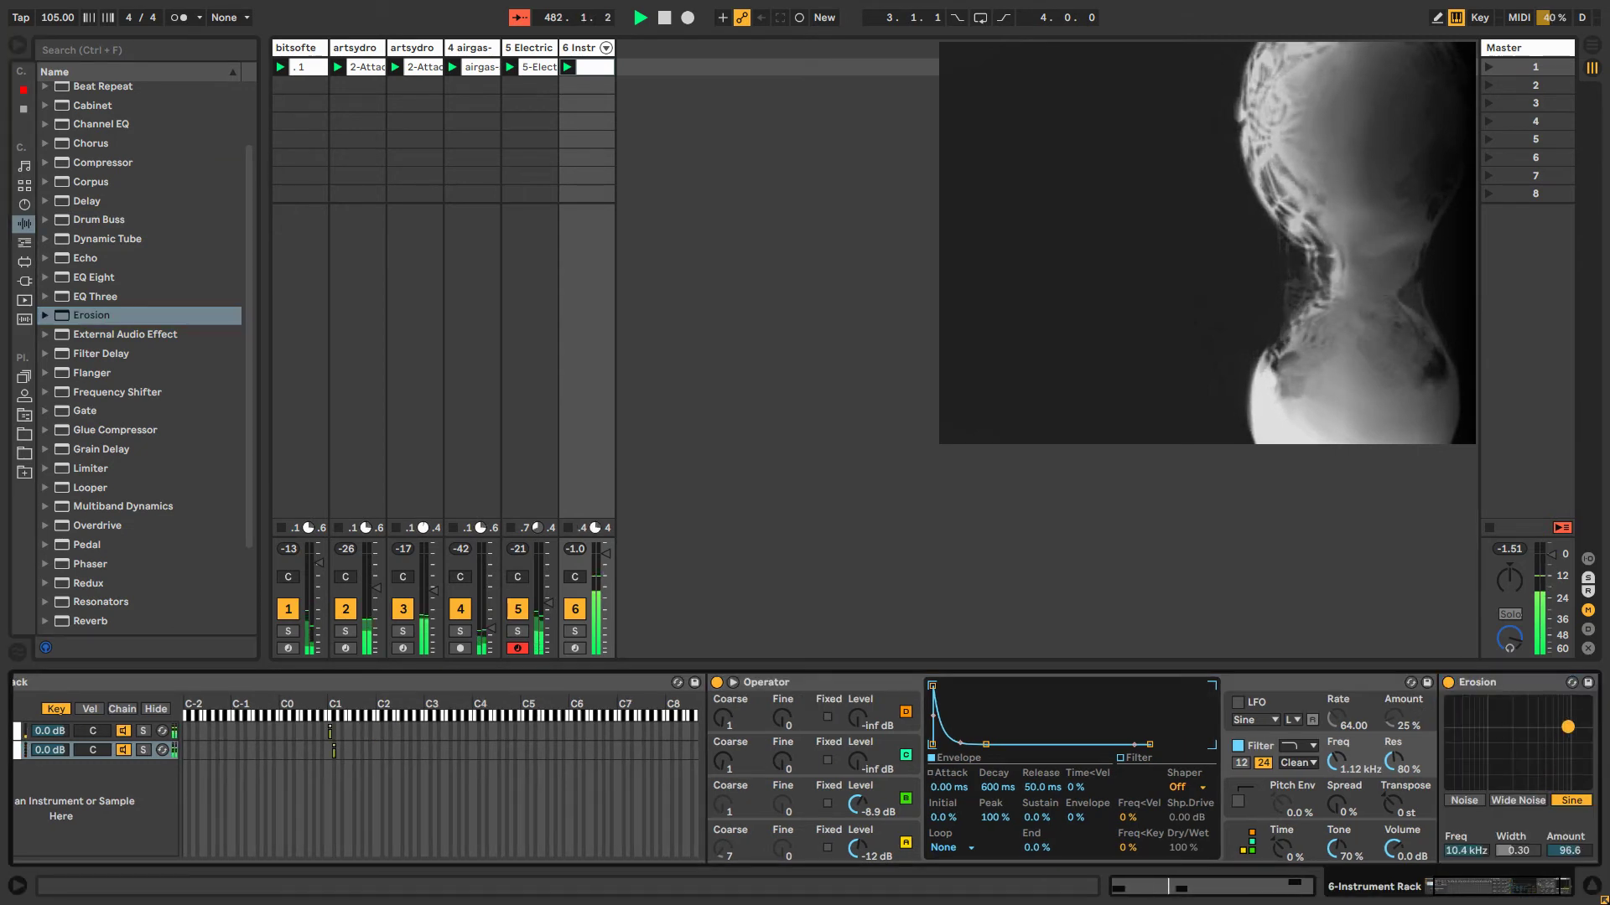
{"action": "scroll", "coordinate": [1469, 765], "scroll_direction": "right", "scroll_amount": 3}
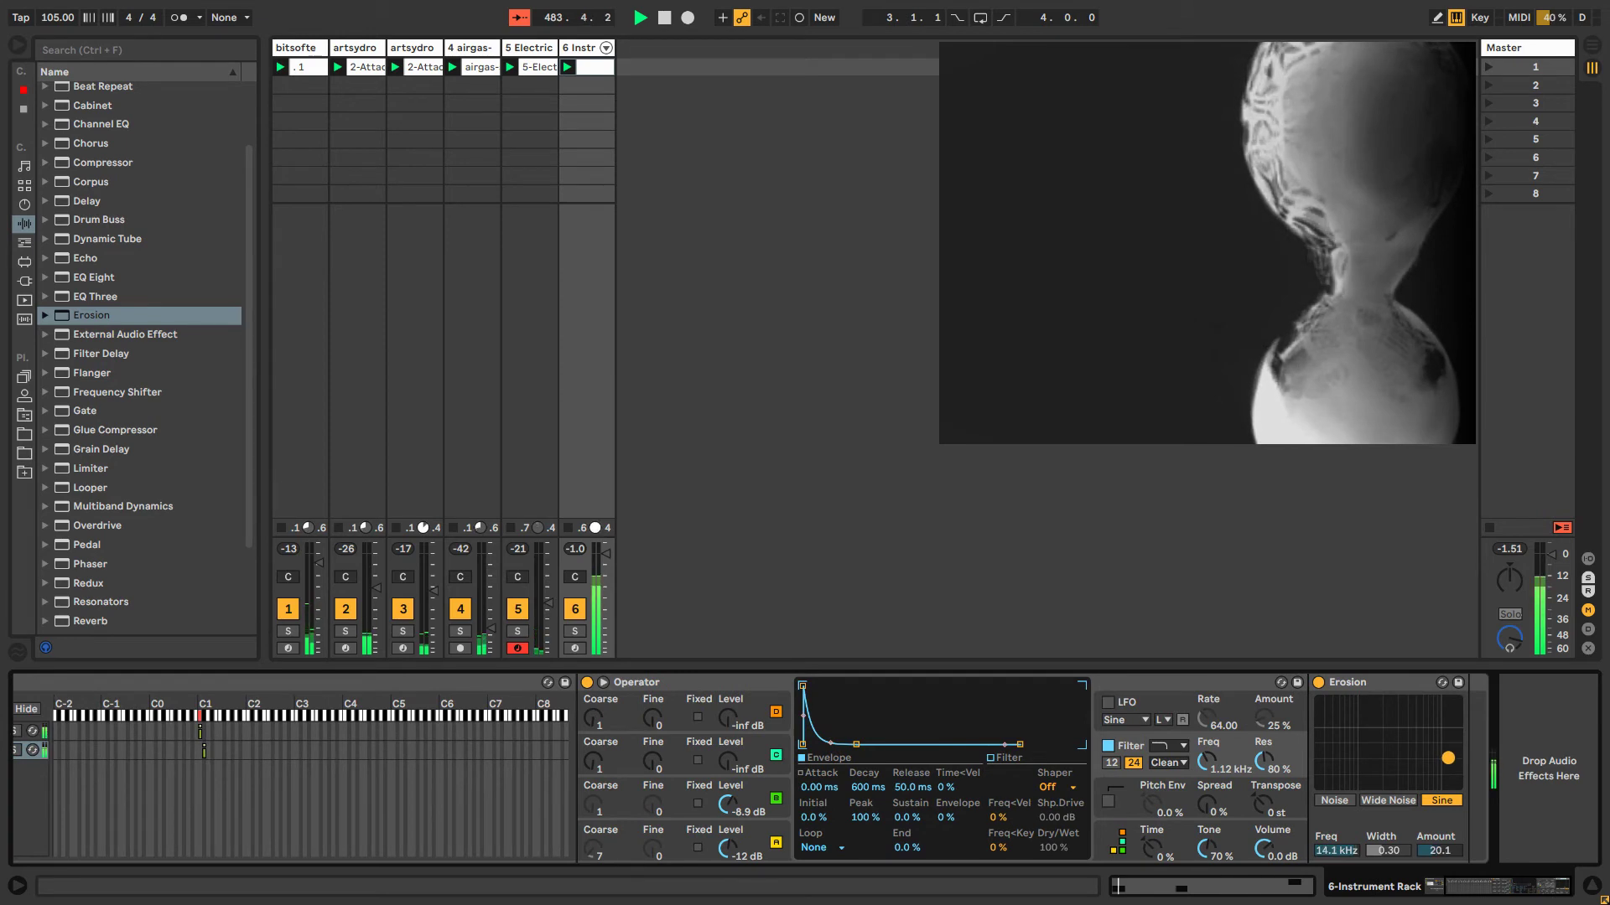
{"action": "left_click_drag", "start_coordinate": [1448, 757], "coordinate": [1437, 748]}
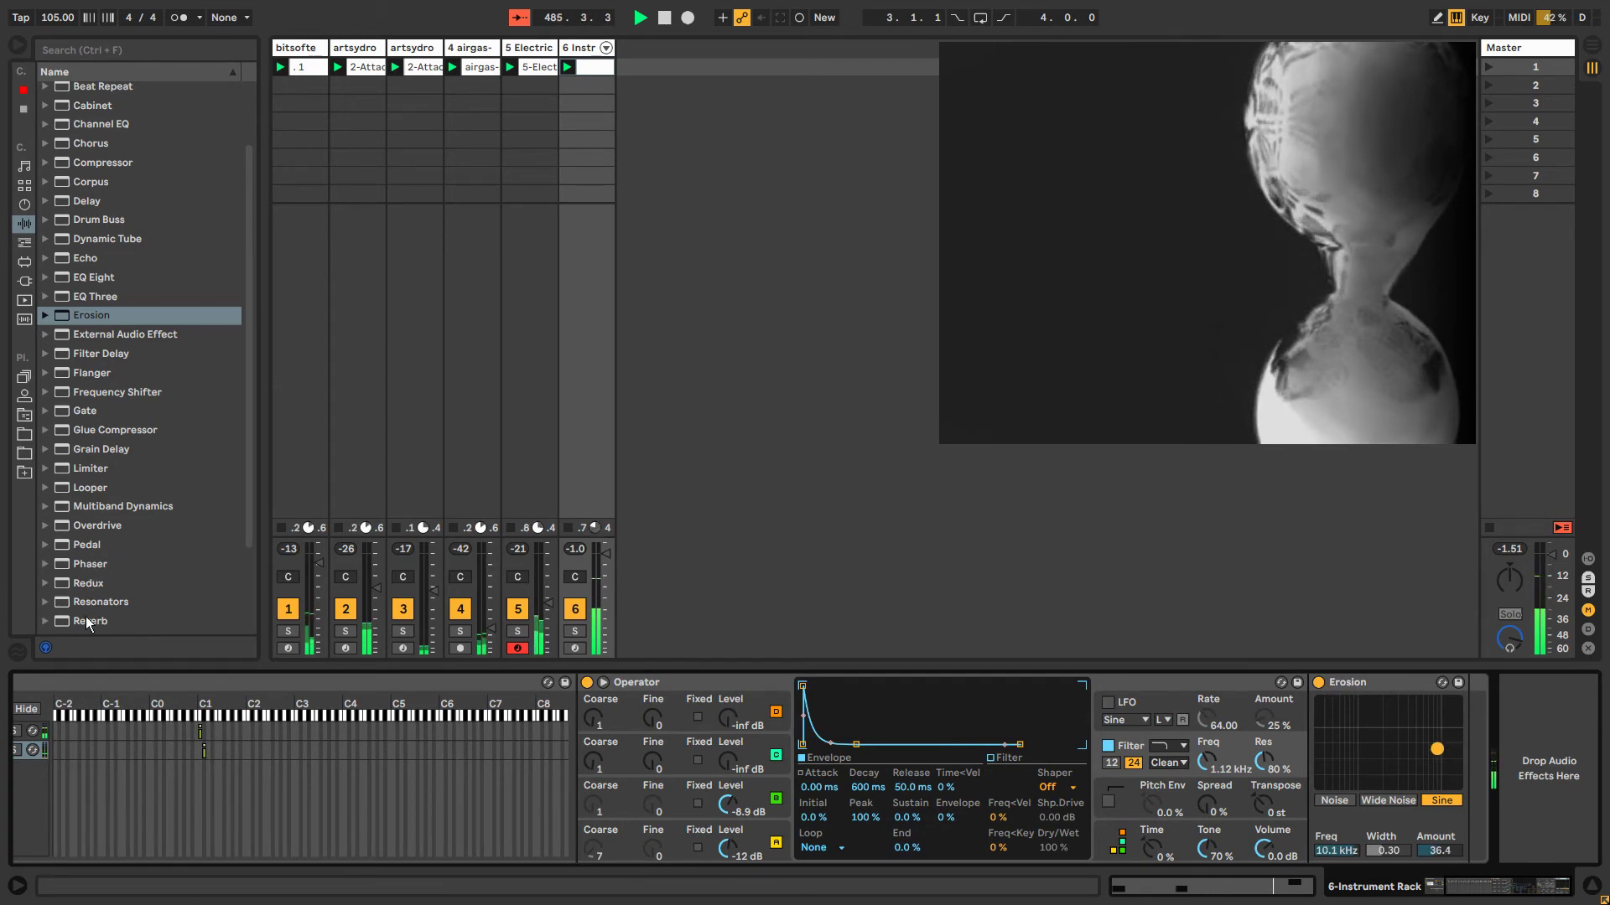
Add Reverb after Erosion with a decay time of 9.81 s and stereo of 93.33, and turn its dry/wet down to 0 %.
{"action": "left_click_drag", "start_coordinate": [88, 621], "coordinate": [1461, 766]}
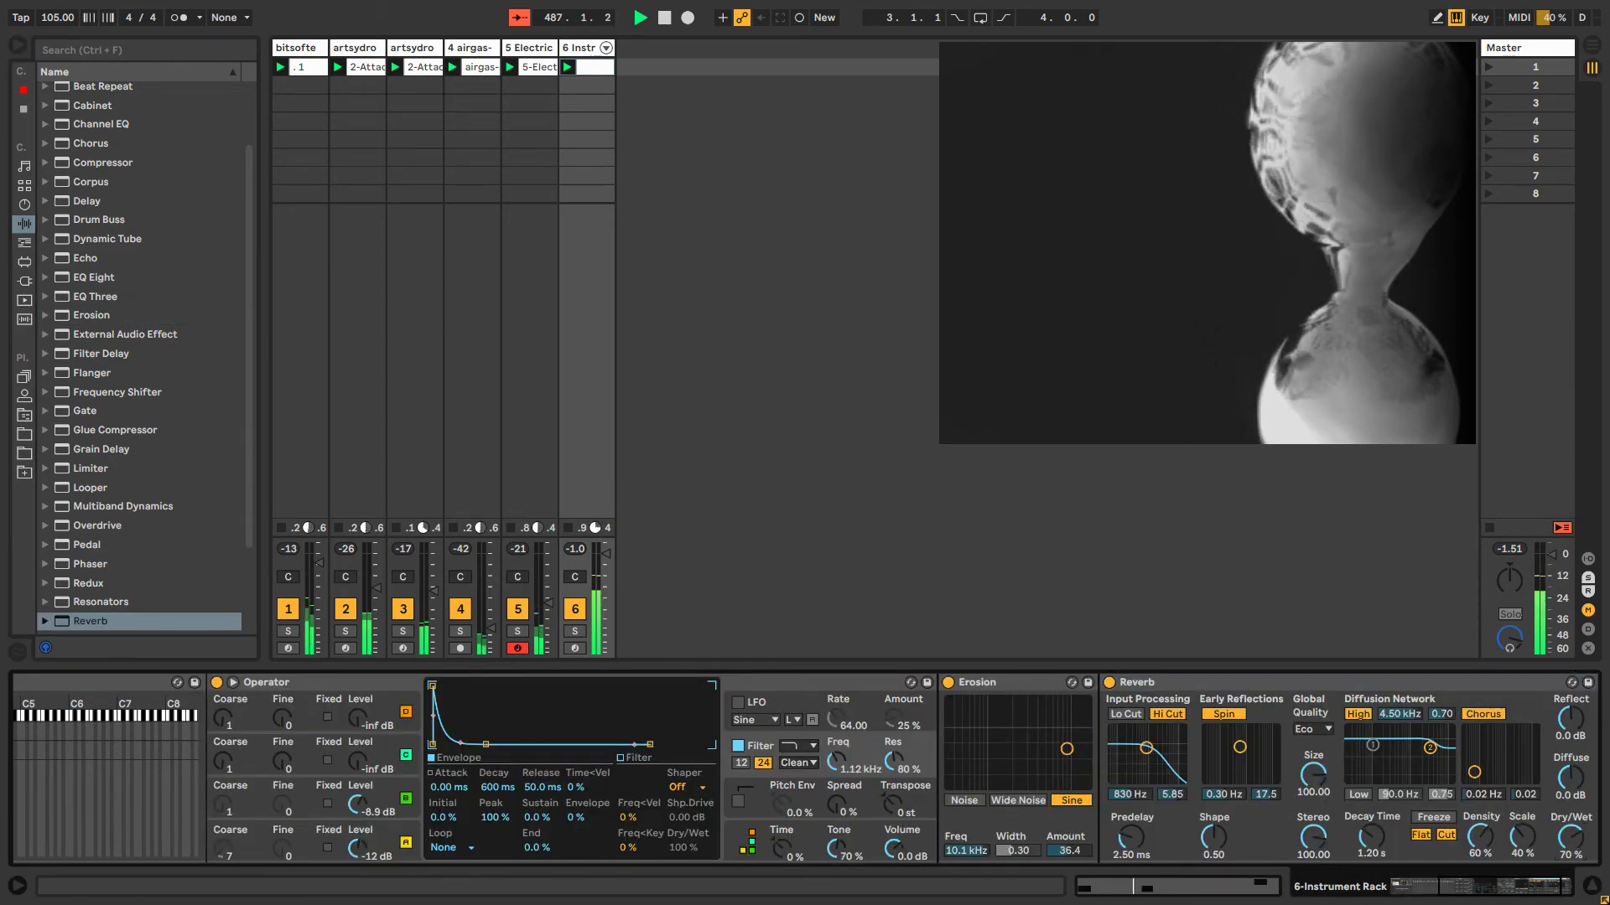
{"action": "left_click_drag", "start_coordinate": [1570, 836], "coordinate": [1570, 825]}
{"action": "left_click_drag", "start_coordinate": [1371, 837], "coordinate": [1371, 776]}
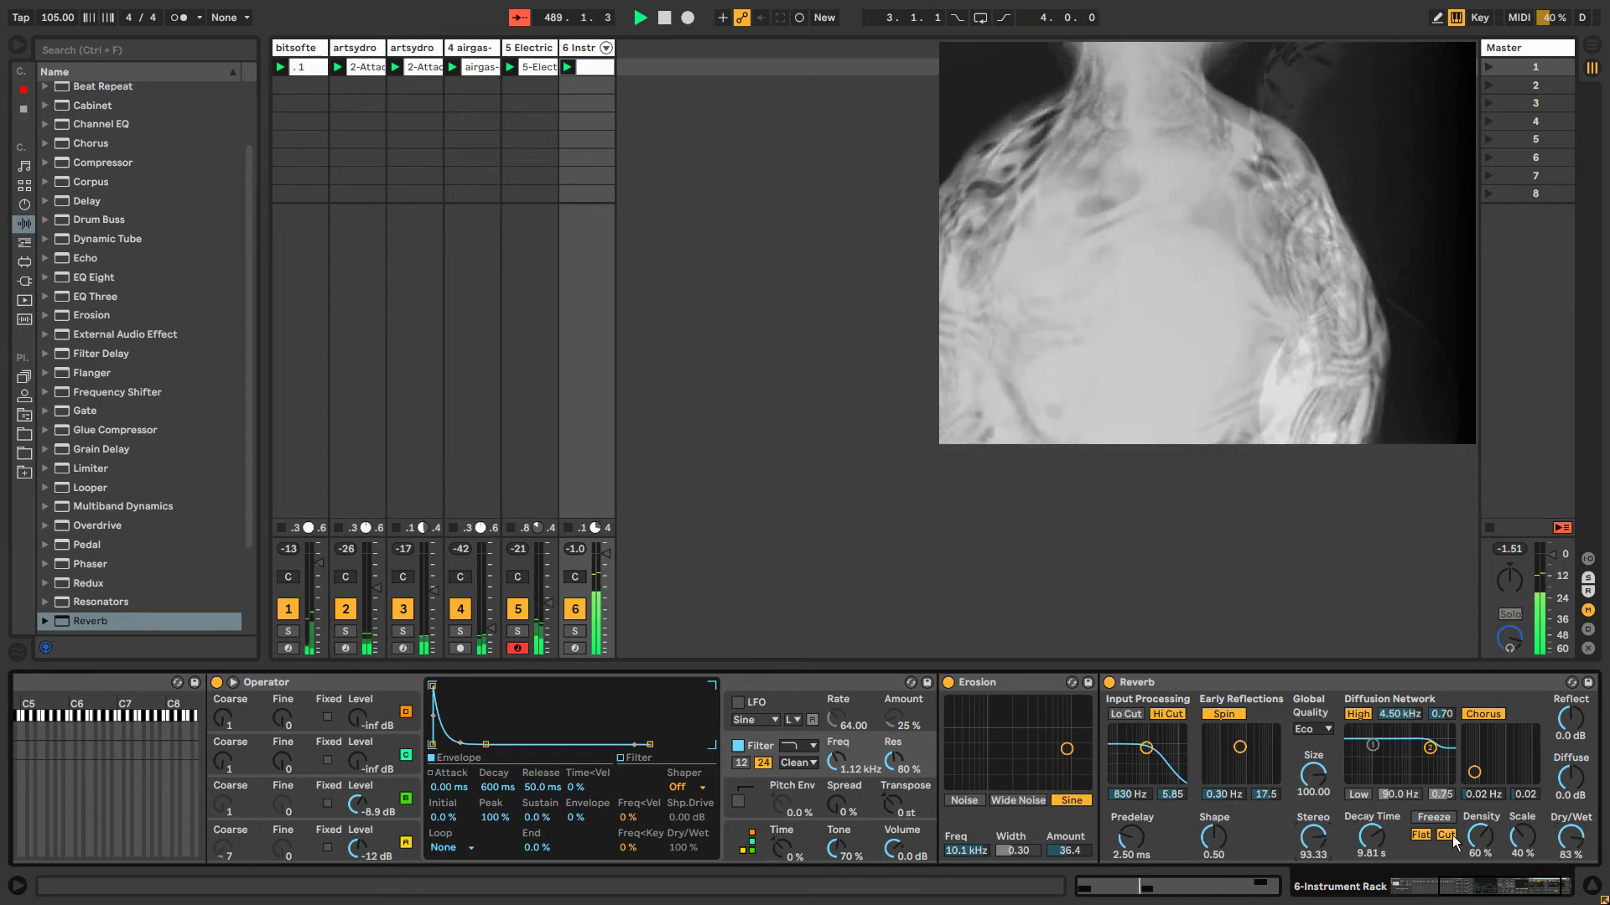
{"action": "left_click_drag", "start_coordinate": [1570, 837], "coordinate": [1571, 779]}
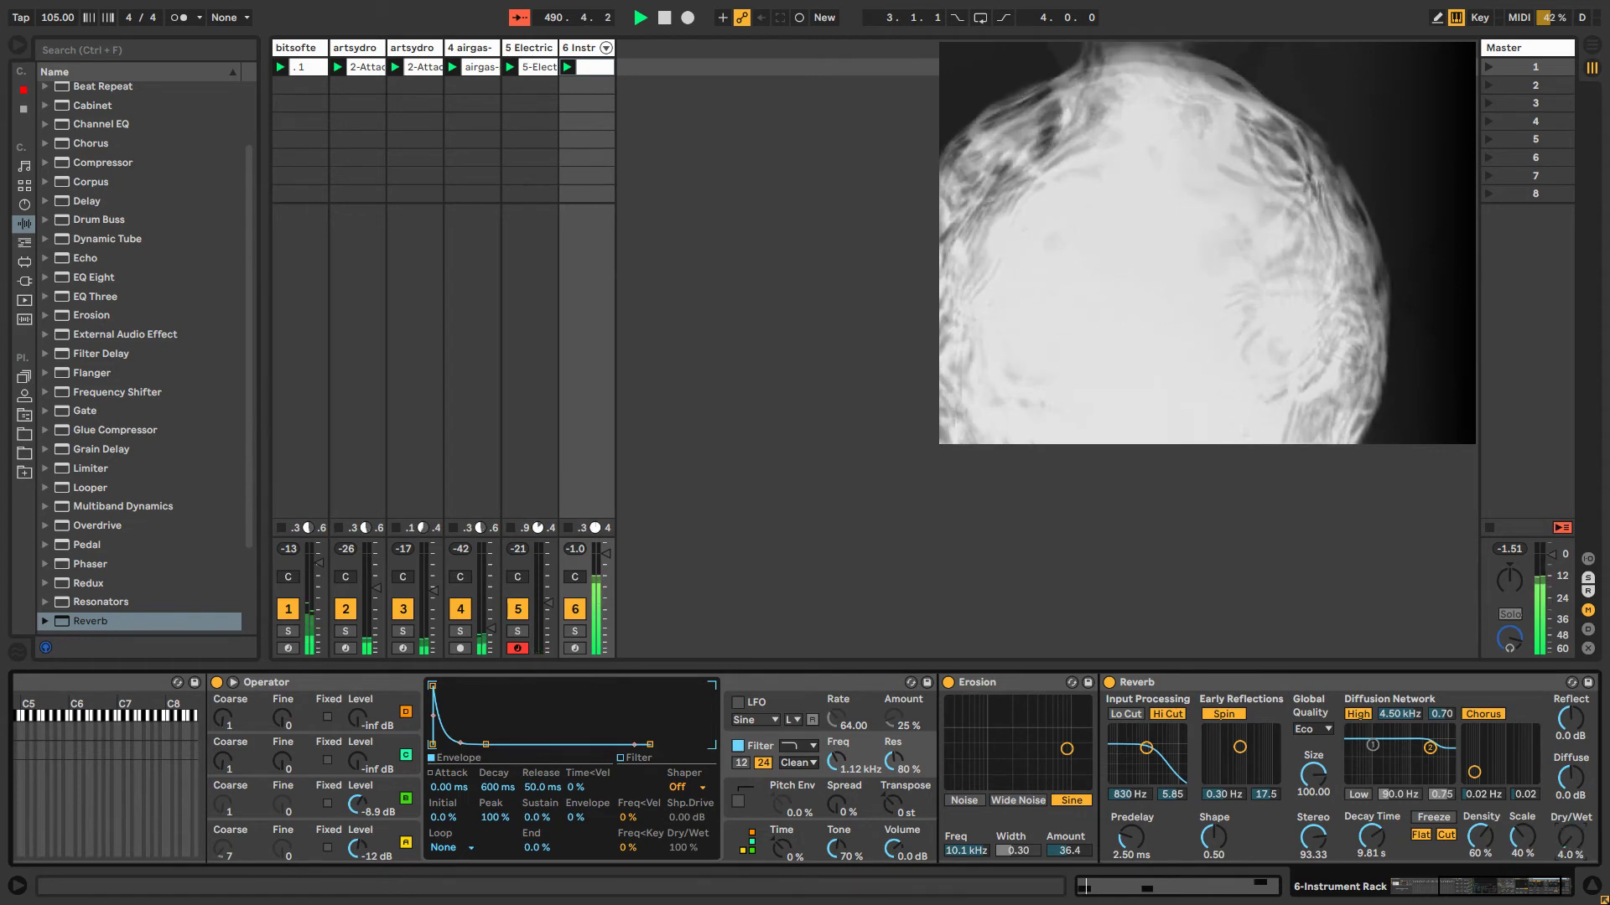
{"action": "left_click_drag", "start_coordinate": [1570, 836], "coordinate": [1570, 889]}
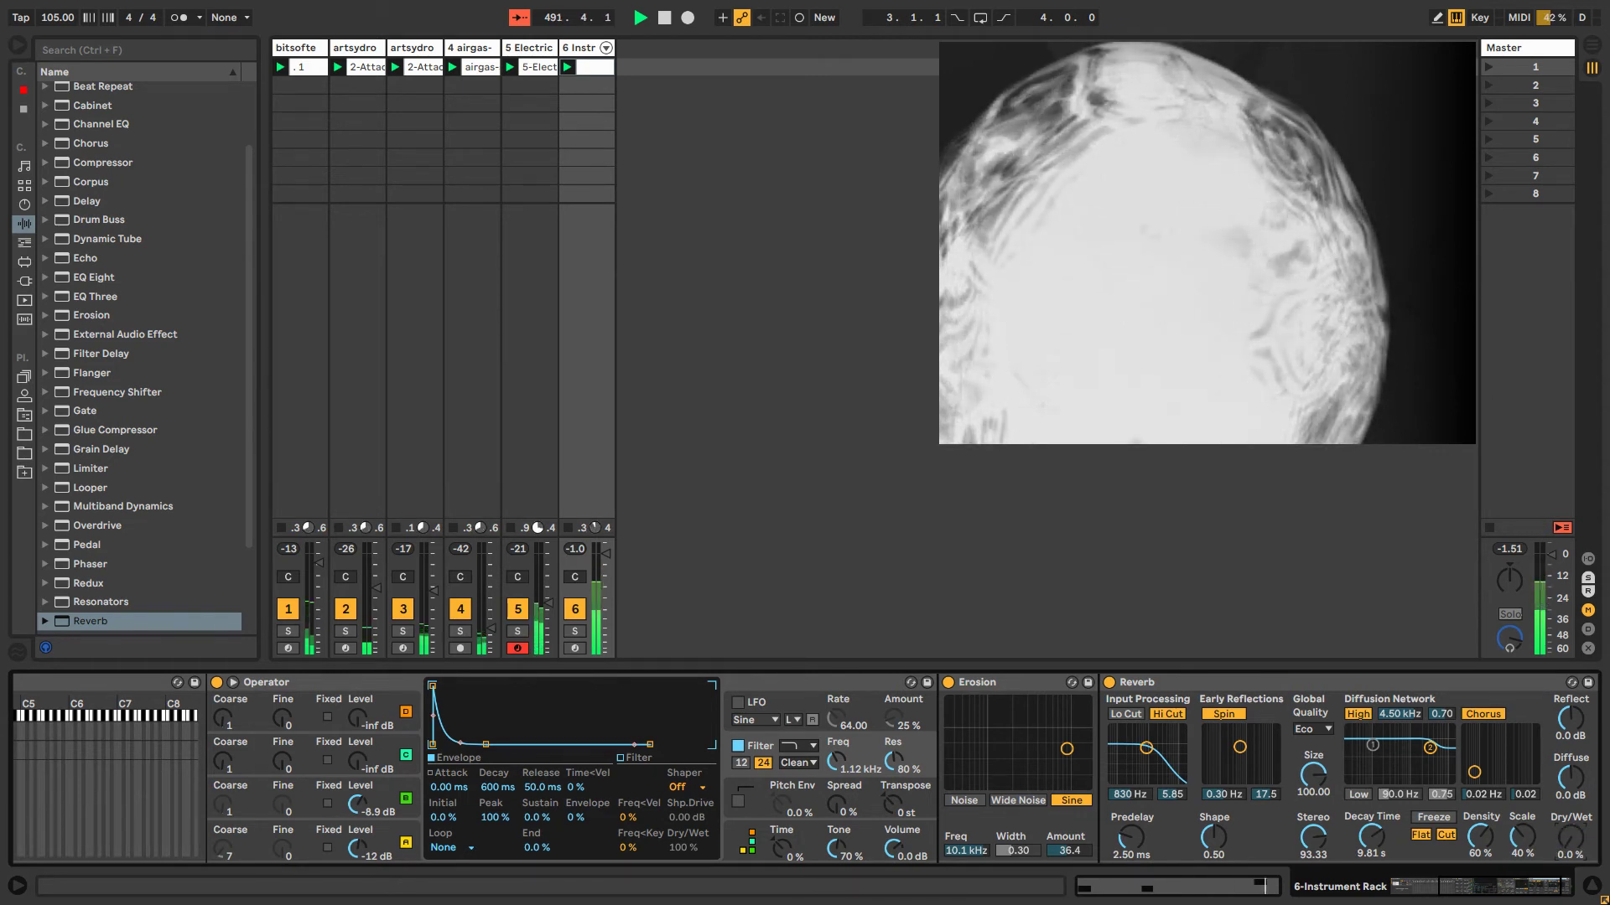
Draw a clip modulation envelope for Reverb's dry/wet that rises slowly to about 1.3.3, climbs to 100 % near 1.4.3 and drops to zero at the end.
{"action": "right_click", "coordinate": [1579, 845]}
{"action": "left_click", "coordinate": [1490, 631]}
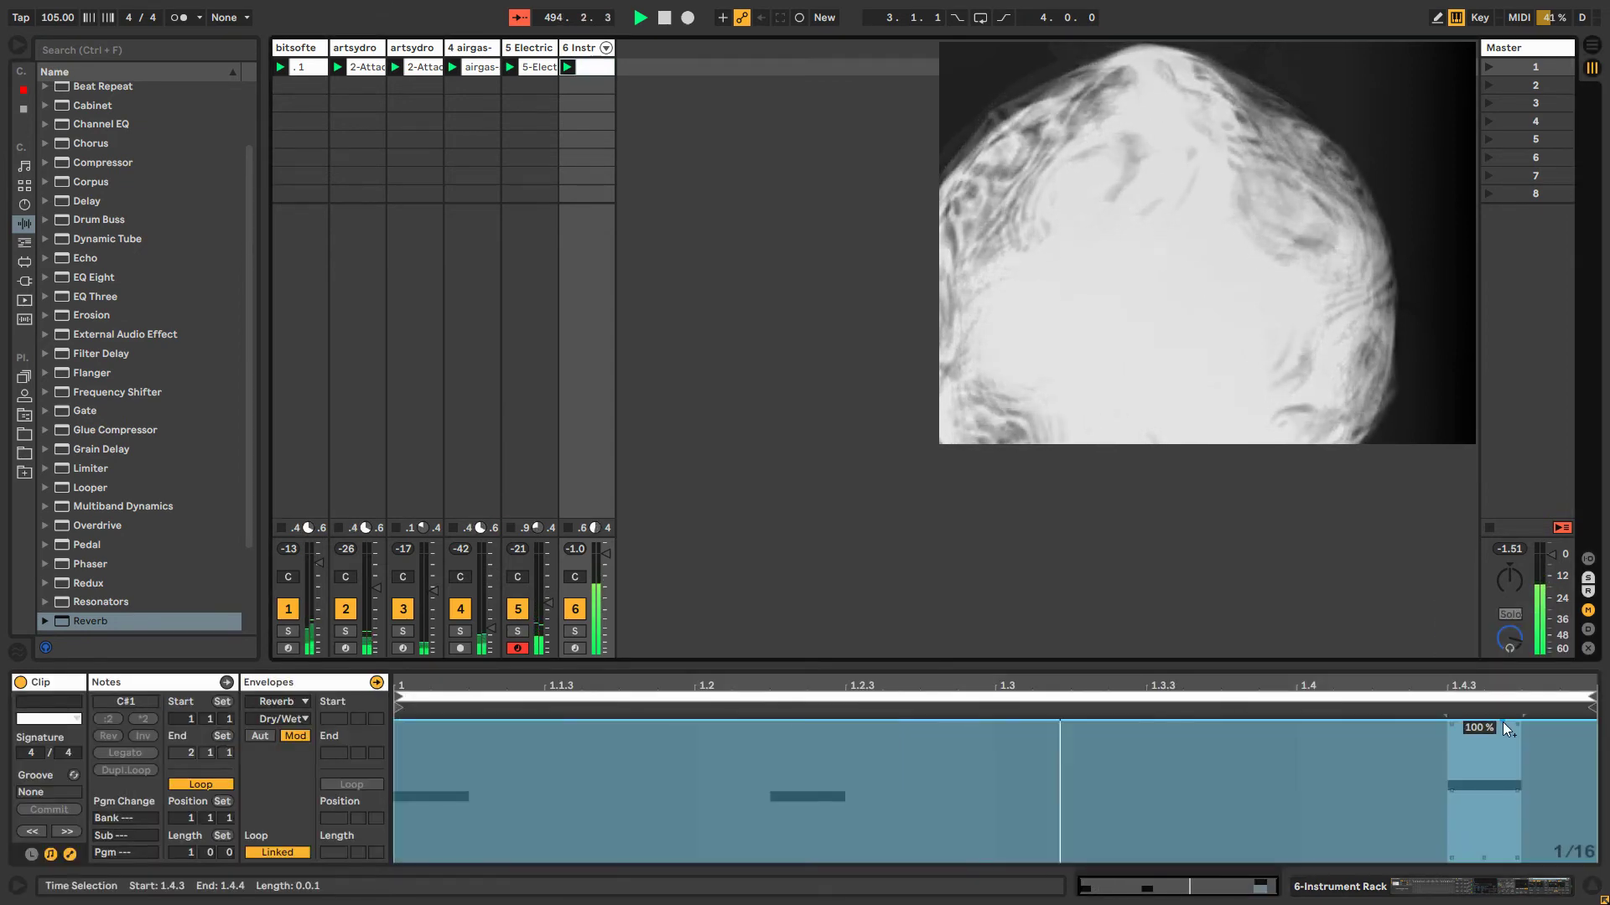
{"action": "left_click_drag", "start_coordinate": [1456, 719], "coordinate": [394, 861]}
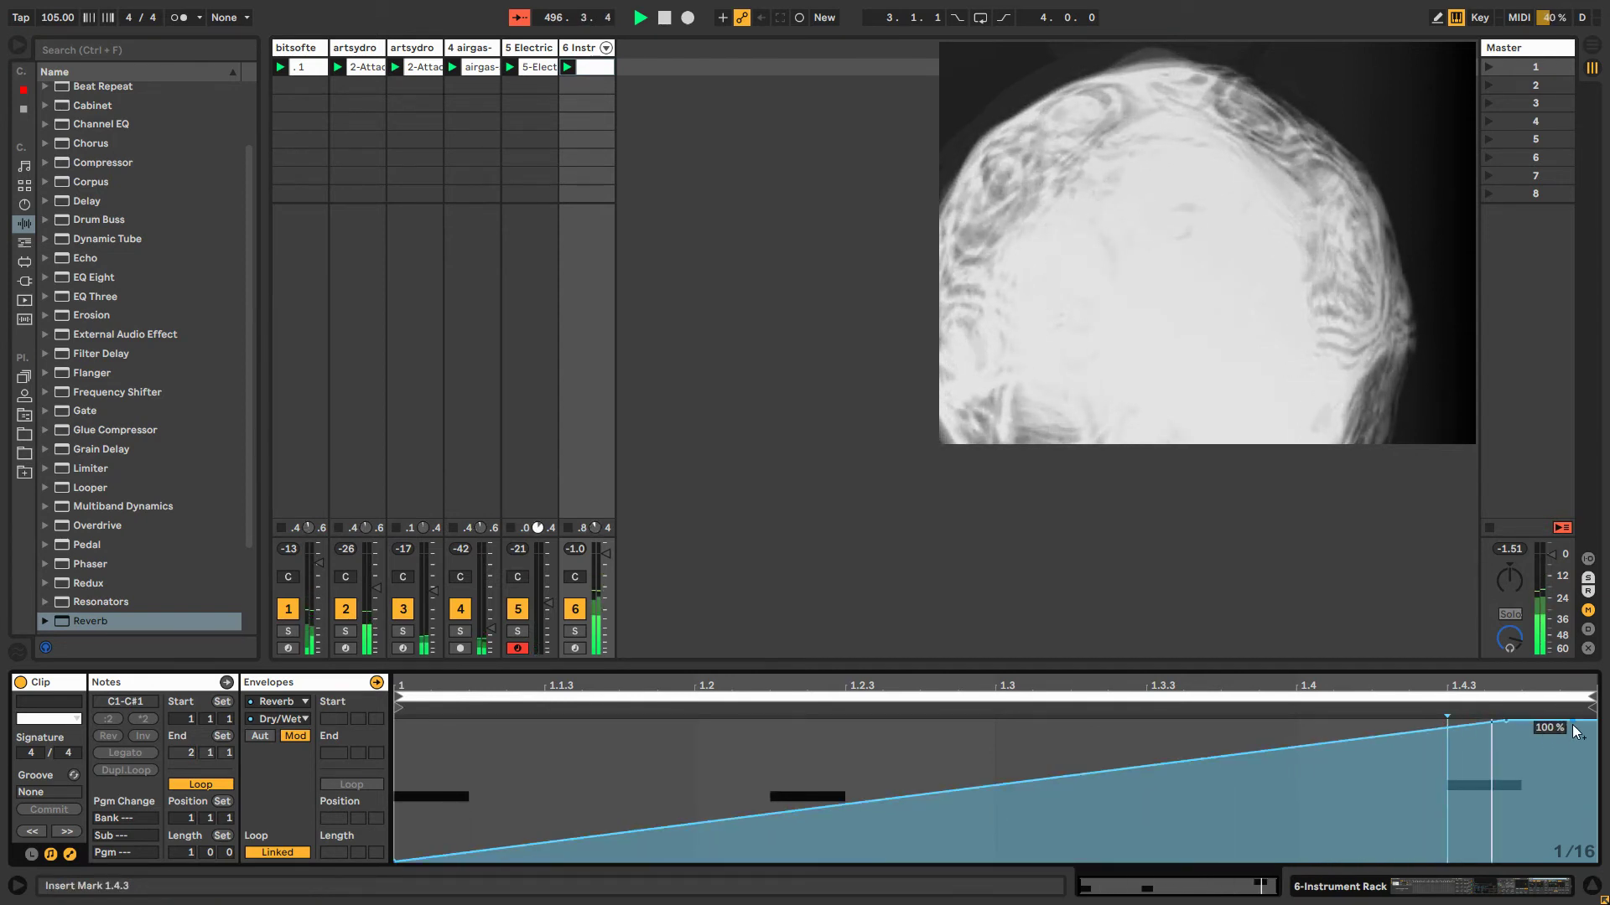
{"action": "left_click_drag", "start_coordinate": [1574, 725], "coordinate": [1581, 861]}
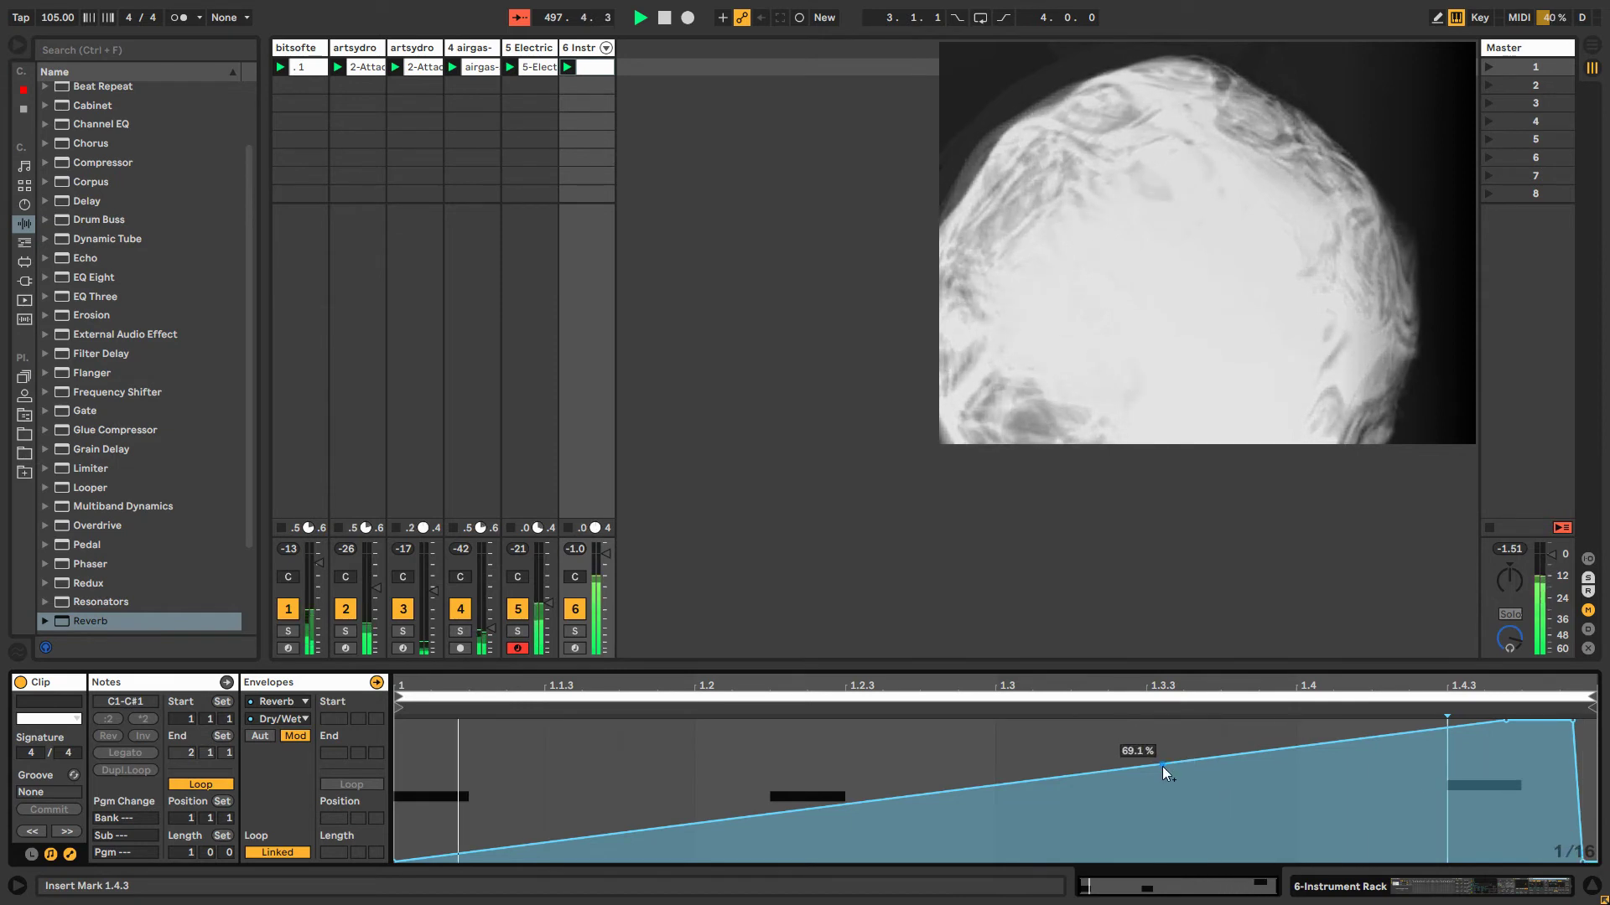
{"action": "left_click_drag", "start_coordinate": [1162, 766], "coordinate": [1162, 828]}
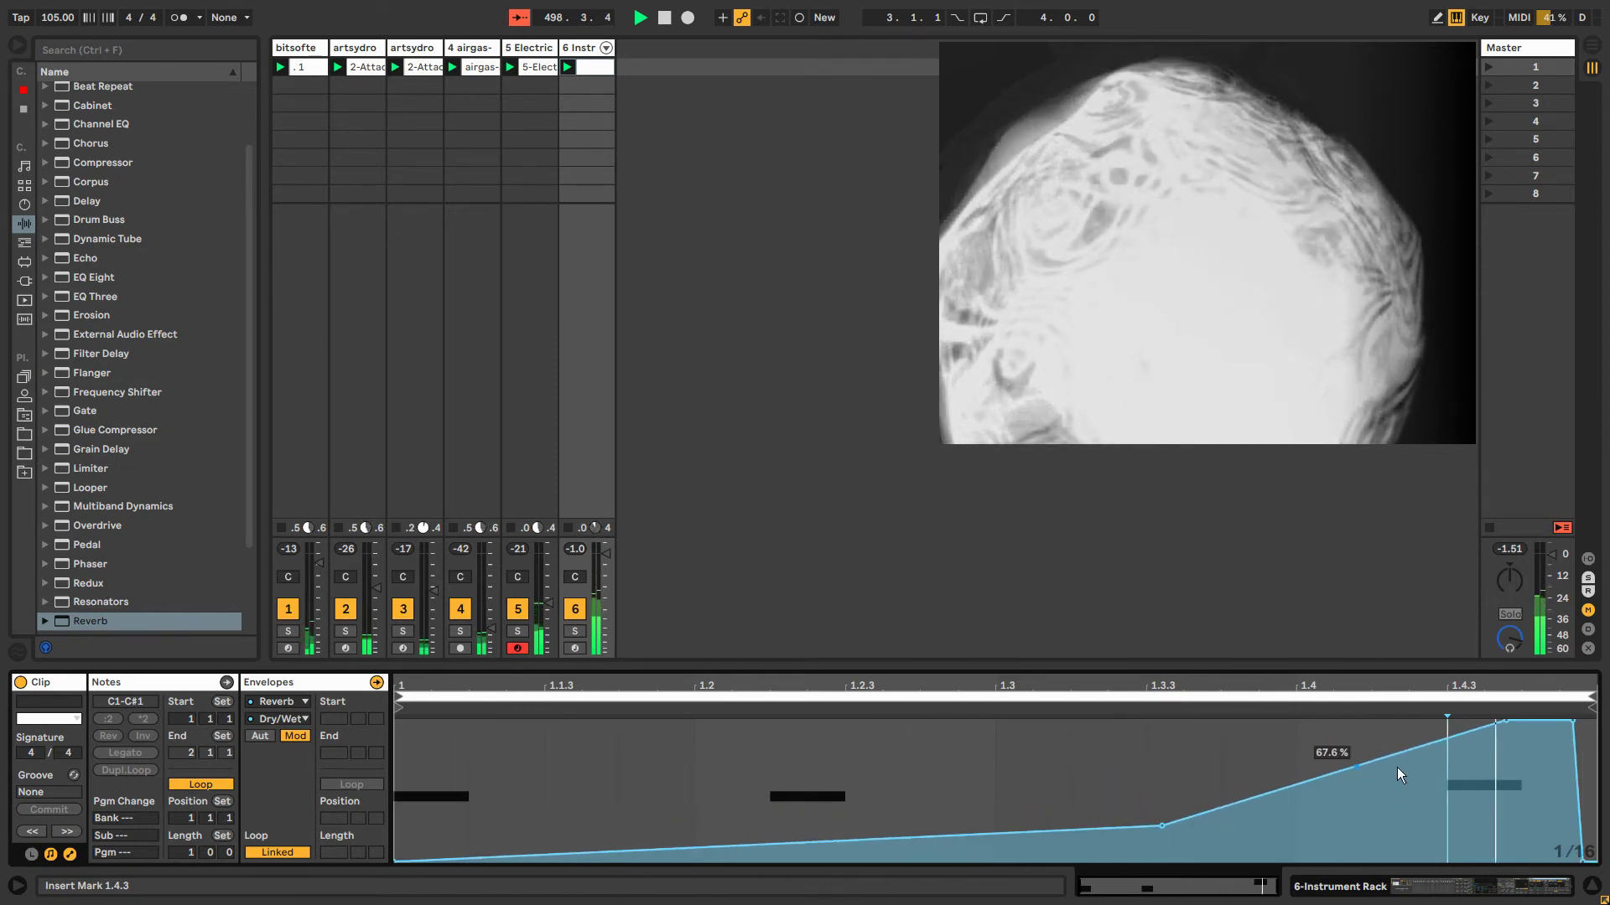
{"action": "left_click_drag", "start_coordinate": [1424, 749], "coordinate": [1457, 721]}
Return to track 6's devices and set Erosion to 14.1 kHz with an amount of 118 and Reverb's stereo to 74.29.
{"action": "left_click", "coordinate": [582, 56]}
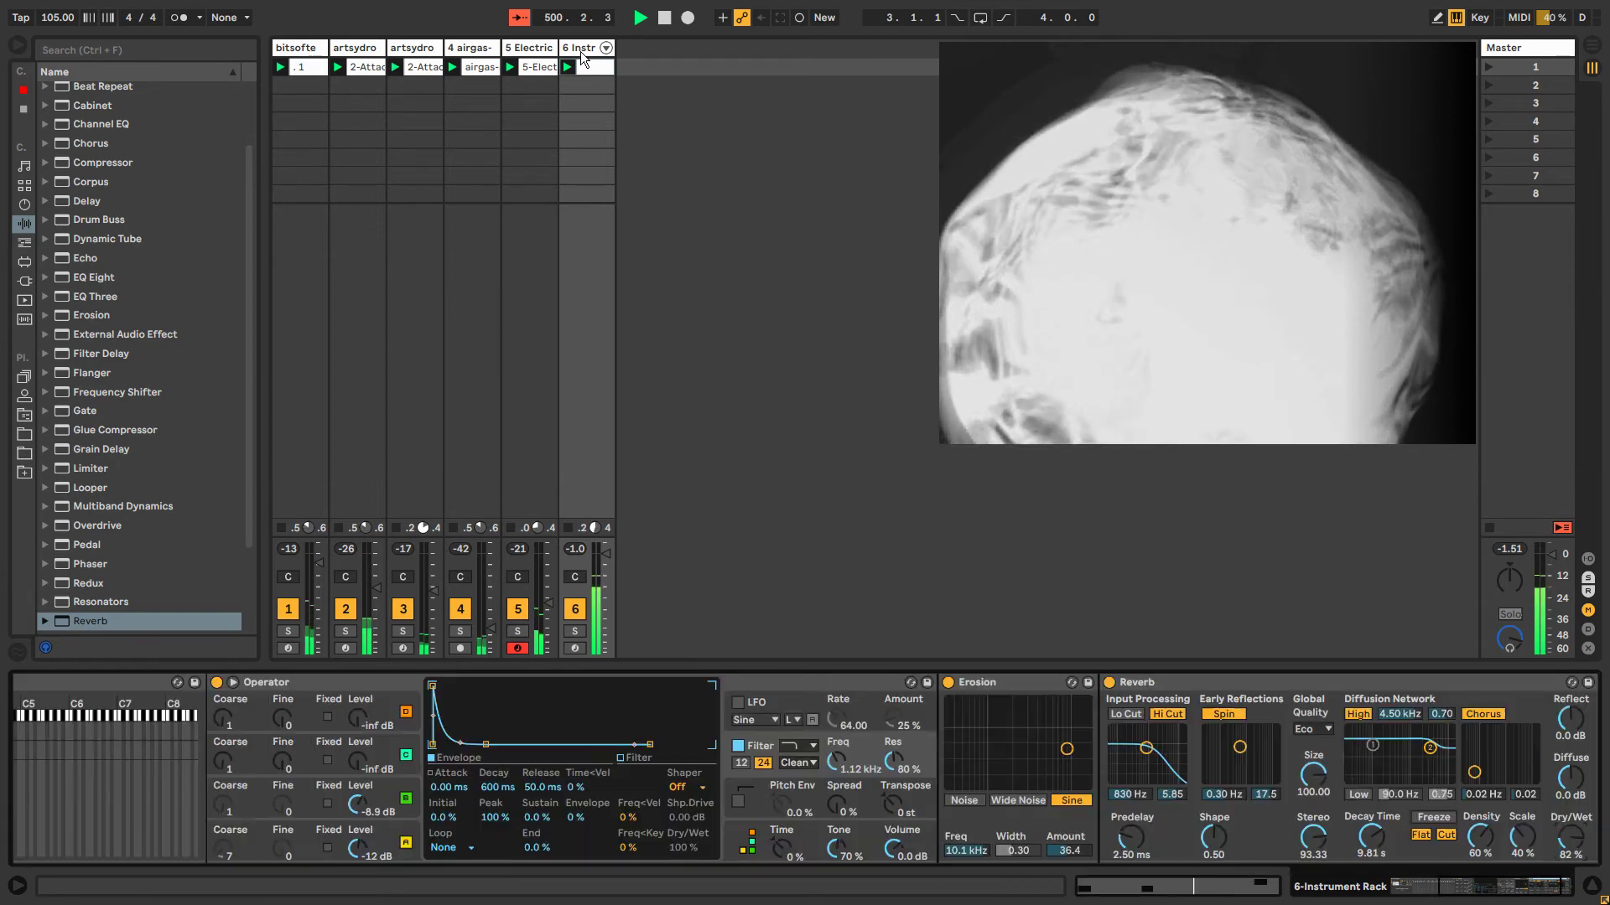
{"action": "scroll", "coordinate": [1509, 843], "scroll_direction": "right", "scroll_amount": 3}
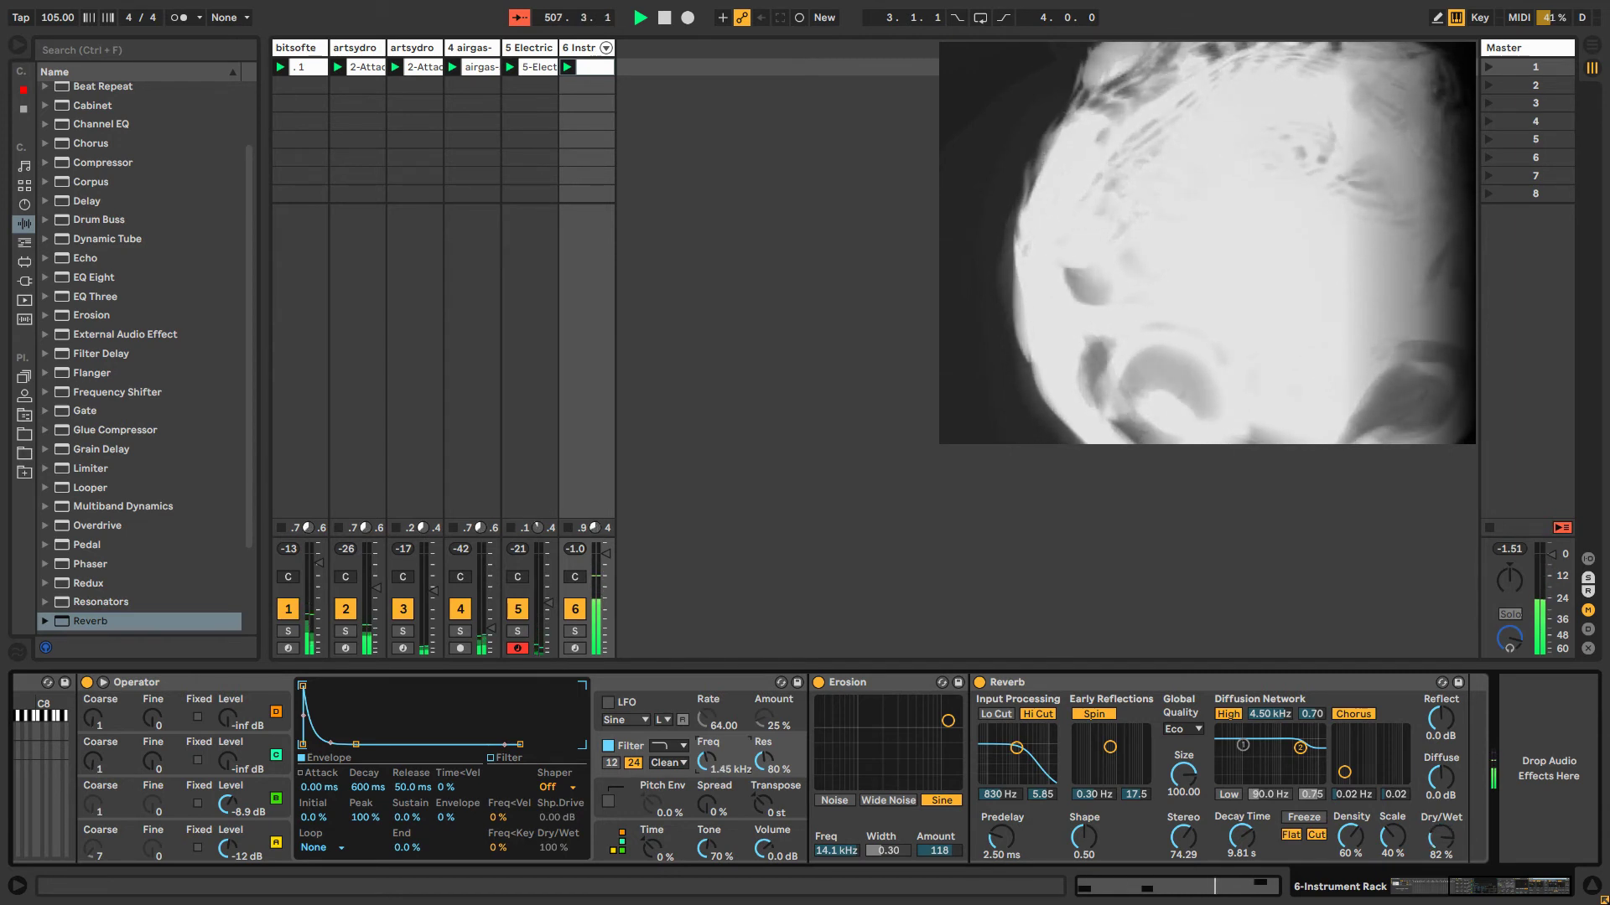
{"action": "left_click", "coordinate": [1496, 893]}
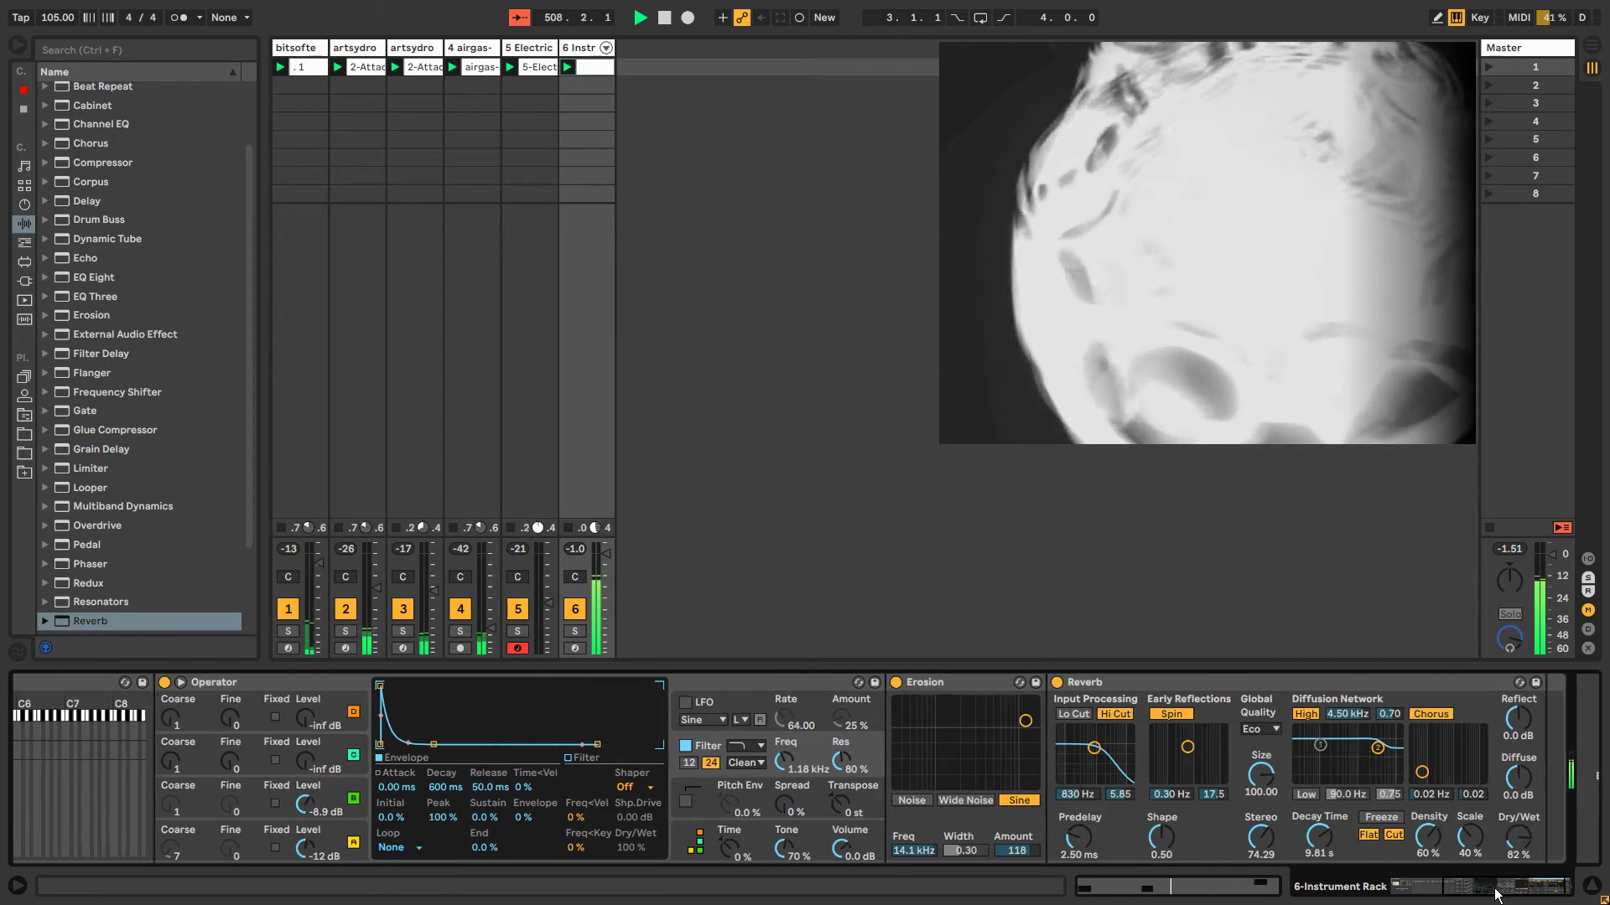
{"action": "left_click_drag", "start_coordinate": [1495, 890], "coordinate": [1477, 886]}
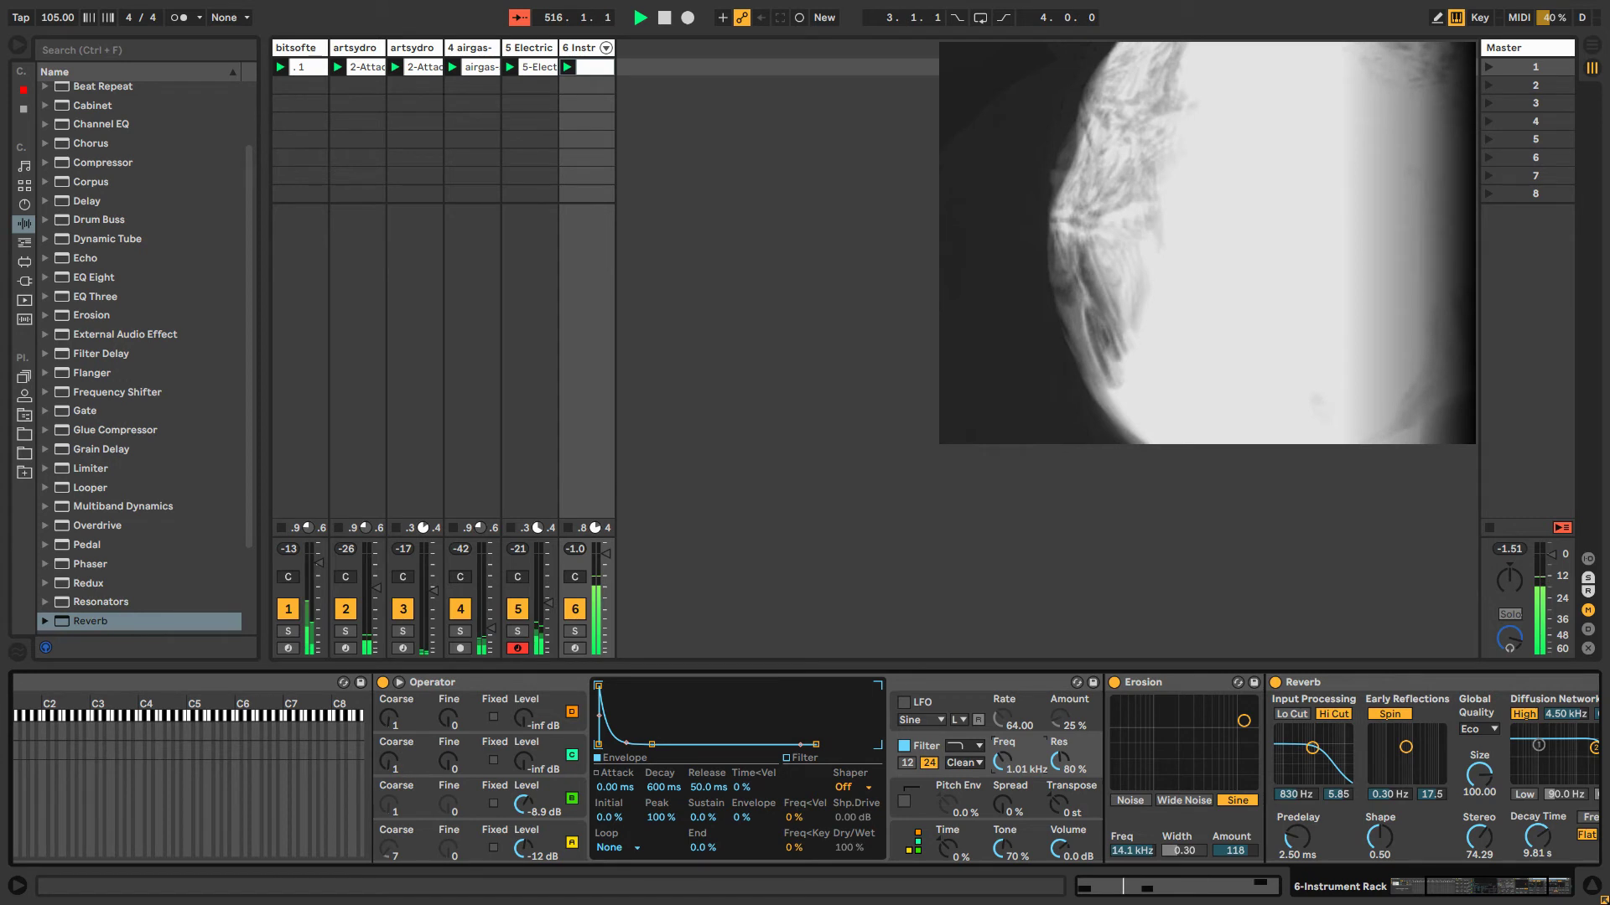
Raise the second chain's Operator filter frequency to 3.27 kHz.
{"action": "right_click", "coordinate": [1003, 764]}
{"action": "left_click", "coordinate": [997, 759]}
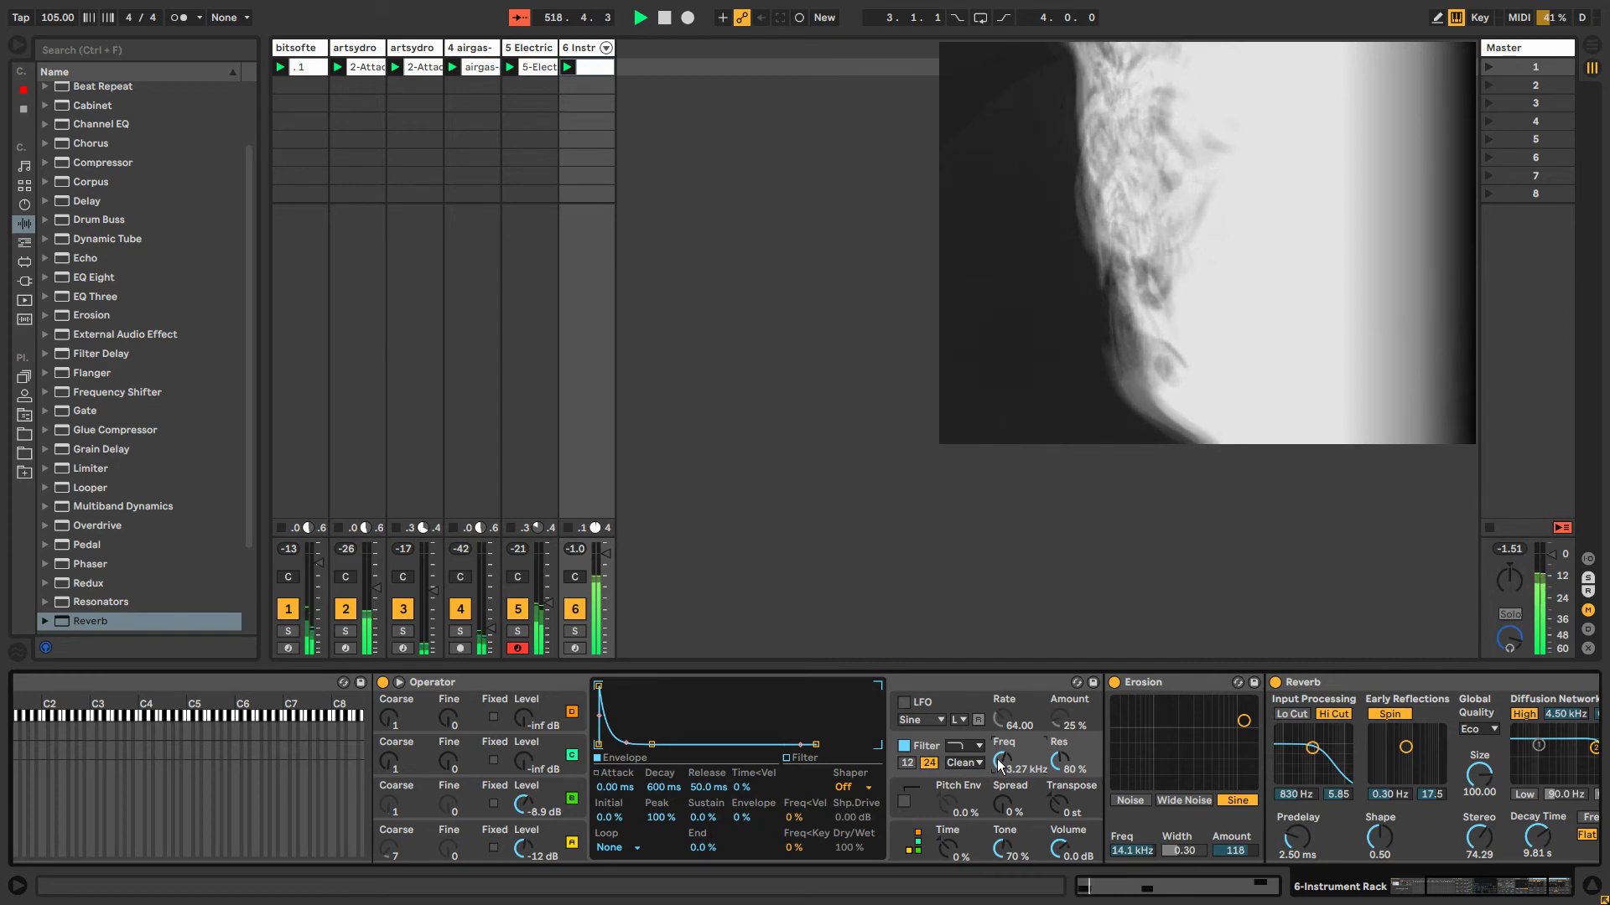
Set the Operator's filter frequency to 466 Hz and show its automation envelope in the track 6 clip.
{"action": "right_click", "coordinate": [998, 759]}
{"action": "left_click", "coordinate": [1002, 756]}
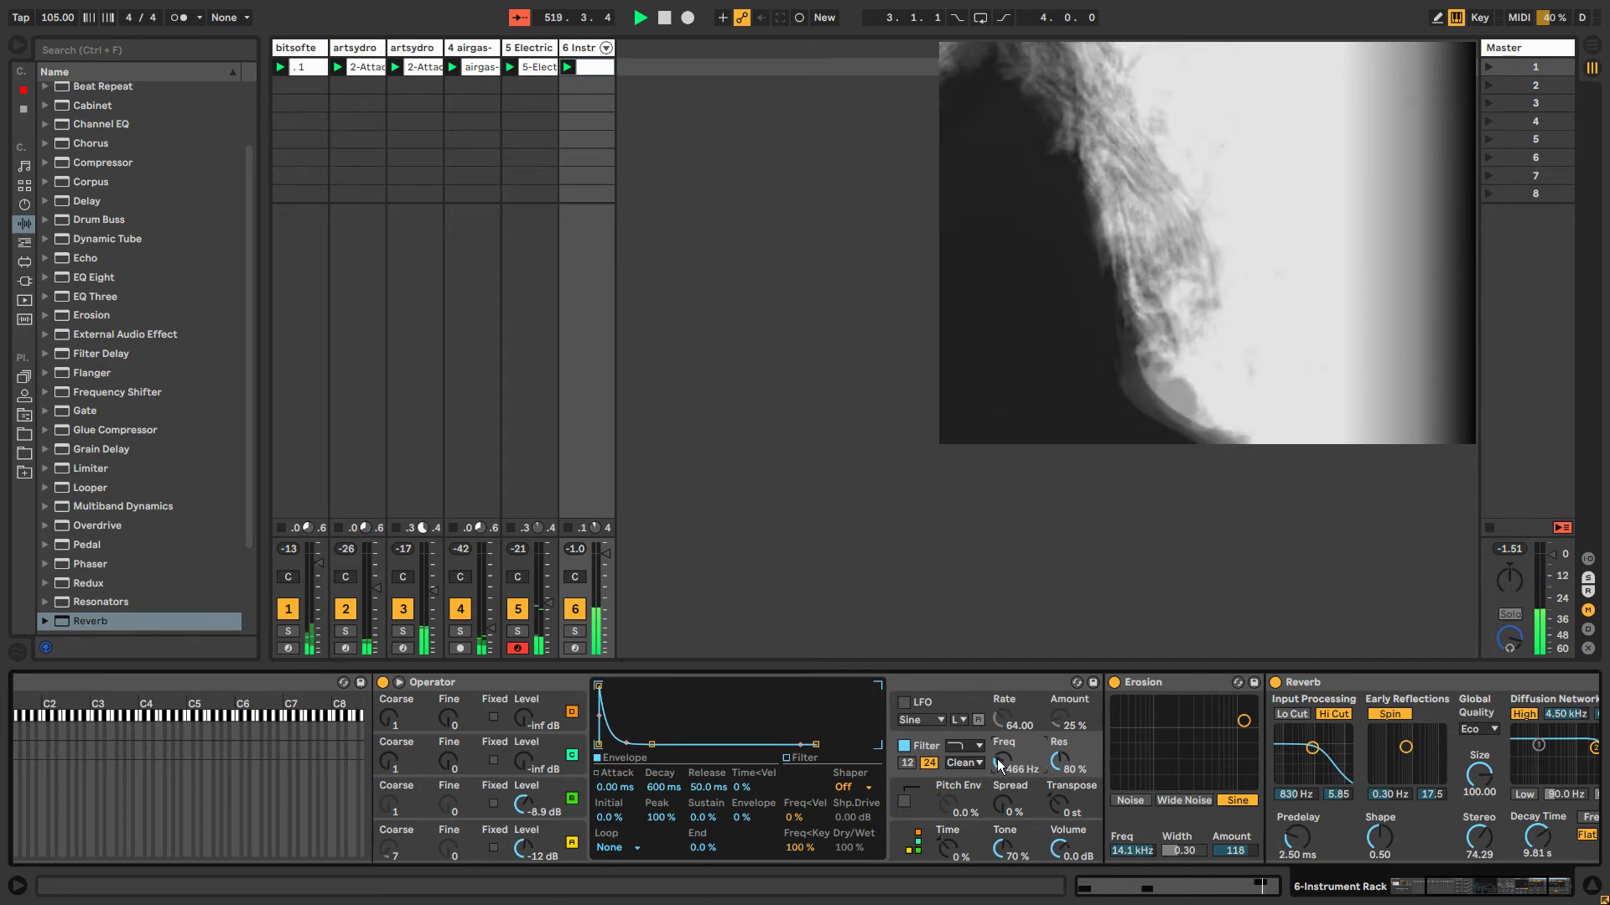
{"action": "right_click", "coordinate": [1004, 763]}
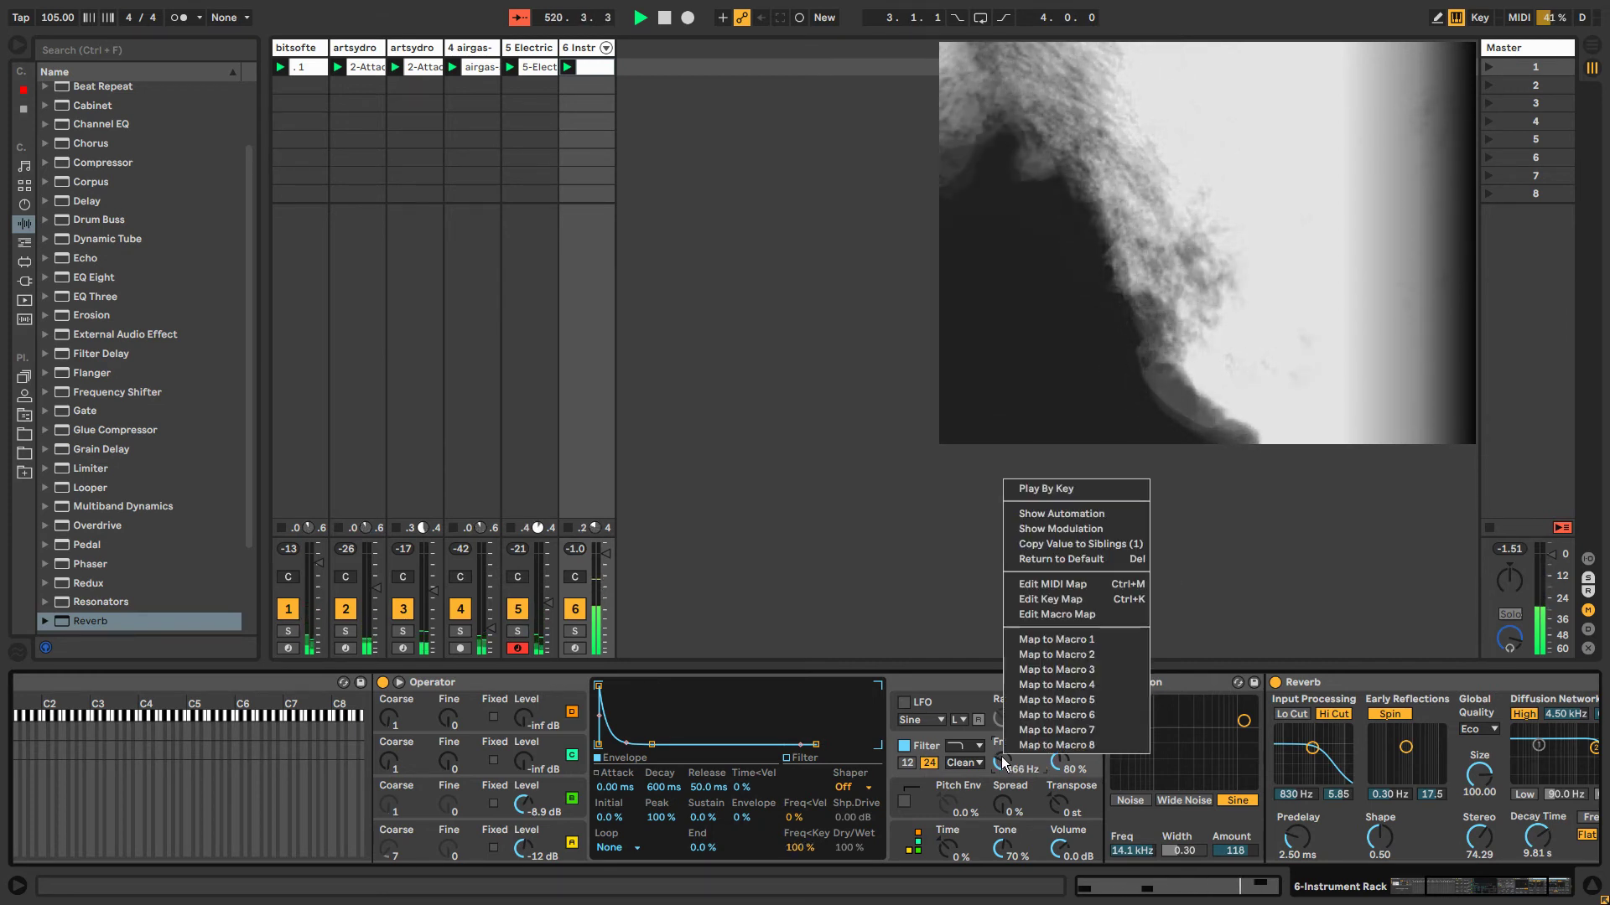
{"action": "left_click", "coordinate": [1047, 520]}
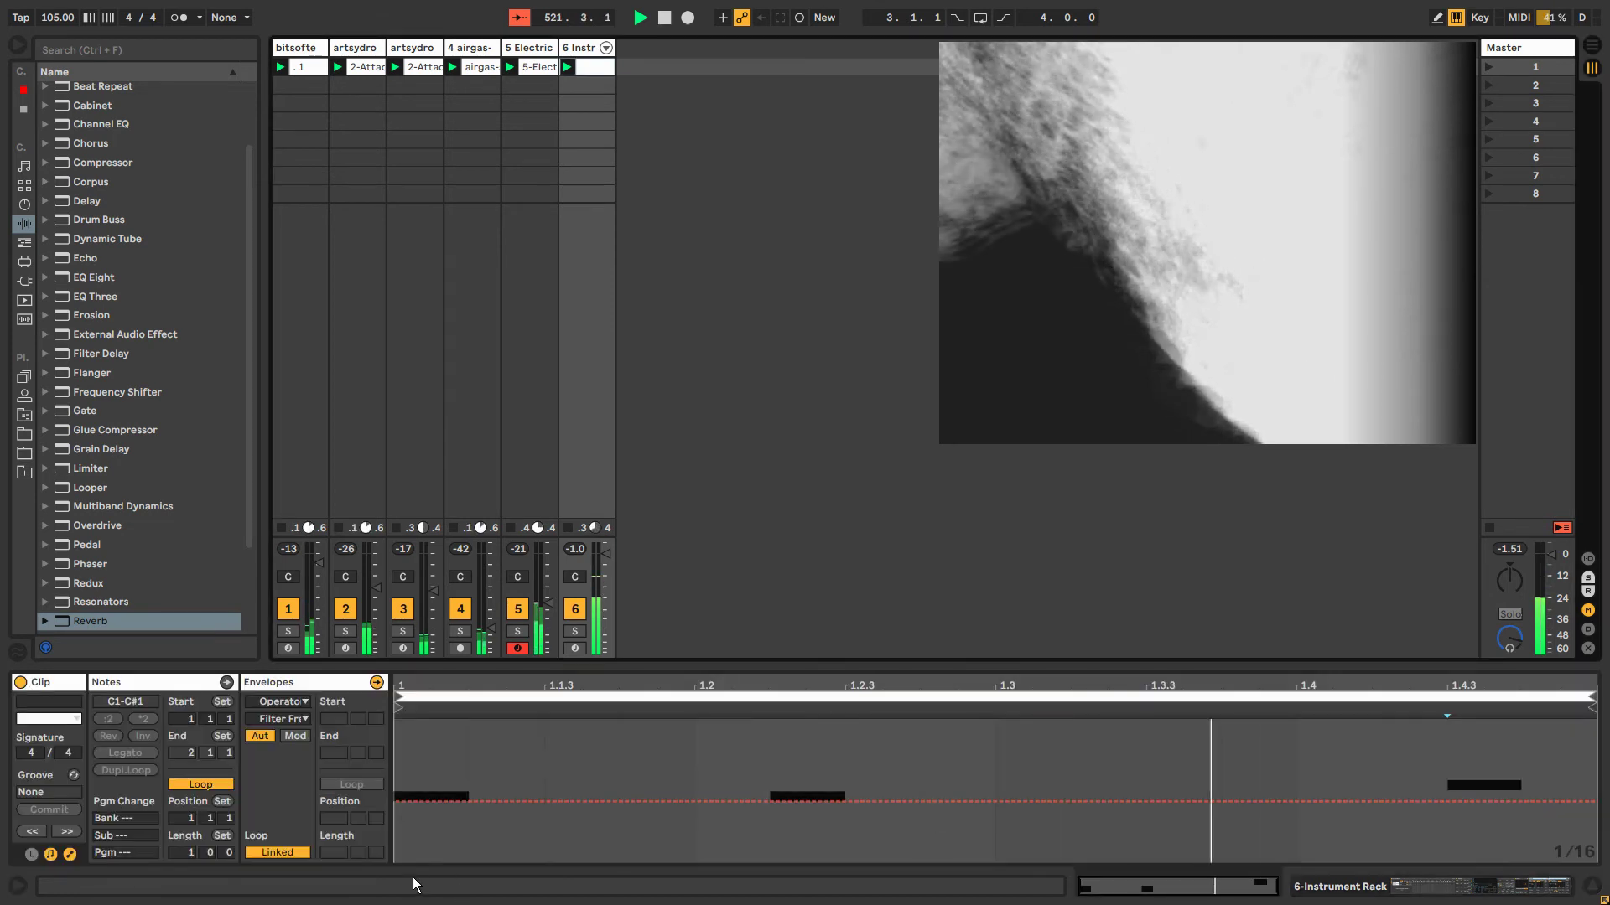
Unlink the filter frequency envelope from the clip loop, with a loop length of 12.2.0 and start at 1.2.1.
{"action": "left_click", "coordinate": [275, 852]}
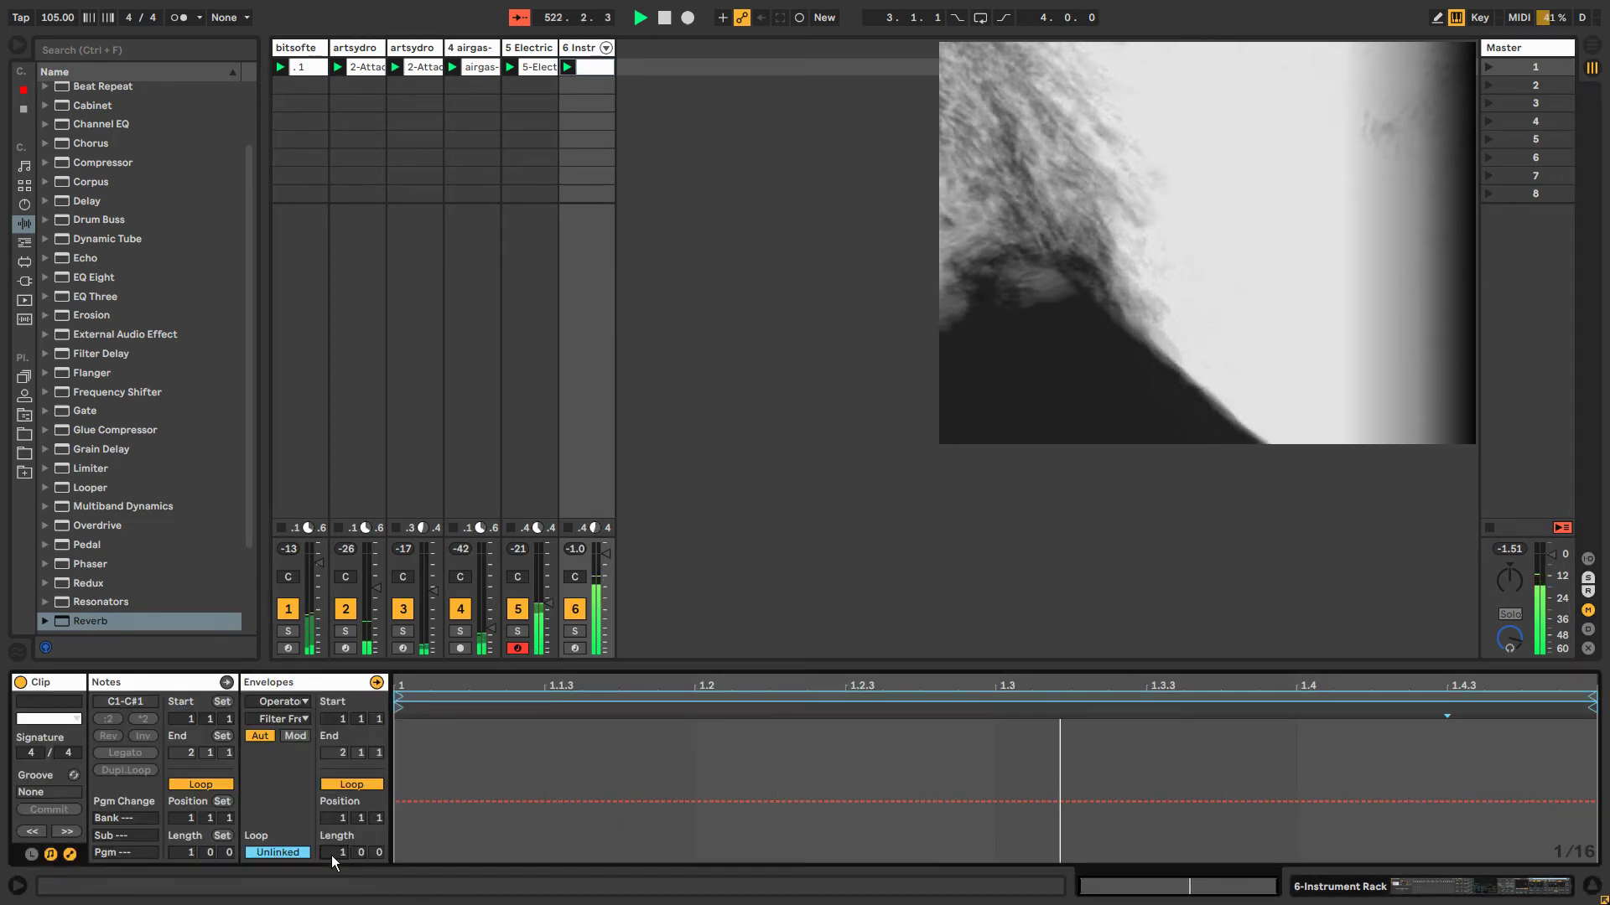
{"action": "left_click_drag", "start_coordinate": [332, 854], "coordinate": [360, 814]}
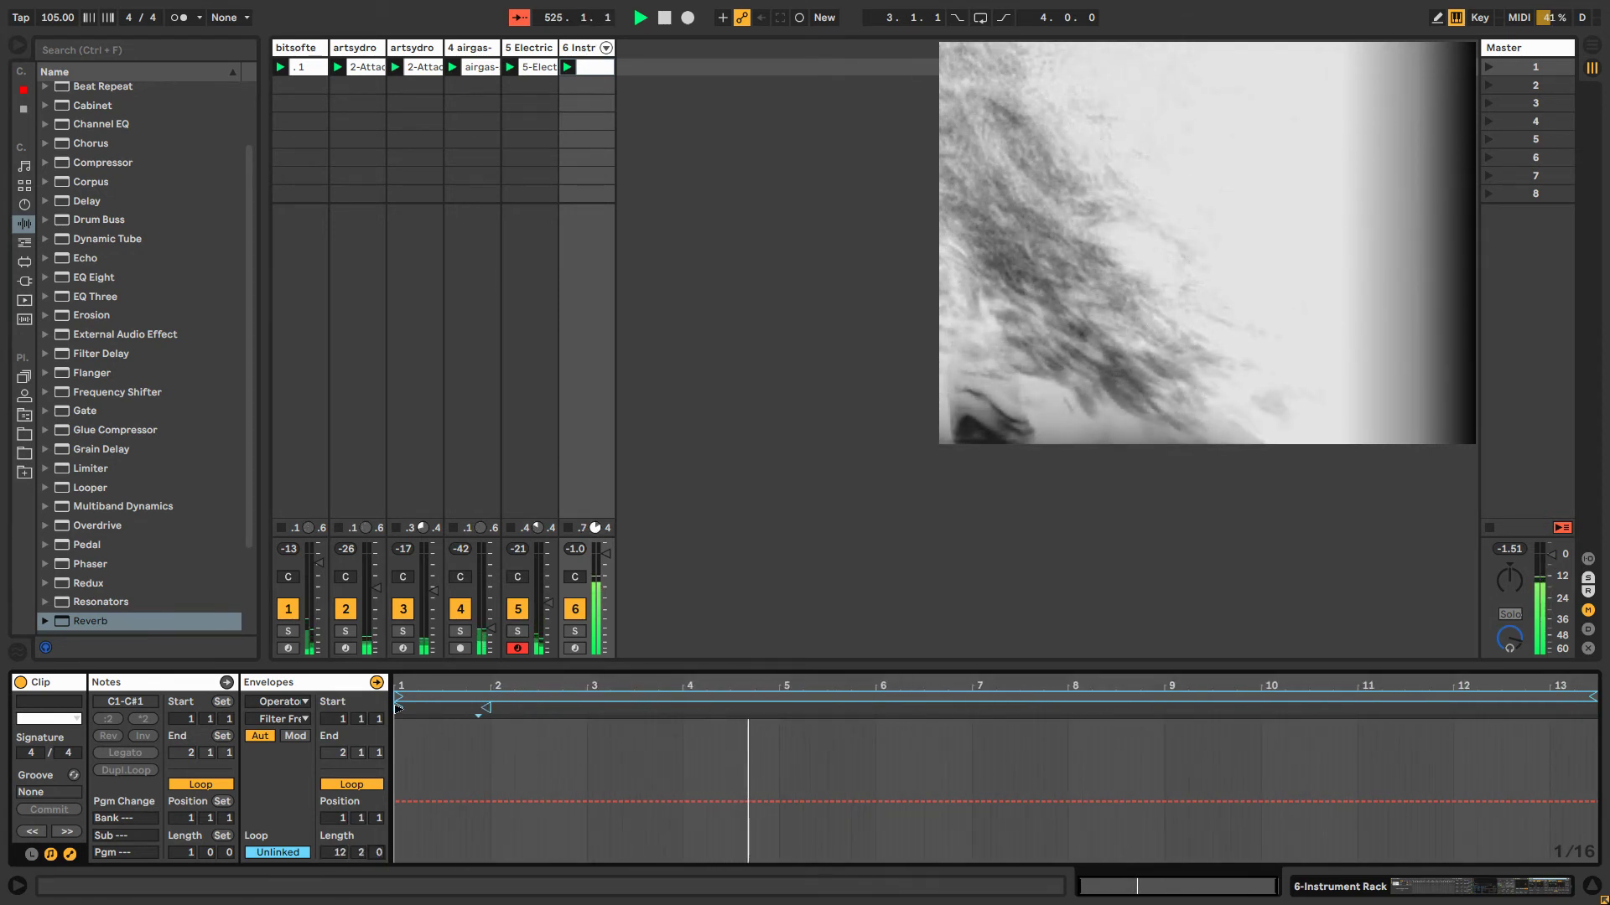
{"action": "left_click_drag", "start_coordinate": [399, 708], "coordinate": [423, 709]}
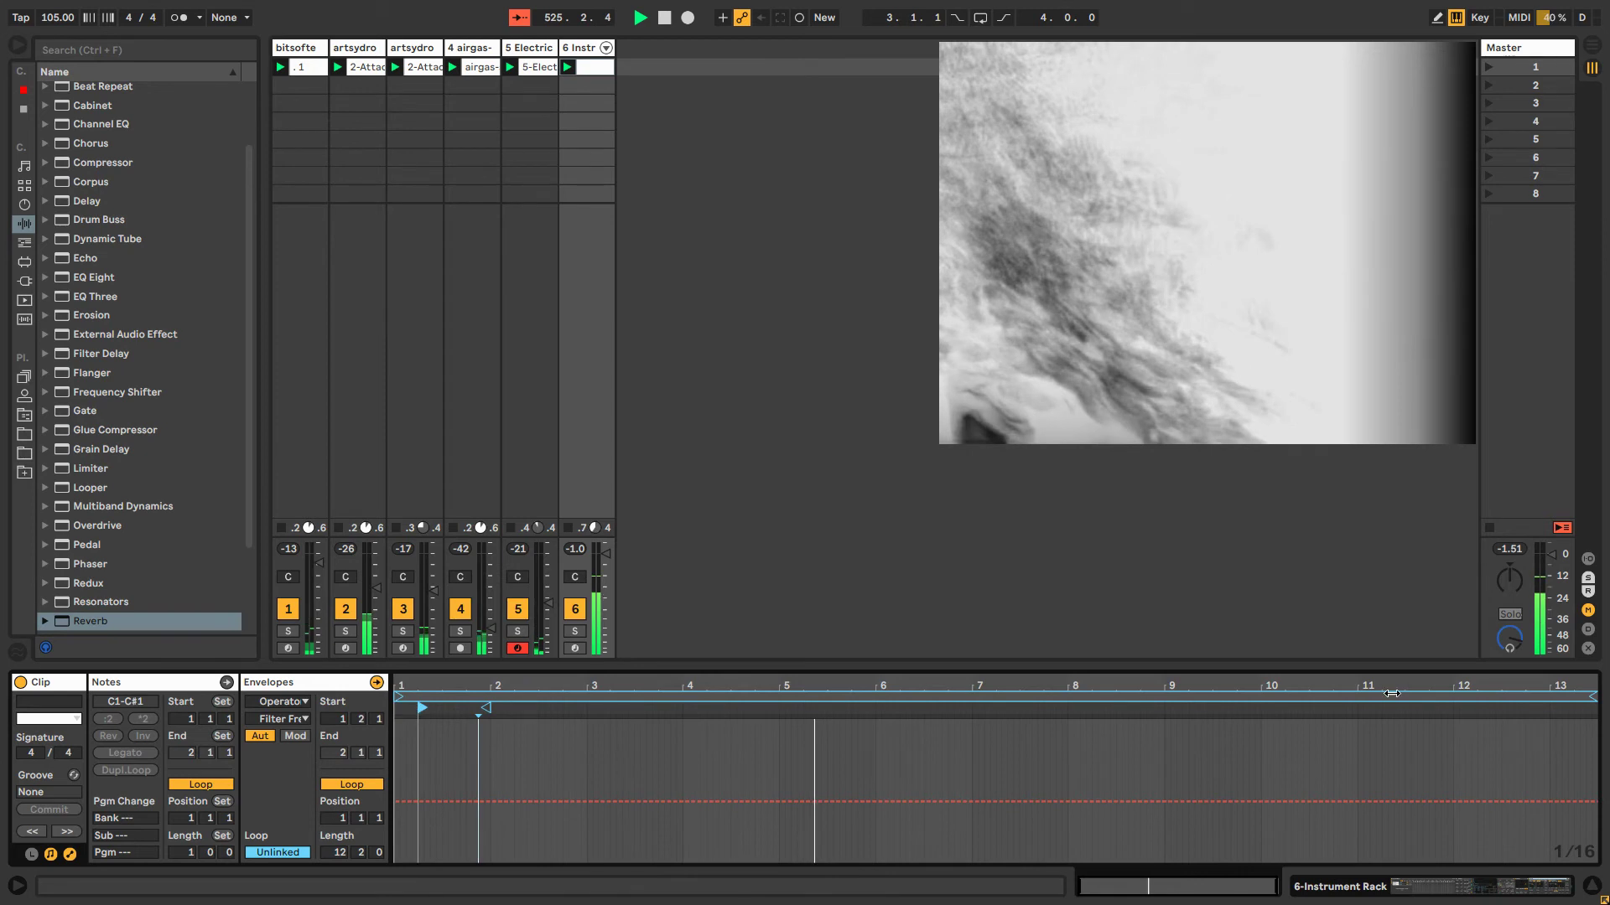
Widen the grid to one bar and draw stepped filter frequency automation below the baseline from bar 7 to bar 11.
{"action": "left_click", "coordinate": [1060, 776]}
{"action": "key", "text": "b"}
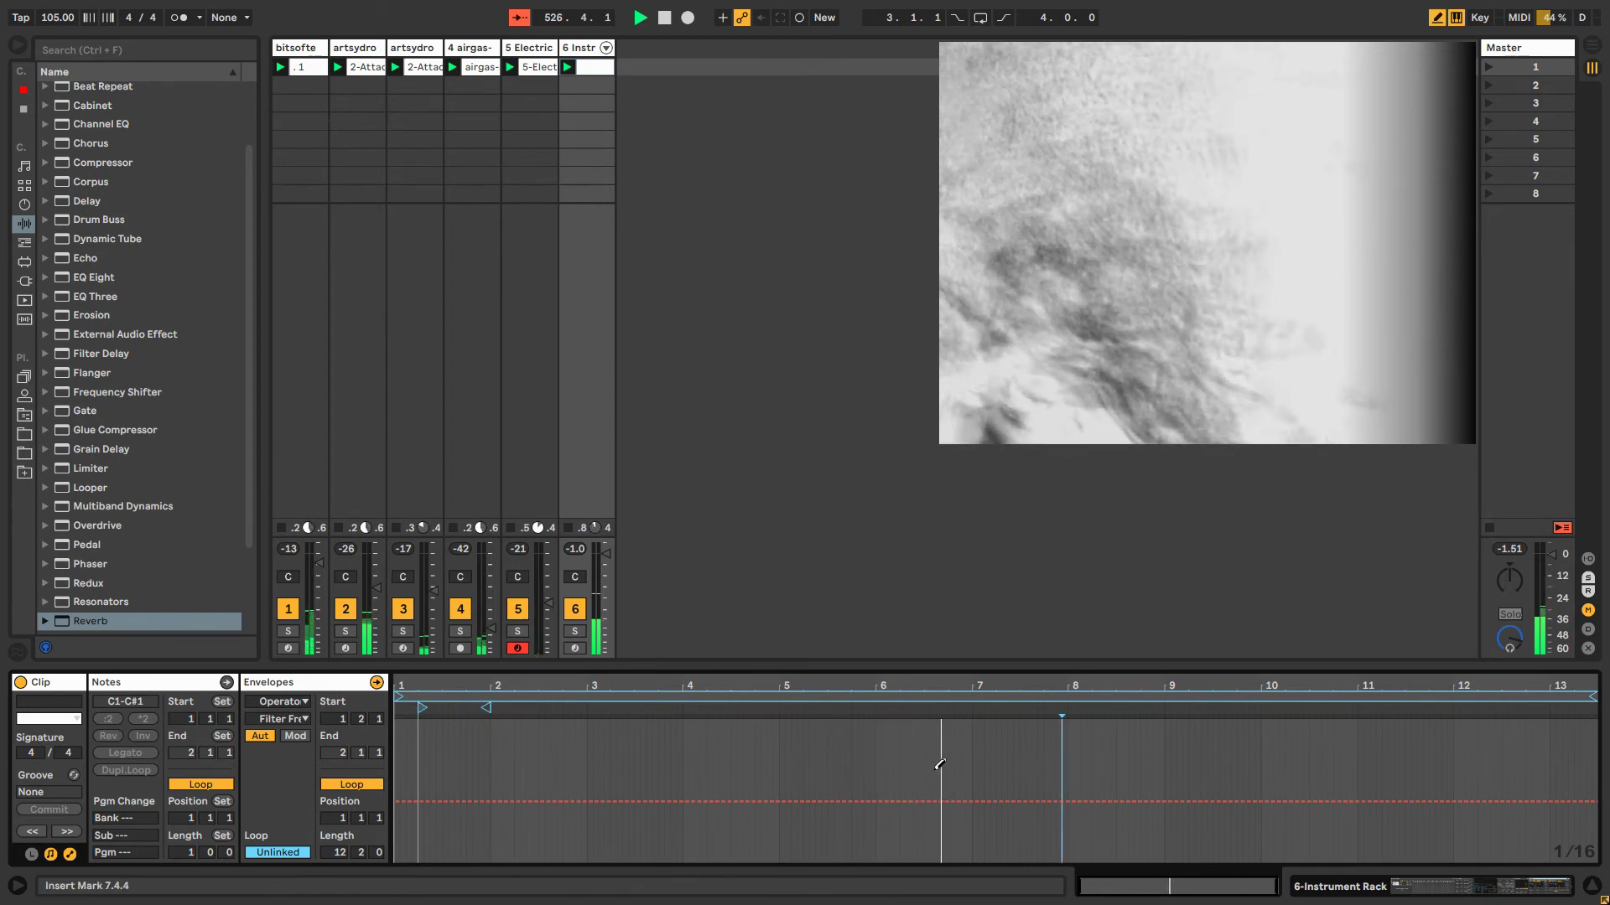
{"action": "key", "text": "ctrl+2"}
{"action": "key", "text": "ctrl+2"}
{"action": "key", "text": "ctrl+2"}
{"action": "key", "text": "ctrl+2"}
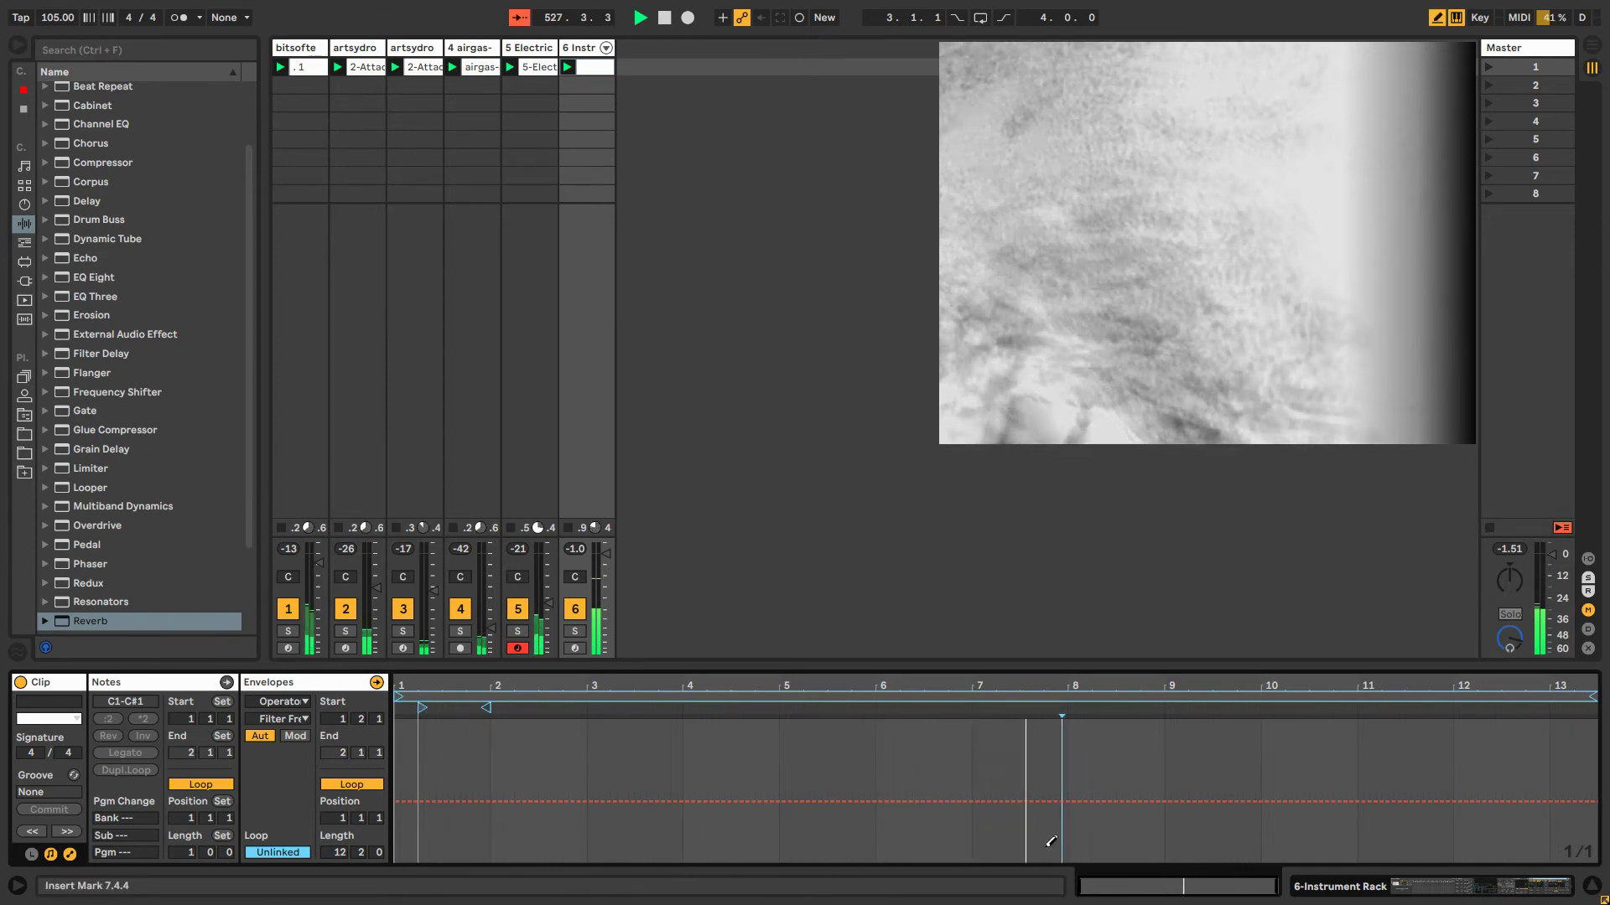
{"action": "mouse_move", "coordinate": [1006, 824]}
{"action": "left_mouse_down"}
{"action": "mouse_move", "coordinate": [1148, 813]}
{"action": "mouse_move", "coordinate": [1286, 767]}
{"action": "mouse_move", "coordinate": [1316, 812]}
{"action": "mouse_move", "coordinate": [1349, 824]}
{"action": "left_mouse_up"}
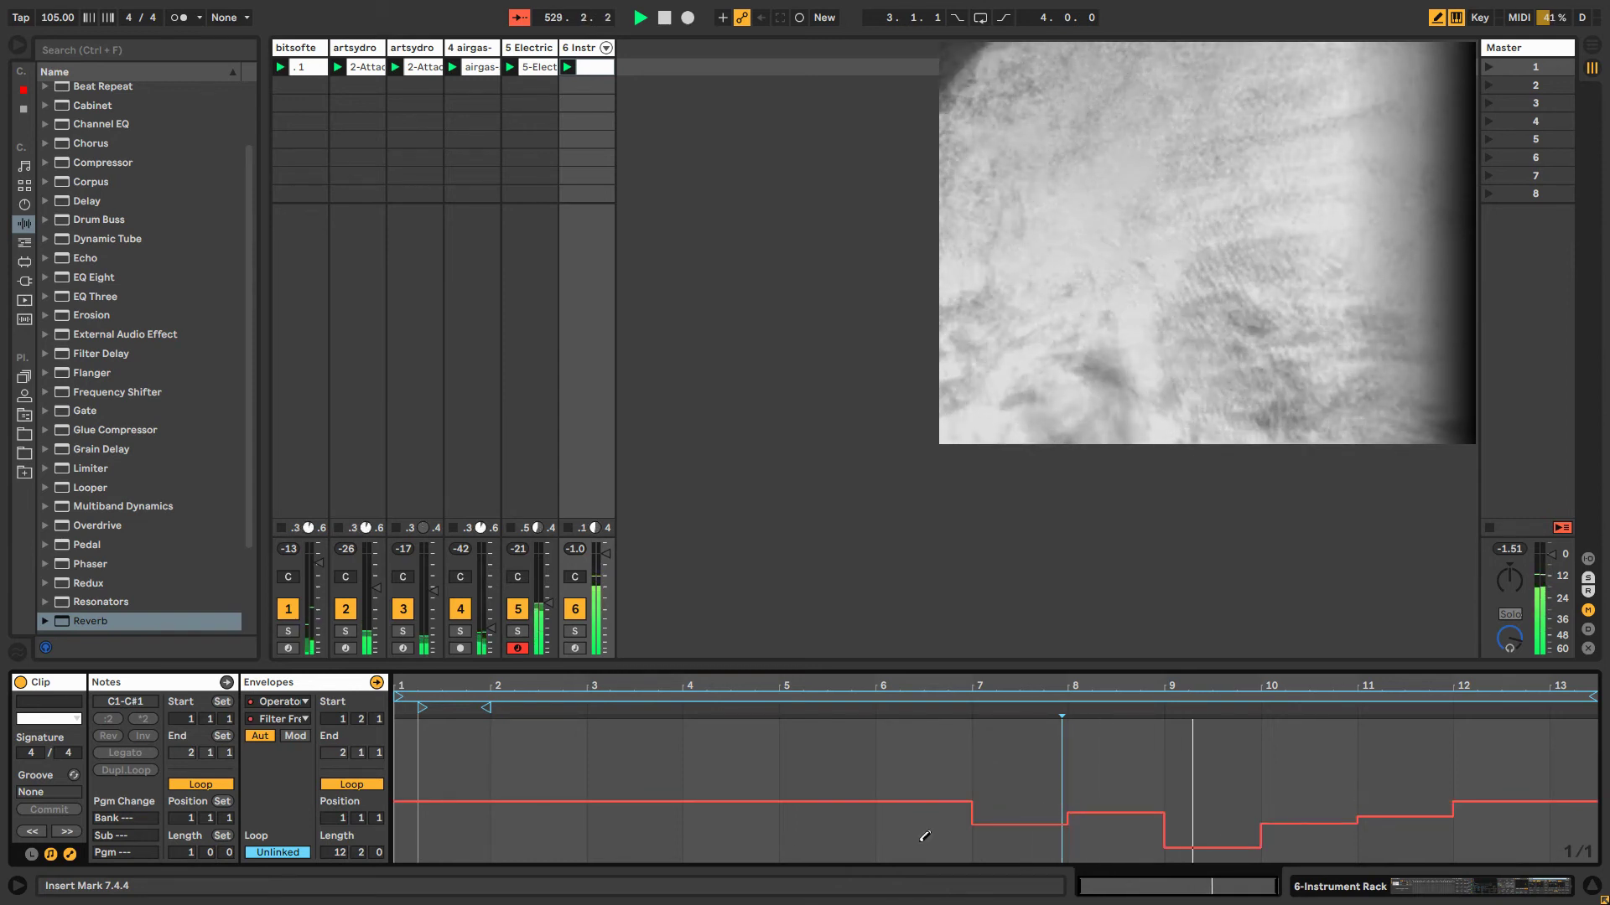
Try the Operator's filter frequency at 466 Hz by hand and re-enable the overridden automation.
{"action": "key", "text": "shift+Tab"}
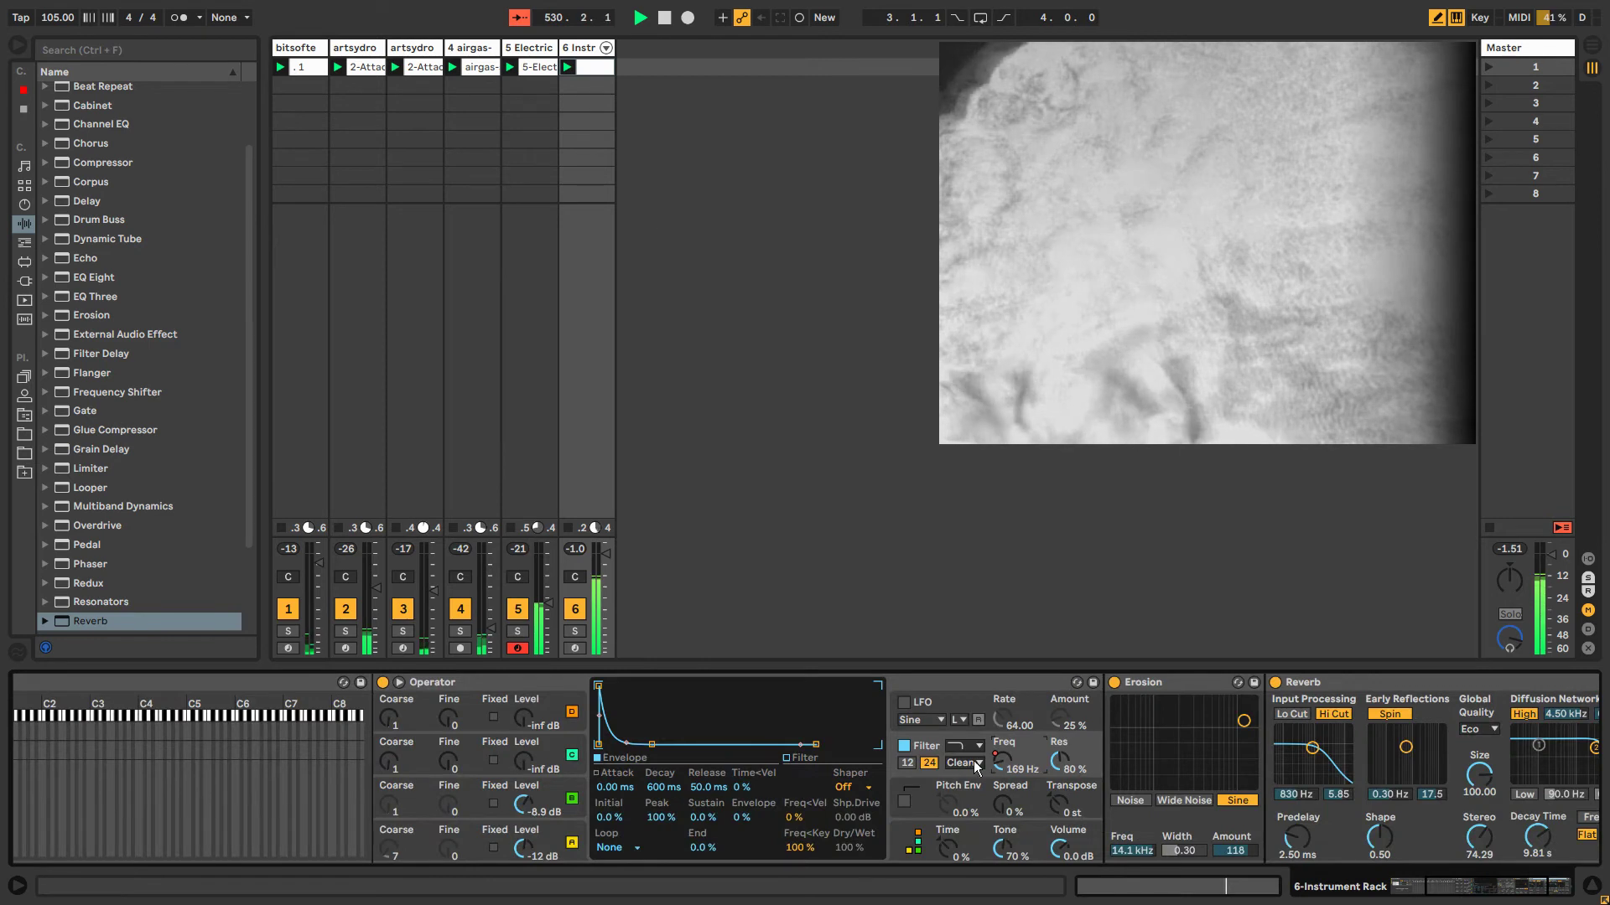
{"action": "right_click", "coordinate": [1005, 757]}
{"action": "left_click", "coordinate": [1046, 482]}
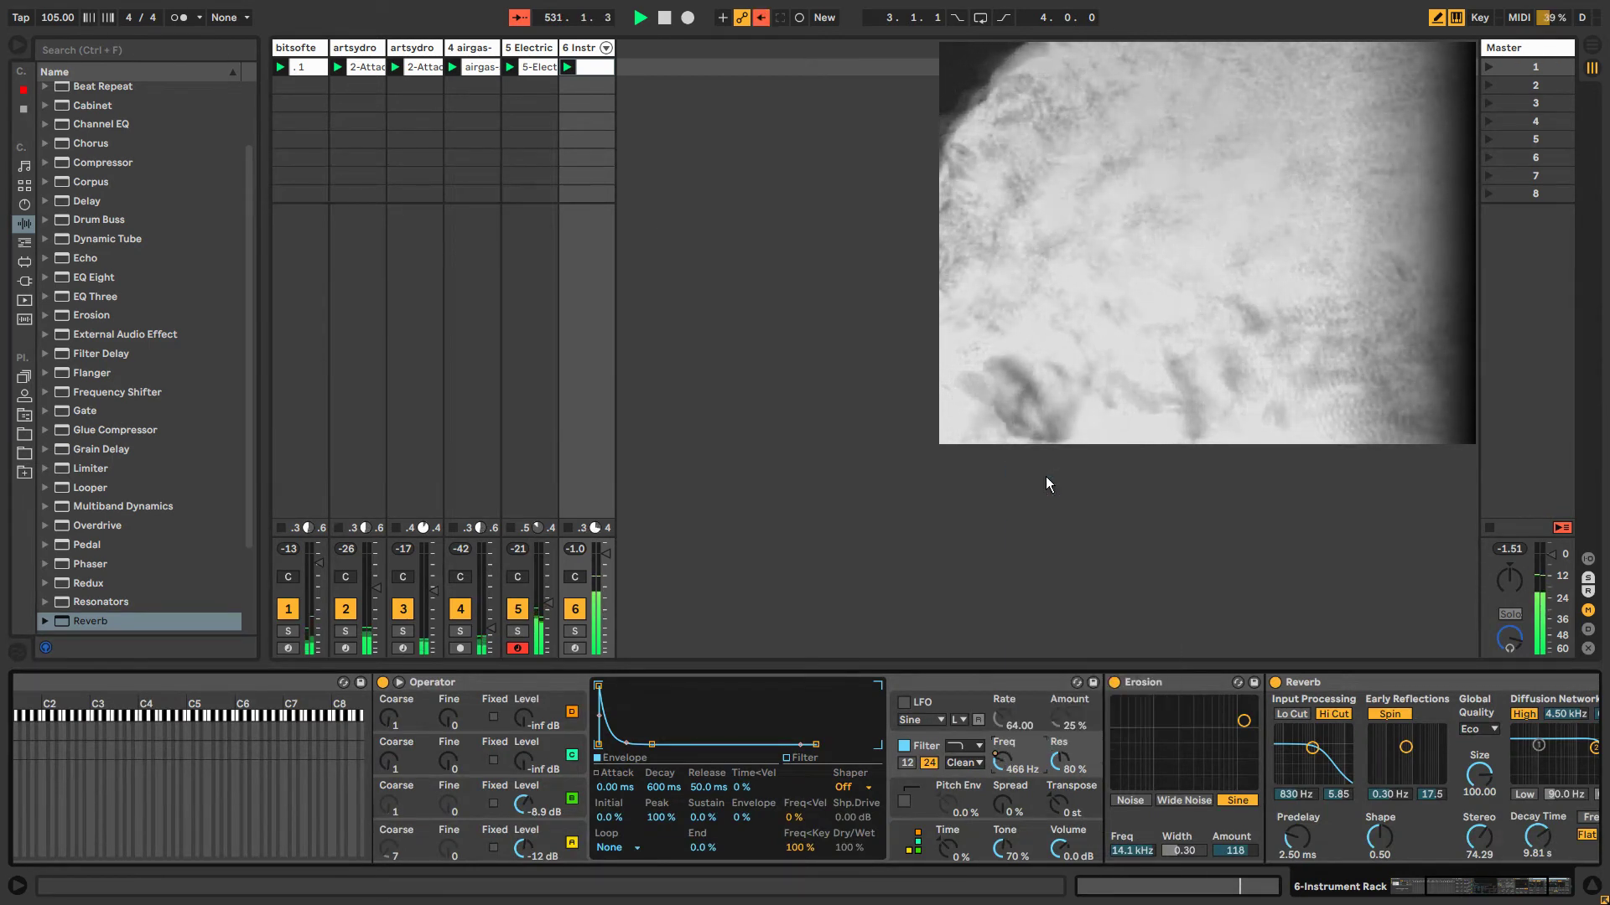
{"action": "right_click", "coordinate": [999, 763]}
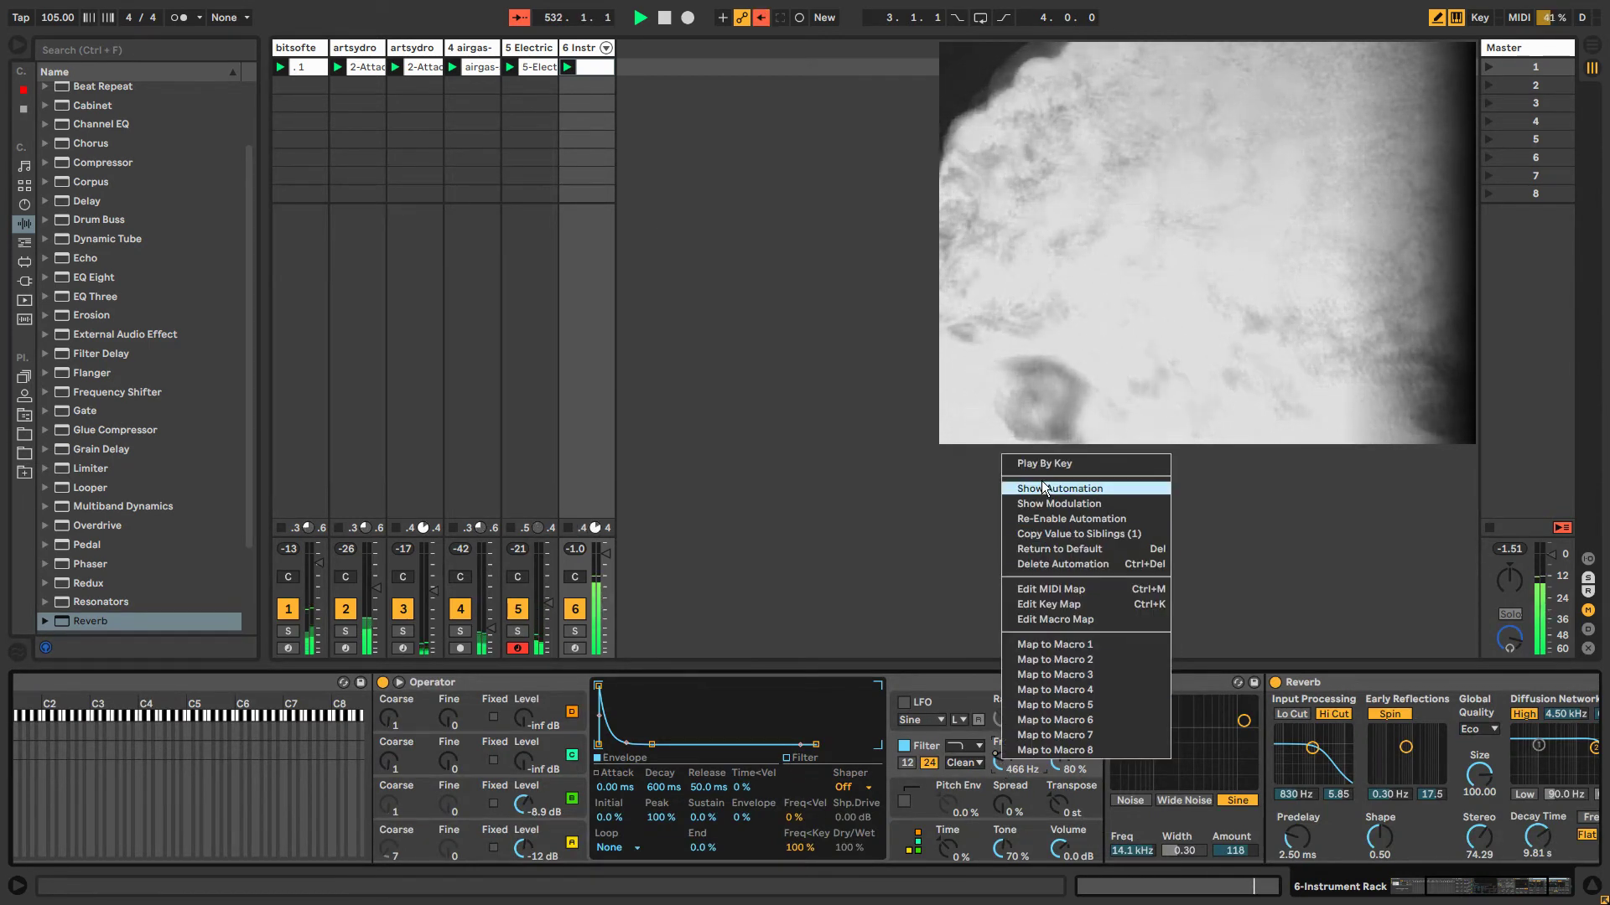
{"action": "left_click", "coordinate": [759, 18]}
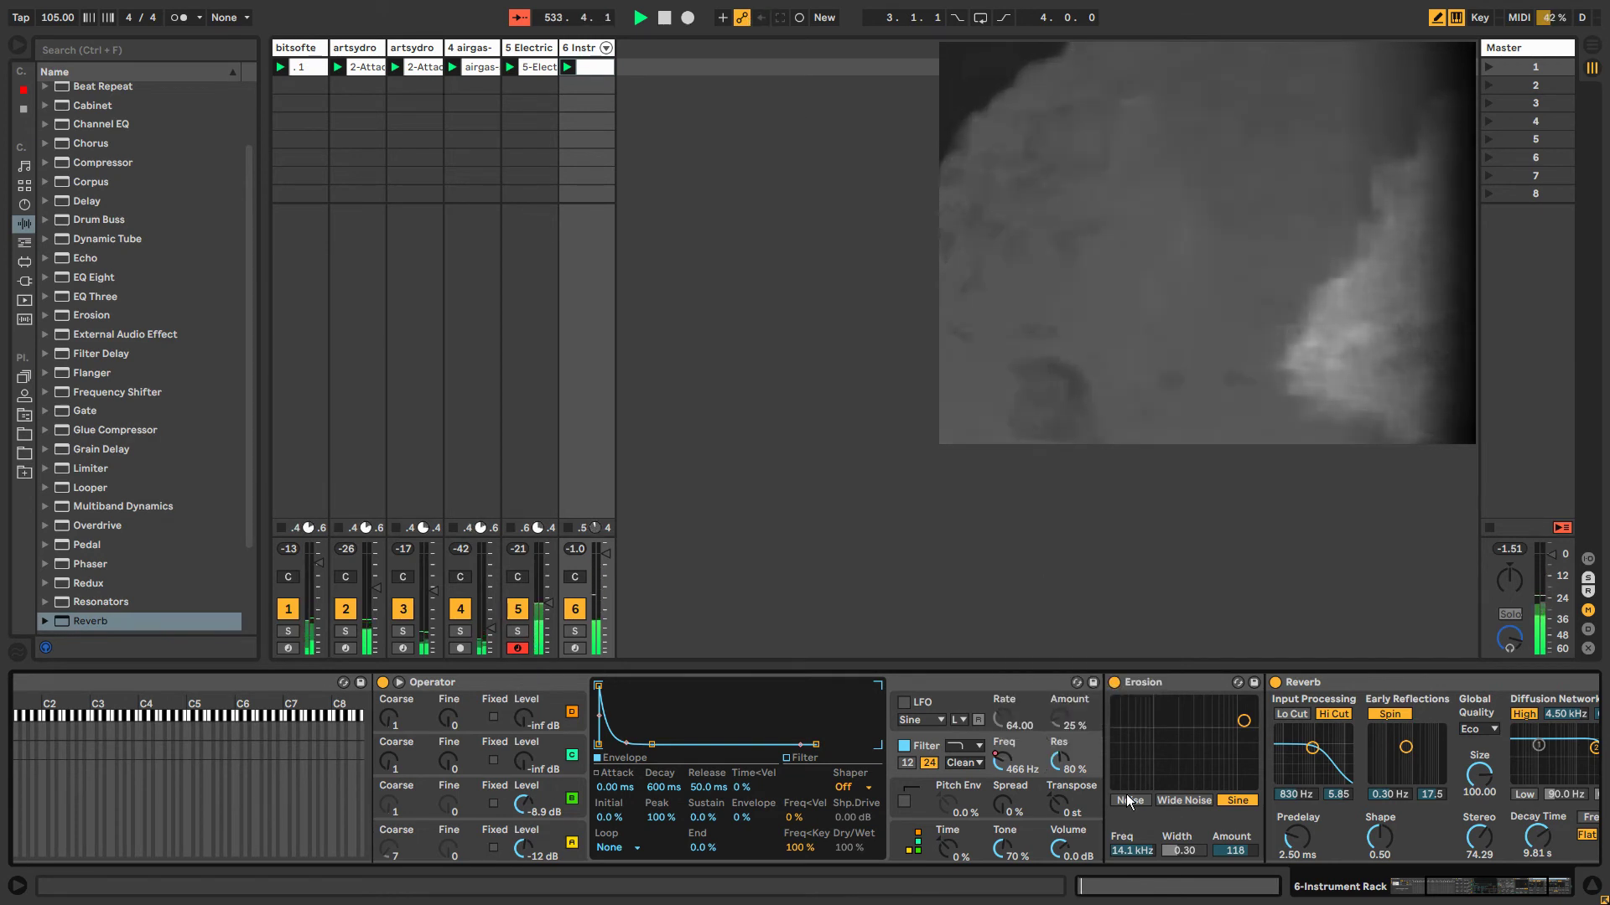
Redraw the Operator's filter frequency envelope with higher, varied one-bar steps across bars 1 to 13.
{"action": "right_click", "coordinate": [999, 752]}
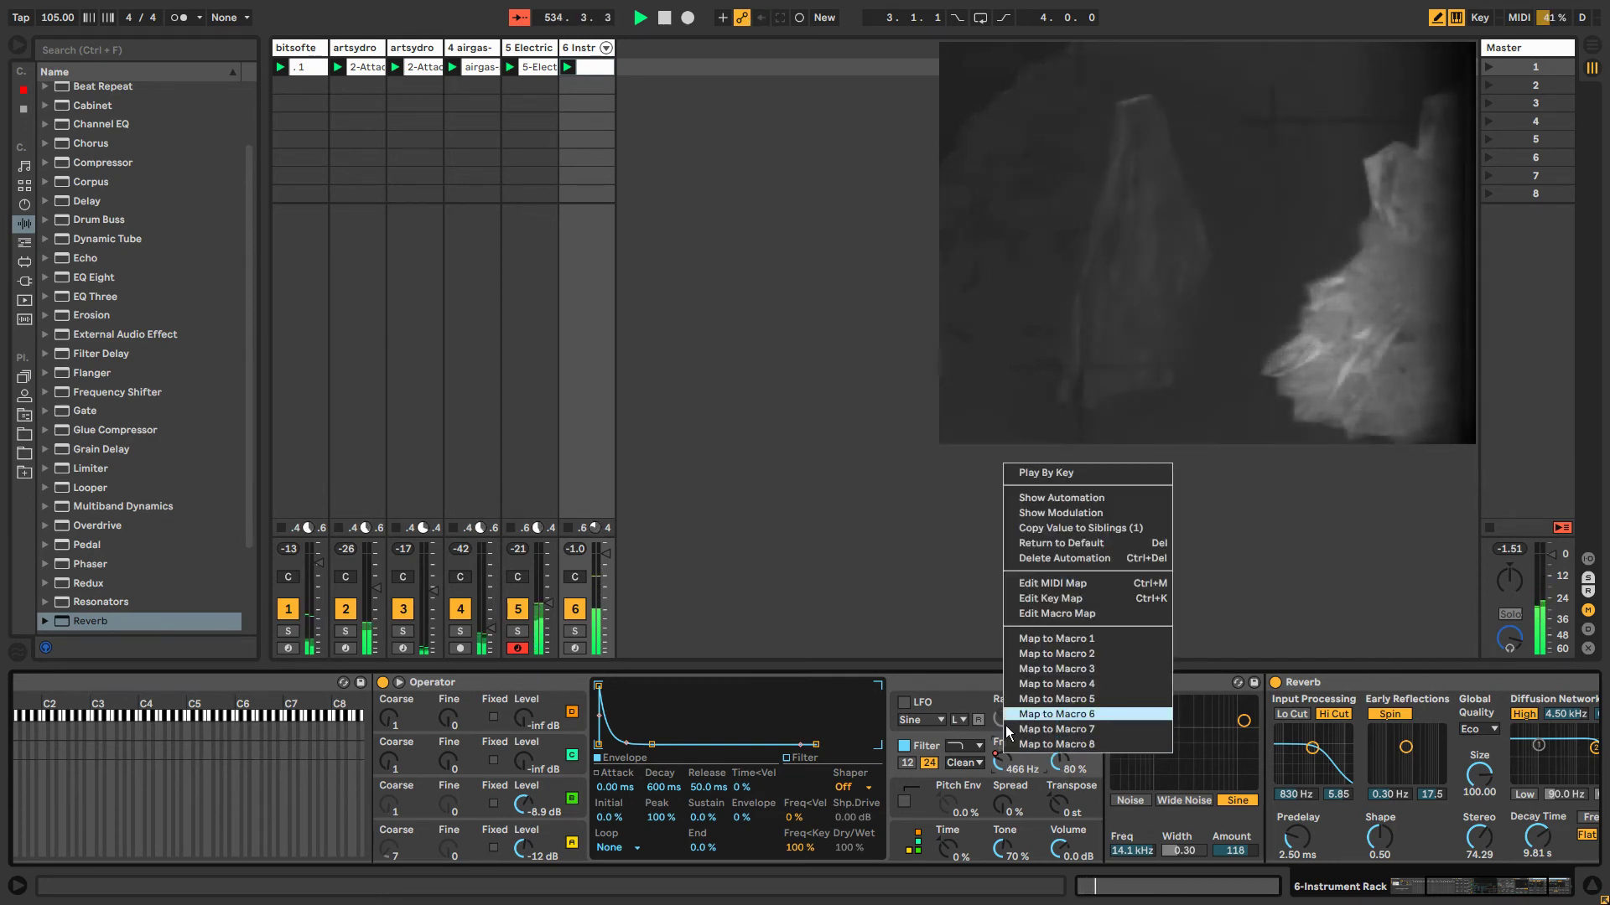
{"action": "left_click", "coordinate": [1053, 511]}
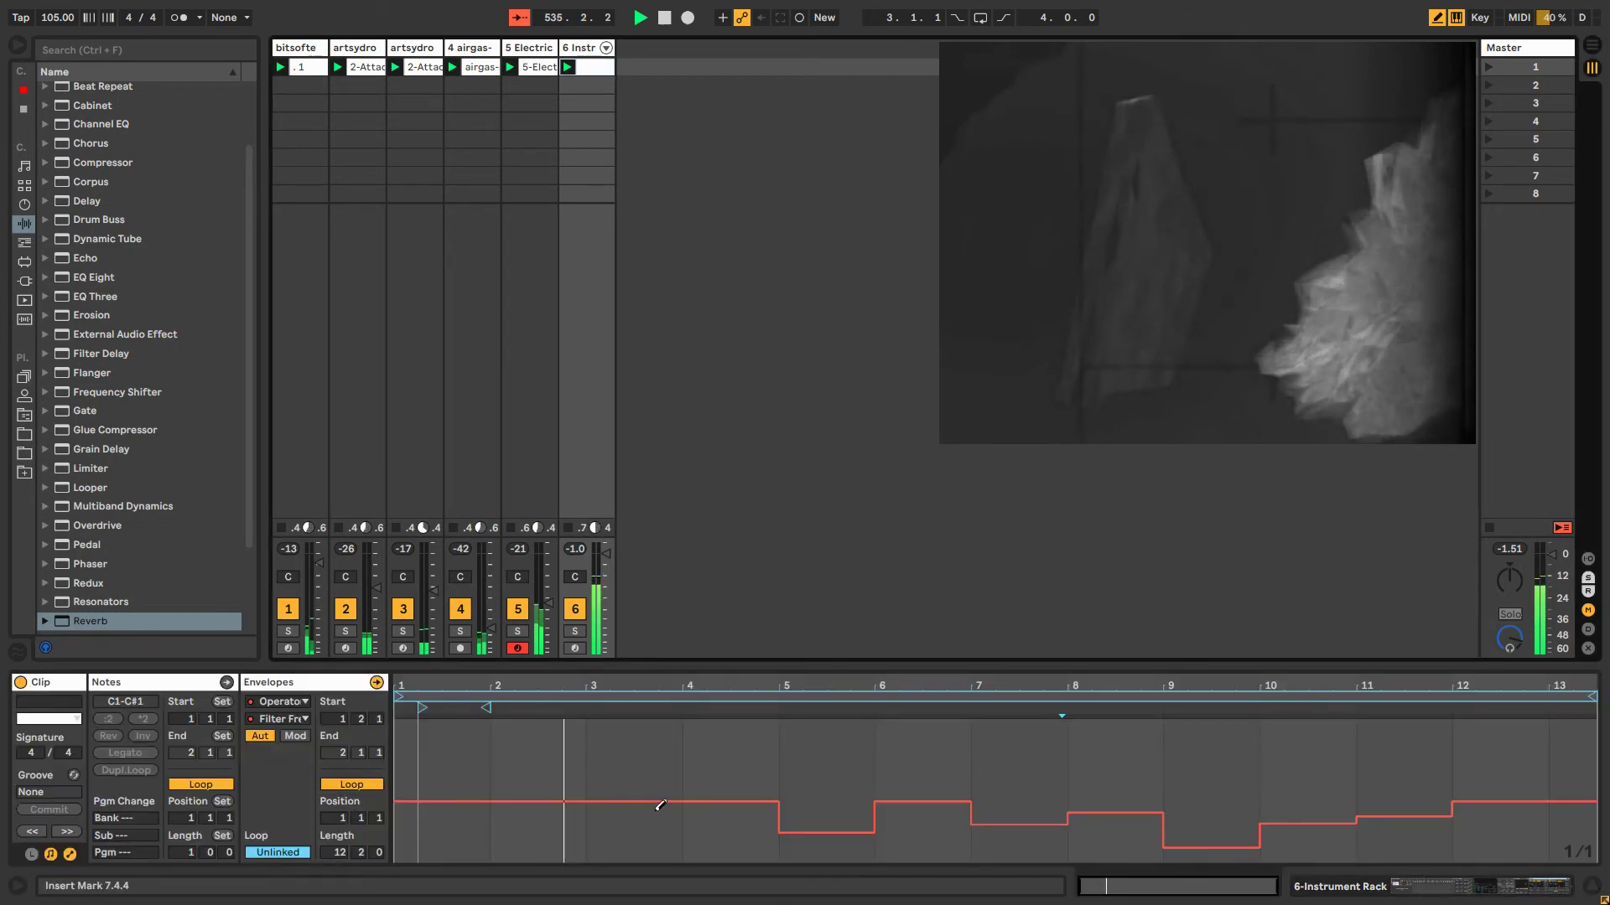
{"action": "mouse_move", "coordinate": [660, 804]}
{"action": "left_mouse_down"}
{"action": "mouse_move", "coordinate": [641, 761]}
{"action": "mouse_move", "coordinate": [747, 769]}
{"action": "mouse_move", "coordinate": [812, 751]}
{"action": "mouse_move", "coordinate": [1023, 776]}
{"action": "mouse_move", "coordinate": [1215, 734]}
{"action": "mouse_move", "coordinate": [1442, 758]}
{"action": "left_mouse_up"}
{"action": "left_click", "coordinate": [928, 738]}
{"action": "left_click", "coordinate": [1461, 737]}
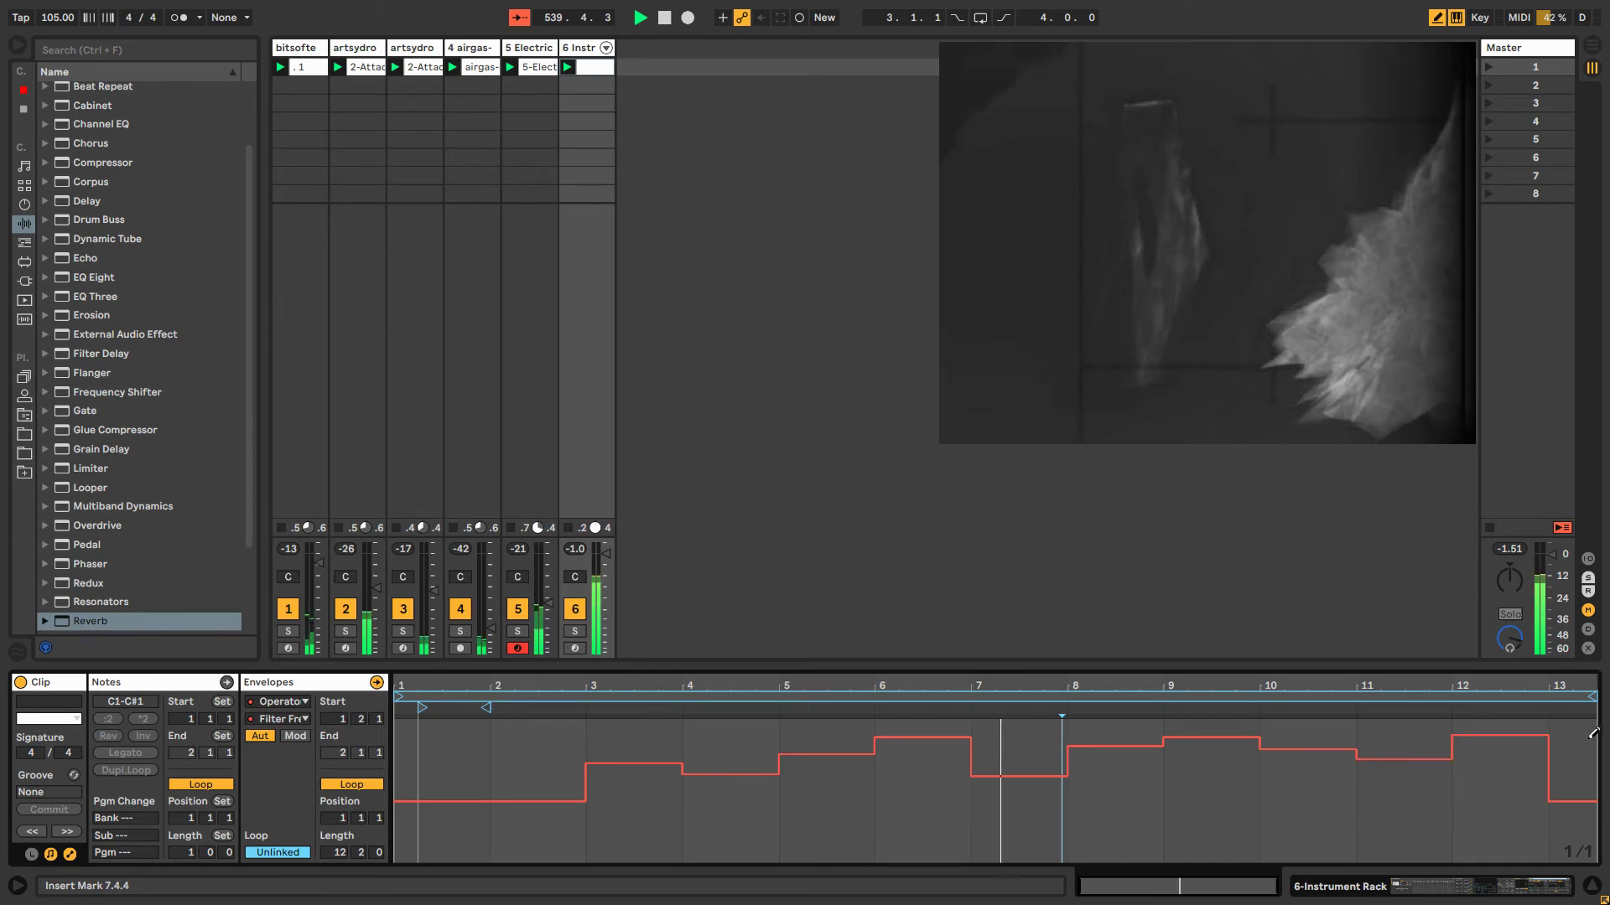
{"action": "left_click", "coordinate": [1568, 743]}
{"action": "left_click", "coordinate": [508, 734]}
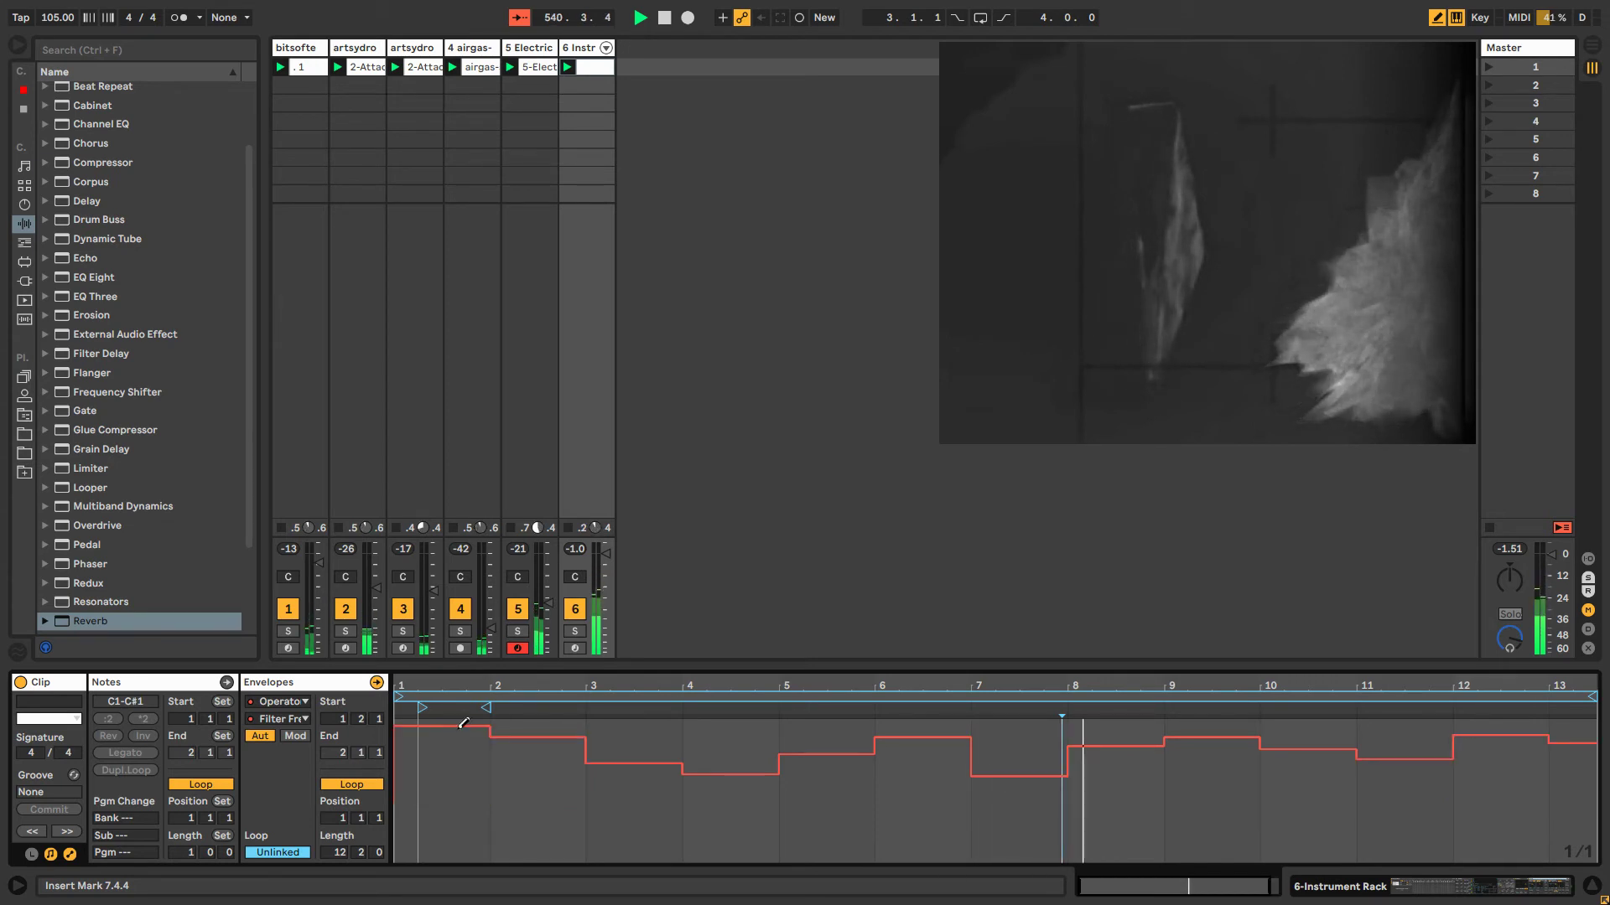
Raise the filter frequency envelope's steps at bars 11 and 12 close to the maximum.
{"action": "key", "text": "shift+Tab"}
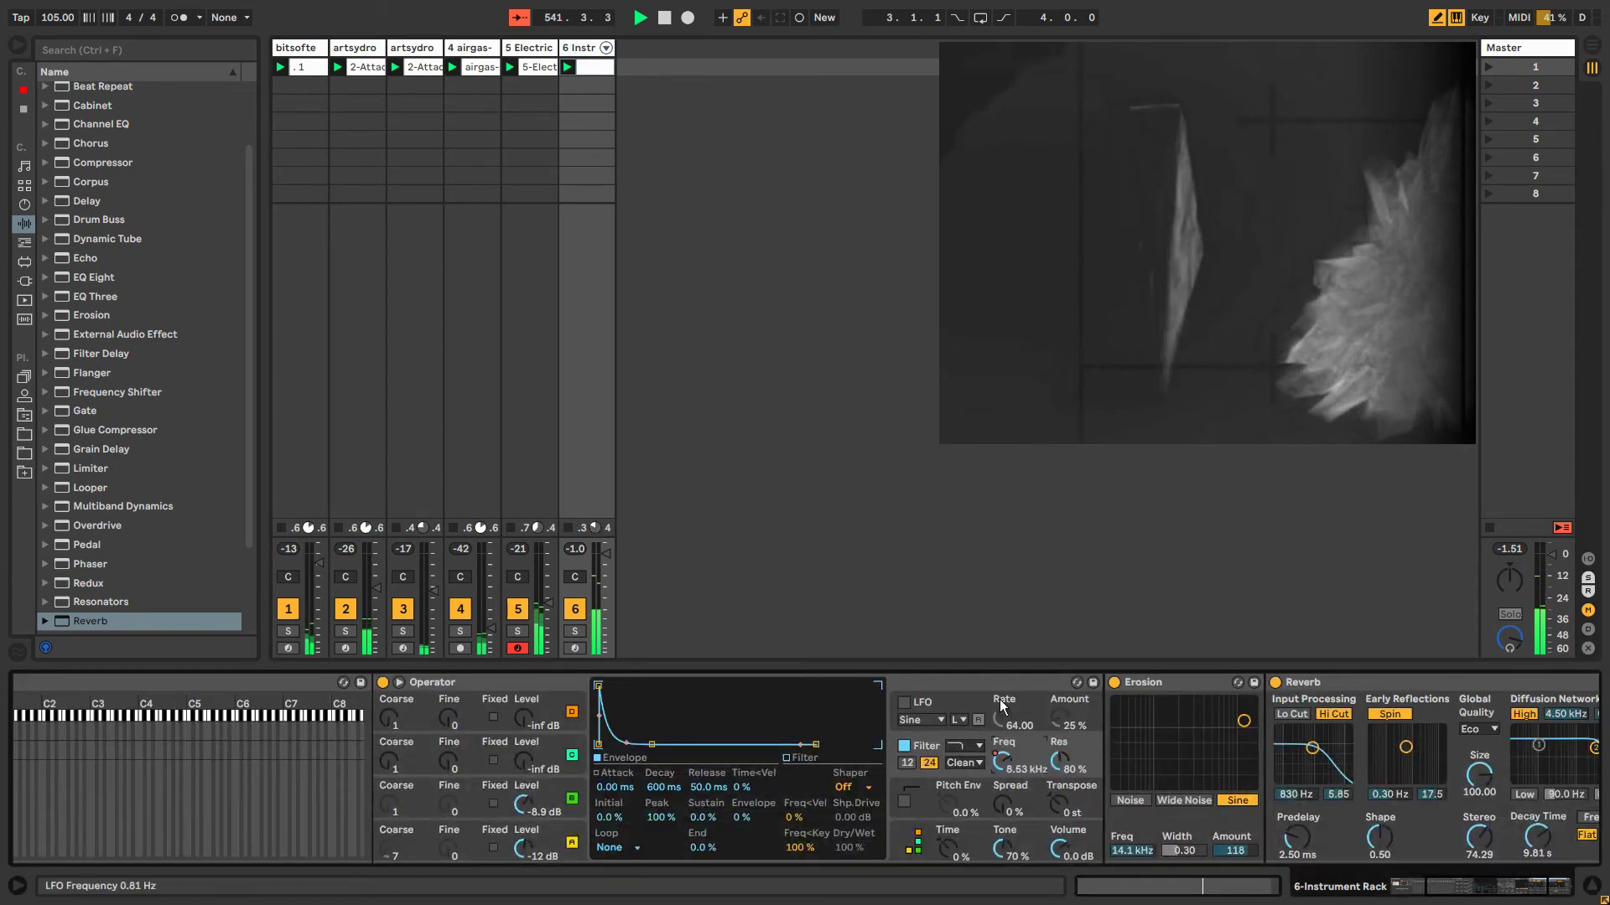
{"action": "right_click", "coordinate": [1006, 769]}
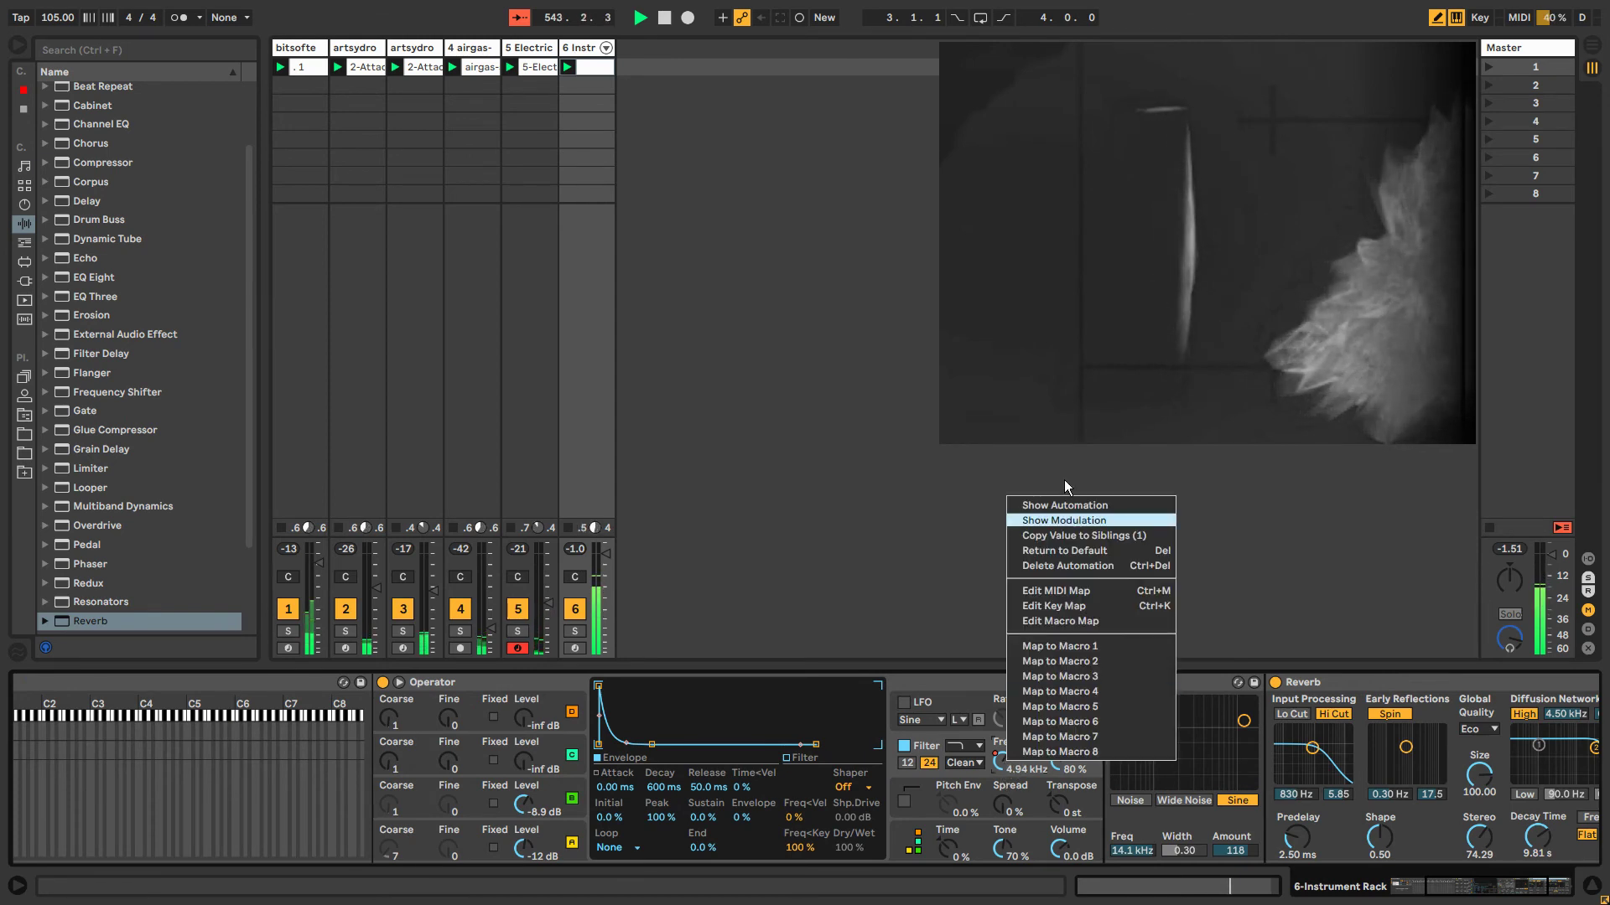
{"action": "left_click", "coordinate": [1063, 506]}
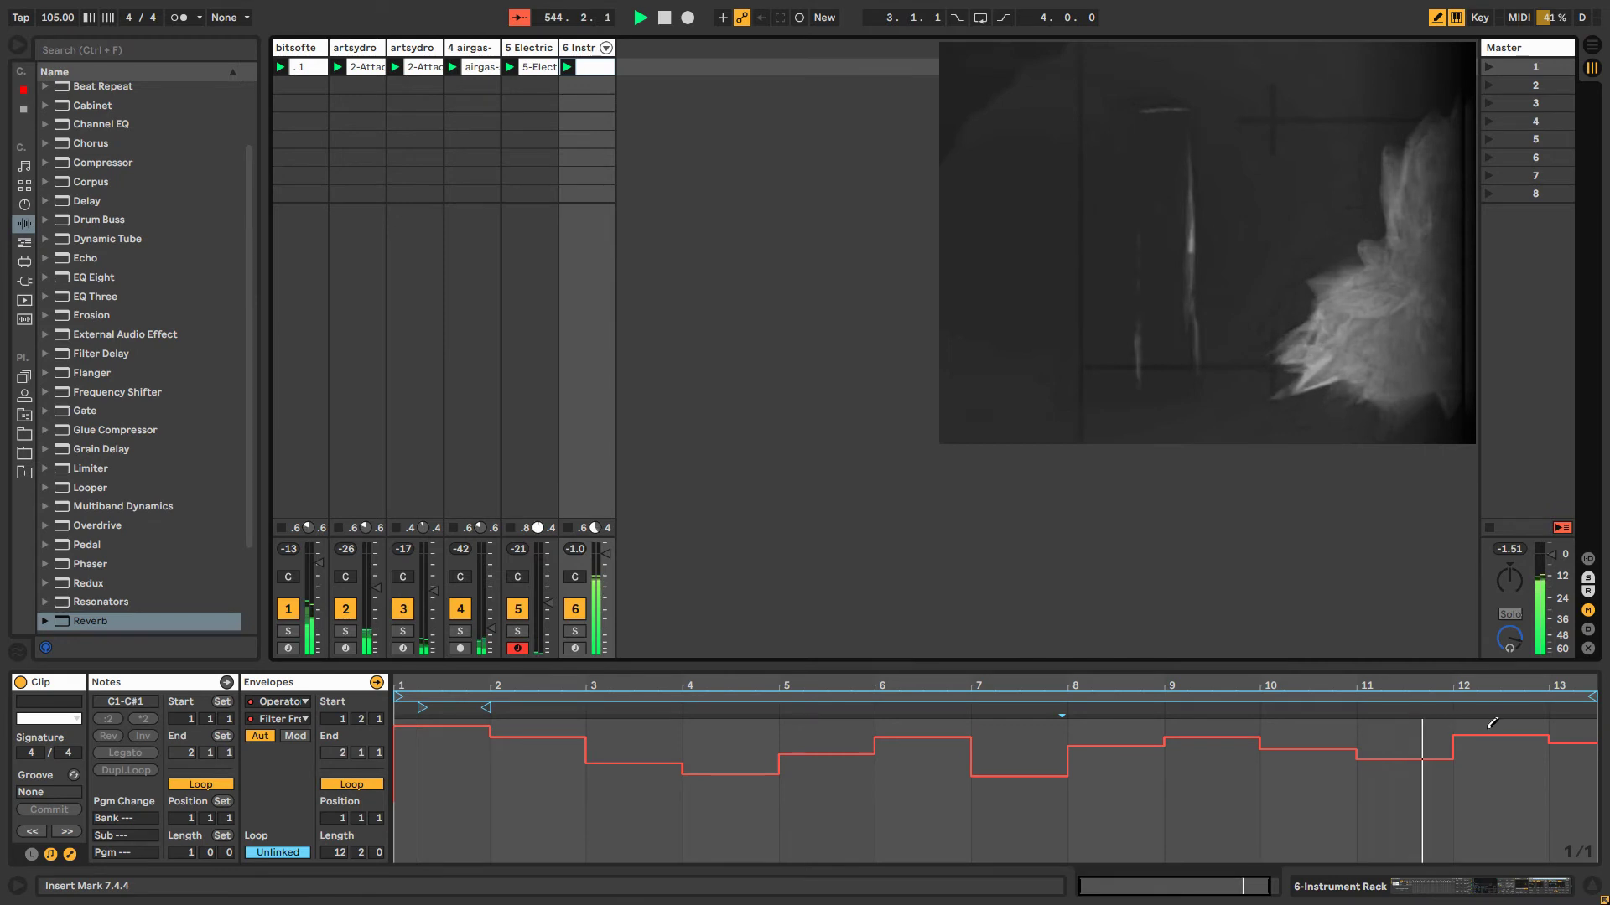
{"action": "left_click", "coordinate": [1408, 726]}
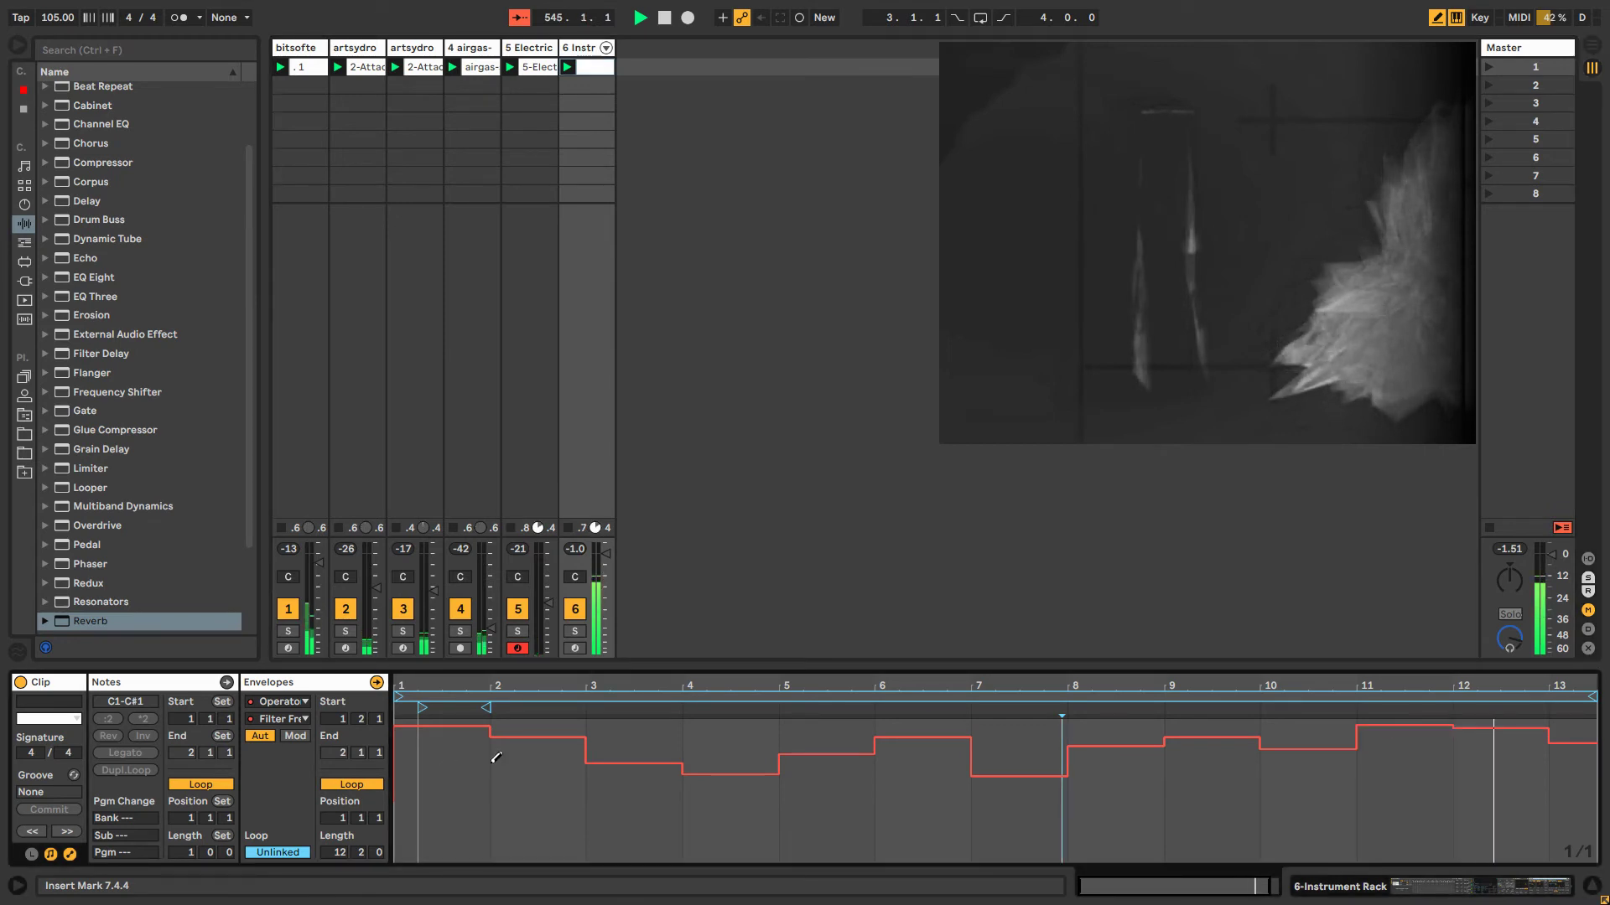
In the first Operator chain of track 6's rack, choose the two-by-two oscillator algorithm and raise oscillator C's level to about -14 dB.
{"action": "double_click", "coordinate": [579, 48]}
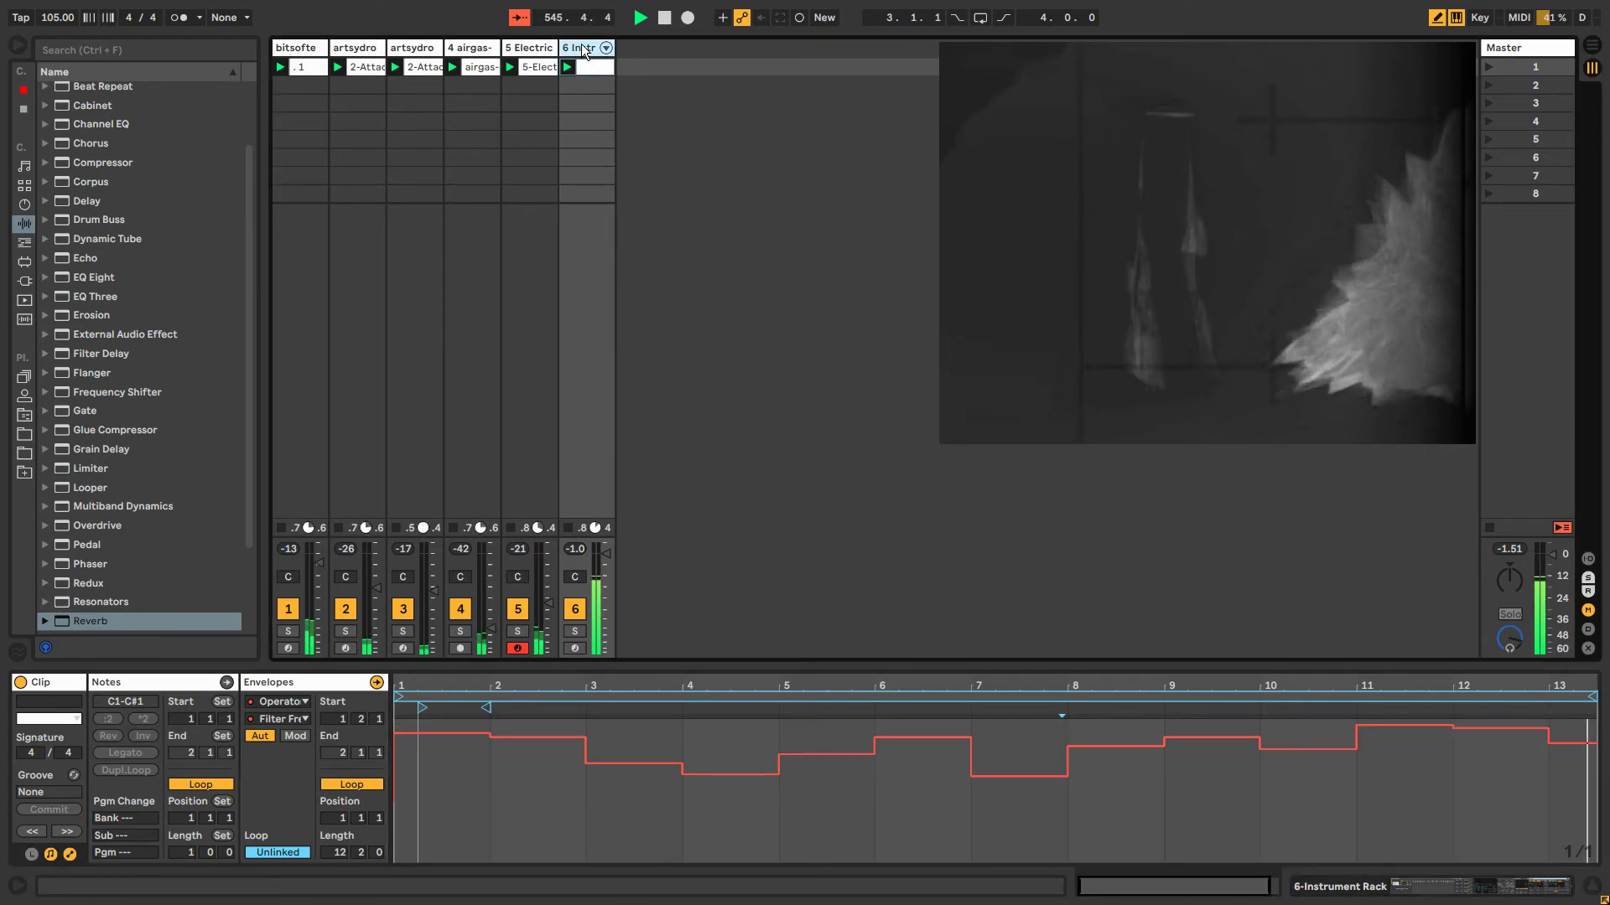
{"action": "scroll", "coordinate": [436, 729], "scroll_direction": "left", "scroll_amount": 5}
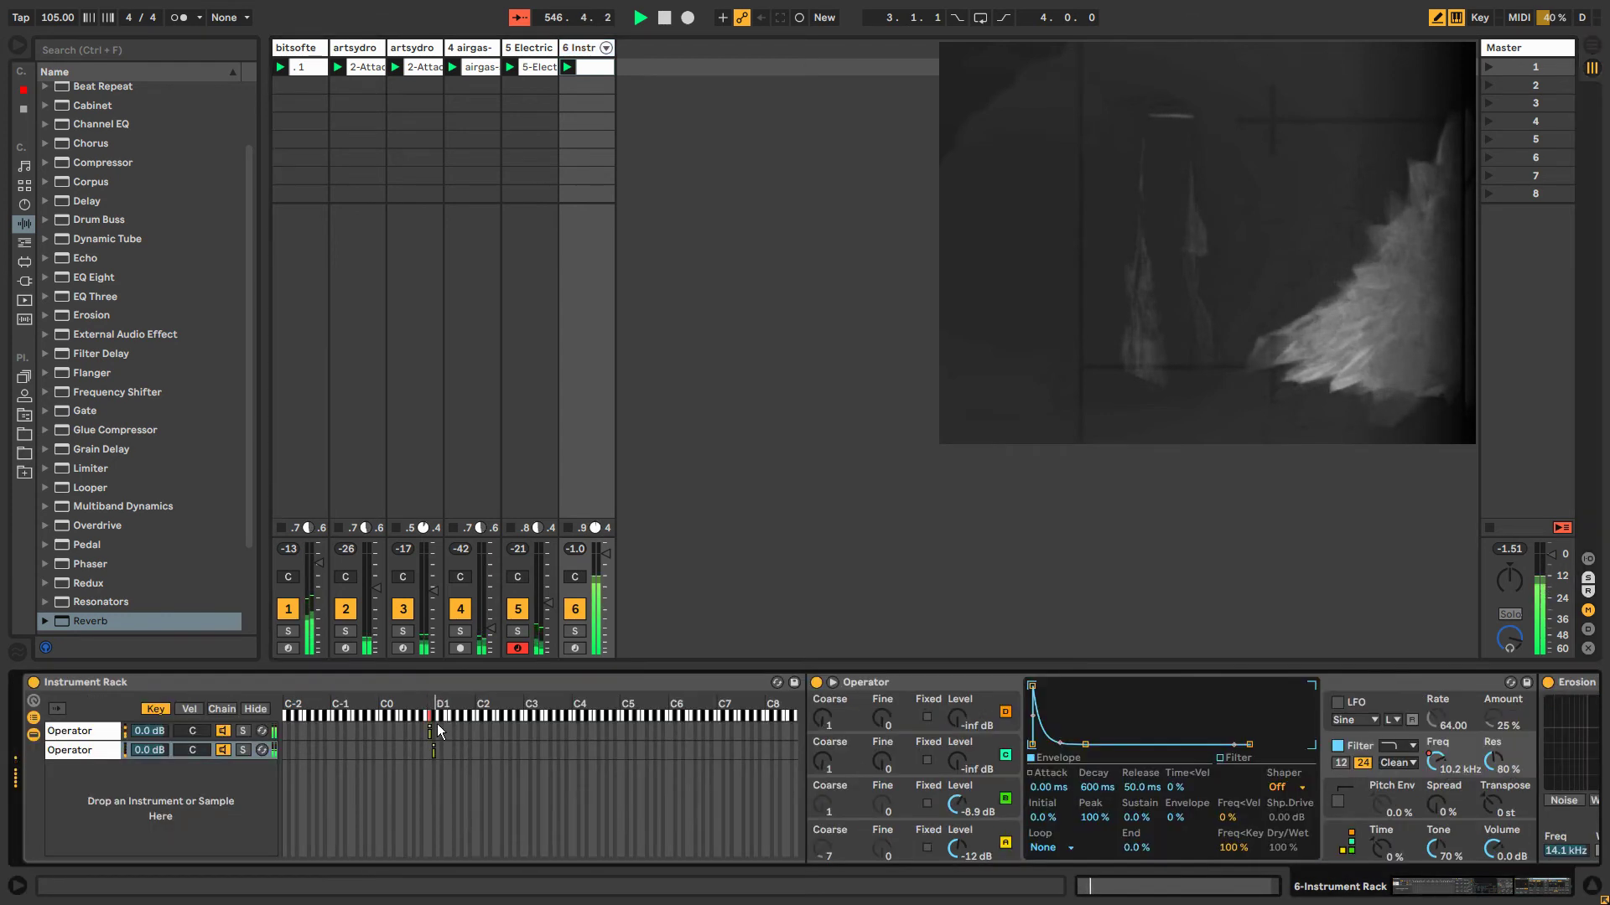
{"action": "left_click", "coordinate": [92, 727]}
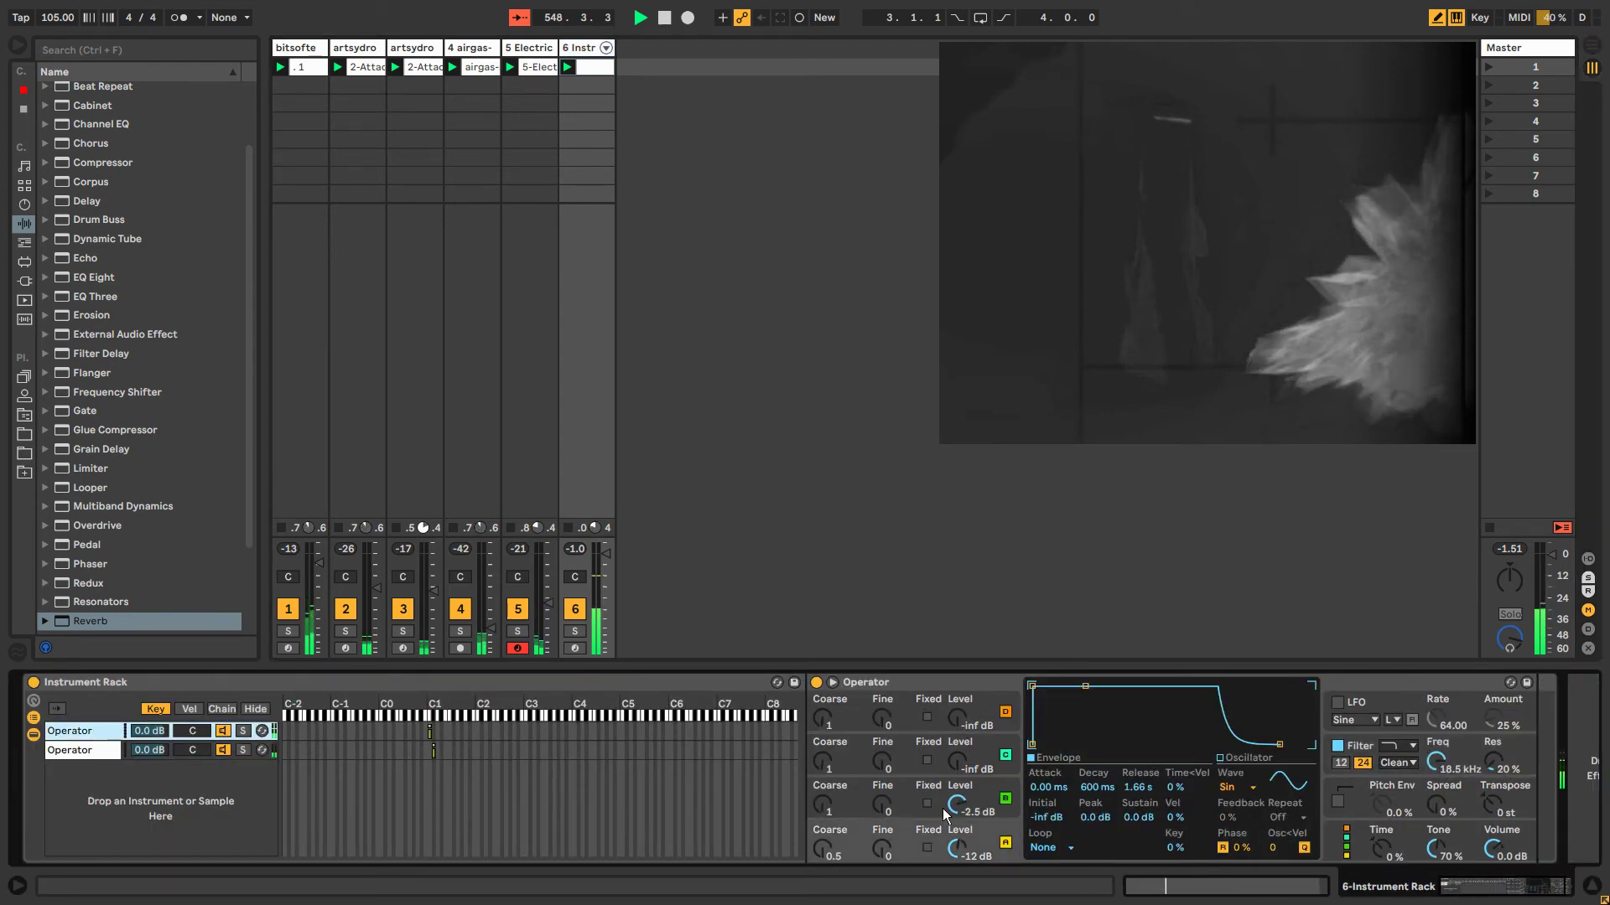
{"action": "left_click_drag", "start_coordinate": [957, 762], "coordinate": [956, 746]}
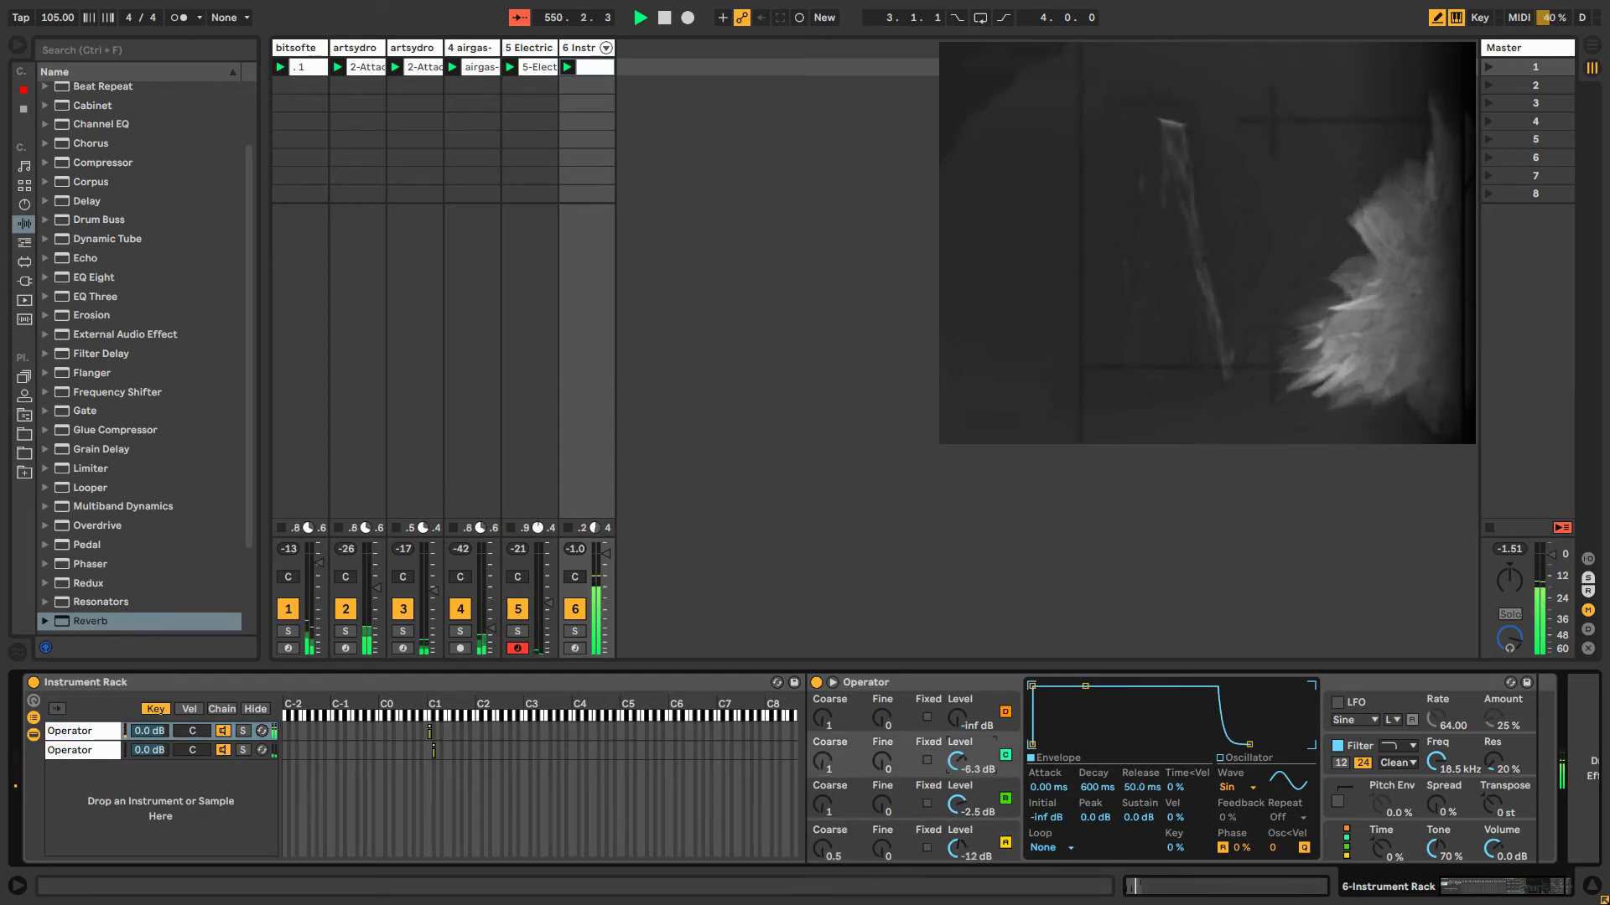
{"action": "left_click", "coordinate": [1343, 843]}
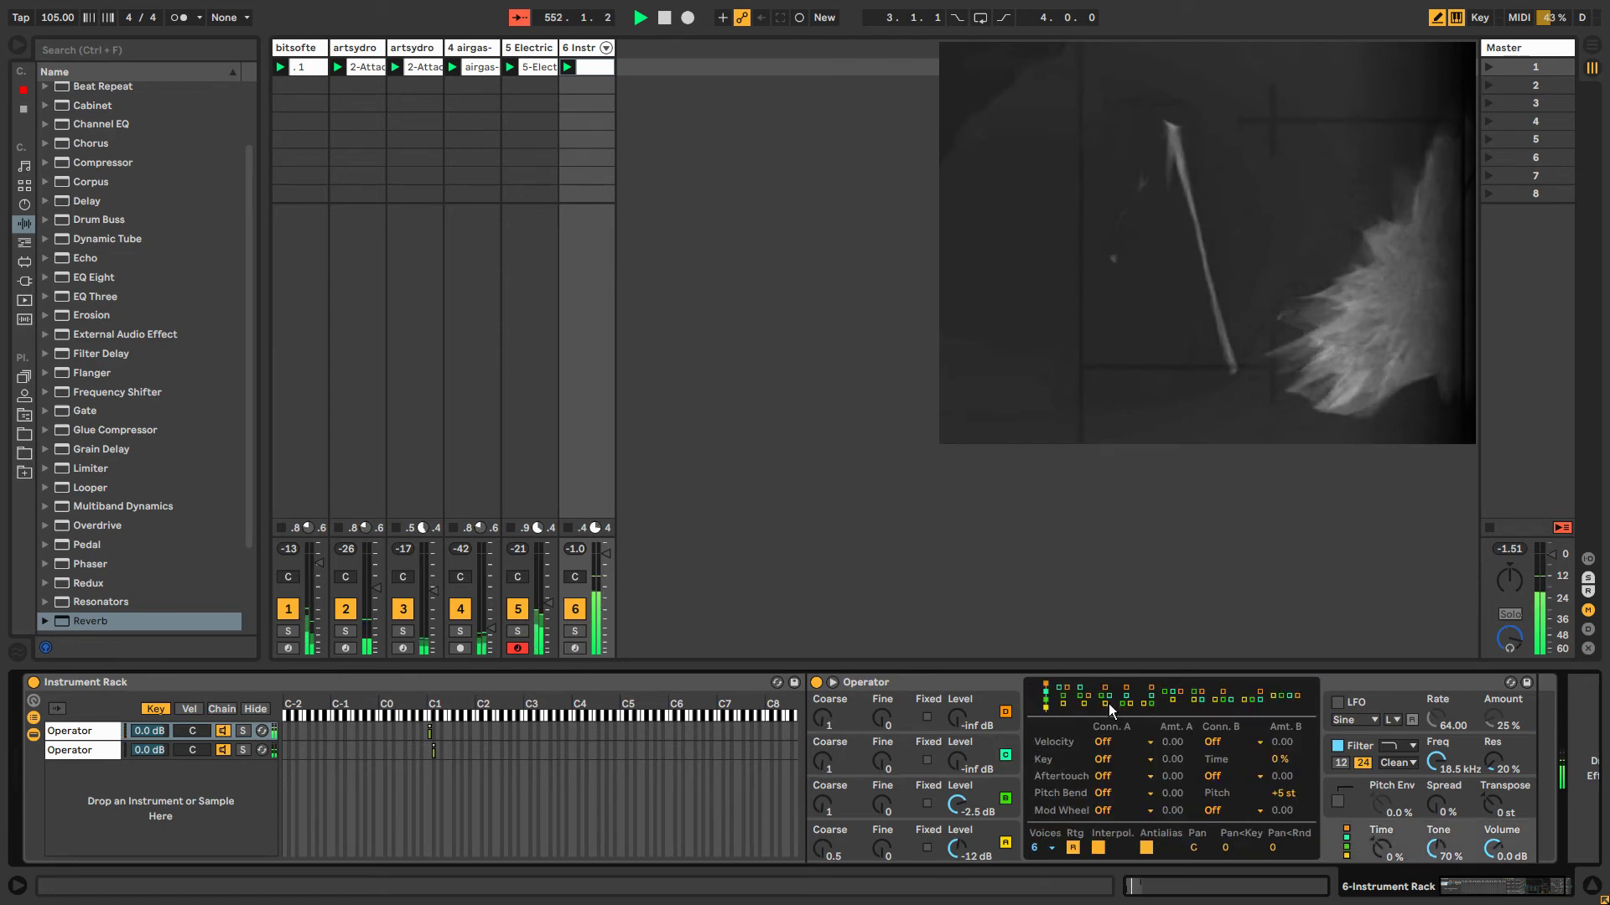
{"action": "left_click", "coordinate": [1191, 699]}
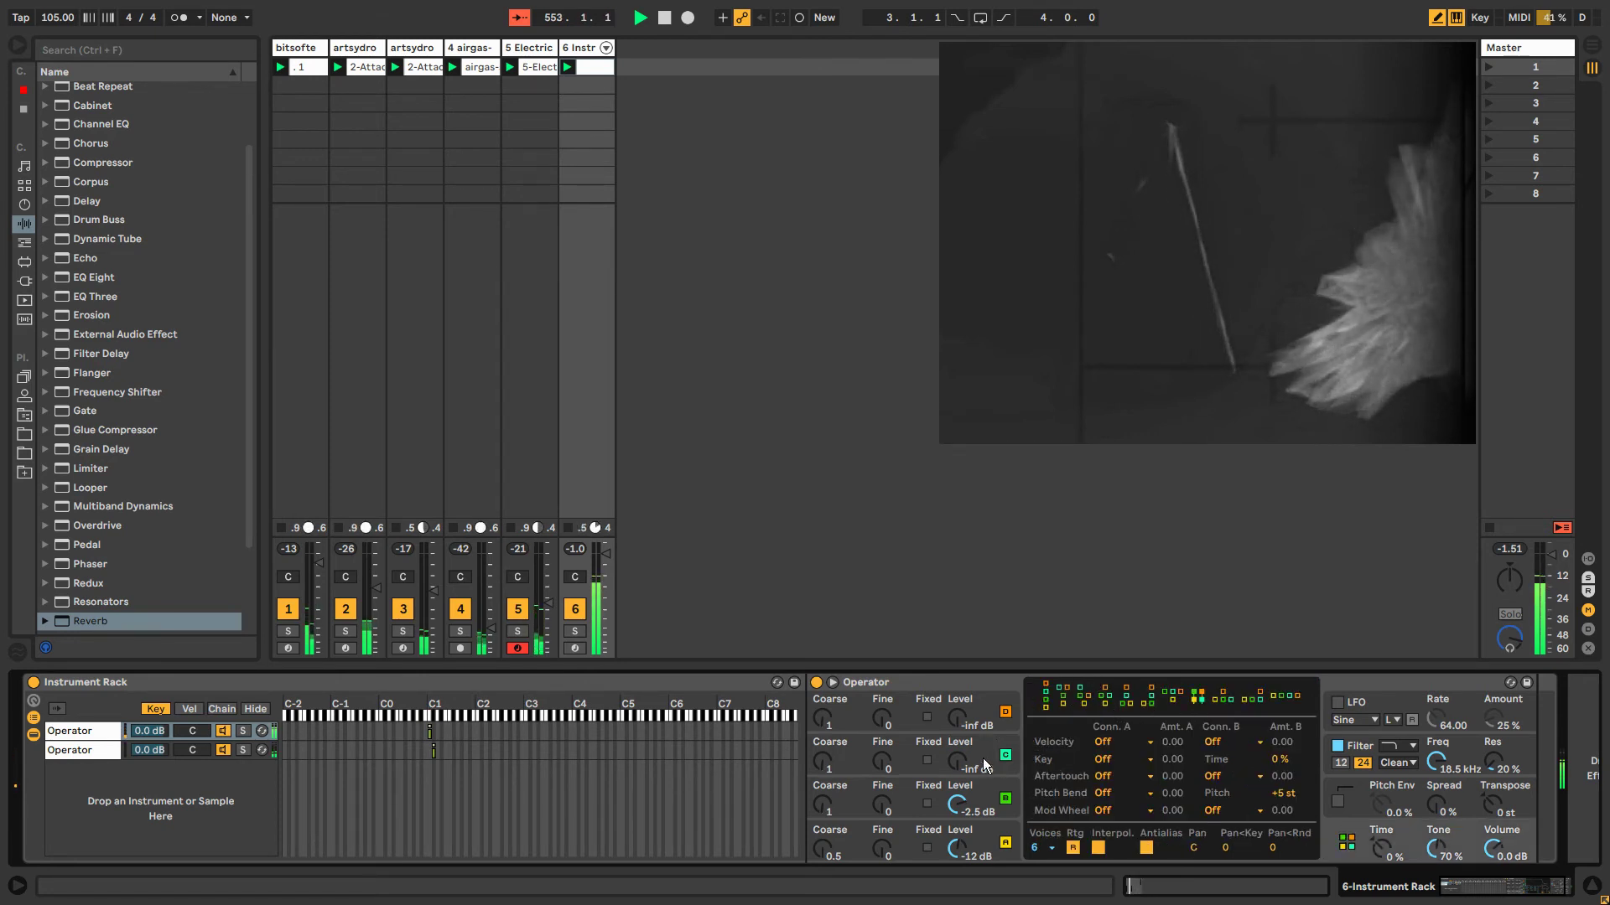
{"action": "left_click_drag", "start_coordinate": [958, 774], "coordinate": [958, 755]}
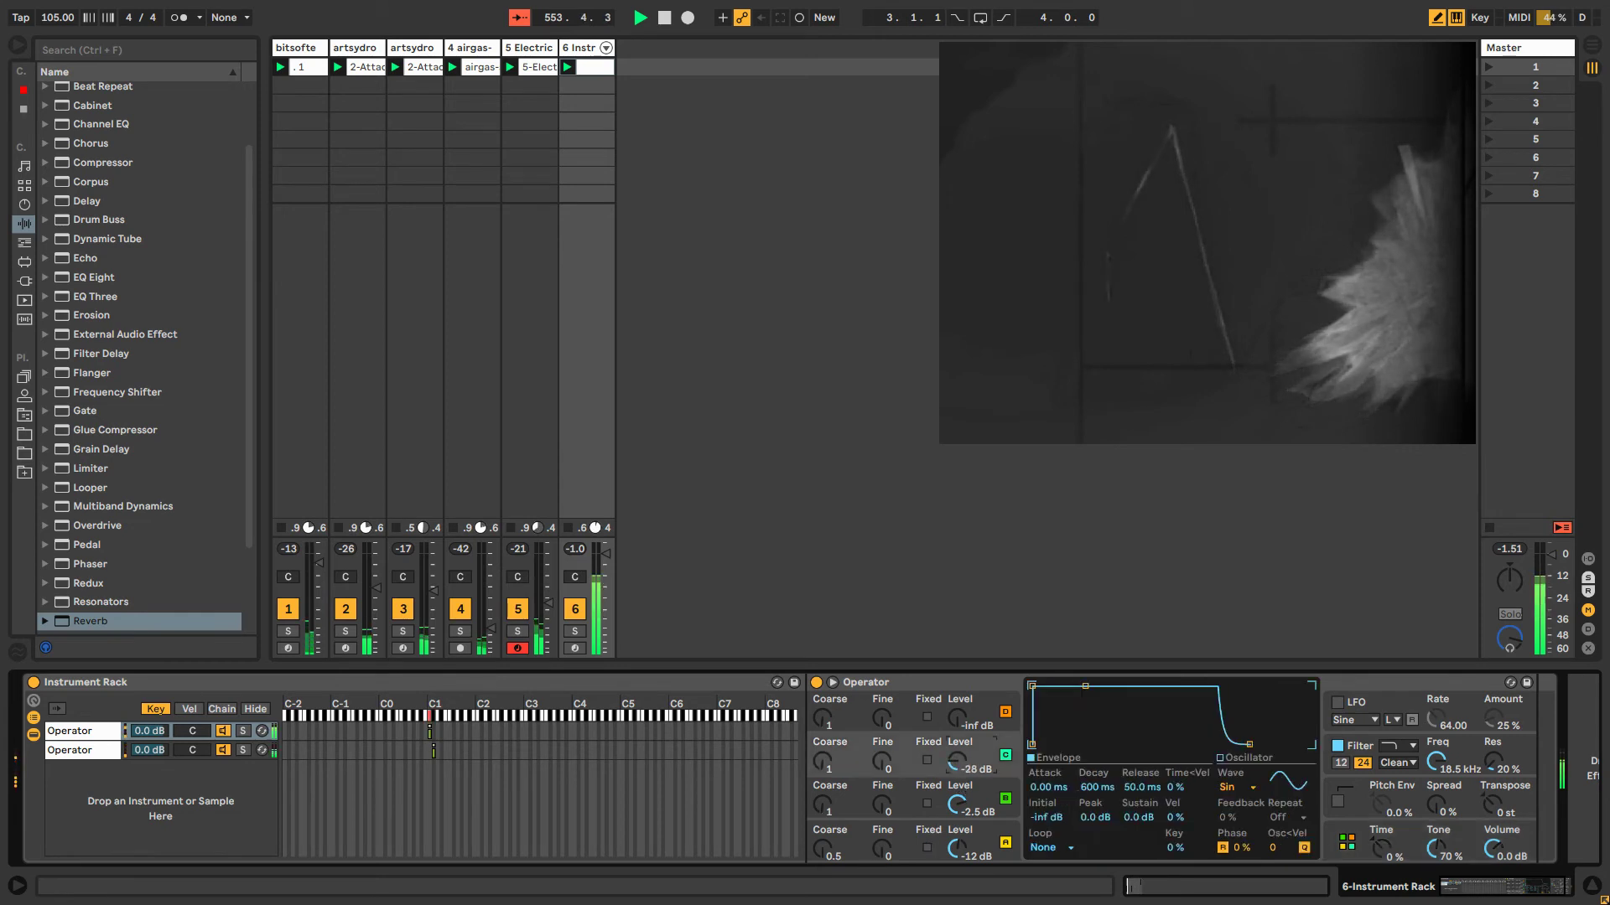
Shape oscillator C's envelope into a short spike with a 106 ms decay and -inf dB sustain.
{"action": "left_click_drag", "start_coordinate": [1084, 686], "coordinate": [1104, 719]}
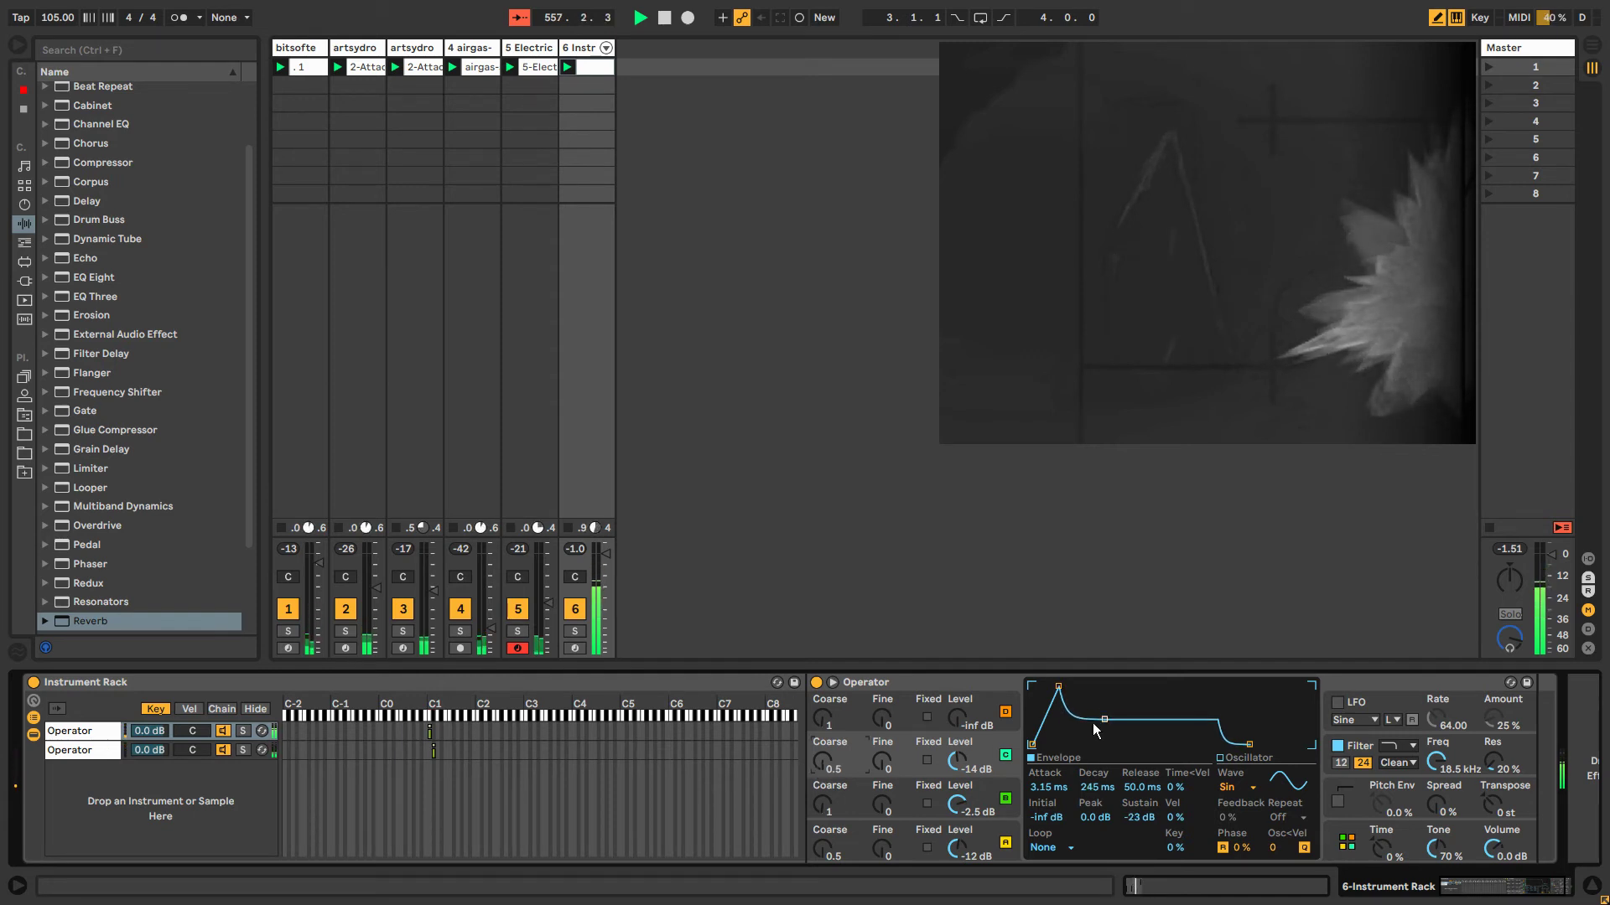
{"action": "left_click_drag", "start_coordinate": [1104, 719], "coordinate": [1097, 744]}
{"action": "left_click_drag", "start_coordinate": [1058, 687], "coordinate": [1050, 687]}
Set oscillator C's envelope to Loop mode with a 2.07 ms loop time, 0.73 ms attack and 13.9 ms decay.
{"action": "left_click", "coordinate": [1046, 850]}
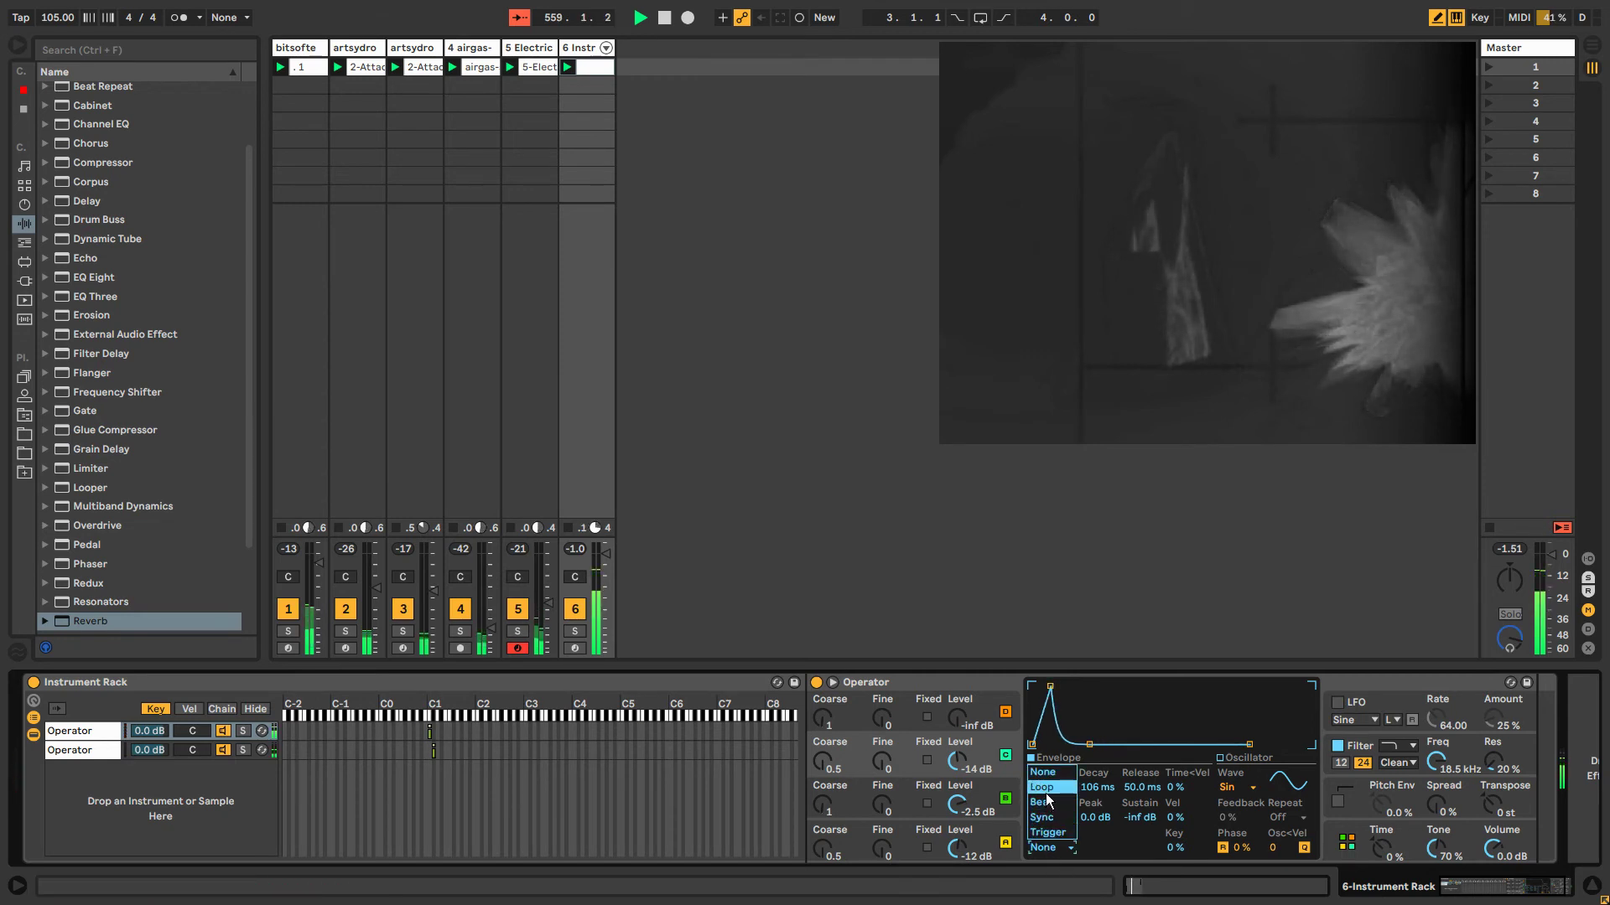
{"action": "left_click", "coordinate": [1048, 792]}
{"action": "left_click_drag", "start_coordinate": [1055, 688], "coordinate": [1052, 689]}
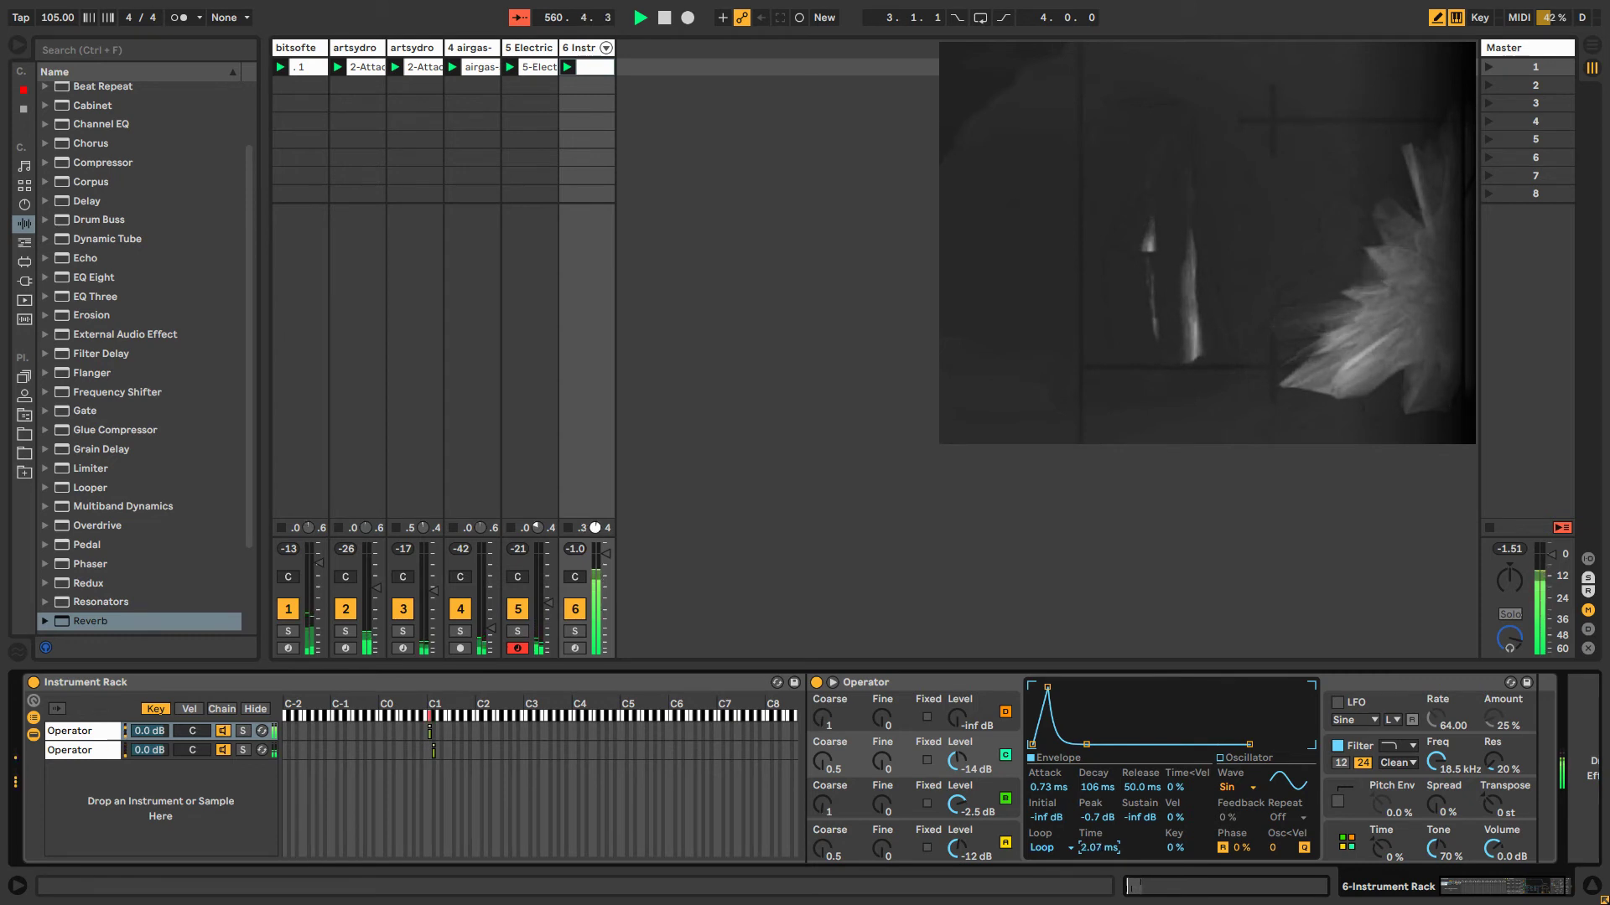
{"action": "left_click_drag", "start_coordinate": [1083, 747], "coordinate": [1069, 744]}
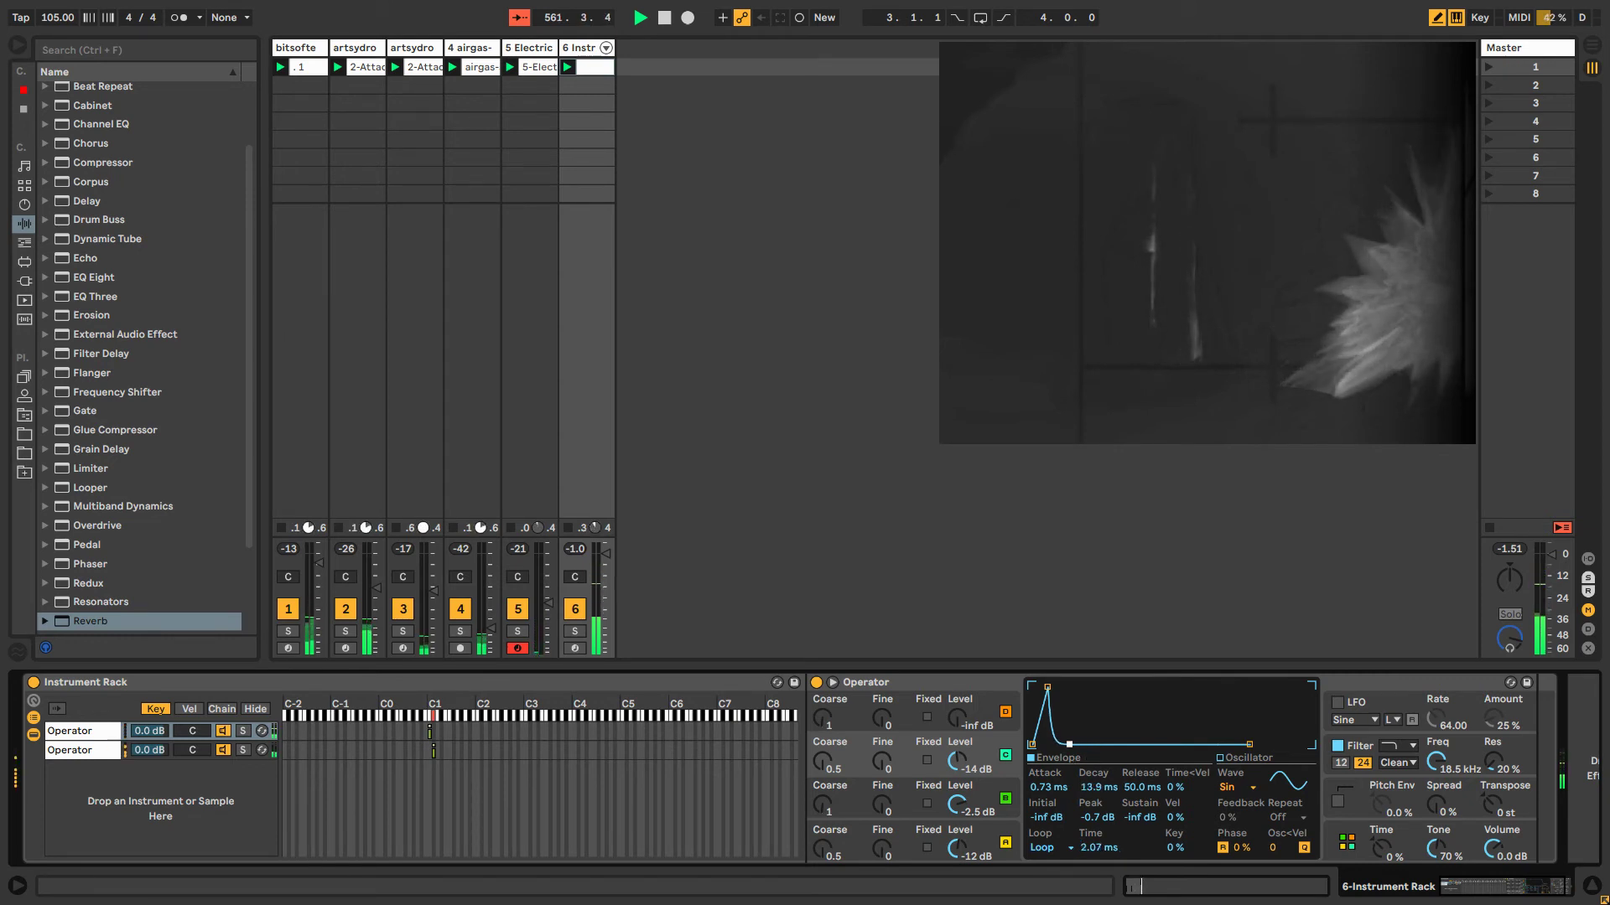
Set oscillator C's coarse tuning to 7, and its envelope to 6.98 ms attack, 25.3 ms decay and 82.8 ms loop time.
{"action": "left_click_drag", "start_coordinate": [1047, 687], "coordinate": [1057, 686]}
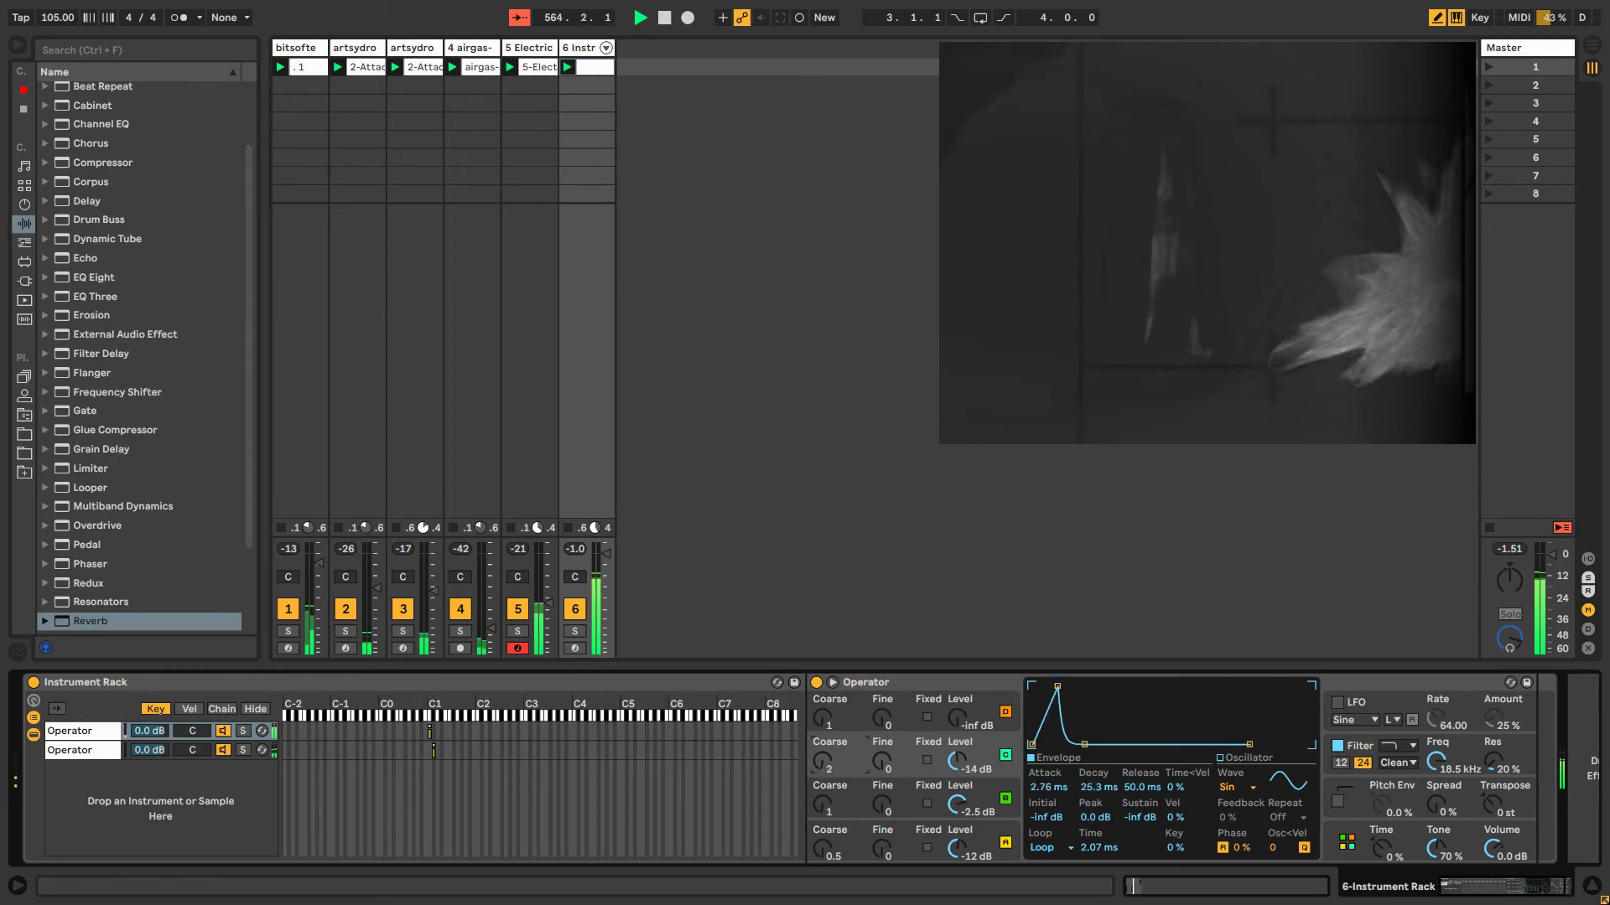
{"action": "left_click_drag", "start_coordinate": [822, 760], "coordinate": [822, 745]}
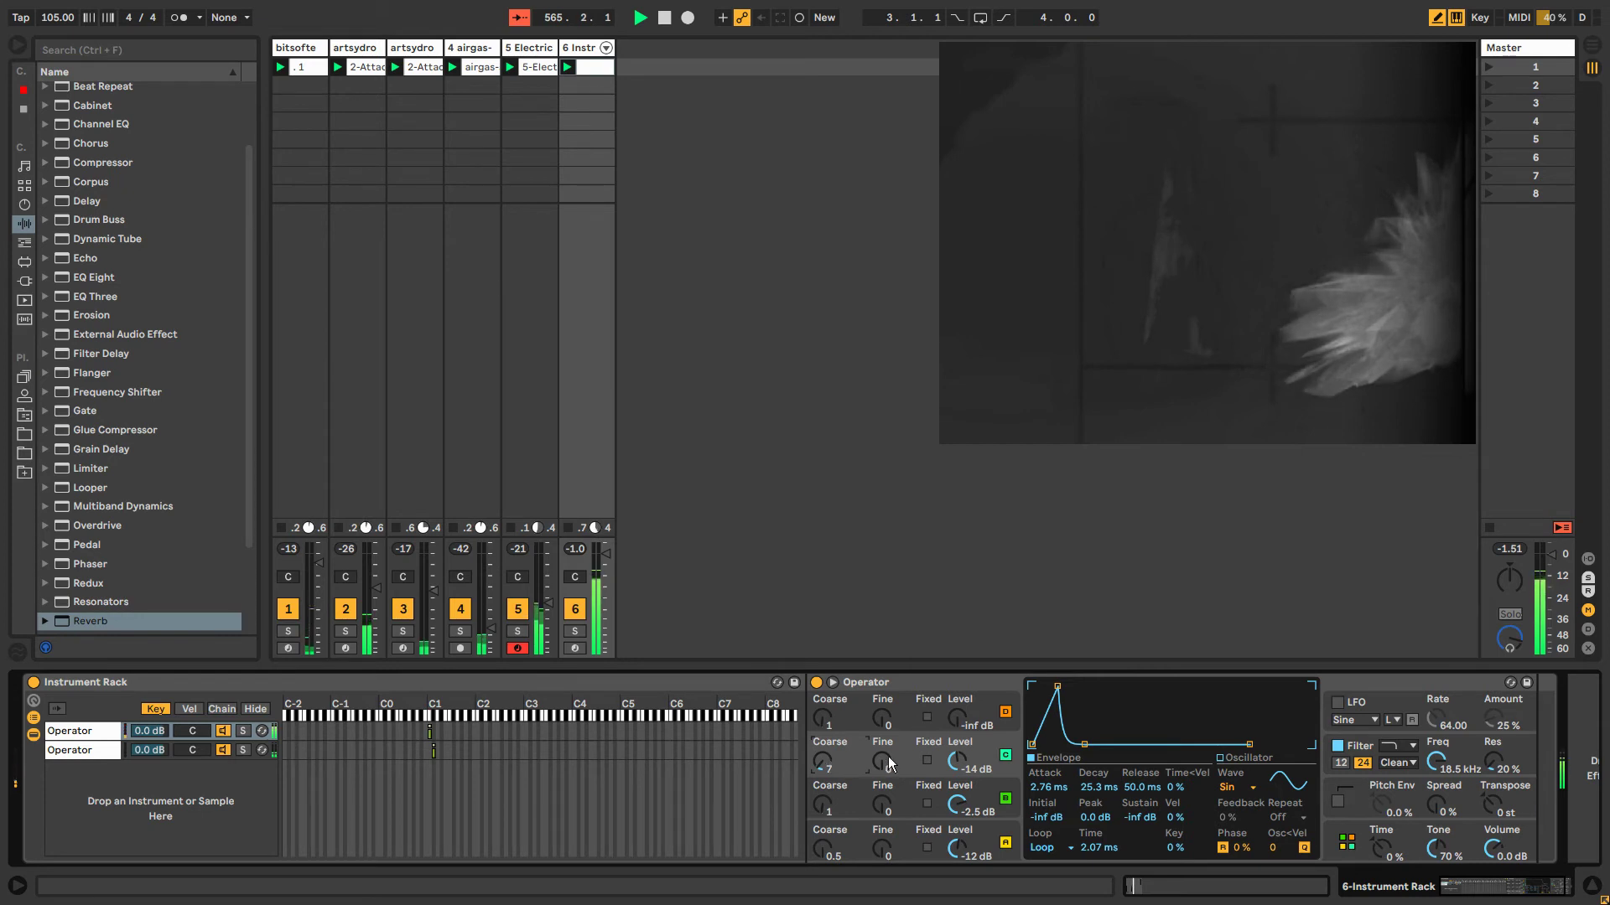
{"action": "left_click_drag", "start_coordinate": [1057, 687], "coordinate": [1064, 687]}
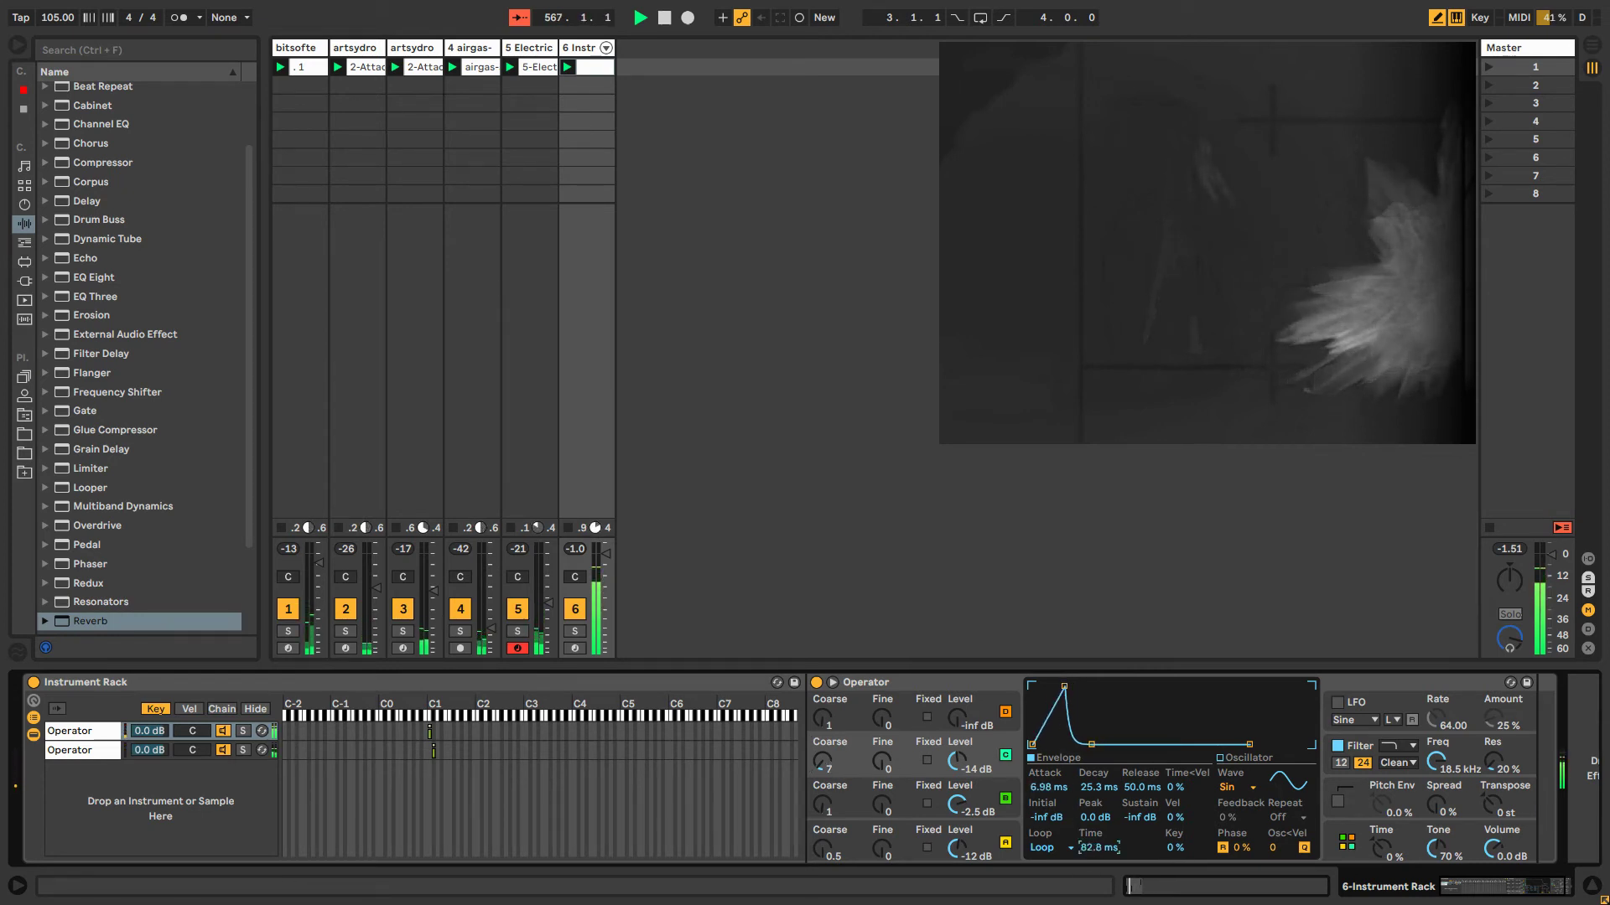
Set oscillator C's coarse tuning to 6, and its envelope to 2.41 ms attack, 51.7 ms decay and 1.58 ms loop time.
{"action": "left_click_drag", "start_coordinate": [1098, 847], "coordinate": [1098, 842]}
{"action": "left_click_drag", "start_coordinate": [1064, 687], "coordinate": [1063, 726]}
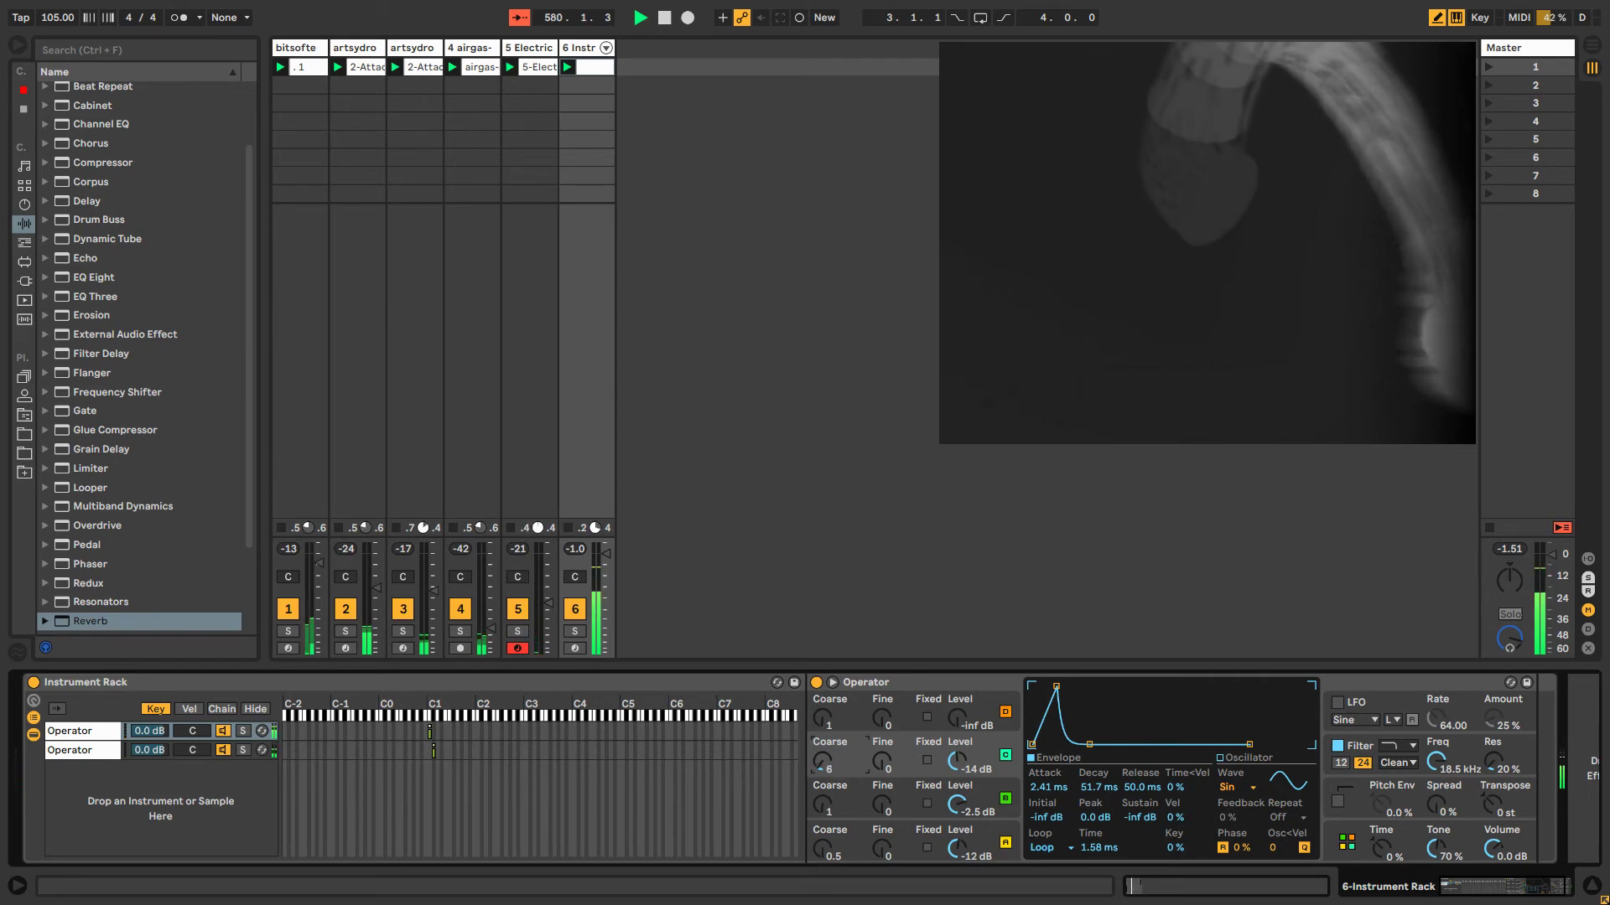
Show oscillator C's coarse tuning as a clip modulation envelope and unlink it from the clip with a 25-bar loop.
{"action": "right_click", "coordinate": [824, 758]}
{"action": "left_click", "coordinate": [893, 532]}
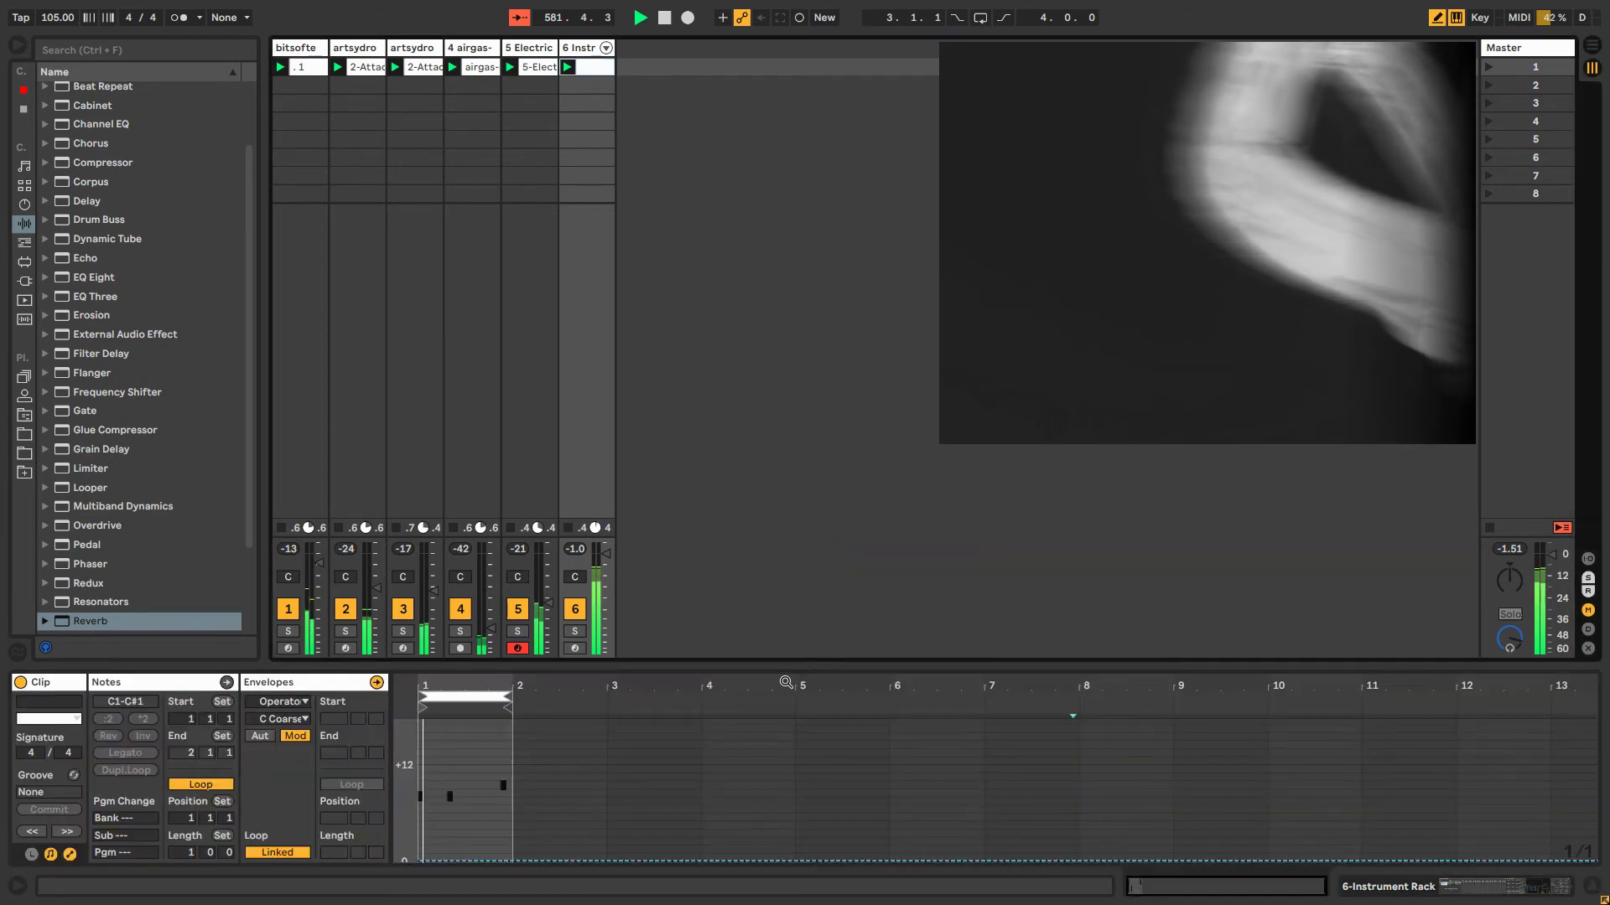
{"action": "left_click", "coordinate": [267, 850]}
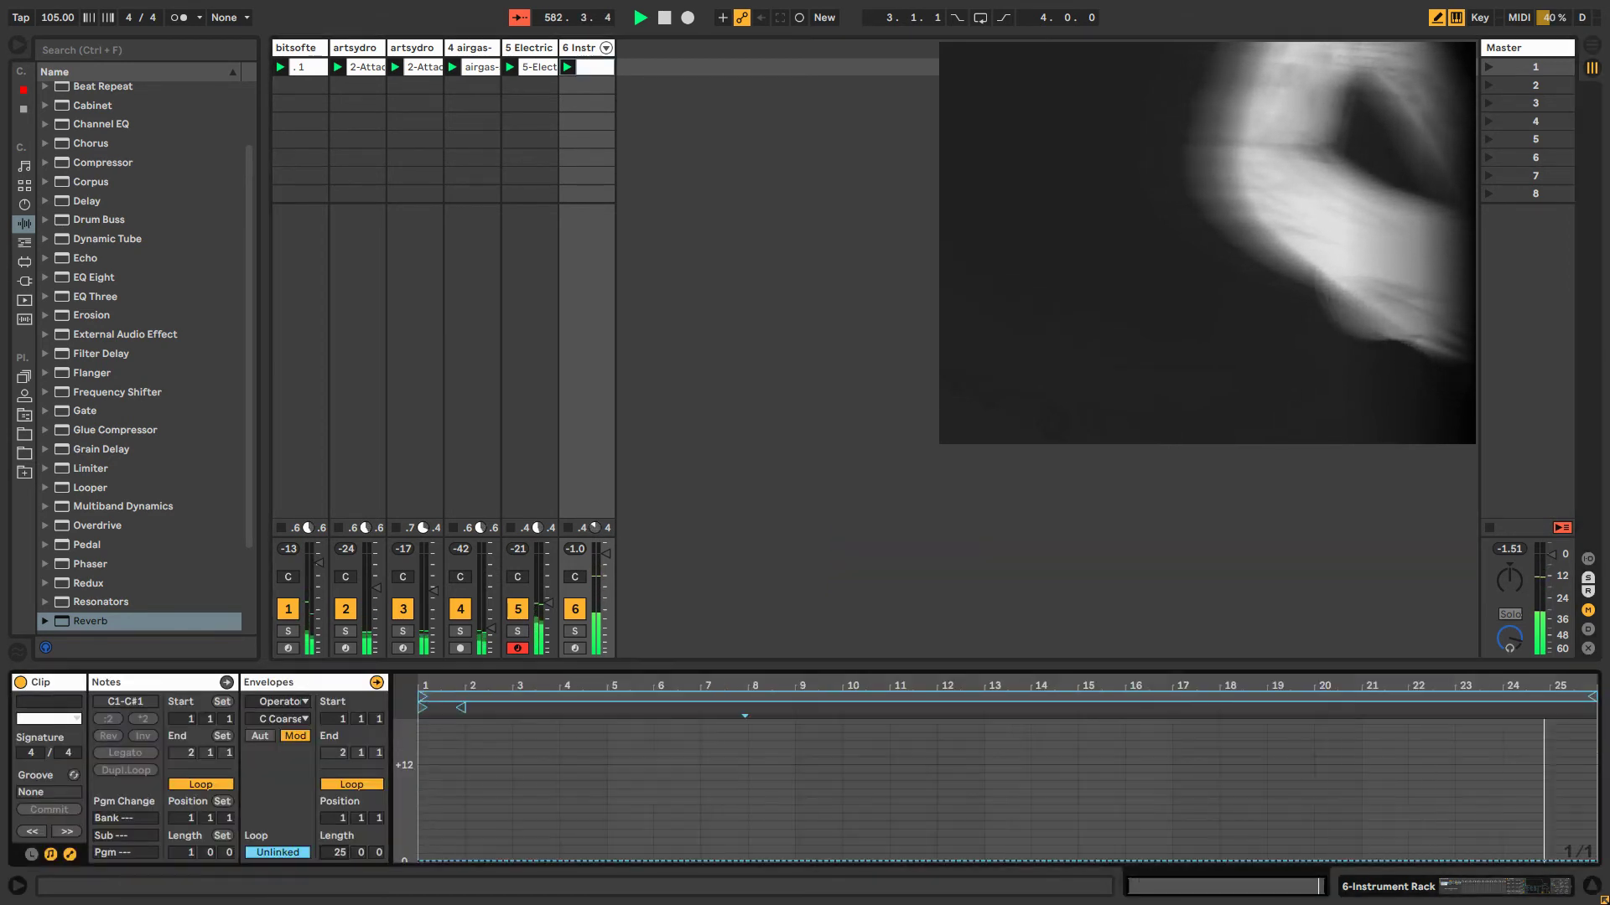
Draw a stepped modulation pattern with varying bar-long heights for oscillator C's coarse tuning across the 25 bars.
{"action": "left_click", "coordinate": [443, 836]}
{"action": "left_click", "coordinate": [1510, 797]}
{"action": "left_click", "coordinate": [1477, 820]}
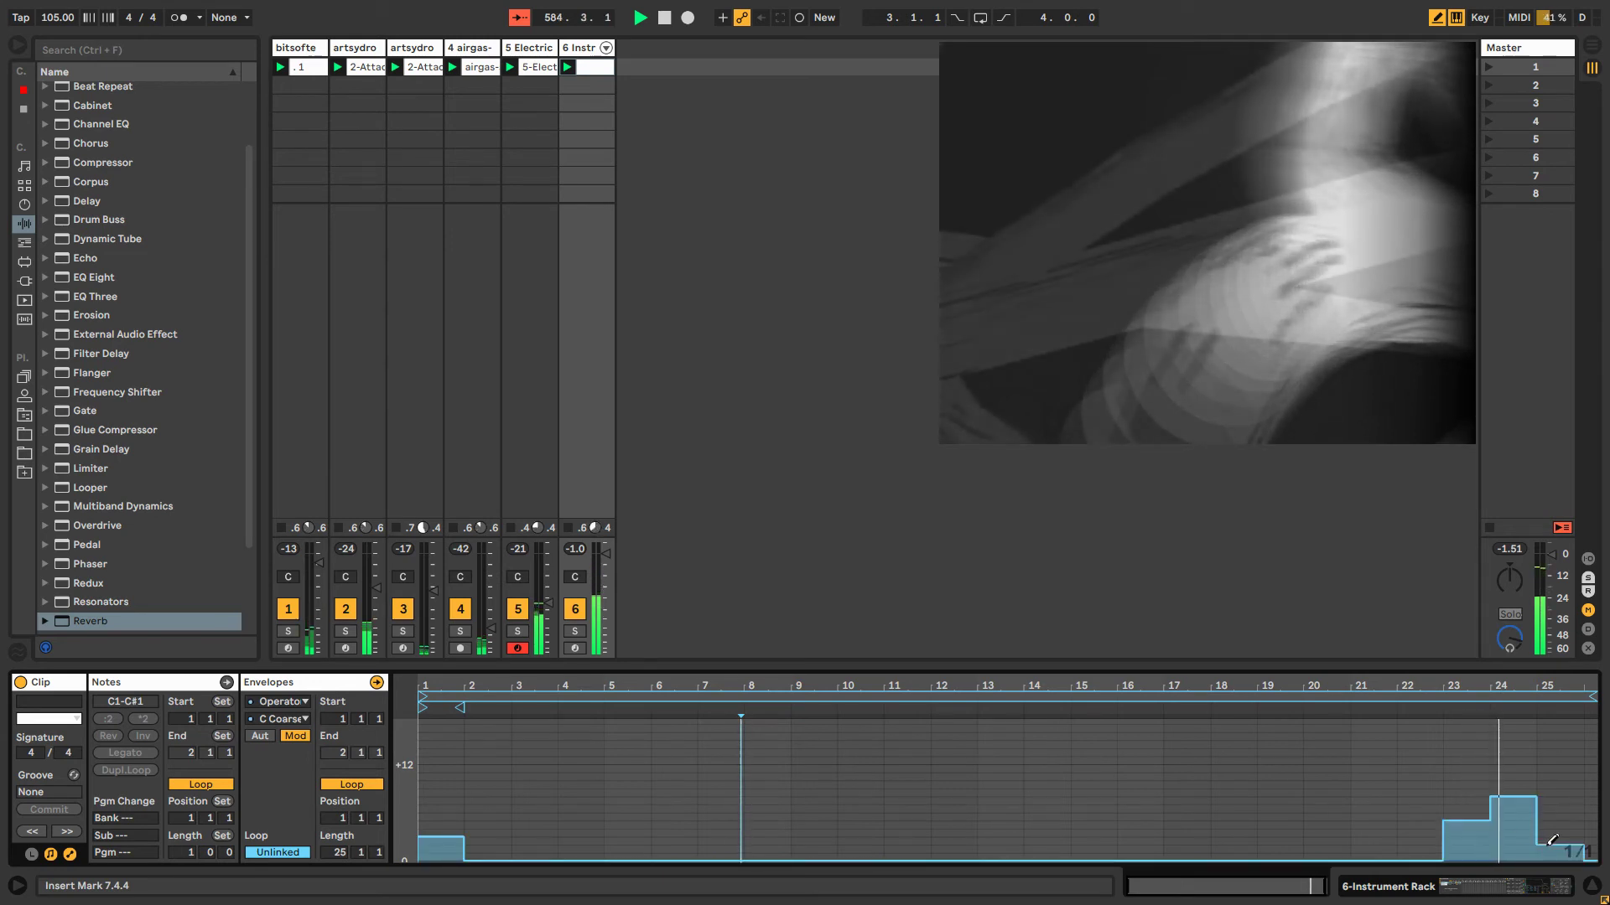
{"action": "left_click_drag", "start_coordinate": [1513, 837], "coordinate": [1559, 847]}
{"action": "mouse_move", "coordinate": [490, 845]}
{"action": "left_mouse_down"}
{"action": "mouse_move", "coordinate": [549, 821]}
{"action": "mouse_move", "coordinate": [600, 846]}
{"action": "mouse_move", "coordinate": [664, 834]}
{"action": "left_mouse_up"}
{"action": "left_click", "coordinate": [743, 841]}
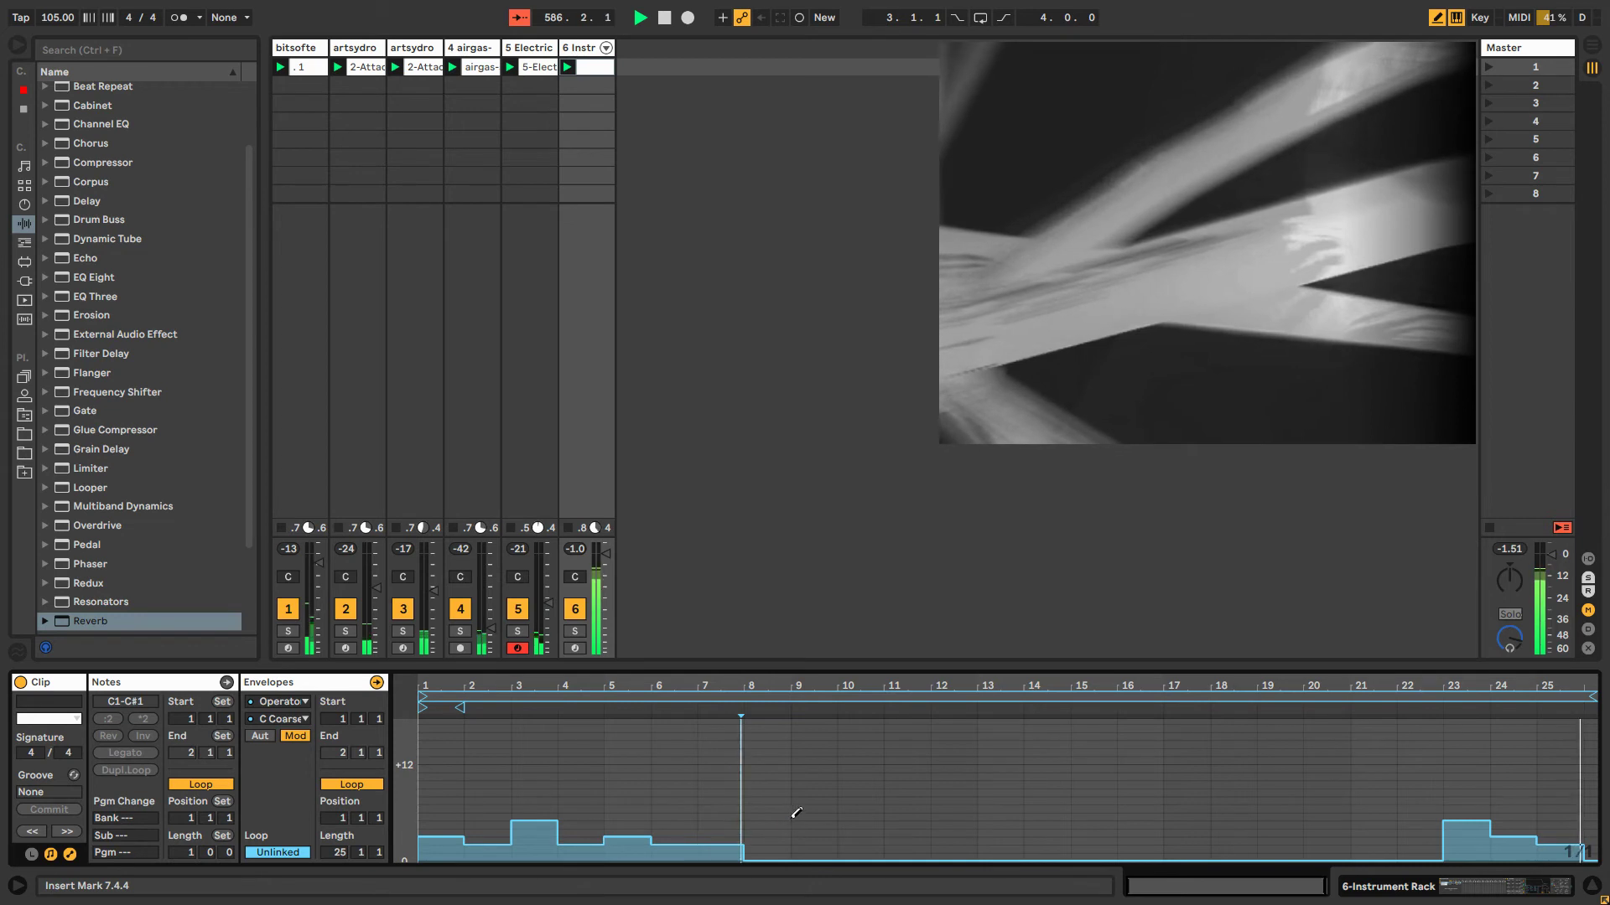
{"action": "left_click", "coordinate": [794, 815]}
{"action": "left_click", "coordinate": [736, 829]}
{"action": "left_click", "coordinate": [879, 853]}
{"action": "left_click_drag", "start_coordinate": [879, 852], "coordinate": [1372, 838]}
{"action": "left_click", "coordinate": [1231, 853]}
{"action": "left_click", "coordinate": [945, 851]}
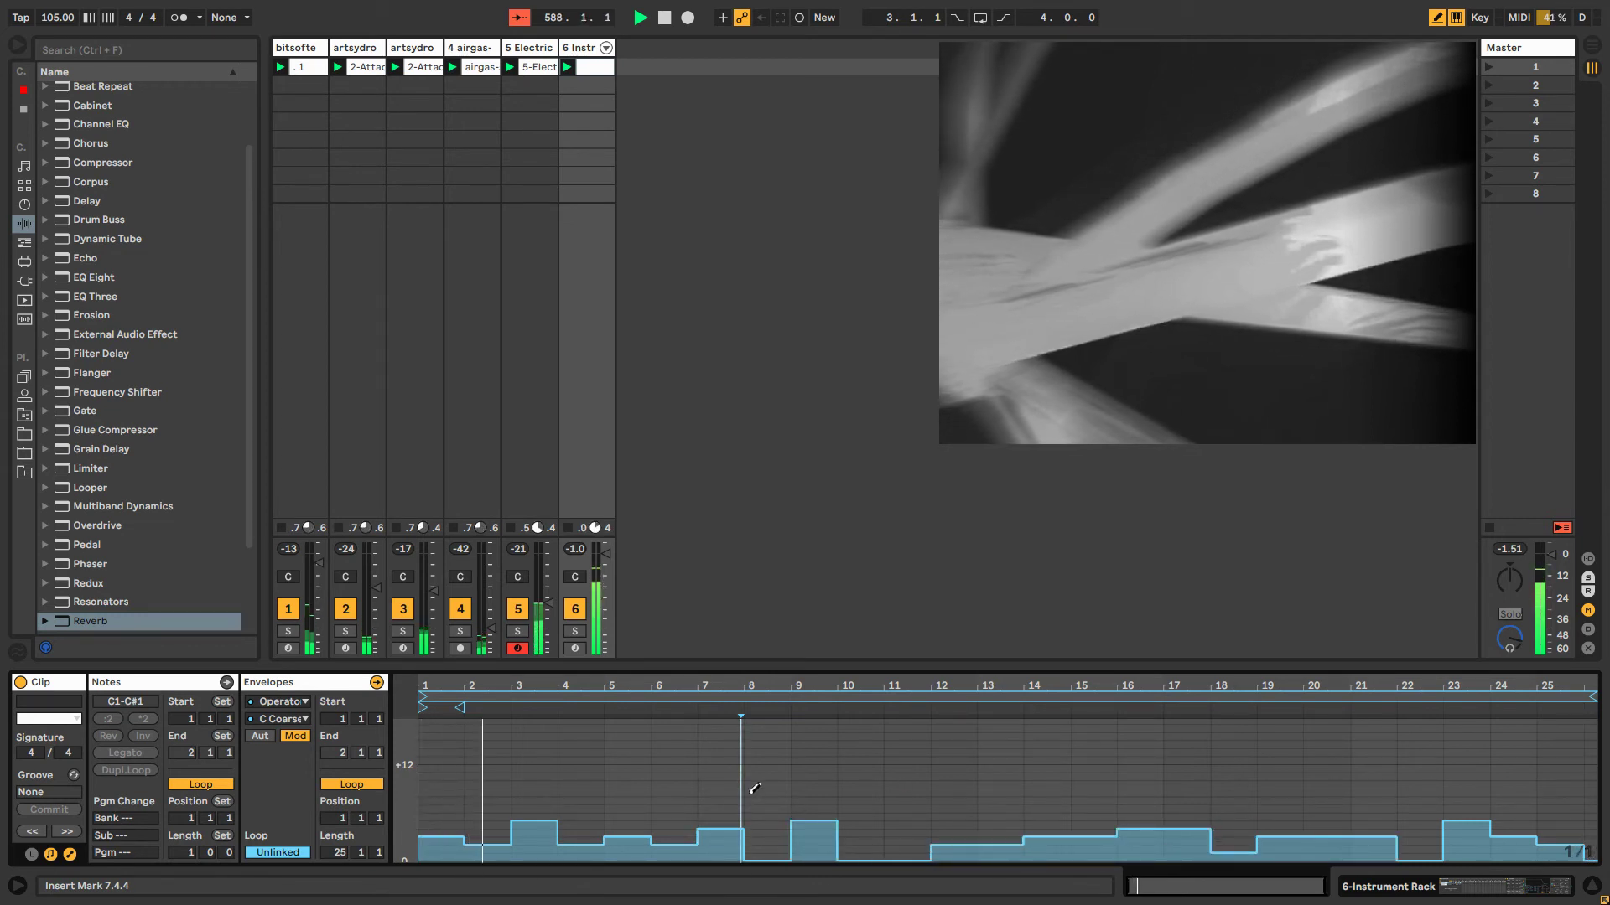
Give oscillator D a Noise White waveform at -9.5 dB, with an envelope of 76.0 ms attack, 120 ms decay and -57 dB sustain.
{"action": "left_click", "coordinate": [575, 49]}
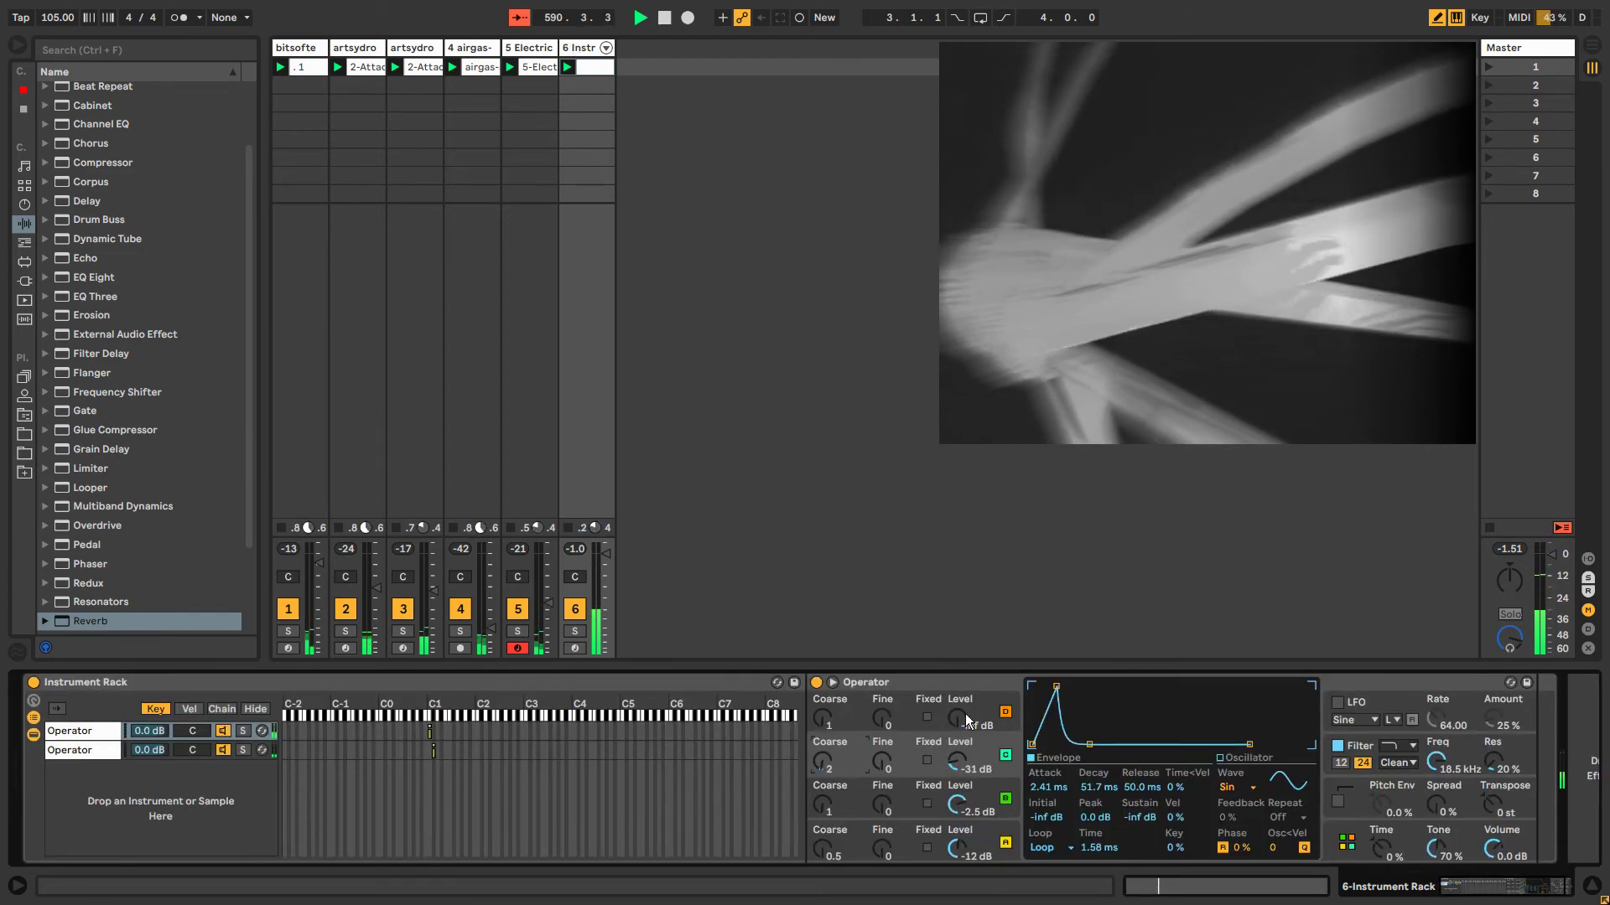
{"action": "left_click_drag", "start_coordinate": [958, 719], "coordinate": [959, 658]}
{"action": "left_click", "coordinate": [1233, 787]}
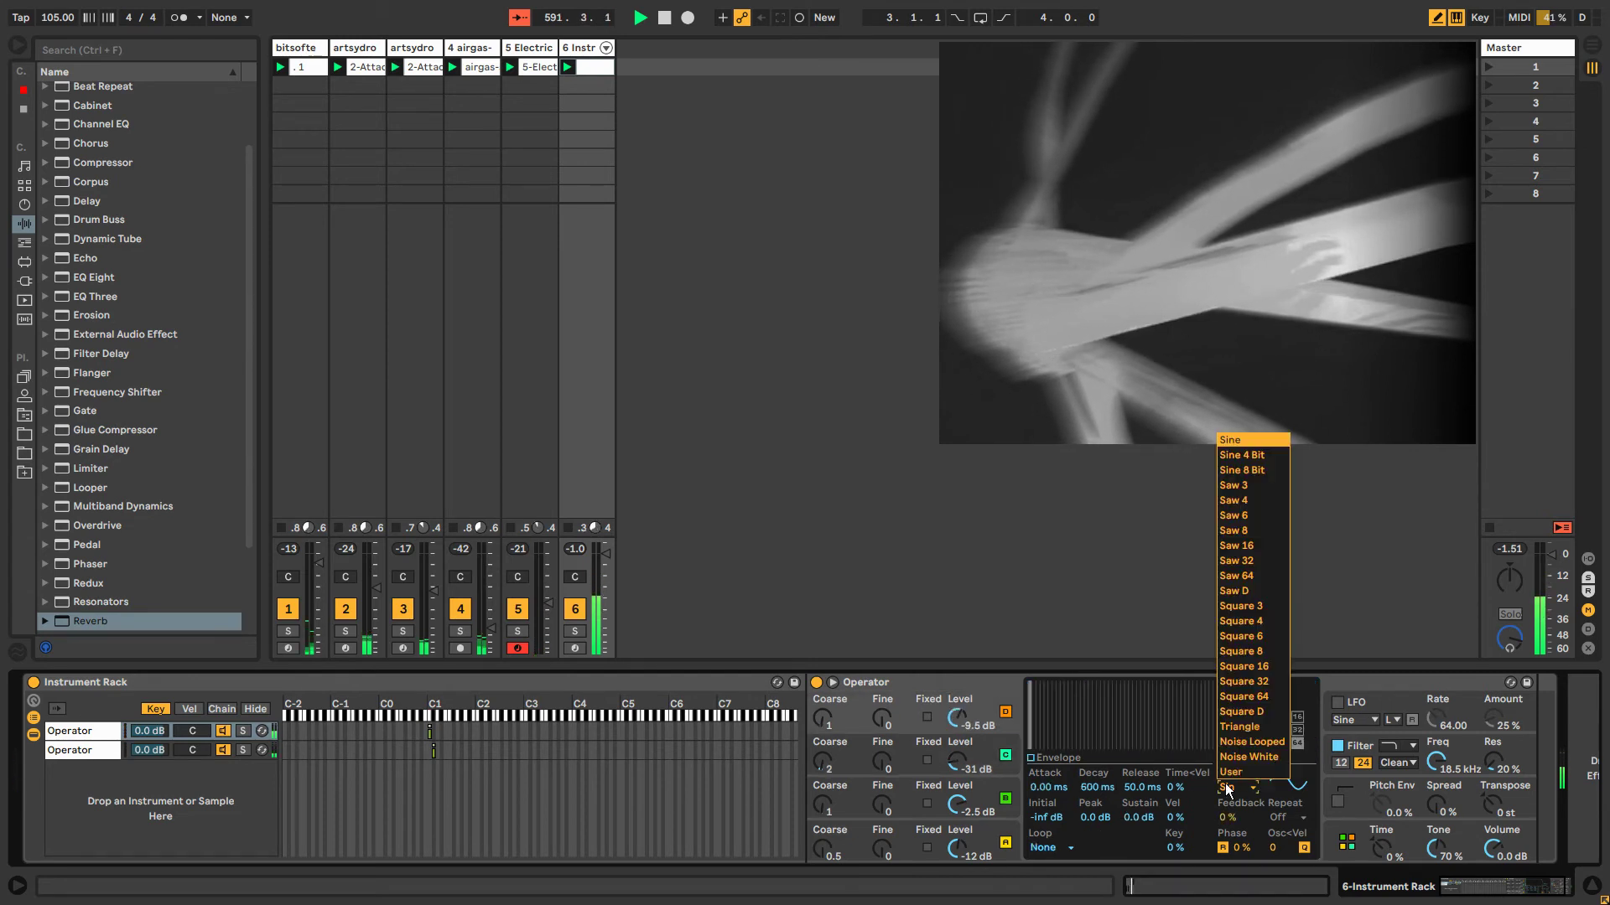
{"action": "left_click", "coordinate": [1225, 760]}
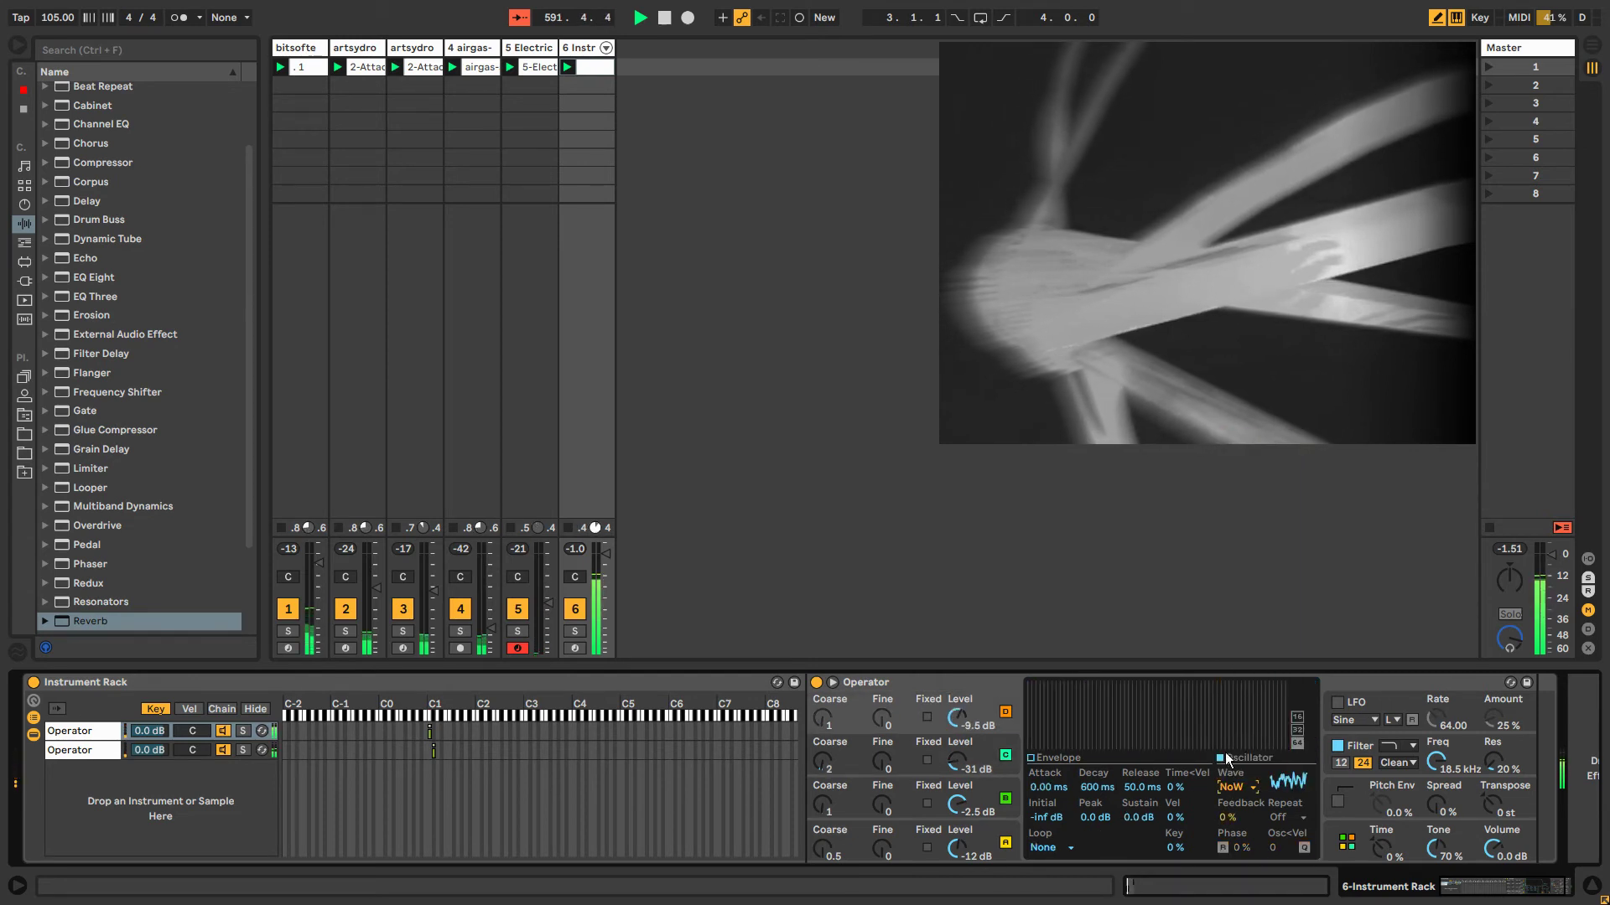
{"action": "left_click", "coordinate": [1032, 759]}
{"action": "left_click_drag", "start_coordinate": [1032, 686], "coordinate": [1123, 740]}
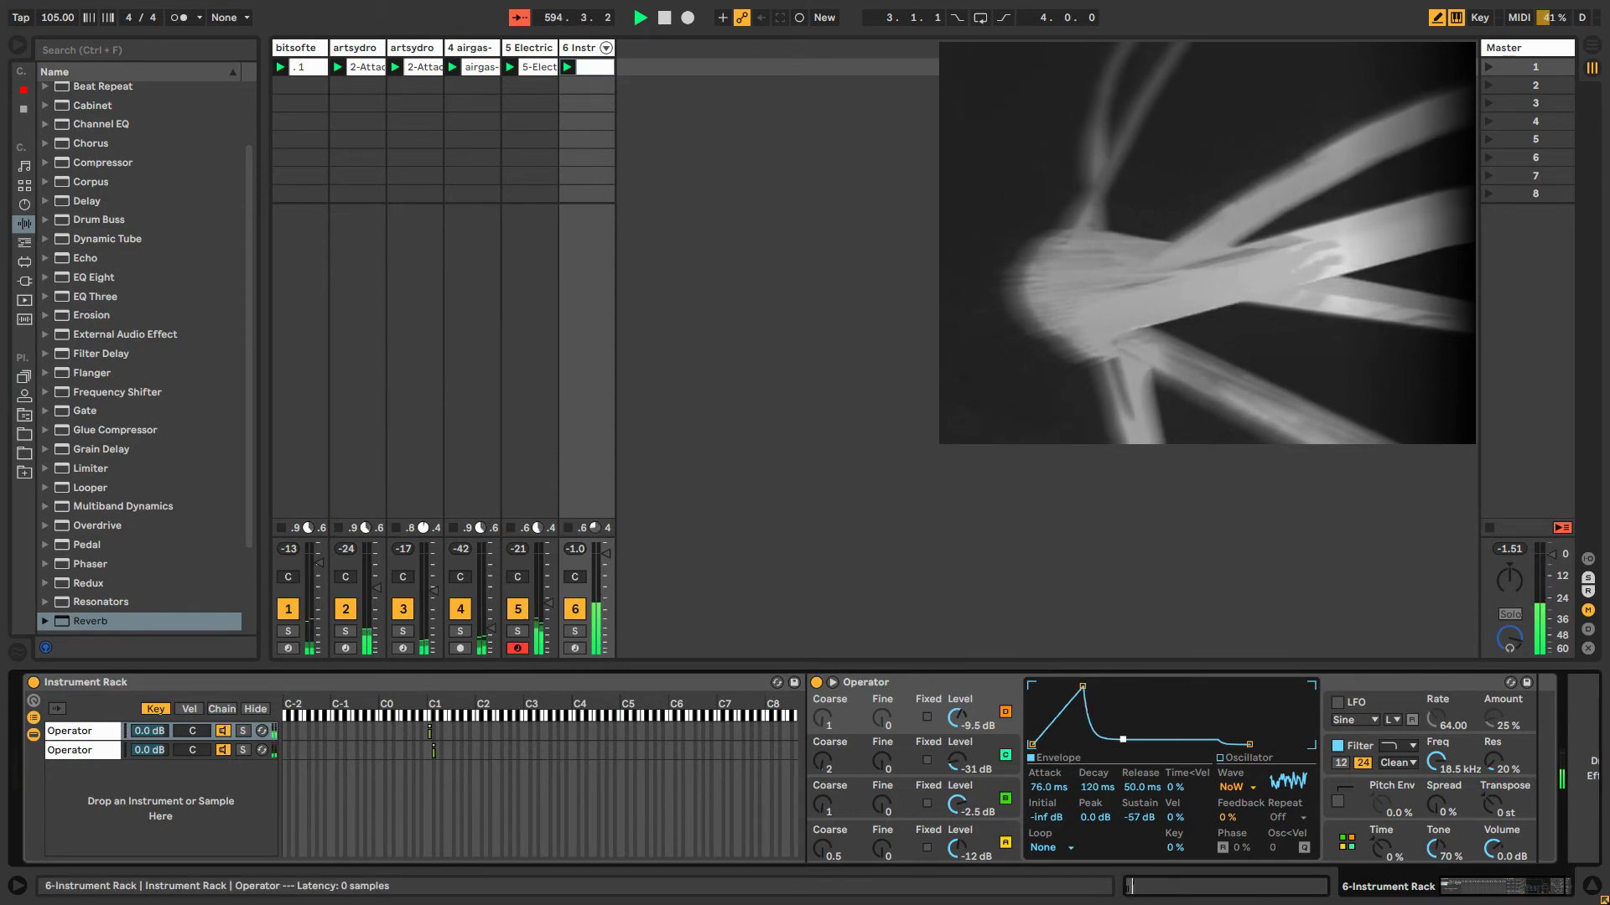
Set oscillator C's envelope release to 1.66 s and its decay to 37.0 ms.
{"action": "left_click", "coordinate": [987, 758]}
{"action": "left_click_drag", "start_coordinate": [1247, 745], "coordinate": [1278, 745]}
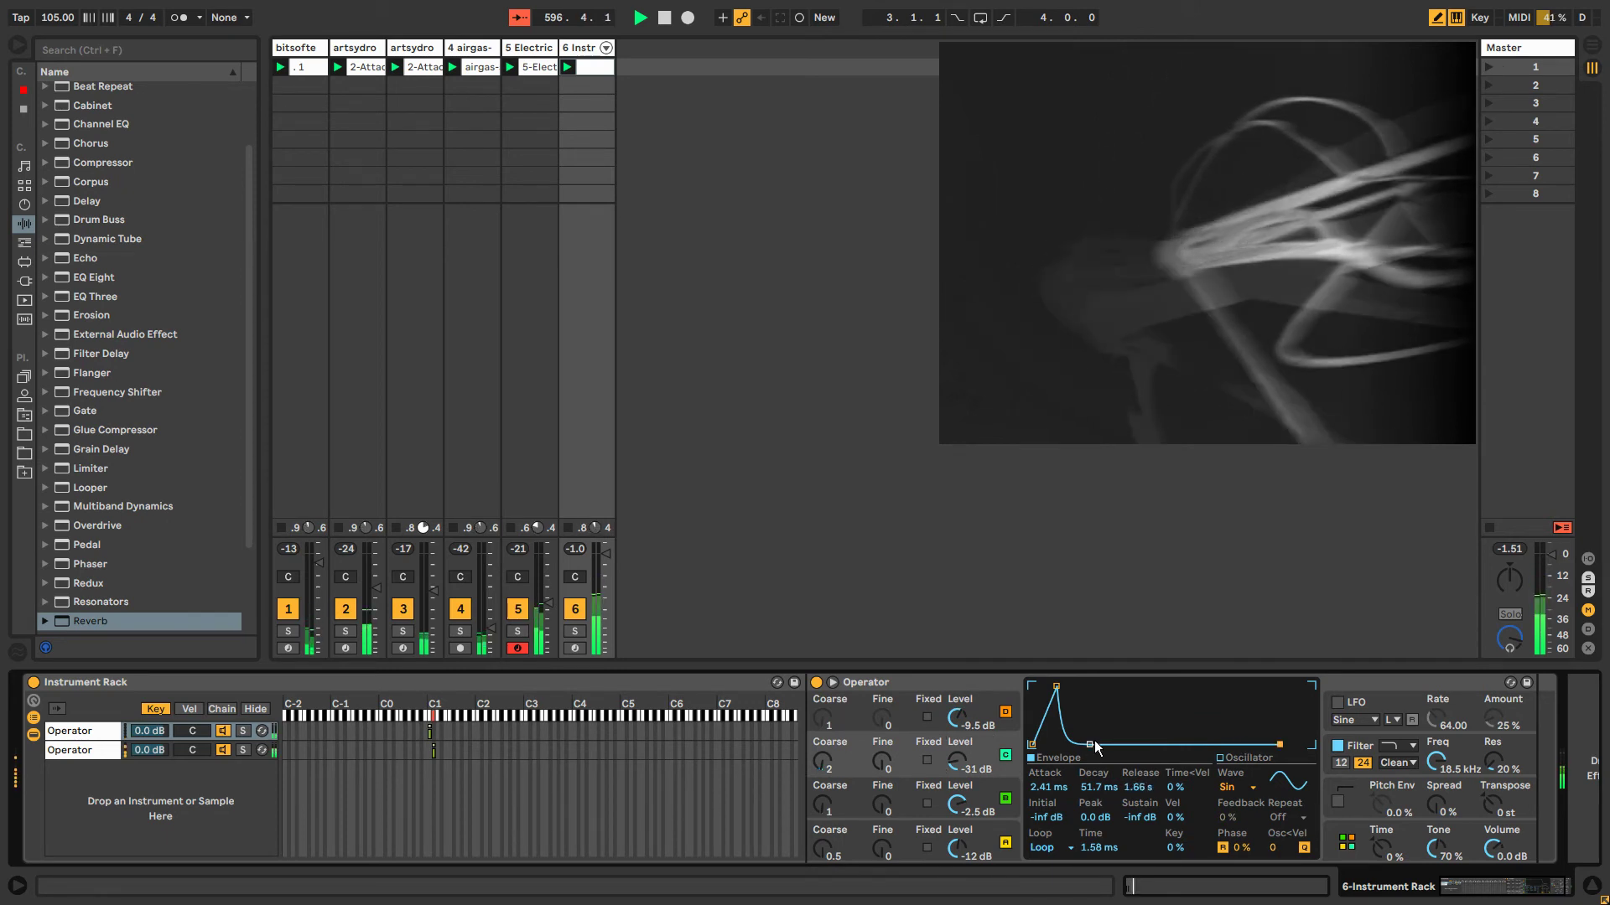
{"action": "mouse_move", "coordinate": [1098, 745]}
{"action": "left_mouse_down"}
{"action": "mouse_move", "coordinate": [1118, 744]}
{"action": "mouse_move", "coordinate": [1104, 745]}
{"action": "left_mouse_up"}
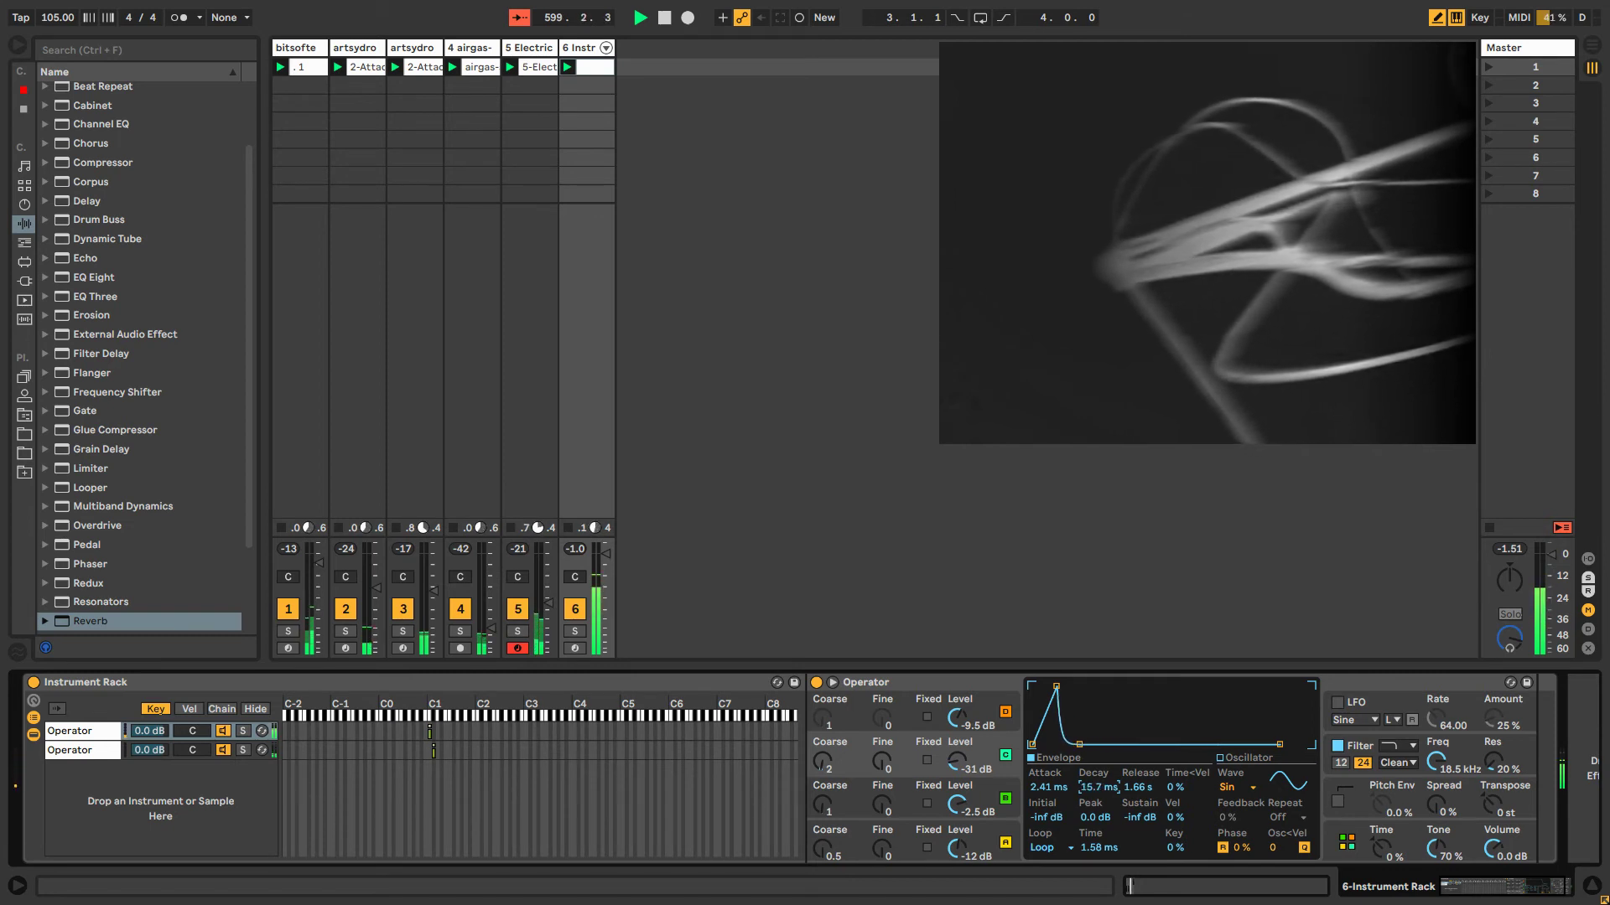
{"action": "left_click_drag", "start_coordinate": [1095, 744], "coordinate": [1084, 744]}
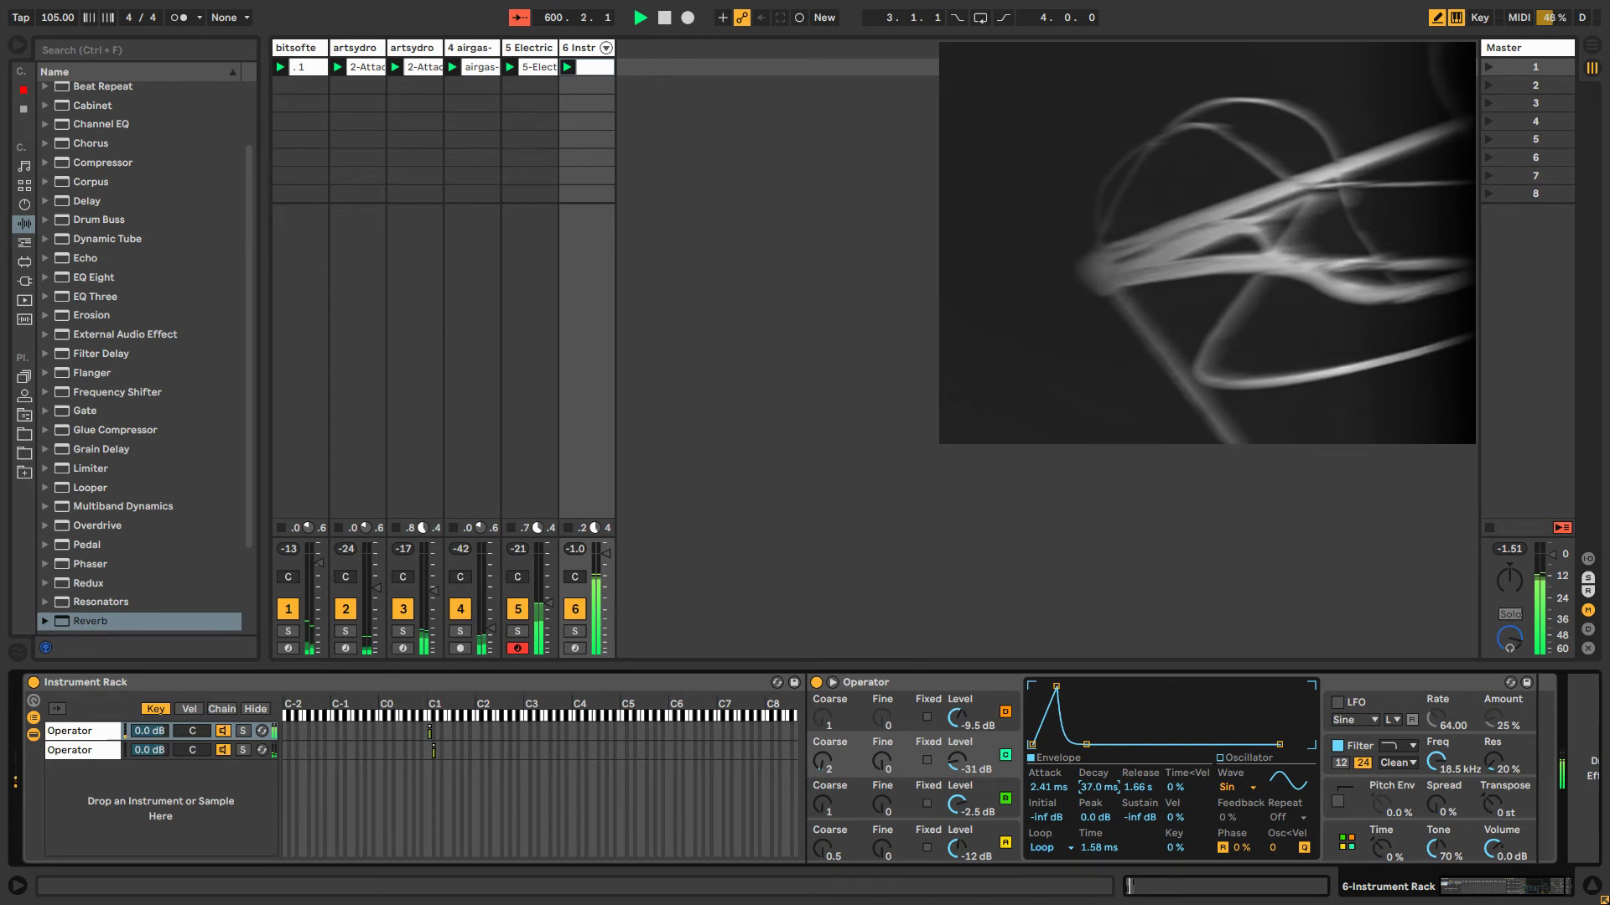
Shorten oscillator D's noise envelope to about 1.85 ms attack and 15.7 ms decay with -inf dB sustain.
{"action": "left_click", "coordinate": [975, 702]}
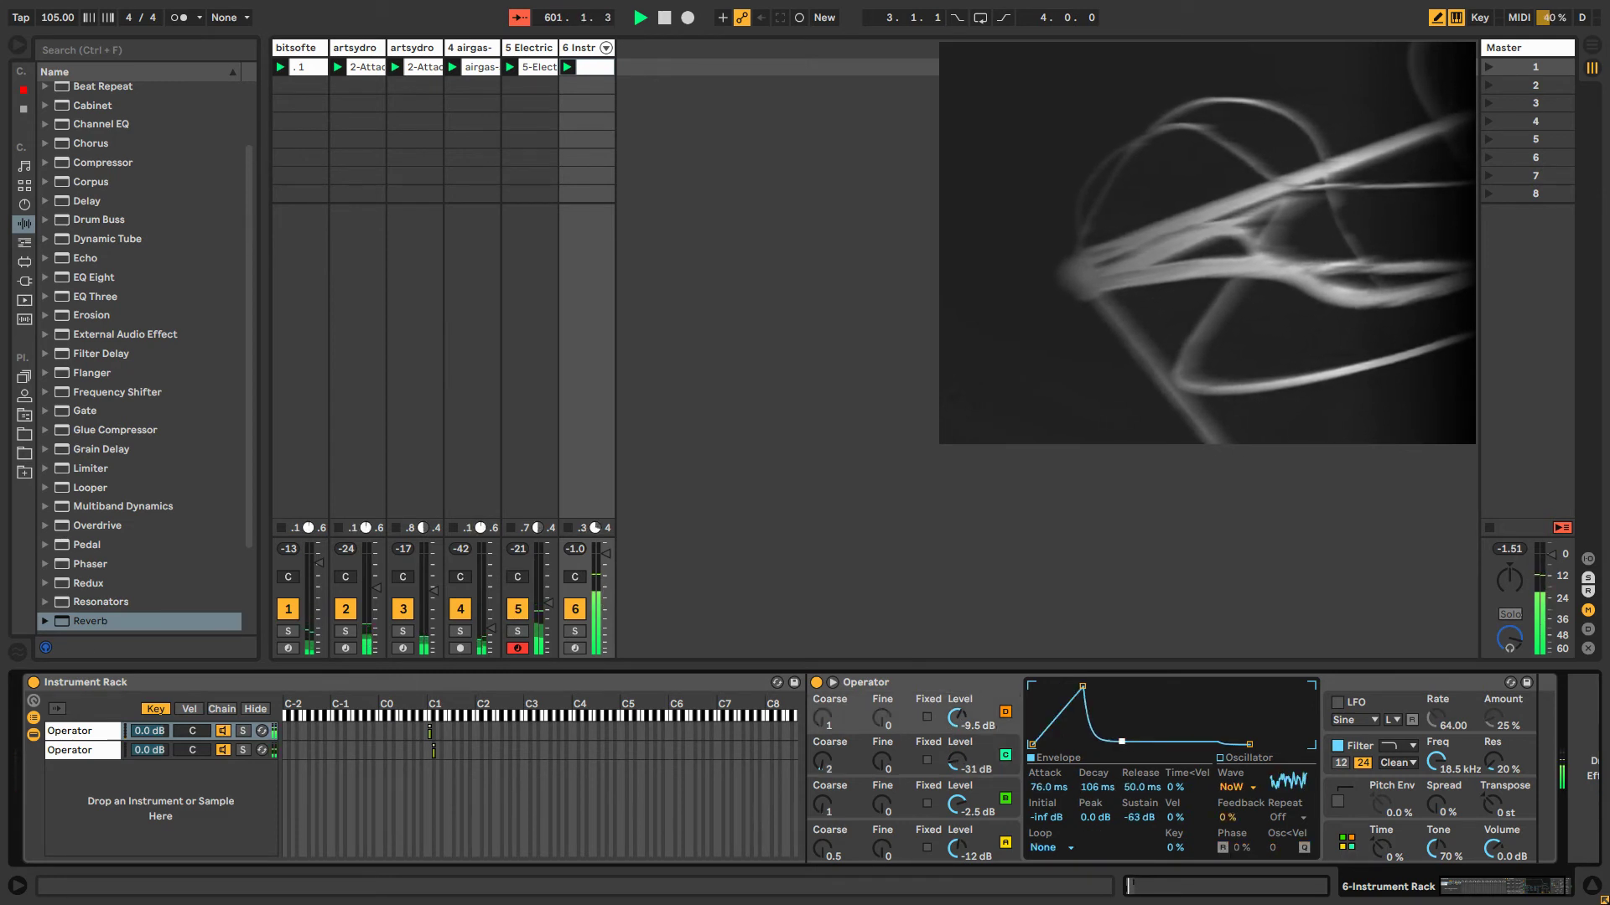
{"action": "left_click_drag", "start_coordinate": [1033, 686], "coordinate": [1053, 686]}
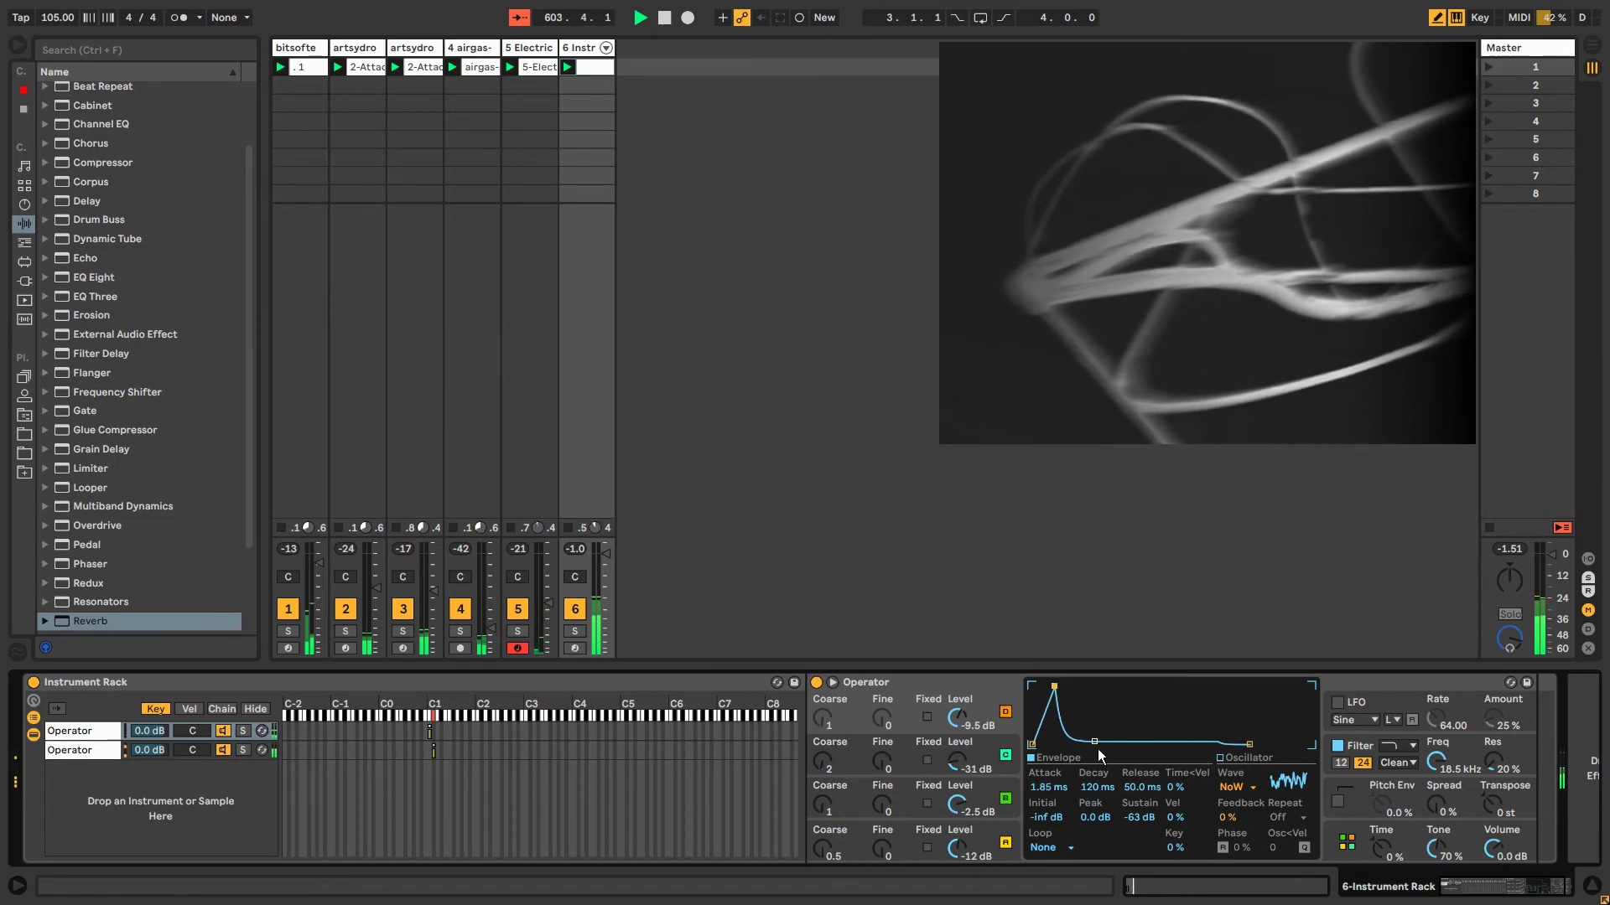
{"action": "left_click_drag", "start_coordinate": [1095, 743], "coordinate": [1081, 745]}
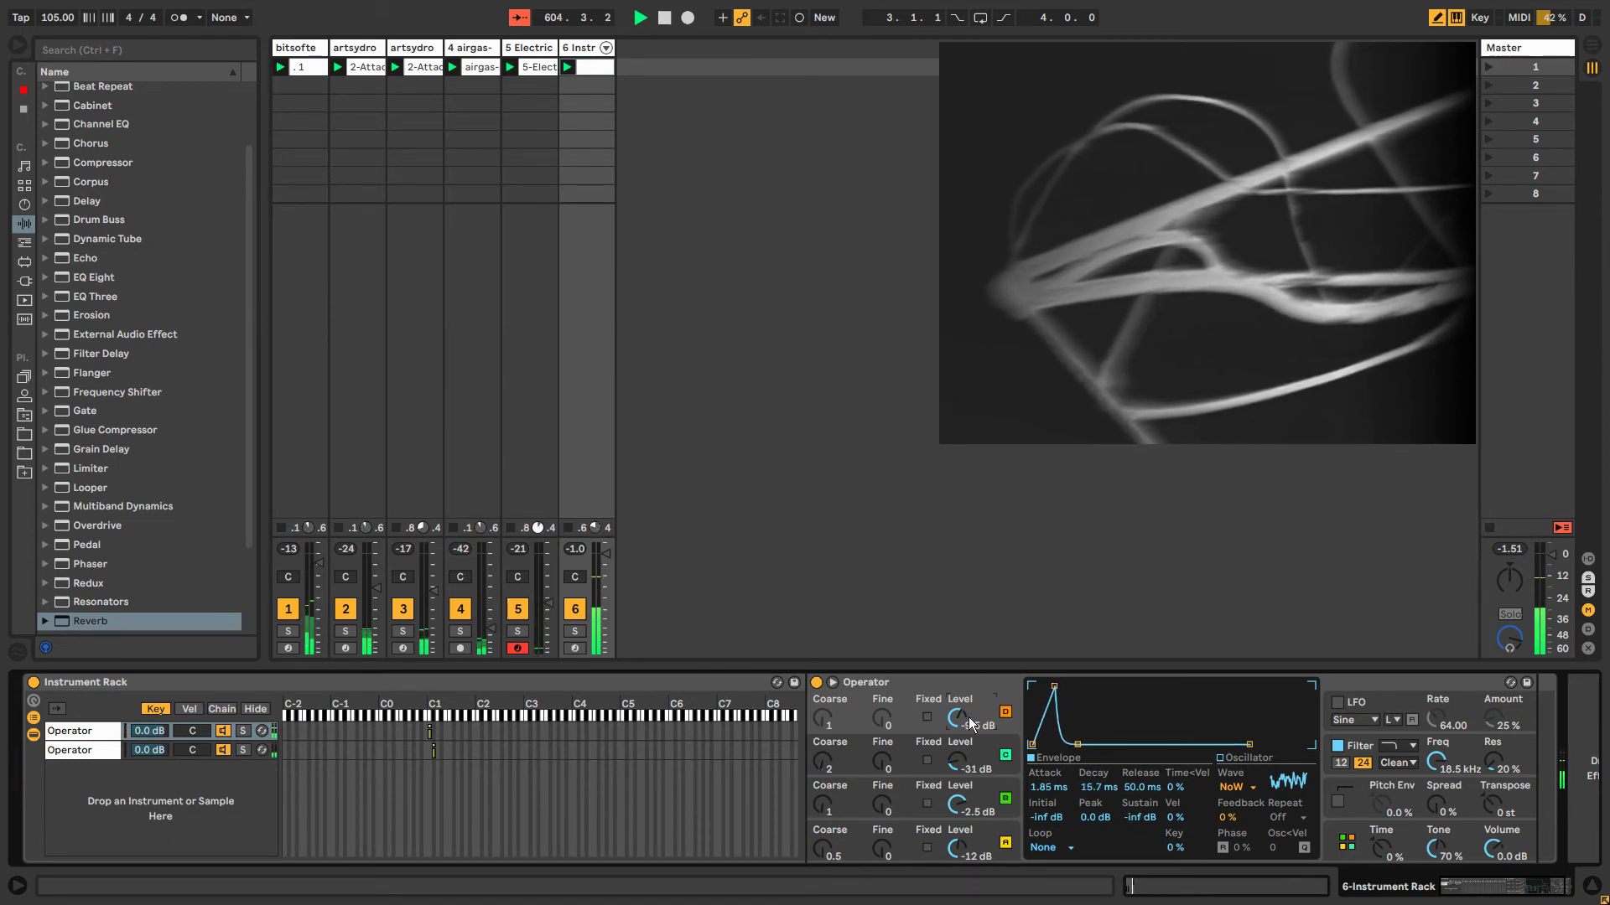
{"action": "left_click_drag", "start_coordinate": [1054, 686], "coordinate": [1082, 685]}
Set the Operator's filter to 4.22 kHz with 109% resonance, and switch on the LFO with a Sine waveform.
{"action": "mouse_move", "coordinate": [1436, 761]}
{"action": "left_mouse_down"}
{"action": "mouse_move", "coordinate": [1436, 796]}
{"action": "mouse_move", "coordinate": [1492, 670]}
{"action": "mouse_move", "coordinate": [1436, 729]}
{"action": "mouse_move", "coordinate": [1443, 779]}
{"action": "left_mouse_up"}
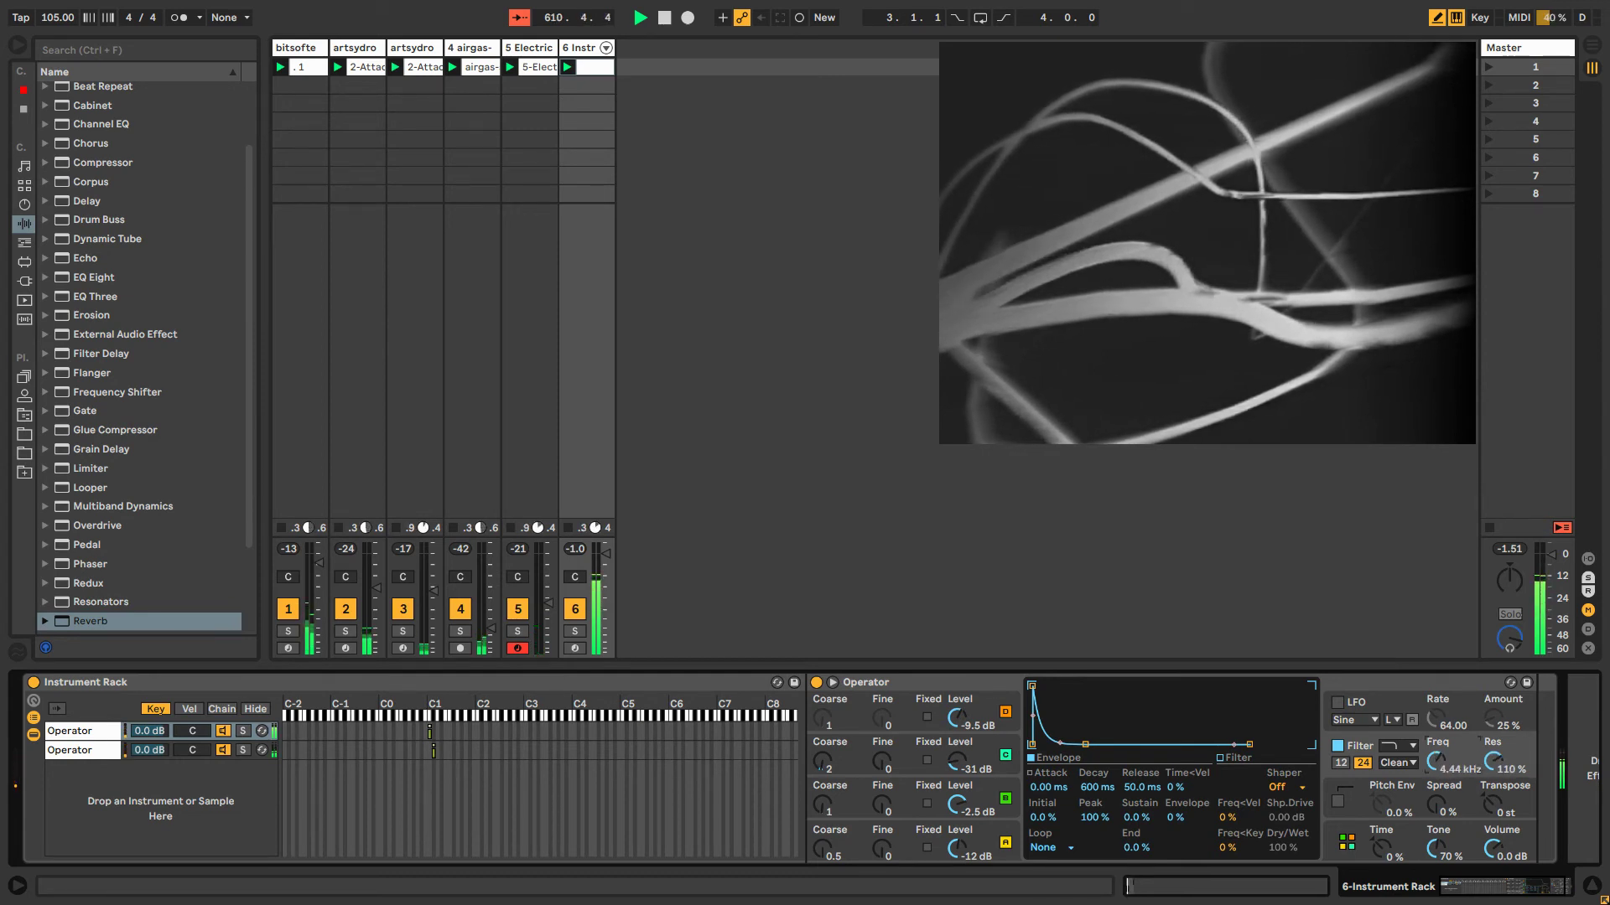
{"action": "left_click", "coordinate": [1339, 703]}
{"action": "left_click", "coordinate": [1351, 718]}
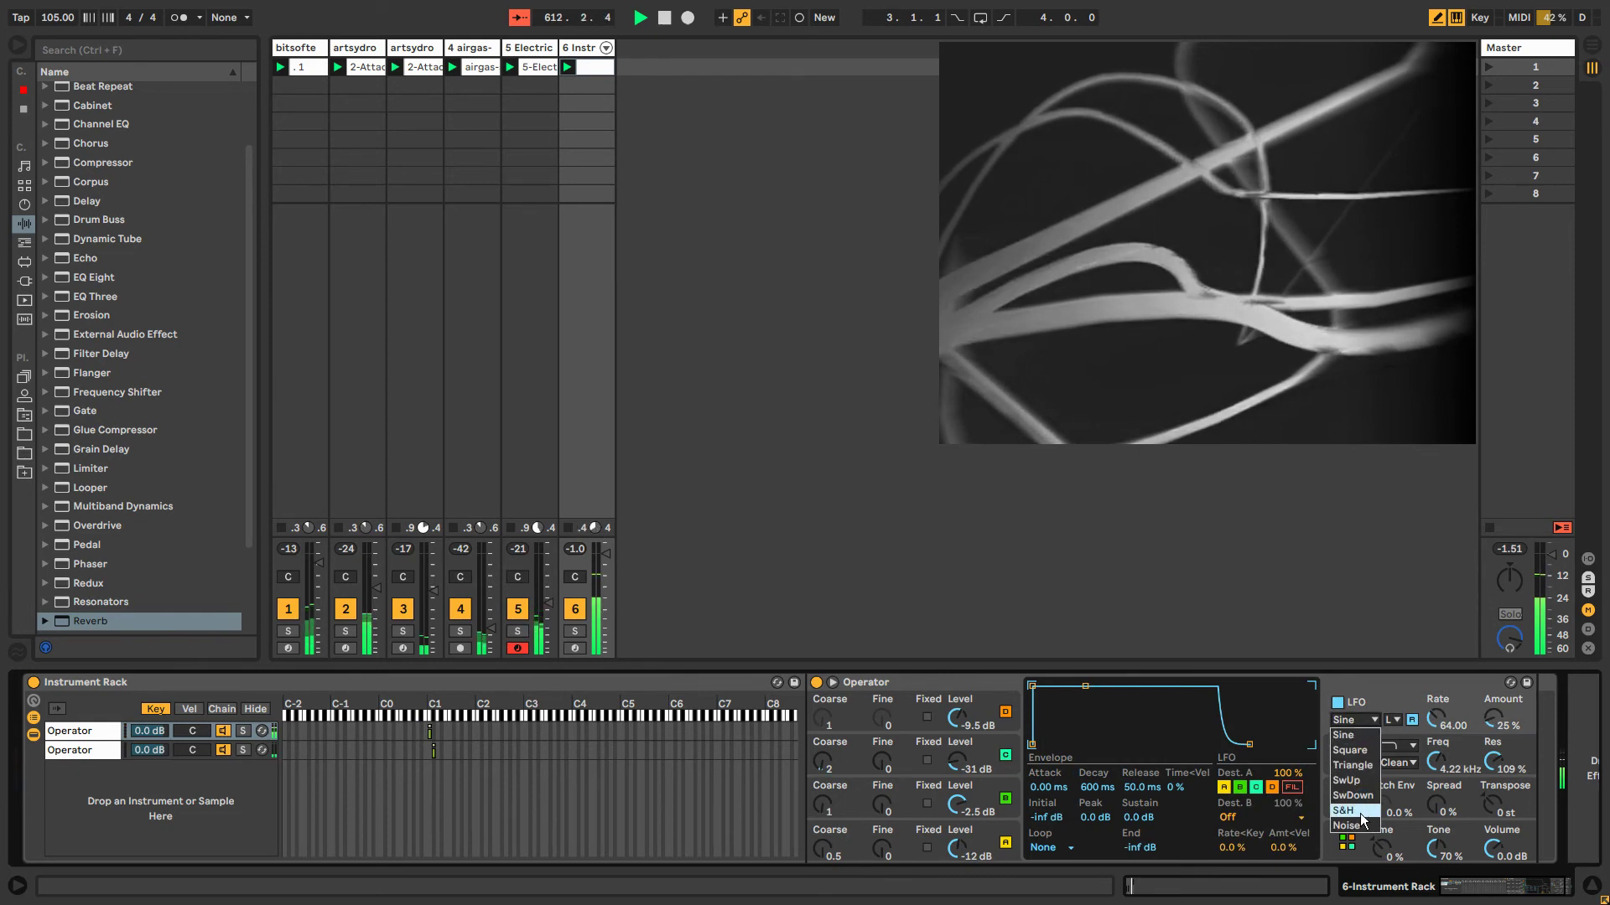
{"action": "left_click", "coordinate": [1342, 737]}
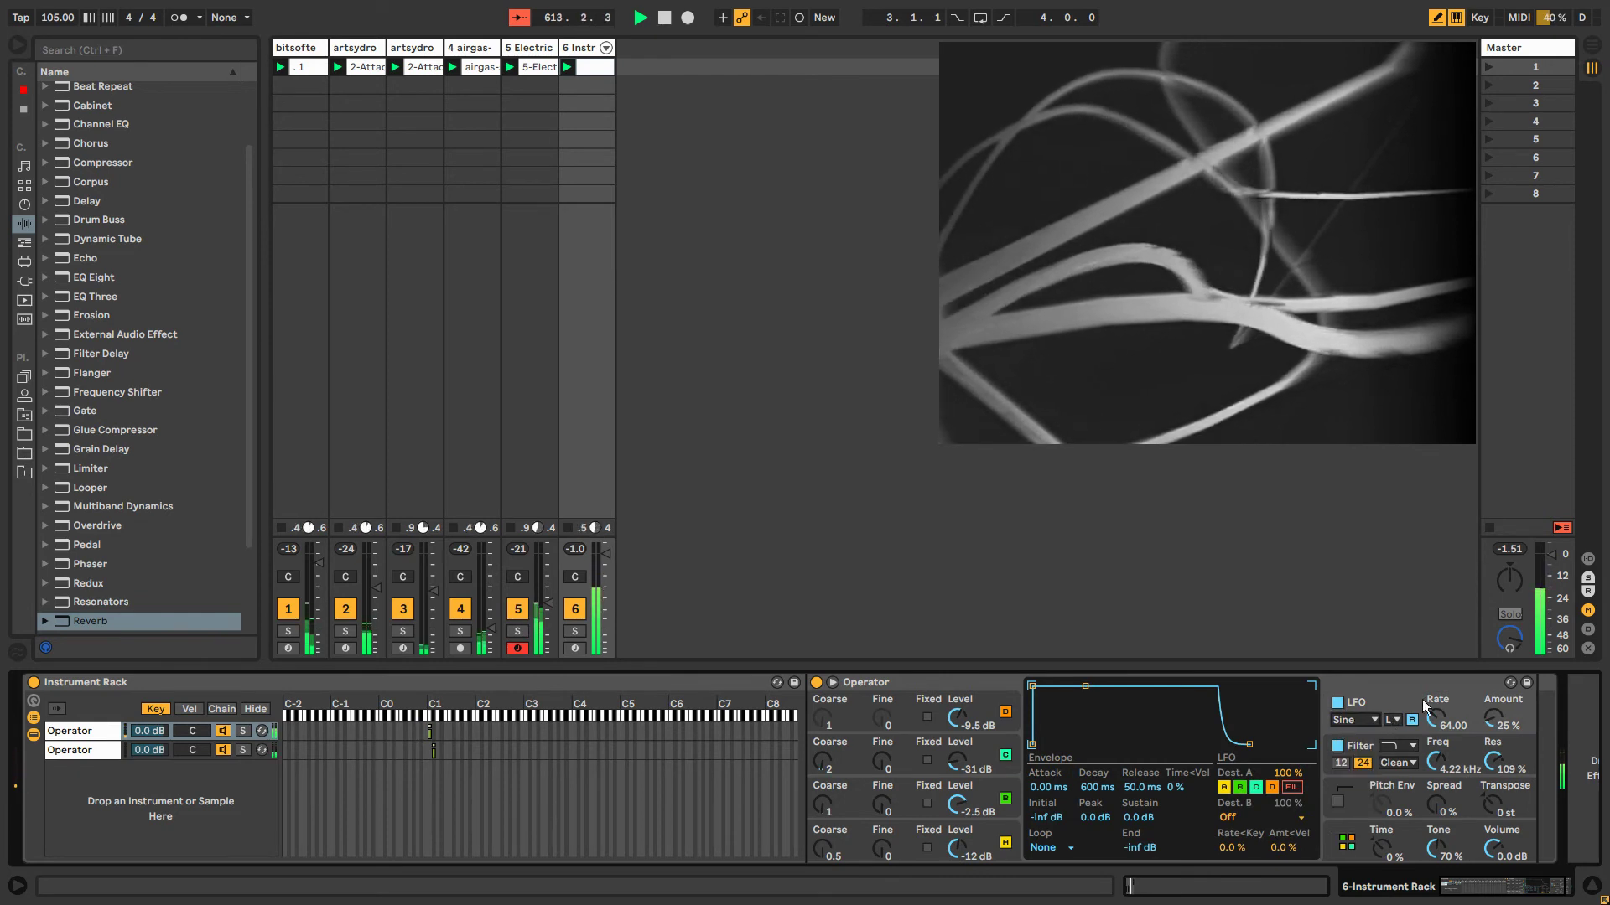
Set the LFO to the High range with a rate of 45.36 and an amount of 100%.
{"action": "left_click_drag", "start_coordinate": [1436, 720], "coordinate": [1435, 704]}
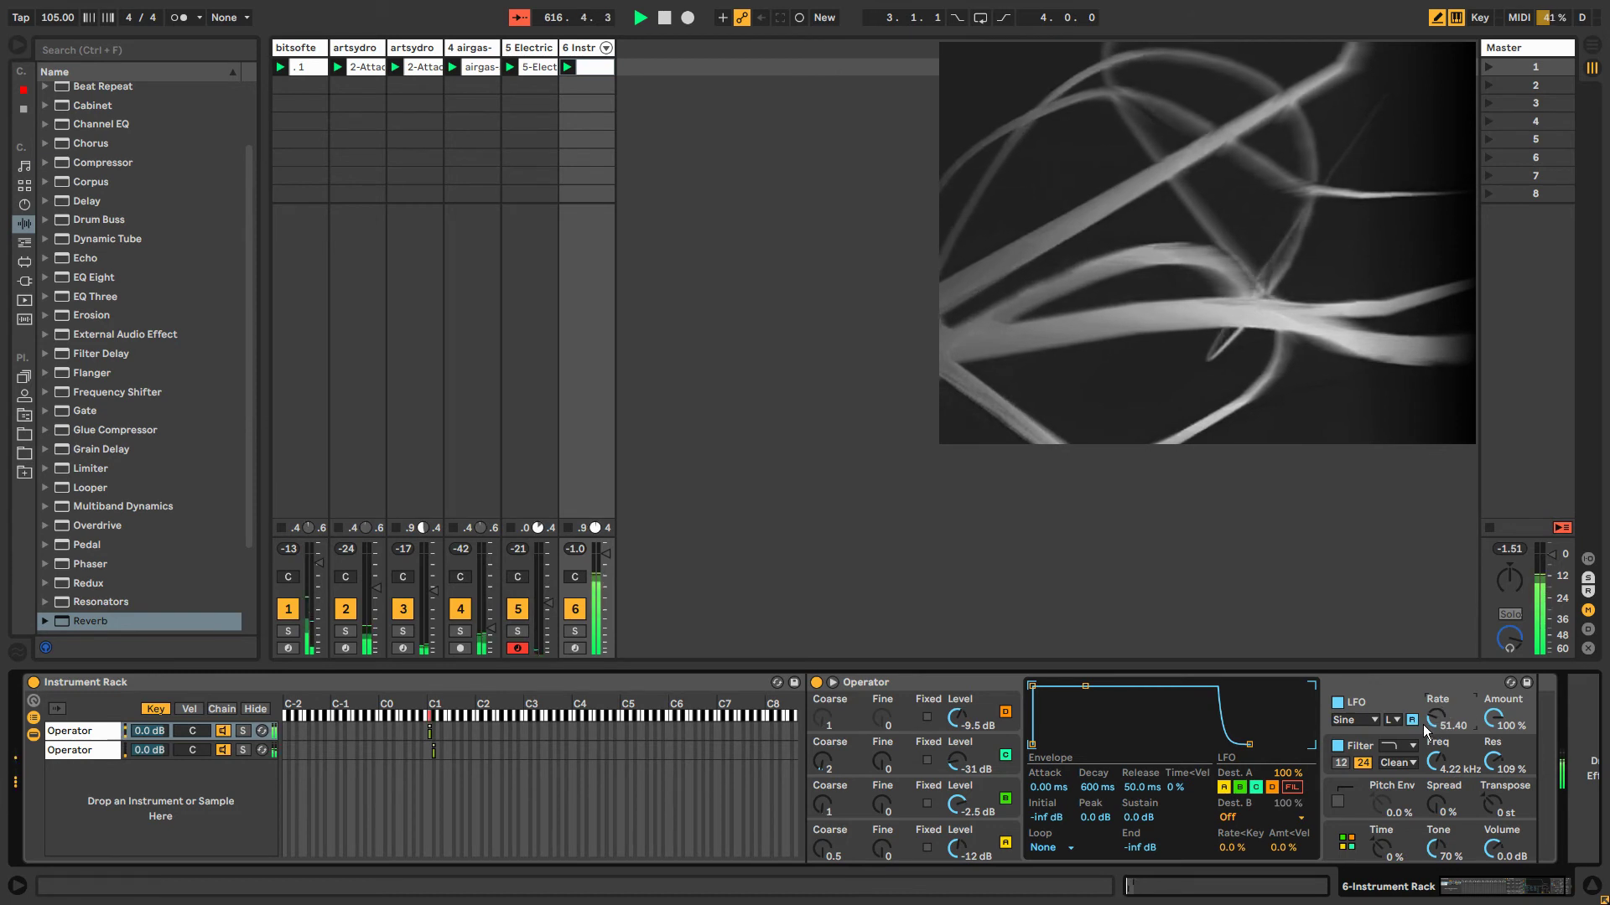
{"action": "left_click", "coordinate": [1395, 717]}
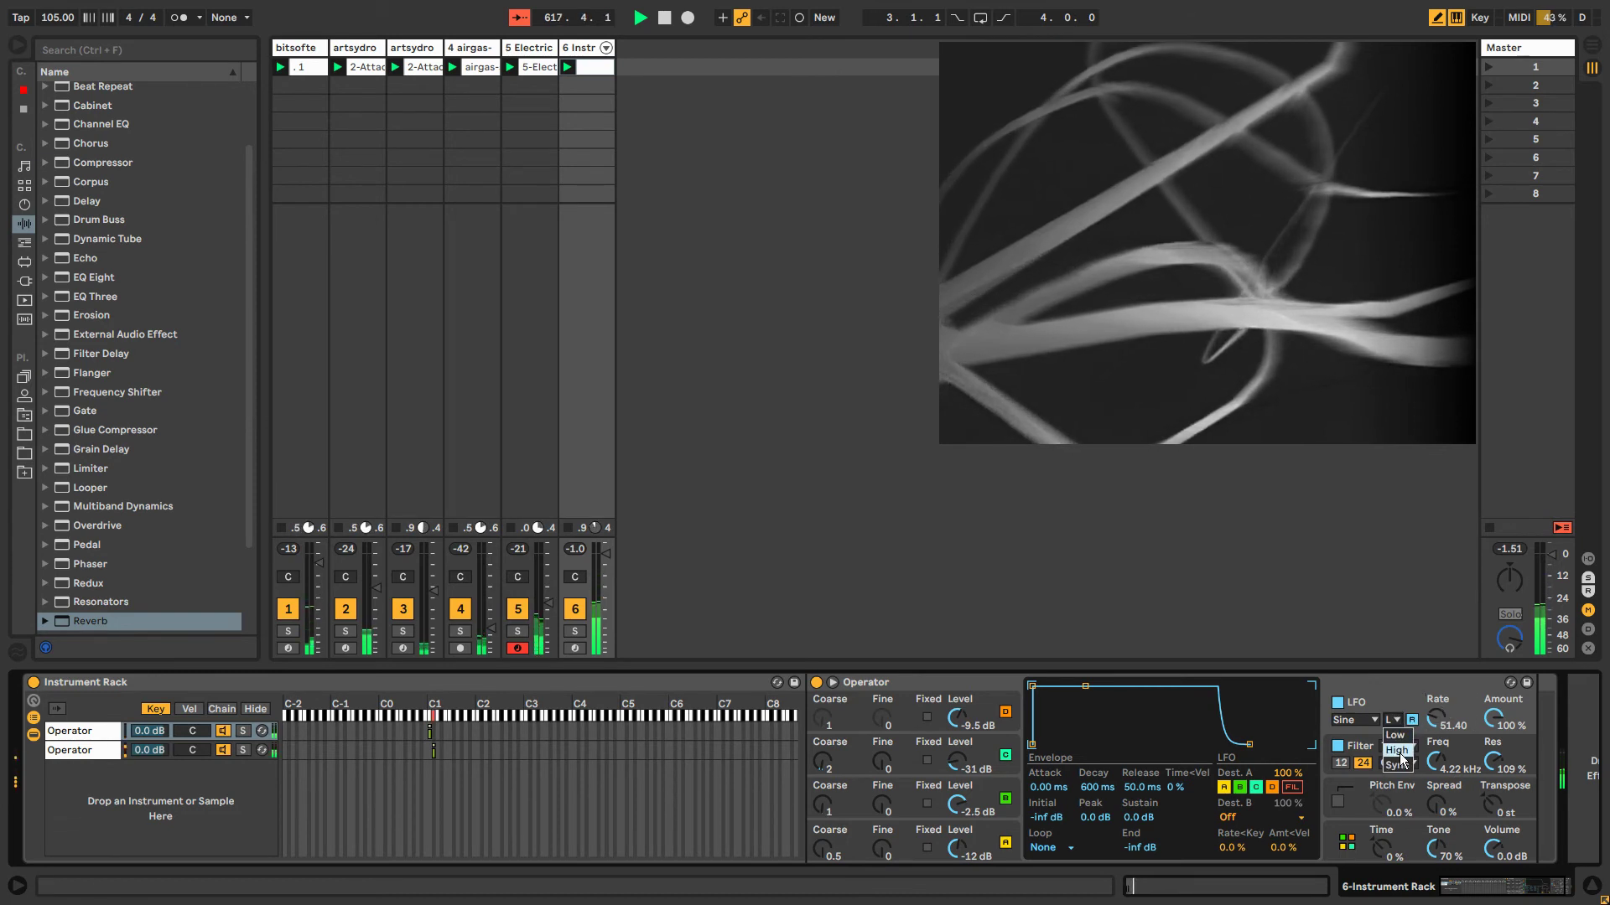
{"action": "left_click", "coordinate": [1404, 754]}
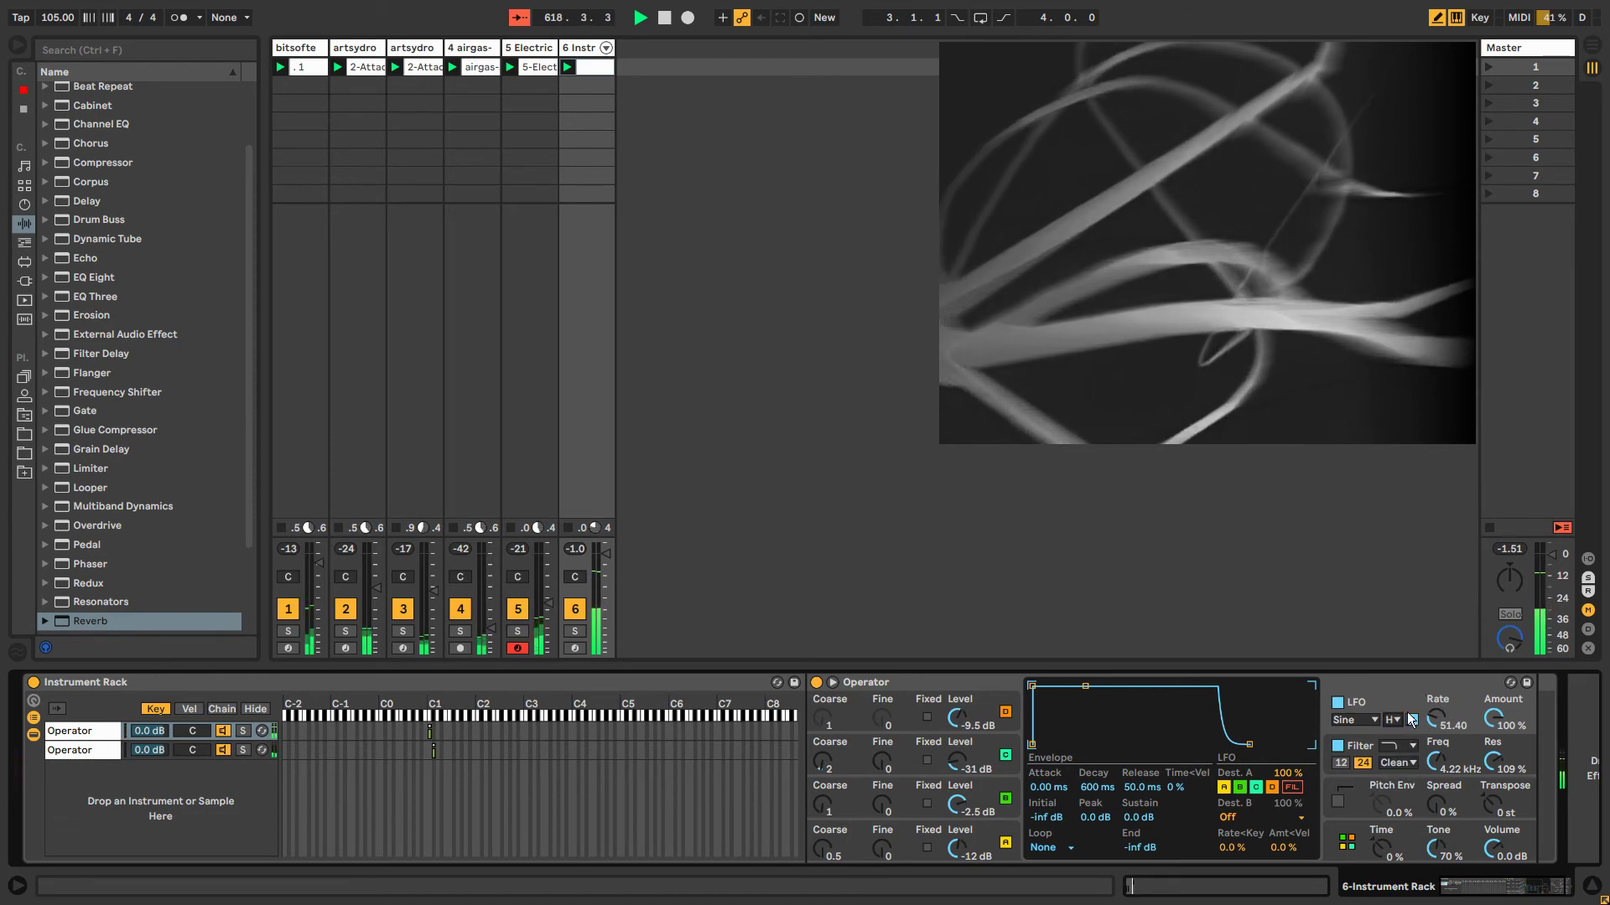
{"action": "mouse_move", "coordinate": [1433, 723]}
{"action": "left_mouse_down"}
{"action": "mouse_move", "coordinate": [1434, 693]}
{"action": "mouse_move", "coordinate": [1433, 726]}
{"action": "left_mouse_up"}
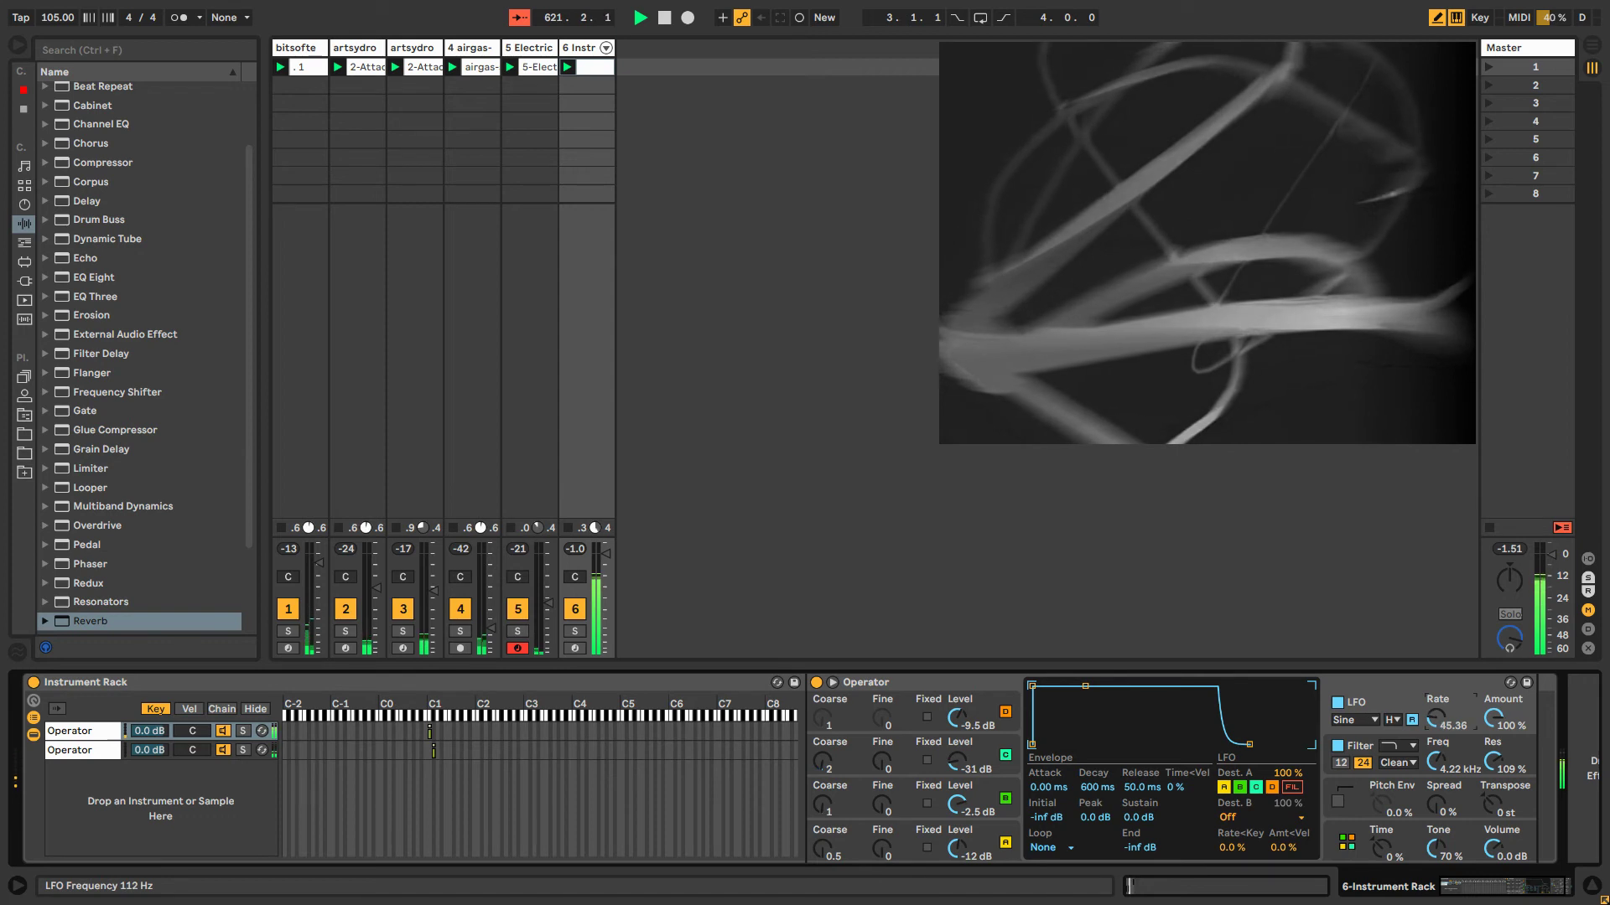
Add a Reverb after the Operator, and set its decay time to 344 ms and dry/wet to 49%.
{"action": "left_click_drag", "start_coordinate": [93, 624], "coordinate": [1467, 713]}
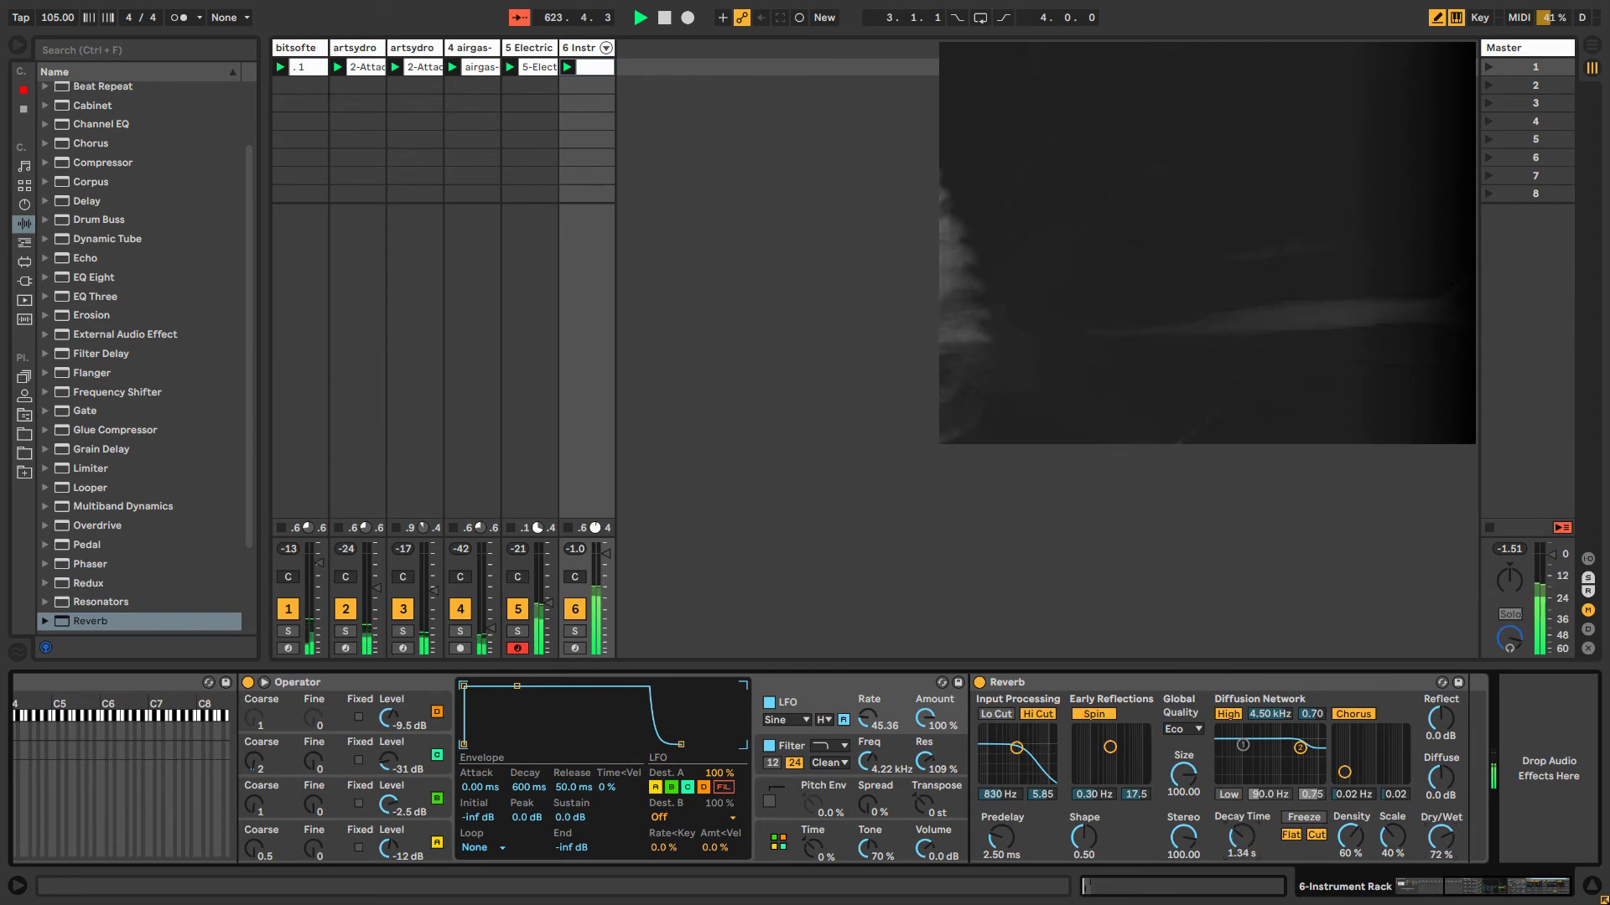
{"action": "left_click_drag", "start_coordinate": [1241, 837], "coordinate": [1241, 771]}
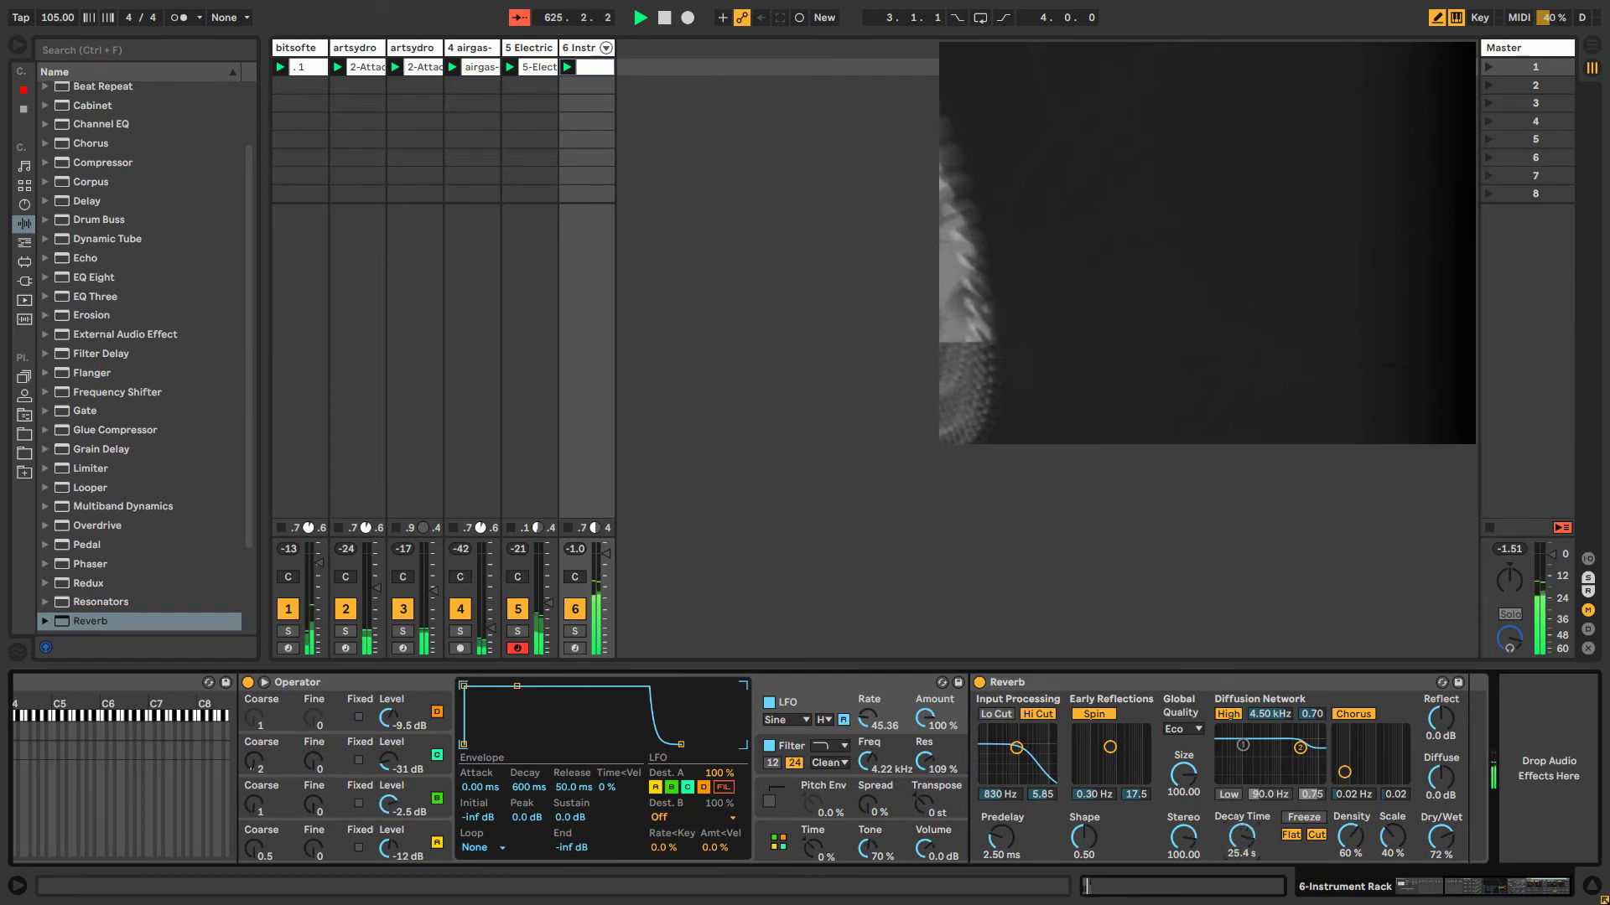
{"action": "mouse_move", "coordinate": [1241, 836]}
{"action": "left_mouse_down"}
{"action": "mouse_move", "coordinate": [1241, 876]}
{"action": "mouse_move", "coordinate": [1242, 851]}
{"action": "left_mouse_up"}
{"action": "left_click_drag", "start_coordinate": [1440, 837], "coordinate": [1440, 848]}
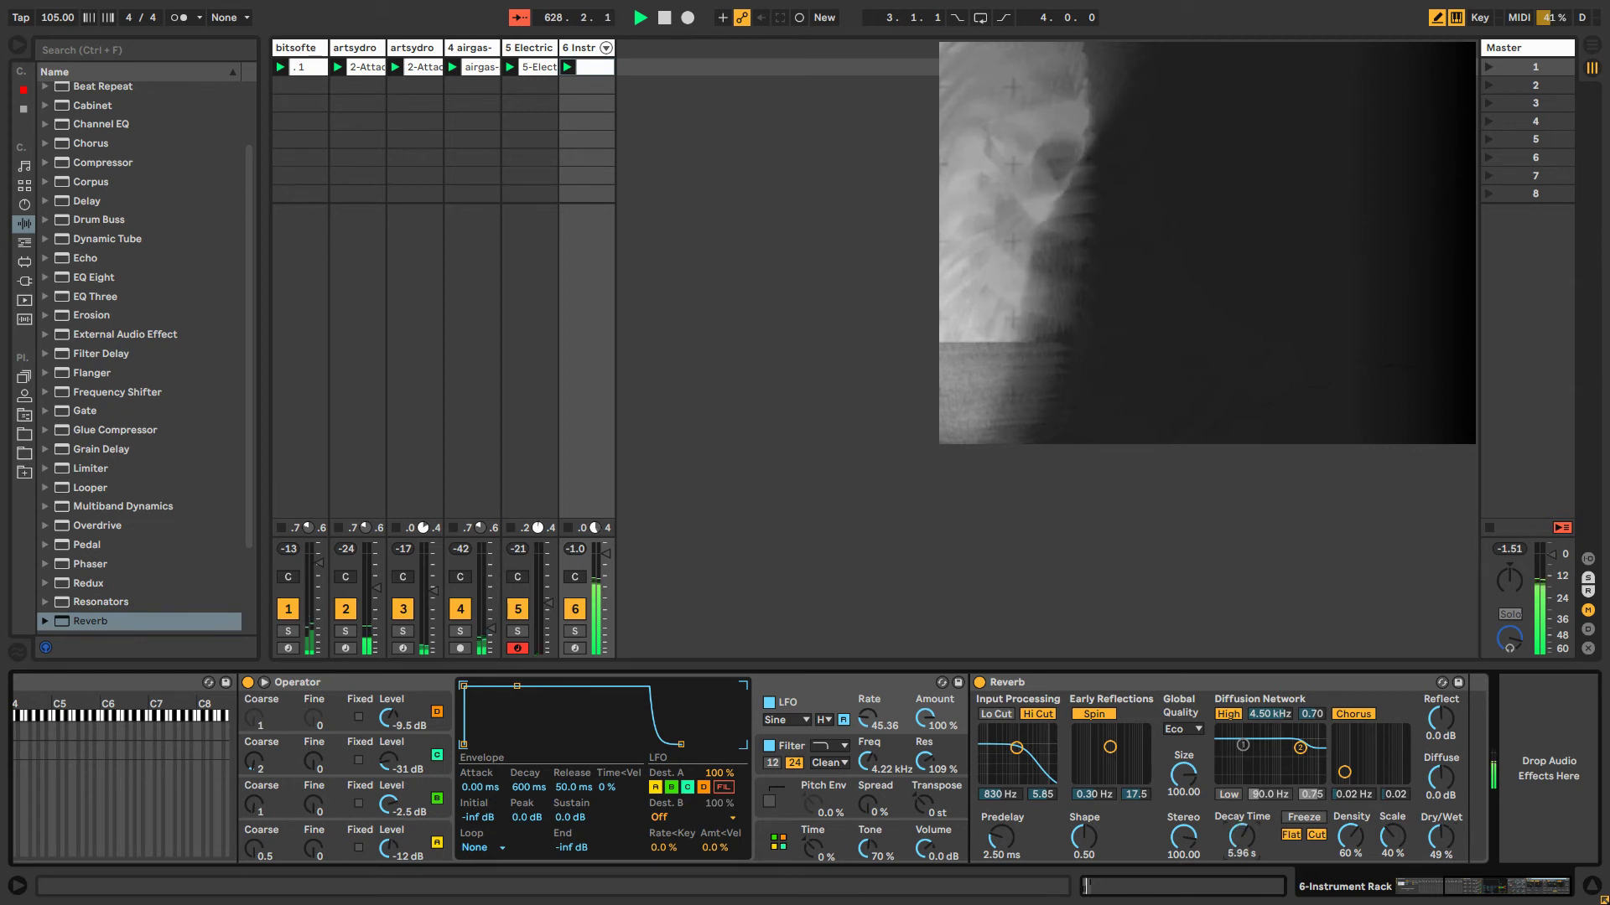
{"action": "mouse_move", "coordinate": [1242, 837]}
{"action": "left_mouse_down"}
{"action": "mouse_move", "coordinate": [1242, 868]}
{"action": "mouse_move", "coordinate": [1241, 830]}
{"action": "left_mouse_up"}
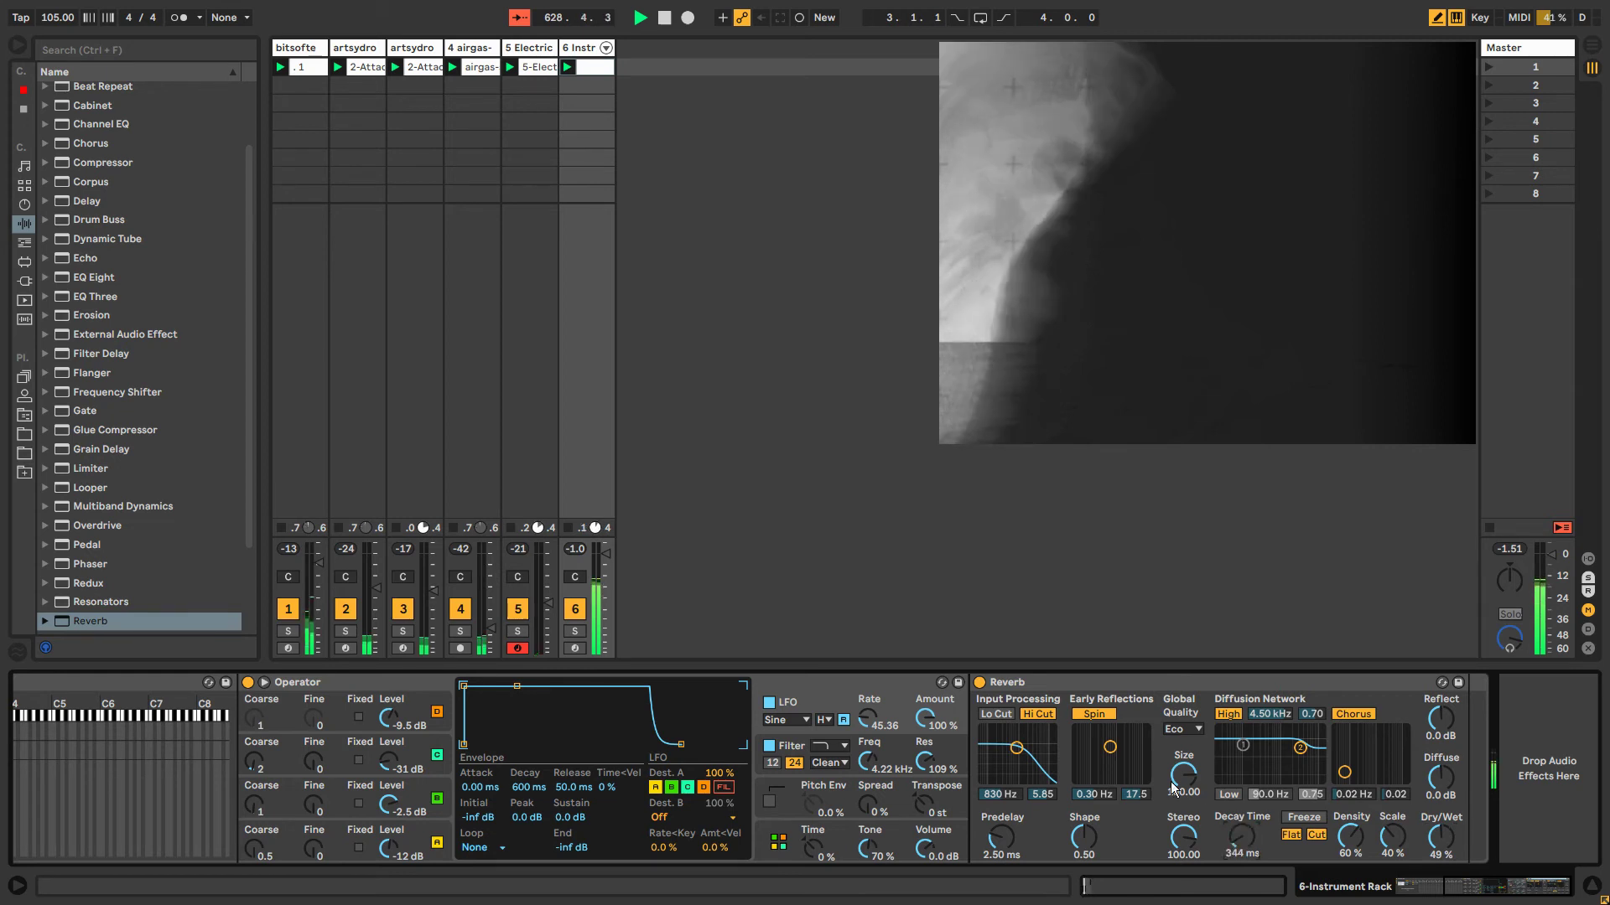
Enable the Reverb's low cut, set its input filter to 3.95 kHz with 9.00 bandwidth, and set the decay time to 275 ms.
{"action": "left_click", "coordinate": [996, 714]}
{"action": "left_click_drag", "start_coordinate": [1016, 747], "coordinate": [1034, 730]}
{"action": "left_click_drag", "start_coordinate": [1242, 837], "coordinate": [1241, 738]}
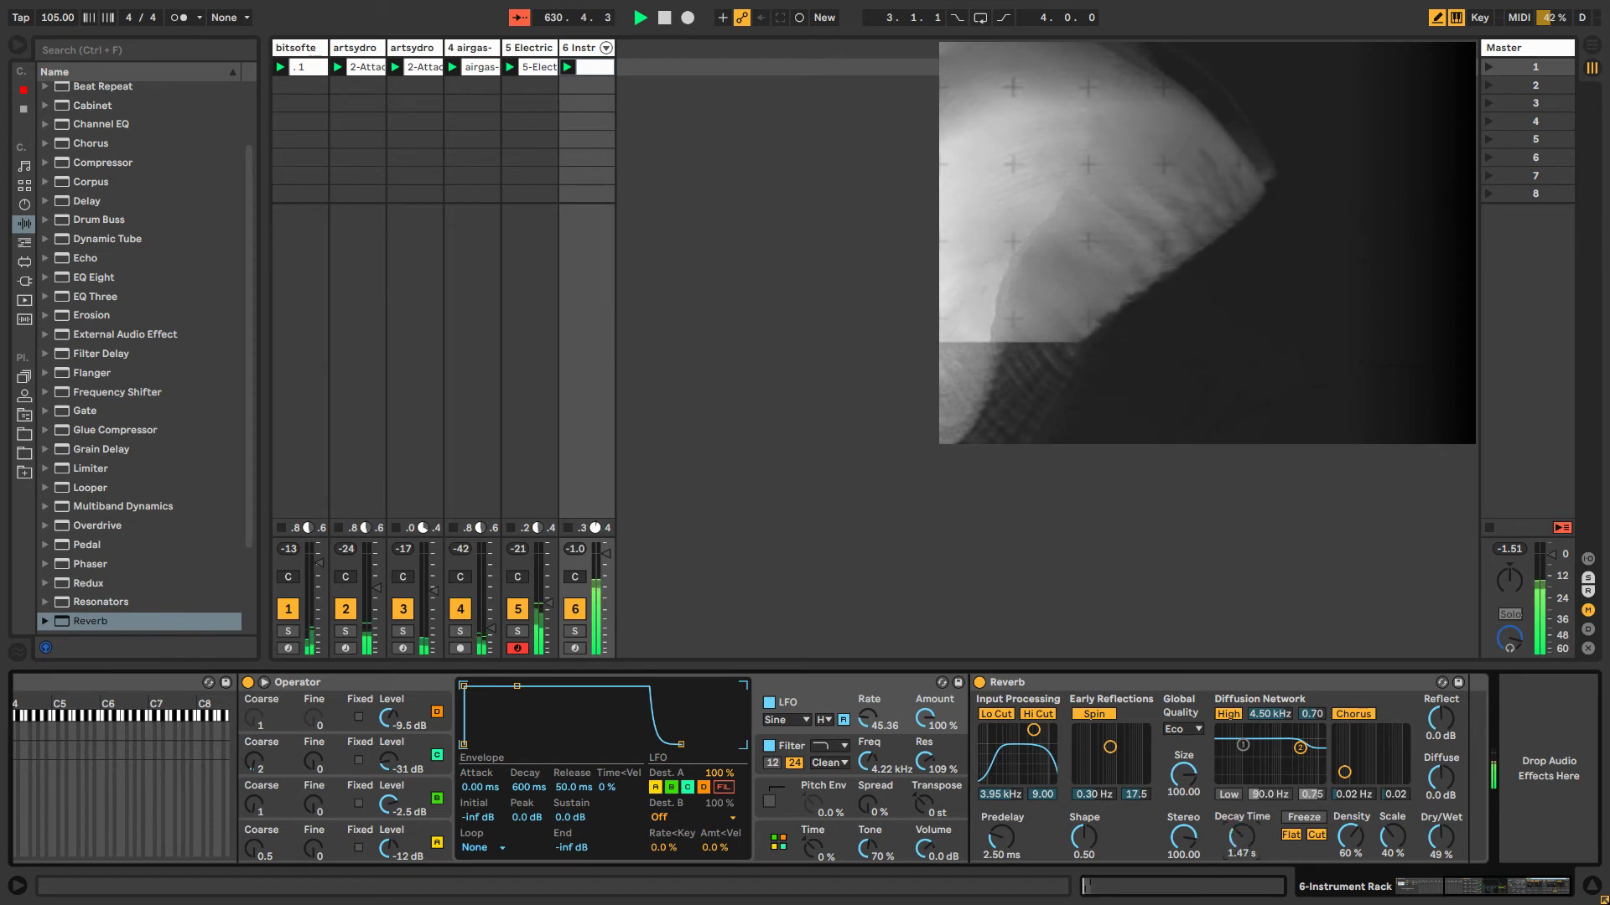
{"action": "left_click_drag", "start_coordinate": [1241, 837], "coordinate": [1241, 902]}
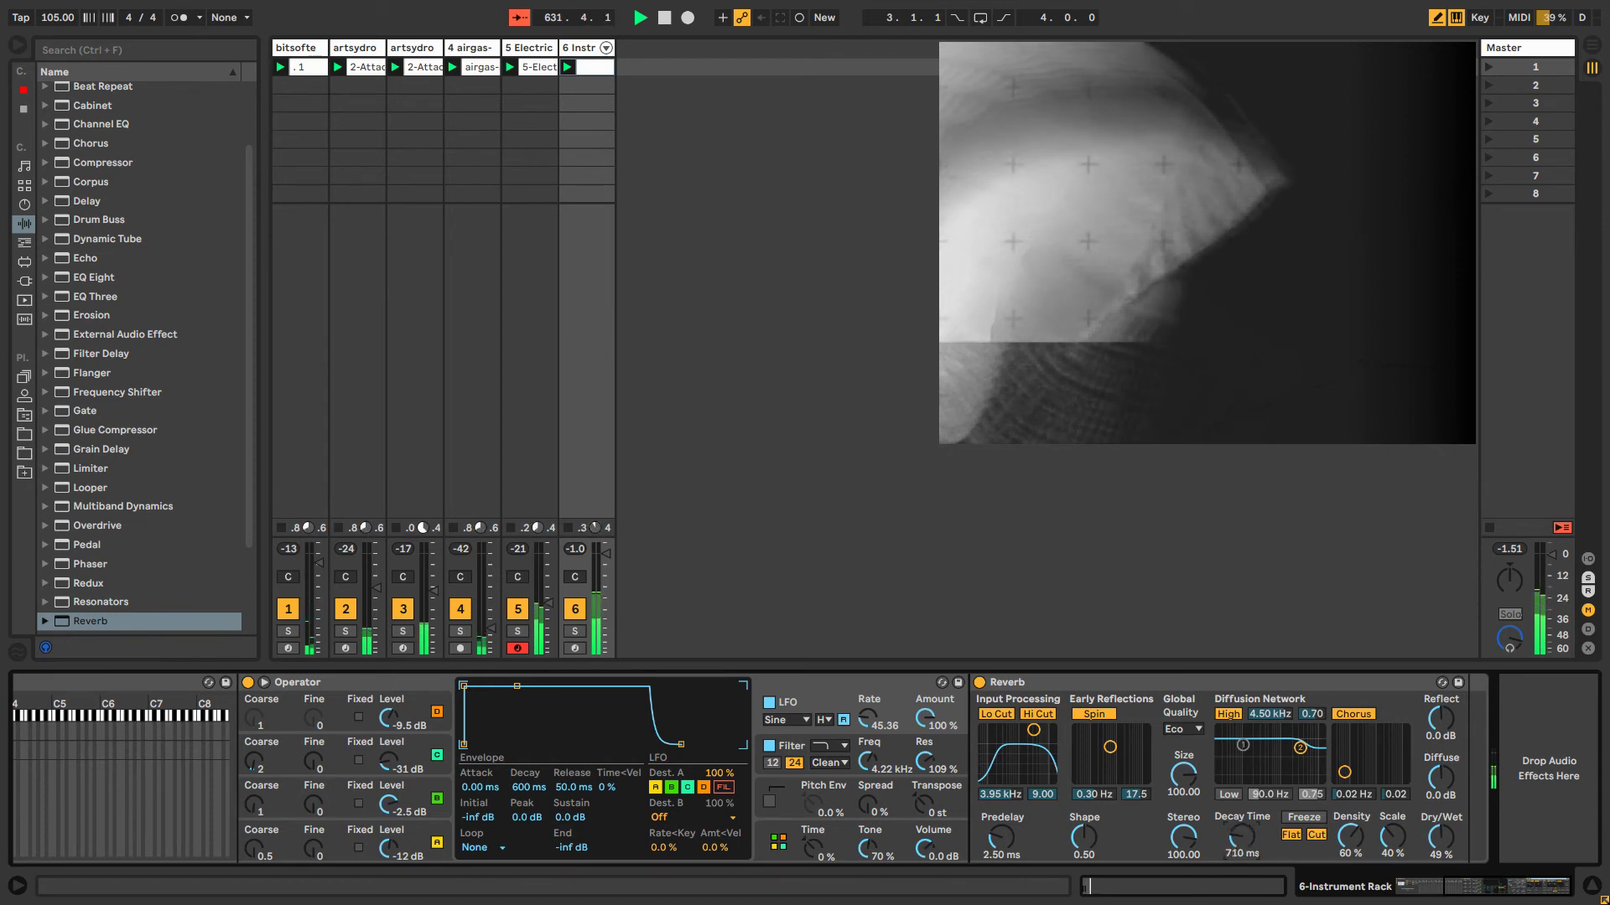
{"action": "mouse_move", "coordinate": [1241, 836]}
{"action": "left_mouse_down"}
{"action": "mouse_move", "coordinate": [1242, 863]}
{"action": "mouse_move", "coordinate": [1240, 845]}
{"action": "left_mouse_up"}
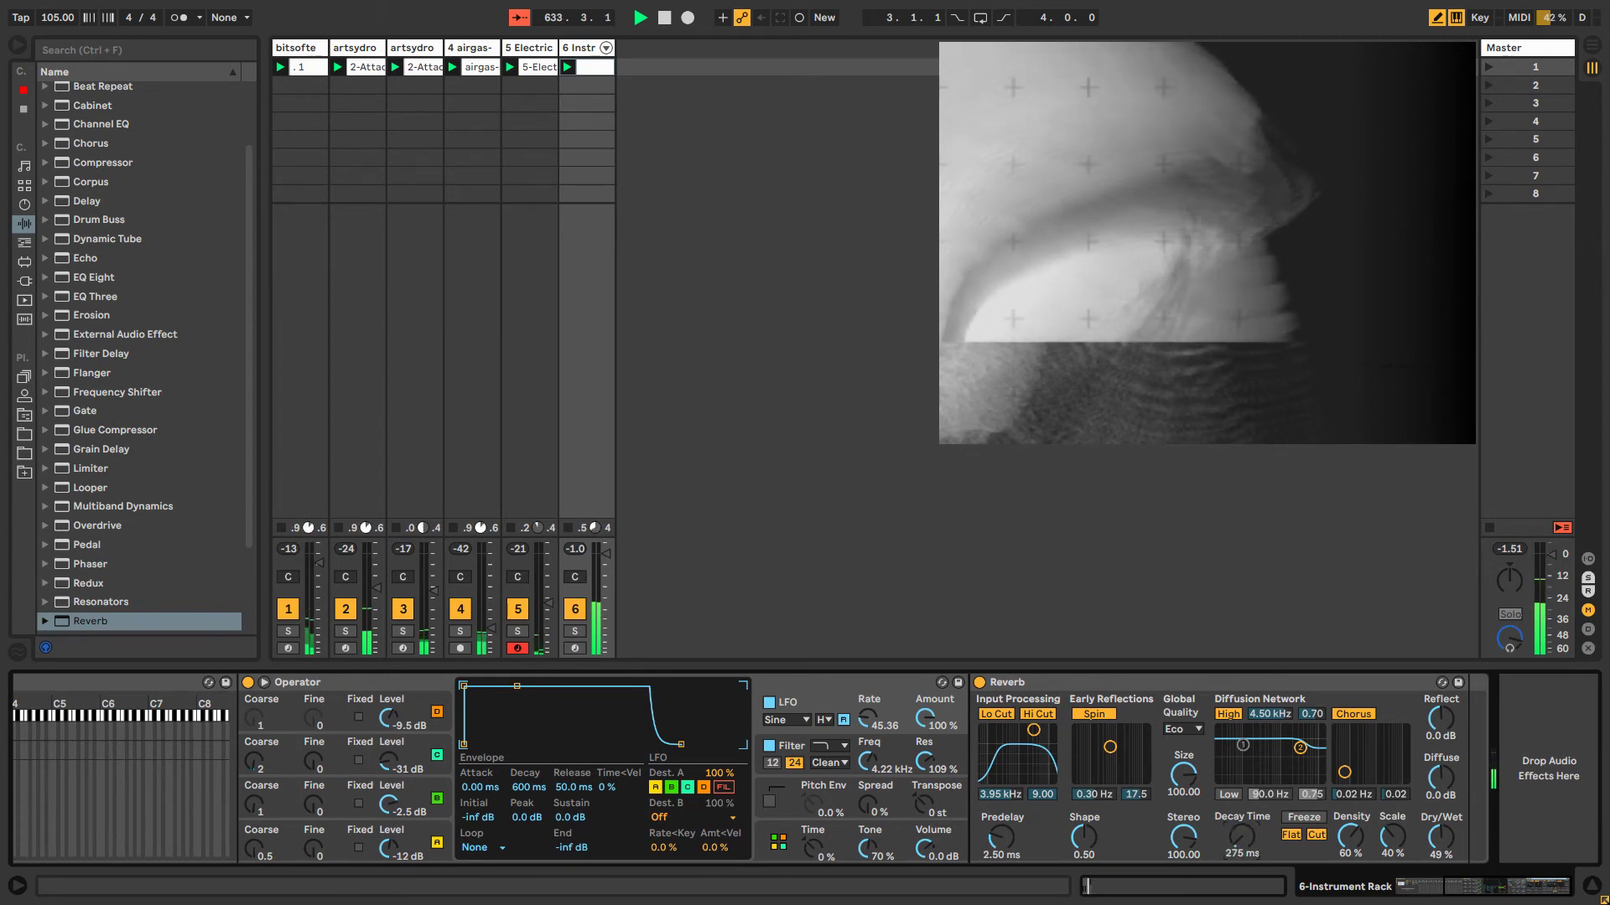
Show the Reverb's decay time automation in the clip, and unlink that envelope with a 19-bar loop length.
{"action": "right_click", "coordinate": [1240, 843]}
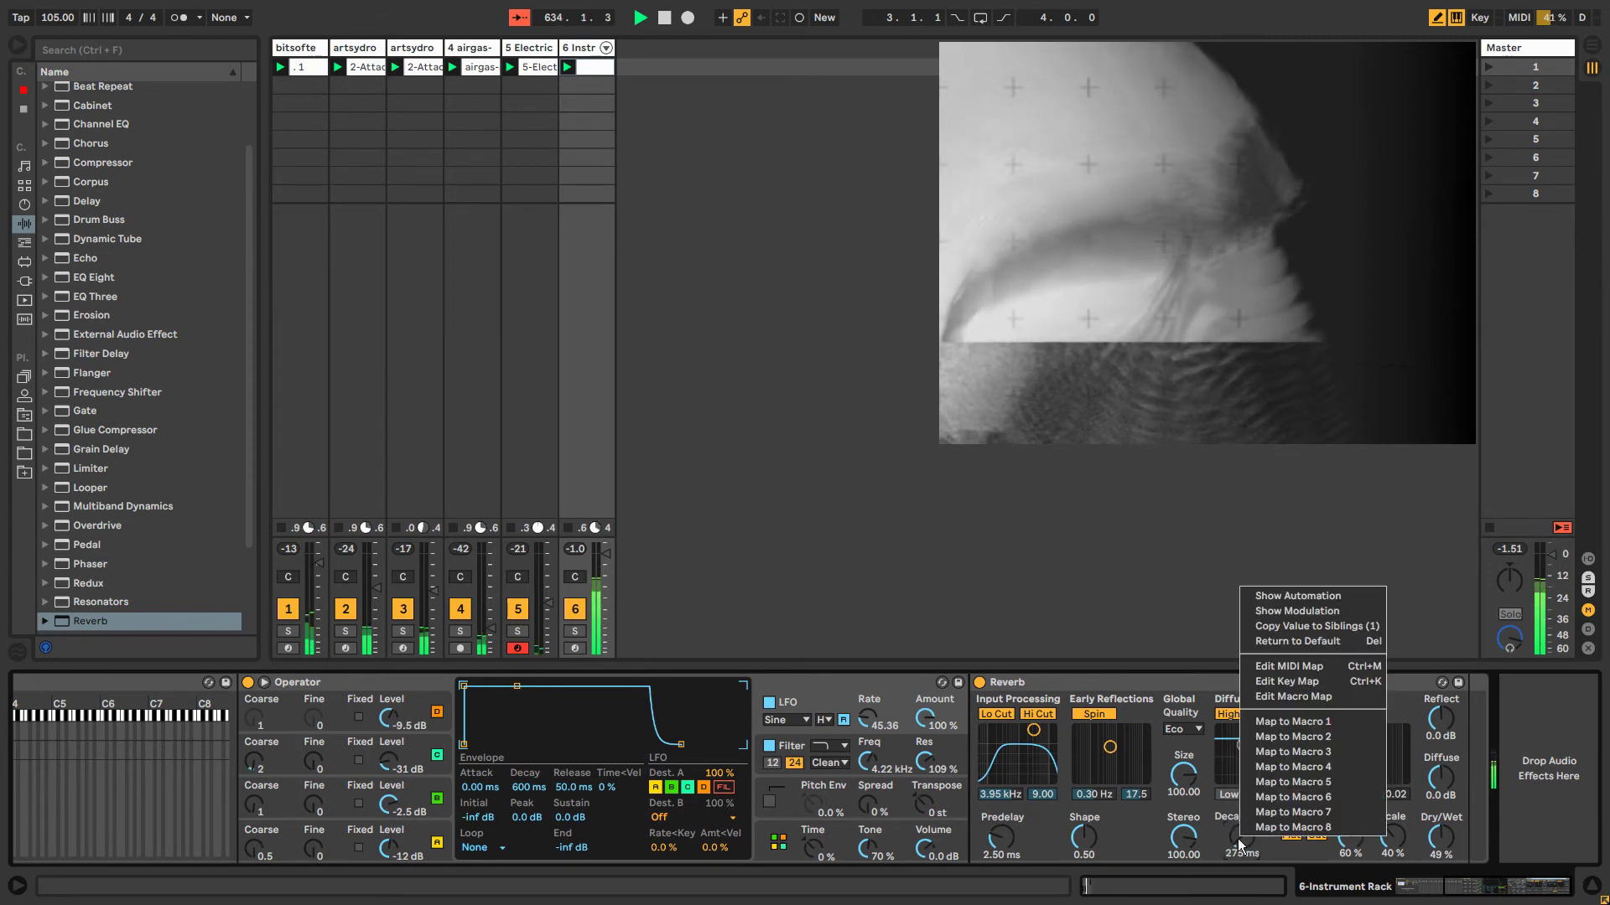
{"action": "left_click", "coordinate": [1304, 598]}
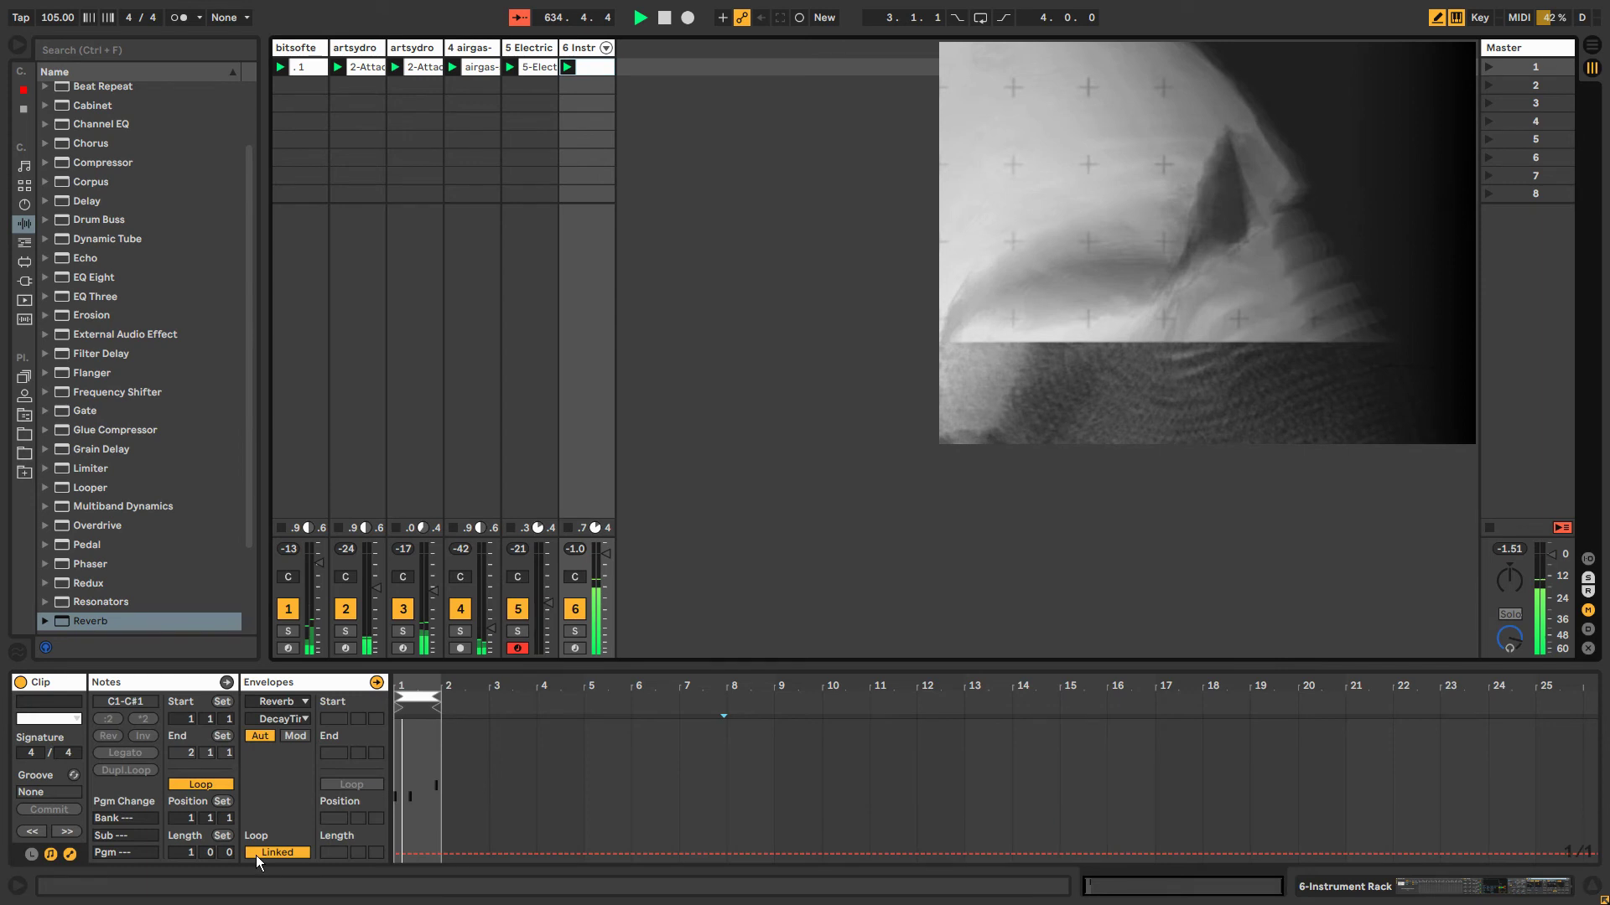
{"action": "left_click_drag", "start_coordinate": [341, 852], "coordinate": [342, 806]}
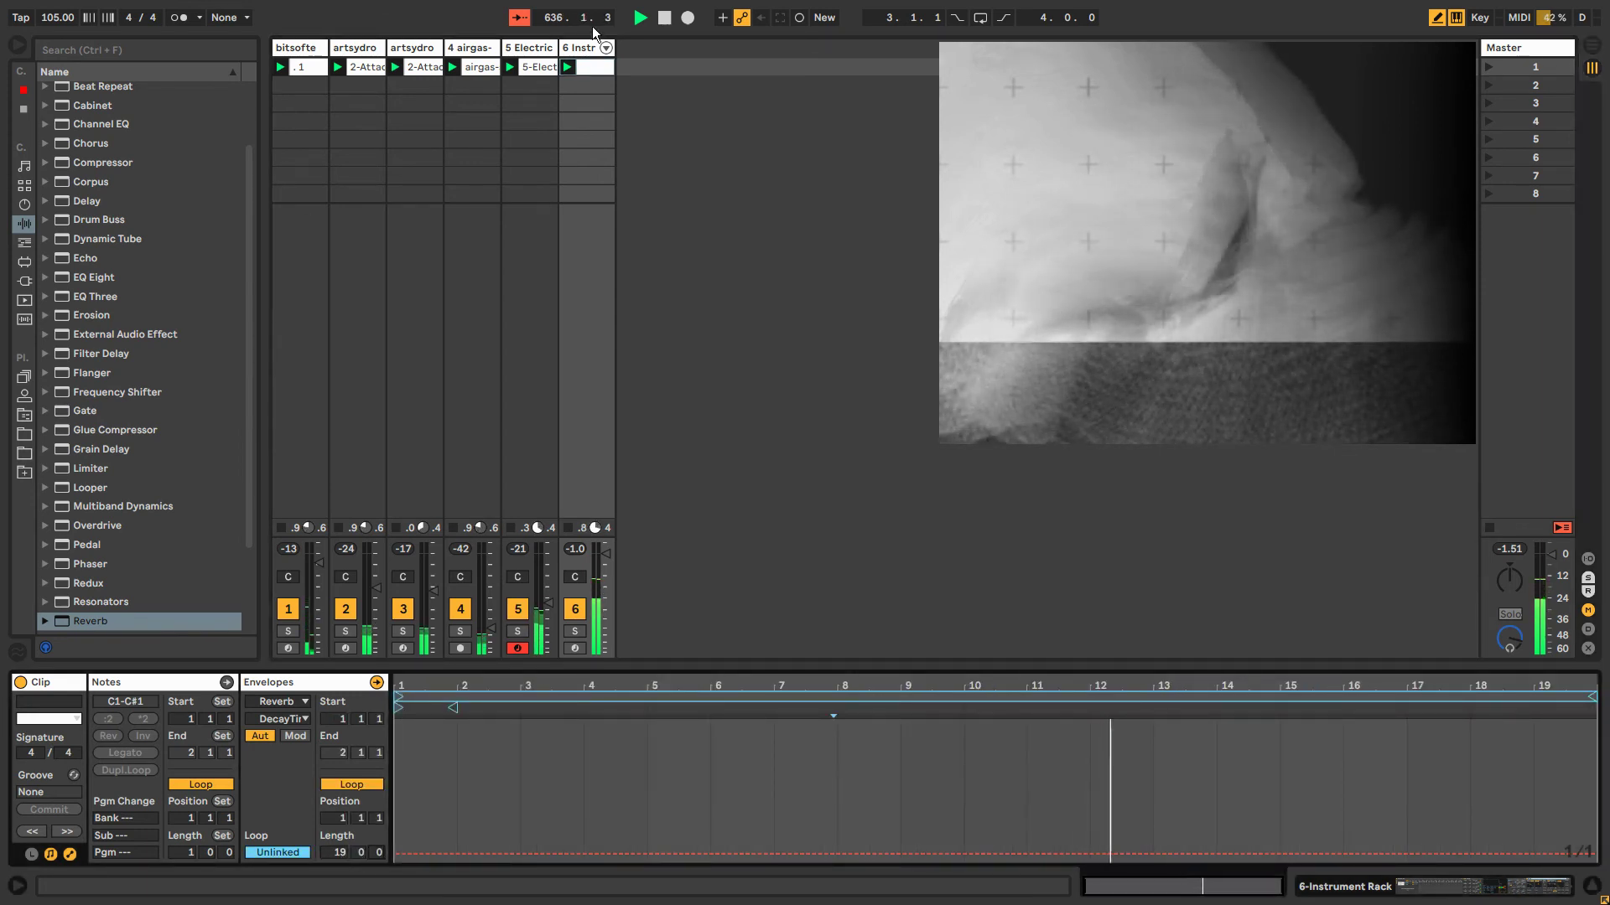
Record a pass of changing Reverb decay times into the track 6 clip, and show the recorded decay time envelope.
{"action": "double_click", "coordinate": [588, 51]}
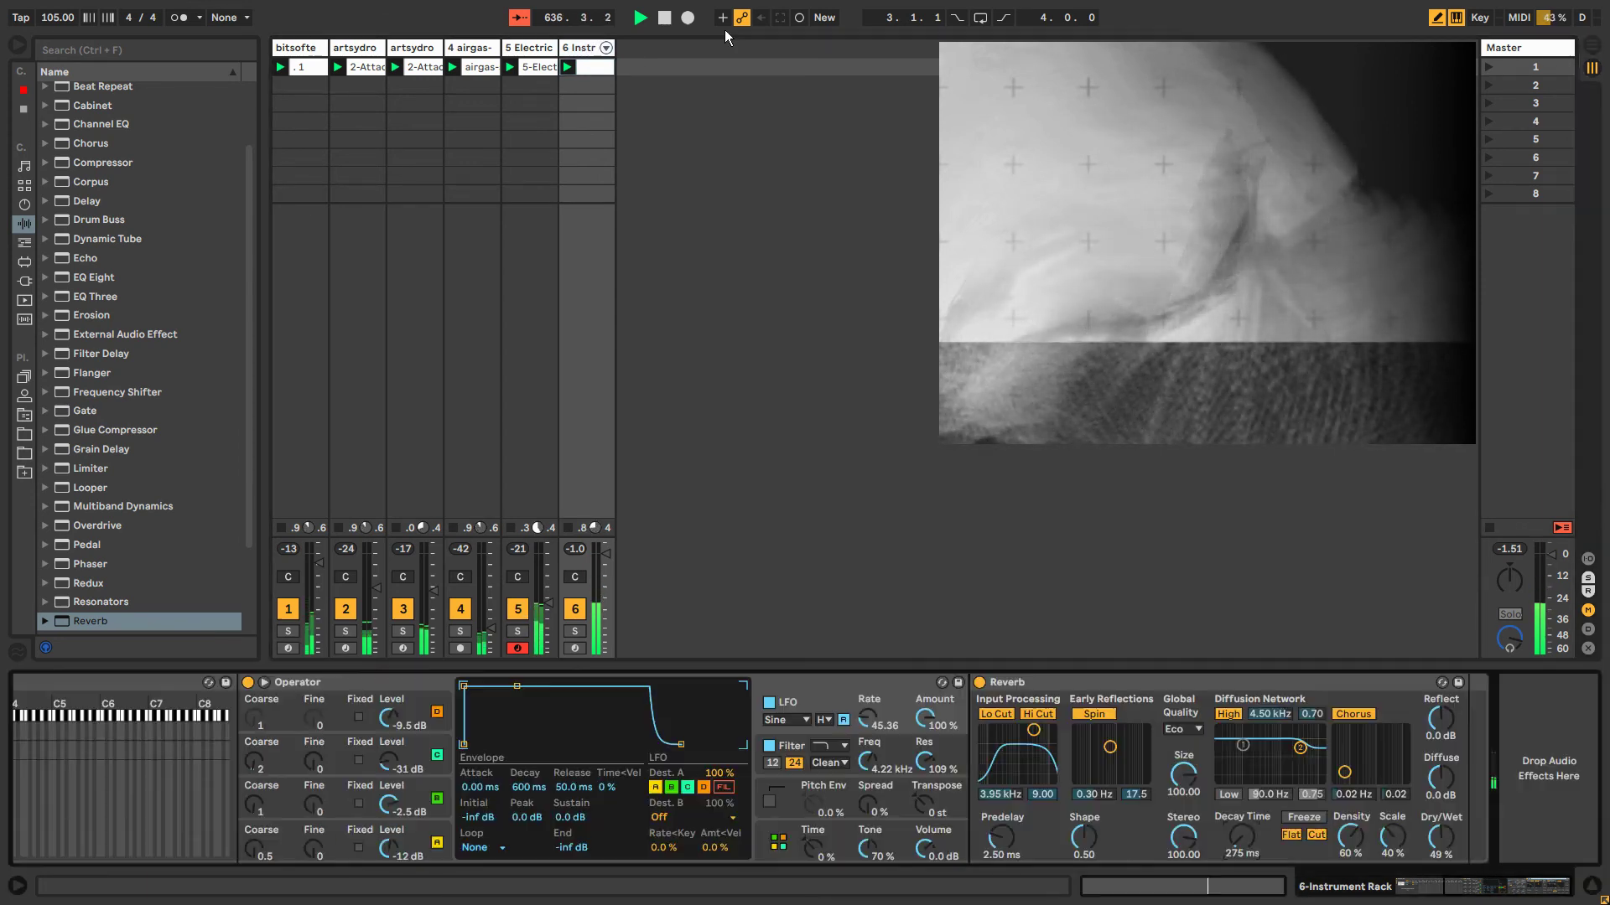
{"action": "left_click", "coordinate": [800, 20]}
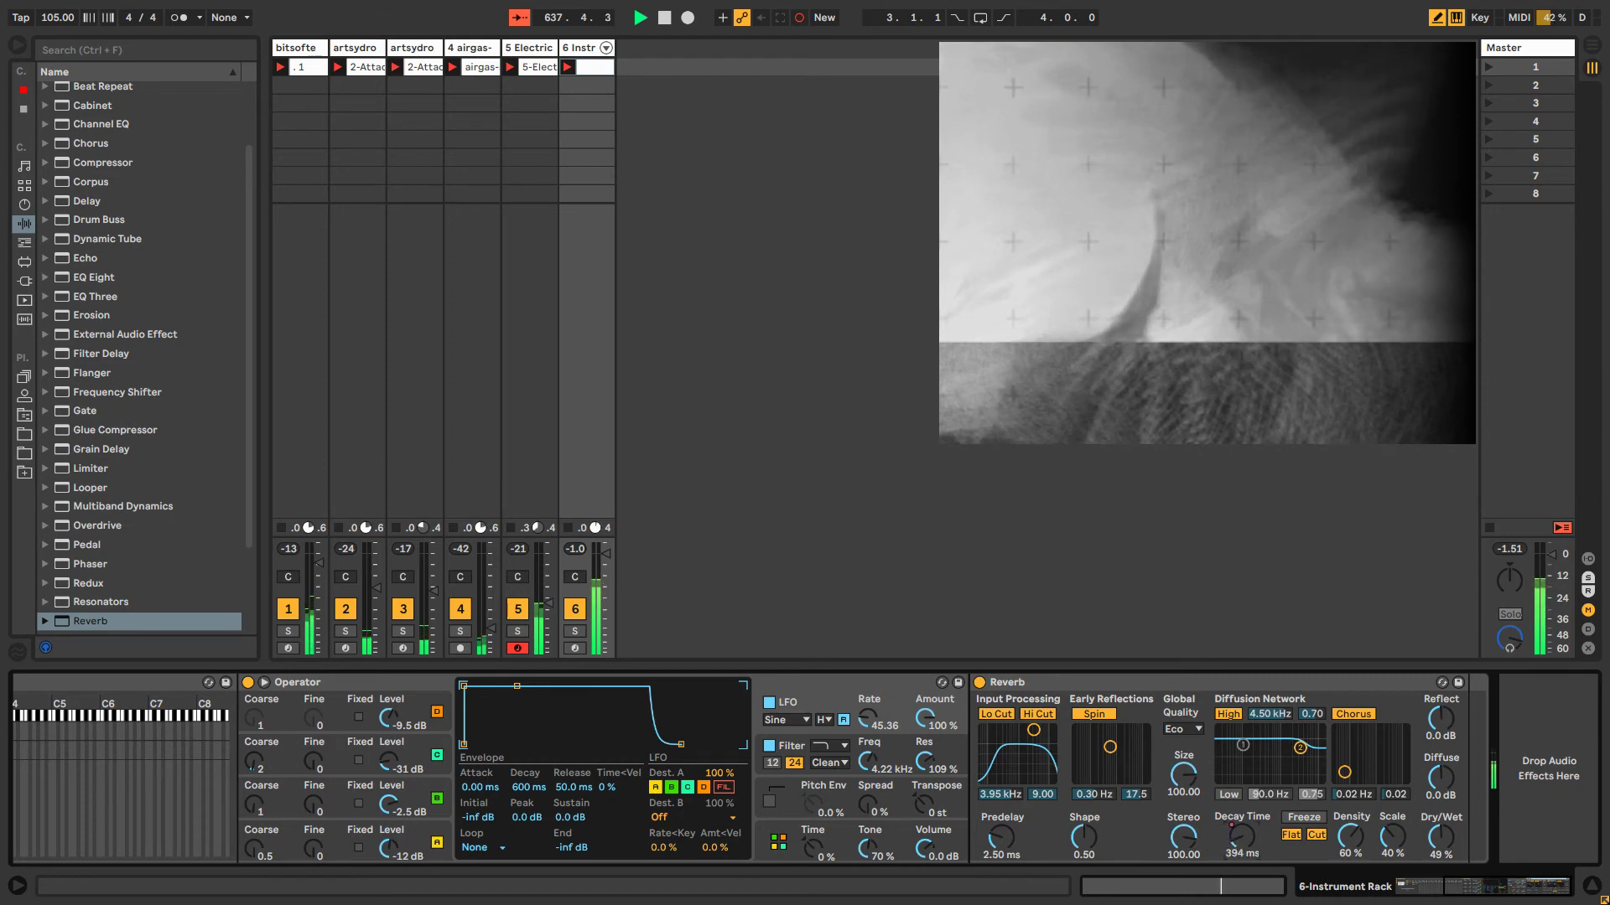
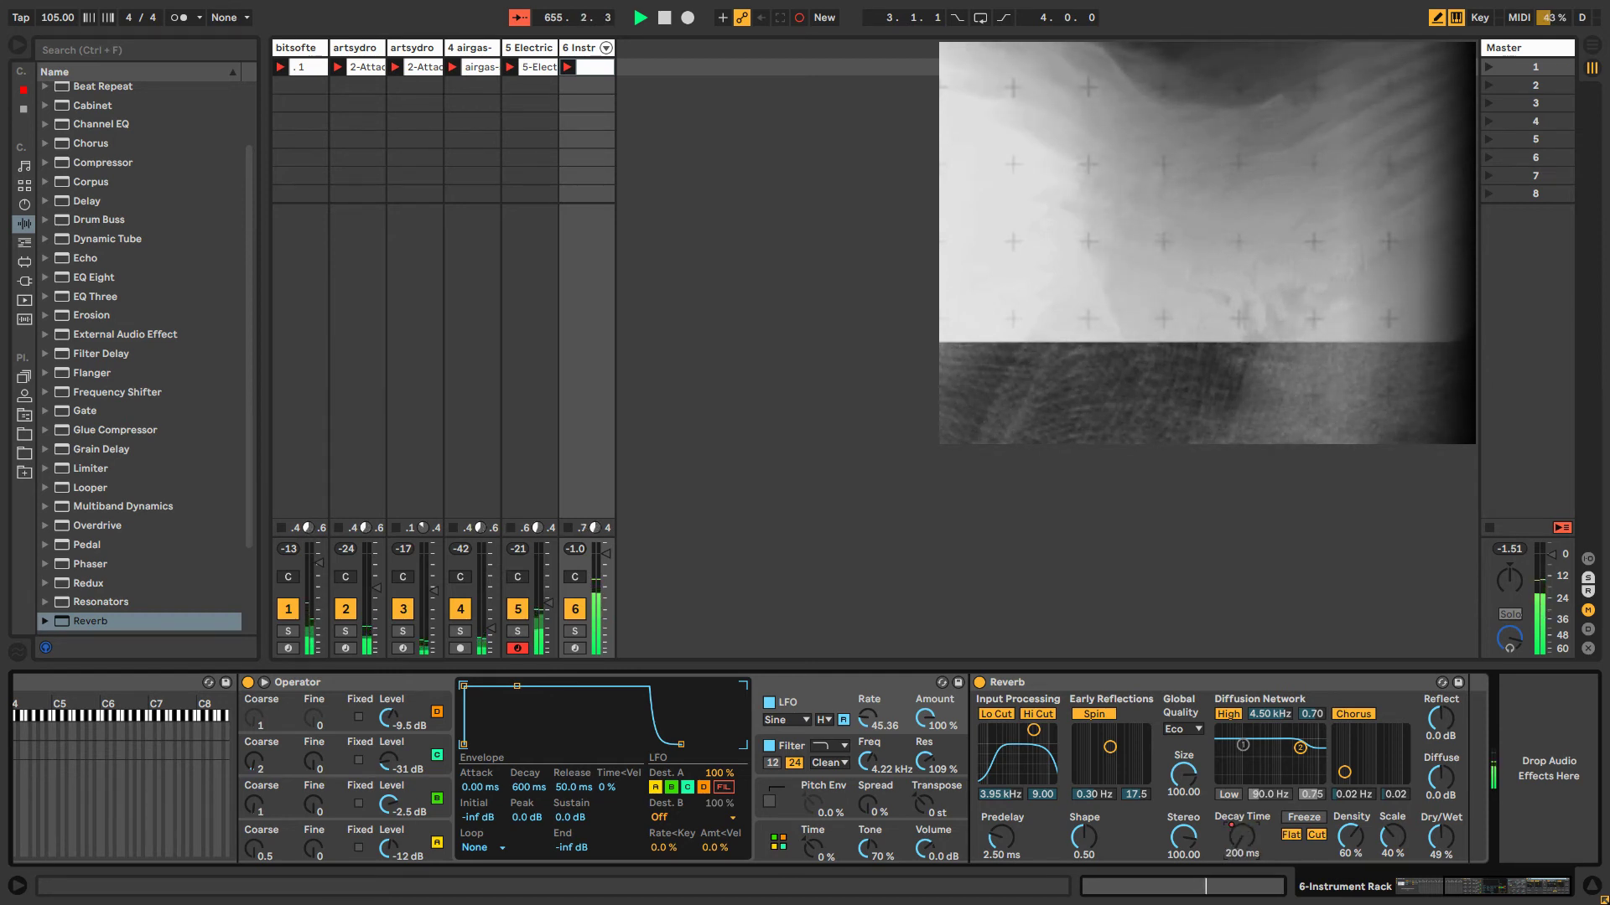
{"action": "right_click", "coordinate": [1246, 842]}
{"action": "left_click", "coordinate": [1296, 585]}
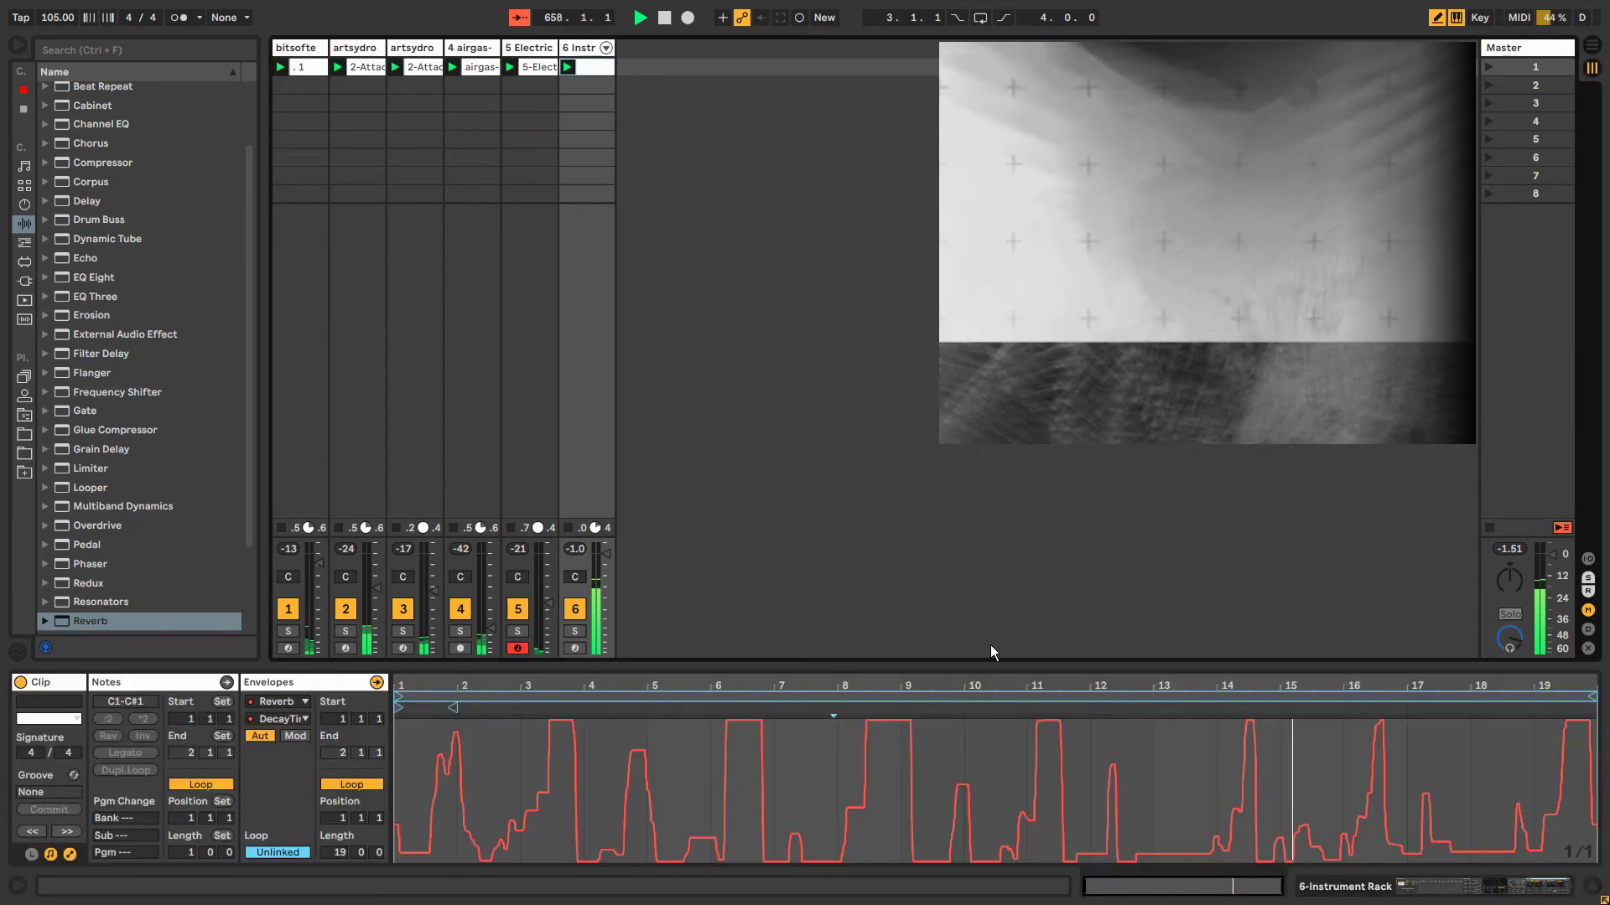
{"action": "key", "text": "shift+Tab"}
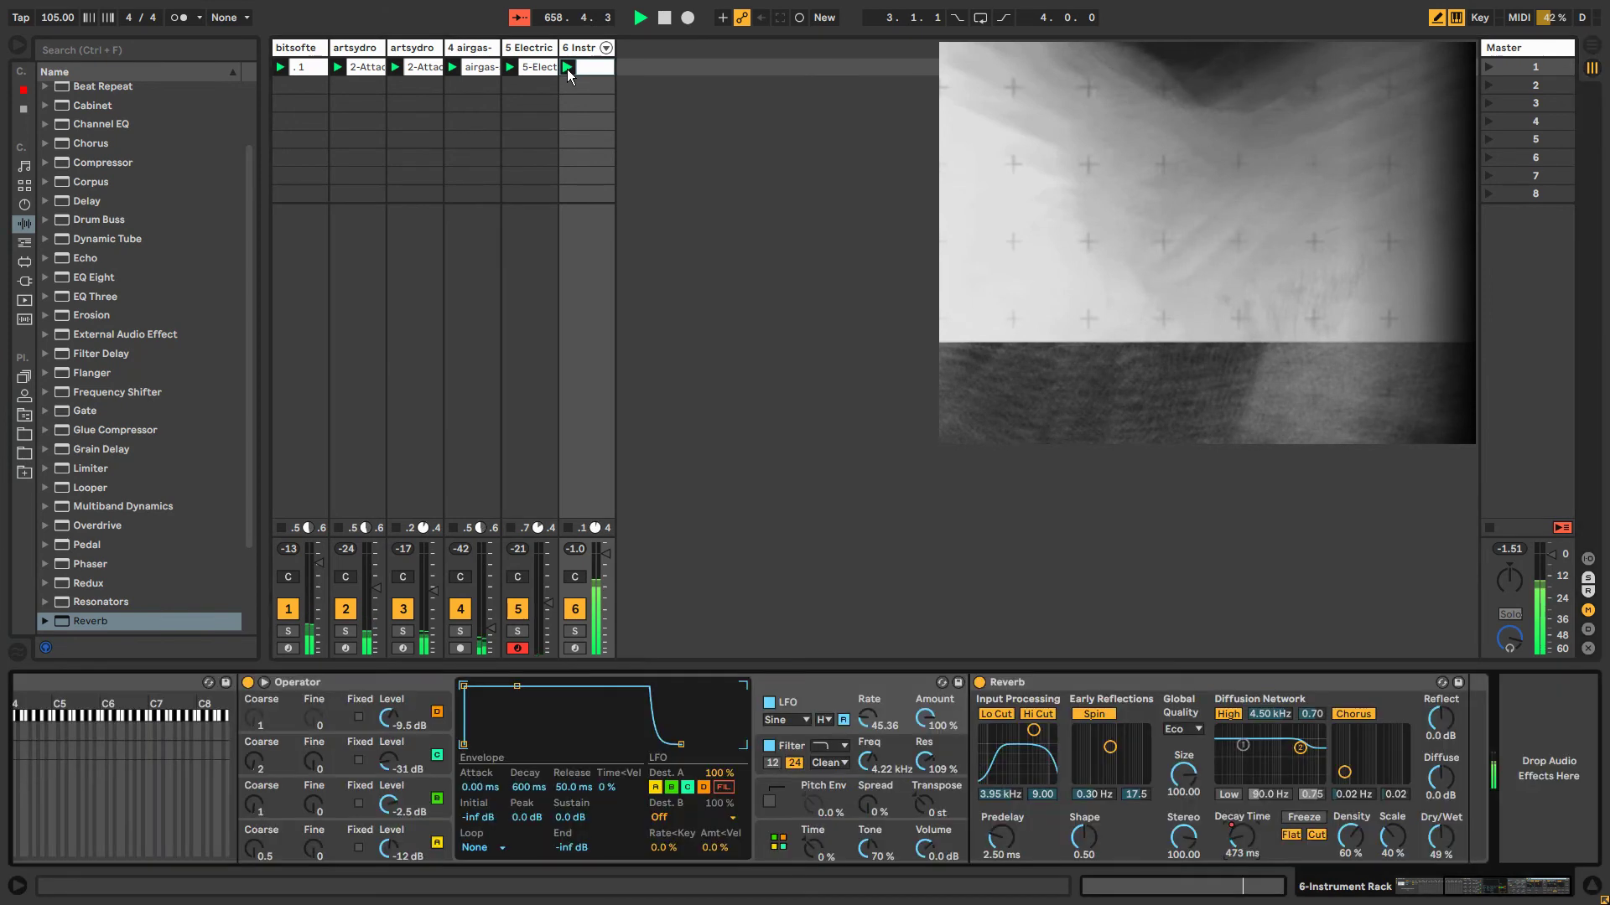
Set the Operator's LFO rate to 46.37 and adjust its LFO amount.
{"action": "left_click_drag", "start_coordinate": [1530, 892], "coordinate": [1457, 872]}
{"action": "mouse_move", "coordinate": [1158, 722]}
{"action": "left_mouse_down"}
{"action": "mouse_move", "coordinate": [1159, 696]}
{"action": "mouse_move", "coordinate": [1159, 721]}
{"action": "left_mouse_up"}
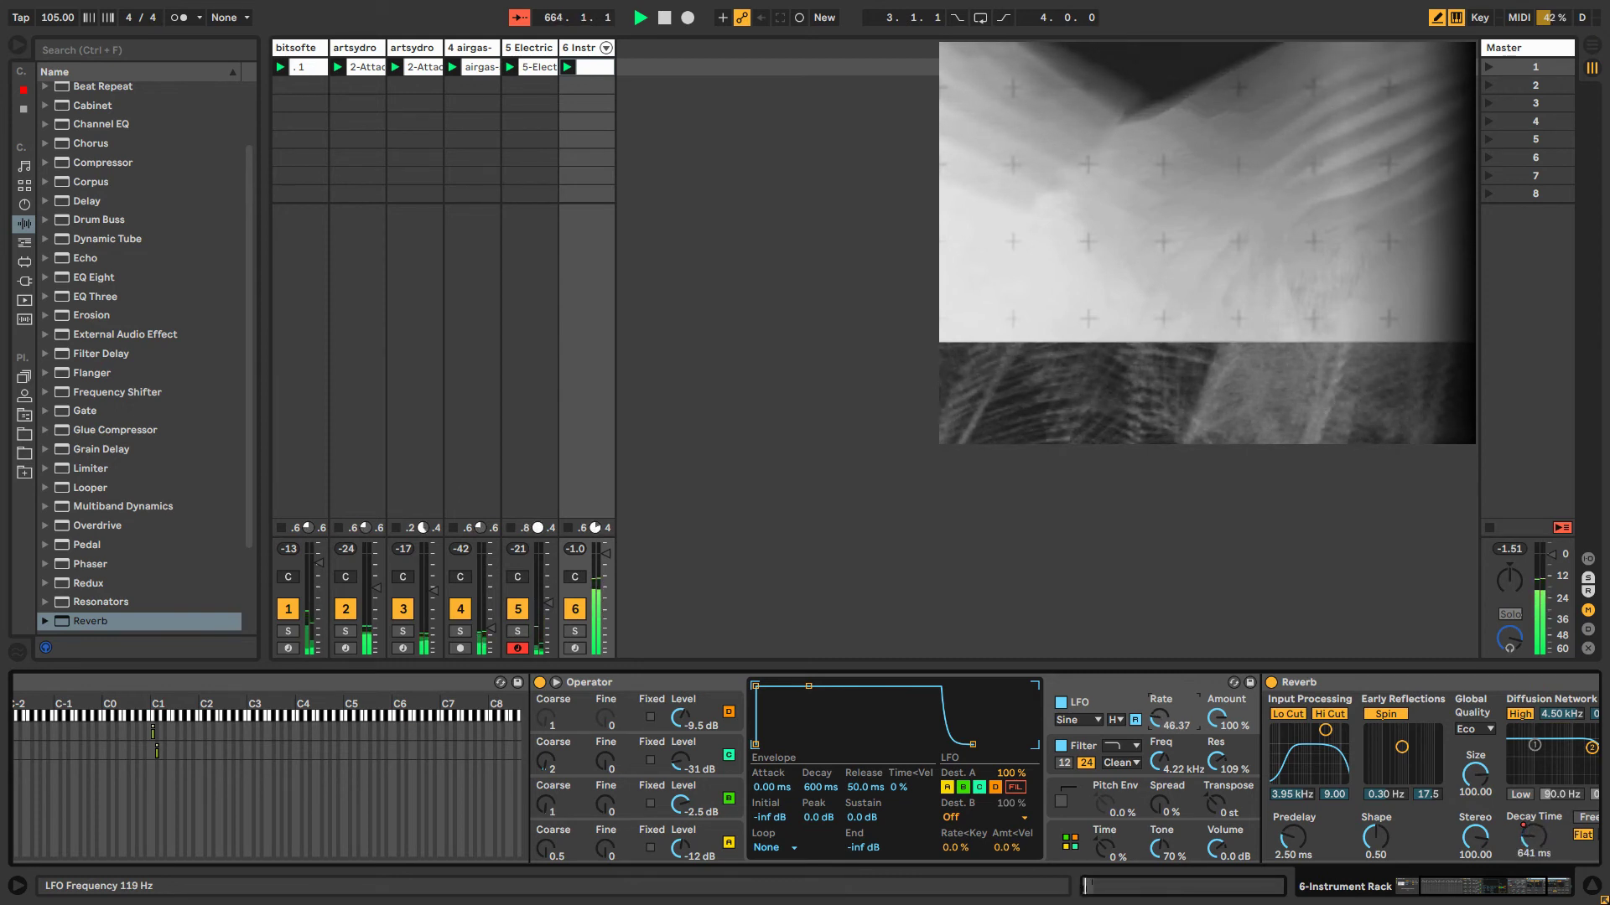
{"action": "left_click_drag", "start_coordinate": [1215, 719], "coordinate": [1215, 700]}
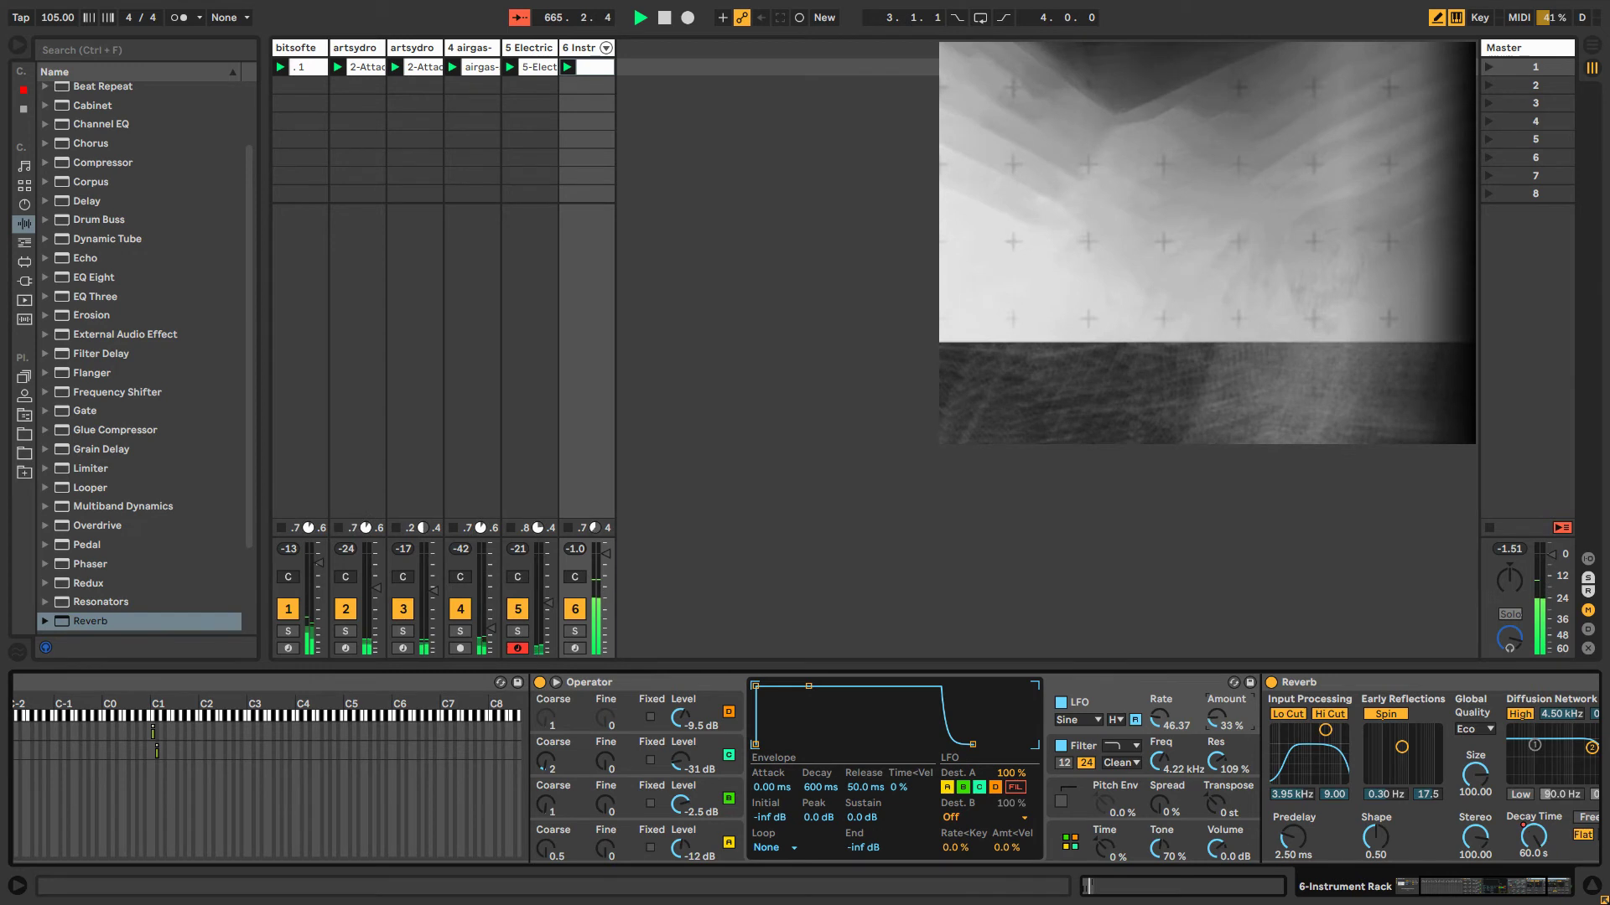
Show the Operator's LFO amount modulation in the clip, and unlink that envelope with a 13-bar loop length.
{"action": "right_click", "coordinate": [1214, 715]}
{"action": "left_click", "coordinate": [1252, 486]}
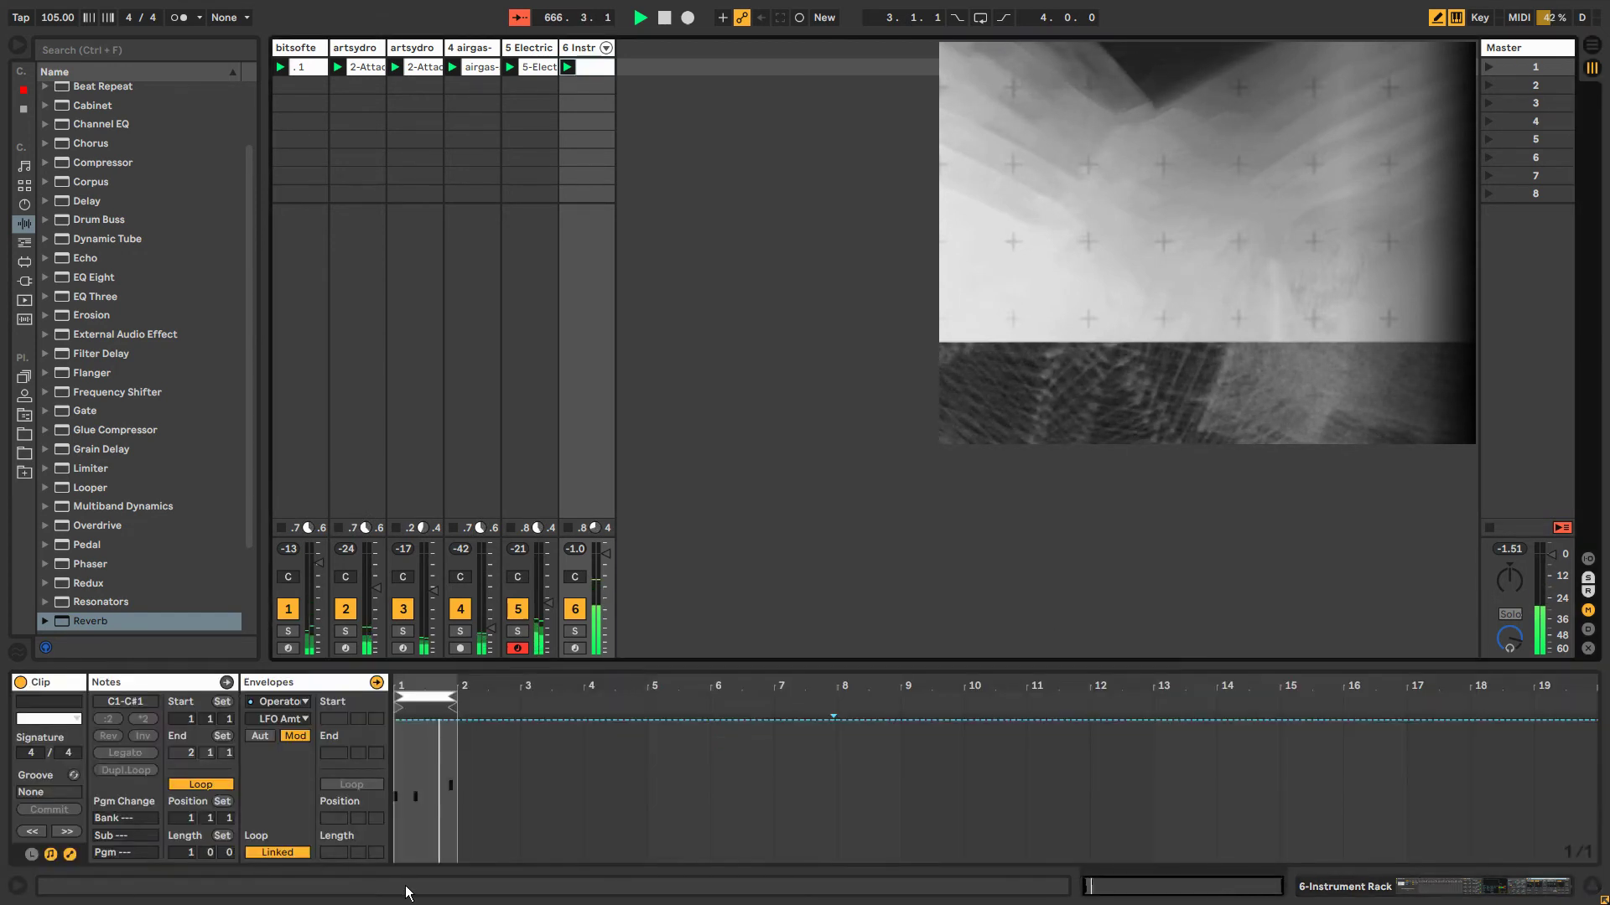
{"action": "left_click", "coordinate": [282, 851]}
Draw the LFO amount modulation down to minimum in bars 1, 3, 7, 8, 11 and 13, and set its loop length to 12.3.3.
{"action": "left_click", "coordinate": [624, 860]}
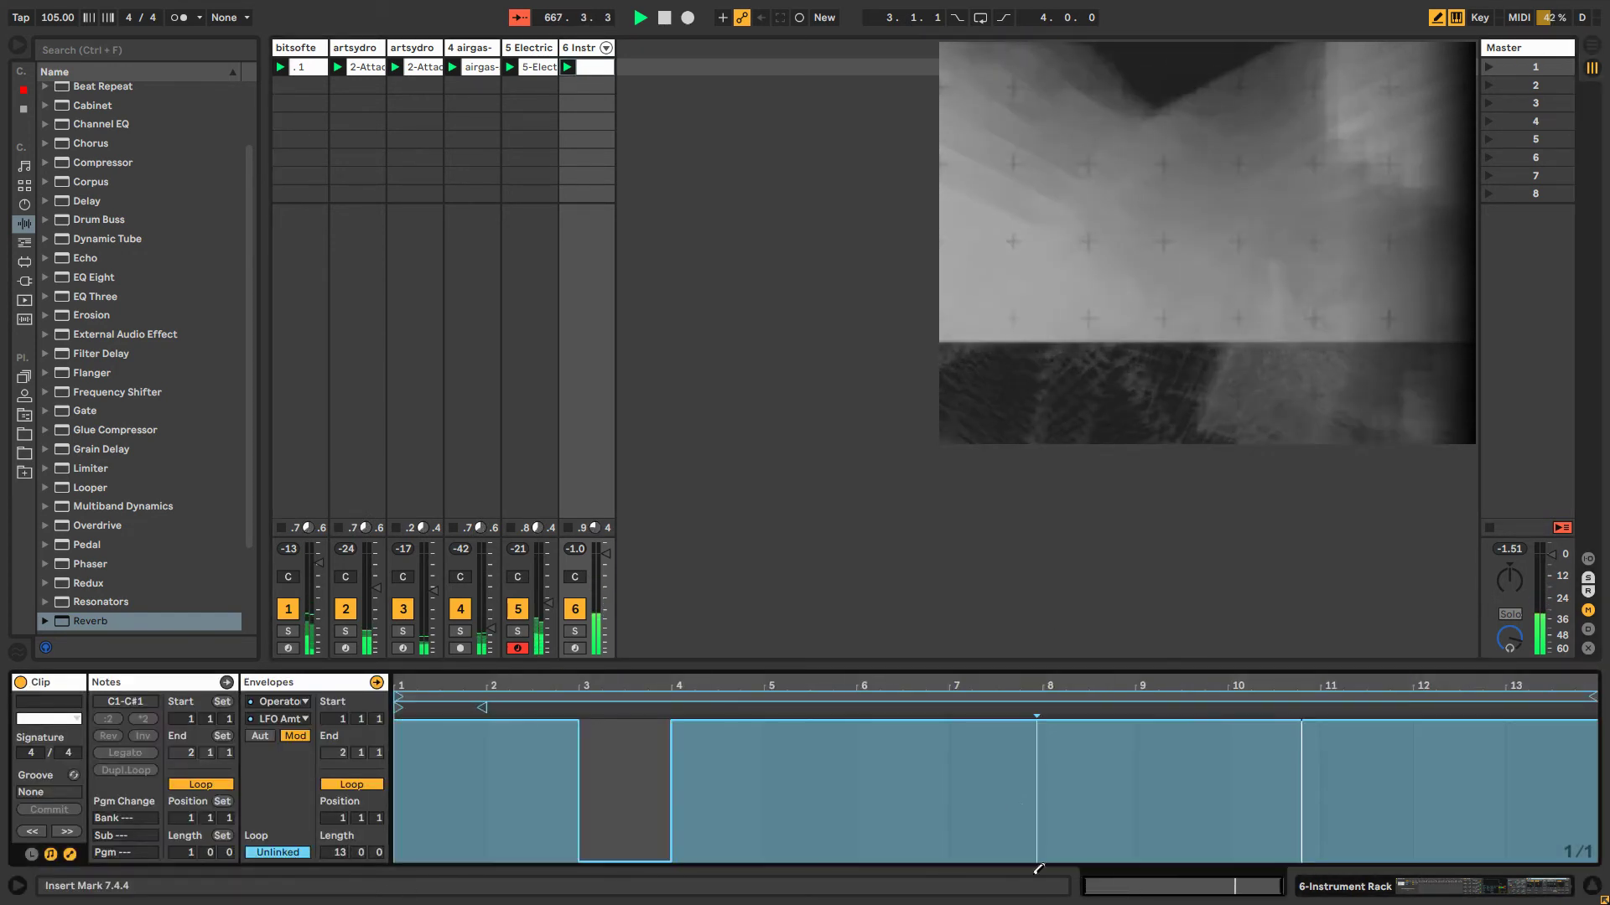
{"action": "left_click_drag", "start_coordinate": [1036, 862], "coordinate": [1058, 862]}
{"action": "left_click", "coordinate": [1530, 861]}
{"action": "left_click", "coordinate": [1375, 862]}
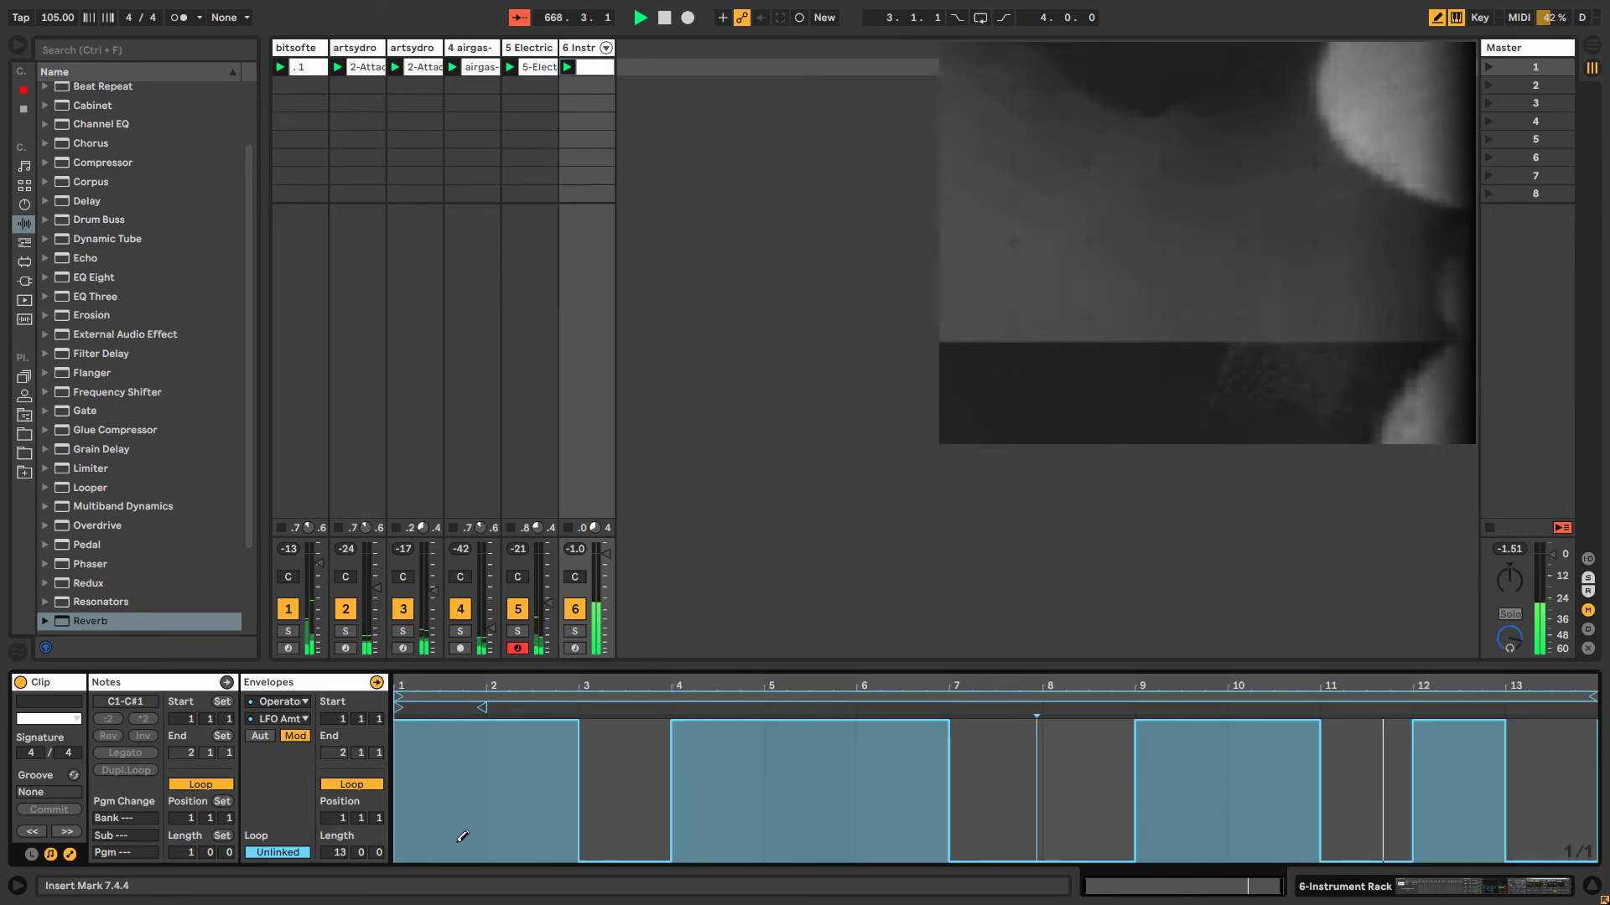
{"action": "left_click", "coordinate": [461, 847]}
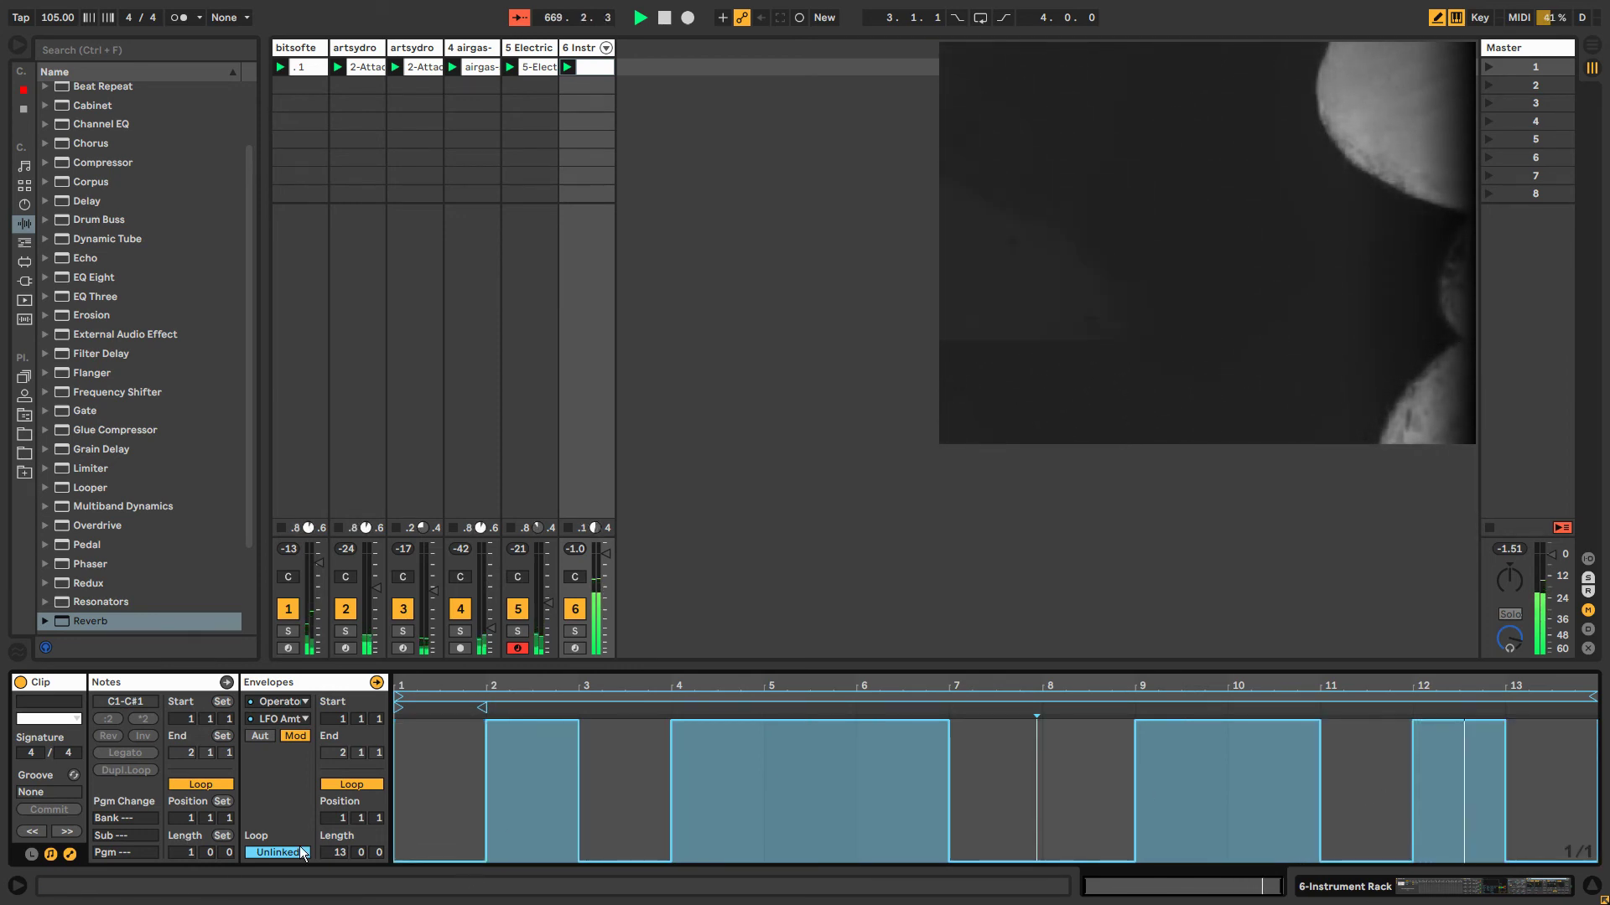
{"action": "left_click_drag", "start_coordinate": [379, 853], "coordinate": [379, 858]}
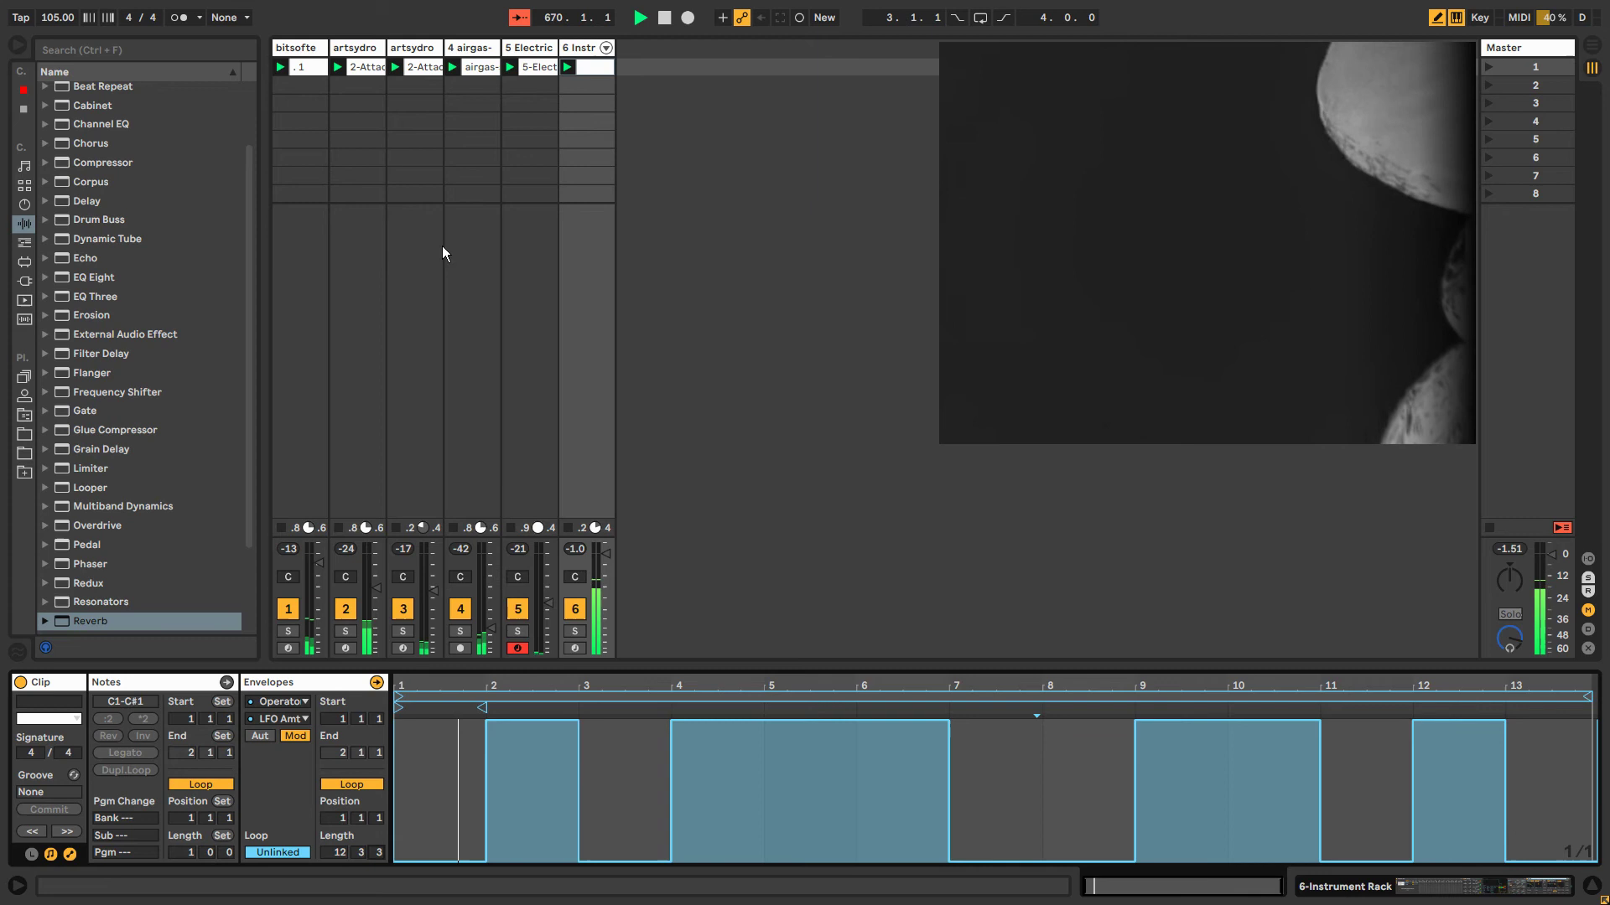
Return to track 6's Instrument Rack and set the first Operator's LFO rate to 42.23.
{"action": "left_click", "coordinate": [580, 49]}
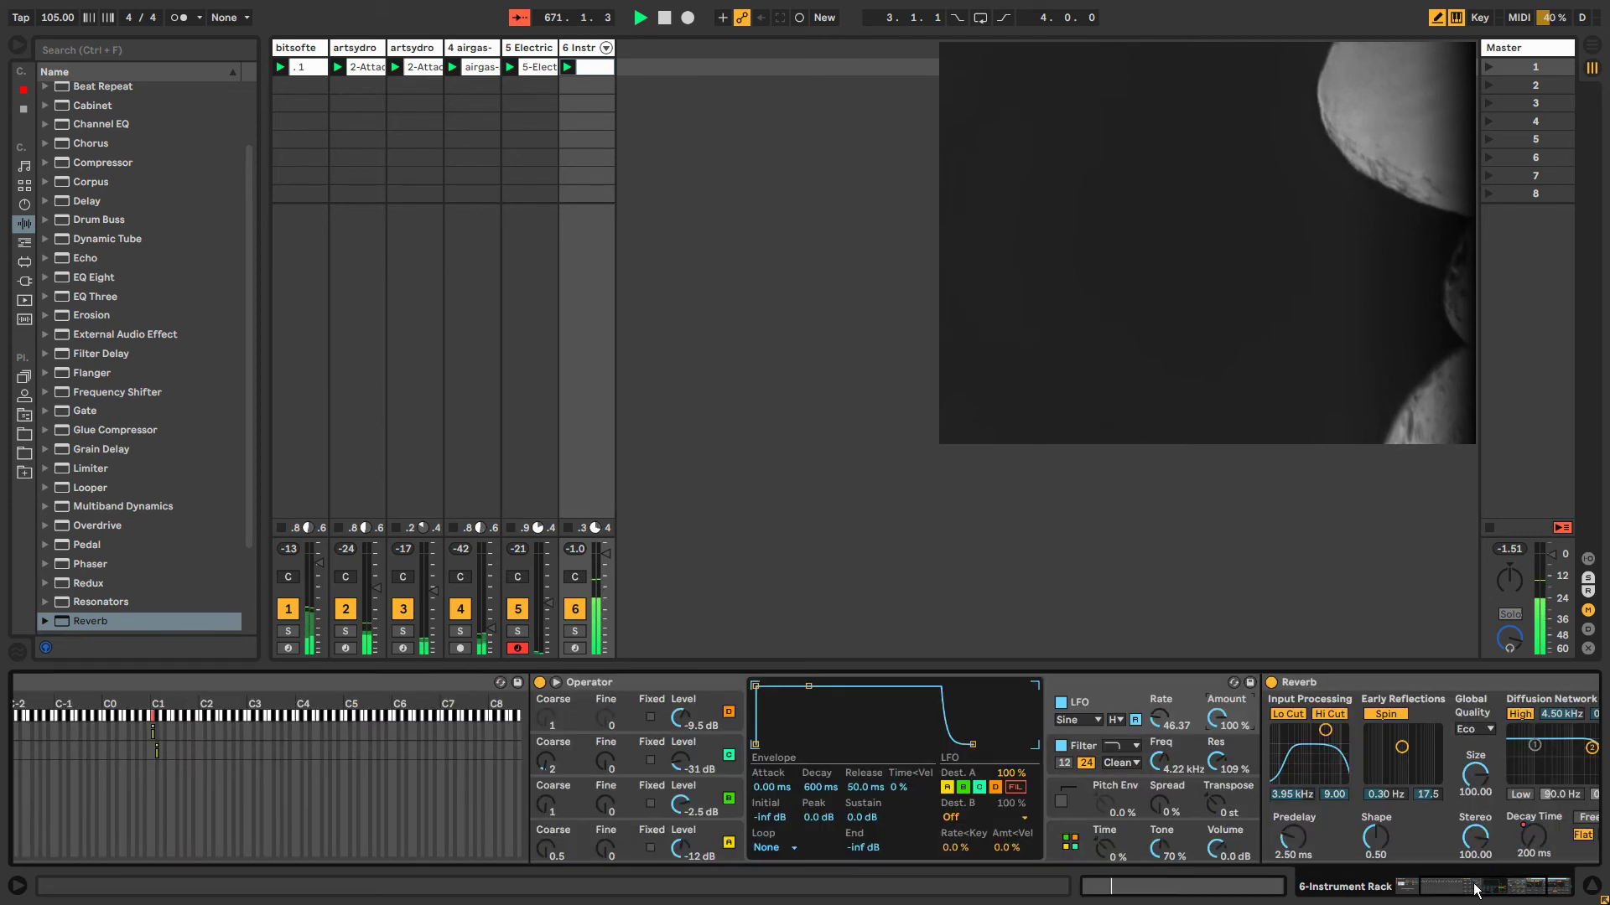
{"action": "left_click", "coordinate": [1371, 897]}
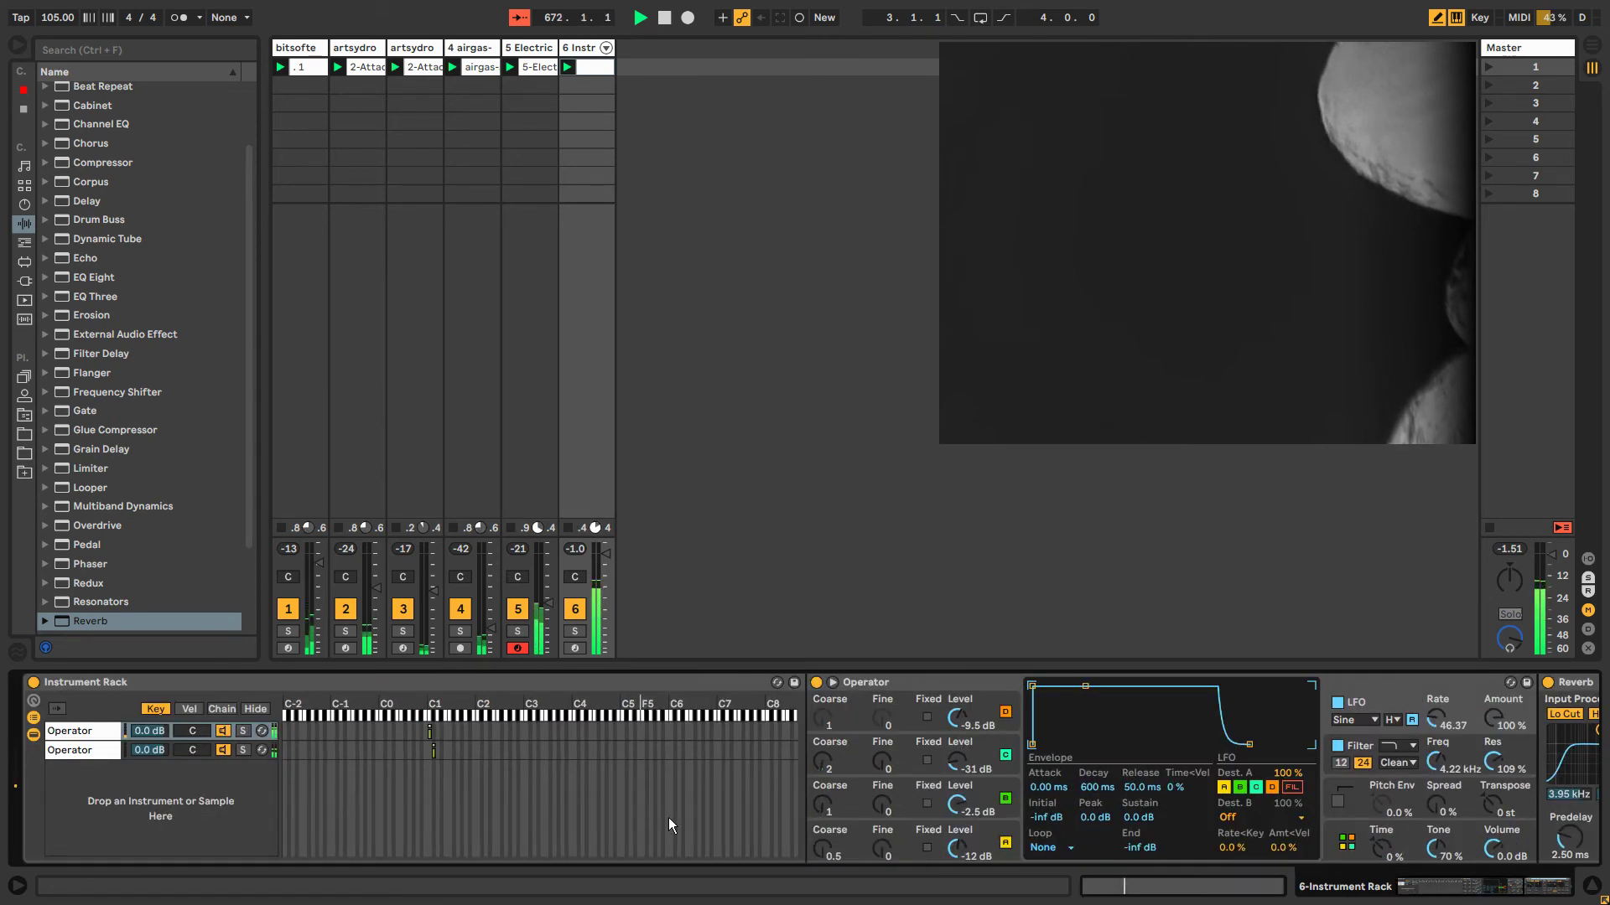
{"action": "left_click_drag", "start_coordinate": [1436, 720], "coordinate": [1436, 722]}
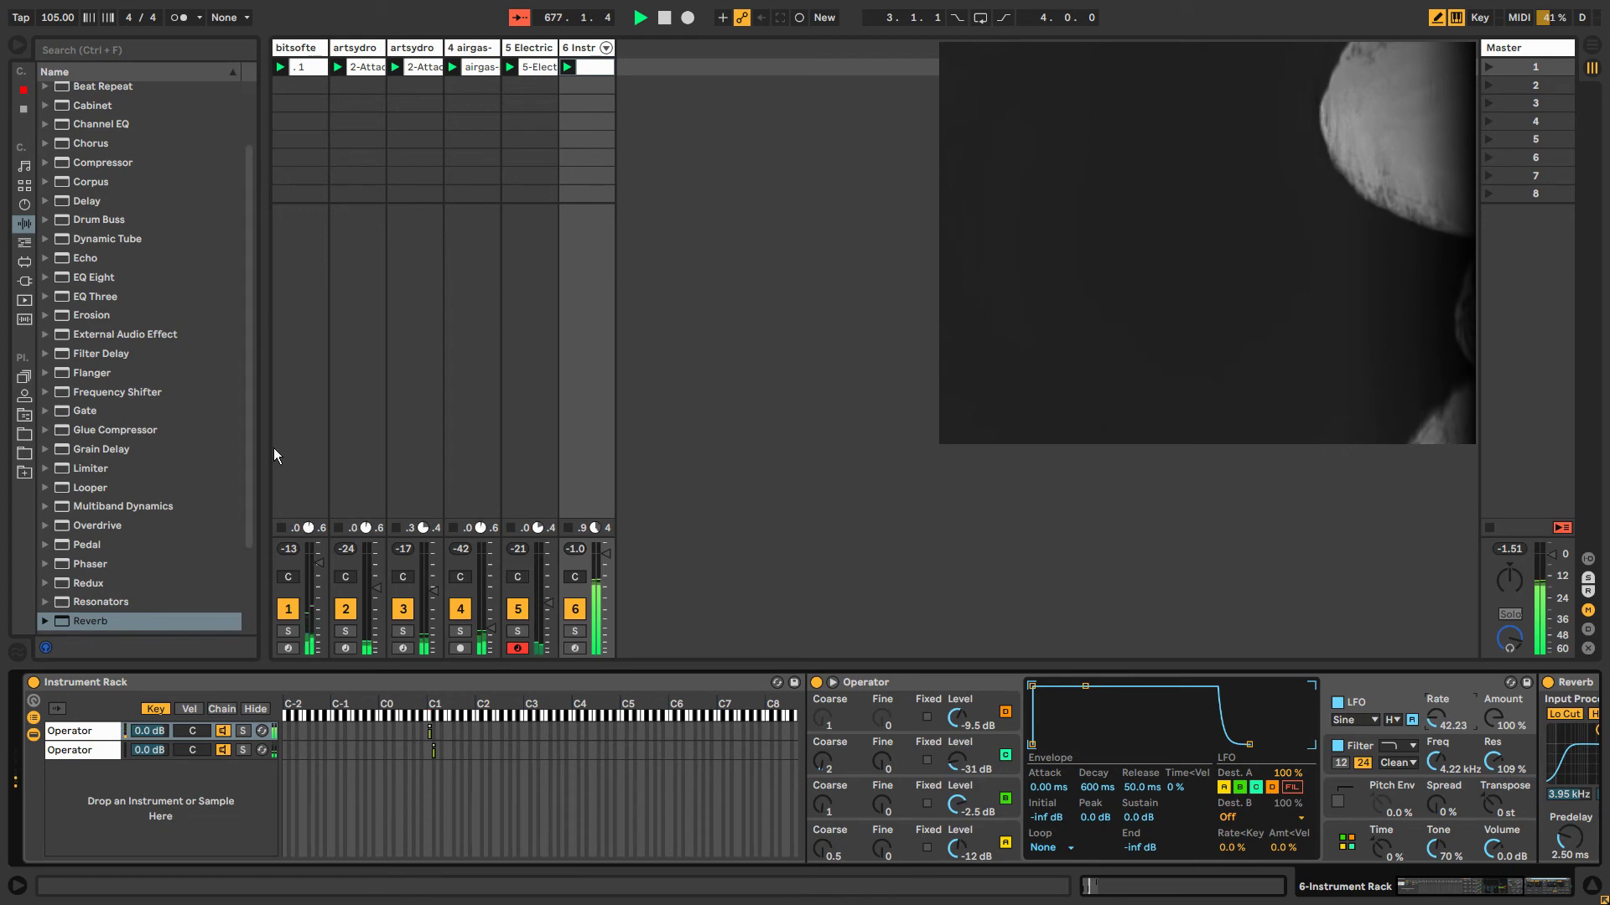
{"action": "left_click", "coordinate": [70, 736]}
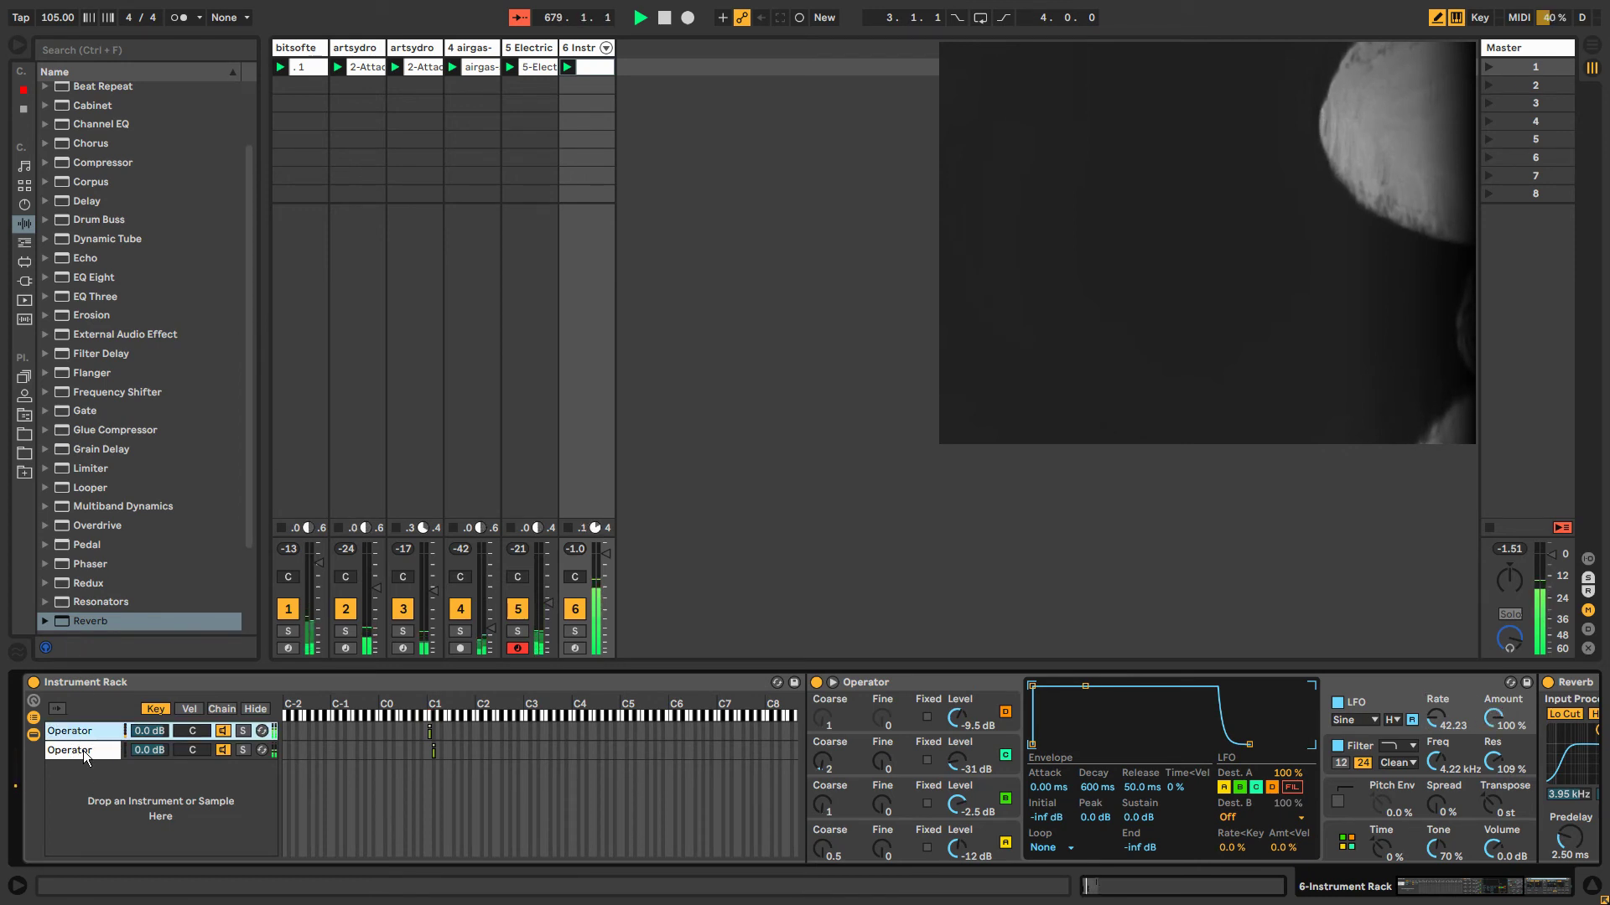
{"action": "left_click", "coordinate": [83, 751]}
{"action": "left_click", "coordinate": [73, 732]}
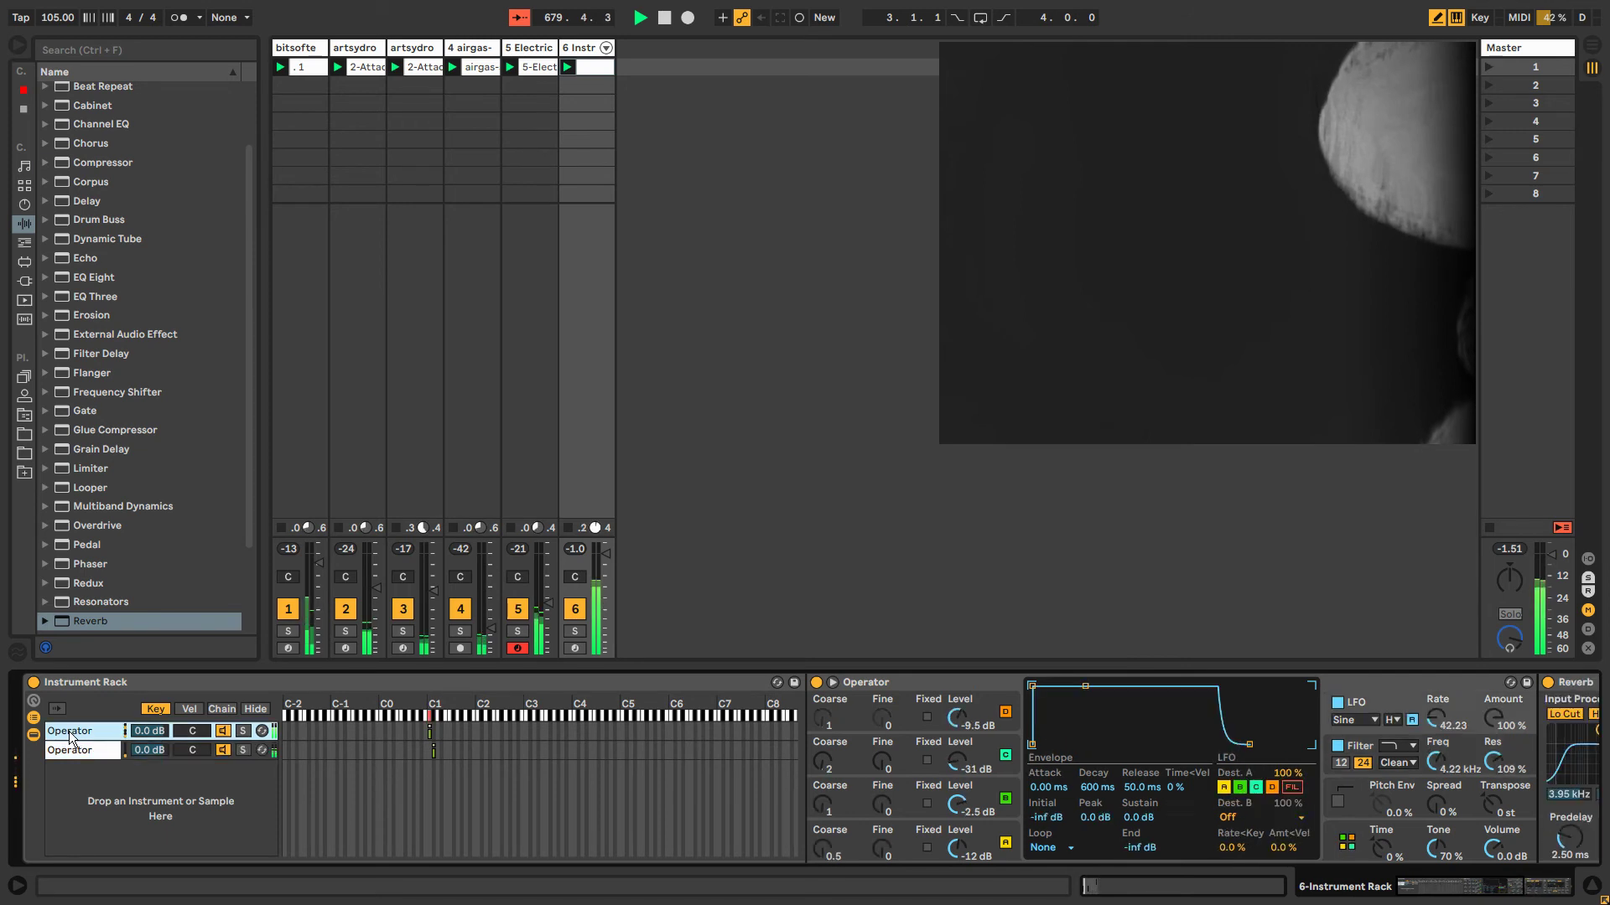
{"action": "left_click", "coordinate": [84, 788]}
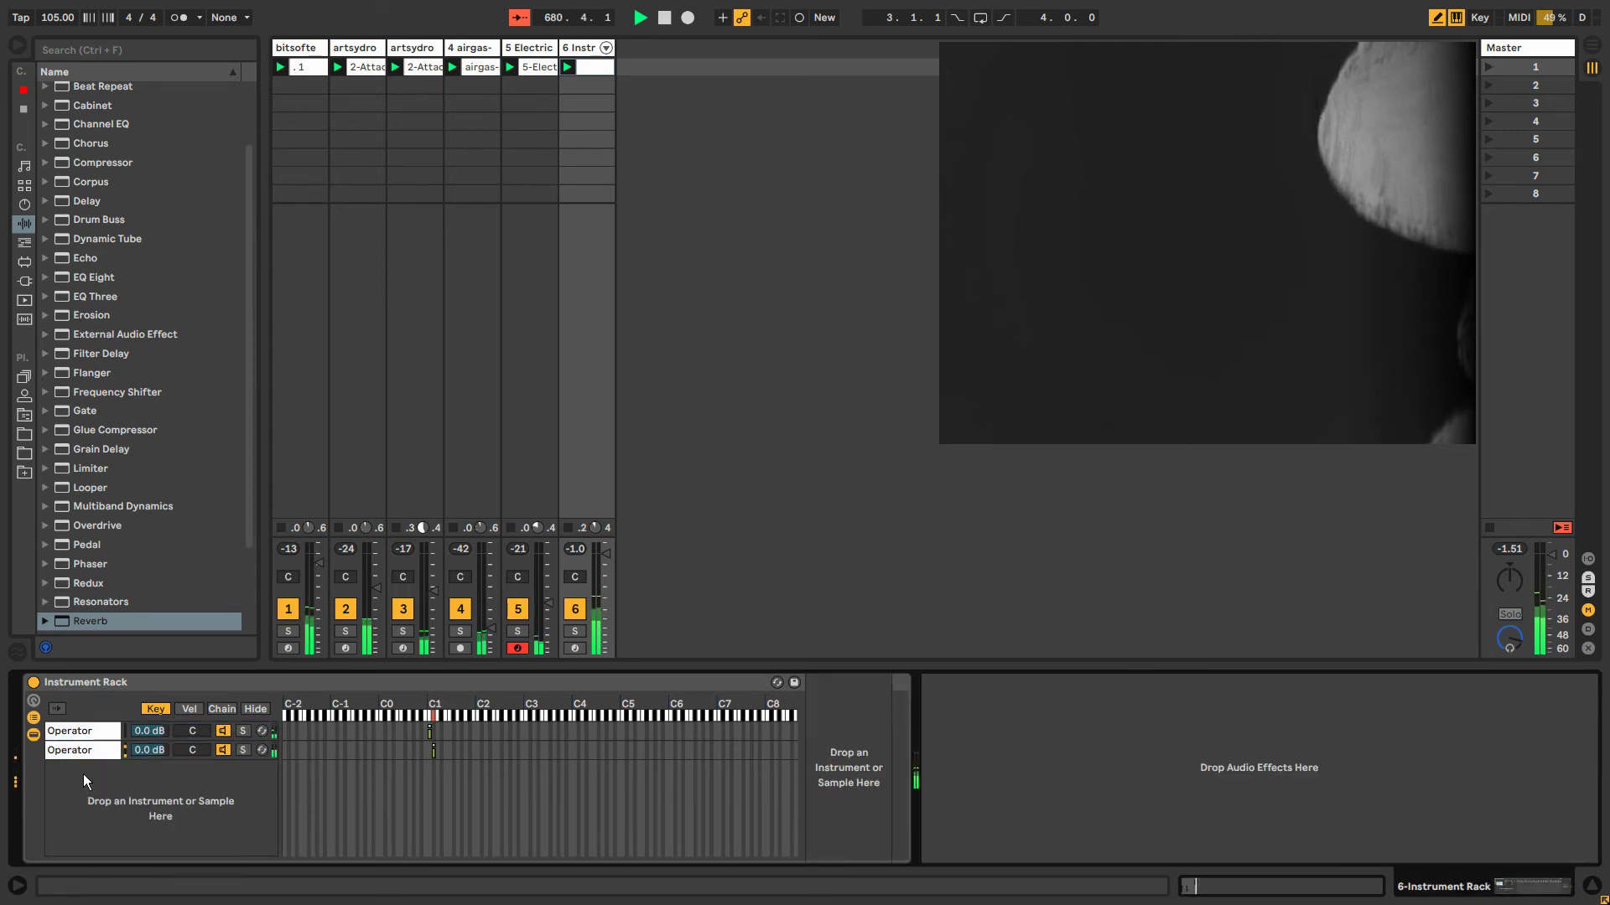
{"action": "right_click", "coordinate": [83, 773]}
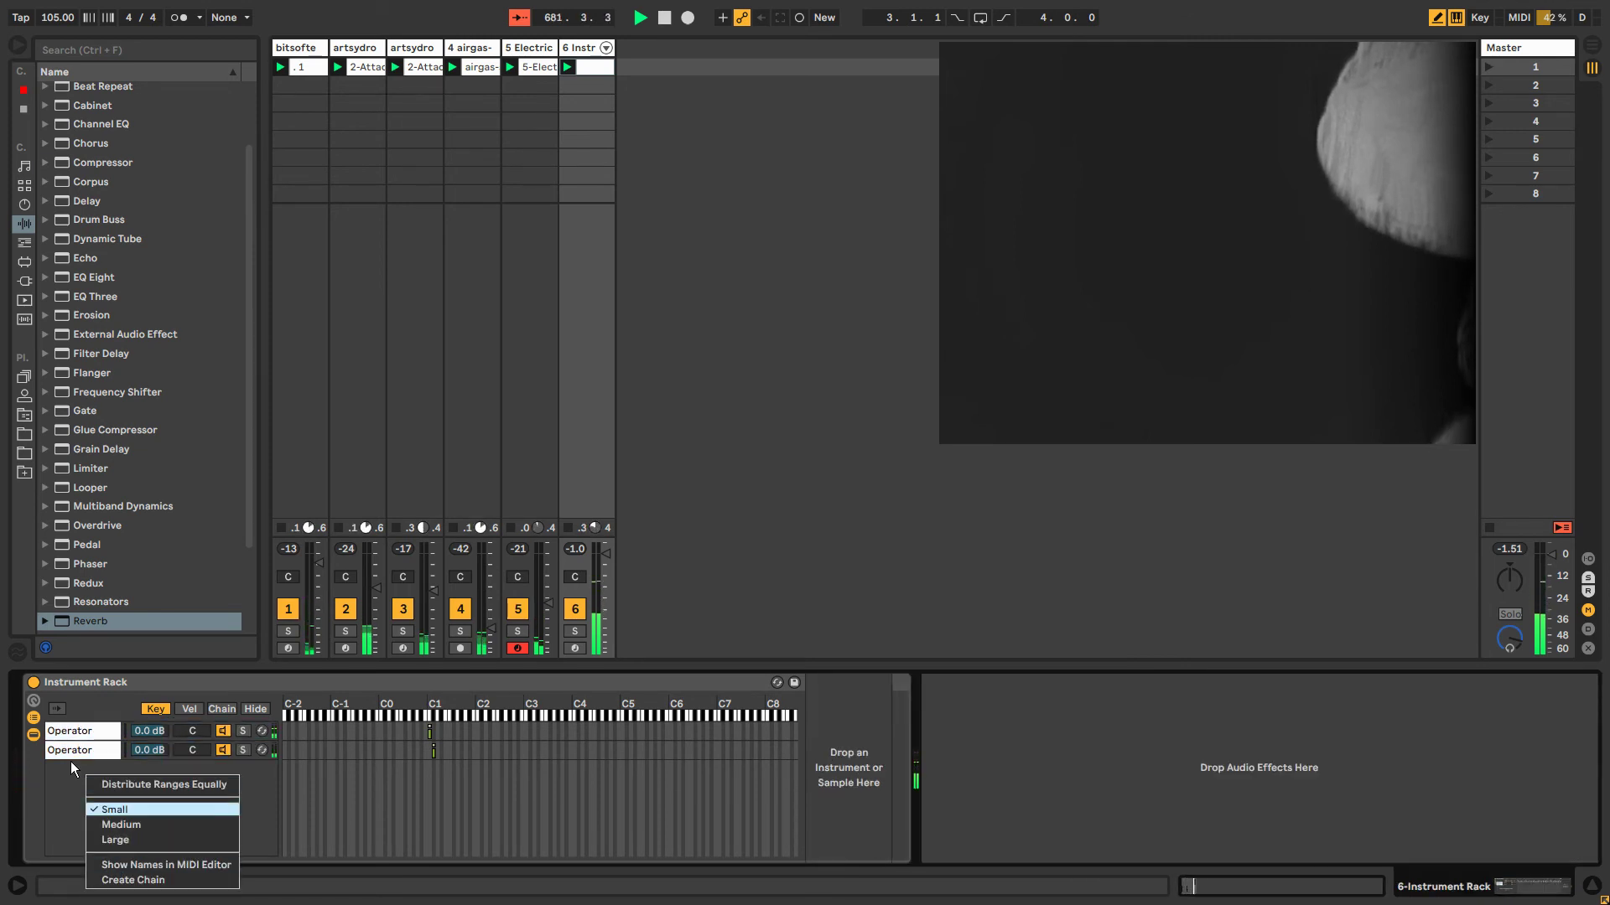
{"action": "left_click", "coordinate": [70, 761]}
{"action": "left_click", "coordinate": [72, 749]}
Duplicate the first Operator chain in the rack and move the copy's key zone up to D1.
{"action": "left_click", "coordinate": [72, 733]}
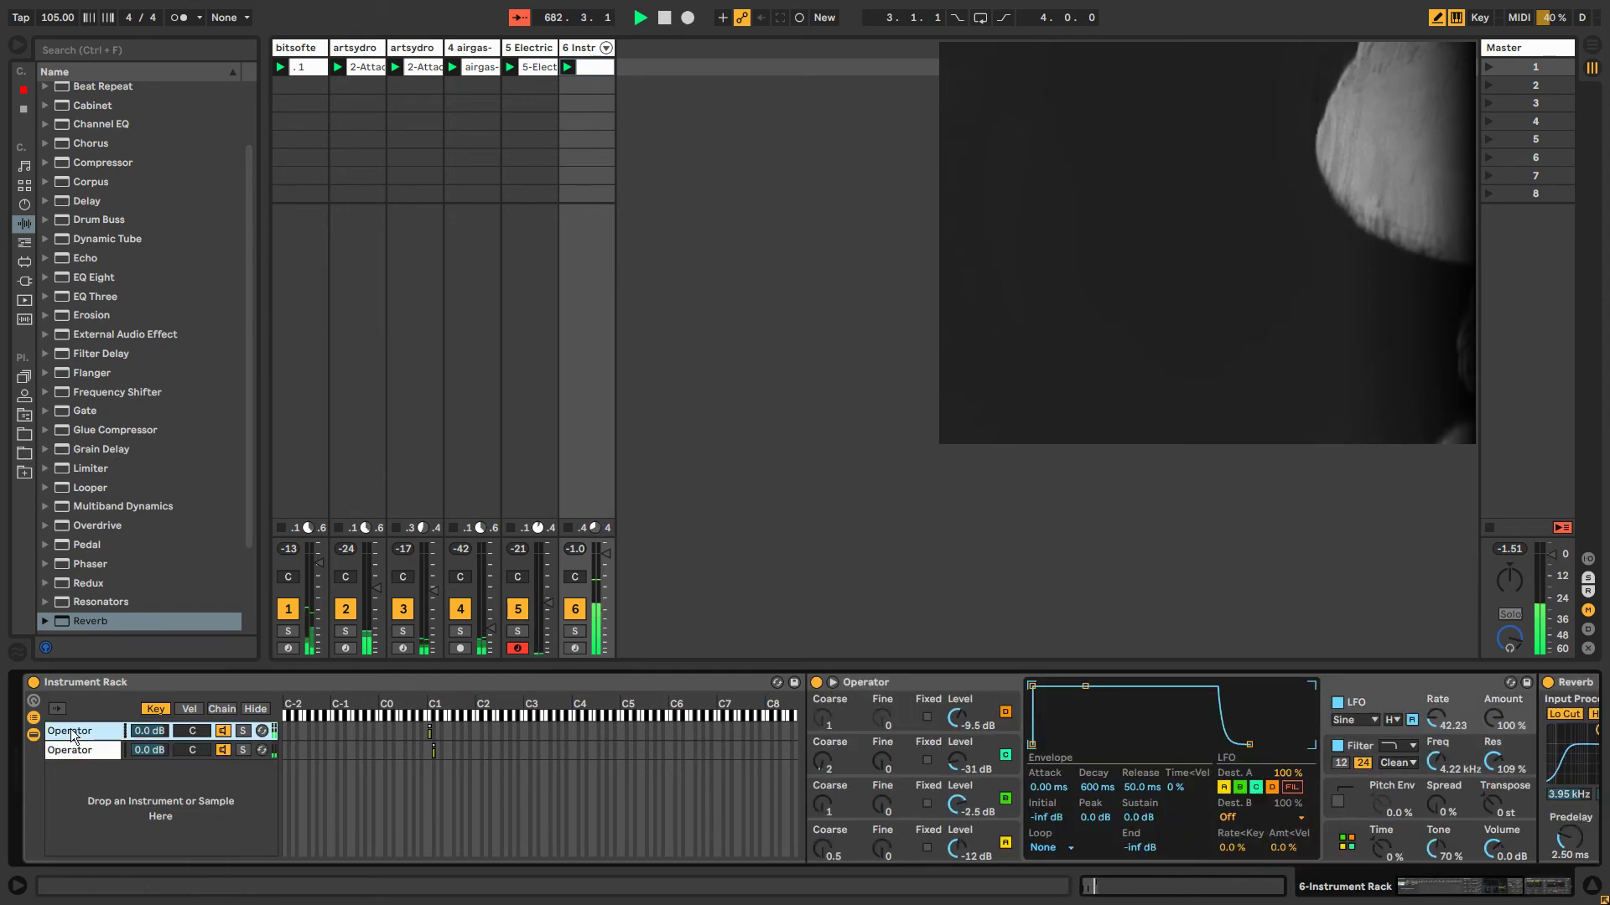
{"action": "left_click", "coordinate": [79, 762]}
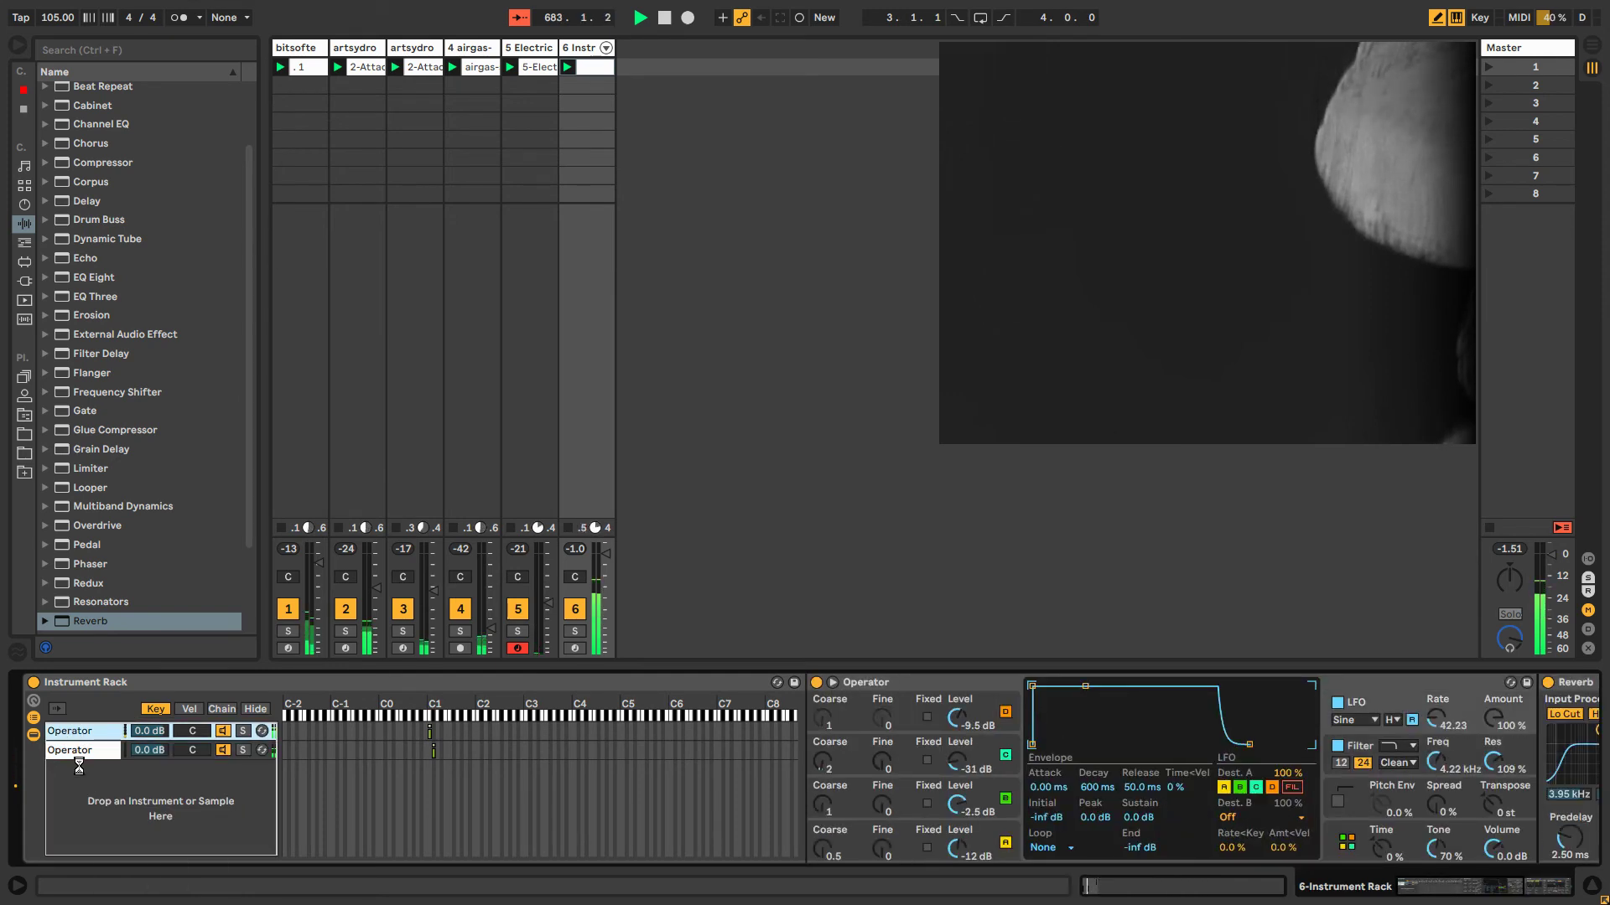
{"action": "key", "text": "ctrl+d"}
{"action": "left_click_drag", "start_coordinate": [429, 770], "coordinate": [437, 772]}
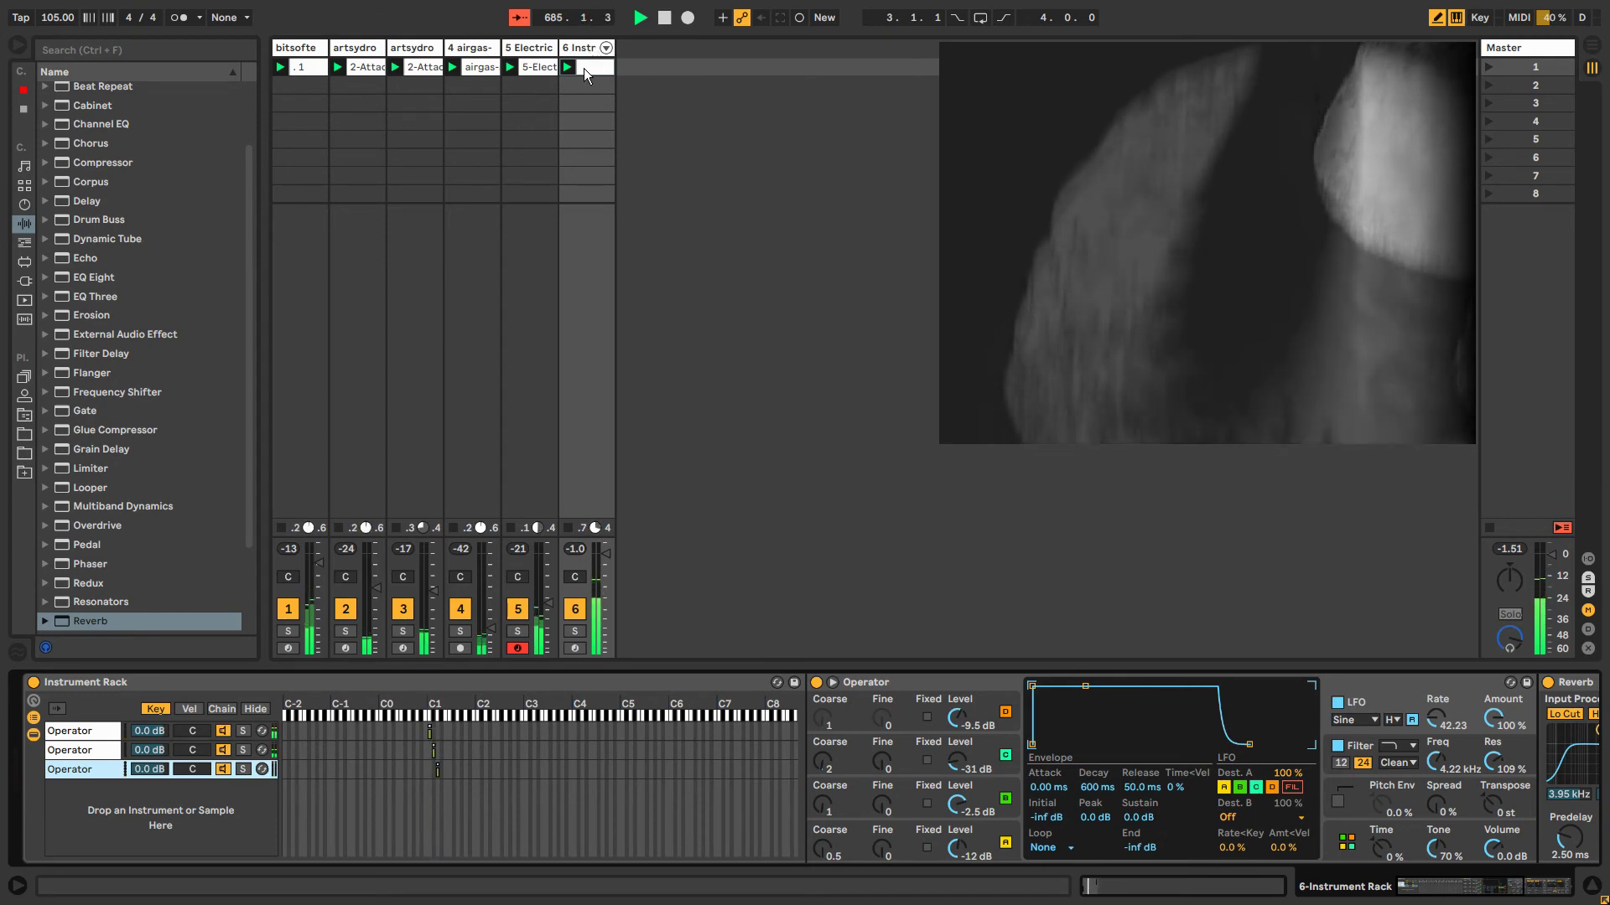
Open the notes of the track 6 clip, try adding a full-bar C#1 note, and undo it.
{"action": "left_click", "coordinate": [584, 68]}
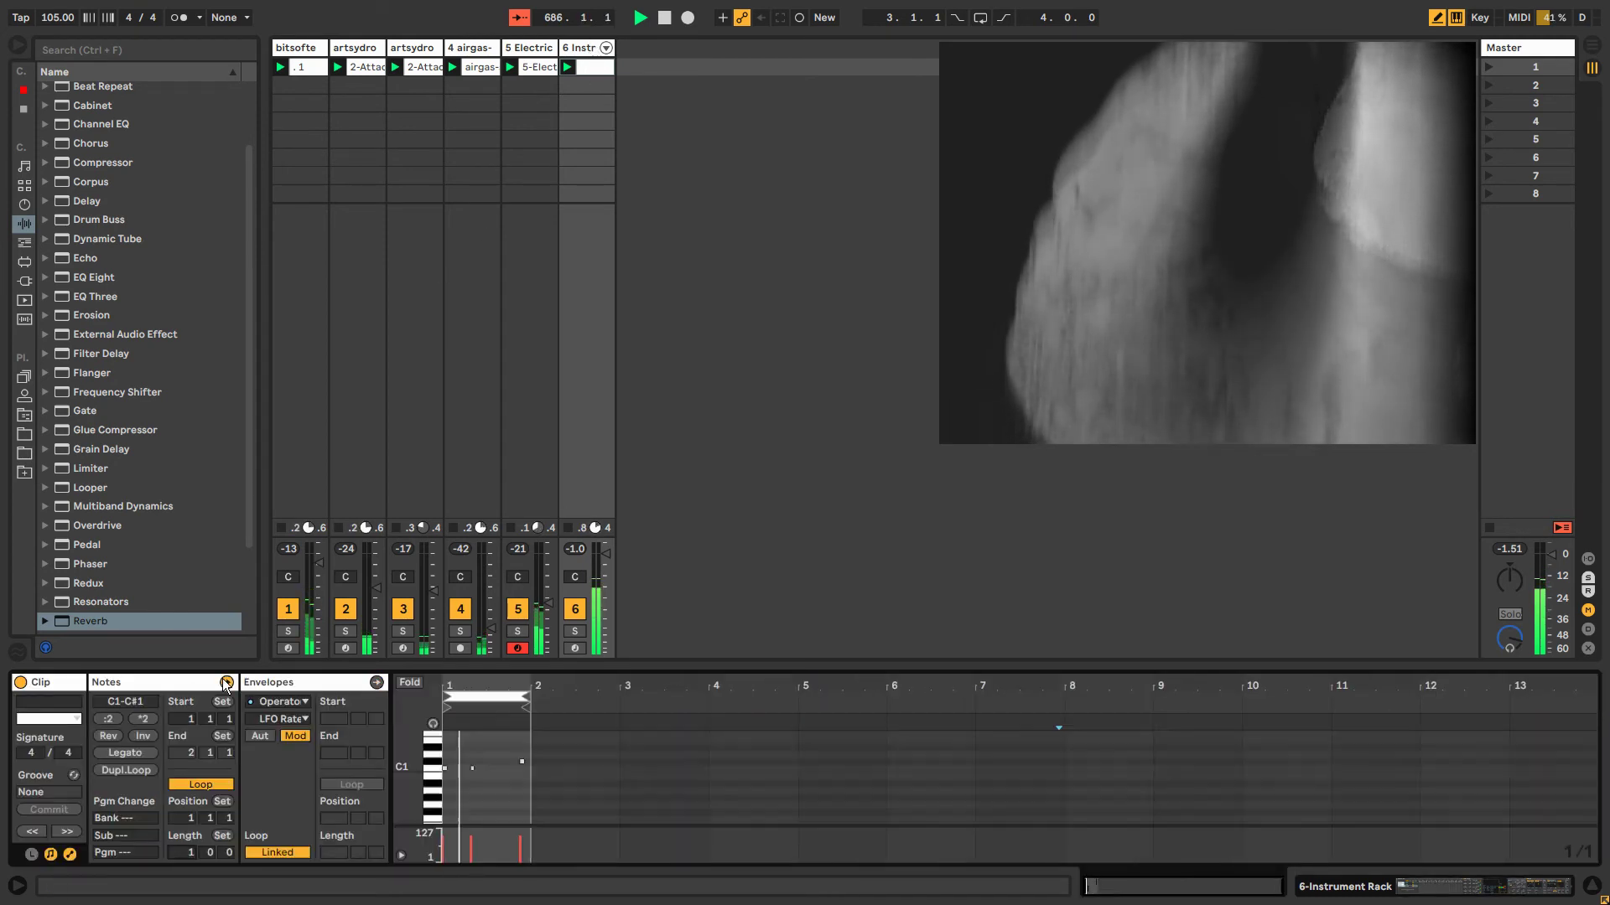
{"action": "left_click_drag", "start_coordinate": [456, 683], "coordinate": [462, 735]}
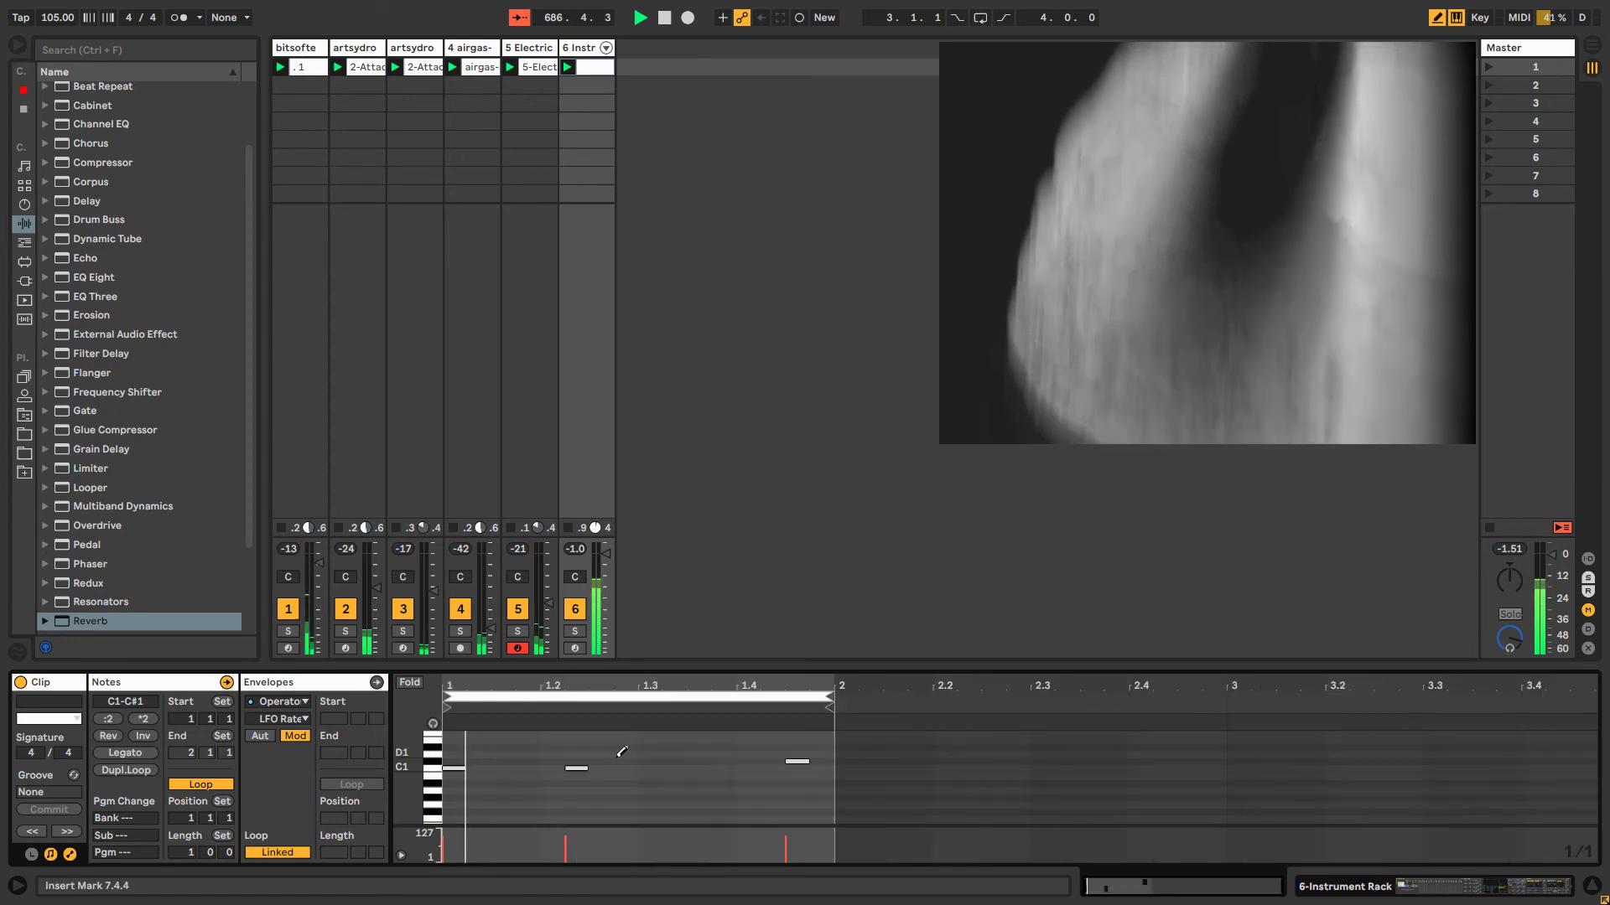
{"action": "left_click", "coordinate": [639, 761]}
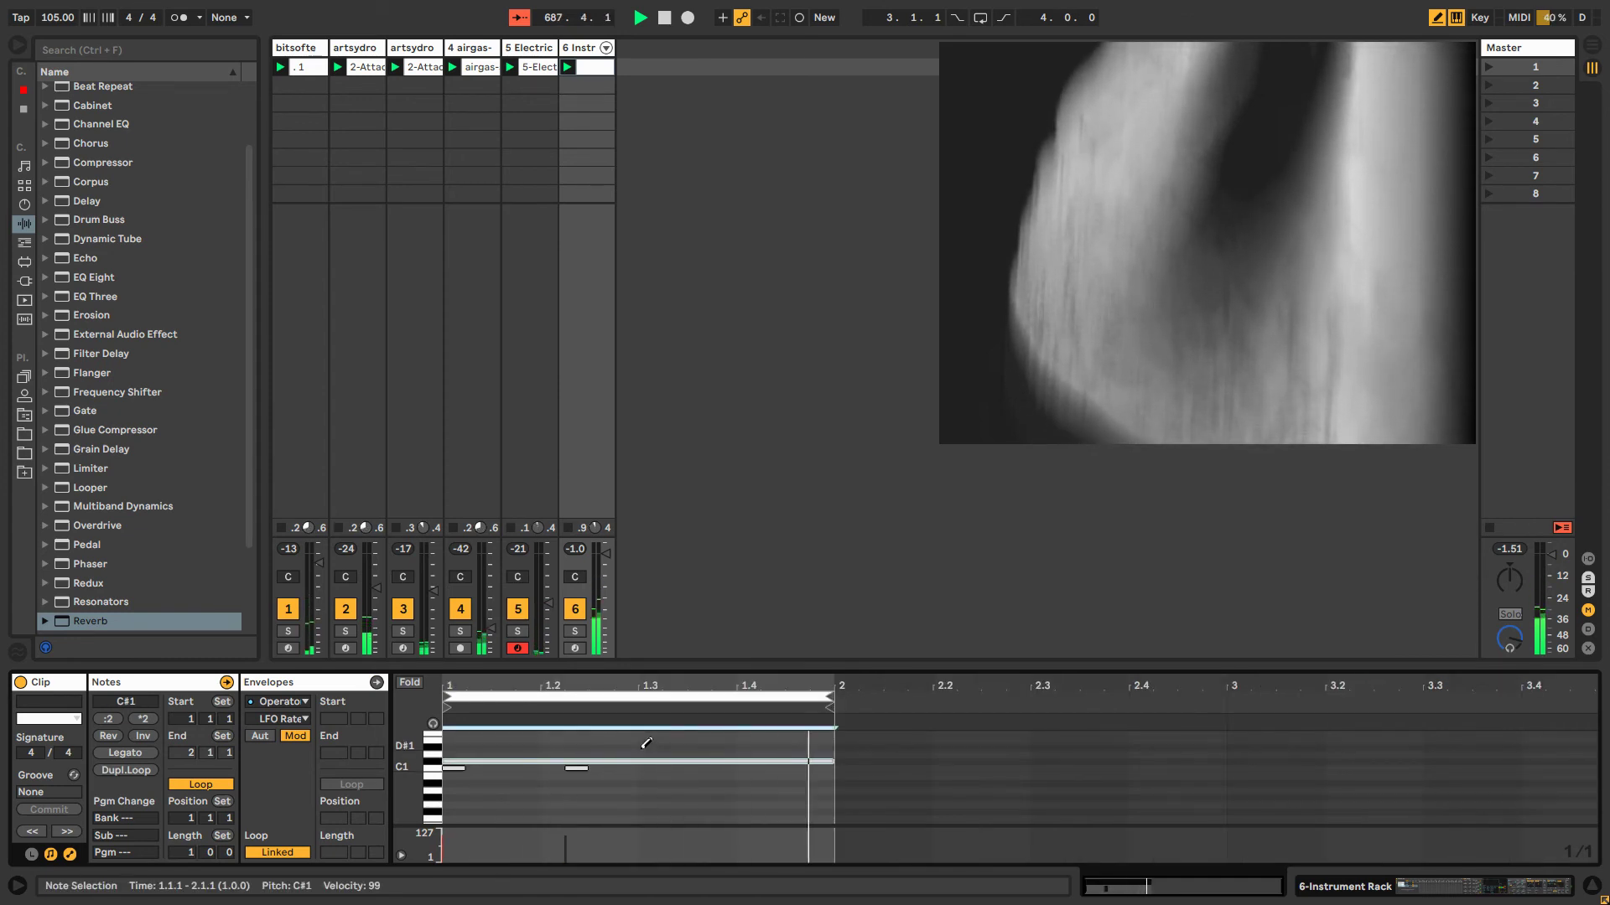
{"action": "key", "text": "ctrl+z"}
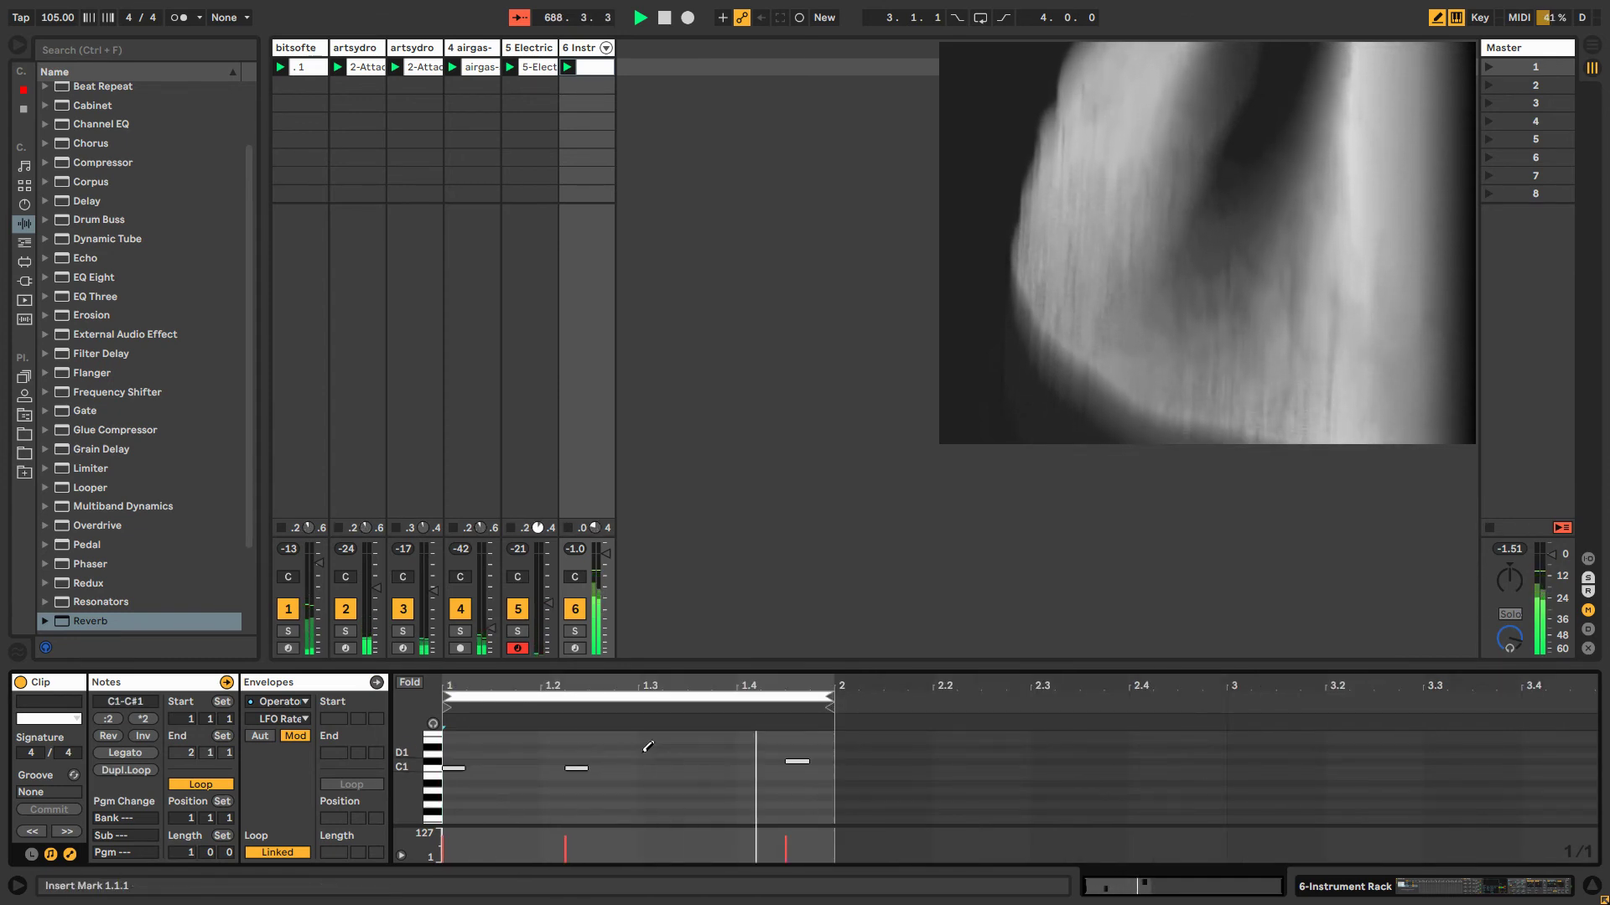
Add a note at 1.3.1 in the enlarged note editor using a 1/8 grid, shorten it, and transpose it down to D1.
{"action": "left_click_drag", "start_coordinate": [564, 668], "coordinate": [564, 478]}
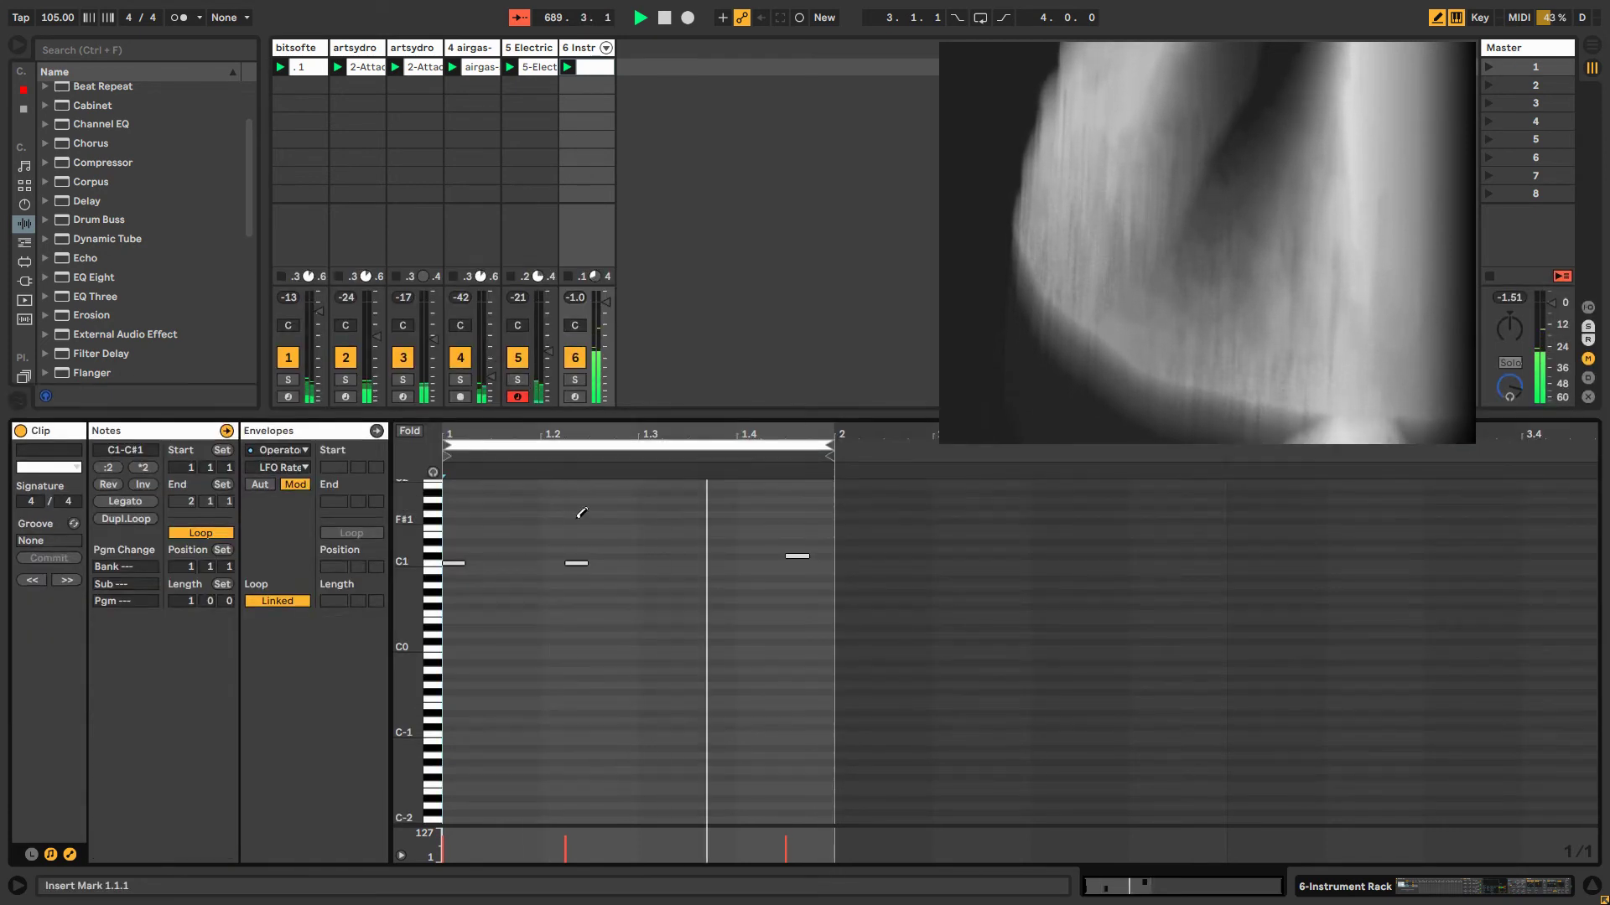
{"action": "double_click", "coordinate": [449, 427]}
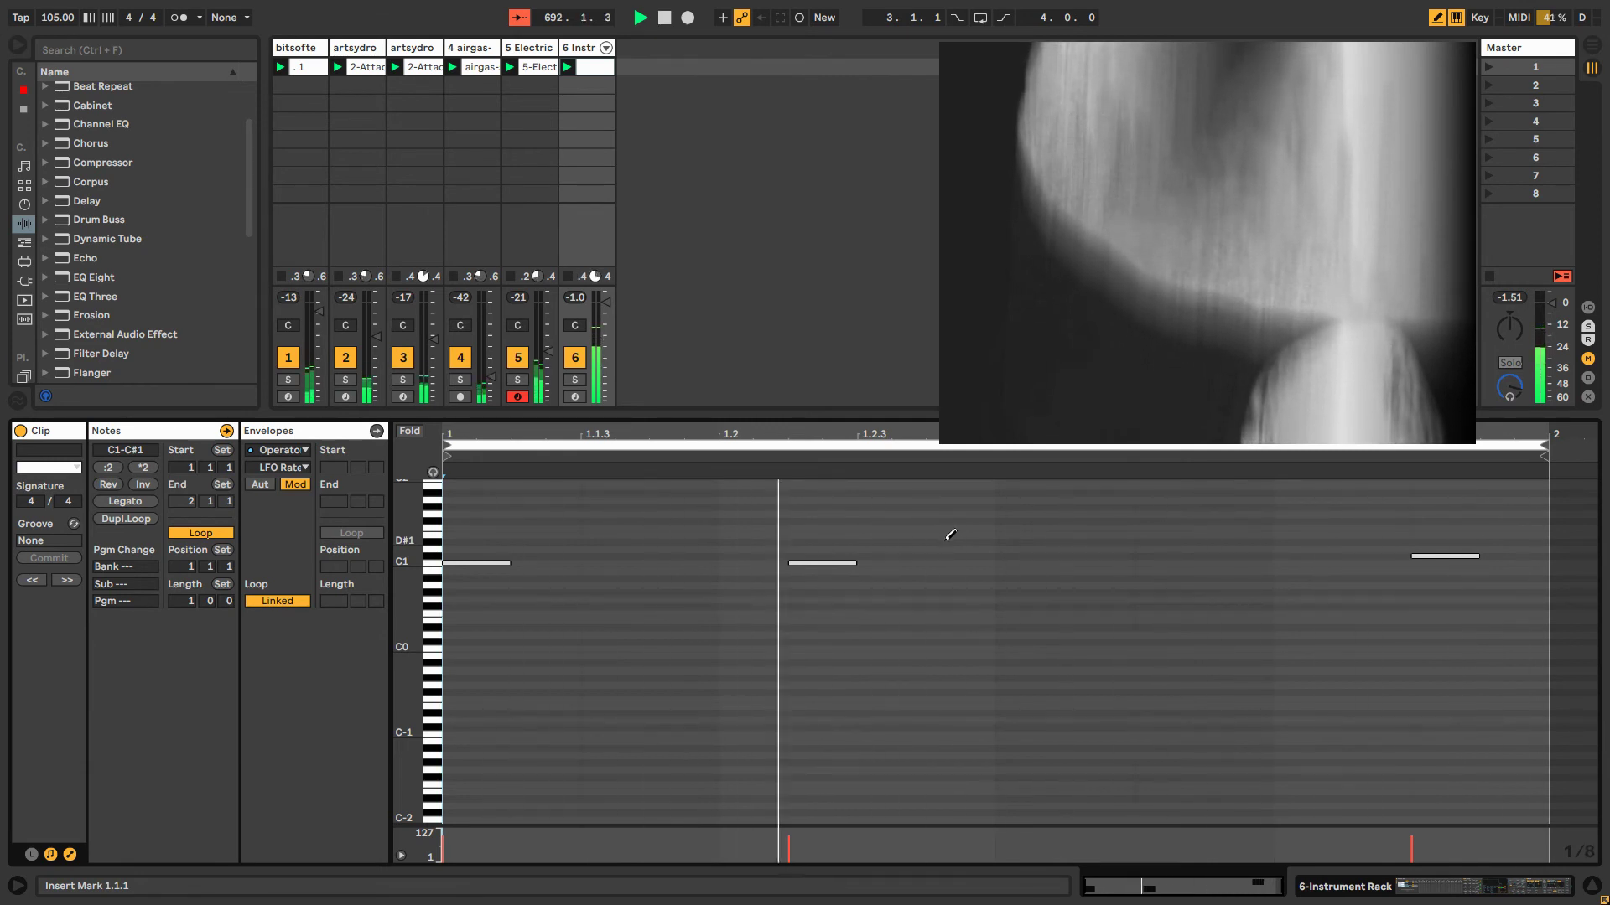
{"action": "key", "text": "ctrl+1"}
{"action": "left_click", "coordinate": [1023, 538]}
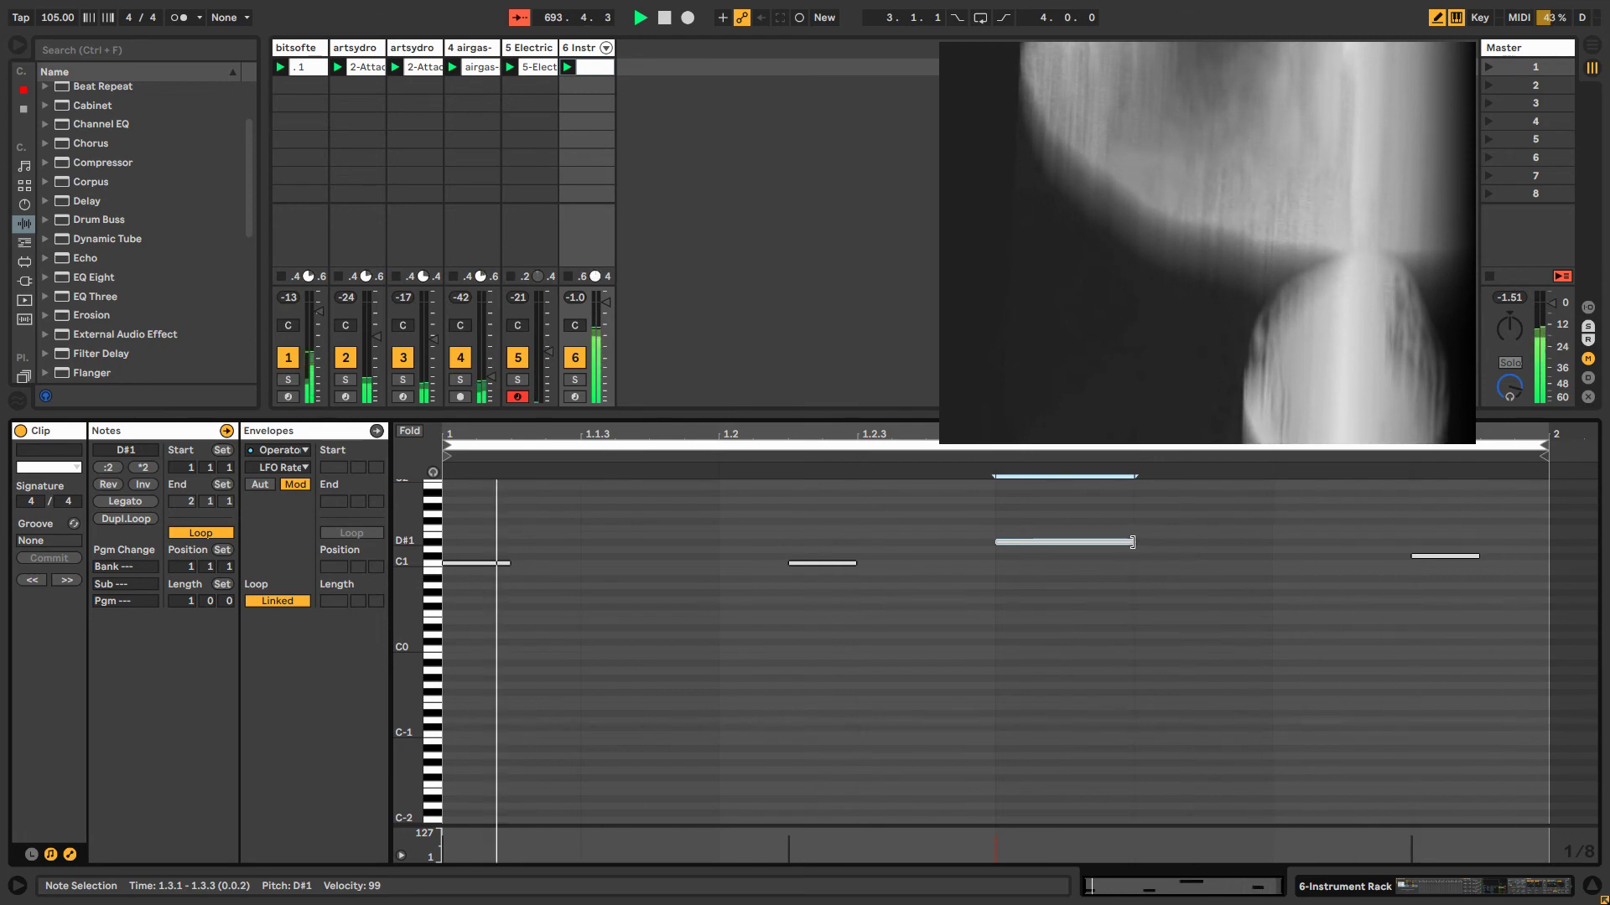
{"action": "left_click_drag", "start_coordinate": [1133, 543], "coordinate": [1018, 543]}
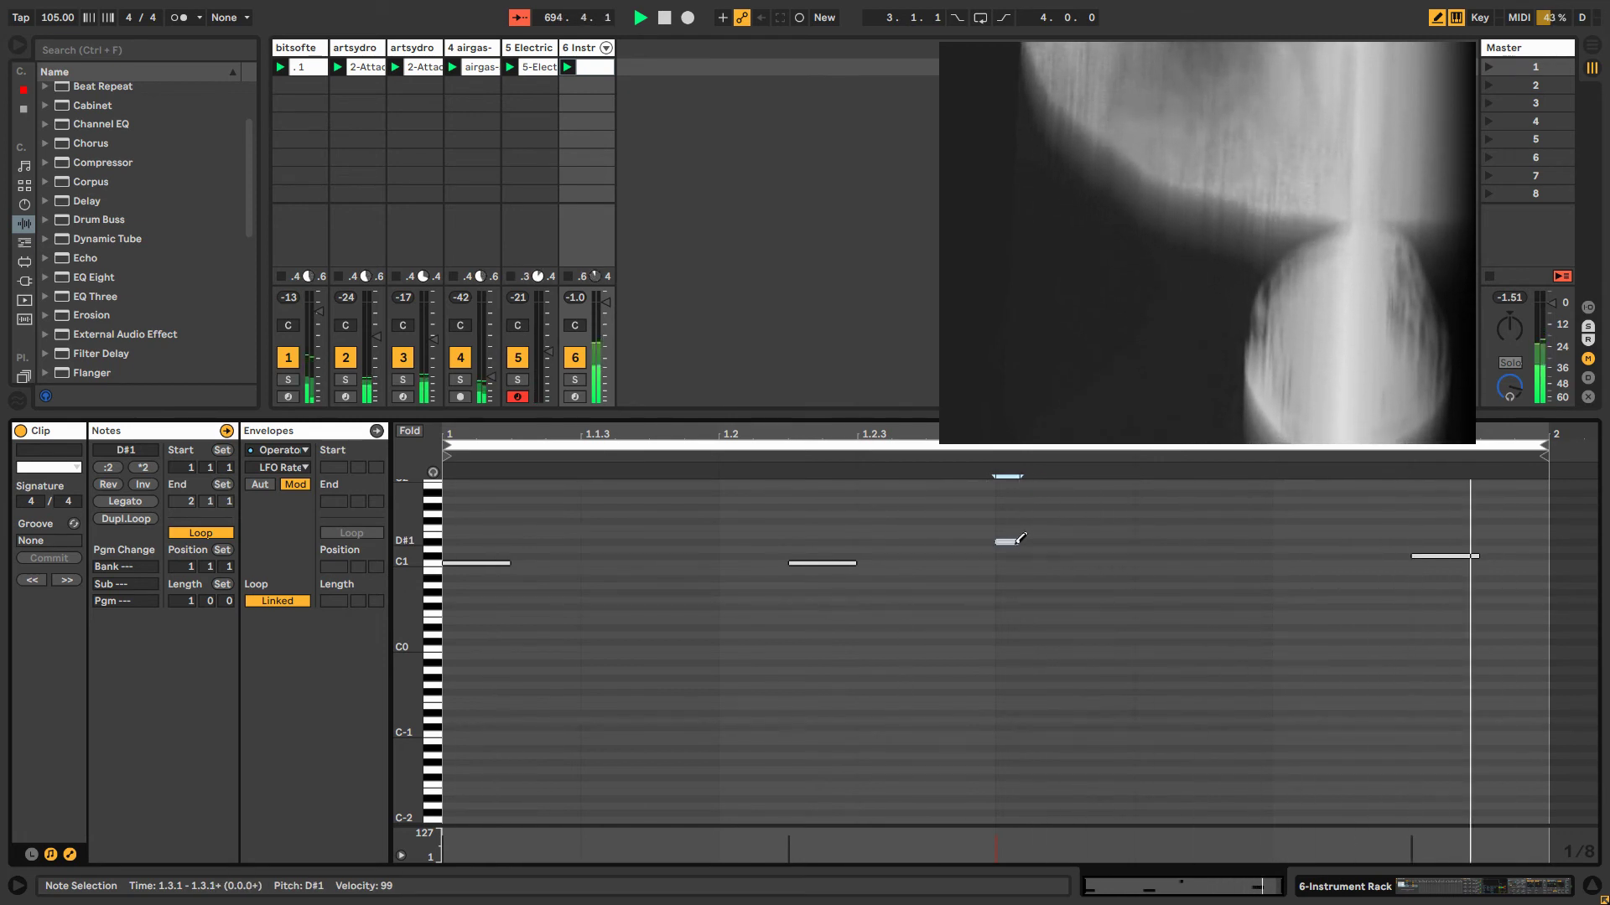
{"action": "key", "text": "Down"}
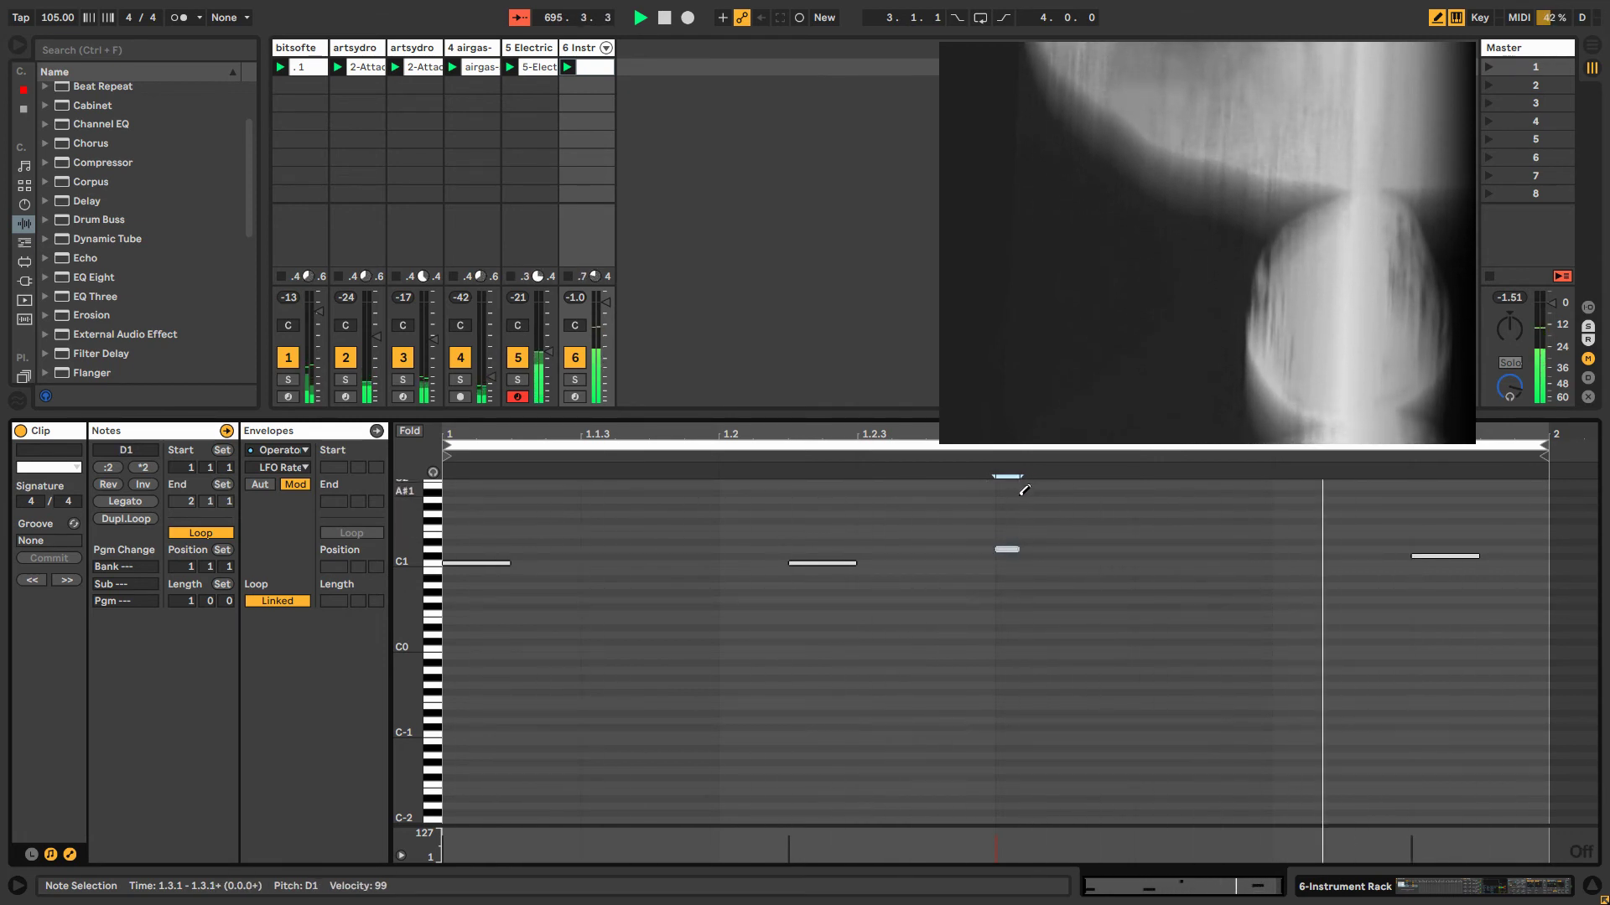
Leave draw mode, move the short D1 note to just after 1.3.2 with the grid off, and duplicate it three times.
{"action": "key", "text": "b"}
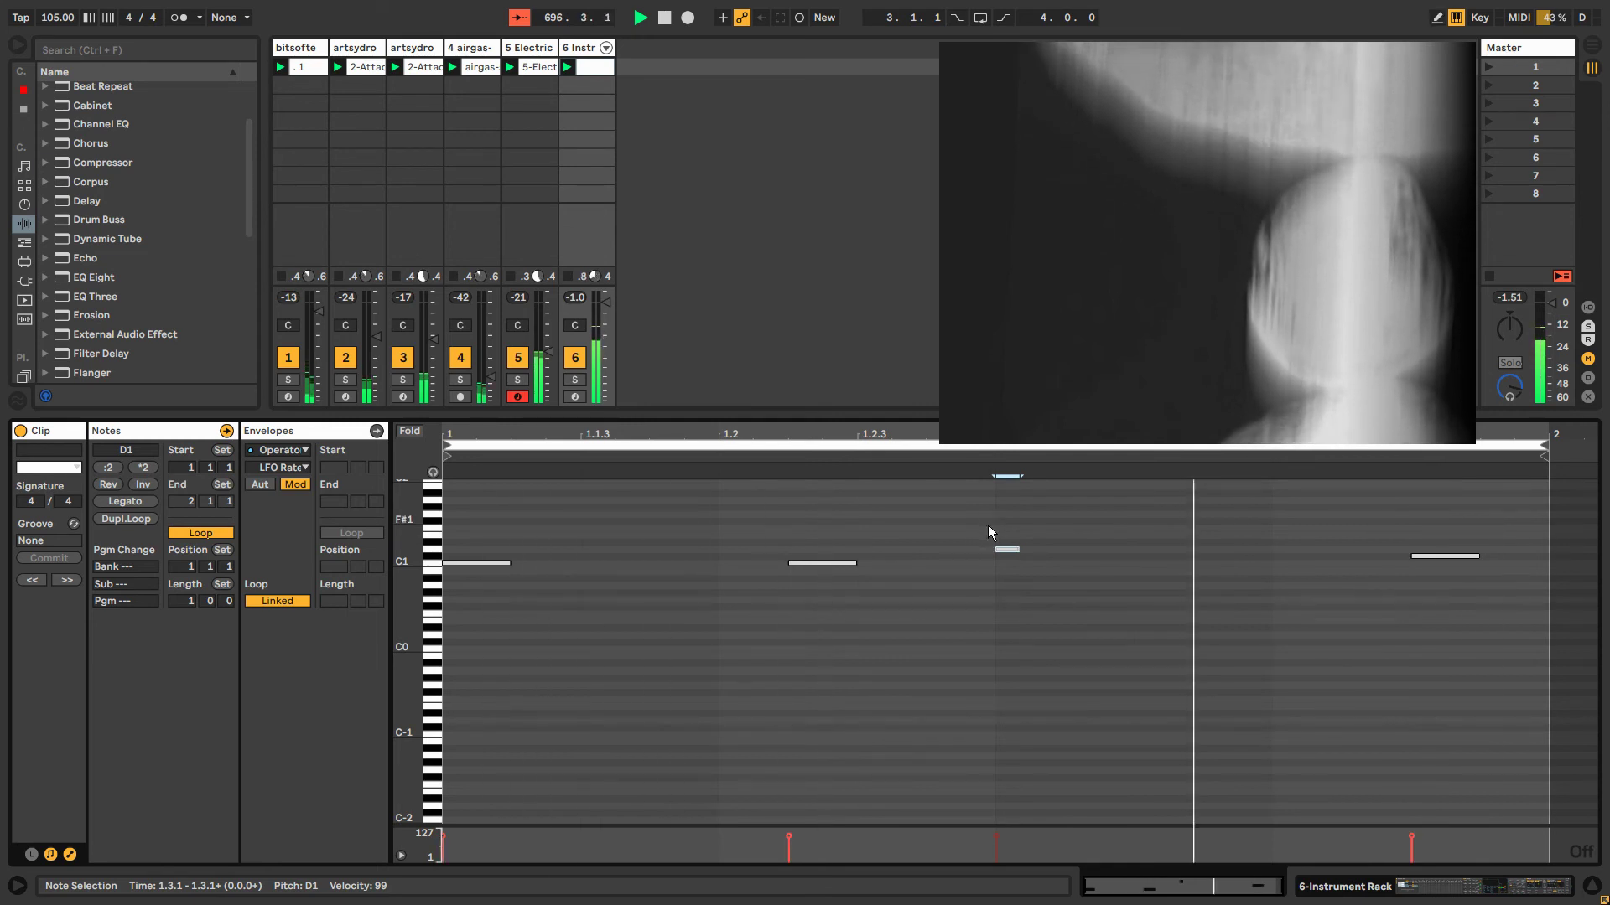
{"action": "left_click_drag", "start_coordinate": [1006, 551], "coordinate": [1079, 552]}
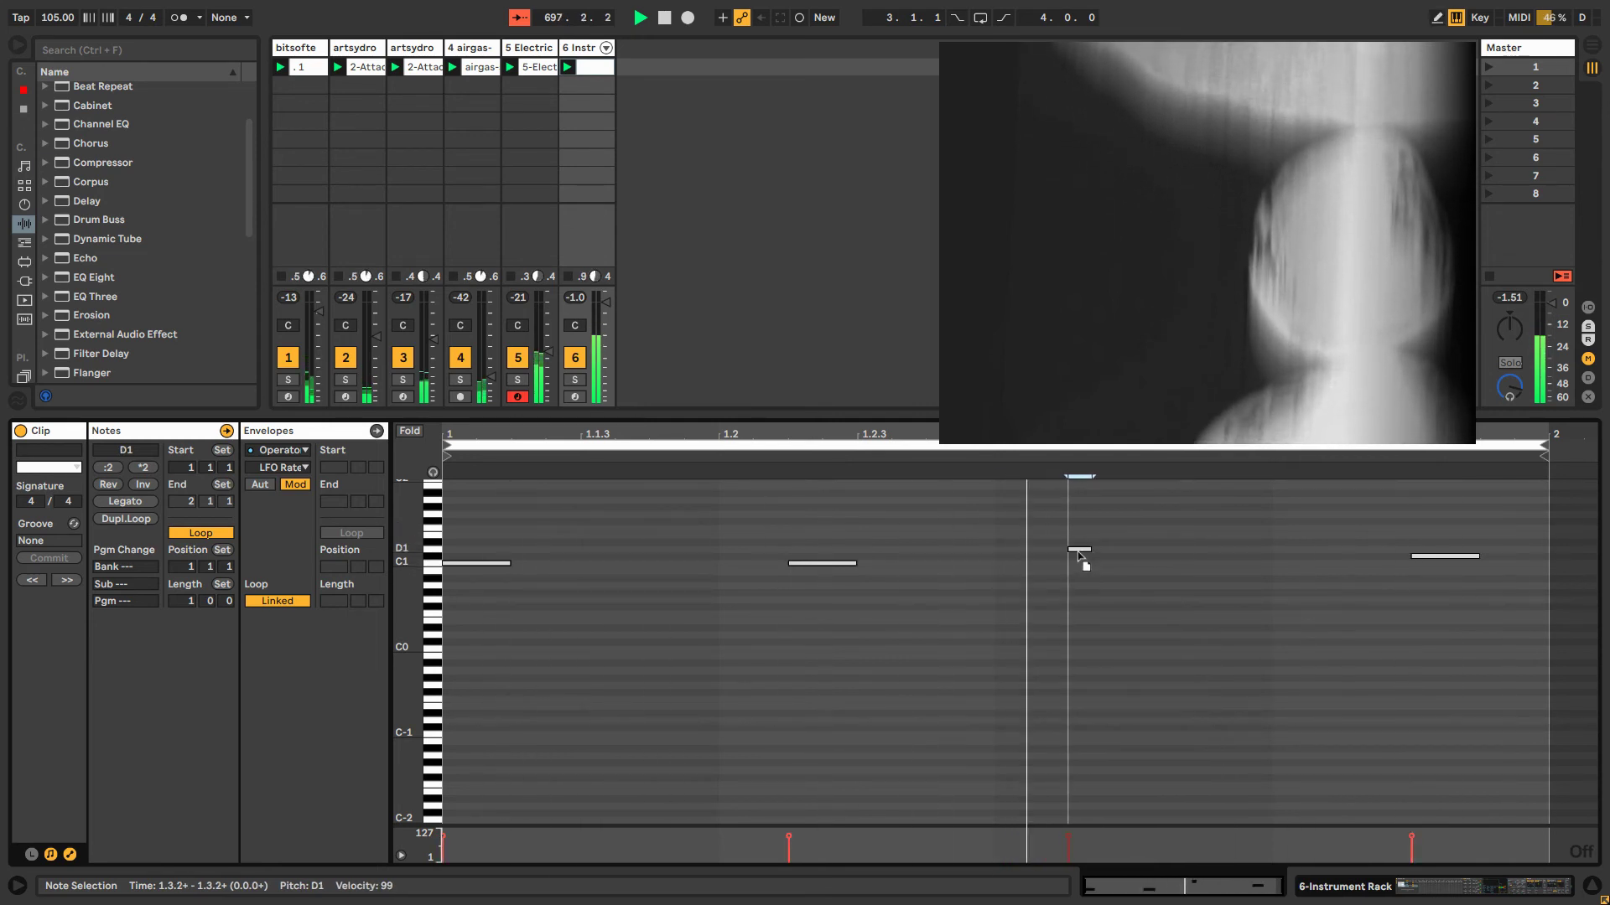
{"action": "key", "text": "ctrl+d"}
{"action": "key", "text": "ctrl+d"}
{"action": "key", "text": "ctrl+d"}
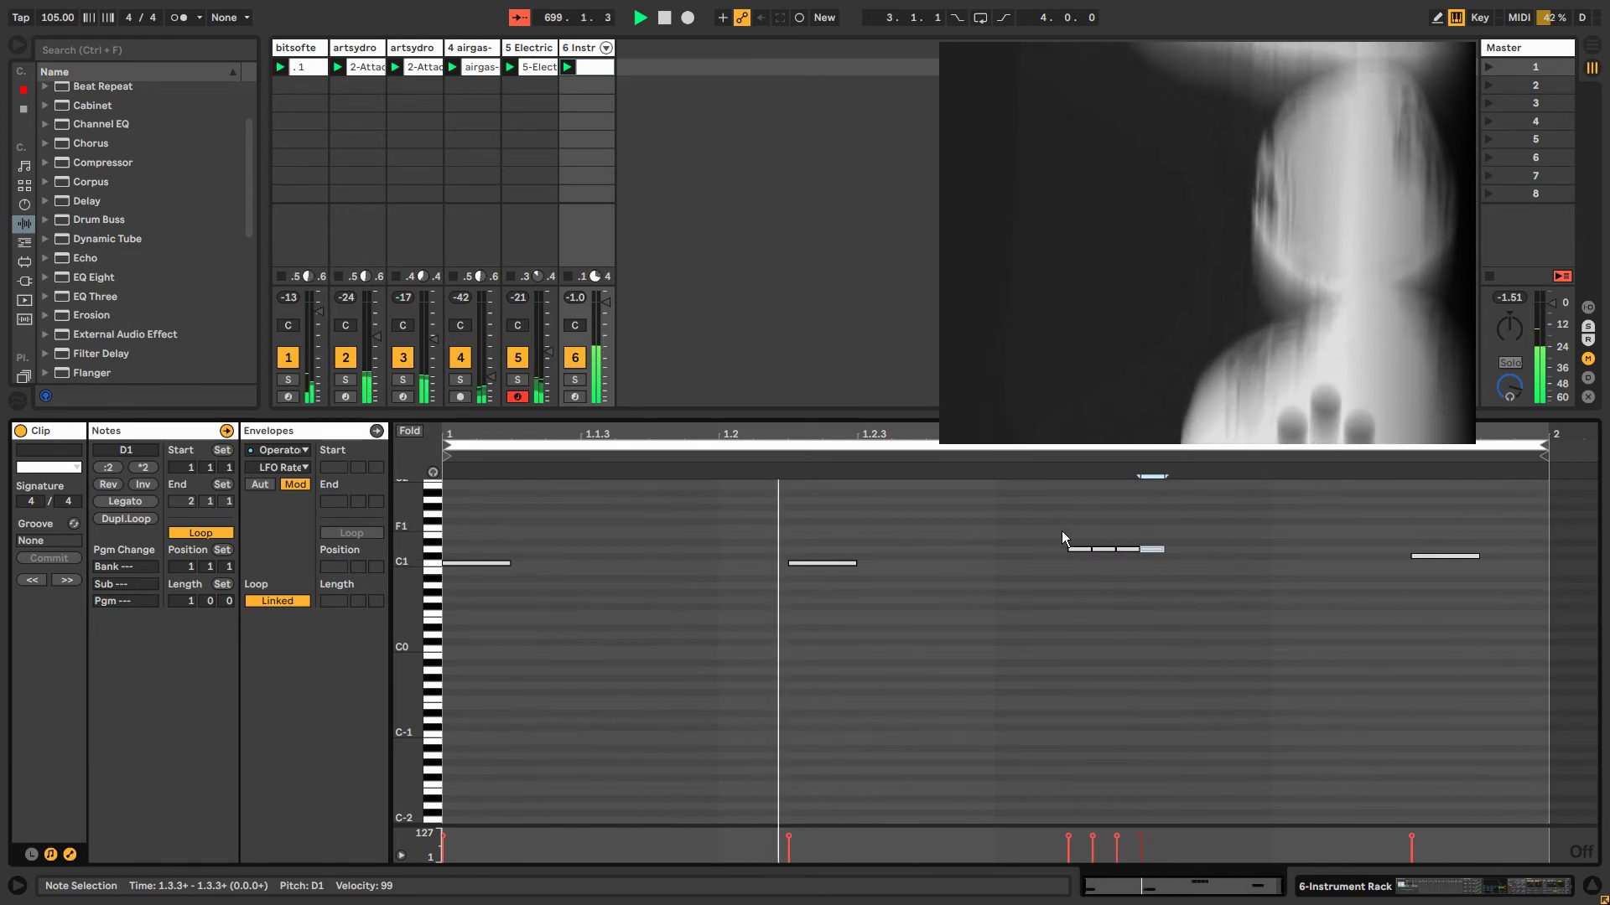
Nudge the duplicated D1 notes later in small increments so the gaps between the four hits widen progressively.
{"action": "left_click_drag", "start_coordinate": [1105, 540], "coordinate": [1211, 595]}
{"action": "left_click", "coordinate": [1141, 534]}
{"action": "key", "text": "Right"}
{"action": "key", "text": "Right"}
{"action": "key", "text": "Right"}
{"action": "key", "text": "Right"}
{"action": "key", "text": "Right"}
{"action": "key", "text": "Right"}
{"action": "key", "text": "Right"}
{"action": "key", "text": "Right"}
{"action": "key", "text": "Right"}
{"action": "key", "text": "Right"}
{"action": "key", "text": "Right"}
{"action": "key", "text": "Right"}
{"action": "key", "text": "Right"}
{"action": "key", "text": "Right"}
{"action": "key", "text": "Right"}
{"action": "key", "text": "Right"}
{"action": "key", "text": "Right"}
{"action": "key", "text": "Right"}
{"action": "key", "text": "Right"}
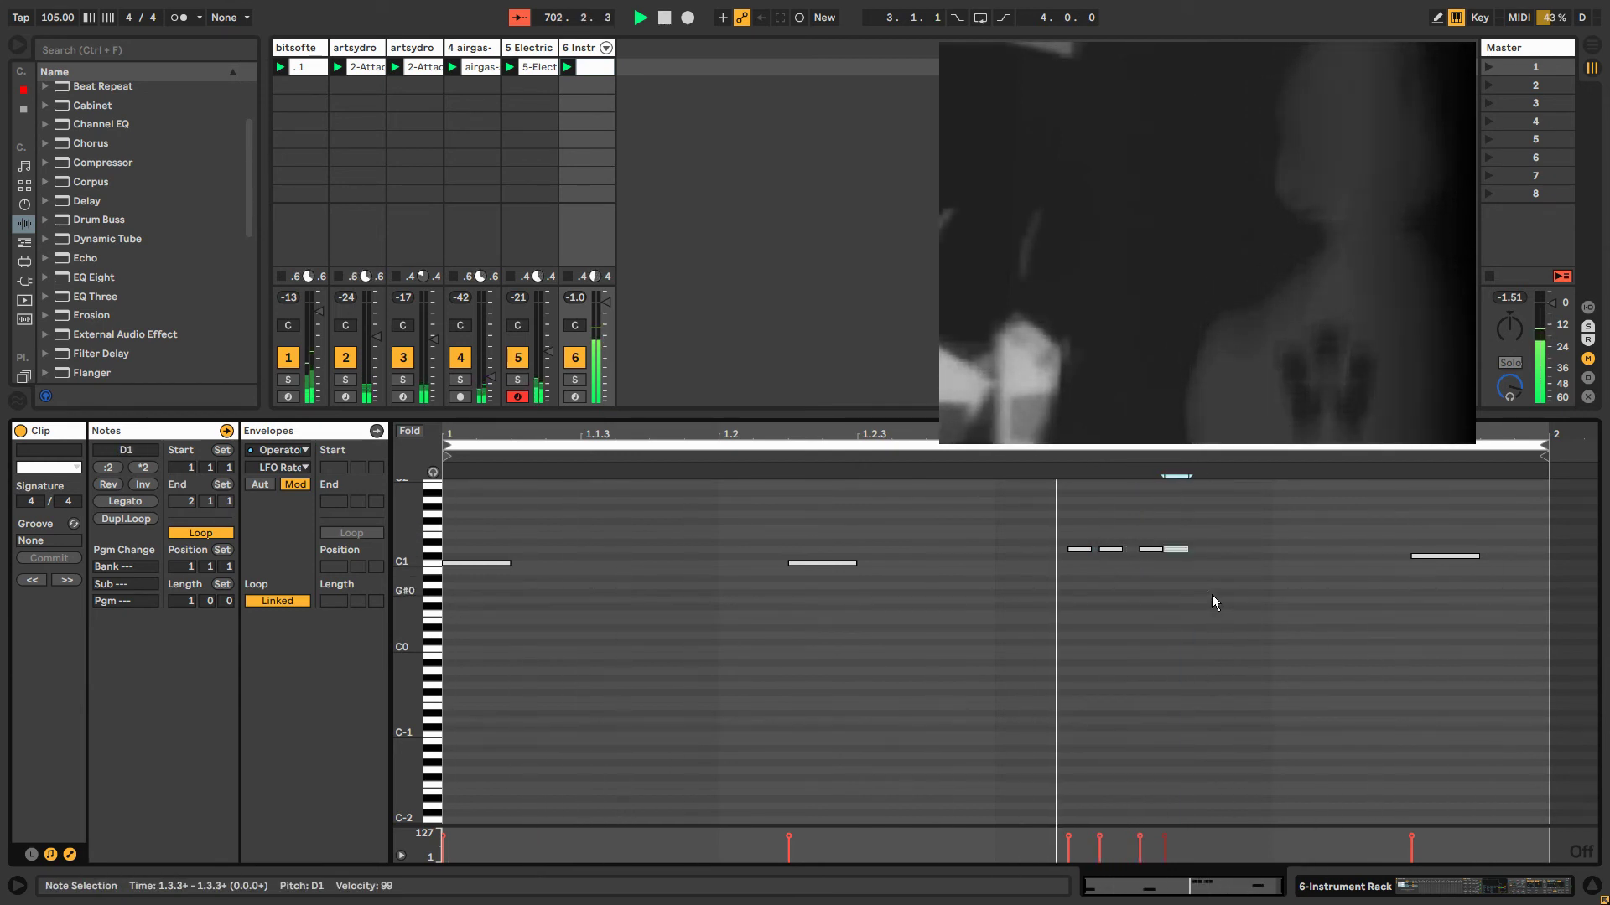
{"action": "key", "text": "Right"}
{"action": "key", "text": "Right"}
{"action": "key", "text": "Right"}
{"action": "key", "text": "Right"}
{"action": "key", "text": "Right"}
{"action": "key", "text": "Right"}
{"action": "key", "text": "Right"}
{"action": "key", "text": "Right"}
{"action": "key", "text": "Right"}
{"action": "key", "text": "Right"}
{"action": "key", "text": "Right"}
{"action": "key", "text": "Right"}
{"action": "key", "text": "Right"}
{"action": "key", "text": "Right"}
{"action": "key", "text": "Right"}
{"action": "key", "text": "Right"}
{"action": "key", "text": "Right"}
{"action": "key", "text": "Right"}
{"action": "key", "text": "Right"}
{"action": "key", "text": "Right"}
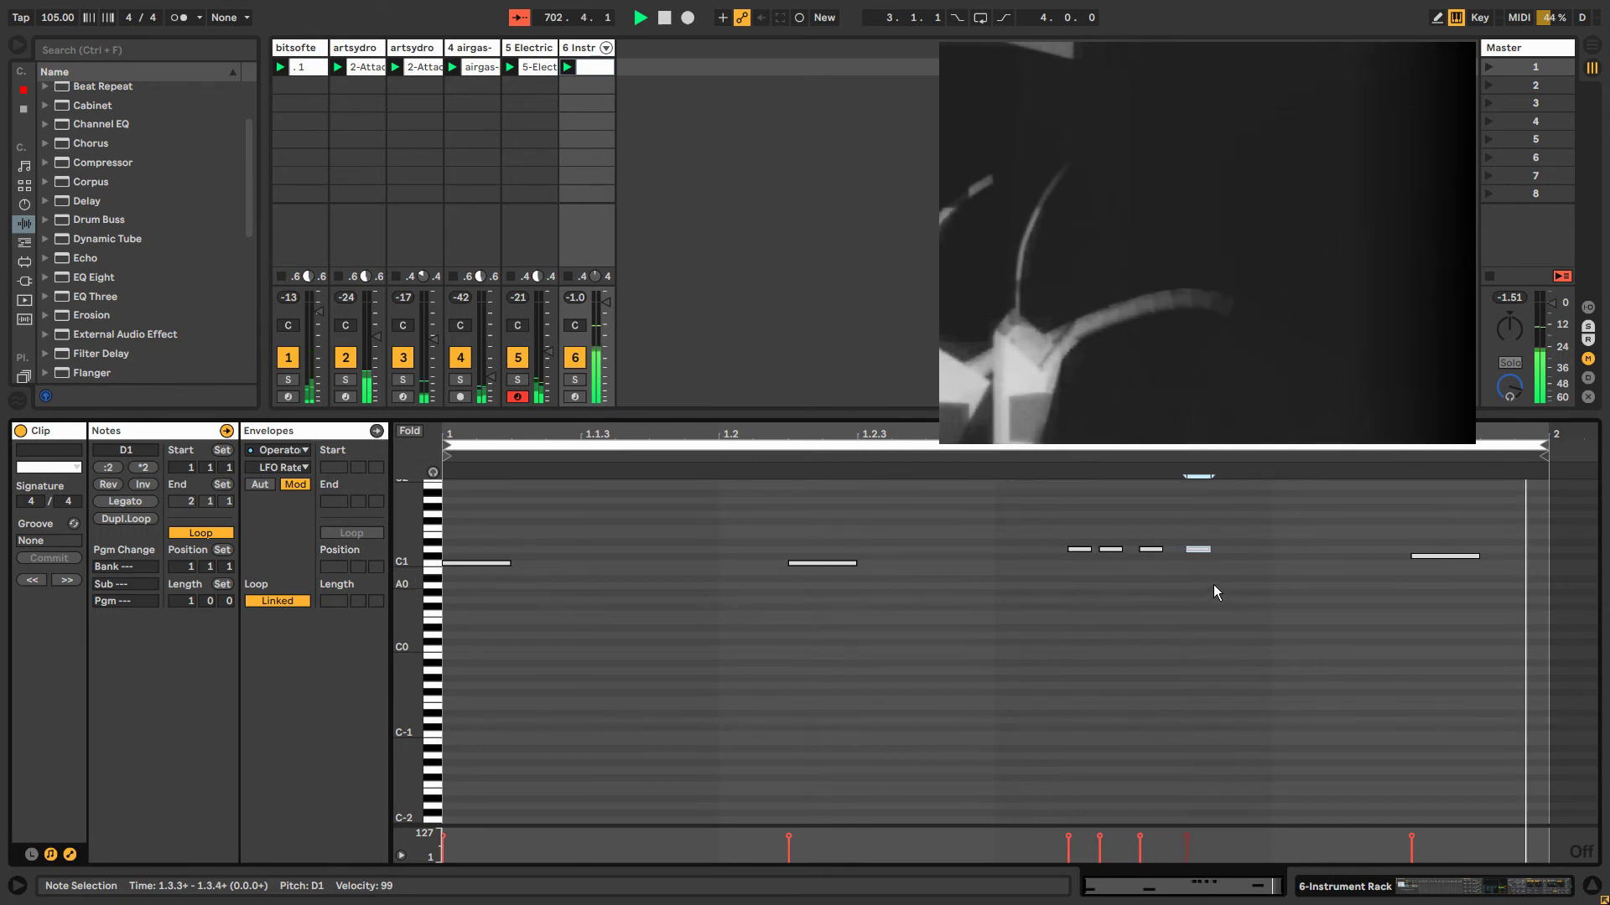
Draw lower velocities for the D1 notes, softest on the first two, leave draw mode, and delete the stray C1 note near 1.3.1.
{"action": "left_click_drag", "start_coordinate": [1028, 545], "coordinate": [1204, 575]}
{"action": "left_click", "coordinate": [1028, 843]}
{"action": "key", "text": "b"}
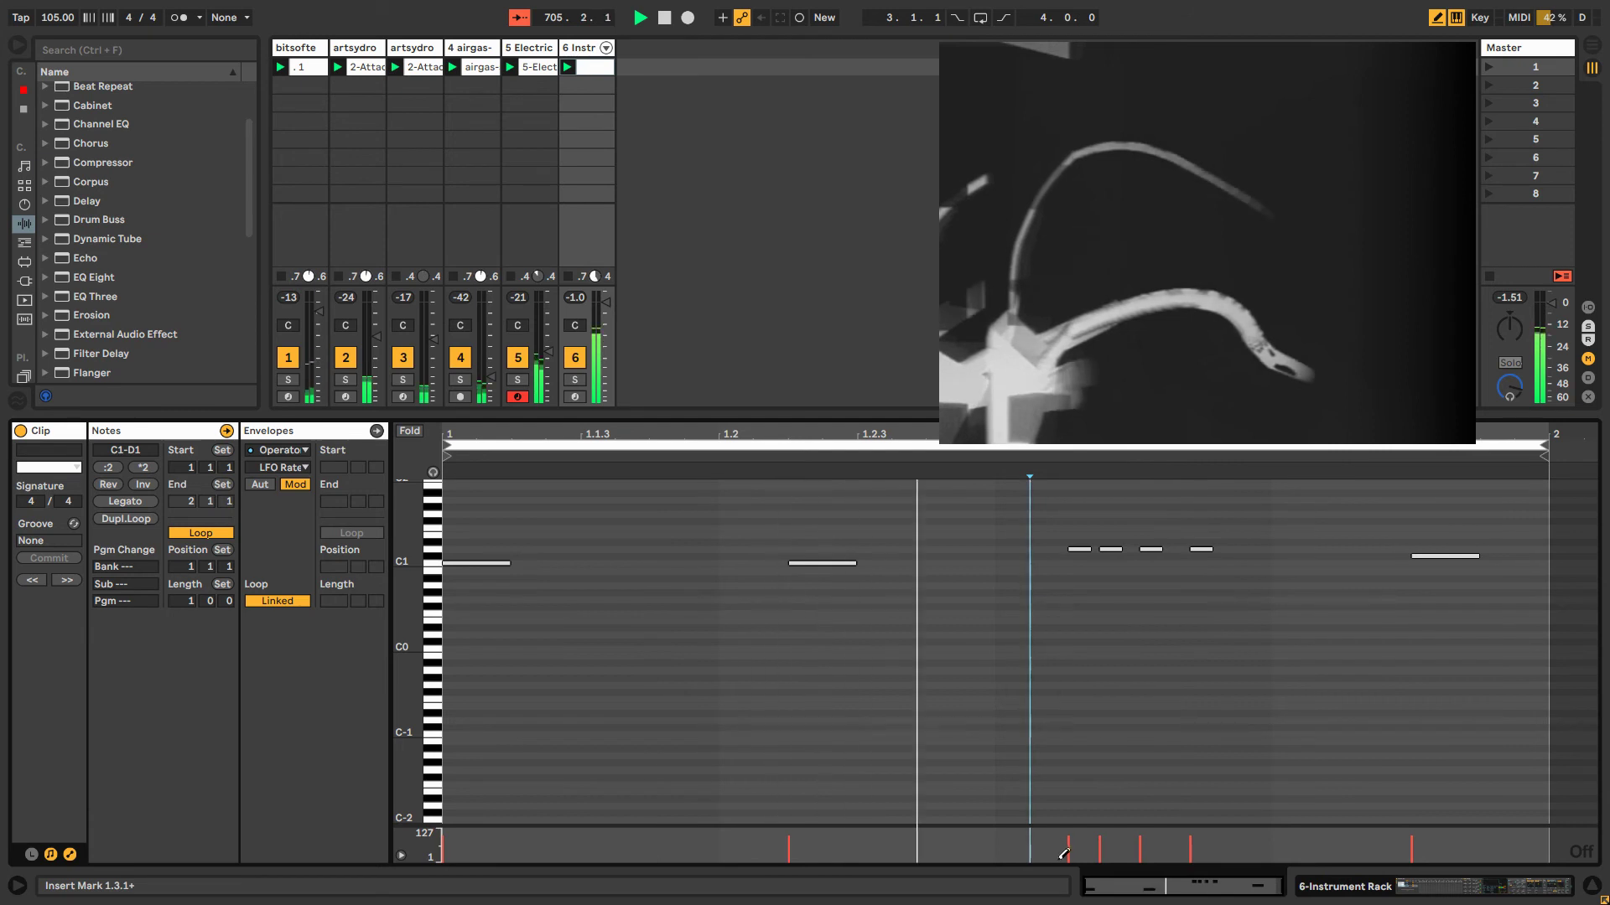
{"action": "mouse_move", "coordinate": [1164, 834]}
{"action": "left_mouse_down"}
{"action": "mouse_move", "coordinate": [1189, 841]}
{"action": "mouse_move", "coordinate": [1061, 850]}
{"action": "mouse_move", "coordinate": [1166, 840]}
{"action": "left_mouse_up"}
{"action": "left_click", "coordinate": [1043, 849]}
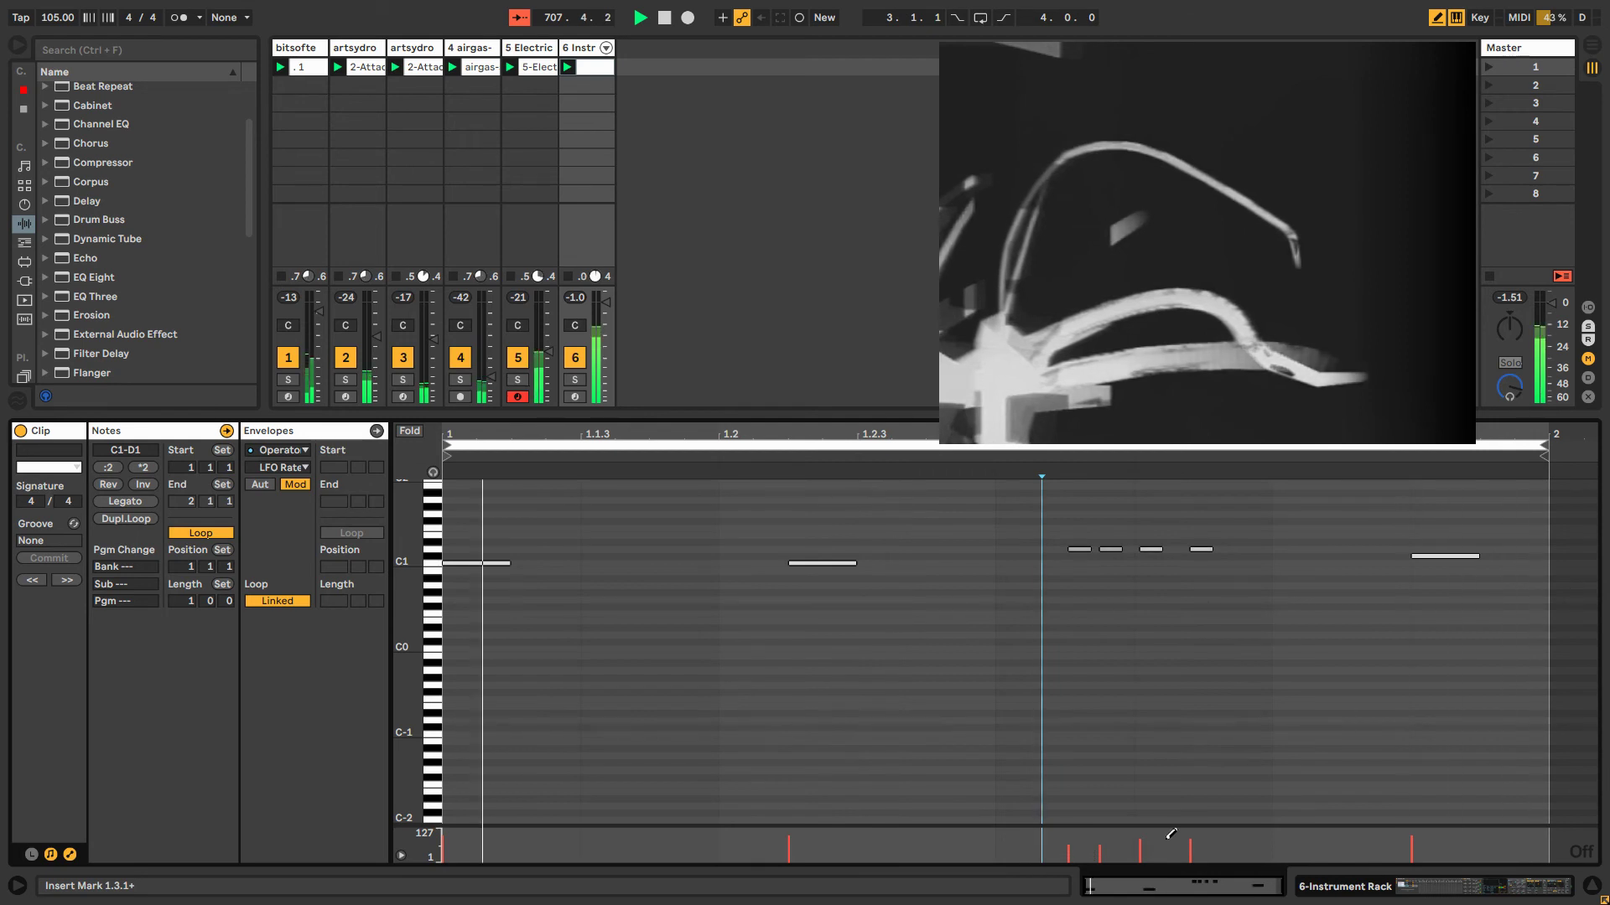
{"action": "left_click", "coordinate": [1040, 563]}
{"action": "key", "text": "b"}
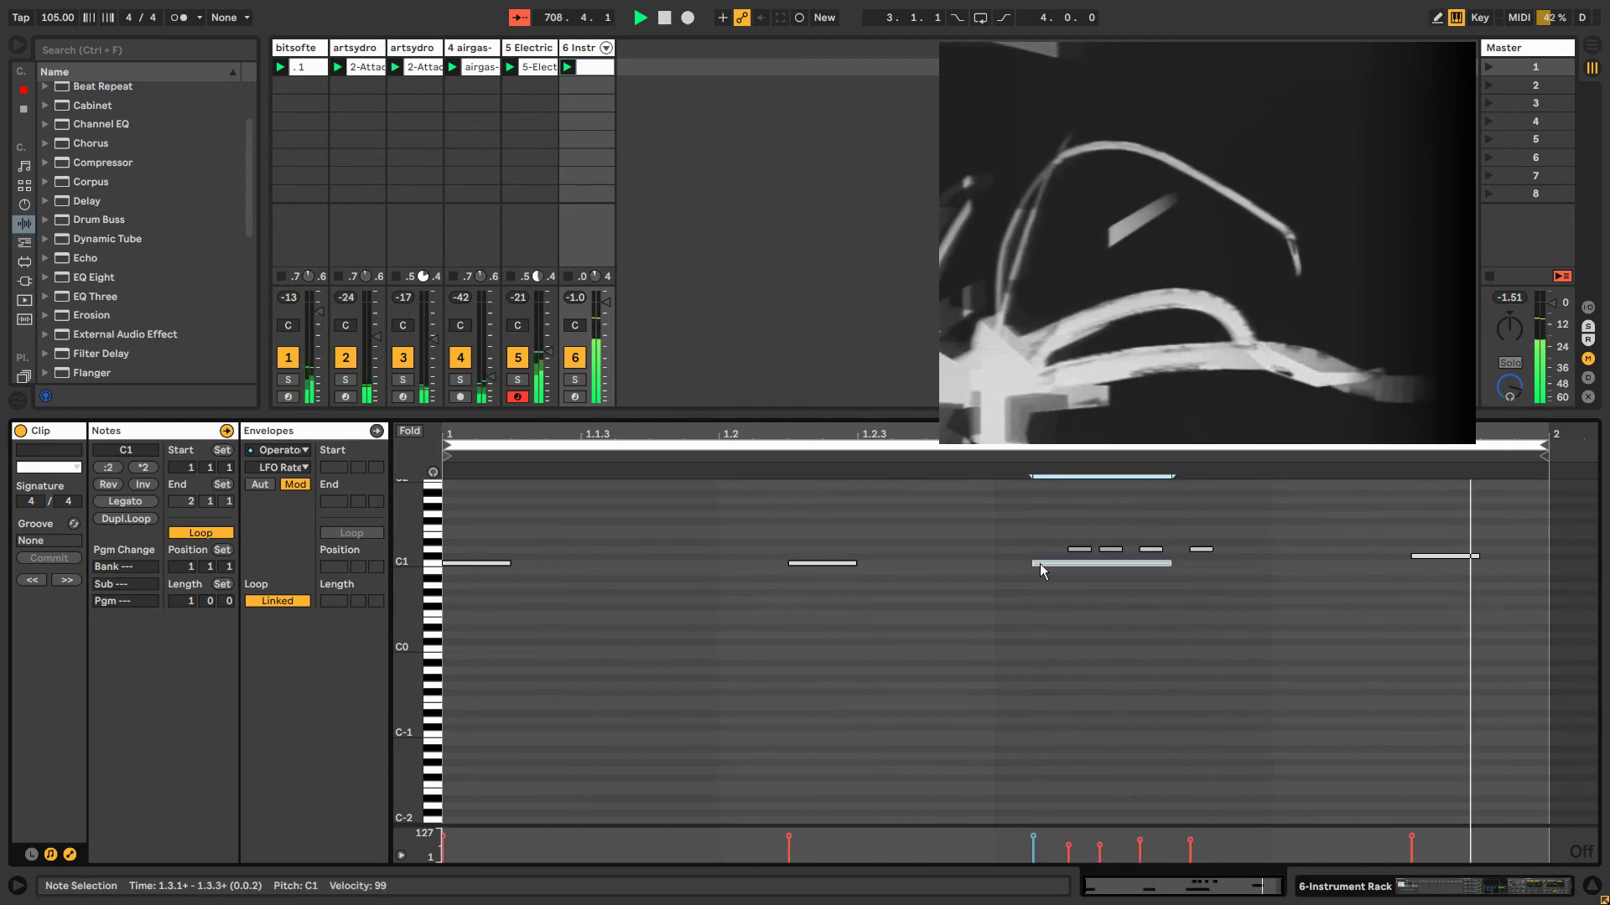
{"action": "key", "text": "Delete"}
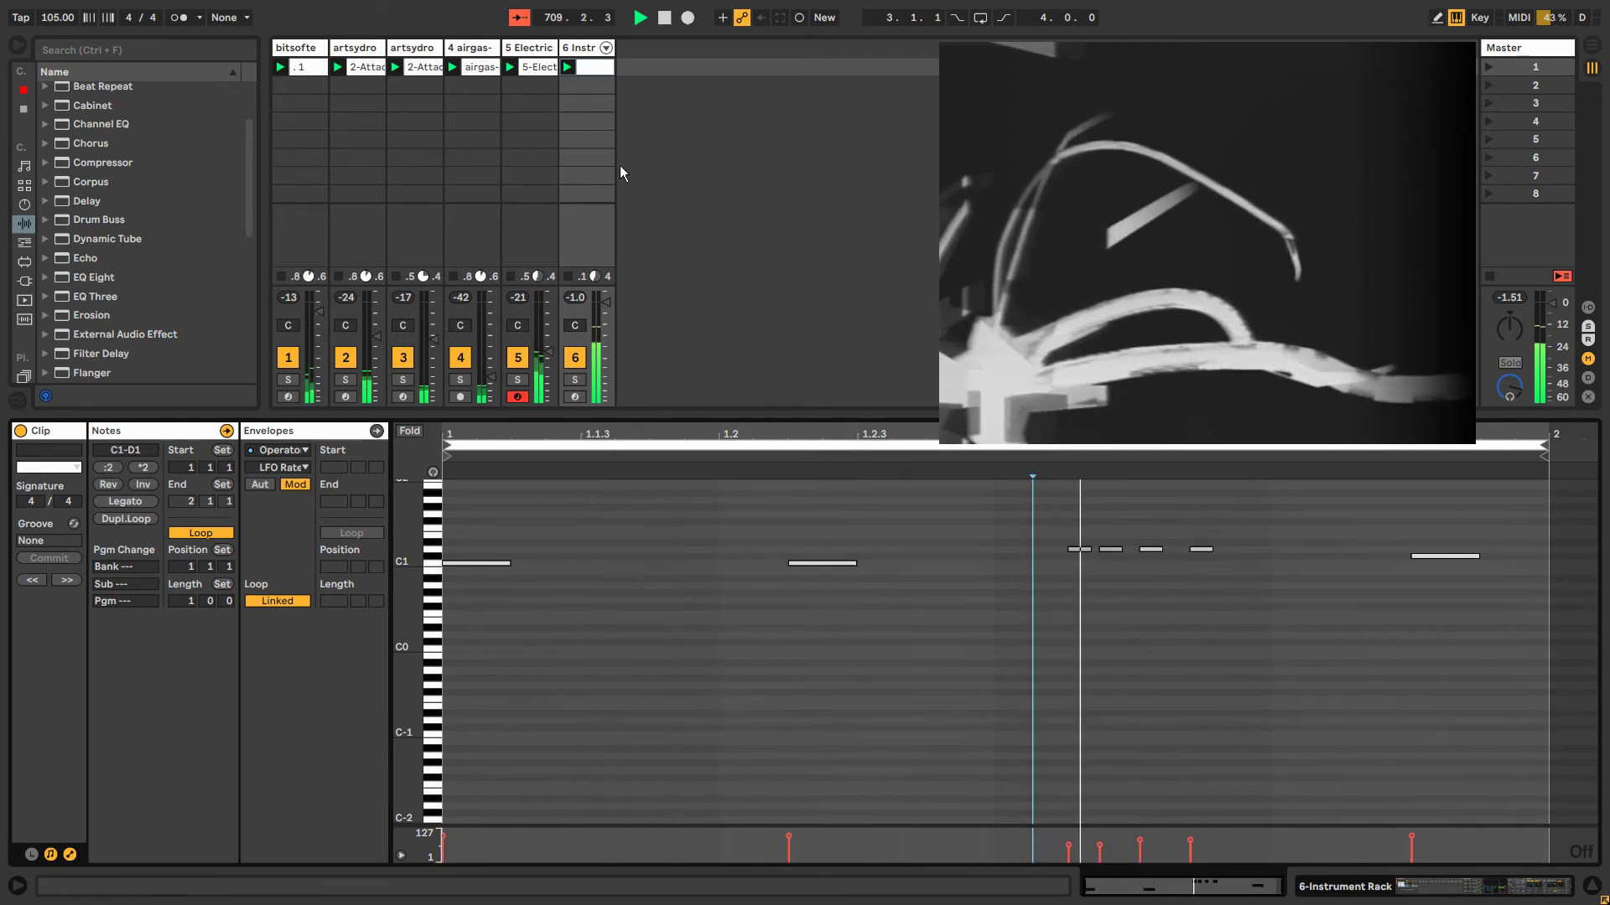
In the third chain's Operator, set oscillator A to coarse 17 and shorten its envelope decay to 25.3 ms with no sustain.
{"action": "left_click", "coordinate": [575, 52]}
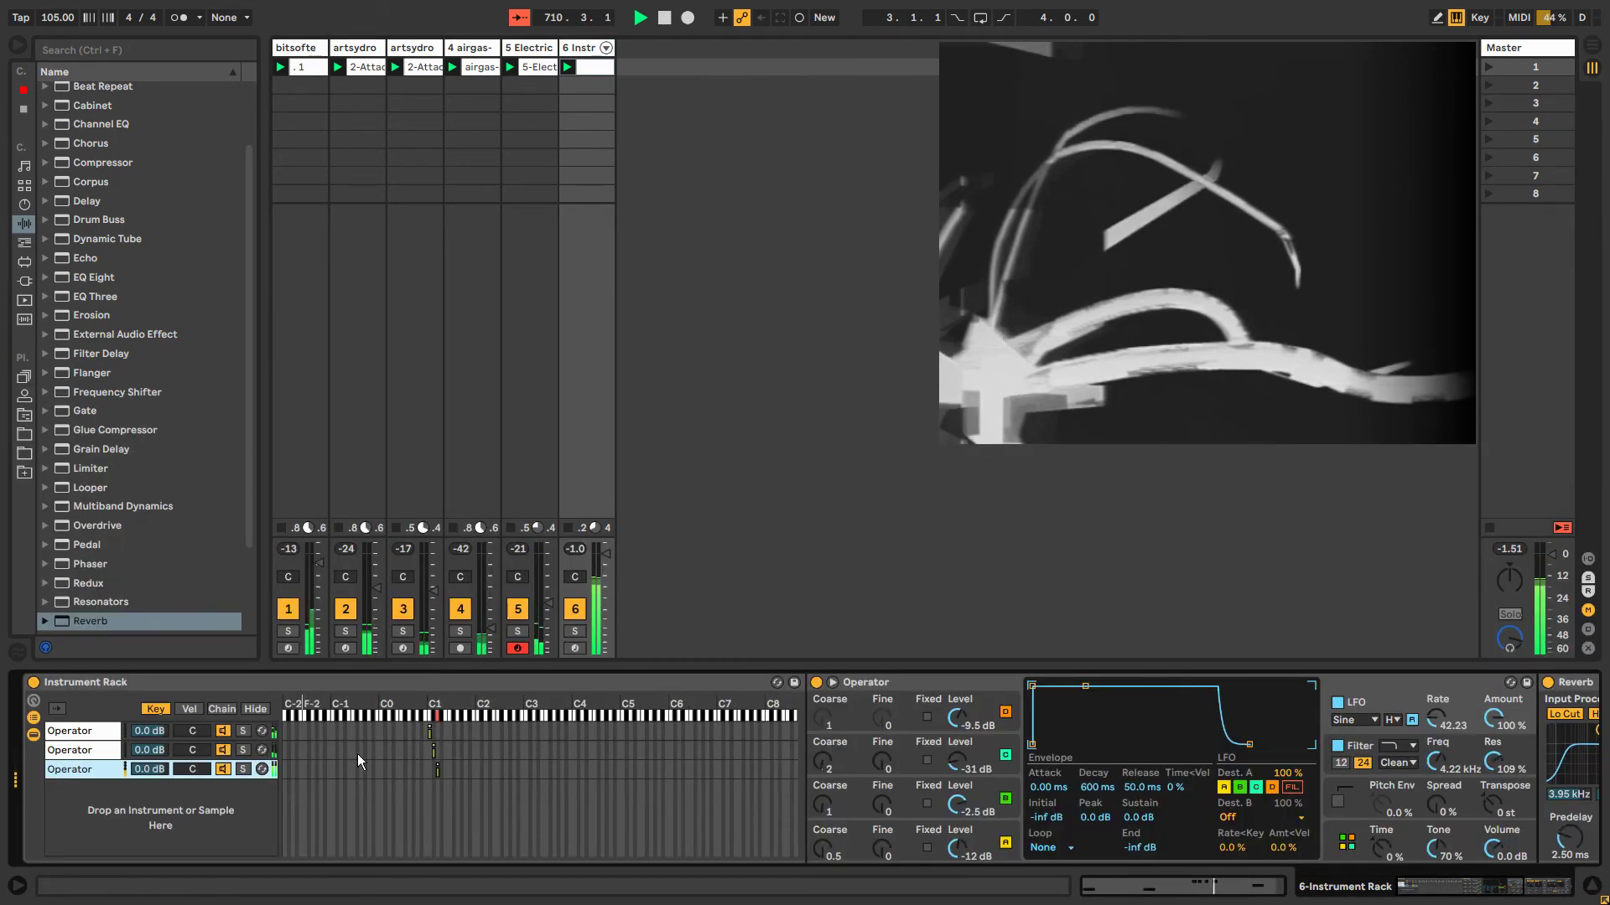
{"action": "left_click", "coordinate": [857, 833]}
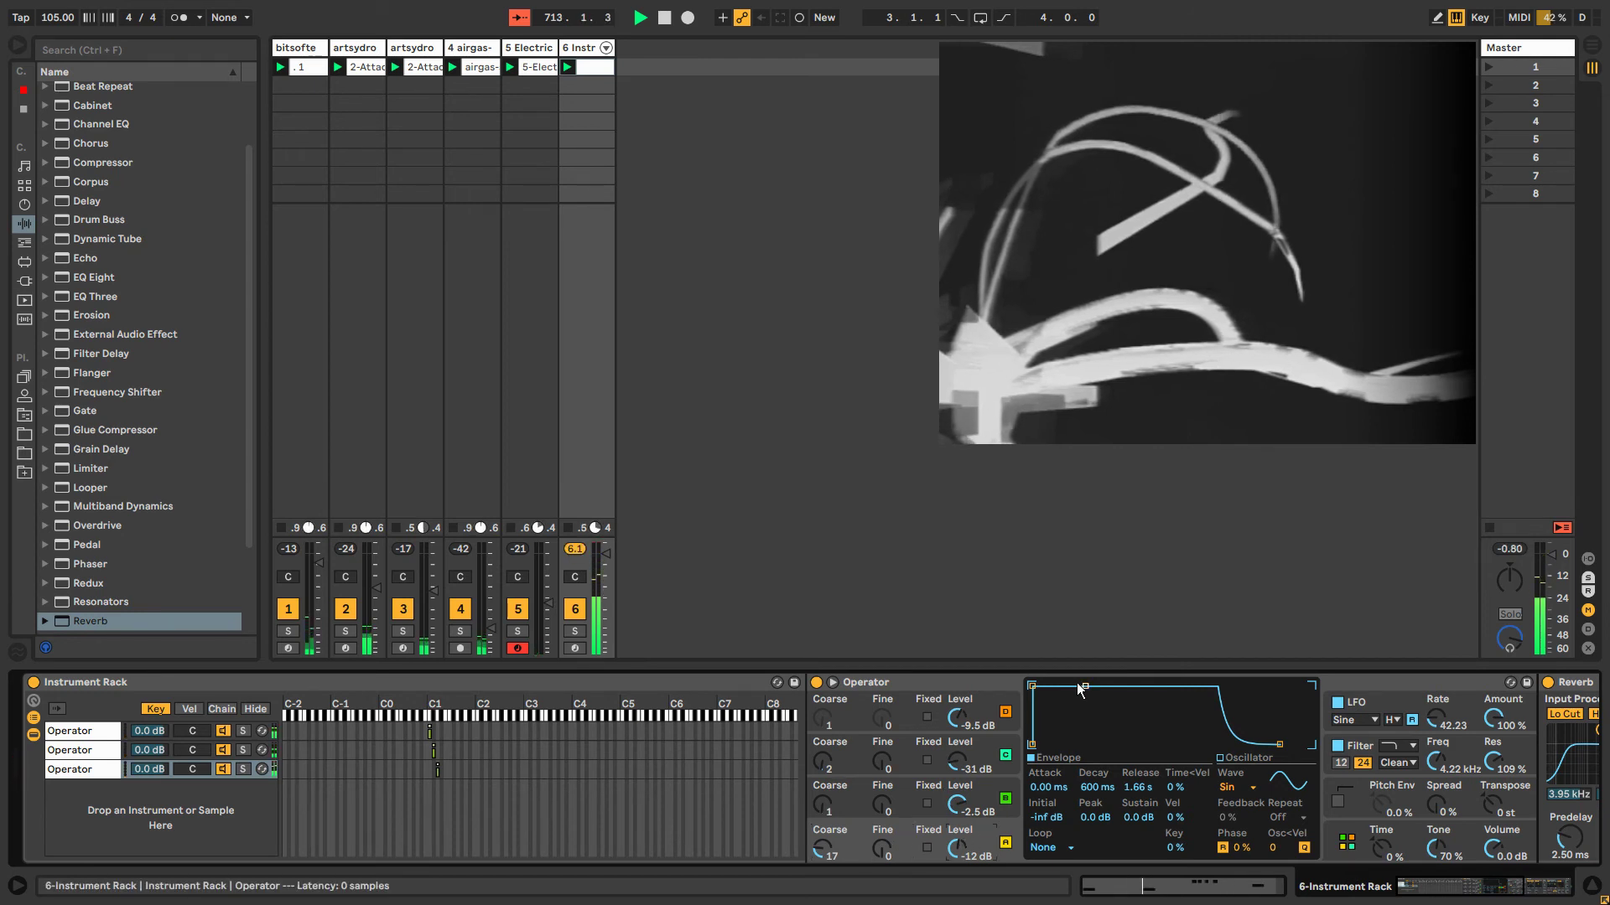
{"action": "left_click_drag", "start_coordinate": [1085, 686], "coordinate": [1064, 744]}
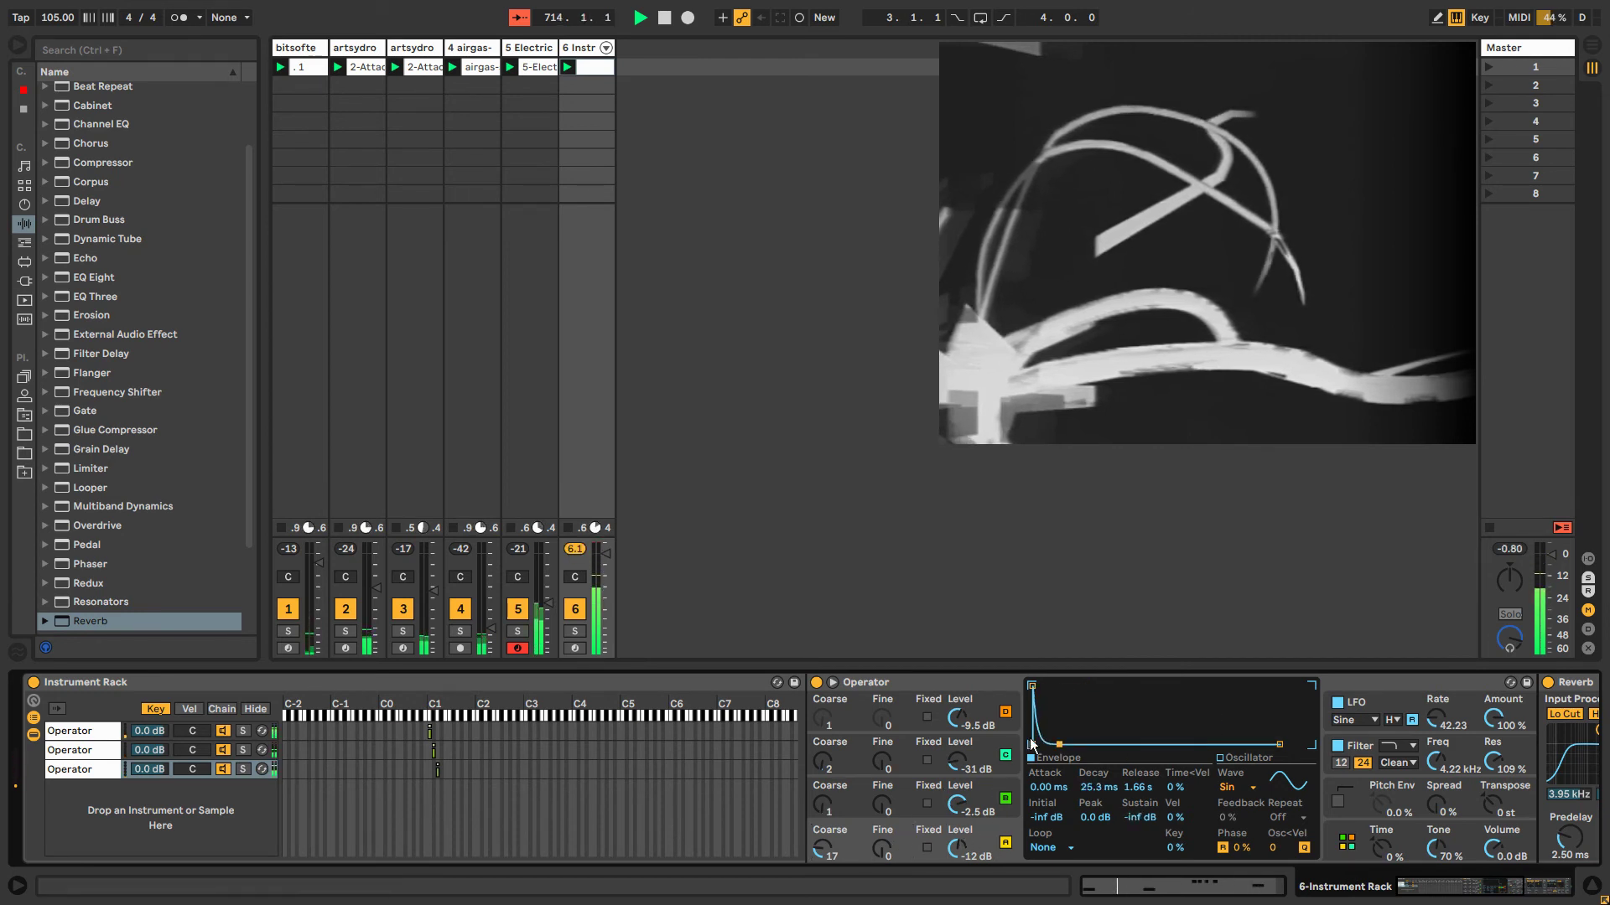
Set the third Operator's filter to 639 Hz with 77% resonance, and set oscillator levels to -7.9 dB for C and -16 dB for D.
{"action": "left_click_drag", "start_coordinate": [1435, 760], "coordinate": [1436, 796]}
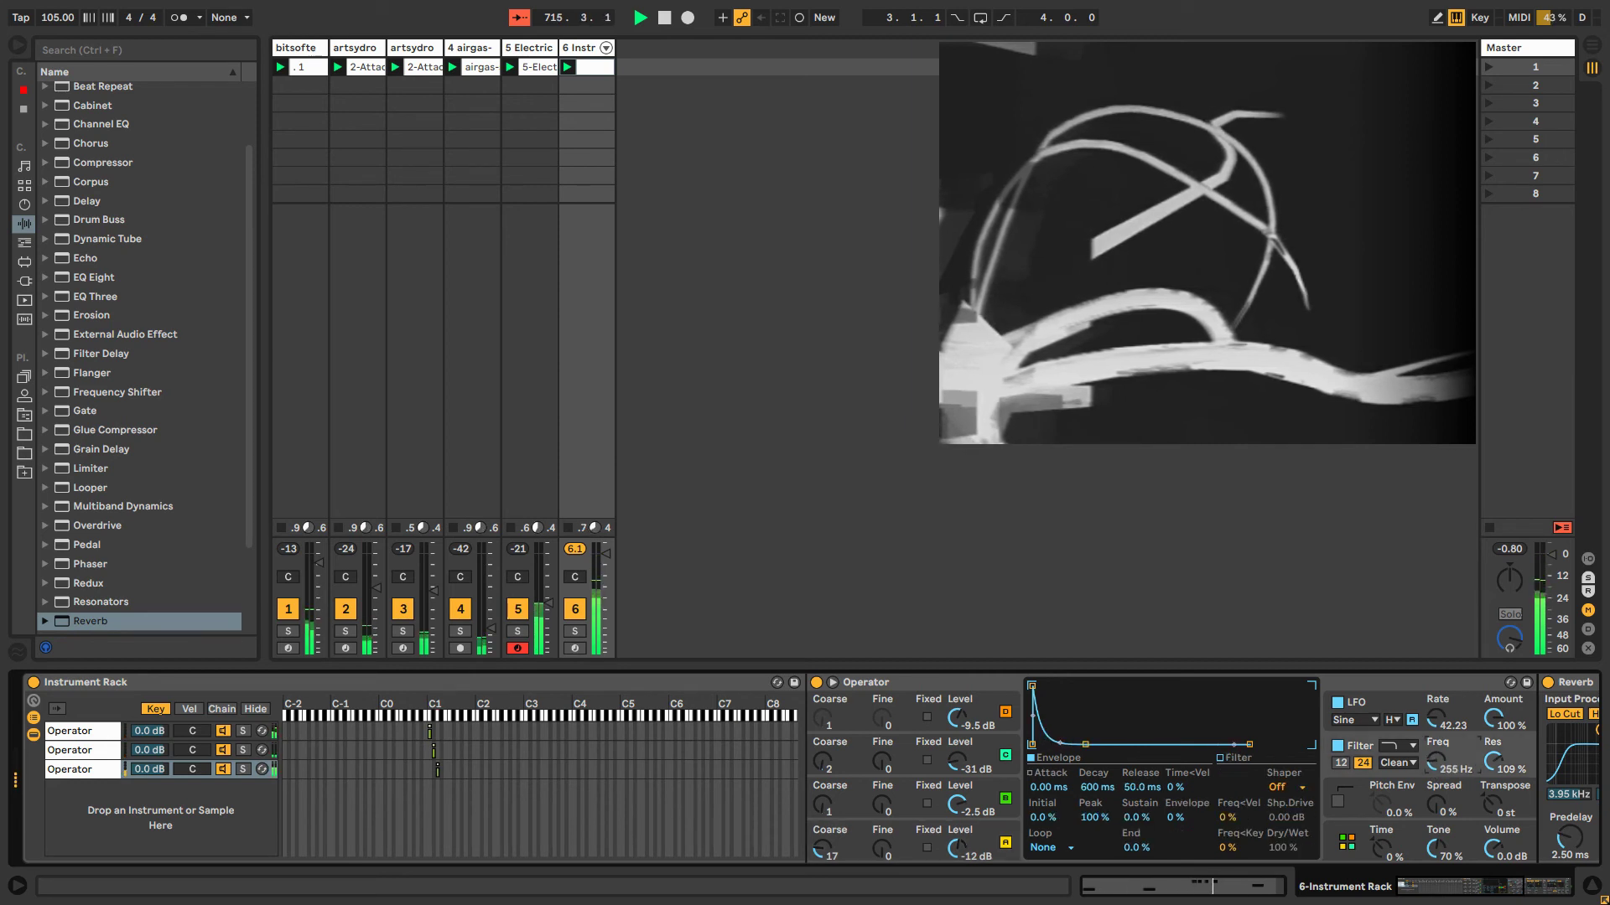
{"action": "left_click_drag", "start_coordinate": [1435, 760], "coordinate": [1435, 746]}
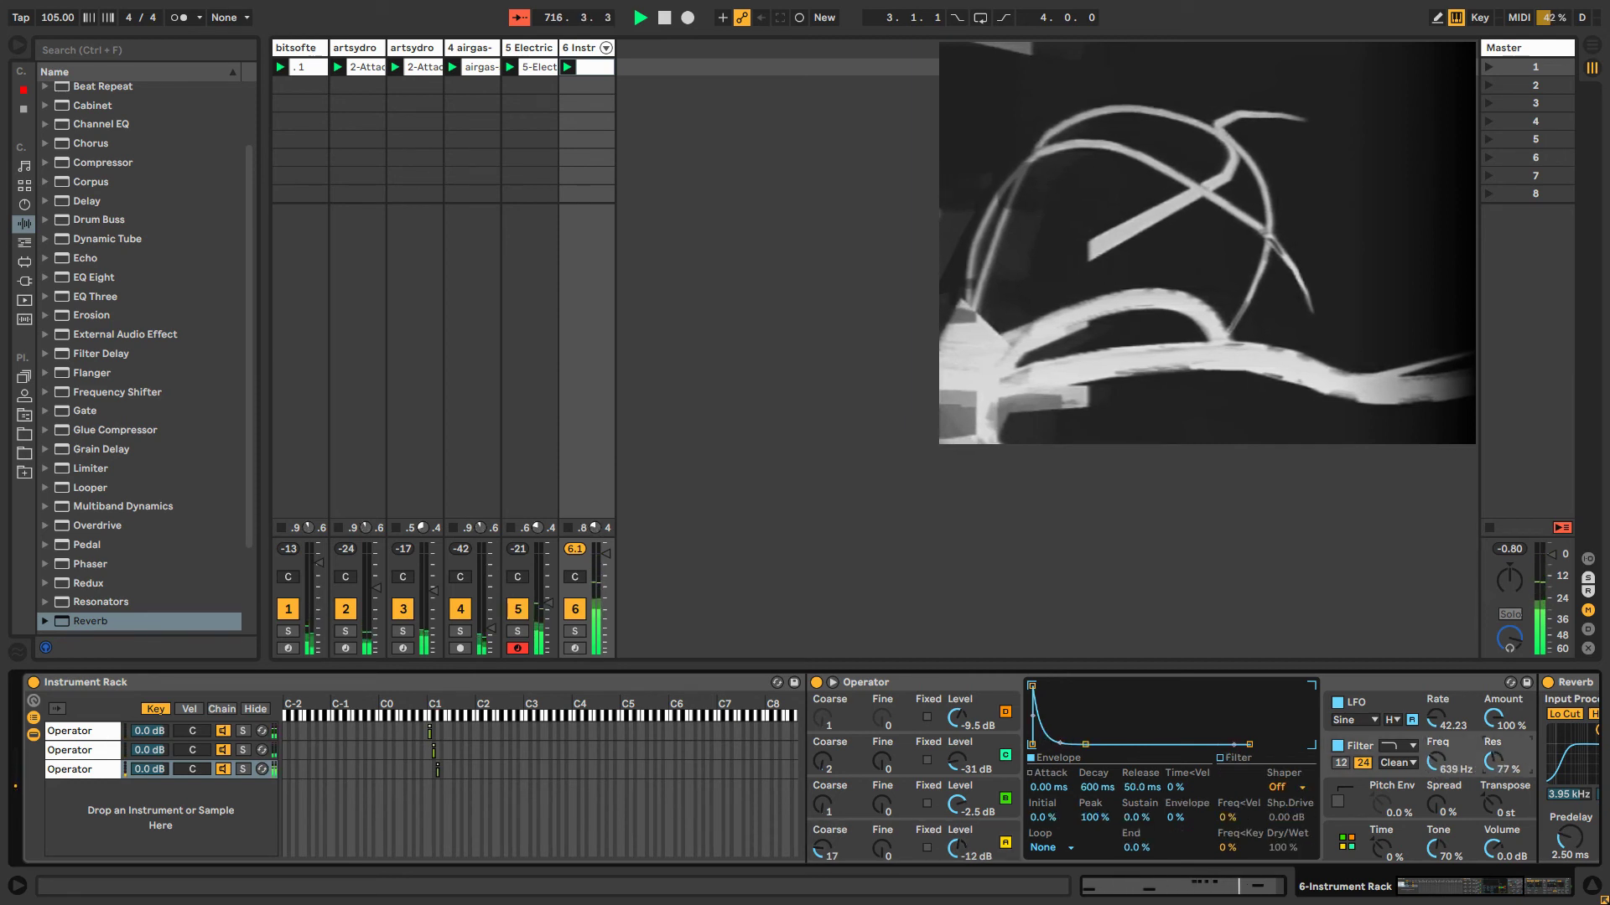
{"action": "left_click", "coordinate": [1486, 889]}
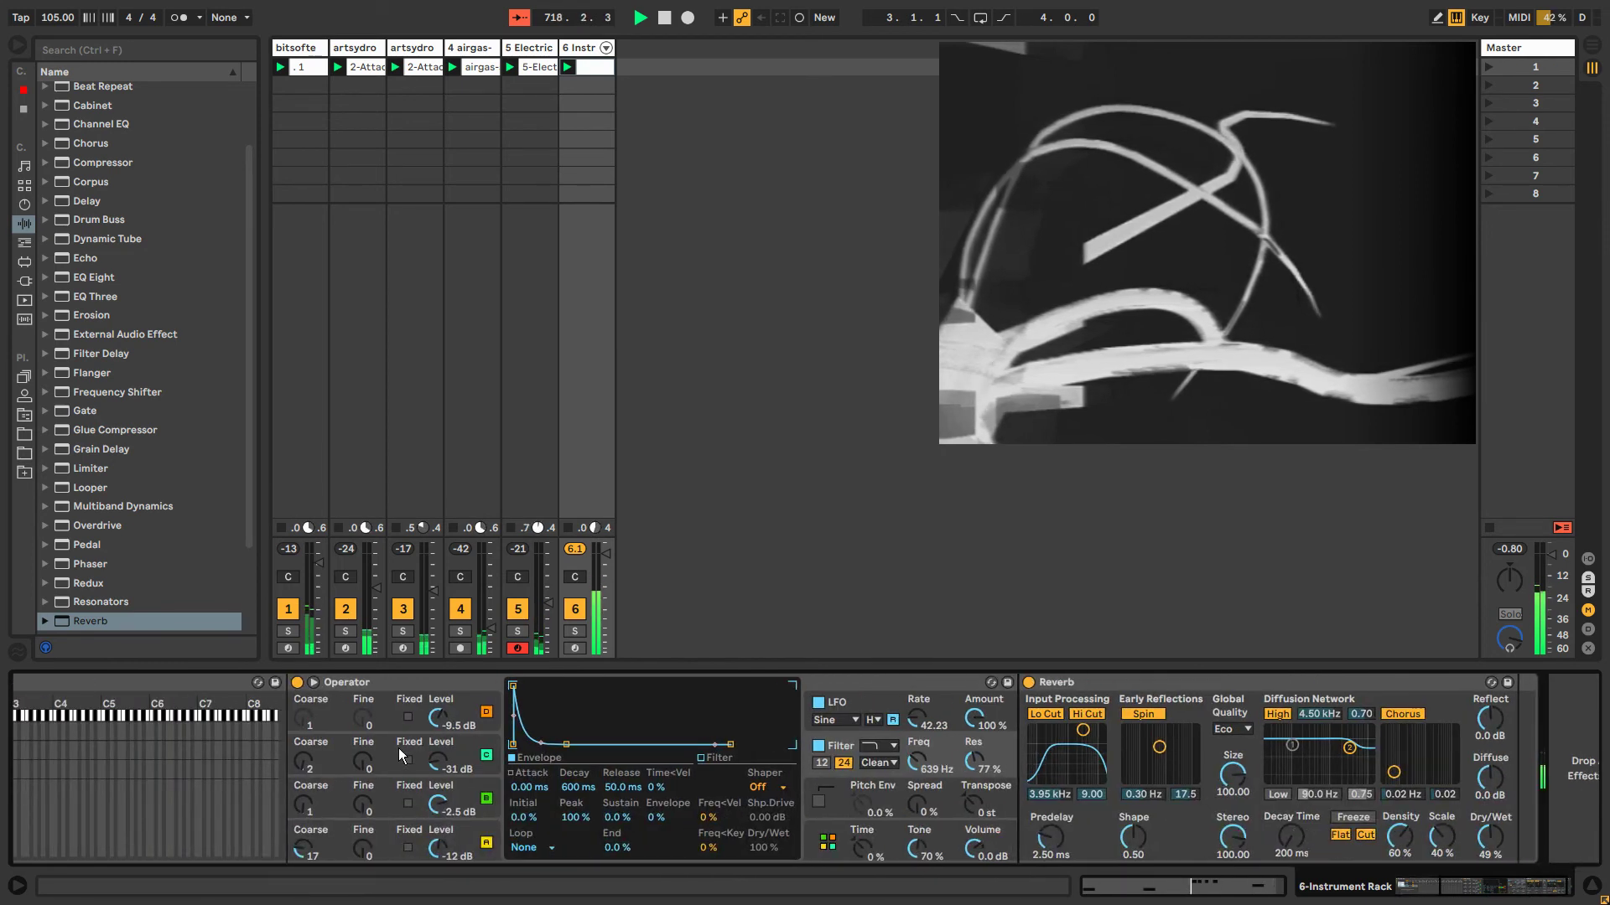
{"action": "left_click_drag", "start_coordinate": [438, 763], "coordinate": [442, 709]}
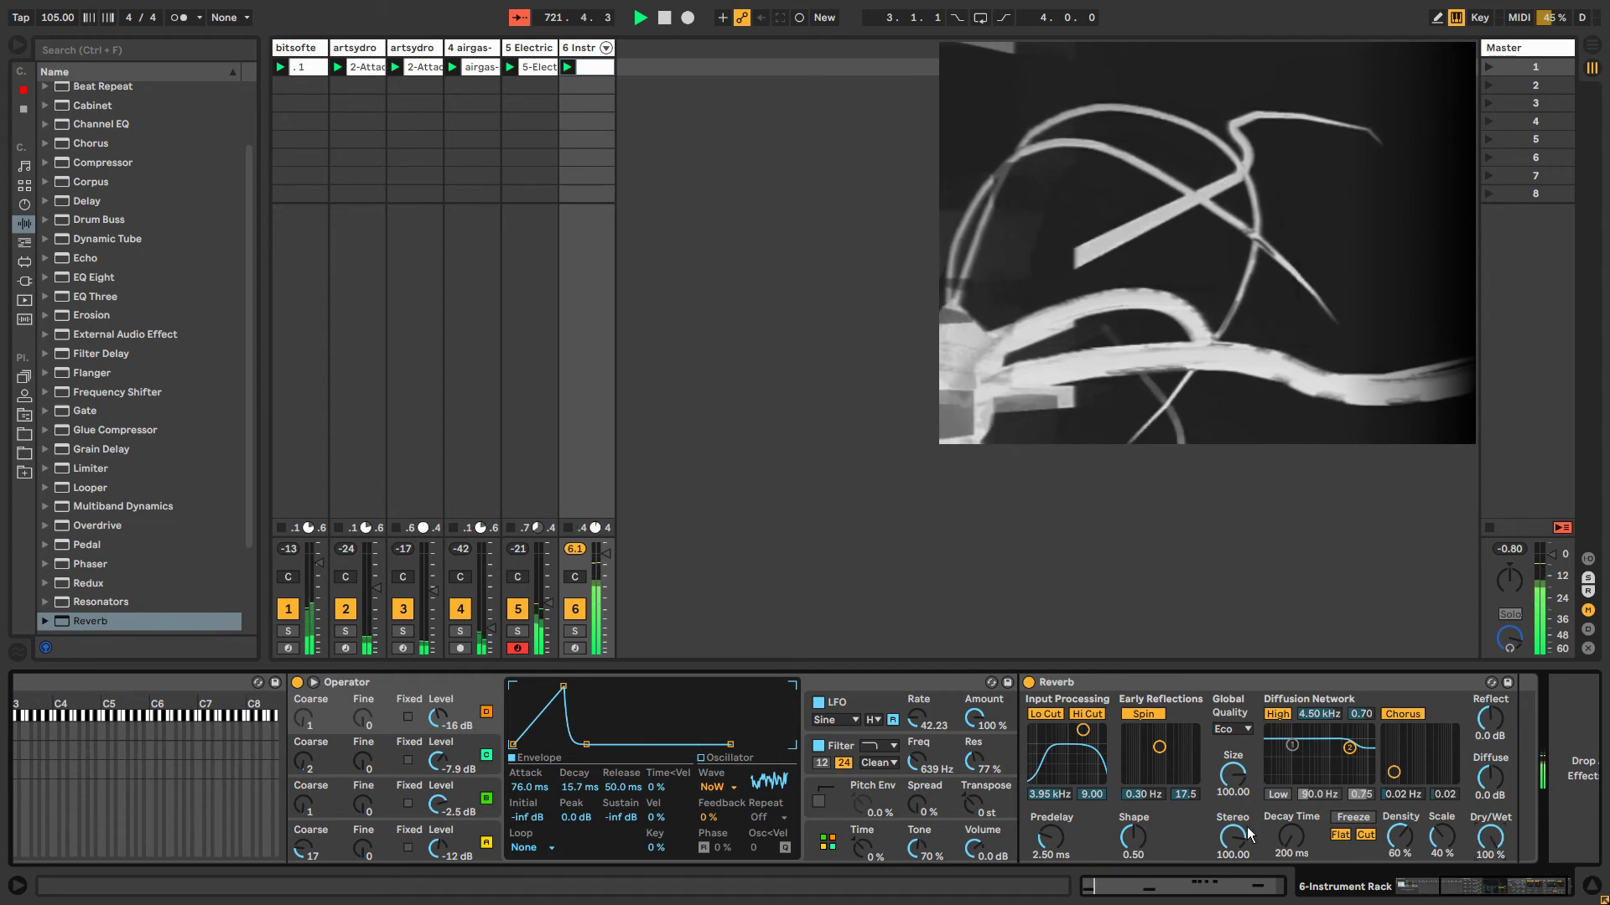
Try a longer reverb decay, return it to 200 ms, set Dry/Wet to 68%, and set the Operator's LFO rate to 57.45.
{"action": "left_click_drag", "start_coordinate": [1291, 836], "coordinate": [1291, 797]}
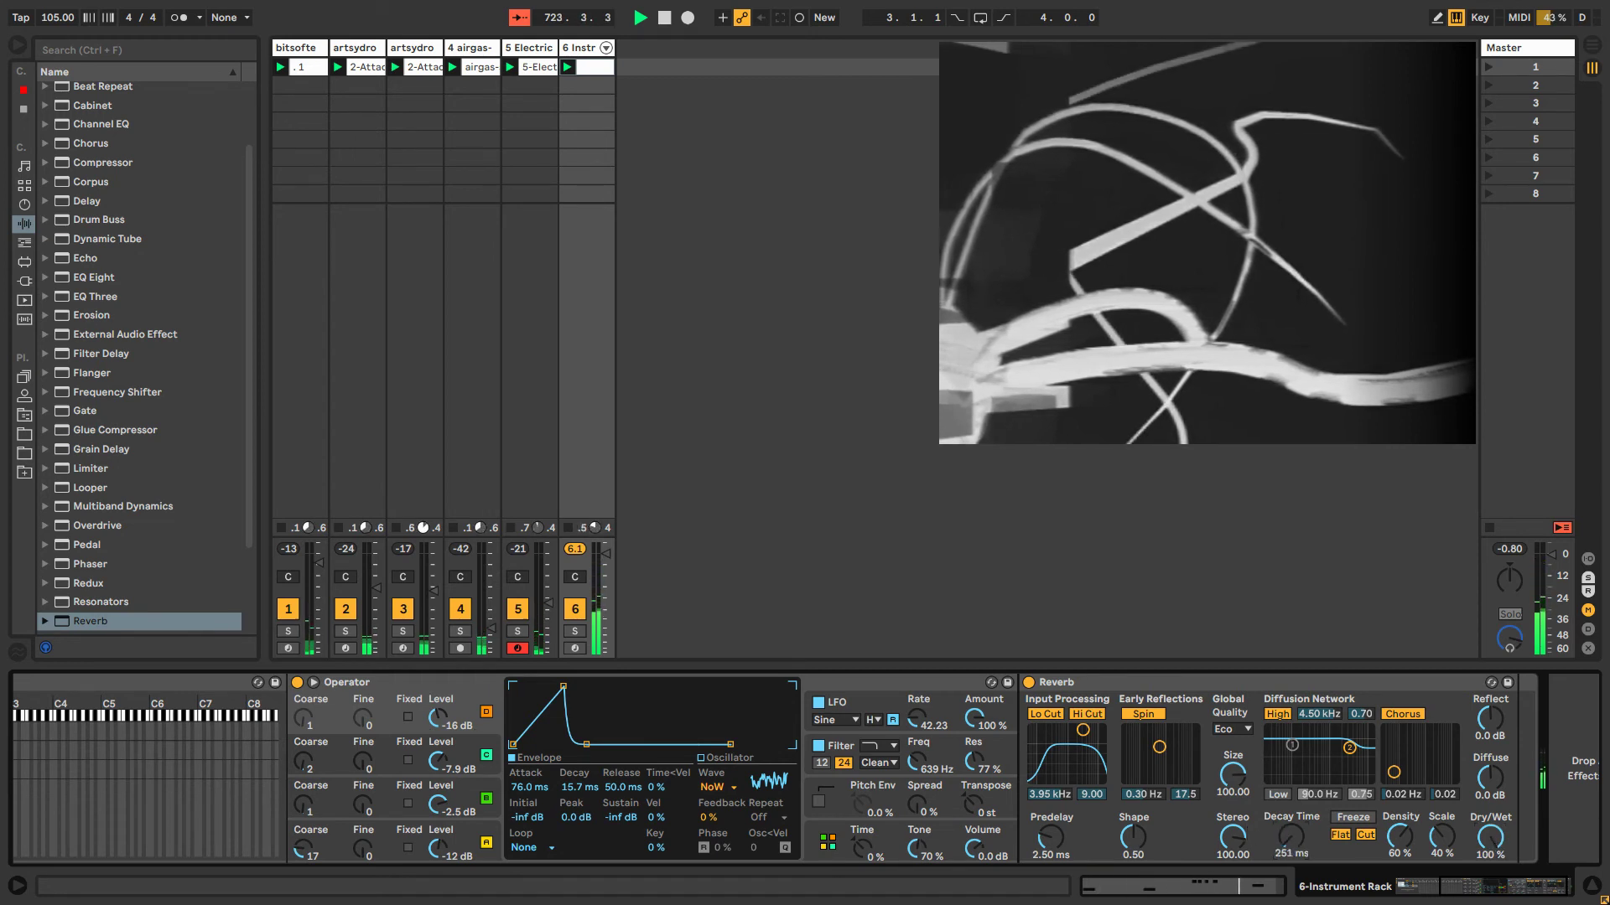
{"action": "left_click_drag", "start_coordinate": [1290, 837], "coordinate": [1286, 842]}
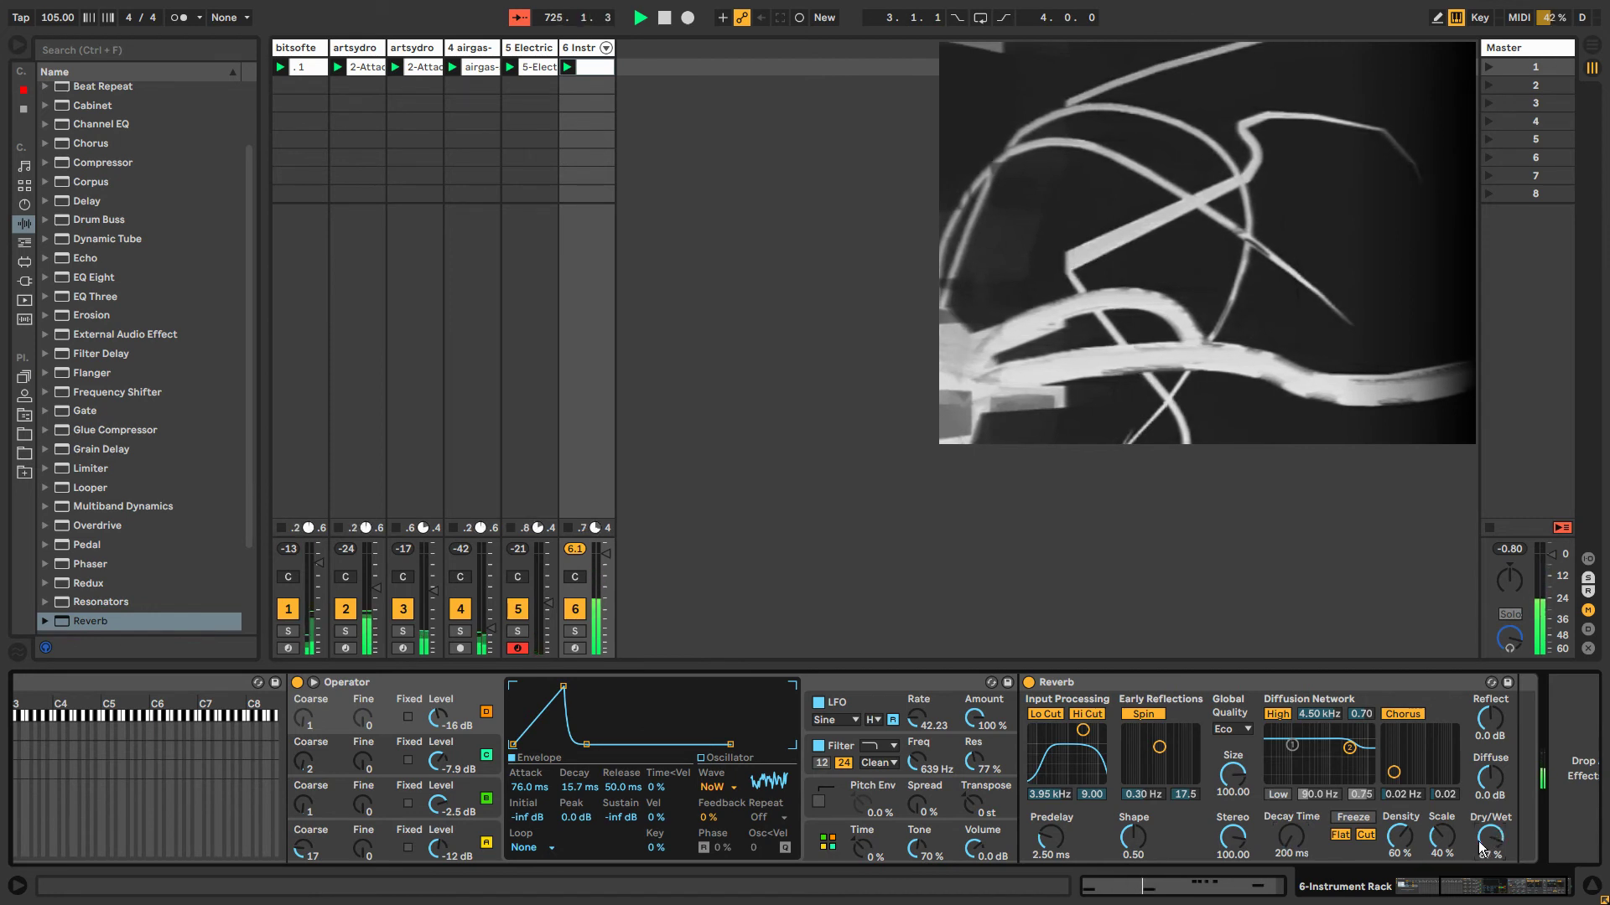
{"action": "left_click", "coordinate": [922, 707]}
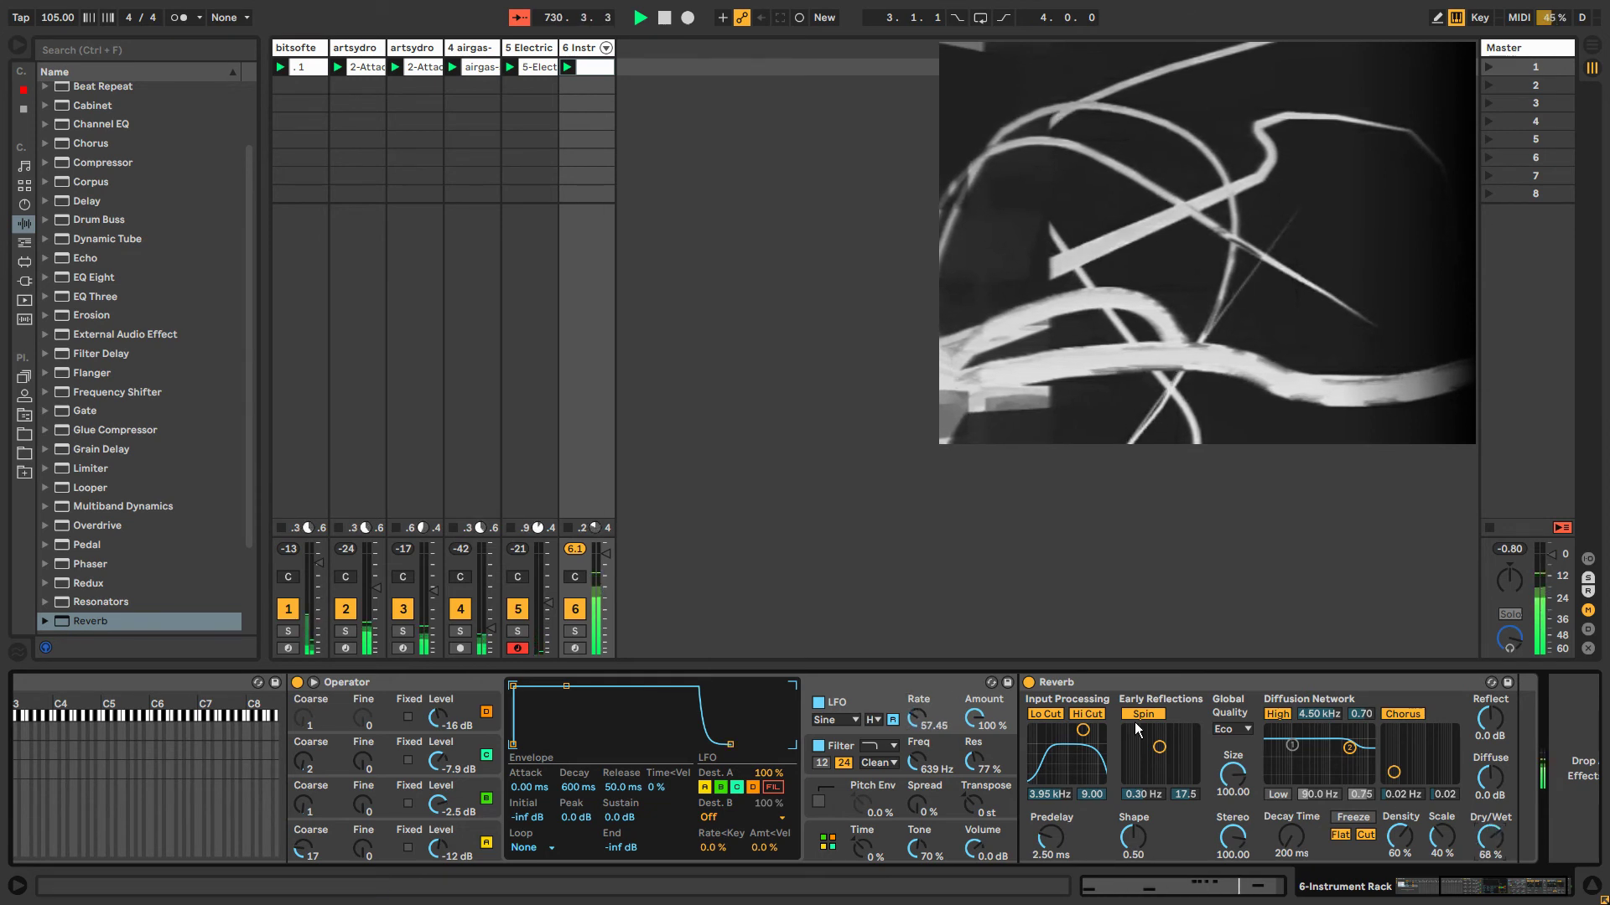
{"action": "left_click", "coordinate": [773, 790]}
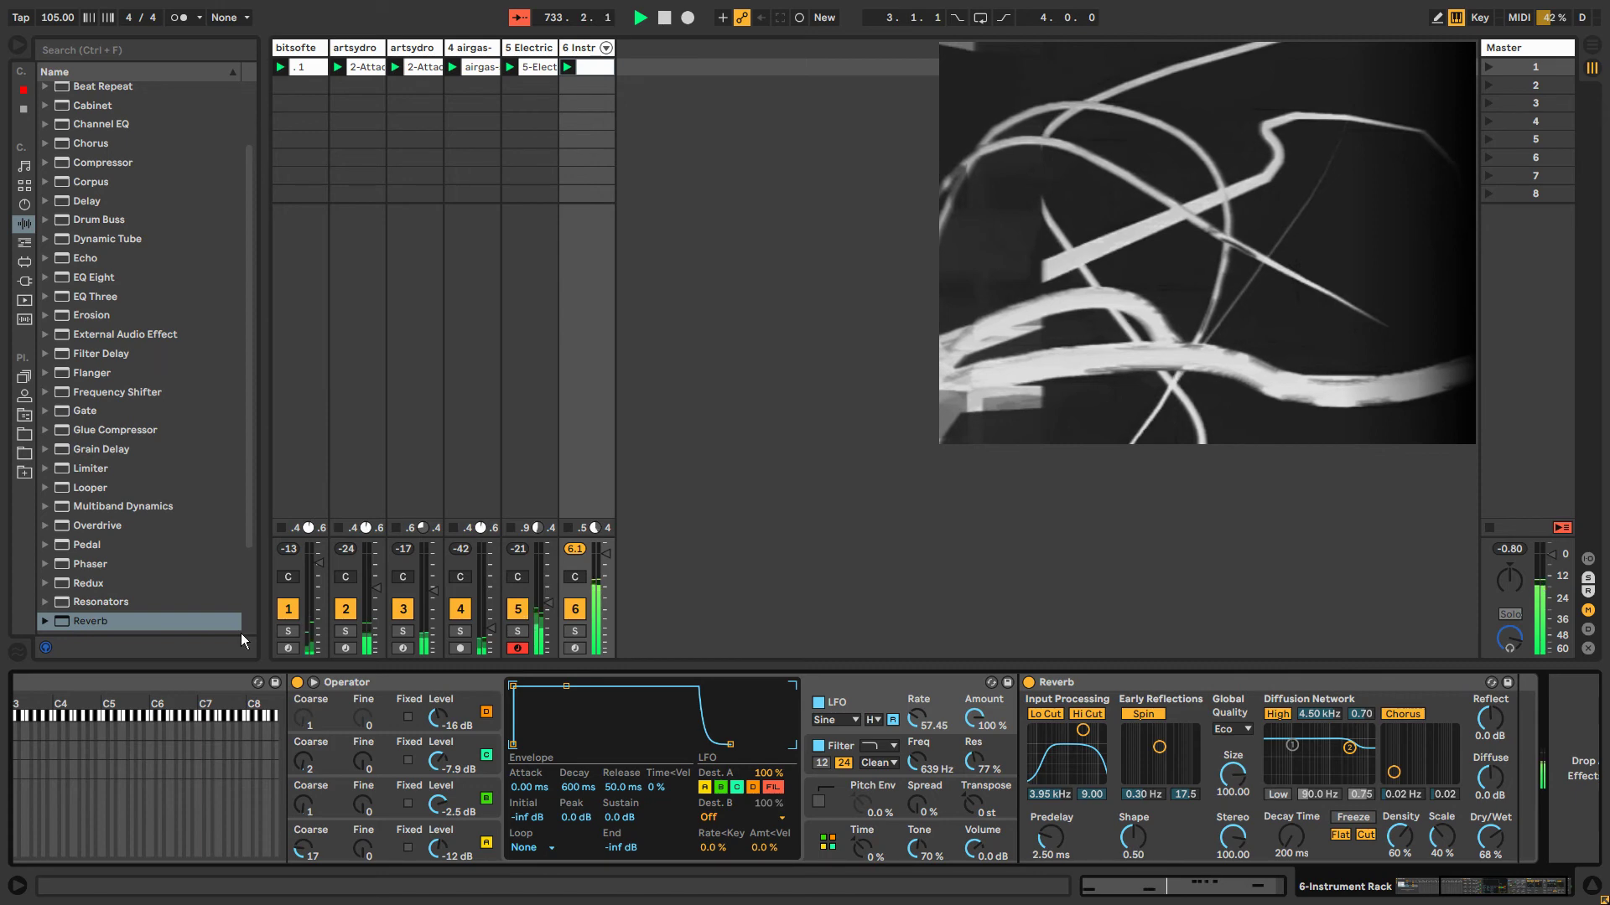
Shape the Operator's Volume clip envelope at 51.9% up to about 1.3.1, ramping to full level across the D1 notes.
{"action": "right_click", "coordinate": [973, 847]}
{"action": "left_click", "coordinate": [997, 629]}
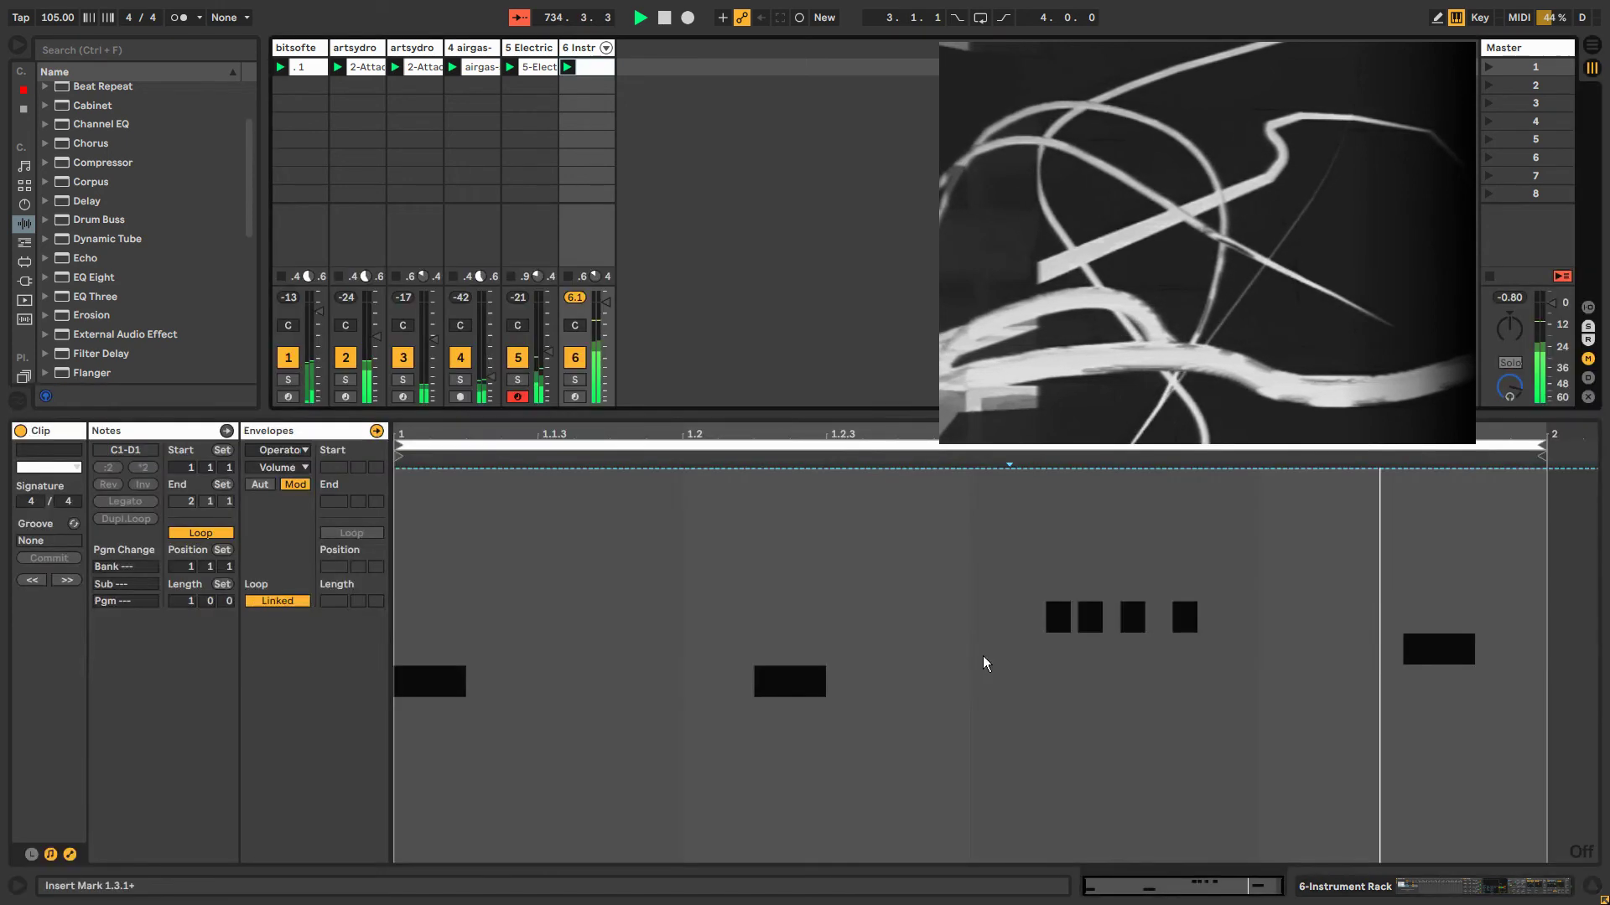
{"action": "left_click_drag", "start_coordinate": [1040, 817], "coordinate": [1156, 469]}
{"action": "left_click", "coordinate": [1084, 503]}
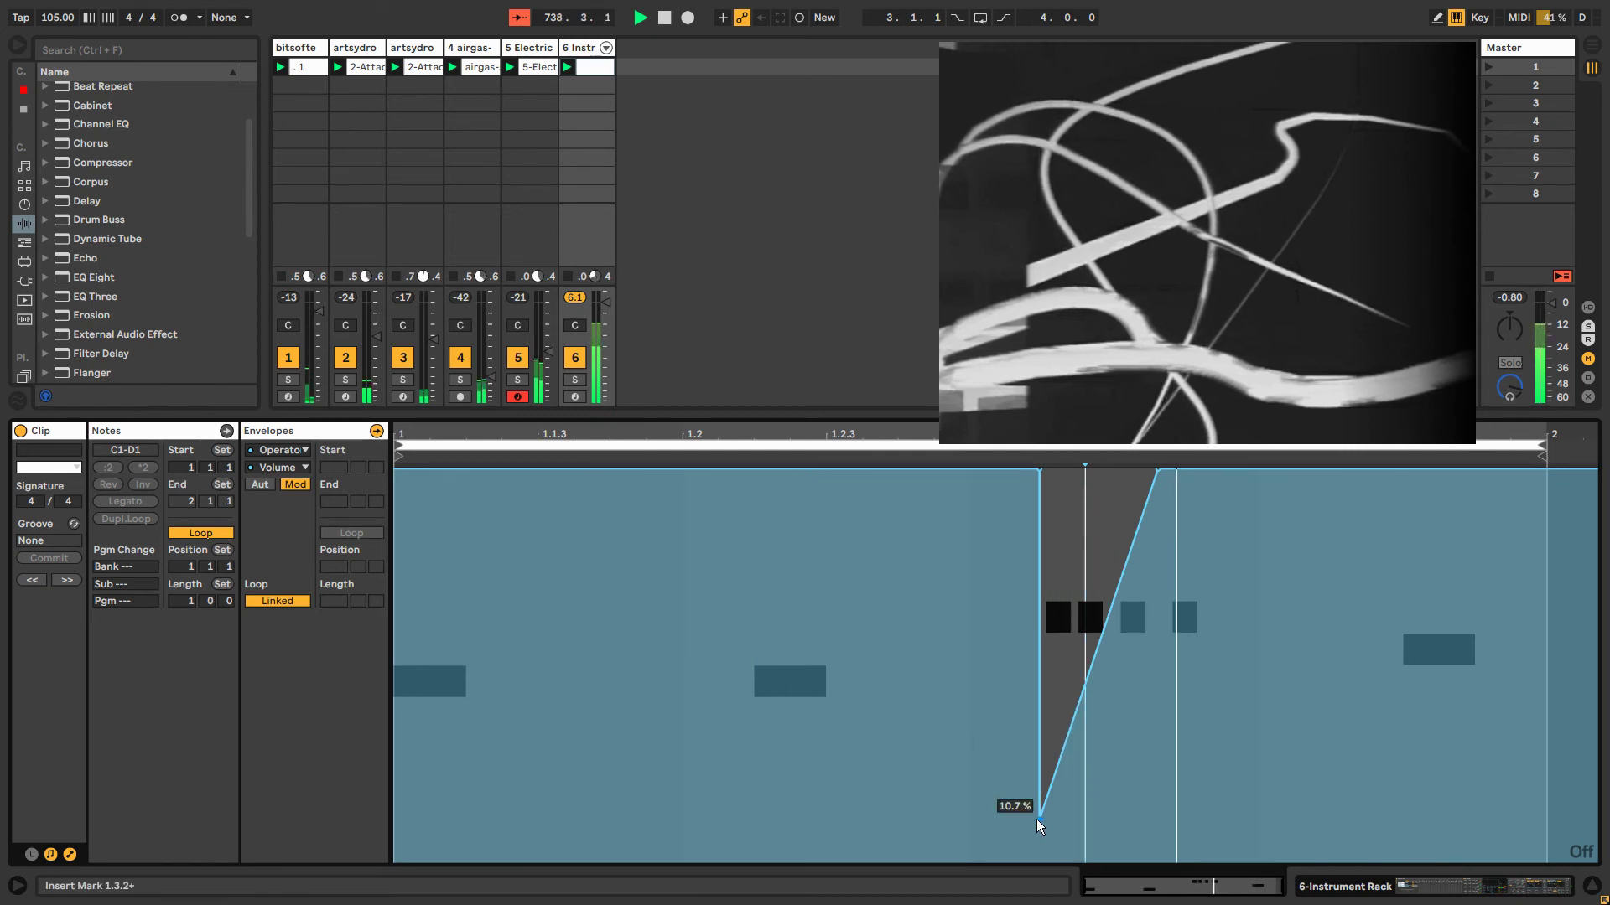
{"action": "left_click_drag", "start_coordinate": [1037, 817], "coordinate": [925, 663]}
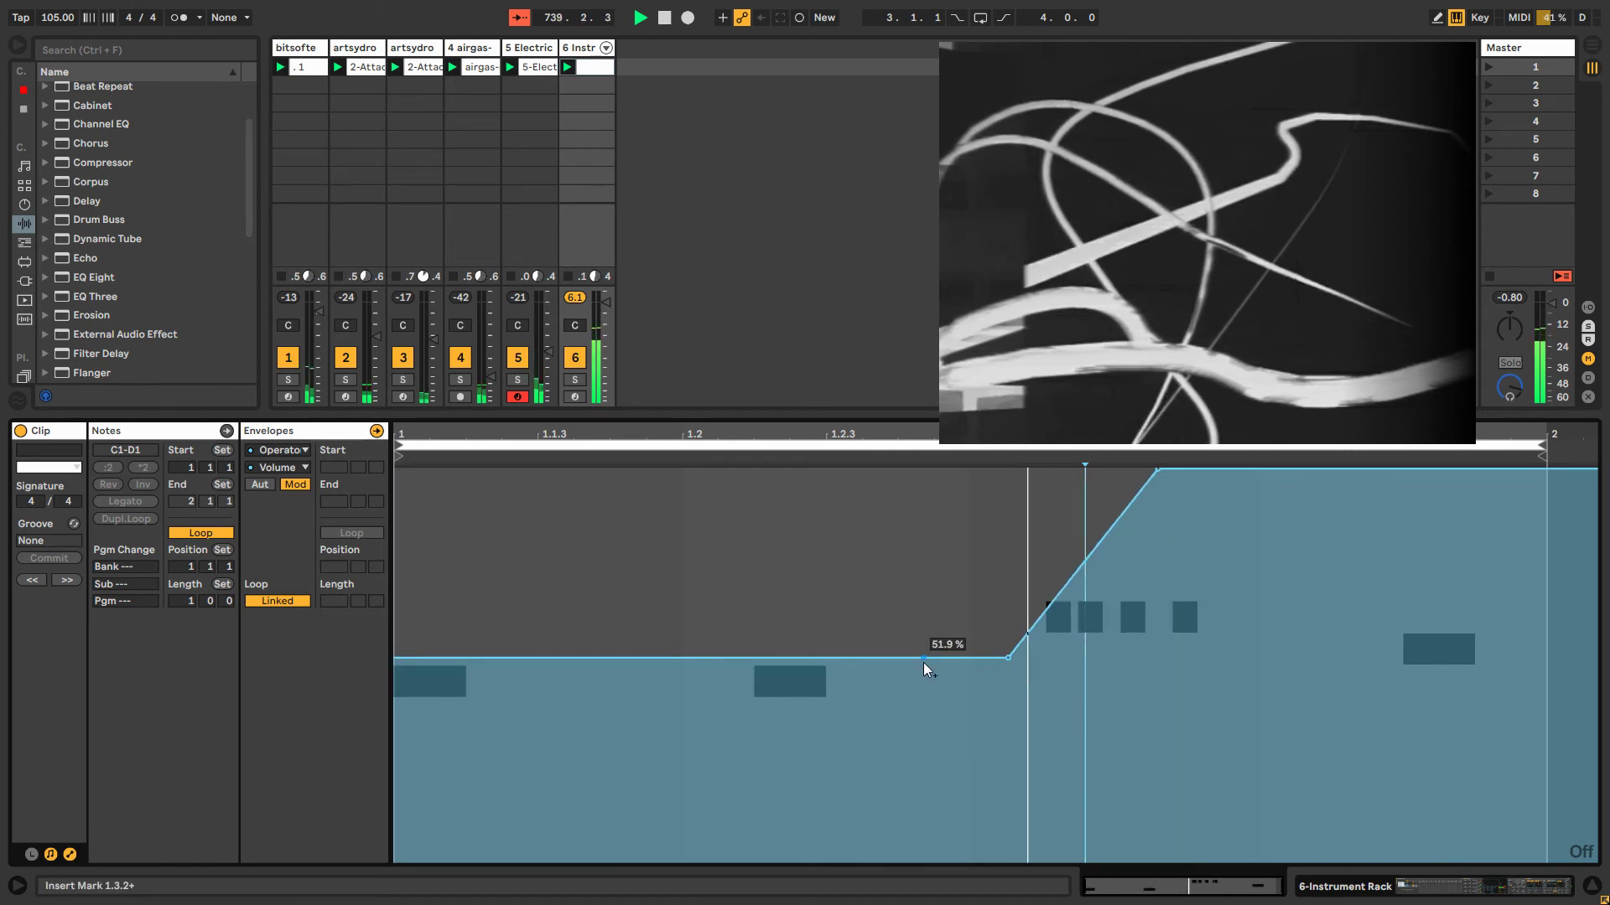
Copy the last D1 note to just after 1.3.4 and set the copy's velocity to 42.
{"action": "left_click", "coordinate": [163, 426]}
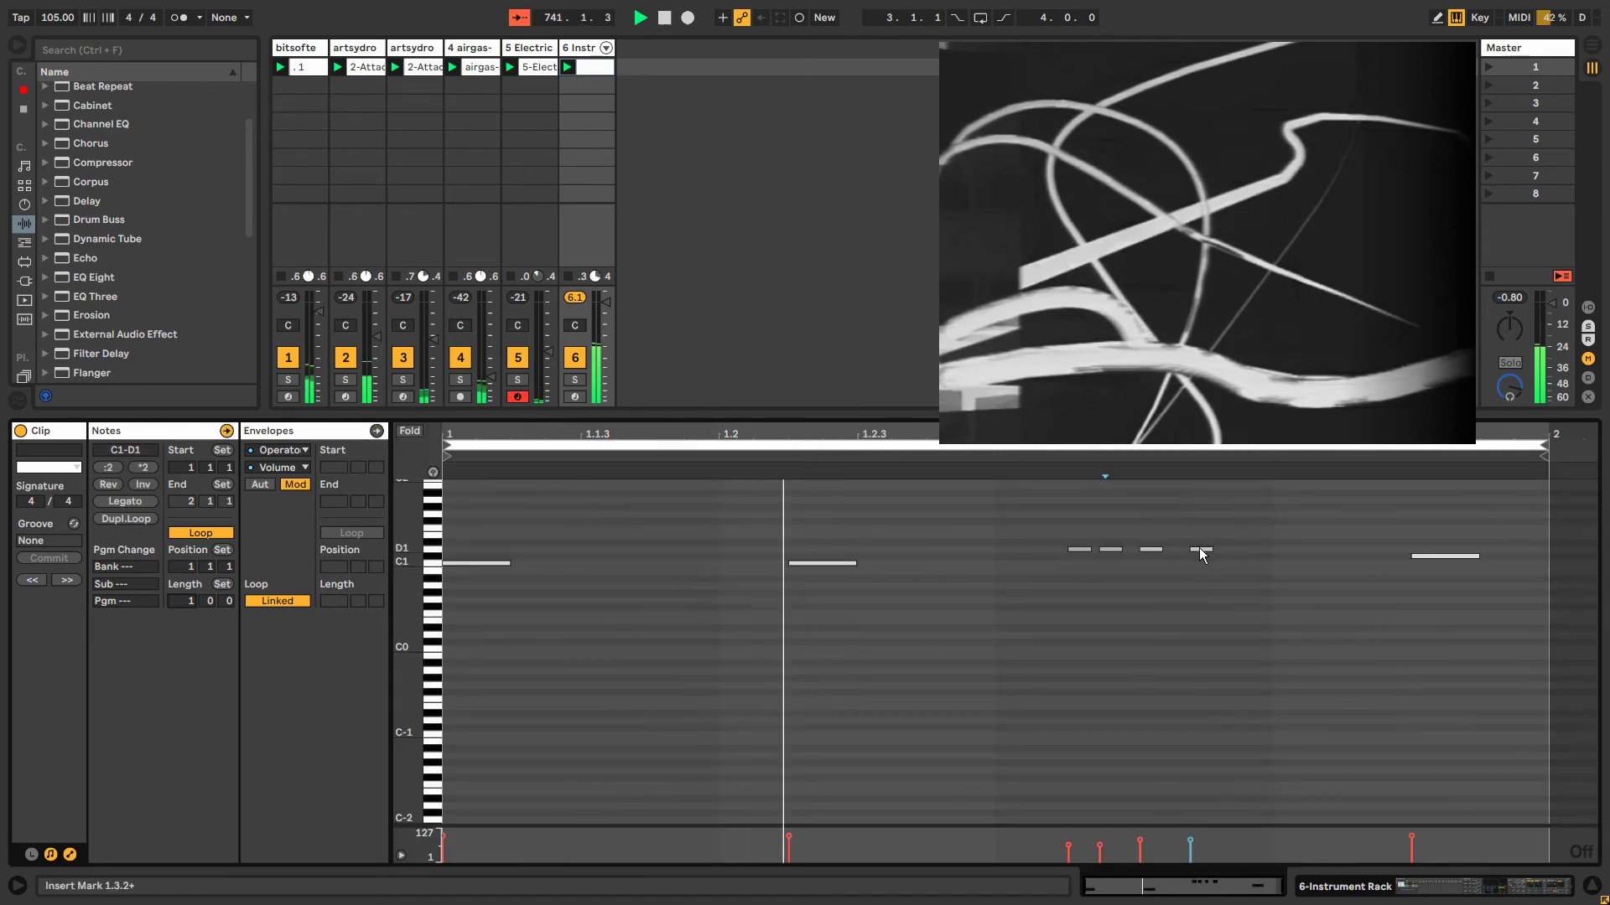
{"action": "left_click_drag", "start_coordinate": [1198, 552], "coordinate": [1262, 553]}
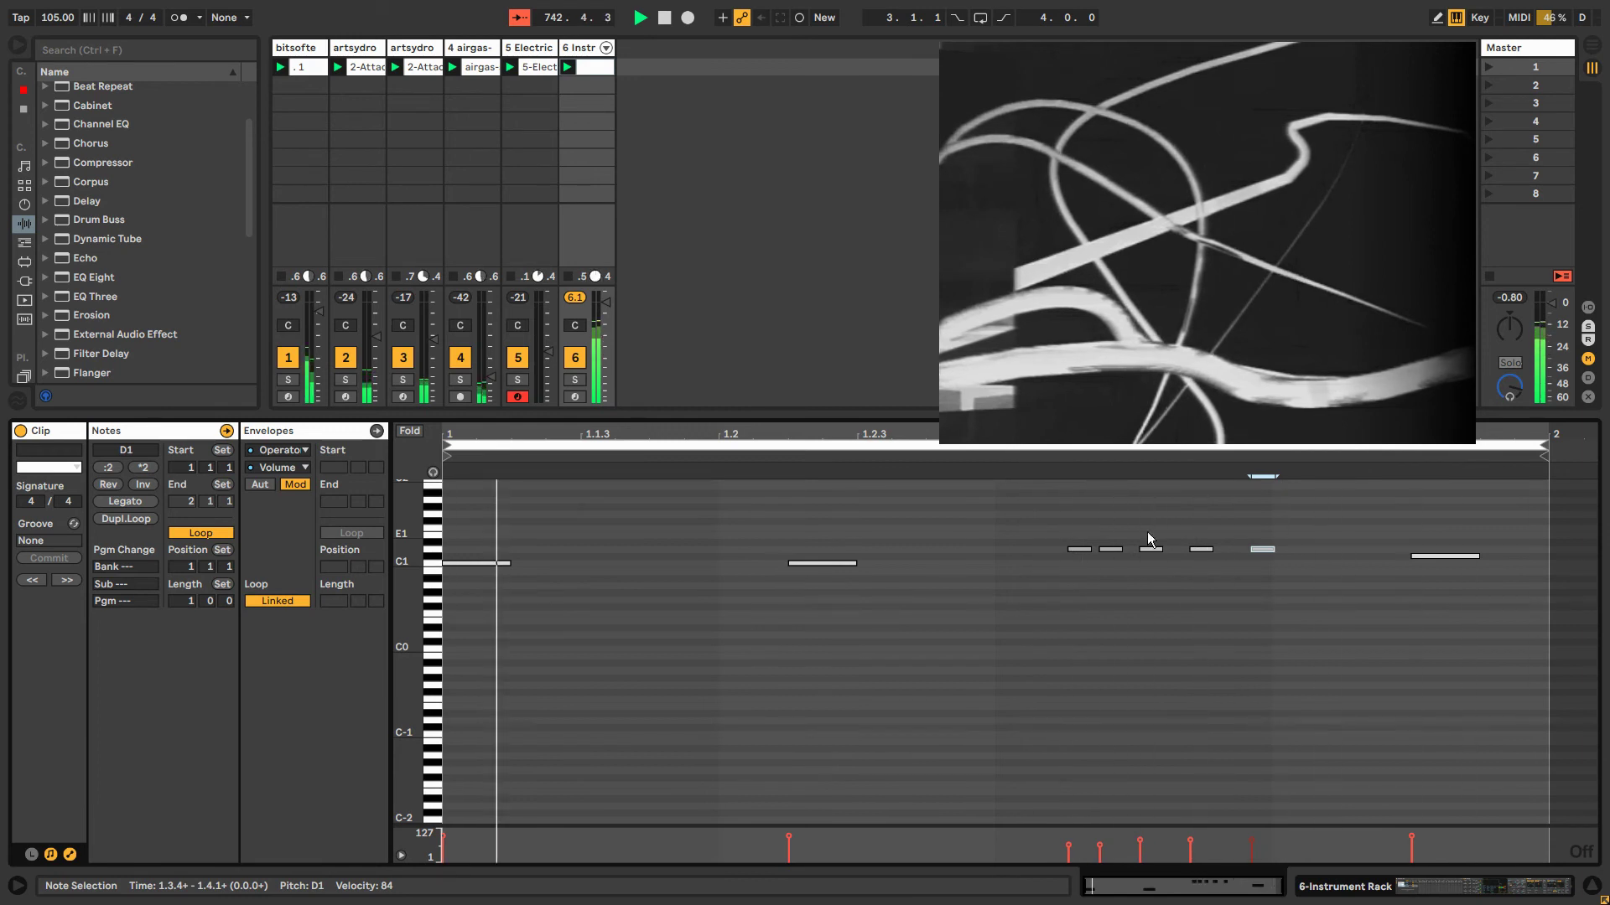
{"action": "left_click_drag", "start_coordinate": [1261, 549], "coordinate": [1261, 585]}
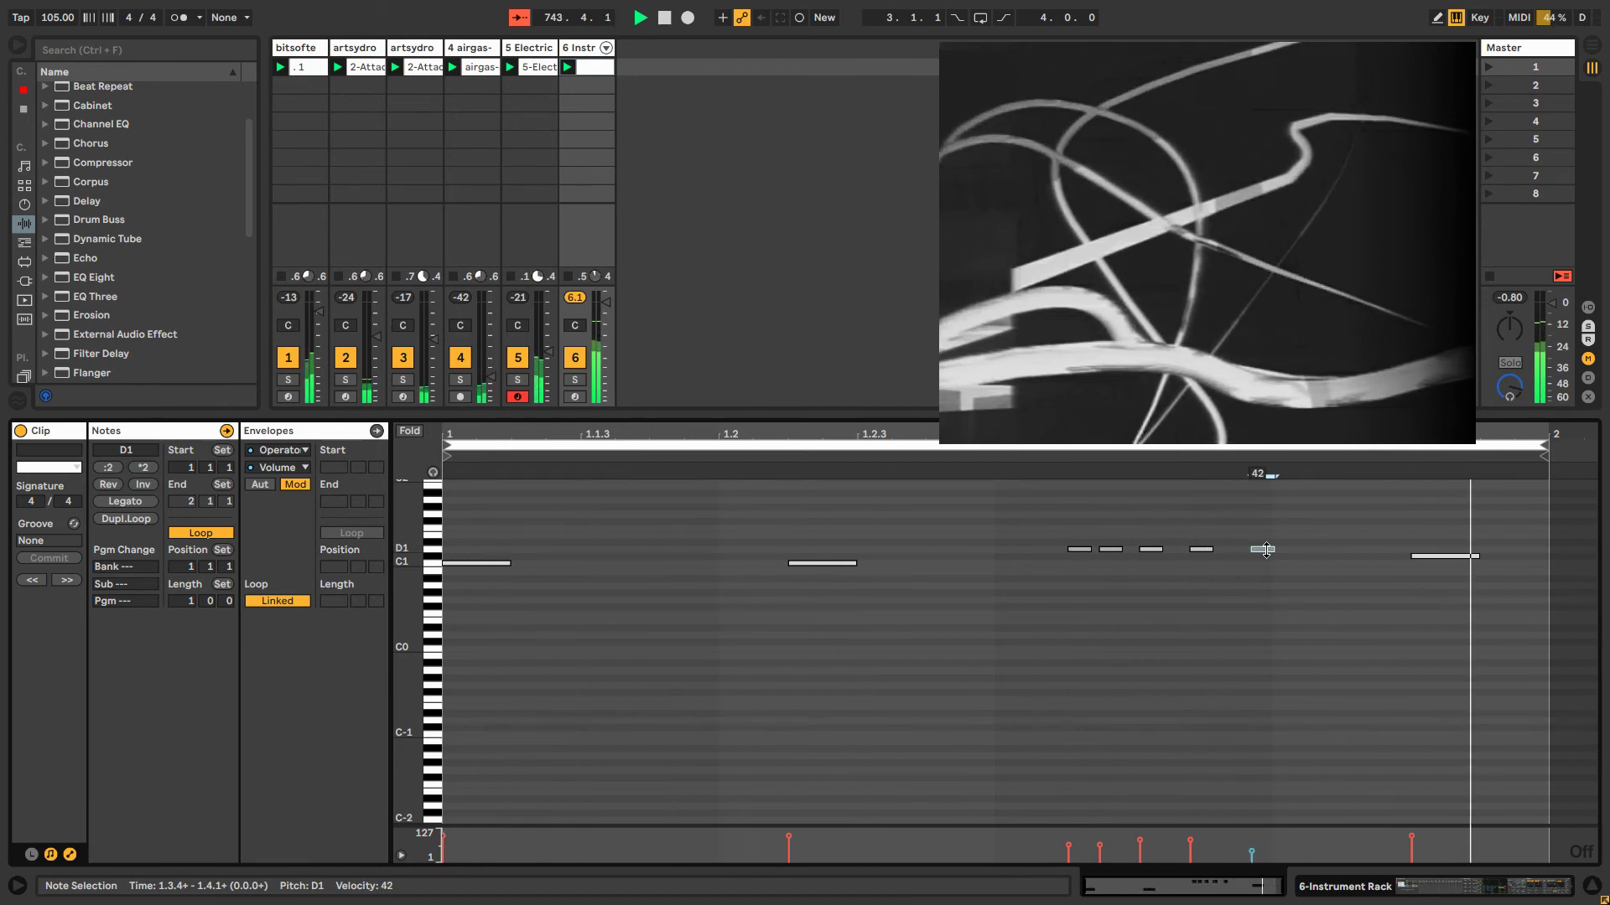
Show oscillator A's settings in the third Operator and reopen the track 6 clip's notes.
{"action": "left_click", "coordinate": [575, 48]}
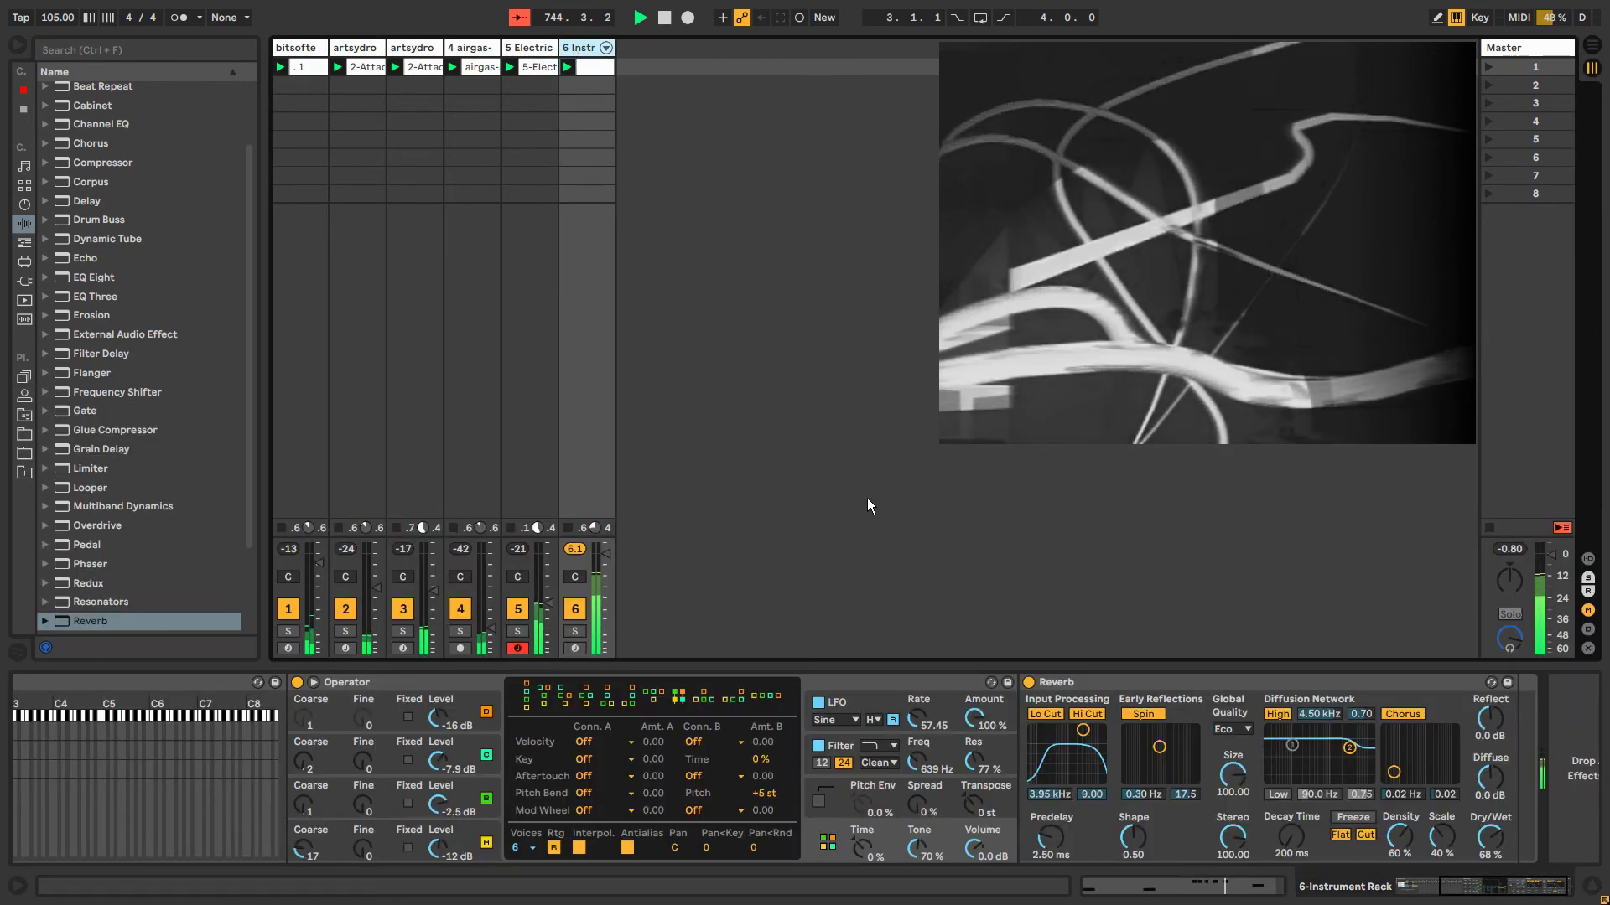
{"action": "left_click_drag", "start_coordinate": [319, 866], "coordinate": [369, 853]}
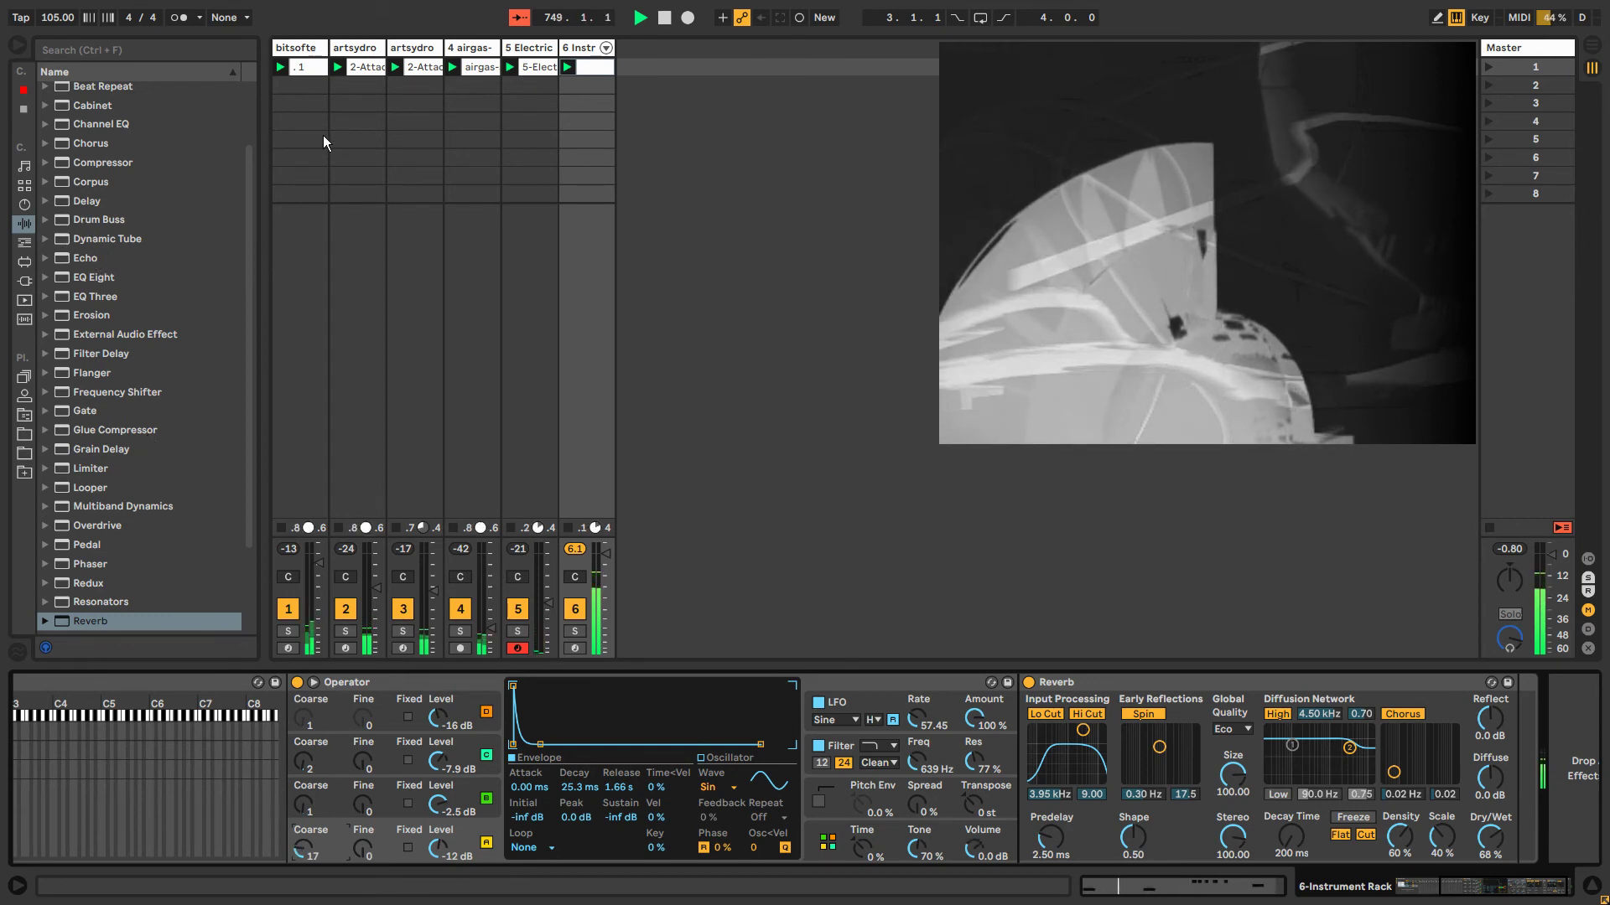
{"action": "left_click", "coordinate": [585, 67]}
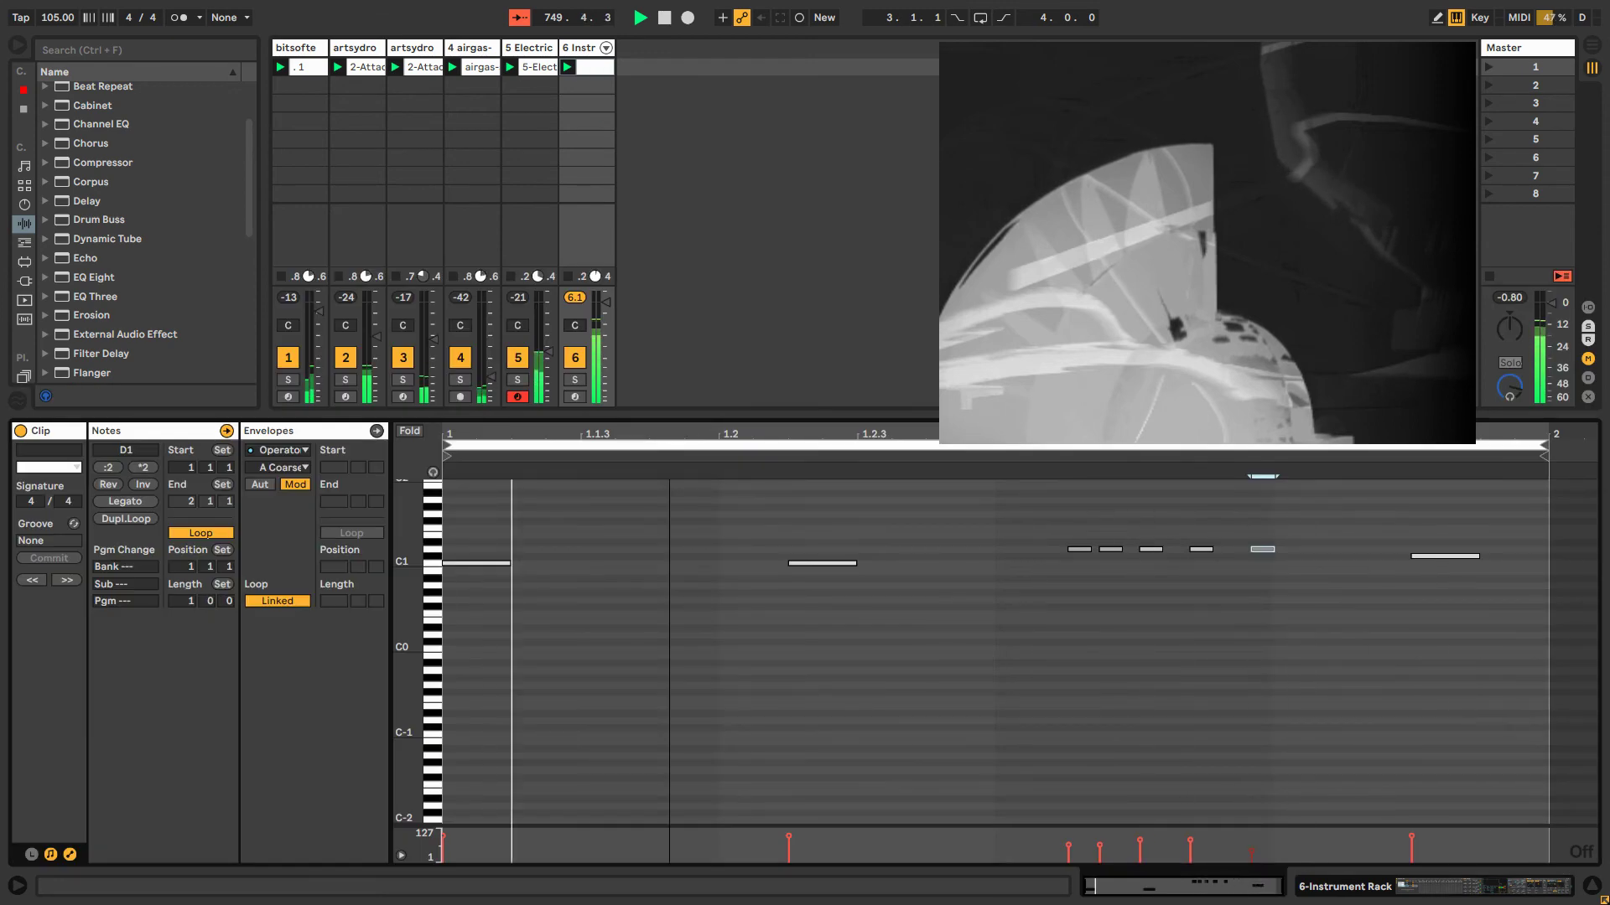
Duplicate the full bar of notes into bar 2 and extend the track 6 clip's loop to two bars, ending at 3.1.1.
{"action": "left_click_drag", "start_coordinate": [1547, 496], "coordinate": [441, 649]}
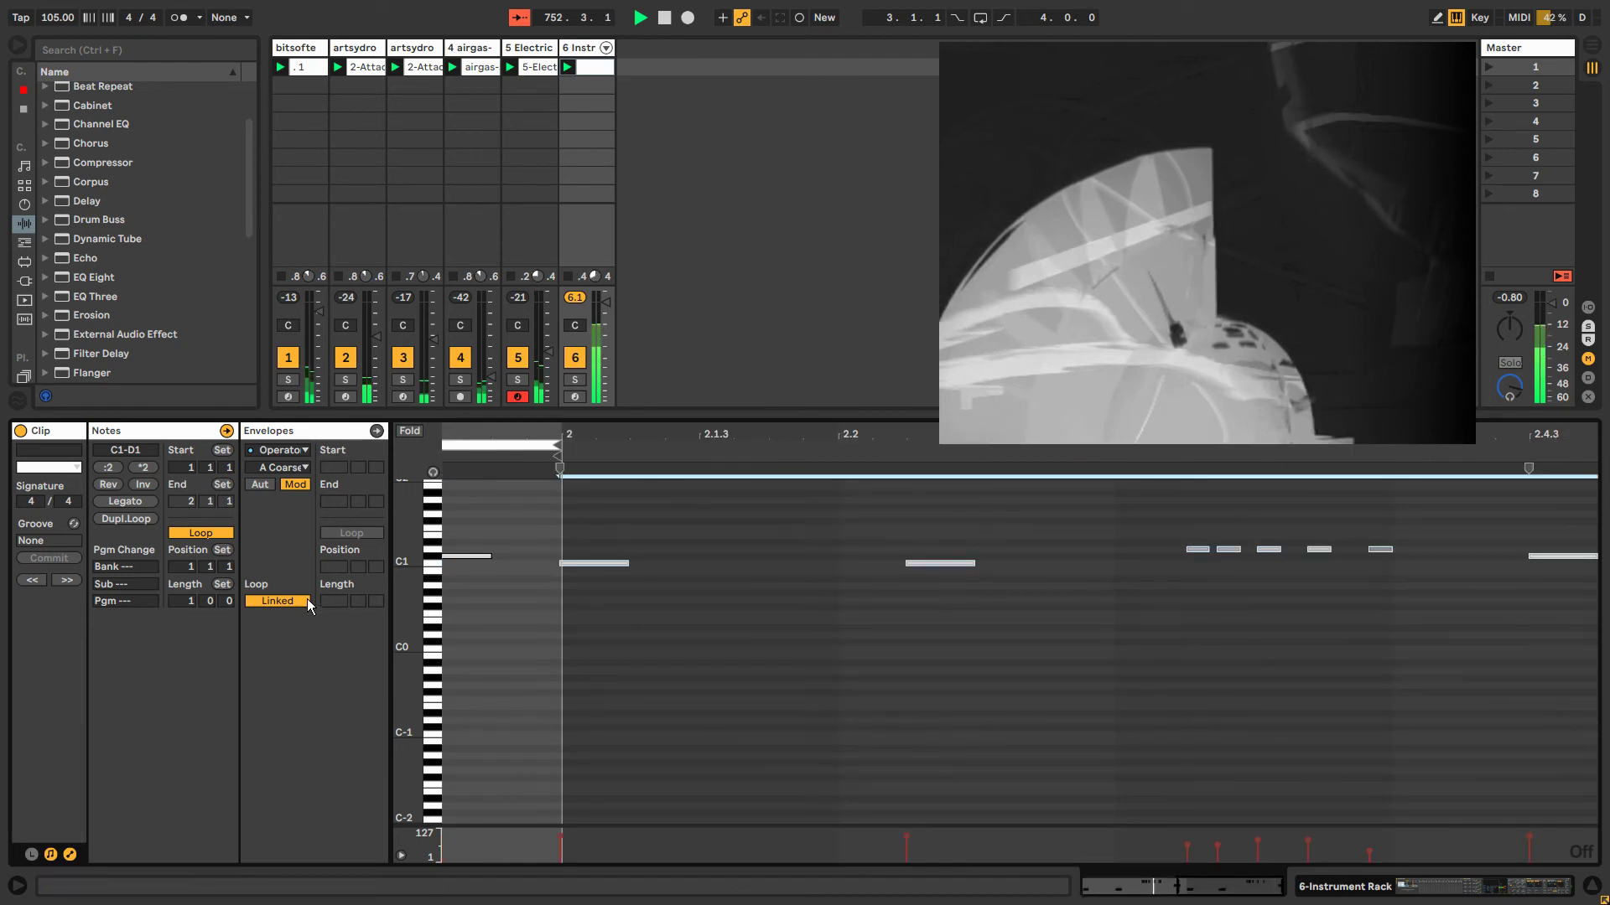
{"action": "left_click_drag", "start_coordinate": [577, 435], "coordinate": [1577, 451]}
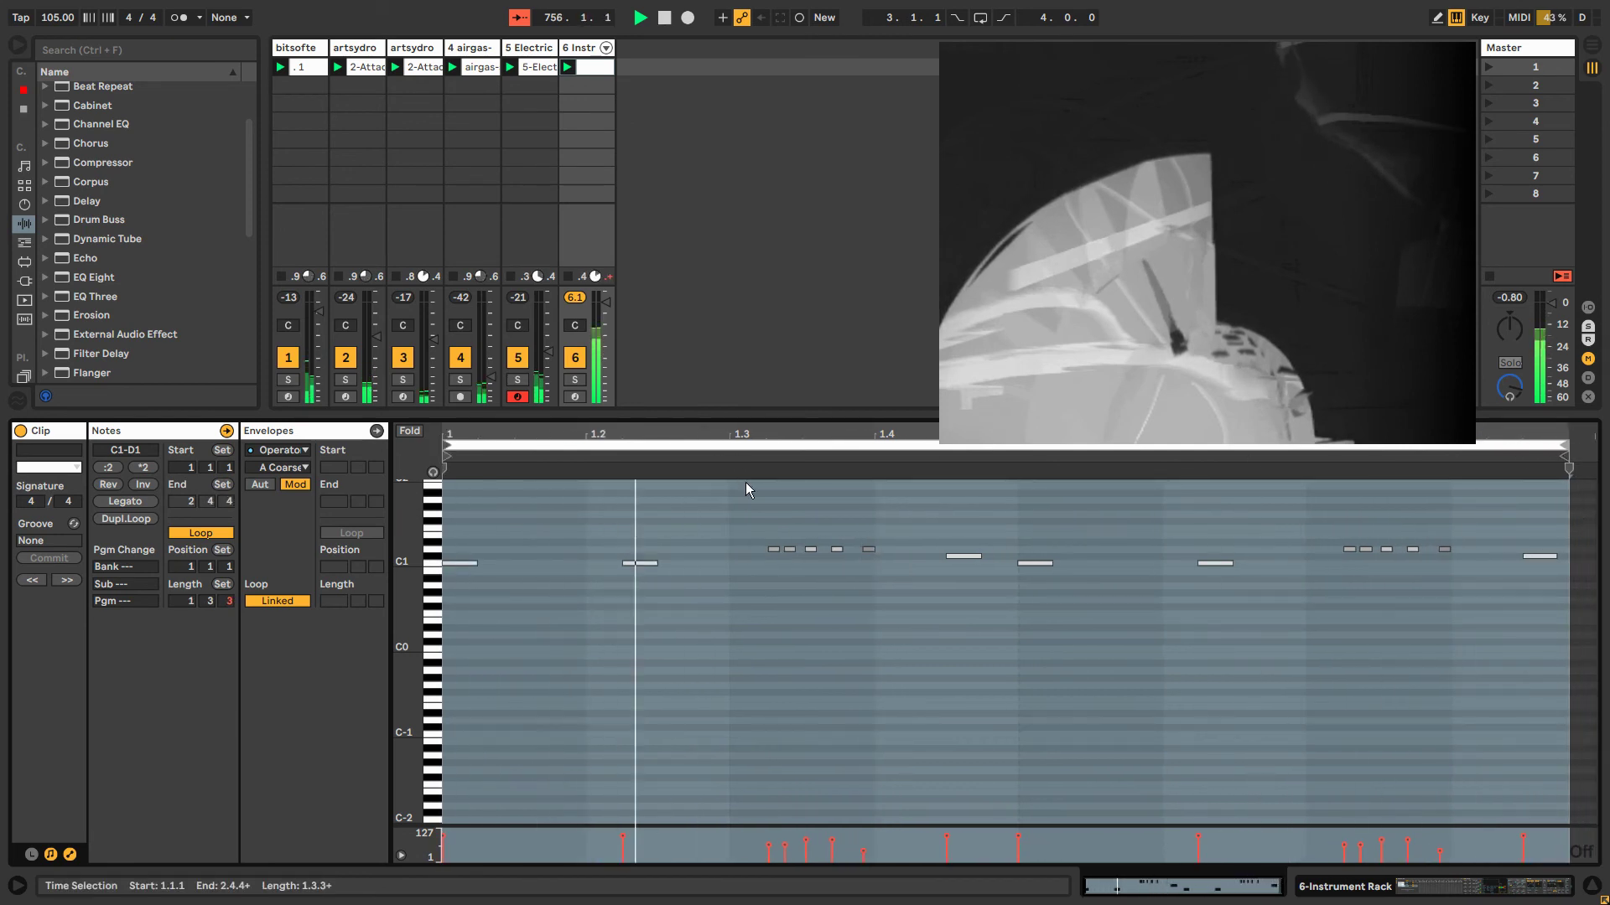
{"action": "left_click_drag", "start_coordinate": [1116, 173], "coordinate": [1119, 139]}
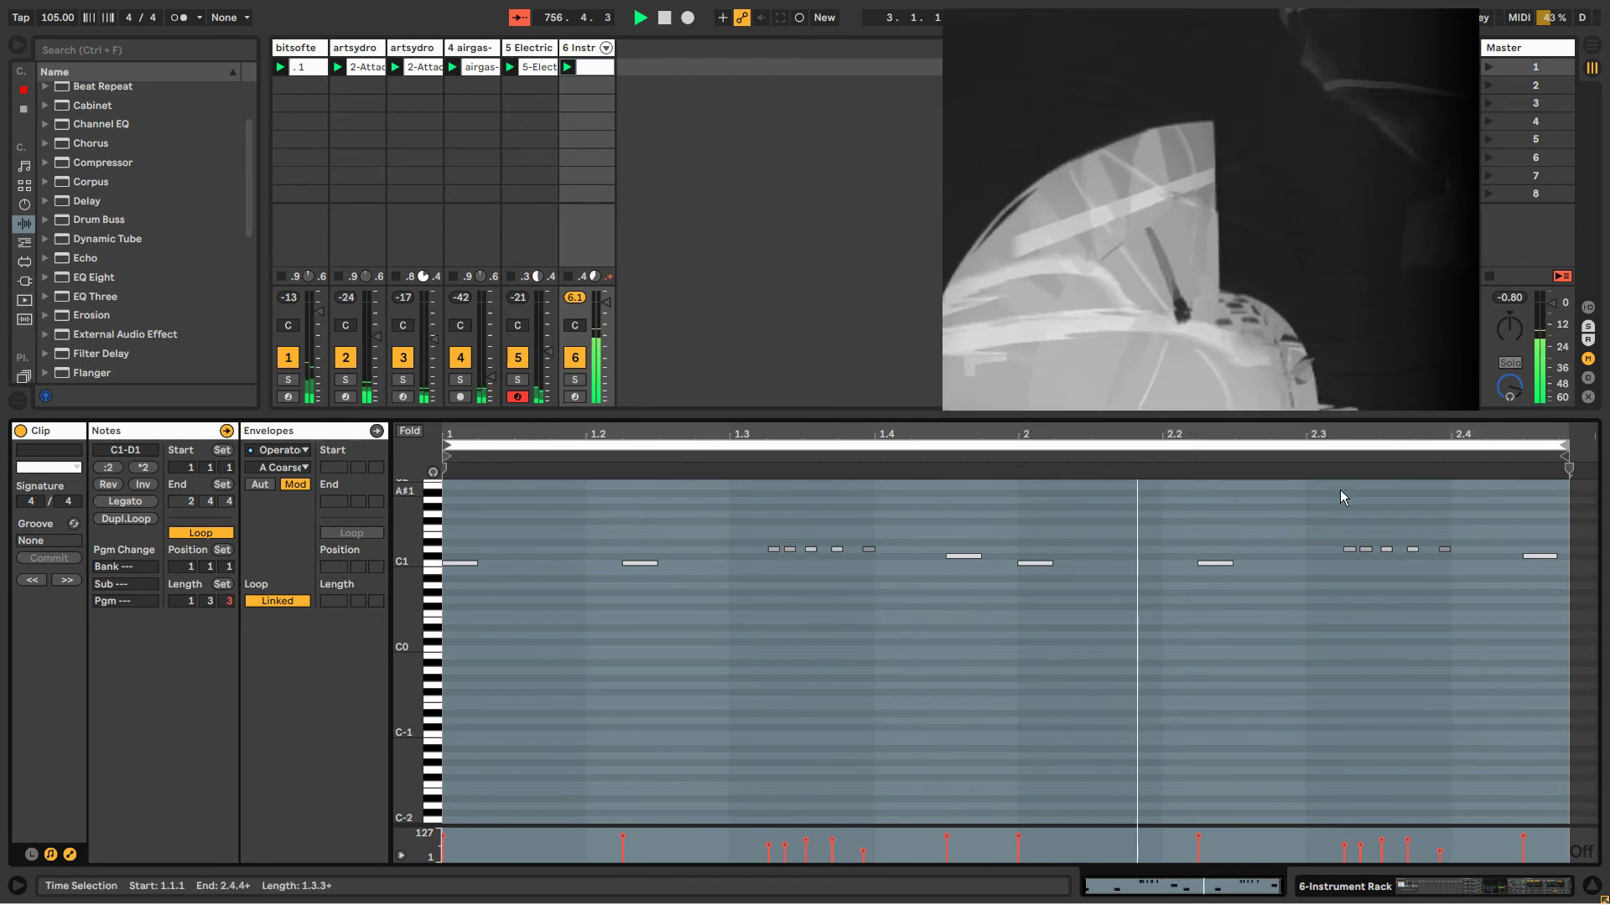
{"action": "mouse_move", "coordinate": [1557, 447]}
{"action": "left_mouse_down"}
{"action": "mouse_move", "coordinate": [1592, 453]}
{"action": "mouse_move", "coordinate": [1579, 457]}
{"action": "left_mouse_up"}
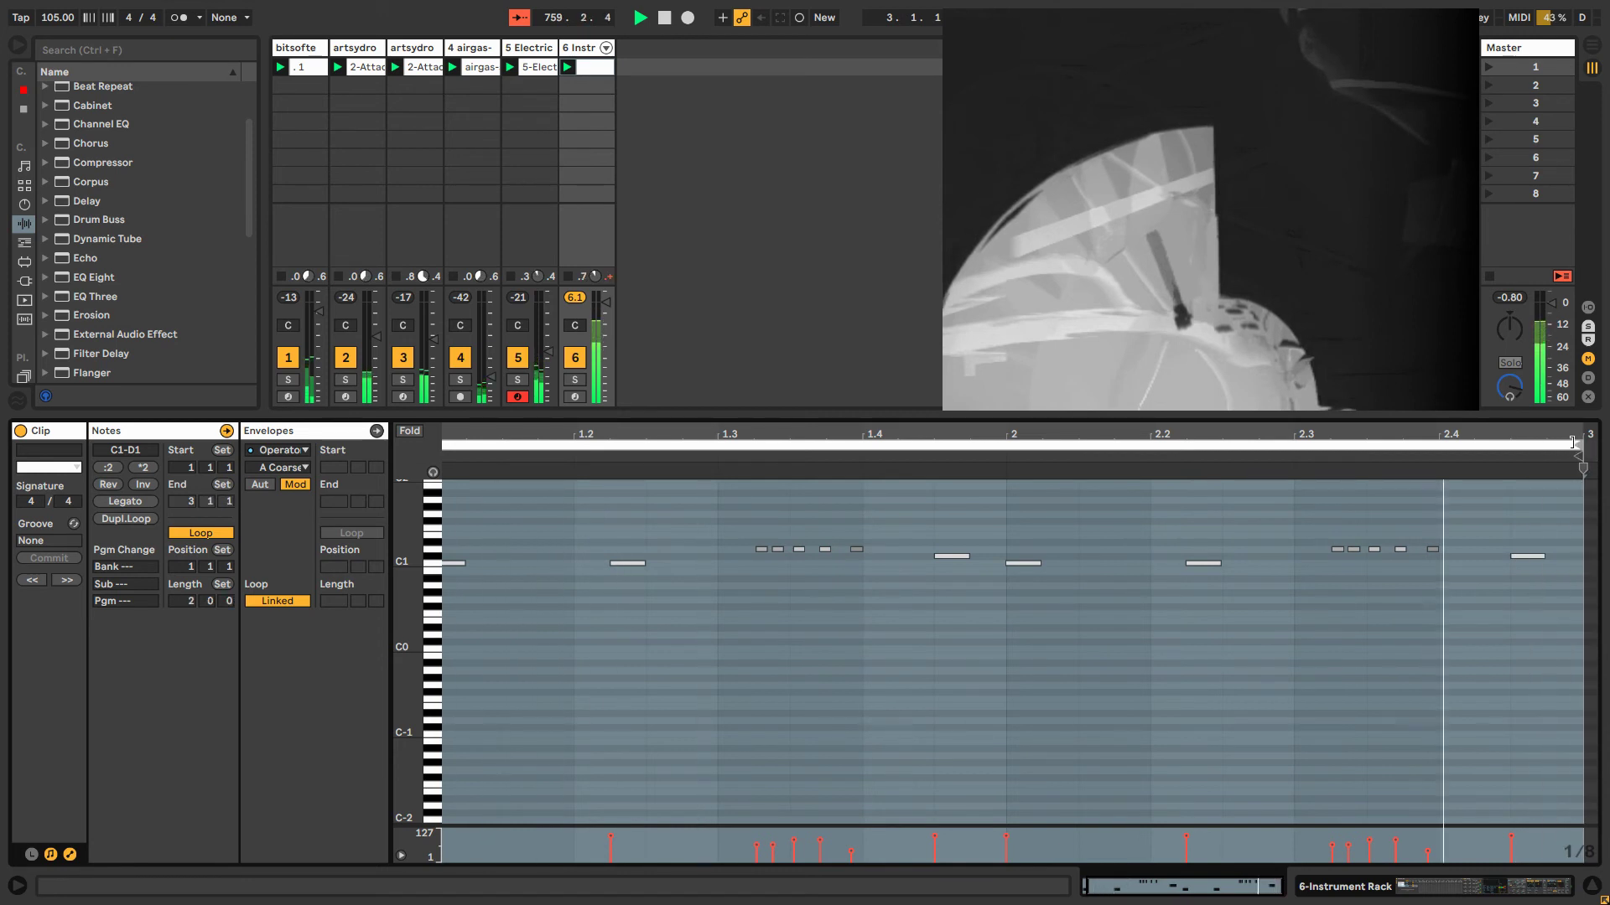
{"action": "left_click", "coordinate": [1447, 527]}
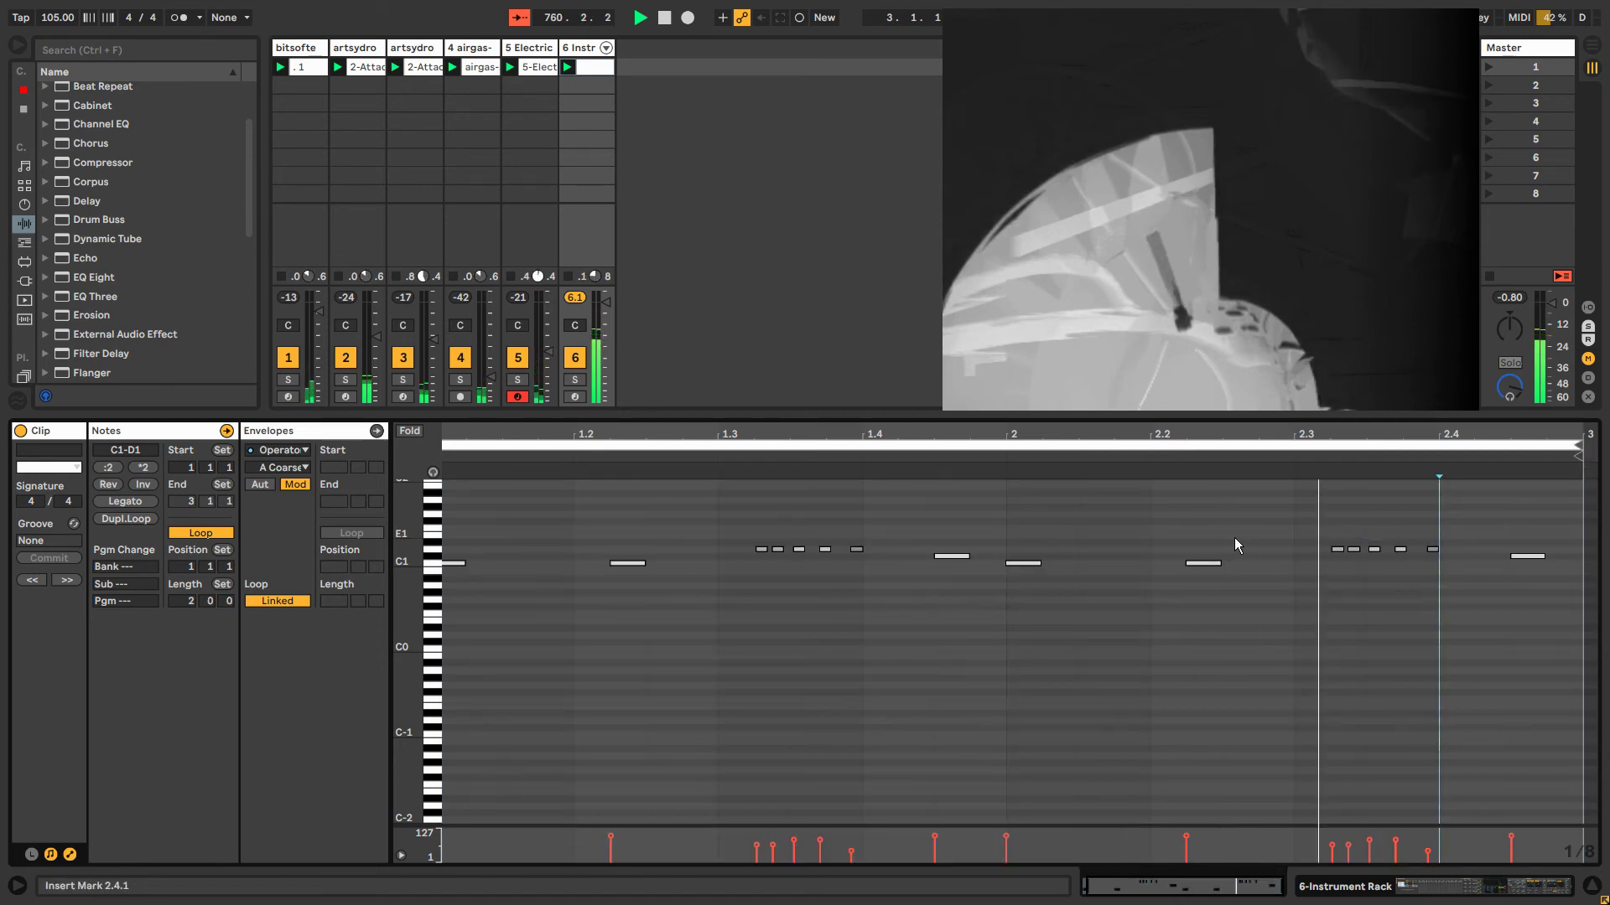
{"action": "left_click_drag", "start_coordinate": [823, 567], "coordinate": [874, 571]}
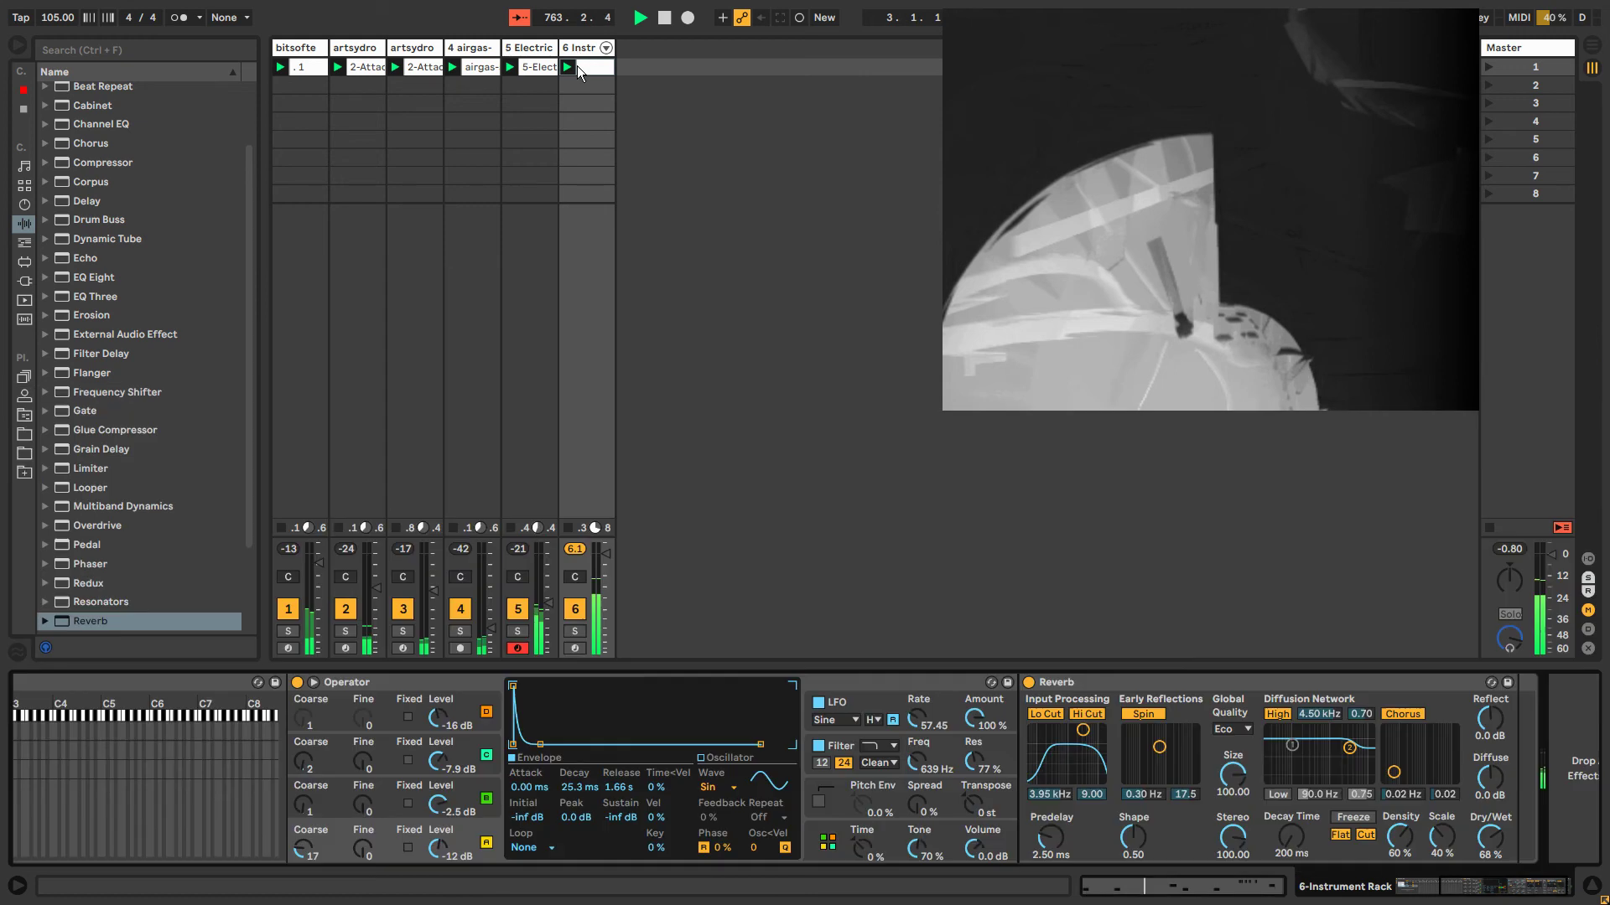
Route velocity to Volume in the third Operator's modulation settings with an amount of 100.
{"action": "left_click", "coordinate": [577, 48]}
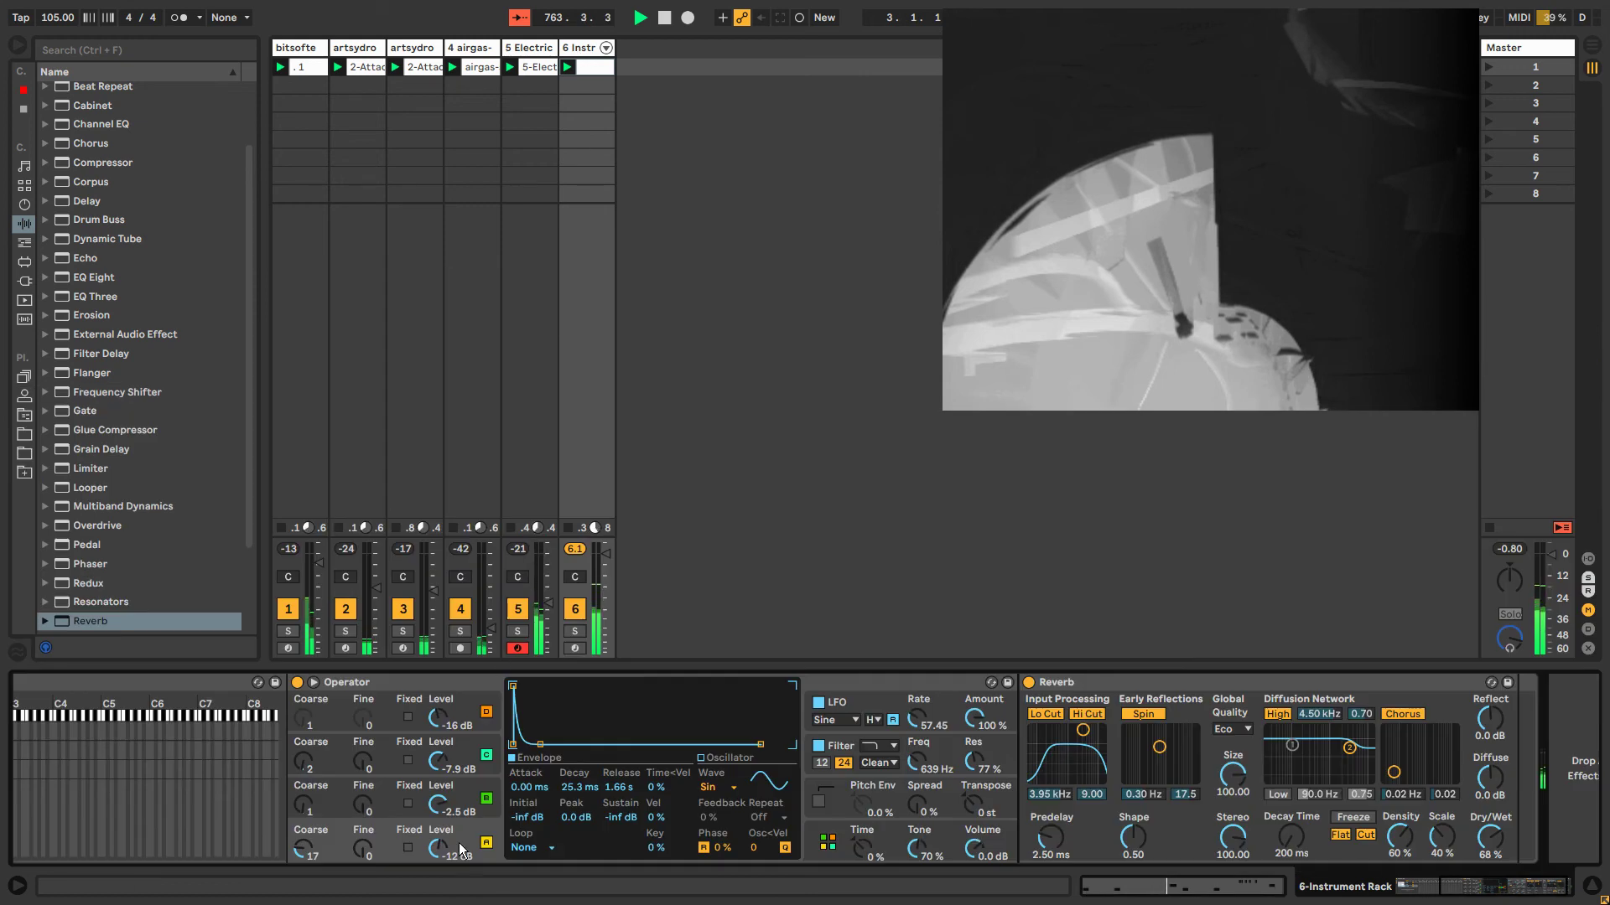
{"action": "left_click", "coordinate": [813, 840]}
{"action": "left_click", "coordinate": [602, 742]}
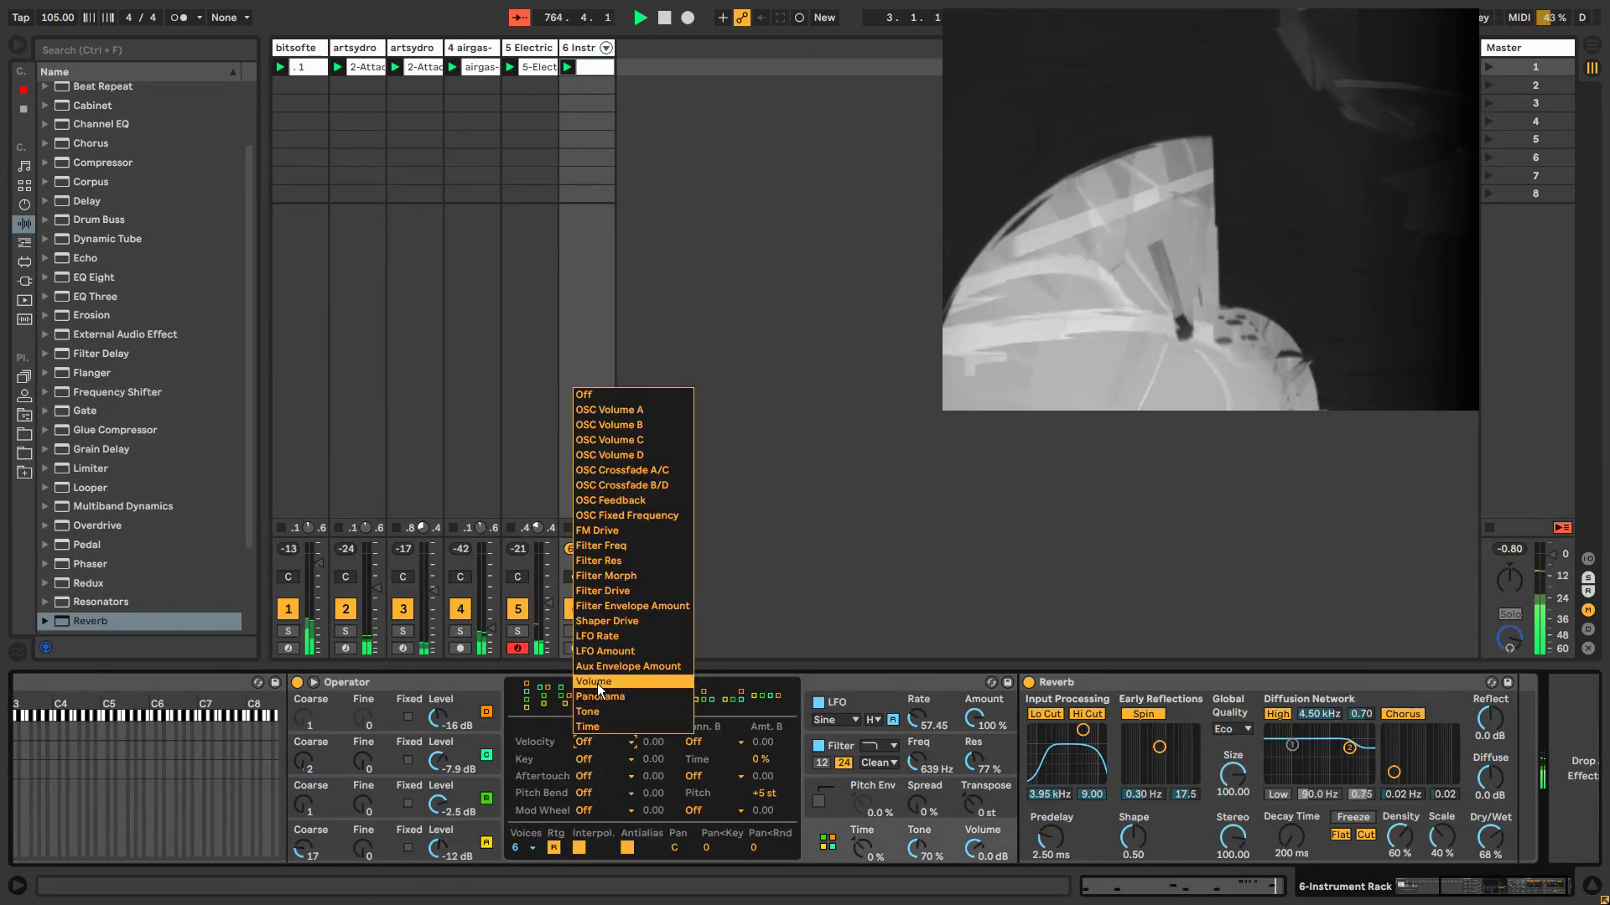
{"action": "left_click", "coordinate": [621, 696]}
{"action": "left_click_drag", "start_coordinate": [650, 743], "coordinate": [652, 658]}
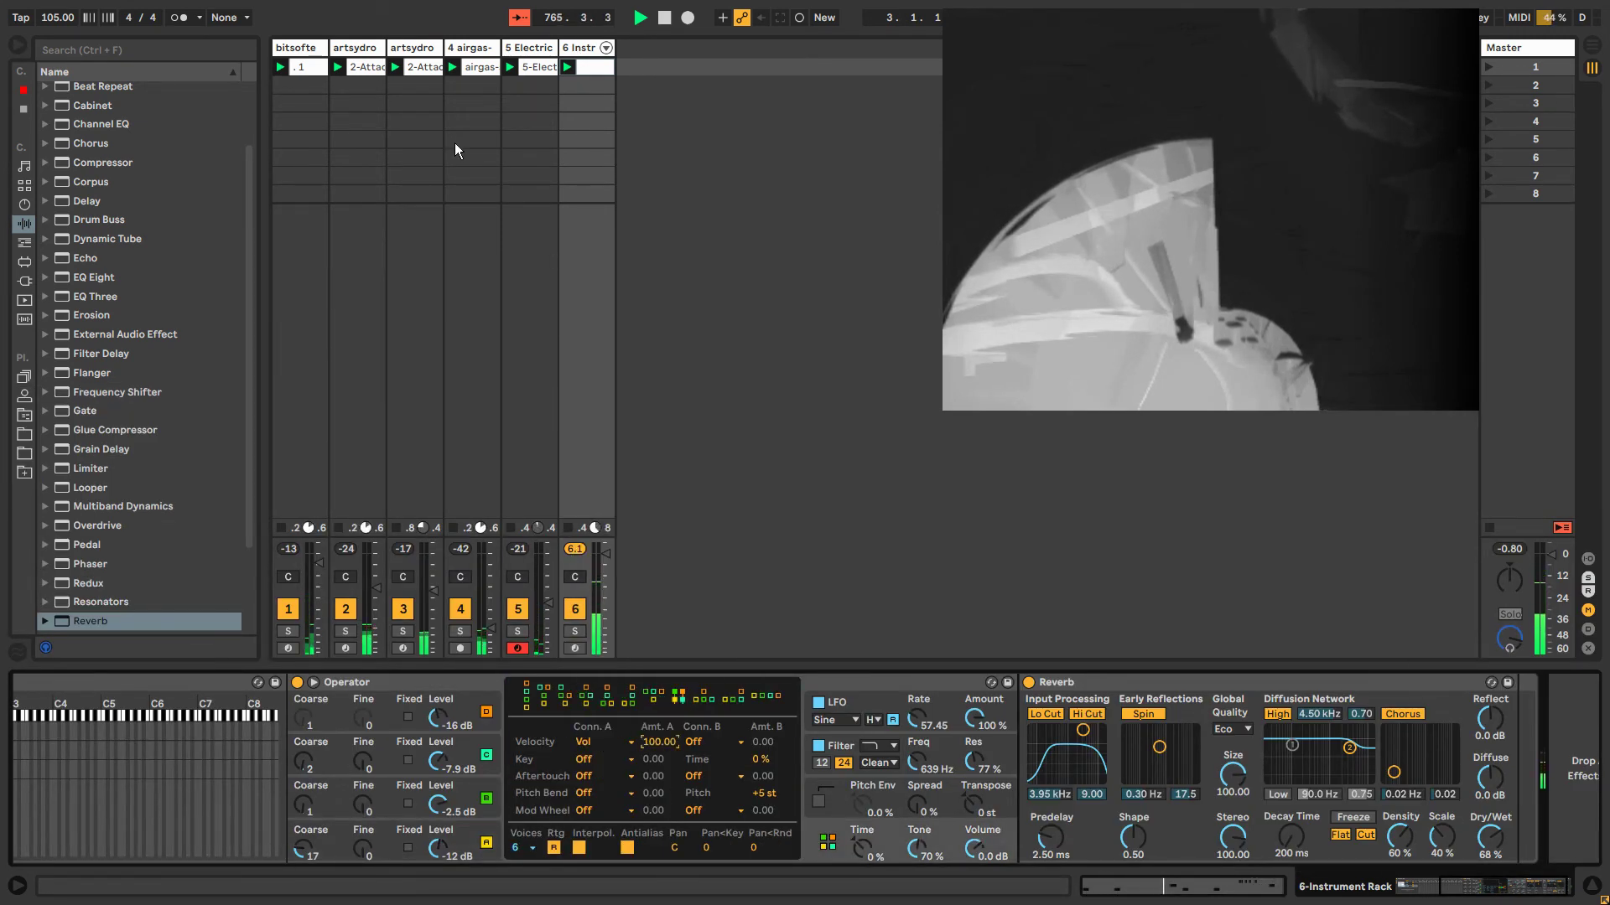
Remove the five D1 notes in beat 3 of bar 1 from the track 6 clip.
{"action": "left_click", "coordinate": [578, 48]}
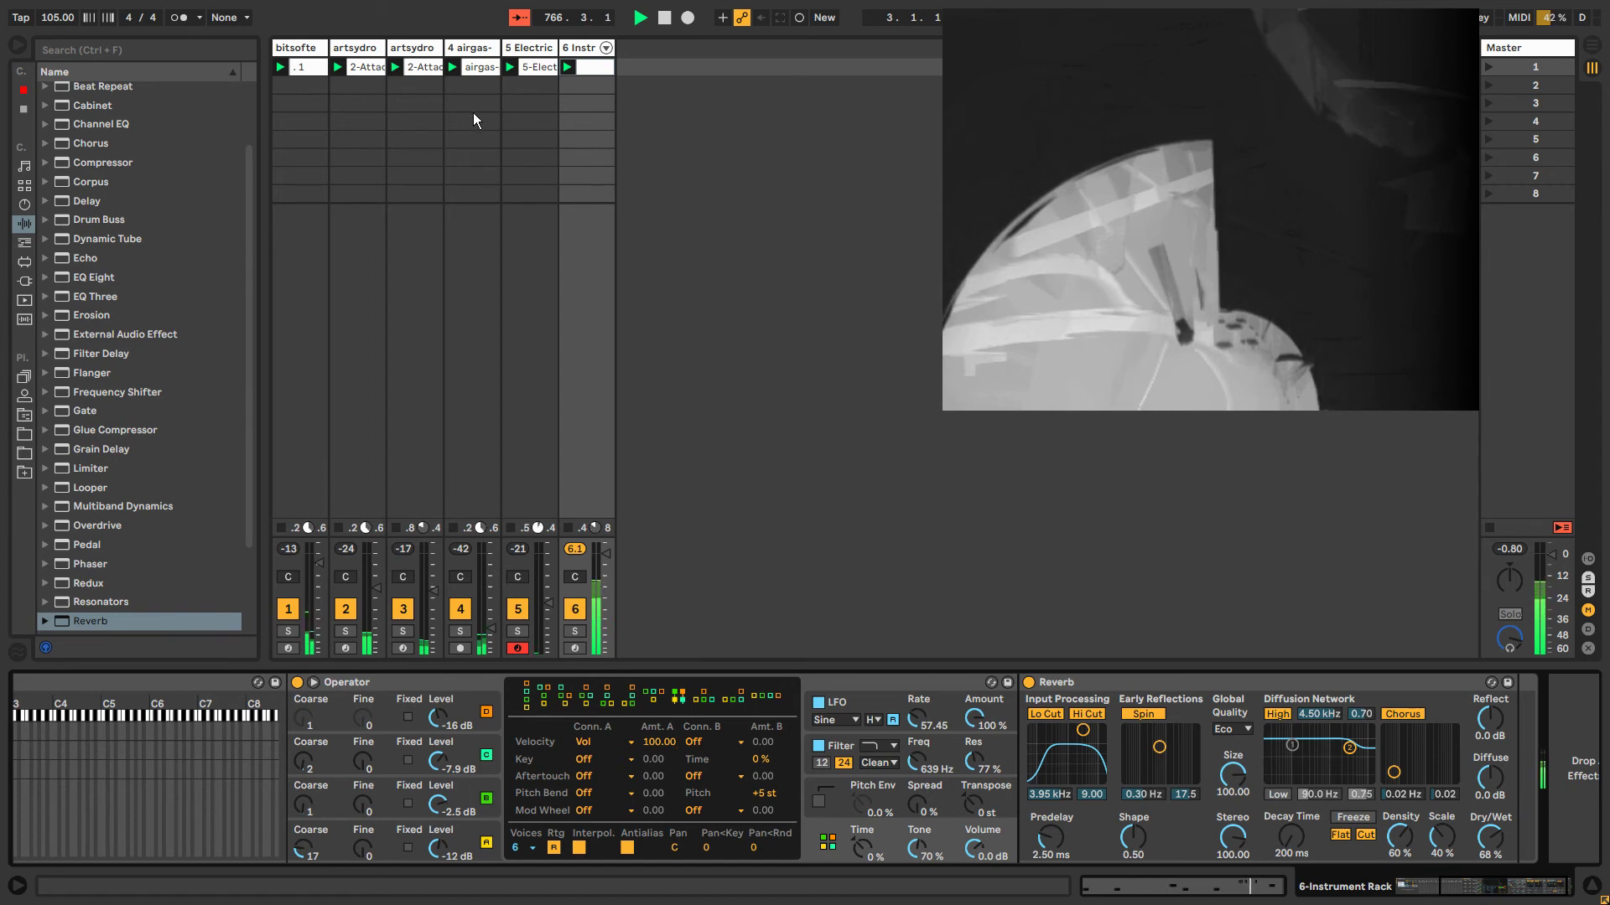
{"action": "double_click", "coordinate": [582, 67]}
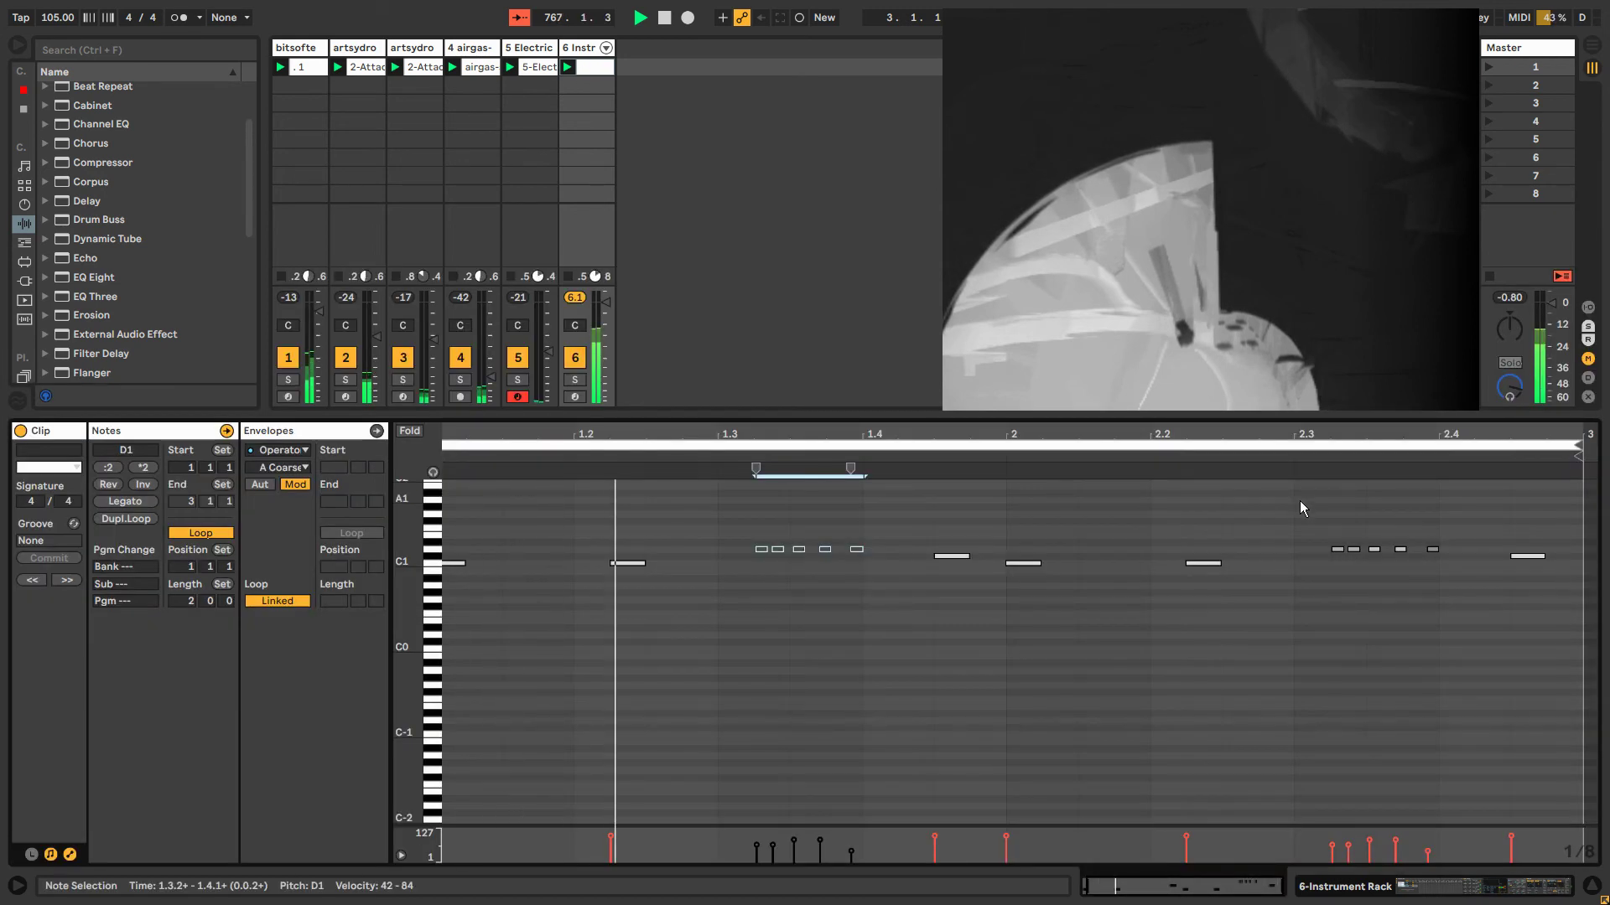
{"action": "left_click_drag", "start_coordinate": [747, 528], "coordinate": [884, 591]}
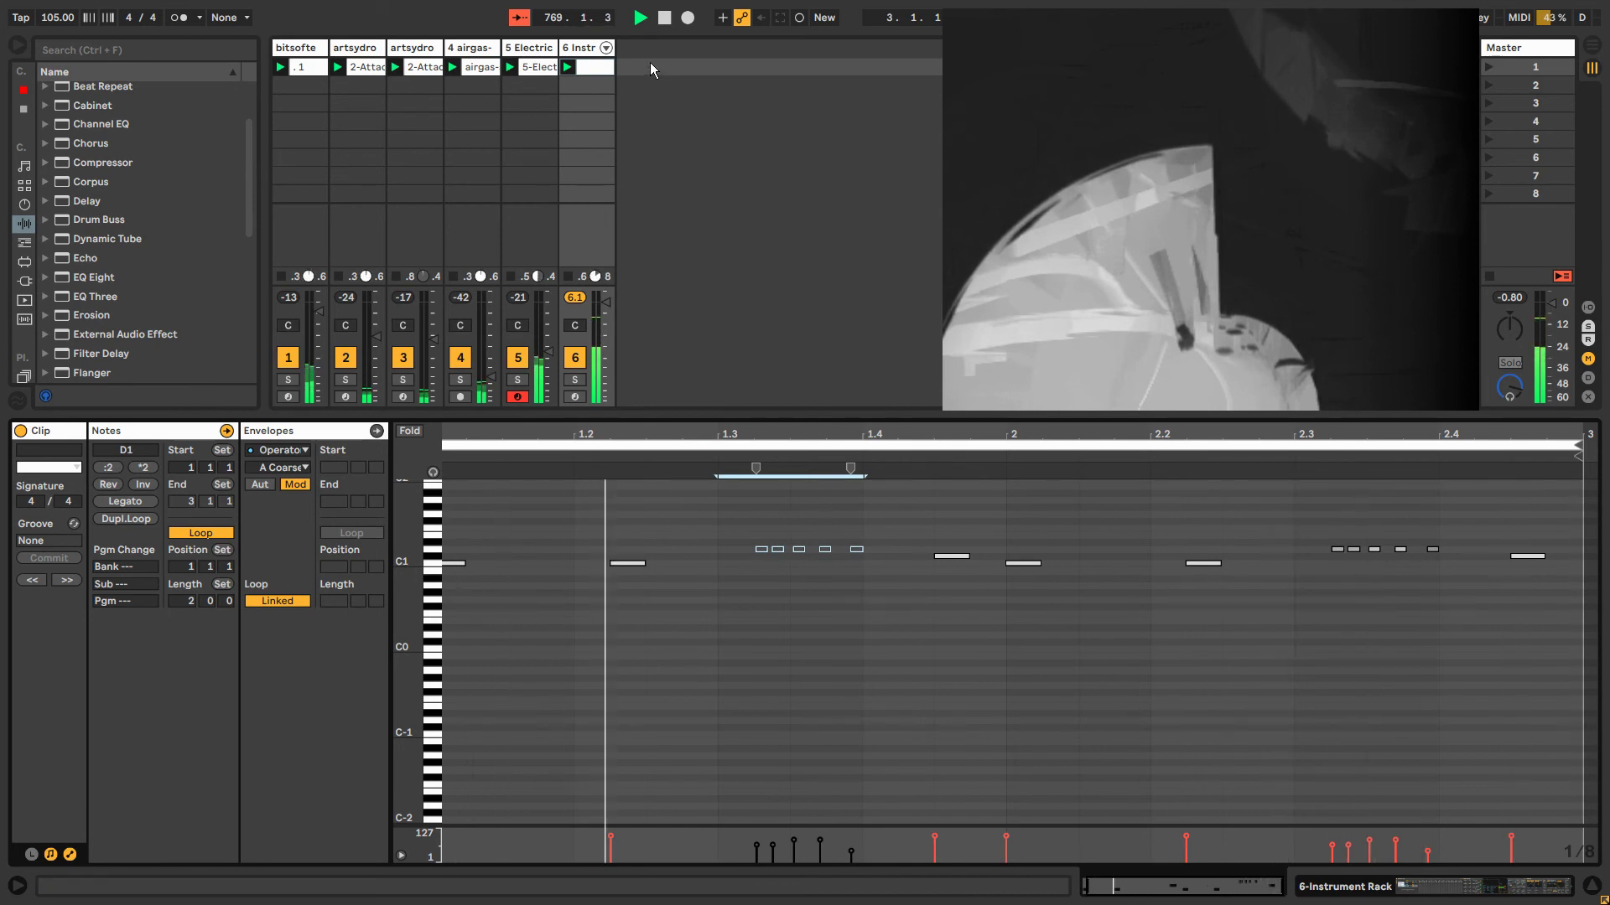
Insert a Chorus between the third Operator and its Reverb, with modulation amount 4.69 ms, rate 8.15 Hz and dry/wet 86%.
{"action": "left_click", "coordinate": [568, 47]}
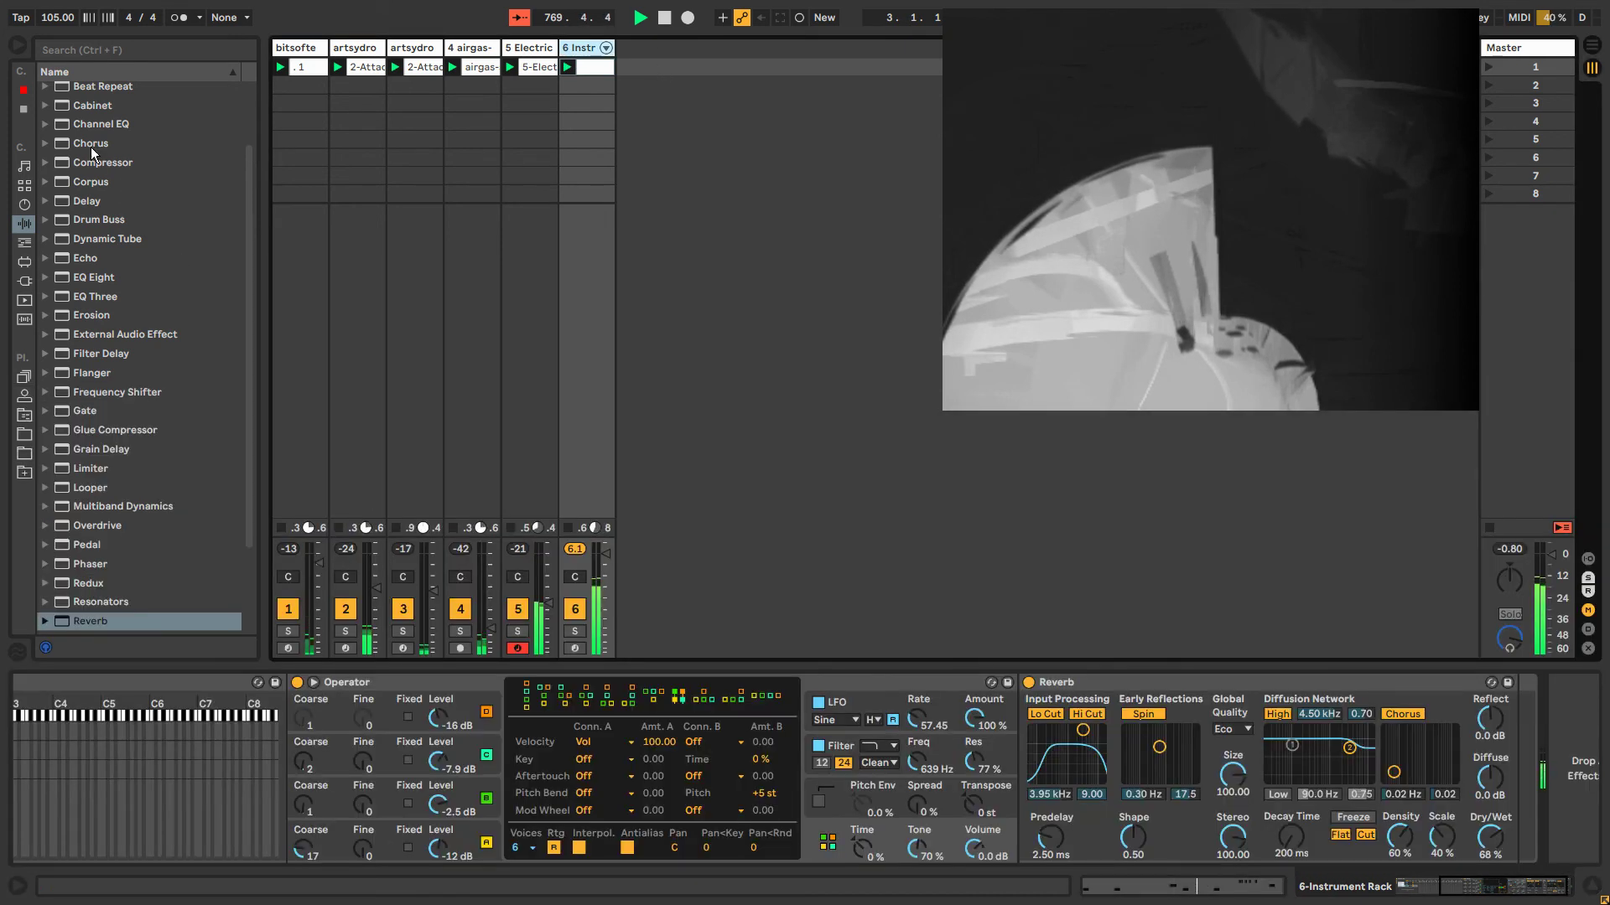
{"action": "left_click_drag", "start_coordinate": [92, 151], "coordinate": [1086, 772]}
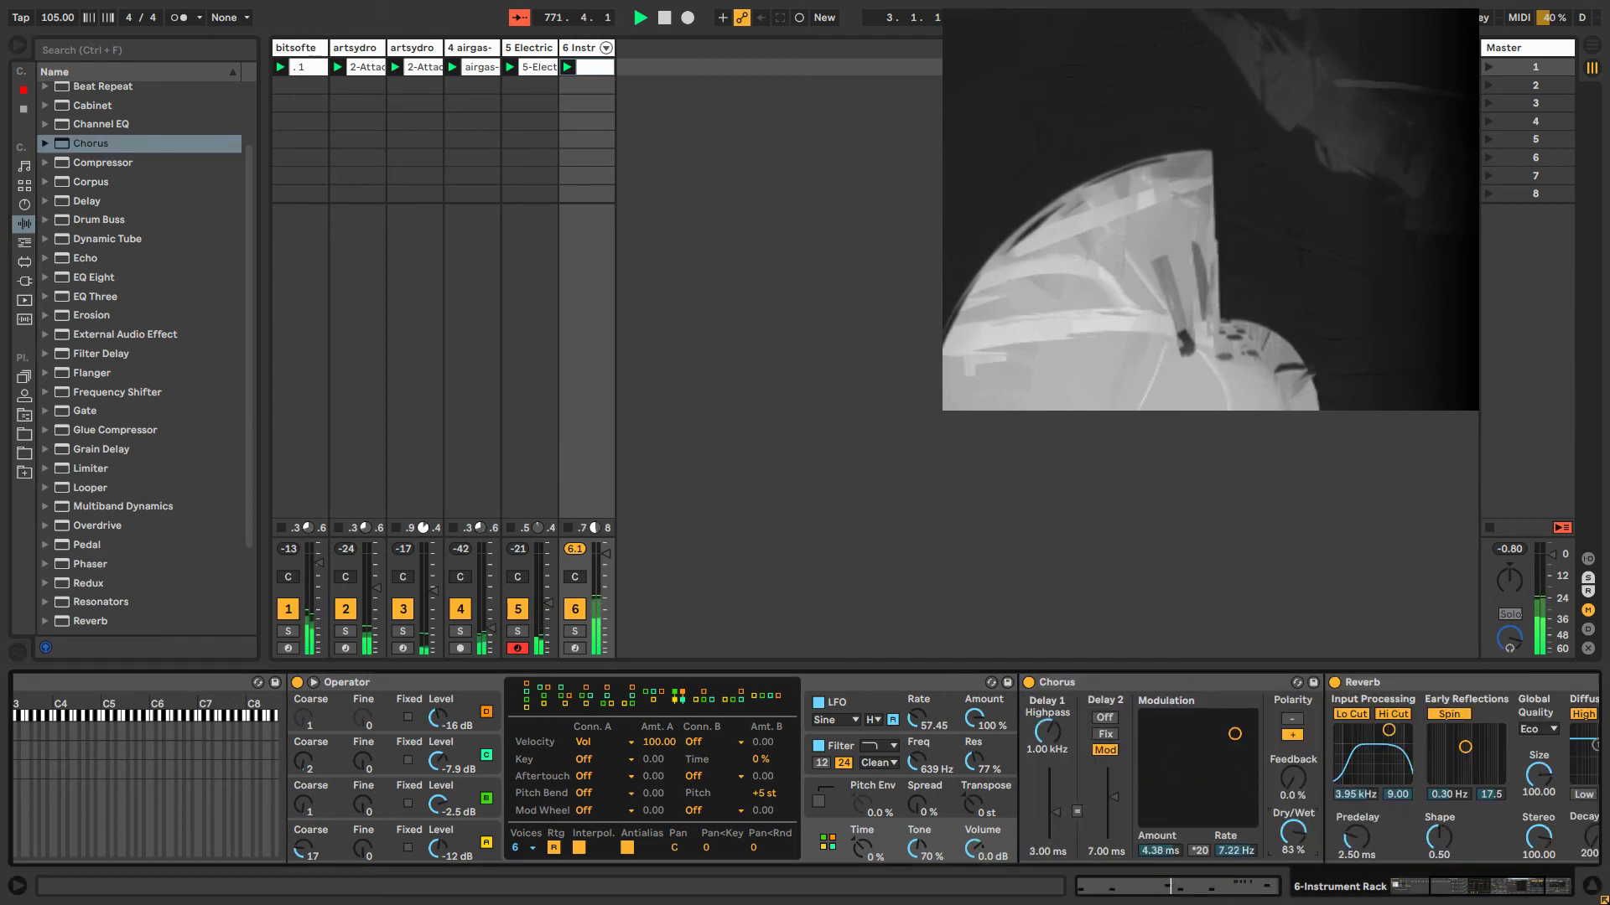
{"action": "left_click", "coordinate": [1477, 887]}
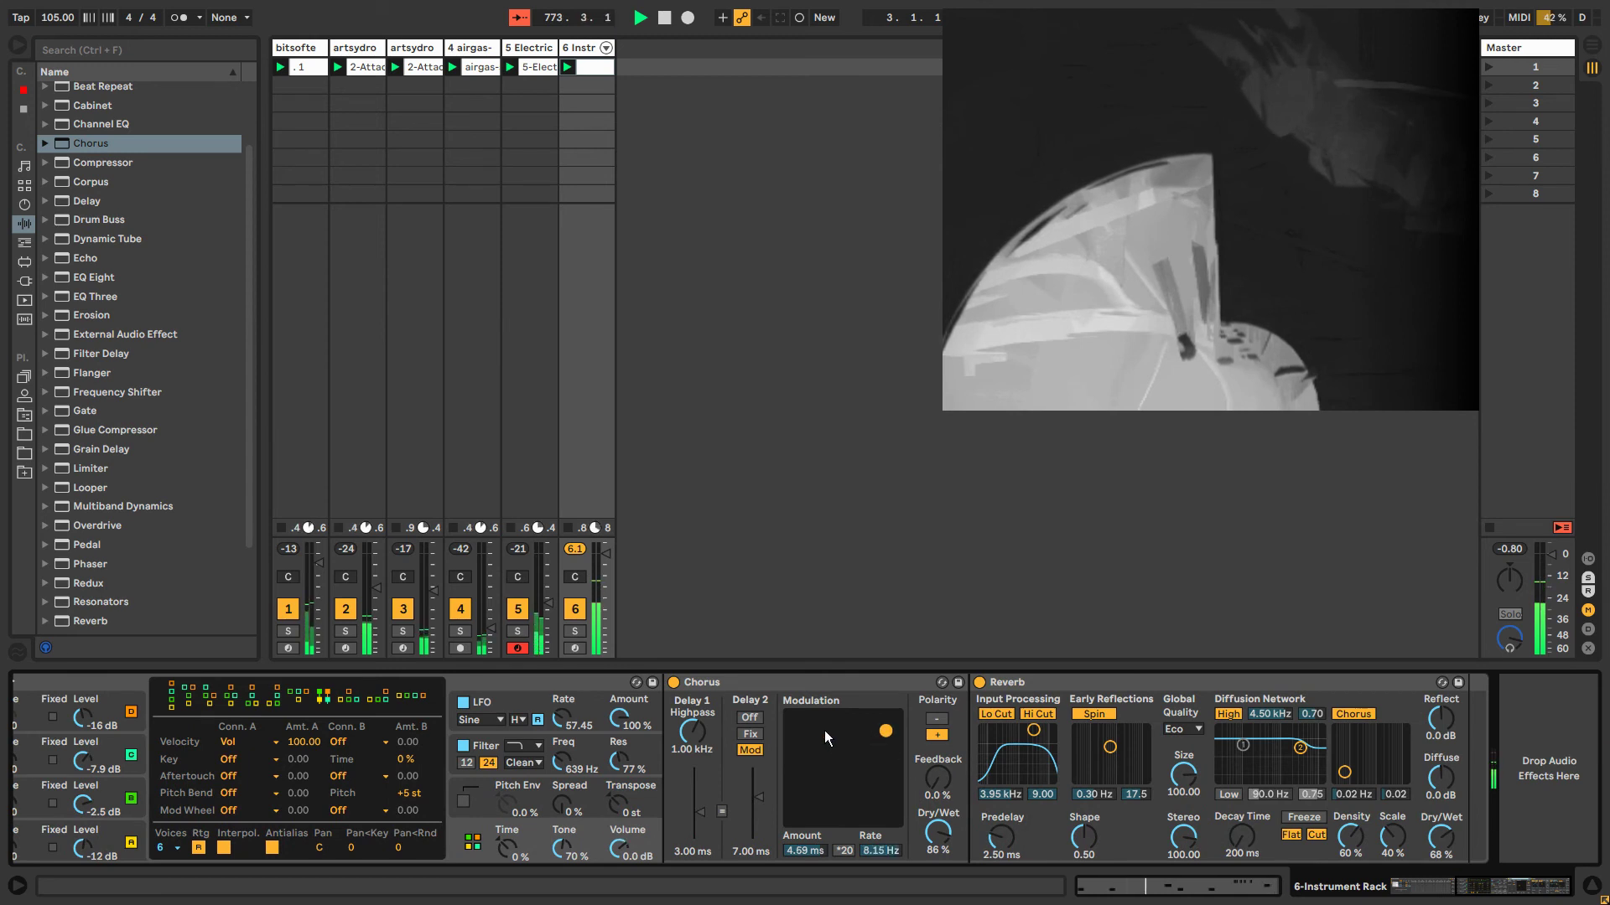
In the third Operator, set oscillator D's level to -7.0 dB and attack to 3.15 ms, and raise the overall volume to 1.6 dB.
{"action": "left_click", "coordinate": [138, 832]}
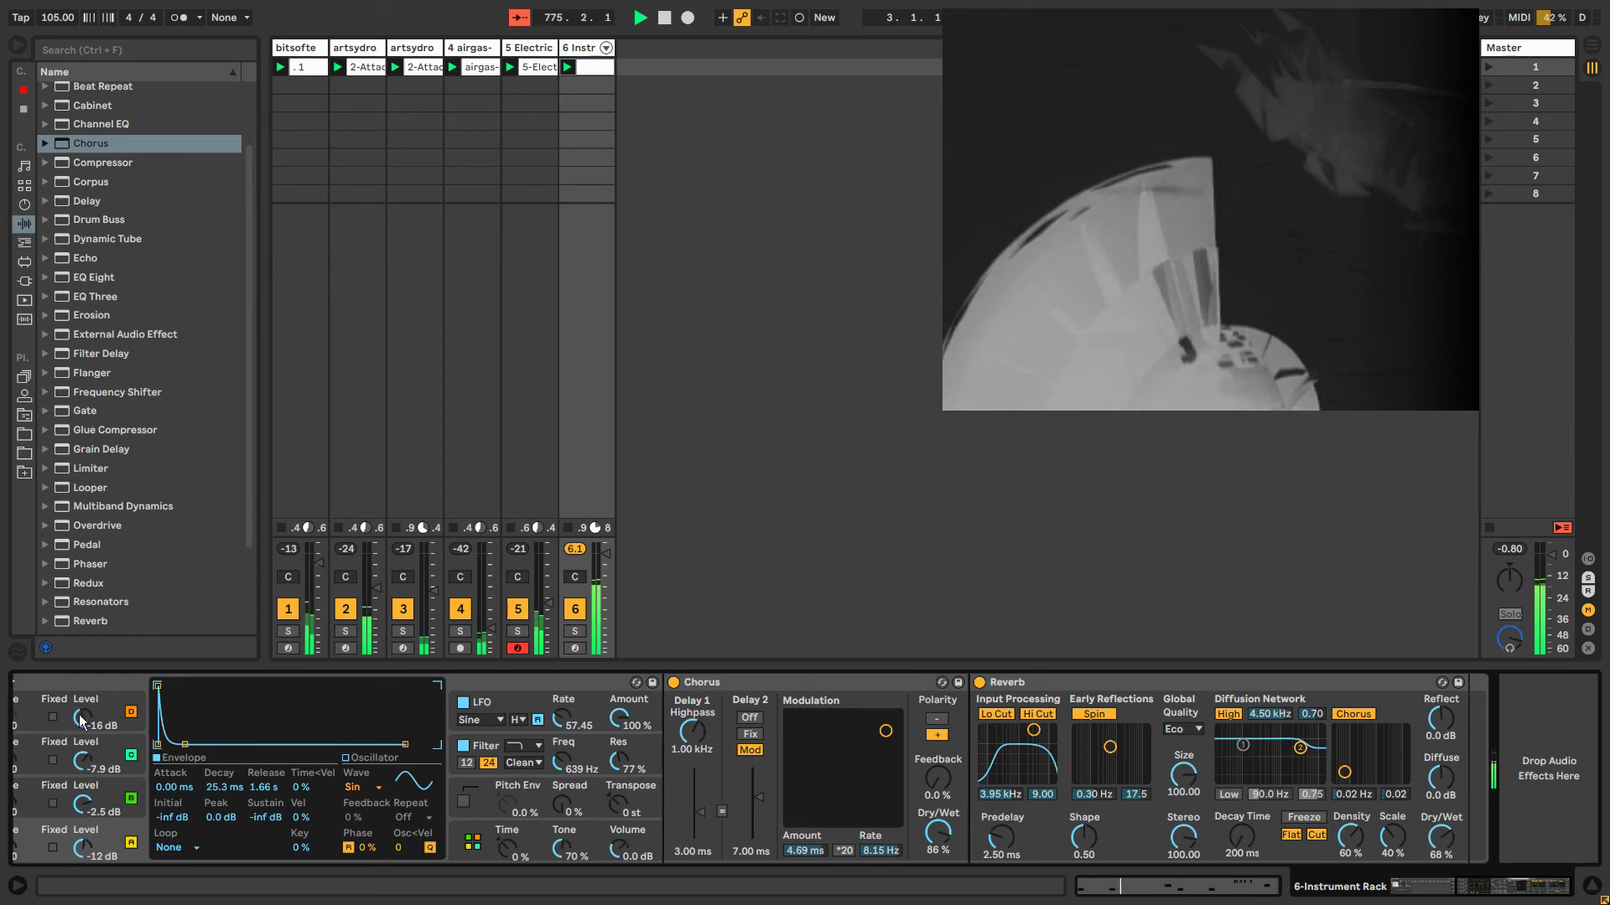
{"action": "left_click_drag", "start_coordinate": [82, 721], "coordinate": [82, 671]}
{"action": "left_click_drag", "start_coordinate": [208, 688], "coordinate": [183, 688]}
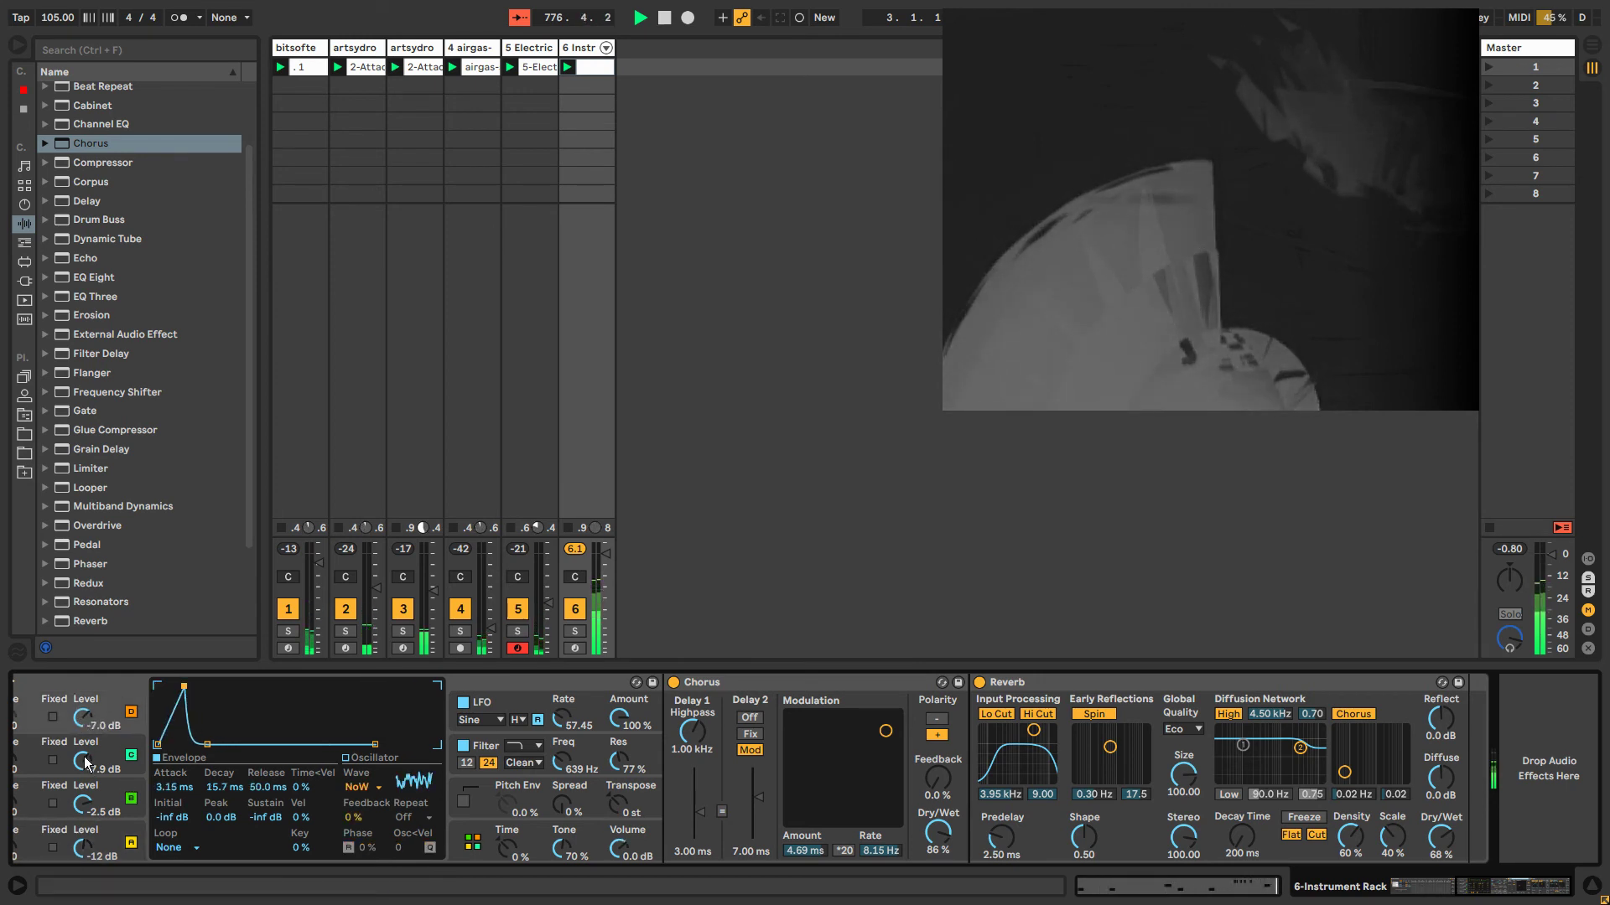
{"action": "left_click_drag", "start_coordinate": [610, 859], "coordinate": [620, 848]}
Insert a Grain Delay before the Chorus with pitch -12, feedback 43% and dry/wet 49%.
{"action": "left_click_drag", "start_coordinate": [105, 457], "coordinate": [689, 741]}
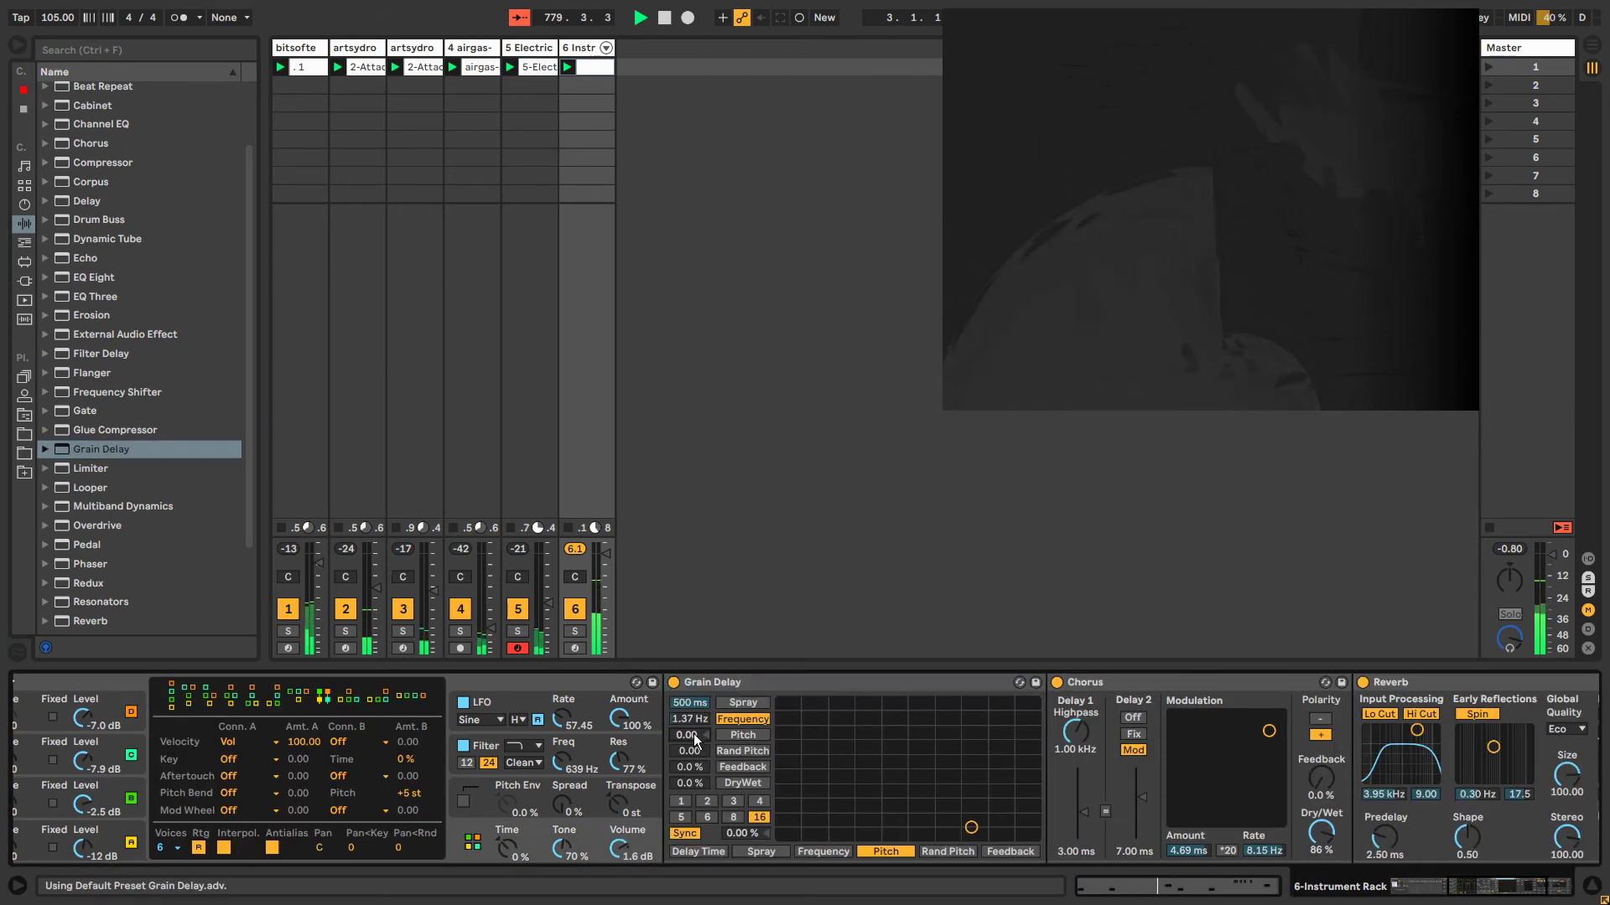
{"action": "type", "text": "12"}
{"action": "key", "text": "Return"}
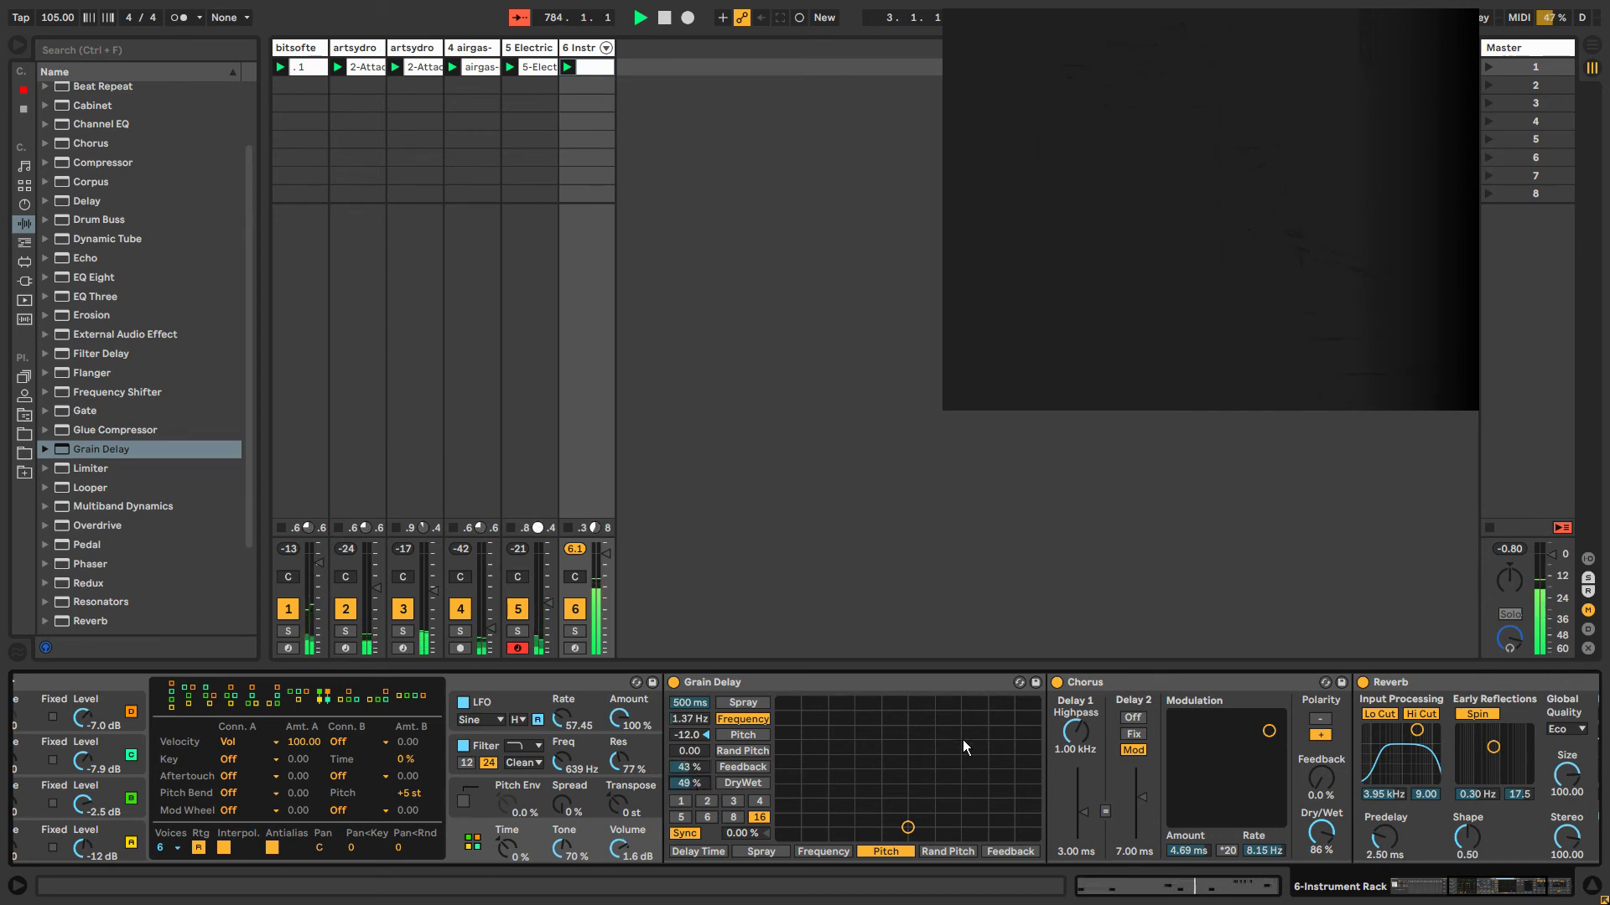
Lengthen the envelope attacks of the third Operator's oscillators A and B, and set oscillator B's coarse tuning to 9.
{"action": "left_click_drag", "start_coordinate": [1449, 883], "coordinate": [1422, 882]}
{"action": "left_click", "coordinate": [398, 853]}
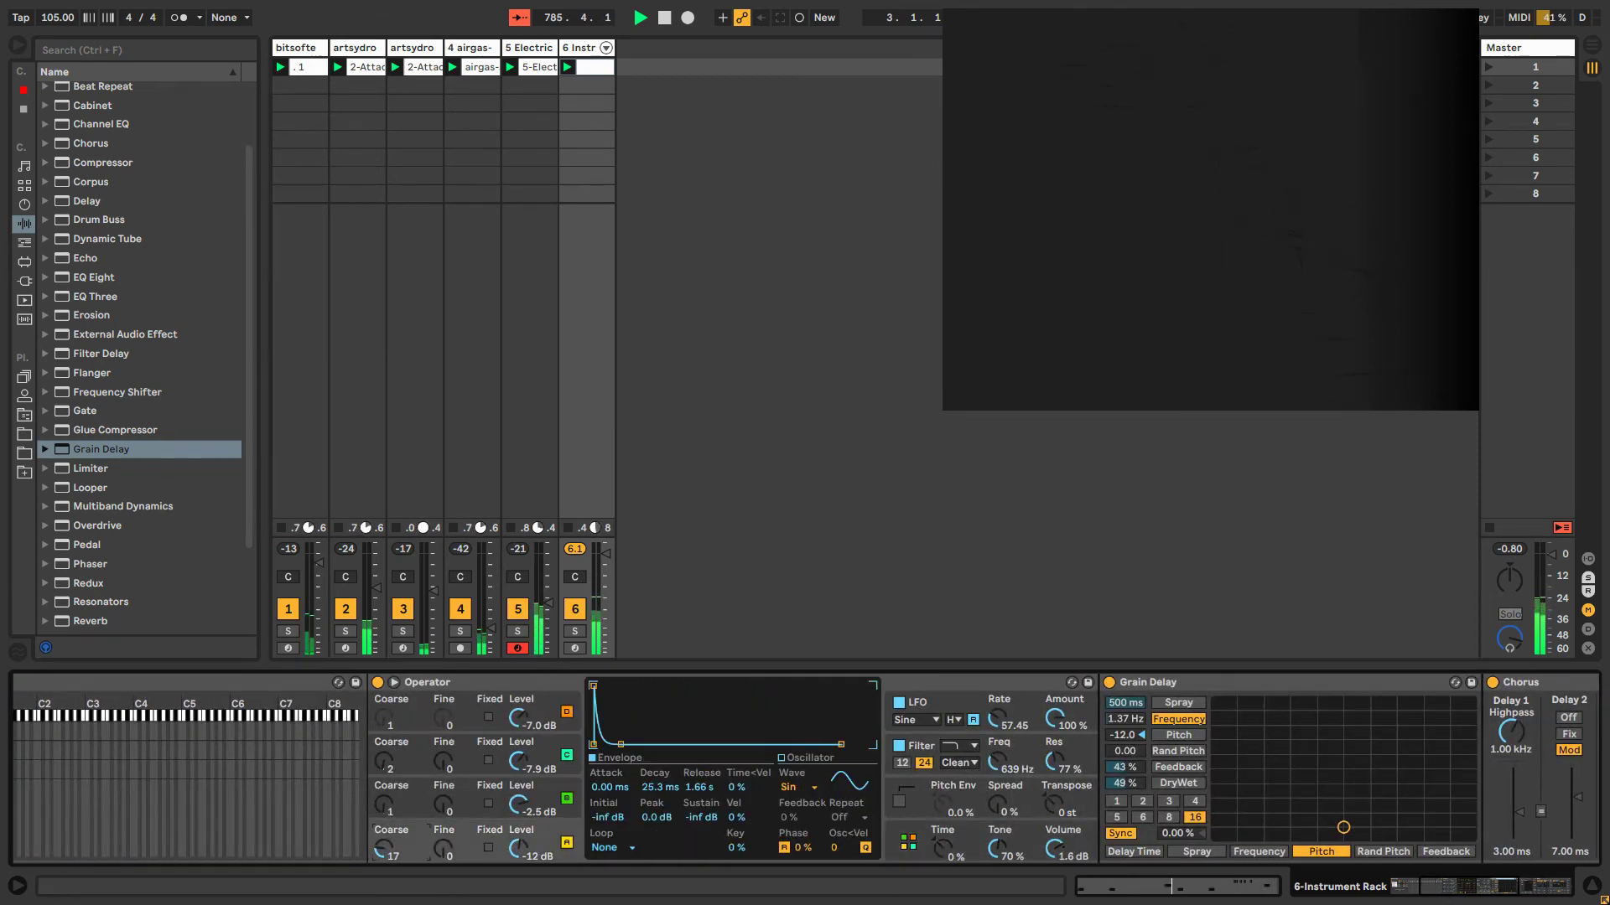
{"action": "left_click_drag", "start_coordinate": [593, 684], "coordinate": [612, 686]}
{"action": "left_click", "coordinate": [450, 807]}
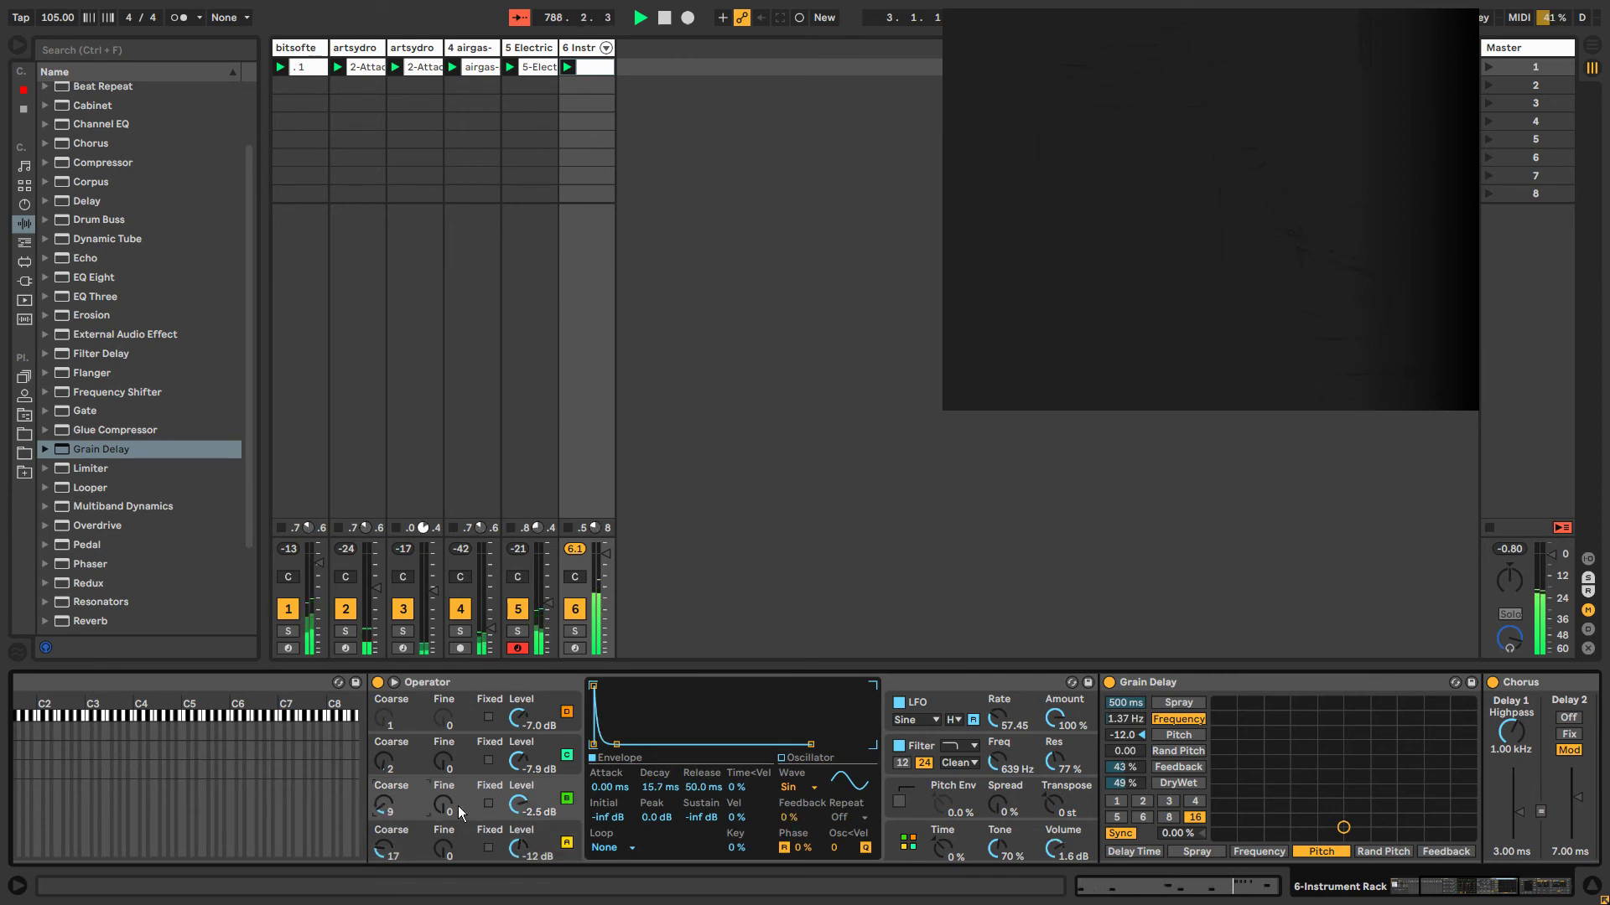
{"action": "left_click_drag", "start_coordinate": [592, 685], "coordinate": [618, 685]}
Set the third Operator's LFO rate to 56.44 and its filter frequency to 1.96 kHz.
{"action": "left_click_drag", "start_coordinate": [996, 723], "coordinate": [996, 688]}
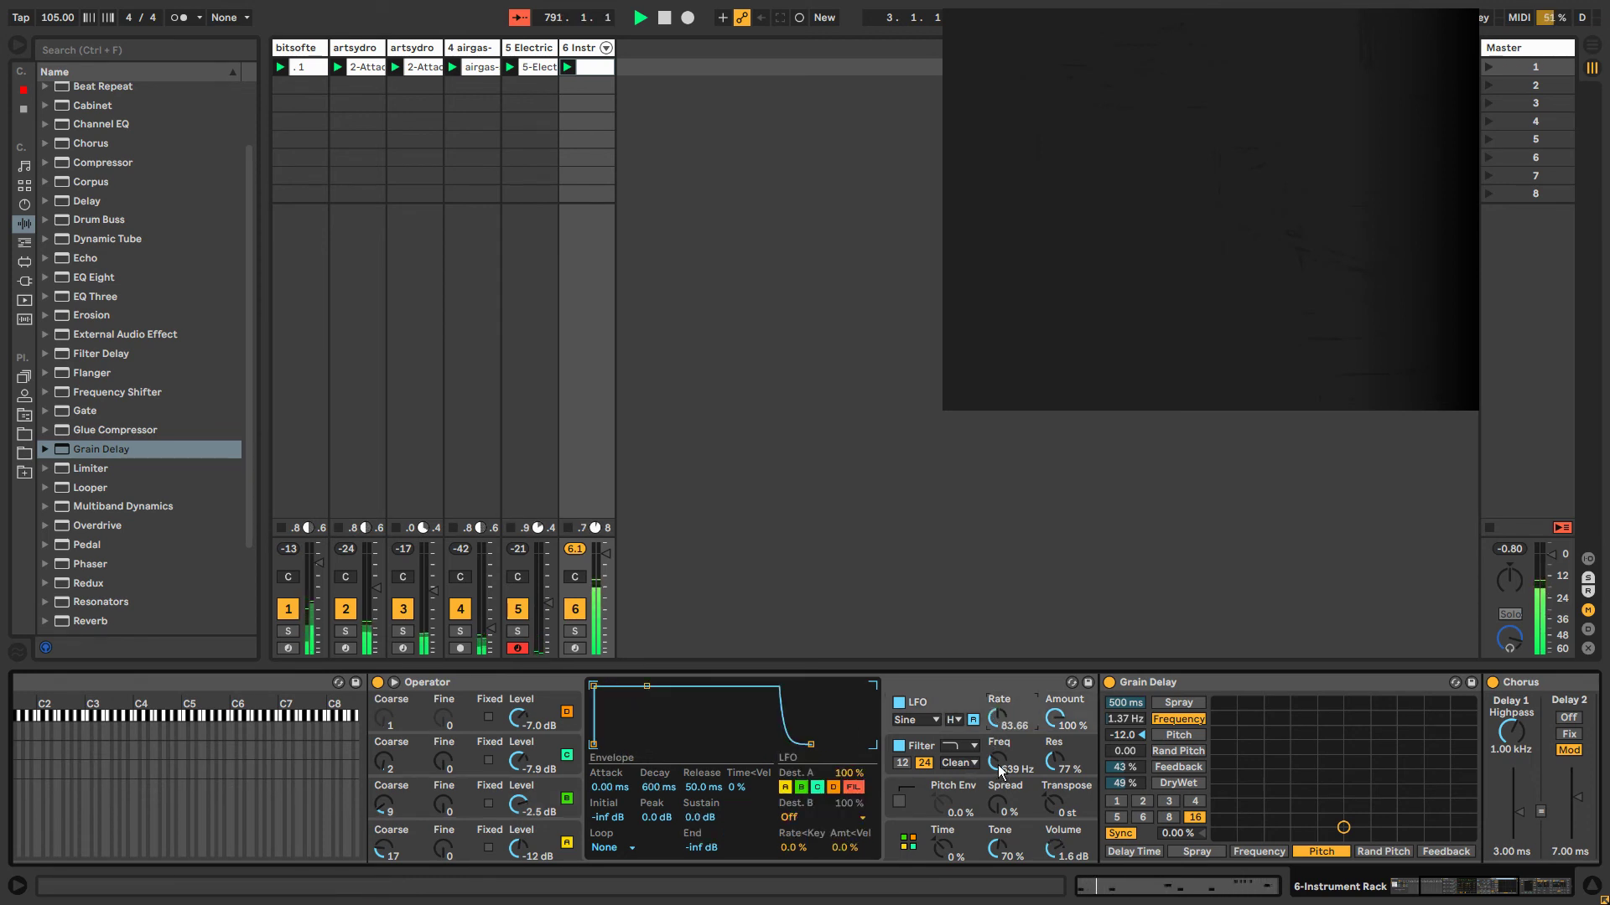
{"action": "mouse_move", "coordinate": [996, 761]}
{"action": "left_mouse_down"}
{"action": "mouse_move", "coordinate": [996, 730]}
{"action": "mouse_move", "coordinate": [995, 767]}
{"action": "left_mouse_up"}
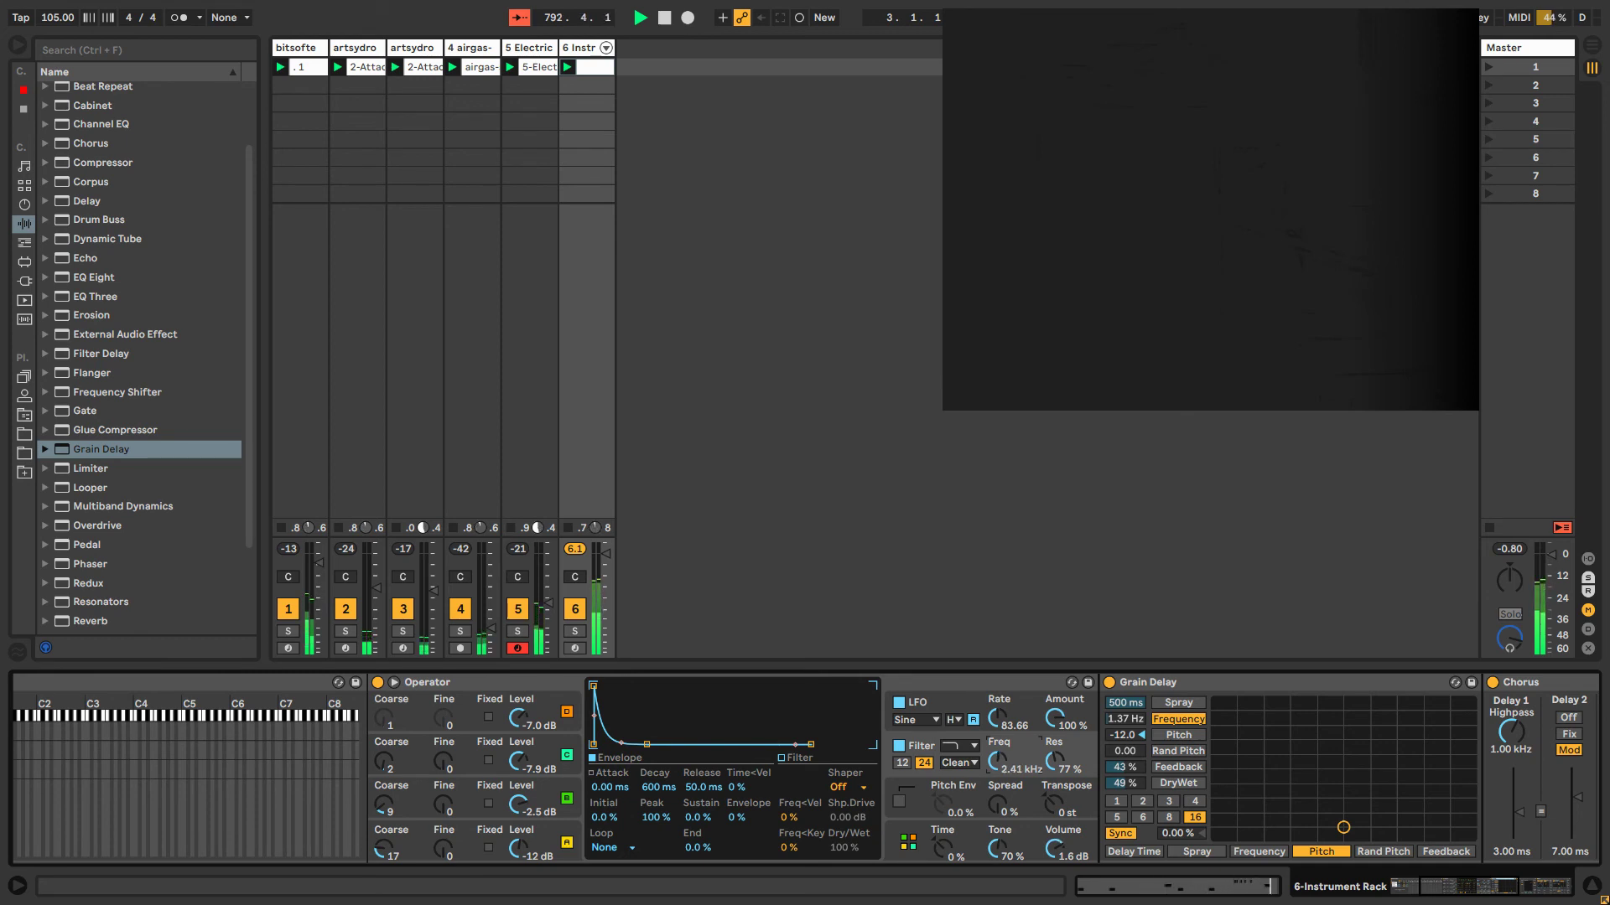
{"action": "left_click_drag", "start_coordinate": [996, 718], "coordinate": [997, 771]}
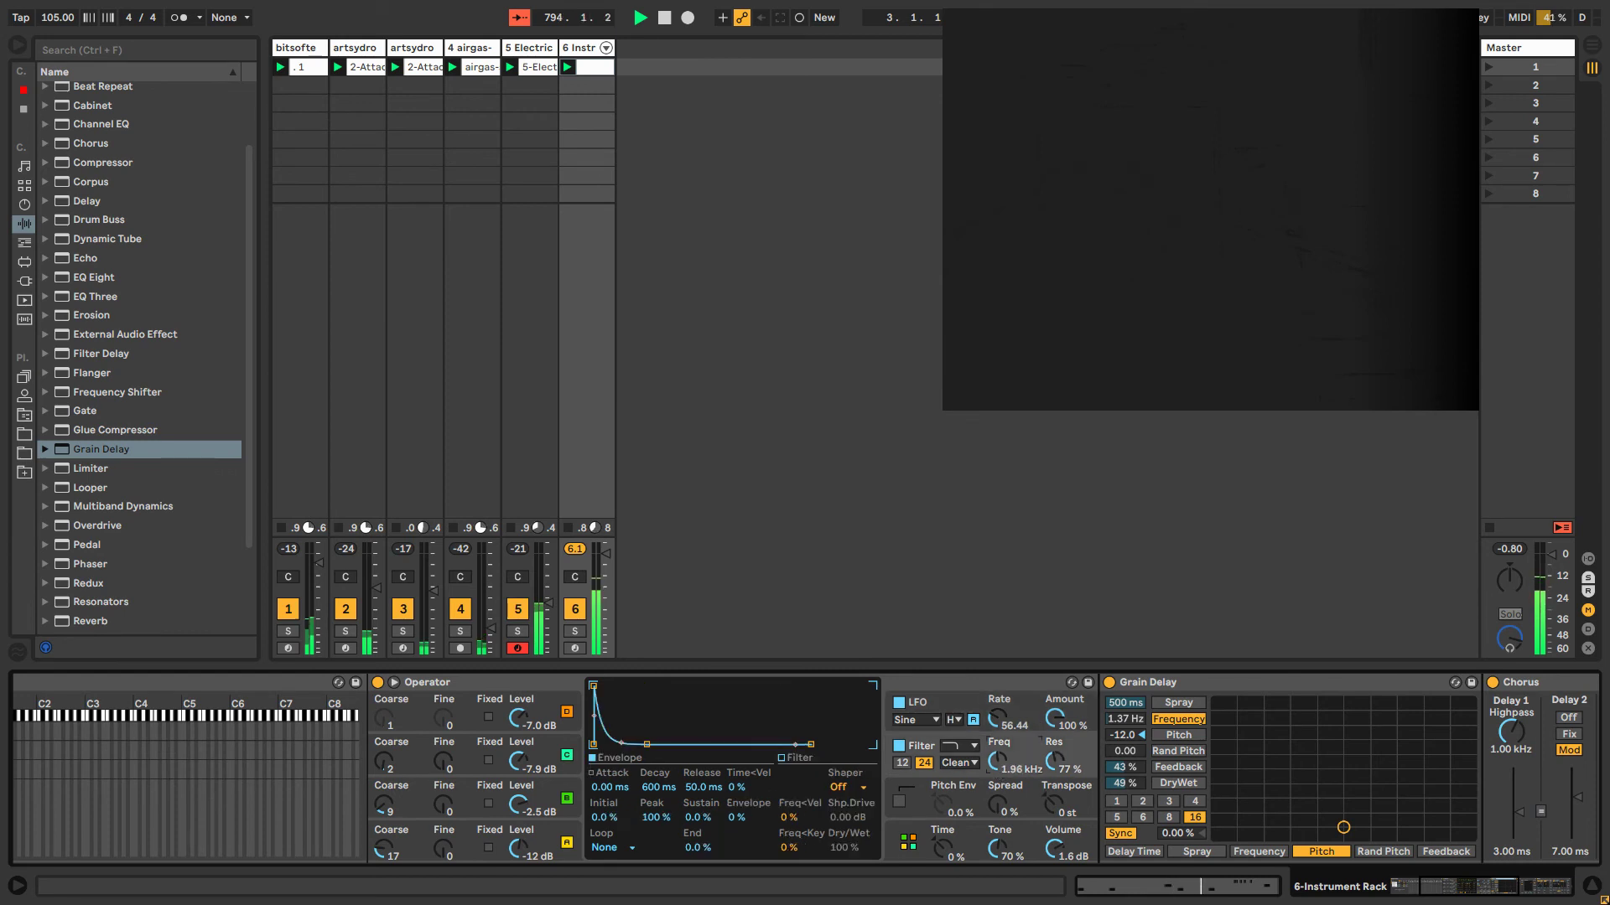
Show the filter frequency's clip automation, unlink its loop from the clip and set the loop length to 13 bars.
{"action": "right_click", "coordinate": [998, 768]}
{"action": "key", "text": "Return"}
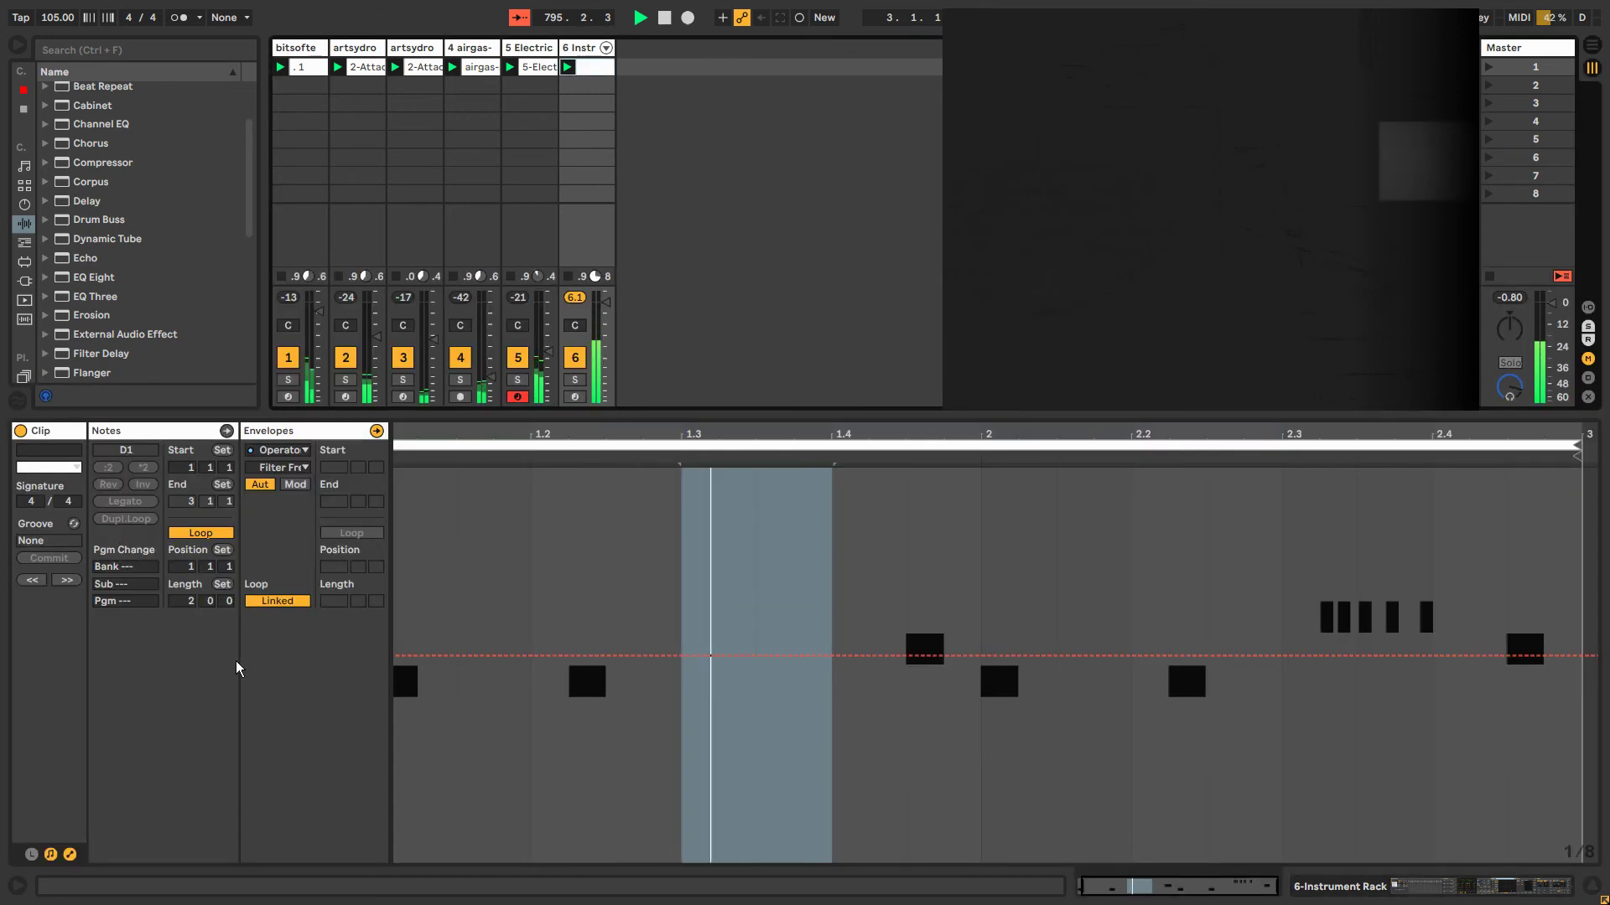
{"action": "left_click", "coordinate": [277, 601]}
{"action": "left_click_drag", "start_coordinate": [339, 601], "coordinate": [410, 585]}
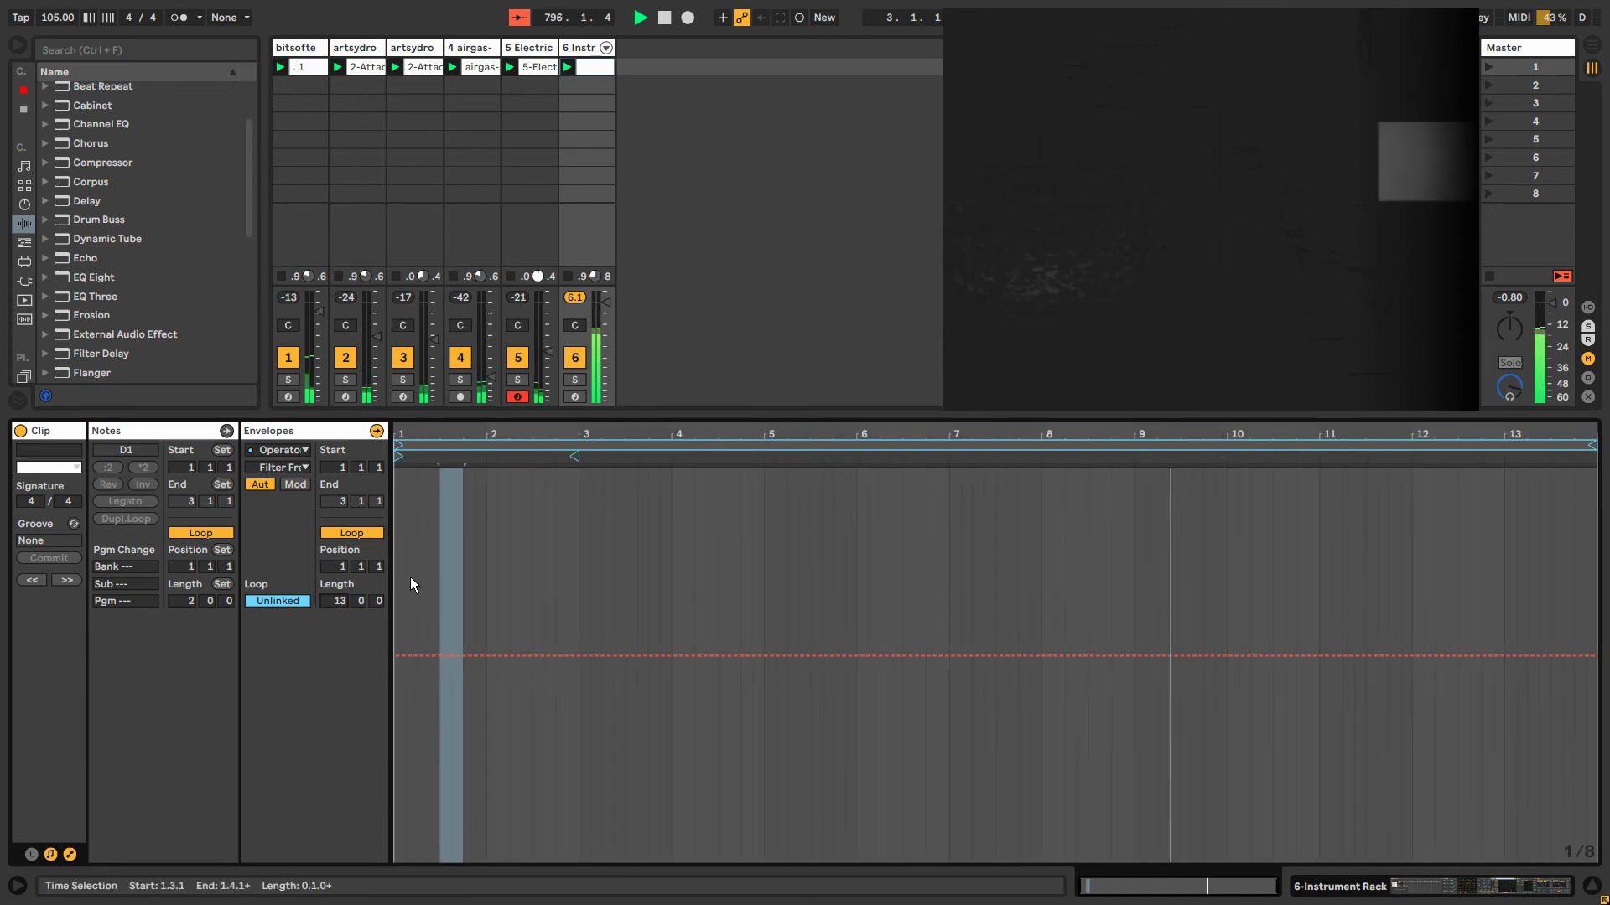
Record a sweeping movement of the third Operator's filter frequency into the track 6 clip as automation.
{"action": "left_click", "coordinate": [581, 51]}
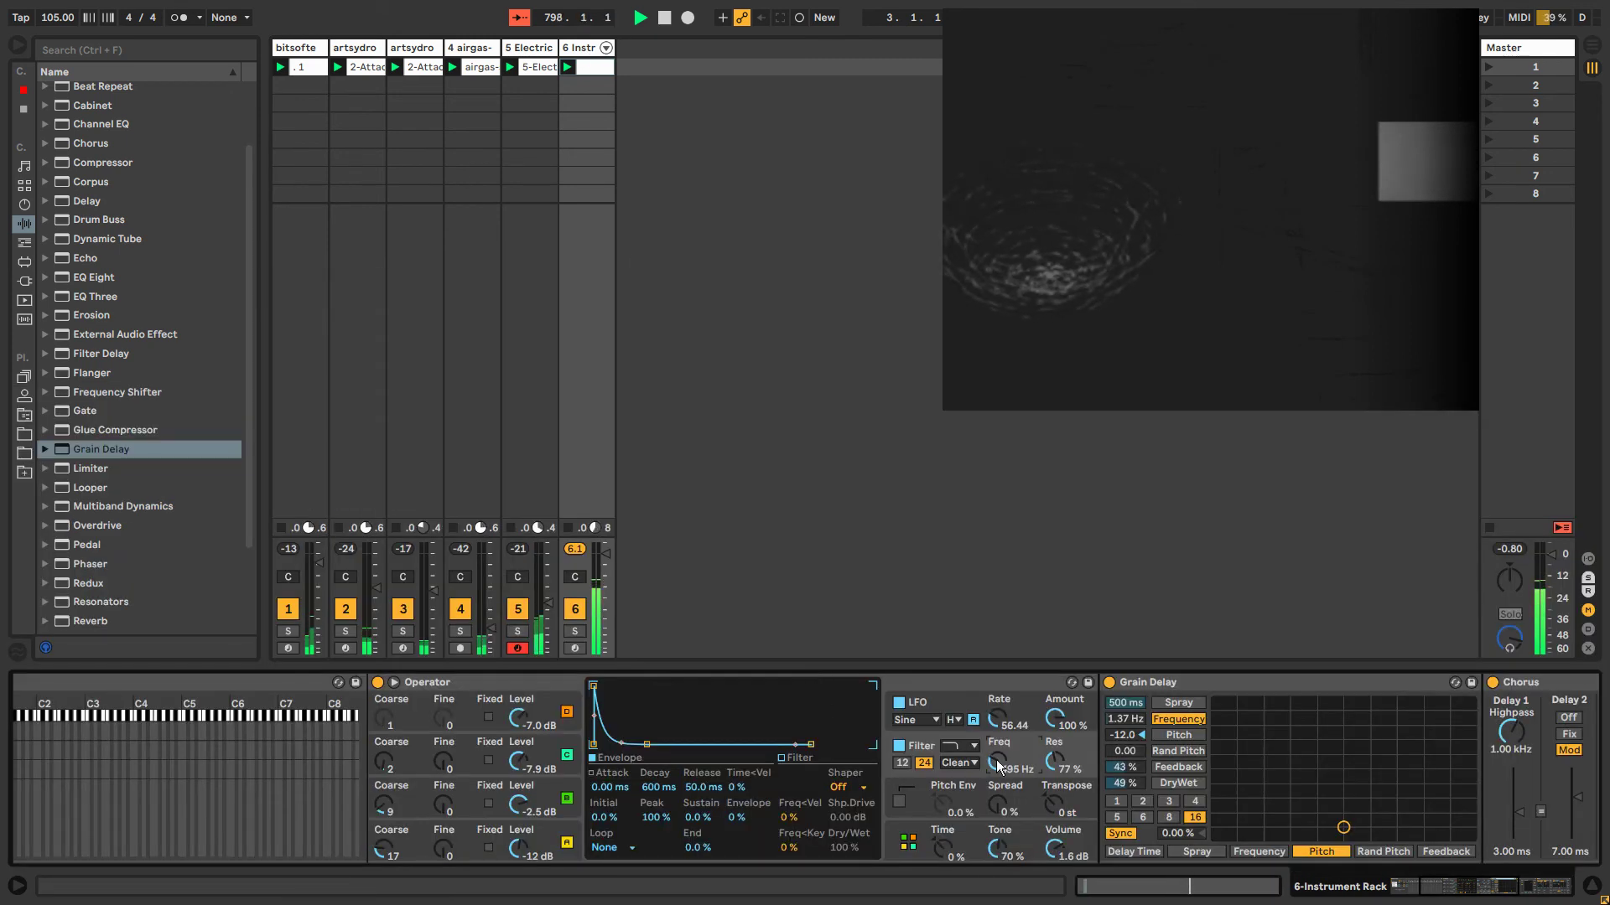
{"action": "key", "text": "ctrl+shift+F9"}
{"action": "mouse_move", "coordinate": [997, 761]}
{"action": "left_mouse_down"}
{"action": "mouse_move", "coordinate": [998, 734]}
{"action": "mouse_move", "coordinate": [998, 770]}
{"action": "left_mouse_up"}
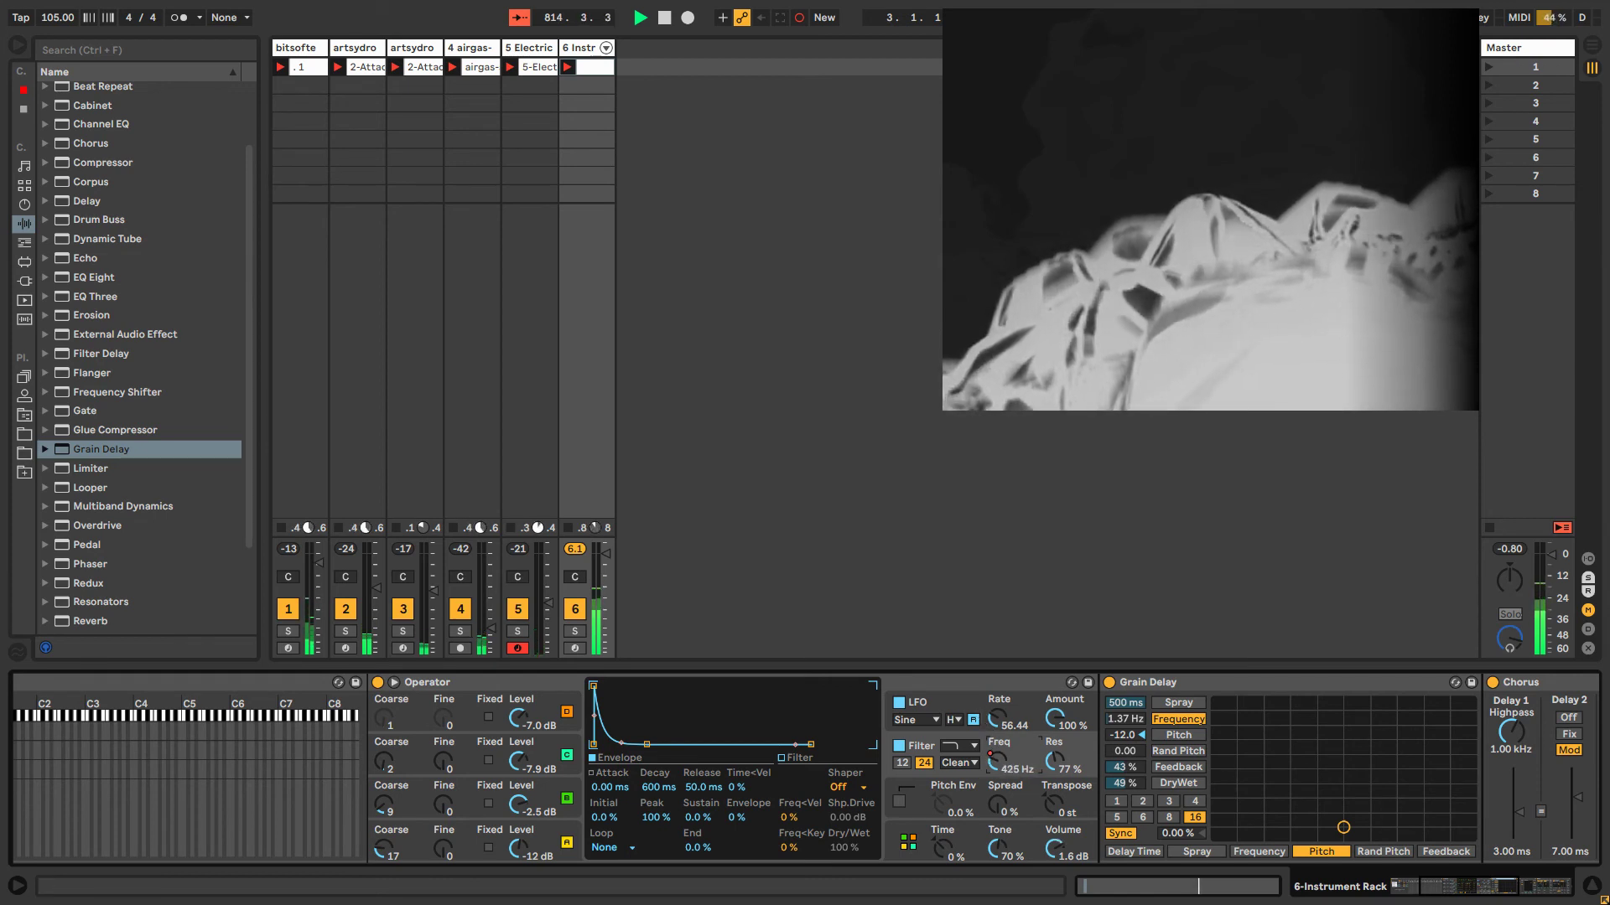
Raise the flat stretch's first point just after bar 9 in the filter frequency envelope and move the envelope start to 1.4.3.
{"action": "right_click", "coordinate": [994, 760]}
{"action": "left_click", "coordinate": [1050, 505]}
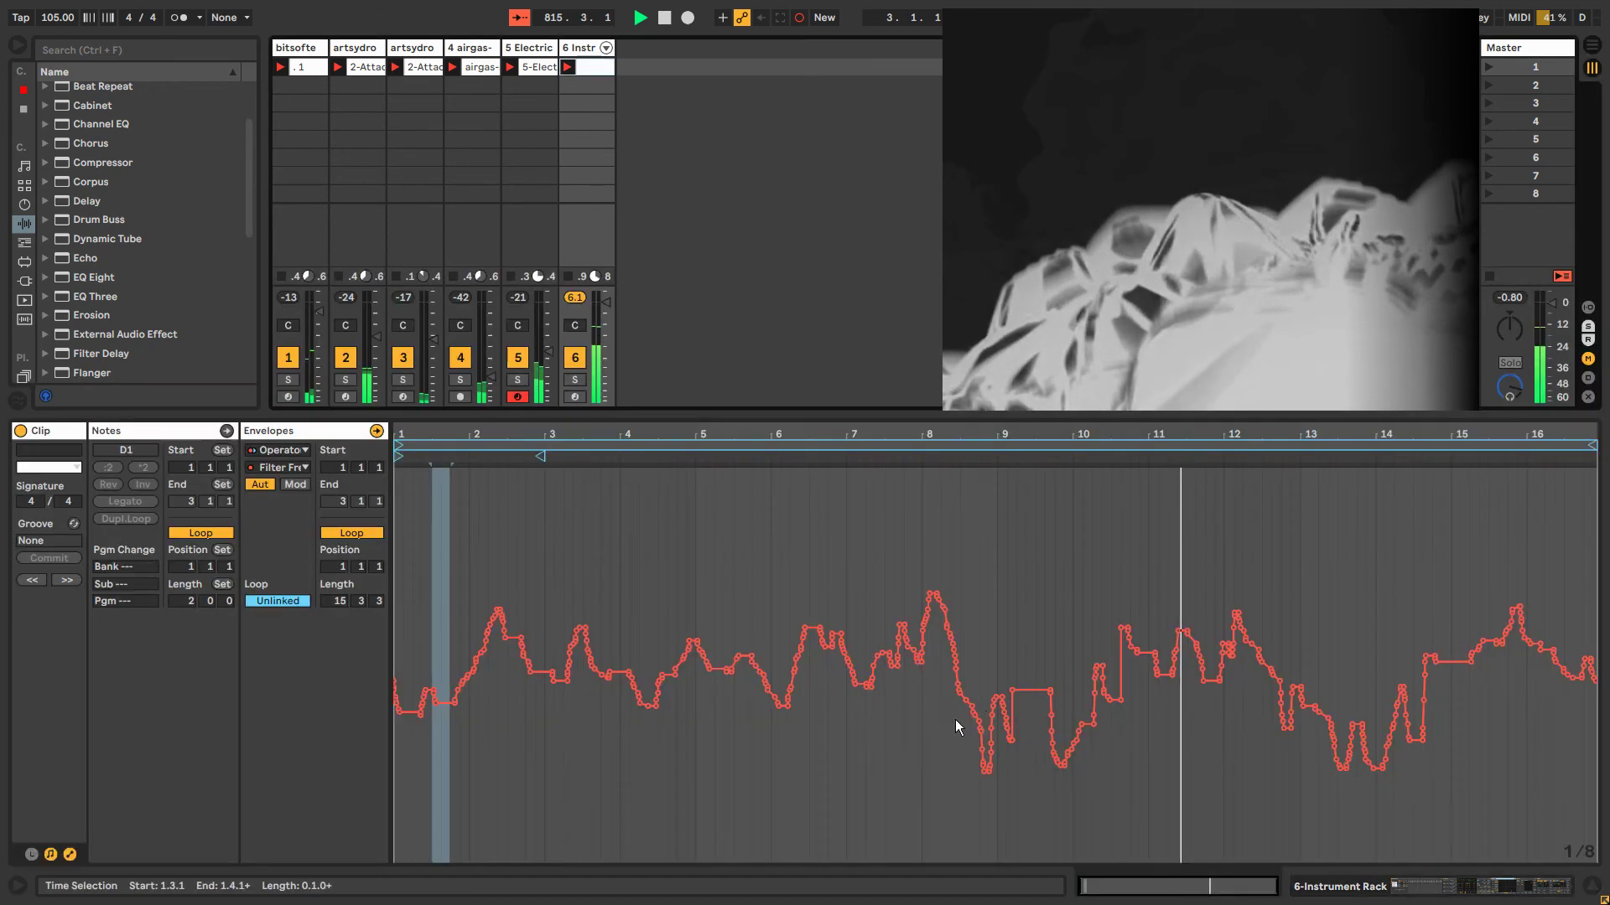
{"action": "left_click_drag", "start_coordinate": [1011, 693], "coordinate": [1016, 607]}
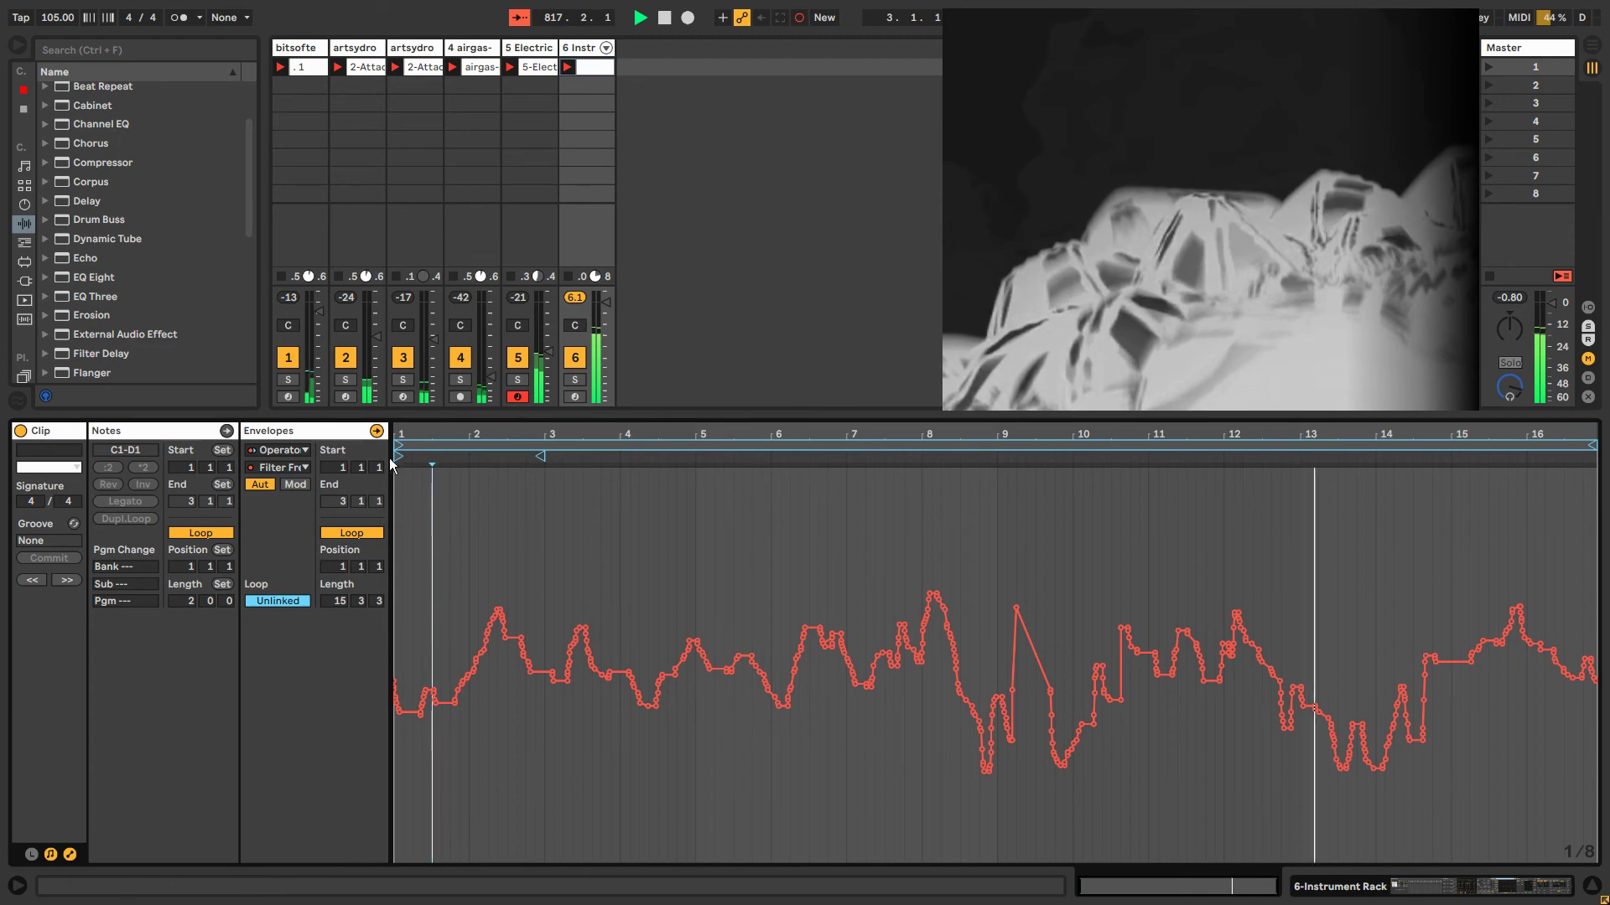
{"action": "left_click_drag", "start_coordinate": [399, 456], "coordinate": [469, 485]}
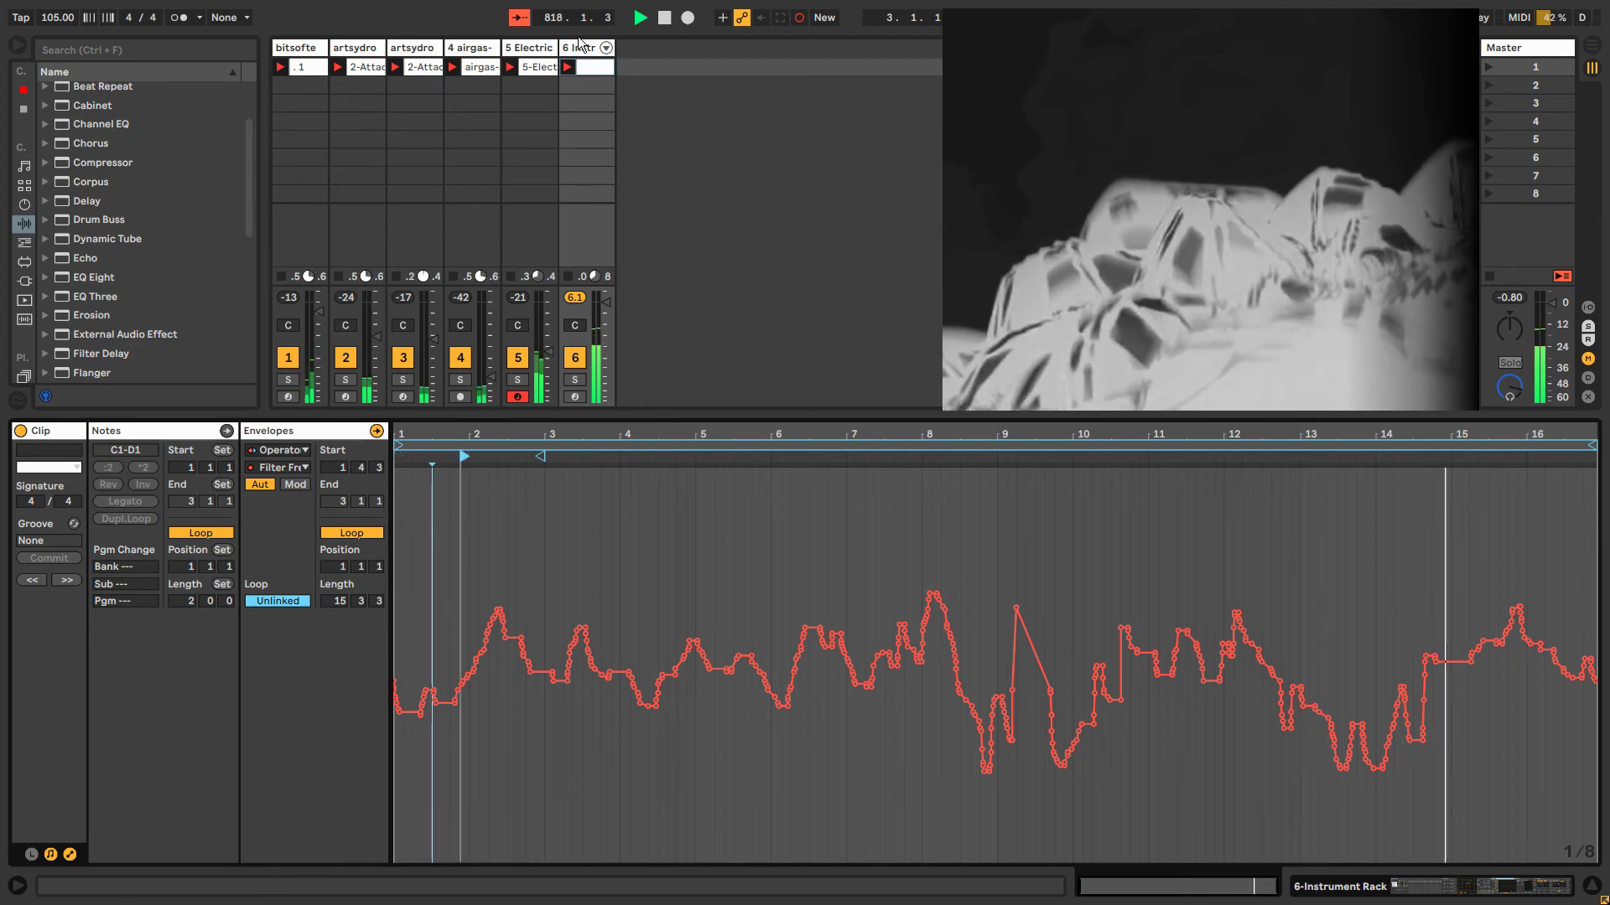
Select the first Operator chain in track 6's Instrument Rack and show the clip modulation for its LFO rate.
{"action": "left_click", "coordinate": [576, 48]}
{"action": "left_click", "coordinate": [576, 51]}
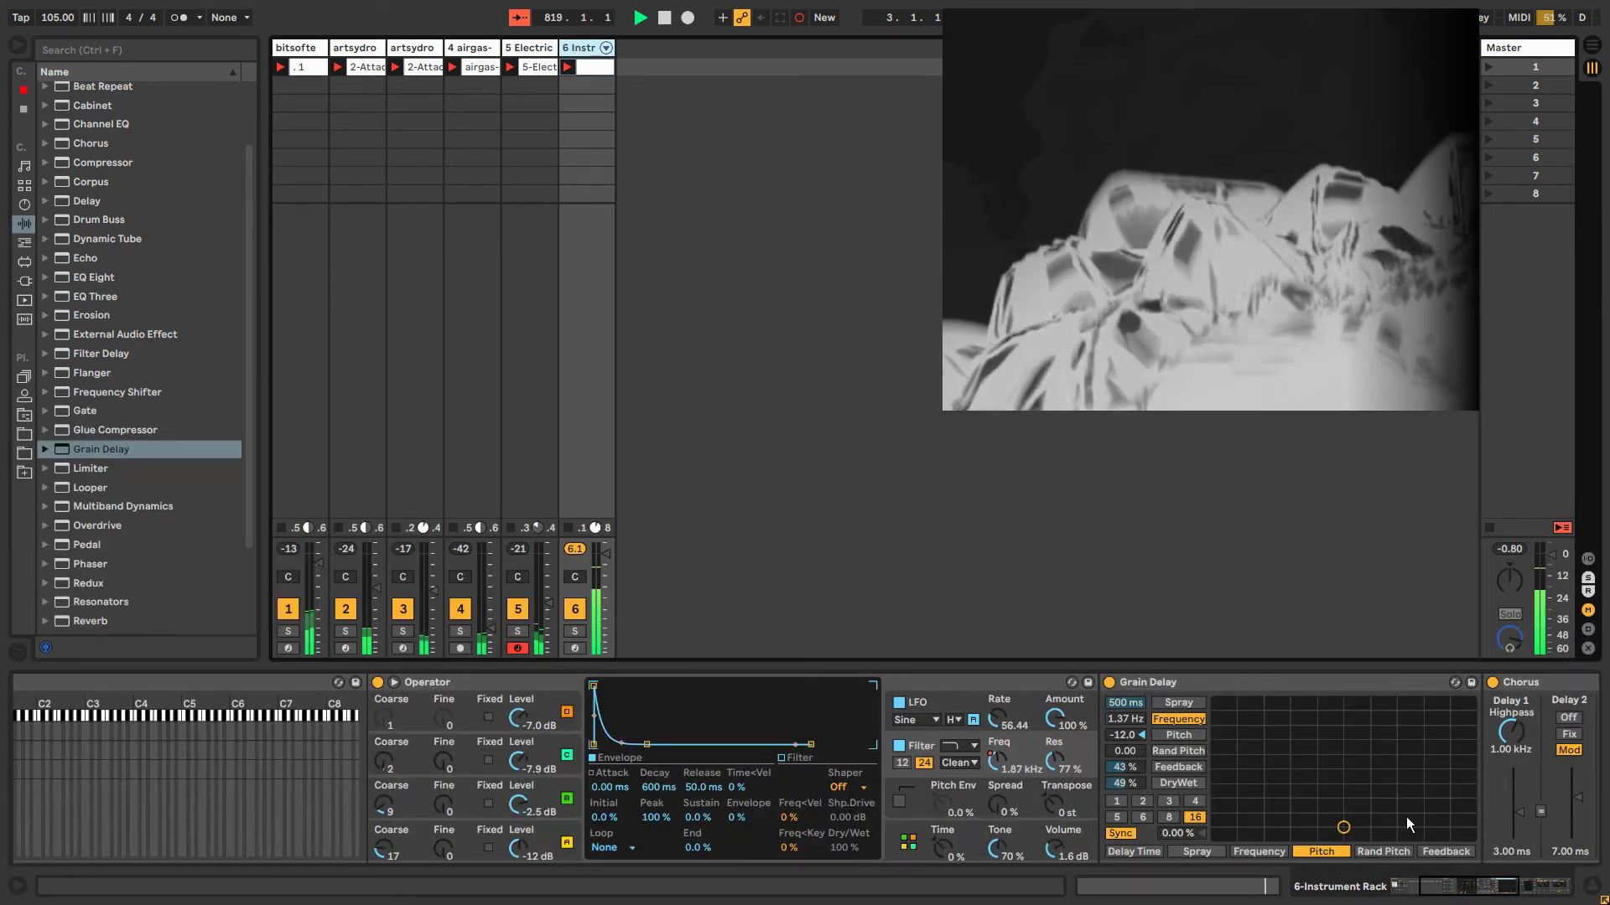
{"action": "left_click", "coordinate": [93, 731]}
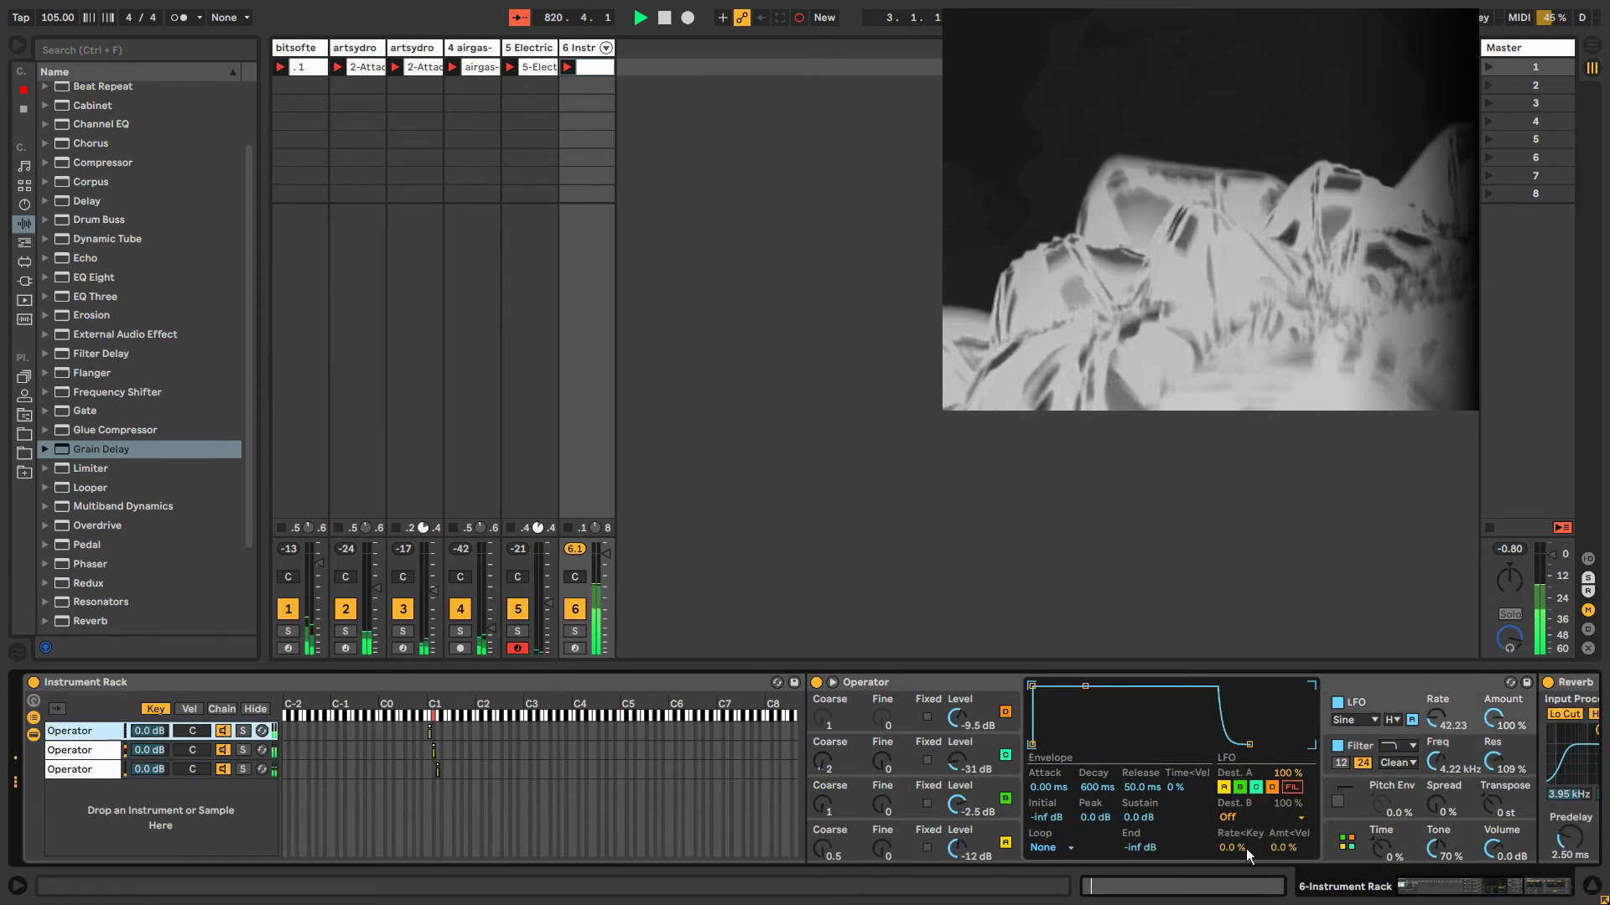
{"action": "scroll", "coordinate": [1299, 838], "scroll_direction": "right", "scroll_amount": 3}
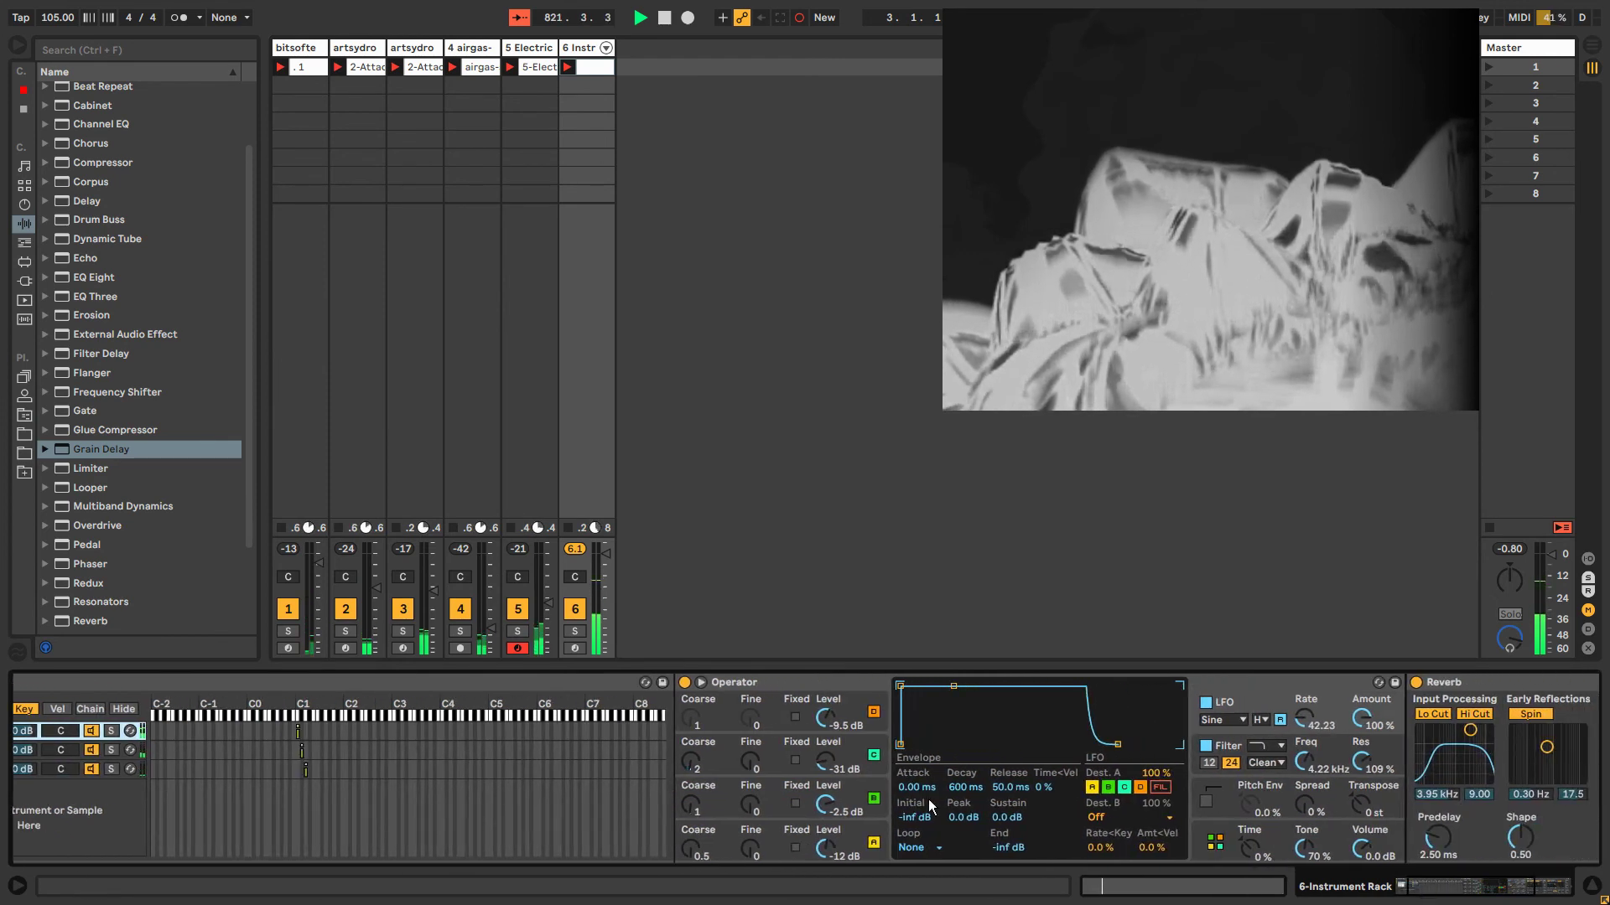
{"action": "right_click", "coordinate": [1303, 722]}
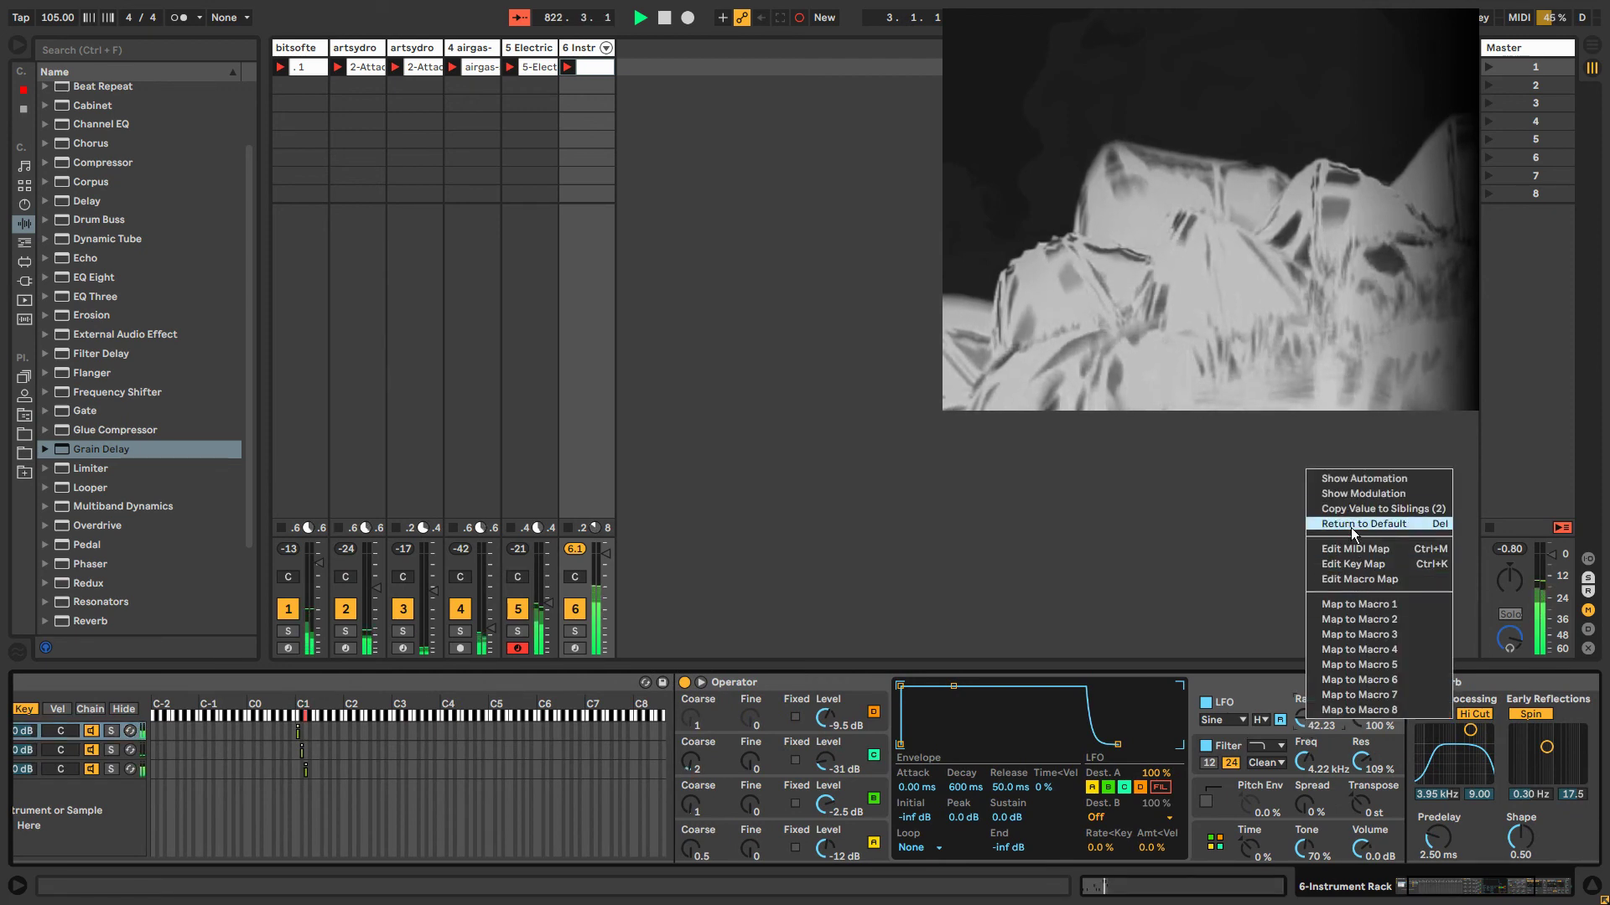
{"action": "left_click", "coordinate": [1363, 494]}
Draw a V-shaped dip in the LFO rate modulation, starting at 100% near 1.2, lowest near 2.2 and returning to 100%.
{"action": "left_click", "coordinate": [413, 470]}
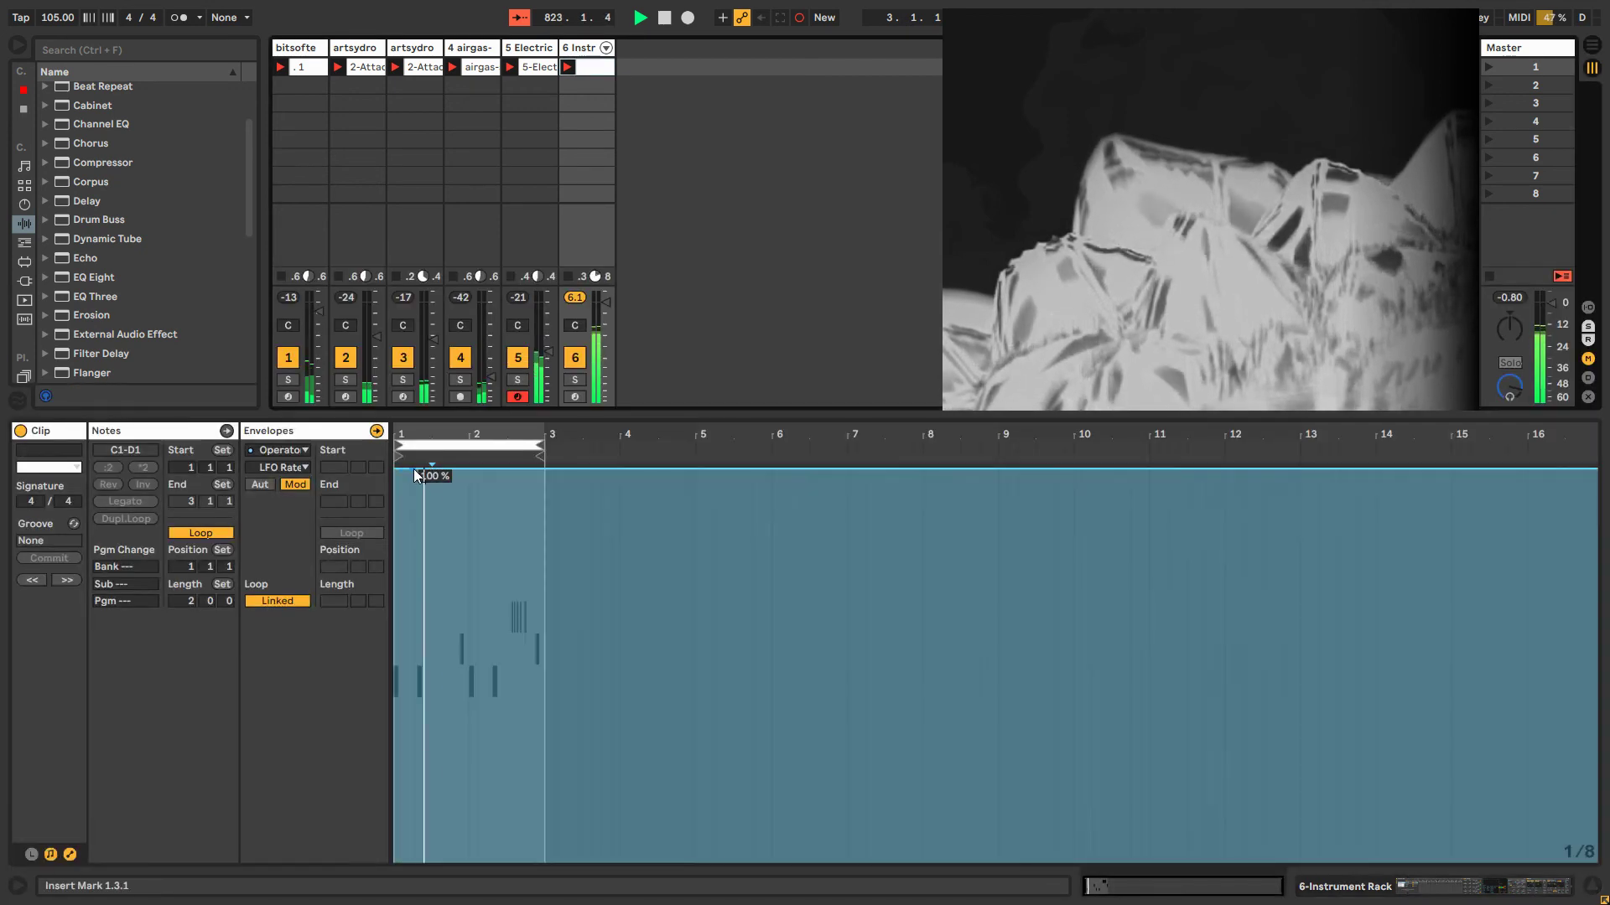
{"action": "double_click", "coordinate": [487, 664]}
{"action": "left_click_drag", "start_coordinate": [488, 664], "coordinate": [536, 469]}
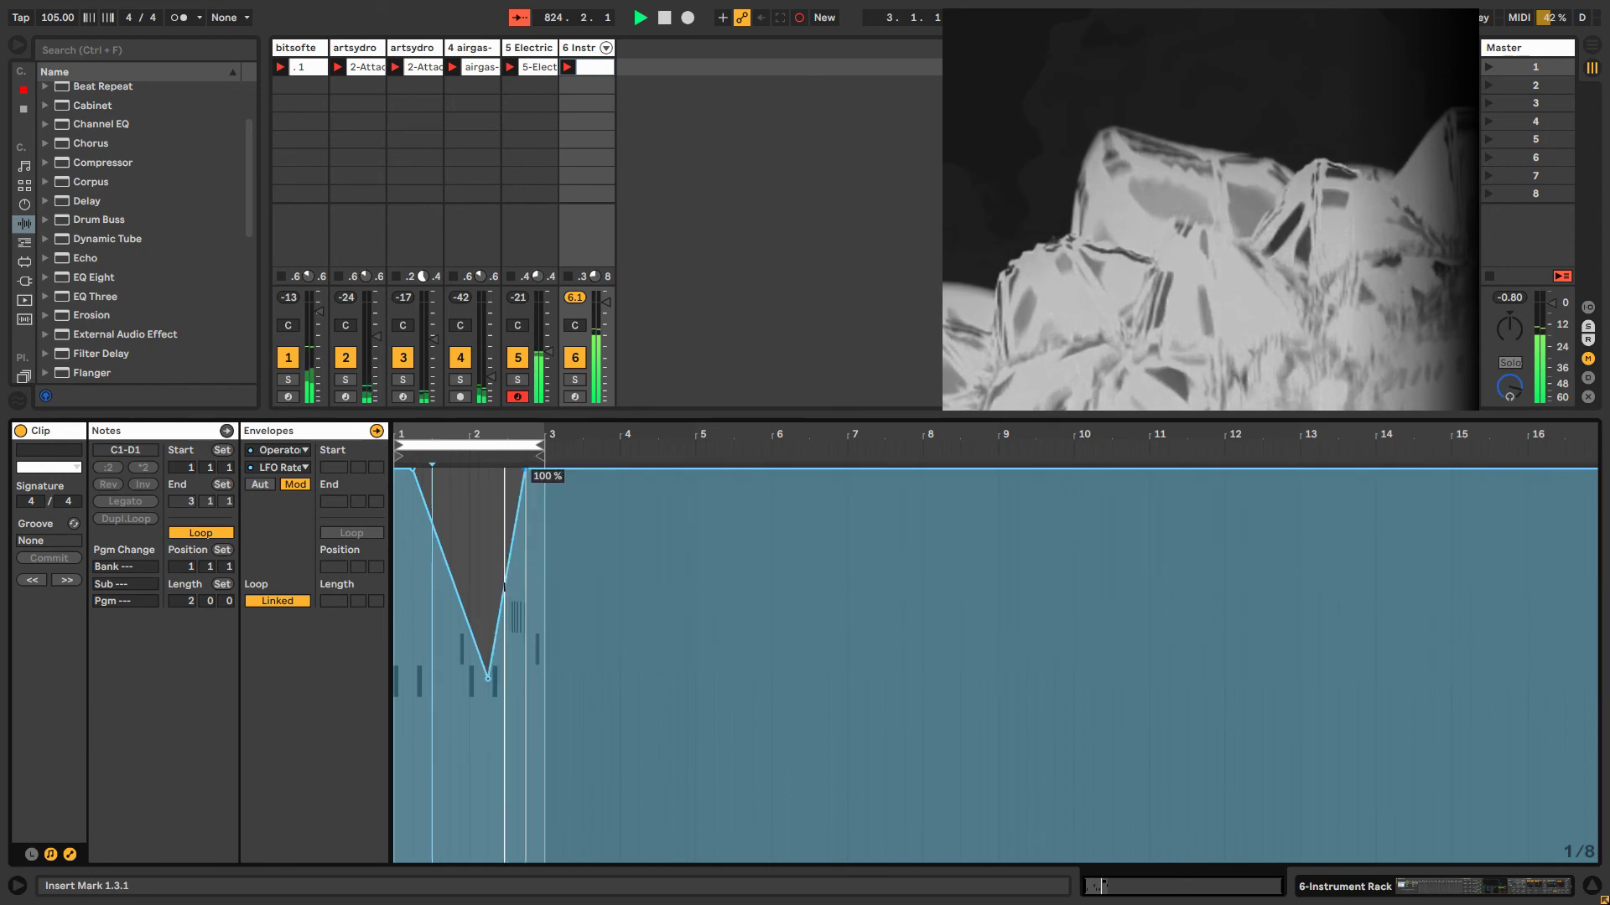
Unlink the LFO rate envelope with a loop length of 16.1.2 and add a second sloping dip with its low point at bar 7.
{"action": "left_click", "coordinate": [289, 601]}
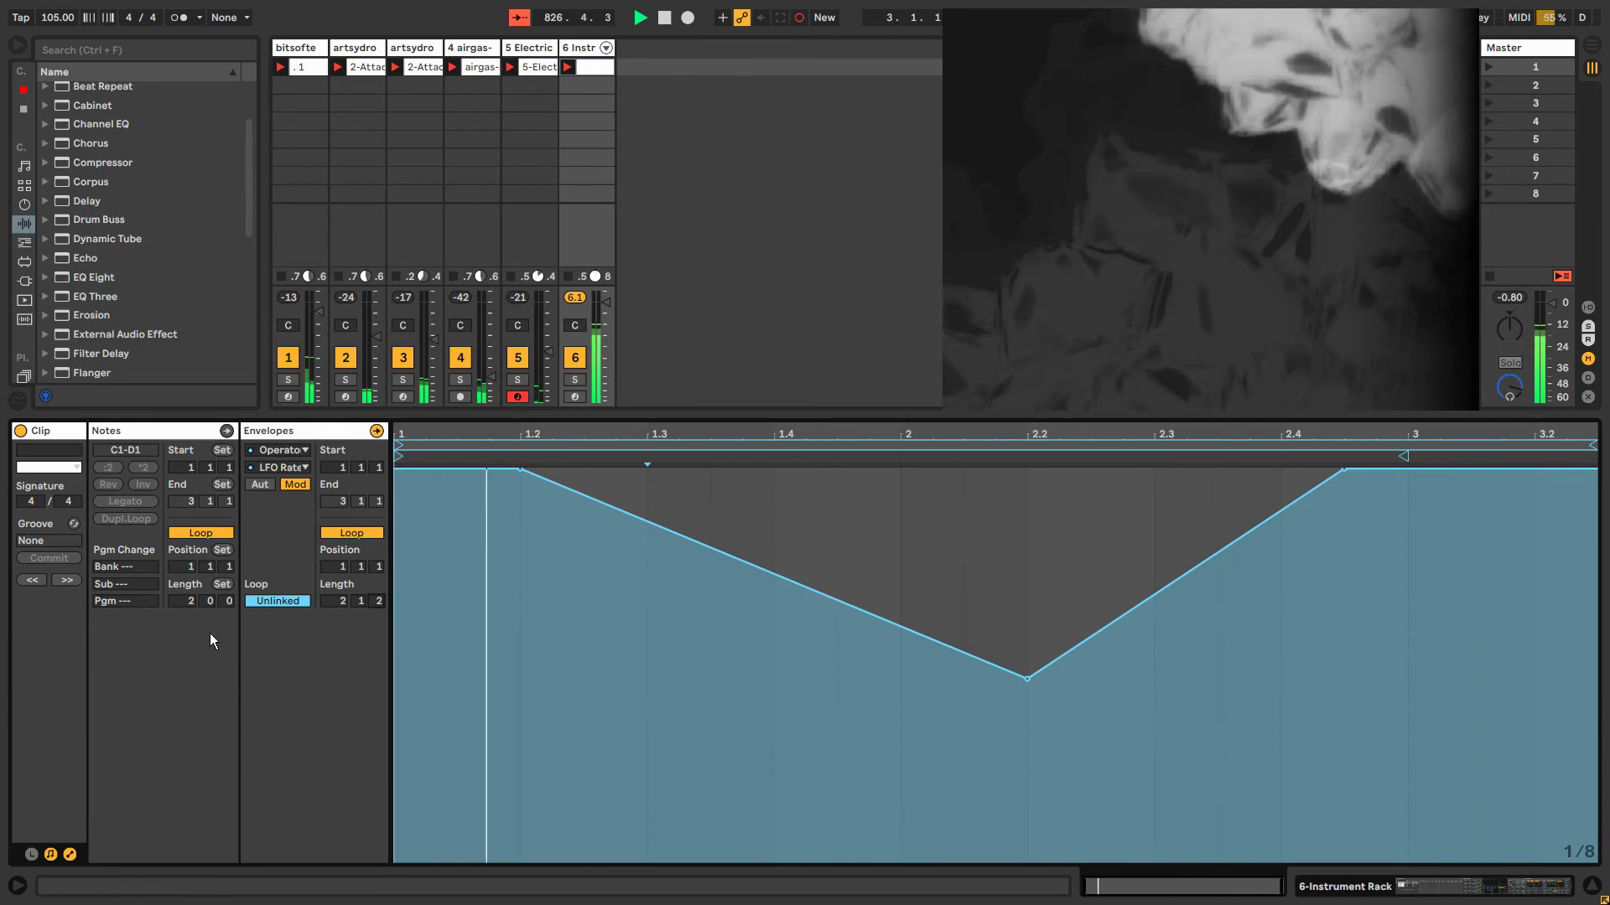
{"action": "left_click_drag", "start_coordinate": [340, 601], "coordinate": [339, 545]}
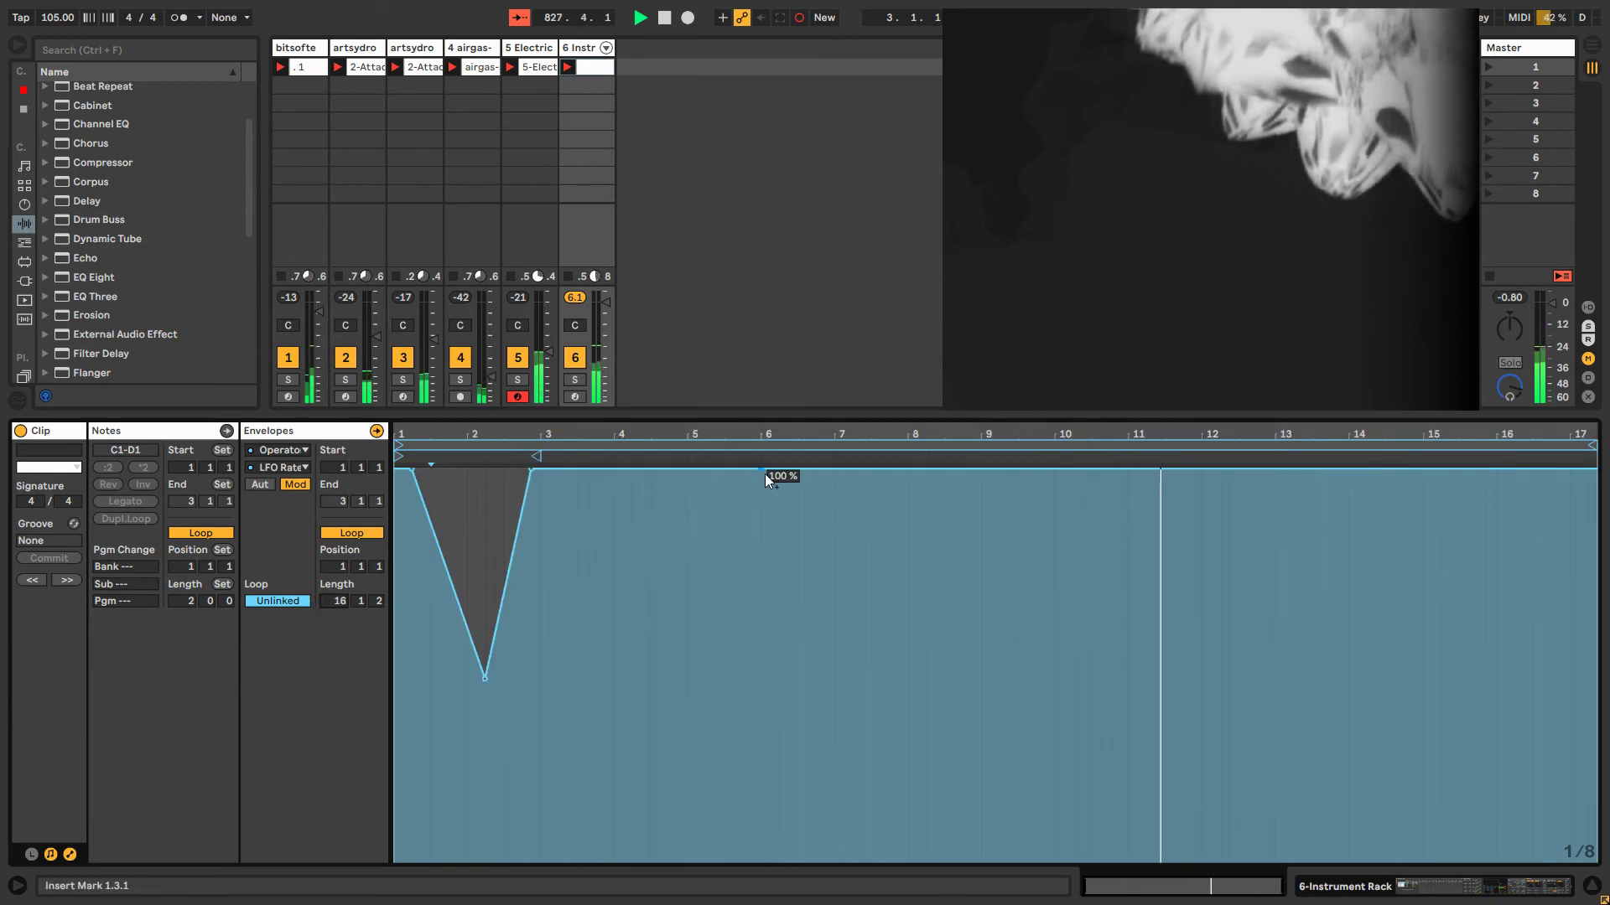
{"action": "mouse_move", "coordinate": [830, 471]}
{"action": "left_mouse_down"}
{"action": "mouse_move", "coordinate": [834, 633]}
{"action": "mouse_move", "coordinate": [868, 591]}
{"action": "mouse_move", "coordinate": [880, 469]}
{"action": "left_mouse_up"}
Draw irregular stepped drops and peaks into the LFO rate modulation between bars 4 and 17.
{"action": "key", "text": "b"}
{"action": "mouse_move", "coordinate": [1201, 549]}
{"action": "left_mouse_down"}
{"action": "mouse_move", "coordinate": [1242, 541]}
{"action": "mouse_move", "coordinate": [1346, 693]}
{"action": "left_mouse_up"}
{"action": "left_click", "coordinate": [1256, 721]}
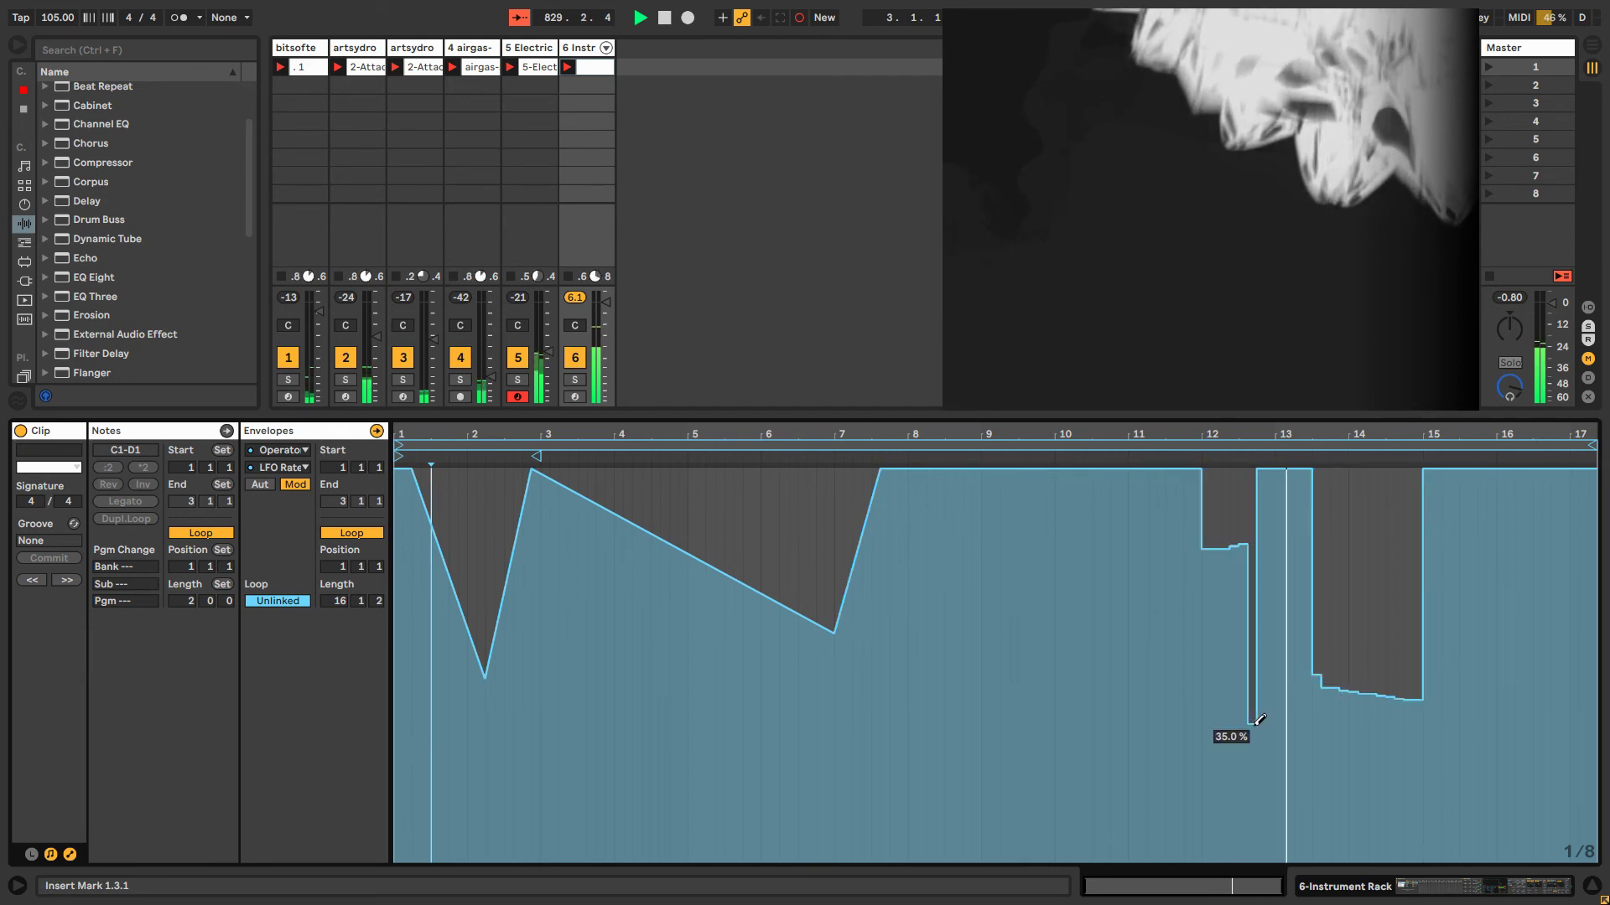
{"action": "left_click_drag", "start_coordinate": [1471, 732], "coordinate": [1587, 732]}
{"action": "left_click", "coordinate": [1490, 551]}
{"action": "left_click", "coordinate": [1388, 518]}
{"action": "left_click_drag", "start_coordinate": [1389, 518], "coordinate": [1348, 512]}
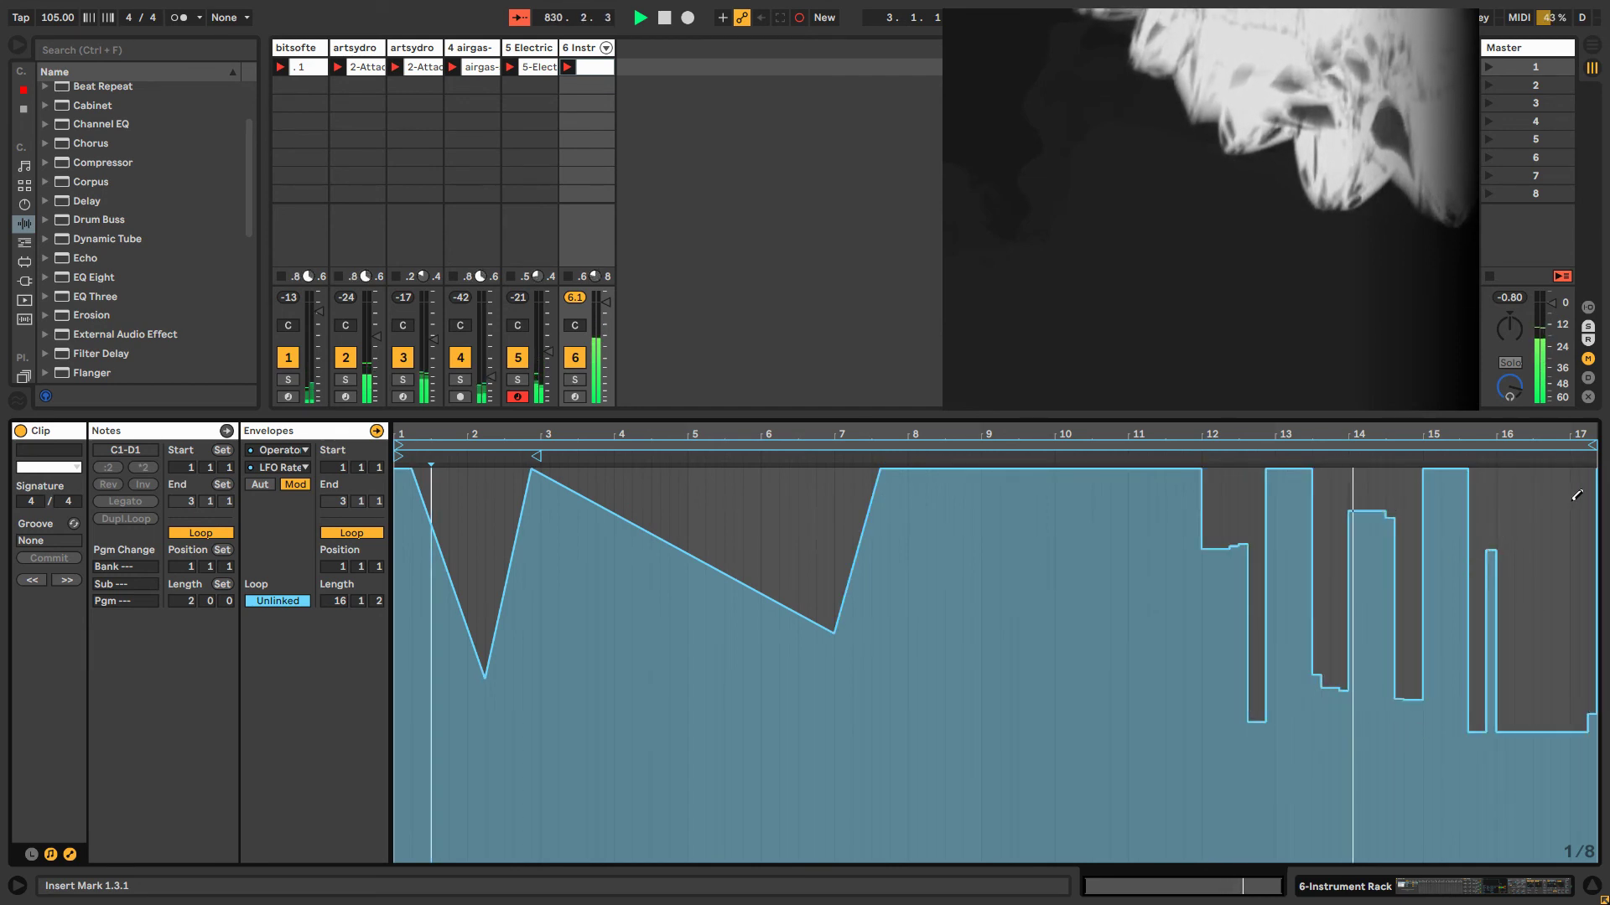
{"action": "left_click_drag", "start_coordinate": [1593, 496], "coordinate": [1570, 495]}
{"action": "left_click_drag", "start_coordinate": [951, 594], "coordinate": [928, 591]}
{"action": "left_click_drag", "start_coordinate": [640, 625], "coordinate": [616, 613]}
{"action": "mouse_move", "coordinate": [694, 485]}
{"action": "left_mouse_down"}
{"action": "mouse_move", "coordinate": [678, 484]}
{"action": "mouse_move", "coordinate": [699, 619]}
{"action": "left_mouse_up"}
{"action": "left_click_drag", "start_coordinate": [1058, 600], "coordinate": [1106, 530]}
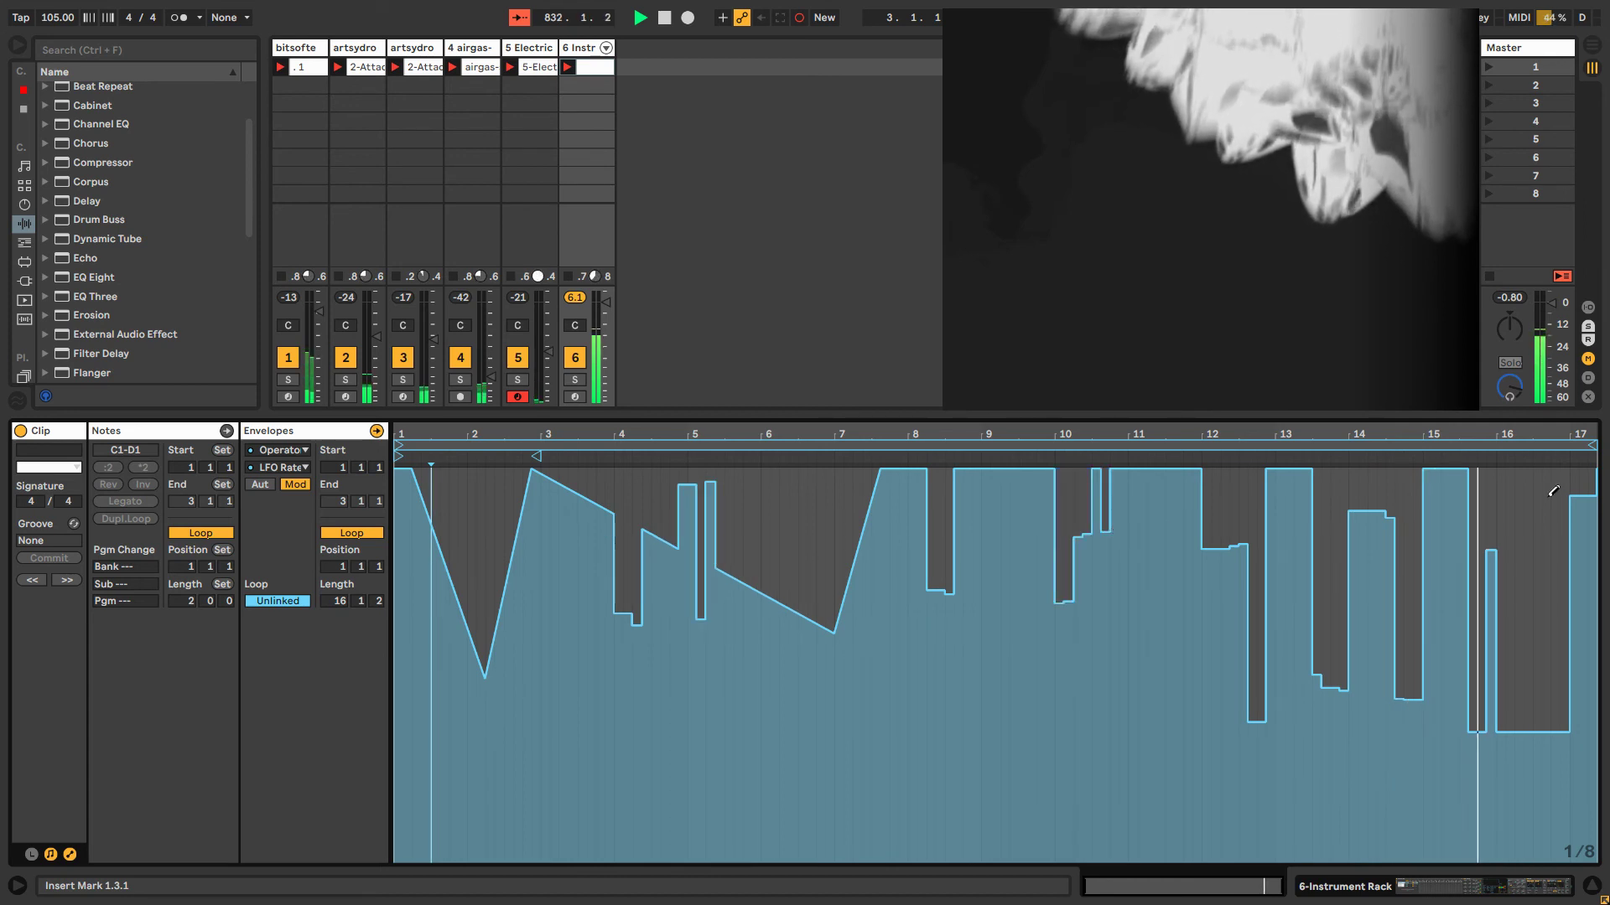
{"action": "left_click_drag", "start_coordinate": [1549, 494], "coordinate": [1526, 486]}
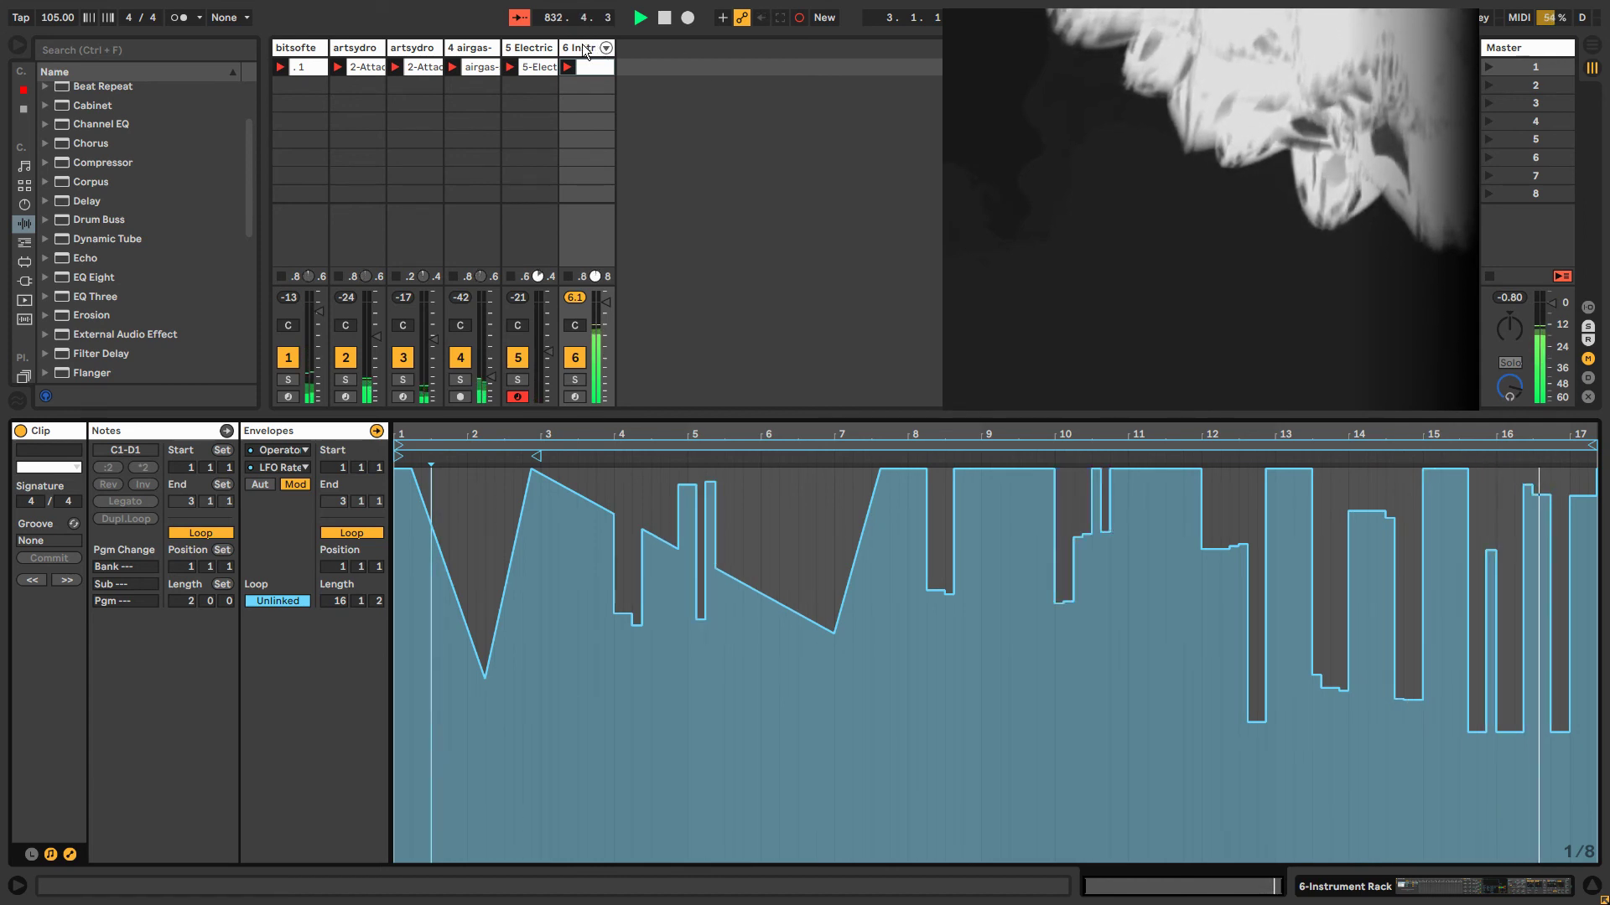
Show track 6's Instrument Rack and view its third Operator chain.
{"action": "left_click", "coordinate": [582, 47]}
{"action": "left_click_drag", "start_coordinate": [1466, 882], "coordinate": [1420, 882]}
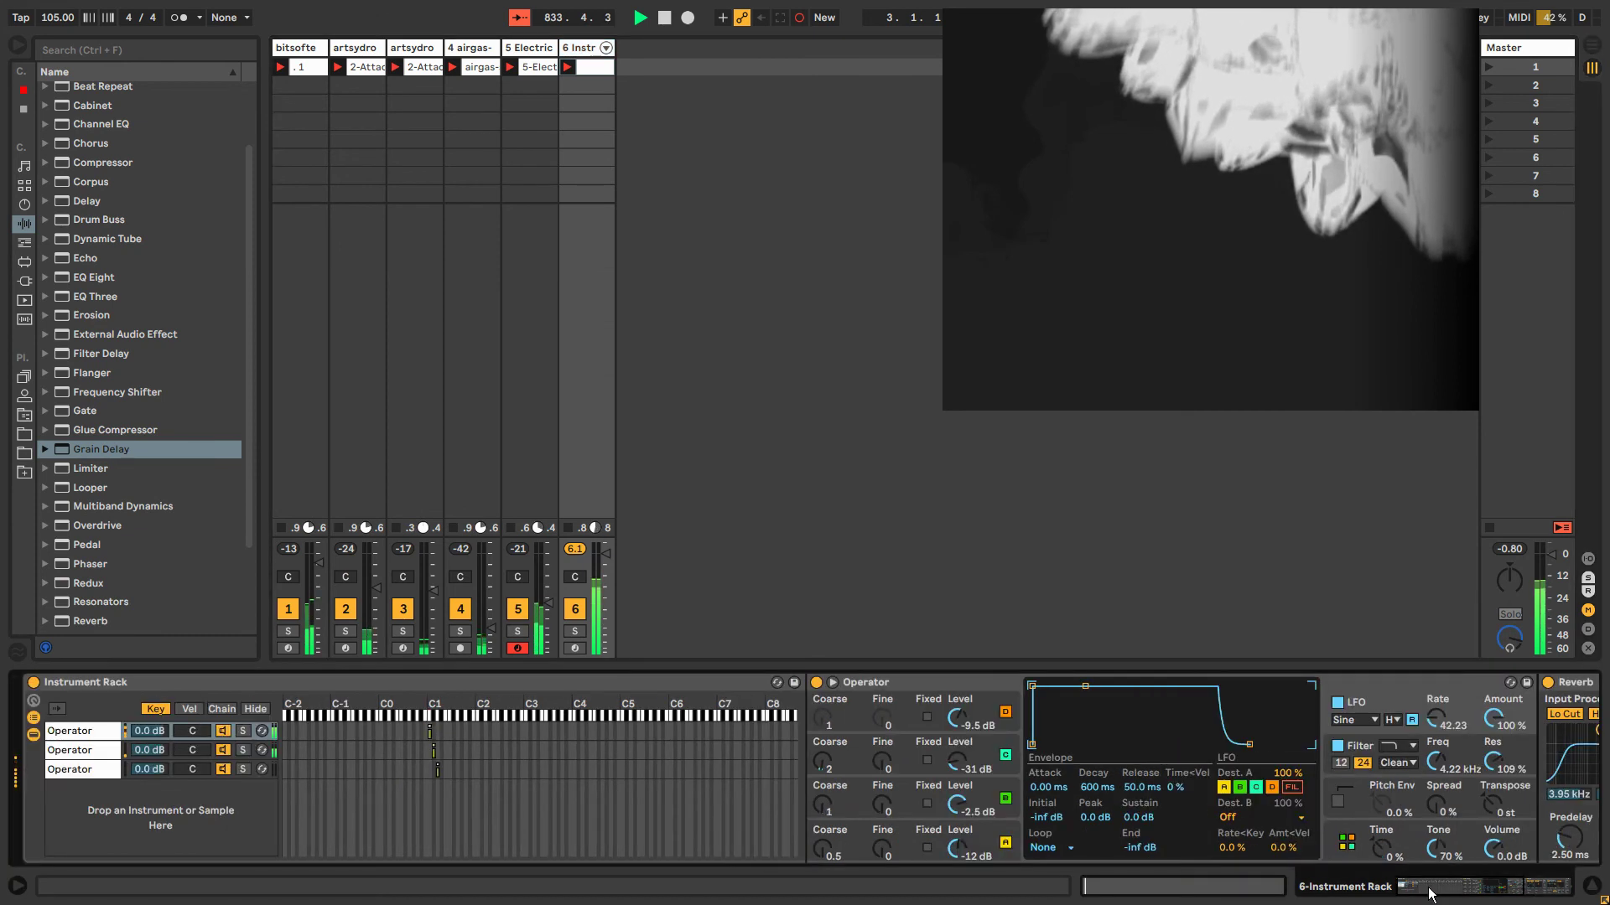
{"action": "left_click", "coordinate": [72, 771]}
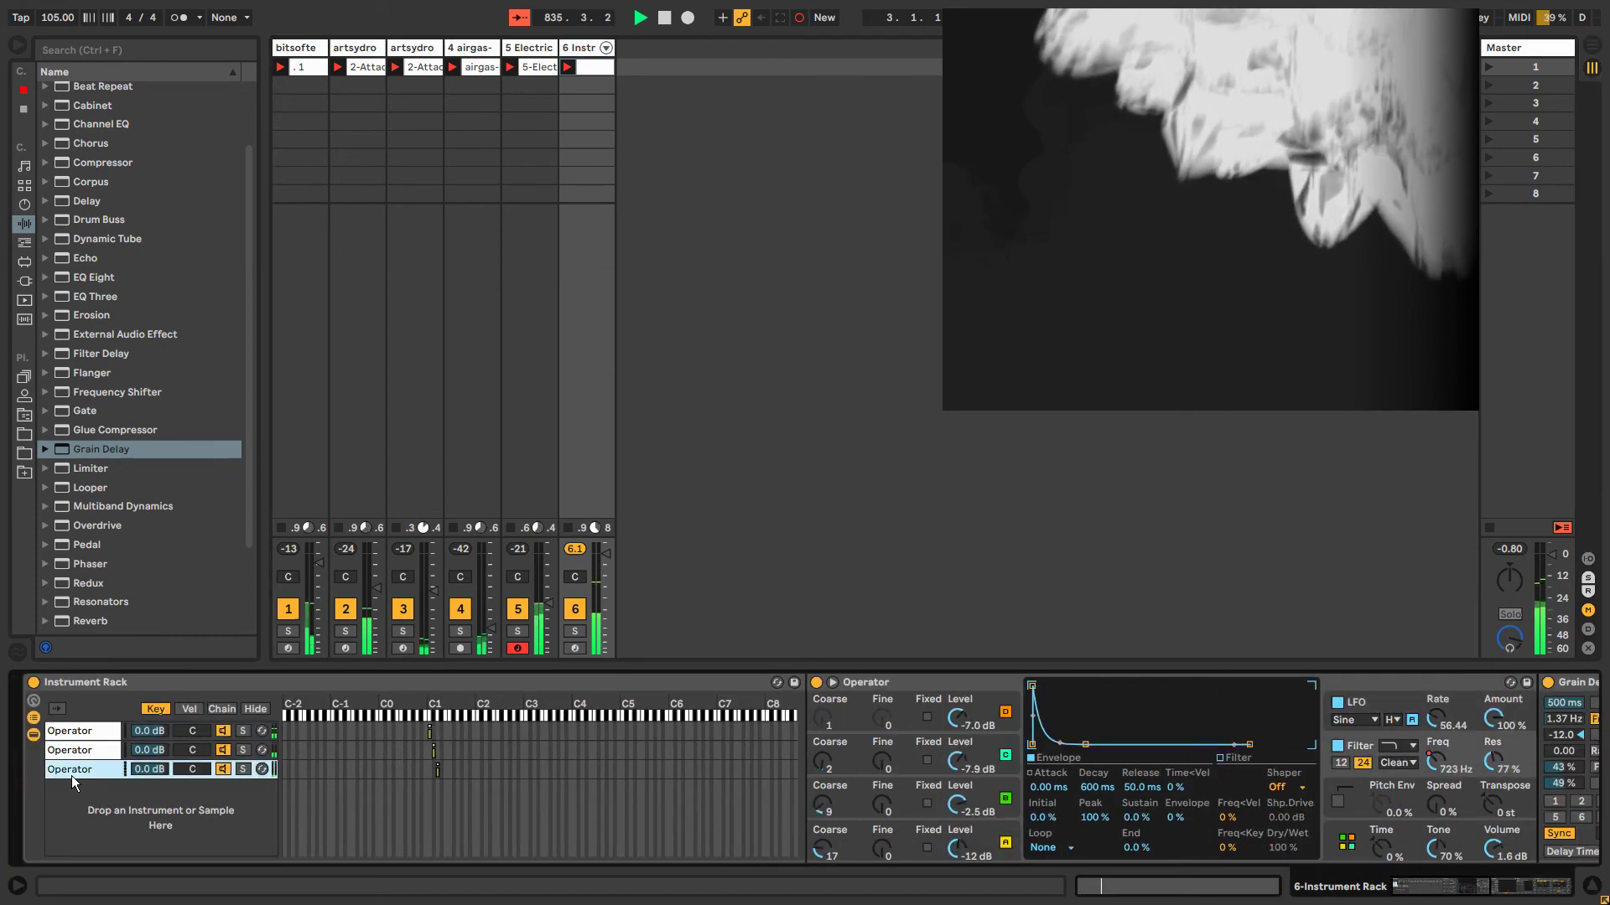
{"action": "right_click", "coordinate": [75, 787]}
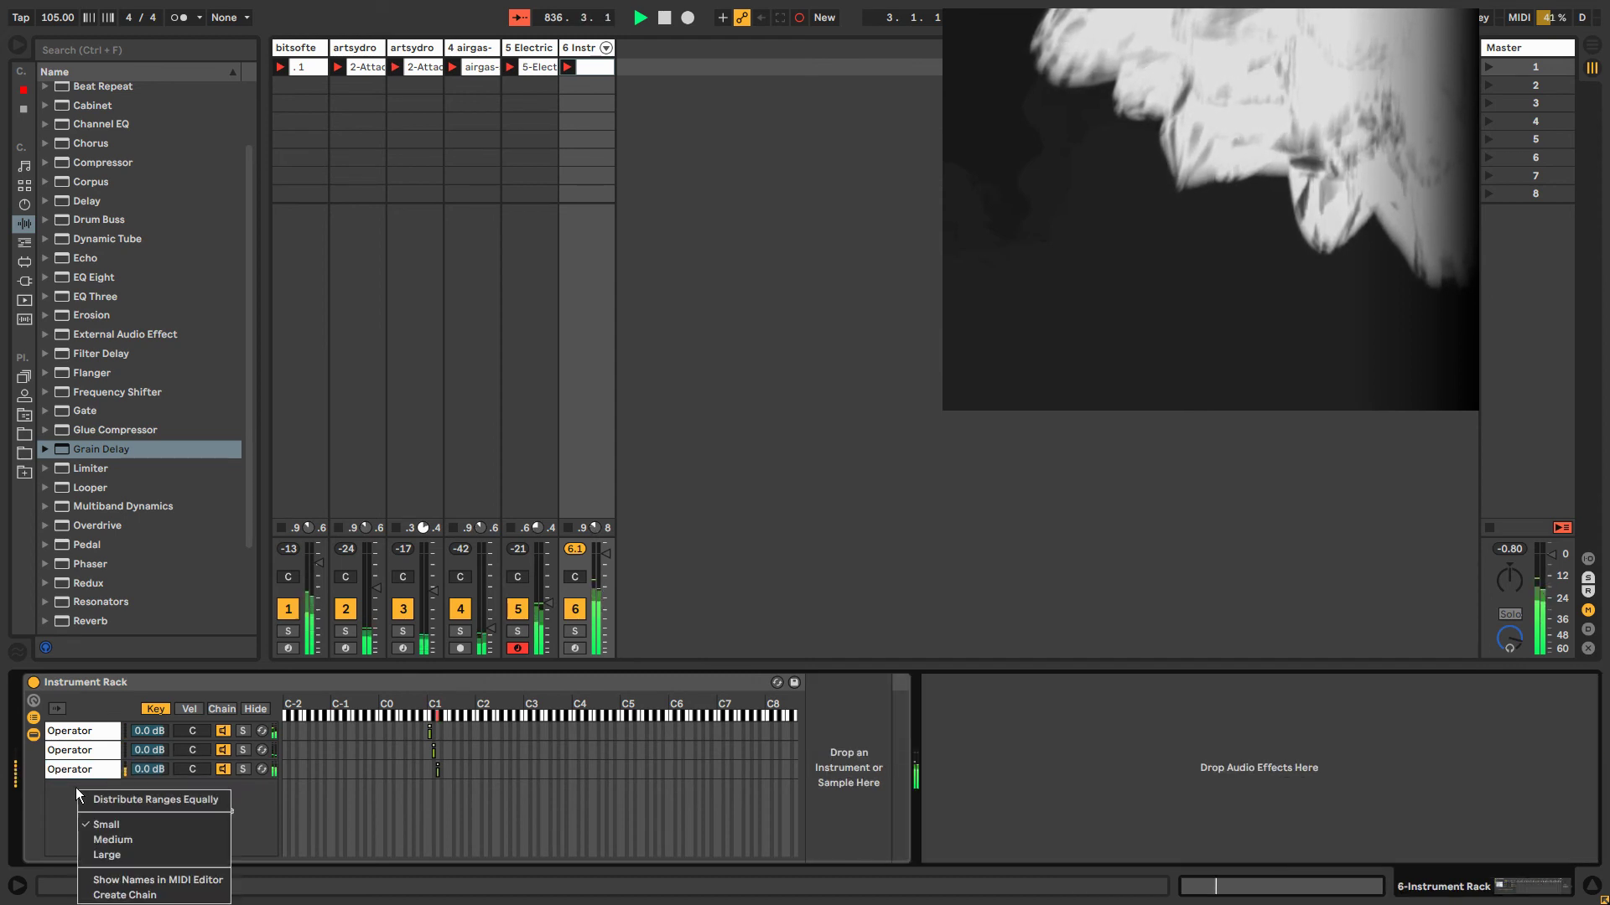
{"action": "key", "text": "Escape"}
Select the first Operator chain in the rack and record a varying oscillator D level into the clip.
{"action": "double_click", "coordinate": [78, 733]}
{"action": "double_click", "coordinate": [78, 732]}
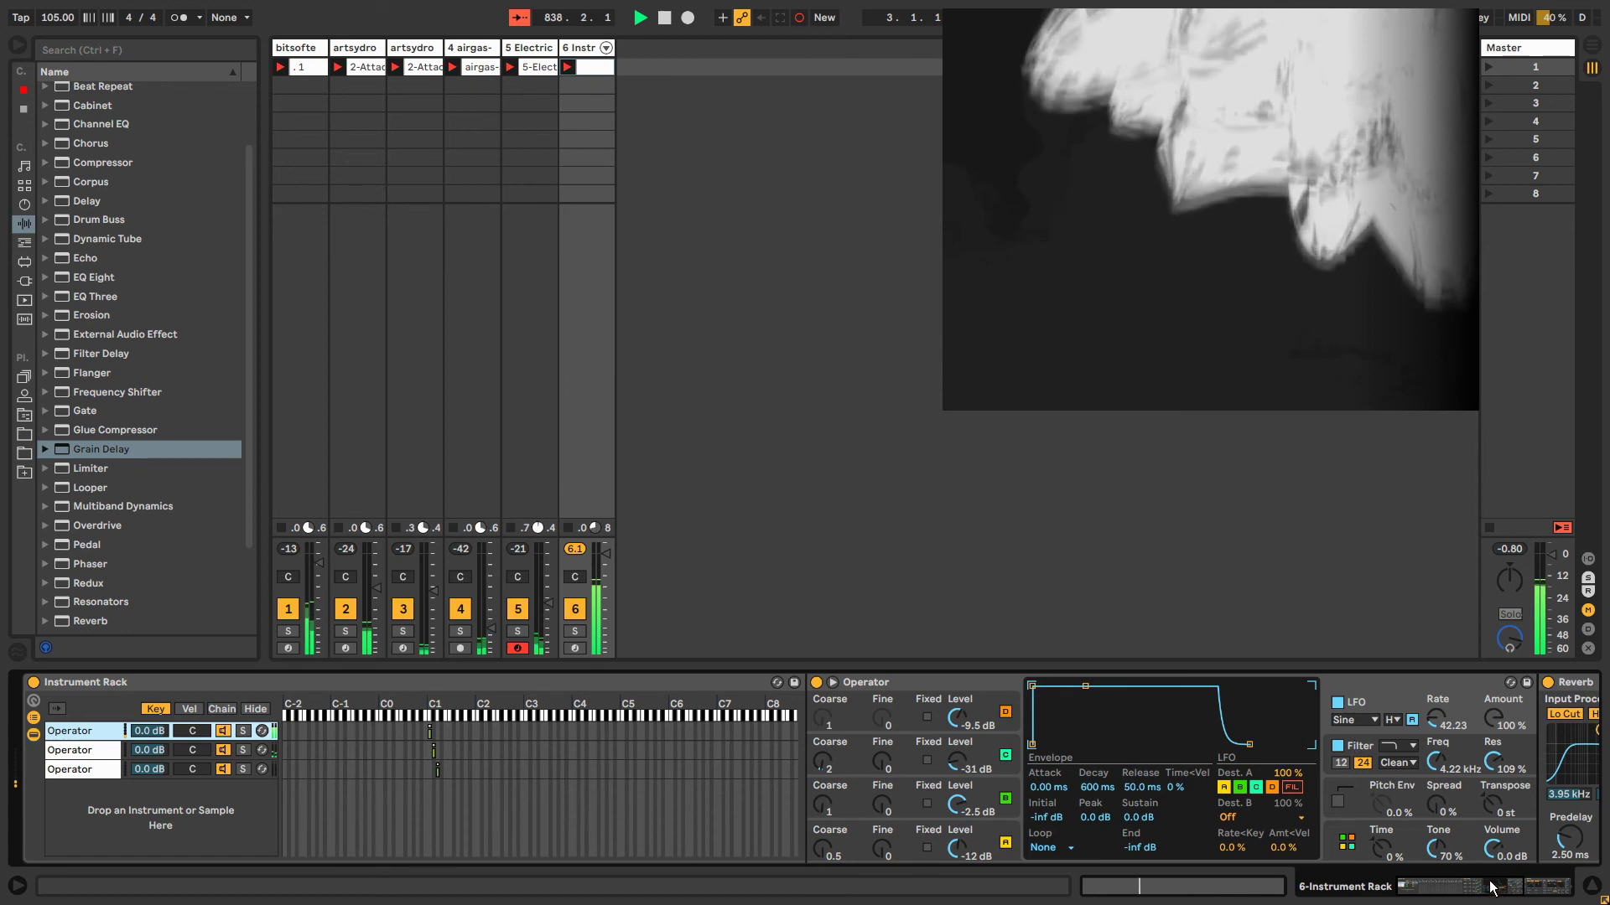
{"action": "left_click", "coordinate": [1527, 891]}
{"action": "left_click", "coordinate": [1528, 891]}
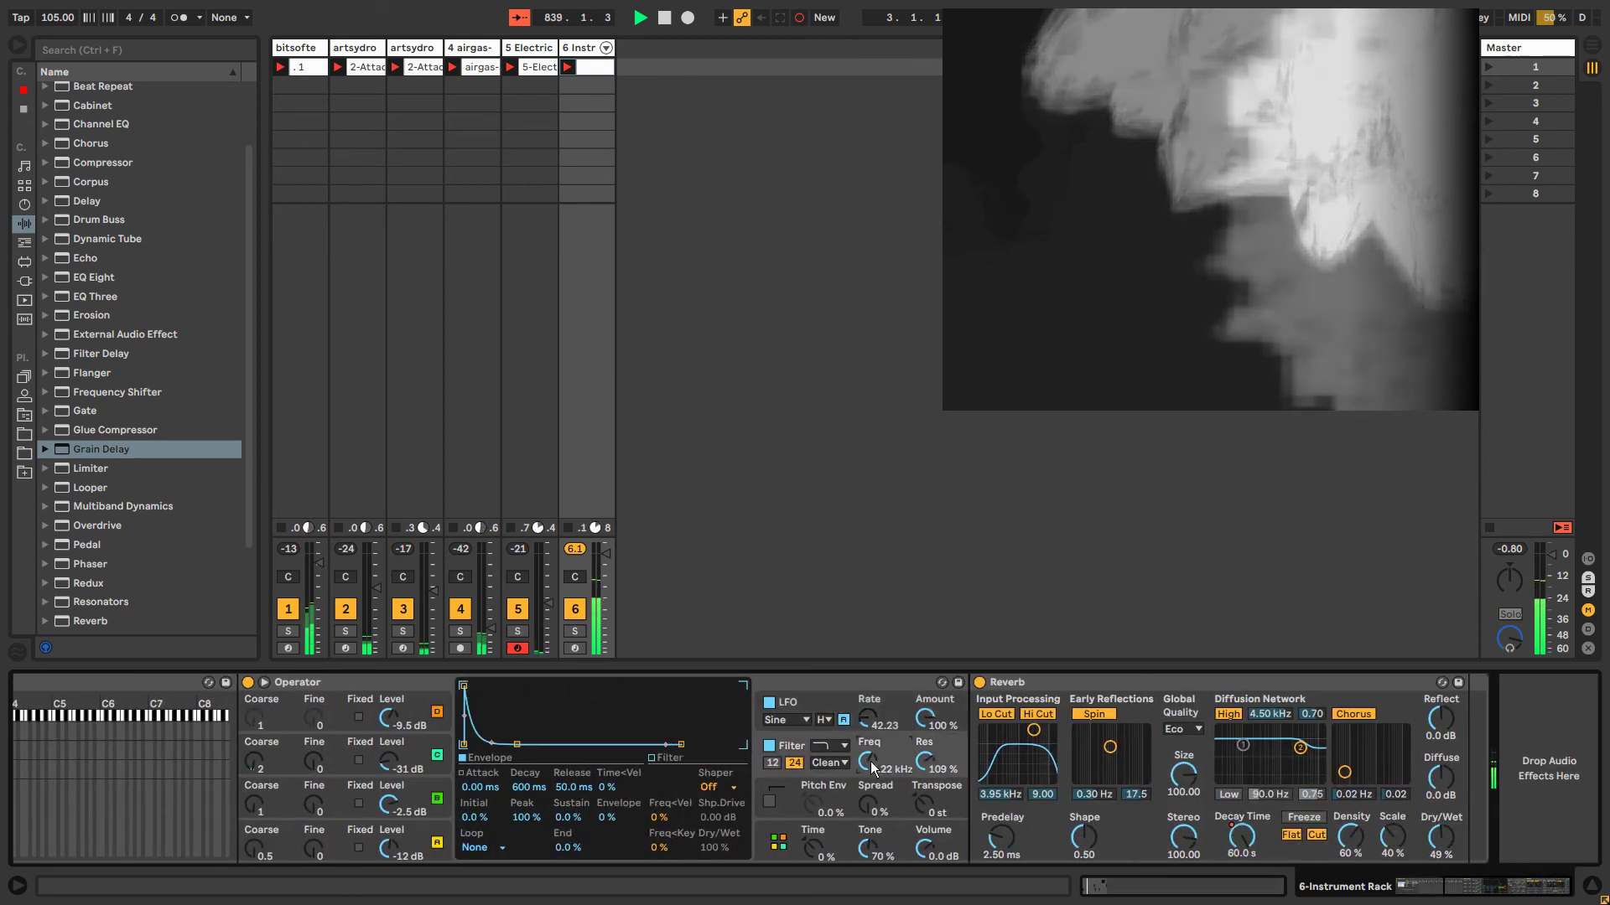
{"action": "left_click_drag", "start_coordinate": [84, 277], "coordinate": [690, 662]}
{"action": "left_click_drag", "start_coordinate": [390, 720], "coordinate": [389, 784]}
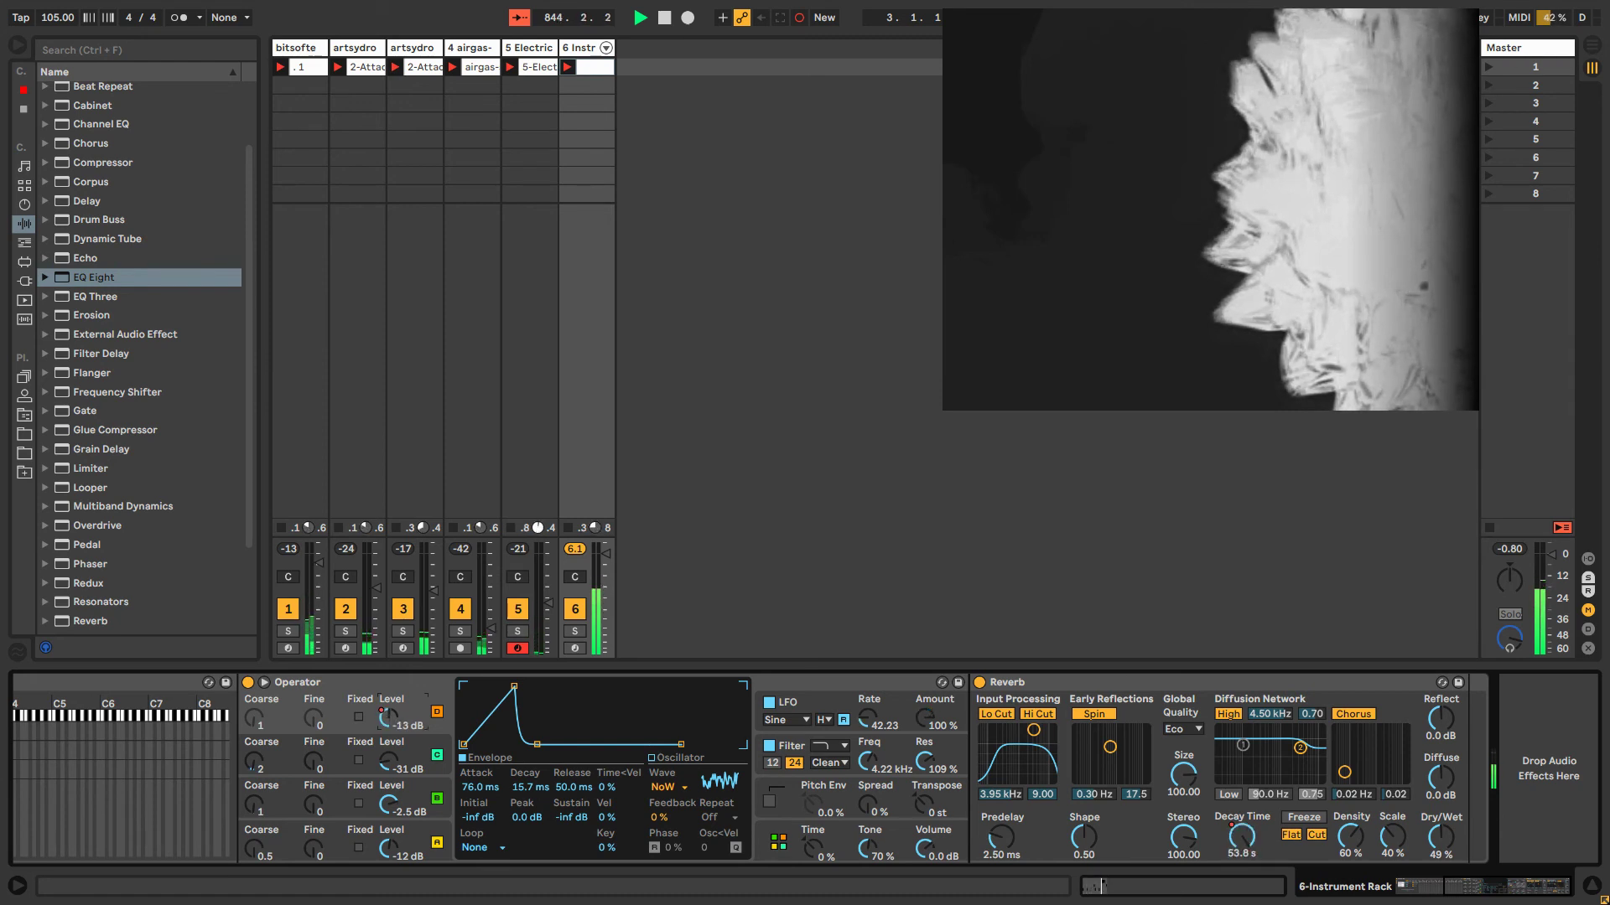
Show the clip automation for the oscillator D level and unlink its envelope with a loop length of 3.1.0.
{"action": "right_click", "coordinate": [390, 717]}
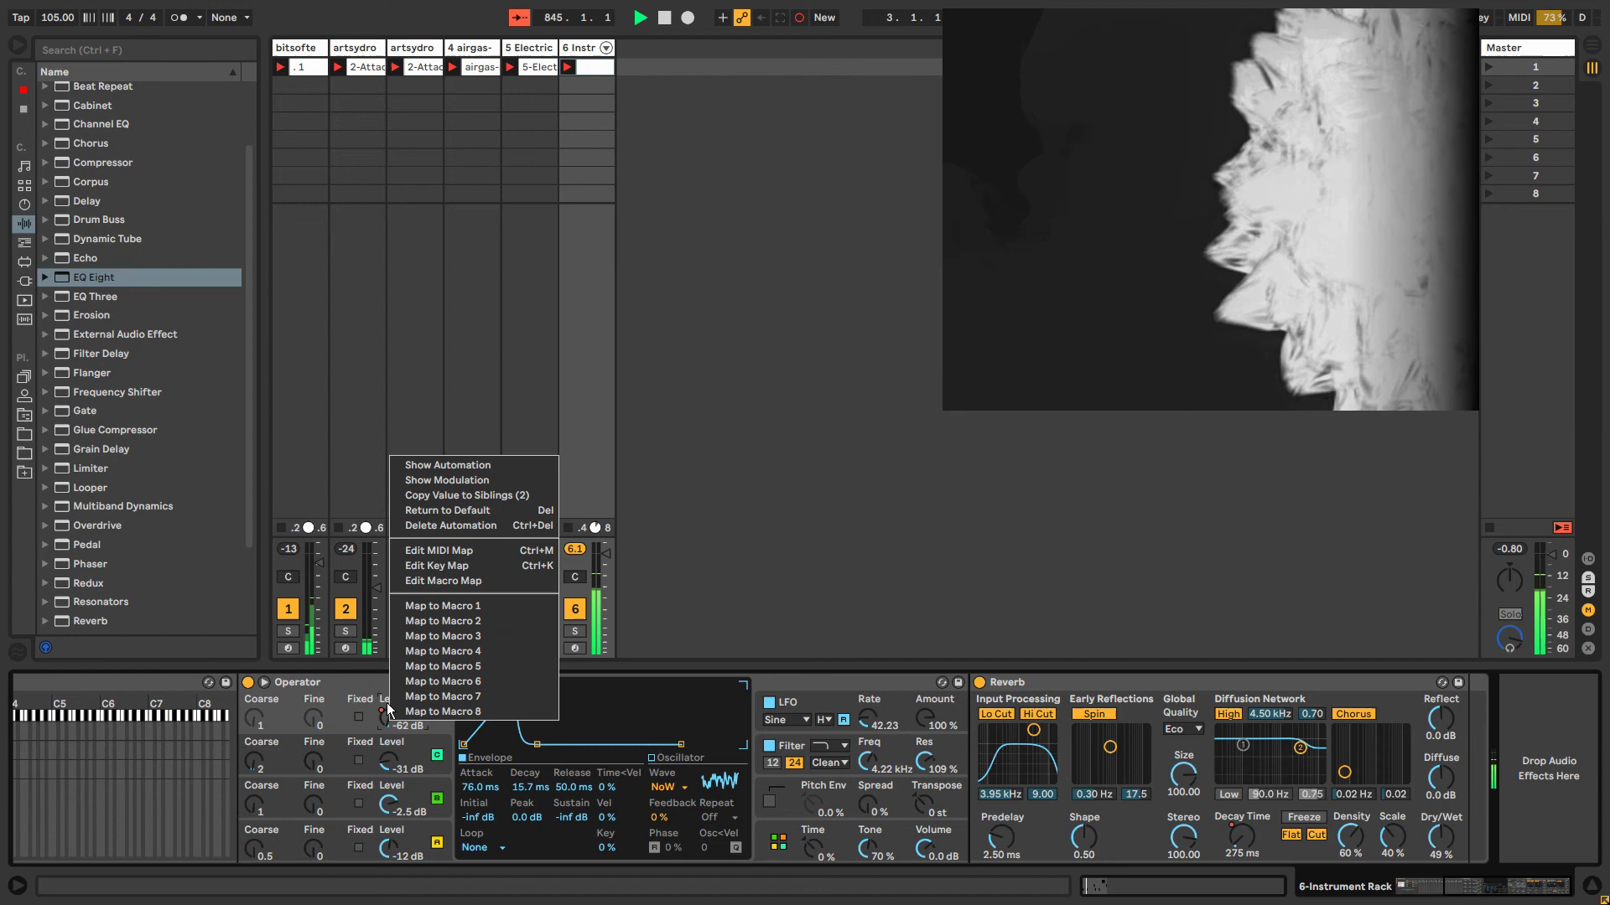
{"action": "left_click", "coordinate": [431, 464]}
{"action": "left_click", "coordinate": [265, 601]}
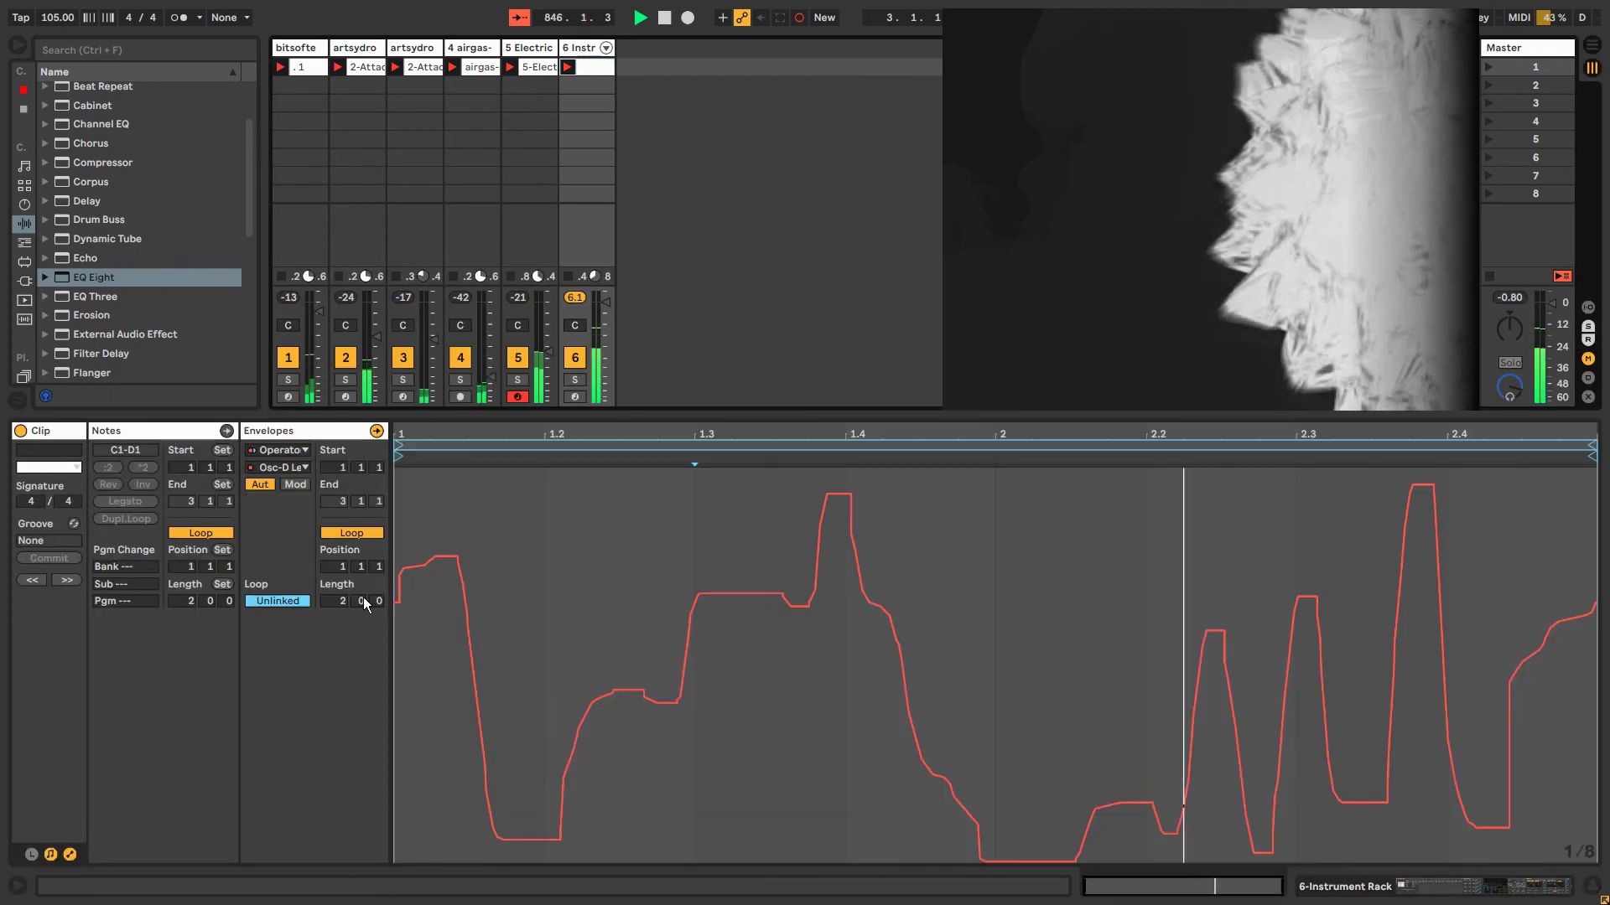
{"action": "left_click_drag", "start_coordinate": [361, 600], "coordinate": [361, 567]}
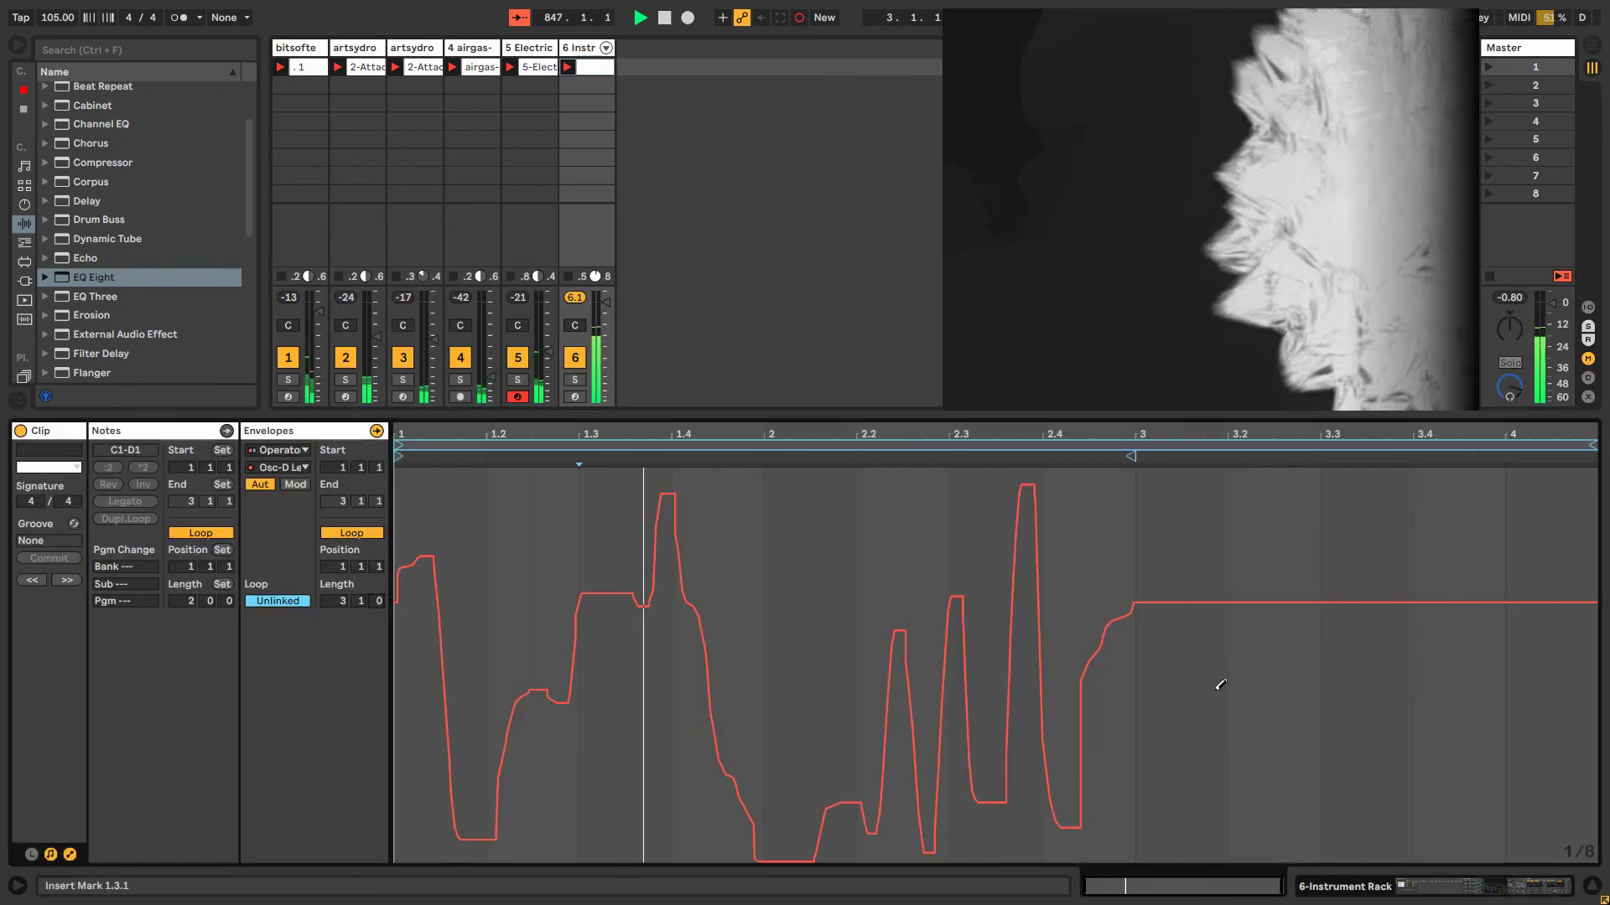
Draw stepped lows and a raised two-step peak into the oscillator D level envelope after bar 3, and move its start to 1.1.3.
{"action": "mouse_move", "coordinate": [1182, 768]}
{"action": "left_mouse_down"}
{"action": "mouse_move", "coordinate": [1329, 834]}
{"action": "mouse_move", "coordinate": [1567, 767]}
{"action": "left_mouse_up"}
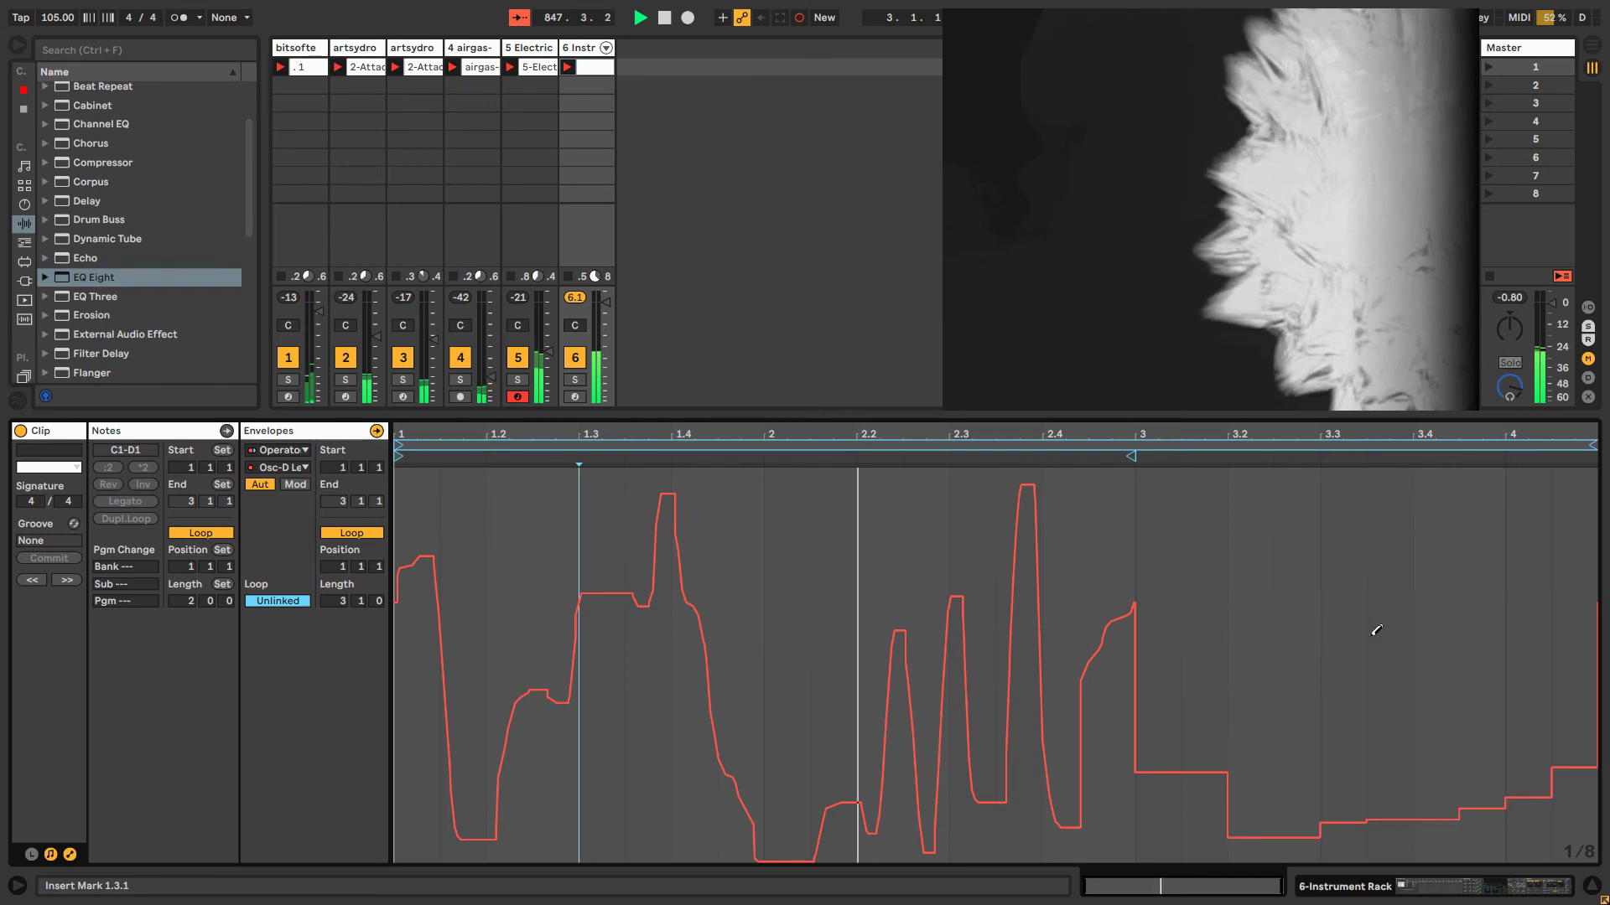
{"action": "left_click_drag", "start_coordinate": [1387, 521], "coordinate": [1341, 594]}
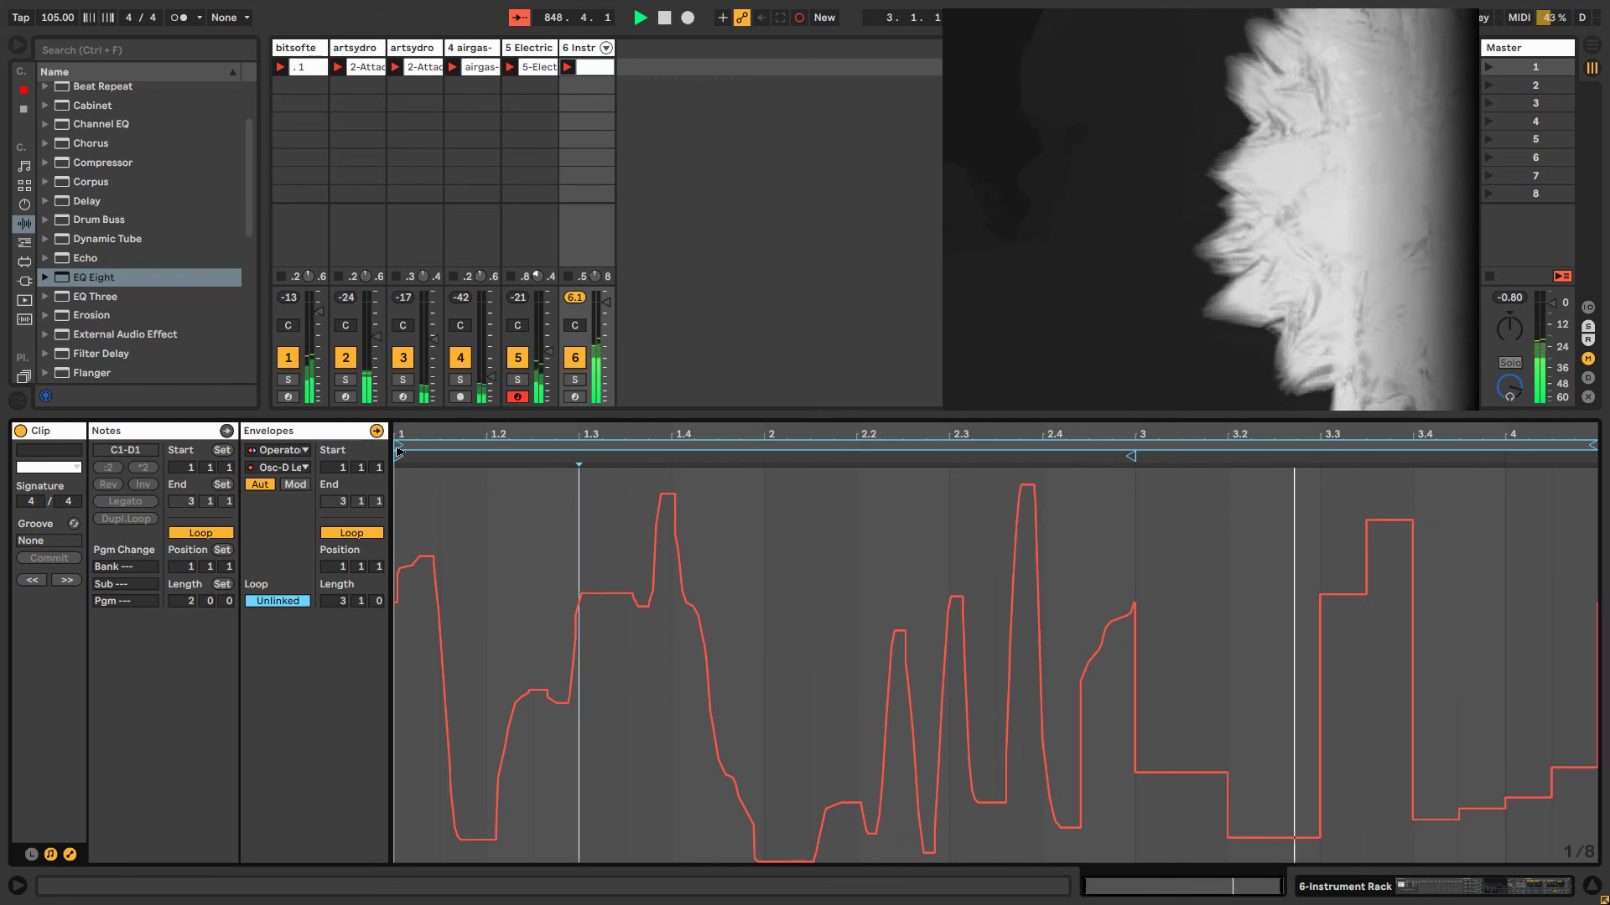
{"action": "left_click_drag", "start_coordinate": [399, 457], "coordinate": [445, 457]}
Create a fourth chain with an Operator in track 6's Instrument Rack and limit its key zone to D#1.
{"action": "double_click", "coordinate": [582, 48]}
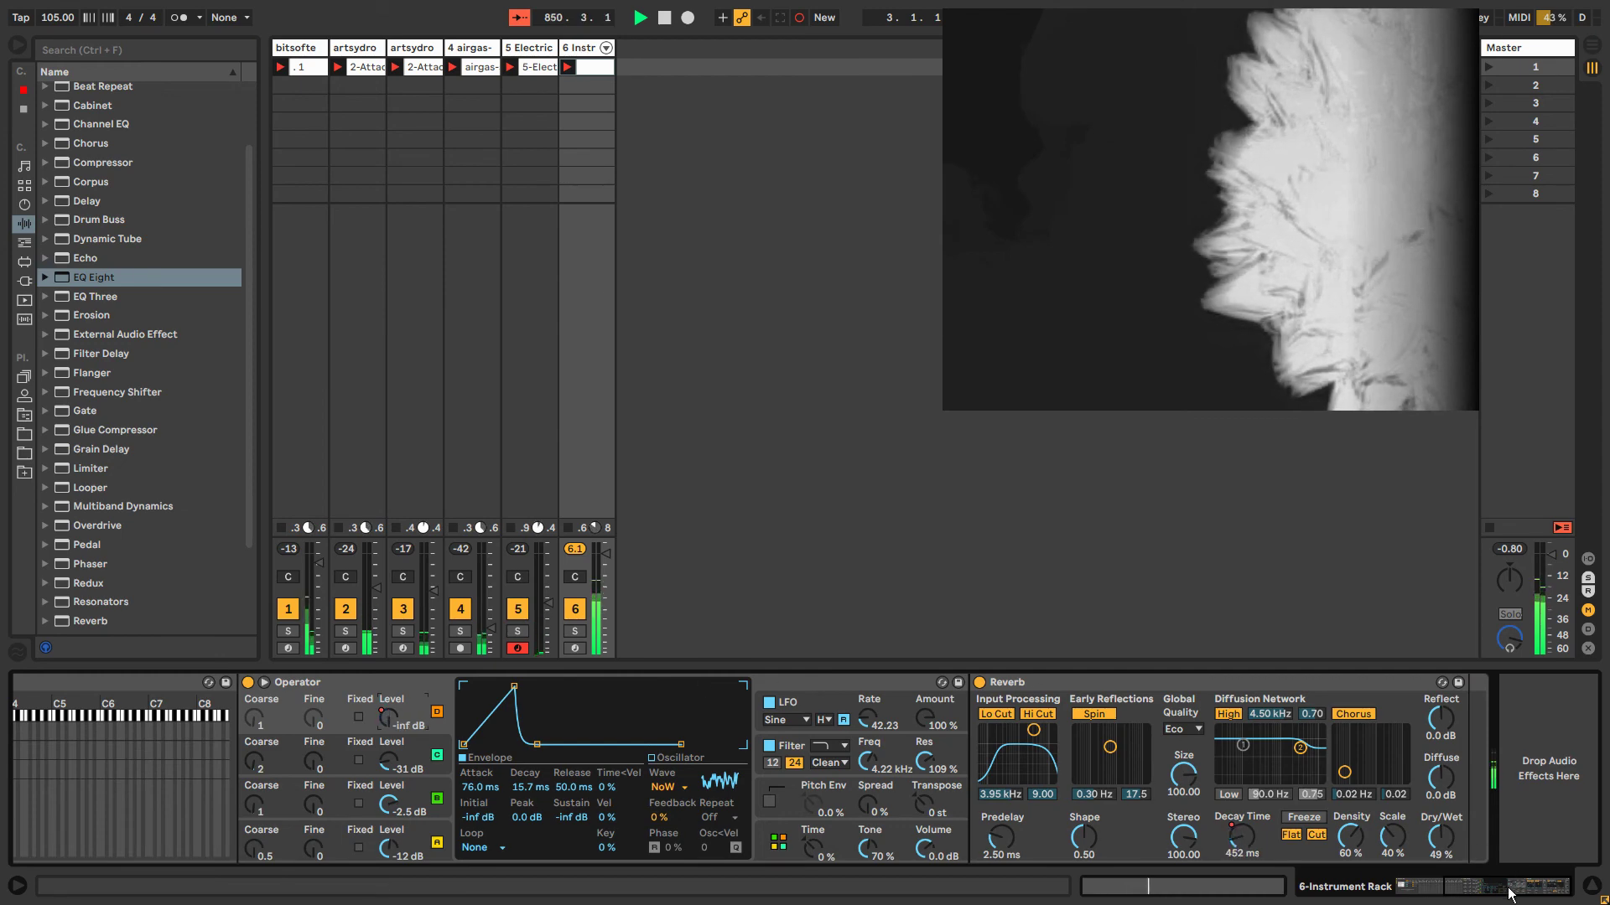
{"action": "left_click_drag", "start_coordinate": [1509, 893], "coordinate": [1375, 878]}
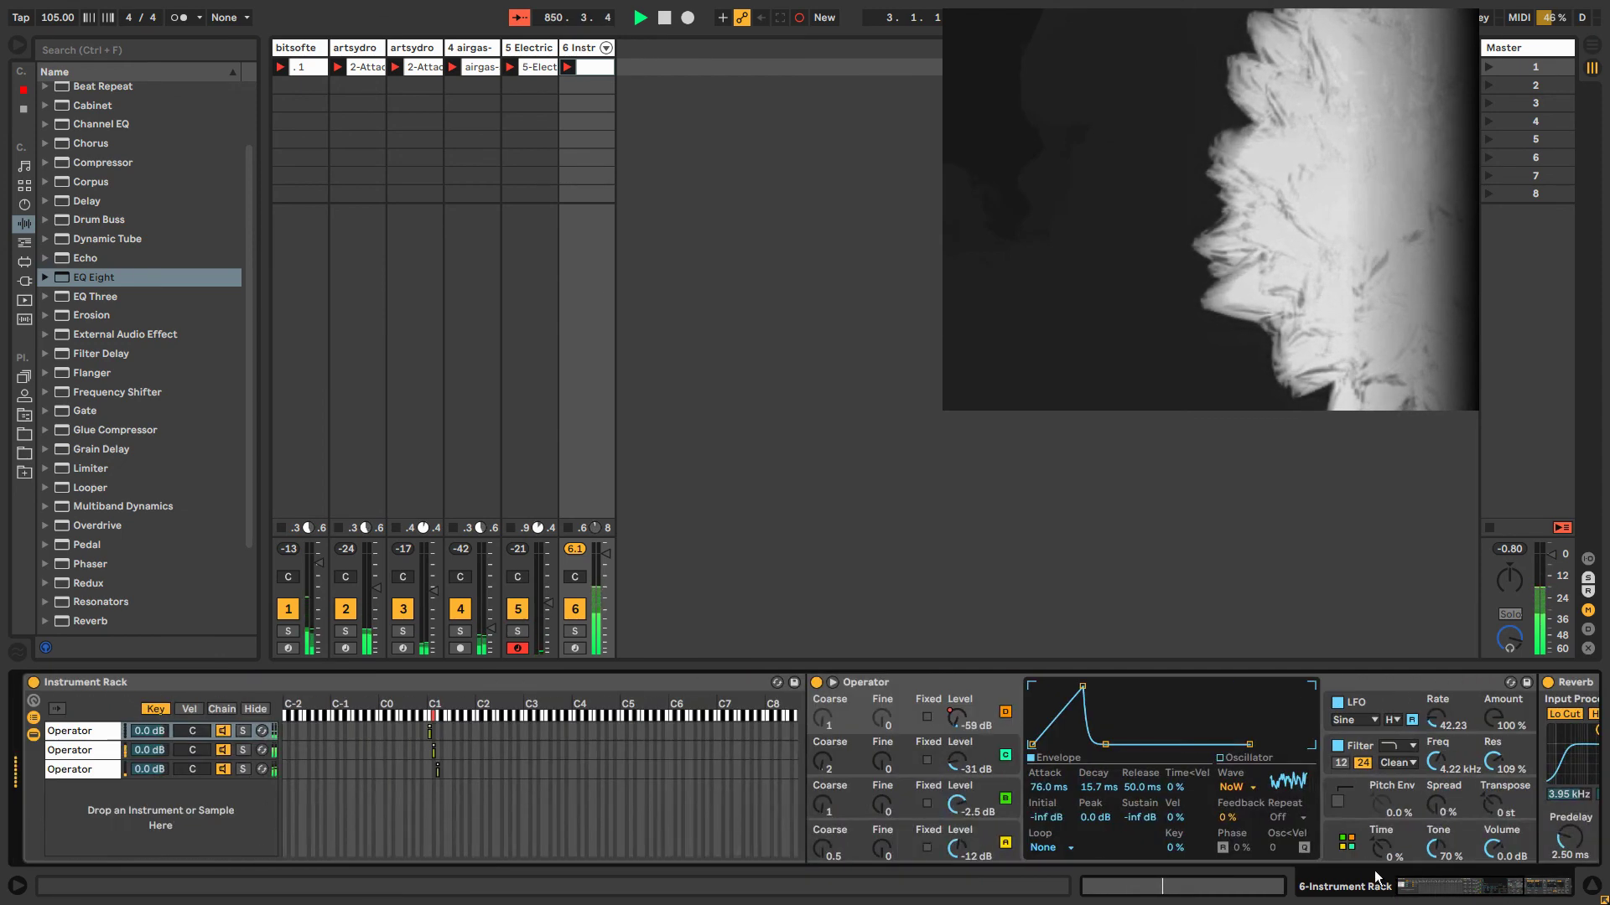
{"action": "right_click", "coordinate": [73, 787]}
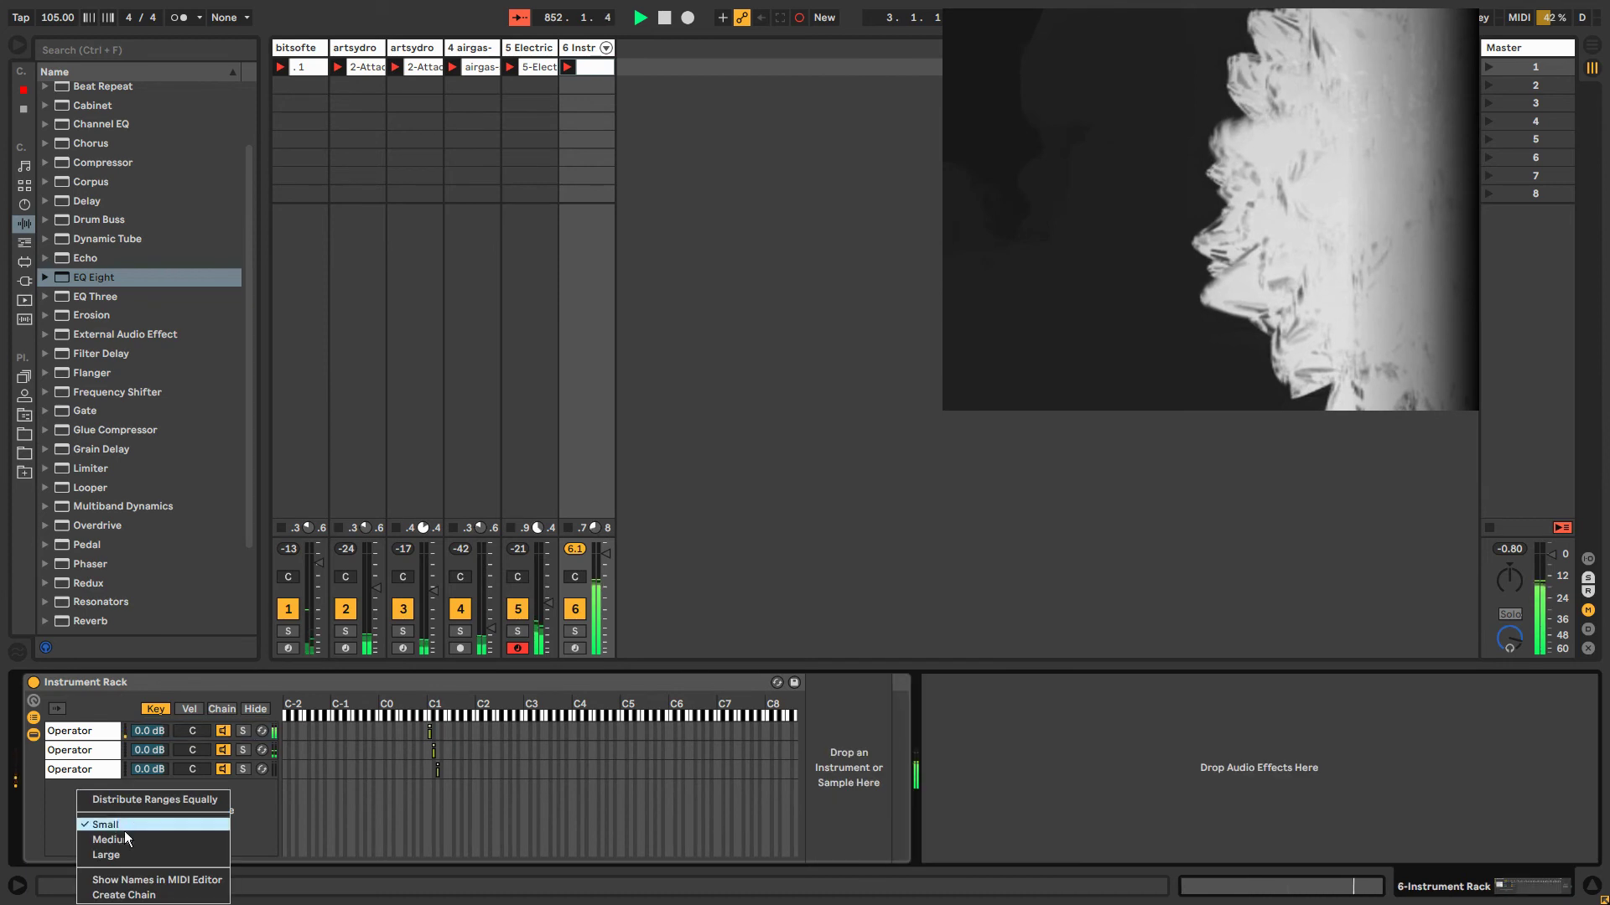
{"action": "left_click", "coordinate": [145, 896]}
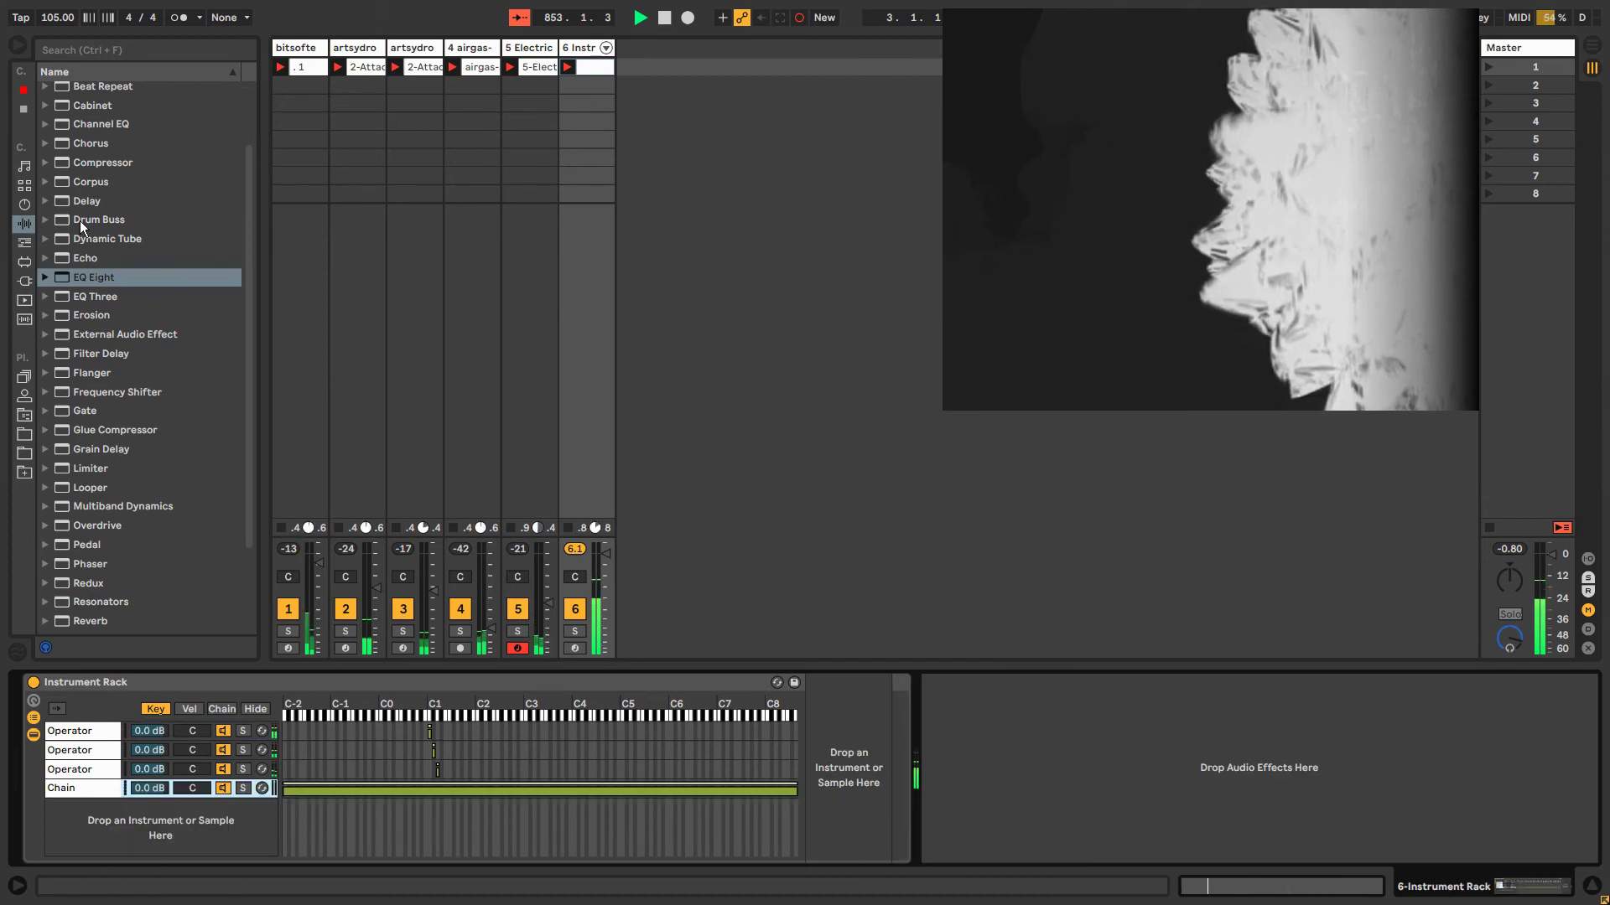
{"action": "left_click", "coordinate": [24, 205]}
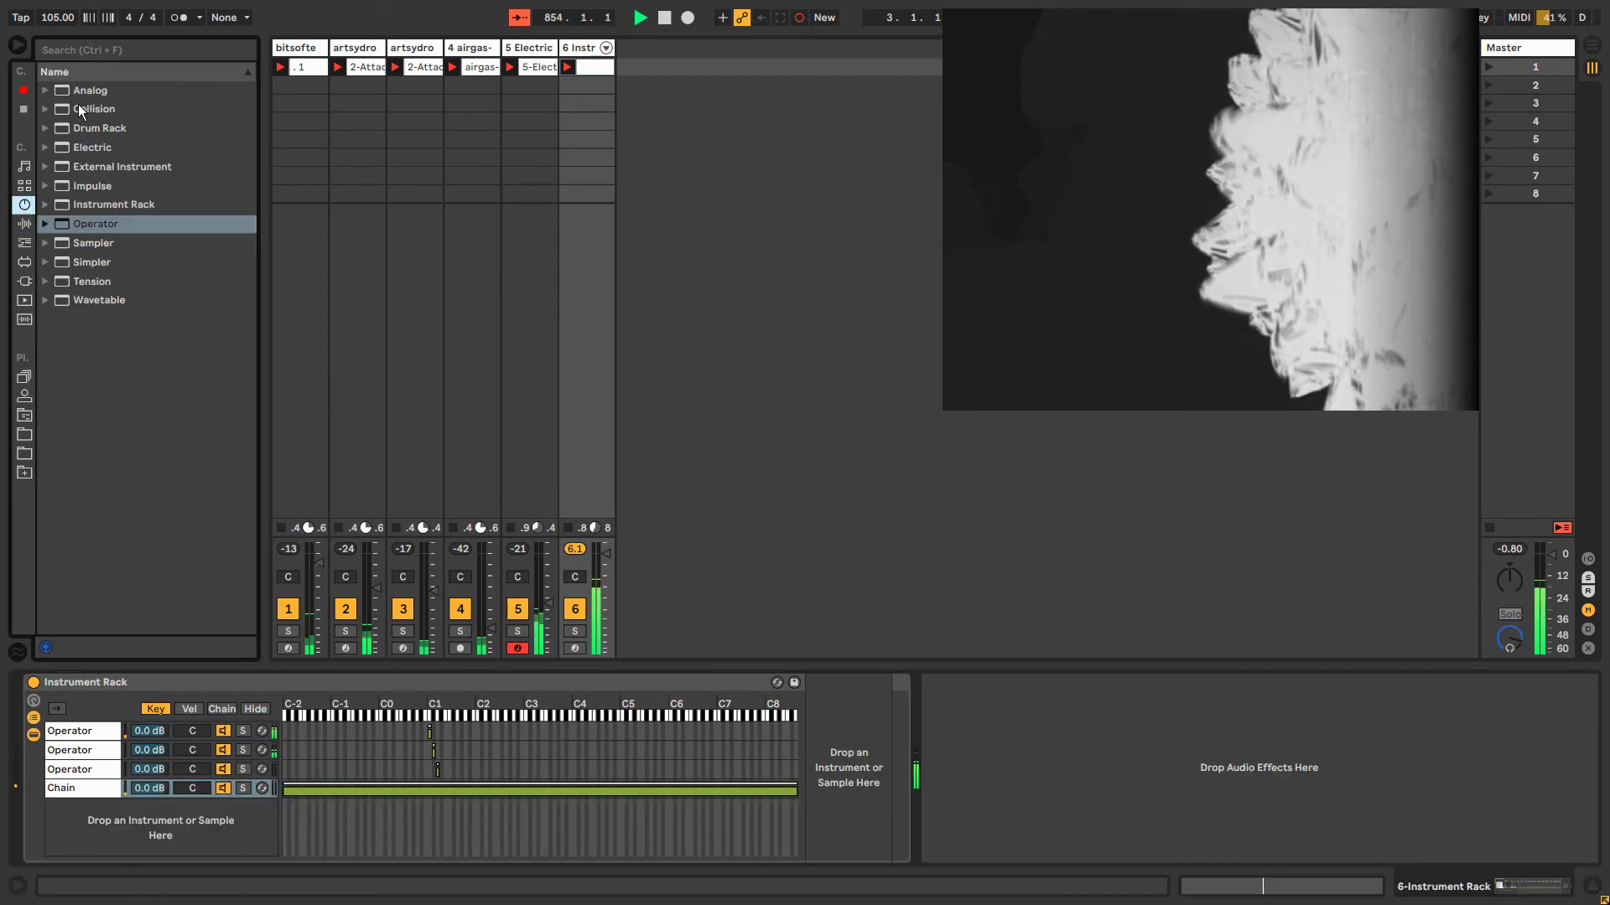
{"action": "left_click_drag", "start_coordinate": [94, 223], "coordinate": [841, 791]}
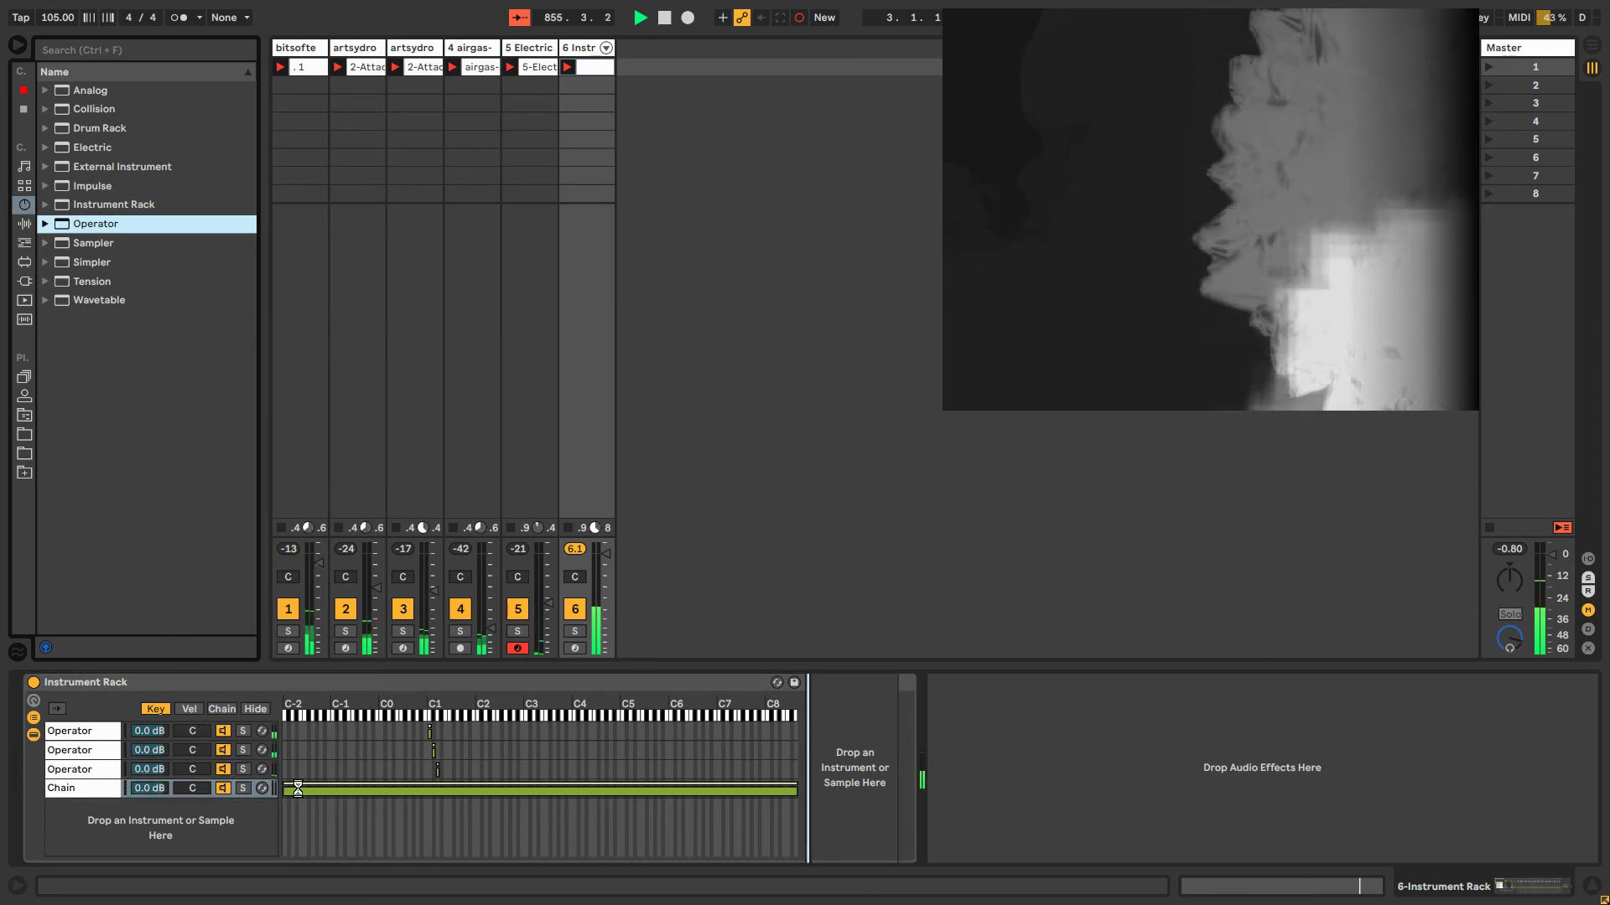
{"action": "left_click_drag", "start_coordinate": [289, 789], "coordinate": [440, 790]}
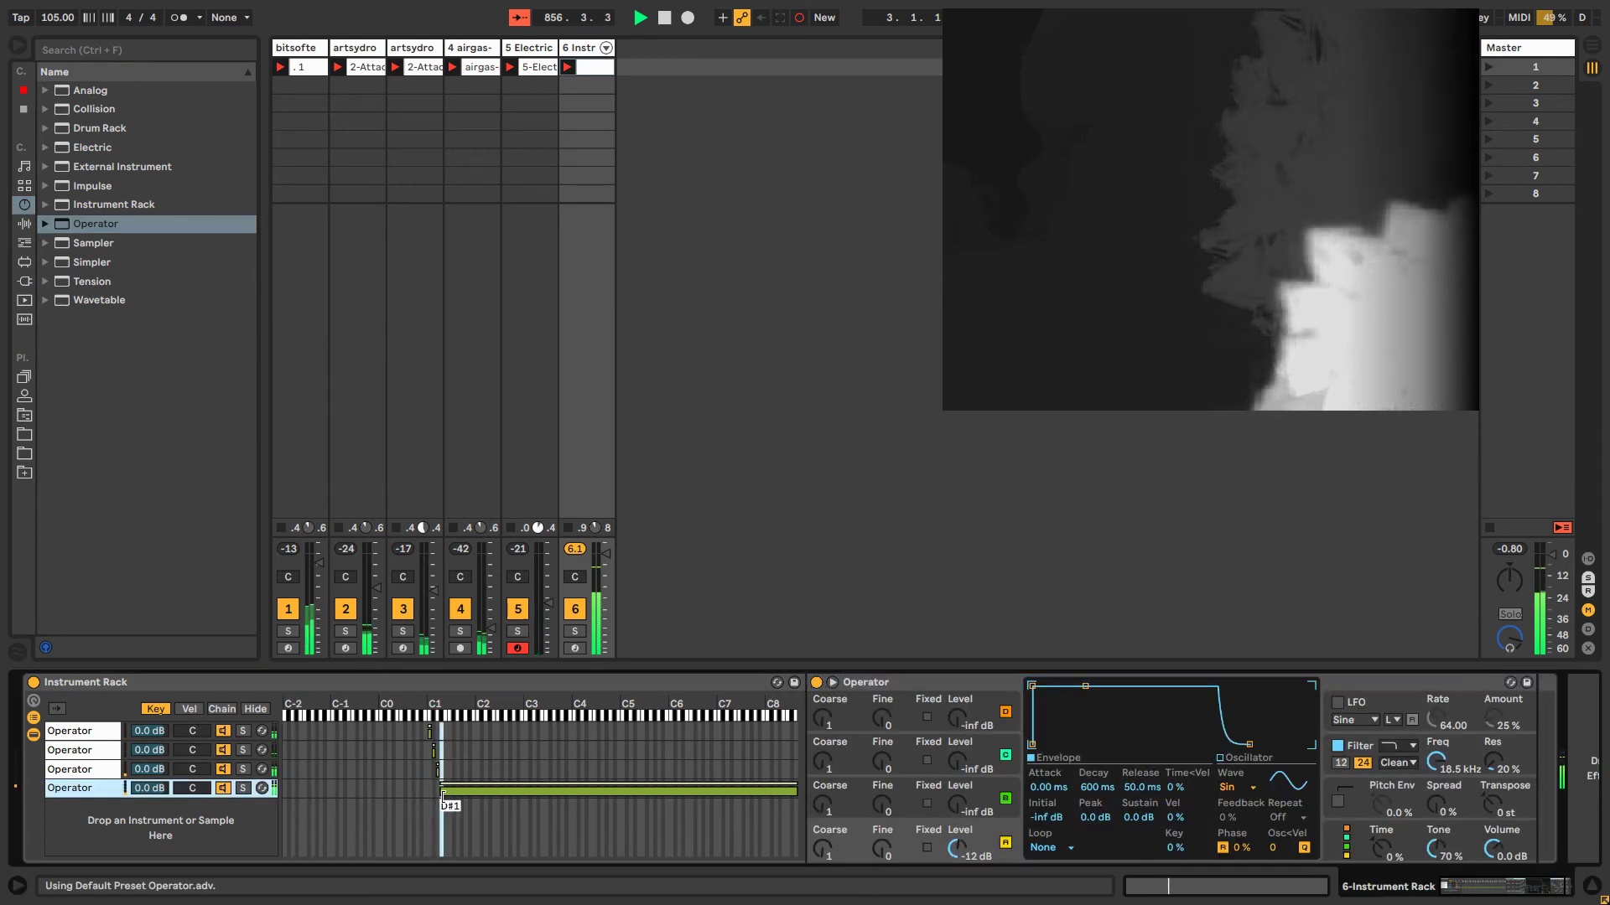
{"action": "left_click_drag", "start_coordinate": [796, 787], "coordinate": [443, 805]}
Add a D#1 note to track 6's clip that spans both bars, from 1.1.1 to 3.1.1.
{"action": "double_click", "coordinate": [578, 63]}
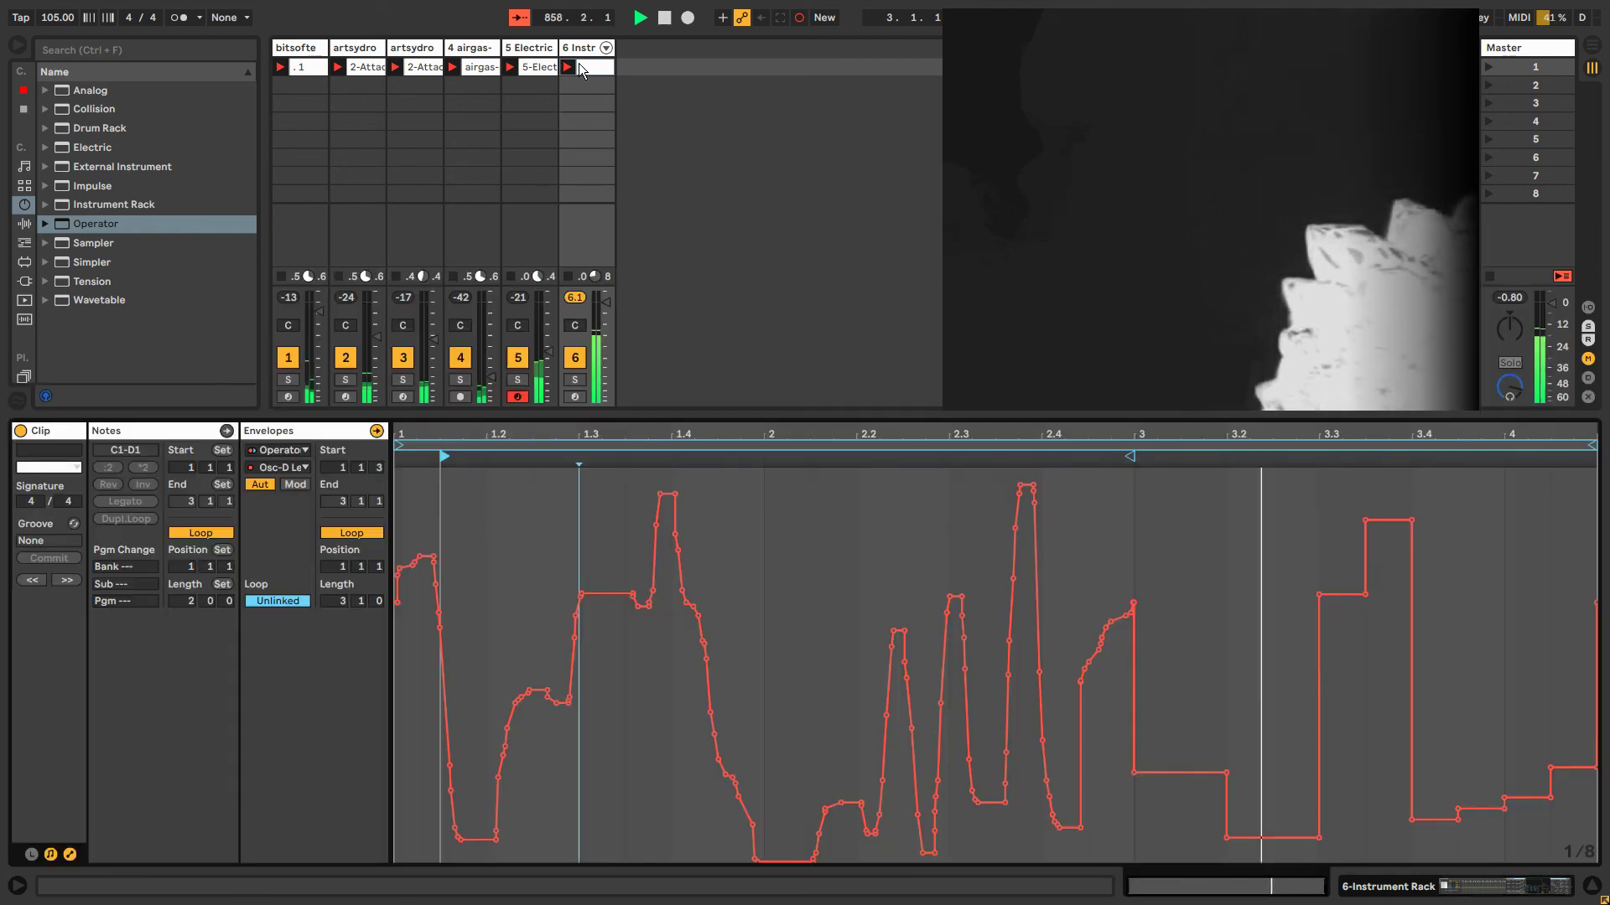
{"action": "left_click", "coordinate": [194, 429]}
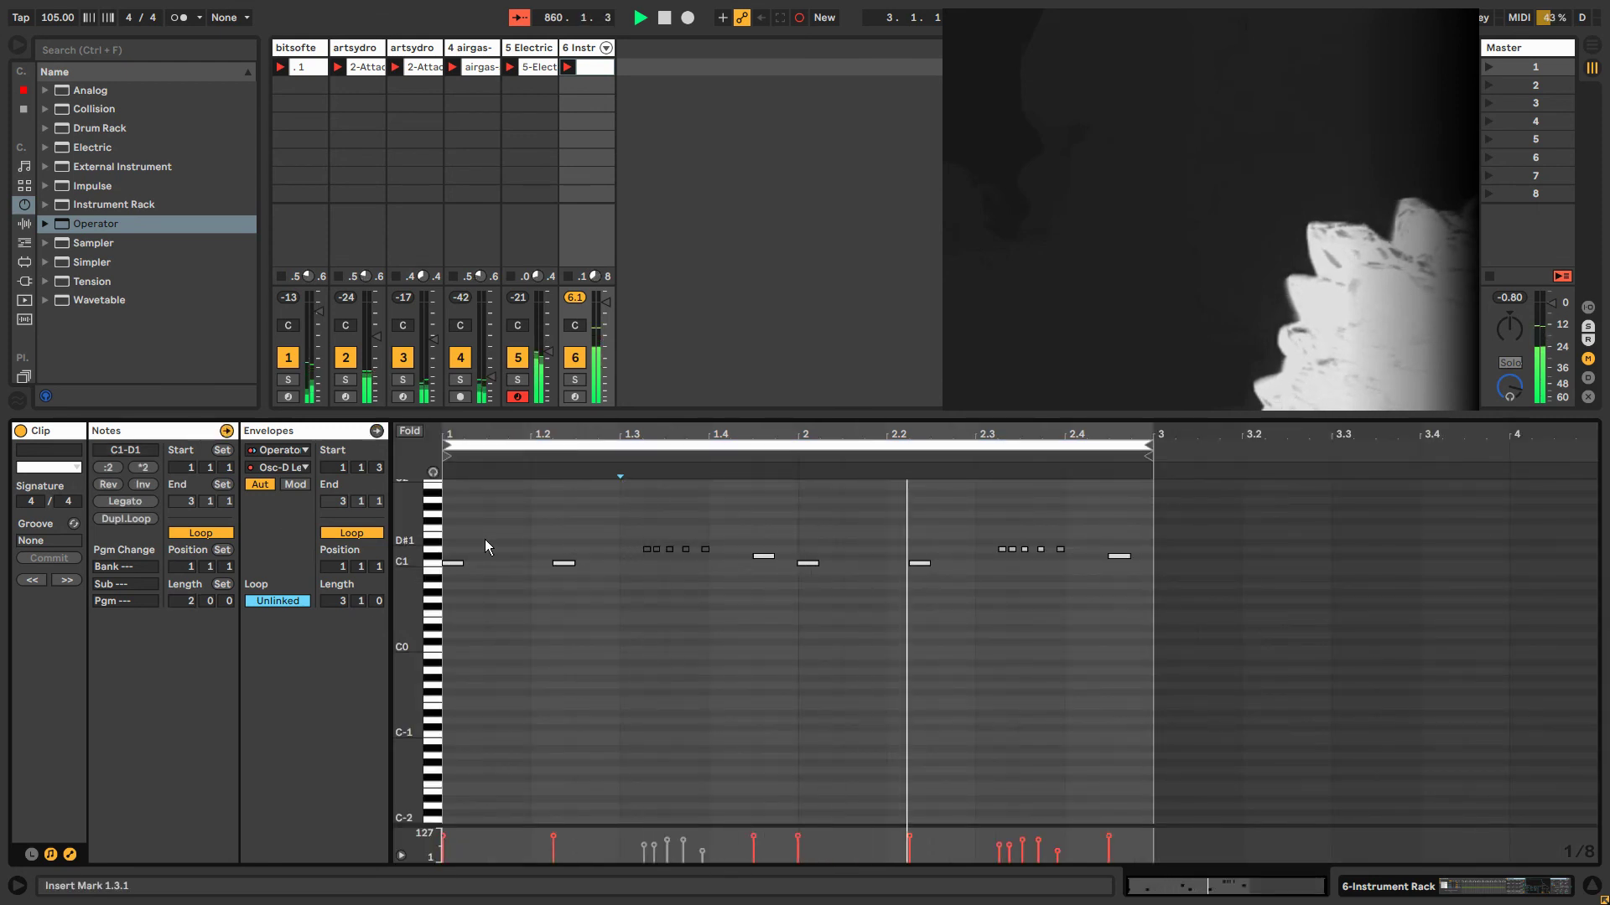
{"action": "double_click", "coordinate": [451, 541]}
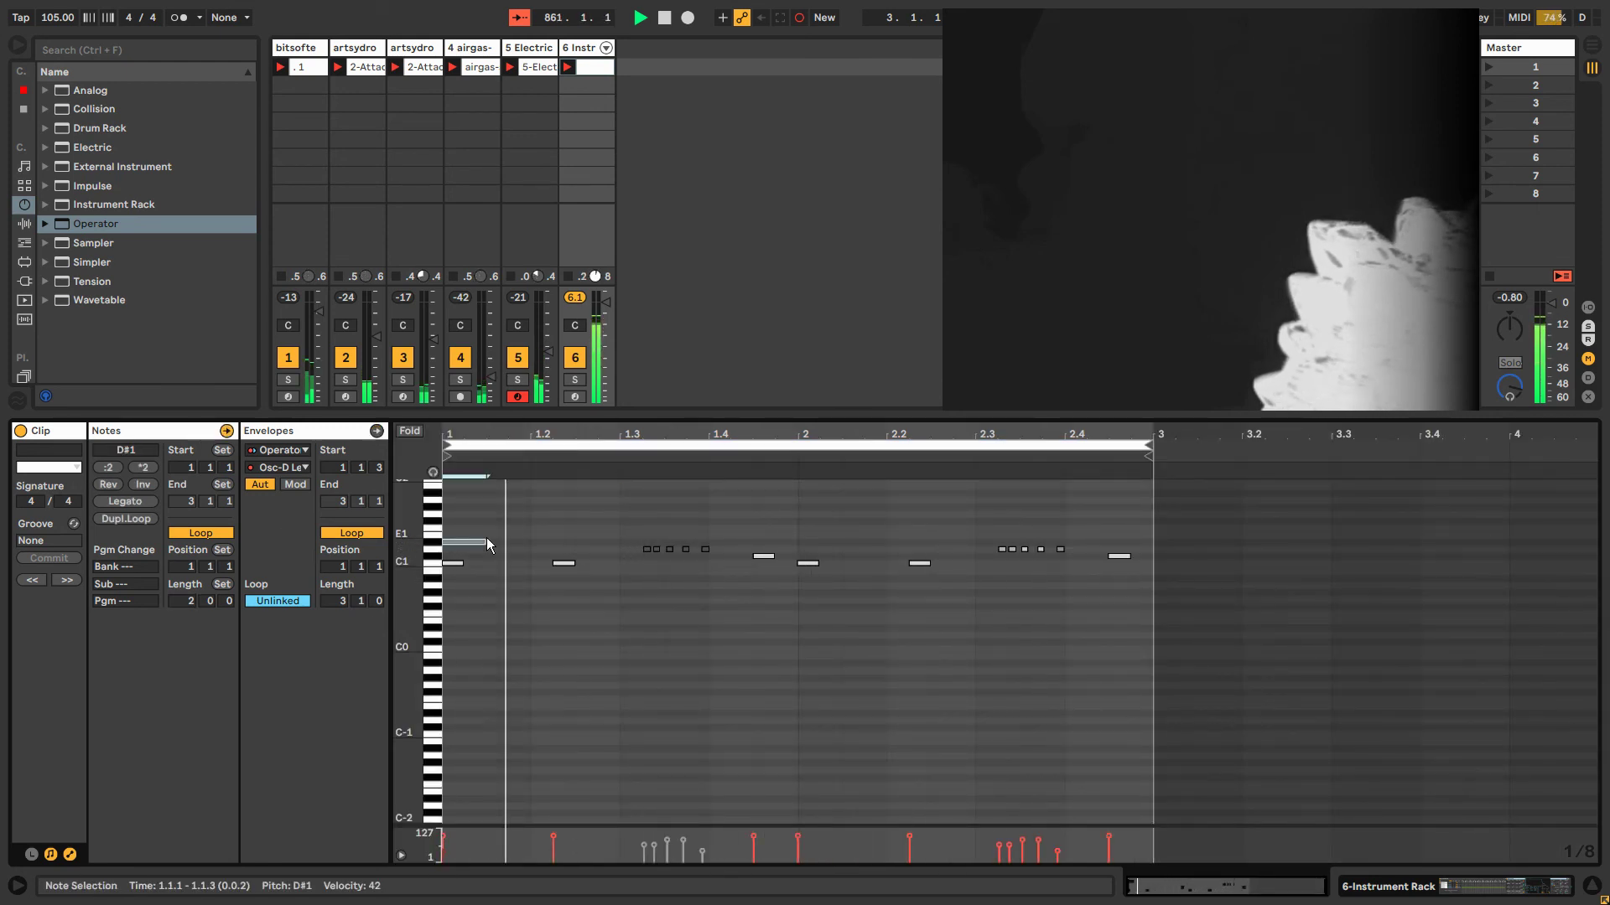
{"action": "left_click_drag", "start_coordinate": [486, 536], "coordinate": [1149, 535]}
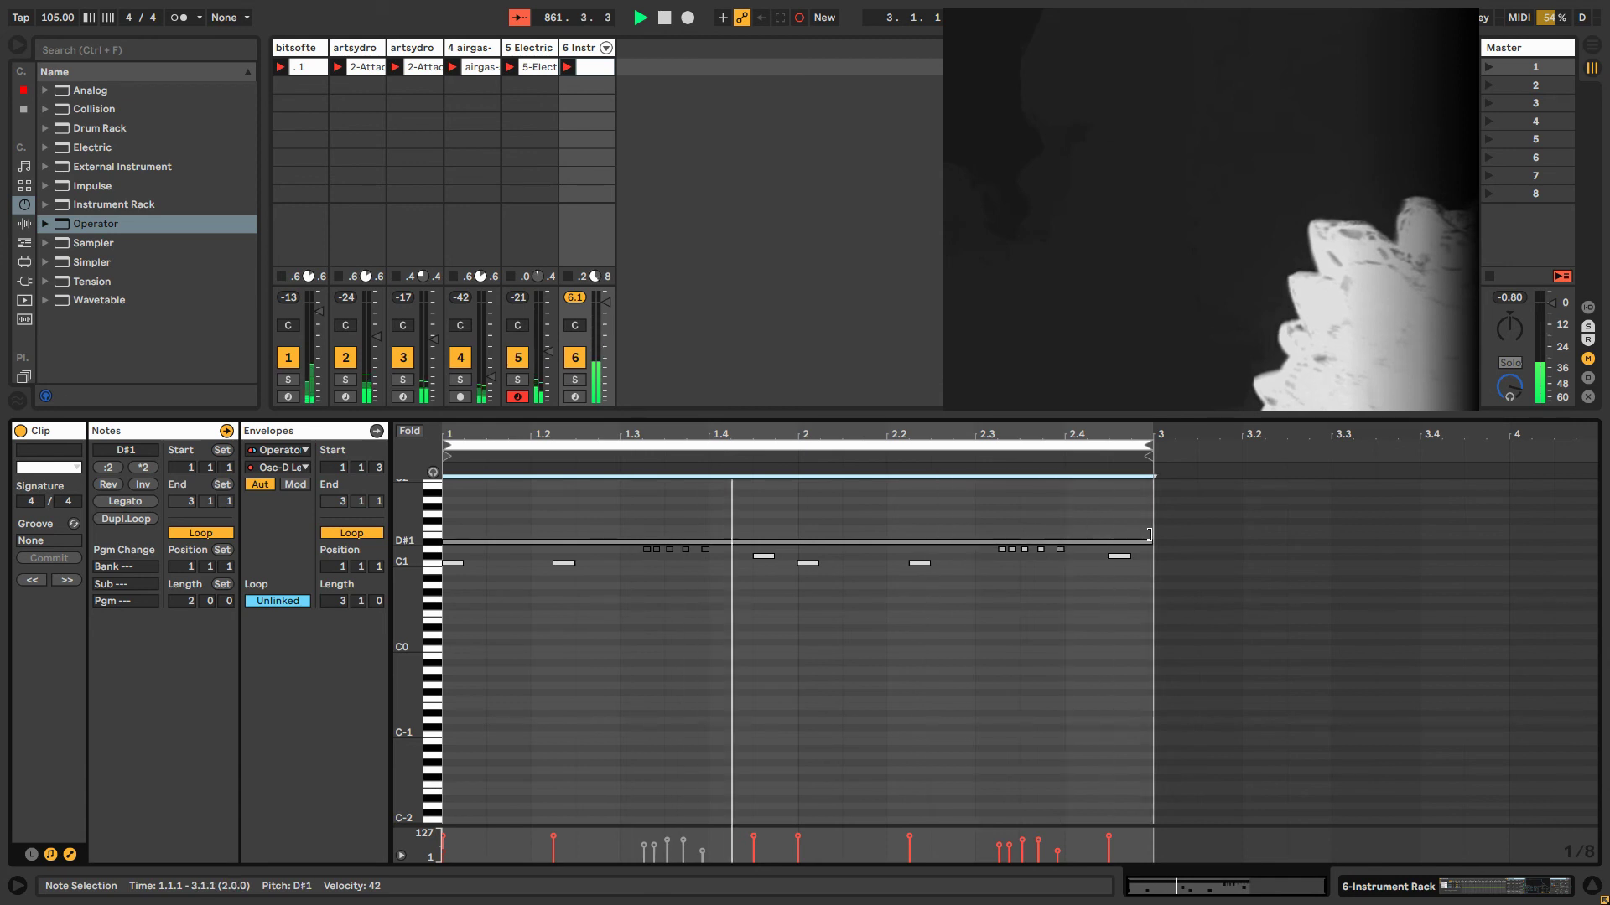
Try a longer attack on the fourth Operator's oscillator A envelope and delete the attack automation.
{"action": "left_click", "coordinate": [580, 51]}
{"action": "left_click_drag", "start_coordinate": [1032, 687], "coordinate": [1107, 687]}
{"action": "left_click", "coordinate": [1226, 788]}
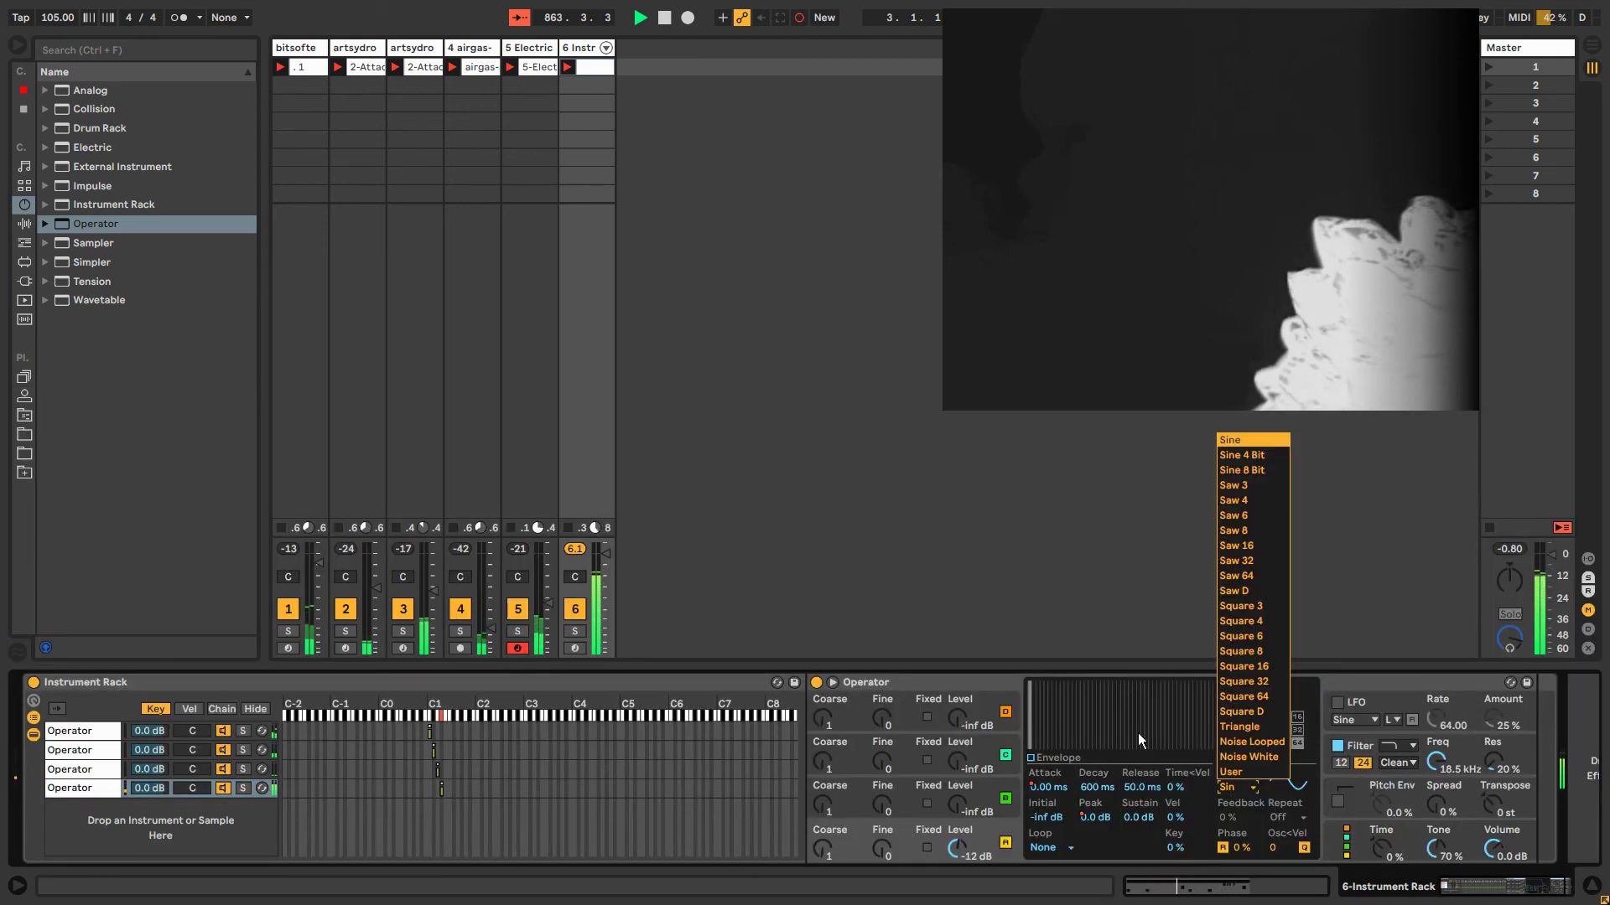
{"action": "left_click", "coordinate": [1039, 788]}
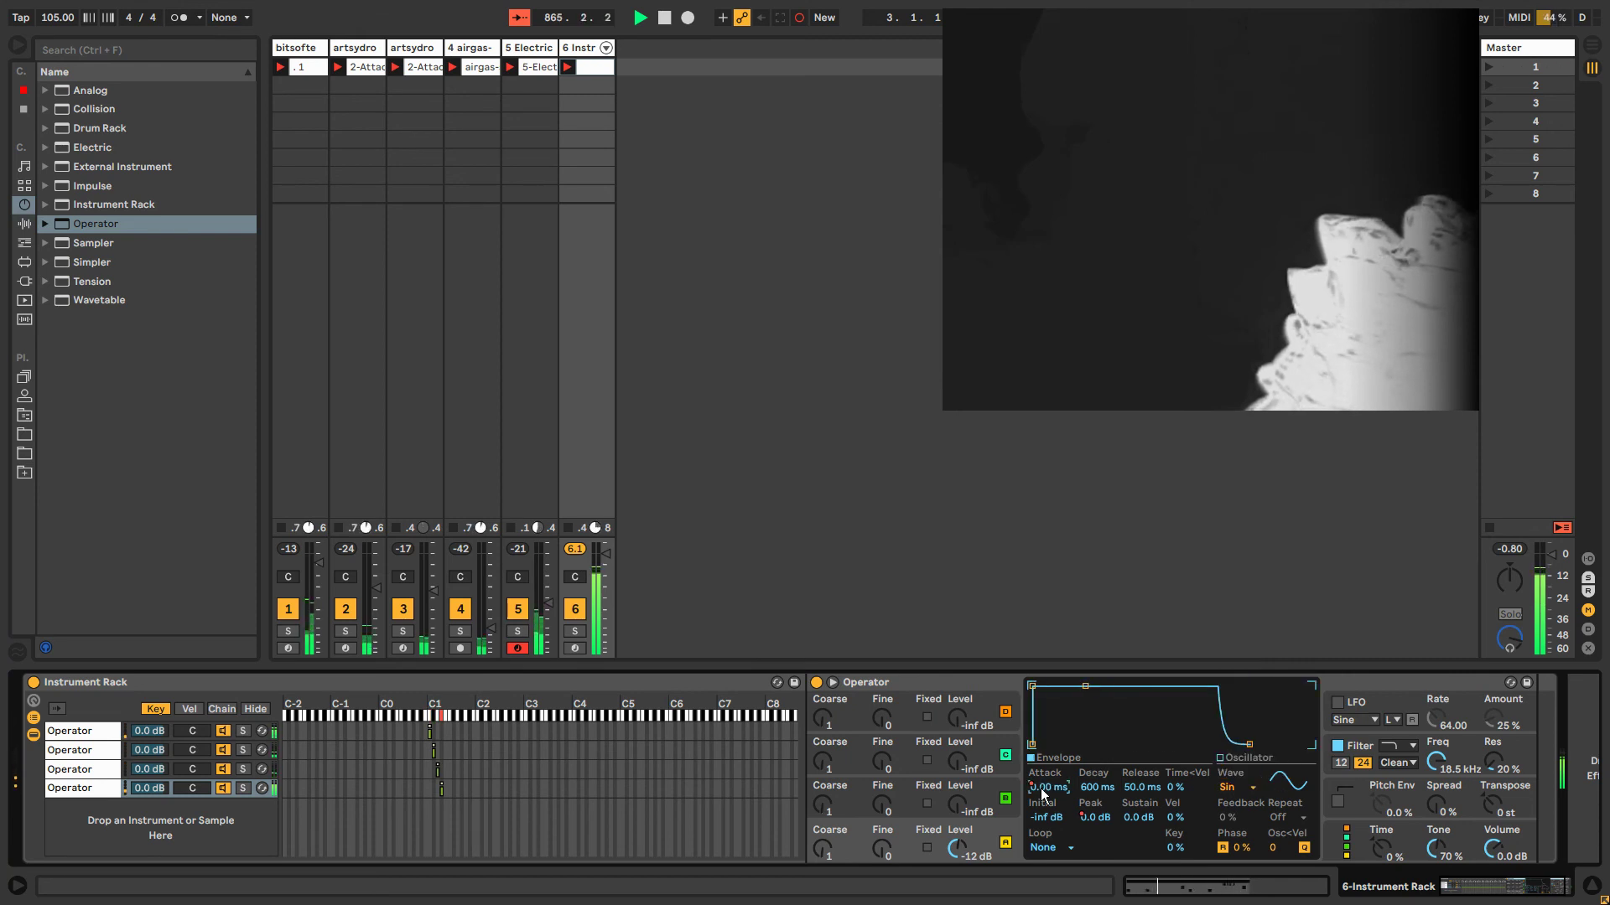
{"action": "right_click", "coordinate": [1041, 788]}
{"action": "left_click", "coordinate": [1098, 591]}
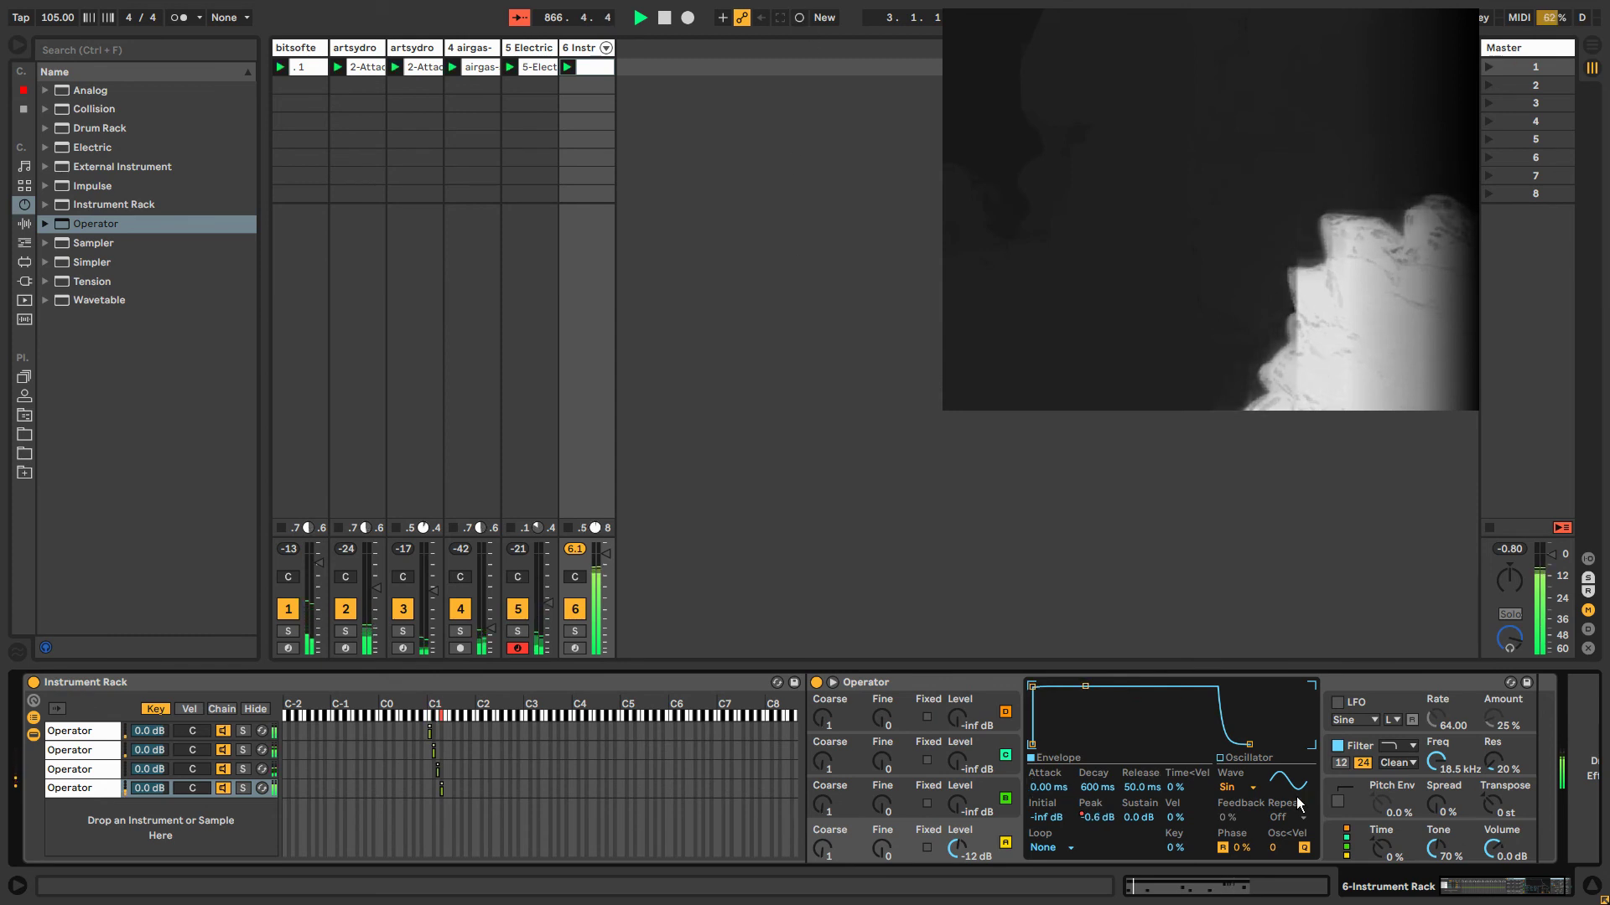
Lower the fourth Operator's volume to -inf dB and delete the automation on oscillator A's peak level.
{"action": "left_click_drag", "start_coordinate": [1495, 849], "coordinate": [1495, 898]}
{"action": "left_click", "coordinate": [1003, 845]}
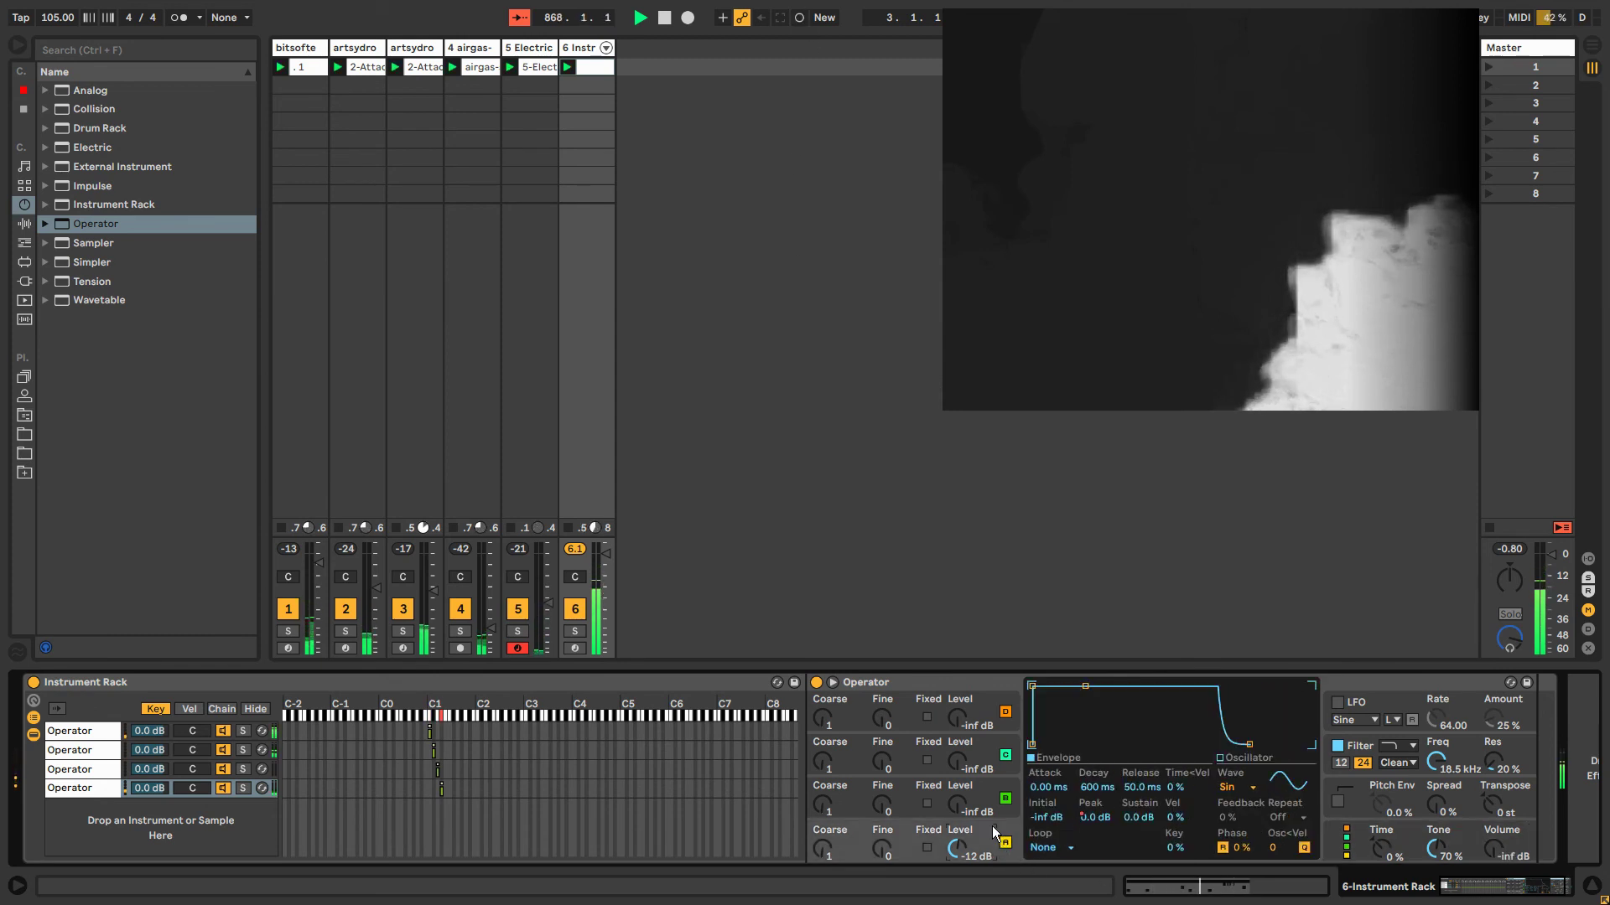
{"action": "right_click", "coordinate": [1093, 825]}
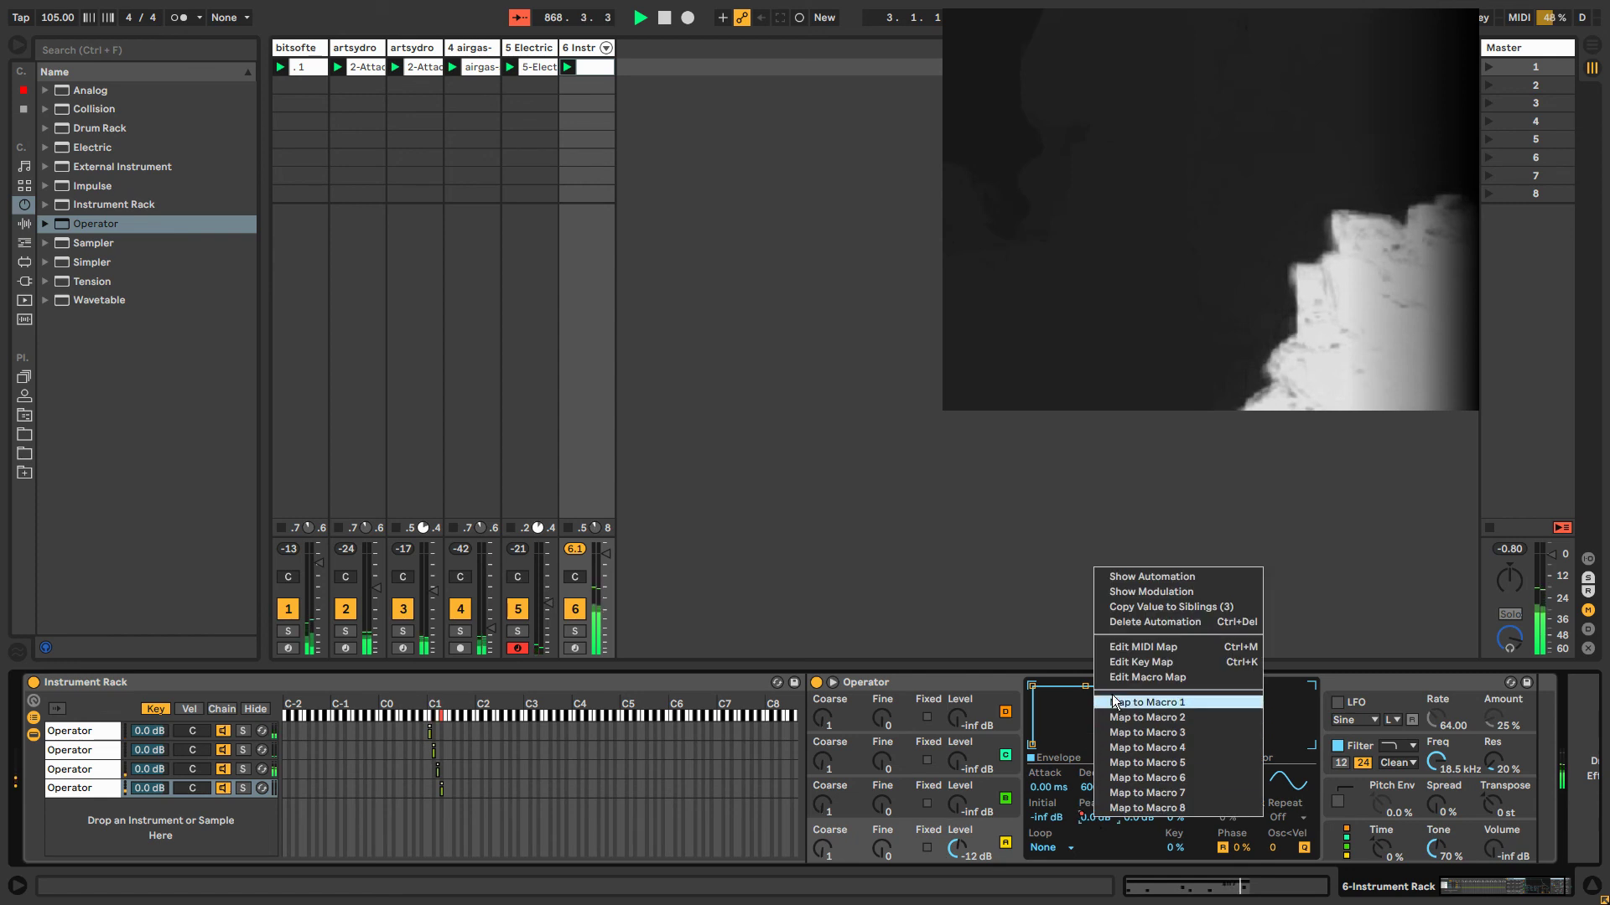
{"action": "left_click", "coordinate": [1131, 624]}
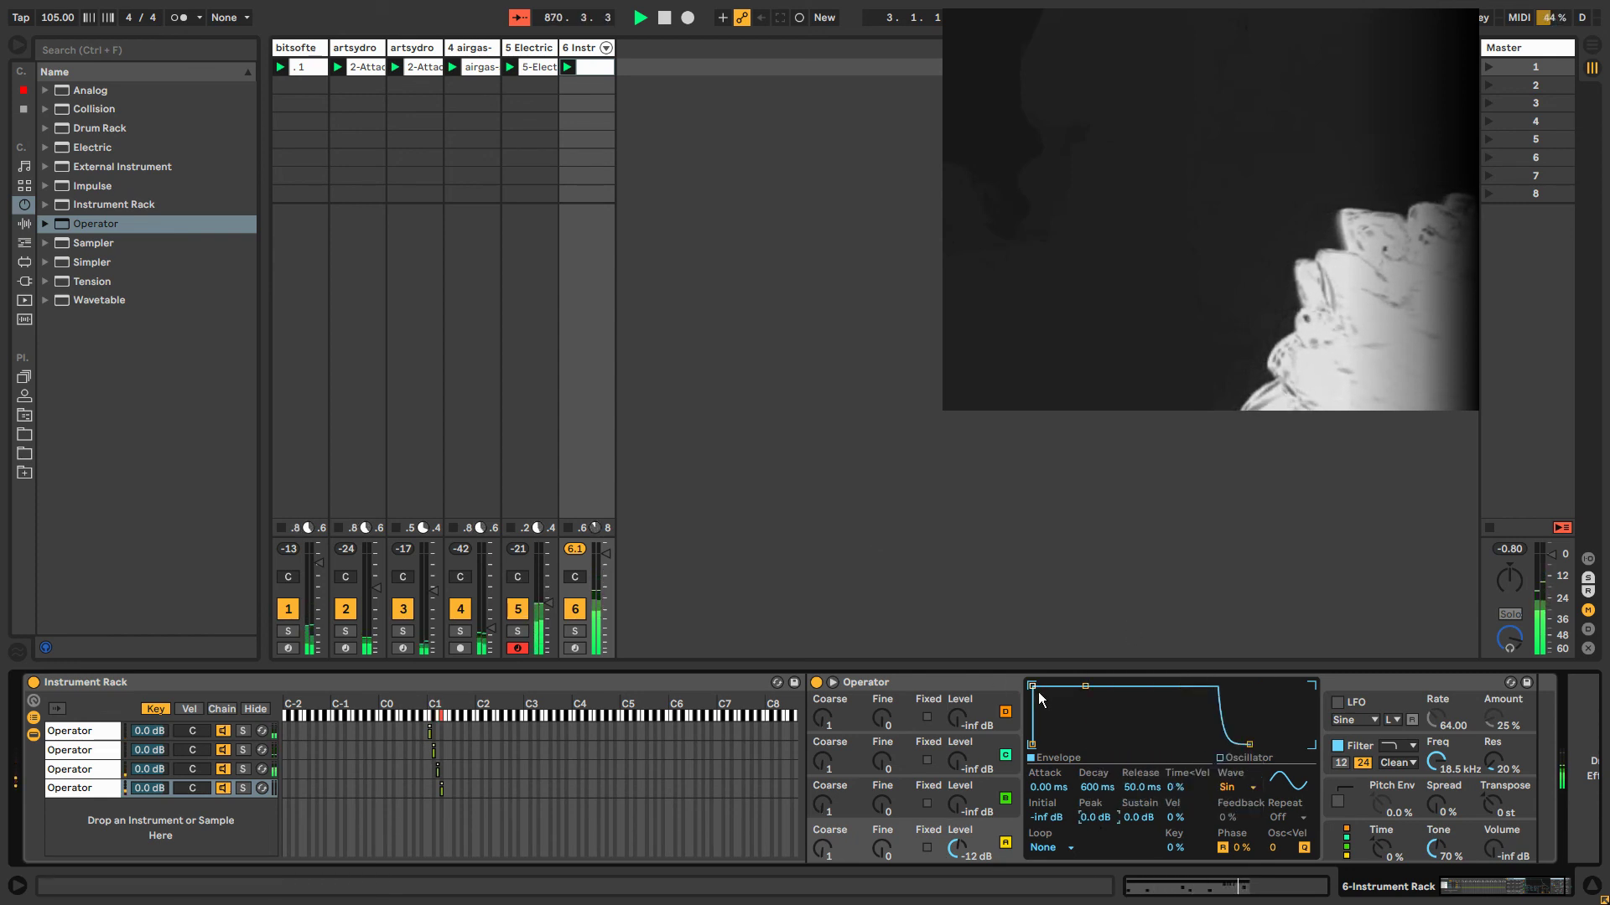
Shape the fourth Operator's oscillator A envelope with a 2.76 ms attack, 719 ms decay and -44 dB sustain.
{"action": "left_click_drag", "start_coordinate": [1086, 686], "coordinate": [1086, 723]}
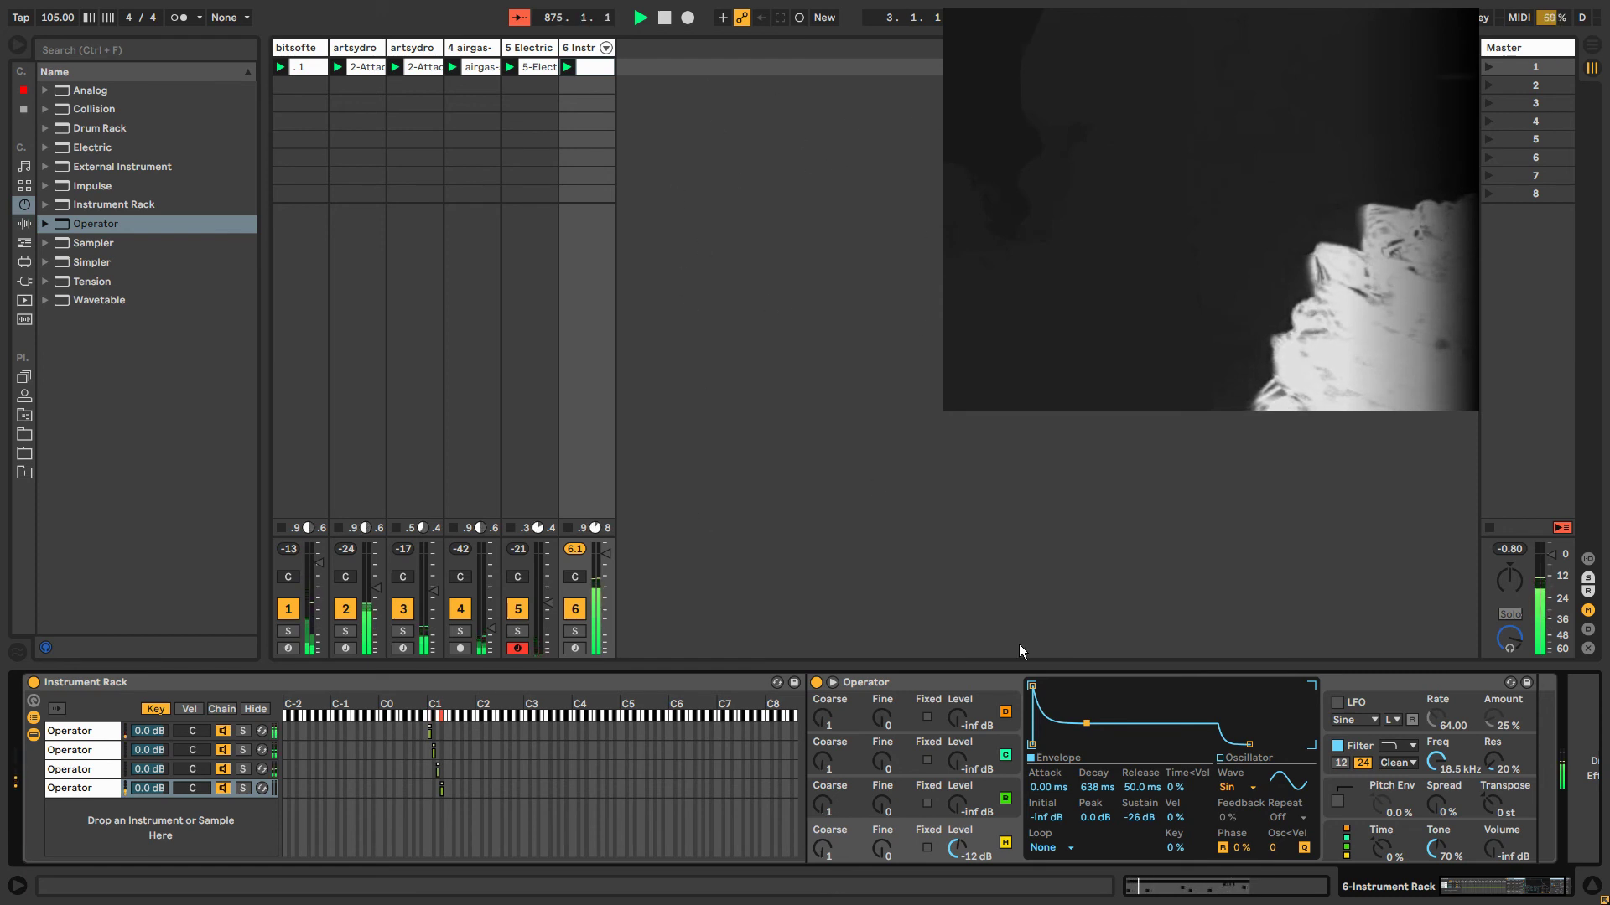
{"action": "left_click_drag", "start_coordinate": [1047, 685], "coordinate": [1113, 735]}
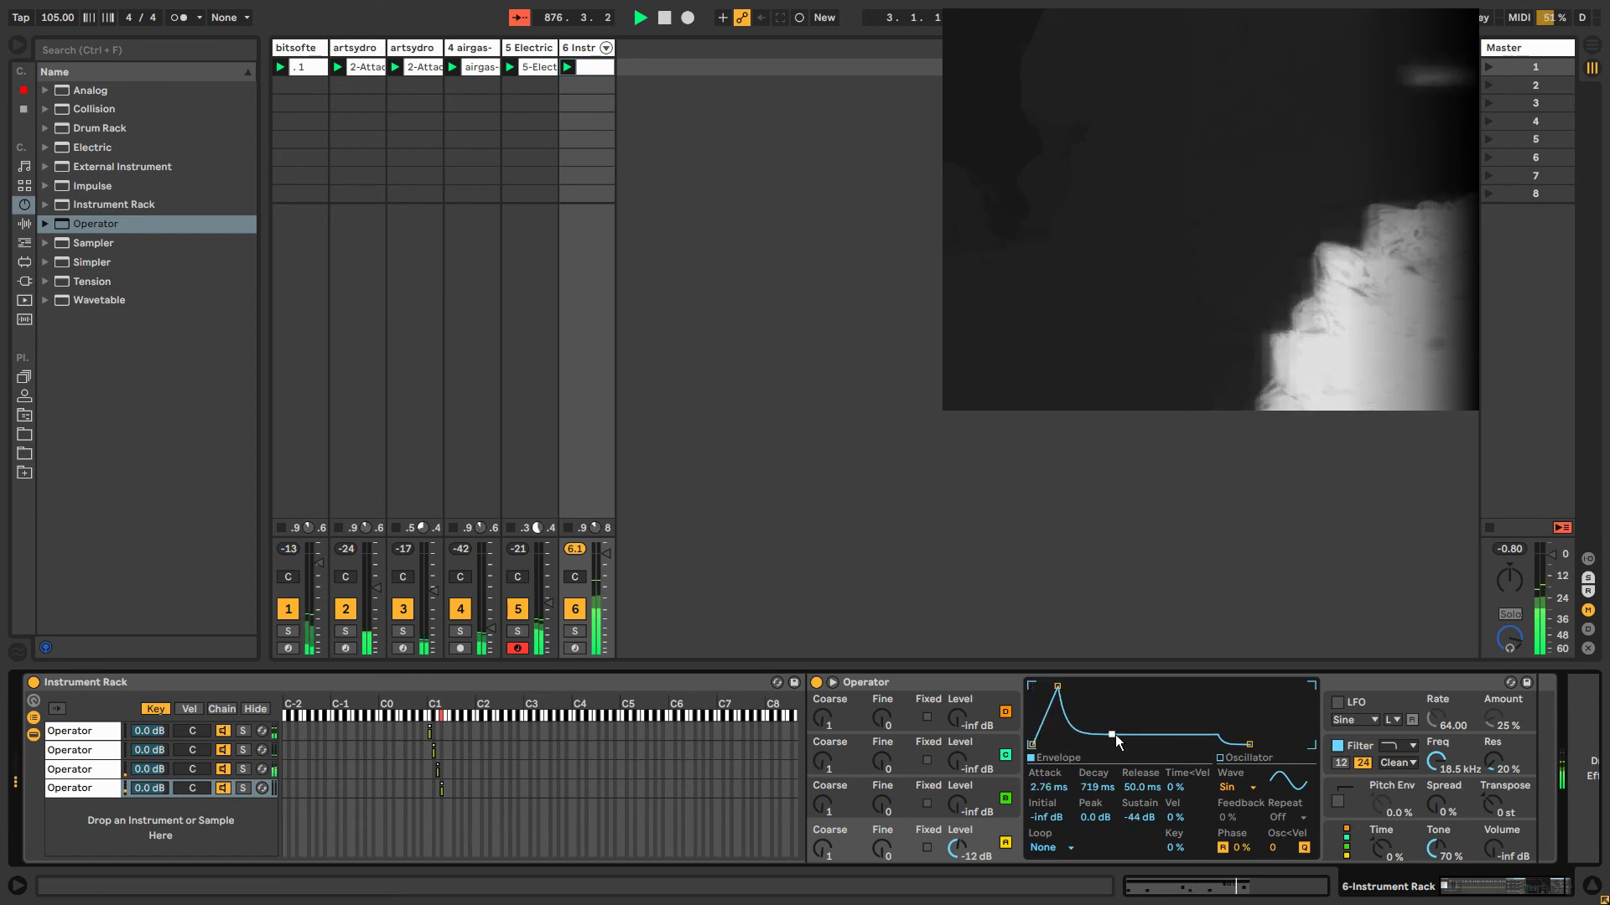
{"action": "left_click_drag", "start_coordinate": [1123, 118], "coordinate": [1088, 163]}
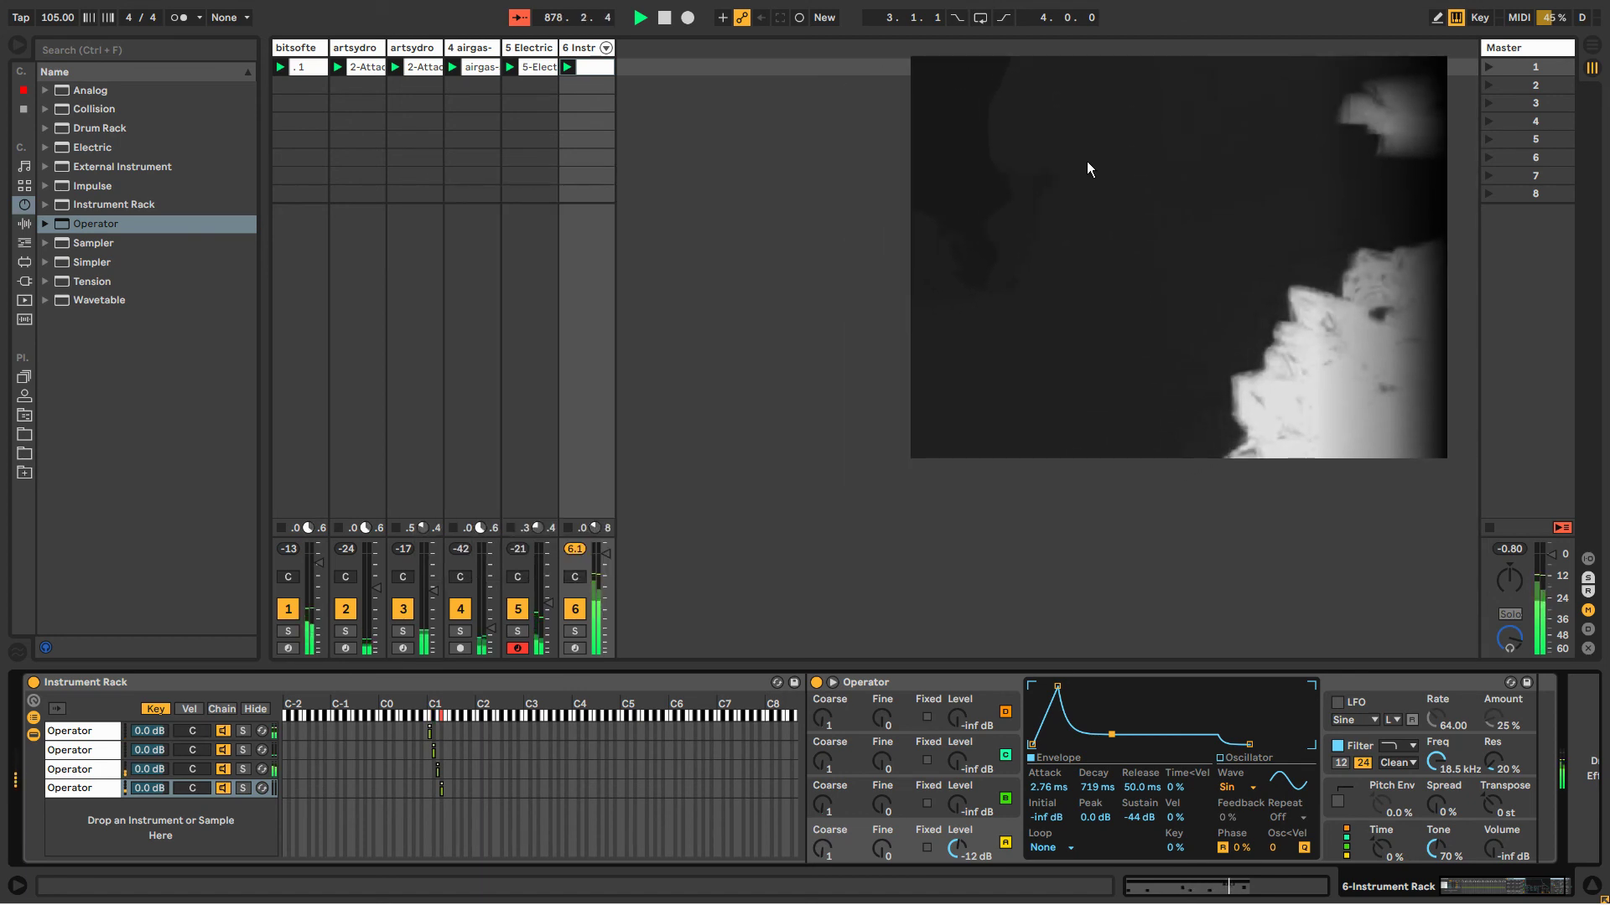
{"action": "key", "text": "alt+Tab"}
{"action": "key", "text": "alt+Tab"}
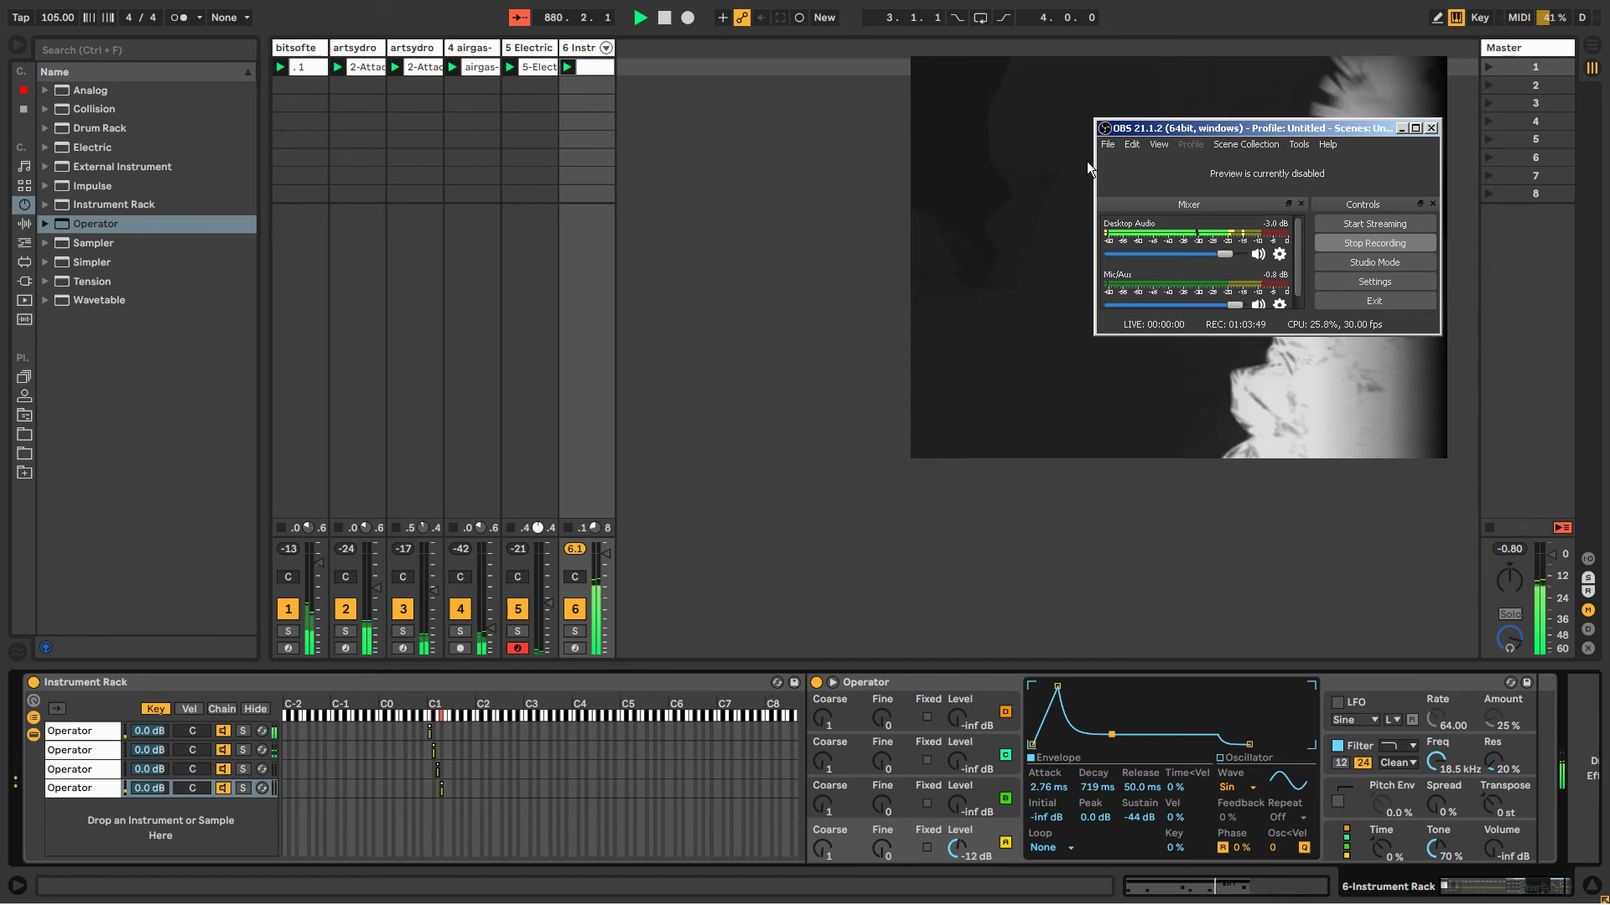
{"action": "key", "text": "alt+Tab"}
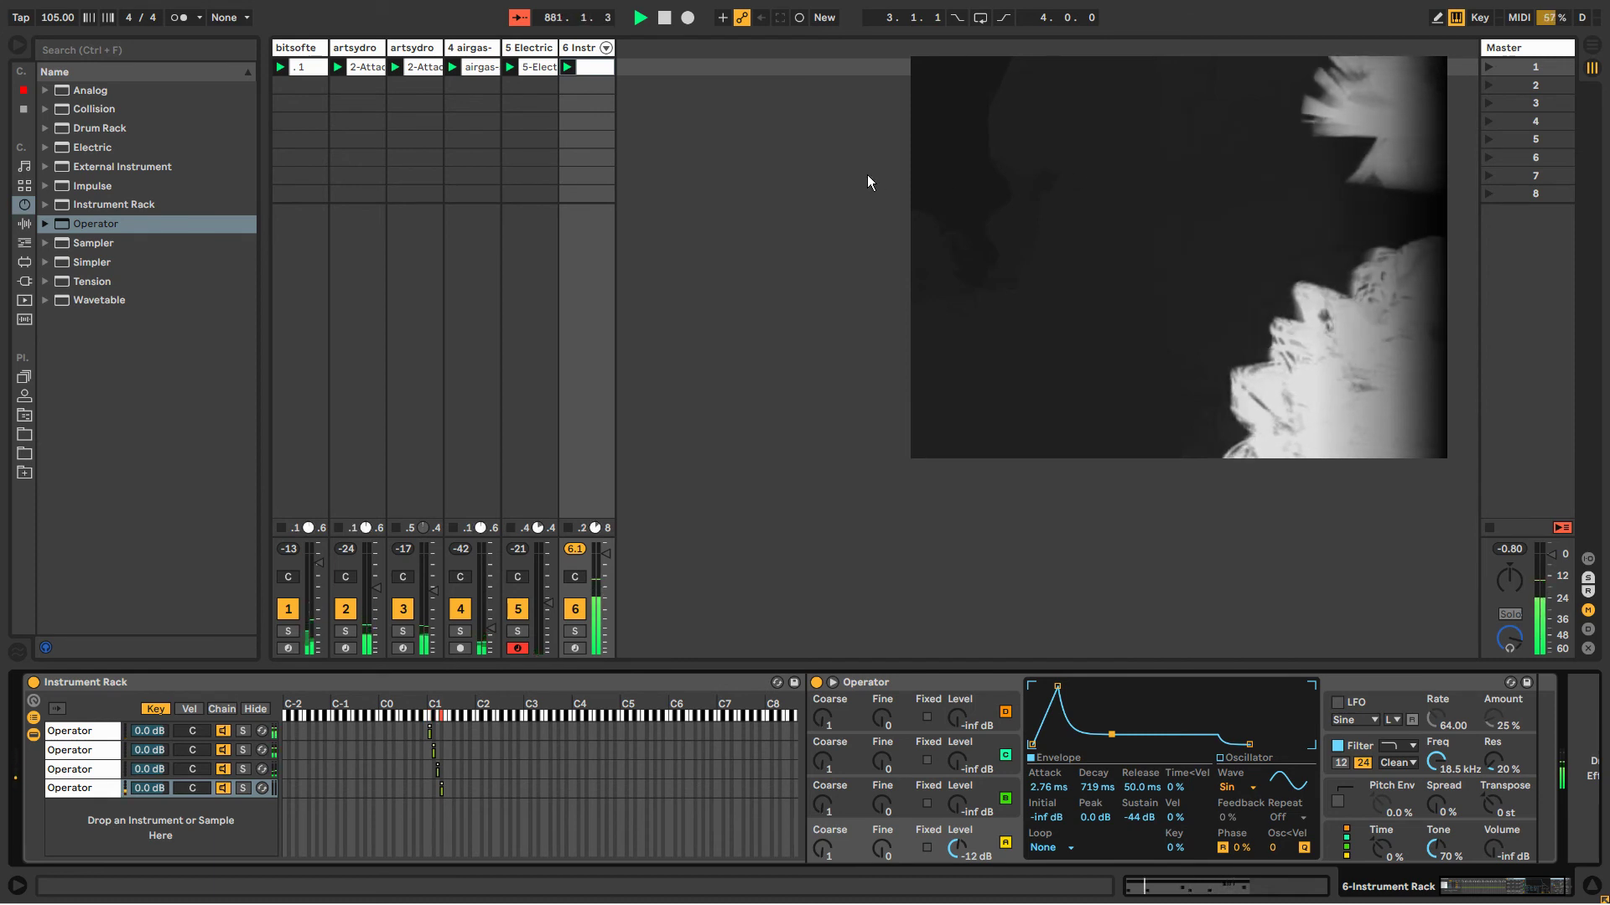
Lower the master track volume to -5.3 dB and select track 6.
{"action": "left_click_drag", "start_coordinate": [1550, 555], "coordinate": [1551, 561]}
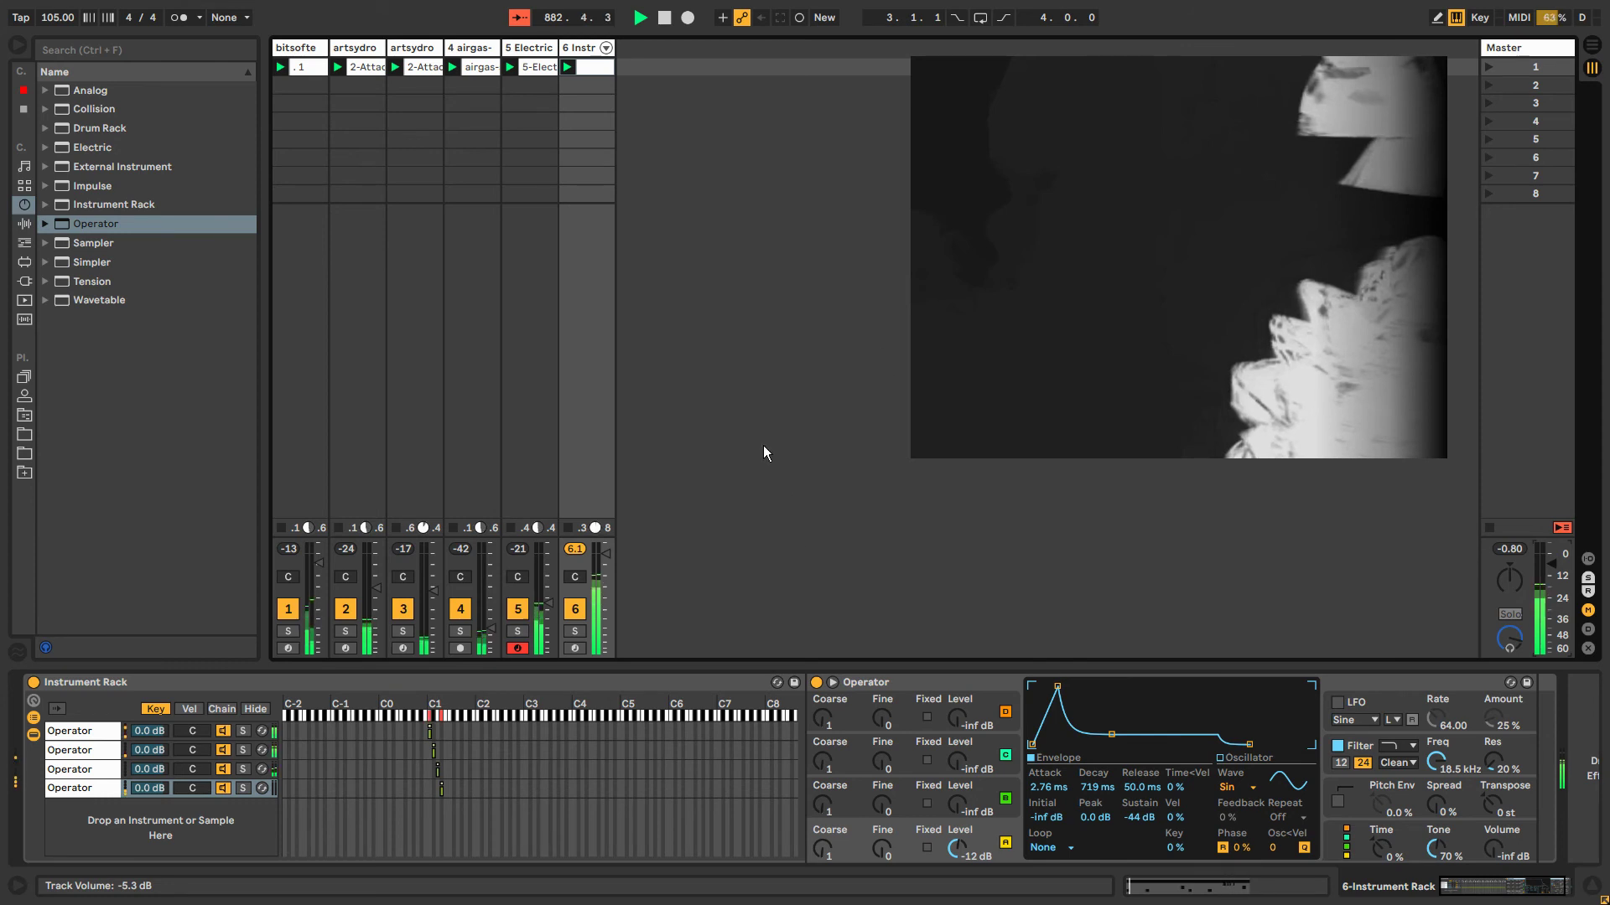
{"action": "left_click", "coordinate": [611, 68]}
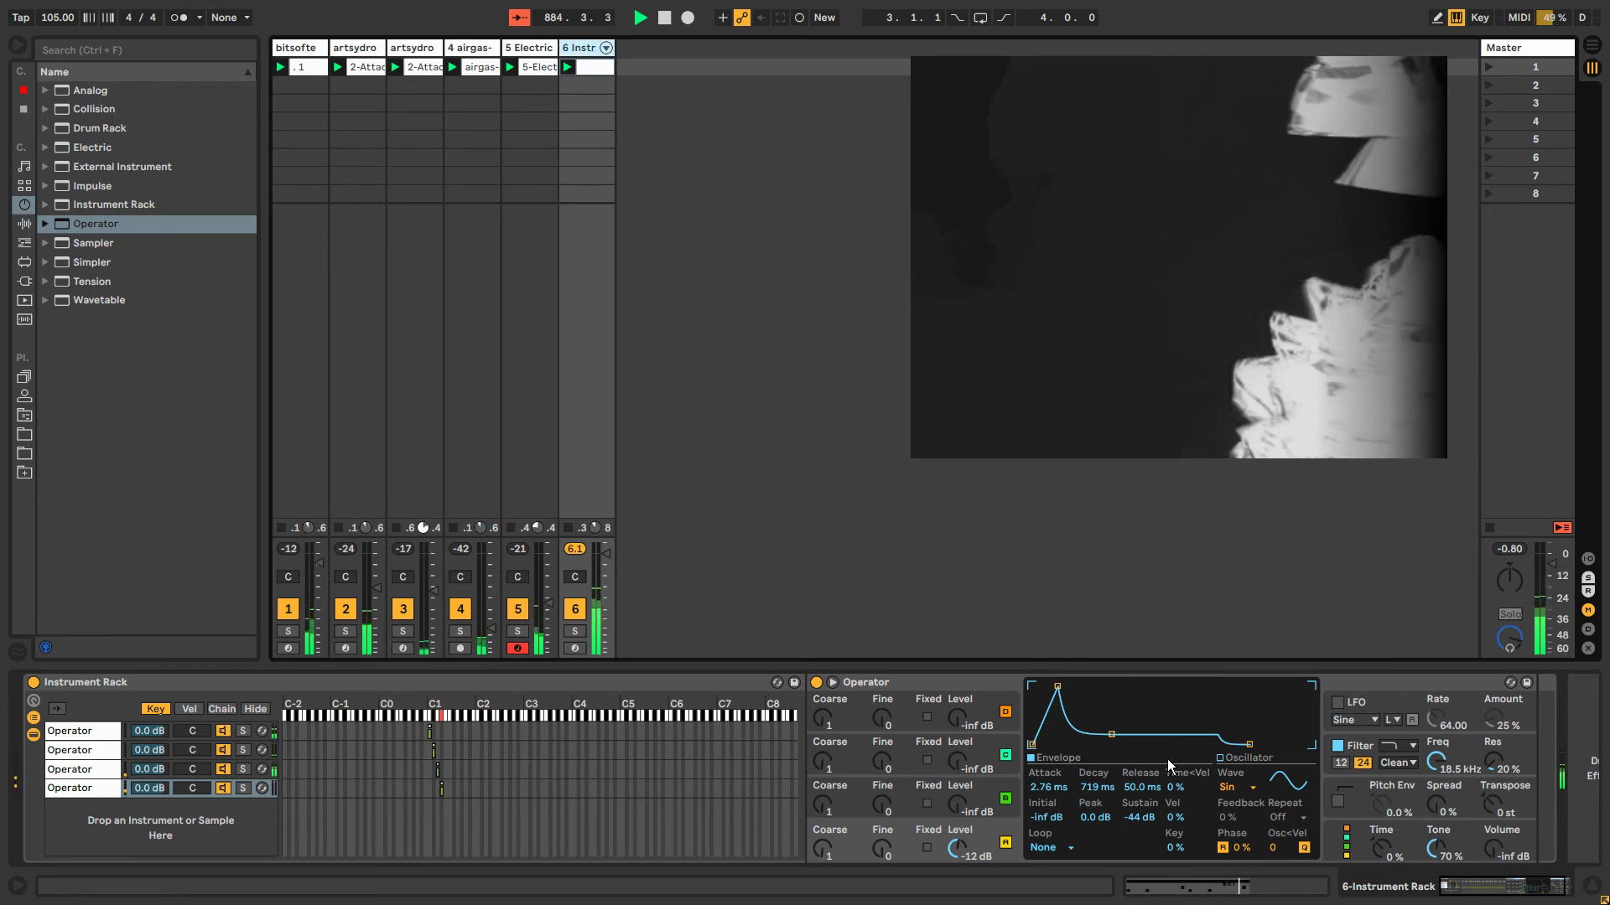
Switch the fourth Operator's oscillator A to the NoW waveform and shape its envelope with 427 ms attack, 1.47 s decay, -7.6 dB sustain and 4.32 s release.
{"action": "left_click", "coordinate": [1248, 791]}
{"action": "left_click", "coordinate": [1248, 761]}
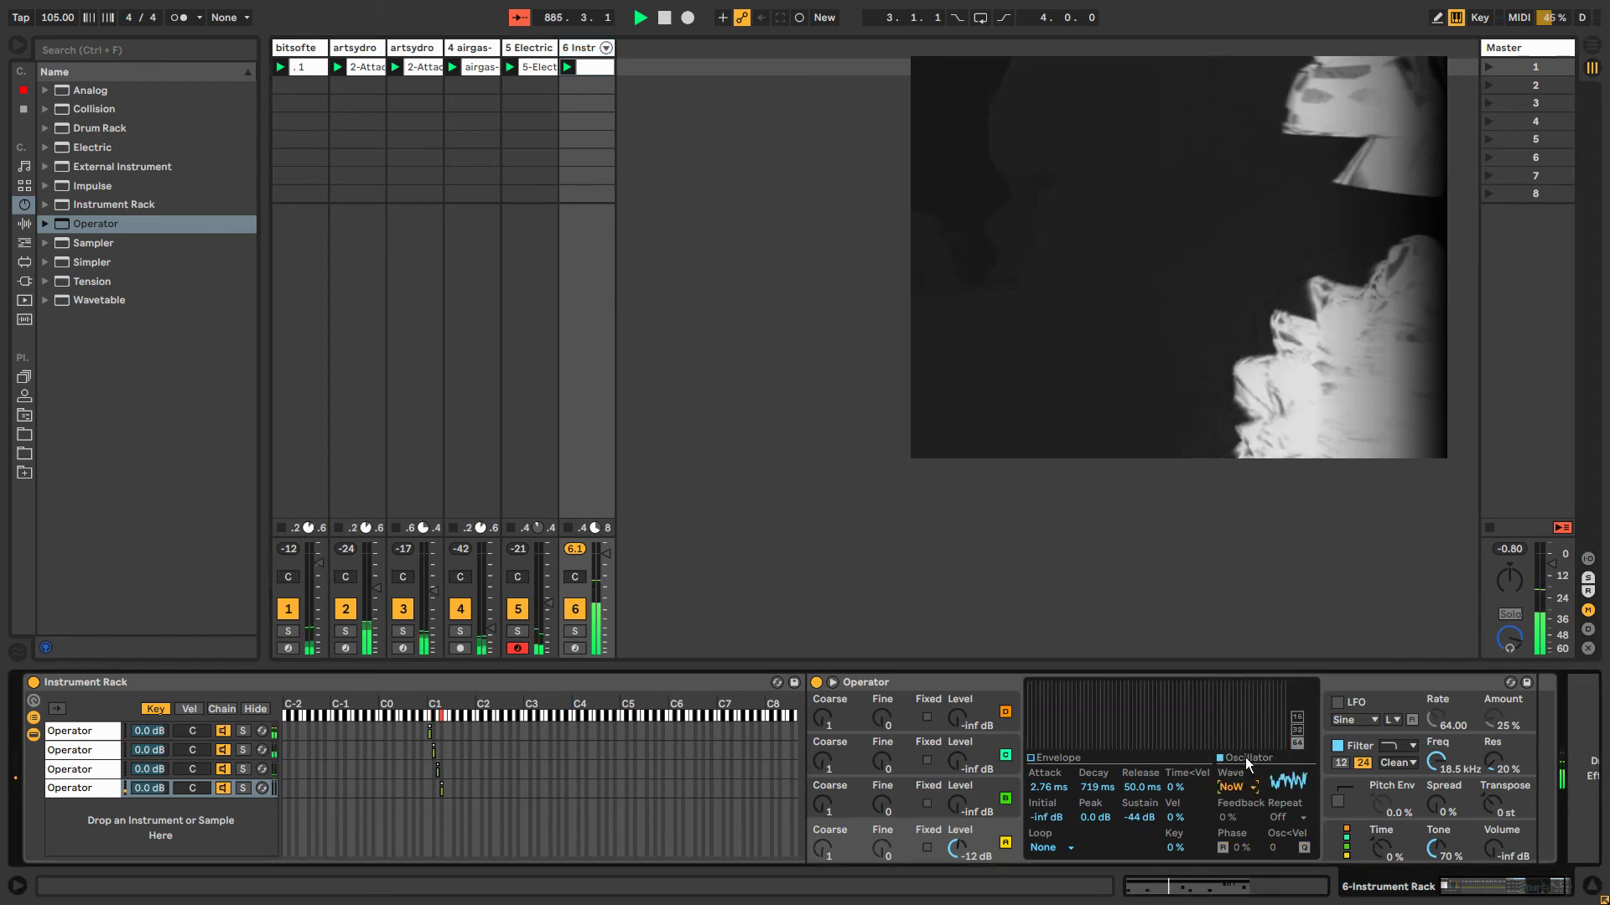
{"action": "left_click", "coordinate": [1074, 761]}
{"action": "left_click_drag", "start_coordinate": [1053, 687], "coordinate": [1095, 686]}
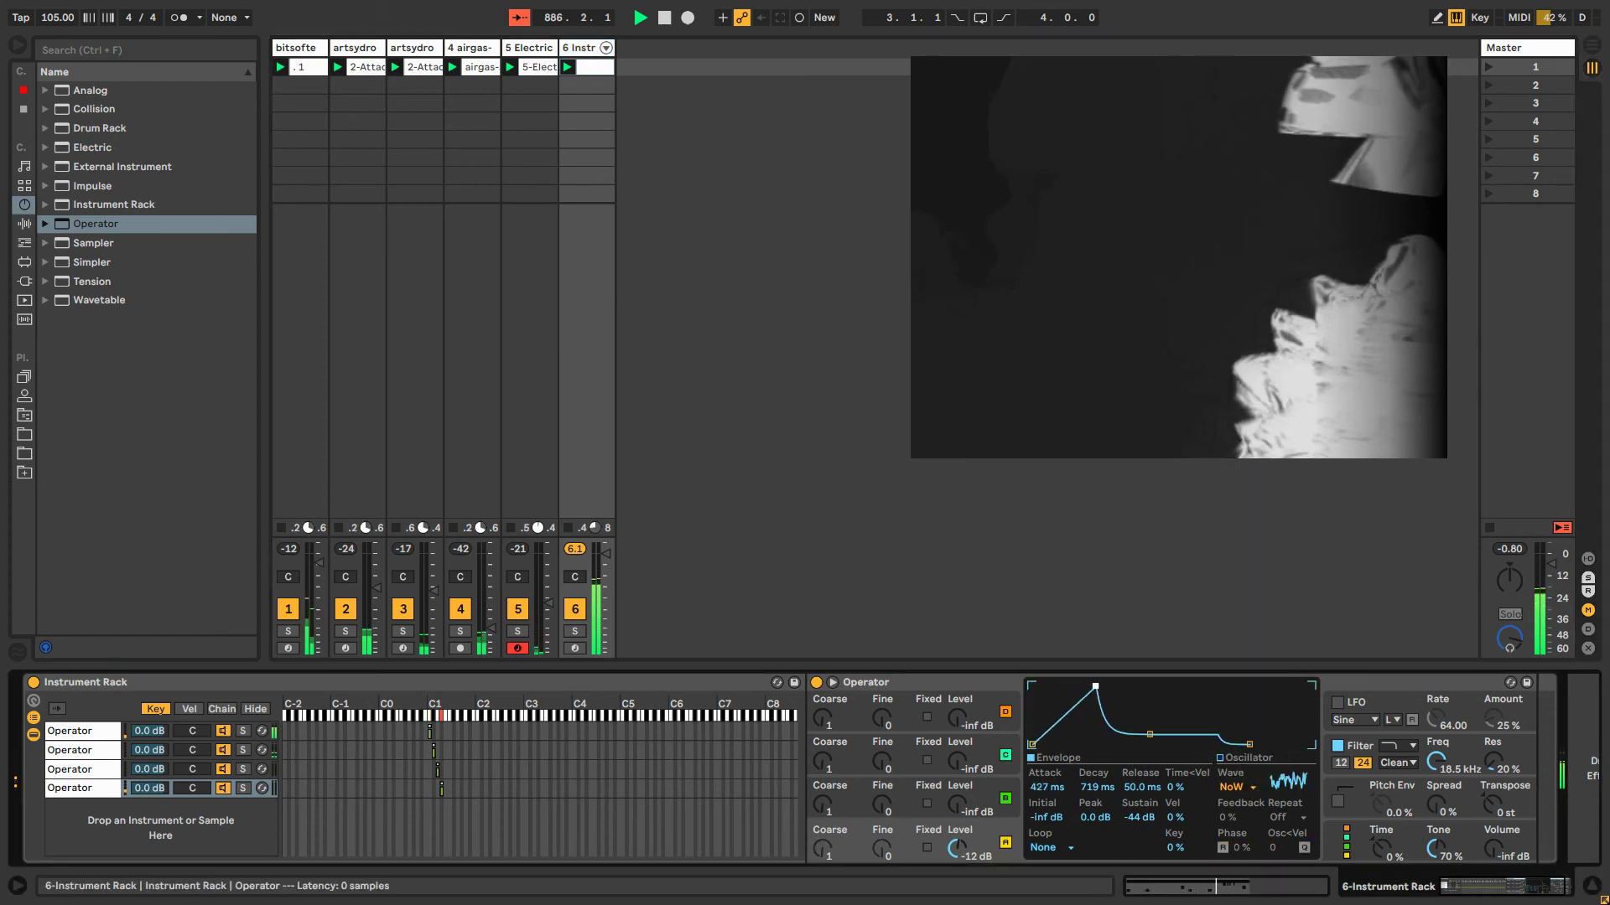
{"action": "left_click_drag", "start_coordinate": [1146, 735], "coordinate": [1157, 696]}
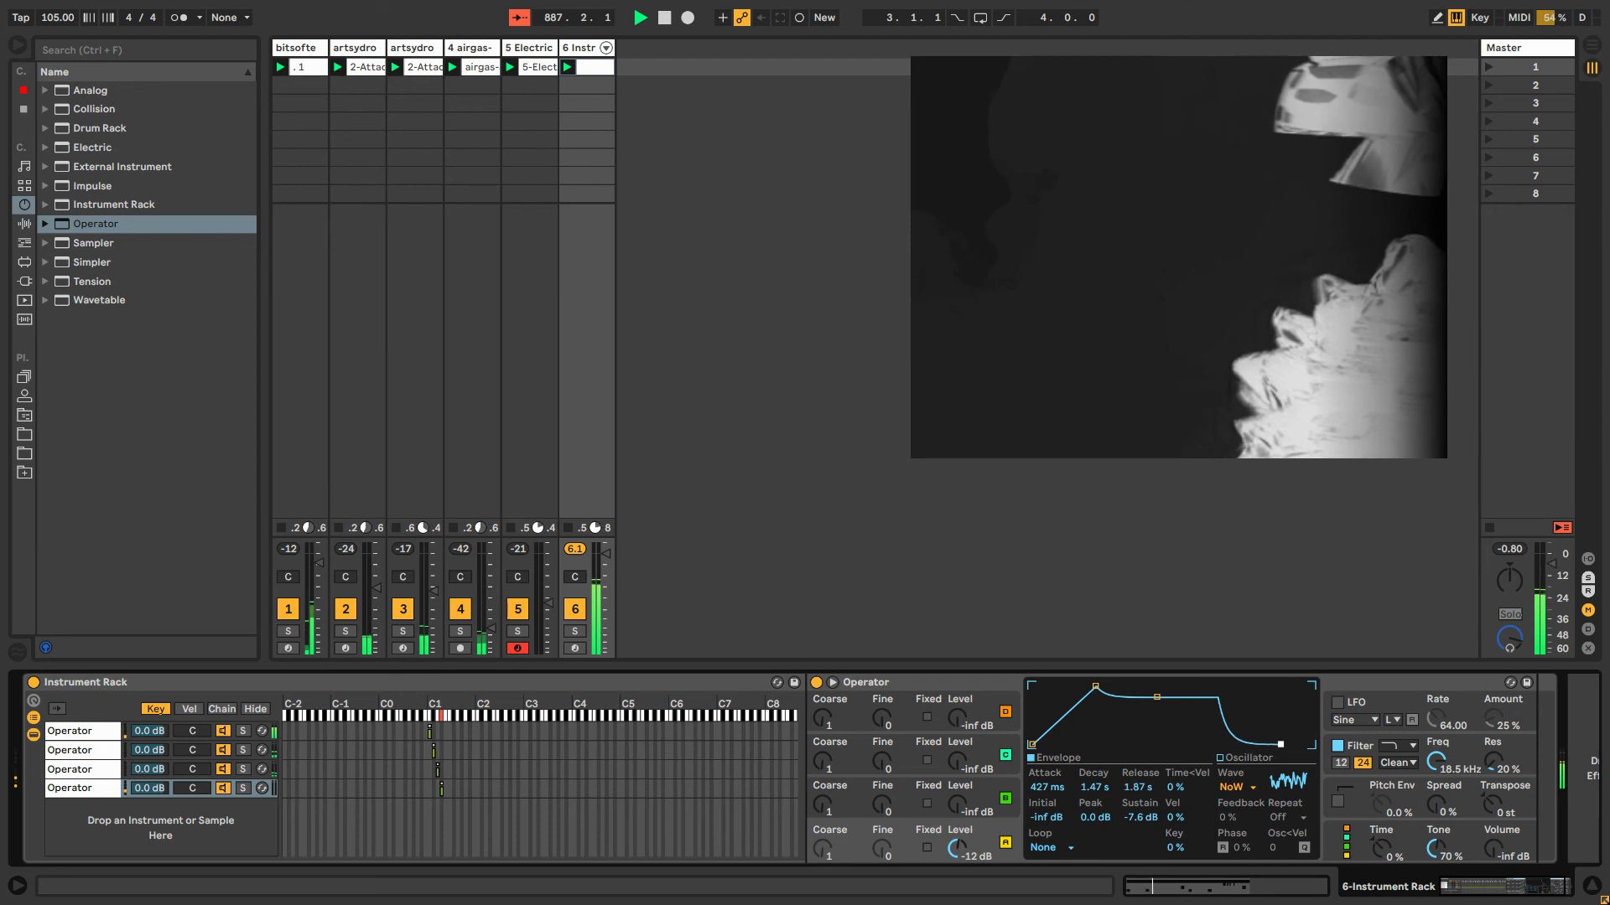
{"action": "left_click_drag", "start_coordinate": [1280, 744], "coordinate": [1287, 744]}
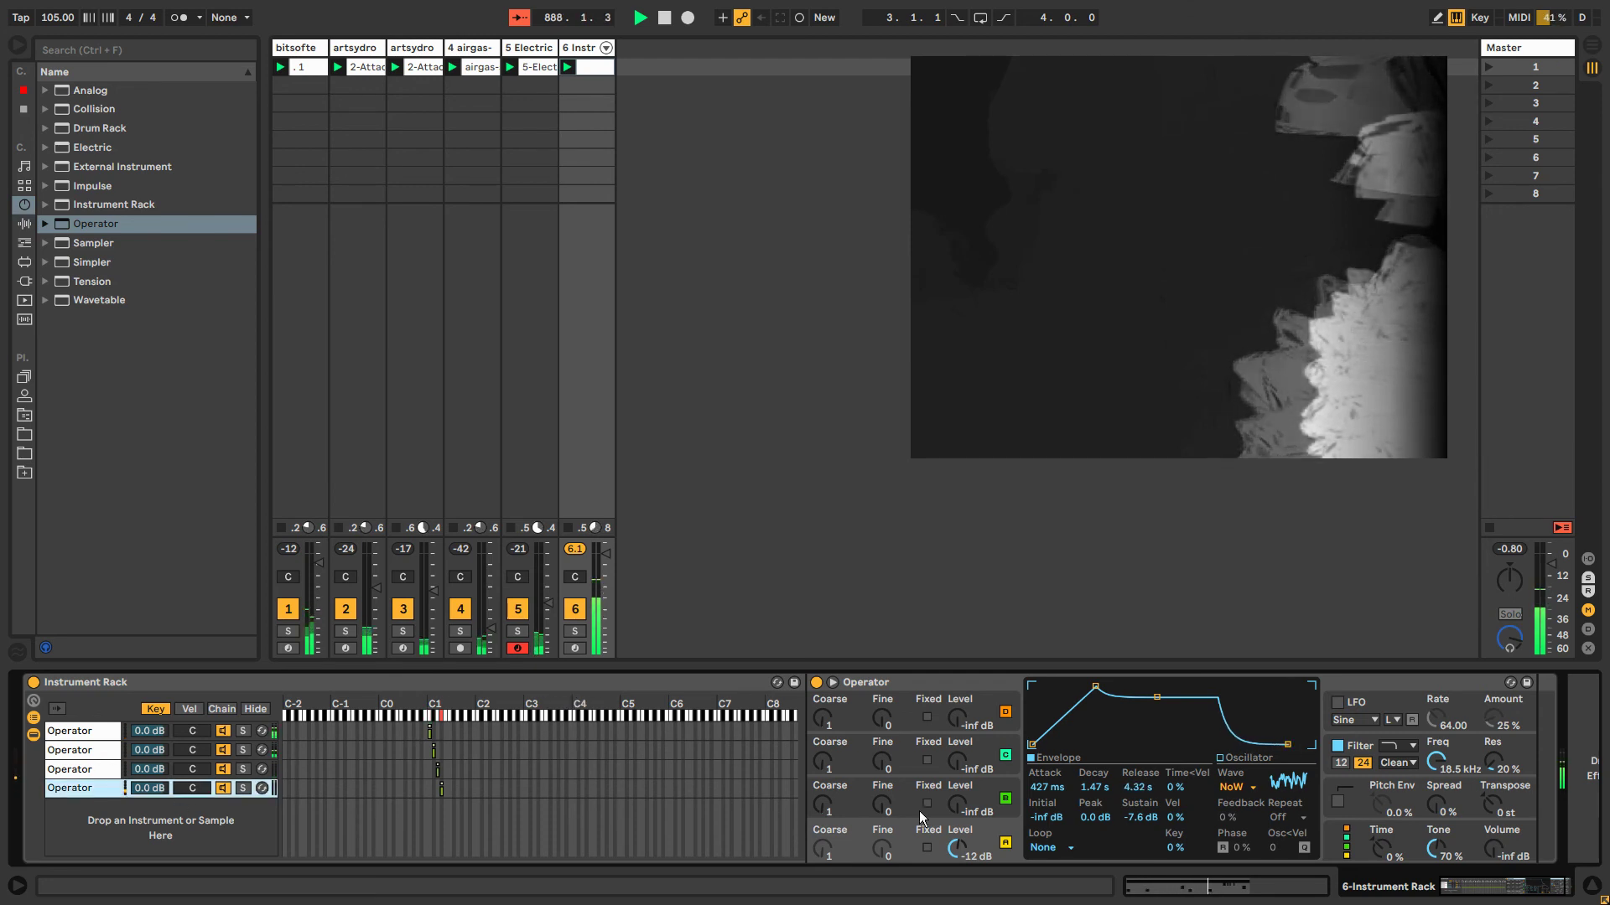
Set the fourth Operator's volume to -22 dB and oscillator A's envelope to 2.10 s attack, 1.82 ms decay, -inf dB sustain and 810 ms release.
{"action": "double_click", "coordinate": [1495, 847]}
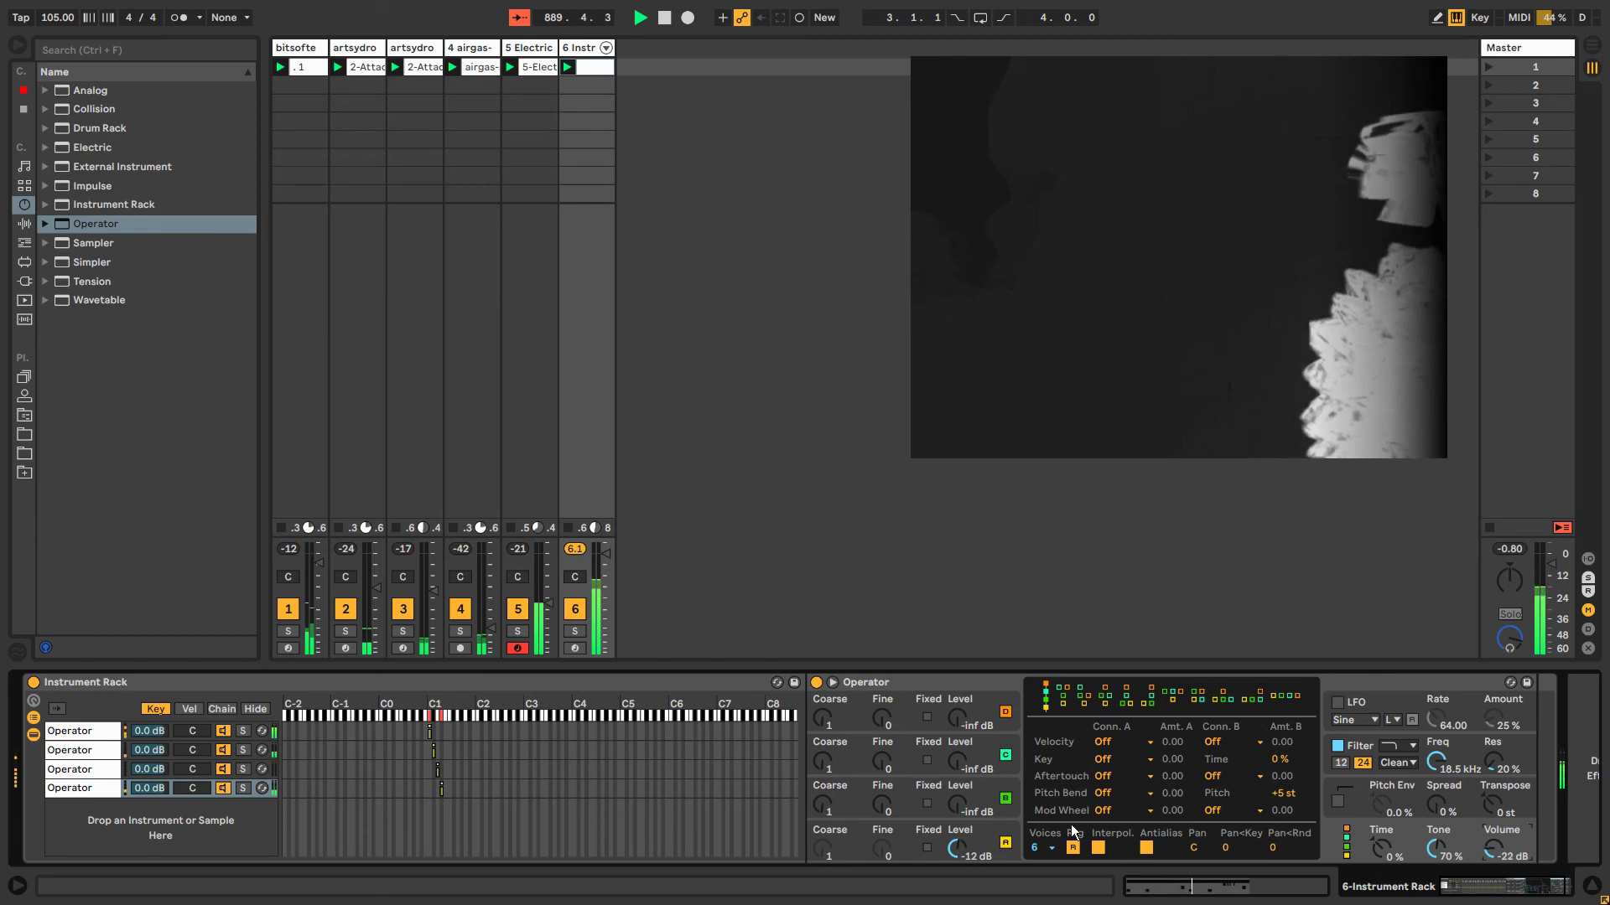
{"action": "left_click", "coordinate": [1016, 833]}
{"action": "left_click_drag", "start_coordinate": [1163, 707], "coordinate": [1161, 746]}
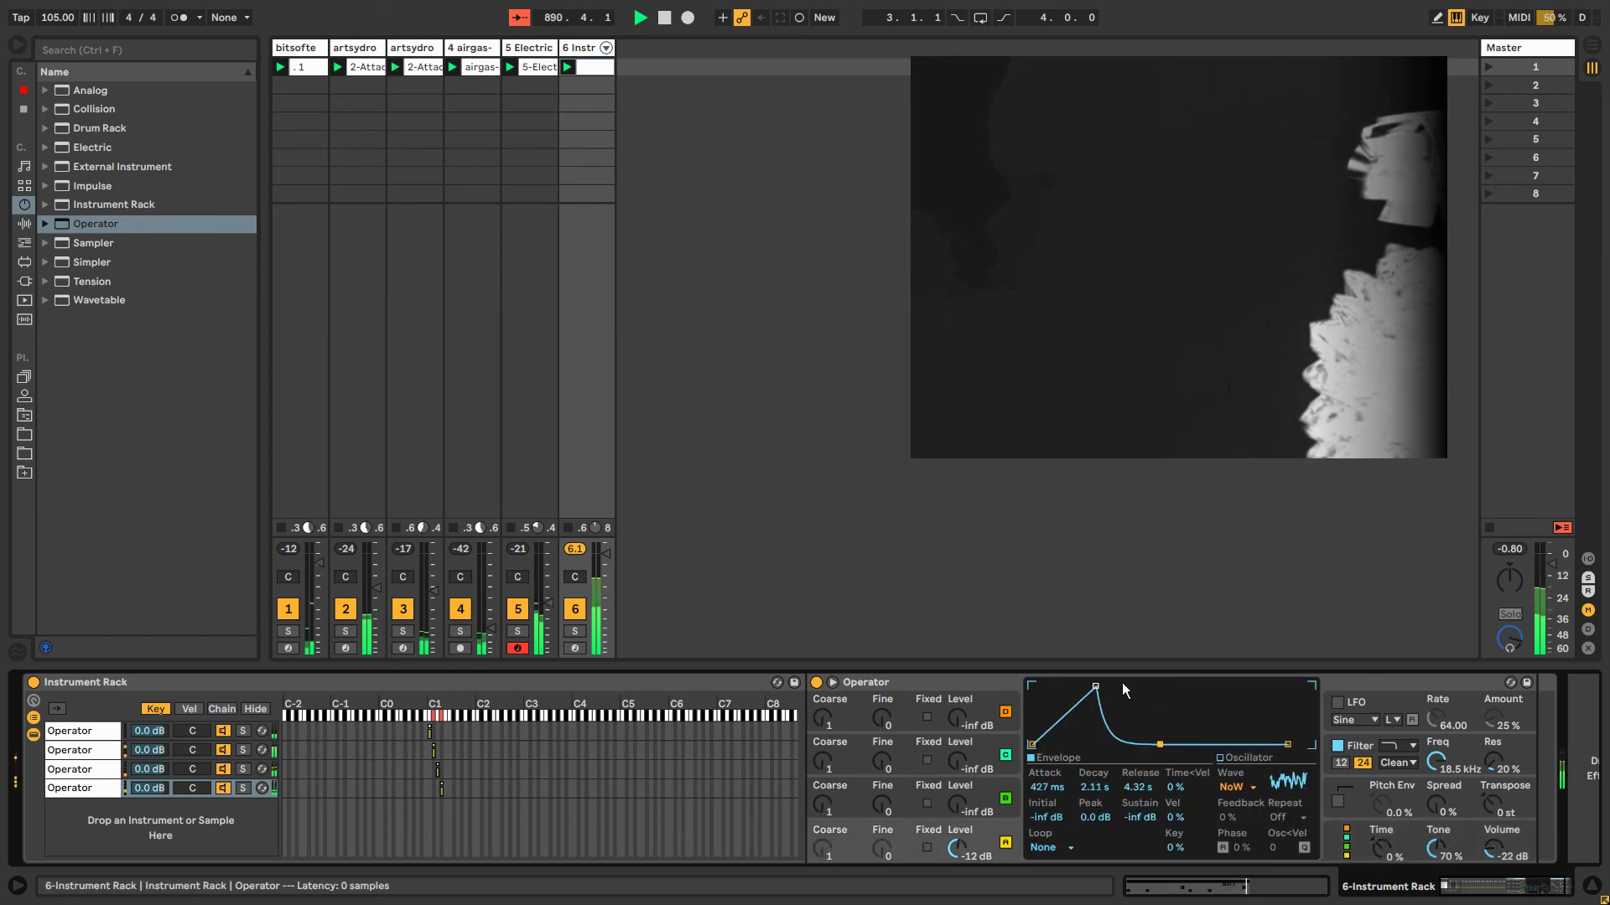
{"action": "left_click_drag", "start_coordinate": [1097, 687], "coordinate": [1104, 687]}
{"action": "left_click_drag", "start_coordinate": [1152, 744], "coordinate": [1108, 743]}
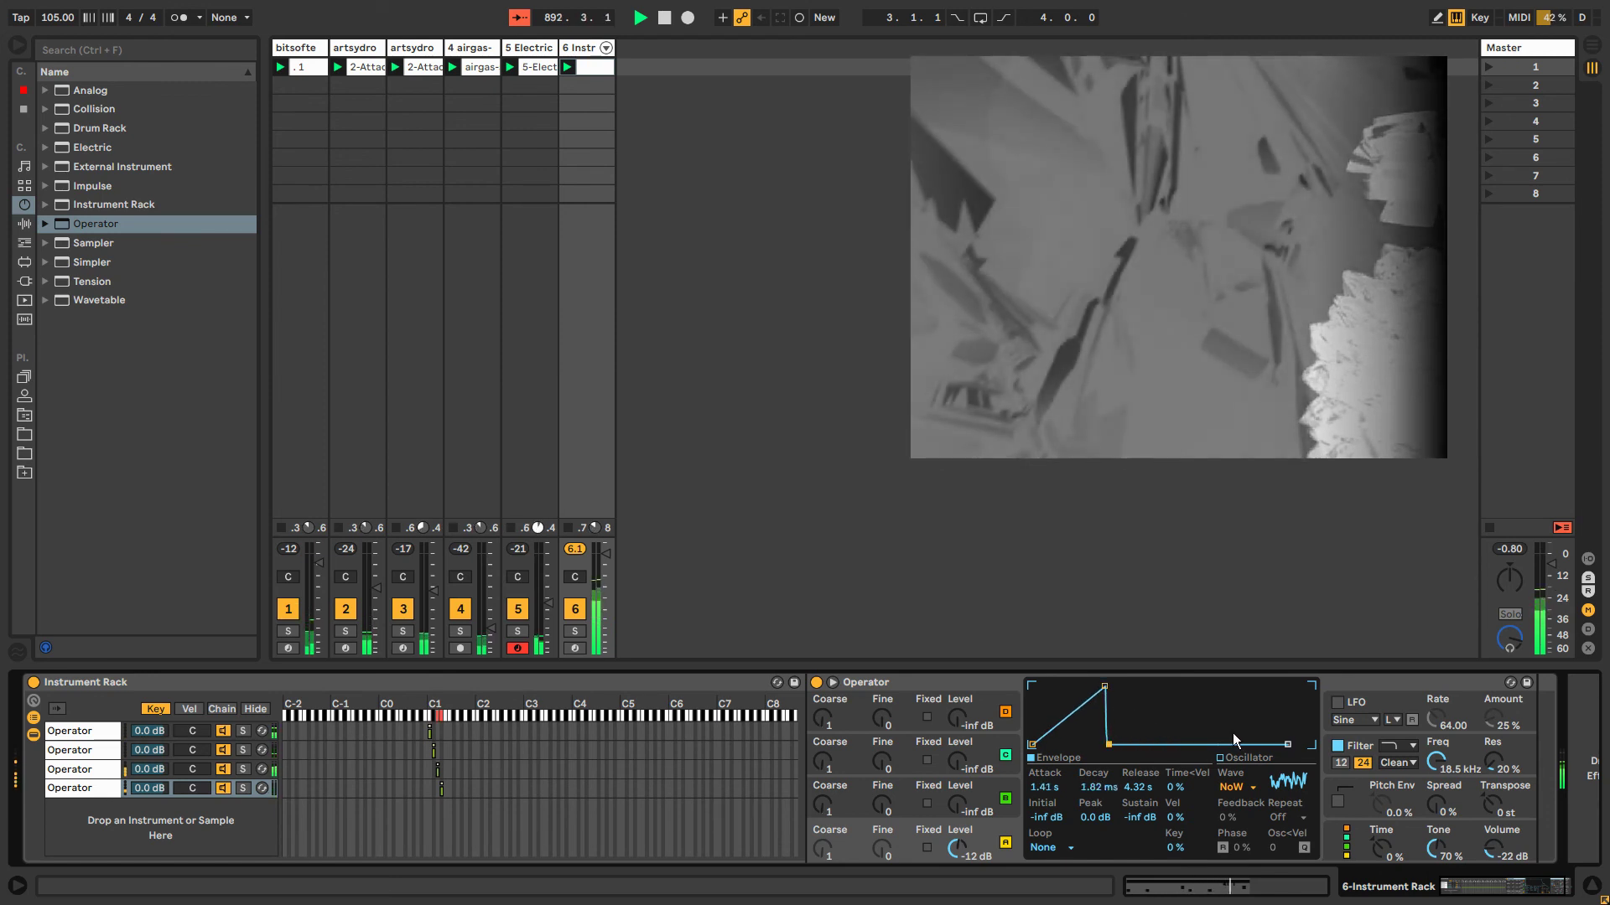
{"action": "left_click_drag", "start_coordinate": [1287, 744], "coordinate": [1272, 744]}
{"action": "left_click_drag", "start_coordinate": [1104, 687], "coordinate": [1121, 689]}
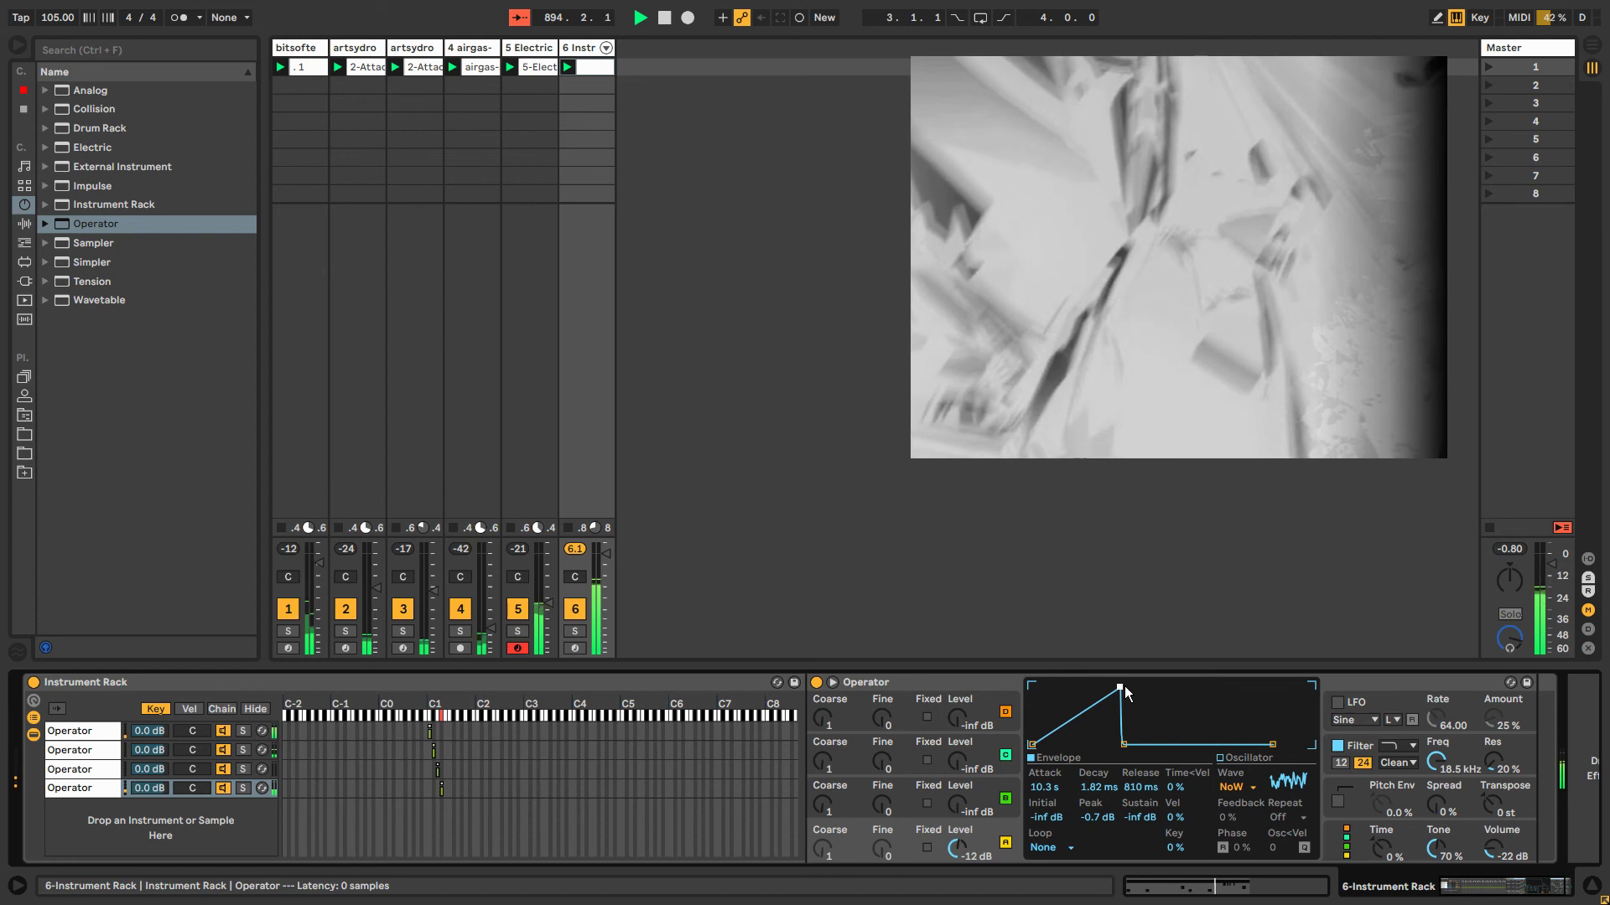
{"action": "left_click_drag", "start_coordinate": [1120, 690], "coordinate": [1108, 686]}
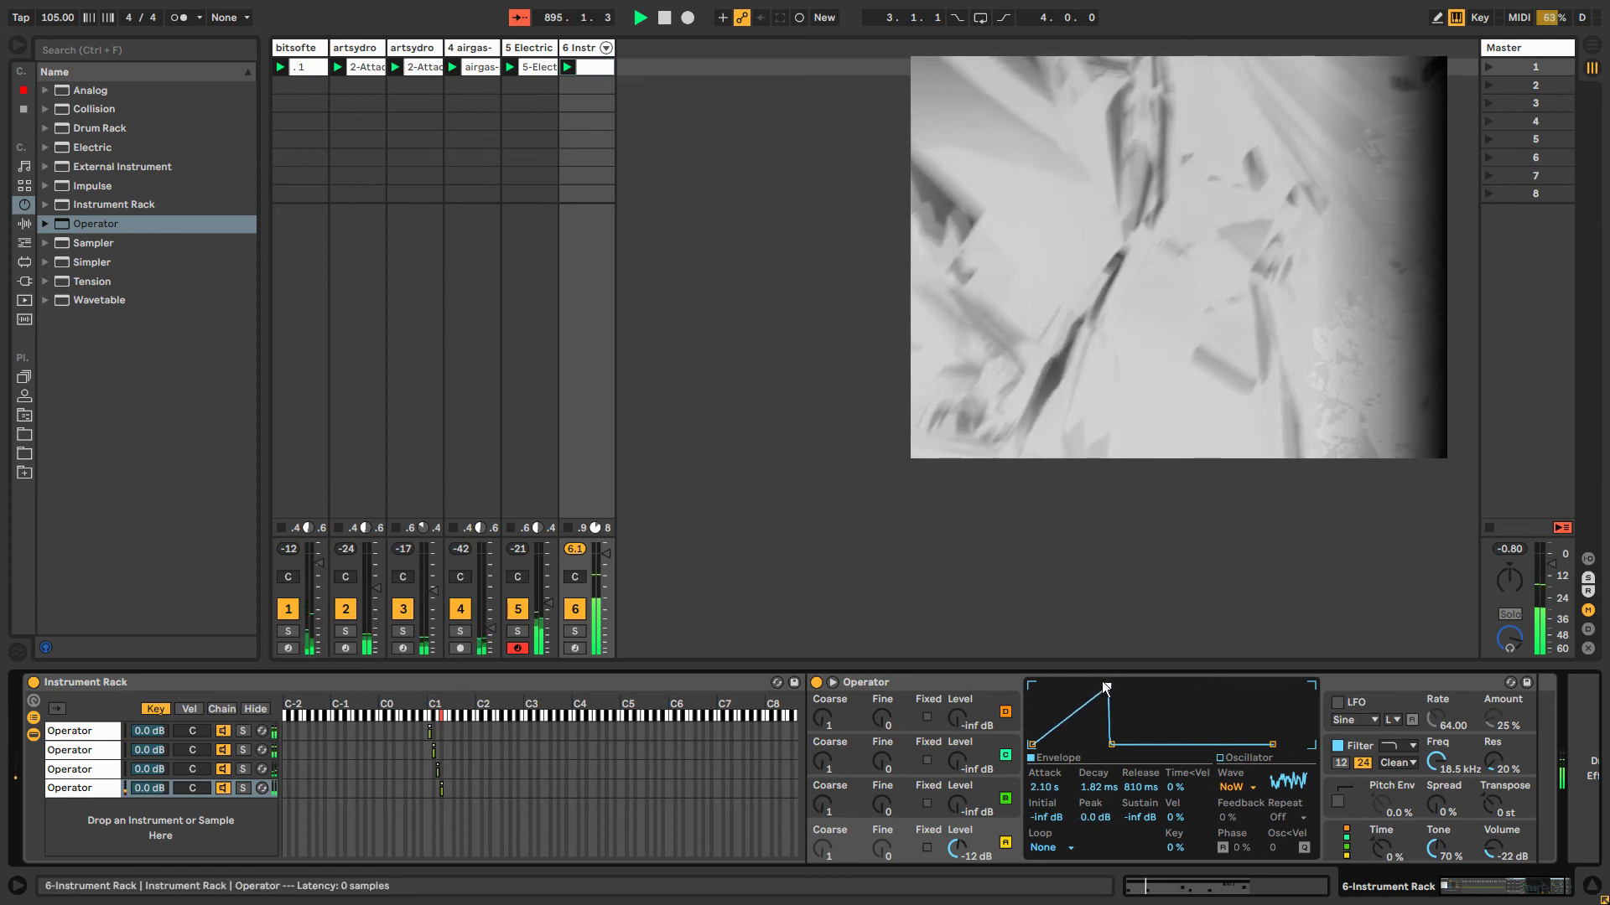
Shorten the sustained D#1 note in the track 6 clip to one bar and return to the track's devices.
{"action": "left_click", "coordinate": [587, 67]}
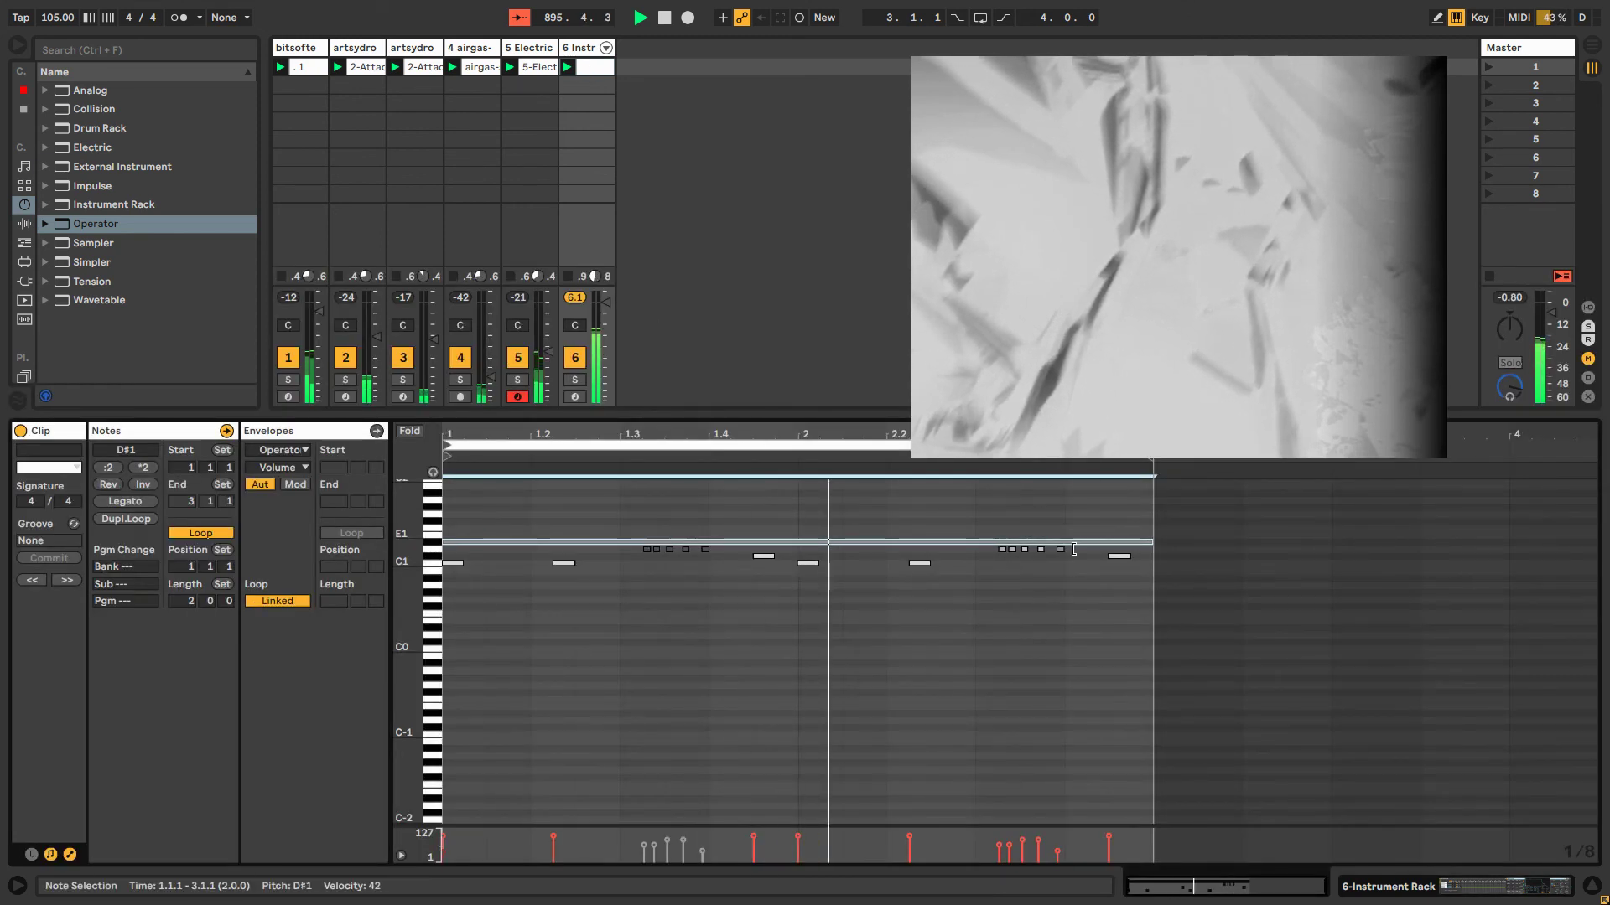
{"action": "left_click_drag", "start_coordinate": [1074, 549], "coordinate": [801, 541]}
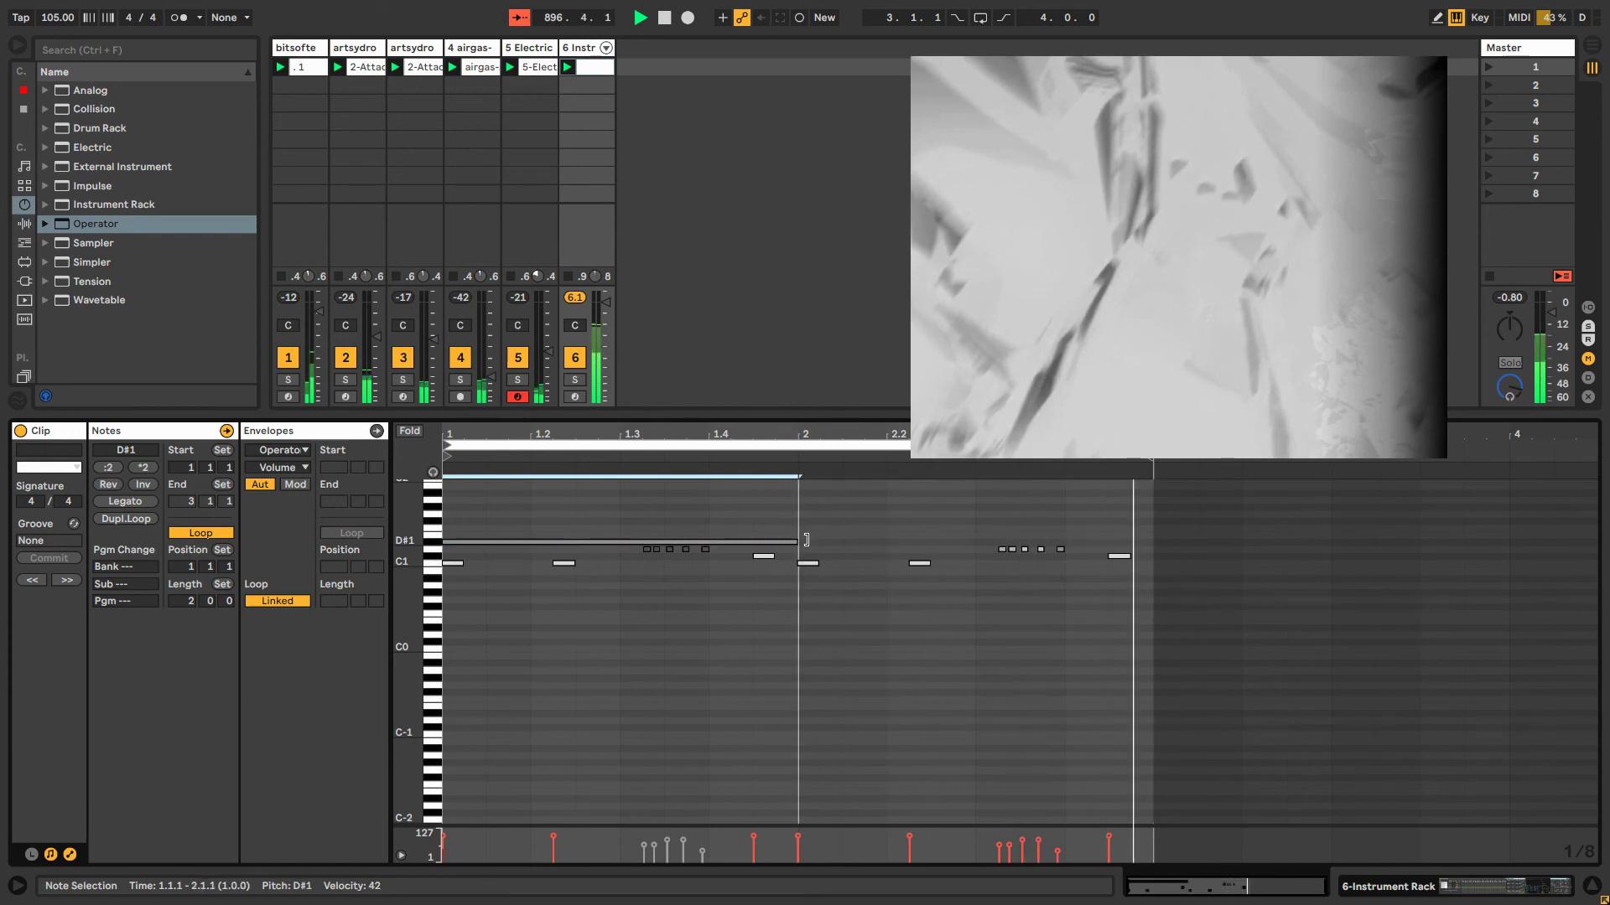
{"action": "left_click", "coordinate": [583, 47]}
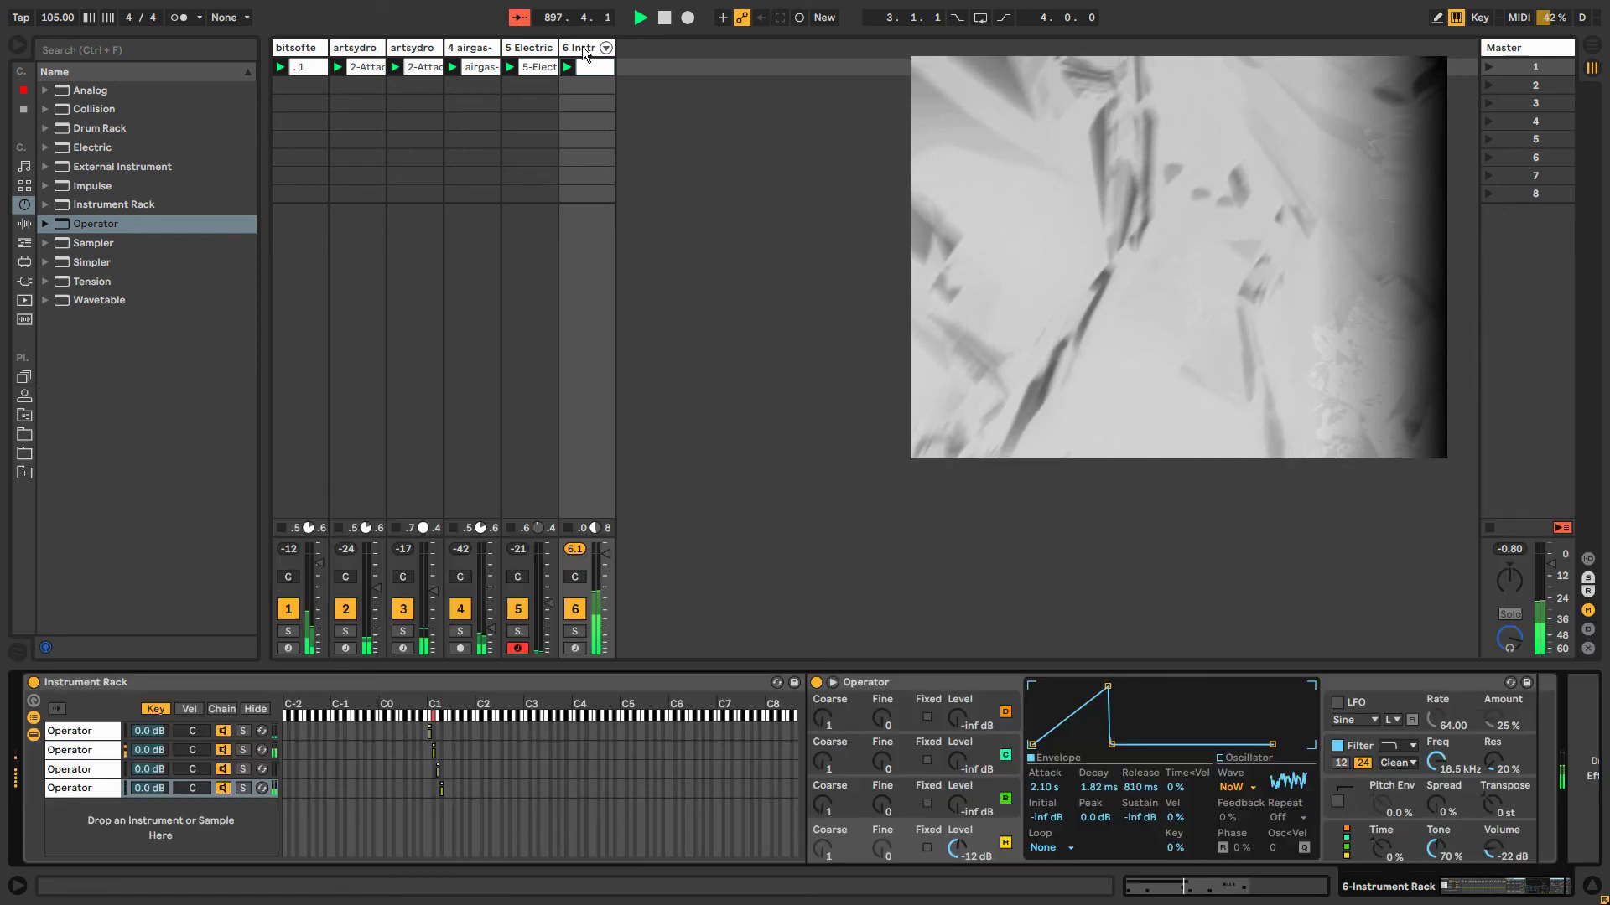
Set the fourth Operator's filter to a frequency of 4.67 kHz and a resonance of 71%.
{"action": "double_click", "coordinate": [870, 684]}
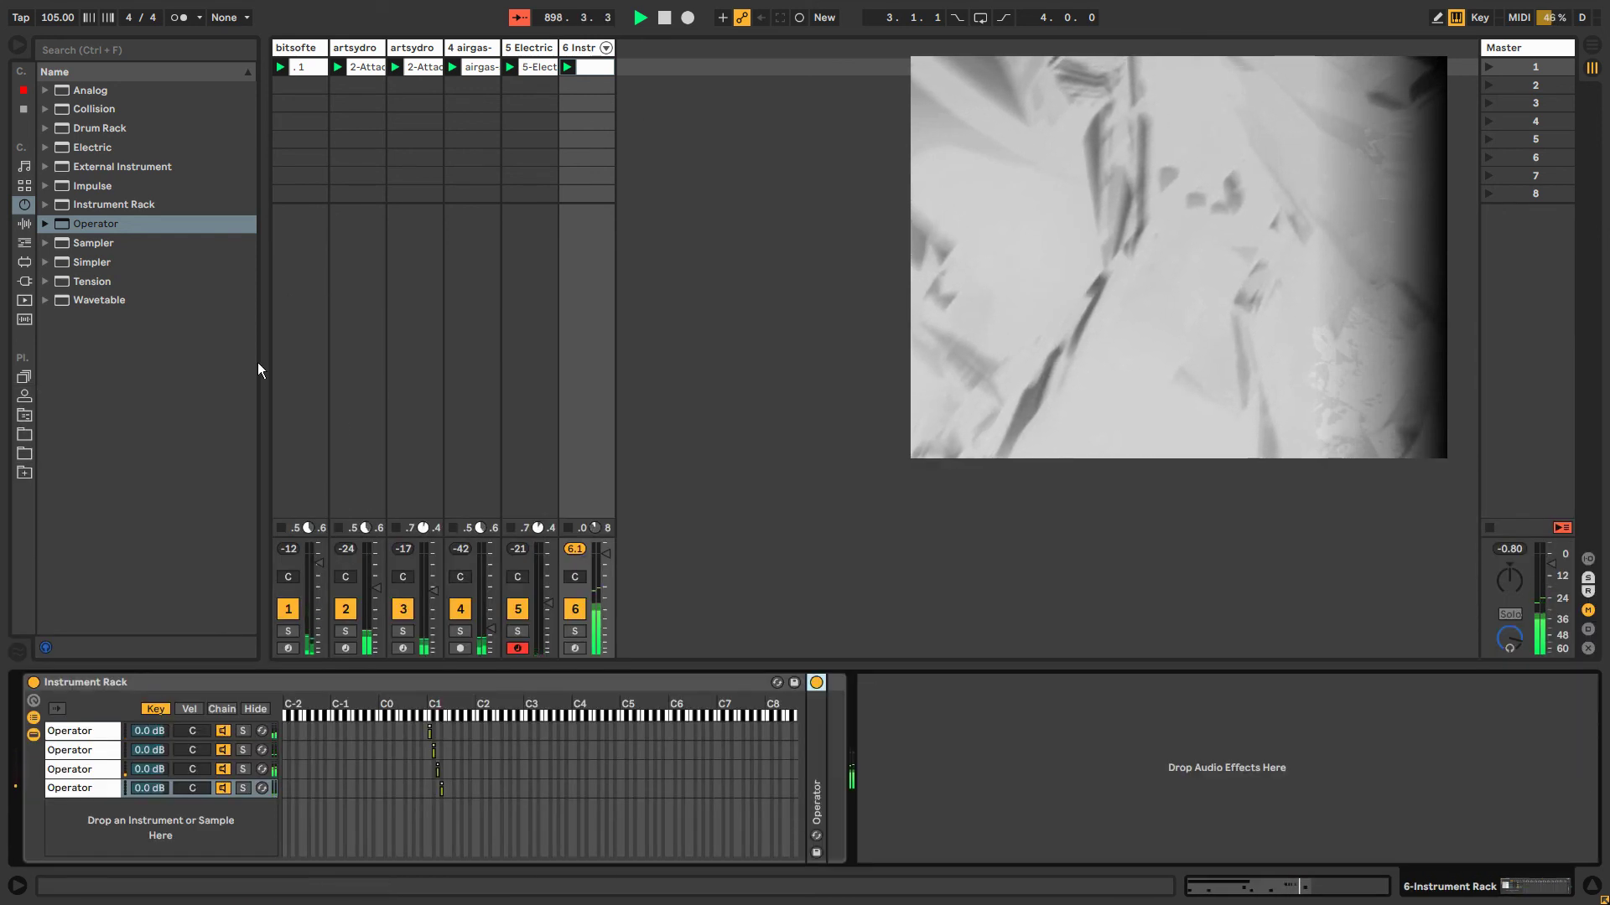
{"action": "double_click", "coordinate": [815, 713]}
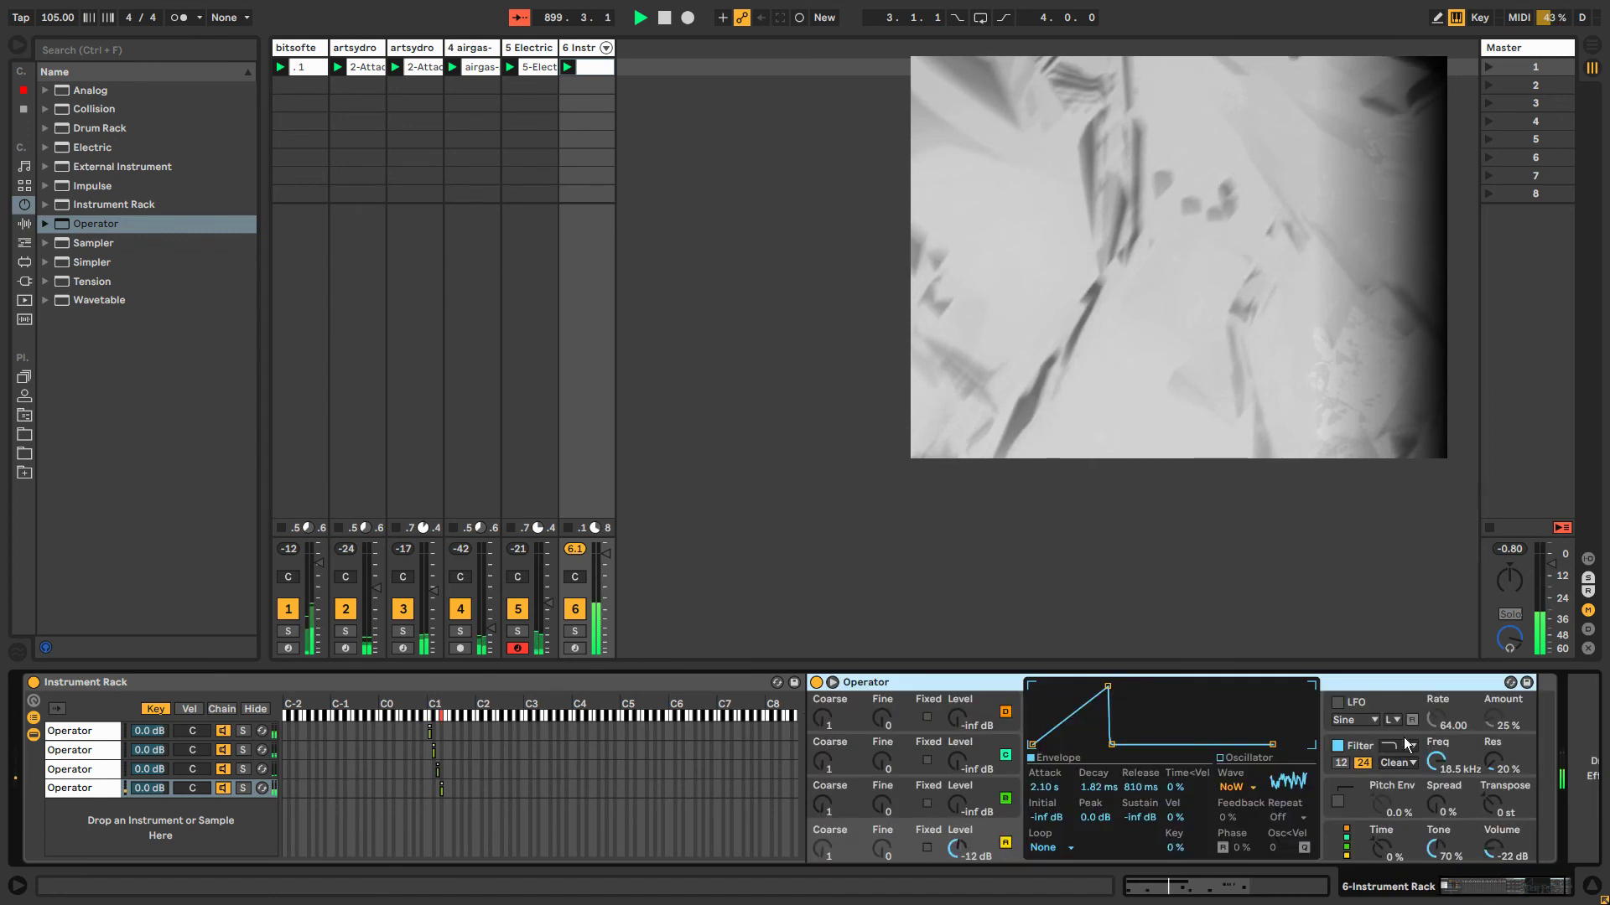
{"action": "left_click_drag", "start_coordinate": [1449, 770], "coordinate": [1449, 805]}
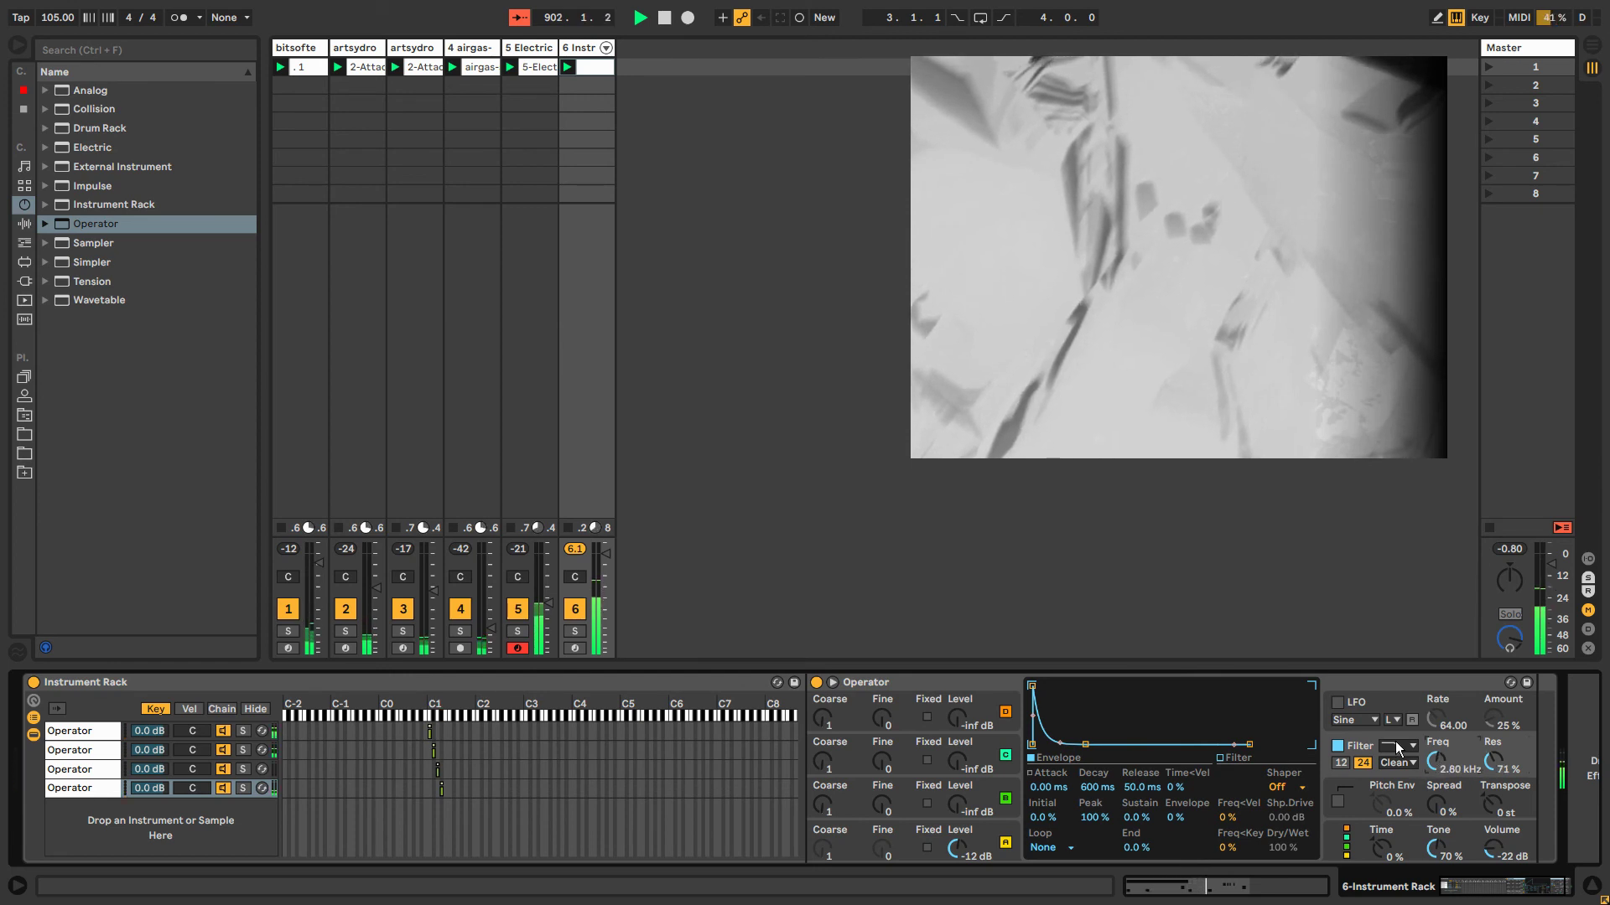
{"action": "left_click_drag", "start_coordinate": [1433, 768], "coordinate": [1433, 746]}
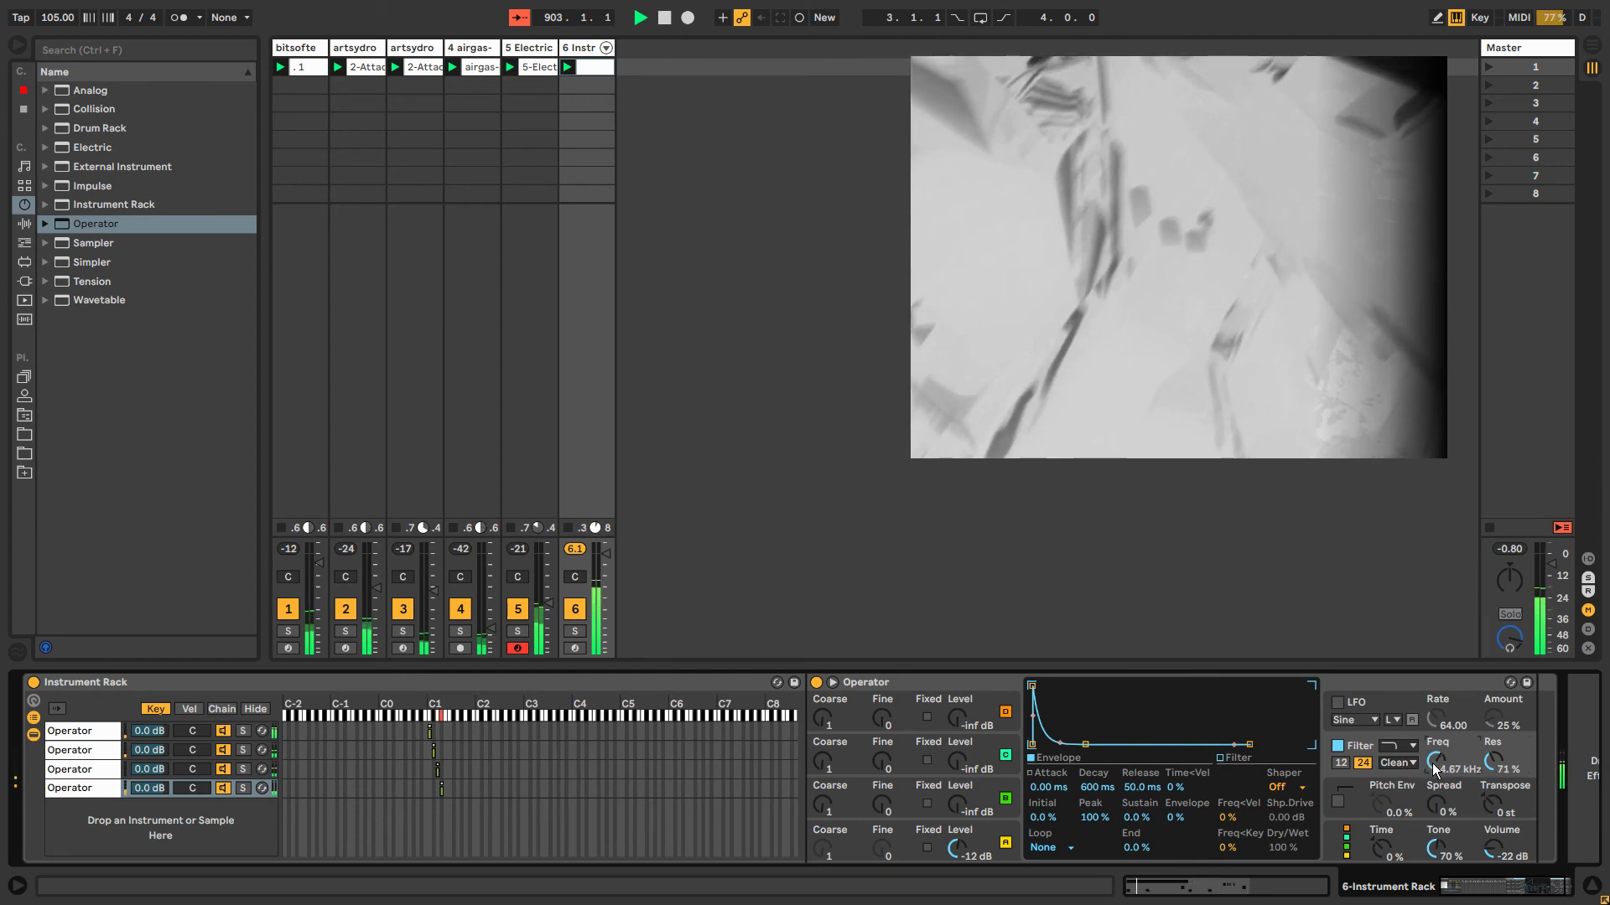
Show the filter frequency automation in the track 6 clip and unlink its envelope with a loop length of 5 bars.
{"action": "right_click", "coordinate": [1434, 769]}
{"action": "left_click", "coordinate": [1467, 522]}
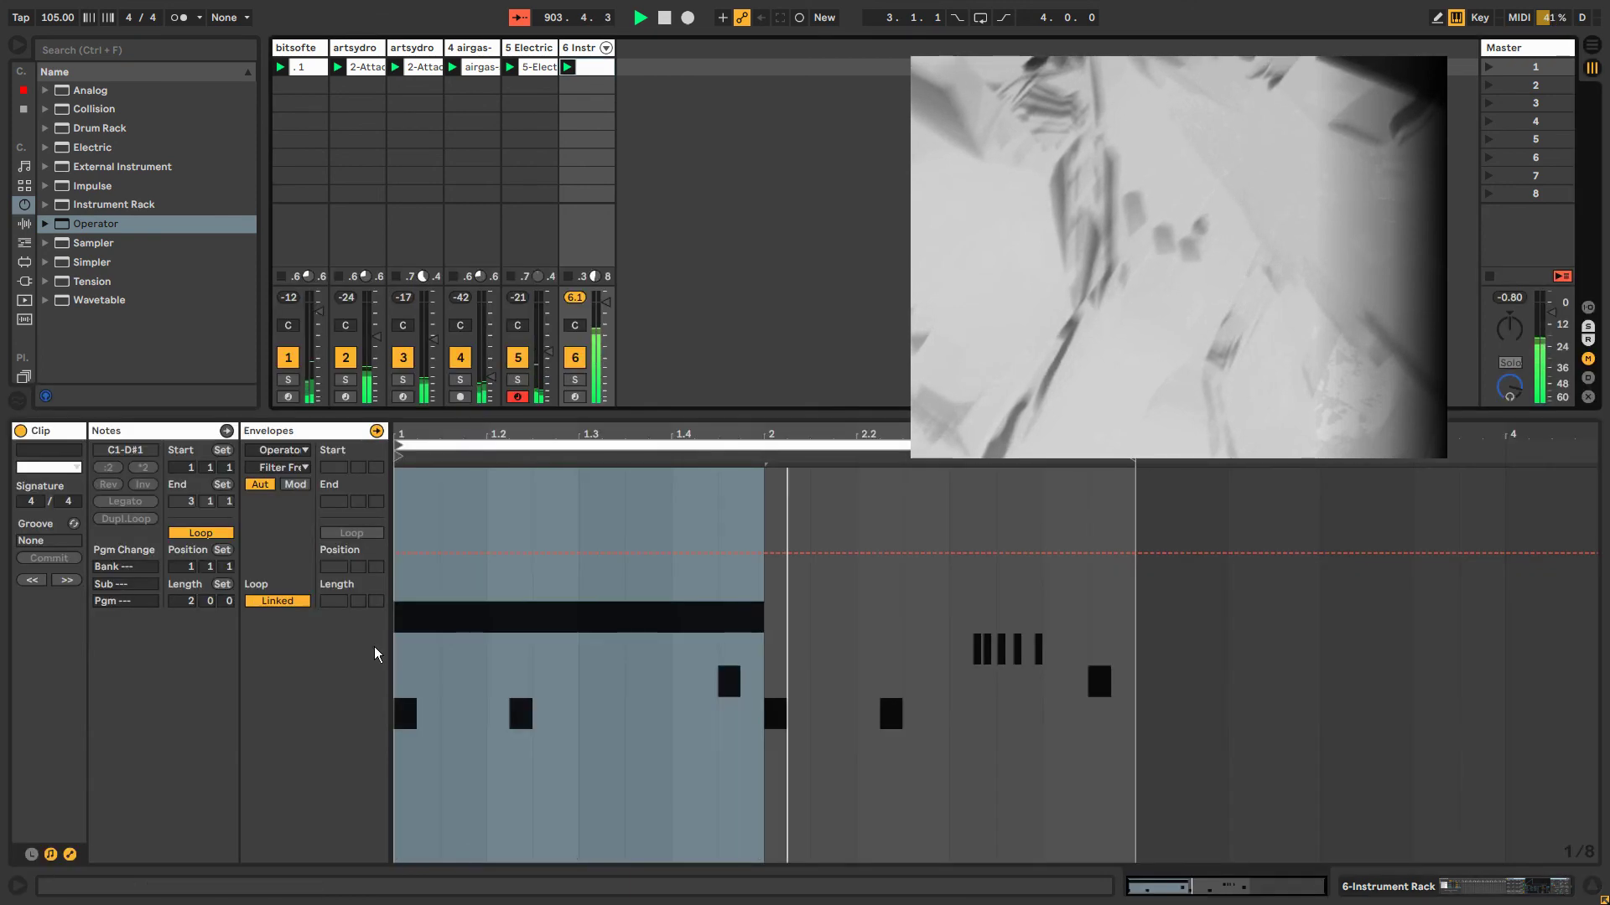
{"action": "left_click", "coordinate": [277, 601]}
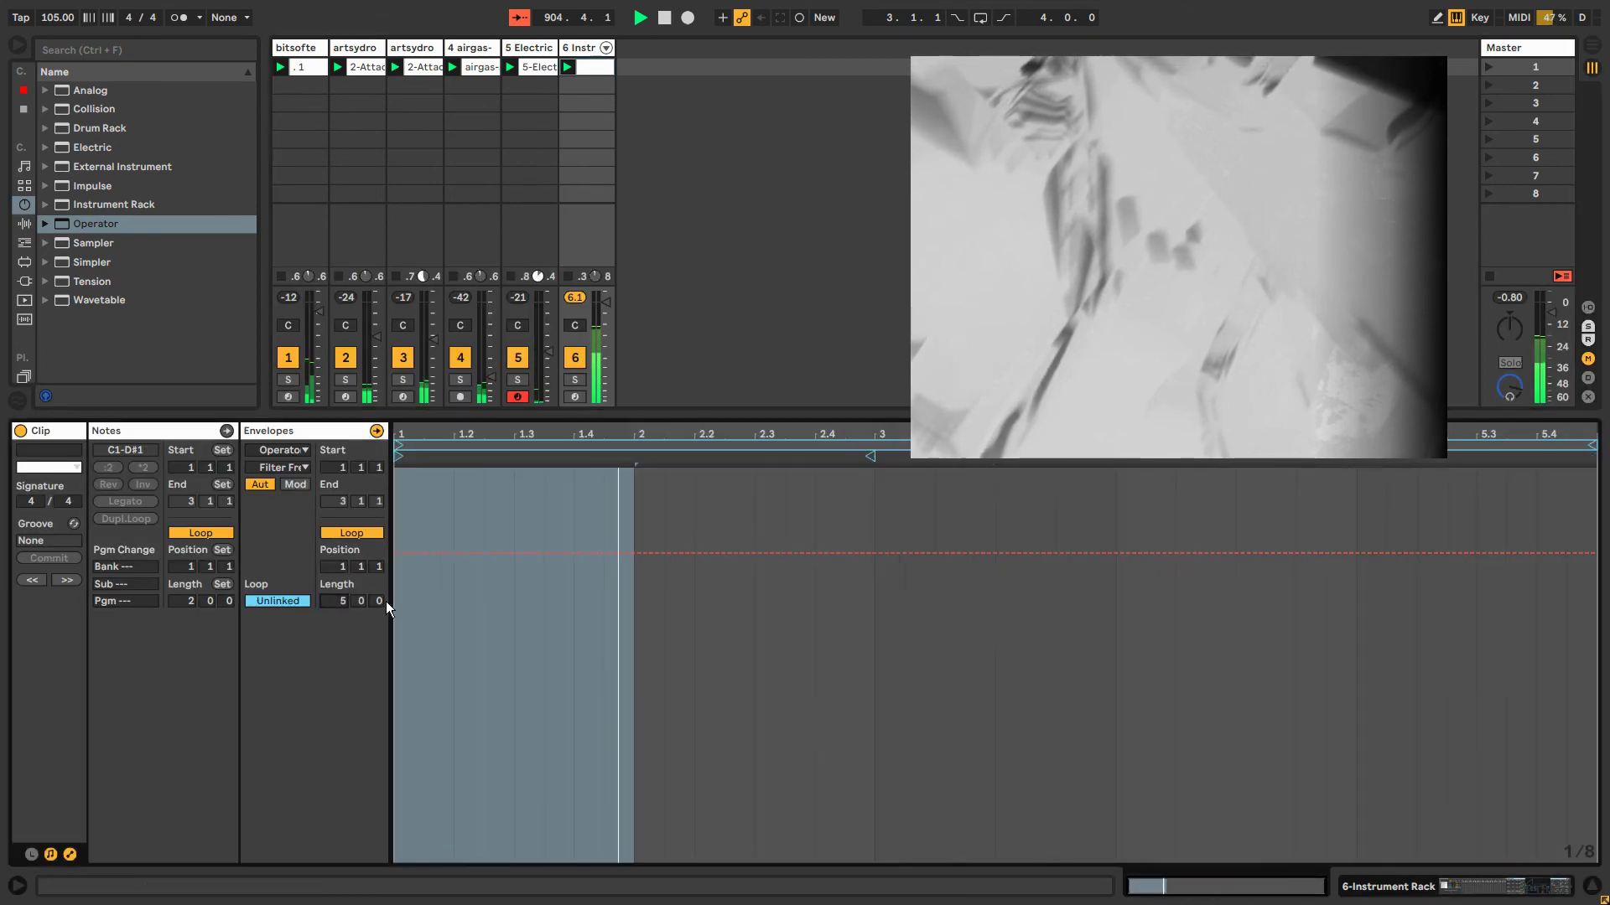
Record filter frequency movements on the fourth Operator into the unlinked clip envelope and show the resulting automation.
{"action": "left_click", "coordinate": [576, 47]}
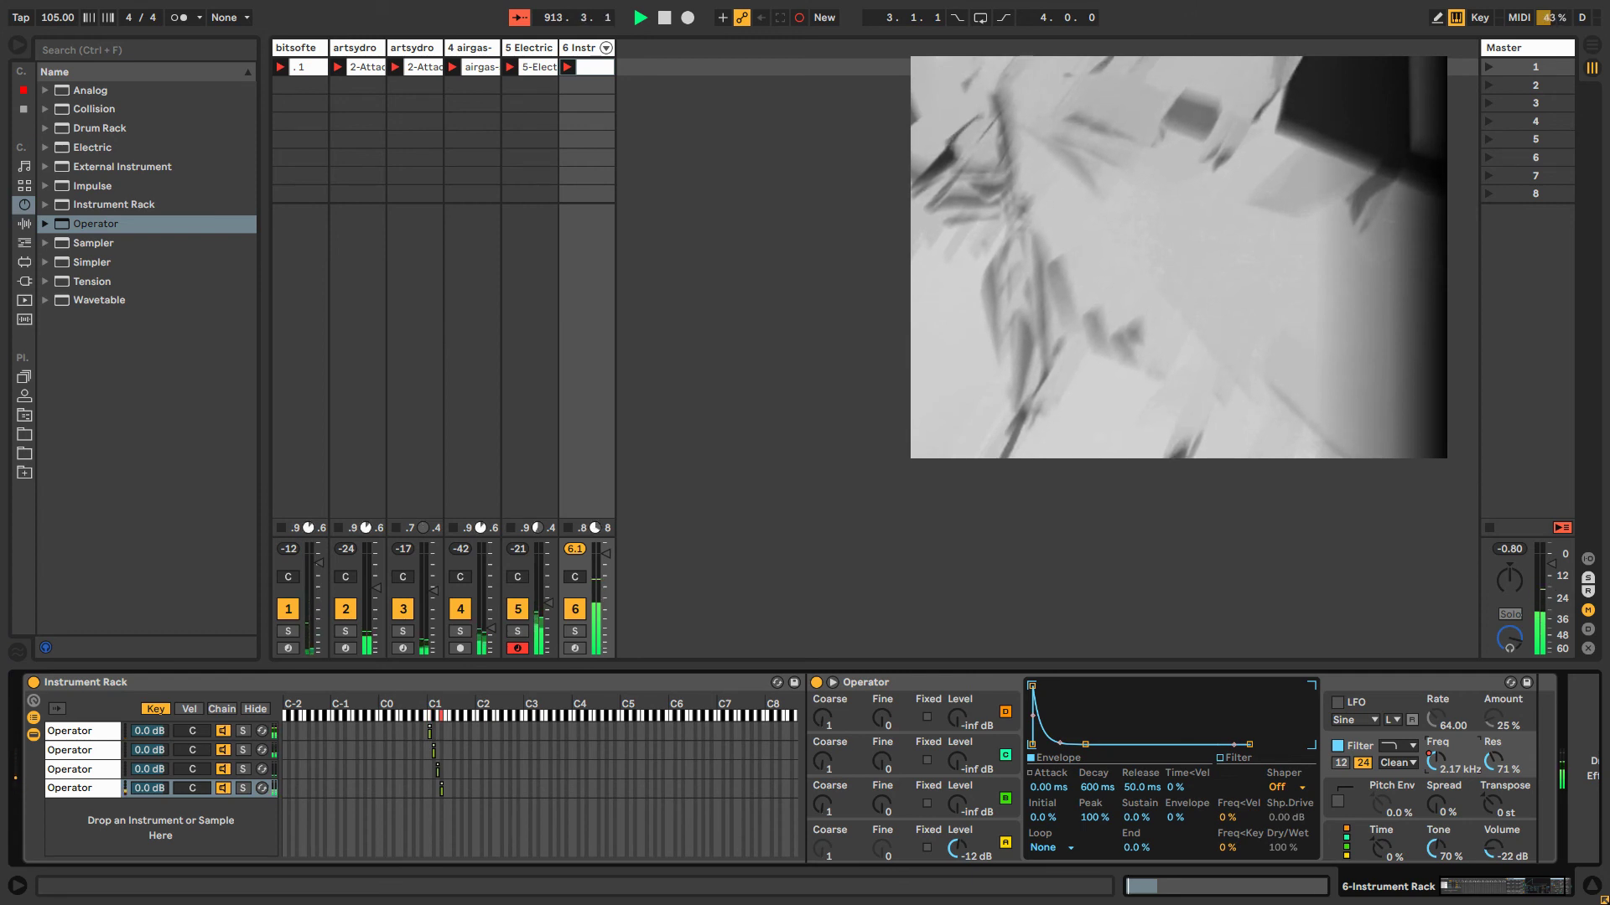
{"action": "right_click", "coordinate": [1435, 760]}
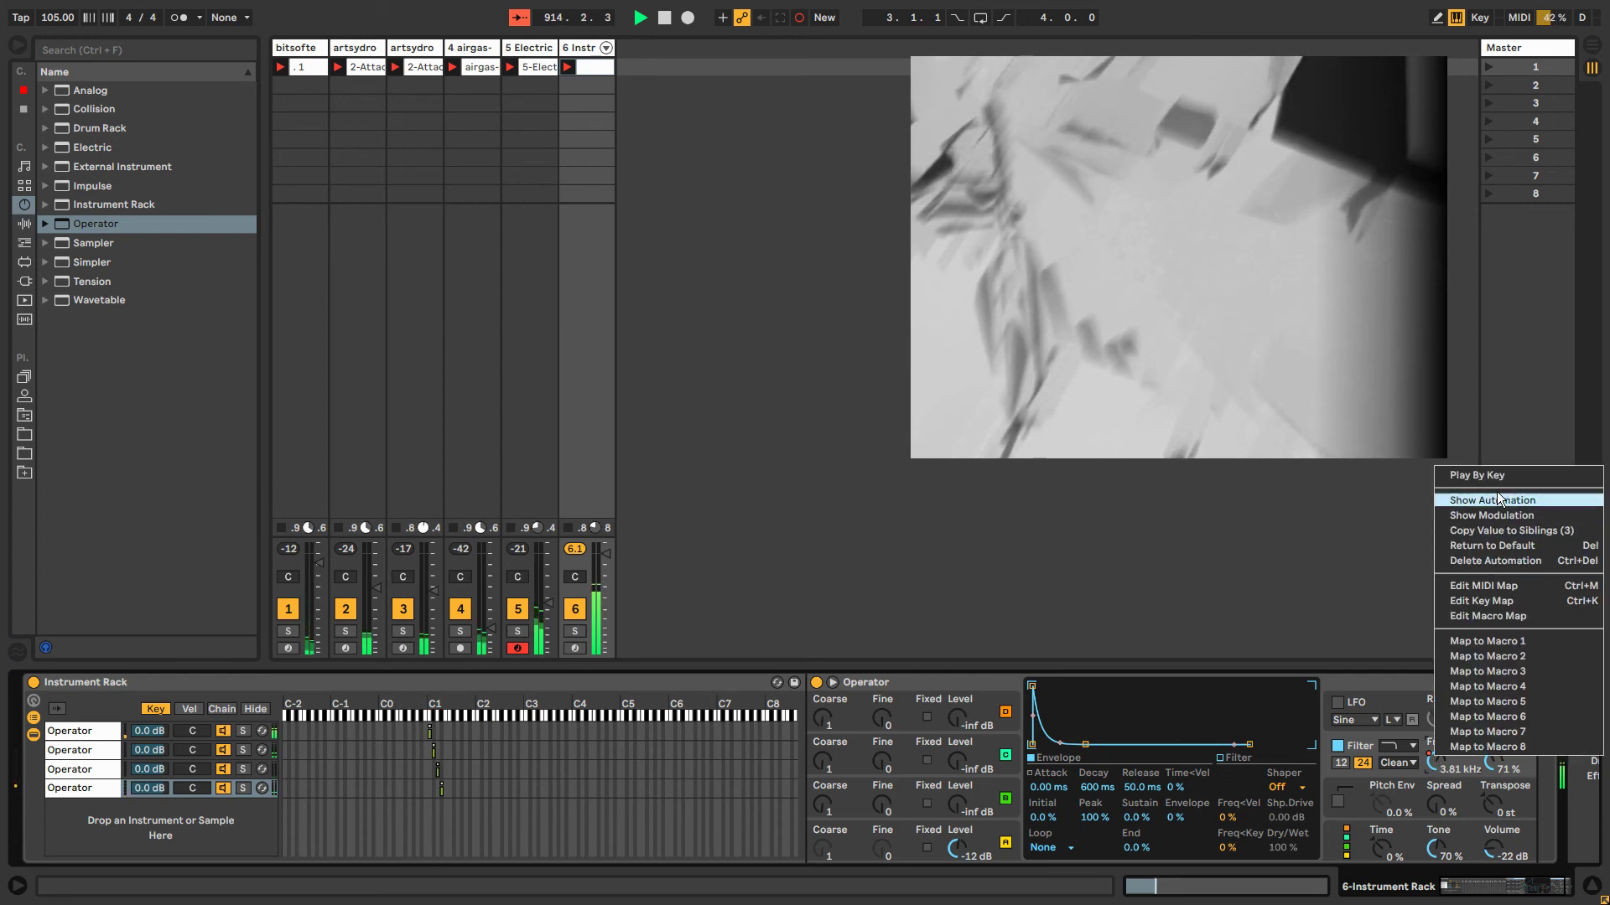
{"action": "left_click", "coordinate": [1499, 499]}
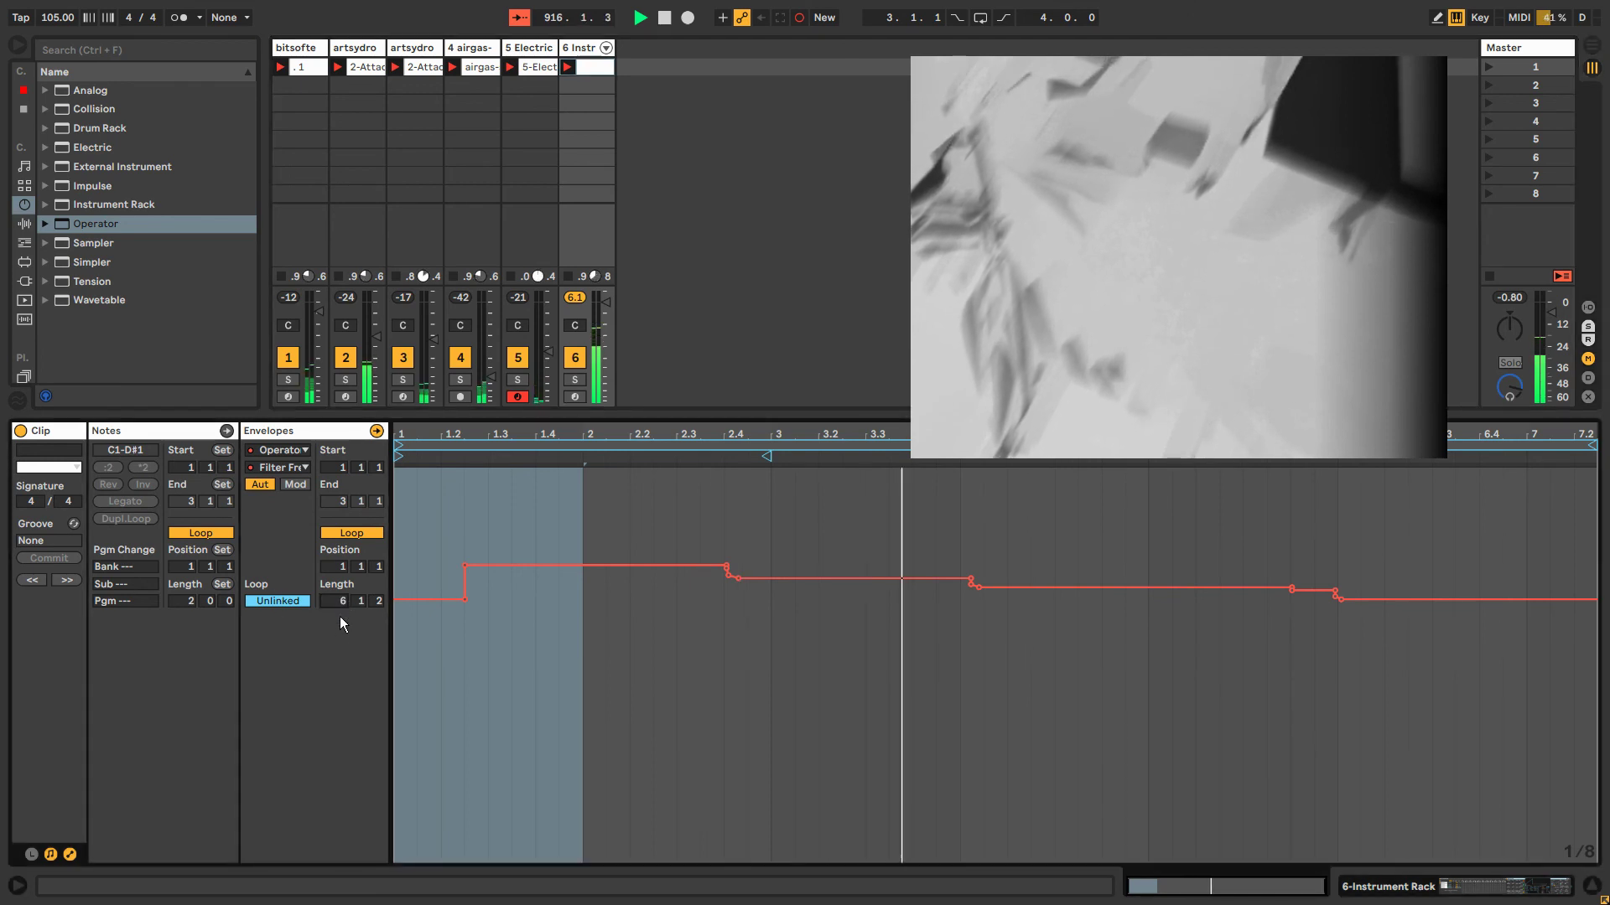
Check the clip's notes, return to the envelopes and set the filter frequency envelope's loop length to 24 bars.
{"action": "left_click", "coordinate": [174, 431]}
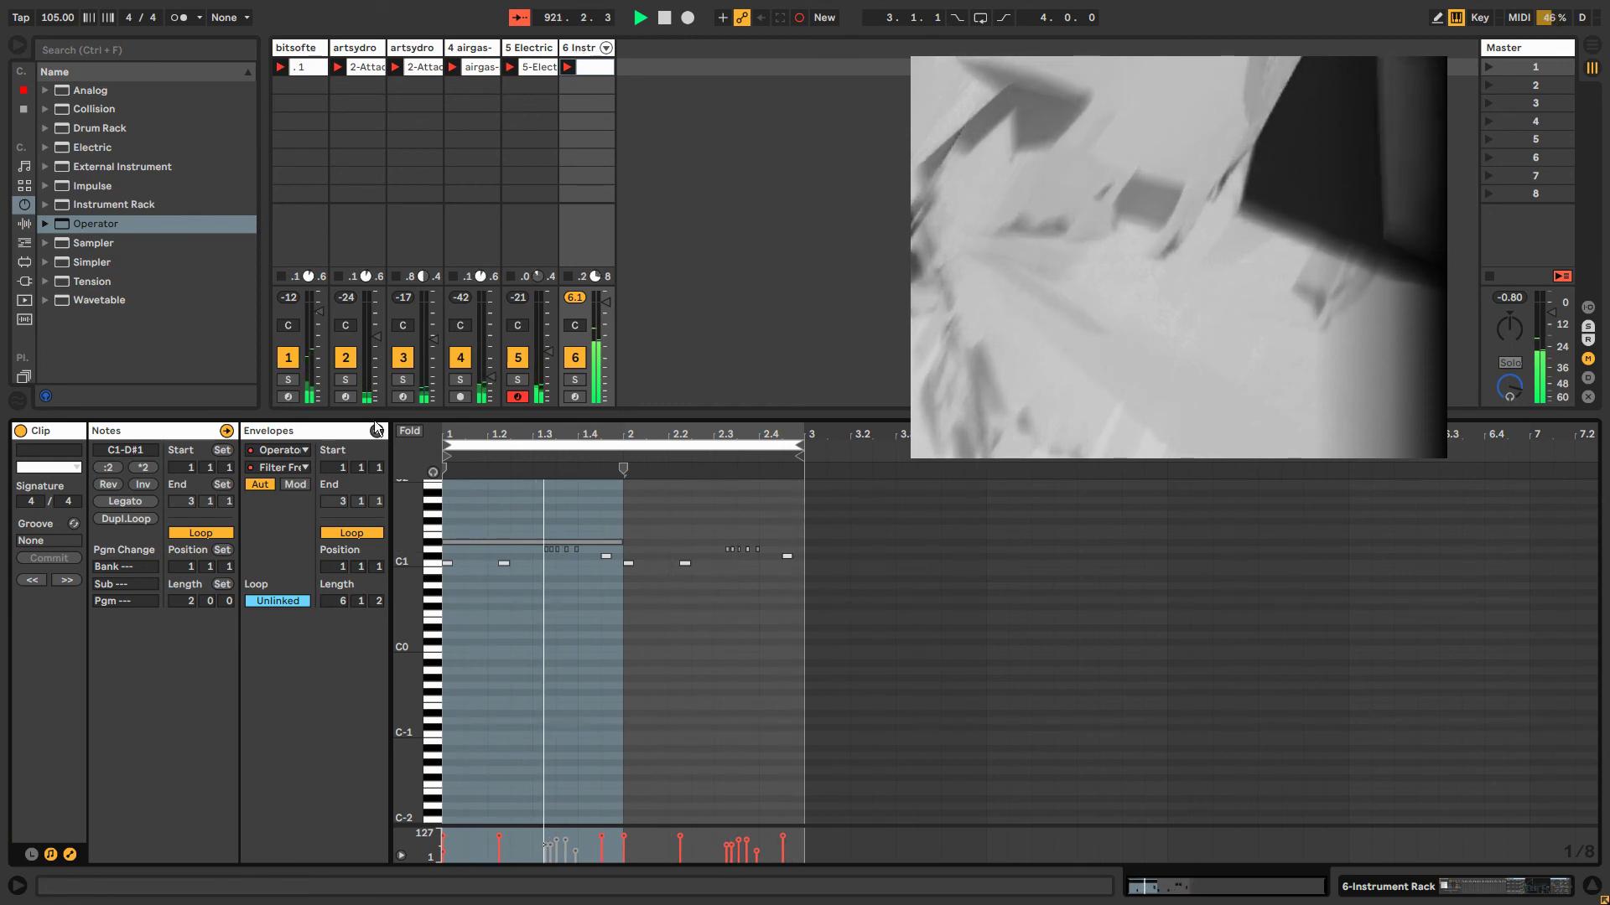
{"action": "left_click", "coordinate": [309, 428]}
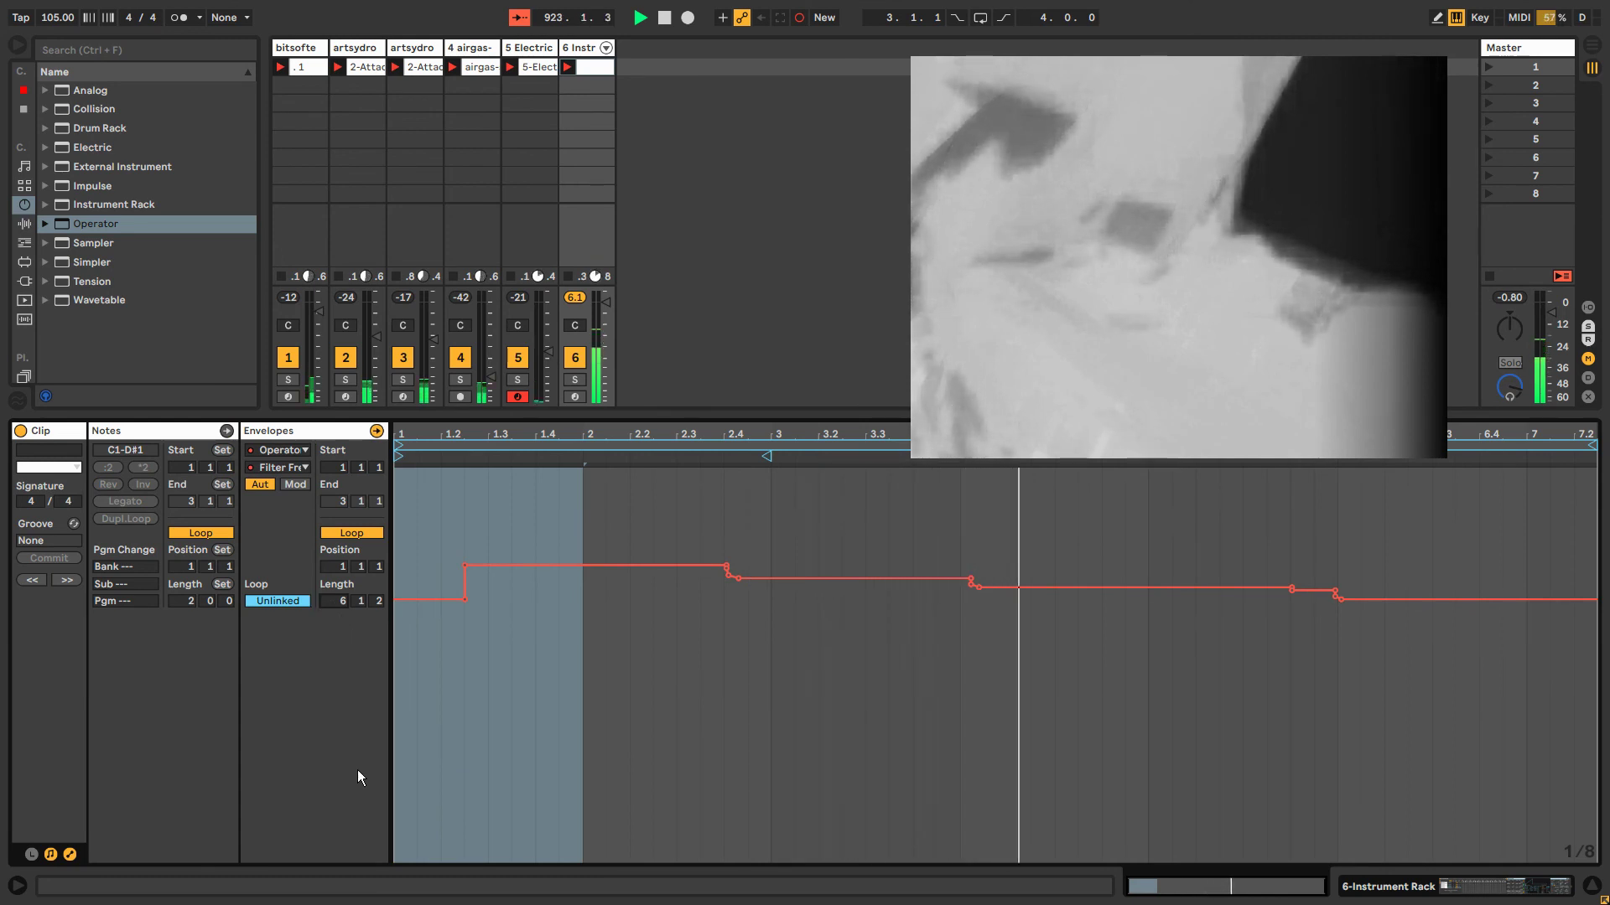
{"action": "type", "text": "24"}
{"action": "key", "text": "Return"}
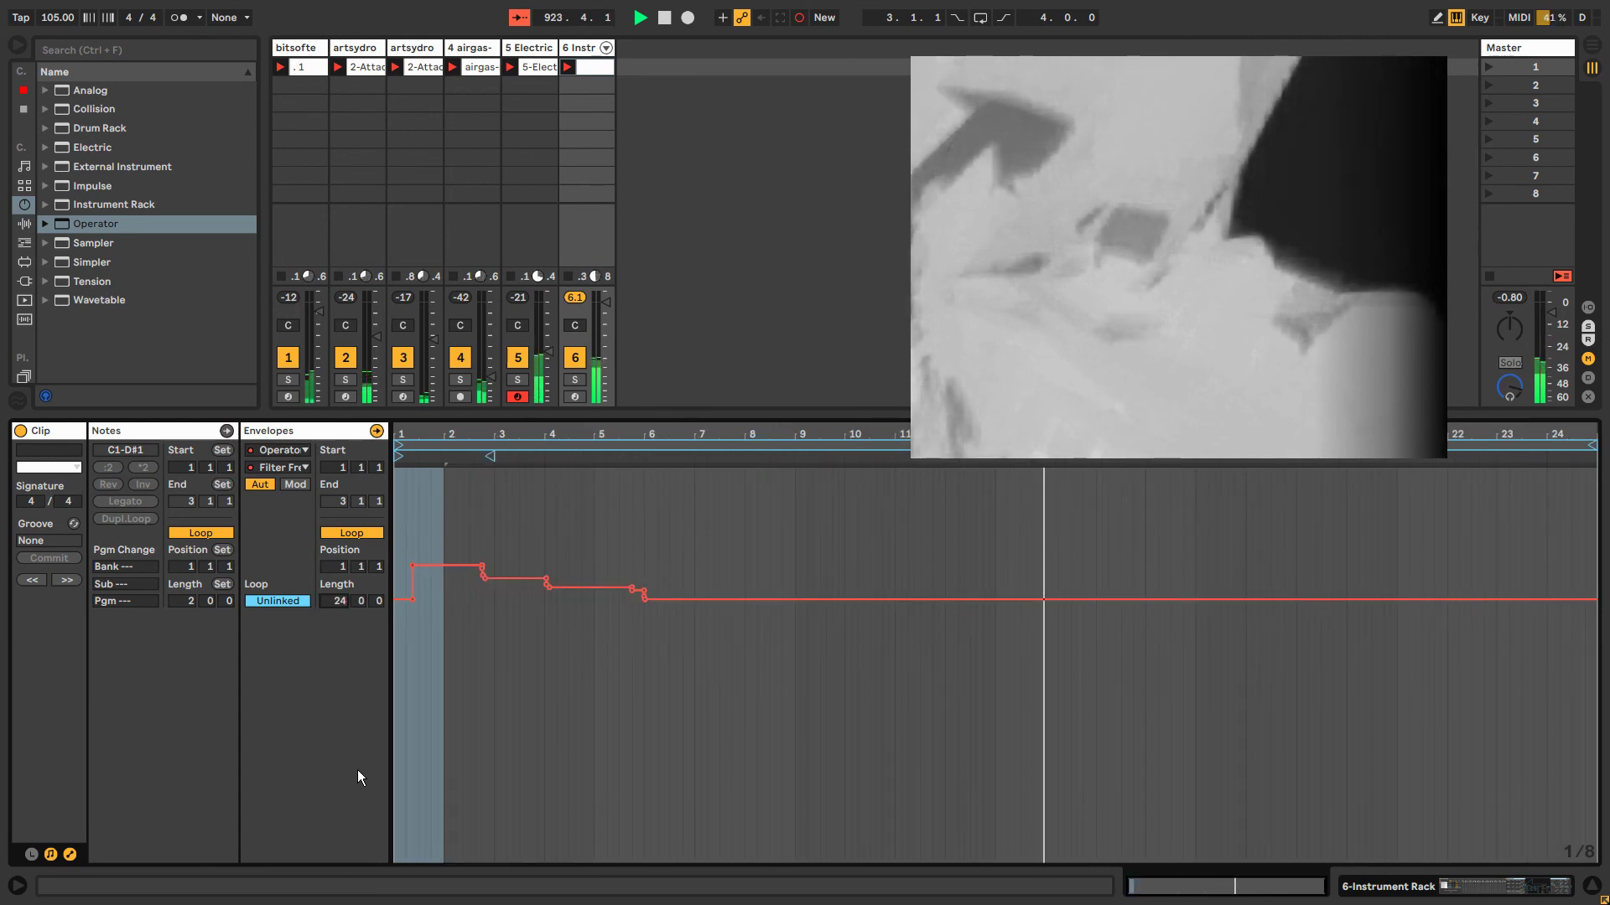
Draw one-bar steps of varying height into the filter frequency envelope from bar 16 through bar 21.
{"action": "left_click", "coordinate": [475, 687]}
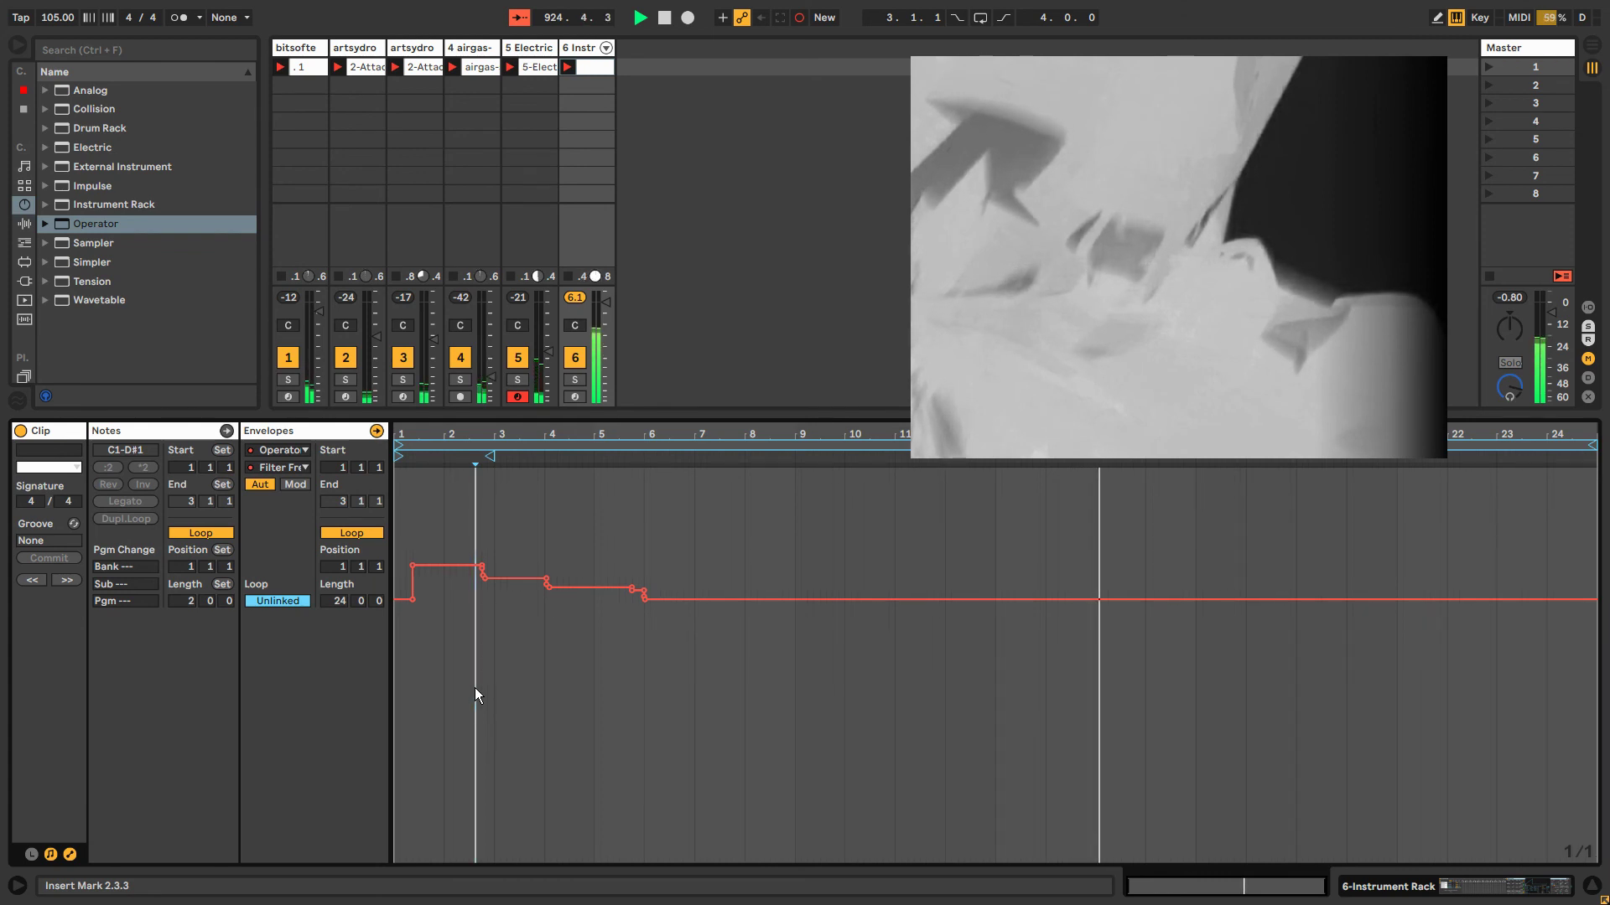
{"action": "key", "text": "b"}
{"action": "left_click", "coordinate": [1165, 610]}
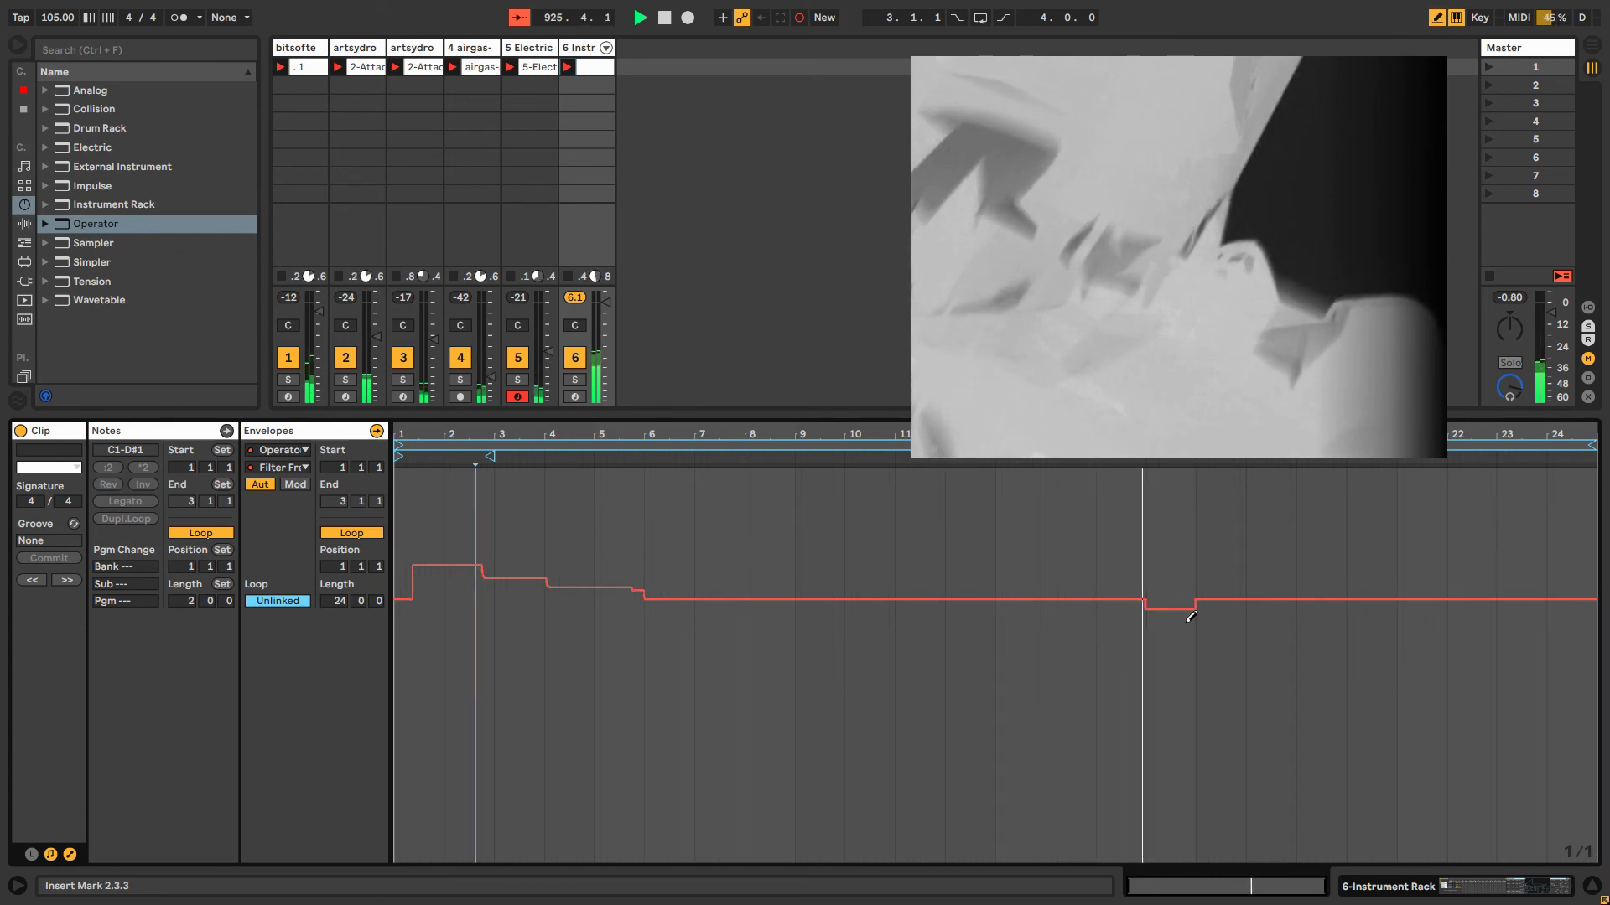
{"action": "left_click", "coordinate": [1220, 629]}
{"action": "left_click", "coordinate": [1270, 616]}
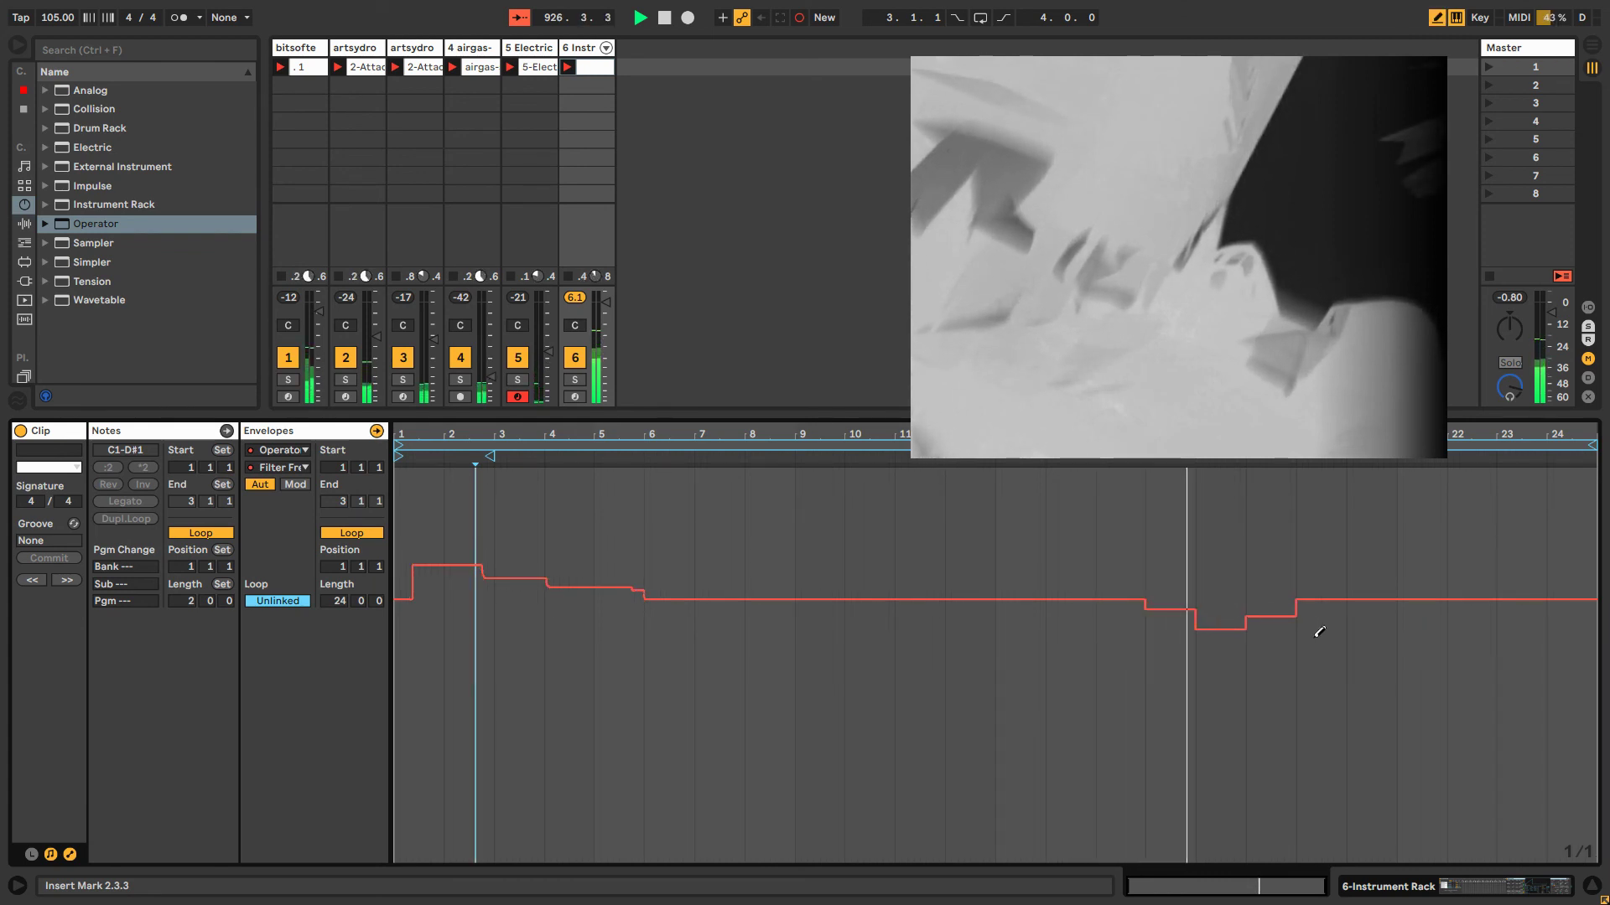
{"action": "mouse_move", "coordinate": [1318, 632]}
{"action": "left_mouse_down"}
{"action": "mouse_move", "coordinate": [1376, 603]}
{"action": "mouse_move", "coordinate": [1425, 623]}
{"action": "left_mouse_up"}
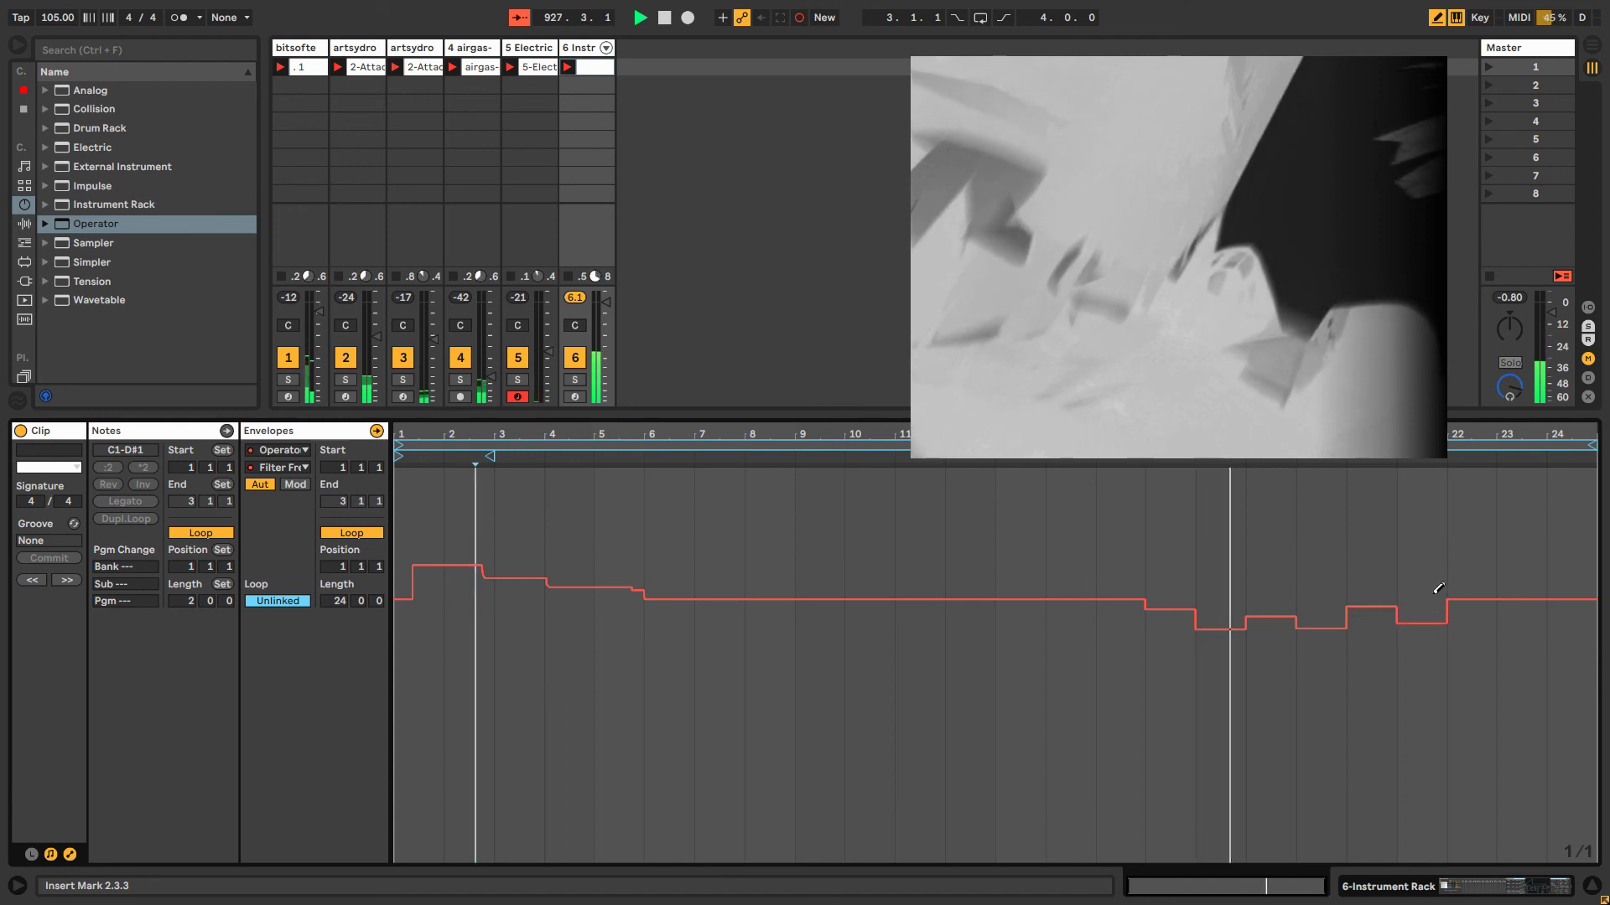
{"action": "key", "text": "b"}
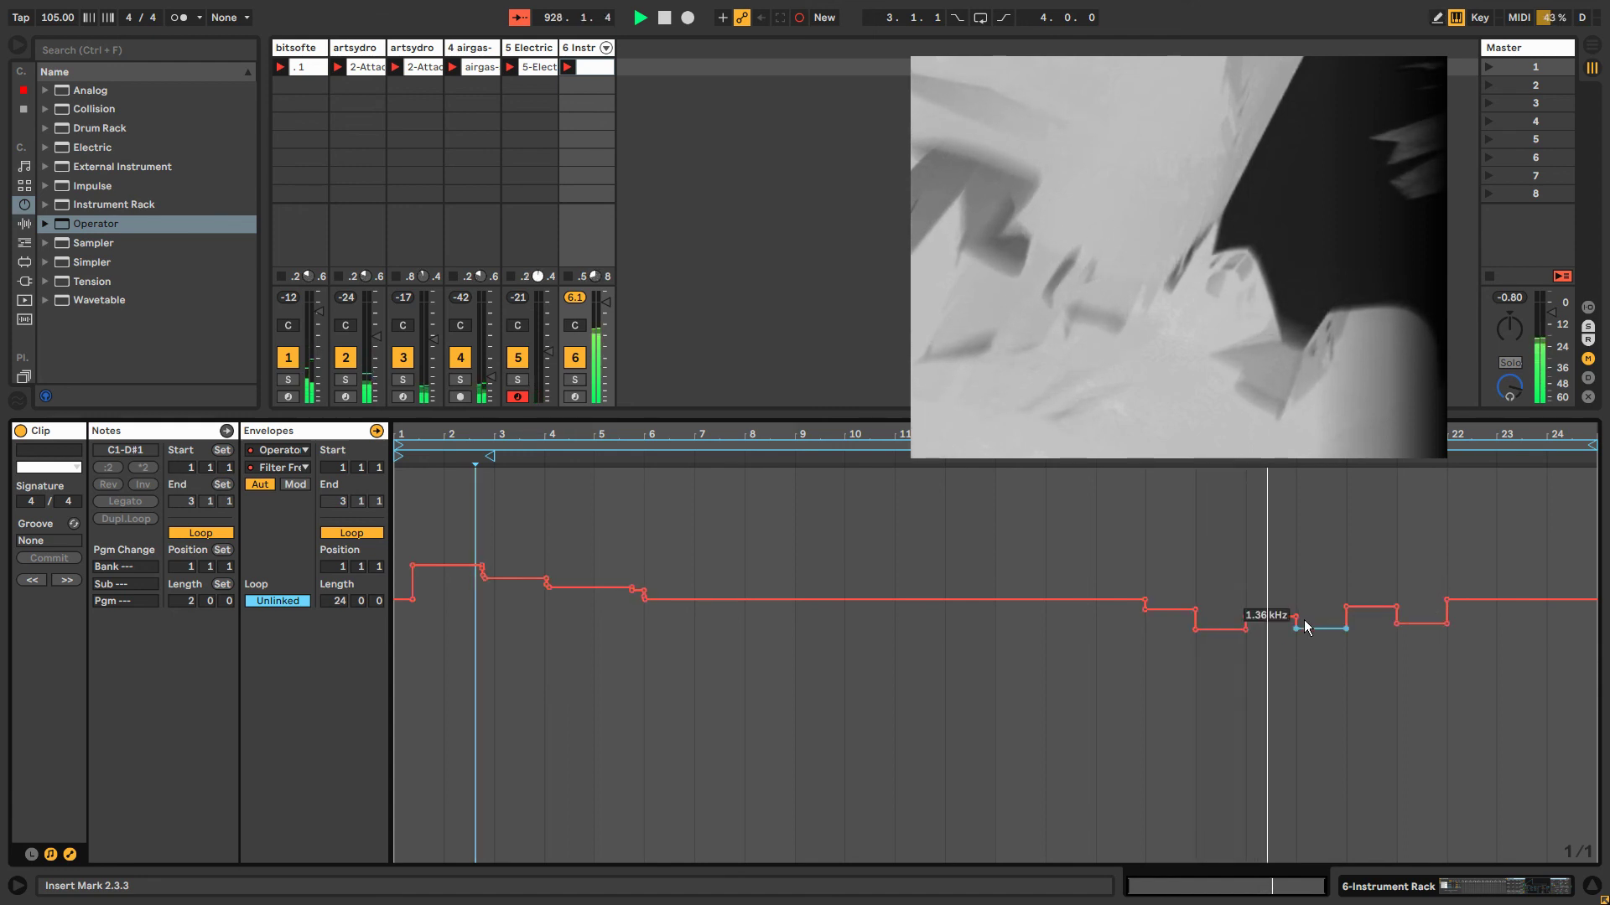
Add breakpoints to the filter frequency steps in bars 19 to 21, raising one in bar 20 and ramping up into bar 22.
{"action": "left_click", "coordinate": [1311, 629]}
{"action": "left_click", "coordinate": [1320, 628]}
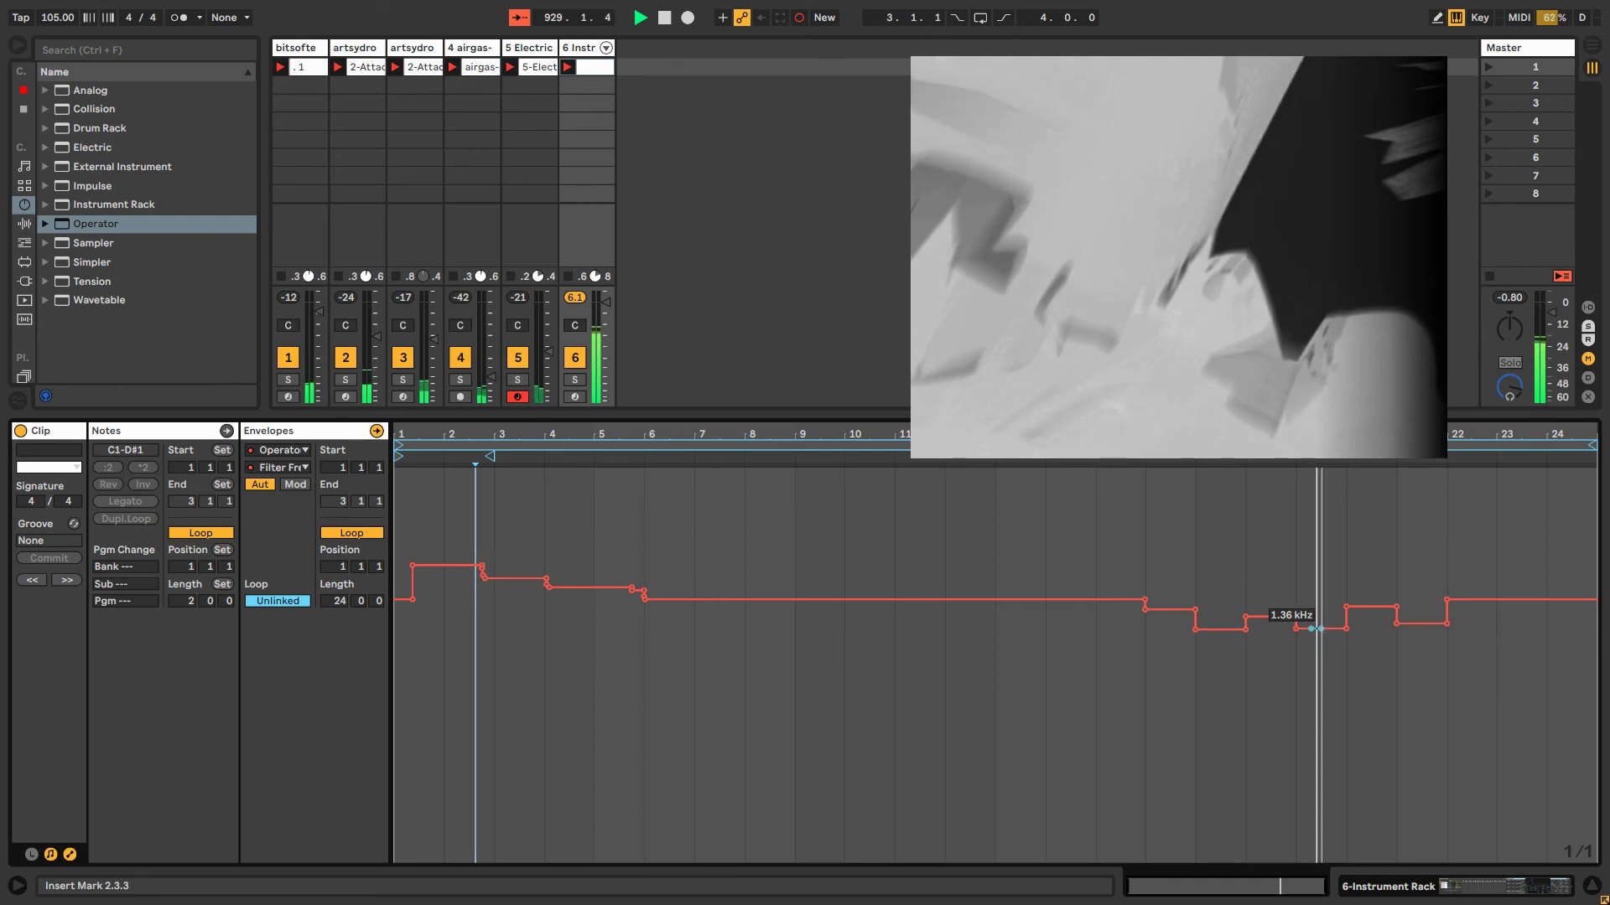
{"action": "left_click_drag", "start_coordinate": [1360, 606], "coordinate": [1360, 601]}
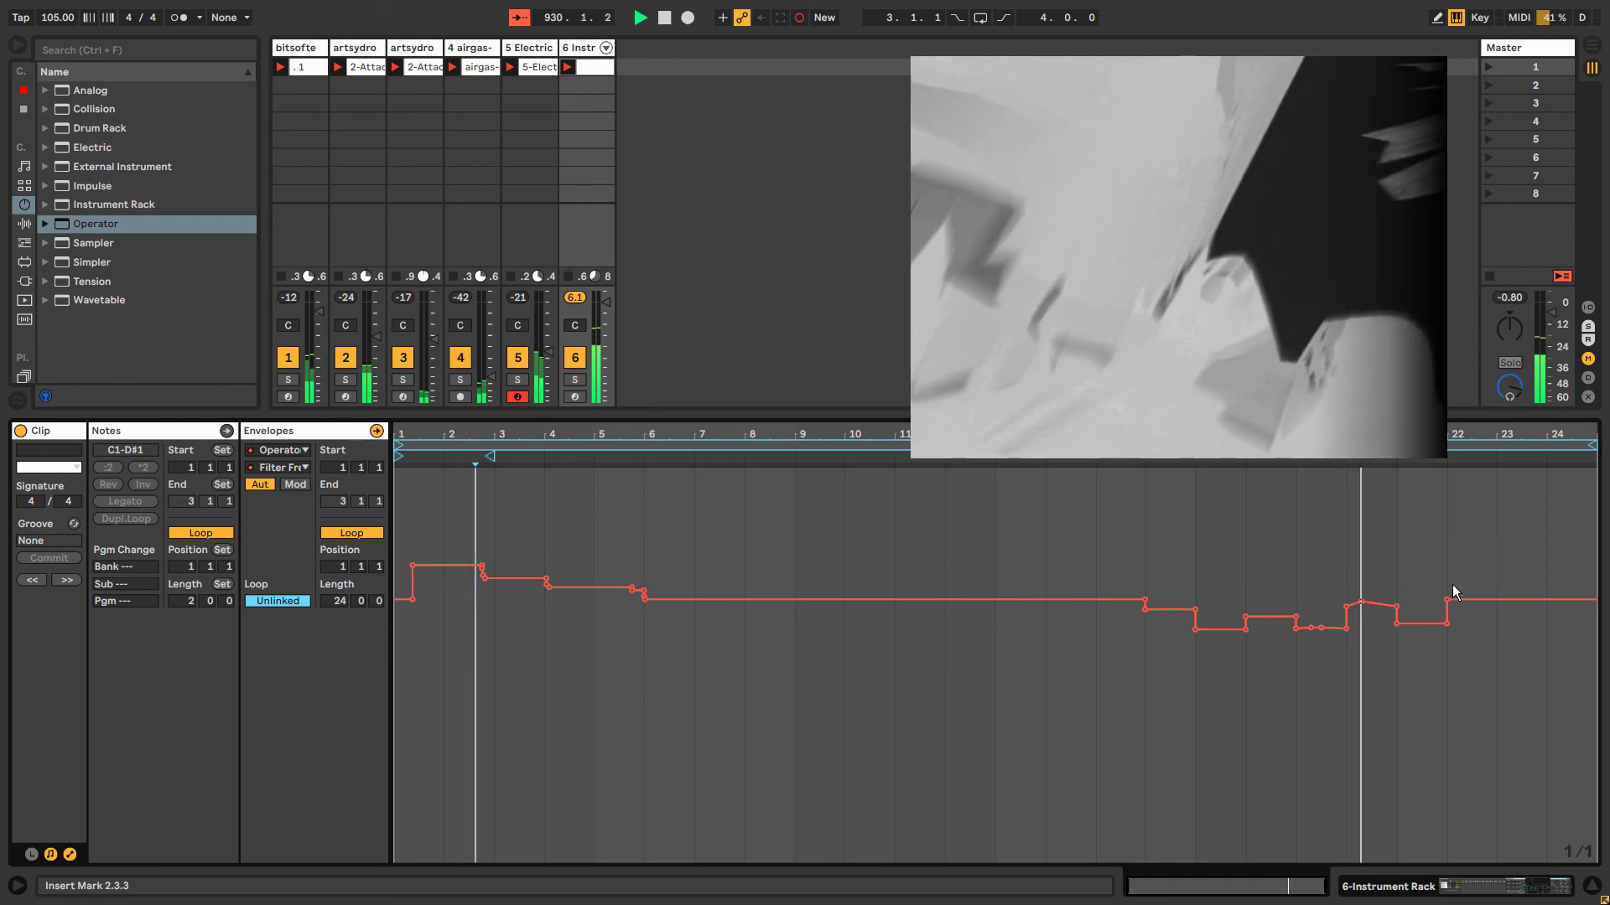
{"action": "left_click", "coordinate": [1436, 624]}
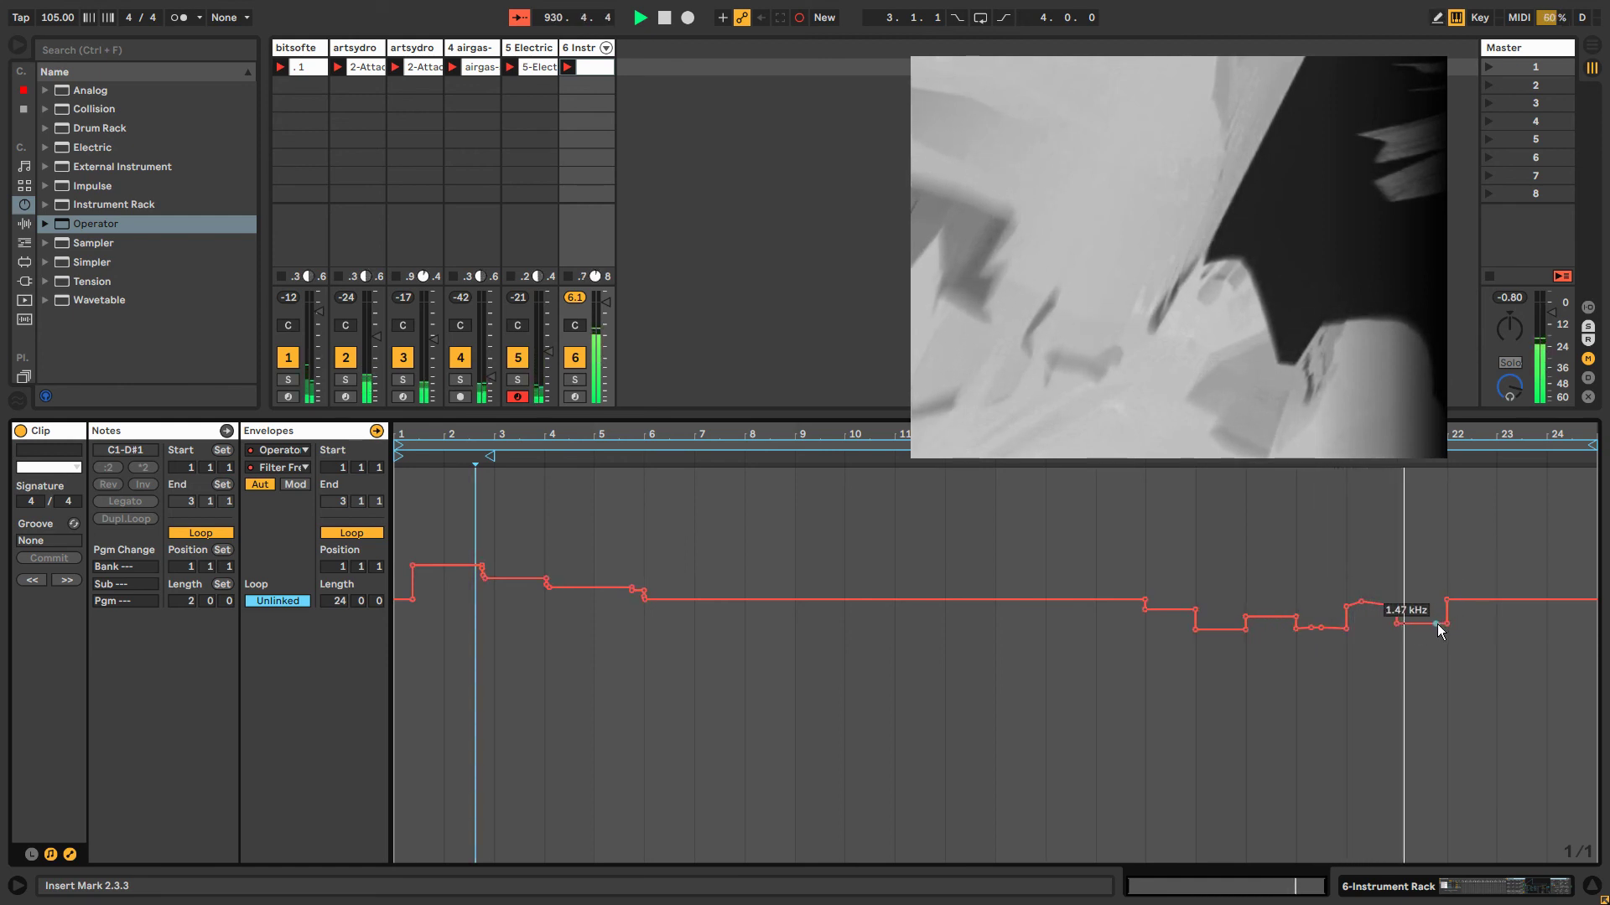
{"action": "left_click", "coordinate": [1449, 623]}
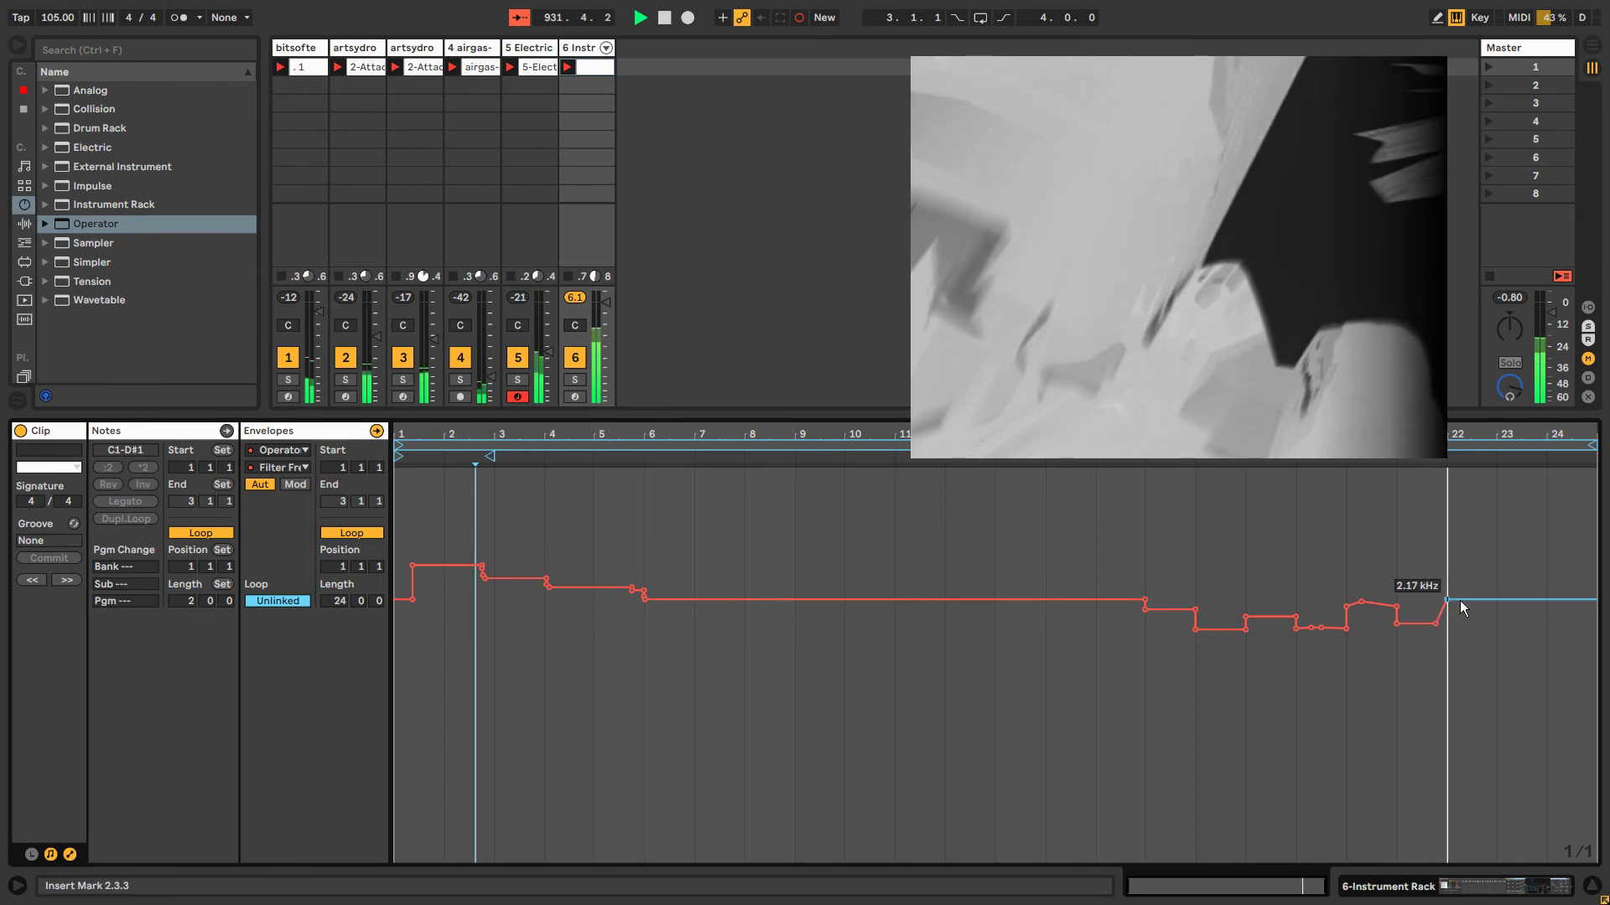
Draw one-bar filter frequency steps over bars 23 to 24 and replace bars 1 to 10 with varied steps.
{"action": "key", "text": "b"}
{"action": "left_click_drag", "start_coordinate": [1510, 577], "coordinate": [1570, 575]}
{"action": "mouse_move", "coordinate": [471, 584]}
{"action": "left_mouse_down"}
{"action": "mouse_move", "coordinate": [438, 575]}
{"action": "mouse_move", "coordinate": [506, 600]}
{"action": "mouse_move", "coordinate": [617, 565]}
{"action": "mouse_move", "coordinate": [780, 565]}
{"action": "mouse_move", "coordinate": [822, 611]}
{"action": "mouse_move", "coordinate": [877, 577]}
{"action": "left_mouse_up"}
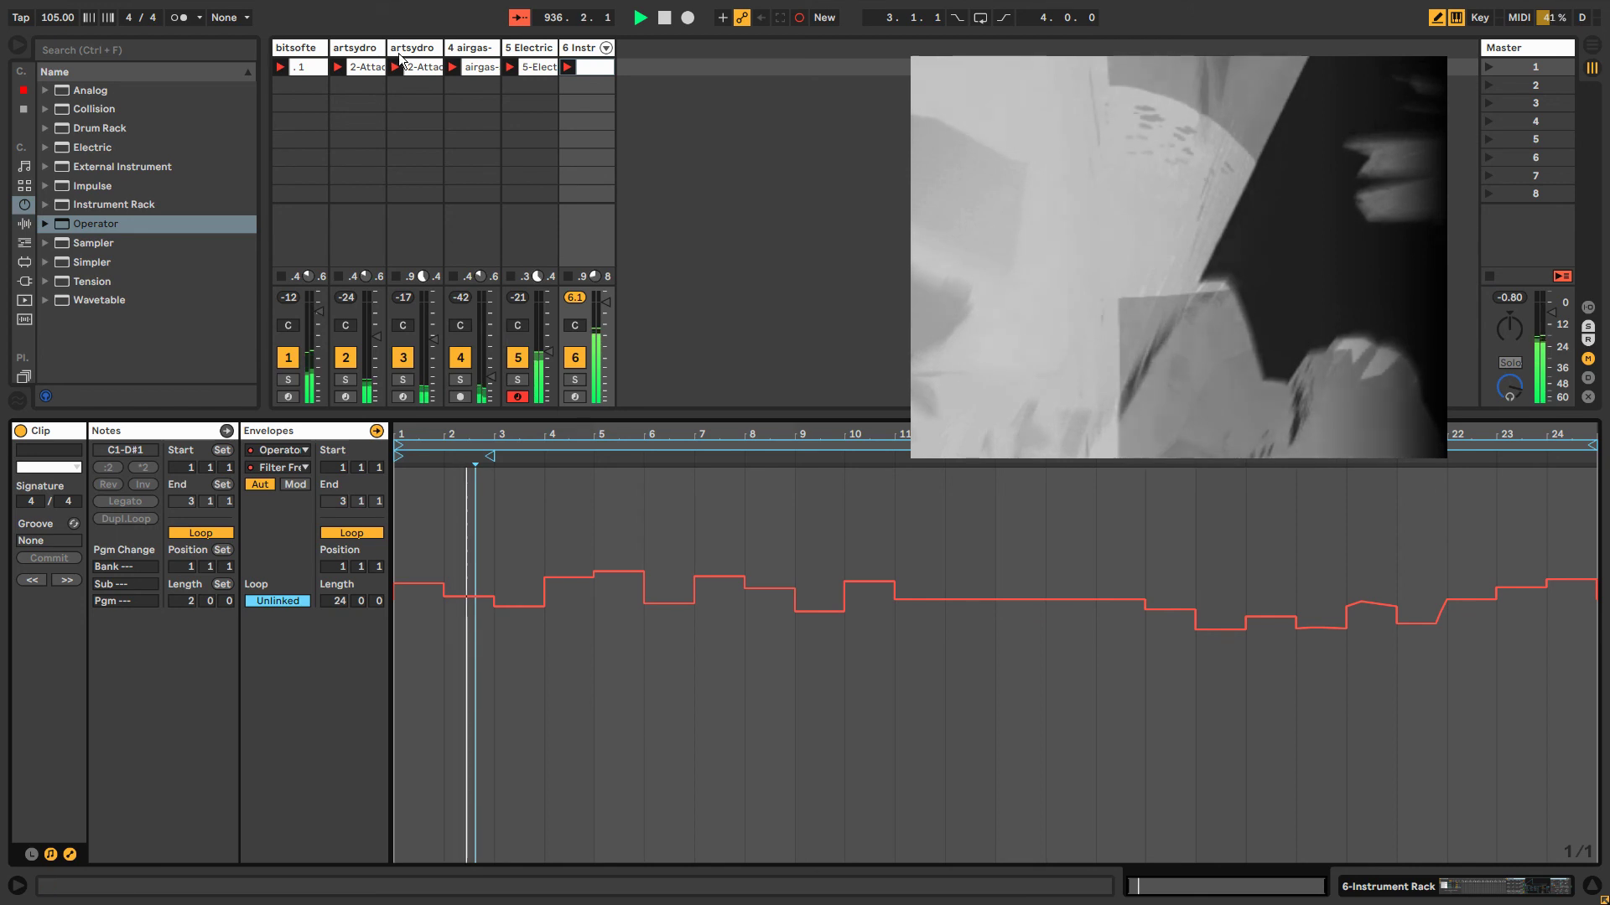
In track 2's Attack Pad clip, copy the B2 note up to C#3, shorten the copy to just over two bars and start it near 1.2.3.
{"action": "left_click", "coordinate": [369, 70]}
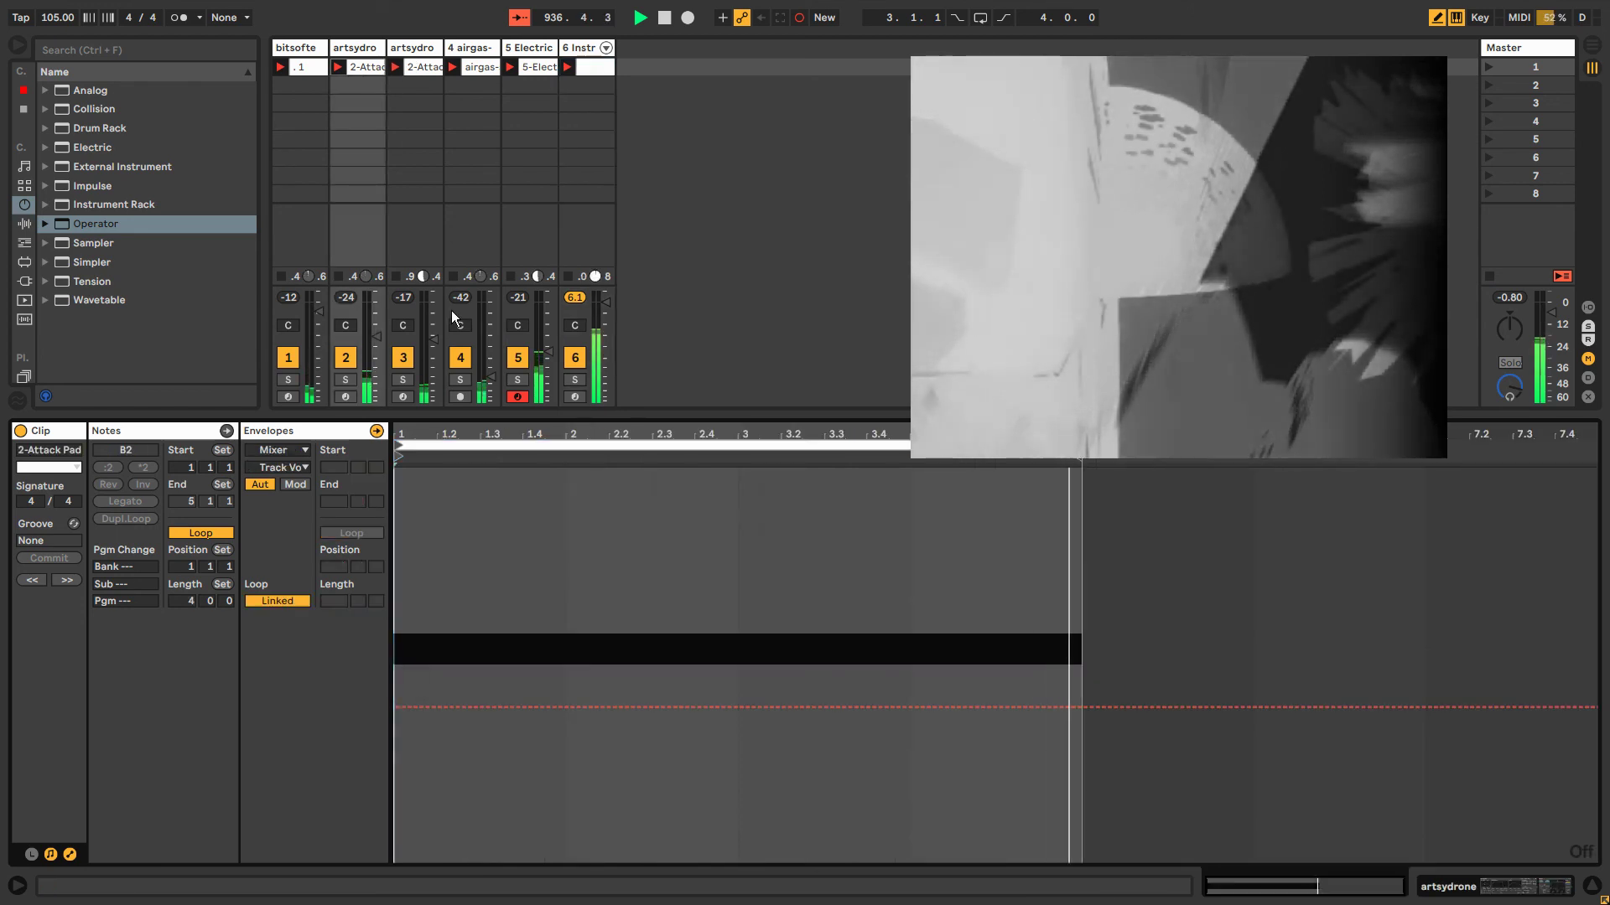
{"action": "left_click", "coordinate": [186, 429]}
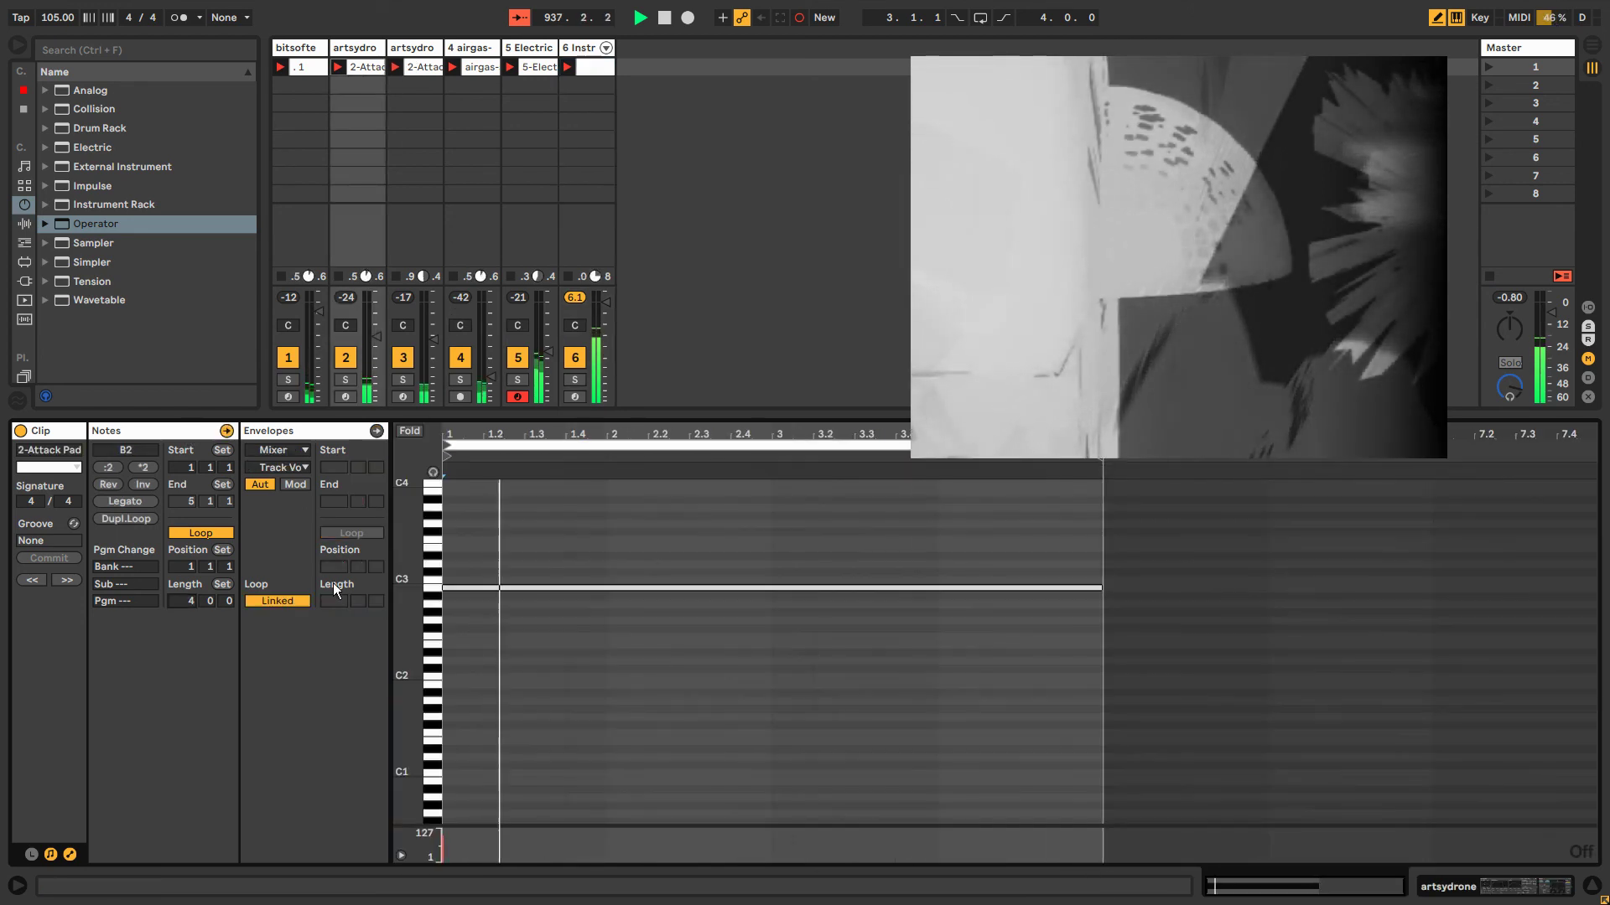
{"action": "key", "text": "b"}
{"action": "left_click", "coordinate": [540, 585]}
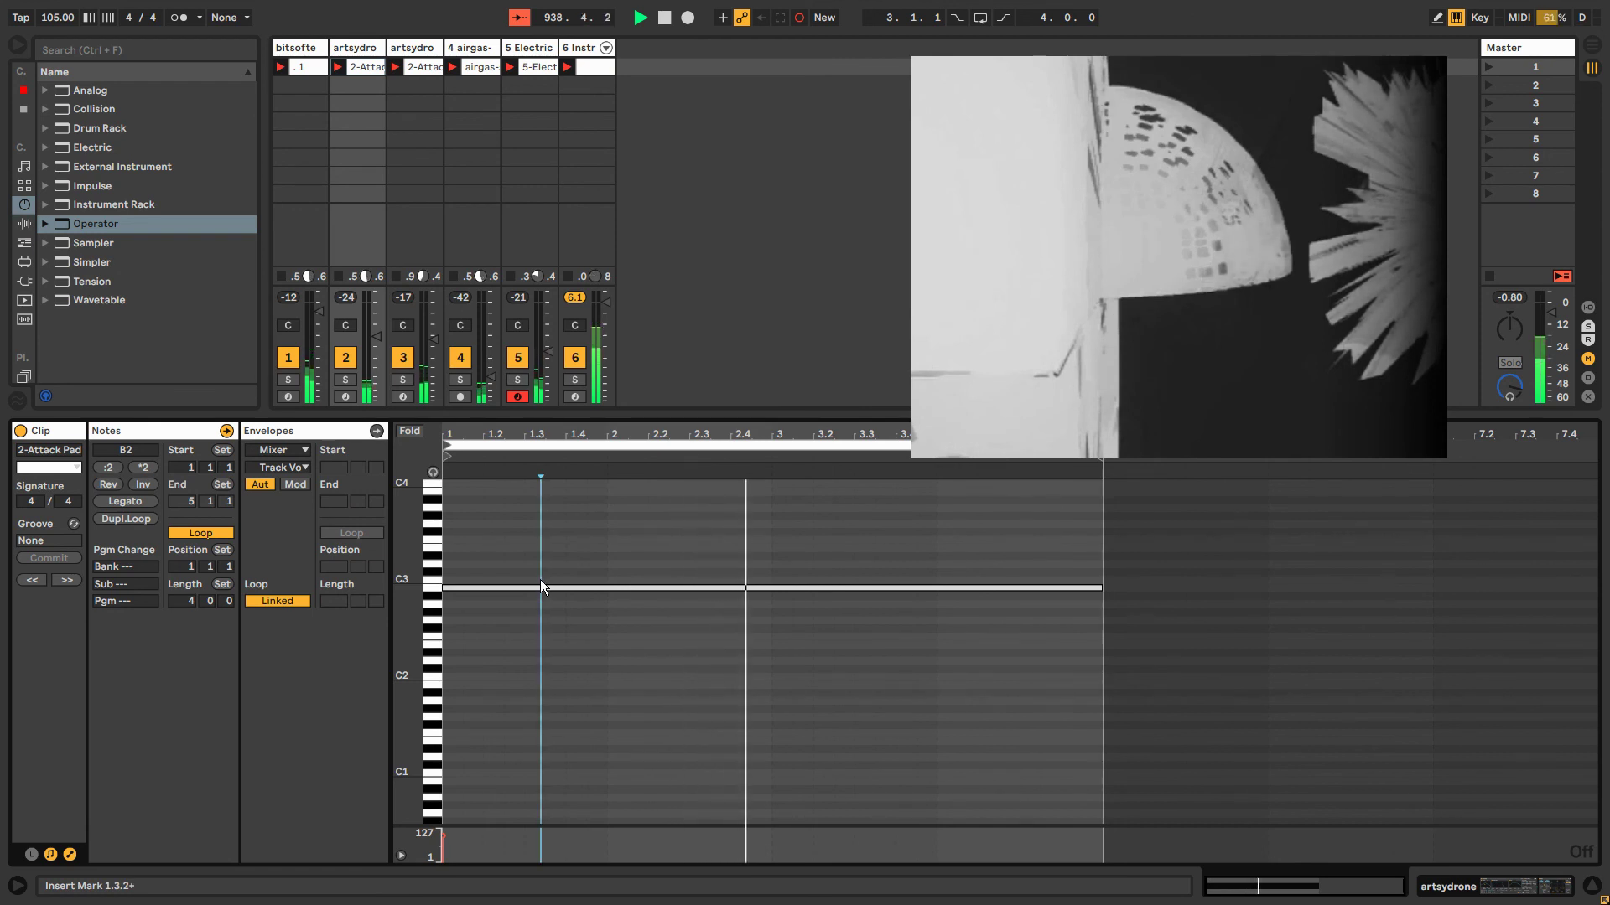
{"action": "left_click", "coordinate": [530, 586]}
{"action": "left_click_drag", "start_coordinate": [530, 587], "coordinate": [523, 572]}
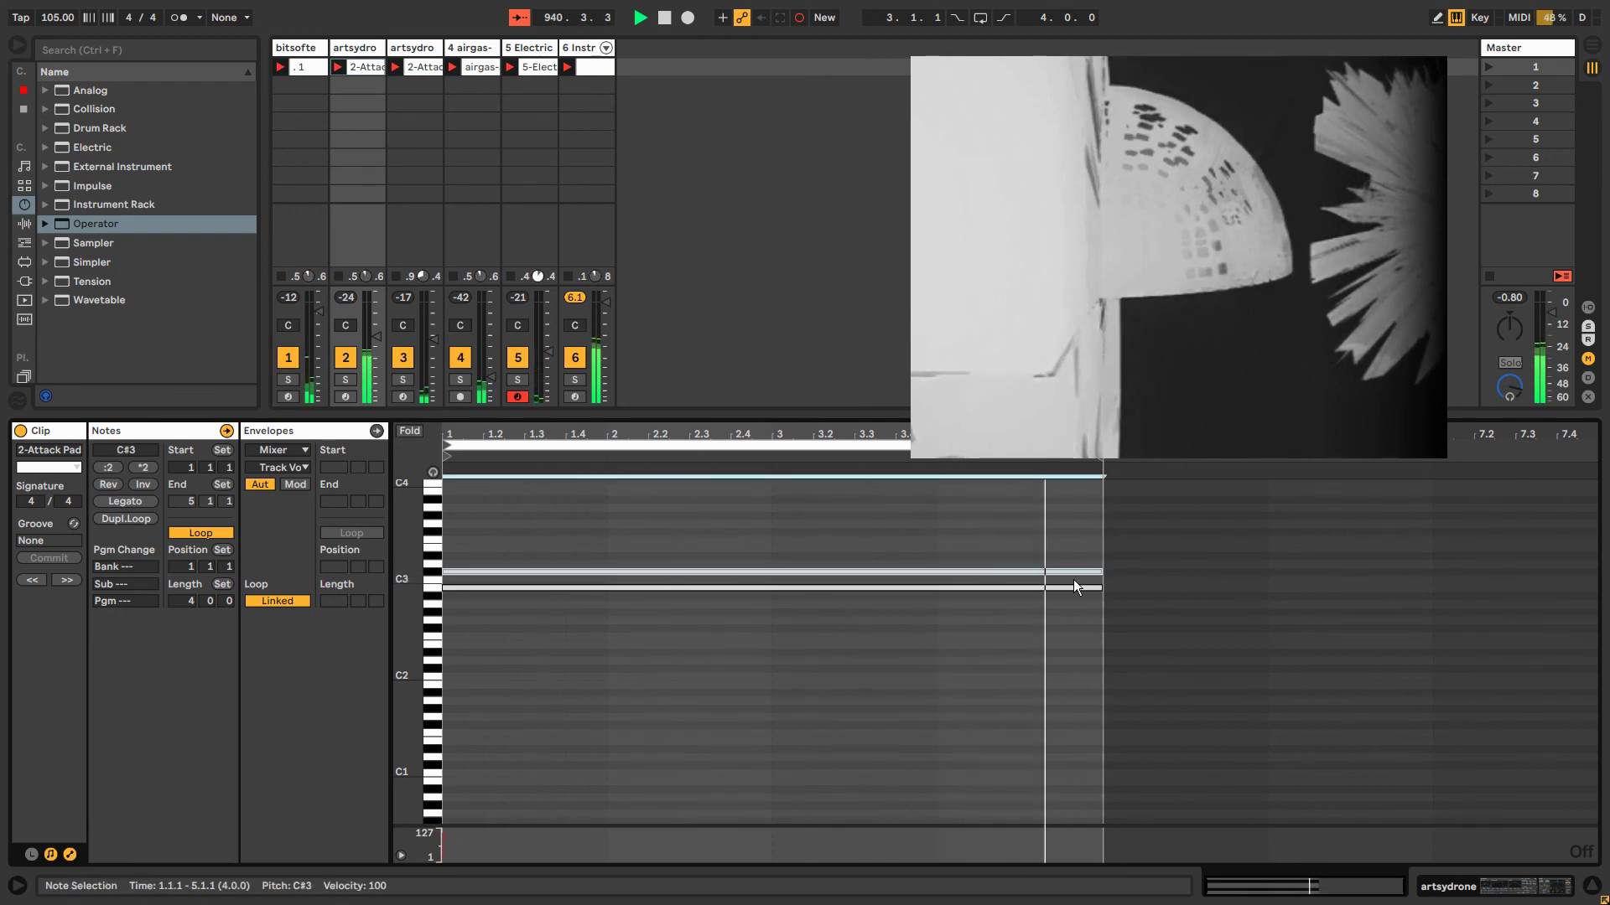
{"action": "left_click_drag", "start_coordinate": [1100, 572], "coordinate": [845, 573]}
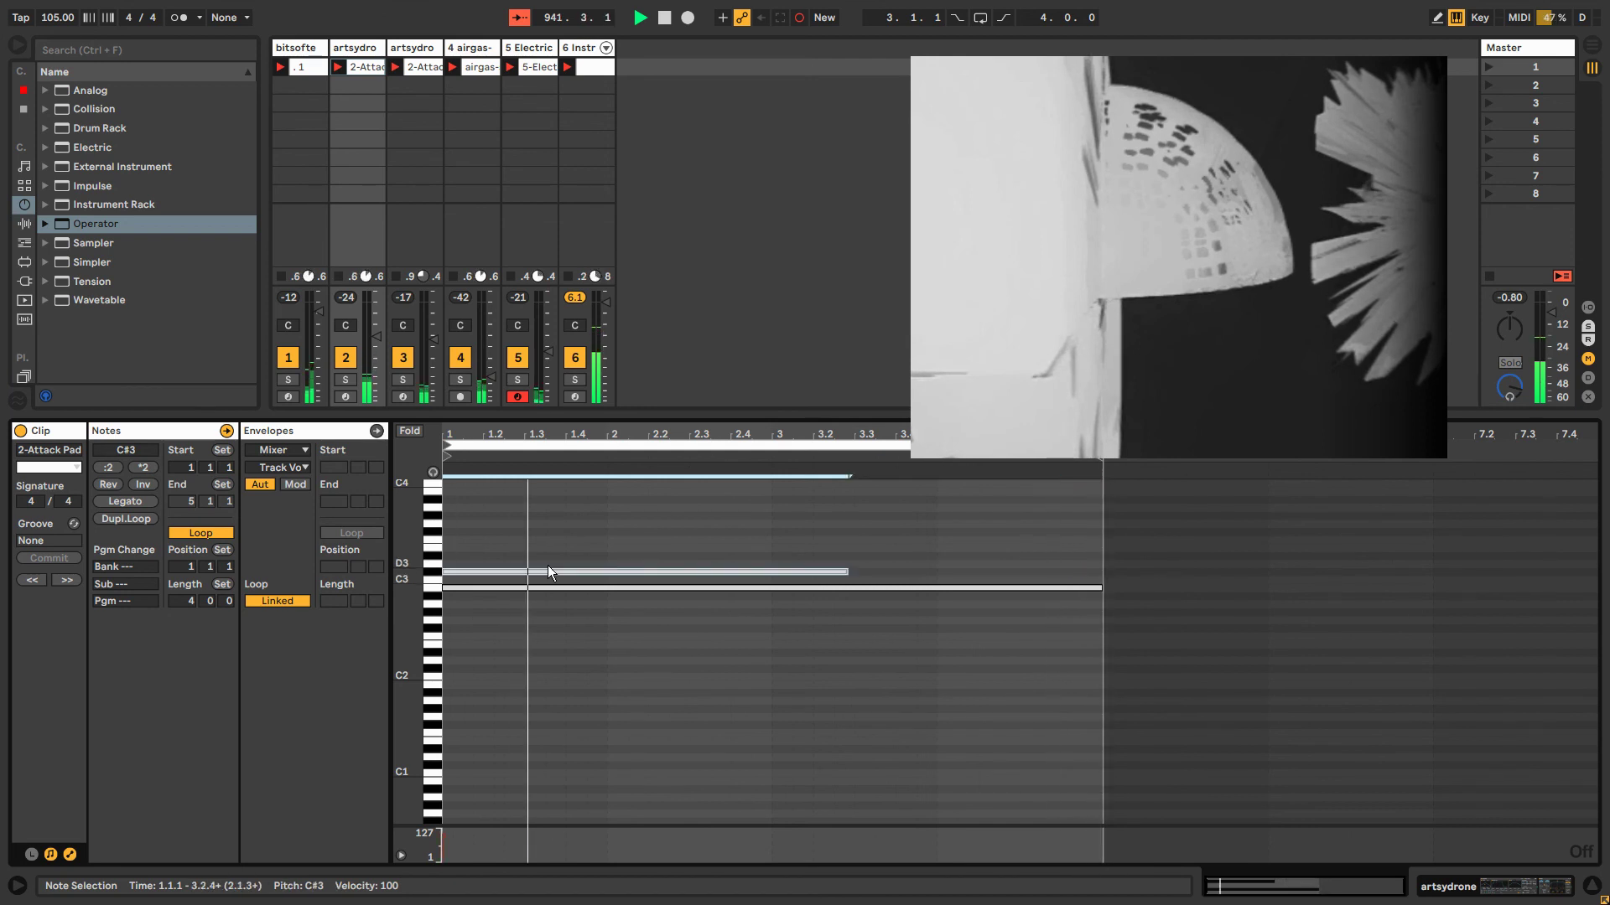
{"action": "left_click_drag", "start_coordinate": [547, 571], "coordinate": [613, 577]}
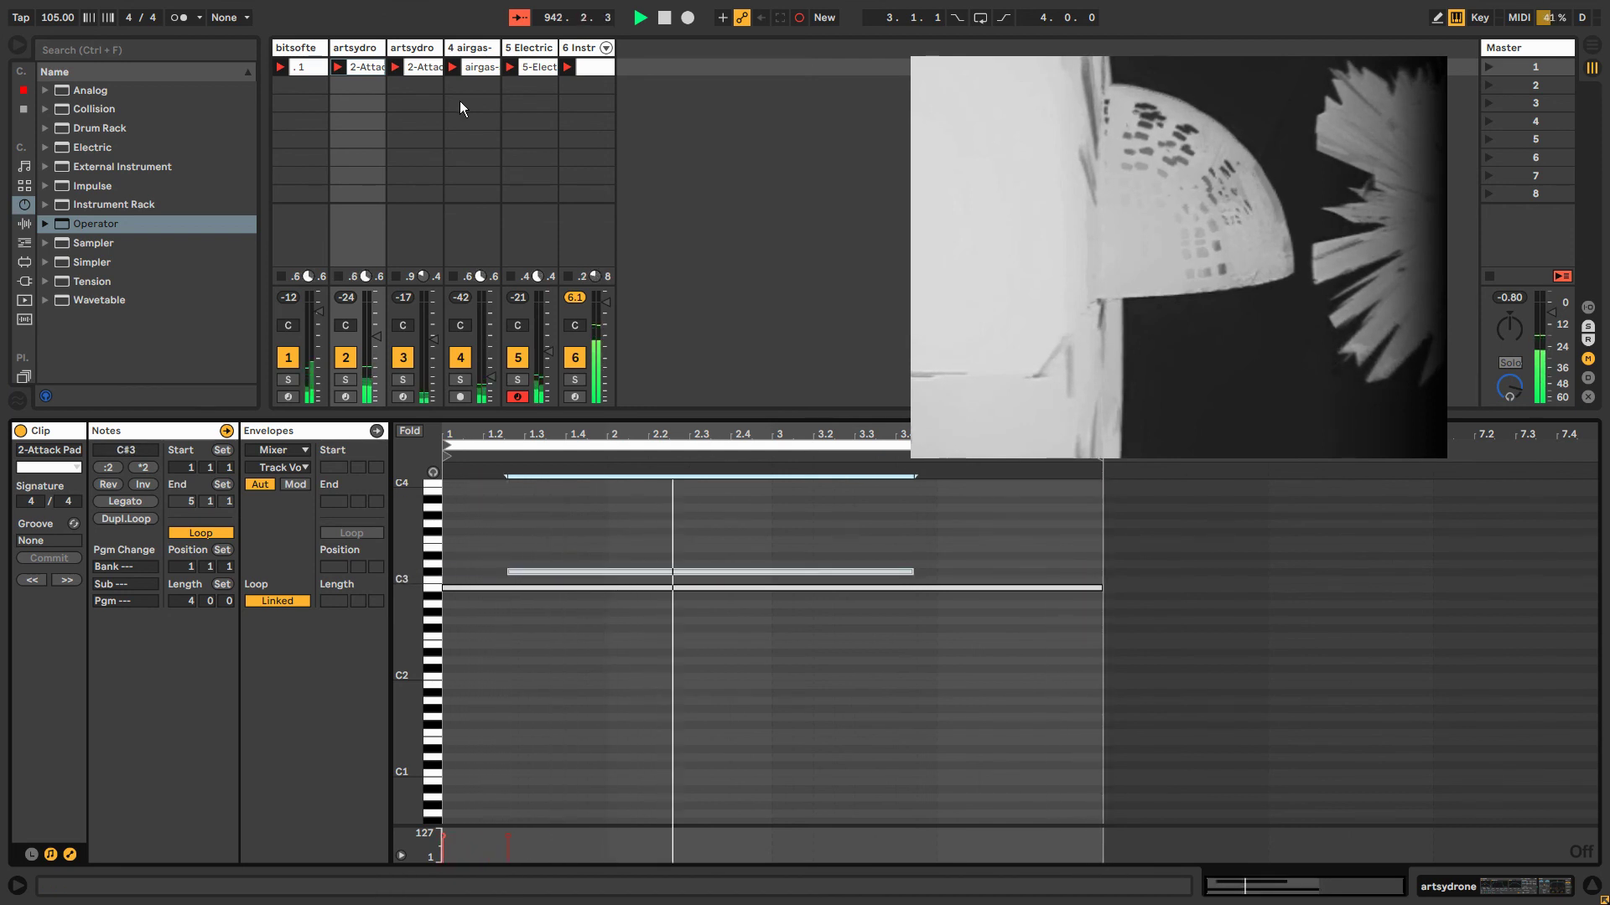
Extend the C#3 note to about 4.1.2 and add two F3 notes, from 3.4.2 to 4.4.4 and from 1.1.3 to about 2.2.
{"action": "left_click", "coordinate": [338, 67]}
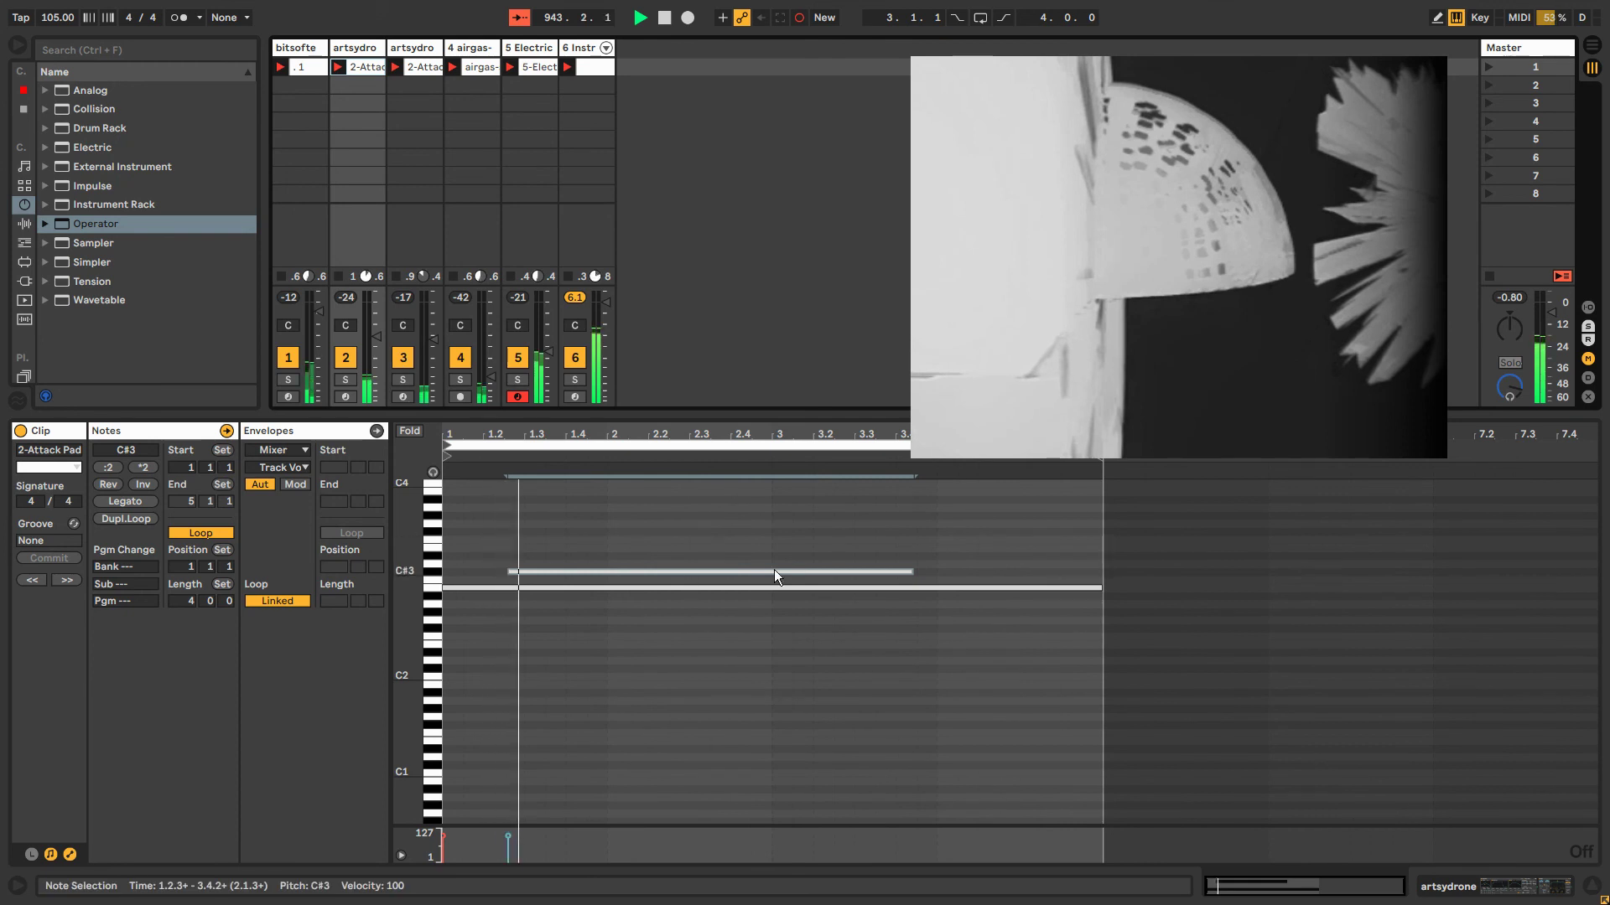
{"action": "left_click_drag", "start_coordinate": [912, 572], "coordinate": [1094, 541]}
{"action": "double_click", "coordinate": [918, 540]}
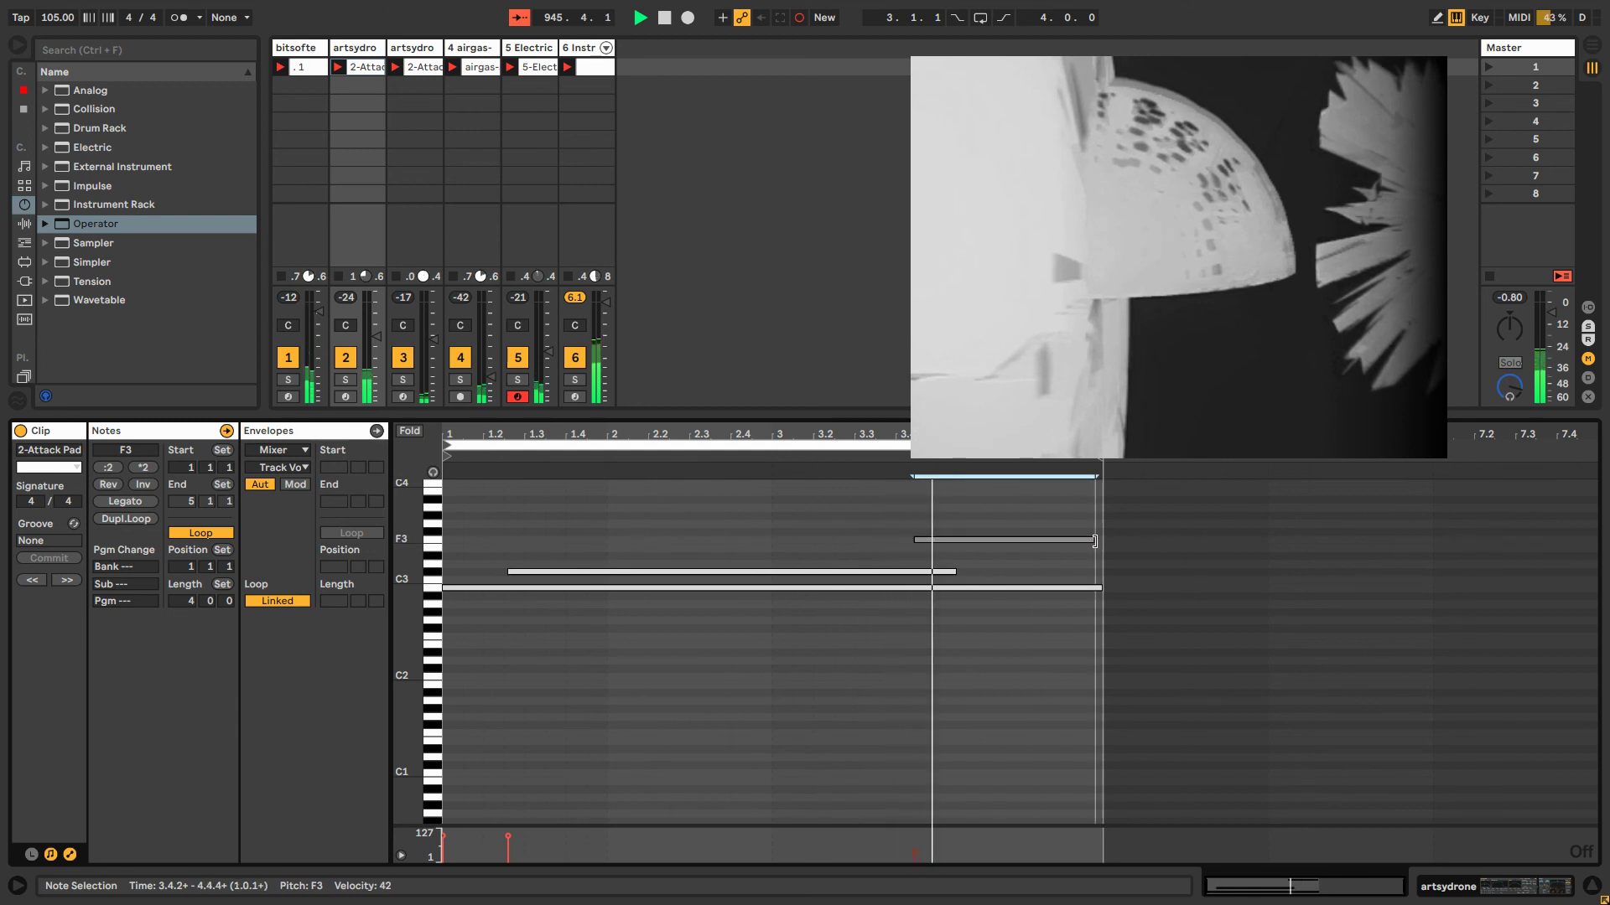
{"action": "double_click", "coordinate": [476, 540]}
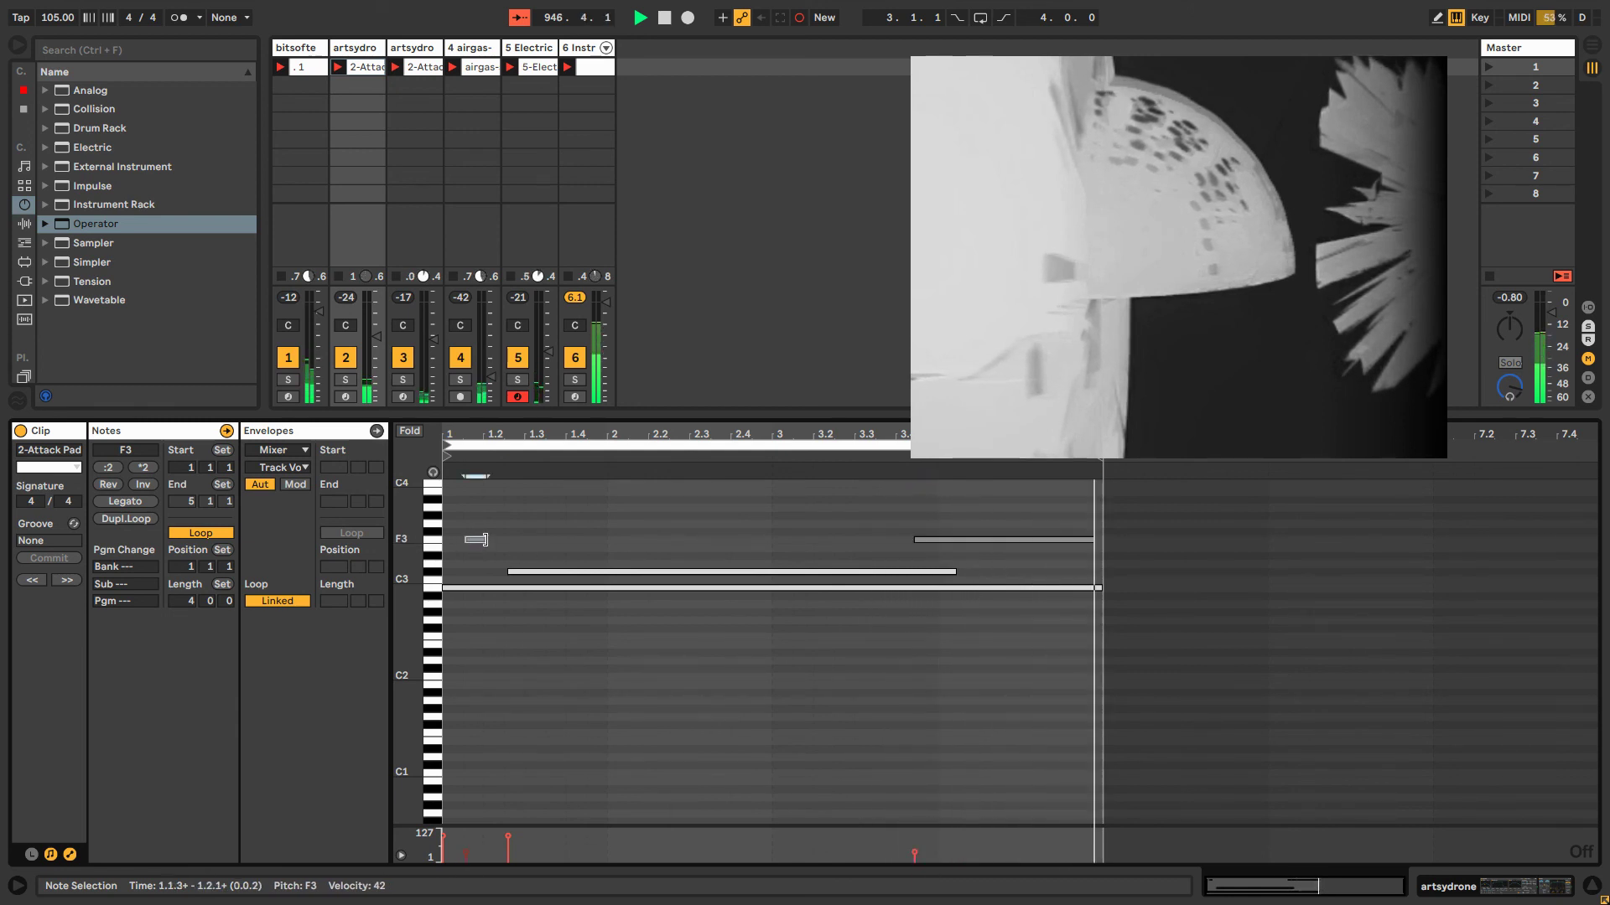
{"action": "left_click_drag", "start_coordinate": [485, 541], "coordinate": [653, 541]}
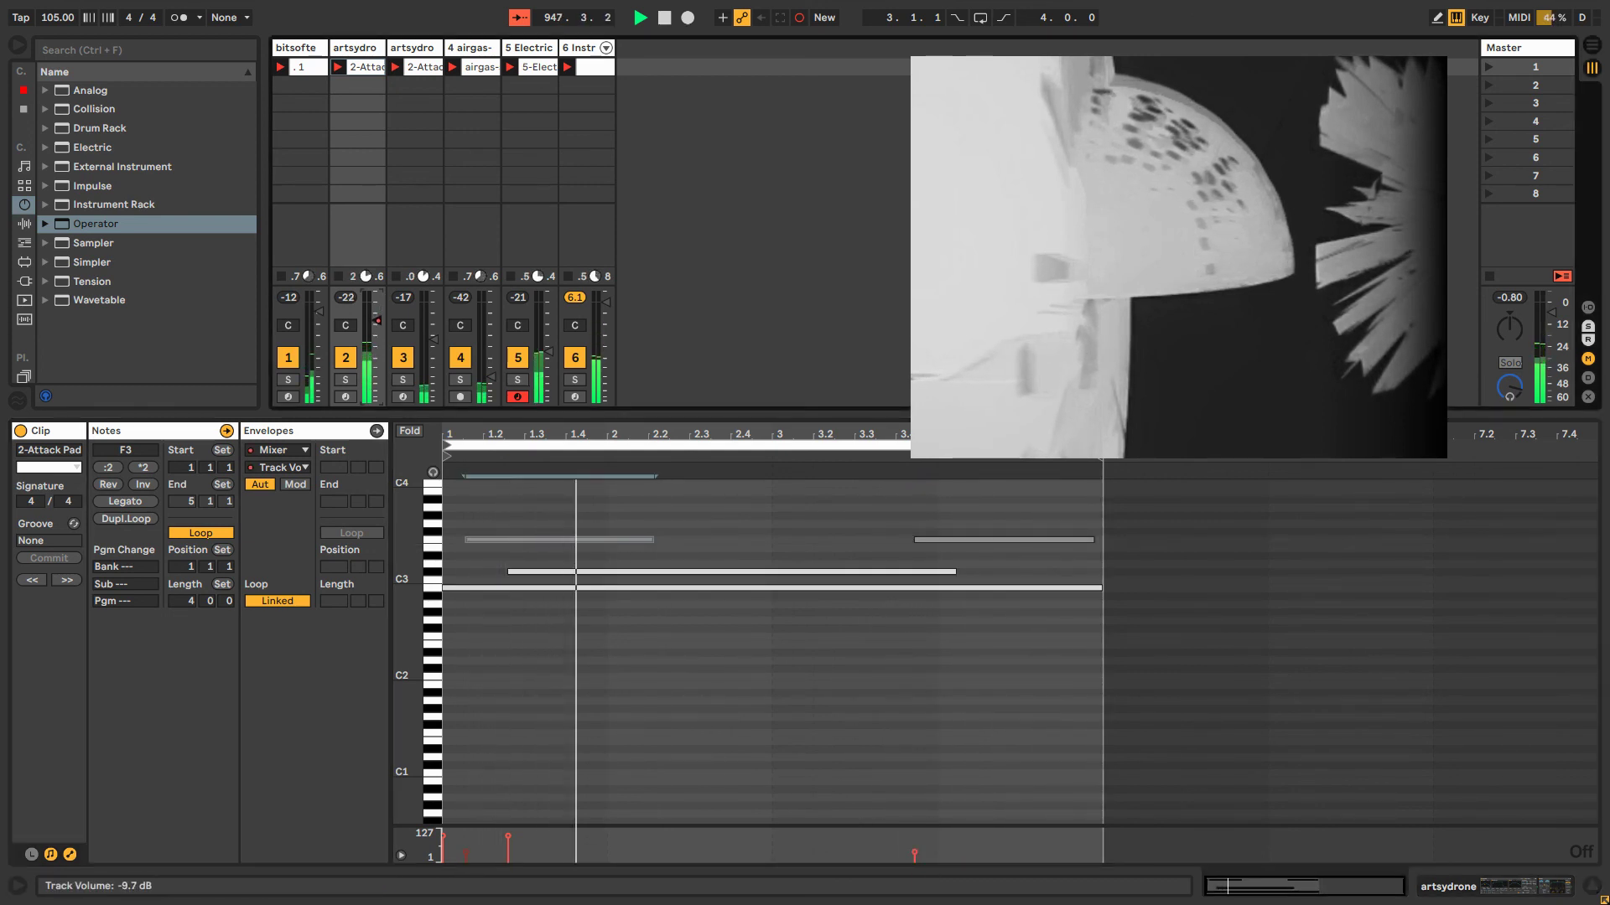
Delete track 2's volume automation, readjust its fader to around -6.4 dB and leave session recording off.
{"action": "key", "text": "ctrl+shift+F9"}
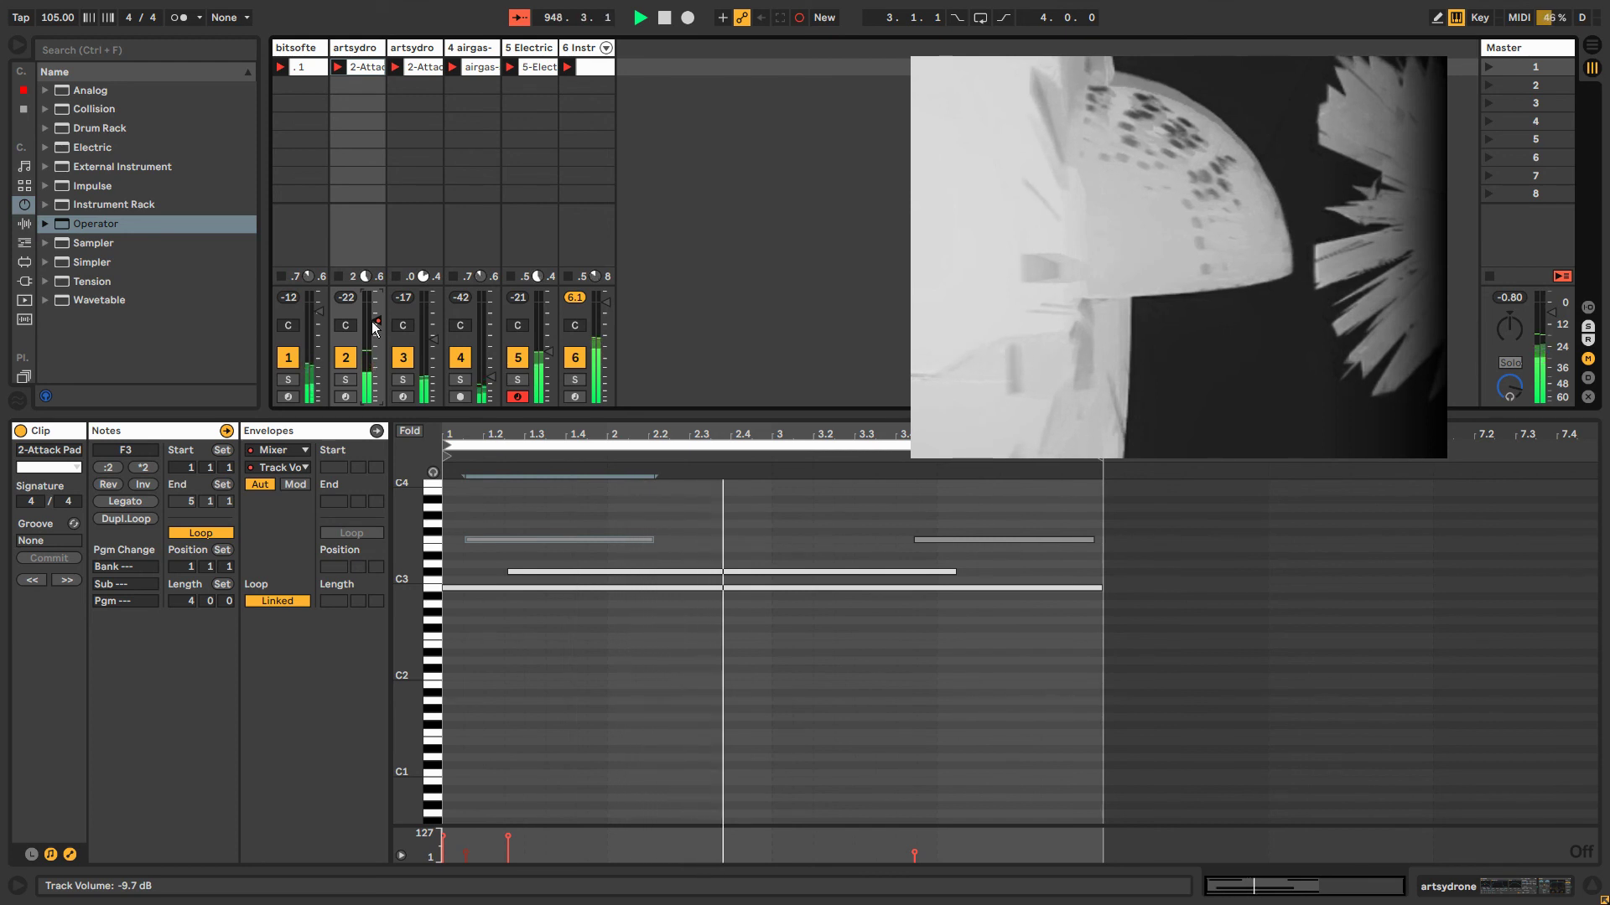
{"action": "right_click", "coordinate": [374, 325]}
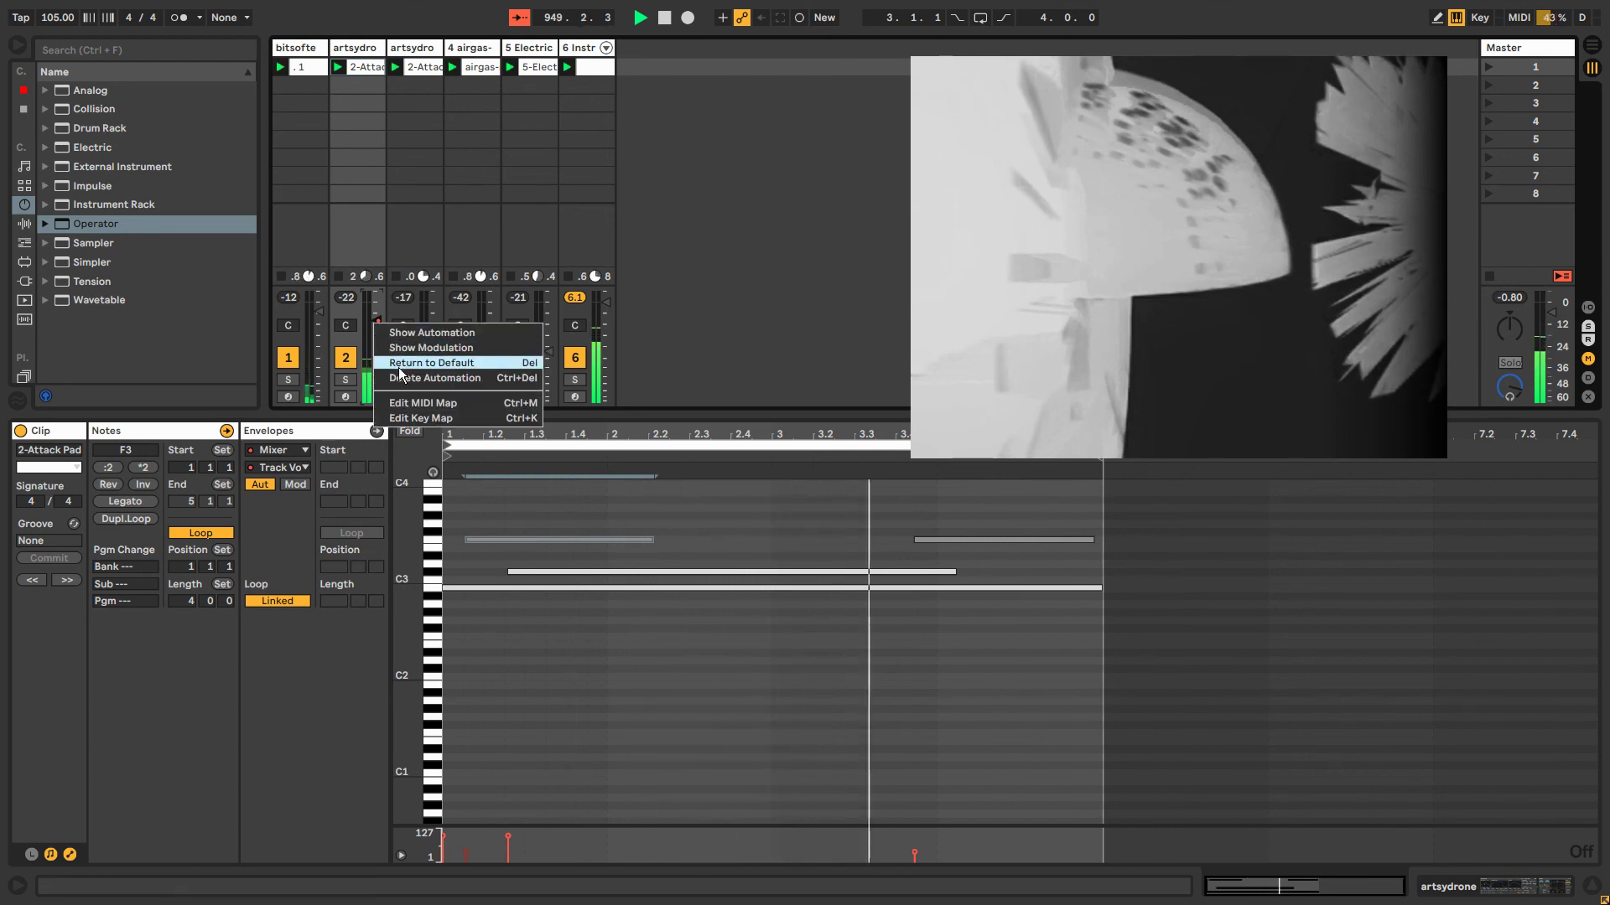
{"action": "left_click", "coordinate": [434, 378]}
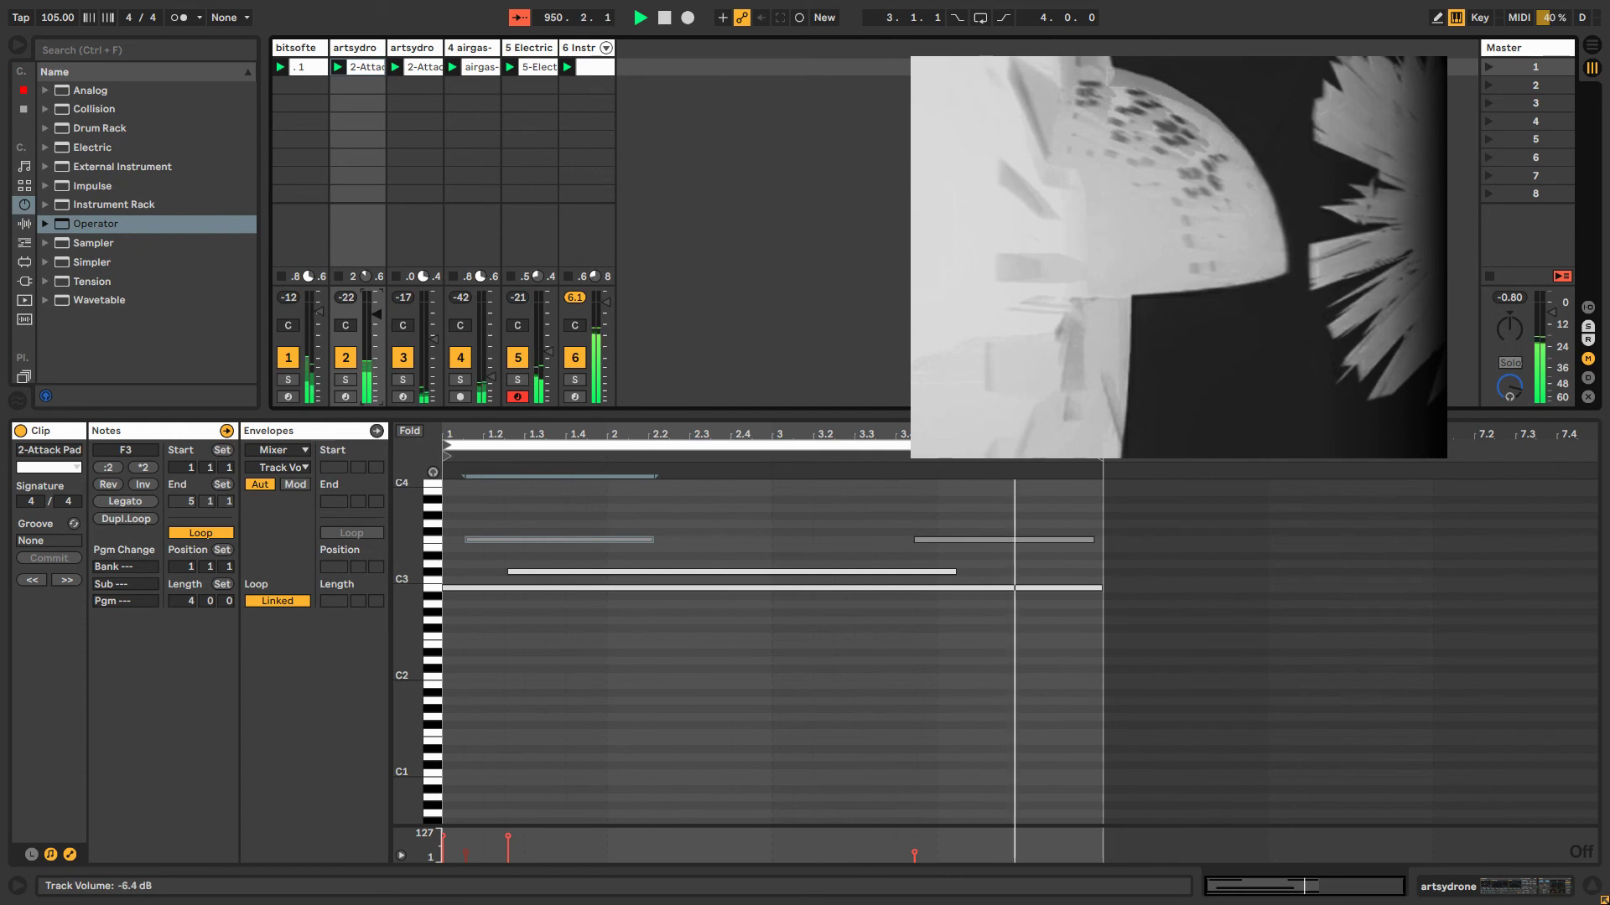
{"action": "left_click_drag", "start_coordinate": [377, 311], "coordinate": [376, 317]}
{"action": "left_click", "coordinate": [796, 20]}
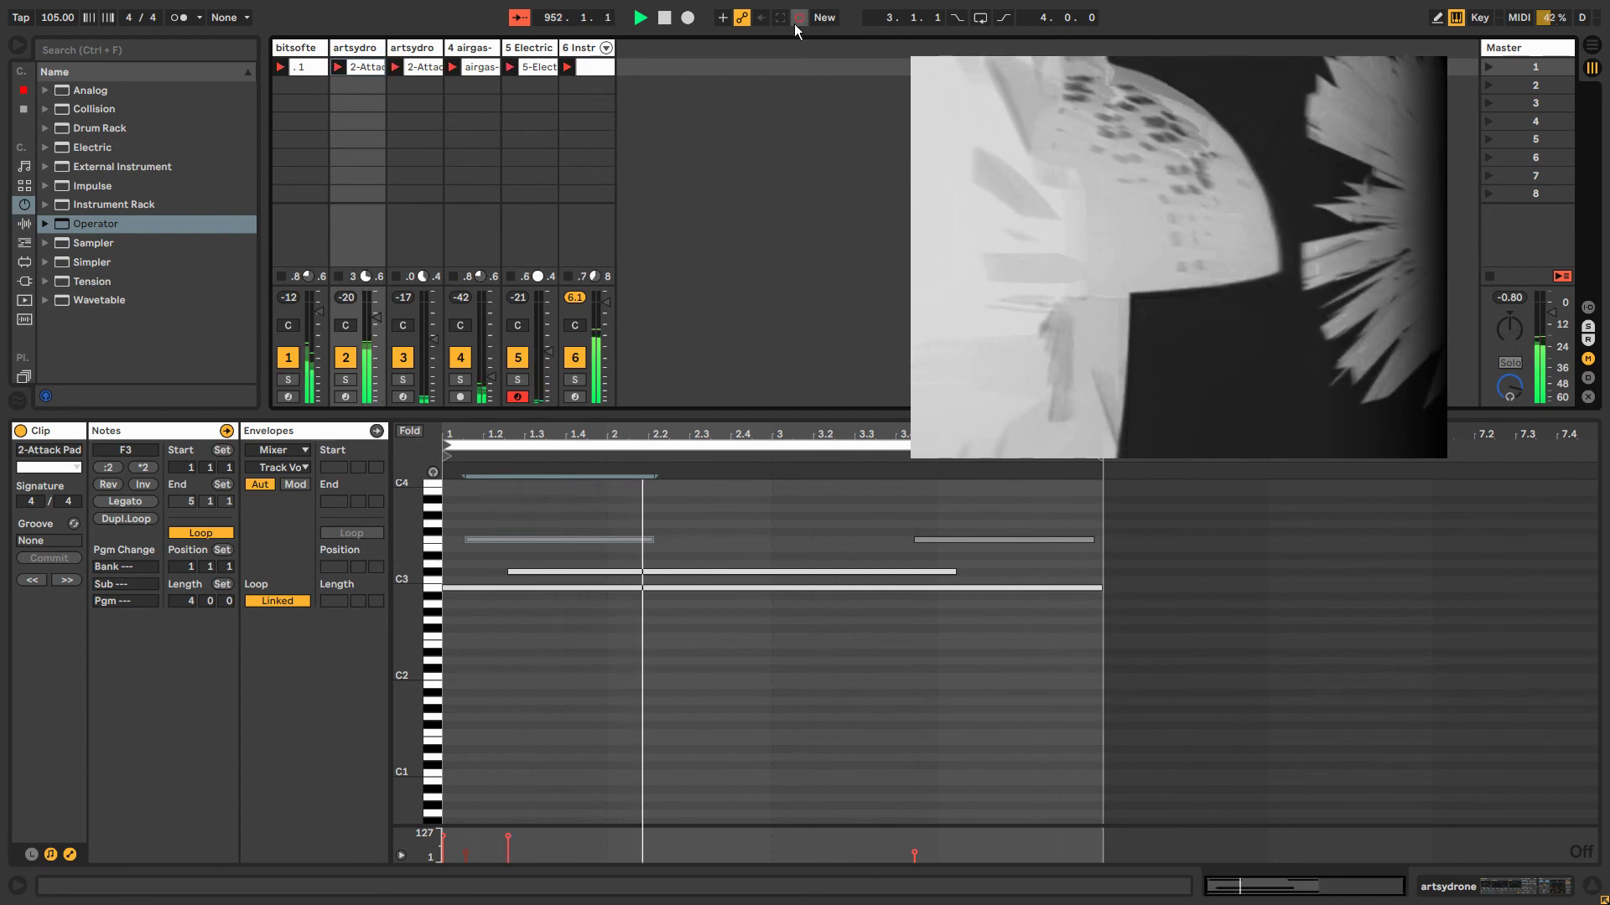
{"action": "left_click", "coordinate": [795, 20]}
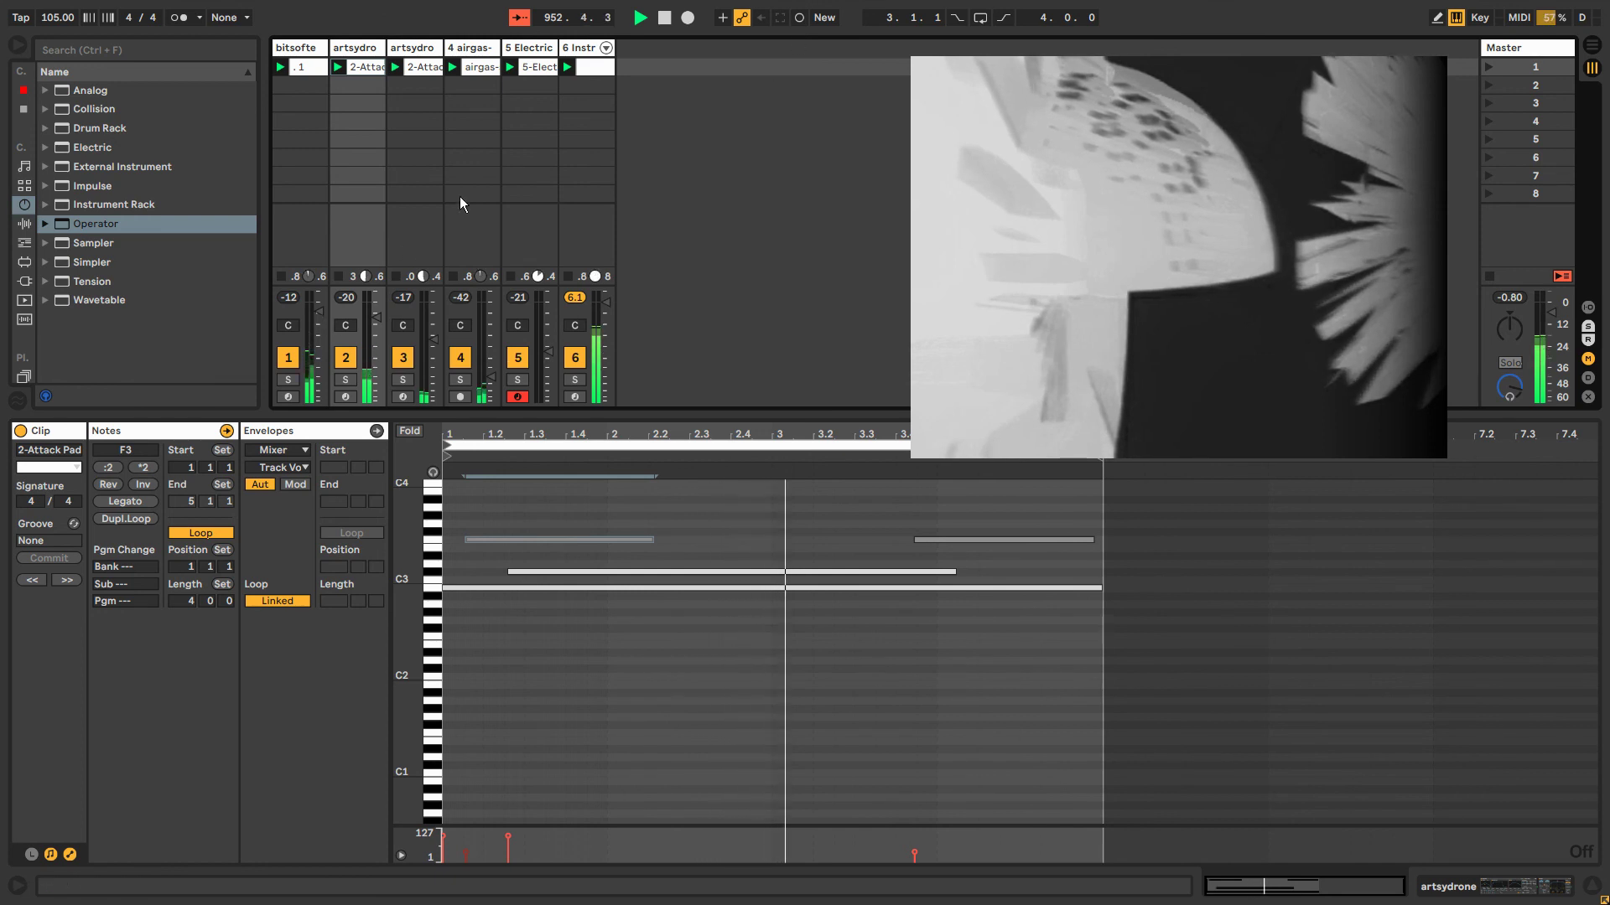
Move the second F3 note in track 2's clip, the one starting at 3.4.2, down to D#3.
{"action": "left_click_drag", "start_coordinate": [1183, 225], "coordinate": [1212, 207]}
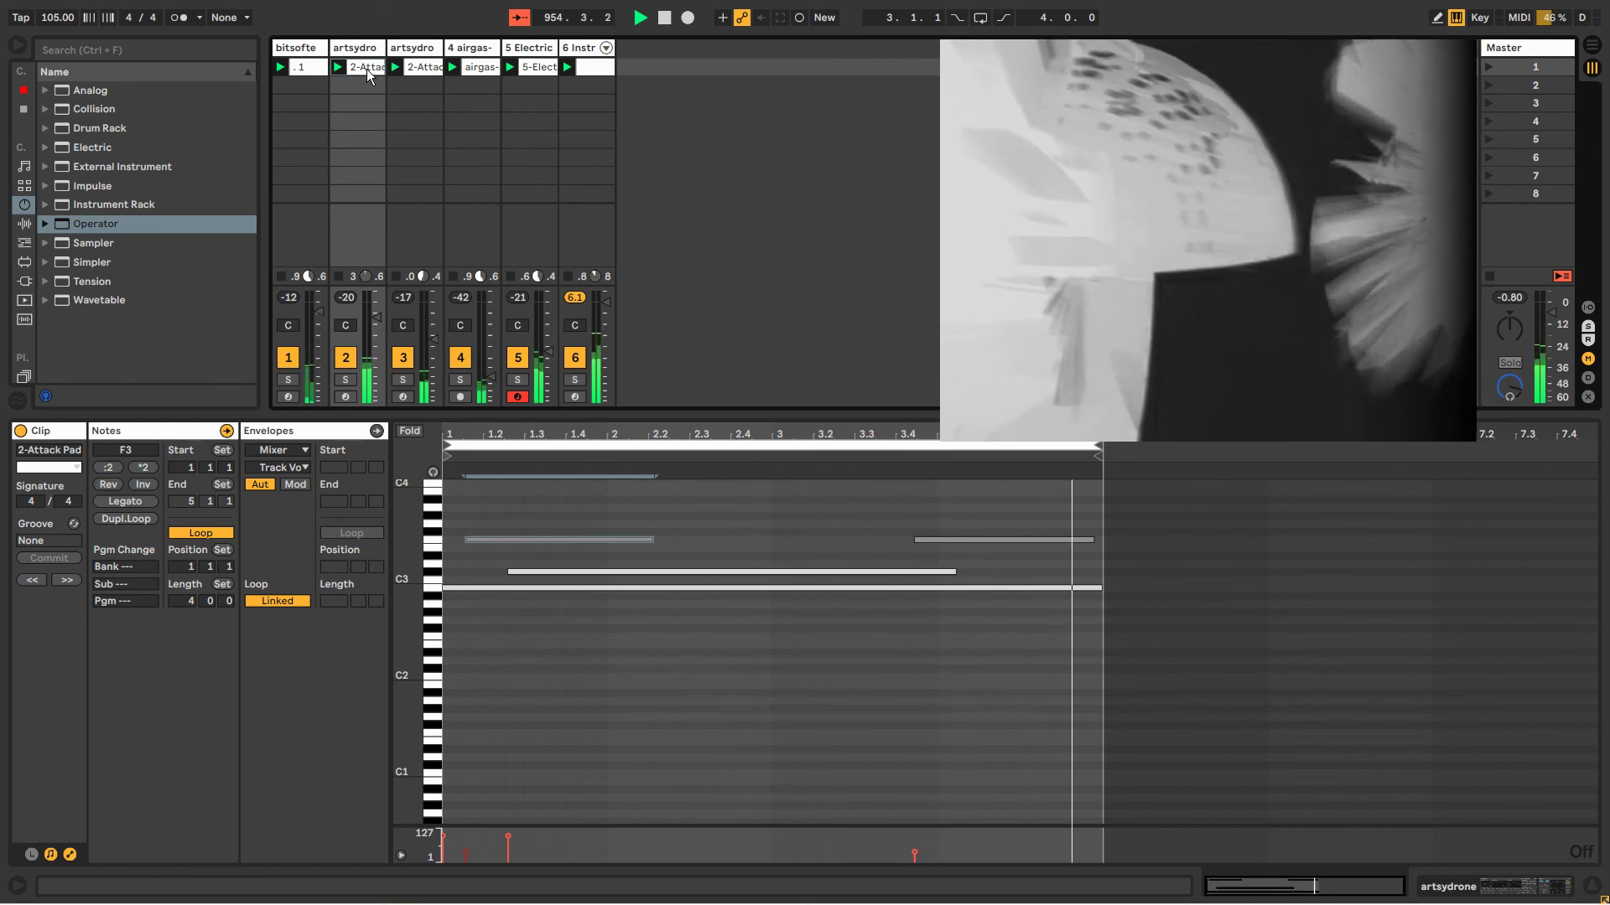
{"action": "left_click", "coordinate": [591, 541]}
{"action": "left_click_drag", "start_coordinate": [566, 495], "coordinate": [948, 557]}
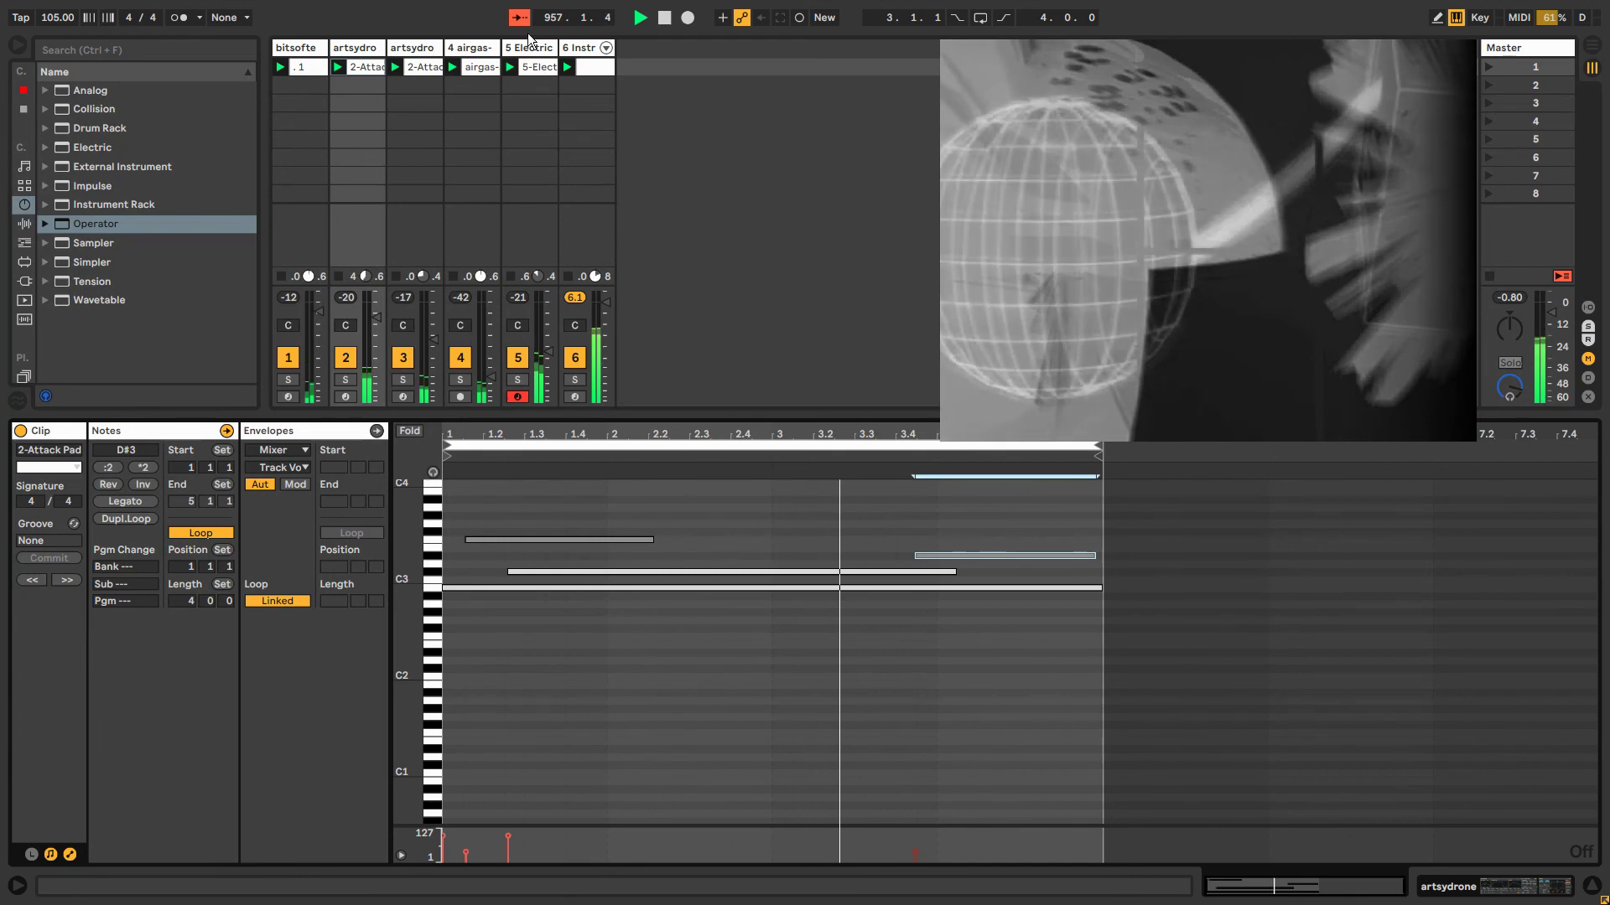
Reopen track 2's clip in a taller note editor and deactivate its F3 and D#3 notes.
{"action": "left_click_drag", "start_coordinate": [587, 414], "coordinate": [590, 667]}
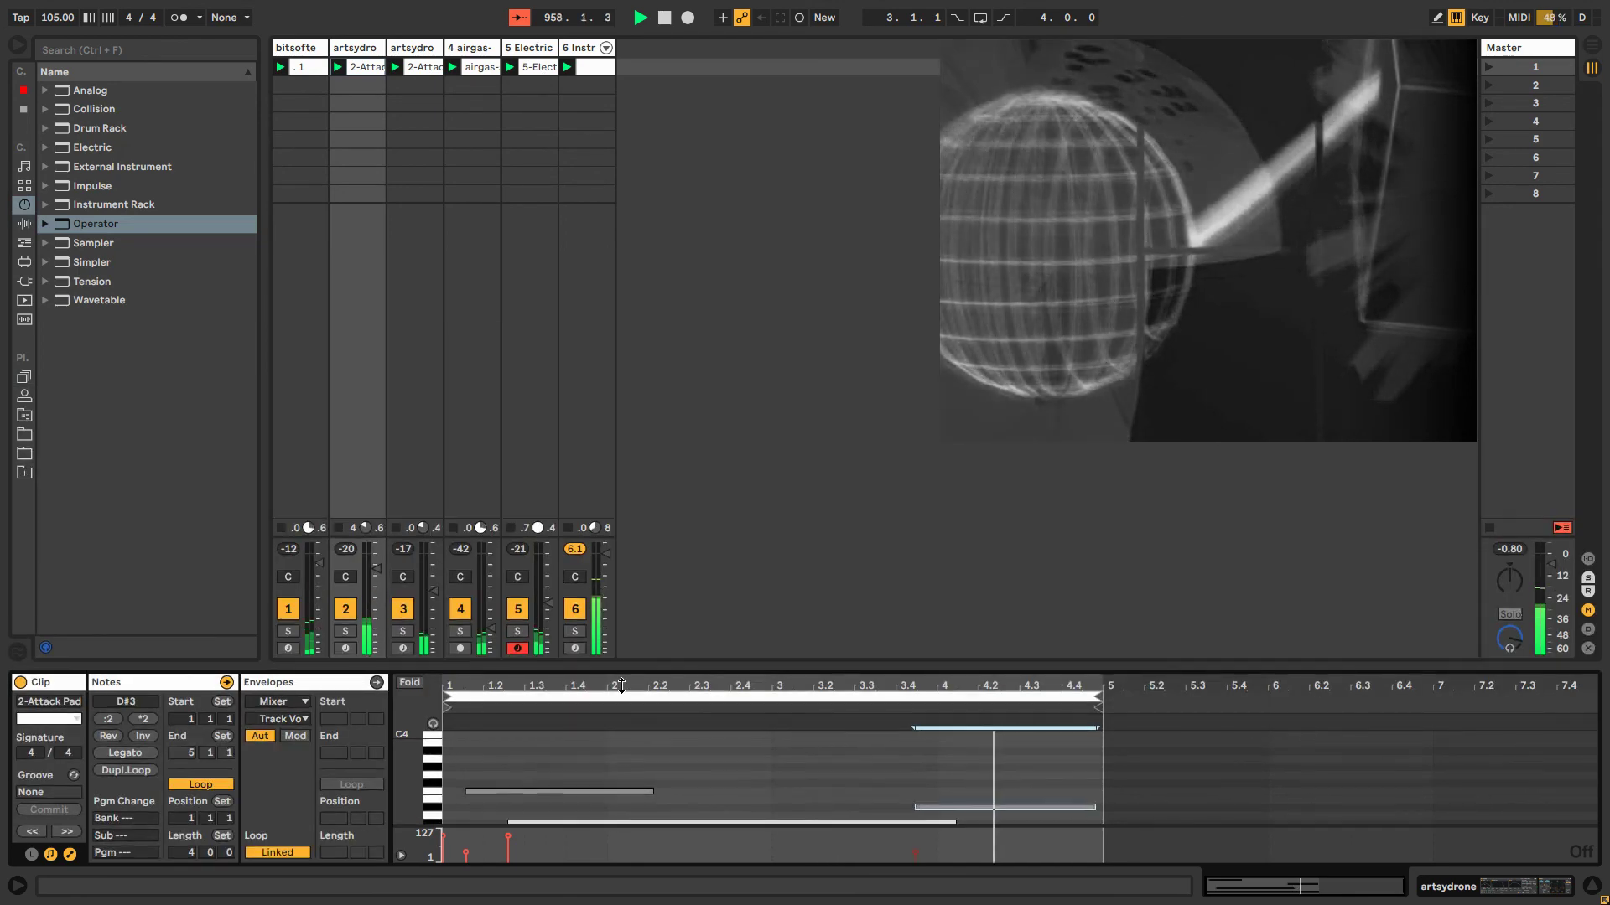
{"action": "left_click", "coordinate": [565, 68]}
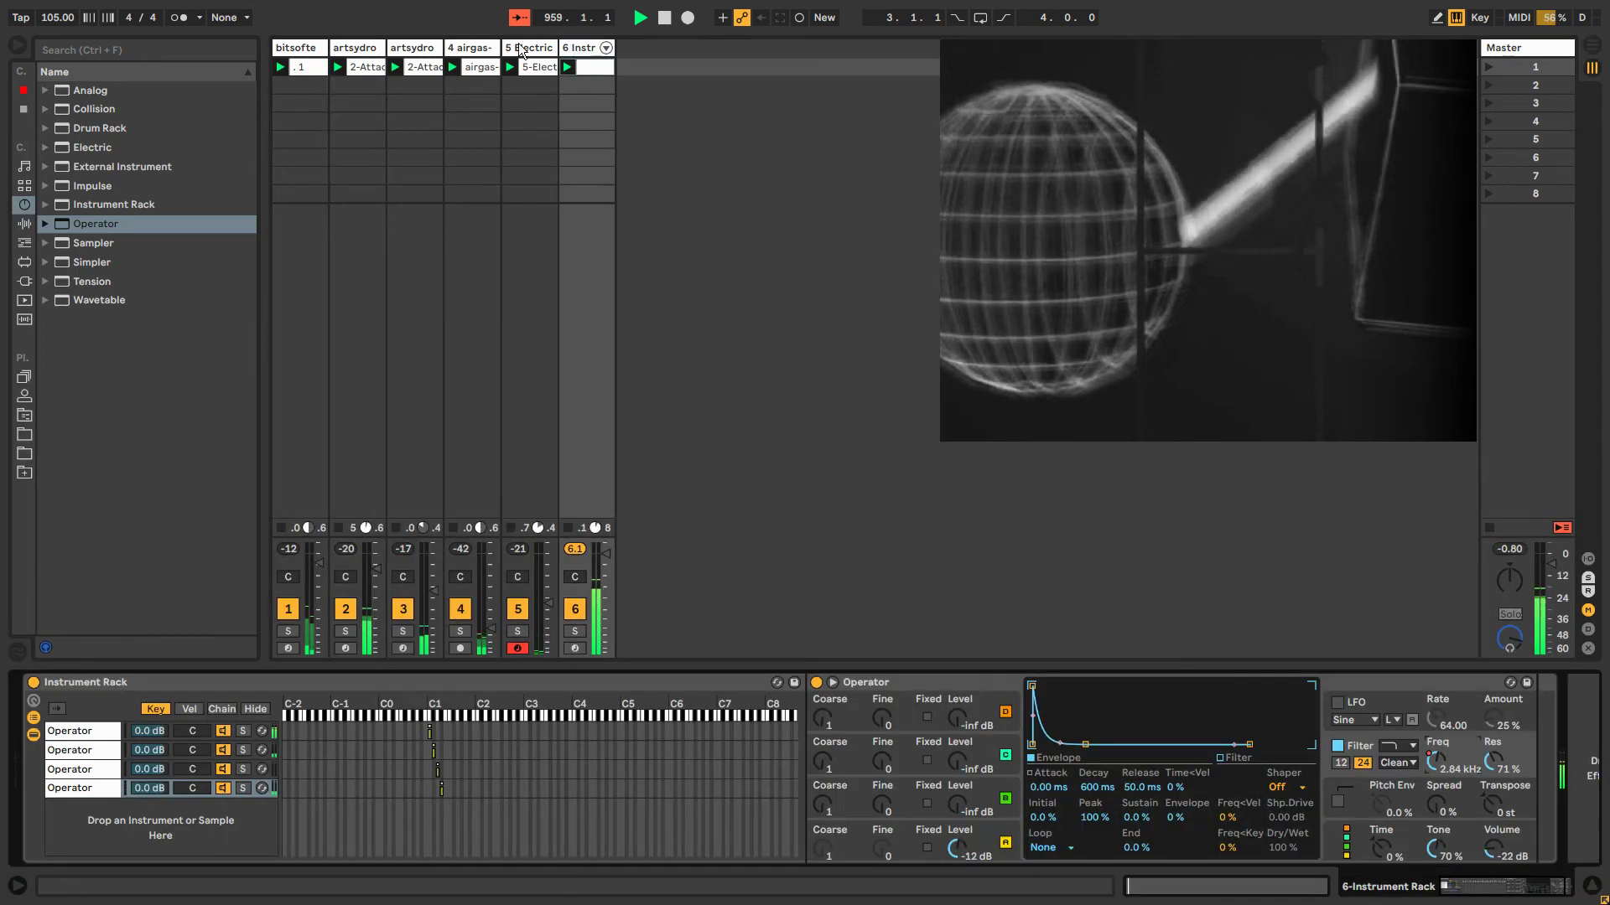
{"action": "left_click", "coordinate": [337, 49]}
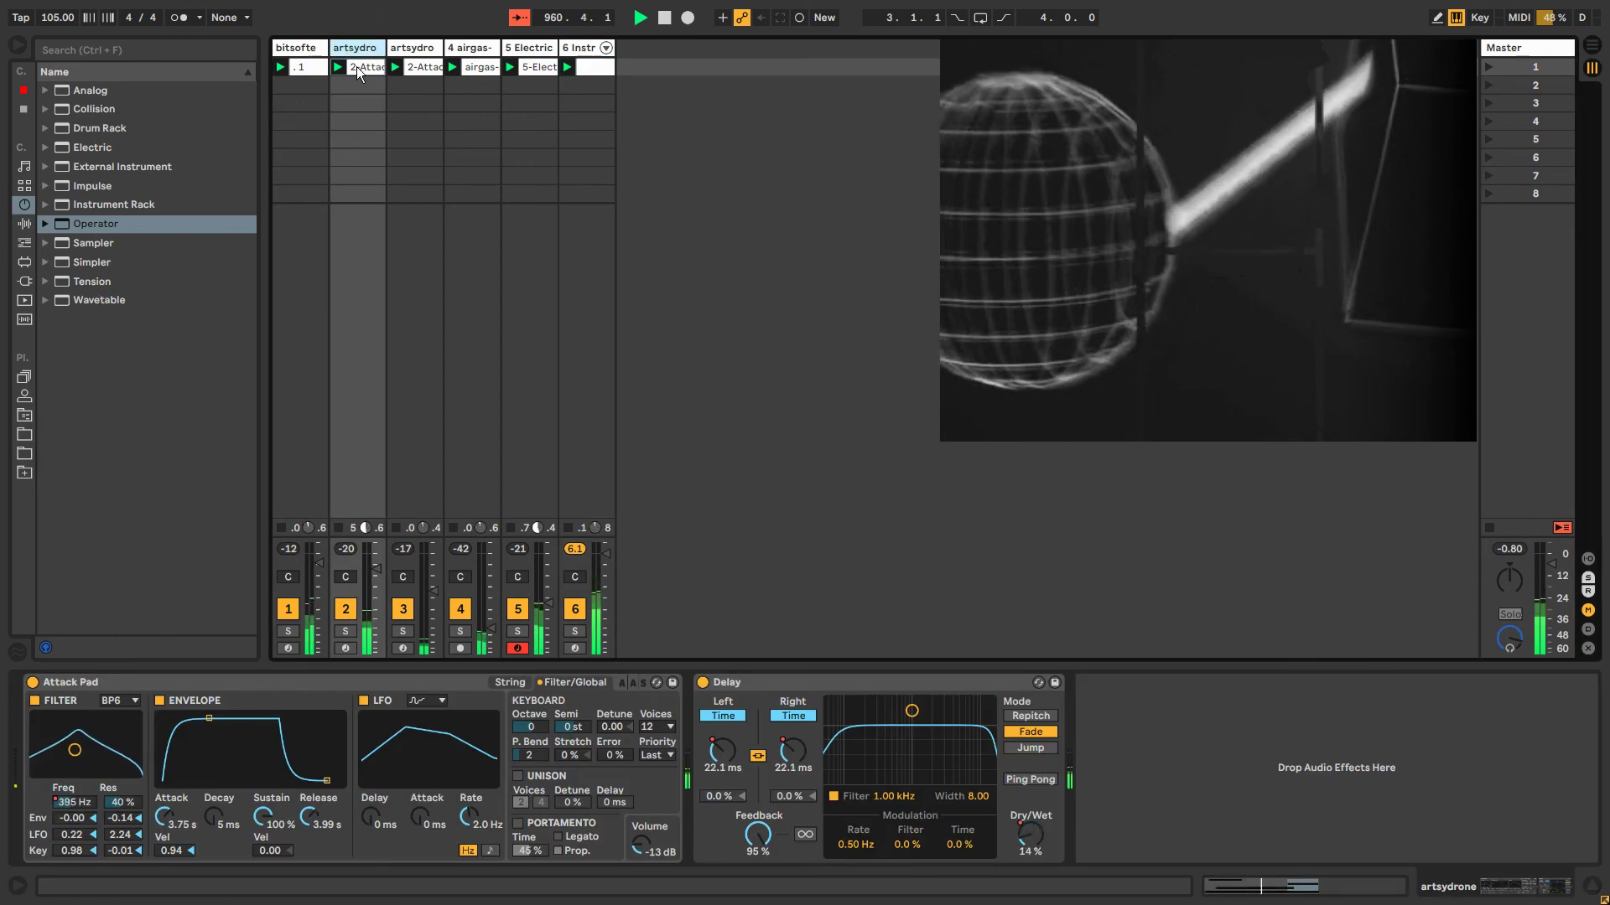
{"action": "left_click", "coordinate": [358, 69]}
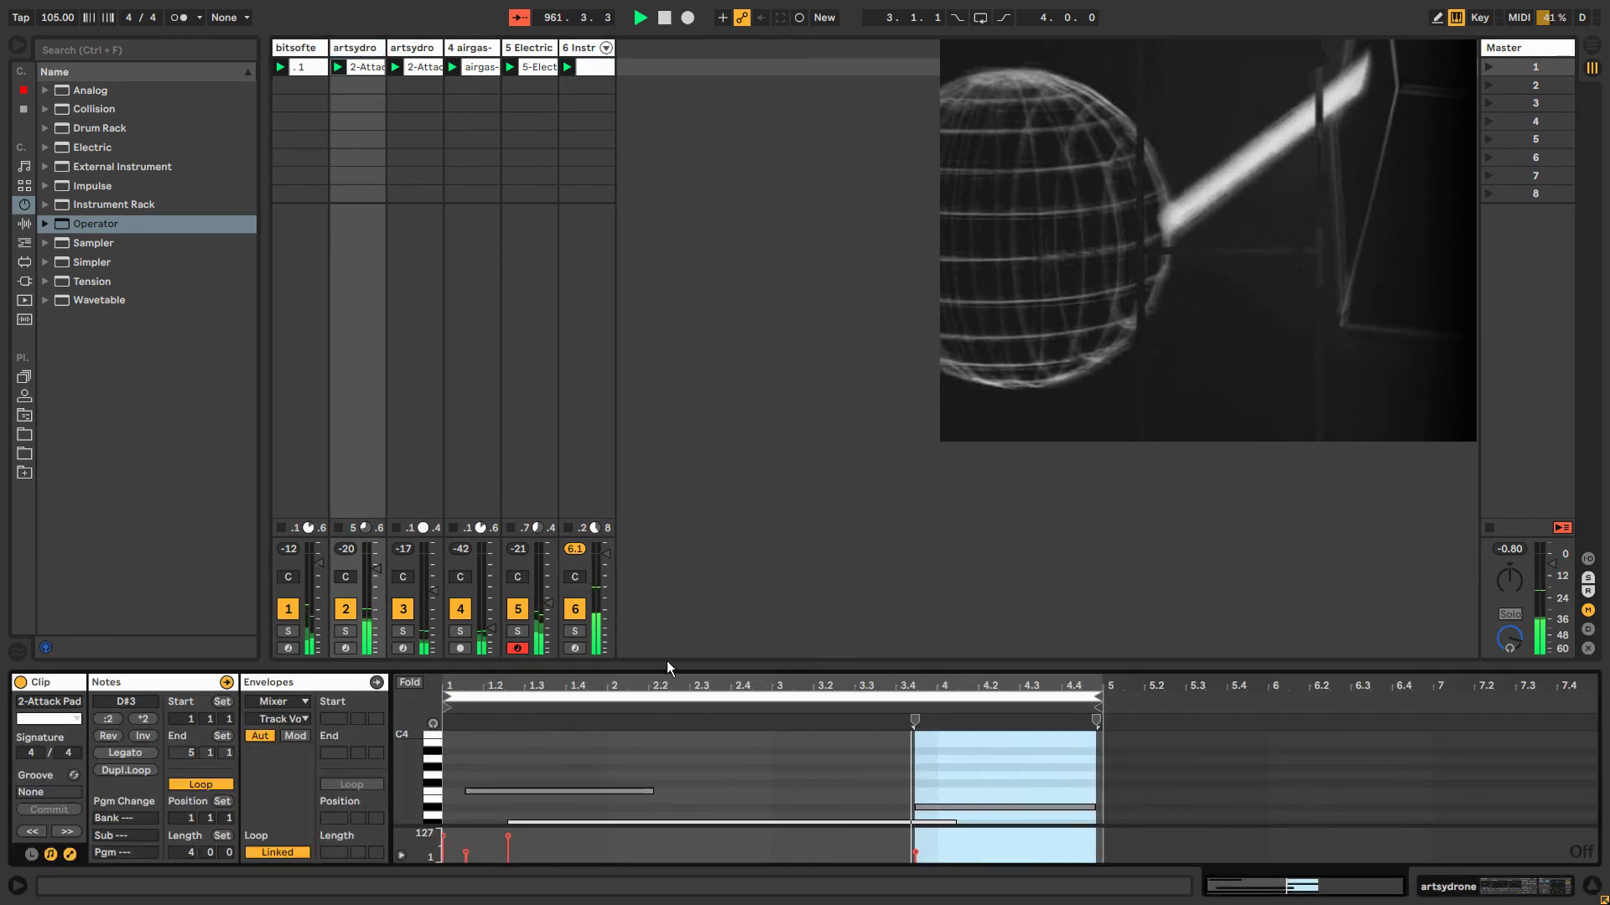
{"action": "left_click_drag", "start_coordinate": [667, 660], "coordinate": [668, 545]}
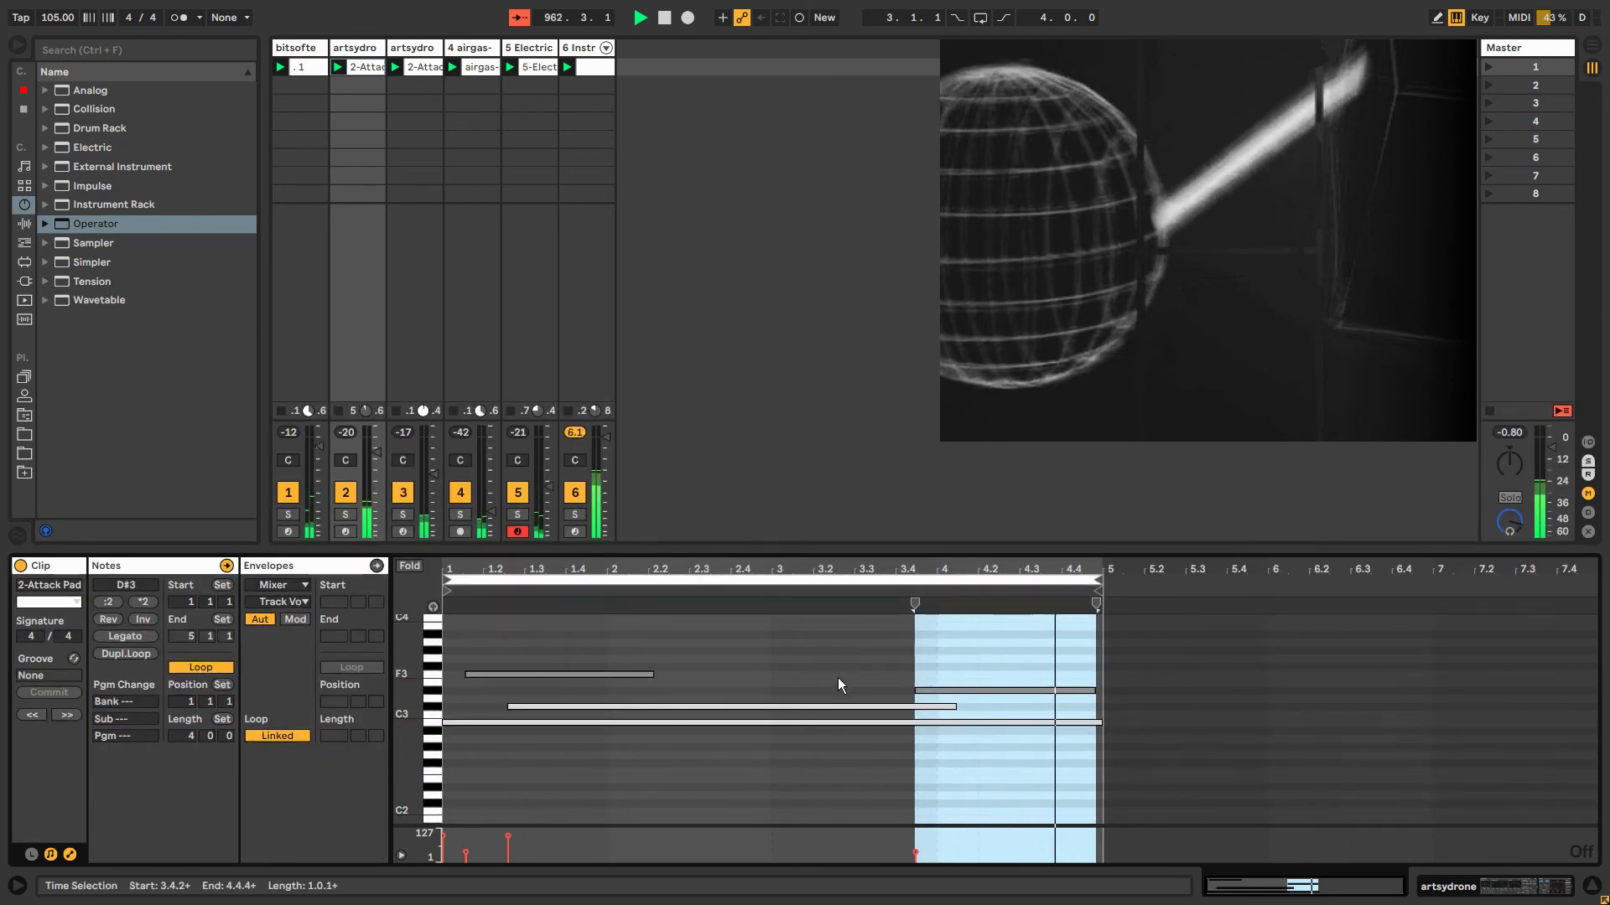
{"action": "left_click_drag", "start_coordinate": [639, 652], "coordinate": [924, 691]}
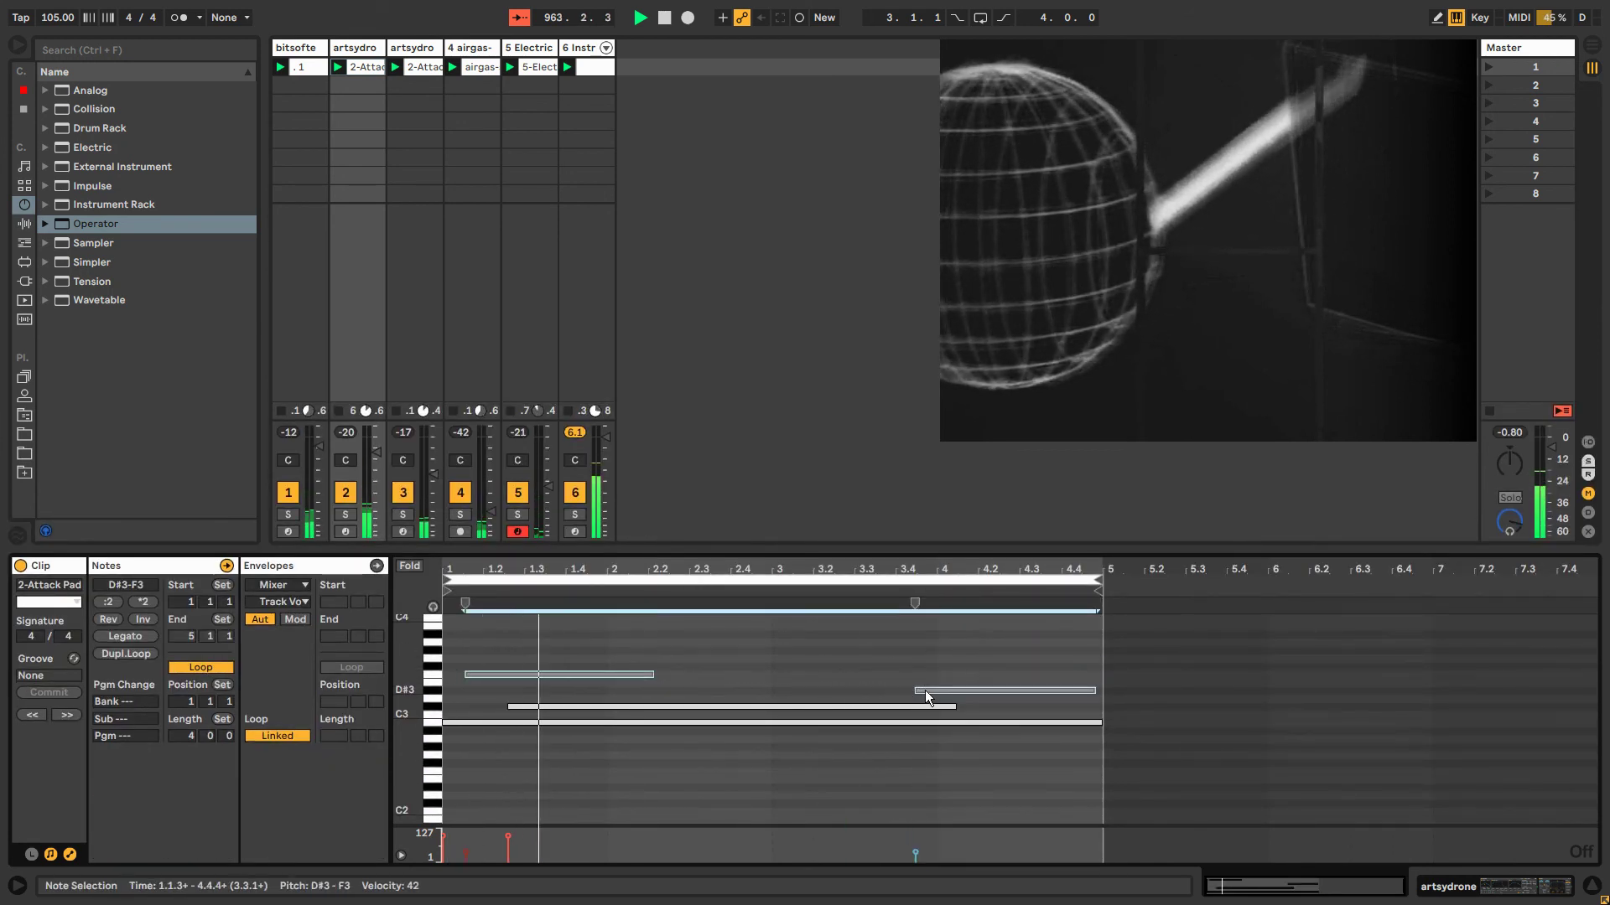
{"action": "key", "text": "0"}
{"action": "left_click", "coordinate": [909, 707]}
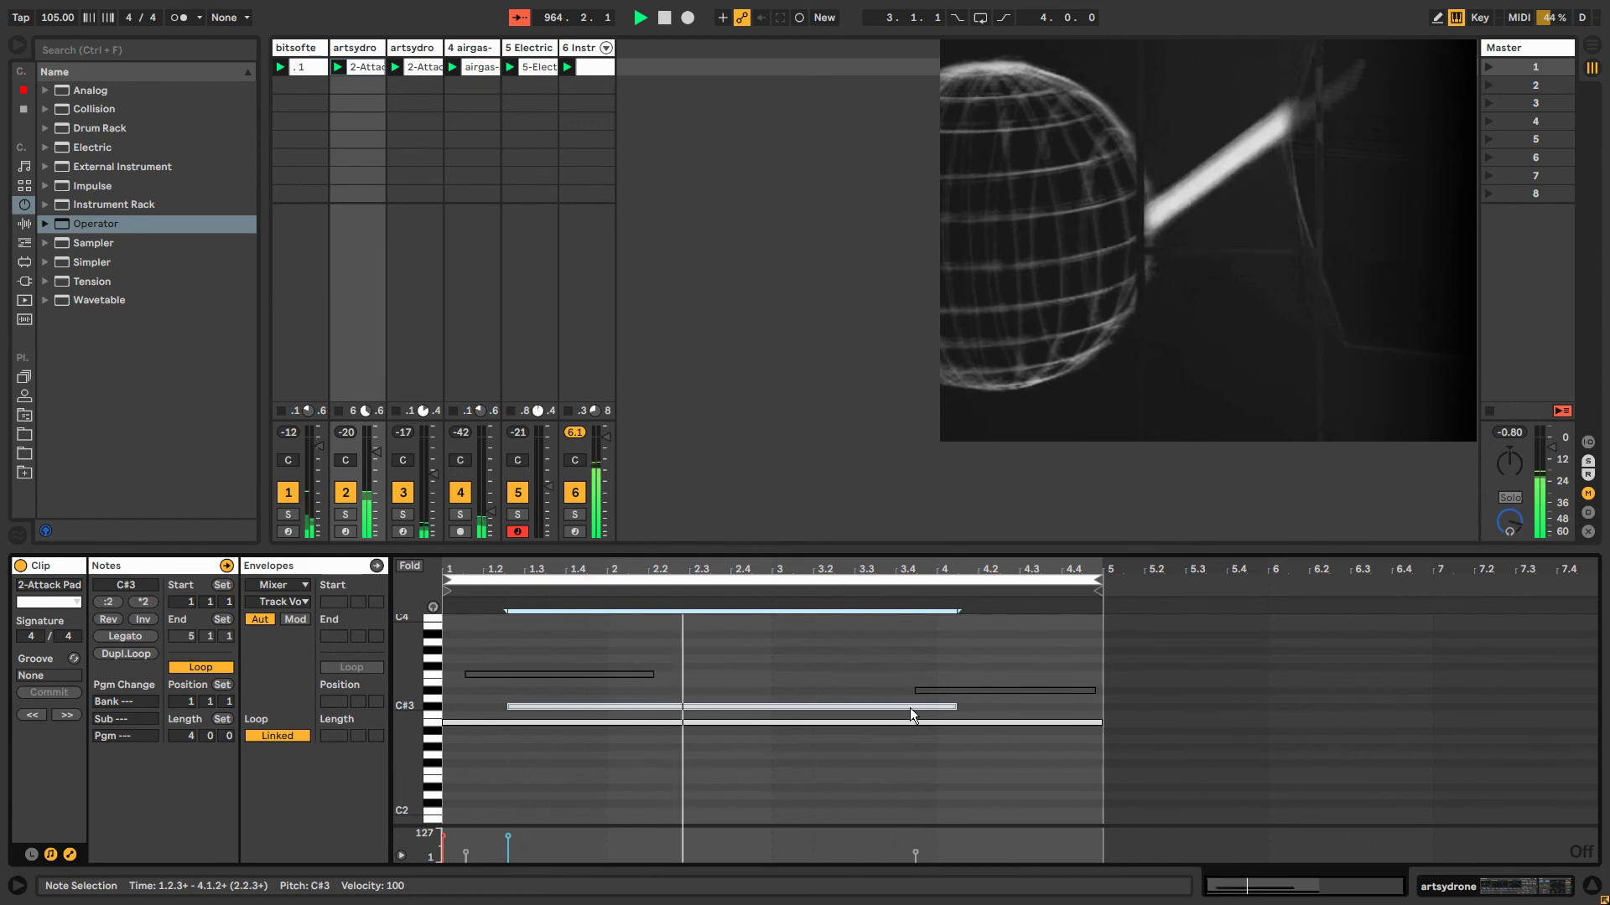
Collapse track 6's Instrument Rack and add a Reverb after it.
{"action": "left_click", "coordinate": [576, 47]}
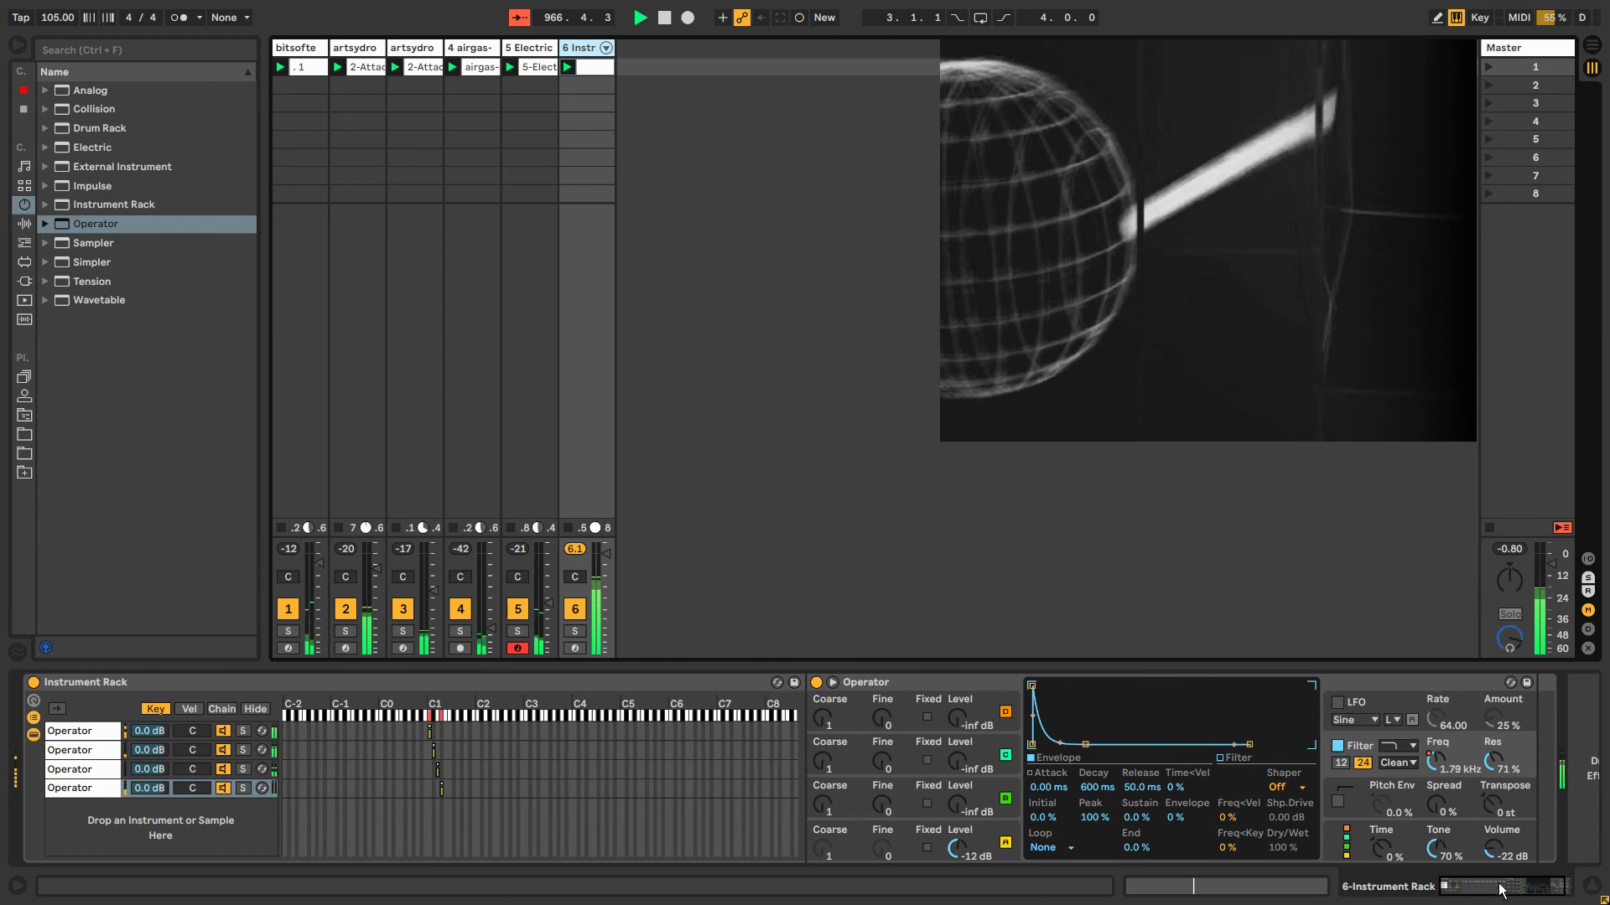
{"action": "left_click", "coordinate": [33, 719]}
{"action": "left_click", "coordinate": [26, 225]}
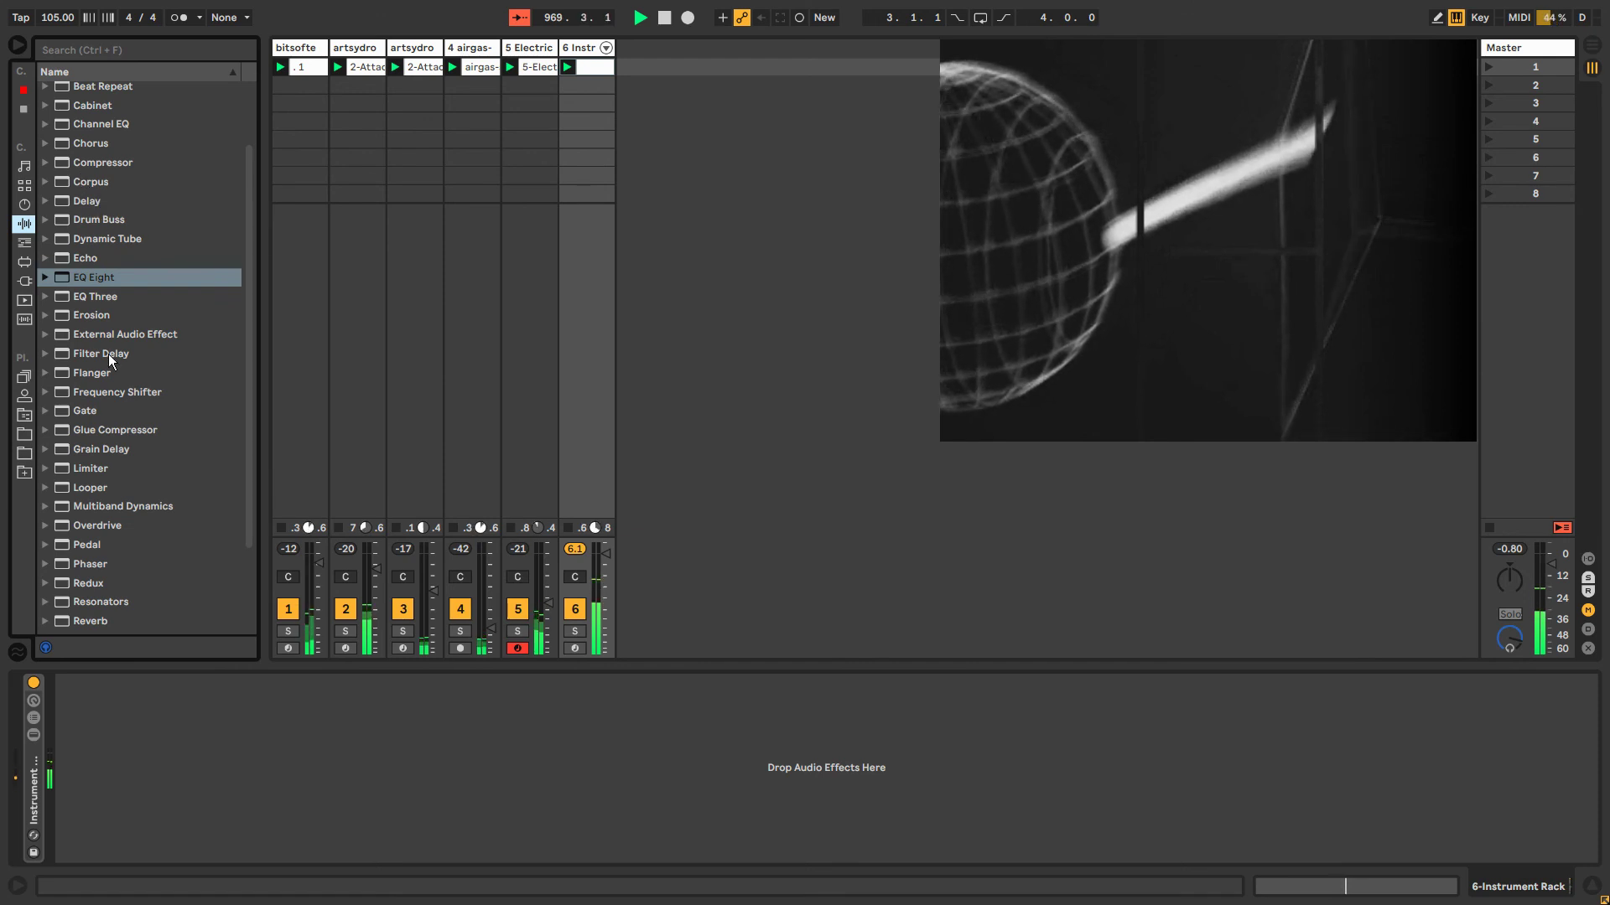
{"action": "scroll", "coordinate": [110, 575], "scroll_direction": "down", "scroll_amount": 4}
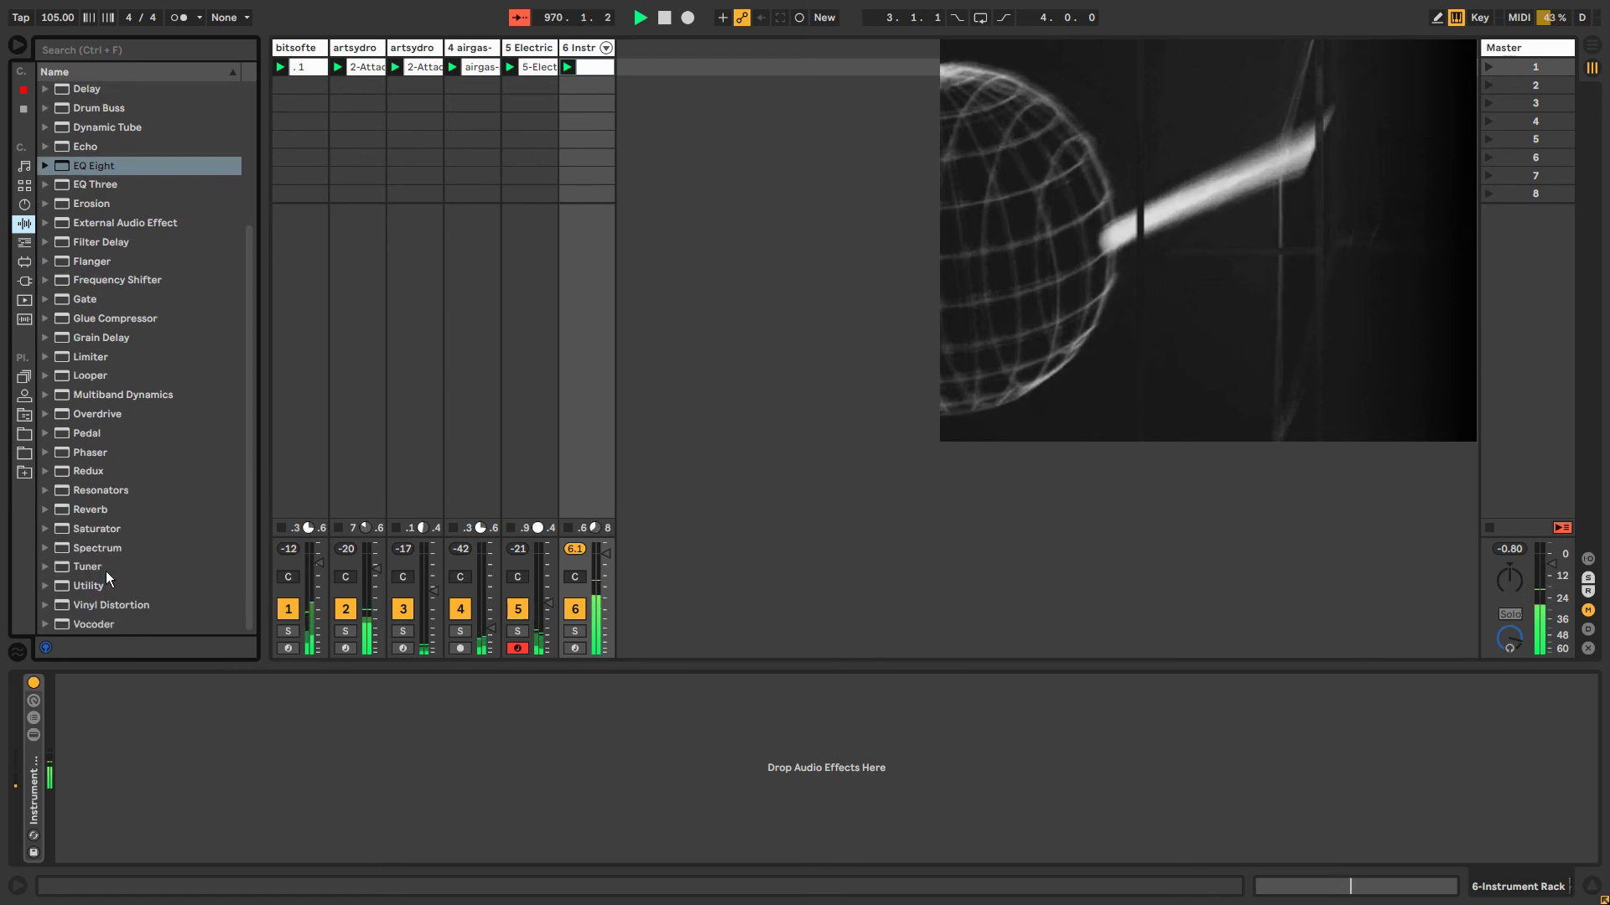
{"action": "left_click_drag", "start_coordinate": [90, 509], "coordinate": [379, 798]}
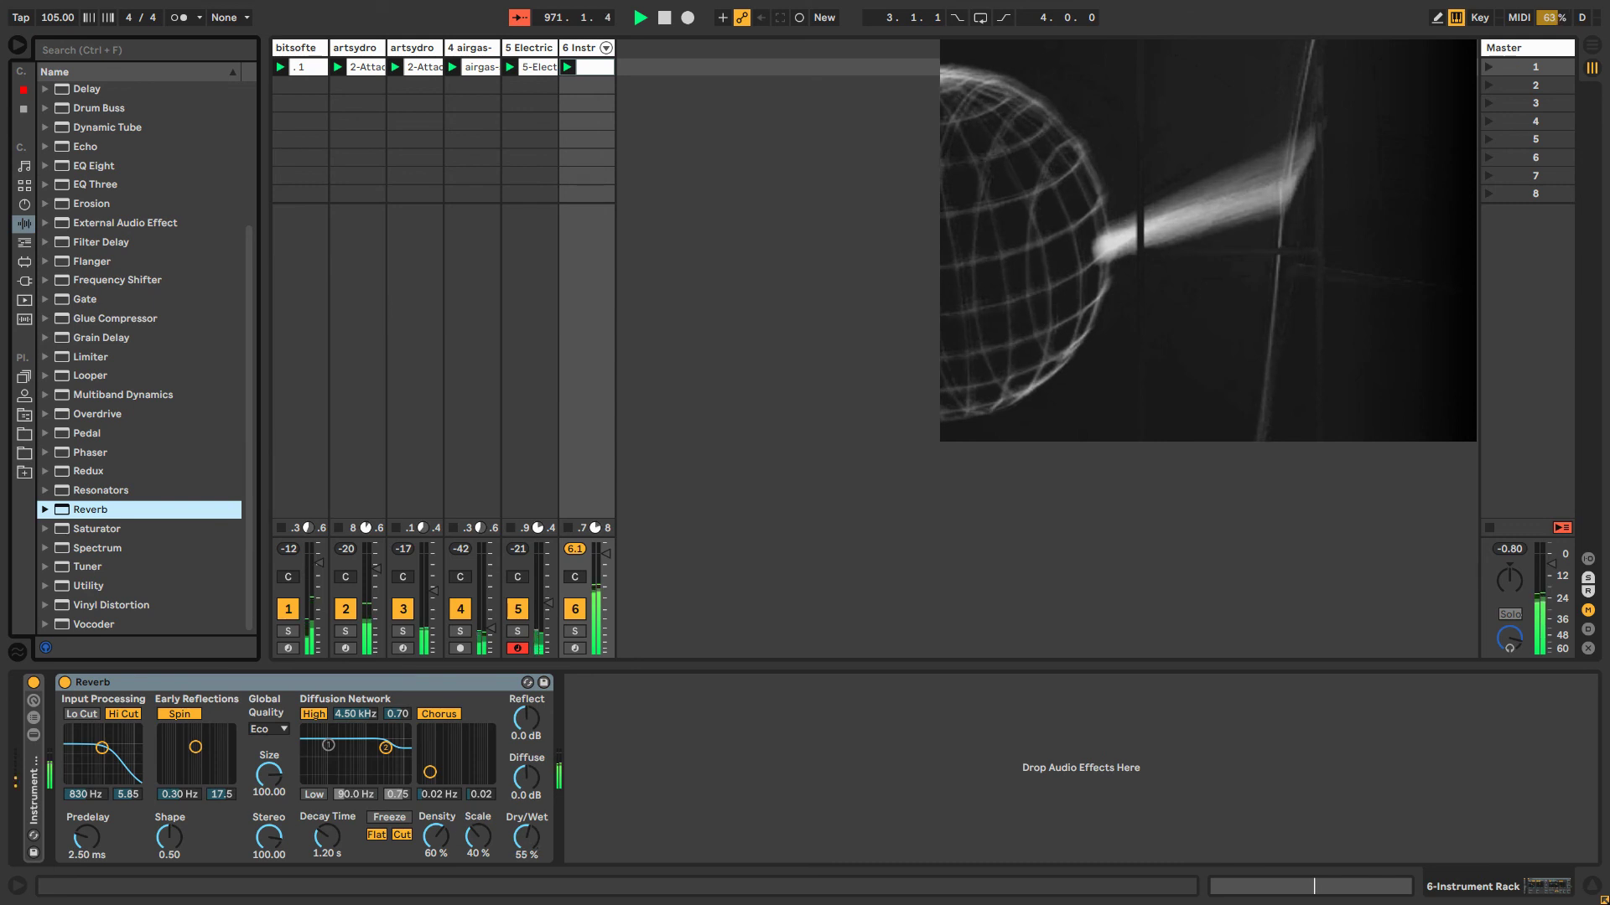
Set track 6's Reverb to a decay time of 4.55 s and a dry/wet of 33%.
{"action": "left_click_drag", "start_coordinate": [526, 839], "coordinate": [527, 868]}
{"action": "mouse_move", "coordinate": [327, 841]}
{"action": "left_mouse_down"}
{"action": "mouse_move", "coordinate": [327, 809]}
{"action": "mouse_move", "coordinate": [329, 859]}
{"action": "left_mouse_up"}
{"action": "left_click_drag", "start_coordinate": [527, 839], "coordinate": [526, 819]}
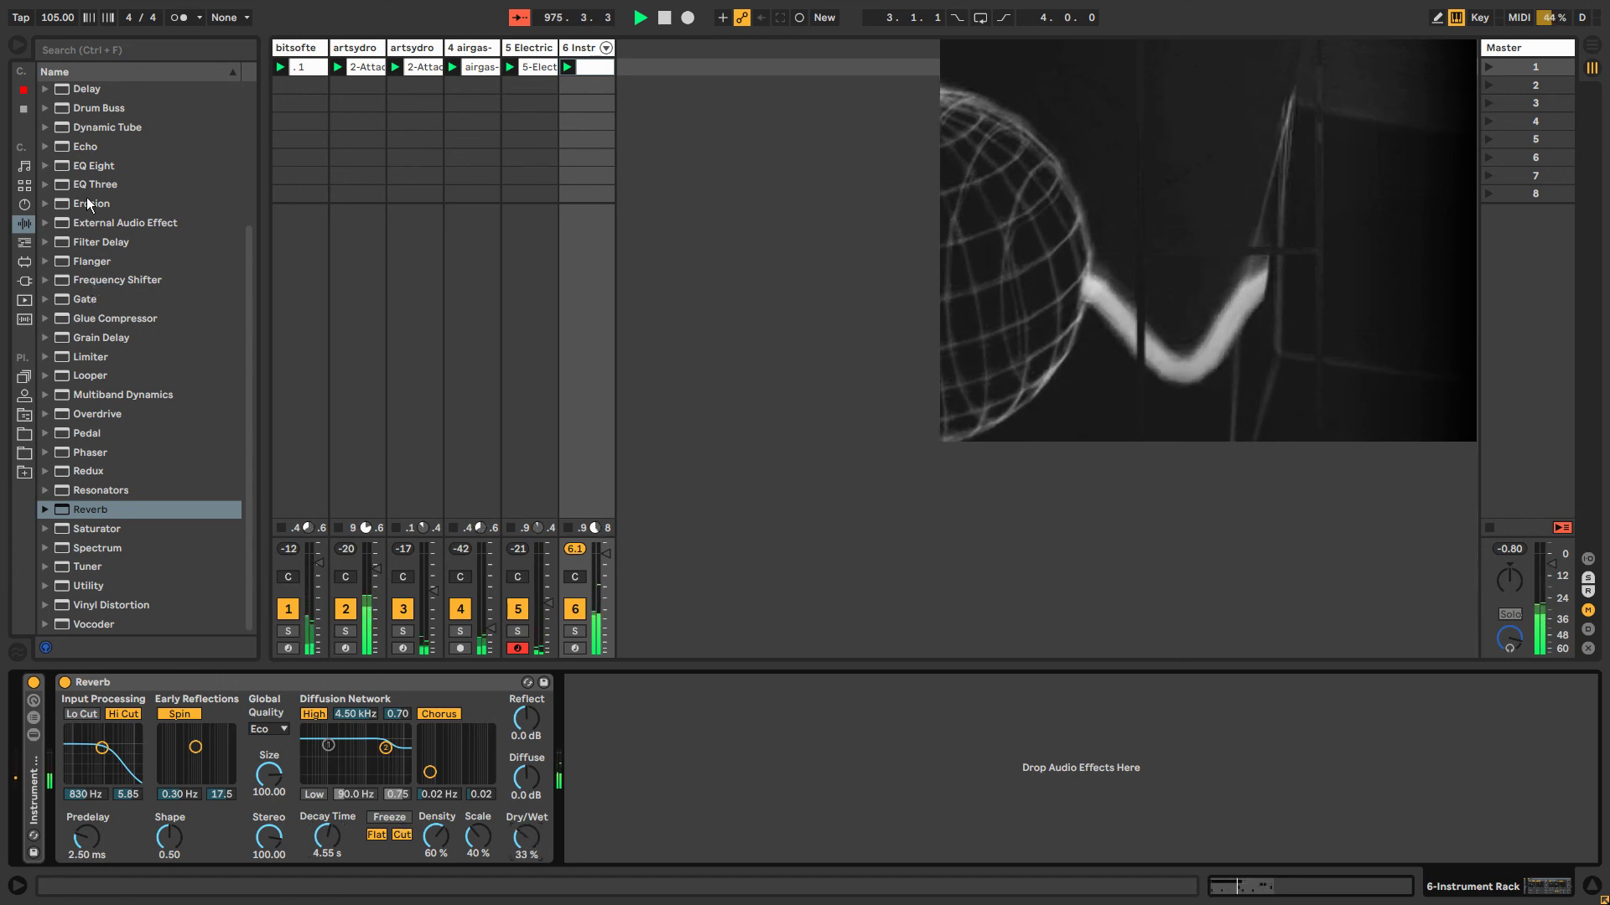
Add an EQ Eight after Corpus on track 1 and make band 8 a high shelf of 10.3 dB at 1.87 kHz.
{"action": "left_click", "coordinate": [310, 48]}
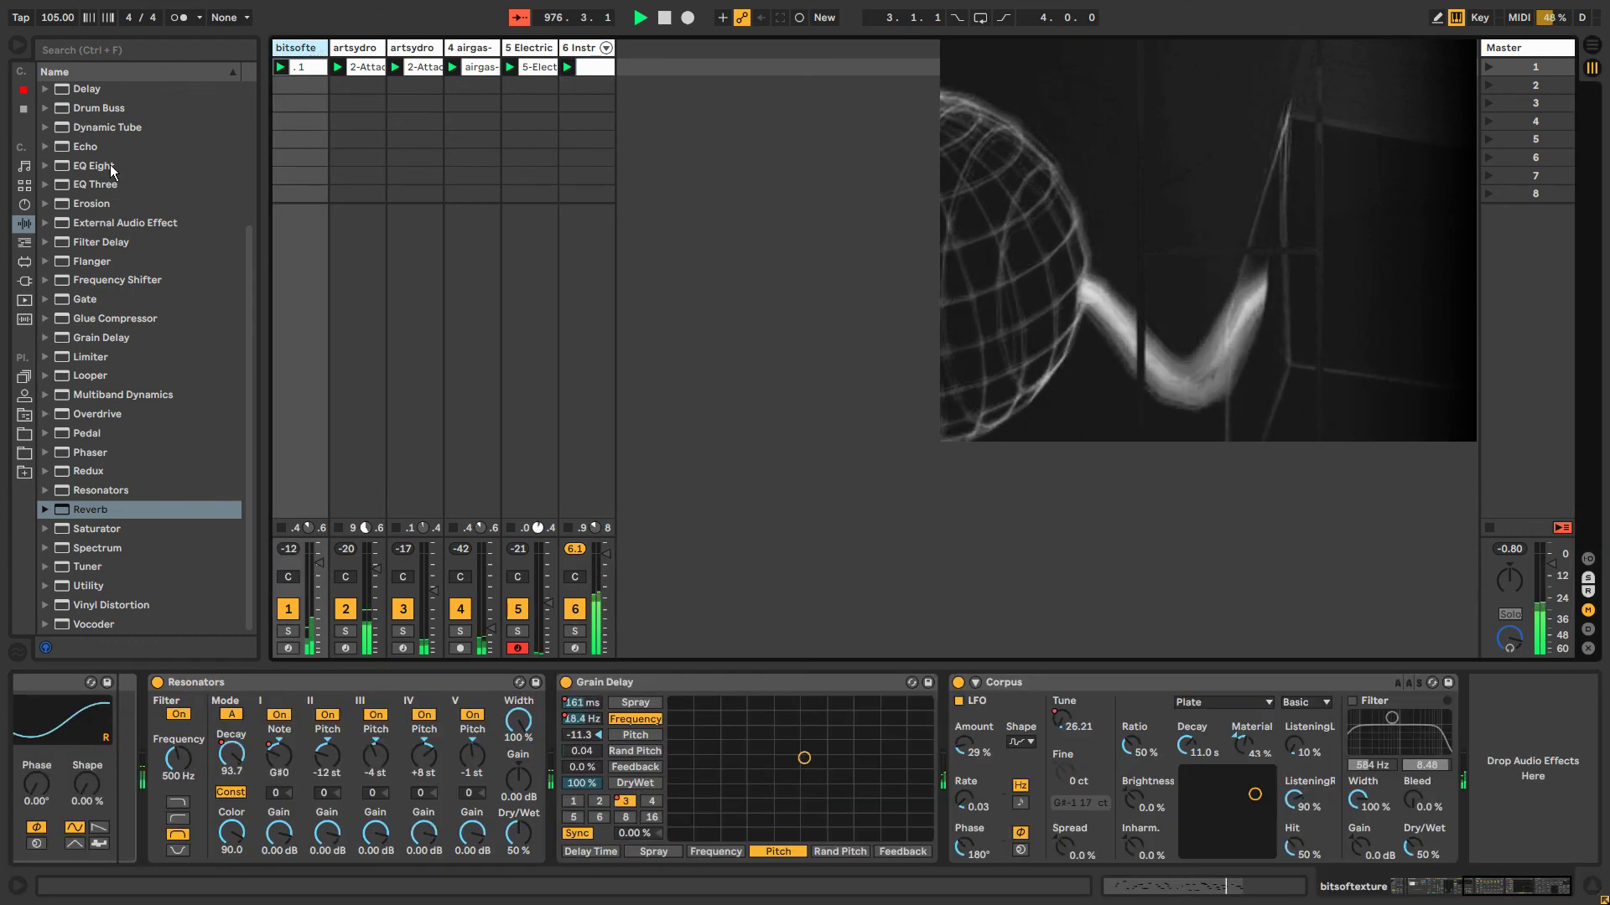
{"action": "left_click_drag", "start_coordinate": [111, 167], "coordinate": [1502, 728]}
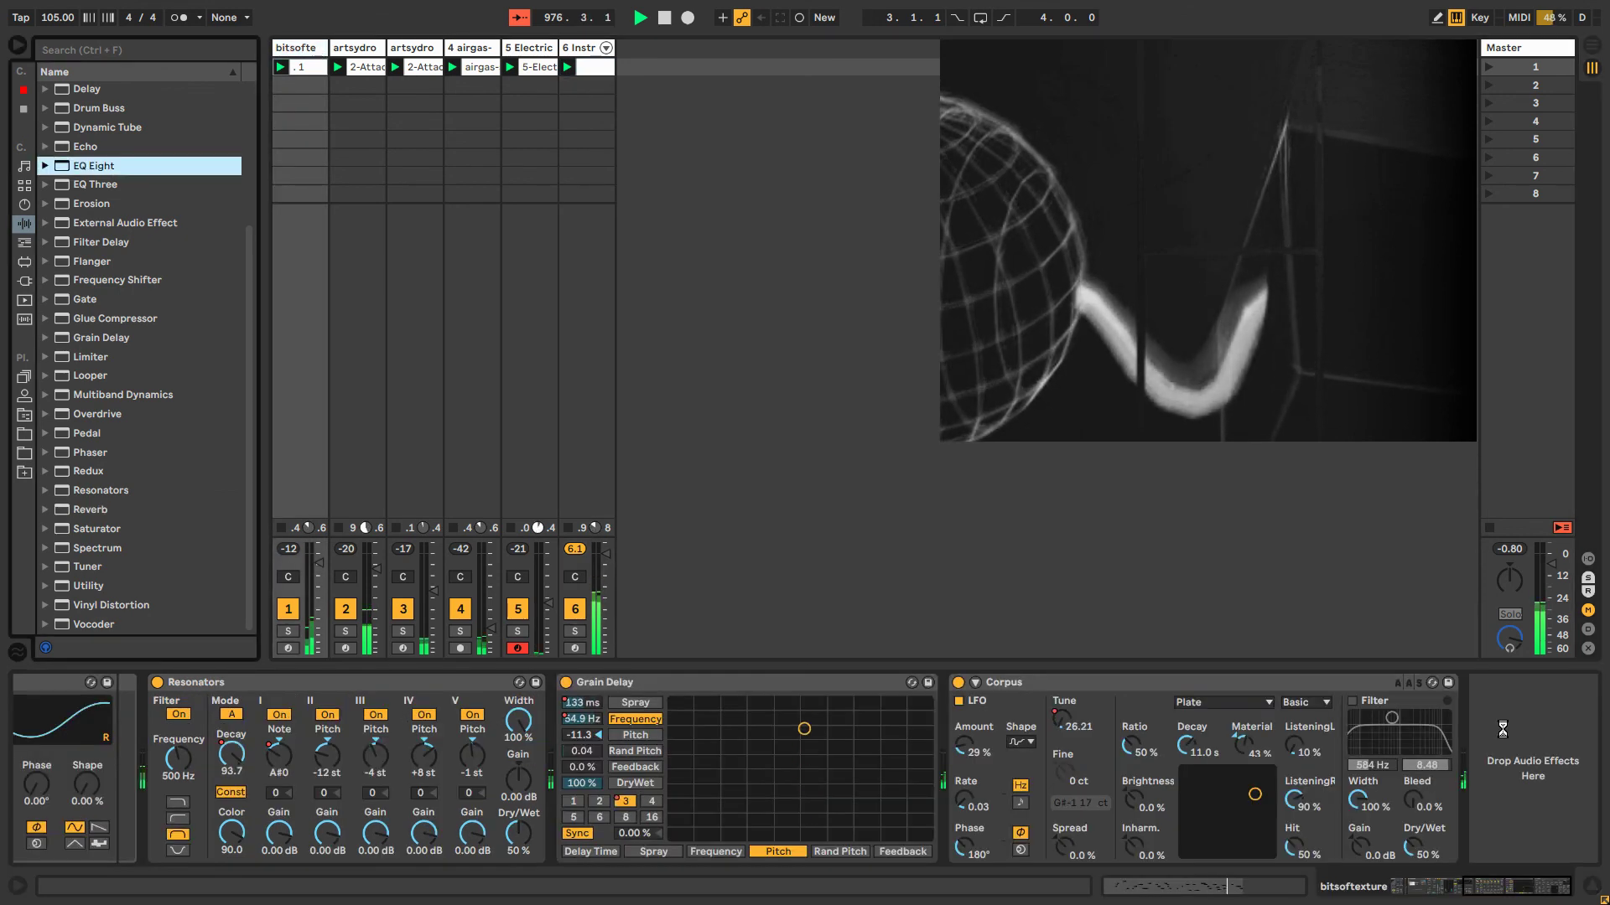
{"action": "left_click", "coordinate": [1505, 852]}
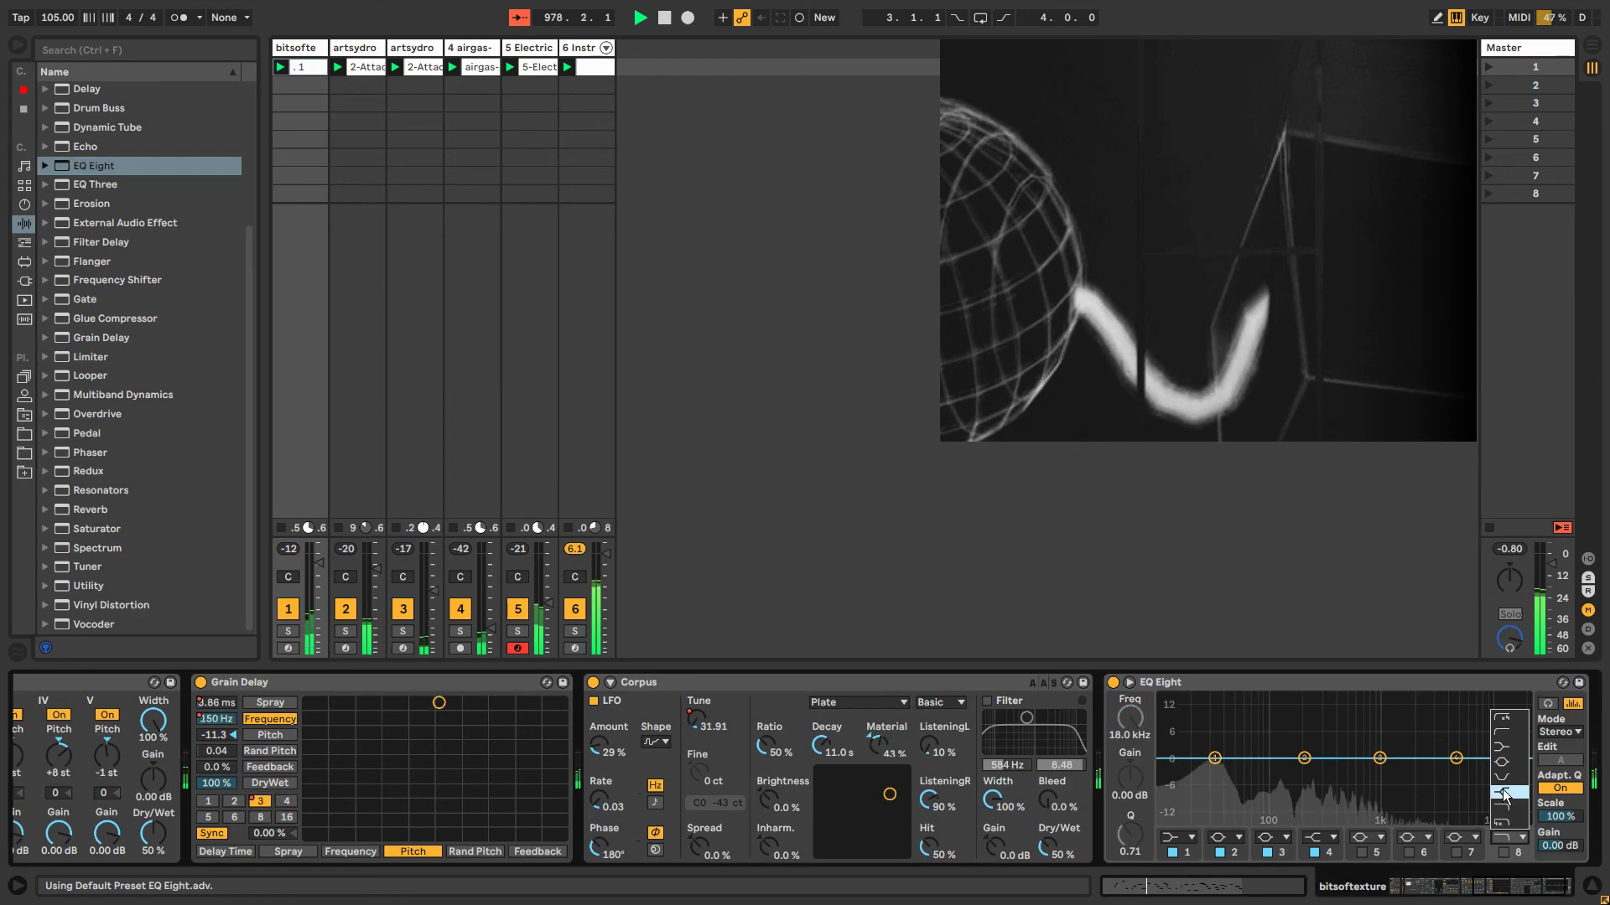
{"action": "left_click", "coordinate": [1505, 852]}
{"action": "left_click_drag", "start_coordinate": [1522, 759], "coordinate": [1404, 717]}
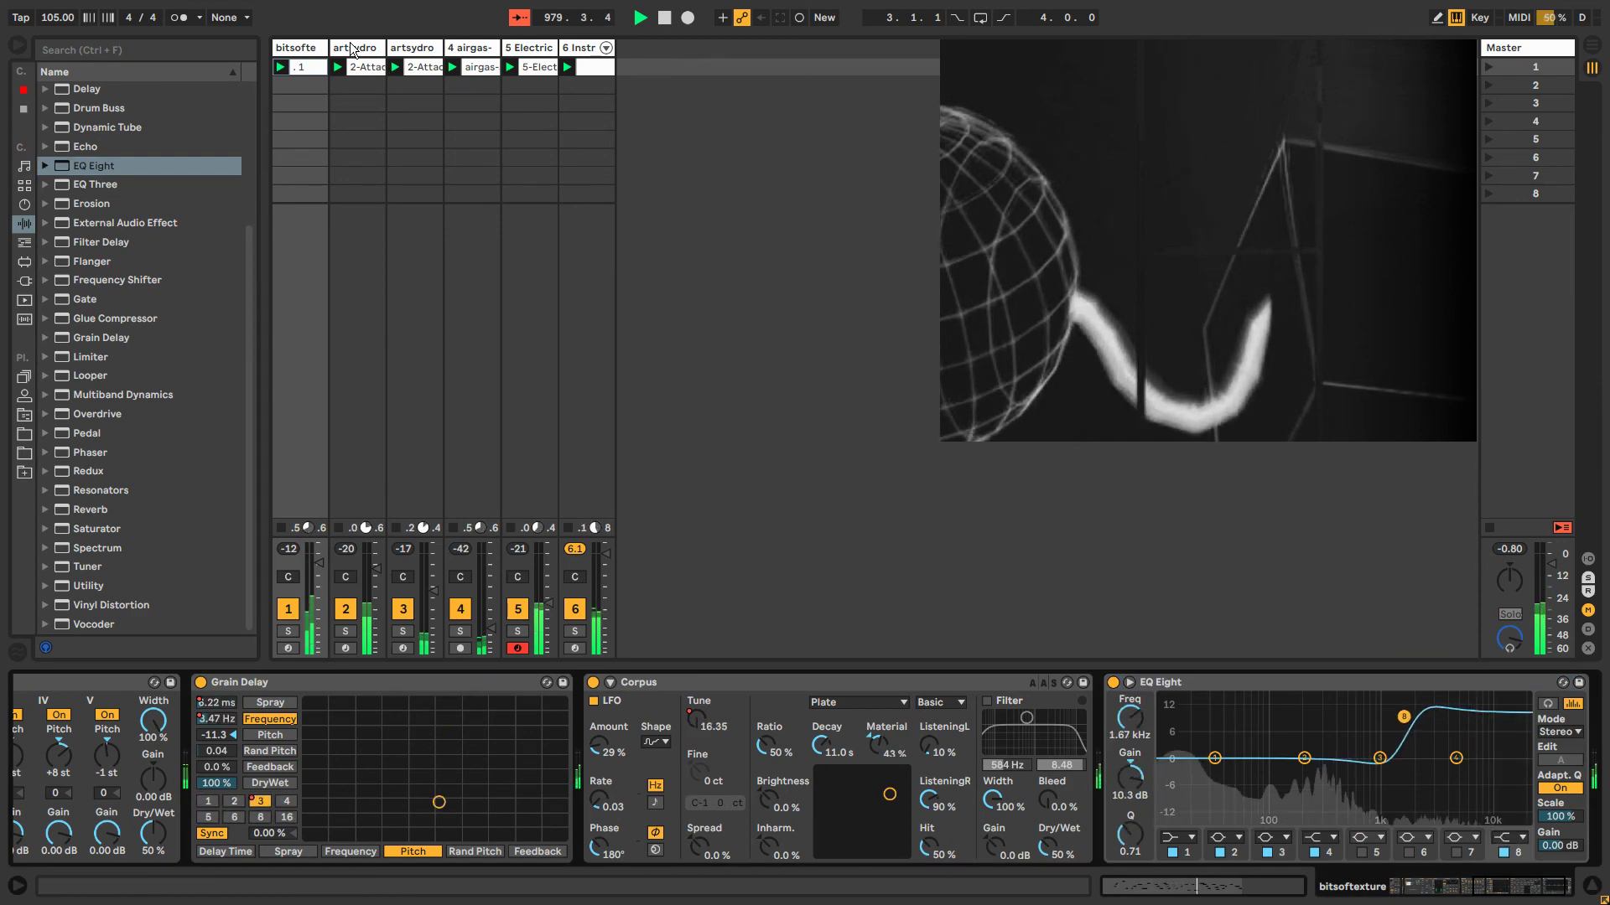
Add an EQ Eight before Delay on track 2 and enable band 8 as a high cut at 230 Hz with a Q of 0.66.
{"action": "left_click", "coordinate": [352, 48]}
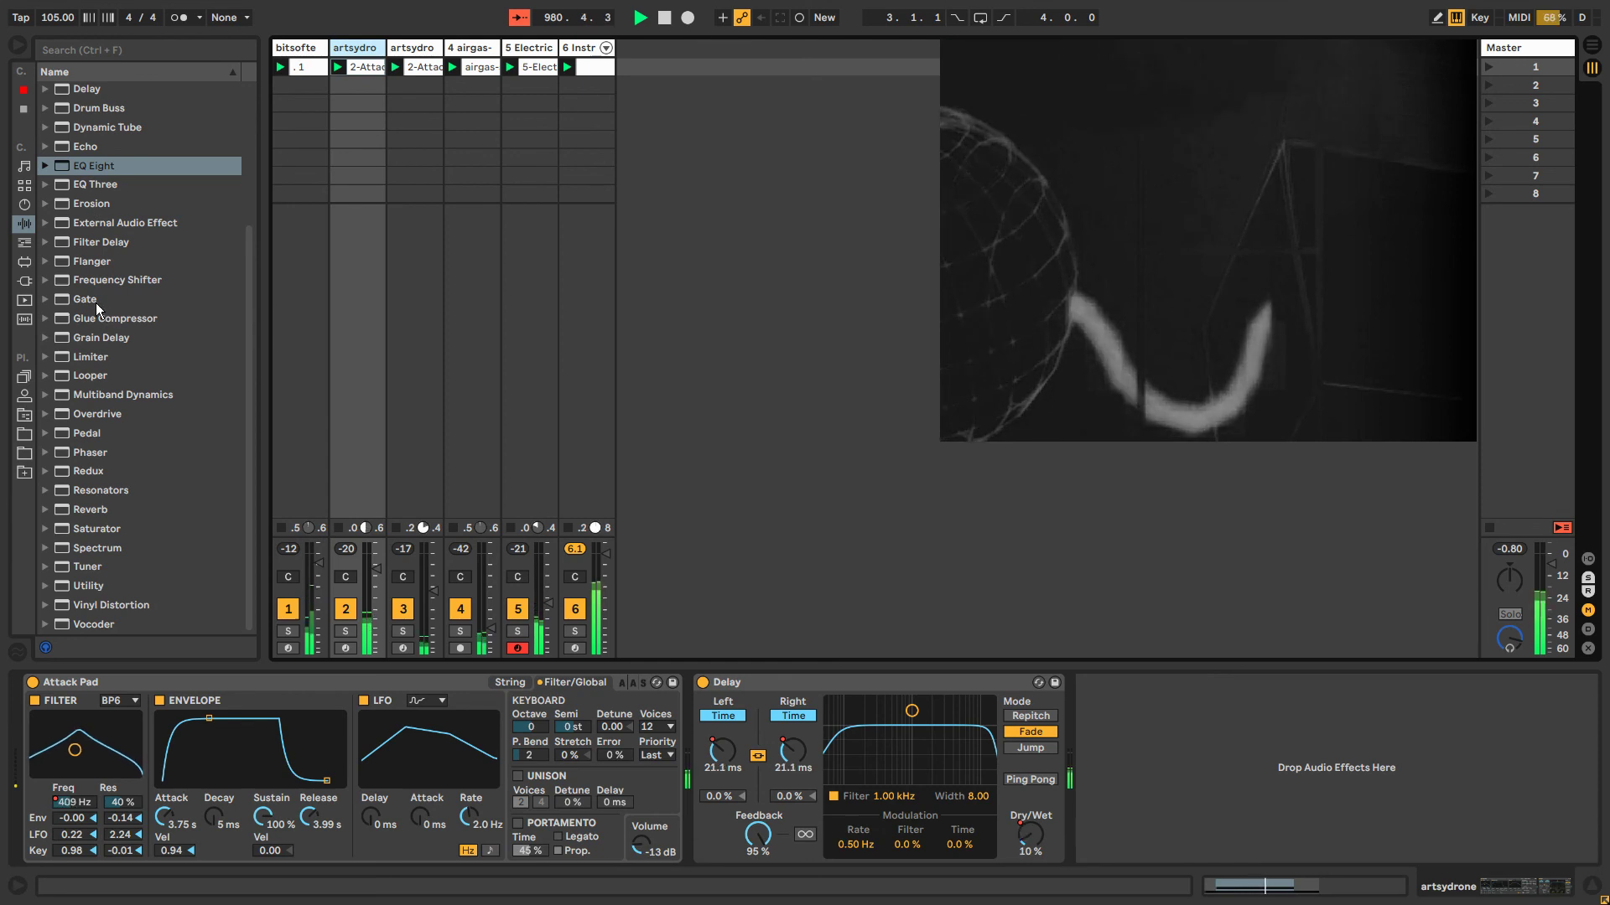
{"action": "scroll", "coordinate": [98, 309], "scroll_direction": "up", "scroll_amount": 3}
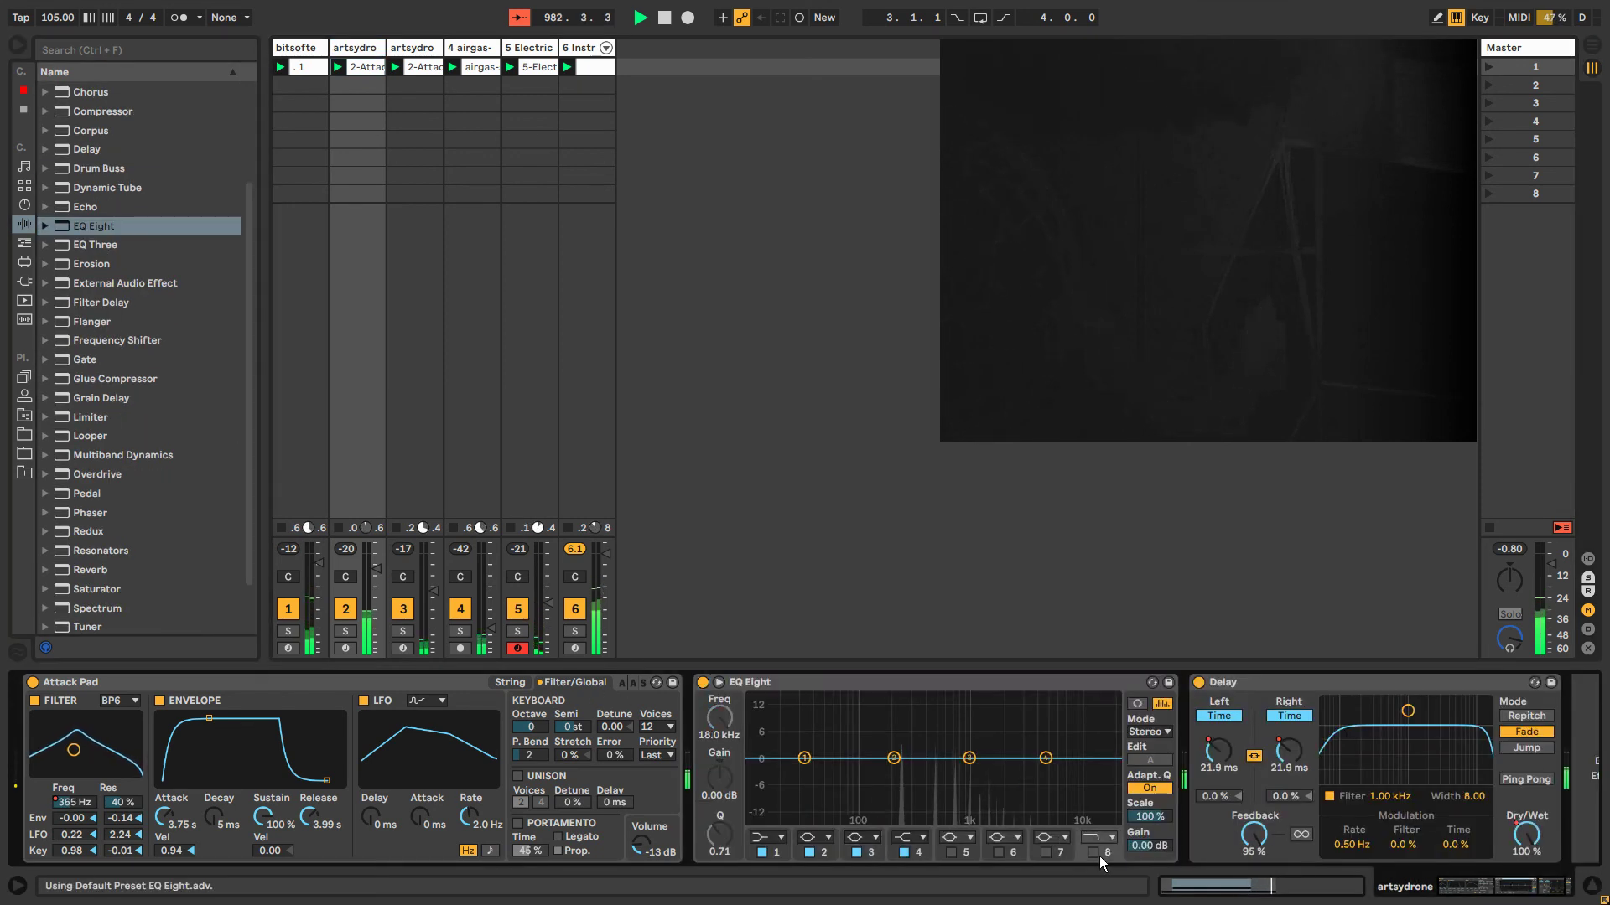
{"action": "left_click", "coordinate": [1092, 853]}
{"action": "left_click_drag", "start_coordinate": [1108, 758], "coordinate": [900, 775]}
Add an EQ Eight before Reverb on track 3 with a band 8 high cut, boosting band 1 by 15 dB at 150 Hz and band 2 by 7.81 dB.
{"action": "left_click", "coordinate": [409, 50]}
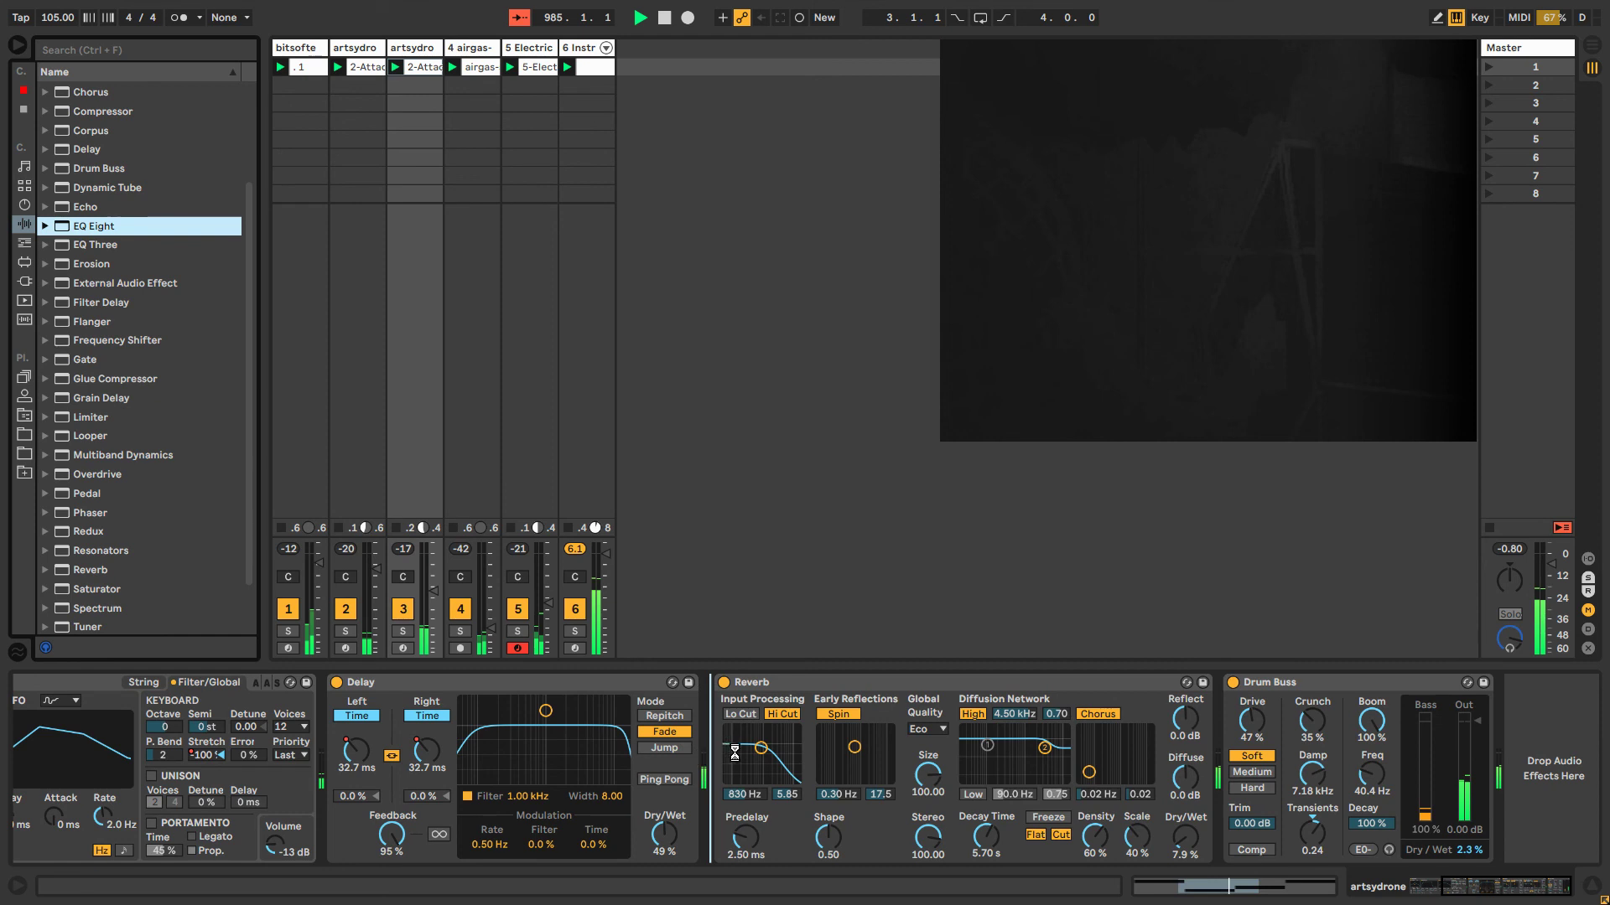
{"action": "left_click_drag", "start_coordinate": [734, 755], "coordinate": [736, 756]}
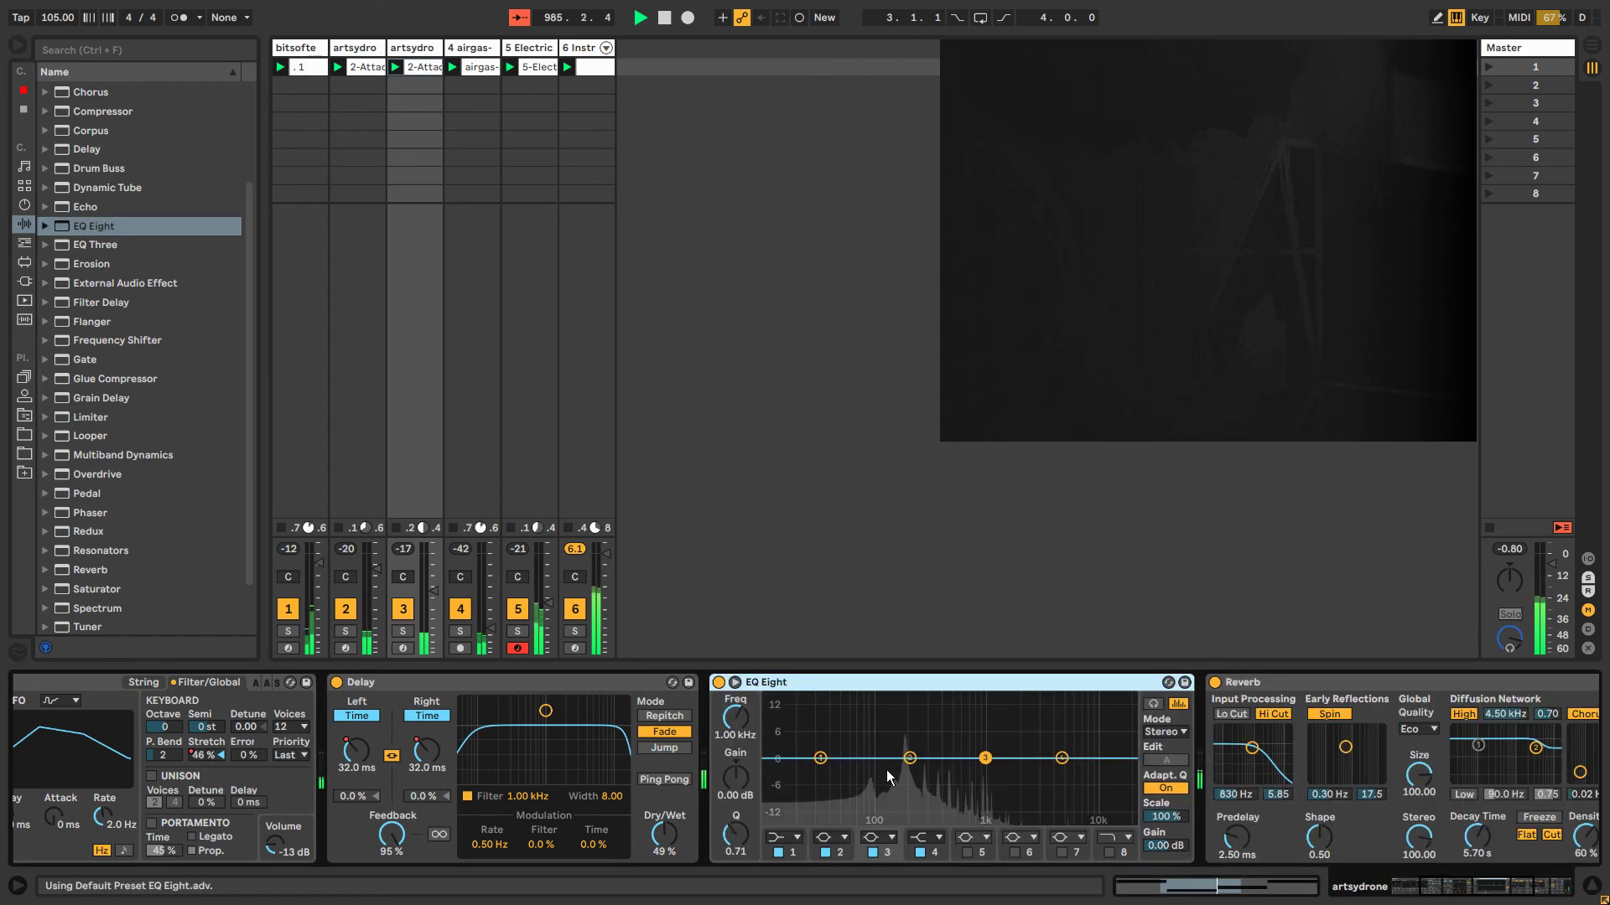
{"action": "left_click", "coordinate": [1109, 852]}
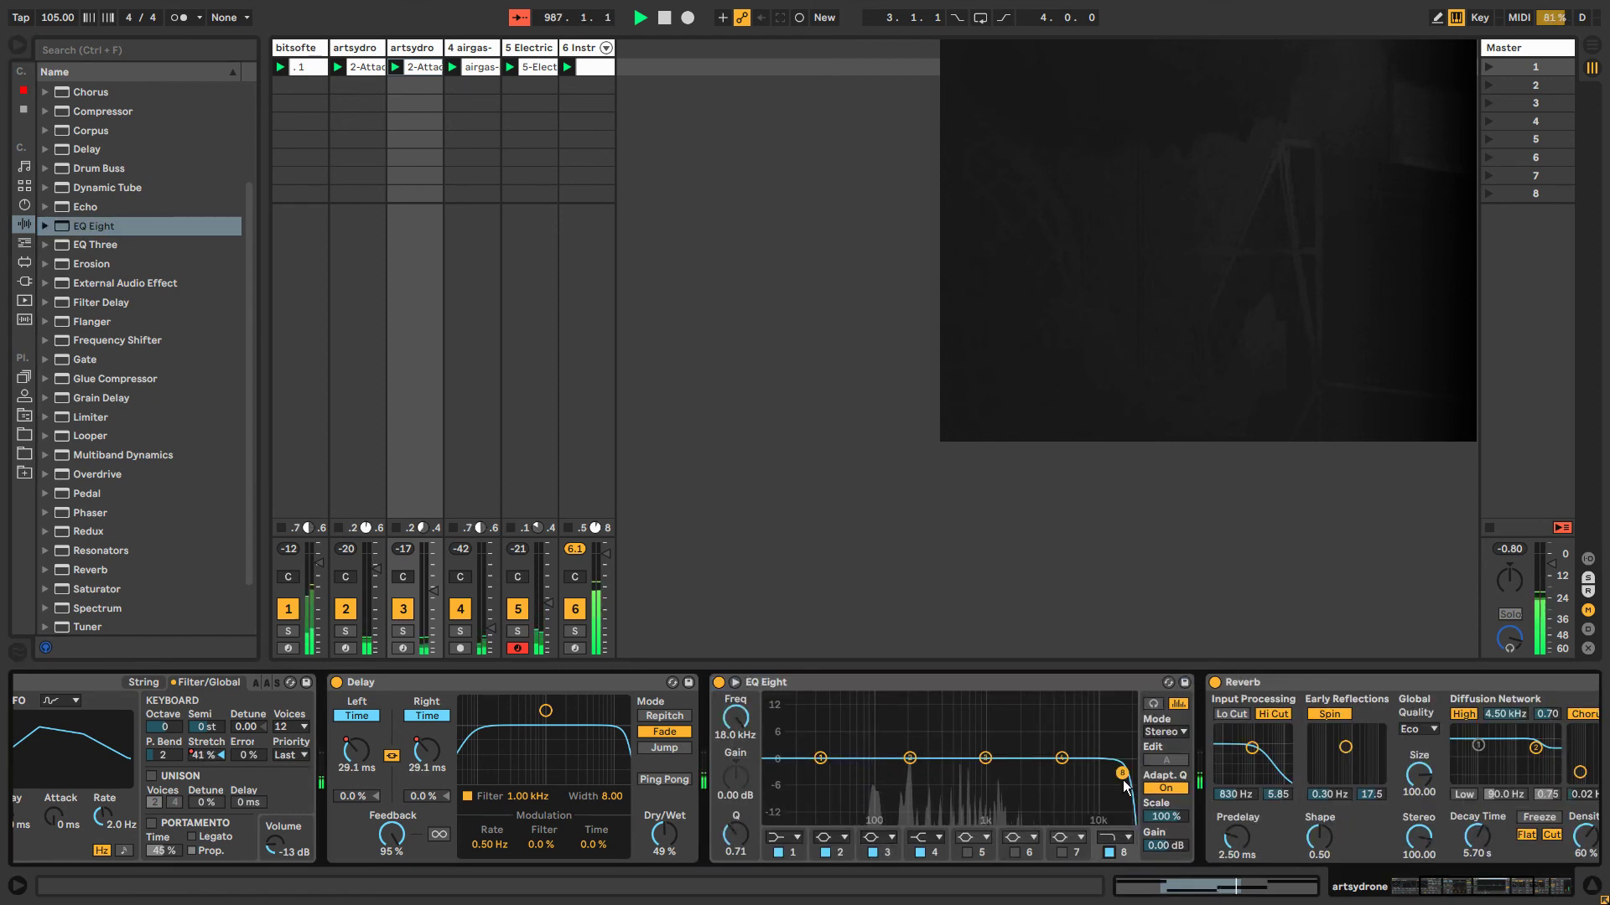
{"action": "left_click_drag", "start_coordinate": [1121, 772], "coordinate": [947, 767]}
{"action": "left_click_drag", "start_coordinate": [822, 770], "coordinate": [897, 701]}
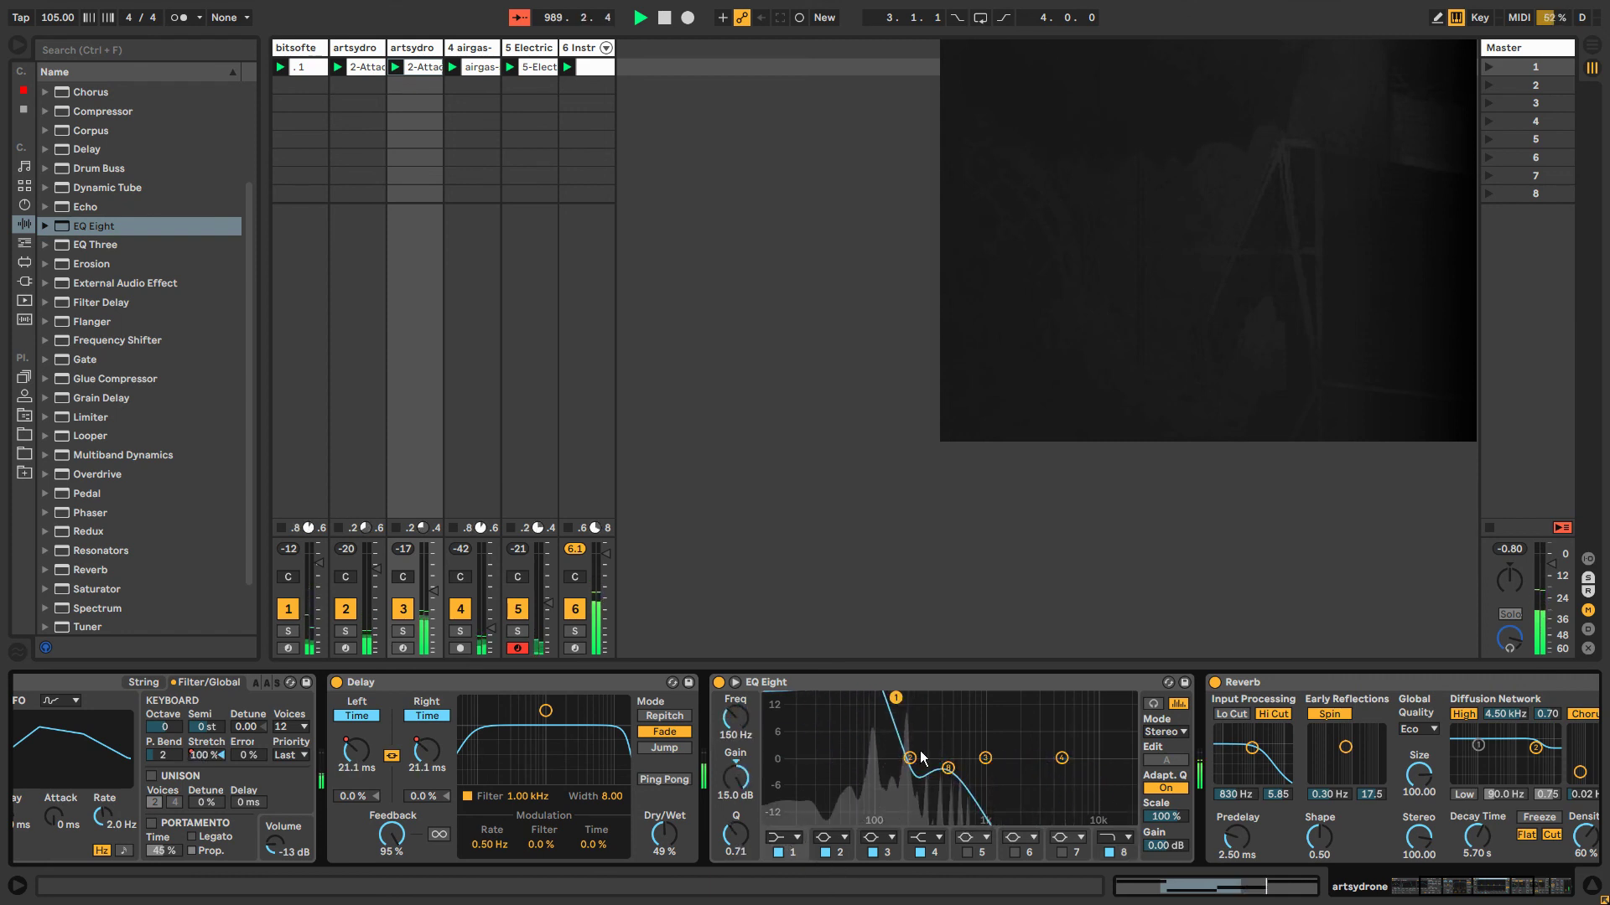
{"action": "left_click_drag", "start_coordinate": [909, 757], "coordinate": [908, 727]}
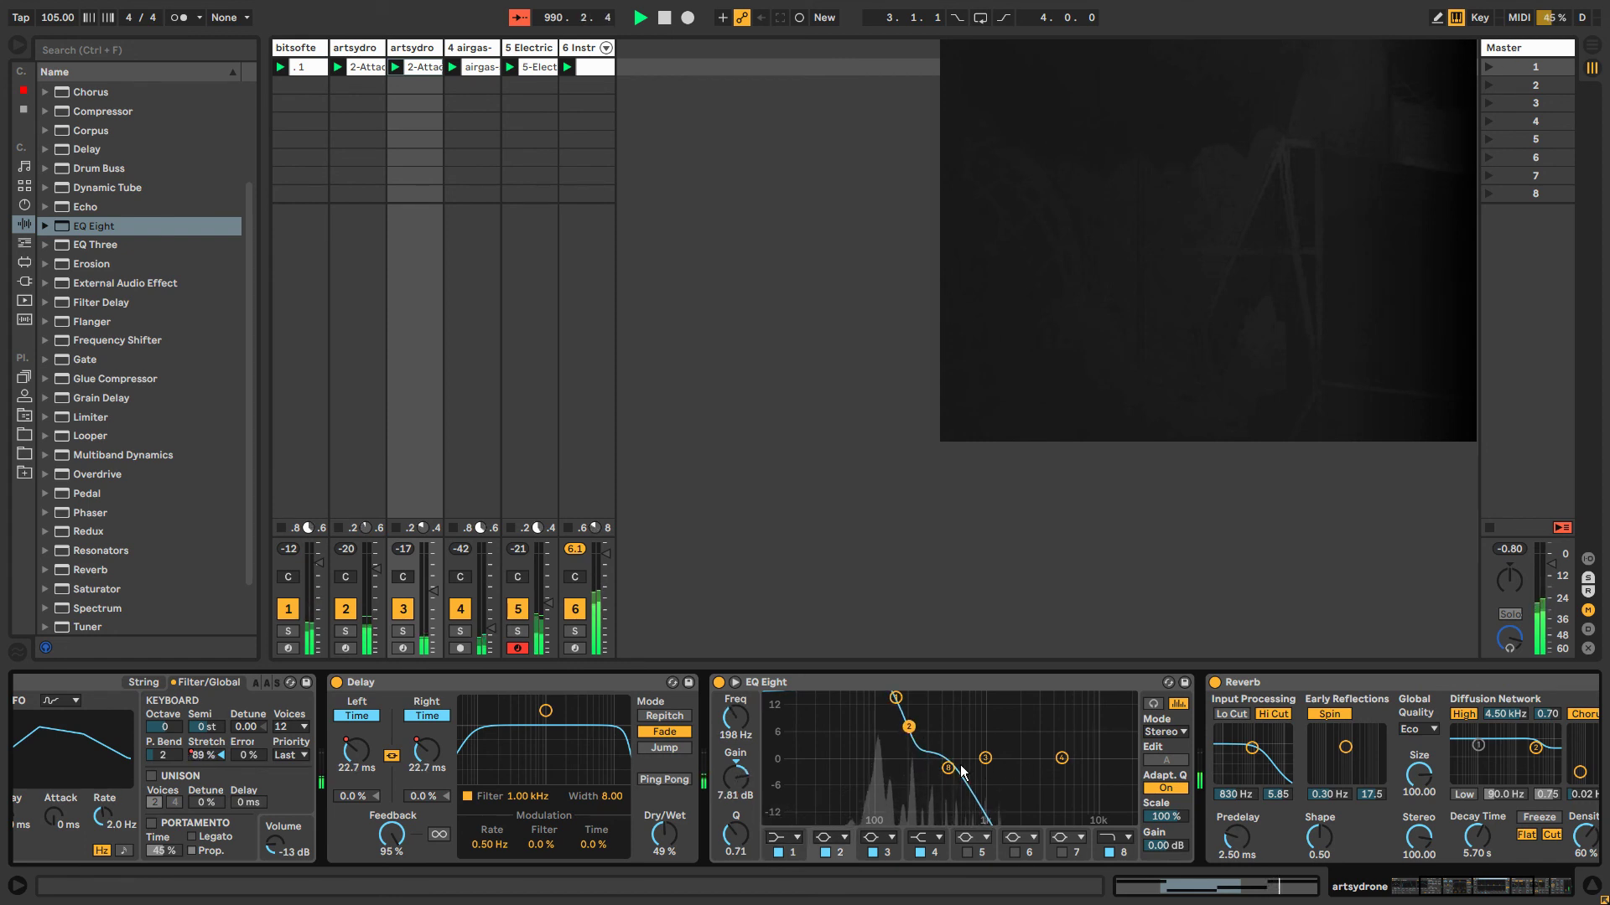
Add a Grain Delay after Delay on track 2 with a pitch of -12 and a dry/wet of 77%.
{"action": "left_click", "coordinate": [367, 54]}
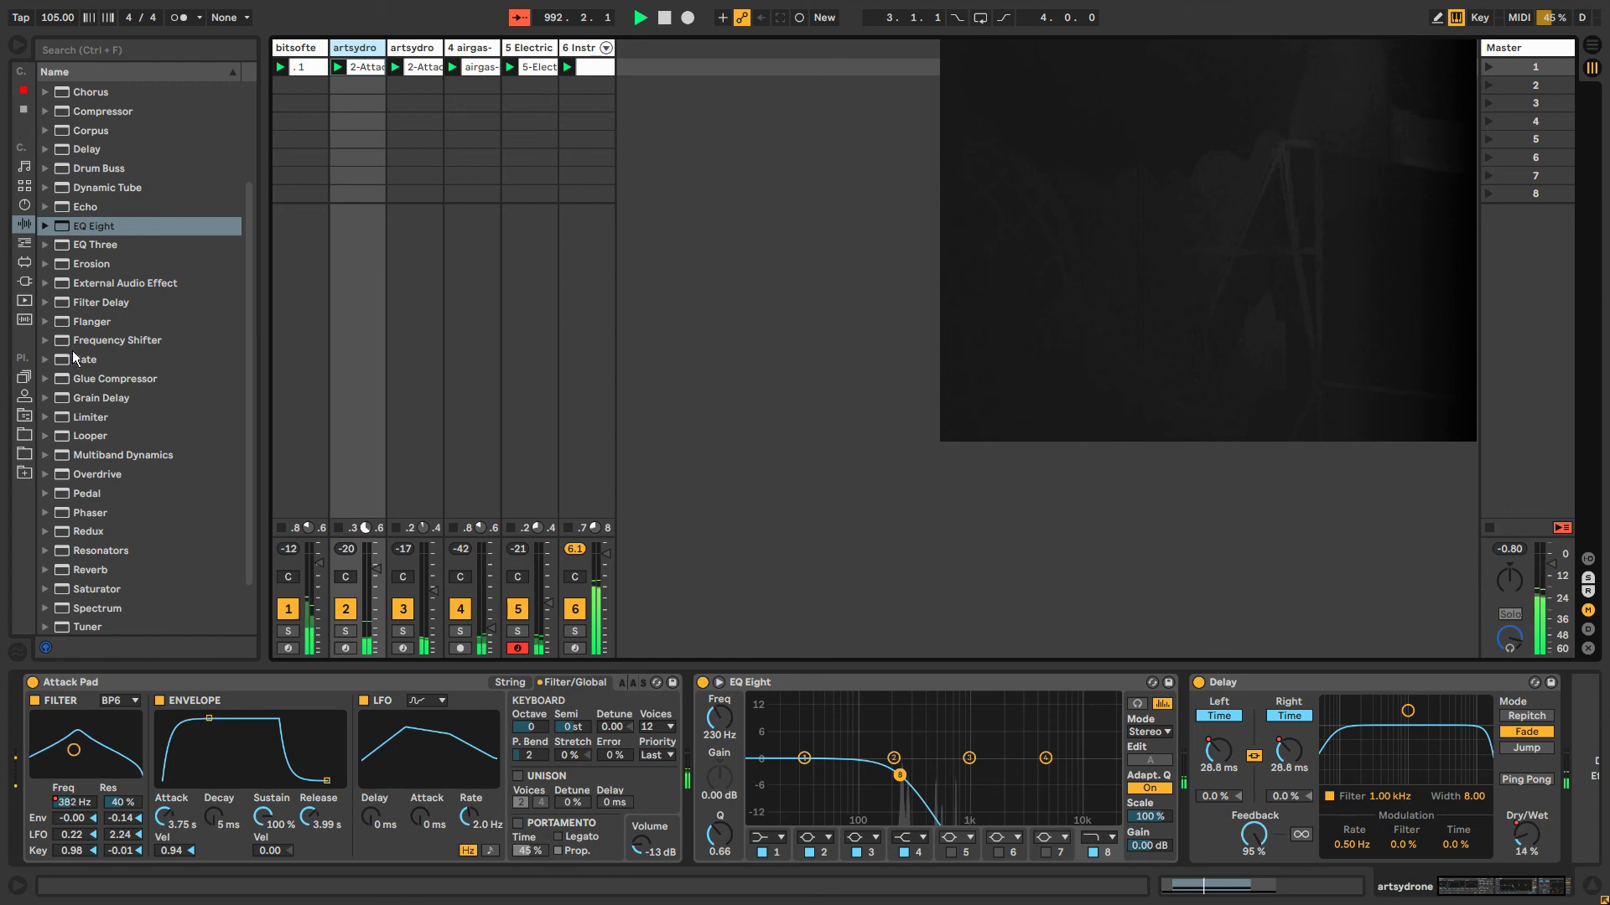
{"action": "left_click_drag", "start_coordinate": [91, 398], "coordinate": [1331, 752]}
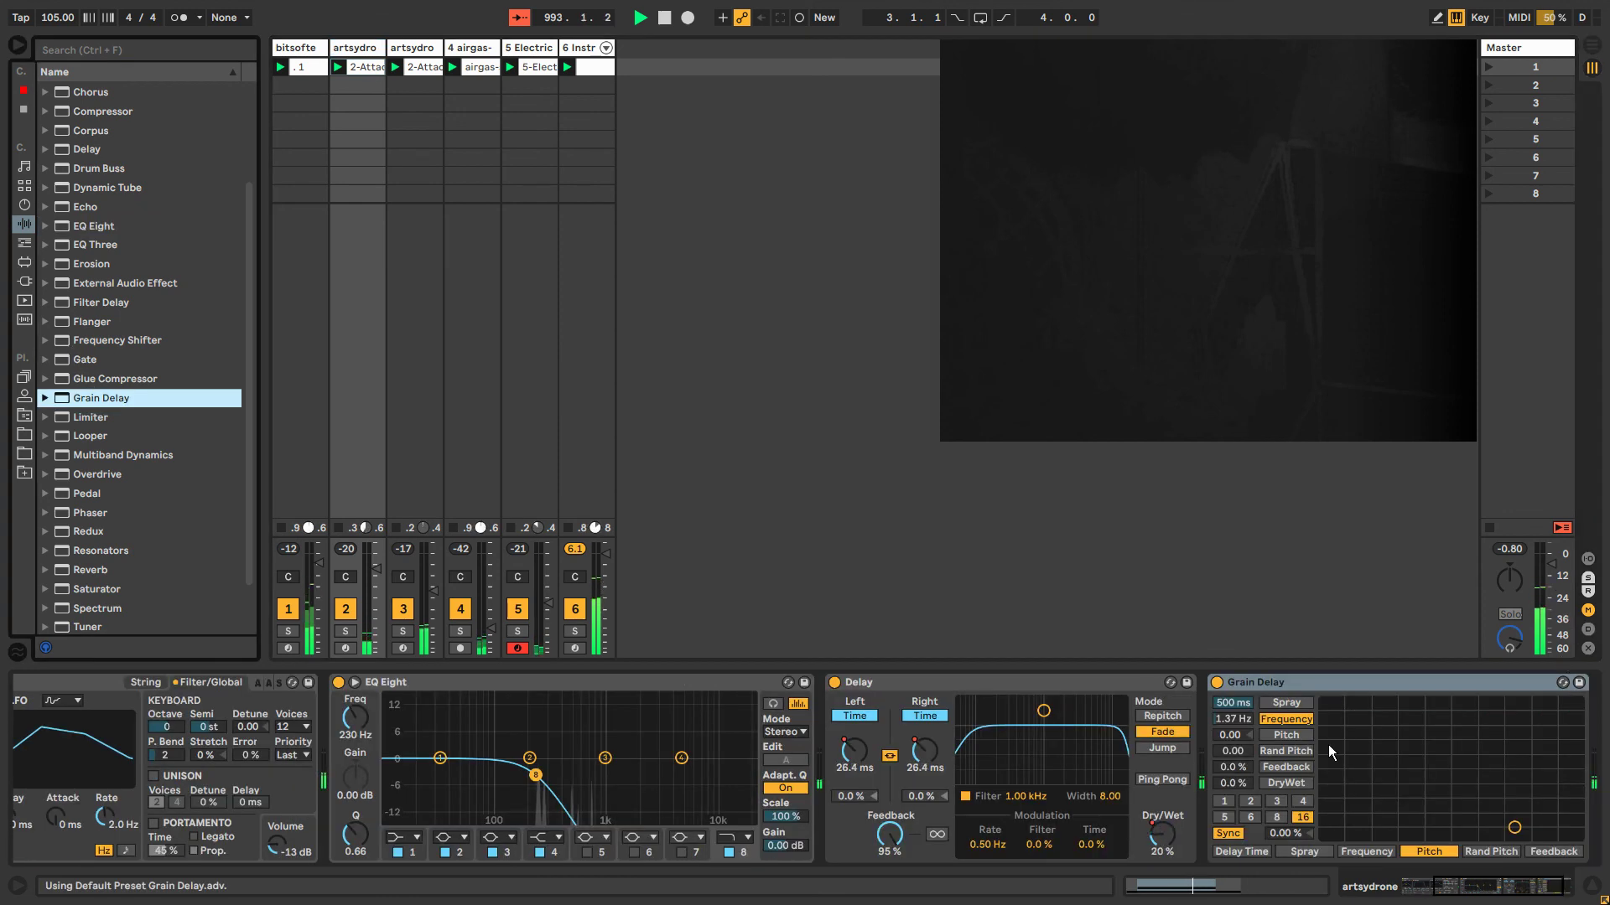
{"action": "left_click", "coordinate": [1234, 733]}
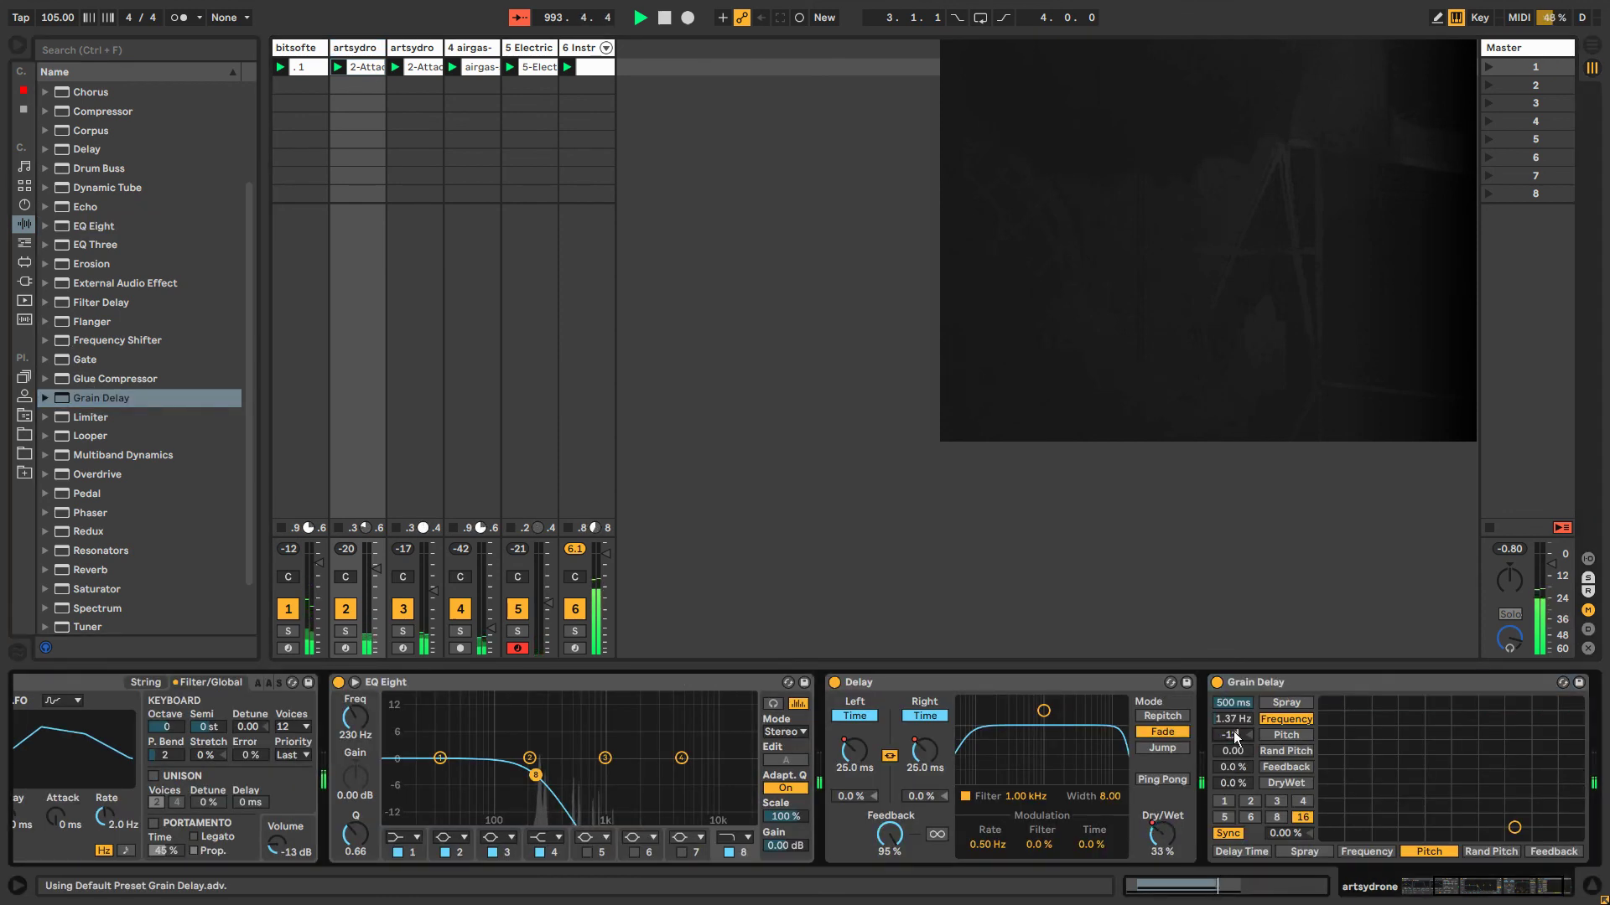
{"action": "left_click_drag", "start_coordinate": [1231, 782], "coordinate": [1231, 707]}
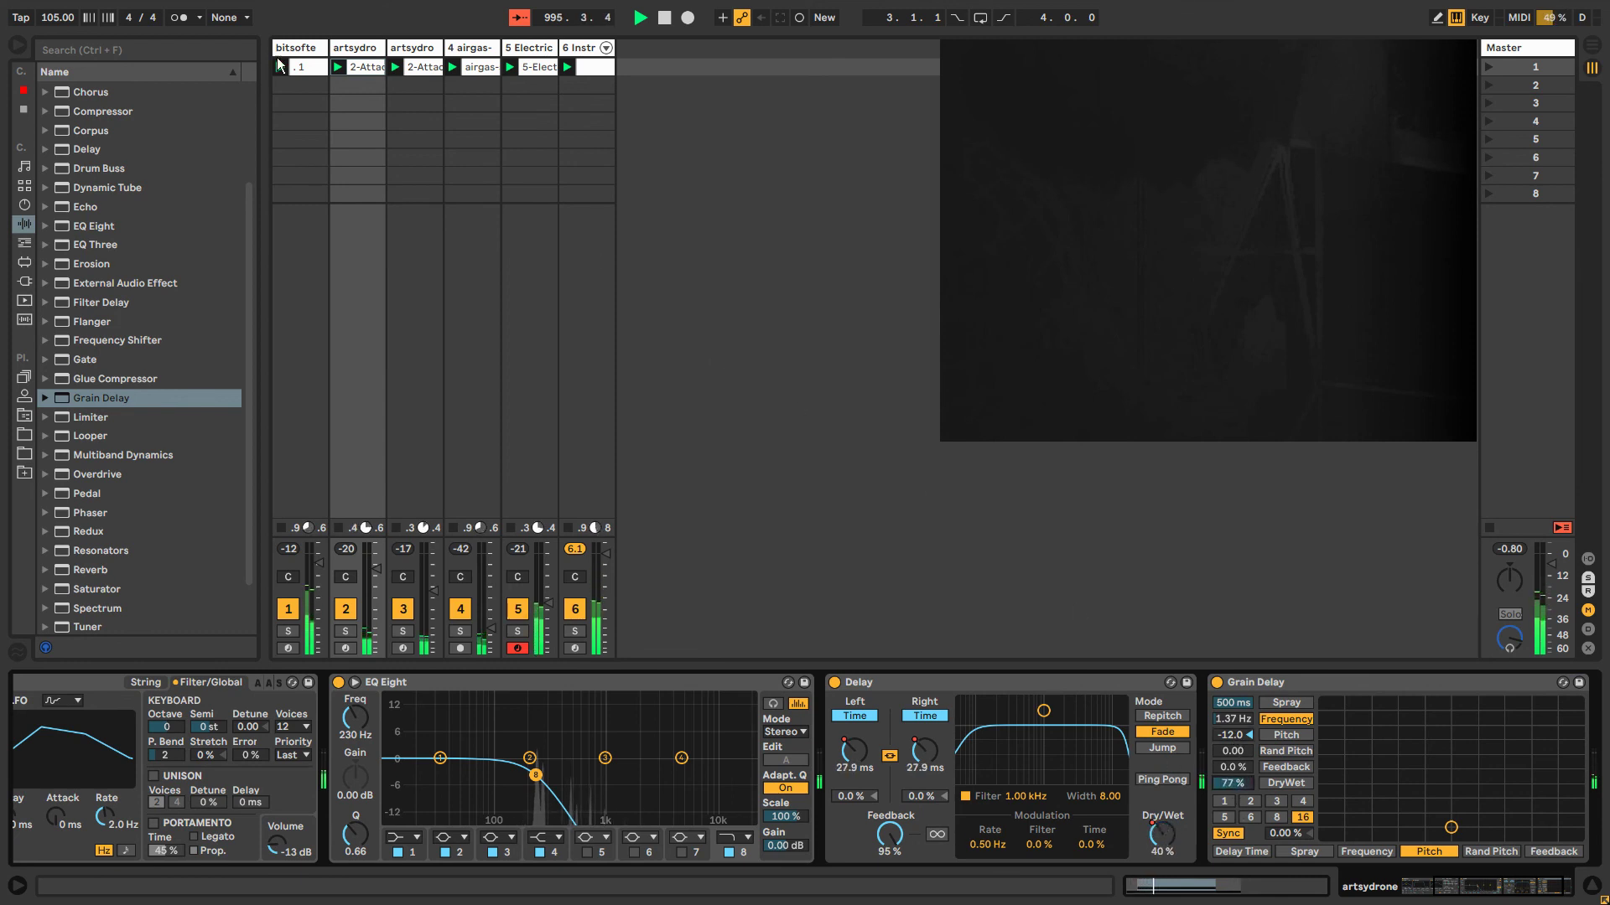
In track 1's Audio Effect Rack, rename the first chain noise at -14.6 dB, and collapse the rack.
{"action": "left_click", "coordinate": [294, 52]}
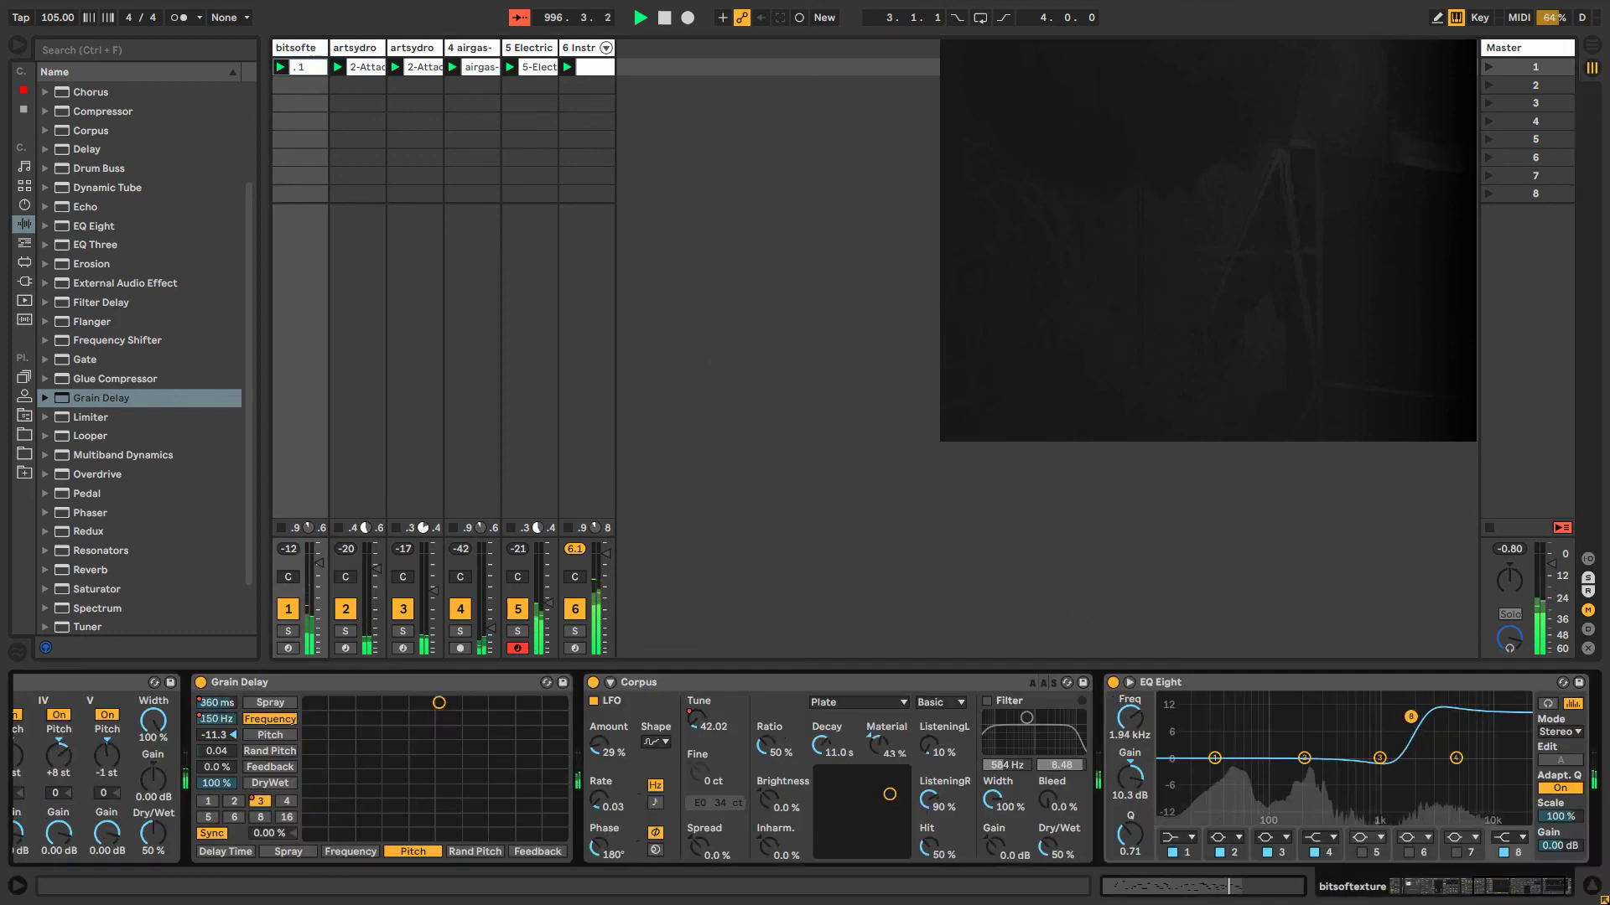
{"action": "left_click_drag", "start_coordinate": [1514, 895], "coordinate": [1331, 874]}
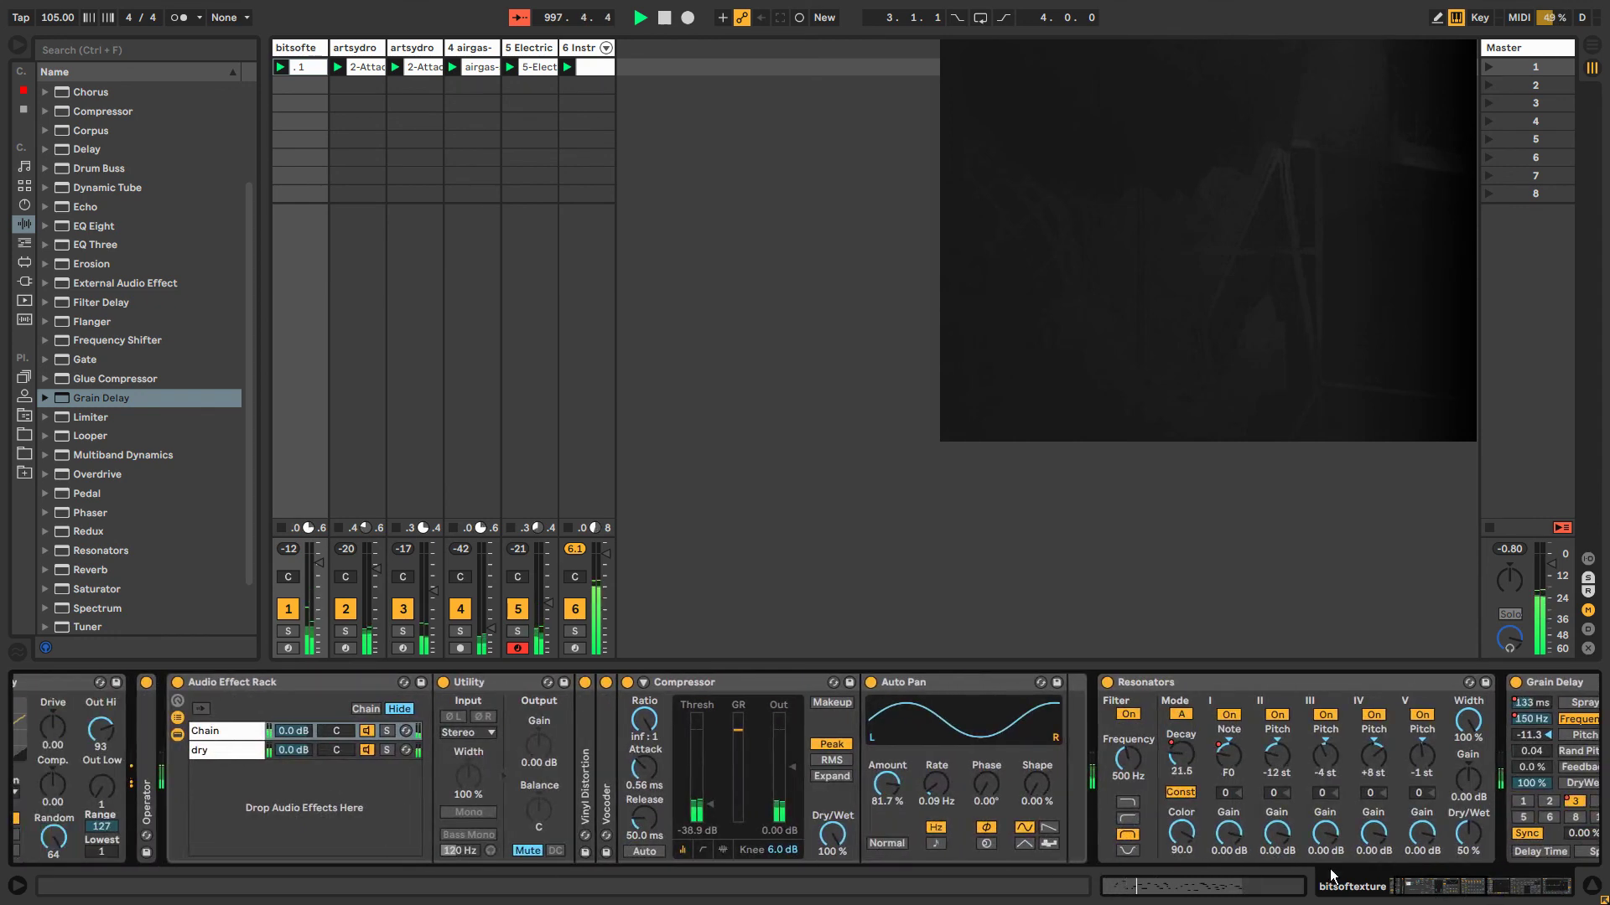
{"action": "left_click", "coordinate": [223, 731]}
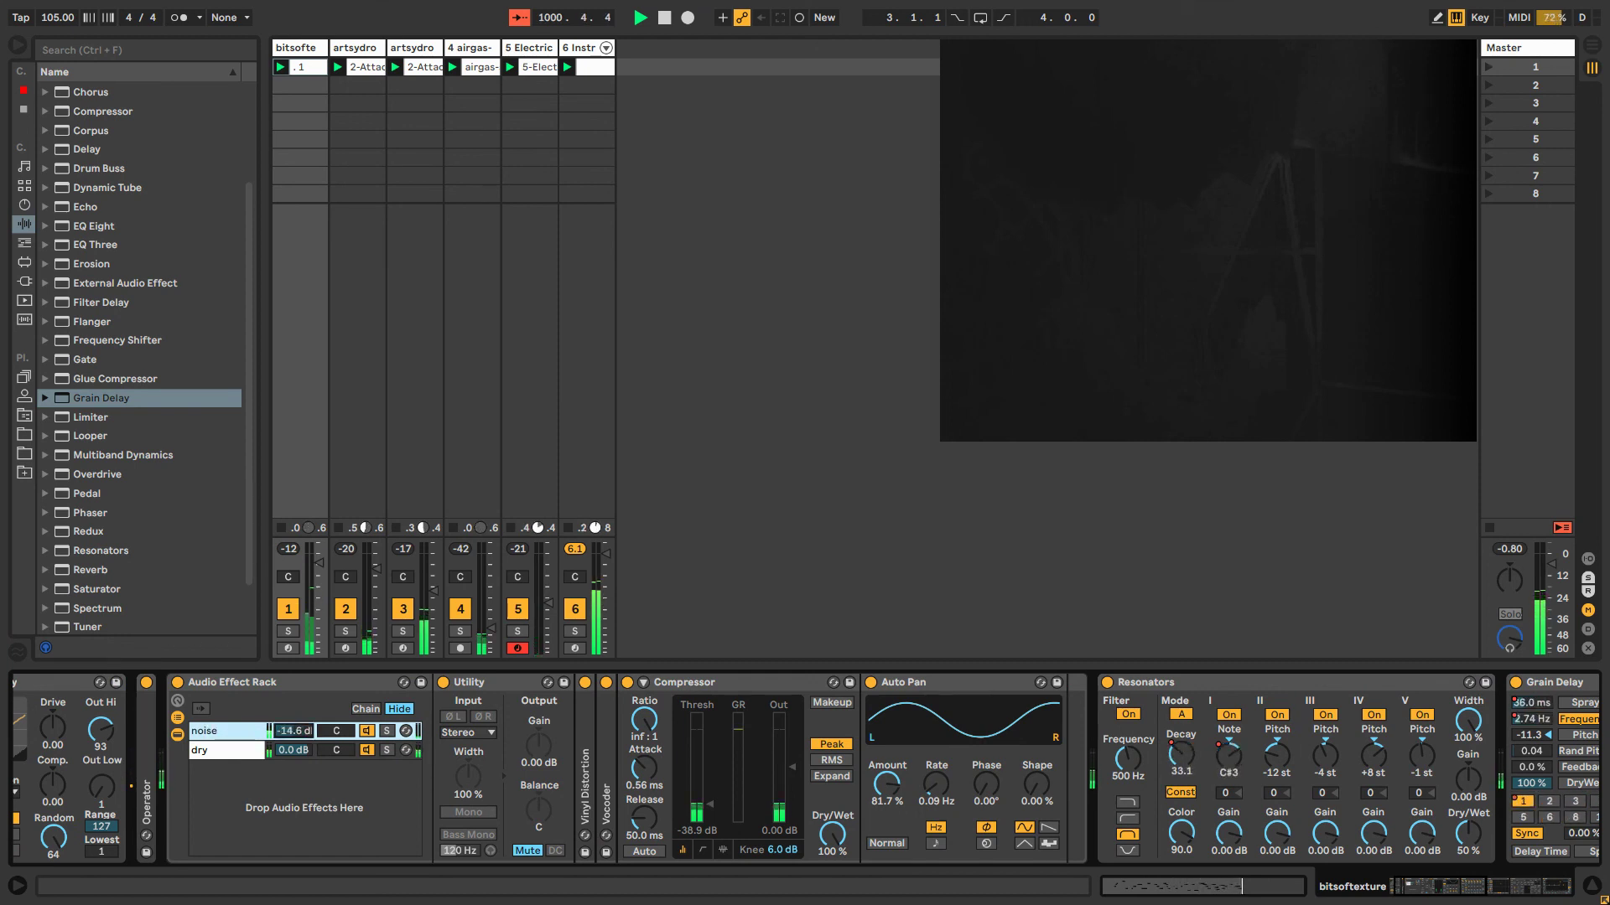
{"action": "double_click", "coordinate": [205, 682]}
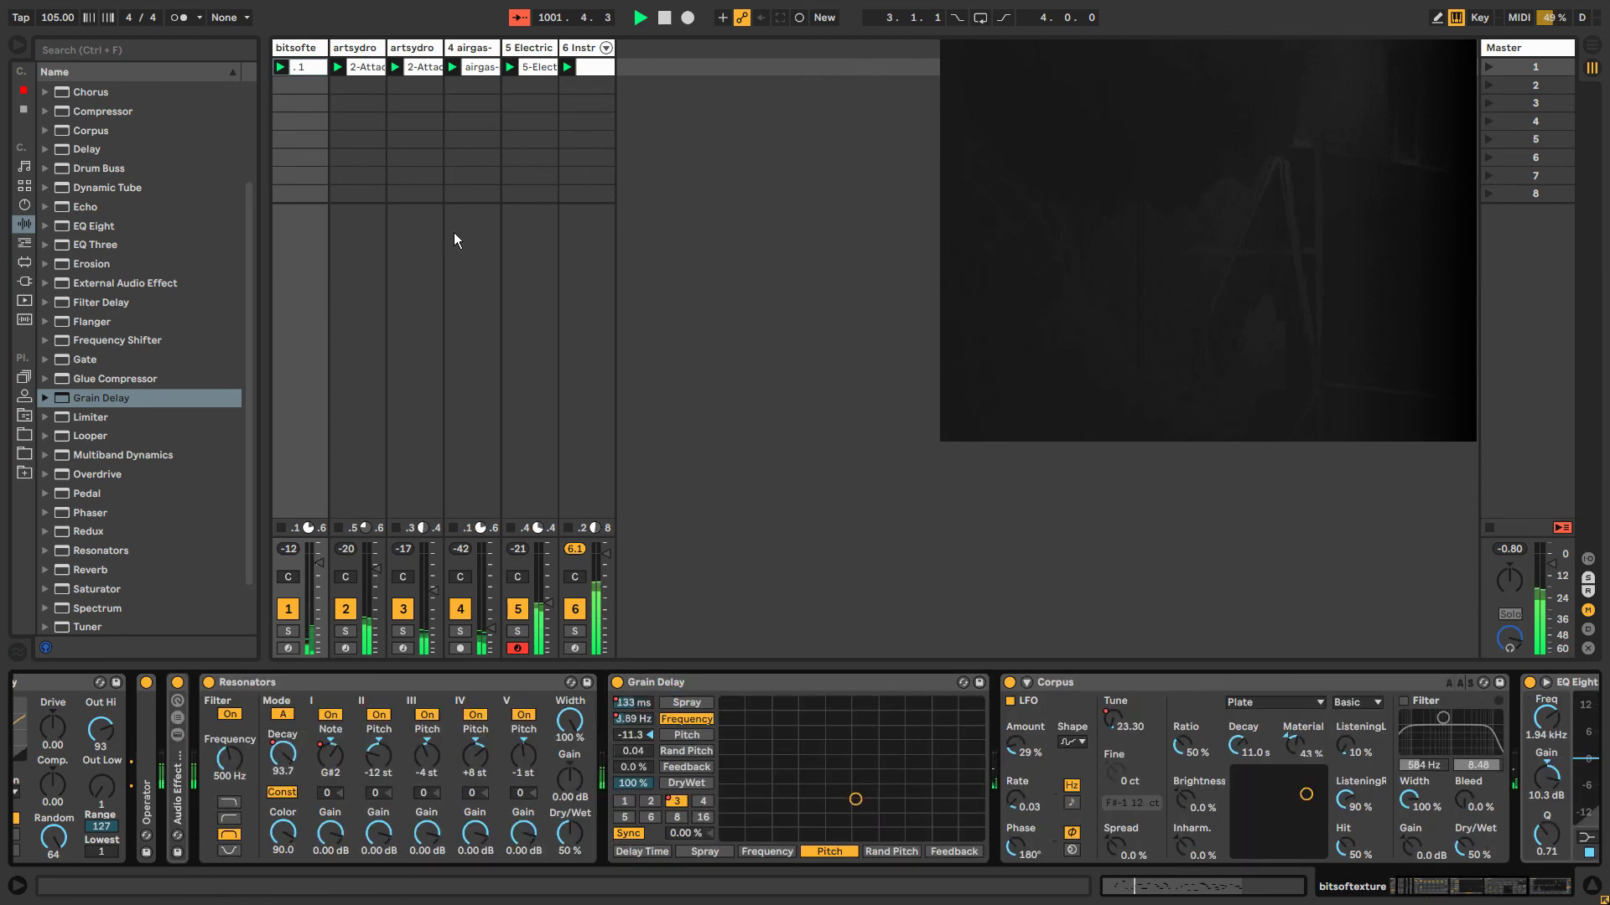
Expand track 6's Instrument Rack and insert a Drum Buss after Operator in the first chain, with 67% drive and 36% boom.
{"action": "left_click", "coordinate": [581, 47]}
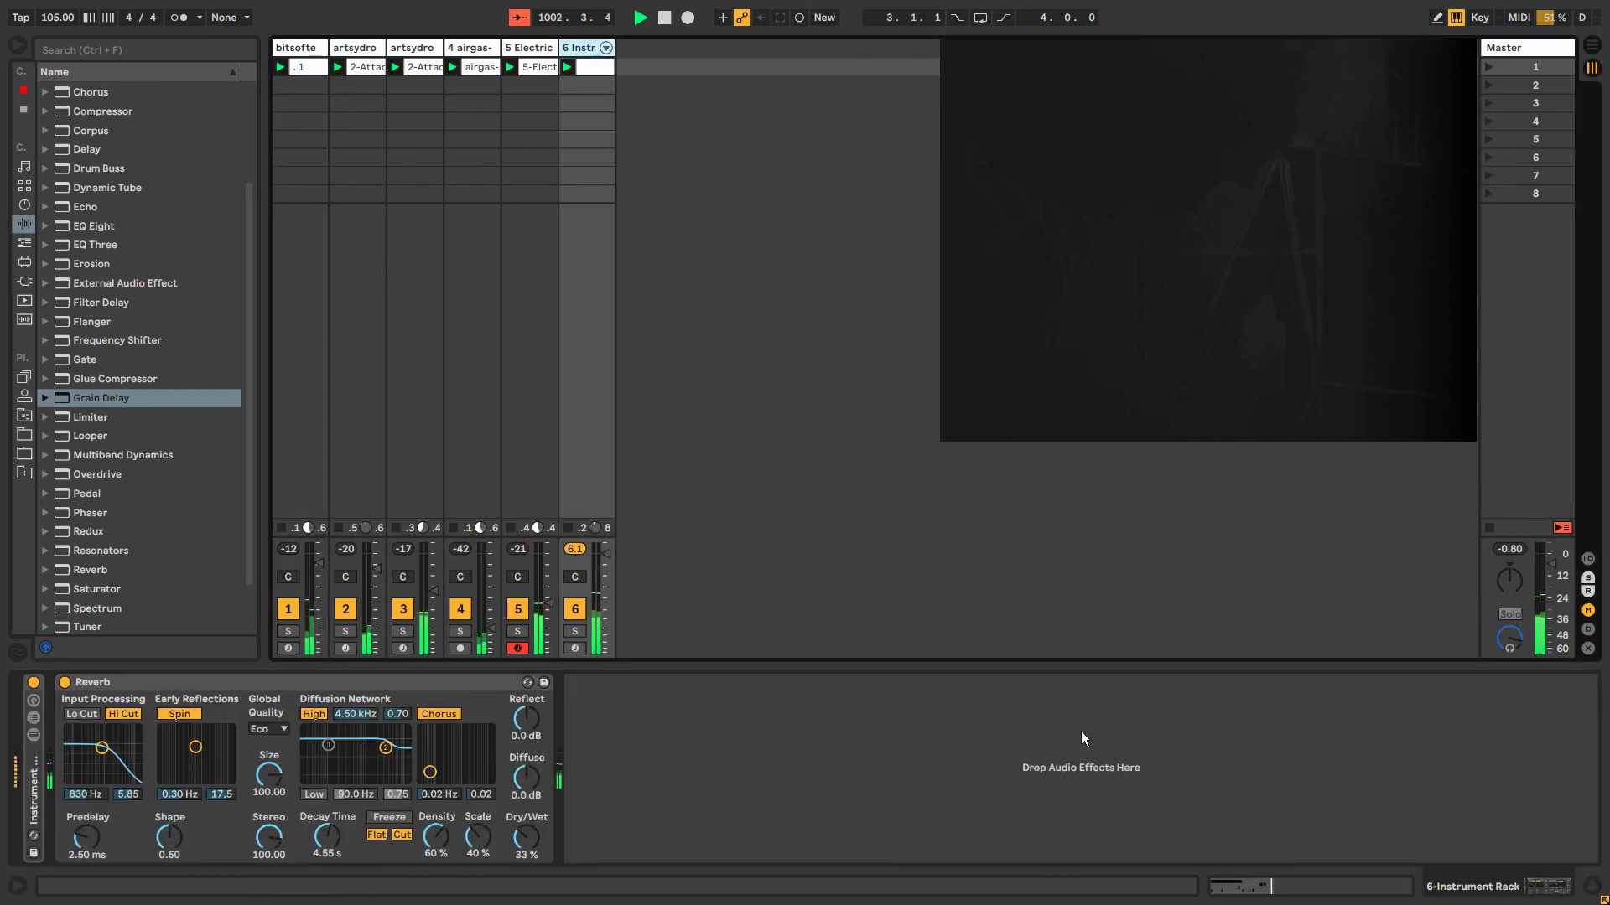
{"action": "double_click", "coordinate": [35, 780]}
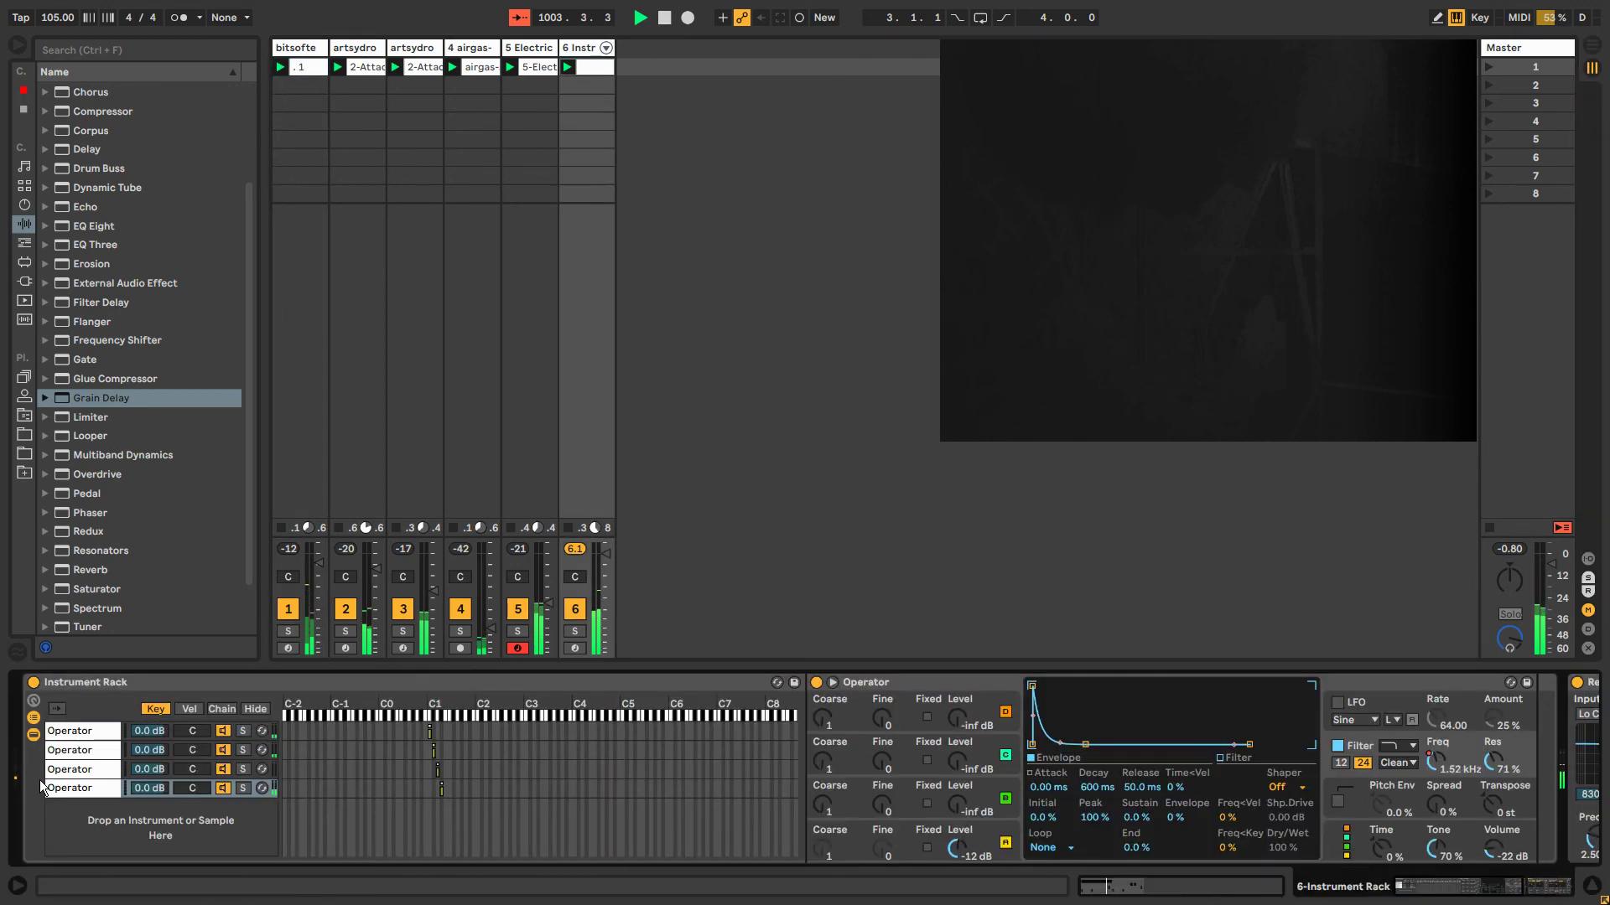
{"action": "left_click", "coordinate": [72, 736]}
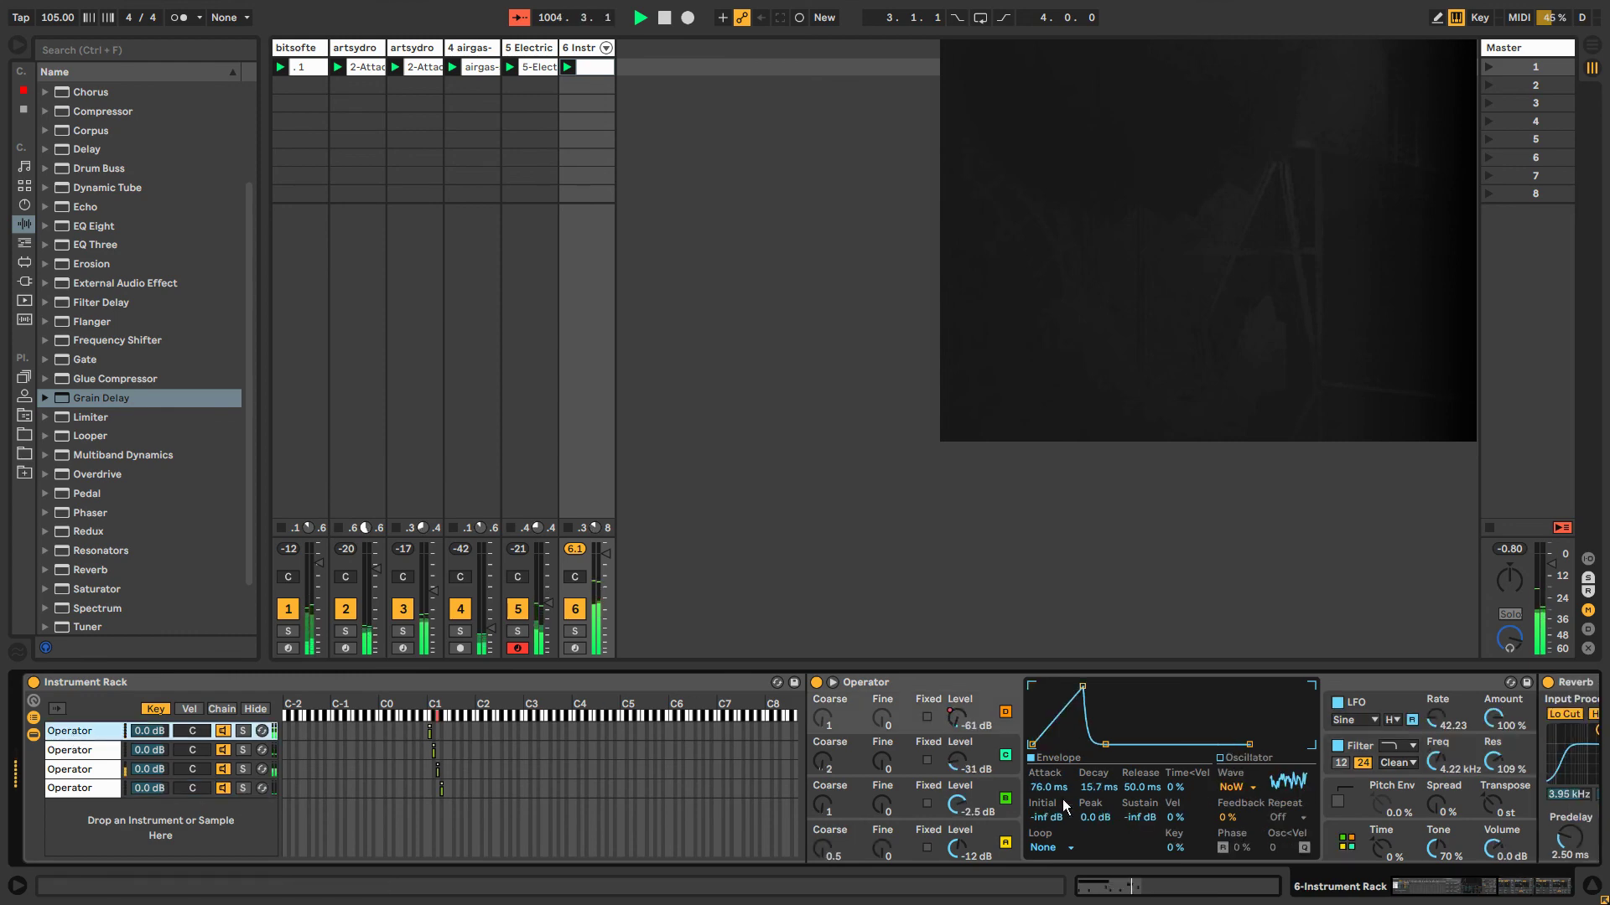
{"action": "left_click", "coordinate": [1017, 829]}
{"action": "left_click_drag", "start_coordinate": [1398, 886], "coordinate": [1475, 894]}
{"action": "left_click_drag", "start_coordinate": [94, 171], "coordinate": [830, 729]}
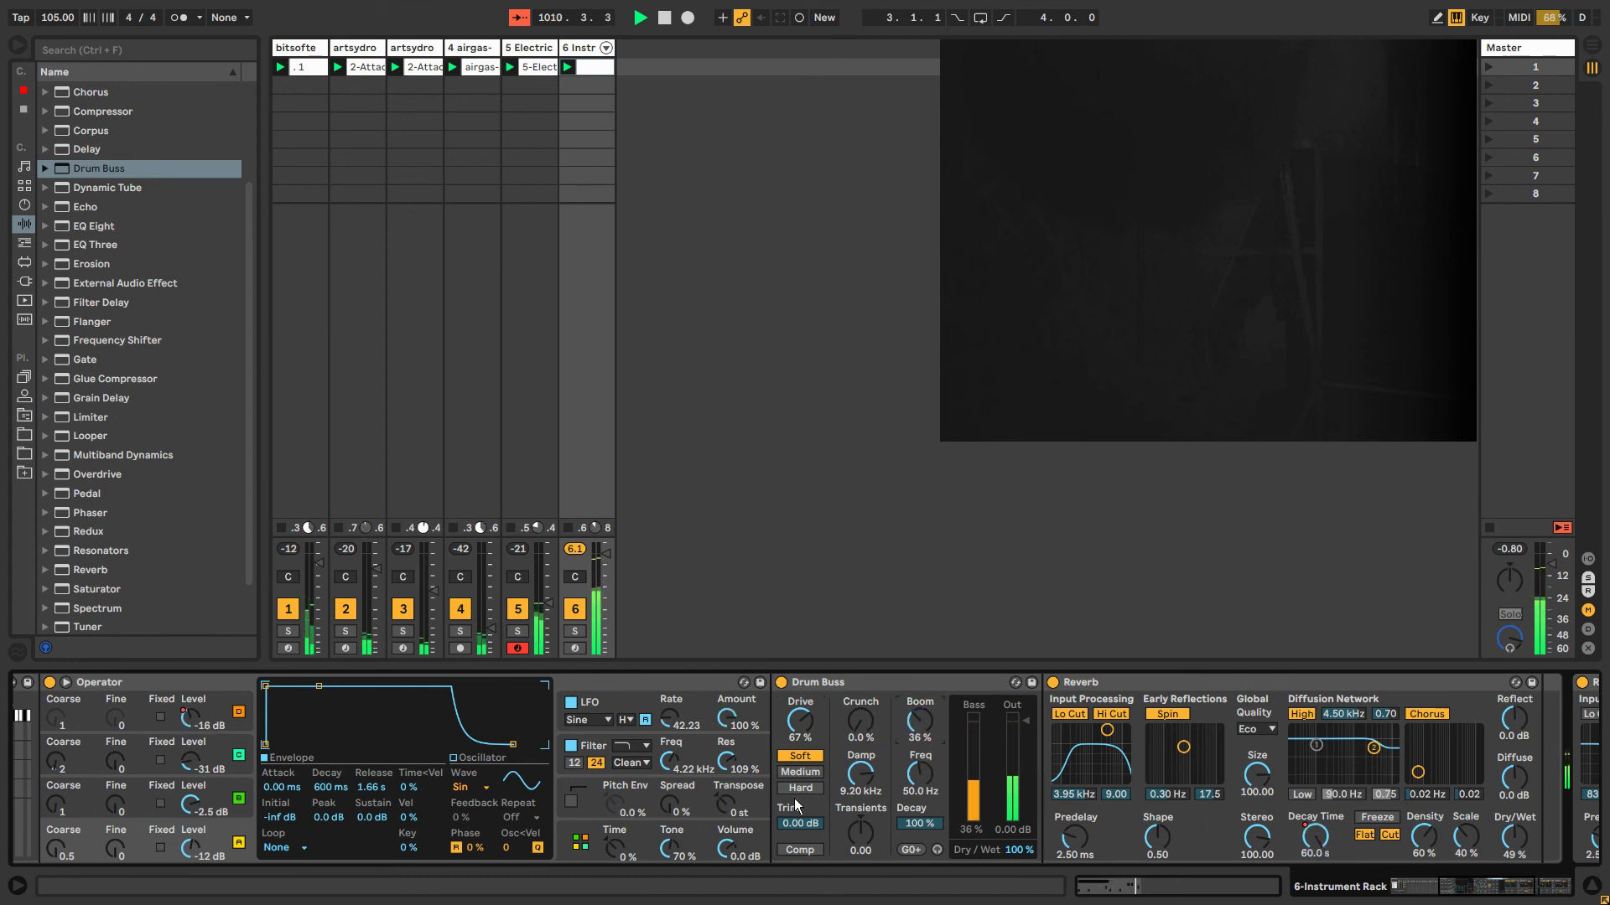
Move that Drum Buss after the chain's Reverb at 65% dry/wet, and set the Reverb's stereo to 42.86 and dry/wet to 28%.
{"action": "left_click", "coordinate": [865, 680]}
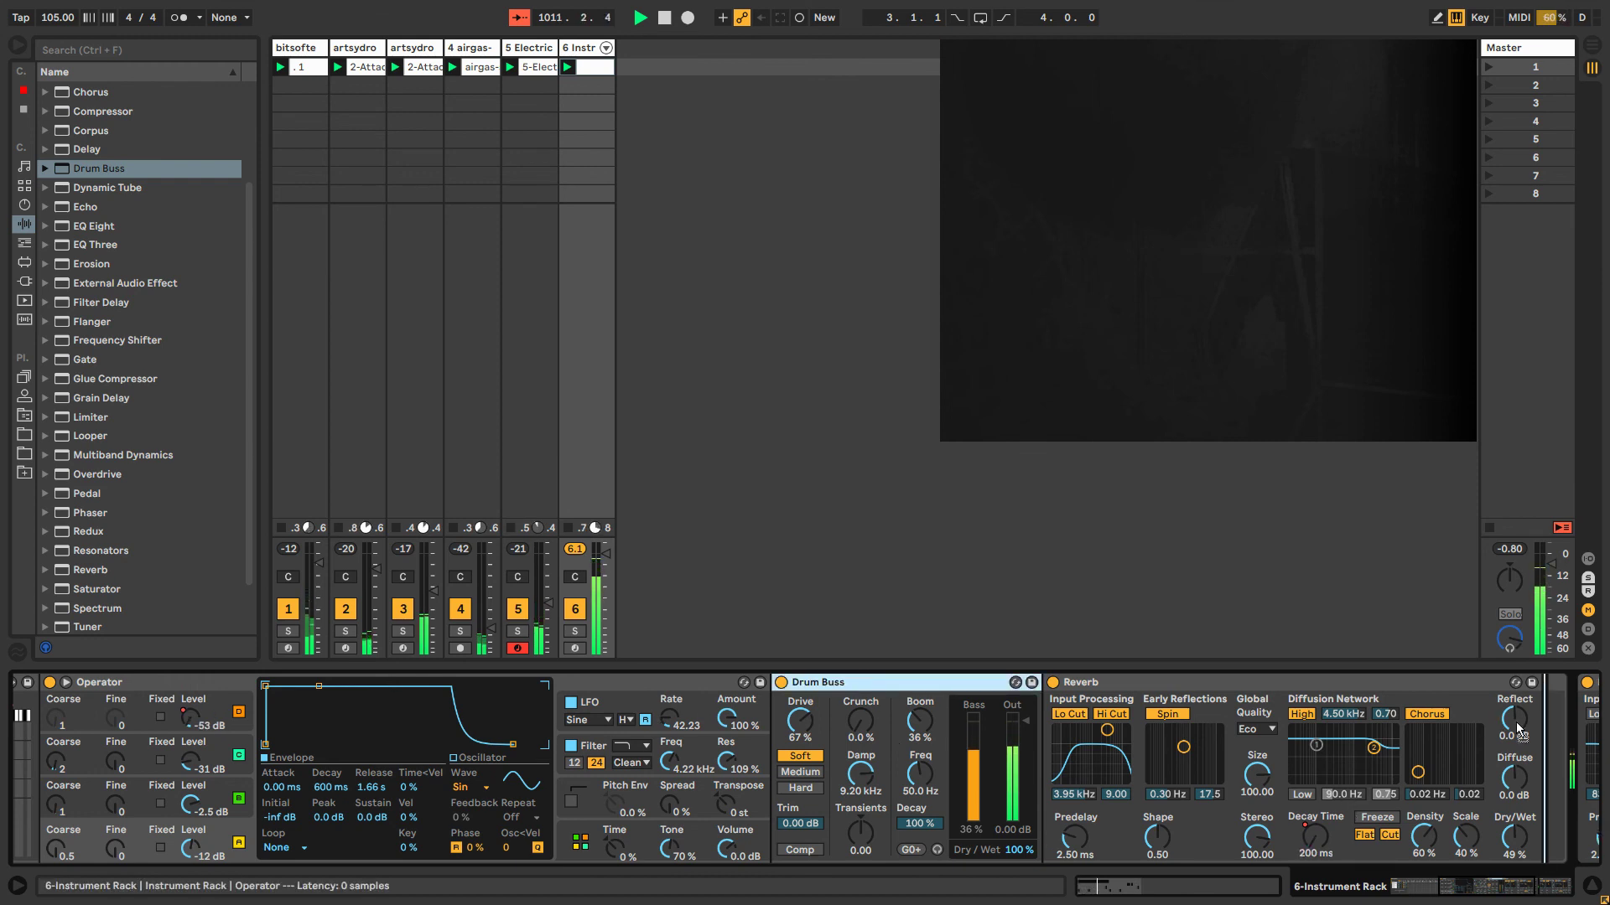
{"action": "left_click_drag", "start_coordinate": [1517, 724], "coordinate": [1516, 727]}
{"action": "left_click_drag", "start_coordinate": [1215, 838], "coordinate": [1216, 864]}
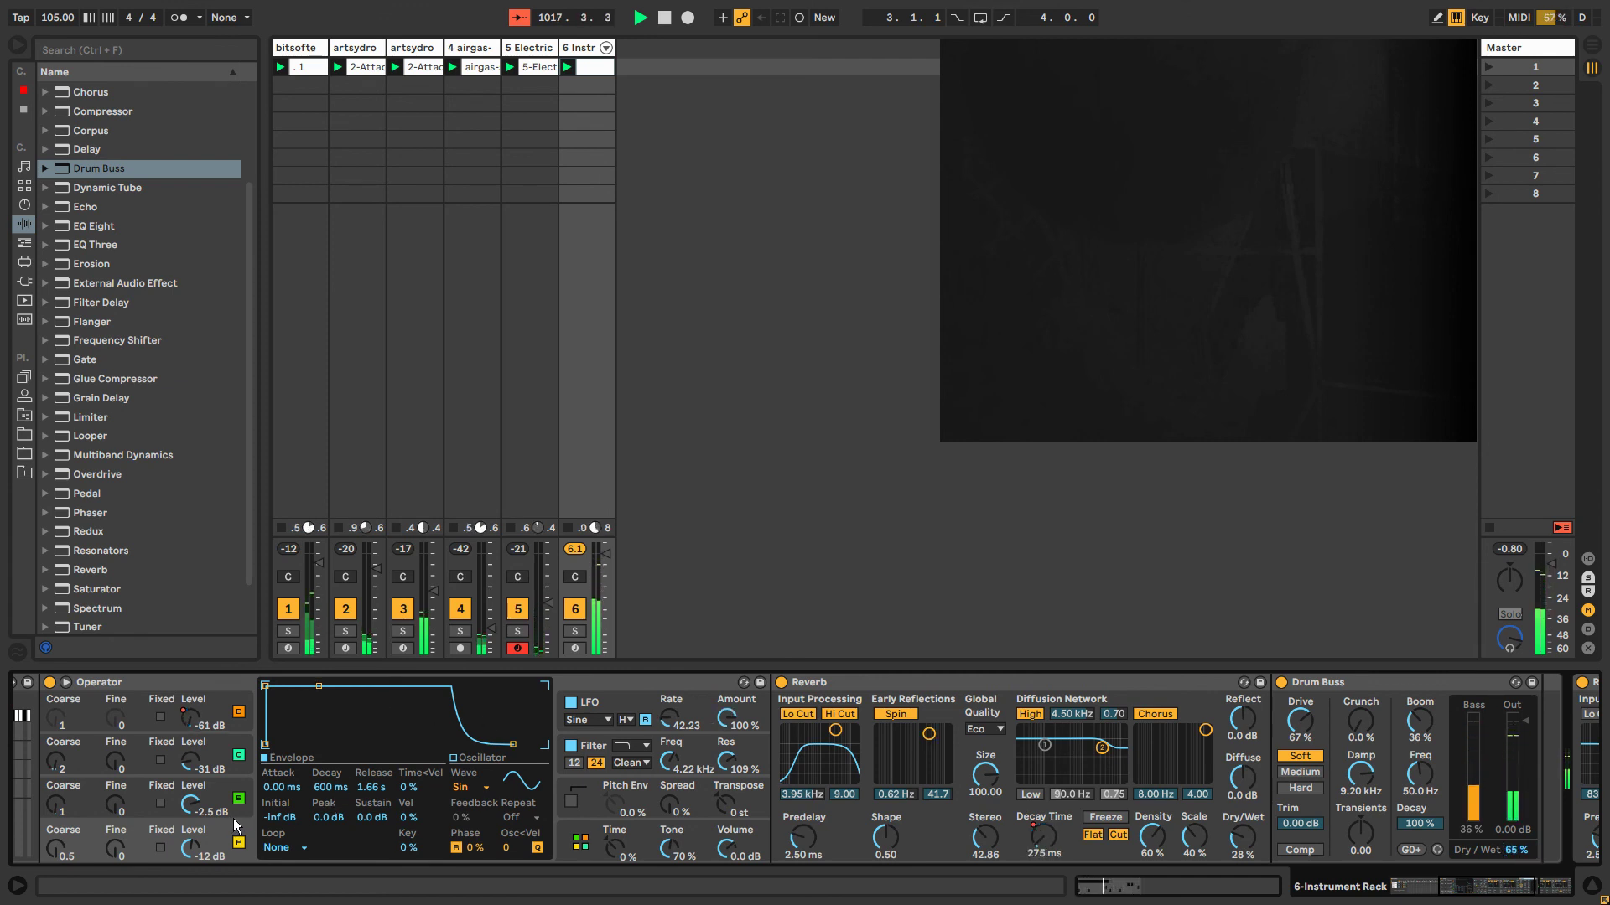
Give Operator's oscillator A a 502 ms decay and -4.1 dB sustain, and insert a Pitch effect before Operator at -1 st.
{"action": "left_click_drag", "start_coordinate": [319, 687], "coordinate": [318, 695]}
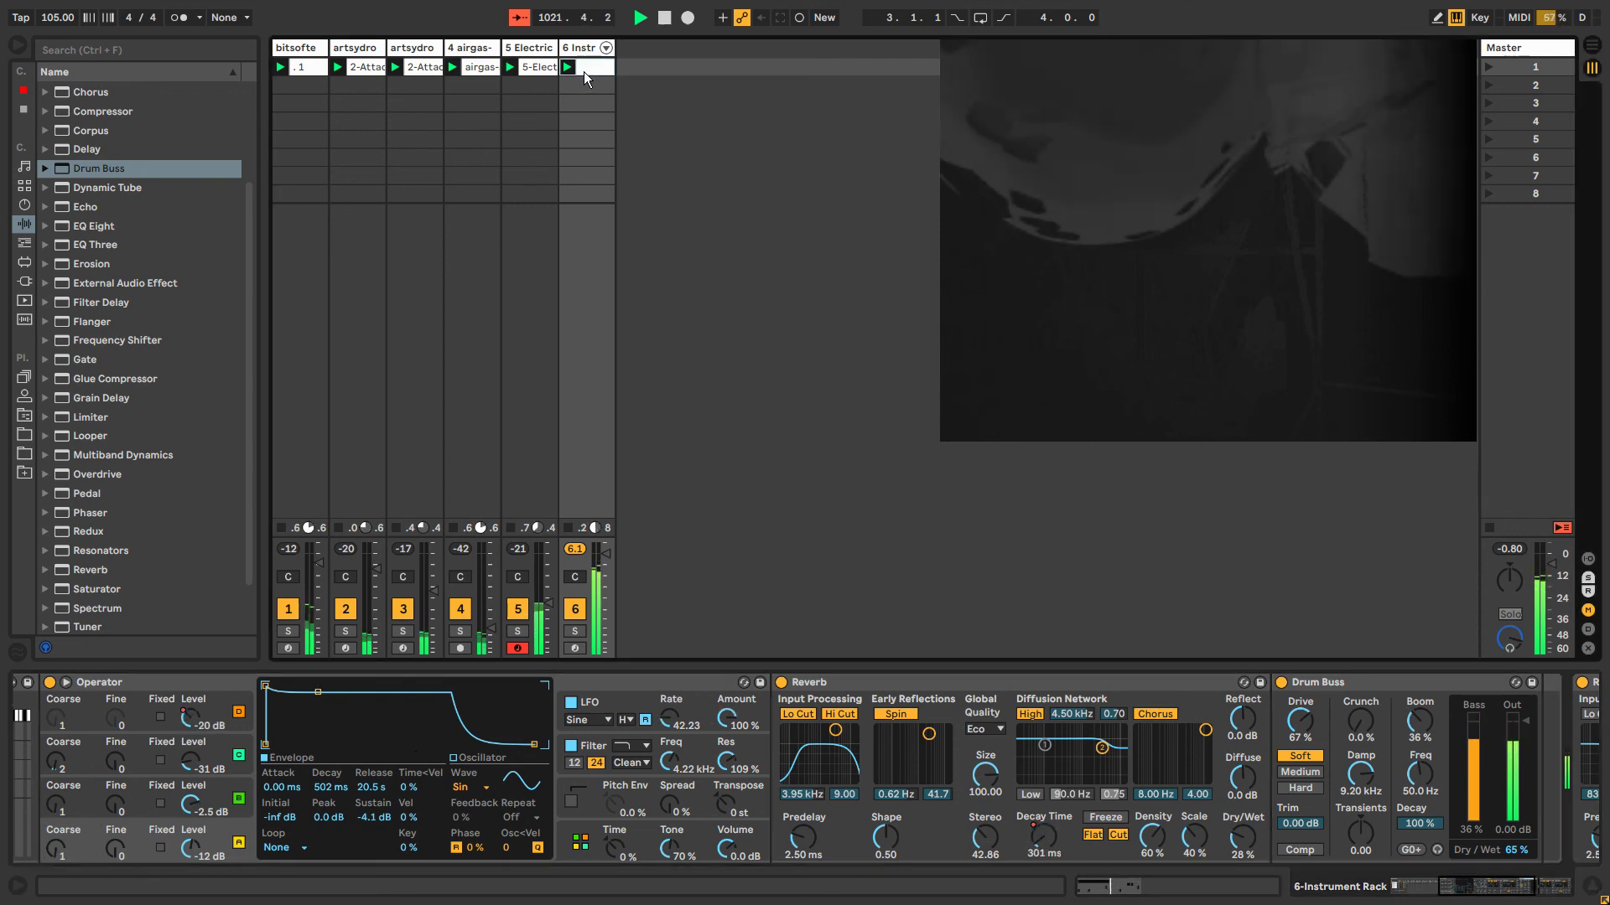
{"action": "left_click", "coordinate": [24, 244]}
{"action": "left_click", "coordinate": [124, 769]}
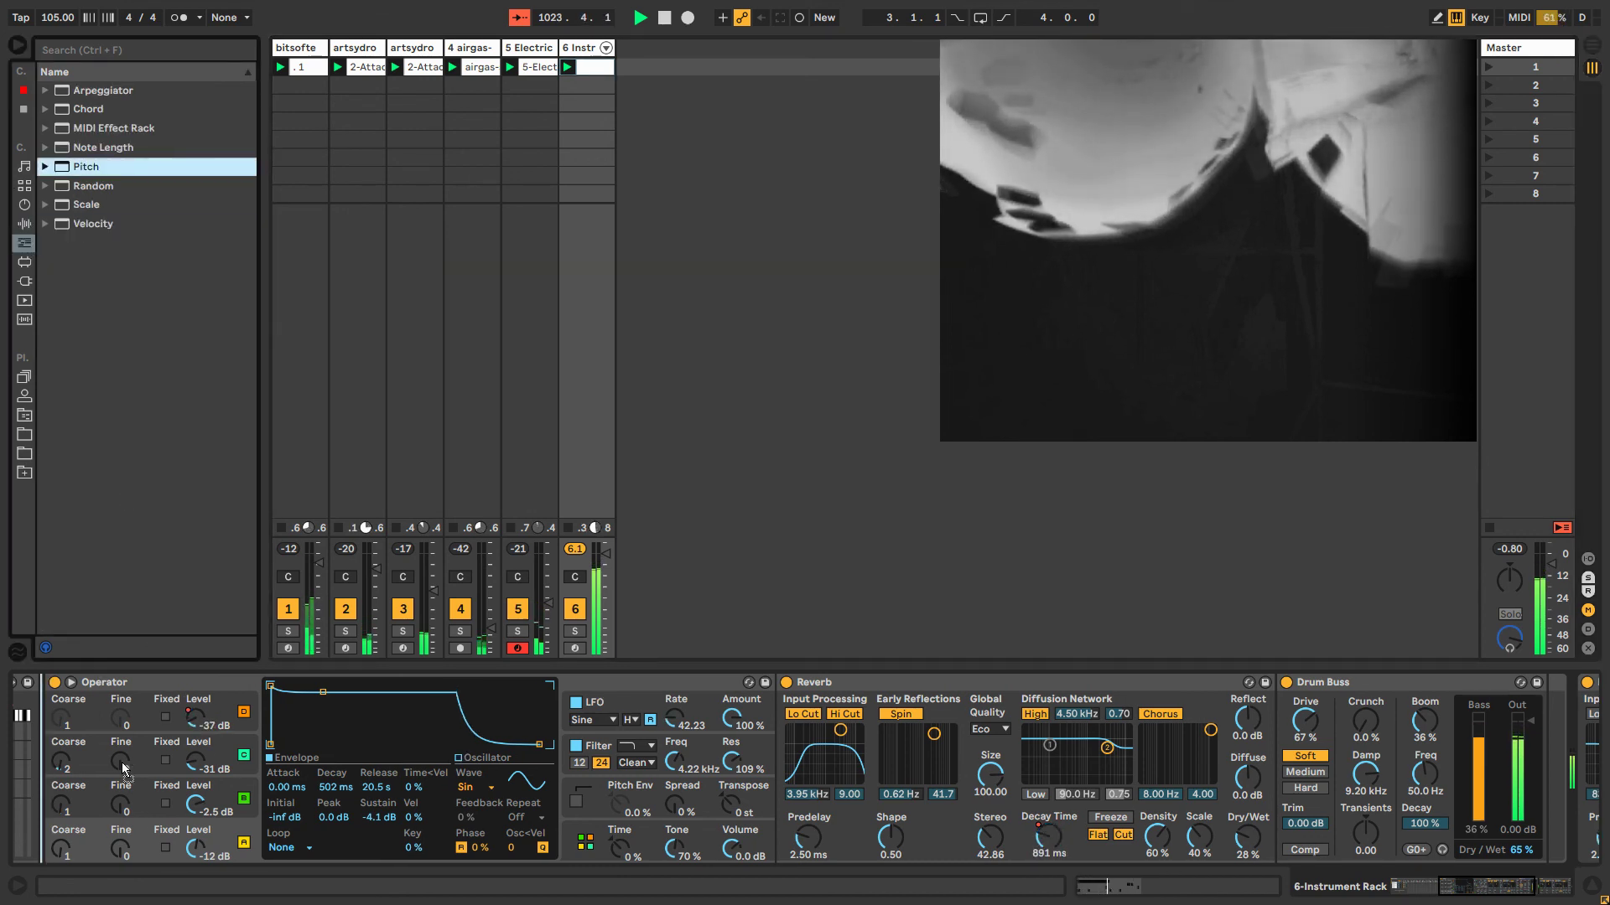
Set the first chain Operator's oscillator A release to 3.40 s and its volume to -8.6 dB.
{"action": "left_click_drag", "start_coordinate": [614, 744], "coordinate": [606, 744]}
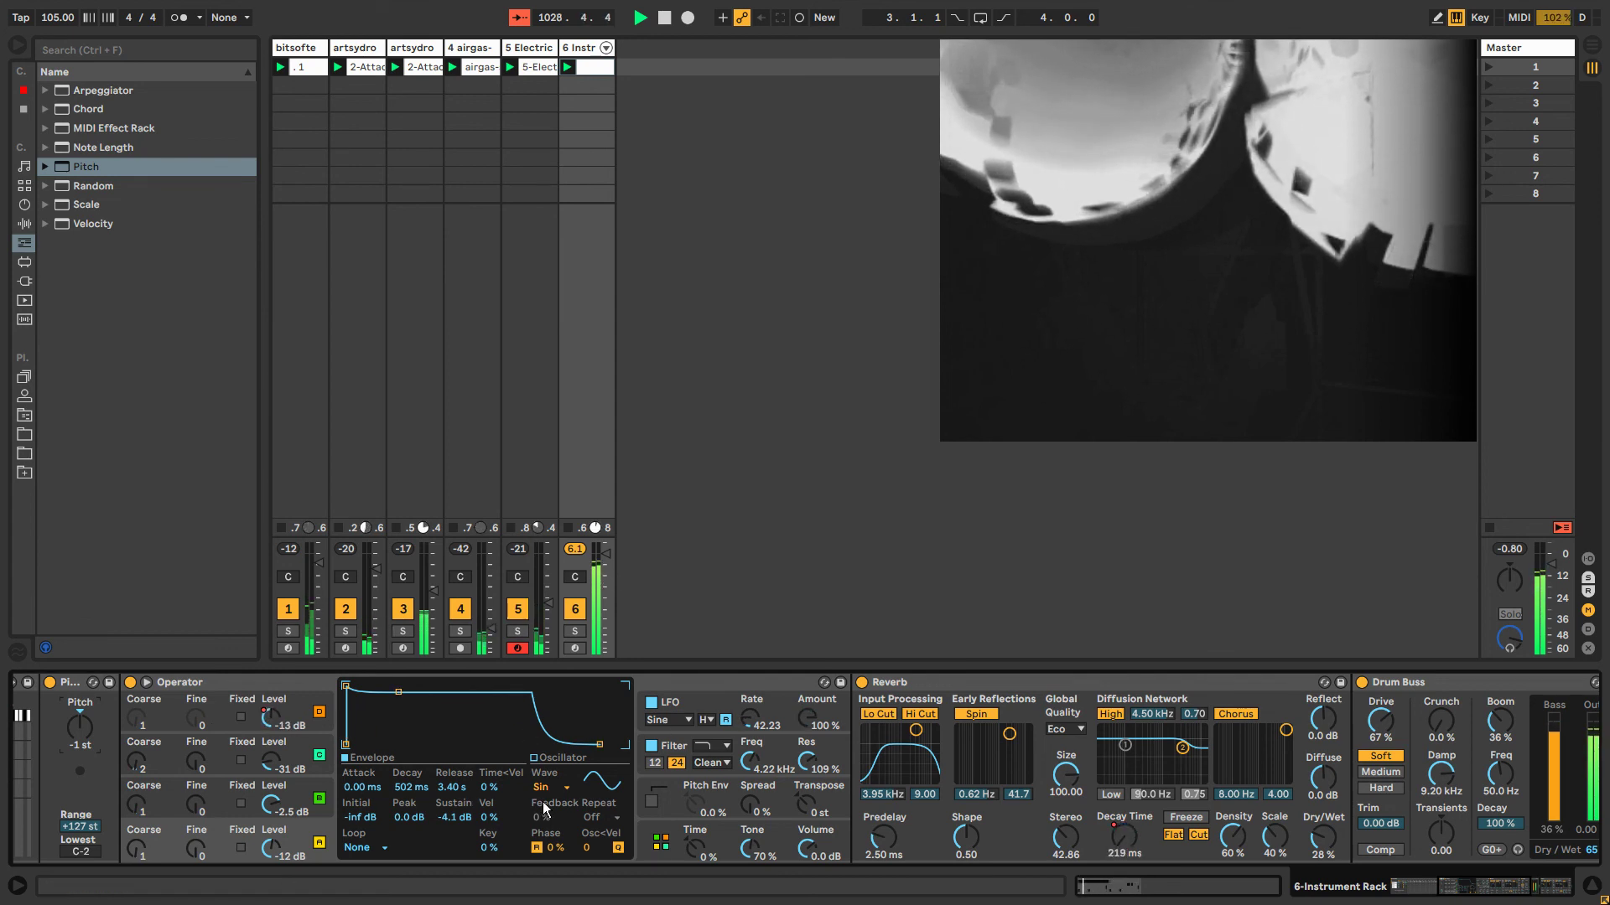
{"action": "left_click_drag", "start_coordinate": [809, 856], "coordinate": [809, 866]}
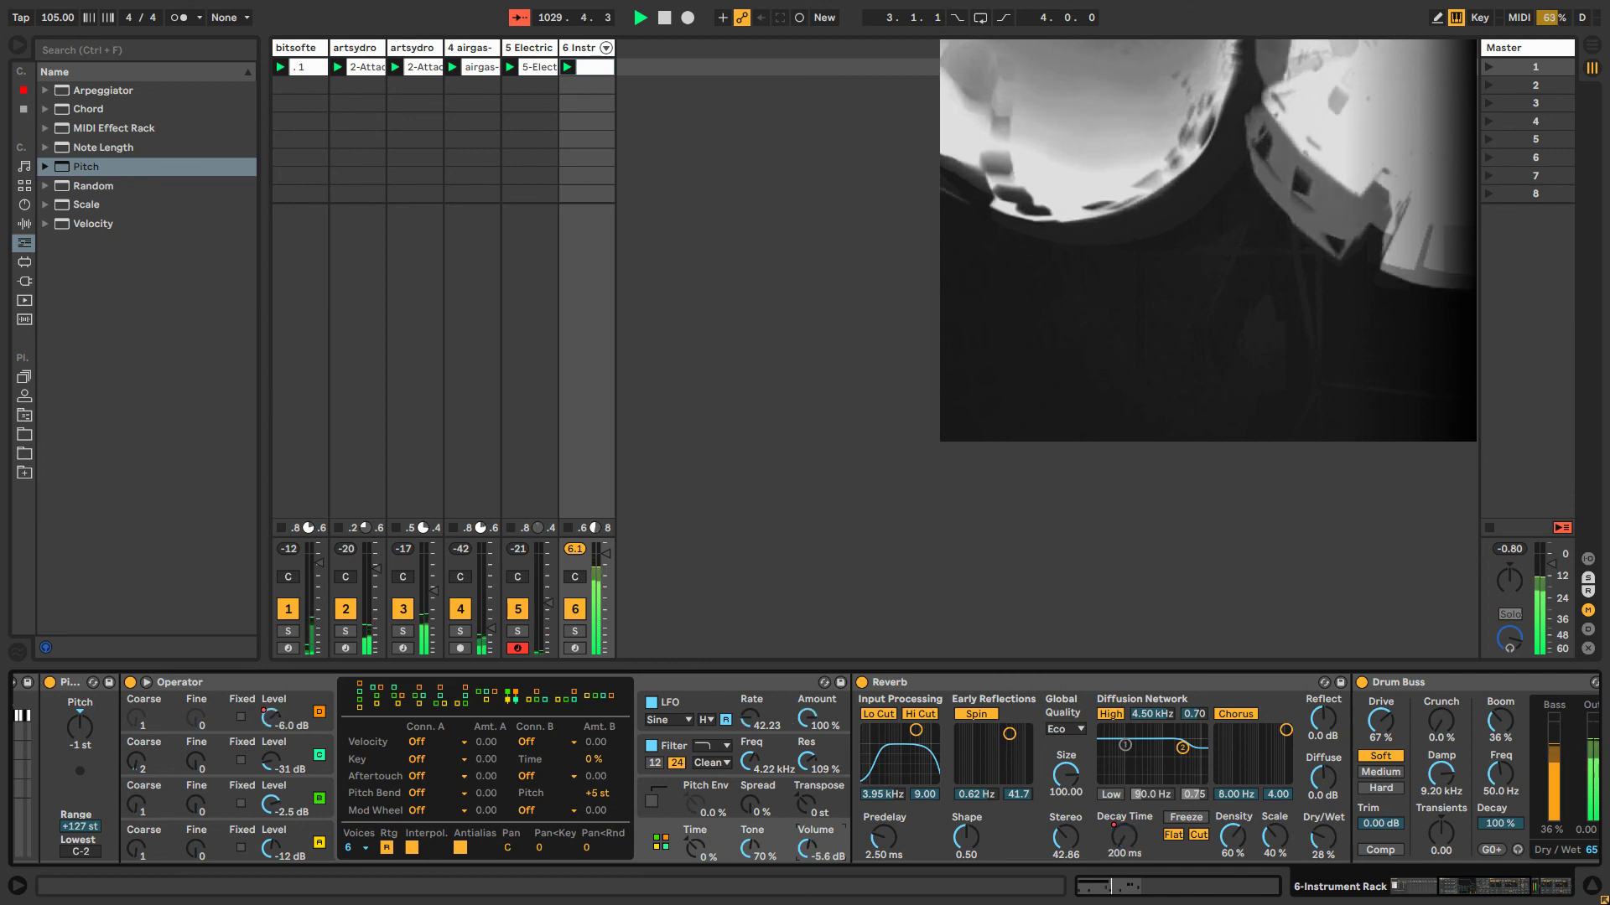
{"action": "right_click", "coordinate": [137, 849]}
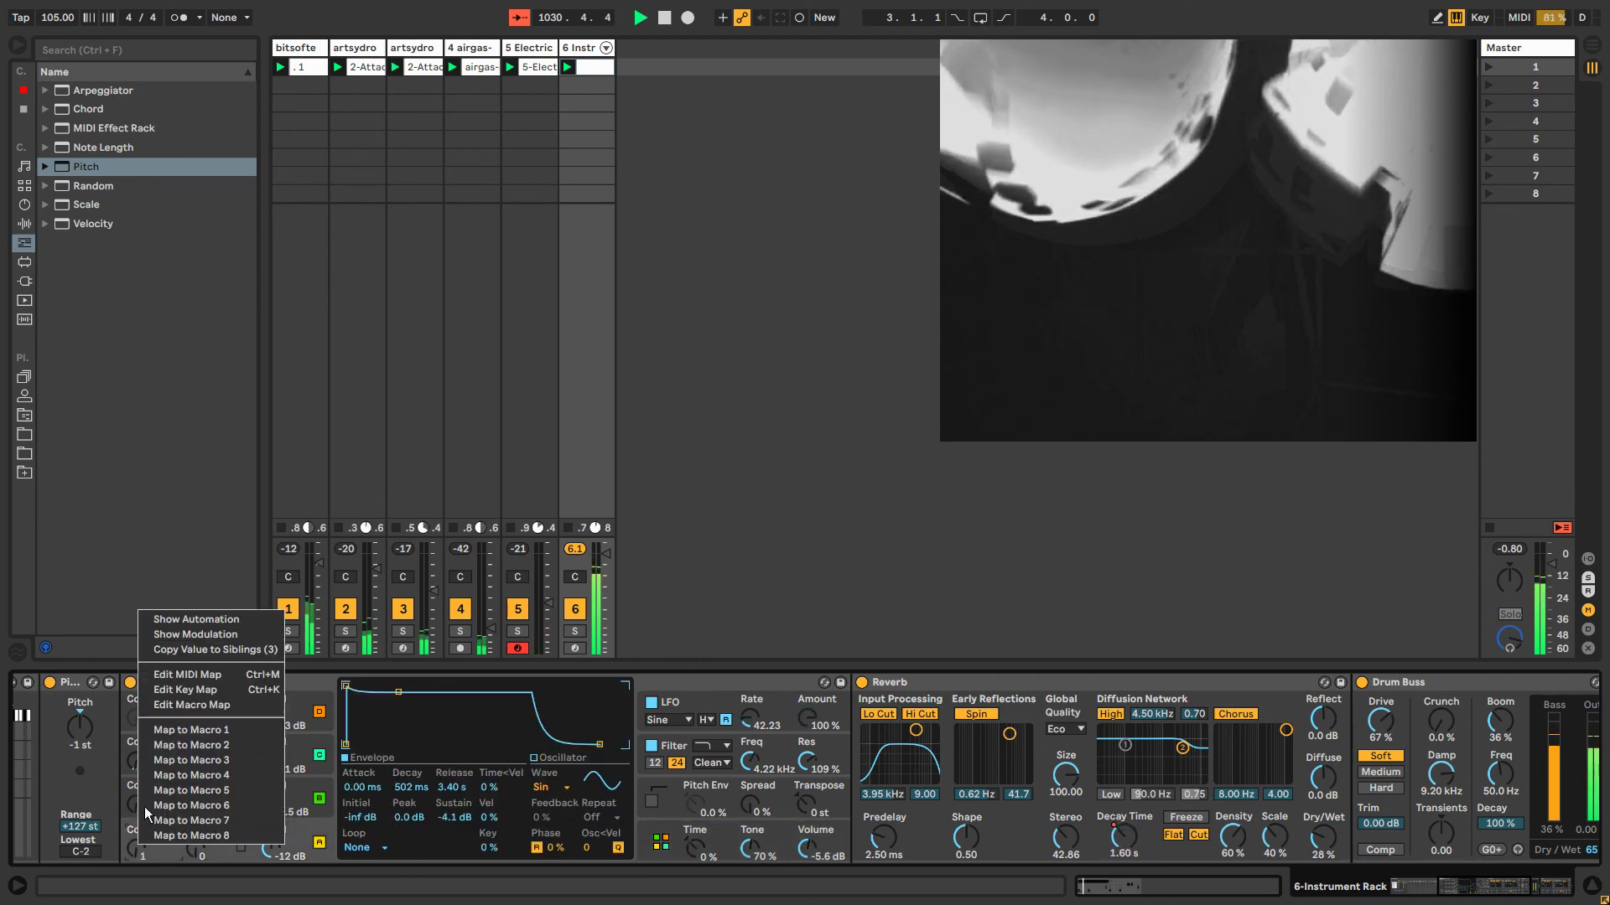
{"action": "left_click", "coordinate": [753, 849]}
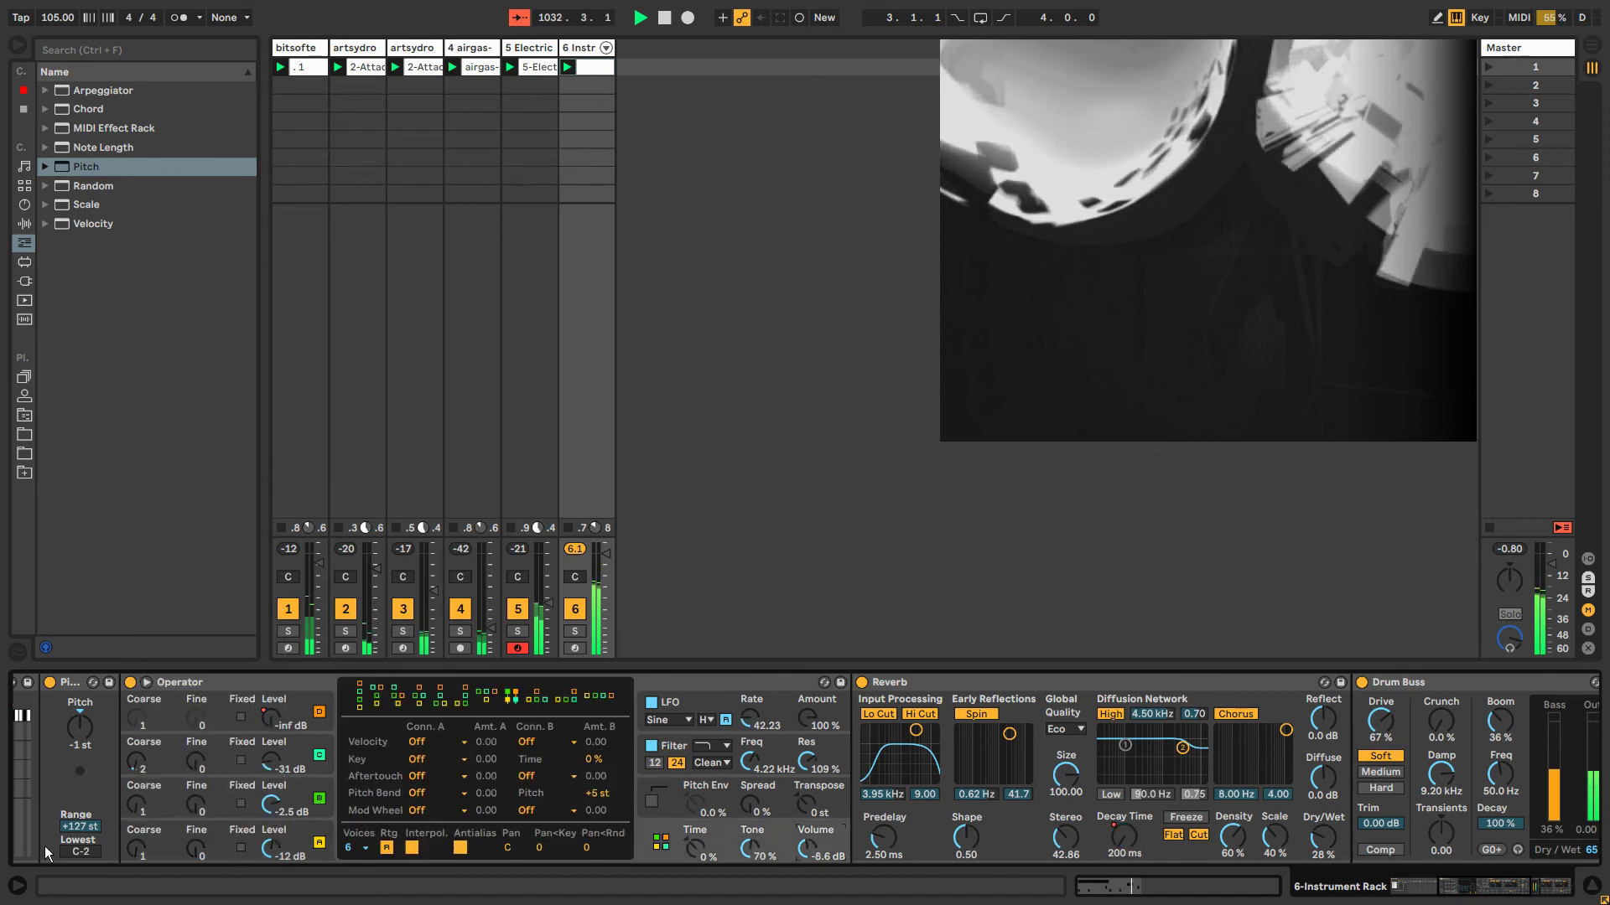
{"action": "right_click", "coordinate": [134, 849]}
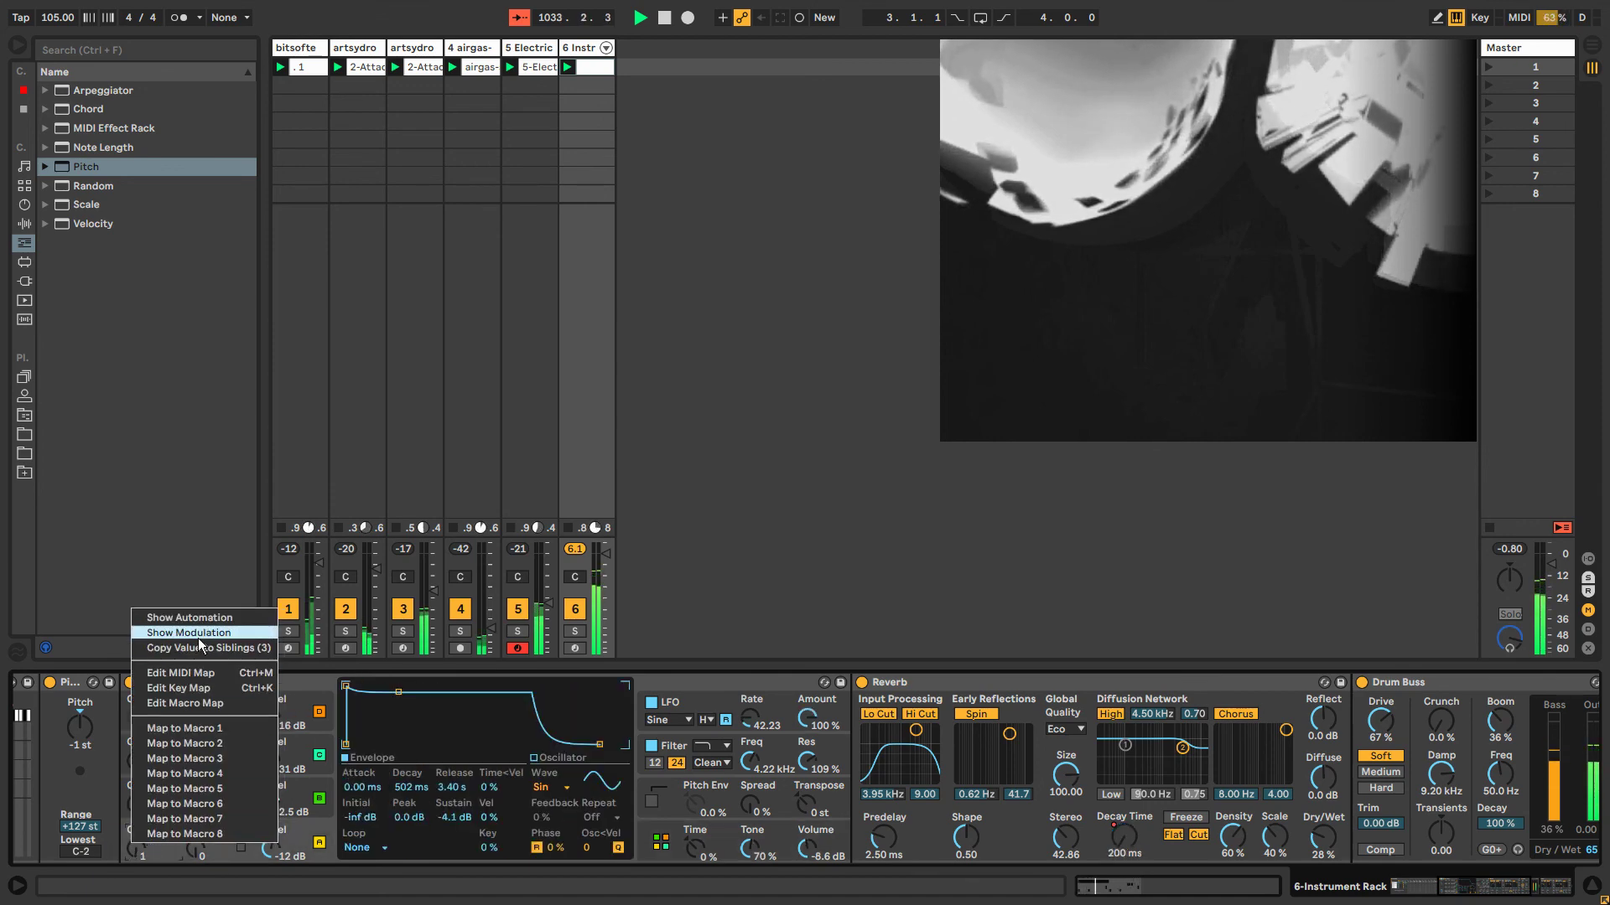
{"action": "left_click", "coordinate": [200, 635]}
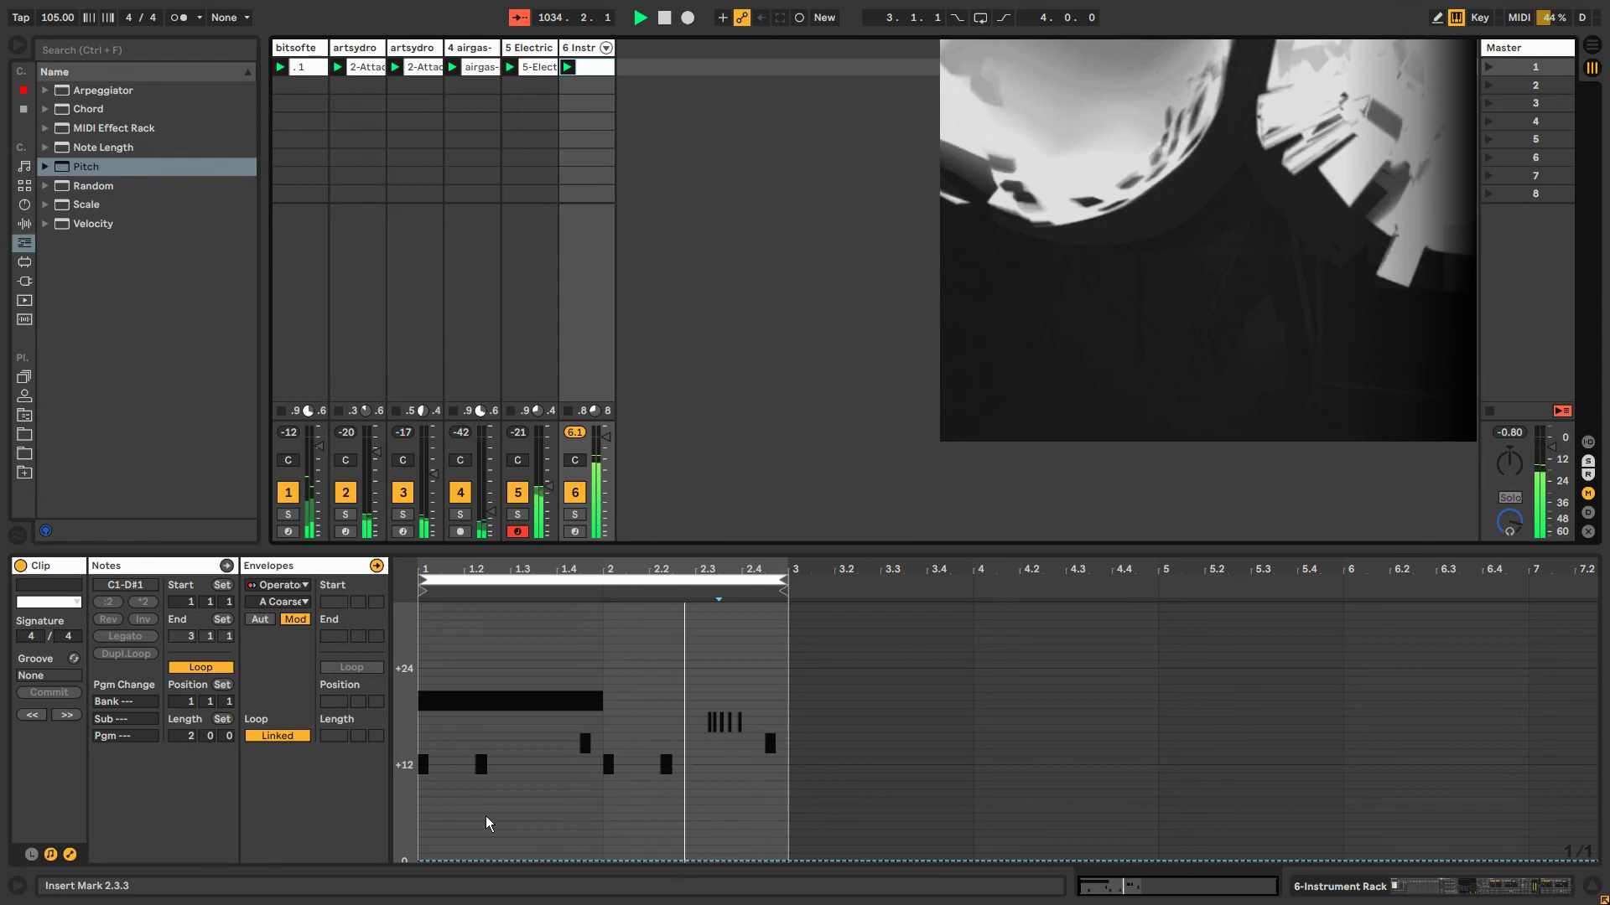
{"action": "key", "text": "shift+Tab"}
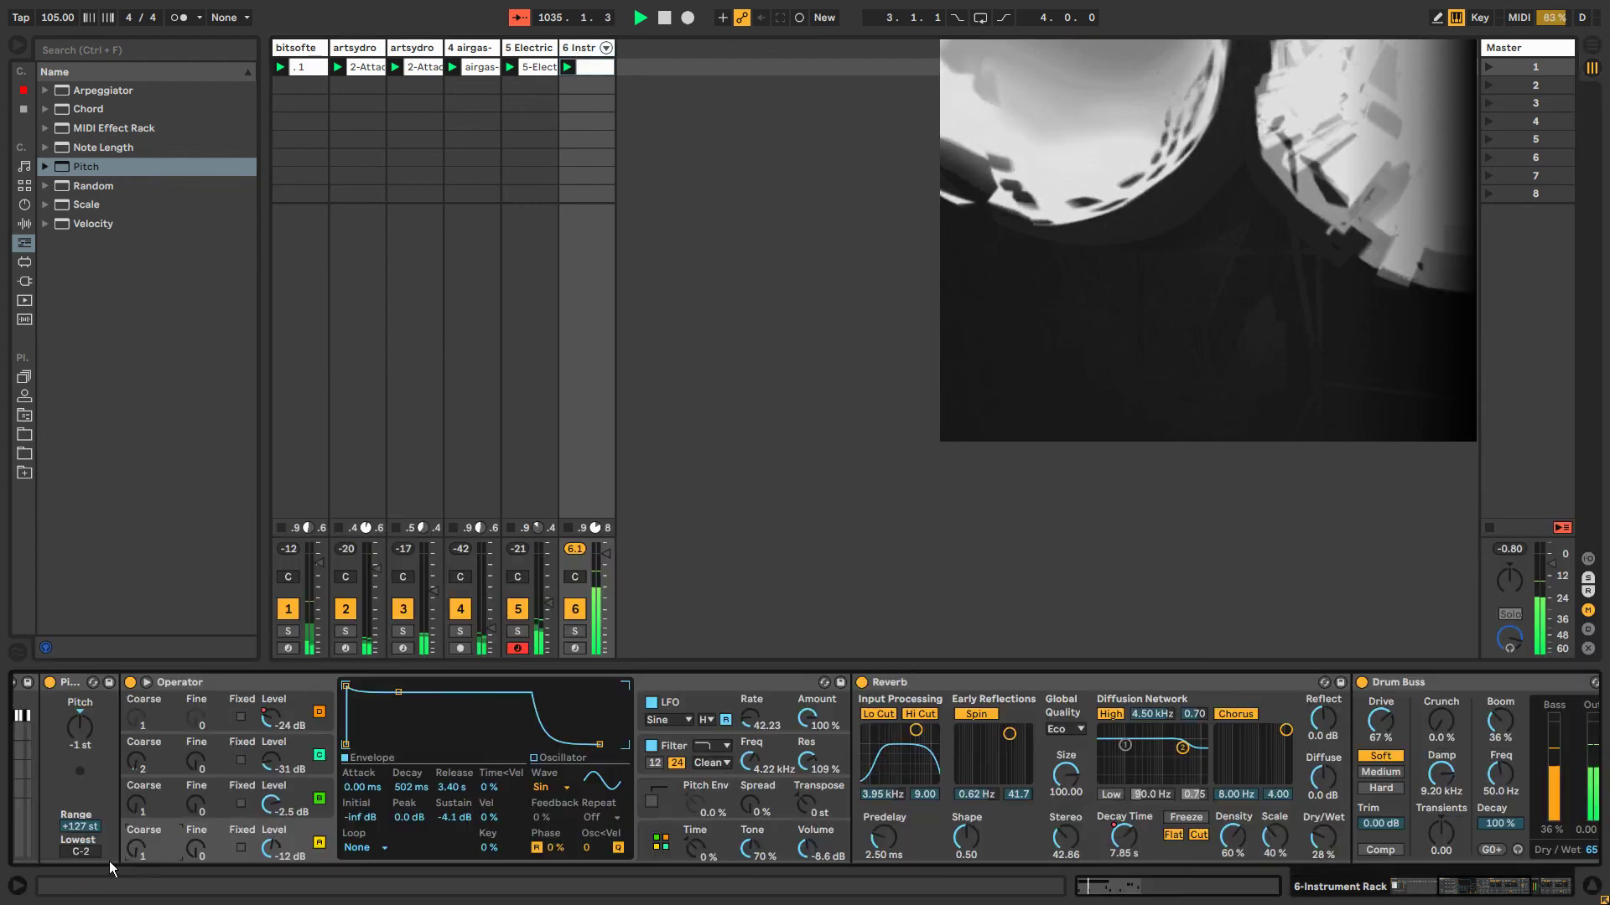
Set oscillator A's Coarse to 0.5 and draw a low modulation step for it over bar 1 of track 6's clip.
{"action": "right_click", "coordinate": [134, 849]}
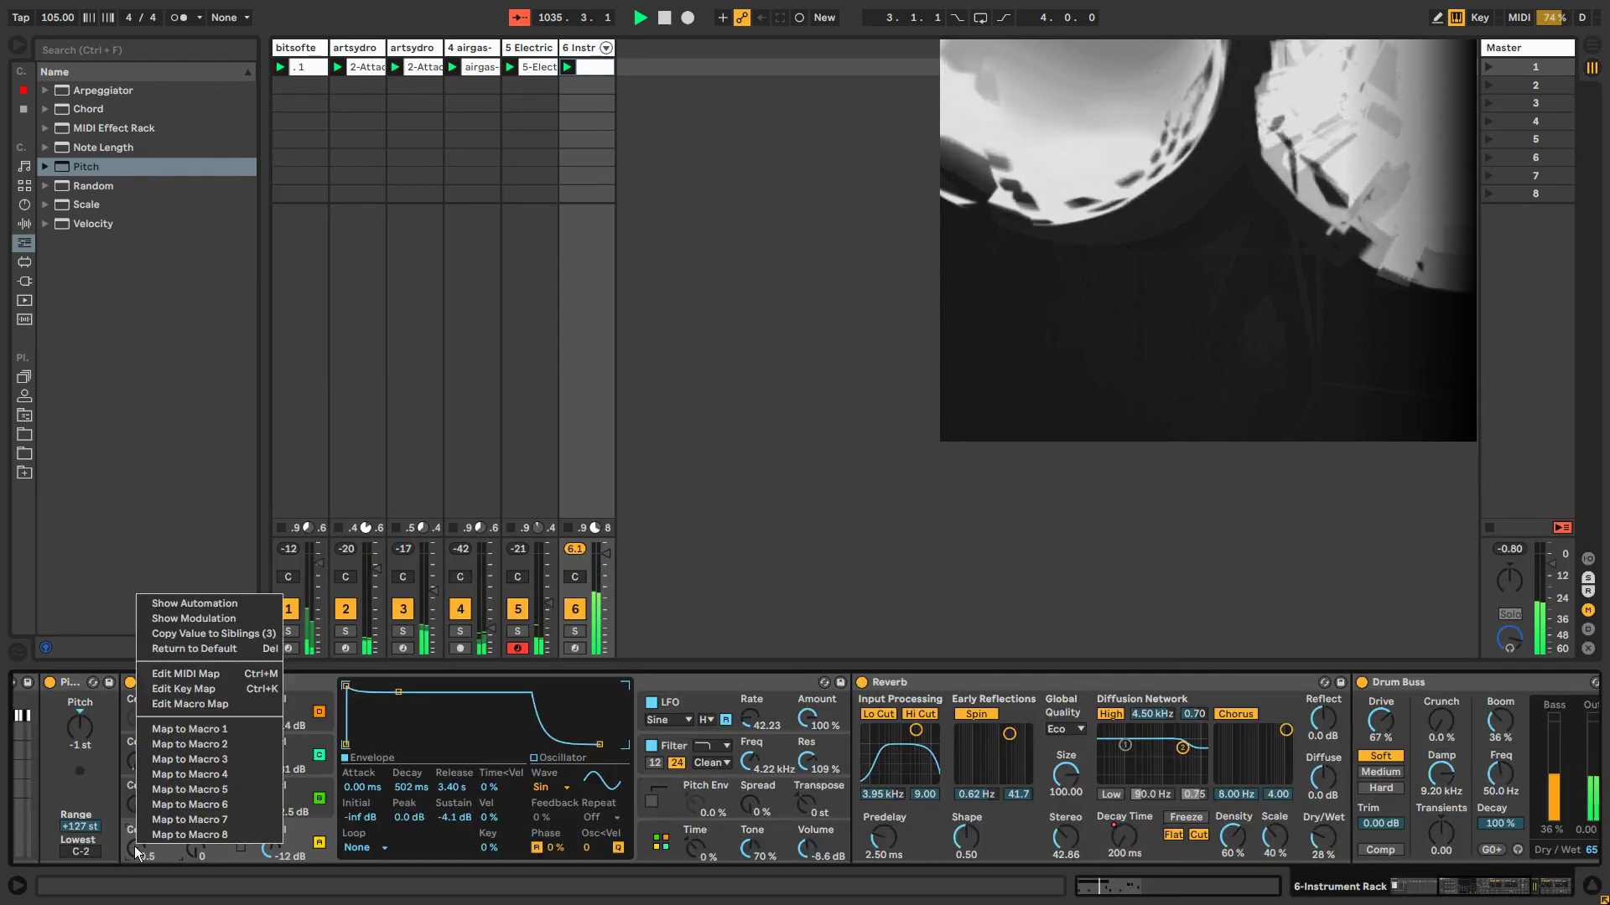
{"action": "left_click", "coordinate": [157, 621]}
{"action": "key", "text": "b"}
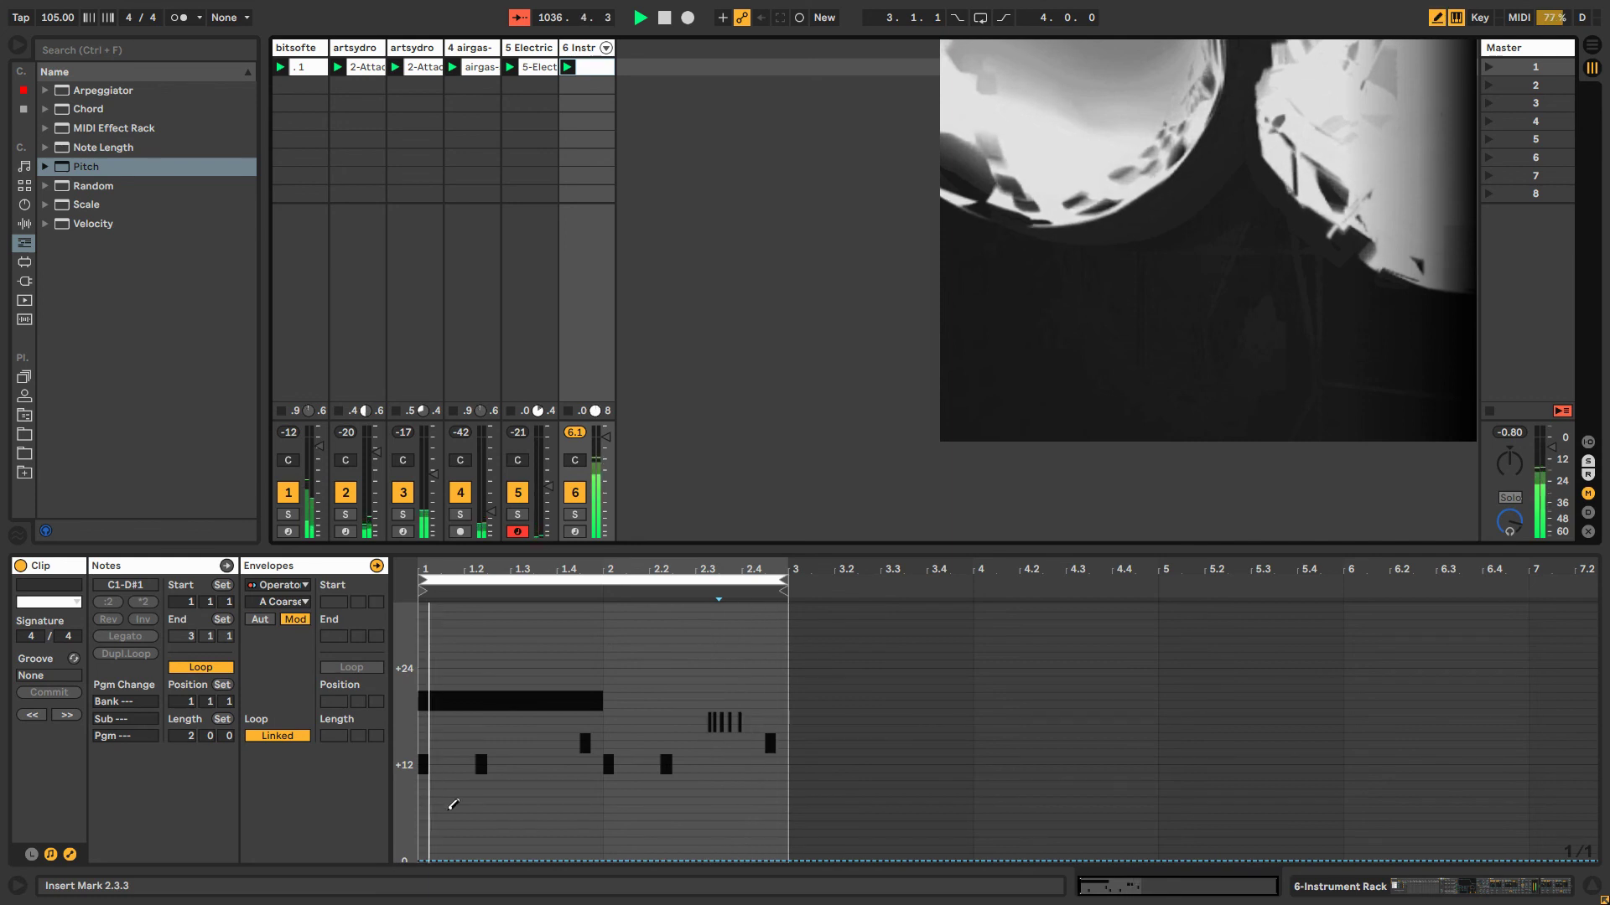
{"action": "left_click", "coordinate": [441, 853]}
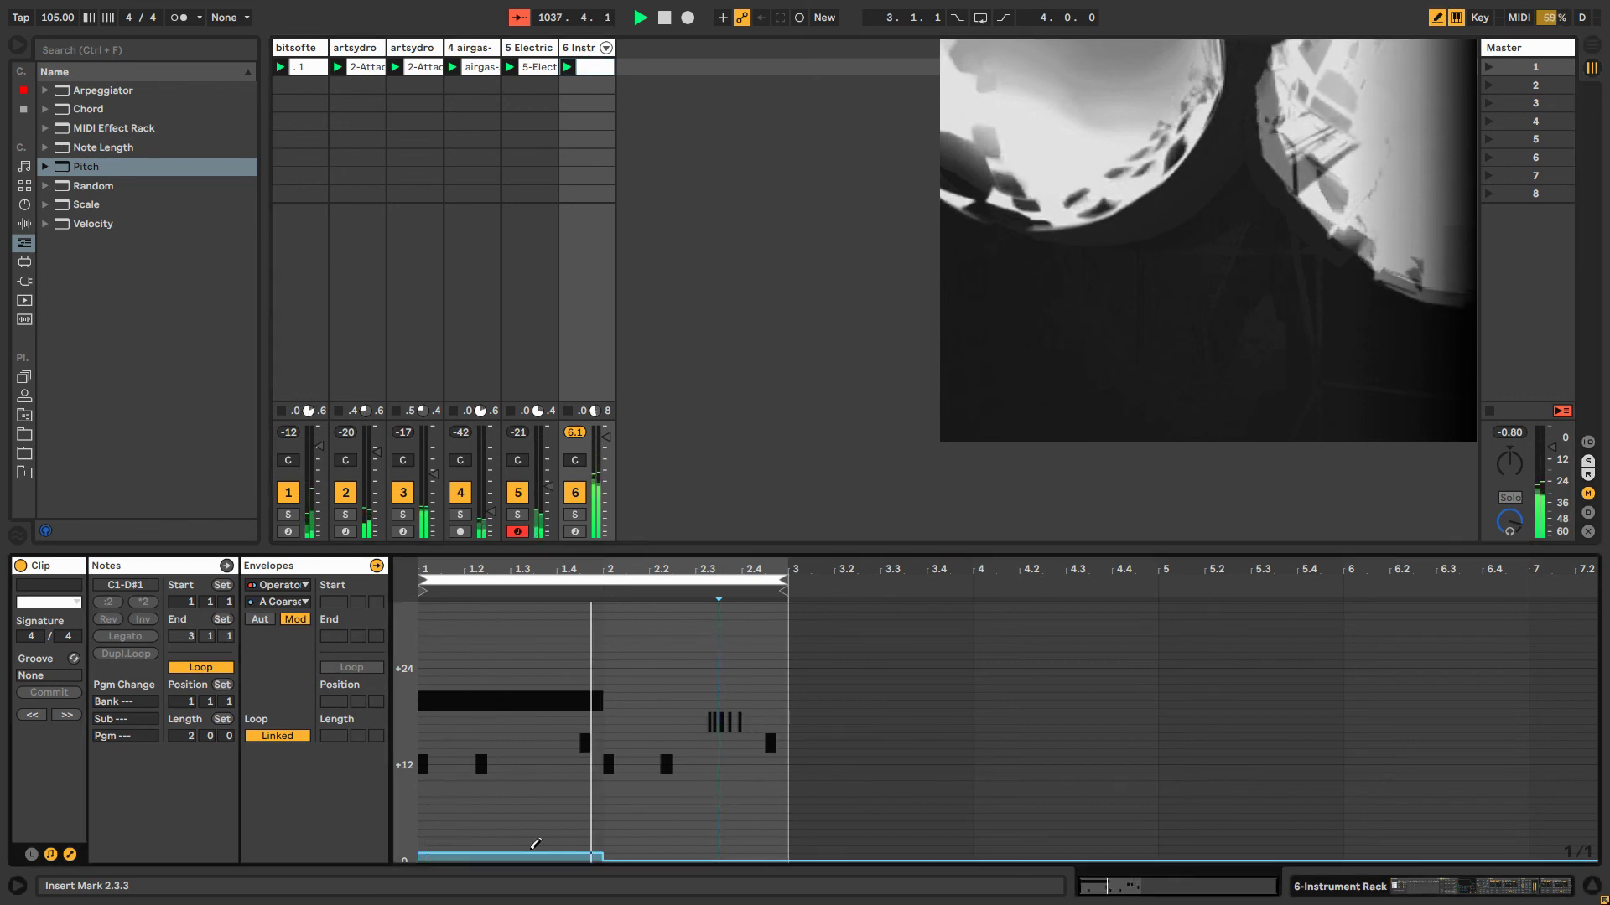
Unlink the A Coarse envelope with a 14-bar loop and draw +1 st modulation throughout, one step higher over bars 10 to 12.
{"action": "left_click", "coordinate": [285, 737]}
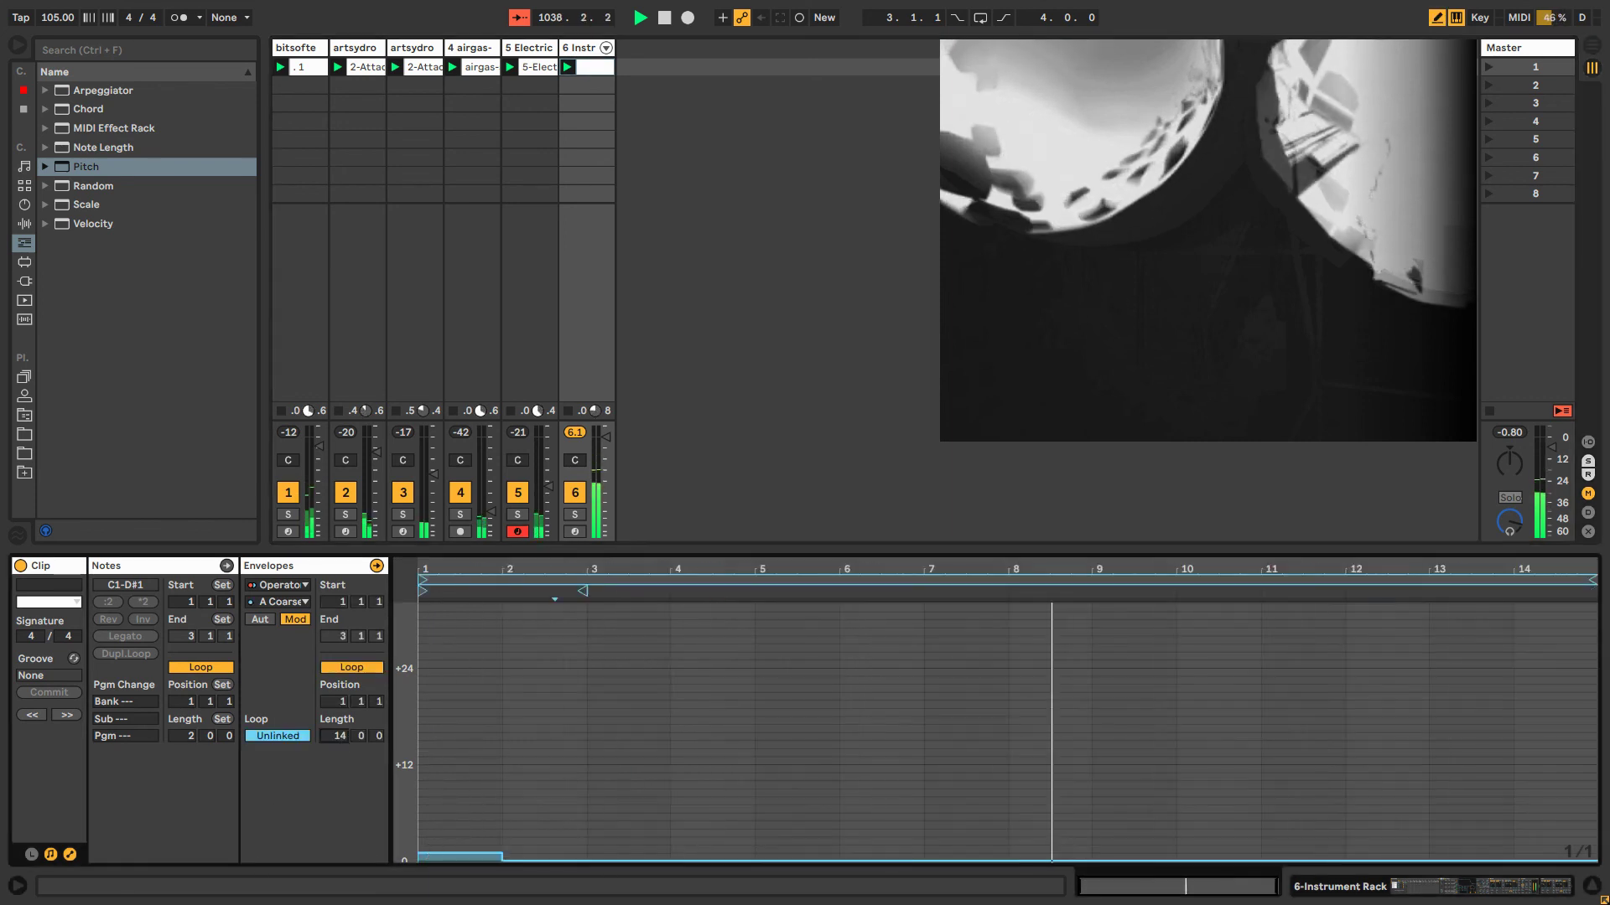
{"action": "left_click", "coordinate": [547, 851]}
{"action": "left_click_drag", "start_coordinate": [1139, 851], "coordinate": [1562, 851]}
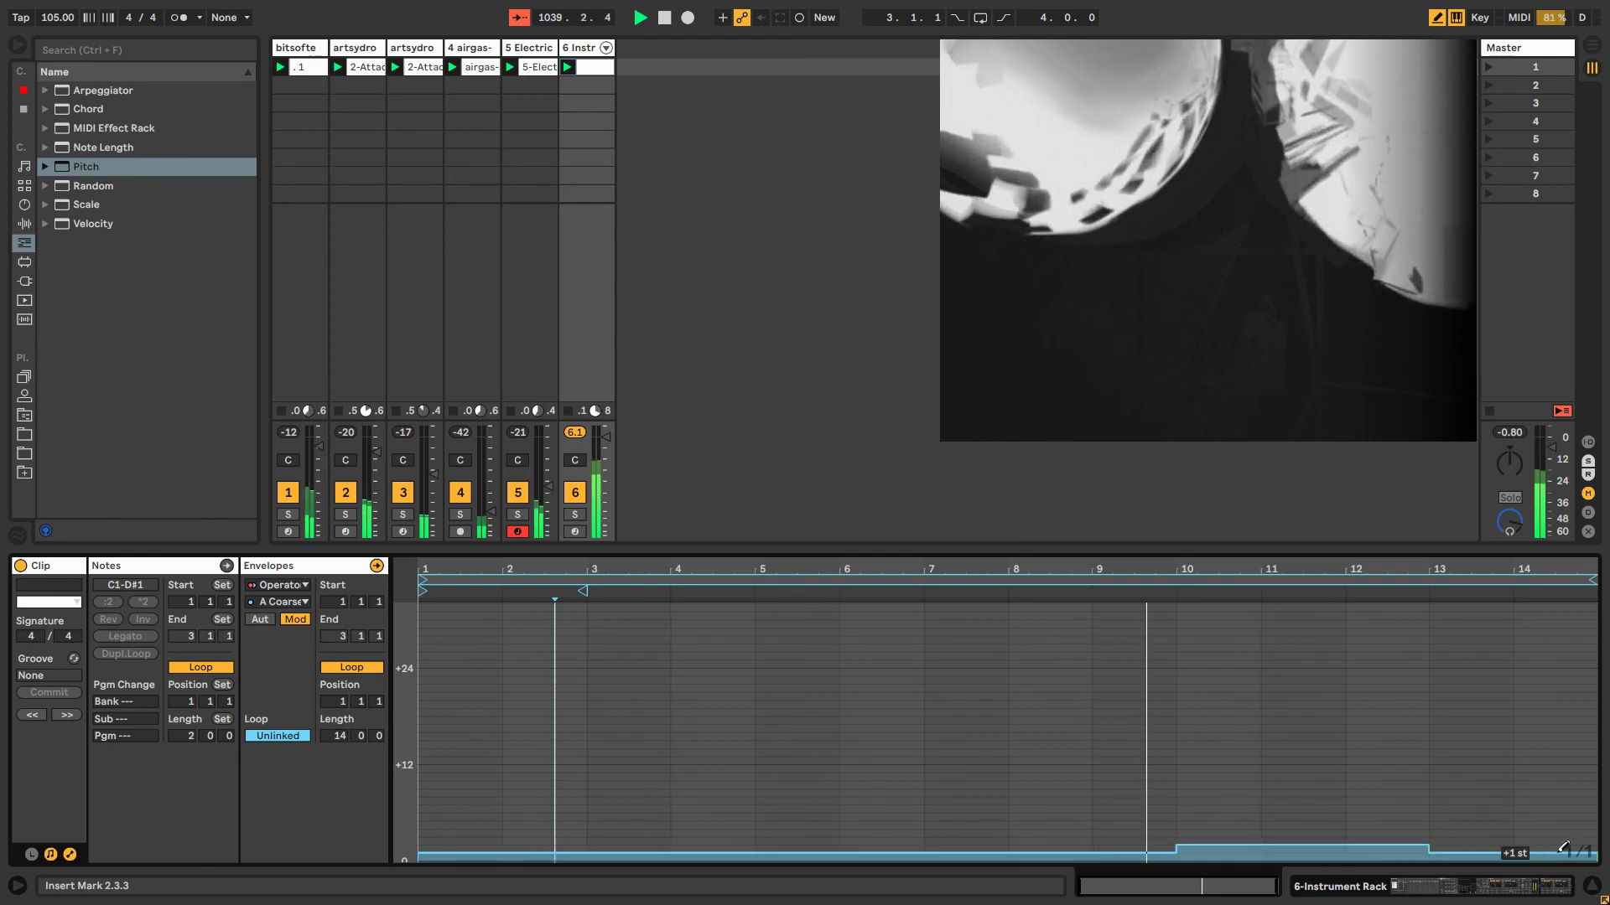
Redraw the A Coarse modulation steps: +1 st in bar 11, 0 in bars 2 and 14, and +2 st in bars 3, 5 and 7.
{"action": "left_click", "coordinate": [1303, 853]}
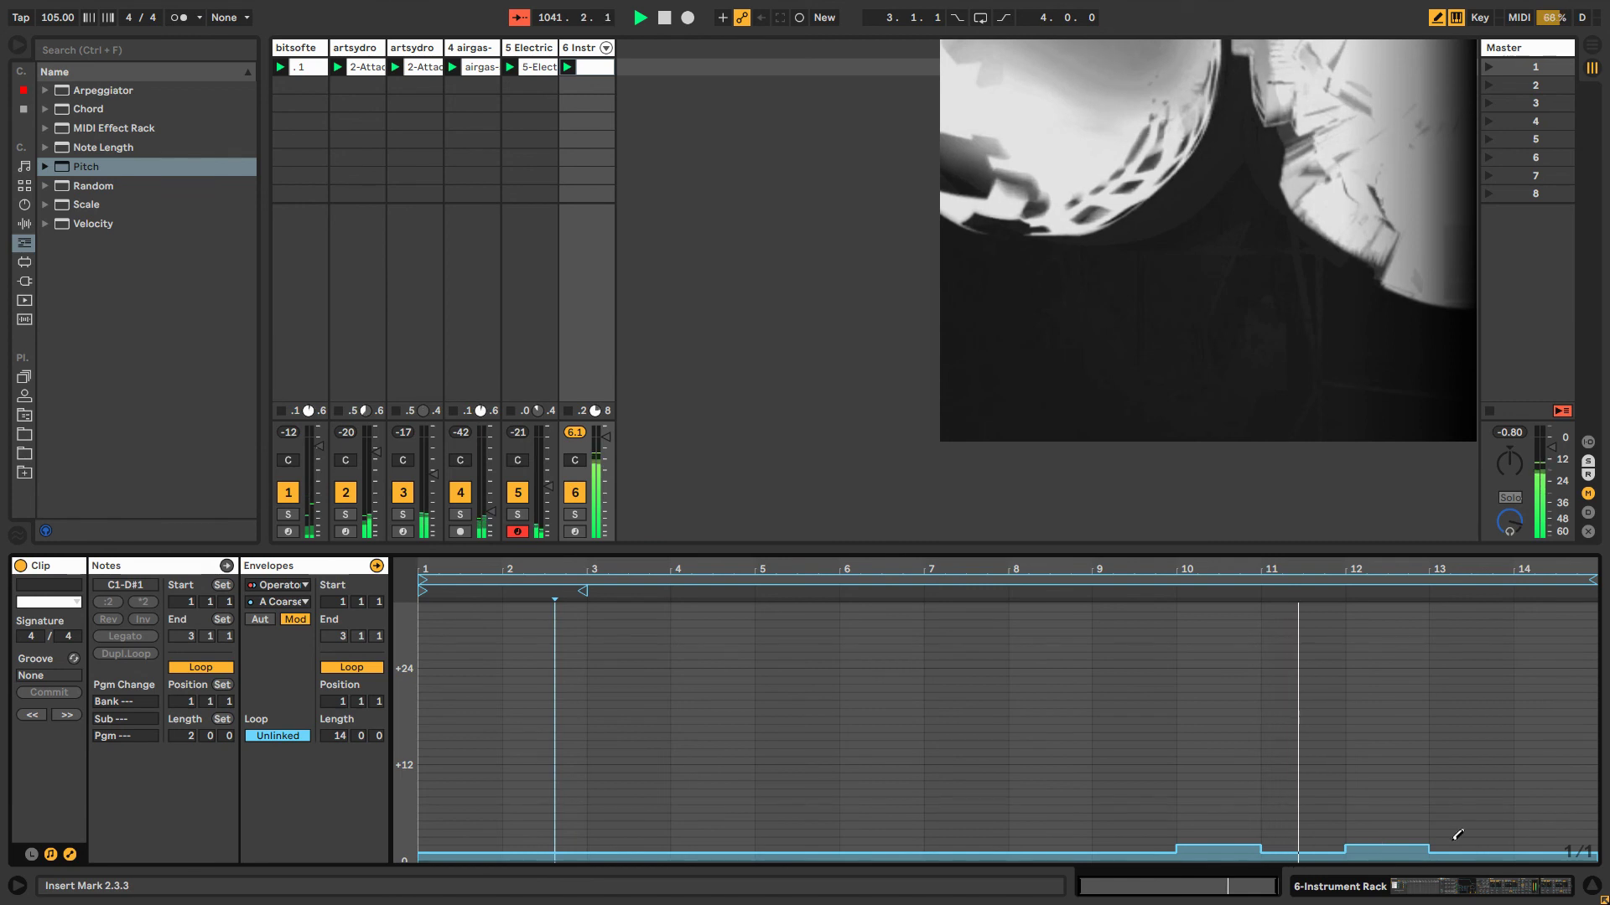
{"action": "left_click", "coordinate": [1540, 846]}
{"action": "left_click", "coordinate": [1539, 859]}
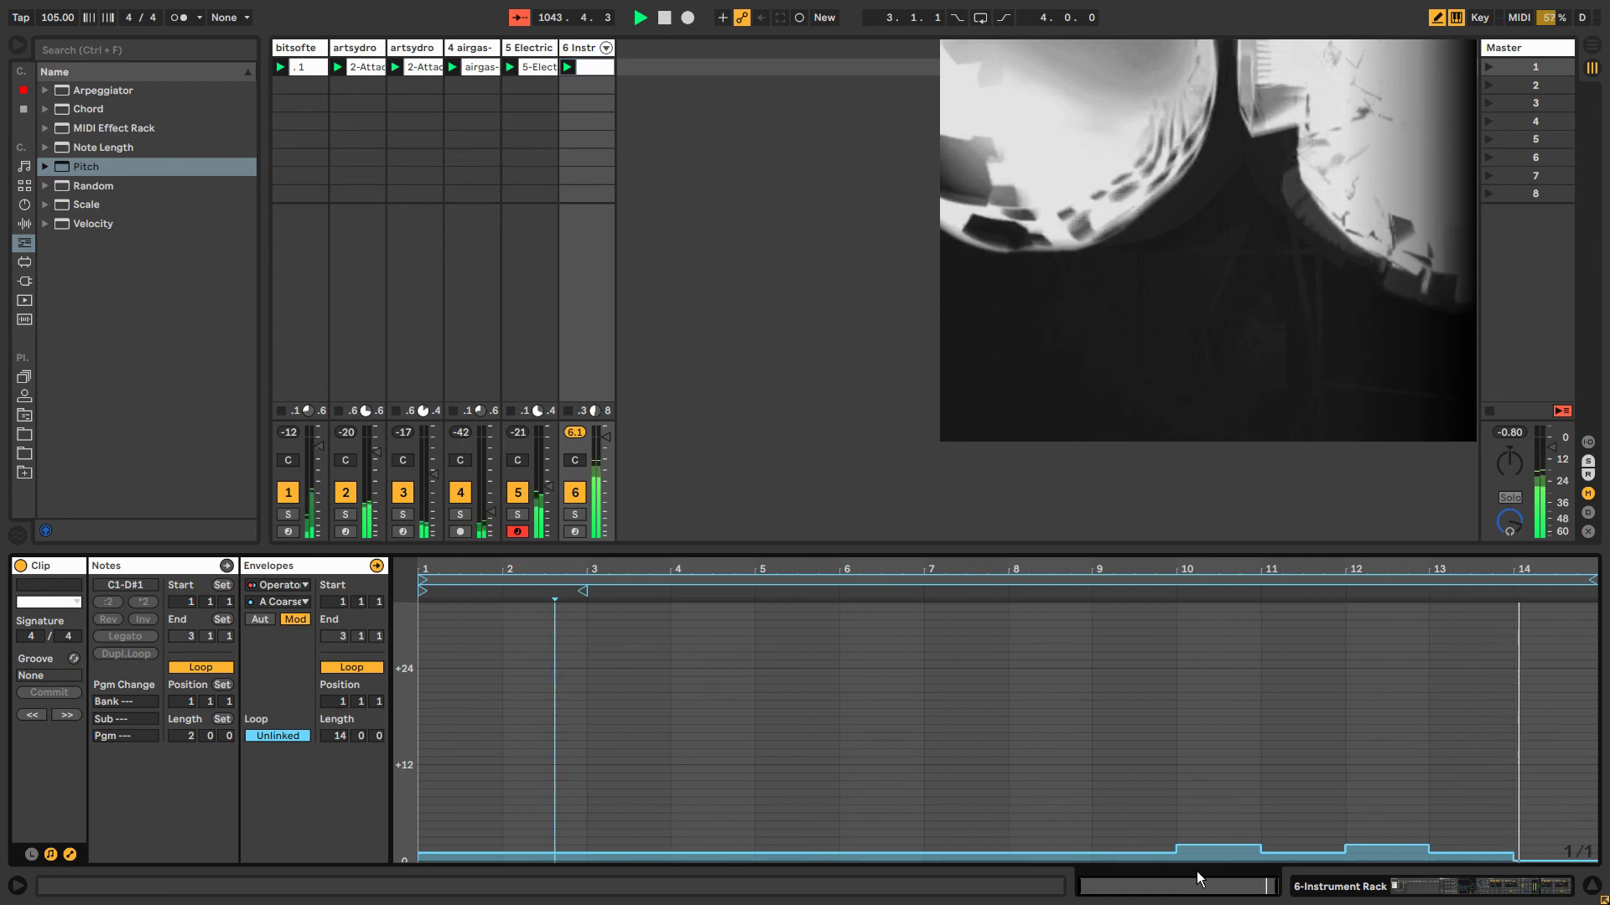
{"action": "left_click", "coordinate": [542, 856]}
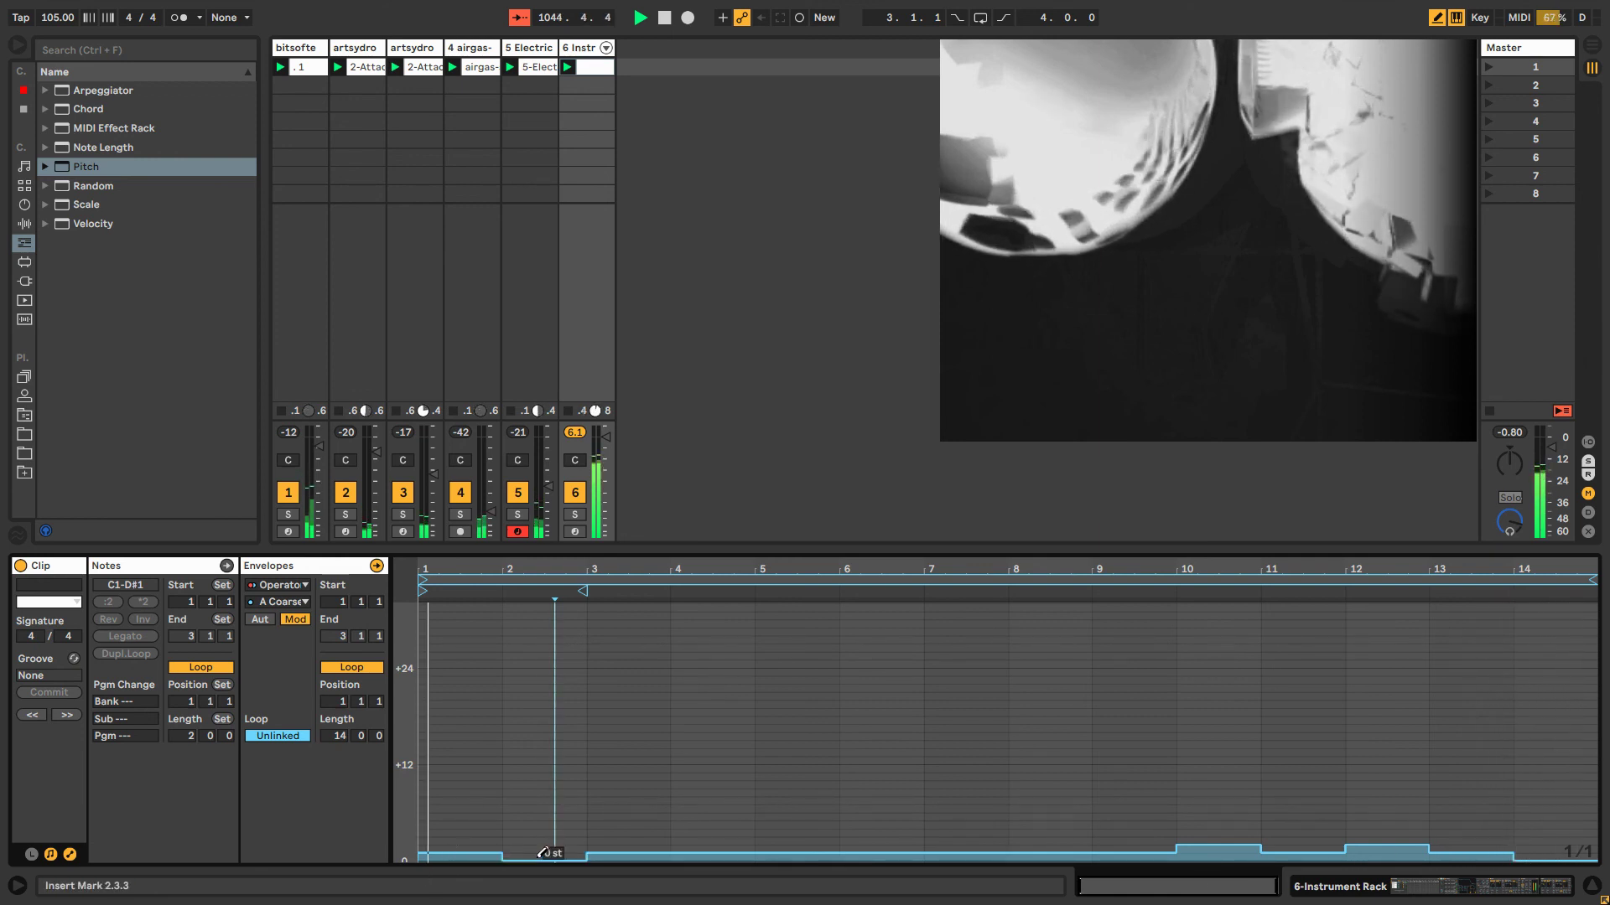
{"action": "left_click", "coordinate": [637, 846]}
{"action": "left_click", "coordinate": [789, 836]}
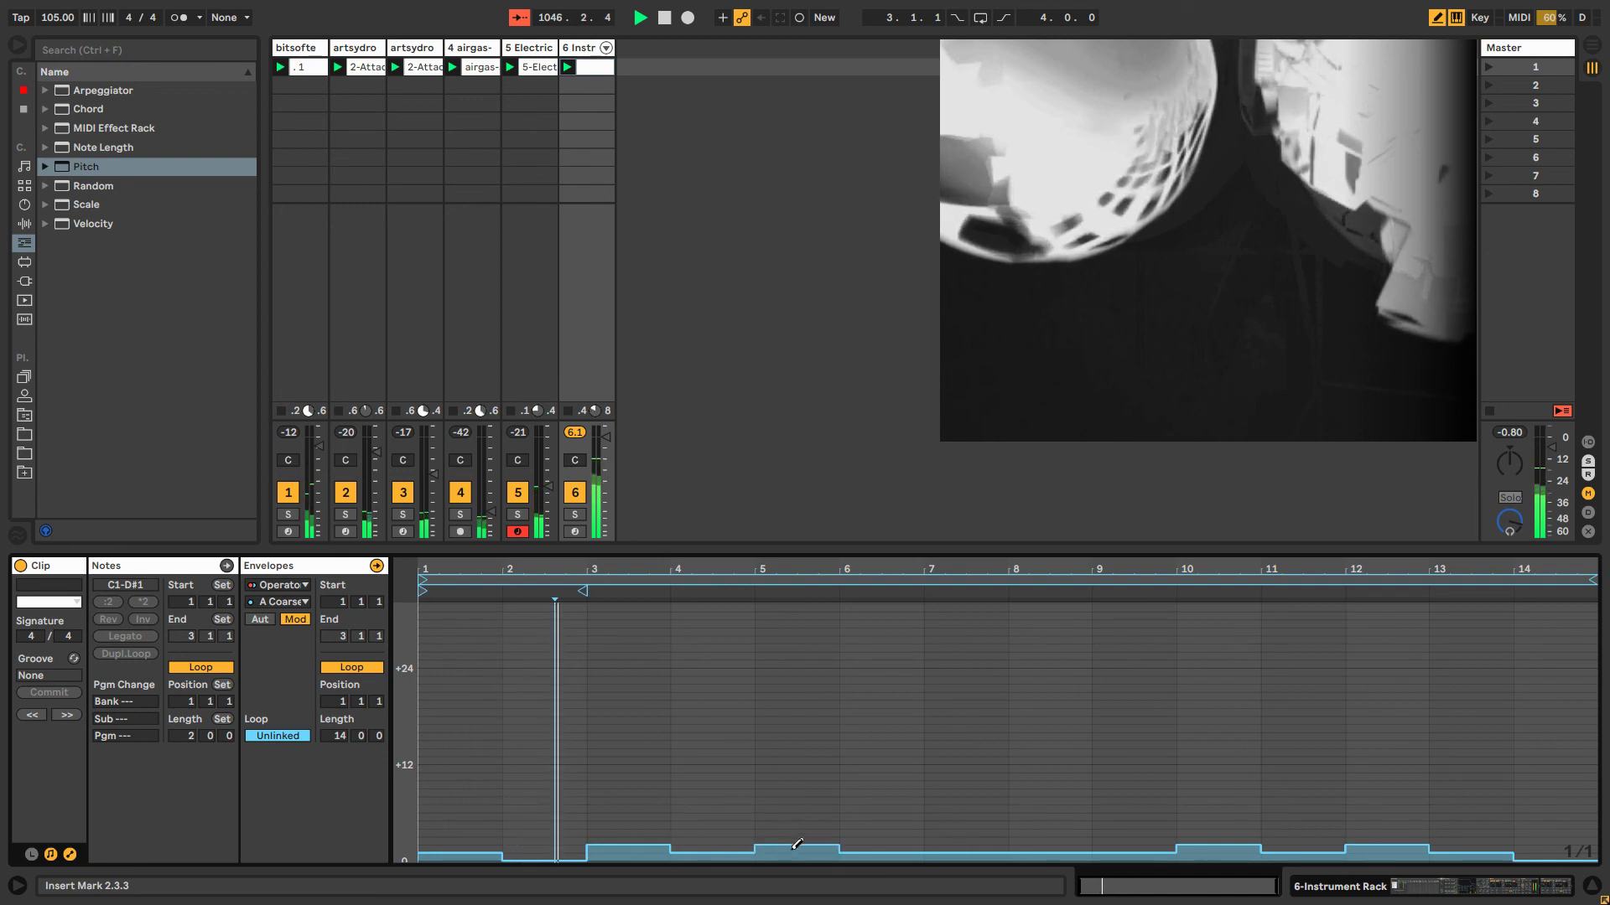
{"action": "left_click", "coordinate": [950, 840]}
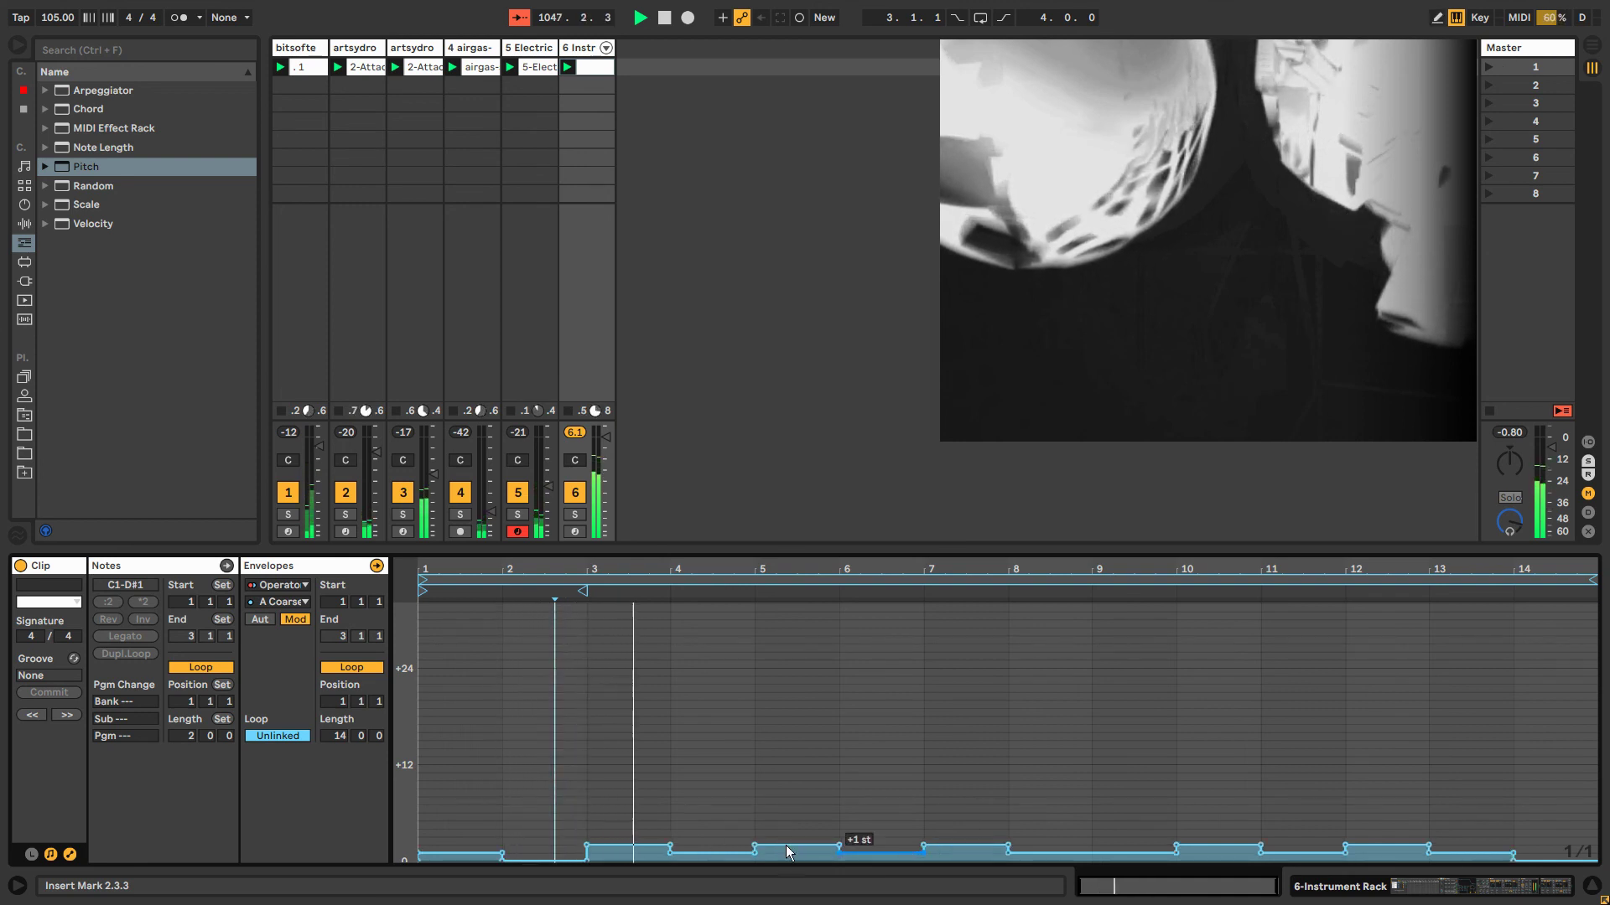
Leave Draw Mode and slope the ends of the +2 st steps in bars 5, 7, 10 and 12 down to +1 st.
{"action": "key", "text": "b"}
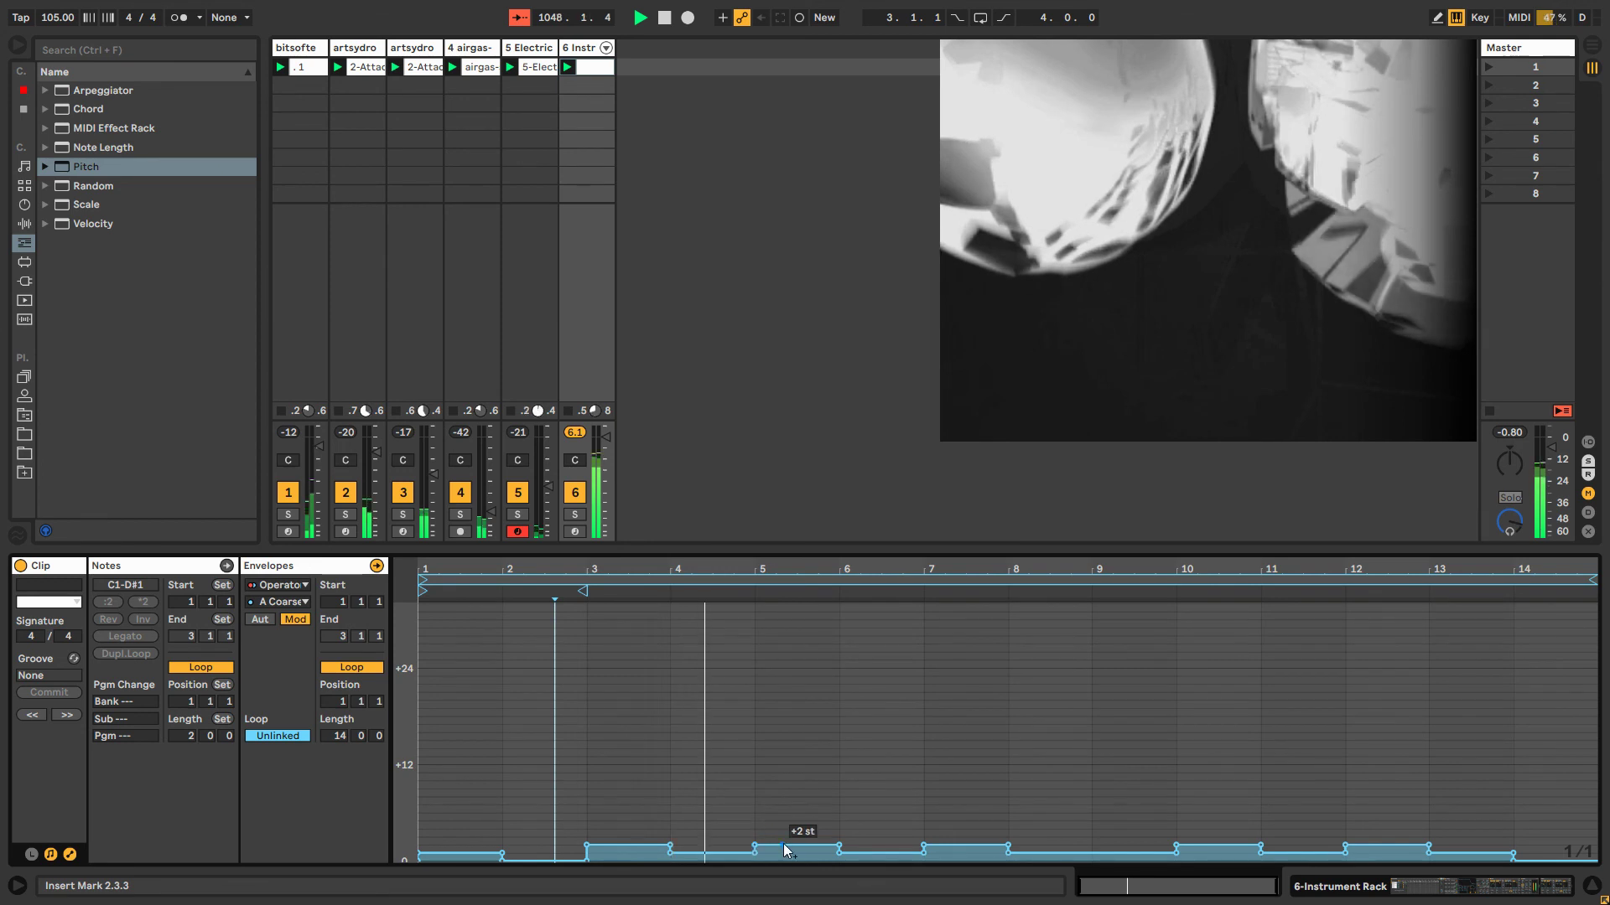
{"action": "left_click_drag", "start_coordinate": [753, 844], "coordinate": [819, 845]}
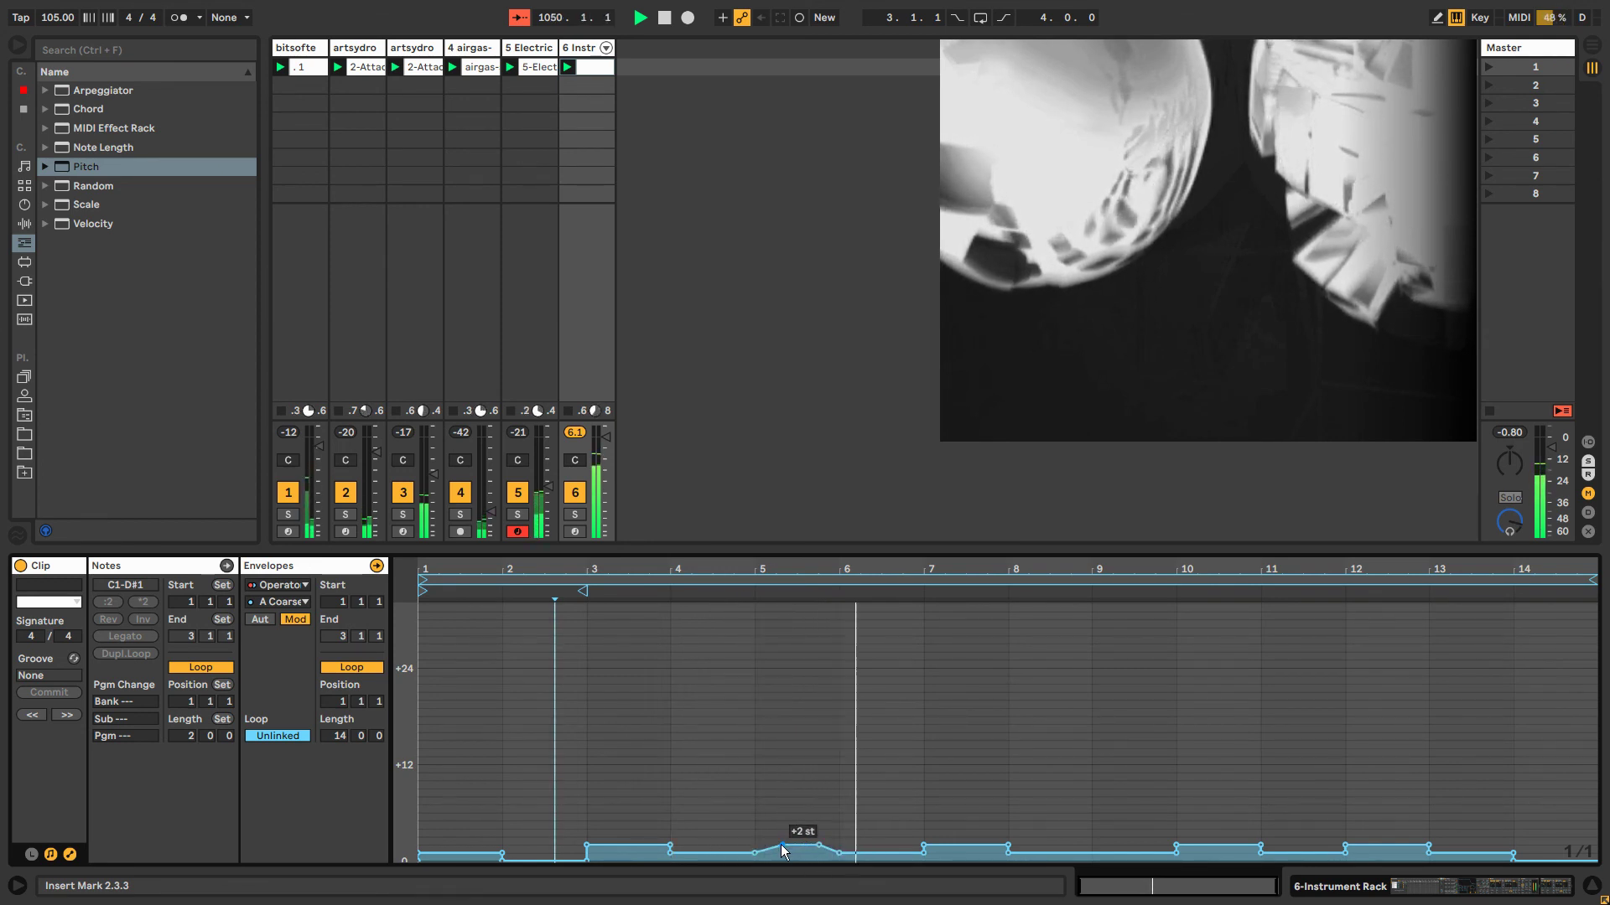
{"action": "left_click", "coordinate": [978, 845]}
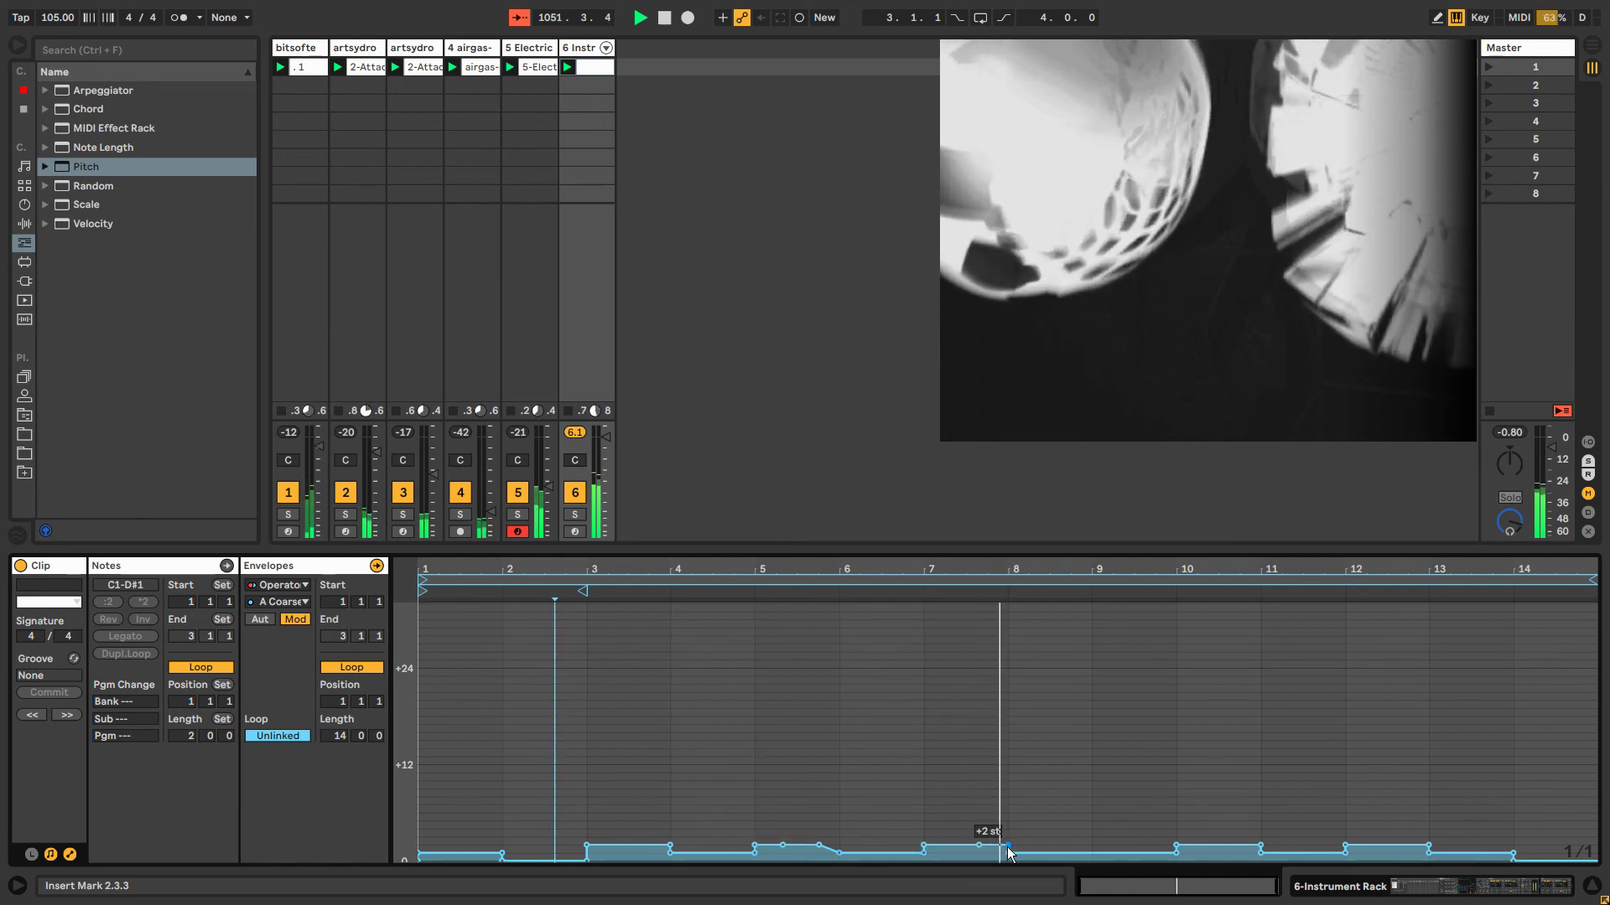
{"action": "left_click", "coordinate": [1229, 845]}
{"action": "left_click", "coordinate": [1261, 845]}
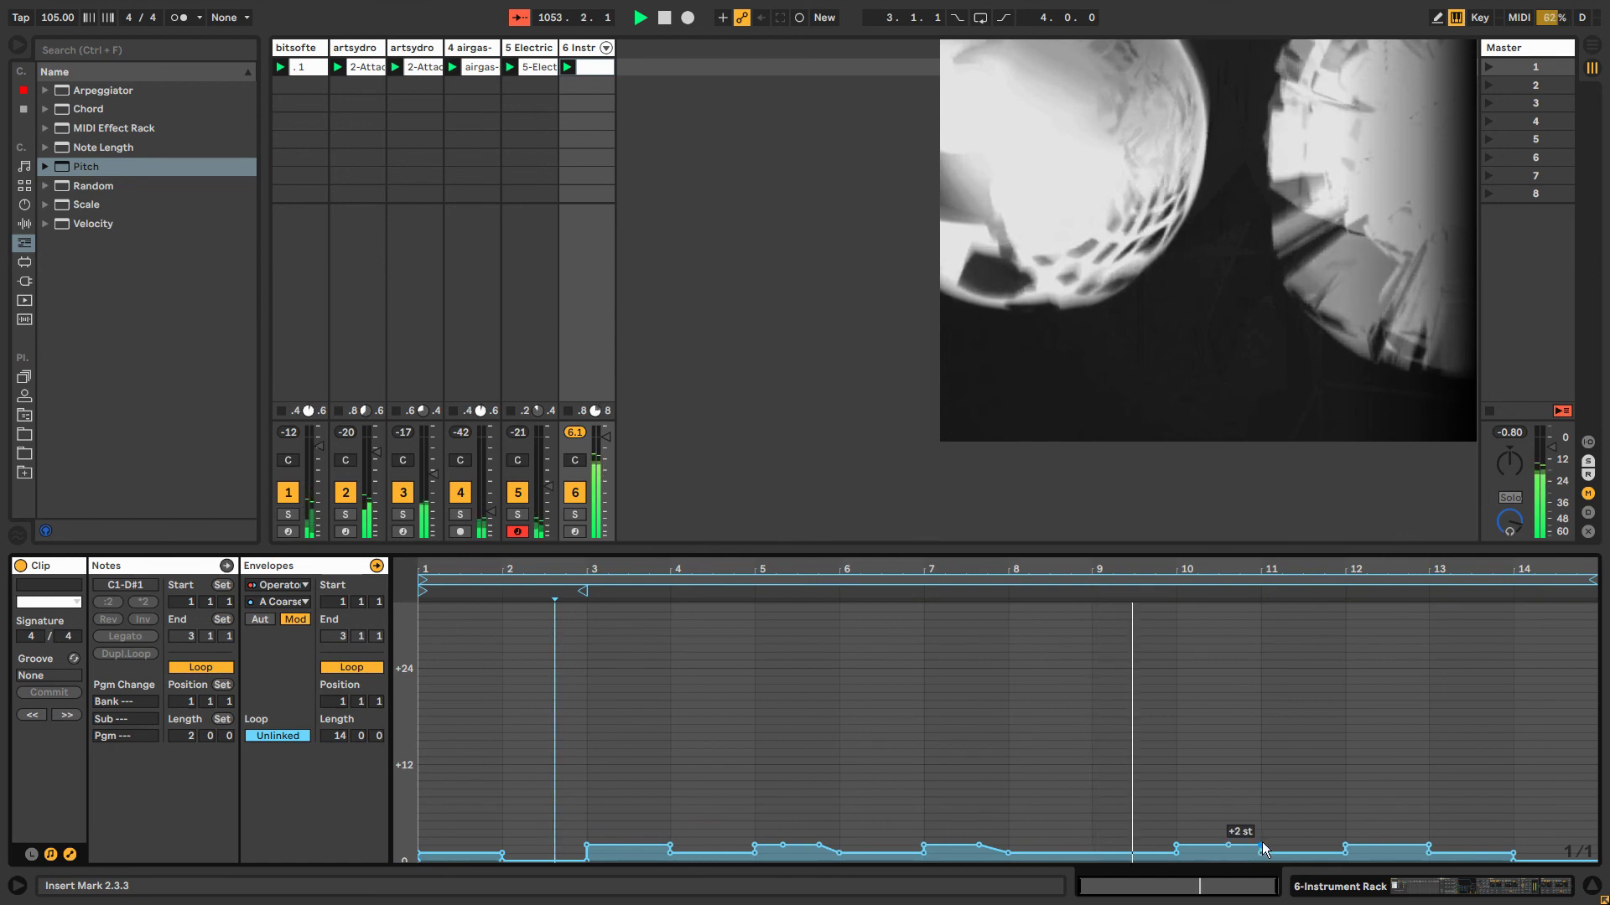
{"action": "left_click", "coordinate": [1388, 845]}
{"action": "left_click", "coordinate": [1430, 843]}
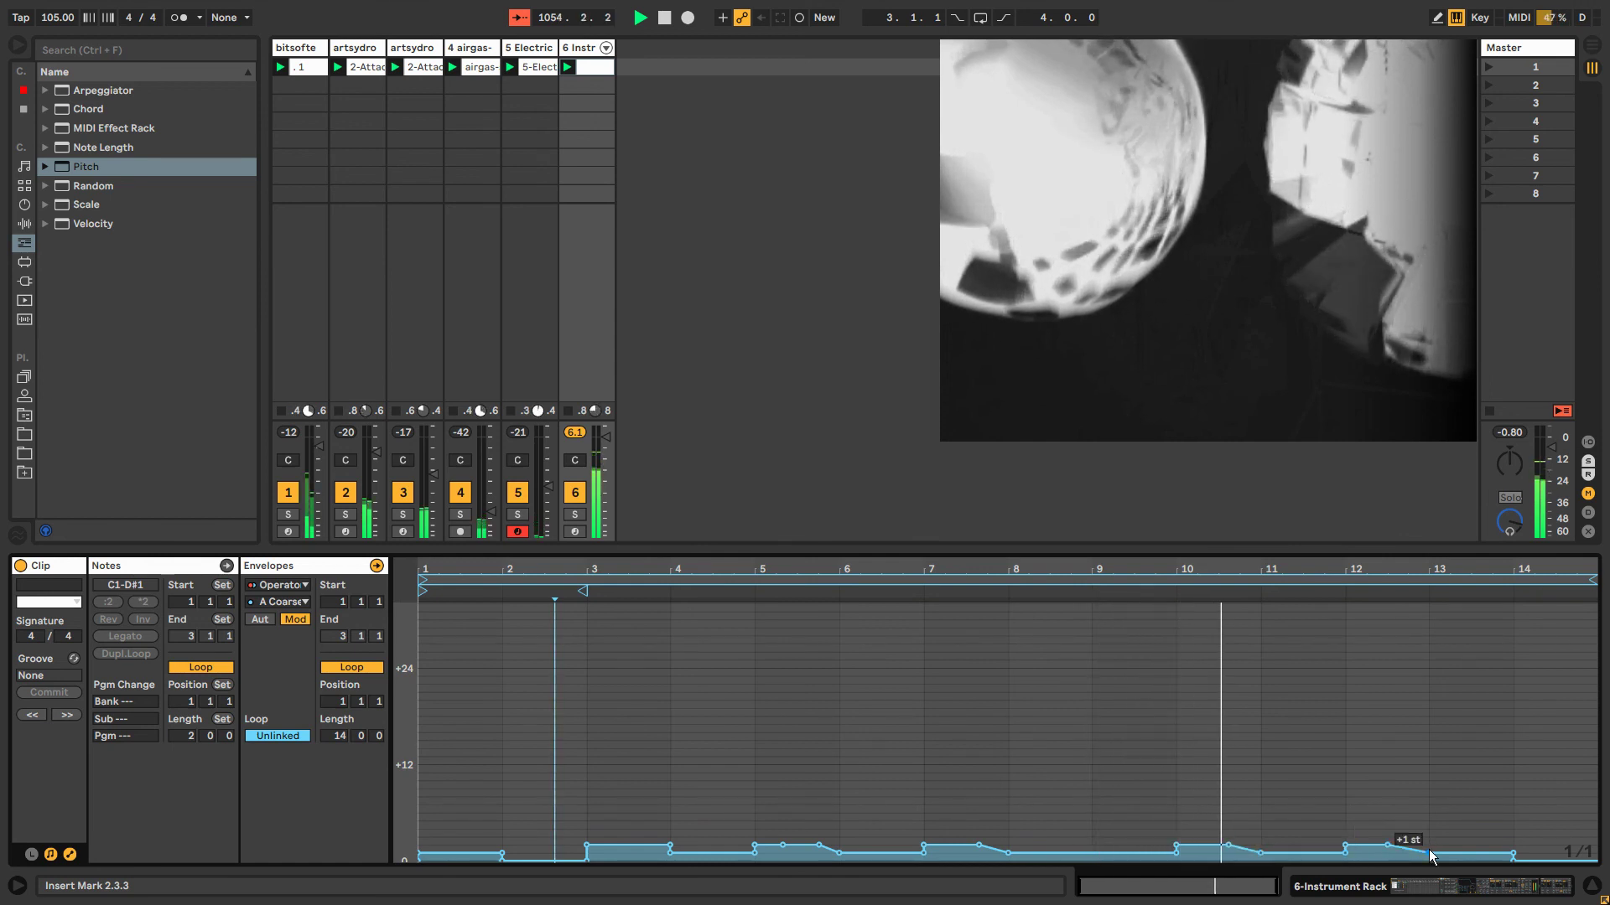
Slope the end of bar 3 down to +1 st and the ends of bars 1, 6 and 13 down to 0 in the A Coarse envelope.
{"action": "left_click", "coordinate": [1471, 853]}
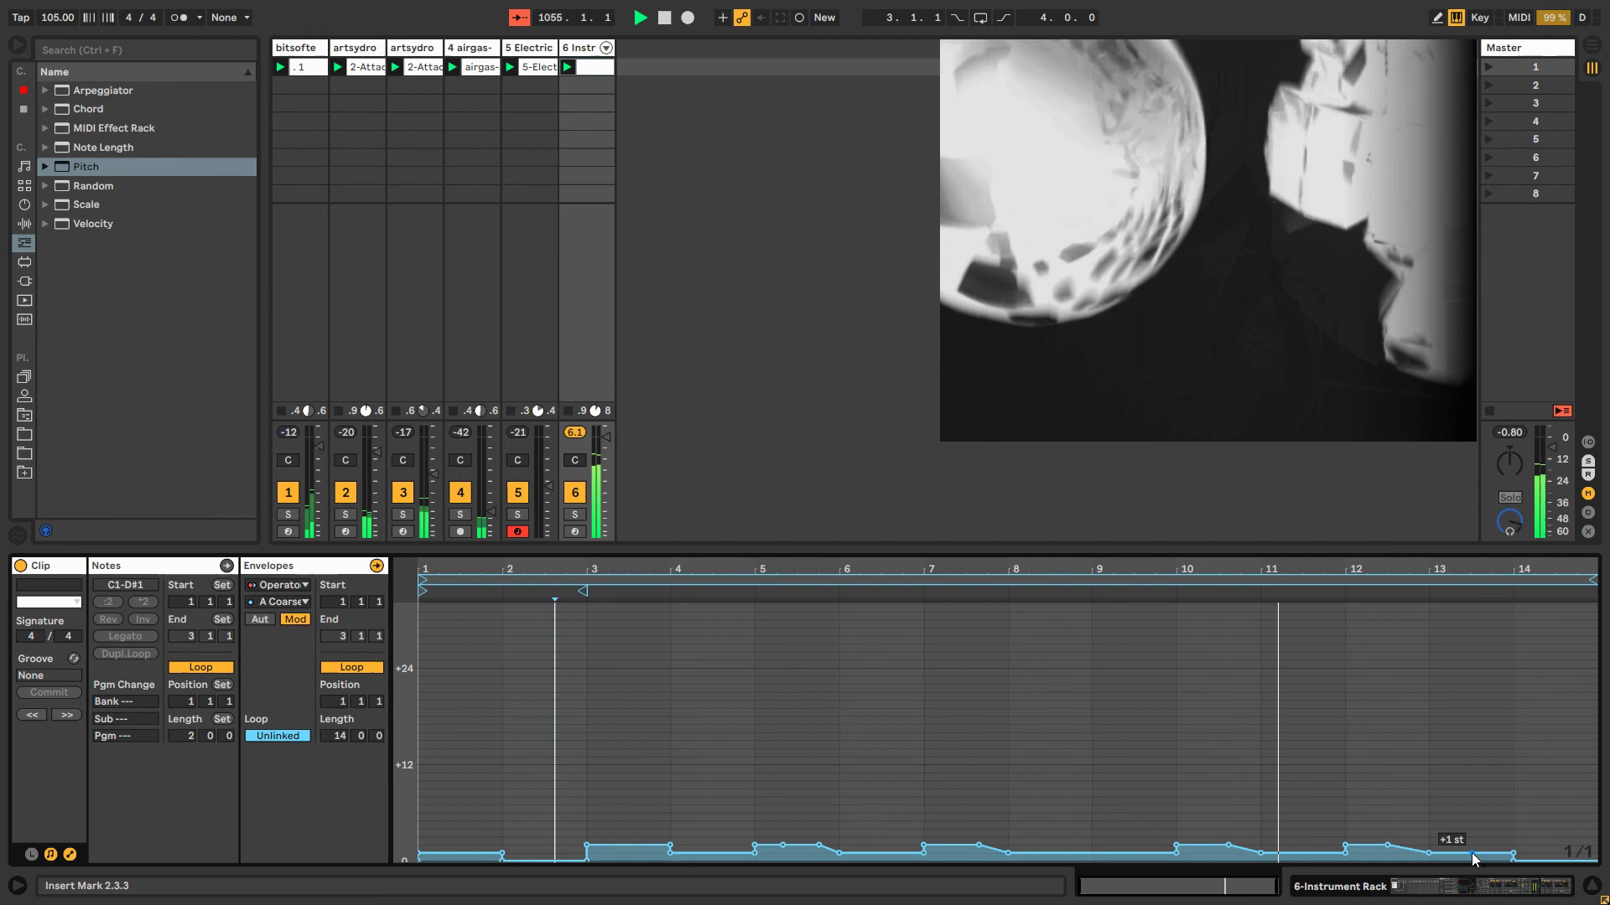
{"action": "left_click", "coordinate": [1514, 854]}
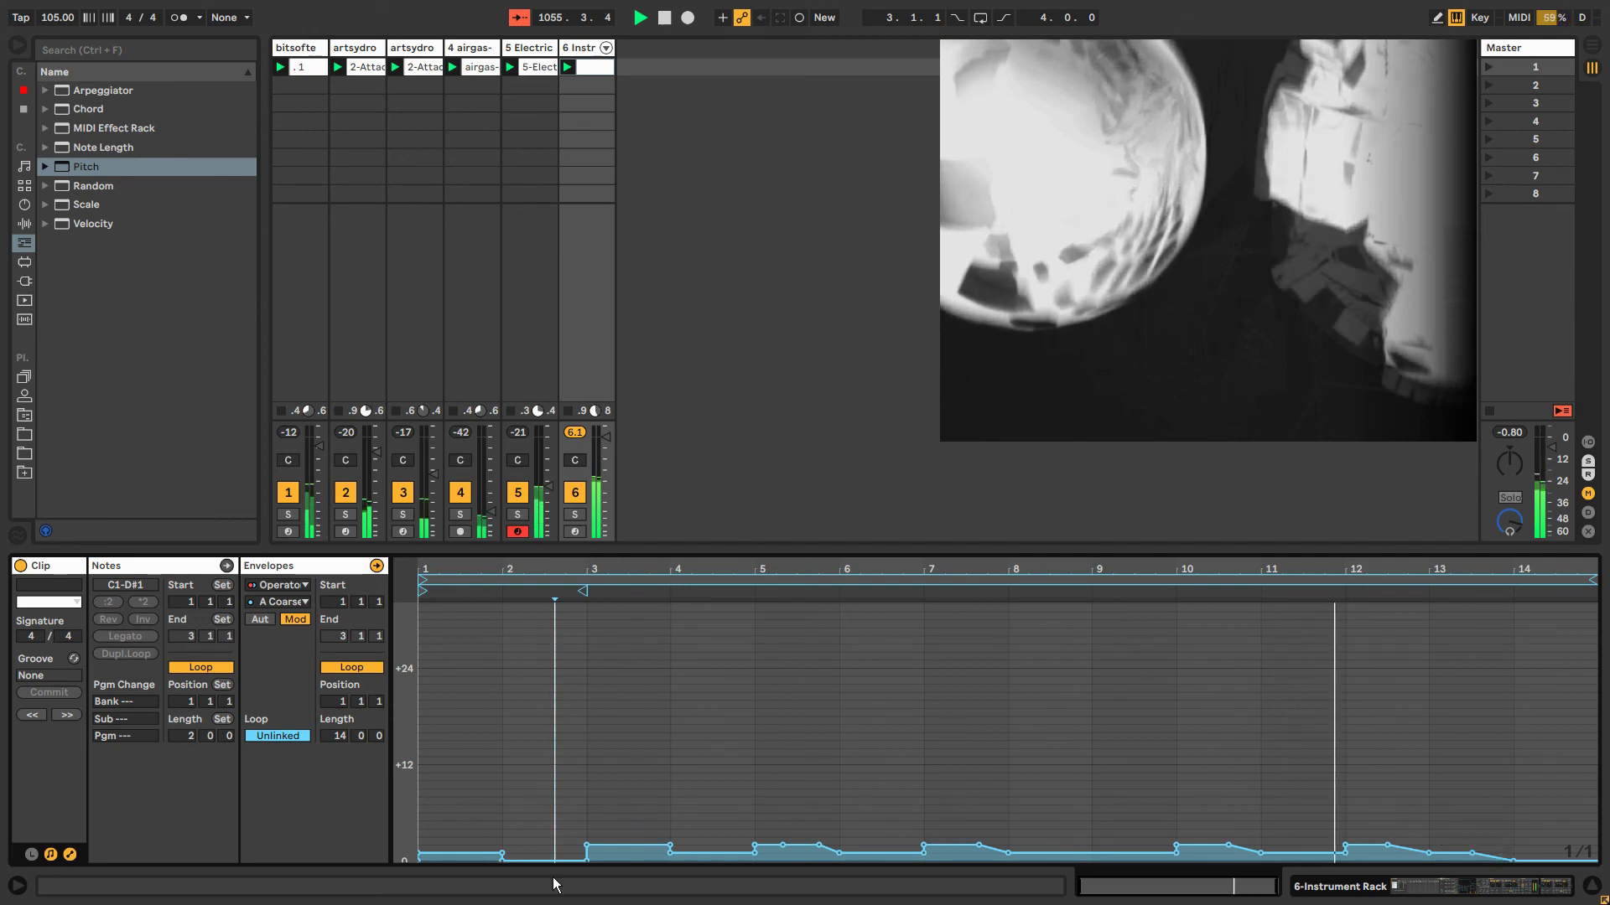
{"action": "left_click", "coordinate": [637, 844]}
{"action": "left_click", "coordinate": [671, 845]}
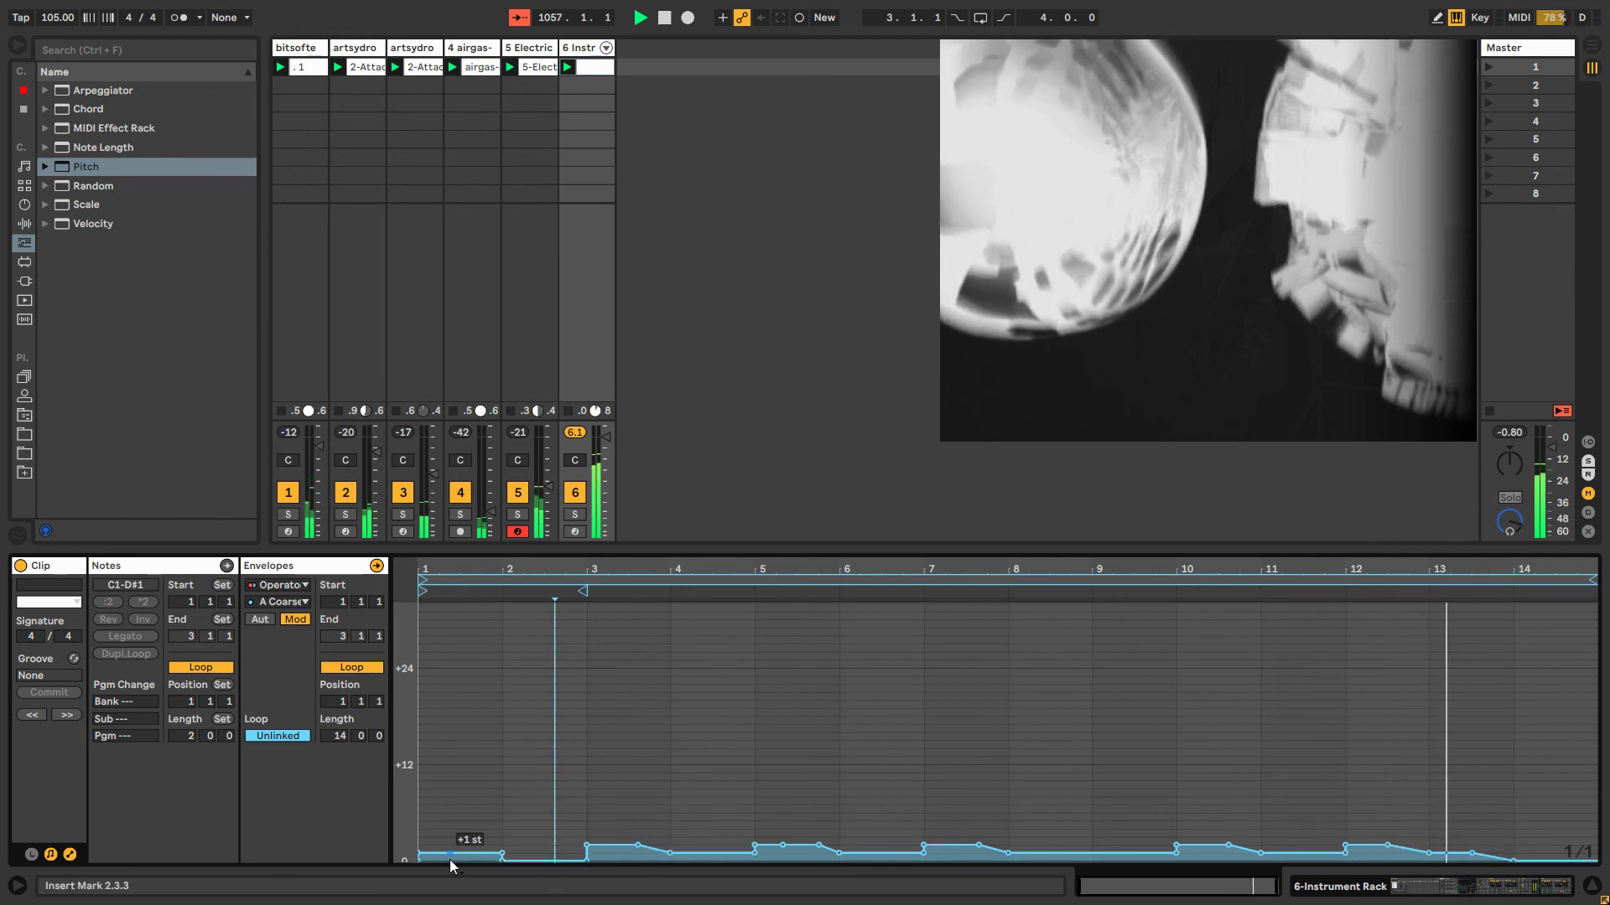
{"action": "left_click", "coordinate": [502, 853]}
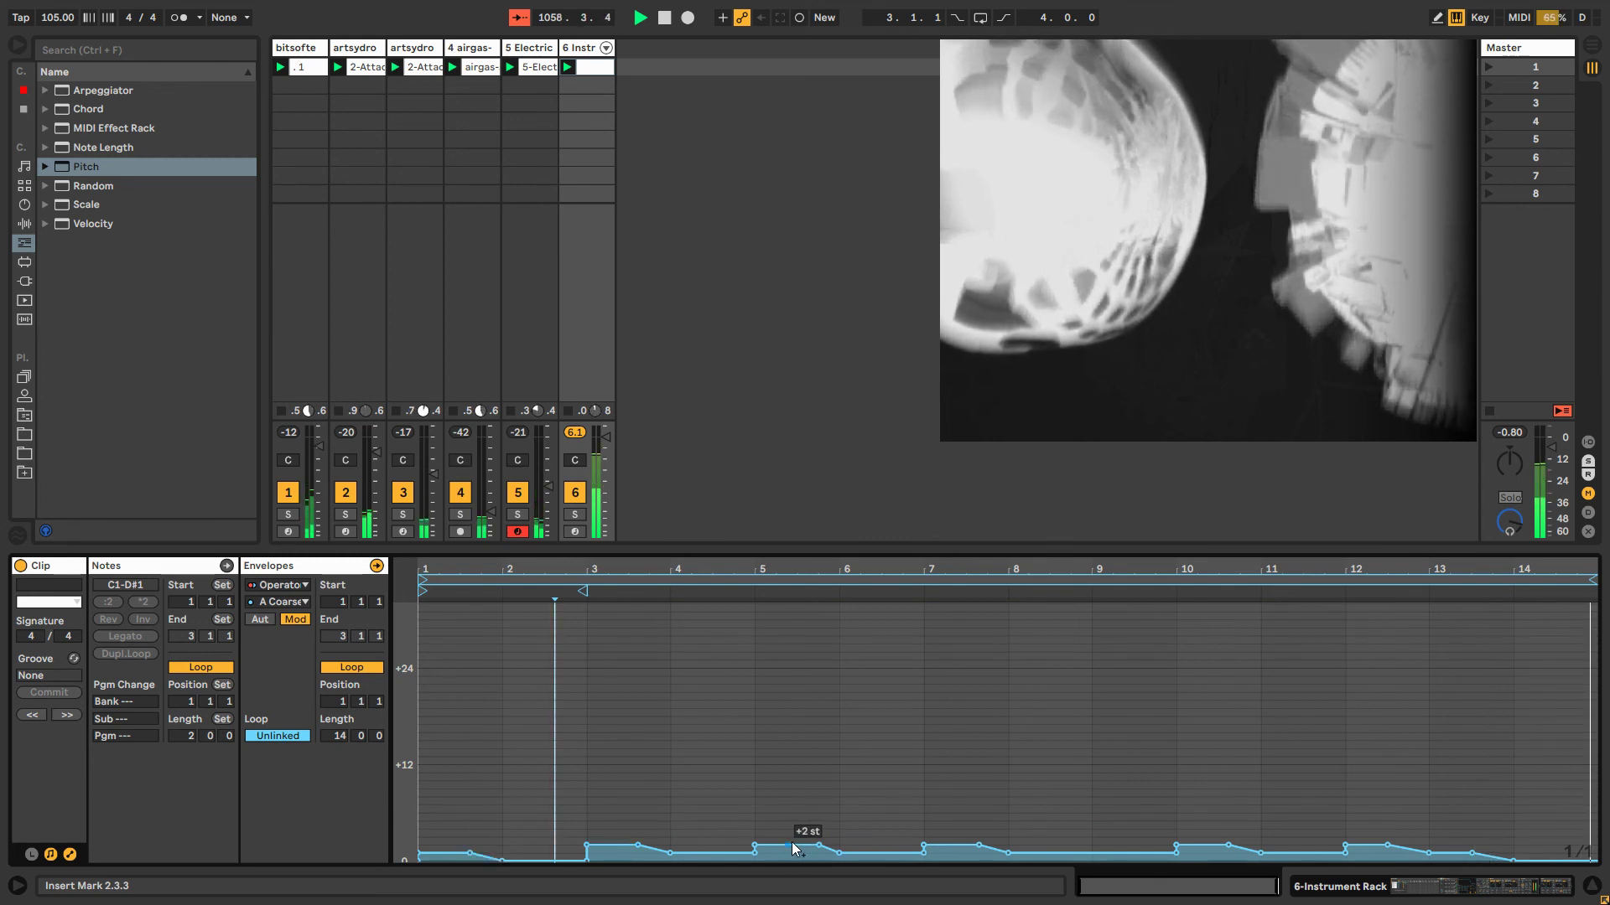
{"action": "left_click", "coordinate": [887, 852]}
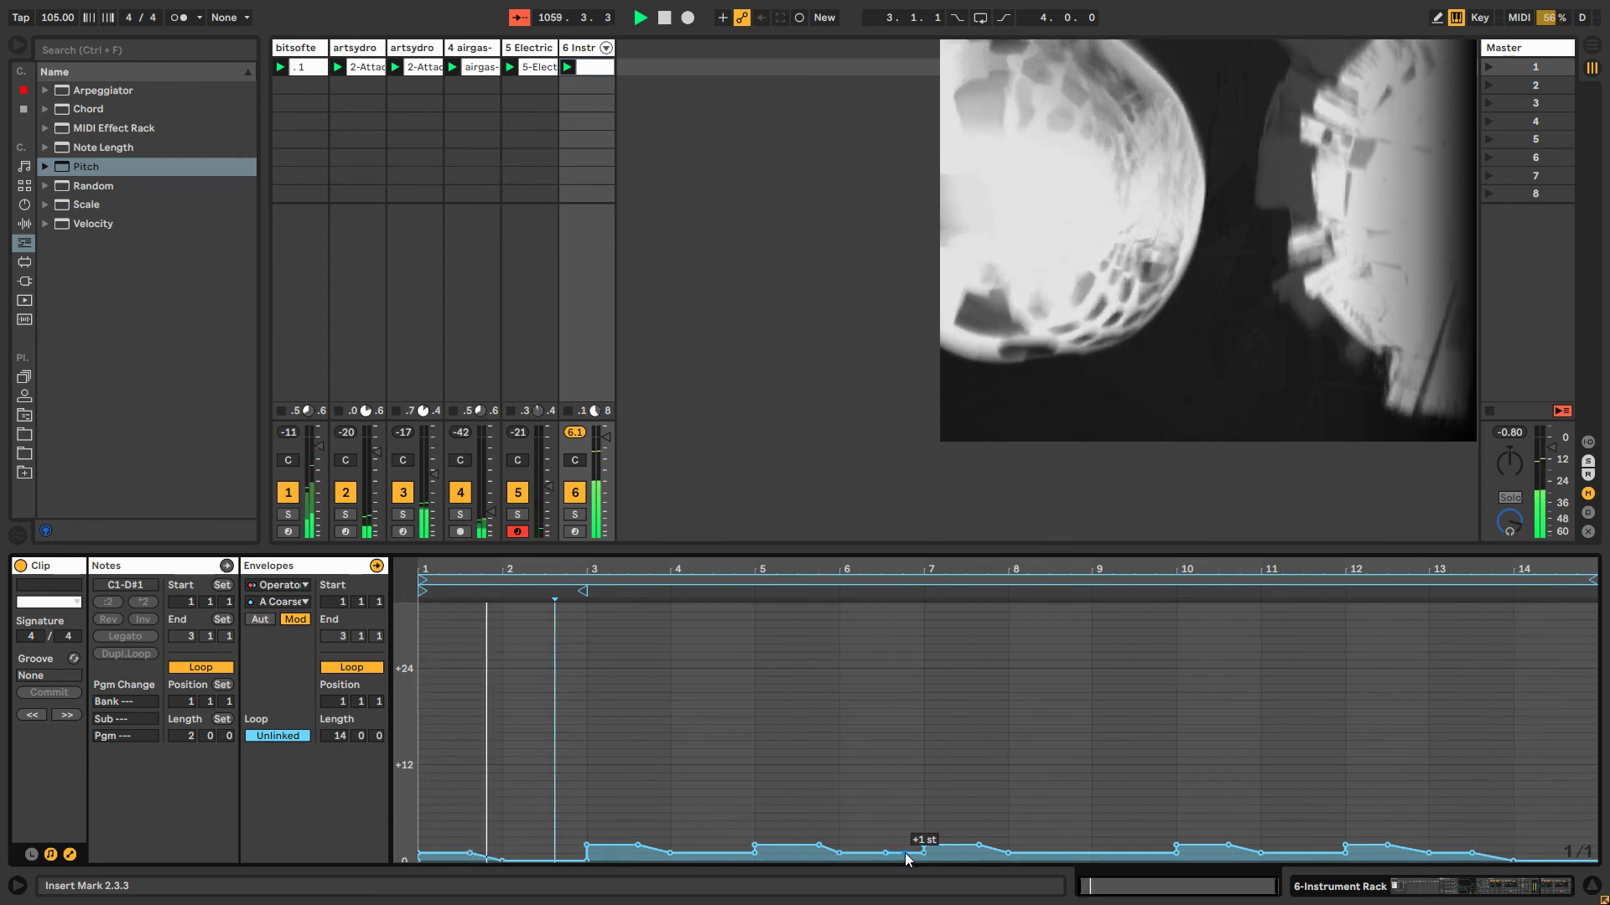
{"action": "left_click", "coordinate": [922, 854]}
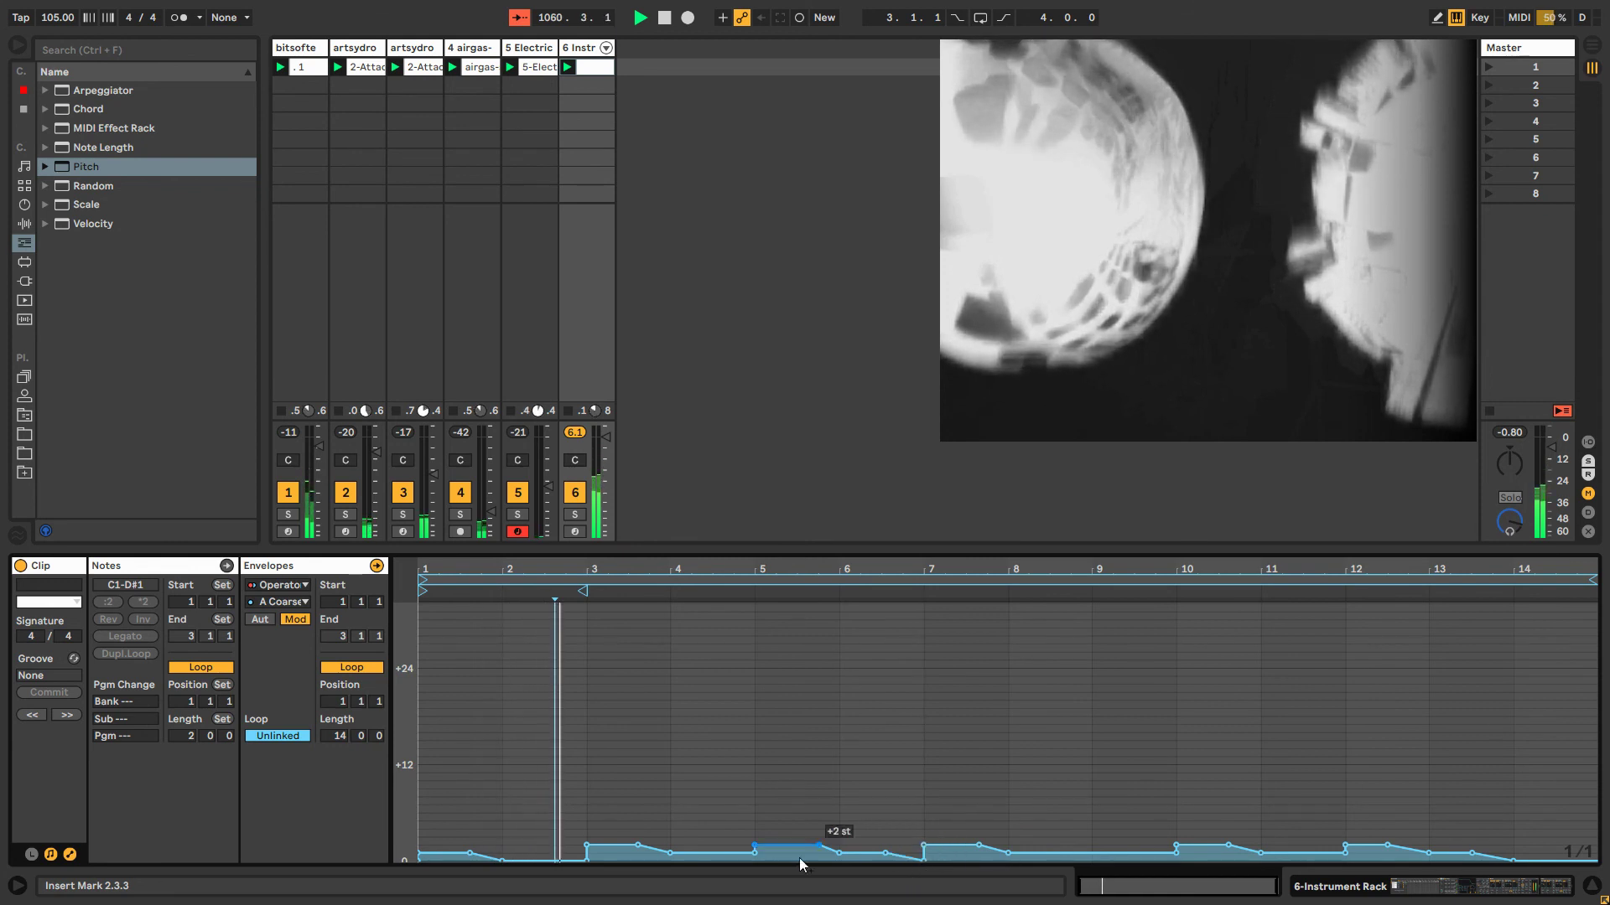
Reshape bar 2 of the A Coarse envelope to start at +1 st, dip to 0 mid-bar and rise to +1 st at bar 3.
{"action": "key", "text": "b"}
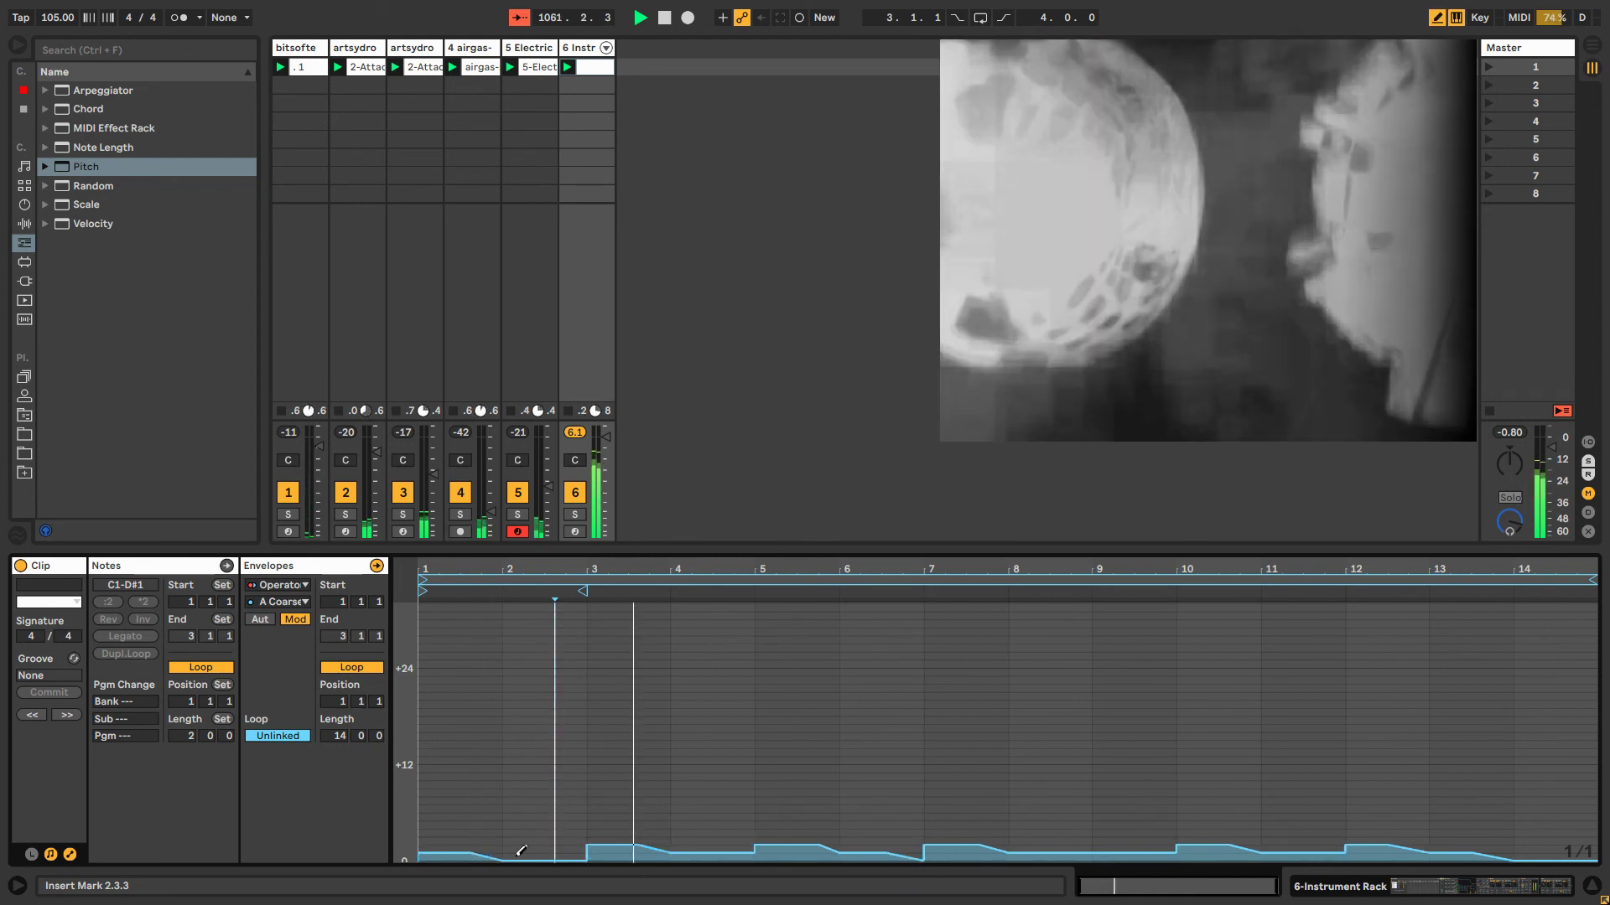
{"action": "left_click", "coordinate": [535, 854]}
{"action": "key", "text": "b"}
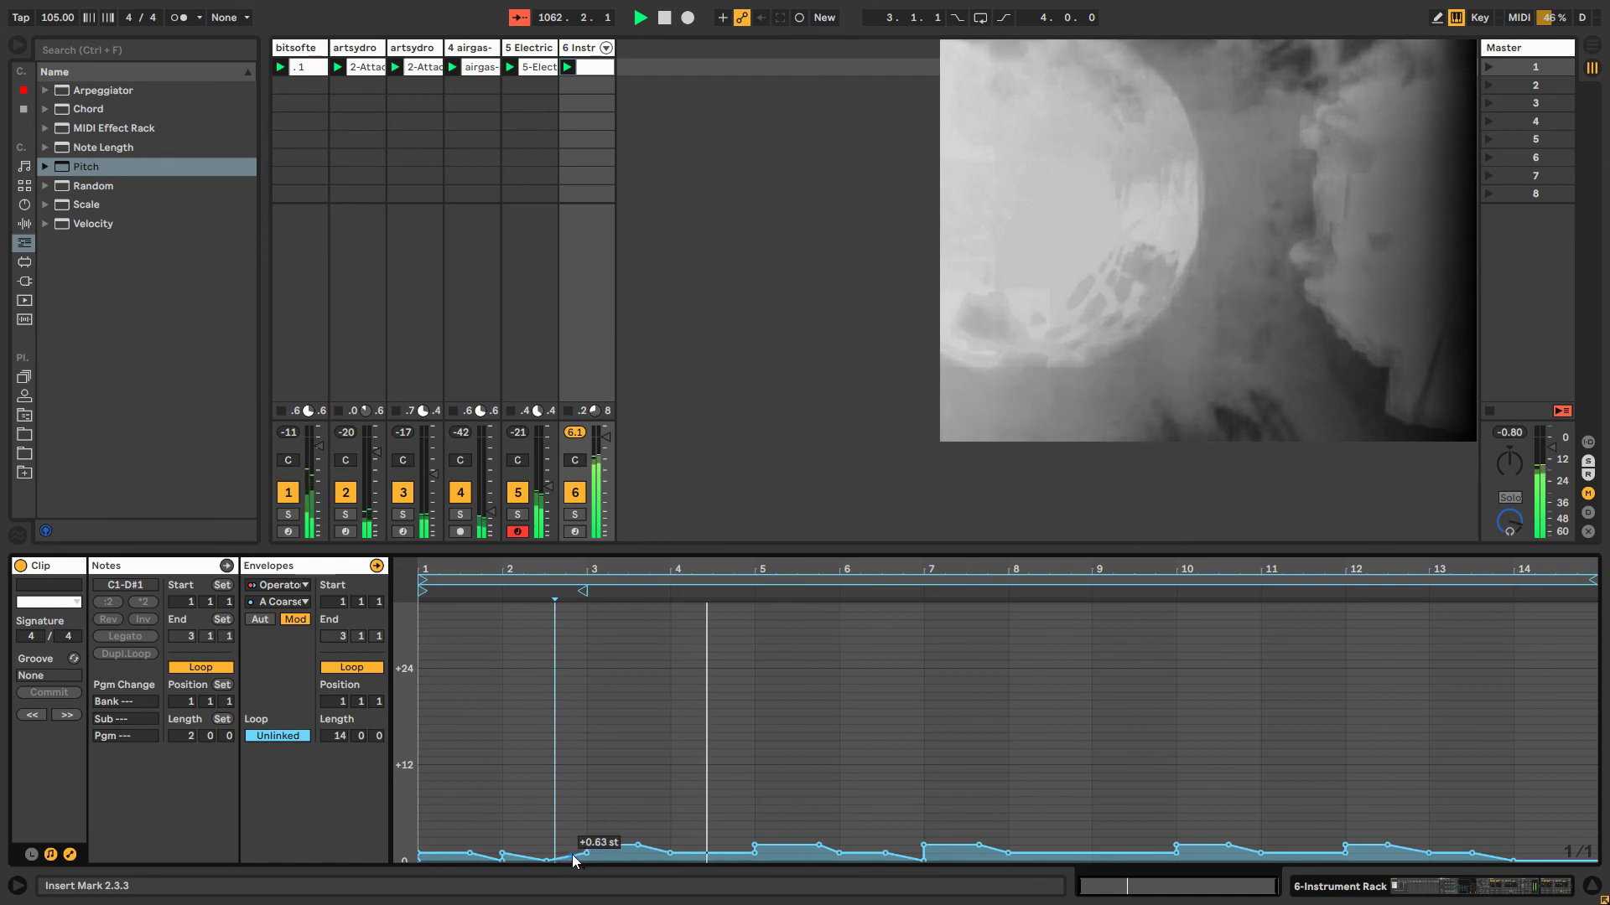
Add breakpoints in bars 4, 8 and 9 of the A Coarse envelope and slope the end of each bar down to 0.
{"action": "left_click", "coordinate": [711, 854]}
{"action": "left_click_drag", "start_coordinate": [754, 854], "coordinate": [755, 860]}
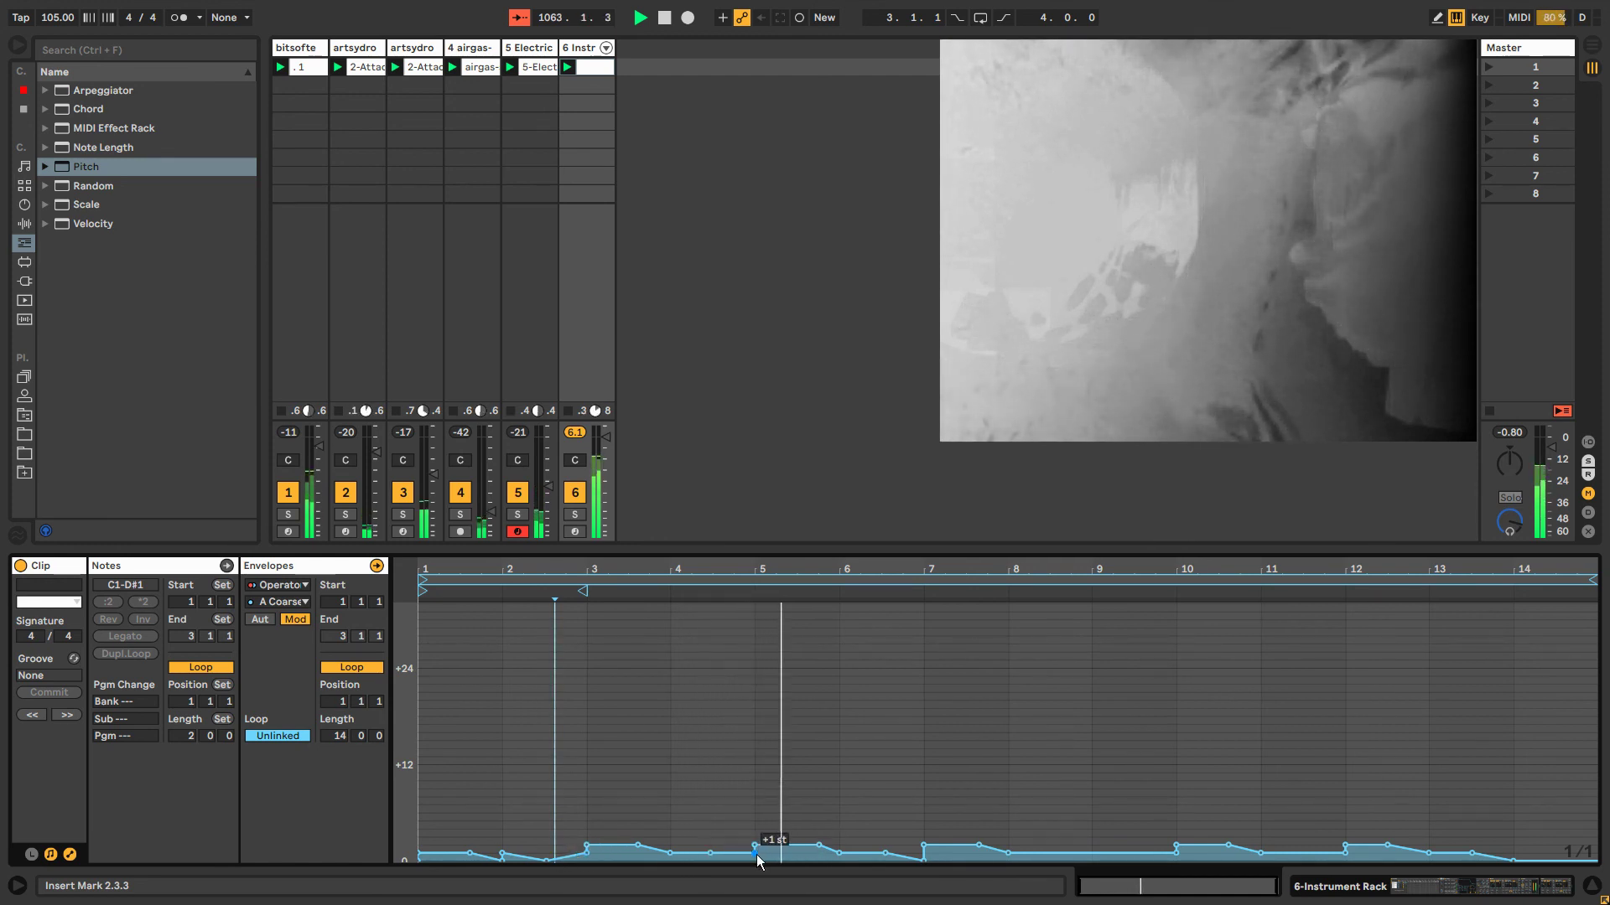
{"action": "left_click", "coordinate": [1064, 853]}
{"action": "left_click", "coordinate": [1091, 853]}
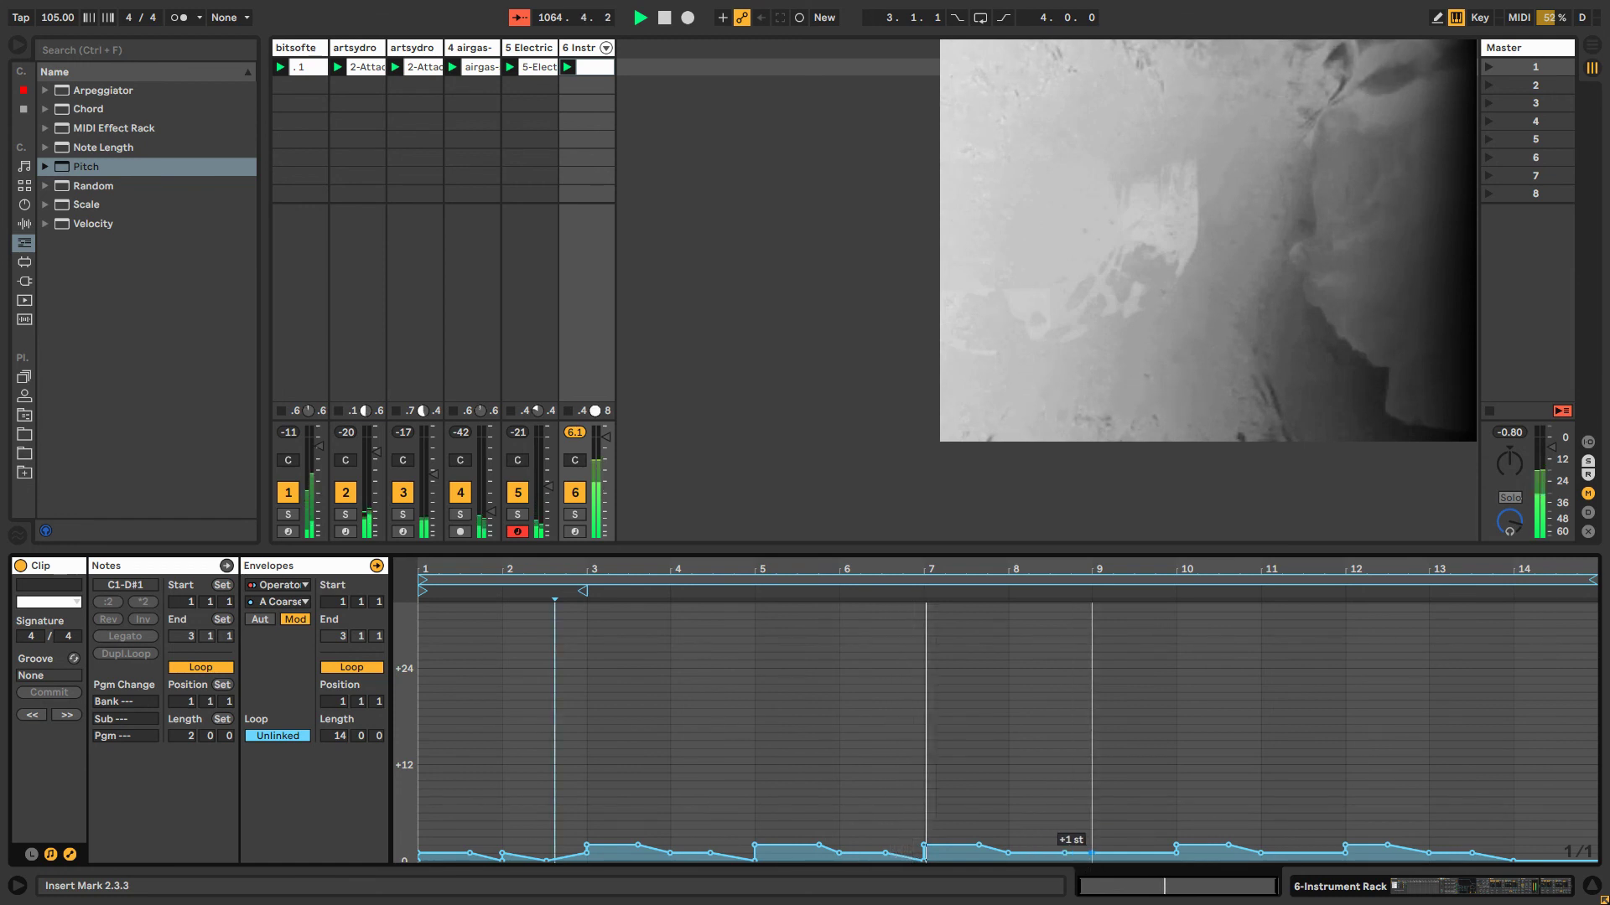
{"action": "left_click_drag", "start_coordinate": [1086, 854], "coordinate": [1176, 861]}
{"action": "left_click", "coordinate": [1122, 854]}
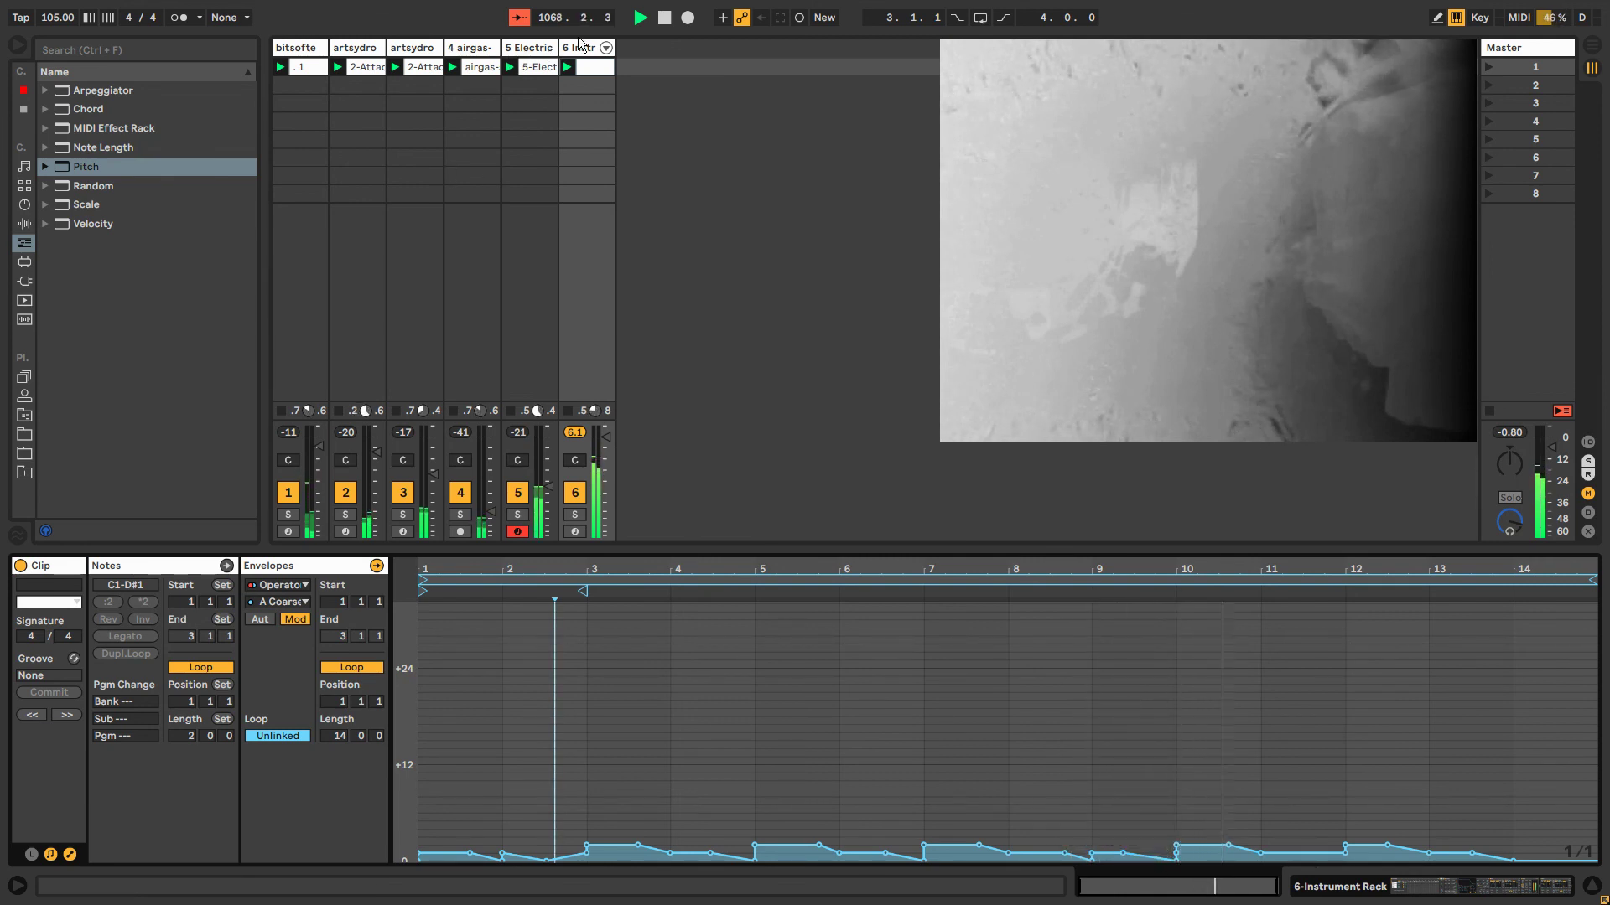
Insert a Delay before the Reverb that follows track 6's Instrument Rack, with both sides in Time mode and dry/wet at 57%.
{"action": "left_click", "coordinate": [580, 52]}
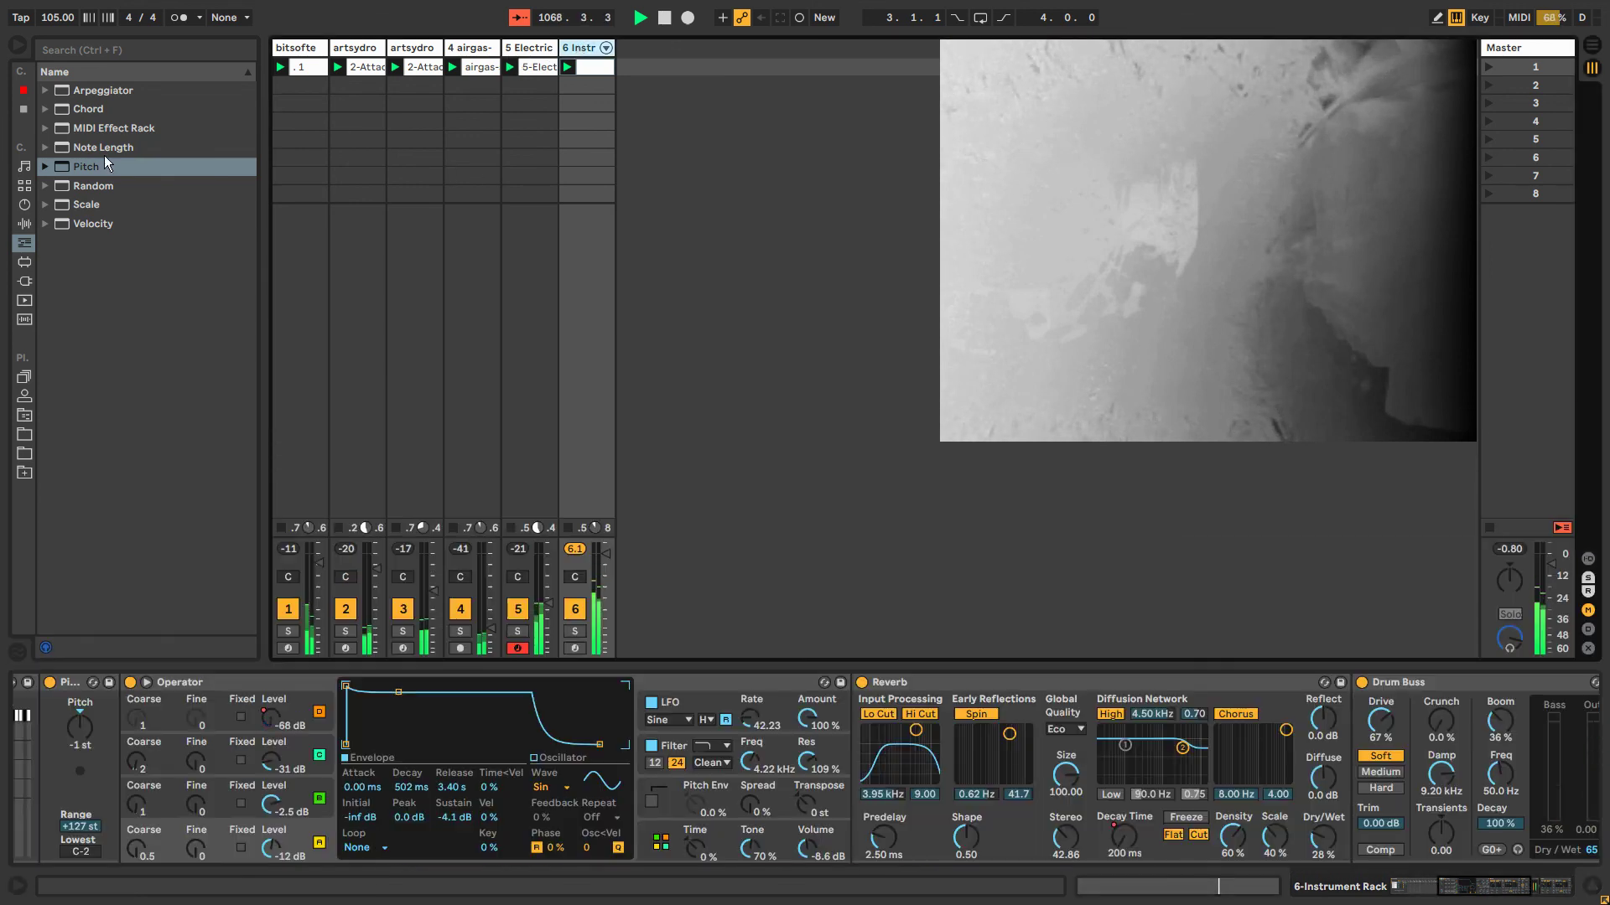
{"action": "left_click", "coordinate": [25, 206]}
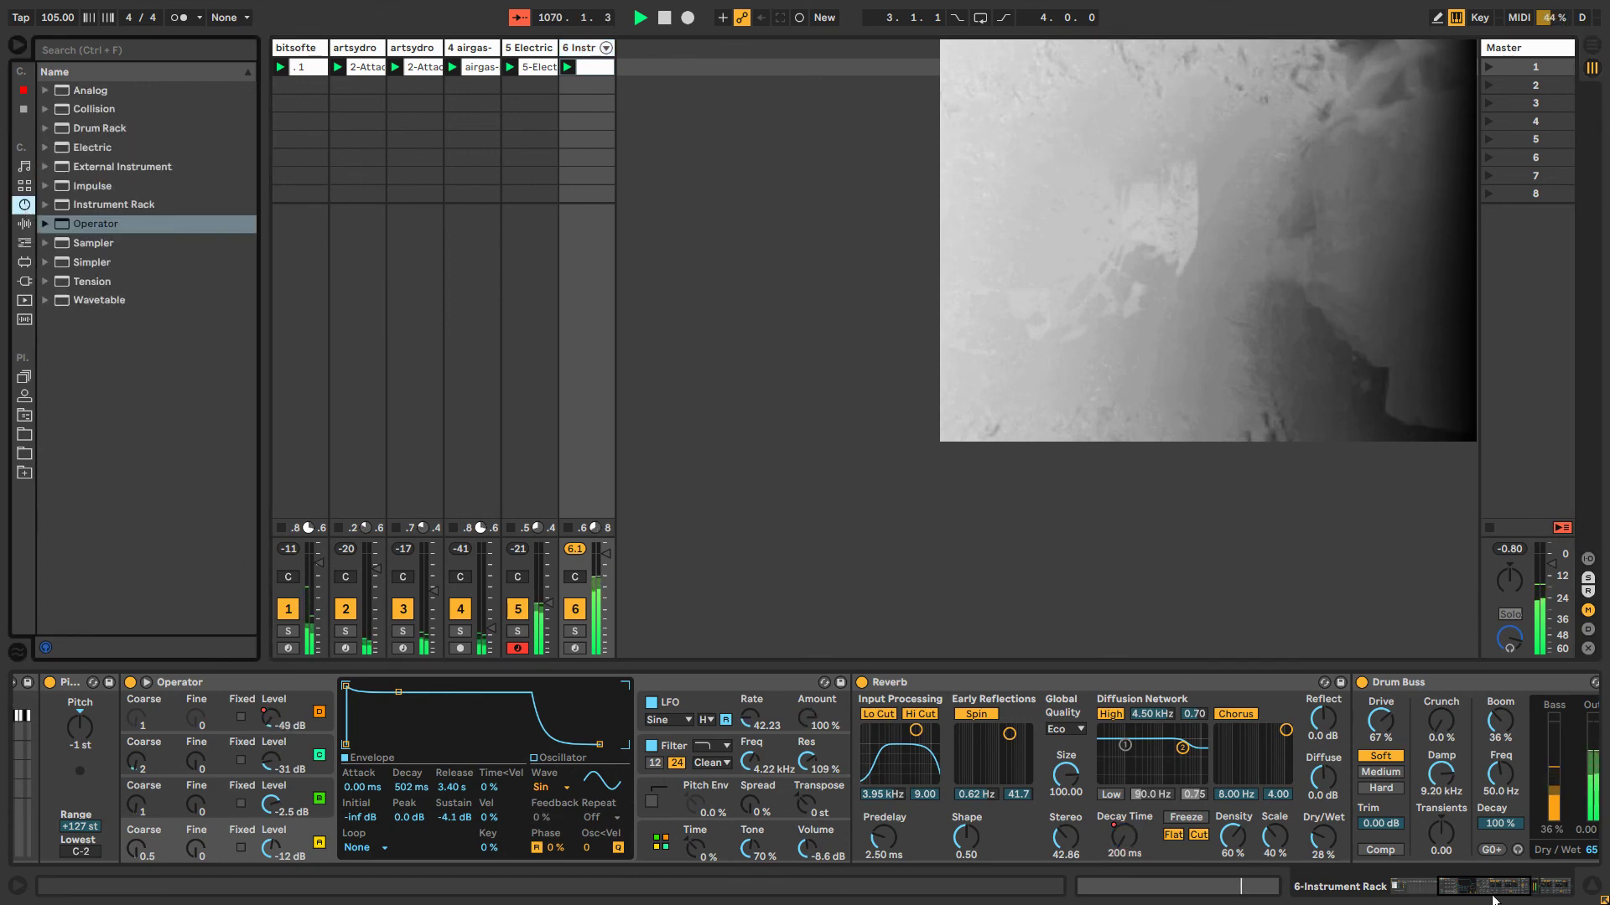
{"action": "left_click", "coordinate": [1405, 890]}
{"action": "left_click", "coordinate": [33, 734]}
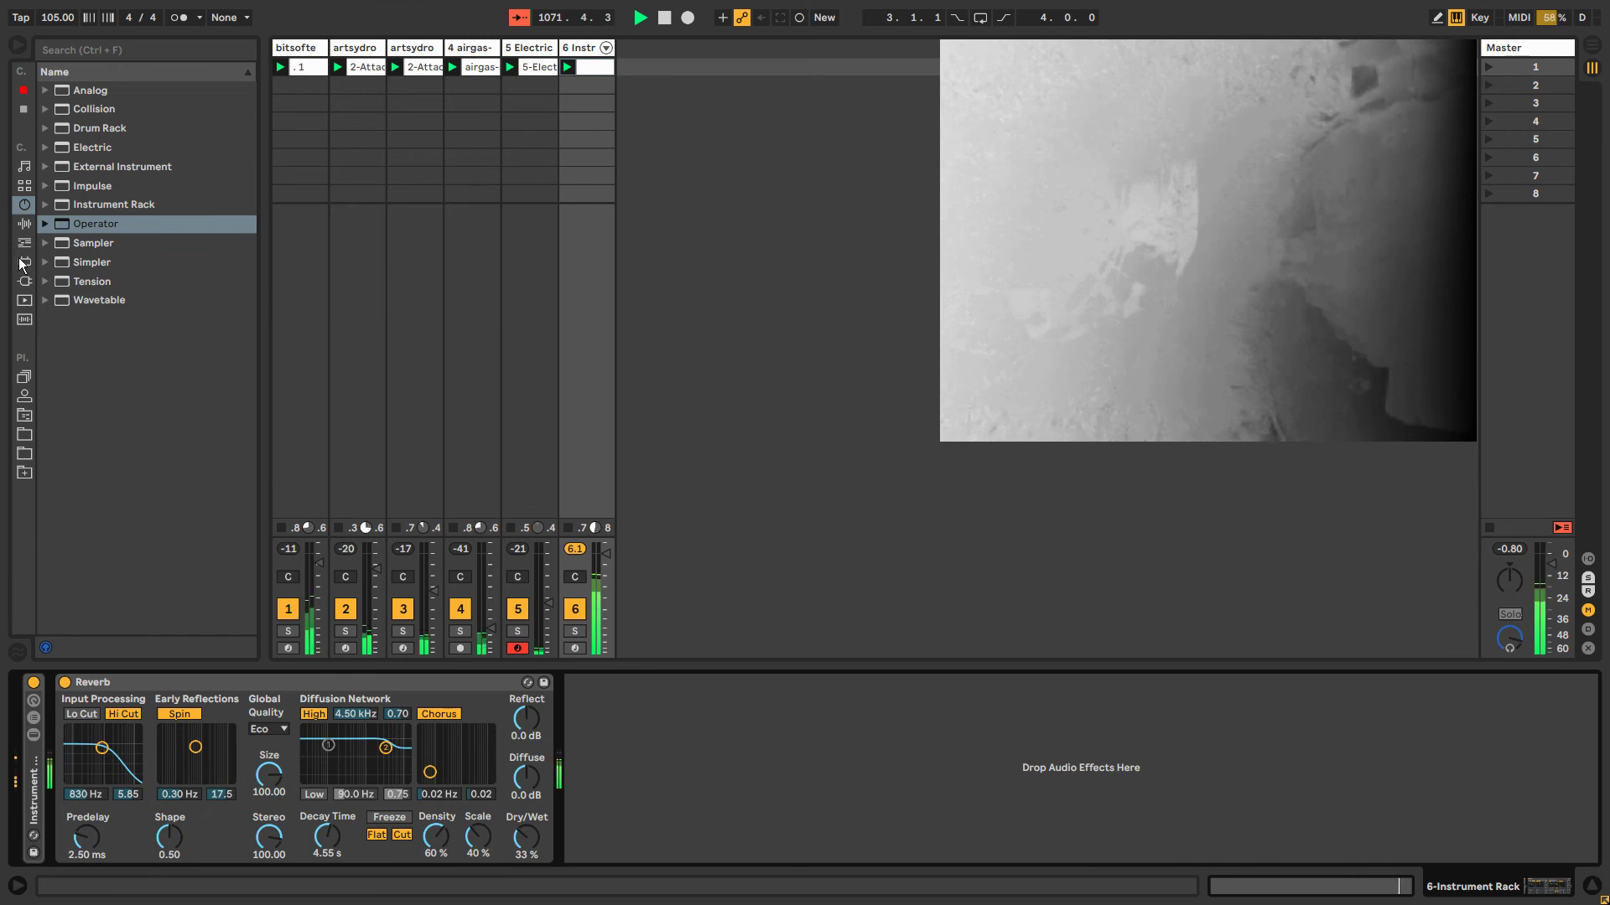
{"action": "left_click", "coordinate": [24, 225]}
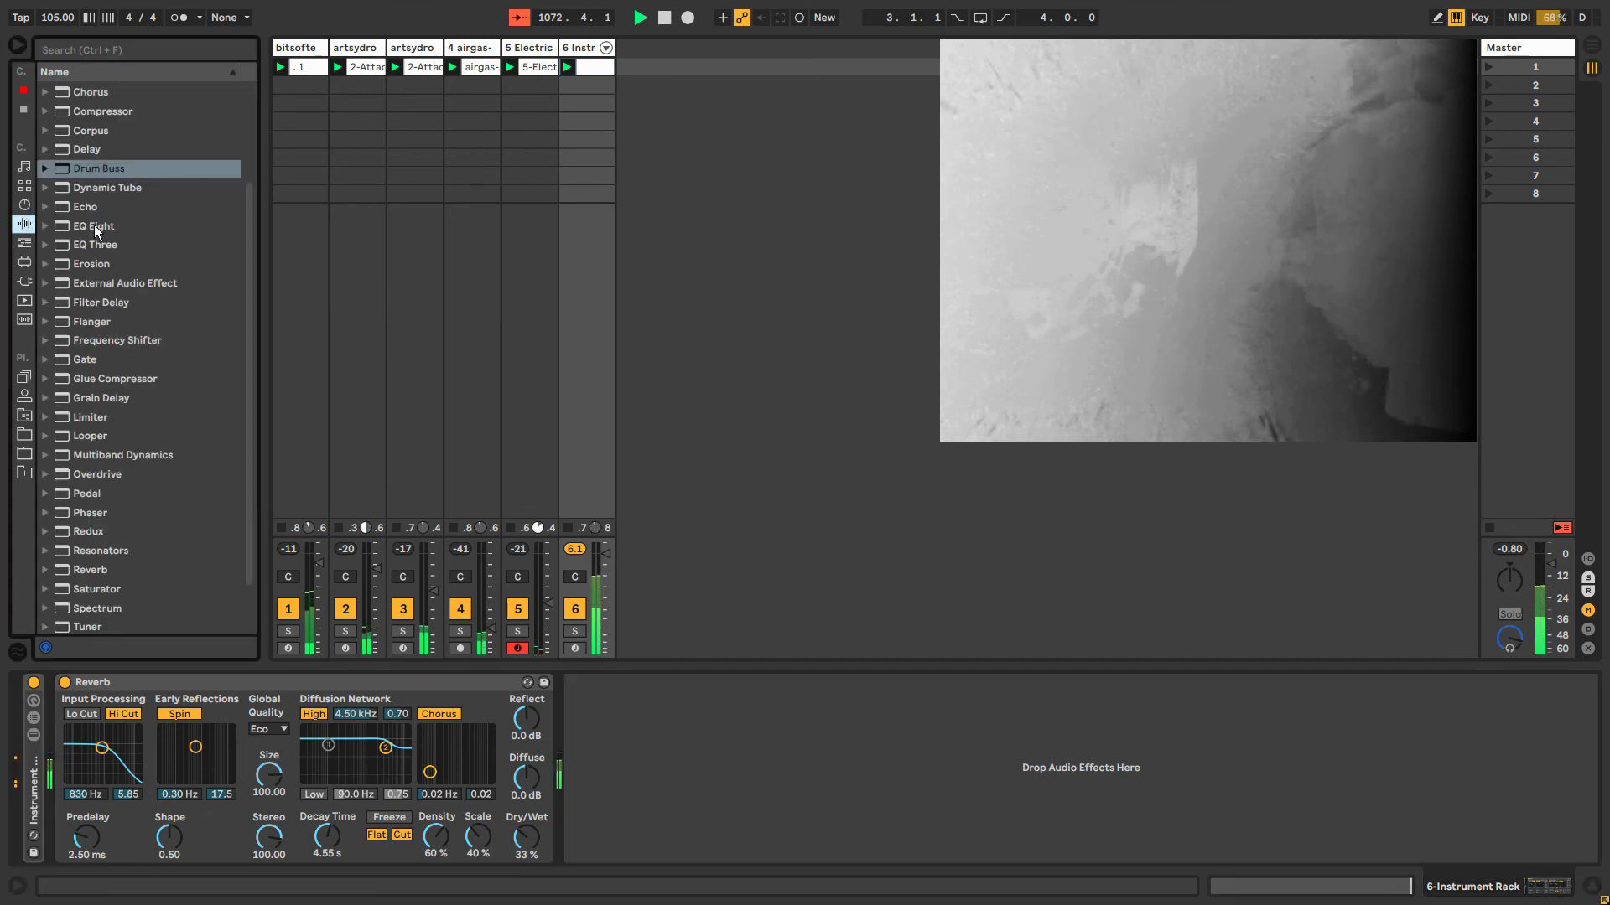
{"action": "left_click", "coordinate": [84, 151]}
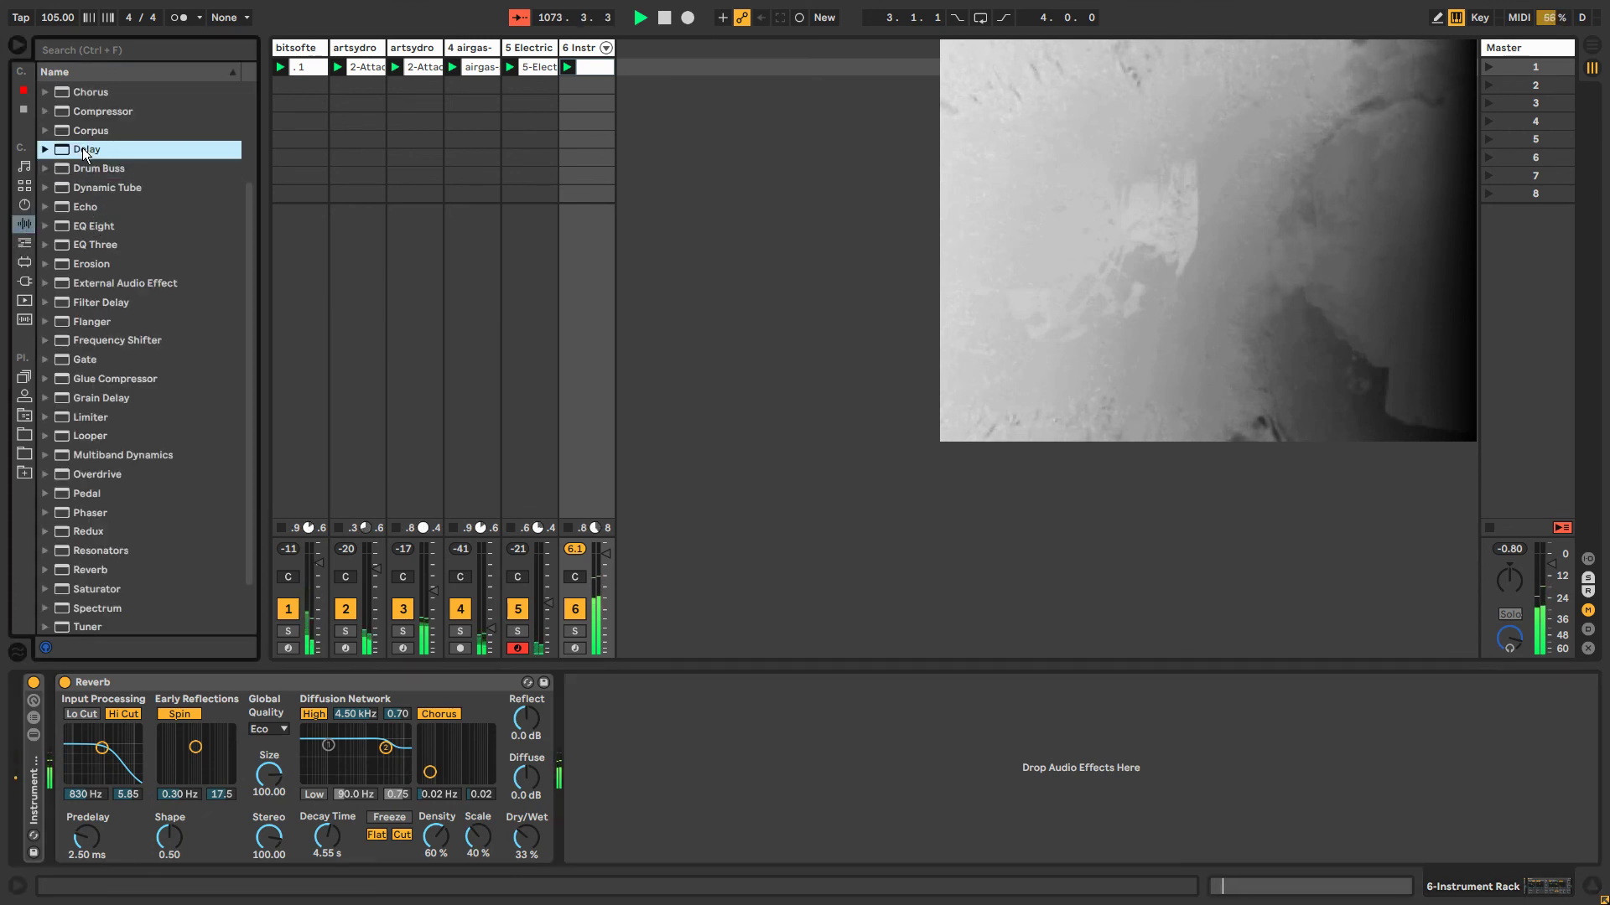
{"action": "left_click_drag", "start_coordinate": [78, 703], "coordinate": [142, 738]}
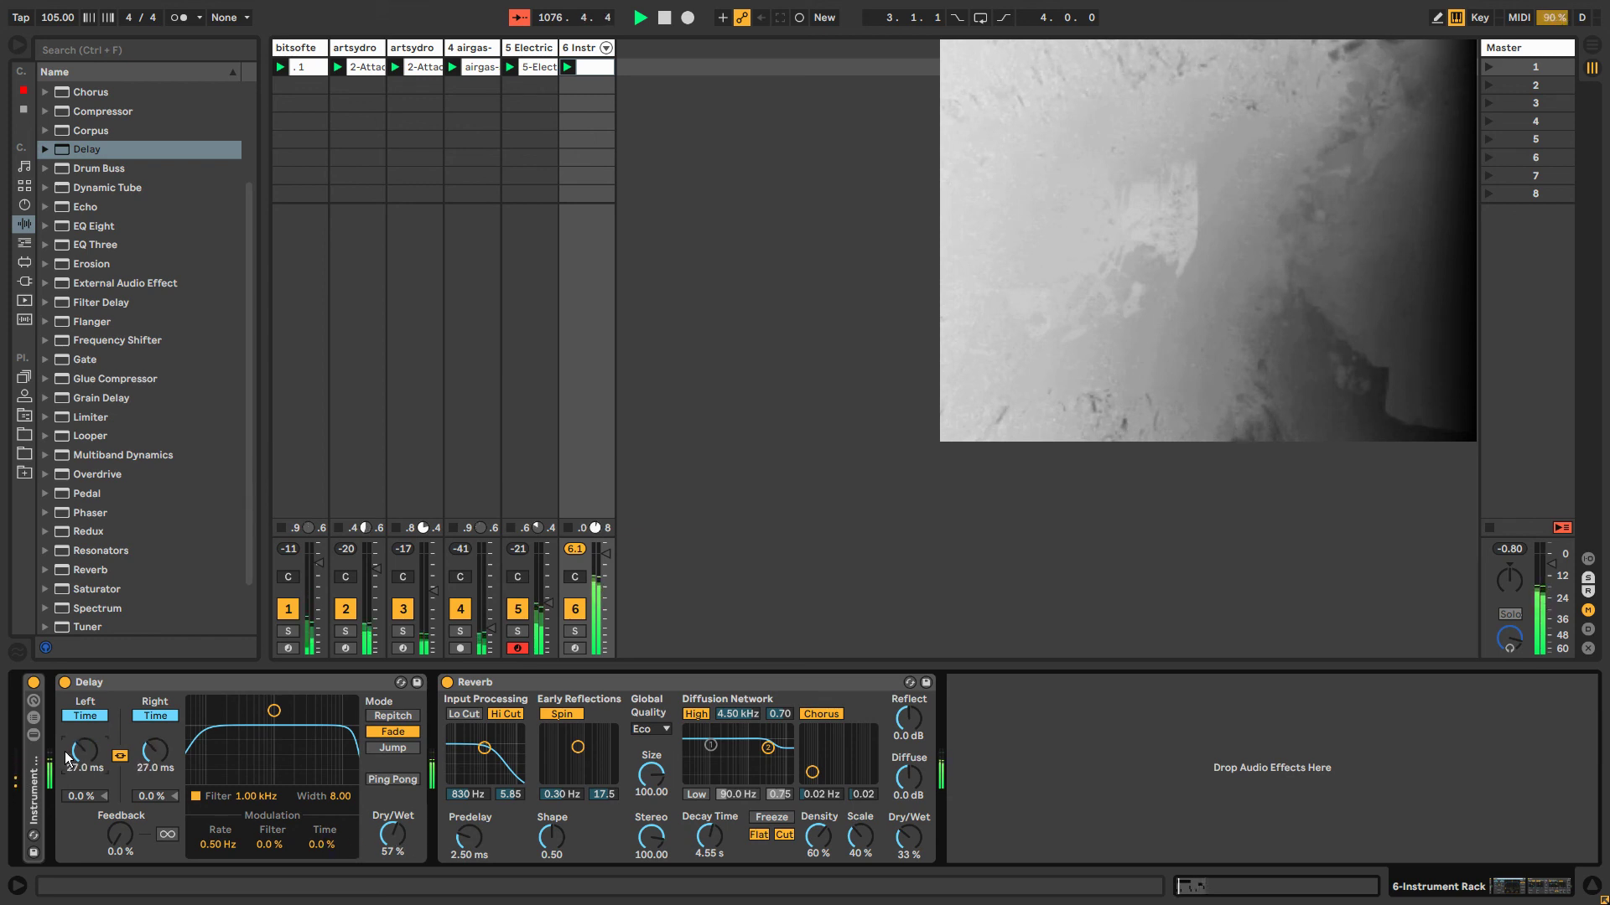
Set the Delay's linked time to 87.7 ms and give its L Time clip envelope an unlinked loop of 11 bars.
{"action": "left_click_drag", "start_coordinate": [67, 757], "coordinate": [67, 704]}
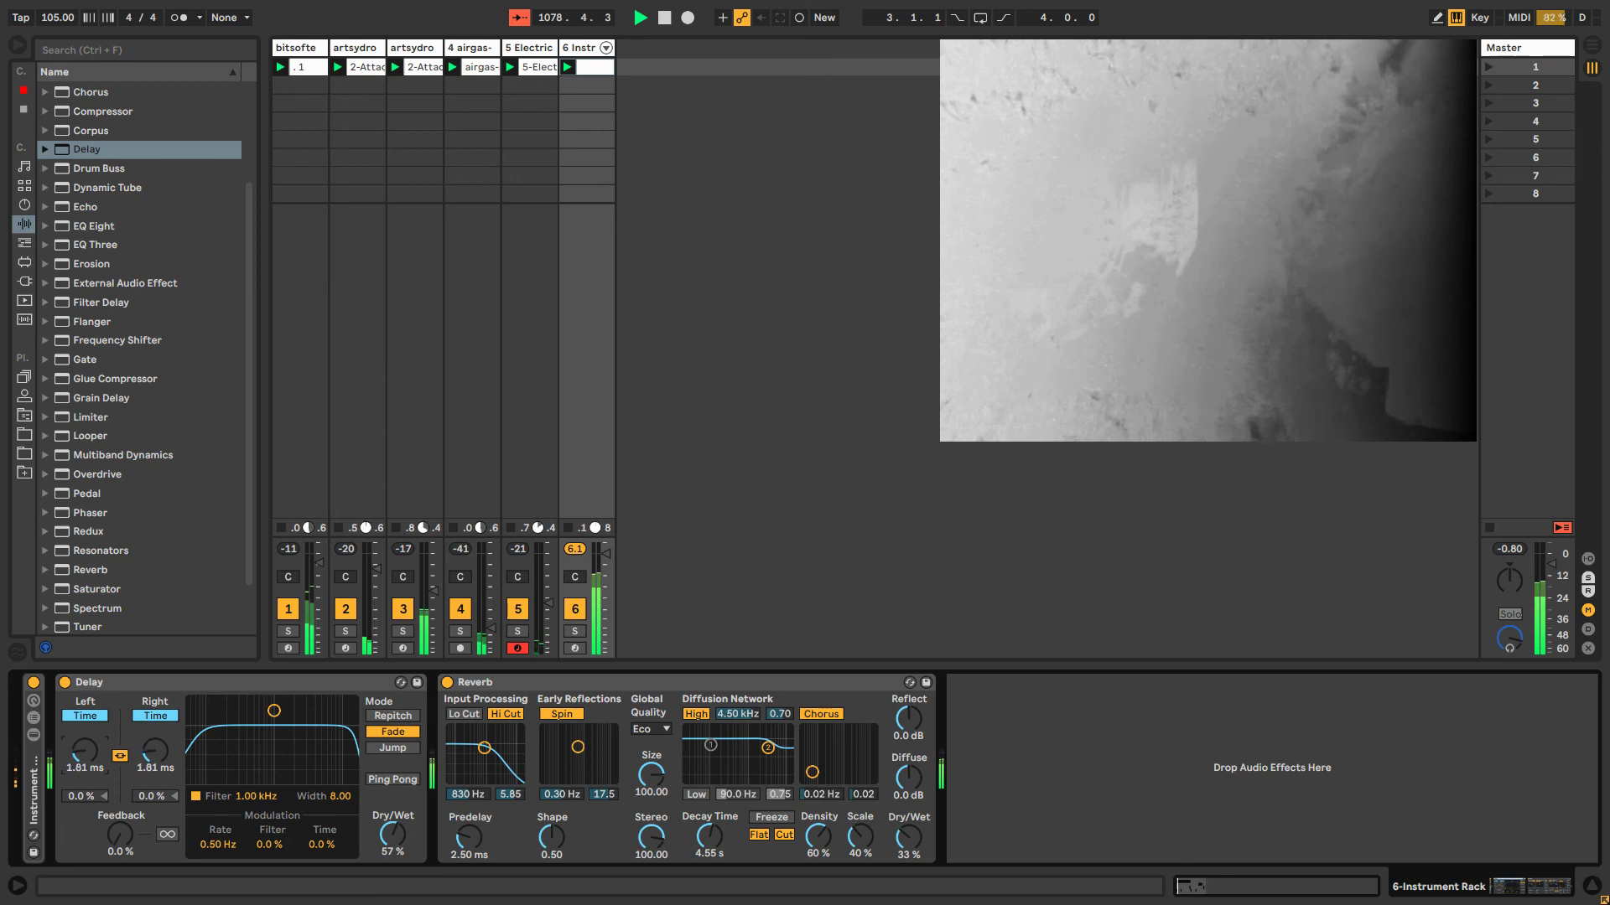
{"action": "left_click_drag", "start_coordinate": [81, 752], "coordinate": [81, 788]}
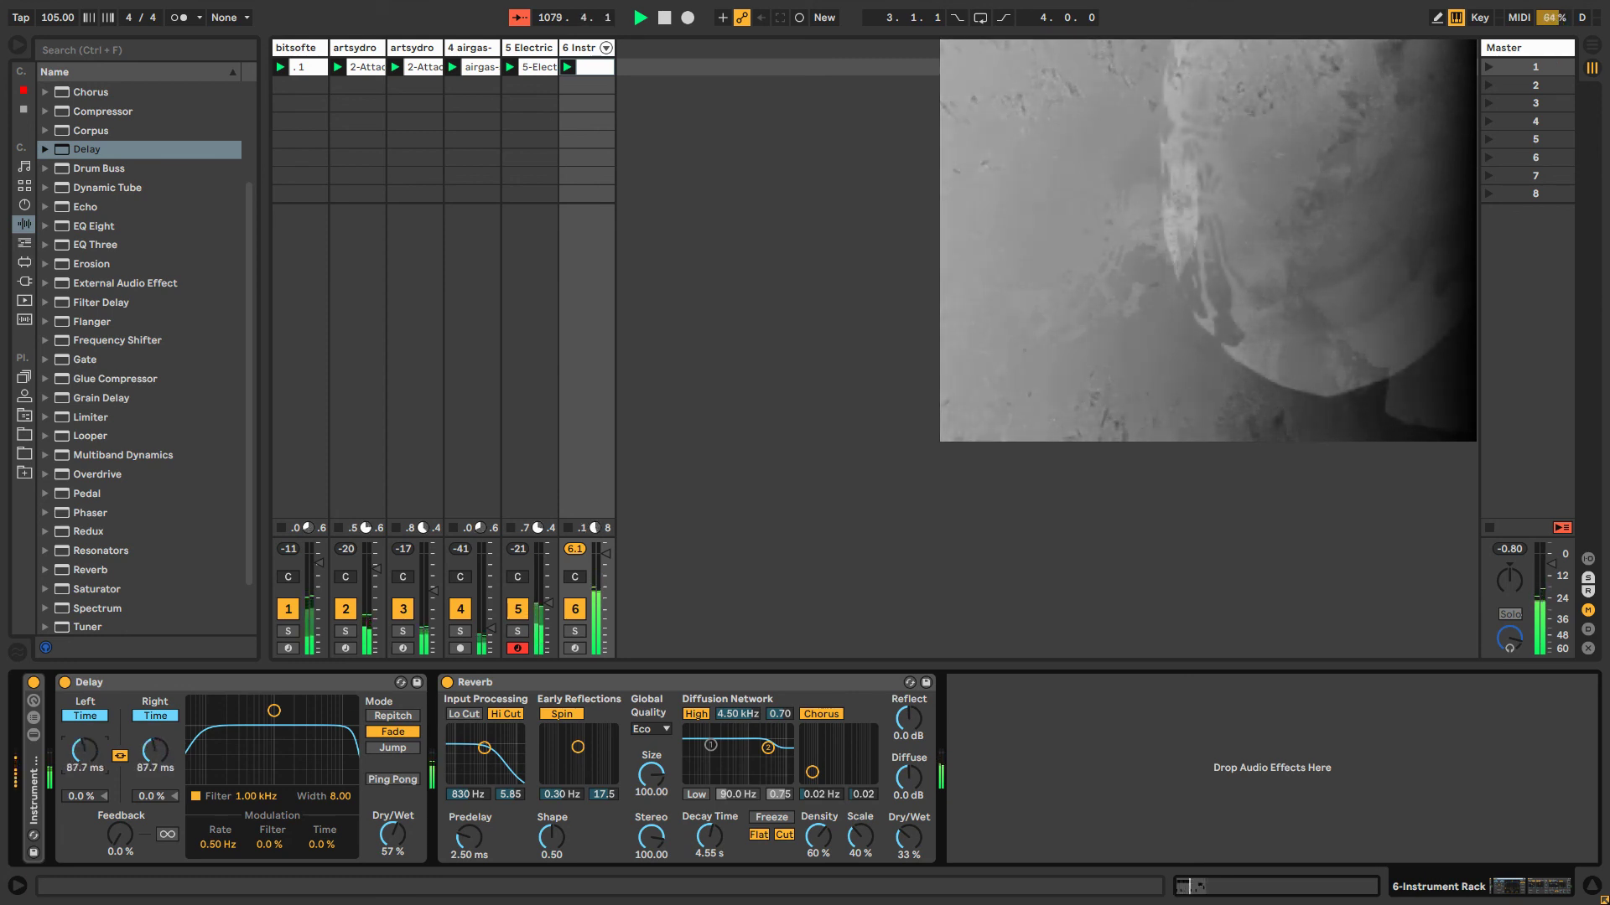
{"action": "right_click", "coordinate": [82, 752]}
{"action": "left_click", "coordinate": [97, 762]}
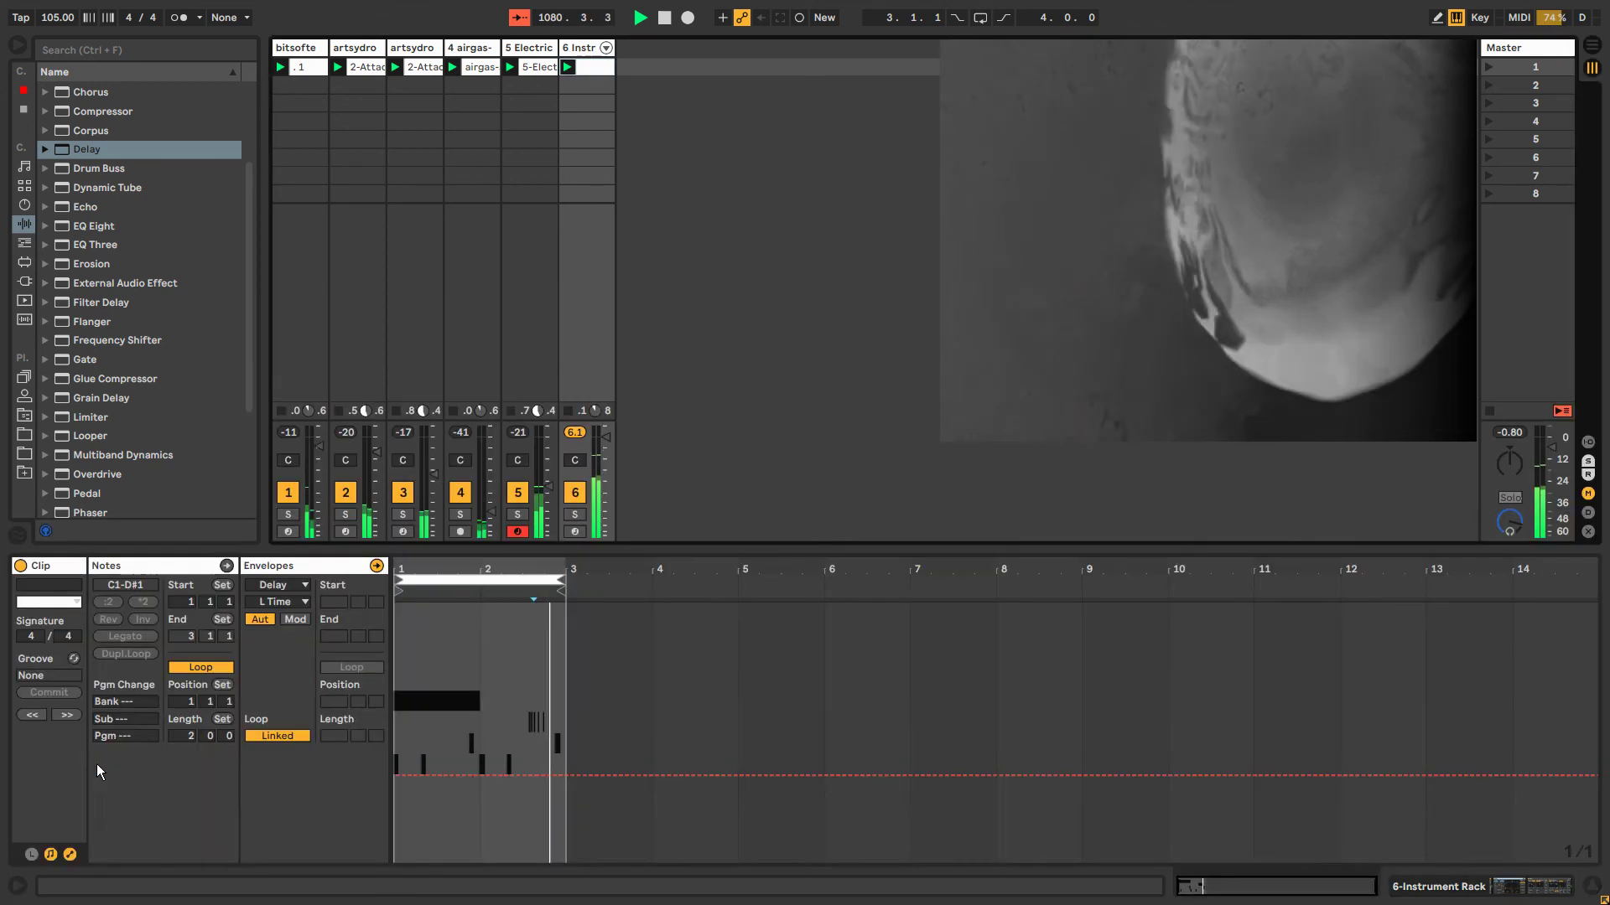
{"action": "left_click", "coordinate": [257, 734]}
{"action": "left_click_drag", "start_coordinate": [333, 726], "coordinate": [580, 139]}
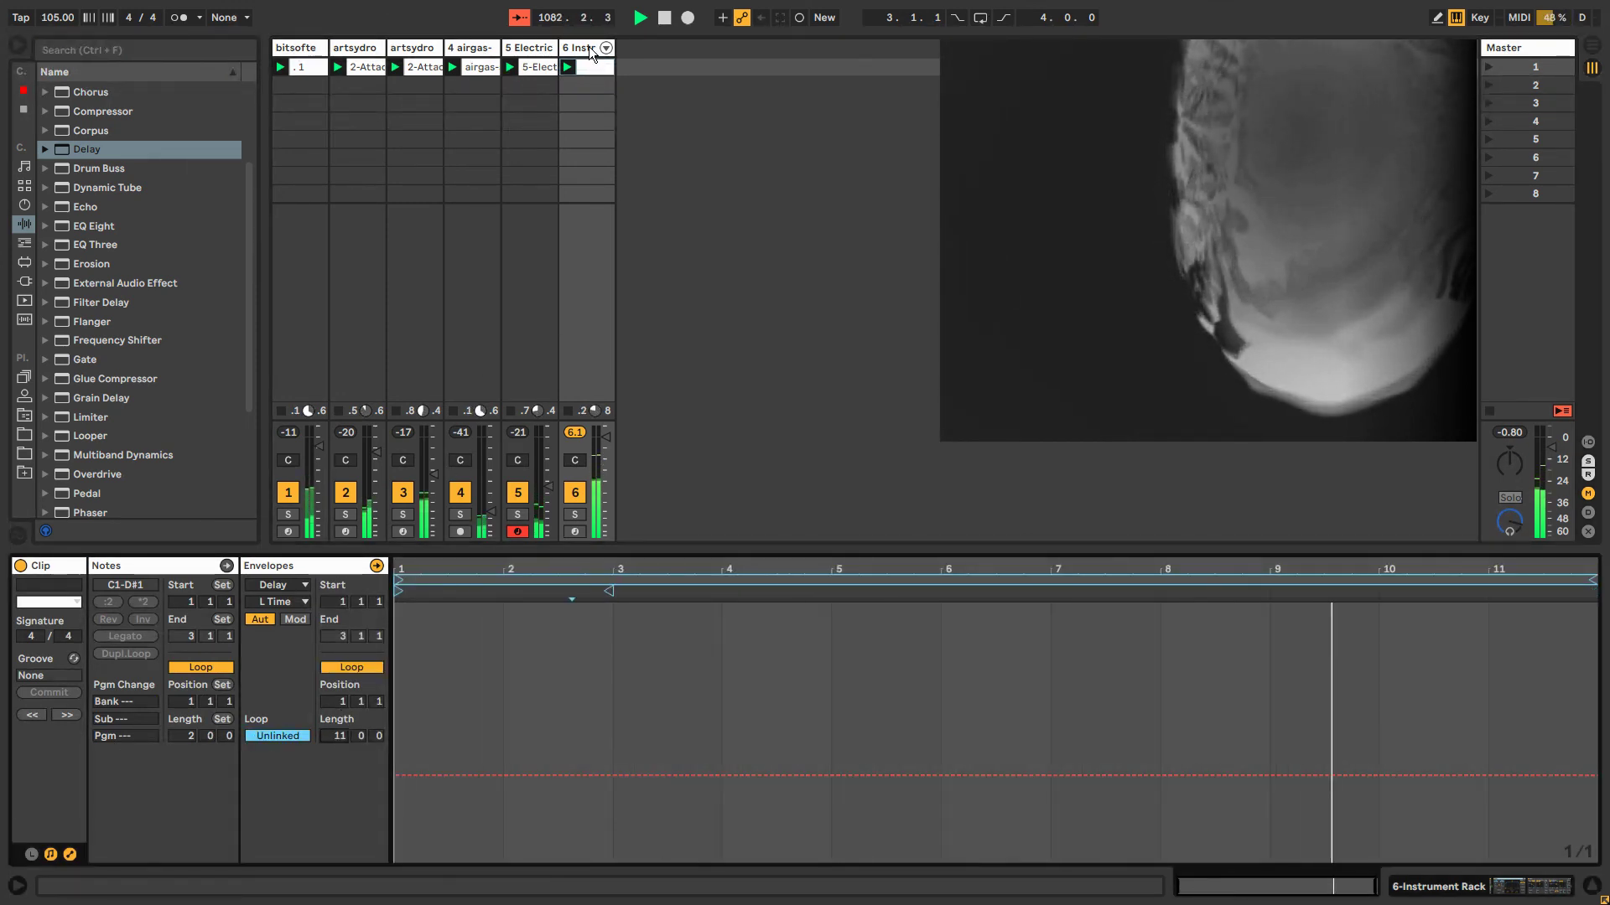
{"action": "left_click", "coordinate": [581, 133]}
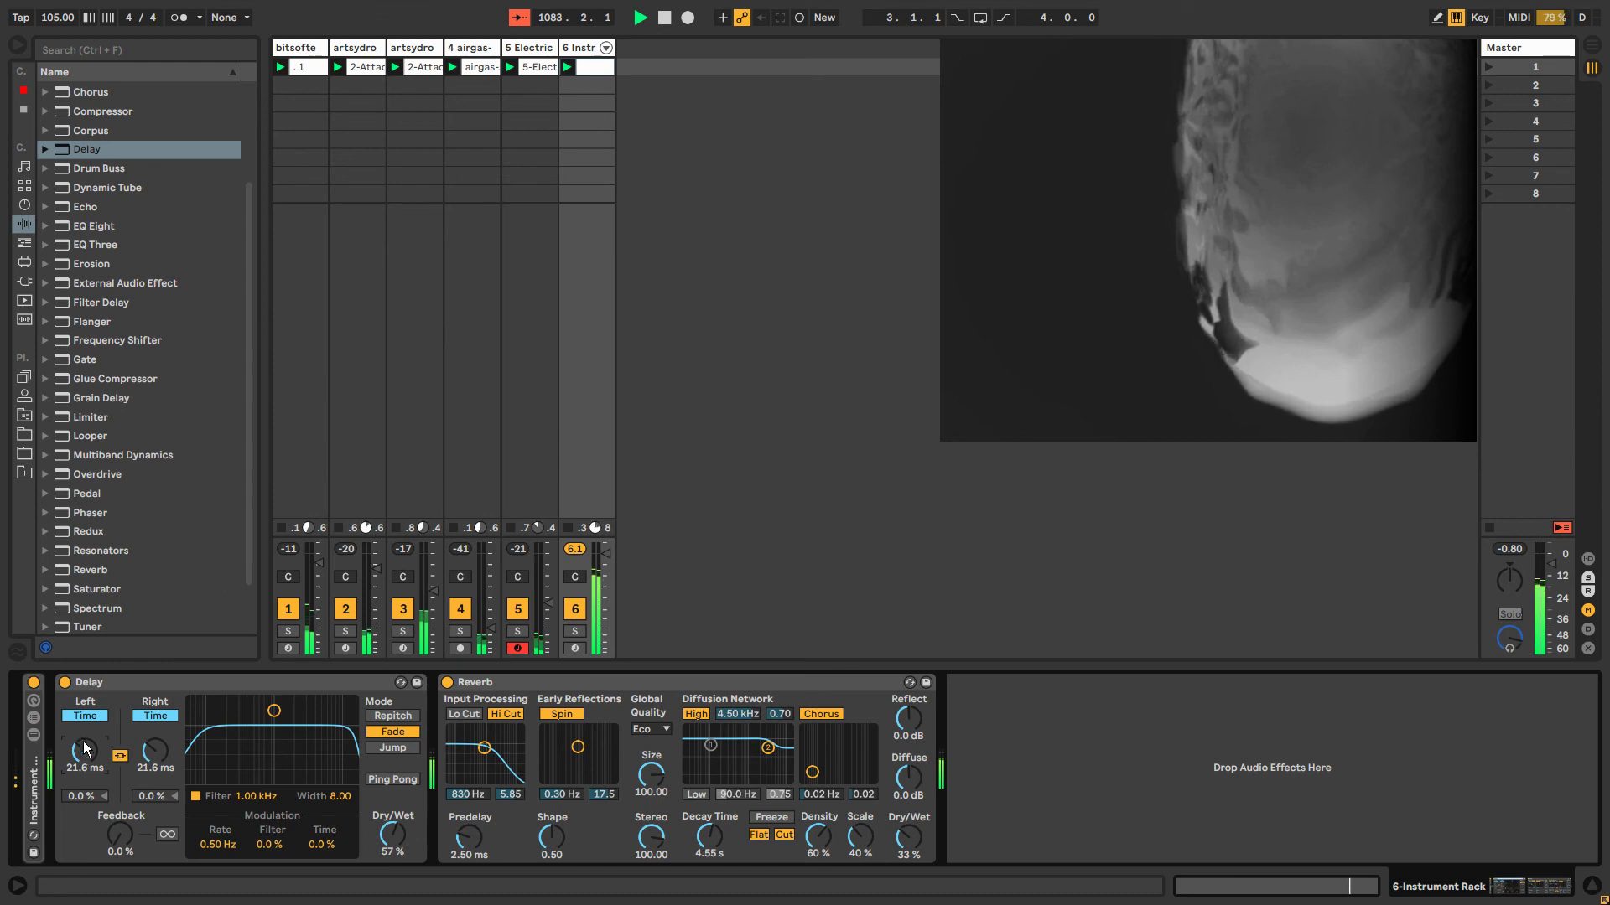
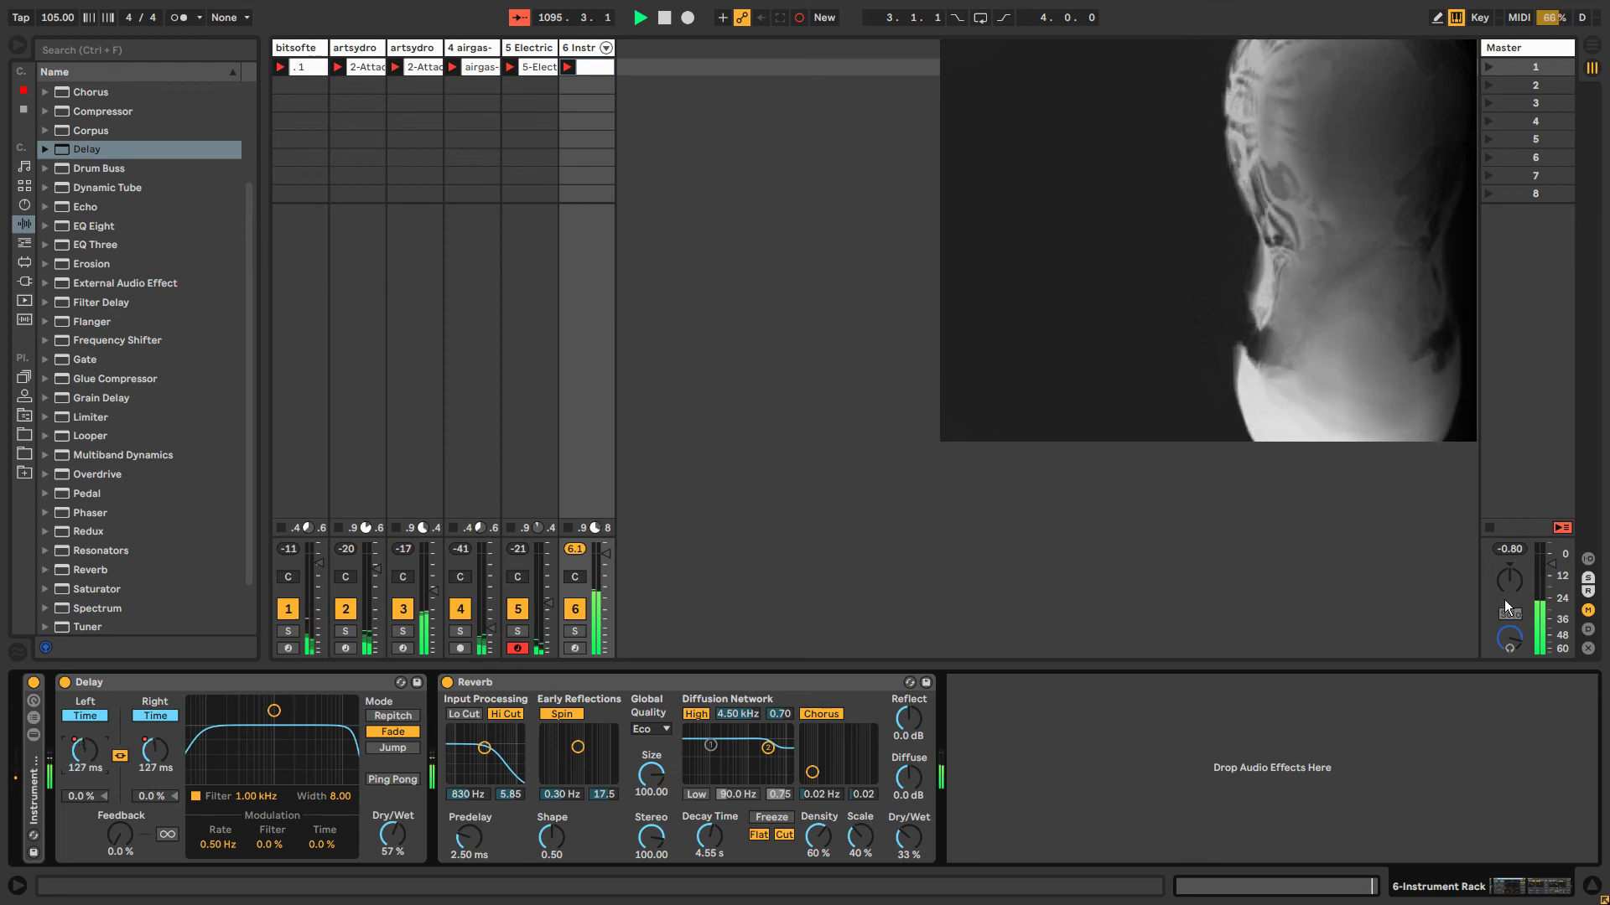
Check the remaining battery power in the system tray's power readout and return to the Live set.
{"action": "key", "text": "super"}
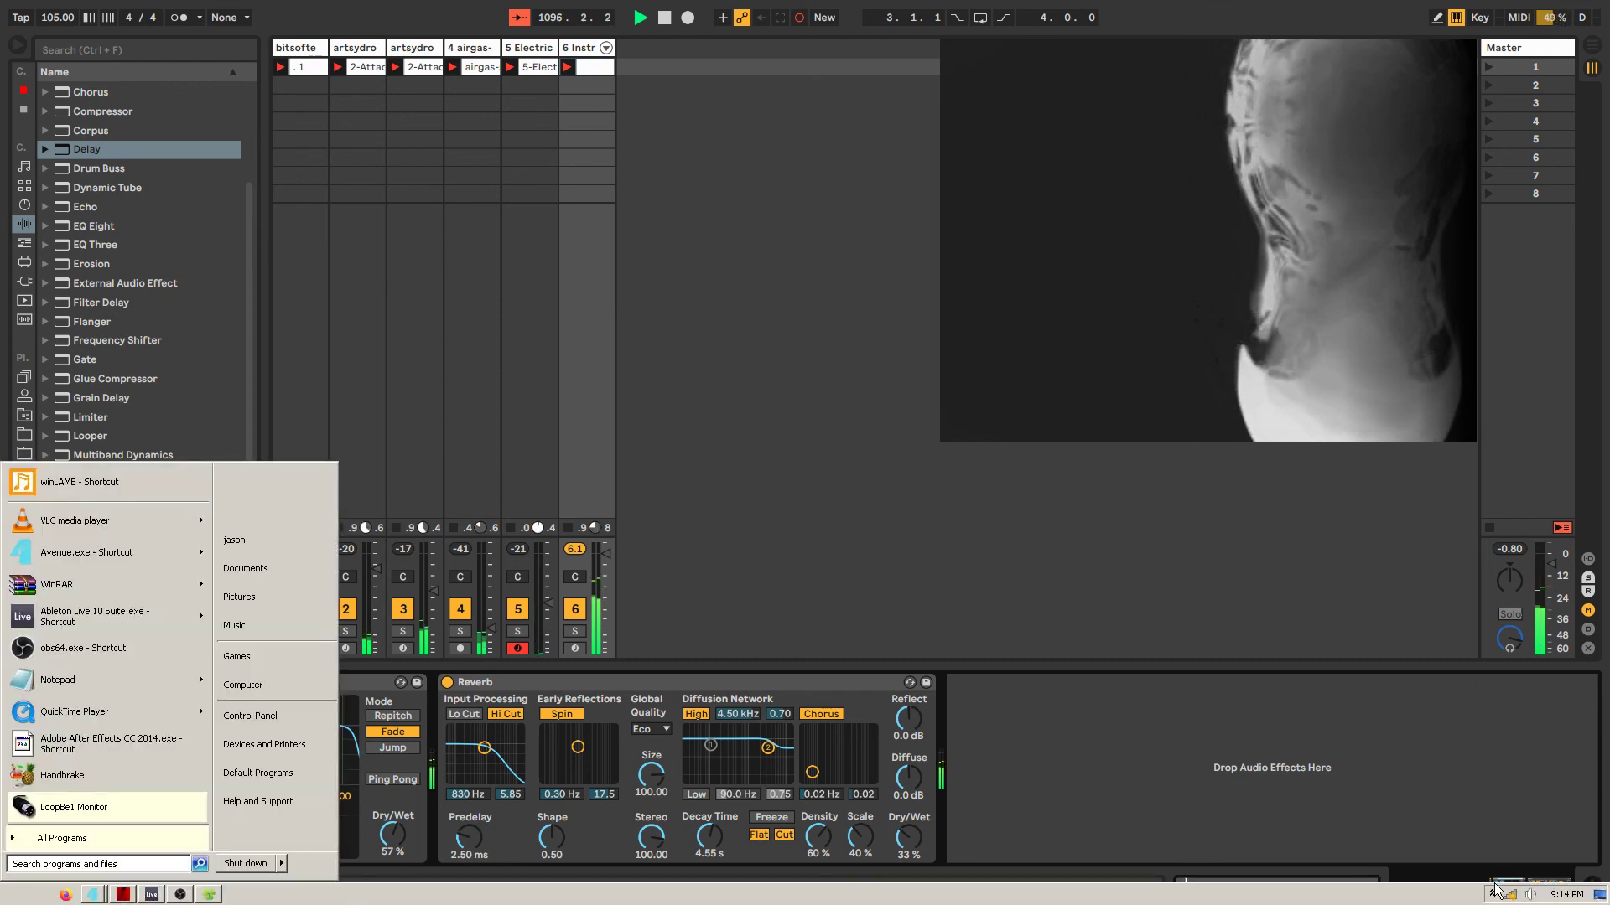
{"action": "left_click", "coordinate": [1493, 893]}
{"action": "left_click", "coordinate": [1464, 803]}
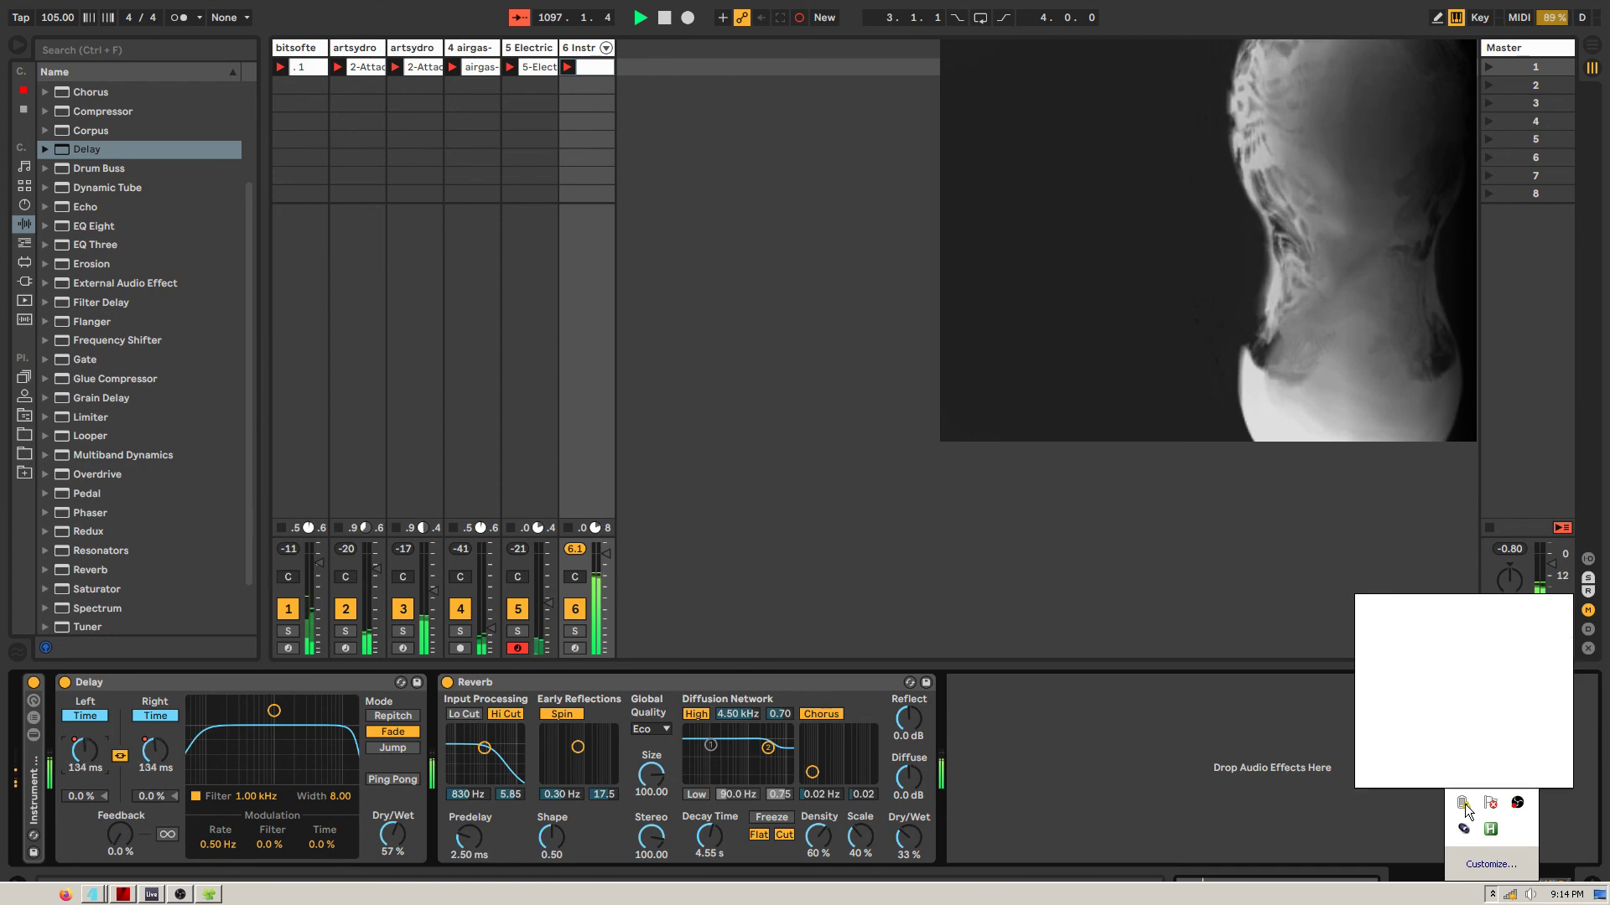
{"action": "left_click", "coordinate": [1214, 580]}
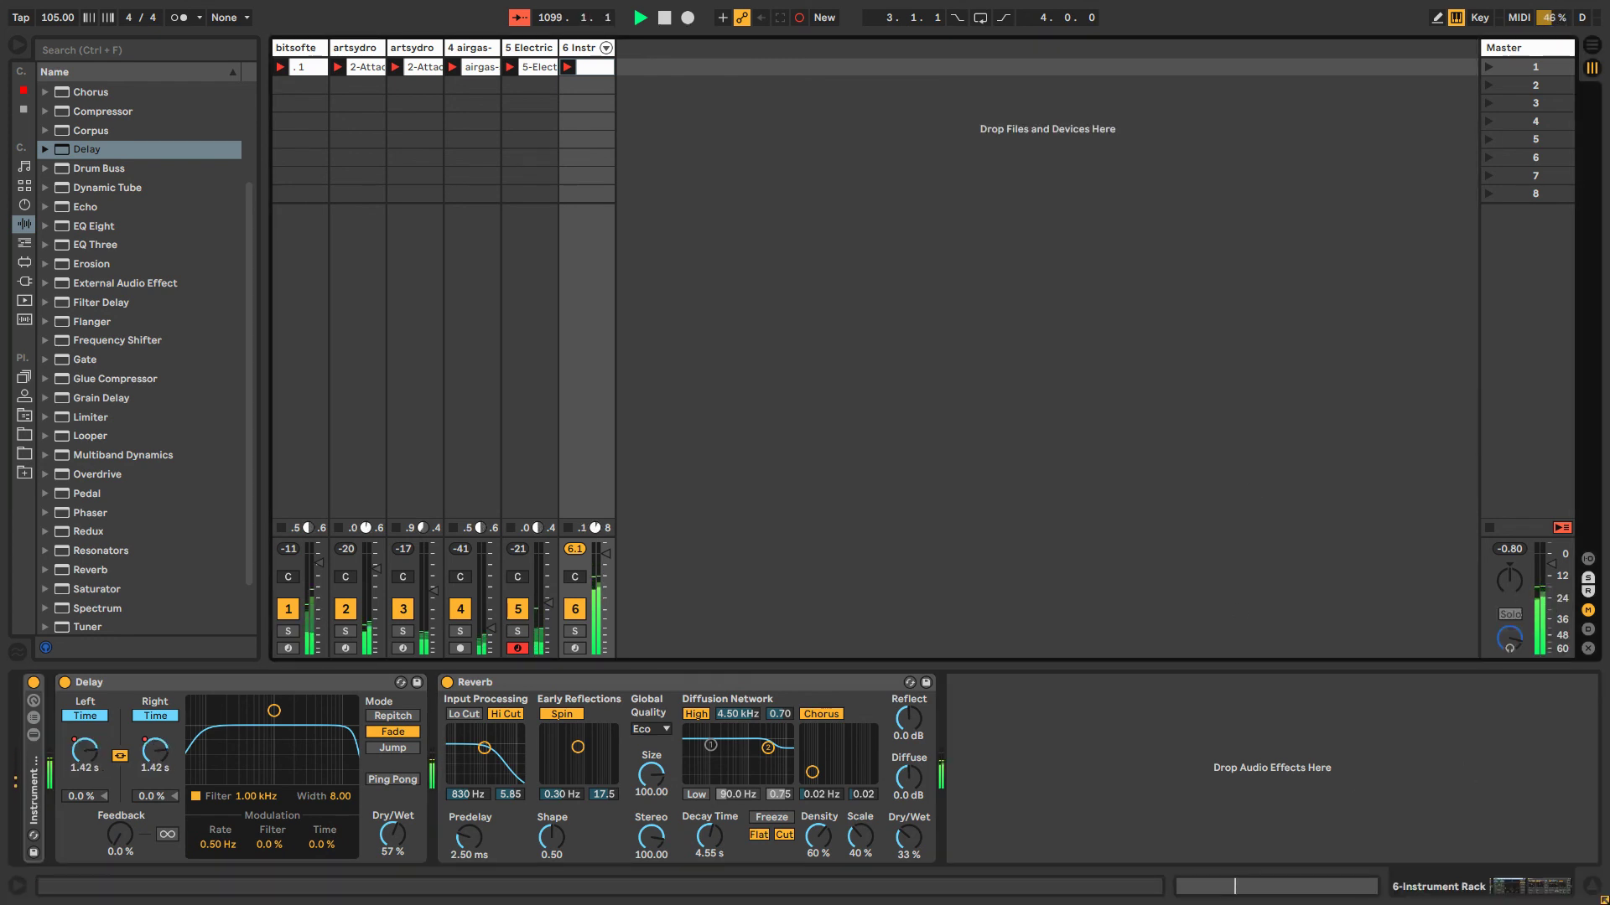
{"action": "key", "text": "super"}
{"action": "left_click", "coordinate": [1491, 894]}
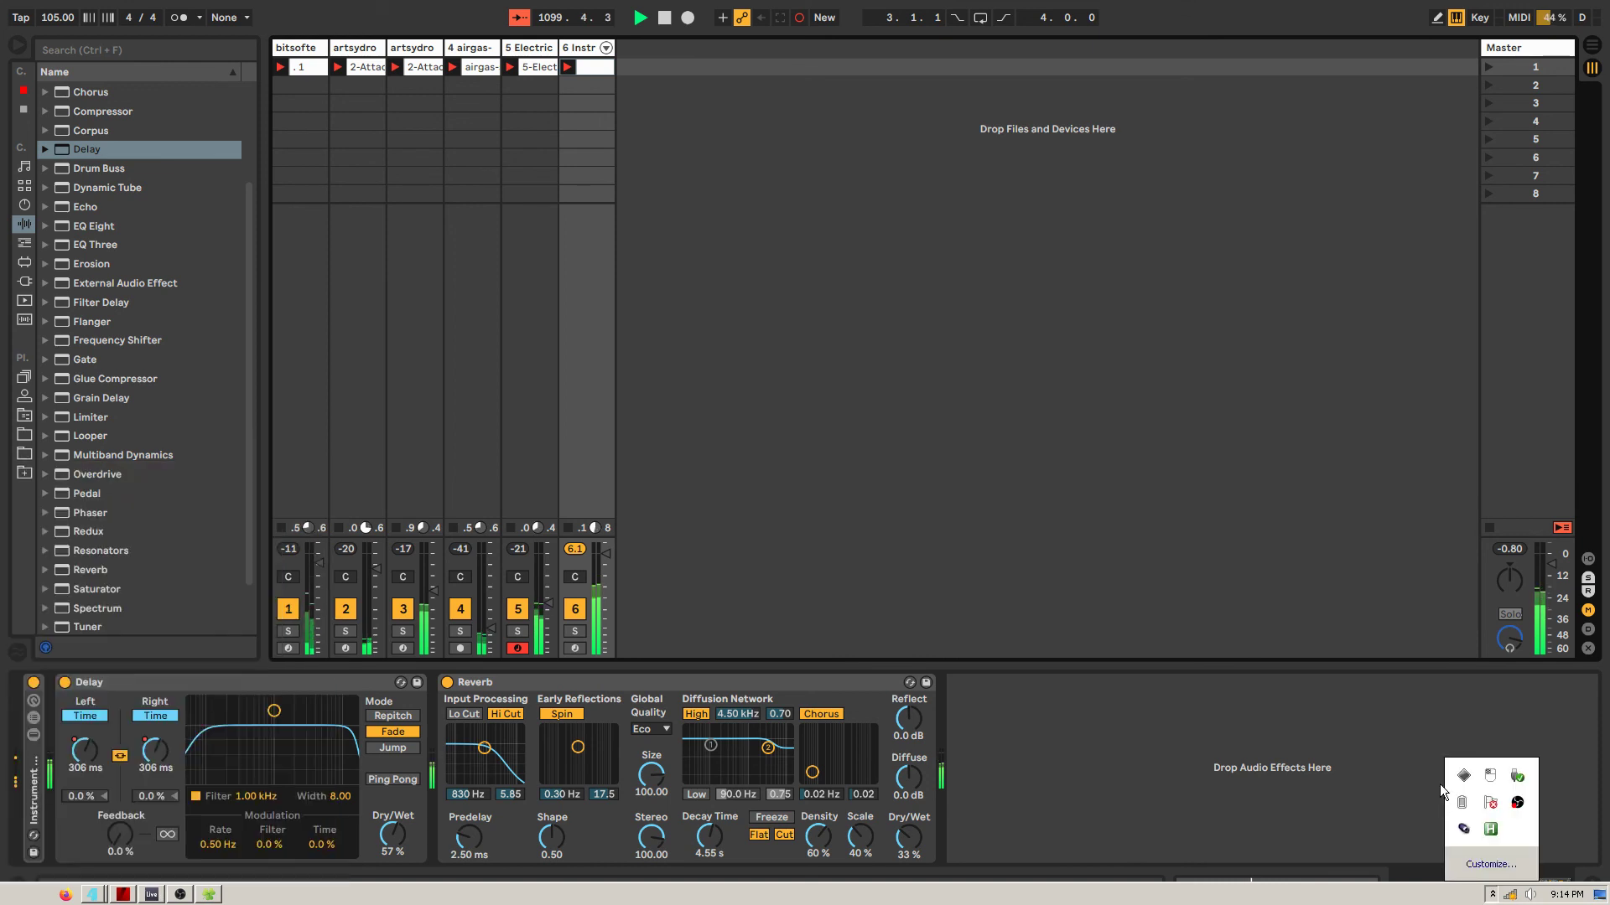
{"action": "left_click", "coordinate": [1463, 803]}
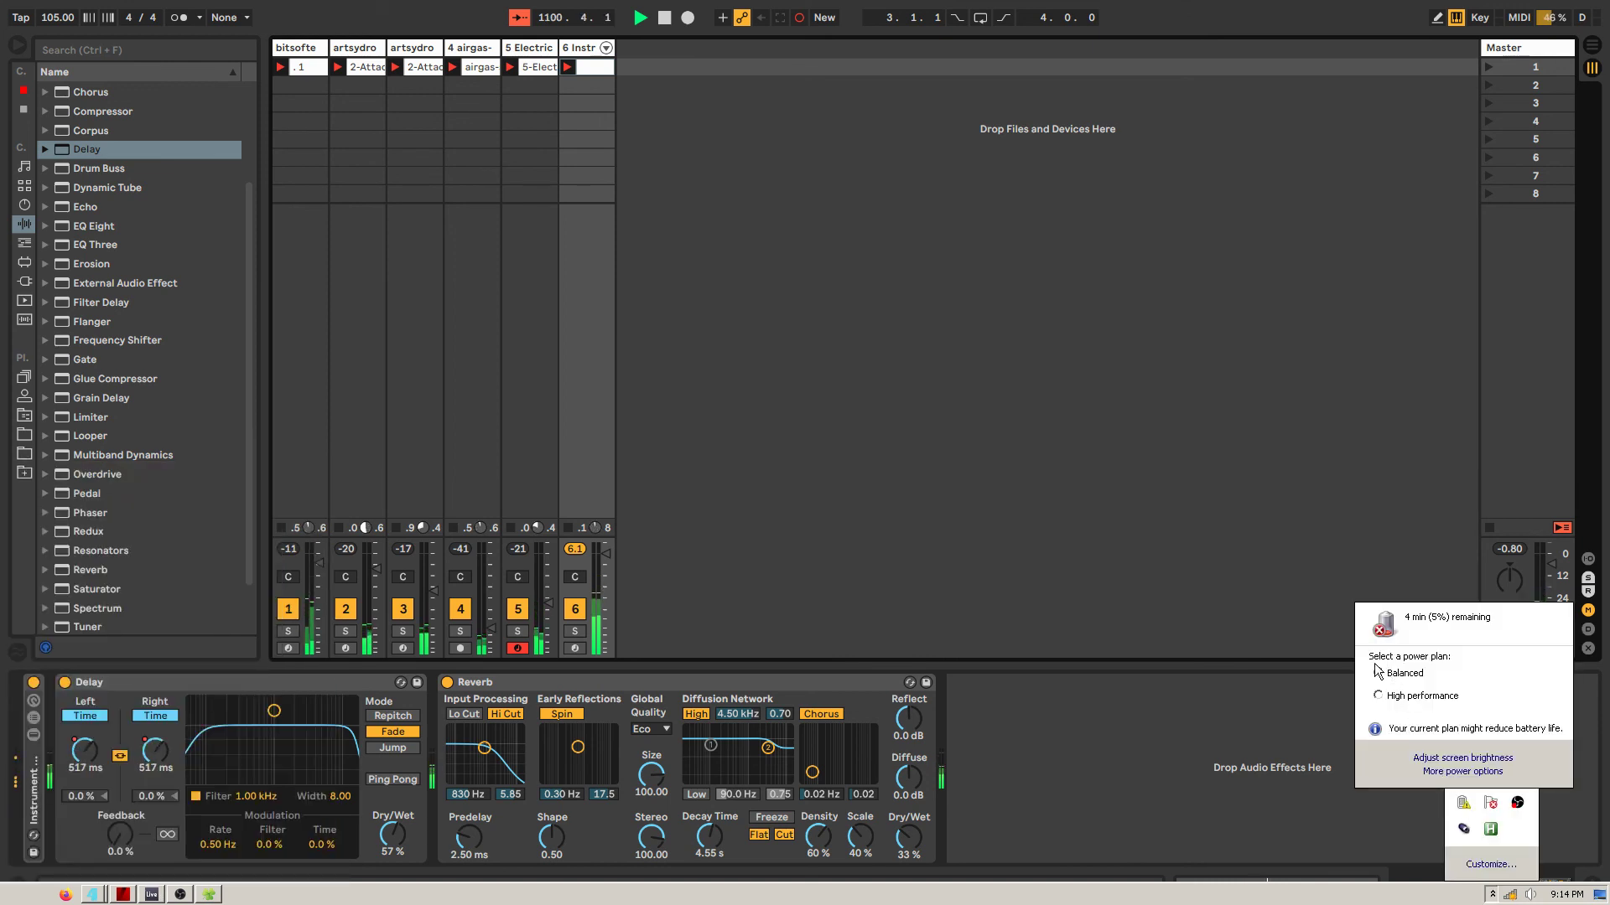
{"action": "left_click", "coordinate": [1098, 560]}
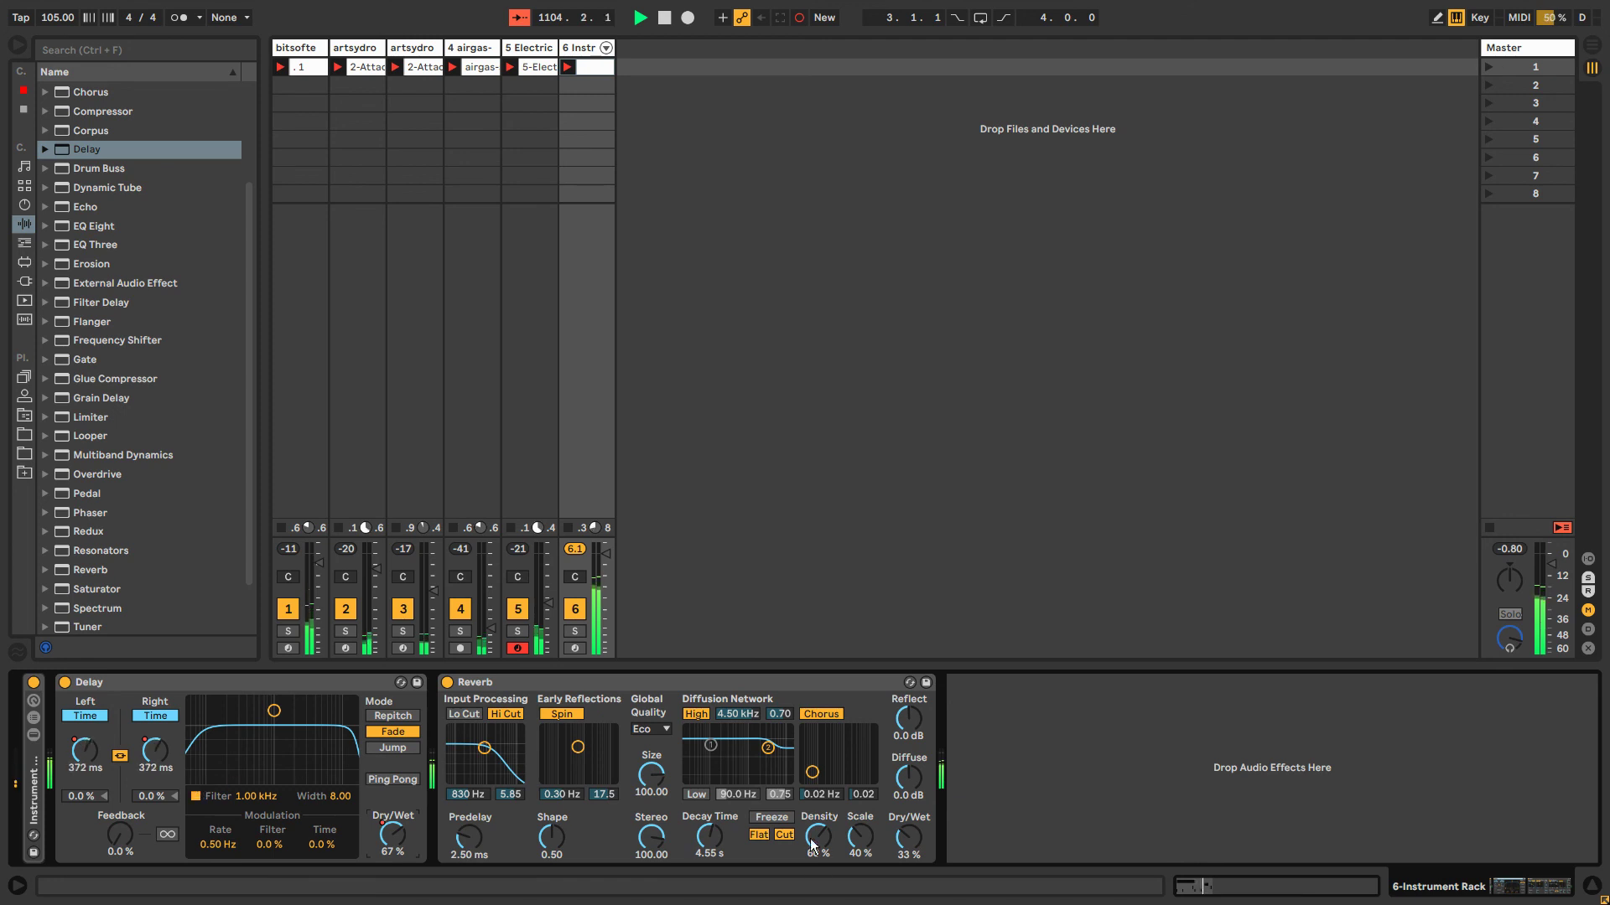
Stop session recording and lower the Reverb's dry/wet on track 6 to 21%.
{"action": "left_click", "coordinate": [801, 16]}
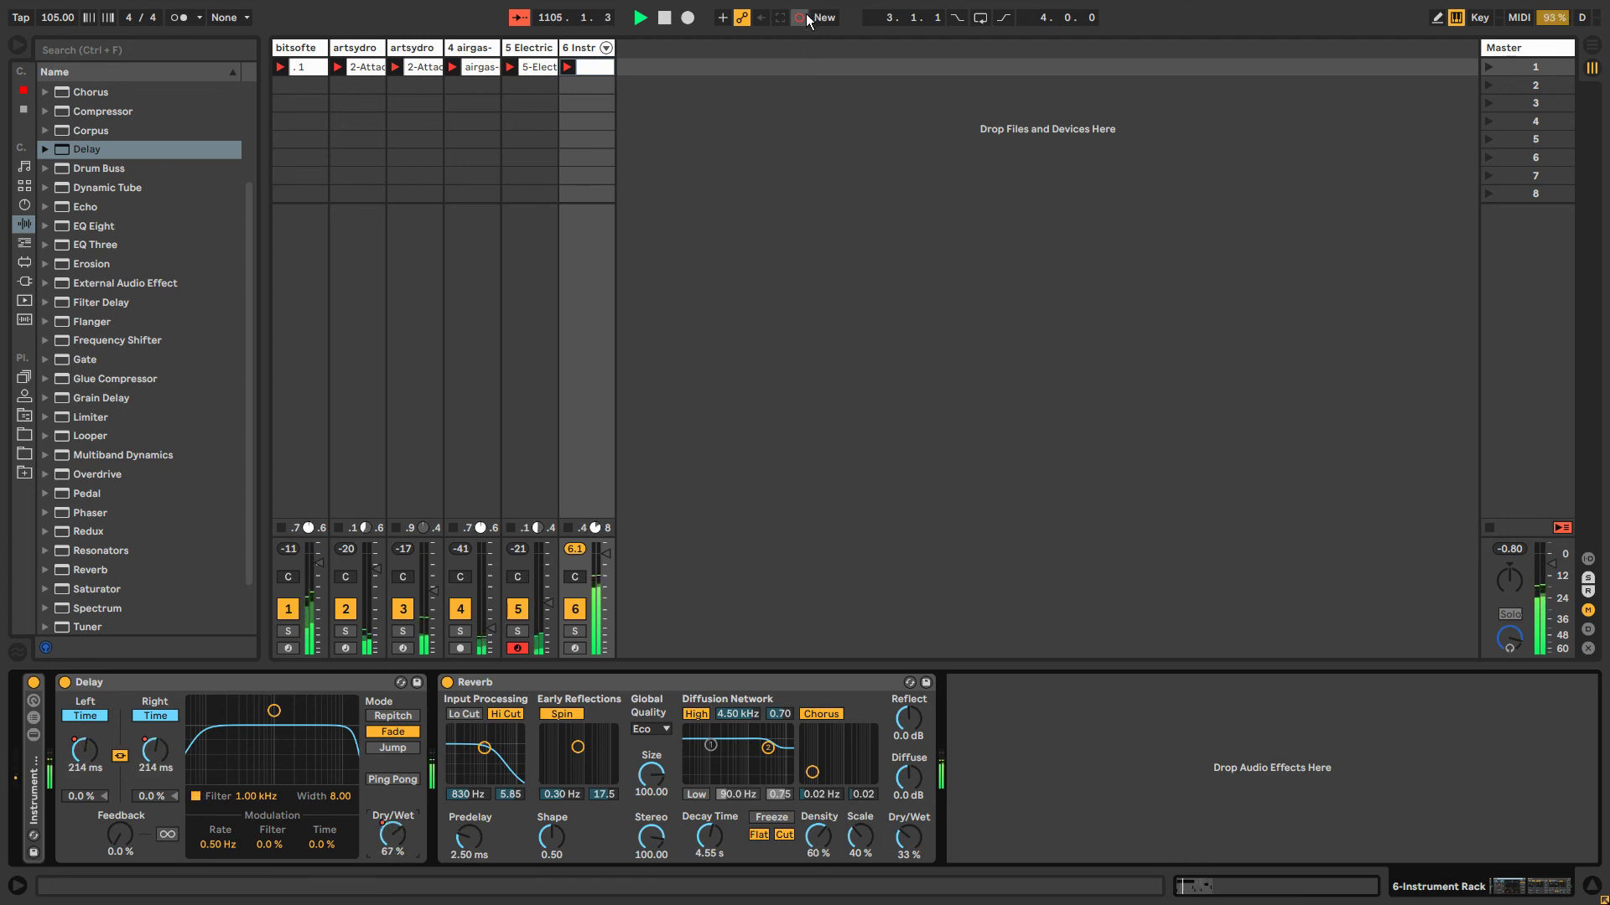
{"action": "left_click", "coordinate": [541, 683]}
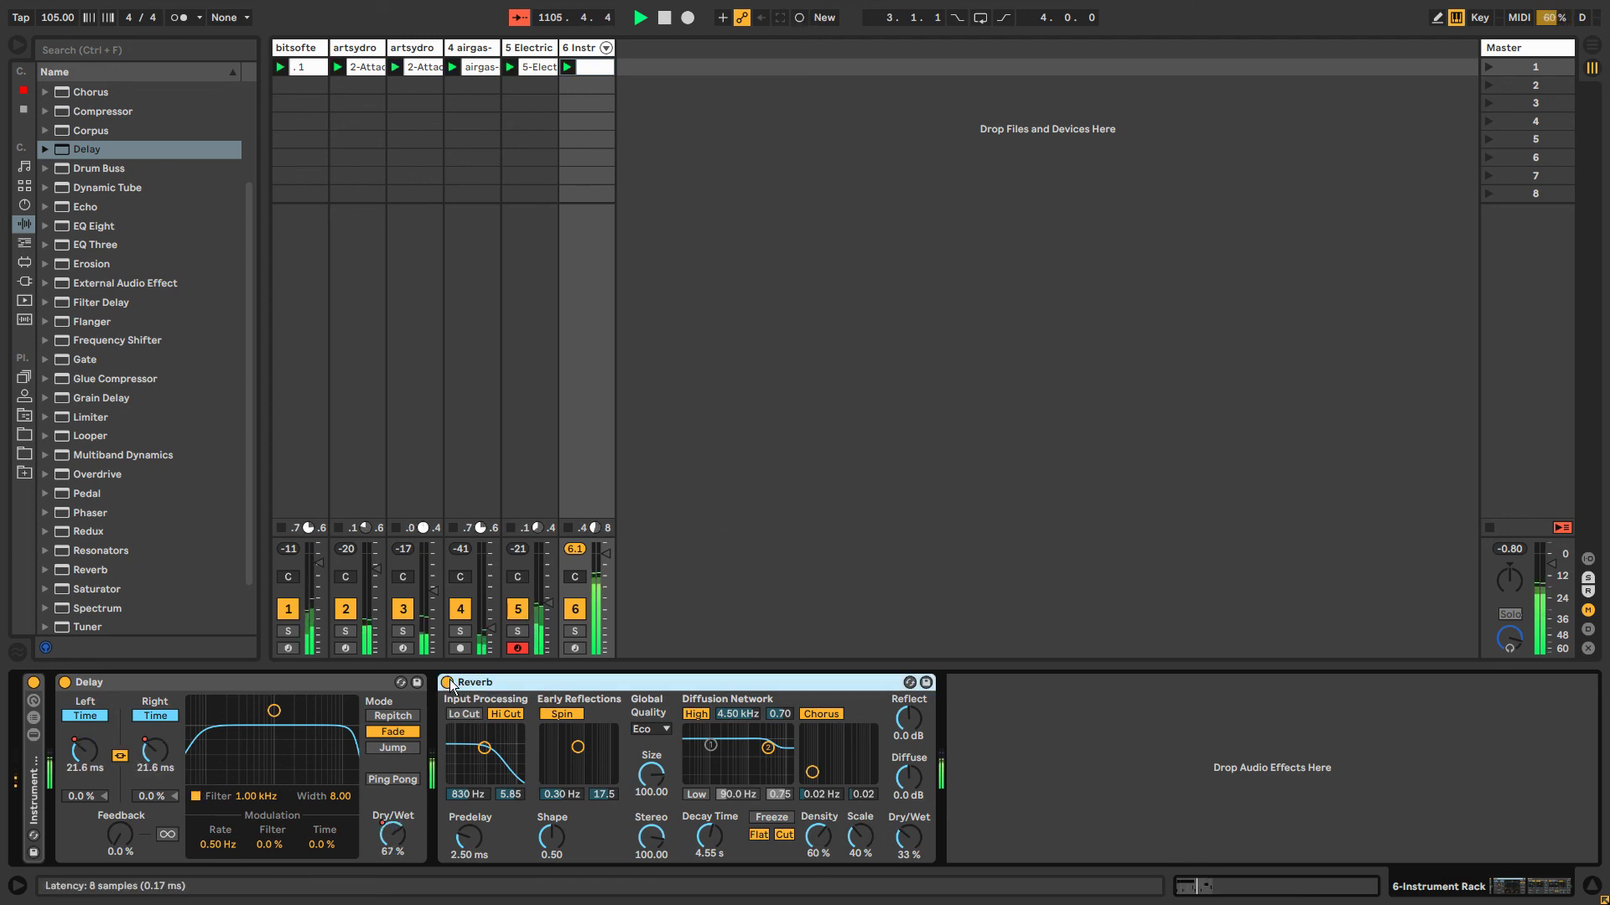
{"action": "left_click_drag", "start_coordinate": [909, 837], "coordinate": [909, 841]}
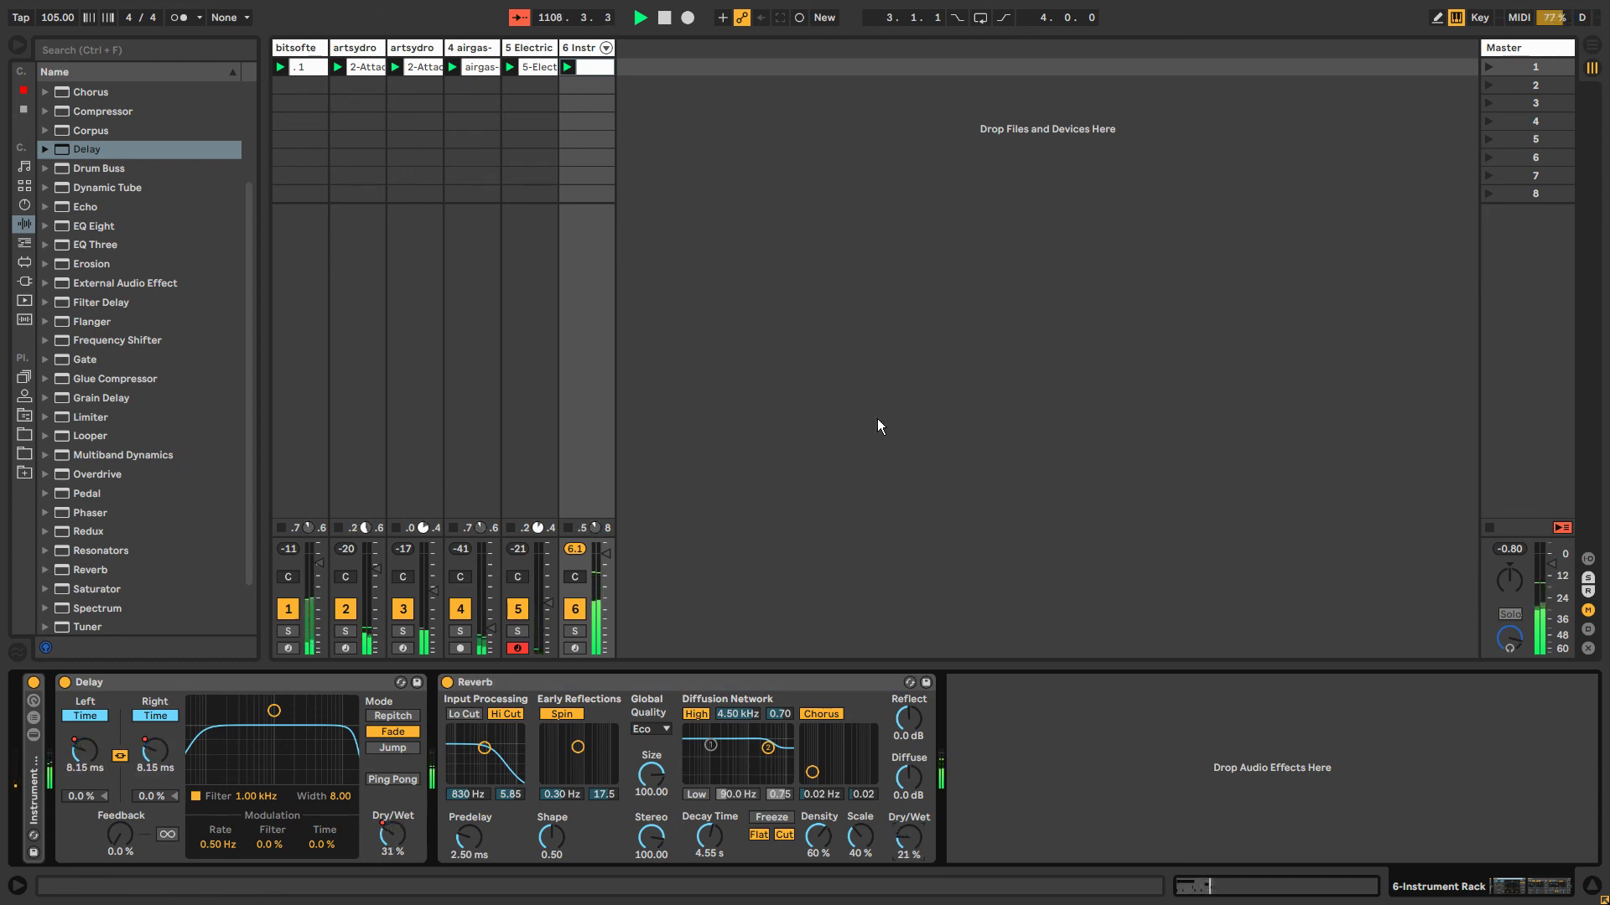
Switch to the OBS window to check the recording status, and return to the Live set.
{"action": "key", "text": "alt+Tab"}
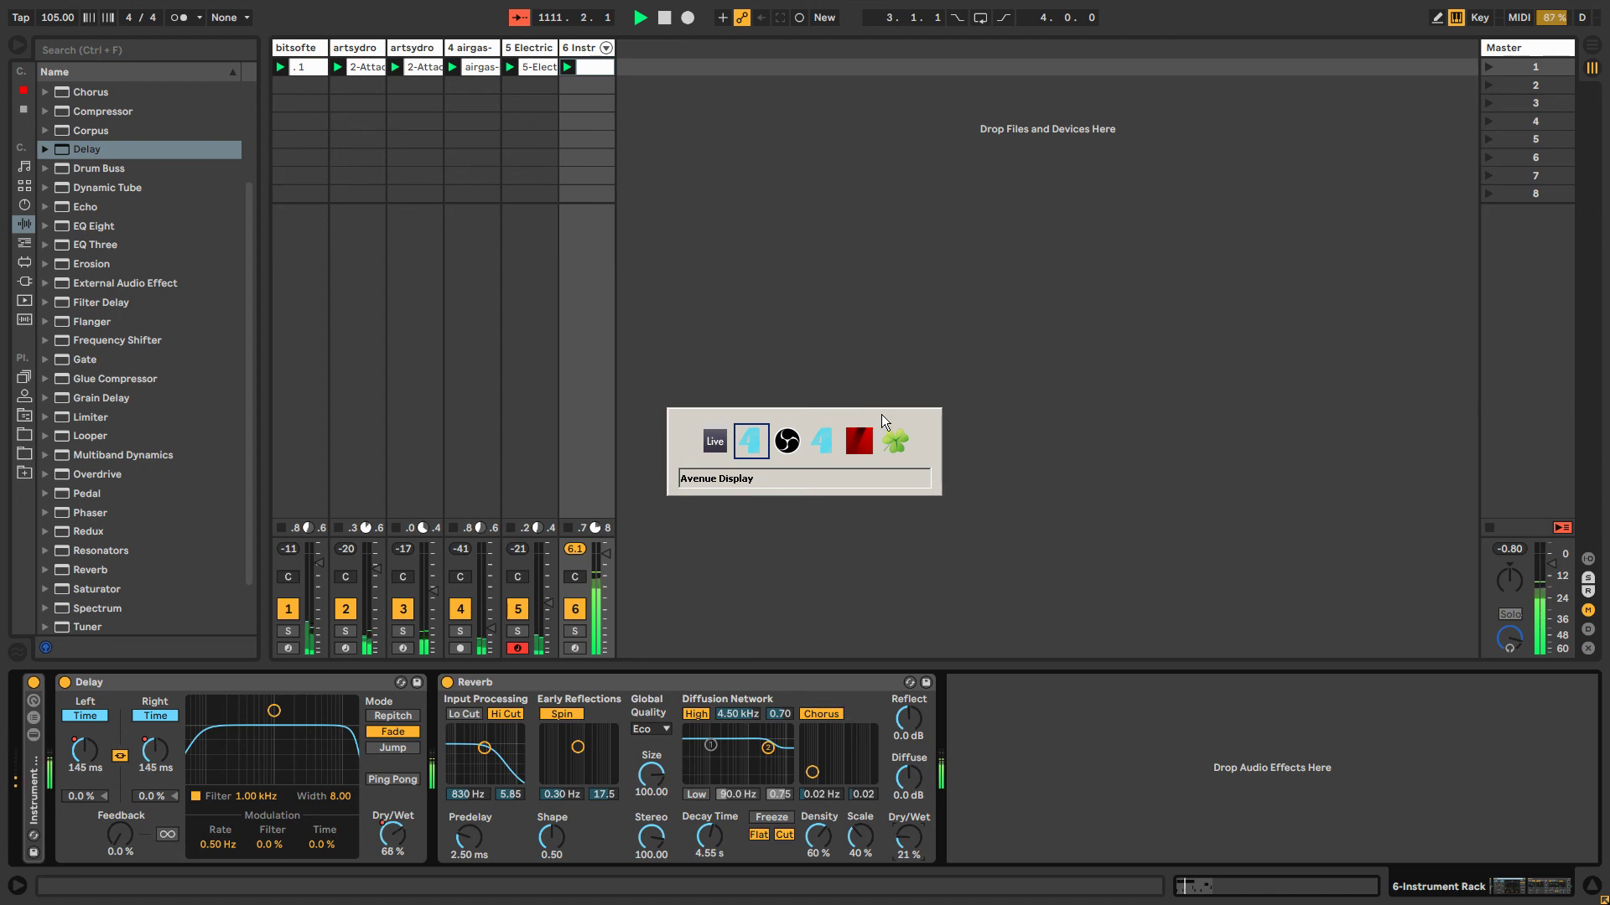
{"action": "key", "text": "alt+Tab"}
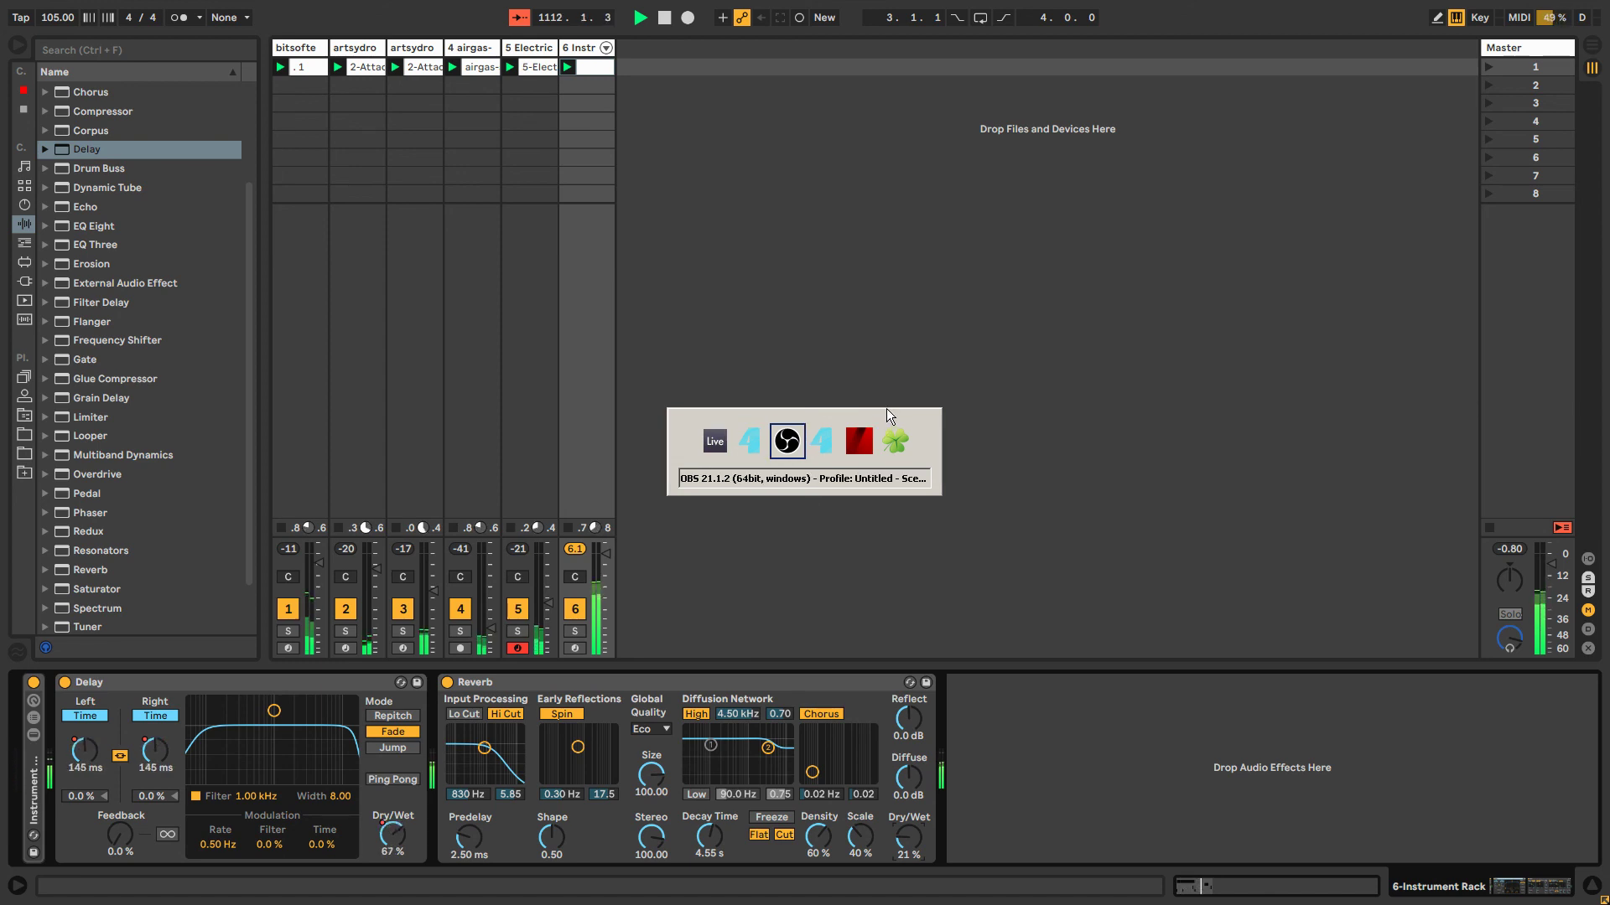
{"action": "key", "text": "alt+shift+Tab"}
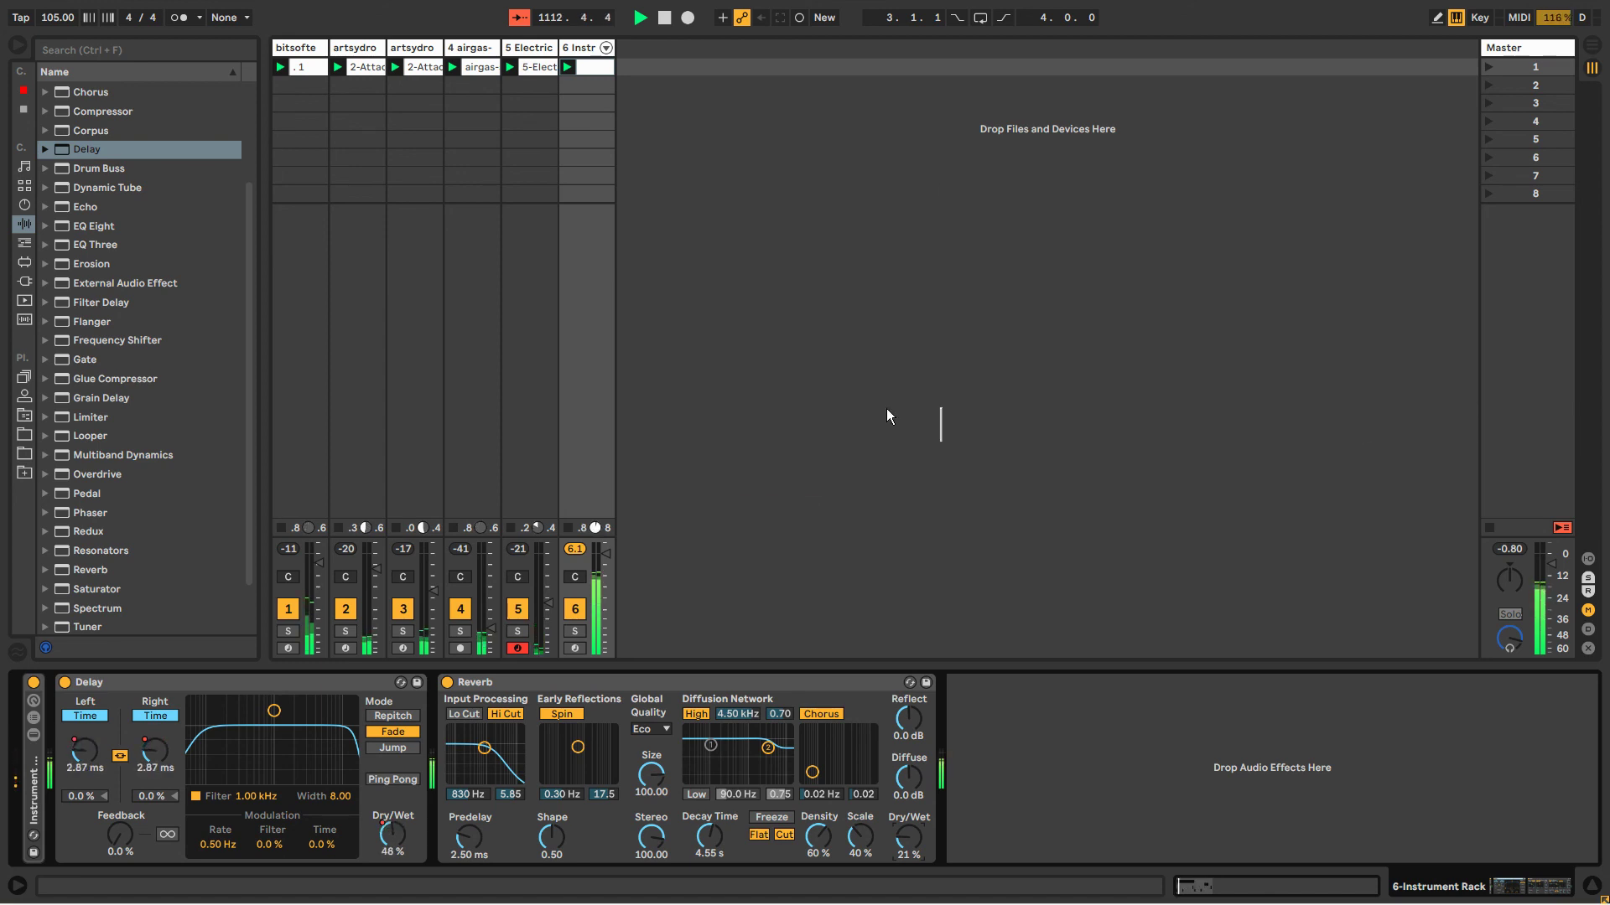
{"action": "key", "text": "alt+Tab"}
{"action": "key", "text": "alt+Tab"}
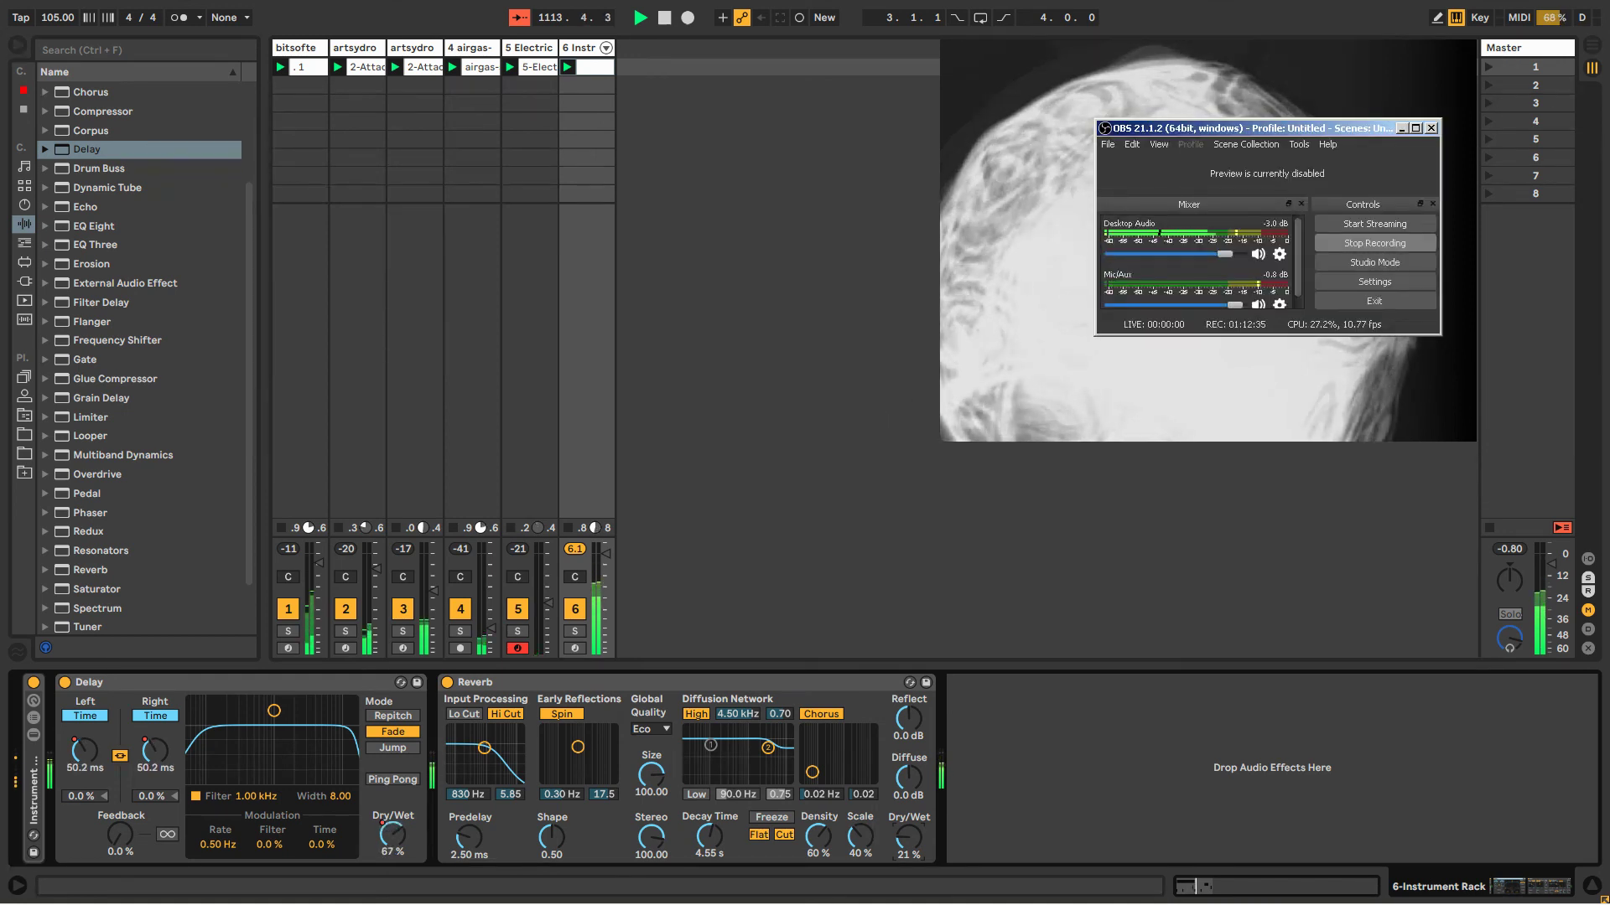
{"action": "left_click", "coordinate": [979, 280]}
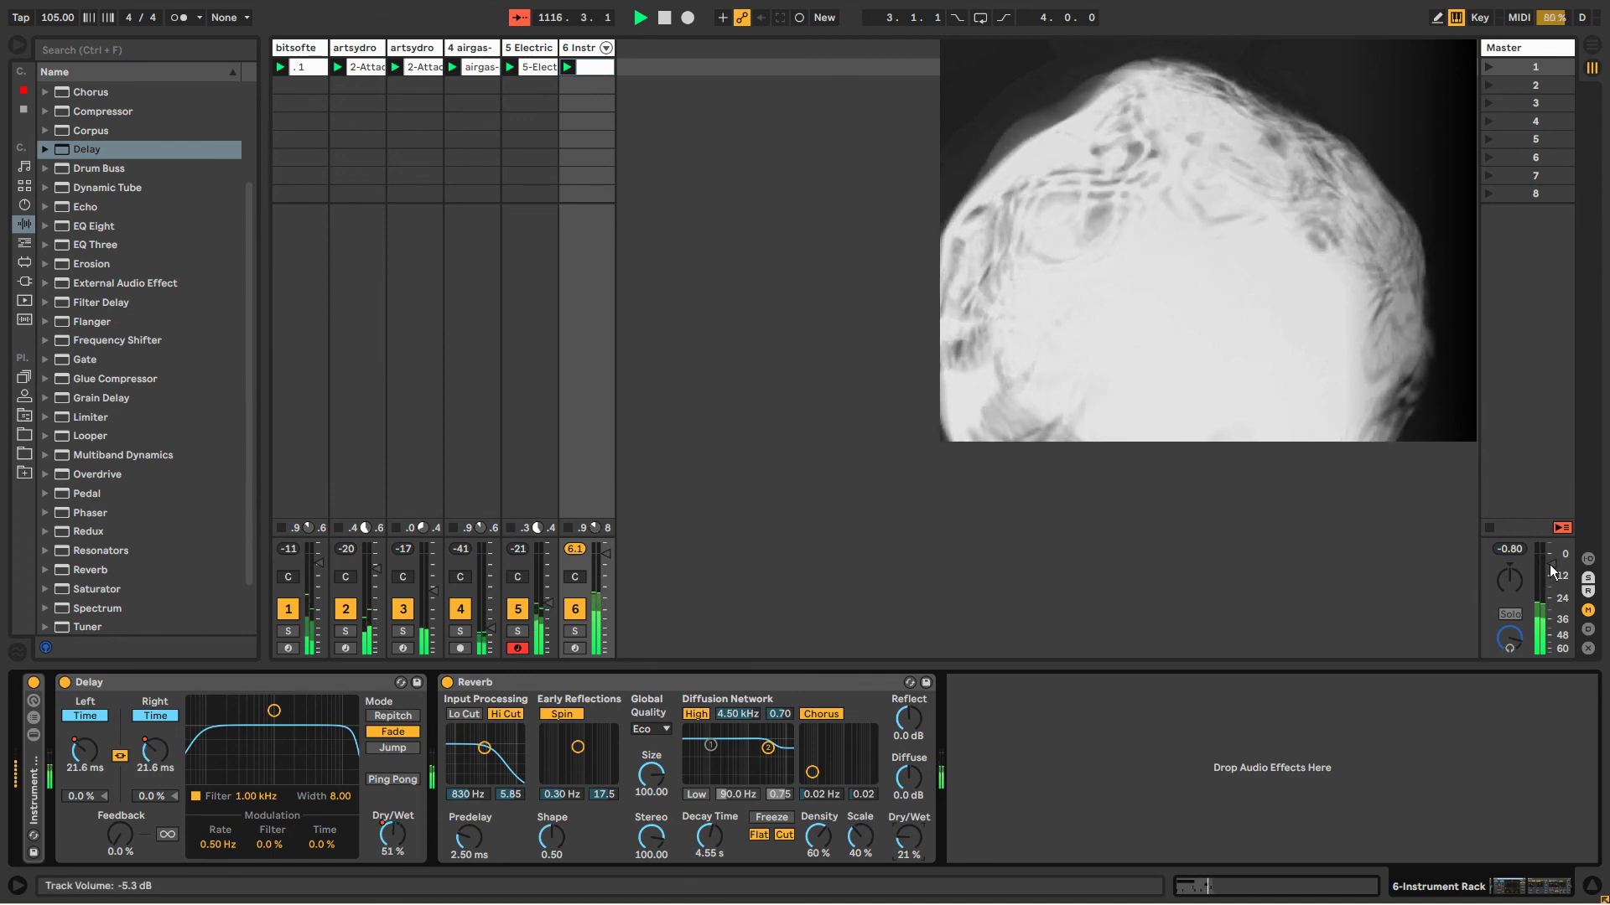
Raise the master track volume to 0 dB.
{"action": "left_click_drag", "start_coordinate": [1554, 570], "coordinate": [1555, 564]}
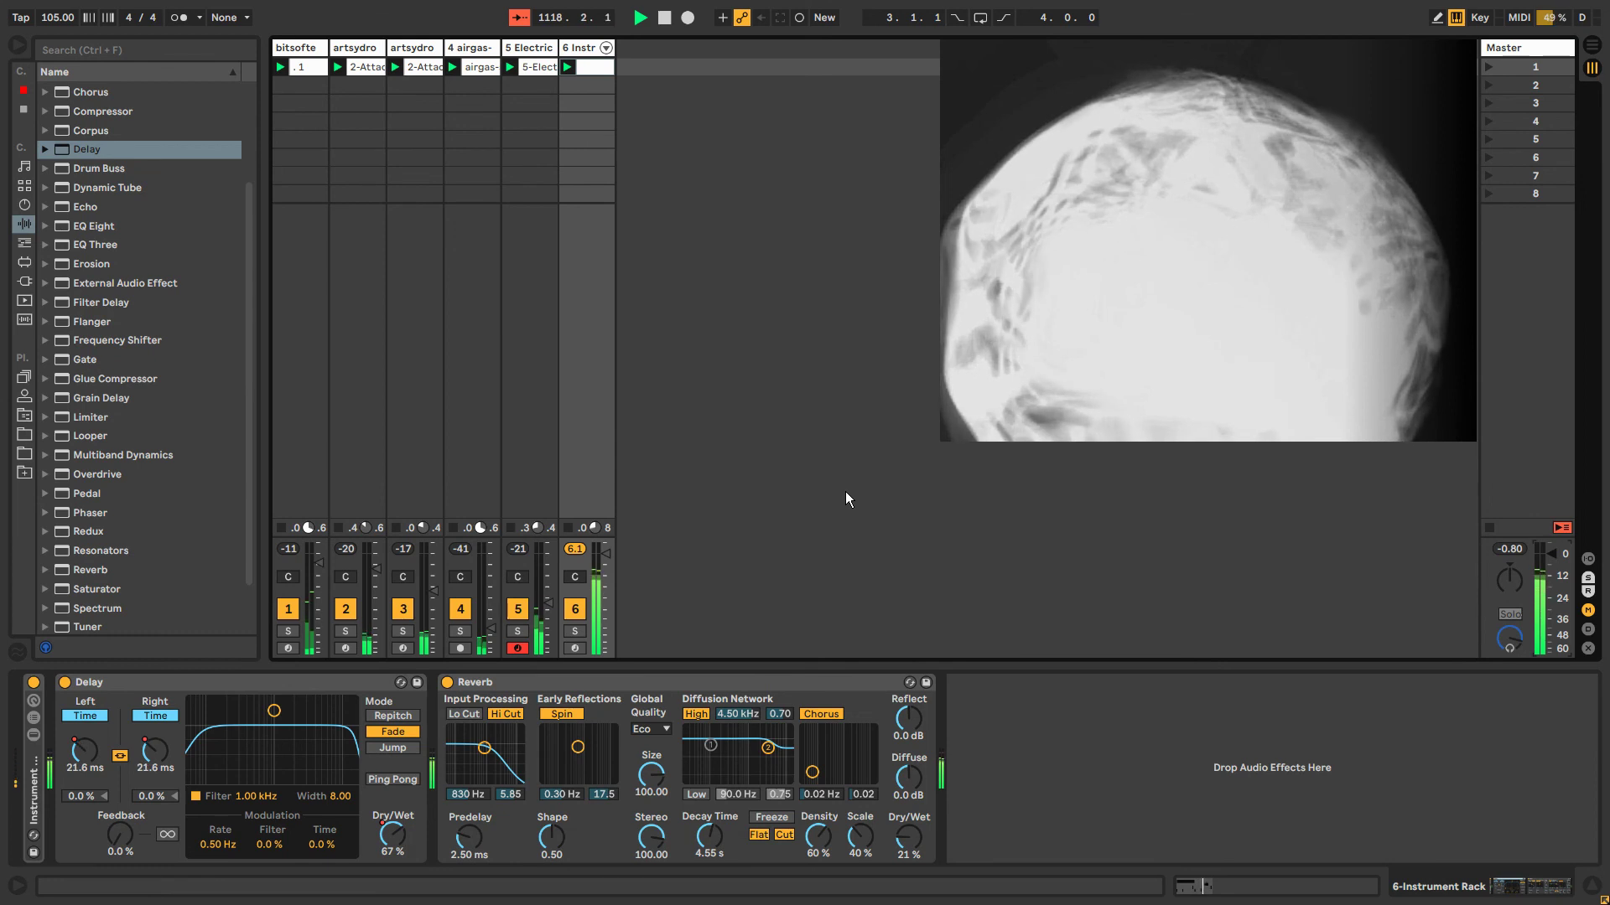
Delete the automation on the Delay's dry/wet and set the Delay to Repitch mode with 63% feedback and 24% dry/wet.
{"action": "right_click", "coordinate": [383, 835]}
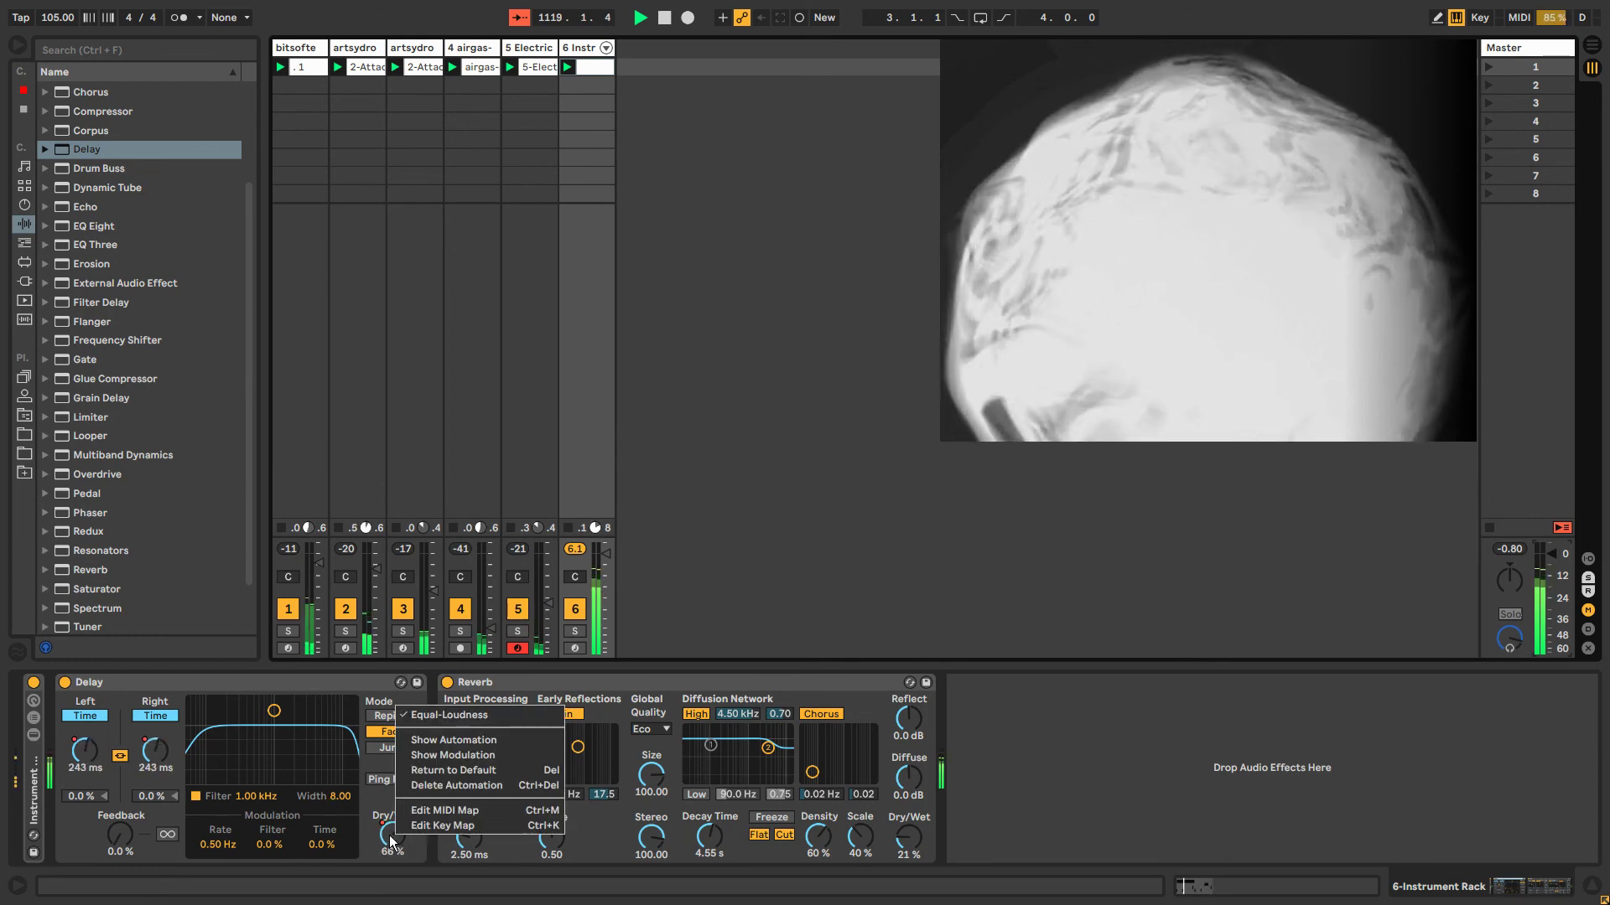
{"action": "left_click", "coordinate": [440, 787]}
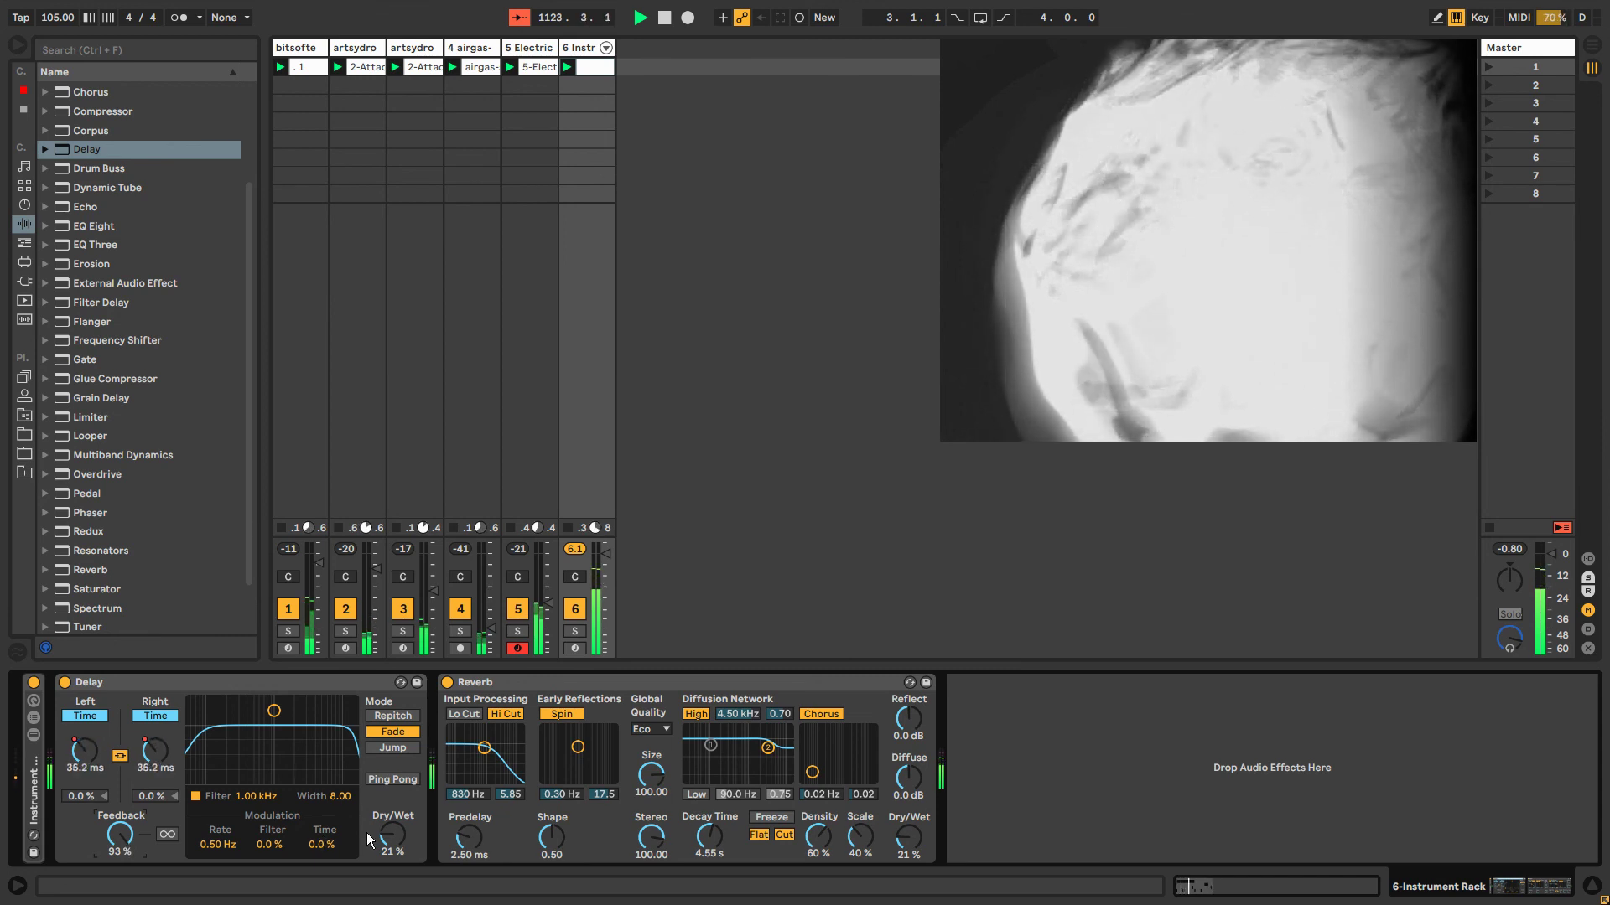
{"action": "left_click_drag", "start_coordinate": [369, 839], "coordinate": [369, 834]}
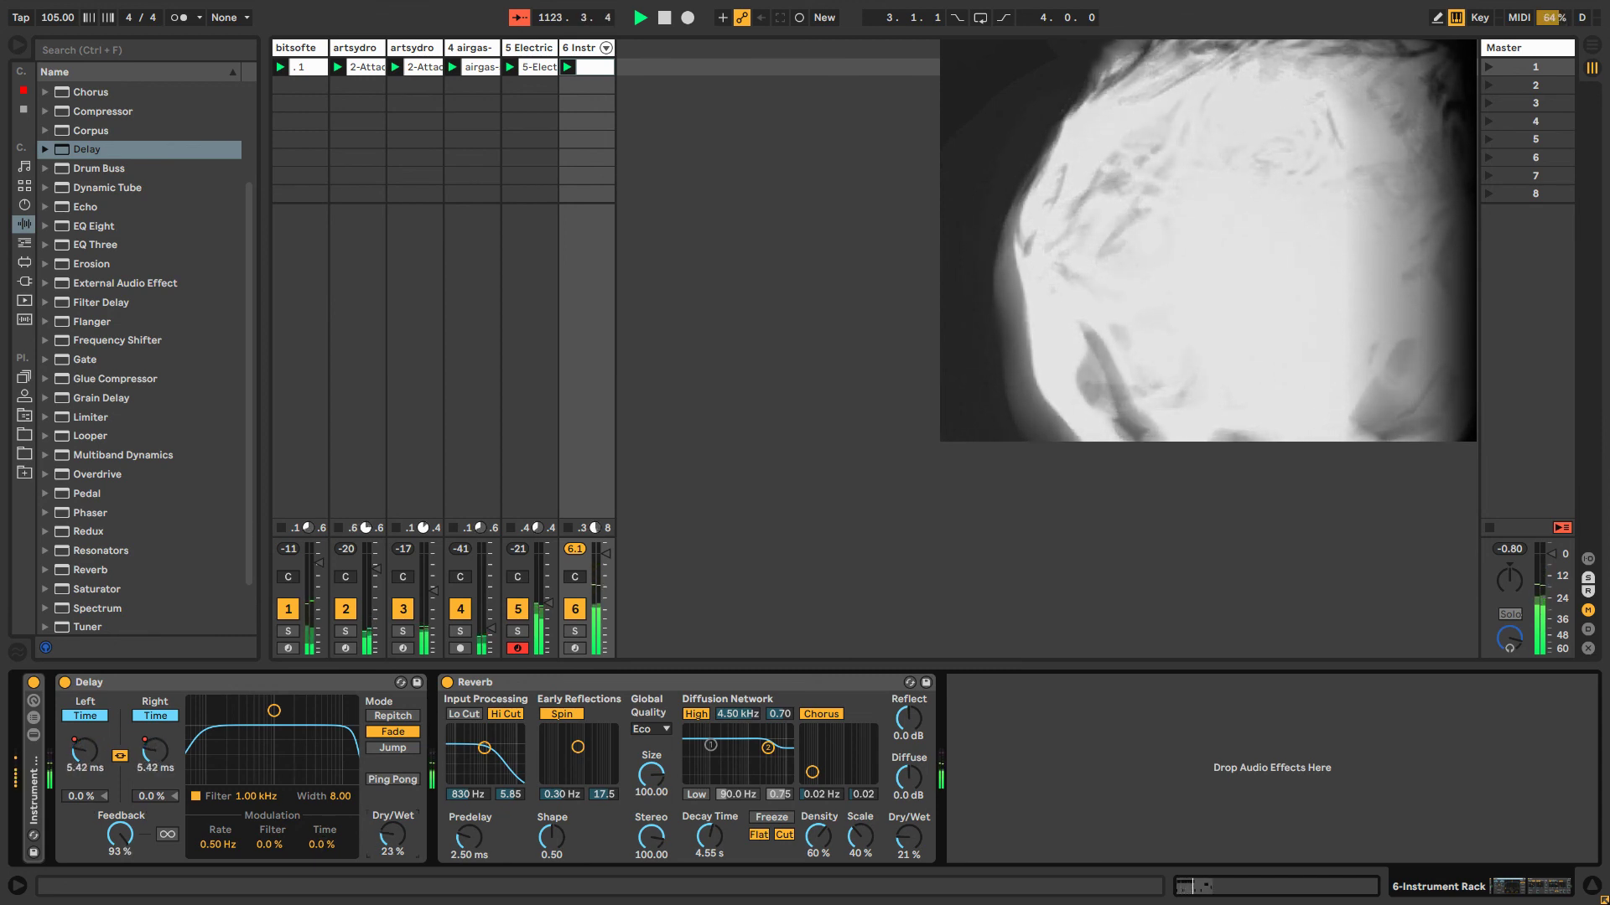
{"action": "left_click", "coordinate": [392, 716]}
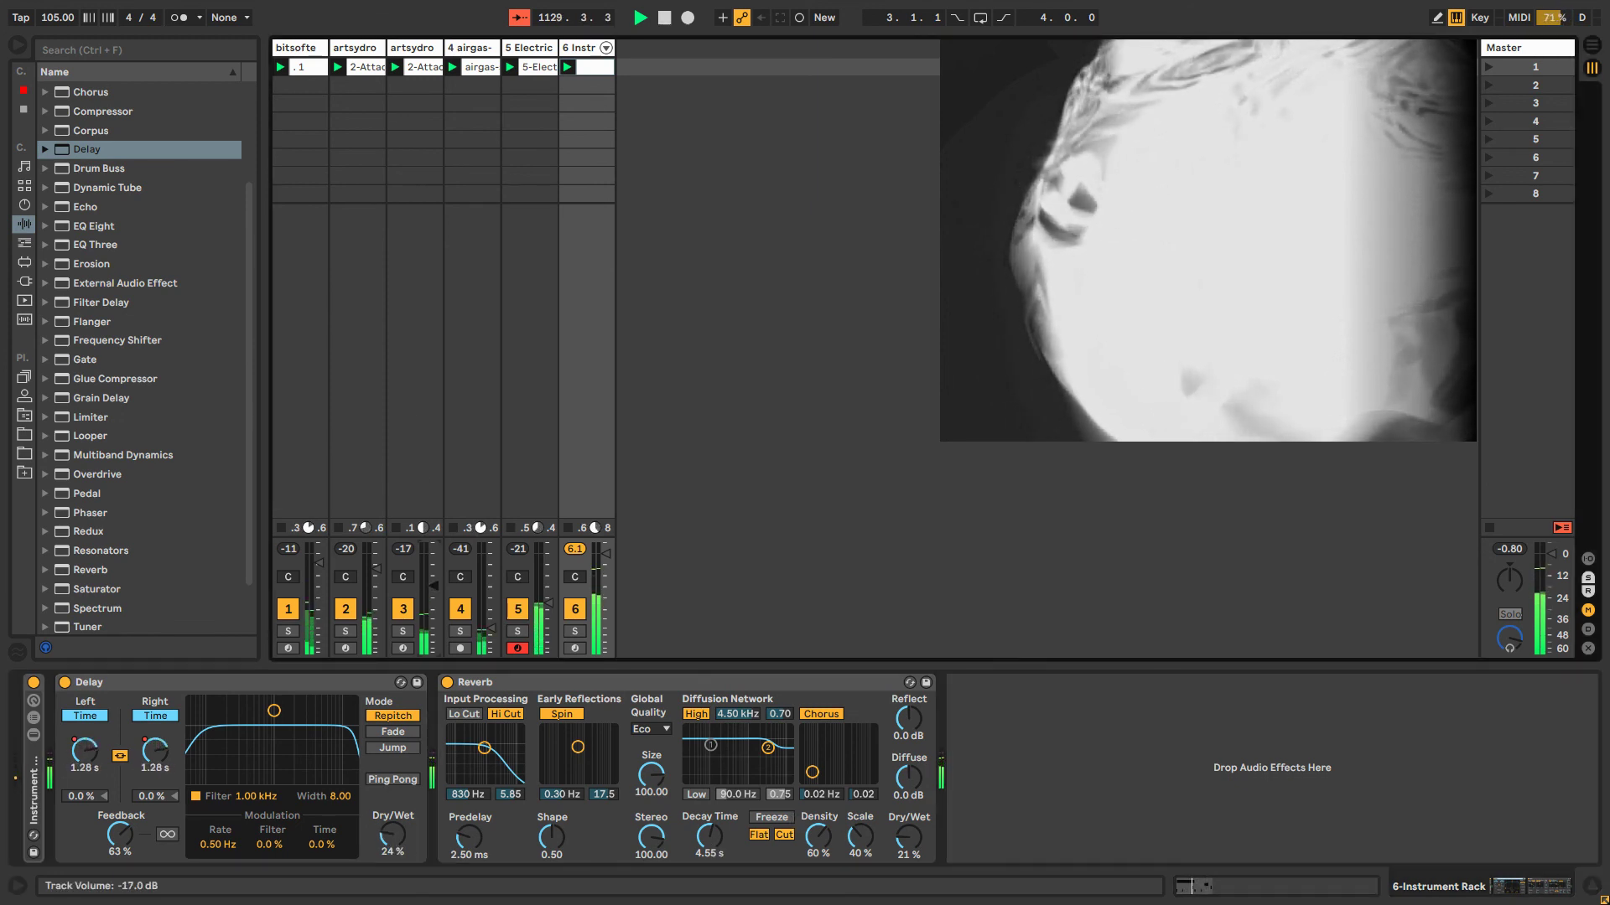
Raise track 3's volume above -10 dB and track 4's volume to about -33 dB.
{"action": "left_click_drag", "start_coordinate": [433, 587], "coordinate": [433, 582]}
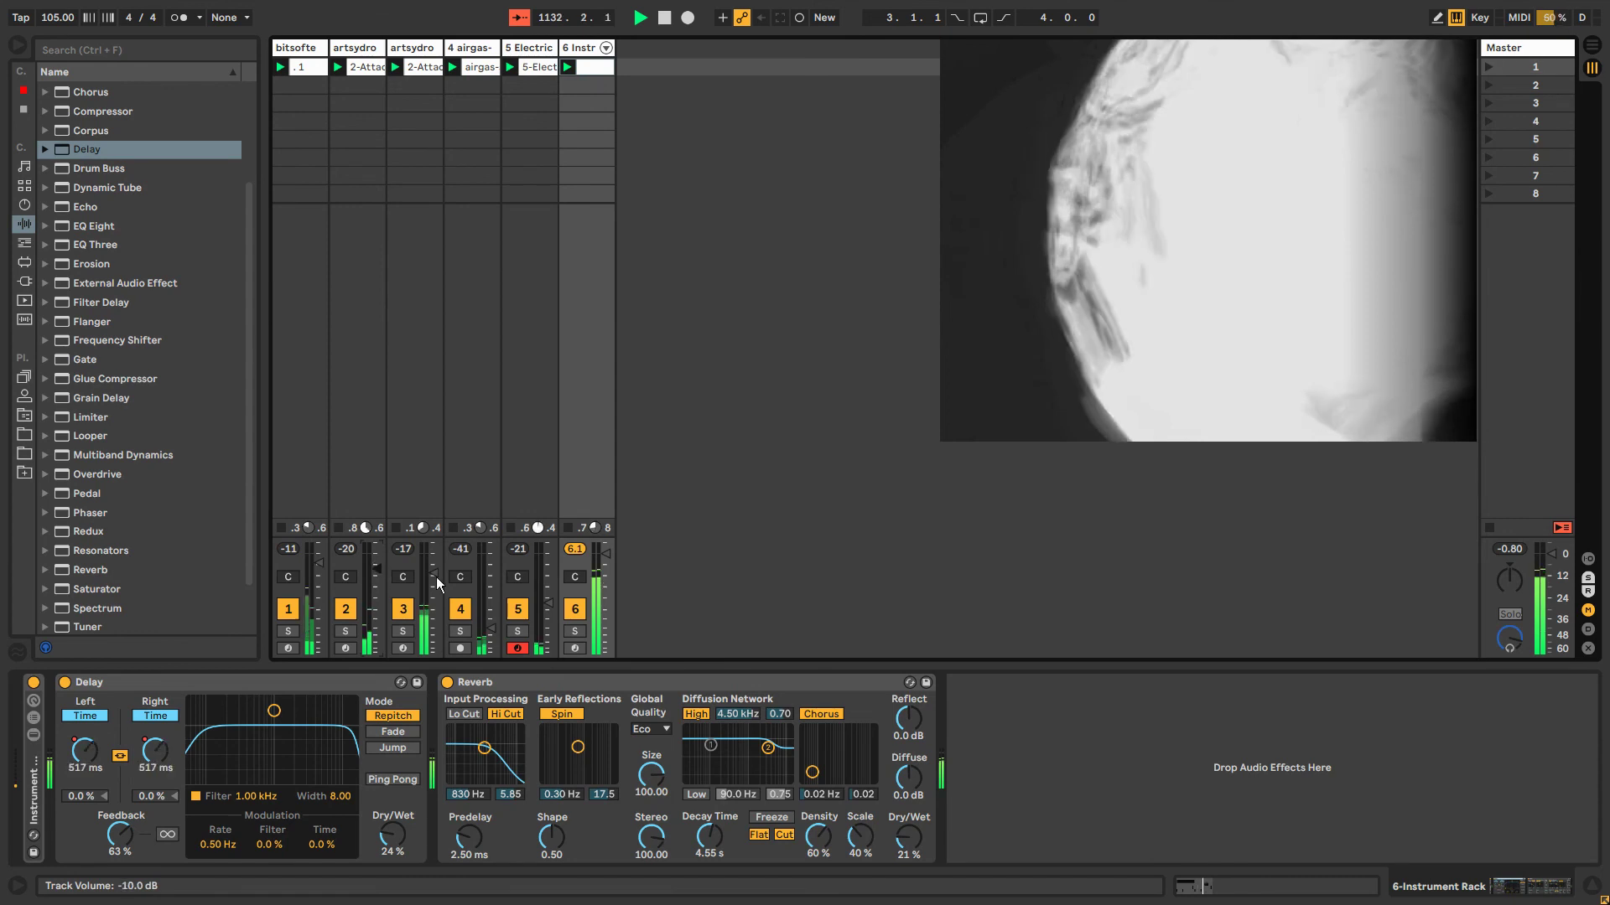
{"action": "left_click_drag", "start_coordinate": [435, 575], "coordinate": [435, 565]}
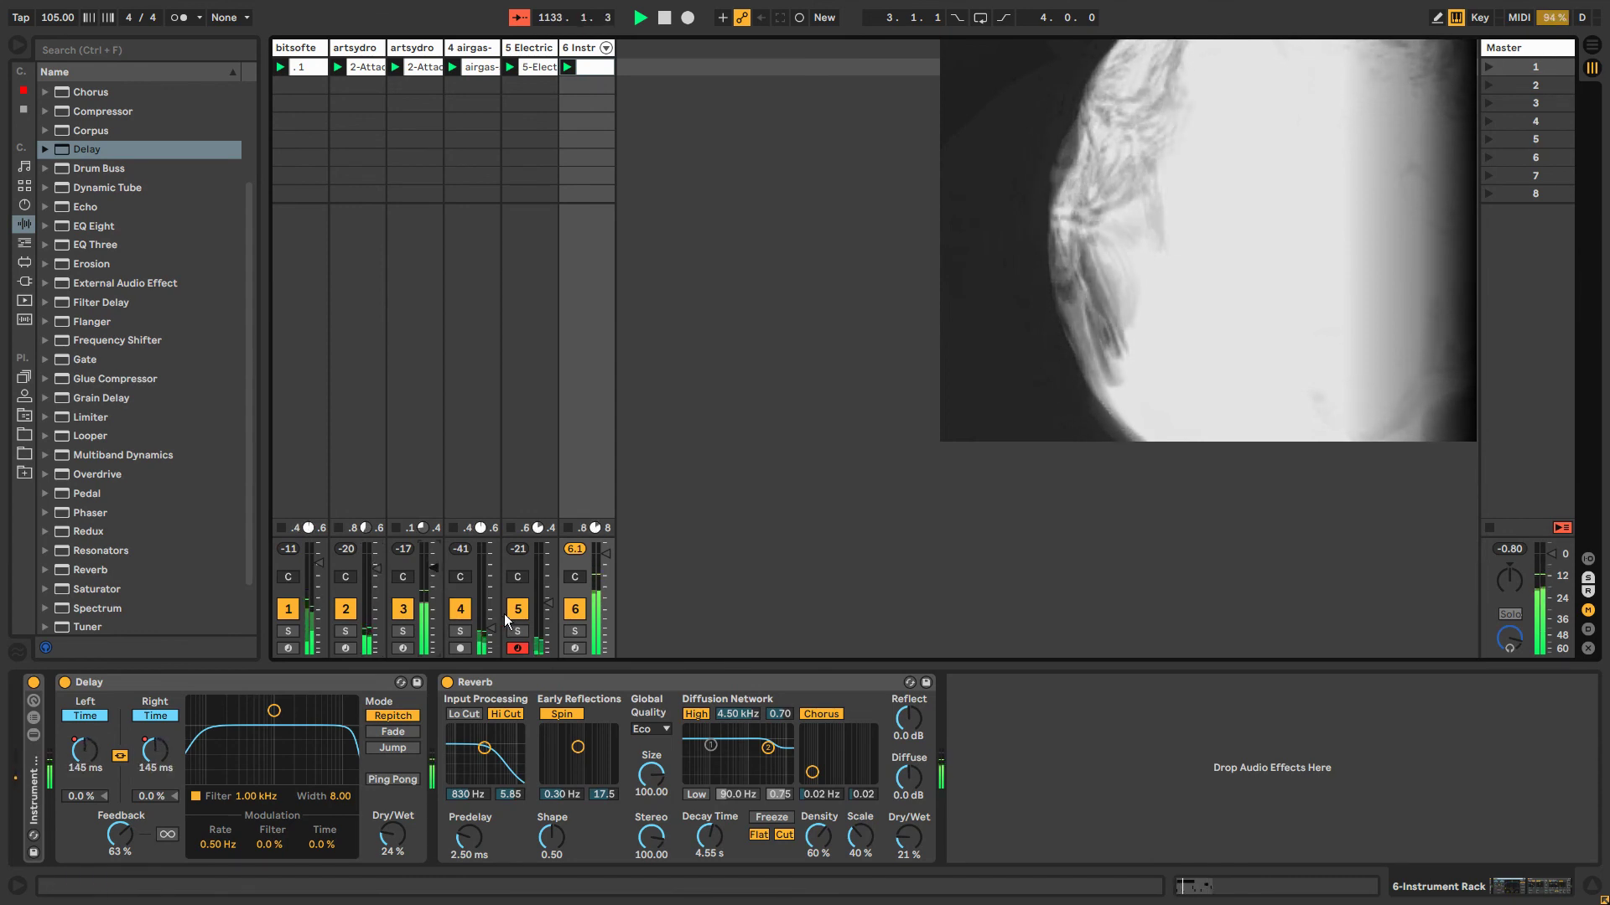
{"action": "left_click_drag", "start_coordinate": [491, 628], "coordinate": [490, 621]}
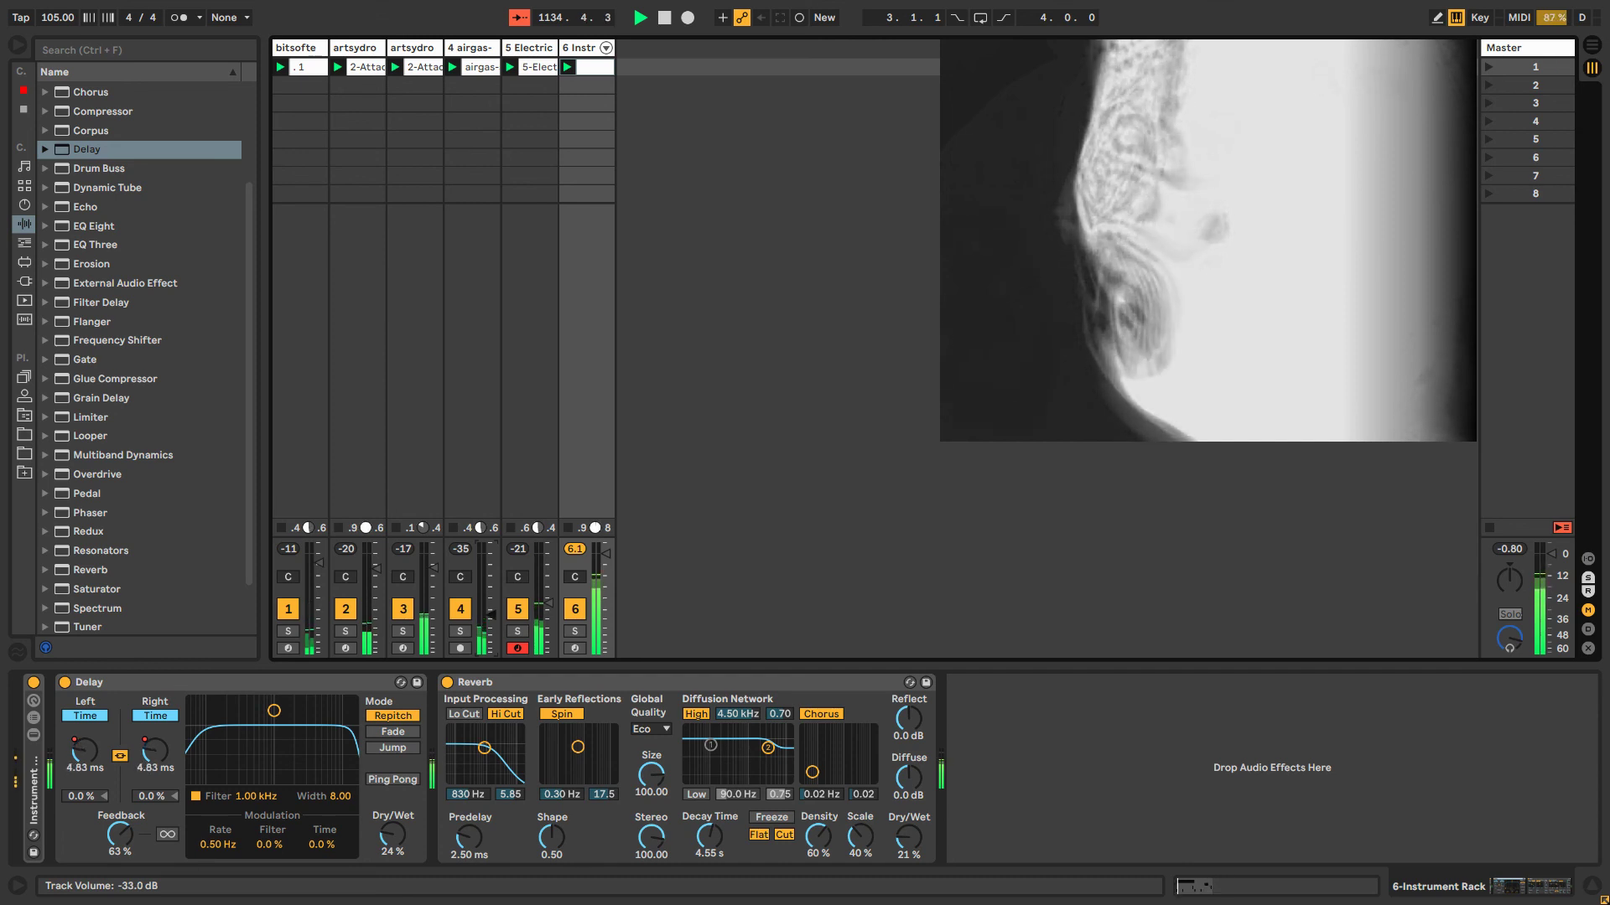
Add a second Auto Pan after track 4's Grain Delay, inverted, with a sawtooth waveform, 100% amount and a tempo-synced rate of 3.
{"action": "left_click", "coordinate": [470, 46]}
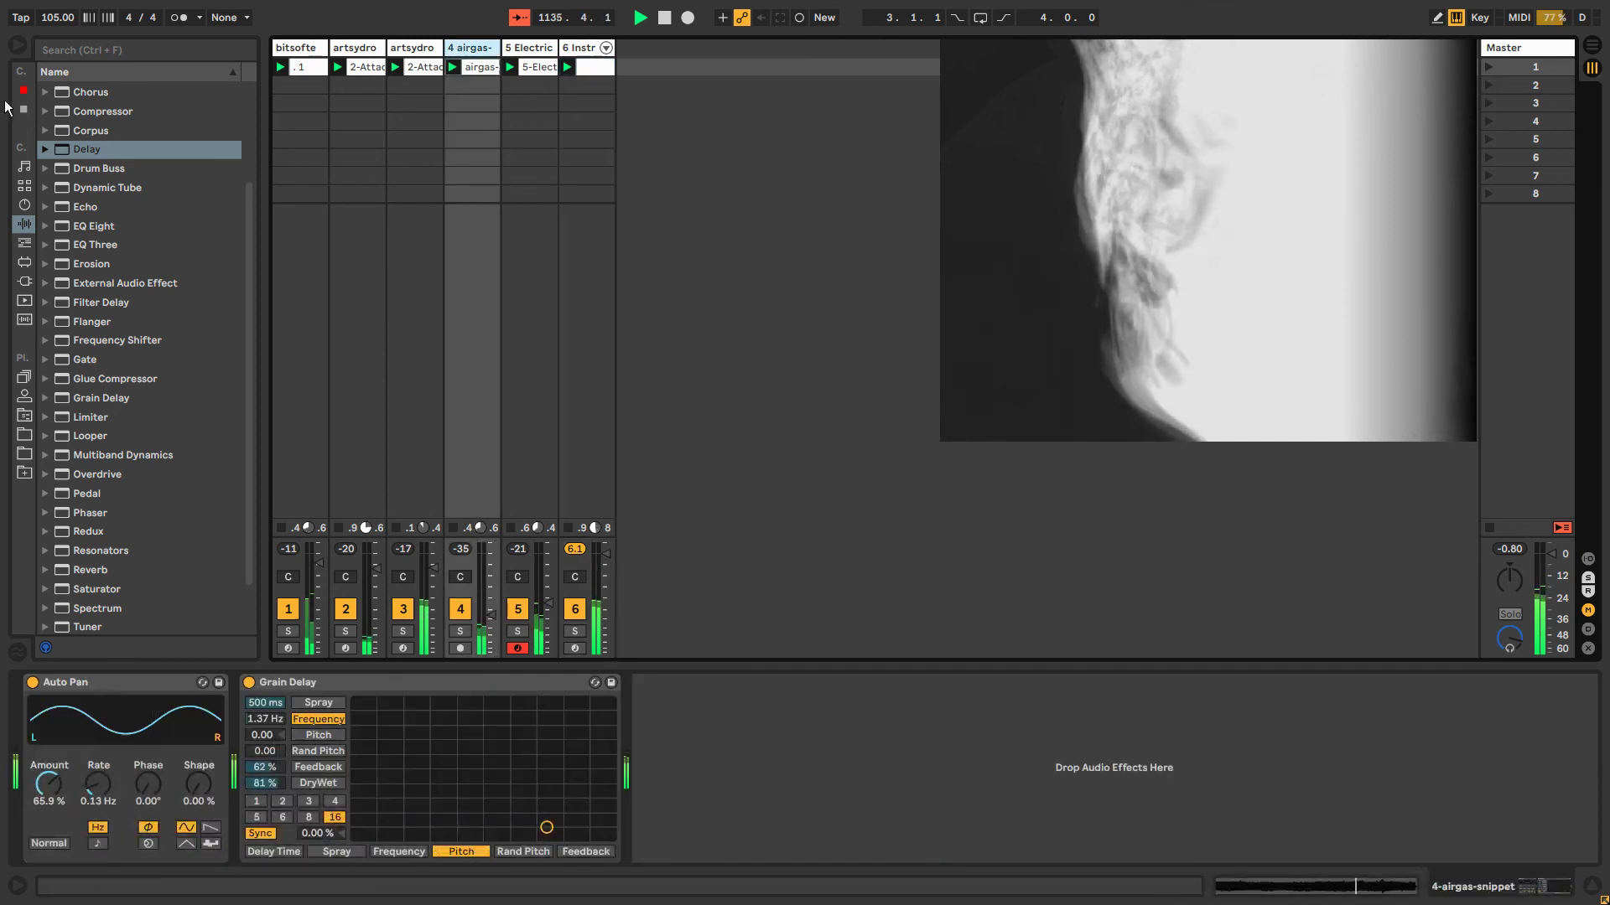
{"action": "scroll", "coordinate": [63, 180], "scroll_direction": "up", "scroll_amount": 3}
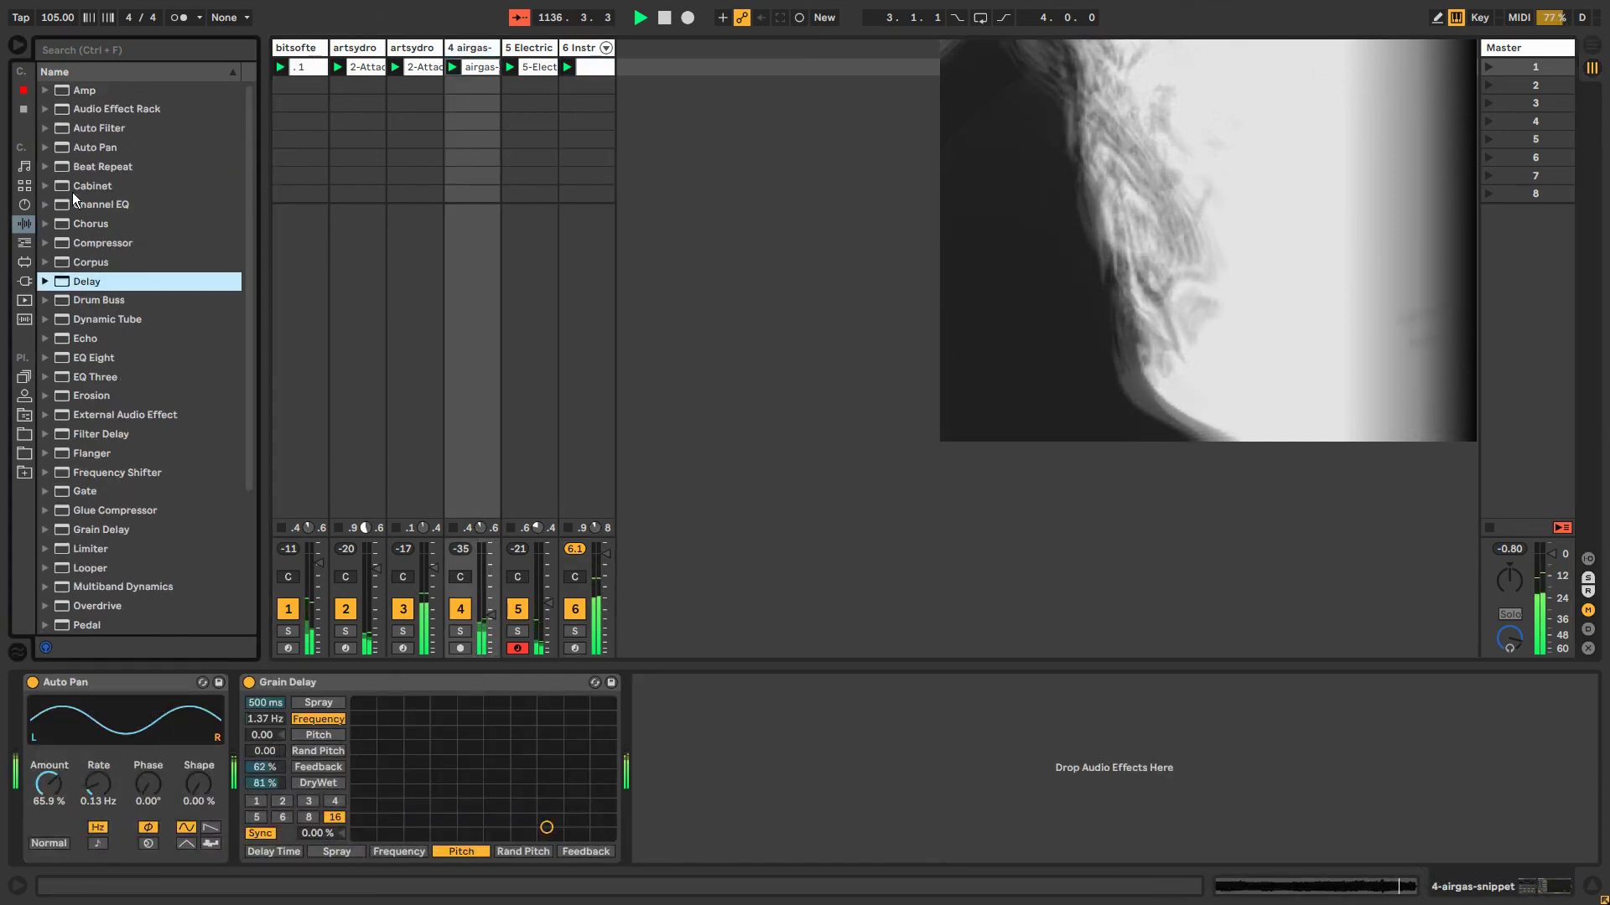
{"action": "left_click_drag", "start_coordinate": [88, 149], "coordinate": [468, 48]}
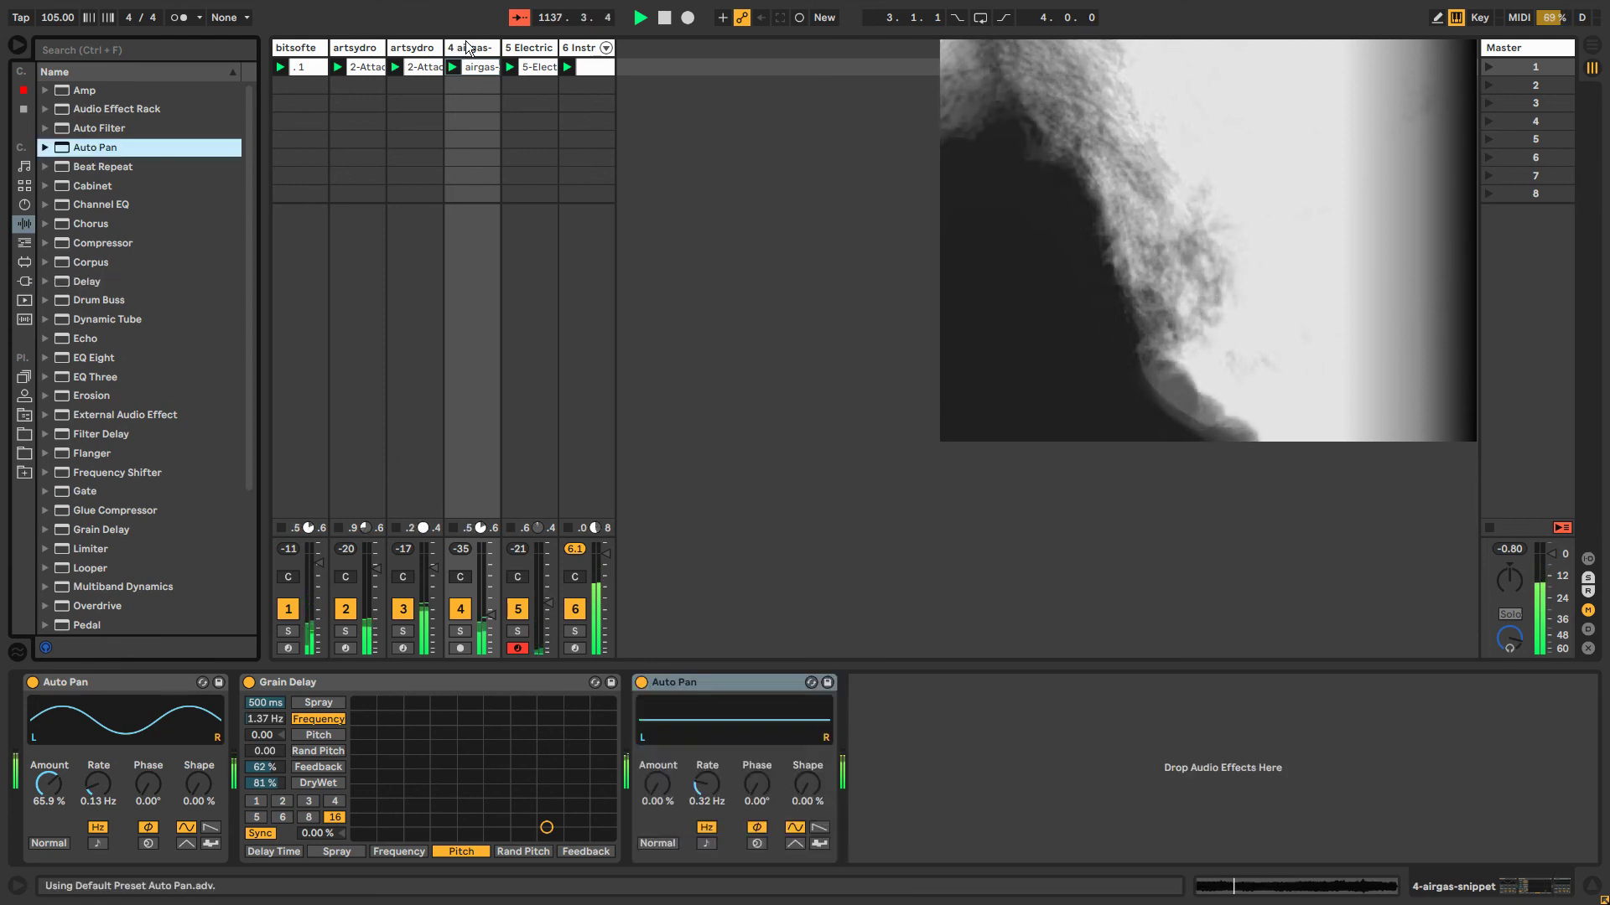
{"action": "left_click", "coordinate": [819, 827]}
{"action": "left_click", "coordinate": [657, 843]}
{"action": "left_click_drag", "start_coordinate": [657, 783], "coordinate": [706, 805]}
{"action": "left_click", "coordinate": [706, 843]}
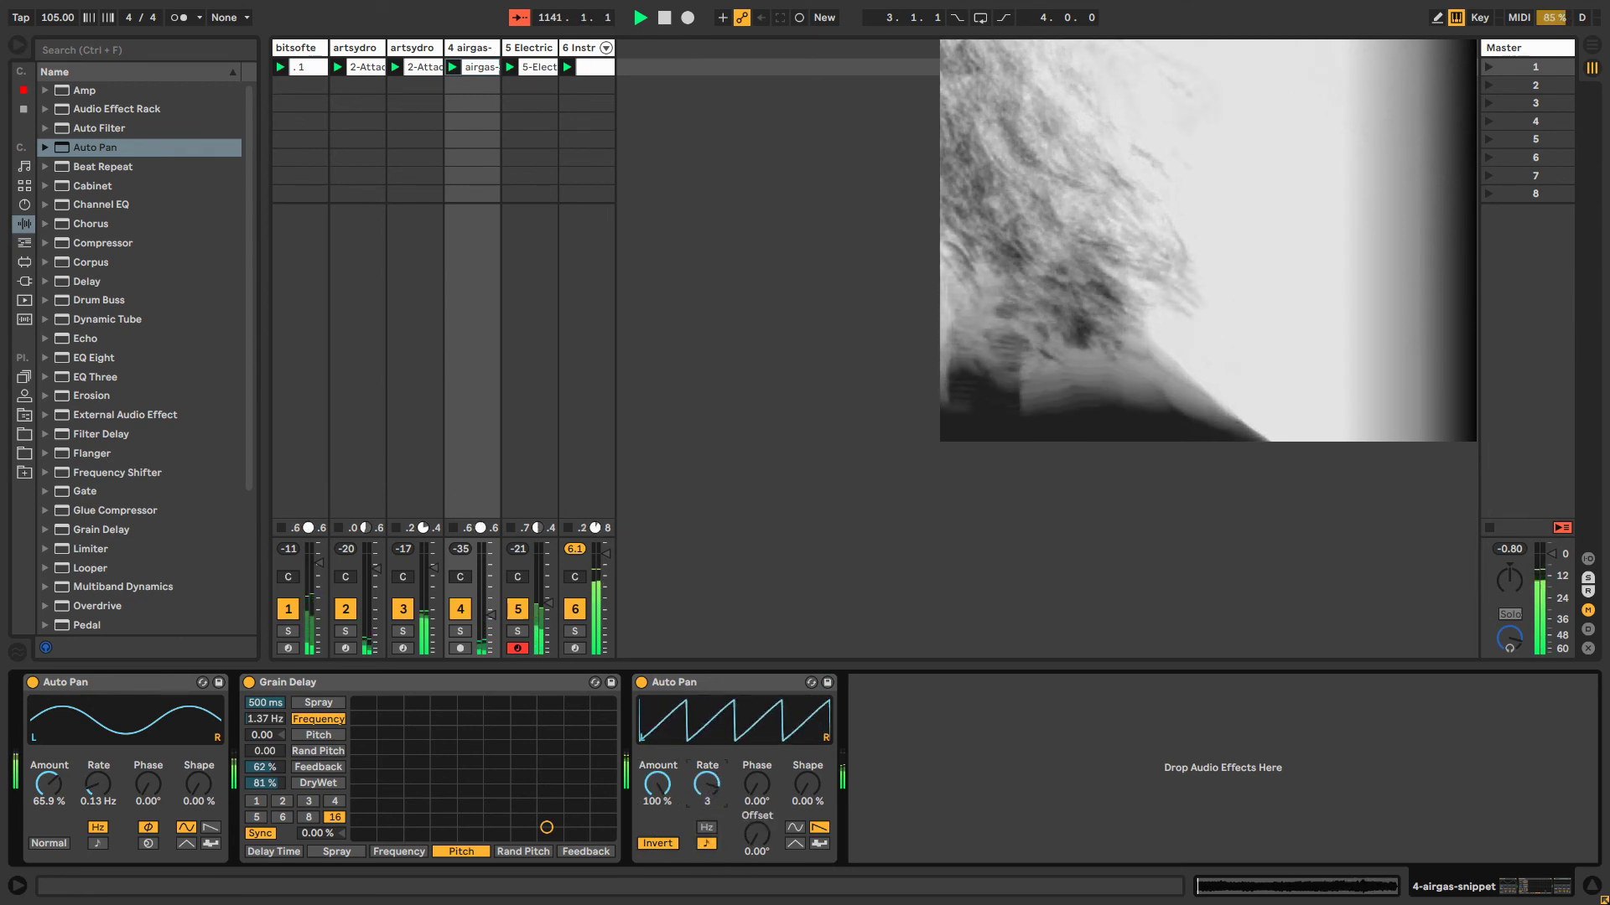
Raise track 4's volume further and save the current set.
{"action": "left_click_drag", "start_coordinate": [491, 614], "coordinate": [491, 601]}
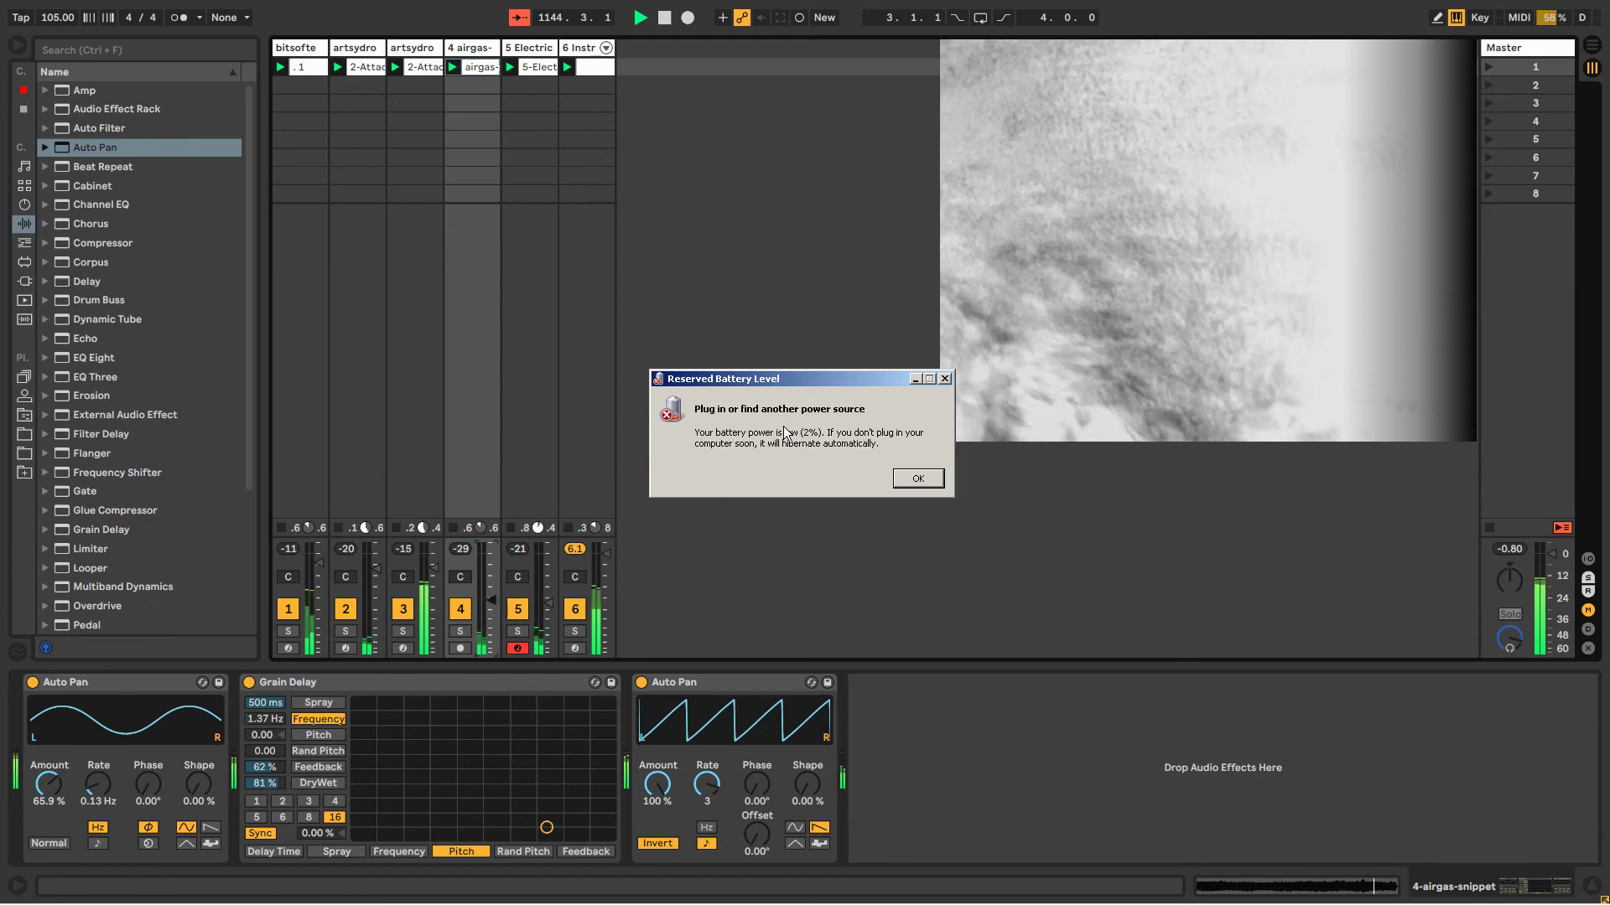
{"action": "left_click", "coordinate": [917, 479]}
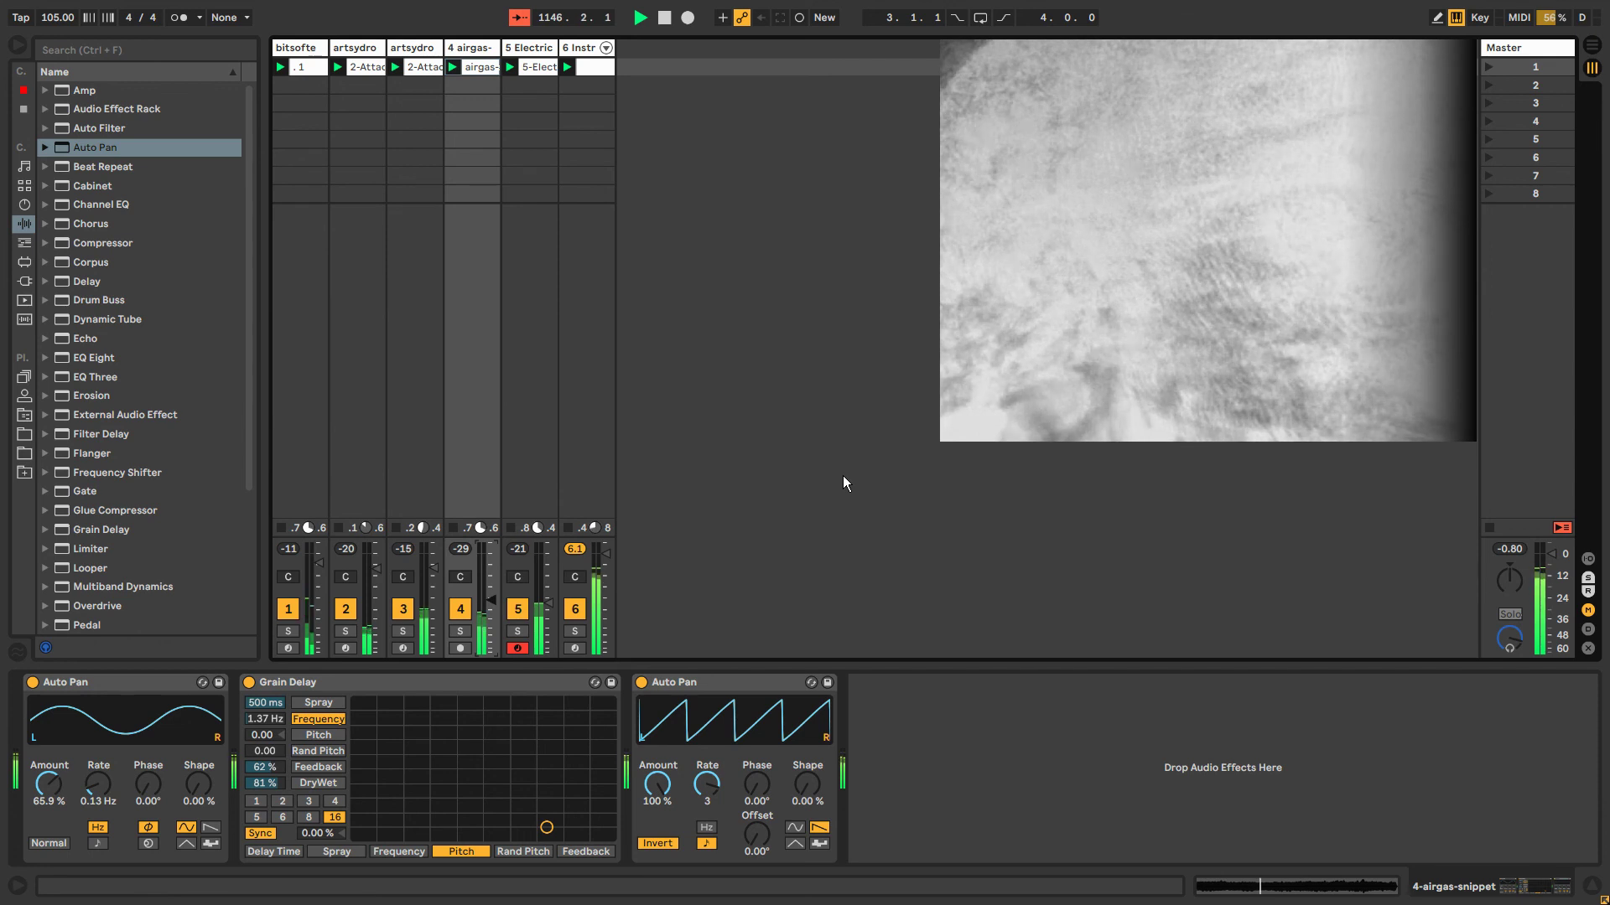
{"action": "key", "text": "ctrl+s"}
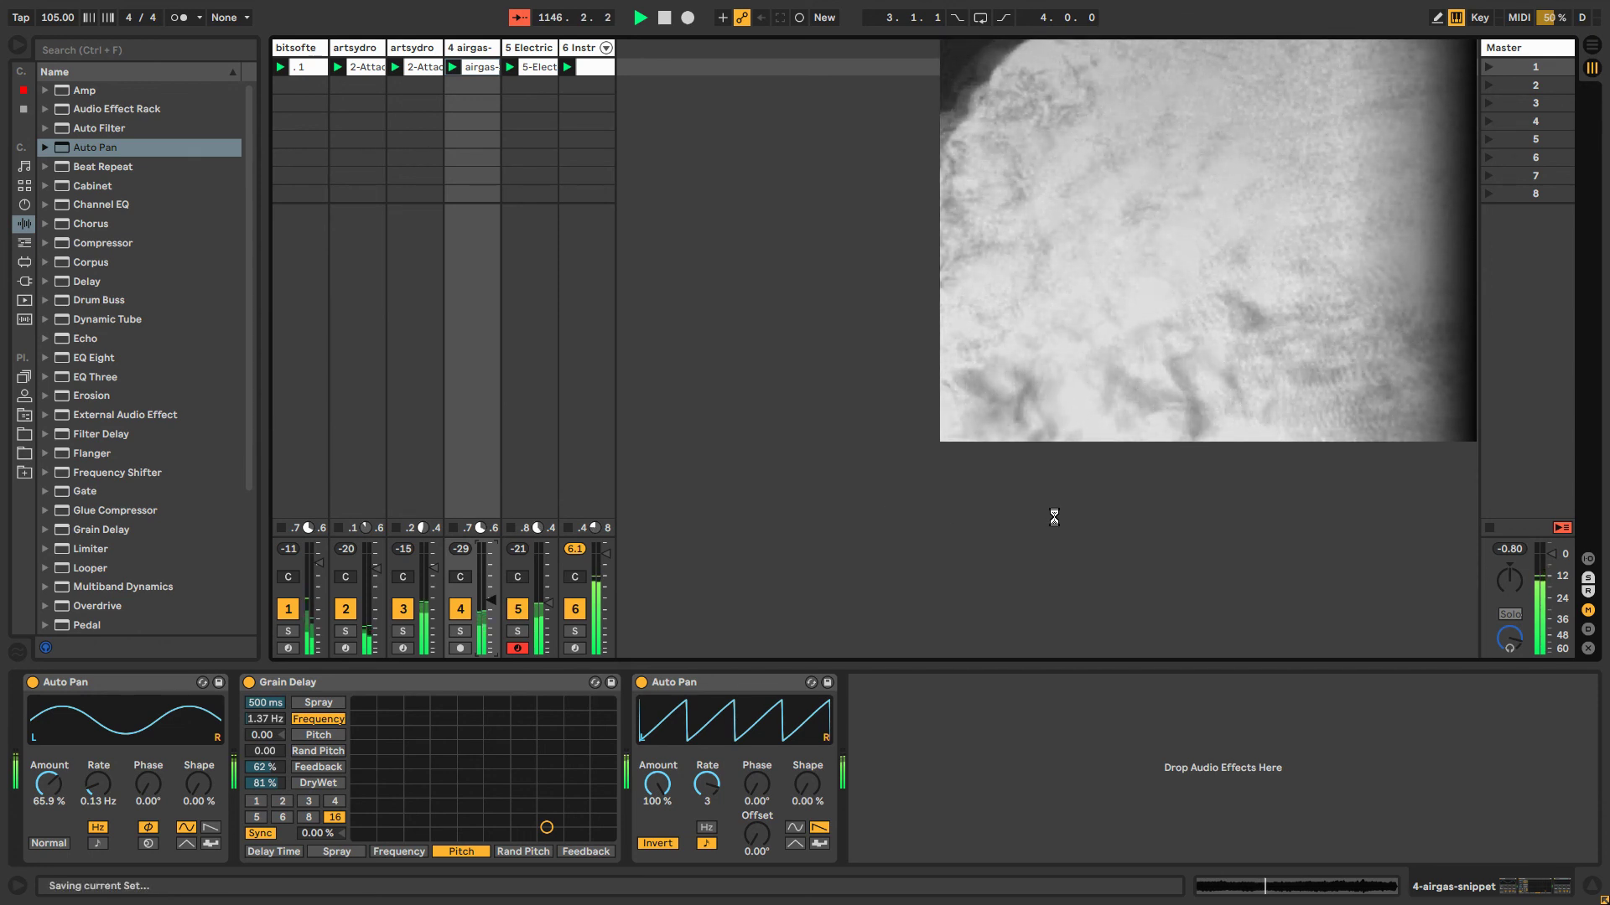
Bring the OBS window forward and fade the master track volume down to about -14 dB.
{"action": "key", "text": "alt+Tab"}
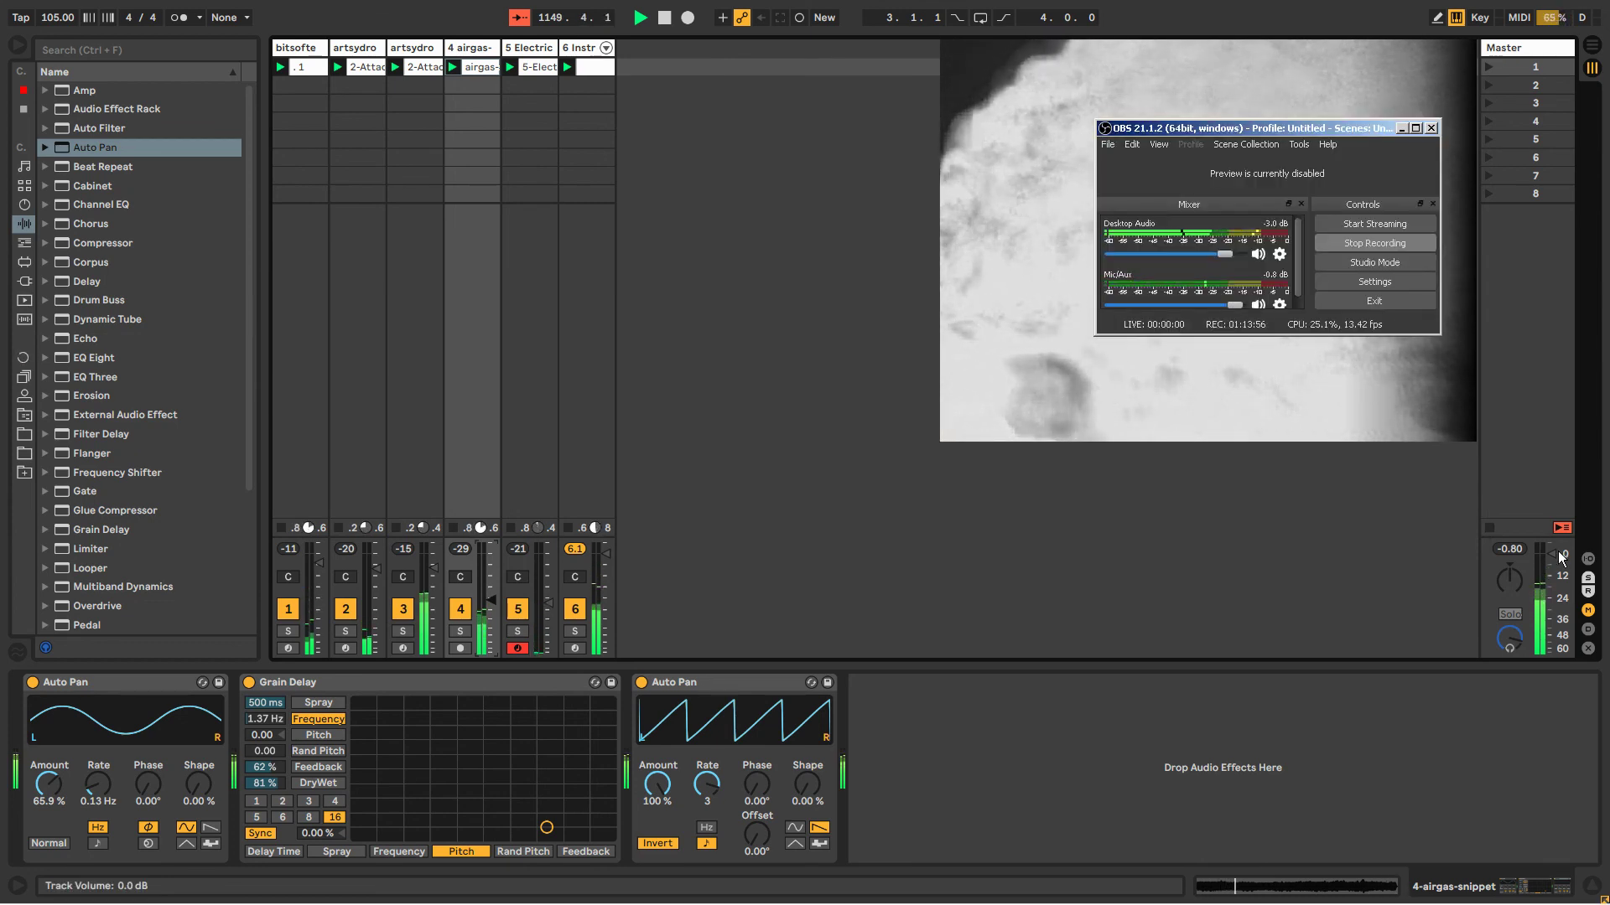
{"action": "left_click_drag", "start_coordinate": [1552, 554], "coordinate": [1552, 580]}
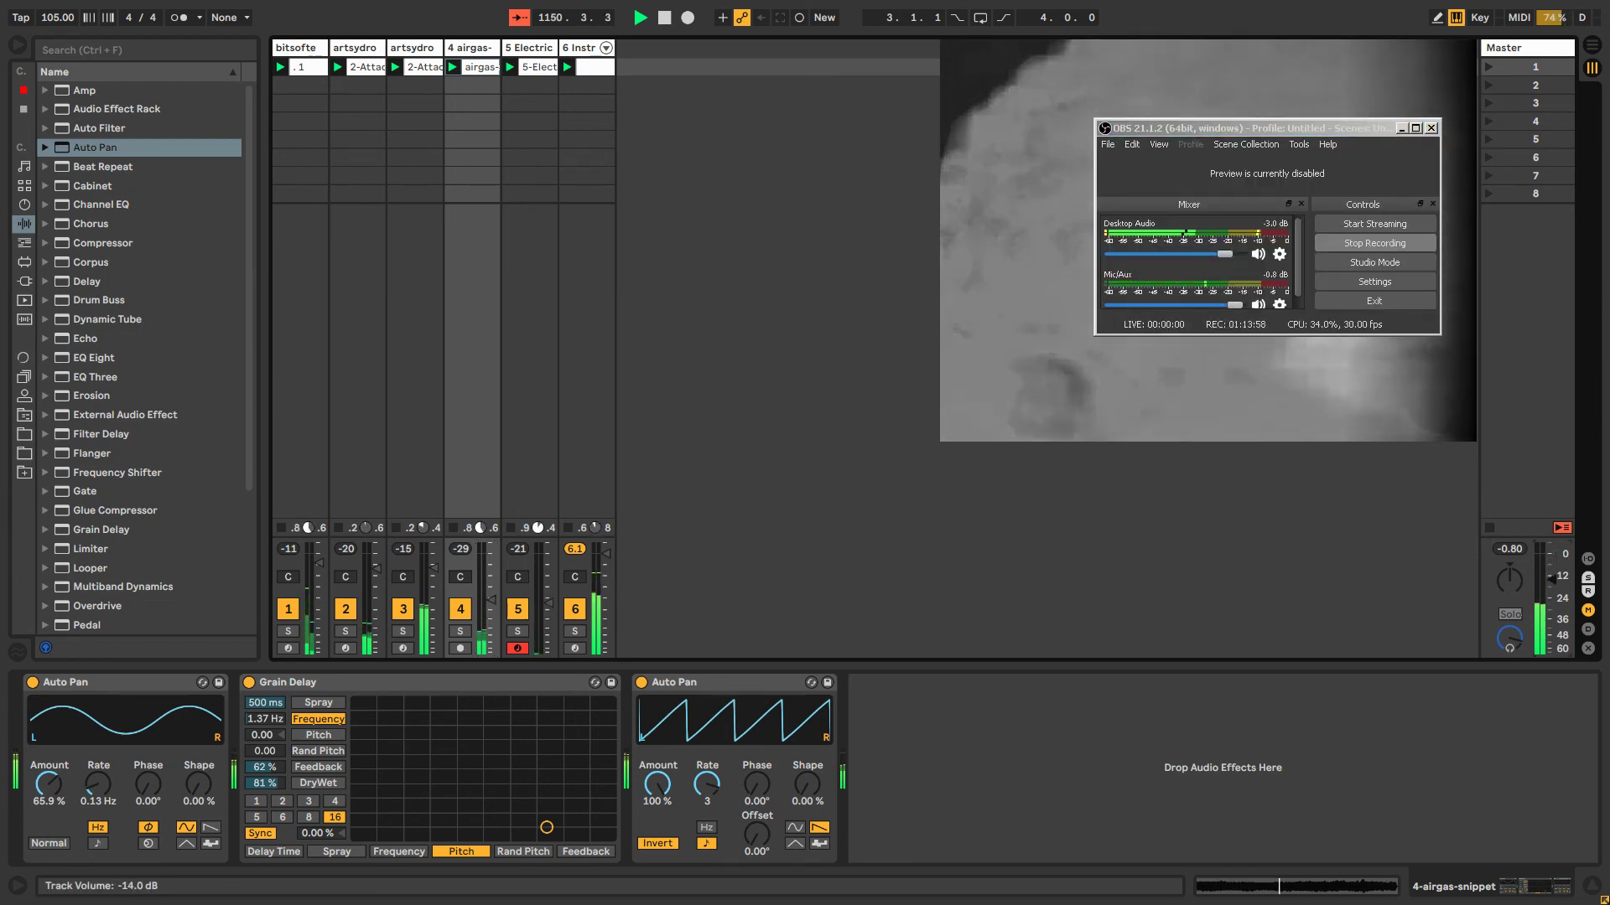